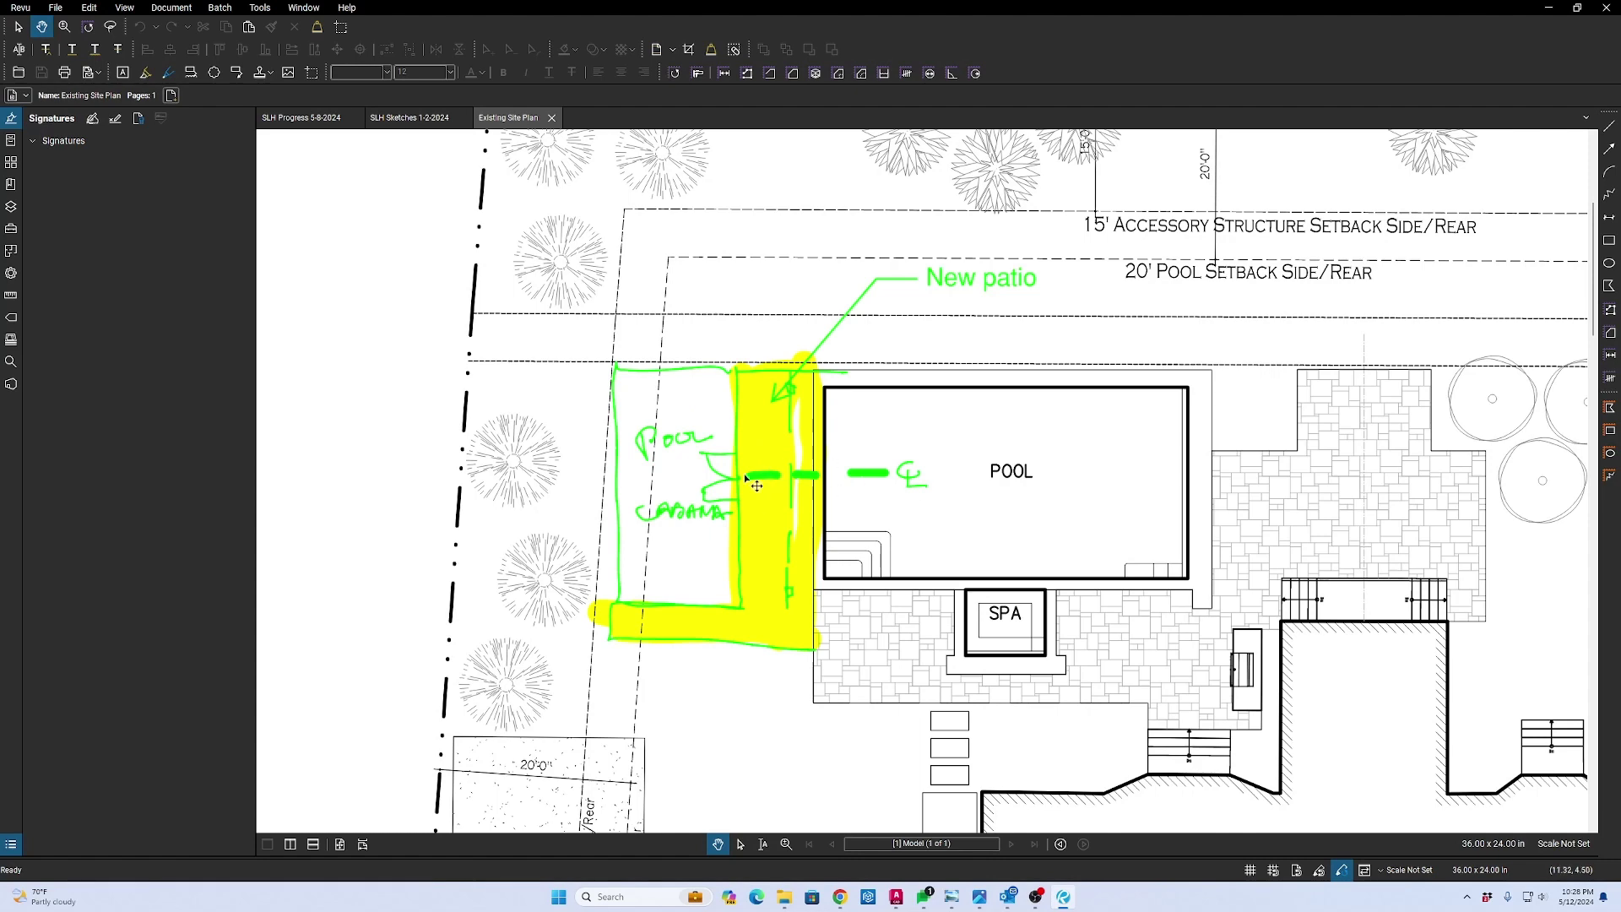
Examine the pool cabana and new patio markup and the adjoining residence on the existing site plan PDF
{"action": "left_click_drag", "start_coordinate": [646, 374], "coordinate": [623, 399]}
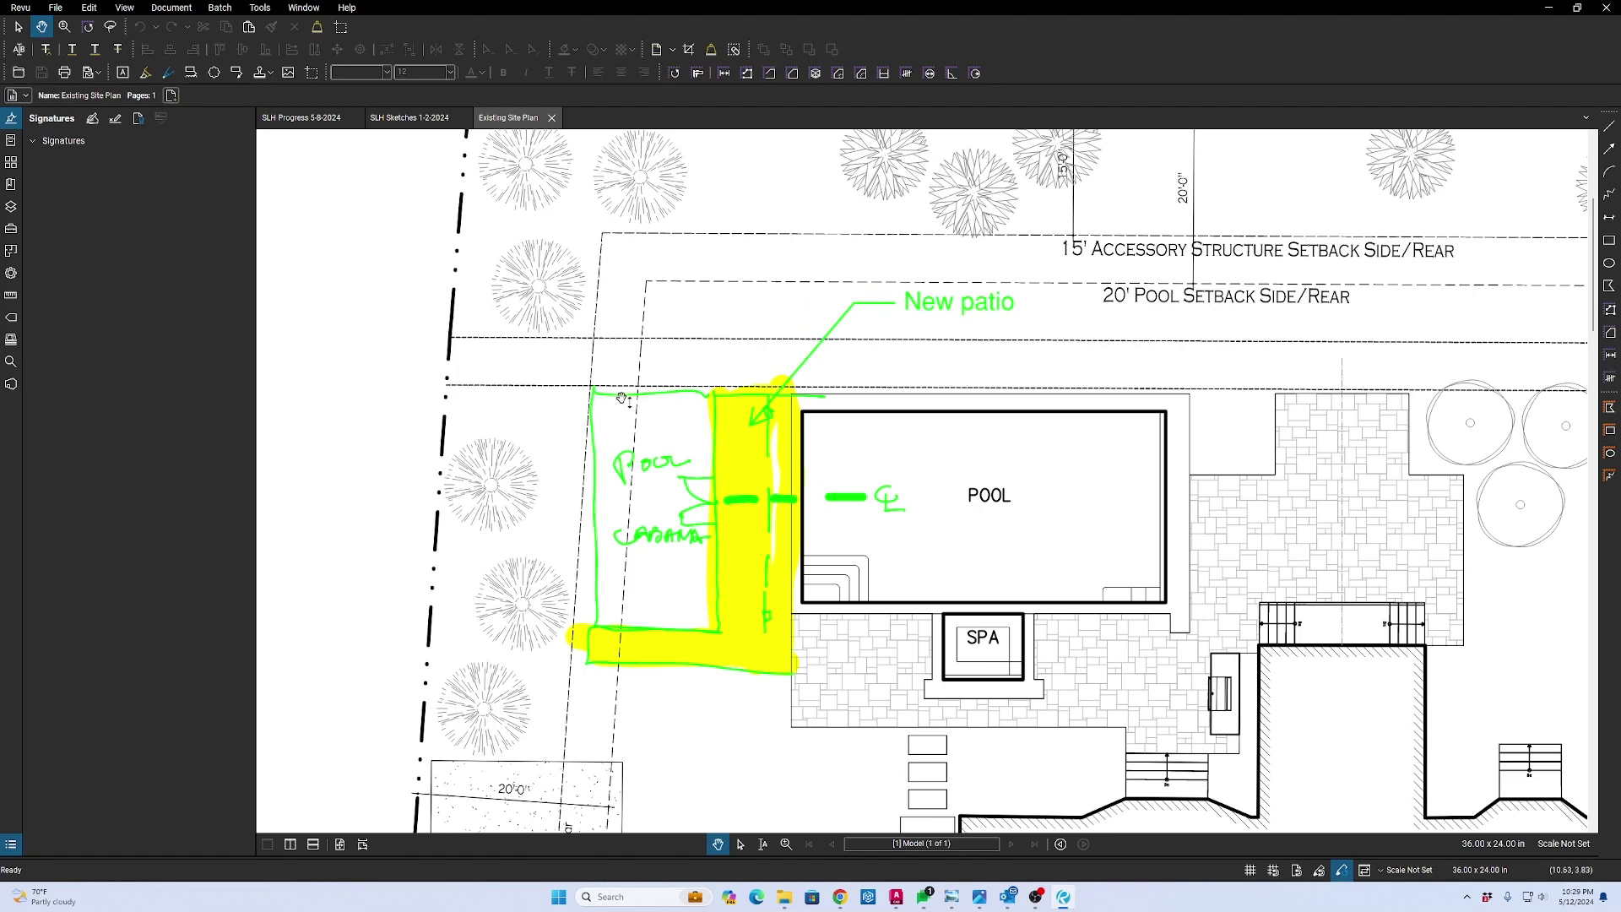
{"action": "scroll", "coordinate": [642, 358], "scroll_direction": "down", "scroll_amount": 5}
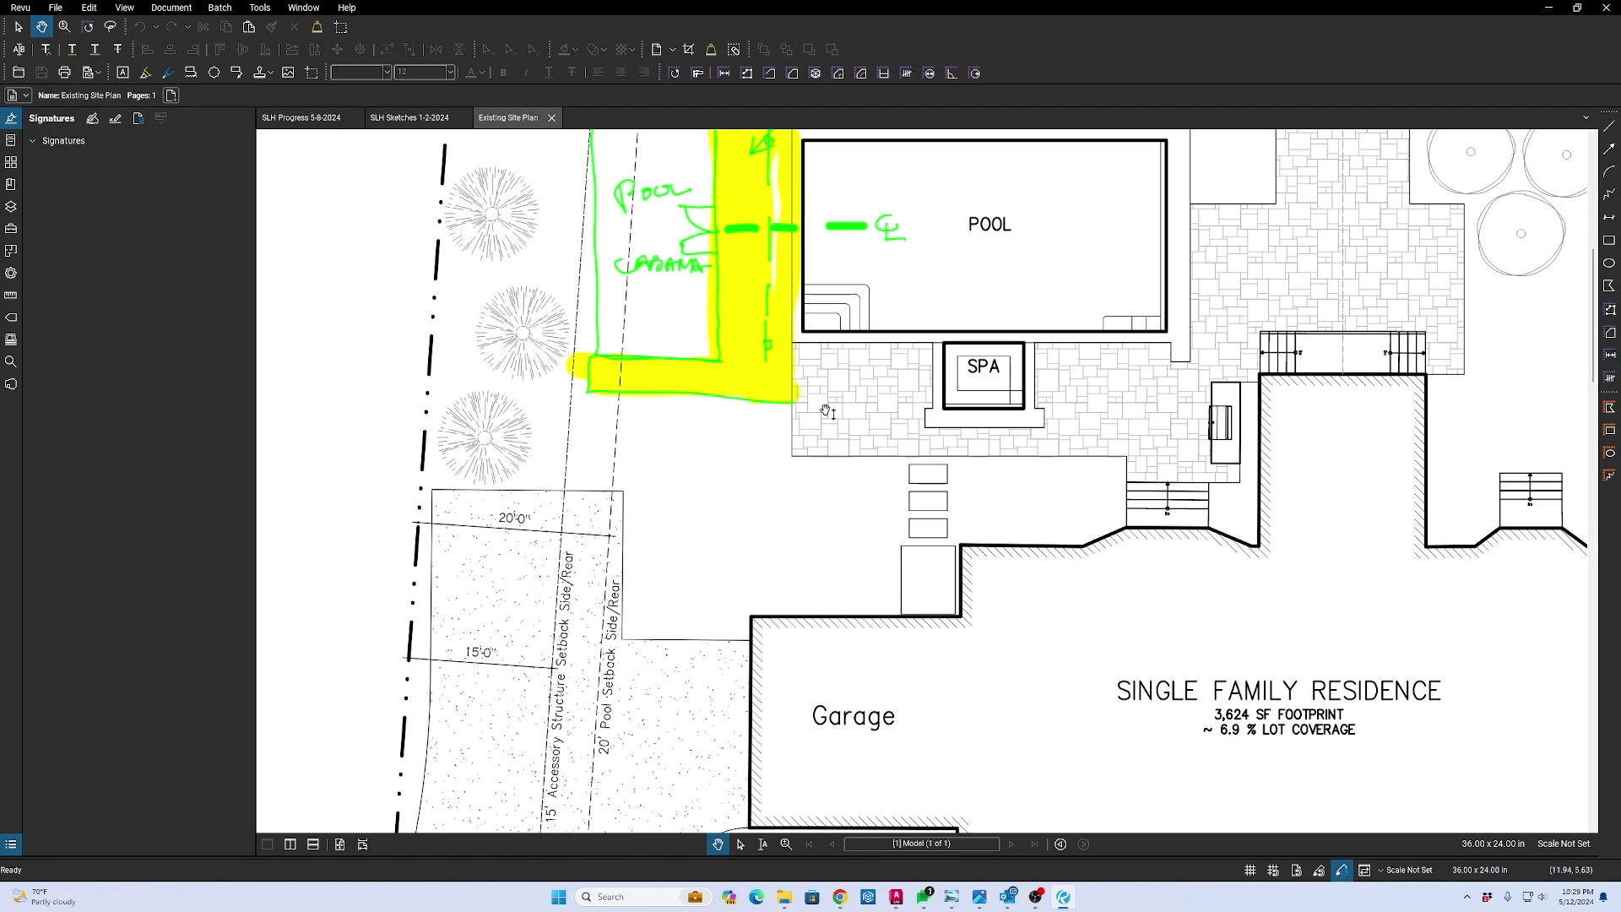
{"action": "left_click_drag", "start_coordinate": [1145, 504], "coordinate": [821, 375]}
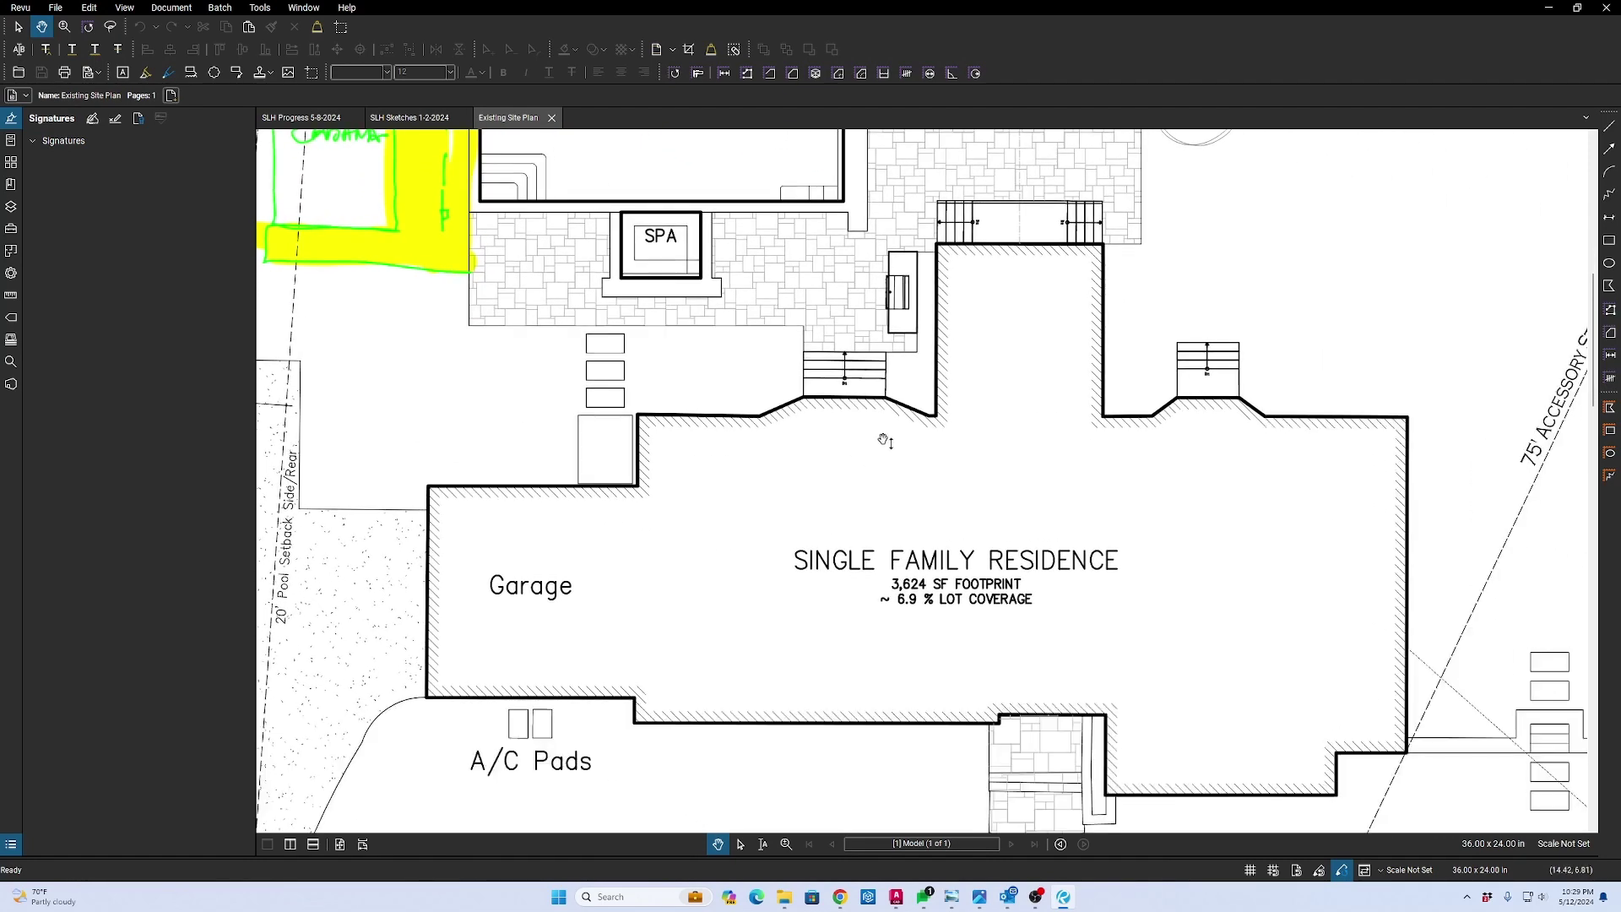
Switch to the Existing Site Plan drawing in AutoCAD and delete the red block beside the north arrow
{"action": "key", "text": "alt+Tab"}
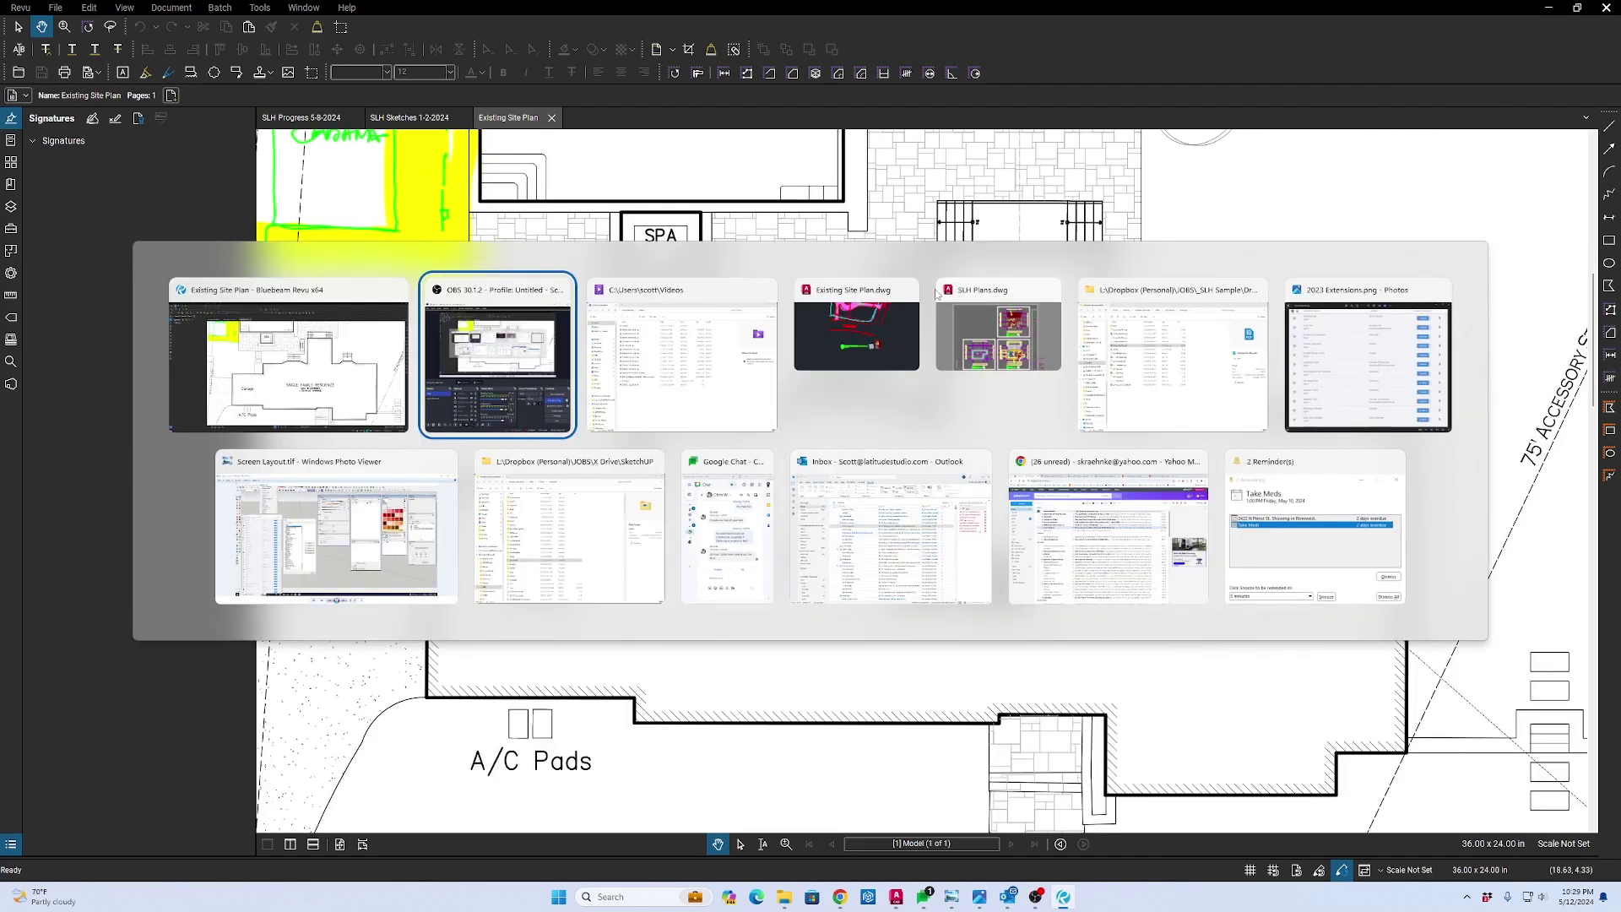
{"action": "left_click", "coordinate": [795, 344]}
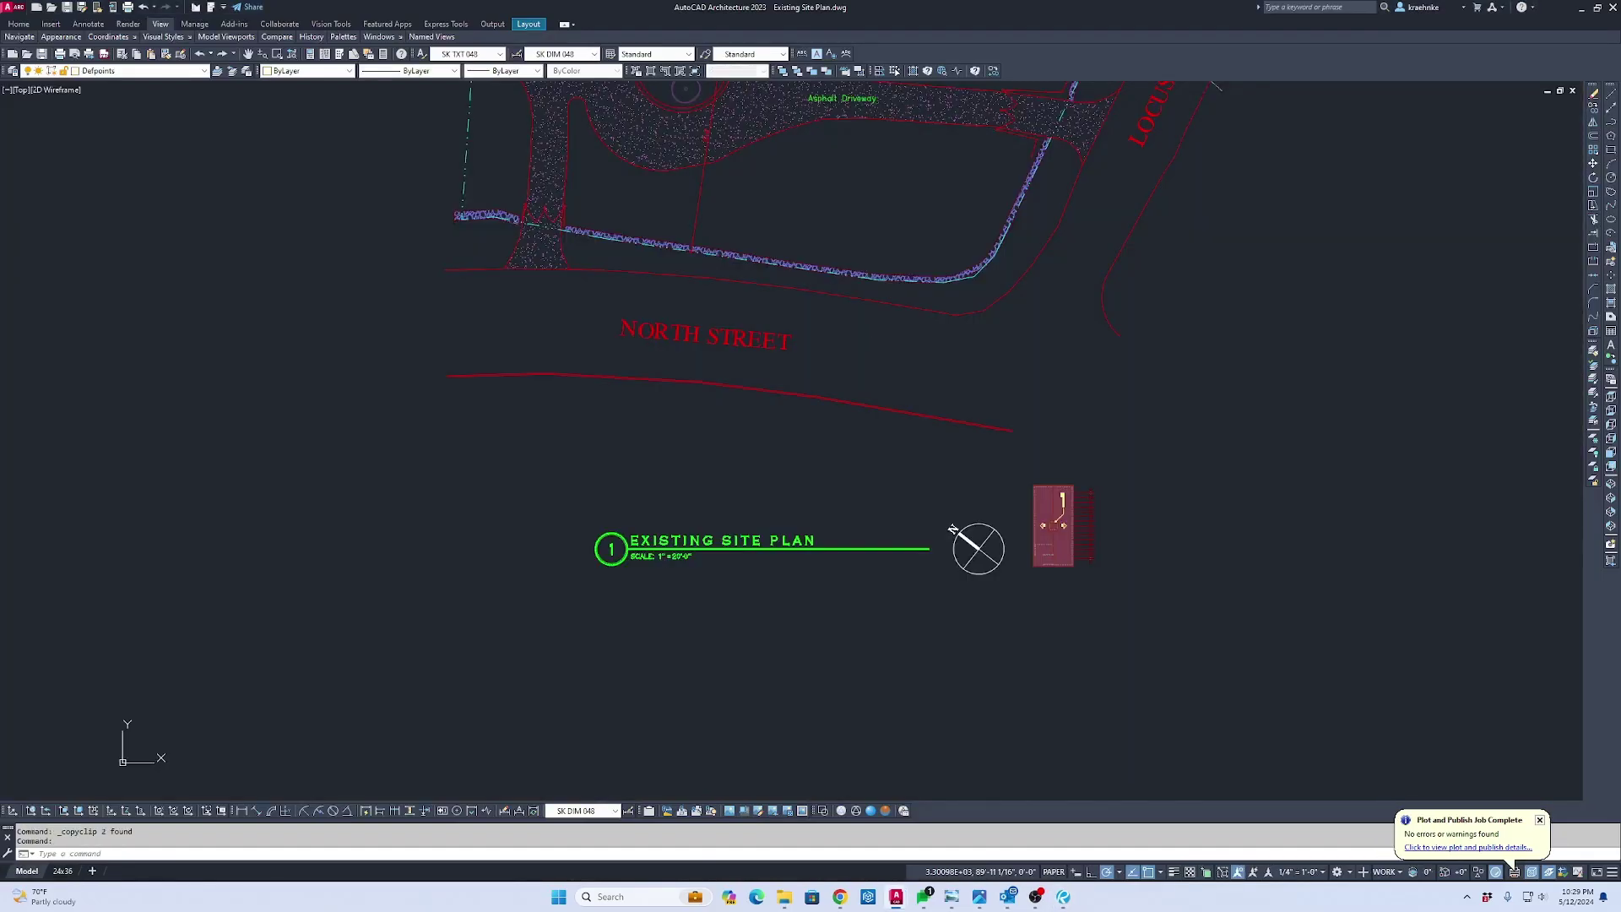
{"action": "scroll", "coordinate": [883, 314], "scroll_direction": "down", "scroll_amount": 6}
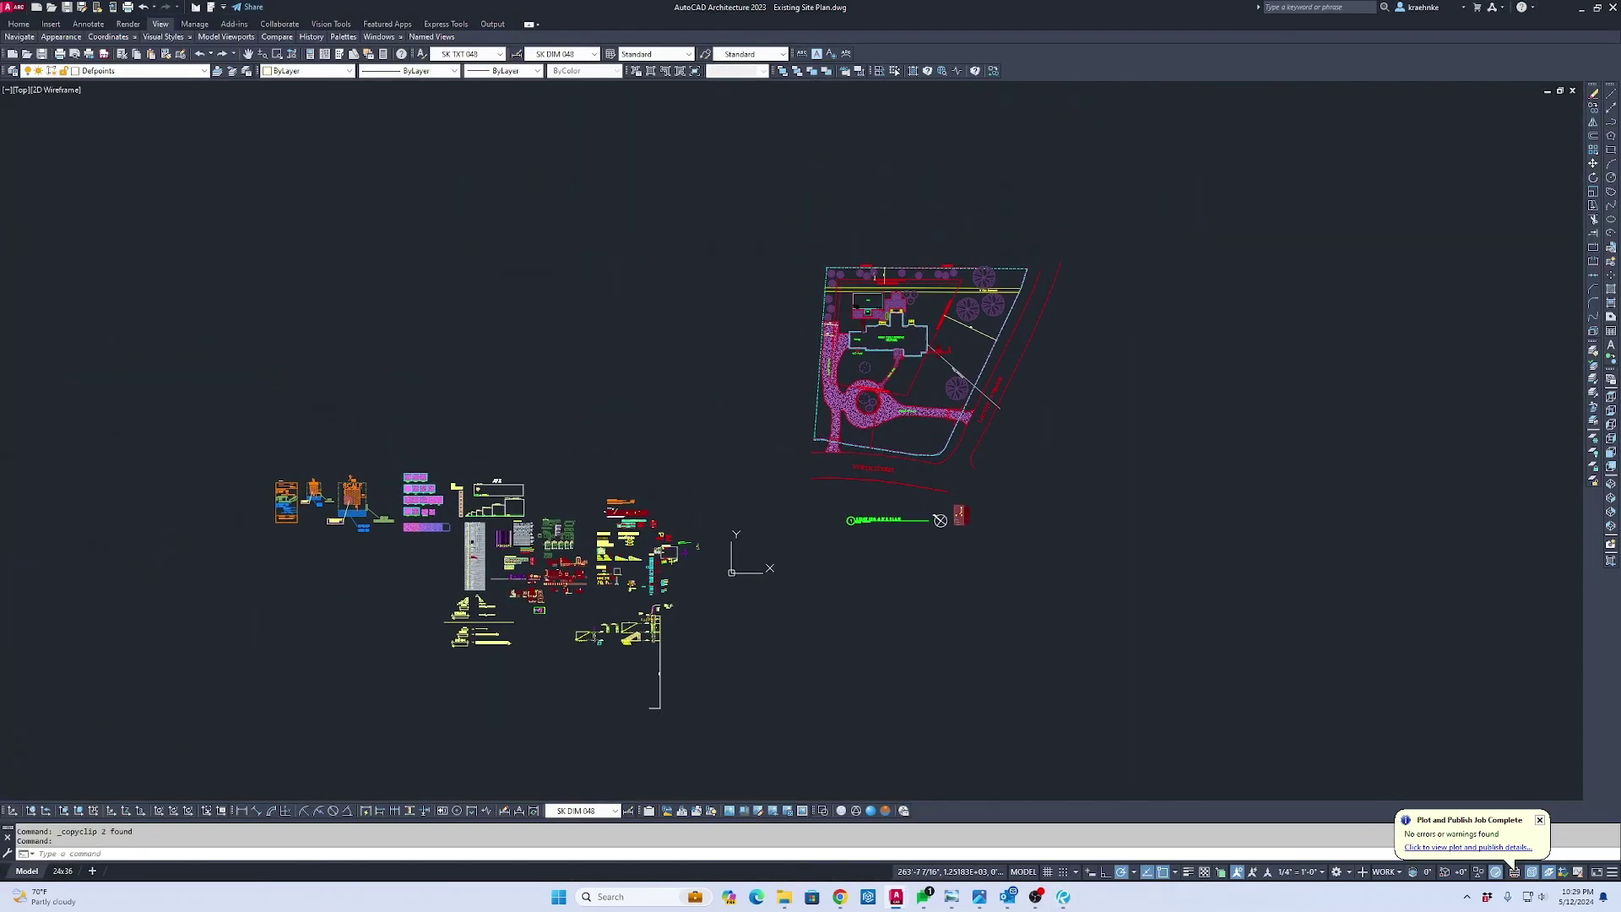
{"action": "scroll", "coordinate": [979, 491], "scroll_direction": "up", "scroll_amount": 6}
{"action": "key", "text": "Delete"}
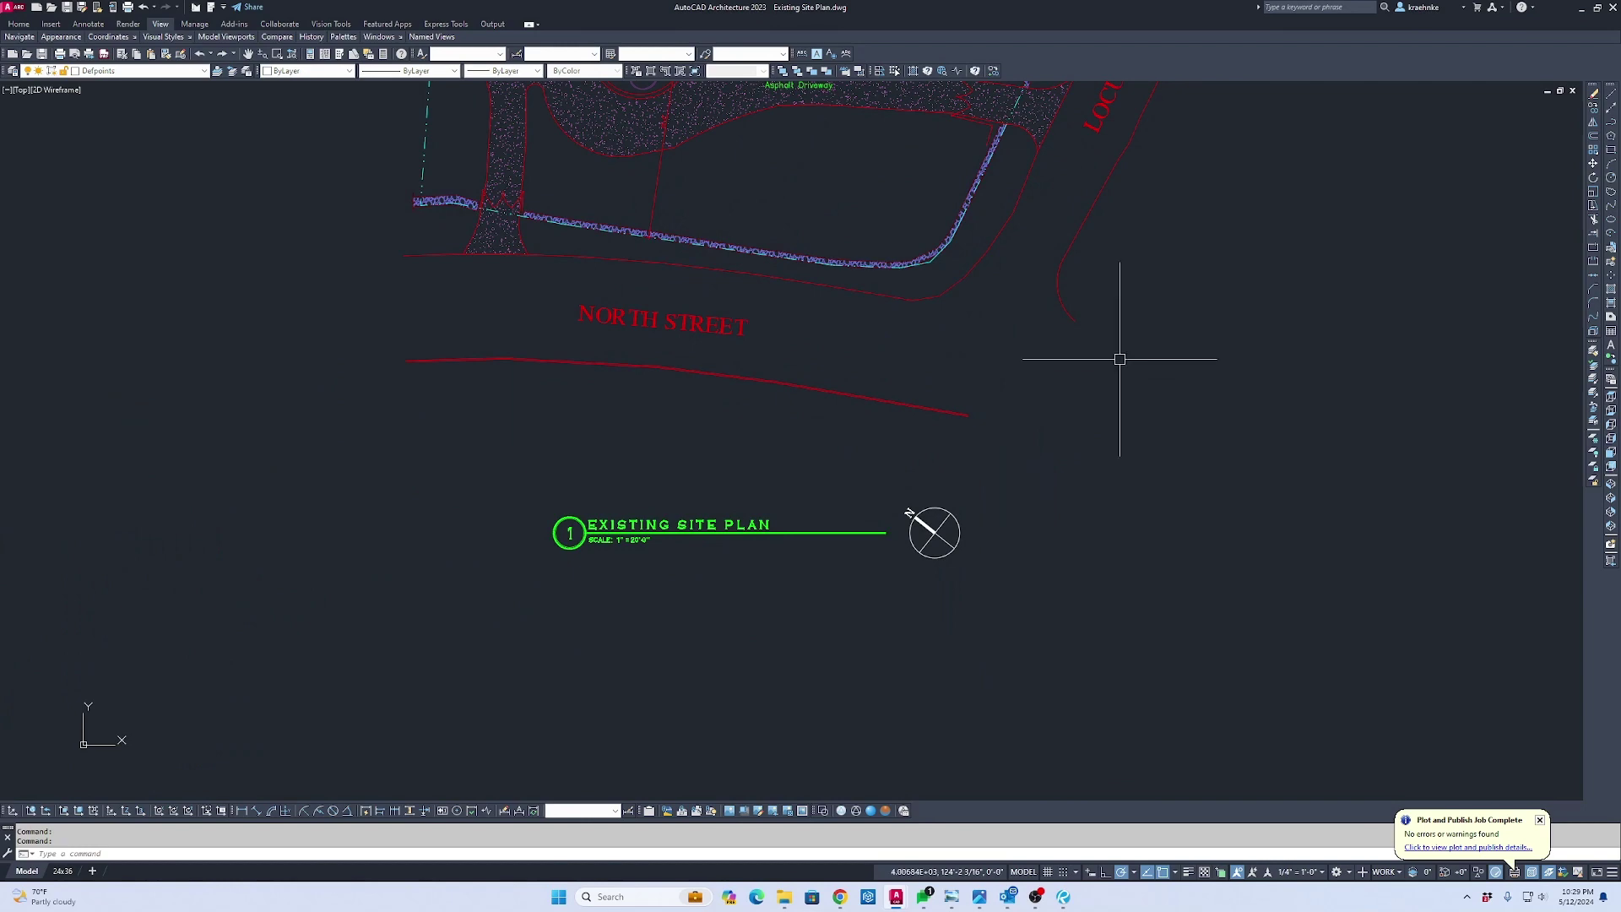
Examine the existing site plan in model space, including the lot, pool, residence and driveway
{"action": "scroll", "coordinate": [978, 507], "scroll_direction": "down", "scroll_amount": 5}
{"action": "scroll", "coordinate": [982, 327], "scroll_direction": "up", "scroll_amount": 6}
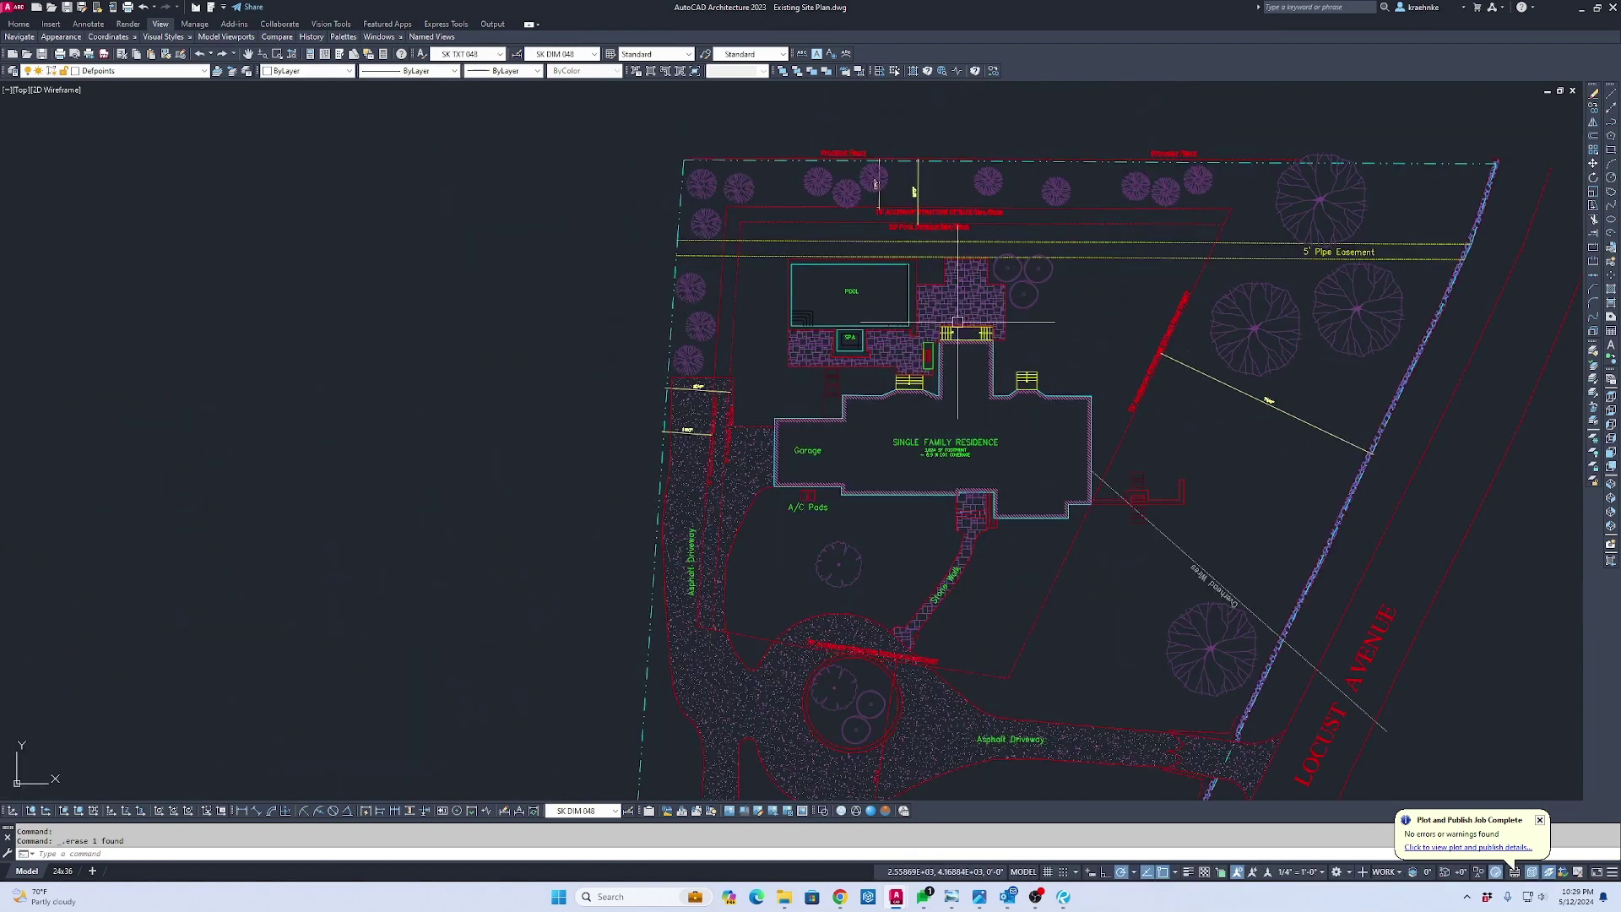
{"action": "scroll", "coordinate": [849, 329], "scroll_direction": "down", "scroll_amount": 2}
{"action": "middle_click_drag", "start_coordinate": [812, 363], "coordinate": [823, 290]}
{"action": "scroll", "coordinate": [823, 290], "scroll_direction": "down", "scroll_amount": 3}
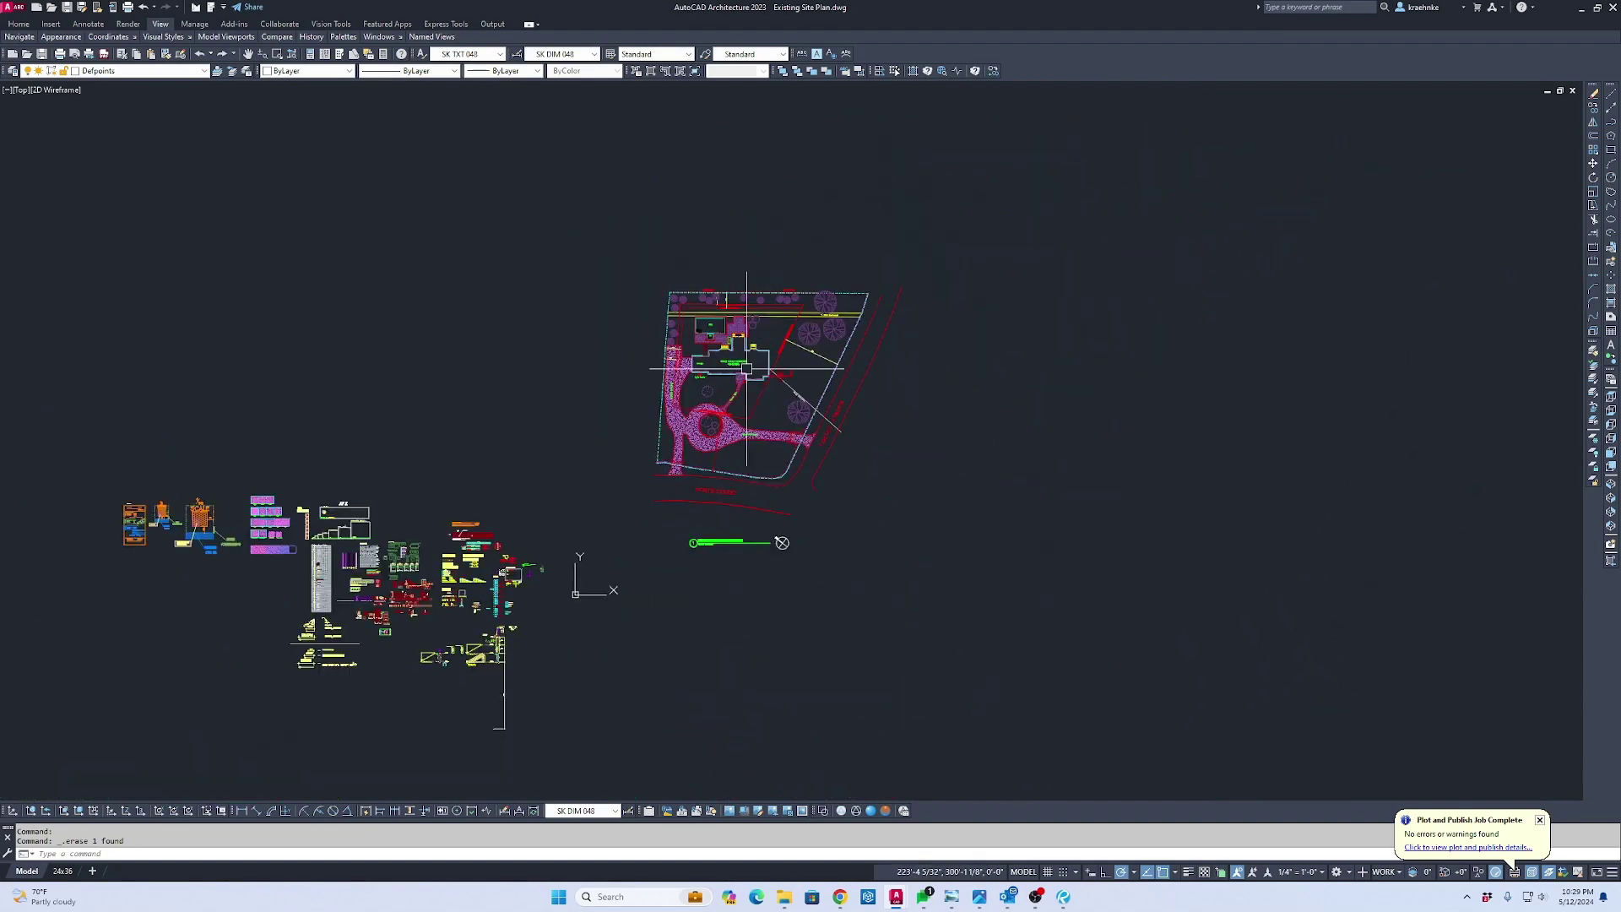
{"action": "scroll", "coordinate": [687, 338], "scroll_direction": "up", "scroll_amount": 3}
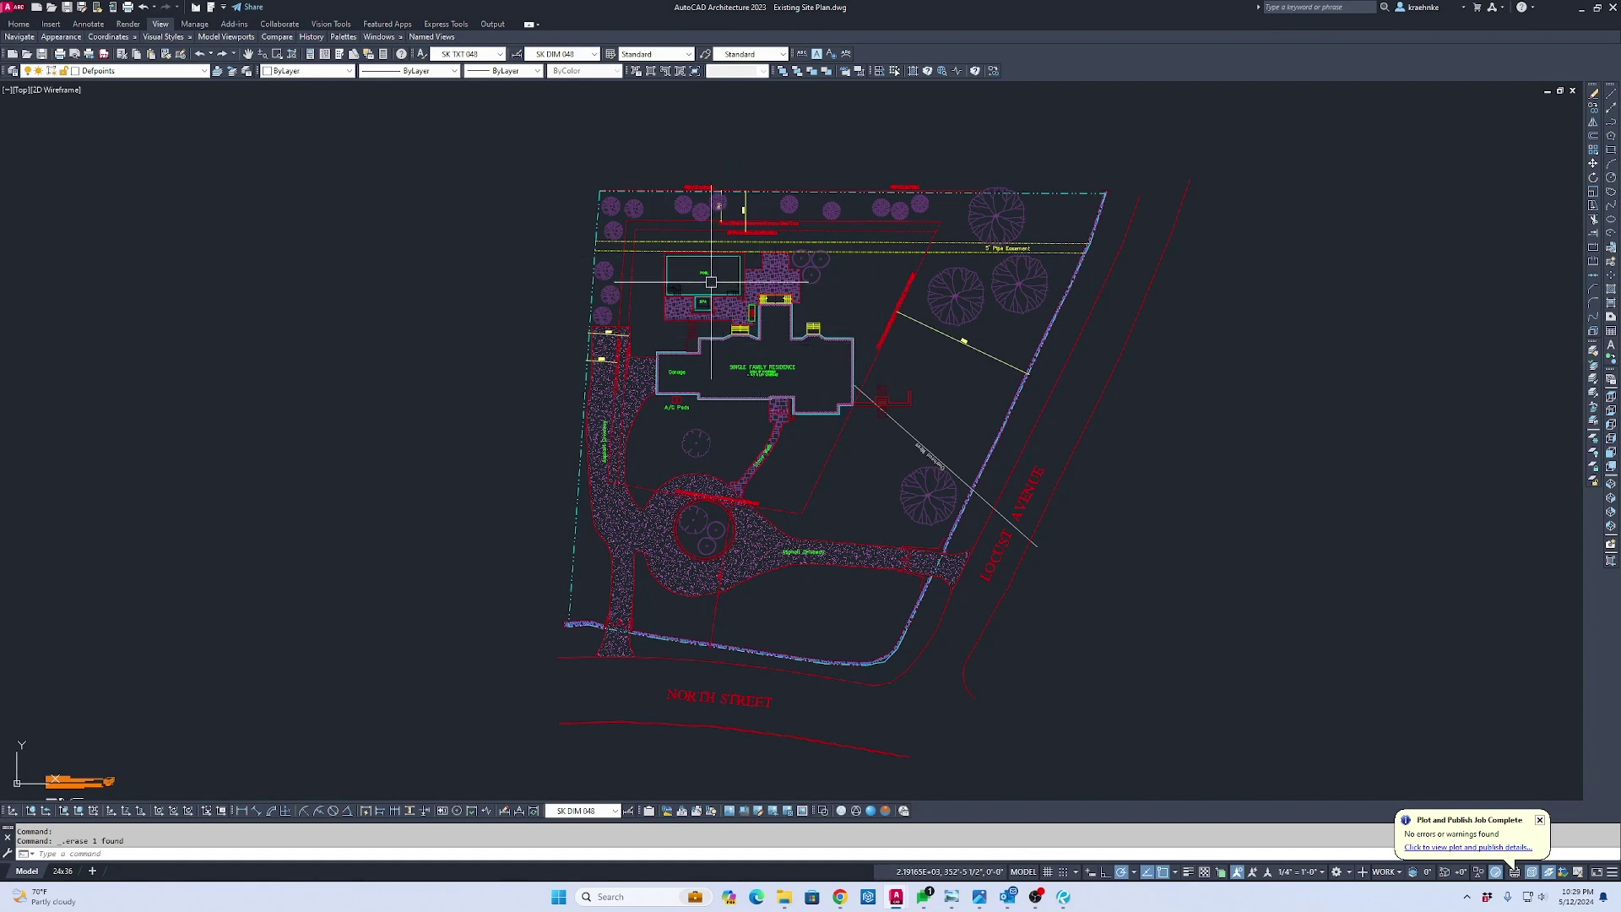
{"action": "scroll", "coordinate": [929, 253], "scroll_direction": "down", "scroll_amount": 2}
{"action": "scroll", "coordinate": [811, 338], "scroll_direction": "up", "scroll_amount": 2}
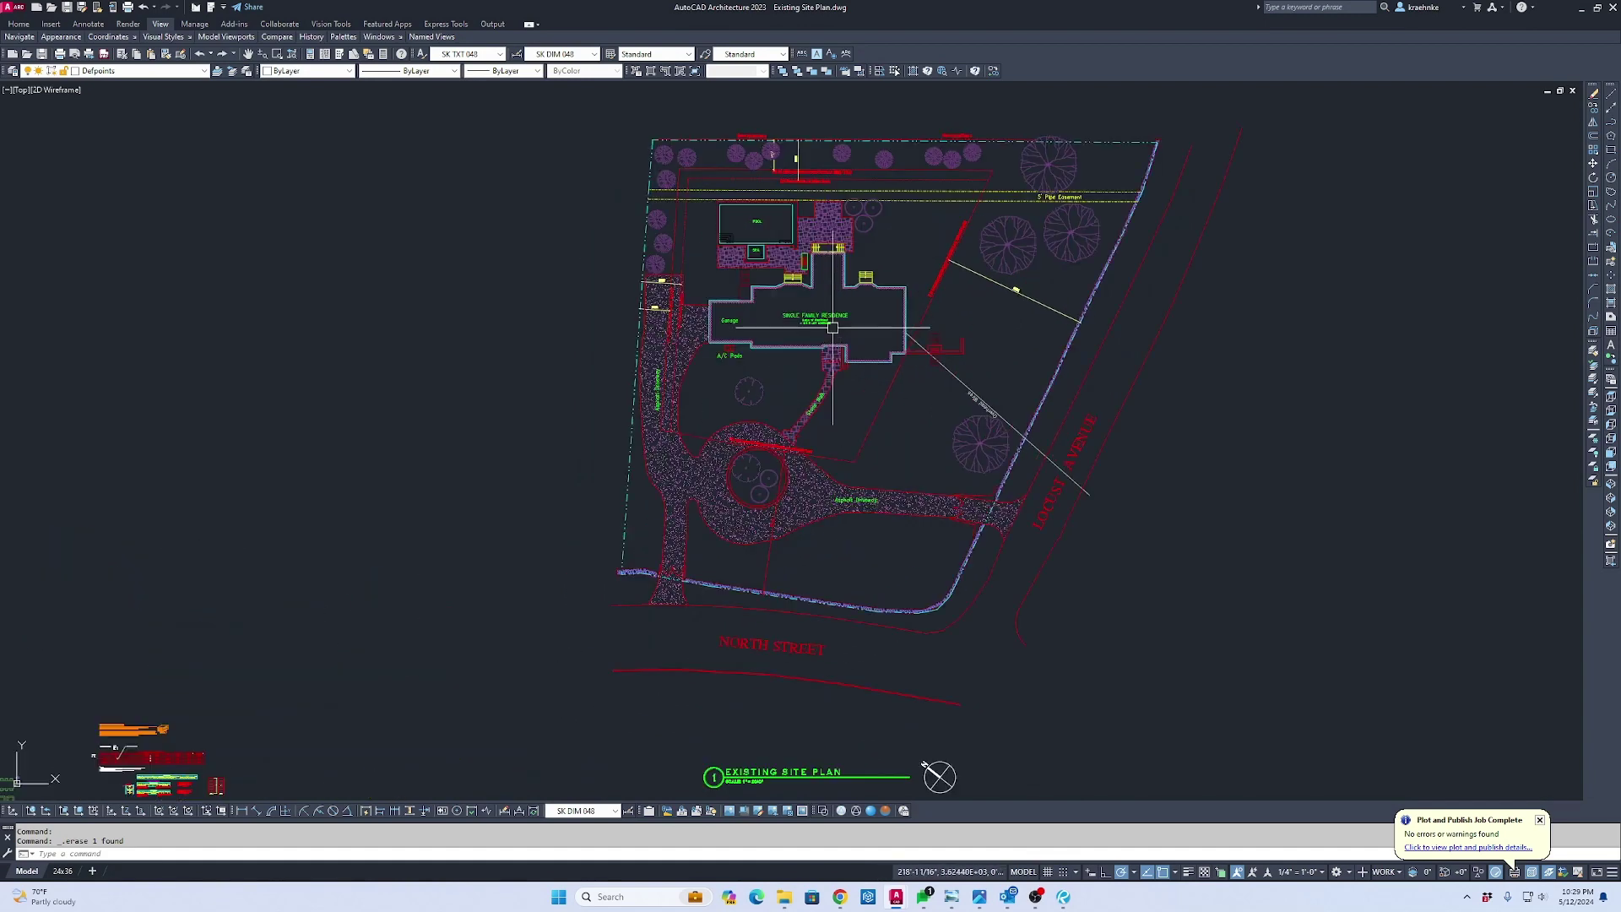
Save the drawing as SLH Site Plan.dwg in the Drawings folder
{"action": "key", "text": "Escape"}
{"action": "key", "text": "Escape"}
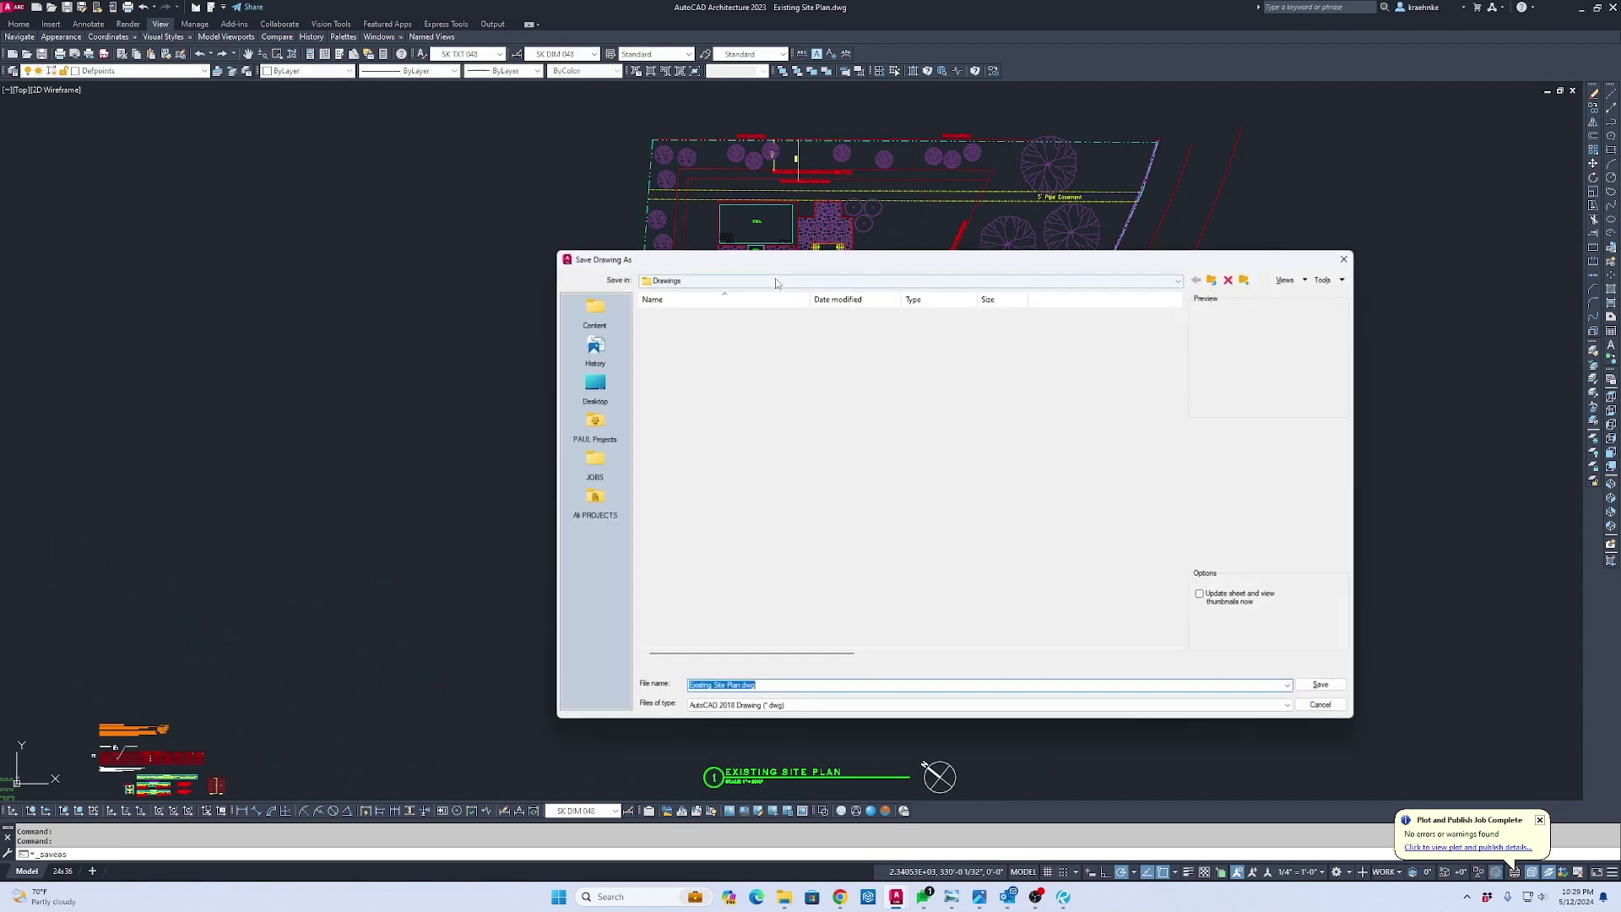
{"action": "left_click", "coordinate": [680, 363]}
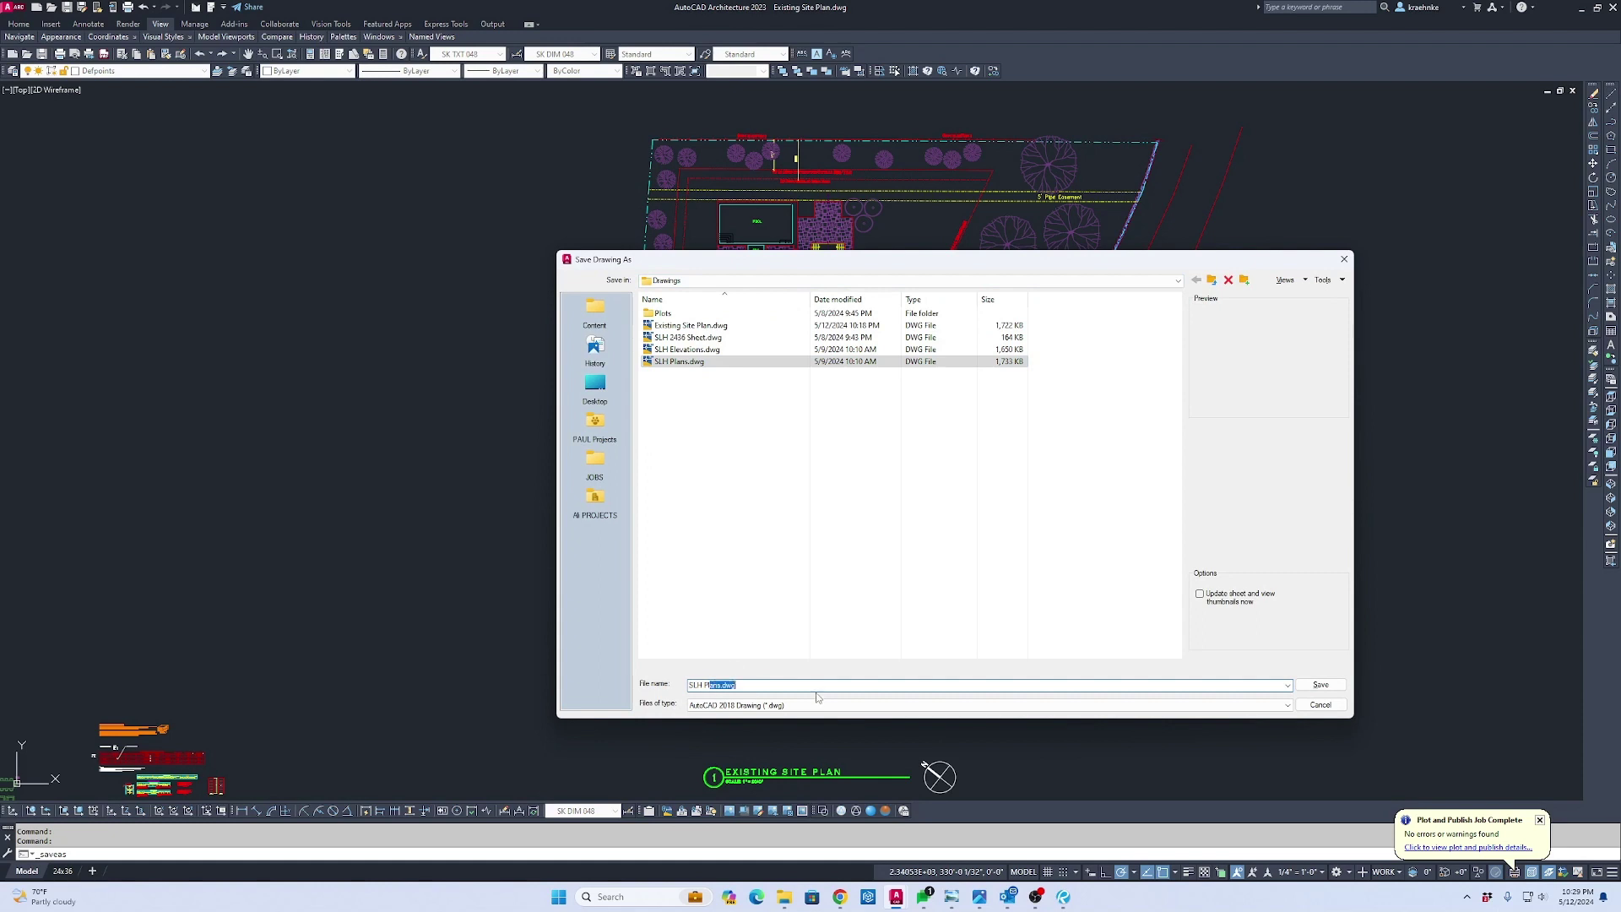
{"action": "key", "text": "BackSpace"}
{"action": "type", "text": "Site"}
{"action": "key", "text": "Return"}
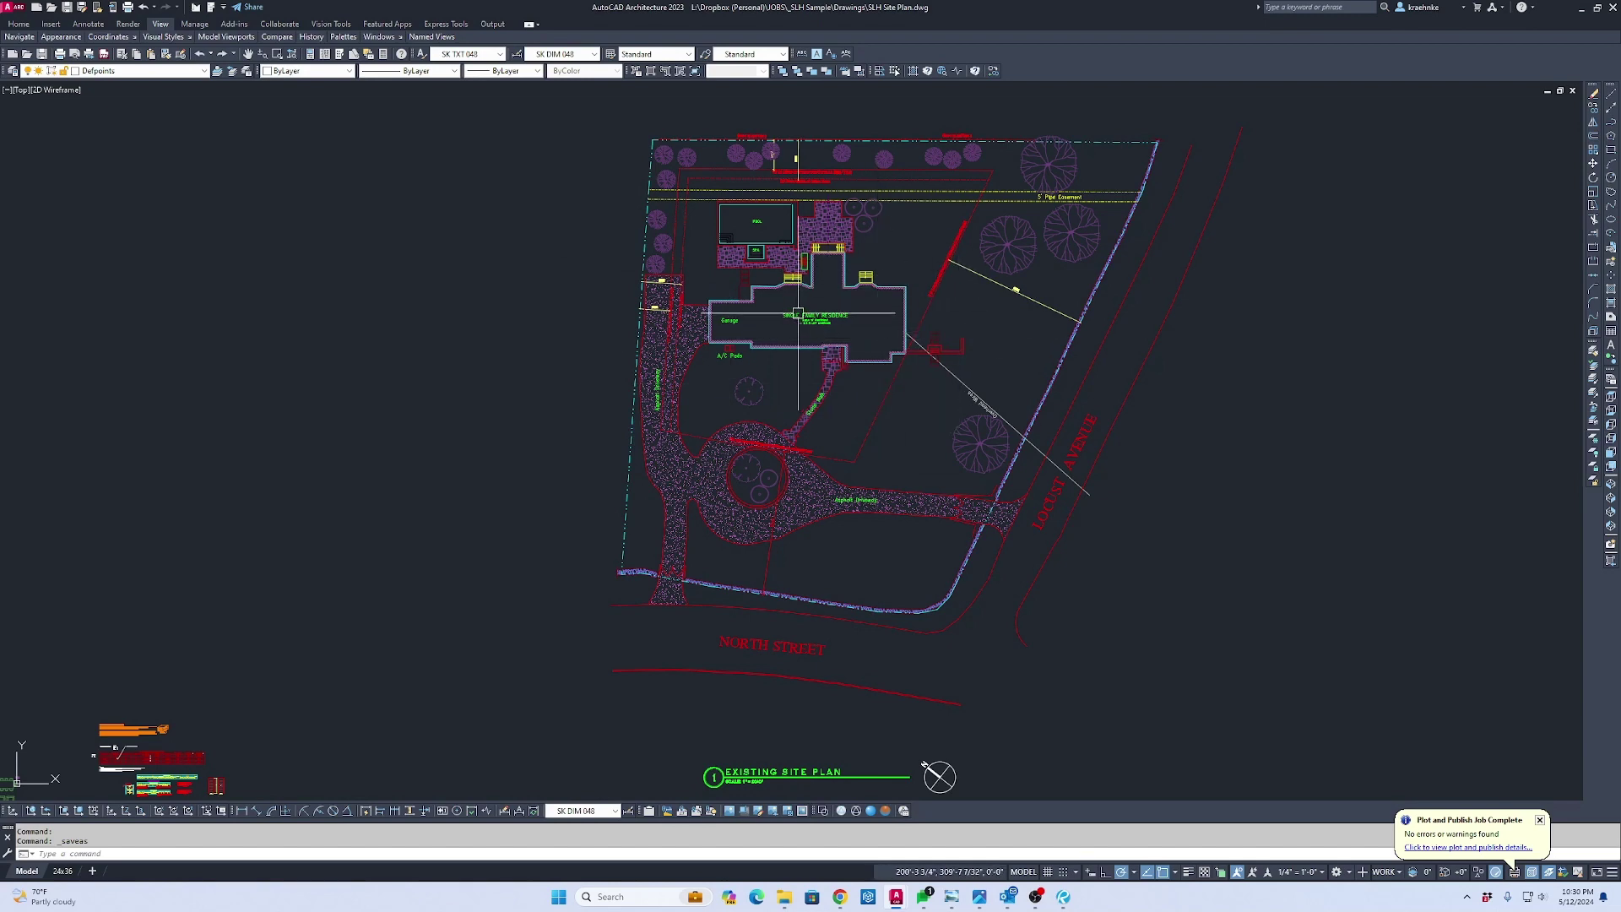
Draw a horizontal polyline from the midpoint of the pool's short side by the steps outward past the property line
{"action": "scroll", "coordinate": [798, 321], "scroll_direction": "down", "scroll_amount": 2}
{"action": "scroll", "coordinate": [825, 319], "scroll_direction": "up", "scroll_amount": 6}
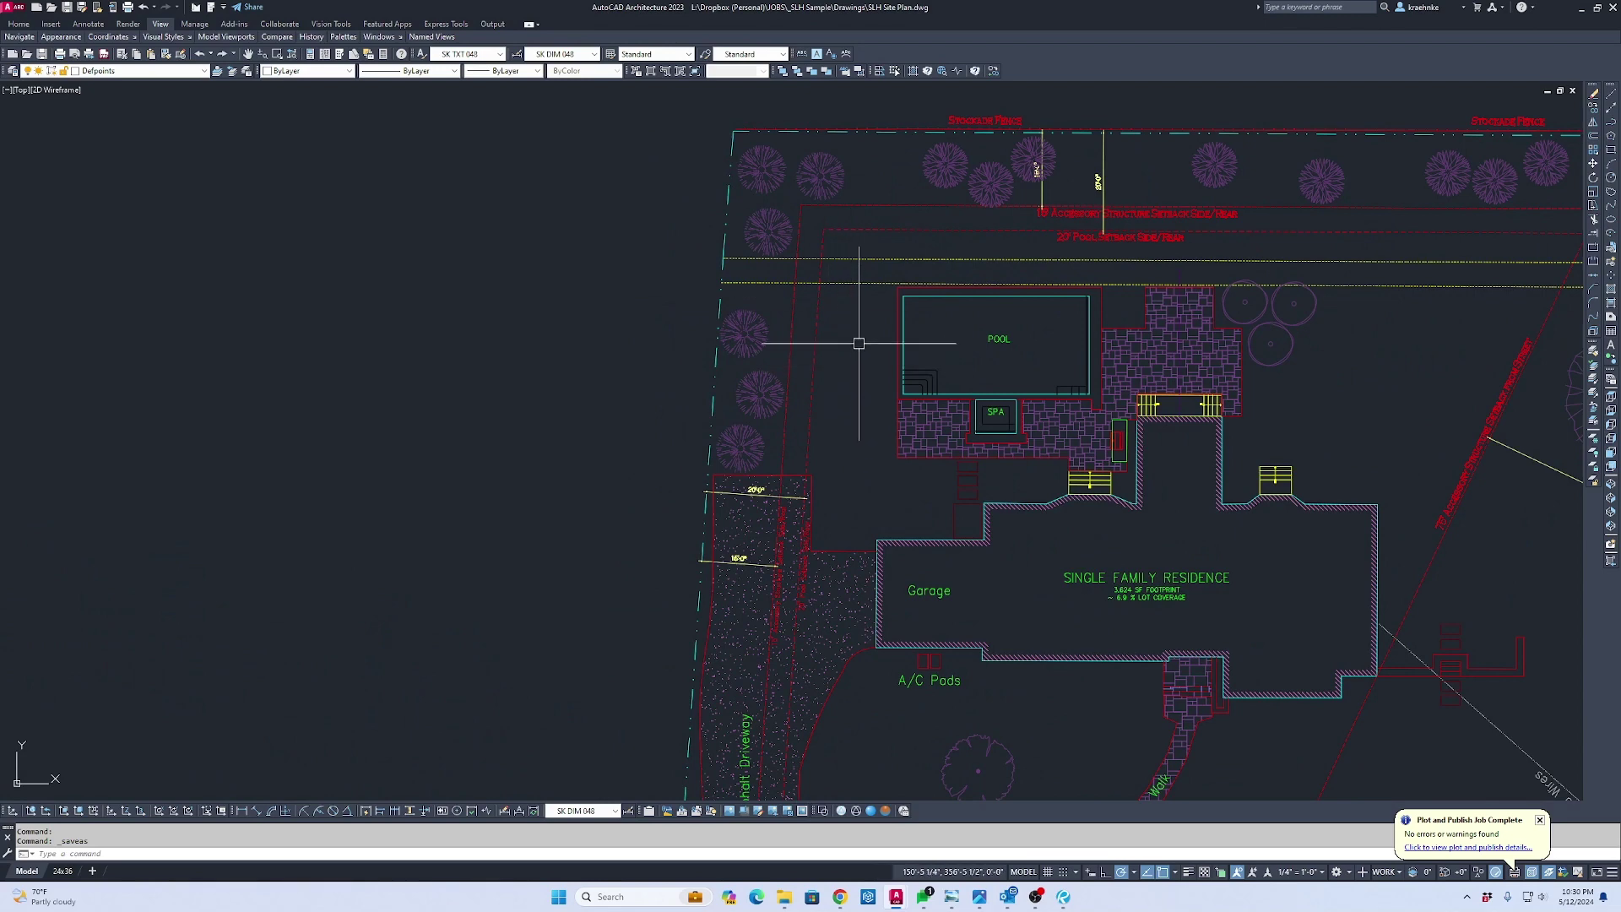
{"action": "type", "text": "pl"}
{"action": "scroll", "coordinate": [903, 338], "scroll_direction": "up", "scroll_amount": 5}
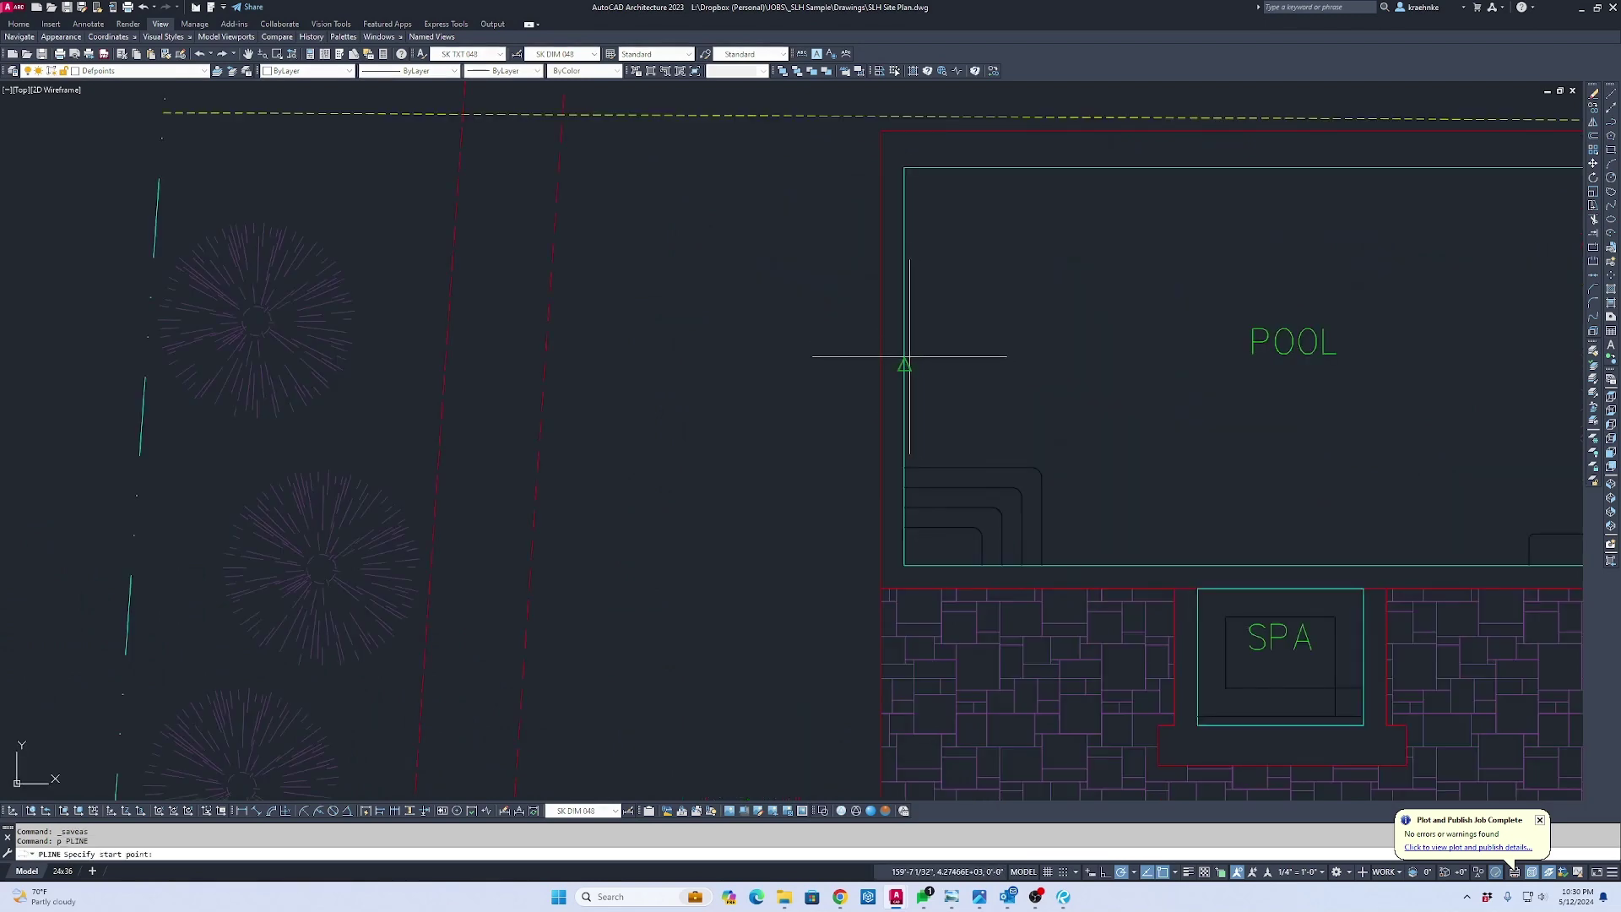
{"action": "key", "text": "Return"}
{"action": "left_click", "coordinate": [904, 365]}
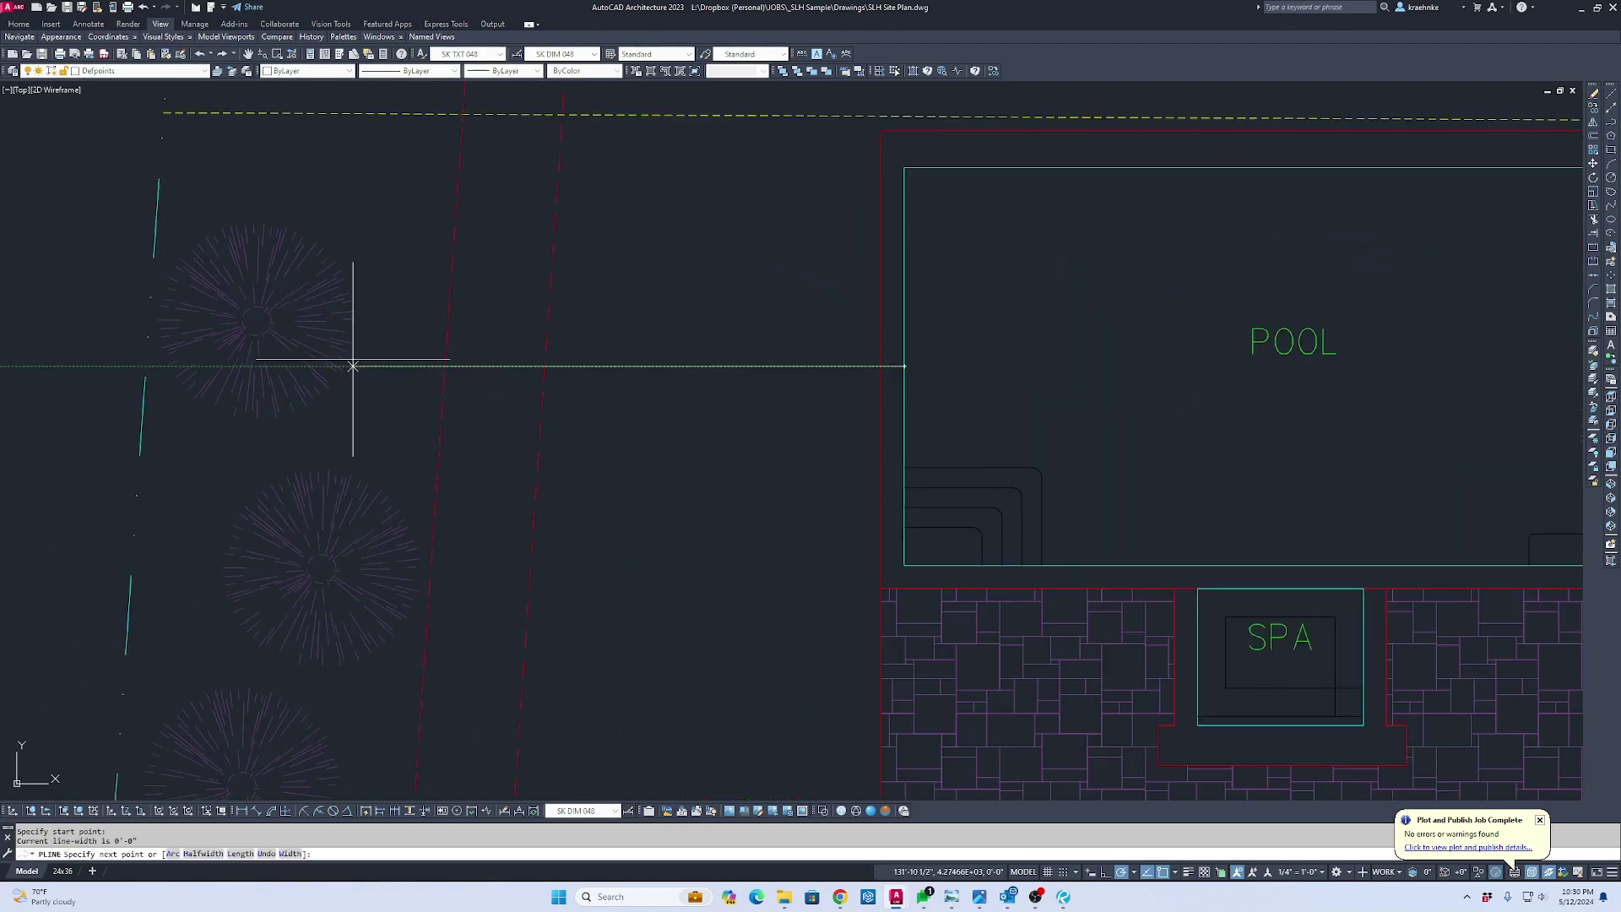
{"action": "left_click", "coordinate": [78, 365]}
{"action": "key", "text": "Escape"}
Examine the setback lines, the 5' pipe easement and the open area around the pool
{"action": "scroll", "coordinate": [666, 420], "scroll_direction": "down", "scroll_amount": 2}
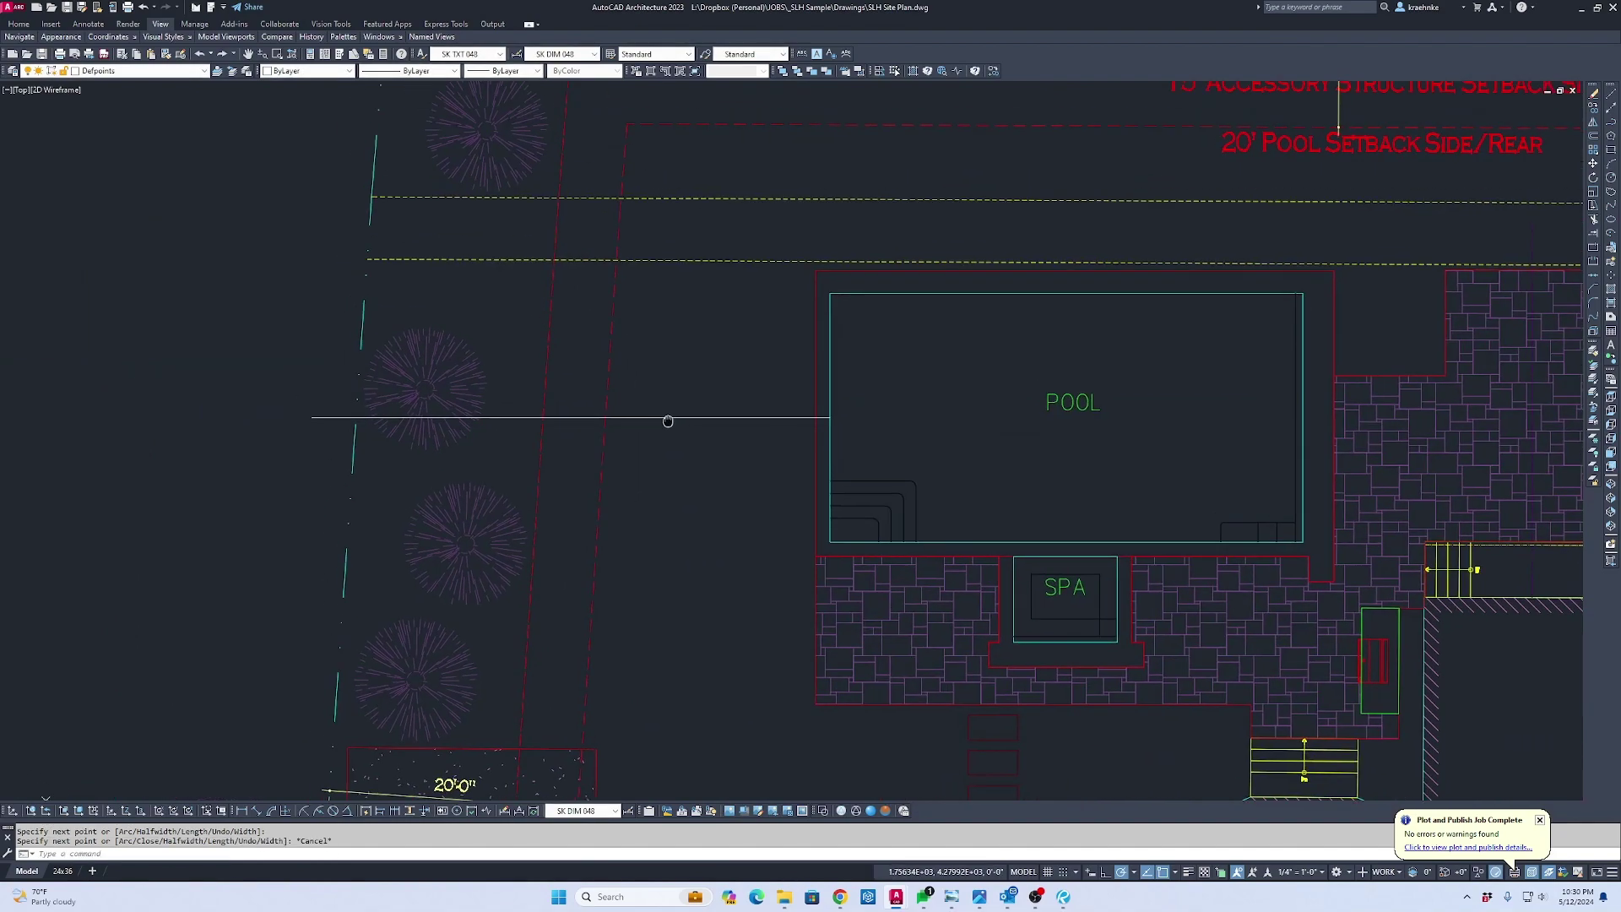
{"action": "scroll", "coordinate": [738, 506], "scroll_direction": "up", "scroll_amount": 1}
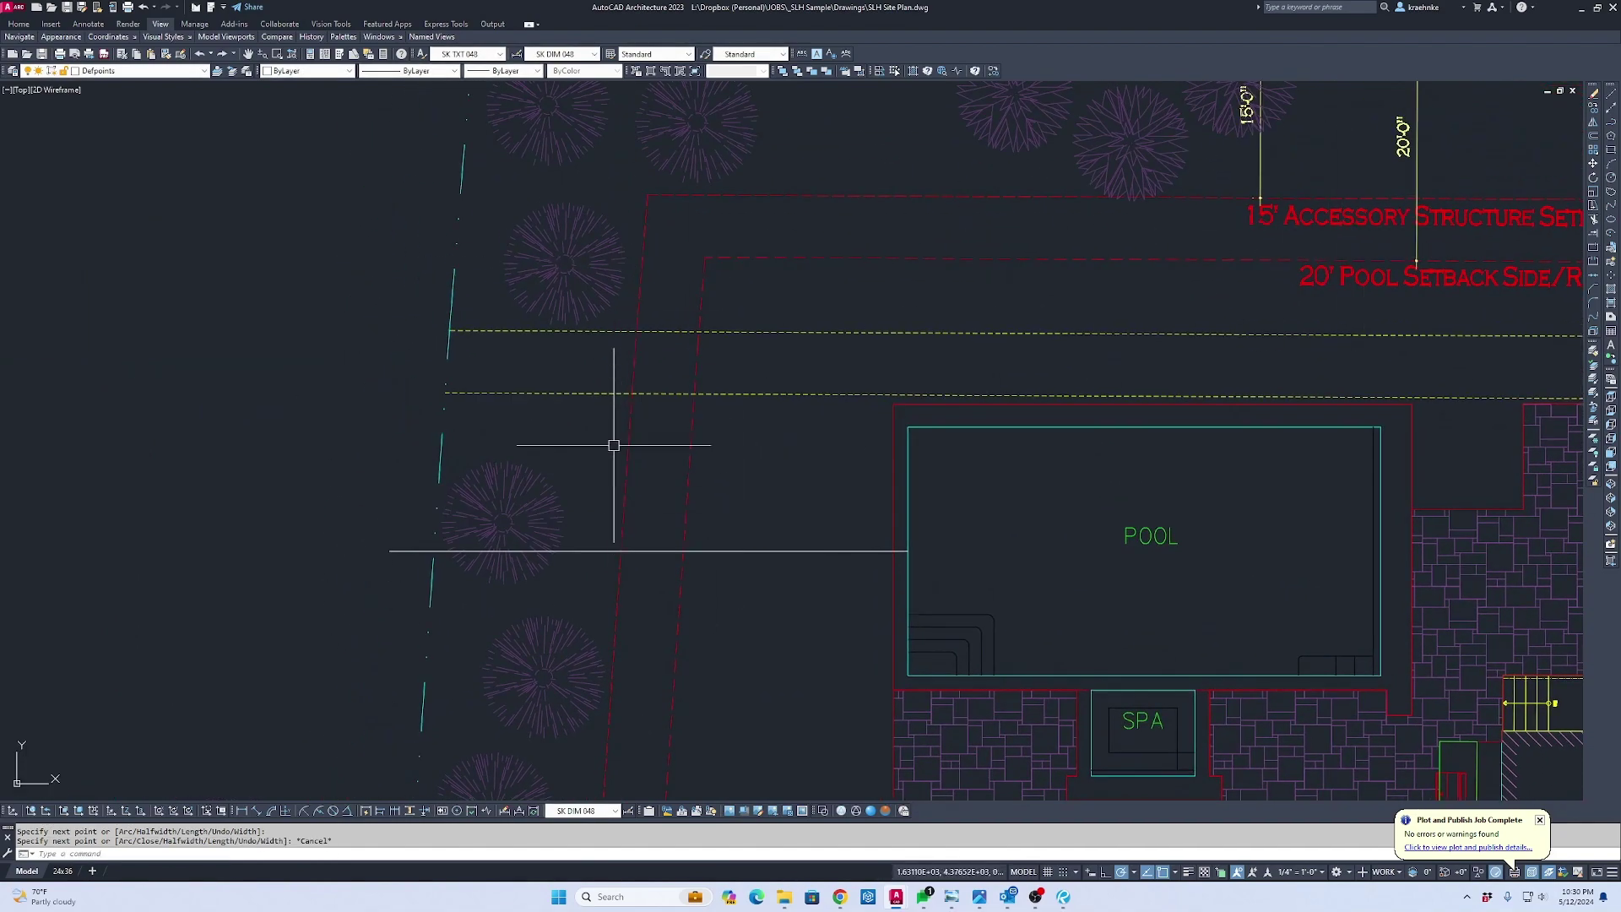
{"action": "mouse_move", "coordinate": [1156, 414]}
{"action": "middle_mouse_down"}
{"action": "mouse_move", "coordinate": [661, 358]}
{"action": "mouse_move", "coordinate": [247, 362]}
{"action": "mouse_move", "coordinate": [380, 409]}
{"action": "middle_mouse_up"}
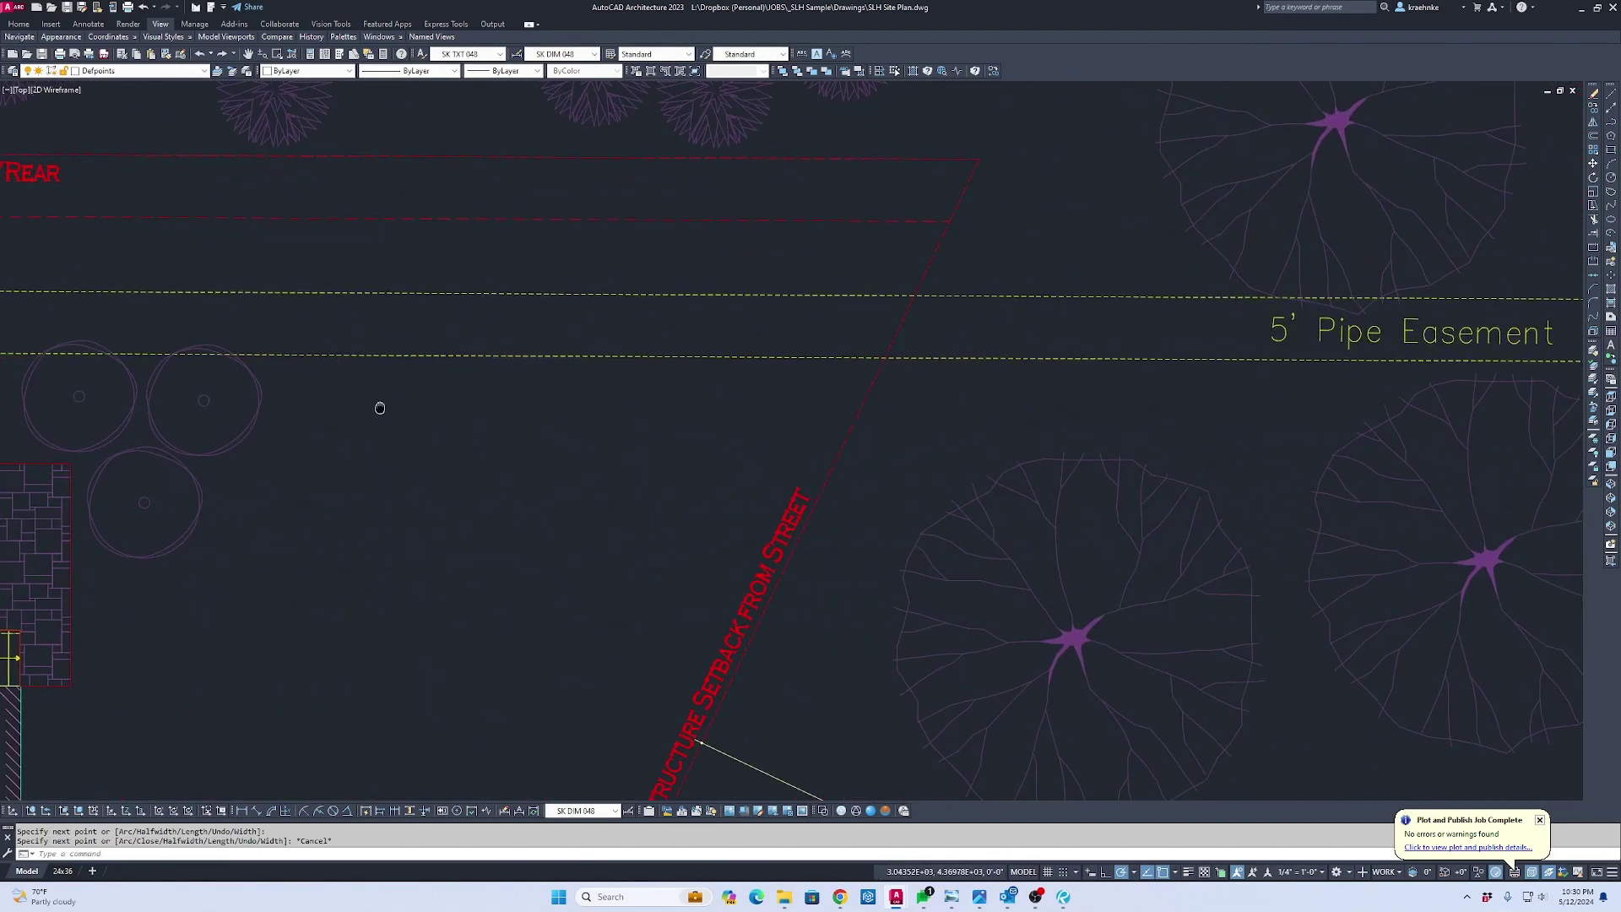
{"action": "scroll", "coordinate": [1302, 337], "scroll_direction": "down", "scroll_amount": 5}
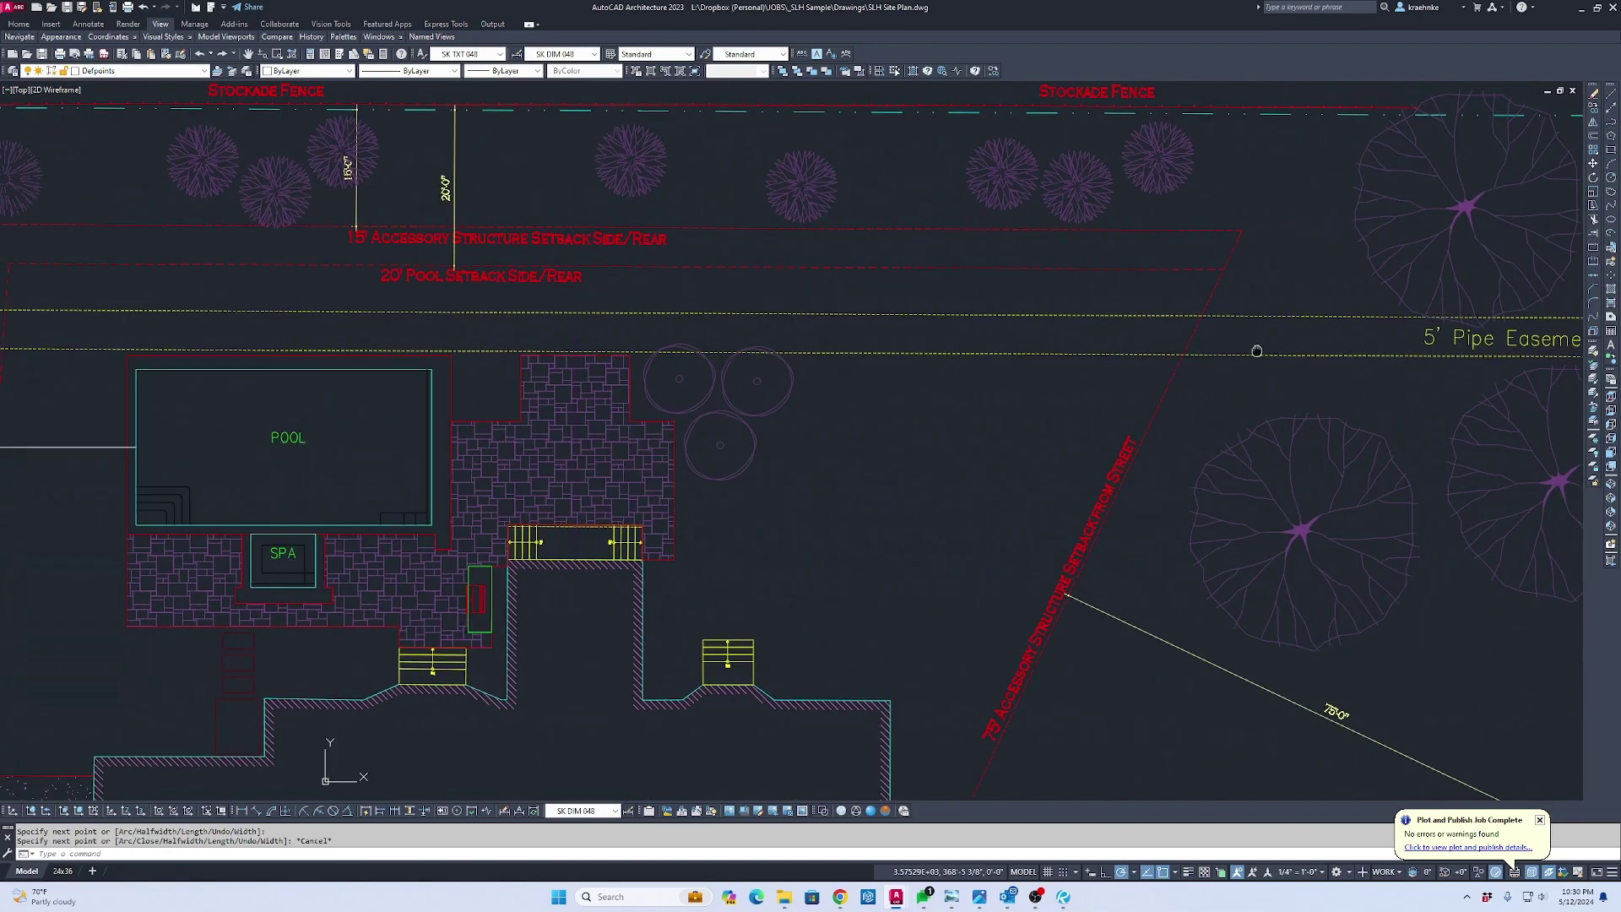
{"action": "scroll", "coordinate": [758, 343], "scroll_direction": "up", "scroll_amount": 3}
{"action": "middle_click_drag", "start_coordinate": [757, 343], "coordinate": [1562, 346]}
{"action": "scroll", "coordinate": [383, 347], "scroll_direction": "up", "scroll_amount": 4}
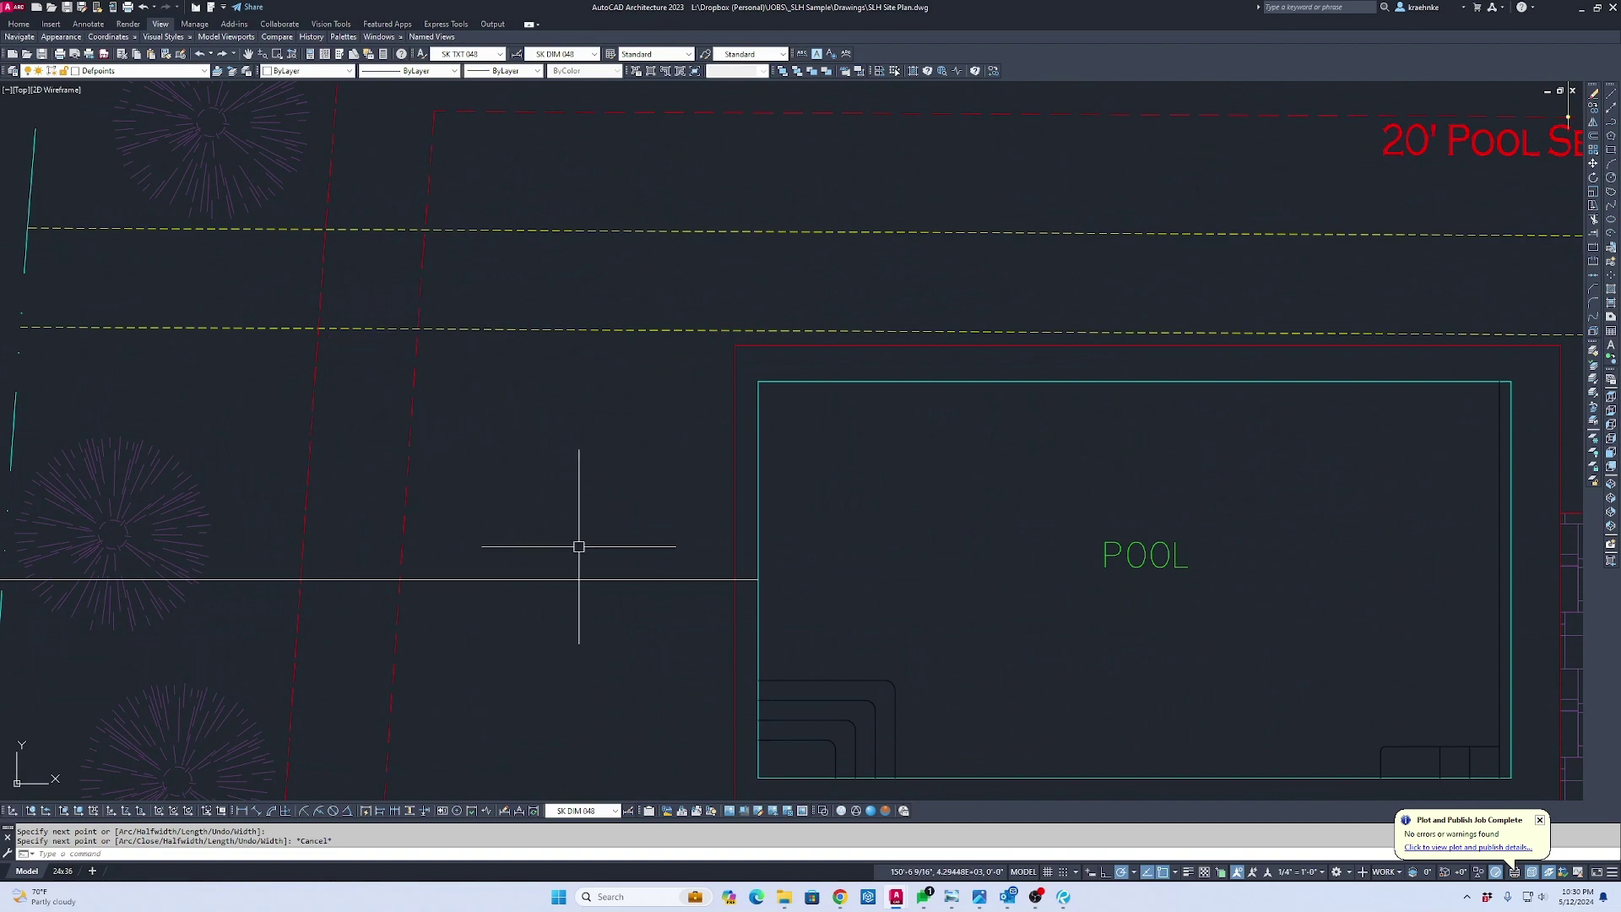
{"action": "scroll", "coordinate": [658, 397], "scroll_direction": "down", "scroll_amount": 4}
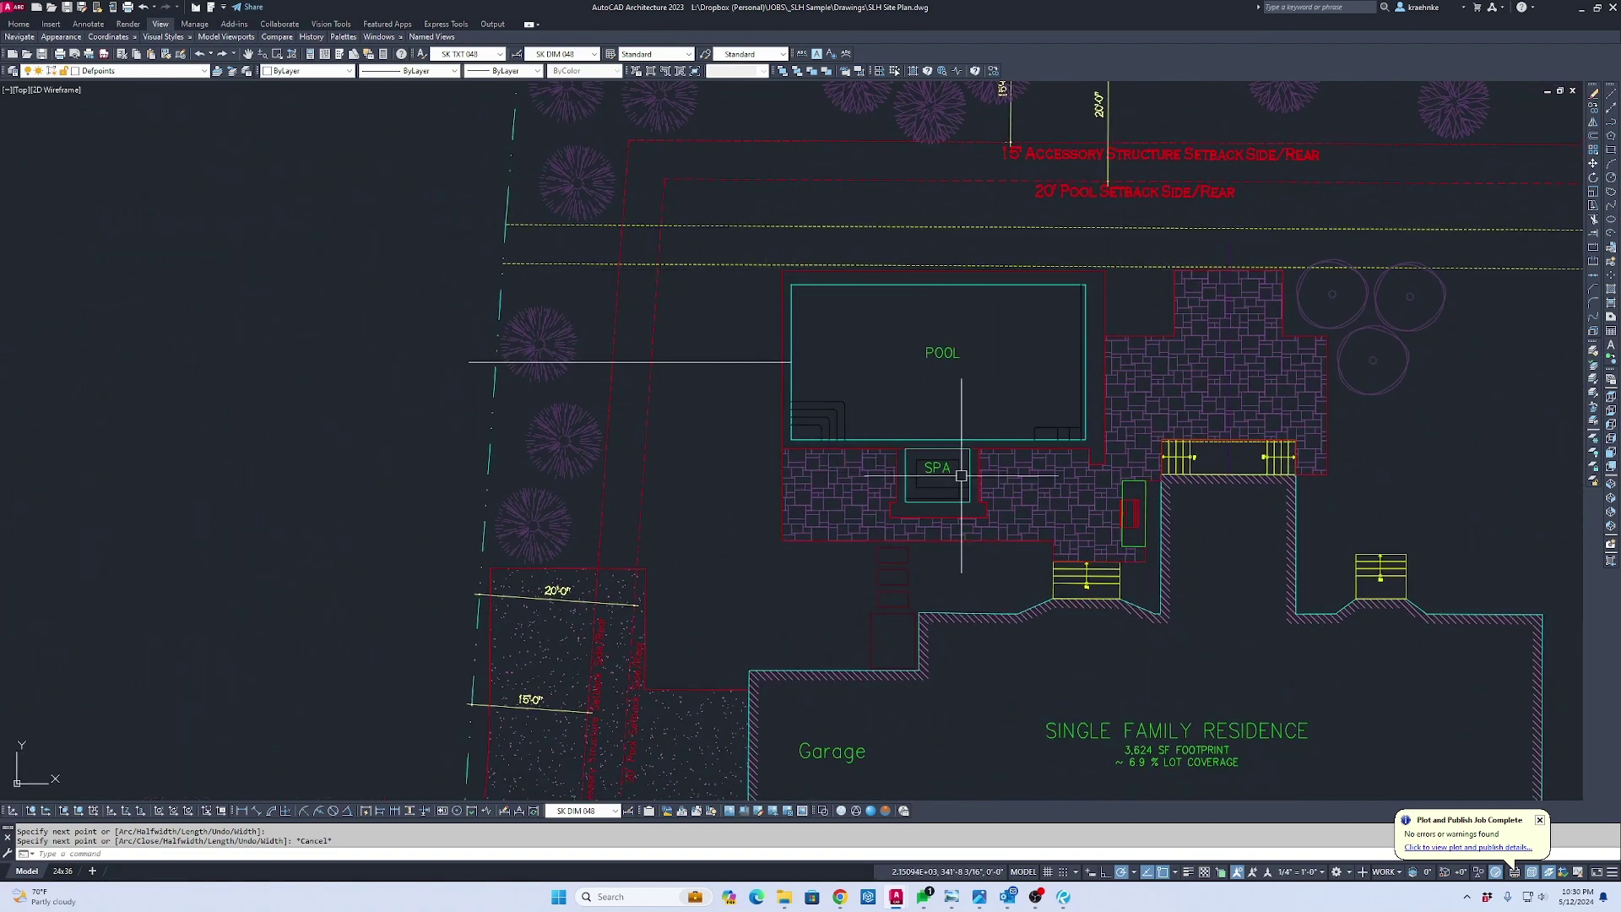
{"action": "scroll", "coordinate": [895, 378], "scroll_direction": "up", "scroll_amount": 2}
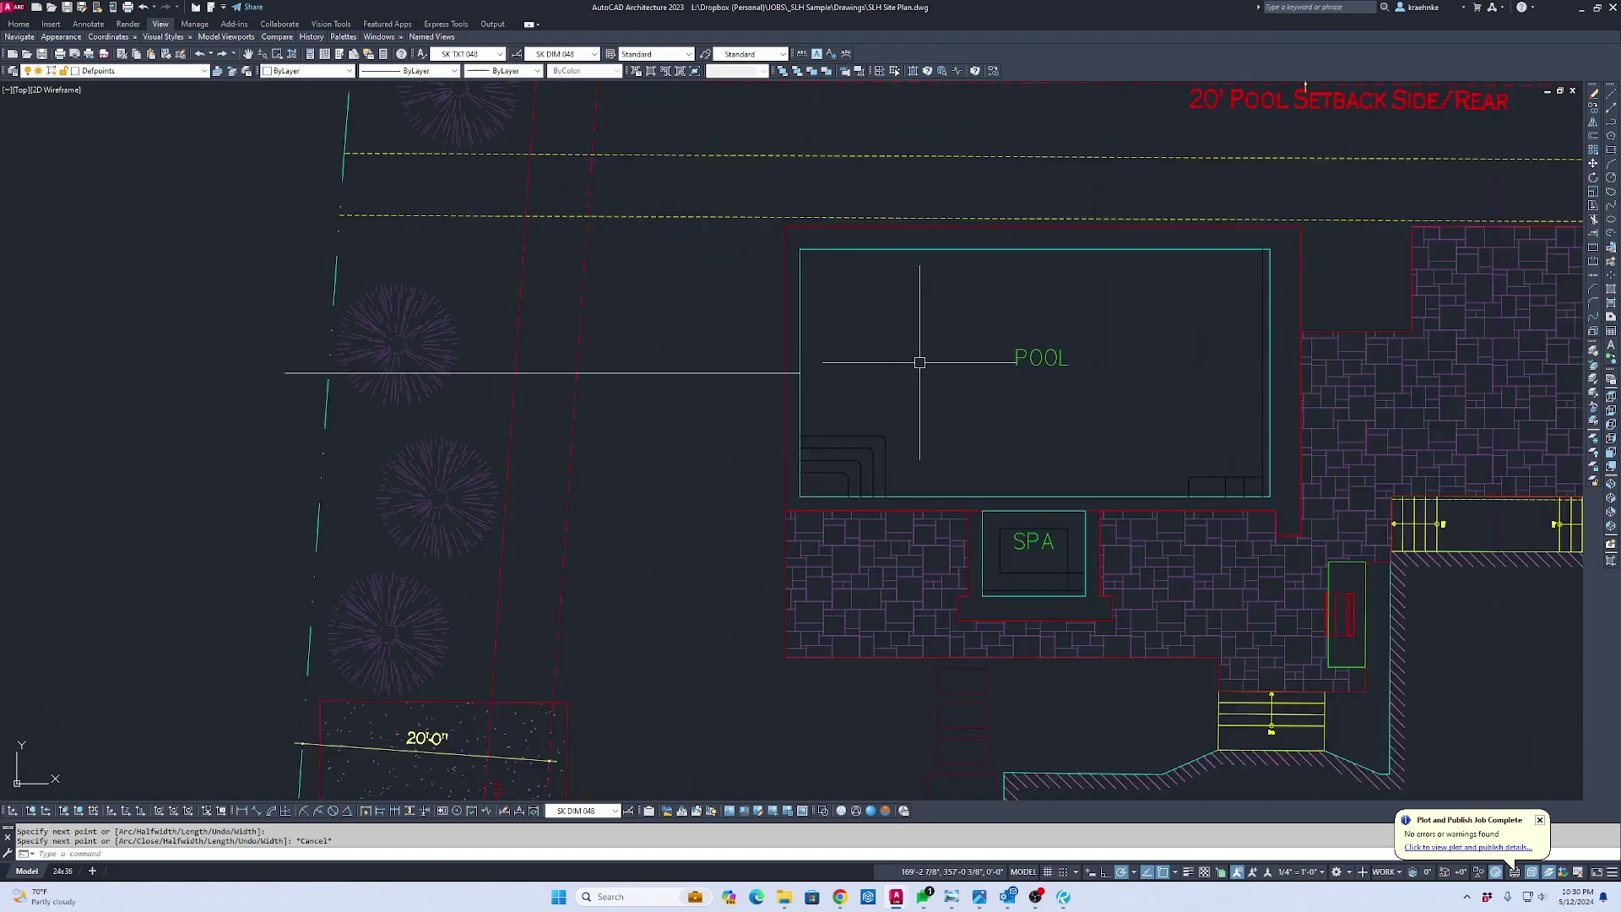
{"action": "scroll", "coordinate": [789, 361], "scroll_direction": "down", "scroll_amount": 5}
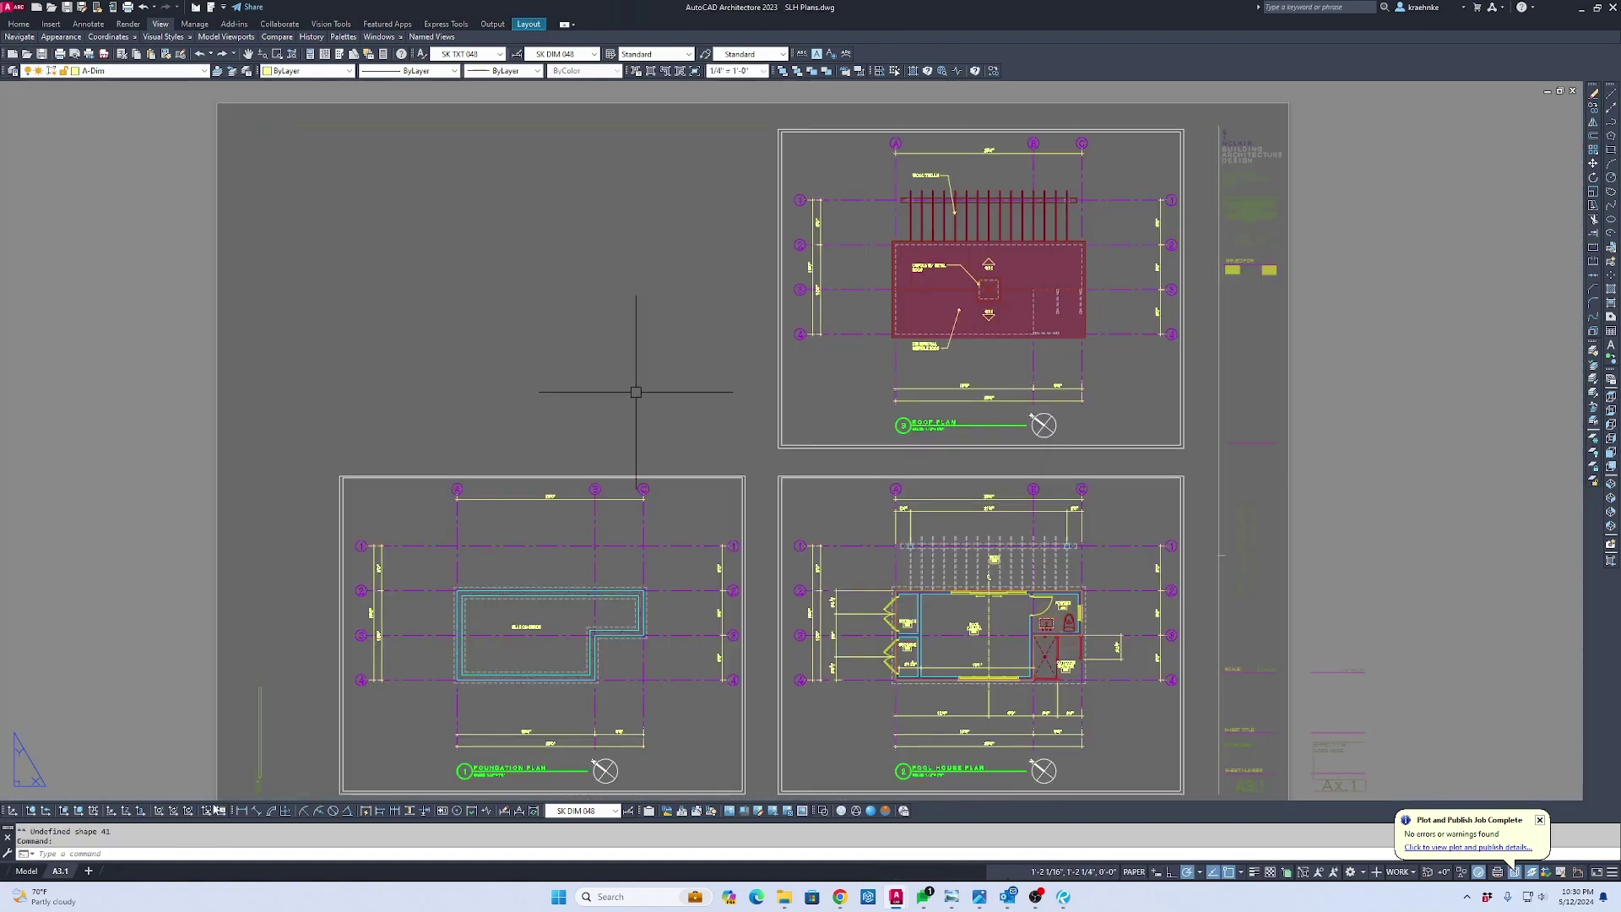
Inspect the roof plan in the model space of SLH Plans.dwg and close that drawing, saving its changes
{"action": "left_click", "coordinate": [27, 873]}
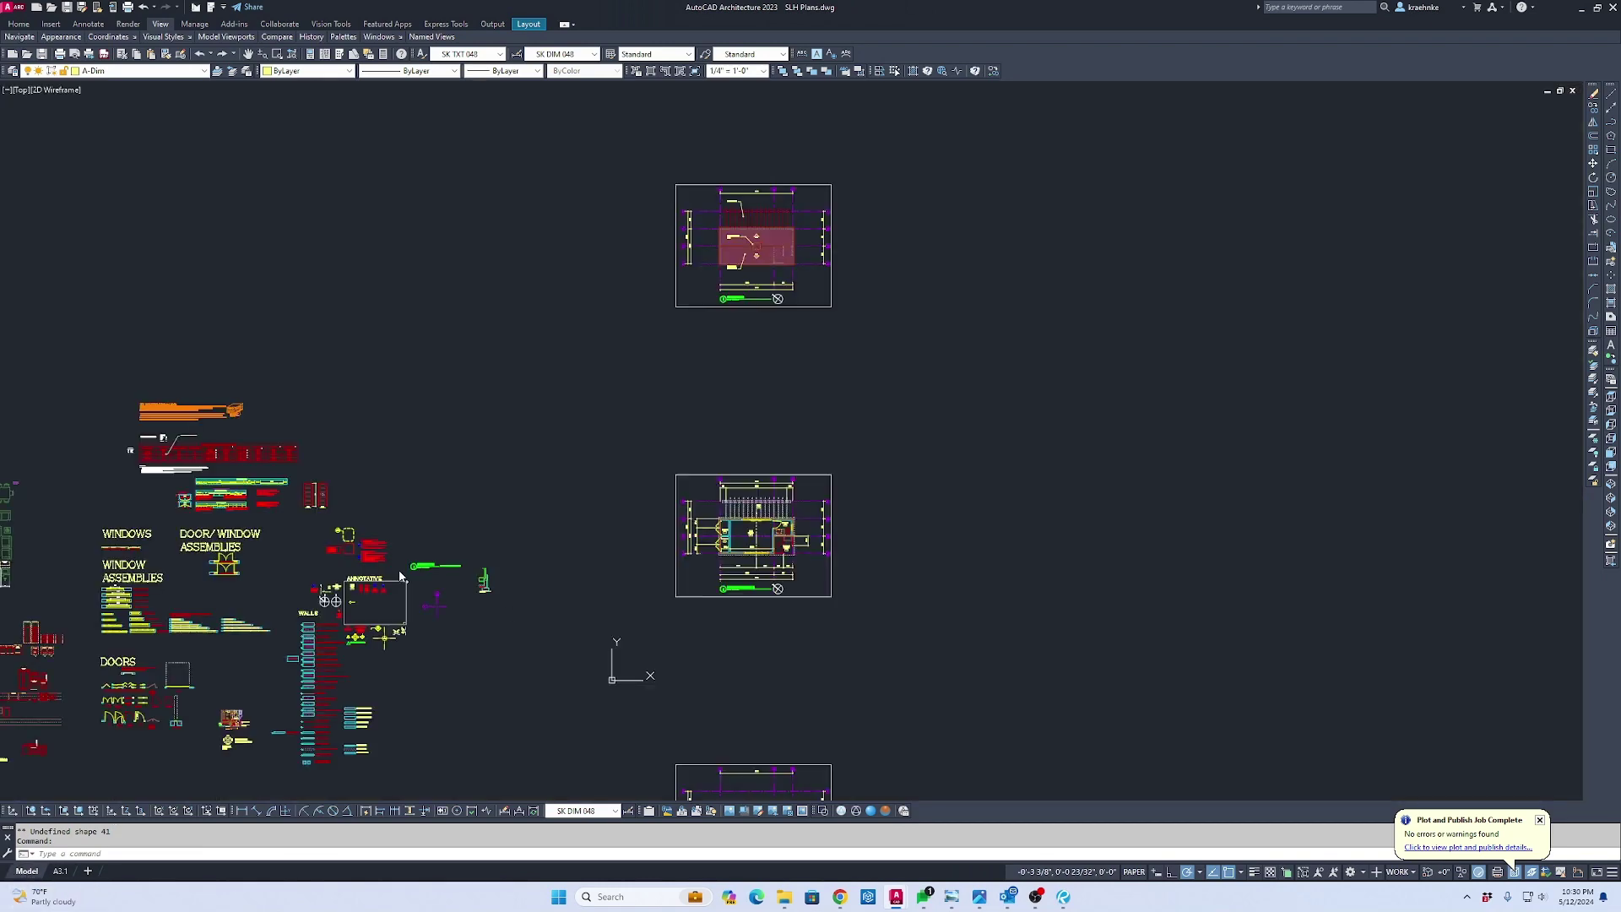
{"action": "scroll", "coordinate": [843, 239], "scroll_direction": "up", "scroll_amount": 6}
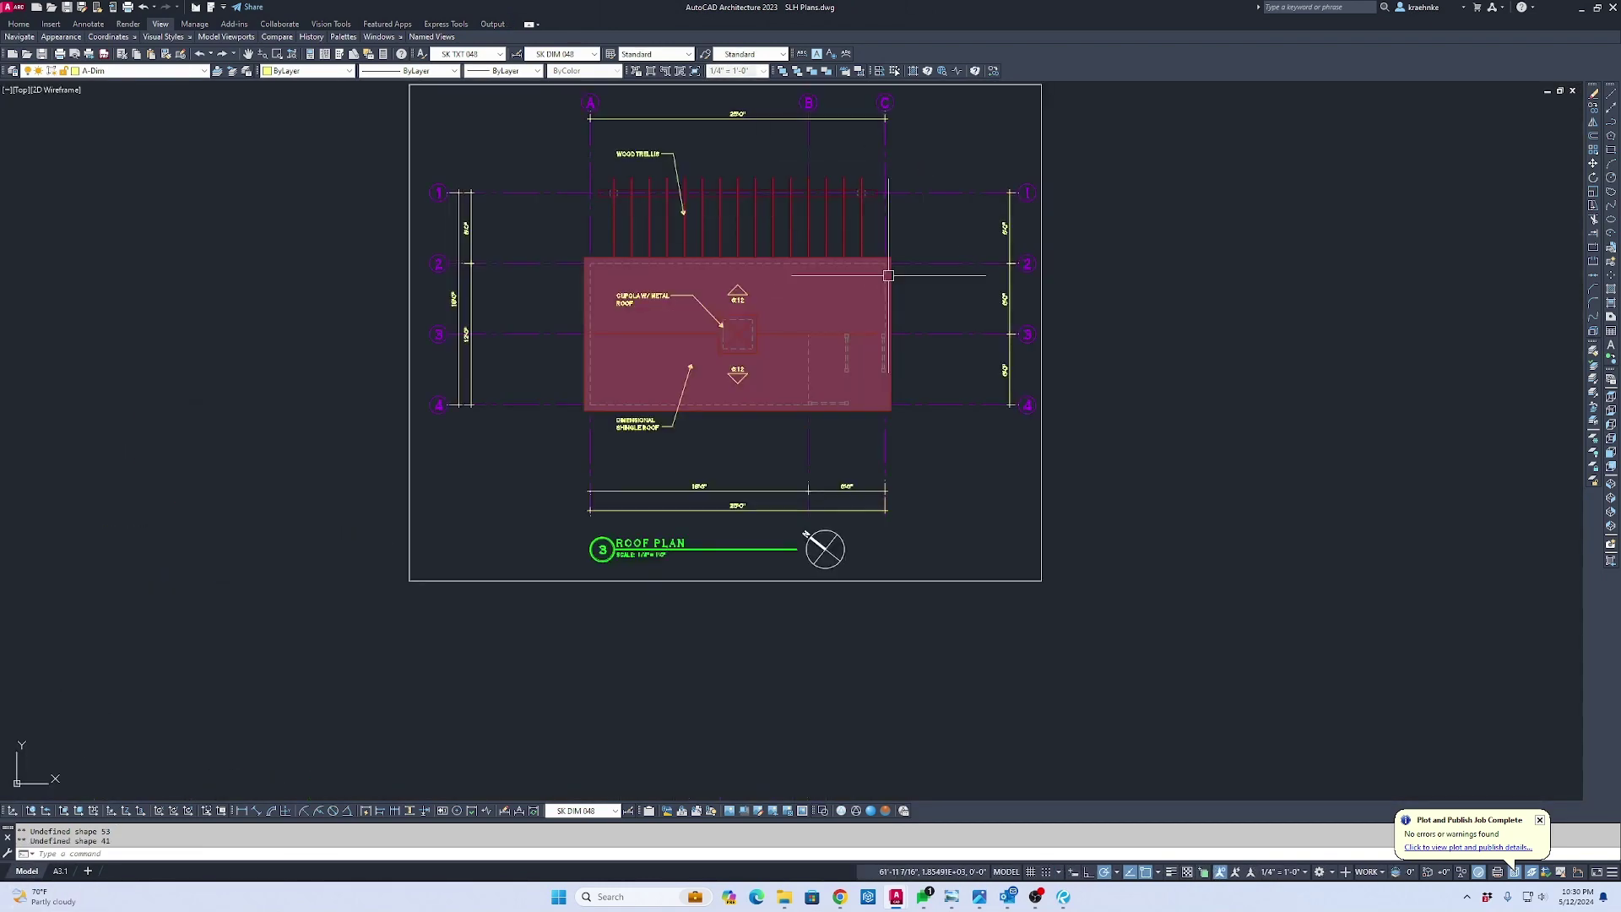
{"action": "scroll", "coordinate": [675, 223], "scroll_direction": "down", "scroll_amount": 4}
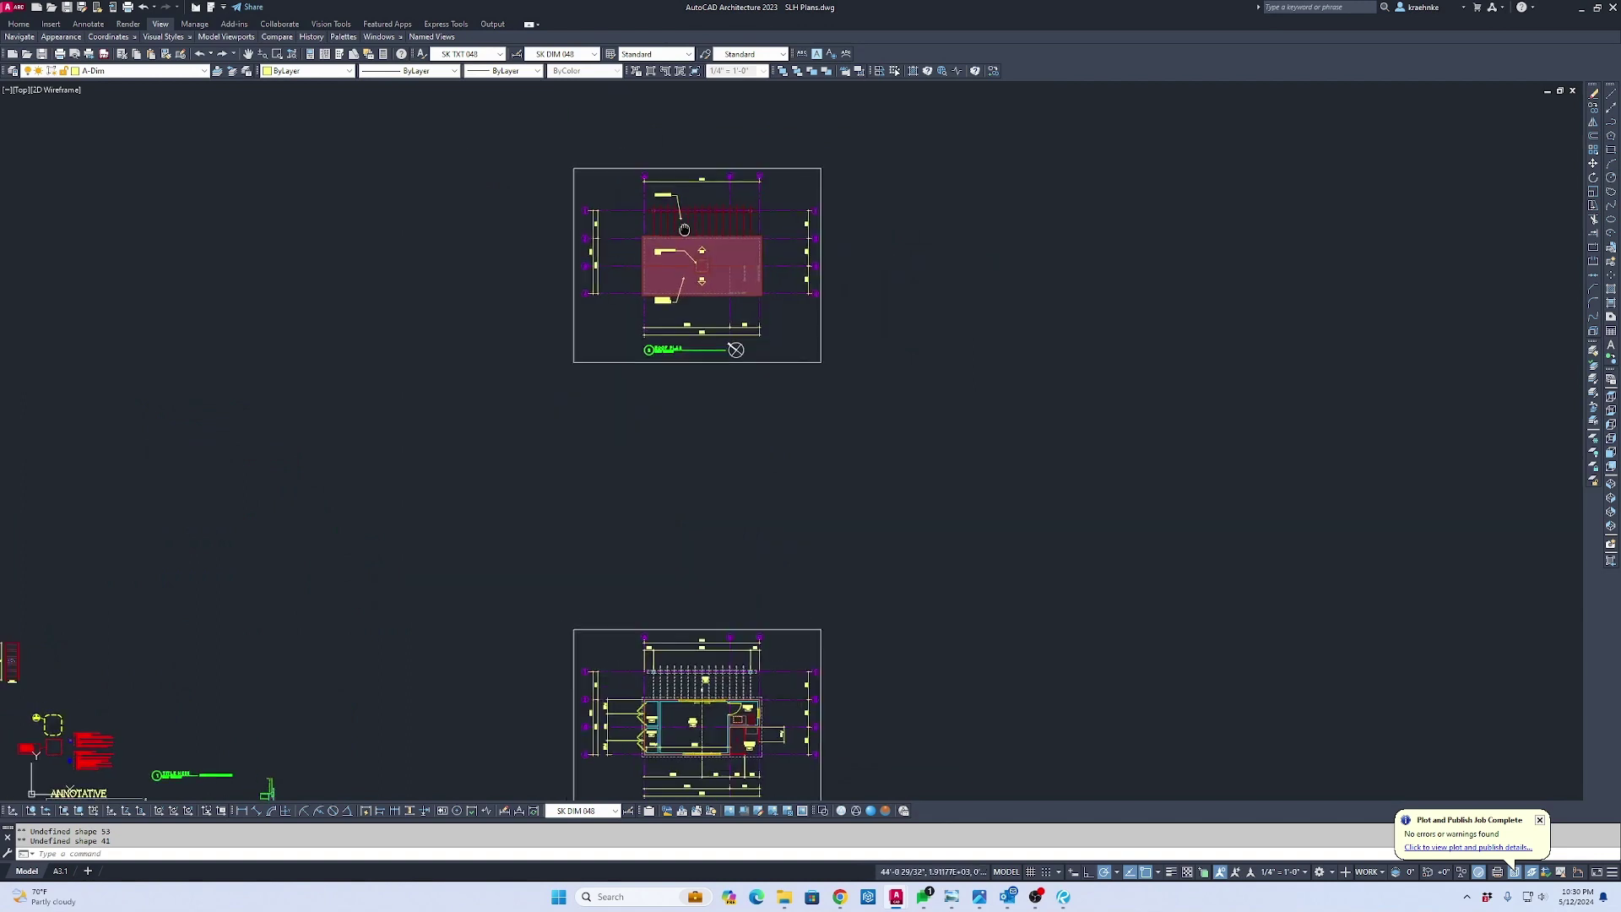
{"action": "middle_click_drag", "start_coordinate": [663, 363], "coordinate": [823, 439]}
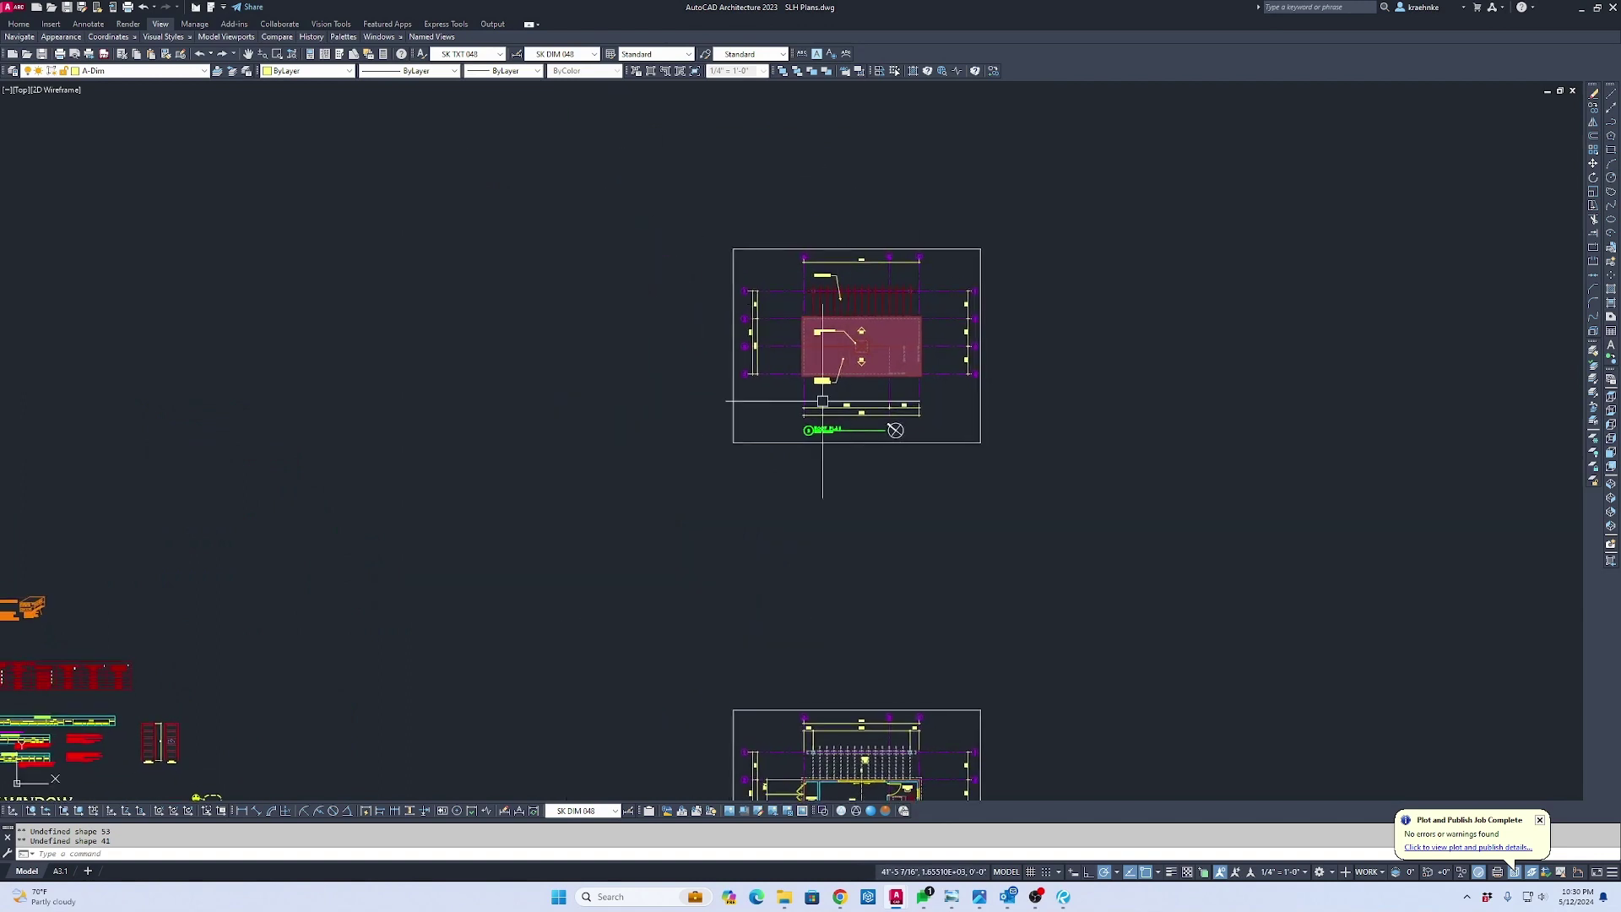
{"action": "left_click", "coordinate": [1572, 90]}
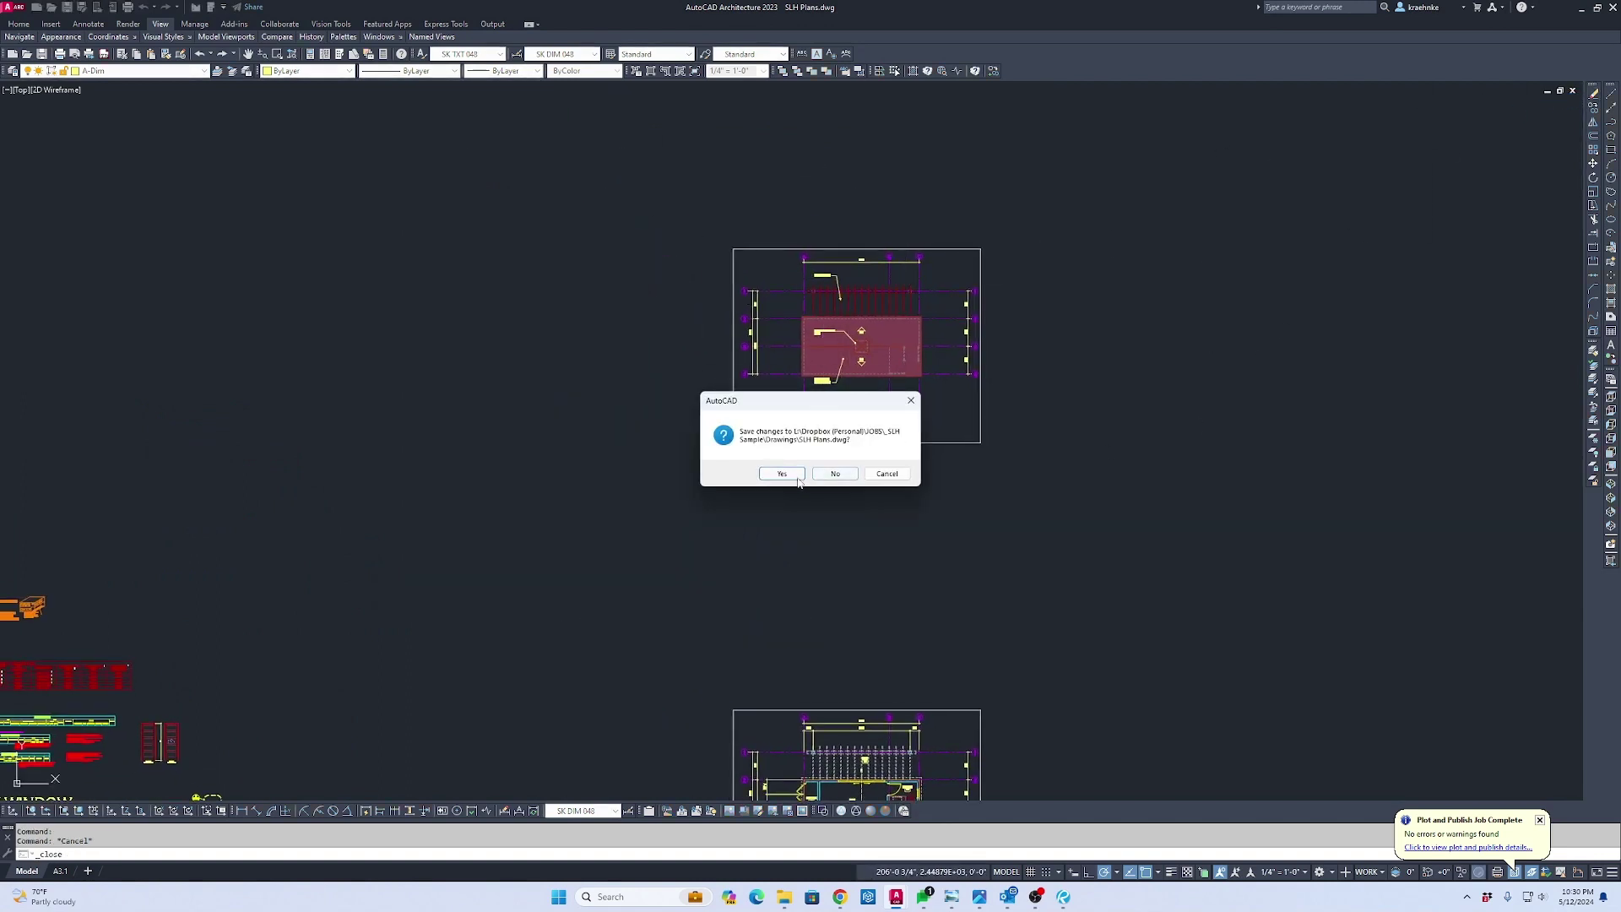
{"action": "left_click", "coordinate": [783, 475]}
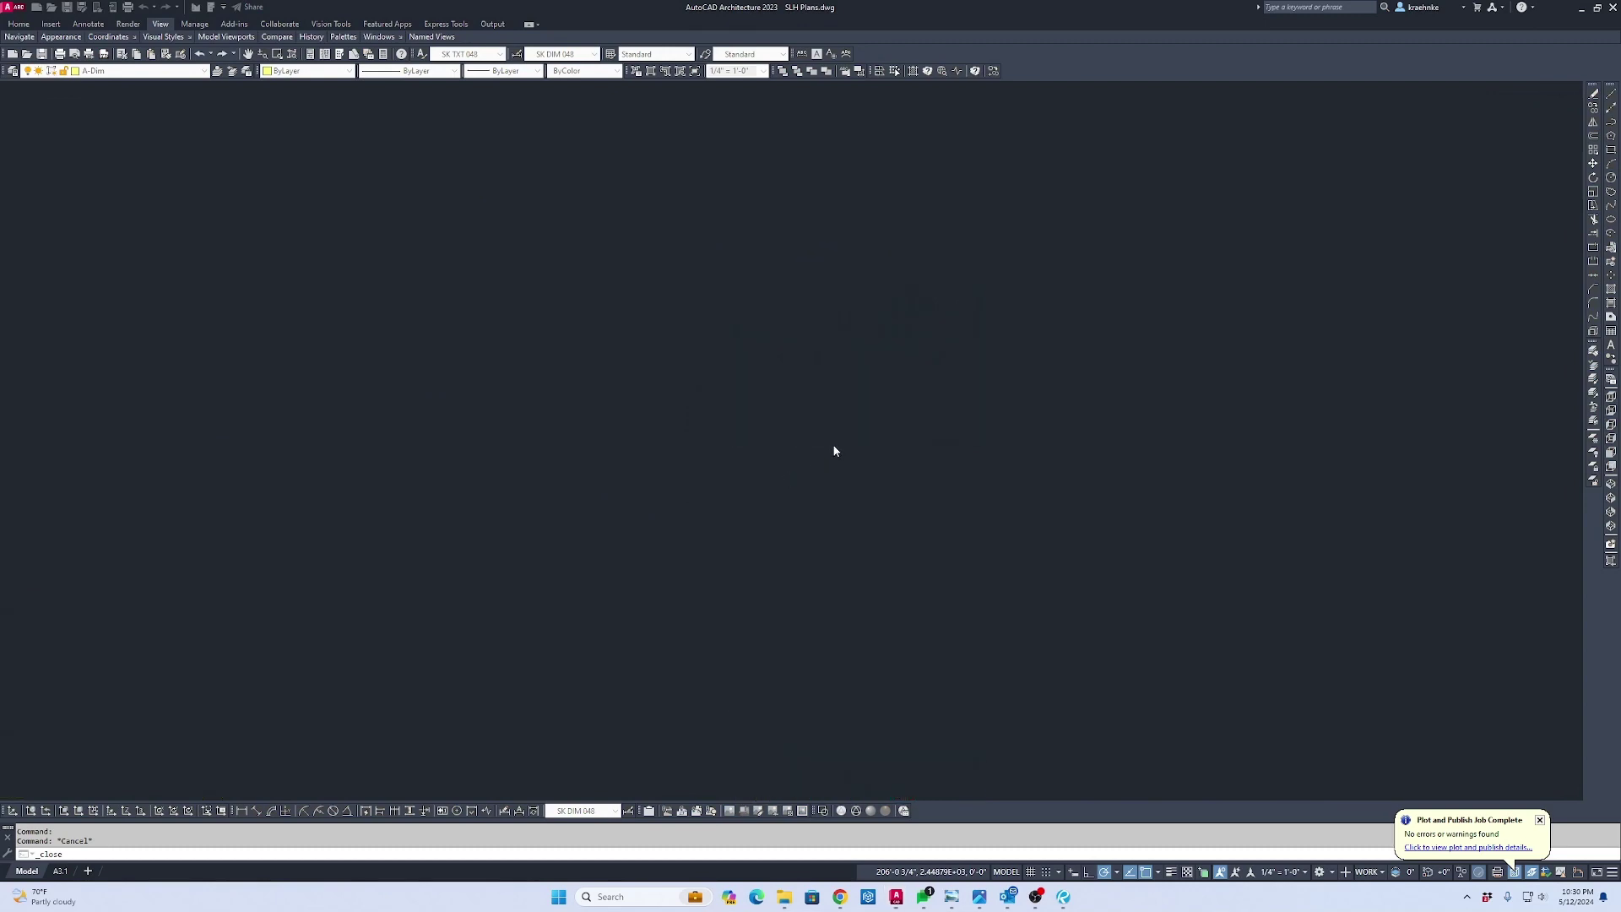
Attach SLH Plans.dwg from the _SLH Sample Drawings folder as an overlay external reference at the origin
{"action": "middle_click_drag", "start_coordinate": [821, 415], "coordinate": [857, 368]}
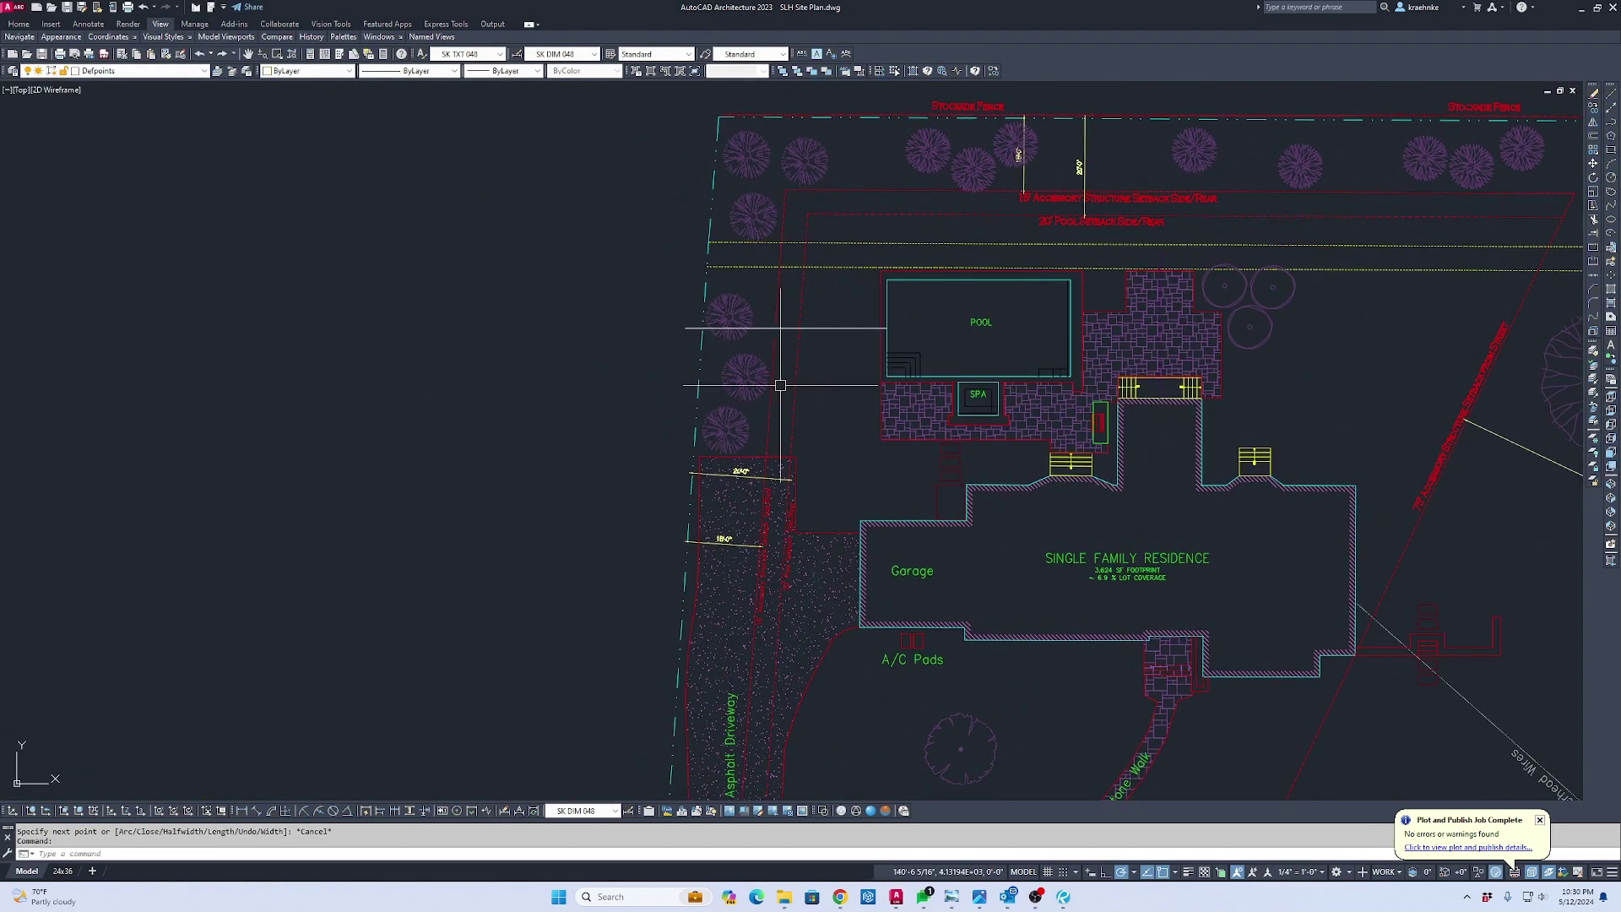
{"action": "key", "text": "Escape"}
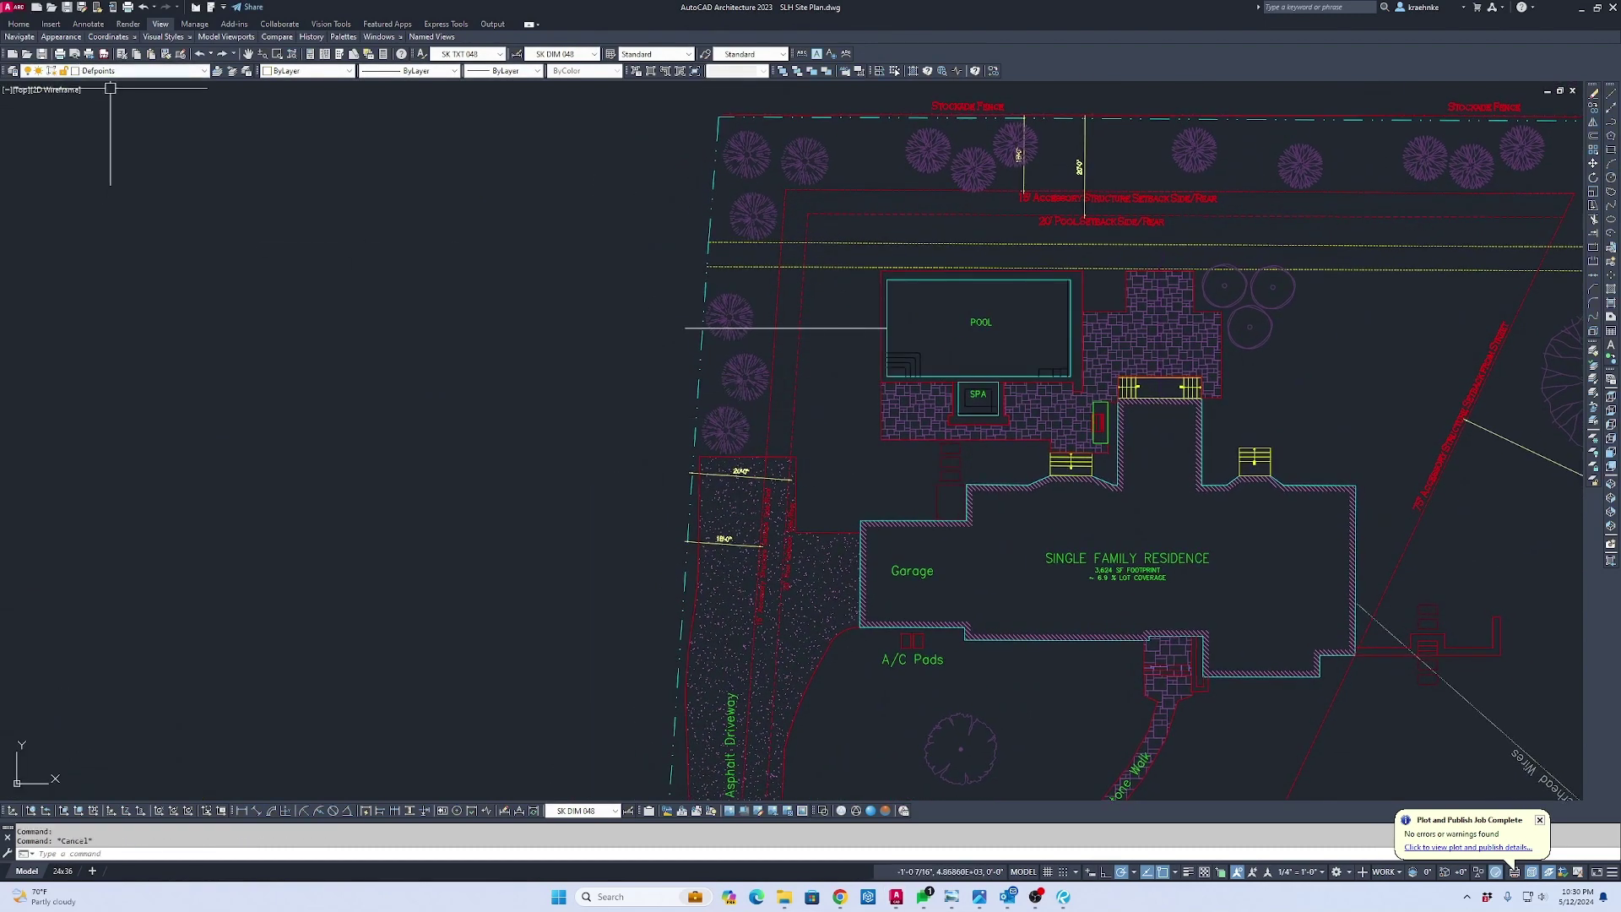
{"action": "key", "text": "Return"}
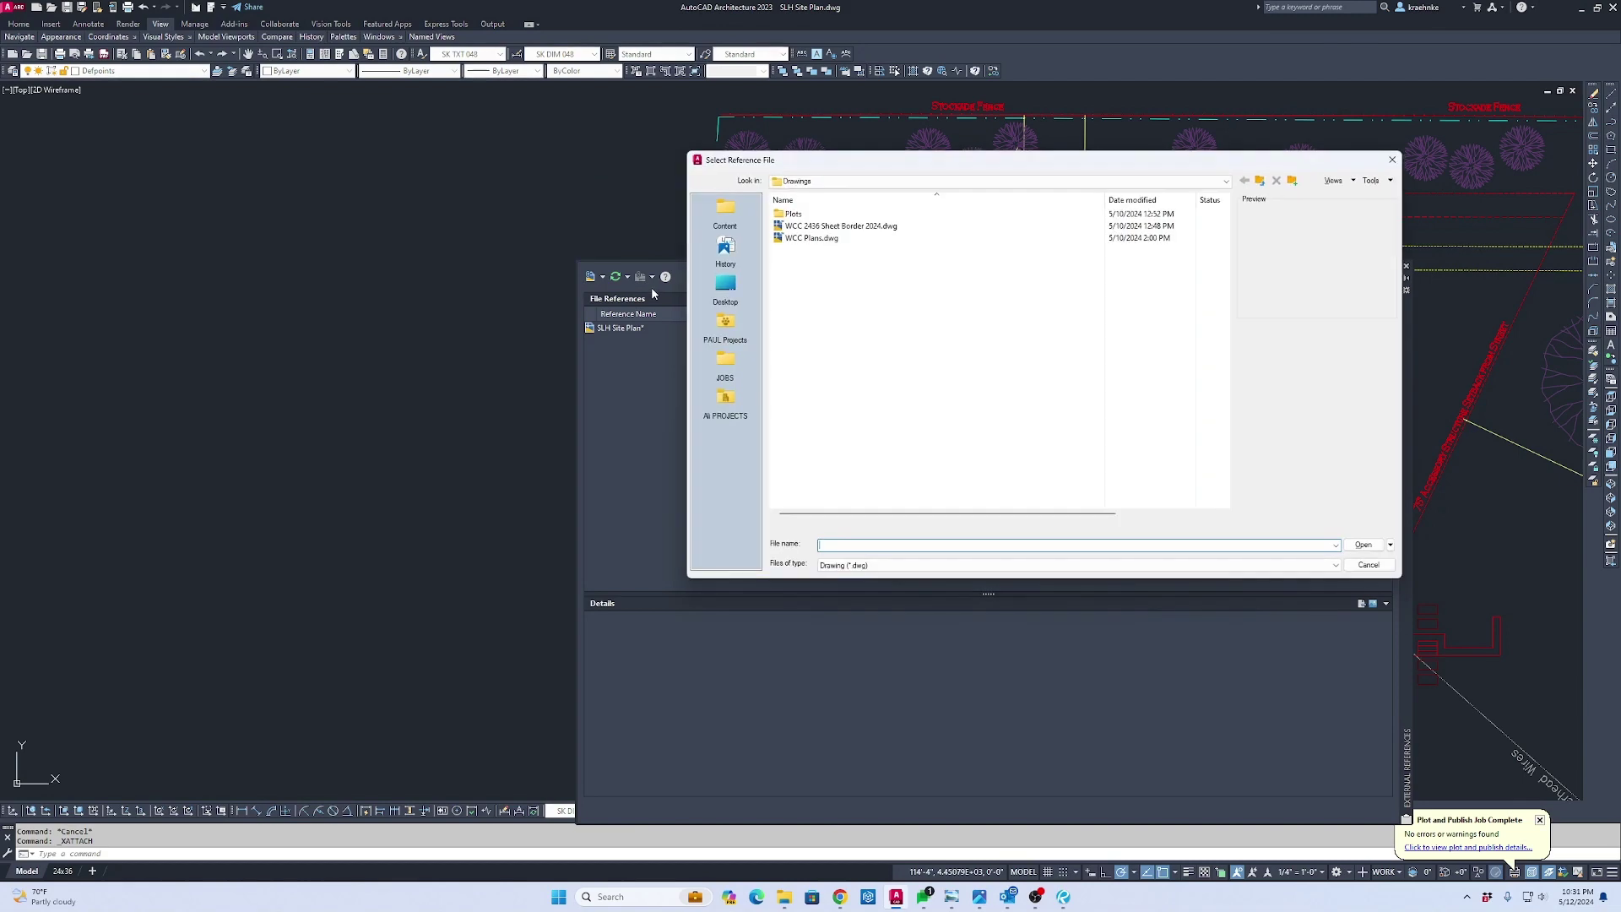
{"action": "left_click", "coordinate": [726, 361]}
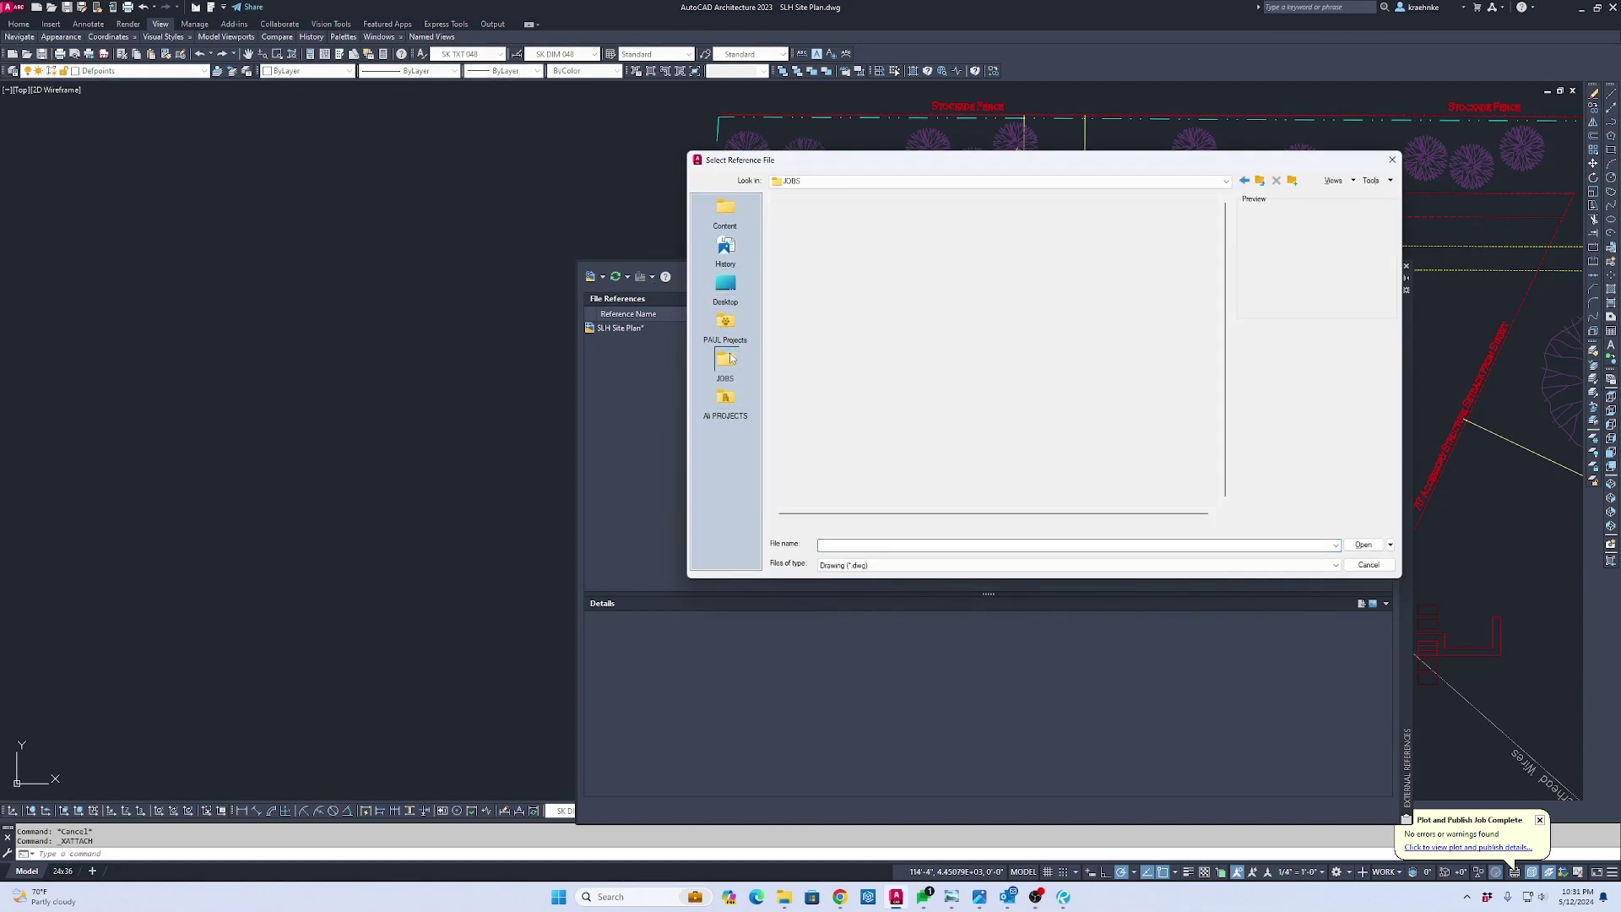
{"action": "double_click", "coordinate": [816, 255]}
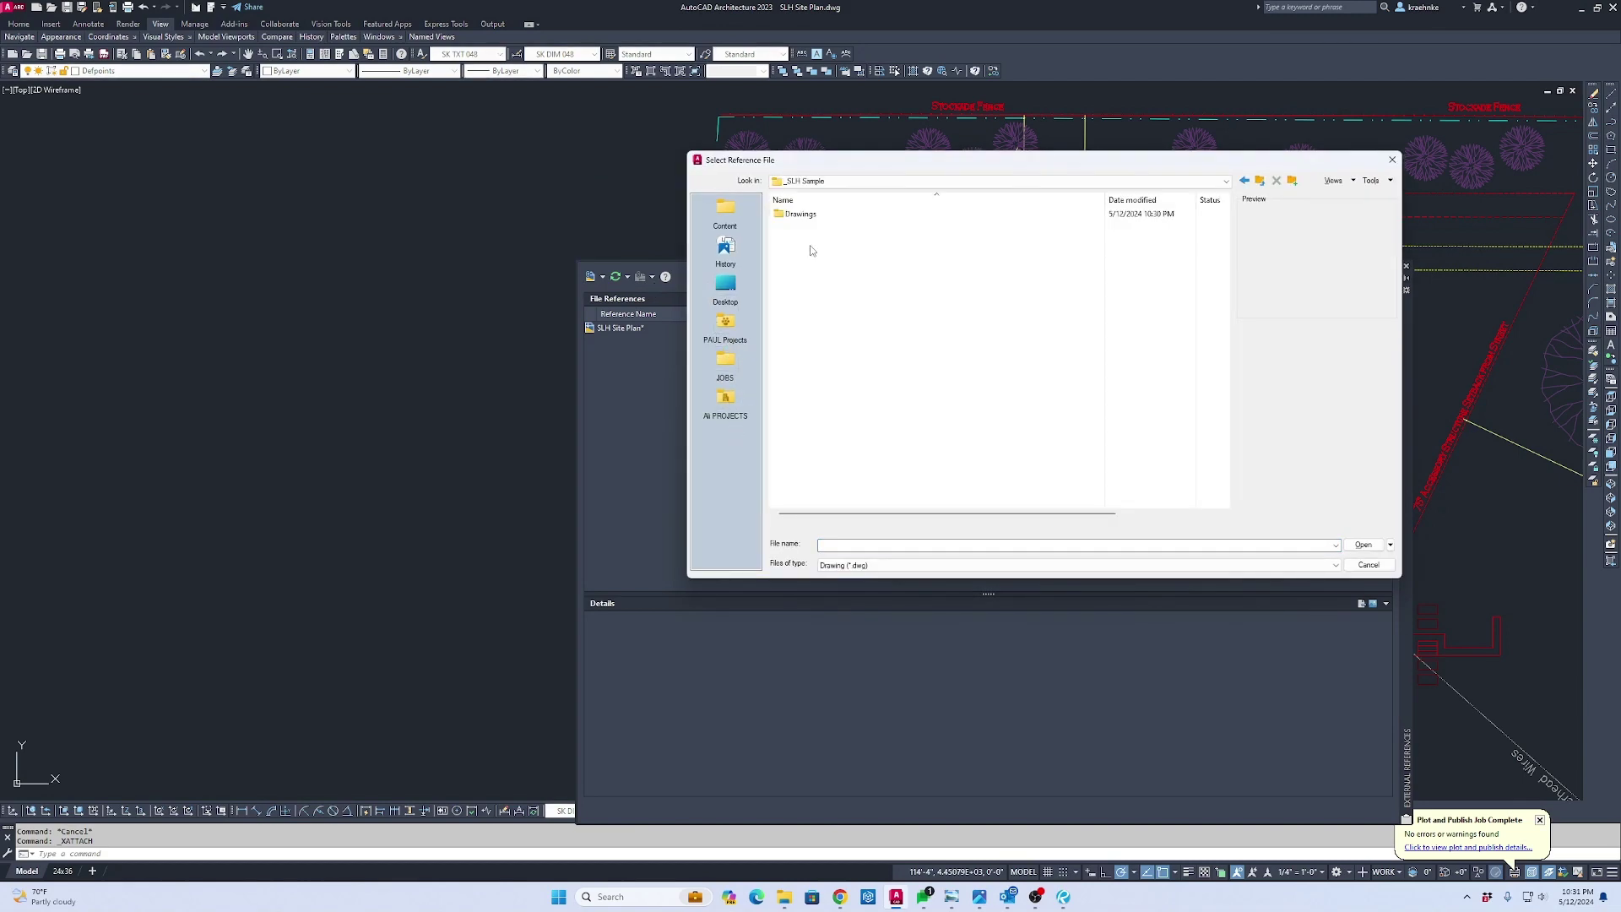
{"action": "double_click", "coordinate": [806, 216]}
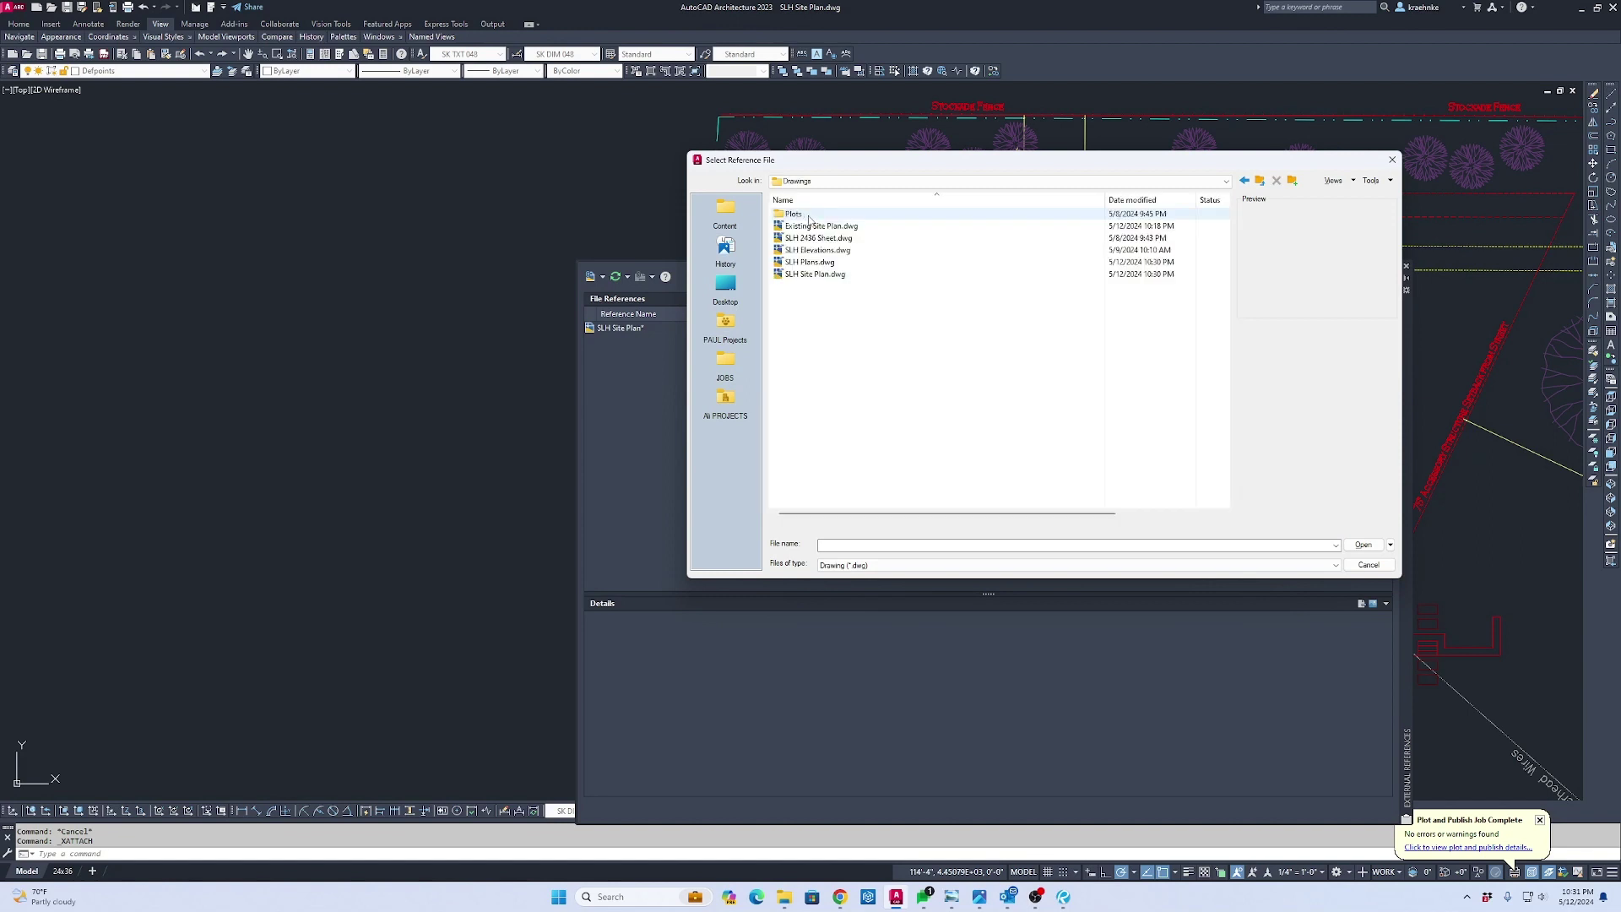
{"action": "double_click", "coordinate": [813, 262]}
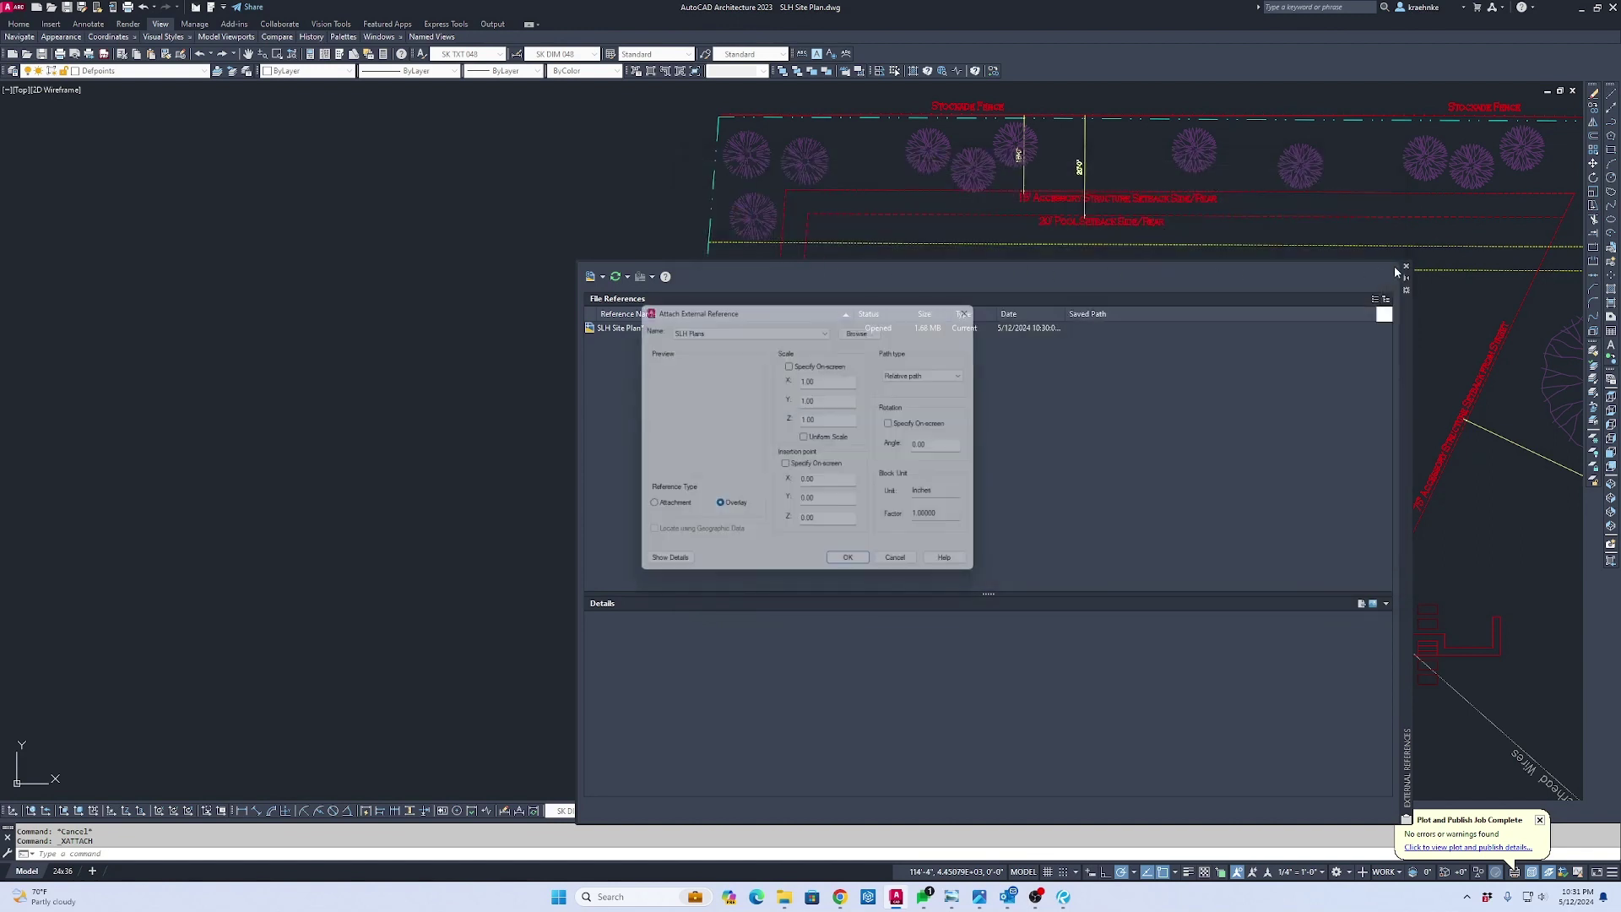
{"action": "key", "text": "Return"}
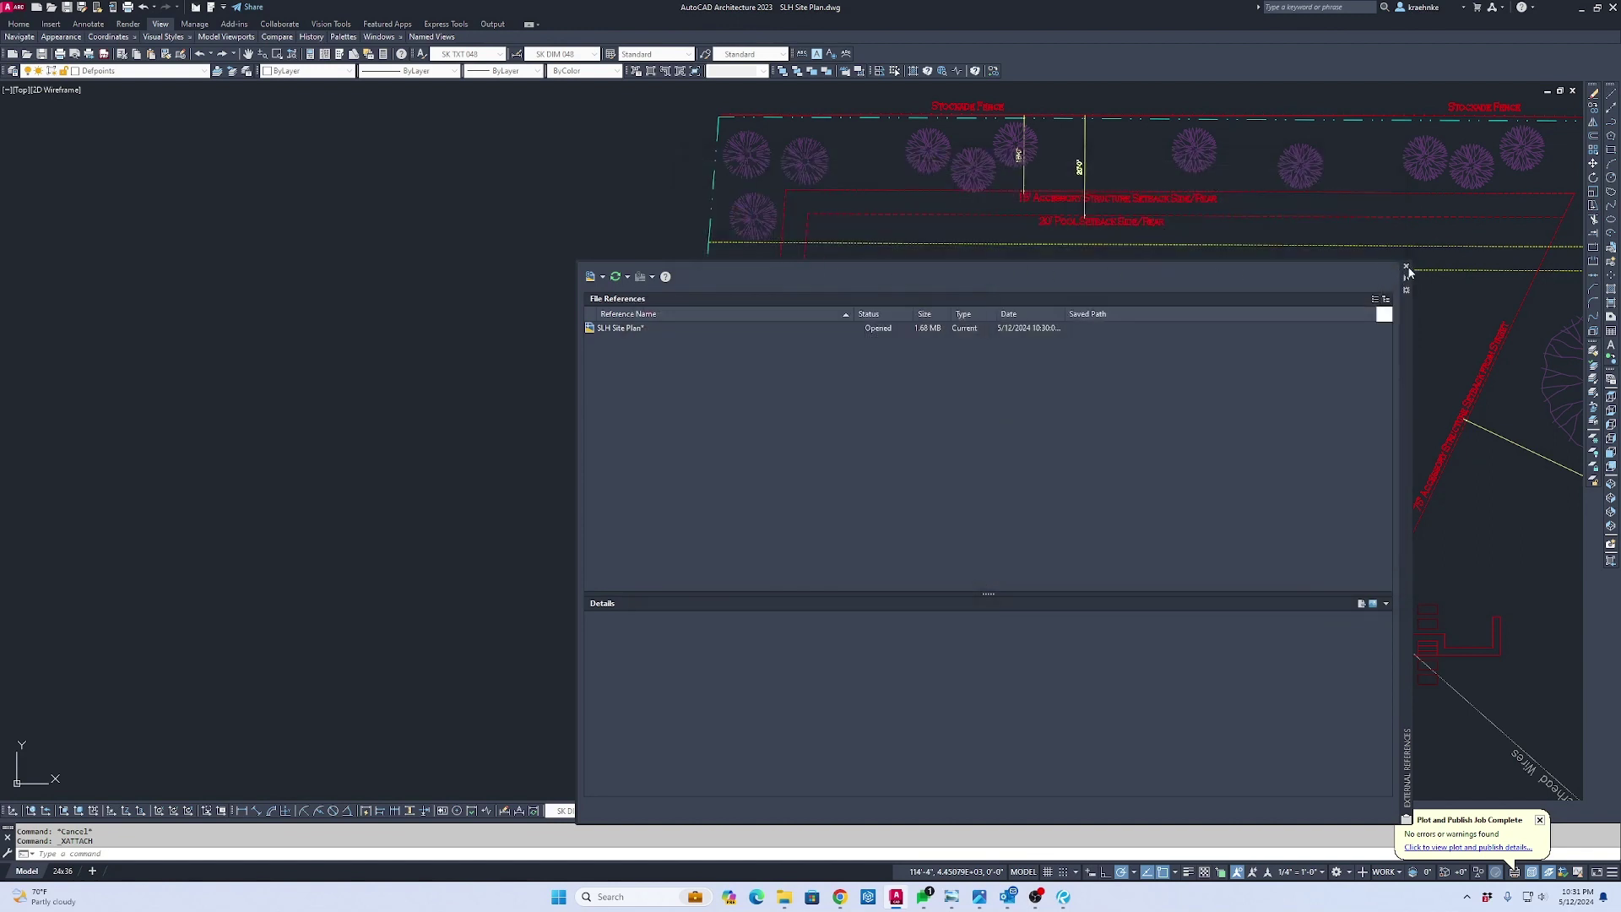
{"action": "left_click", "coordinate": [1405, 268]}
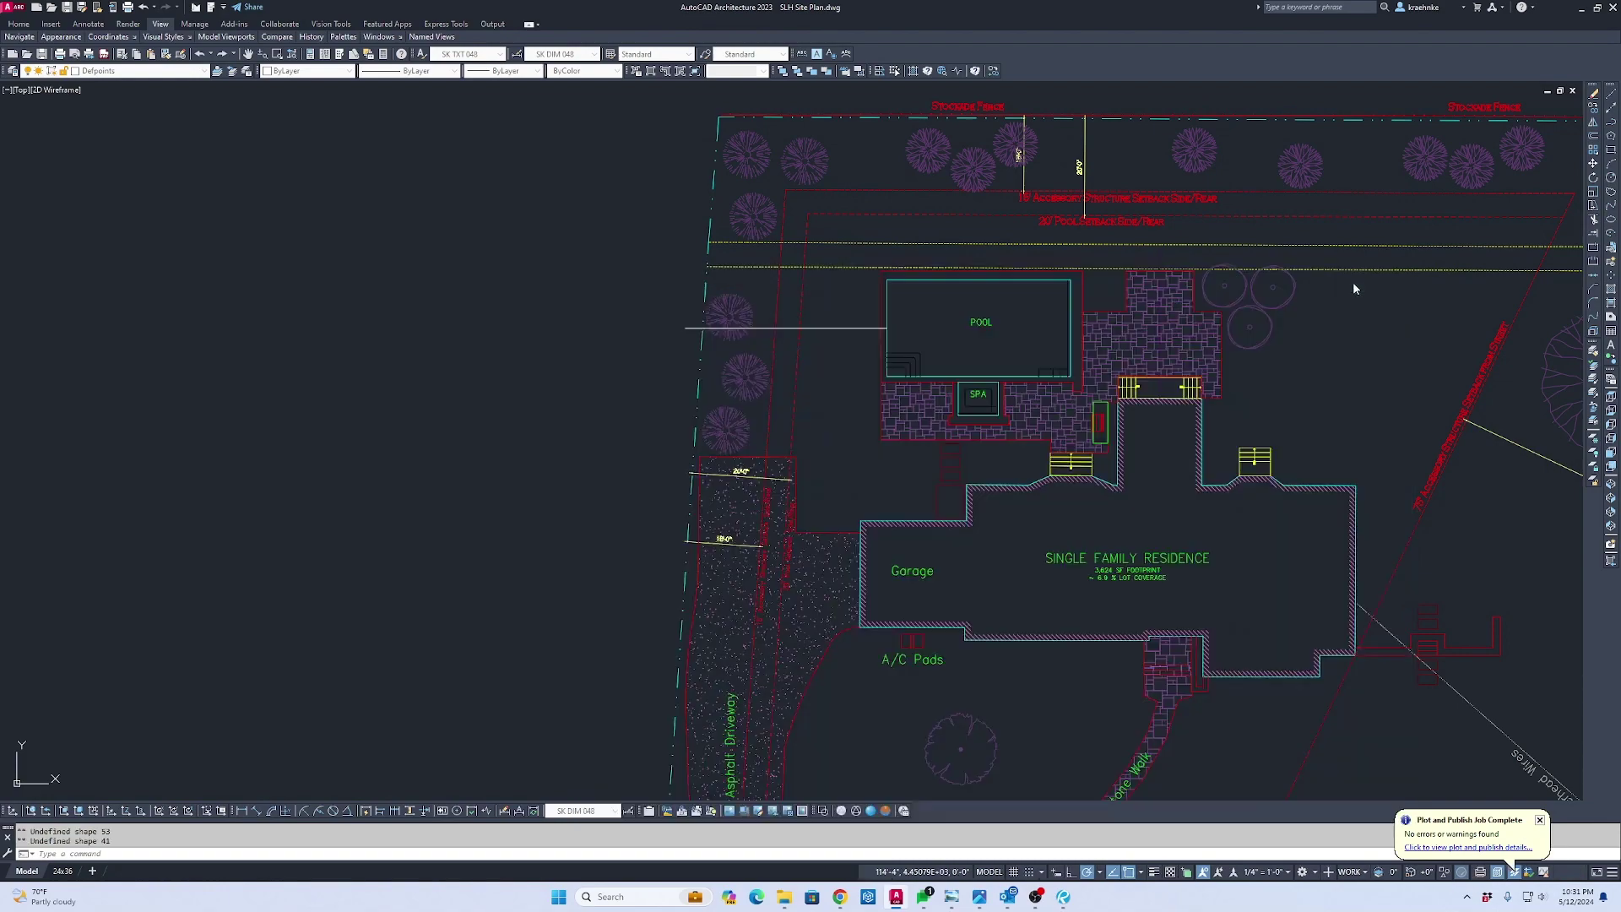
Examine the attached pool house plans beside the site plan and locate the roof plan
{"action": "scroll", "coordinate": [1100, 221], "scroll_direction": "down", "scroll_amount": 6}
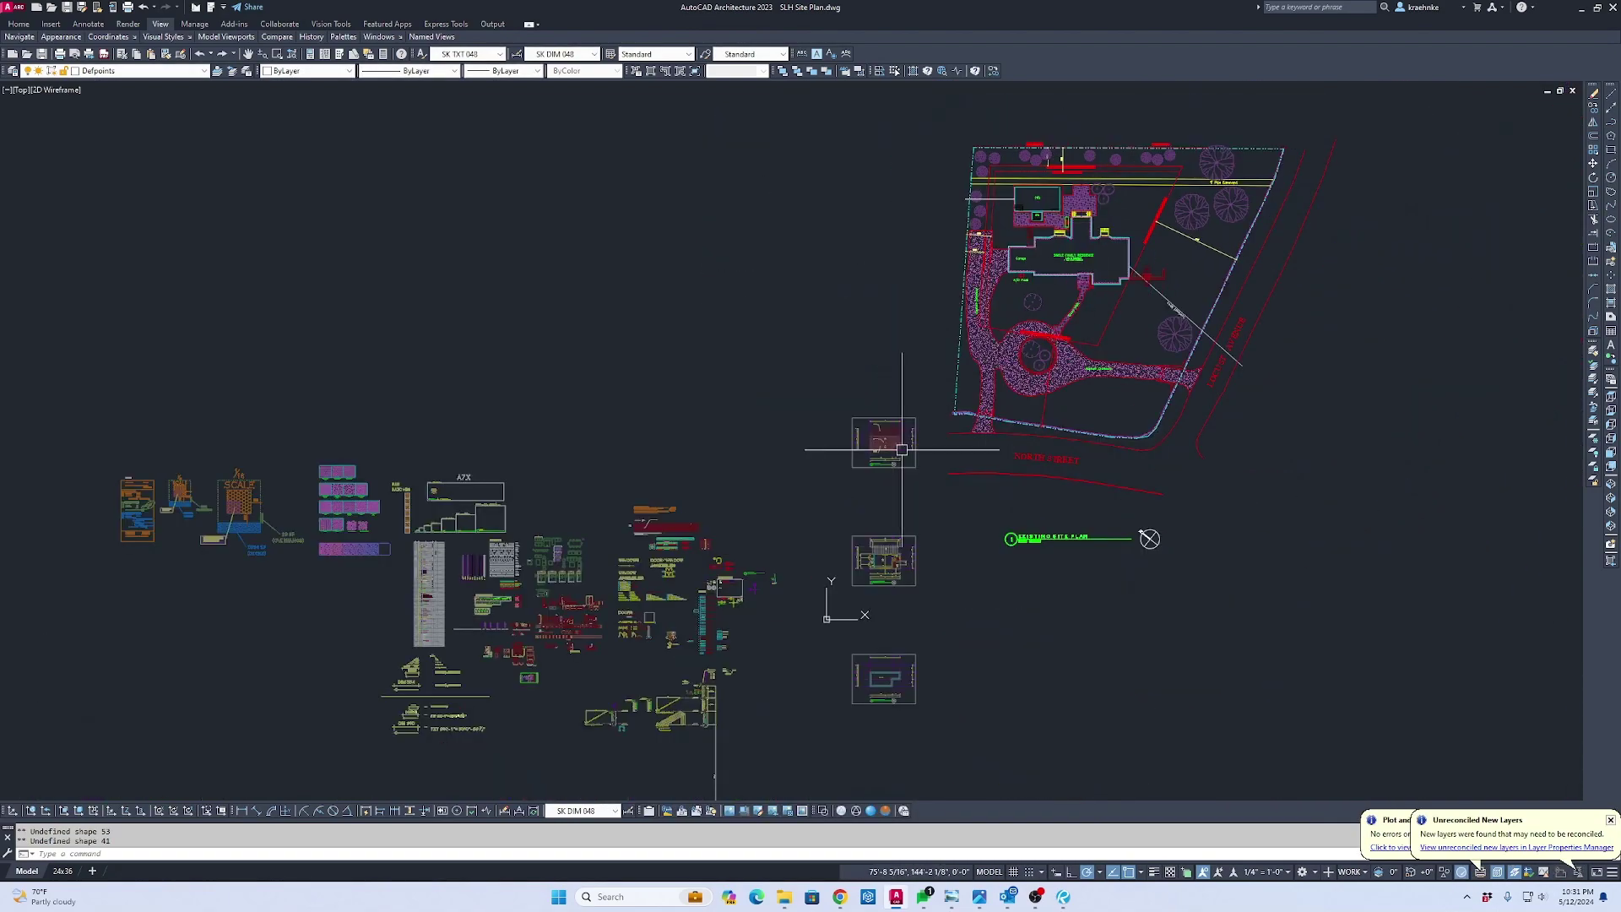
{"action": "scroll", "coordinate": [870, 456], "scroll_direction": "up", "scroll_amount": 6}
{"action": "middle_click_drag", "start_coordinate": [951, 464], "coordinate": [951, 138]}
{"action": "scroll", "coordinate": [865, 332], "scroll_direction": "down", "scroll_amount": 2}
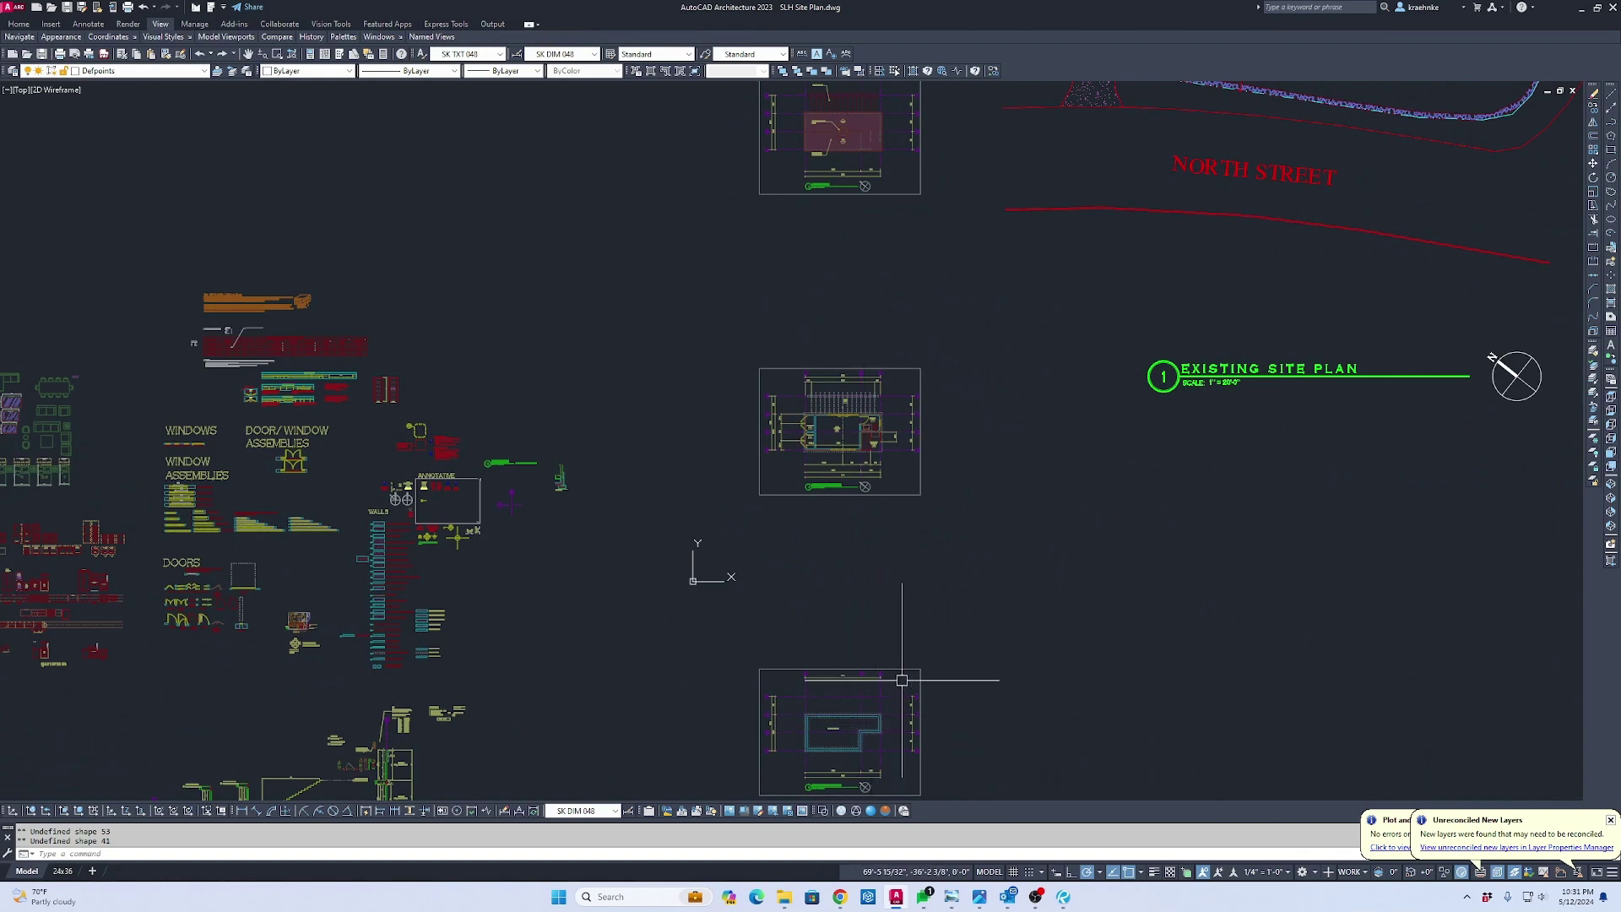
{"action": "middle_click_drag", "start_coordinate": [901, 676], "coordinate": [930, 512]}
{"action": "middle_click_drag", "start_coordinate": [941, 84], "coordinate": [995, 445]}
{"action": "scroll", "coordinate": [1014, 454], "scroll_direction": "up", "scroll_amount": 6}
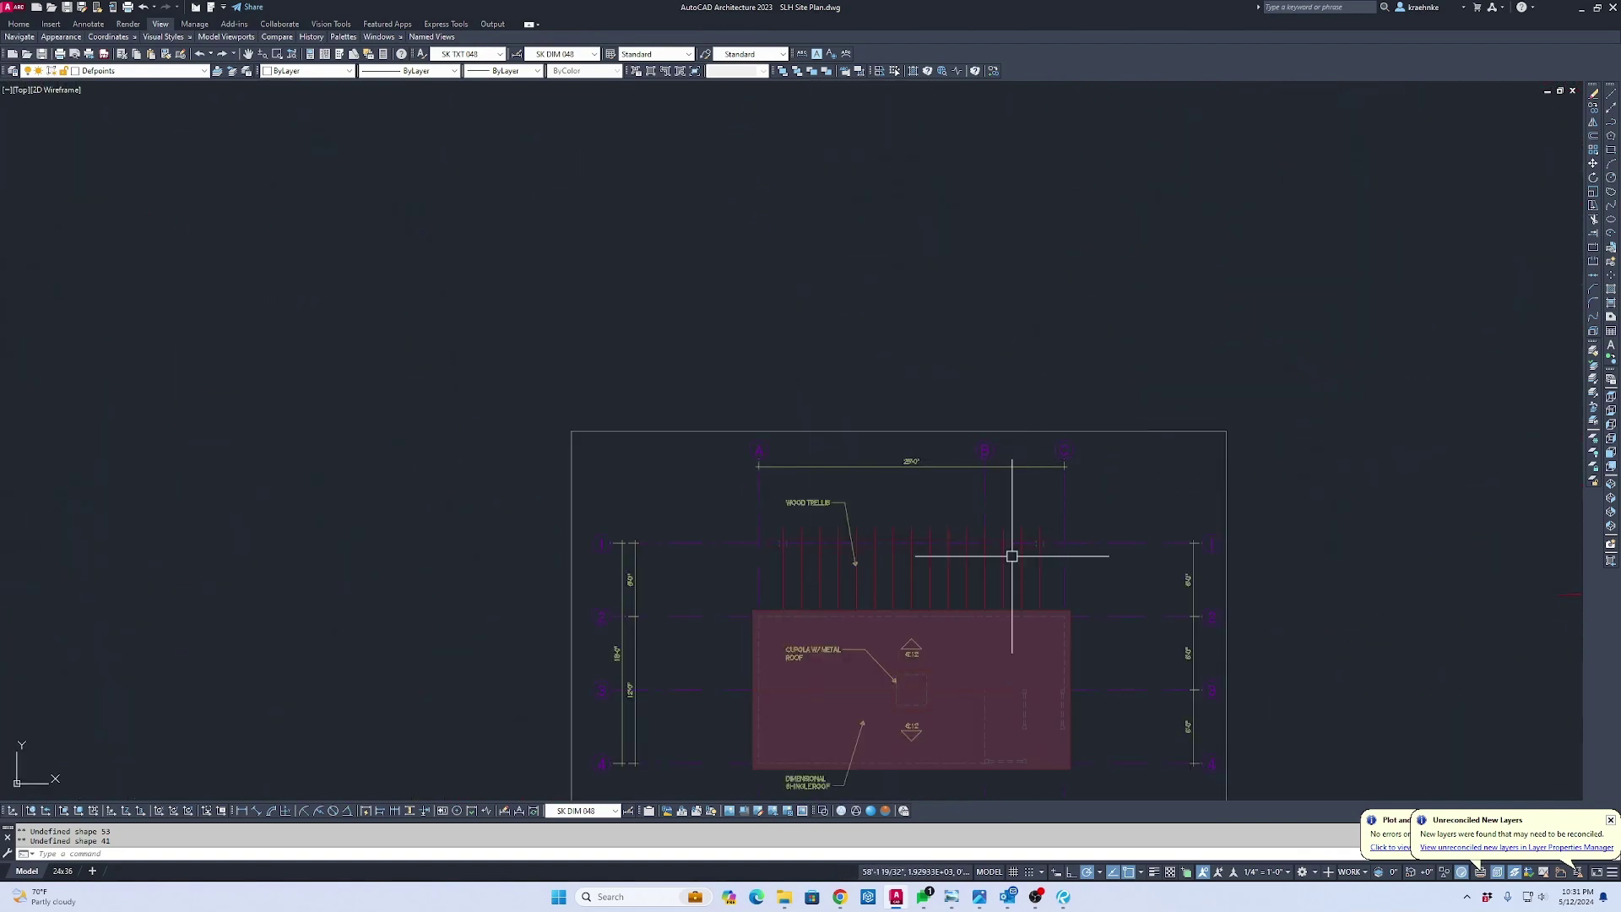
{"action": "scroll", "coordinate": [1009, 554], "scroll_direction": "down", "scroll_amount": 2}
{"action": "middle_click_drag", "start_coordinate": [1009, 553], "coordinate": [951, 256]}
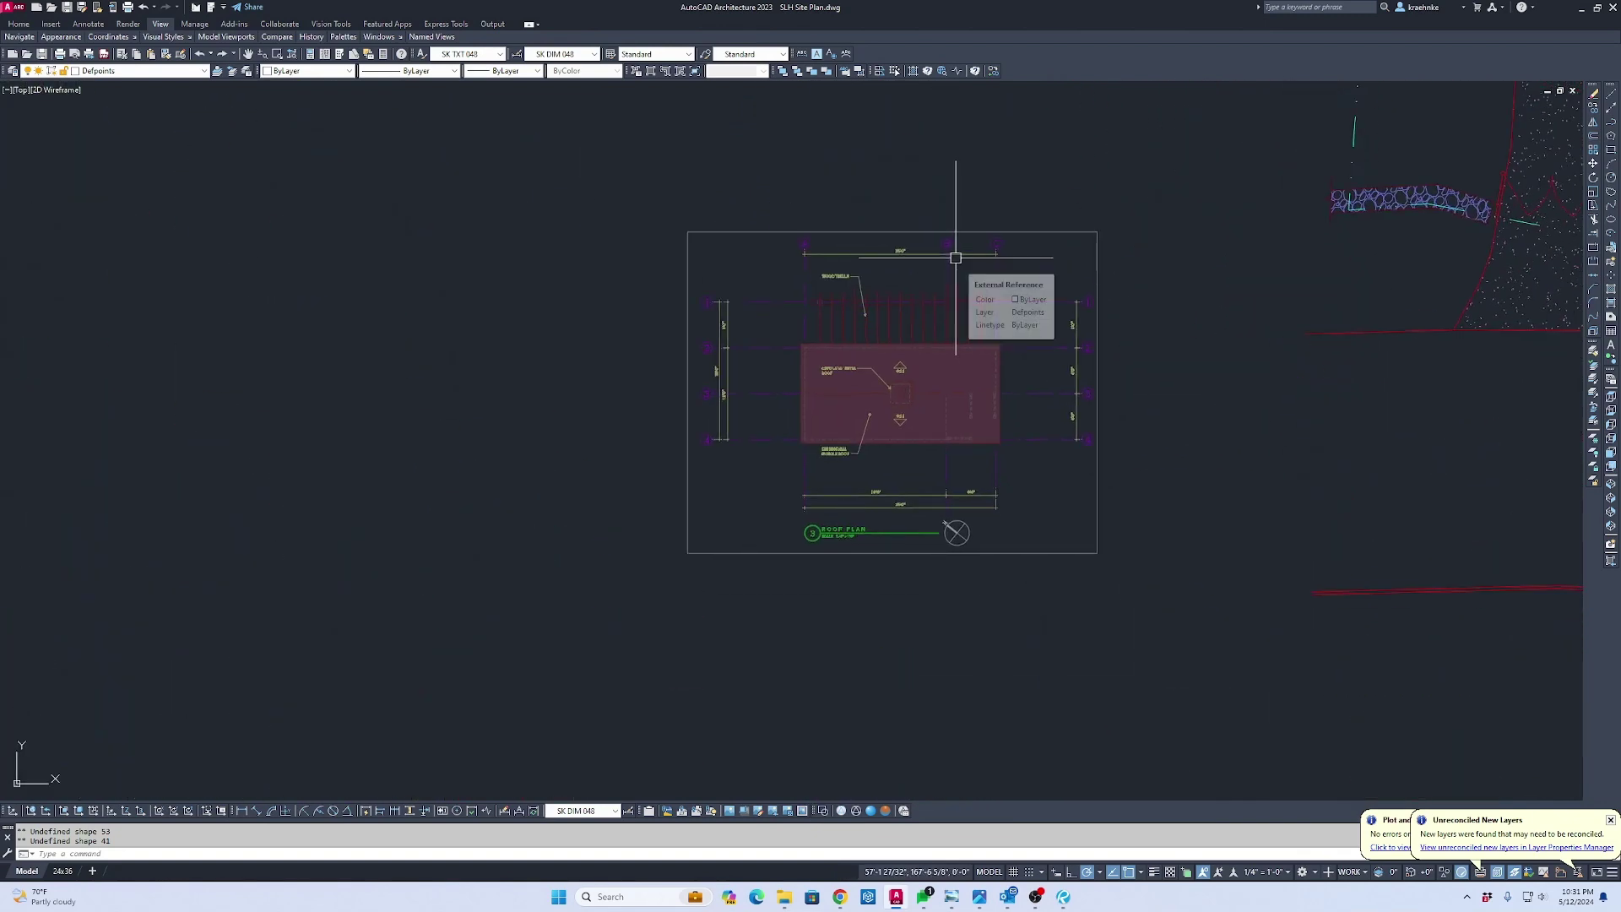
Clip the attached plans with a new rectangular boundary closely around the roof and wood trellis of the roof plan
{"action": "left_click", "coordinate": [682, 811]}
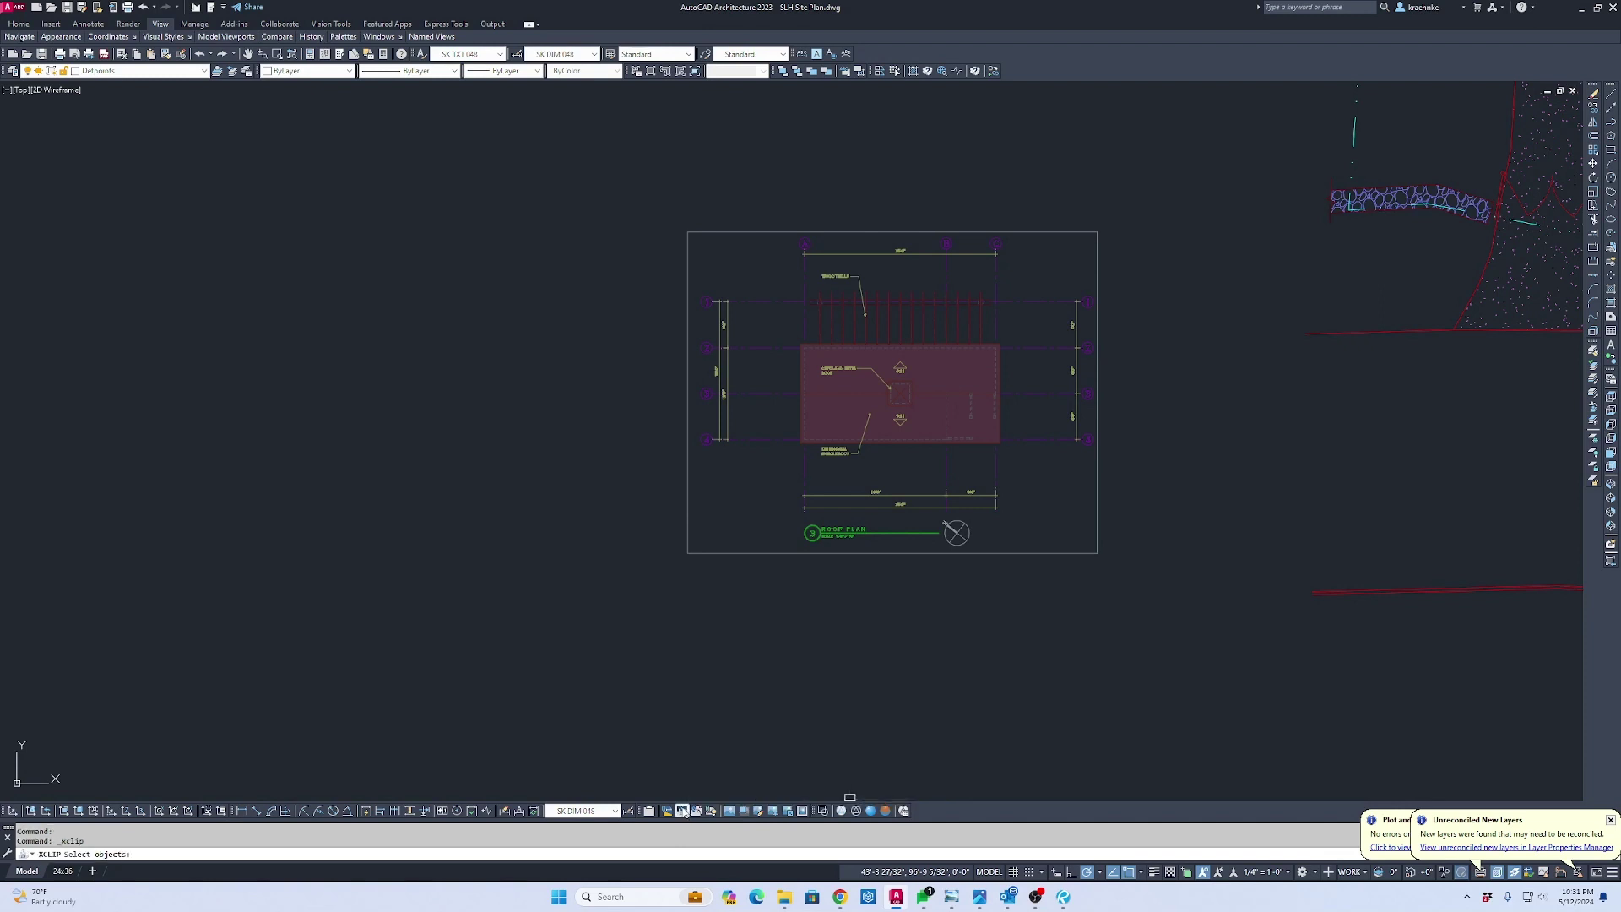
{"action": "left_click", "coordinate": [807, 370]}
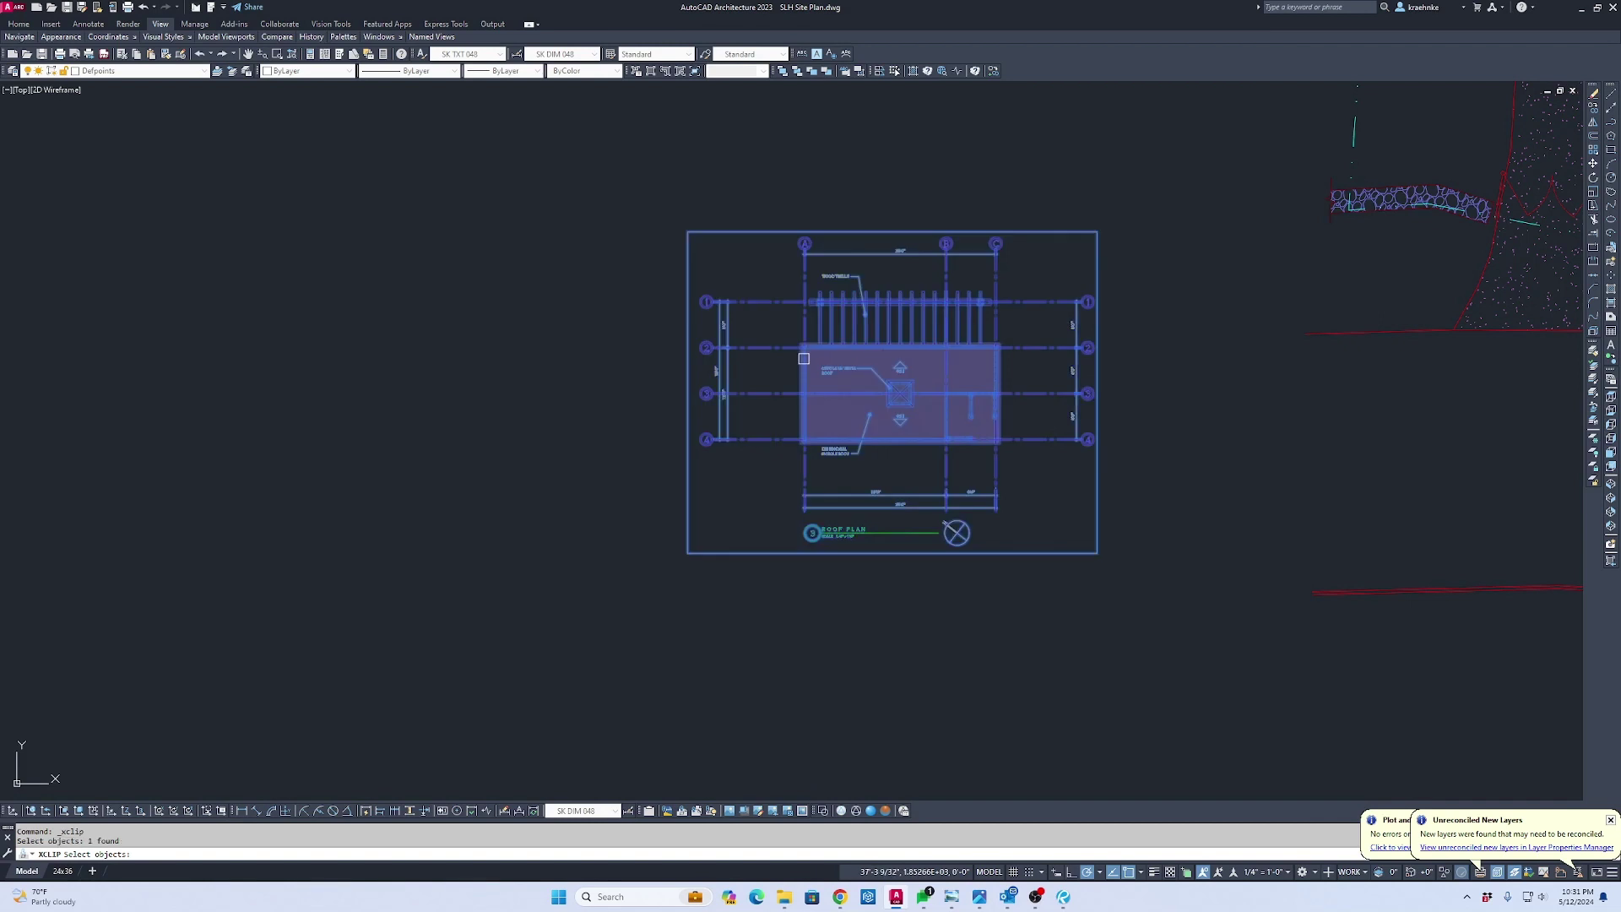
{"action": "key", "text": "Return"}
{"action": "key", "text": "Return"}
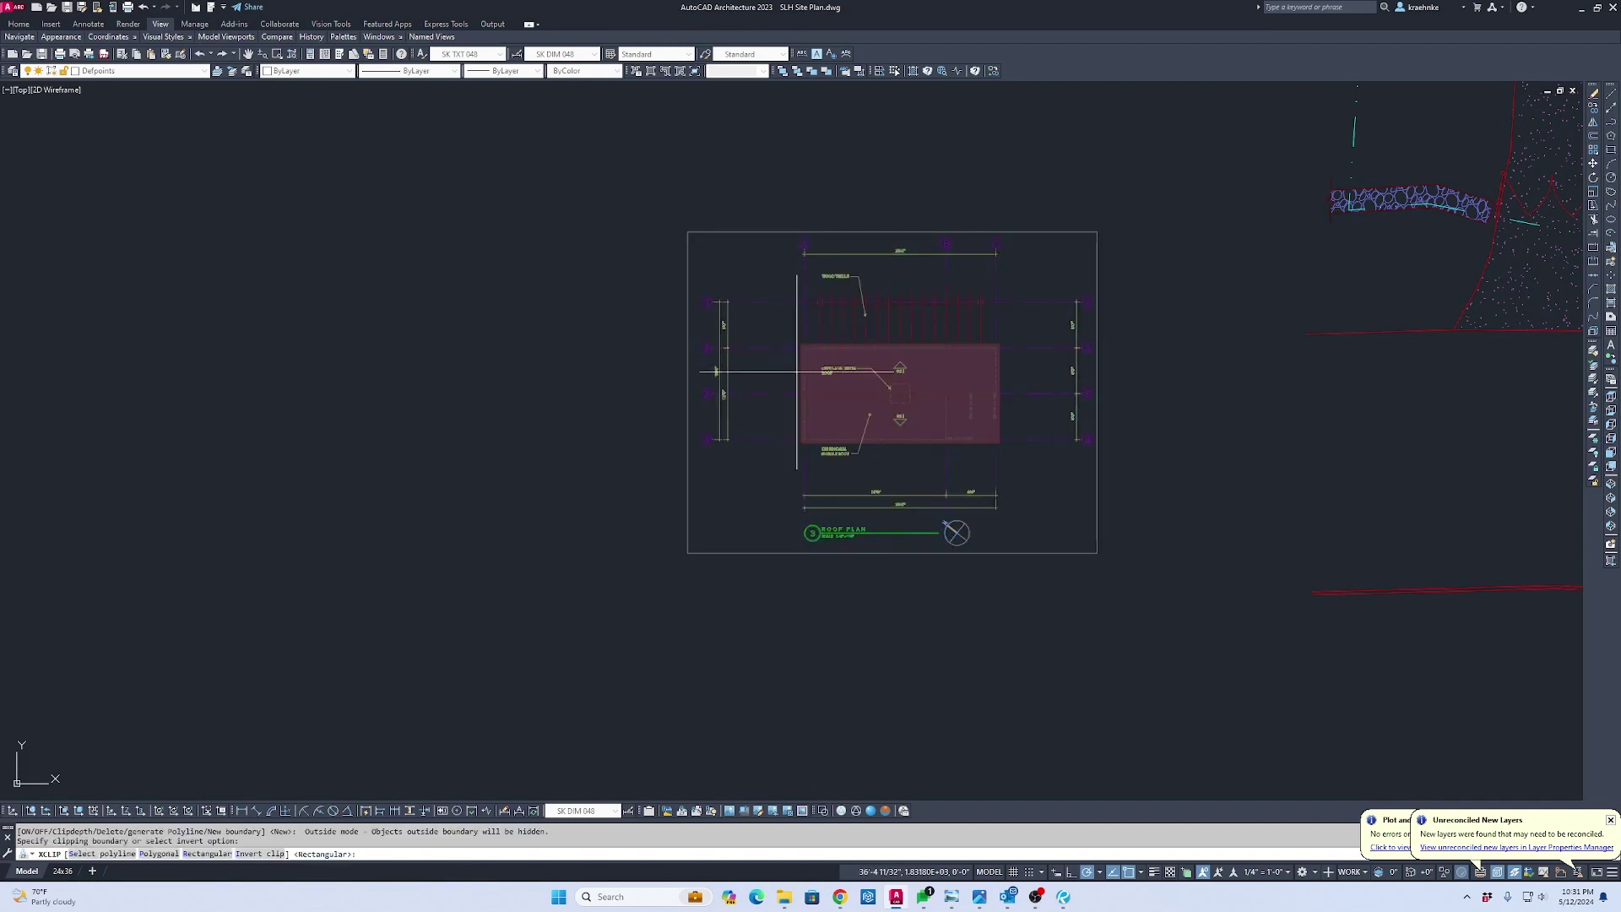
{"action": "key", "text": "Return"}
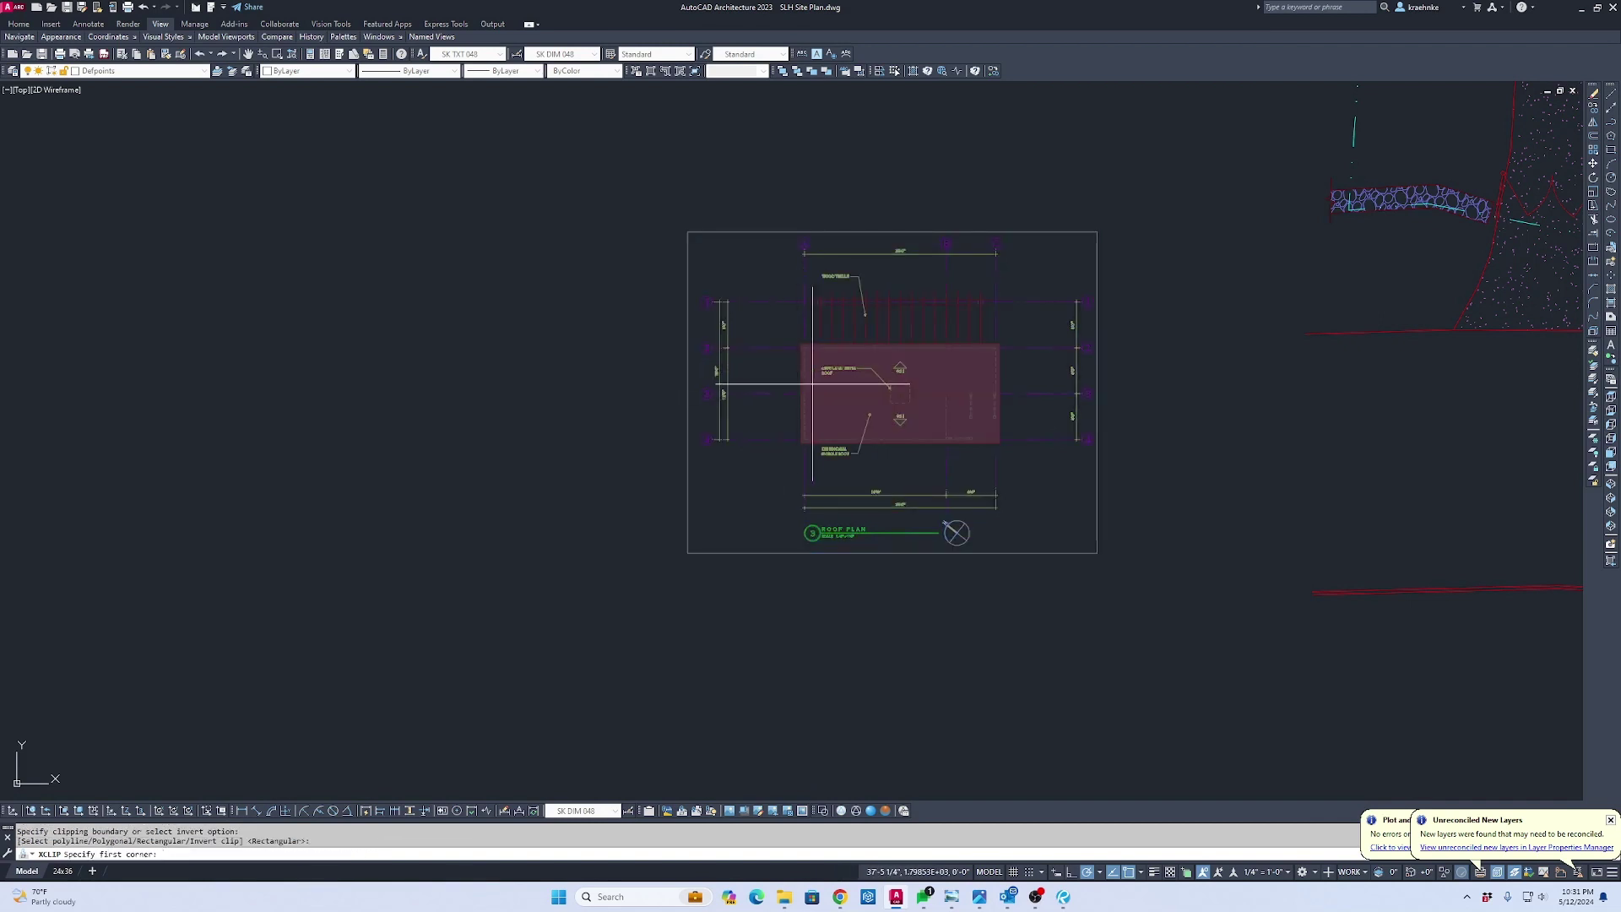
{"action": "scroll", "coordinate": [839, 371], "scroll_direction": "up", "scroll_amount": 2}
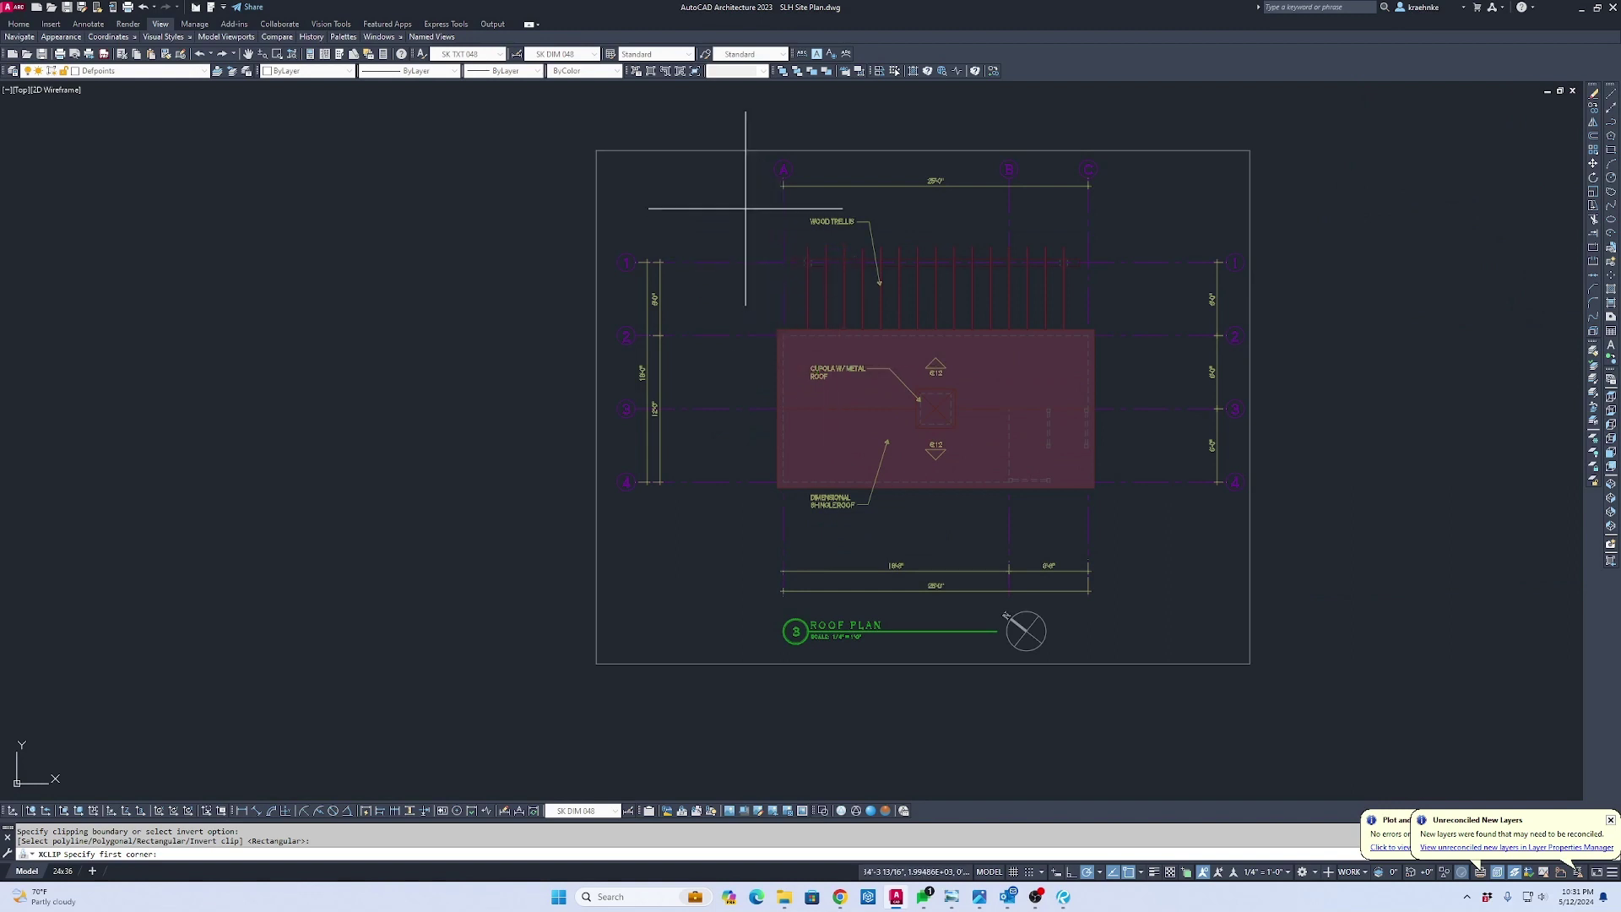
{"action": "scroll", "coordinate": [752, 228], "scroll_direction": "up", "scroll_amount": 2}
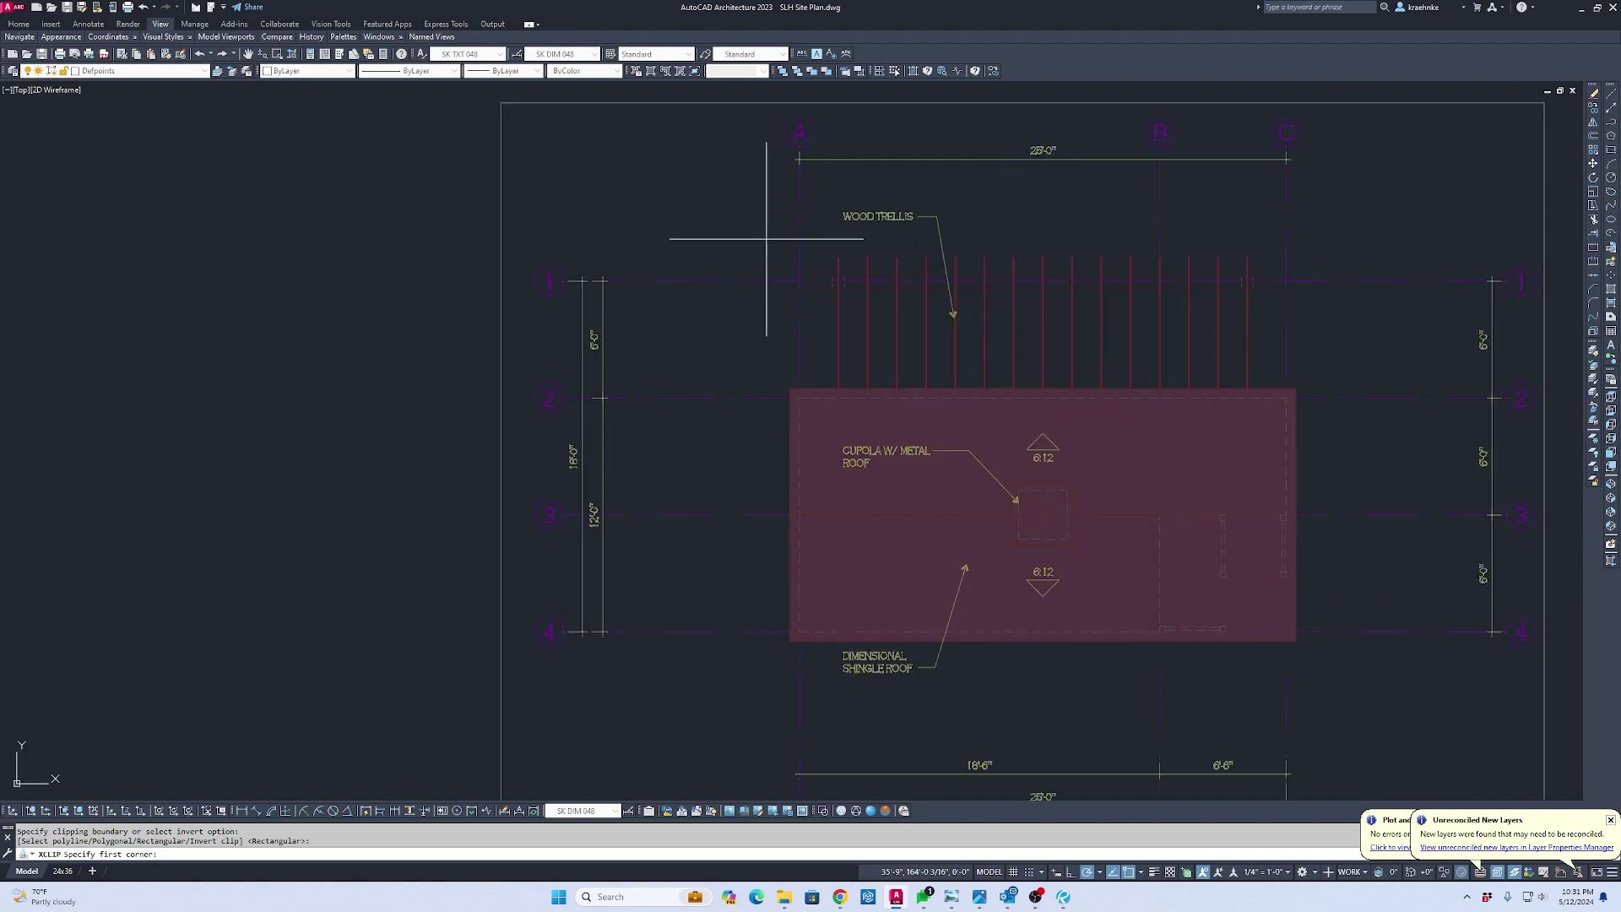
{"action": "left_click", "coordinate": [772, 228]}
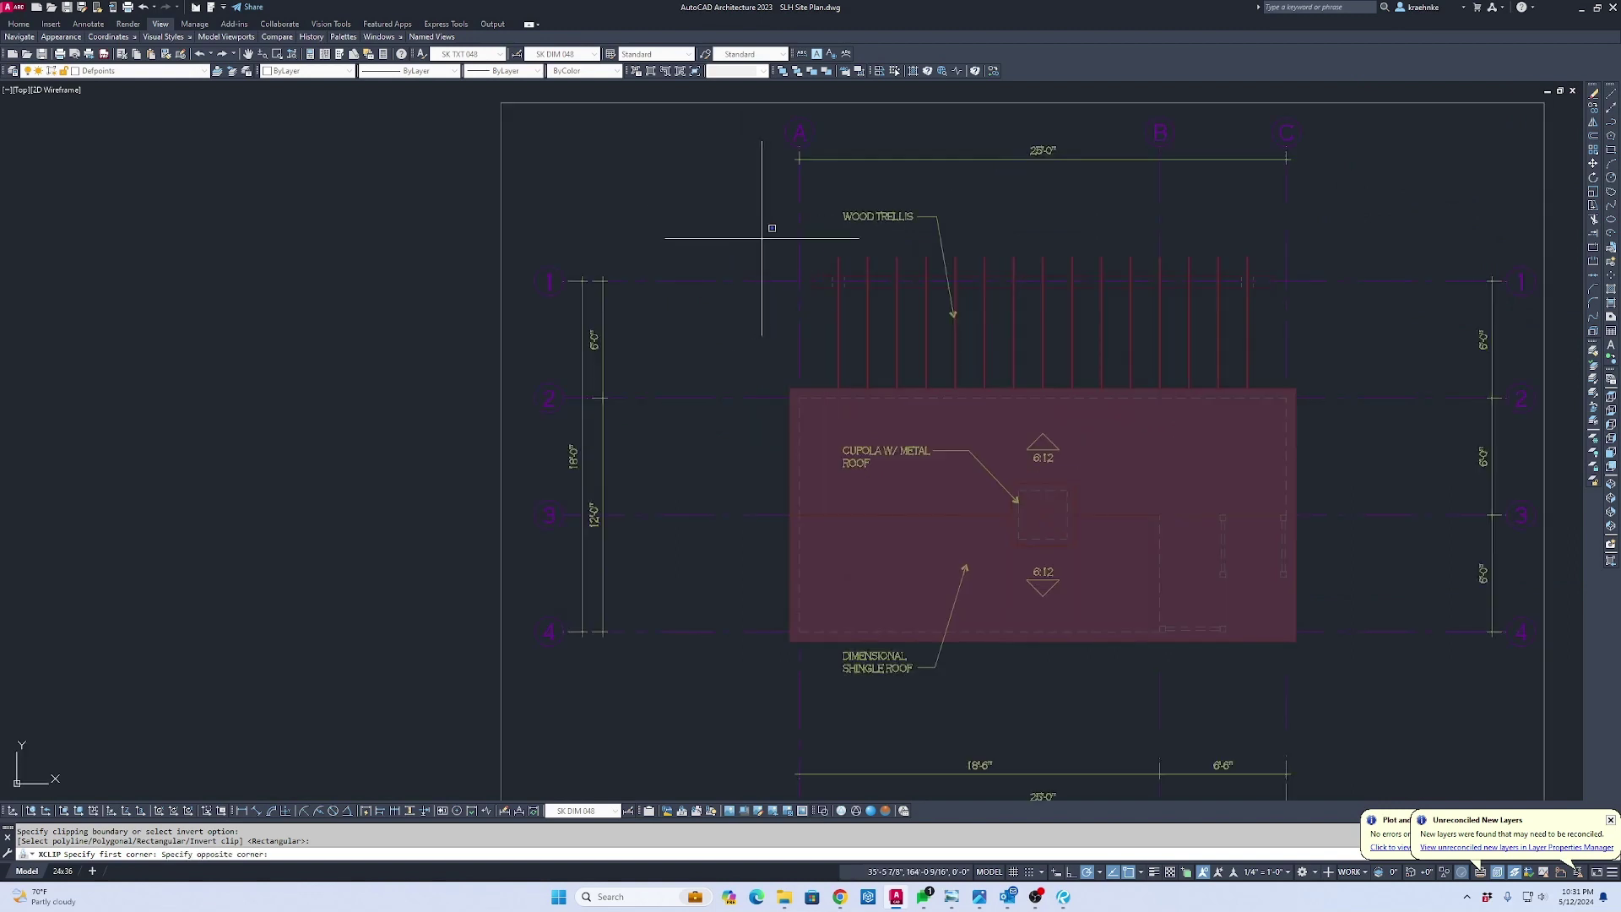
{"action": "left_click", "coordinate": [1320, 684]}
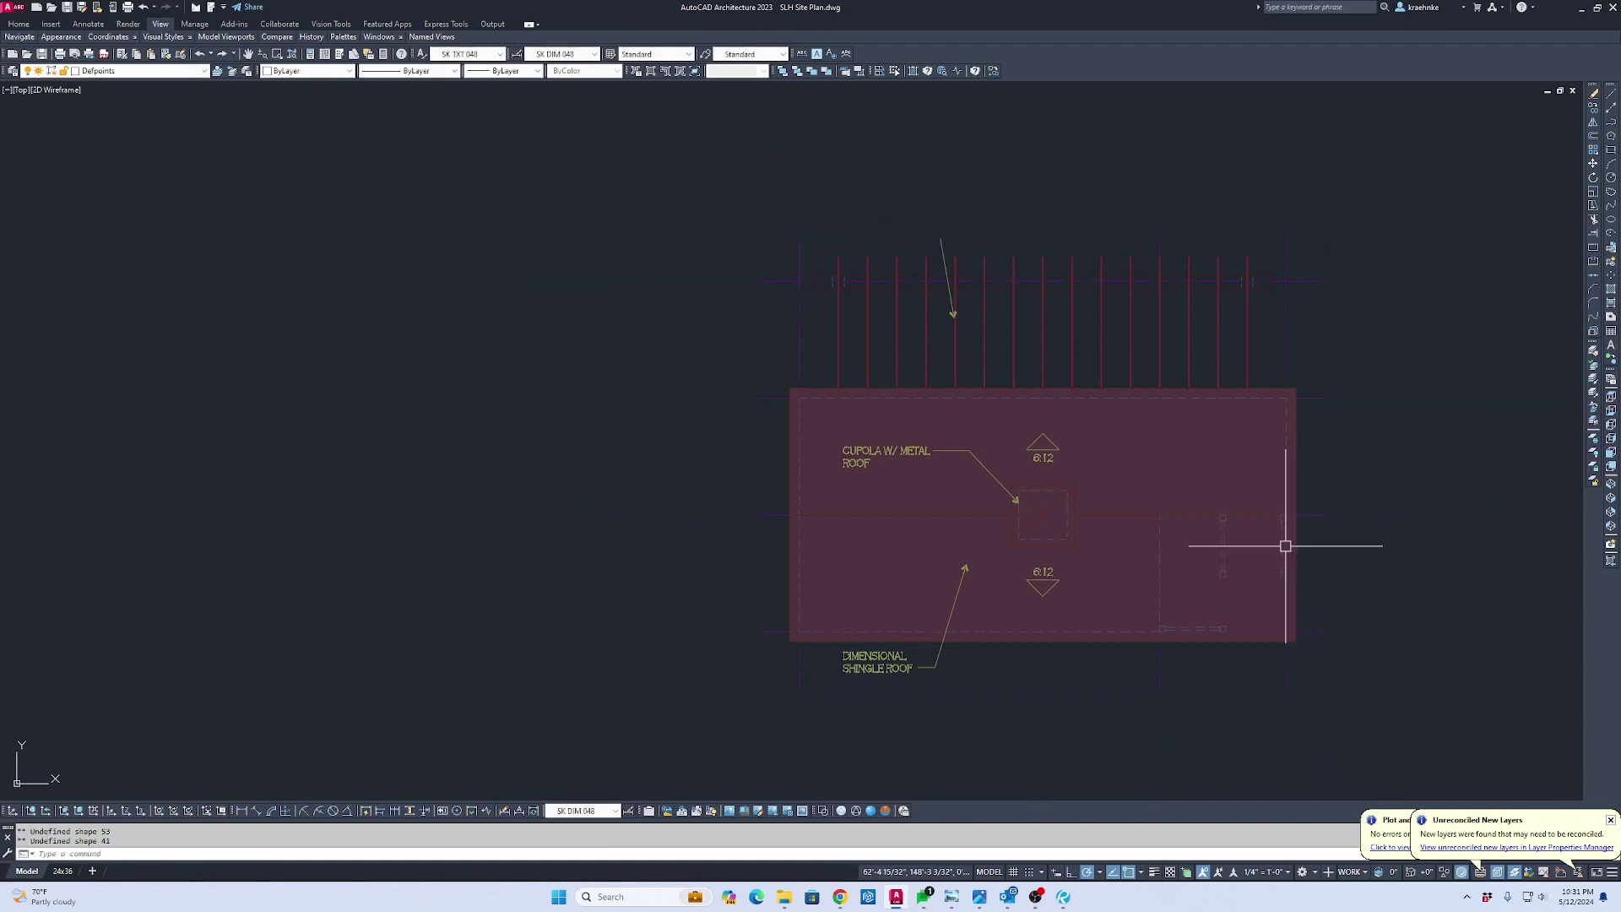
{"action": "key", "text": "Escape"}
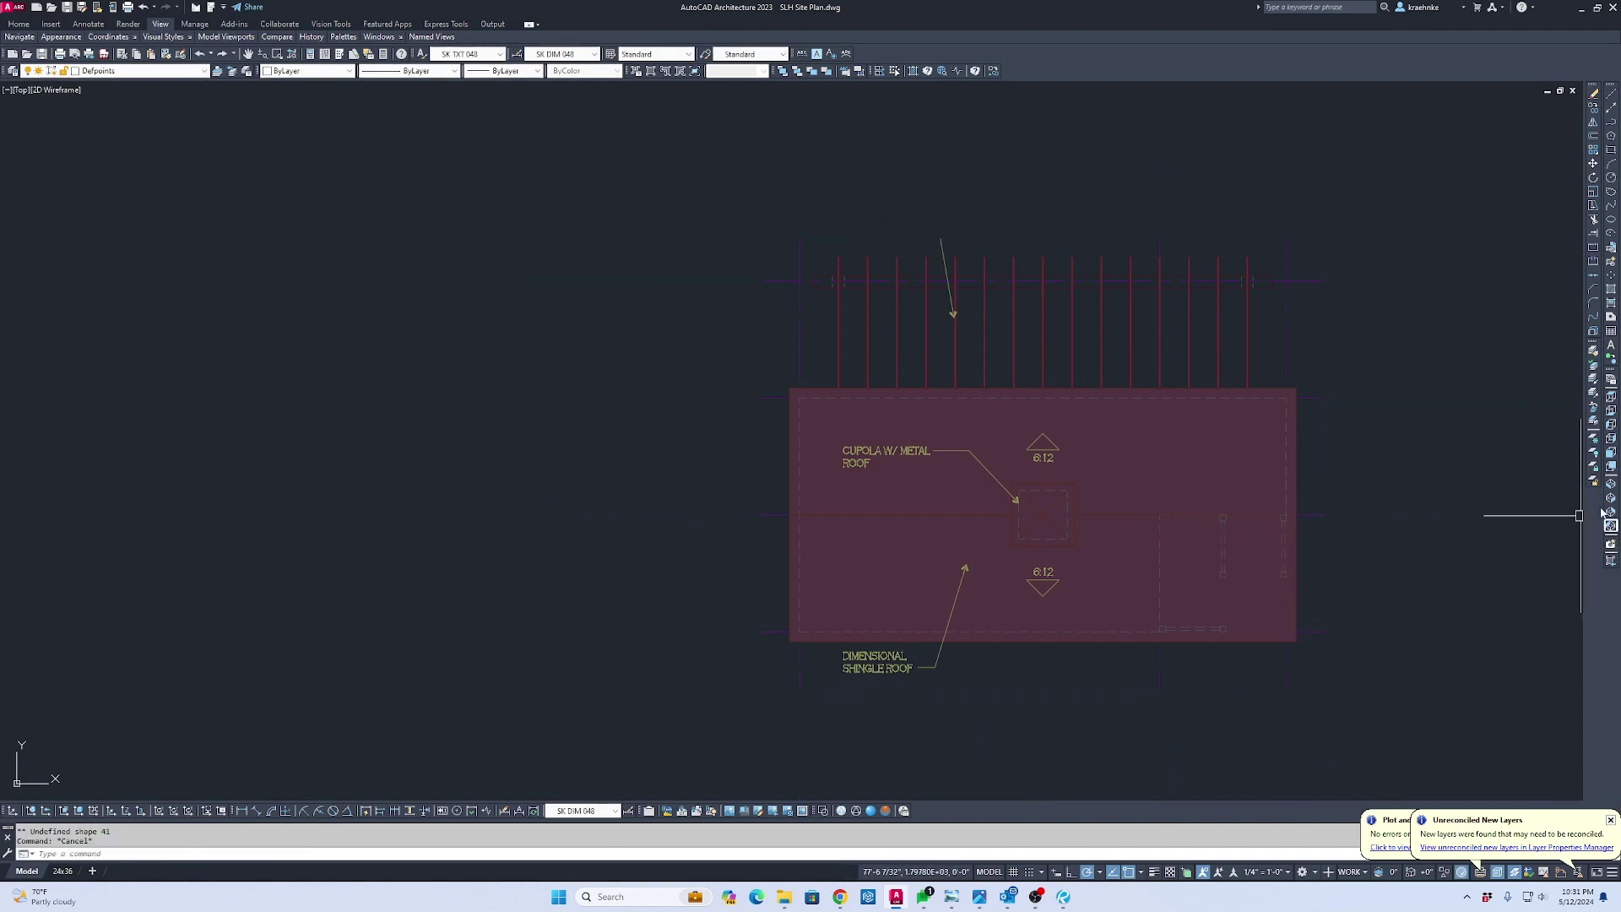
Freeze the referenced layers of the roof slope markers, the text notes with leaders and the column grid
{"action": "left_click", "coordinate": [1593, 439]}
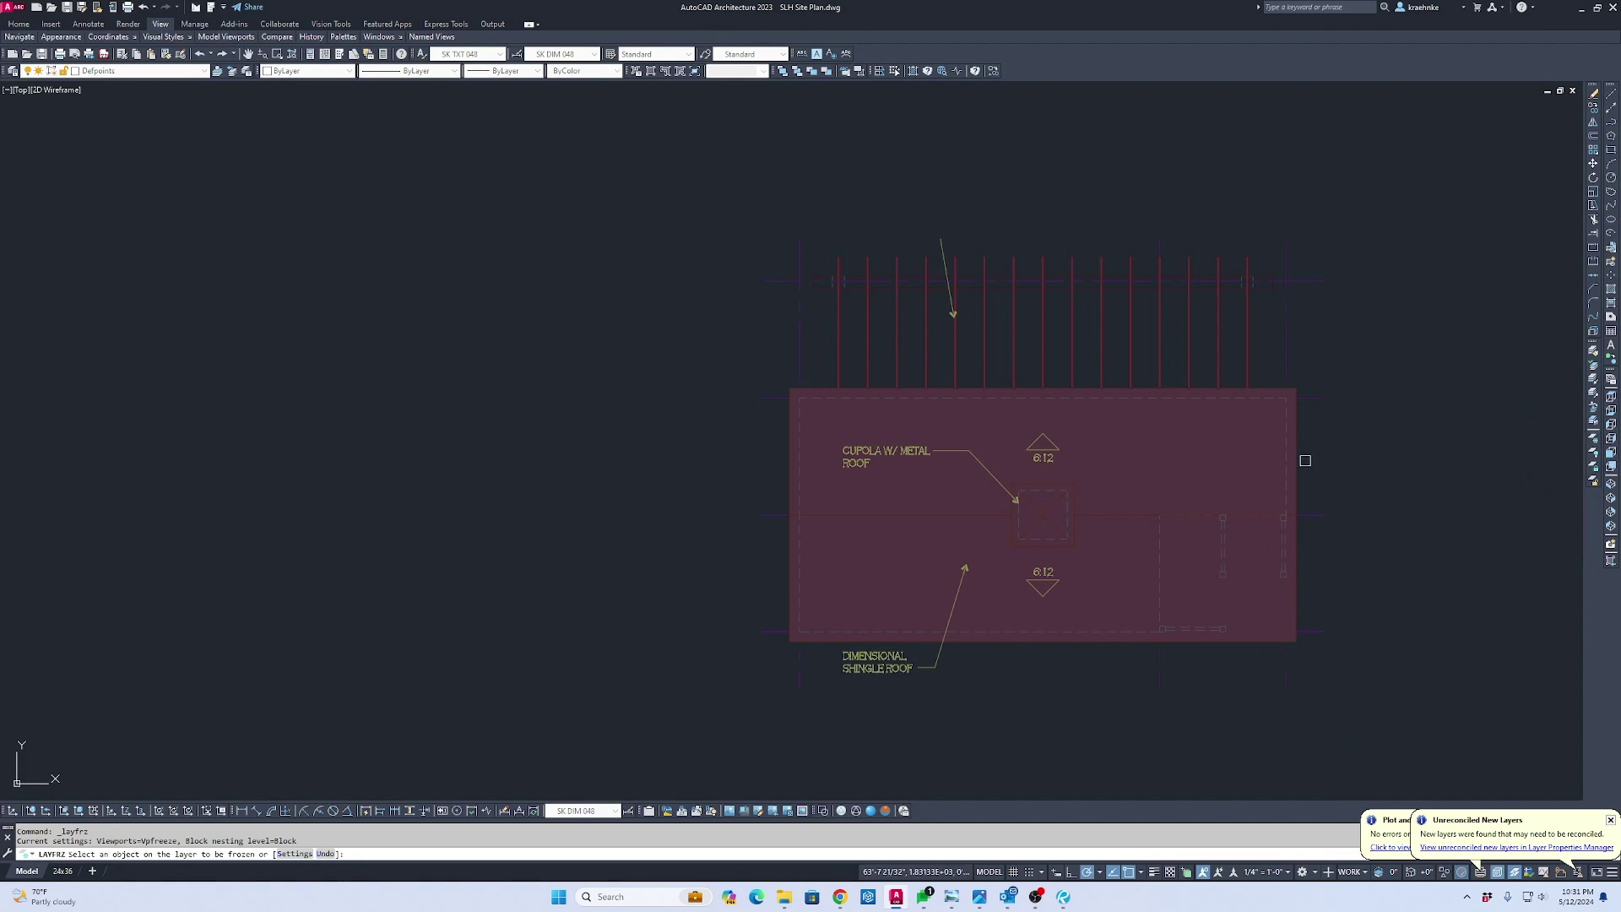
{"action": "left_click", "coordinate": [1186, 460]}
{"action": "scroll", "coordinate": [1039, 457], "scroll_direction": "up", "scroll_amount": 2}
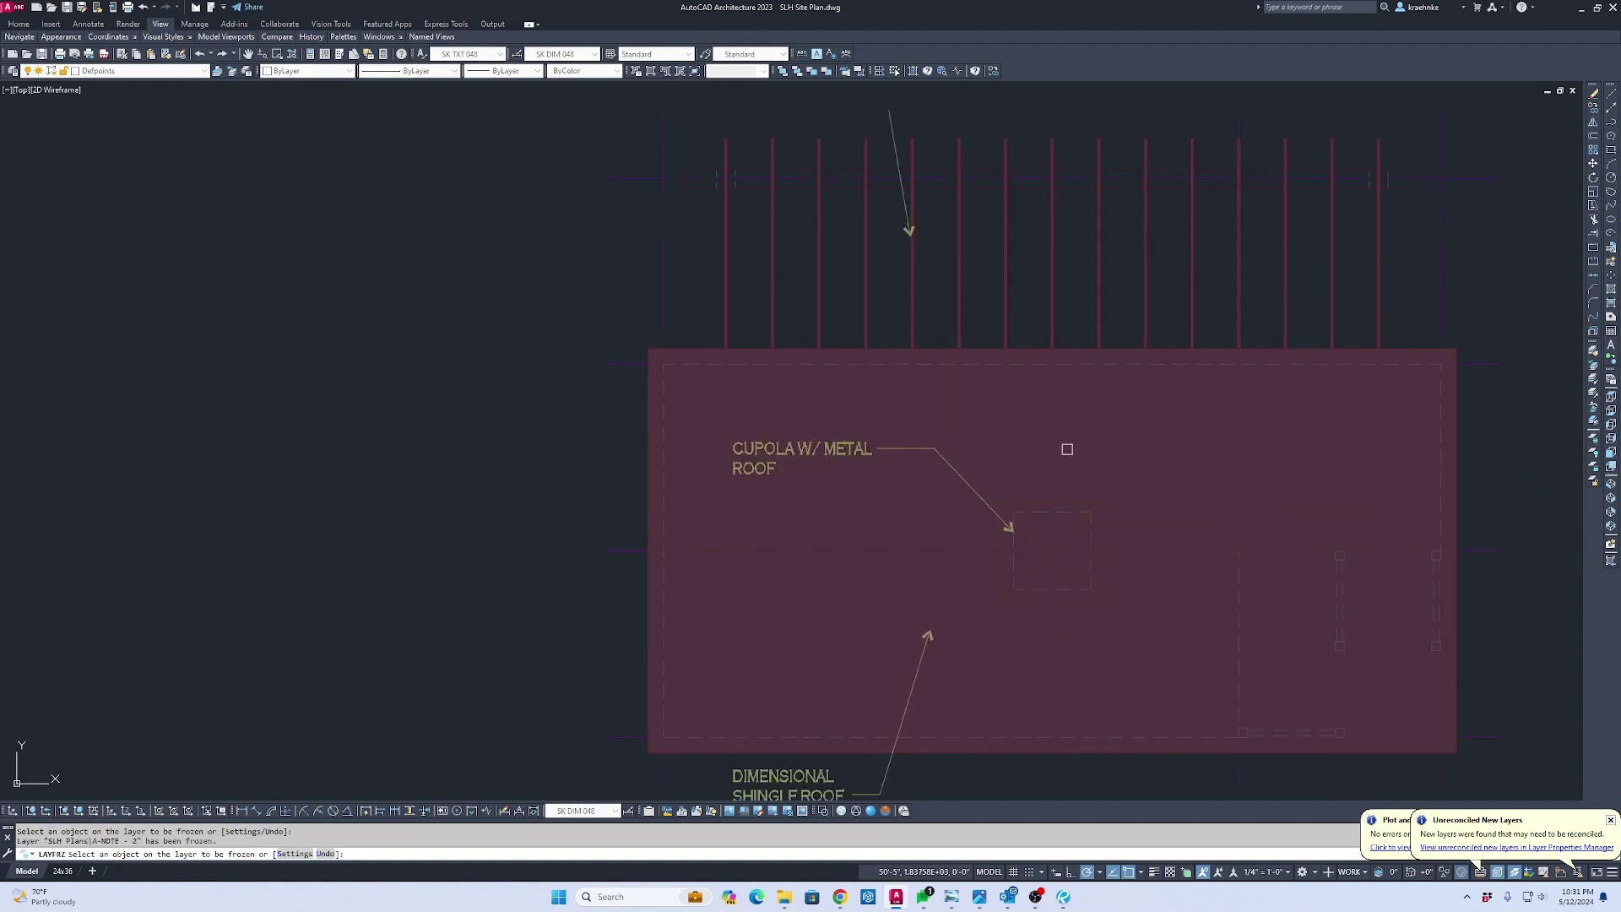
{"action": "left_click", "coordinate": [940, 456]}
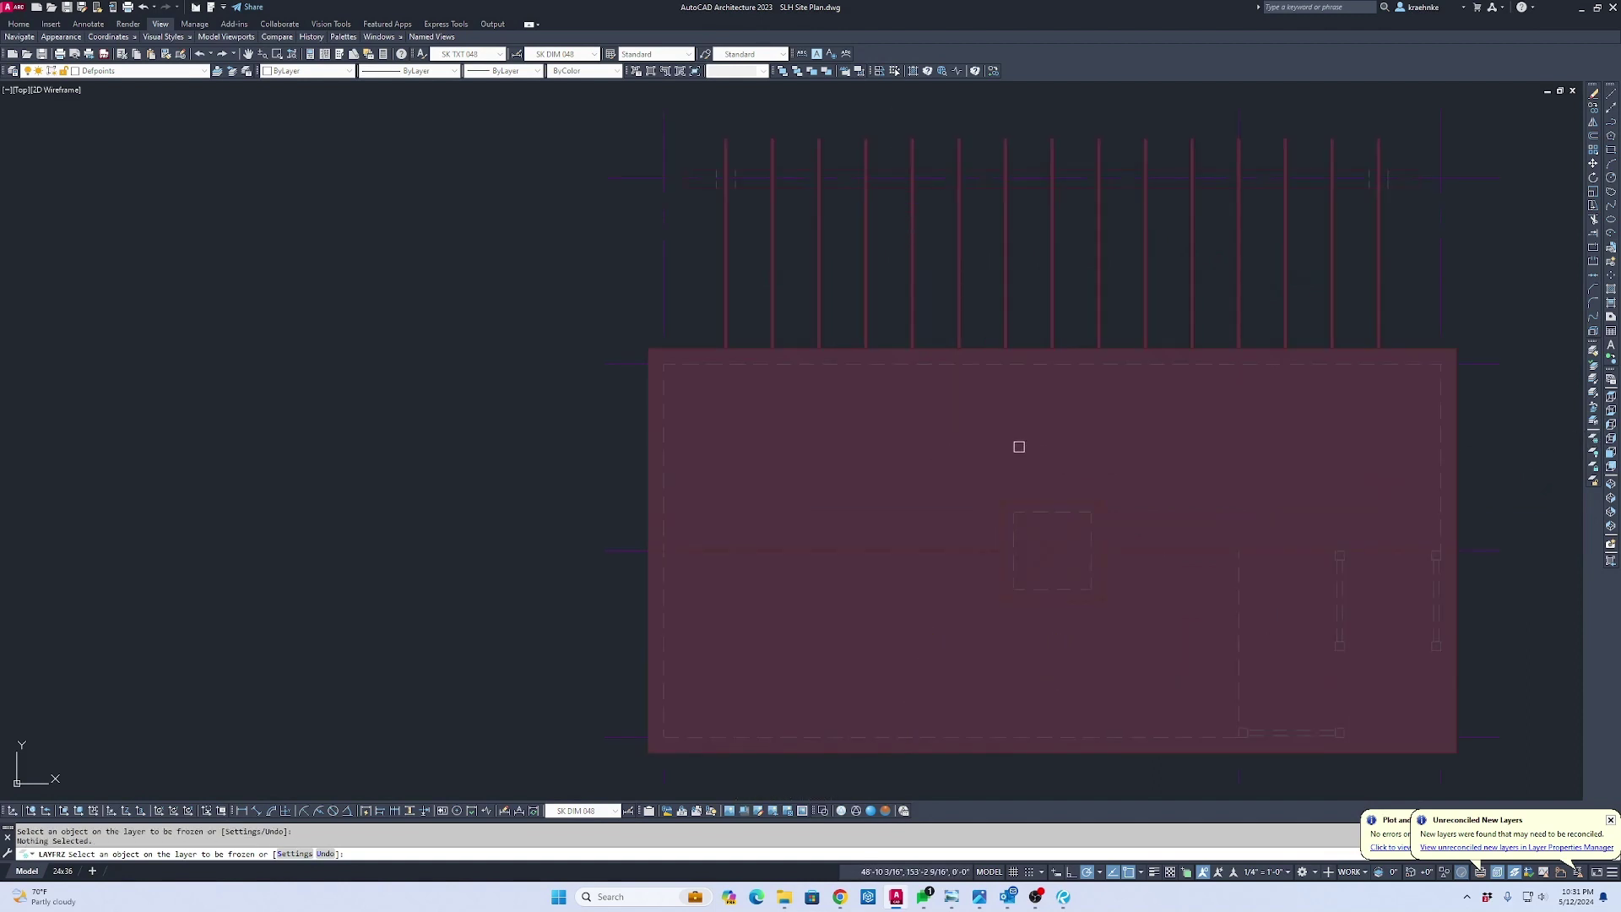
{"action": "scroll", "coordinate": [678, 380], "scroll_direction": "up", "scroll_amount": 4}
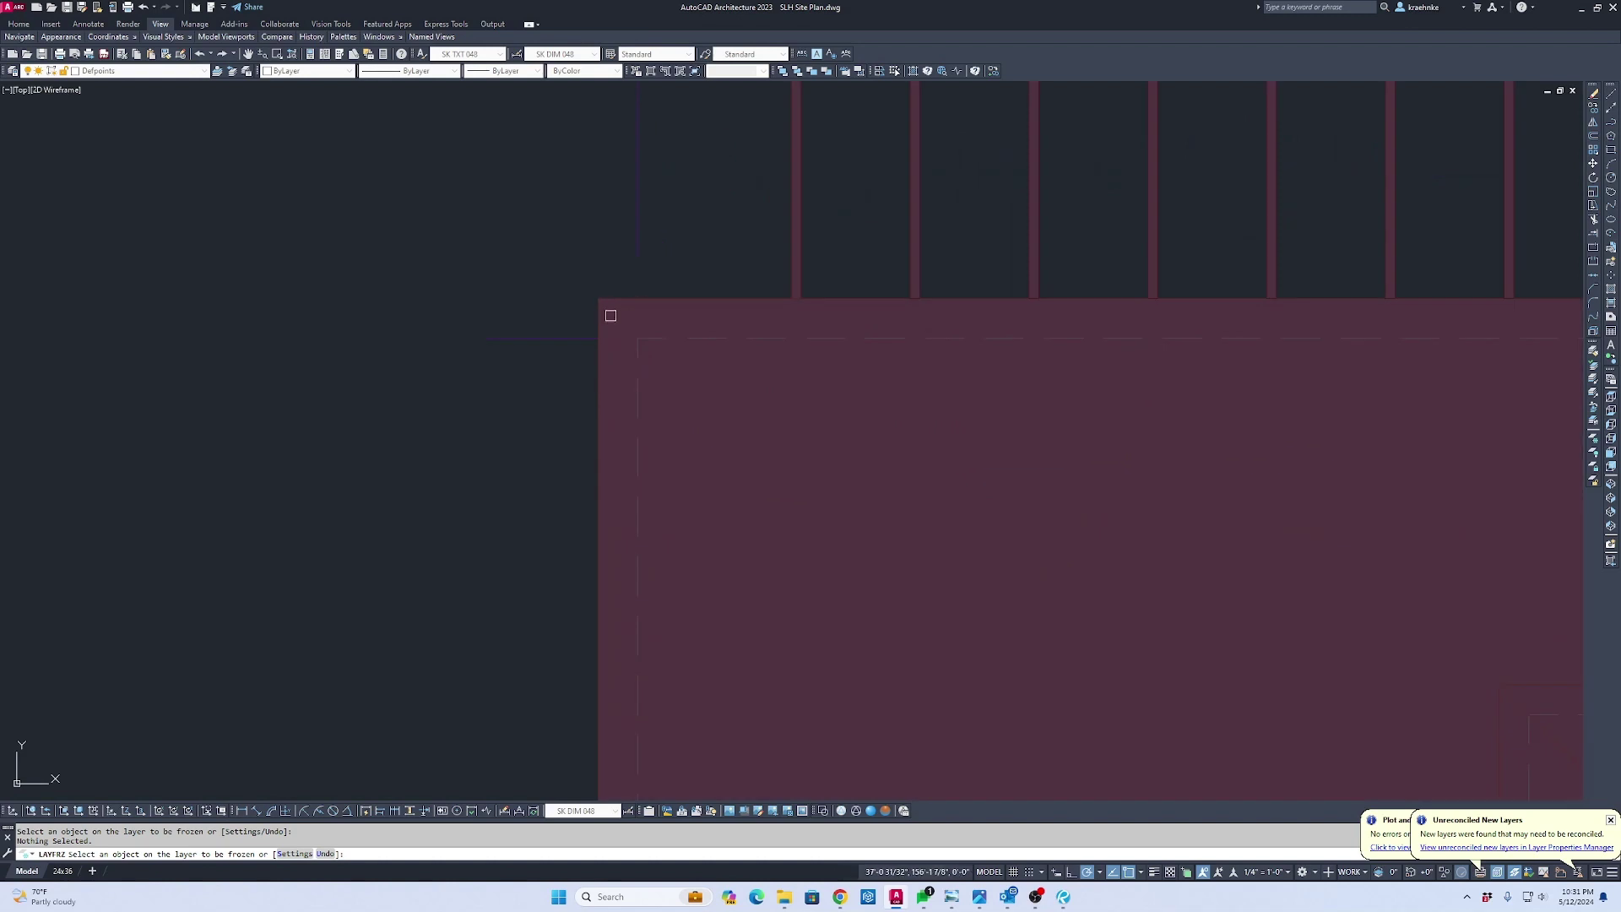
{"action": "scroll", "coordinate": [616, 312], "scroll_direction": "down", "scroll_amount": 4}
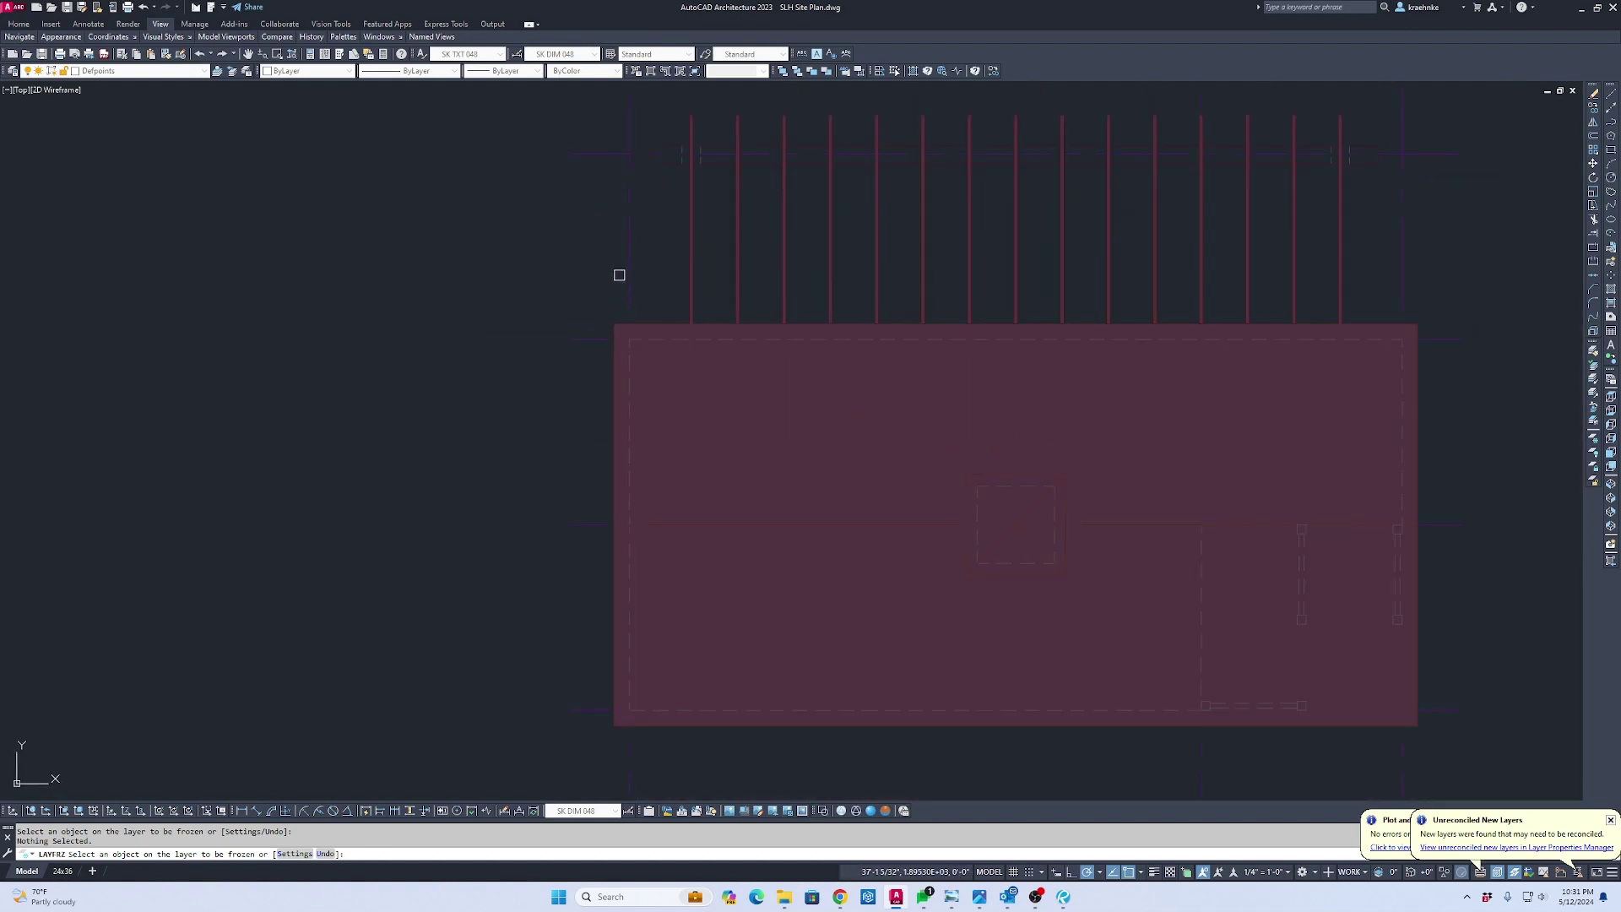
{"action": "scroll", "coordinate": [1019, 414], "scroll_direction": "down", "scroll_amount": 2}
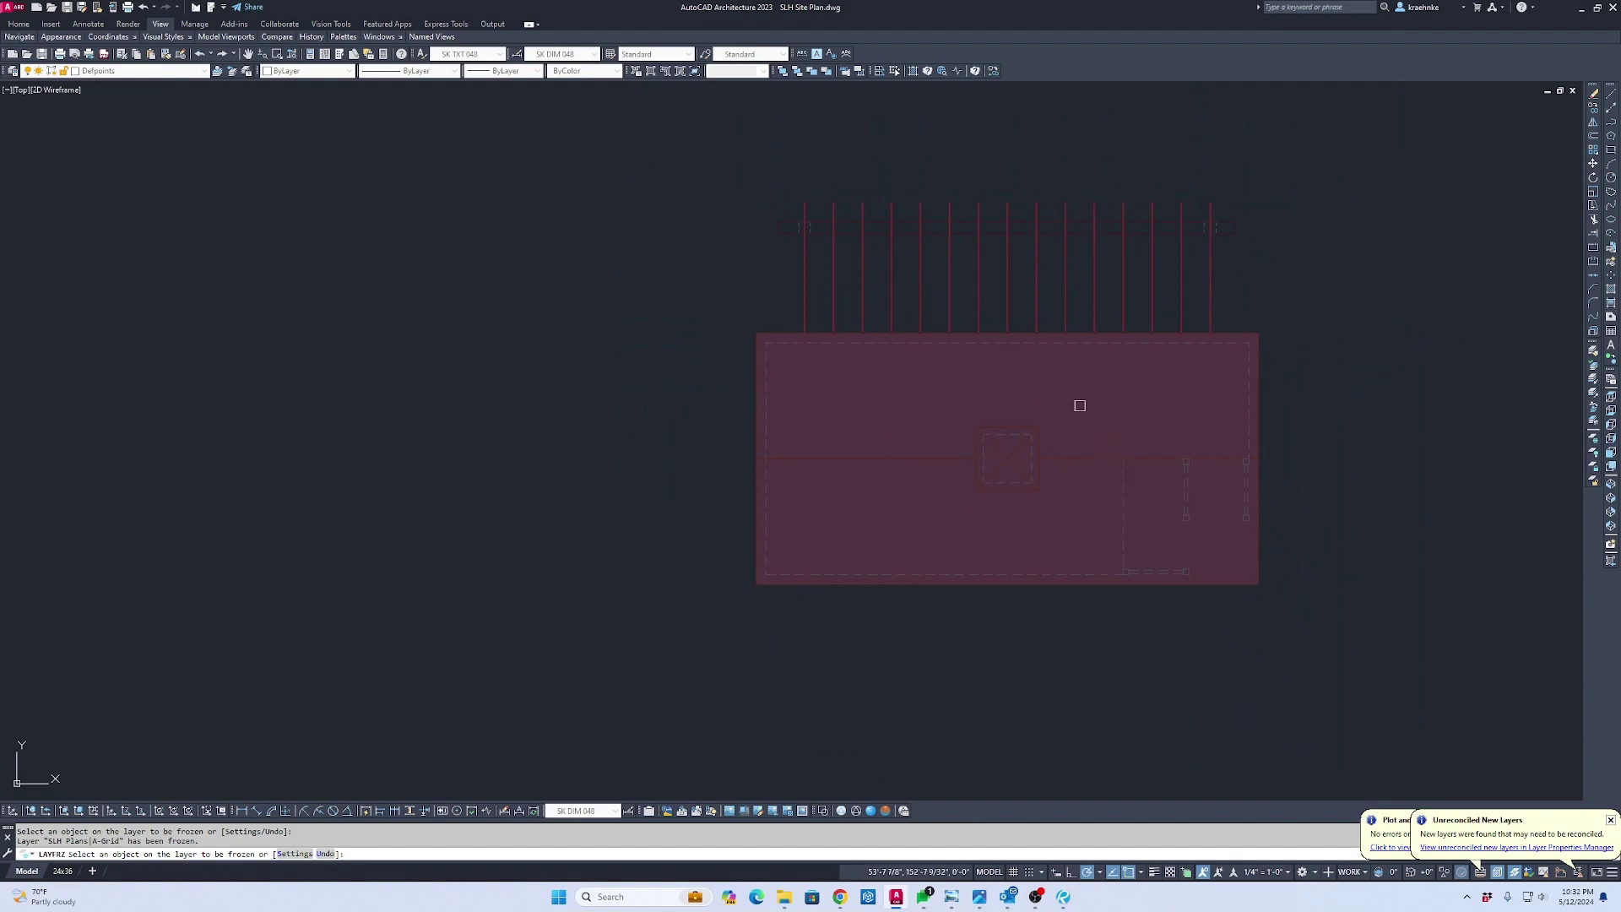
Freeze the referenced SLH Plans Wipe out layer that fills the pool house roof
{"action": "scroll", "coordinate": [1080, 405], "scroll_direction": "down", "scroll_amount": 6}
{"action": "scroll", "coordinate": [858, 564], "scroll_direction": "down", "scroll_amount": 2}
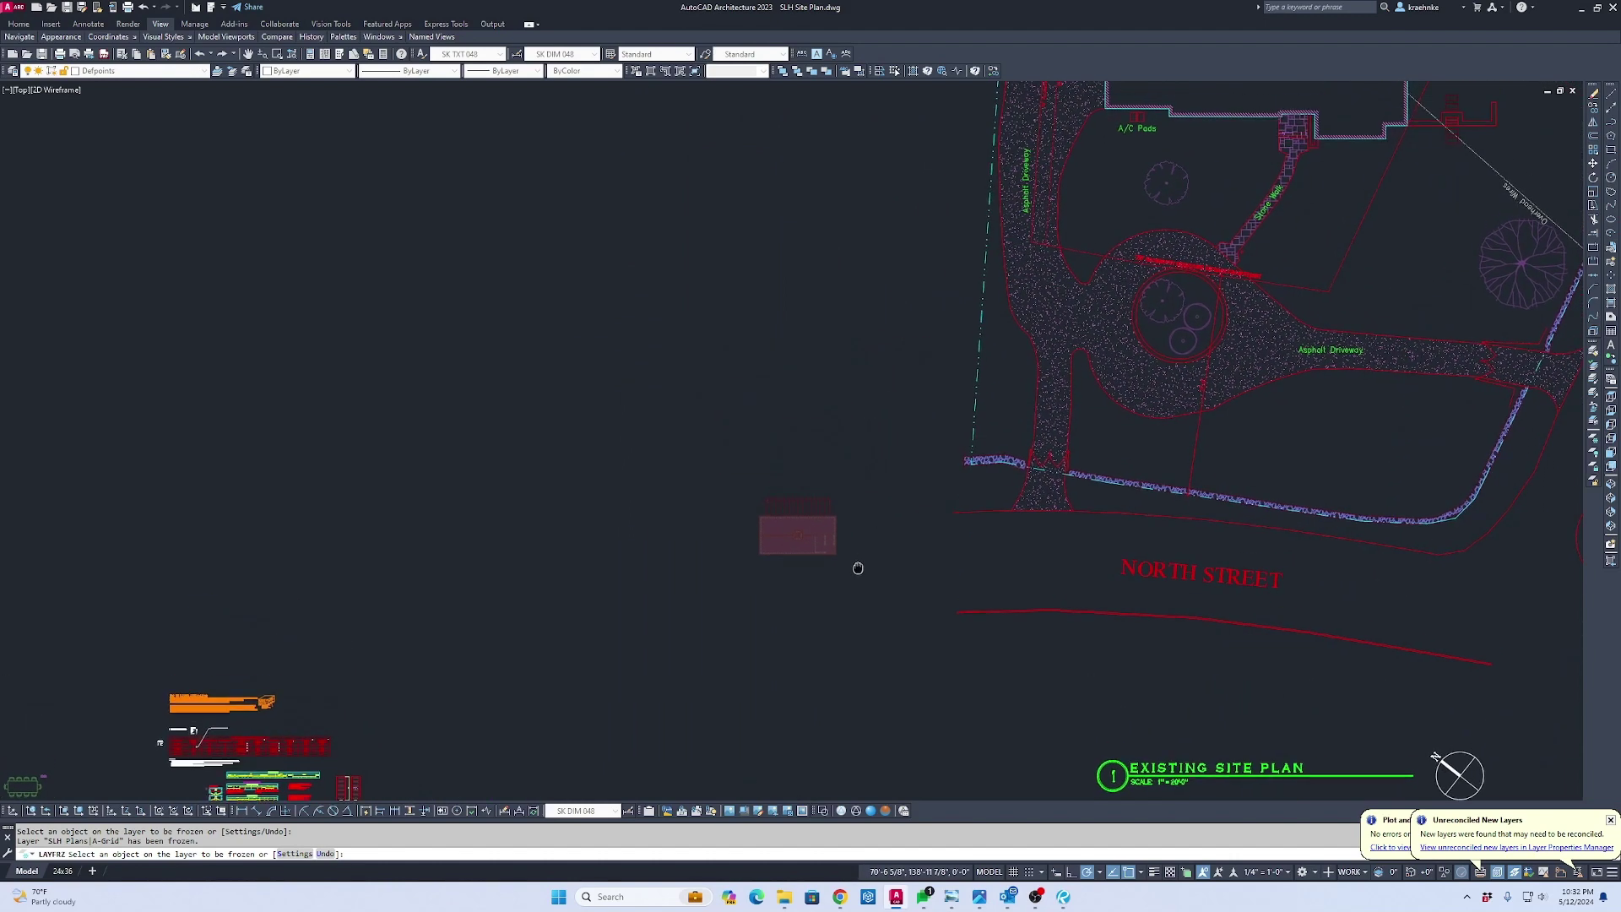
{"action": "mouse_move", "coordinate": [858, 565]}
{"action": "middle_mouse_down"}
{"action": "mouse_move", "coordinate": [864, 687]}
{"action": "mouse_move", "coordinate": [861, 633]}
{"action": "middle_mouse_up"}
{"action": "scroll", "coordinate": [868, 469], "scroll_direction": "up", "scroll_amount": 2}
{"action": "scroll", "coordinate": [836, 431], "scroll_direction": "up", "scroll_amount": 6}
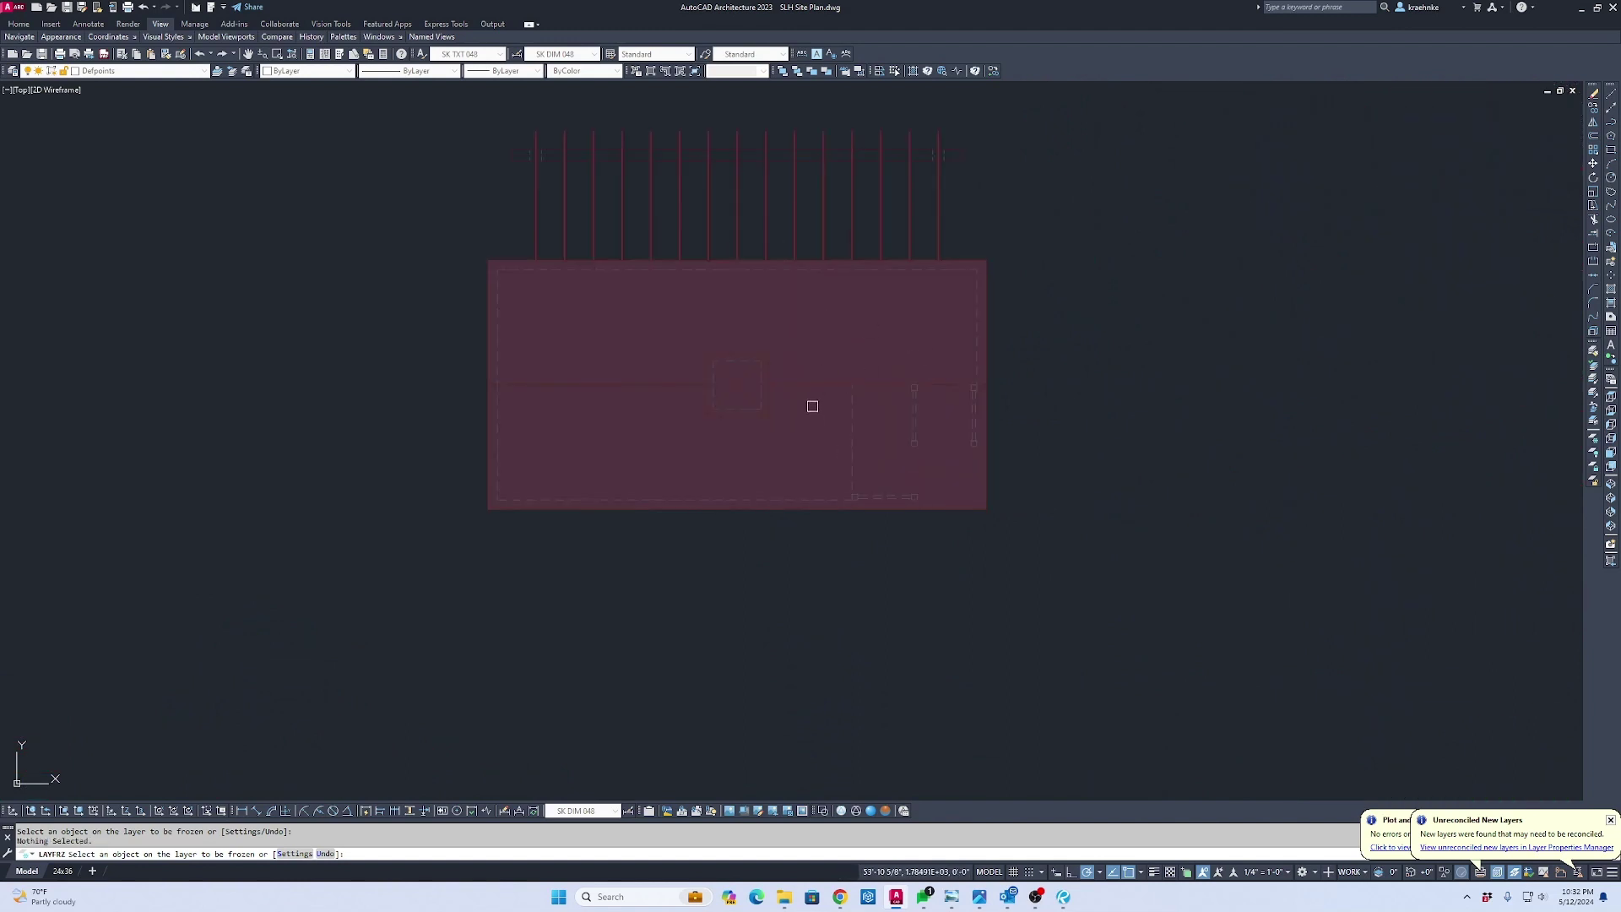
{"action": "left_click", "coordinate": [811, 410]}
{"action": "key", "text": "Escape"}
{"action": "key", "text": "Escape"}
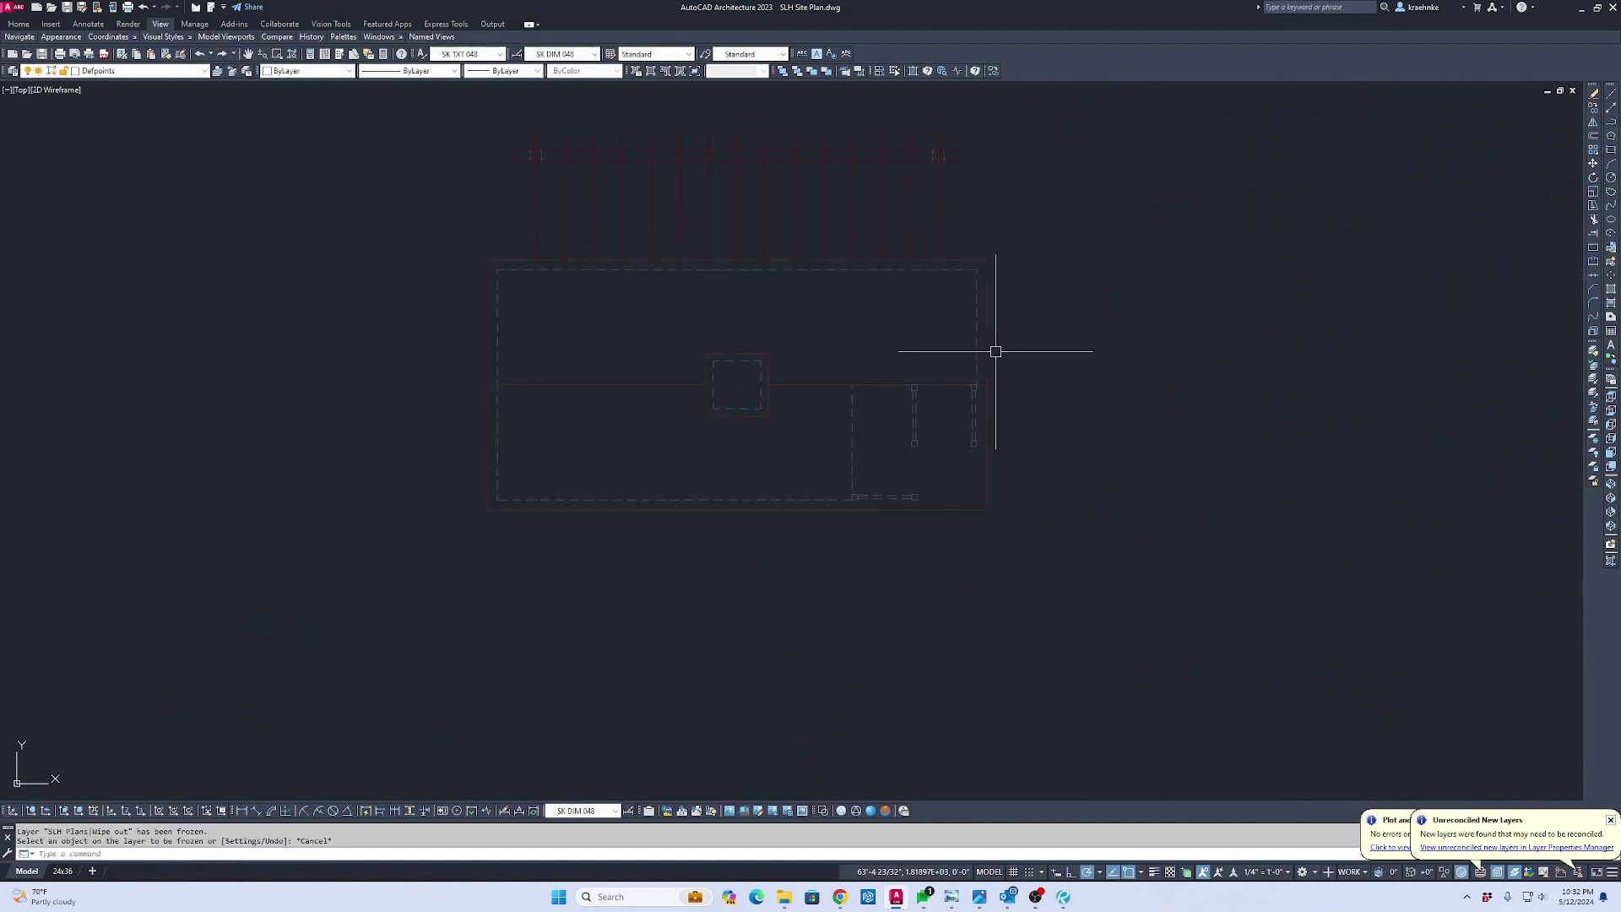
Rotate the clipped pool house reference 90 degrees clockwise so the trellis faces toward the site plan
{"action": "scroll", "coordinate": [949, 351], "scroll_direction": "down", "scroll_amount": 3}
{"action": "left_click", "coordinate": [870, 367]}
{"action": "left_click", "coordinate": [1013, 353]}
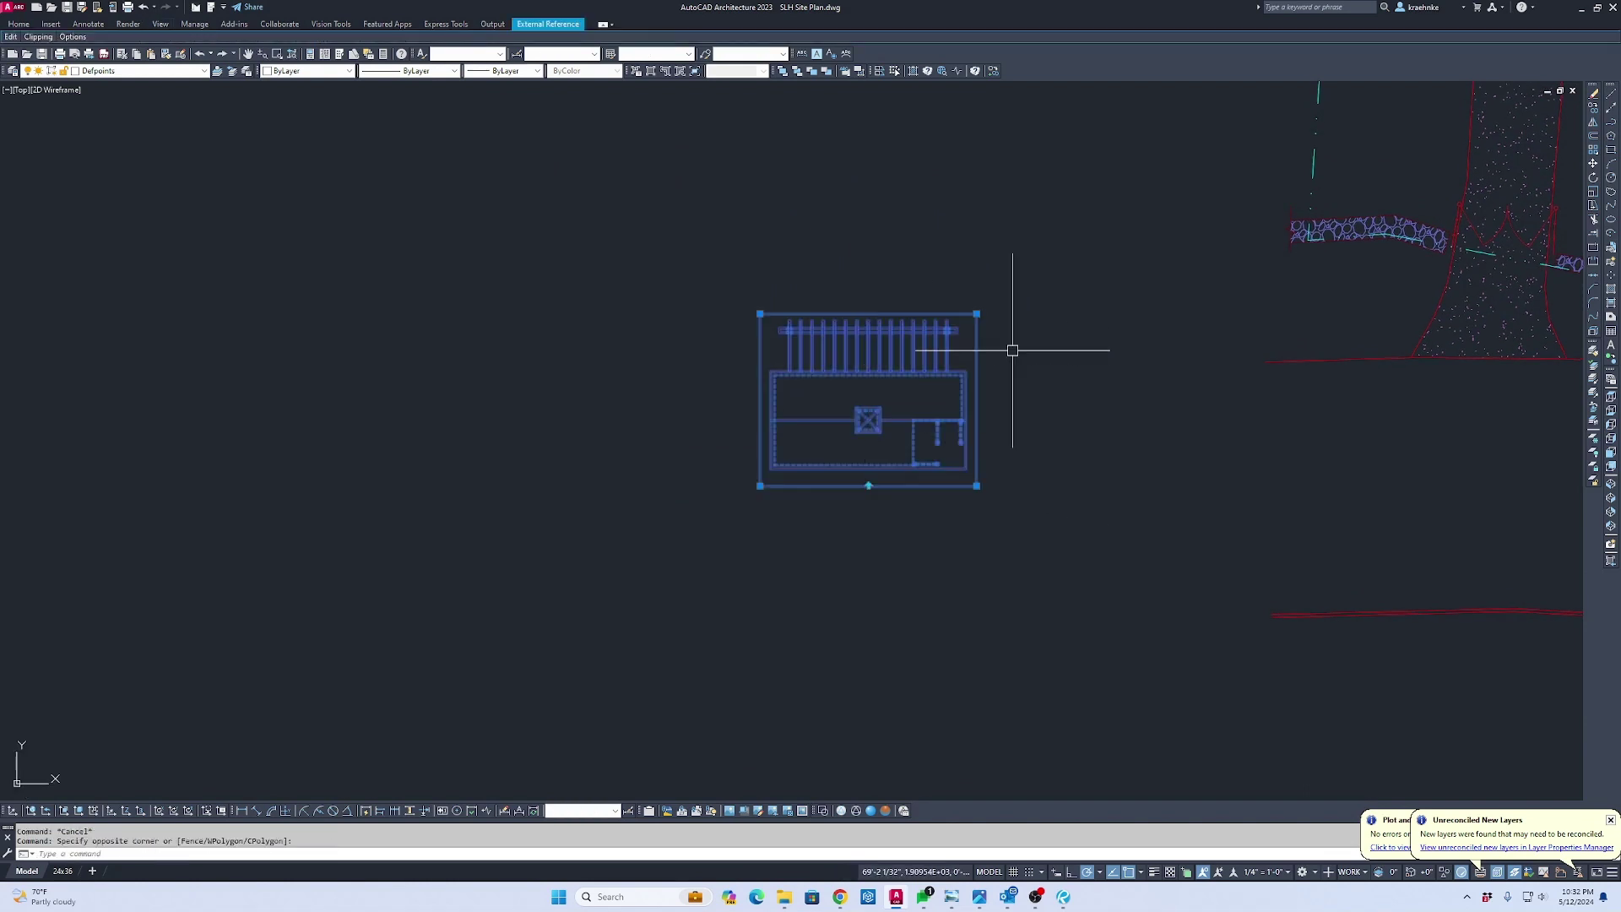
{"action": "scroll", "coordinate": [1012, 353], "scroll_direction": "up", "scroll_amount": 2}
{"action": "left_click", "coordinate": [1023, 351]}
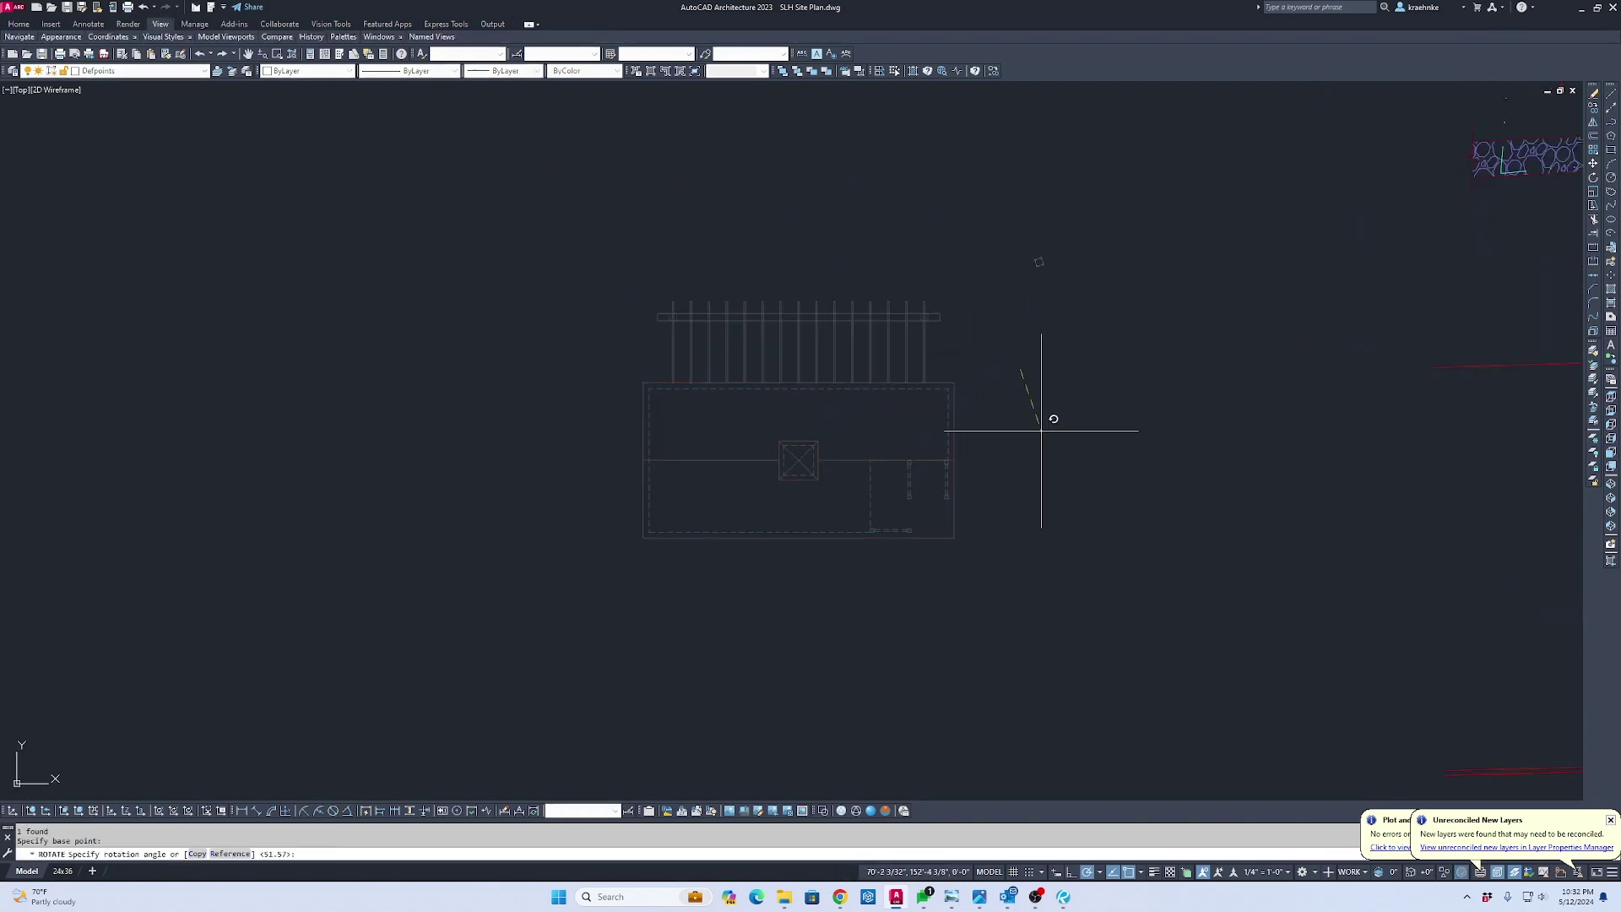
{"action": "left_click", "coordinate": [1019, 473]}
{"action": "scroll", "coordinate": [1022, 476], "scroll_direction": "down", "scroll_amount": 4}
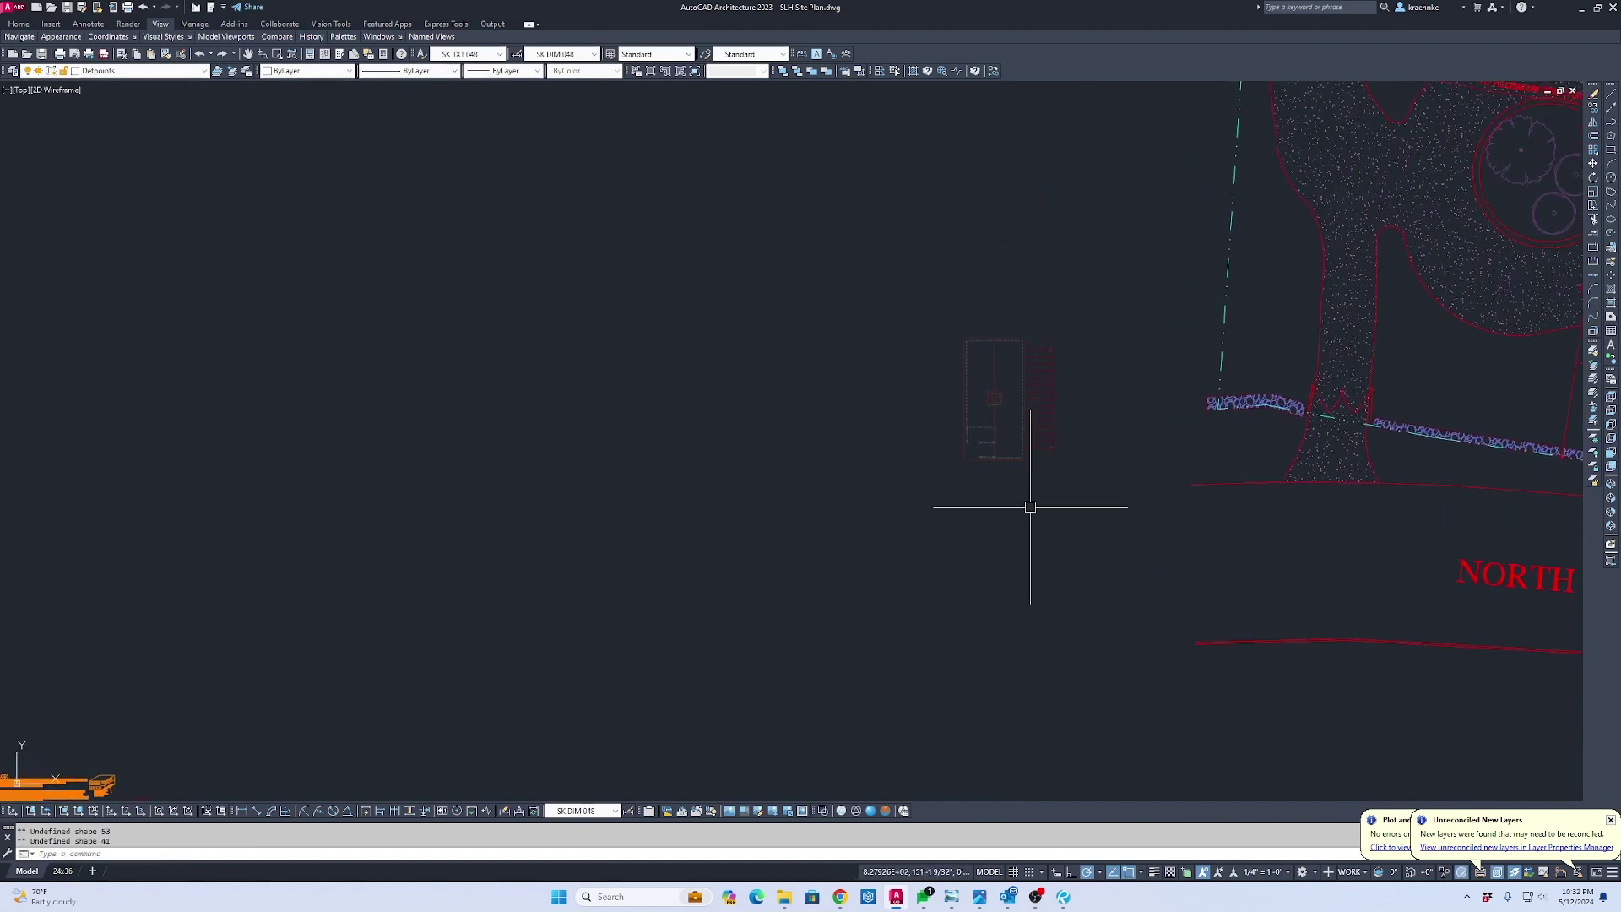
Enlarge the rotated pool house reference's clip boundary to include the roof plan title and north arrow
{"action": "left_click", "coordinate": [1052, 506]}
{"action": "left_click", "coordinate": [1004, 427]}
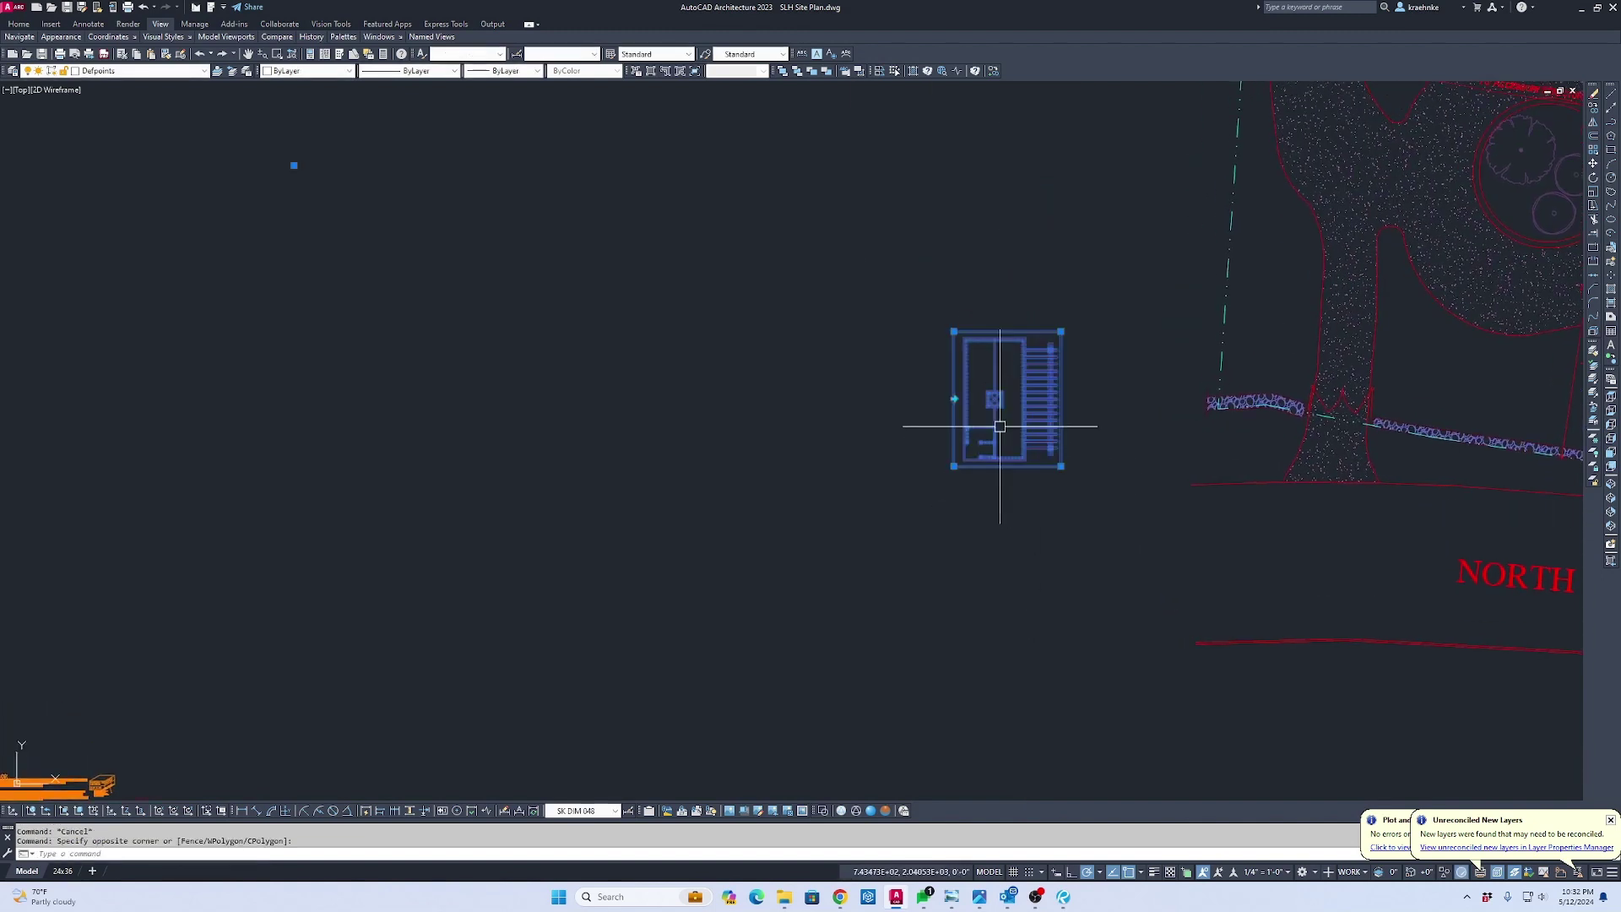
{"action": "left_click", "coordinate": [957, 469]}
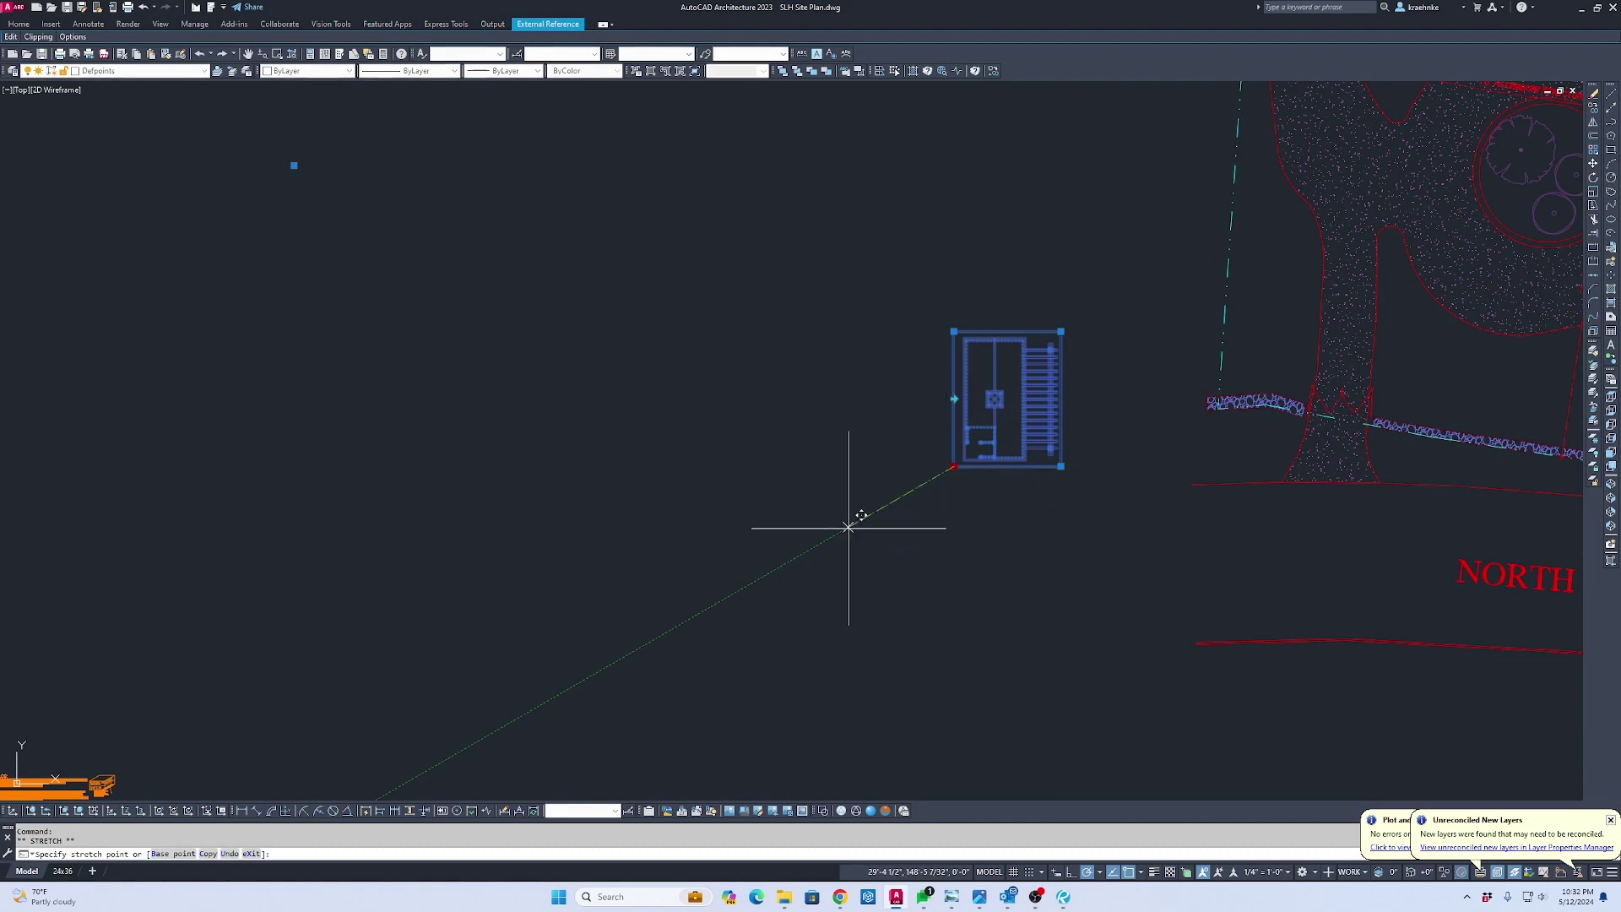
{"action": "left_click", "coordinate": [849, 527]}
Compare the roof plan's north arrow orientation with the north arrow beside the existing site plan title
{"action": "scroll", "coordinate": [962, 445], "scroll_direction": "up", "scroll_amount": 5}
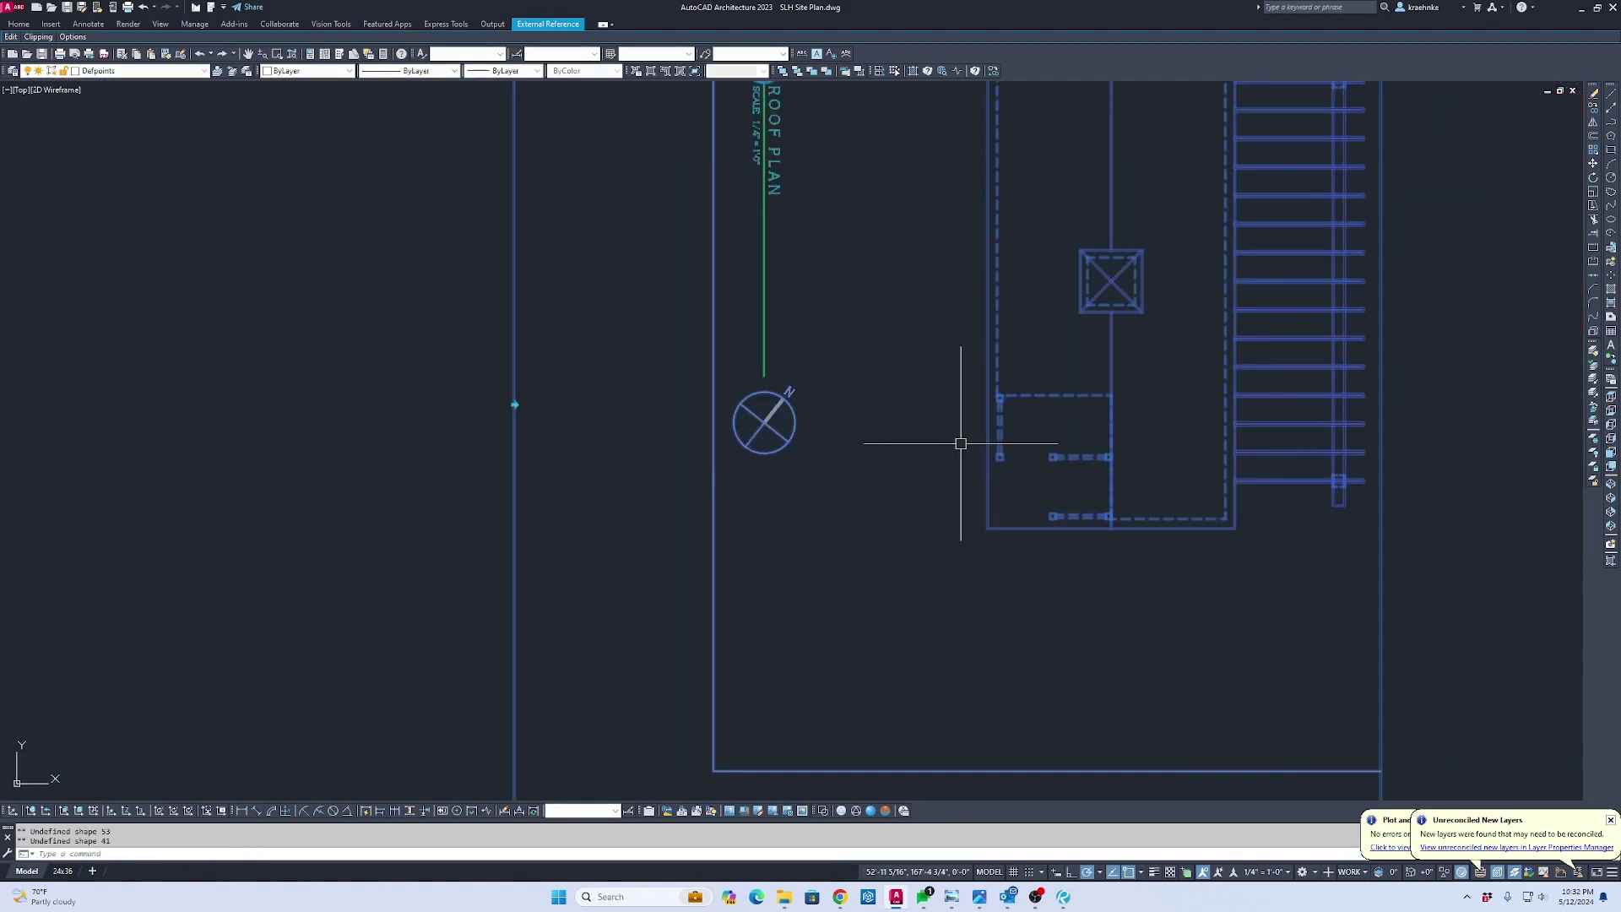
{"action": "scroll", "coordinate": [1129, 481], "scroll_direction": "down", "scroll_amount": 10}
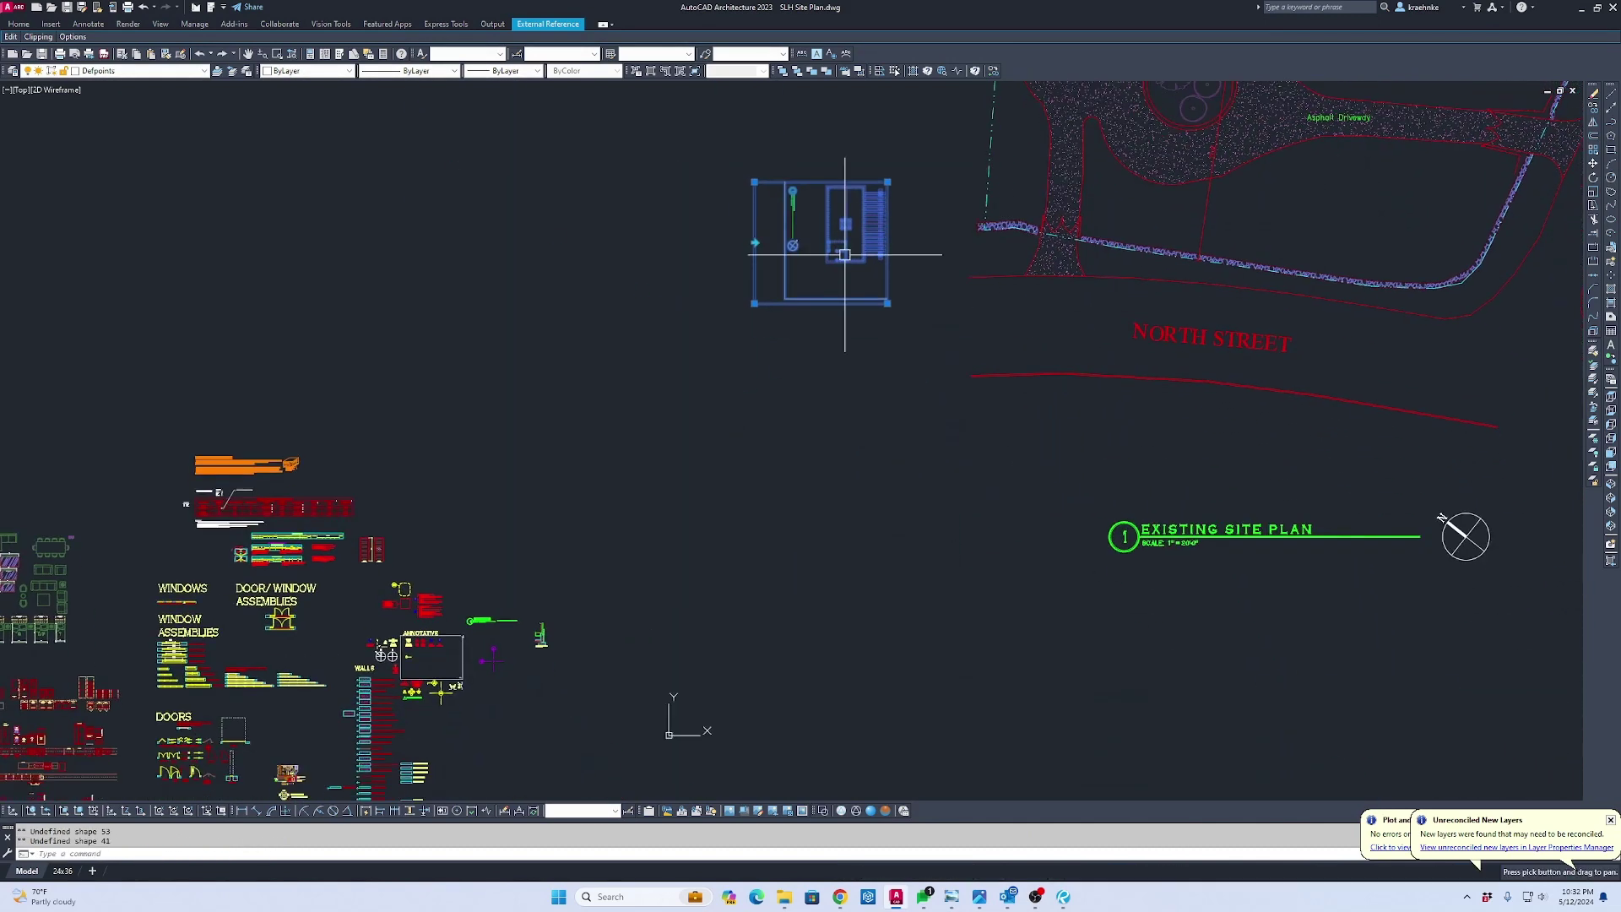
{"action": "scroll", "coordinate": [979, 350], "scroll_direction": "up", "scroll_amount": 6}
{"action": "scroll", "coordinate": [1013, 397], "scroll_direction": "down", "scroll_amount": 3}
{"action": "scroll", "coordinate": [1097, 422], "scroll_direction": "up", "scroll_amount": 5}
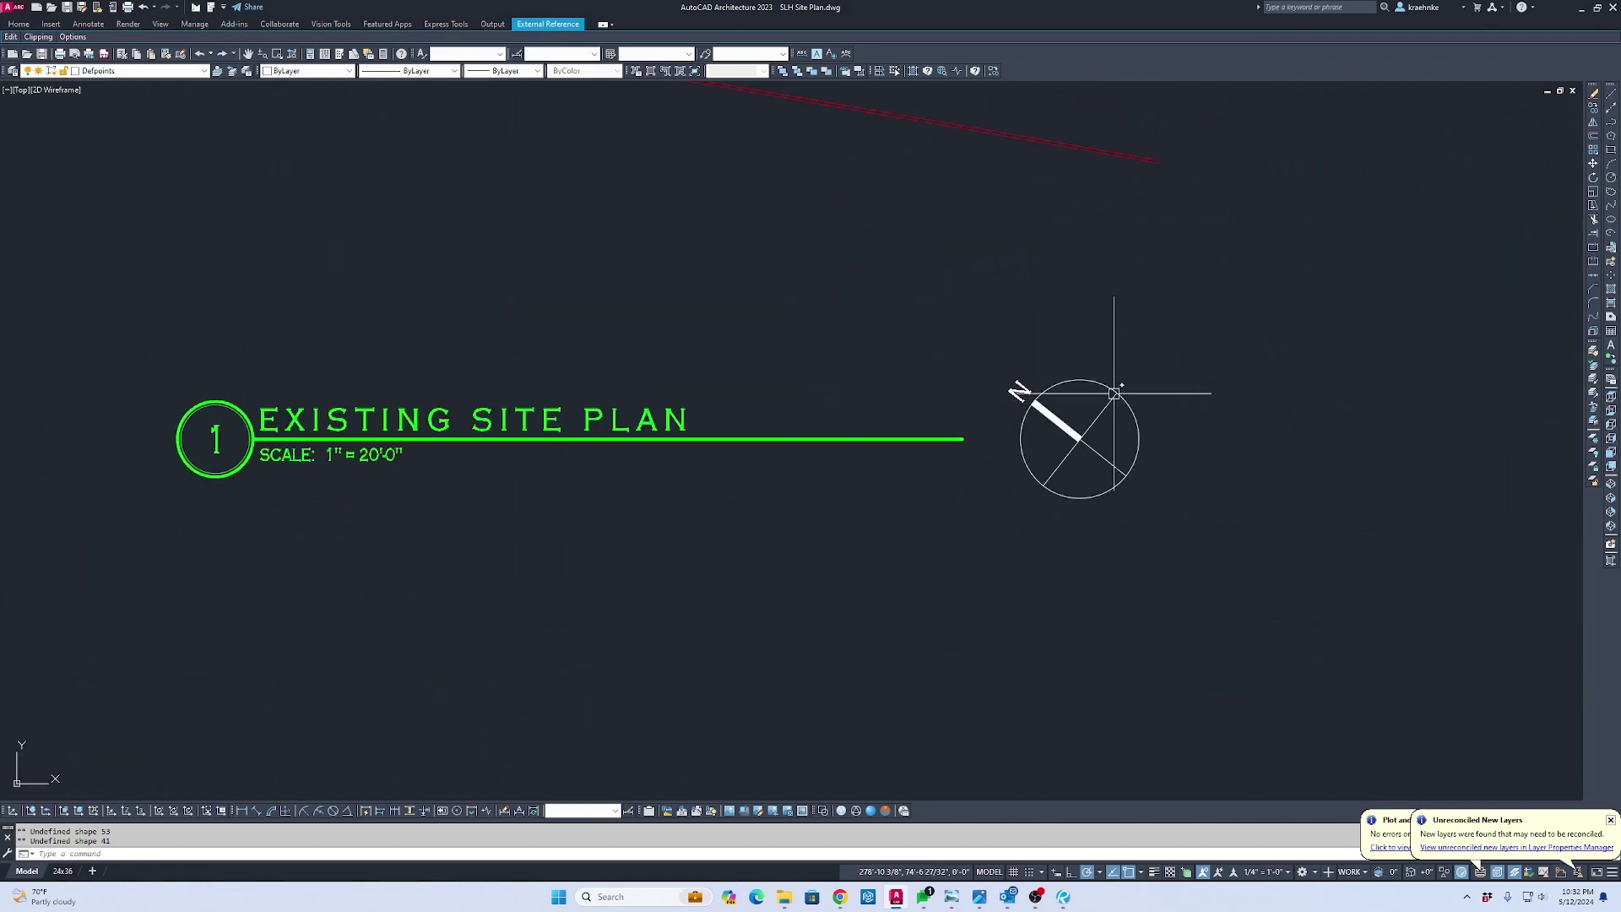
{"action": "scroll", "coordinate": [996, 413], "scroll_direction": "down", "scroll_amount": 4}
{"action": "scroll", "coordinate": [1046, 540], "scroll_direction": "up", "scroll_amount": 7}
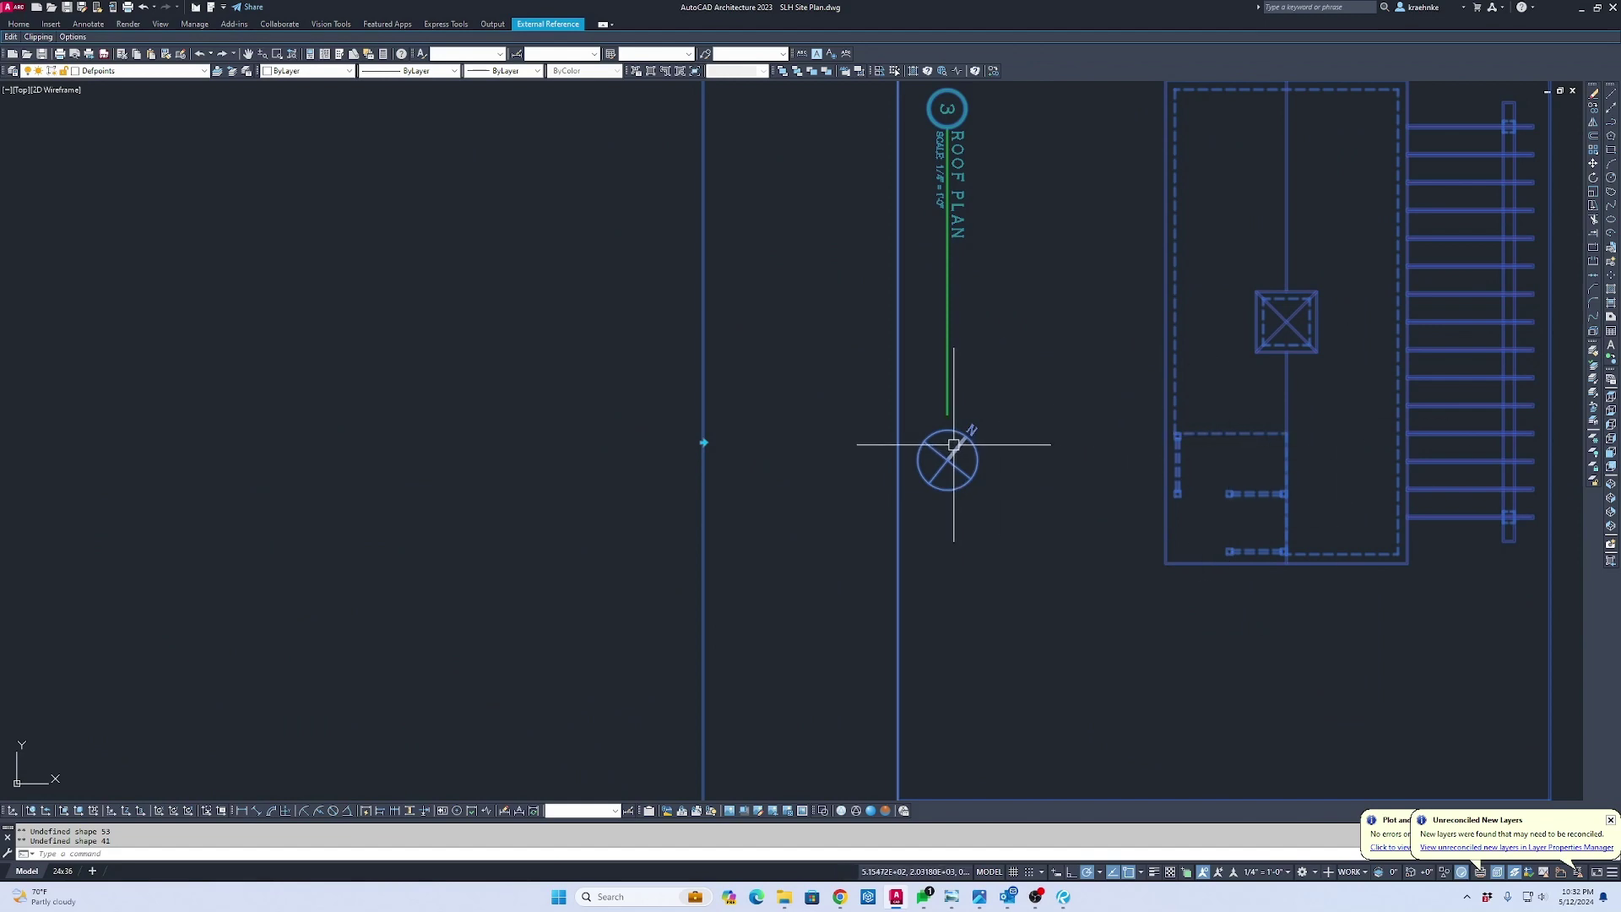
{"action": "scroll", "coordinate": [965, 441], "scroll_direction": "down", "scroll_amount": 6}
{"action": "middle_click_drag", "start_coordinate": [887, 396], "coordinate": [684, 312]}
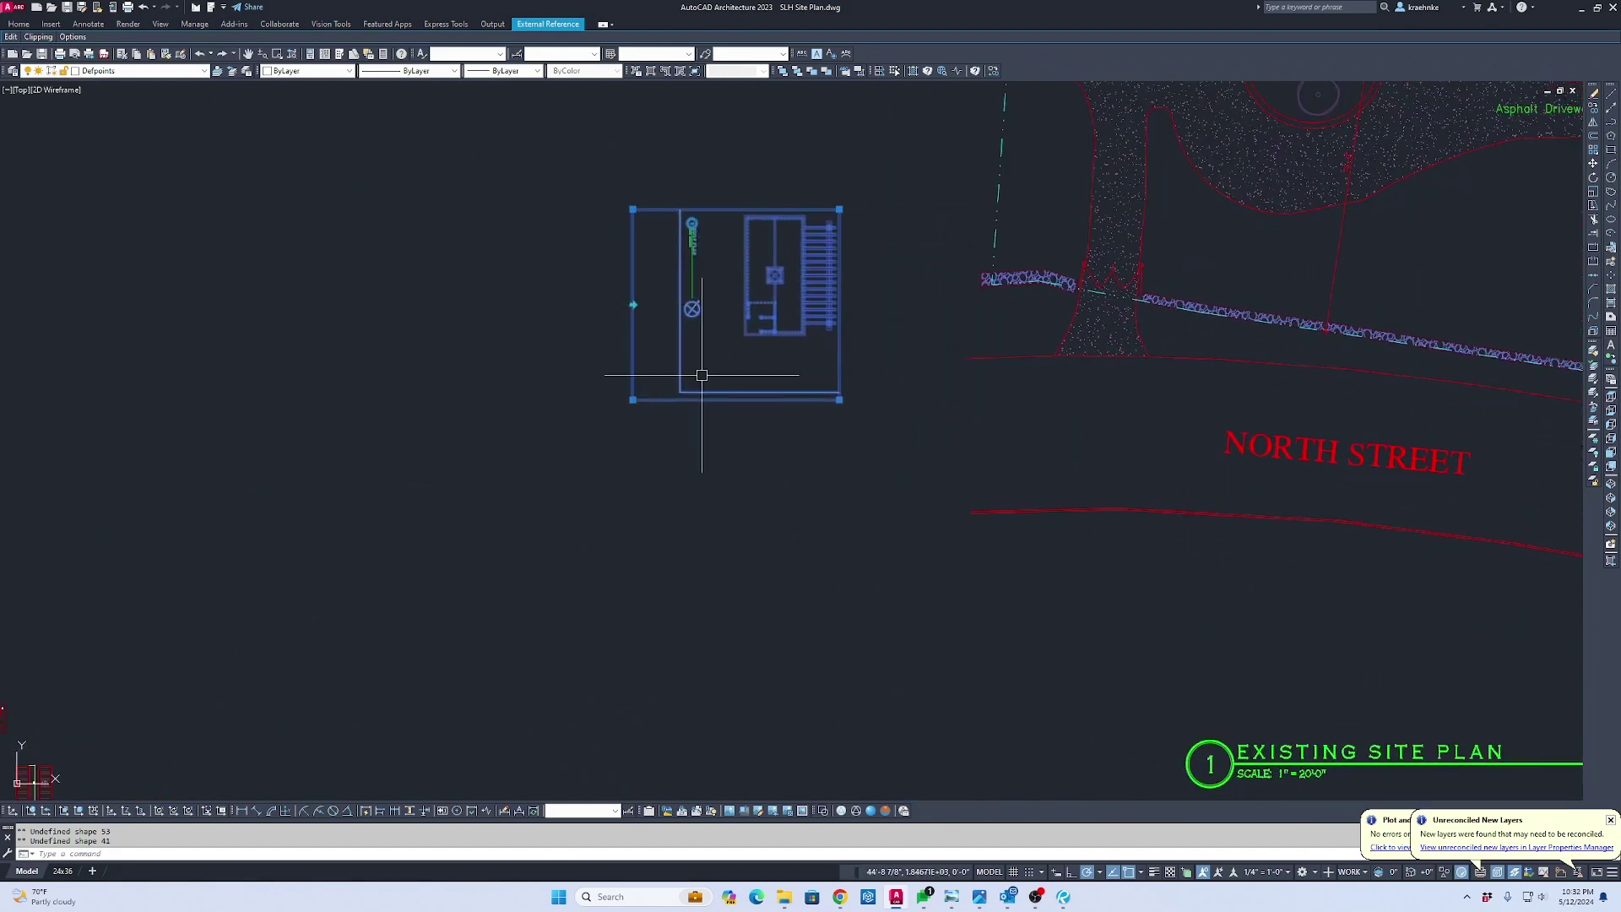
{"action": "scroll", "coordinate": [1045, 465], "scroll_direction": "down", "scroll_amount": 2}
{"action": "mouse_move", "coordinate": [1046, 464]}
{"action": "middle_mouse_down"}
{"action": "mouse_move", "coordinate": [701, 287]}
{"action": "mouse_move", "coordinate": [639, 387]}
{"action": "middle_mouse_up"}
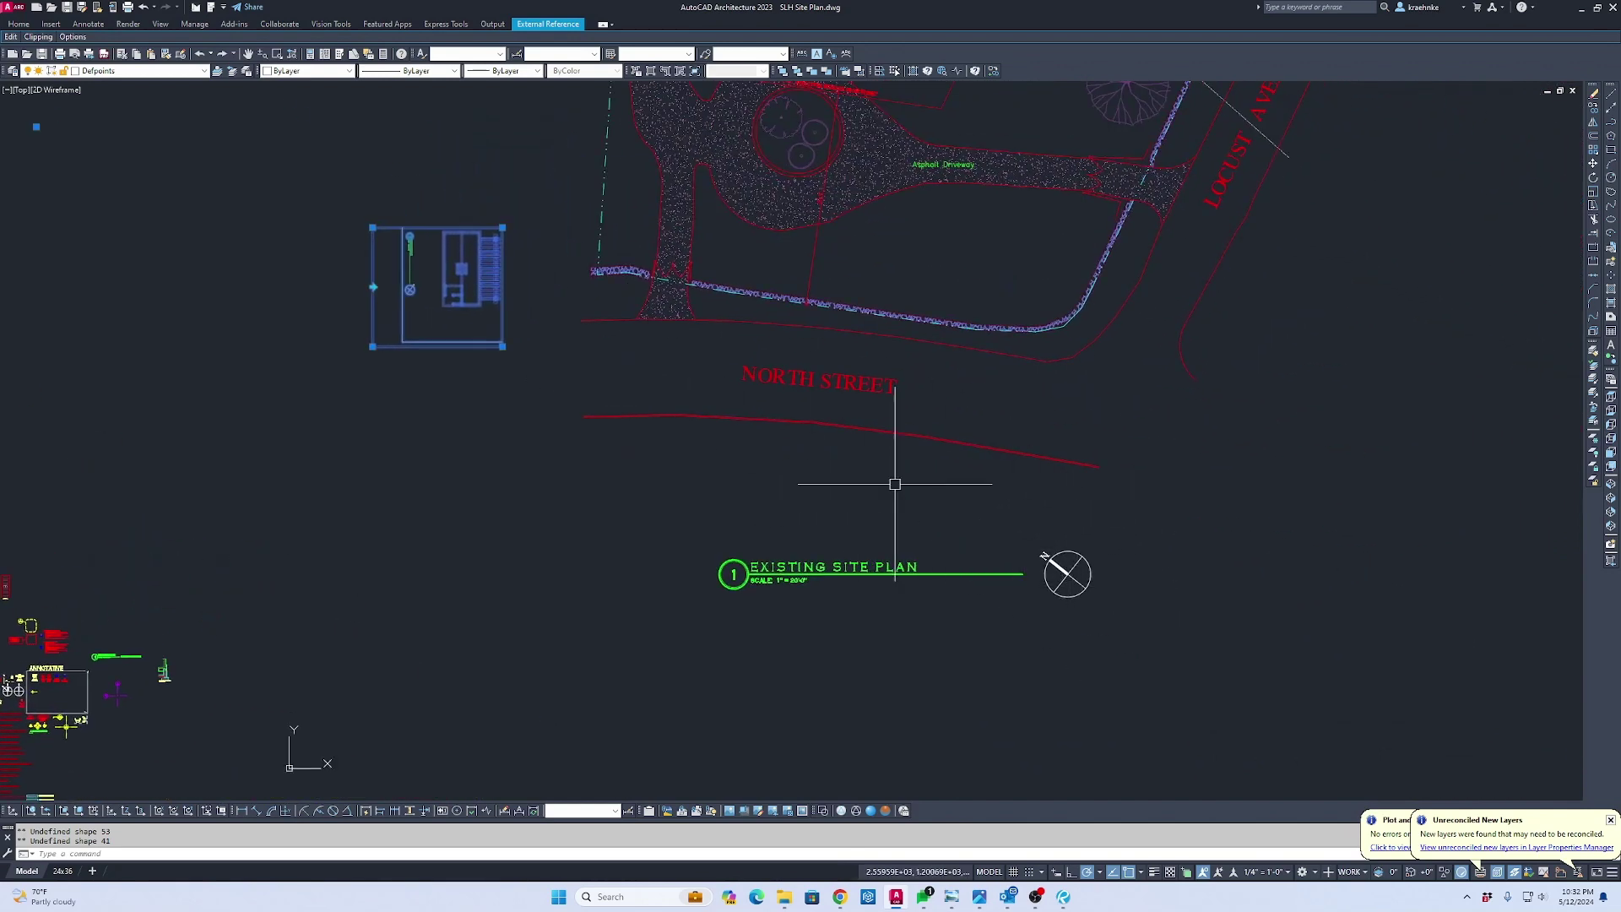
{"action": "scroll", "coordinate": [403, 271], "scroll_direction": "up", "scroll_amount": 8}
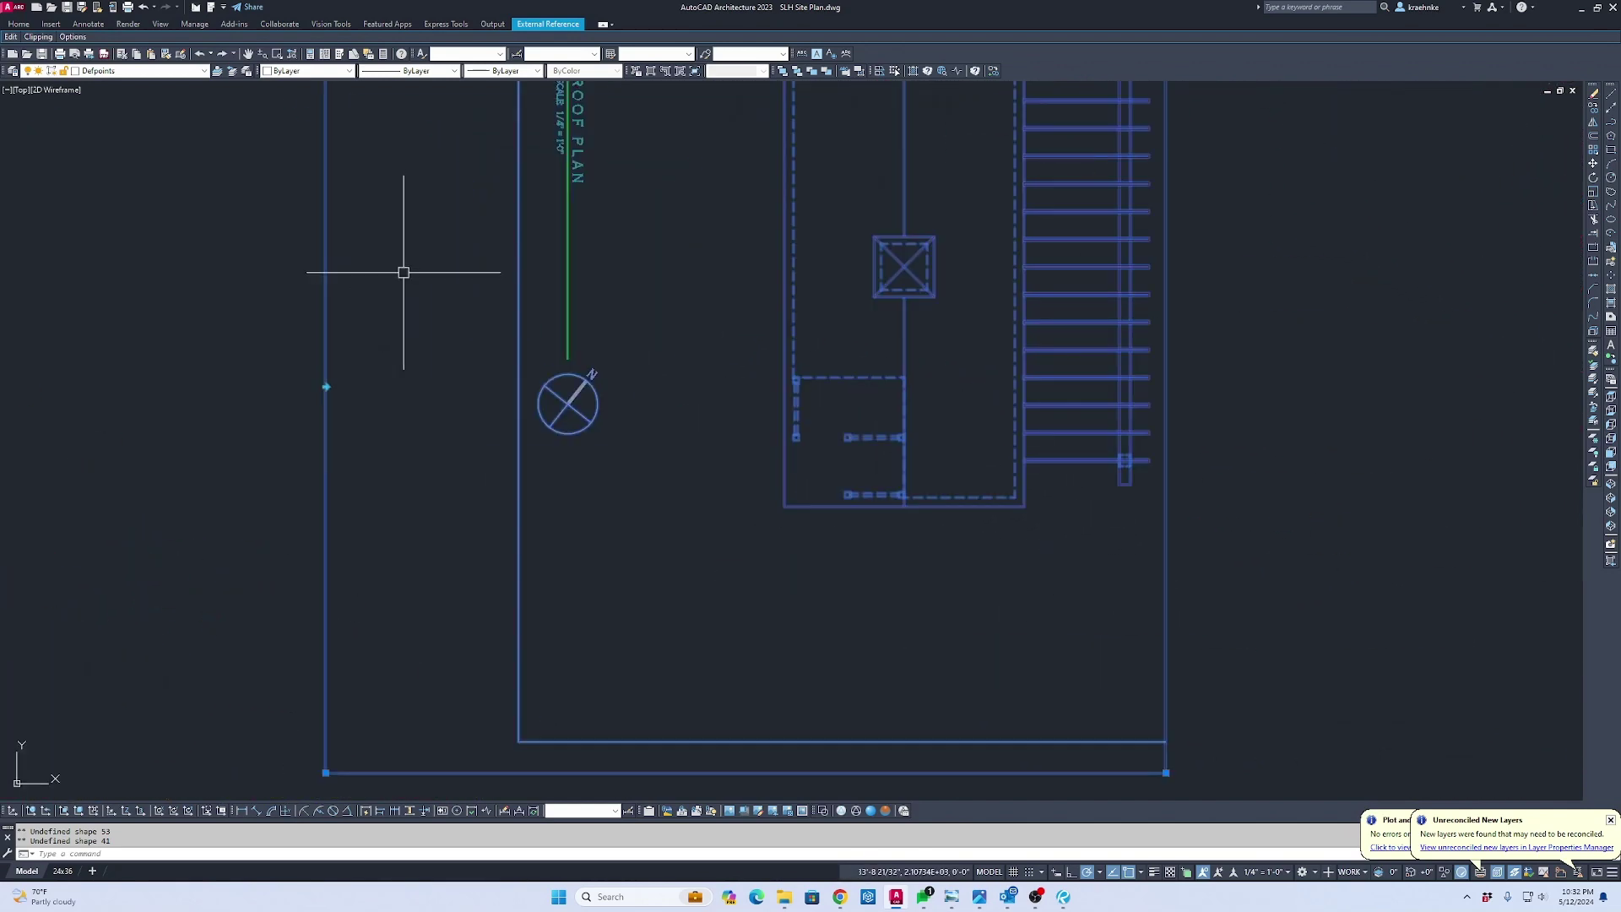
{"action": "scroll", "coordinate": [406, 274], "scroll_direction": "down", "scroll_amount": 8}
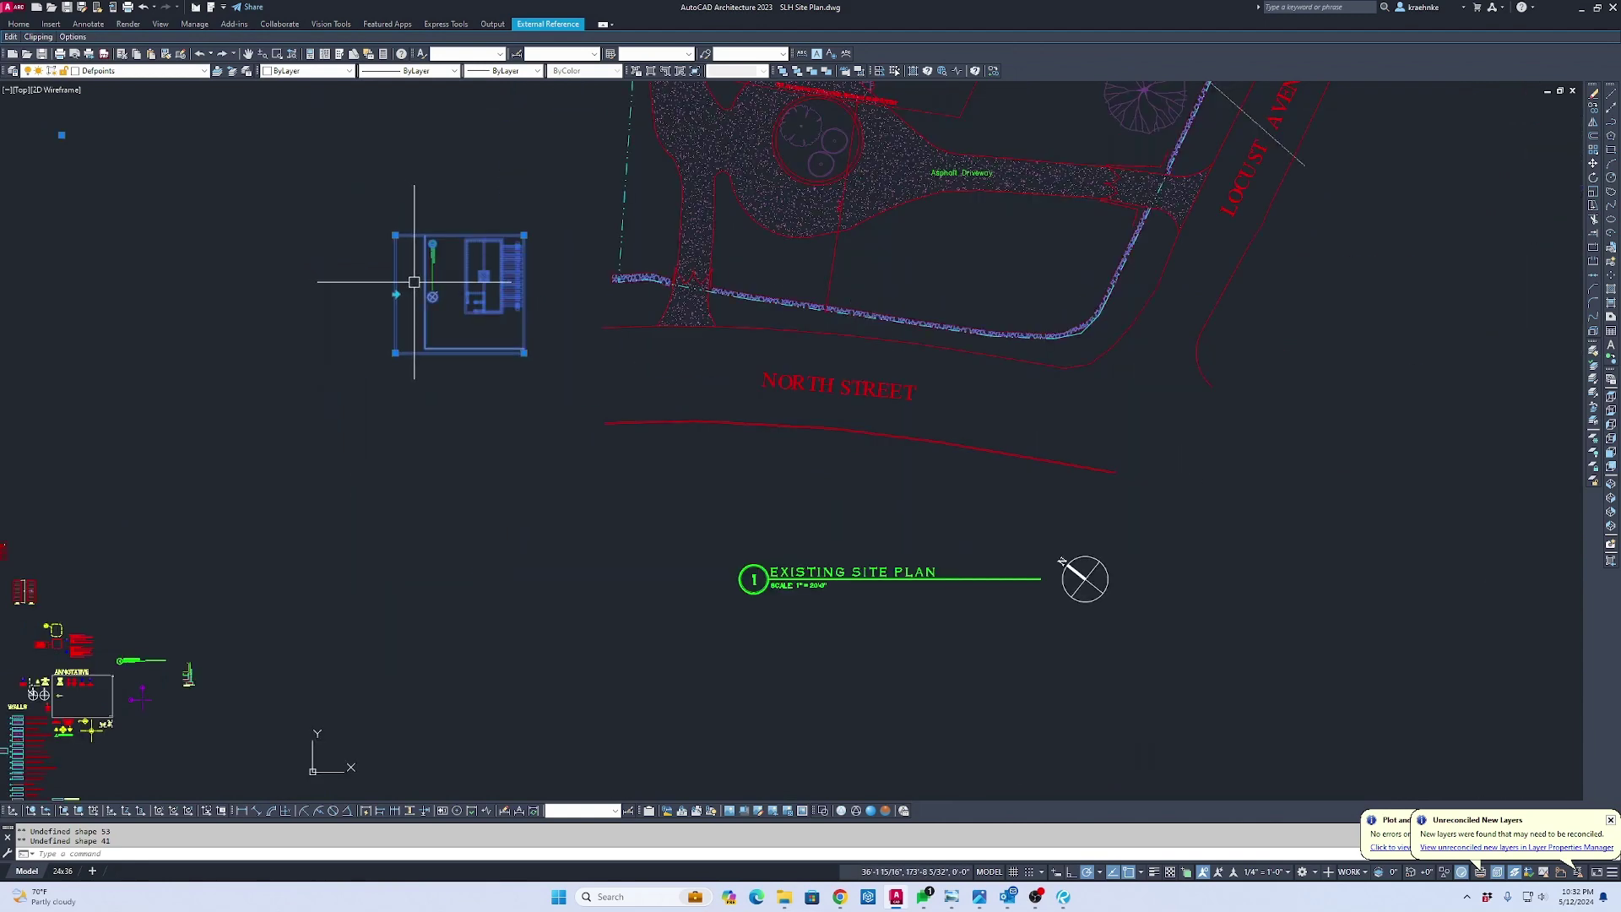
Undo the clip boundary enlargement and the rotation of the pool house reference
{"action": "key", "text": "ctrl+z"}
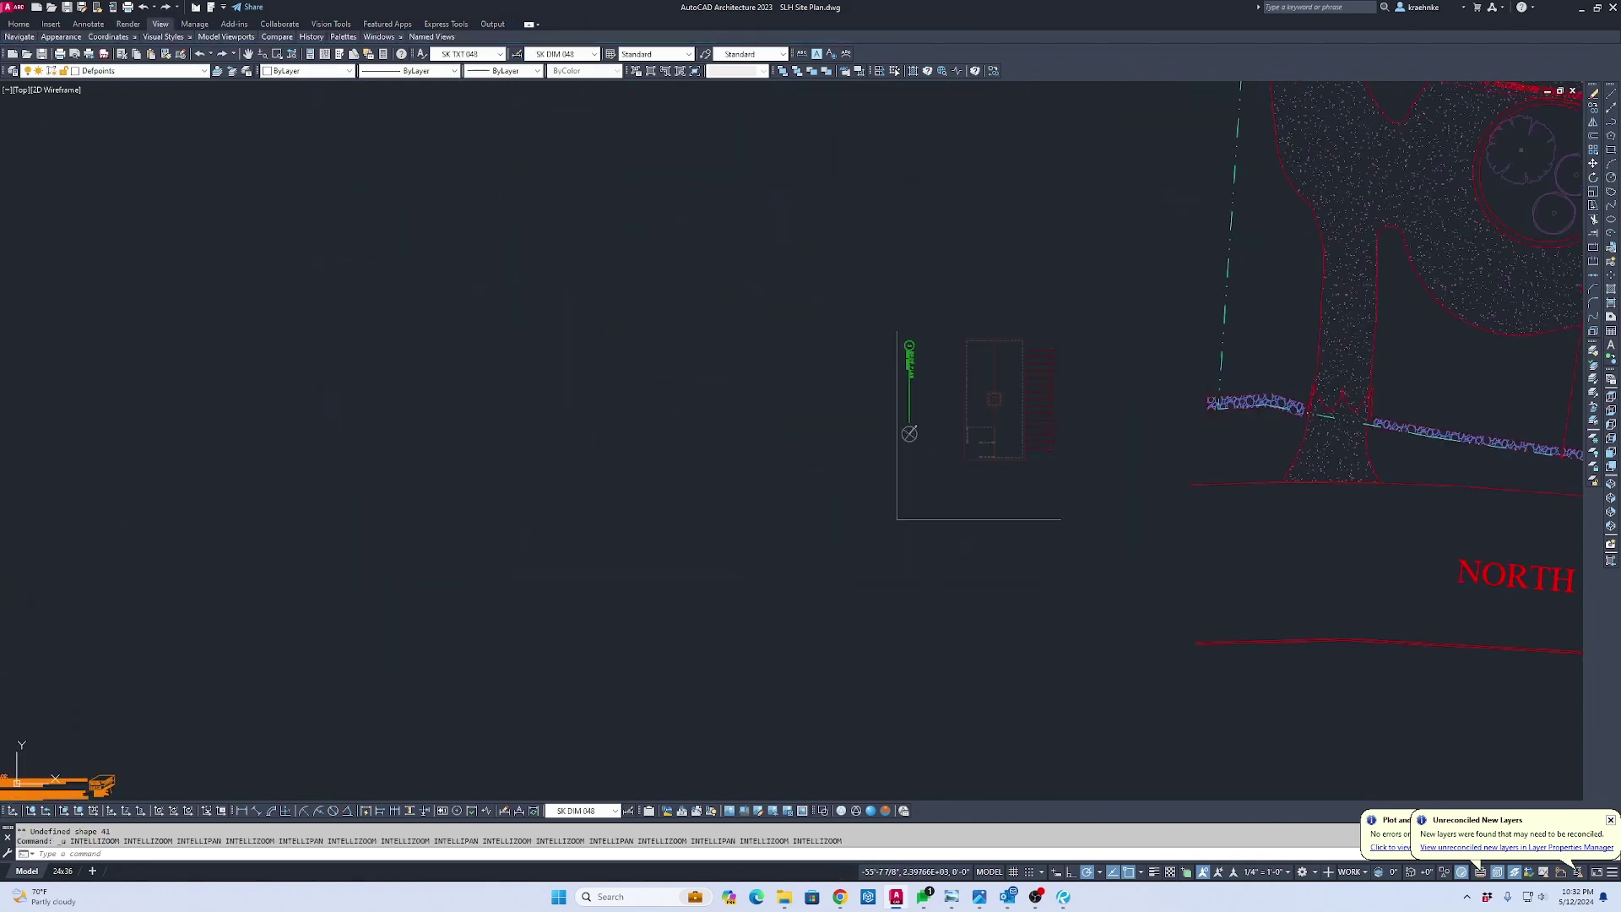
{"action": "key", "text": "ctrl+z"}
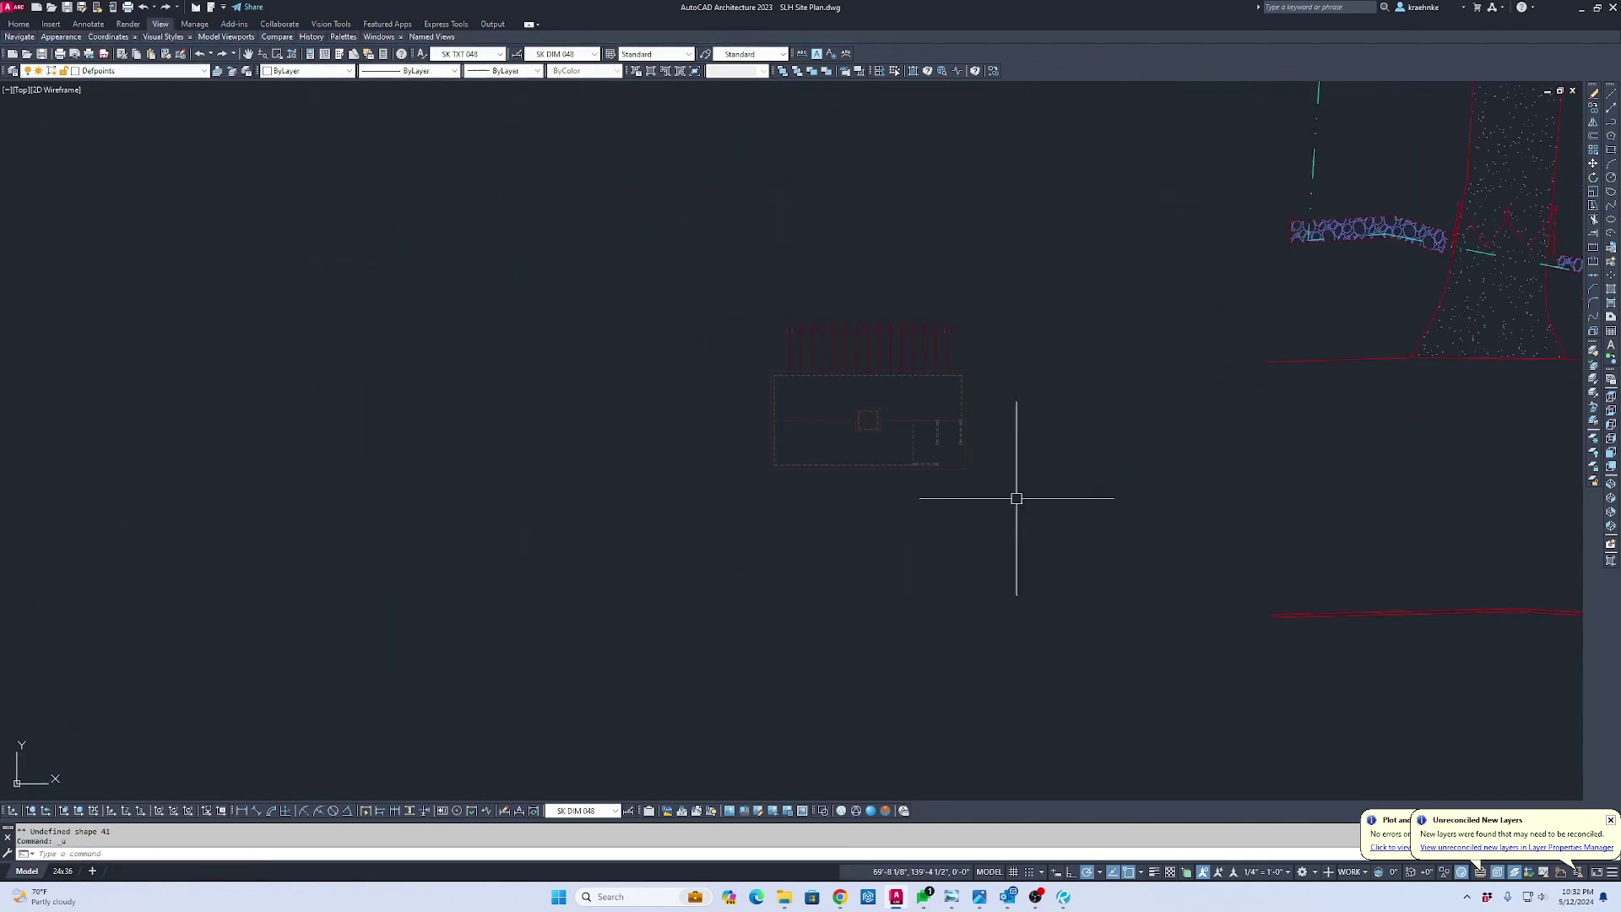
Move the clipped pool house reference to just above the north arrow of the existing site plan
{"action": "left_click_drag", "start_coordinate": [979, 494], "coordinate": [764, 308]}
{"action": "type", "text": "m"}
{"action": "key", "text": "Return"}
{"action": "scroll", "coordinate": [886, 397], "scroll_direction": "down", "scroll_amount": 1}
{"action": "middle_click_drag", "start_coordinate": [886, 439], "coordinate": [492, 168]}
{"action": "middle_click_drag", "start_coordinate": [1249, 427], "coordinate": [518, 308]}
{"action": "scroll", "coordinate": [434, 236], "scroll_direction": "down", "scroll_amount": 2}
{"action": "left_click", "coordinate": [513, 273]}
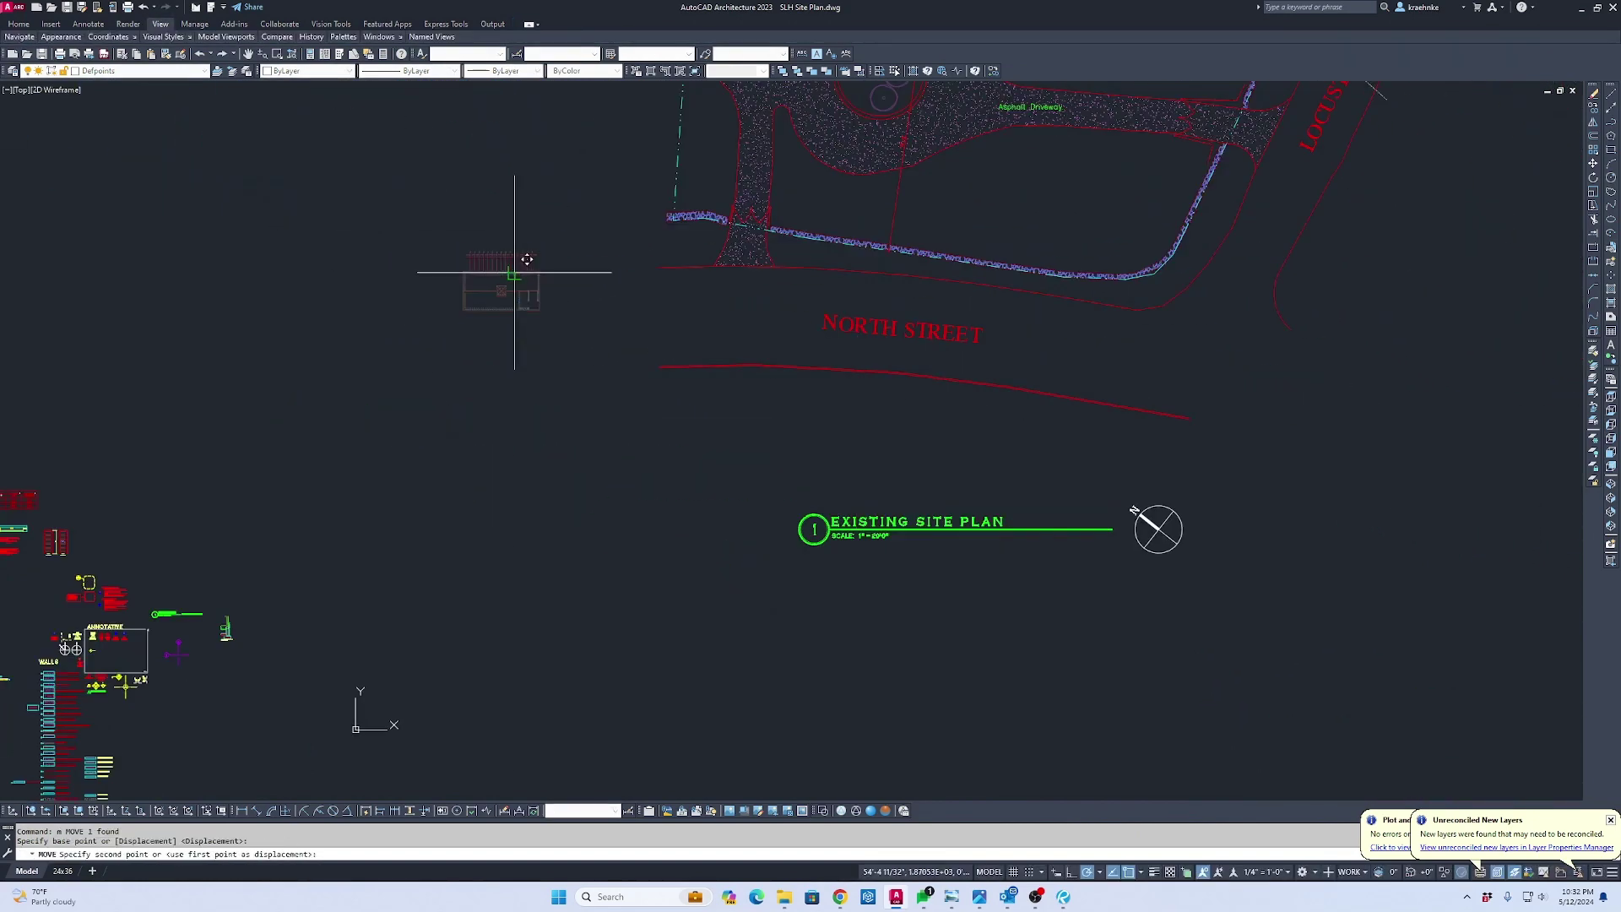
{"action": "scroll", "coordinate": [1260, 466], "scroll_direction": "up", "scroll_amount": 4}
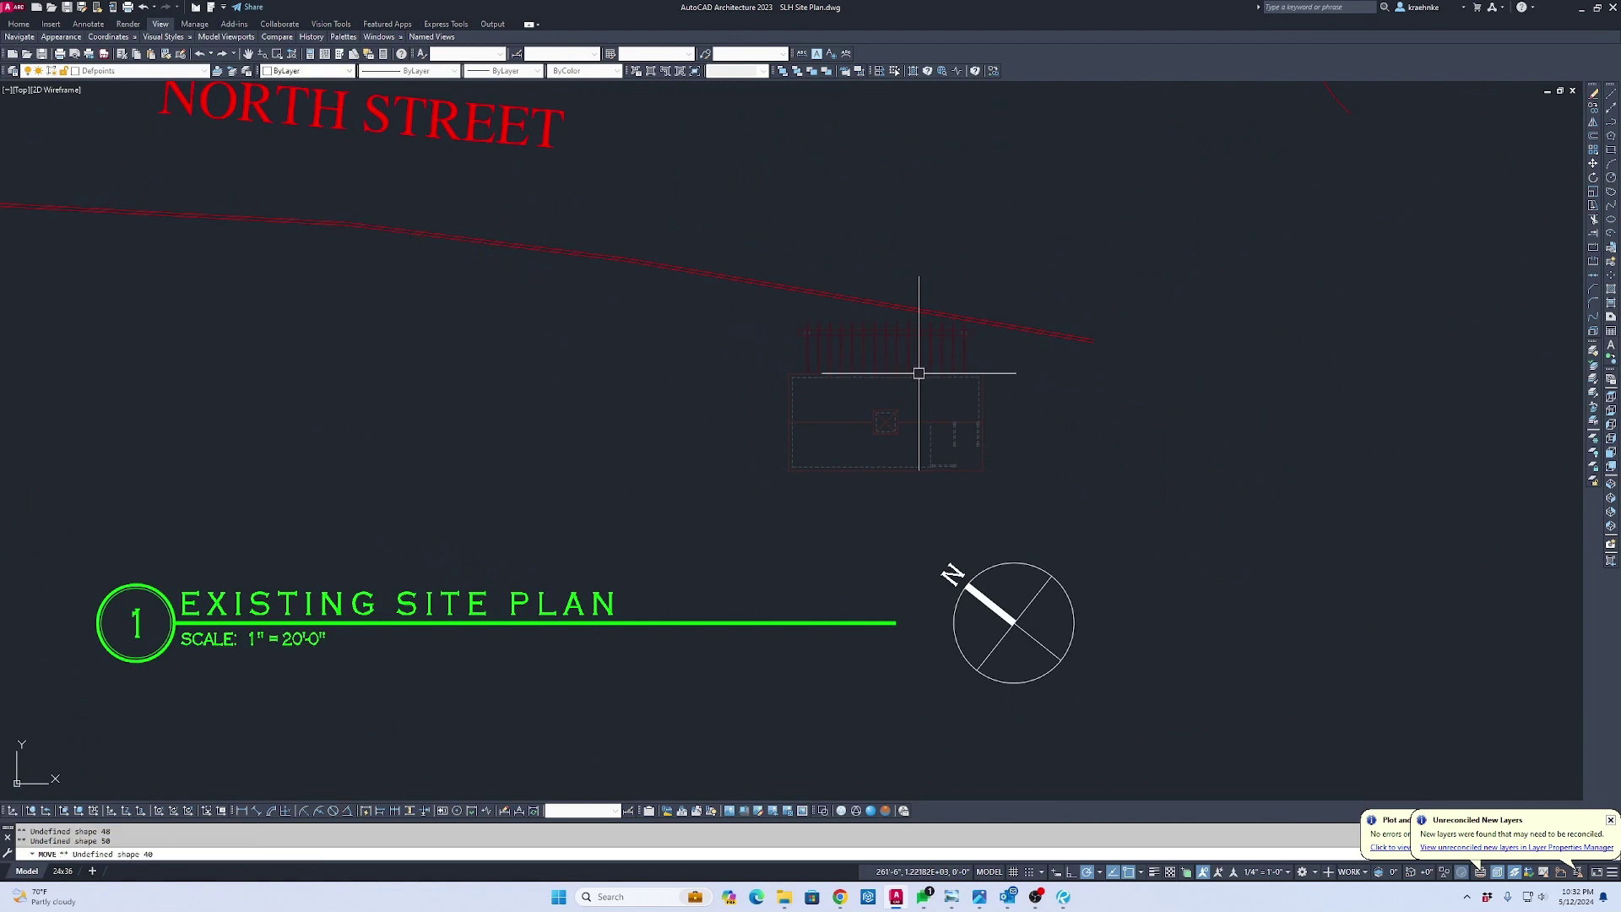
{"action": "key", "text": "Escape"}
Stretch the moved reference's clip boundary outward to include the roof plan title and its north arrow
{"action": "left_click_drag", "start_coordinate": [1049, 427], "coordinate": [764, 308]}
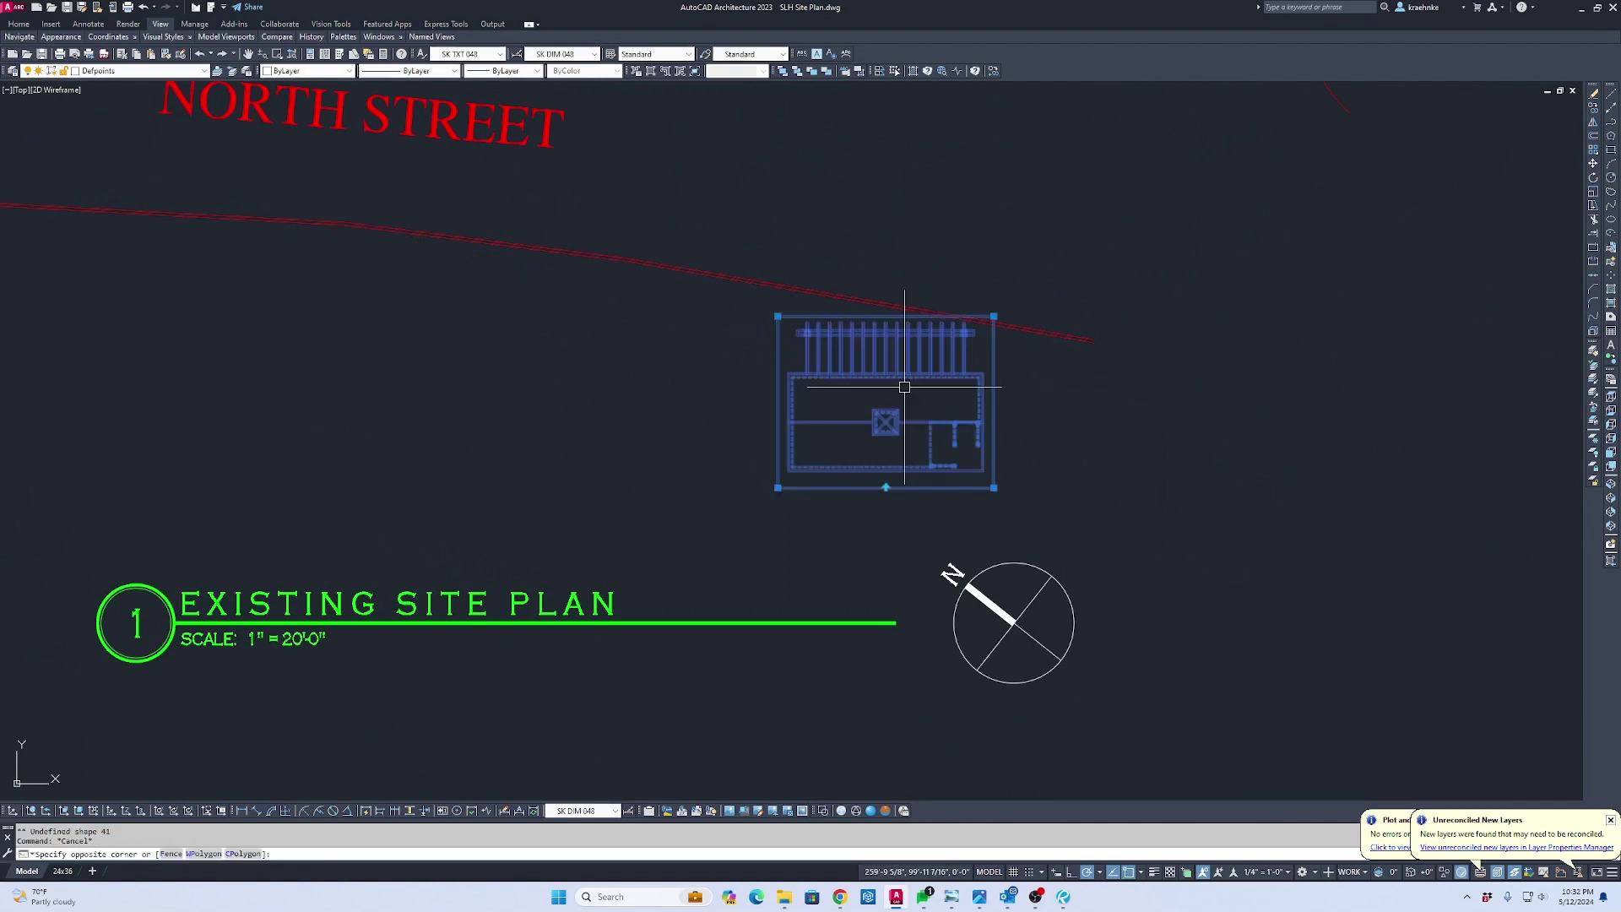
{"action": "left_click", "coordinate": [993, 487]}
{"action": "left_click", "coordinate": [1168, 663]}
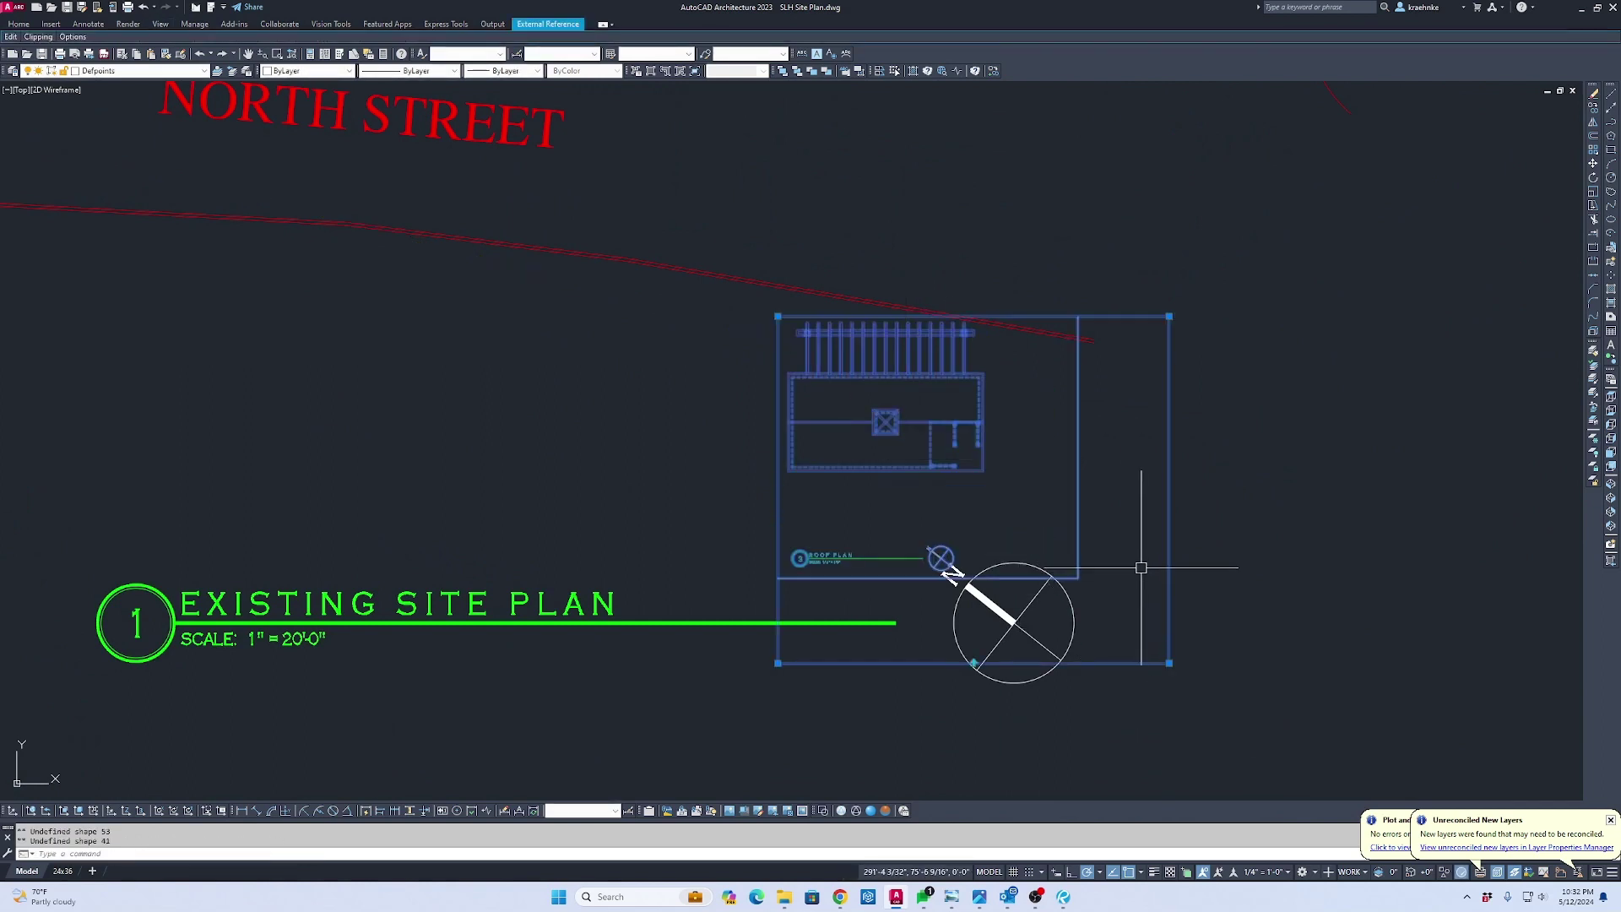
Rotate the pool house reference 90 degrees clockwise beside the site plan's north arrow
{"action": "scroll", "coordinate": [932, 557], "scroll_direction": "up", "scroll_amount": 6}
{"action": "scroll", "coordinate": [954, 498], "scroll_direction": "down", "scroll_amount": 6}
{"action": "middle_click_drag", "start_coordinate": [997, 540], "coordinate": [947, 480]}
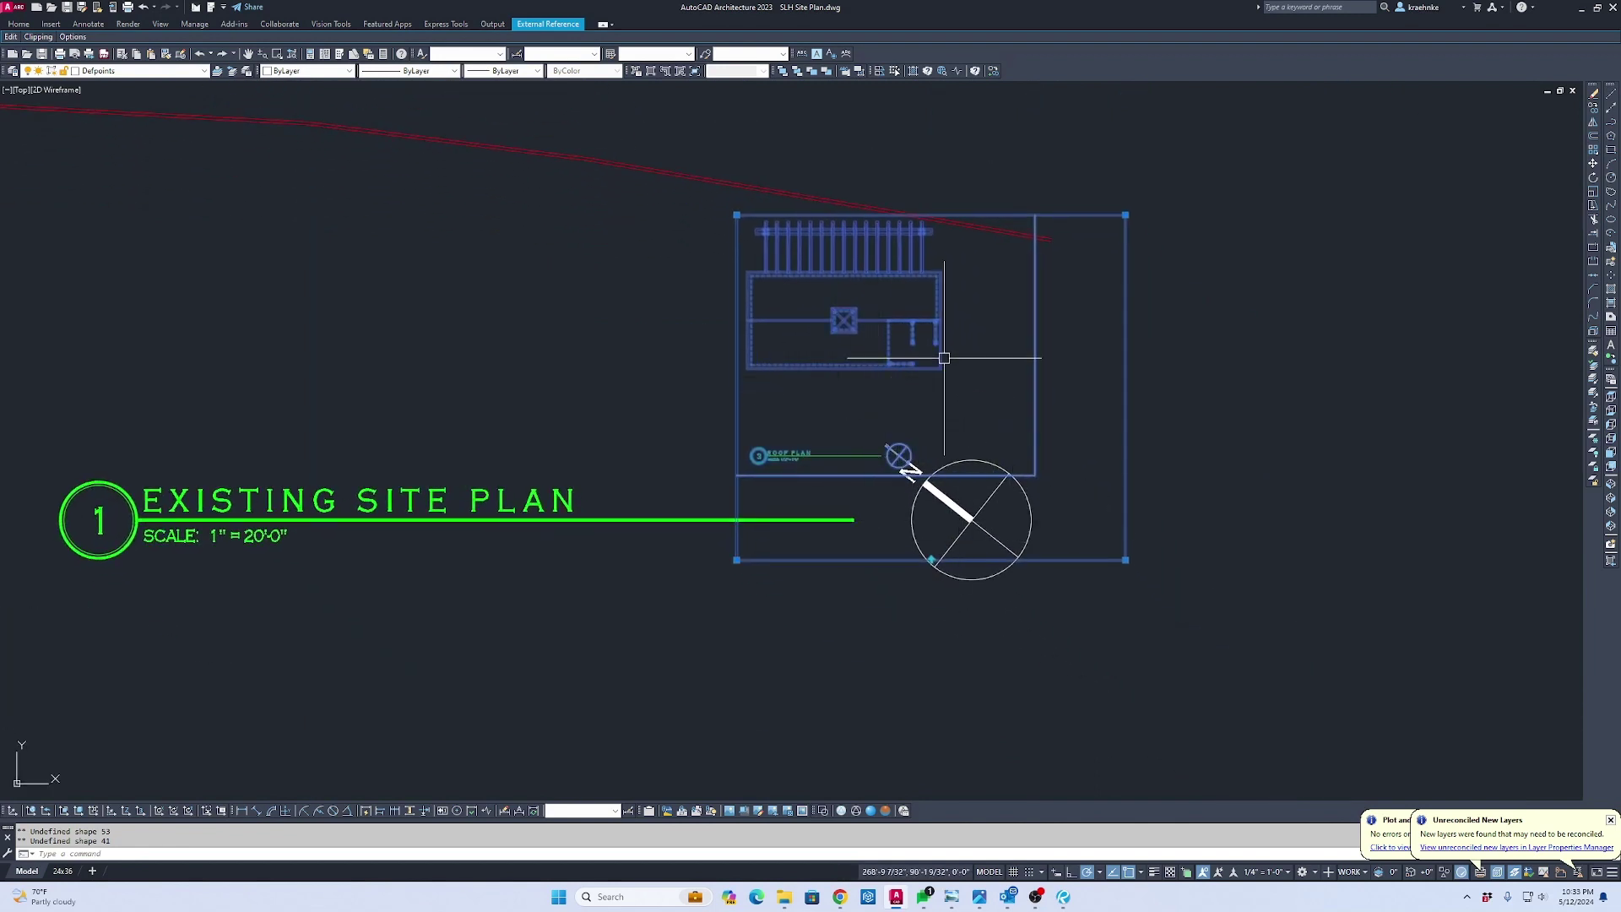
{"action": "scroll", "coordinate": [923, 376], "scroll_direction": "up", "scroll_amount": 2}
{"action": "type", "text": "ro"}
{"action": "key", "text": "Return"}
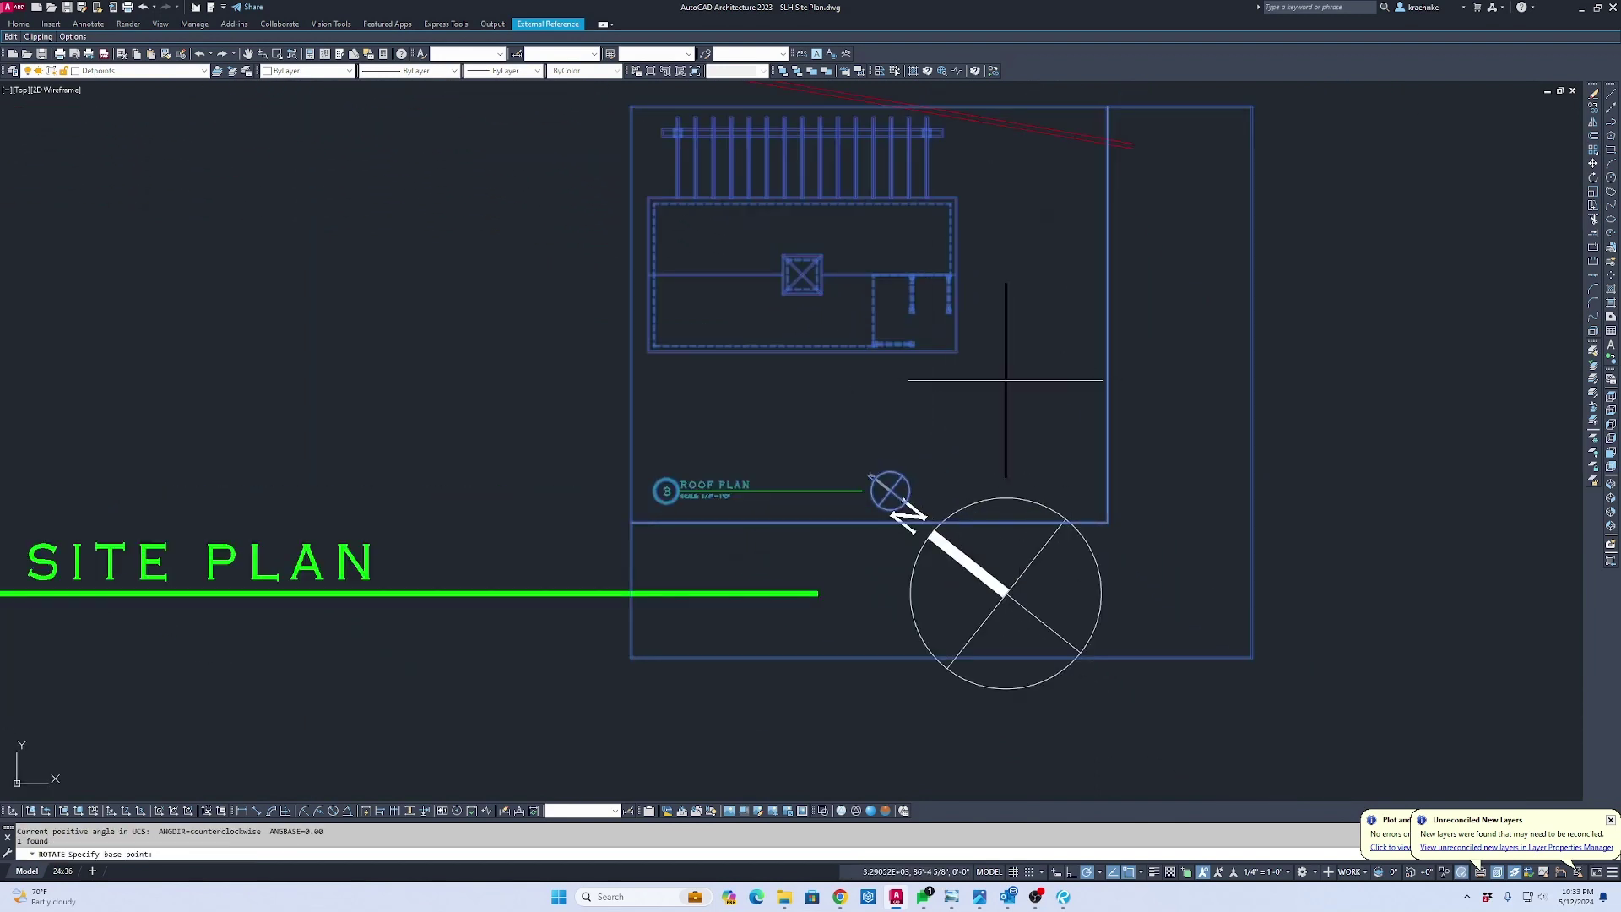
{"action": "left_click", "coordinate": [1006, 377]}
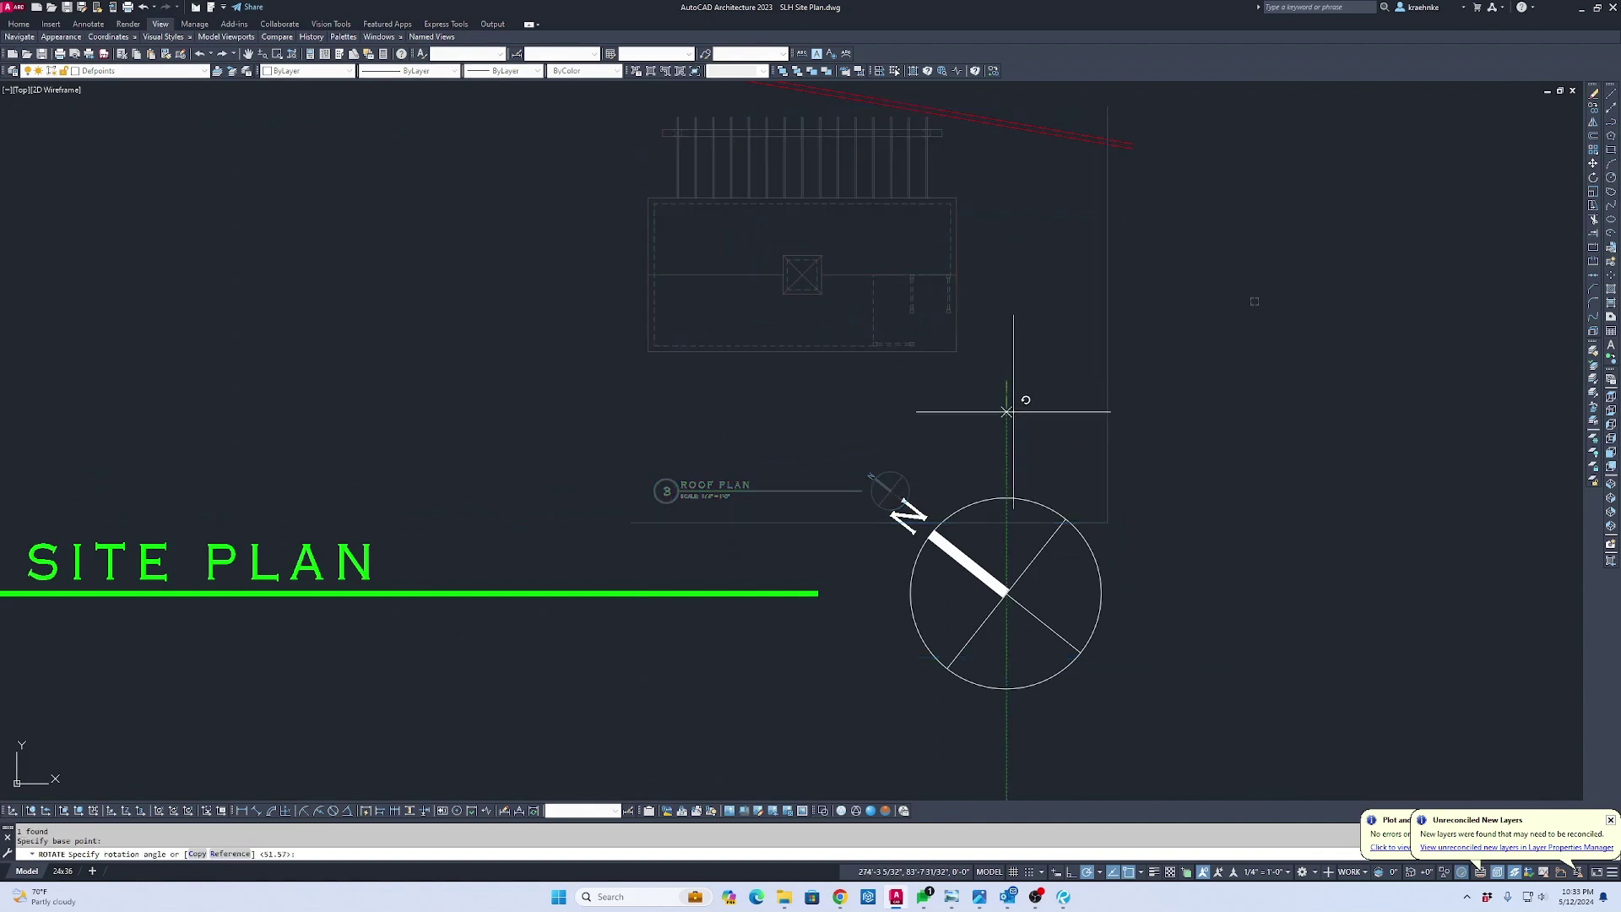
{"action": "left_click", "coordinate": [1007, 412]}
{"action": "key", "text": "Return"}
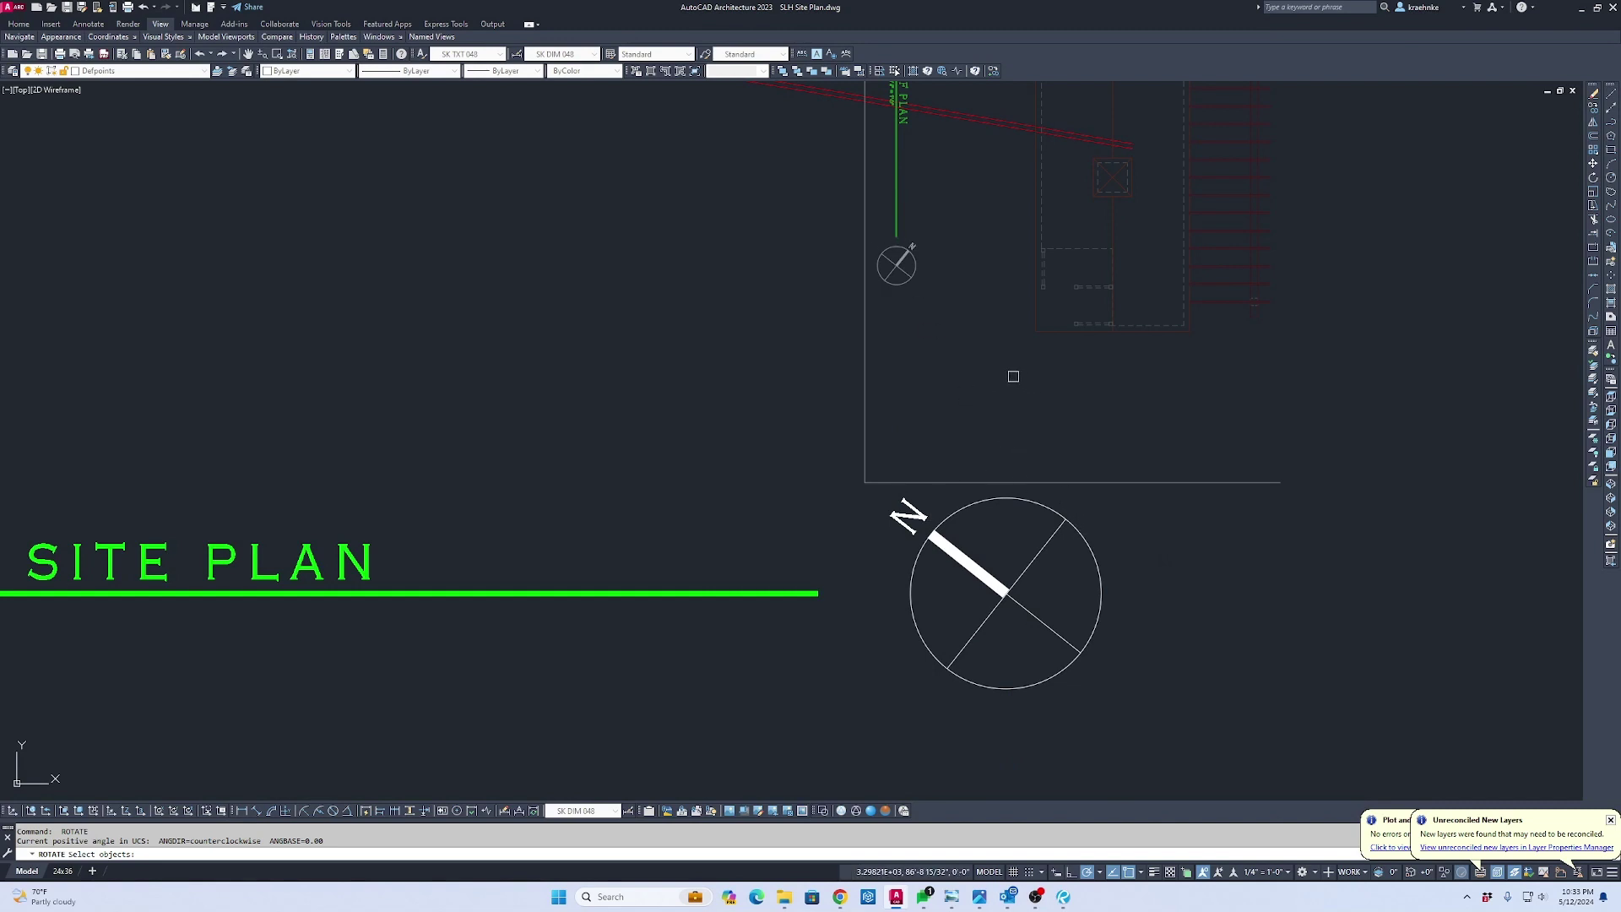
Examine how the rotated roof plan's north arrow is oriented relative to the site plan's north arrow
{"action": "mouse_move", "coordinate": [1061, 323]}
{"action": "middle_mouse_down"}
{"action": "mouse_move", "coordinate": [935, 544]}
{"action": "mouse_move", "coordinate": [935, 443]}
{"action": "middle_mouse_up"}
{"action": "scroll", "coordinate": [935, 535], "scroll_direction": "down", "scroll_amount": 2}
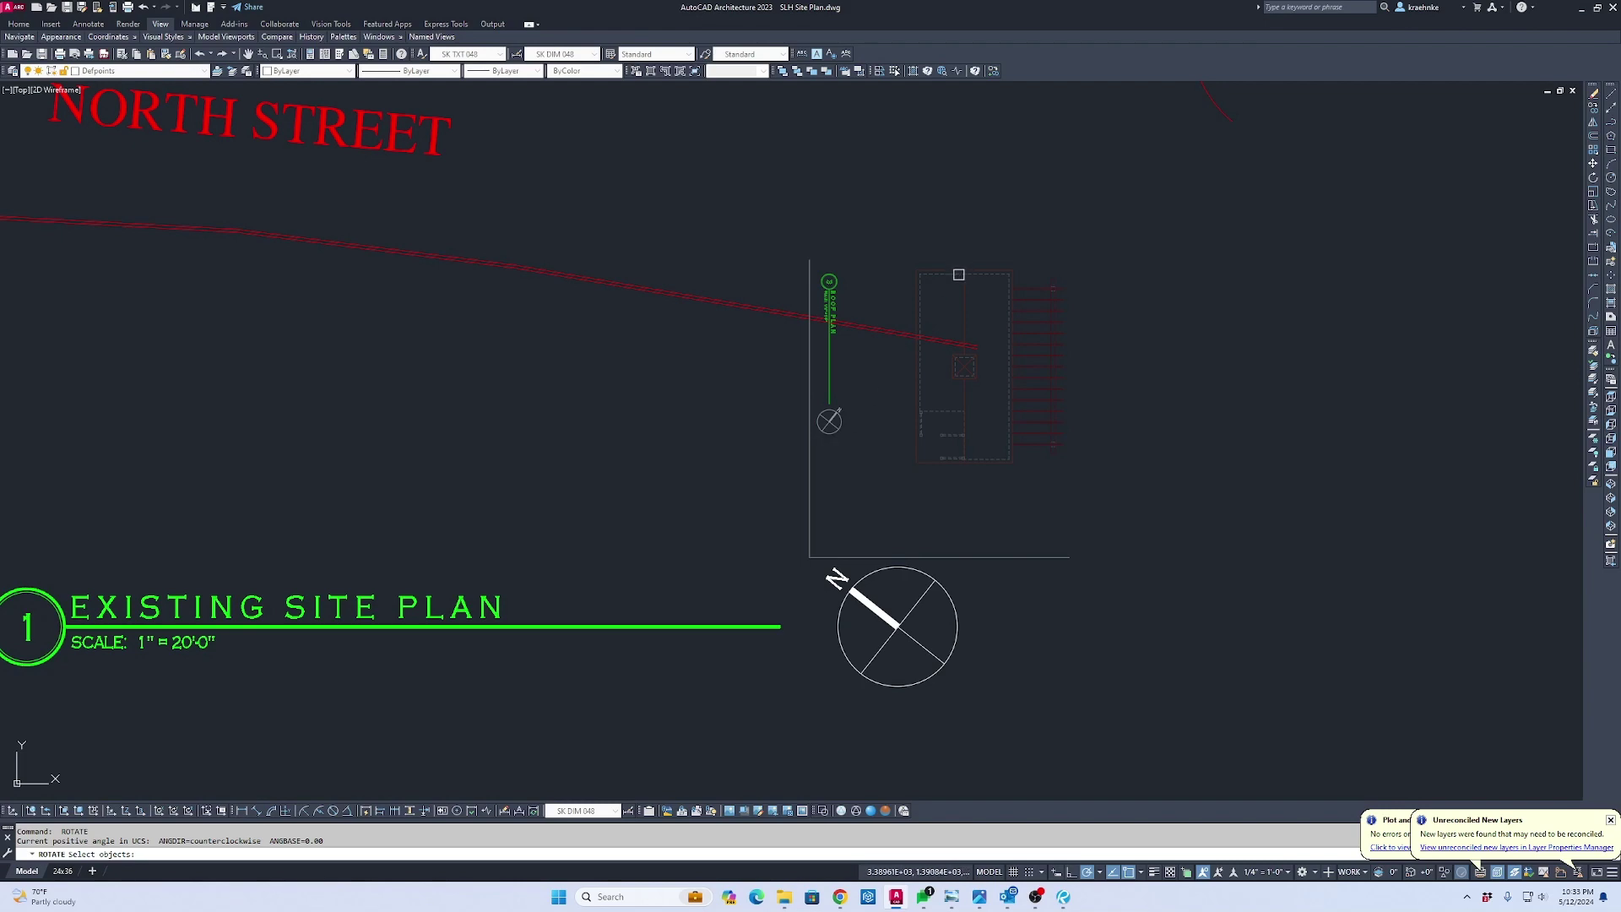
{"action": "scroll", "coordinate": [895, 454], "scroll_direction": "down", "scroll_amount": 6}
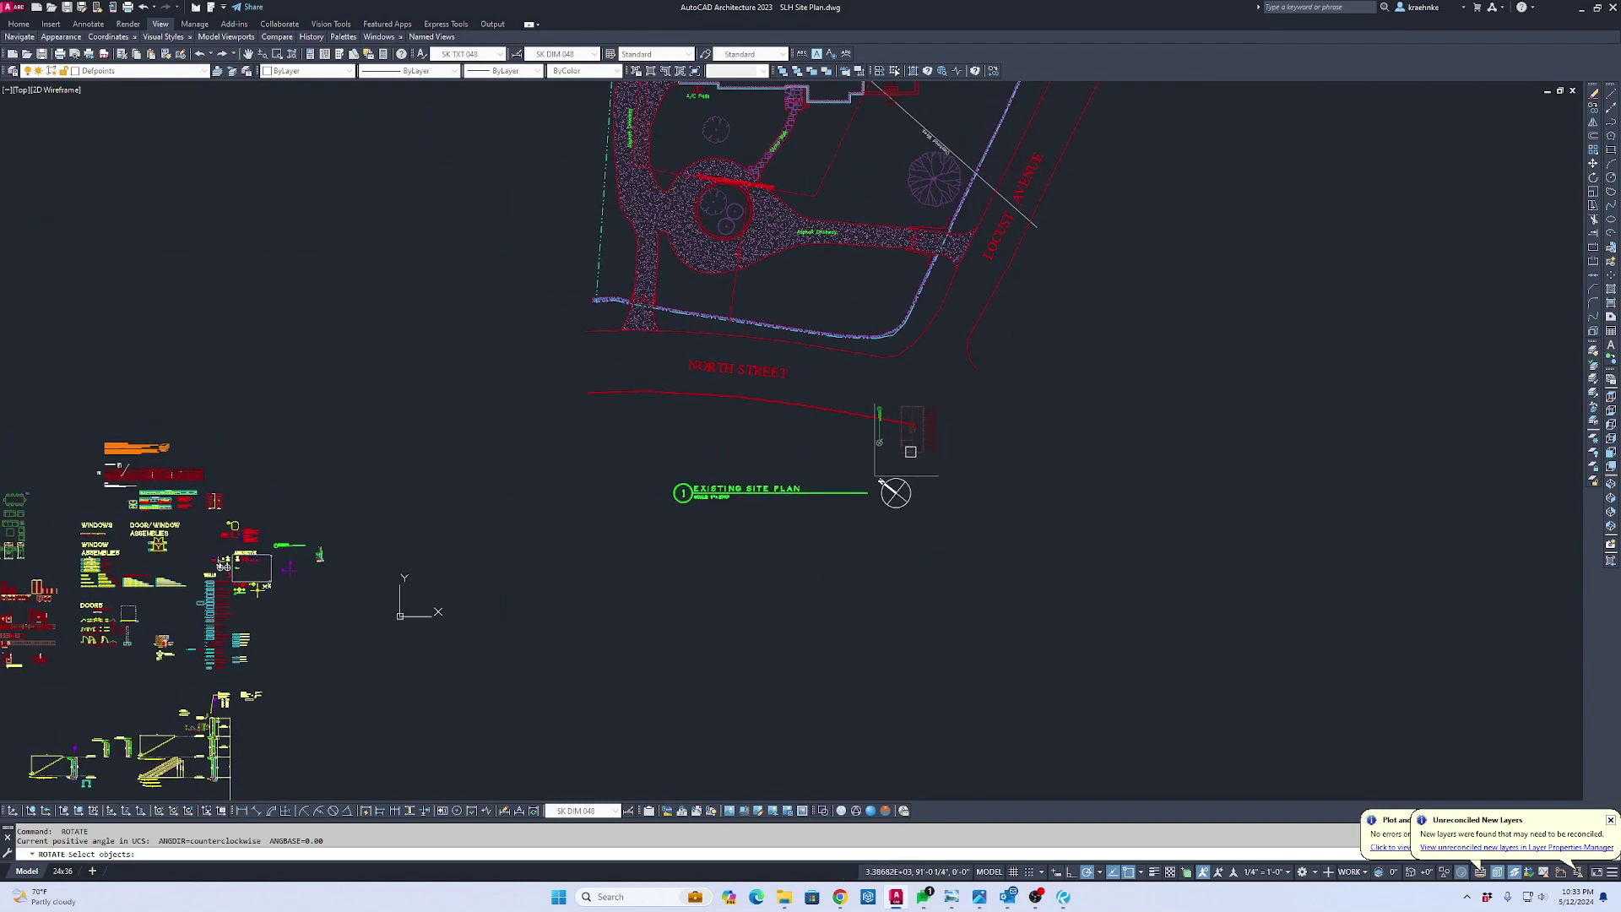
{"action": "scroll", "coordinate": [910, 452], "scroll_direction": "up", "scroll_amount": 5}
{"action": "scroll", "coordinate": [907, 452], "scroll_direction": "down", "scroll_amount": 2}
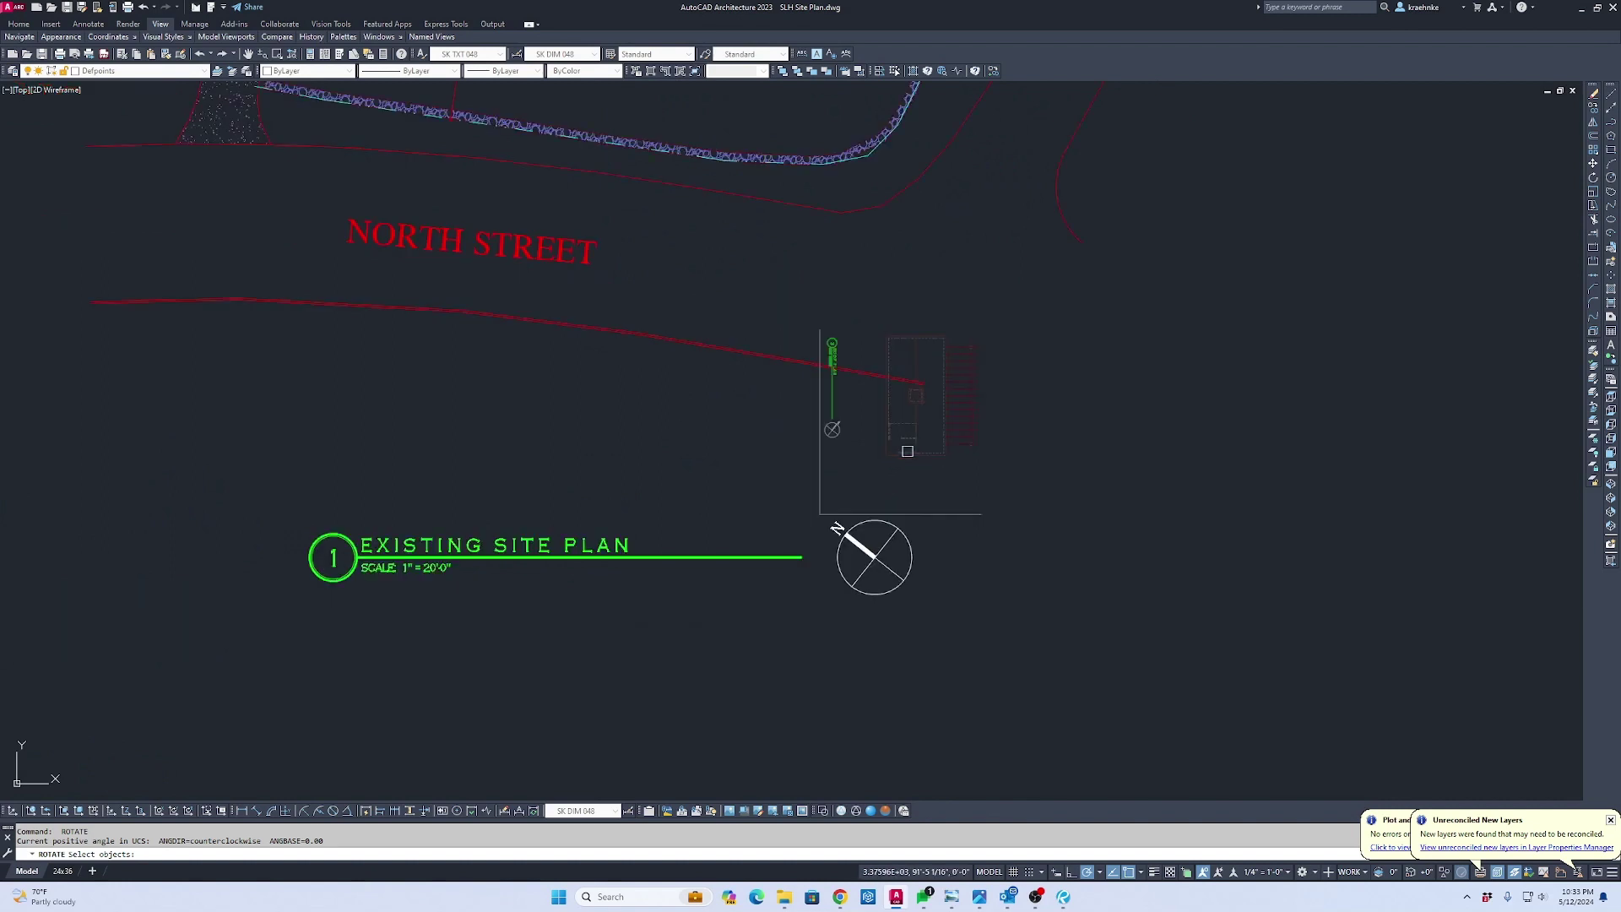
{"action": "scroll", "coordinate": [878, 445], "scroll_direction": "up", "scroll_amount": 4}
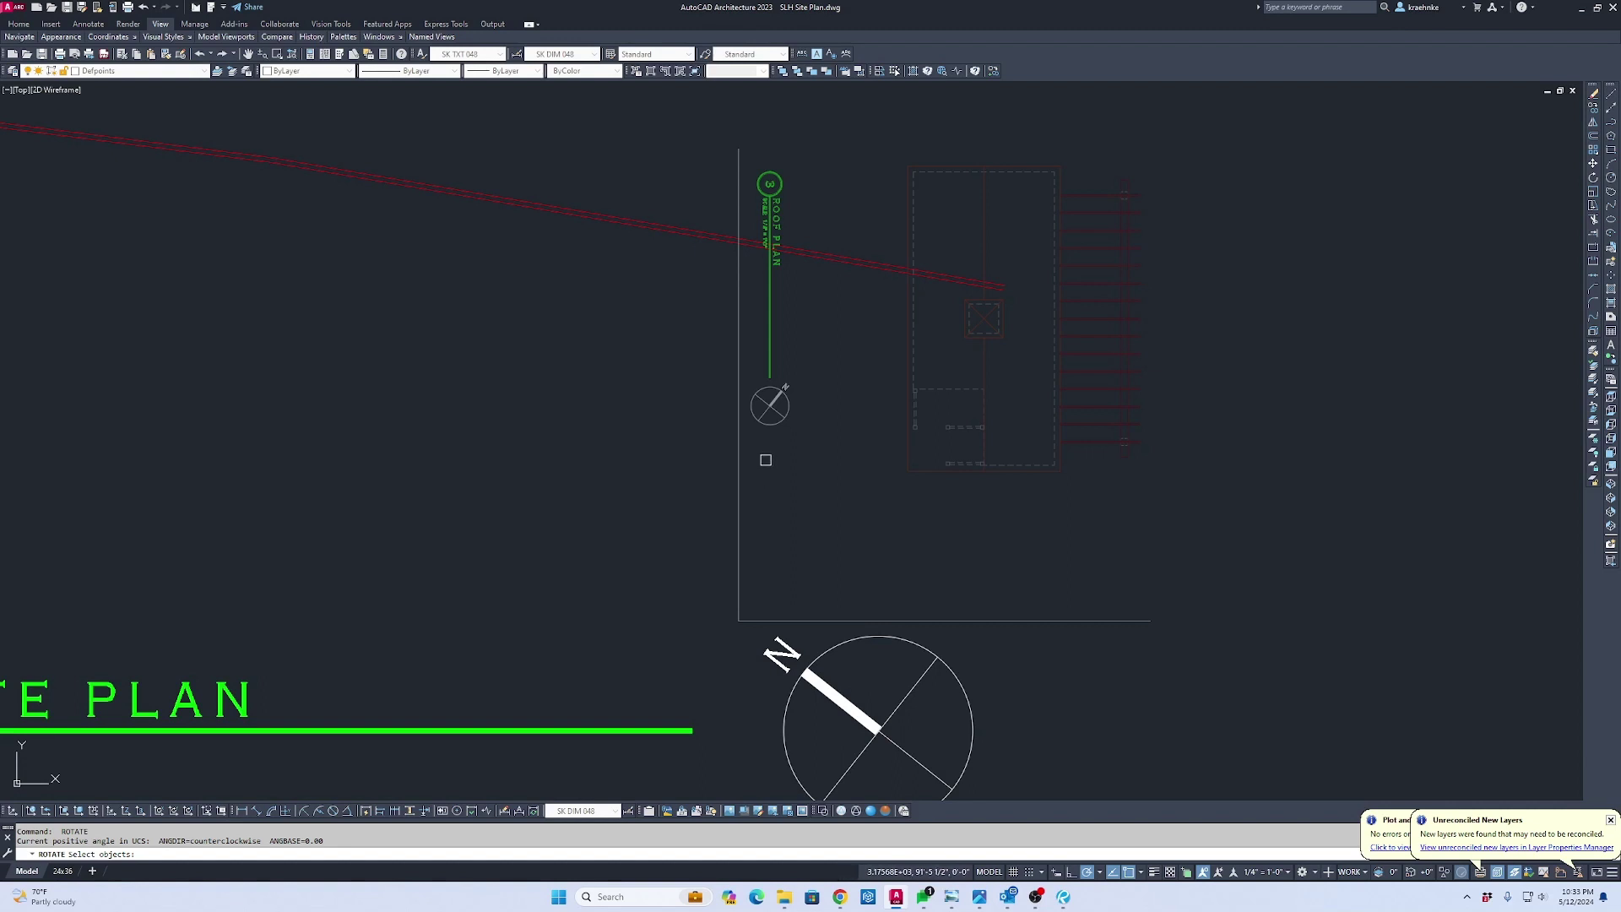
{"action": "key", "text": "Escape"}
{"action": "key", "text": "Escape"}
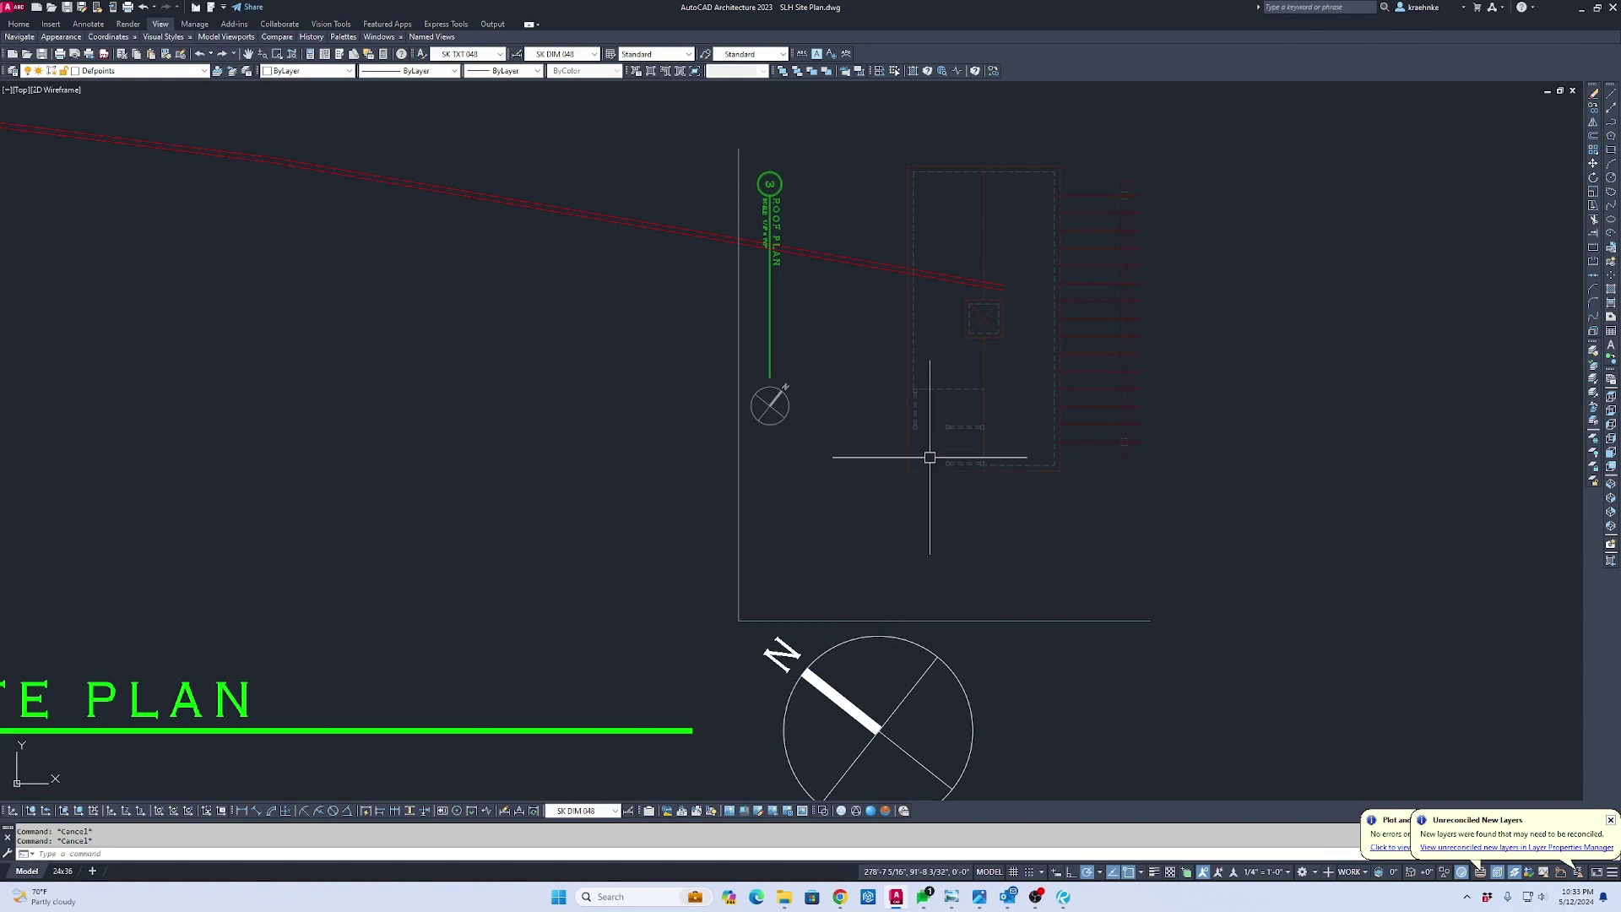
Try rotating the pool house reference and the site plan's north arrow together 90 degrees counterclockwise, and undo it
{"action": "left_click_drag", "start_coordinate": [1031, 658], "coordinate": [908, 524]}
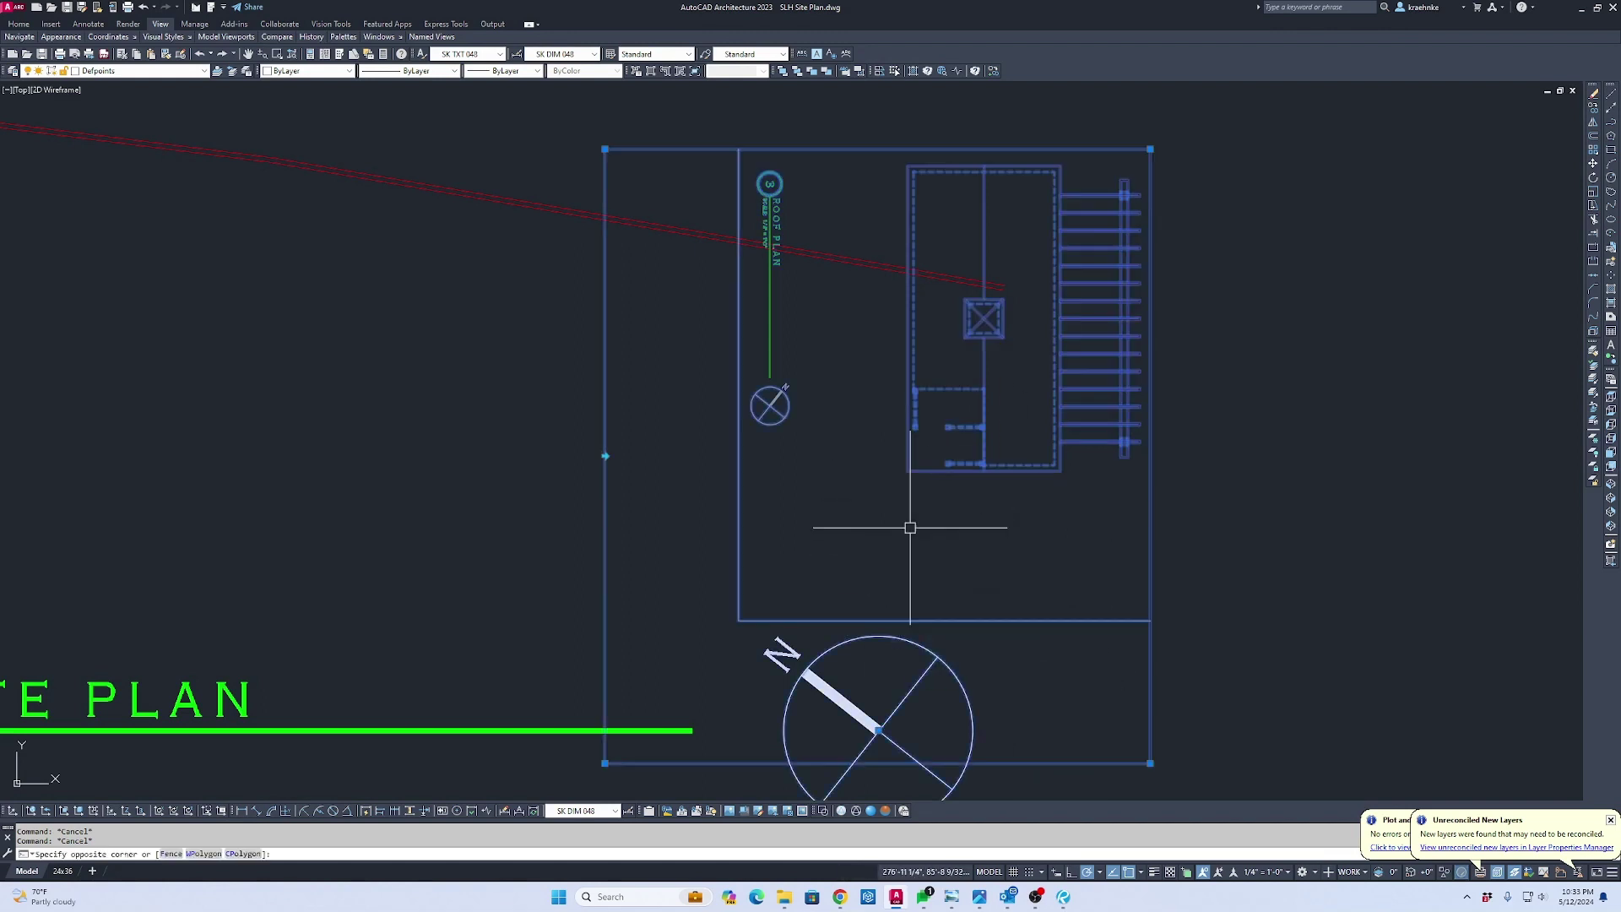
{"action": "type", "text": "ro"}
{"action": "key", "text": "Return"}
{"action": "left_click", "coordinate": [956, 550]}
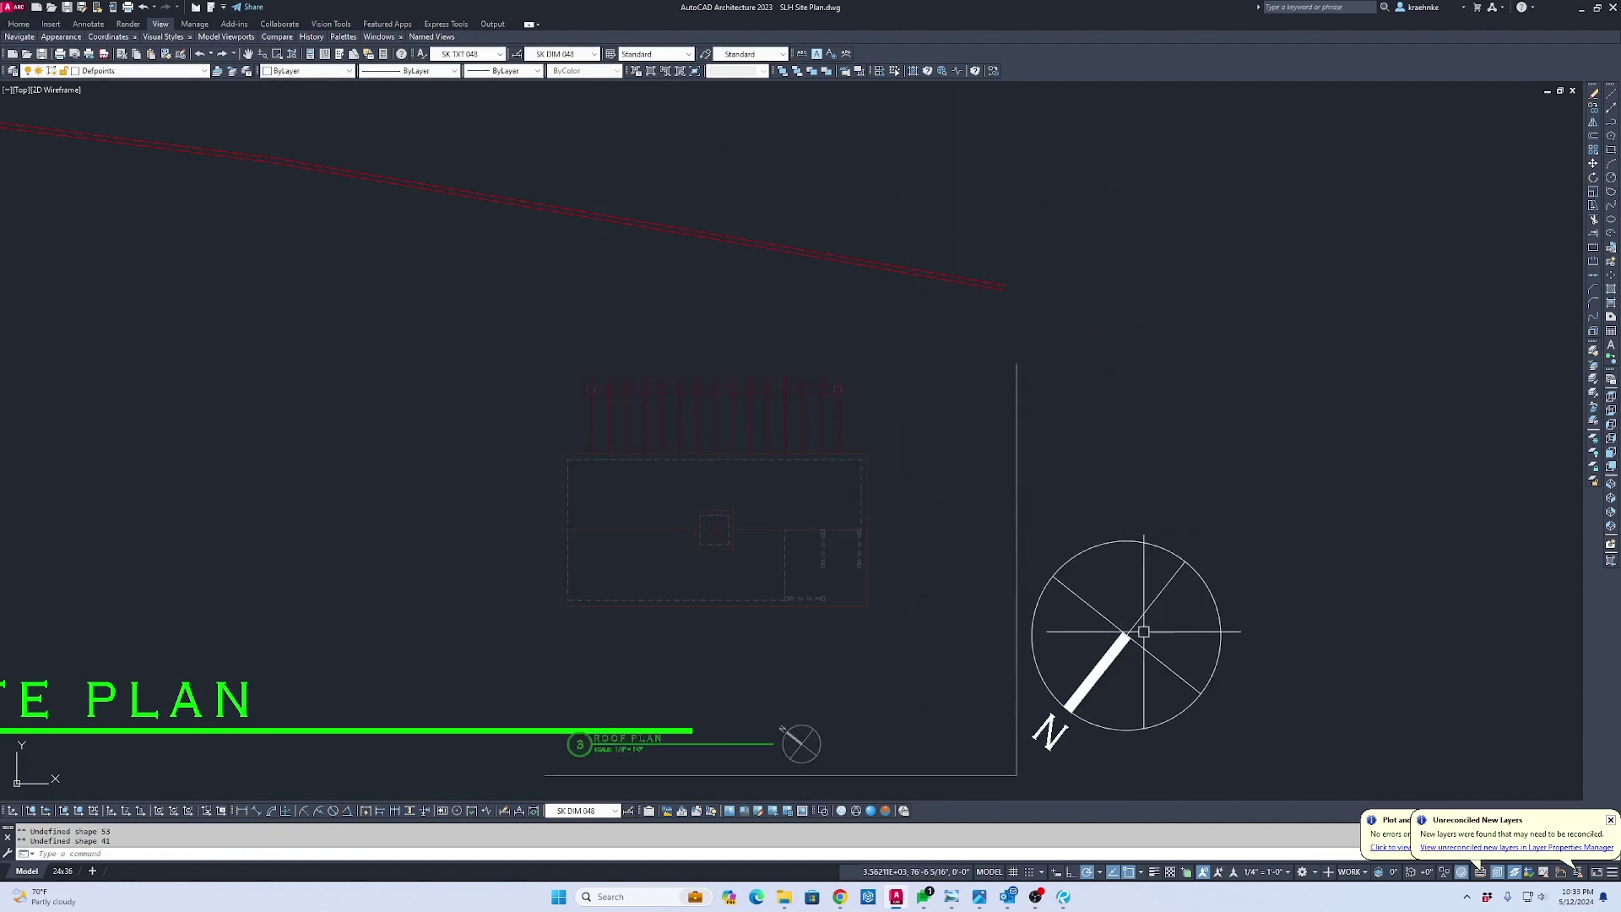
{"action": "key", "text": "Escape"}
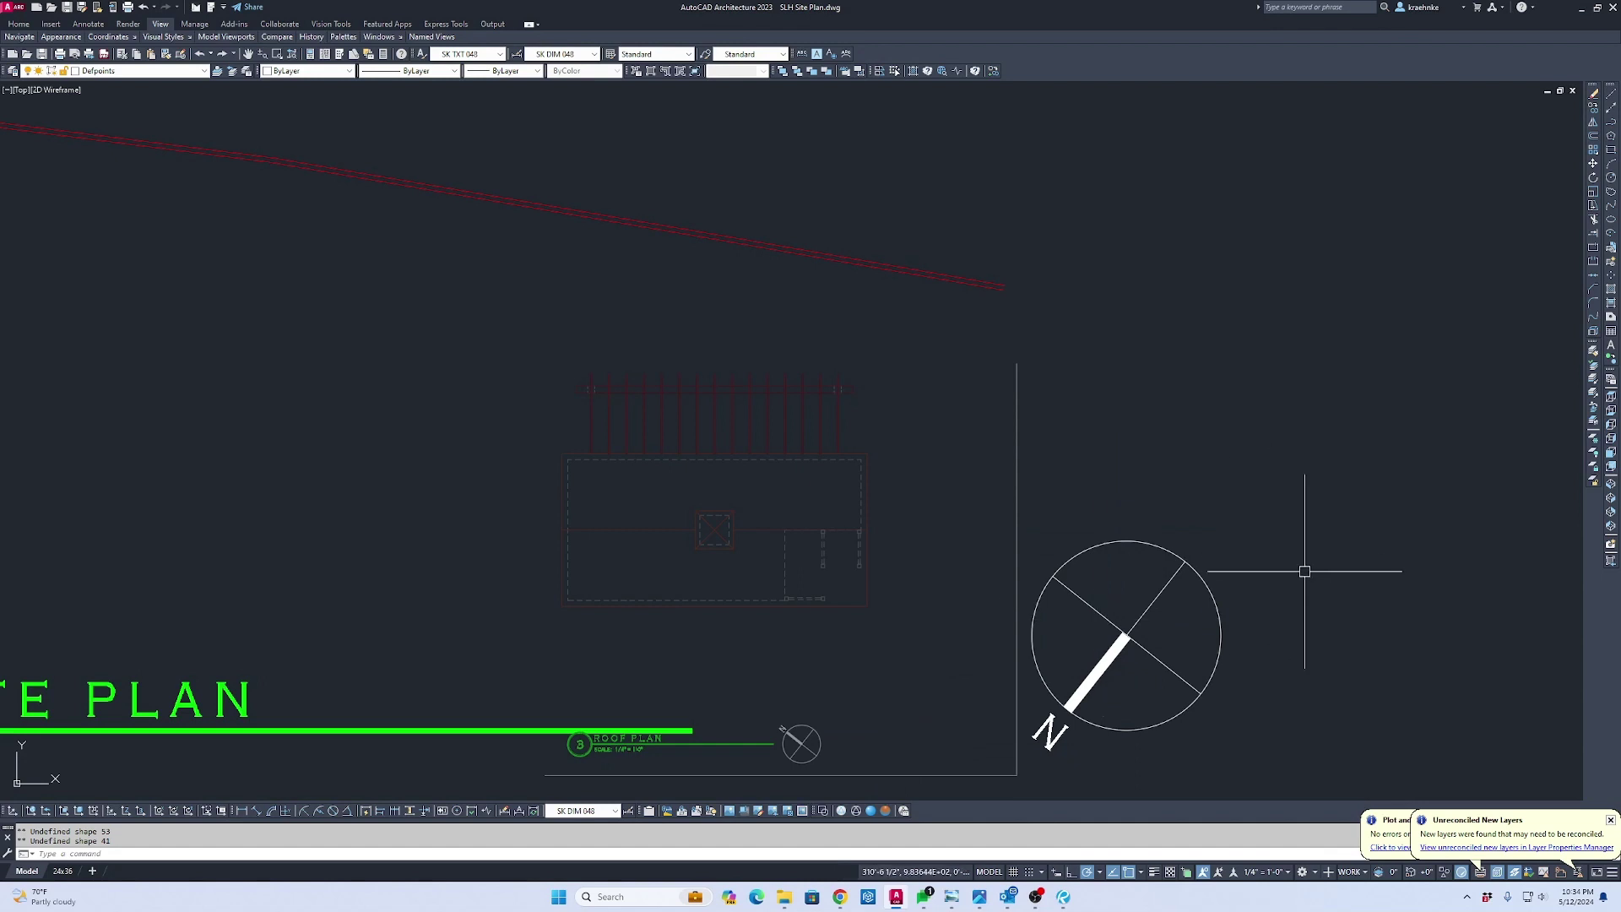
{"action": "key", "text": "Escape"}
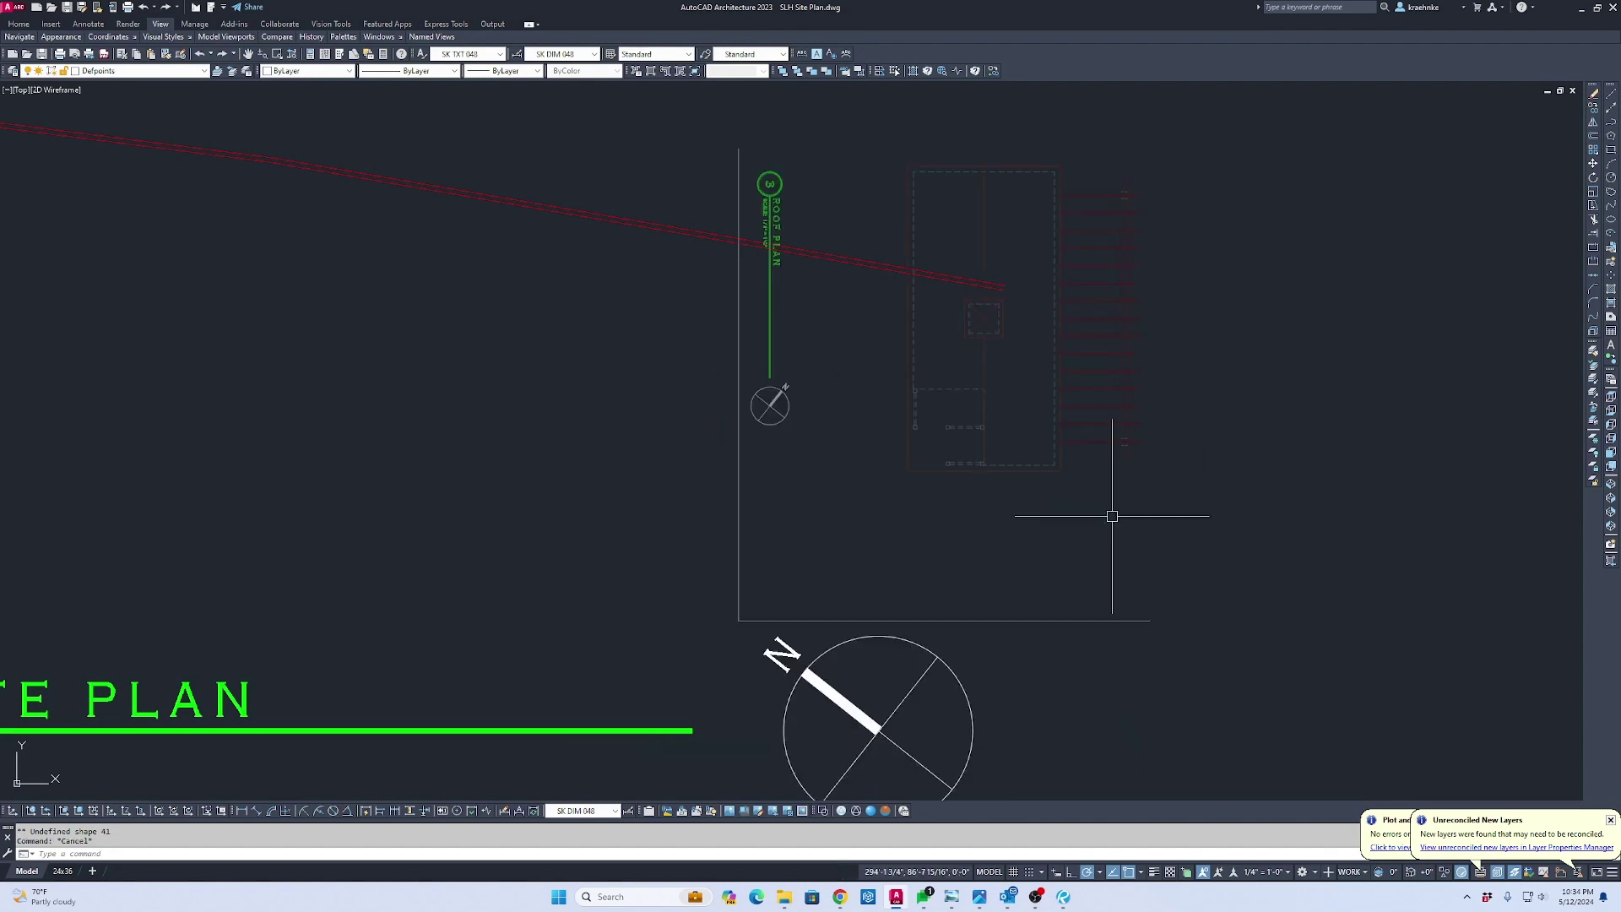
Open the SLH Plans.dwg drawing from the Drawings folder
{"action": "scroll", "coordinate": [998, 492], "scroll_direction": "down", "scroll_amount": 5}
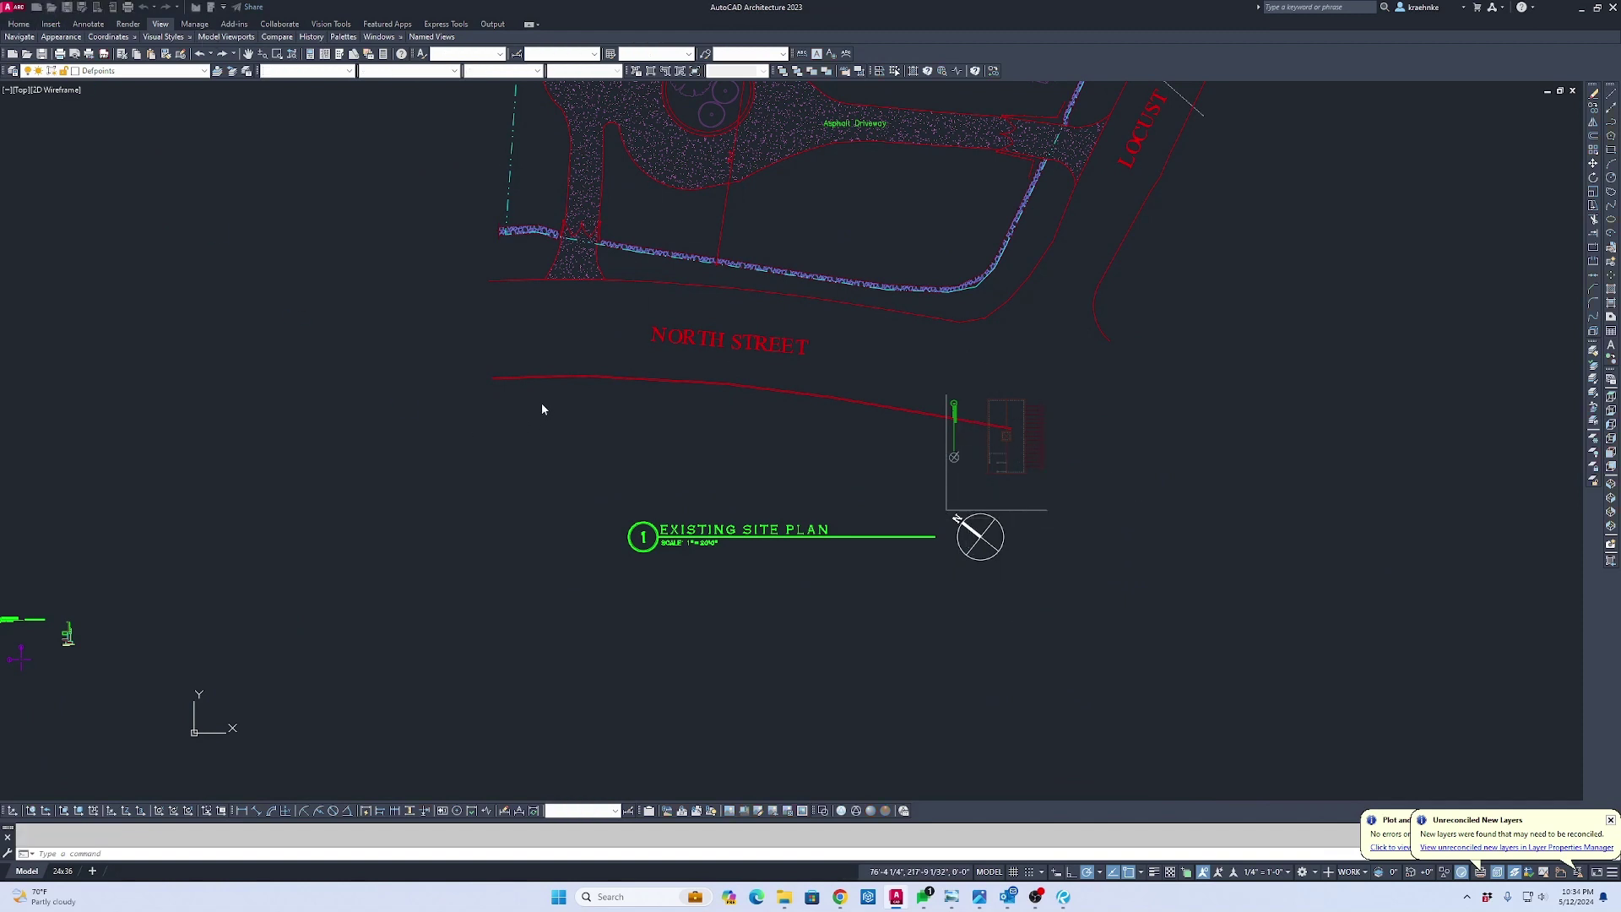
{"action": "key", "text": "ctrl+o"}
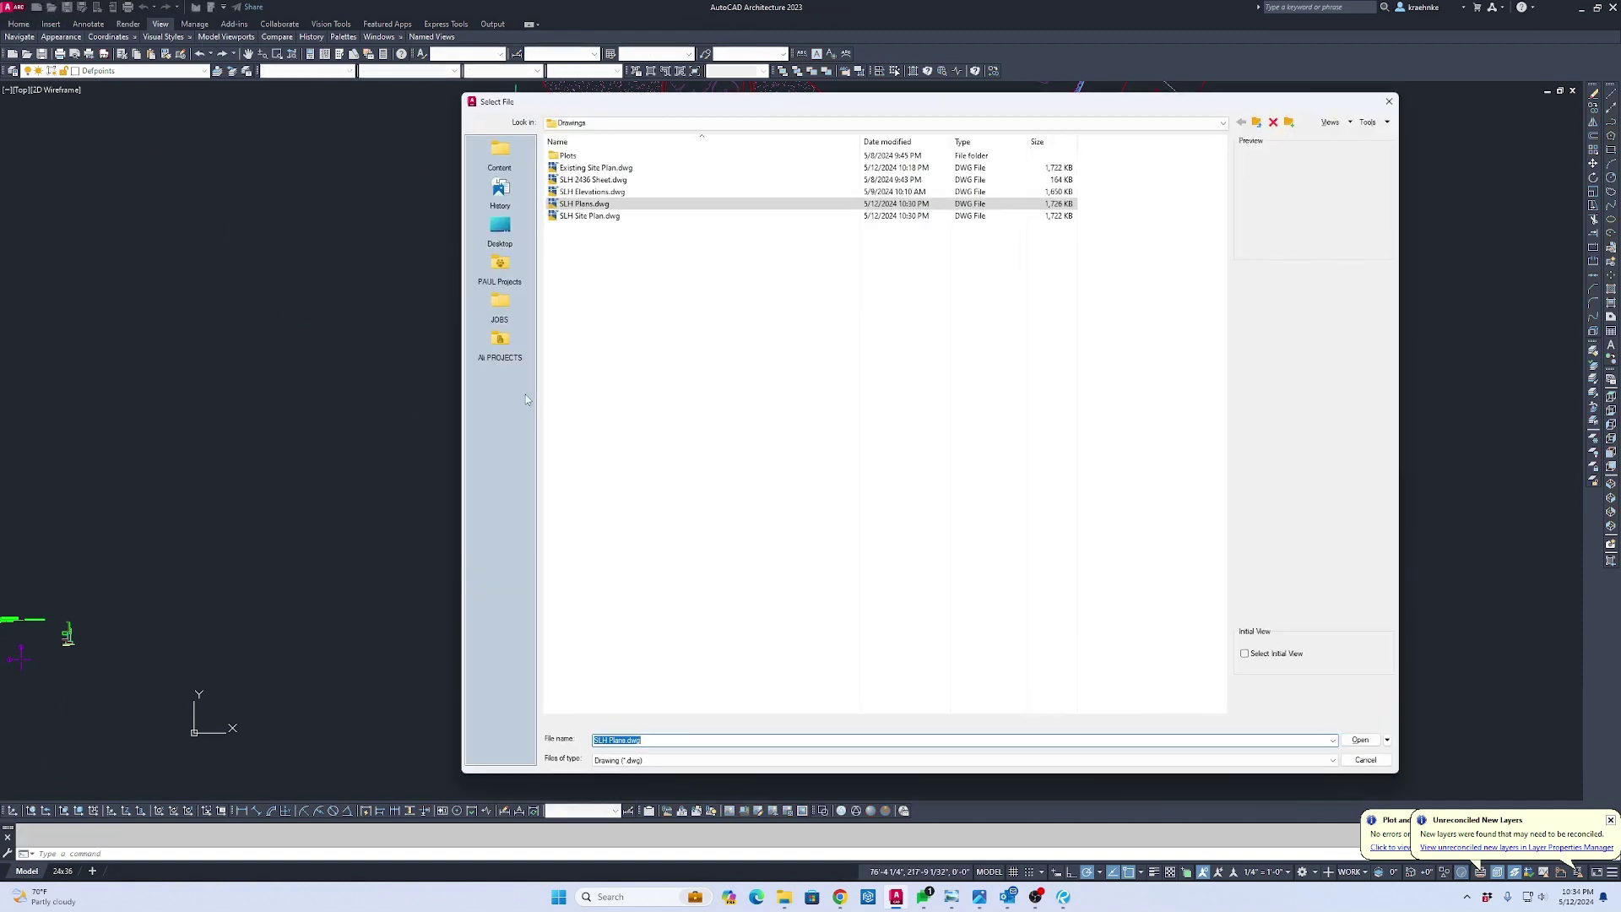
{"action": "double_click", "coordinate": [587, 203]}
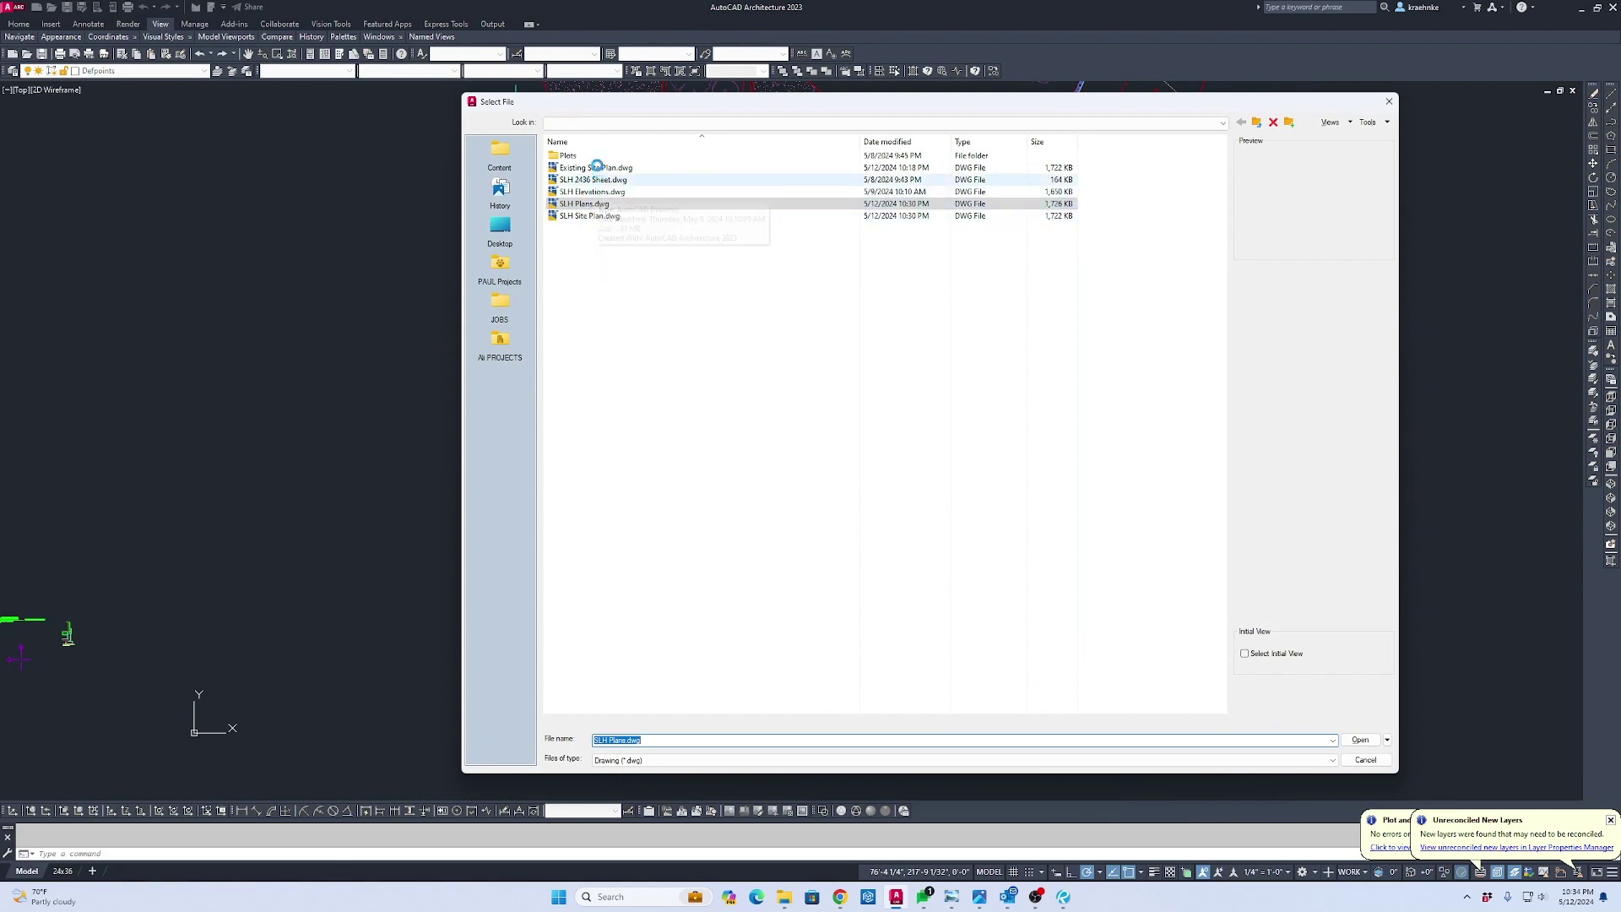
{"action": "left_click", "coordinate": [595, 203]}
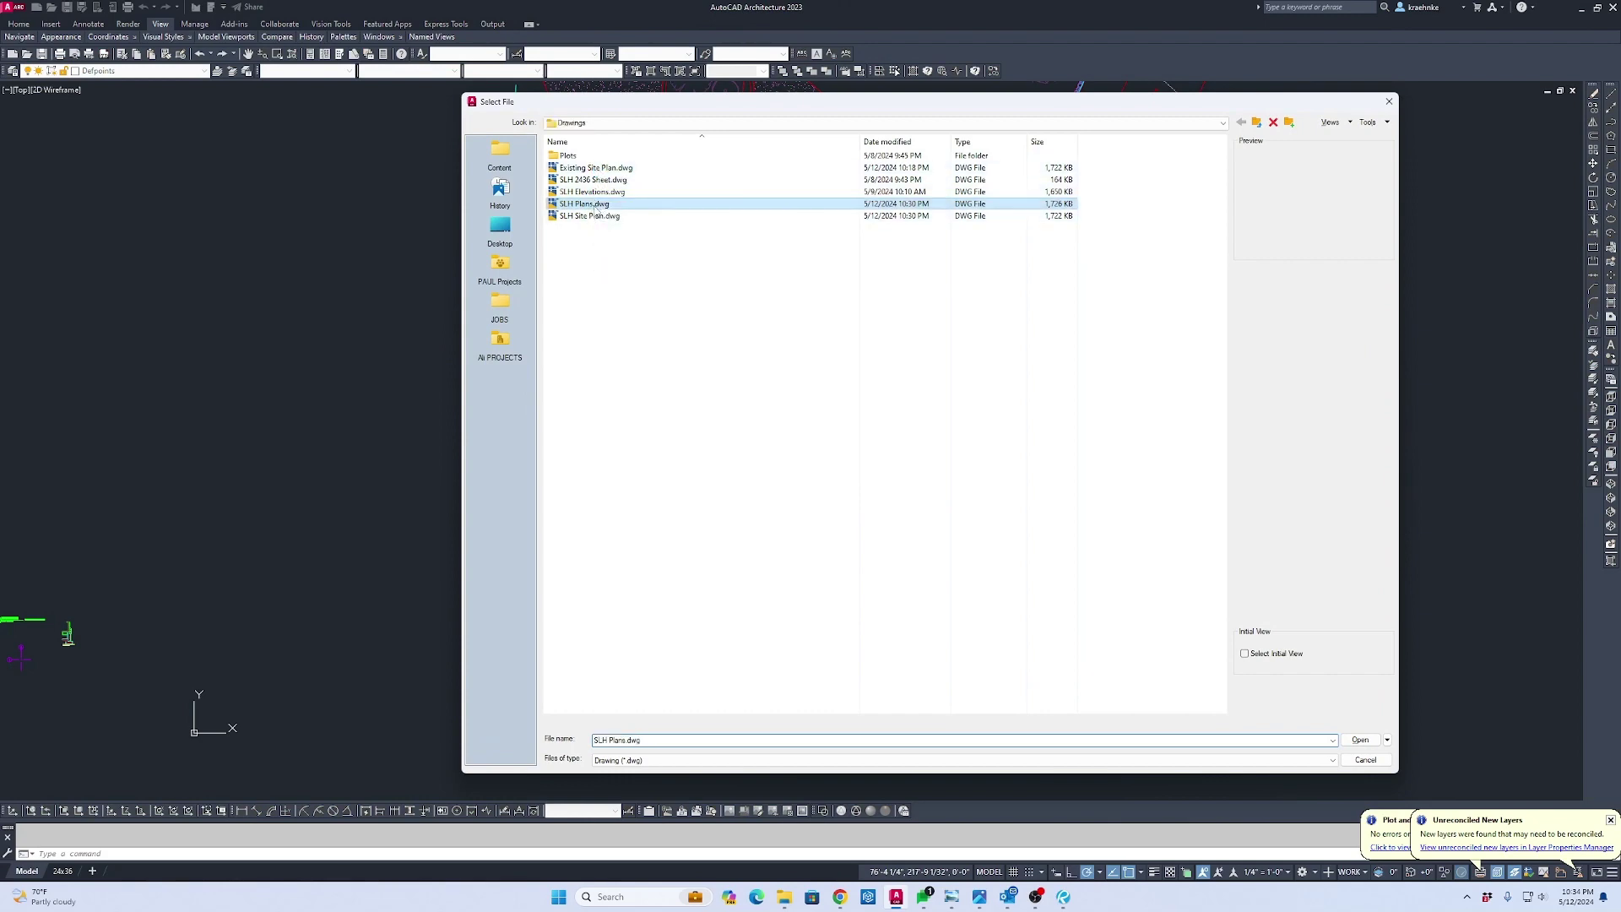
{"action": "double_click", "coordinate": [595, 205]}
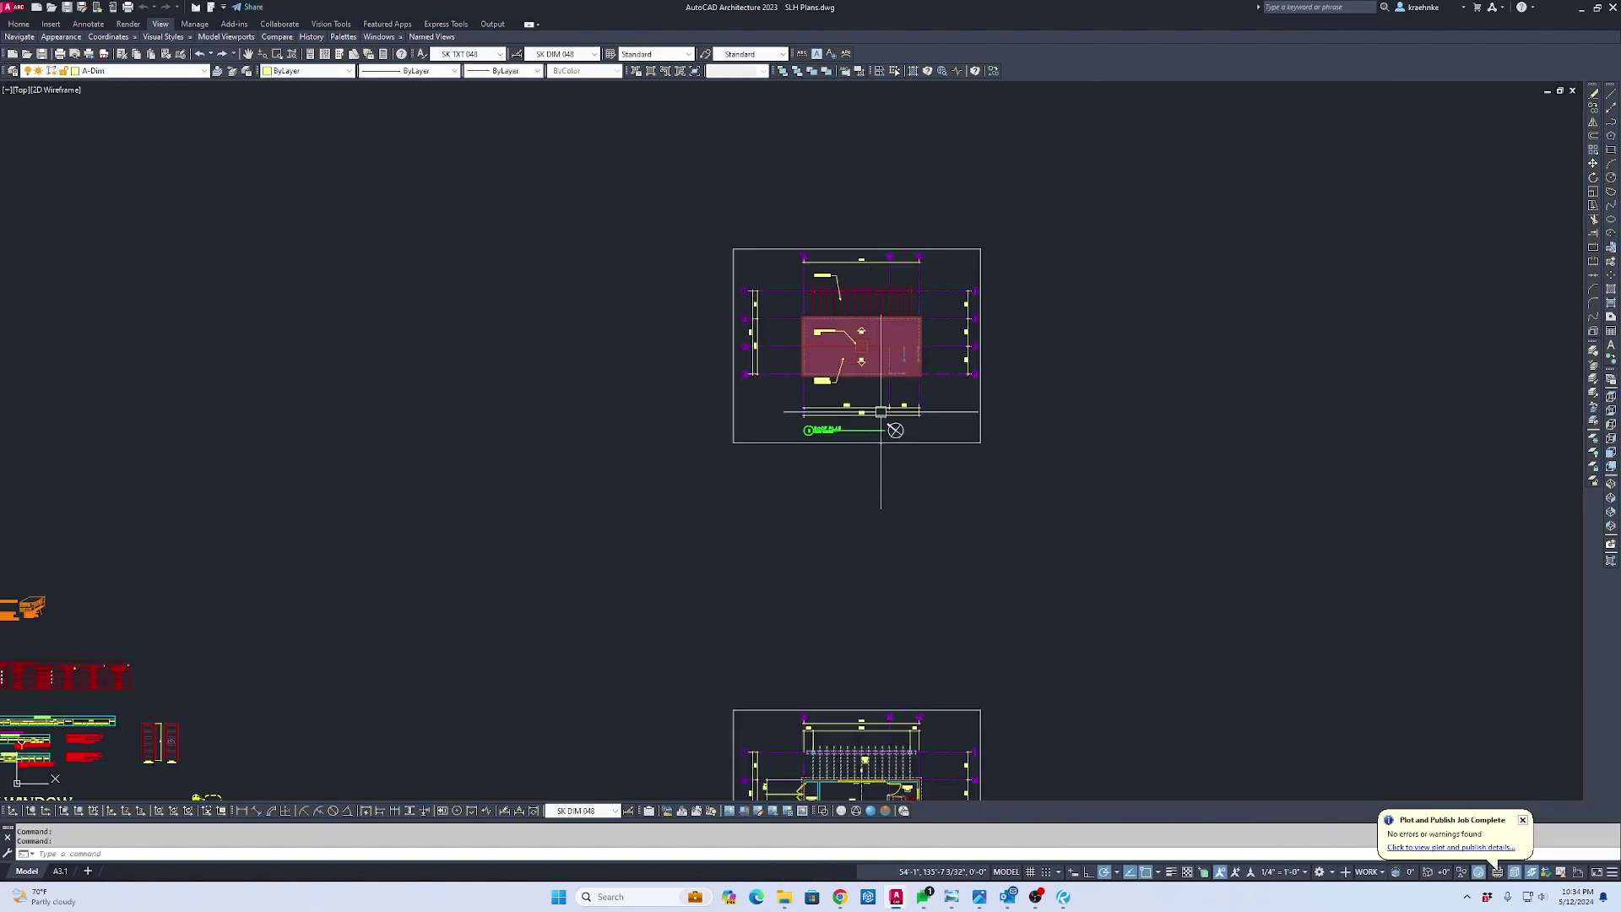
Rotate the roof plan's north arrow 90 degrees counterclockwise about the centre of its circle
{"action": "scroll", "coordinate": [883, 425], "scroll_direction": "up", "scroll_amount": 9}
{"action": "left_click", "coordinate": [996, 448]}
{"action": "scroll", "coordinate": [991, 461], "scroll_direction": "up", "scroll_amount": 3}
{"action": "scroll", "coordinate": [991, 461], "scroll_direction": "up", "scroll_amount": 2}
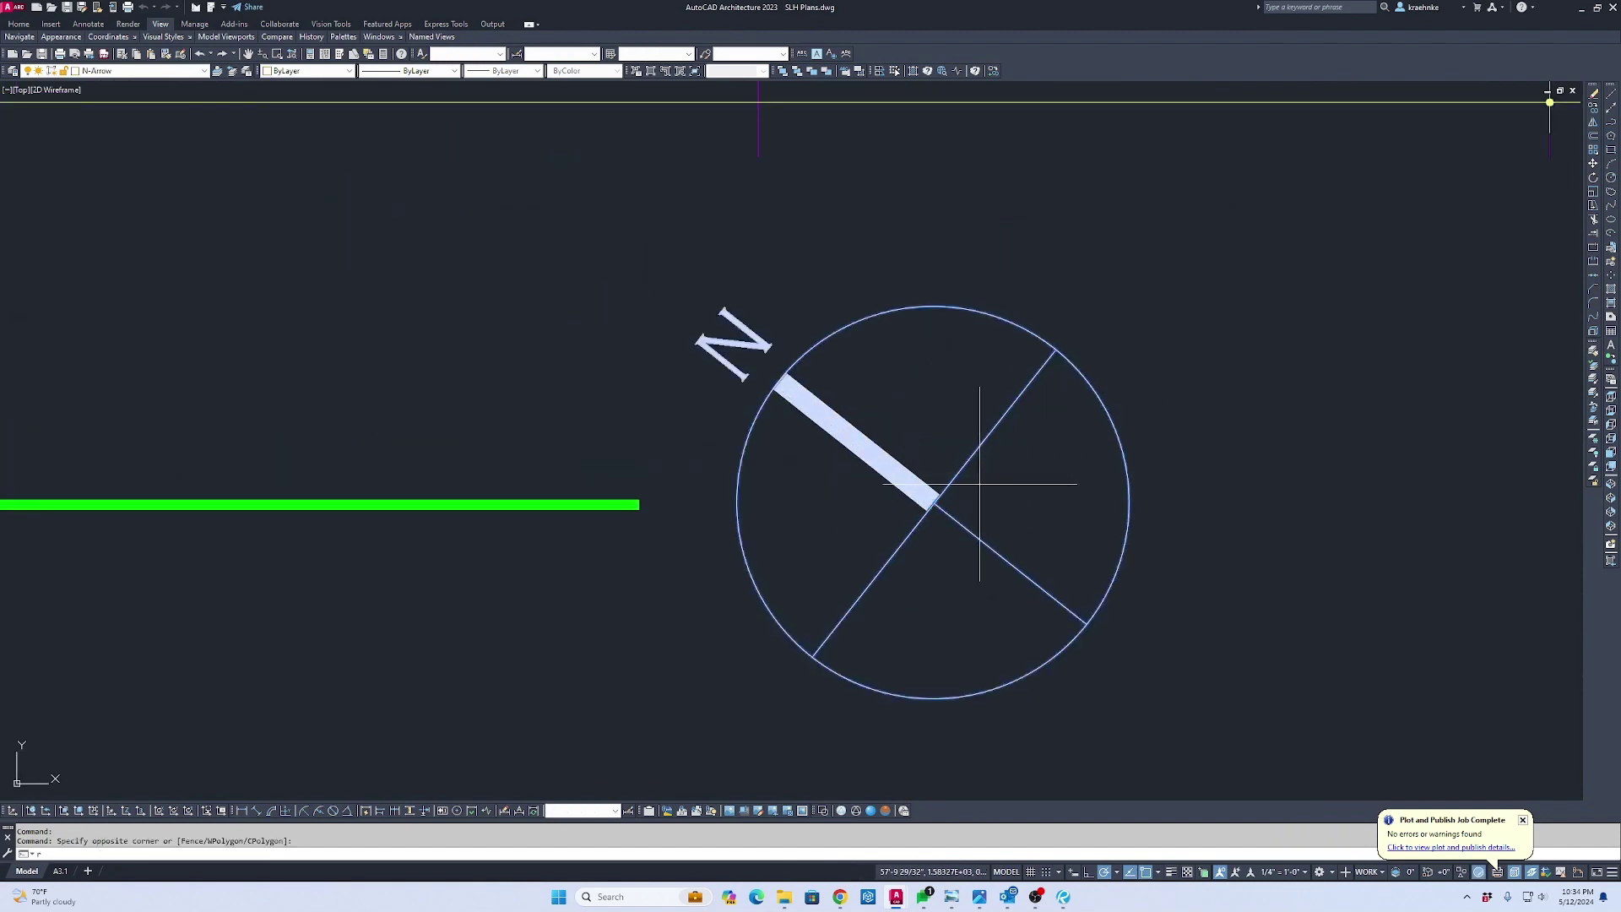
{"action": "type", "text": "ro"}
{"action": "key", "text": "Return"}
{"action": "left_click", "coordinate": [932, 504]}
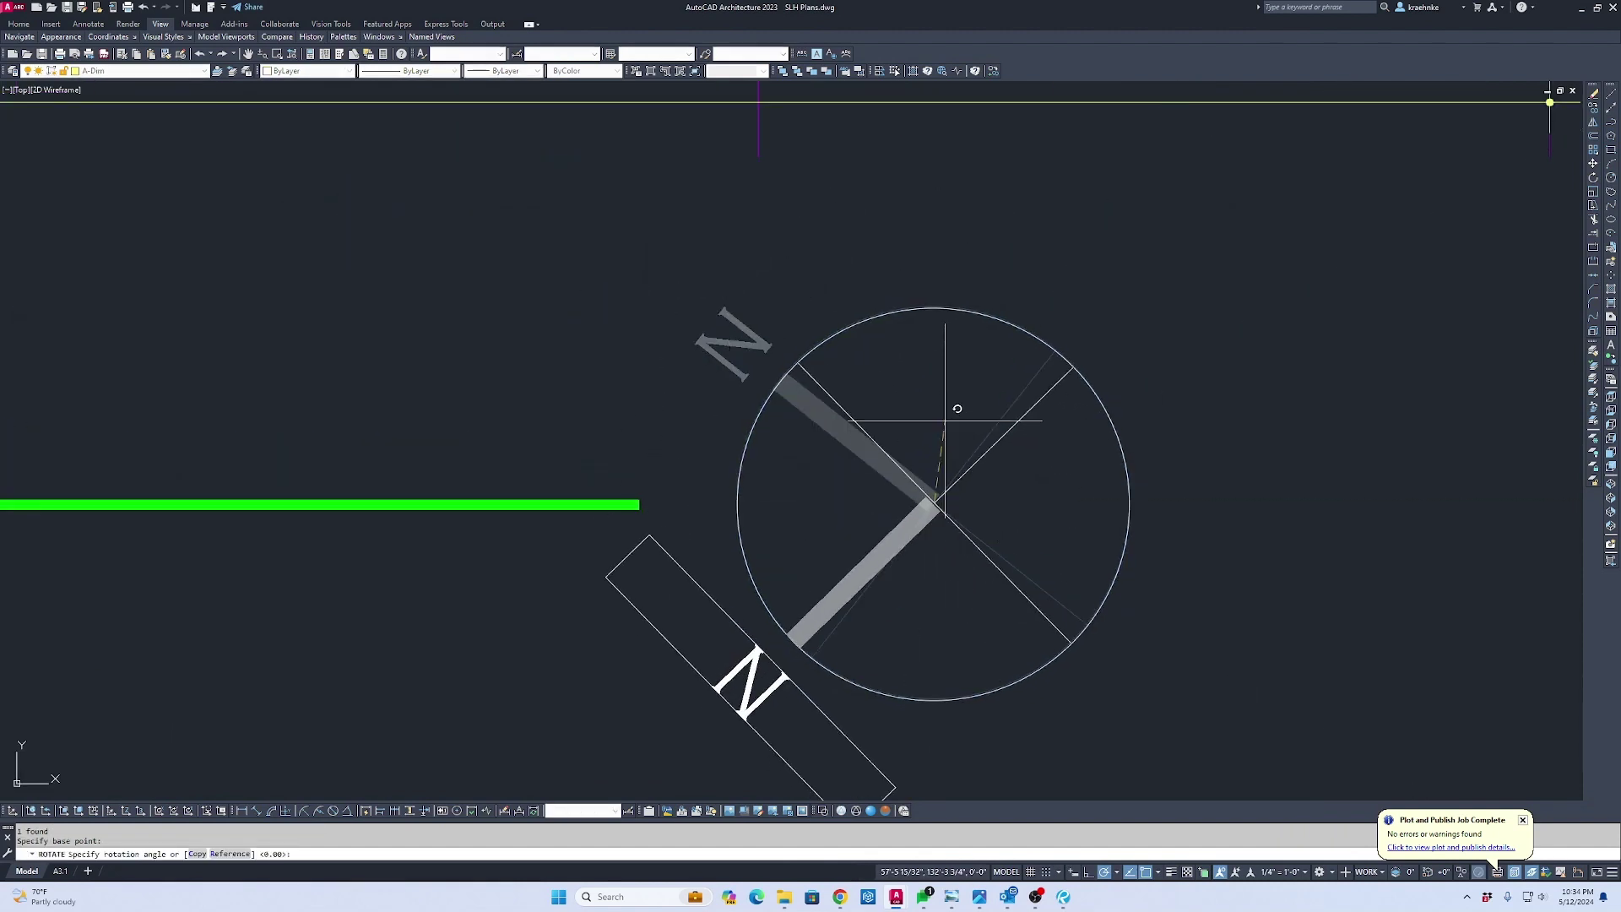
{"action": "left_click", "coordinate": [933, 398]}
Rotate the Pool House Plan's north arrow 90 degrees counterclockwise about its centre
{"action": "key", "text": "Return"}
{"action": "scroll", "coordinate": [933, 399], "scroll_direction": "down", "scroll_amount": 5}
{"action": "scroll", "coordinate": [934, 399], "scroll_direction": "down", "scroll_amount": 8}
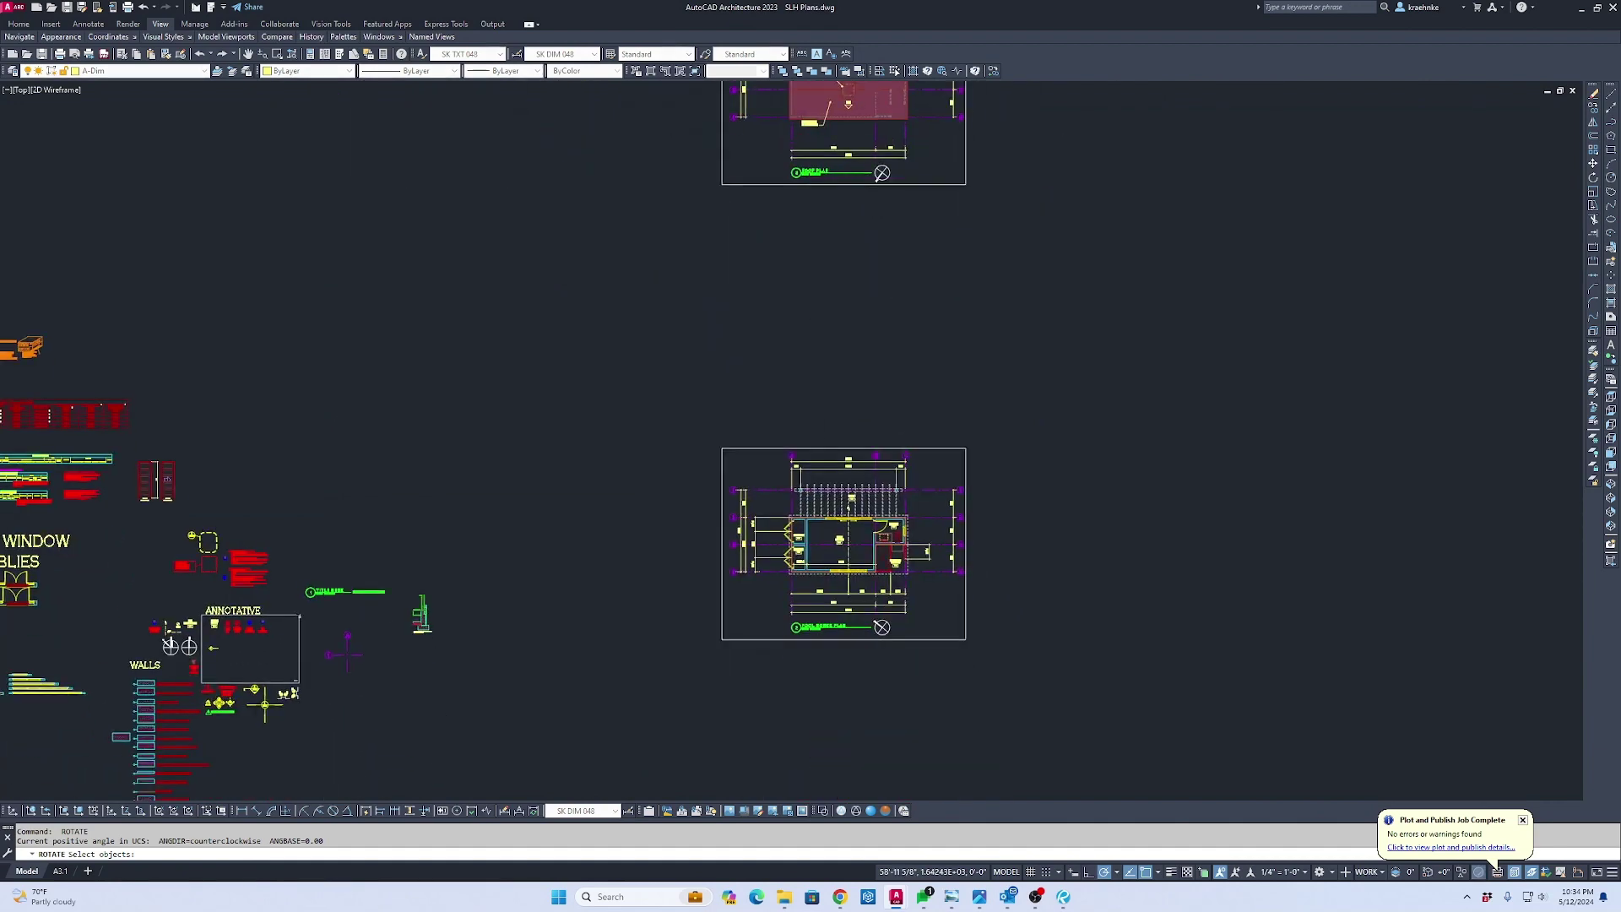
{"action": "scroll", "coordinate": [890, 535], "scroll_direction": "up", "scroll_amount": 10}
{"action": "left_click", "coordinate": [937, 663]}
{"action": "left_click", "coordinate": [758, 544]}
{"action": "key", "text": "Return"}
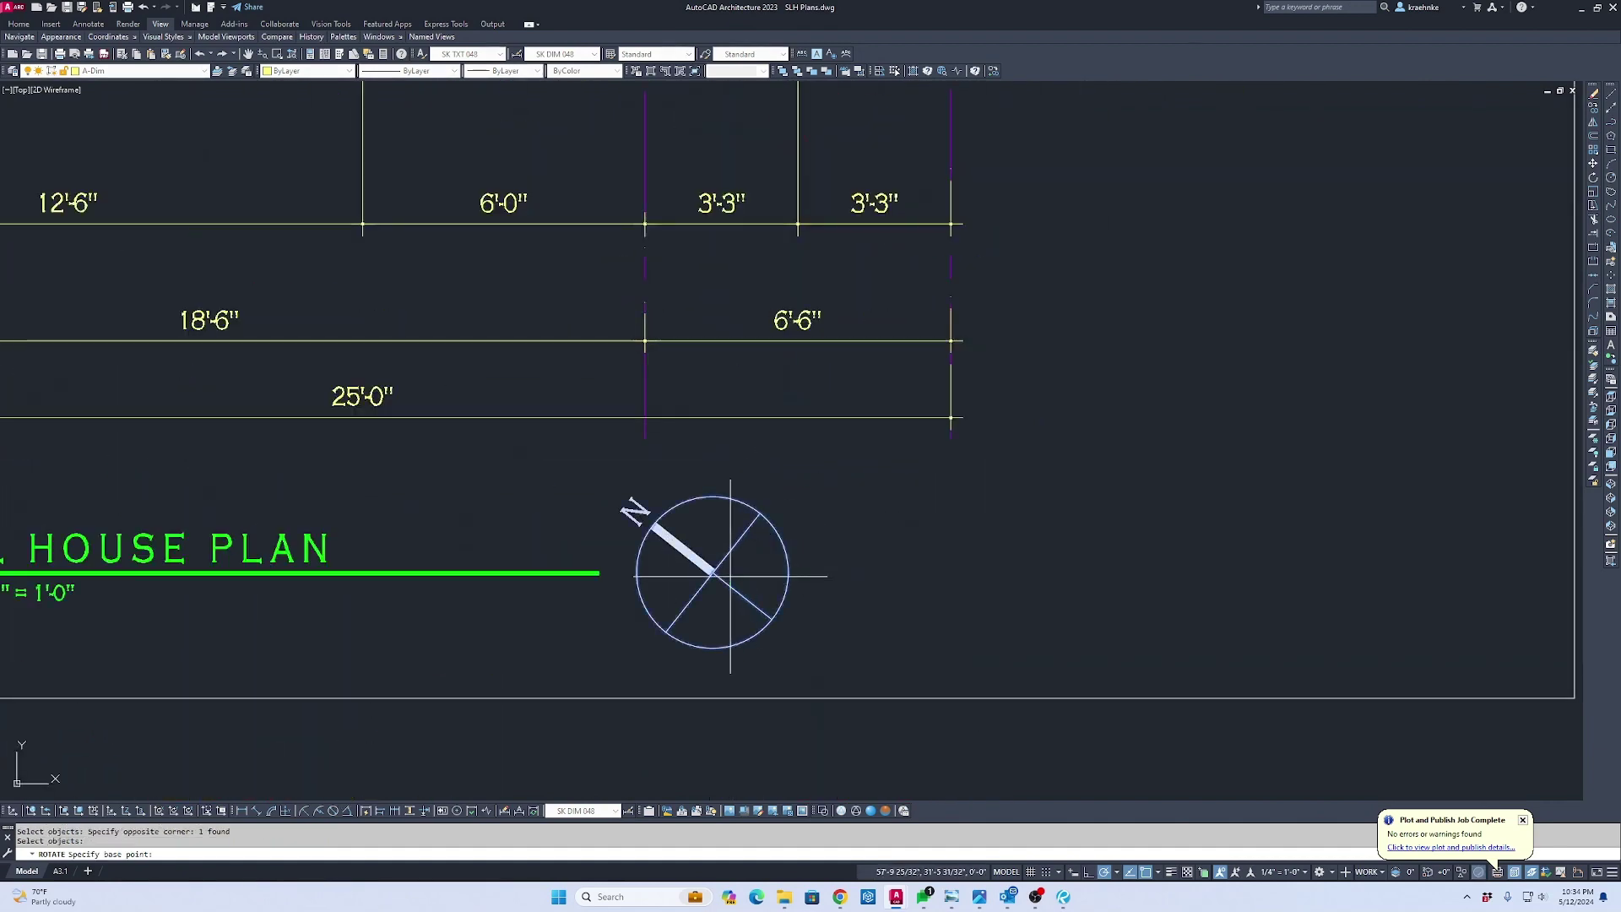
{"action": "left_click", "coordinate": [712, 571]}
{"action": "left_click", "coordinate": [716, 528]}
Rotate the Foundation Plan's north arrow 90 degrees counterclockwise about its centre
{"action": "key", "text": "Return"}
{"action": "scroll", "coordinate": [717, 557], "scroll_direction": "down", "scroll_amount": 10}
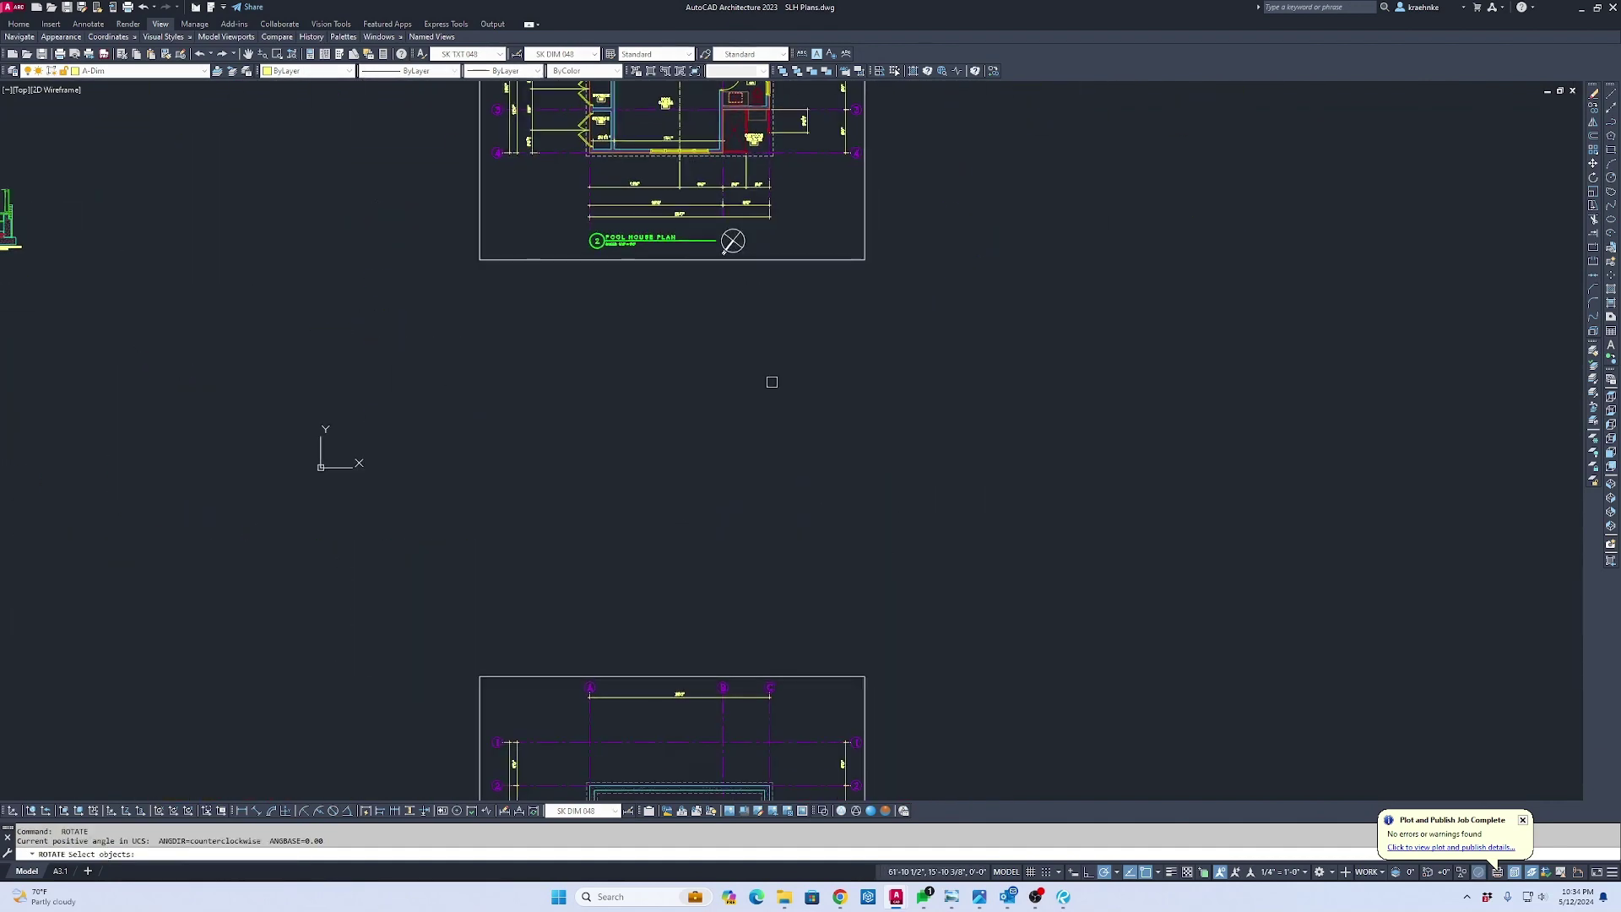
{"action": "scroll", "coordinate": [781, 621], "scroll_direction": "up", "scroll_amount": 8}
{"action": "left_click", "coordinate": [663, 537]}
{"action": "left_click", "coordinate": [469, 339]}
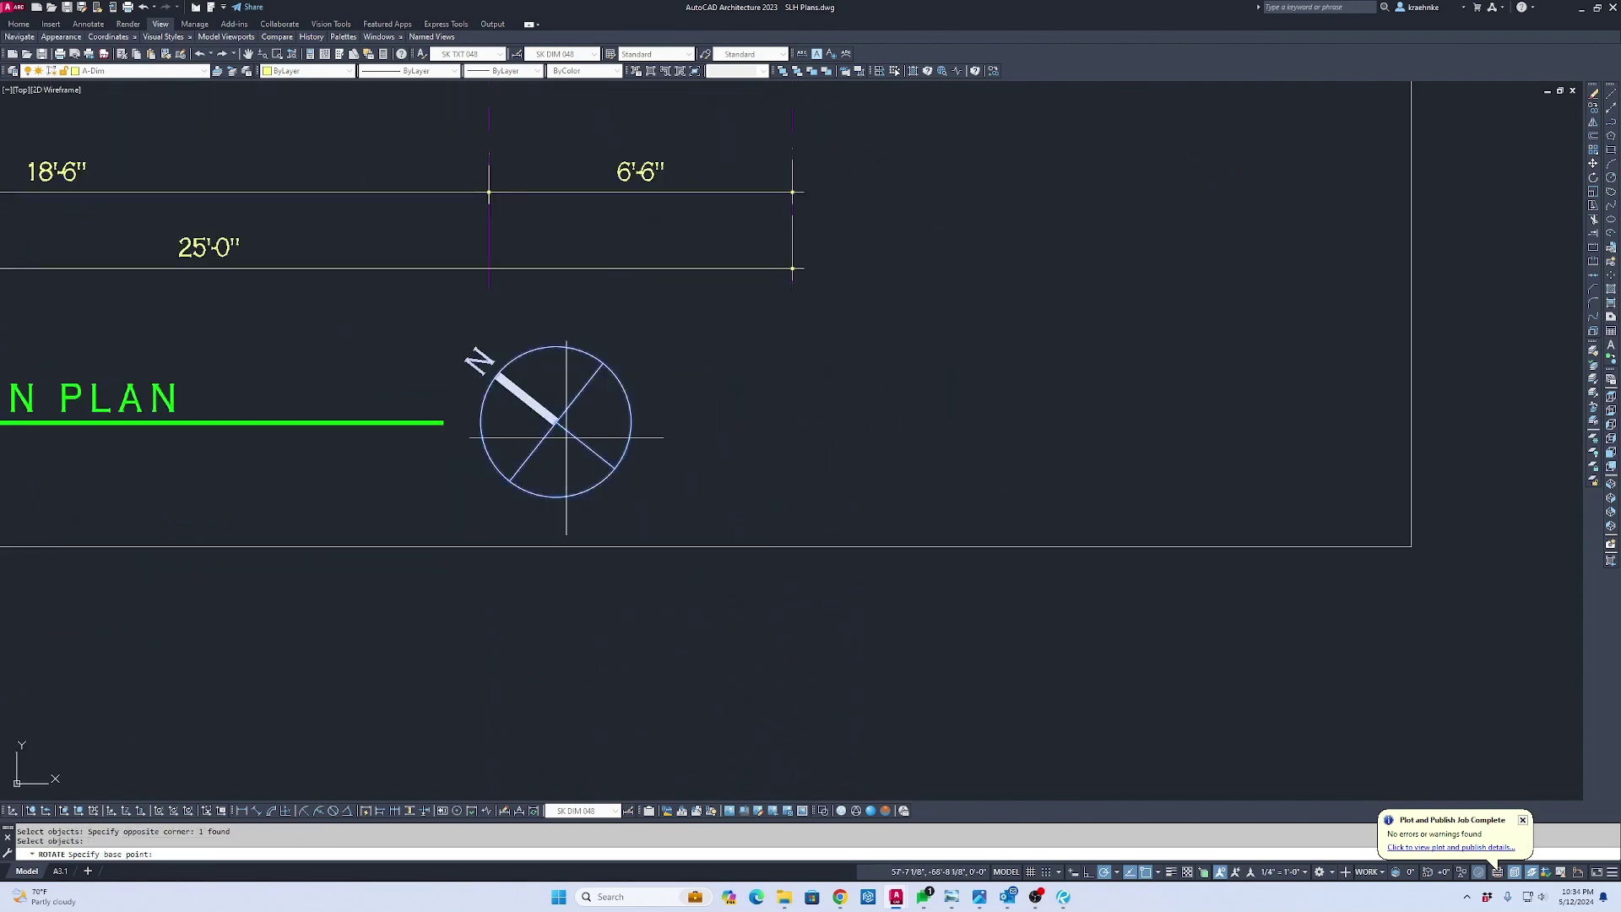
{"action": "key", "text": "Return"}
{"action": "left_click", "coordinate": [551, 423]}
{"action": "left_click", "coordinate": [582, 405]}
{"action": "key", "text": "Return"}
{"action": "scroll", "coordinate": [676, 417], "scroll_direction": "down", "scroll_amount": 6}
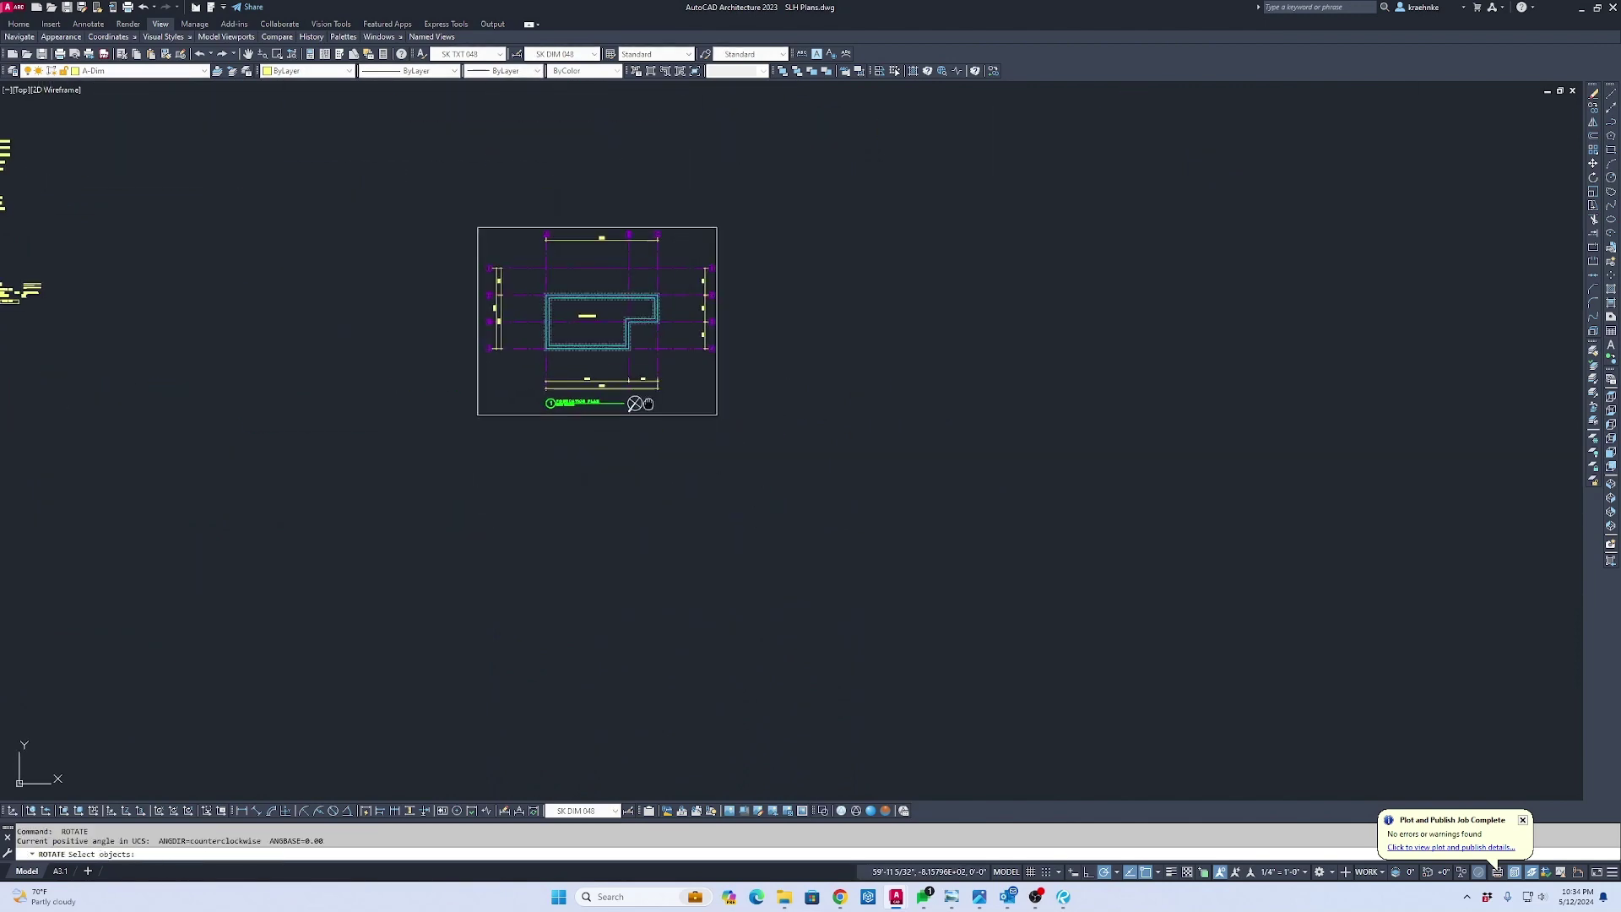
{"action": "scroll", "coordinate": [677, 417], "scroll_direction": "down", "scroll_amount": 6}
{"action": "scroll", "coordinate": [720, 435], "scroll_direction": "up", "scroll_amount": 10}
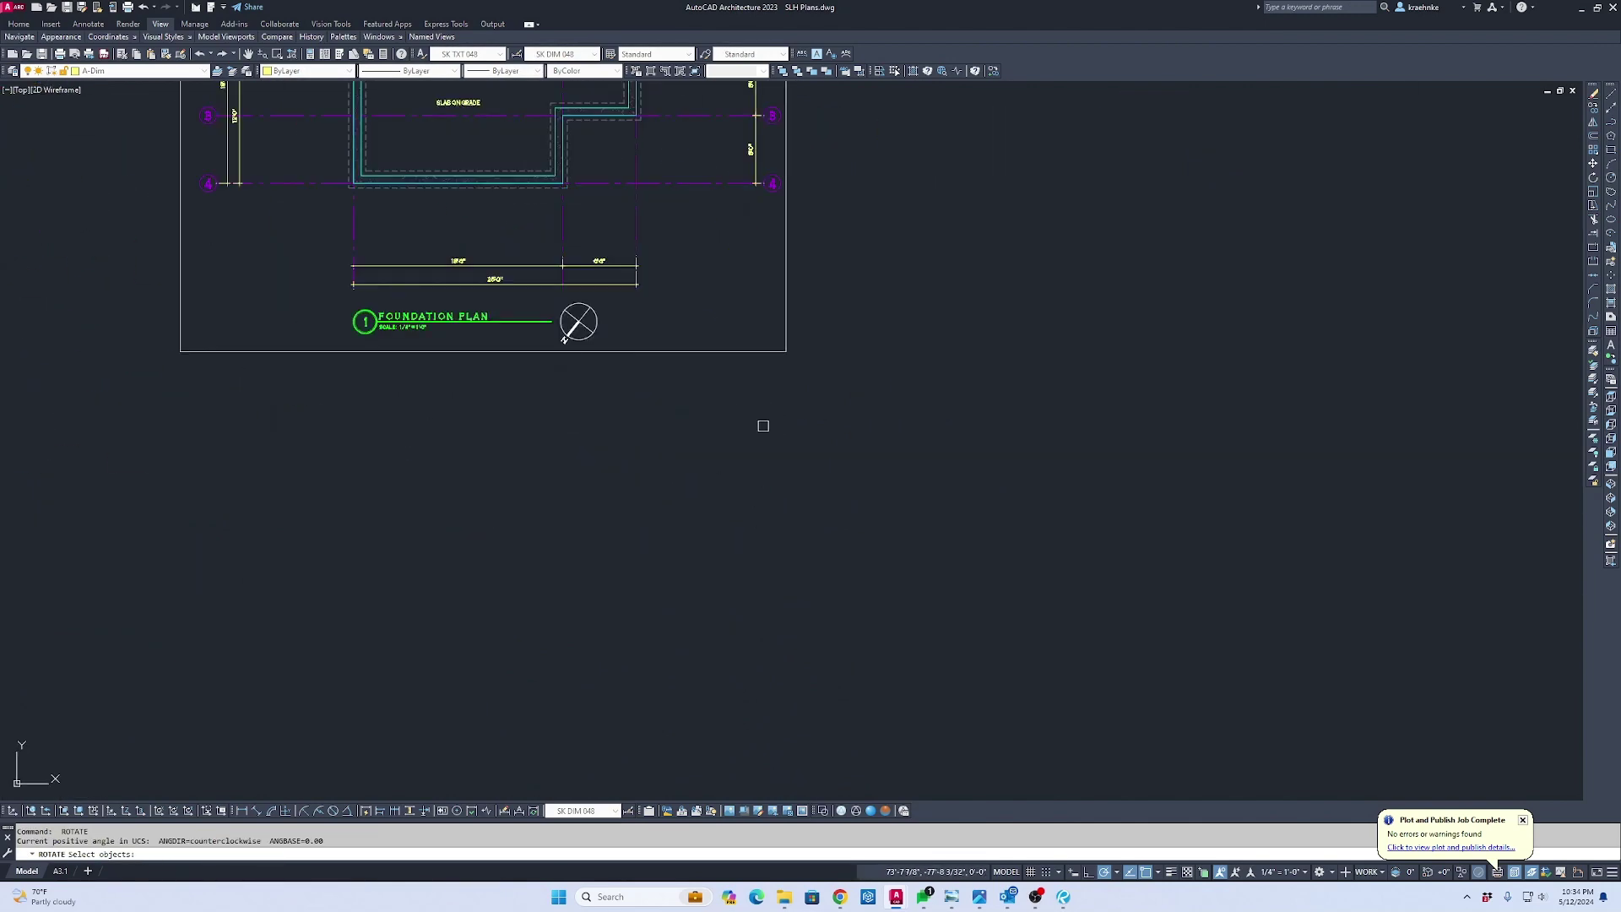
{"action": "scroll", "coordinate": [763, 426], "scroll_direction": "down", "scroll_amount": 3}
{"action": "middle_click_drag", "start_coordinate": [716, 453], "coordinate": [961, 569]}
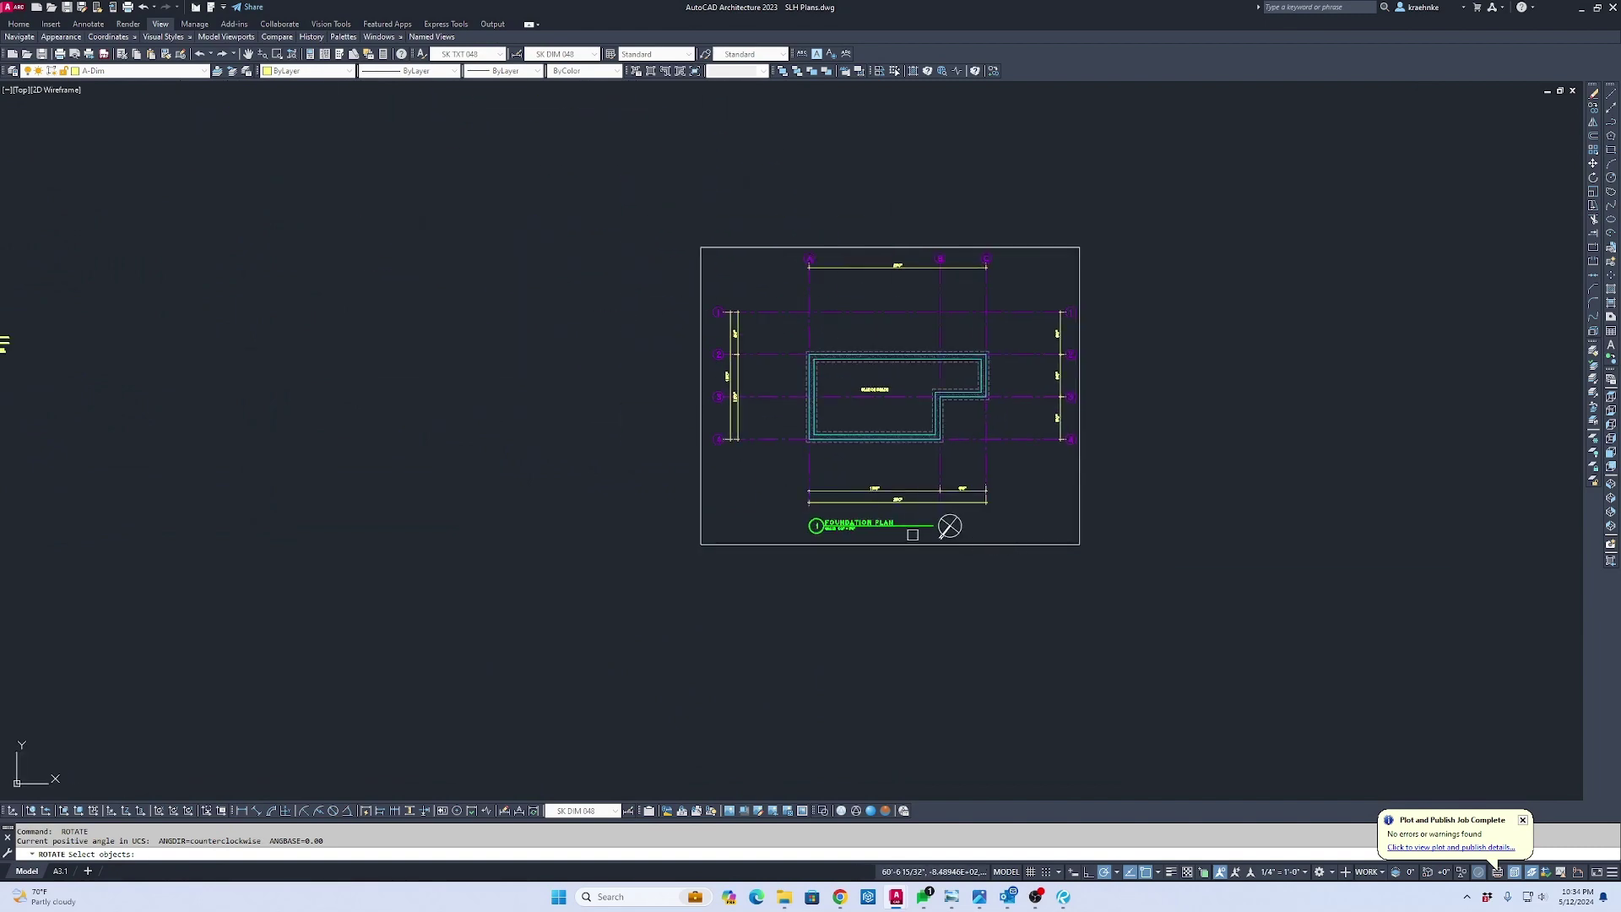
Copy the combined TRUE NORTH / PLAN NORTH symbol from the annotation library to beside the Foundation Plan's north arrow
{"action": "scroll", "coordinate": [913, 534], "scroll_direction": "down", "scroll_amount": 6}
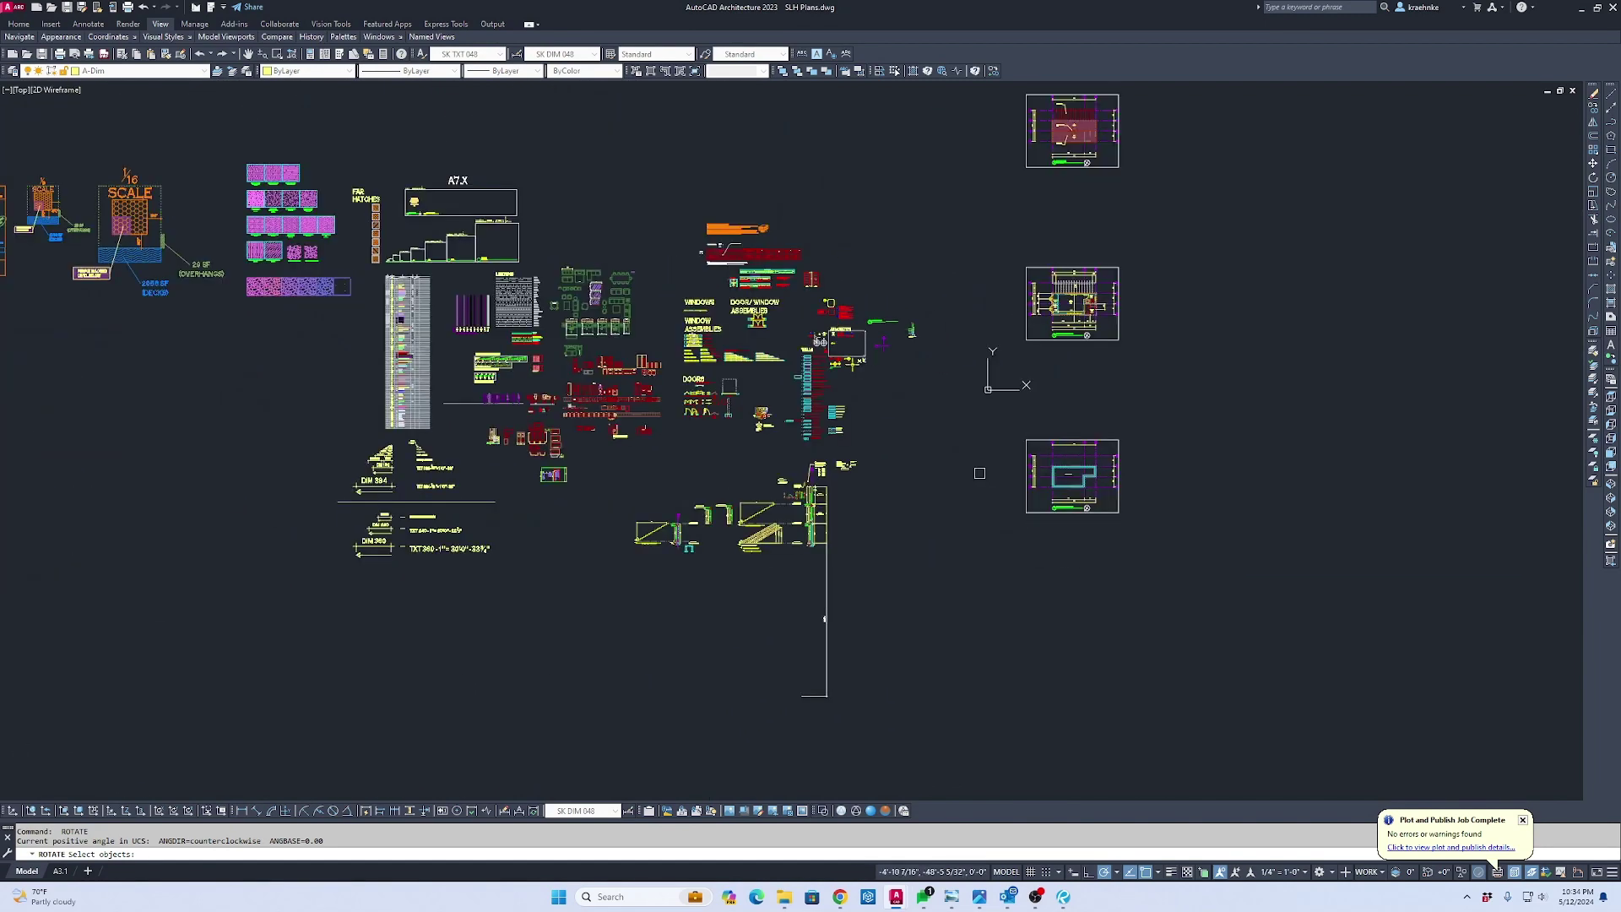
{"action": "scroll", "coordinate": [963, 472], "scroll_direction": "up", "scroll_amount": 5}
{"action": "scroll", "coordinate": [870, 354], "scroll_direction": "down", "scroll_amount": 2}
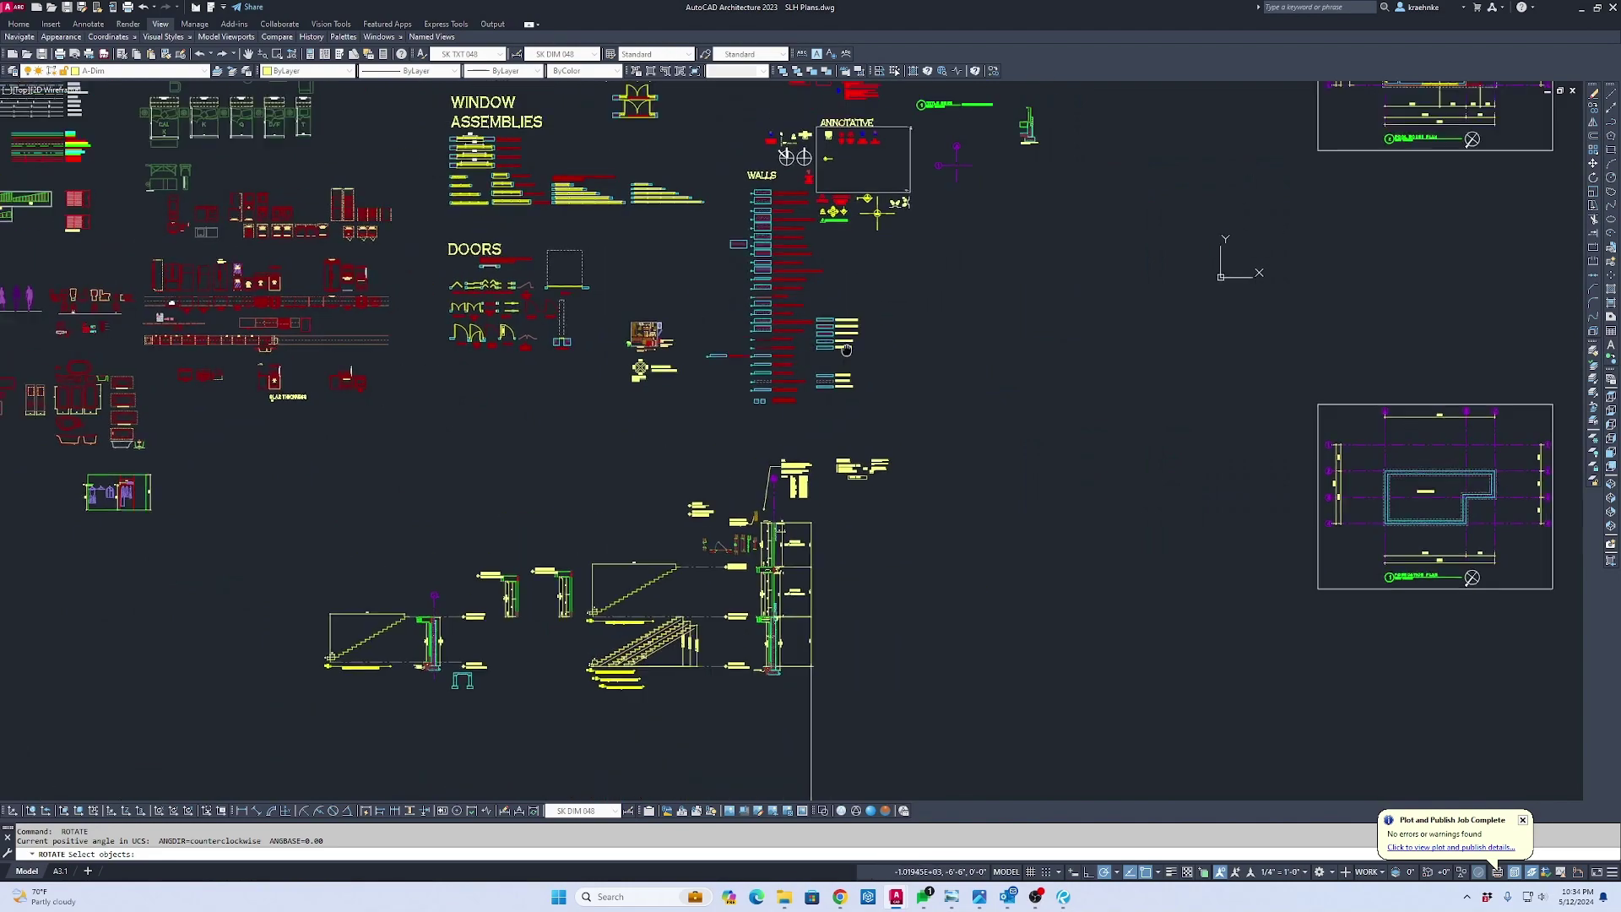
{"action": "middle_click_drag", "start_coordinate": [869, 338], "coordinate": [812, 501]}
{"action": "scroll", "coordinate": [763, 359], "scroll_direction": "up", "scroll_amount": 10}
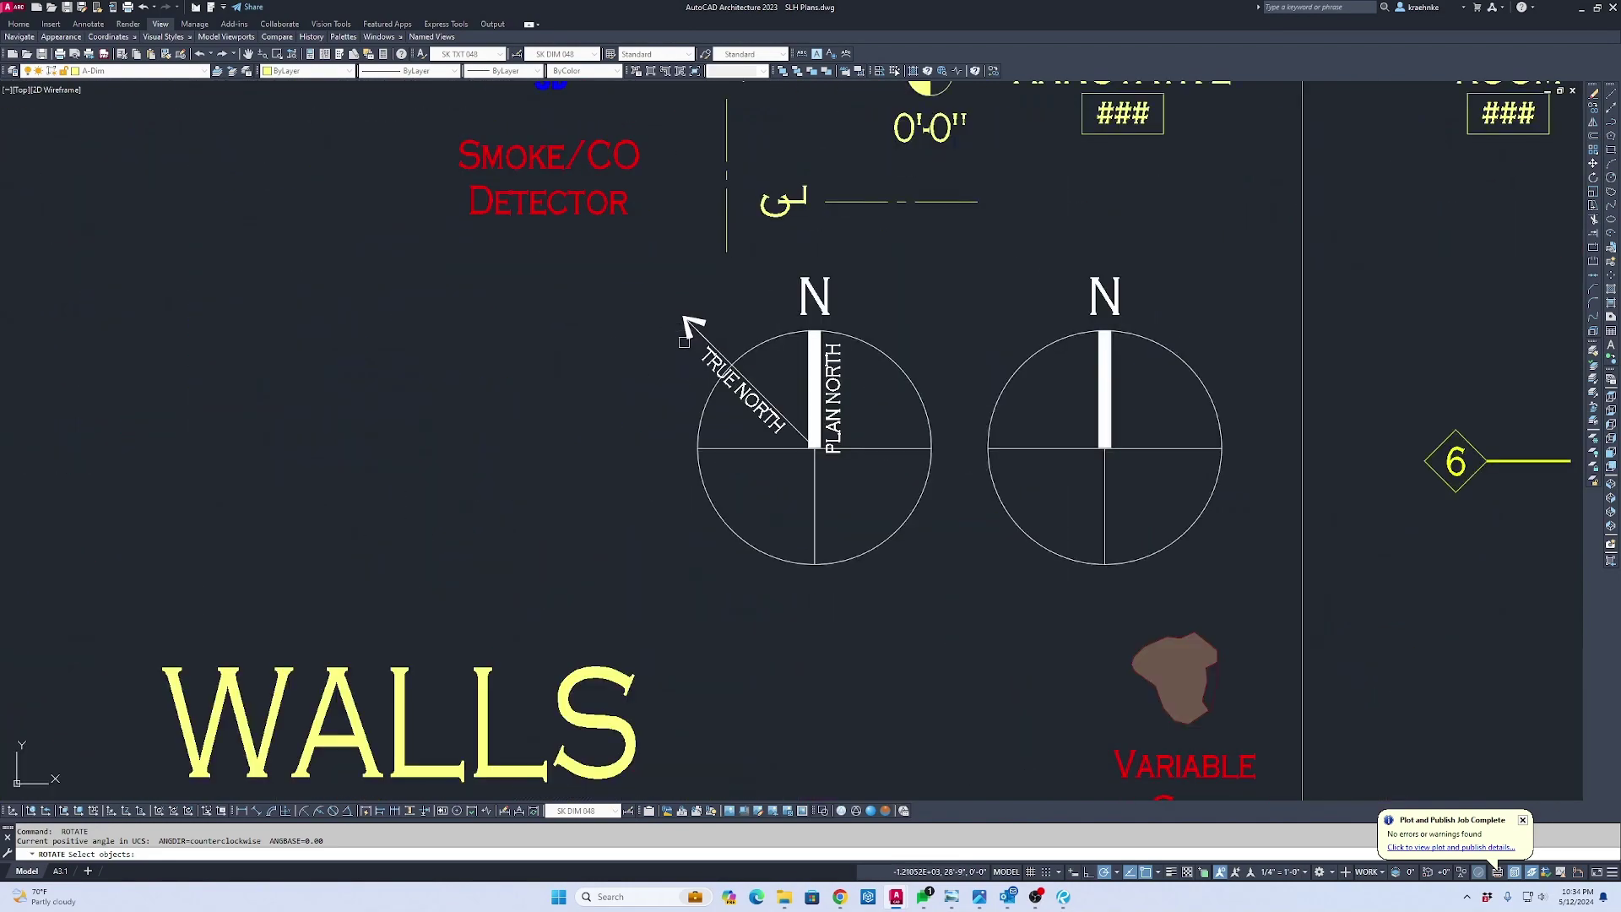
{"action": "key", "text": "Escape"}
{"action": "left_click", "coordinate": [816, 332]}
{"action": "left_click", "coordinate": [751, 416]}
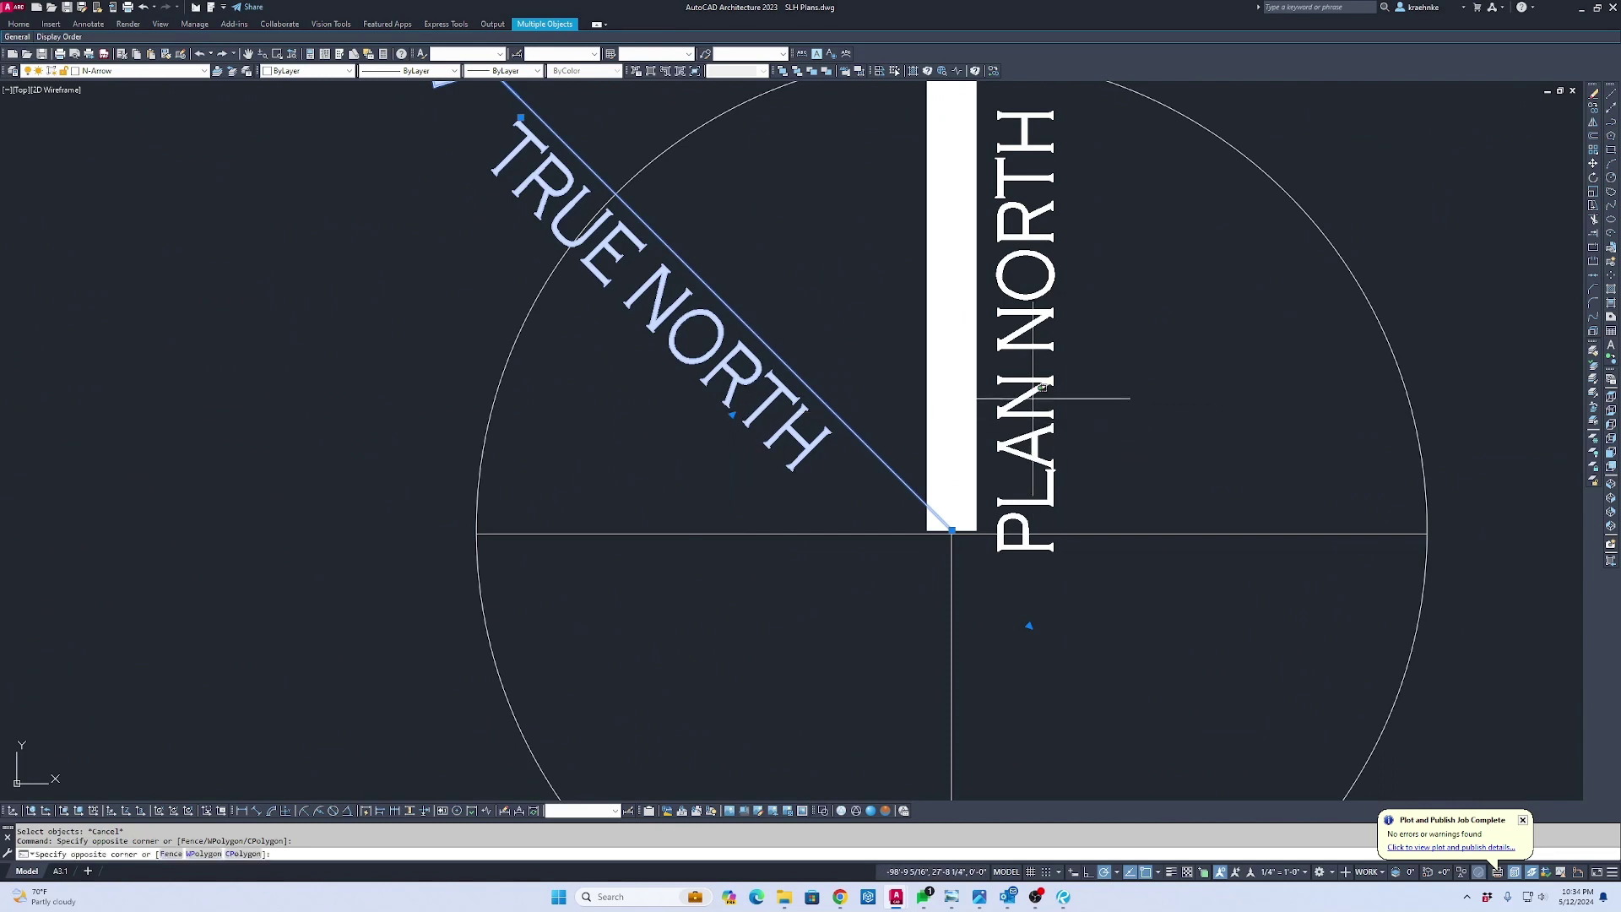
{"action": "left_click", "coordinate": [1087, 398]}
{"action": "left_click", "coordinate": [1003, 320]}
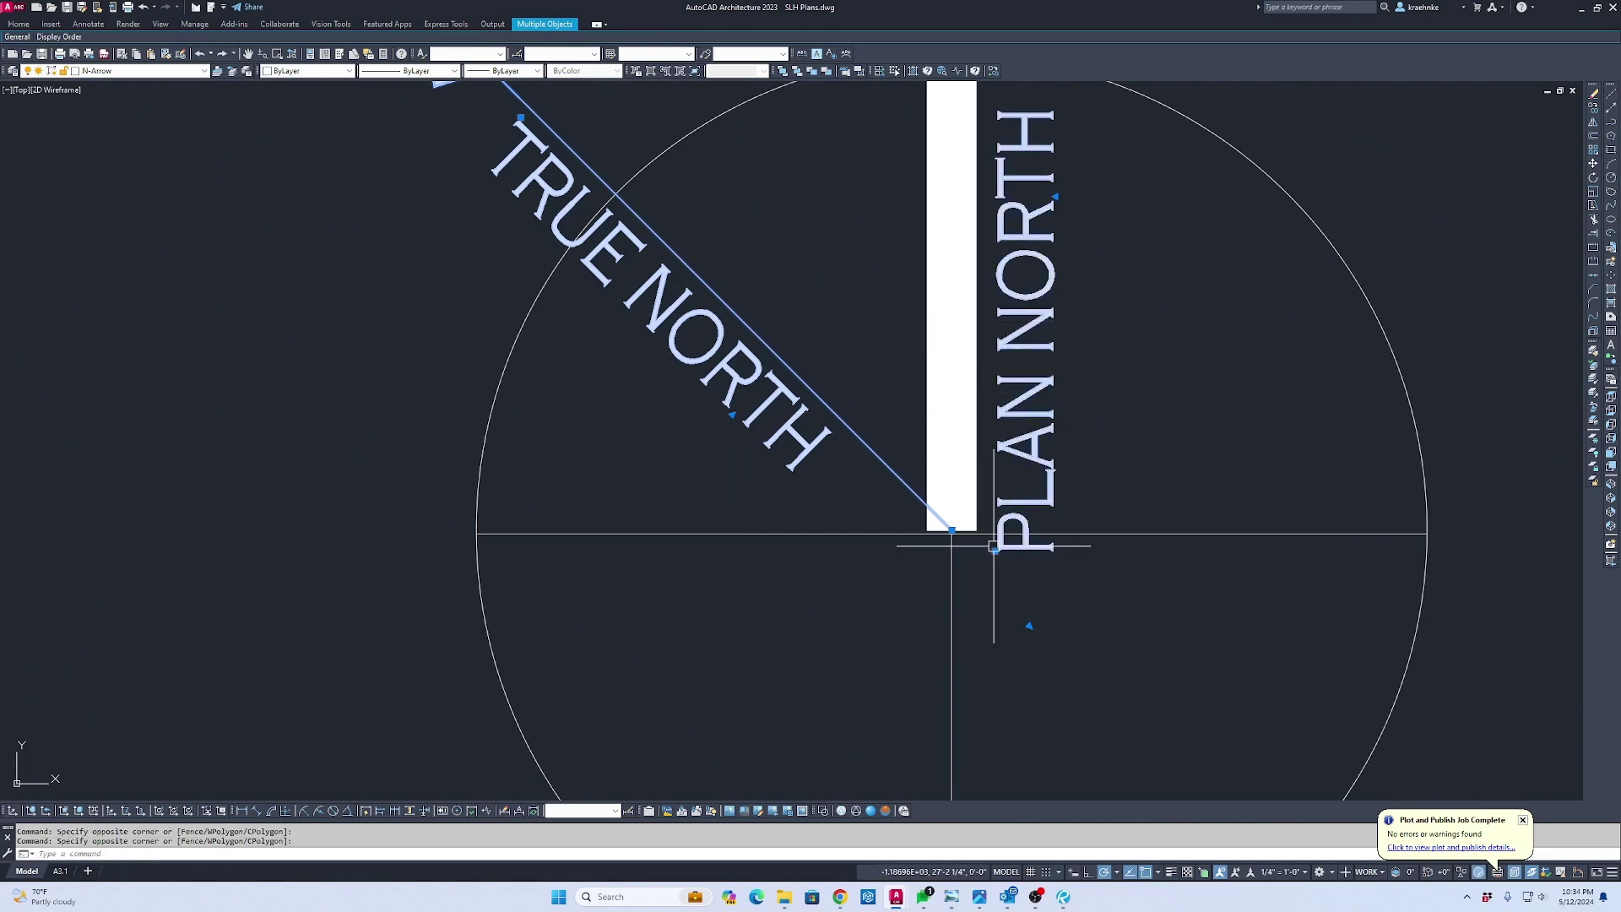
{"action": "type", "text": "c"}
{"action": "key", "text": "Return"}
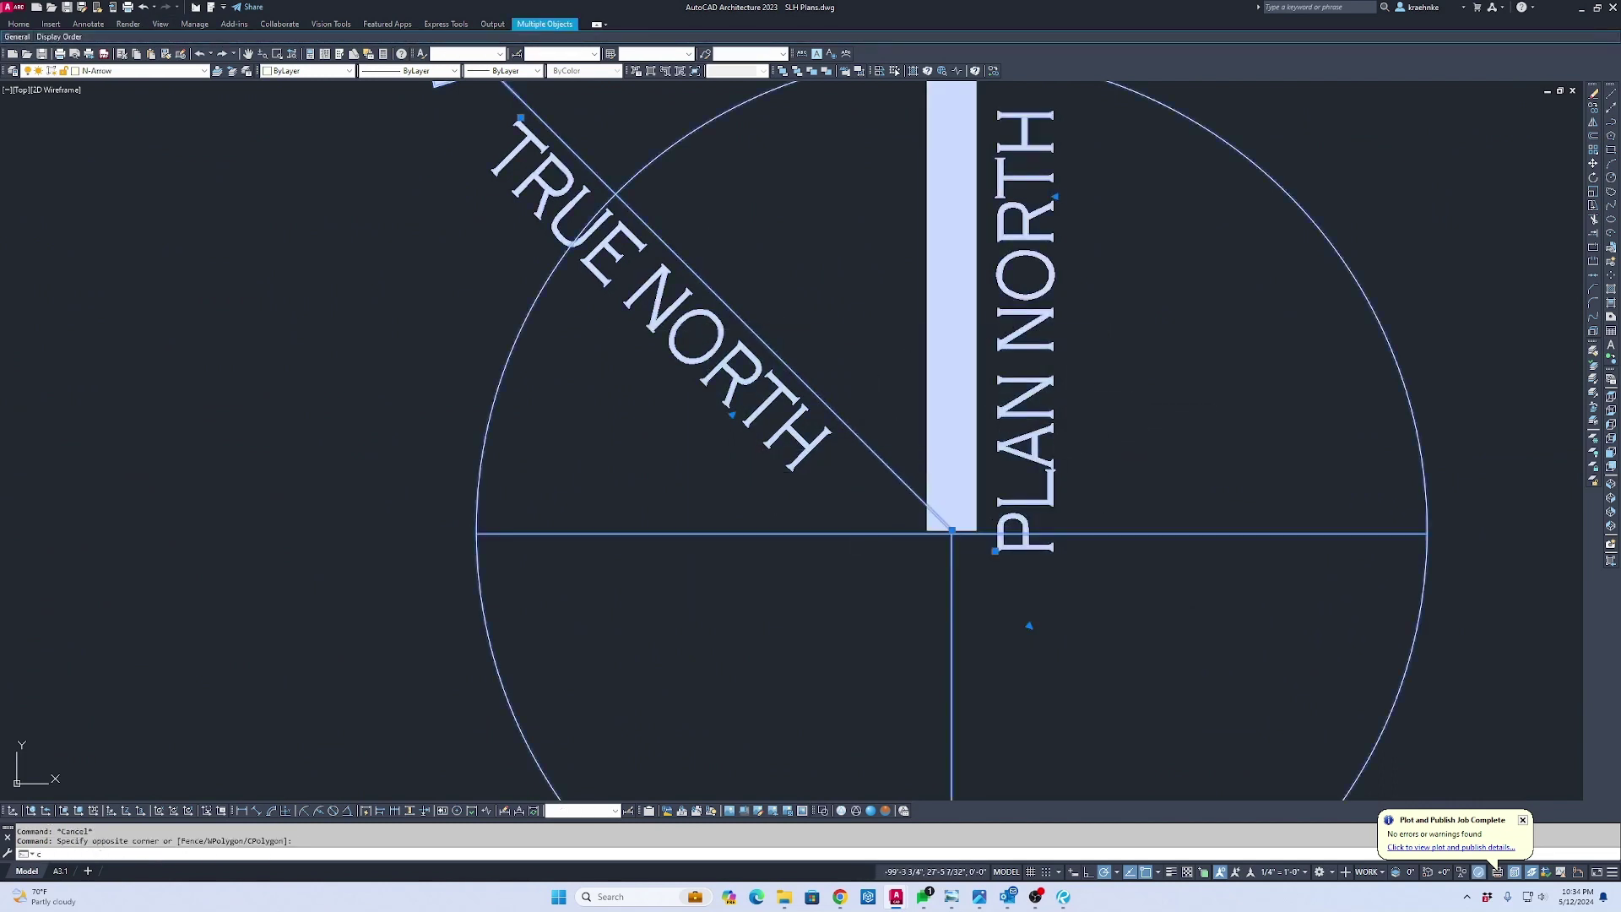
{"action": "left_click", "coordinate": [930, 529]}
{"action": "scroll", "coordinate": [942, 519], "scroll_direction": "down", "scroll_amount": 8}
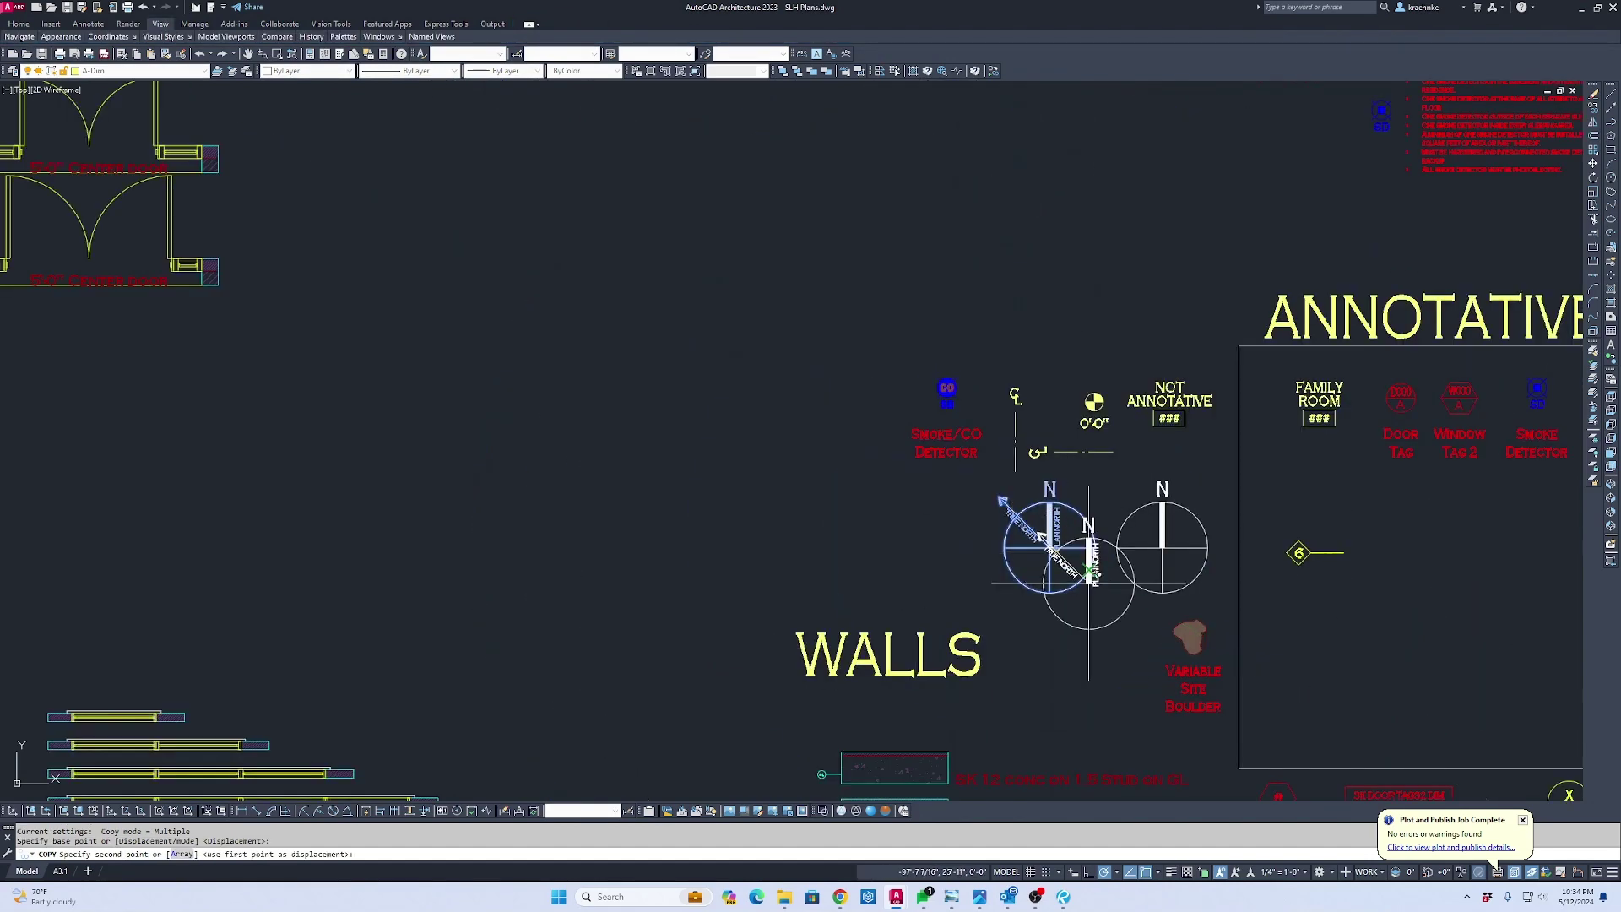
{"action": "mouse_move", "coordinate": [868, 470]}
{"action": "middle_mouse_down"}
{"action": "mouse_move", "coordinate": [520, 201]}
{"action": "mouse_move", "coordinate": [427, 150]}
{"action": "middle_mouse_up"}
{"action": "scroll", "coordinate": [869, 346], "scroll_direction": "up", "scroll_amount": 8}
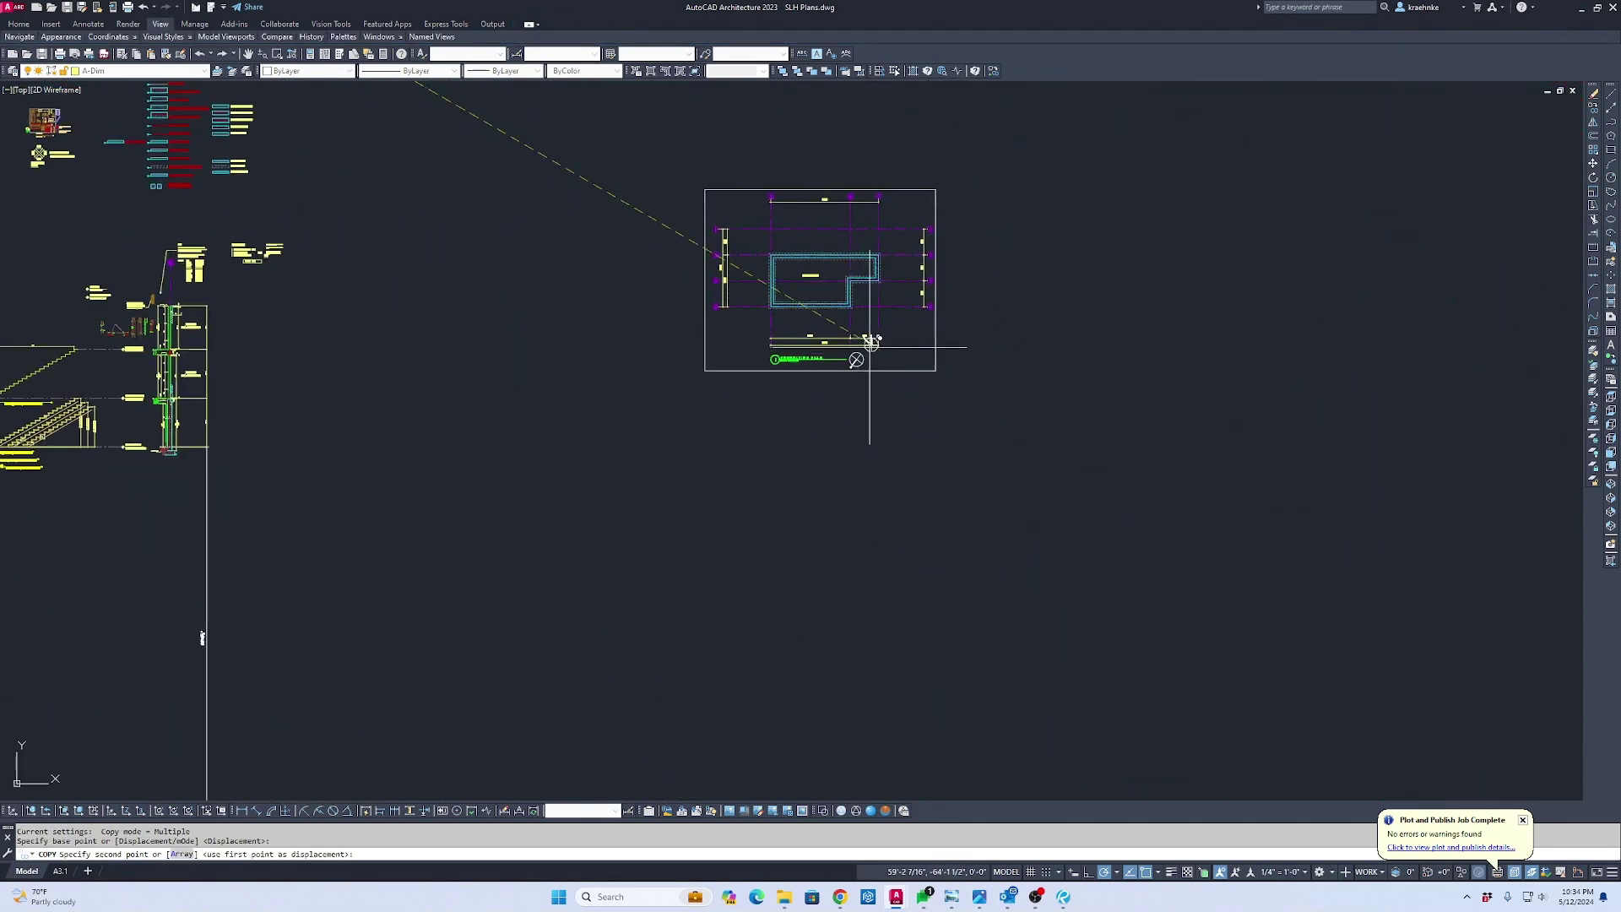
{"action": "middle_click_drag", "start_coordinate": [820, 386], "coordinate": [958, 425]}
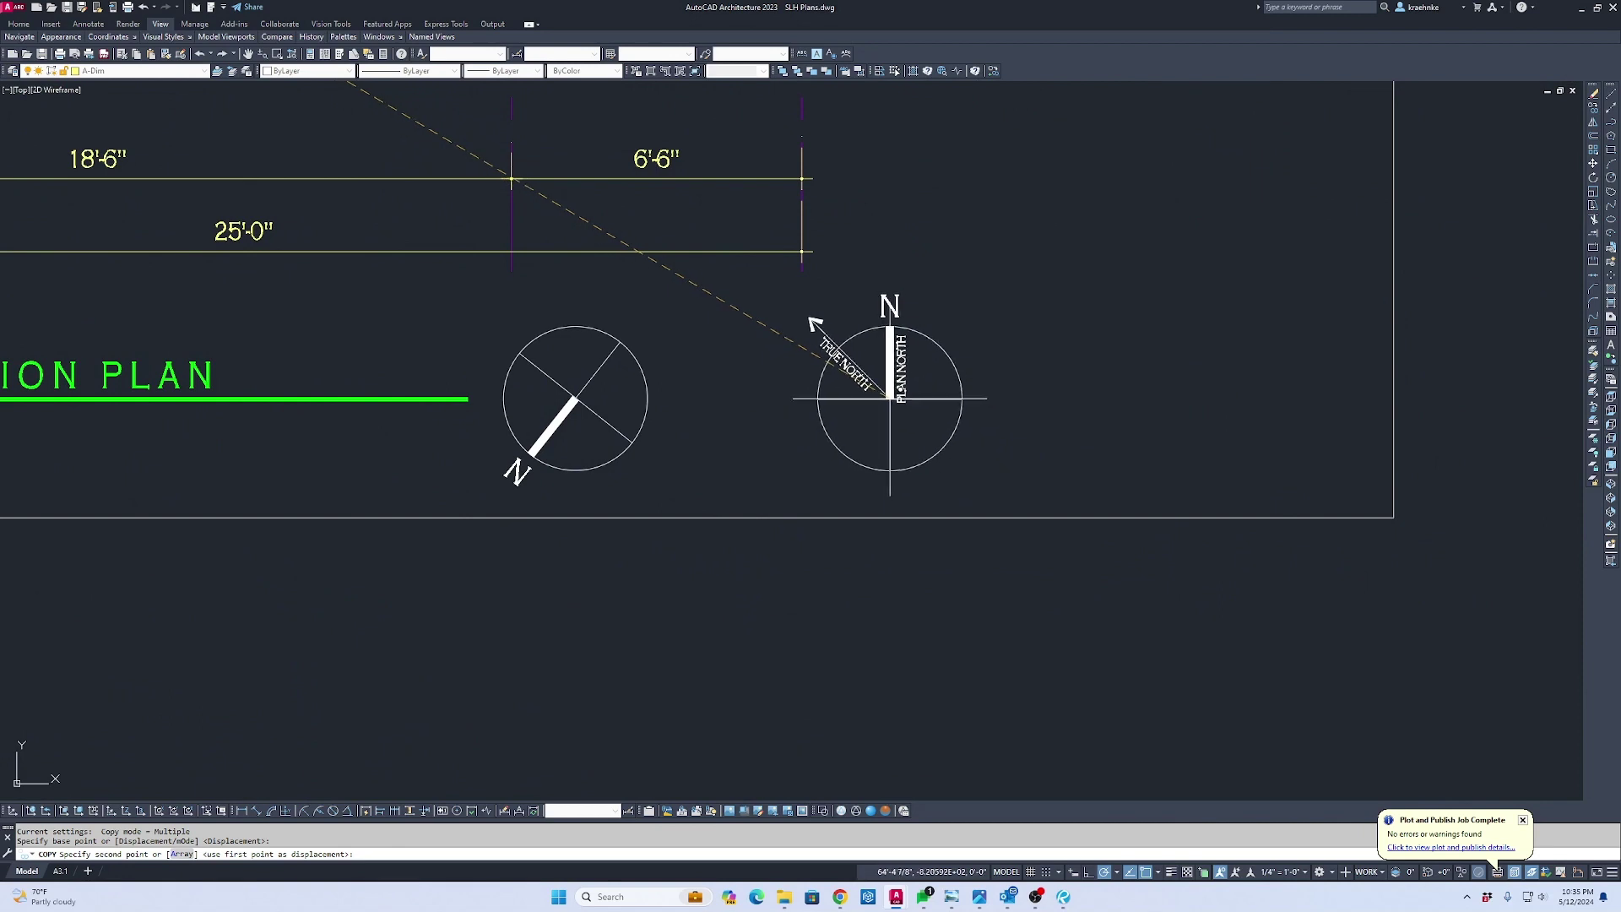
{"action": "left_click", "coordinate": [810, 324]}
{"action": "key", "text": "Escape"}
Check the rotation angle of the Foundation Plan's north arrow in its properties
{"action": "left_click", "coordinate": [719, 439]}
{"action": "left_click", "coordinate": [644, 386]}
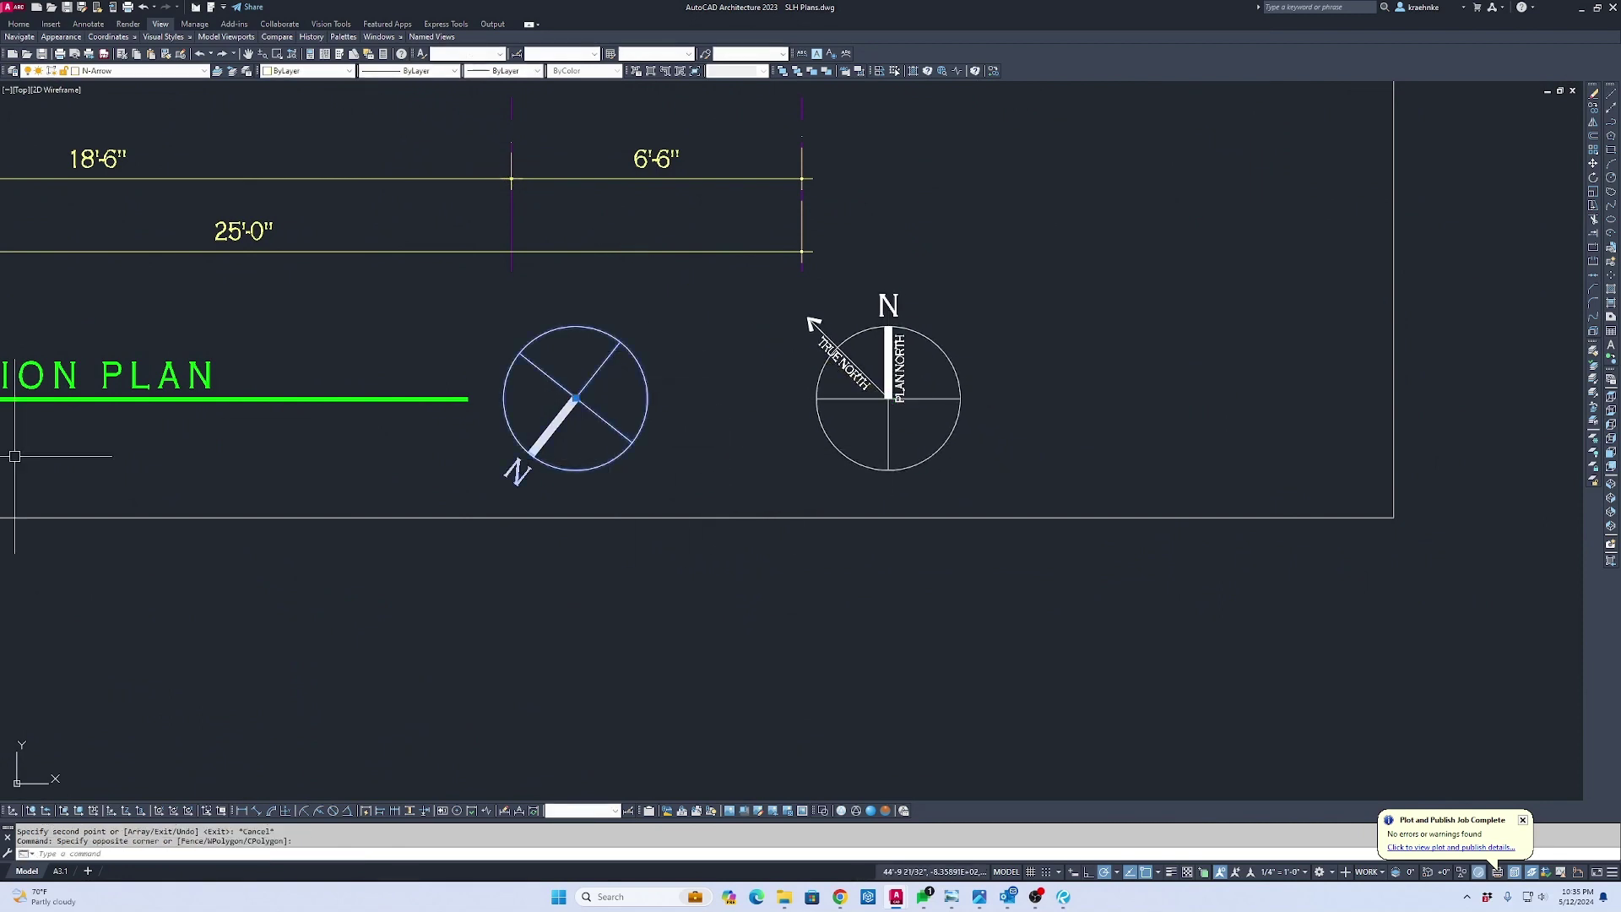
{"action": "key", "text": "ctrl+1"}
{"action": "left_click_drag", "start_coordinate": [173, 429], "coordinate": [34, 430]}
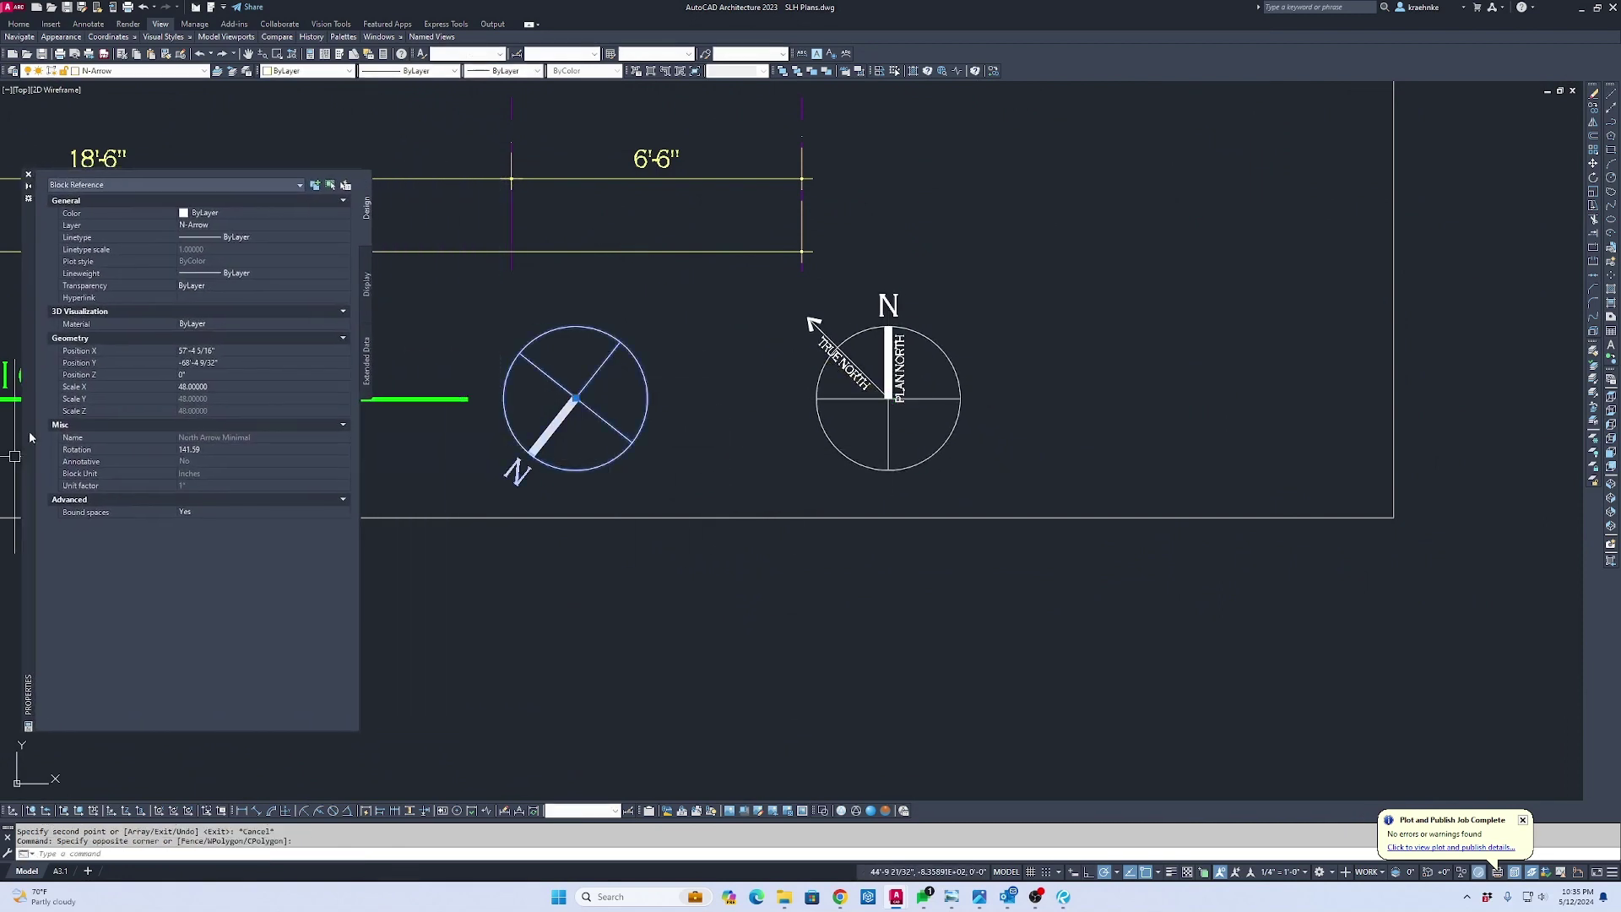
{"action": "left_click", "coordinate": [195, 452]}
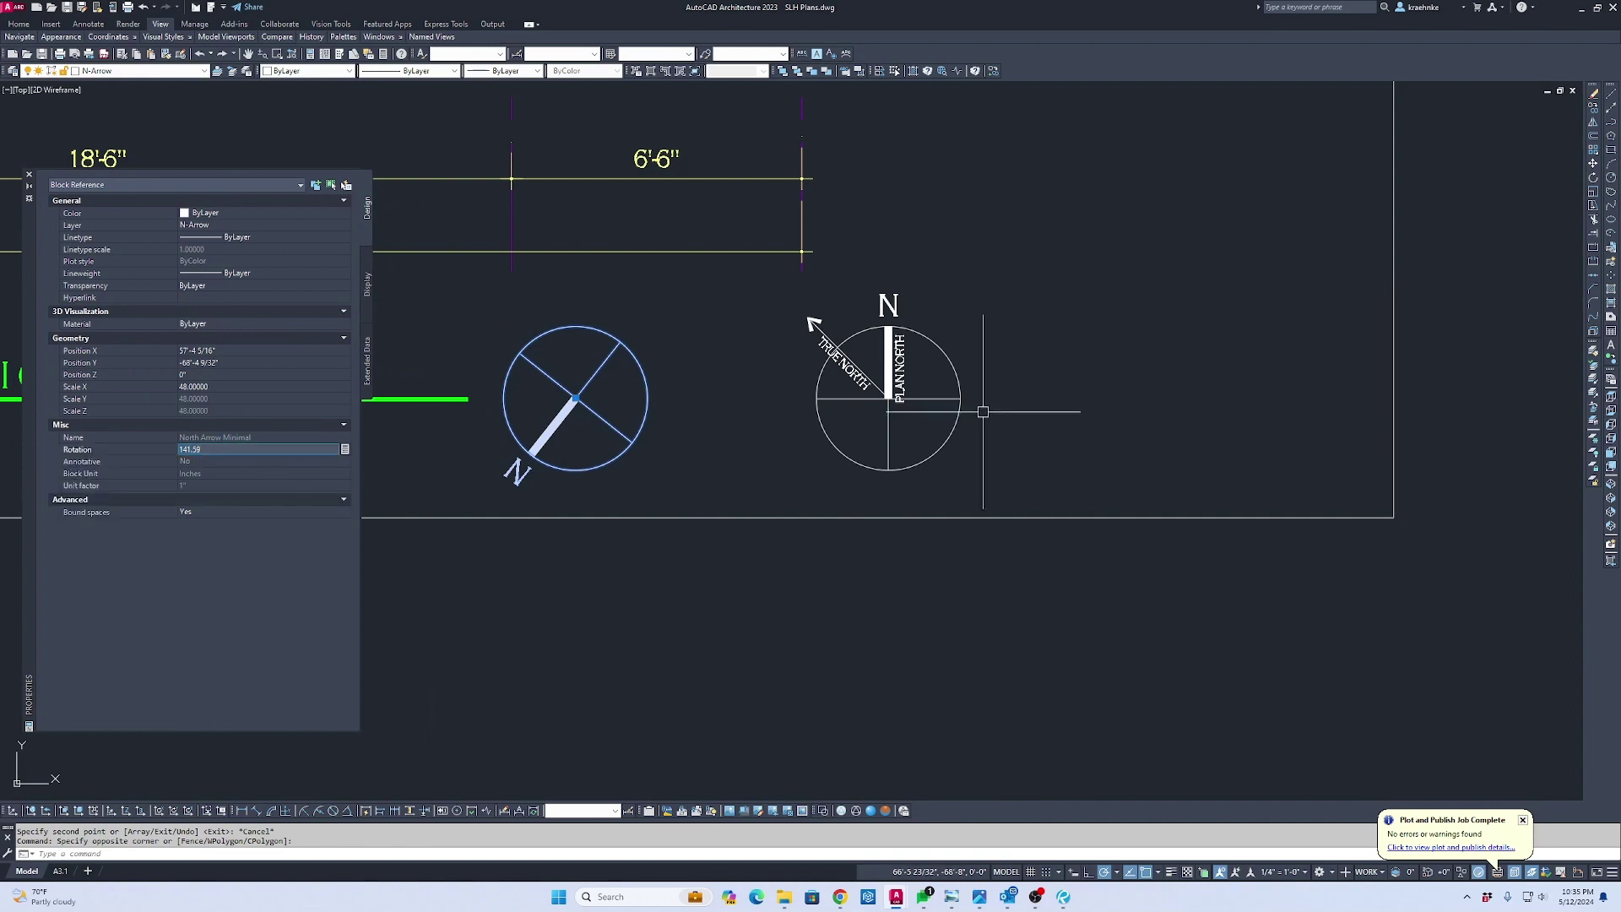
{"action": "key", "text": "Escape"}
Check the block properties and rotation of the copied plan-north circle beside the Foundation Plan's arrow
{"action": "left_click", "coordinate": [1002, 433]}
{"action": "left_click", "coordinate": [855, 379]}
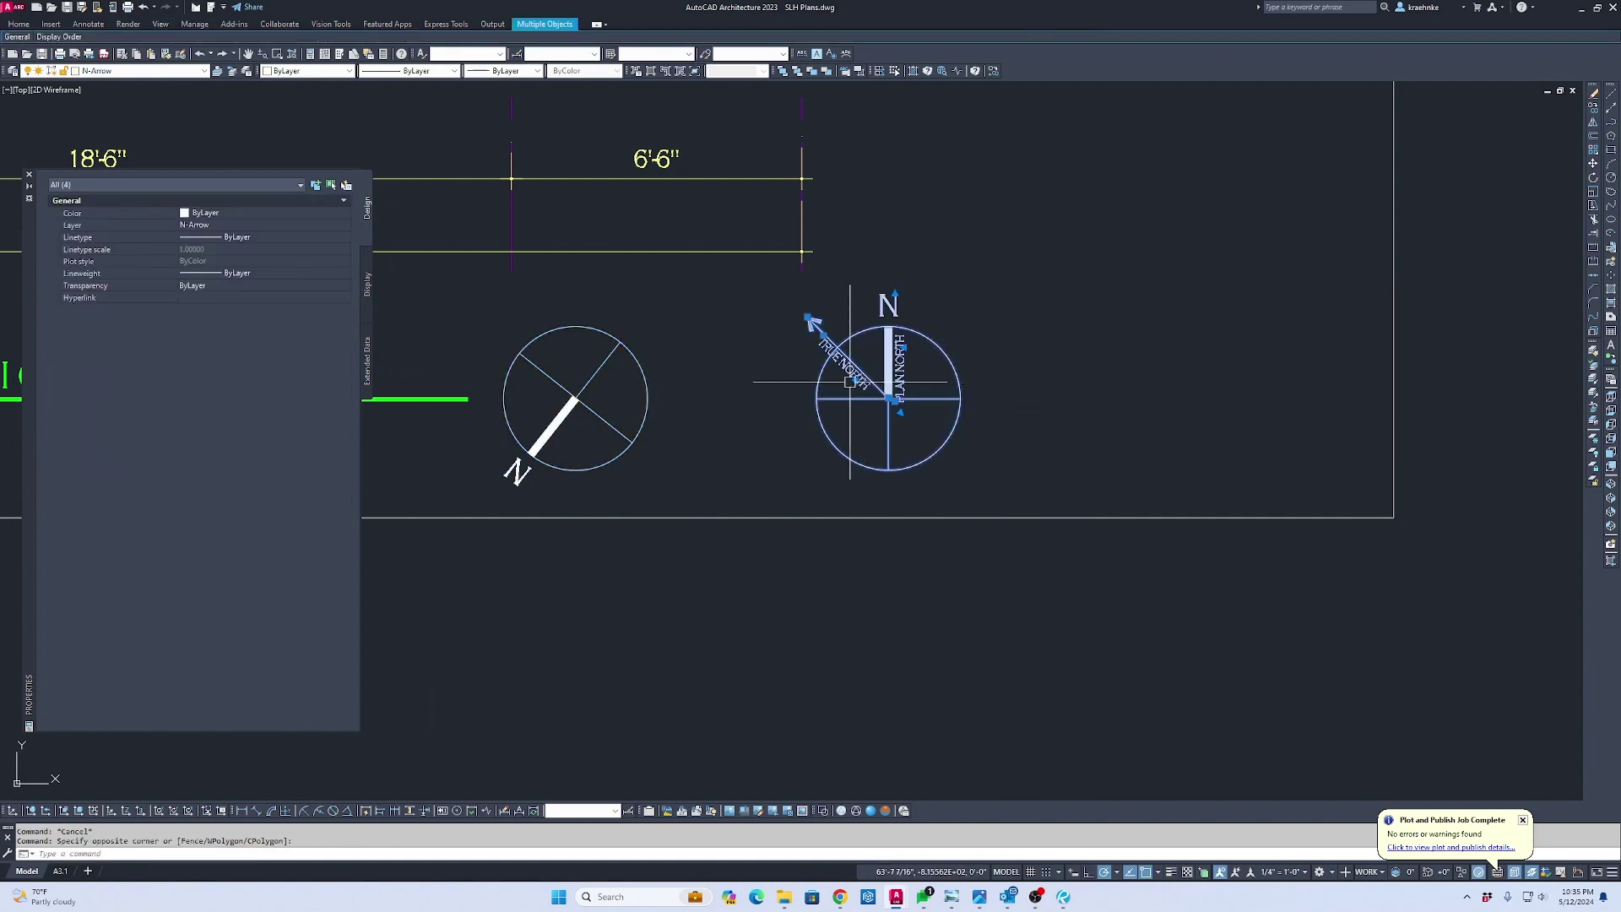
{"action": "key", "text": "Escape"}
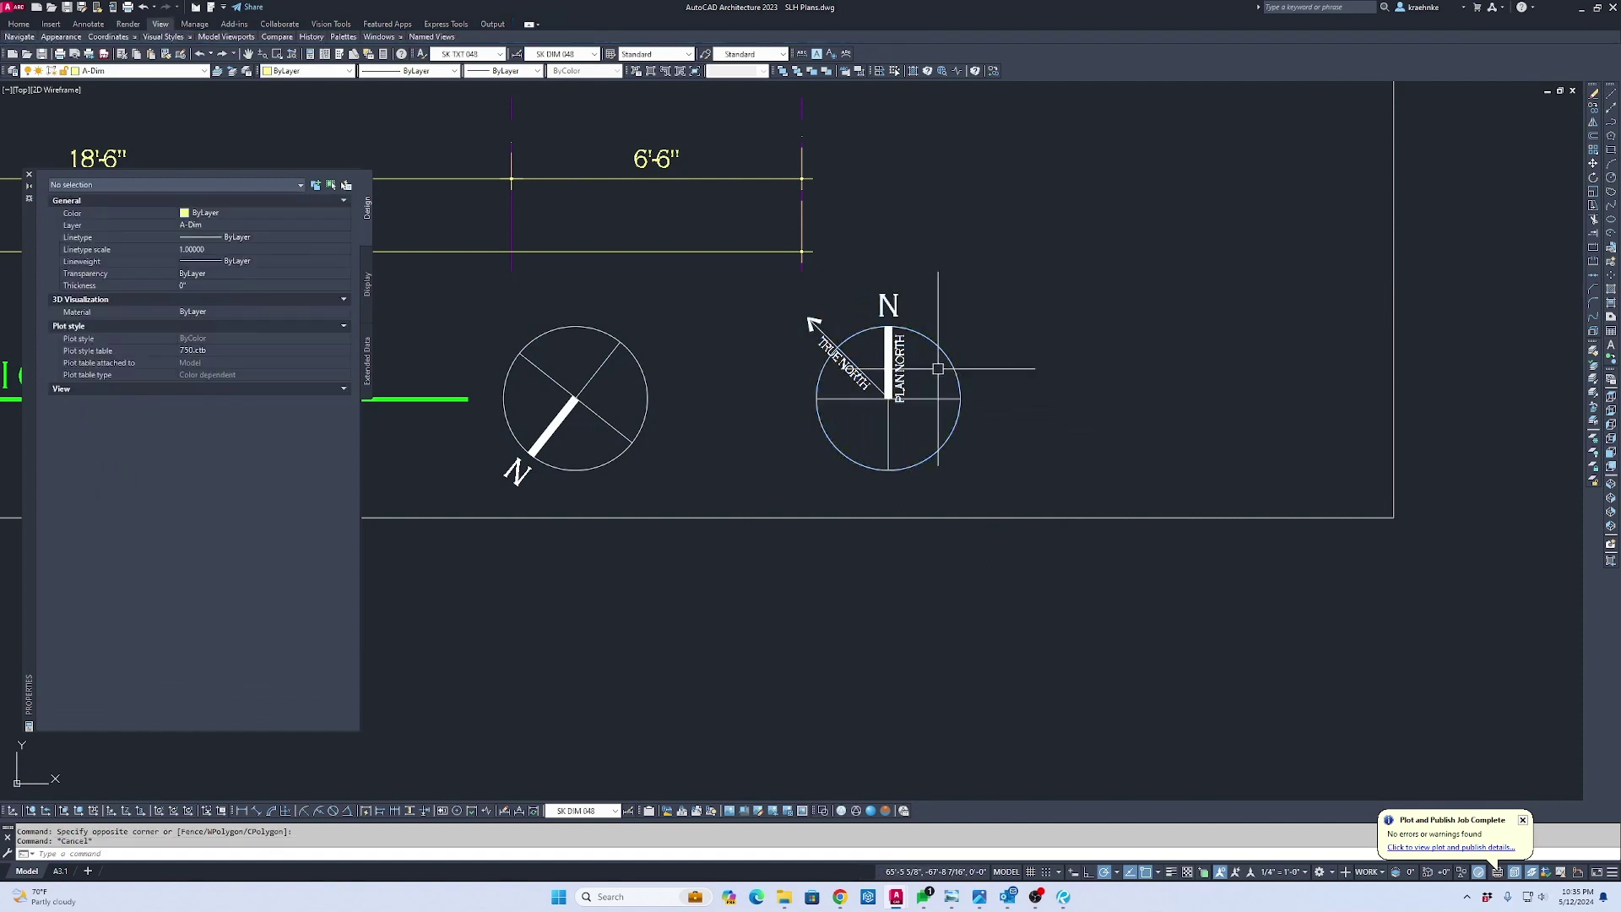
{"action": "left_click", "coordinate": [948, 361]}
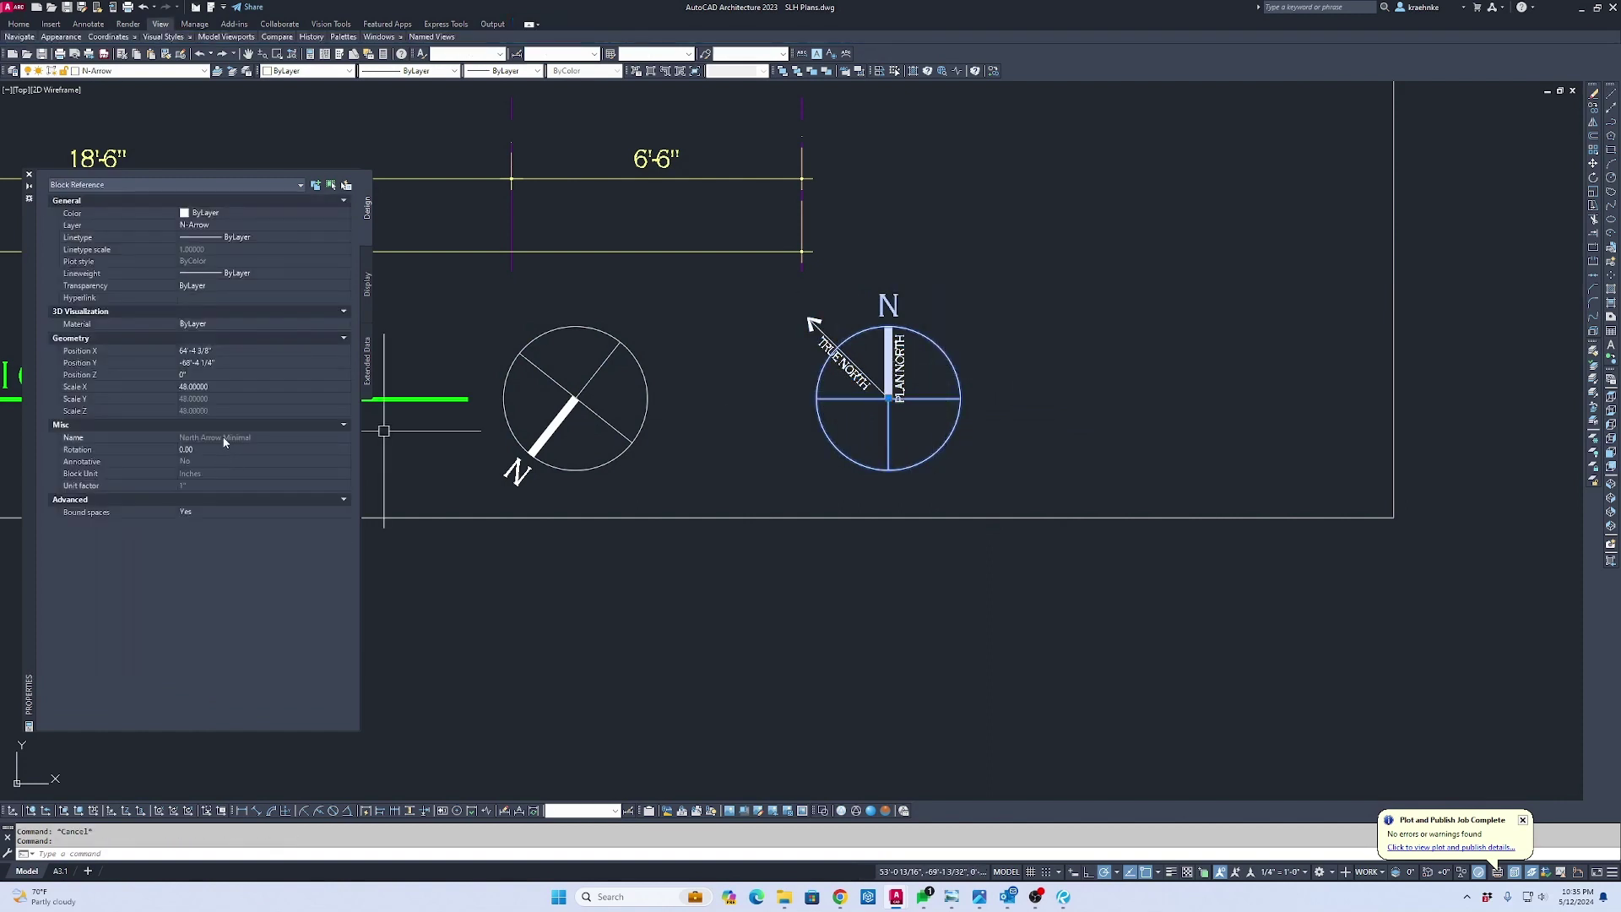
{"action": "key", "text": "Escape"}
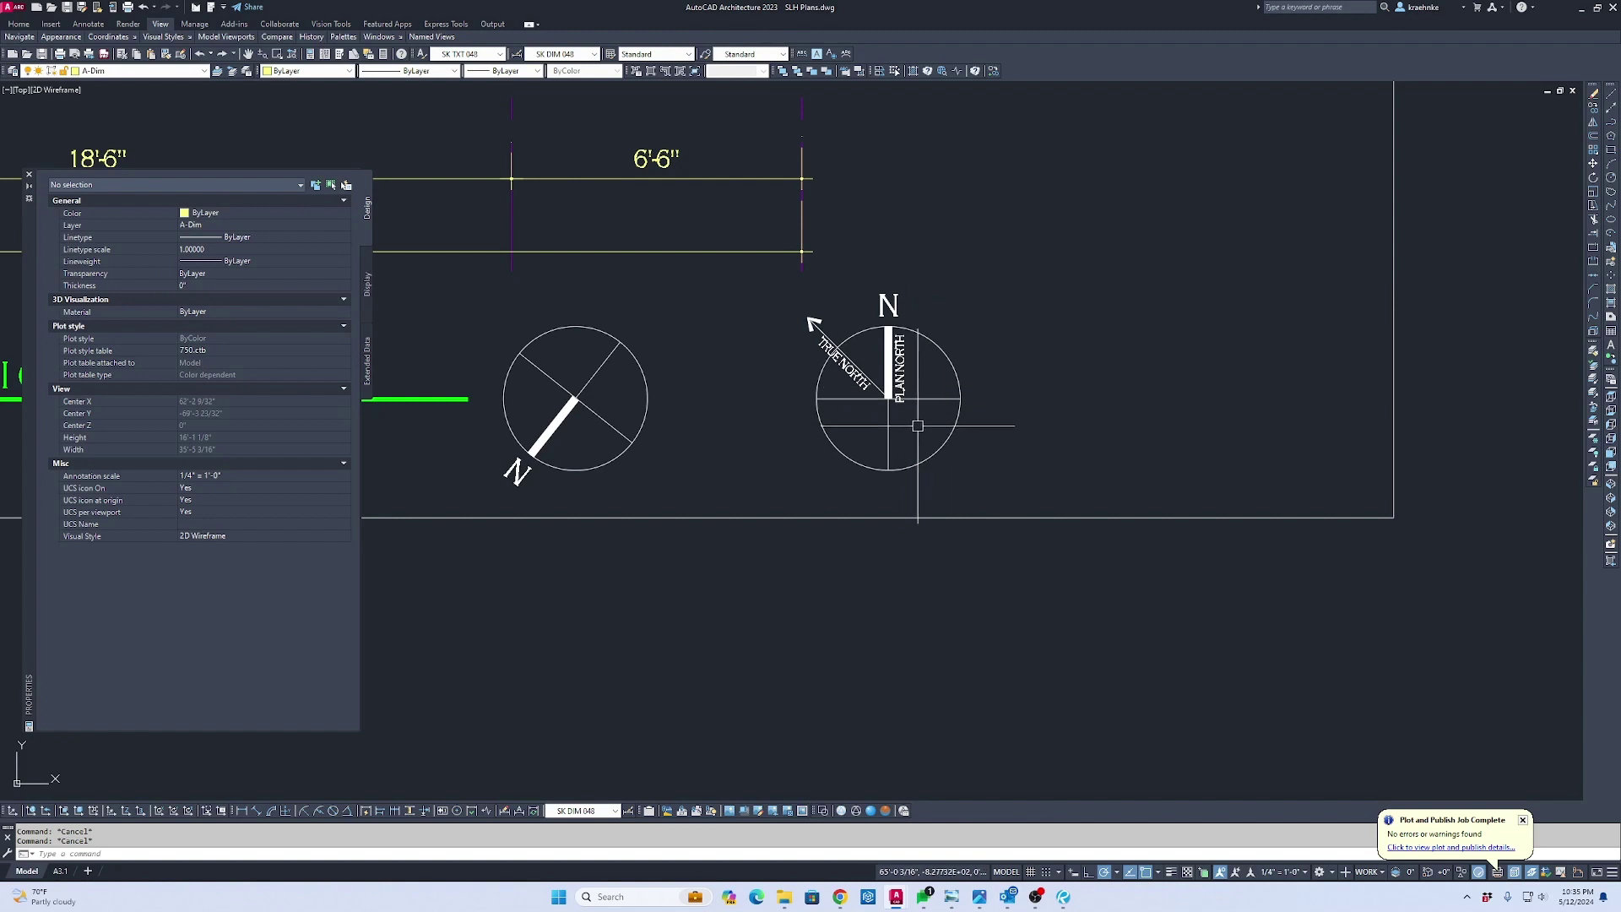
Rotate the whole copied TRUE NORTH / PLAN NORTH symbol 180 degrees about its centre
{"action": "left_click", "coordinate": [919, 417]}
{"action": "scroll", "coordinate": [882, 405], "scroll_direction": "up", "scroll_amount": 2}
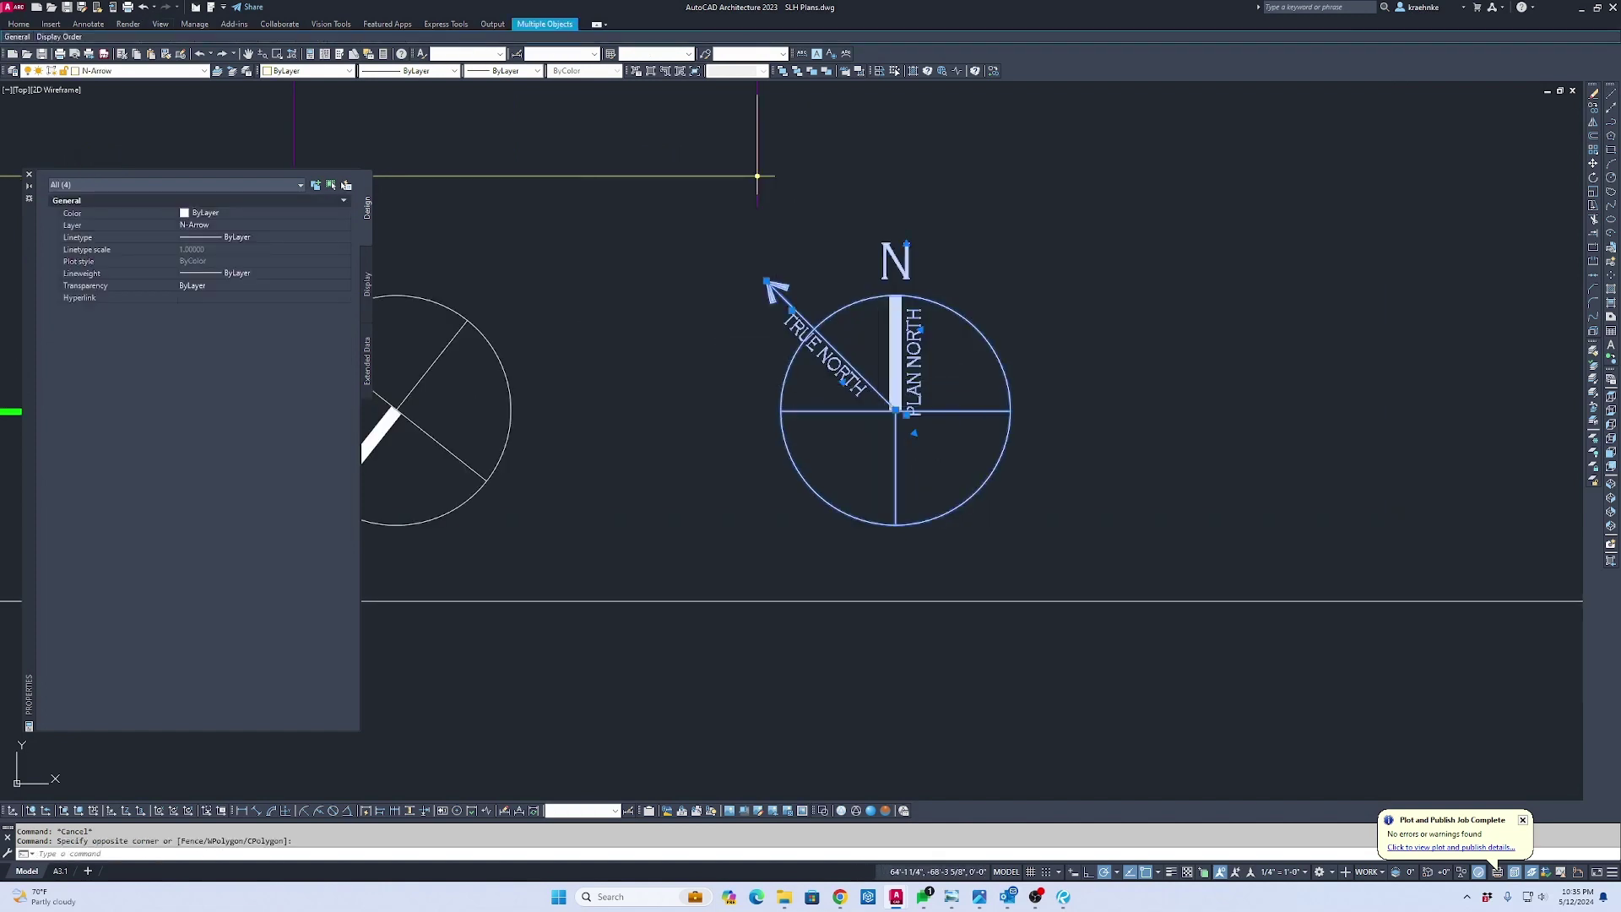
{"action": "type", "text": "ro"}
{"action": "key", "text": "Return"}
{"action": "left_click", "coordinate": [895, 411]}
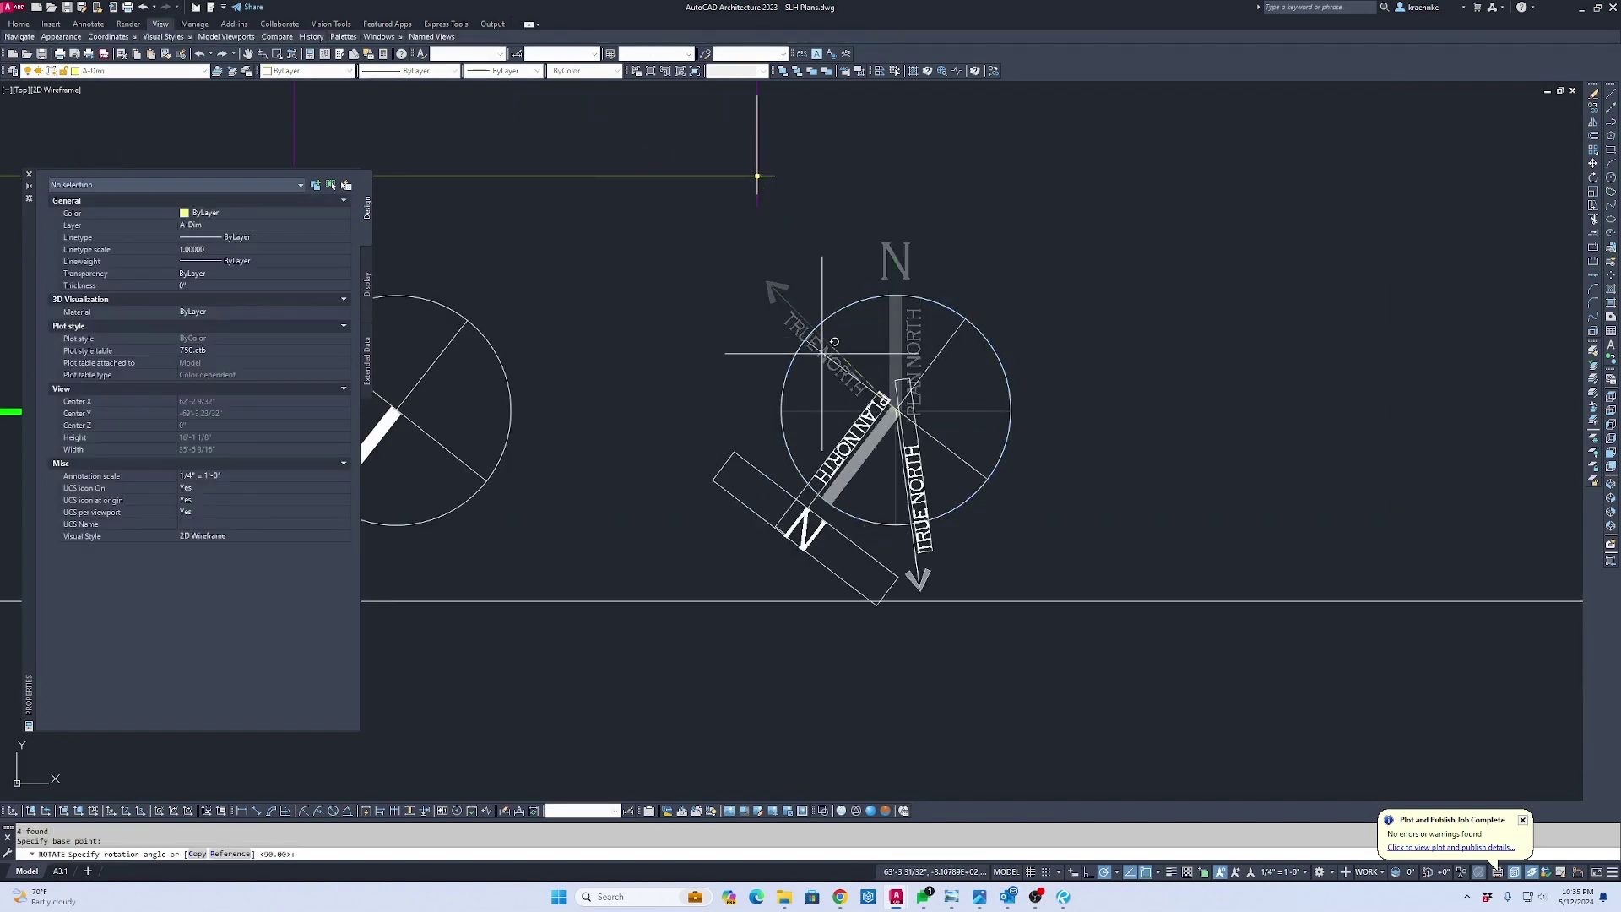
{"action": "left_click", "coordinate": [728, 411]}
{"action": "key", "text": "Return"}
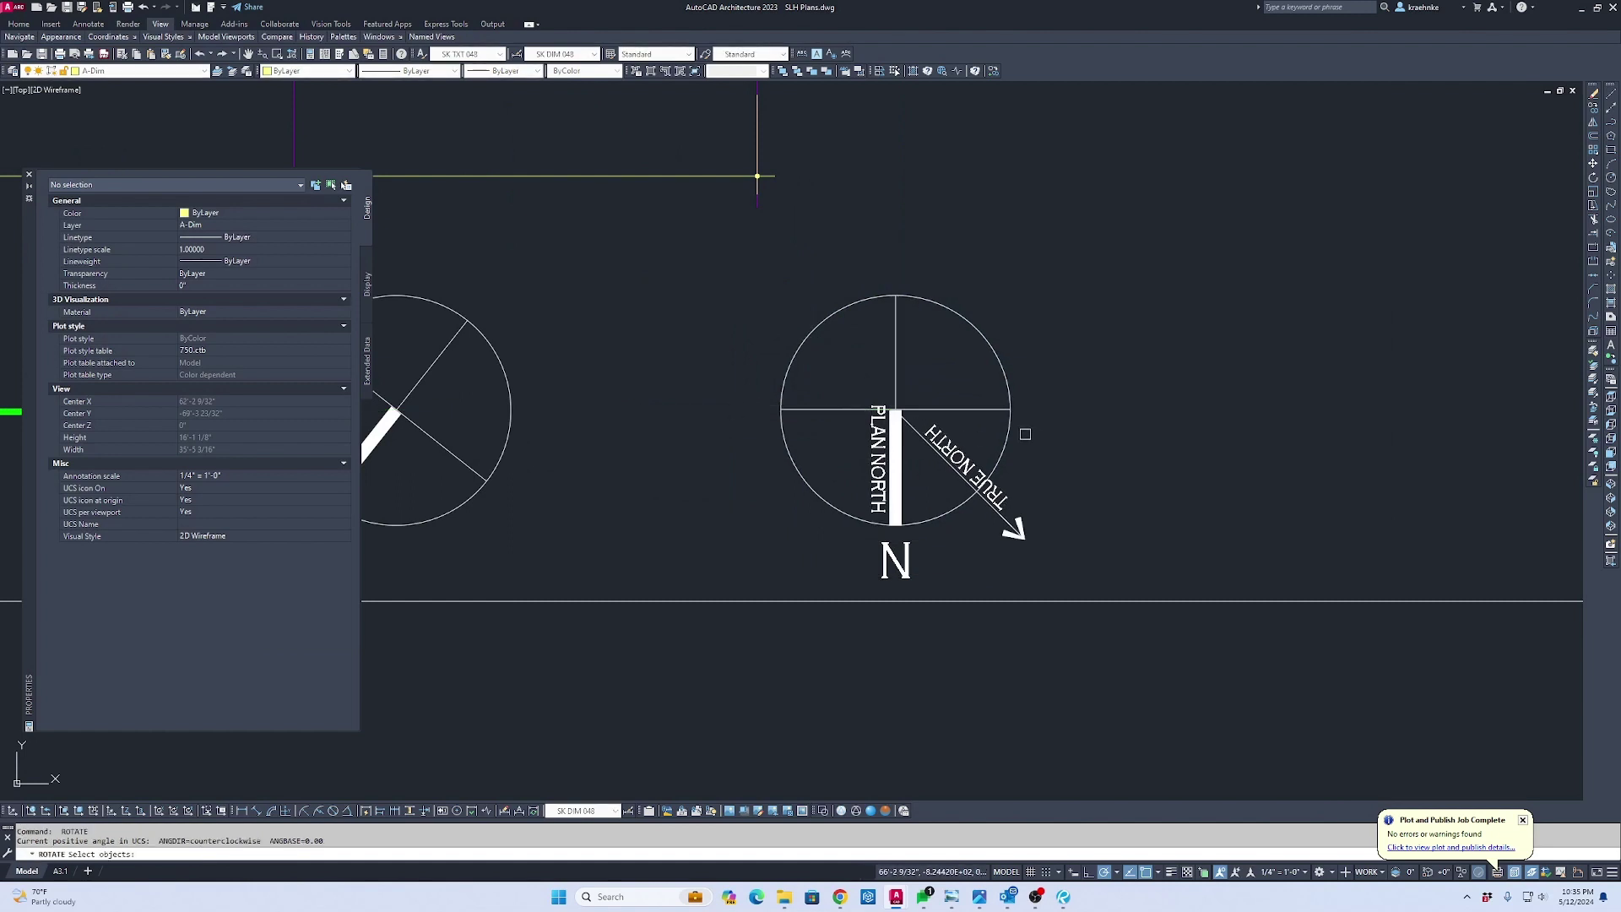
{"action": "scroll", "coordinate": [1025, 434], "scroll_direction": "down", "scroll_amount": 3}
{"action": "scroll", "coordinate": [1110, 465], "scroll_direction": "up", "scroll_amount": 3}
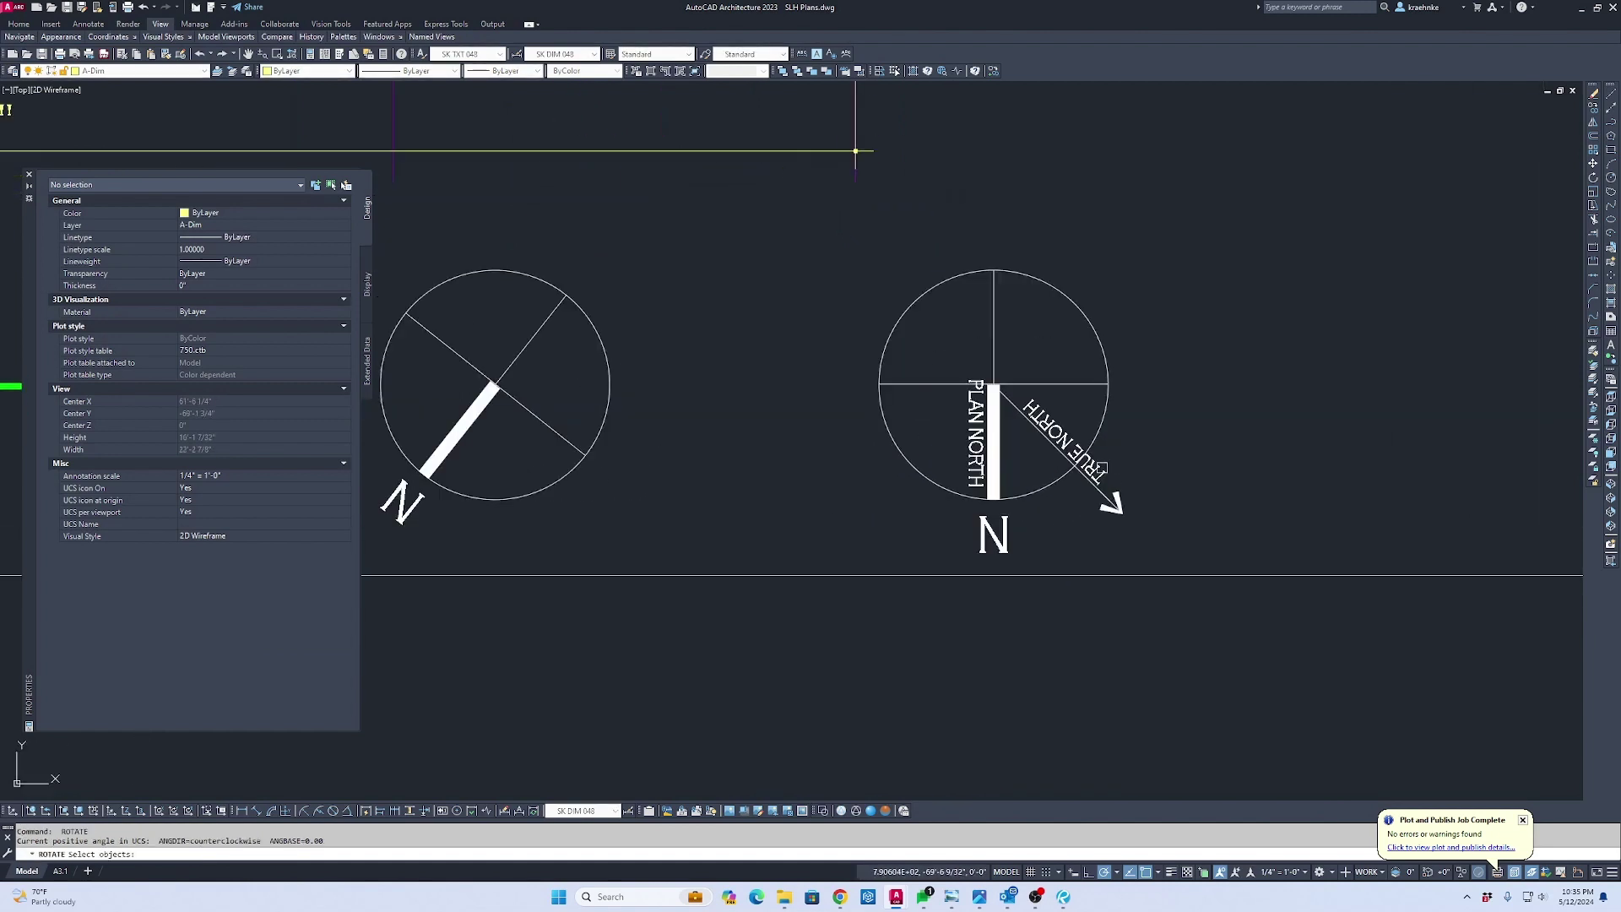
{"action": "key", "text": "Escape"}
Move the TRUE NORTH arrow and its label from the copied symbol to the centre of the Foundation Plan's north arrow
{"action": "left_click", "coordinate": [1162, 463]}
{"action": "left_click", "coordinate": [1113, 505]}
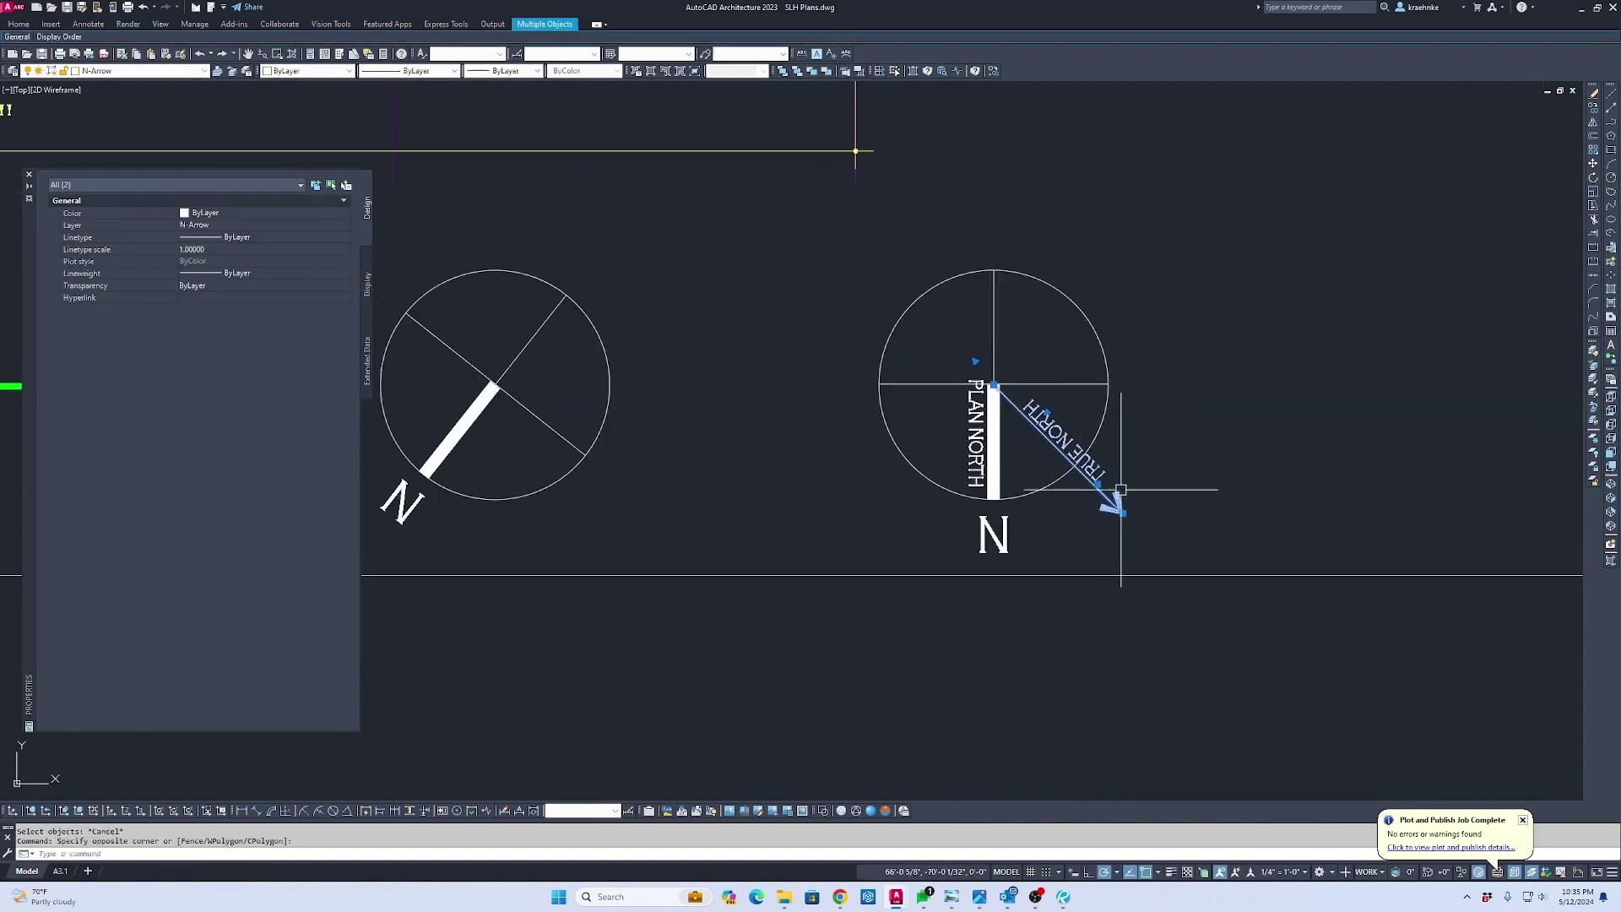
{"action": "type", "text": "m"}
{"action": "key", "text": "Return"}
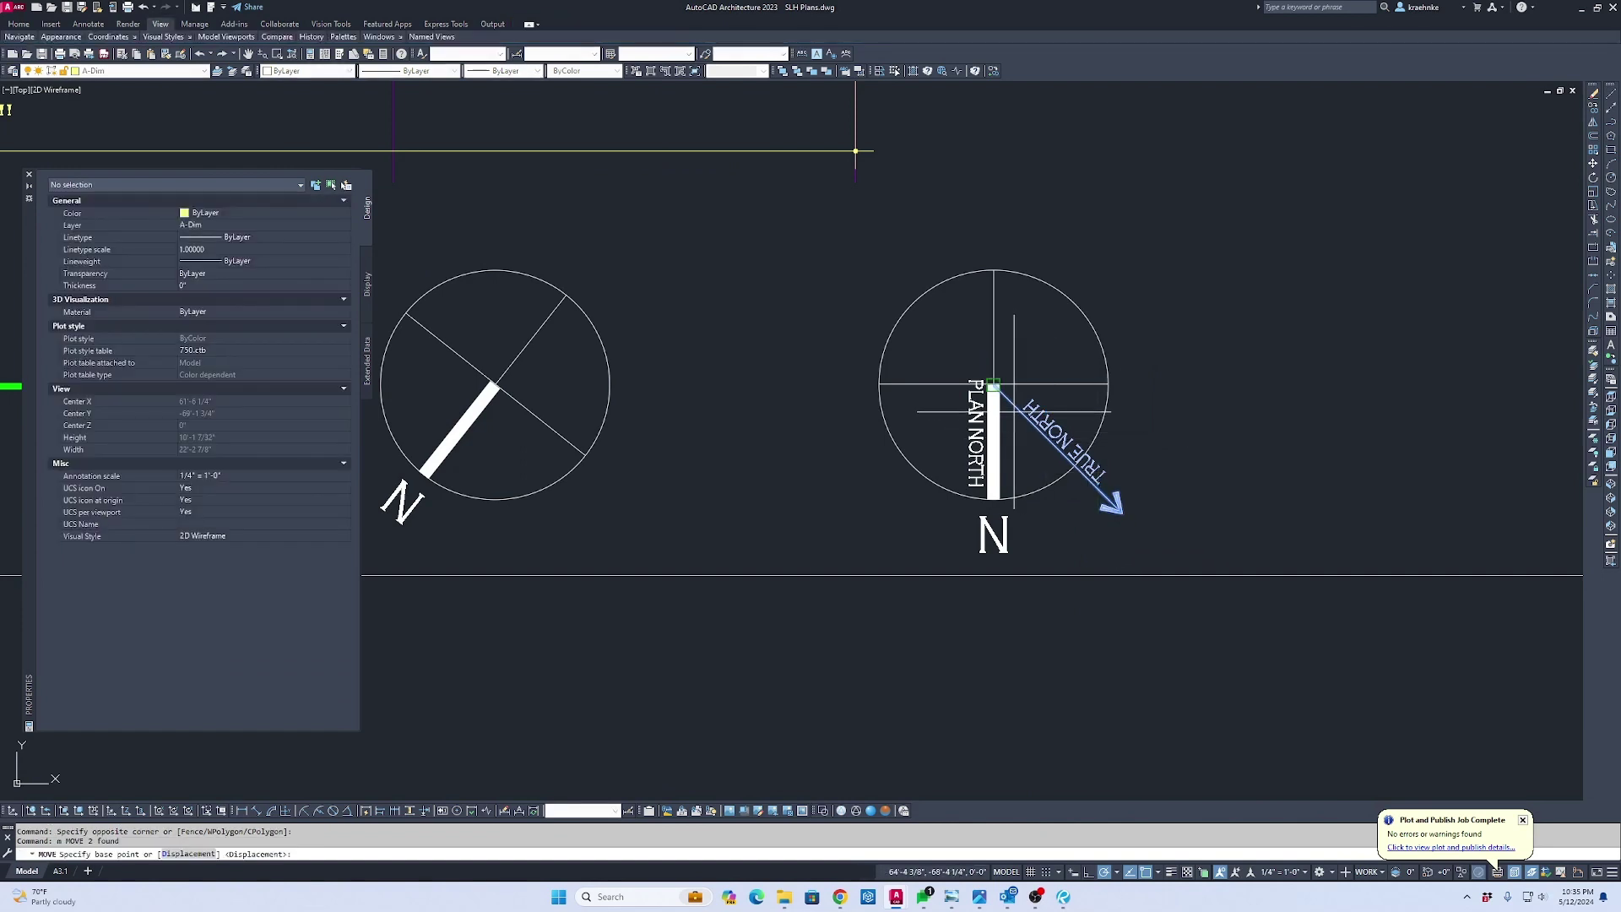
{"action": "left_click", "coordinate": [1014, 411]}
{"action": "scroll", "coordinate": [509, 387], "scroll_direction": "up", "scroll_amount": 2}
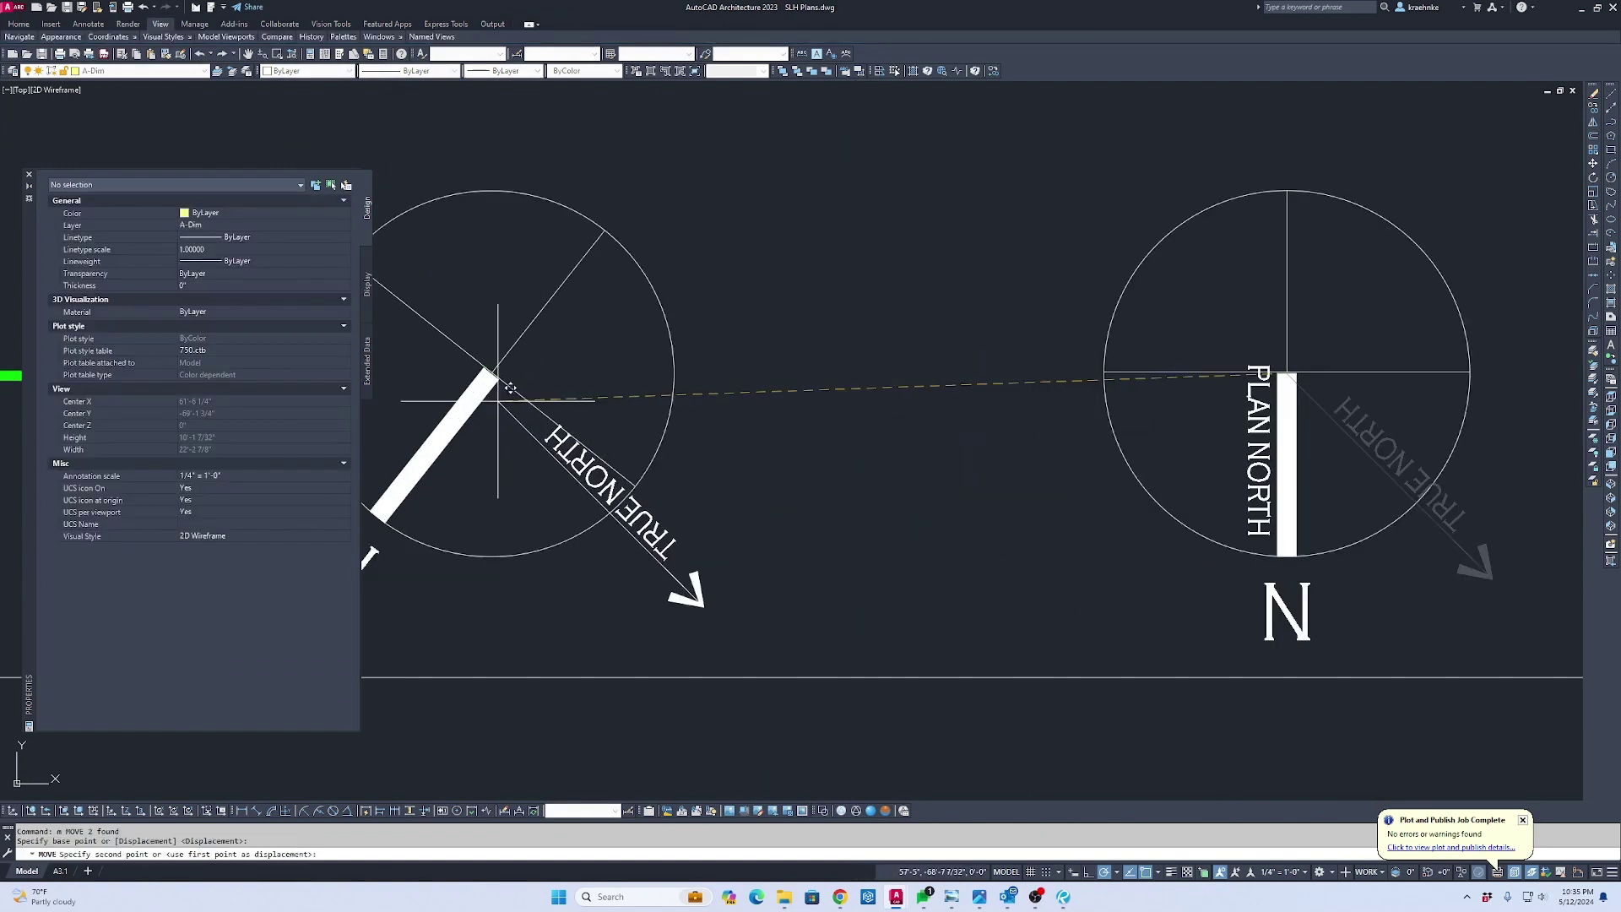
{"action": "left_click", "coordinate": [498, 371]}
{"action": "key", "text": "Escape"}
Rotate the TRUE NORTH arrow and label by reference about the circle's centre so they align with the Foundation Plan's slanted north arrow
{"action": "left_click", "coordinate": [731, 498]}
{"action": "left_click", "coordinate": [642, 544]}
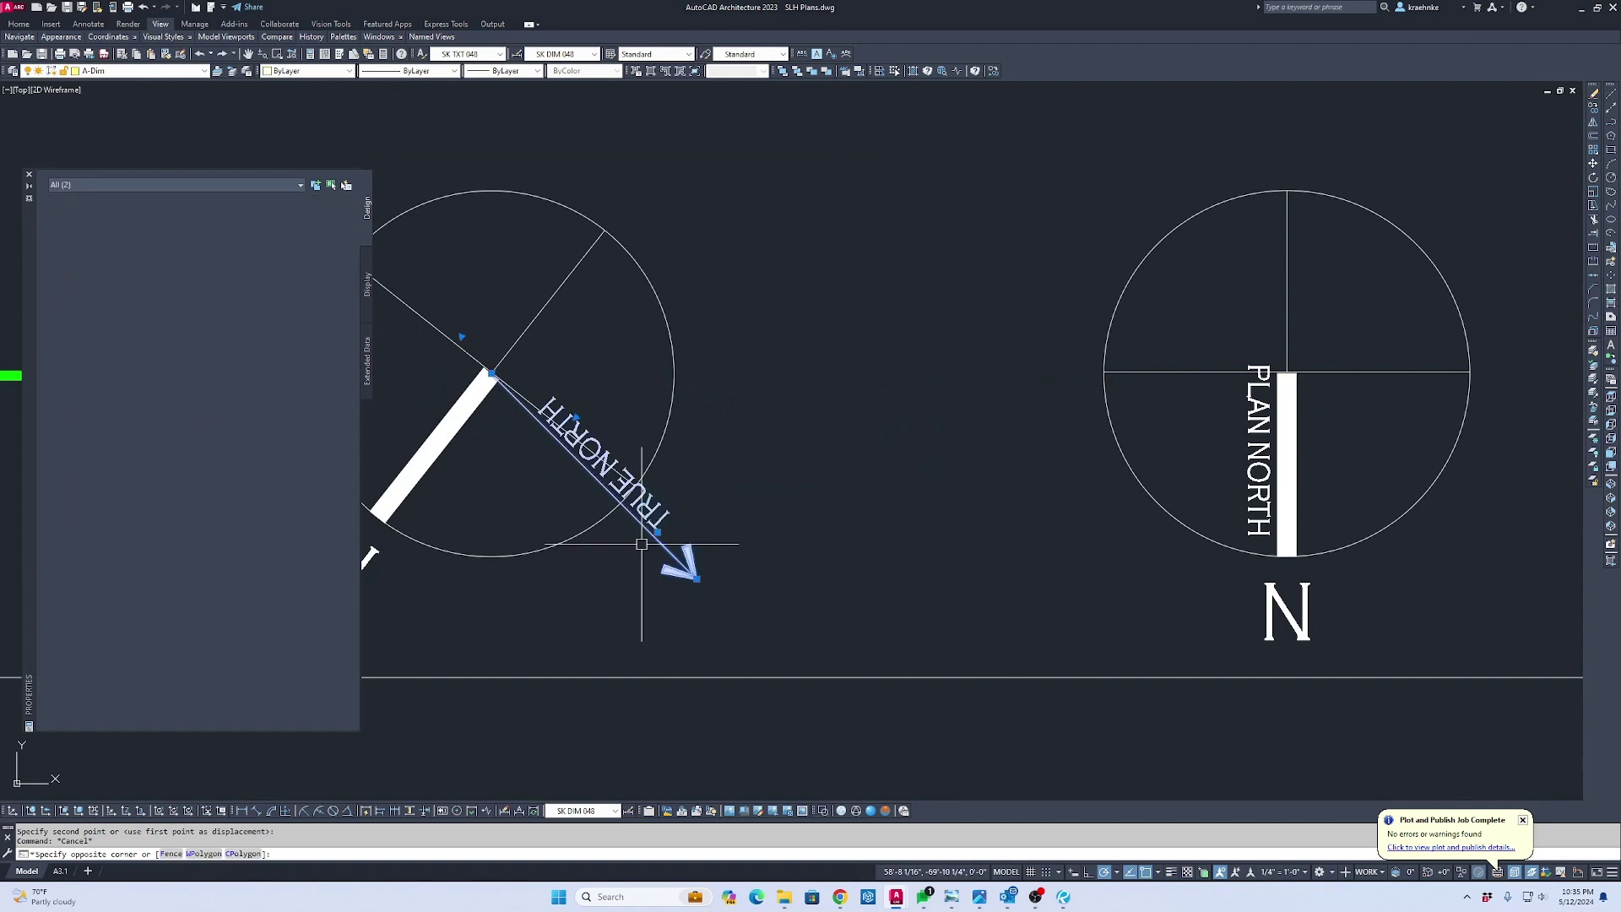
{"action": "type", "text": "ro"}
{"action": "key", "text": "Return"}
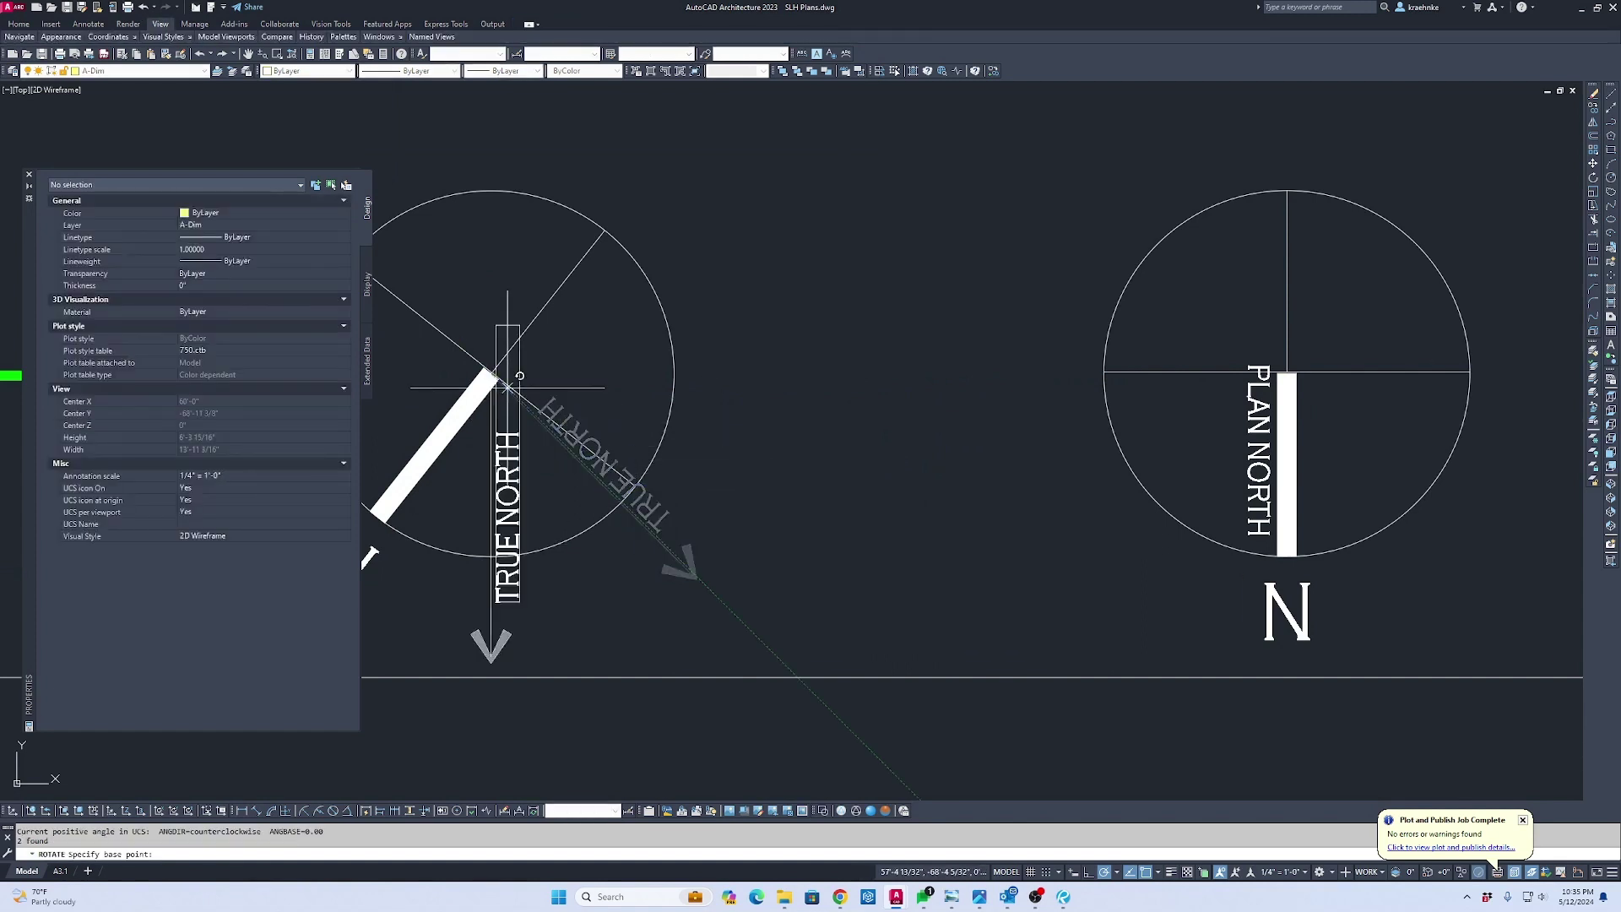
{"action": "left_click", "coordinate": [507, 387]}
{"action": "type", "text": "r"}
{"action": "key", "text": "Return"}
{"action": "left_click", "coordinate": [494, 371]}
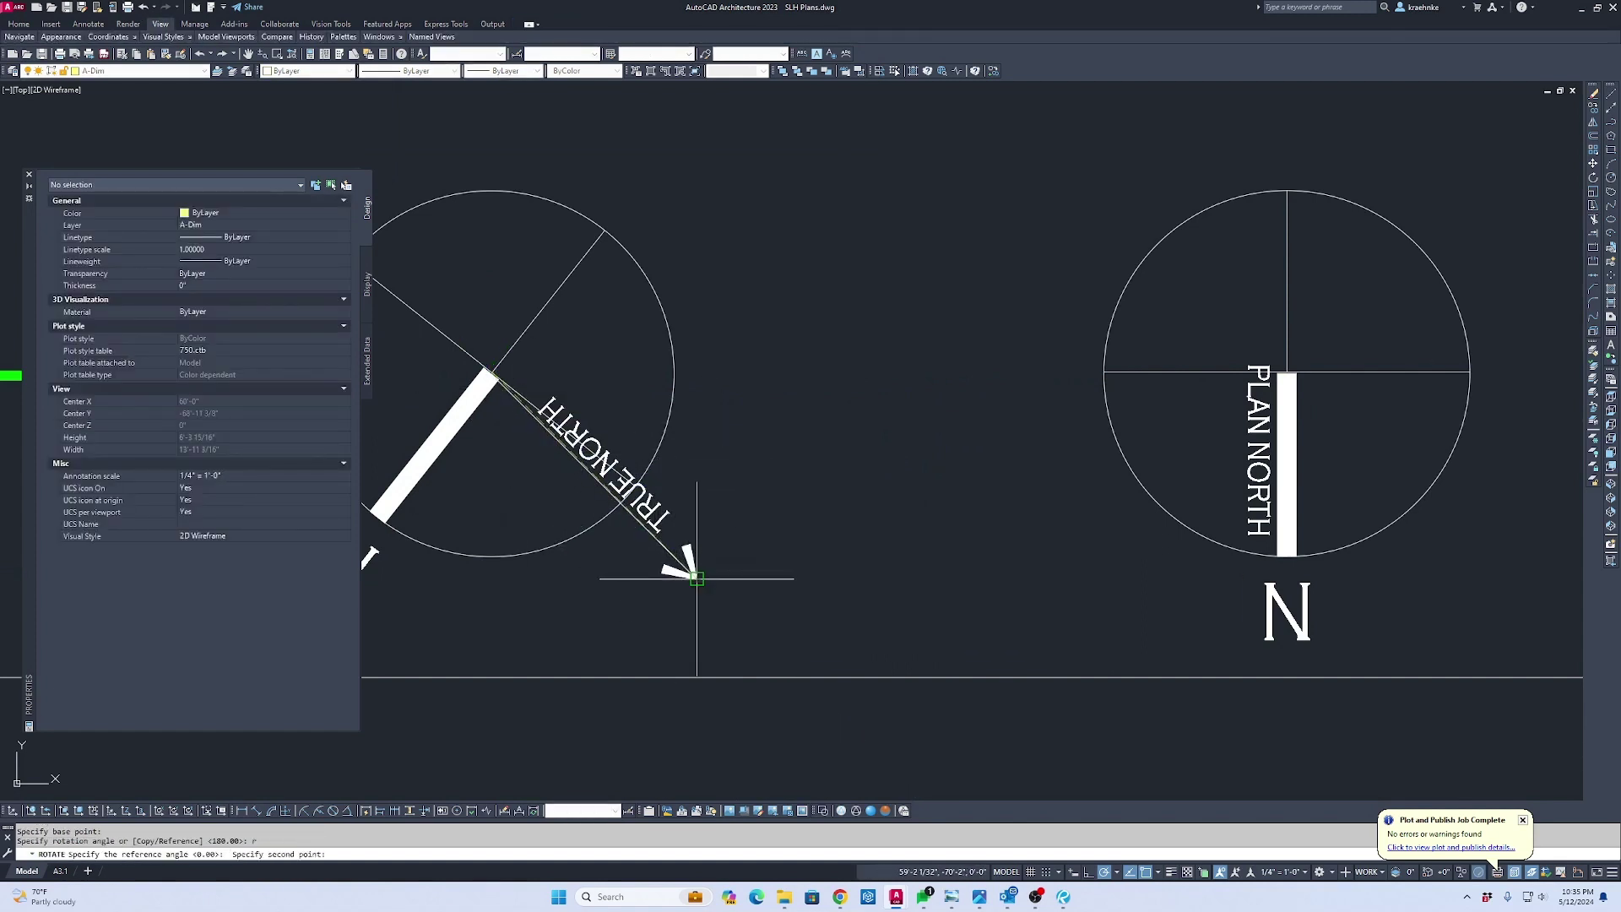
{"action": "left_click", "coordinate": [697, 578]}
{"action": "scroll", "coordinate": [697, 578], "scroll_direction": "down", "scroll_amount": 3}
{"action": "scroll", "coordinate": [759, 449], "scroll_direction": "up", "scroll_amount": 5}
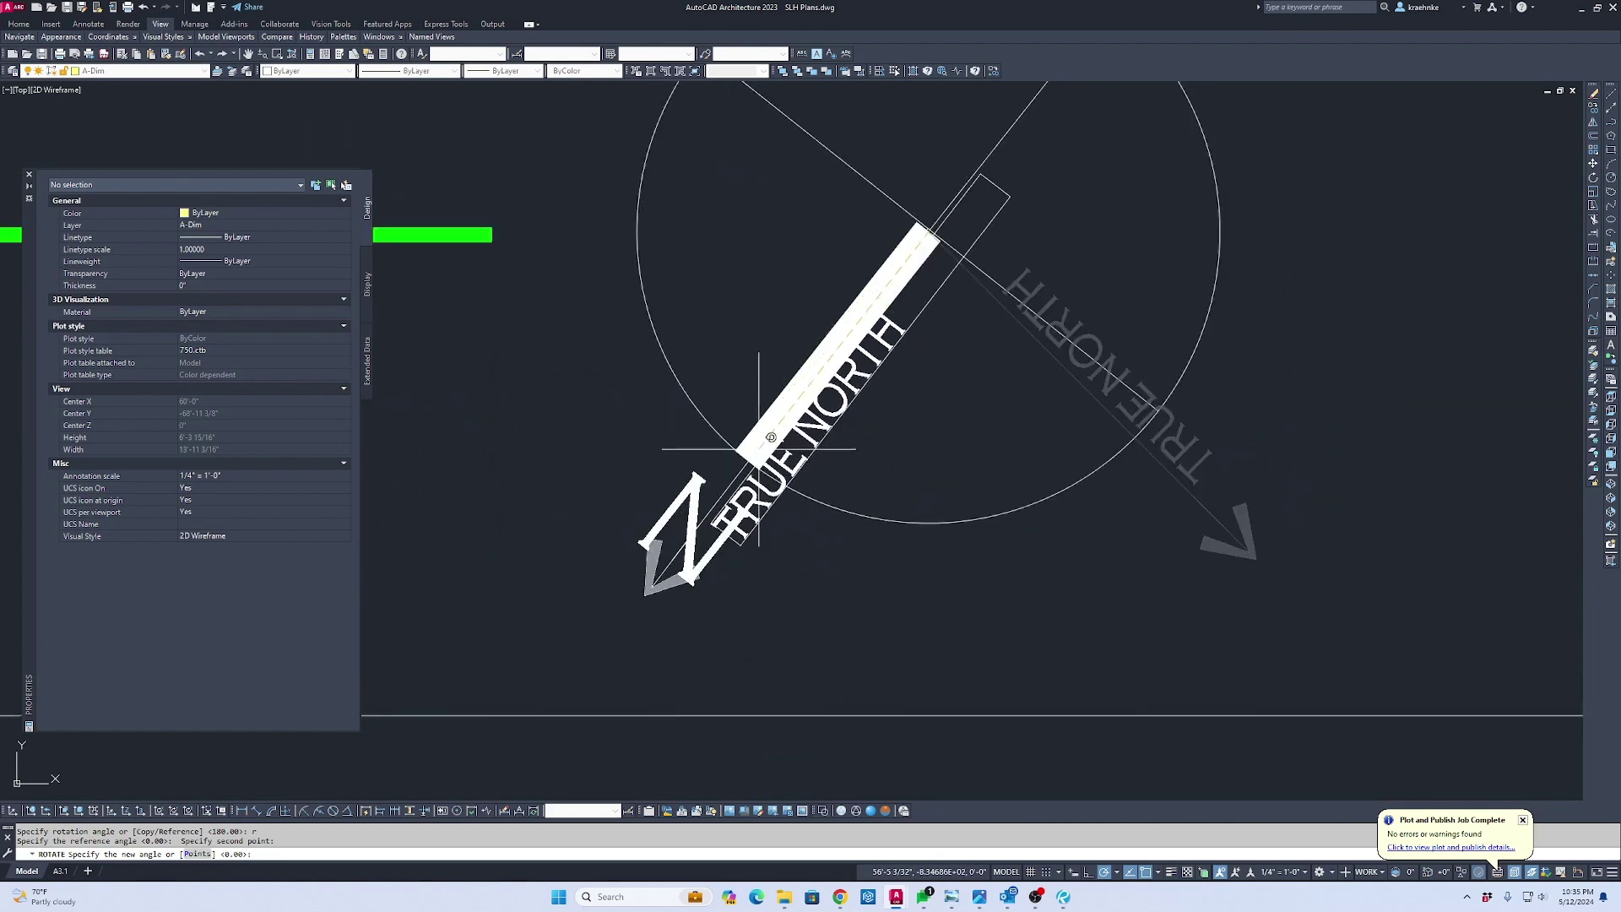
{"action": "key", "text": "Escape"}
{"action": "scroll", "coordinate": [771, 436], "scroll_direction": "down", "scroll_amount": 3}
Move the aligned TRUE NORTH arrow and label from the slanted north arrow's centre to the centre of the plan-north circle
{"action": "left_click", "coordinate": [703, 310]}
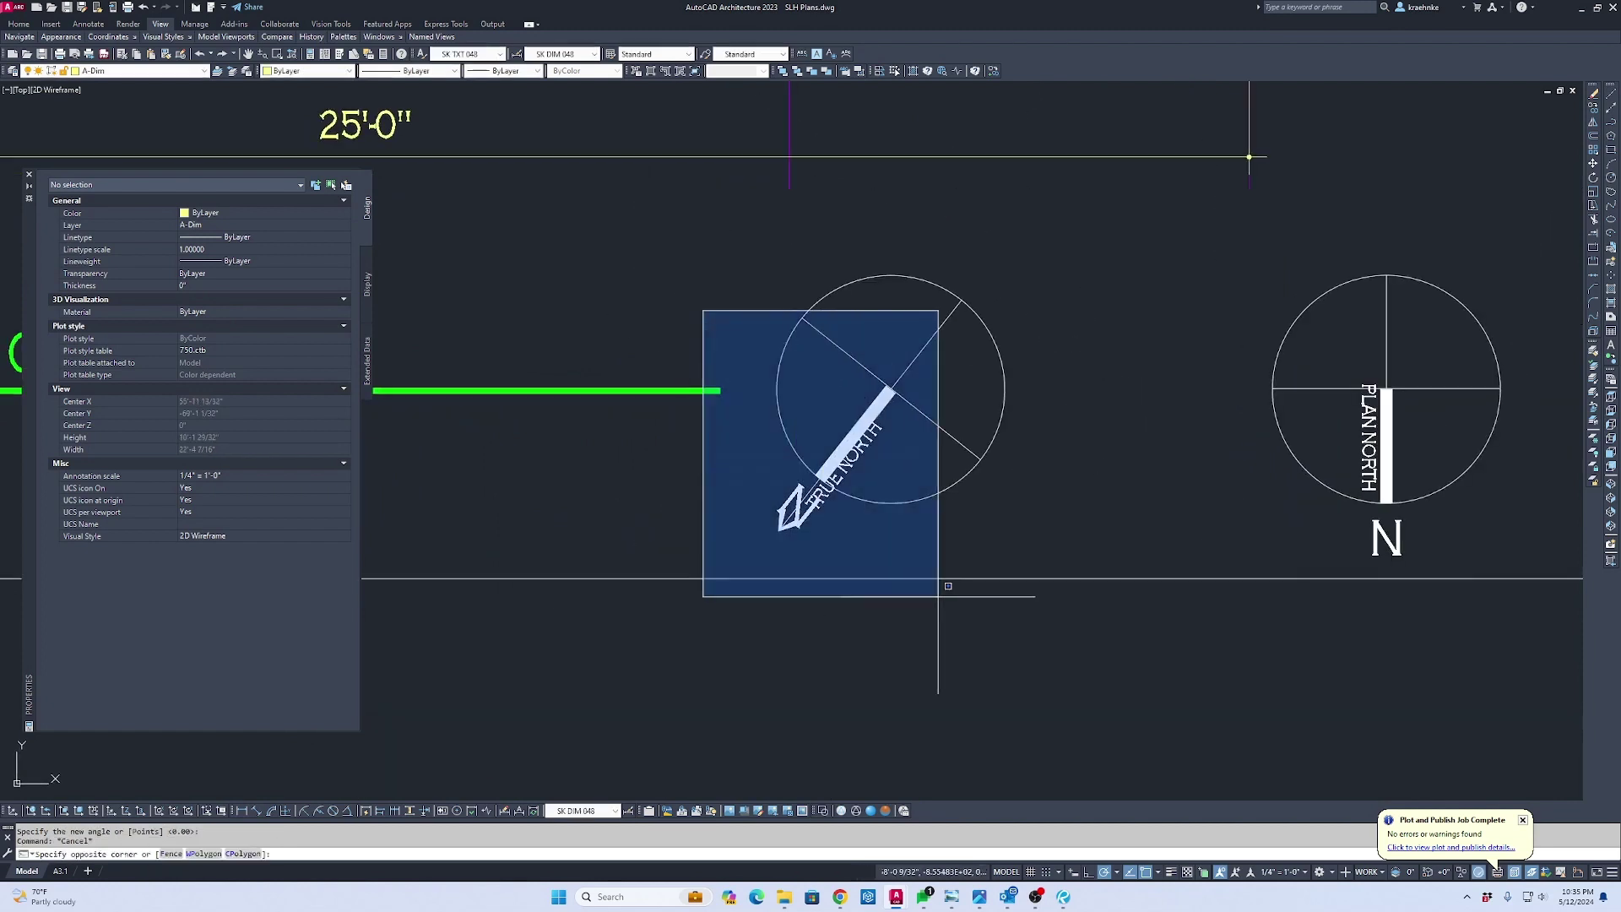
{"action": "left_click", "coordinate": [937, 596]}
{"action": "type", "text": "m"}
{"action": "key", "text": "Return"}
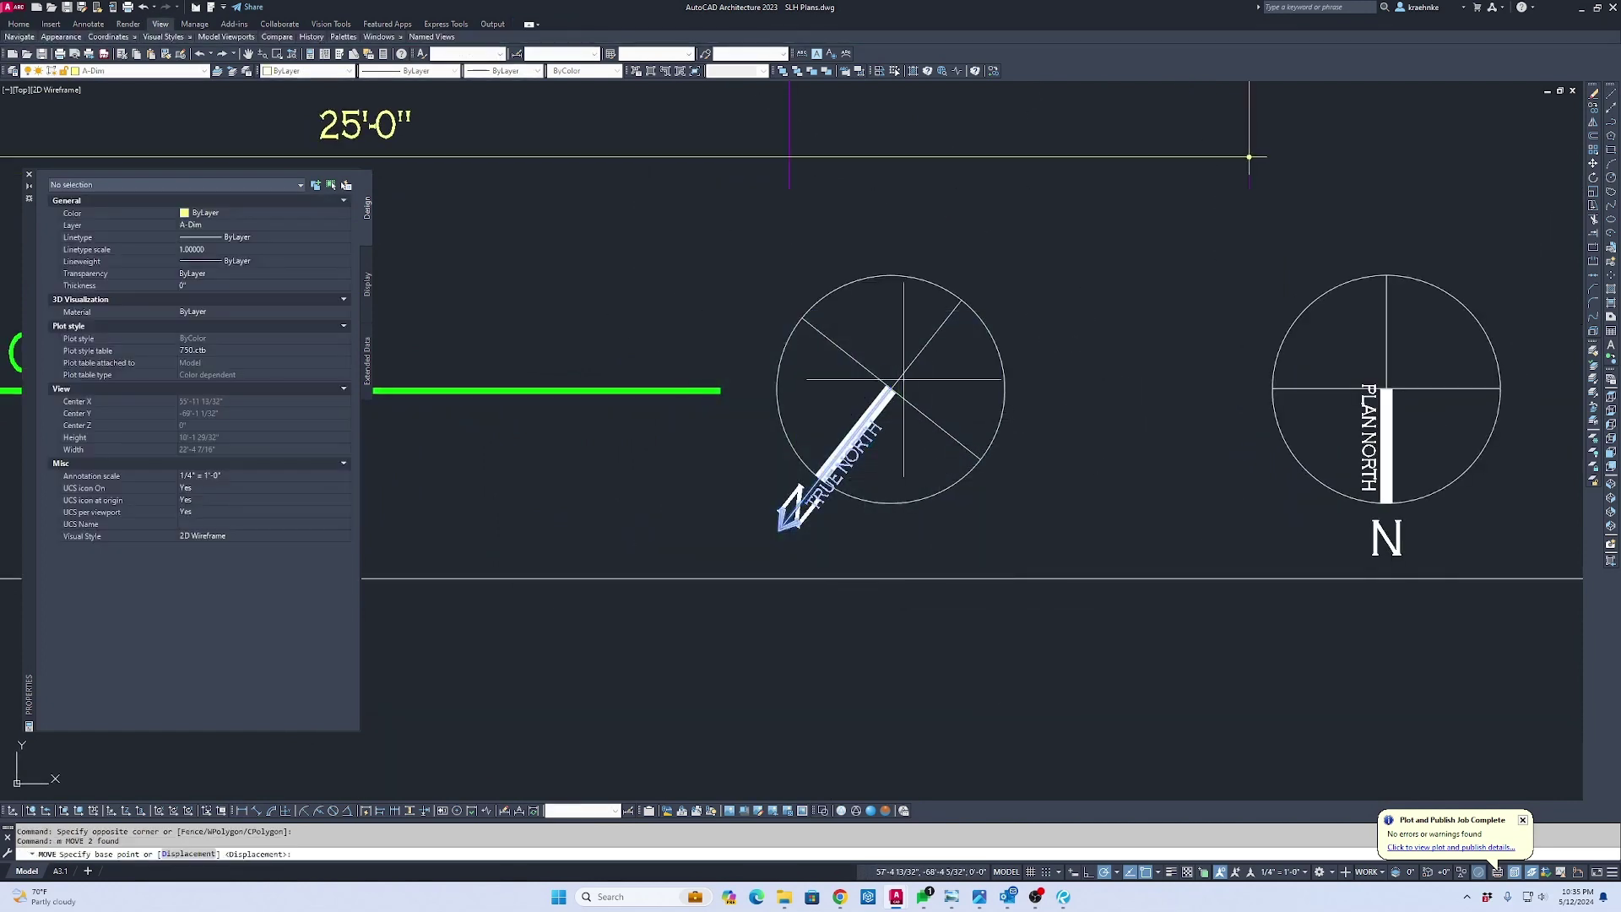
{"action": "left_click", "coordinate": [890, 389]}
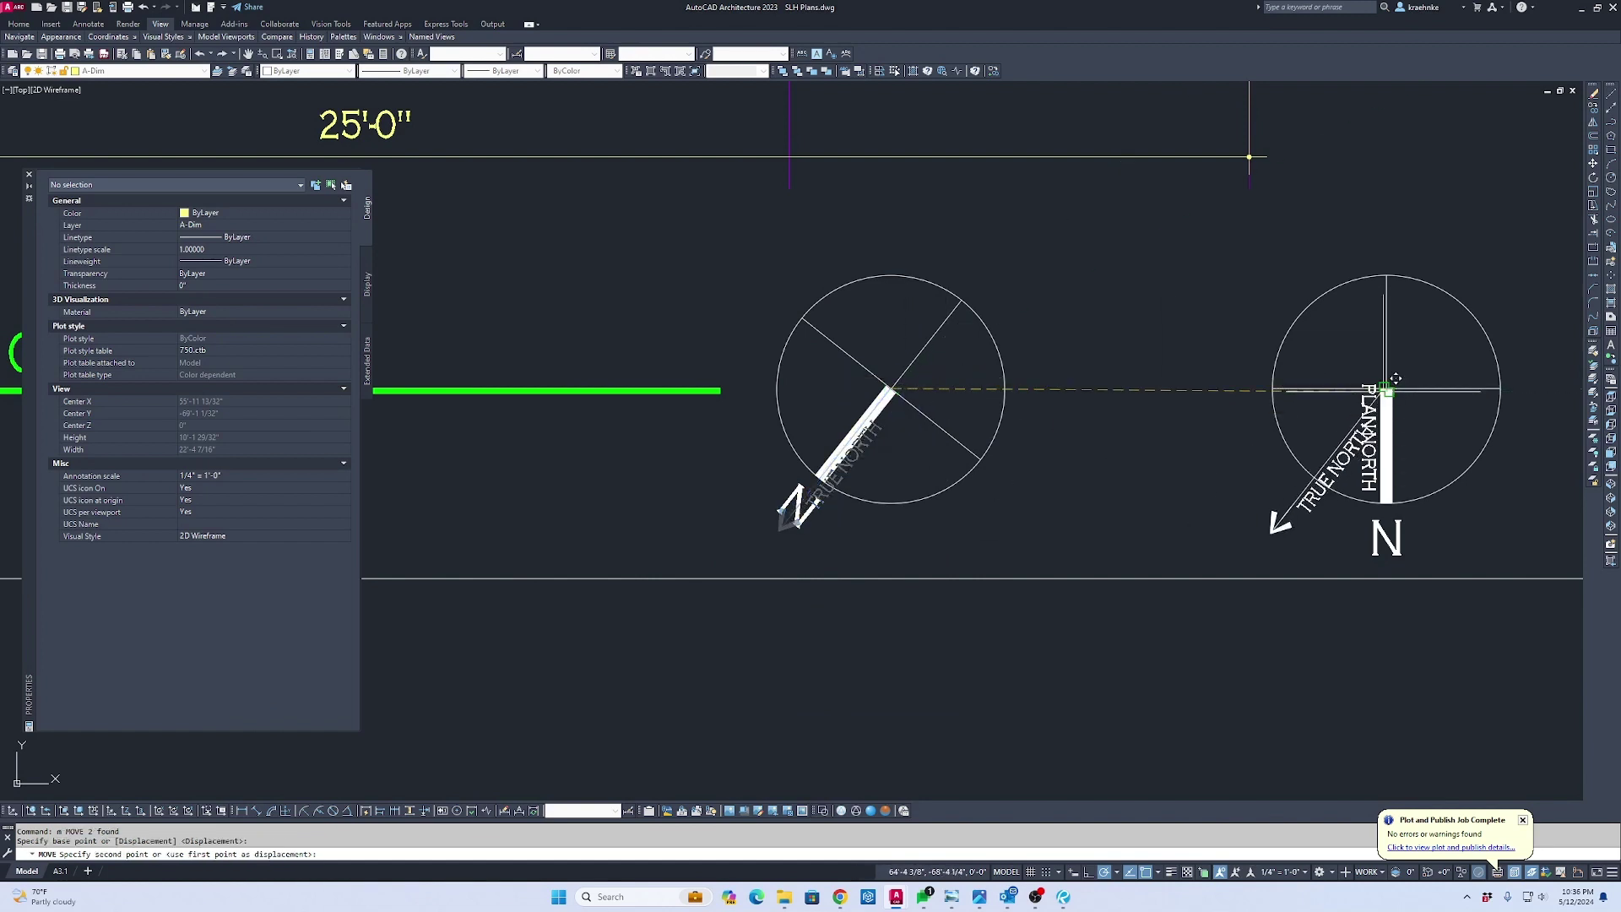
{"action": "left_click", "coordinate": [1399, 377]}
Move the PLAN NORTH label to the opposite side of the vertical north bar, clear of the TRUE NORTH label
{"action": "scroll", "coordinate": [1378, 455], "scroll_direction": "up", "scroll_amount": 4}
{"action": "left_click", "coordinate": [1326, 504]}
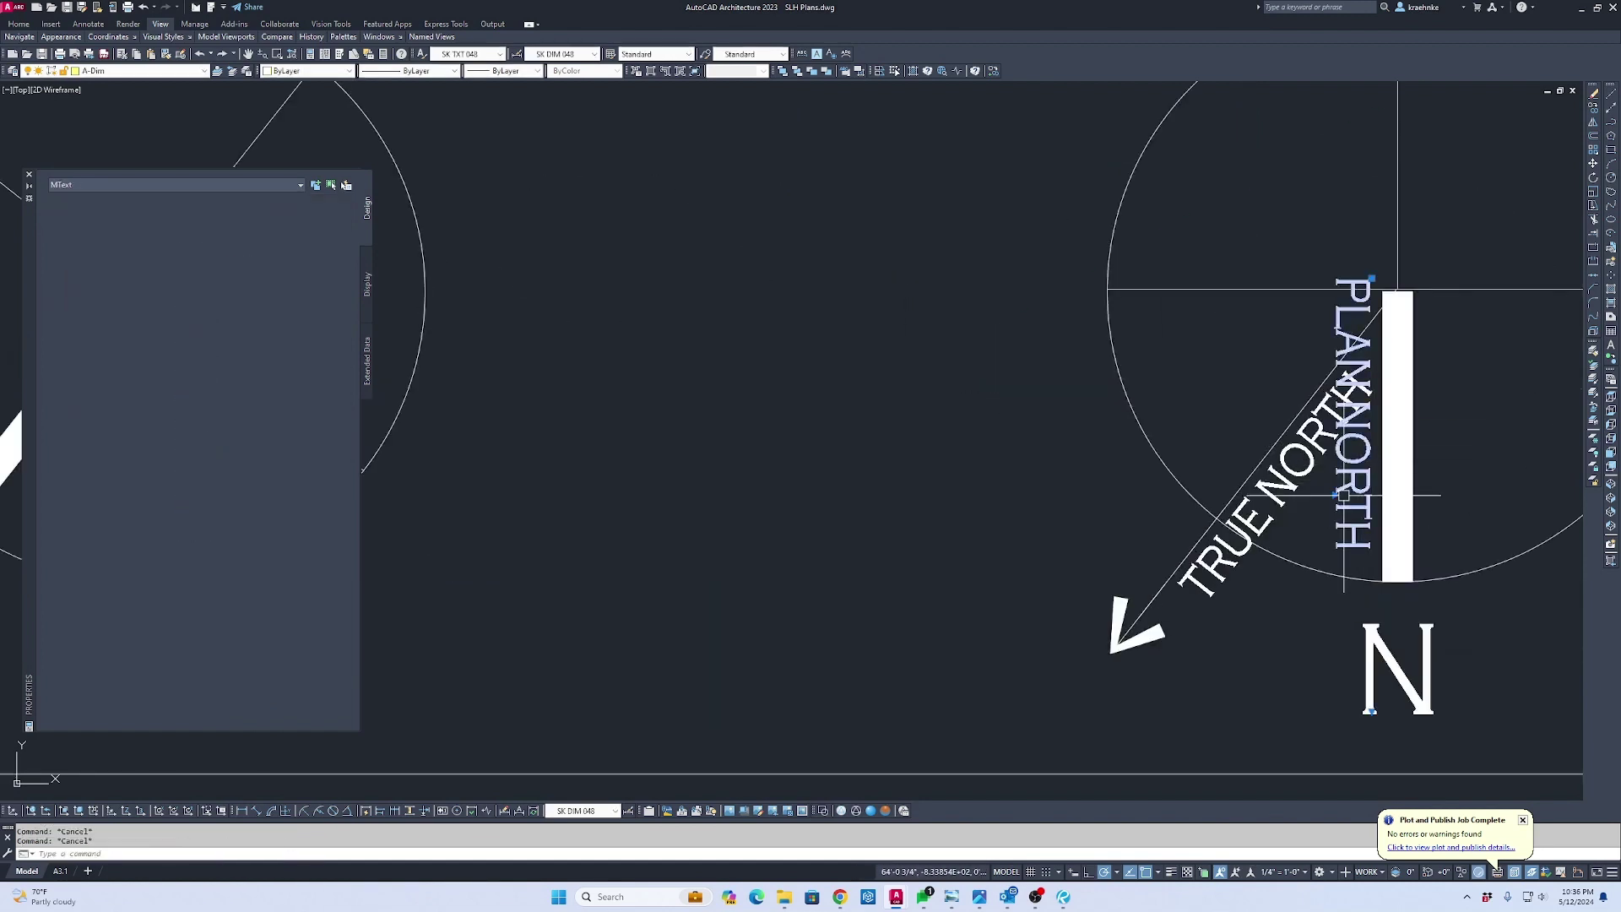
{"action": "key", "text": "Return"}
{"action": "left_click", "coordinate": [1344, 512]}
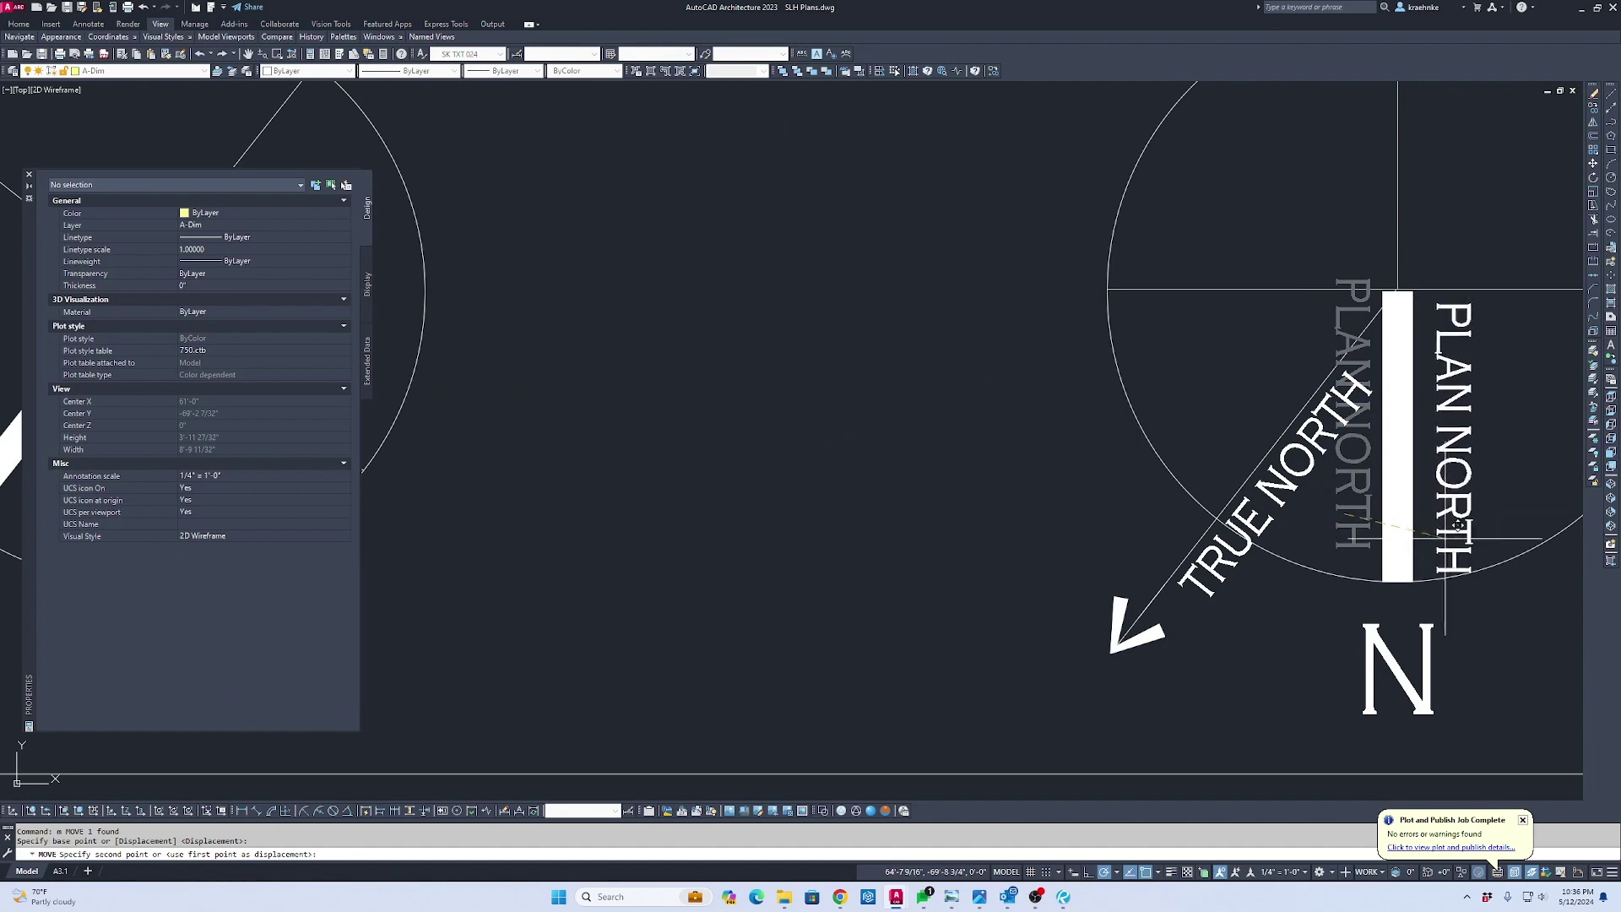
{"action": "left_click", "coordinate": [1450, 520]}
{"action": "key", "text": "Escape"}
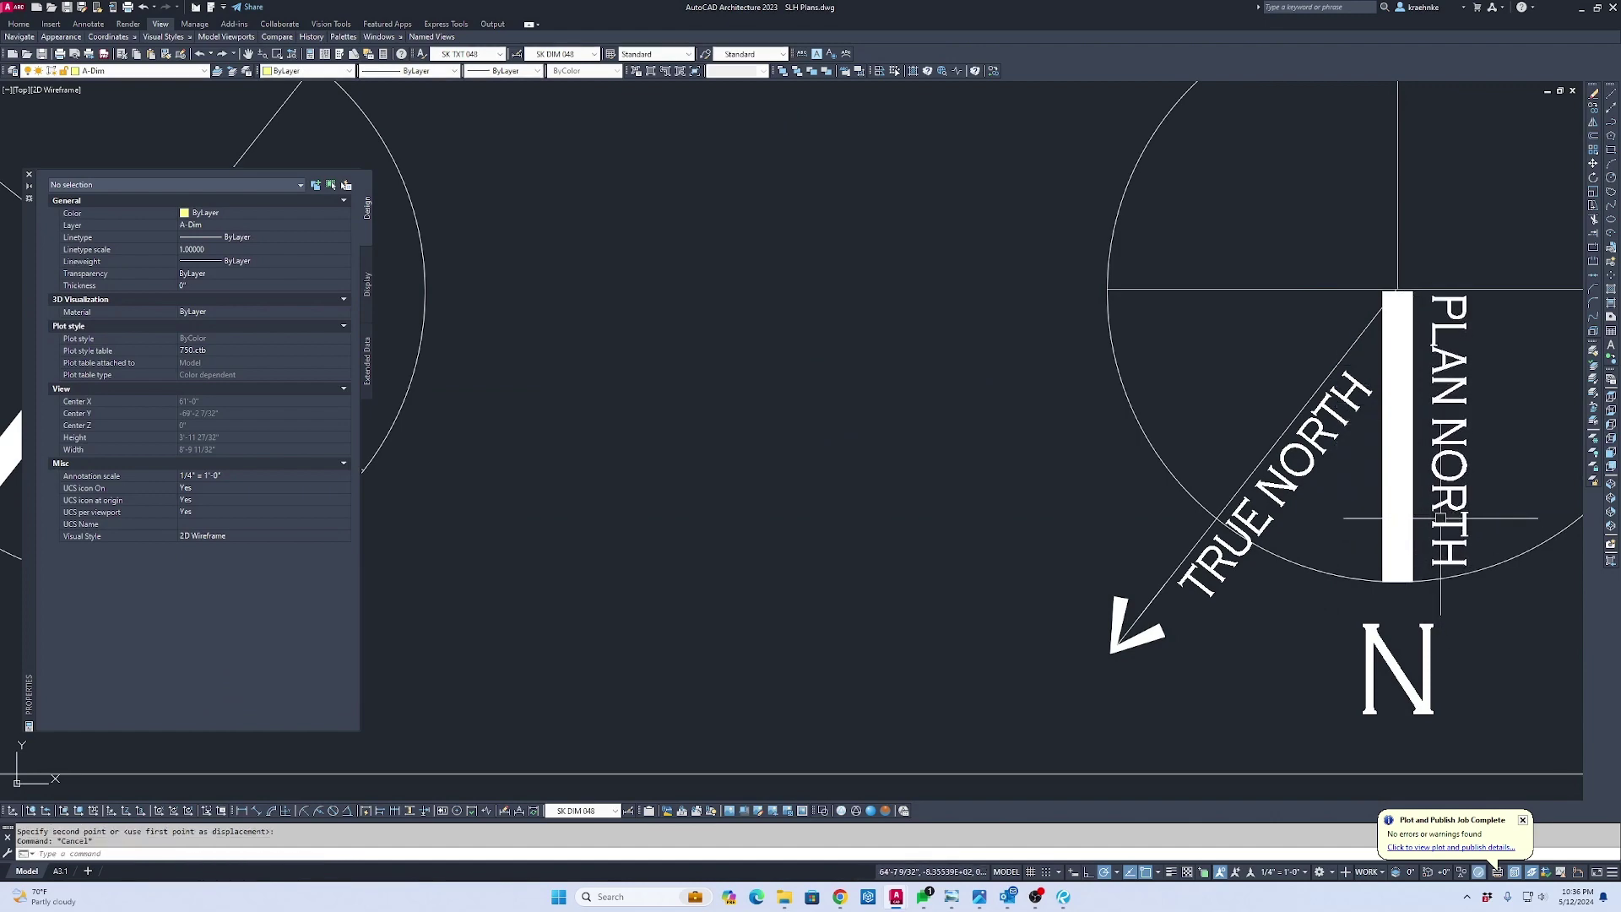
Delete the original slanted north arrow beside the Foundation Plan title
{"action": "scroll", "coordinate": [1012, 488], "scroll_direction": "down", "scroll_amount": 4}
{"action": "scroll", "coordinate": [1012, 487], "scroll_direction": "down", "scroll_amount": 6}
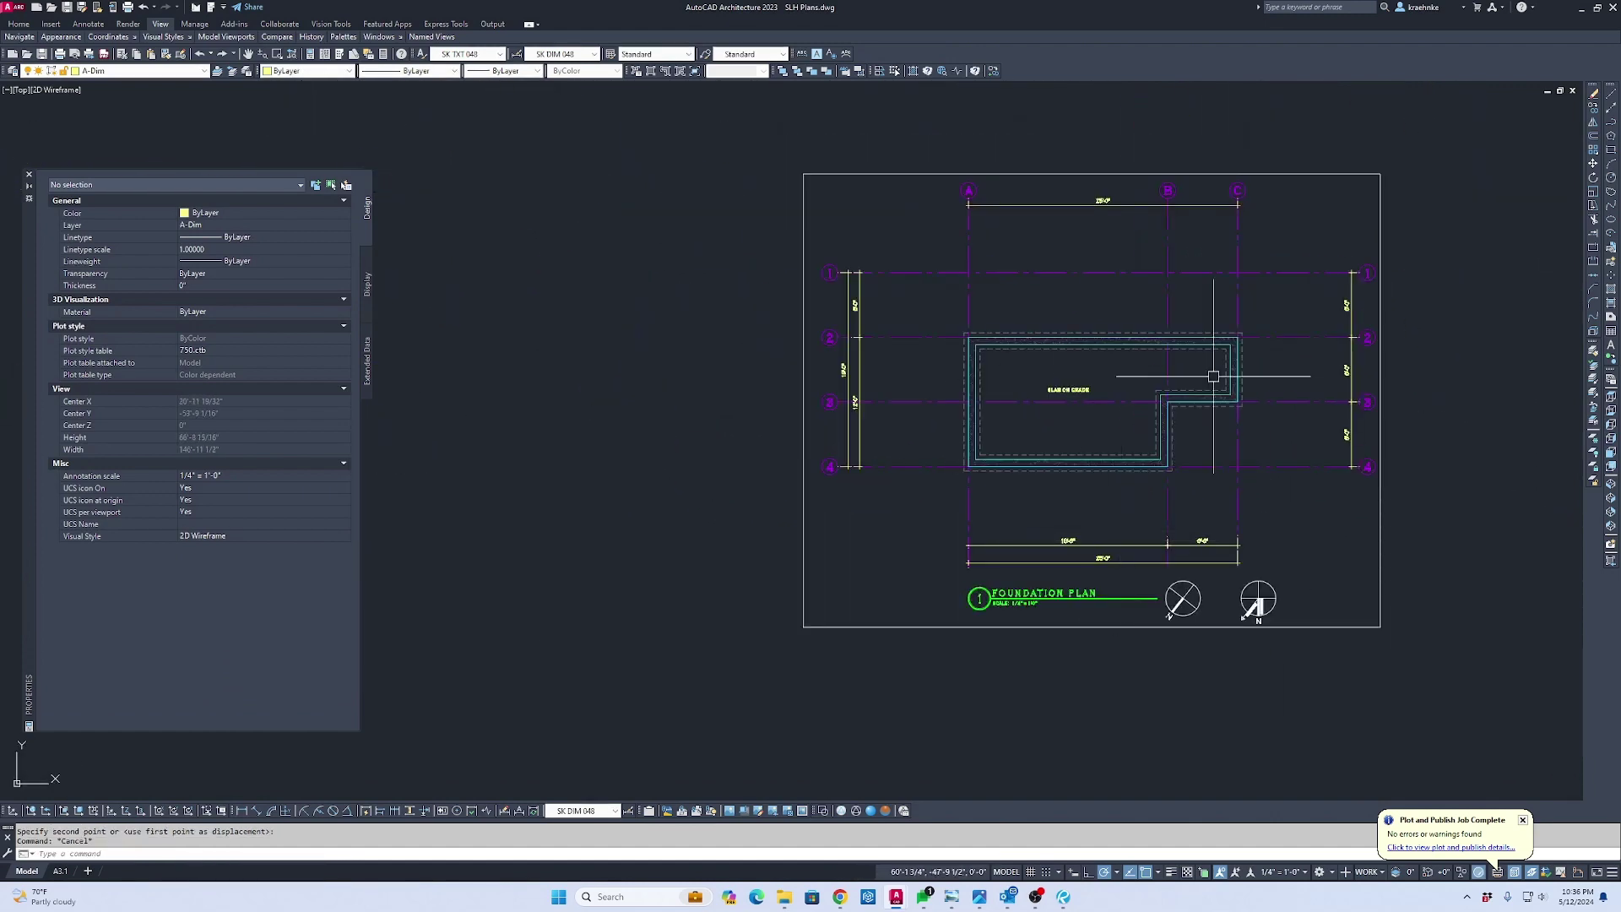
{"action": "scroll", "coordinate": [1264, 614], "scroll_direction": "up", "scroll_amount": 4}
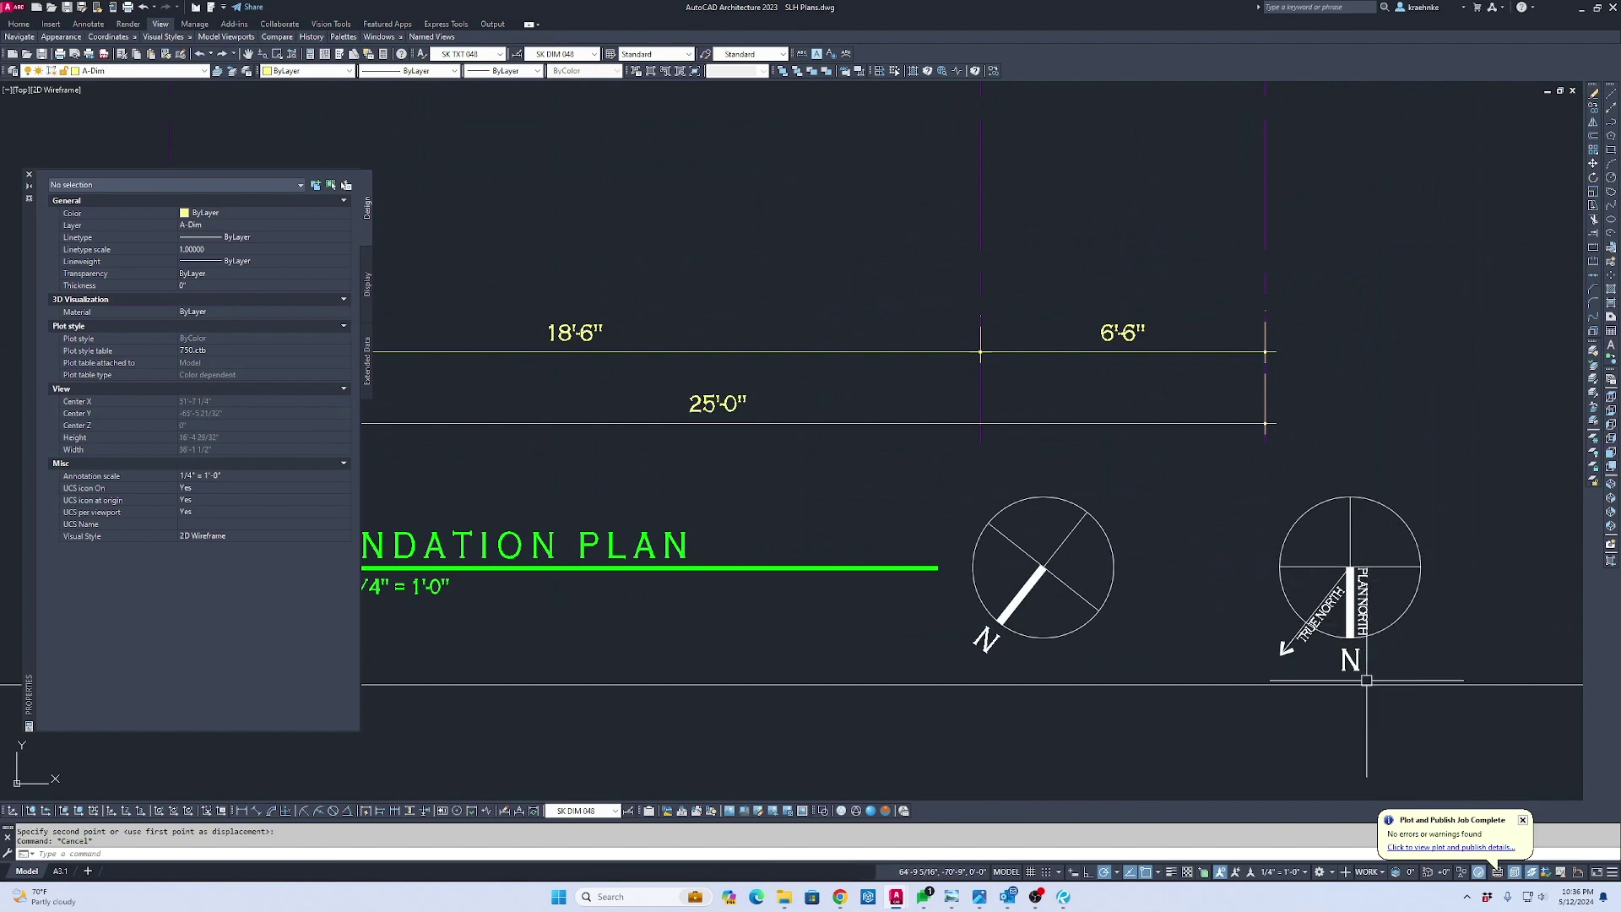
{"action": "left_click", "coordinate": [1228, 699]}
{"action": "left_click", "coordinate": [922, 428]}
{"action": "key", "text": "Delete"}
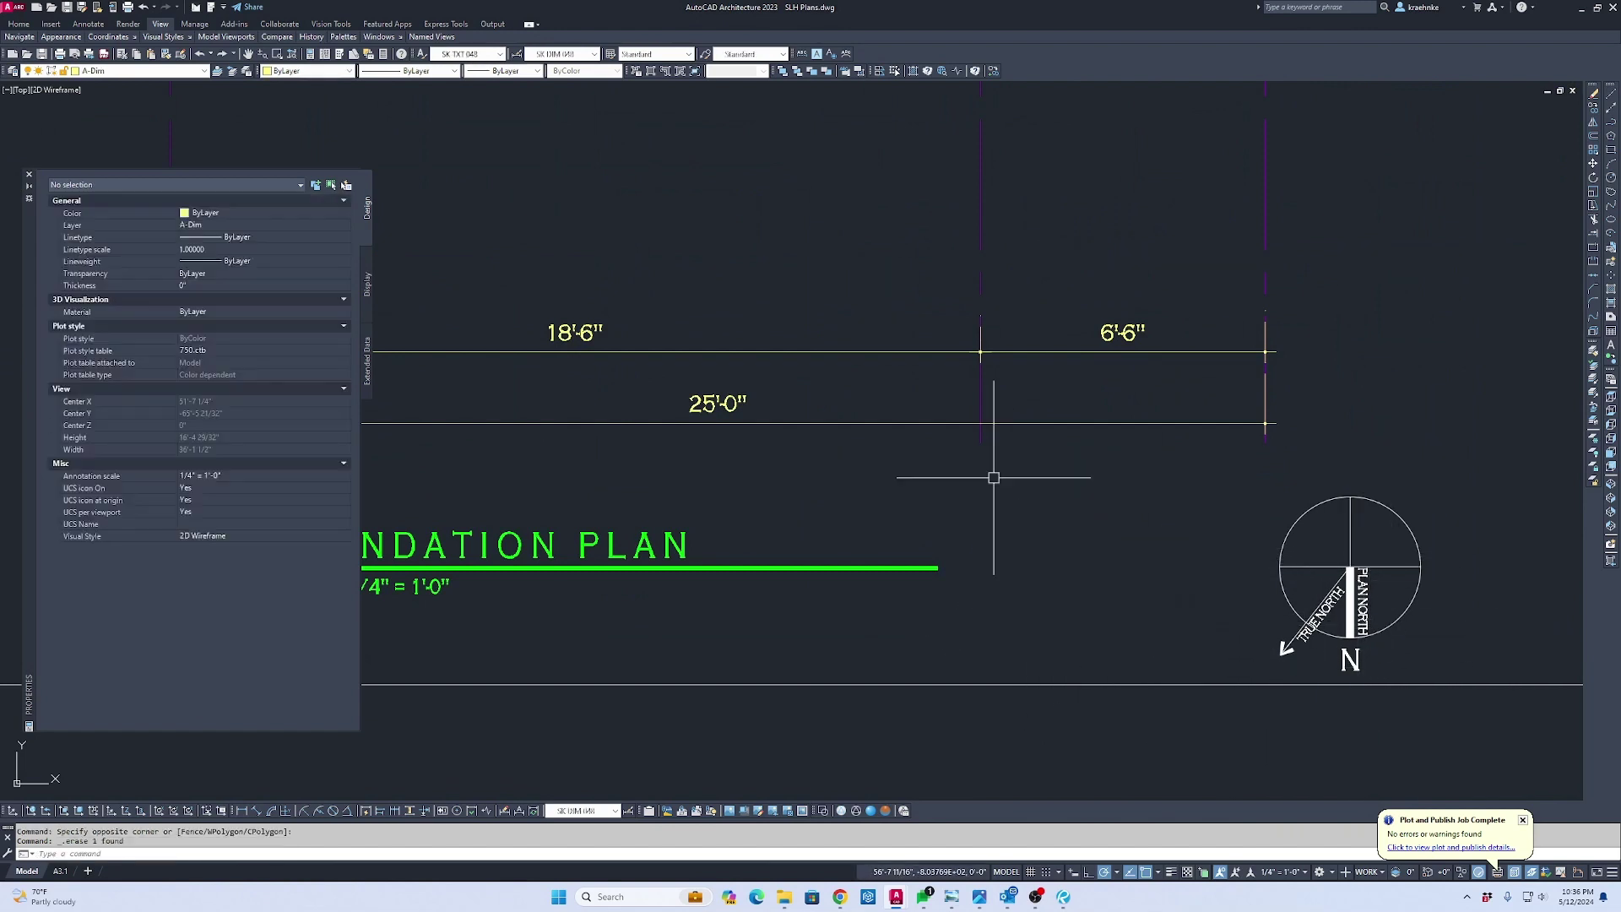
Compare the north arrow positions on the Foundation Plan and Pool House Plan sheets
{"action": "scroll", "coordinate": [995, 473], "scroll_direction": "down", "scroll_amount": 5}
{"action": "scroll", "coordinate": [882, 384], "scroll_direction": "down", "scroll_amount": 2}
{"action": "middle_click_drag", "start_coordinate": [938, 647], "coordinate": [920, 600]}
{"action": "scroll", "coordinate": [920, 600], "scroll_direction": "up", "scroll_amount": 4}
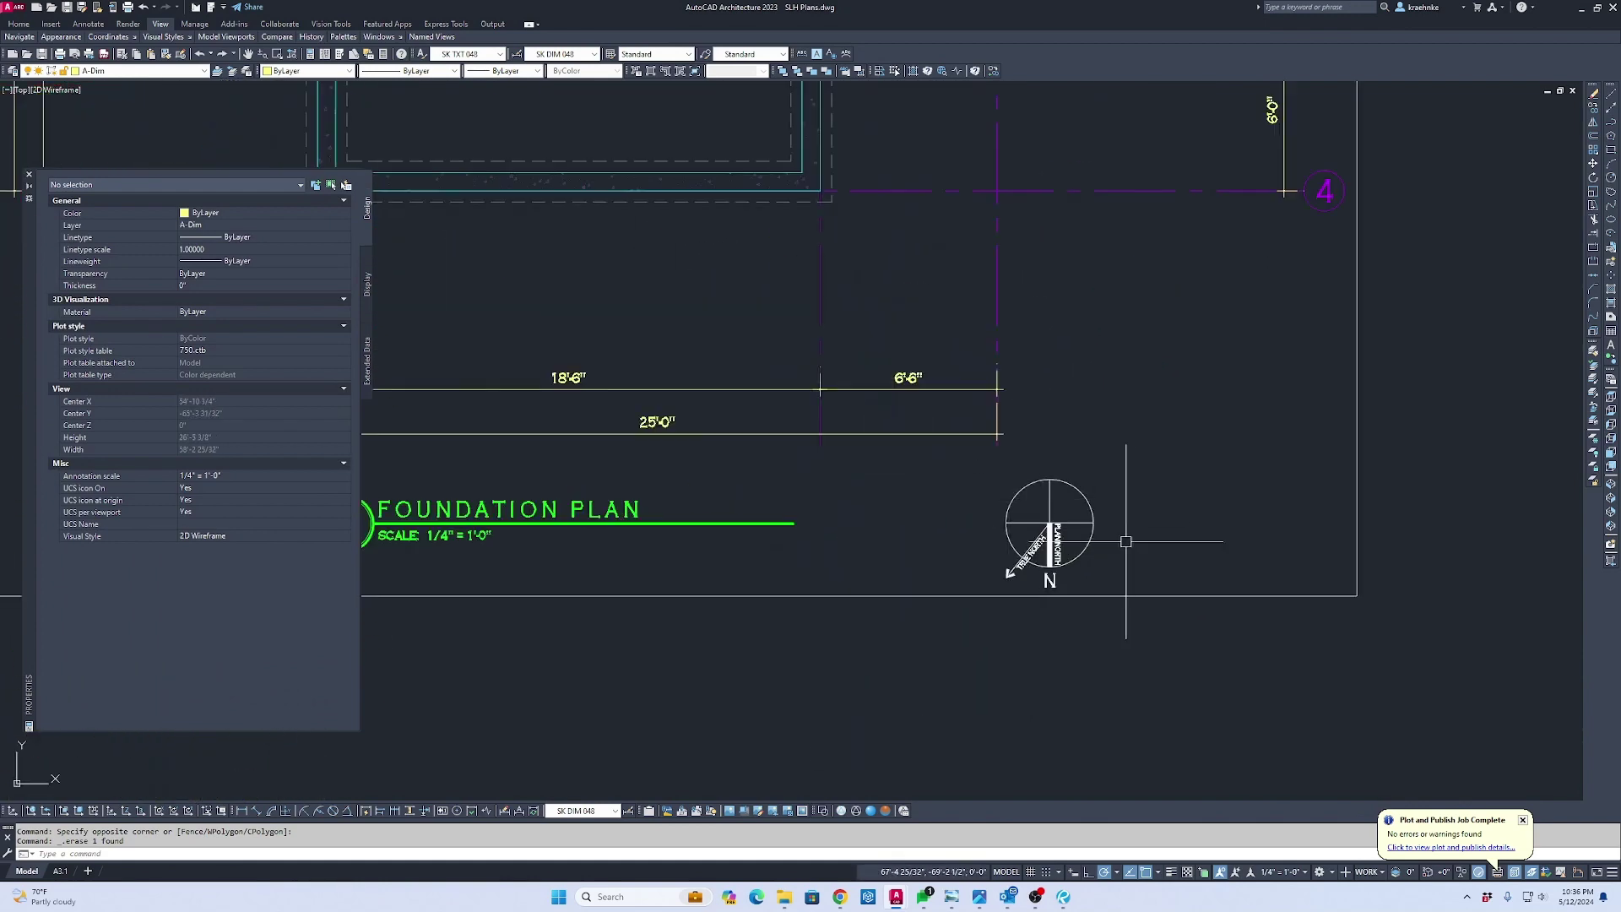
{"action": "scroll", "coordinate": [1122, 543], "scroll_direction": "down", "scroll_amount": 5}
{"action": "scroll", "coordinate": [981, 688], "scroll_direction": "down", "scroll_amount": 3}
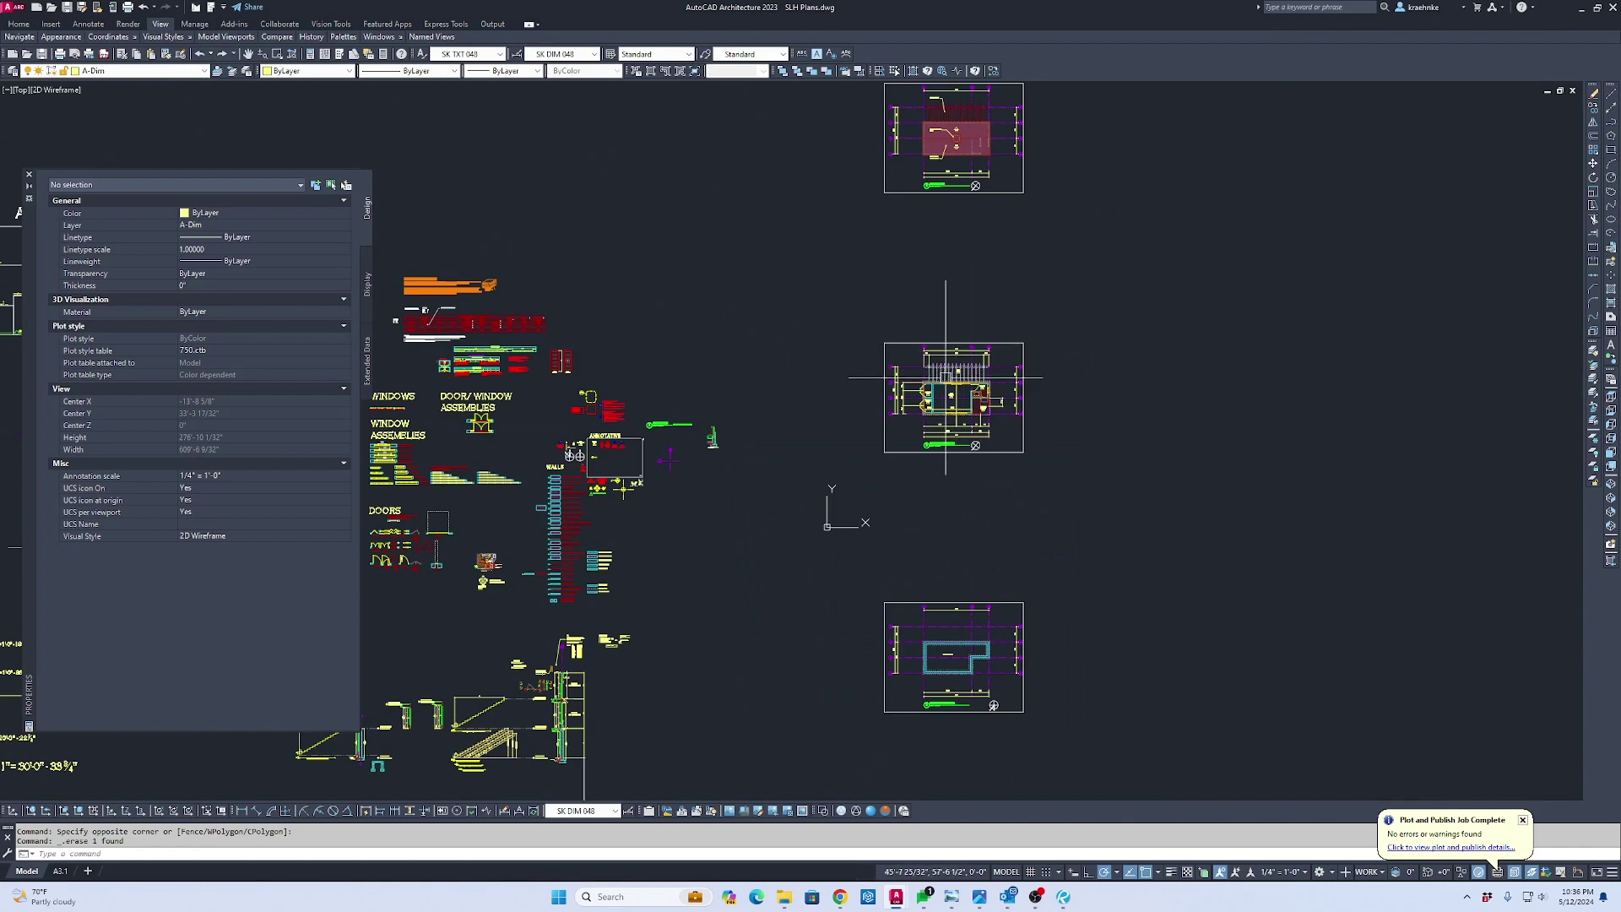
{"action": "scroll", "coordinate": [971, 384], "scroll_direction": "up", "scroll_amount": 8}
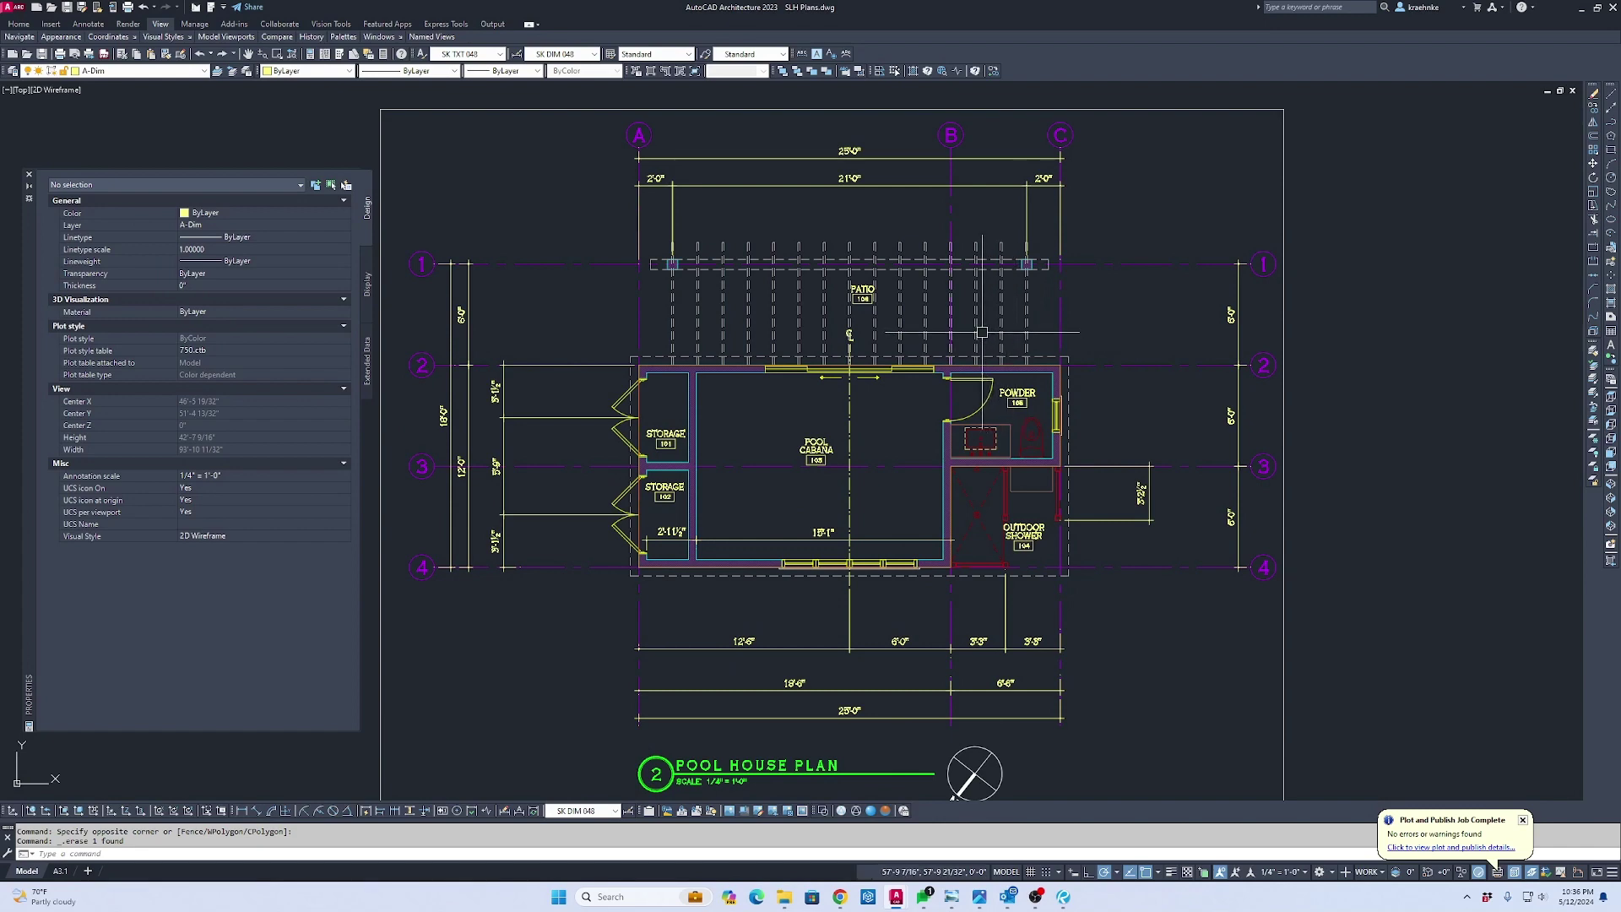
{"action": "scroll", "coordinate": [969, 334], "scroll_direction": "down", "scroll_amount": 8}
{"action": "scroll", "coordinate": [1021, 619], "scroll_direction": "up", "scroll_amount": 8}
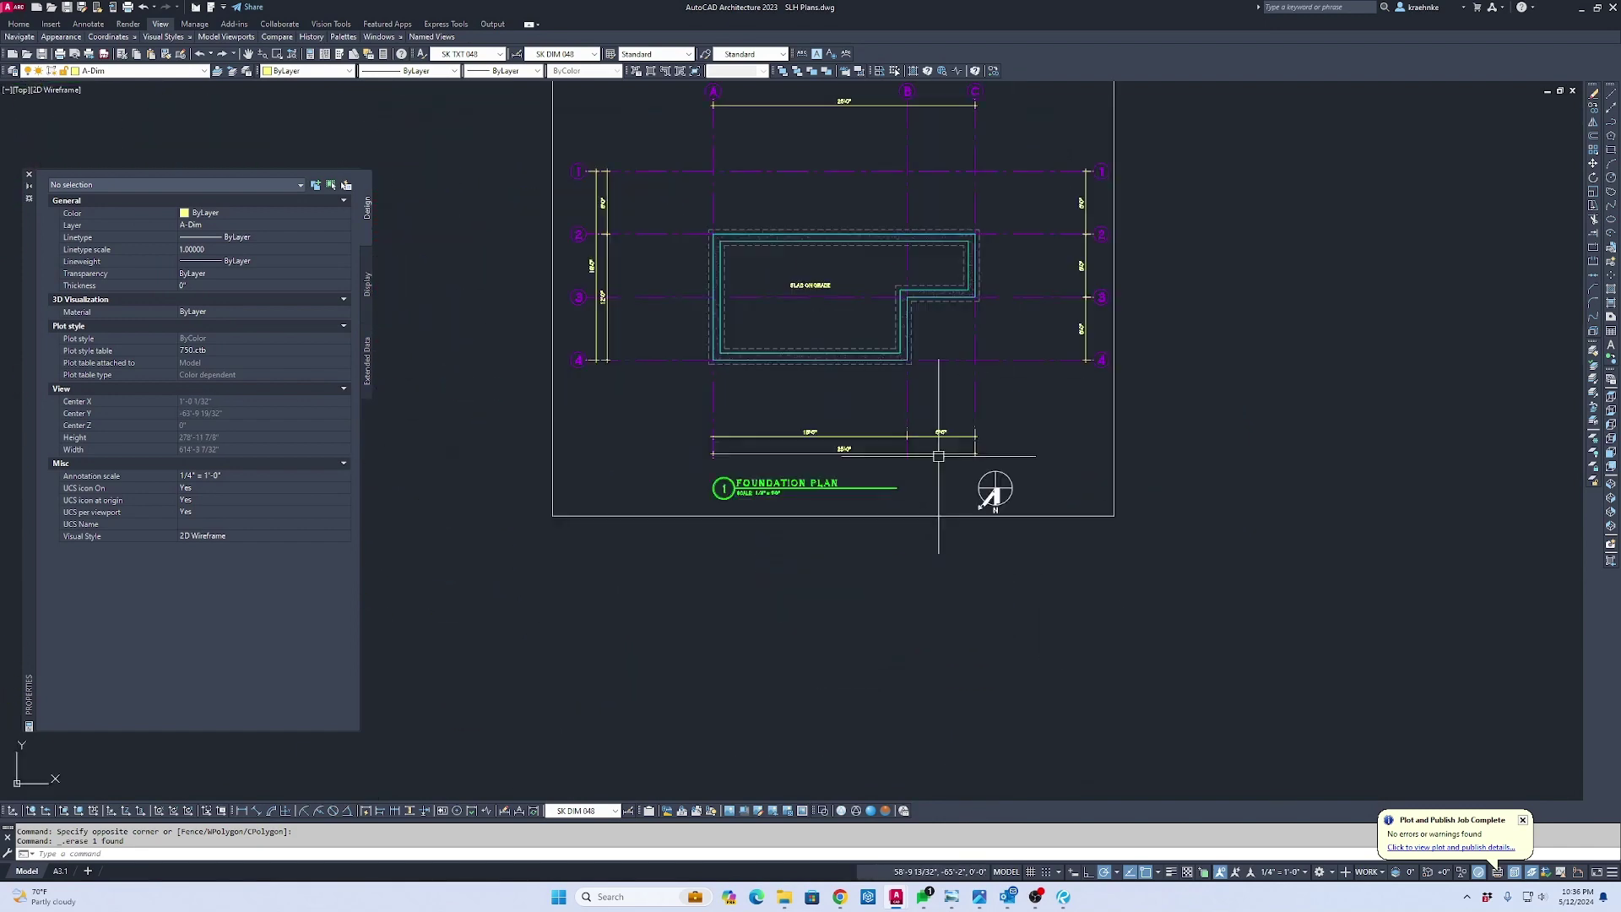
{"action": "scroll", "coordinate": [1040, 483], "scroll_direction": "up", "scroll_amount": 4}
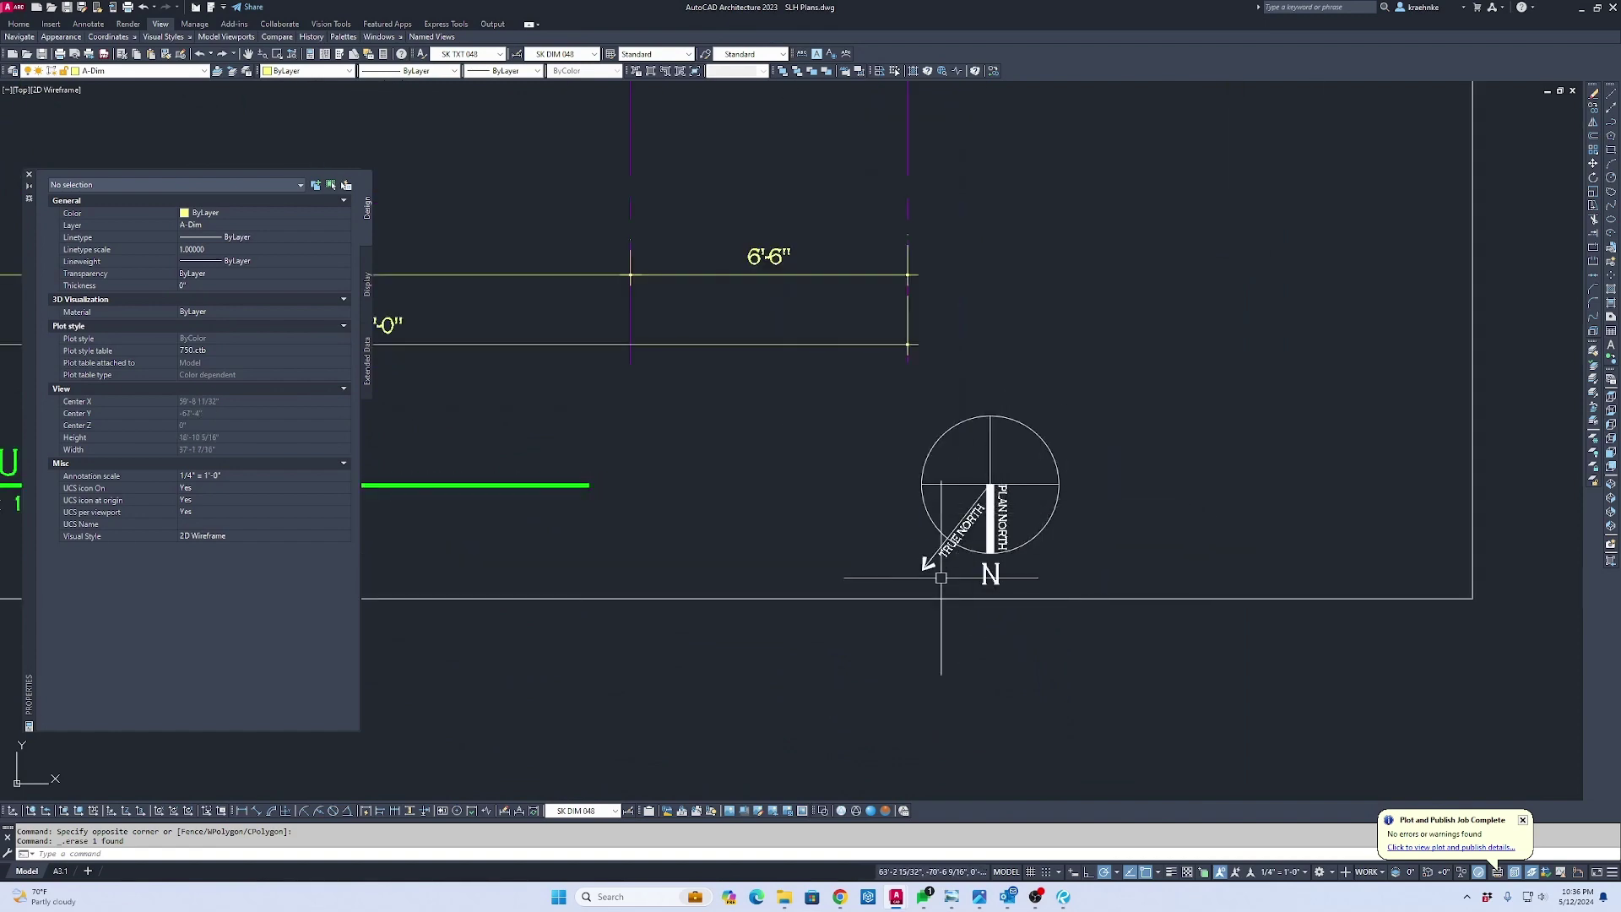
{"action": "scroll", "coordinate": [940, 578], "scroll_direction": "down", "scroll_amount": 8}
{"action": "scroll", "coordinate": [984, 532], "scroll_direction": "up", "scroll_amount": 4}
{"action": "scroll", "coordinate": [988, 506], "scroll_direction": "down", "scroll_amount": 8}
{"action": "scroll", "coordinate": [995, 651], "scroll_direction": "up", "scroll_amount": 3}
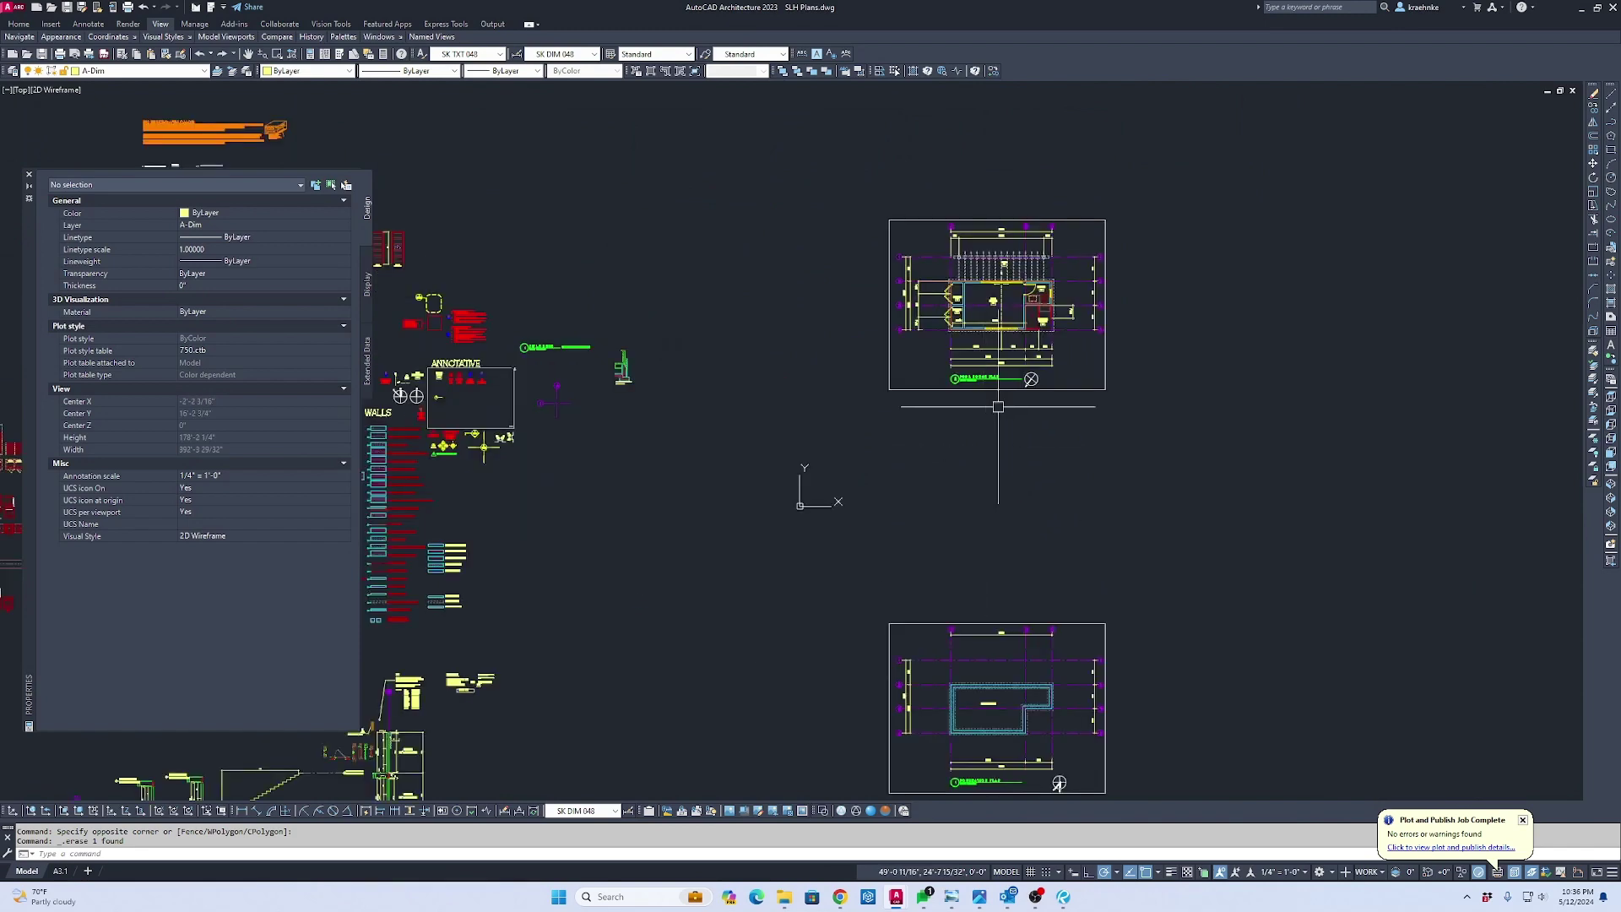
Draw a vertical guide polyline 1200 units down from the centre of the Pool House Plan's north arrow to the Foundation Plan
{"action": "scroll", "coordinate": [998, 406], "scroll_direction": "up", "scroll_amount": 8}
{"action": "type", "text": "p"}
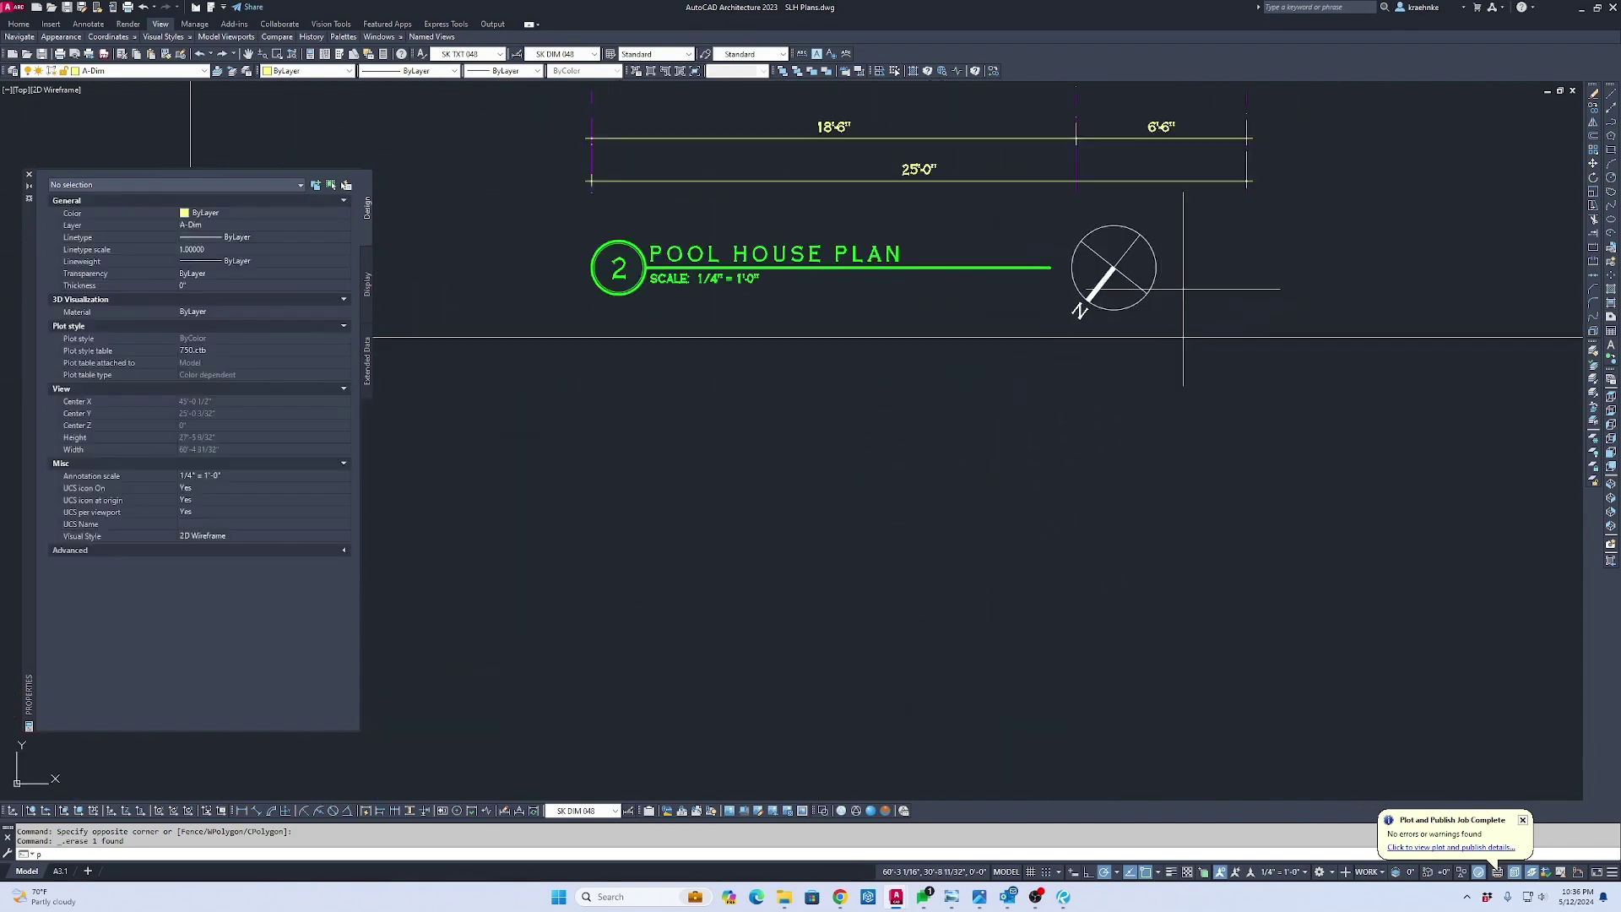
{"action": "key", "text": "Return"}
{"action": "left_click", "coordinate": [1119, 269]}
{"action": "scroll", "coordinate": [1119, 269], "scroll_direction": "down", "scroll_amount": 8}
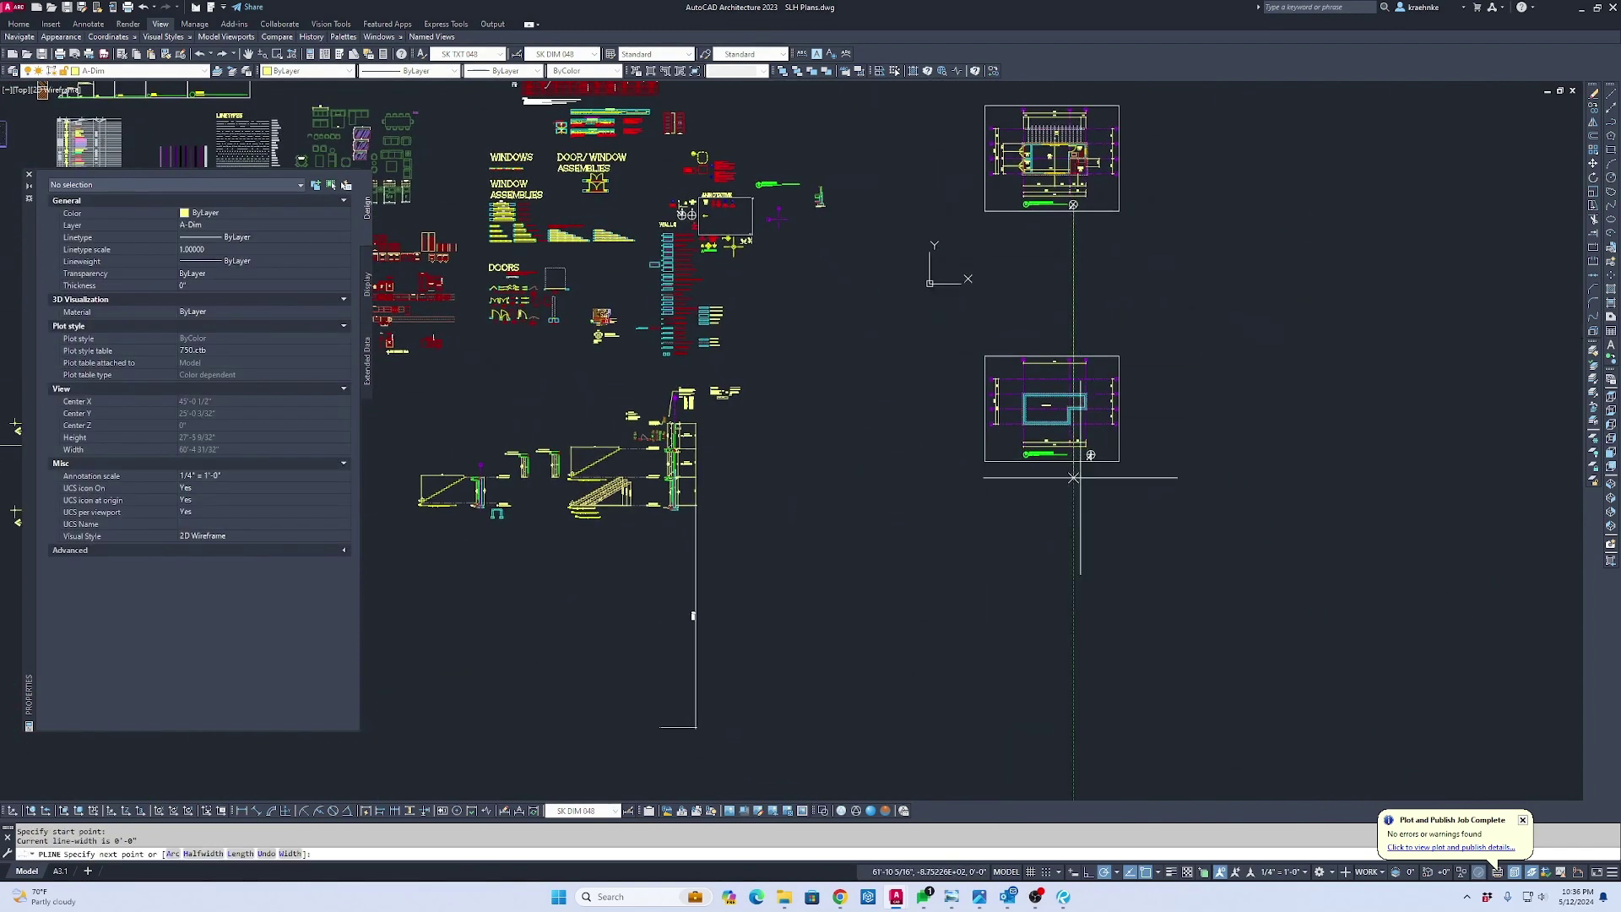
{"action": "scroll", "coordinate": [1097, 396], "scroll_direction": "up", "scroll_amount": 7}
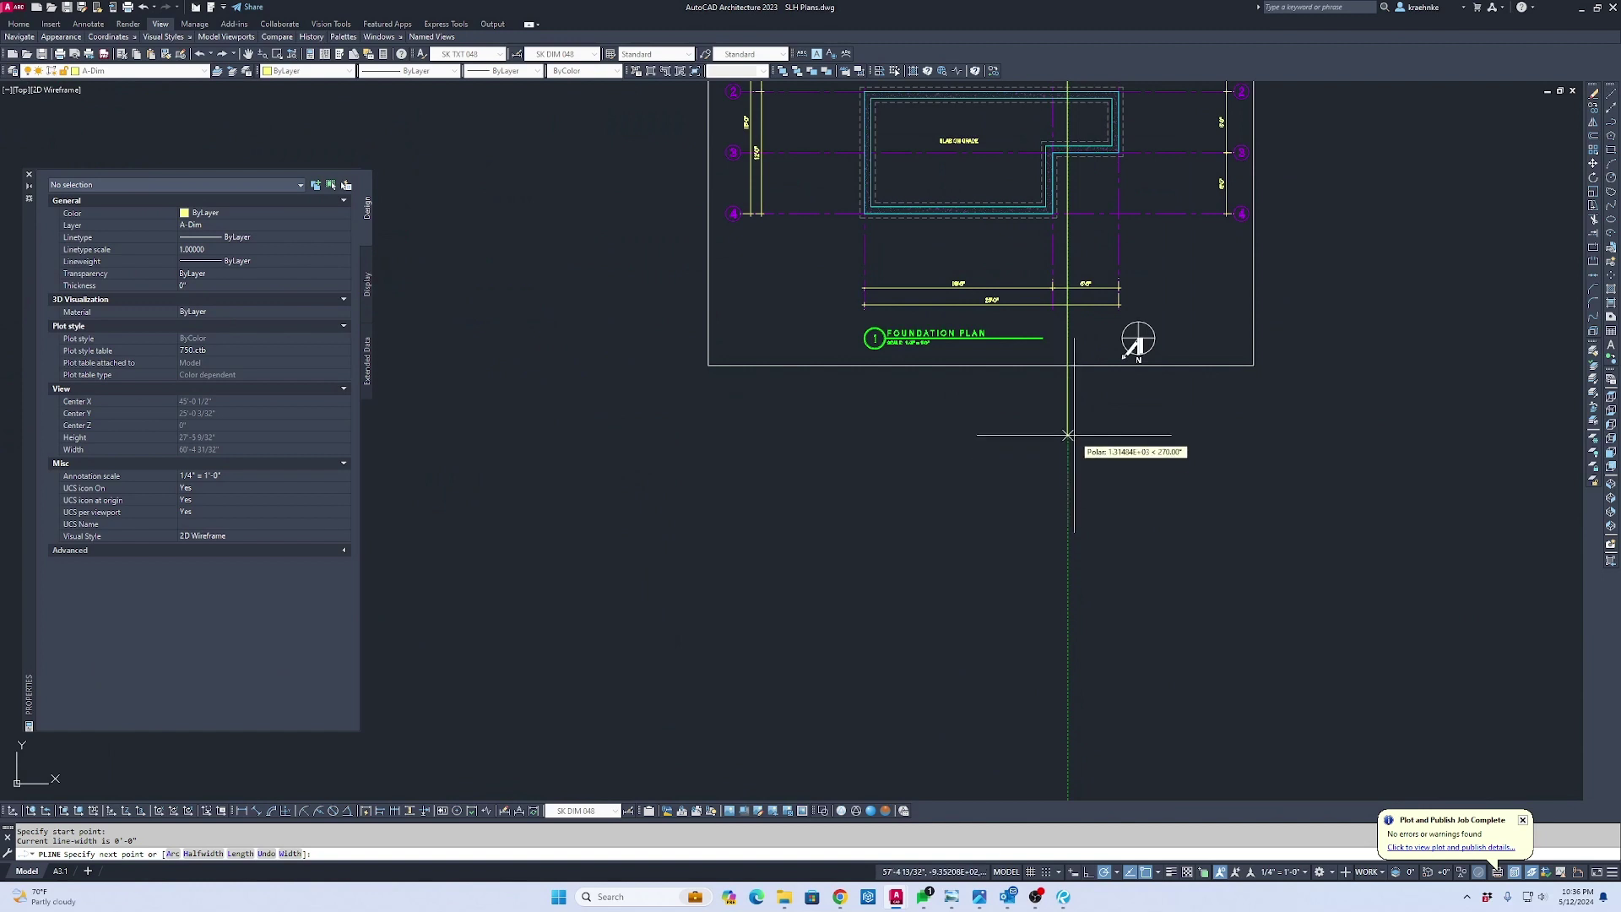
{"action": "type", "text": "1200"}
{"action": "key", "text": "Return"}
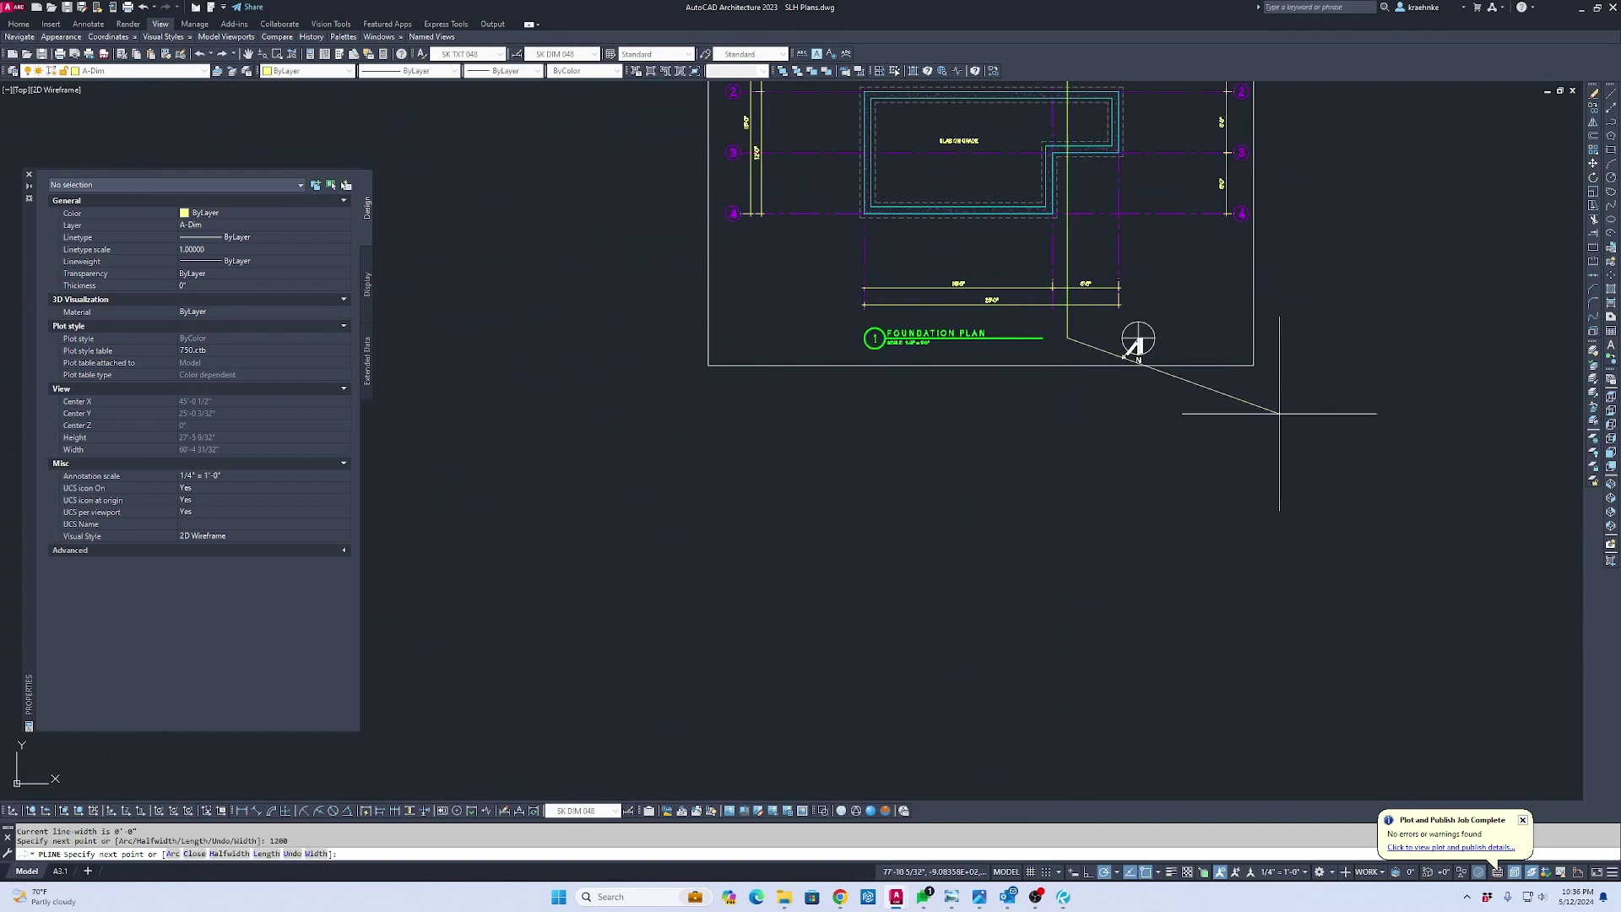
{"action": "key", "text": "Escape"}
Move the Foundation Plan's combined true/plan north symbol by its centre to the lower end of the guide polyline
{"action": "scroll", "coordinate": [1144, 340], "scroll_direction": "up", "scroll_amount": 4}
{"action": "left_click_drag", "start_coordinate": [1239, 363], "coordinate": [1102, 304]}
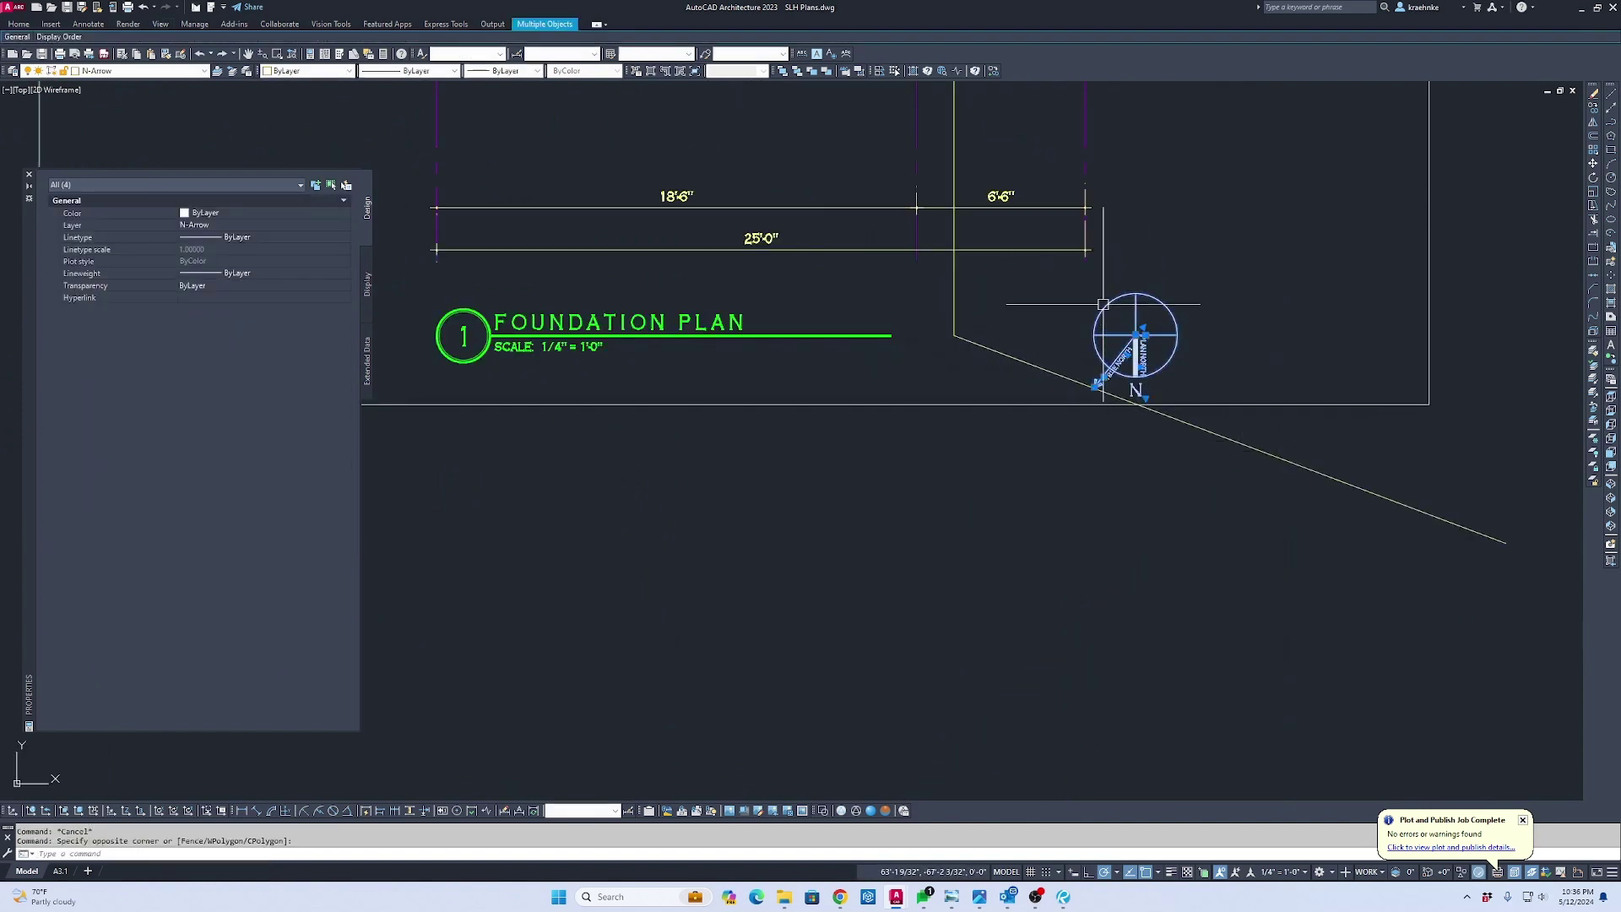
{"action": "type", "text": "m"}
{"action": "key", "text": "Return"}
{"action": "scroll", "coordinate": [1108, 314], "scroll_direction": "up", "scroll_amount": 4}
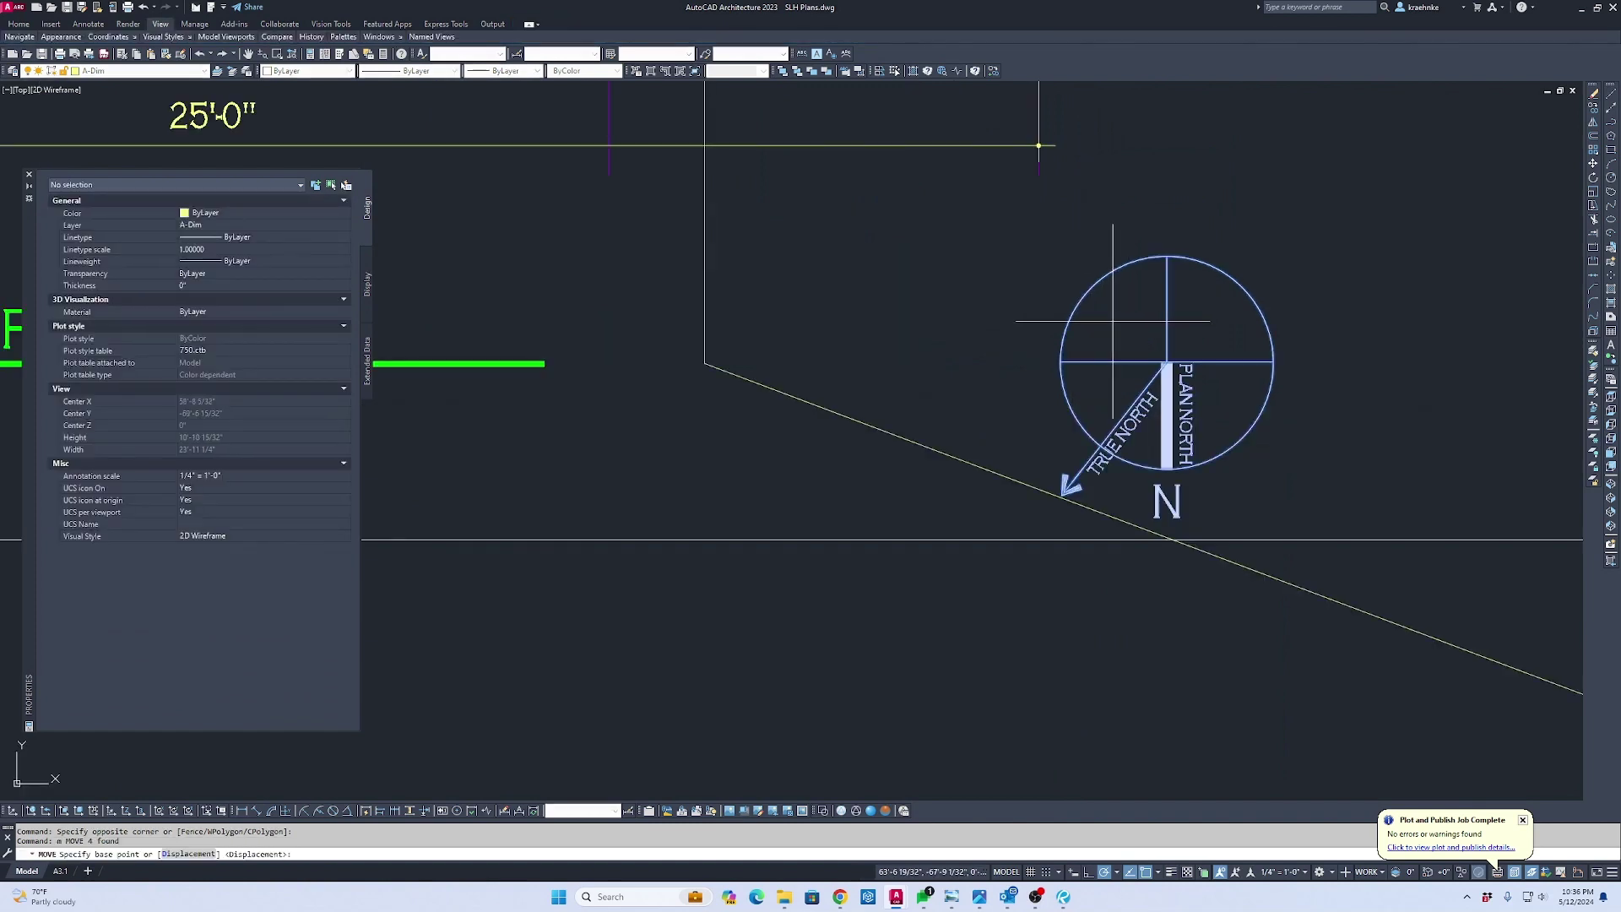
{"action": "left_click", "coordinate": [1140, 352]}
{"action": "left_click", "coordinate": [711, 368]}
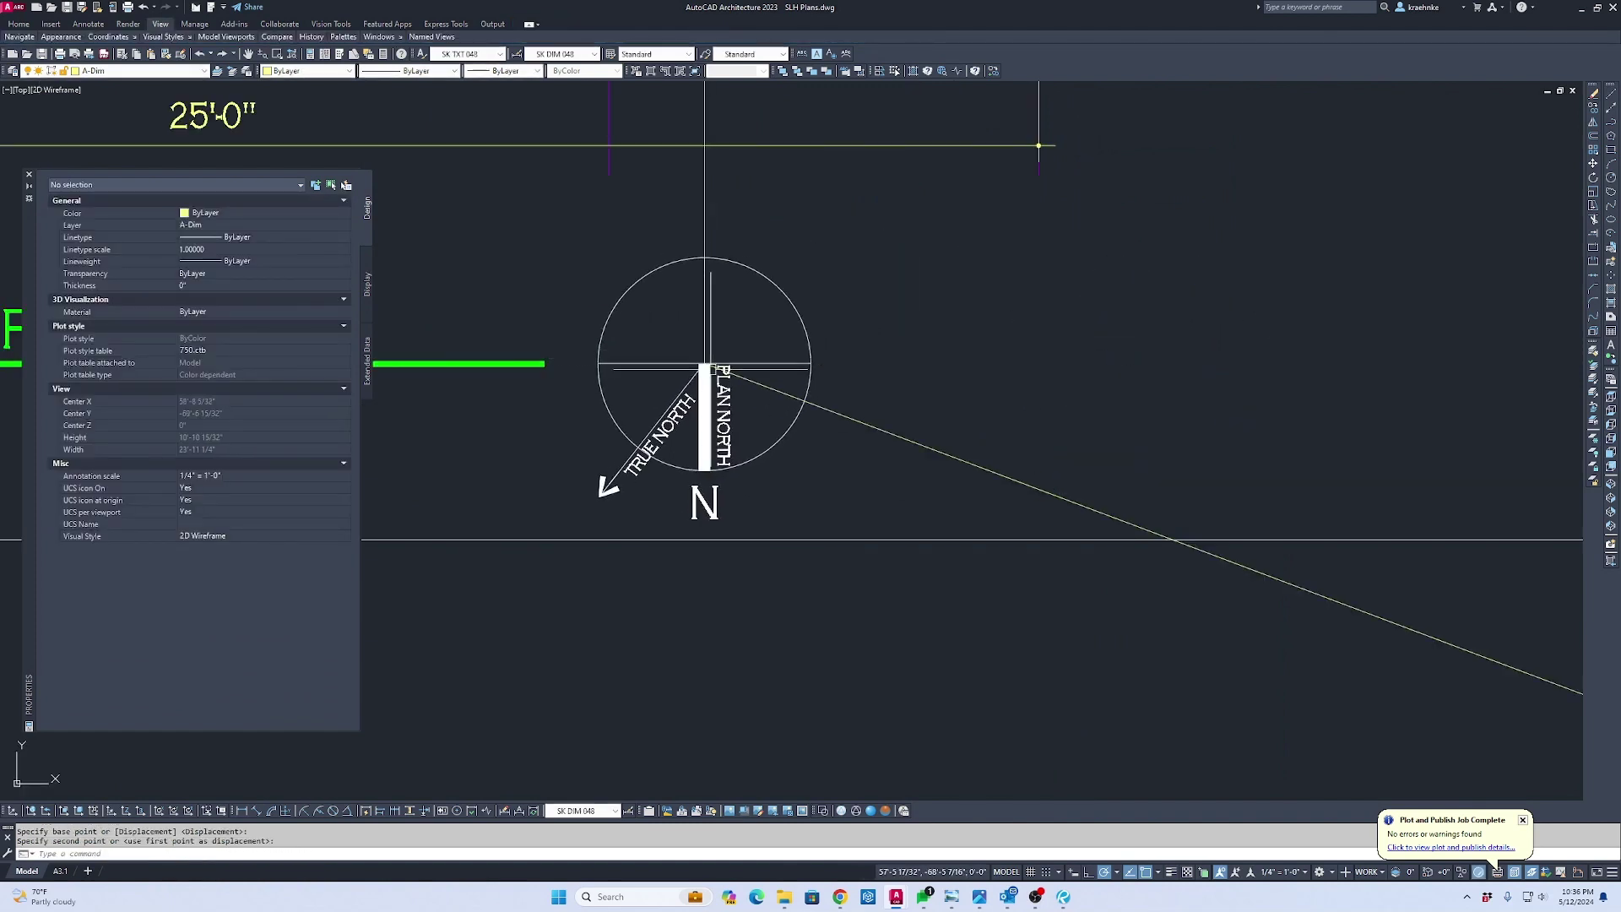
Copy the TRUE NORTH arrow and both north labels straight up by 1200 and 2400 onto the Pool House and Roof Plan arrows
{"action": "mouse_move", "coordinate": [597, 483]}
{"action": "left_mouse_down"}
{"action": "mouse_move", "coordinate": [726, 359]}
{"action": "mouse_move", "coordinate": [597, 470]}
{"action": "mouse_move", "coordinate": [595, 498]}
{"action": "left_mouse_up"}
{"action": "key", "text": "Escape"}
{"action": "left_click", "coordinate": [730, 445]}
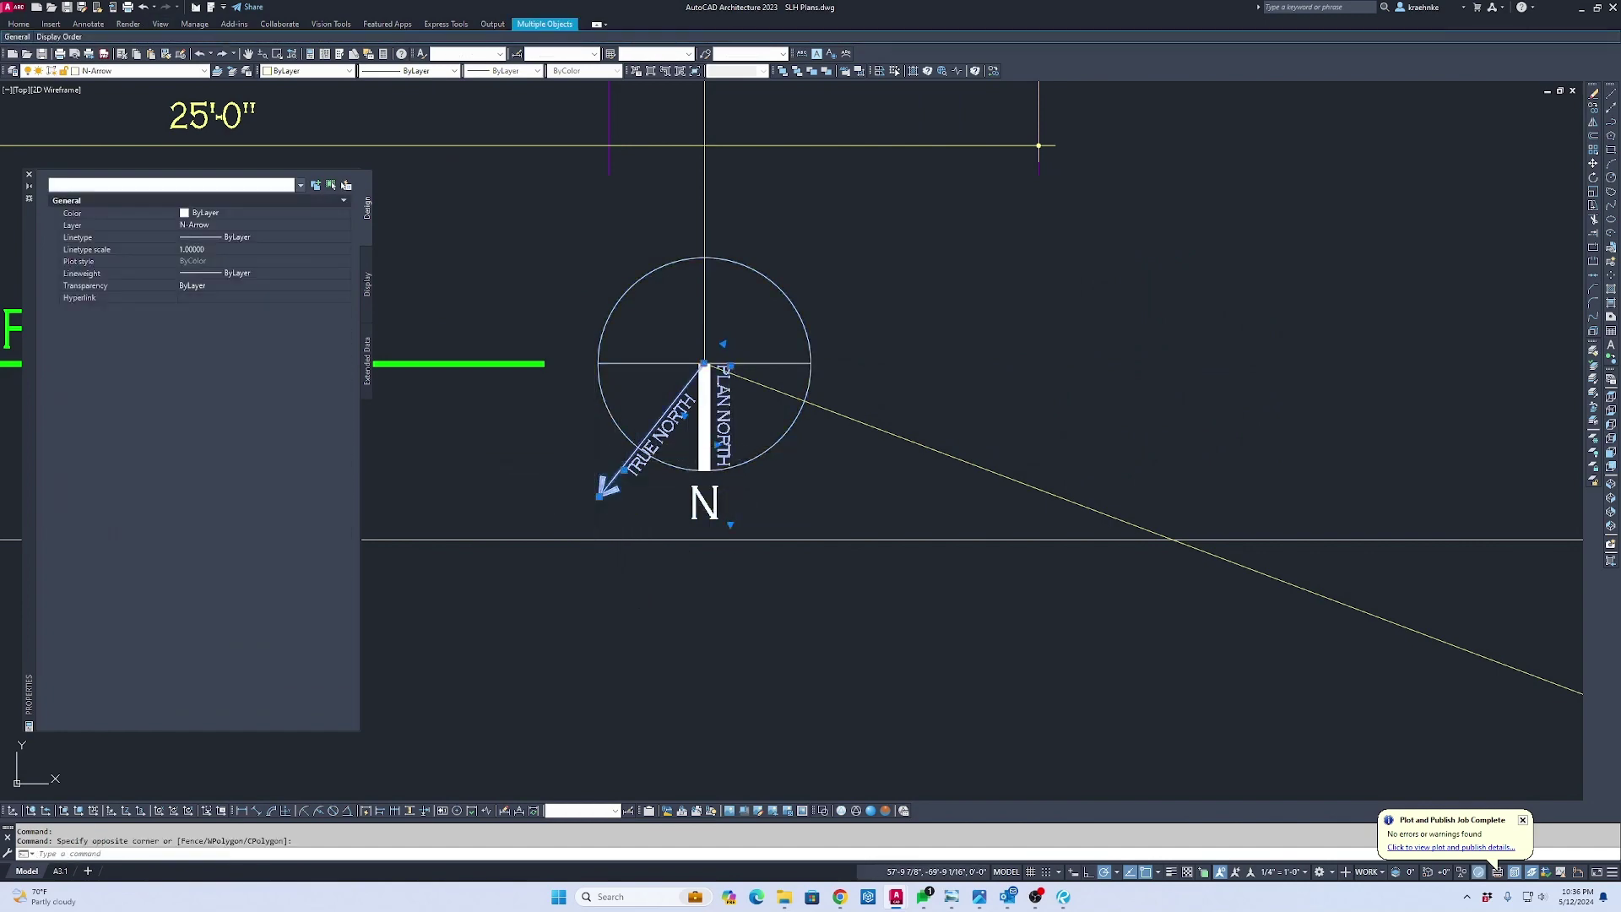
{"action": "type", "text": "co"}
{"action": "key", "text": "Return"}
{"action": "left_click", "coordinate": [803, 361]}
{"action": "scroll", "coordinate": [922, 388], "scroll_direction": "down", "scroll_amount": 6}
{"action": "scroll", "coordinate": [982, 405], "scroll_direction": "up", "scroll_amount": 3}
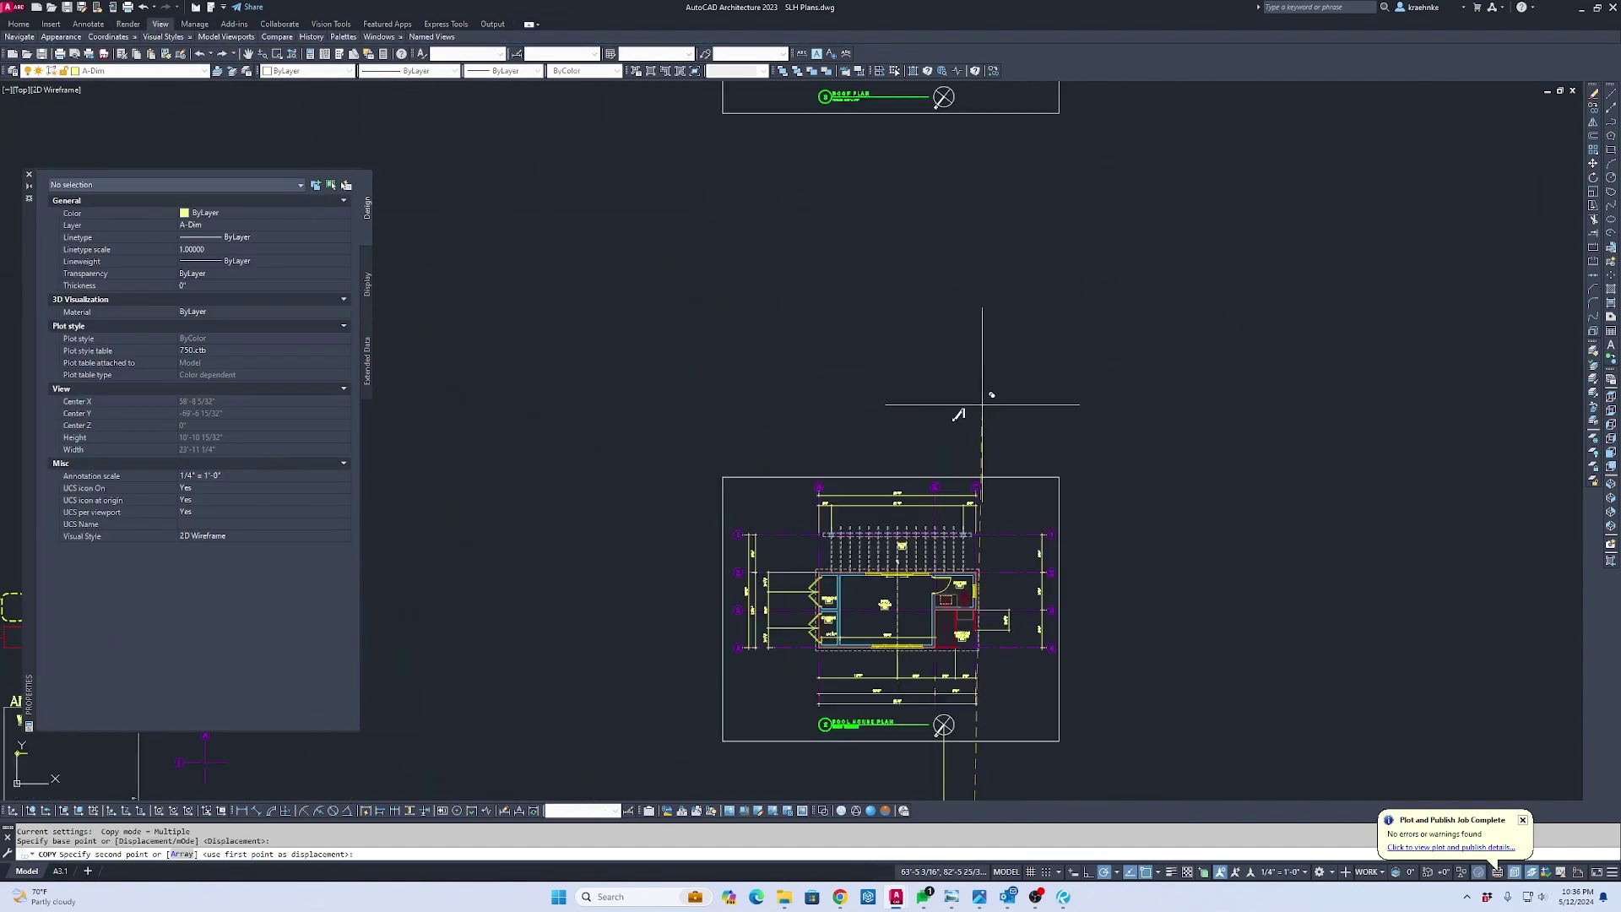
{"action": "scroll", "coordinate": [996, 774], "scroll_direction": "up", "scroll_amount": 2}
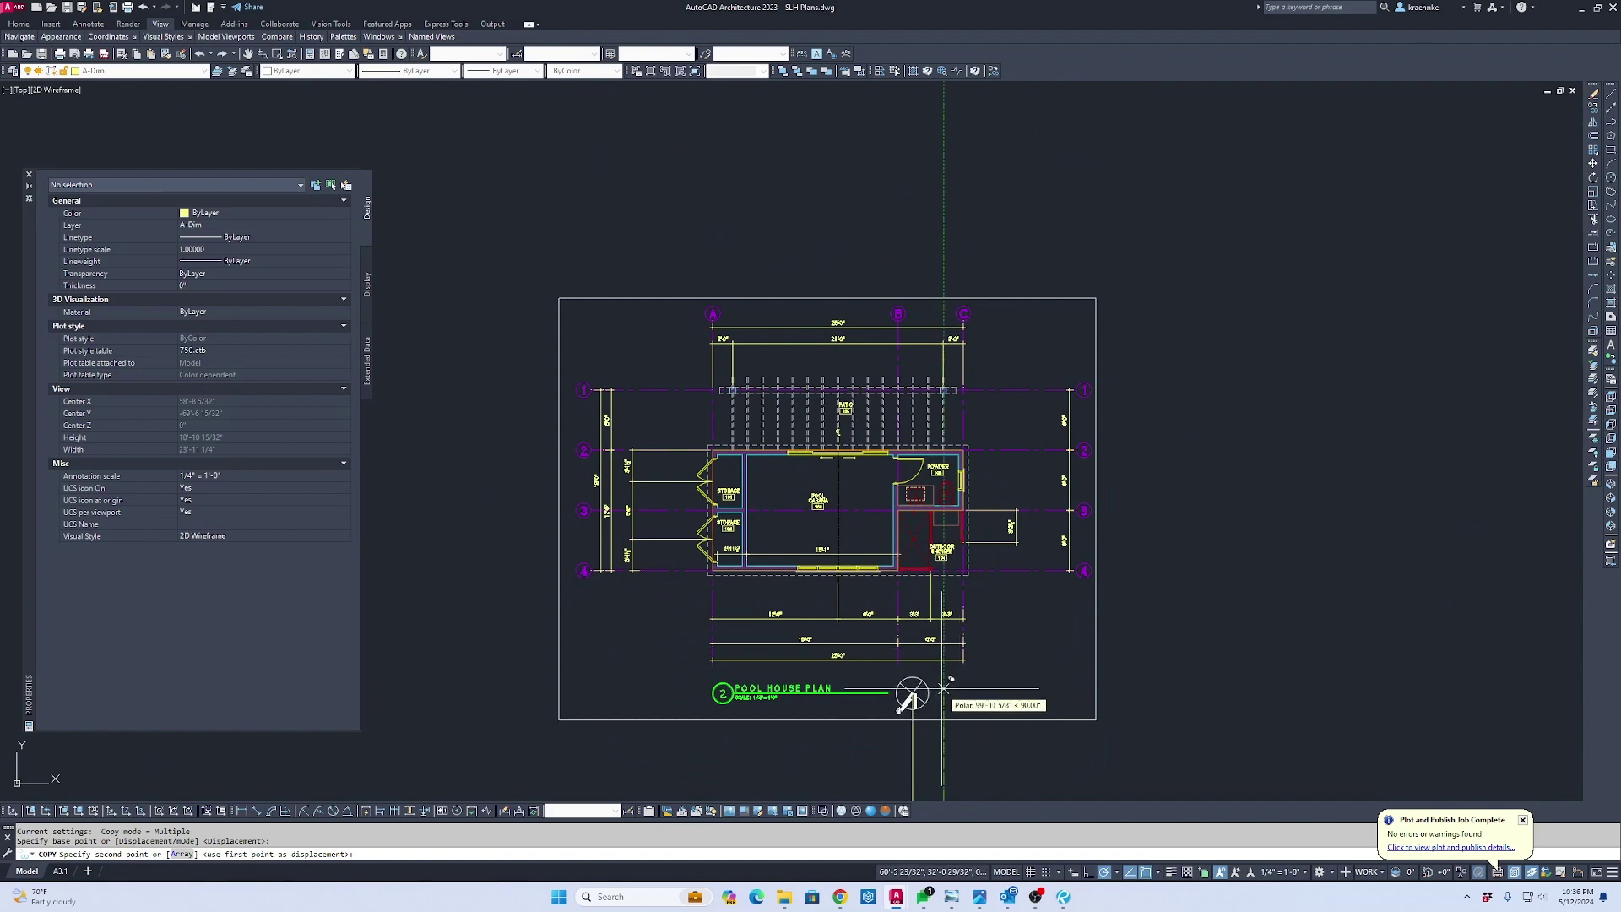
{"action": "type", "text": "1200"}
{"action": "key", "text": "Return"}
{"action": "type", "text": "2"}
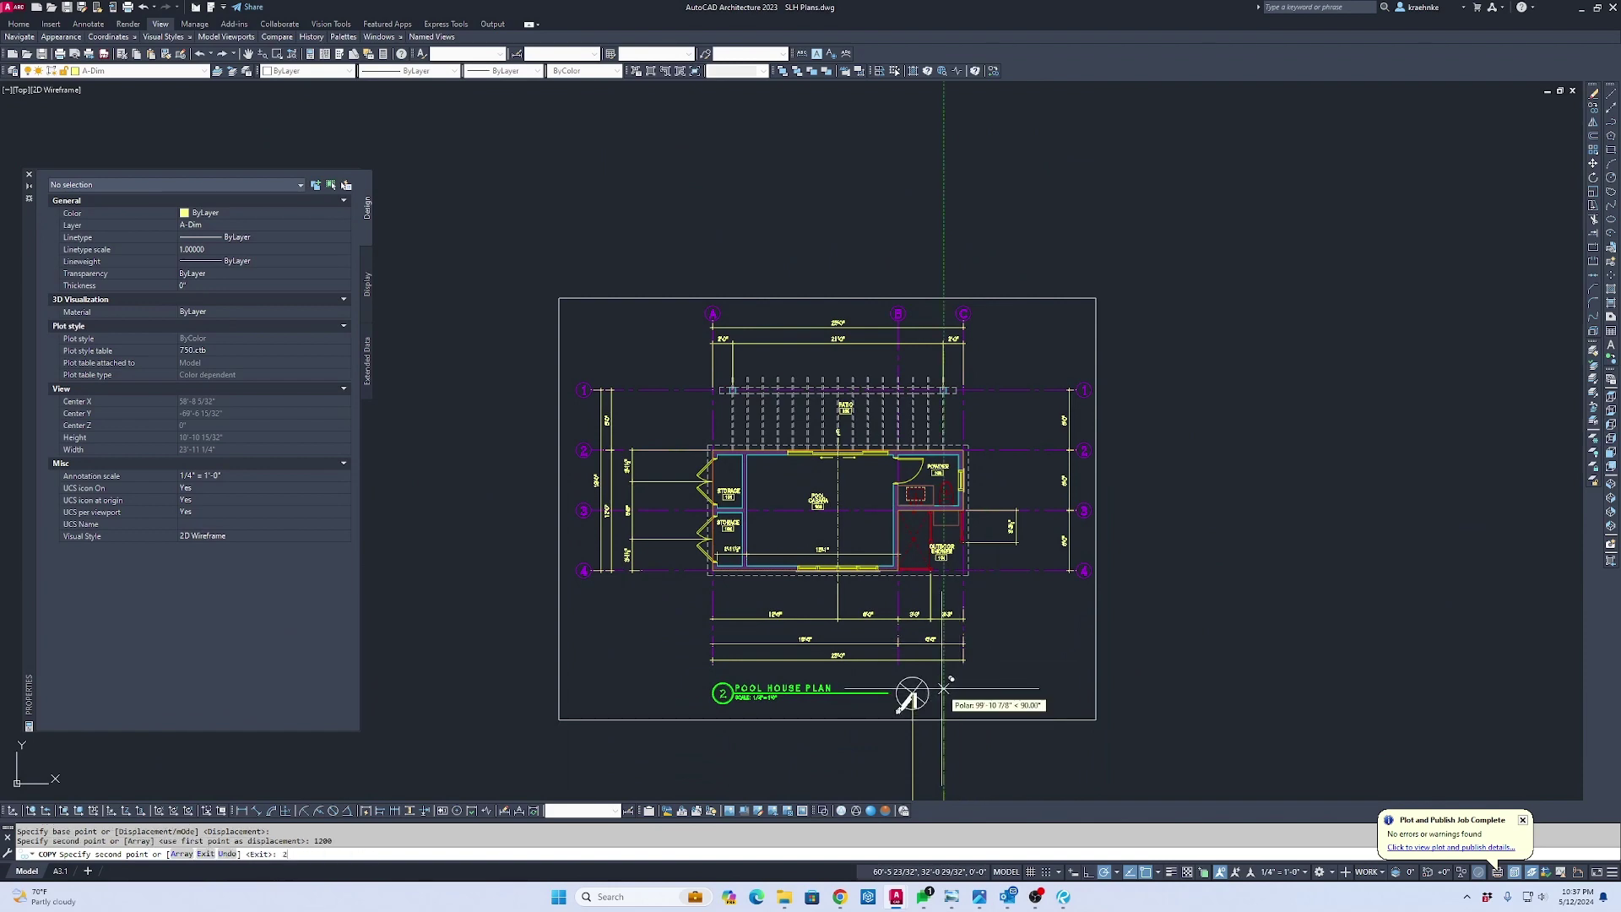
{"action": "type", "text": "400"}
{"action": "key", "text": "Return"}
{"action": "key", "text": "Escape"}
Check the copied labels at the Roof Plan's north arrow and delete the vertical guide polyline between the sheets
{"action": "scroll", "coordinate": [954, 687], "scroll_direction": "down", "scroll_amount": 4}
{"action": "scroll", "coordinate": [959, 667], "scroll_direction": "up", "scroll_amount": 6}
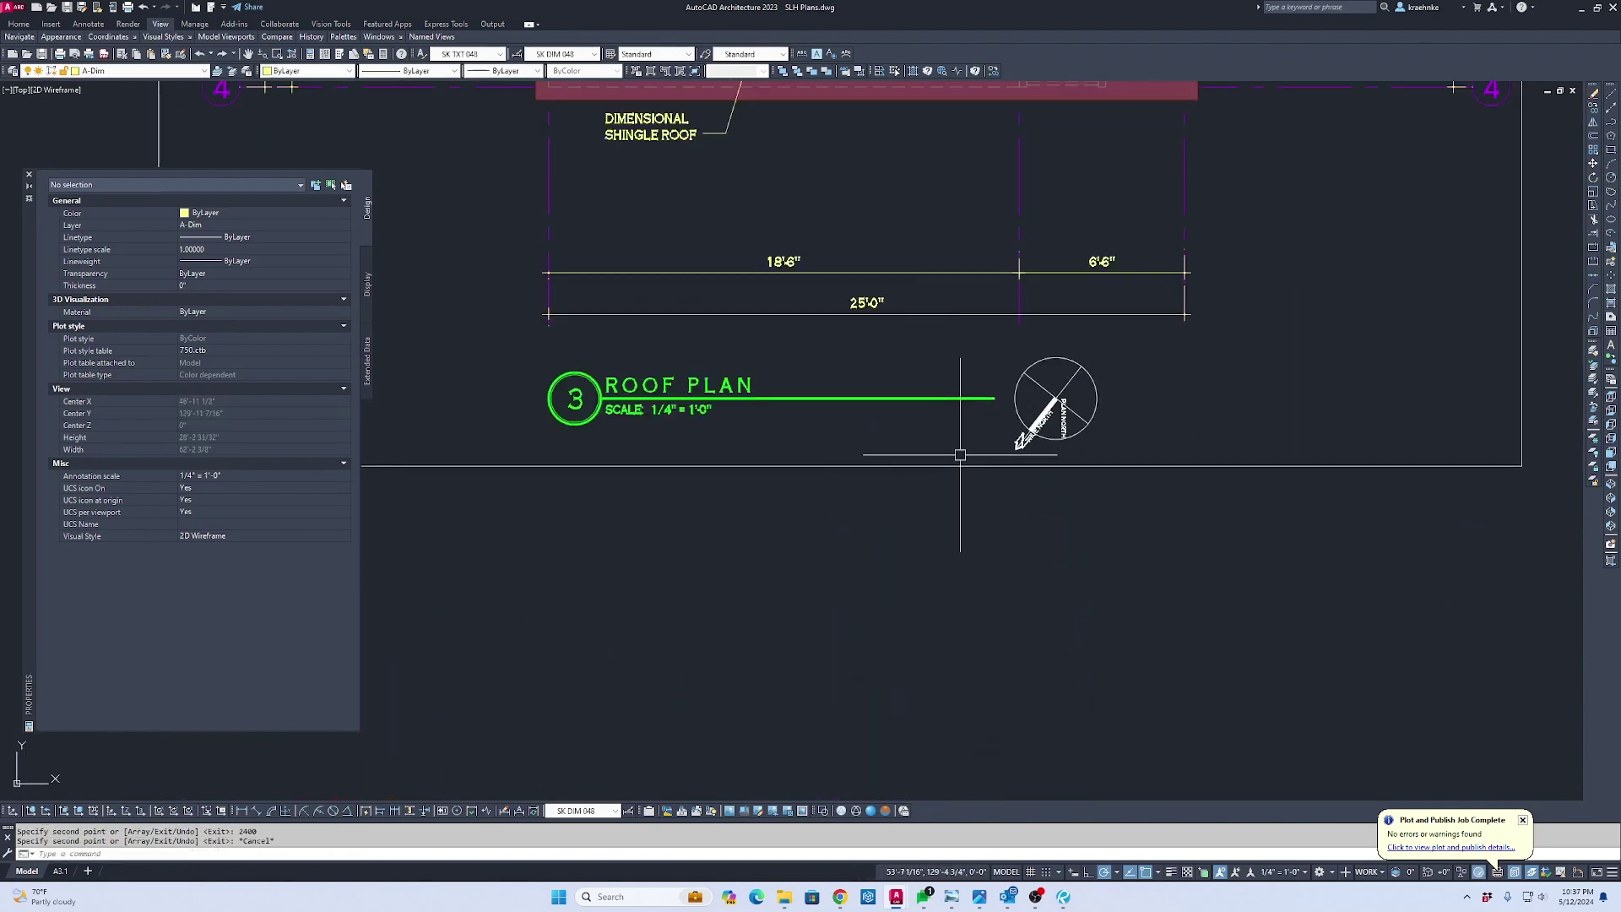
{"action": "scroll", "coordinate": [963, 507], "scroll_direction": "down", "scroll_amount": 4}
{"action": "middle_click_drag", "start_coordinate": [973, 586], "coordinate": [940, 184]}
{"action": "middle_click_drag", "start_coordinate": [955, 557], "coordinate": [930, 145]}
{"action": "key", "text": "Escape"}
{"action": "left_click", "coordinate": [1036, 359]}
{"action": "left_click", "coordinate": [858, 337]}
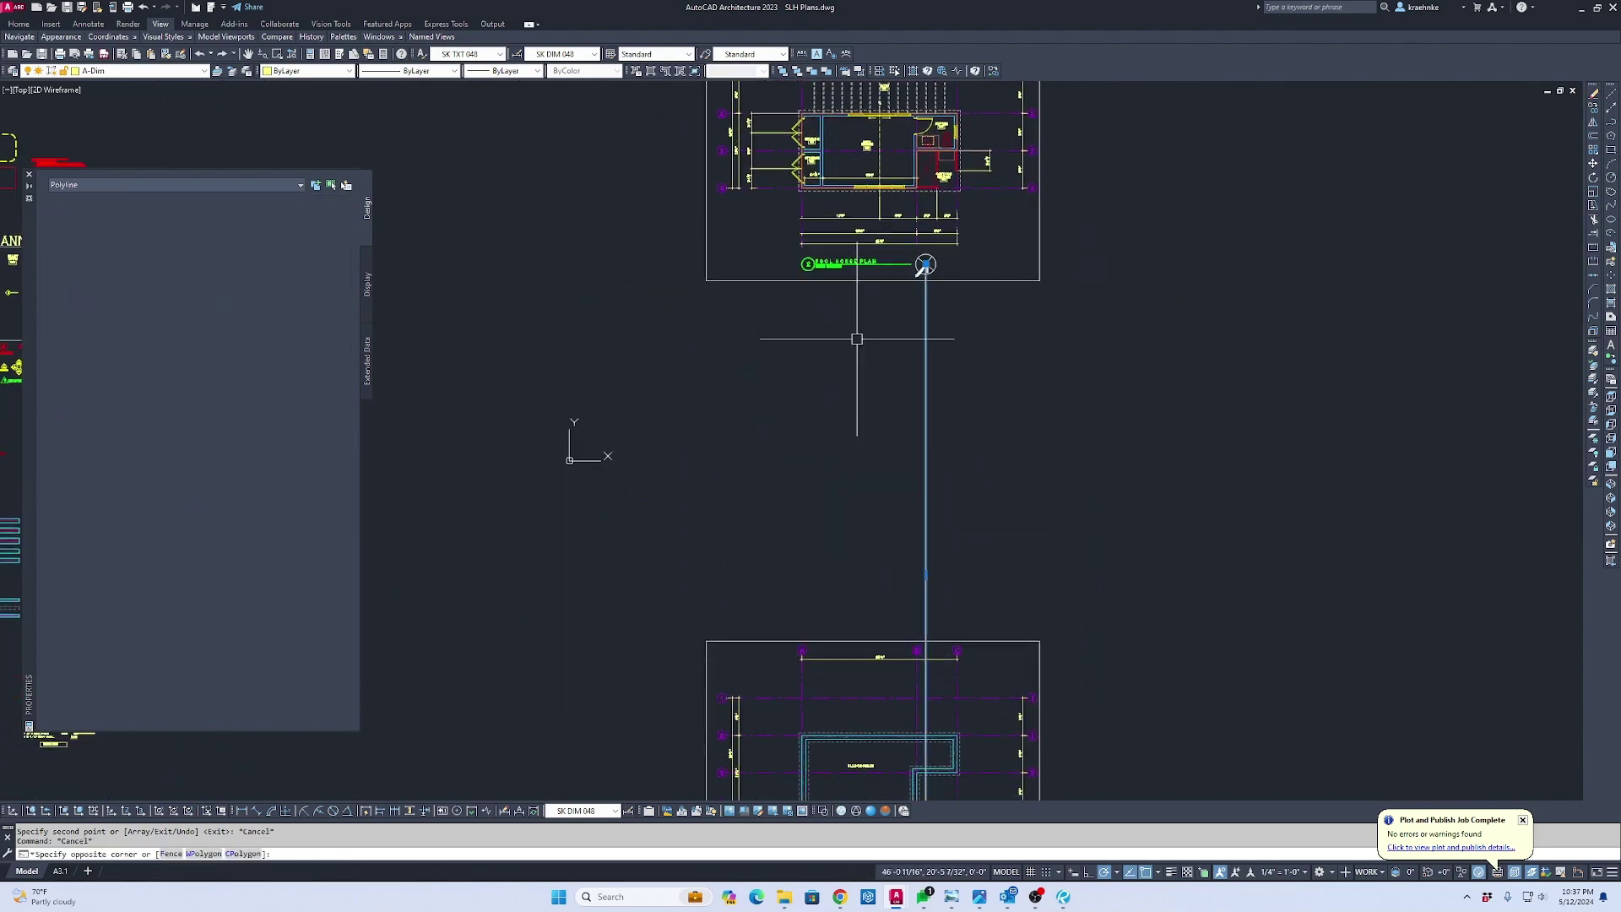
{"action": "key", "text": "Delete"}
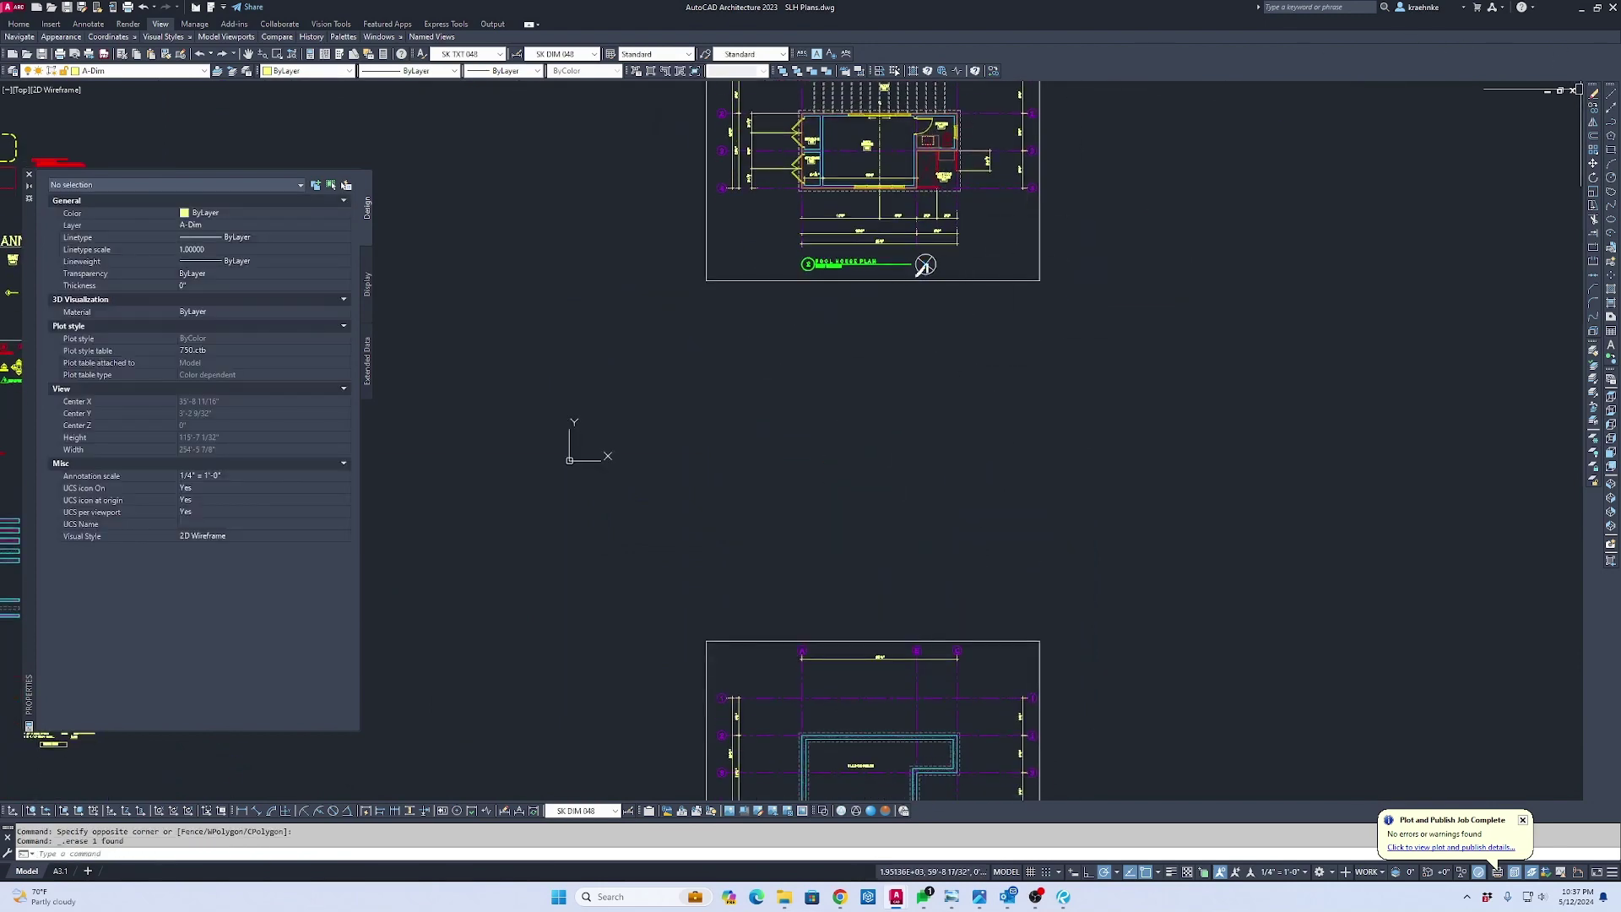
Close SLH Plans.dwg, saving its changes
{"action": "key", "text": "ctrl+F4"}
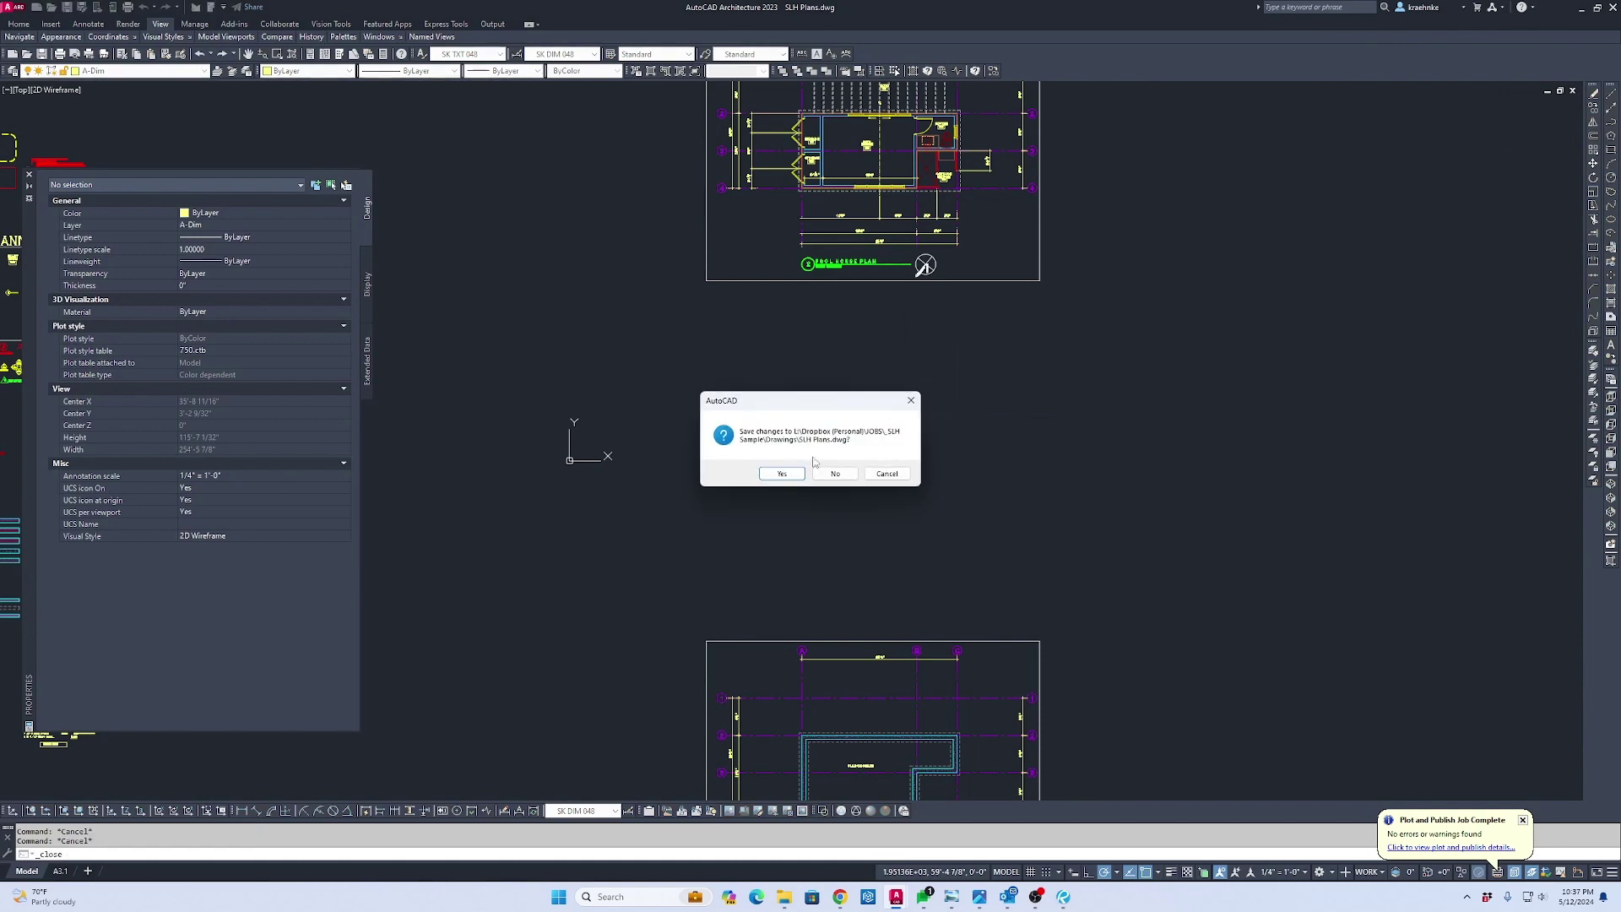
{"action": "left_click", "coordinate": [781, 473]}
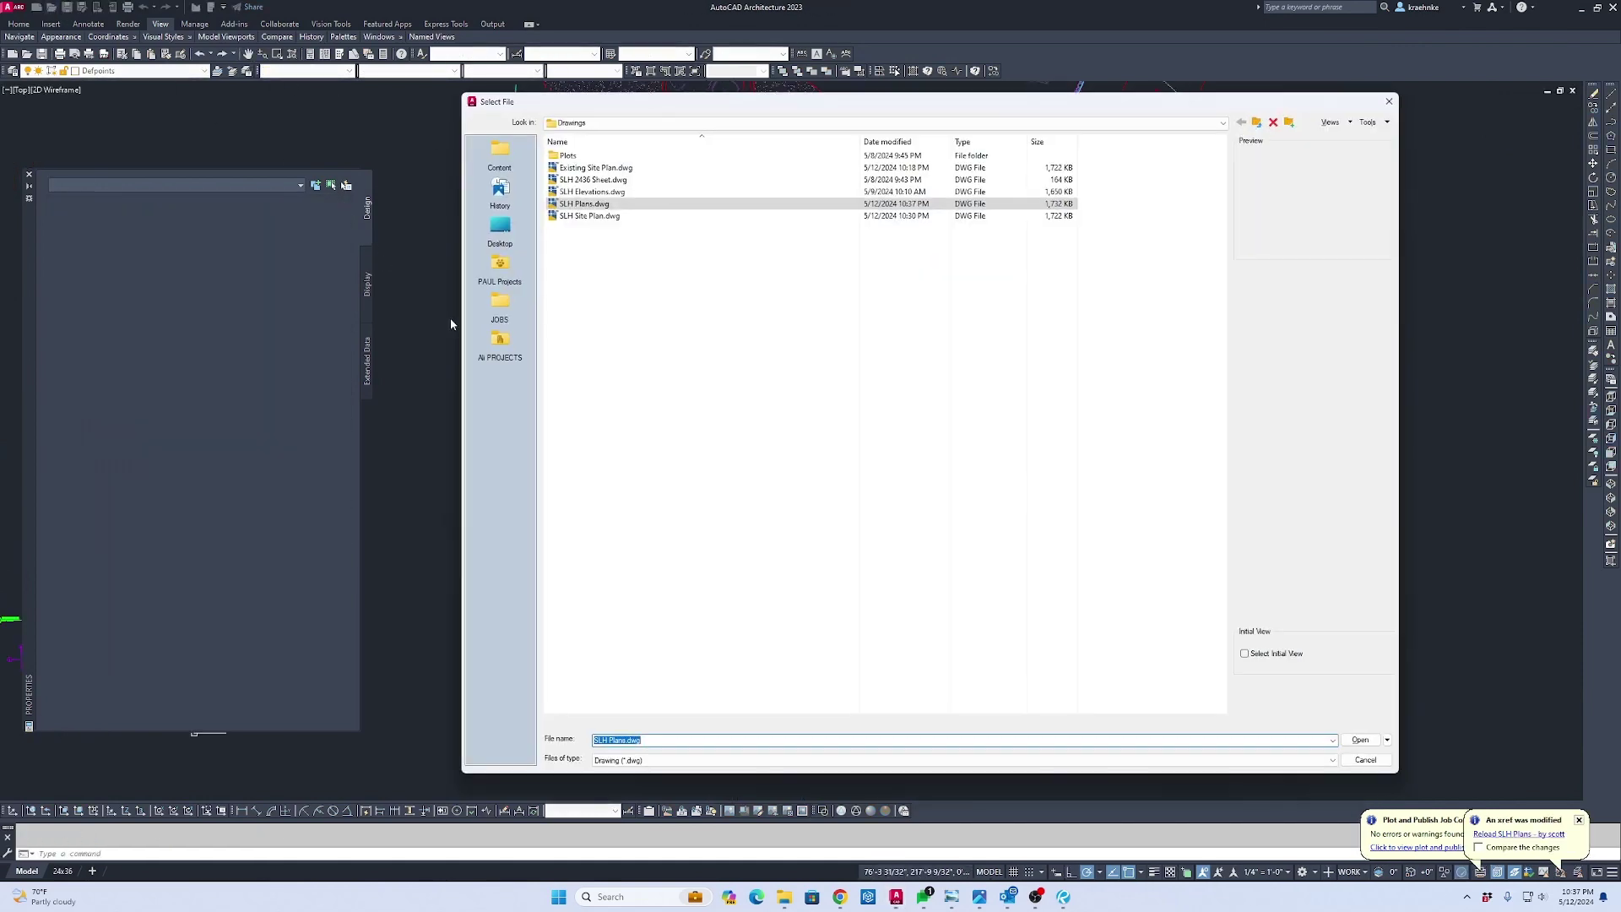
Open SLH Elevations.dwg, switch to model space and make the X-Scan Elev layer visible and current
{"action": "double_click", "coordinate": [591, 204]}
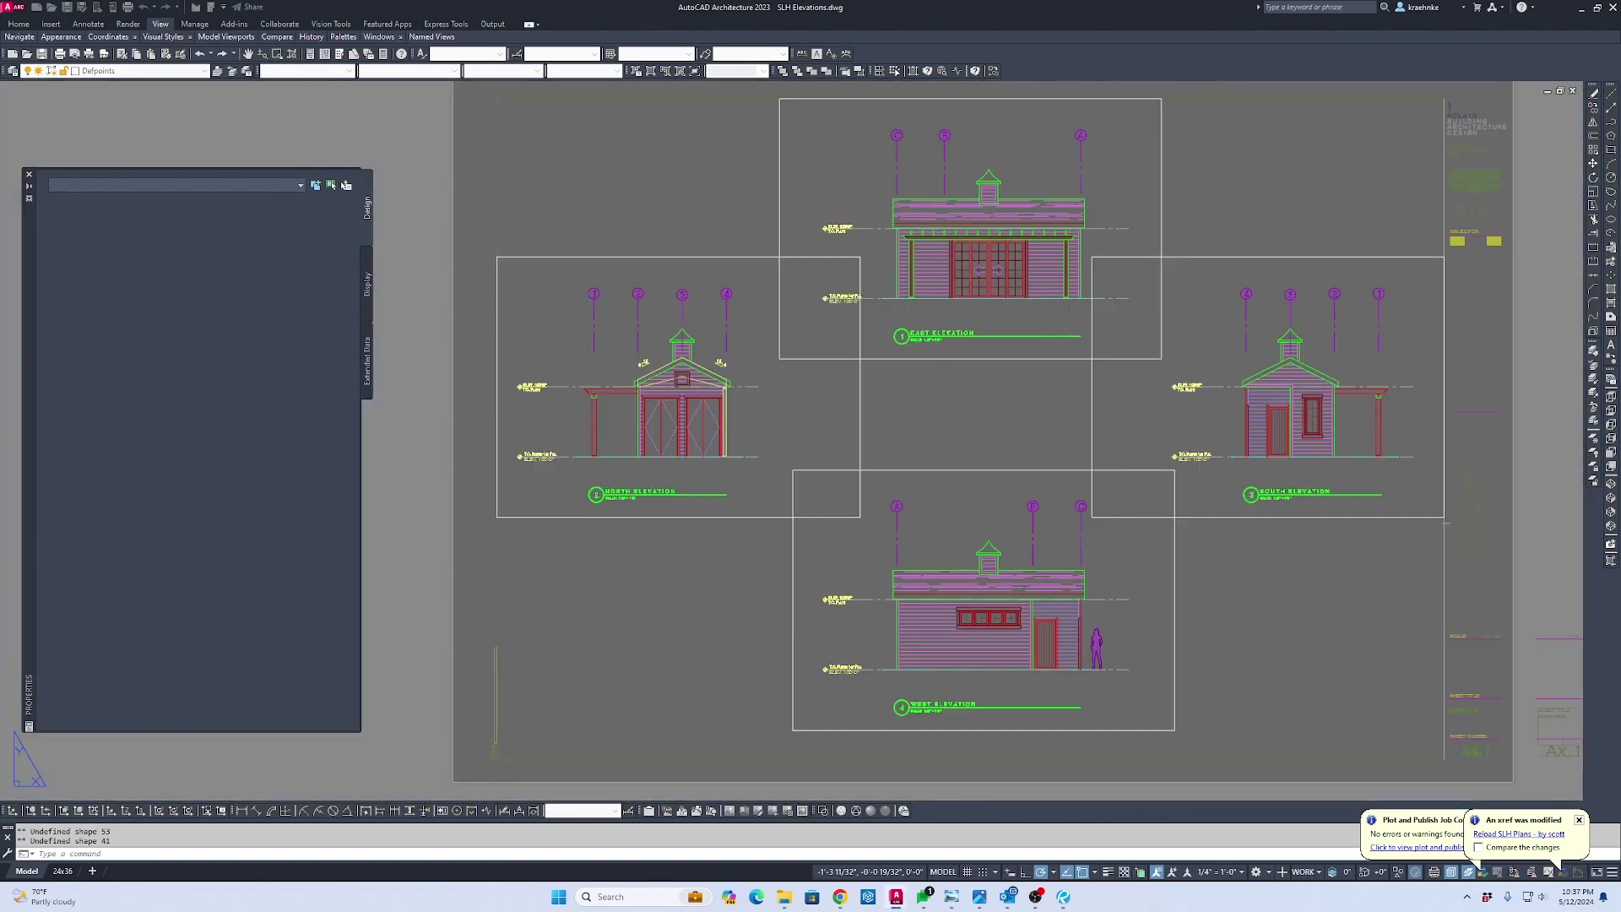
{"action": "left_click", "coordinate": [26, 871]}
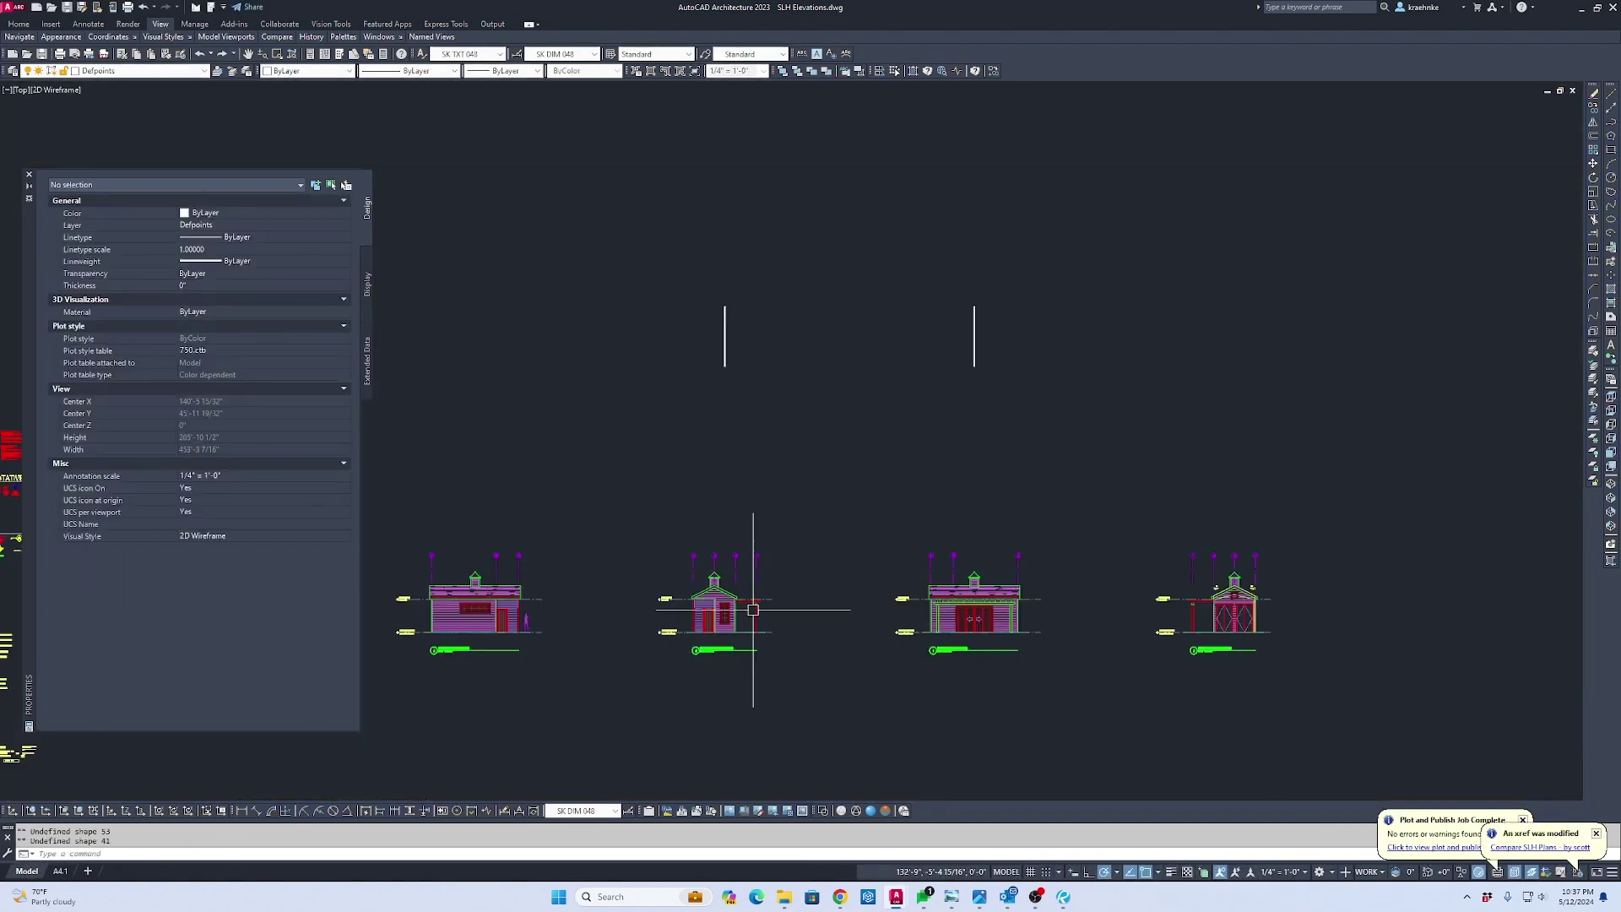
{"action": "left_click", "coordinate": [100, 72]}
{"action": "scroll", "coordinate": [102, 249], "scroll_direction": "down", "scroll_amount": 5}
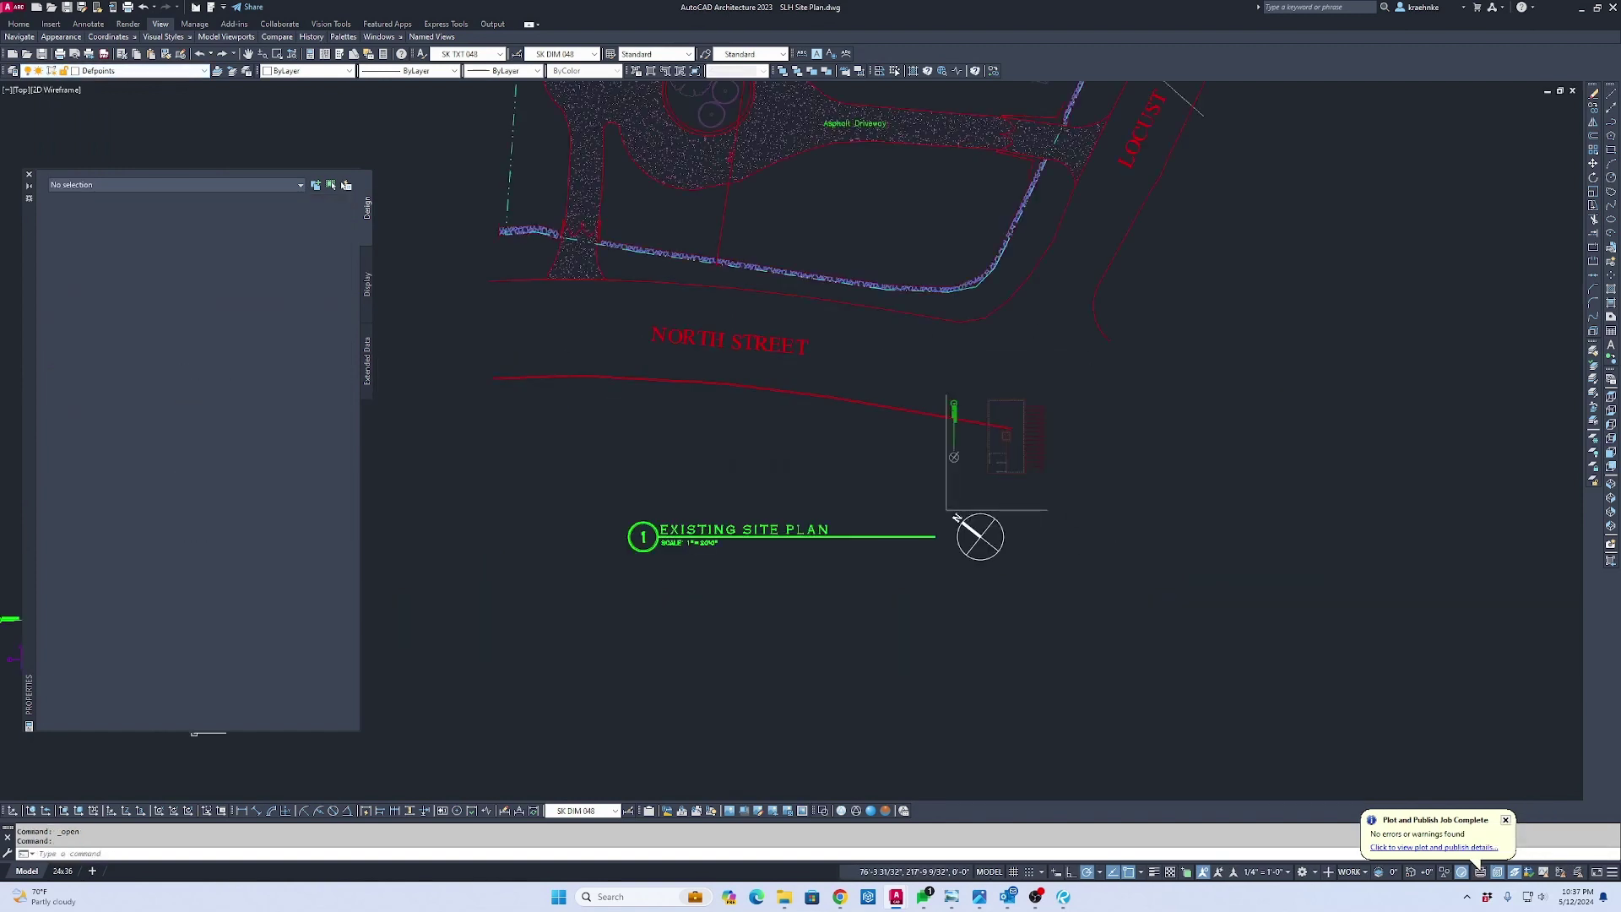
{"action": "key", "text": "ctrl+Tab"}
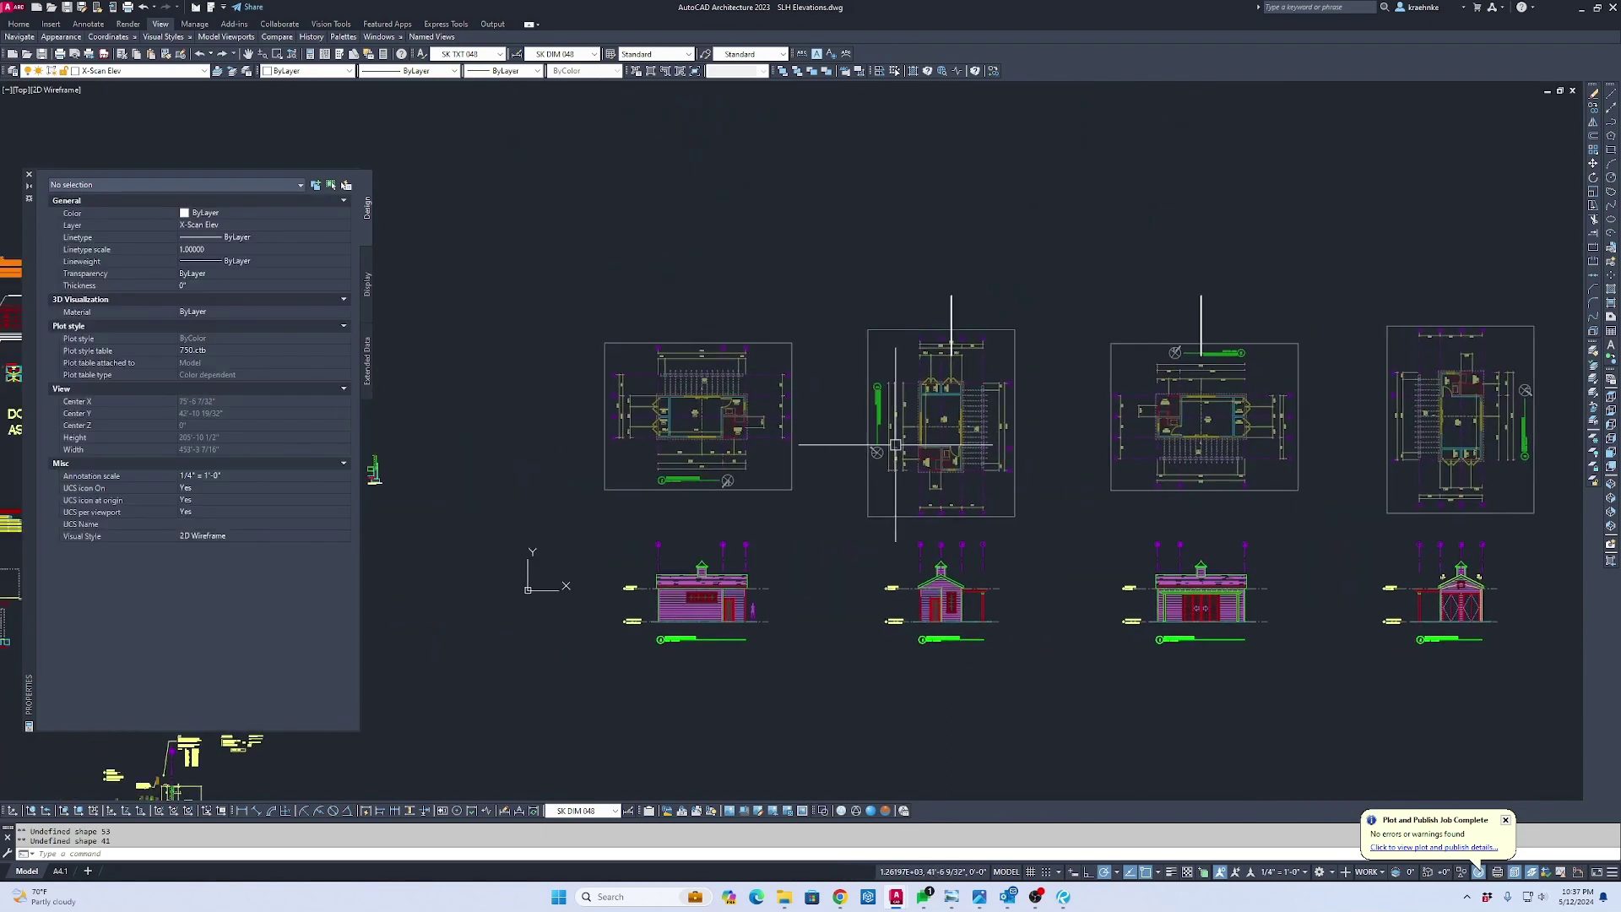
Check the north symbol on the Pool House Plan reference and retitle the WEST ELEVATION below it as NORTH ELEVATION
{"action": "scroll", "coordinate": [868, 434], "scroll_direction": "up", "scroll_amount": 5}
{"action": "scroll", "coordinate": [810, 414], "scroll_direction": "up", "scroll_amount": 4}
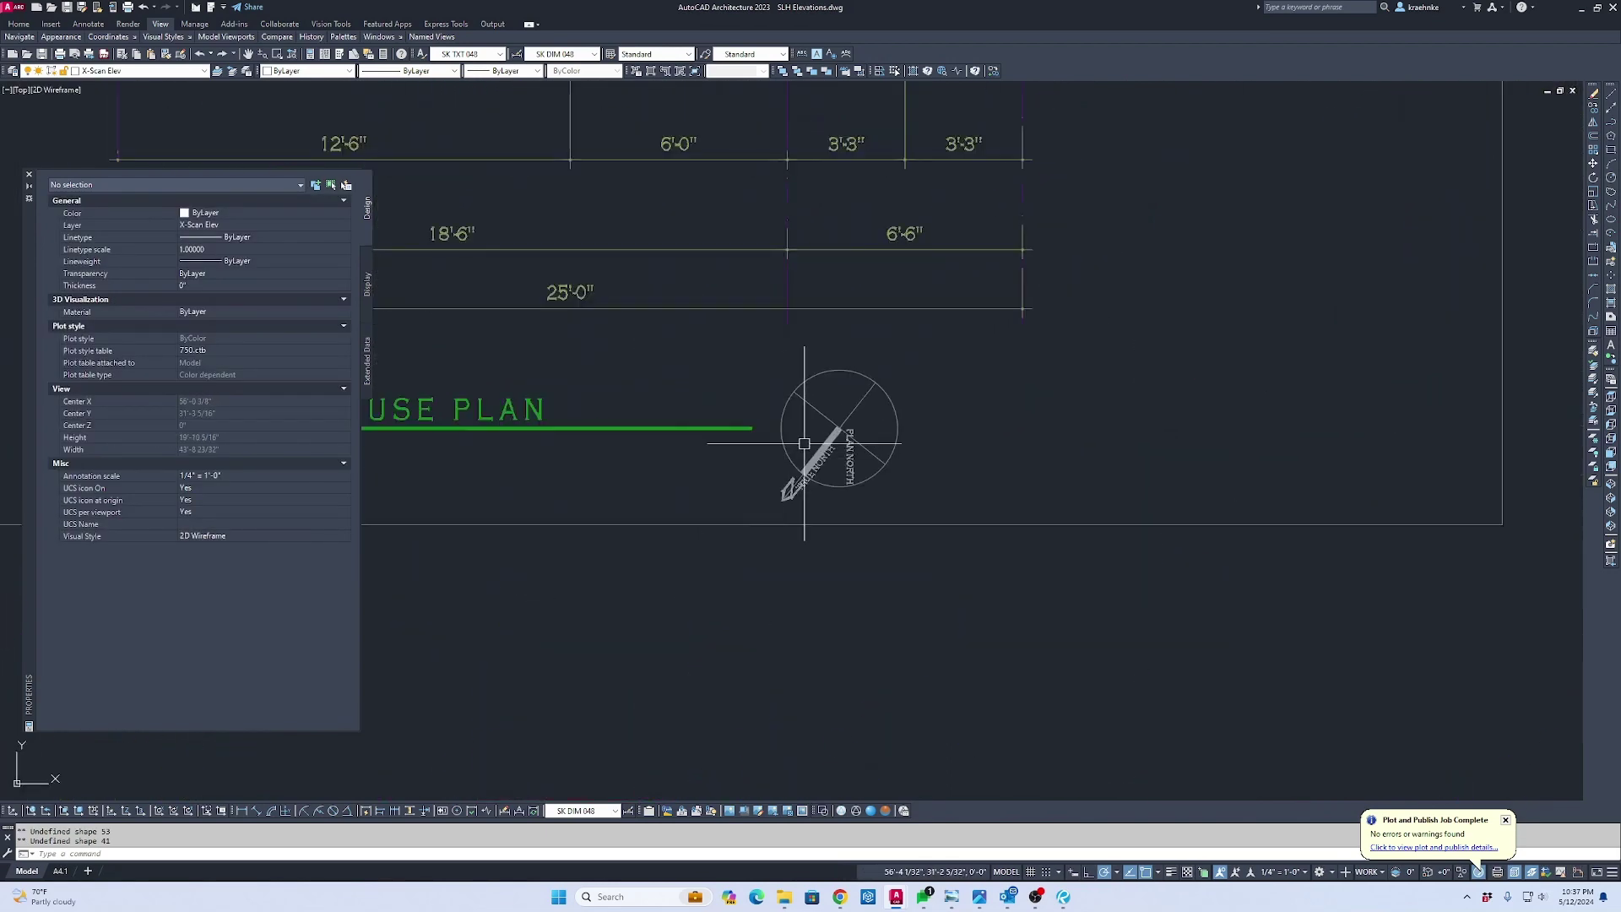
{"action": "scroll", "coordinate": [1031, 398], "scroll_direction": "down", "scroll_amount": 4}
{"action": "scroll", "coordinate": [1078, 467], "scroll_direction": "down", "scroll_amount": 3}
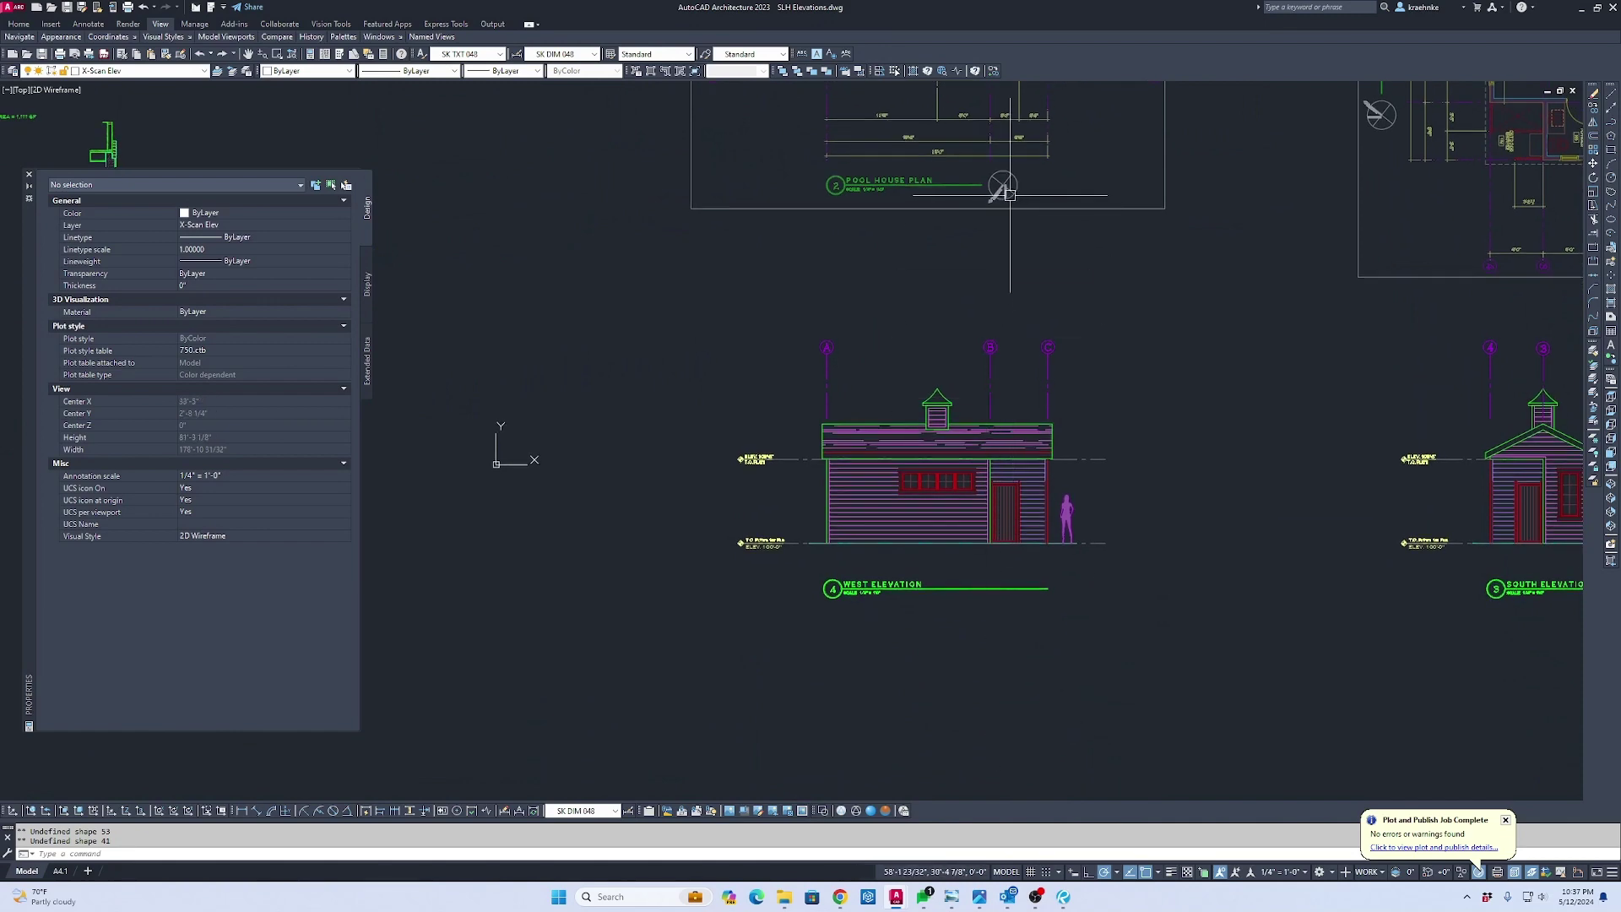
{"action": "scroll", "coordinate": [1009, 194], "scroll_direction": "up", "scroll_amount": 2}
{"action": "scroll", "coordinate": [1011, 196], "scroll_direction": "down", "scroll_amount": 2}
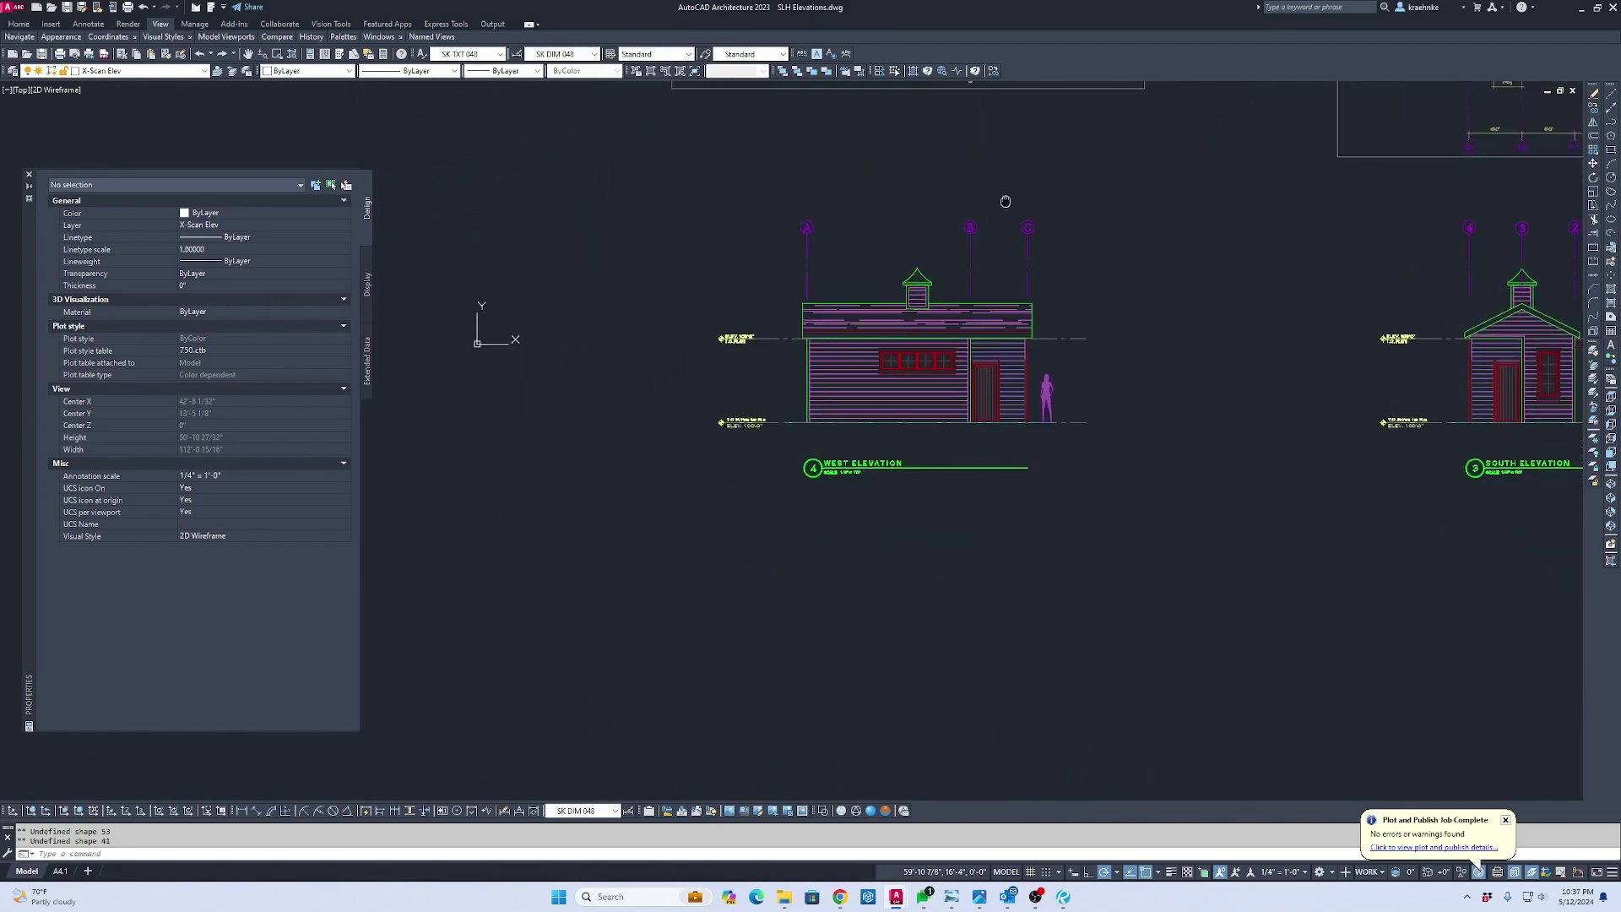
{"action": "key", "text": "Escape"}
{"action": "scroll", "coordinate": [929, 463], "scroll_direction": "up", "scroll_amount": 5}
{"action": "left_click", "coordinate": [831, 393]}
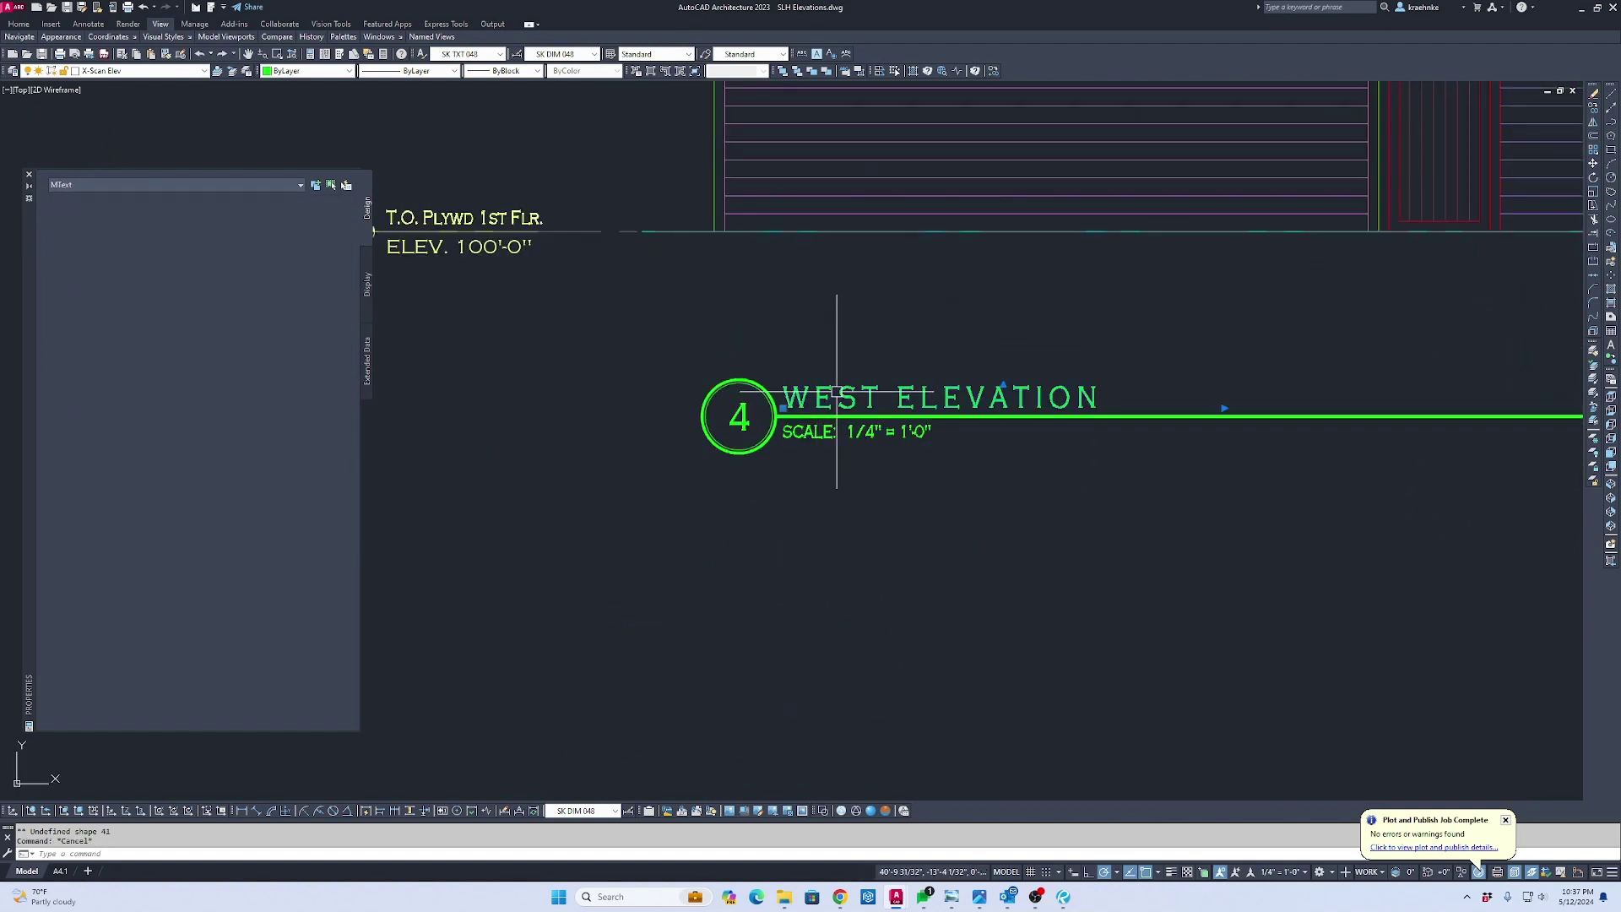
{"action": "double_click", "coordinate": [831, 397]}
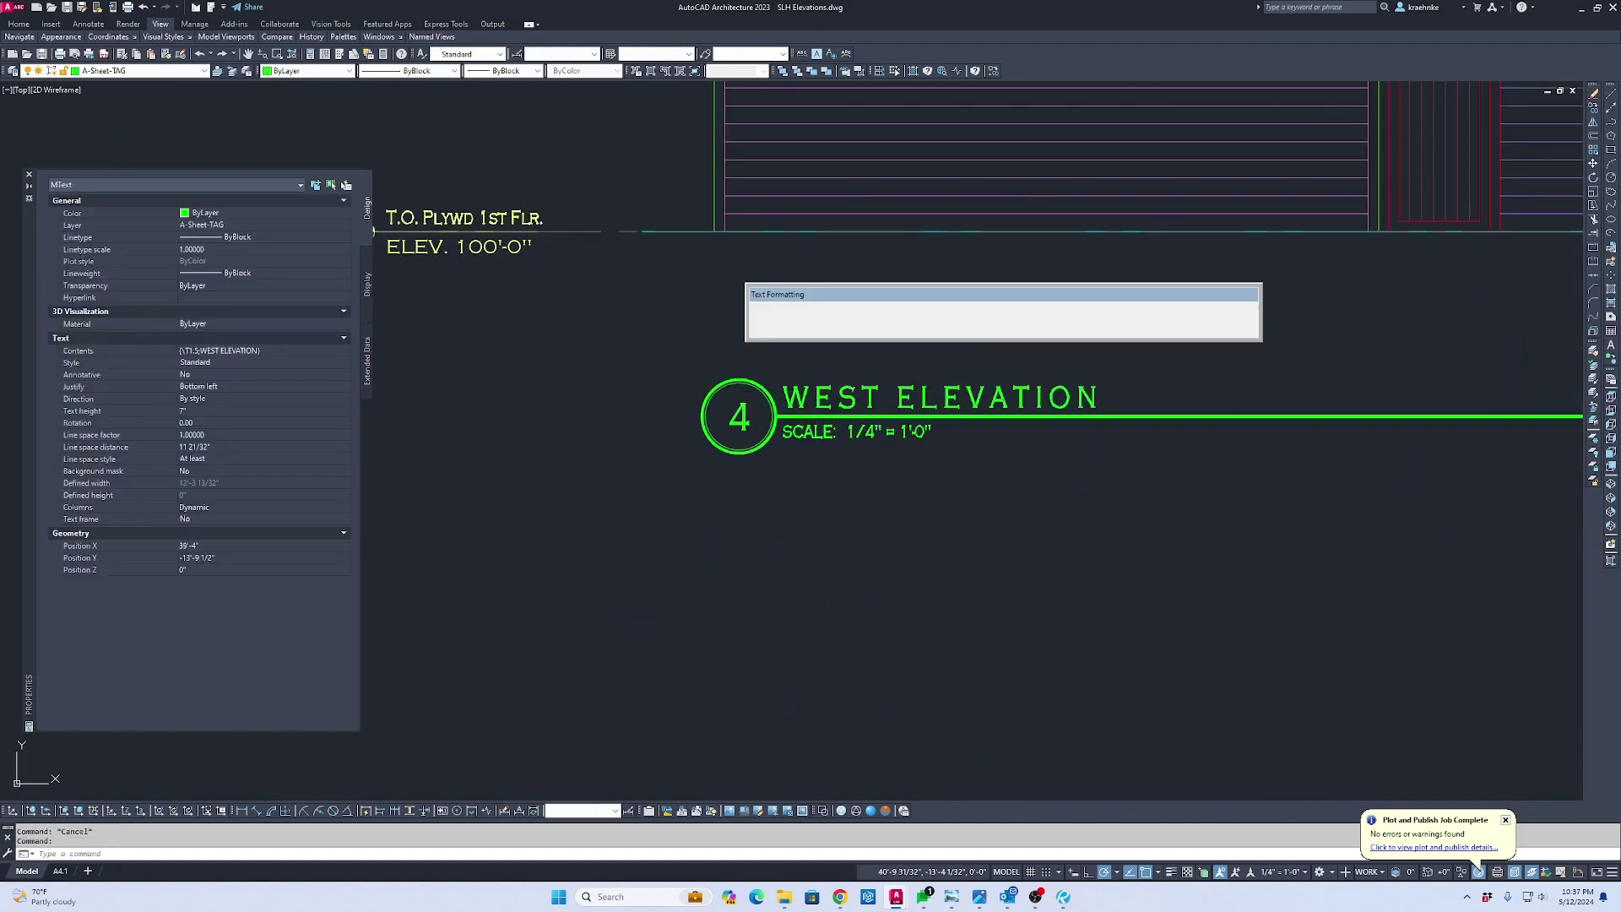
{"action": "double_click", "coordinate": [828, 398]}
{"action": "type", "text": "NORTH"}
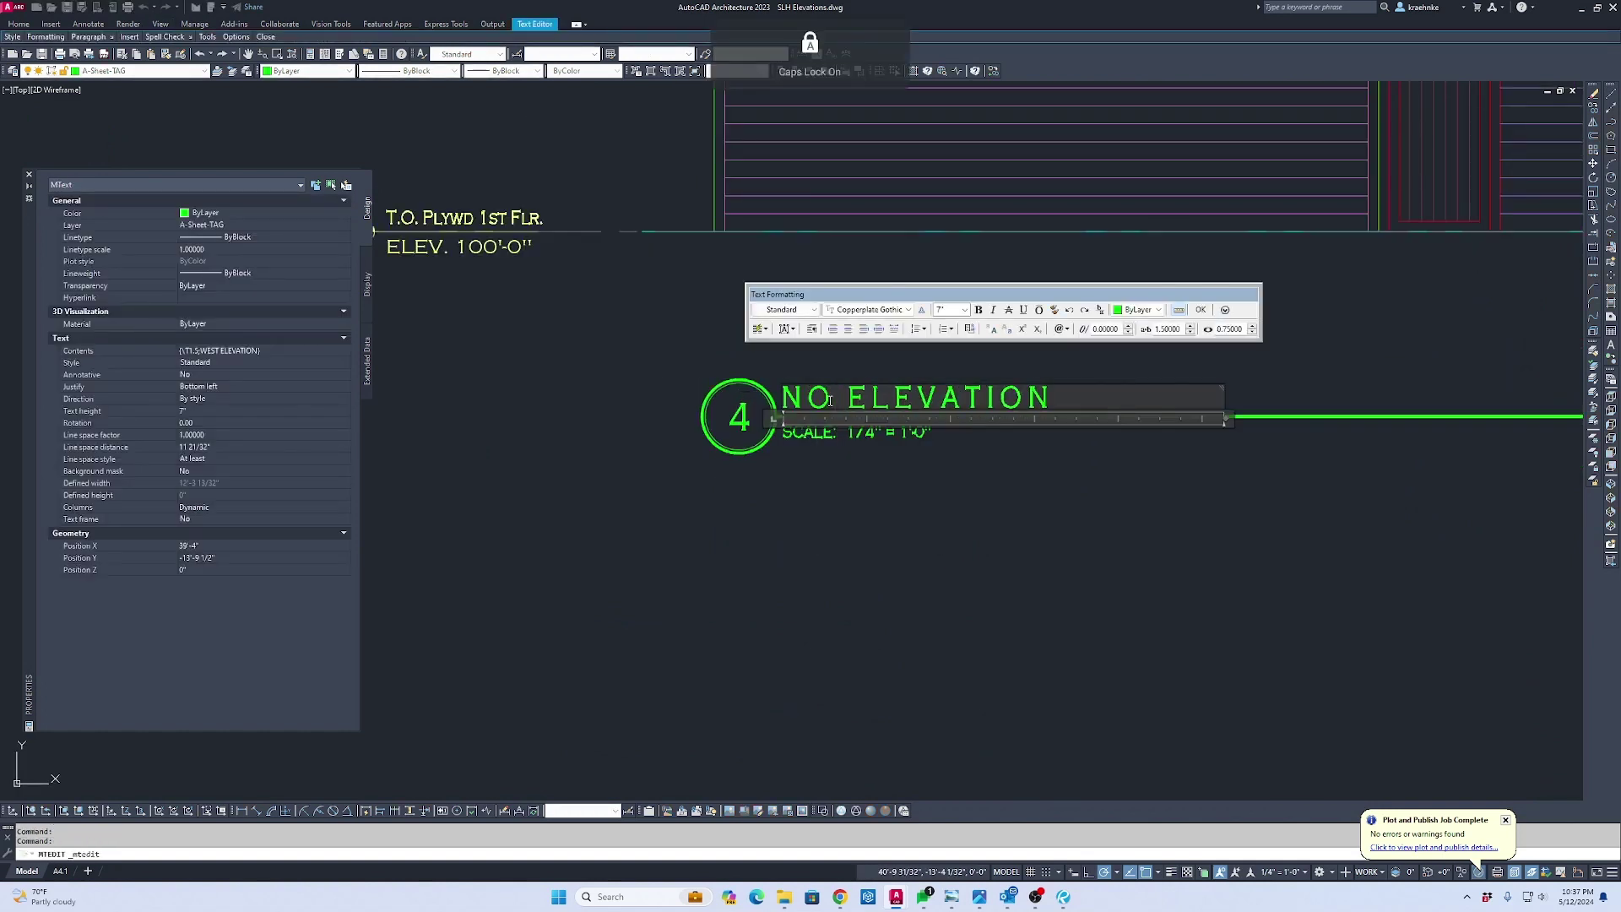
{"action": "key", "text": "ctrl+Return"}
Compare the true and plan north symbols on the upright and rotated Pool House Plan references above the elevations
{"action": "scroll", "coordinate": [833, 344], "scroll_direction": "down", "scroll_amount": 5}
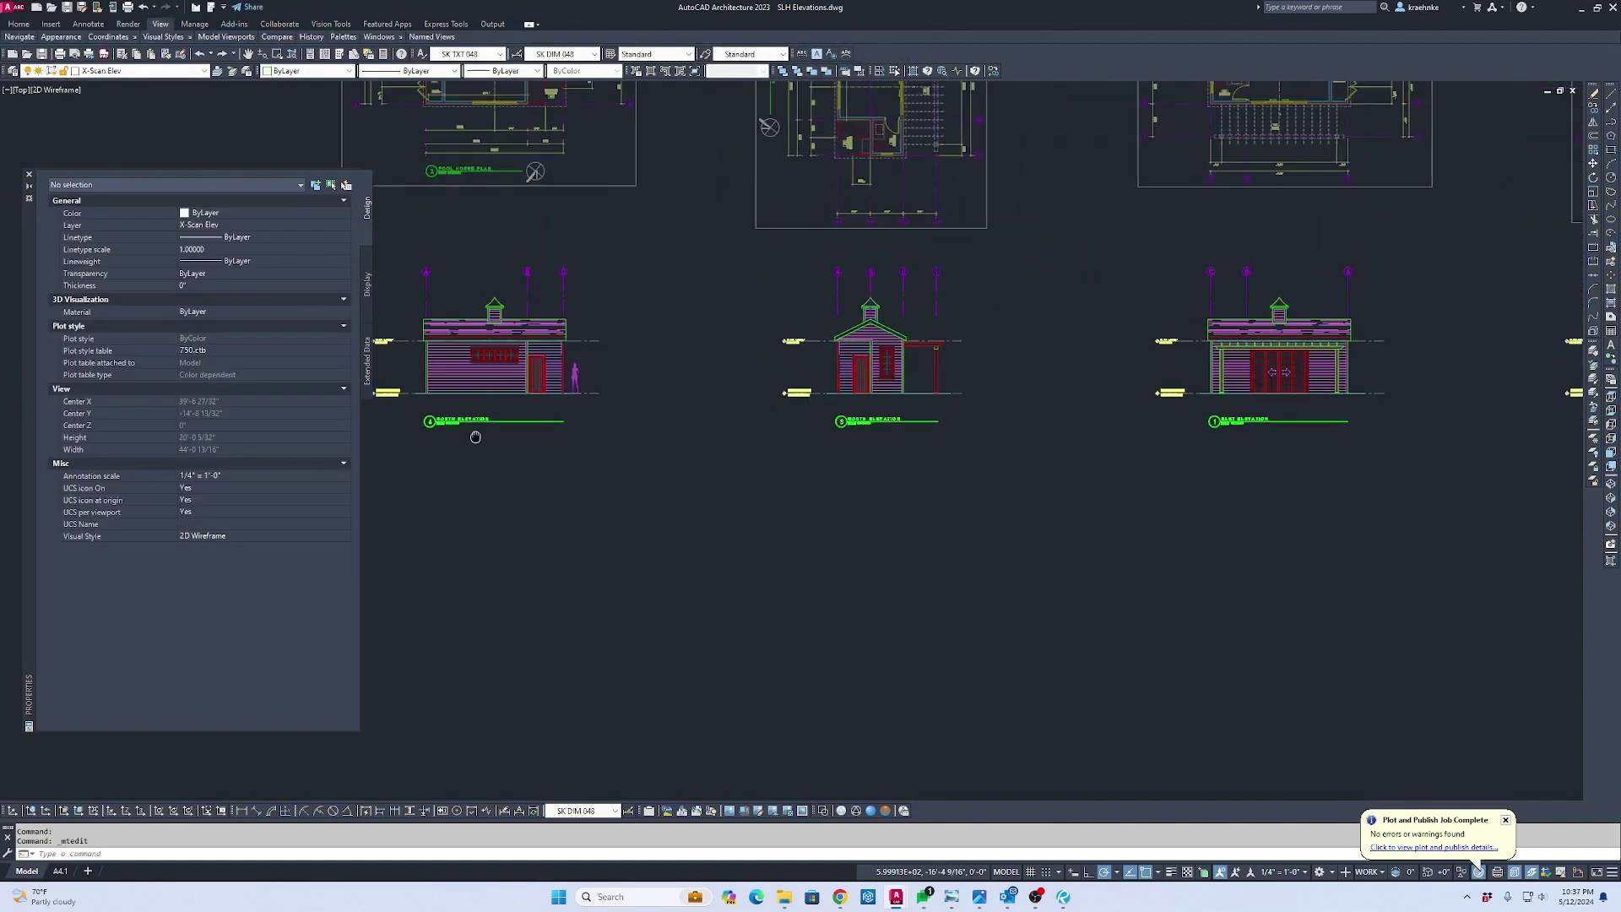
{"action": "scroll", "coordinate": [736, 331], "scroll_direction": "up", "scroll_amount": 5}
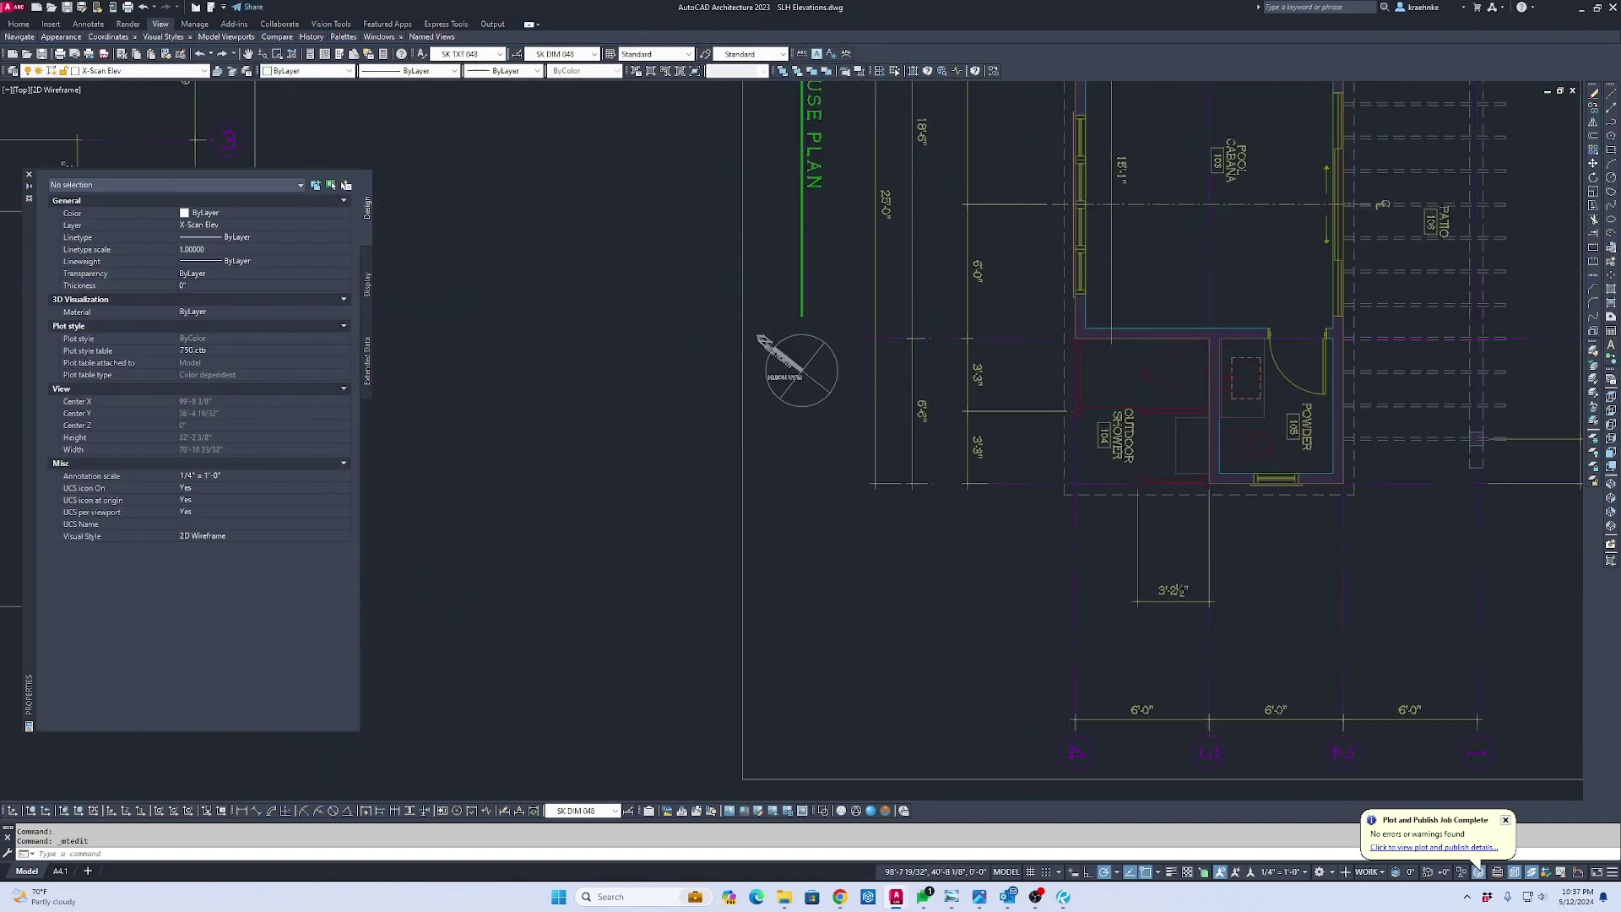
{"action": "scroll", "coordinate": [777, 355], "scroll_direction": "up", "scroll_amount": 4}
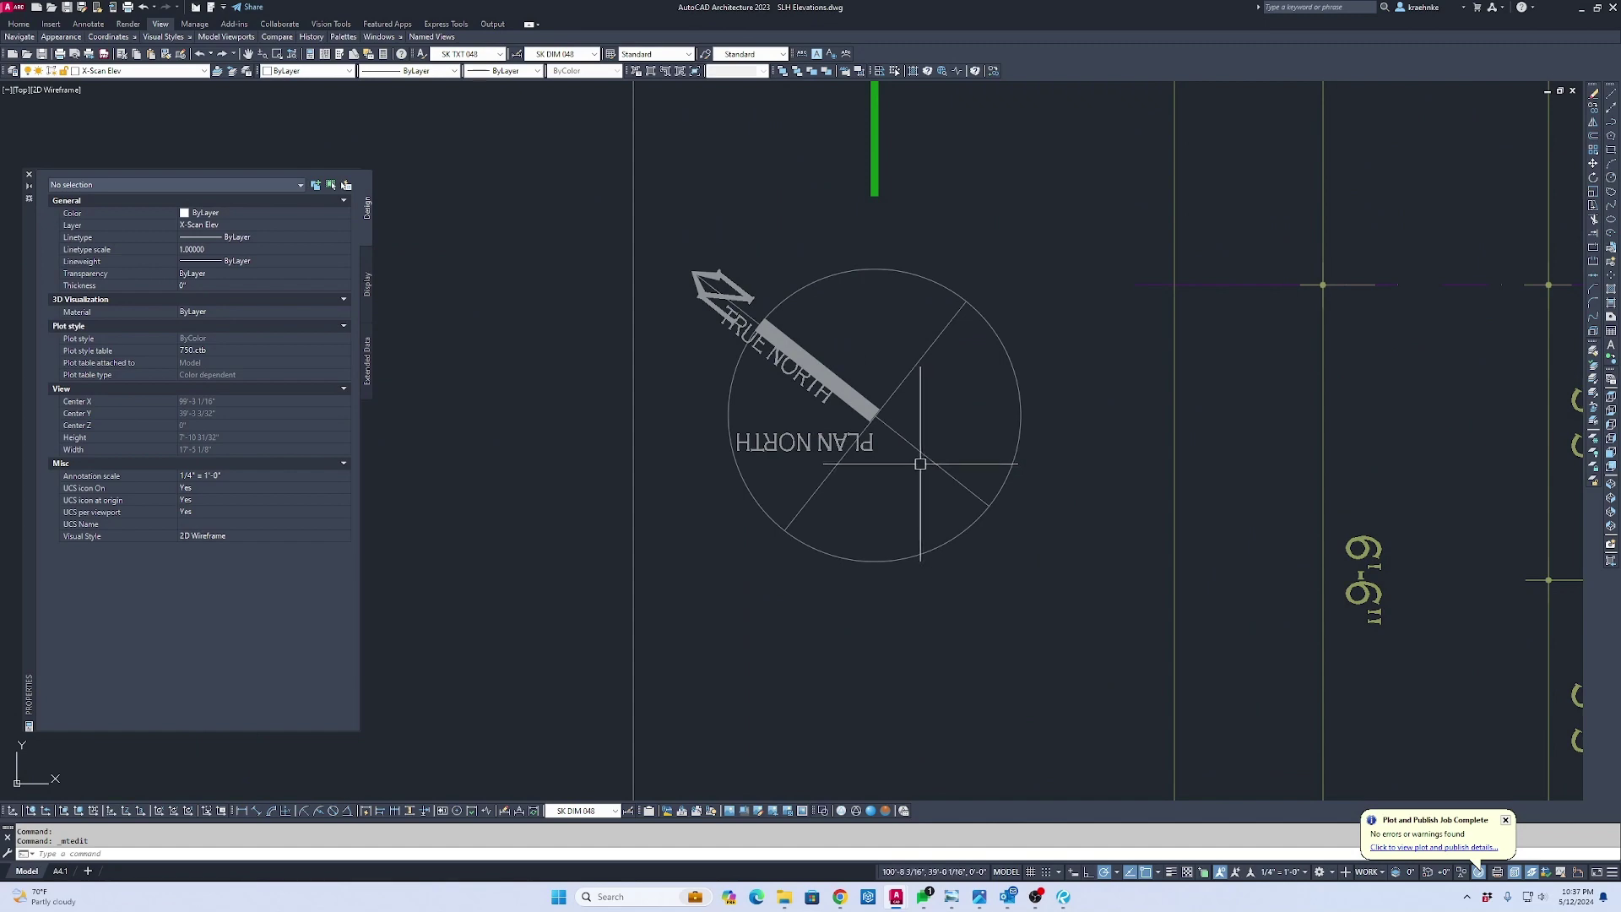
{"action": "scroll", "coordinate": [920, 464], "scroll_direction": "down", "scroll_amount": 4}
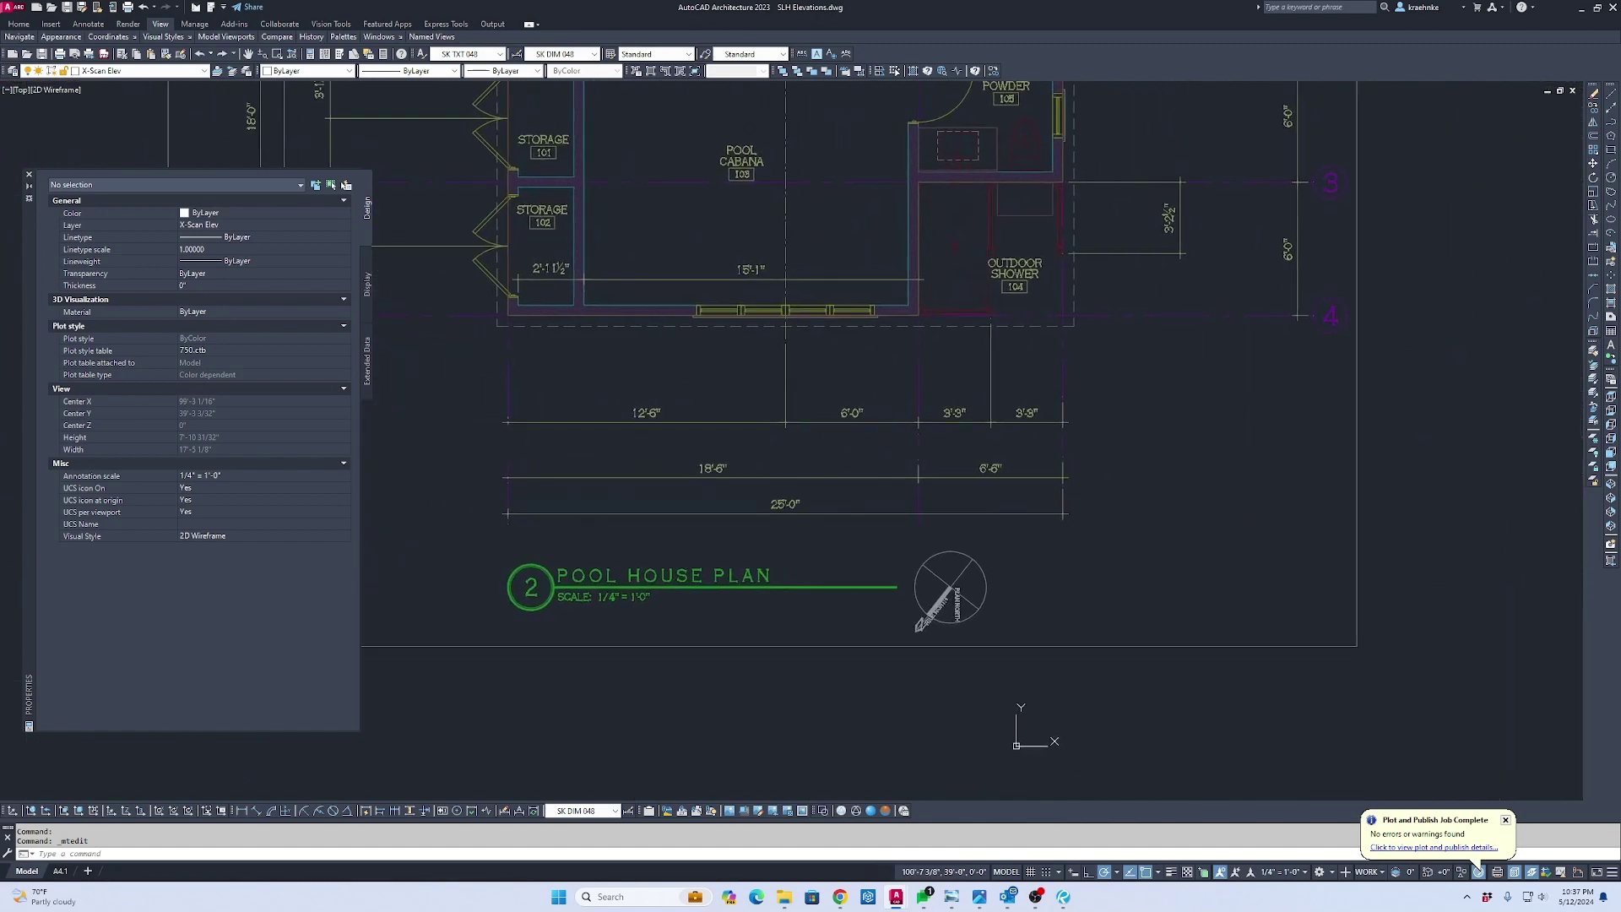
{"action": "middle_click_drag", "start_coordinate": [627, 606], "coordinate": [615, 304]}
{"action": "scroll", "coordinate": [929, 292], "scroll_direction": "up", "scroll_amount": 5}
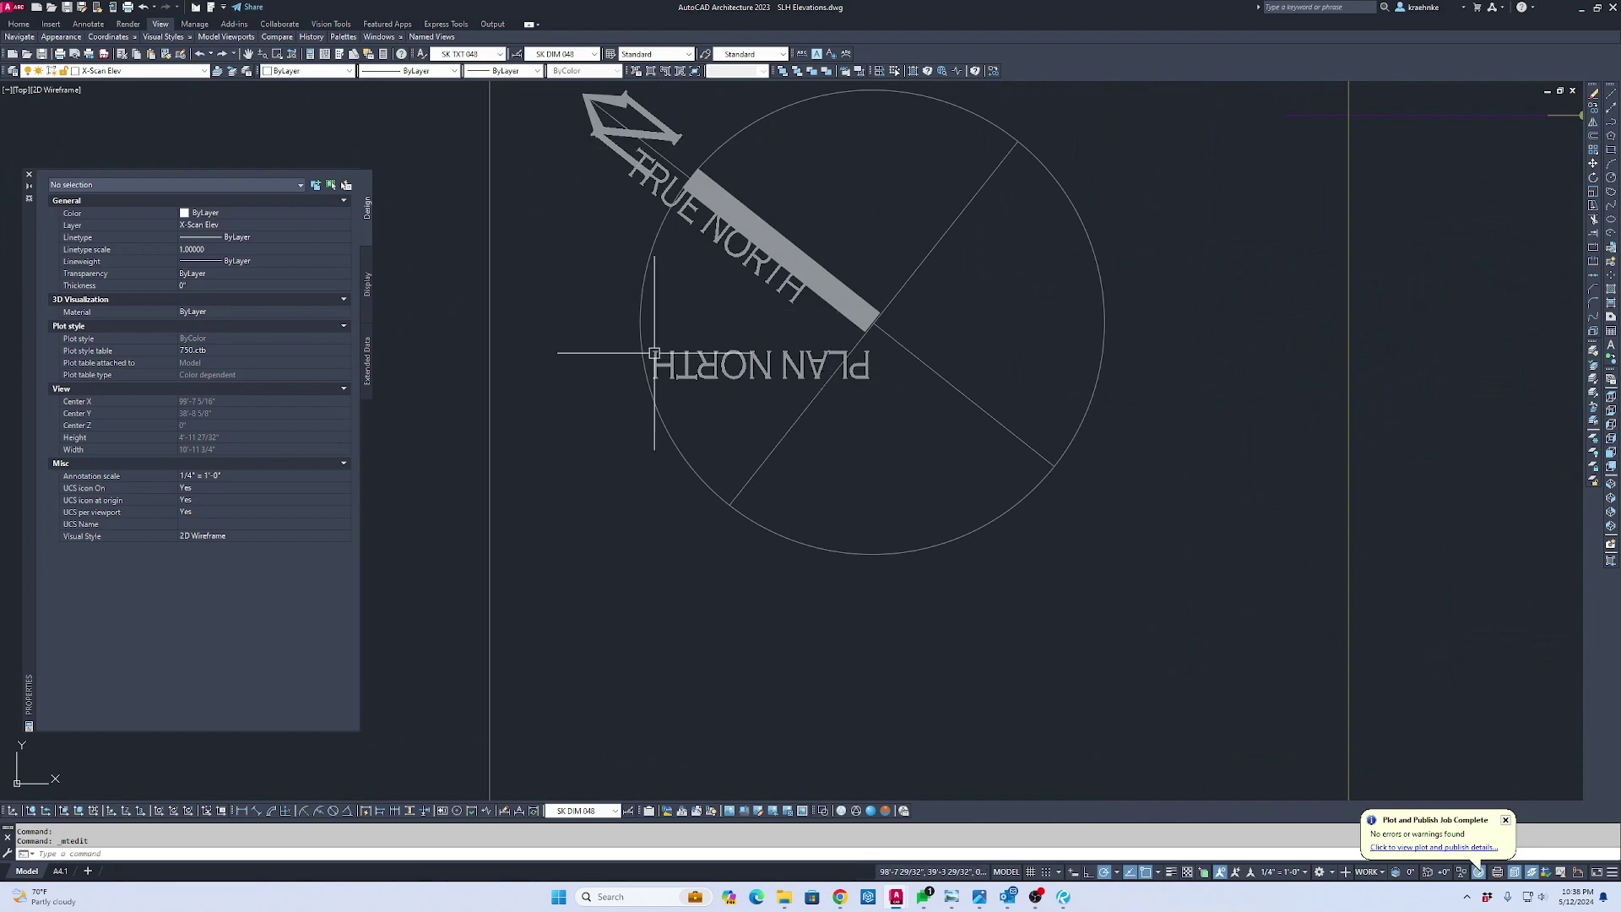
{"action": "scroll", "coordinate": [654, 353], "scroll_direction": "down", "scroll_amount": 5}
{"action": "middle_click_drag", "start_coordinate": [942, 456], "coordinate": [1085, 459]}
{"action": "scroll", "coordinate": [960, 464], "scroll_direction": "up", "scroll_amount": 5}
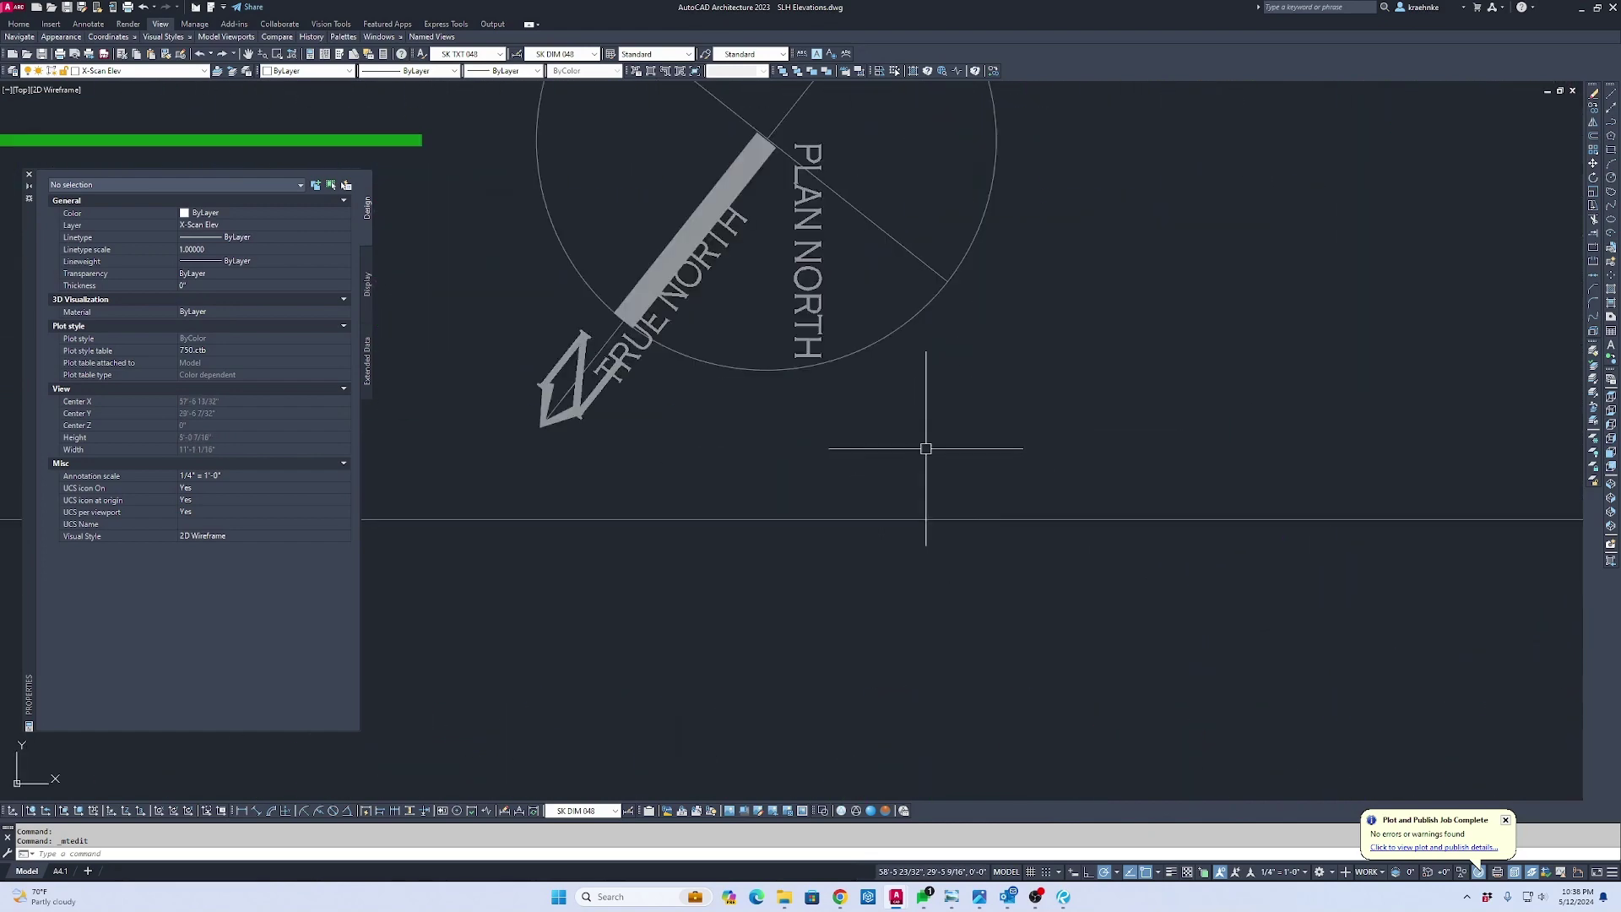
{"action": "scroll", "coordinate": [675, 372], "scroll_direction": "down", "scroll_amount": 6}
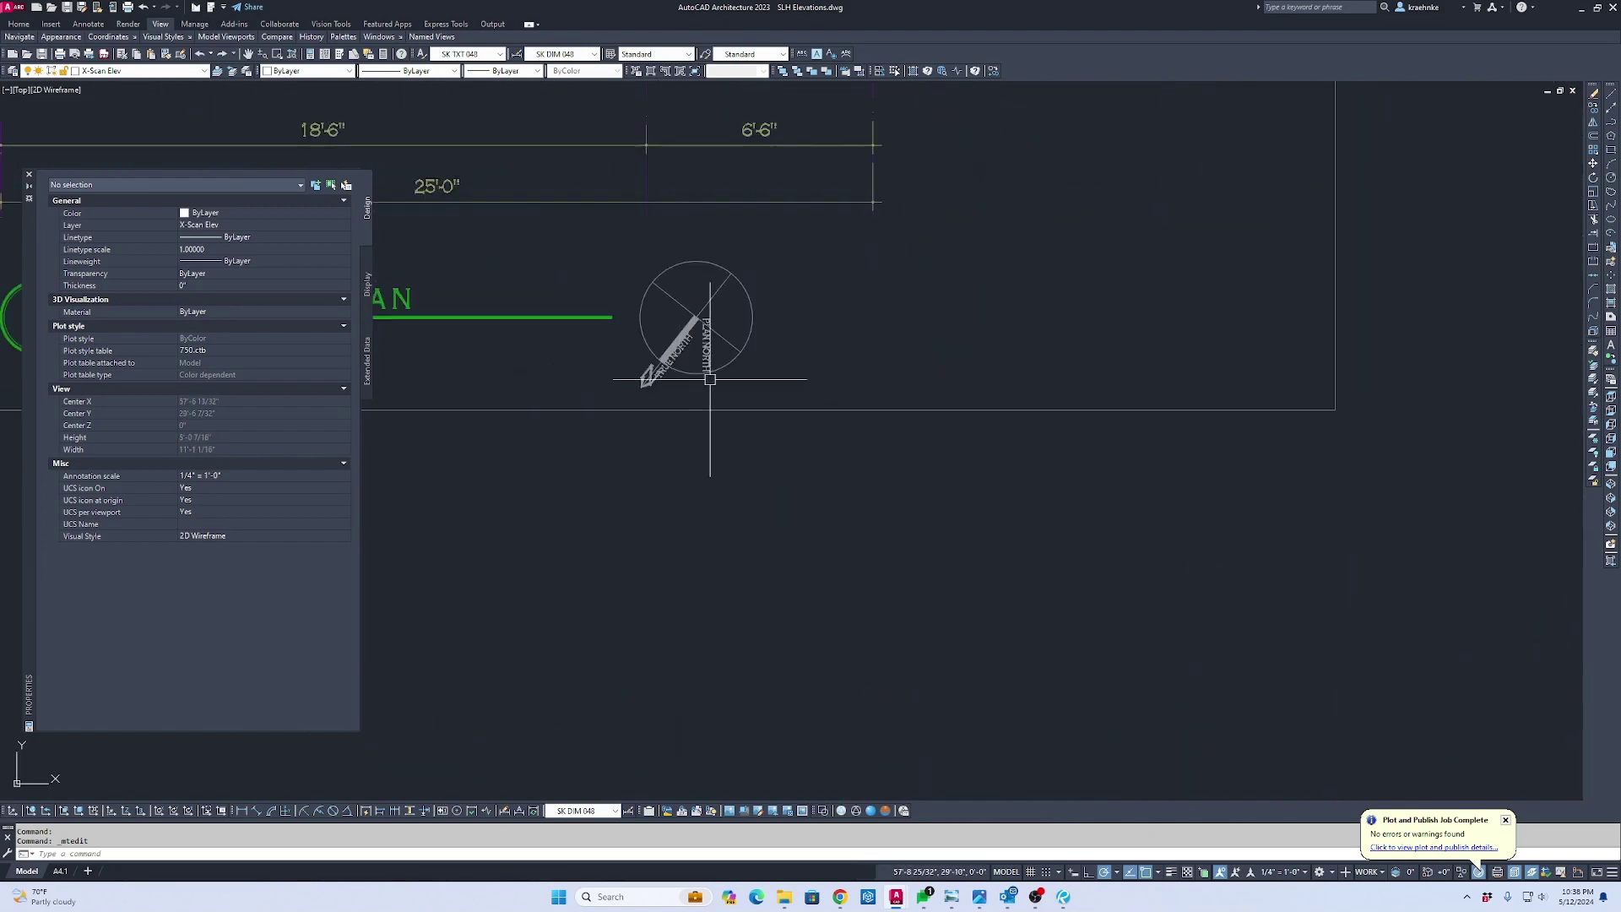
{"action": "left_click", "coordinate": [844, 379]}
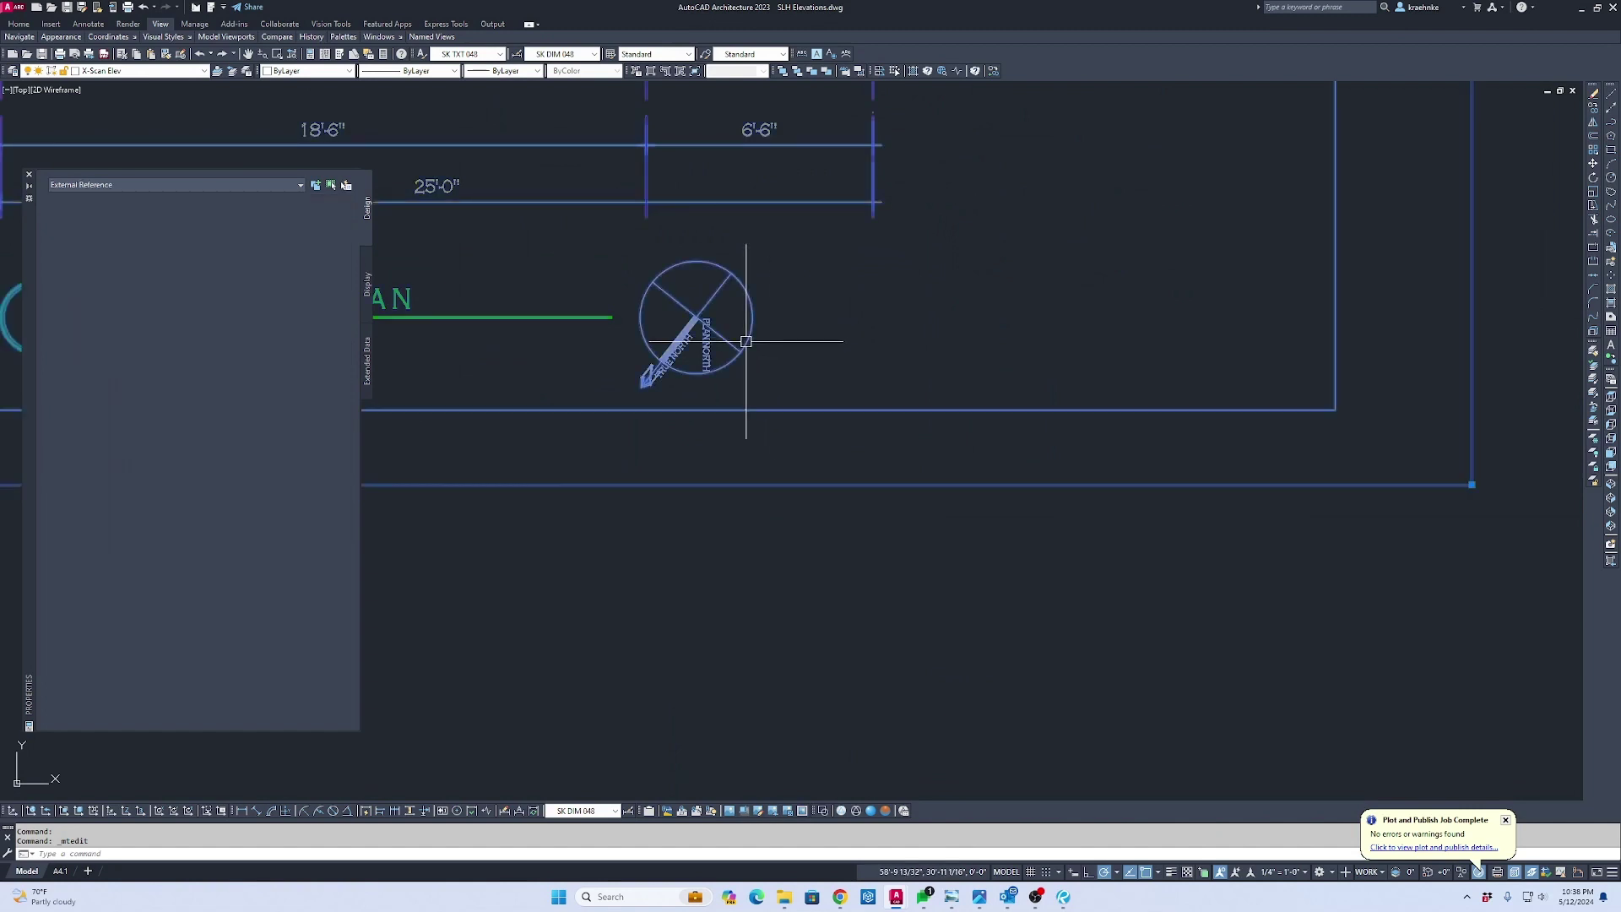
{"action": "key", "text": "Escape"}
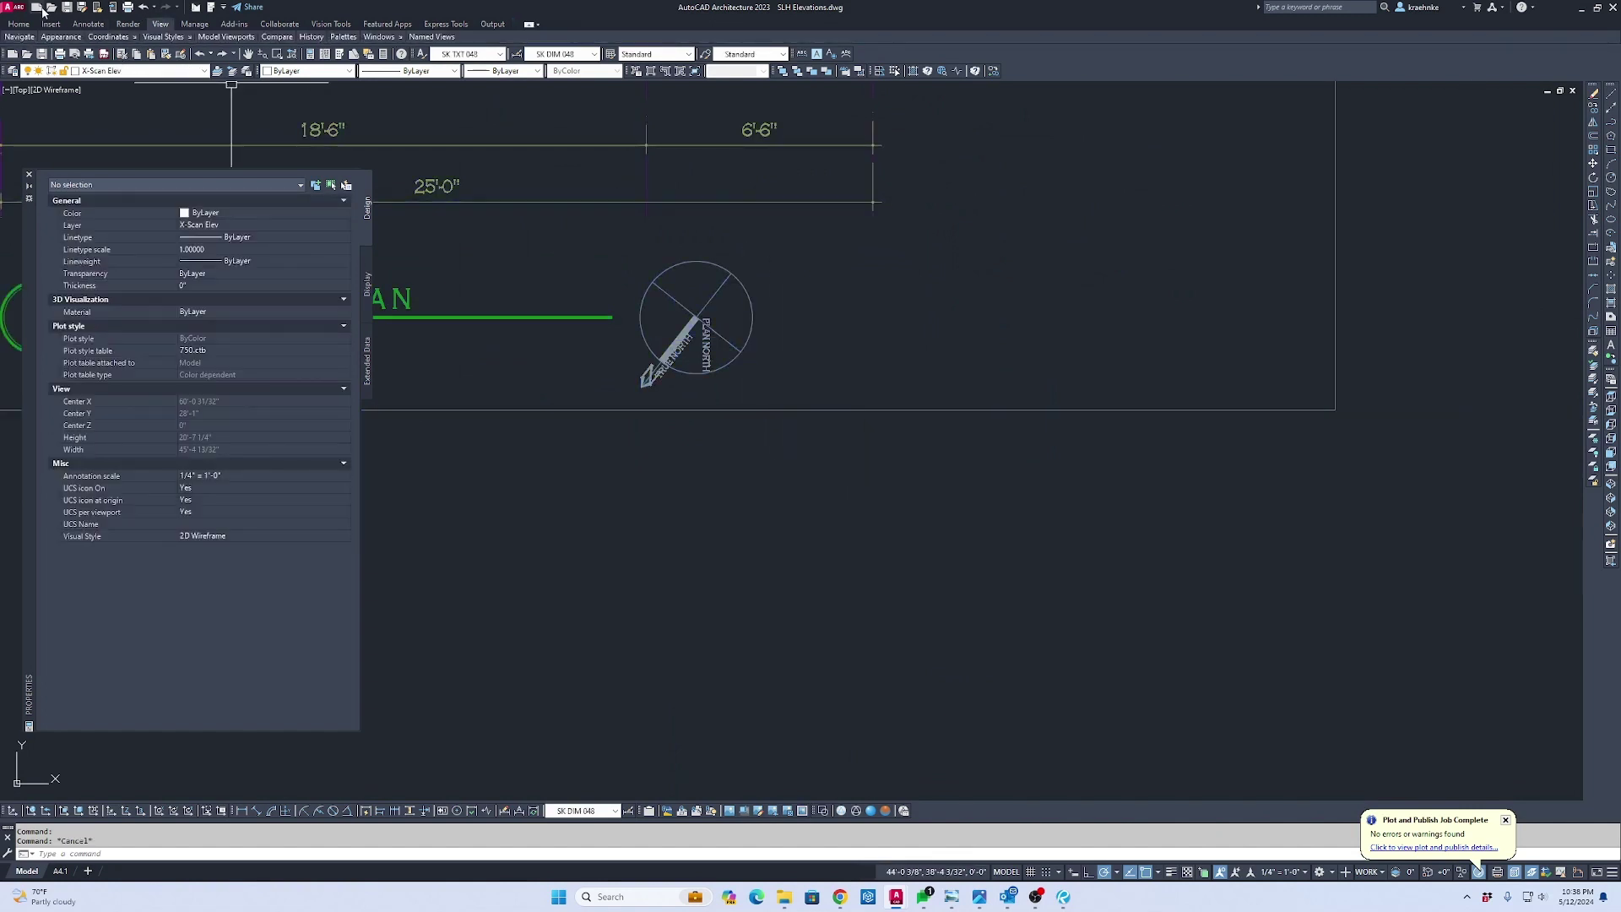
Open SLH Plans.dwg
{"action": "left_click", "coordinate": [51, 7]}
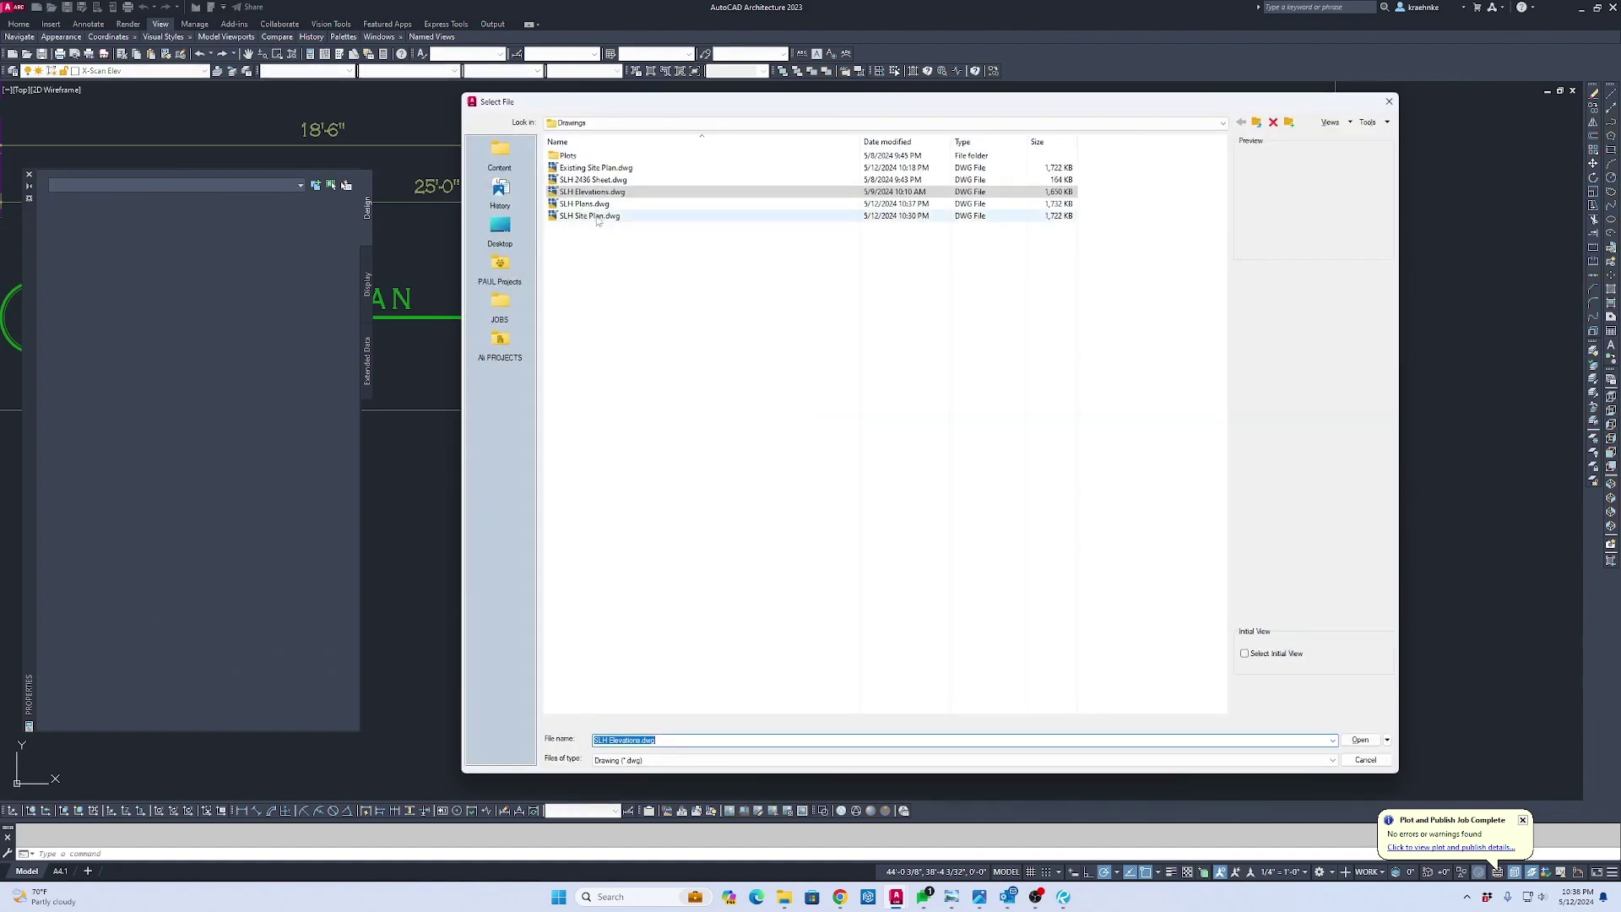
{"action": "left_click", "coordinate": [585, 205]}
{"action": "double_click", "coordinate": [586, 208]}
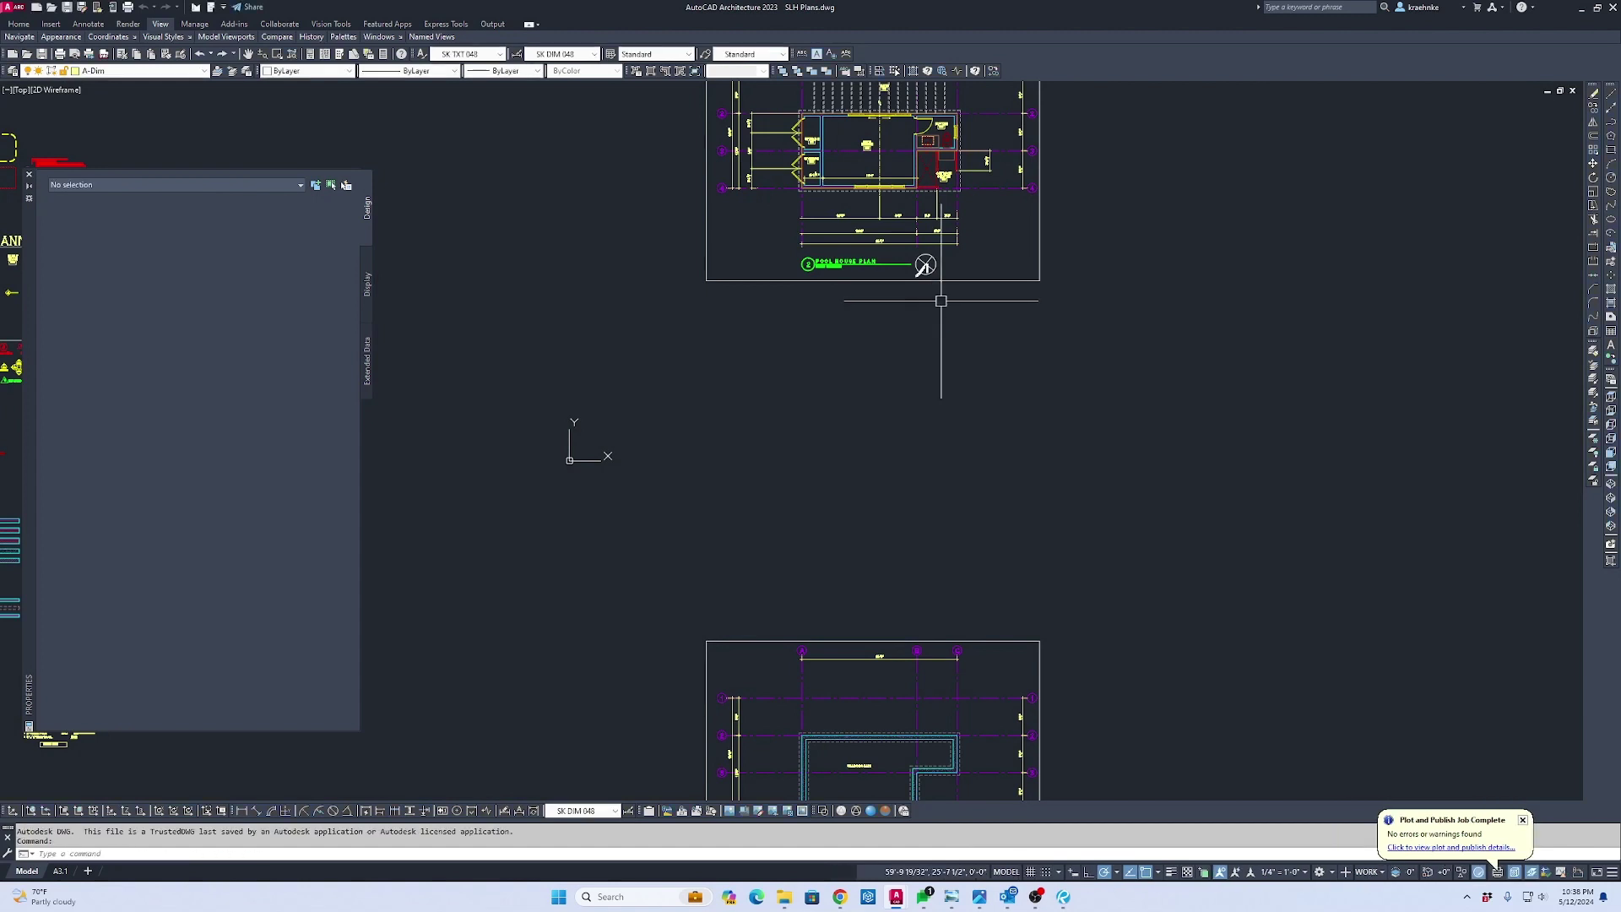
Delete the rotated north symbol block at the Pool House Plan, keeping the TRUE NORTH arrow and both labels
{"action": "scroll", "coordinate": [926, 265], "scroll_direction": "up", "scroll_amount": 10}
{"action": "scroll", "coordinate": [926, 265], "scroll_direction": "up", "scroll_amount": 2}
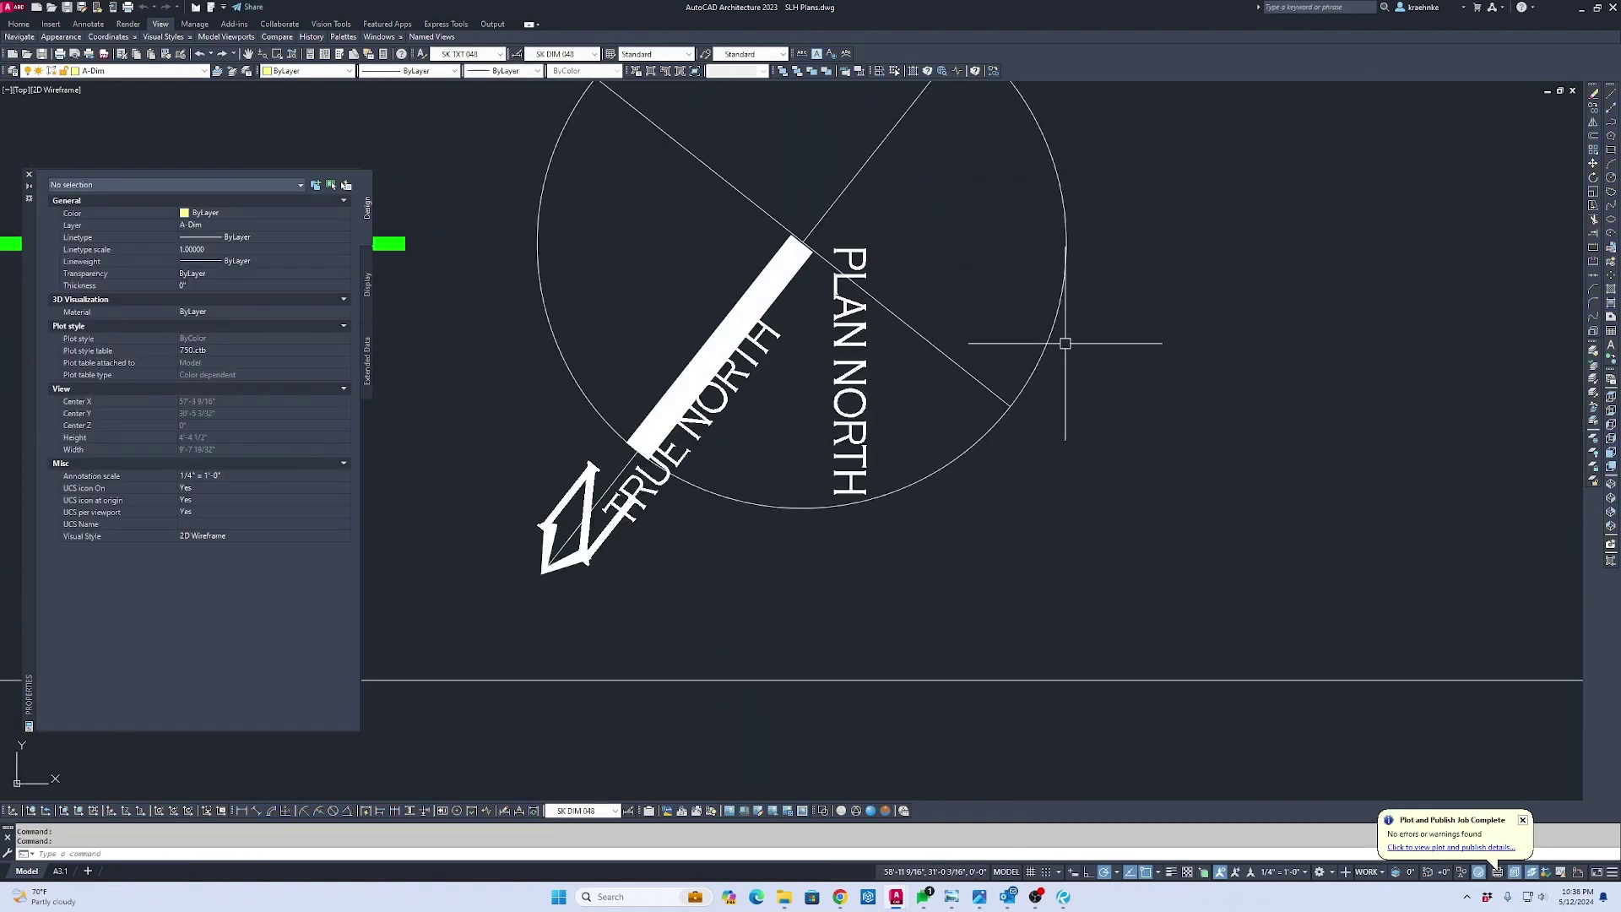
{"action": "left_click", "coordinate": [1092, 381]}
{"action": "left_click", "coordinate": [977, 301]}
{"action": "key", "text": "Delete"}
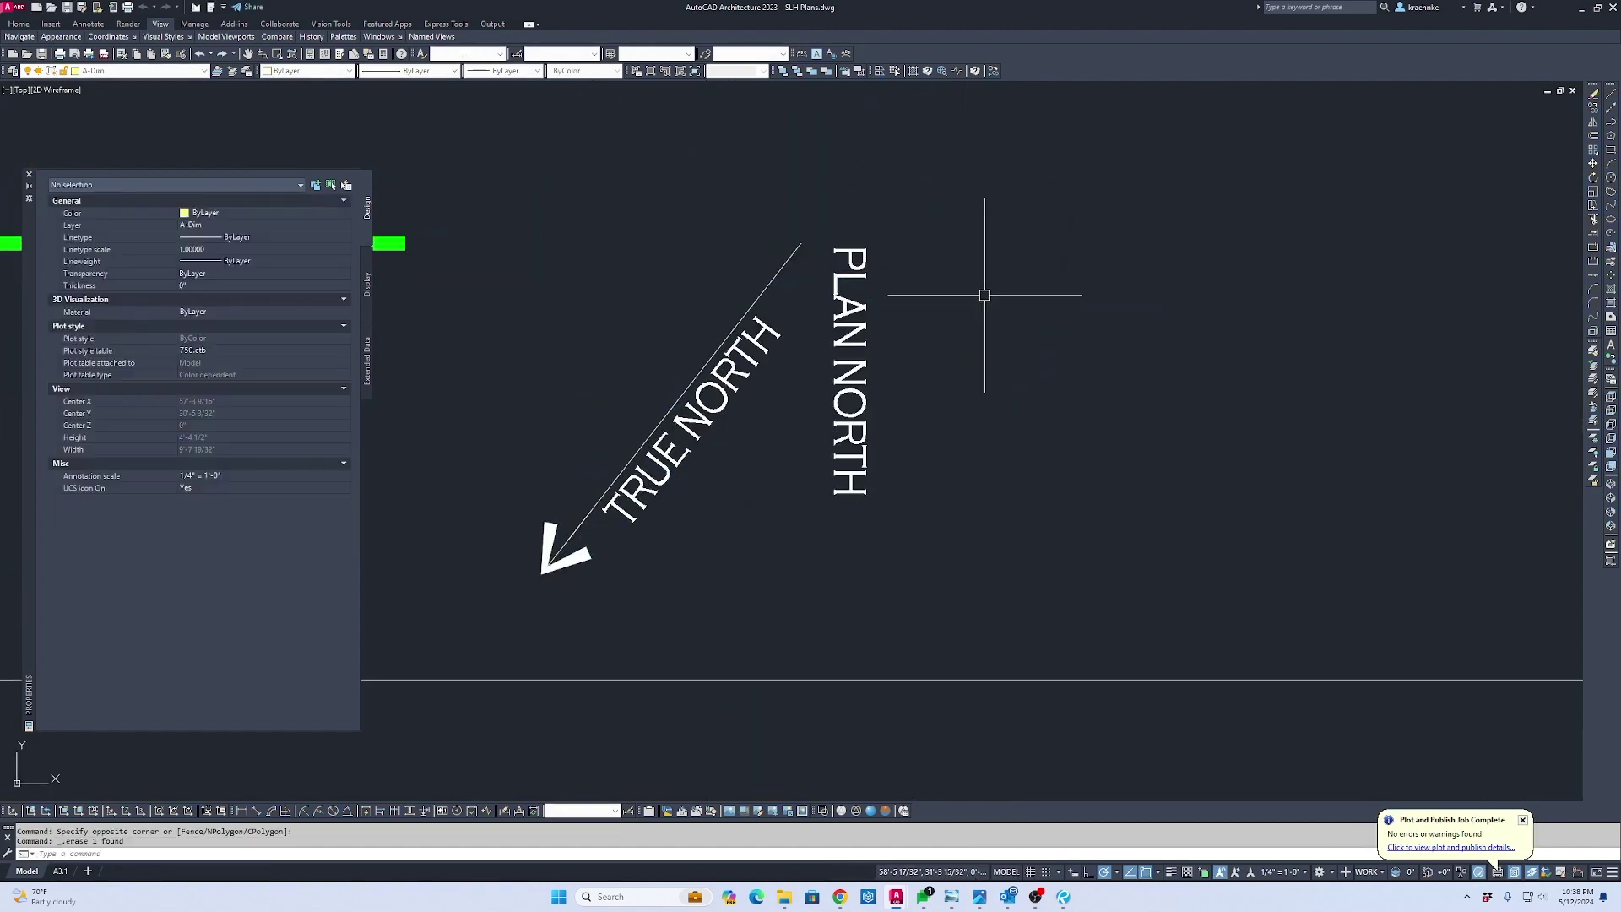
Delete the rotated north symbol block beside the Roof Plan title, keeping its true north arrow and labels
{"action": "scroll", "coordinate": [979, 296], "scroll_direction": "down", "scroll_amount": 12}
{"action": "middle_click_drag", "start_coordinate": [956, 324], "coordinate": [927, 164]}
{"action": "scroll", "coordinate": [923, 307], "scroll_direction": "up", "scroll_amount": 10}
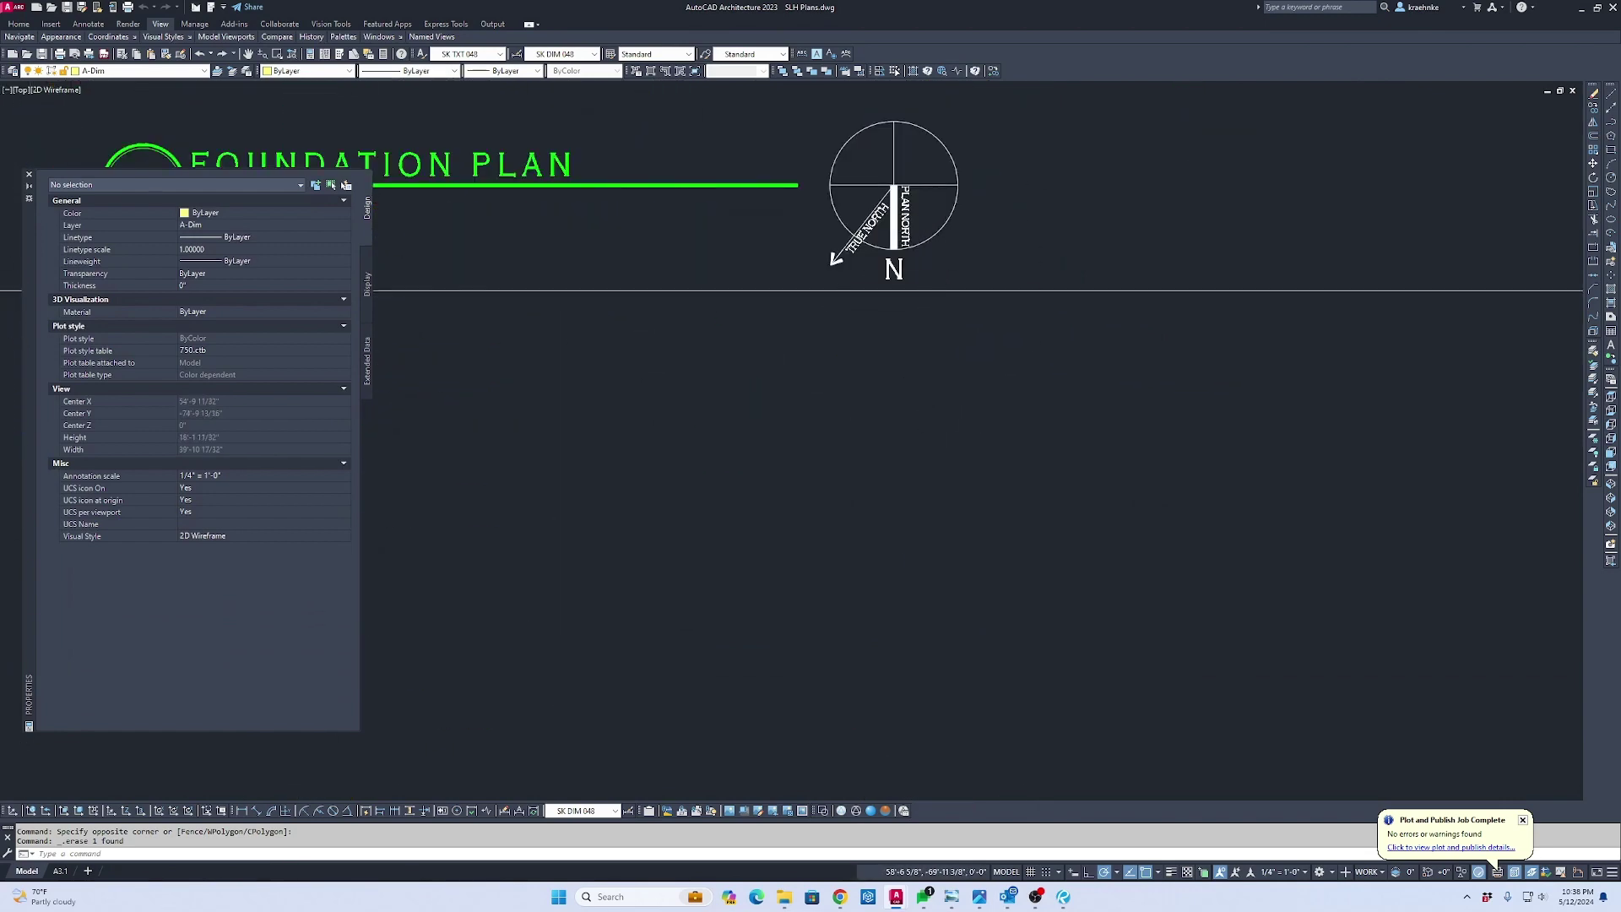
{"action": "scroll", "coordinate": [870, 724], "scroll_direction": "down", "scroll_amount": 10}
{"action": "mouse_move", "coordinate": [870, 724]}
{"action": "middle_mouse_down"}
{"action": "mouse_move", "coordinate": [957, 634]}
{"action": "mouse_move", "coordinate": [920, 759]}
{"action": "middle_mouse_up"}
{"action": "scroll", "coordinate": [932, 338], "scroll_direction": "up", "scroll_amount": 8}
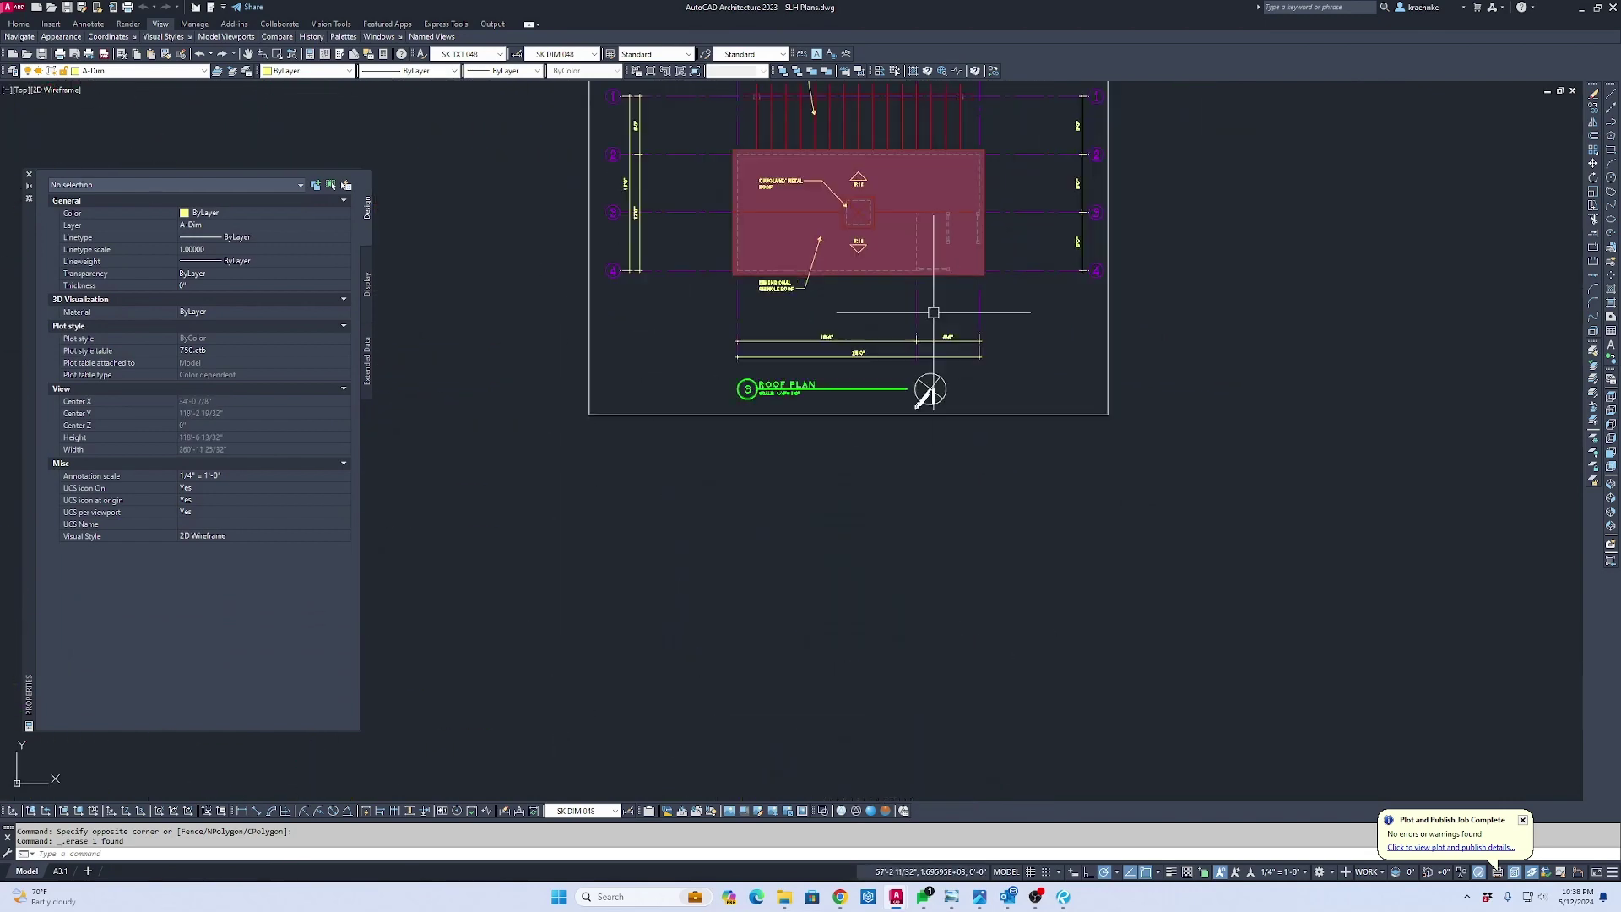
{"action": "scroll", "coordinate": [939, 350], "scroll_direction": "up", "scroll_amount": 5}
{"action": "scroll", "coordinate": [949, 655], "scroll_direction": "down", "scroll_amount": 5}
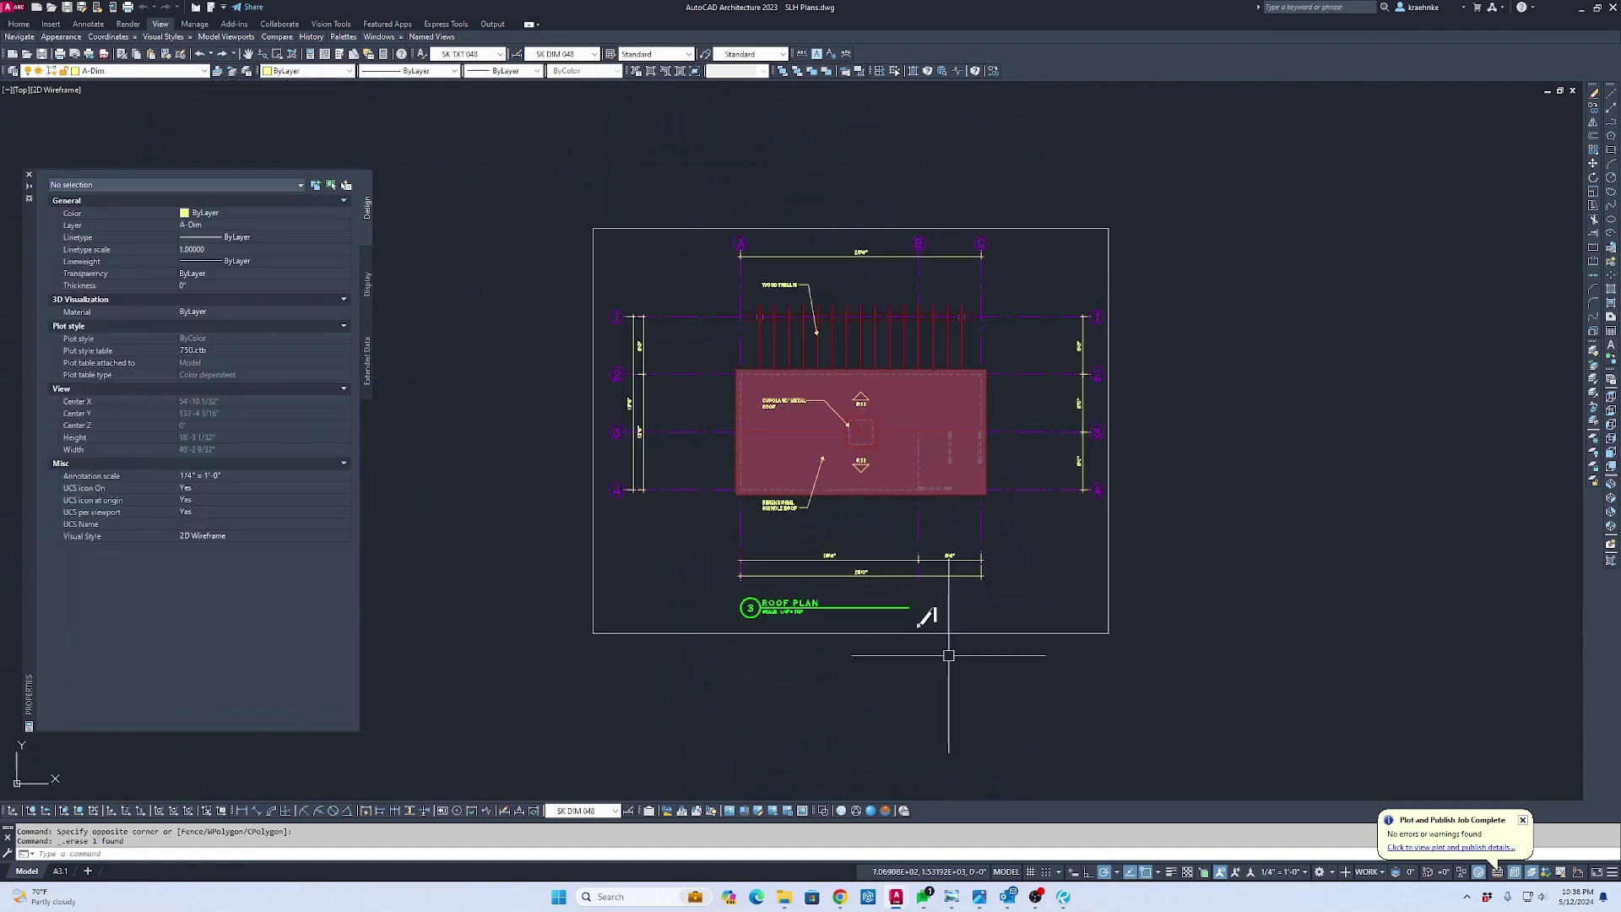
Copy the Foundation Plan's north symbol block from its centre straight up by 1200 and 2400 onto the Pool House and Roof Plans
{"action": "scroll", "coordinate": [949, 655], "scroll_direction": "down", "scroll_amount": 5}
{"action": "scroll", "coordinate": [945, 590], "scroll_direction": "up", "scroll_amount": 12}
{"action": "left_click", "coordinate": [934, 570]}
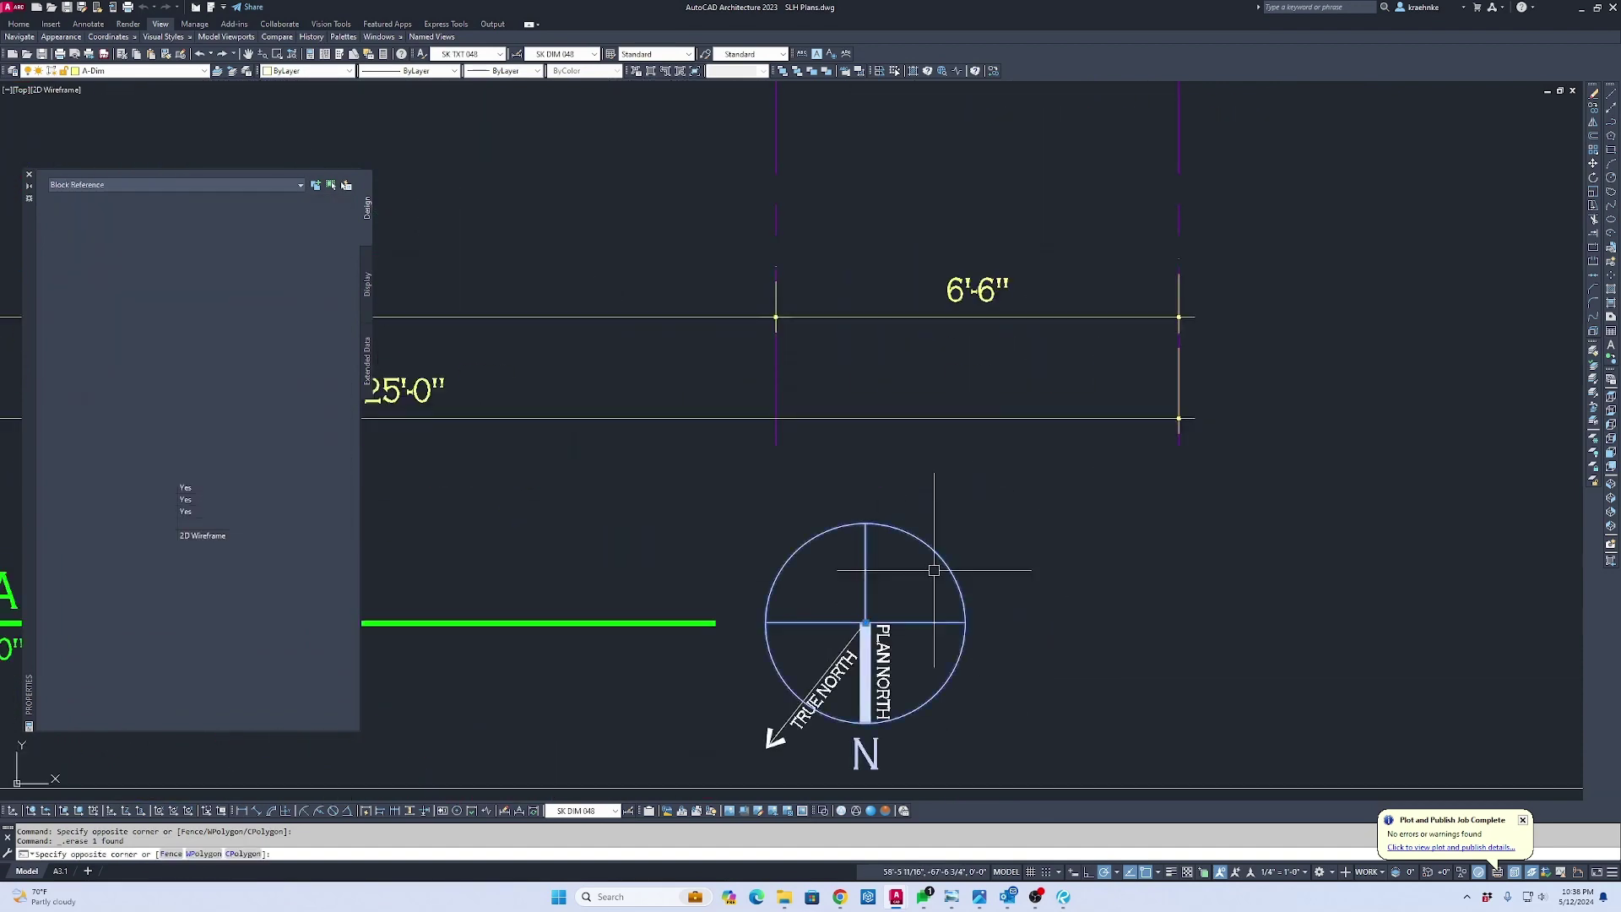
{"action": "type", "text": "co"}
{"action": "key", "text": "Return"}
{"action": "left_click", "coordinate": [866, 623]}
{"action": "scroll", "coordinate": [1030, 604], "scroll_direction": "down", "scroll_amount": 8}
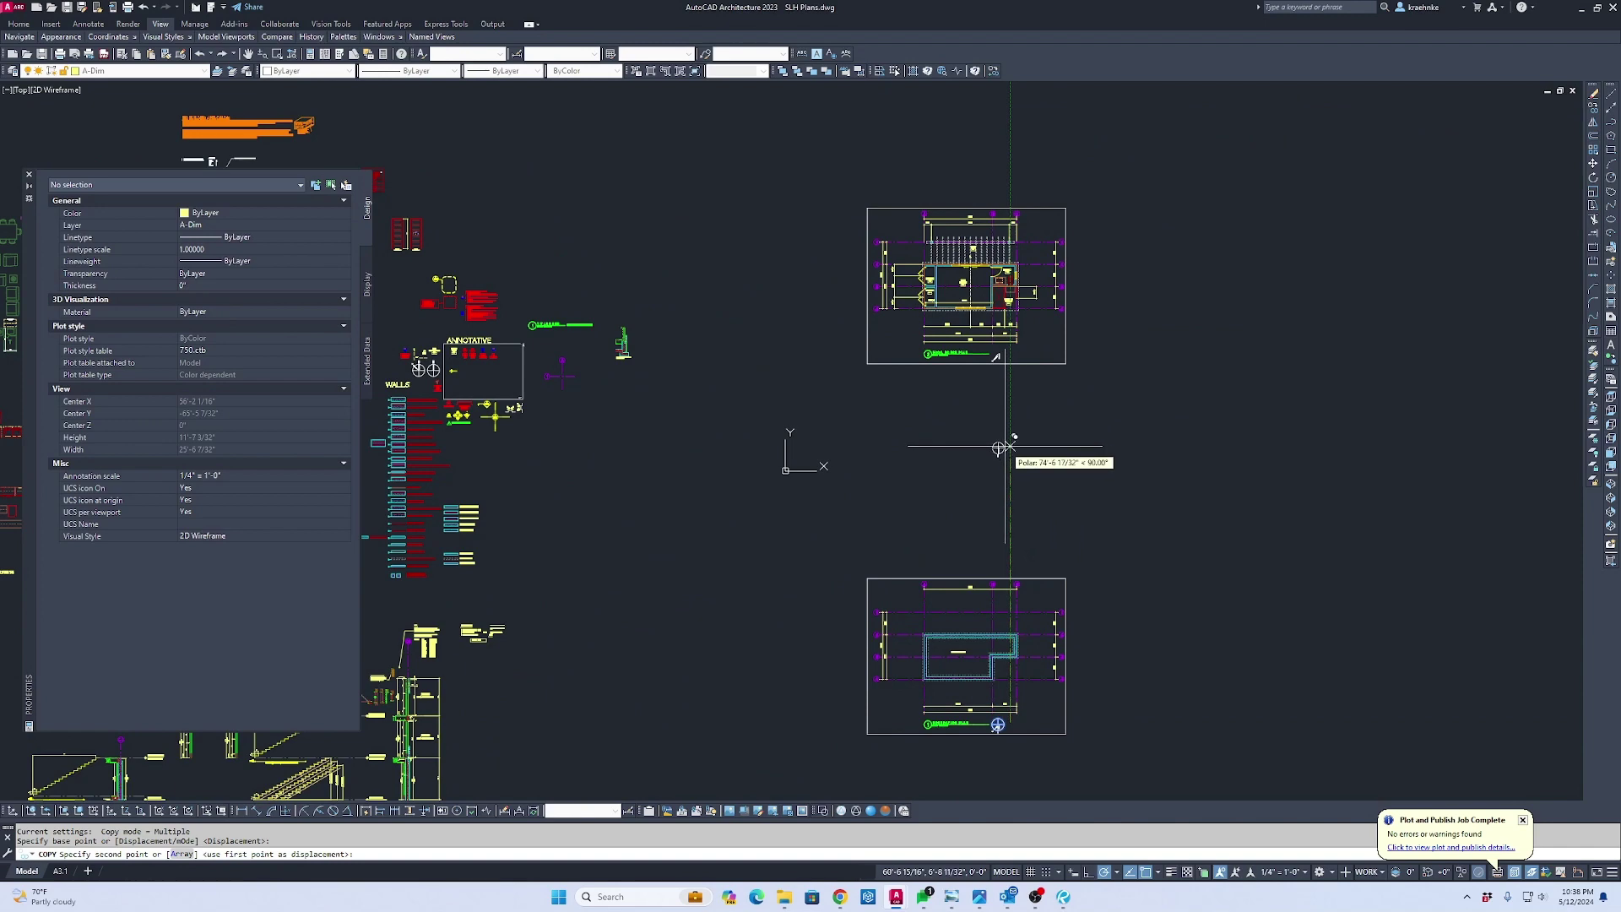
{"action": "key", "text": "Return"}
{"action": "type", "text": "0"}
{"action": "key", "text": "Return"}
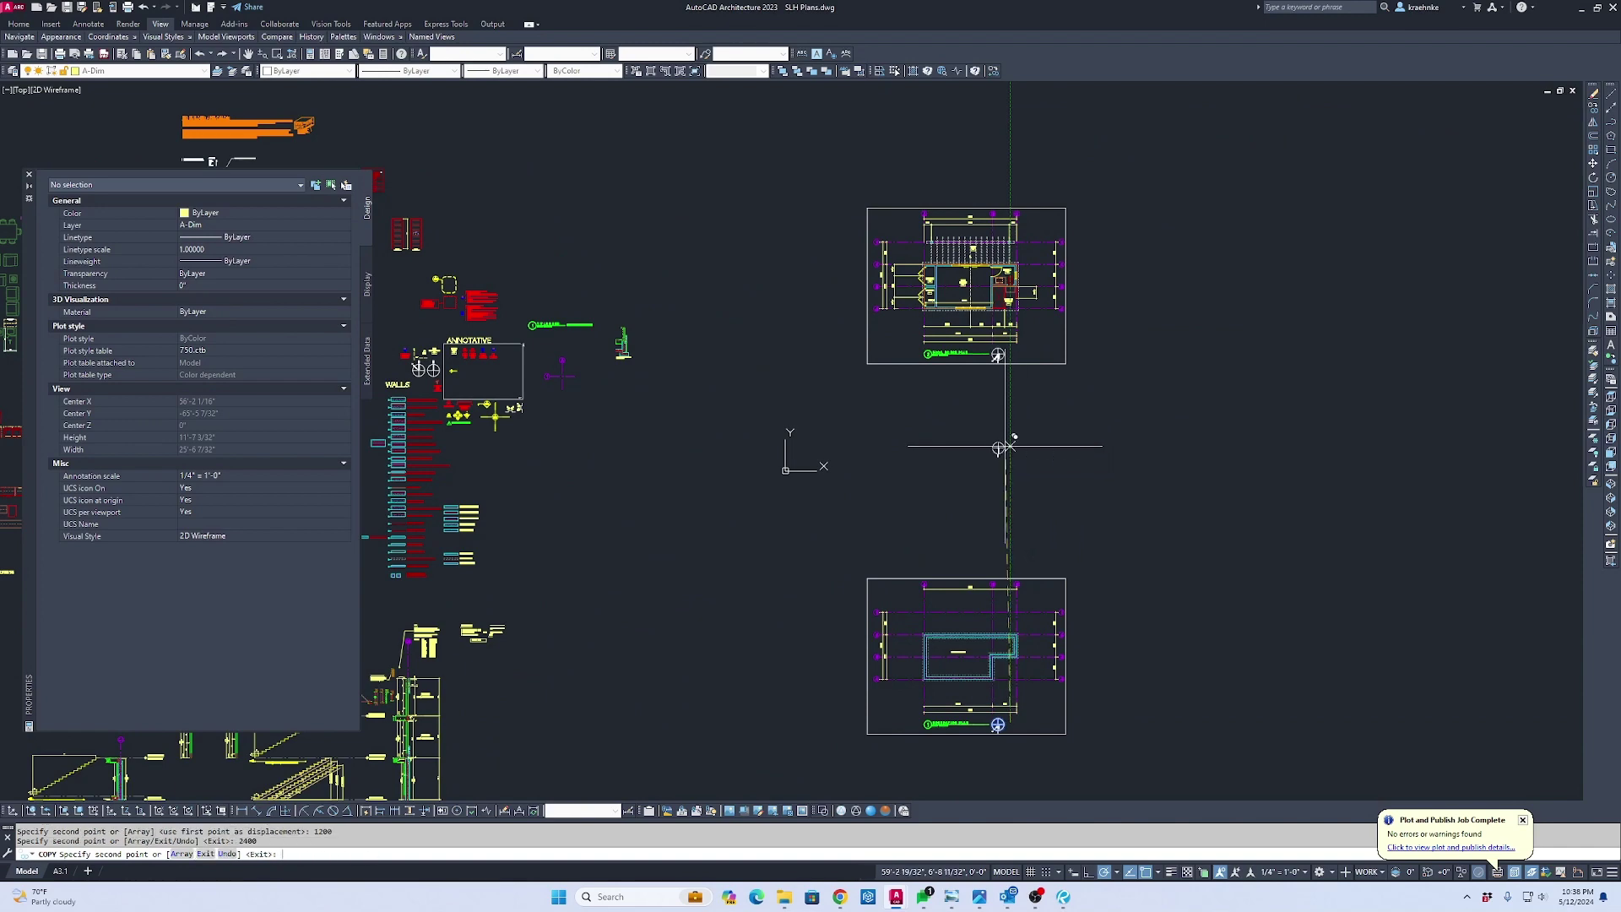
{"action": "key", "text": "Escape"}
Check the copied north symbol at the Roof Plan and close SLH Plans.dwg, saving its changes
{"action": "scroll", "coordinate": [934, 351], "scroll_direction": "up", "scroll_amount": 5}
{"action": "middle_click_drag", "start_coordinate": [976, 200], "coordinate": [940, 405]}
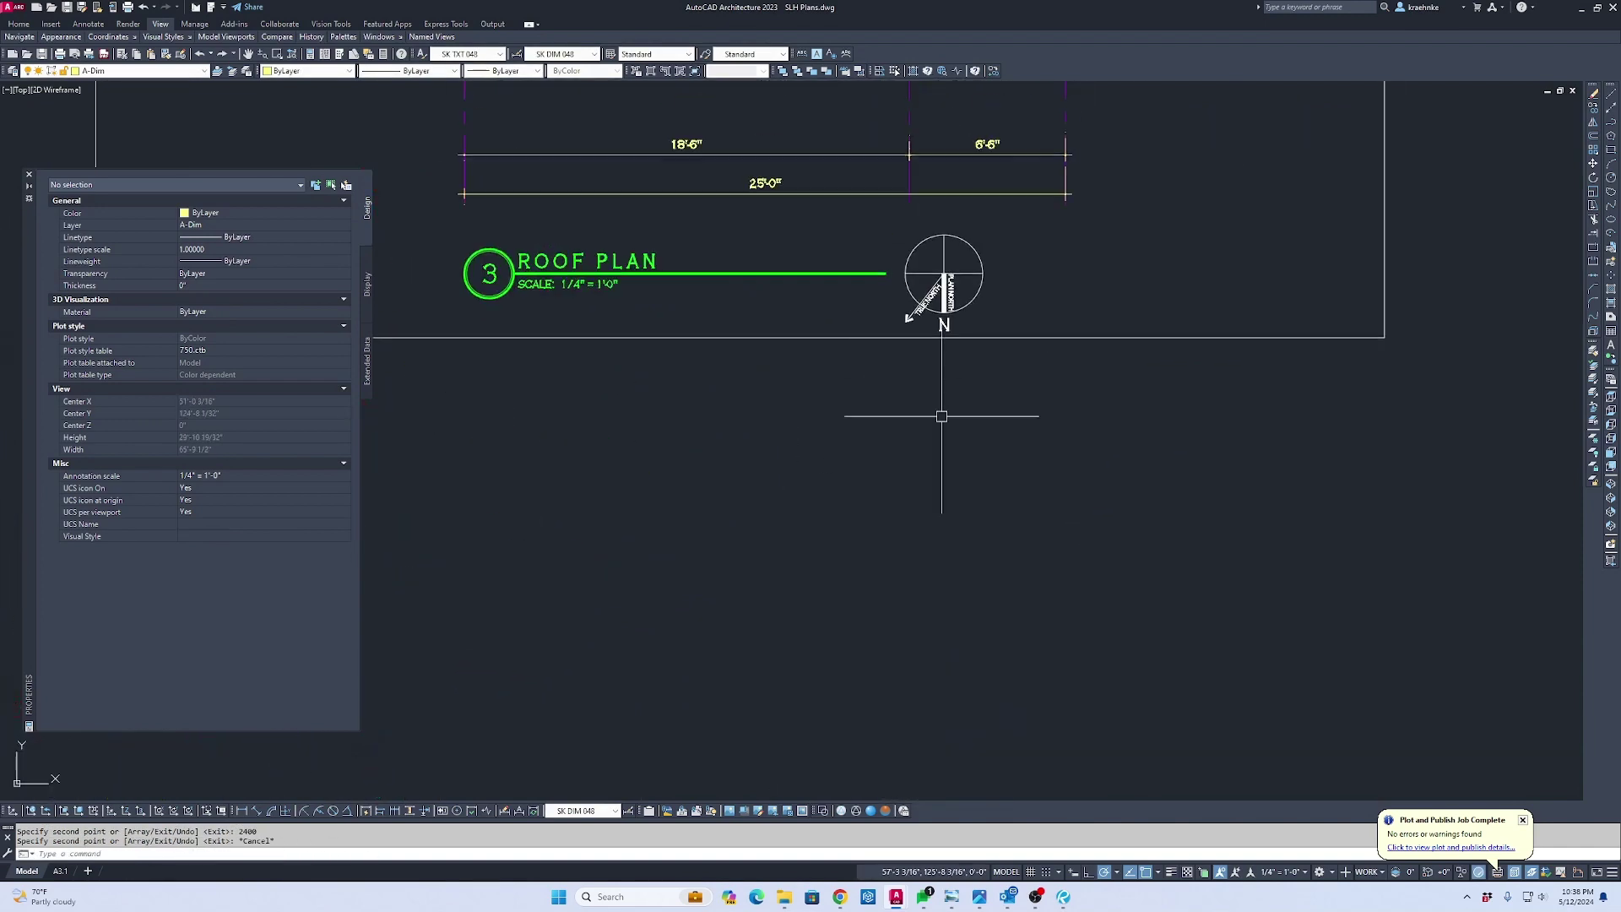
{"action": "scroll", "coordinate": [933, 254], "scroll_direction": "up", "scroll_amount": 10}
{"action": "scroll", "coordinate": [1489, 142], "scroll_direction": "down", "scroll_amount": 10}
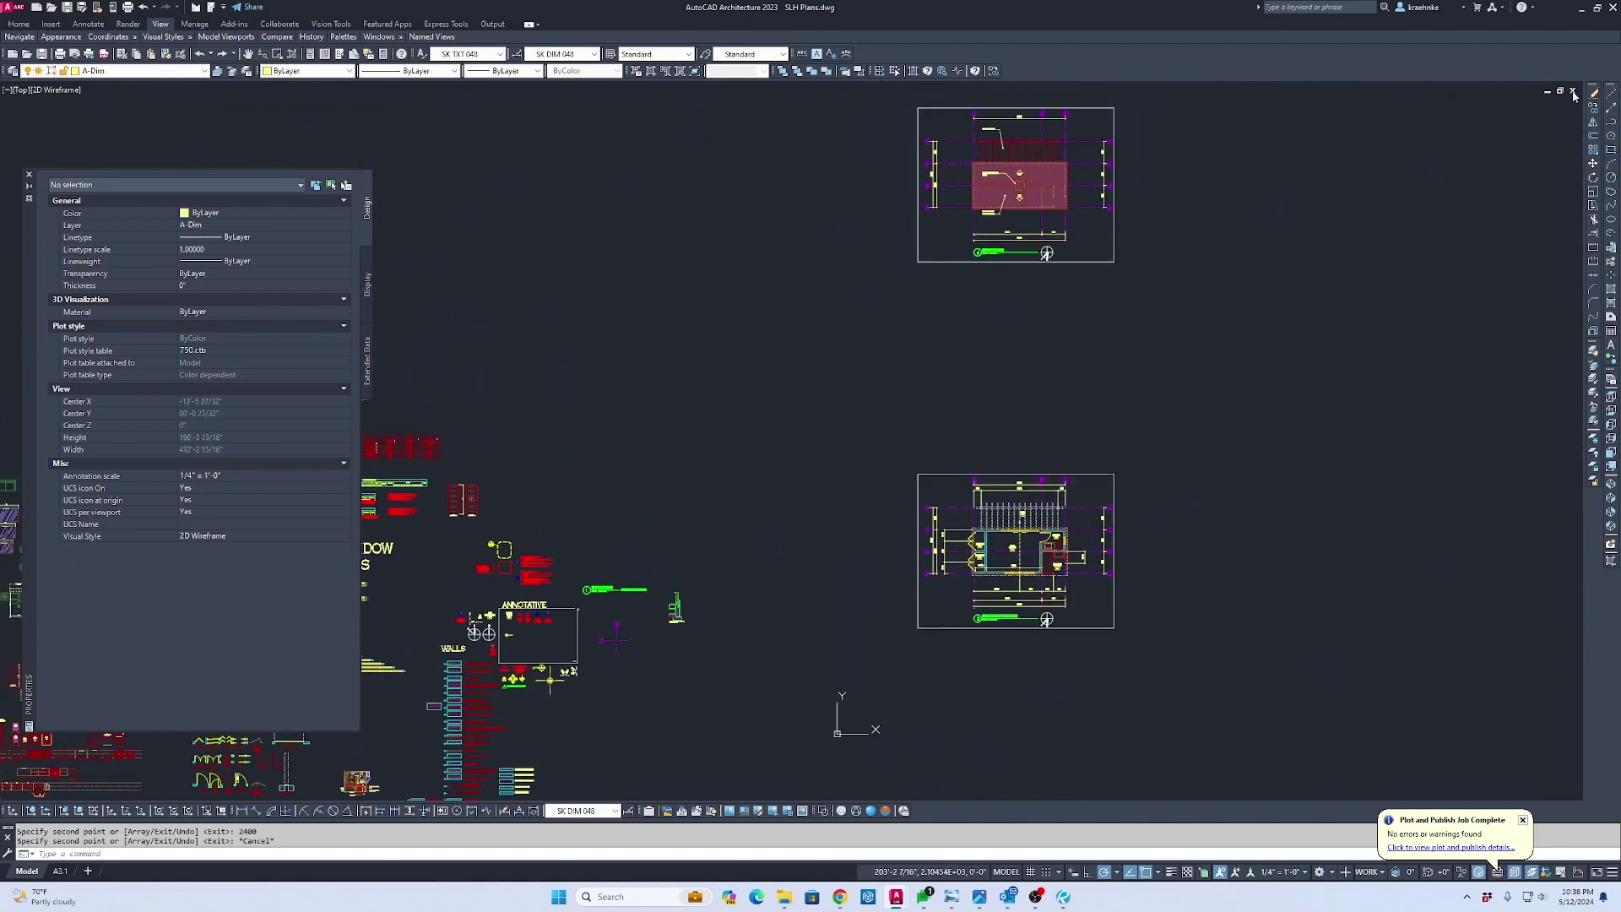
{"action": "key", "text": "ctrl+F4"}
{"action": "left_click", "coordinate": [785, 473]}
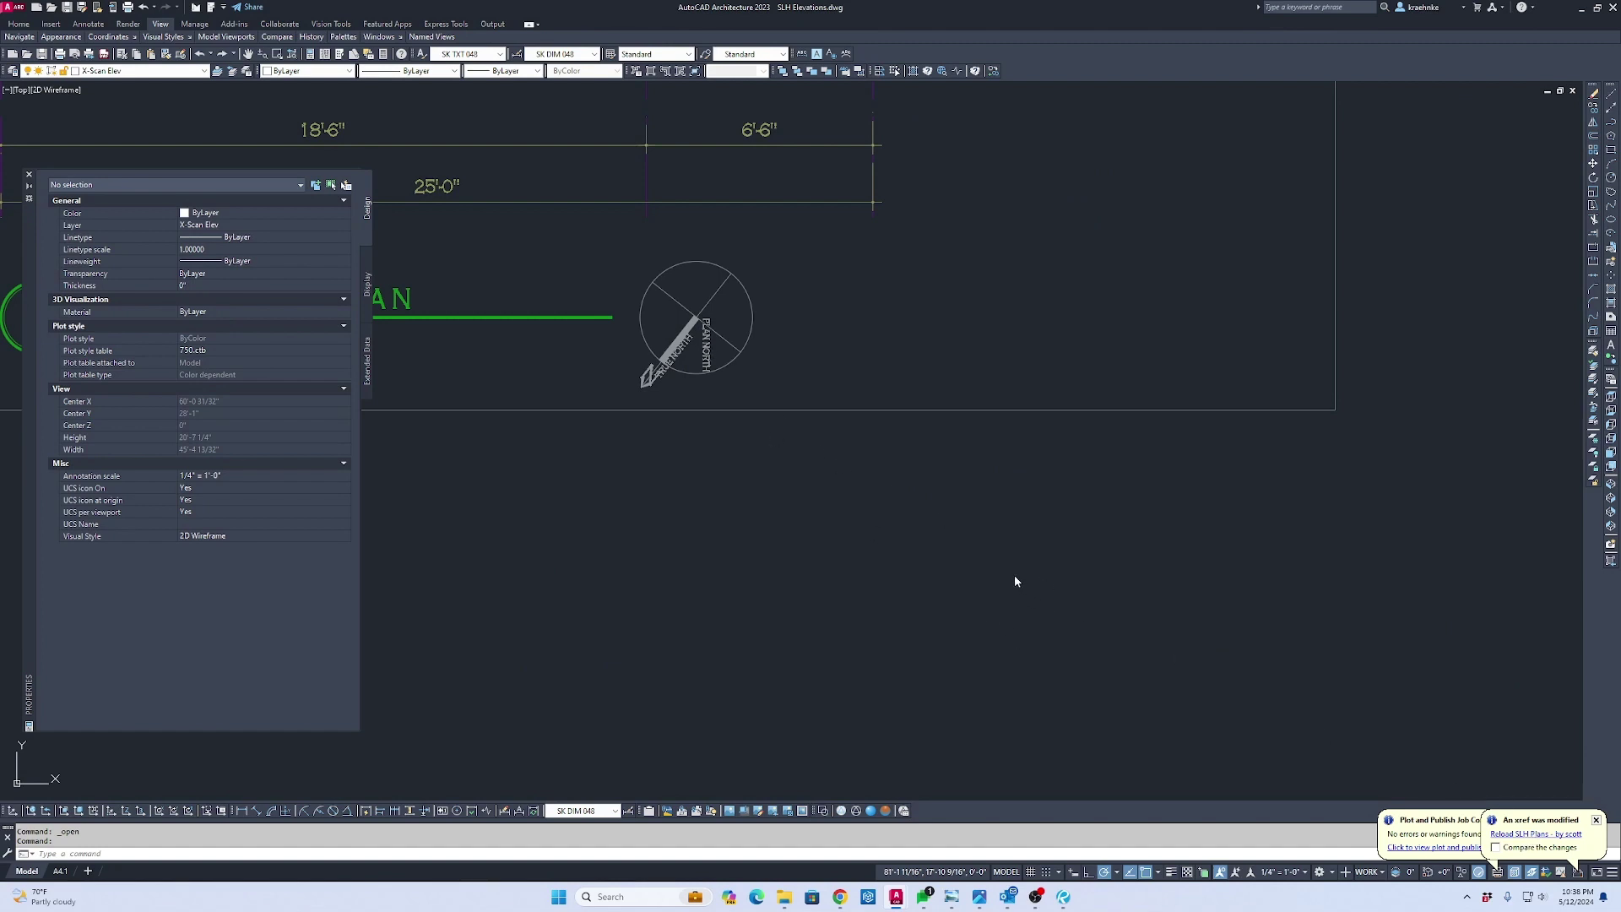
Reload the SLH Plans reference and check the Pool House Plan's north symbol against the North Elevation below it
{"action": "scroll", "coordinate": [828, 524], "scroll_direction": "down", "scroll_amount": 3}
{"action": "middle_click_drag", "start_coordinate": [828, 524], "coordinate": [979, 468]}
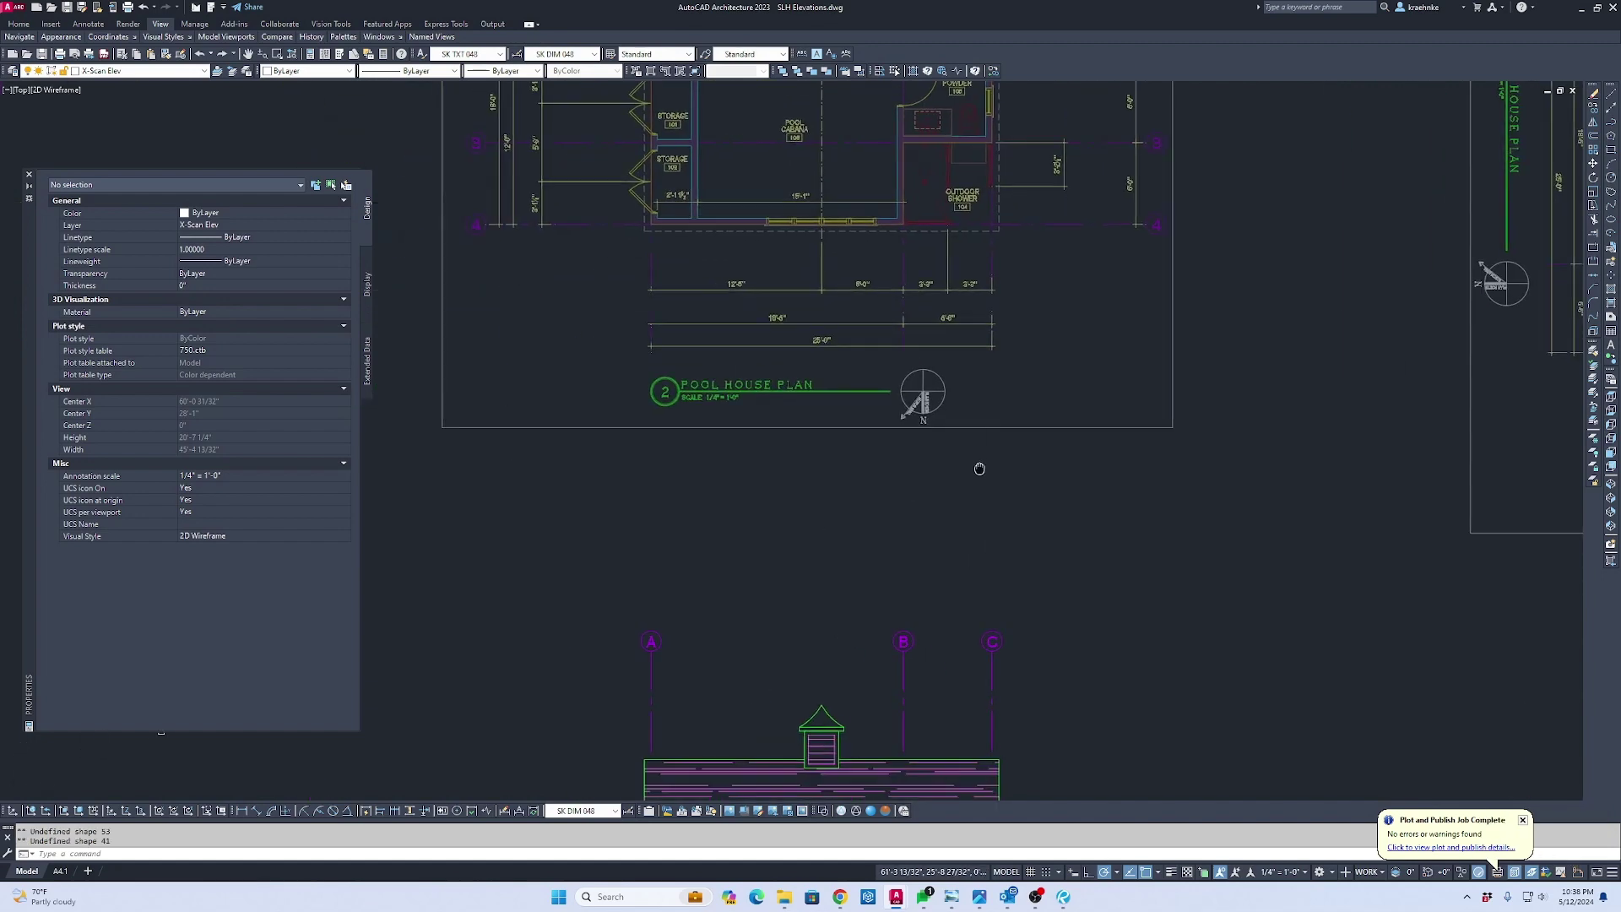
{"action": "scroll", "coordinate": [979, 471], "scroll_direction": "down", "scroll_amount": 2}
{"action": "scroll", "coordinate": [993, 477], "scroll_direction": "up", "scroll_amount": 3}
{"action": "scroll", "coordinate": [929, 445], "scroll_direction": "down", "scroll_amount": 2}
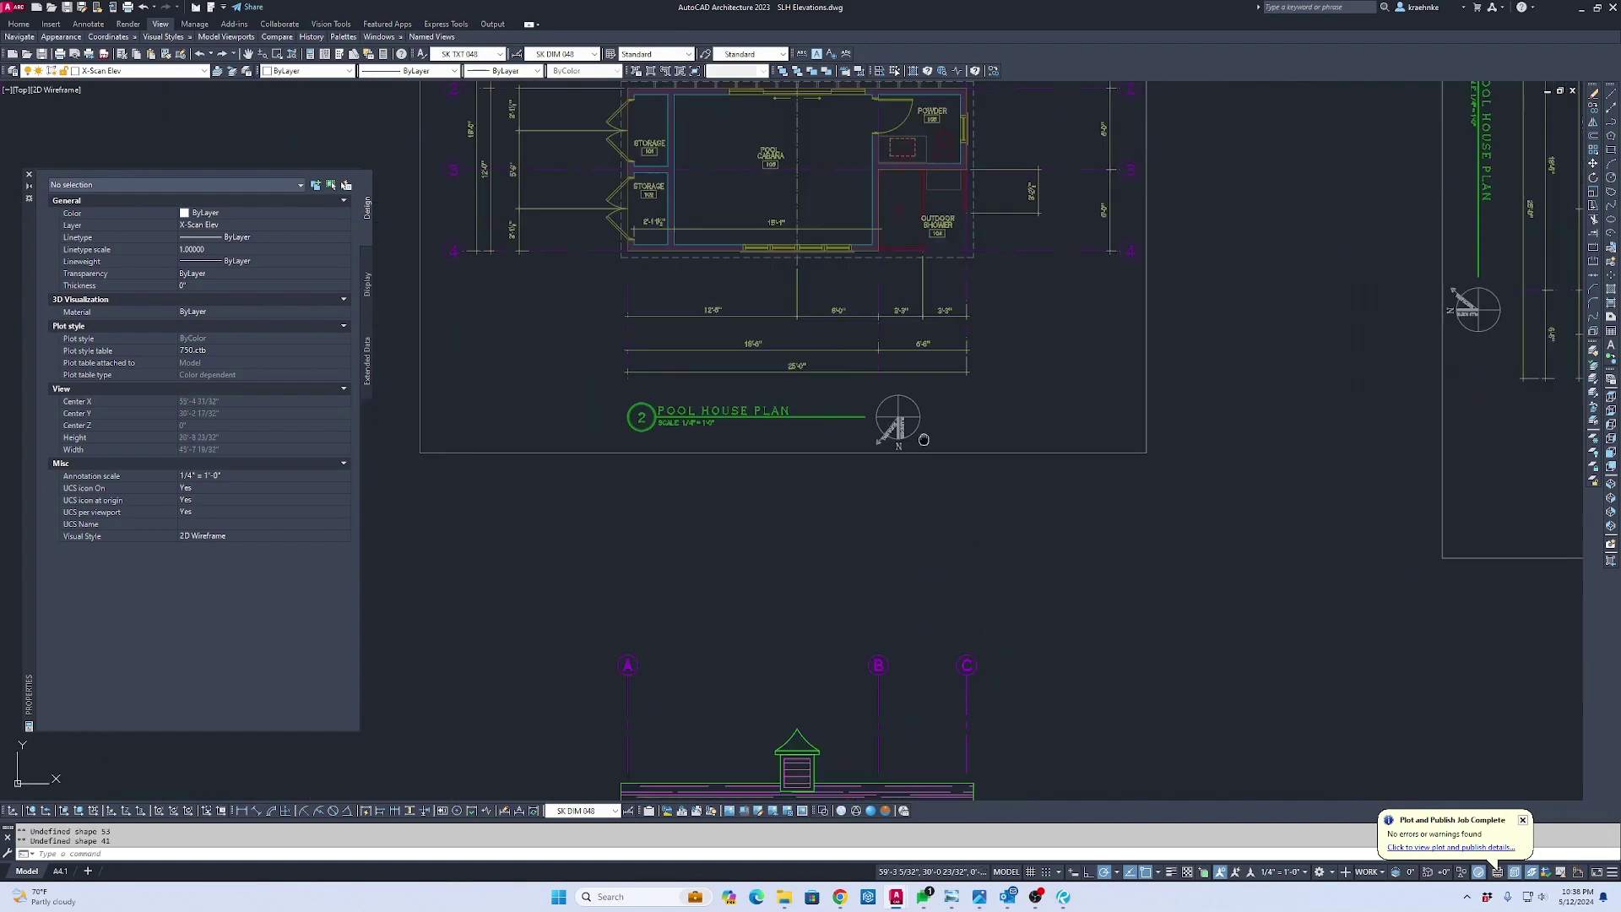
{"action": "scroll", "coordinate": [915, 434], "scroll_direction": "up", "scroll_amount": 1}
{"action": "scroll", "coordinate": [1031, 463], "scroll_direction": "down", "scroll_amount": 3}
{"action": "scroll", "coordinate": [915, 616], "scroll_direction": "up", "scroll_amount": 3}
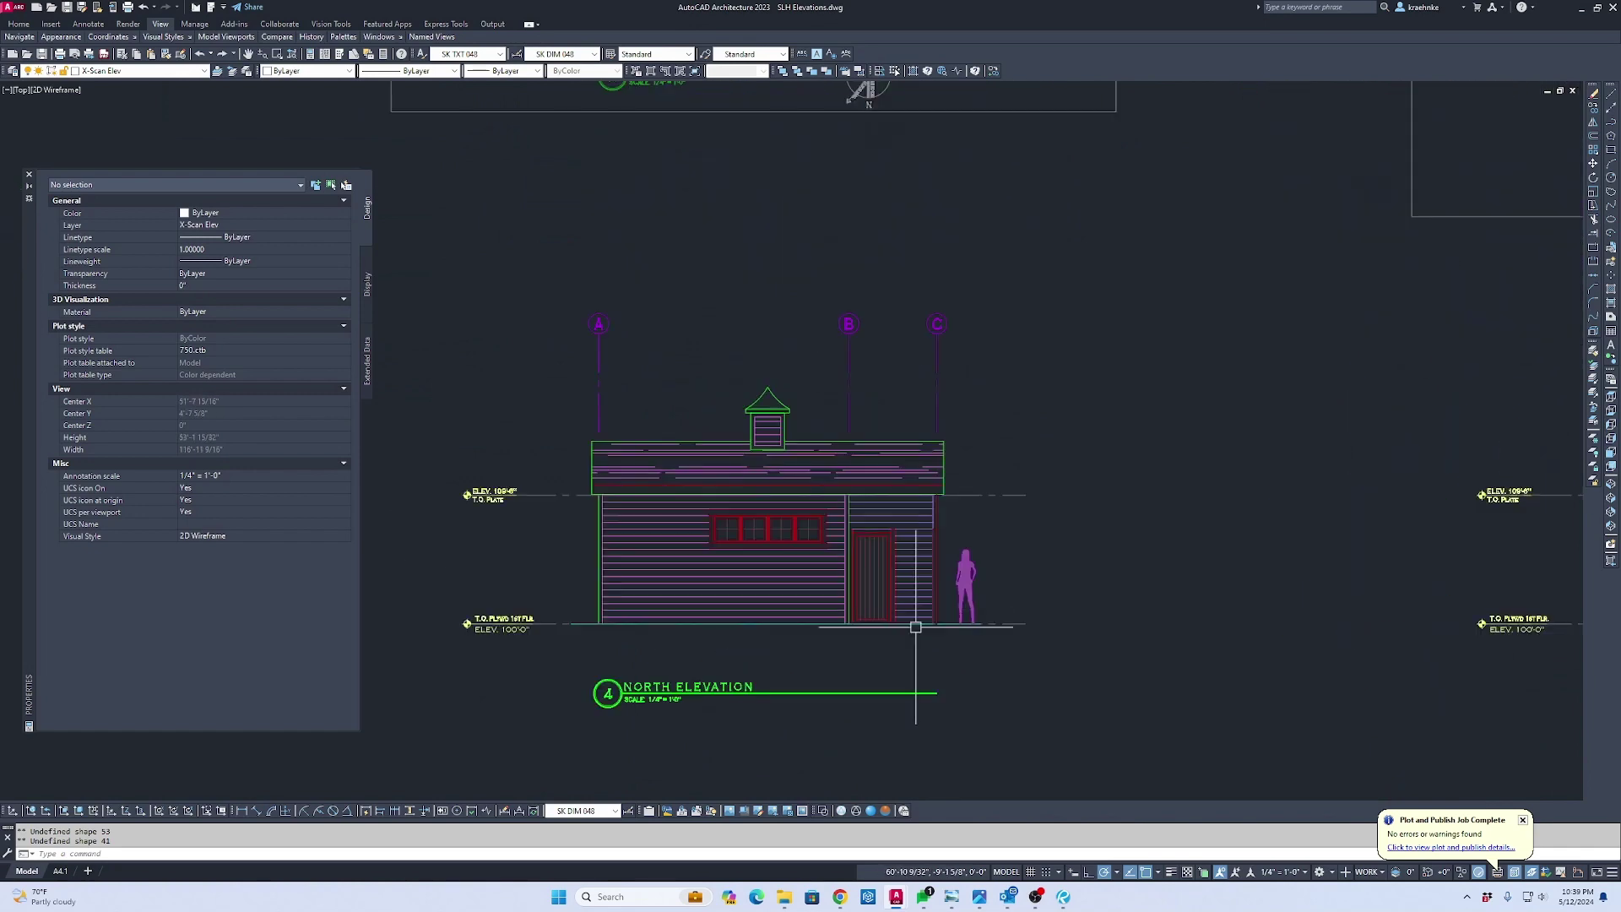
Change the title of elevation 3 from South to WEST ELEVATION
{"action": "scroll", "coordinate": [984, 460], "scroll_direction": "down", "scroll_amount": 3}
{"action": "scroll", "coordinate": [895, 650], "scroll_direction": "up", "scroll_amount": 2}
{"action": "scroll", "coordinate": [813, 145], "scroll_direction": "up", "scroll_amount": 4}
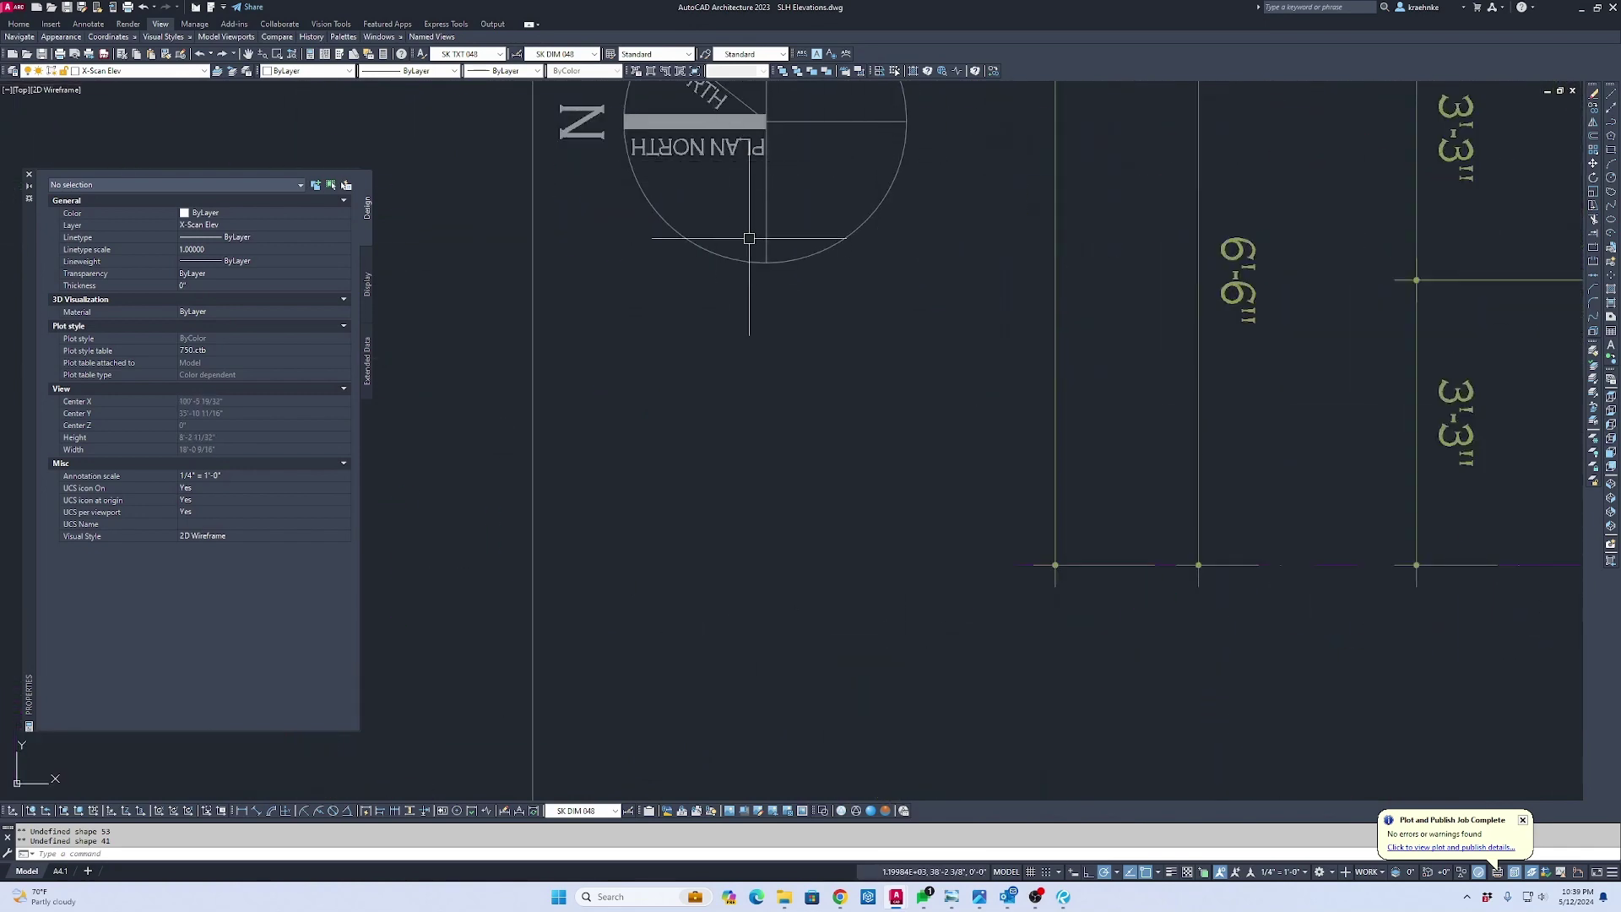
{"action": "scroll", "coordinate": [749, 211], "scroll_direction": "down", "scroll_amount": 4}
{"action": "scroll", "coordinate": [831, 441], "scroll_direction": "up", "scroll_amount": 4}
{"action": "key", "text": "Escape"}
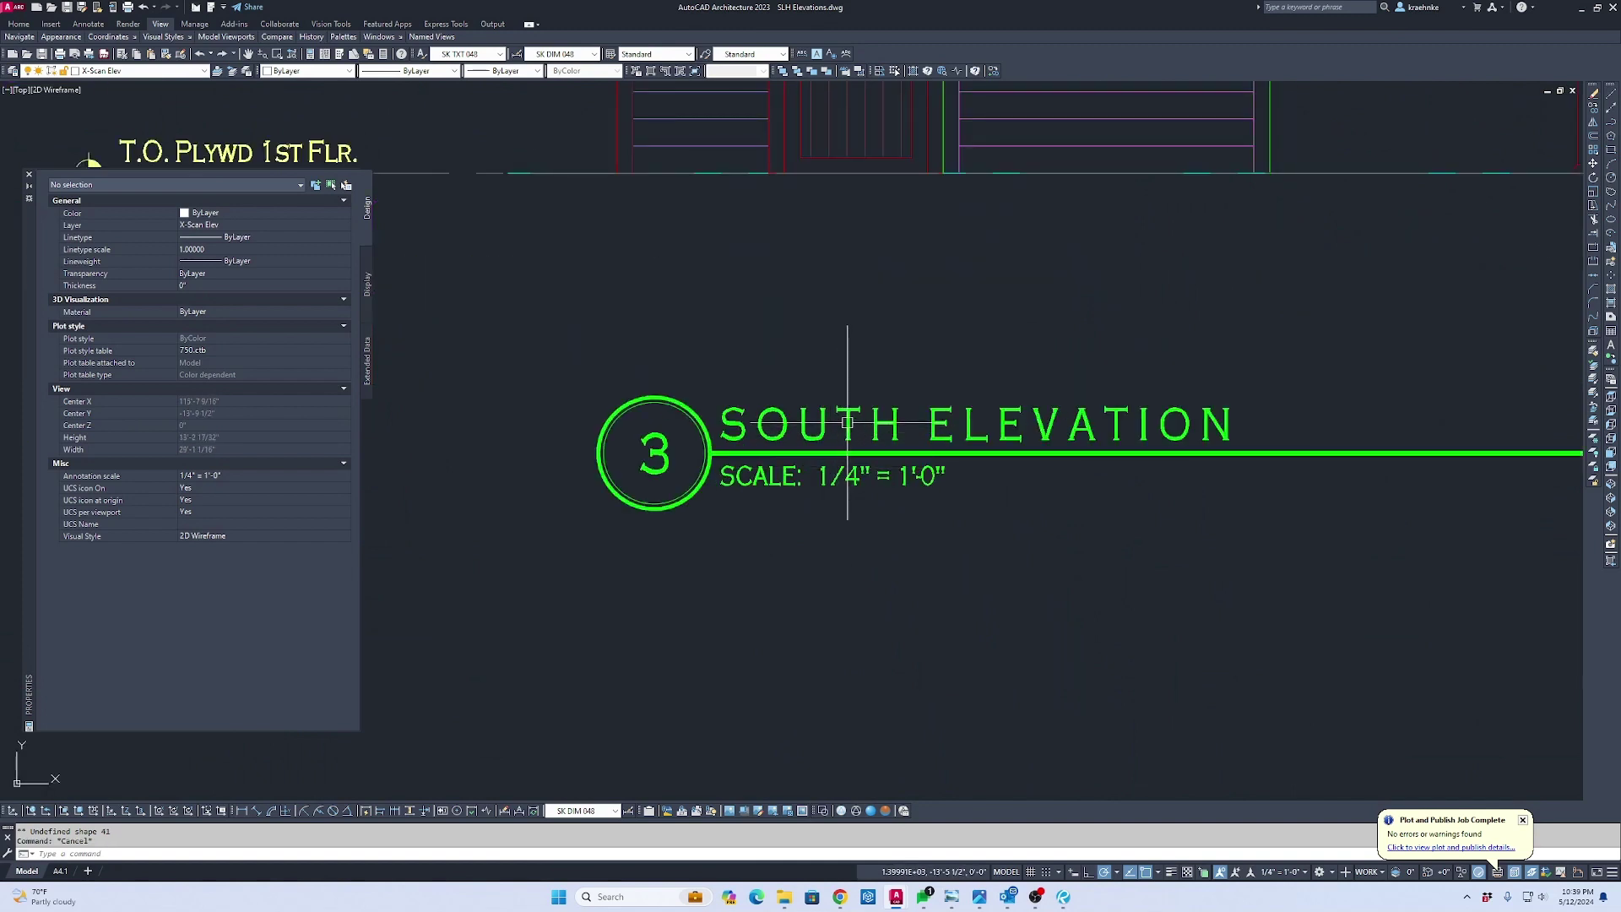
{"action": "key", "text": "Escape"}
{"action": "left_click", "coordinate": [846, 415]}
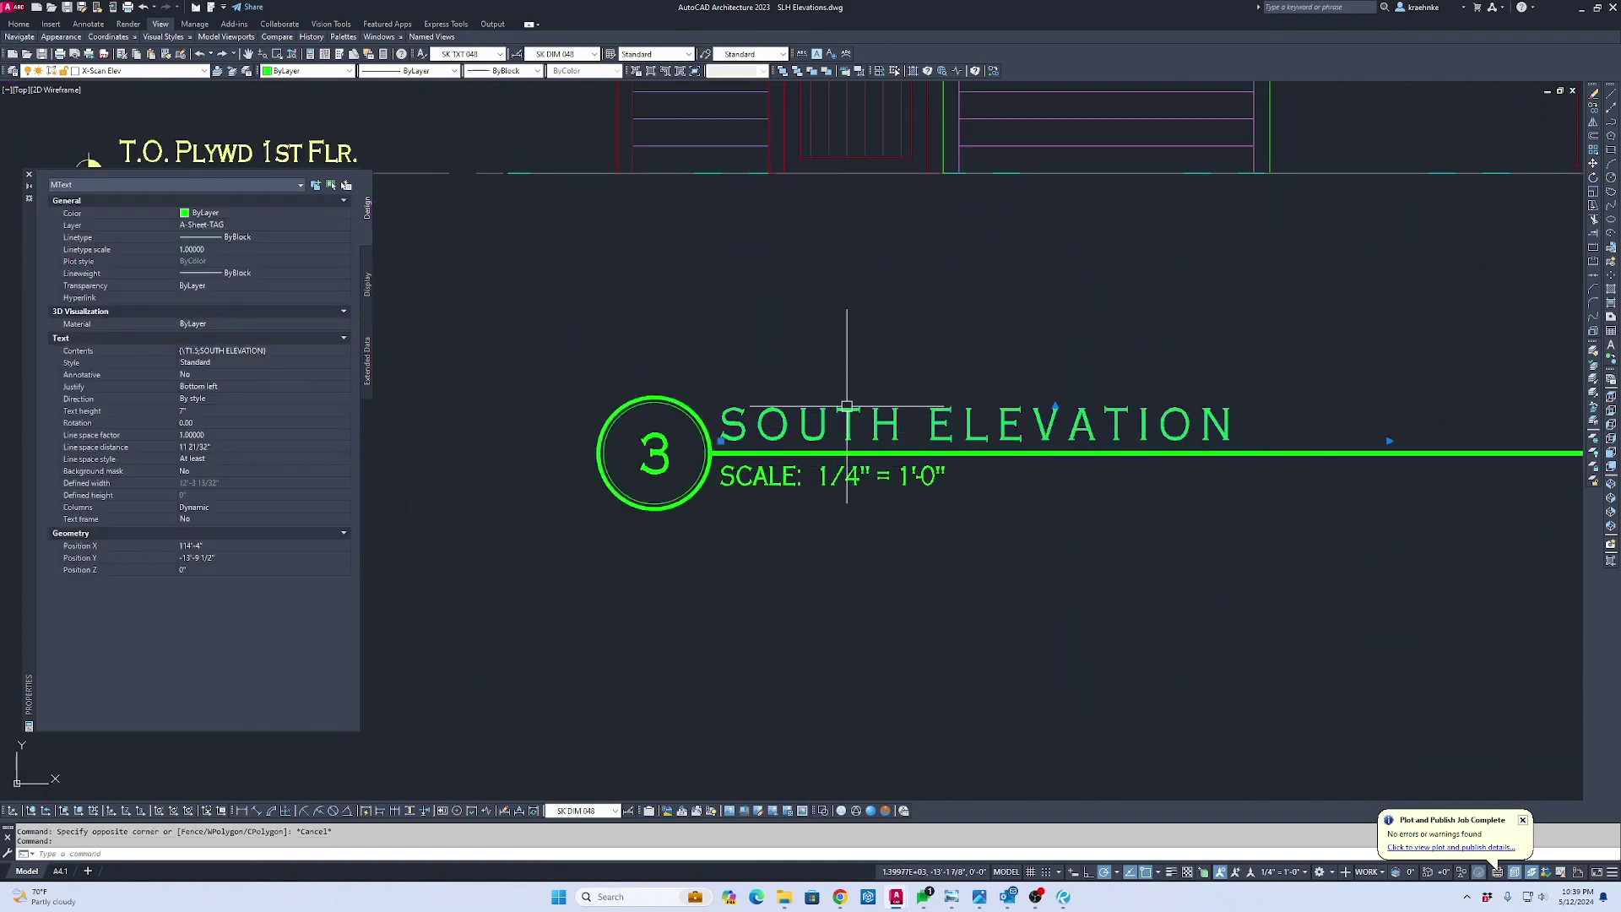
{"action": "double_click", "coordinate": [830, 420]}
{"action": "double_click", "coordinate": [829, 420]}
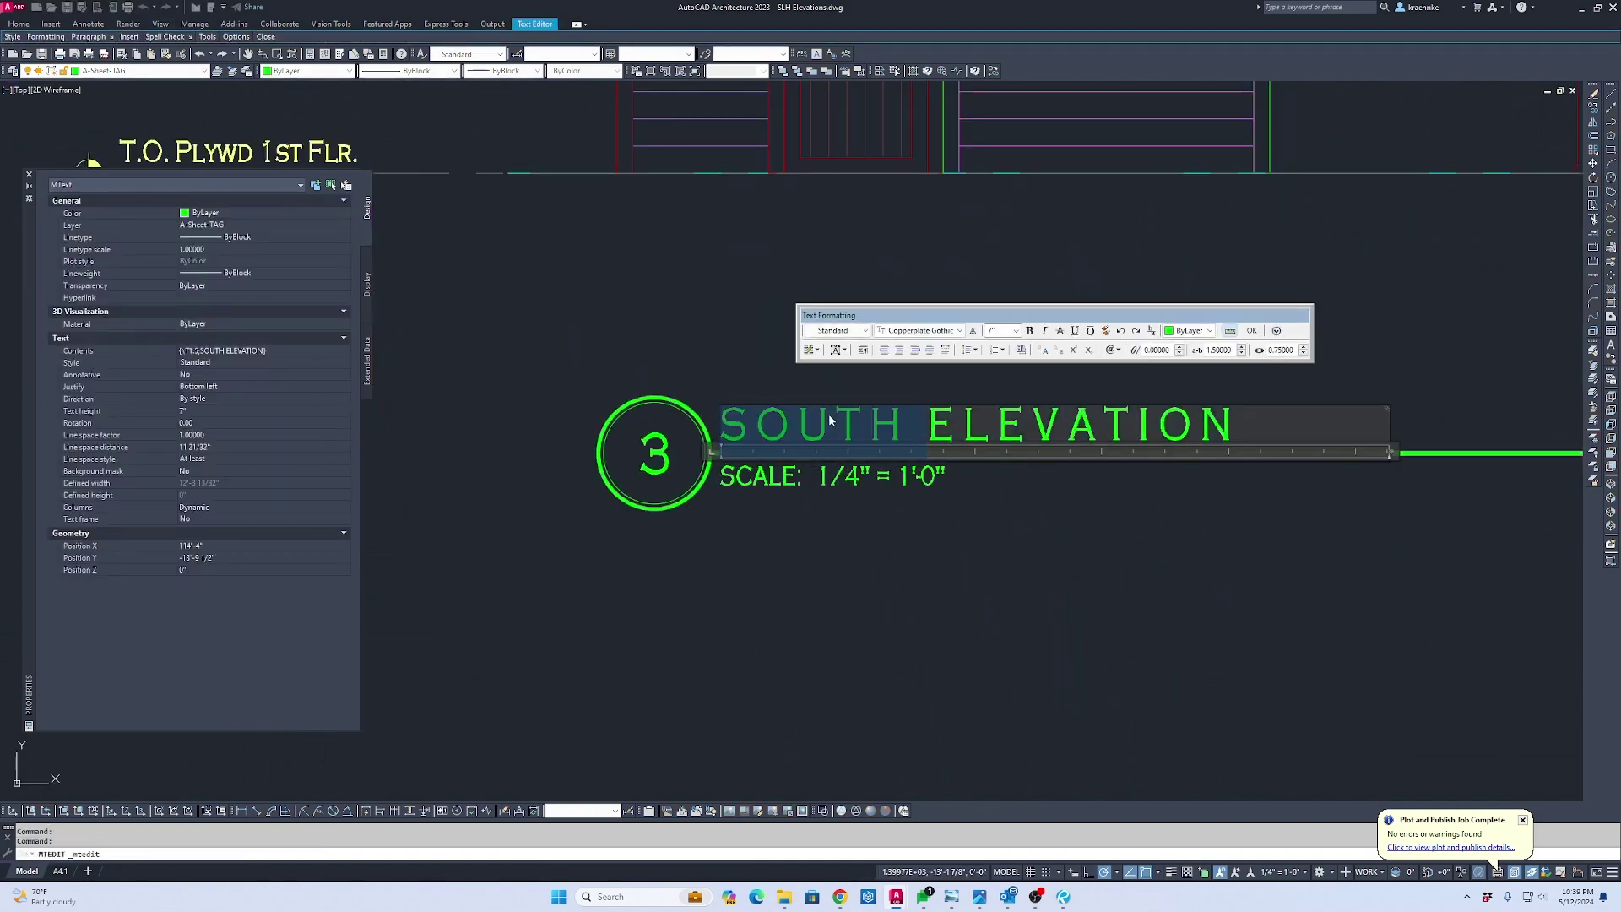
{"action": "type", "text": "WEST"}
{"action": "key", "text": "ctrl+Return"}
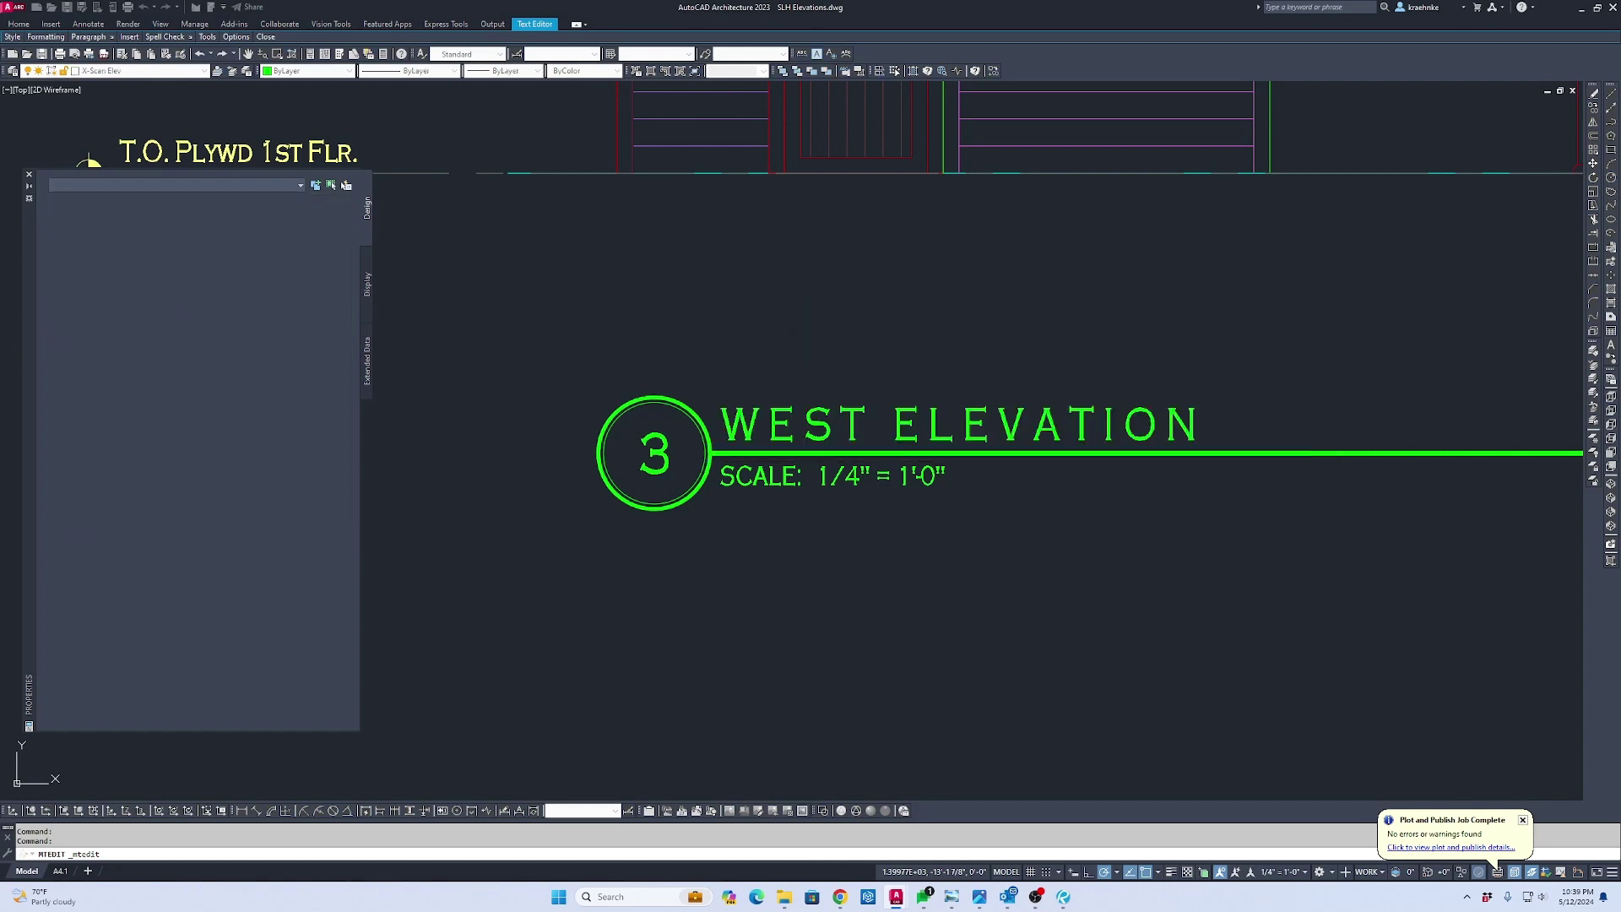
Check elevation 1 against the Pool House Plan above it and retitle it SOUTH ELEVATION
{"action": "scroll", "coordinate": [851, 390], "scroll_direction": "down", "scroll_amount": 5}
{"action": "scroll", "coordinate": [661, 476], "scroll_direction": "up", "scroll_amount": 4}
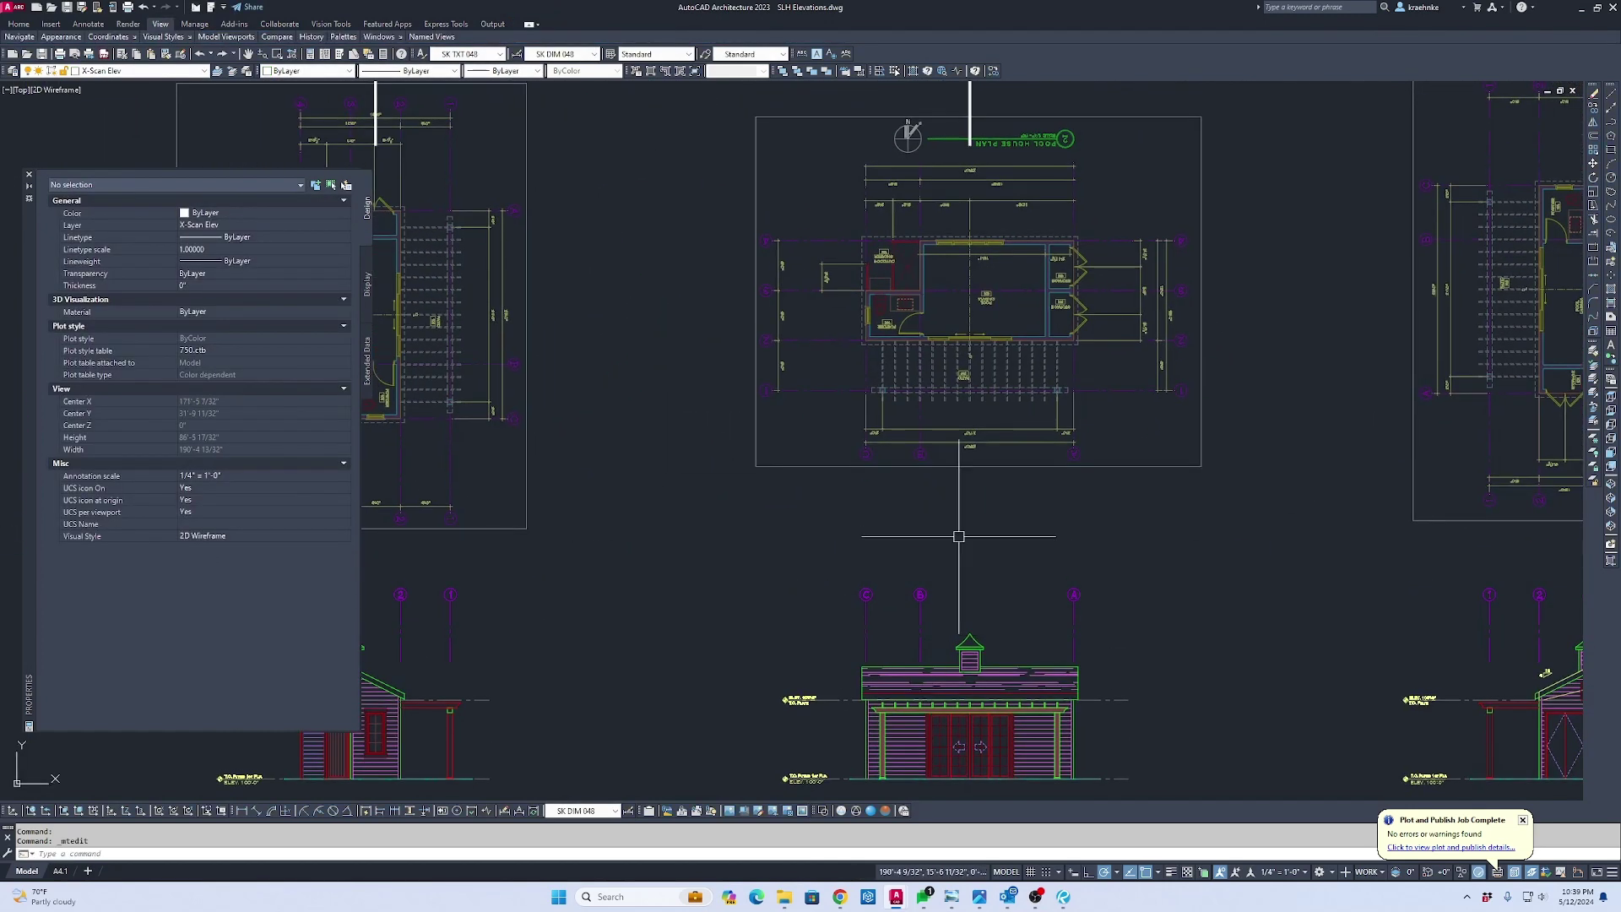
{"action": "scroll", "coordinate": [898, 98], "scroll_direction": "up", "scroll_amount": 3}
{"action": "key", "text": "Escape"}
{"action": "scroll", "coordinate": [933, 336], "scroll_direction": "down", "scroll_amount": 6}
{"action": "scroll", "coordinate": [736, 656], "scroll_direction": "up", "scroll_amount": 6}
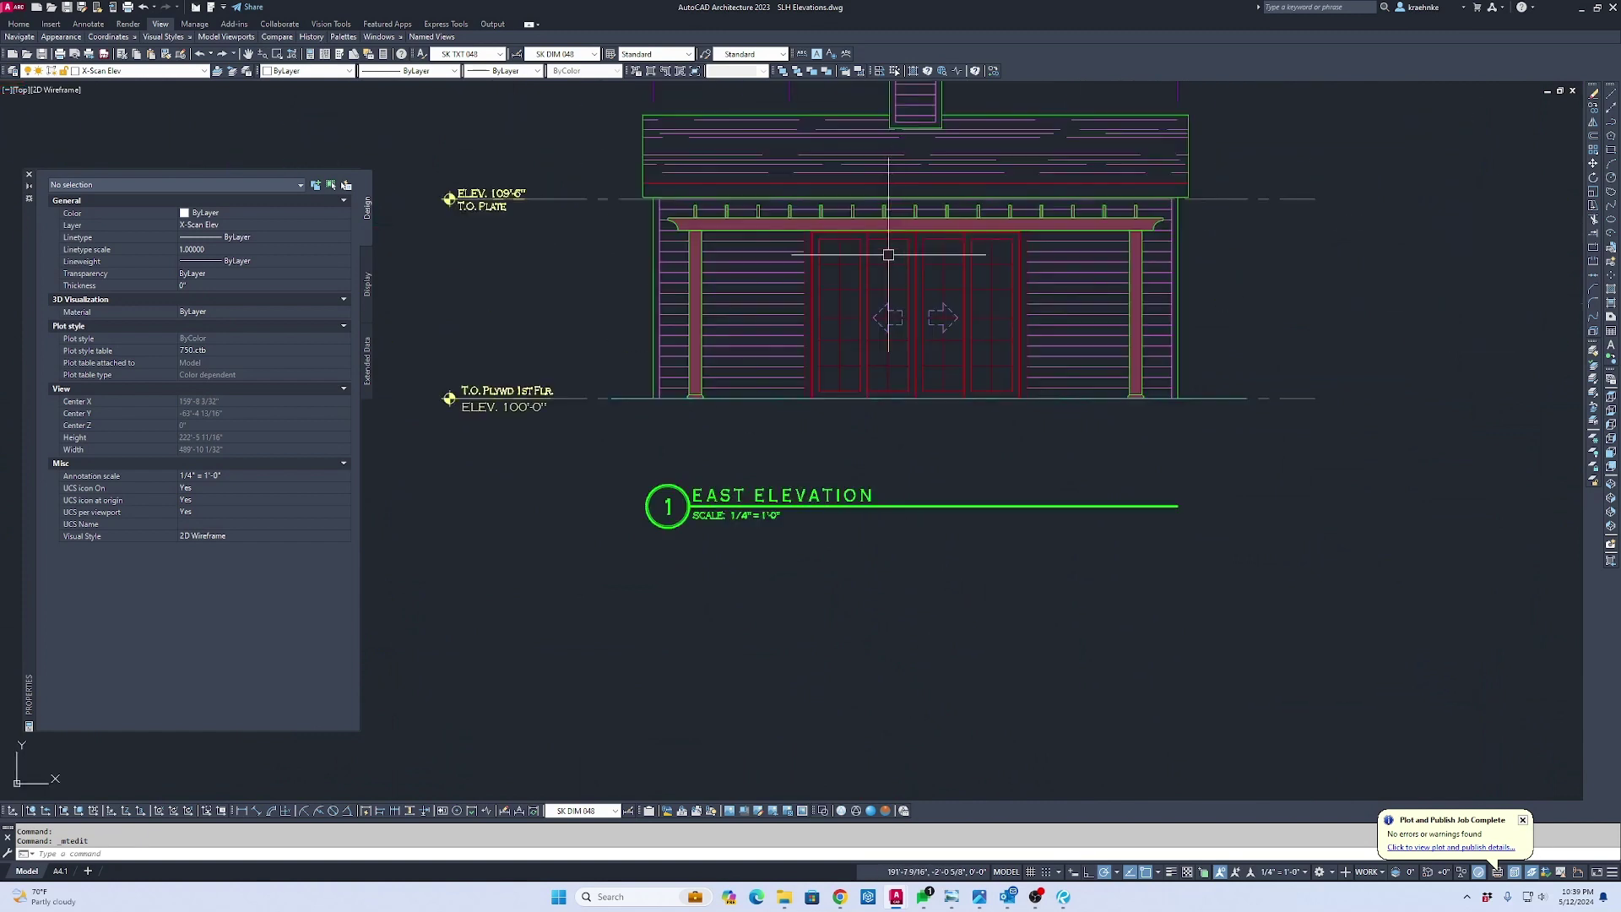
{"action": "left_click", "coordinate": [616, 621]}
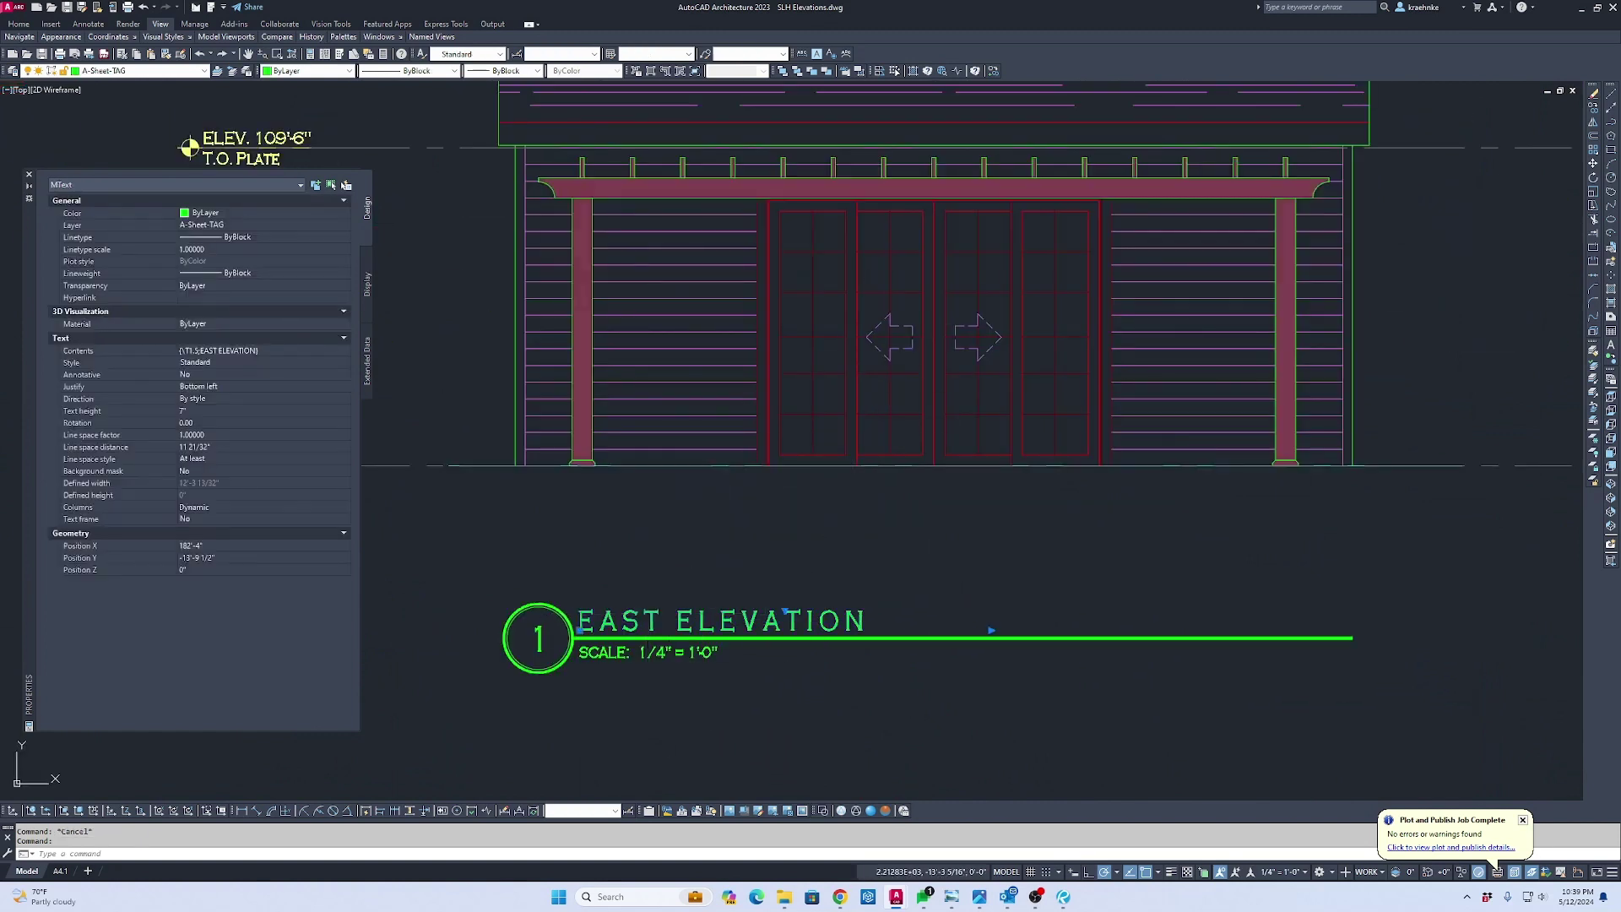
{"action": "double_click", "coordinate": [630, 625]}
{"action": "double_click", "coordinate": [630, 625]}
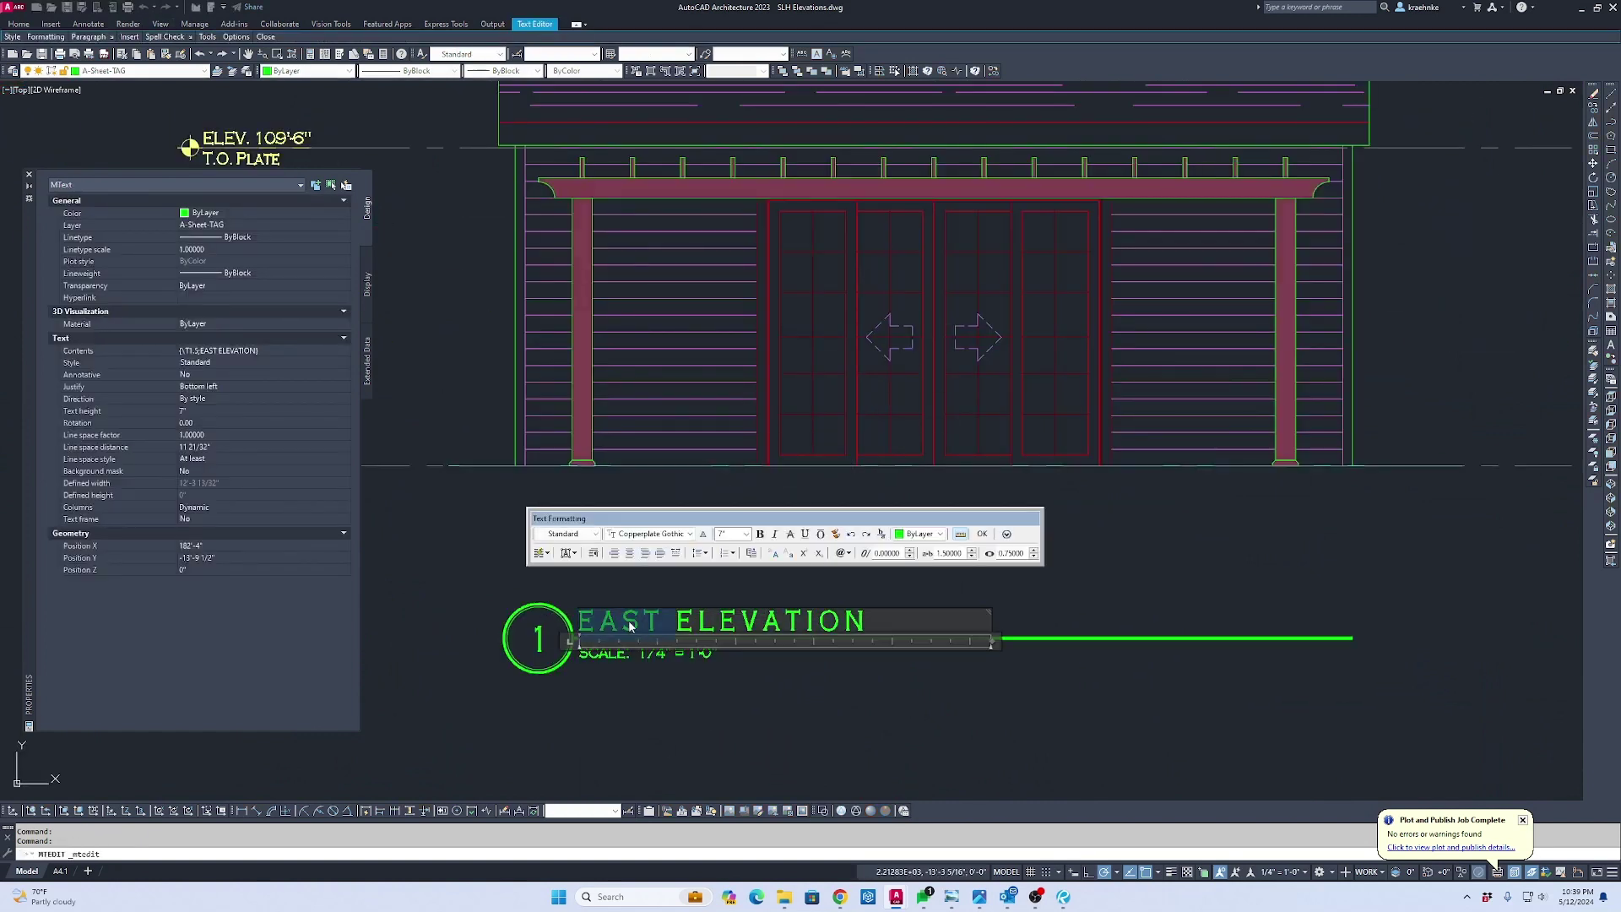
{"action": "type", "text": "SOUTH"}
{"action": "key", "text": "ctrl+Return"}
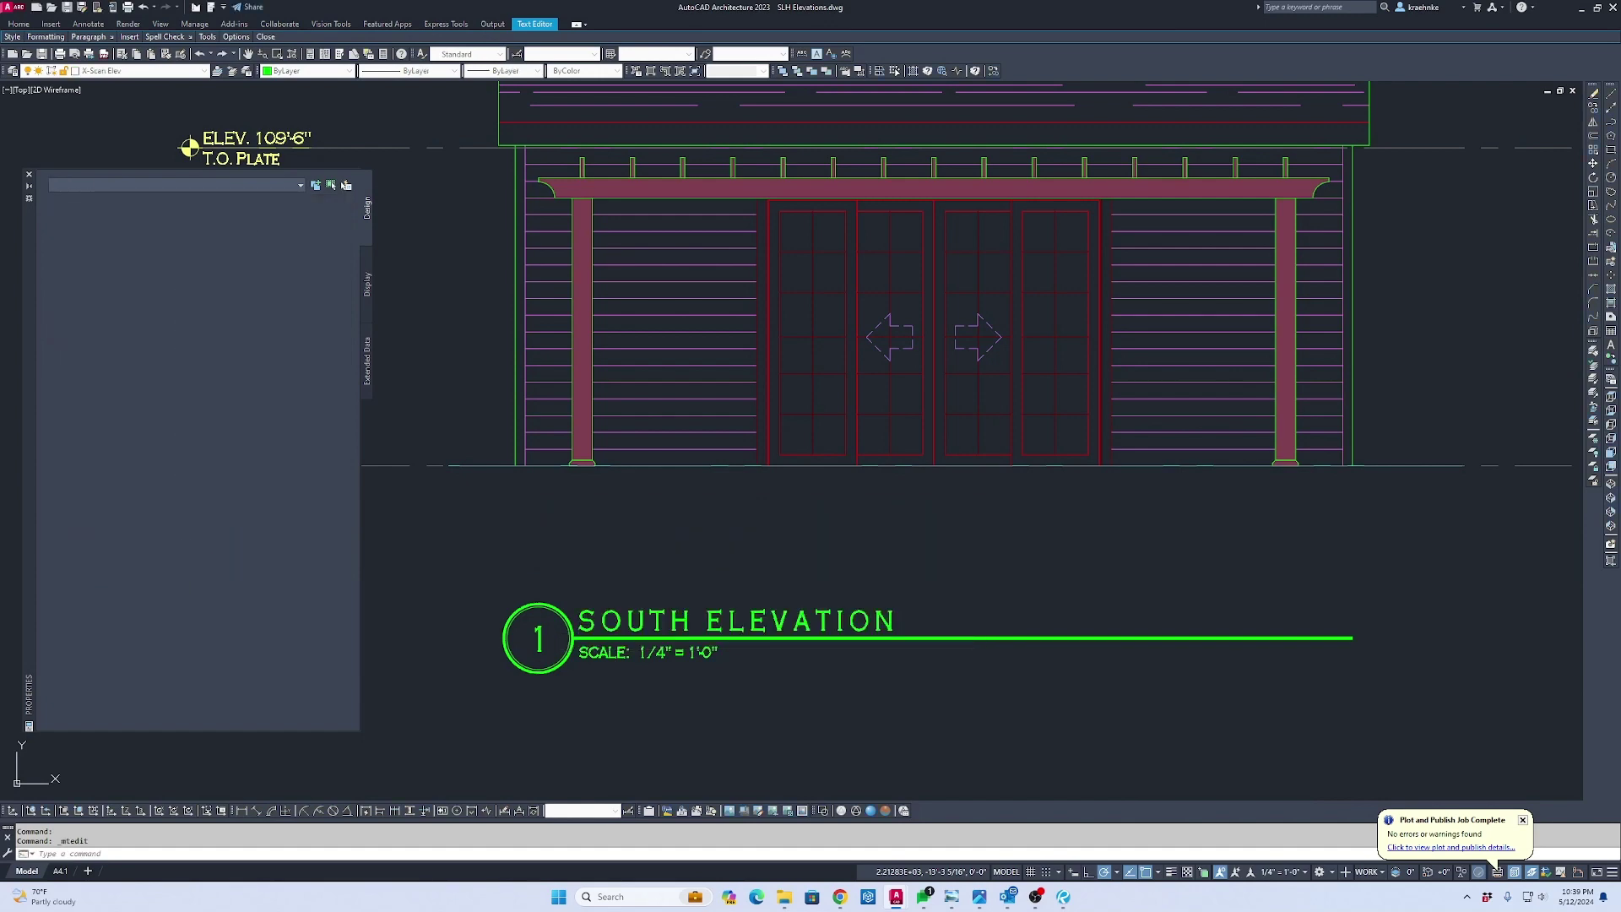
Check elevation 2 against the plan's north symbol above it and retitle it EAST ELEVATION
{"action": "scroll", "coordinate": [628, 621], "scroll_direction": "down", "scroll_amount": 10}
{"action": "scroll", "coordinate": [962, 407], "scroll_direction": "up", "scroll_amount": 8}
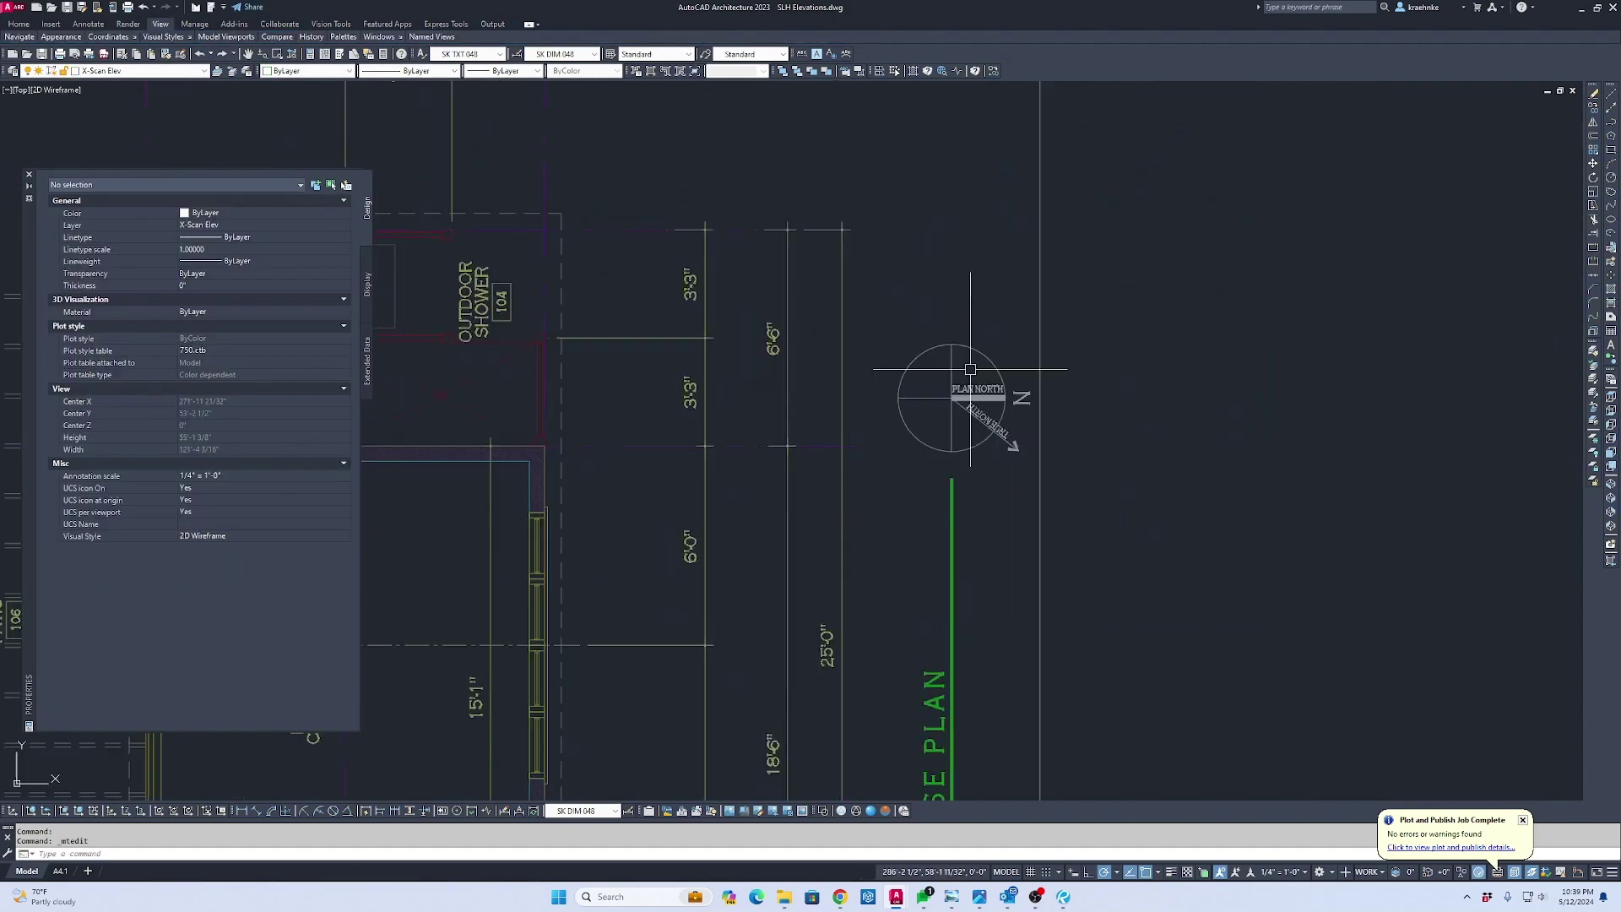
{"action": "scroll", "coordinate": [962, 407], "scroll_direction": "down", "scroll_amount": 1}
{"action": "scroll", "coordinate": [718, 506], "scroll_direction": "down", "scroll_amount": 2}
{"action": "middle_click_drag", "start_coordinate": [718, 675], "coordinate": [718, 523]}
{"action": "scroll", "coordinate": [505, 578], "scroll_direction": "up", "scroll_amount": 5}
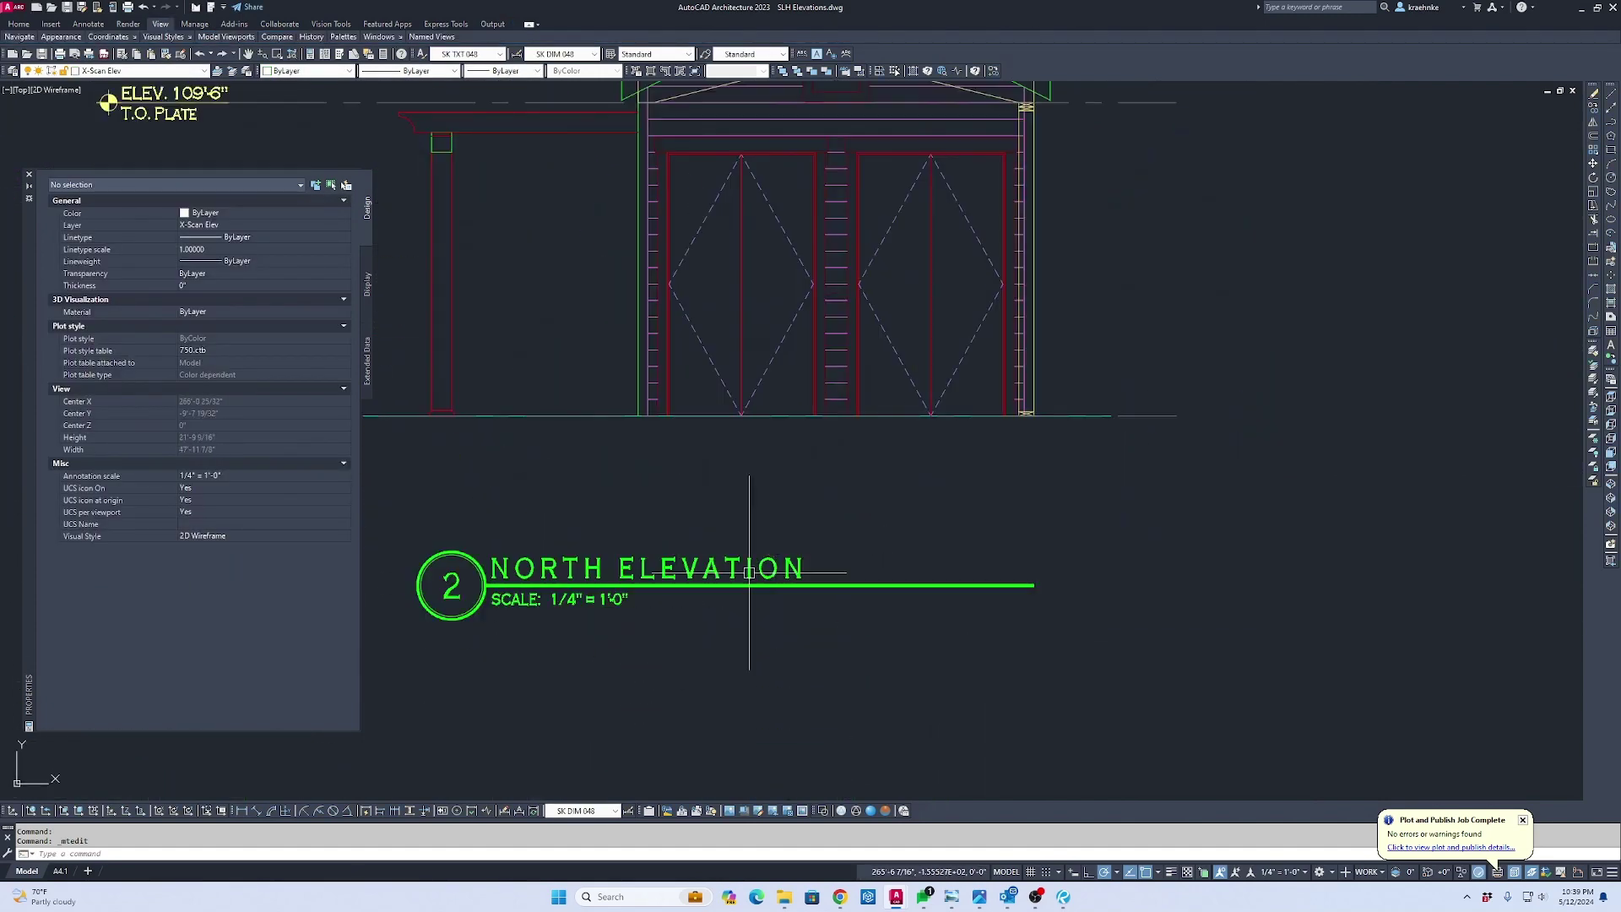
{"action": "left_click", "coordinate": [504, 579]}
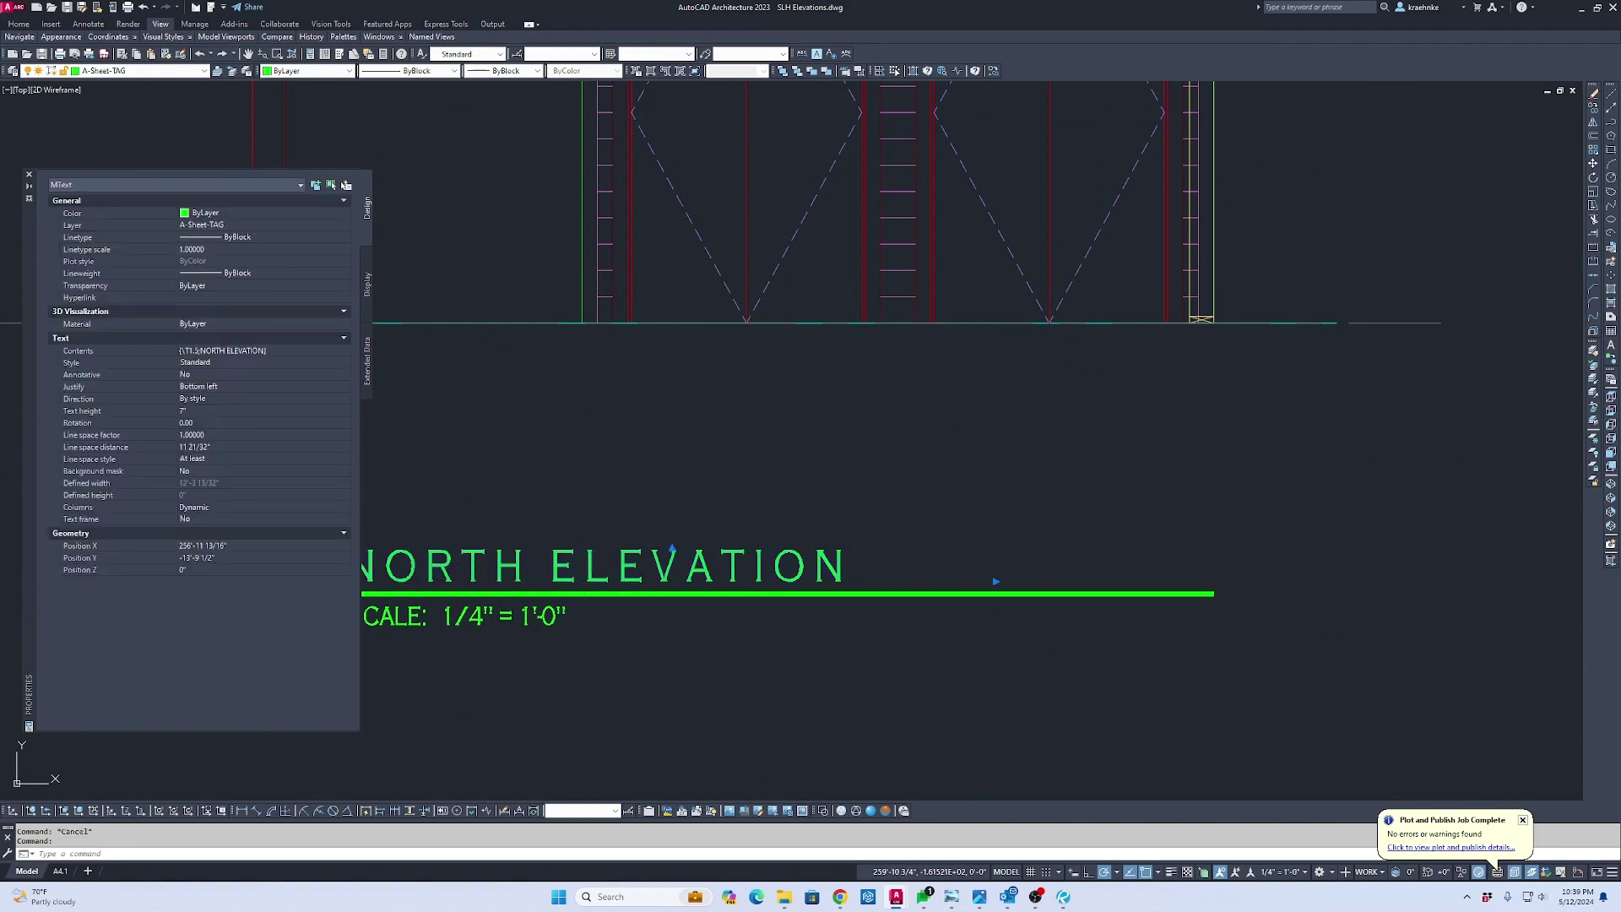
{"action": "double_click", "coordinate": [768, 564]}
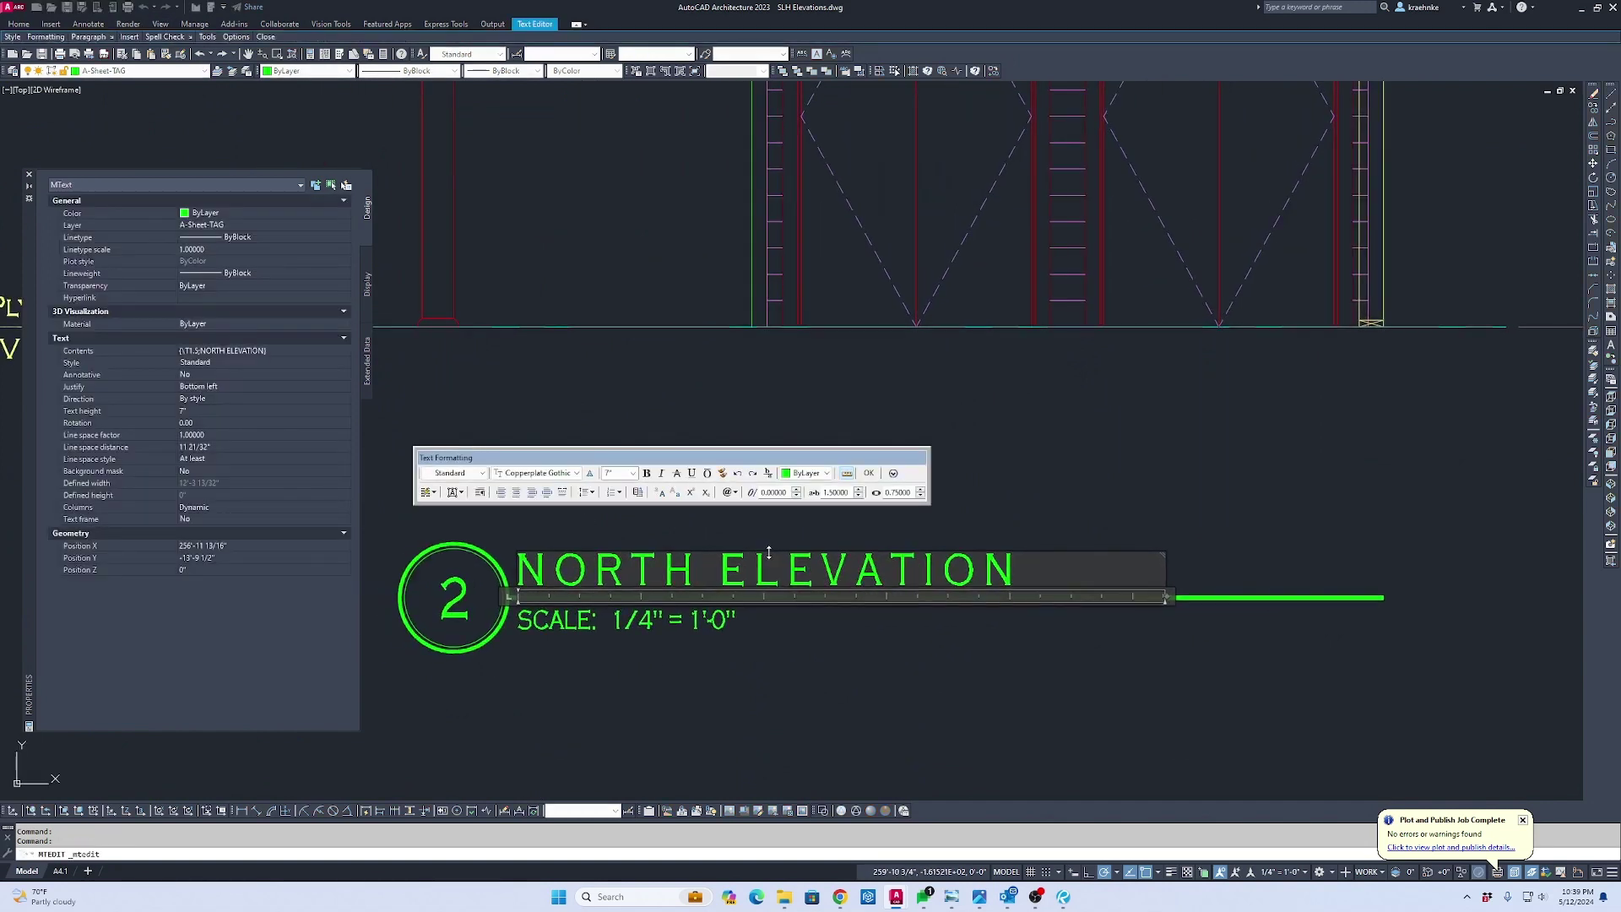
{"action": "double_click", "coordinate": [639, 567]}
{"action": "type", "text": "EAST"}
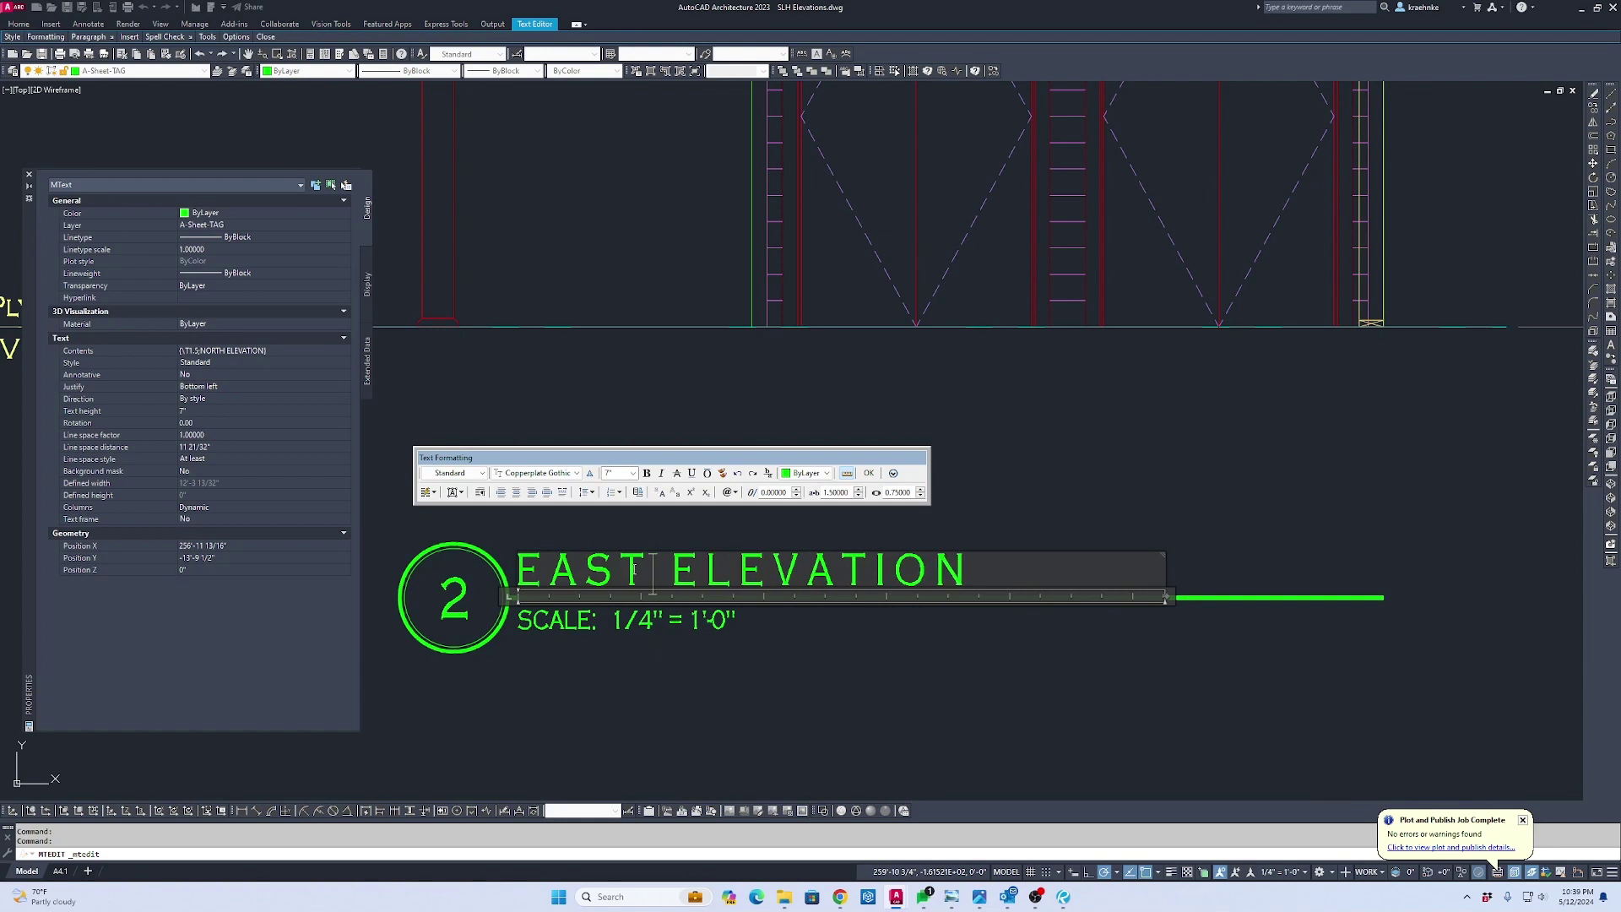
{"action": "key", "text": "ctrl+Return"}
{"action": "scroll", "coordinate": [844, 437], "scroll_direction": "down", "scroll_amount": 5}
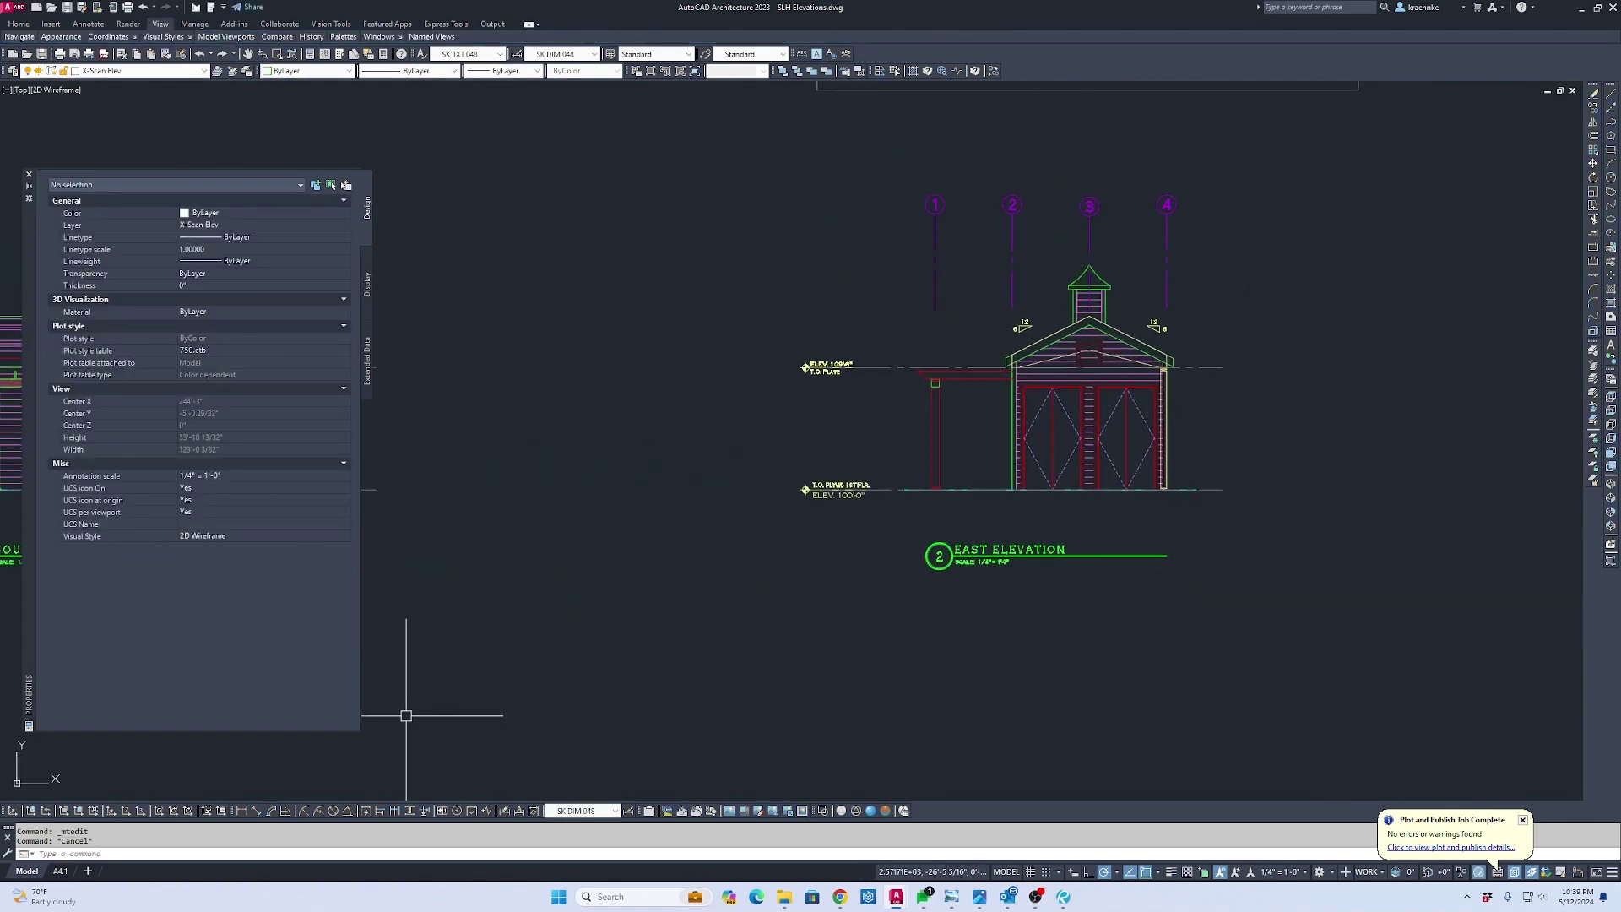
Open layout A4.1 and move the North Elevation viewport straight up, clear of the South Elevation viewport
{"action": "left_click", "coordinate": [62, 872]}
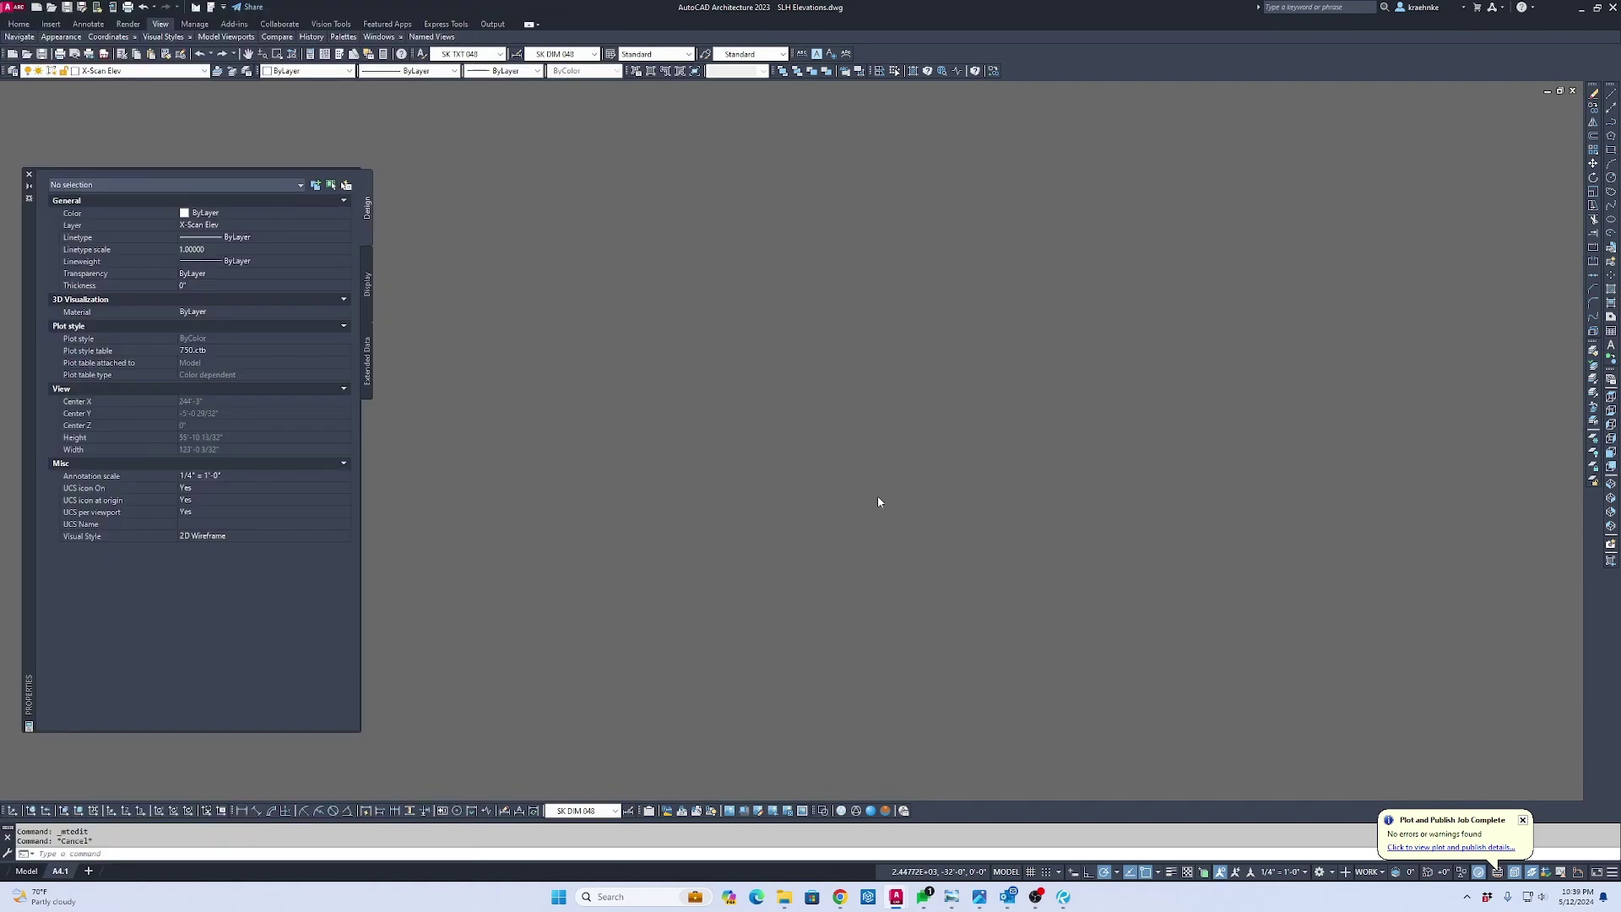
{"action": "left_click", "coordinate": [918, 494]}
{"action": "key", "text": "Escape"}
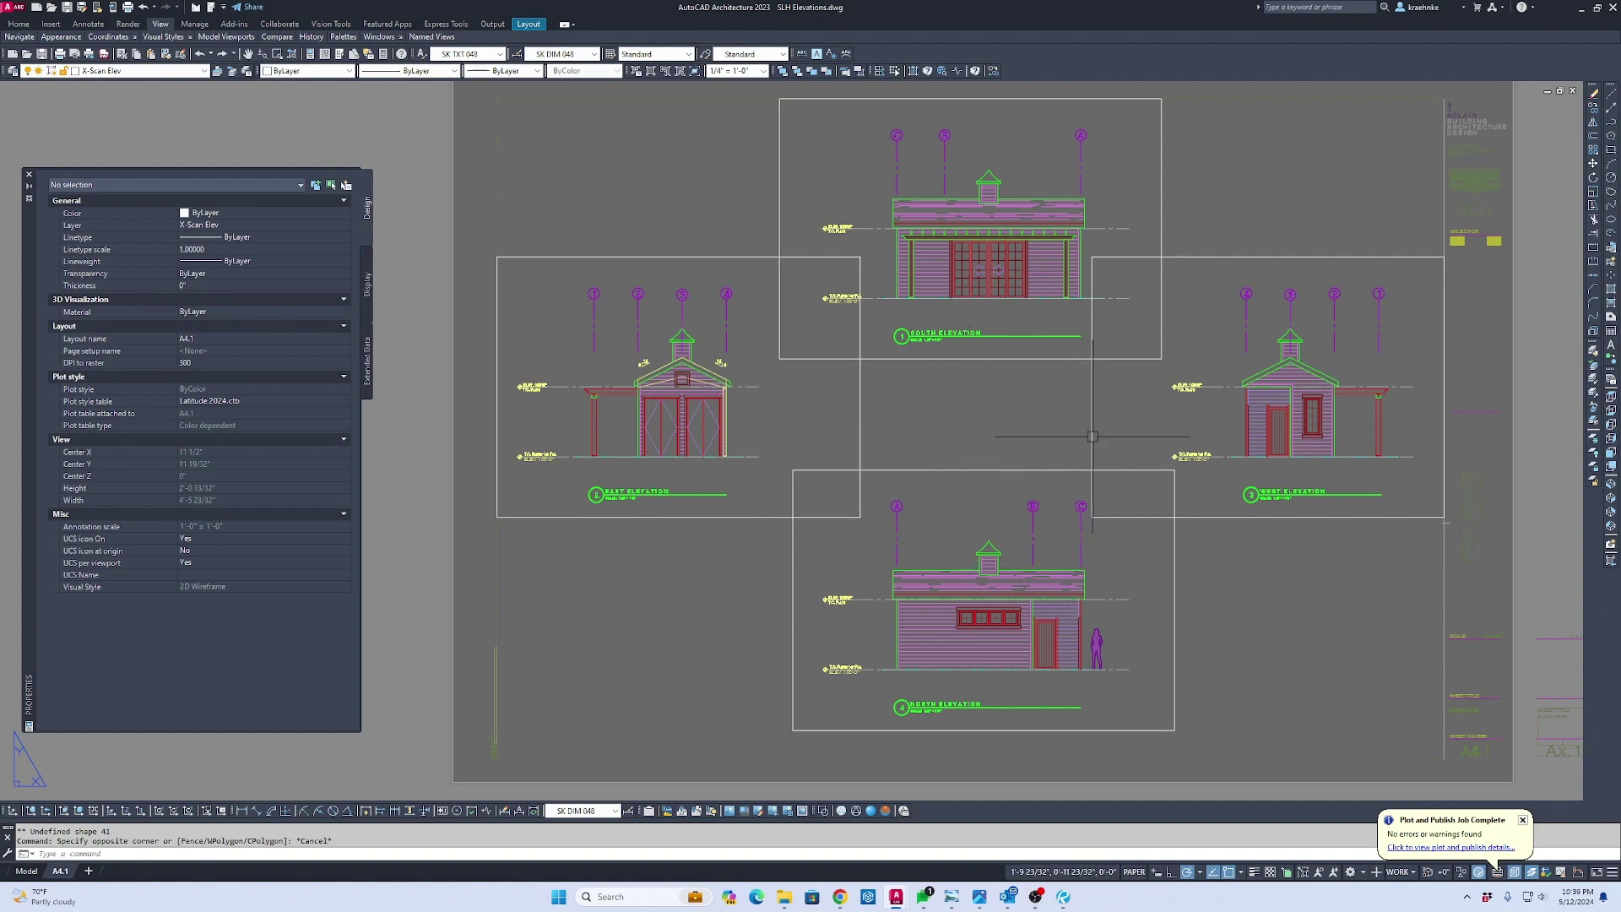
{"action": "left_click", "coordinate": [1046, 470]}
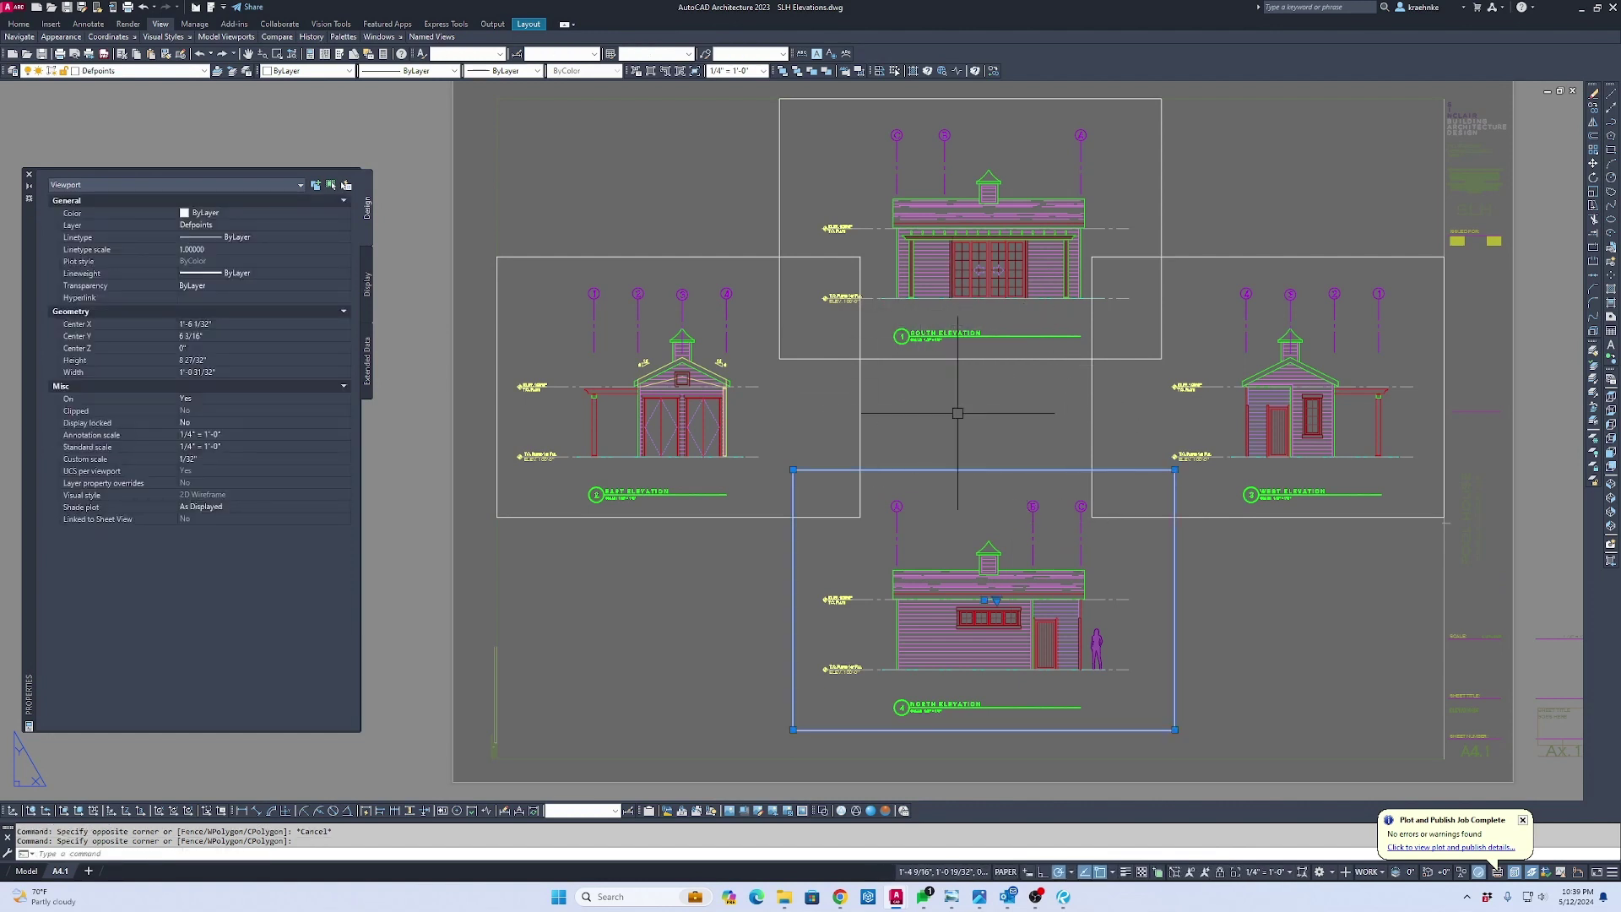
{"action": "scroll", "coordinate": [996, 401], "scroll_direction": "down", "scroll_amount": 2}
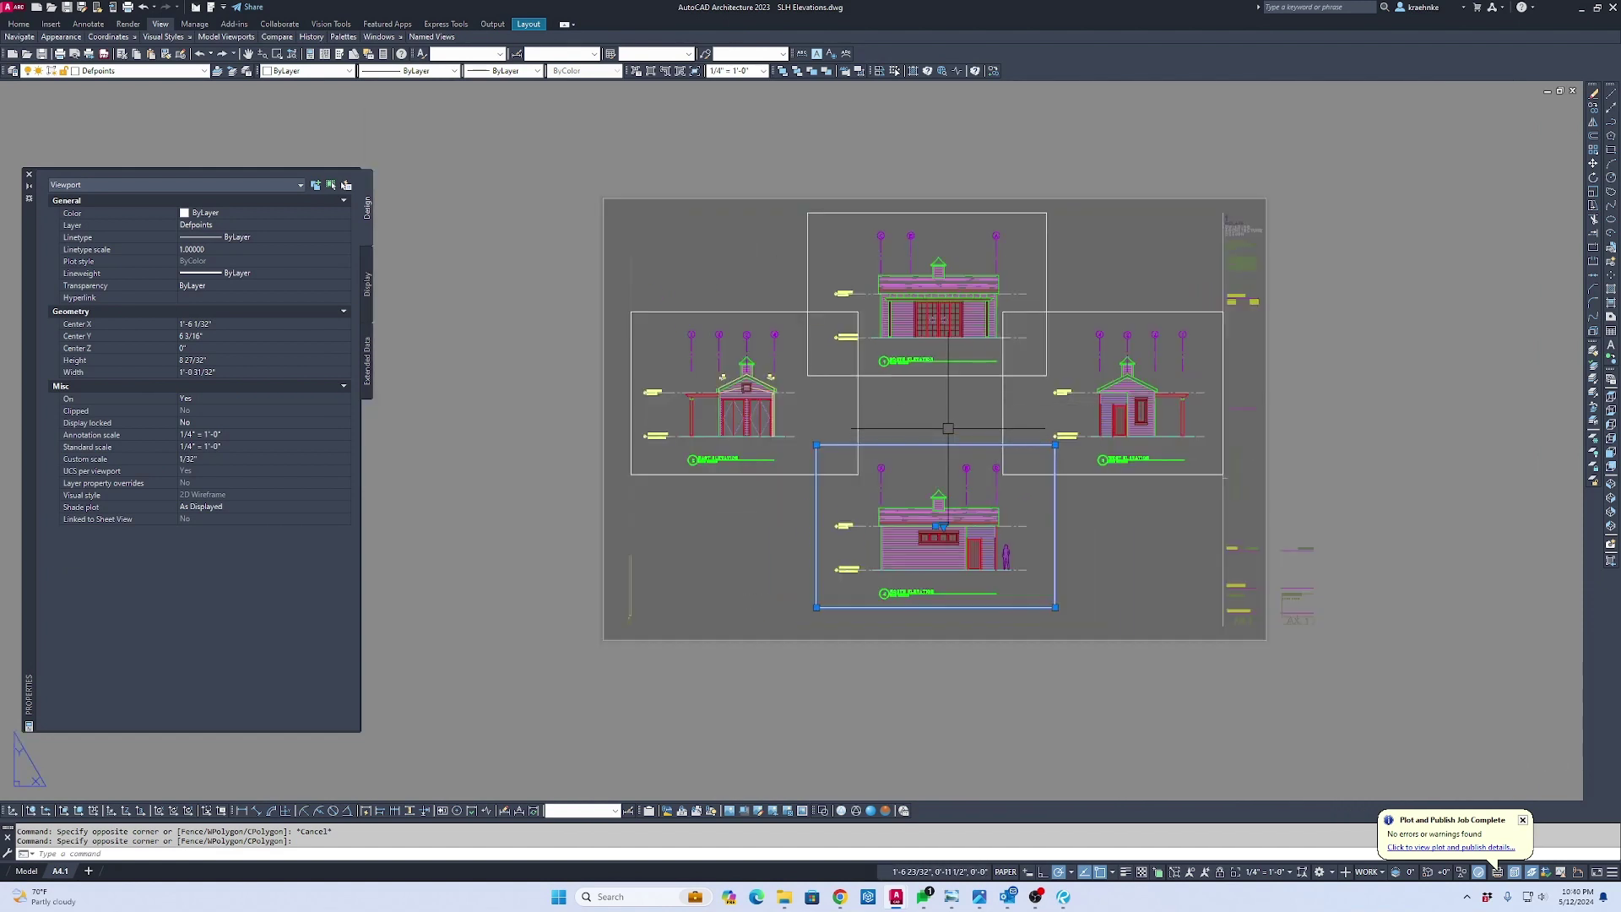
{"action": "type", "text": "m"}
{"action": "key", "text": "Return"}
{"action": "left_click", "coordinate": [1115, 574]}
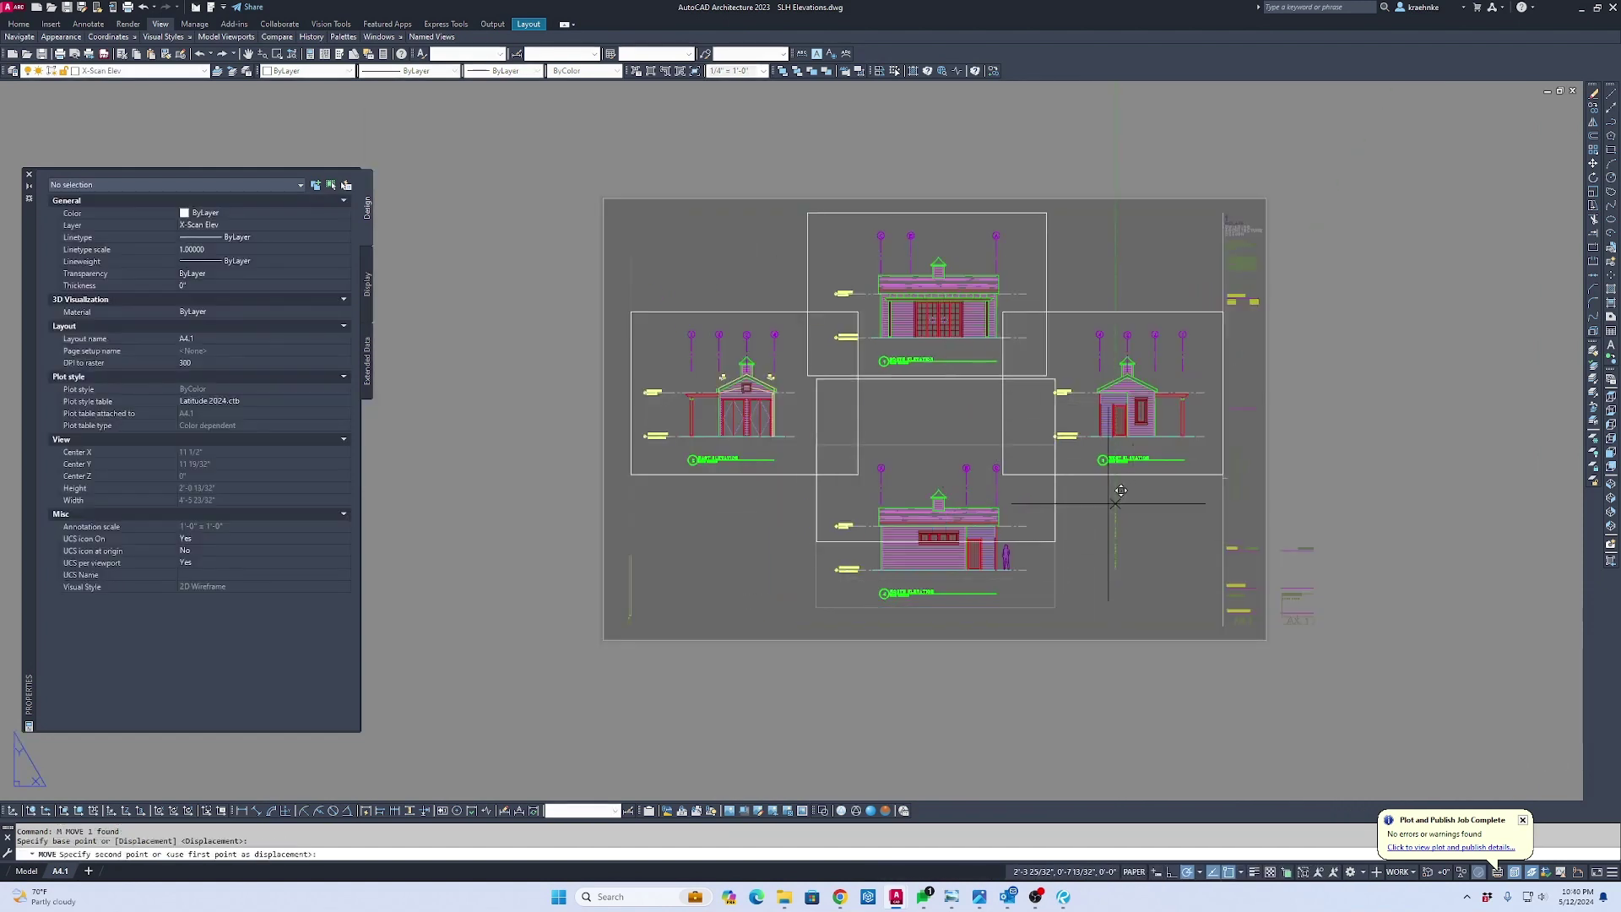
{"action": "left_click", "coordinate": [1115, 167]}
Move the South Elevation viewport straight down to the lower centre of the sheet, between the two side elevations
{"action": "left_click_drag", "start_coordinate": [1051, 380], "coordinate": [1002, 362]}
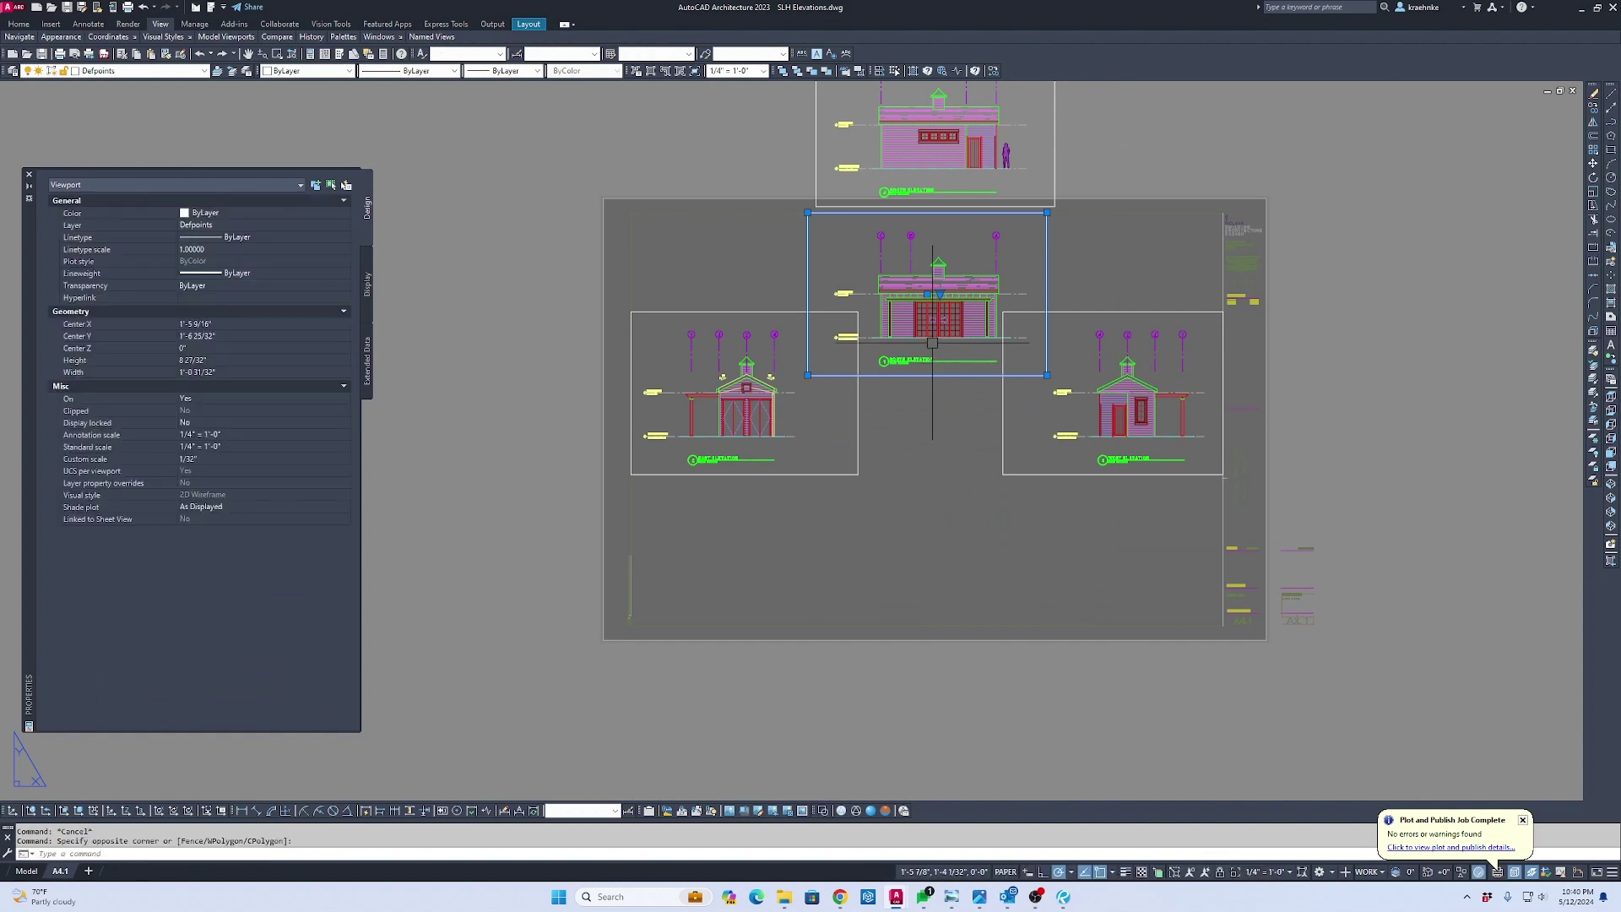
{"action": "type", "text": "m"}
{"action": "key", "text": "Return"}
{"action": "left_click", "coordinate": [927, 376]}
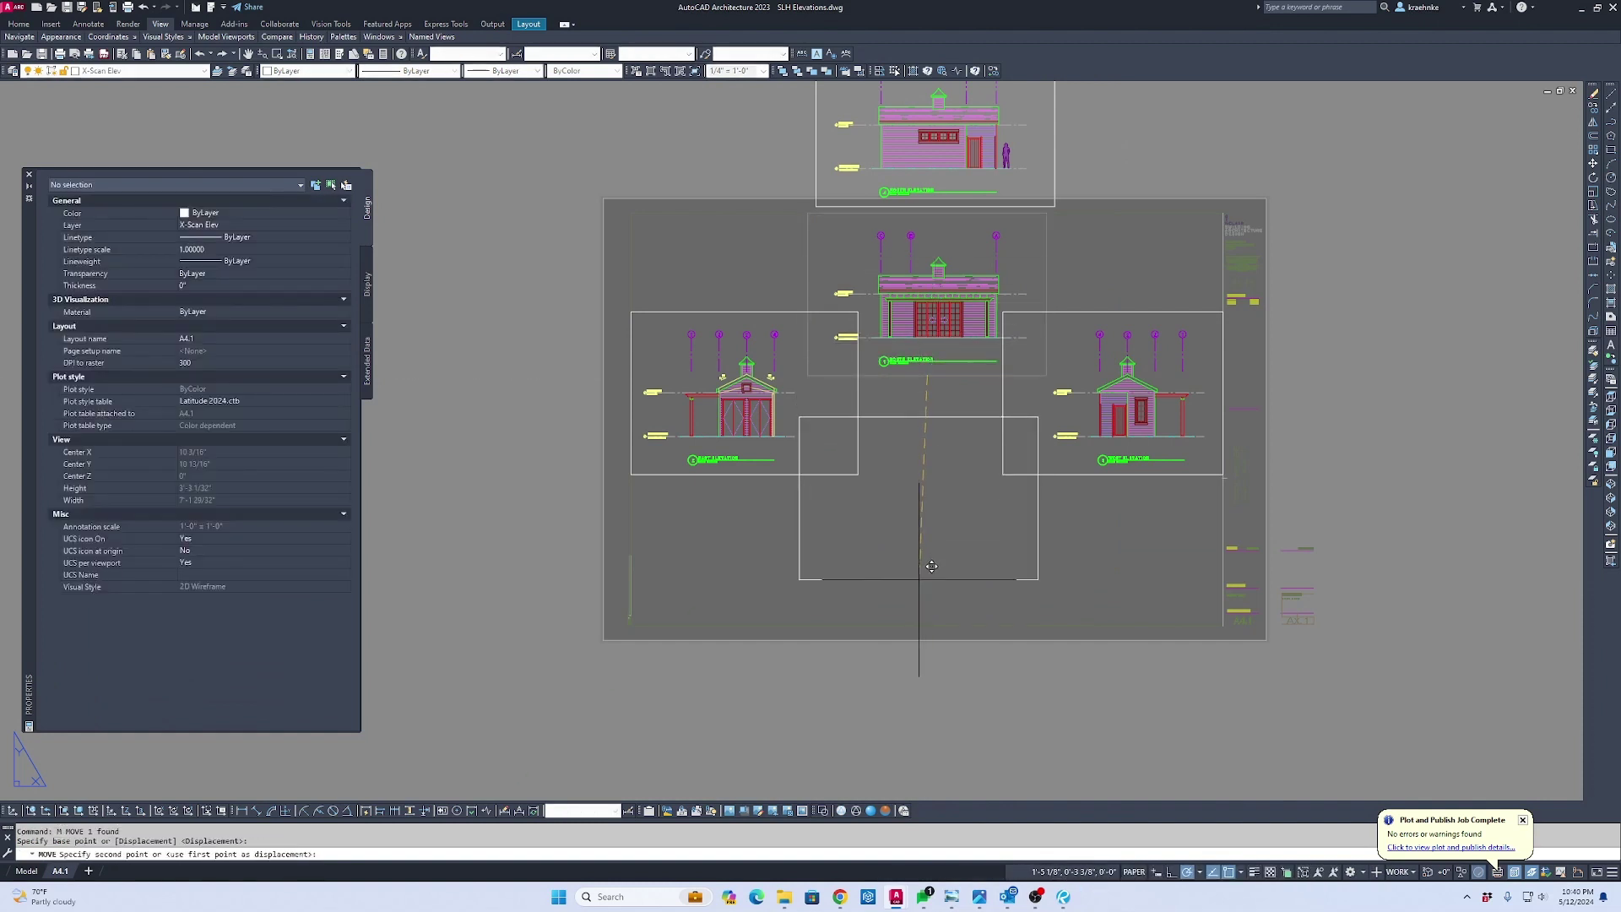
{"action": "left_click", "coordinate": [927, 611]}
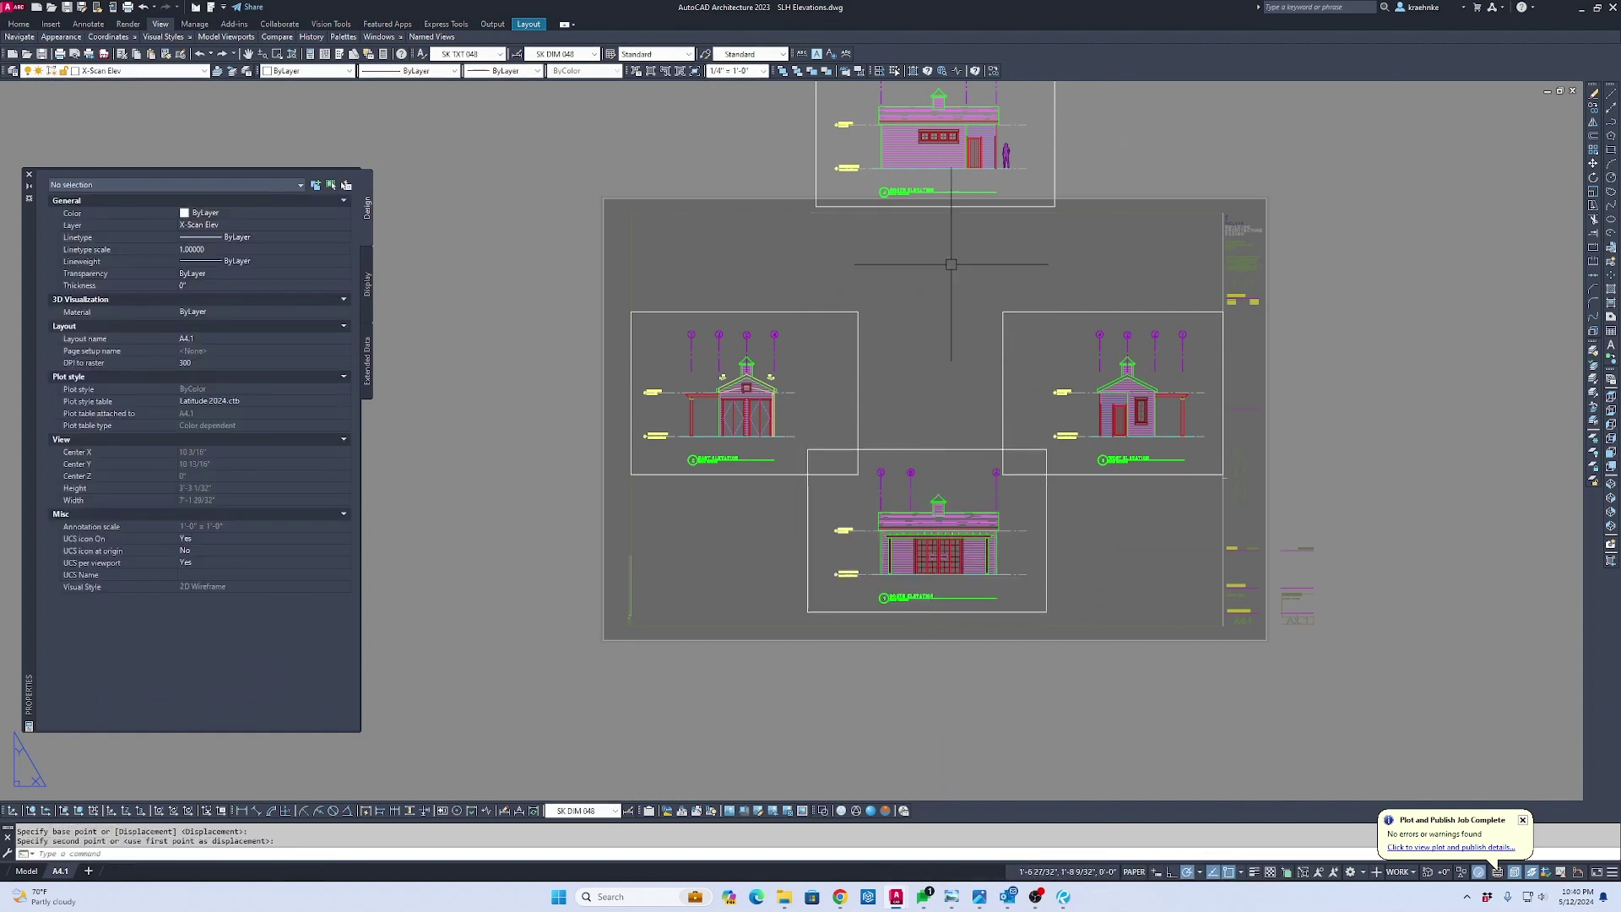
Move the North Elevation viewport straight down into the vacant upper centre of the sheet
{"action": "left_click", "coordinate": [1091, 137]}
{"action": "left_click", "coordinate": [1009, 140]}
{"action": "type", "text": "m"}
{"action": "key", "text": "Return"}
{"action": "left_click", "coordinate": [899, 158]}
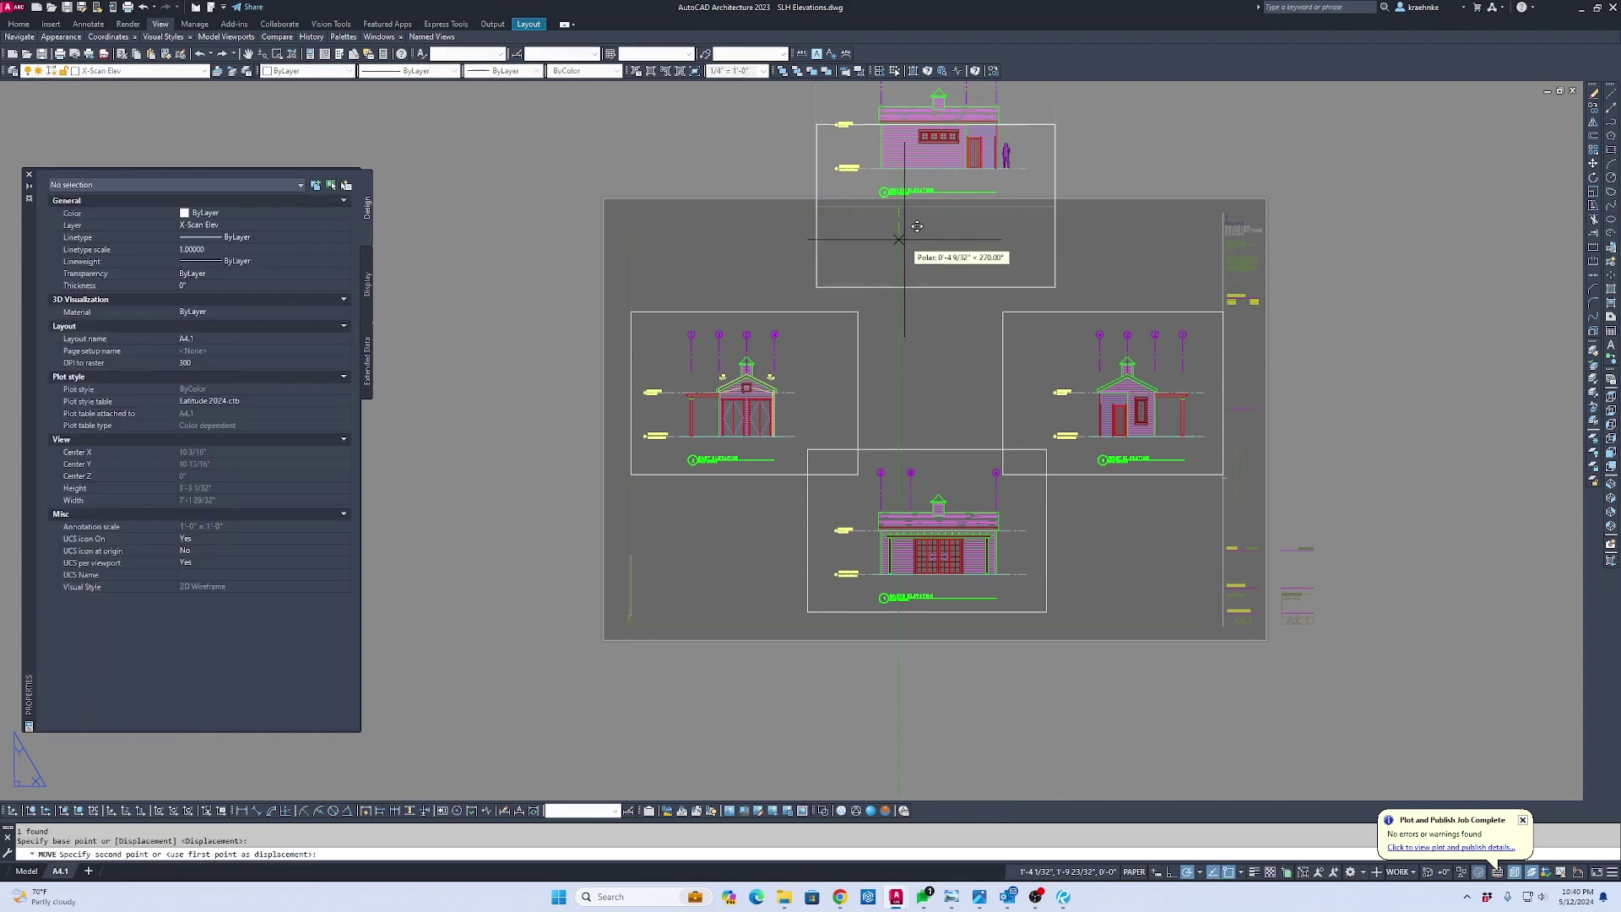
{"action": "left_click", "coordinate": [899, 319]}
{"action": "scroll", "coordinate": [894, 406], "scroll_direction": "up", "scroll_amount": 2}
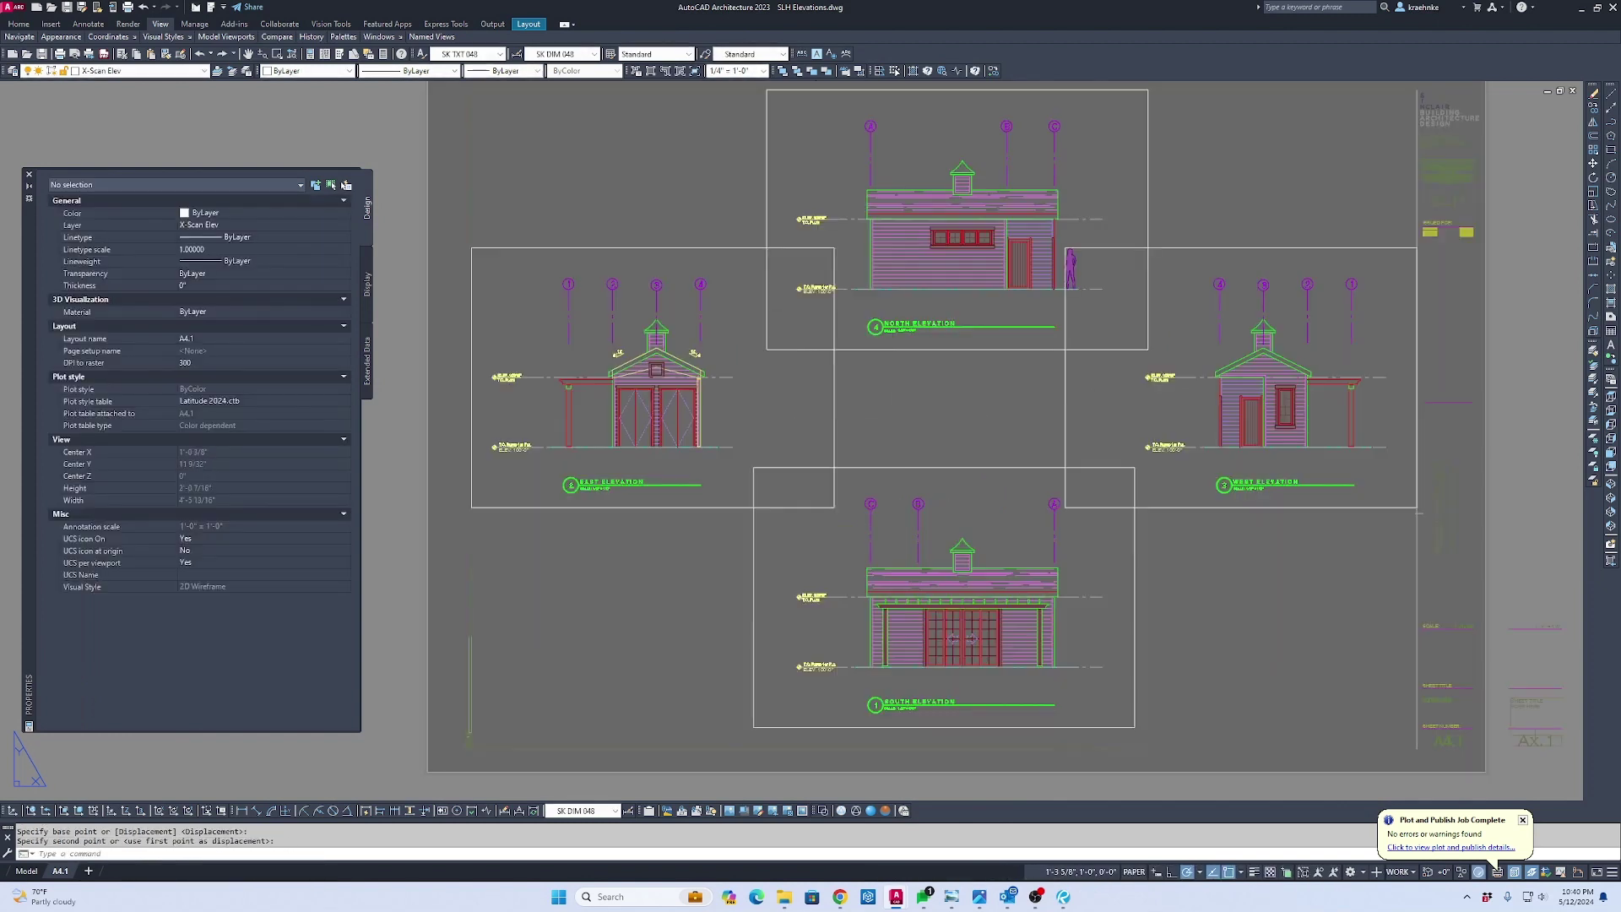
Move the East Elevation viewport horizontally across the sheet, past the West Elevation viewport
{"action": "left_click", "coordinate": [834, 420]}
{"action": "left_click", "coordinate": [778, 421]}
{"action": "left_click", "coordinate": [755, 409]}
{"action": "type", "text": "m"}
{"action": "key", "text": "Return"}
{"action": "left_click", "coordinate": [738, 415]}
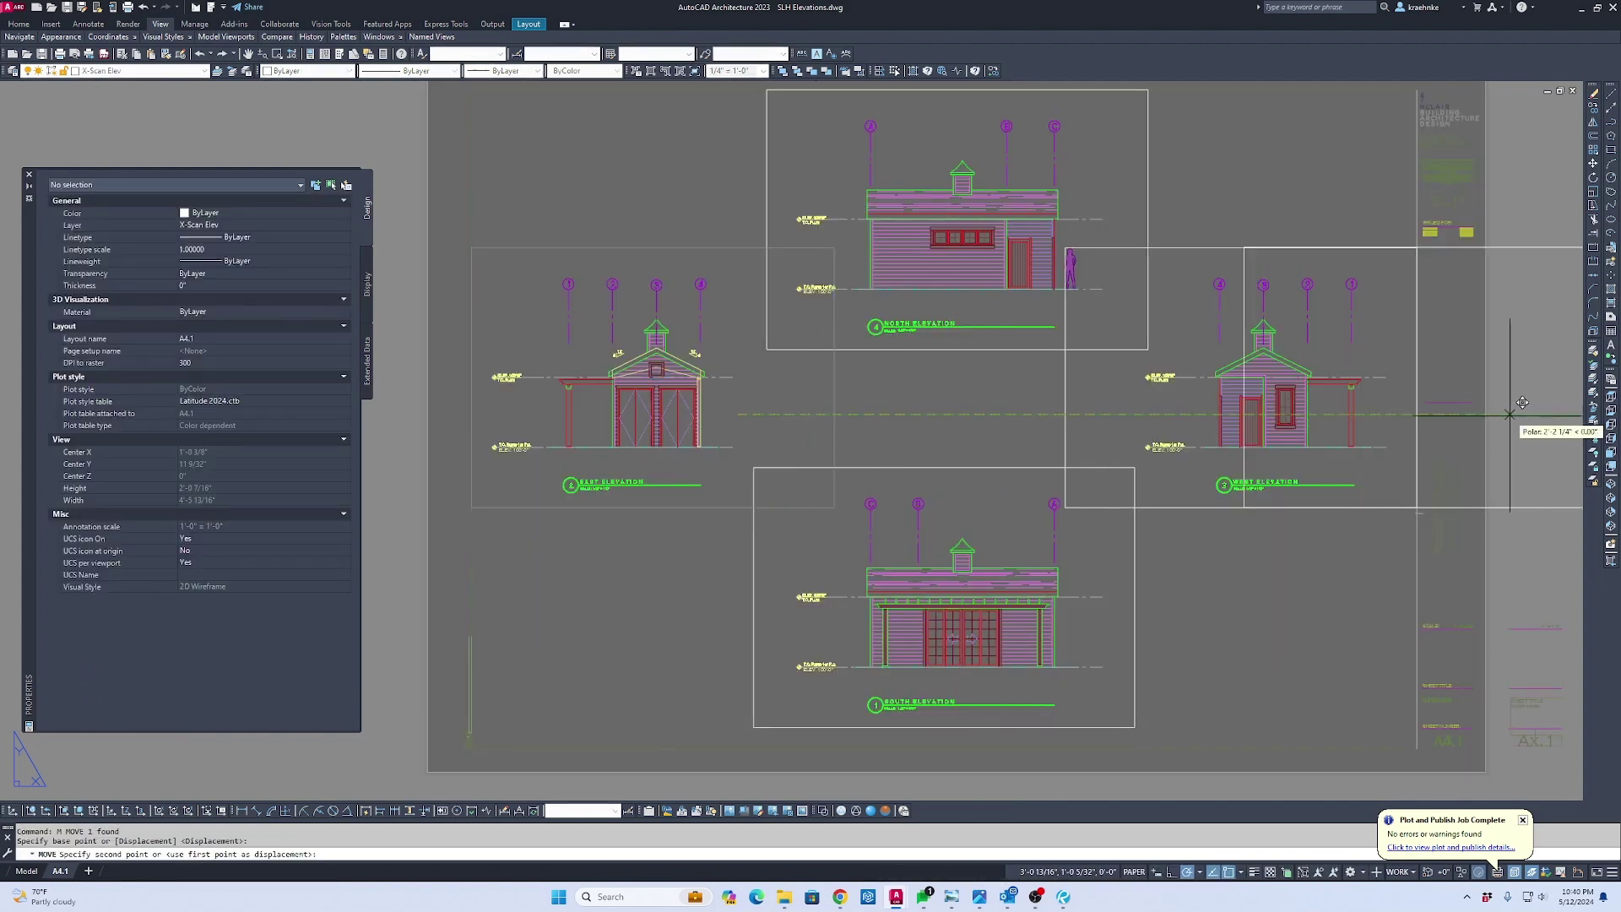
{"action": "left_click", "coordinate": [1514, 415]}
Move the West Elevation viewport horizontally into the East Elevation's former place on the west side of the sheet
{"action": "left_click", "coordinate": [1202, 535]}
{"action": "left_click", "coordinate": [1194, 470]}
{"action": "type", "text": "m"}
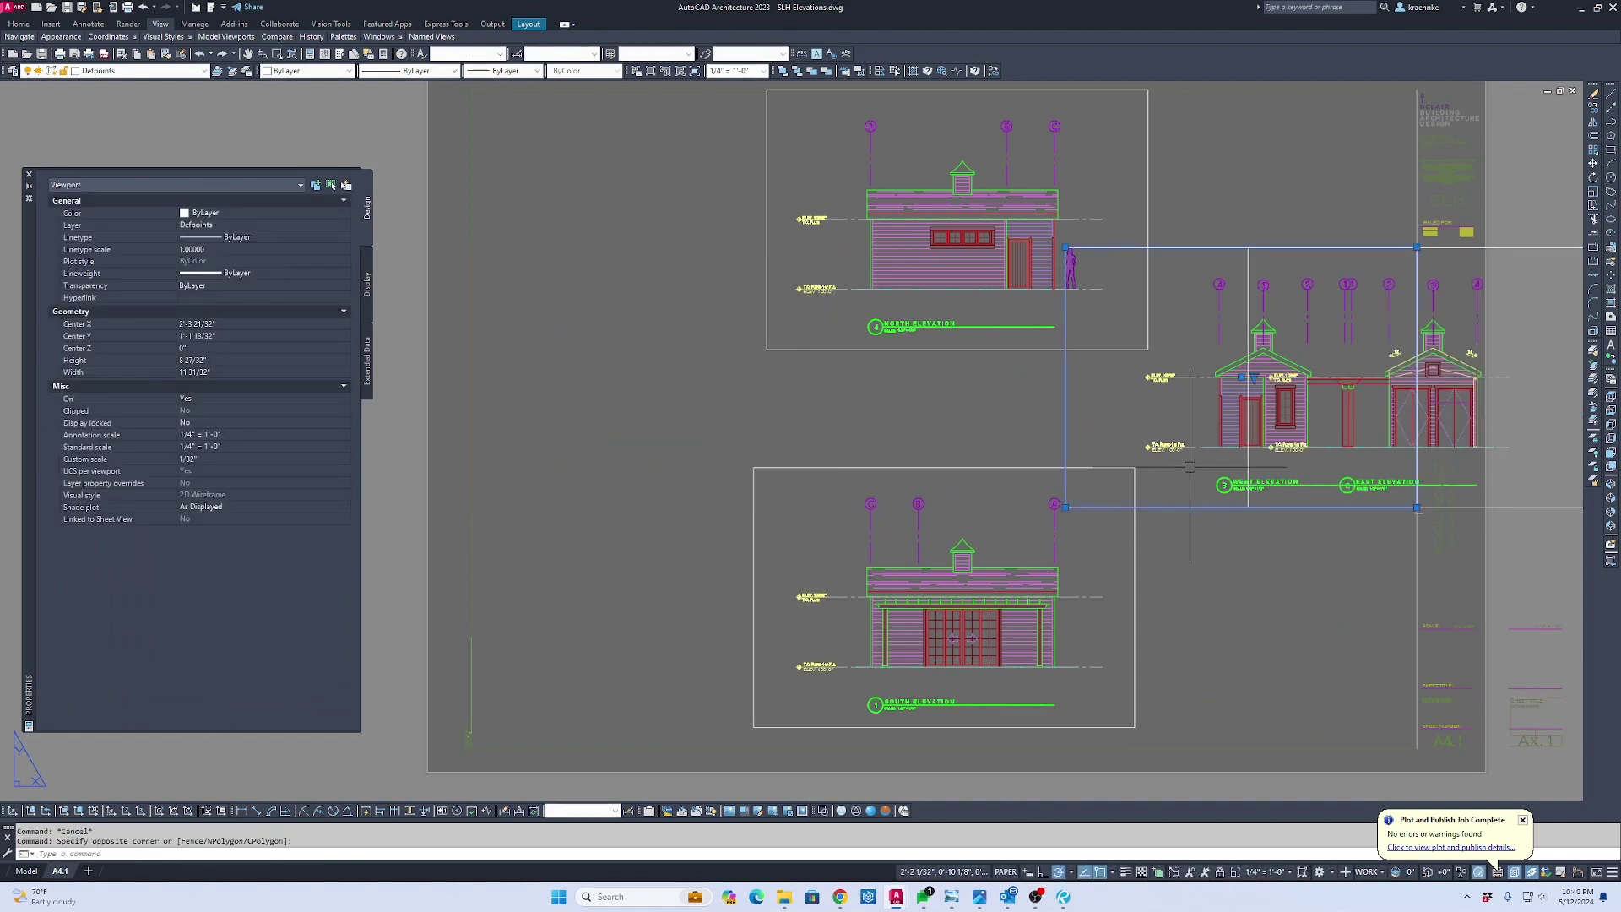
{"action": "key", "text": "Return"}
{"action": "left_click", "coordinate": [1183, 447]}
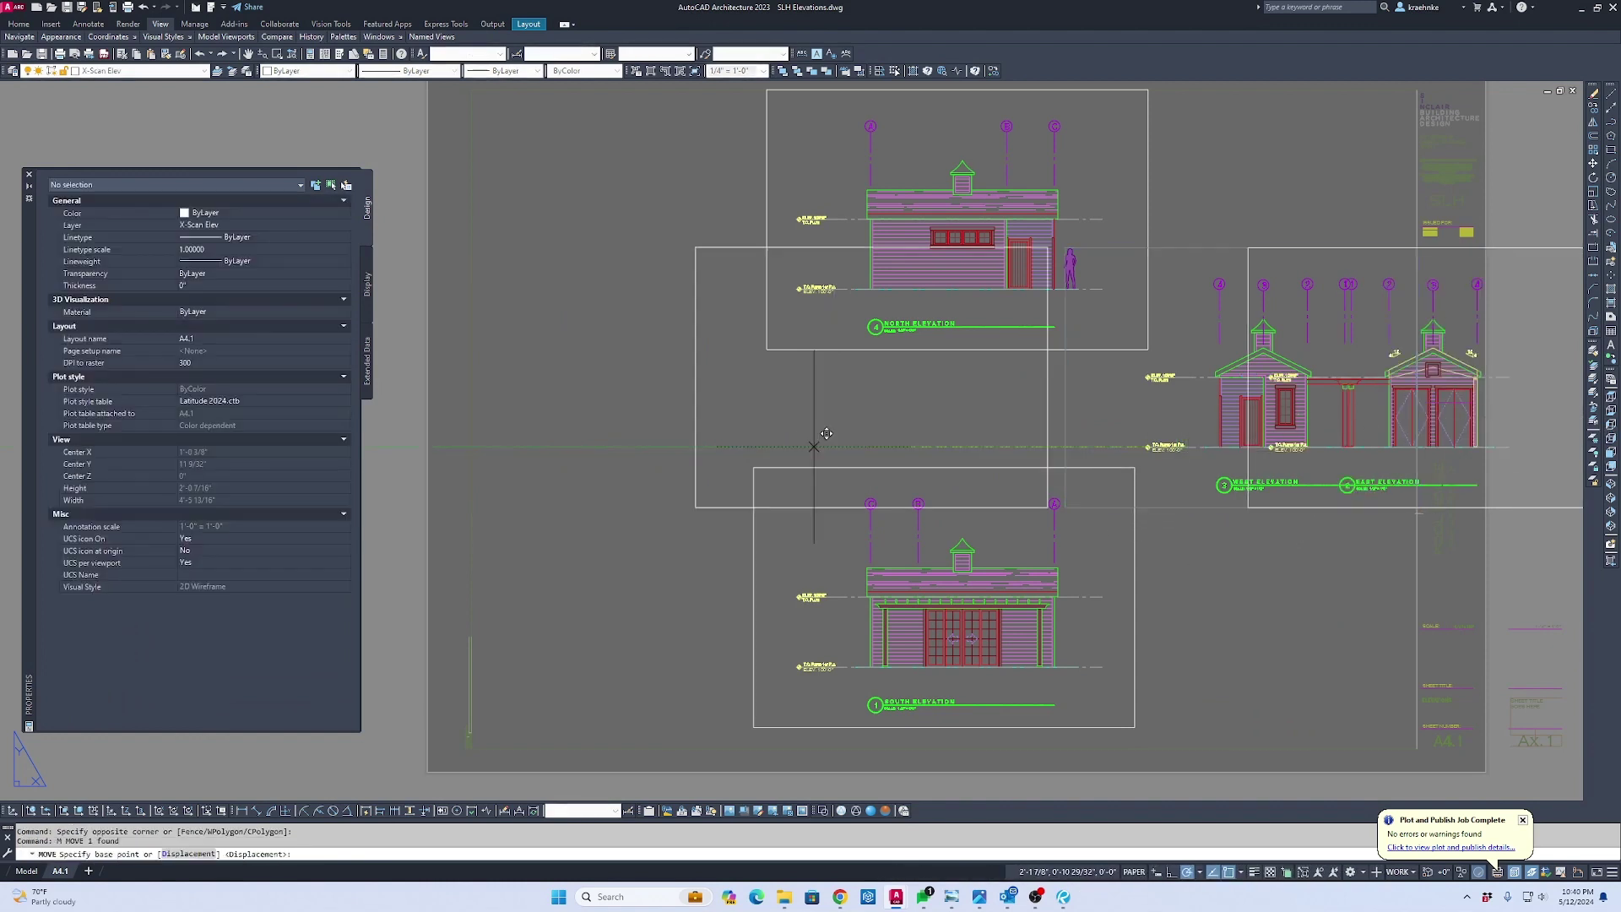
{"action": "left_click", "coordinate": [584, 444]}
Shift the West Elevation viewport slightly outward, away from the central elevations
{"action": "left_click", "coordinate": [641, 522]}
{"action": "left_click", "coordinate": [634, 456]}
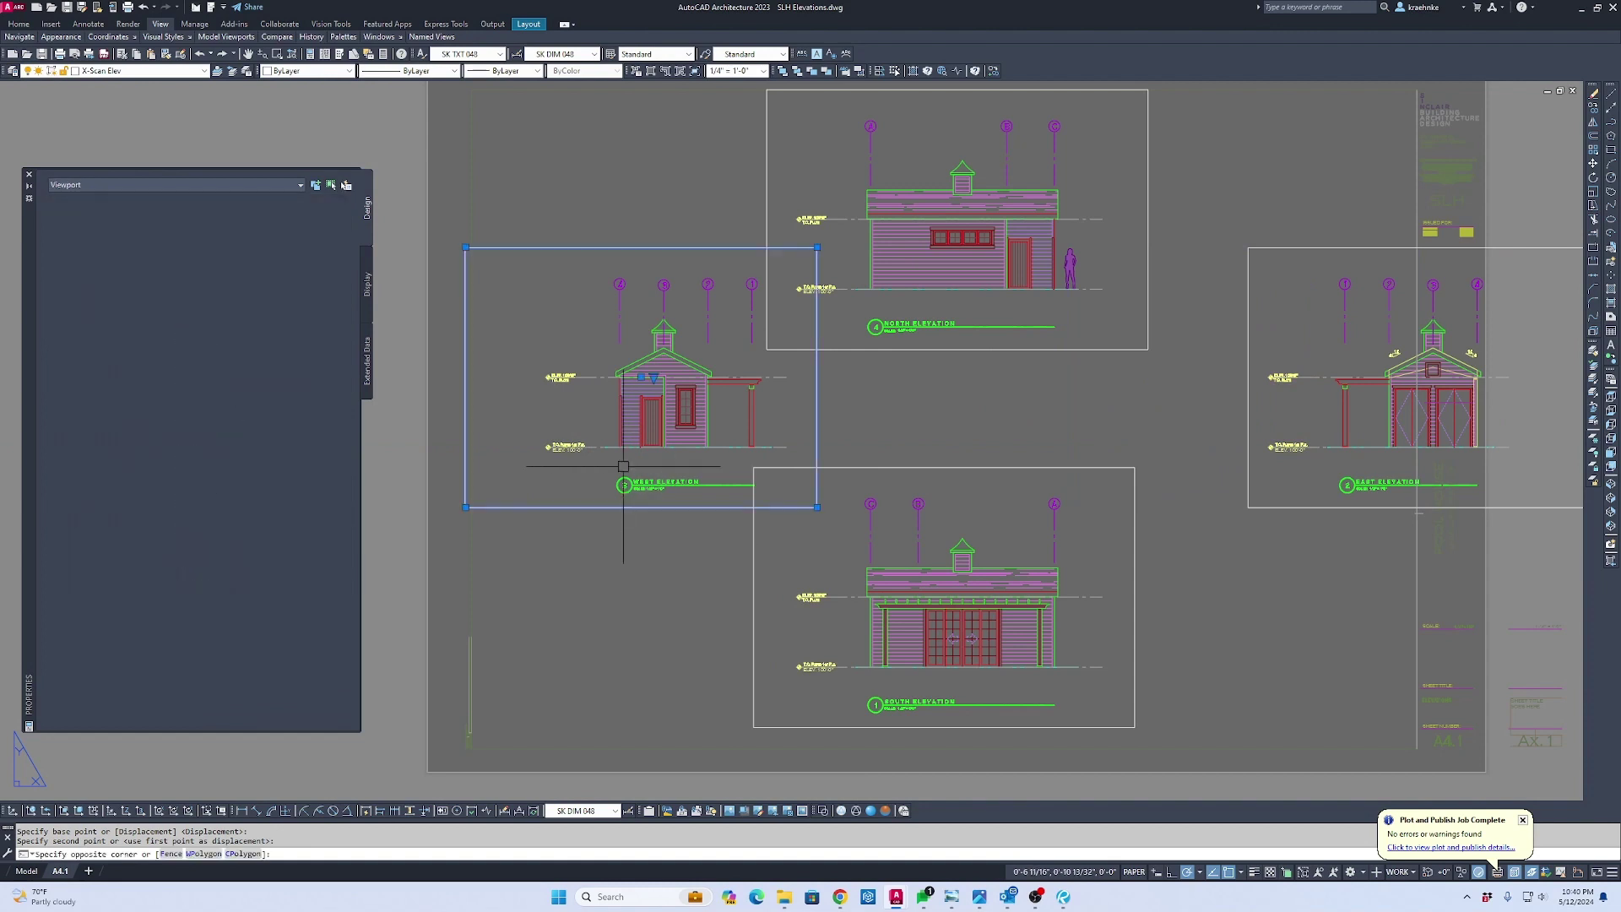
{"action": "type", "text": "m"}
{"action": "key", "text": "Return"}
{"action": "left_click", "coordinate": [1009, 427]}
{"action": "left_click", "coordinate": [997, 427]}
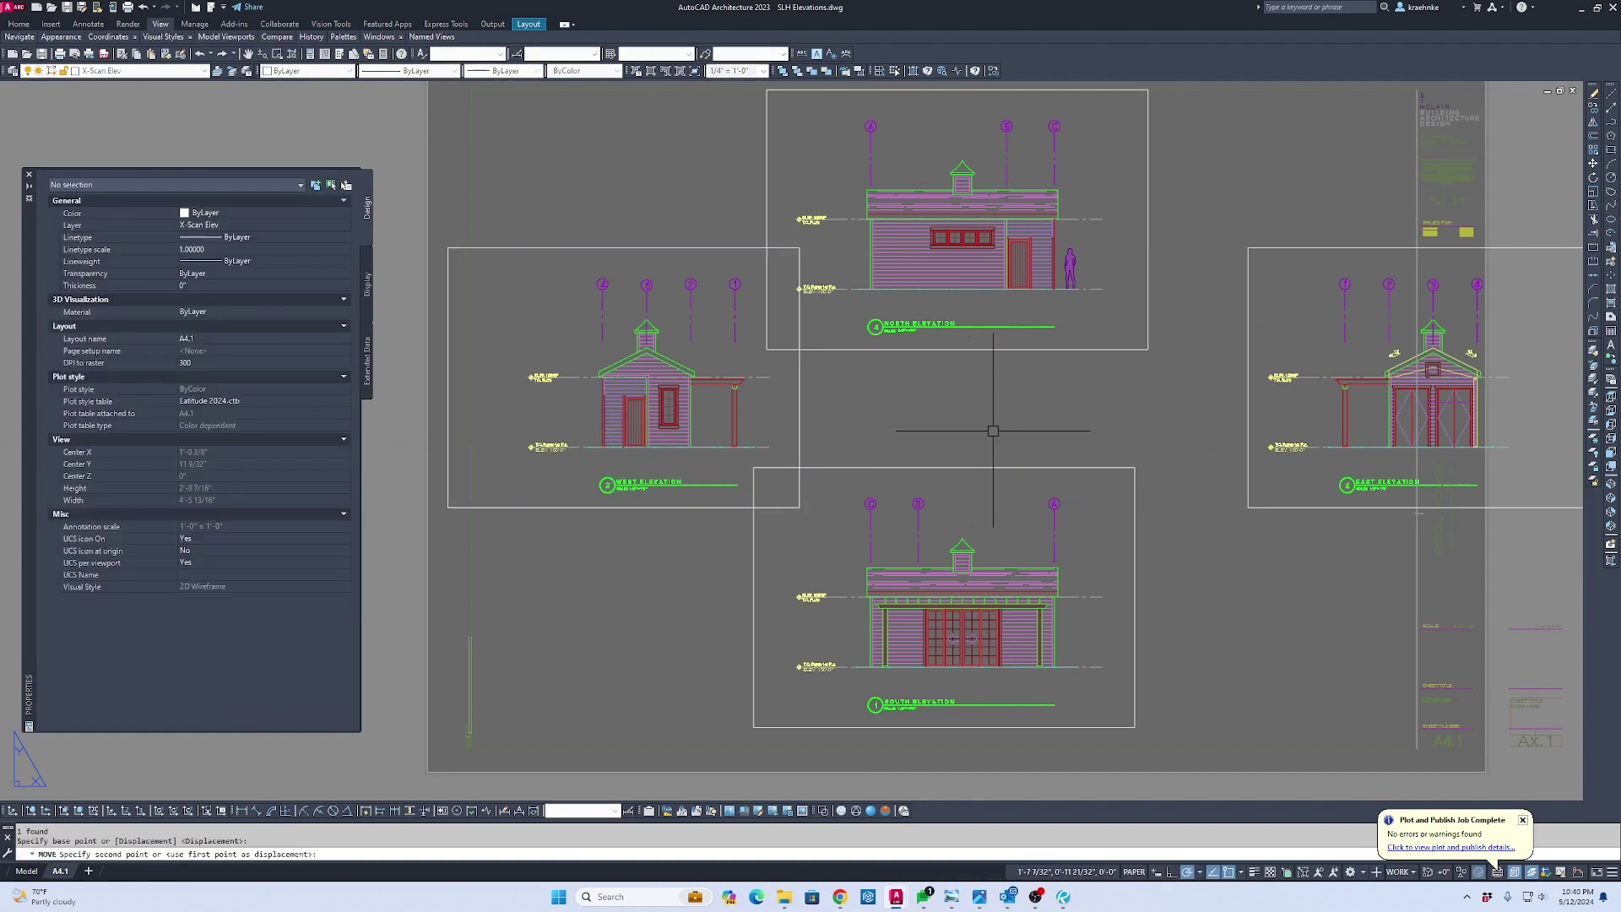
{"action": "key", "text": "Escape"}
Move the East Elevation viewport horizontally back towards the central elevations so its drawing fits on the sheet
{"action": "left_click", "coordinate": [1330, 490]}
{"action": "left_click", "coordinate": [1276, 454]}
{"action": "type", "text": "m"}
{"action": "key", "text": "Return"}
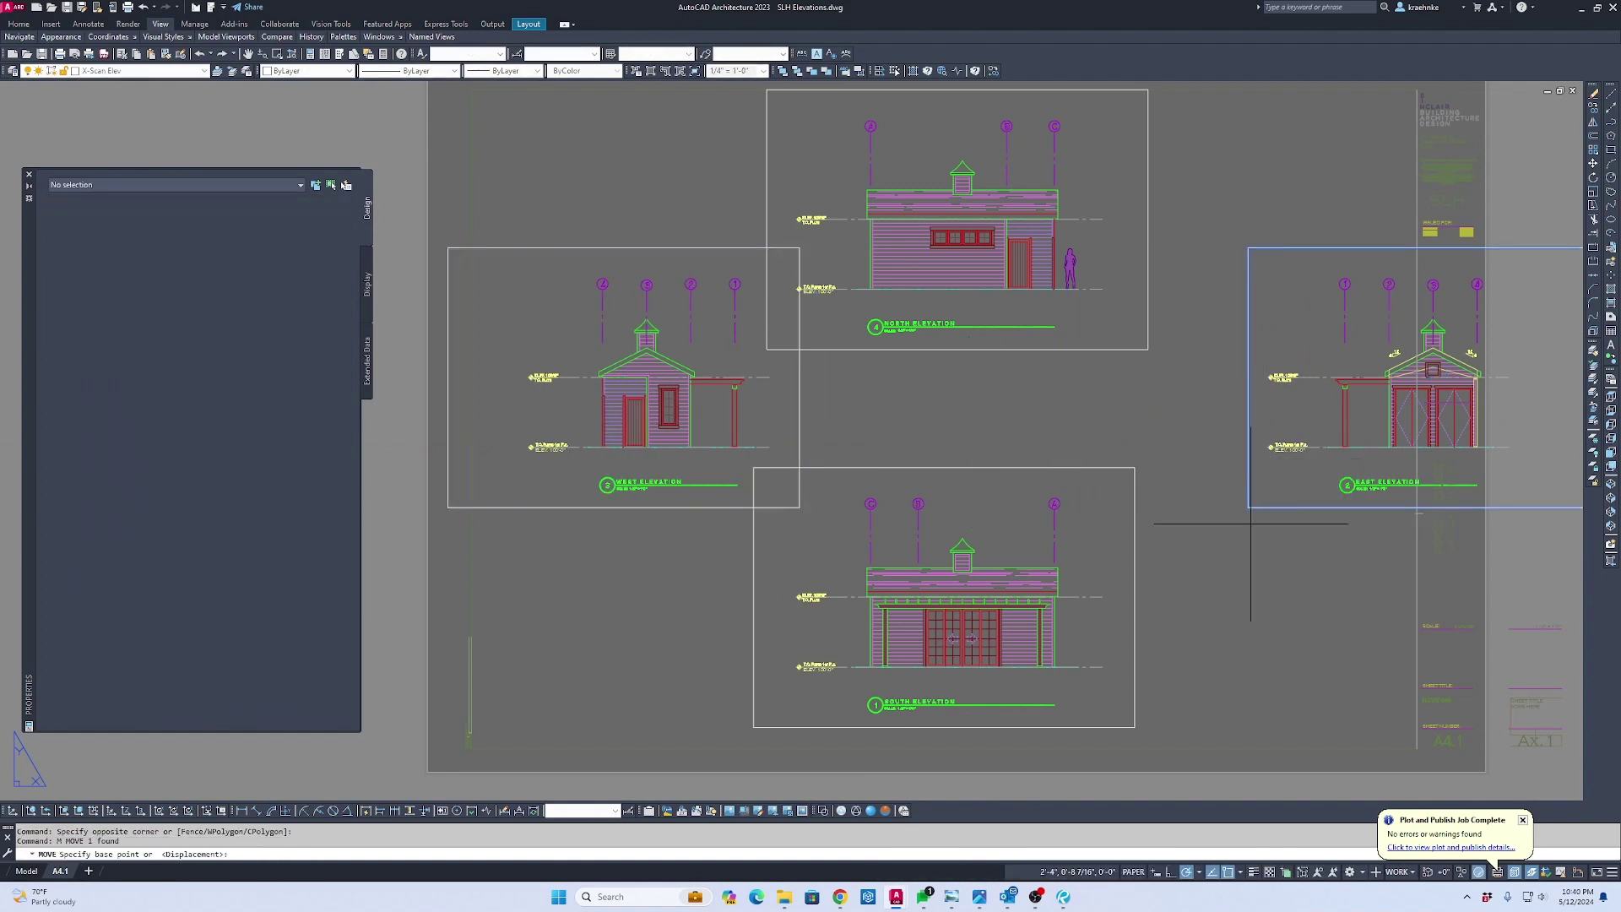
{"action": "left_click", "coordinate": [1270, 553]}
{"action": "left_click", "coordinate": [1156, 557]}
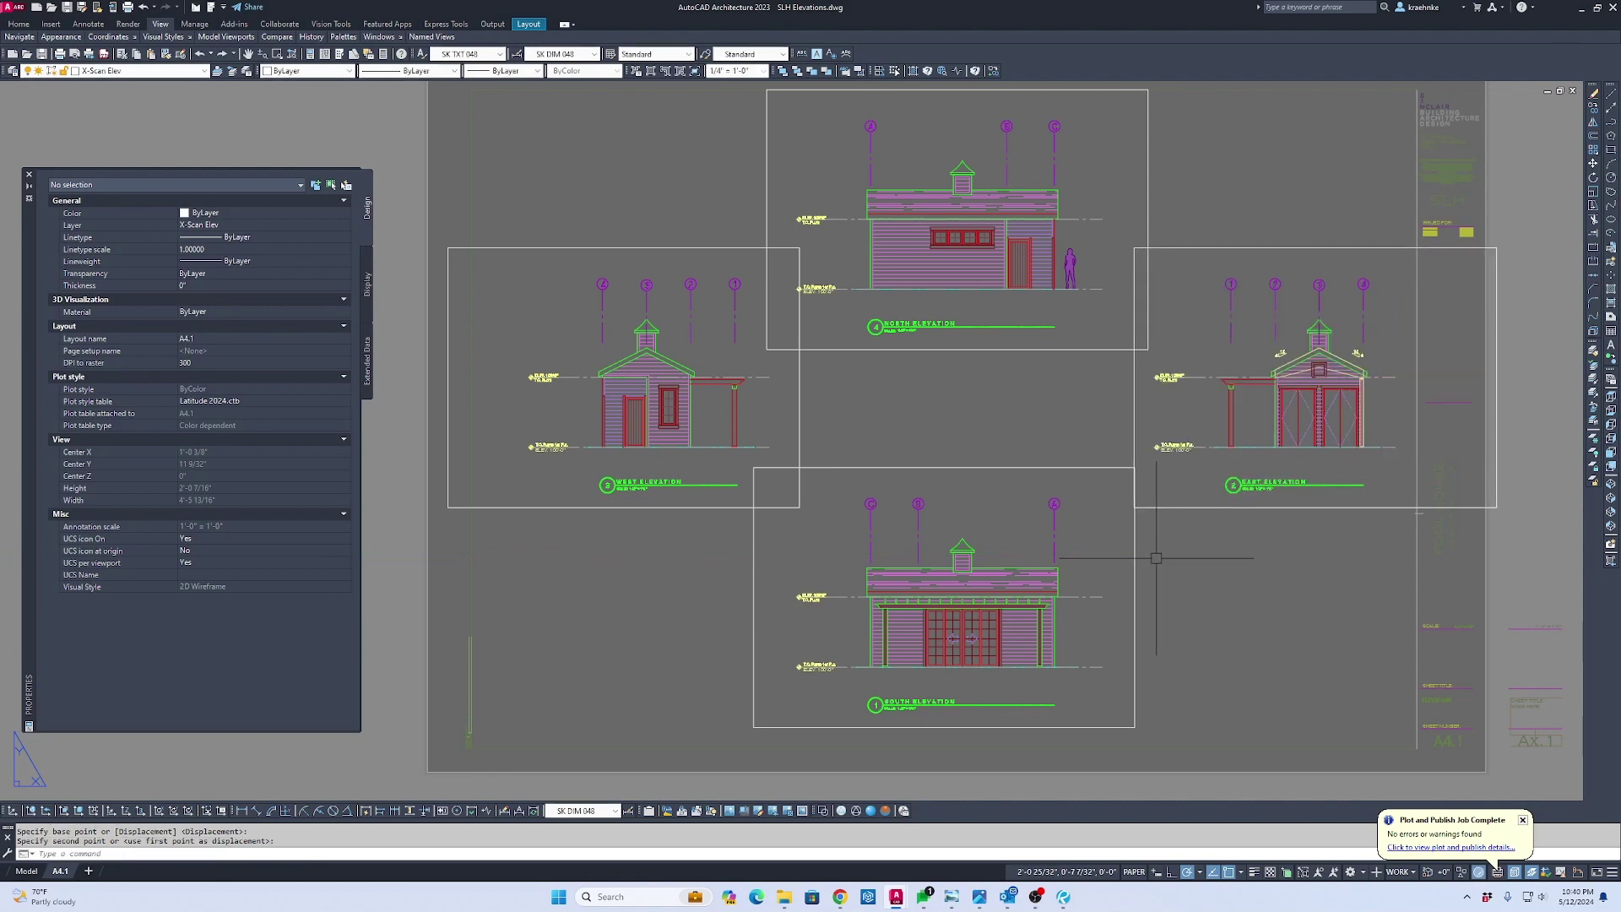
Nudge the East Elevation viewport slightly further inward, away from the title block
{"action": "left_click", "coordinate": [1241, 507]}
{"action": "type", "text": "m"}
{"action": "key", "text": "Return"}
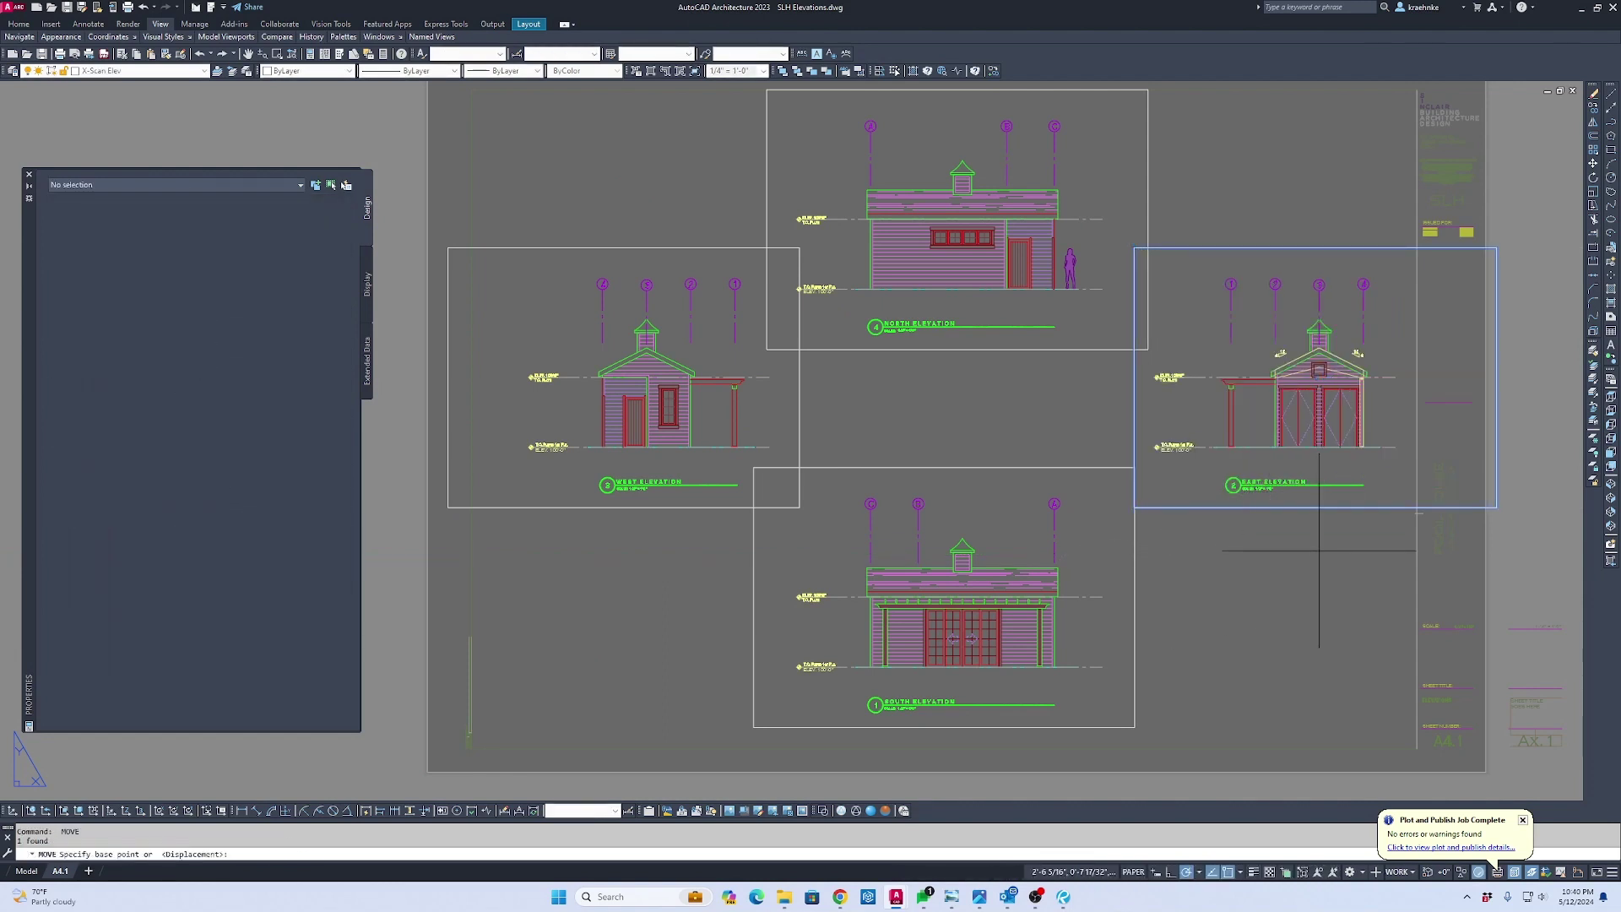
{"action": "left_click", "coordinate": [1320, 557]}
{"action": "left_click", "coordinate": [1291, 558]}
{"action": "key", "text": "Escape"}
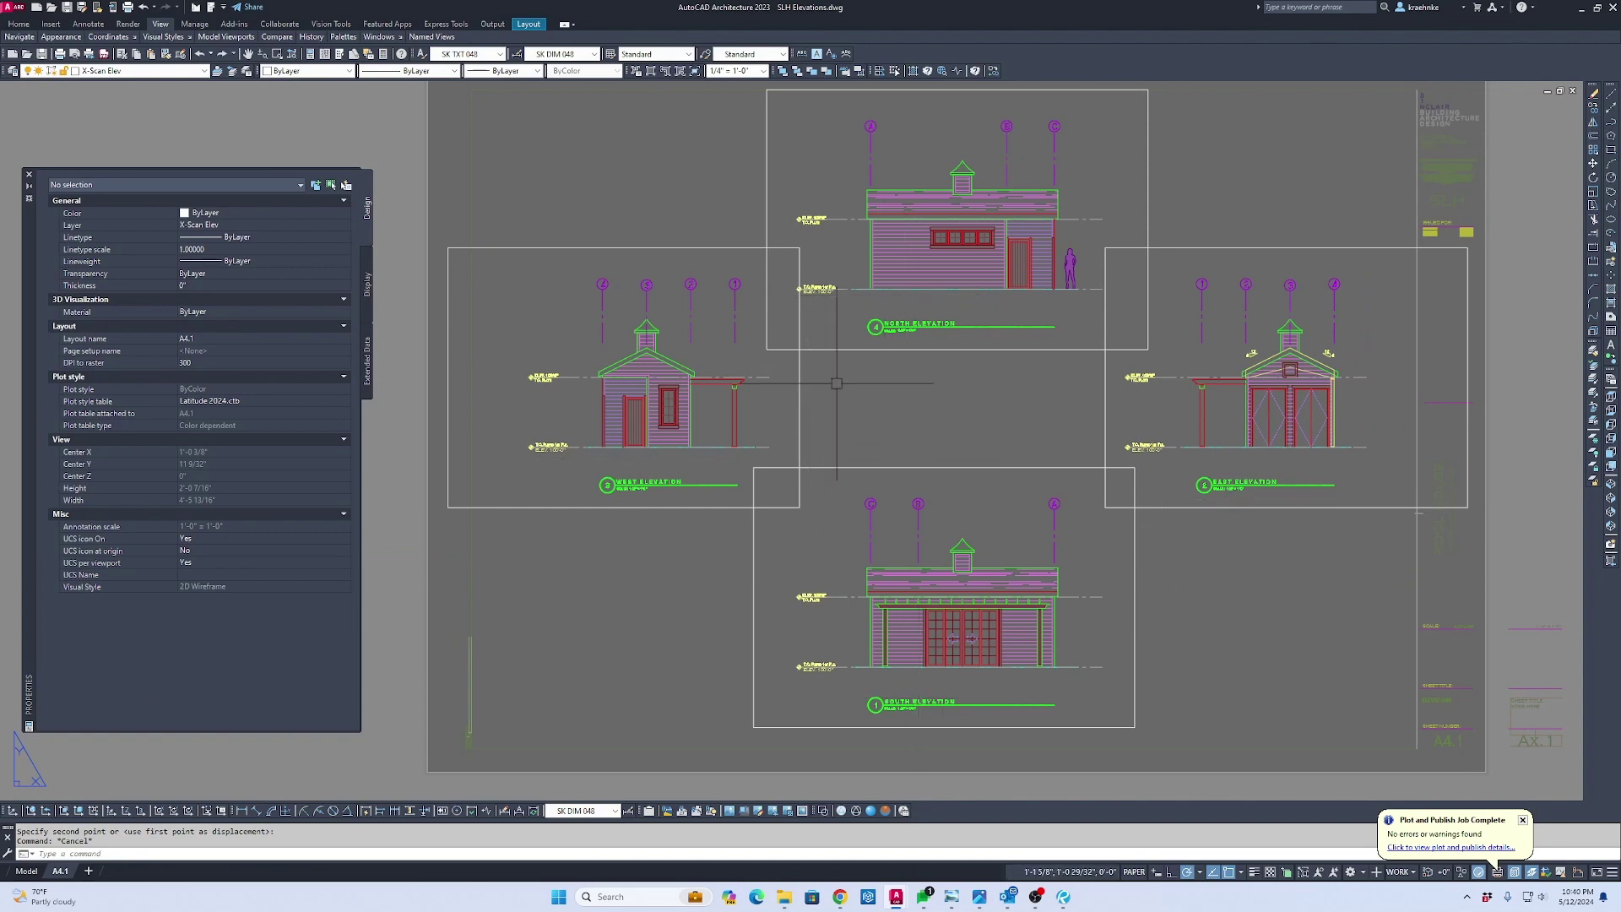
Change the number in the North Elevation's title tag to 1 within its viewport, and return to paper space
{"action": "scroll", "coordinate": [820, 364], "scroll_direction": "up", "scroll_amount": 4}
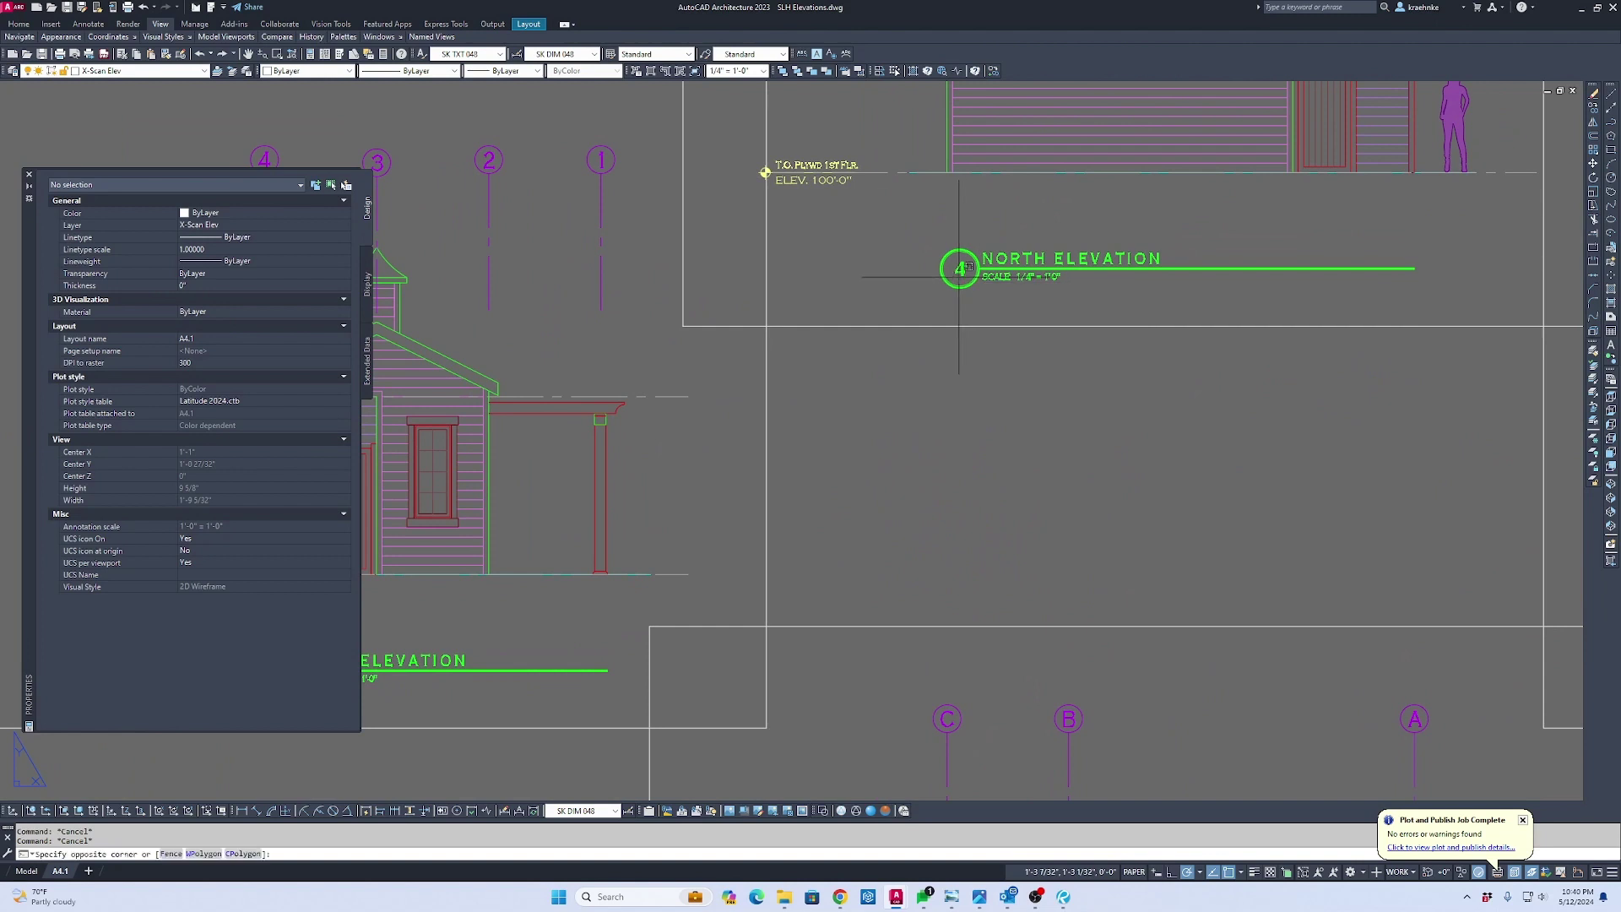
{"action": "double_click", "coordinate": [960, 271]}
{"action": "left_click", "coordinate": [959, 270]}
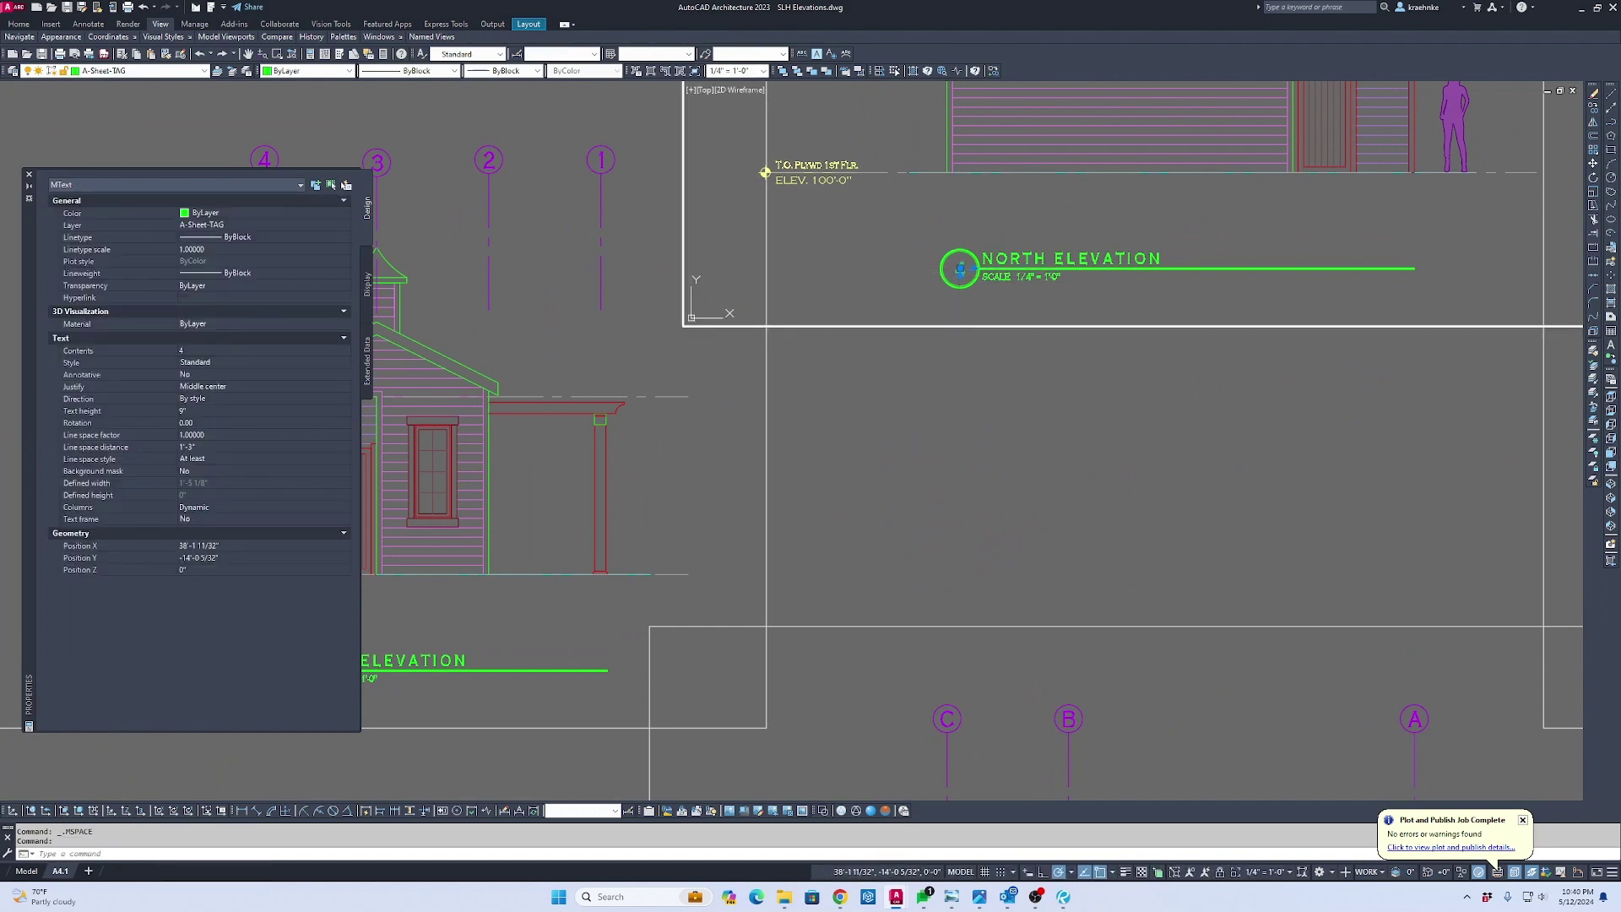
{"action": "double_click", "coordinate": [959, 270]}
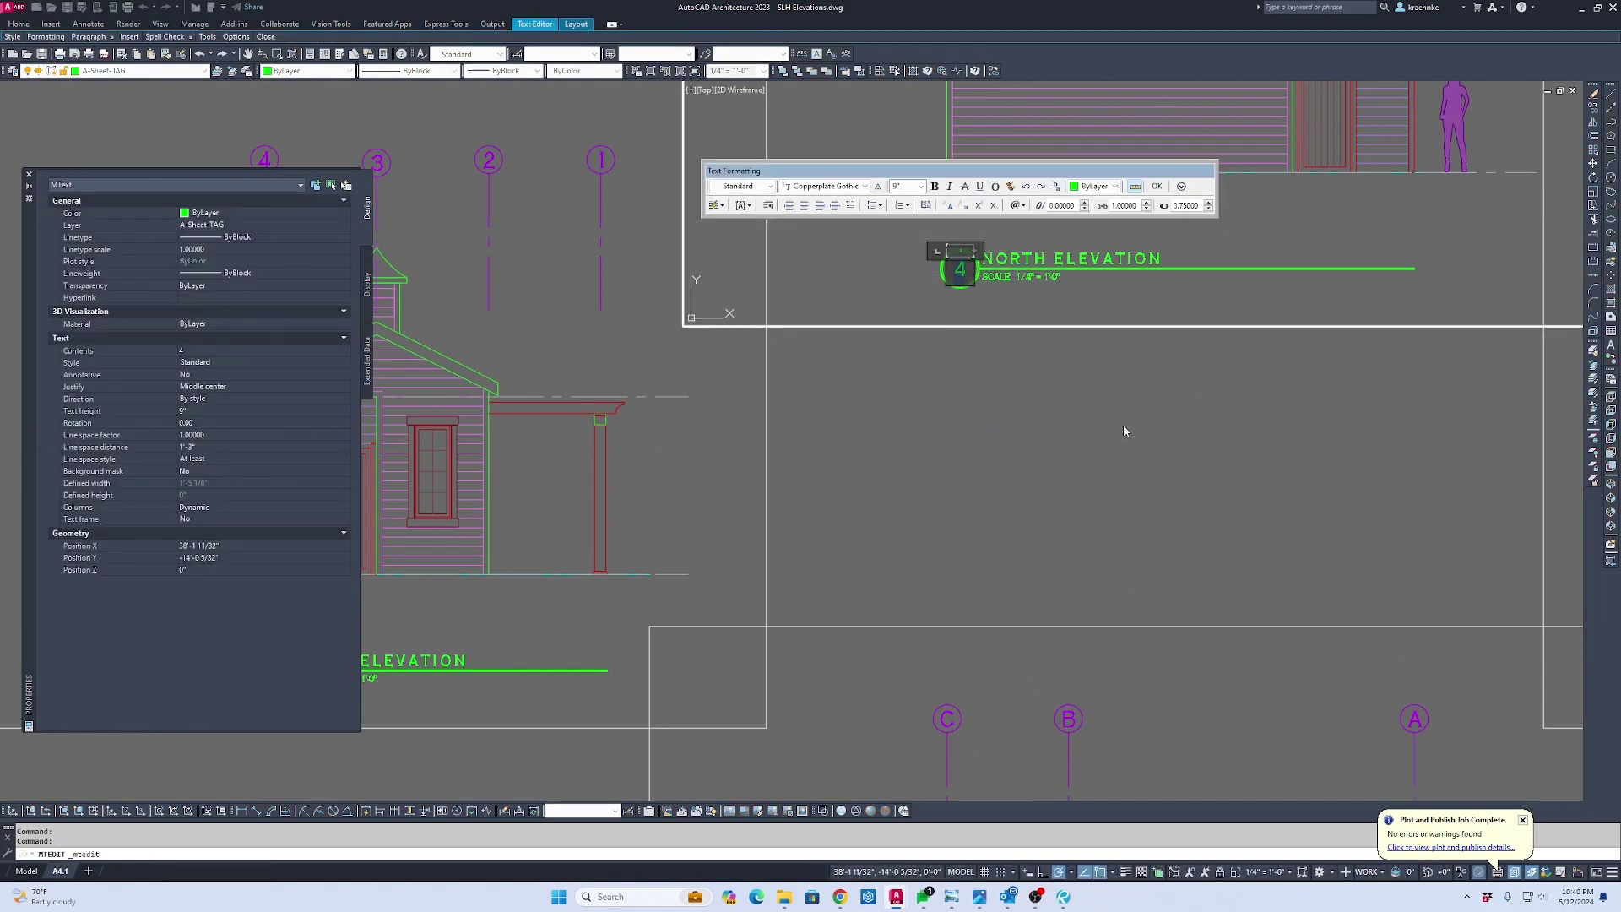
{"action": "type", "text": "1"}
{"action": "left_click", "coordinate": [1111, 414]}
{"action": "double_click", "coordinate": [1013, 428]}
{"action": "left_click", "coordinate": [1013, 428]}
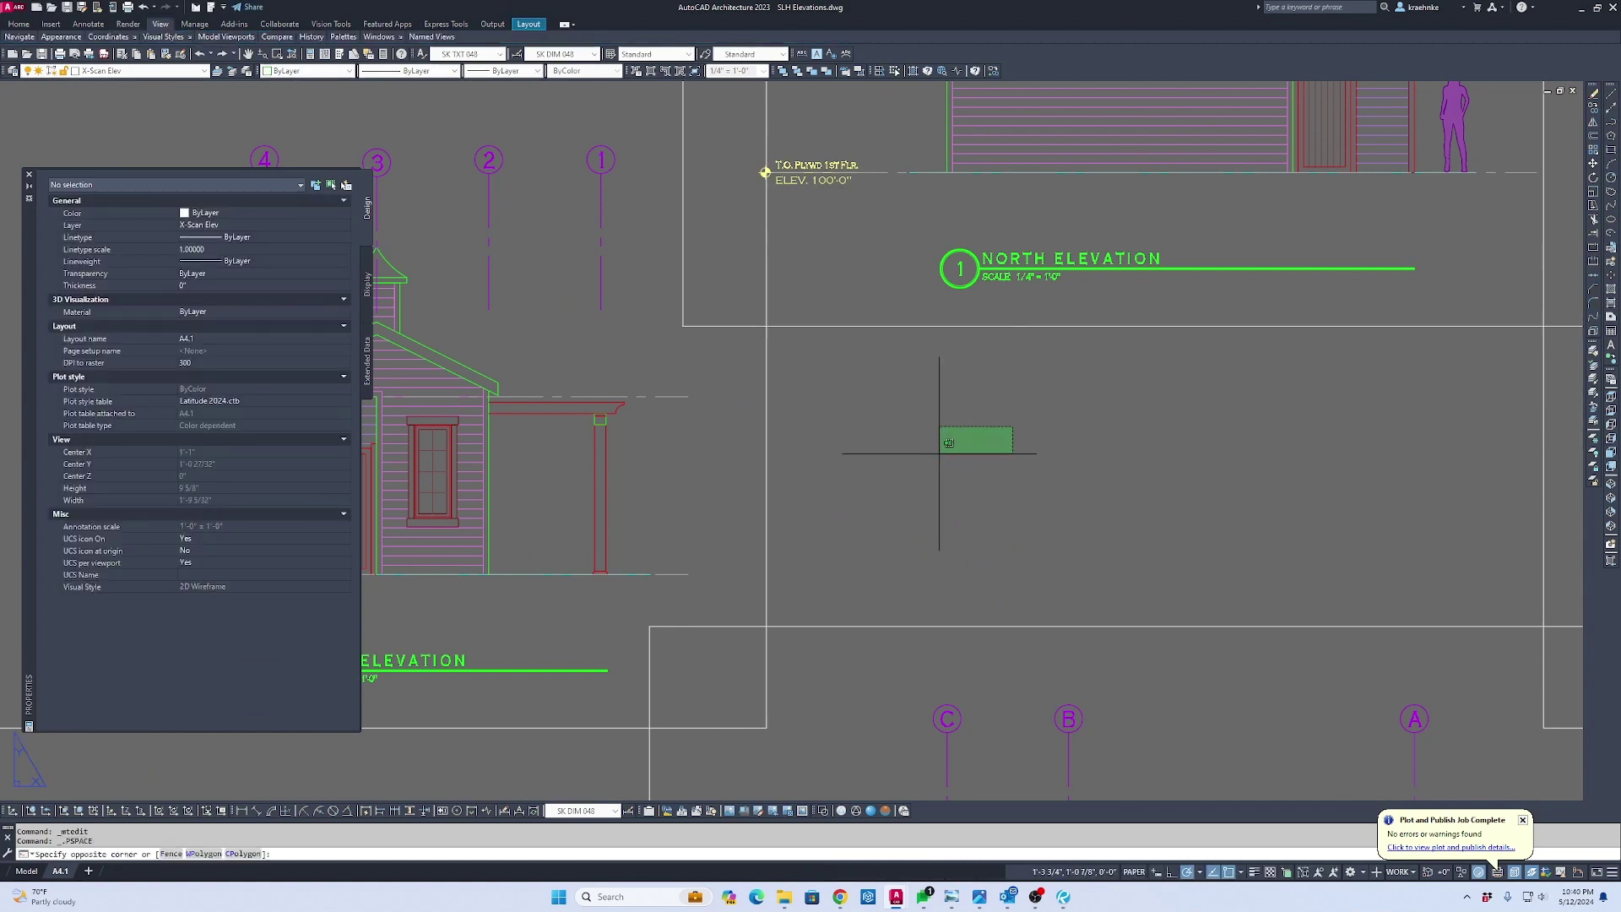
Renumber the West Elevation's title tag as 2 within its viewport, and return to paper space
{"action": "middle_click_drag", "start_coordinate": [738, 534], "coordinate": [1032, 453]}
{"action": "key", "text": "Escape"}
{"action": "double_click", "coordinate": [572, 588]}
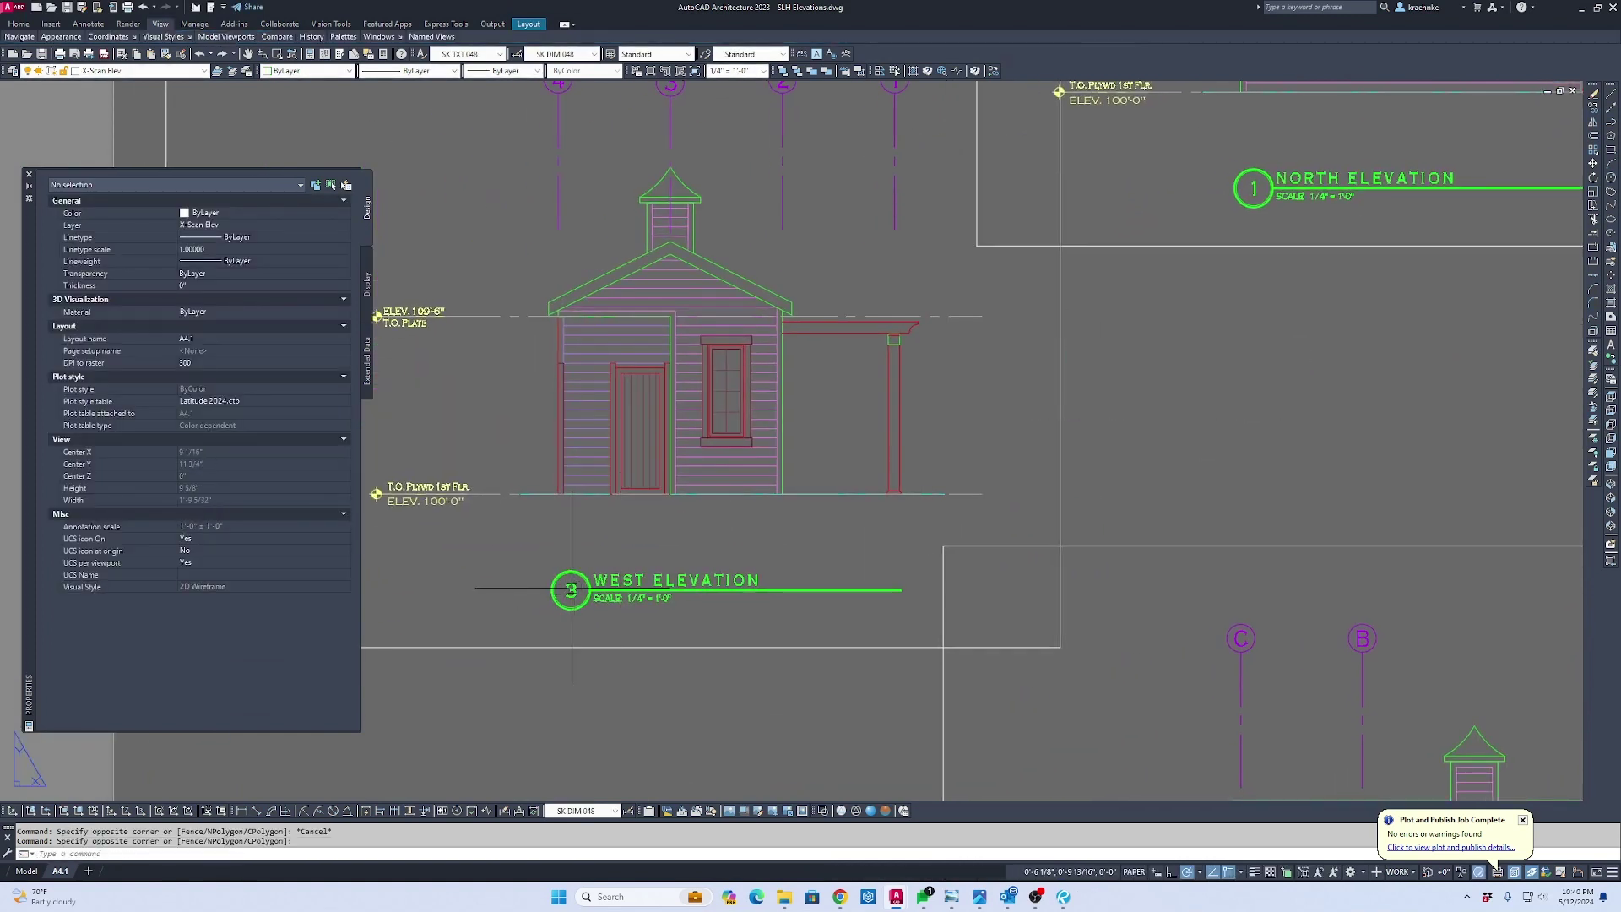
{"action": "left_click", "coordinate": [571, 590]}
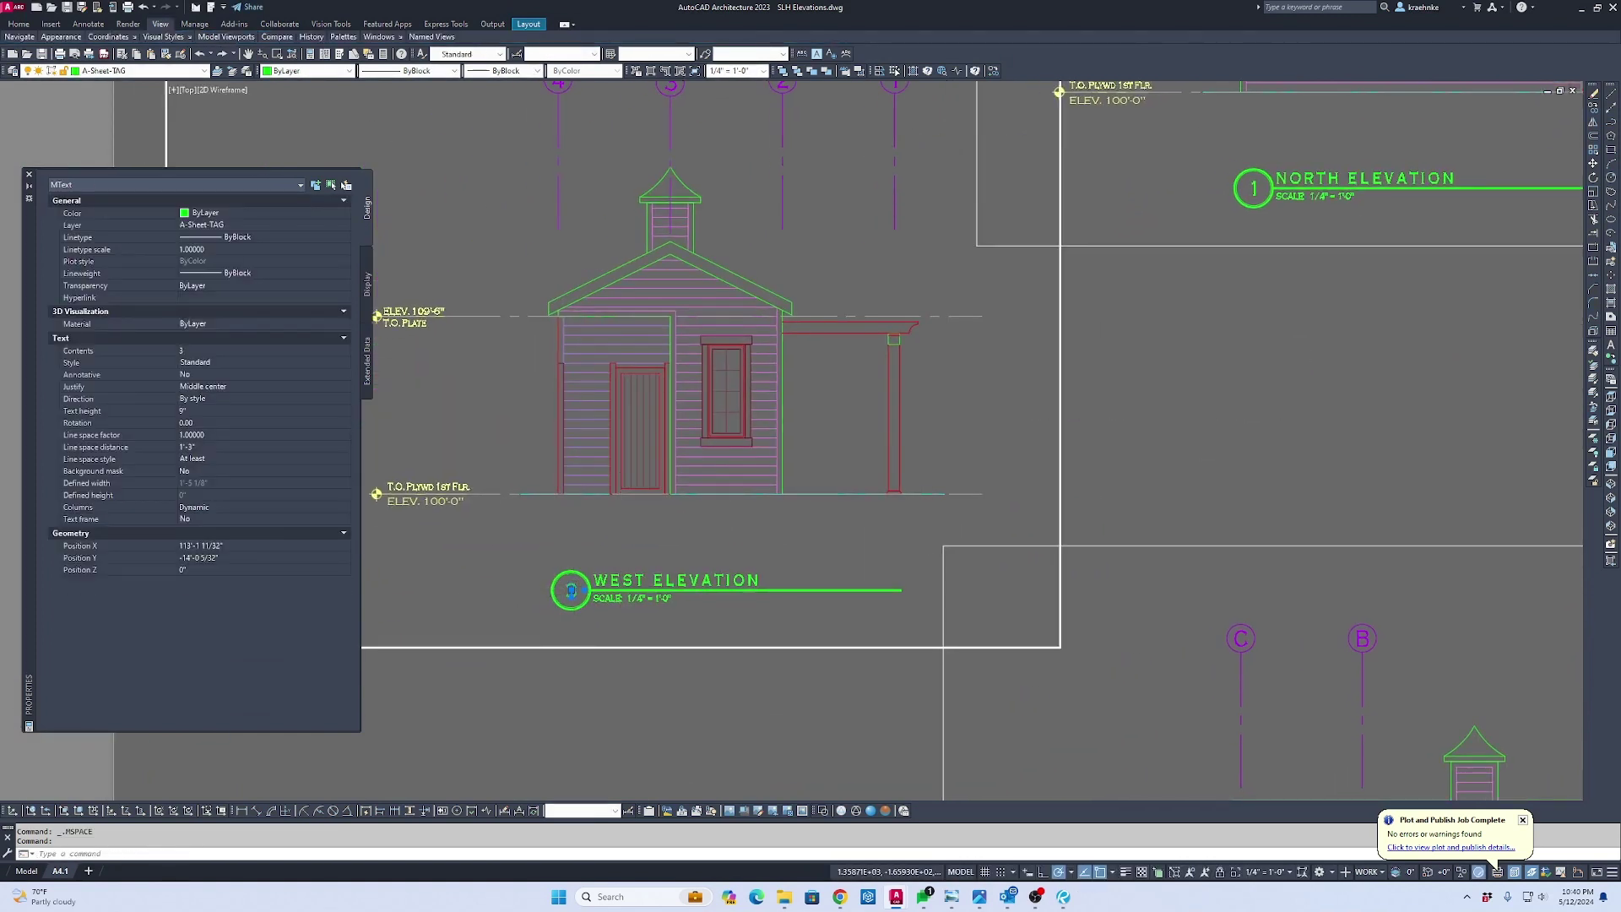
{"action": "double_click", "coordinate": [571, 590]}
{"action": "type", "text": "2"}
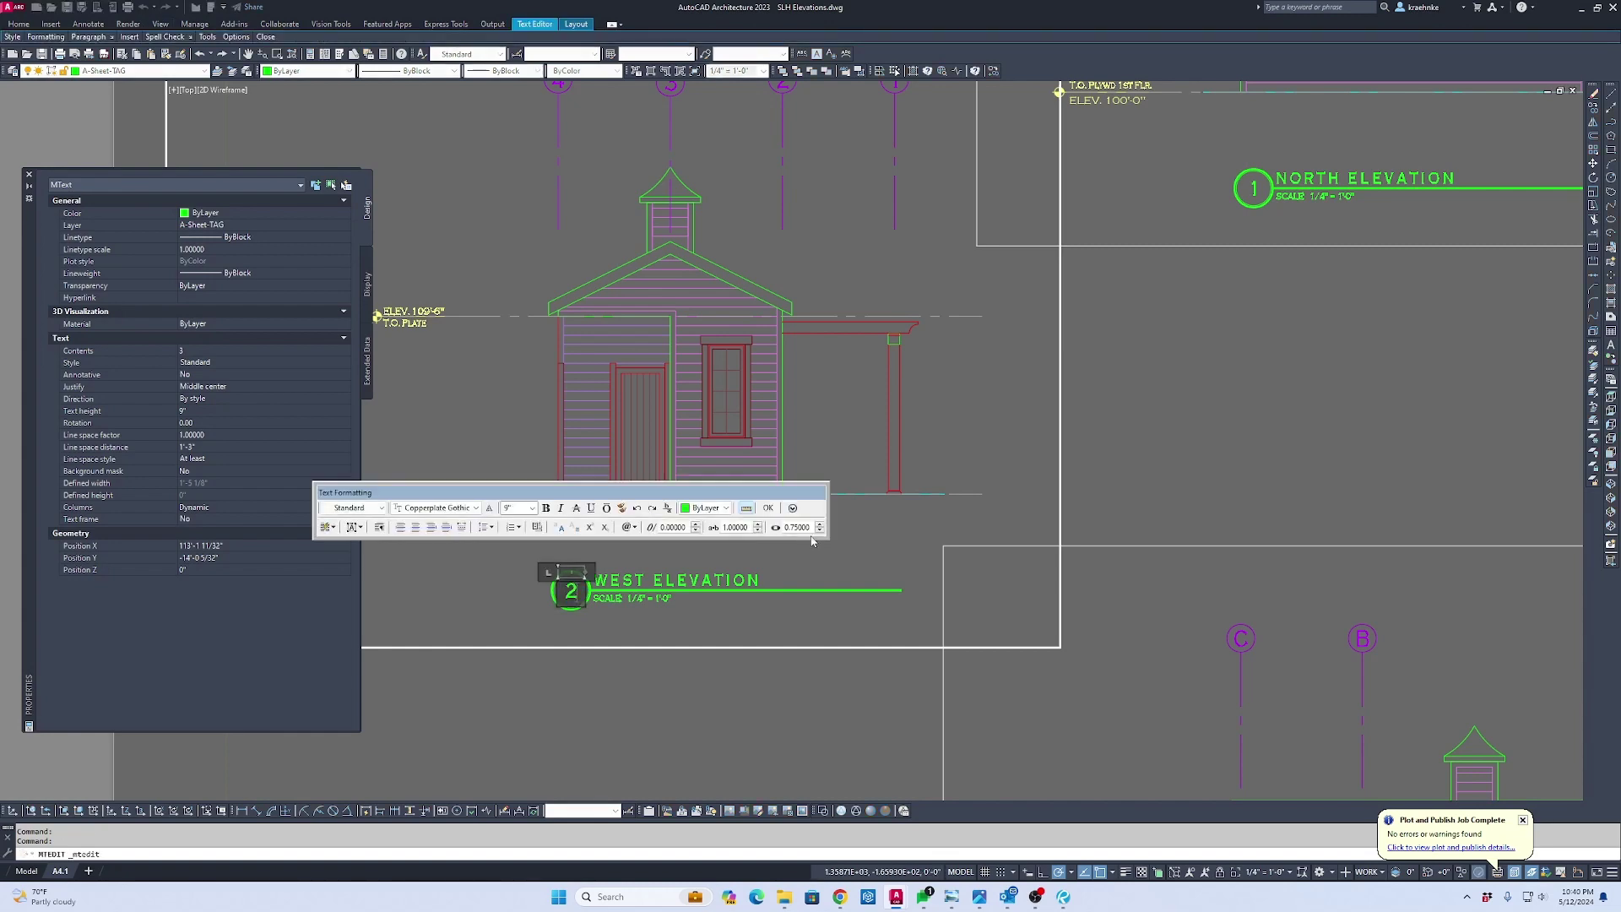
{"action": "left_click", "coordinate": [1092, 460]}
{"action": "double_click", "coordinate": [1093, 459]}
Set the East Elevation's title tag number to 3 within its viewport, and return to paper space
{"action": "middle_click_drag", "start_coordinate": [1291, 460], "coordinate": [597, 447]}
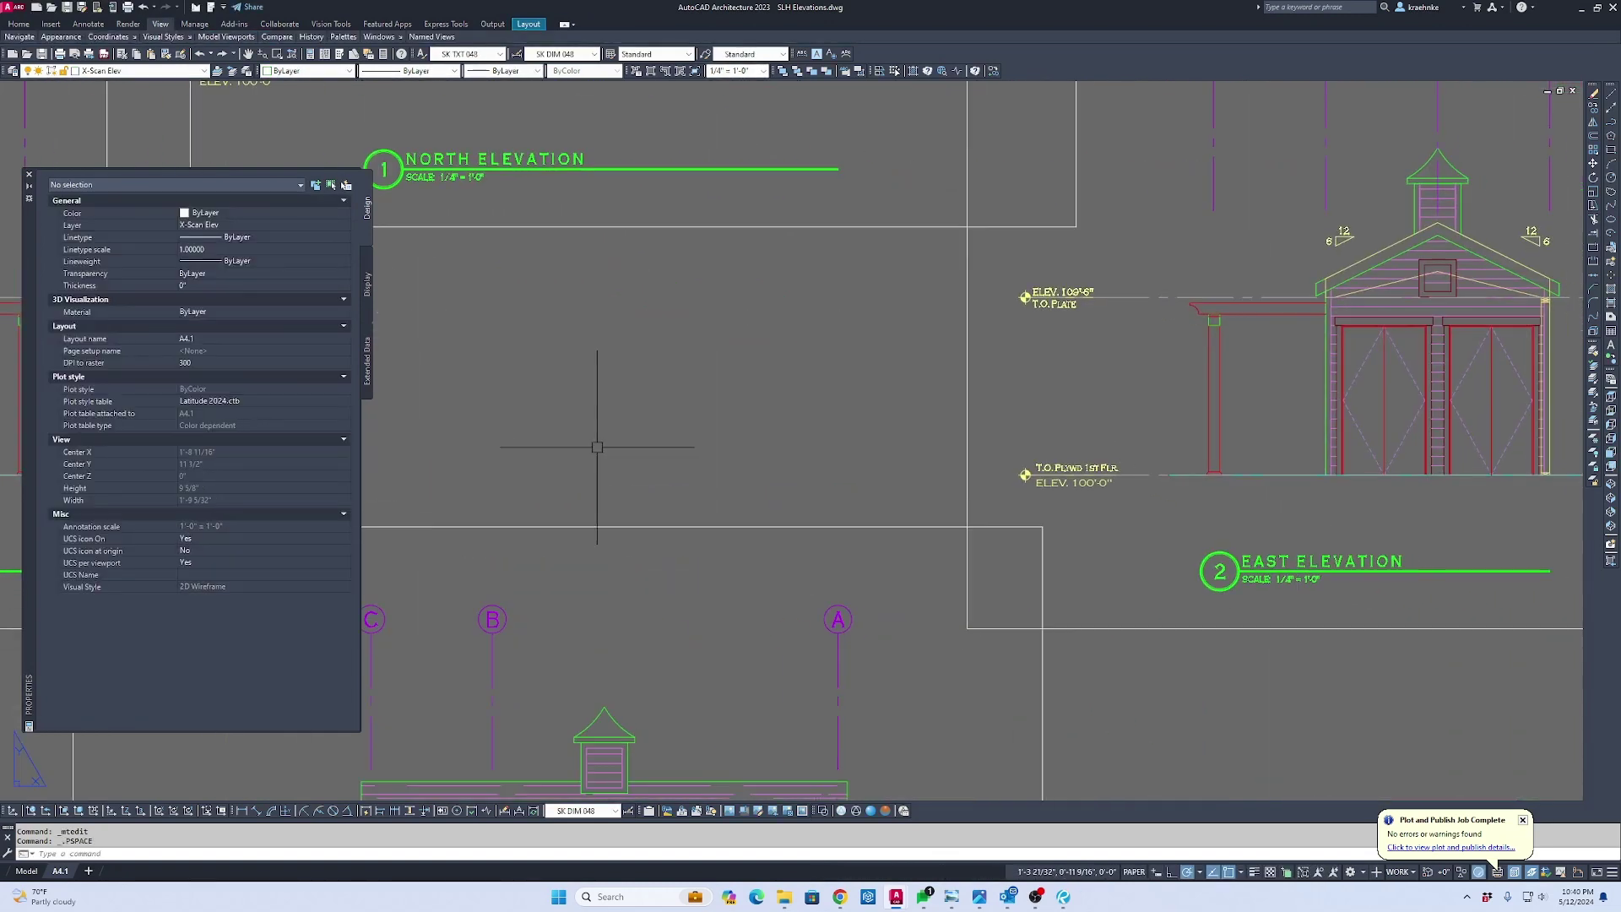
{"action": "double_click", "coordinate": [1216, 533]}
{"action": "left_click", "coordinate": [1219, 574]}
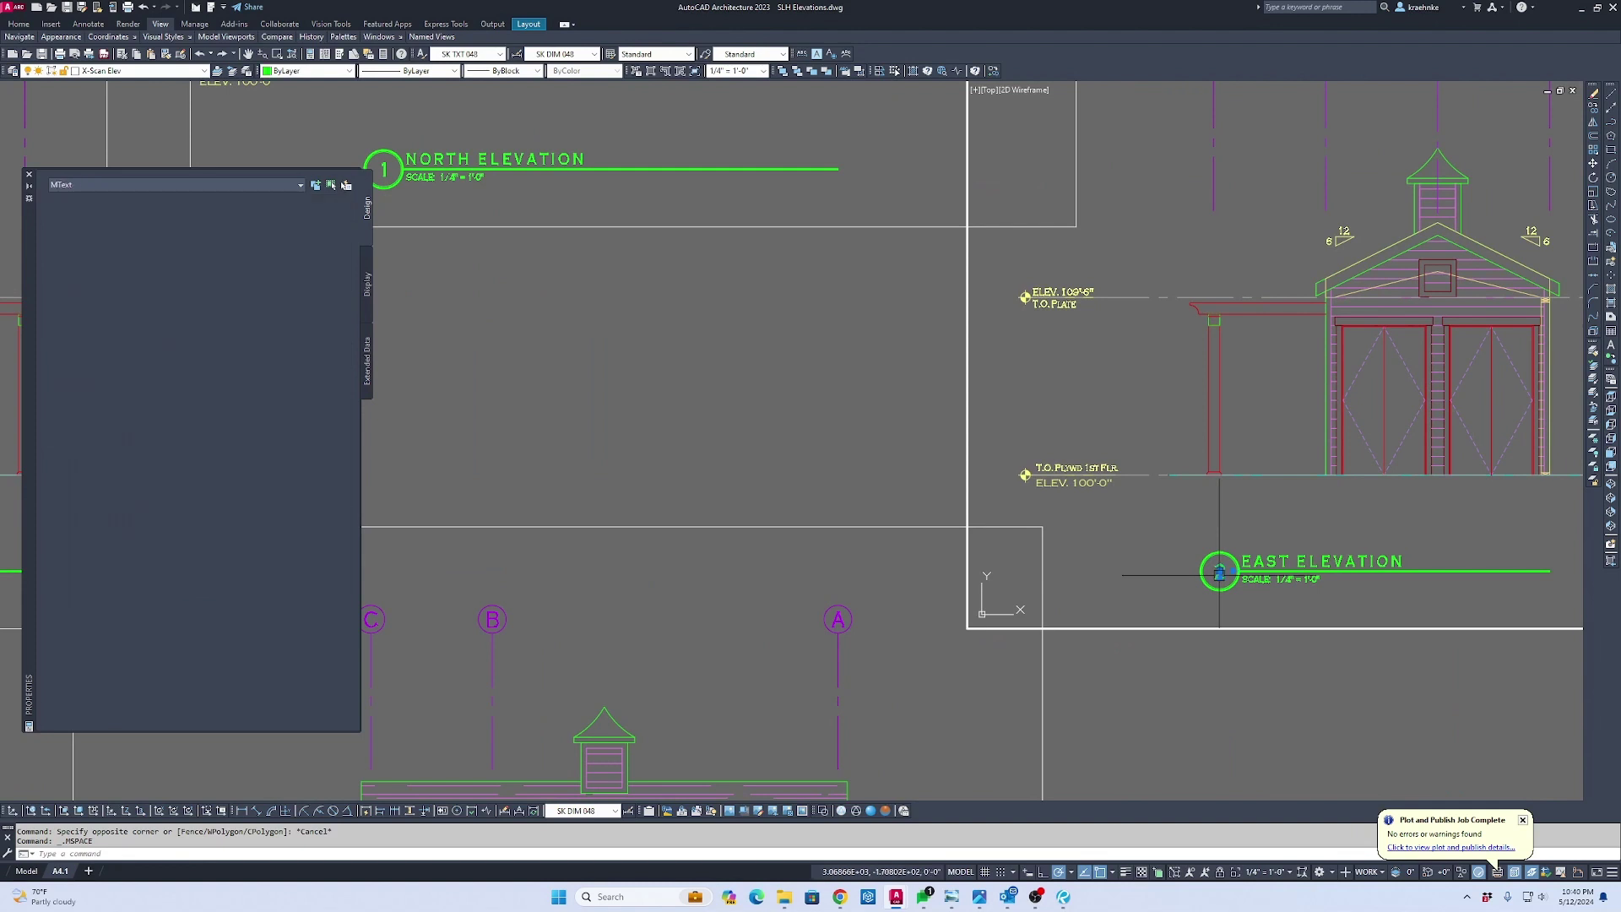
{"action": "double_click", "coordinate": [1219, 574]}
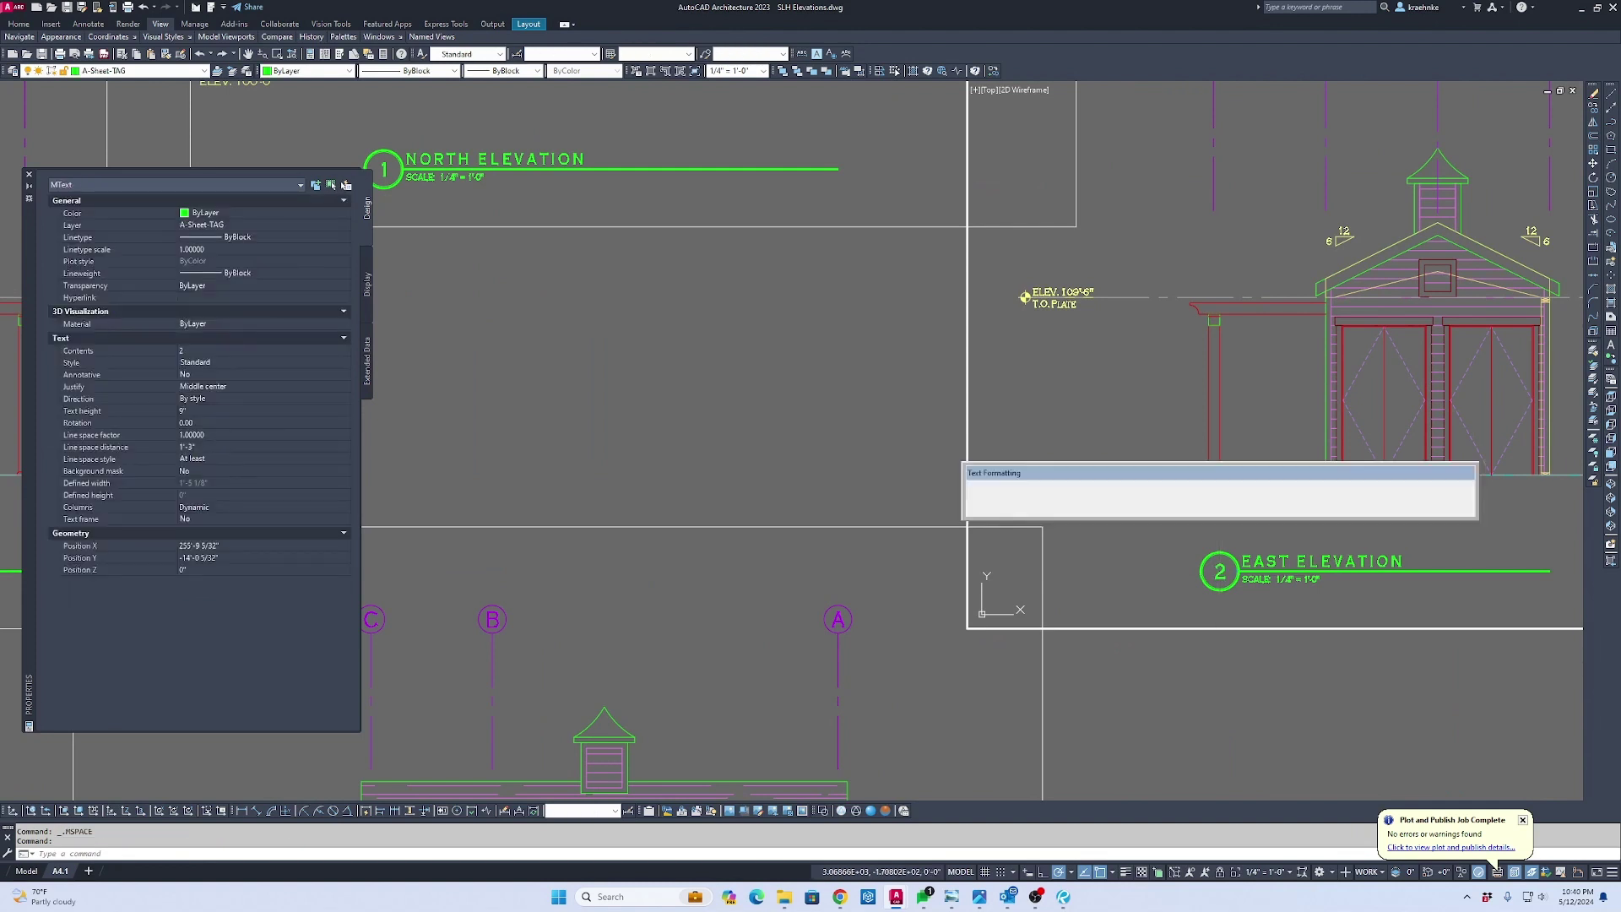
{"action": "type", "text": "3"}
{"action": "left_click", "coordinate": [1245, 668]}
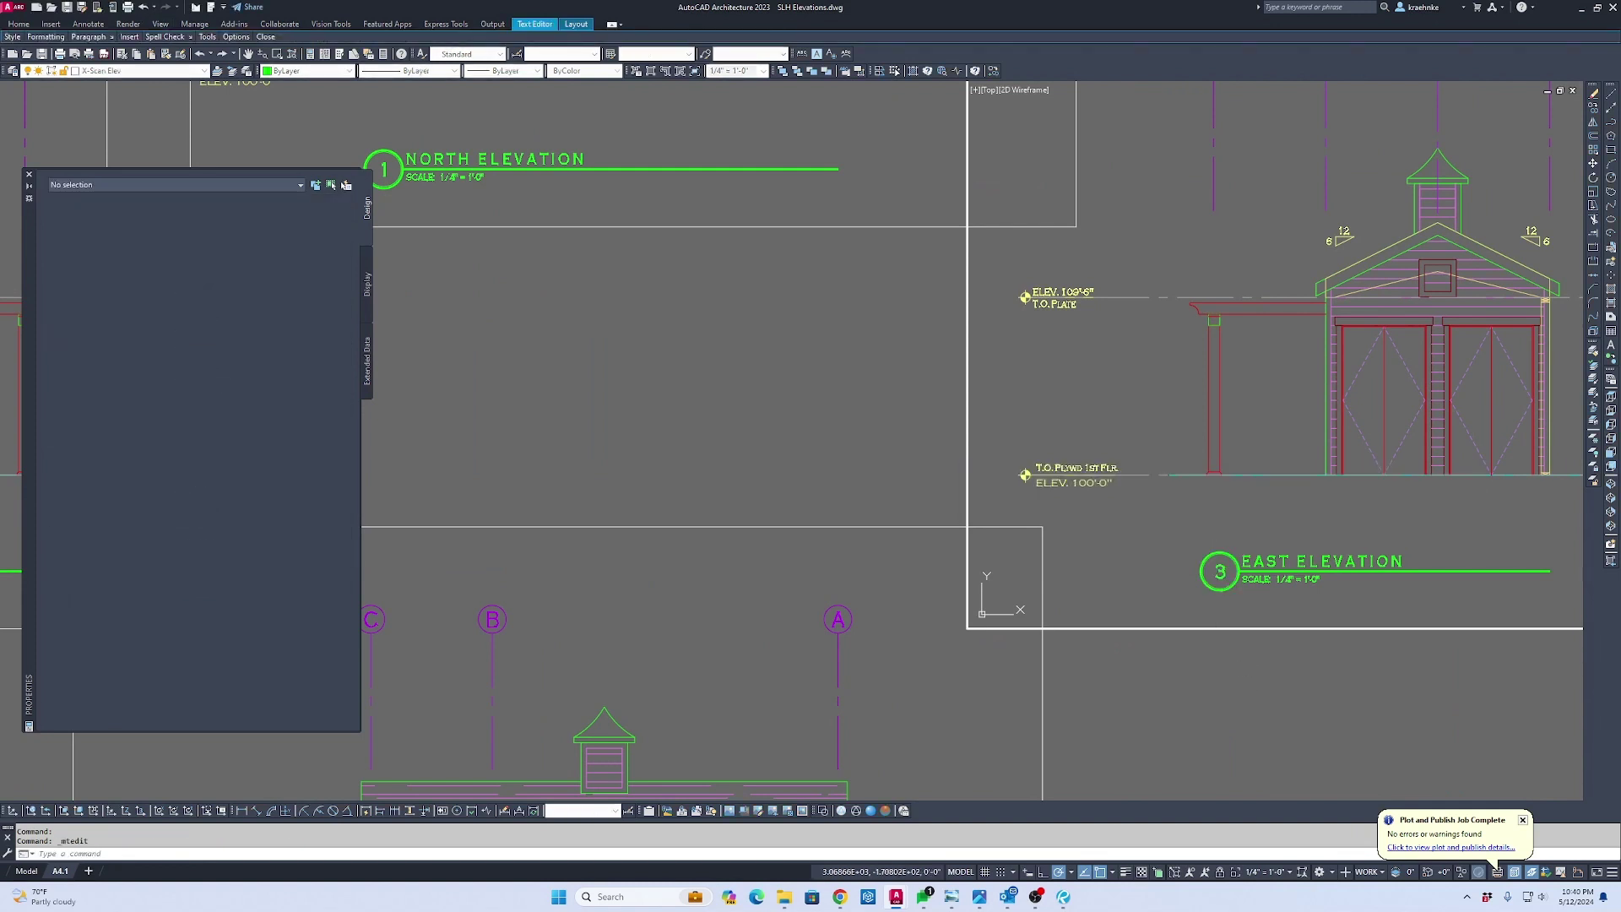
{"action": "double_click", "coordinate": [1150, 687]}
Change the South Elevation's title tag number to 4 within its viewport, and return to the full sheet in paper space
{"action": "scroll", "coordinate": [880, 503], "scroll_direction": "up", "scroll_amount": 3}
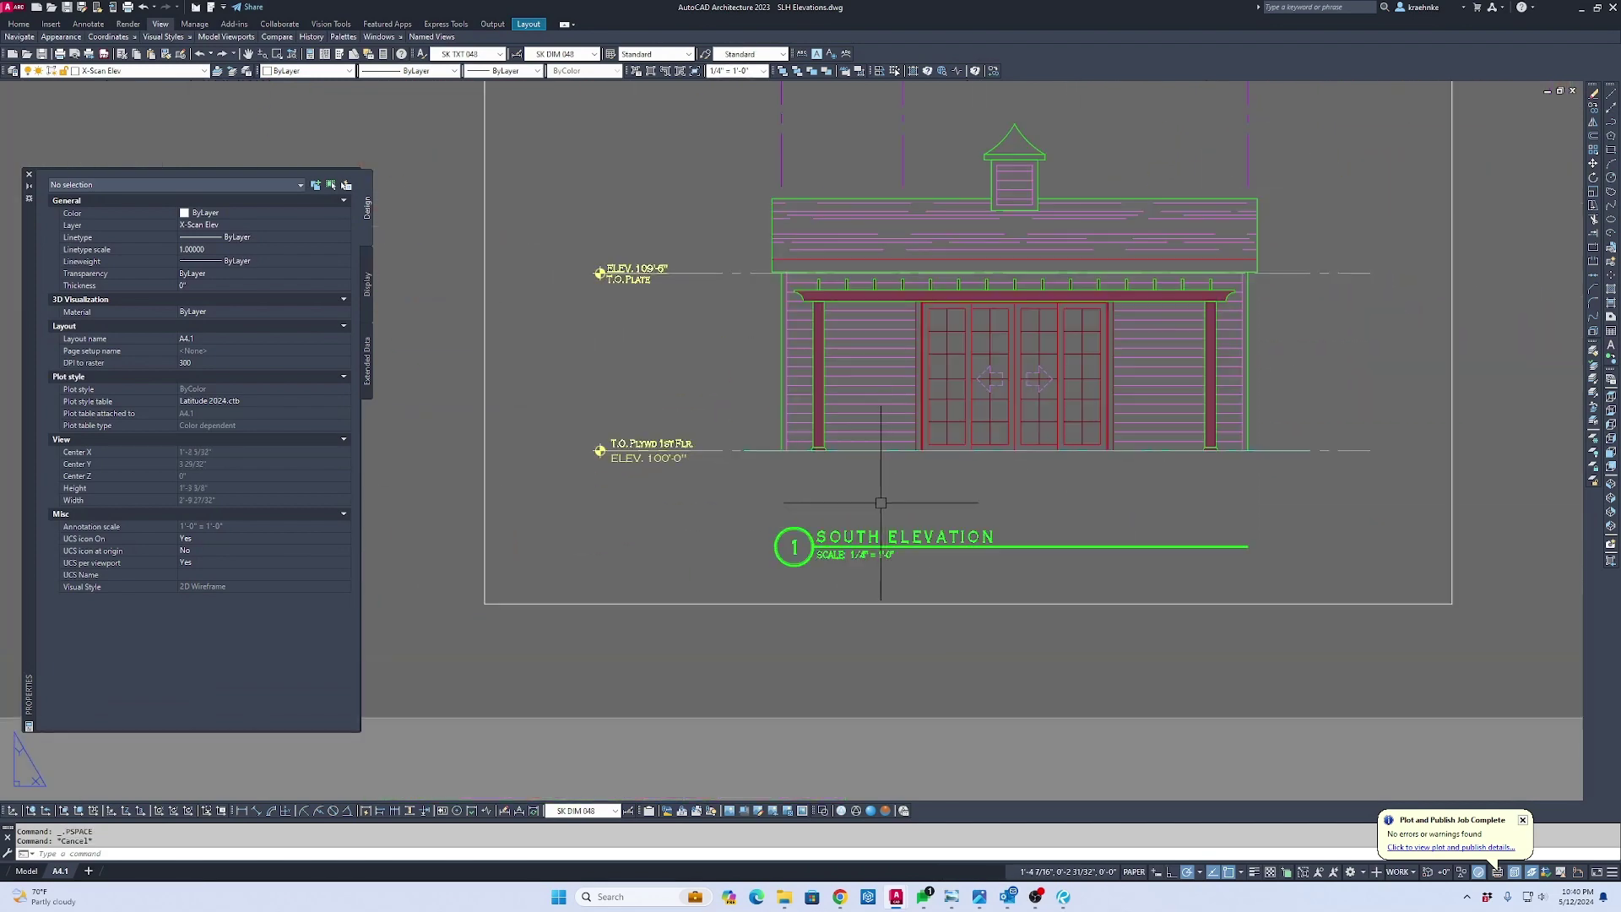
{"action": "double_click", "coordinate": [834, 541]}
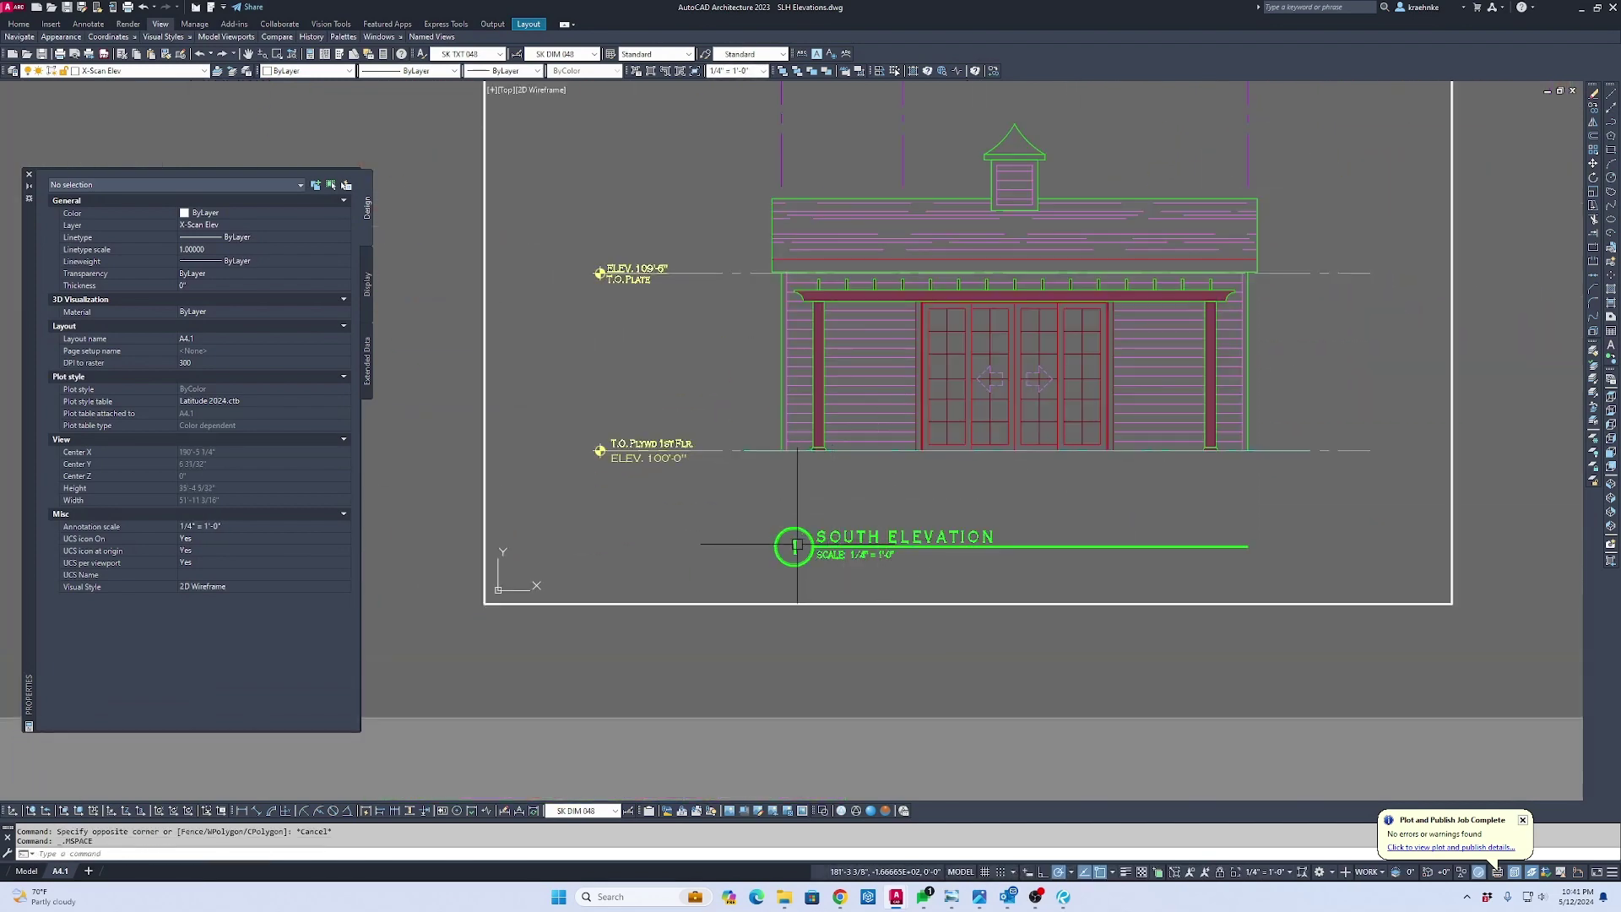
{"action": "left_click", "coordinate": [796, 545]}
{"action": "double_click", "coordinate": [794, 547]}
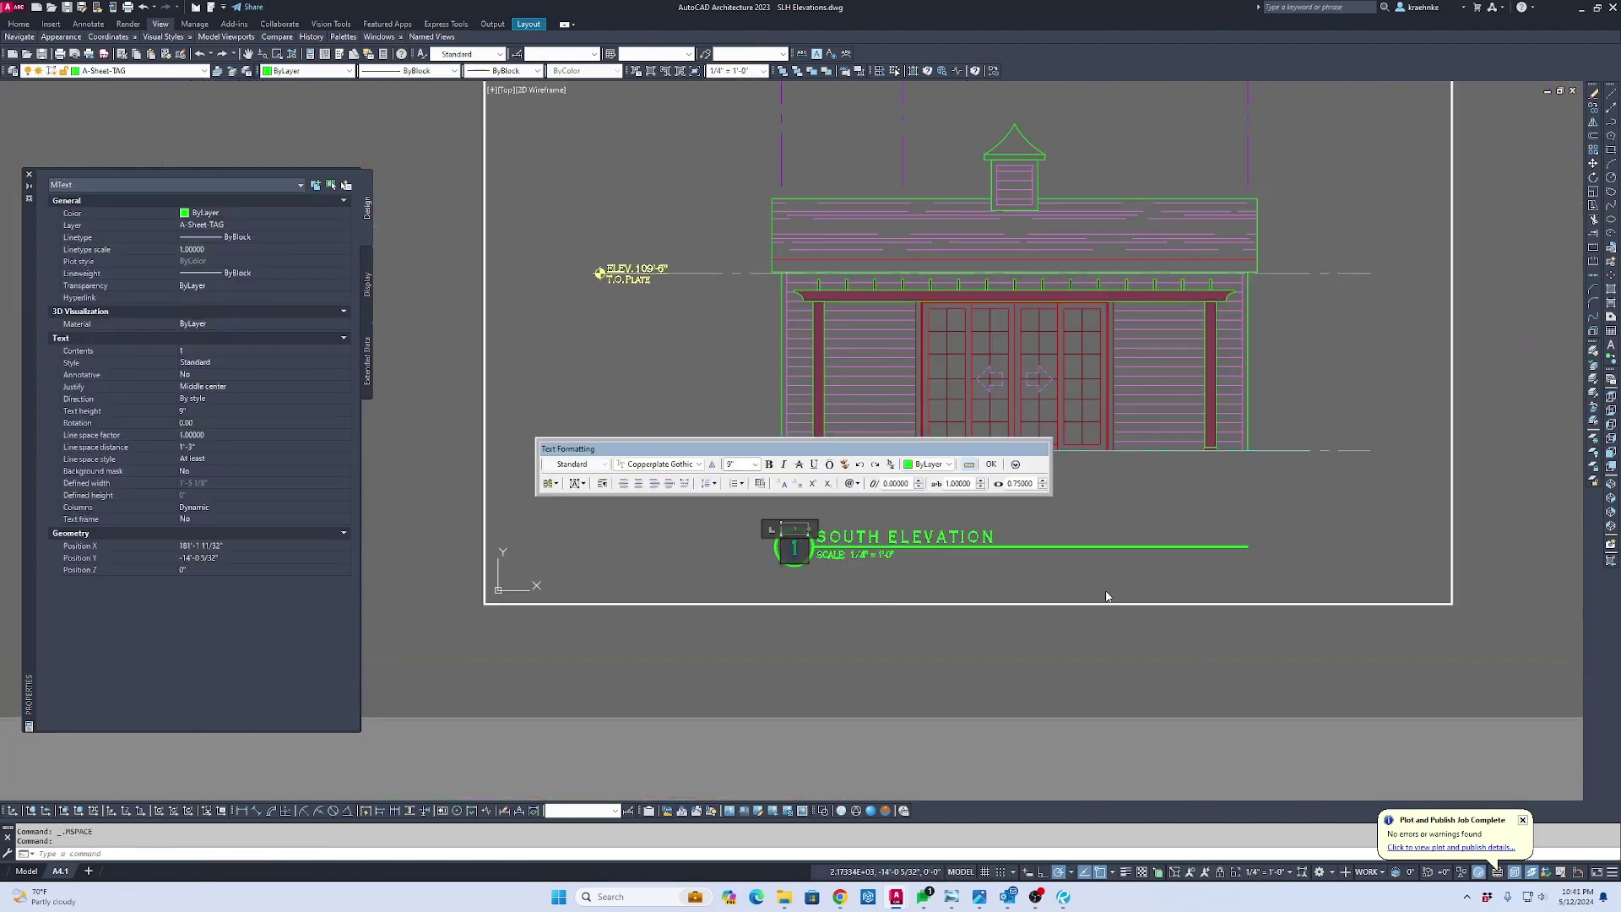
{"action": "left_click", "coordinate": [1581, 545]}
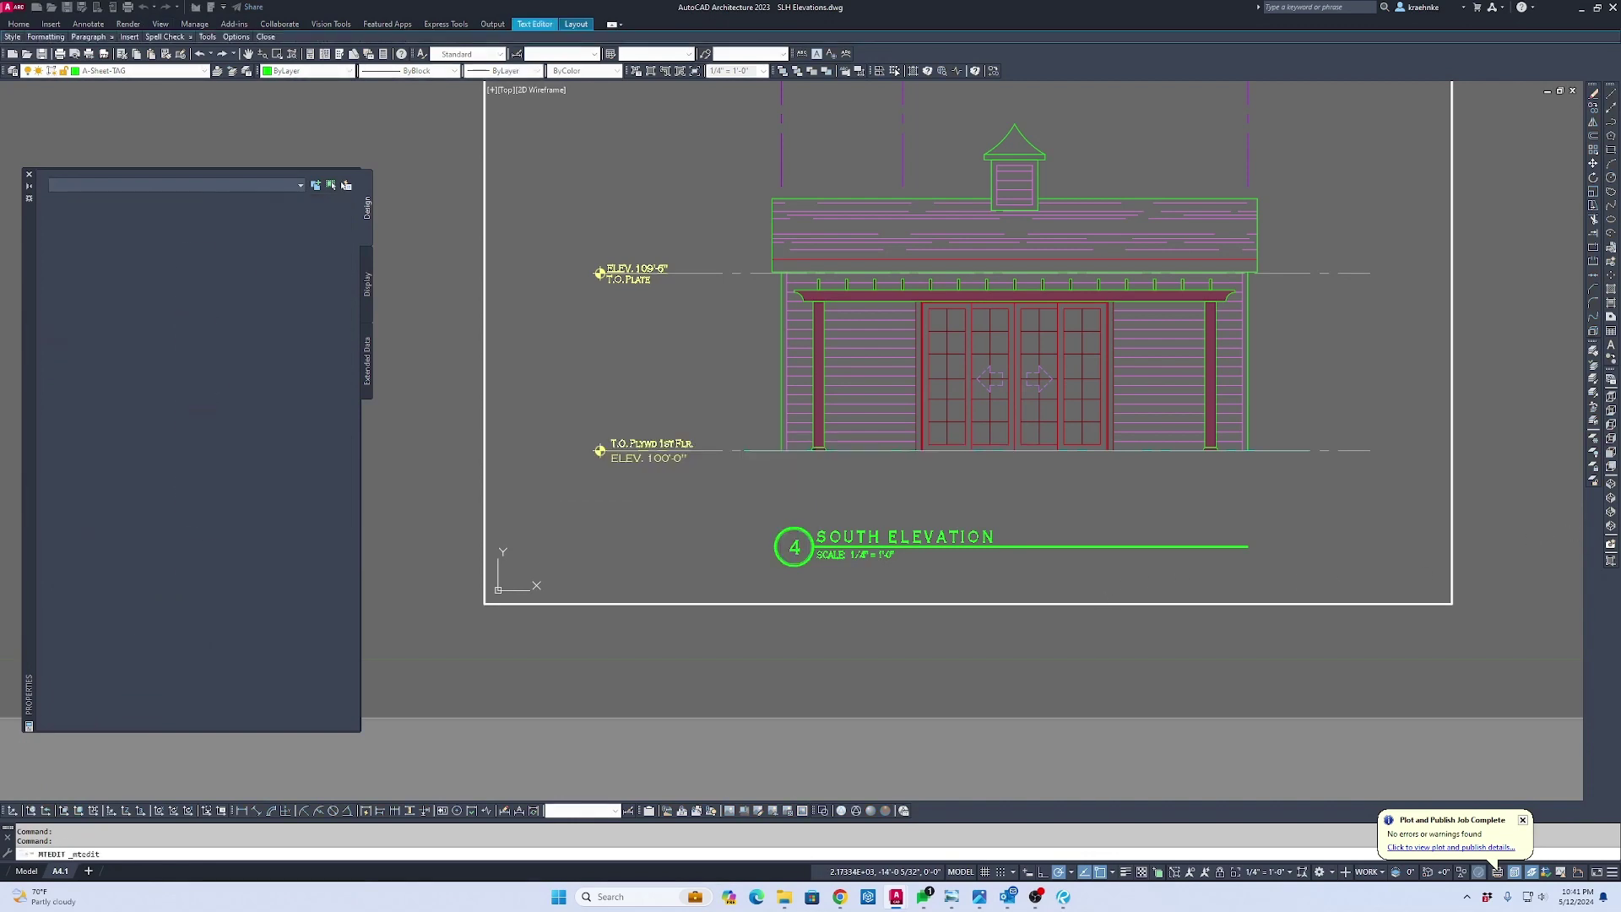
{"action": "double_click", "coordinate": [1581, 545]}
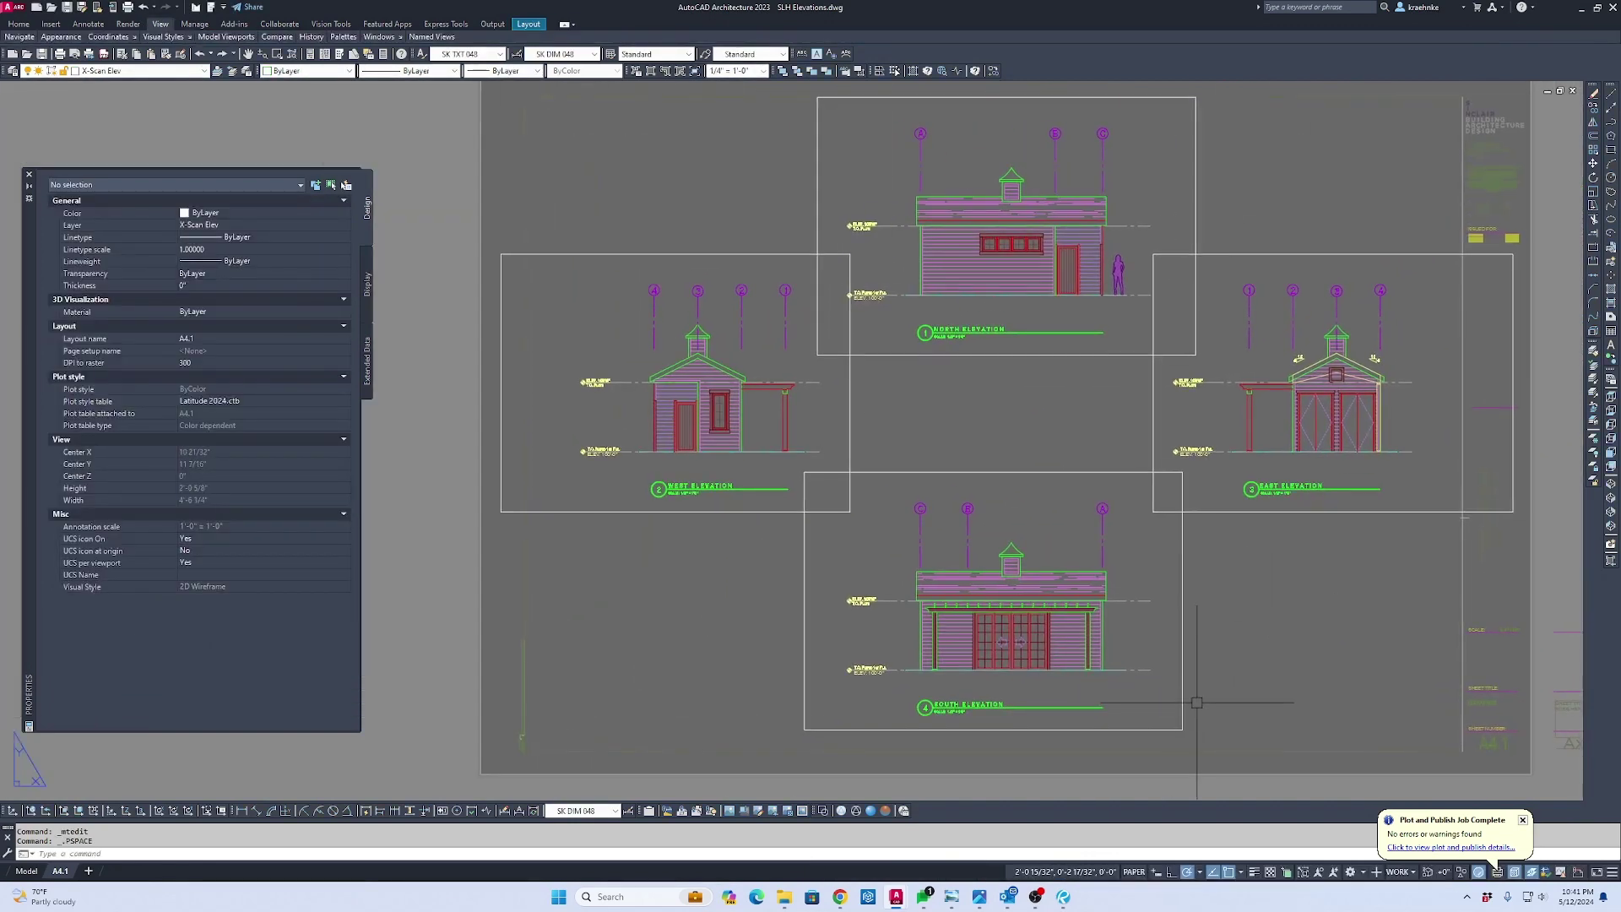
{"action": "key", "text": "Escape"}
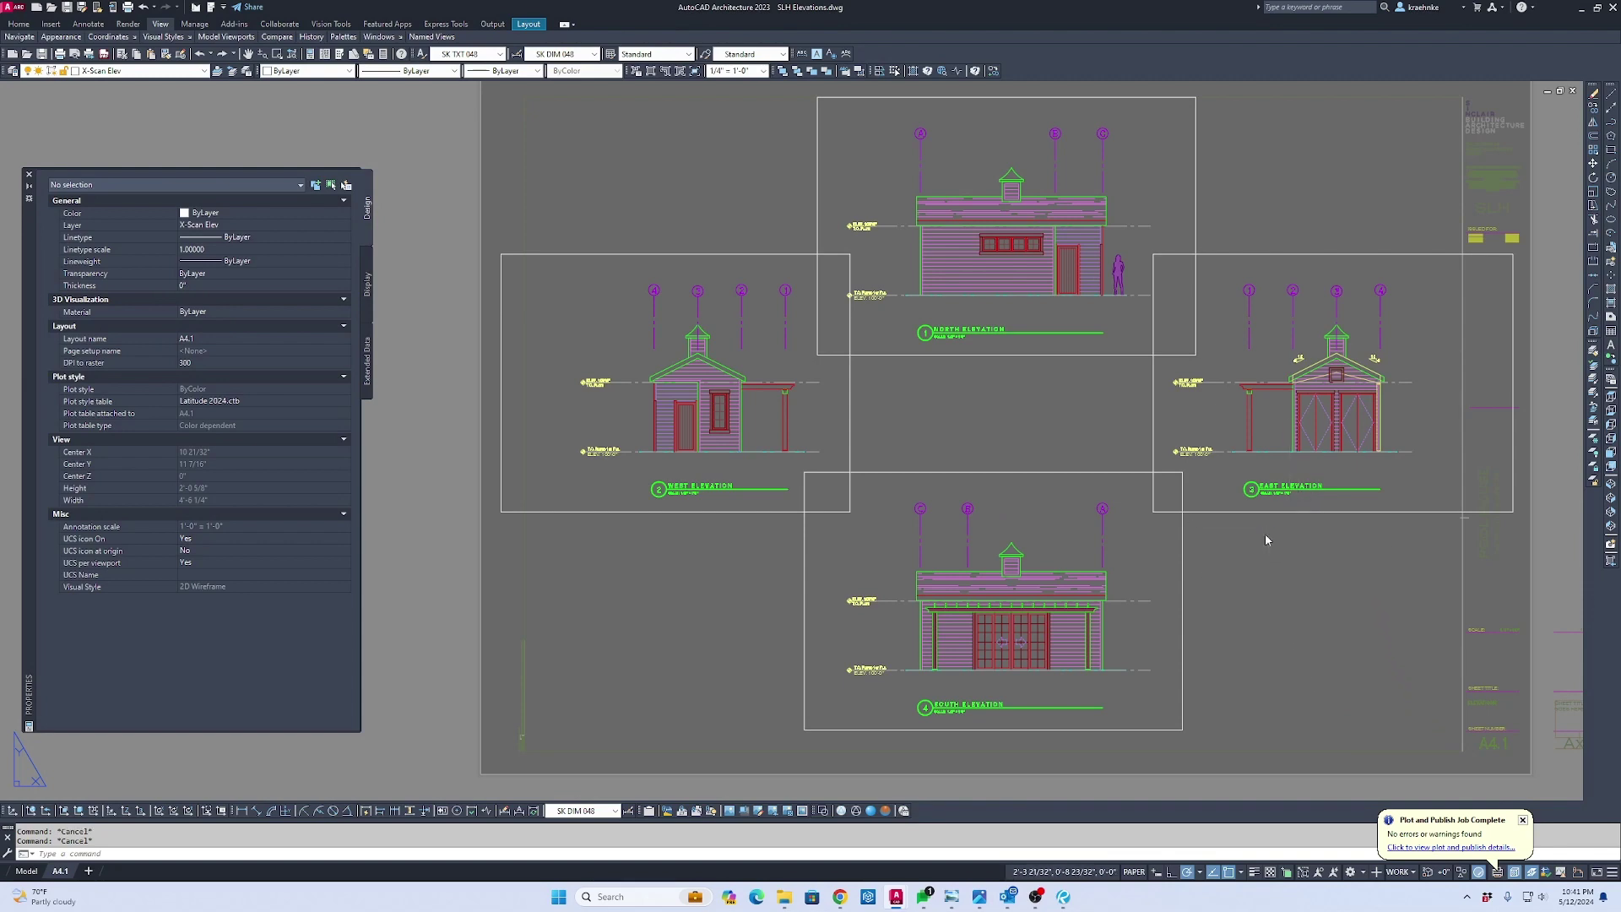
Preview the plot of sheet A4.1 to check the elevation layout, and leave without plotting
{"action": "key", "text": "ctrl+p"}
{"action": "left_click", "coordinate": [600, 600]}
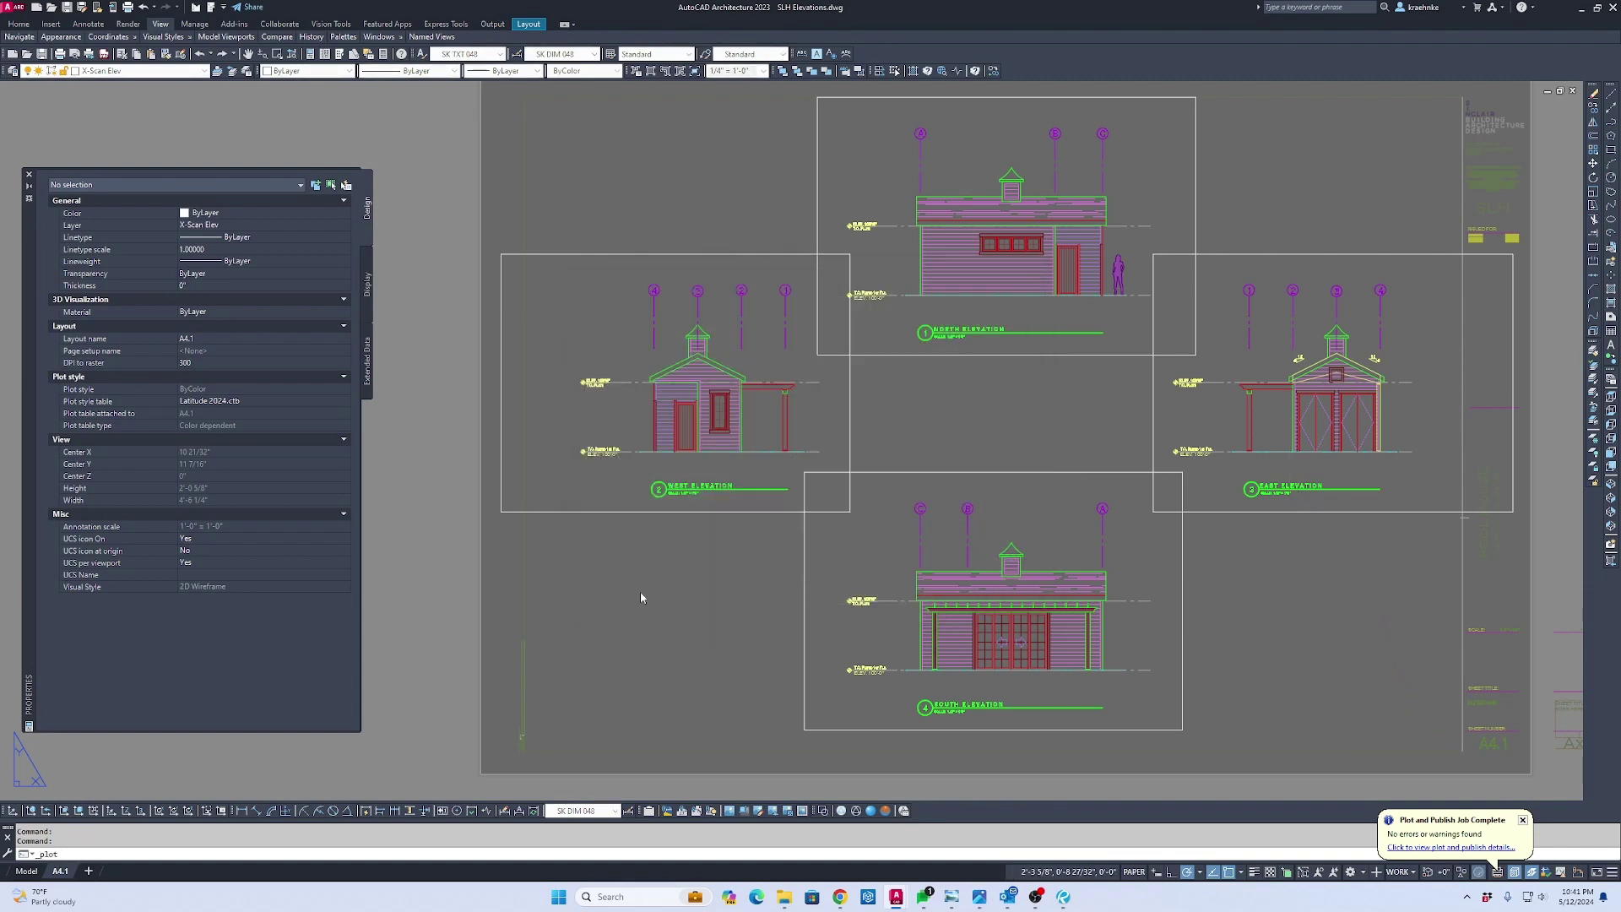
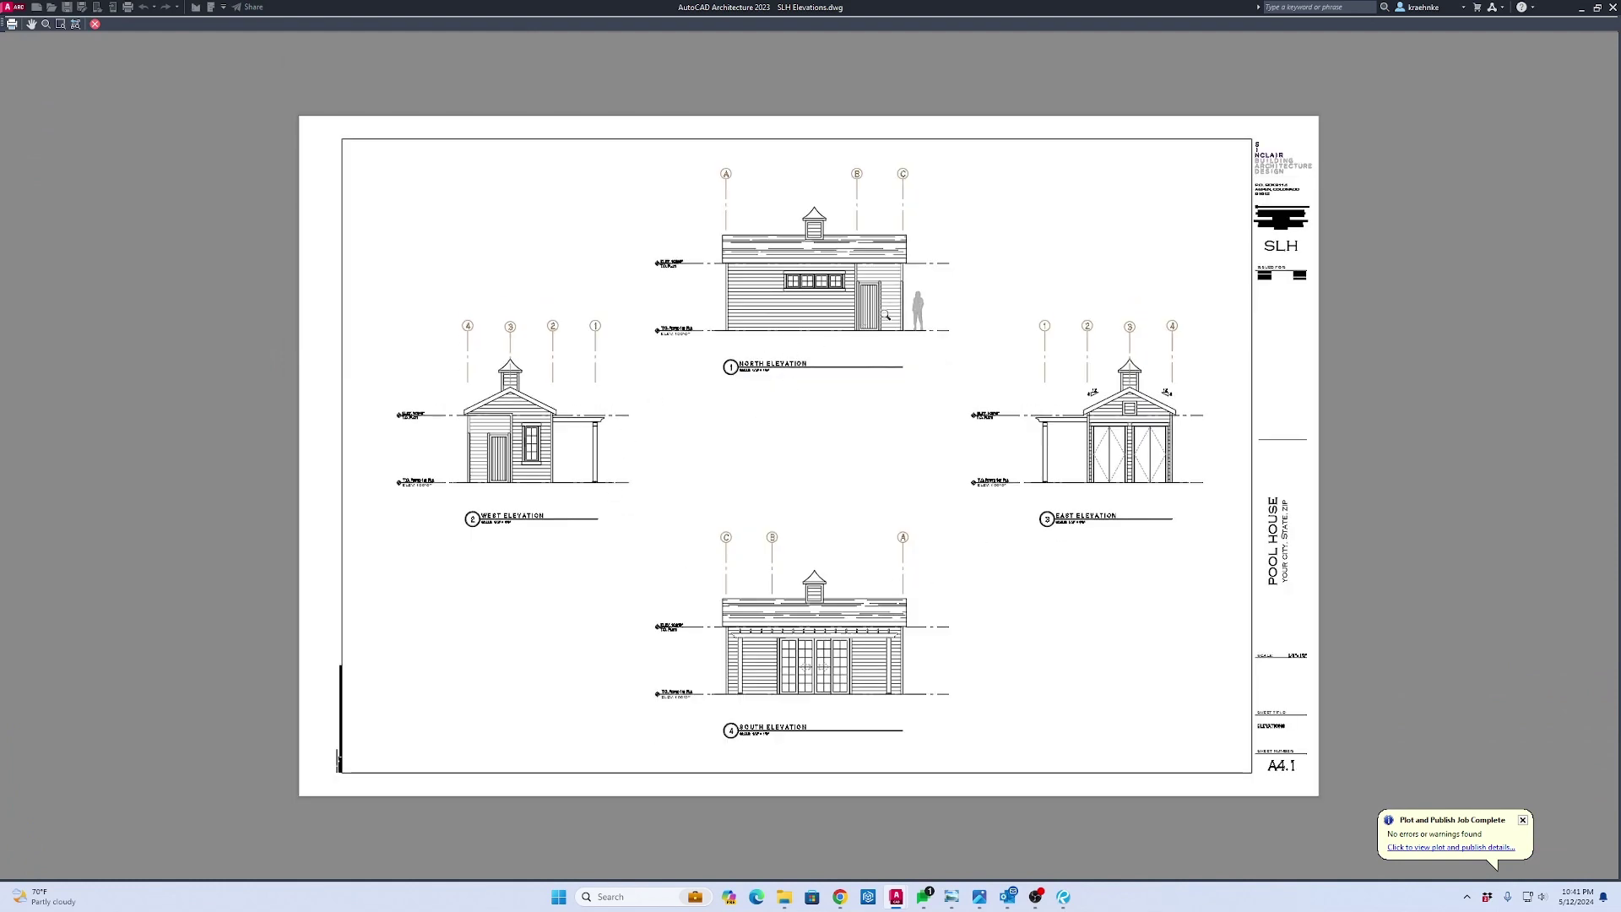
{"action": "key", "text": "Escape"}
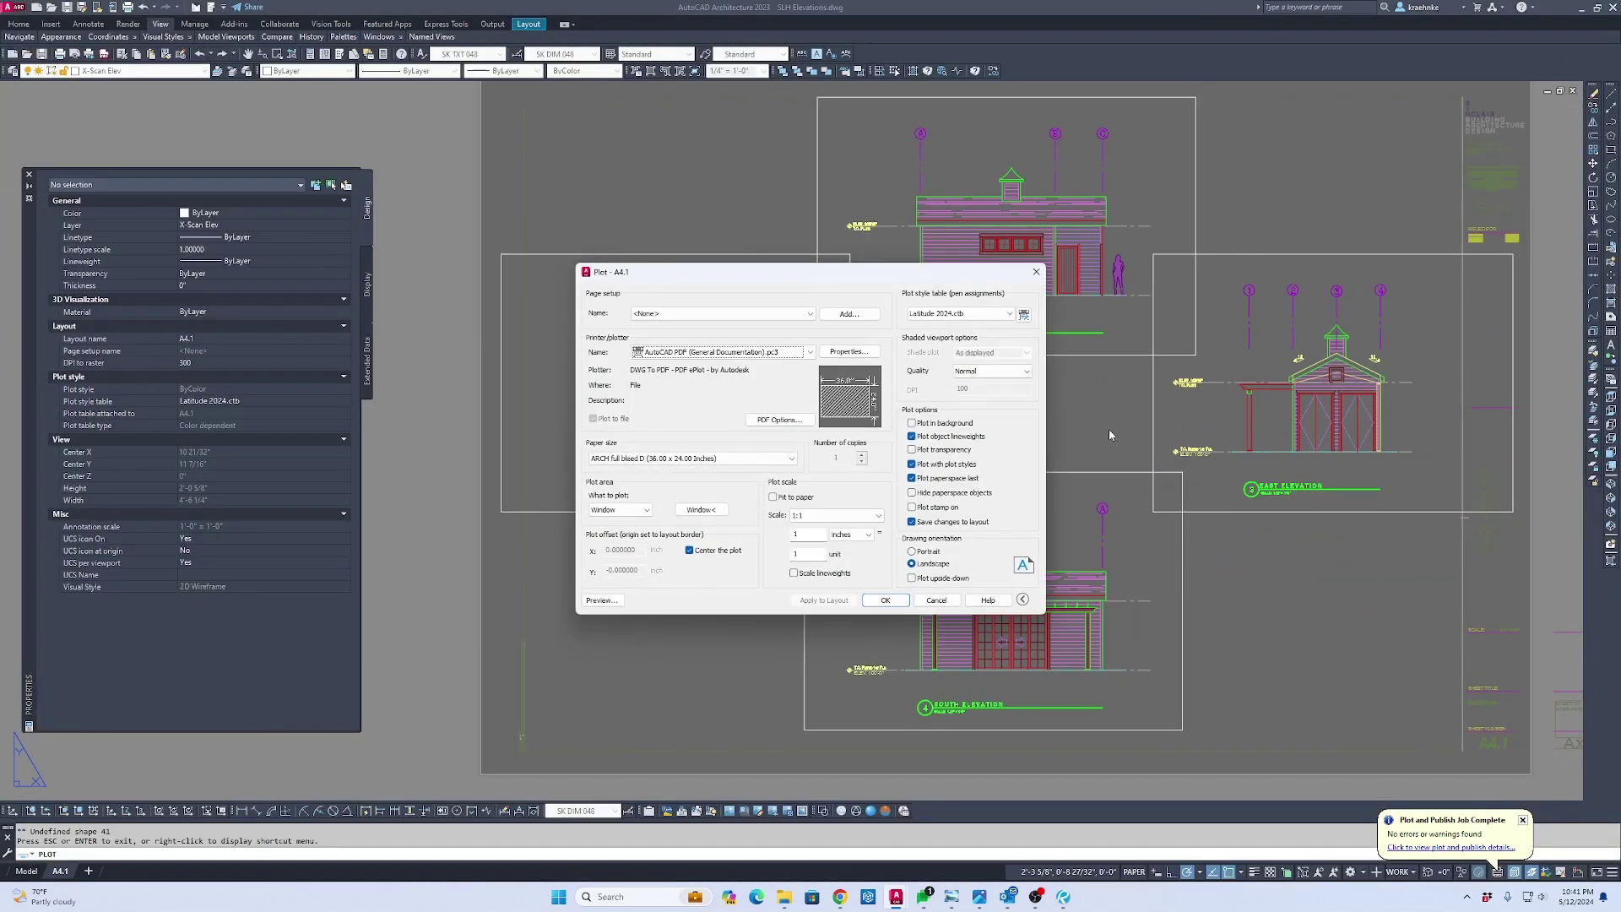
{"action": "left_click", "coordinate": [935, 598]}
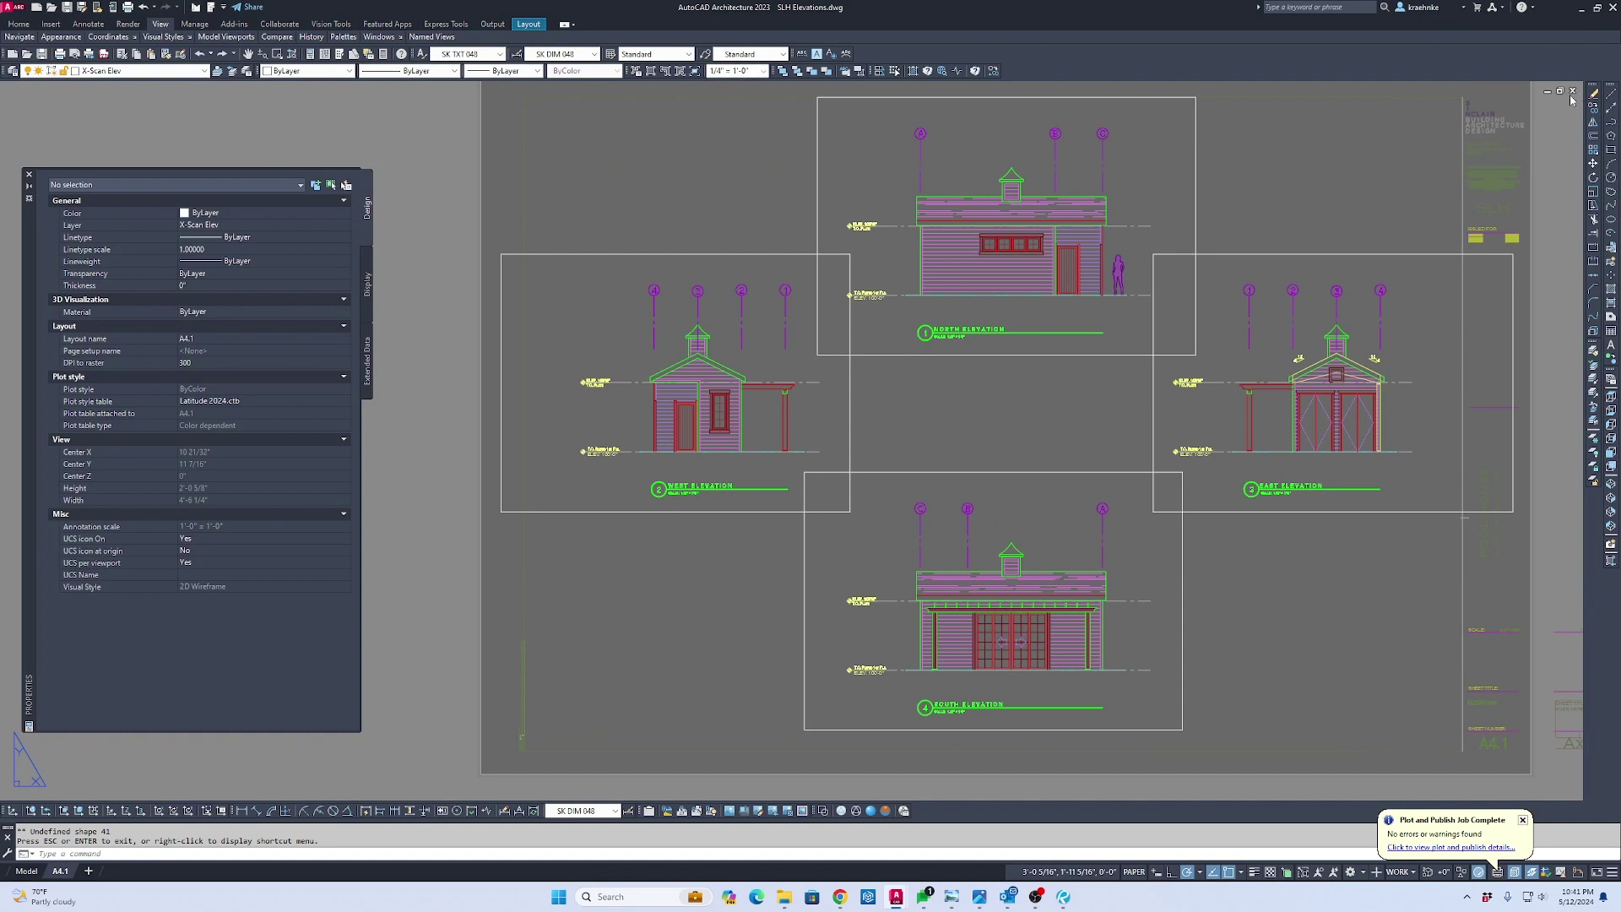
Close the SLH Elevations drawing and save its changes
{"action": "key", "text": "ctrl+F4"}
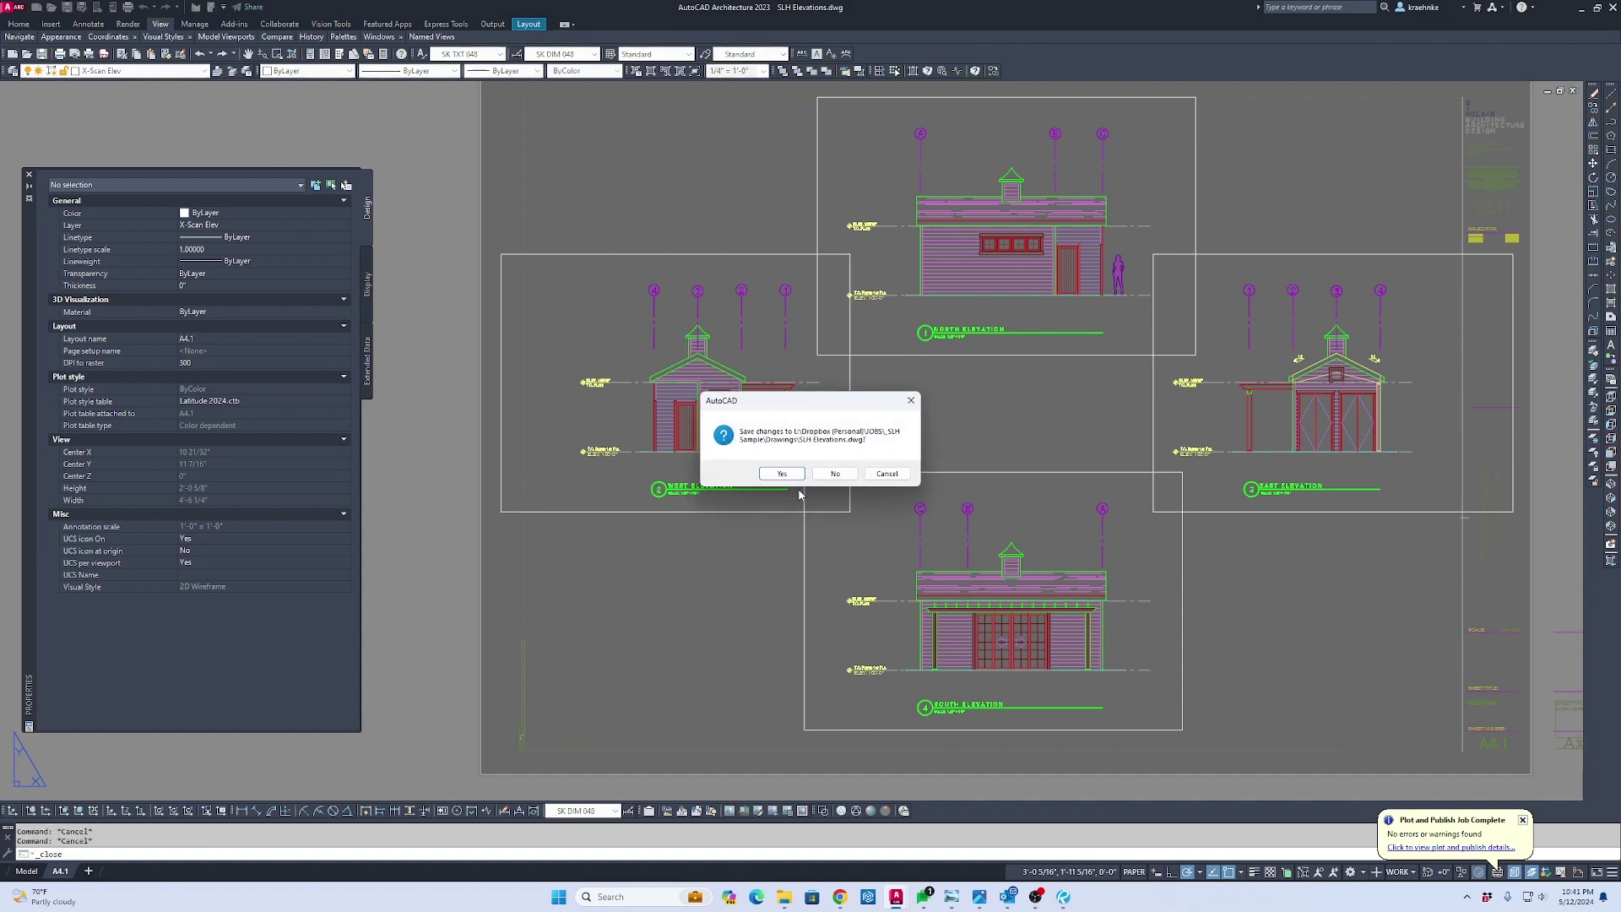
{"action": "left_click", "coordinate": [783, 475]}
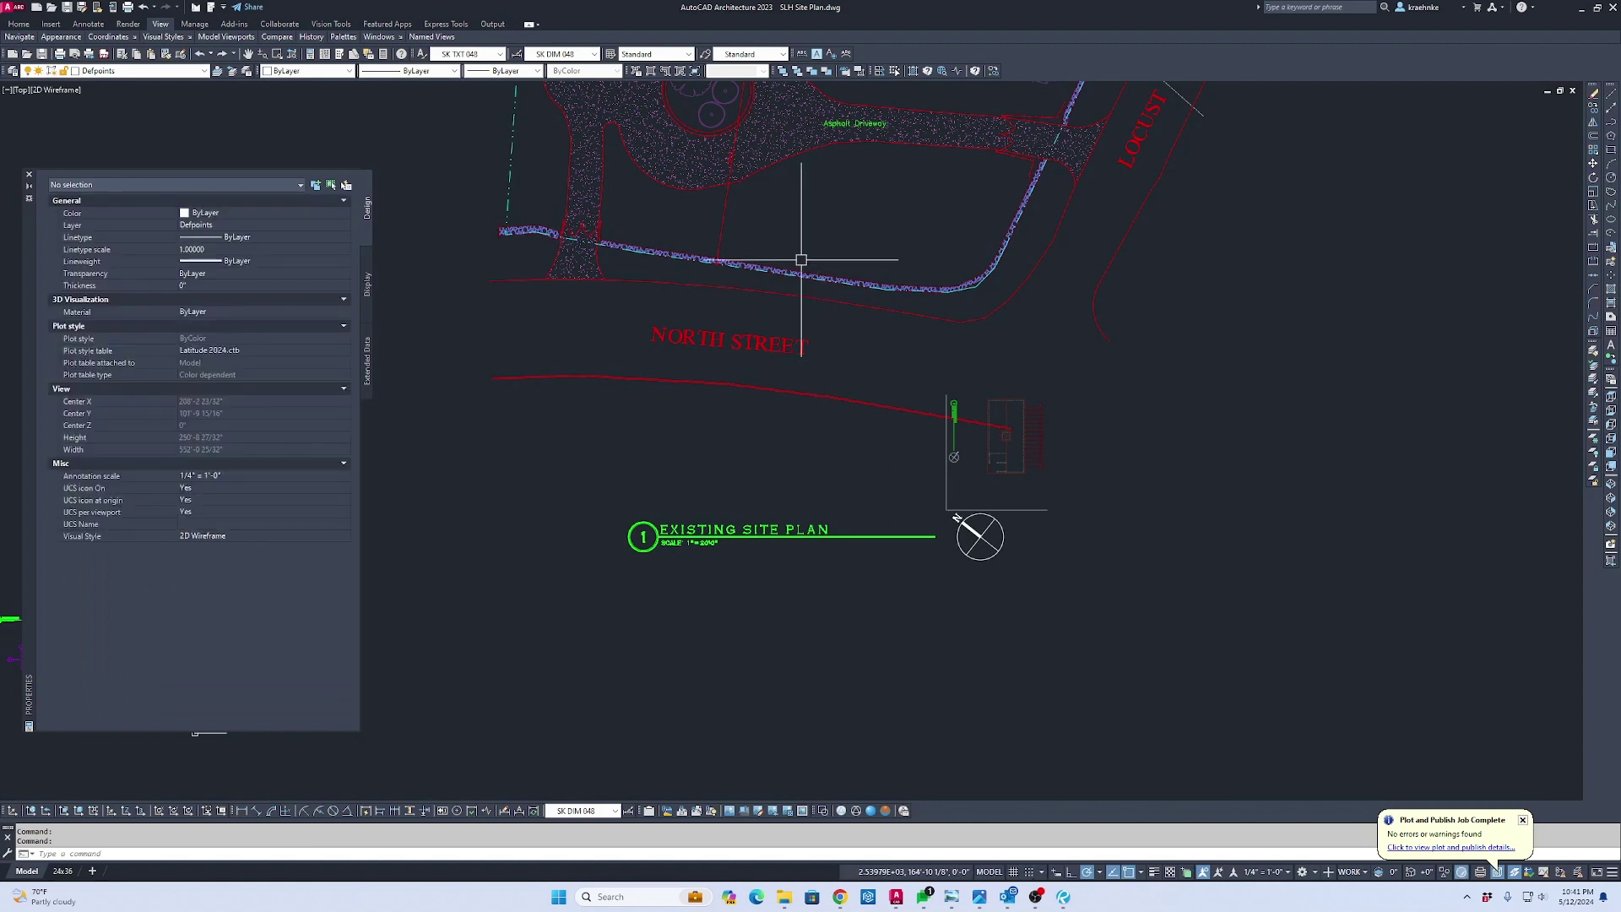
Reload the SLH Plans external reference in the SLH Site Plan drawing and dismiss the notifications
{"action": "scroll", "coordinate": [993, 498], "scroll_direction": "up", "scroll_amount": 4}
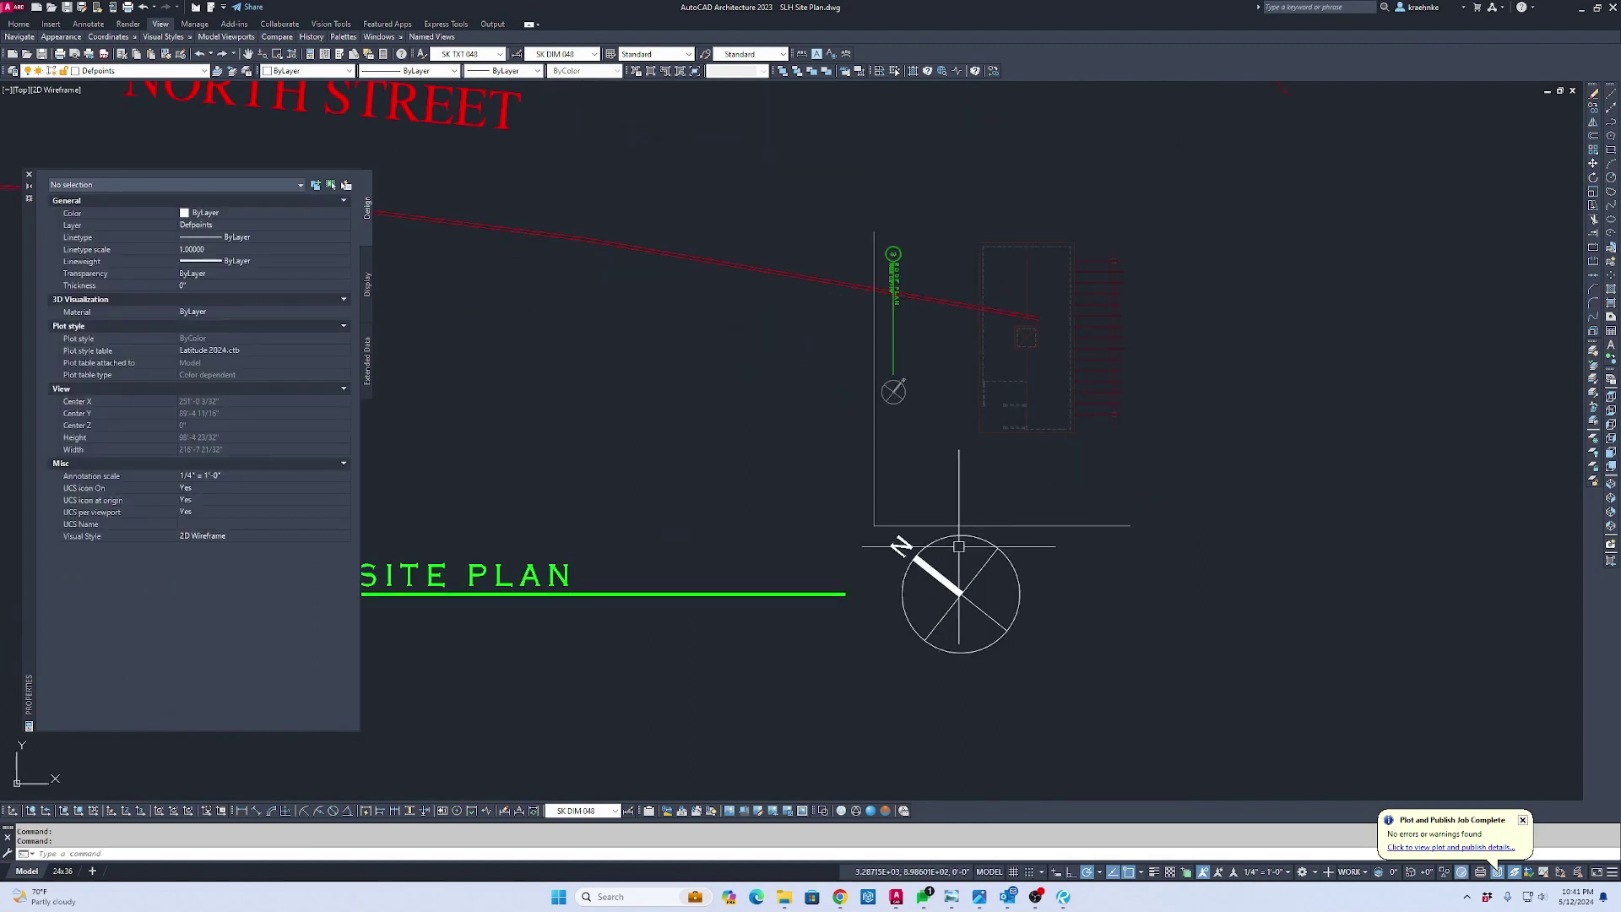
{"action": "scroll", "coordinate": [927, 429], "scroll_direction": "up", "scroll_amount": 4}
{"action": "scroll", "coordinate": [925, 424], "scroll_direction": "down", "scroll_amount": 8}
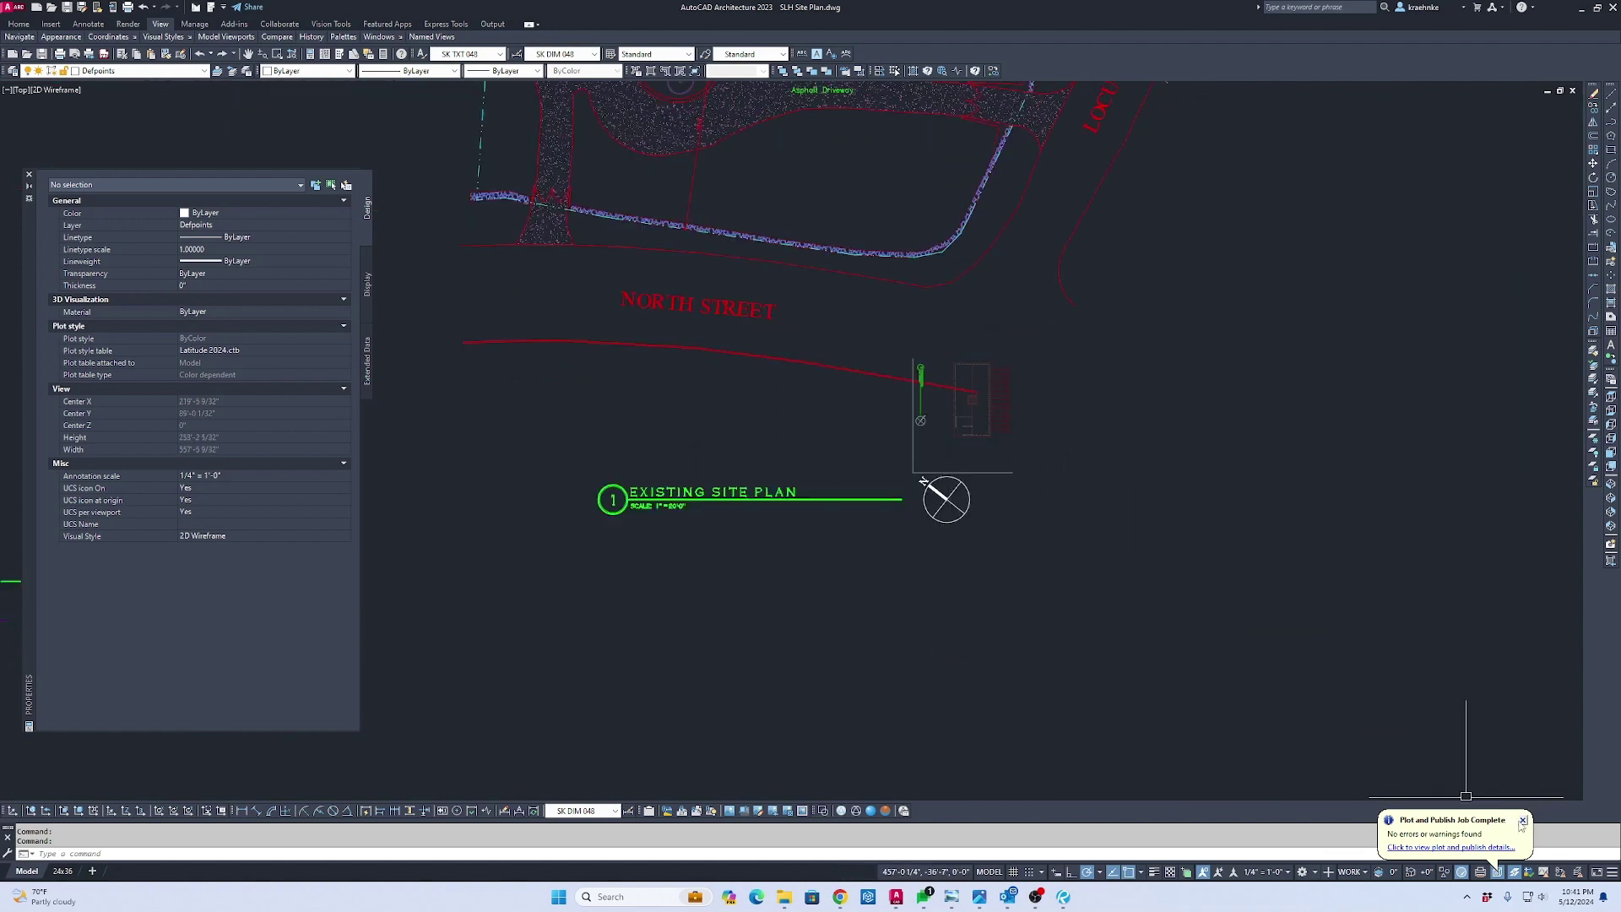
{"action": "left_click", "coordinate": [1522, 820]}
{"action": "type", "text": "XR"}
{"action": "key", "text": "Return"}
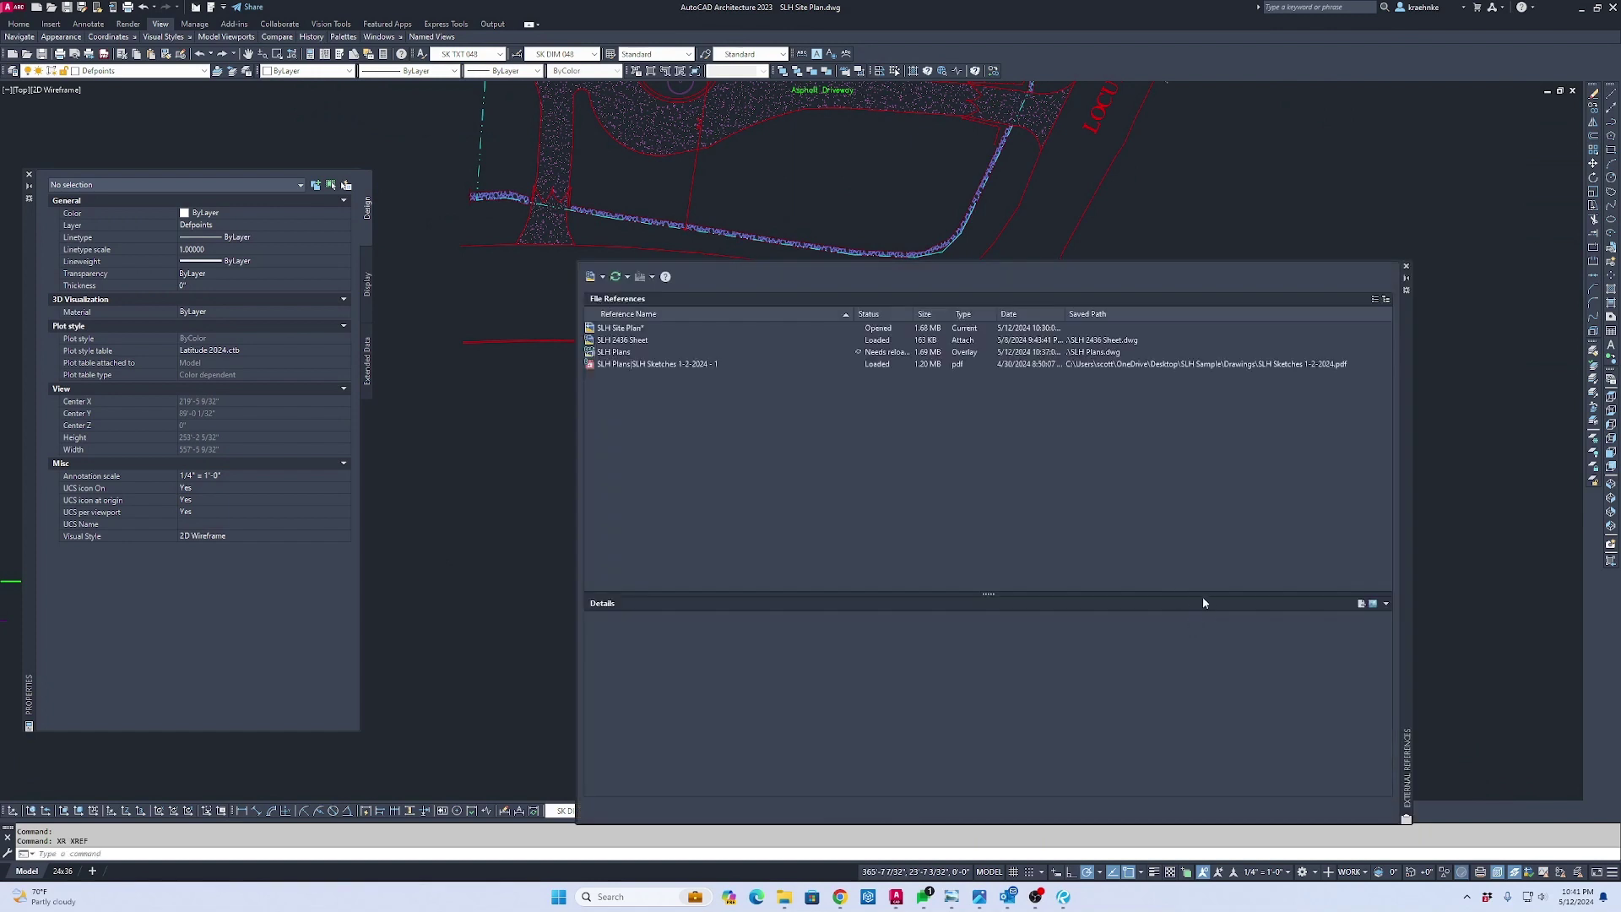
{"action": "right_click", "coordinate": [620, 351]}
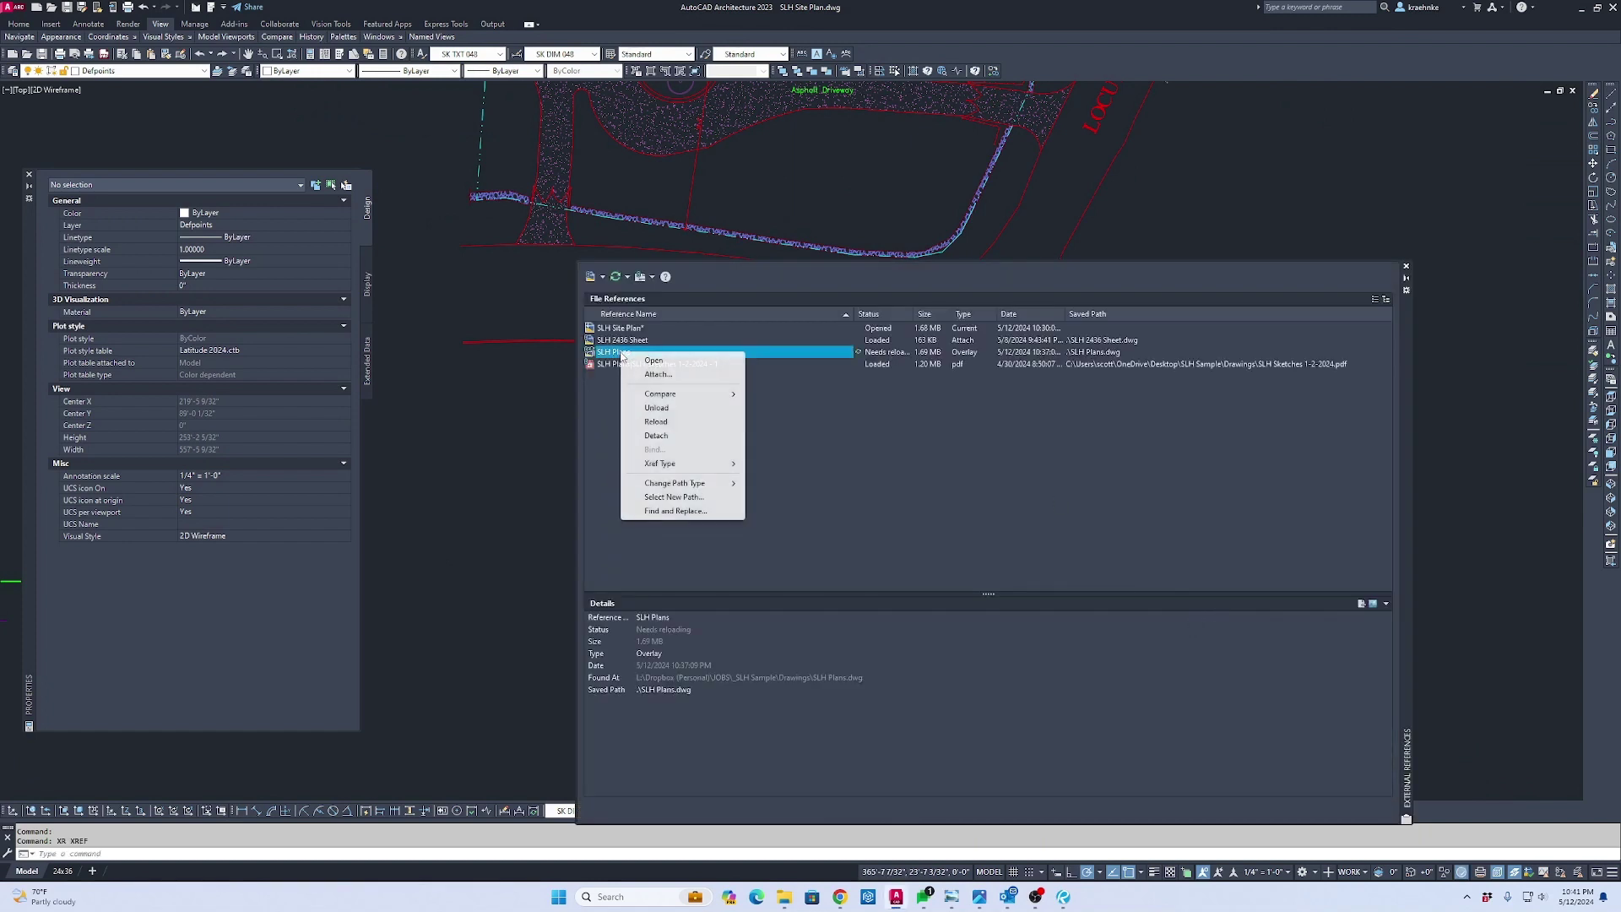
{"action": "left_click", "coordinate": [666, 423]}
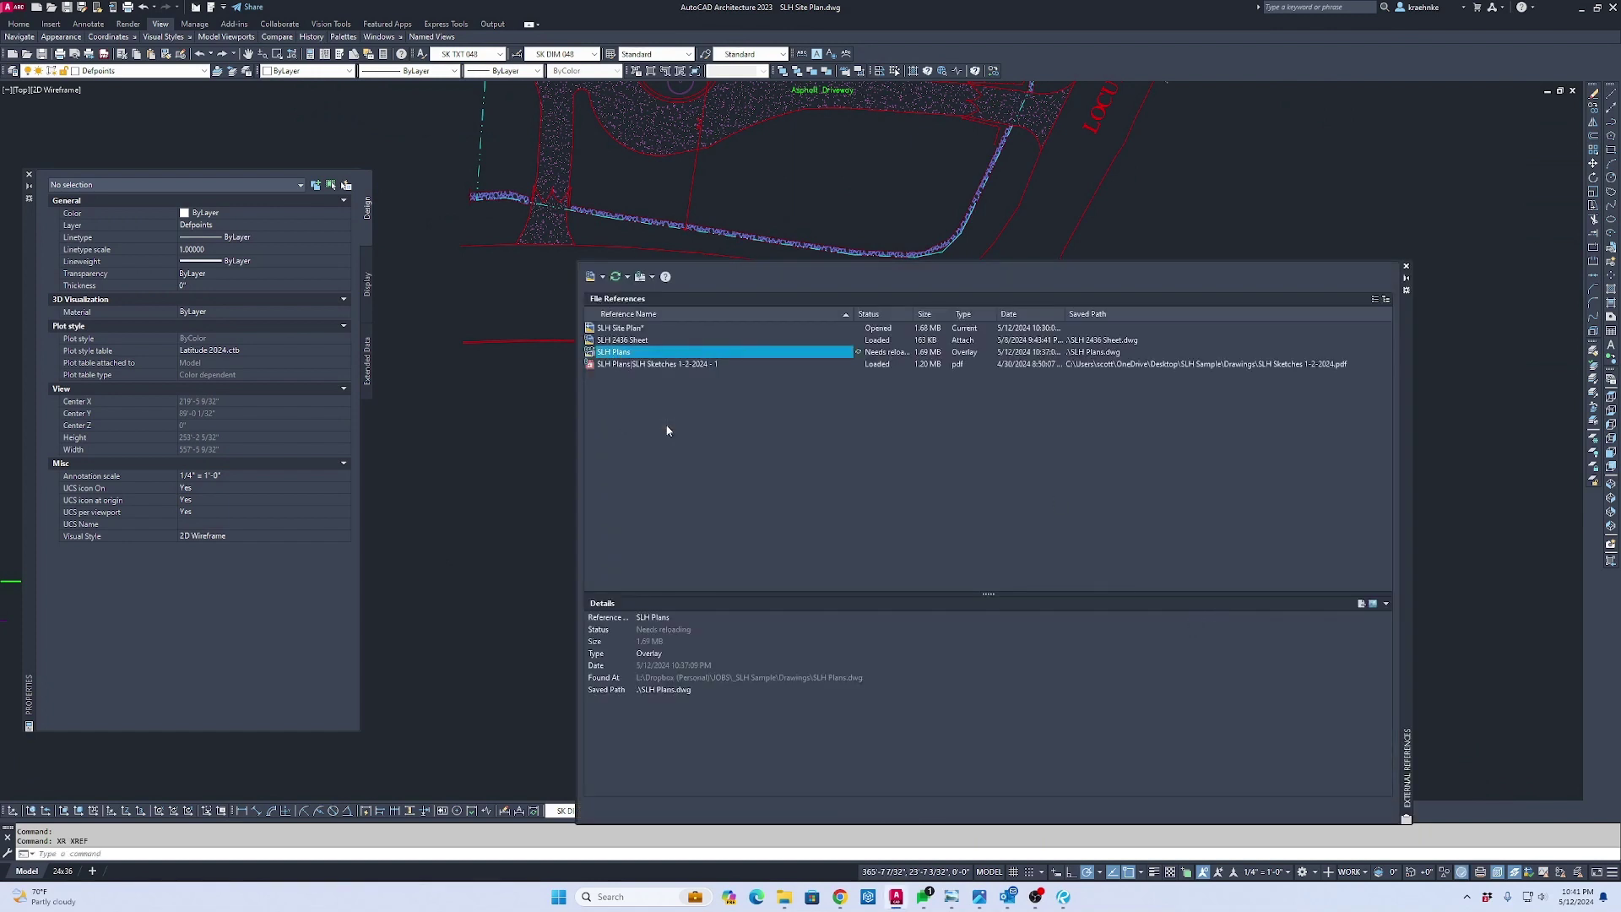
{"action": "left_click", "coordinate": [1406, 269]}
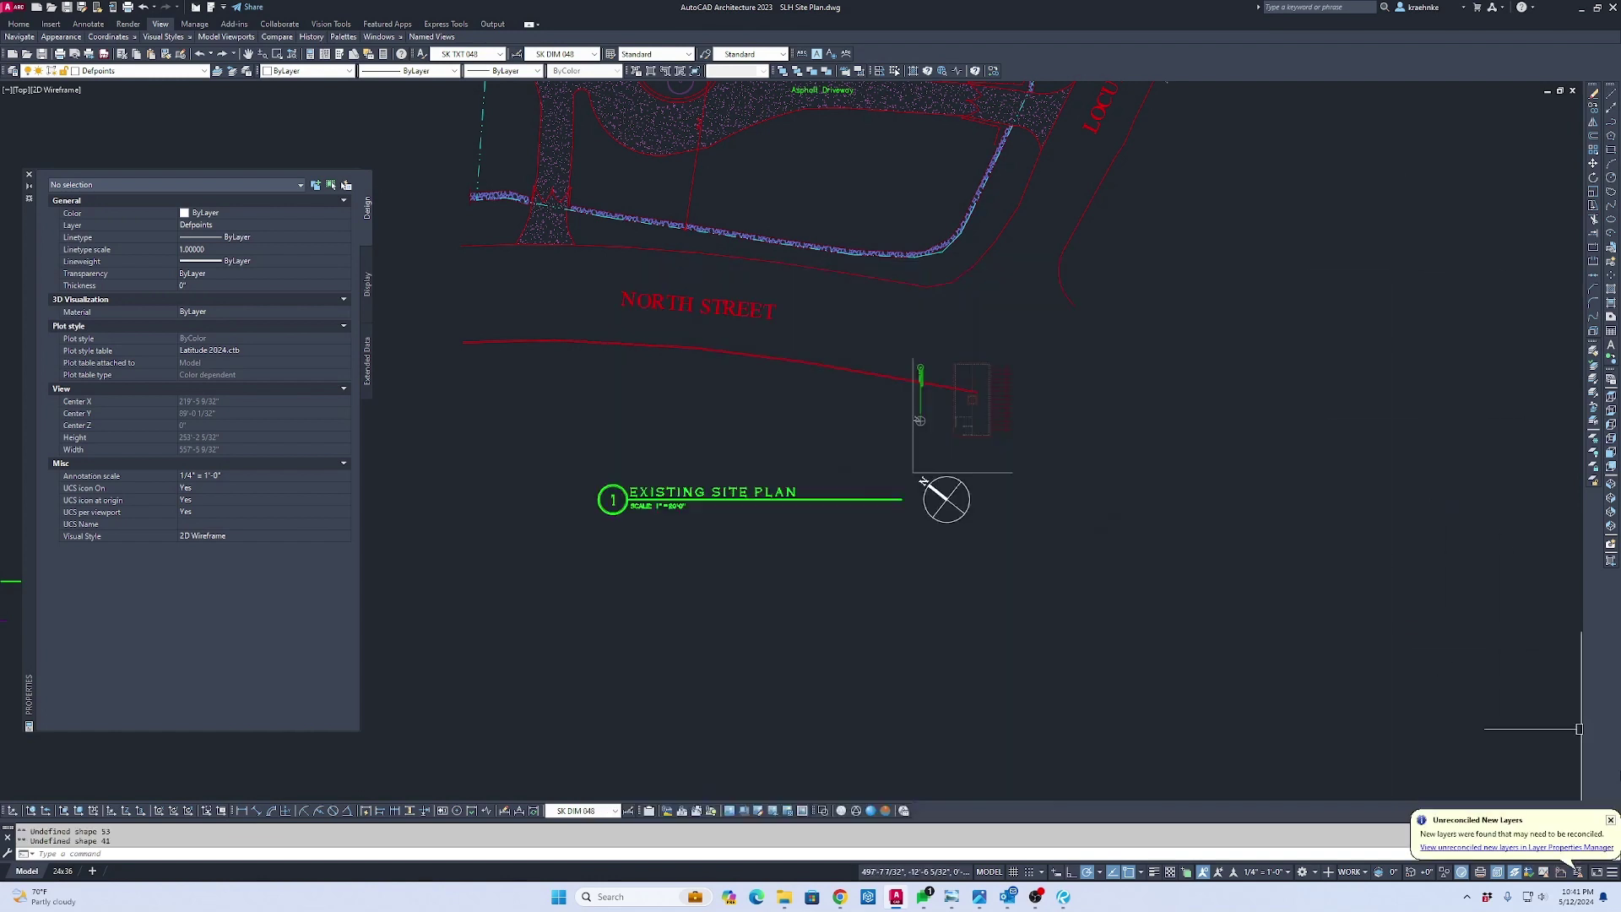
{"action": "left_click", "coordinate": [1610, 819]}
Examine the plan north and true north symbol in the SLH Plans reference against the site plan's north arrow
{"action": "scroll", "coordinate": [1017, 477], "scroll_direction": "up", "scroll_amount": 5}
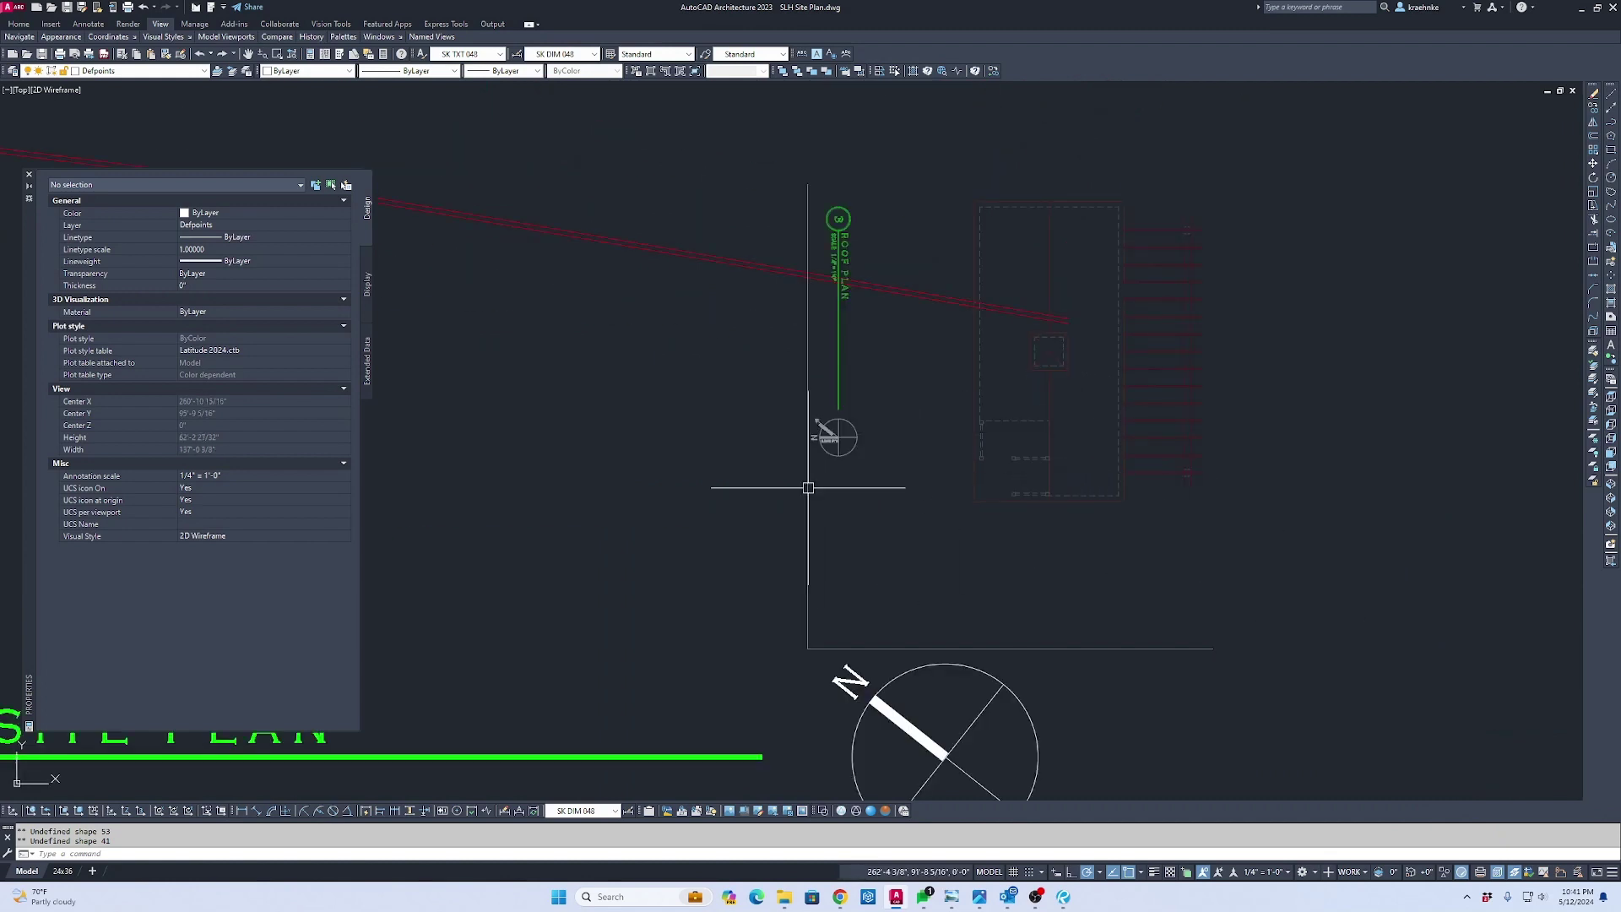
{"action": "scroll", "coordinate": [810, 452], "scroll_direction": "up", "scroll_amount": 6}
{"action": "scroll", "coordinate": [821, 417], "scroll_direction": "down", "scroll_amount": 5}
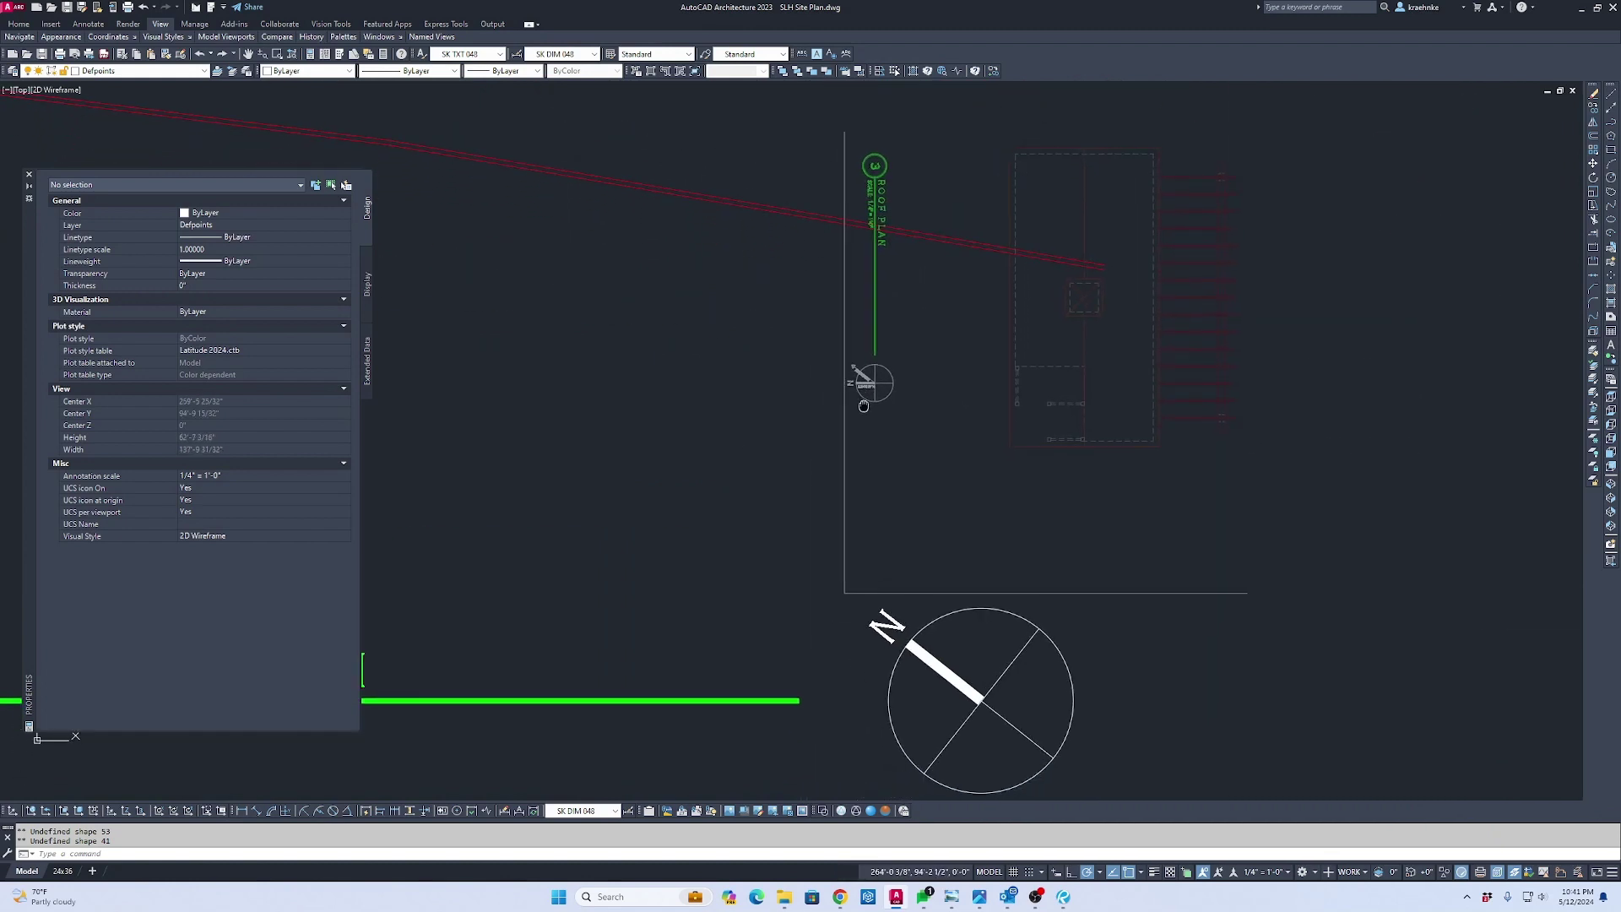
{"action": "left_click", "coordinate": [1165, 467]}
{"action": "left_click", "coordinate": [970, 399]}
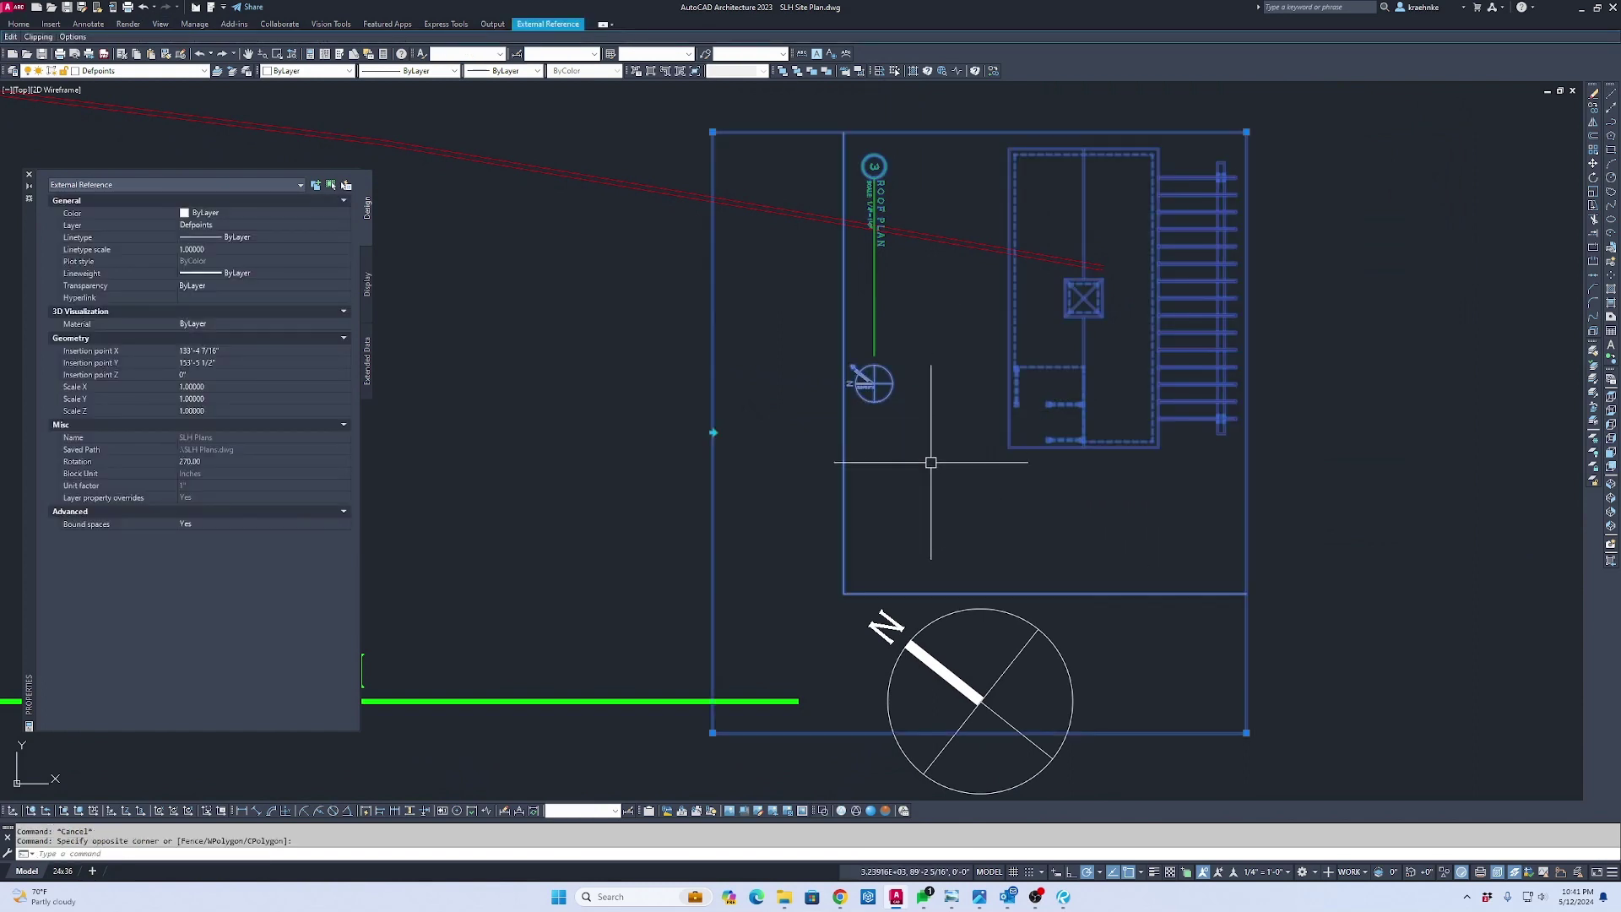
{"action": "scroll", "coordinate": [870, 382], "scroll_direction": "up", "scroll_amount": 7}
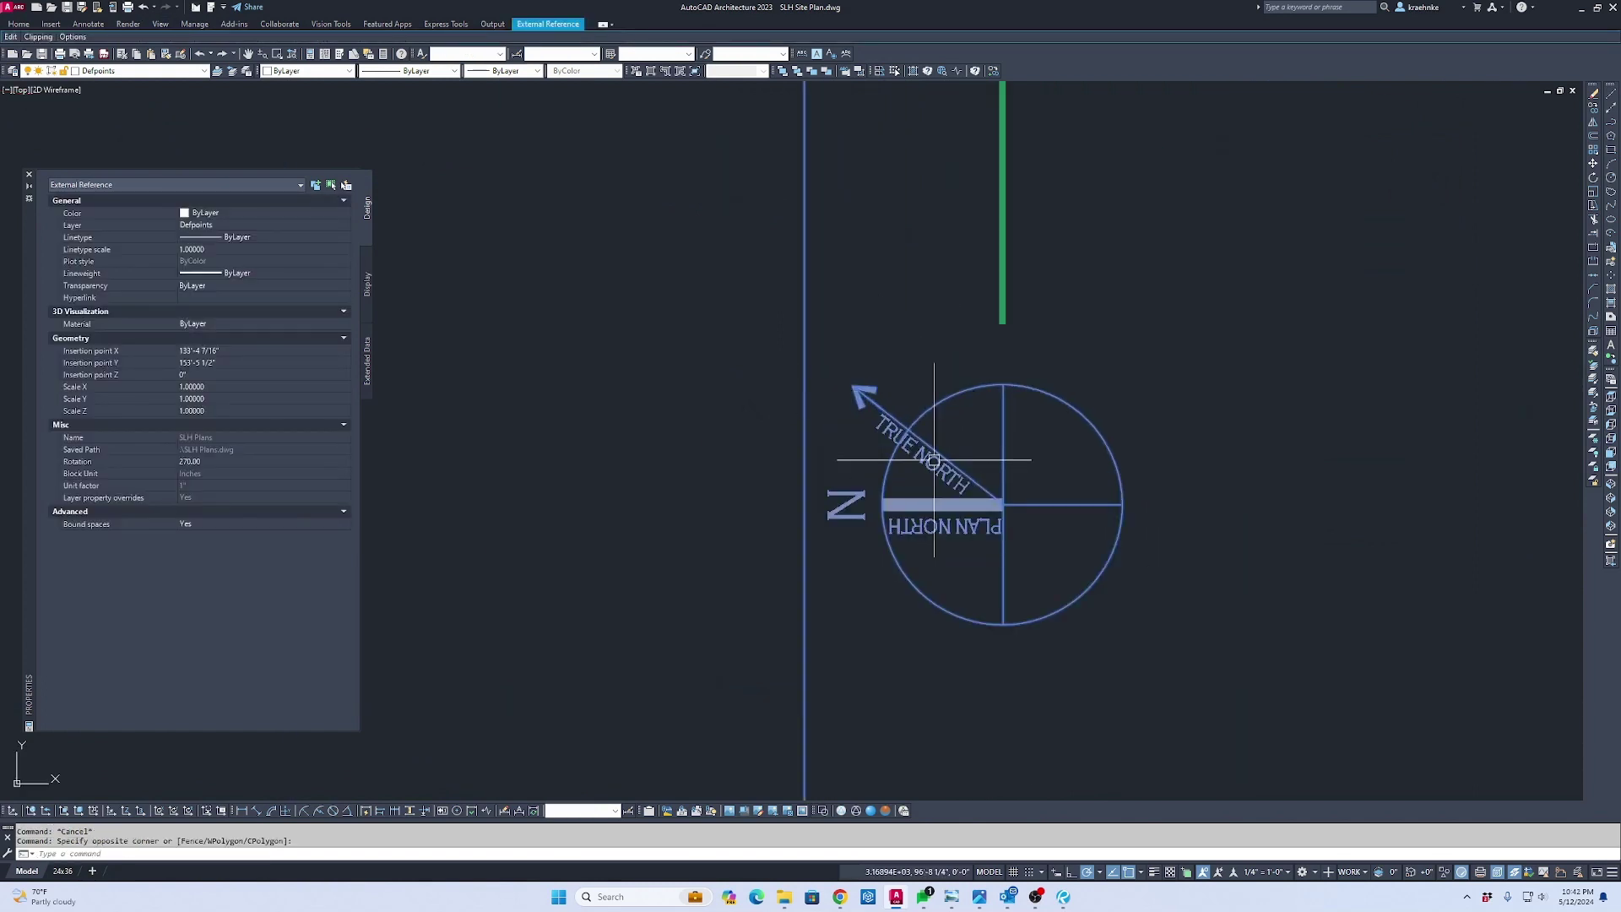
{"action": "scroll", "coordinate": [891, 426], "scroll_direction": "down", "scroll_amount": 6}
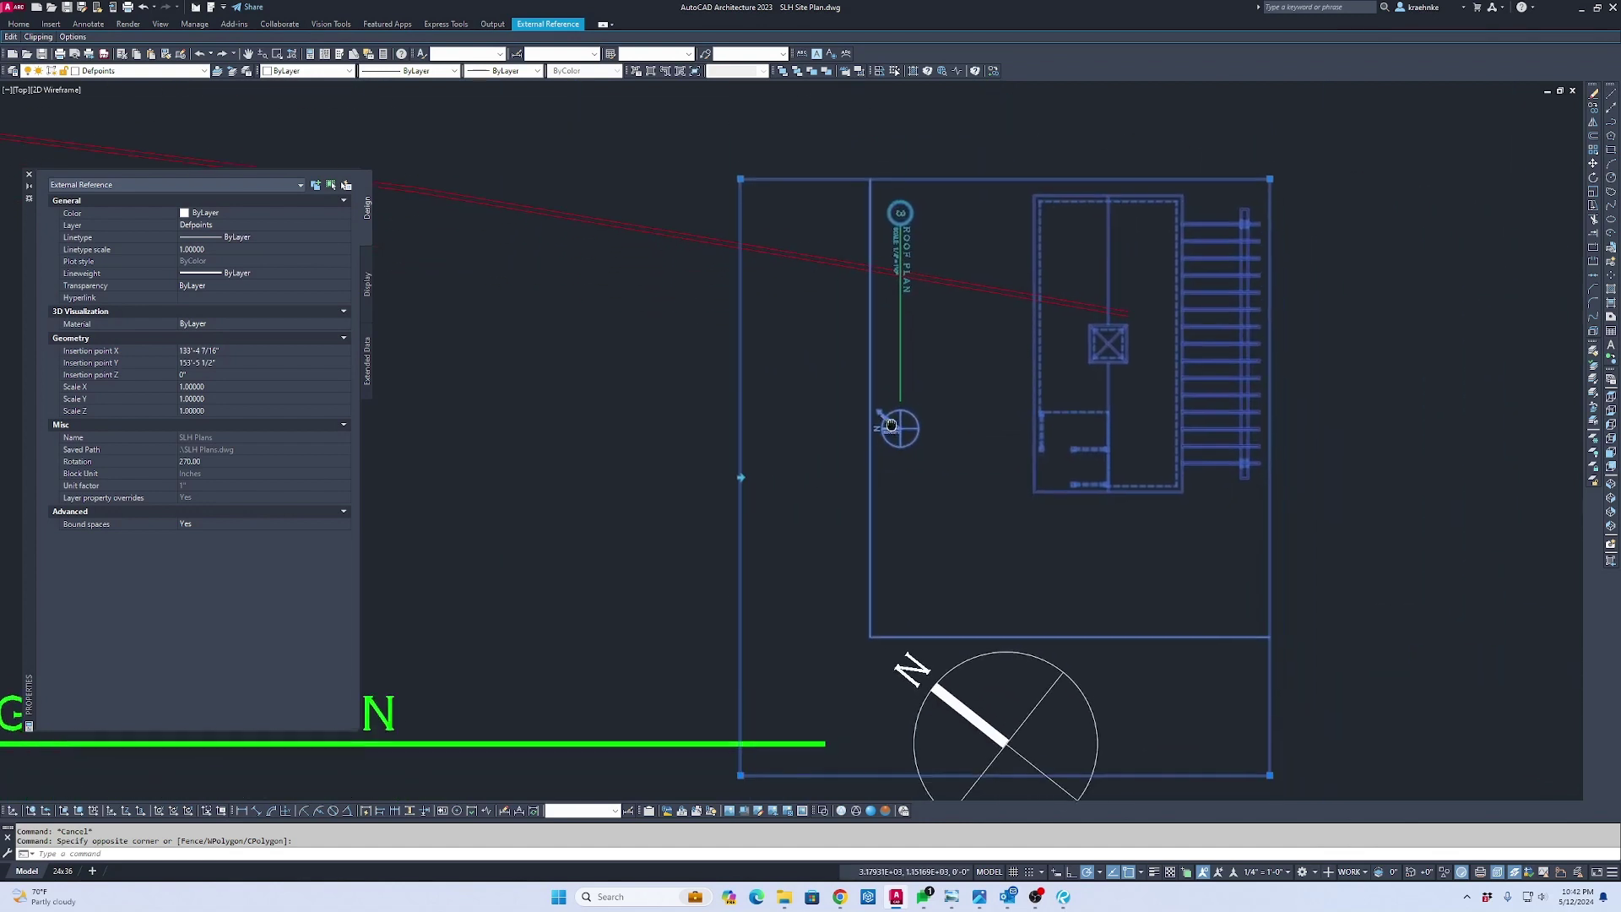
{"action": "scroll", "coordinate": [892, 426], "scroll_direction": "down", "scroll_amount": 2}
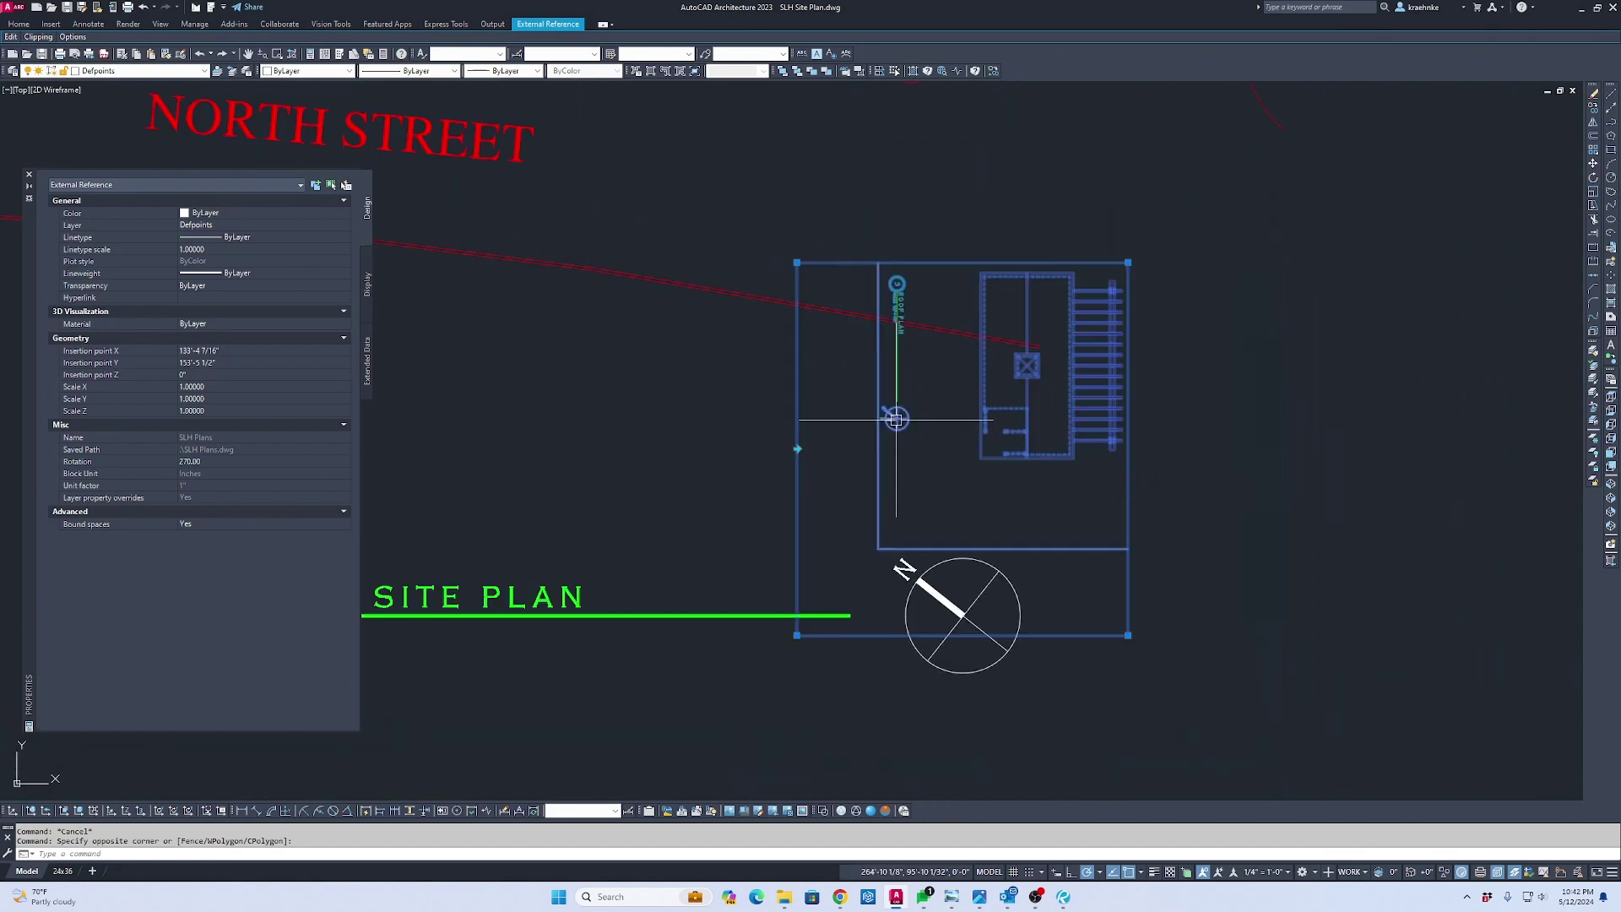
Tighten the clipping boundary of the SLH Plans reference around the roof plan, excluding its drawing title and north symbol
{"action": "left_click", "coordinate": [796, 635]}
{"action": "scroll", "coordinate": [971, 494], "scroll_direction": "up", "scroll_amount": 4}
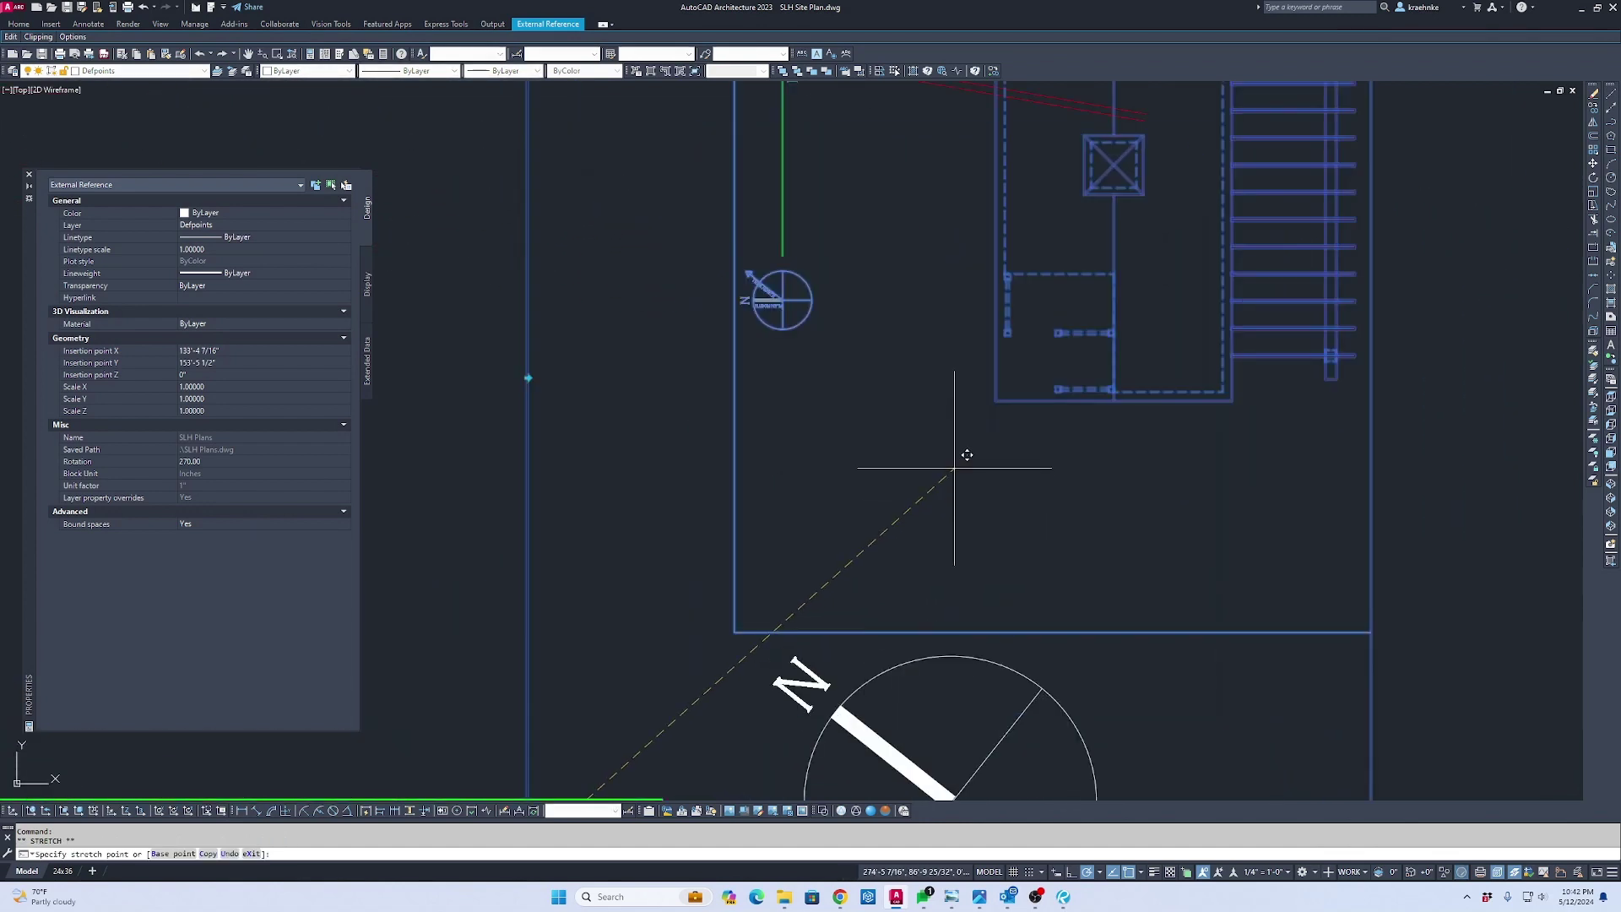
{"action": "left_click", "coordinate": [954, 466]}
{"action": "scroll", "coordinate": [954, 467], "scroll_direction": "down", "scroll_amount": 4}
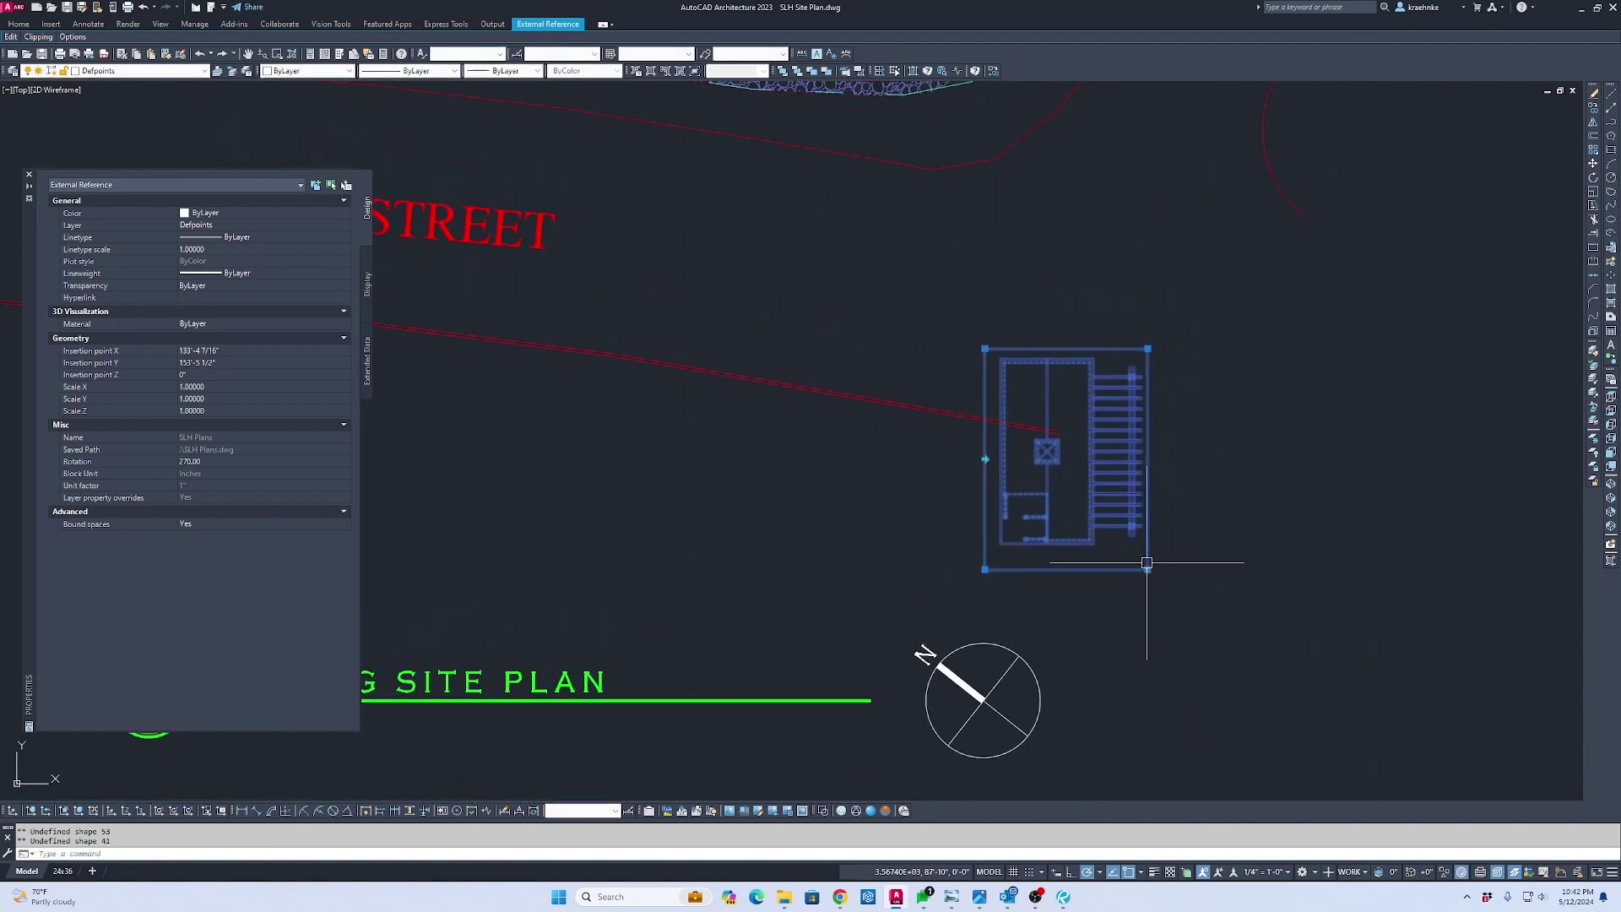
Move the clipped reference by its roof corner to the intersection of the yellow and red dashed setback lines beside the pool
{"action": "type", "text": "m"}
{"action": "key", "text": "Return"}
{"action": "scroll", "coordinate": [1016, 352], "scroll_direction": "up", "scroll_amount": 8}
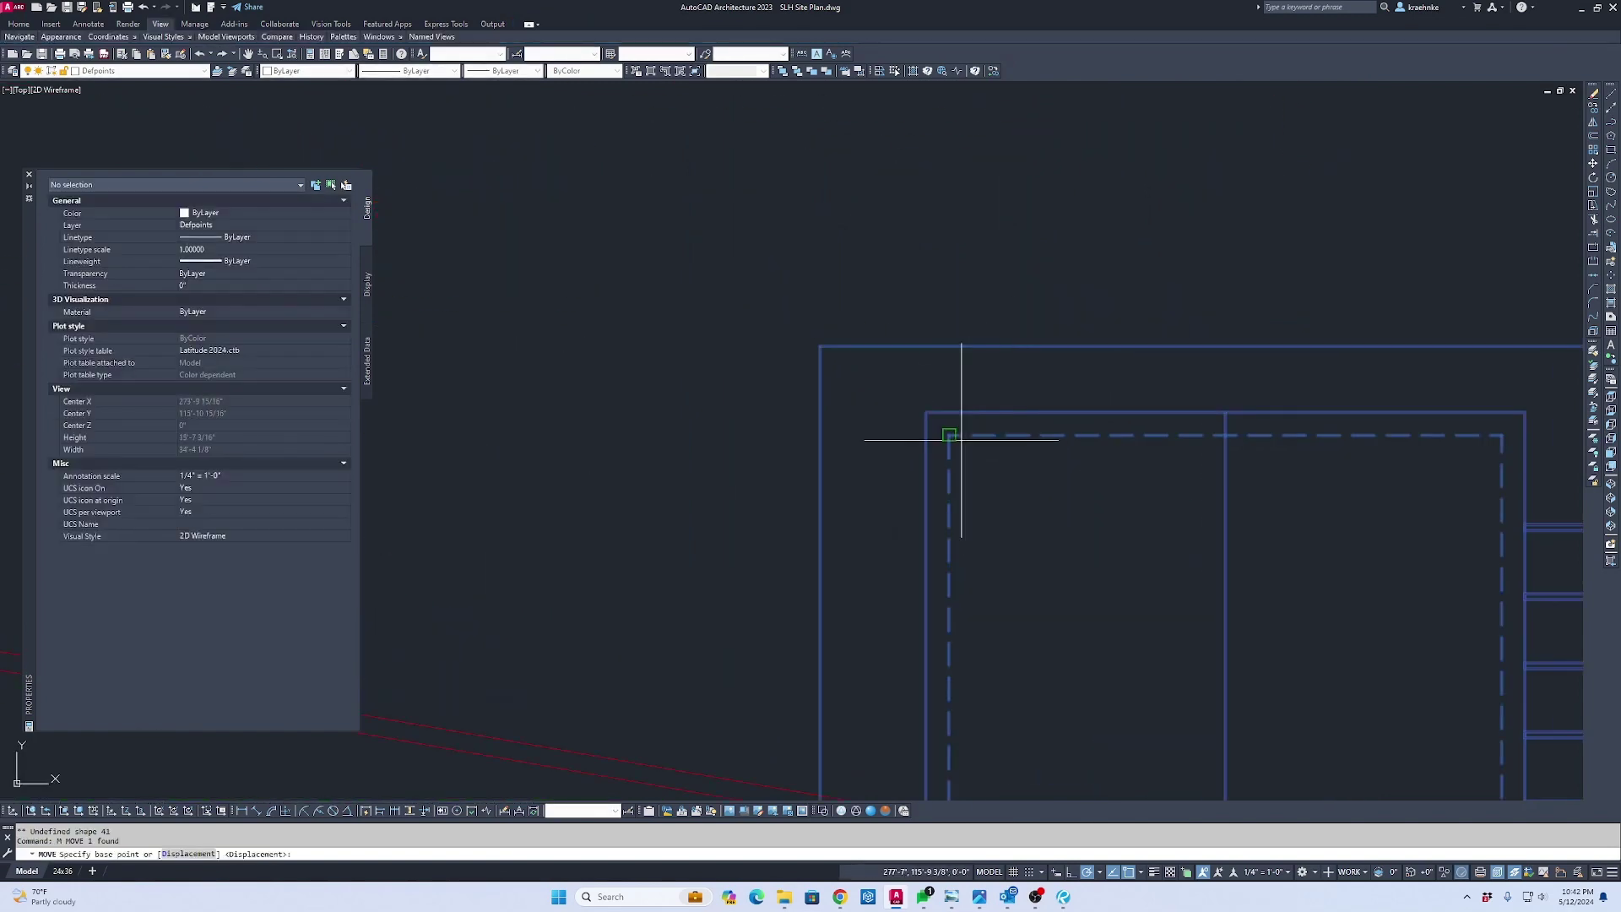
{"action": "scroll", "coordinate": [1046, 442], "scroll_direction": "down", "scroll_amount": 3}
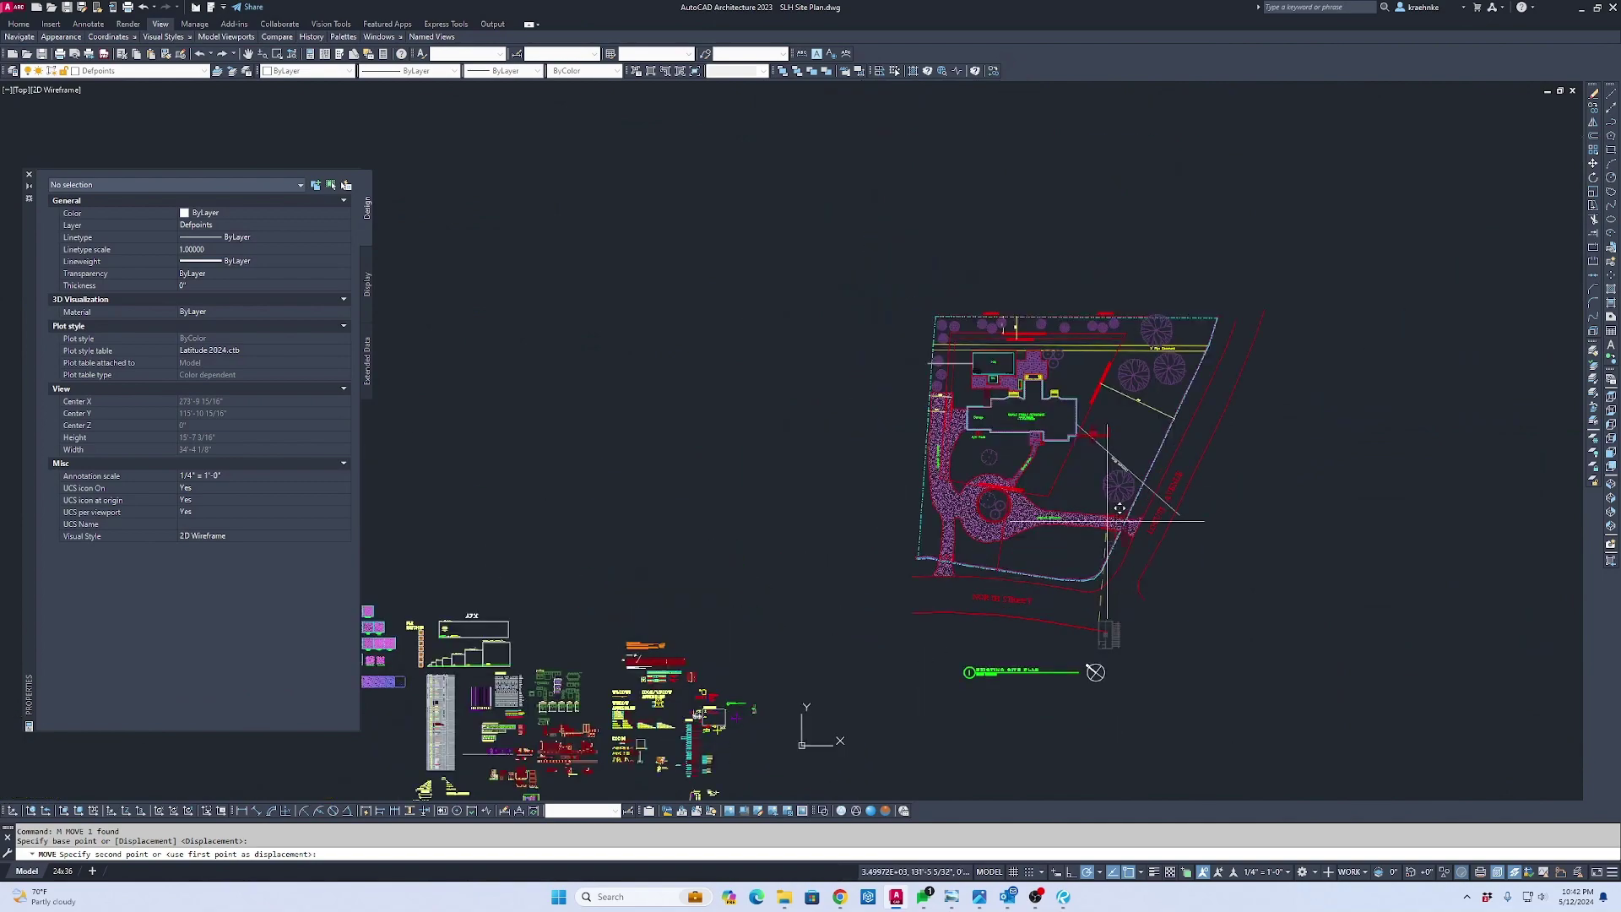
{"action": "scroll", "coordinate": [785, 515], "scroll_direction": "up", "scroll_amount": 10}
{"action": "middle_click_drag", "start_coordinate": [785, 515], "coordinate": [1023, 518]}
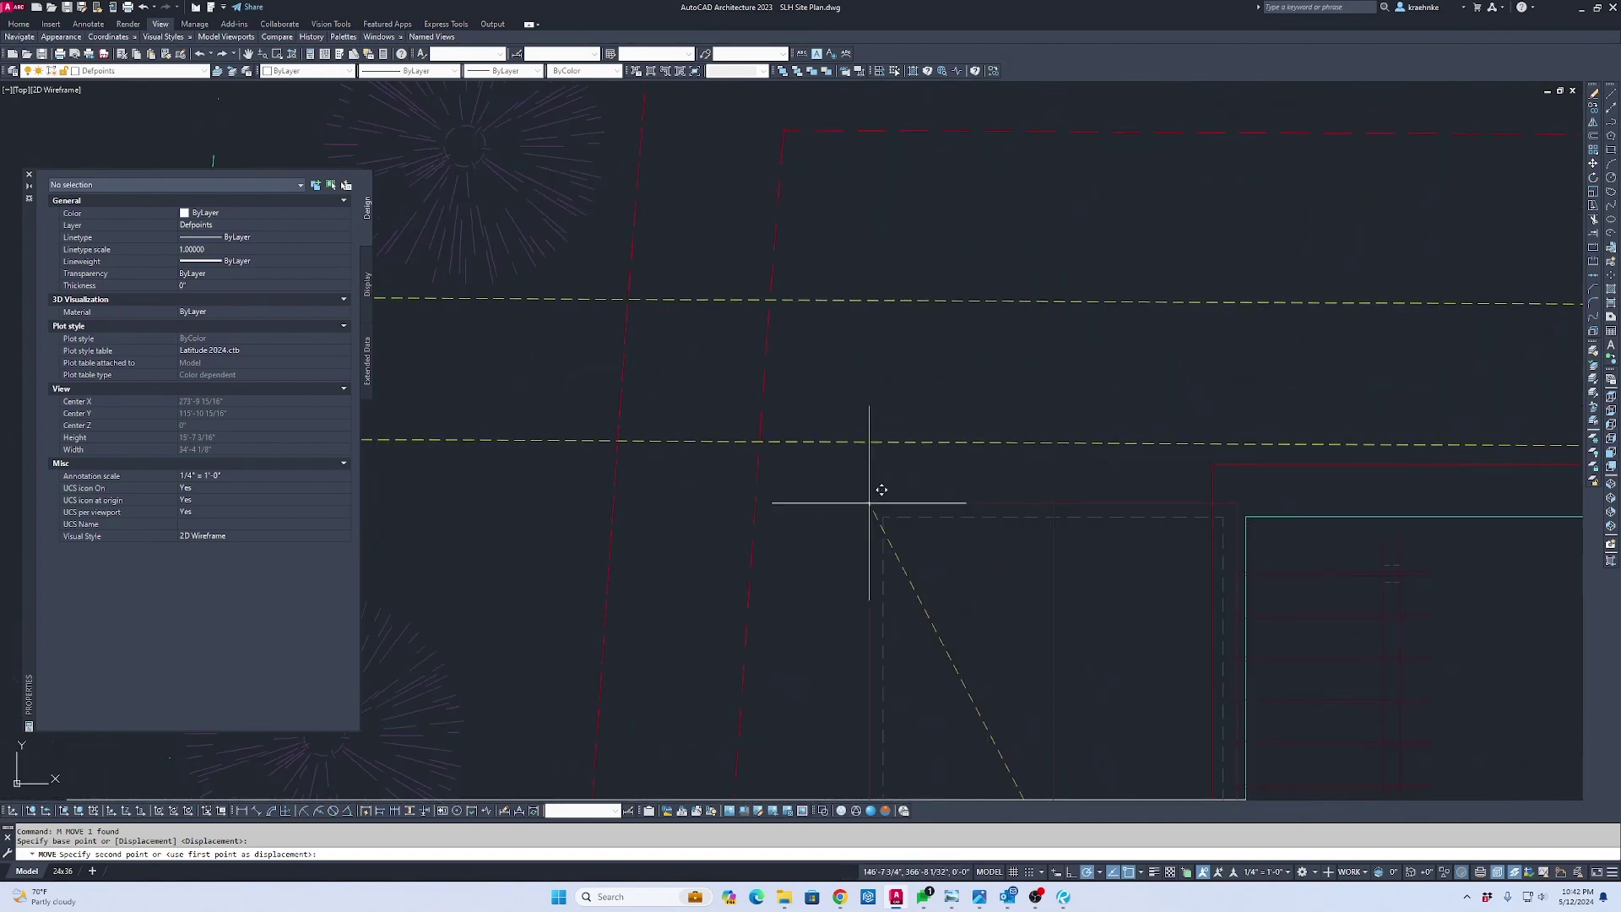
{"action": "left_click", "coordinate": [760, 441]}
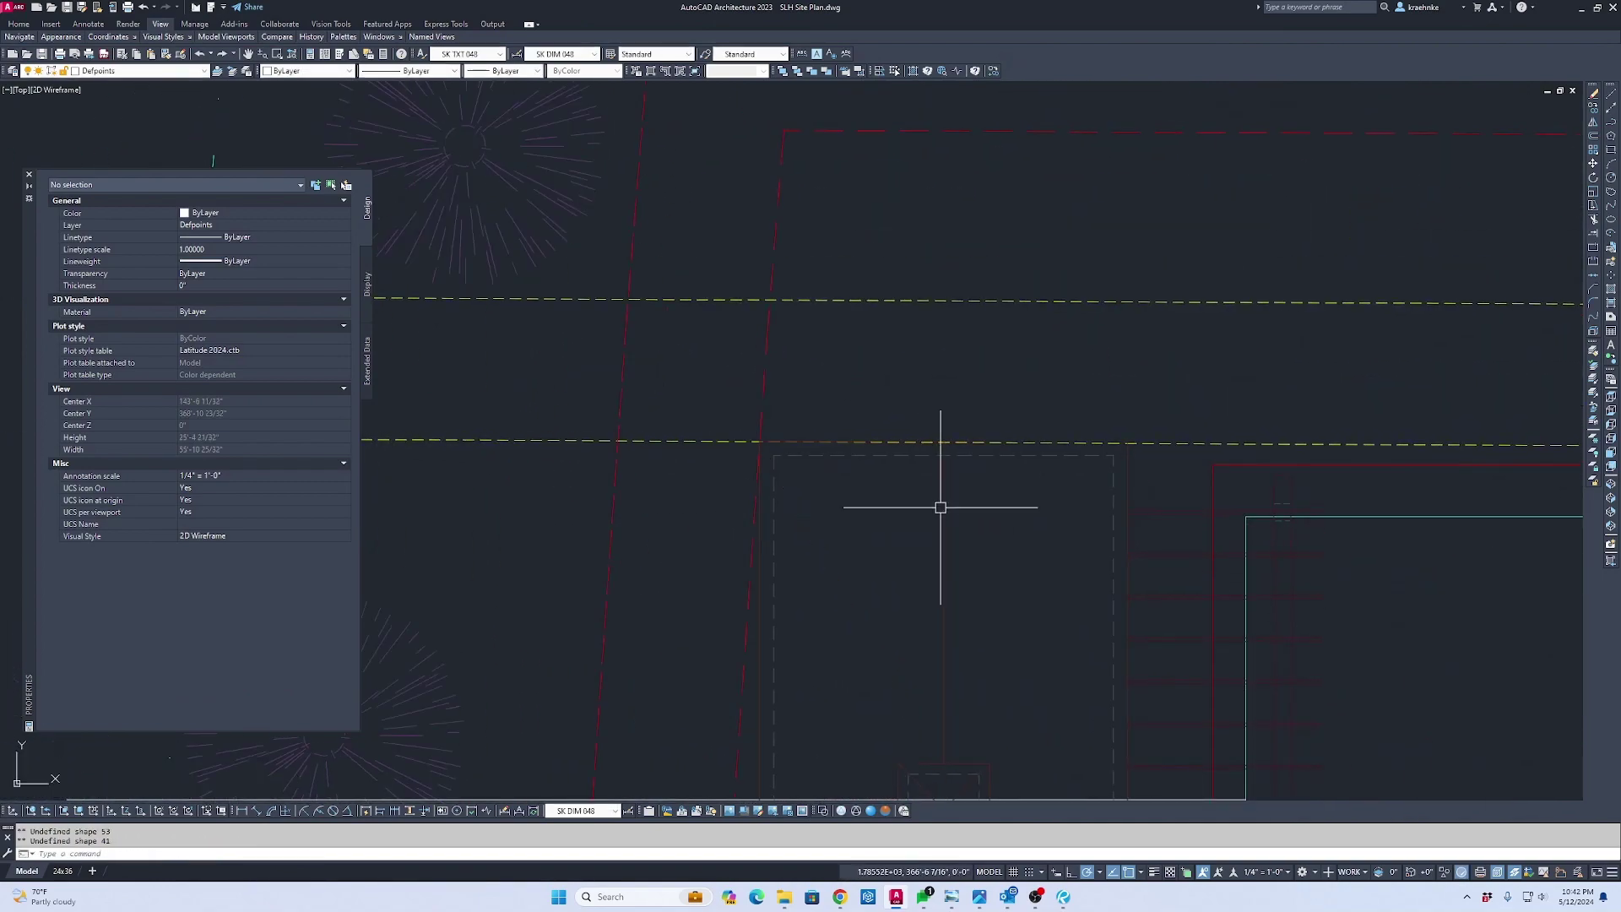
{"action": "scroll", "coordinate": [940, 507], "scroll_direction": "down", "scroll_amount": 4}
{"action": "middle_click_drag", "start_coordinate": [933, 453], "coordinate": [919, 277]}
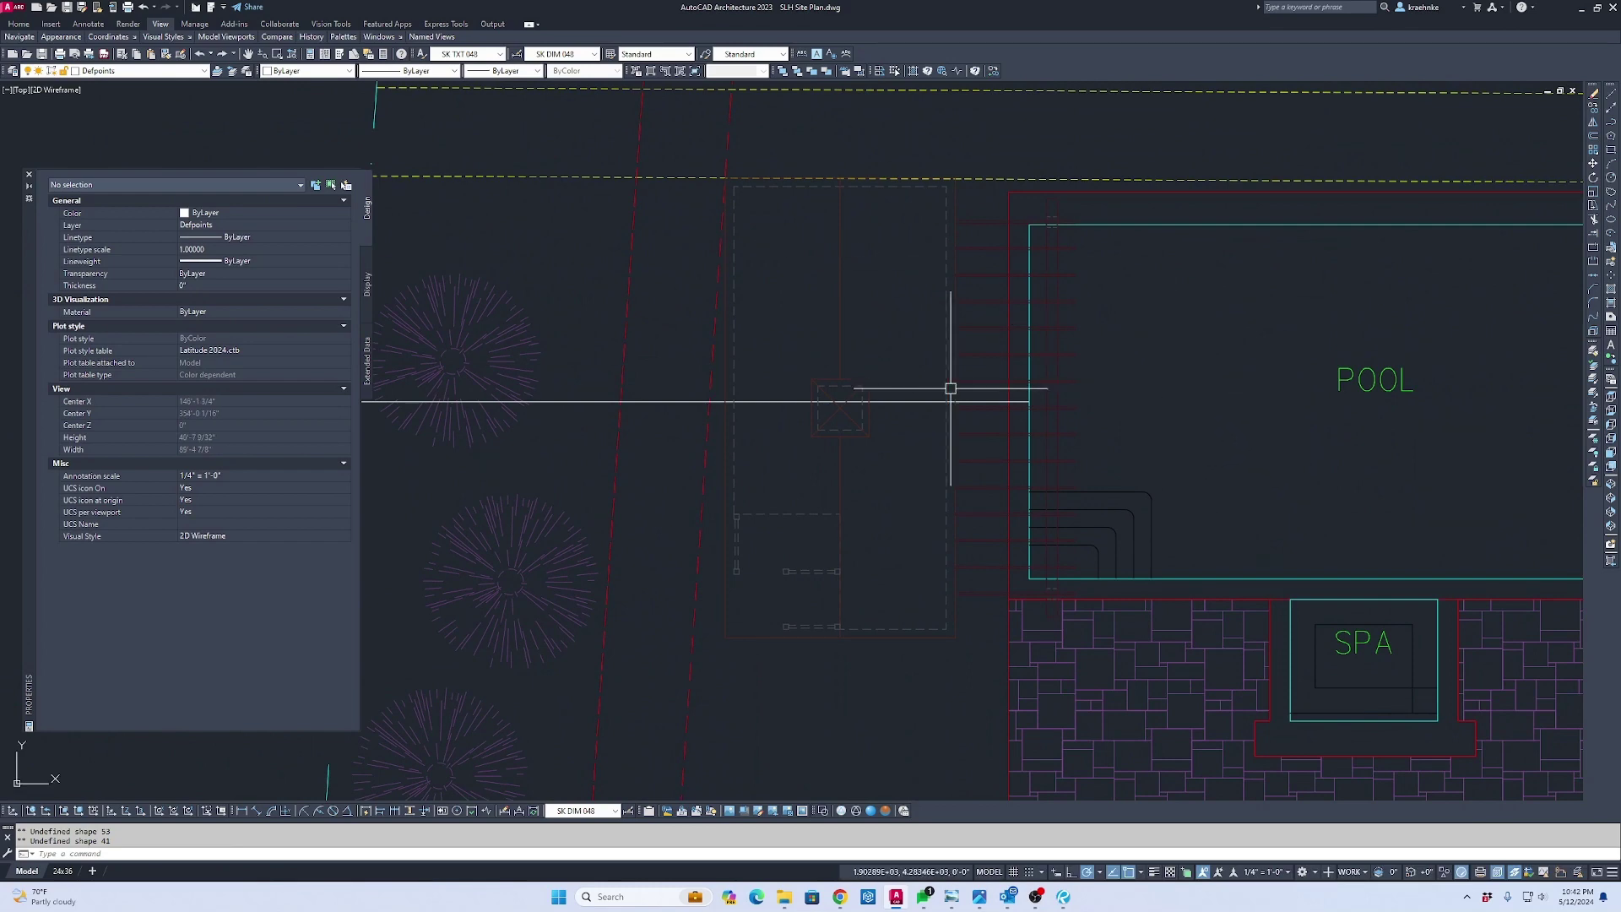
Move the building reference vertically so the centre of its cupola lies on the horizontal guide line from the pool
{"action": "scroll", "coordinate": [912, 411], "scroll_direction": "up", "scroll_amount": 2}
{"action": "scroll", "coordinate": [872, 449], "scroll_direction": "up", "scroll_amount": 2}
{"action": "left_click", "coordinate": [771, 427]}
{"action": "left_click", "coordinate": [804, 427]}
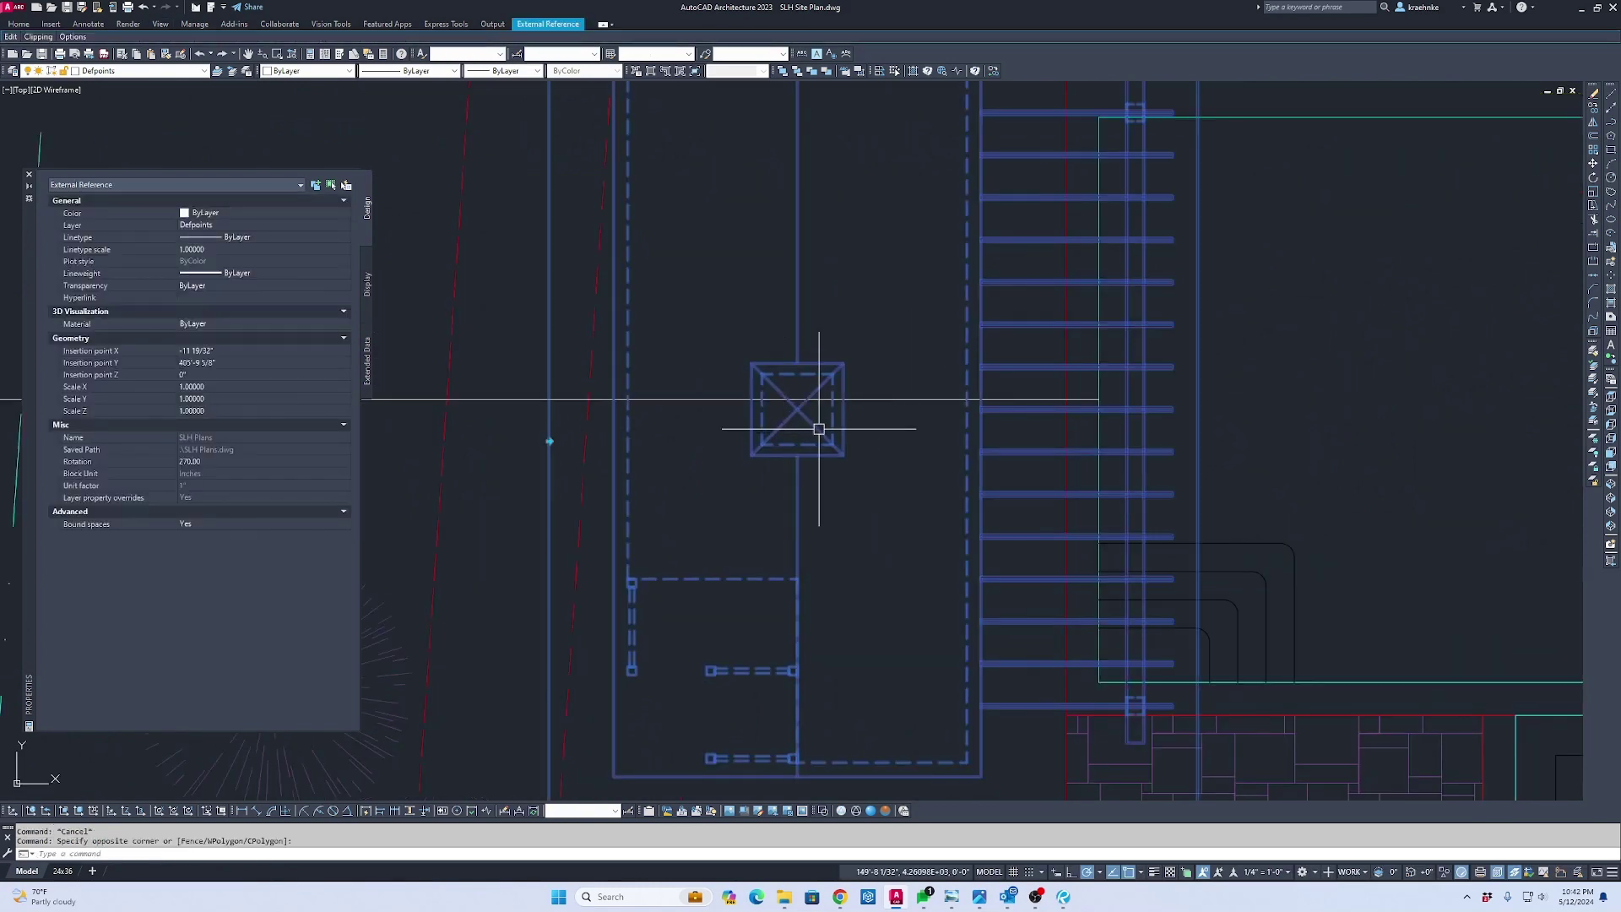
{"action": "type", "text": "m"}
{"action": "key", "text": "Return"}
{"action": "left_click", "coordinate": [801, 385]}
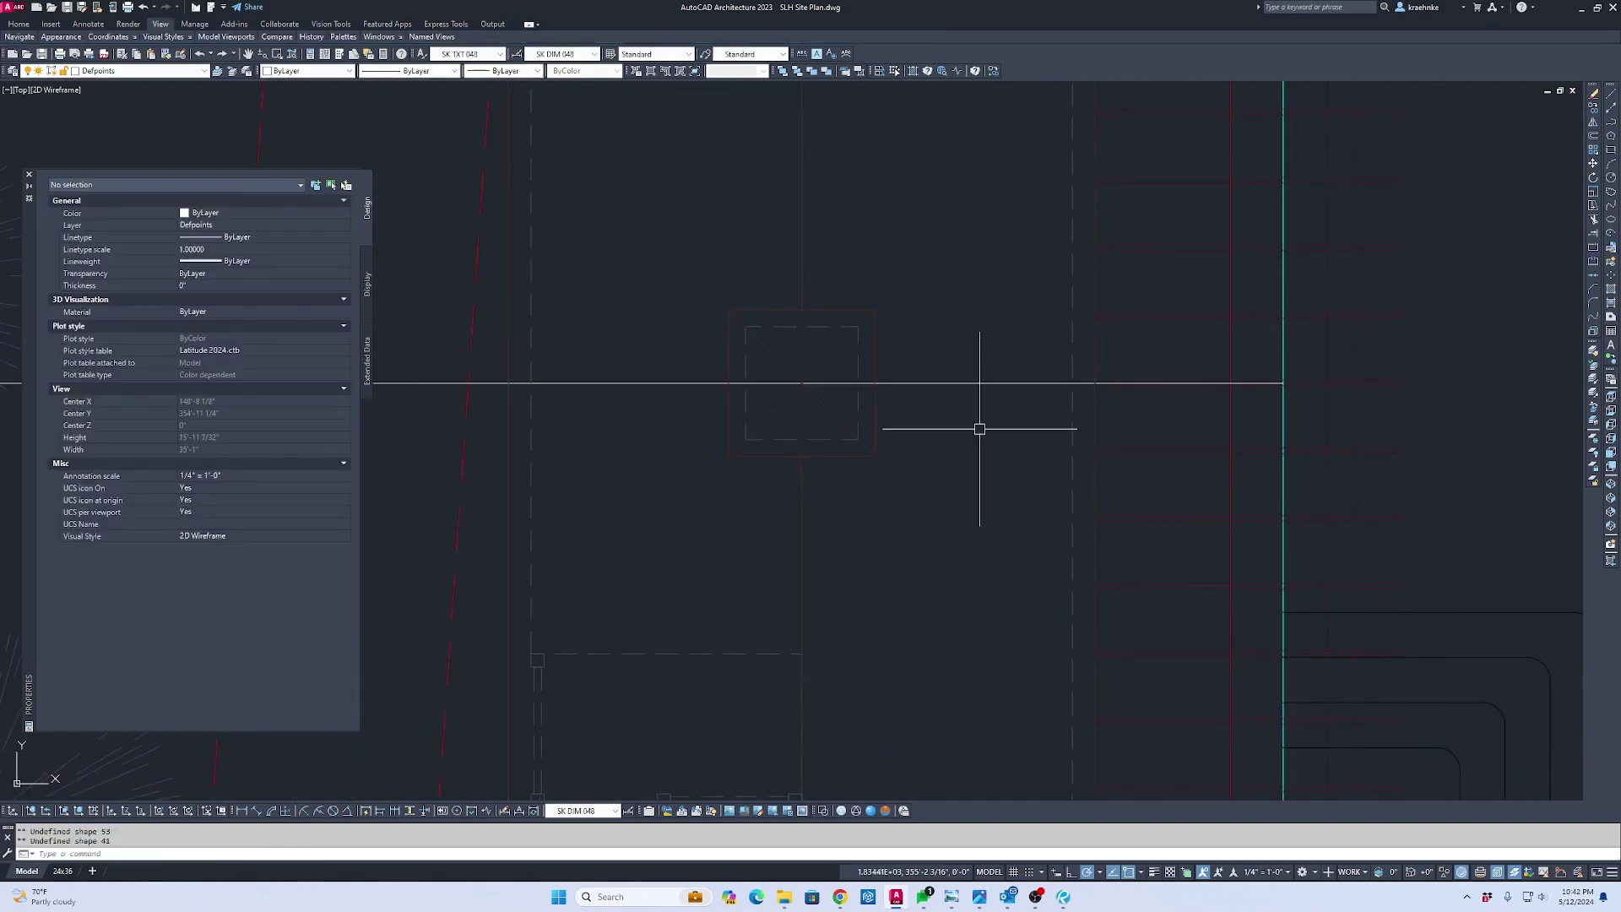
{"action": "left_click", "coordinate": [977, 427]}
{"action": "scroll", "coordinate": [963, 510], "scroll_direction": "down", "scroll_amount": 3}
{"action": "scroll", "coordinate": [1131, 463], "scroll_direction": "up", "scroll_amount": 3}
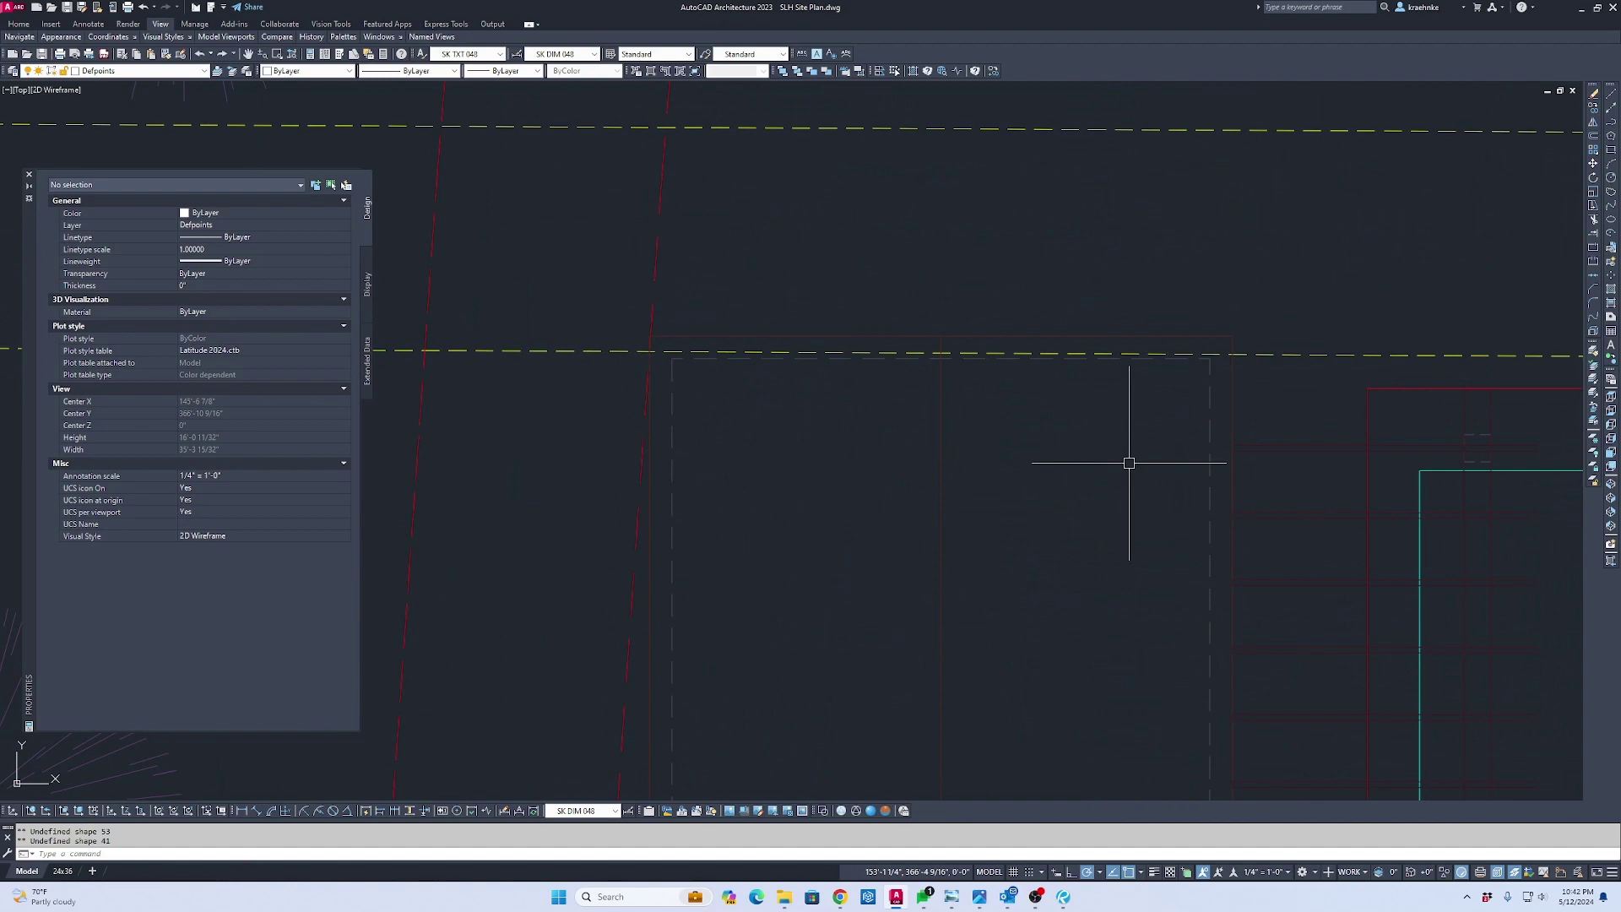
Move the building reference horizontally by its dashed wall corner to the red setback line nearer the property line
{"action": "scroll", "coordinate": [741, 369], "scroll_direction": "up", "scroll_amount": 5}
{"action": "scroll", "coordinate": [603, 367], "scroll_direction": "down", "scroll_amount": 3}
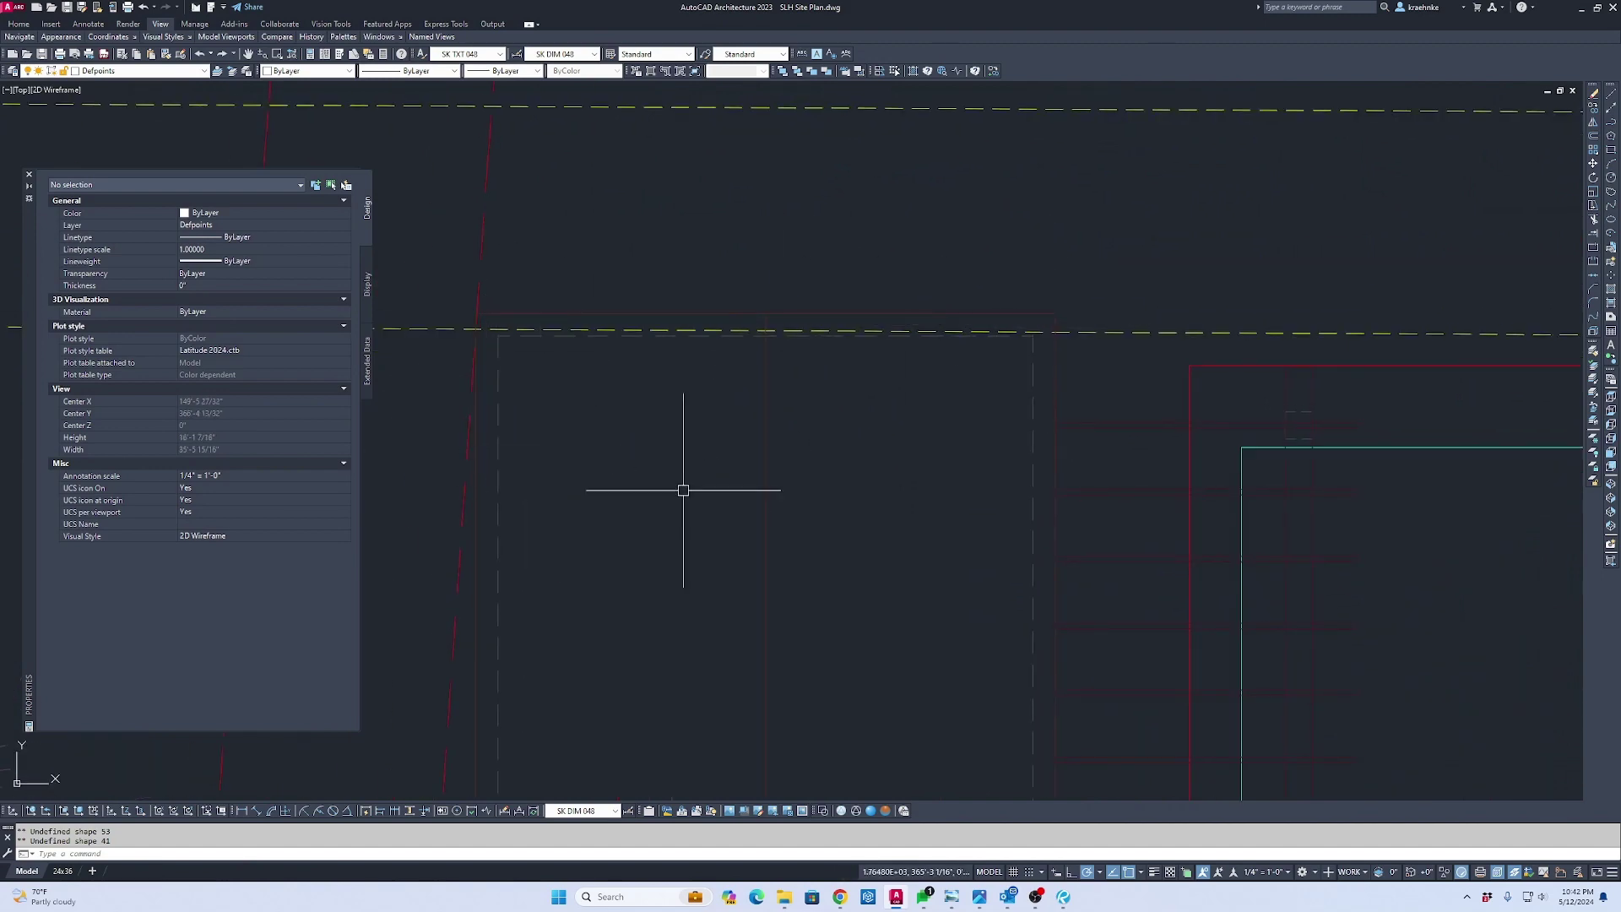
{"action": "scroll", "coordinate": [895, 291], "scroll_direction": "down", "scroll_amount": 2}
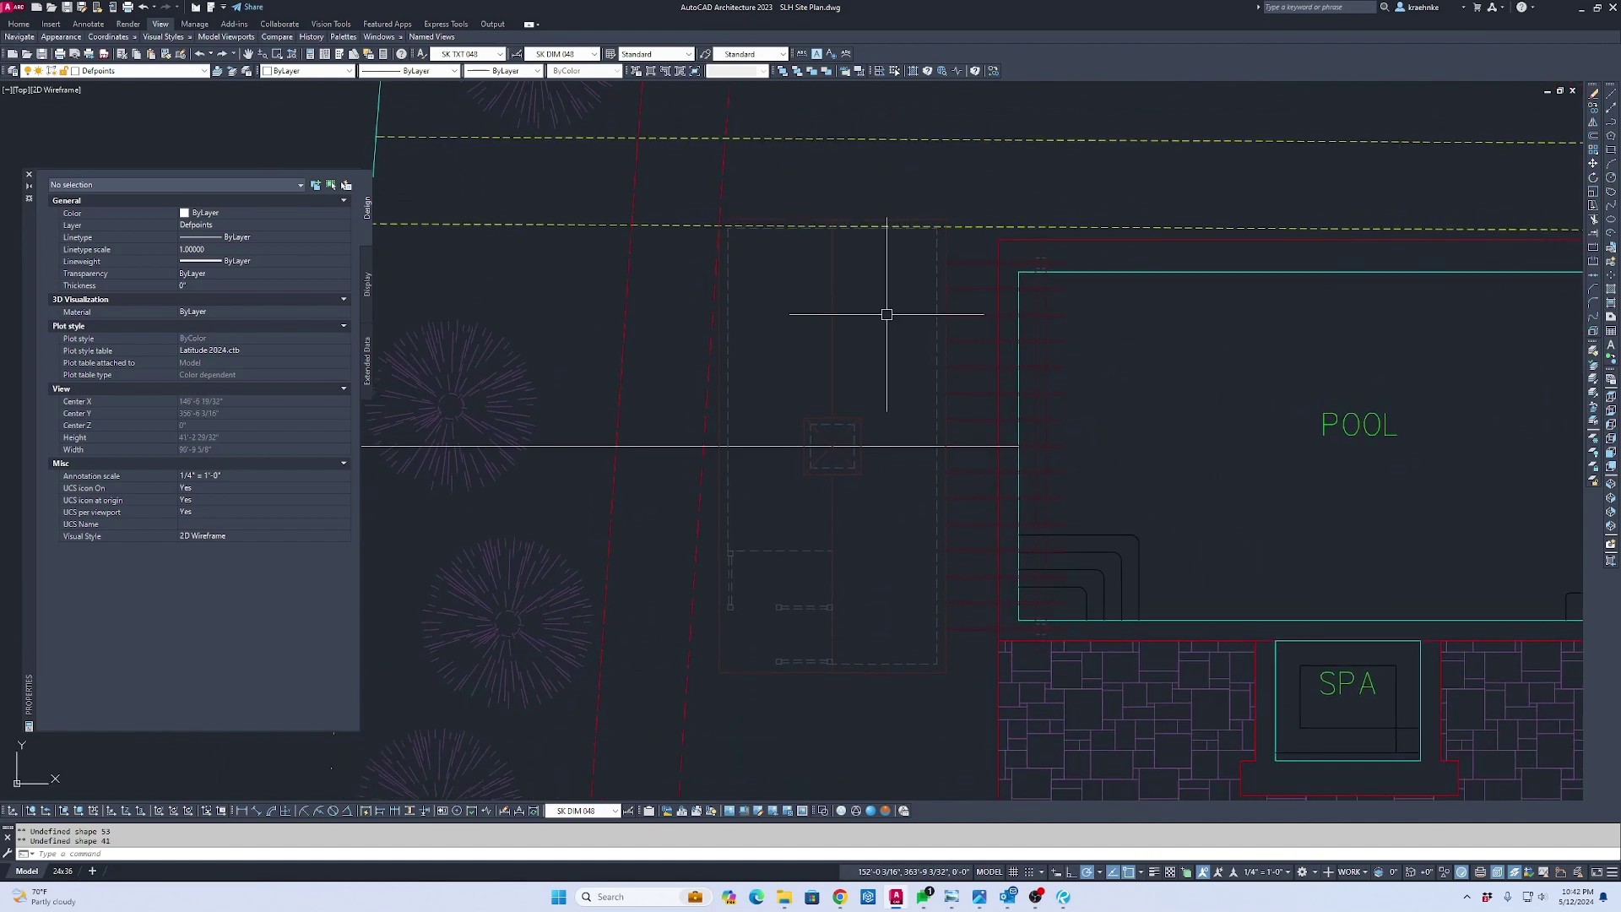
{"action": "left_click_drag", "start_coordinate": [882, 299], "coordinate": [804, 282]}
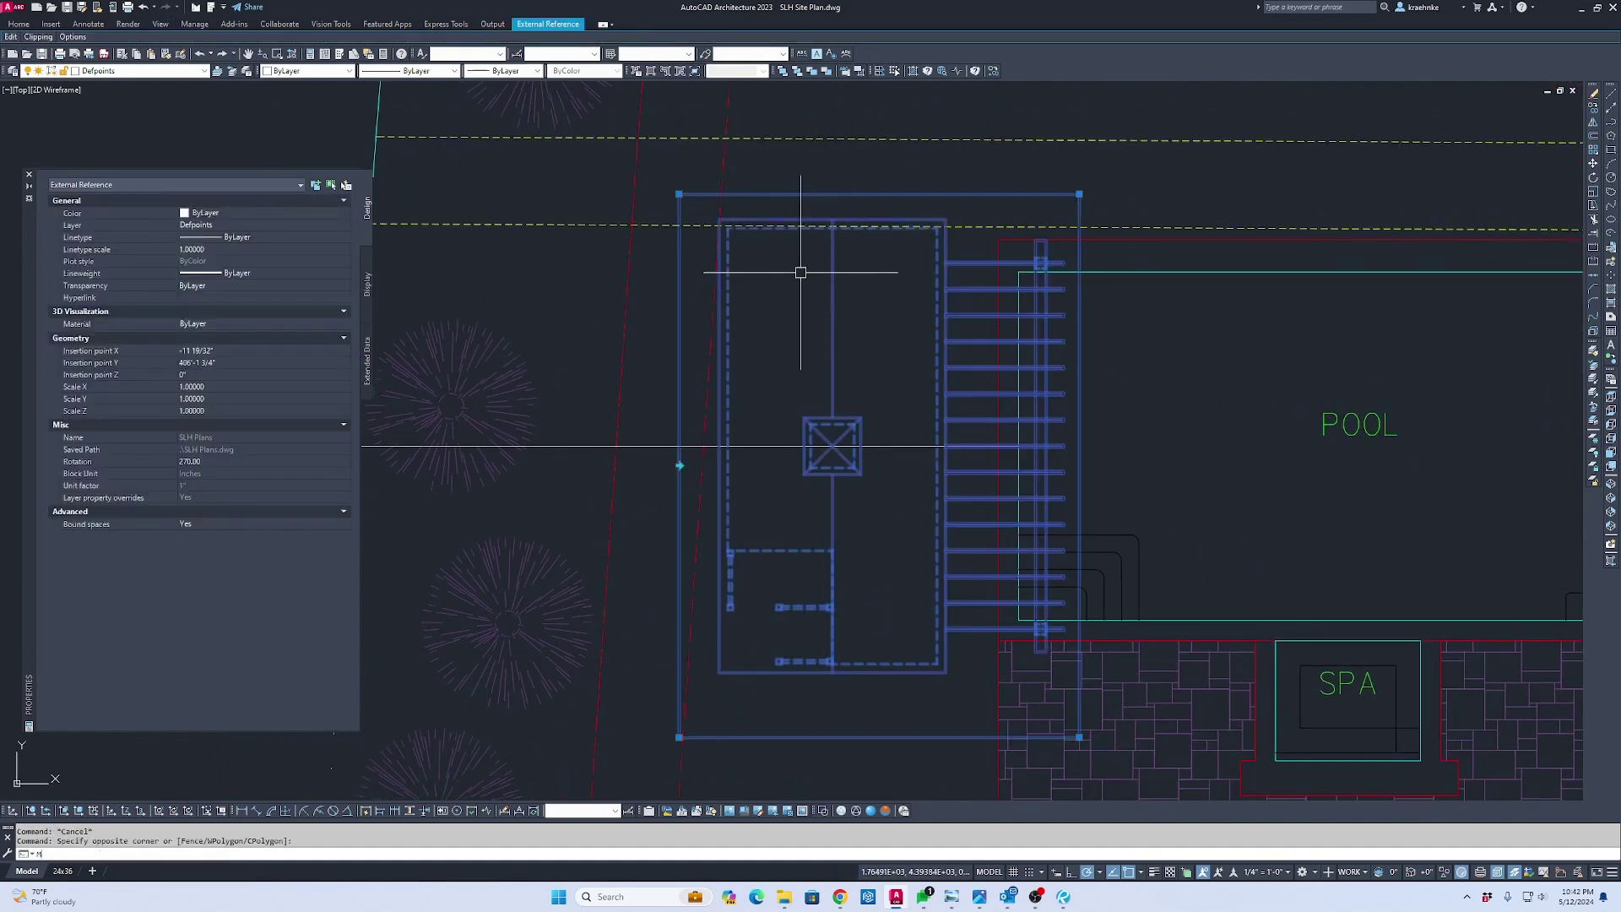
{"action": "key", "text": "Return"}
{"action": "scroll", "coordinate": [734, 222], "scroll_direction": "up", "scroll_amount": 6}
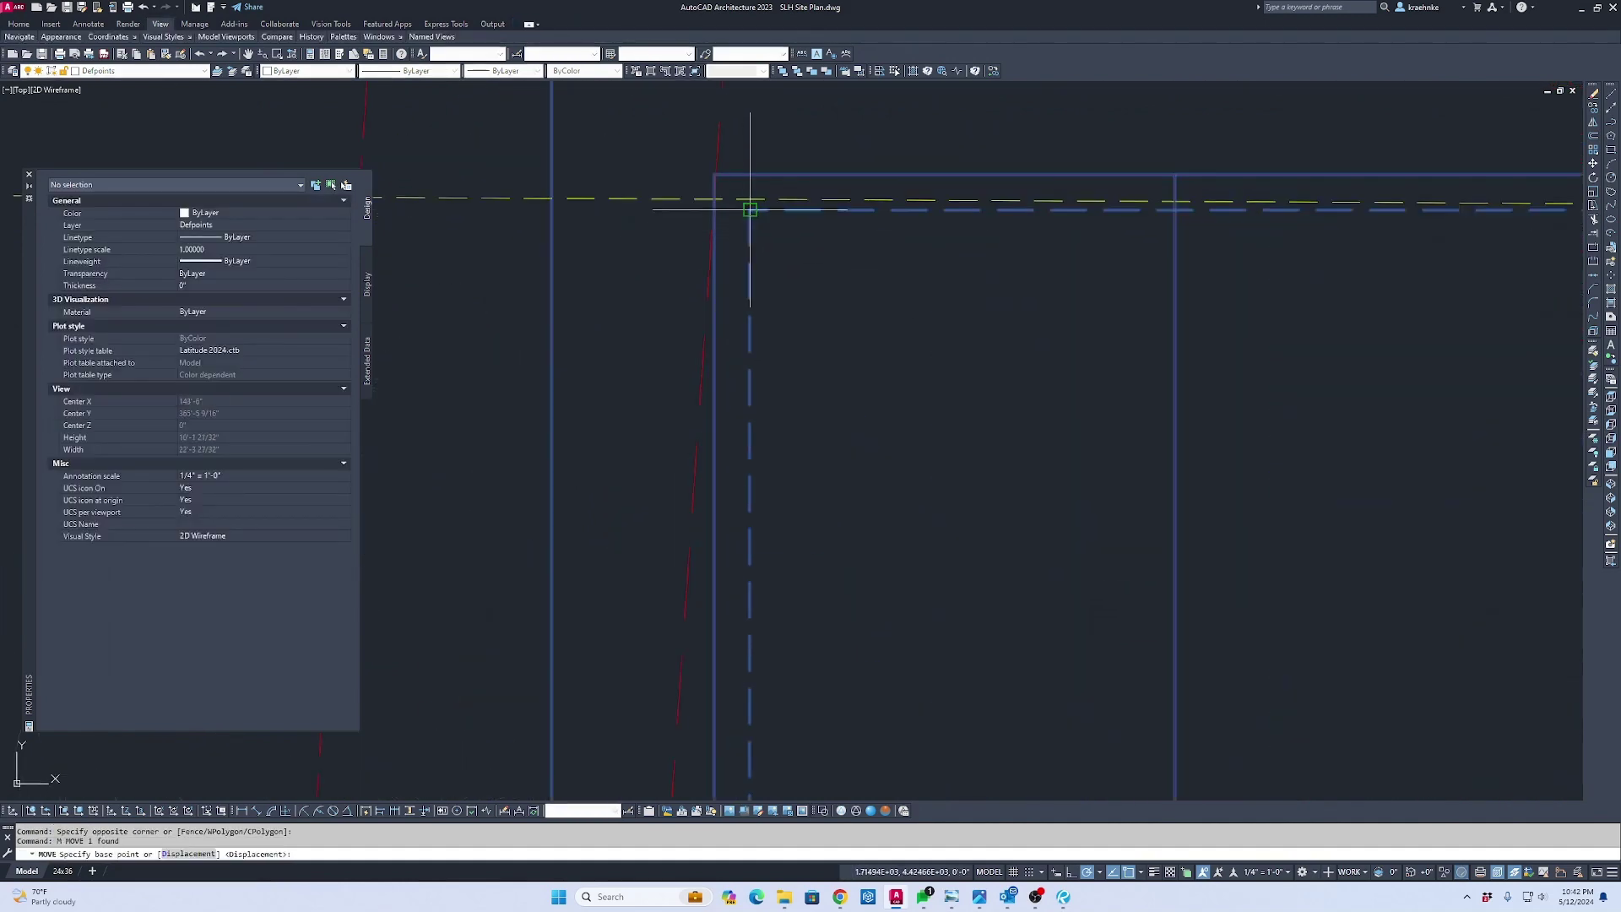
{"action": "left_click", "coordinate": [750, 209]}
{"action": "scroll", "coordinate": [752, 206], "scroll_direction": "down", "scroll_amount": 2}
{"action": "scroll", "coordinate": [869, 242], "scroll_direction": "up", "scroll_amount": 3}
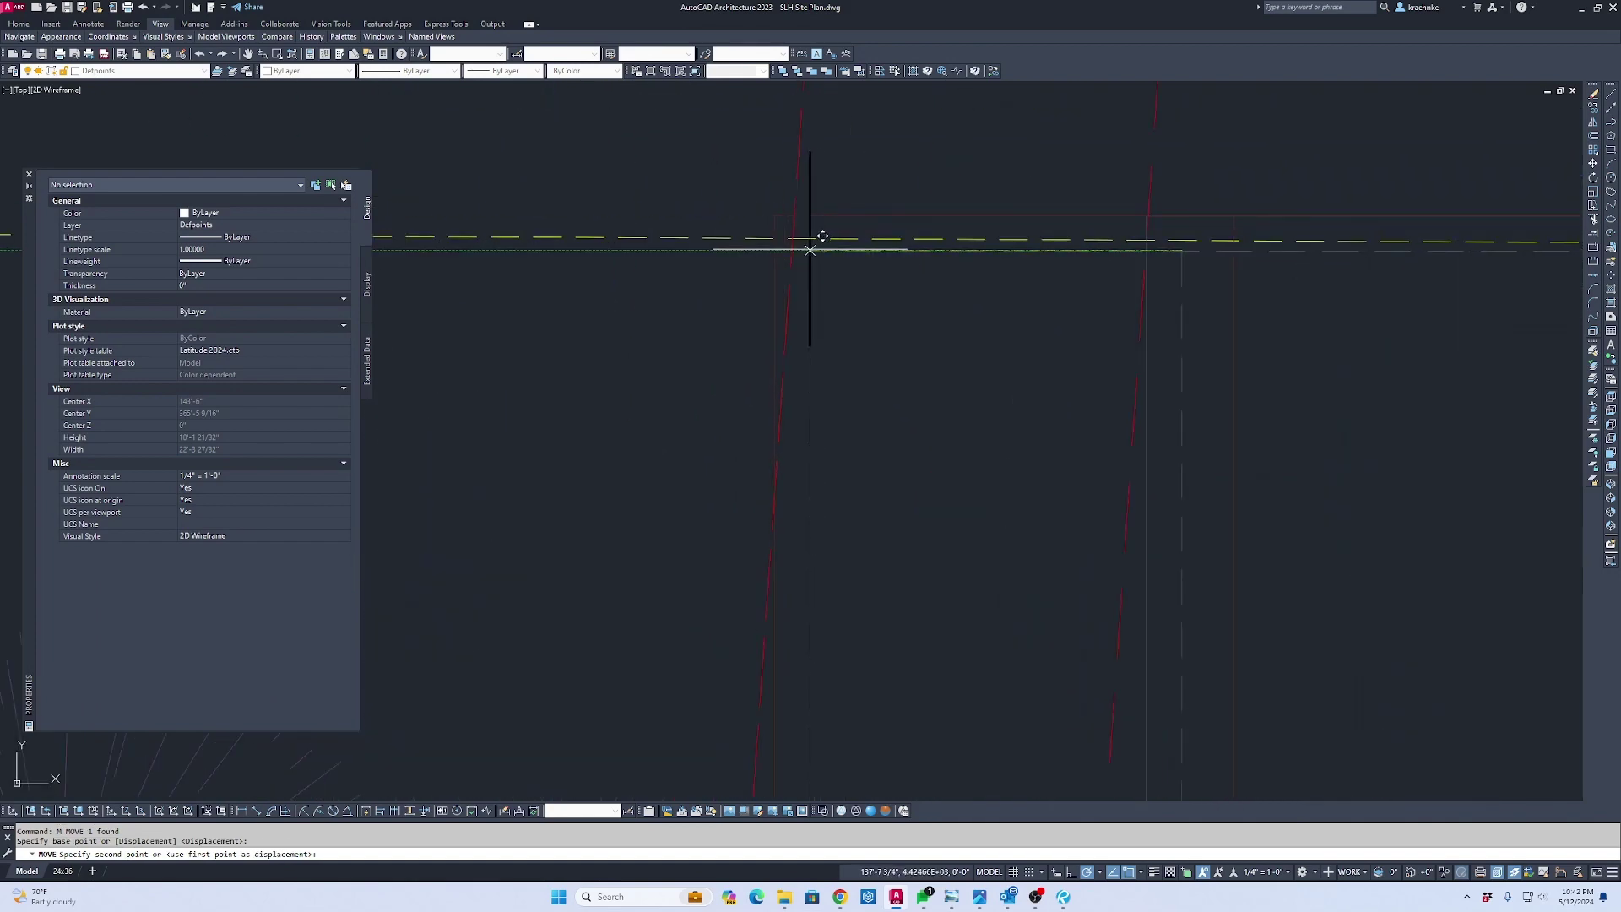
{"action": "left_click", "coordinate": [1010, 322]}
{"action": "scroll", "coordinate": [768, 217], "scroll_direction": "down", "scroll_amount": 3}
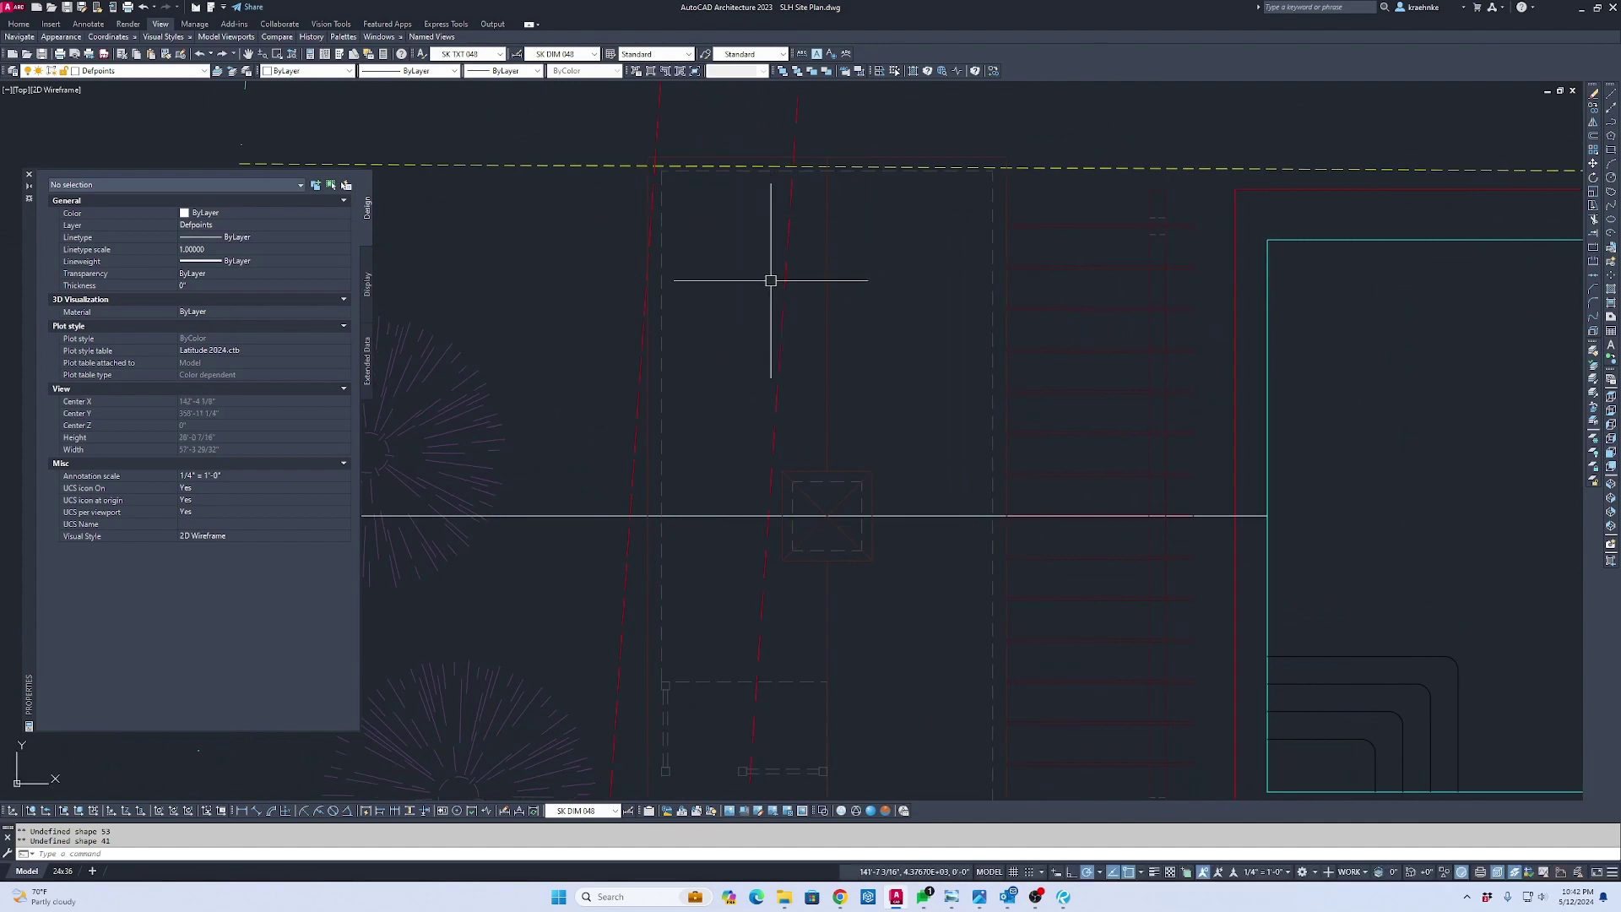
Delete the horizontal guide line running through the building's centre to the pool
{"action": "scroll", "coordinate": [827, 270], "scroll_direction": "down", "scroll_amount": 4}
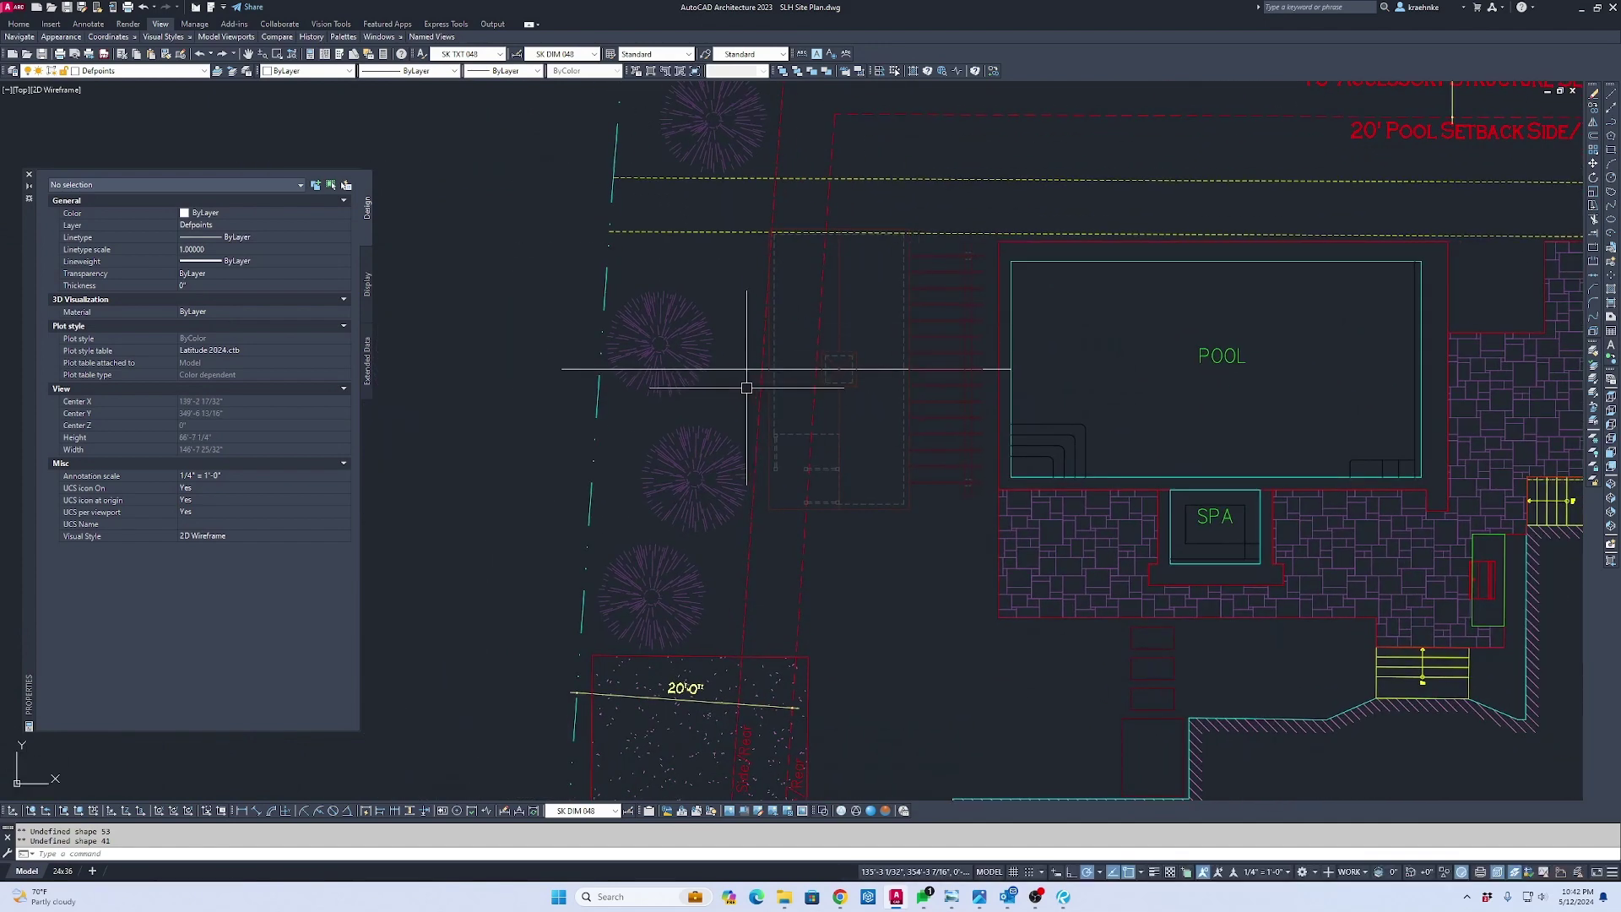
{"action": "key", "text": "Escape"}
{"action": "left_click", "coordinate": [733, 368]}
{"action": "key", "text": "Delete"}
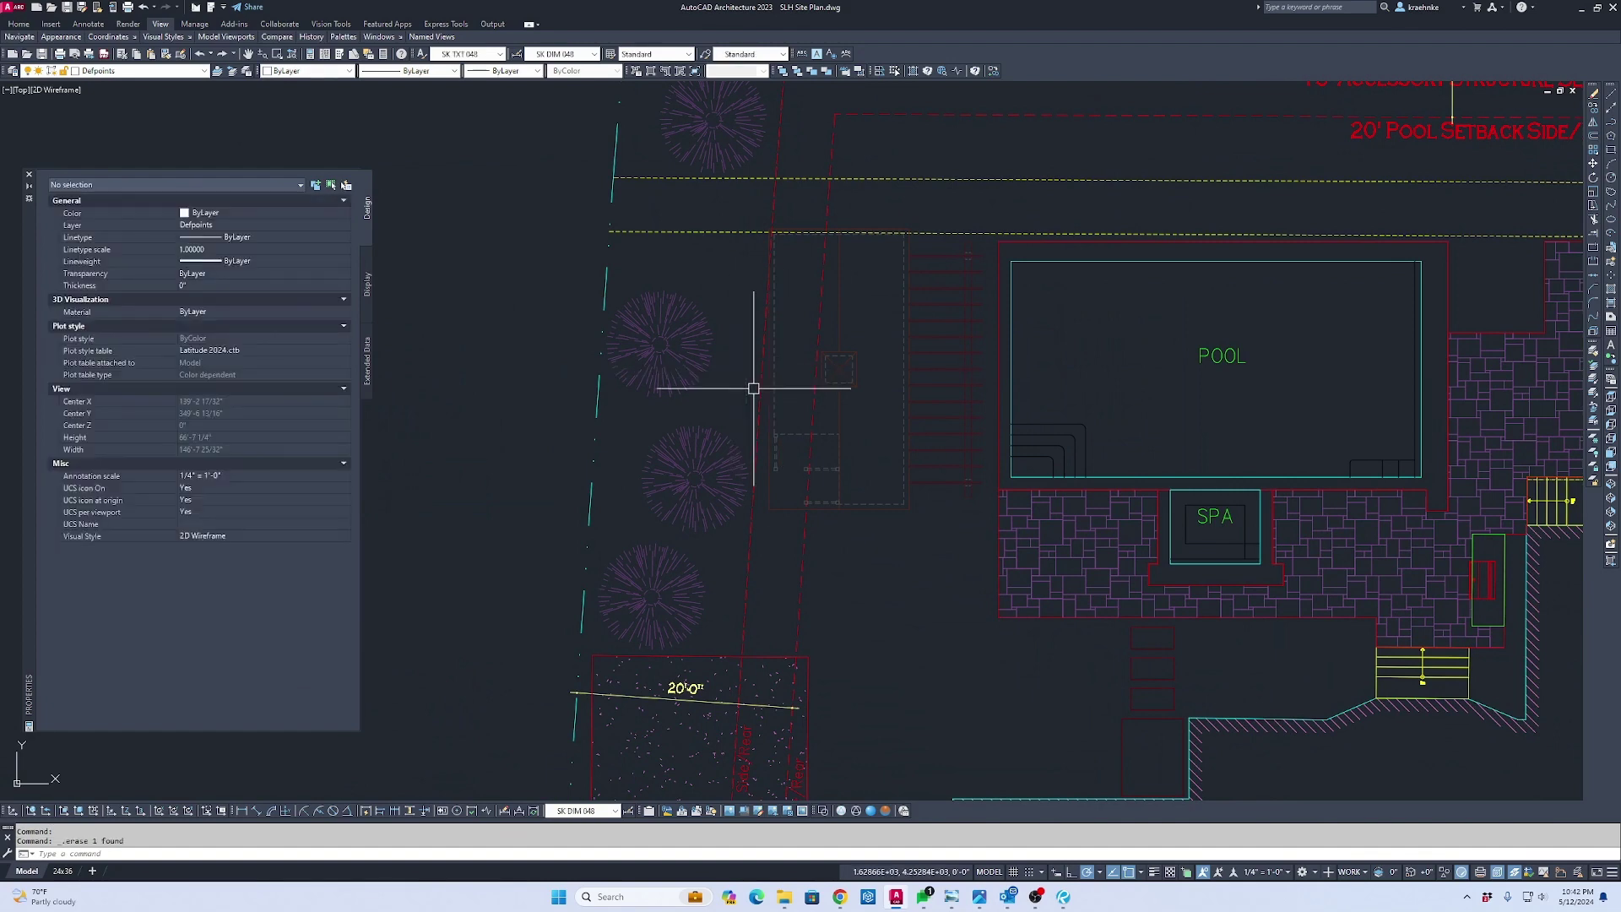
{"action": "scroll", "coordinate": [1000, 489], "scroll_direction": "up", "scroll_amount": 4}
{"action": "type", "text": "d"}
{"action": "key", "text": "Return"}
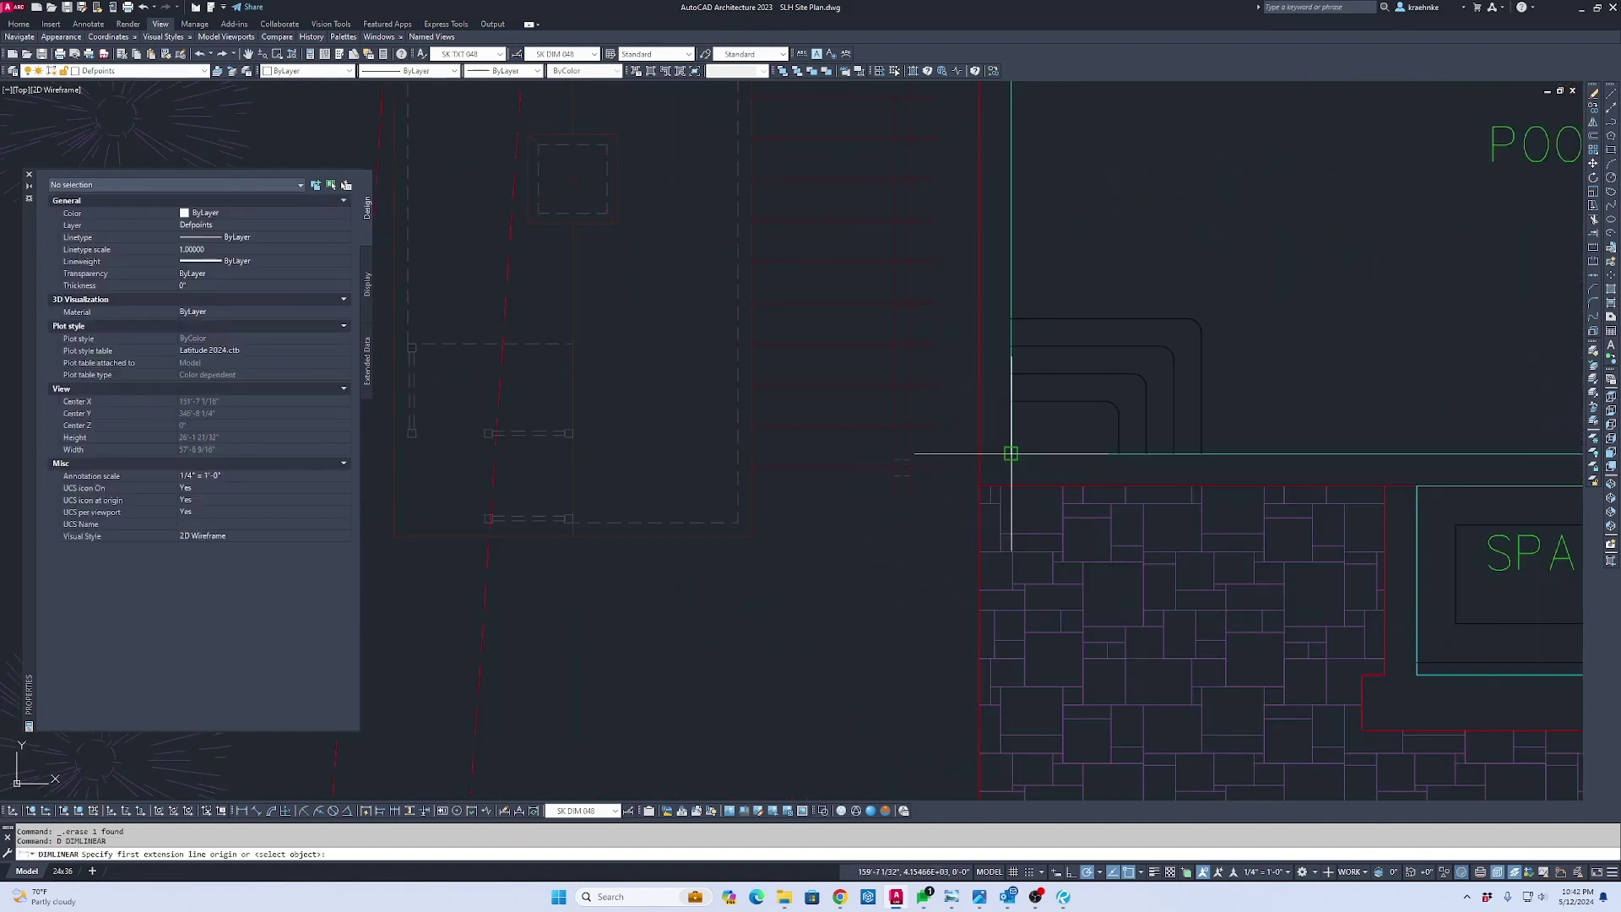
{"action": "left_click", "coordinate": [1003, 453]}
{"action": "left_click", "coordinate": [910, 447]}
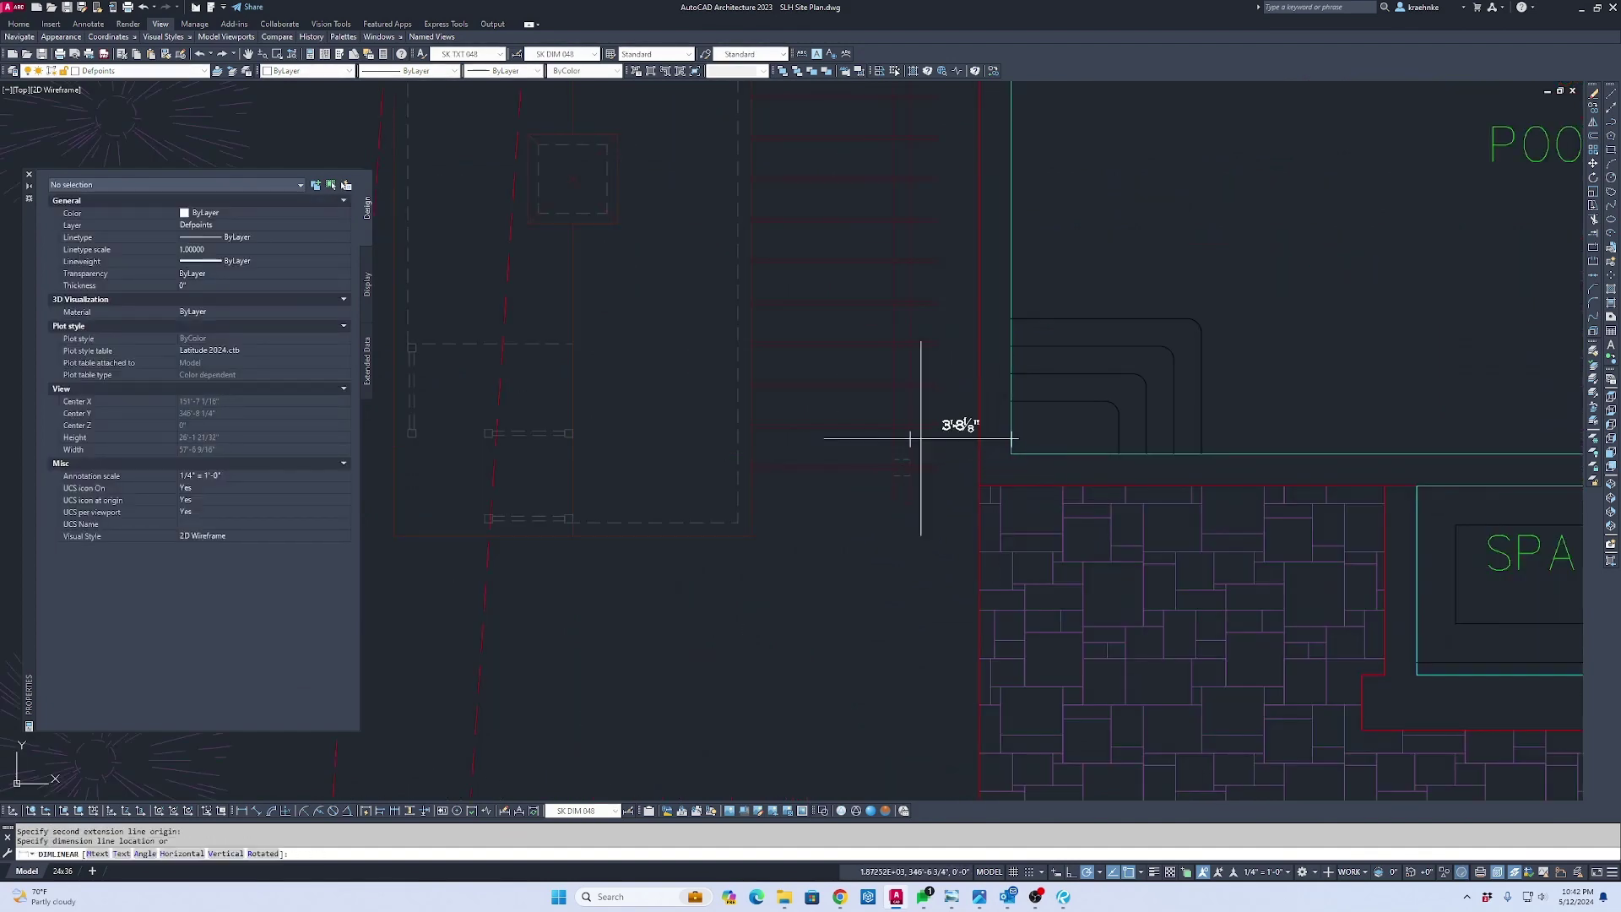
{"action": "key", "text": "Escape"}
Add a horizontal linear dimension between the pool corner and the building's nearest dashed wall corner
{"action": "middle_click_drag", "start_coordinate": [771, 449], "coordinate": [940, 372]}
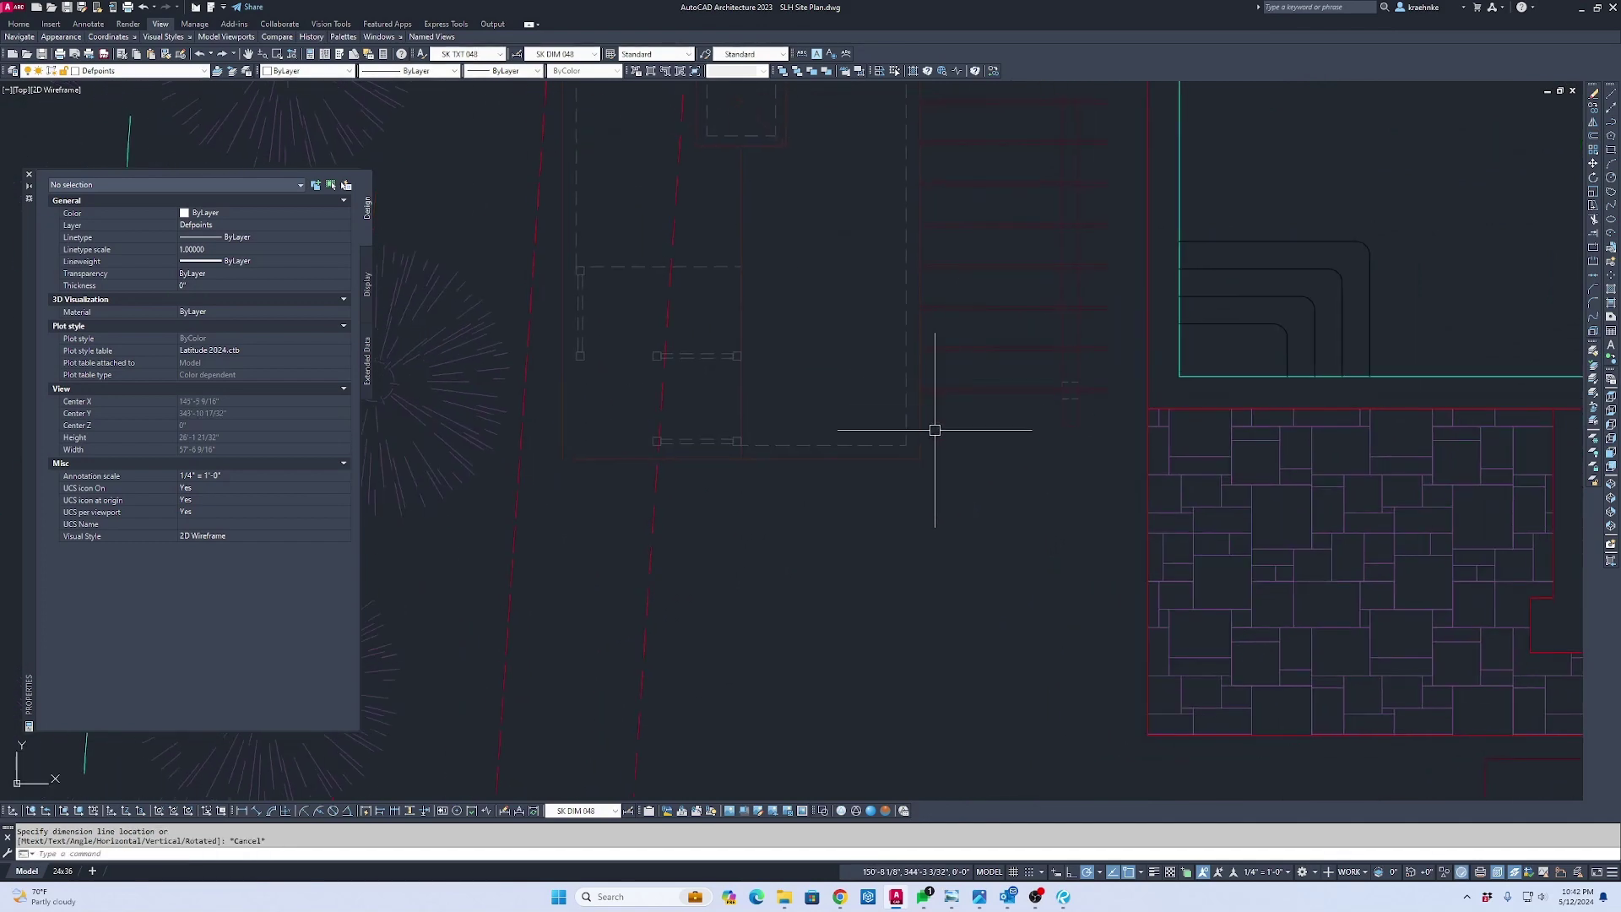
{"action": "type", "text": "d"}
{"action": "key", "text": "Return"}
{"action": "left_click", "coordinate": [1179, 376]}
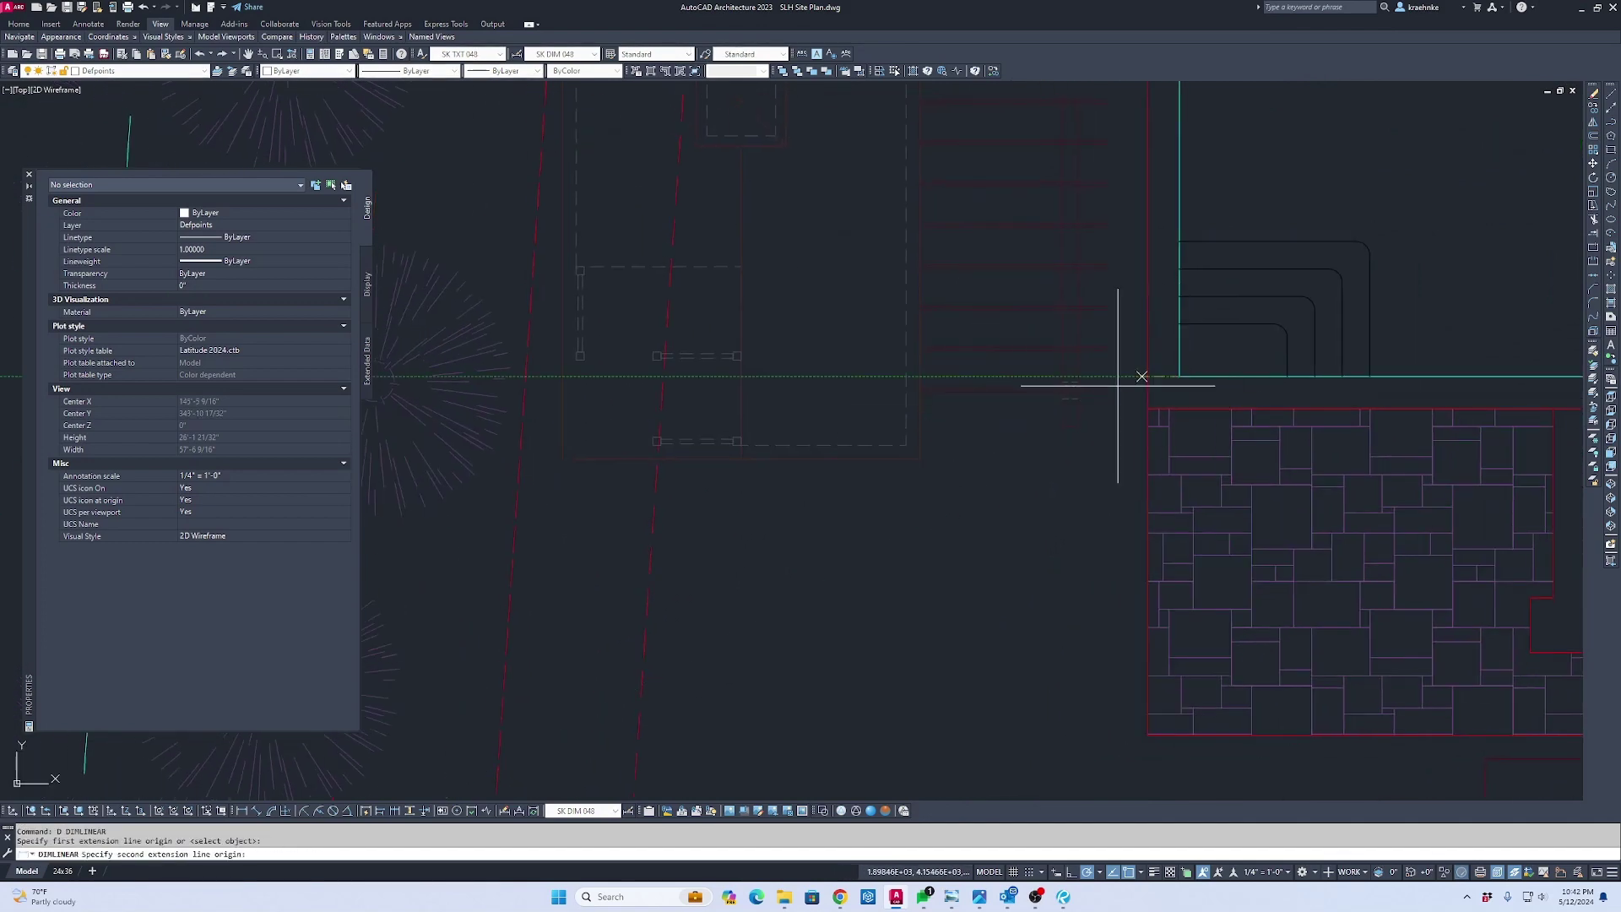
{"action": "left_click", "coordinate": [906, 444]}
{"action": "left_click", "coordinate": [990, 501]}
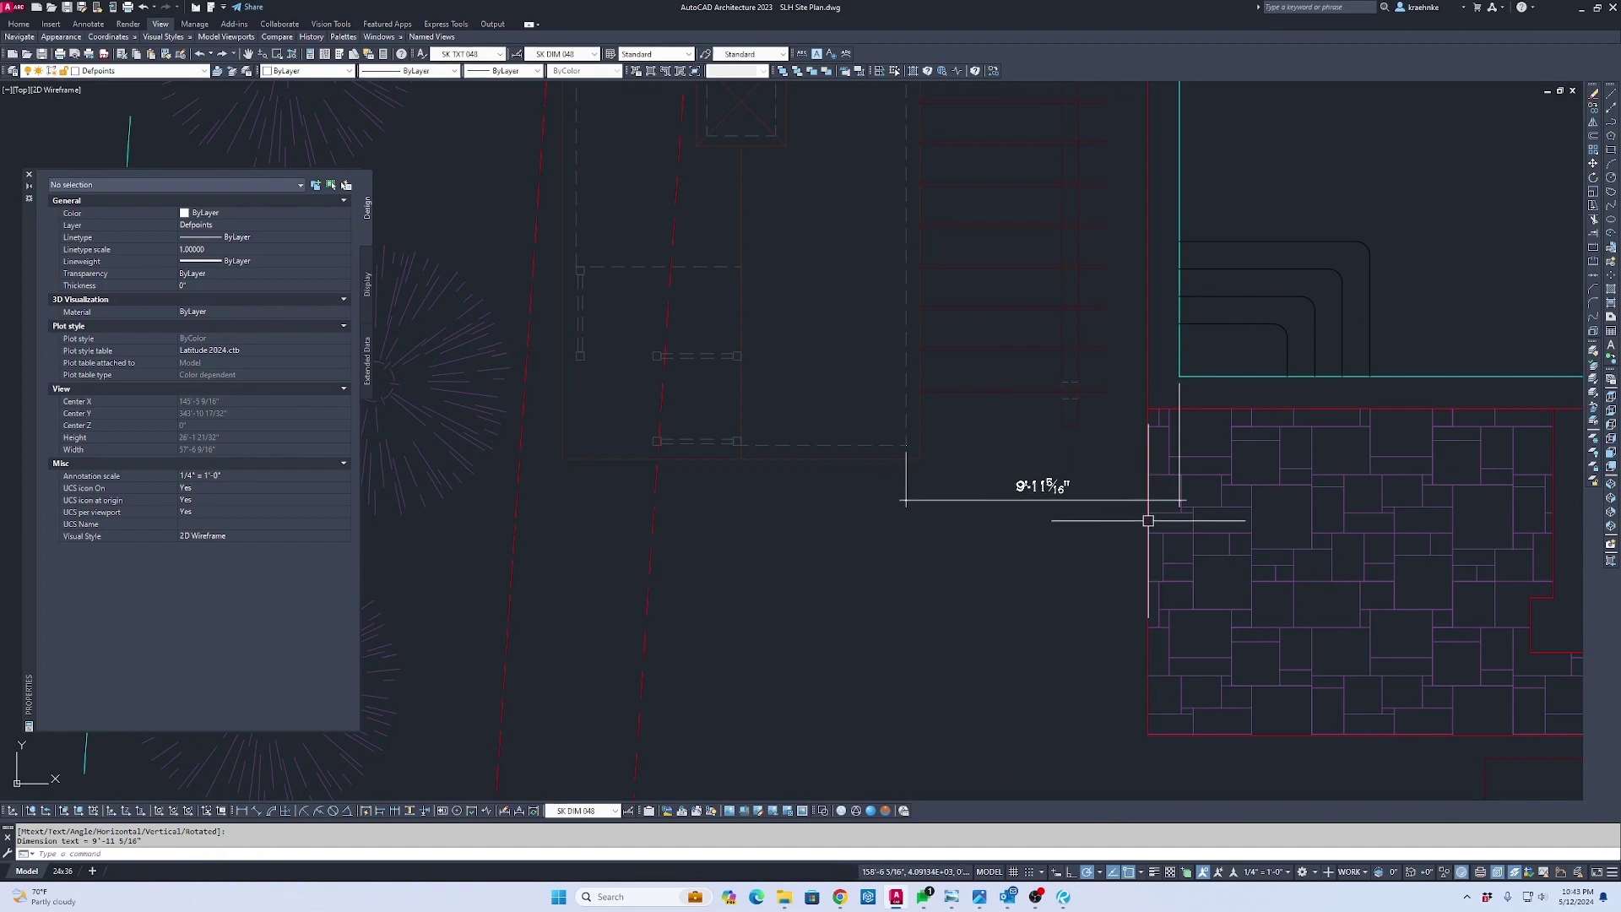
Check the building's wall corner against the setback lines and read its dimensioned distance from the pool
{"action": "scroll", "coordinate": [1115, 509], "scroll_direction": "down", "scroll_amount": 4}
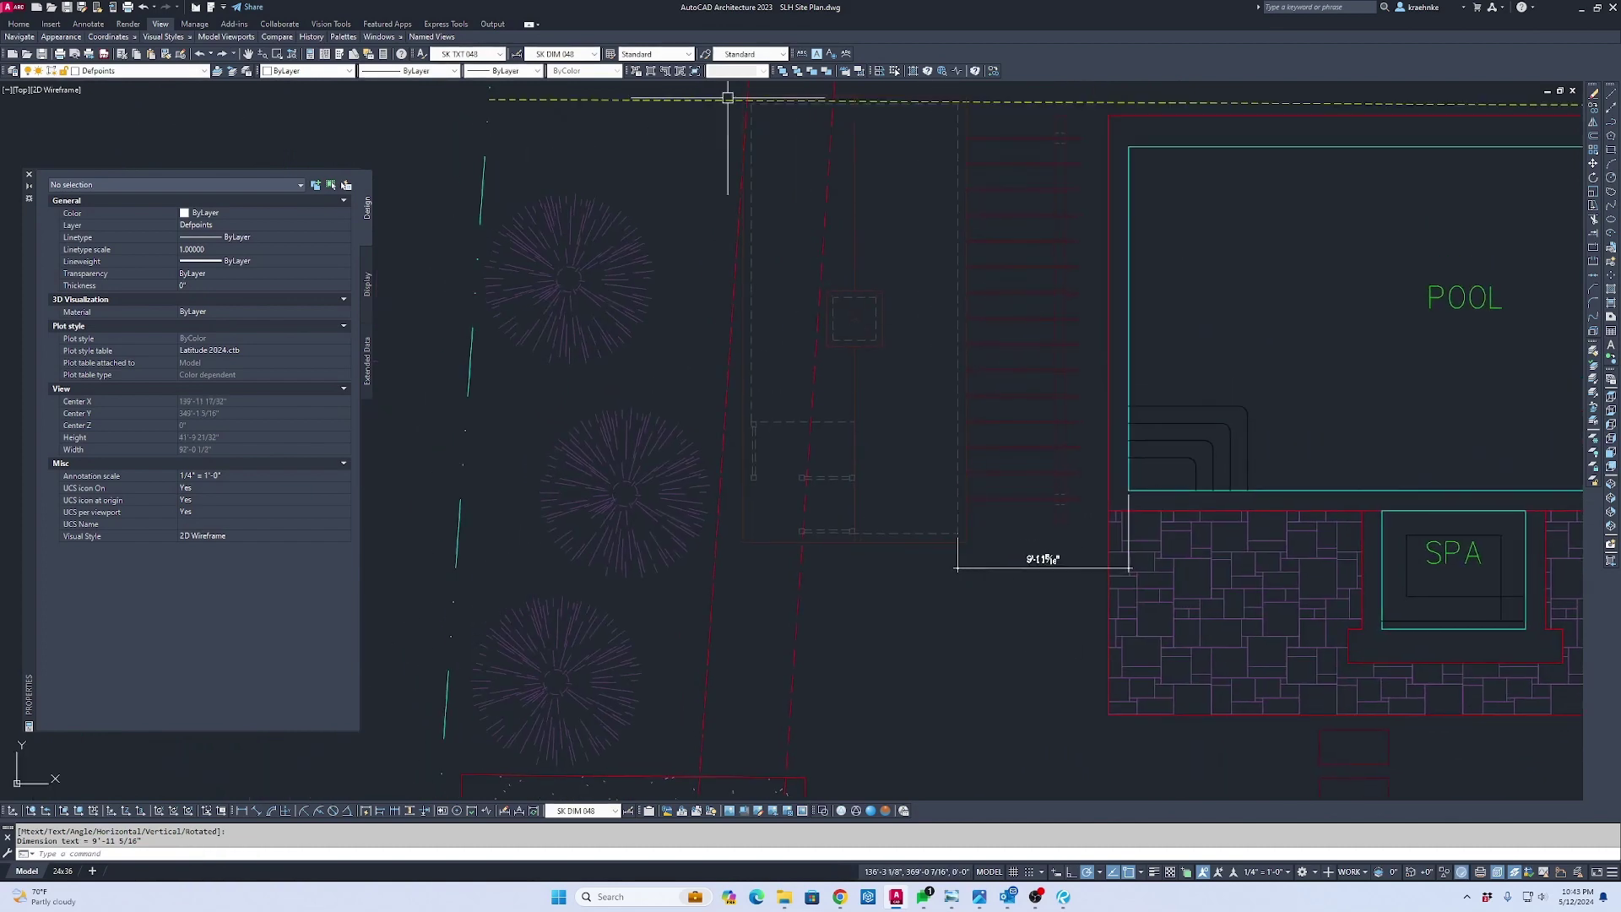
{"action": "scroll", "coordinate": [798, 167], "scroll_direction": "up", "scroll_amount": 3}
{"action": "scroll", "coordinate": [832, 434], "scroll_direction": "up", "scroll_amount": 2}
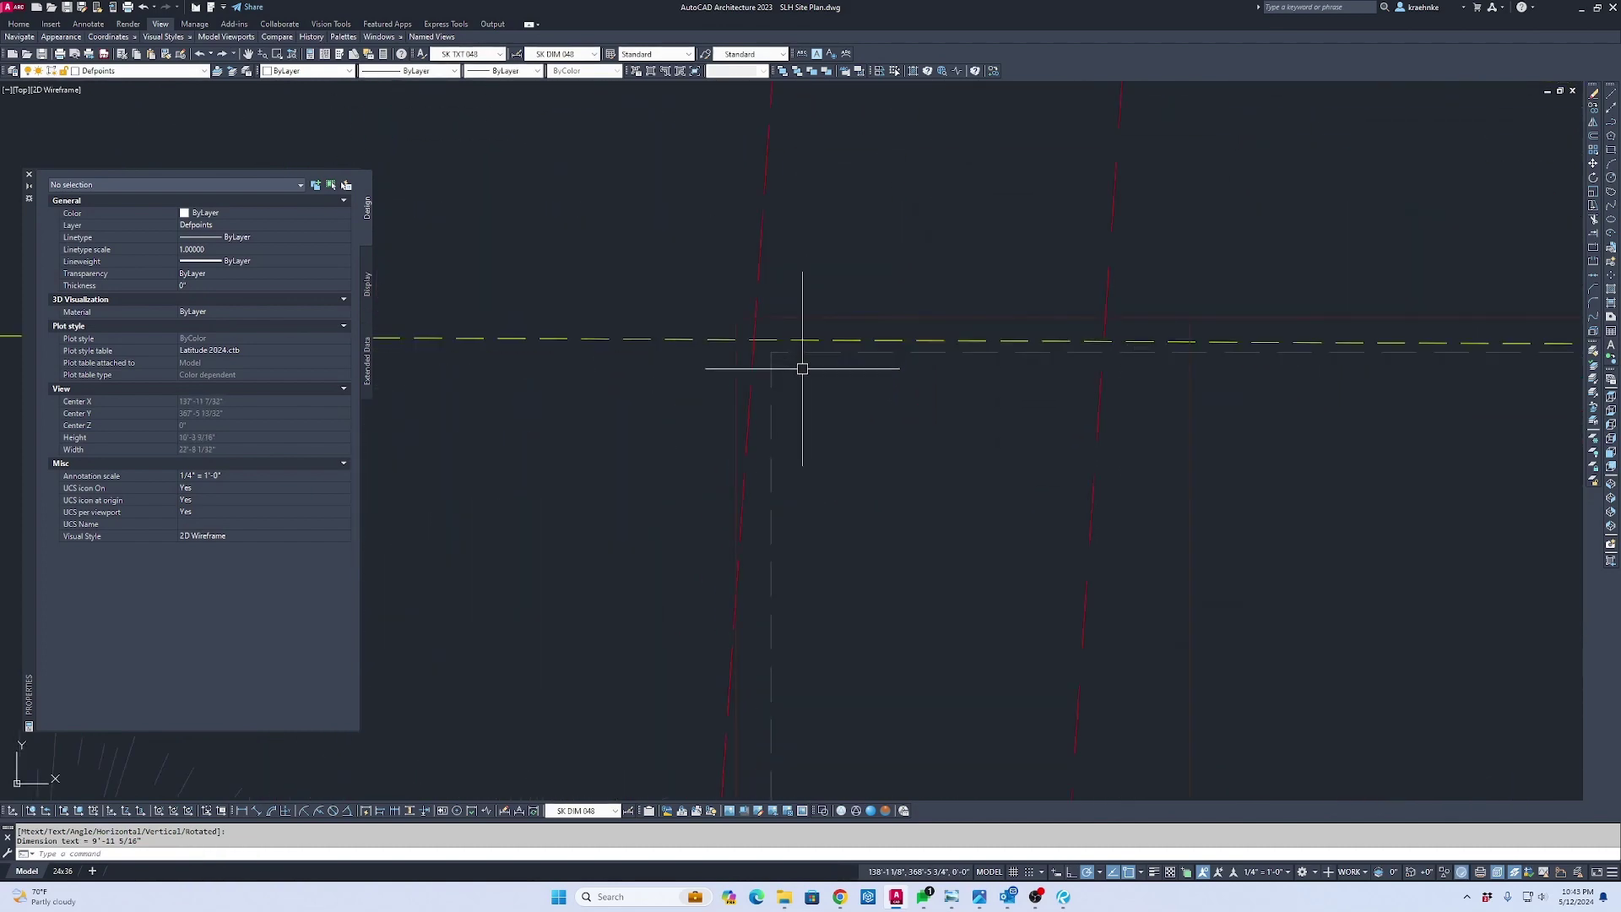
{"action": "scroll", "coordinate": [811, 405], "scroll_direction": "down", "scroll_amount": 8}
{"action": "scroll", "coordinate": [943, 527], "scroll_direction": "up", "scroll_amount": 2}
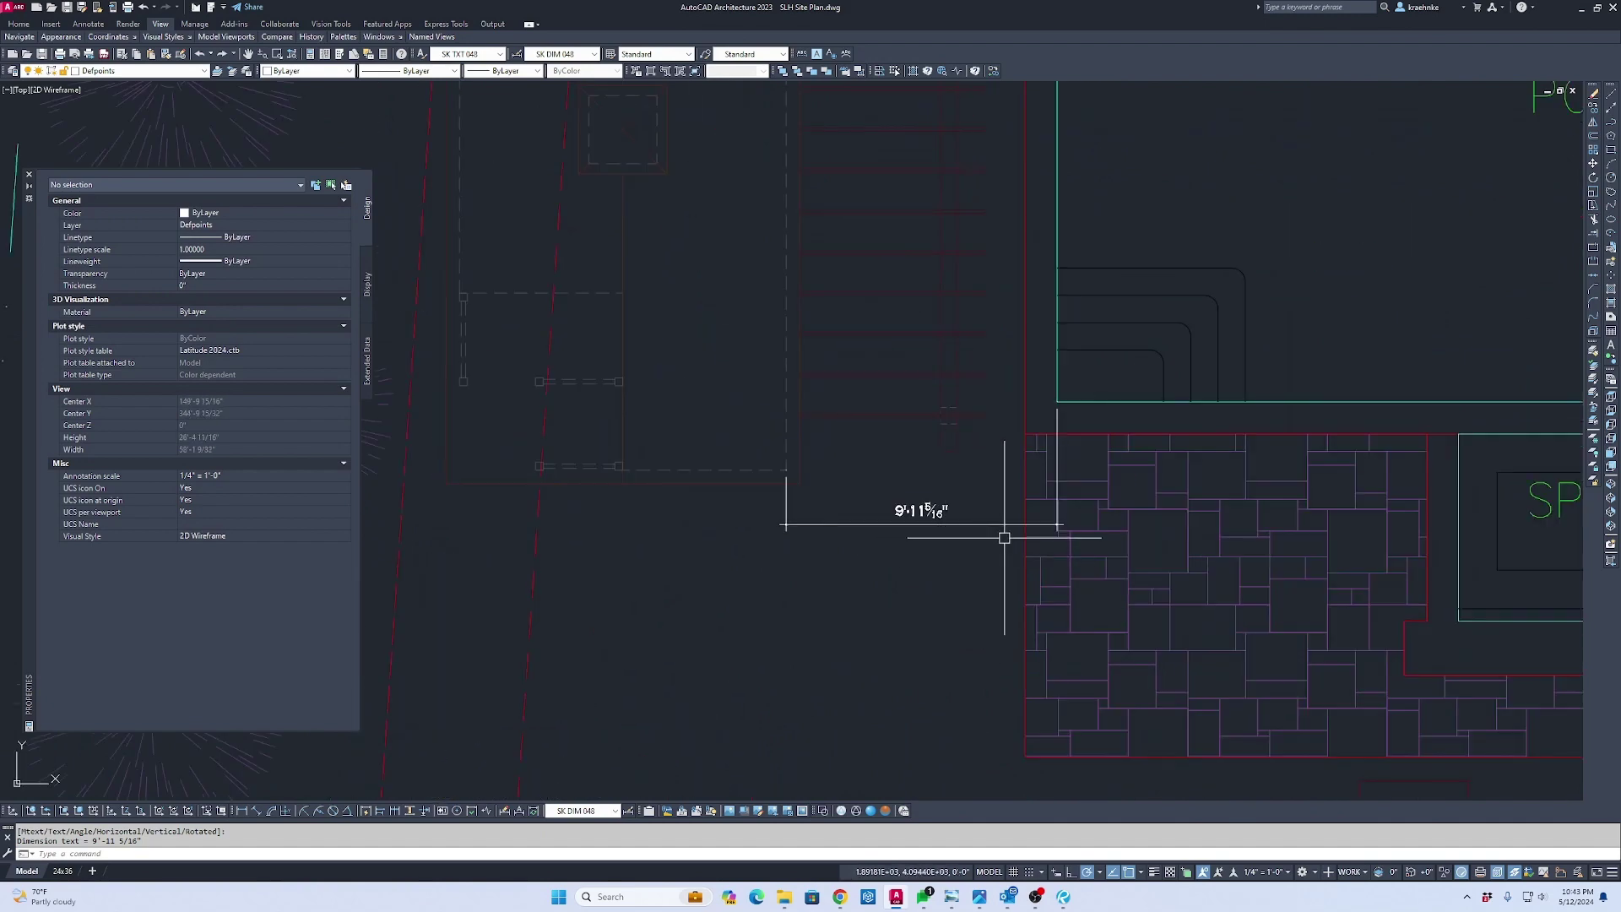
{"action": "scroll", "coordinate": [998, 542], "scroll_direction": "up", "scroll_amount": 2}
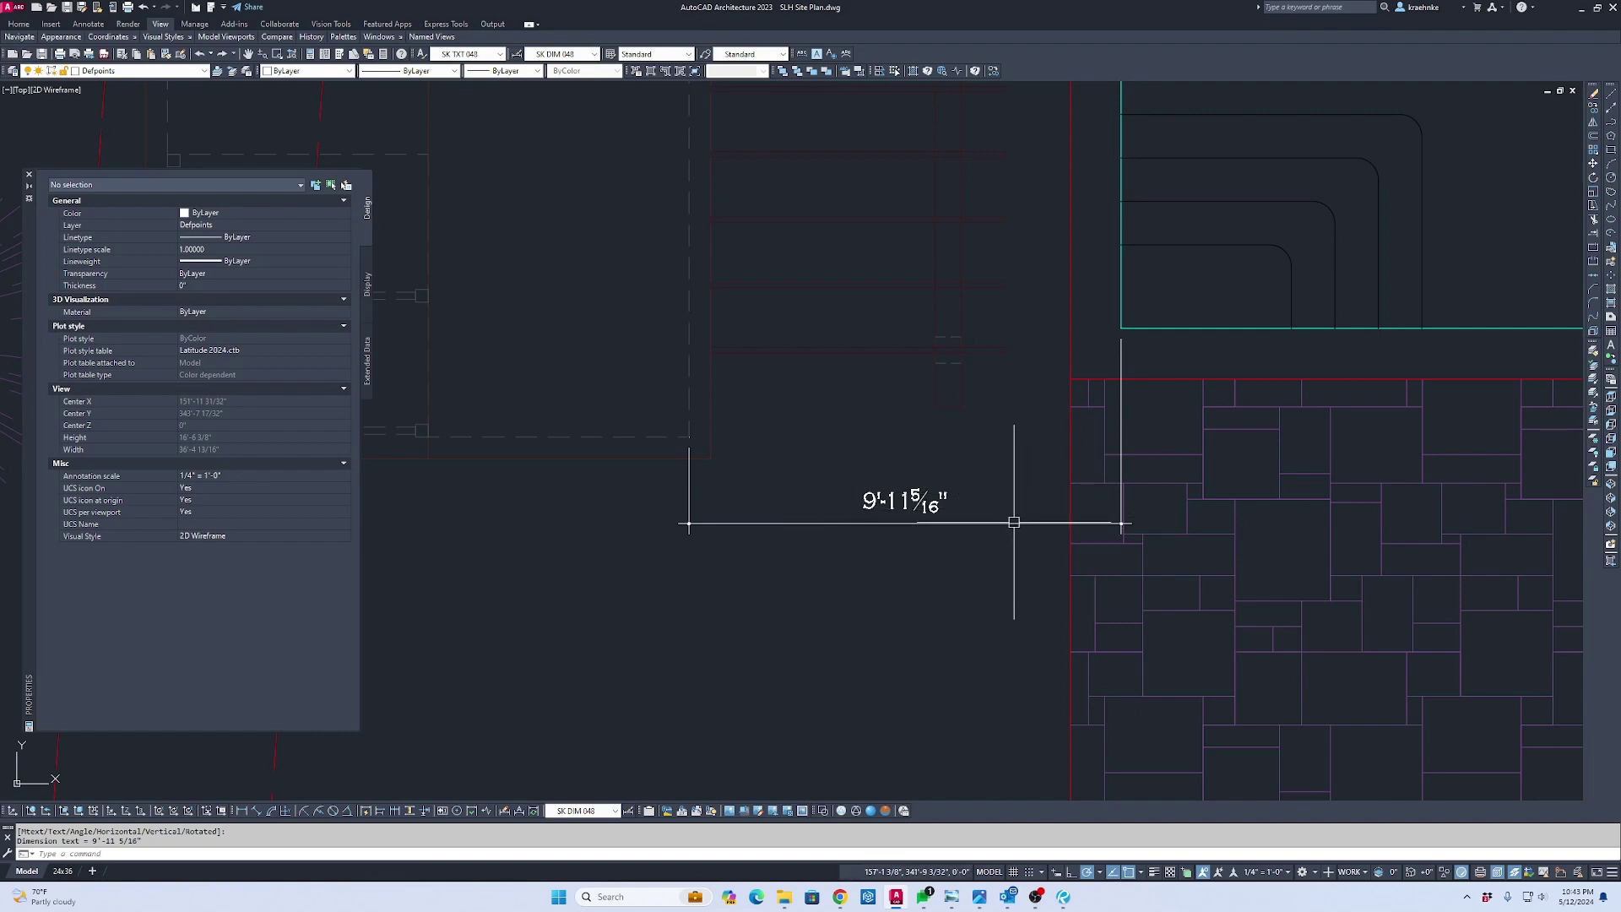
{"action": "scroll", "coordinate": [954, 503], "scroll_direction": "down", "scroll_amount": 4}
{"action": "middle_click_drag", "start_coordinate": [954, 504], "coordinate": [1047, 583]}
{"action": "left_click", "coordinate": [989, 467]}
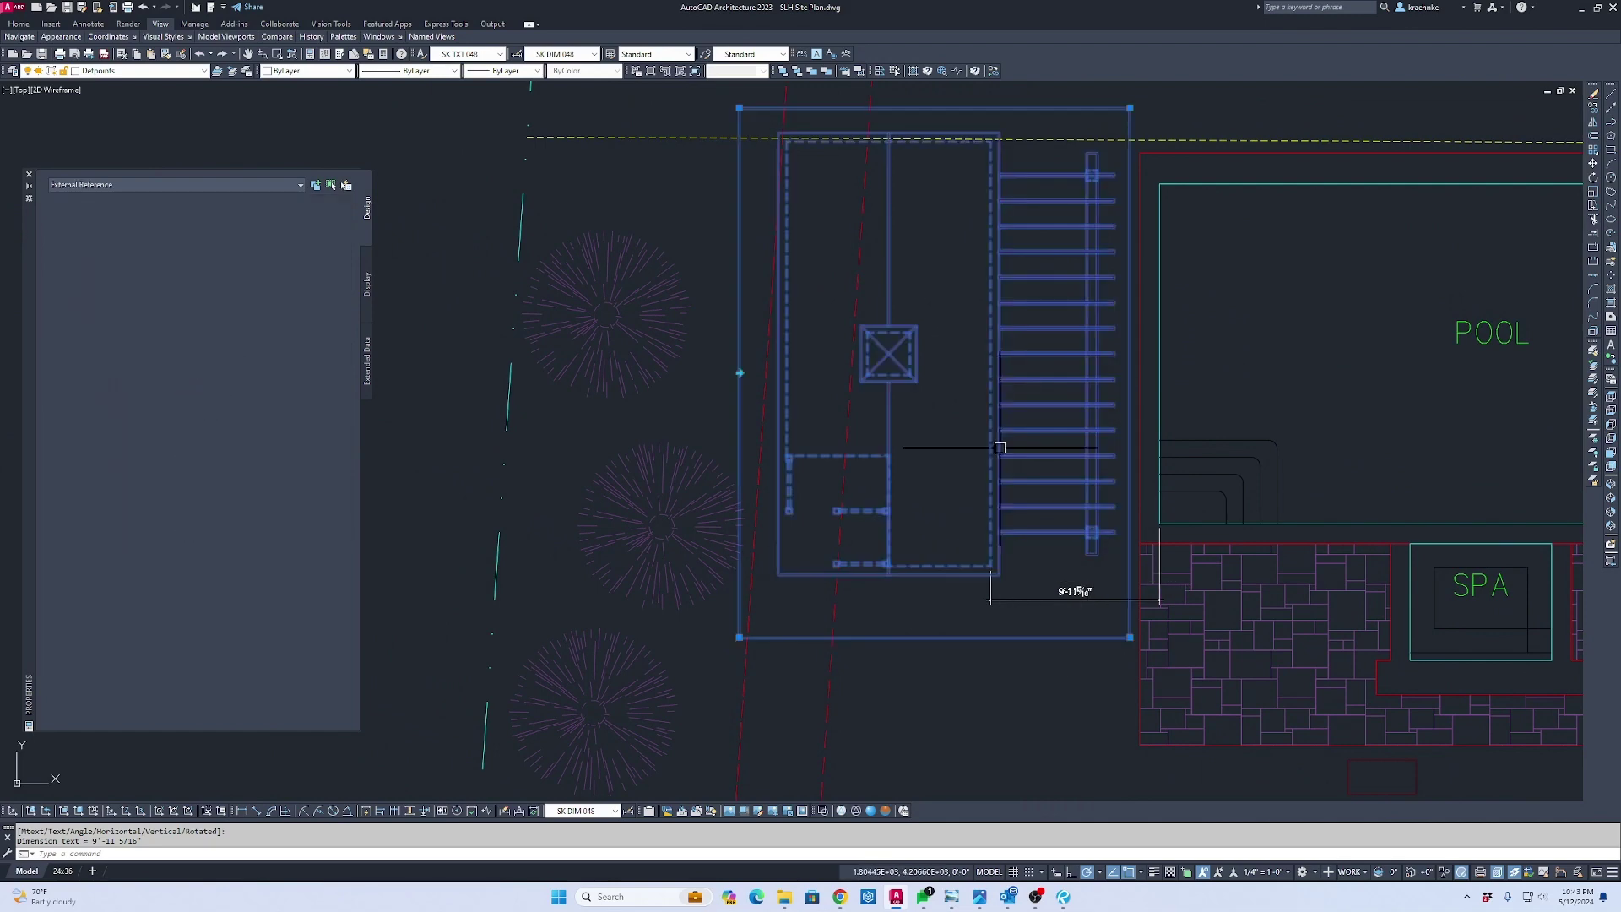
{"action": "type", "text": "m"}
{"action": "key", "text": "Return"}
{"action": "left_click", "coordinate": [1013, 557]}
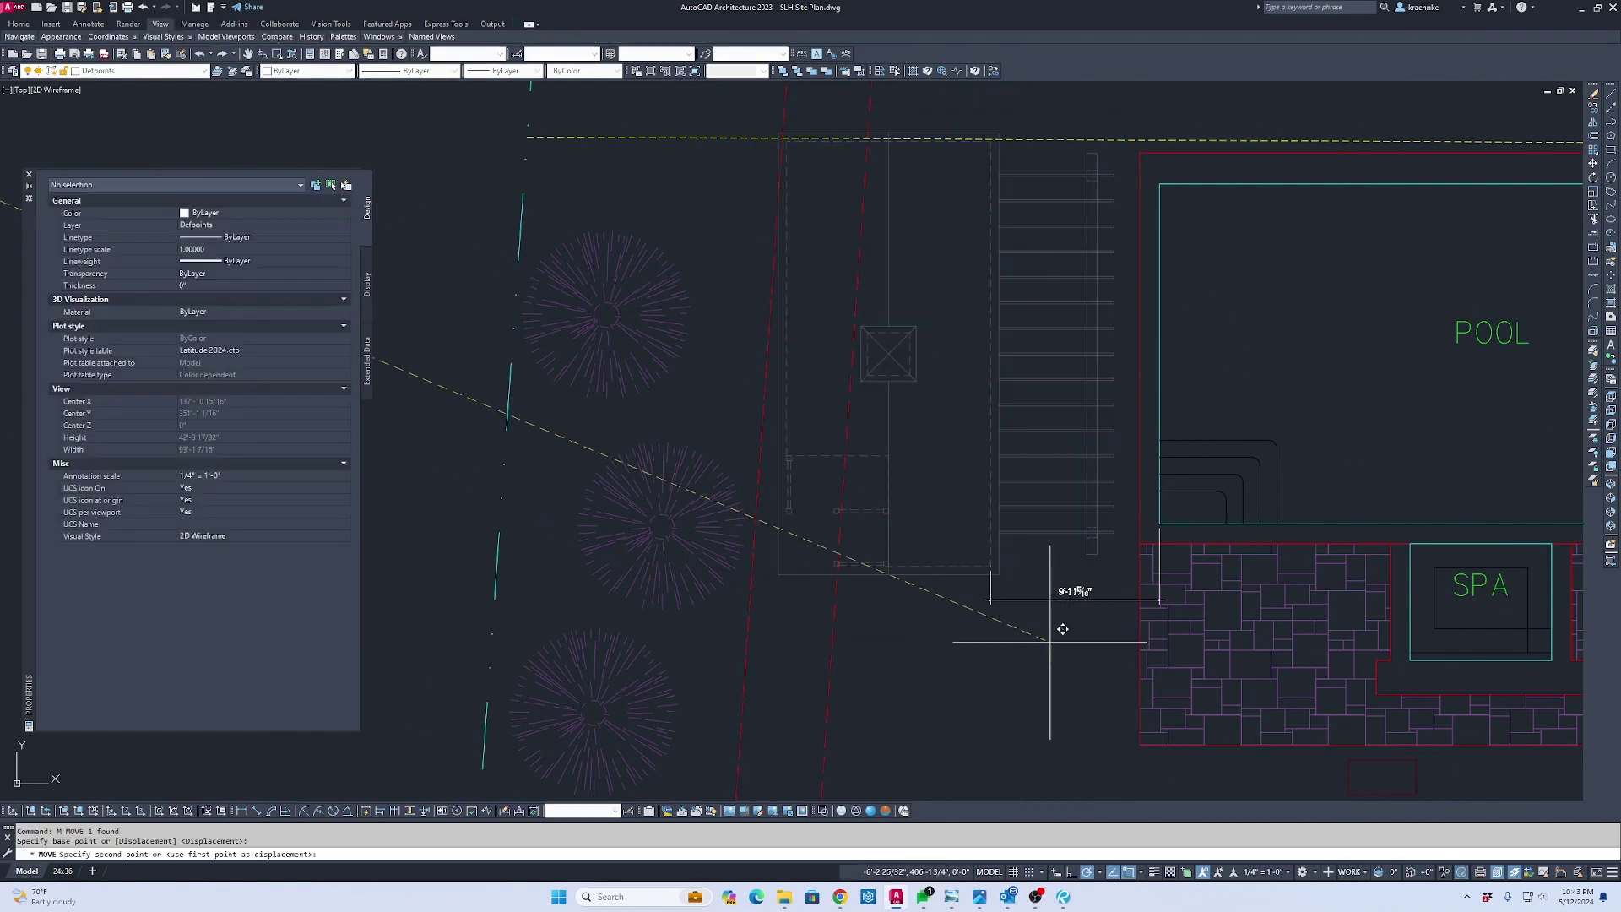
{"action": "key", "text": "Escape"}
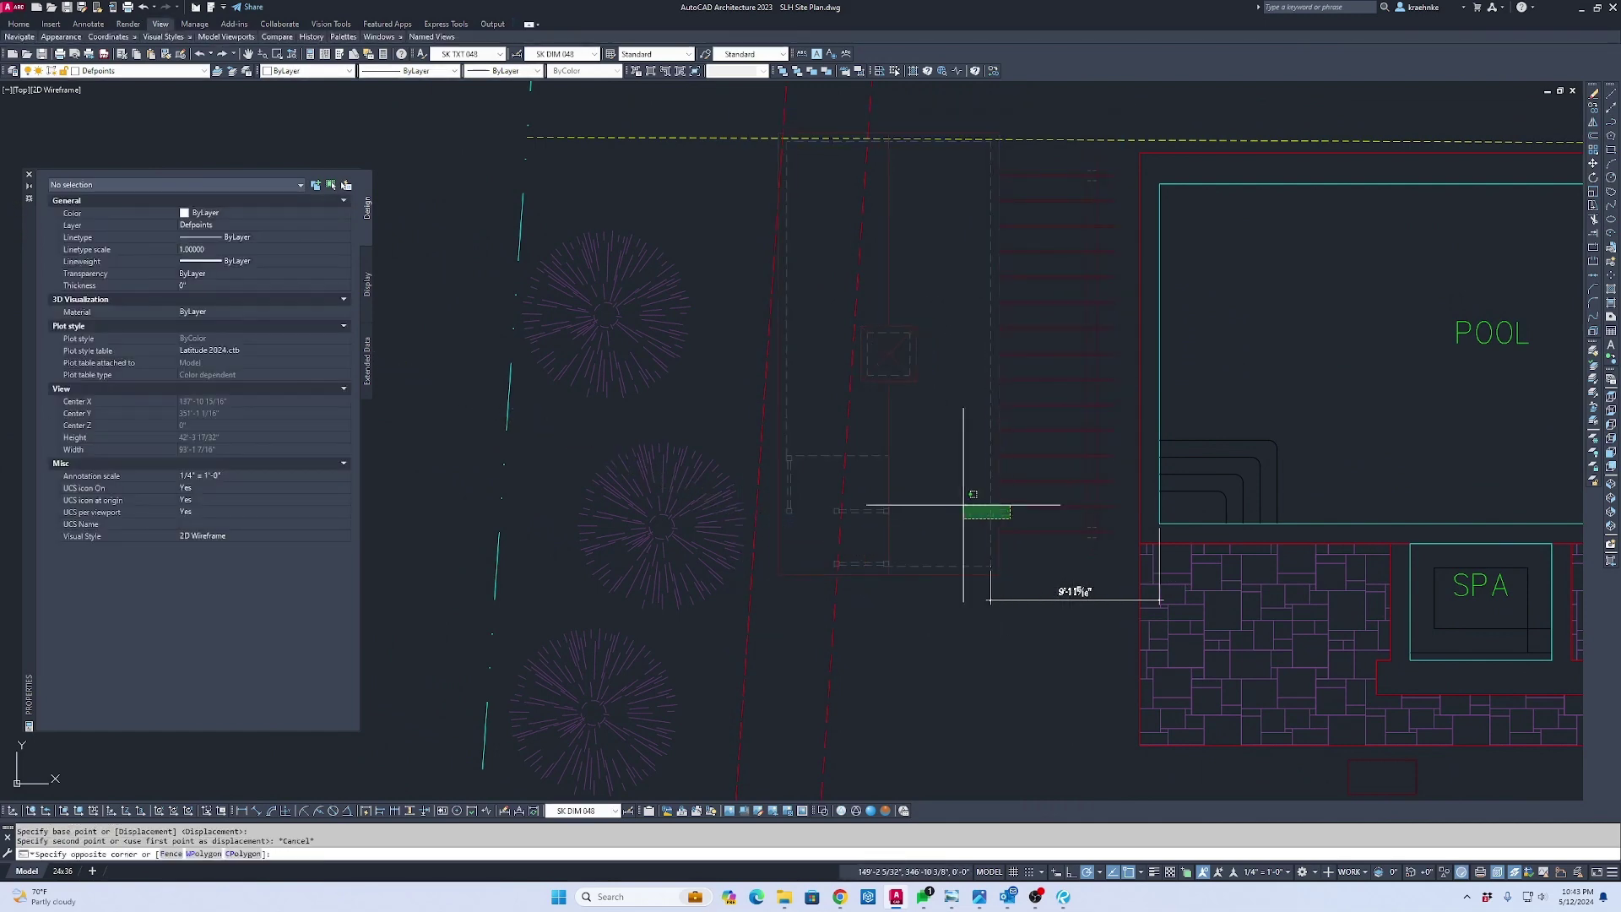
Move the building reference 11/16" horizontally away from the pool
{"action": "left_click", "coordinate": [974, 508]}
{"action": "key", "text": "Return"}
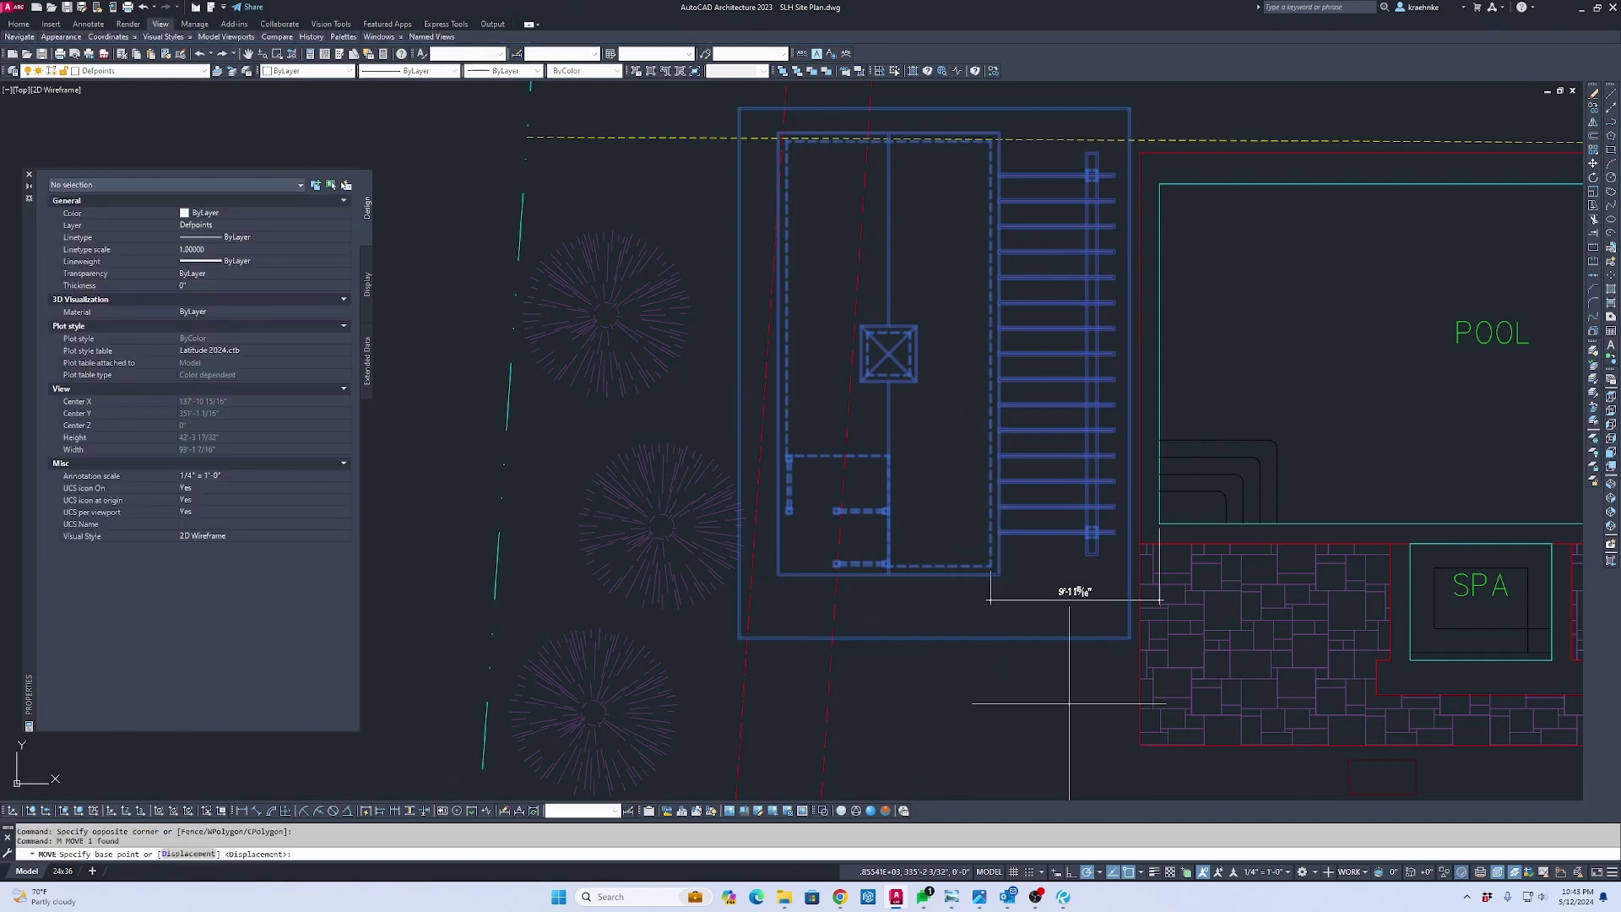
{"action": "left_click", "coordinate": [1069, 700]}
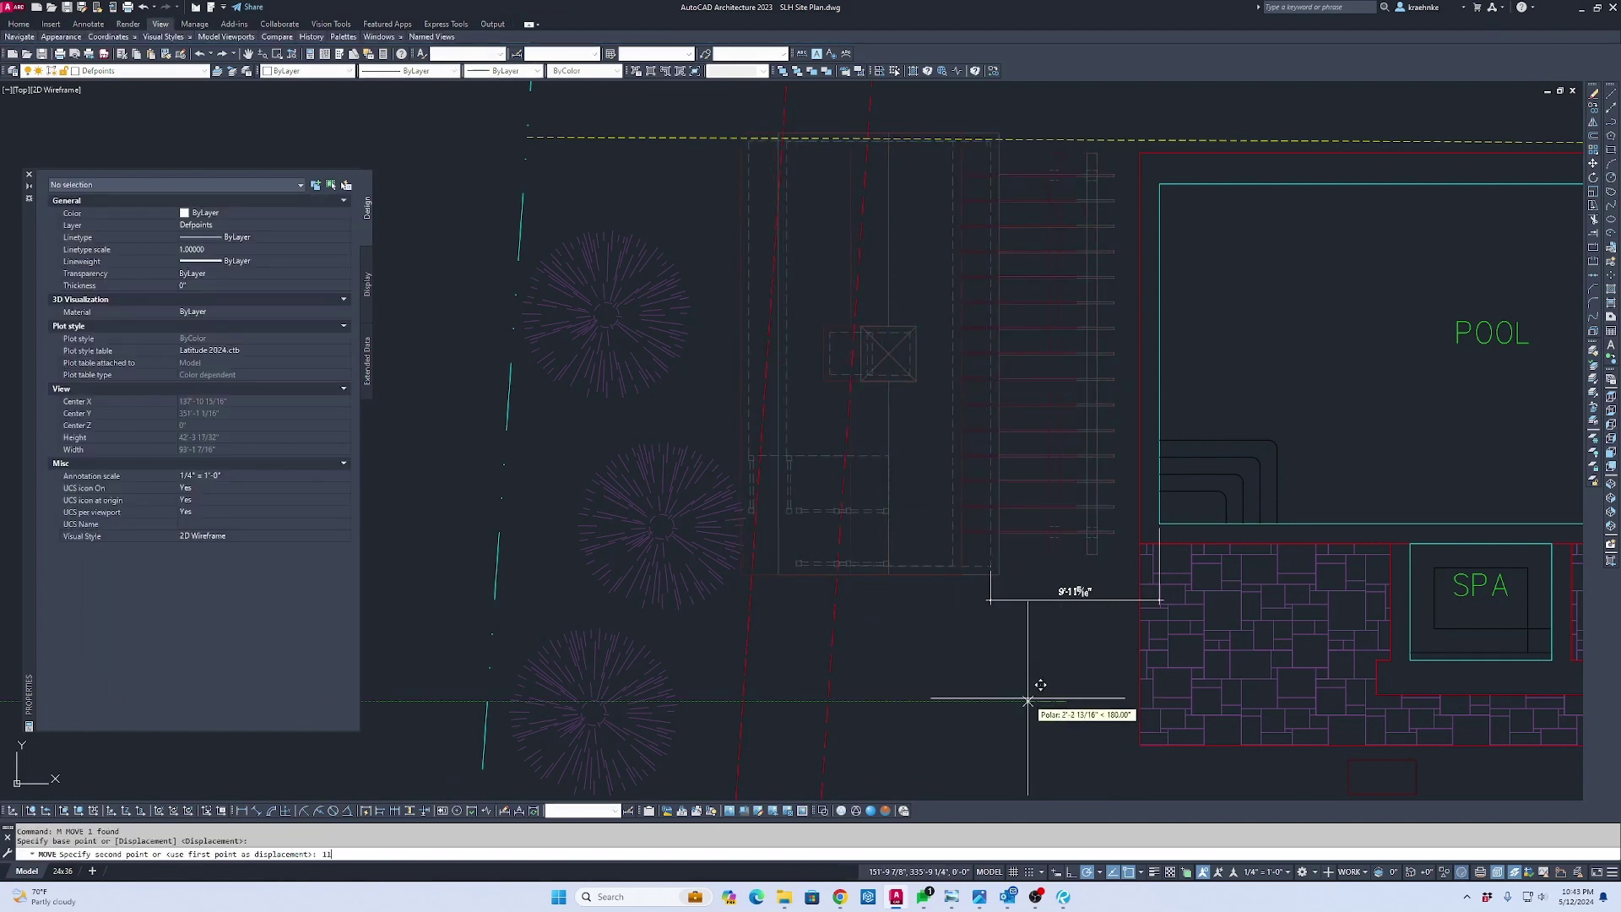
{"action": "type", "text": "11/16"}
{"action": "key", "text": "Escape"}
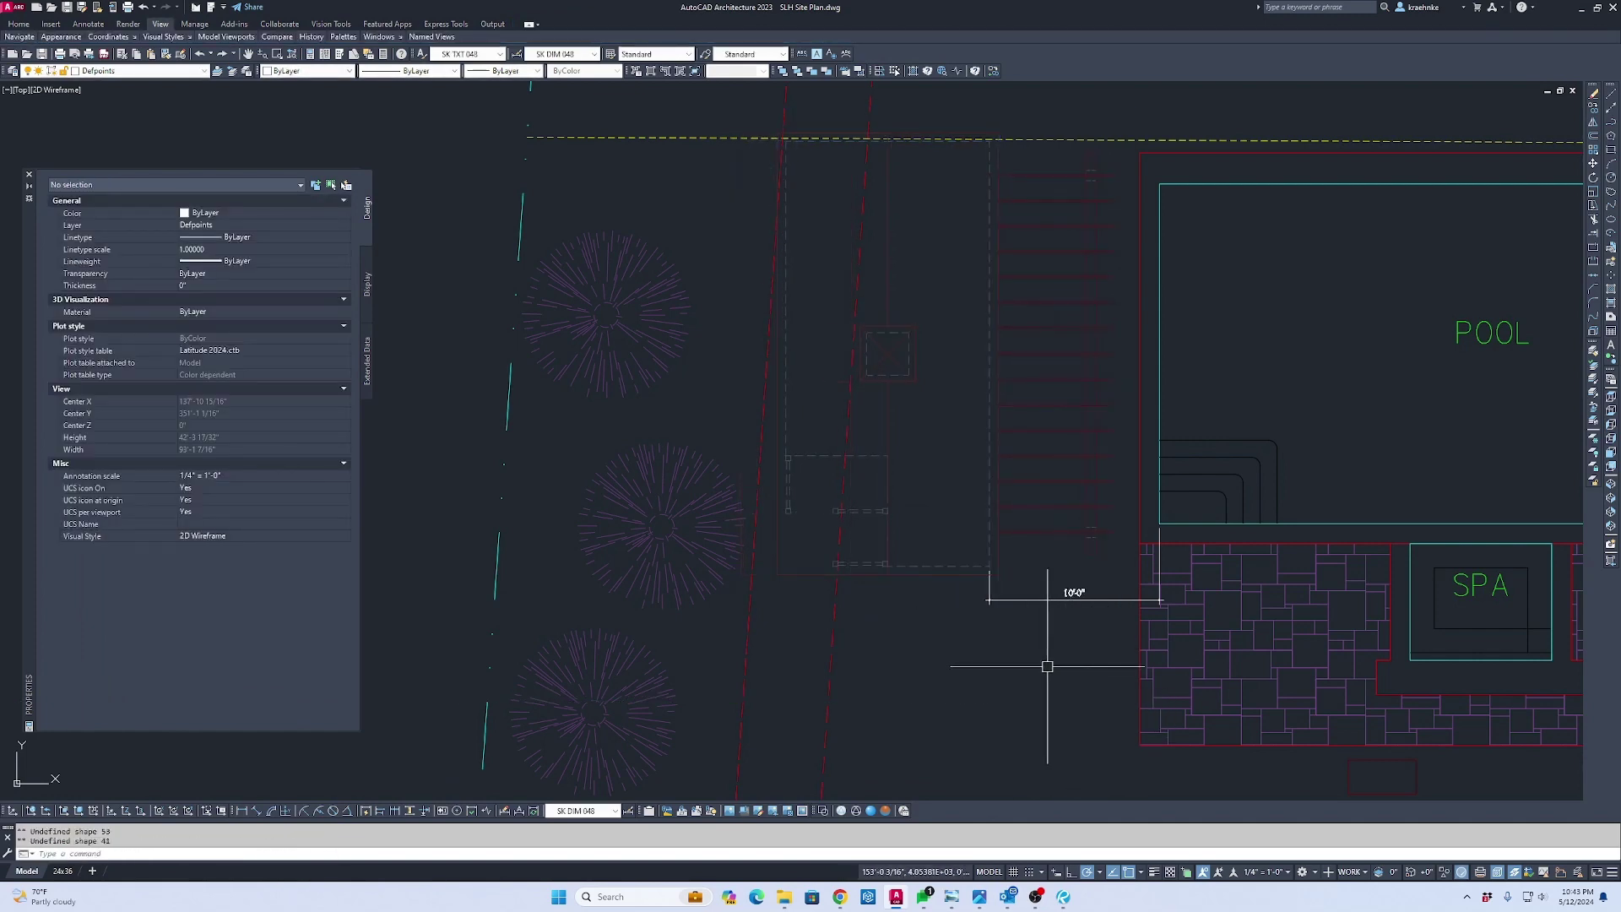
Examine the dimension between building and pool and the building's upper wall corner against the red dashed setback line
{"action": "left_click", "coordinate": [1082, 601]}
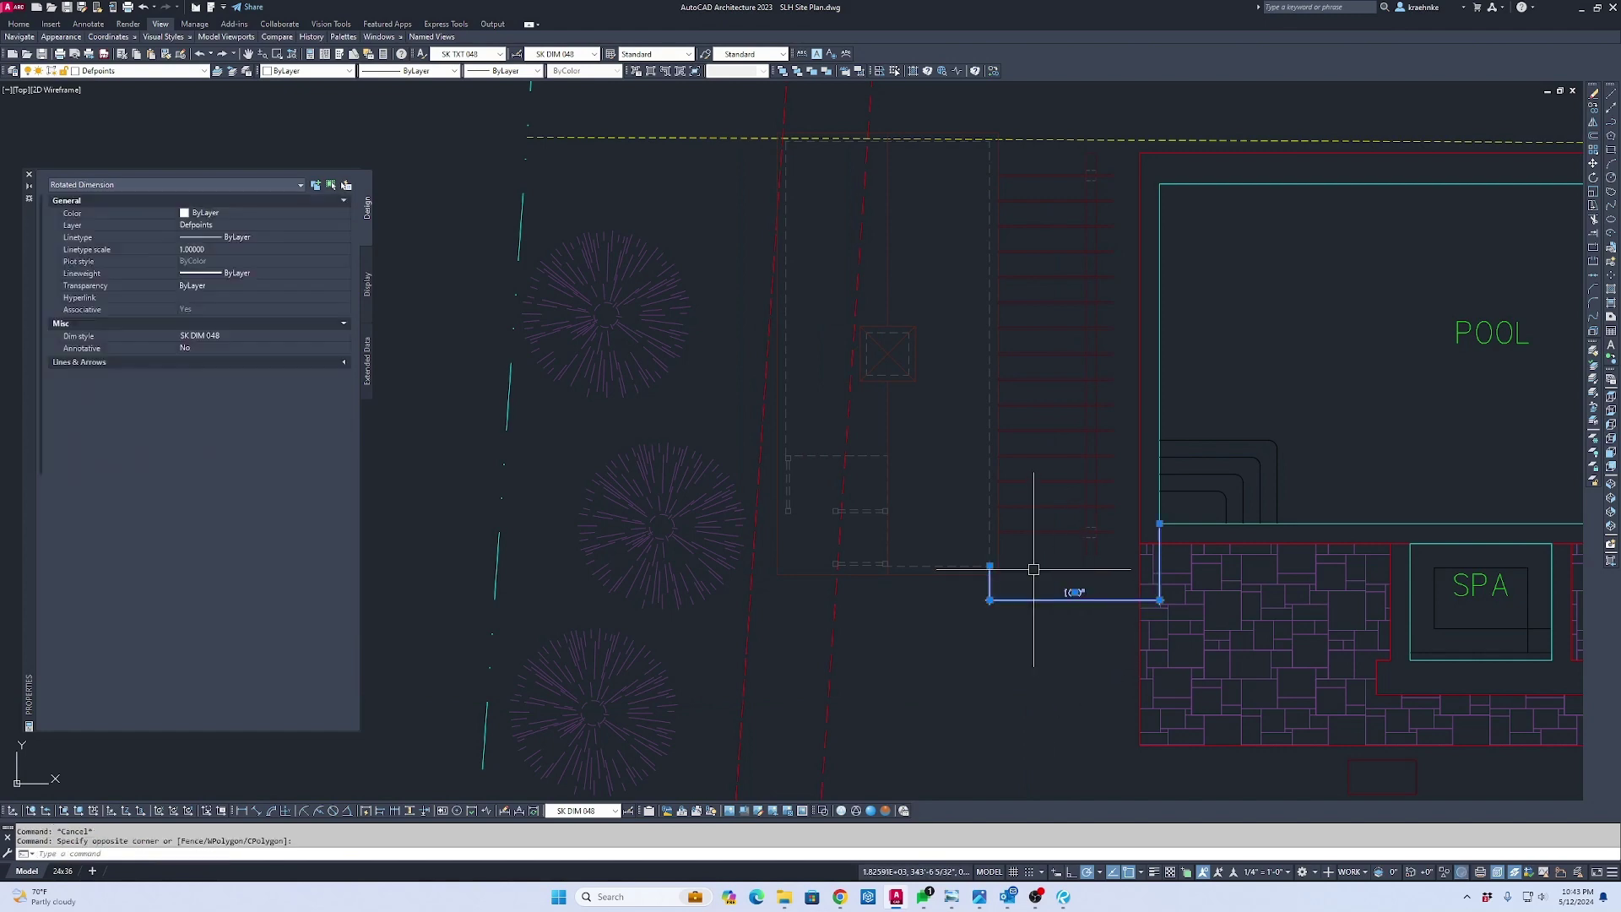
{"action": "left_click", "coordinate": [742, 126]}
{"action": "scroll", "coordinate": [757, 150], "scroll_direction": "up", "scroll_amount": 5}
{"action": "scroll", "coordinate": [787, 189], "scroll_direction": "down", "scroll_amount": 8}
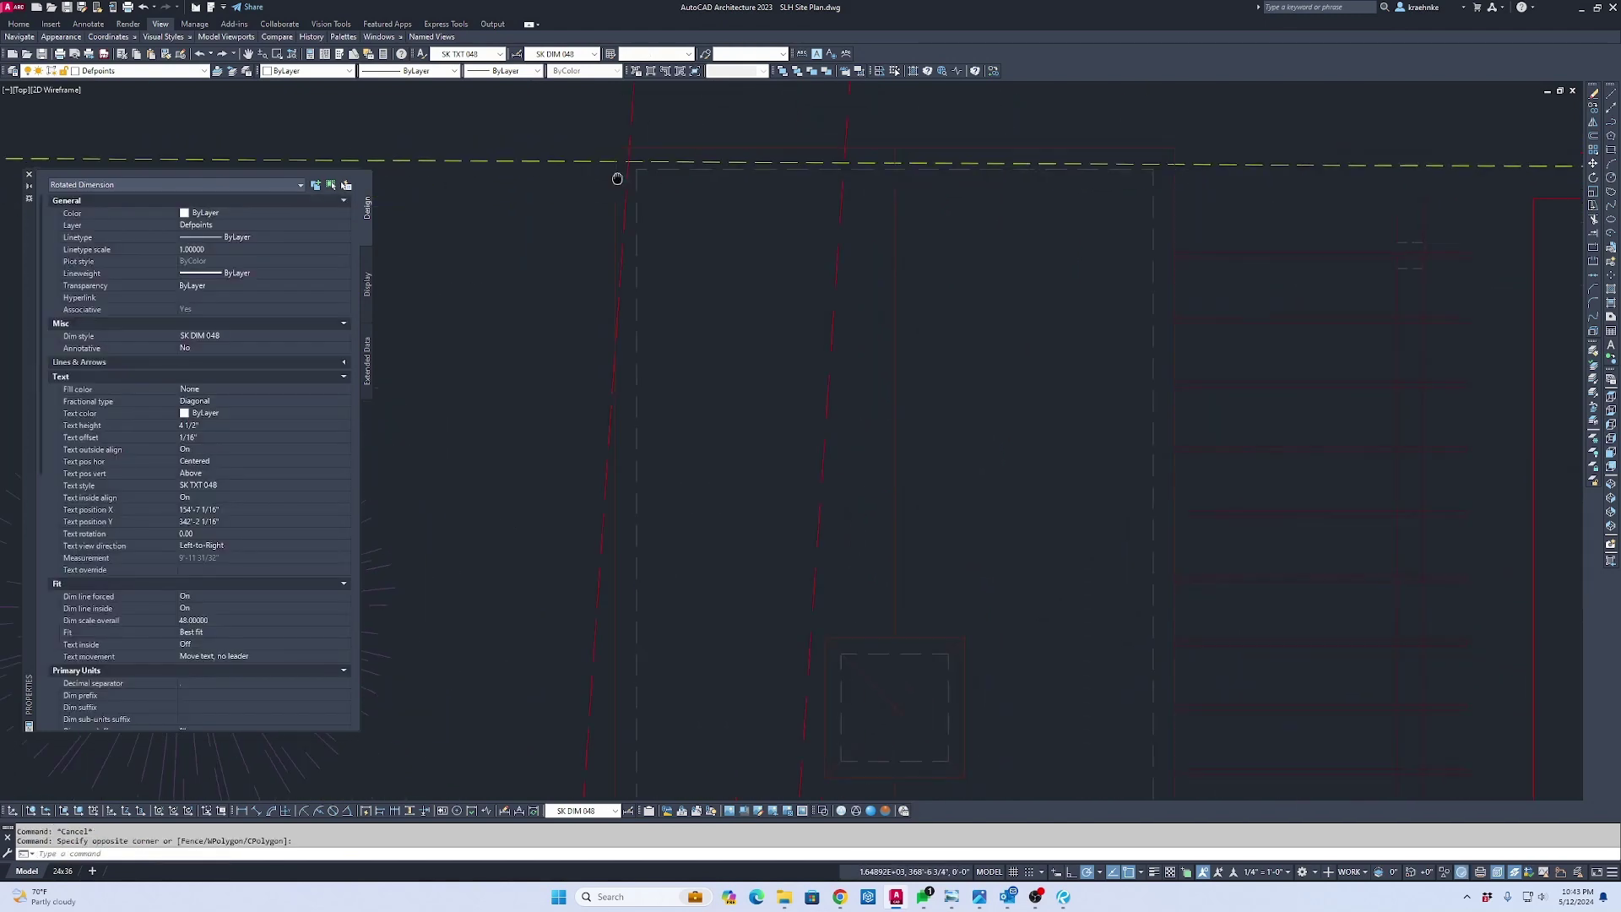
{"action": "scroll", "coordinate": [684, 264], "scroll_direction": "up", "scroll_amount": 4}
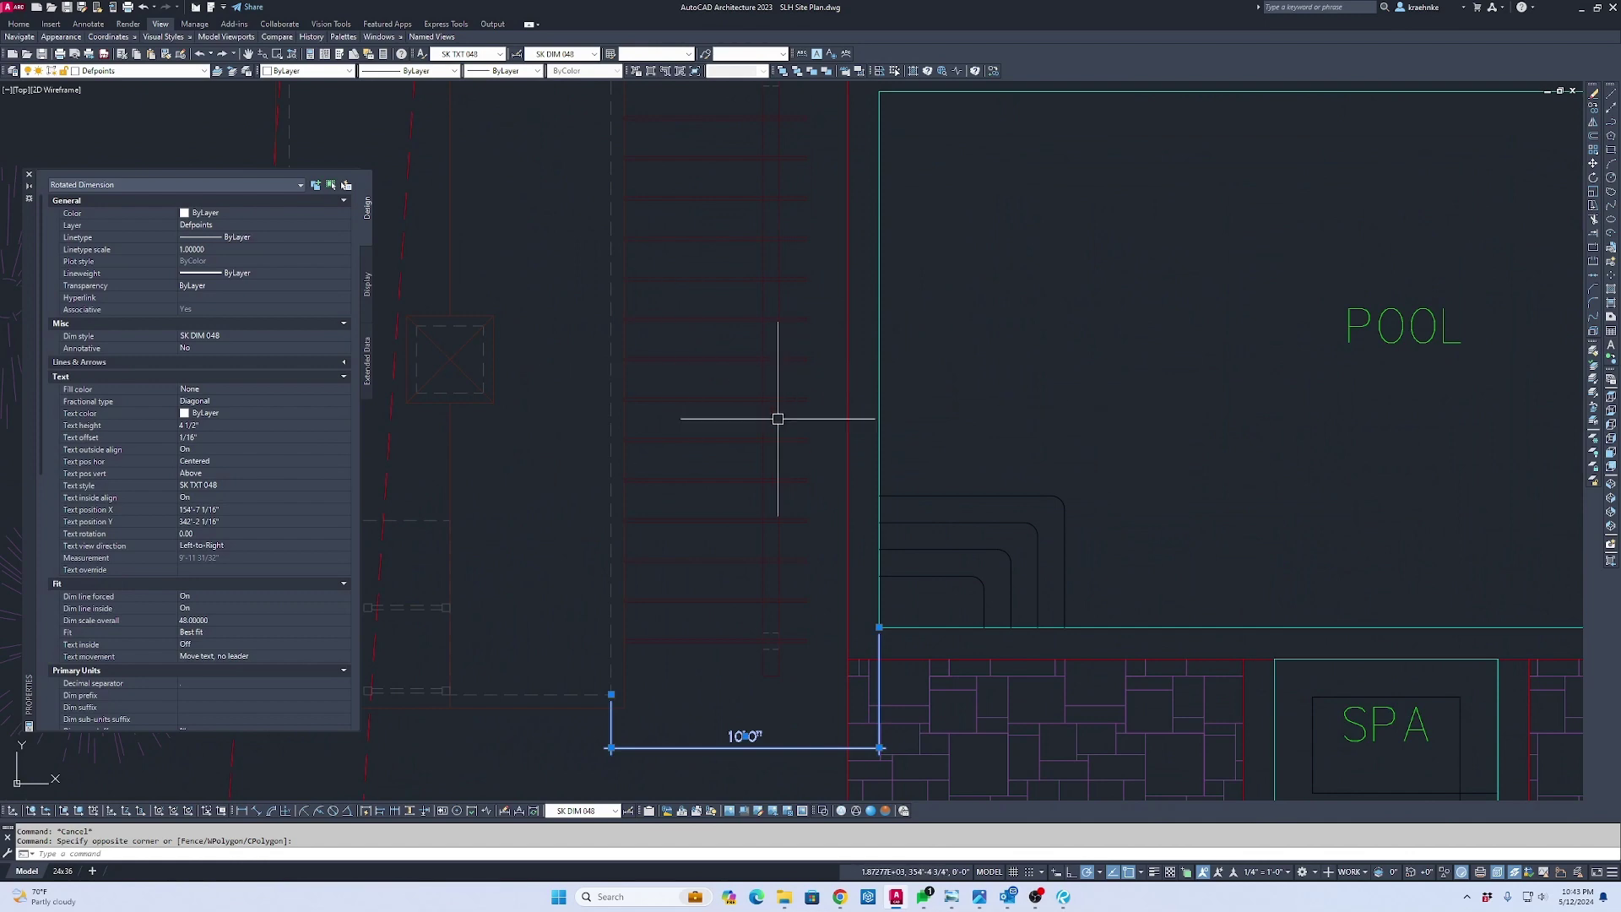
{"action": "key", "text": "Escape"}
Draw a horizontal polyline about 5'-7" long from the midpoint of the pool's building-side edge into the pool
{"action": "type", "text": "p"}
{"action": "key", "text": "Return"}
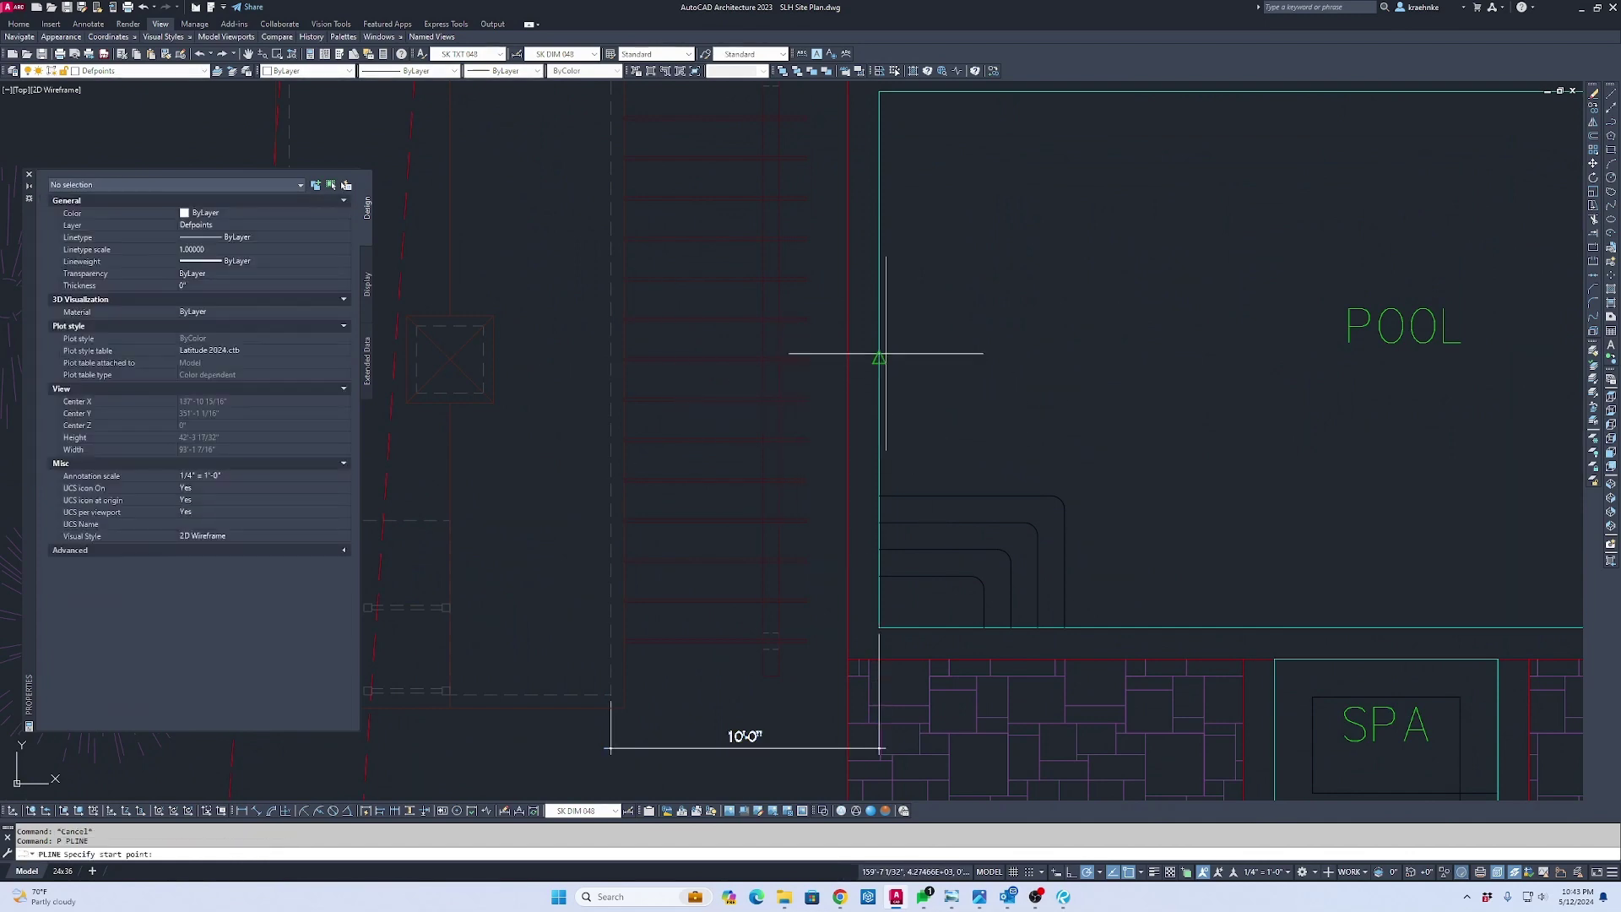
{"action": "left_click", "coordinate": [1028, 359]}
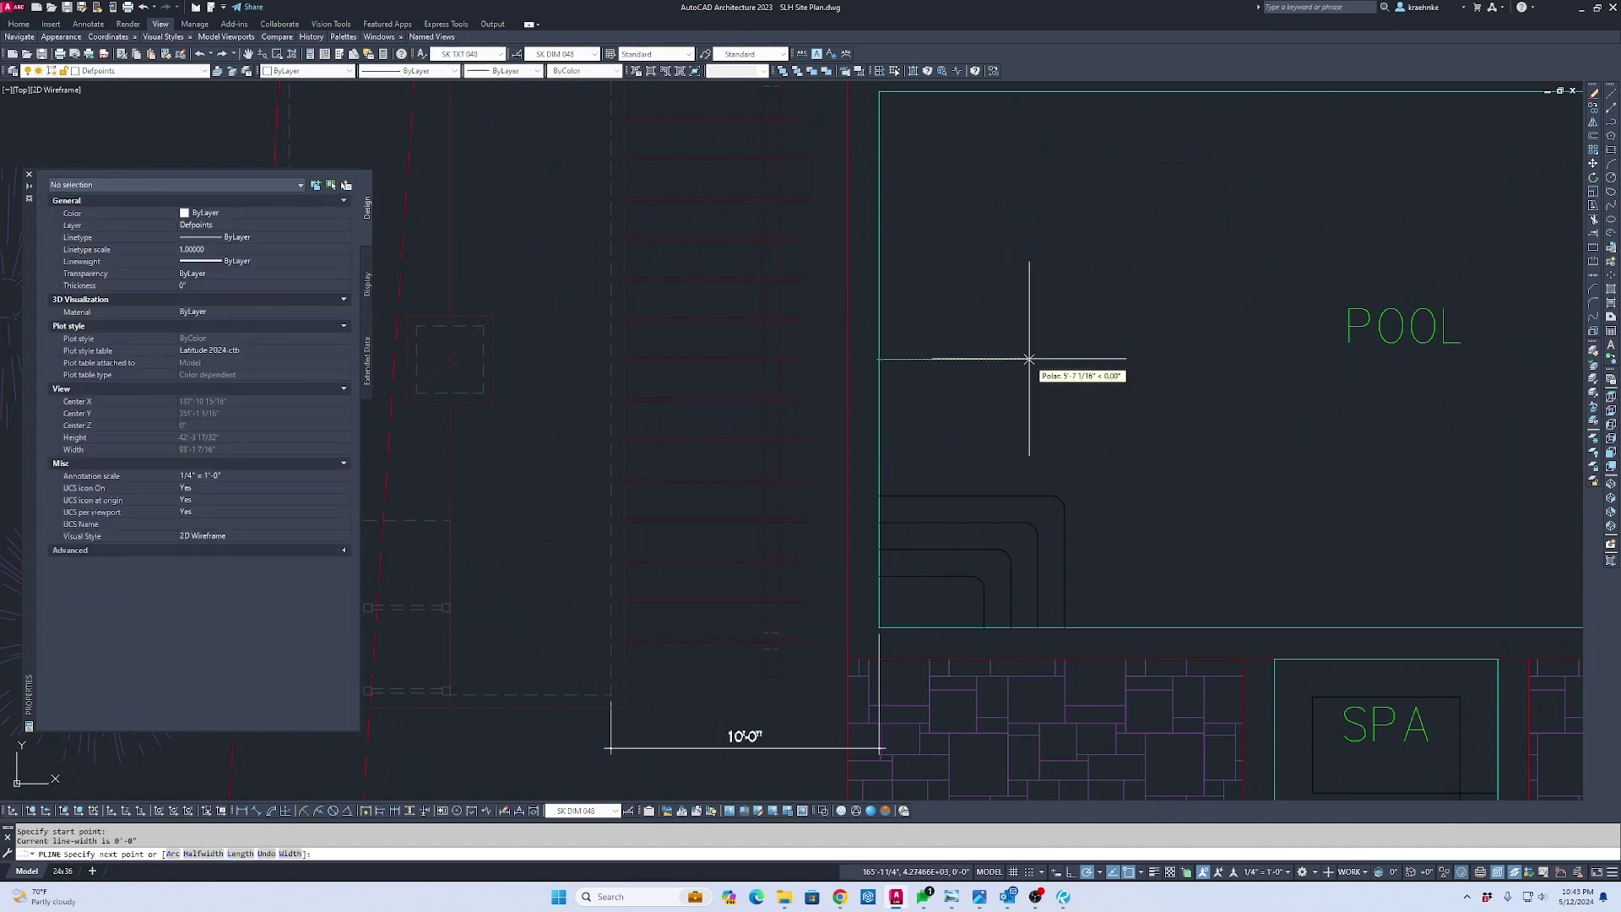
{"action": "key", "text": "Escape"}
Stretch the polyline's pool-edge end horizontally past the building's dashed wall line, making it about 16'-11" long
{"action": "left_click", "coordinate": [966, 315]}
{"action": "left_click", "coordinate": [862, 365]}
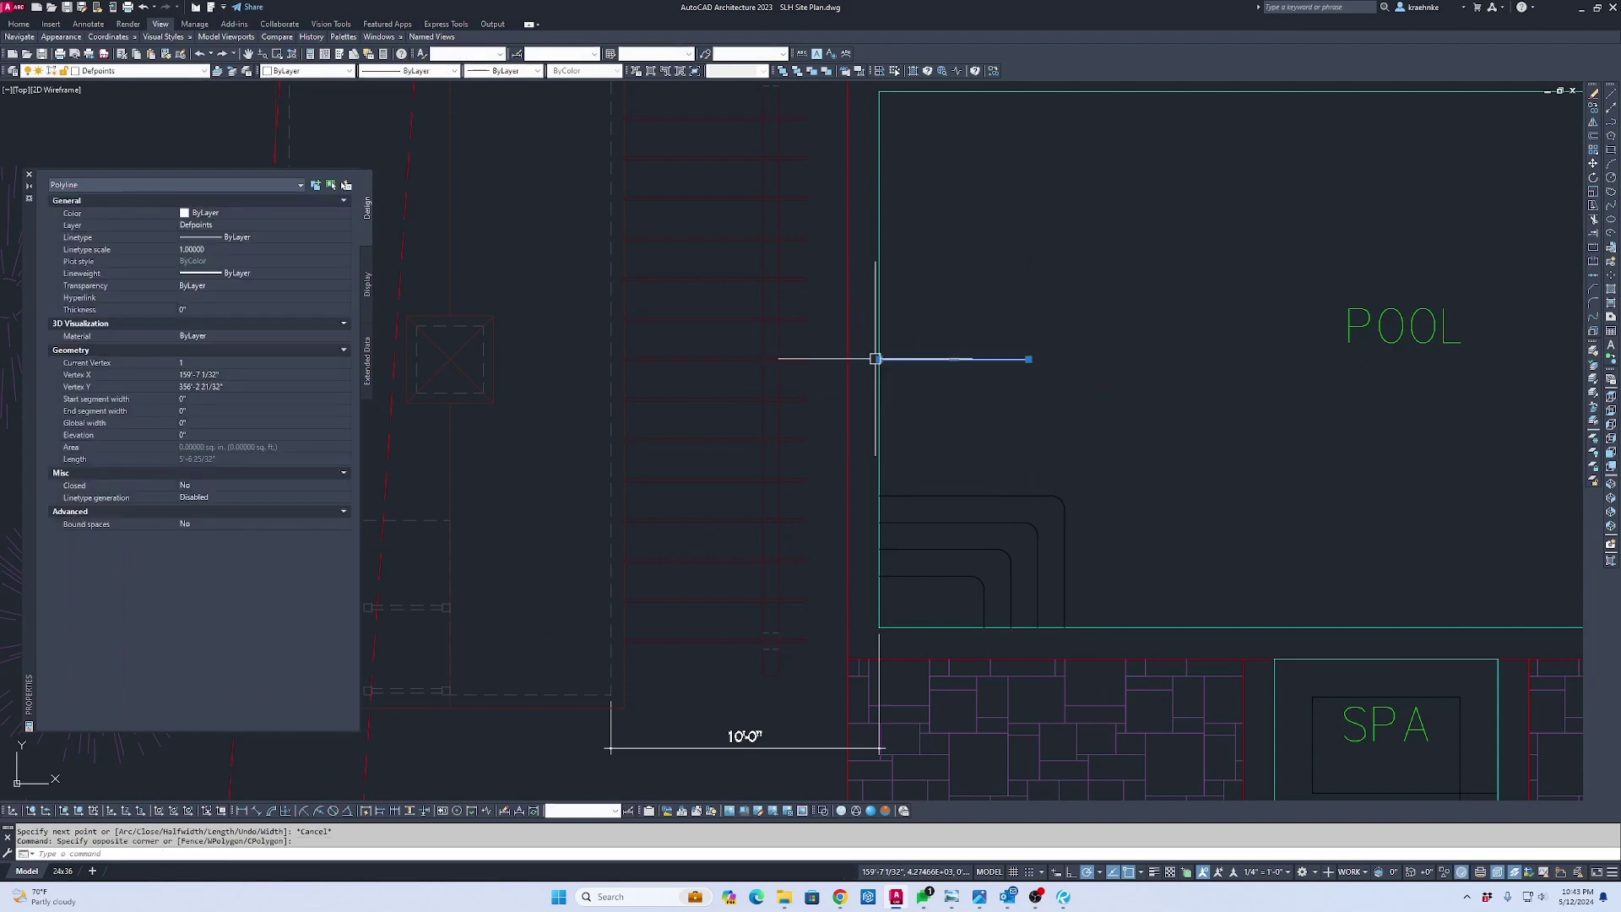
{"action": "scroll", "coordinate": [876, 359], "scroll_direction": "down", "scroll_amount": 1}
{"action": "scroll", "coordinate": [884, 384], "scroll_direction": "up", "scroll_amount": 3}
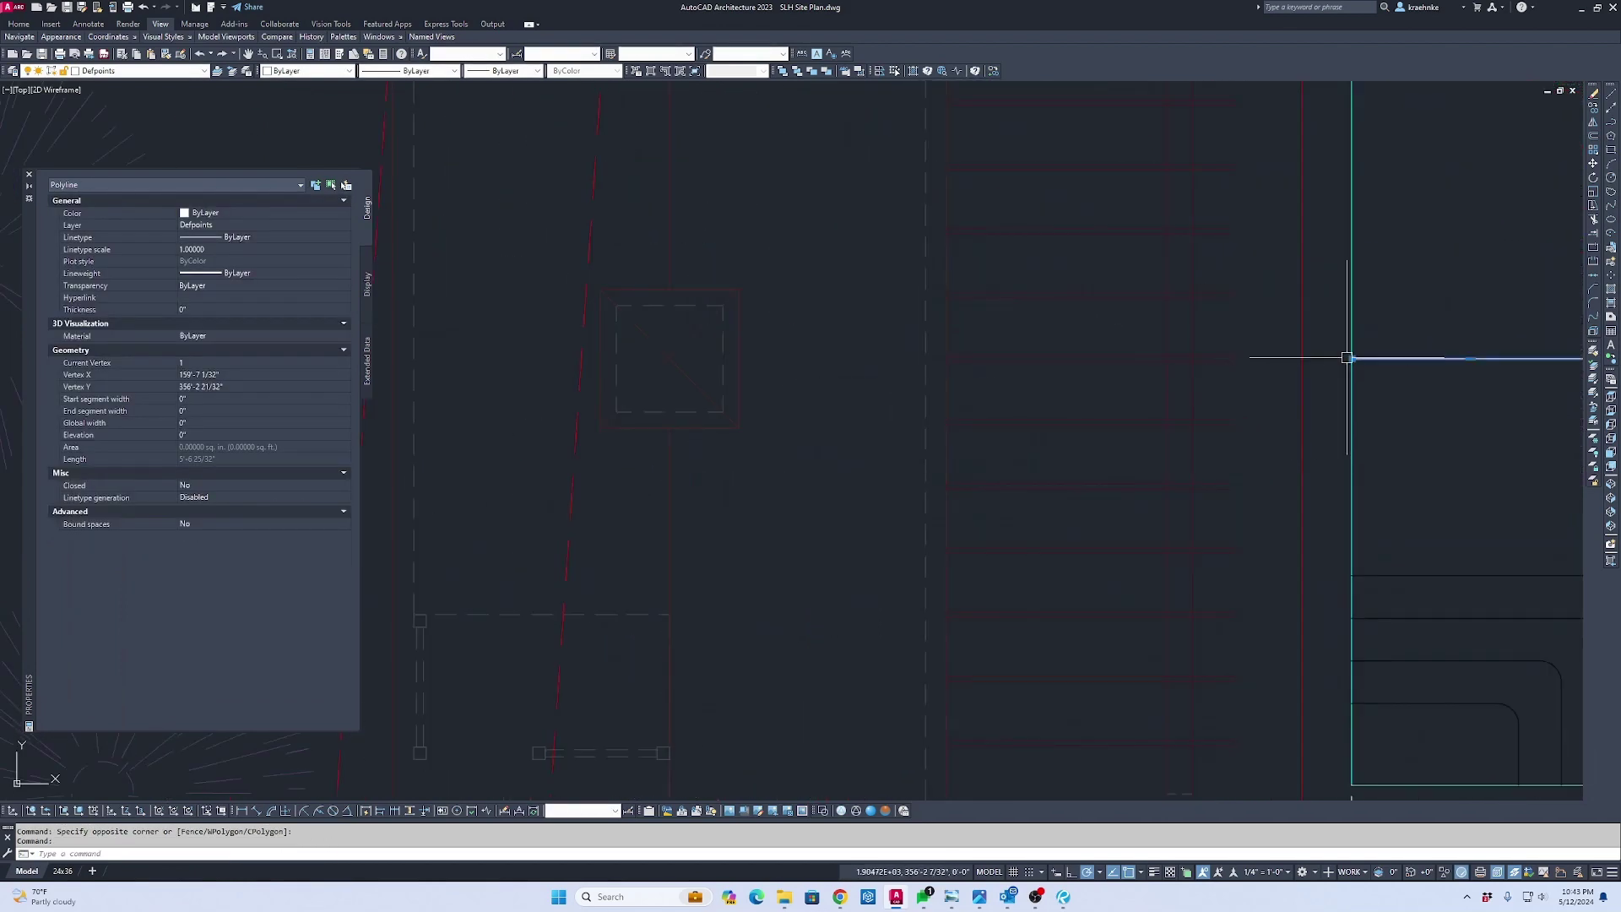
{"action": "left_click", "coordinate": [1346, 358]}
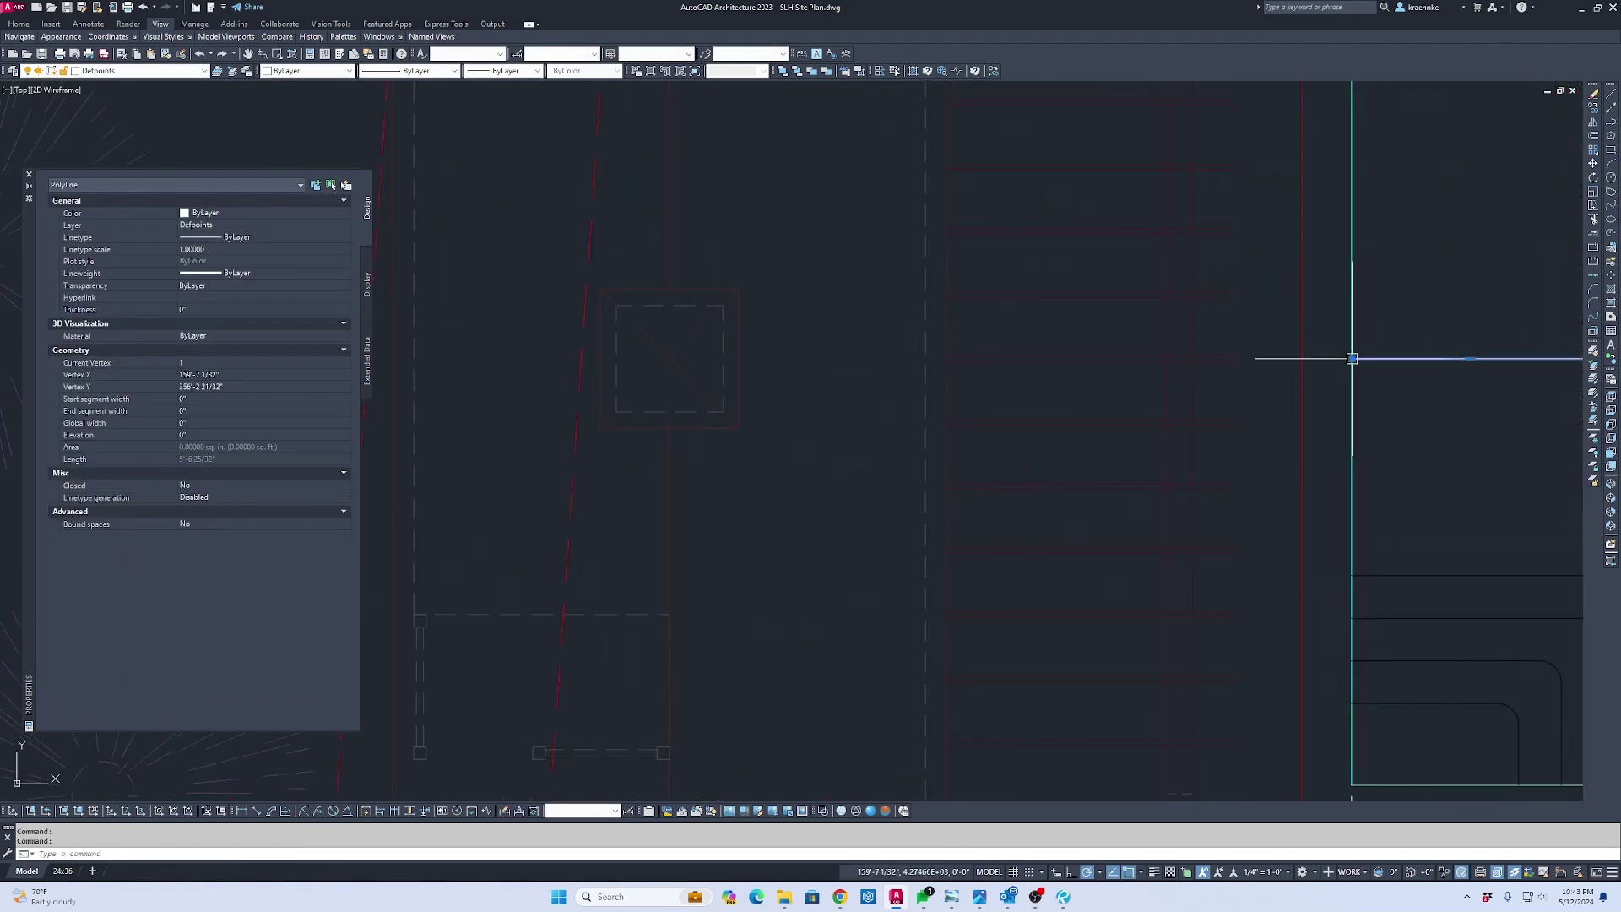
{"action": "left_click", "coordinate": [867, 359]}
Assign the horizontal line between building and pool to the A-Dim layer
{"action": "left_click", "coordinate": [152, 73]}
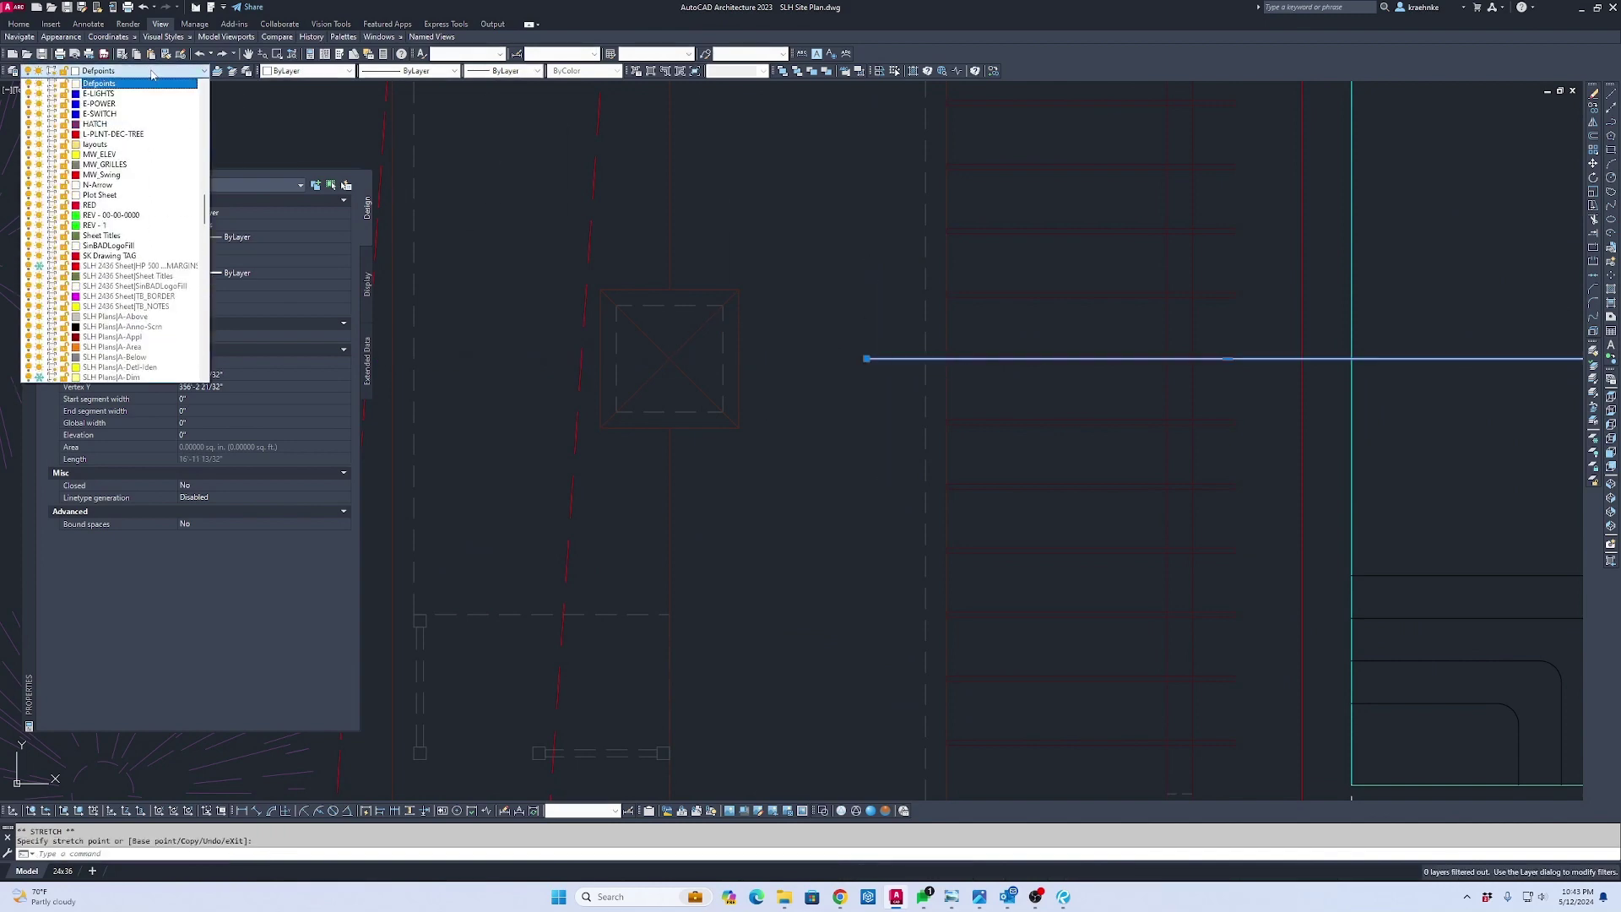
{"action": "key", "text": "a"}
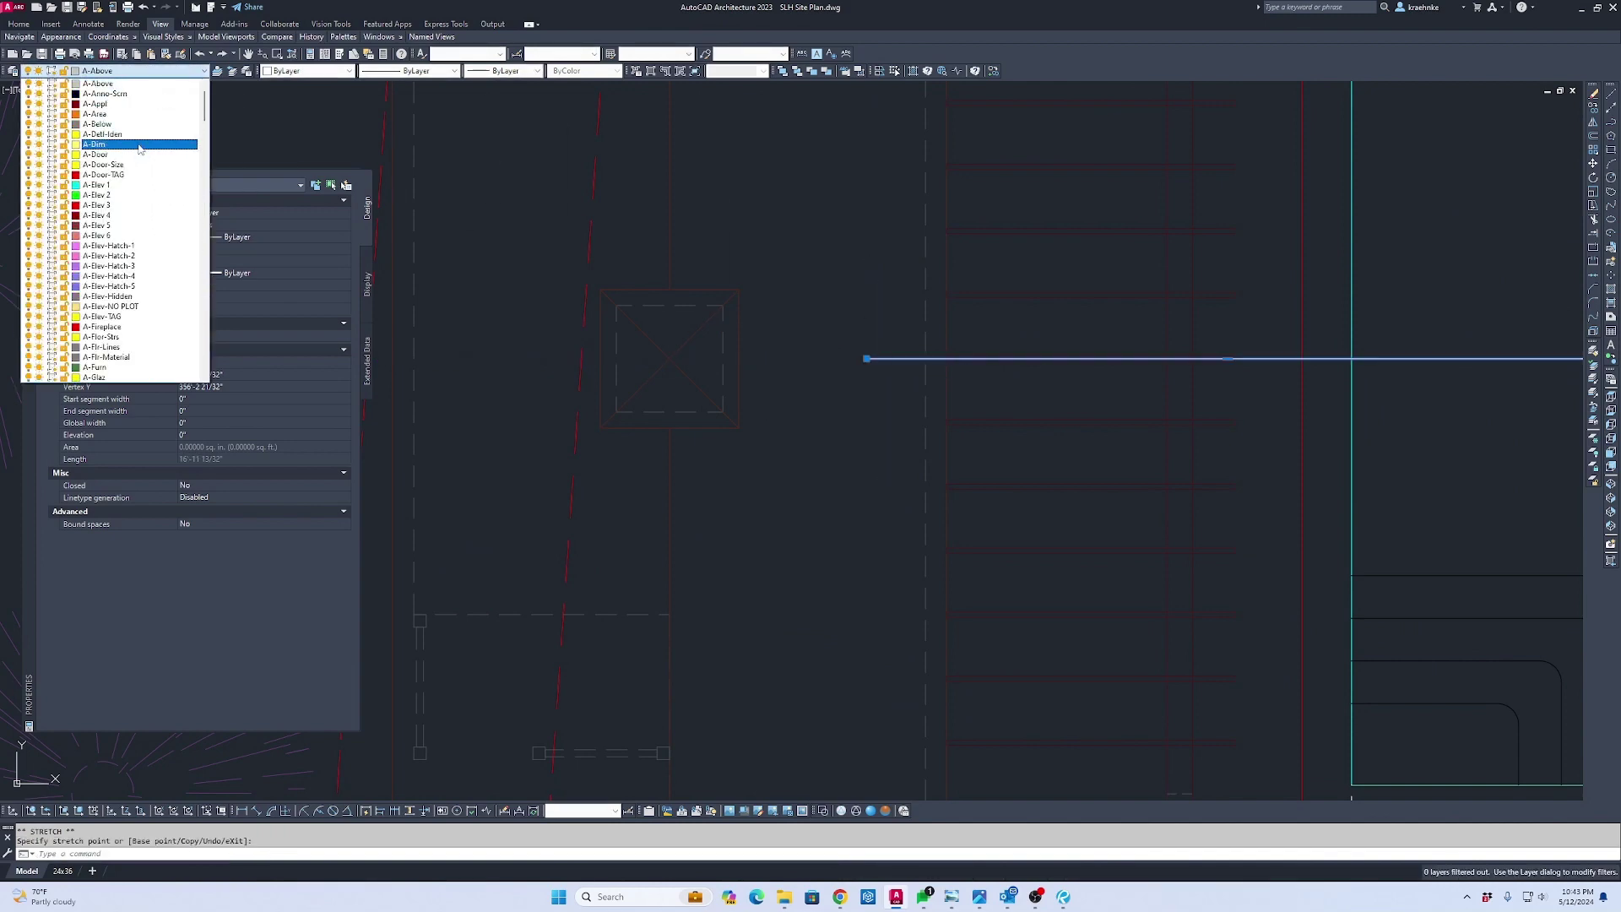
{"action": "key", "text": "Escape"}
{"action": "scroll", "coordinate": [872, 276], "scroll_direction": "down", "scroll_amount": 8}
{"action": "key", "text": "Escape"}
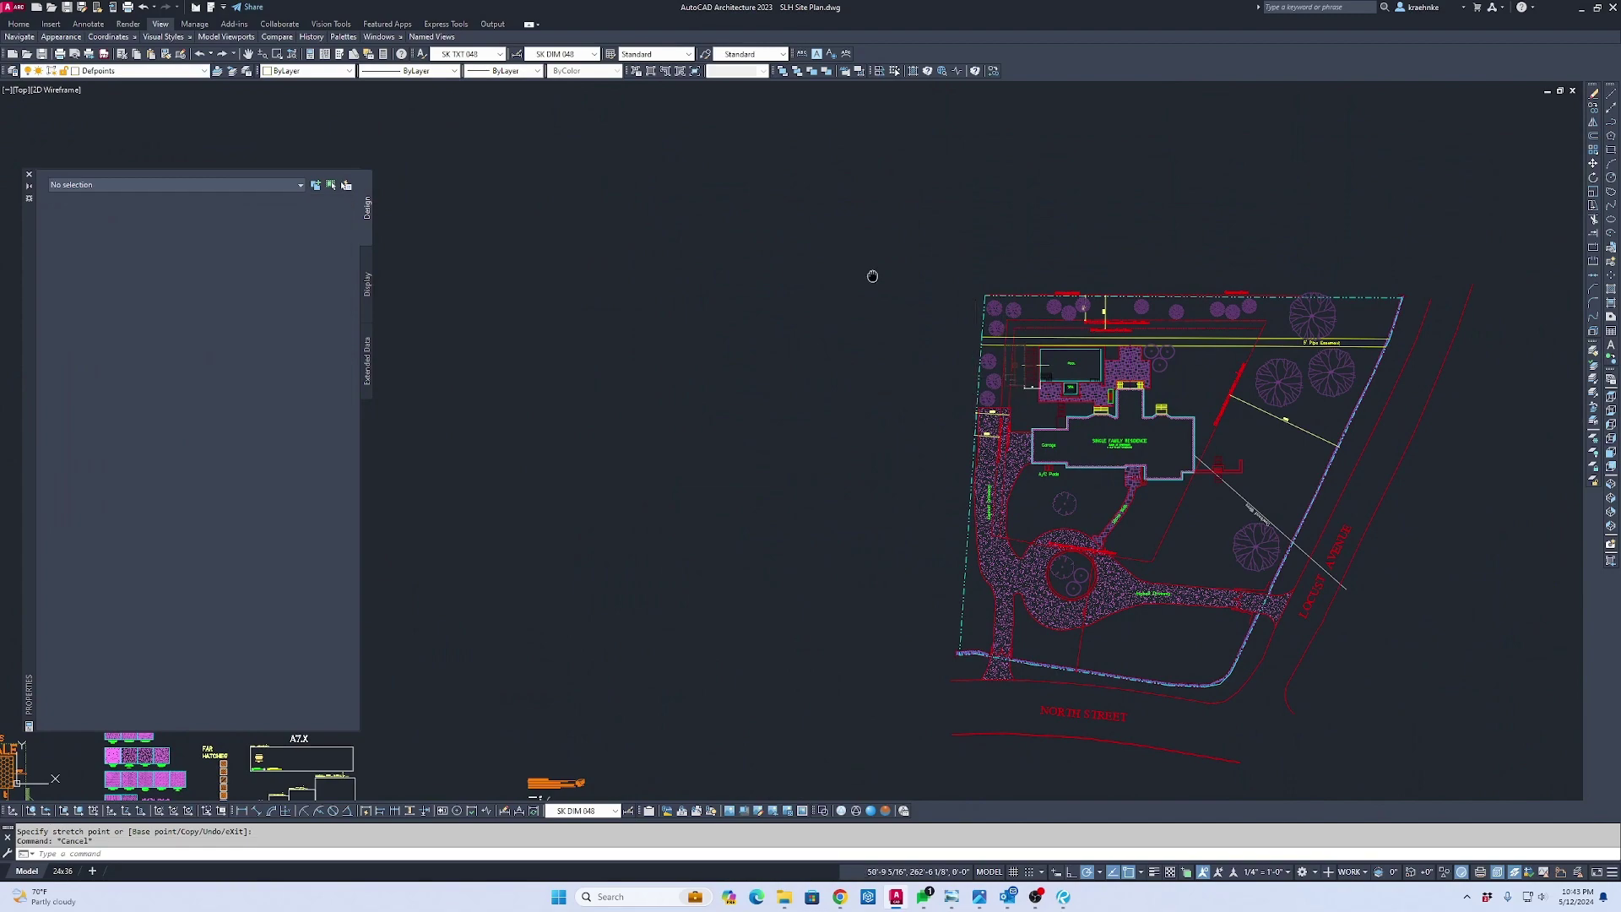
Copy the vertical centerline symbol next to the DIM 48 sample to the horizontal line's end inside the pool
{"action": "middle_click_drag", "start_coordinate": [894, 700], "coordinate": [912, 287]}
{"action": "mouse_move", "coordinate": [1165, 709]}
{"action": "middle_mouse_down"}
{"action": "mouse_move", "coordinate": [1179, 544]}
{"action": "mouse_move", "coordinate": [1040, 636]}
{"action": "mouse_move", "coordinate": [839, 591]}
{"action": "middle_mouse_up"}
{"action": "scroll", "coordinate": [1040, 636], "scroll_direction": "down", "scroll_amount": 3}
{"action": "scroll", "coordinate": [1193, 575], "scroll_direction": "up", "scroll_amount": 5}
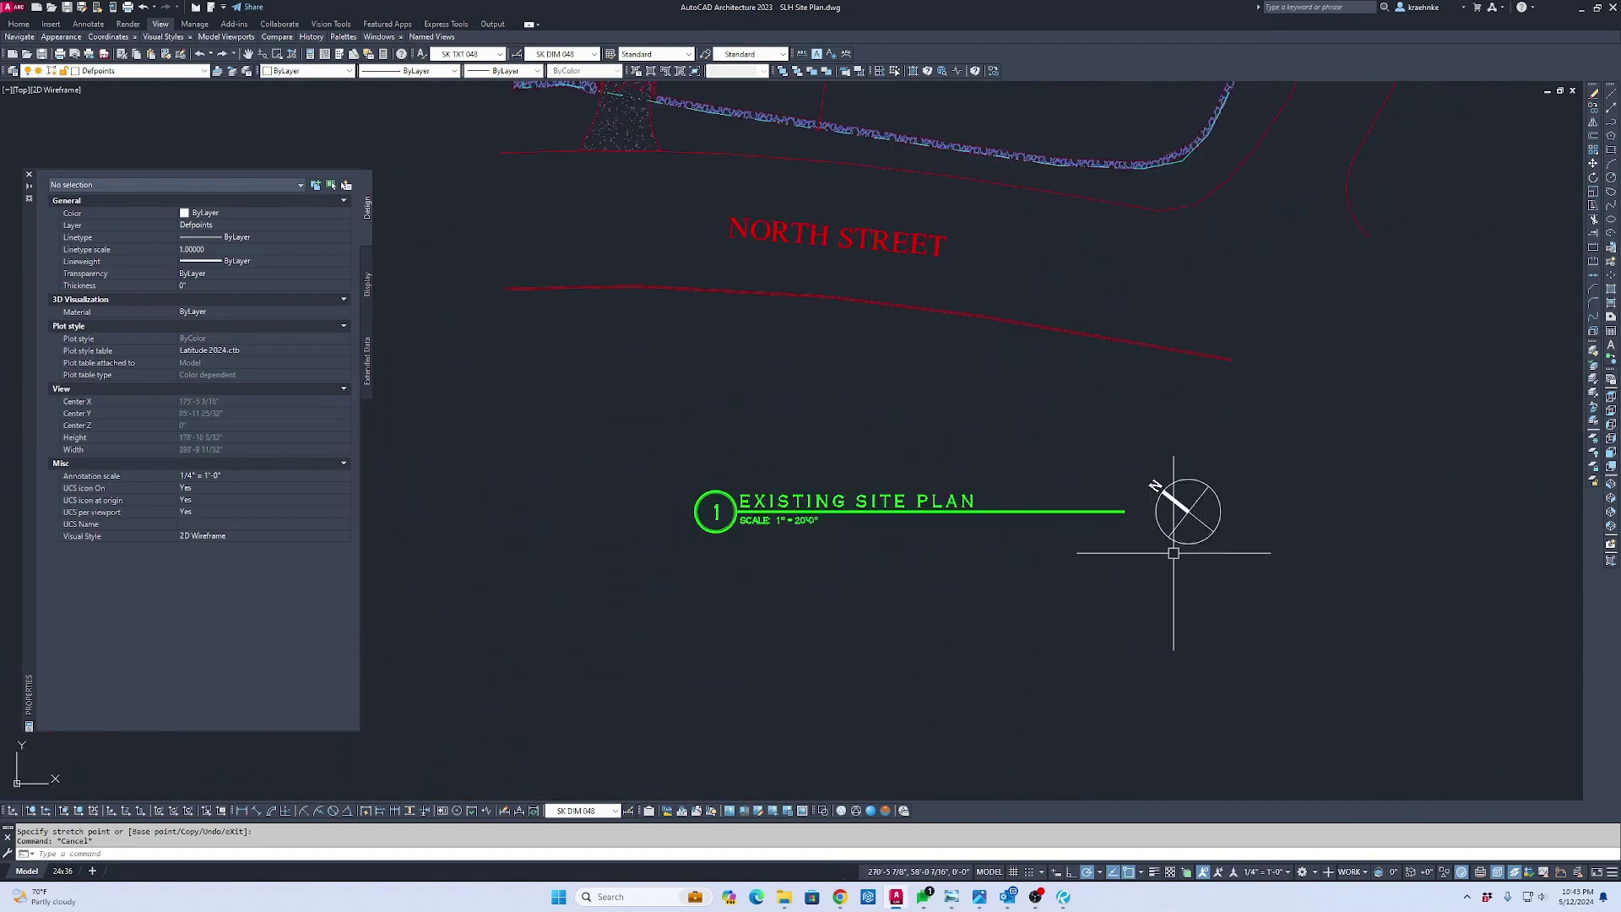
{"action": "scroll", "coordinate": [1447, 507], "scroll_direction": "down", "scroll_amount": 5}
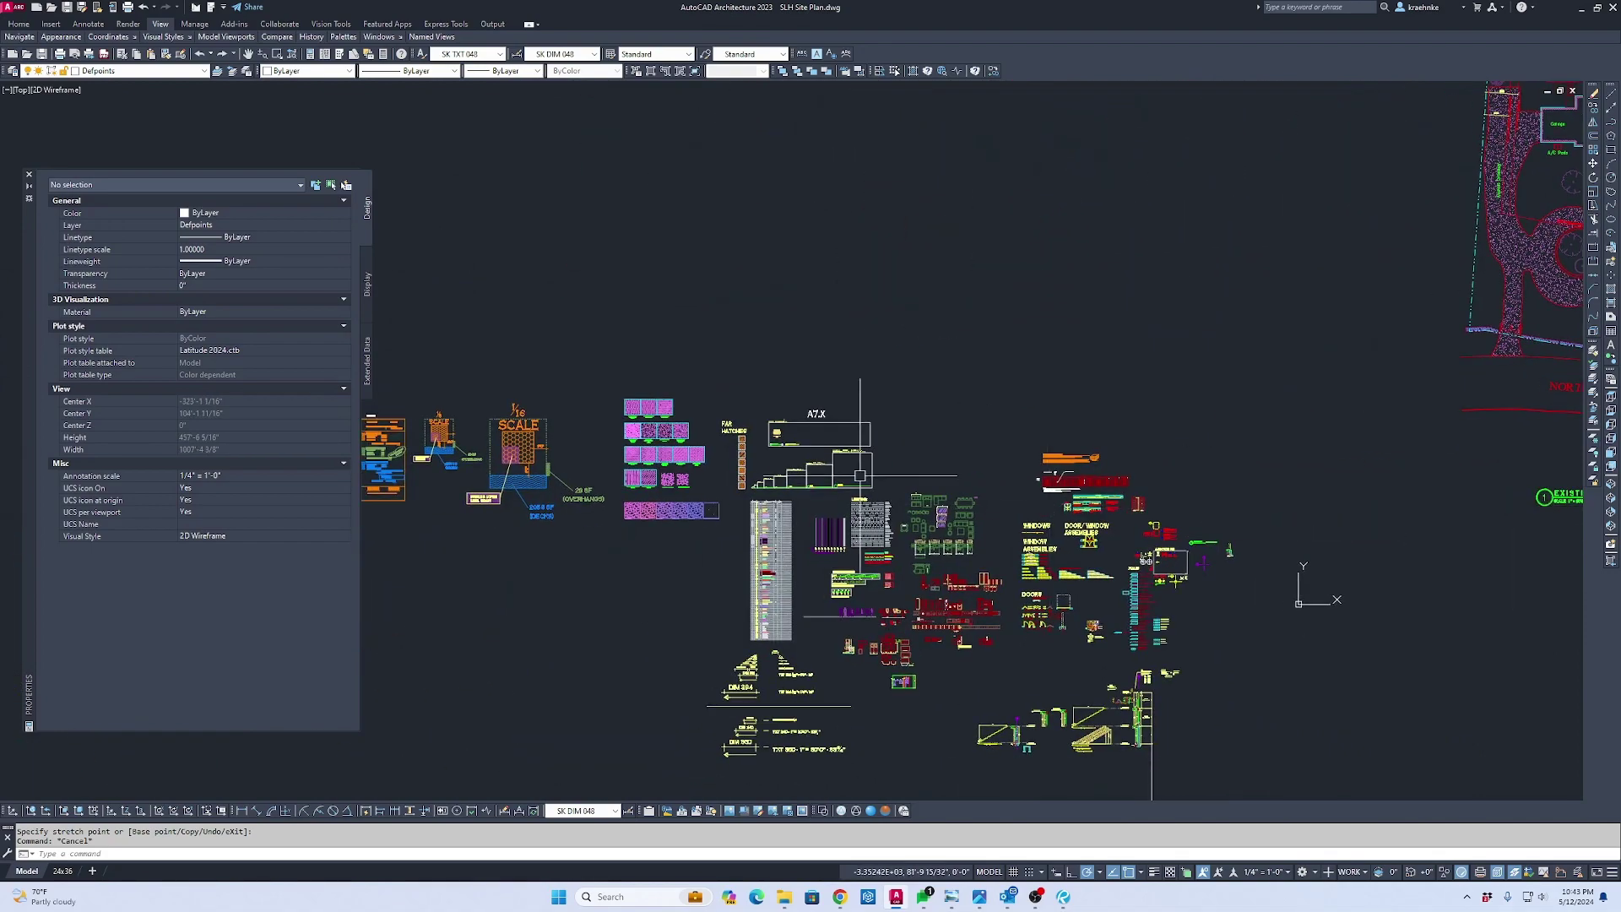
{"action": "scroll", "coordinate": [1296, 560], "scroll_direction": "up", "scroll_amount": 5}
{"action": "scroll", "coordinate": [1157, 348], "scroll_direction": "up", "scroll_amount": 3}
{"action": "type", "text": "c"}
{"action": "key", "text": "Return"}
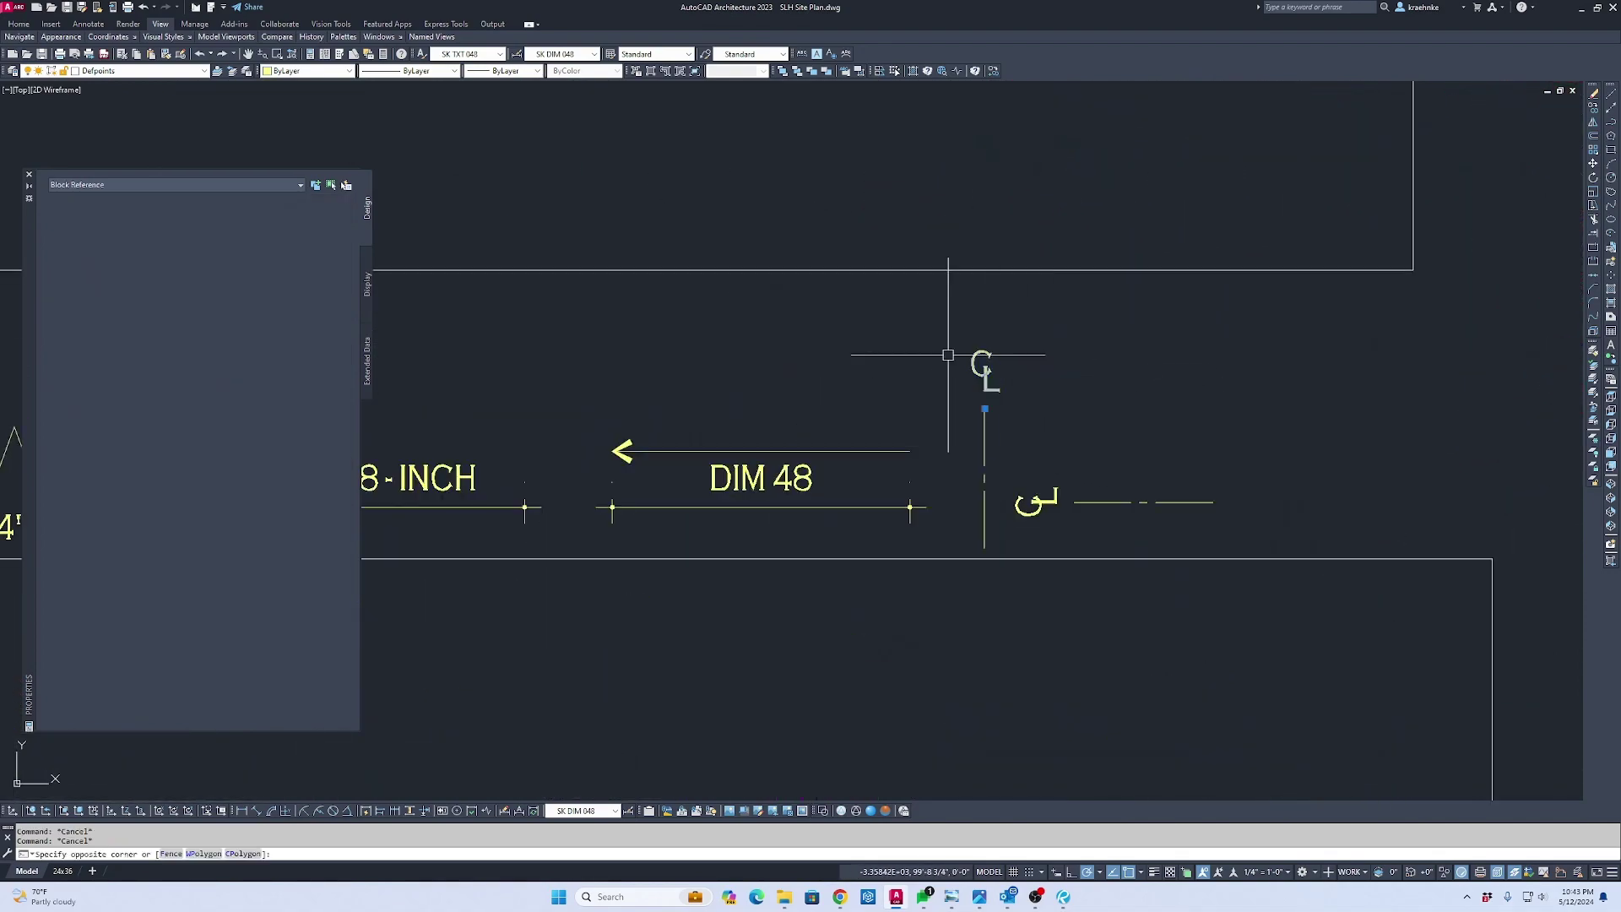
{"action": "left_click", "coordinate": [977, 354]}
{"action": "key", "text": "Return"}
{"action": "left_click", "coordinate": [998, 392]}
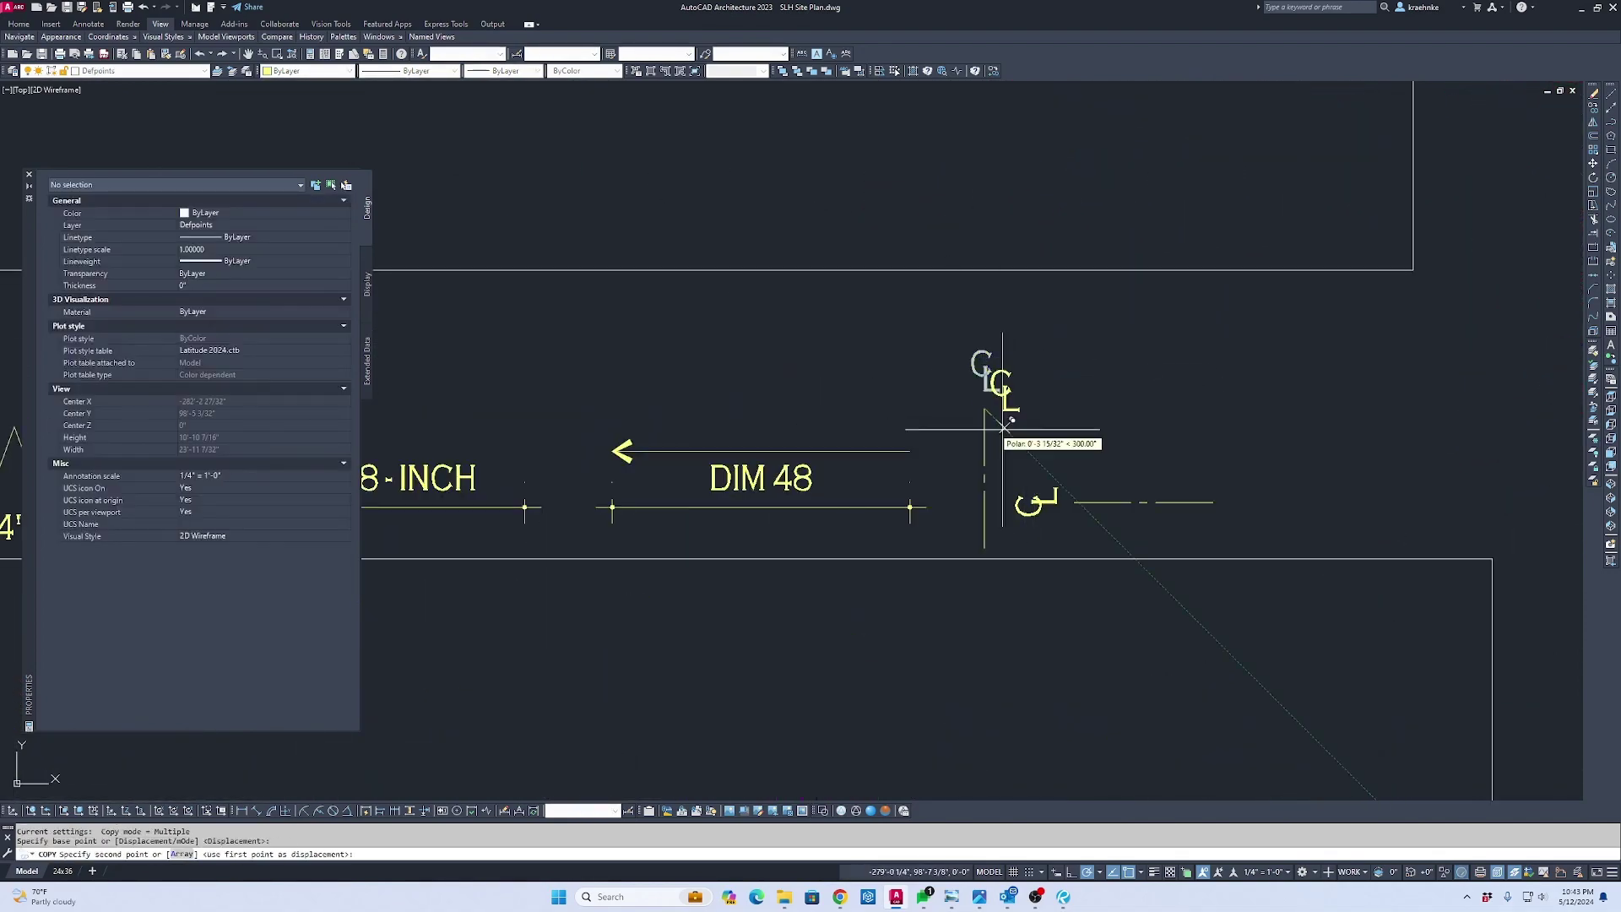
{"action": "scroll", "coordinate": [1097, 426], "scroll_direction": "down", "scroll_amount": 5}
{"action": "scroll", "coordinate": [1097, 426], "scroll_direction": "down", "scroll_amount": 2}
{"action": "scroll", "coordinate": [985, 441], "scroll_direction": "up", "scroll_amount": 10}
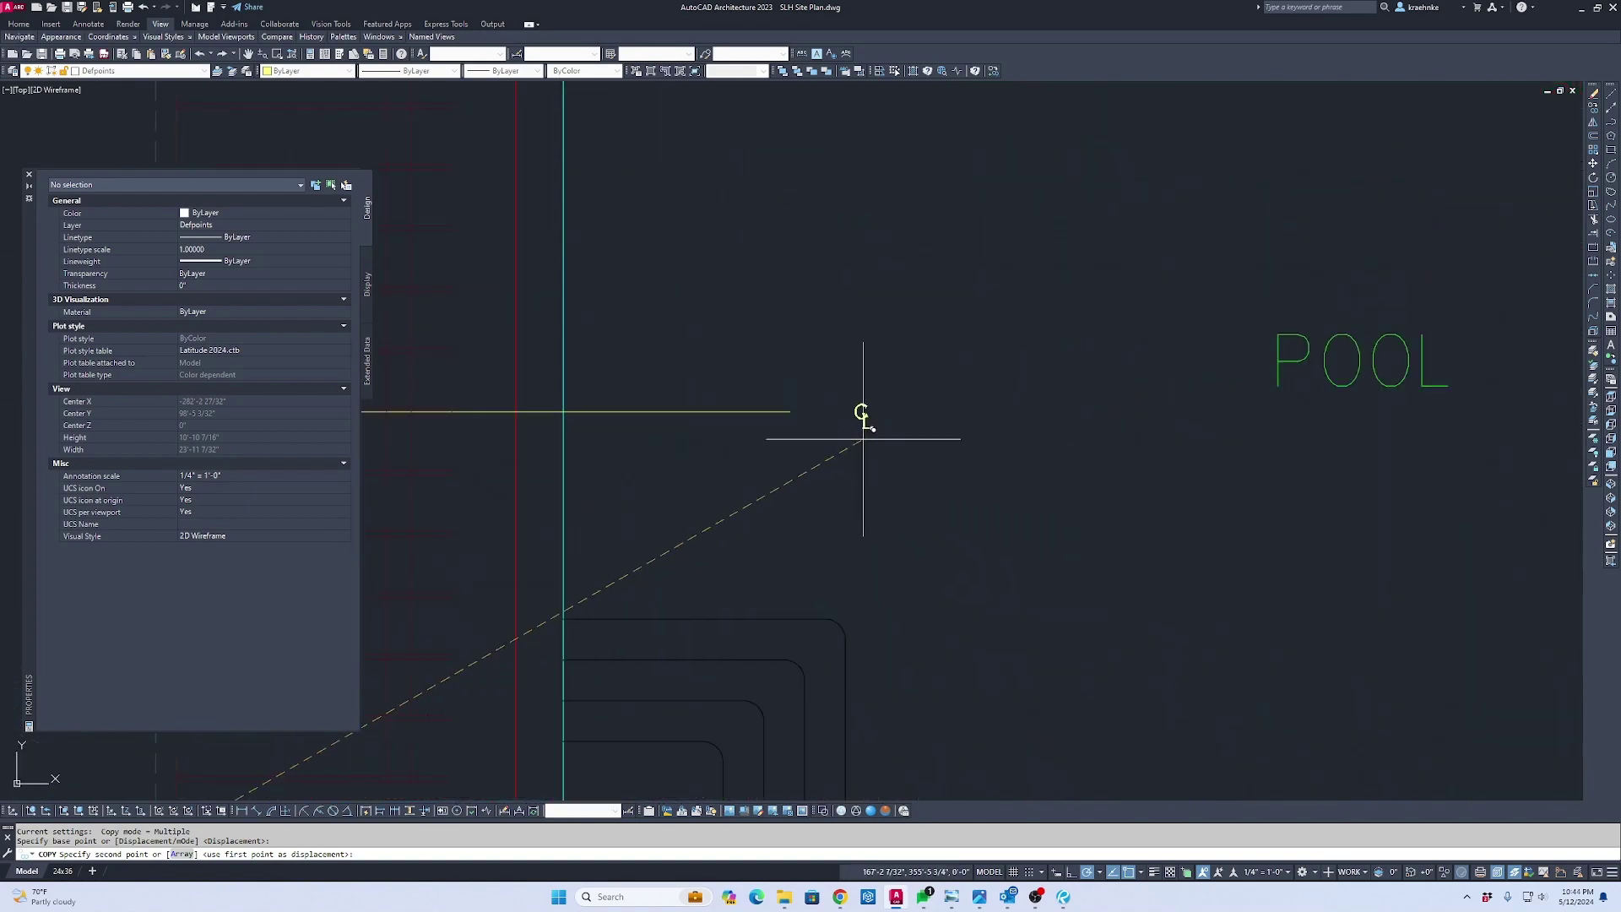
{"action": "left_click", "coordinate": [791, 412]}
{"action": "key", "text": "Escape"}
Rotate the copied centerline symbol to 90 degrees so it suits the horizontal line
{"action": "left_click", "coordinate": [748, 349]}
{"action": "key", "text": "Escape"}
{"action": "type", "text": "ro"}
{"action": "key", "text": "Return"}
{"action": "left_click", "coordinate": [826, 333]}
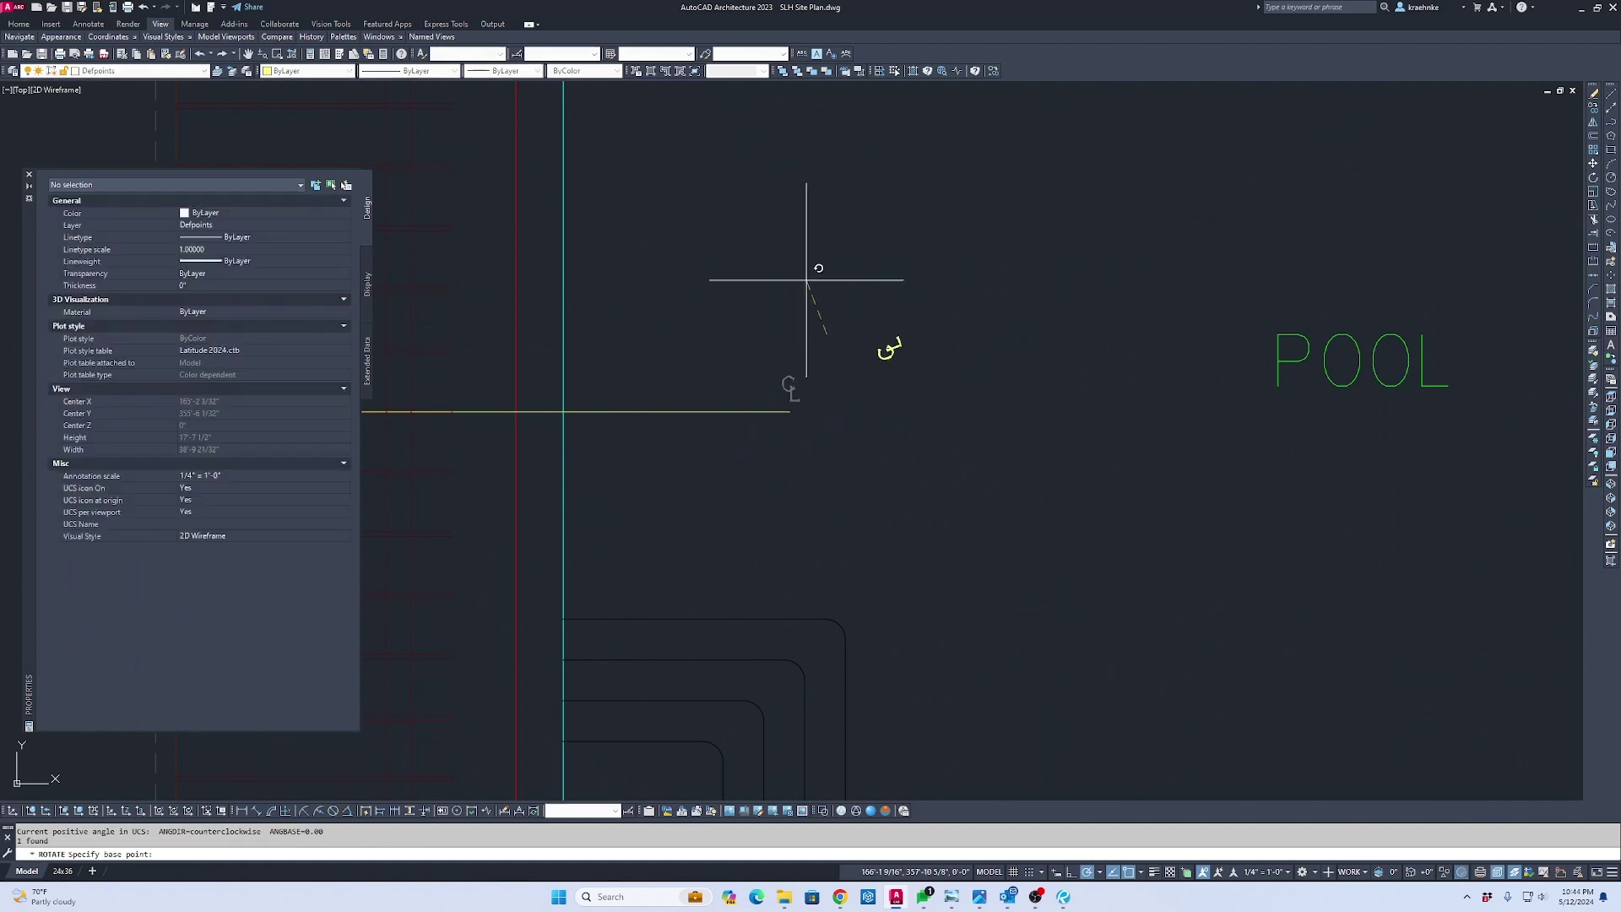
{"action": "left_click", "coordinate": [842, 255]}
{"action": "key", "text": "Escape"}
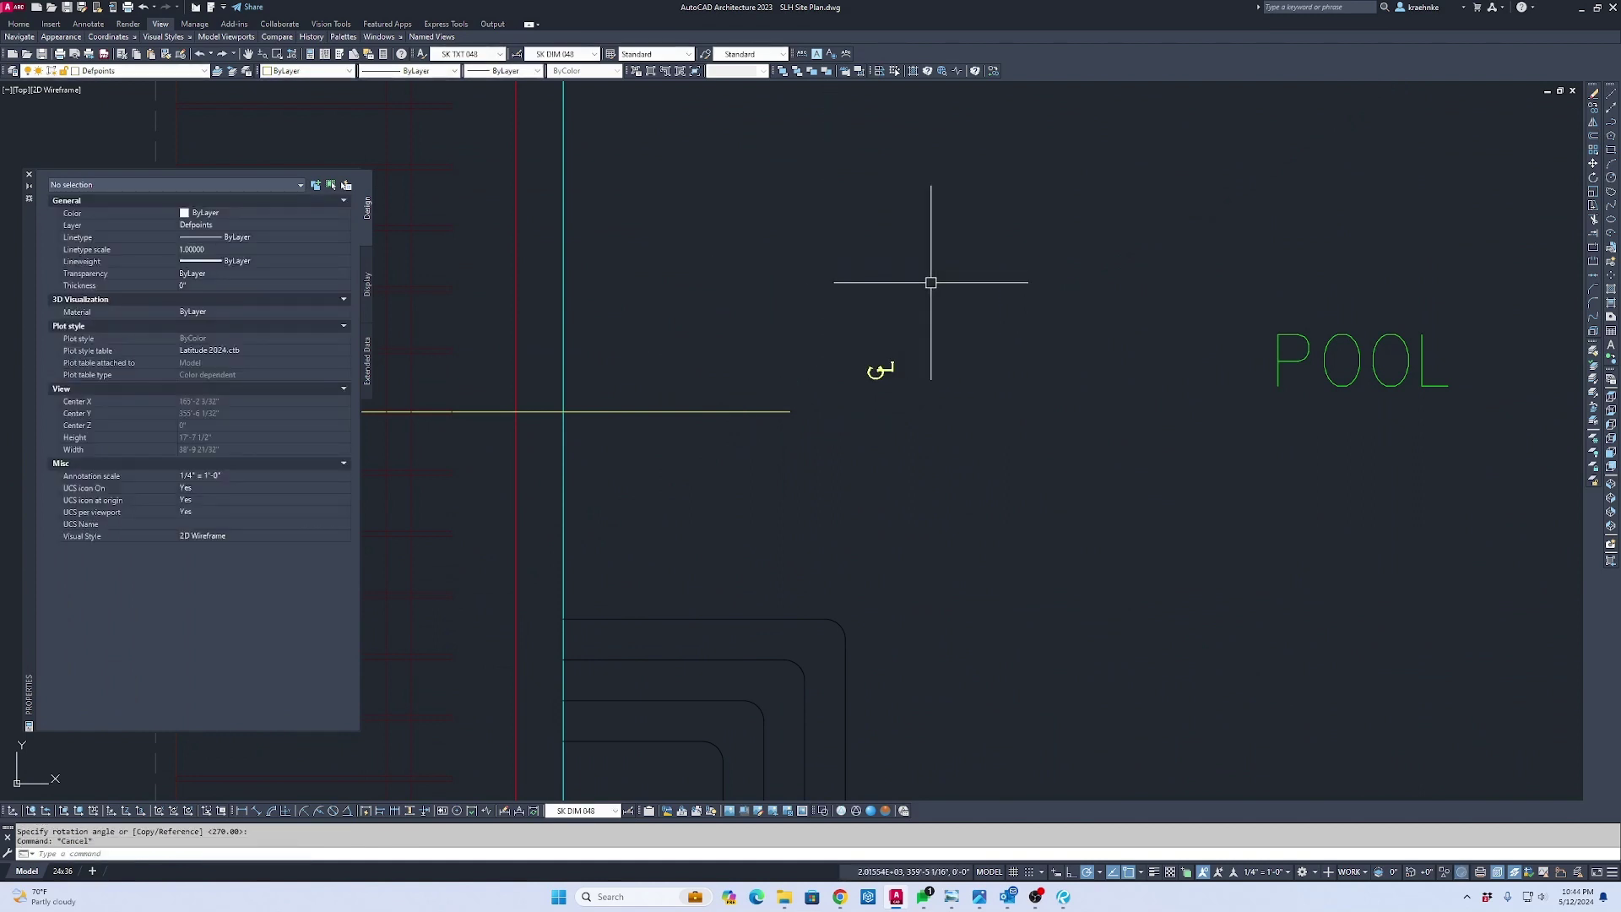
Move the rotated centerline symbol onto the line's extension, just beyond its end in the pool
{"action": "left_click", "coordinate": [934, 333]}
{"action": "left_click", "coordinate": [864, 406]}
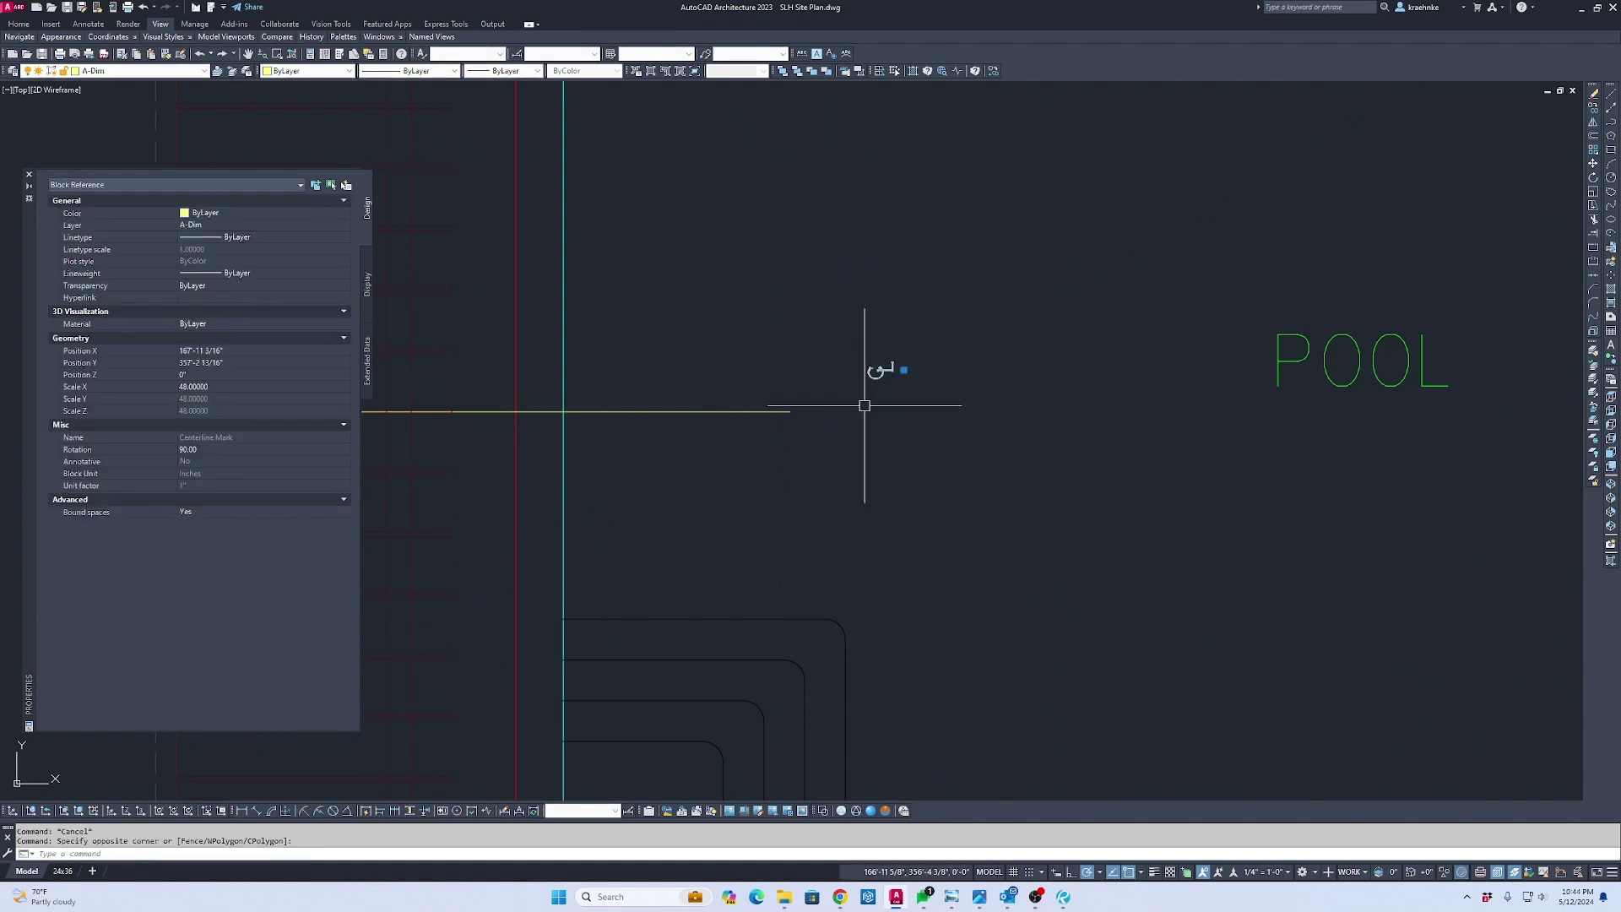
{"action": "left_click", "coordinate": [903, 370]}
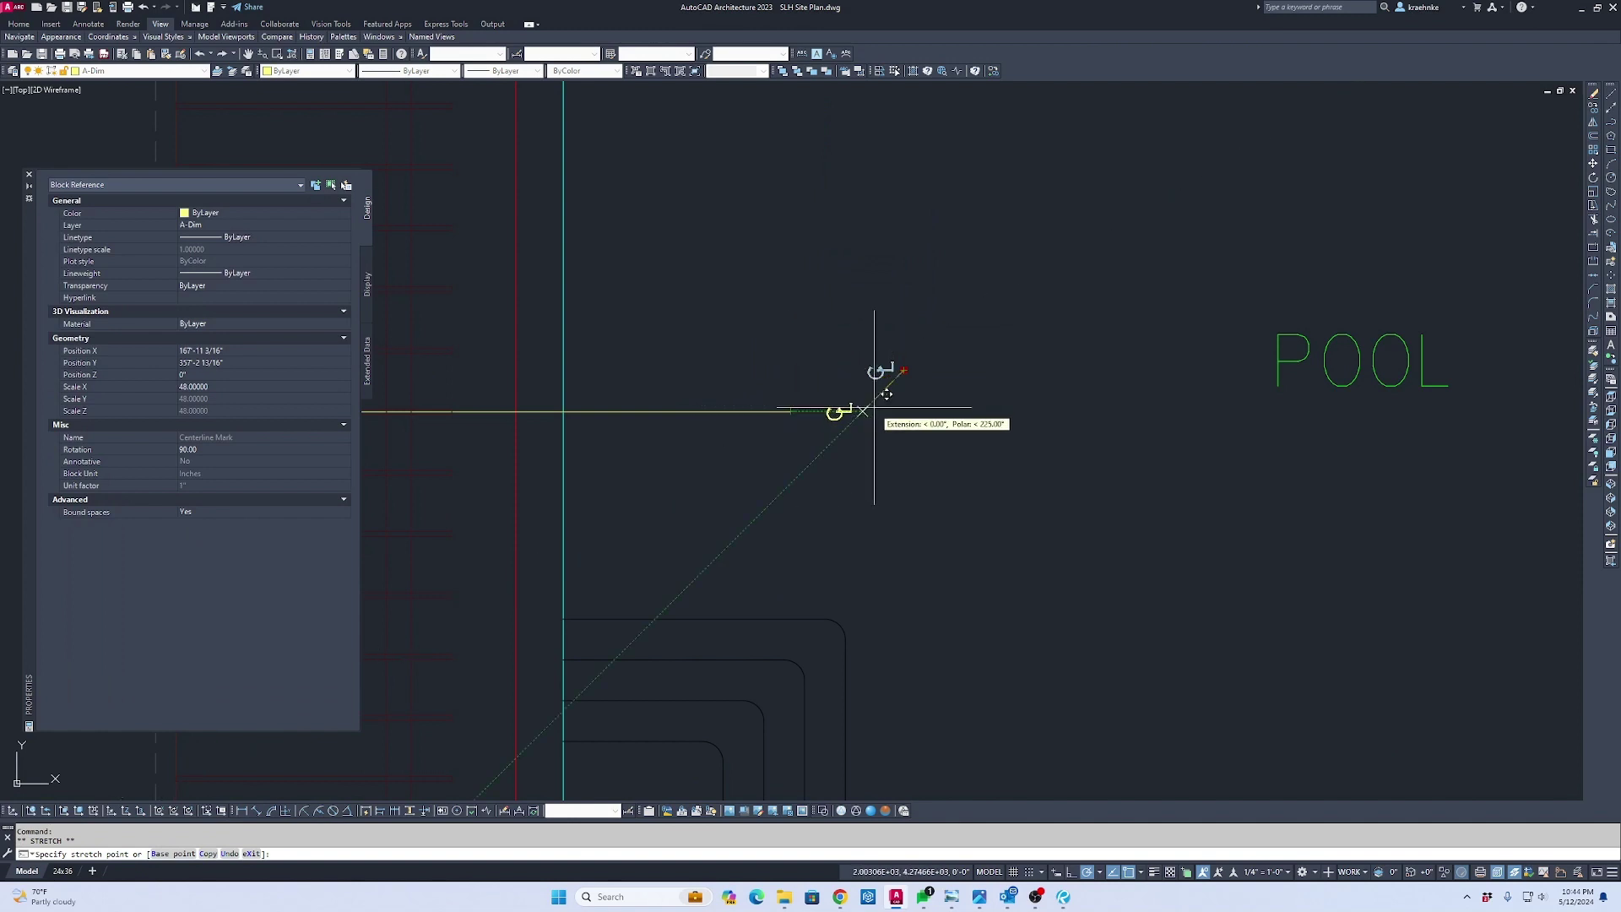
{"action": "key", "text": "Escape"}
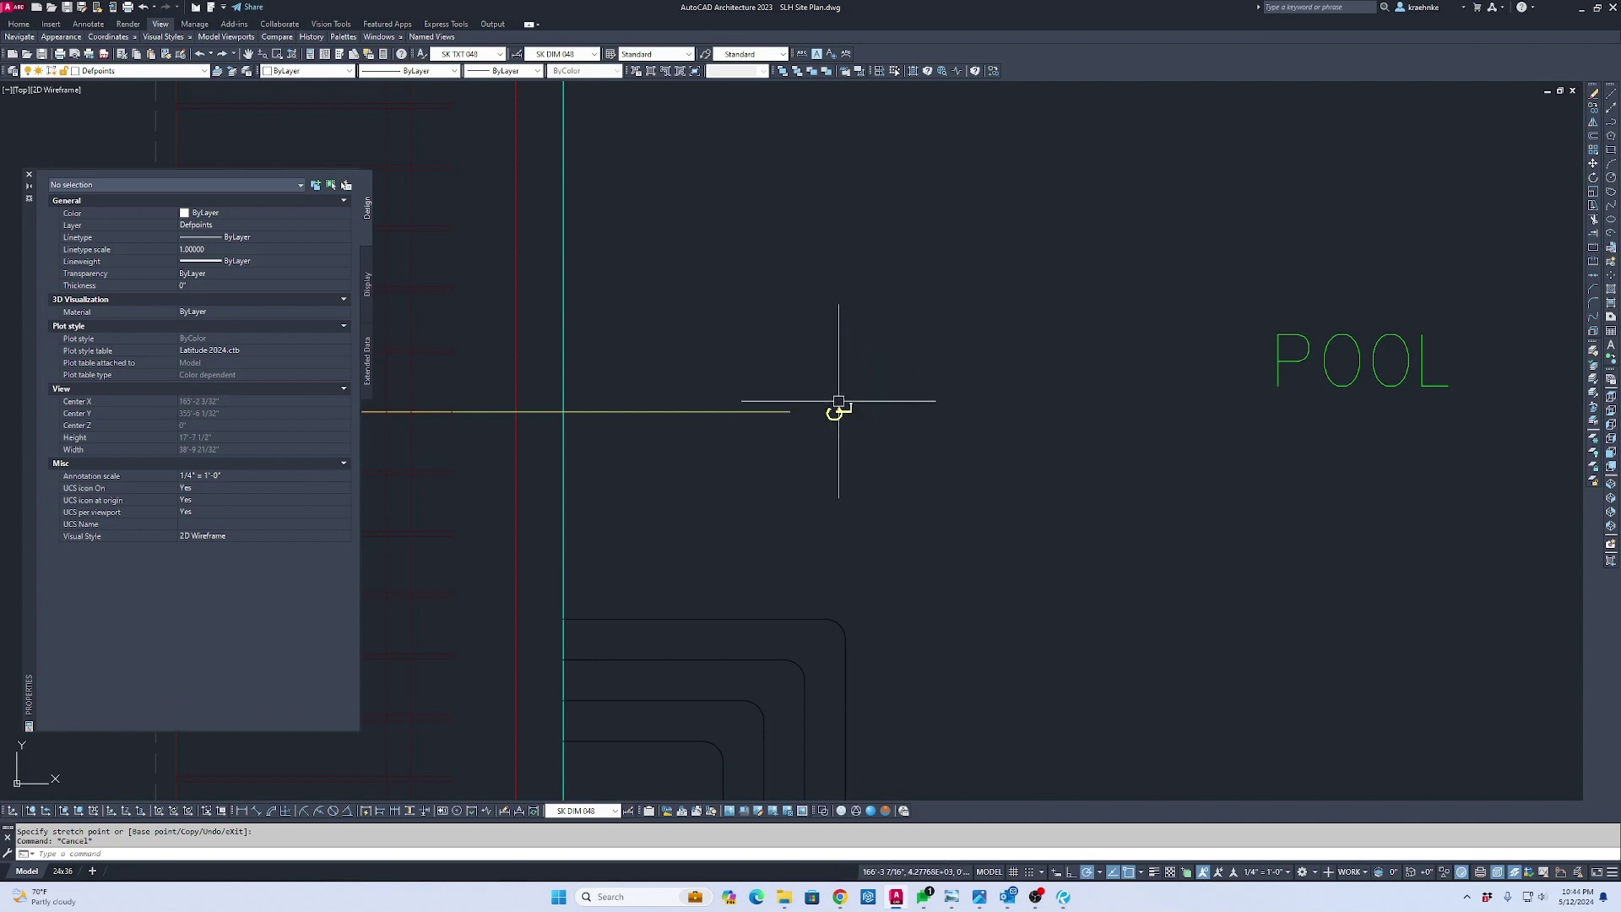
Set the centerline symbol's X scale to 240
{"action": "left_click", "coordinate": [861, 427]}
{"action": "key", "text": "Escape"}
{"action": "key", "text": "Escape"}
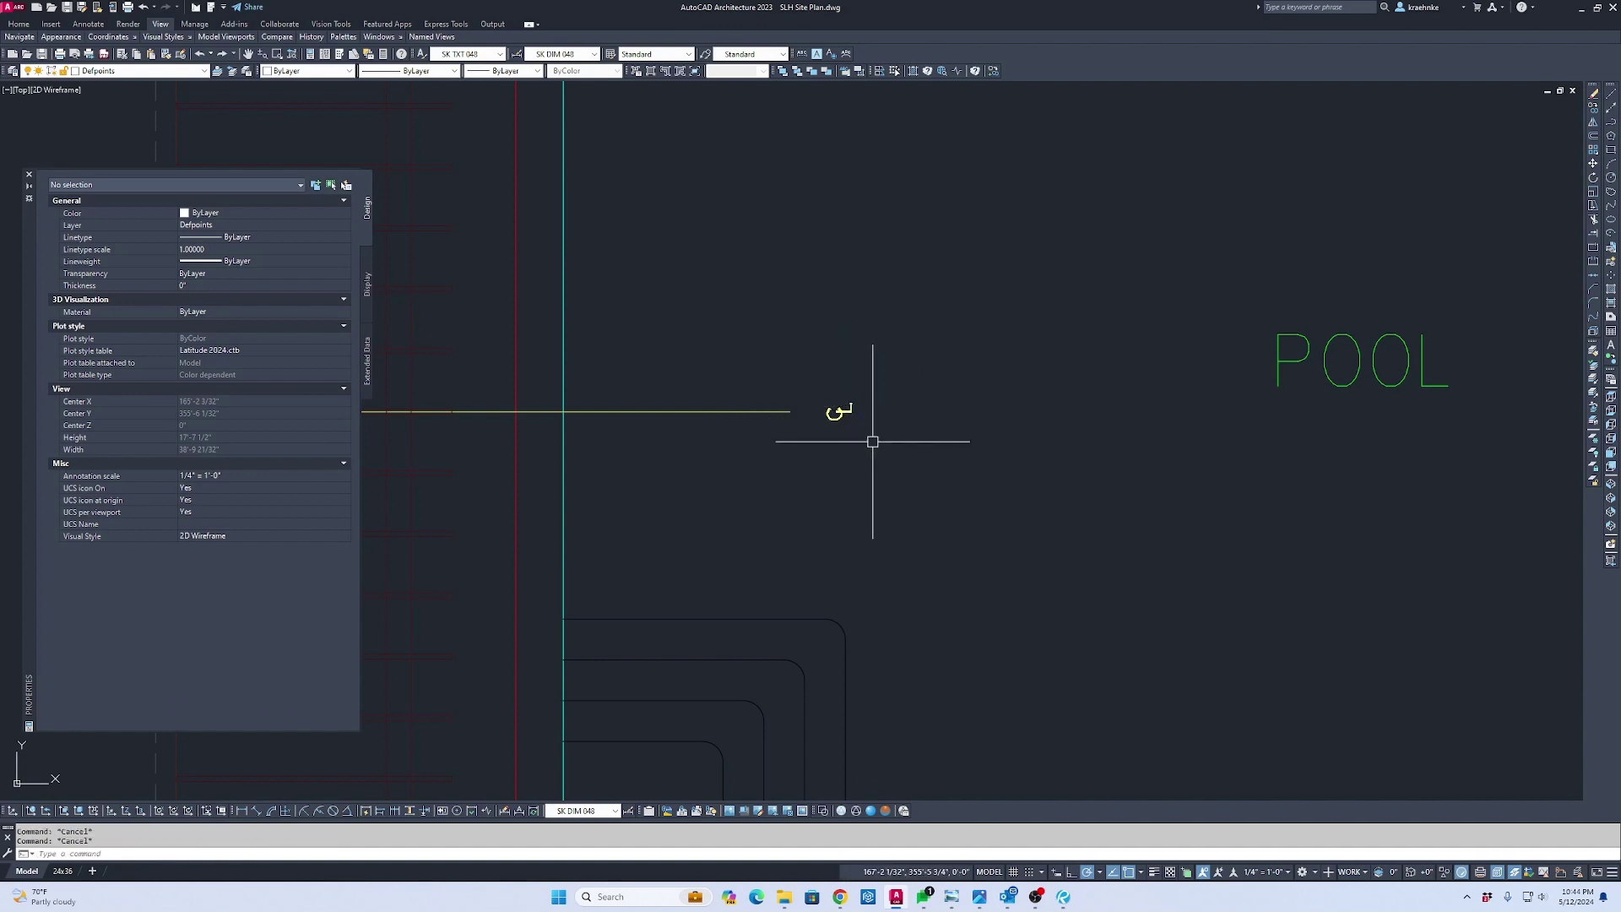
{"action": "key", "text": "BackSpace"}
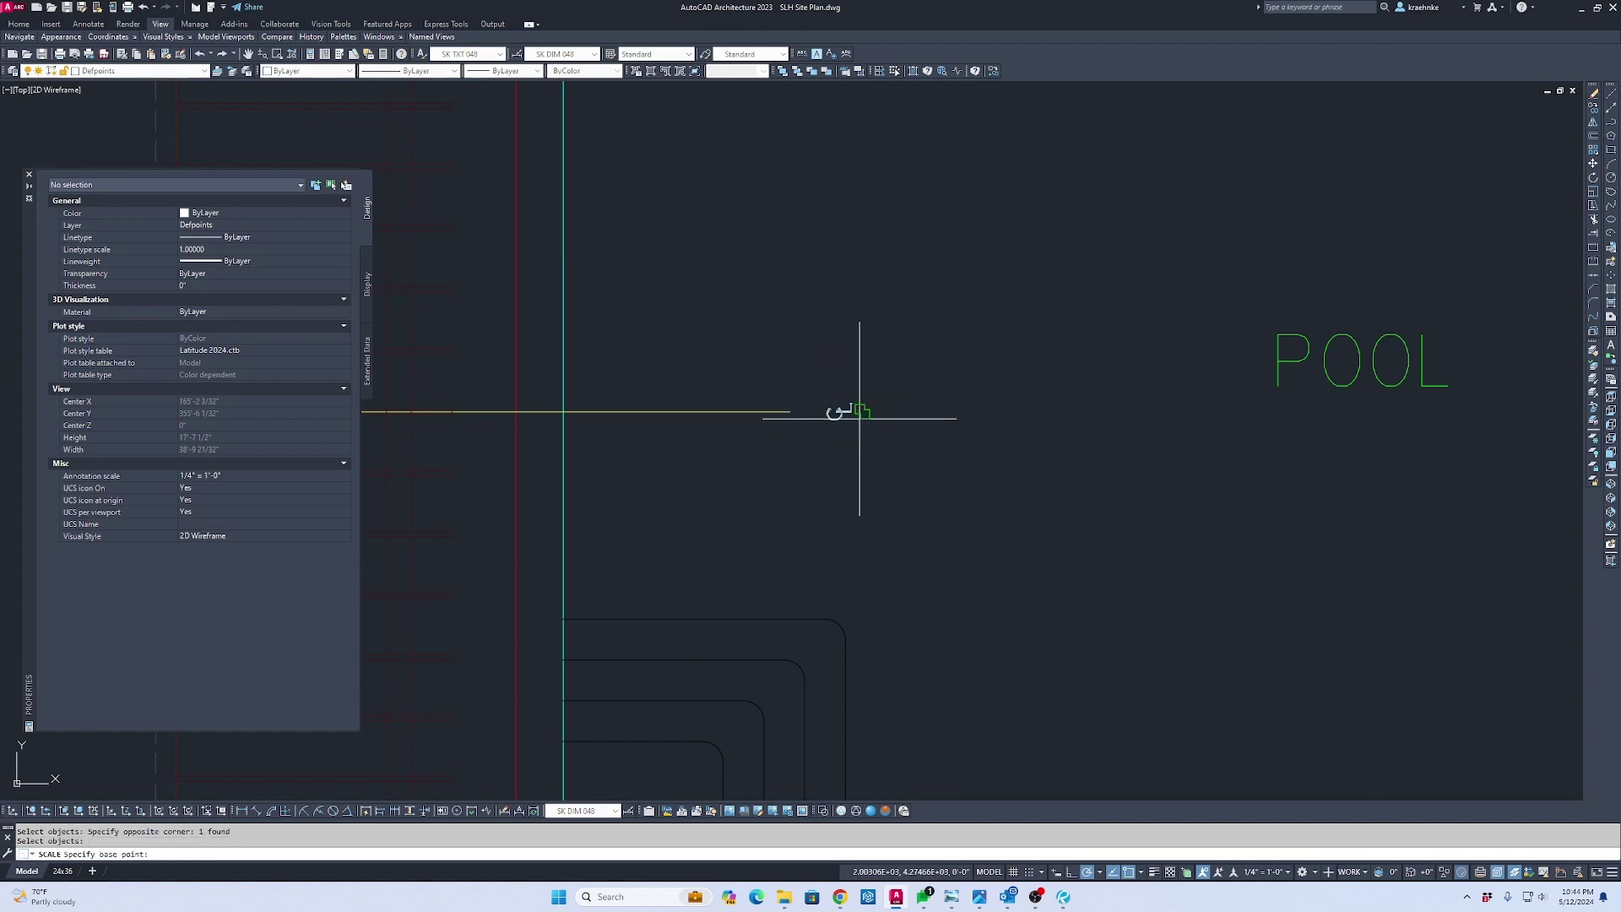
{"action": "left_click", "coordinate": [835, 411]}
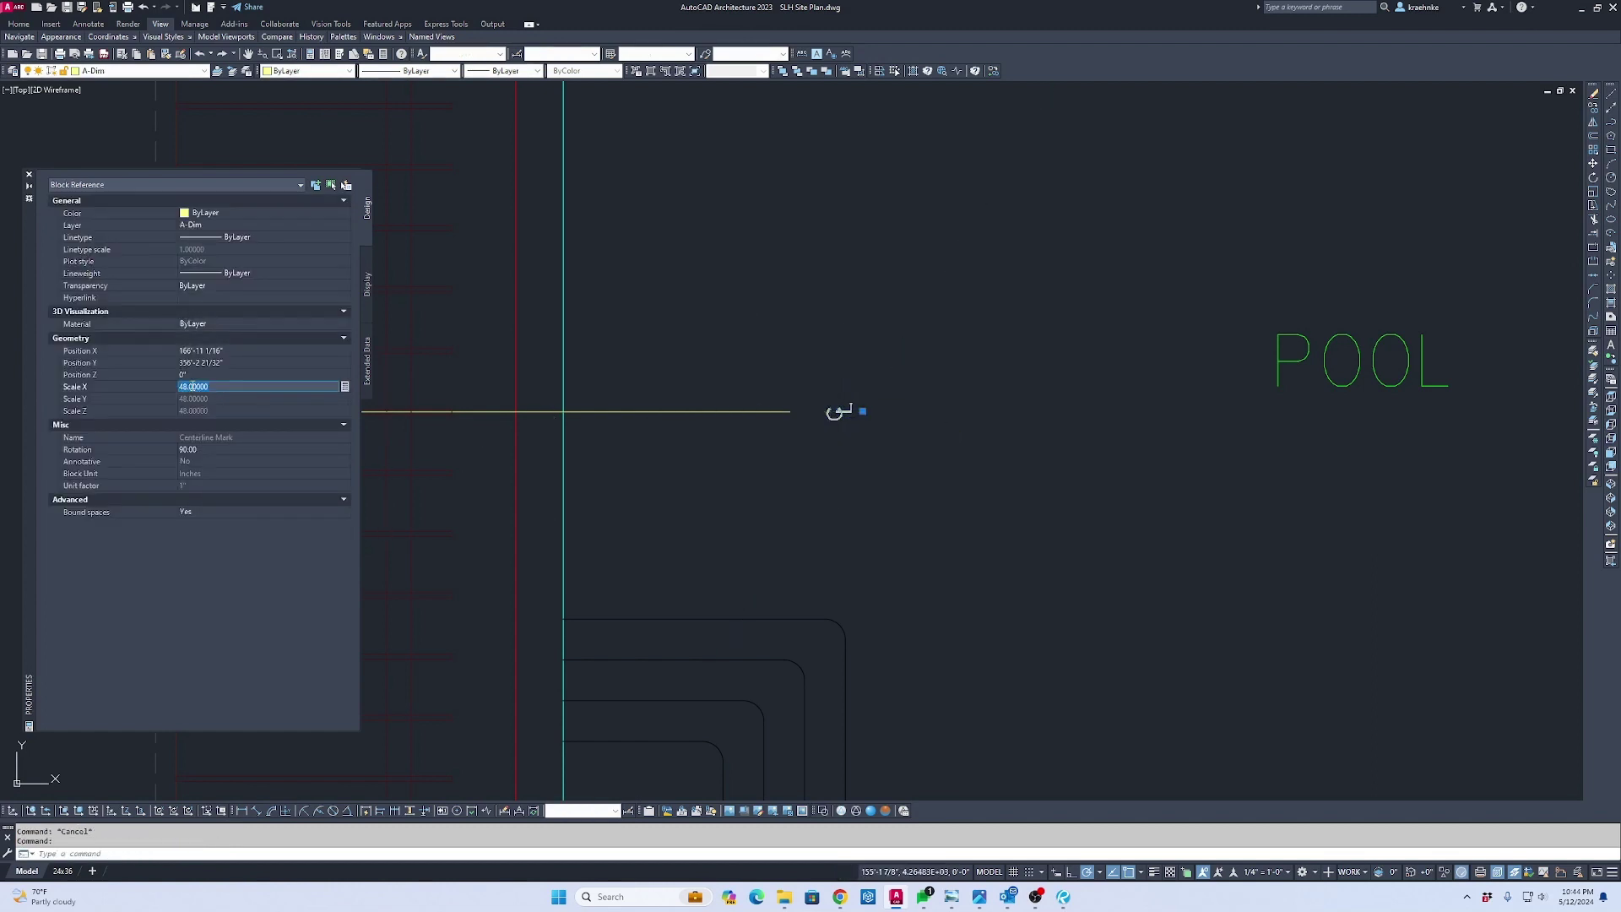
{"action": "key", "text": "Return"}
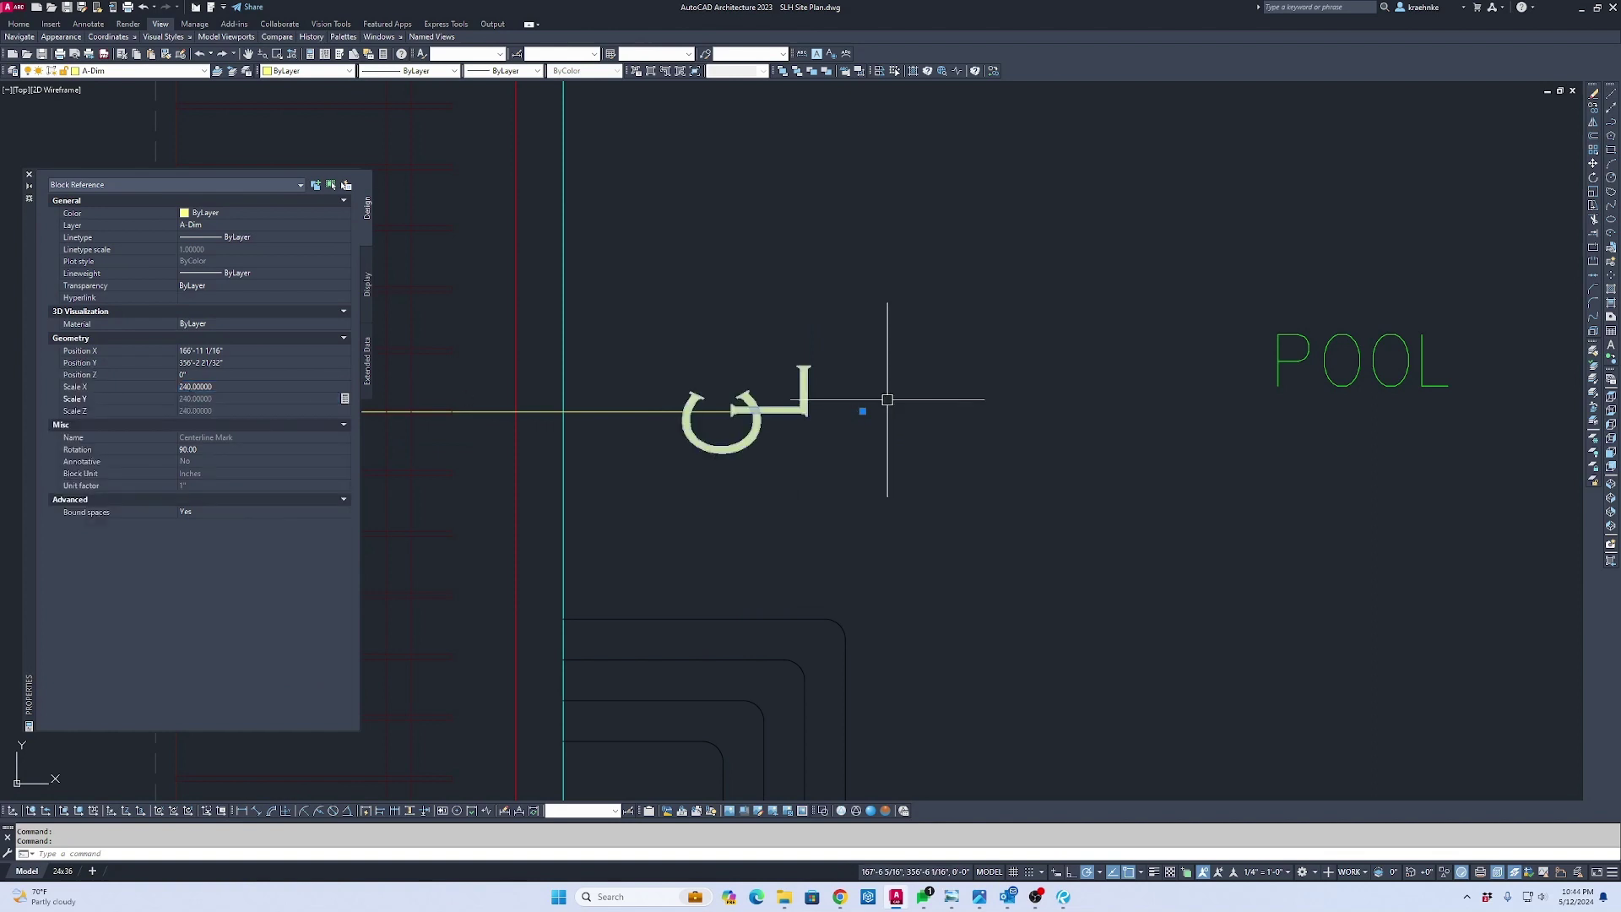
Shift the enlarged centerline symbol horizontally along the line's extension, clear of the line's end
{"action": "left_click", "coordinate": [862, 411]}
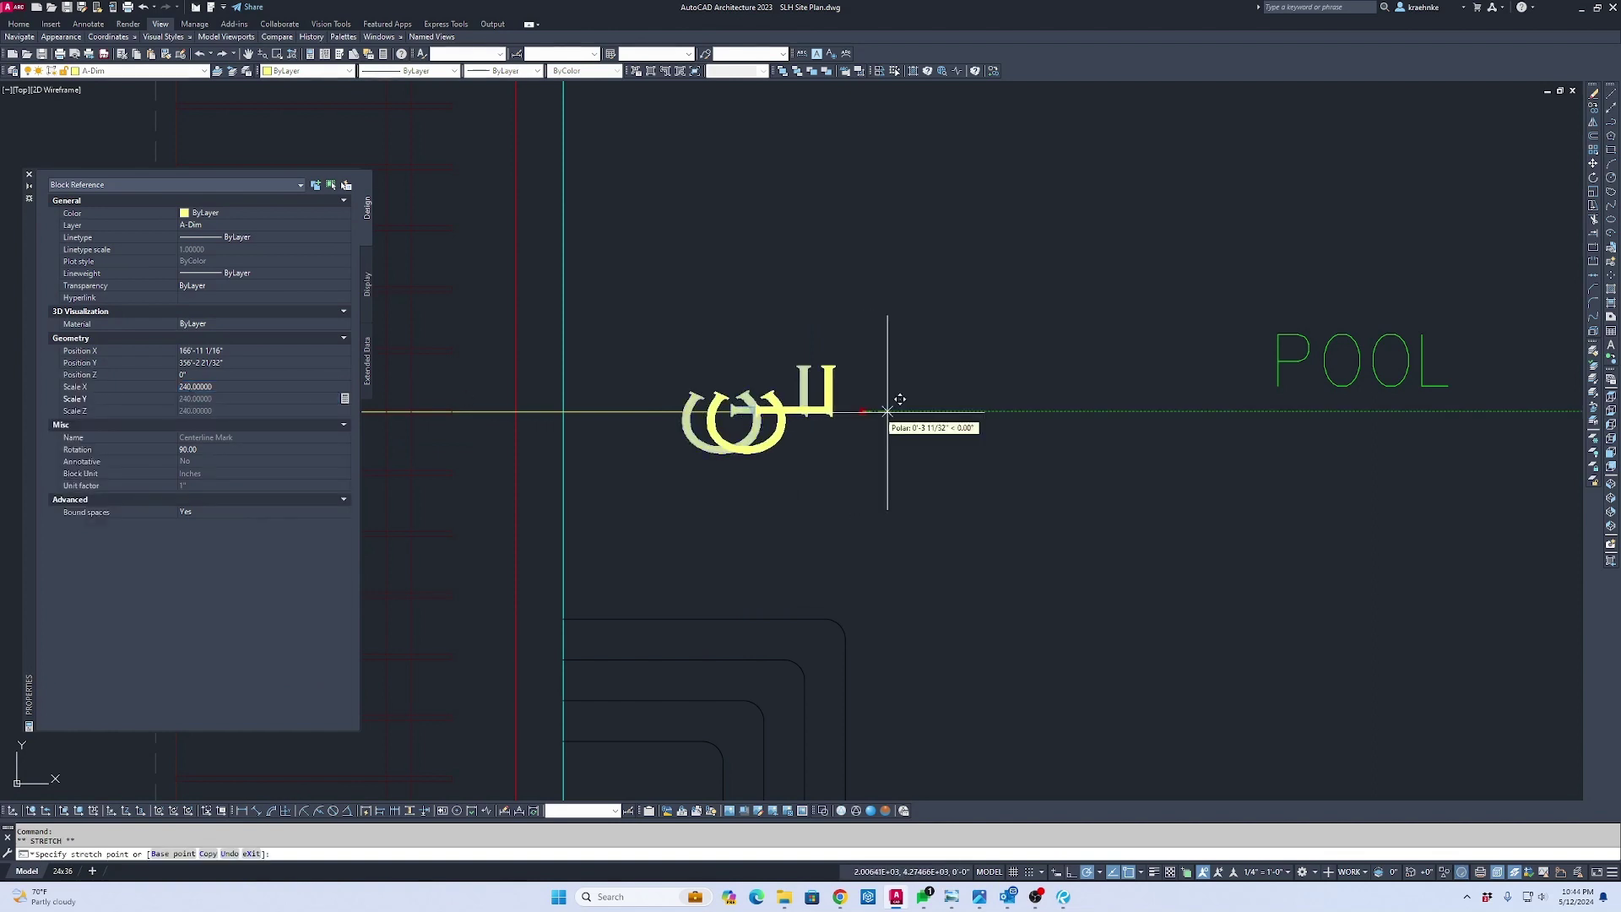
{"action": "left_click", "coordinate": [1018, 412]}
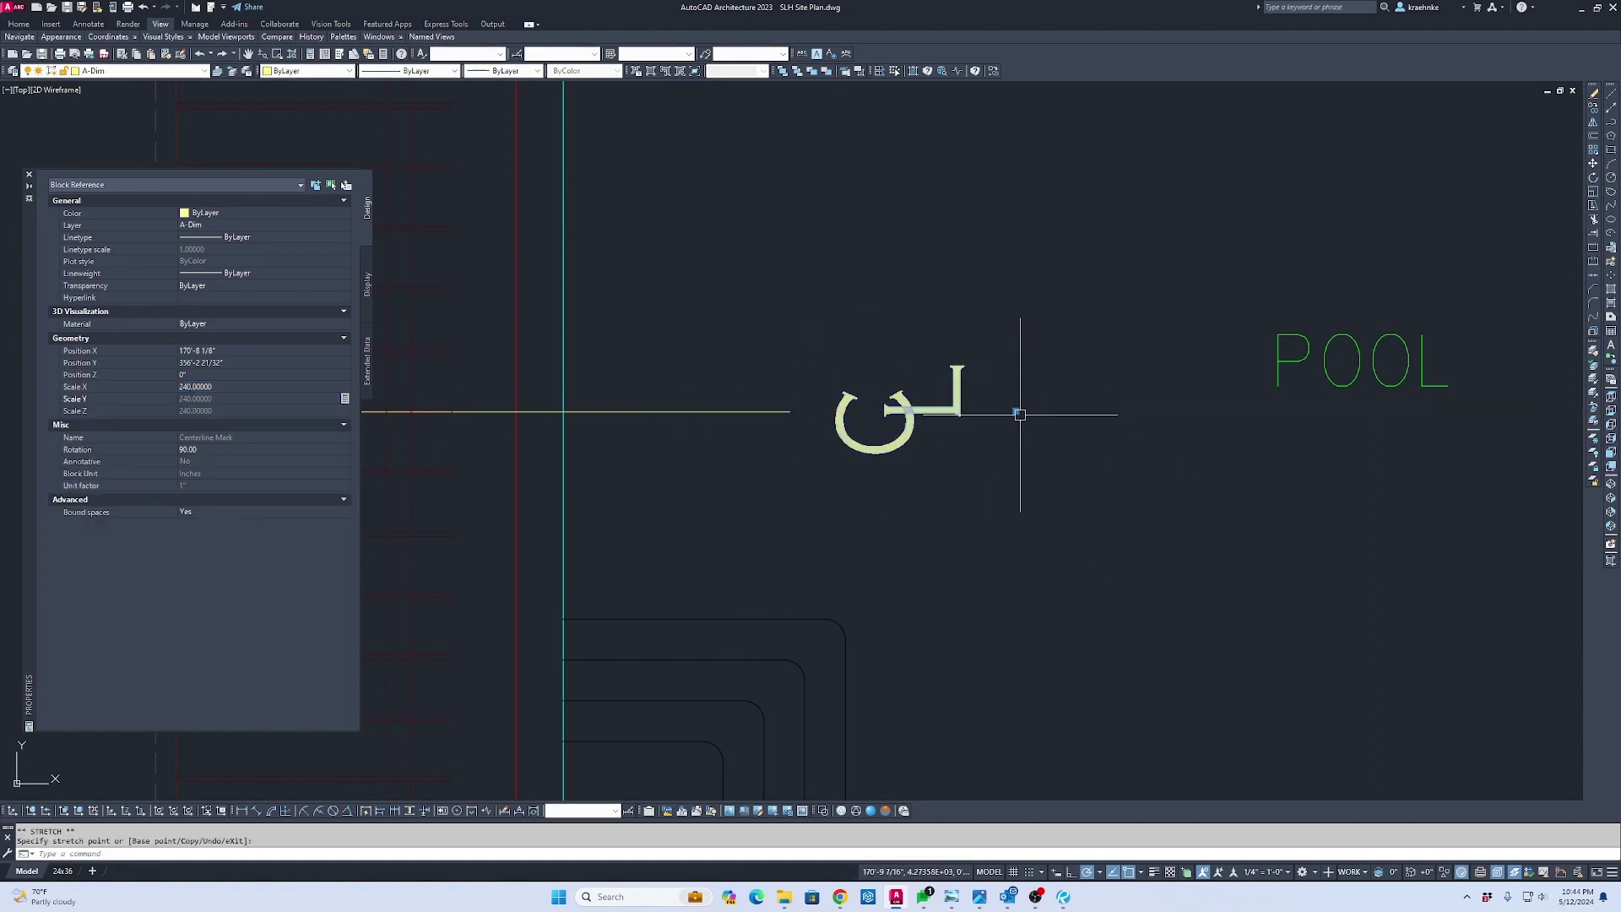
{"action": "left_click", "coordinate": [1020, 414]}
{"action": "left_click", "coordinate": [1004, 413]}
Set the centerline symbol's X scale to 120 and move it horizontally back close to the line's end
{"action": "scroll", "coordinate": [928, 414], "scroll_direction": "down", "scroll_amount": 5}
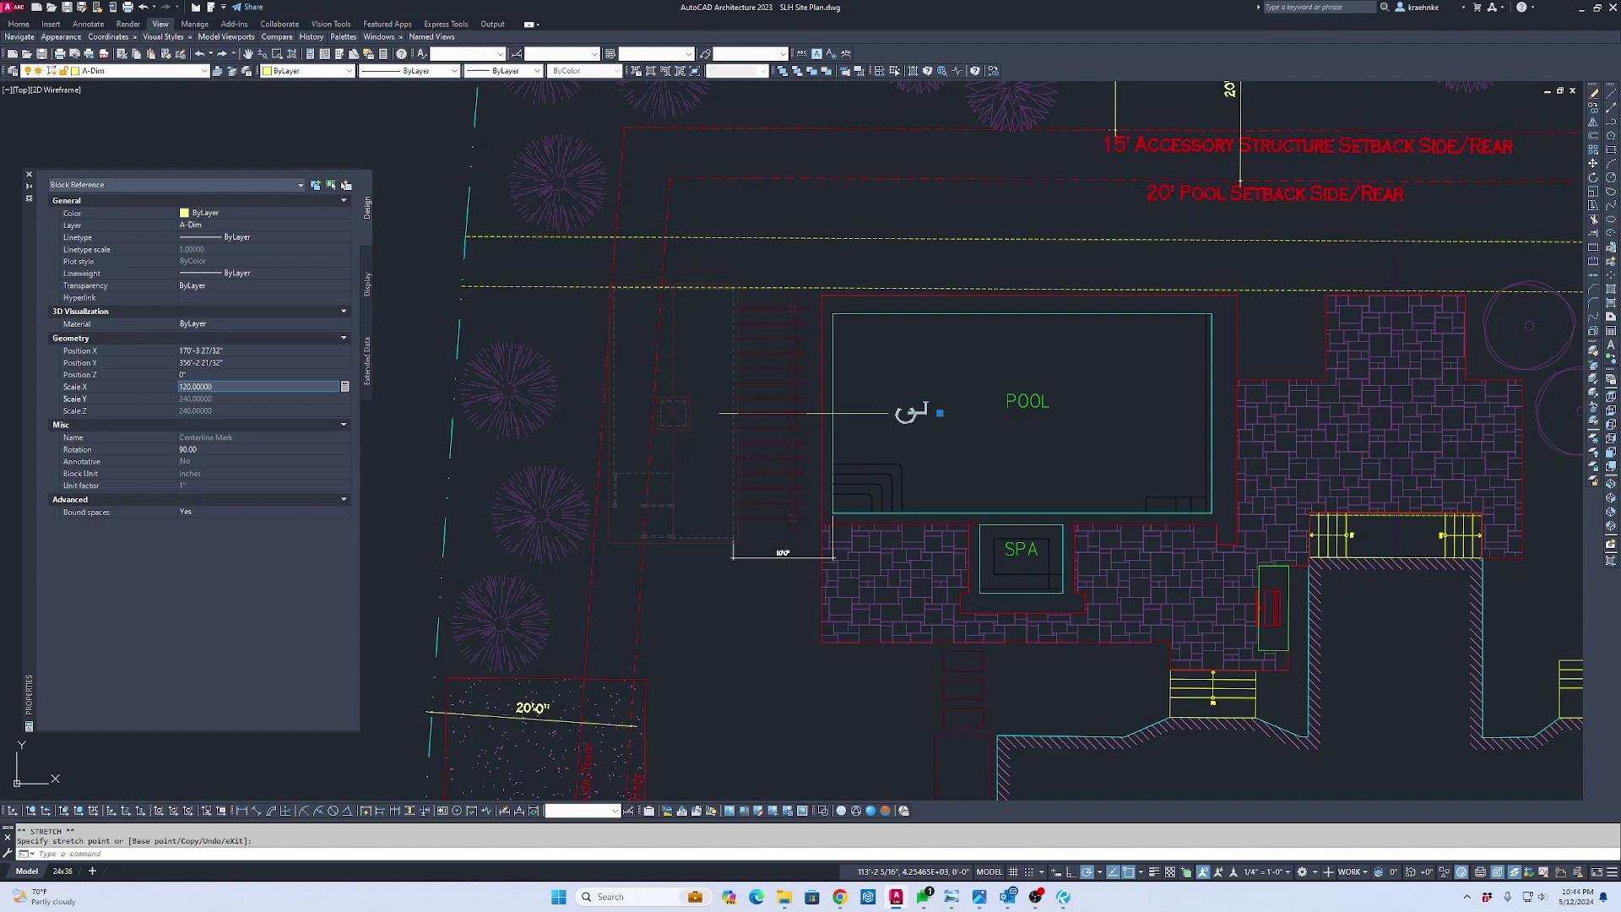
{"action": "key", "text": "Return"}
{"action": "scroll", "coordinate": [844, 428], "scroll_direction": "up", "scroll_amount": 4}
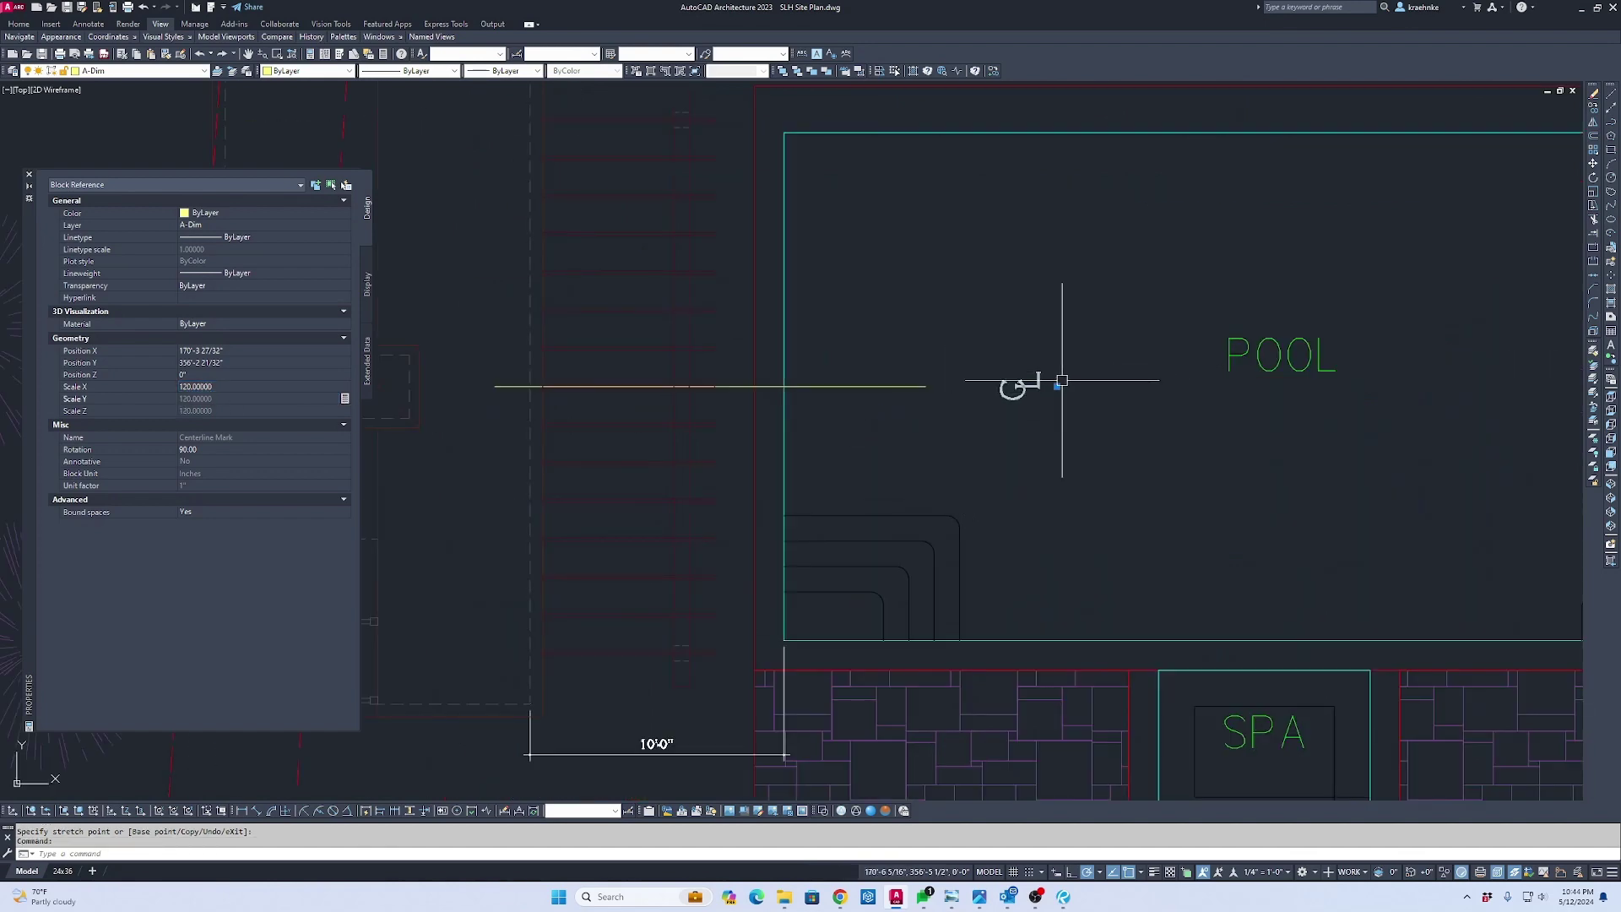
{"action": "left_click", "coordinate": [1059, 385]}
{"action": "key", "text": "Escape"}
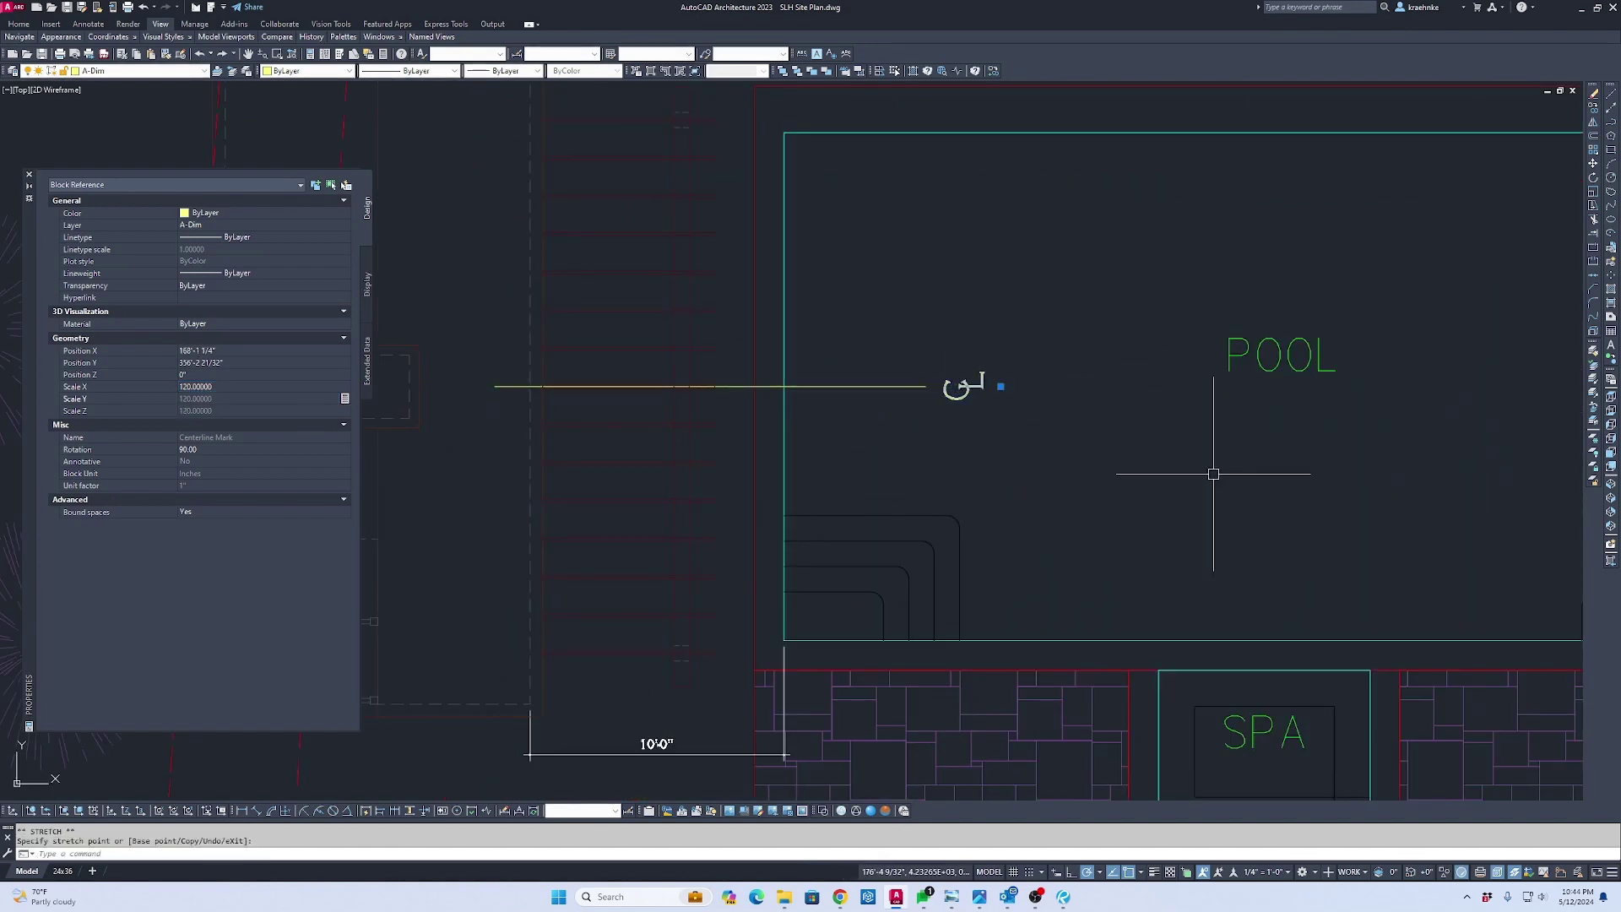
Change the linetype of the horizontal line between building and pool to CENTER2
{"action": "left_click", "coordinate": [850, 385]}
{"action": "left_click", "coordinate": [809, 328]}
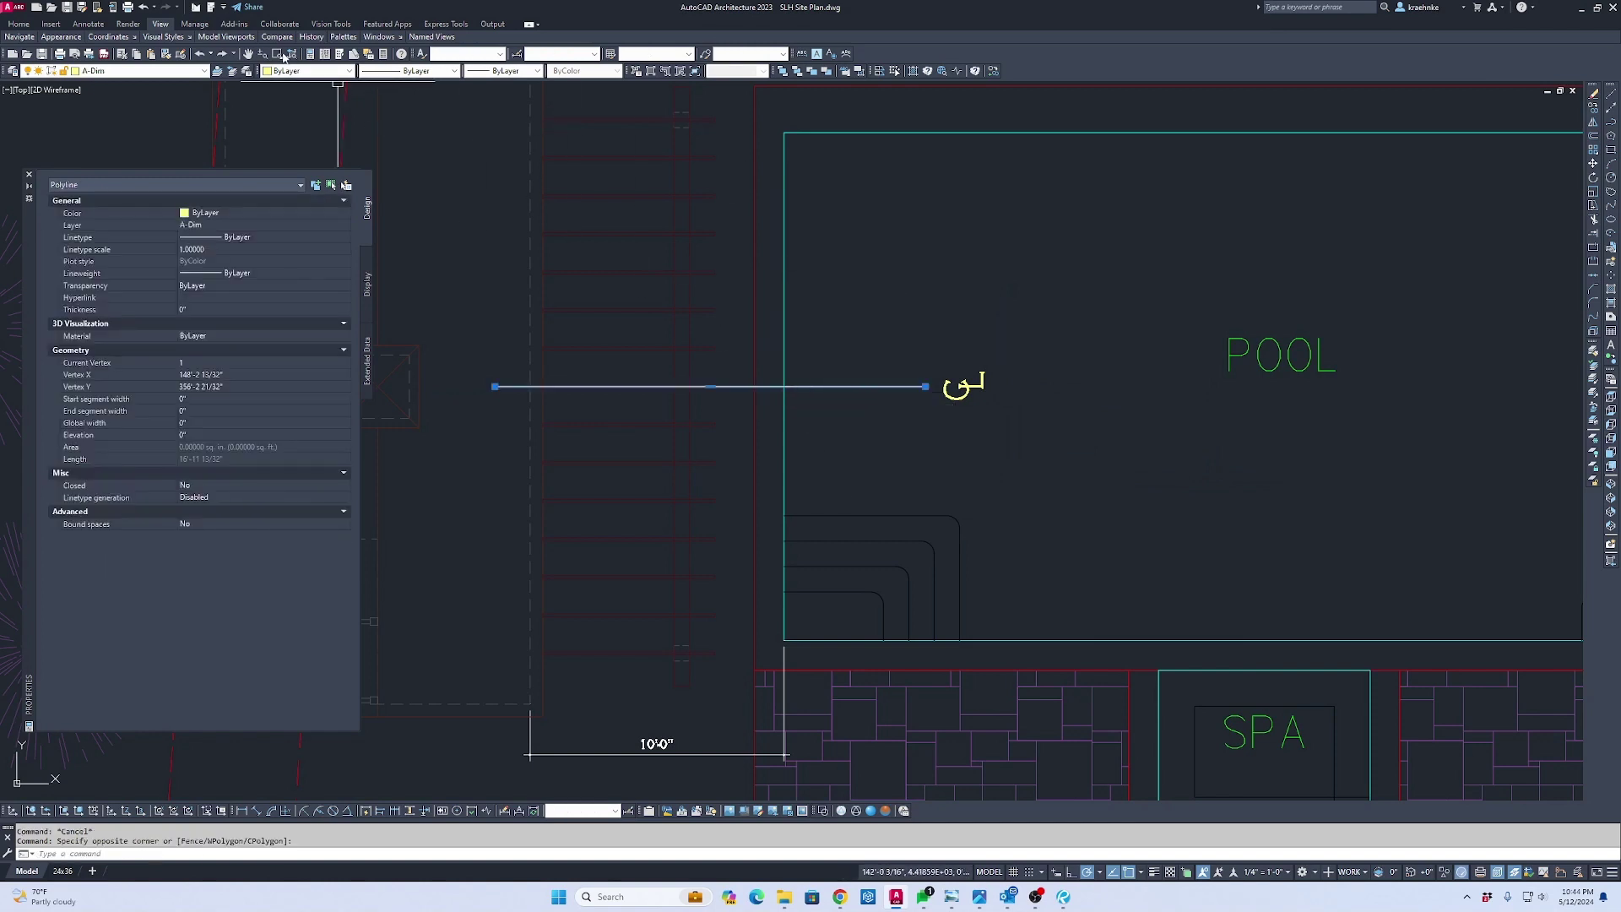
{"action": "left_click", "coordinate": [400, 72]}
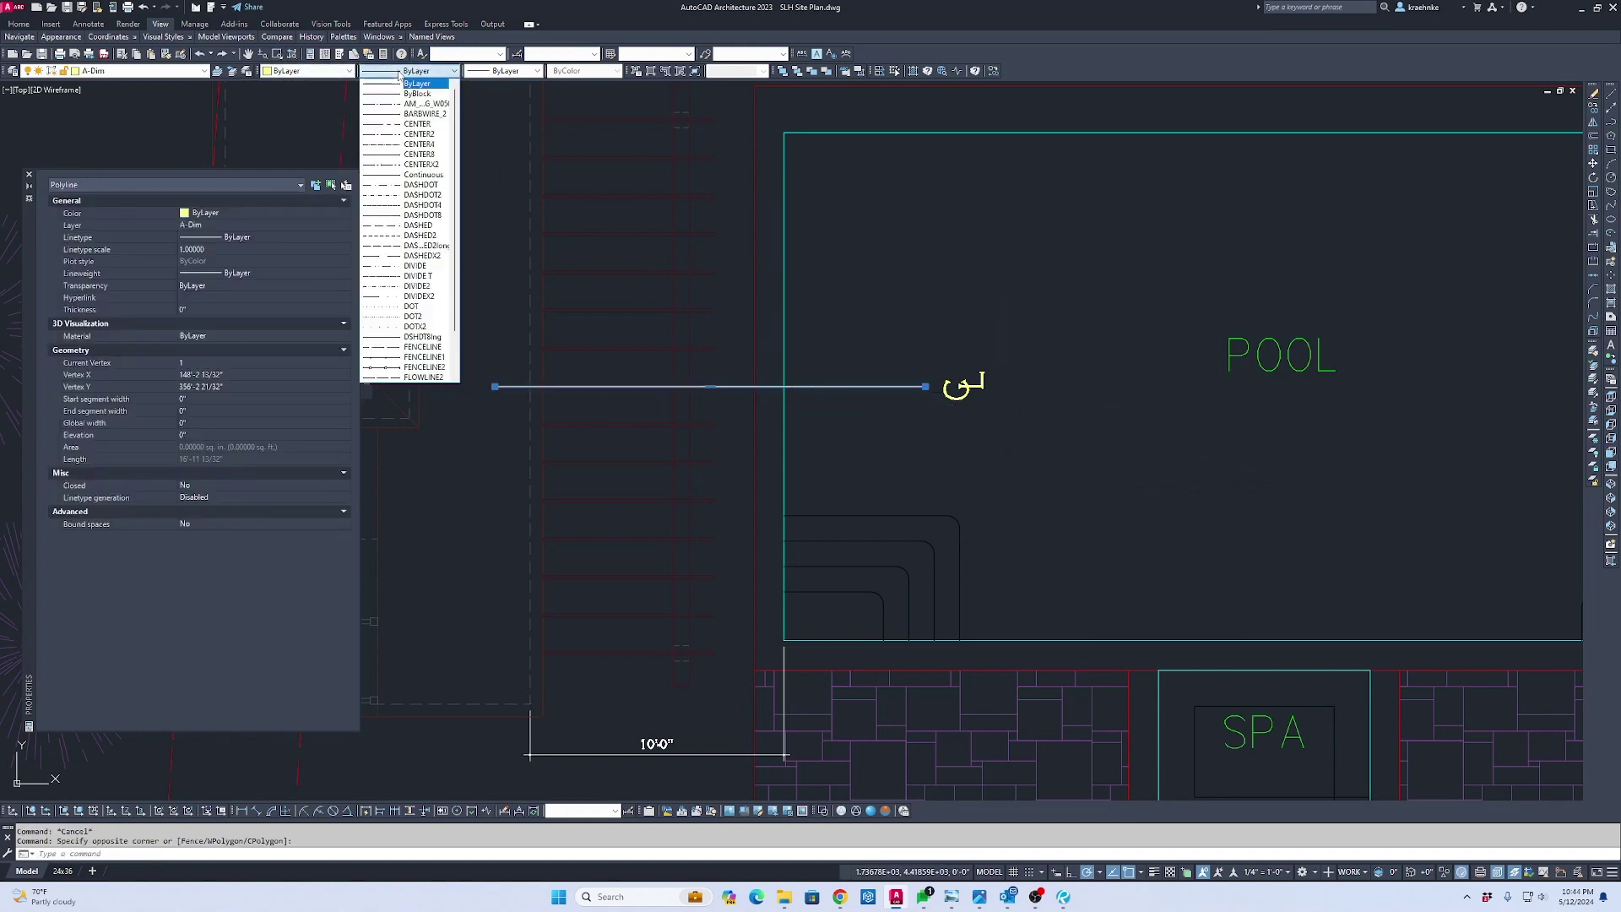
{"action": "left_click", "coordinate": [420, 135]}
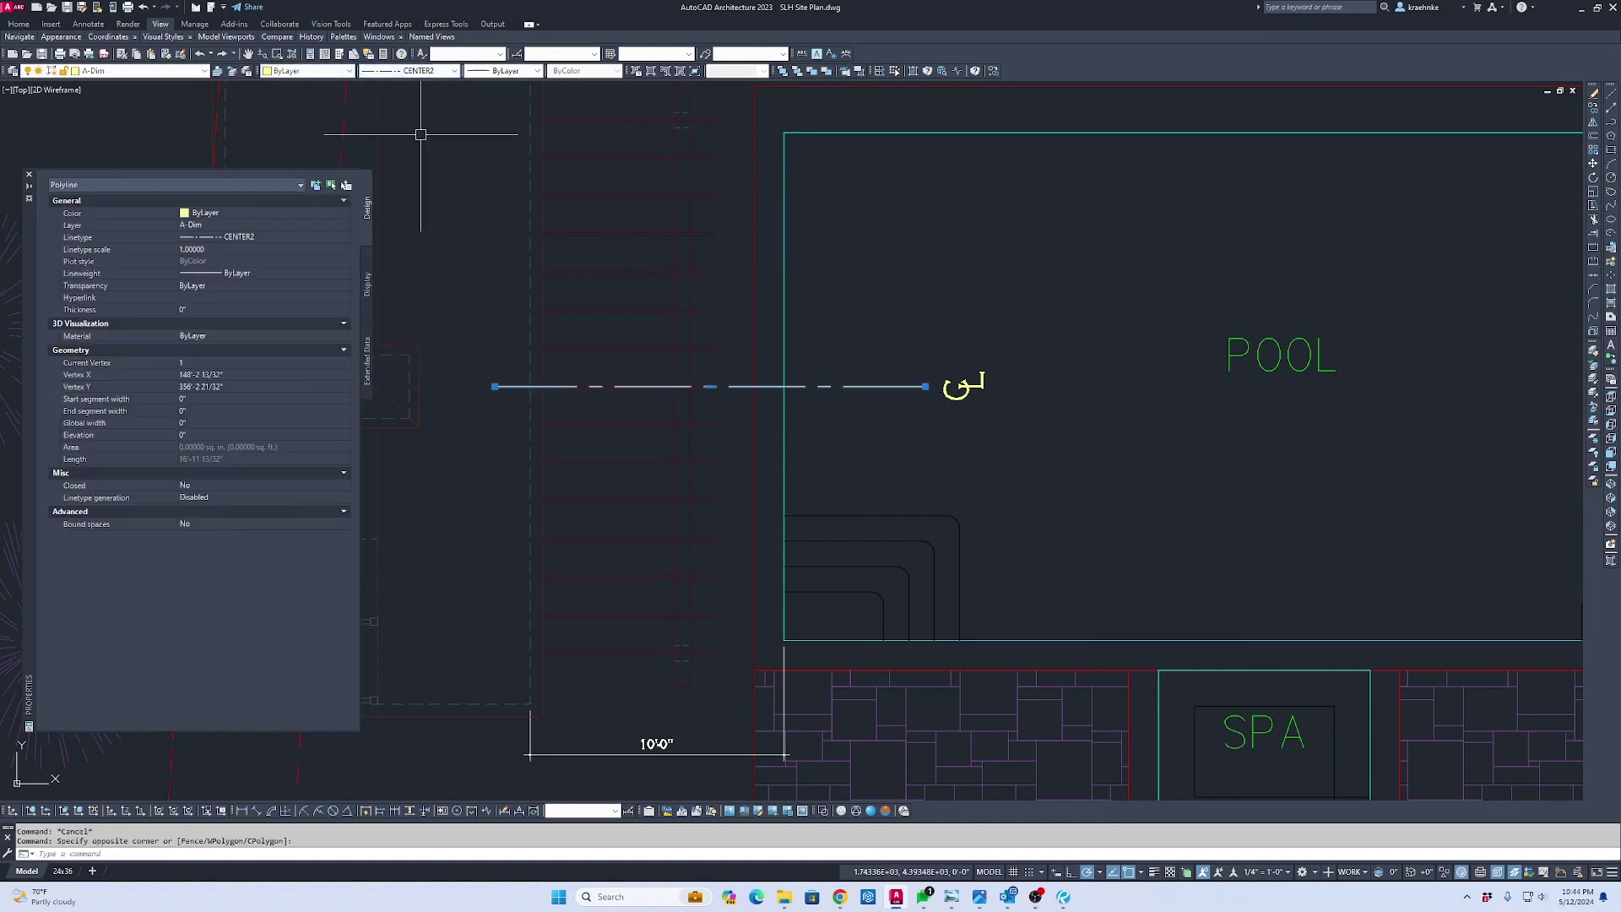
{"action": "scroll", "coordinate": [964, 391], "scroll_direction": "down", "scroll_amount": 2}
{"action": "key", "text": "Escape"}
{"action": "scroll", "coordinate": [1267, 367], "scroll_direction": "down", "scroll_amount": 2}
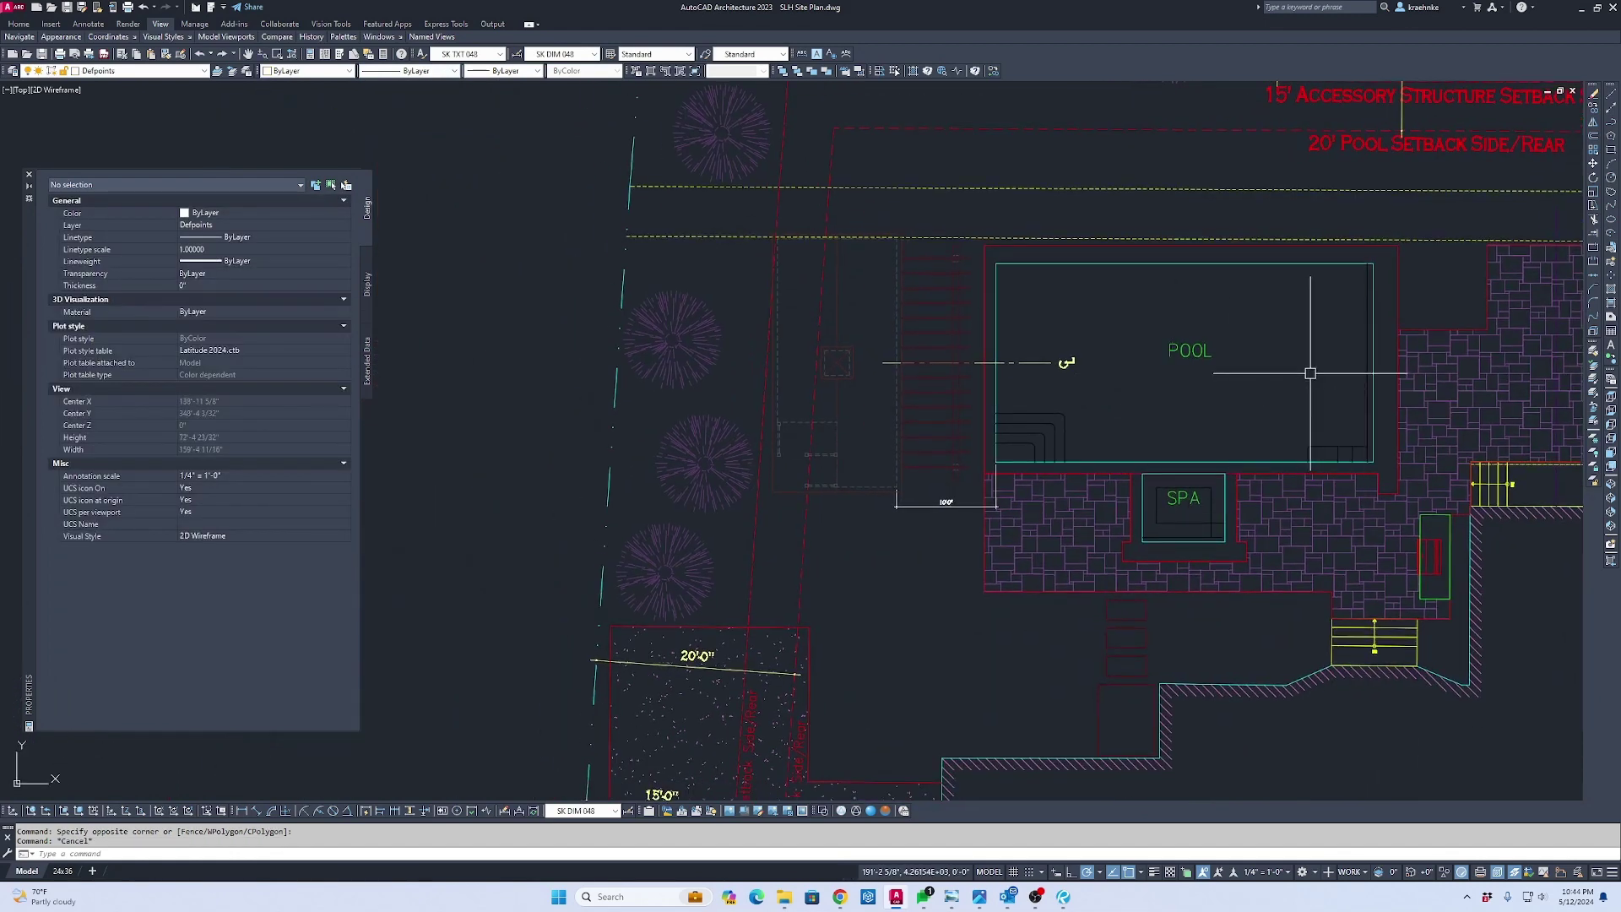
{"action": "scroll", "coordinate": [947, 502], "scroll_direction": "up", "scroll_amount": 4}
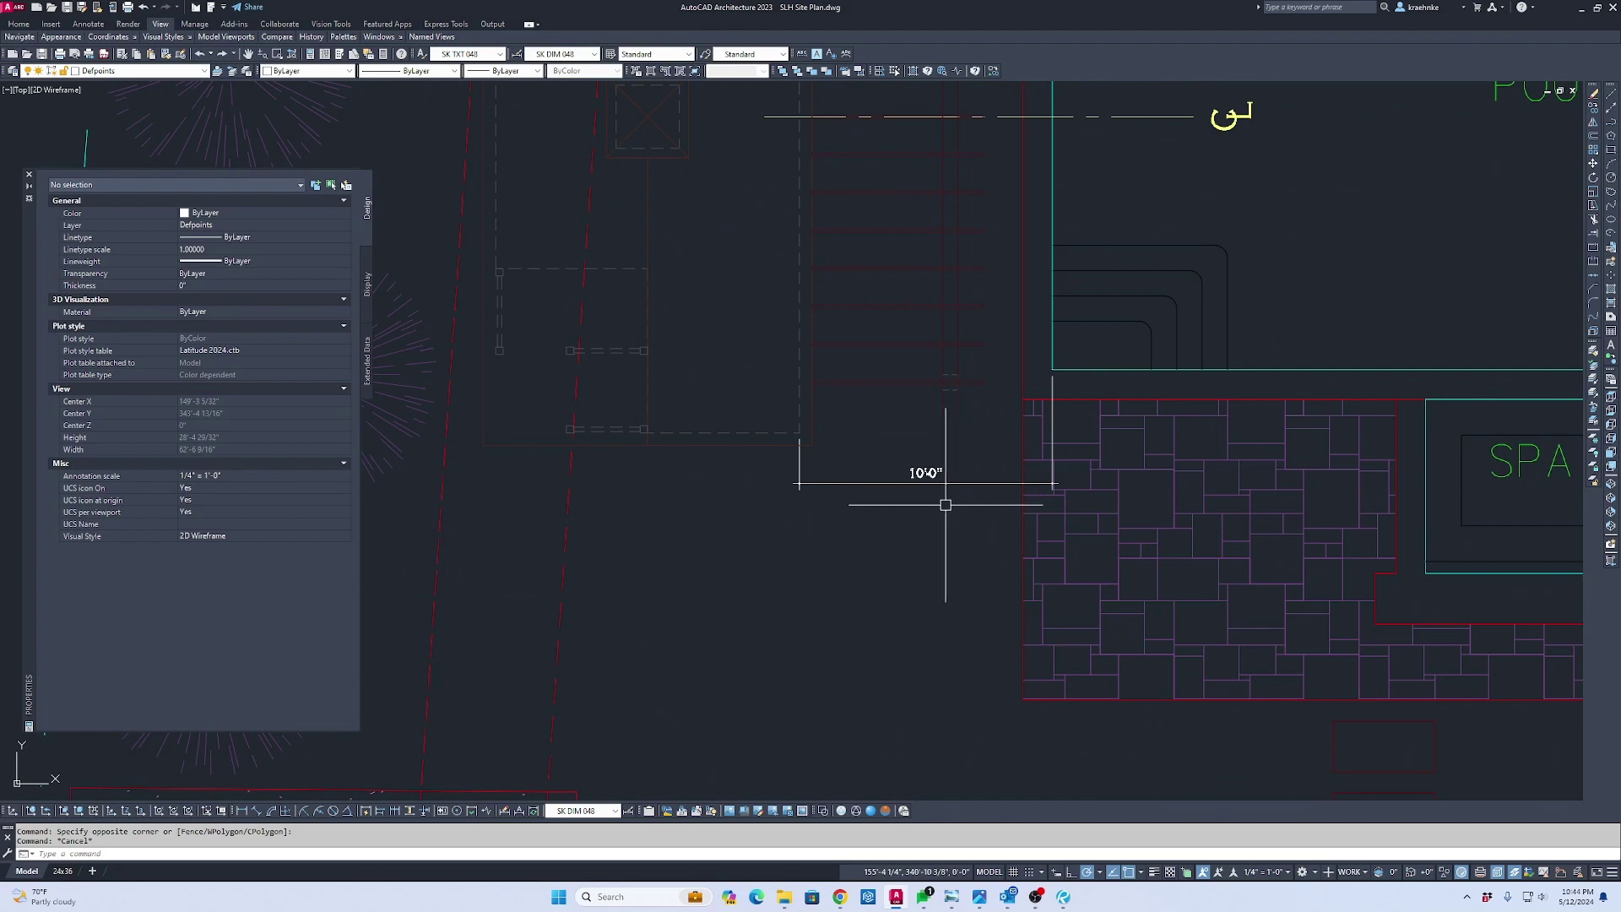
Delete the 10'-0" dimension between the dashed building outline and the pool
{"action": "left_click", "coordinate": [920, 475]}
{"action": "key", "text": "Delete"}
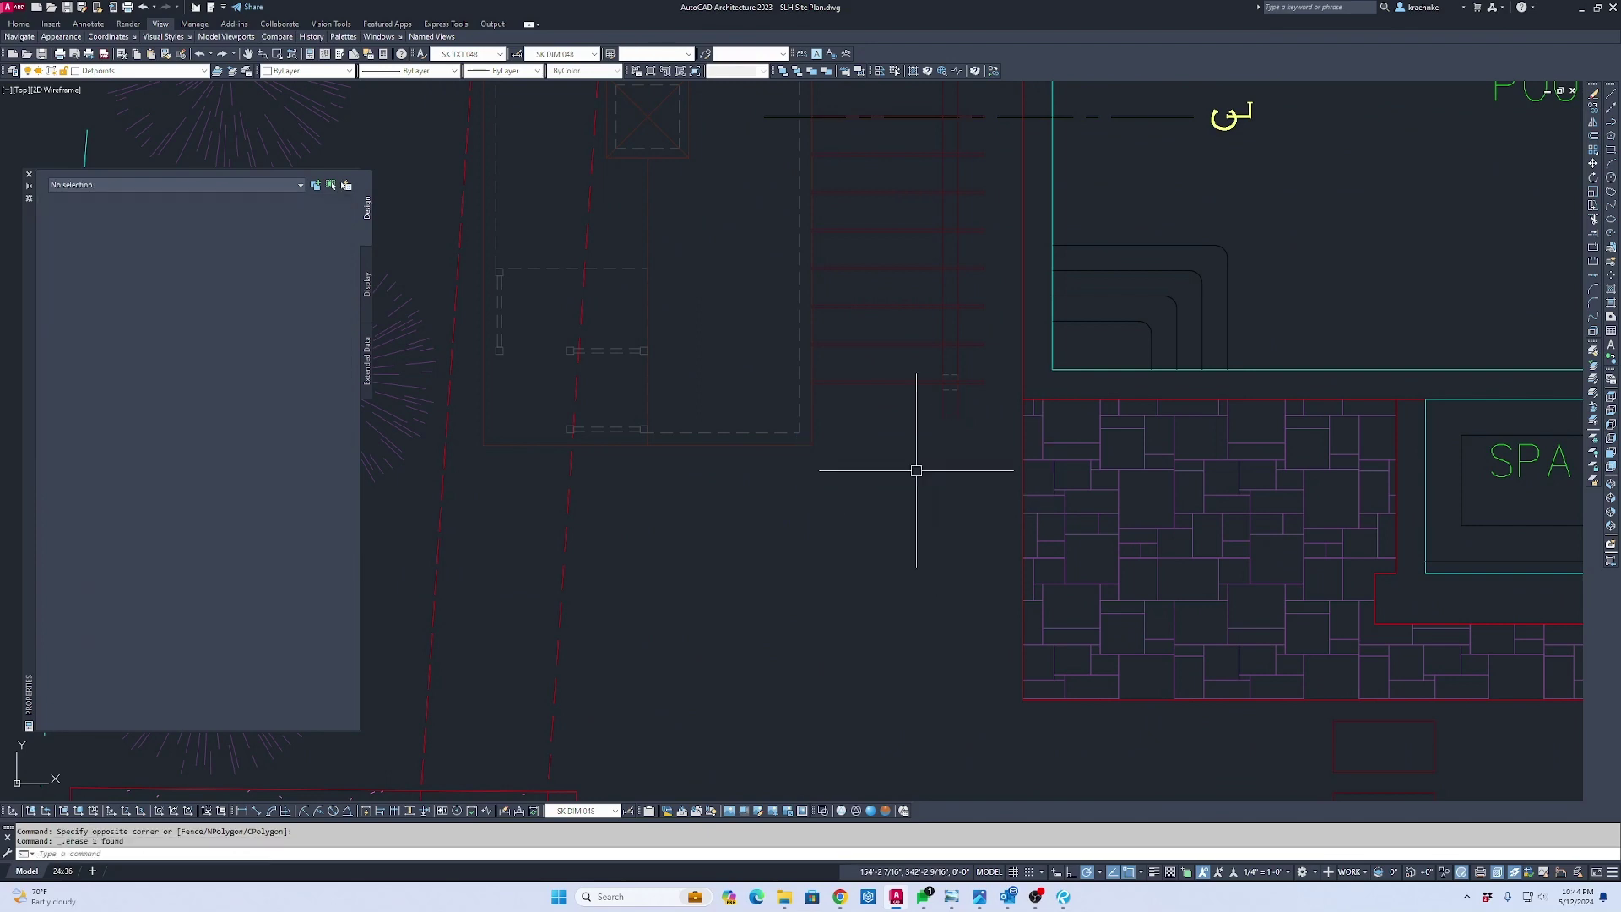
{"action": "middle_click_drag", "start_coordinate": [924, 471], "coordinate": [1172, 483]}
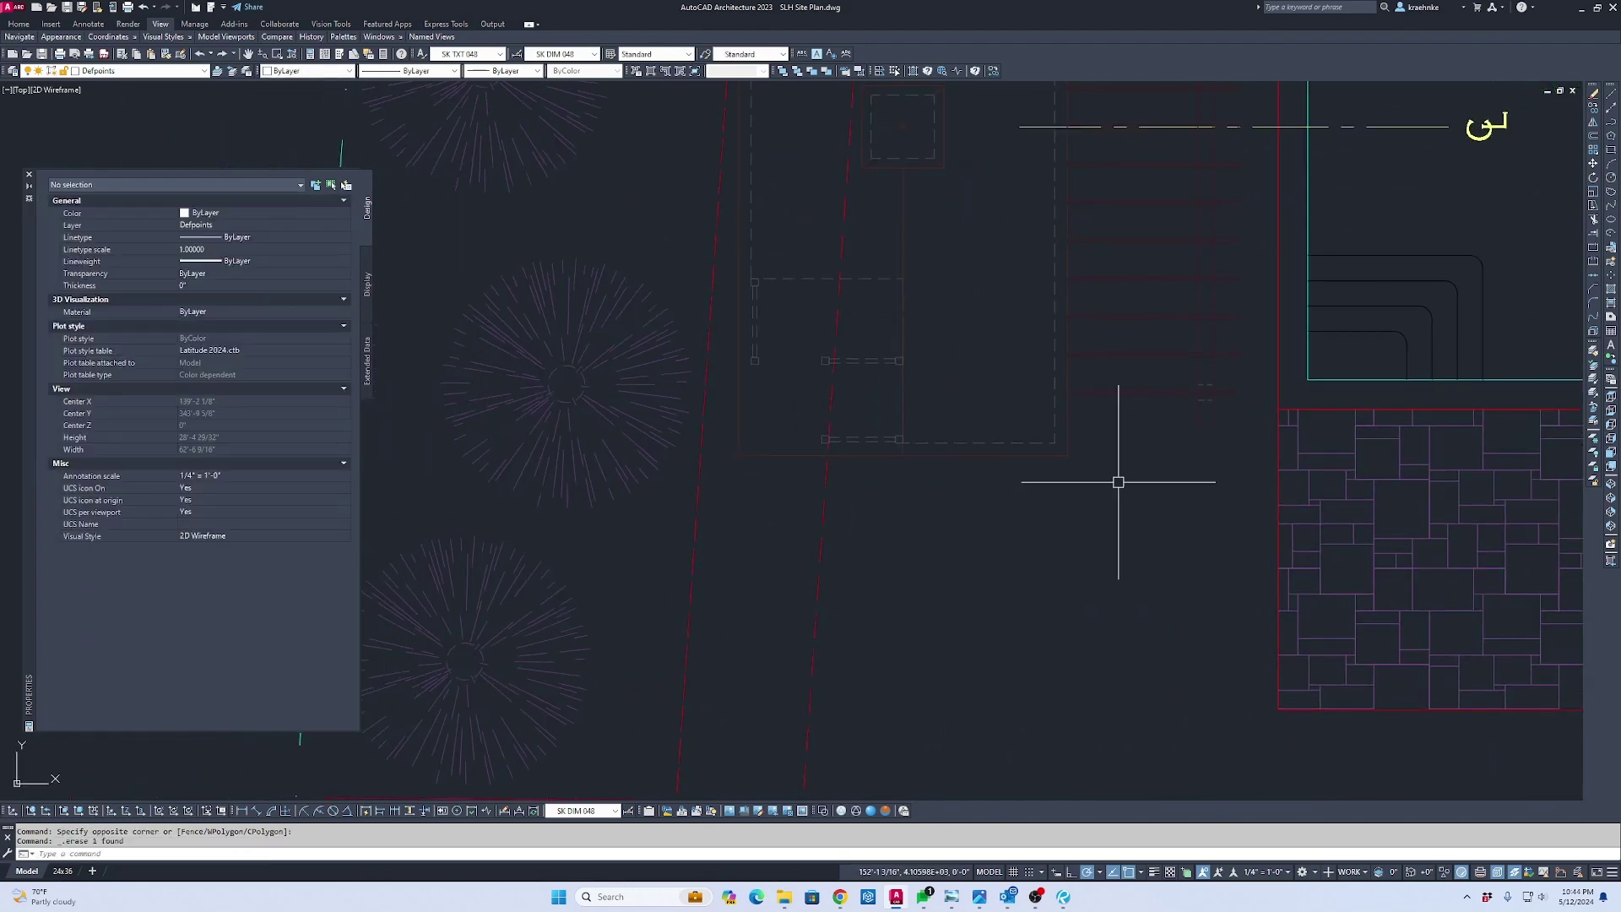
Switch to Bluebeam Revu and examine the Existing Site Plan's title scale and the highlighted new patio sketch around the pool cabana
{"action": "key", "text": "alt+Tab"}
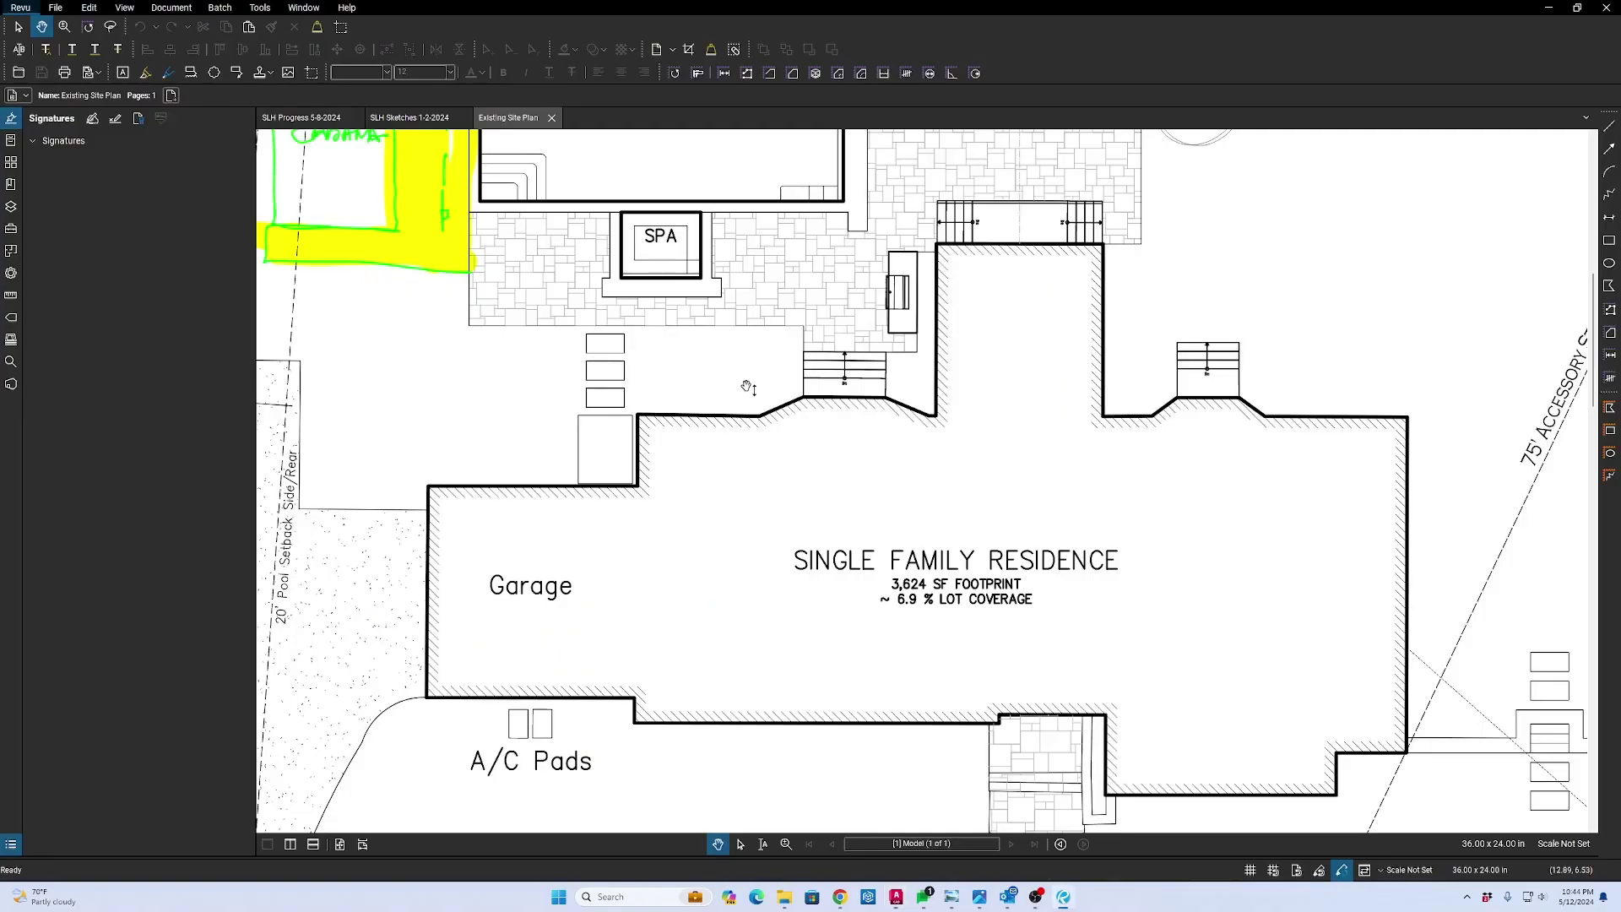
{"action": "left_click_drag", "start_coordinate": [747, 388], "coordinate": [1192, 712]}
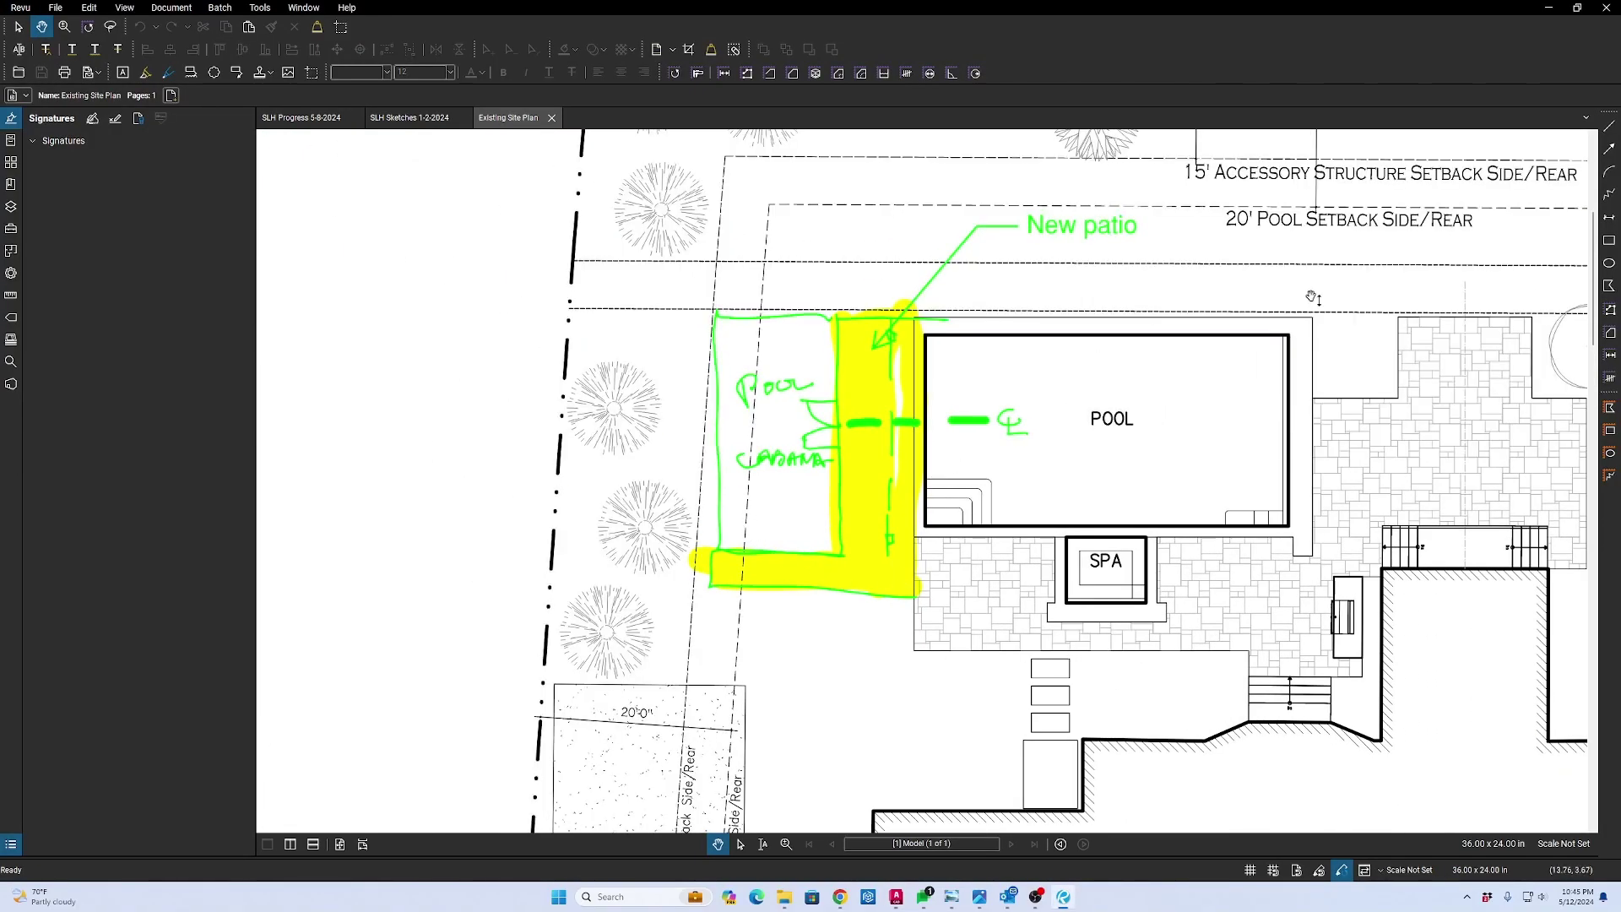
{"action": "left_click_drag", "start_coordinate": [1454, 504], "coordinate": [1092, 242]}
{"action": "scroll", "coordinate": [945, 360], "scroll_direction": "down", "scroll_amount": 5}
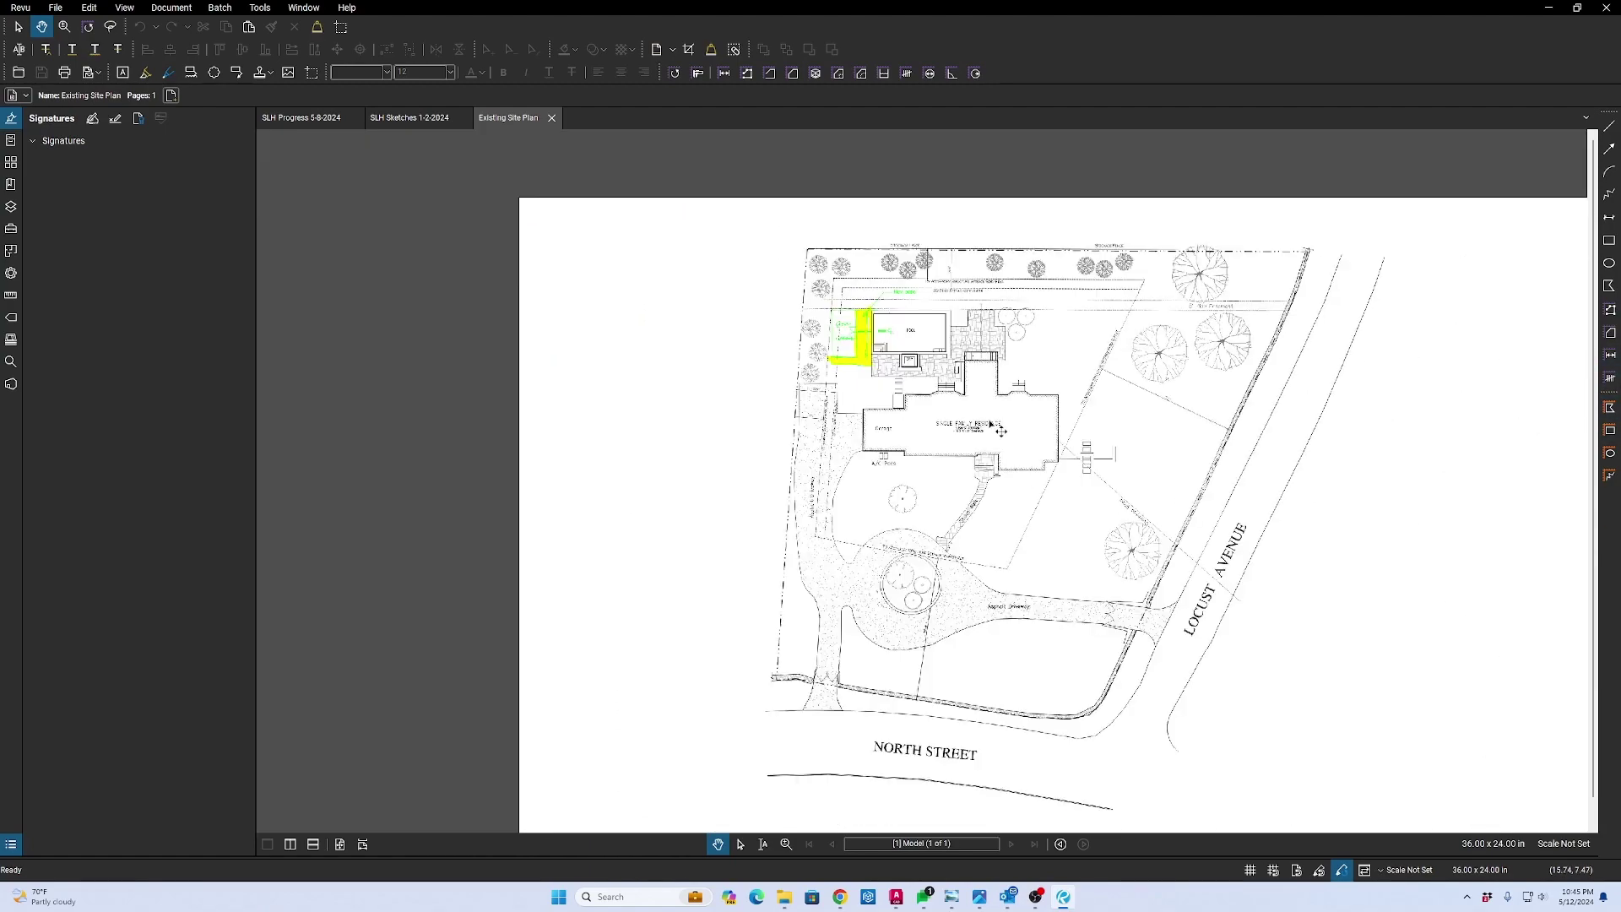
{"action": "left_click_drag", "start_coordinate": [927, 707], "coordinate": [893, 297]}
{"action": "scroll", "coordinate": [888, 468], "scroll_direction": "up", "scroll_amount": 5}
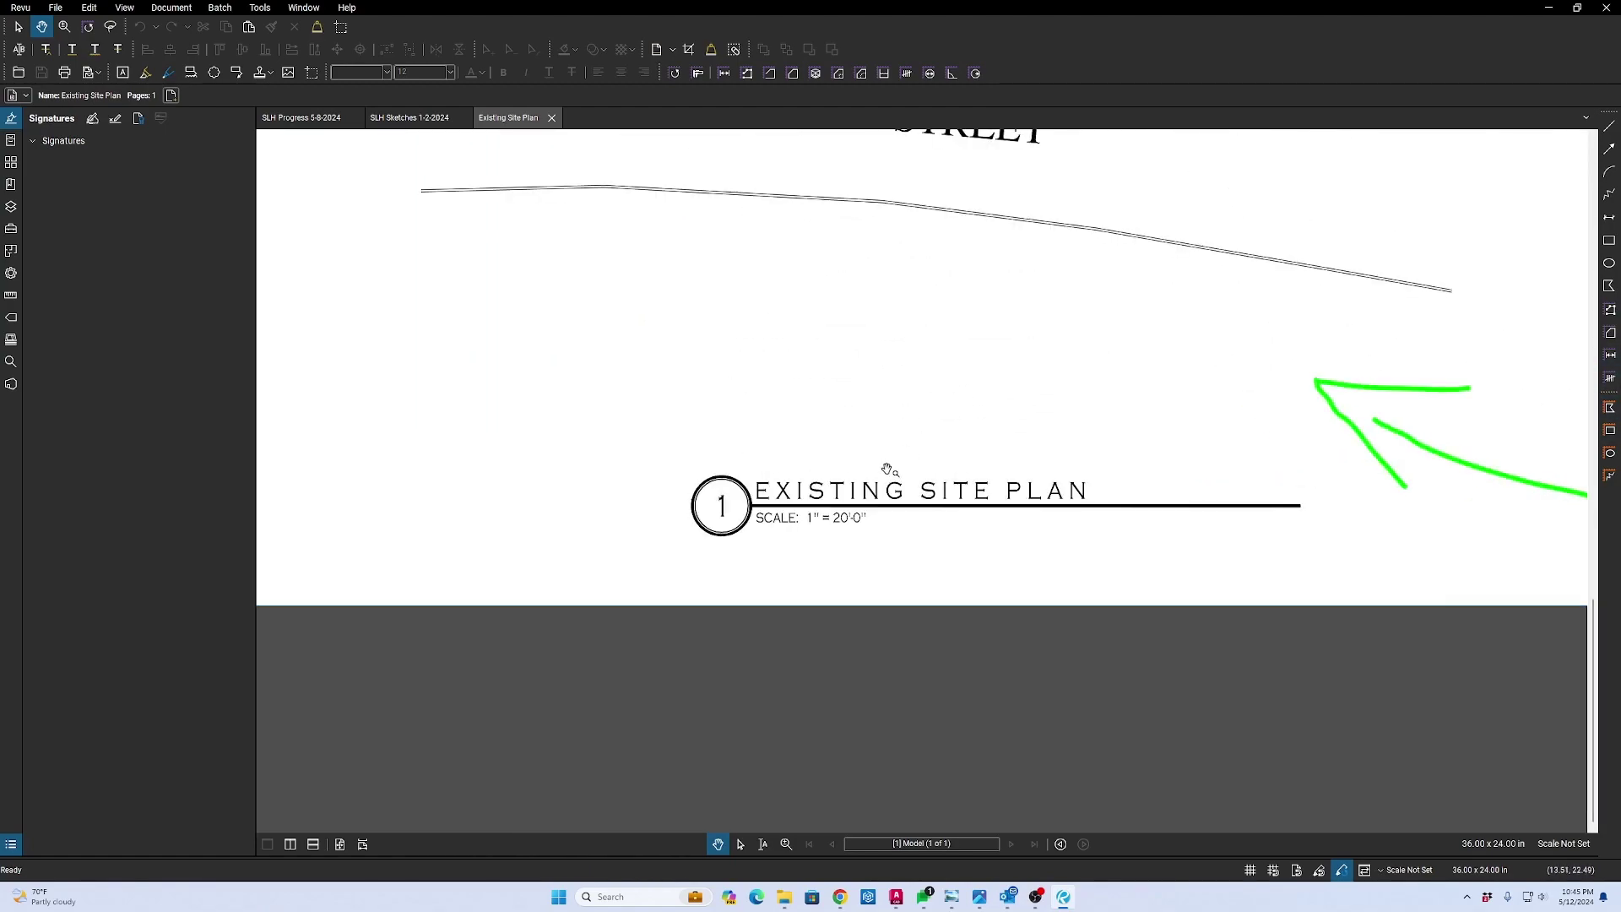
{"action": "scroll", "coordinate": [887, 770], "scroll_direction": "down", "scroll_amount": 4}
{"action": "scroll", "coordinate": [898, 749], "scroll_direction": "up", "scroll_amount": 2}
{"action": "scroll", "coordinate": [839, 322], "scroll_direction": "up", "scroll_amount": 4}
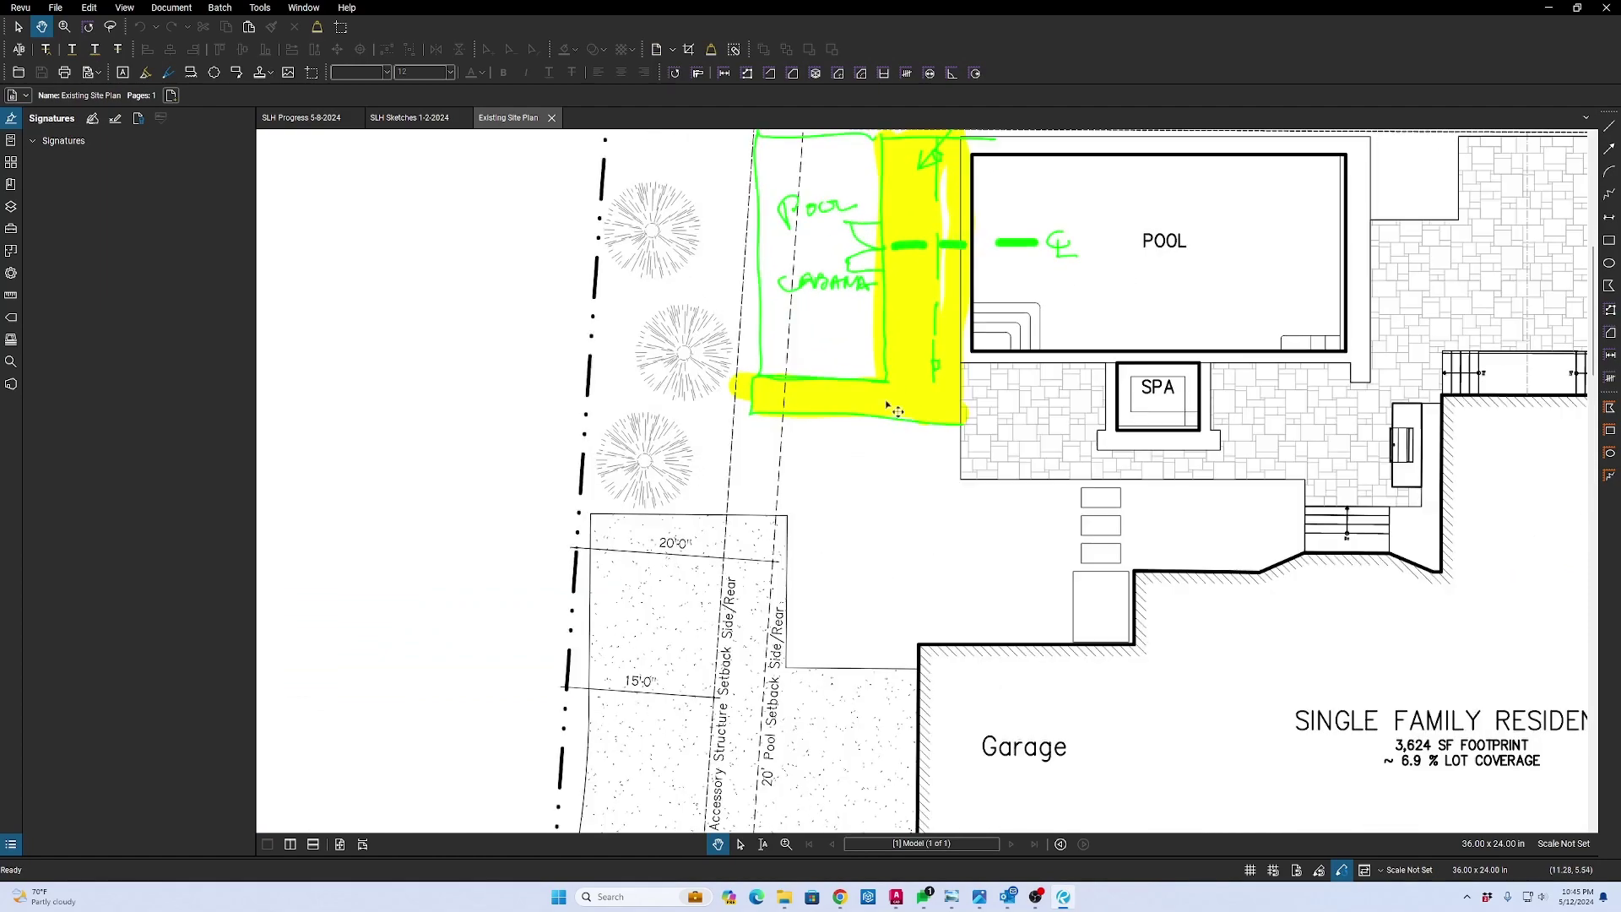
{"action": "left_click_drag", "start_coordinate": [1013, 340], "coordinate": [1013, 578]}
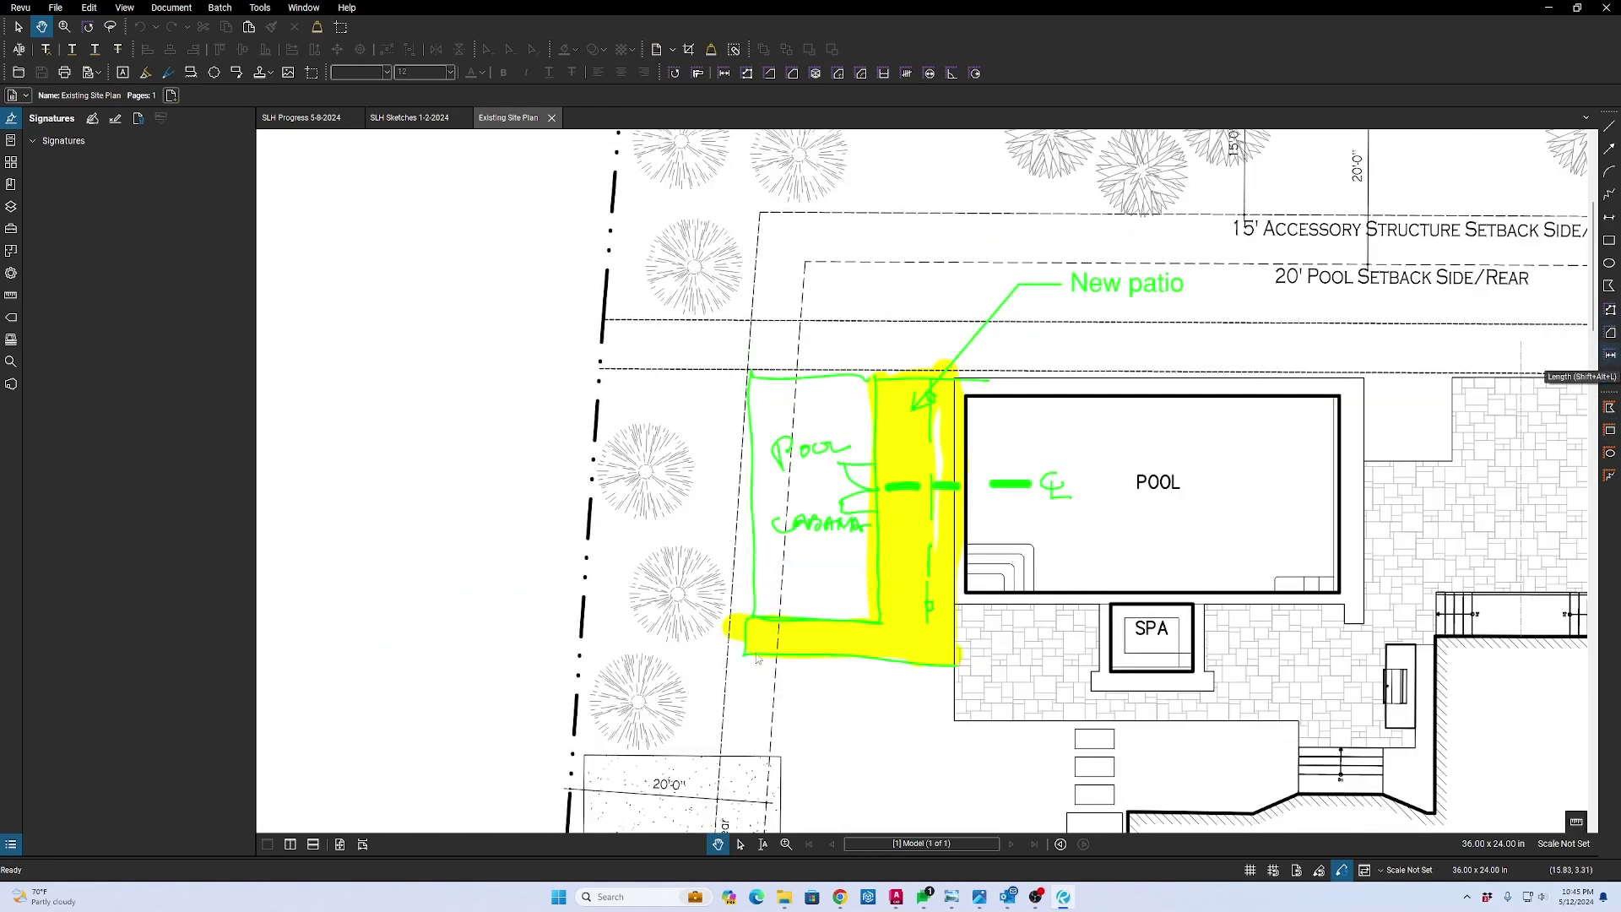
Measure the width of the highlighted patio strip below the pool cabana with a length measurement
{"action": "key", "text": "shift+alt+l"}
{"action": "scroll", "coordinate": [827, 651], "scroll_direction": "up", "scroll_amount": 4}
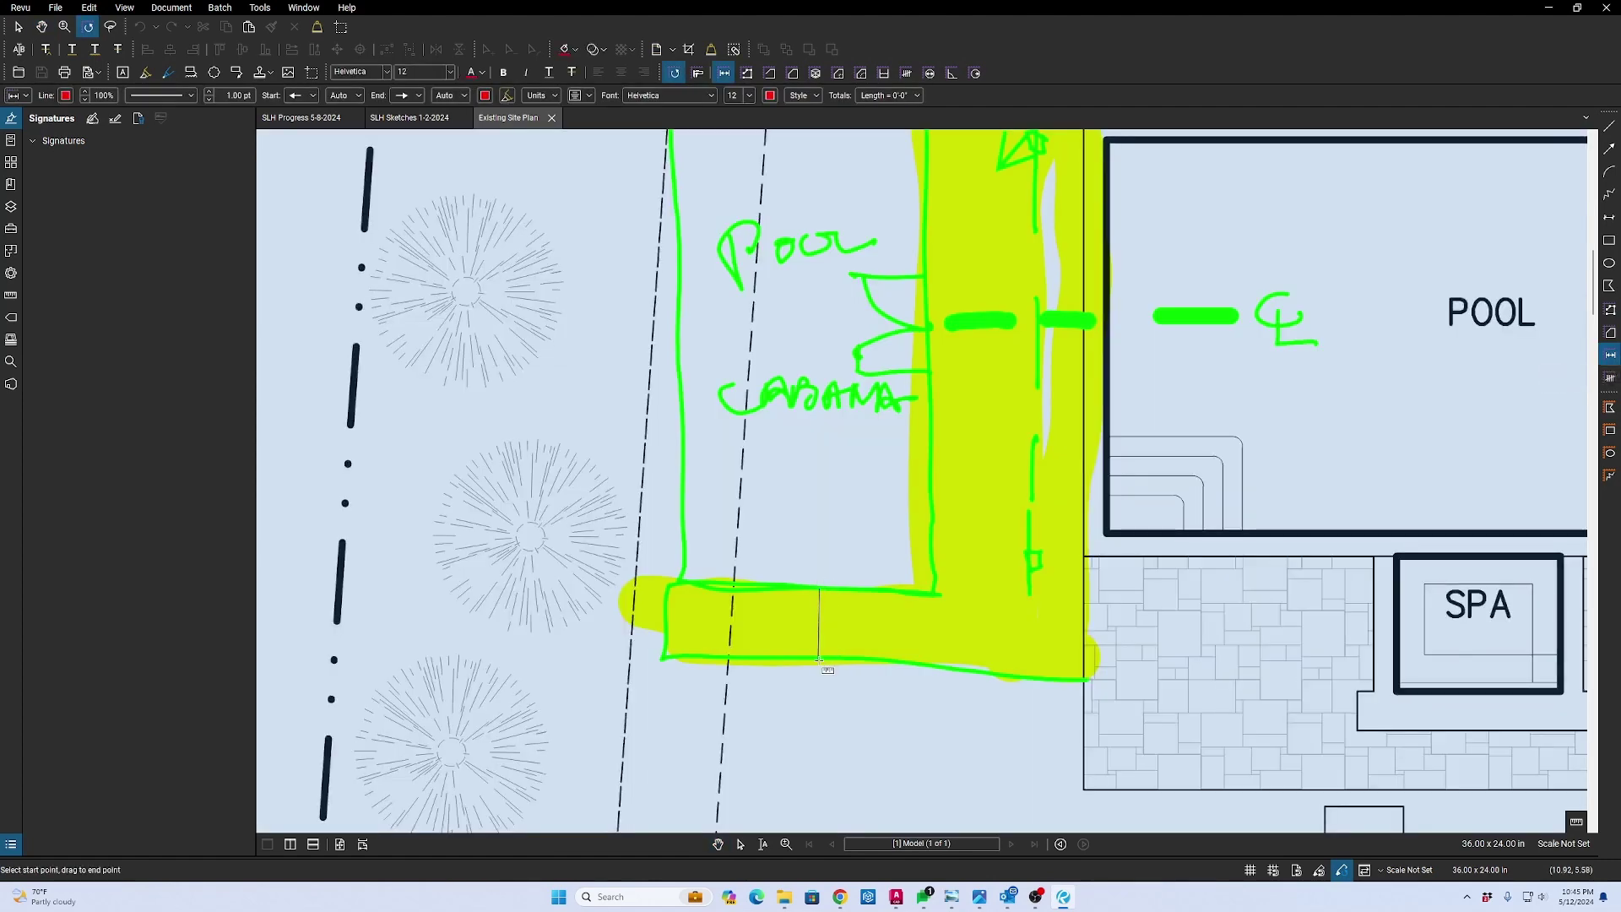
{"action": "left_click", "coordinate": [862, 658]}
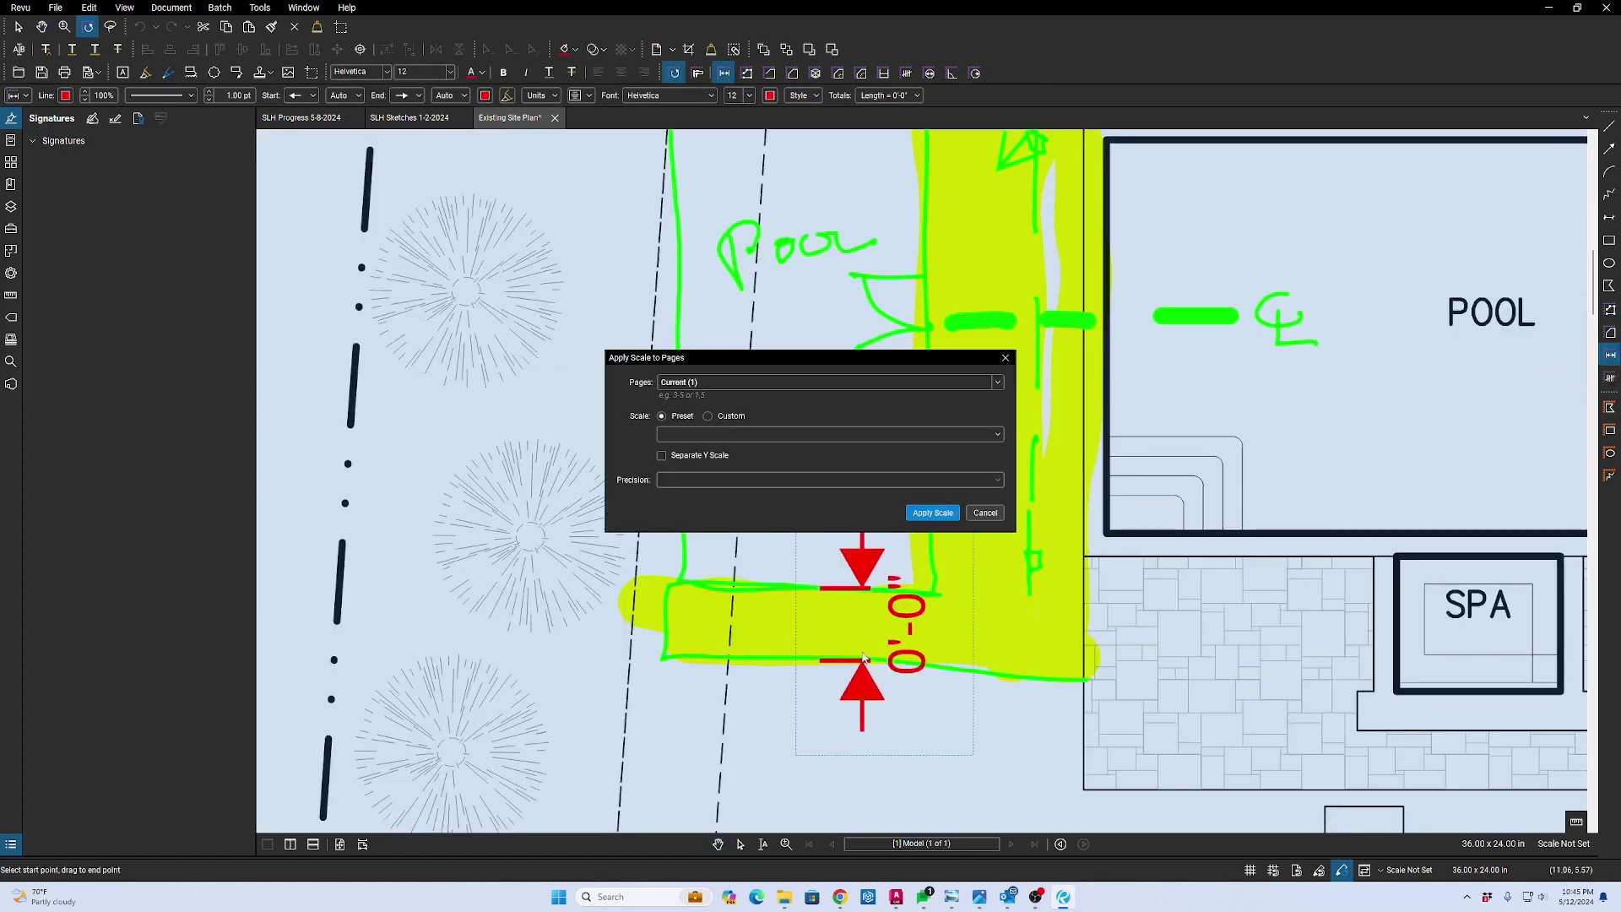
Apply the preset scale 1" = 20' to the current page of the Existing Site Plan
{"action": "left_click", "coordinate": [716, 435]}
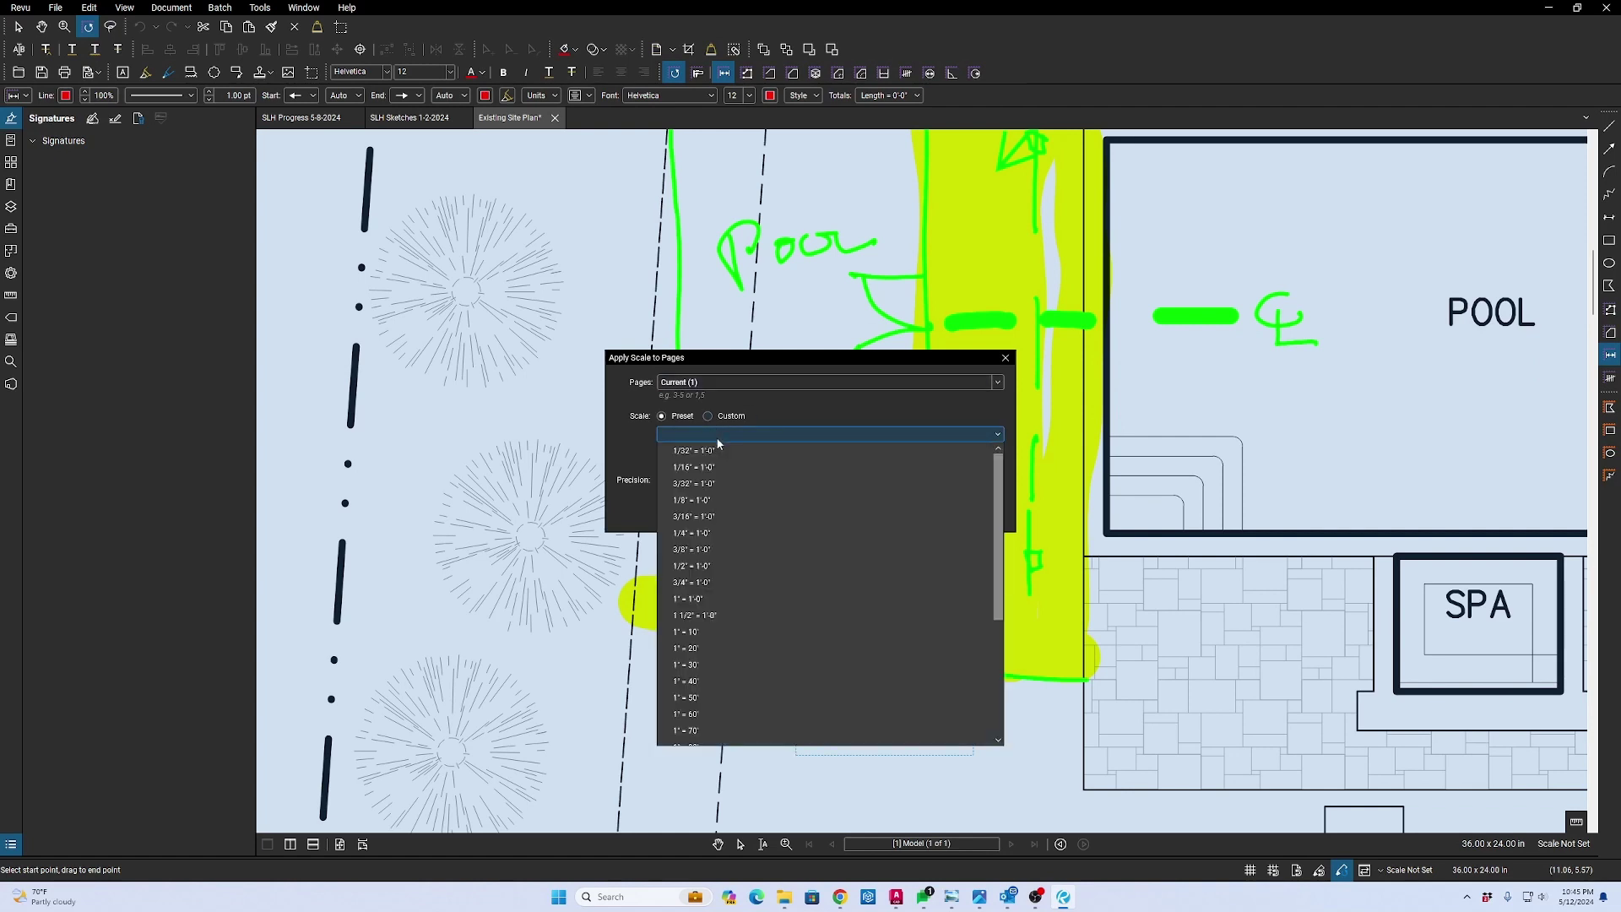
{"action": "left_click", "coordinate": [724, 649]}
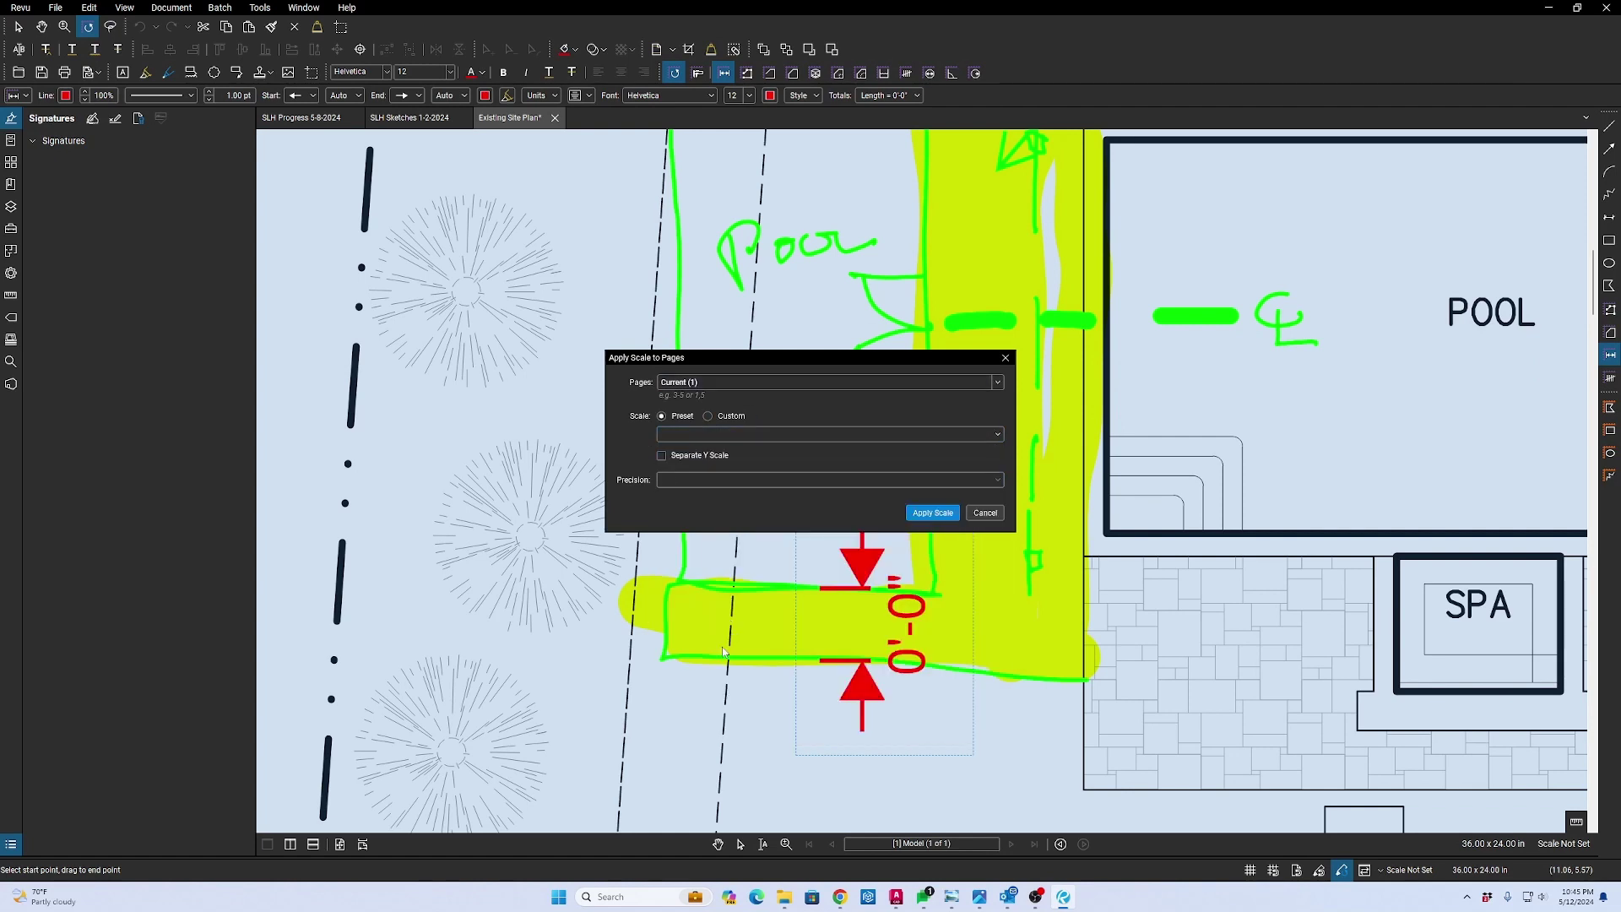
{"action": "left_click", "coordinate": [933, 513]}
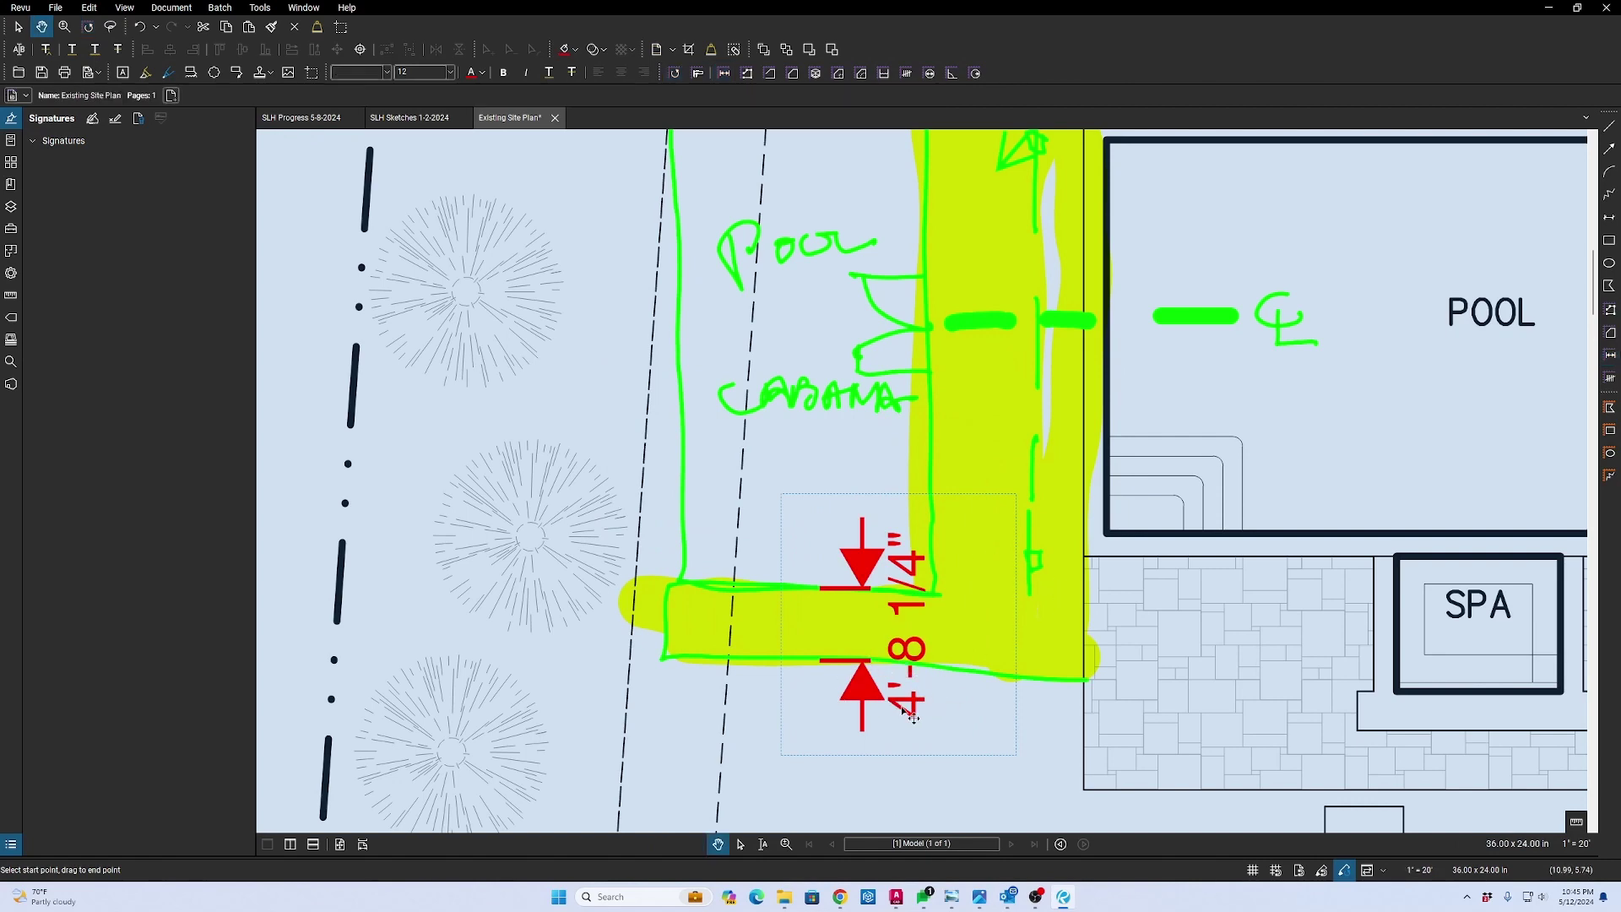
Delete the red length measurement across the lower patio strip of the marked-up PDF and switch to the AutoCAD site plan
{"action": "key", "text": "Escape"}
{"action": "key", "text": "Delete"}
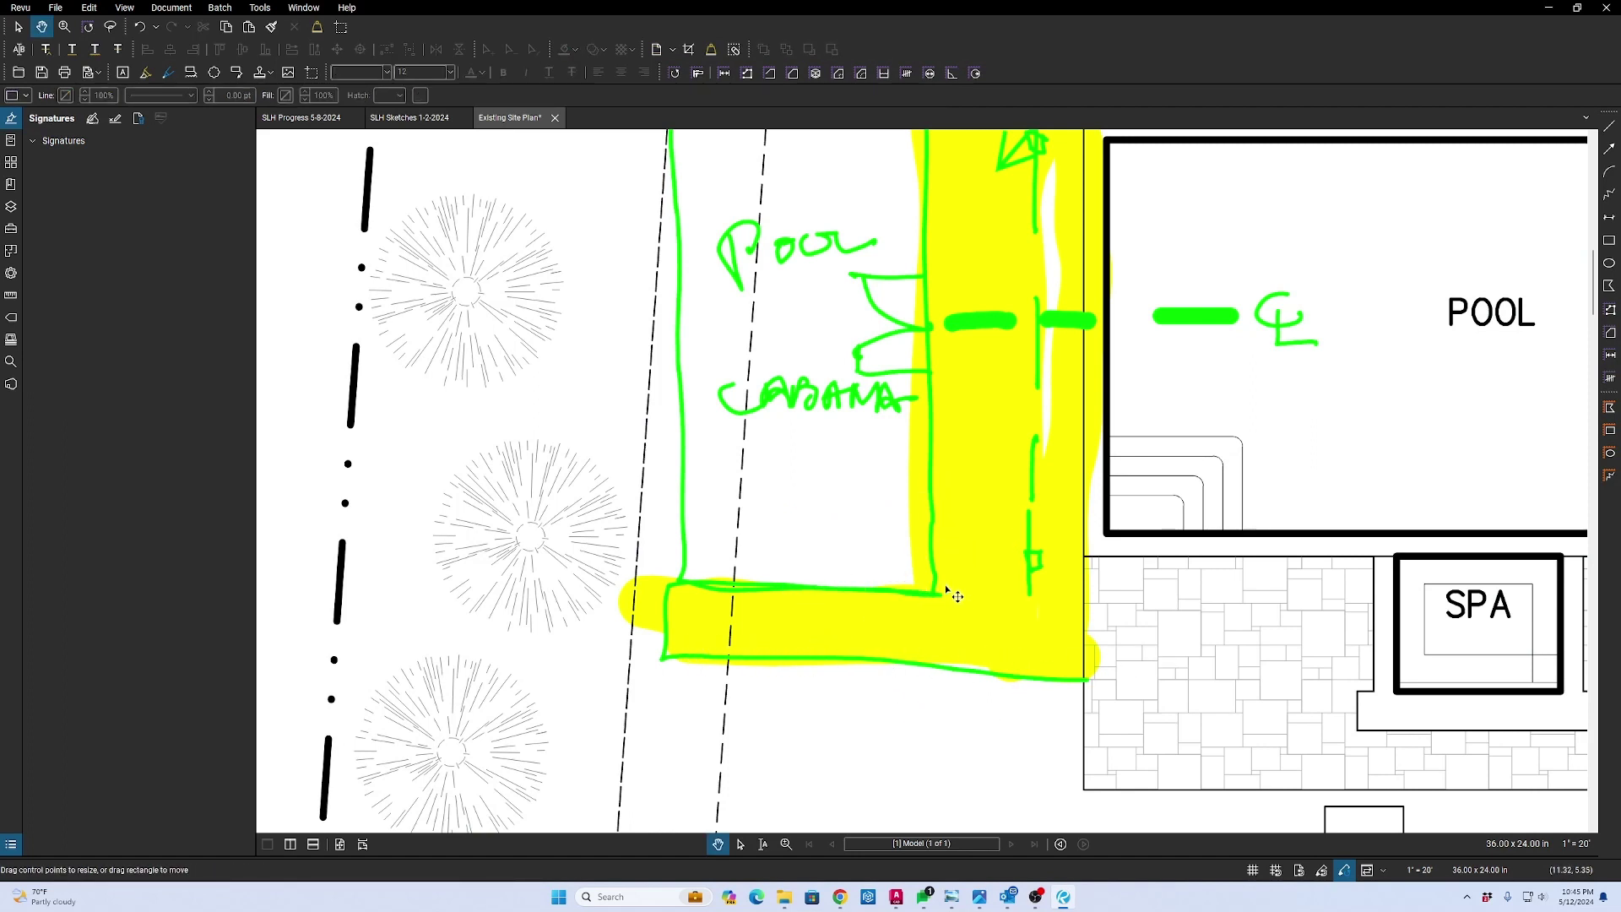
{"action": "key", "text": "alt+Tab"}
{"action": "key", "text": "Escape"}
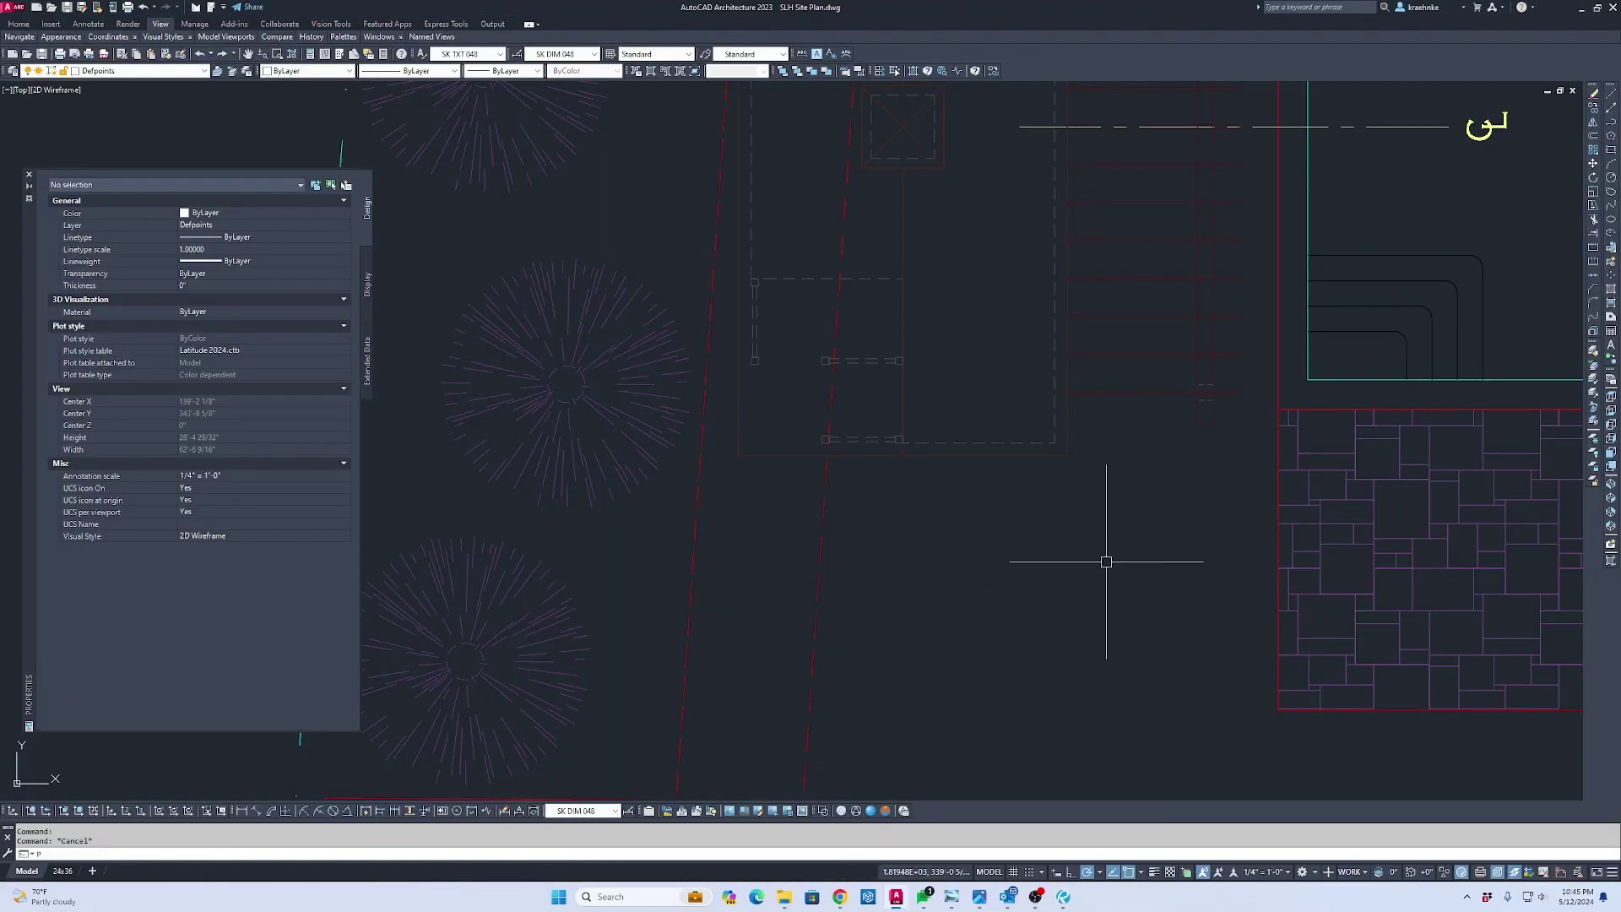
Draw a horizontal polyline as the patio's lower edge, starting 54" below the cabana's lower right corner, checking its extent against the Revu sketch
{"action": "type", "text": "p"}
{"action": "key", "text": "Return"}
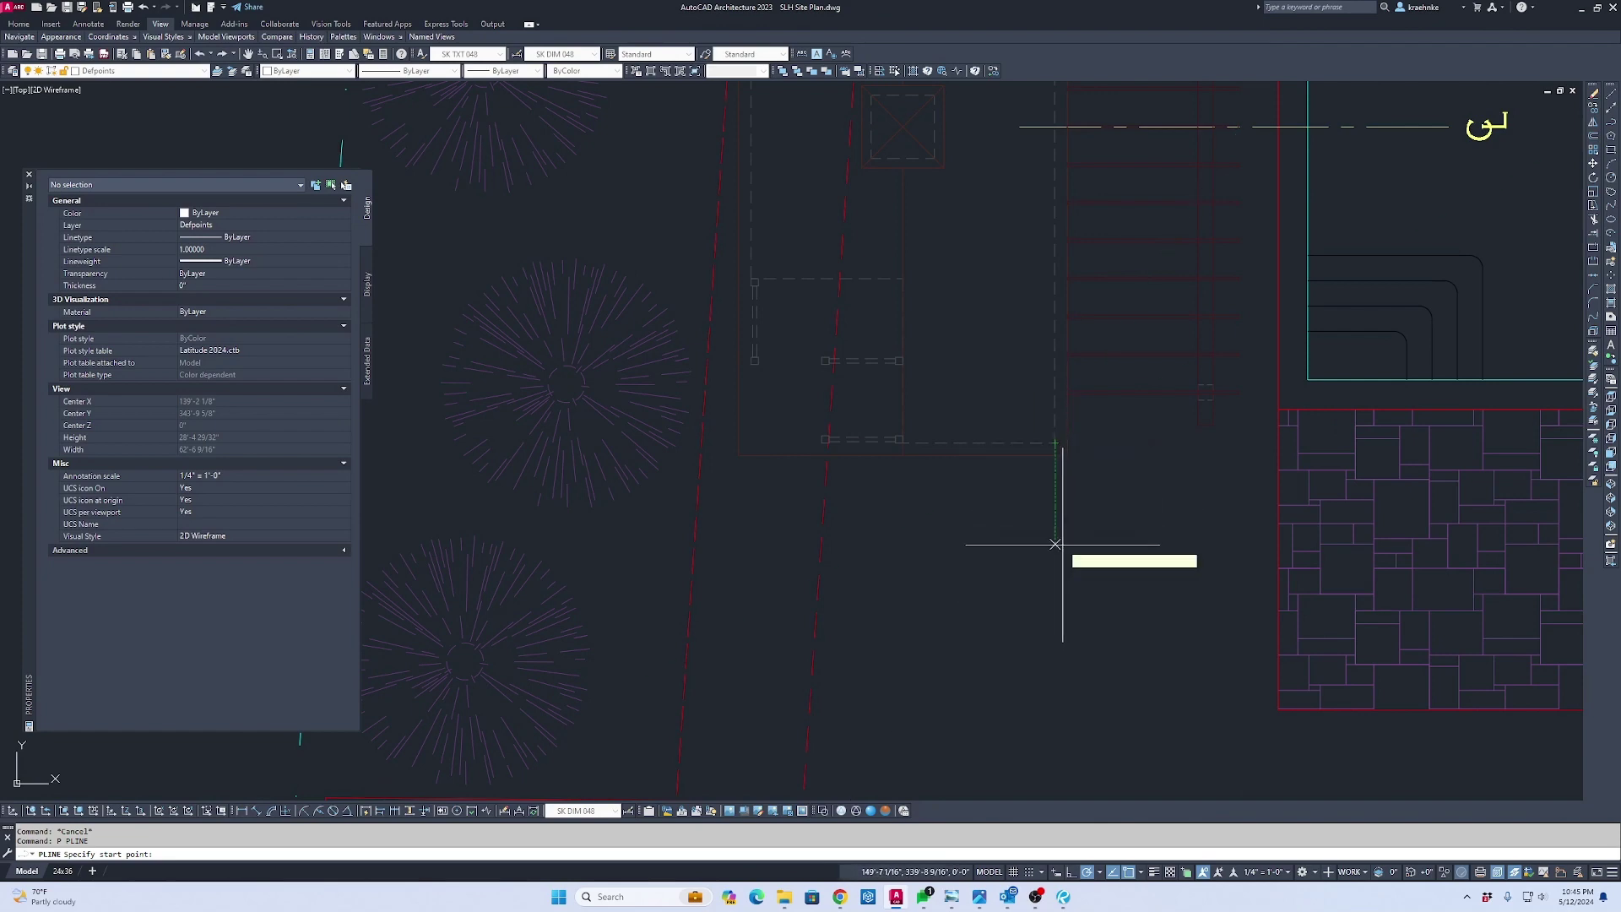
{"action": "type", "text": "54"}
{"action": "key", "text": "Return"}
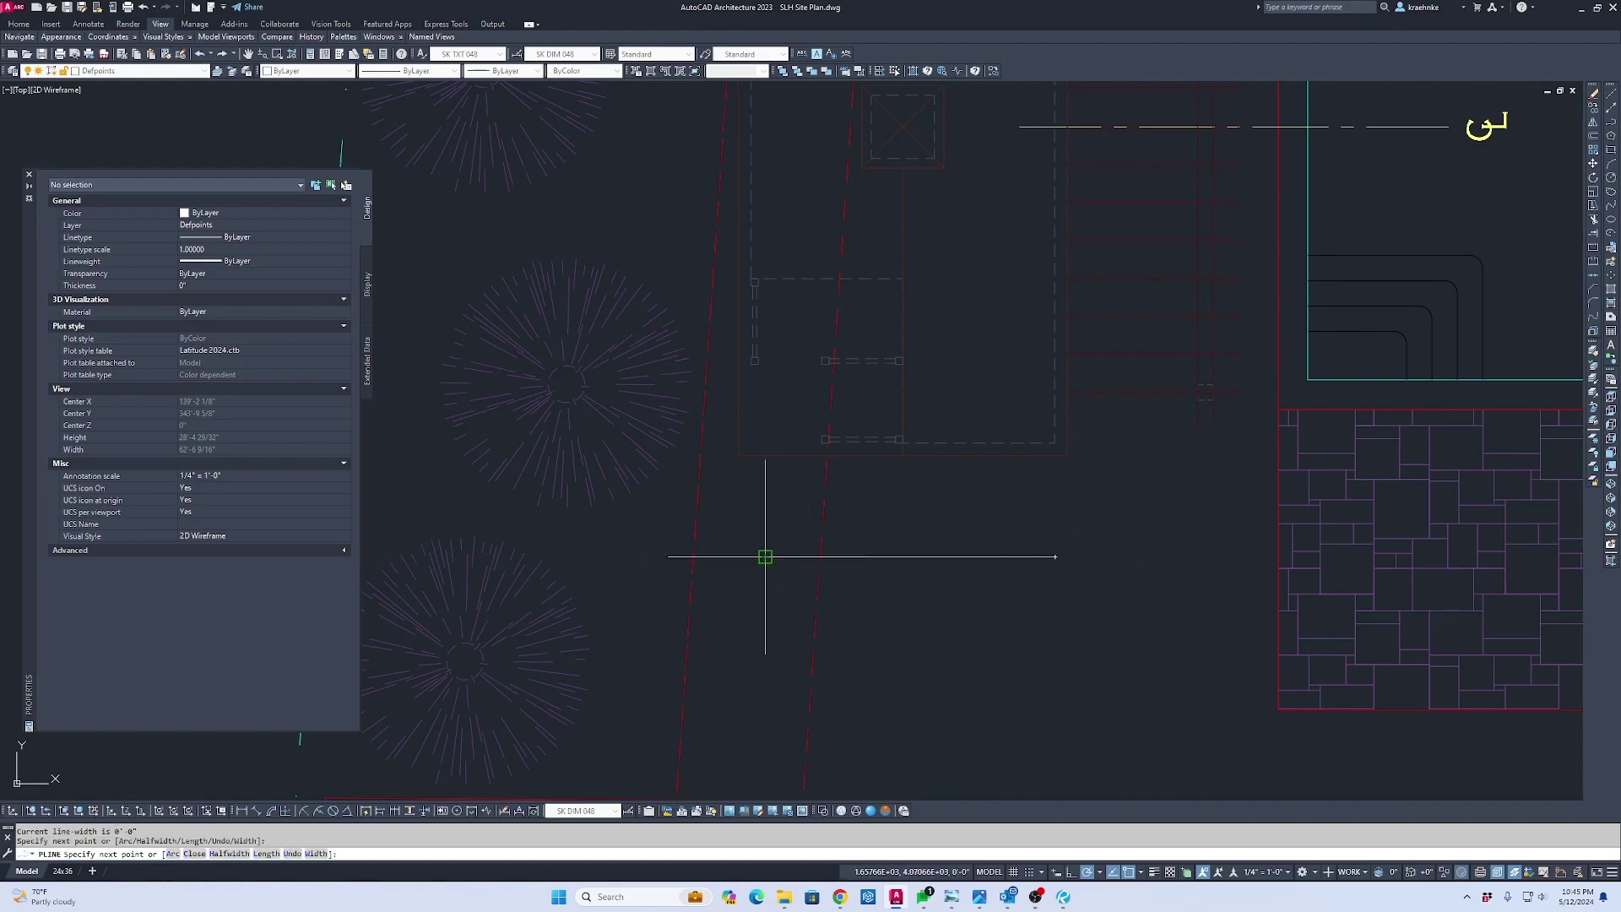
{"action": "key", "text": "alt+Tab"}
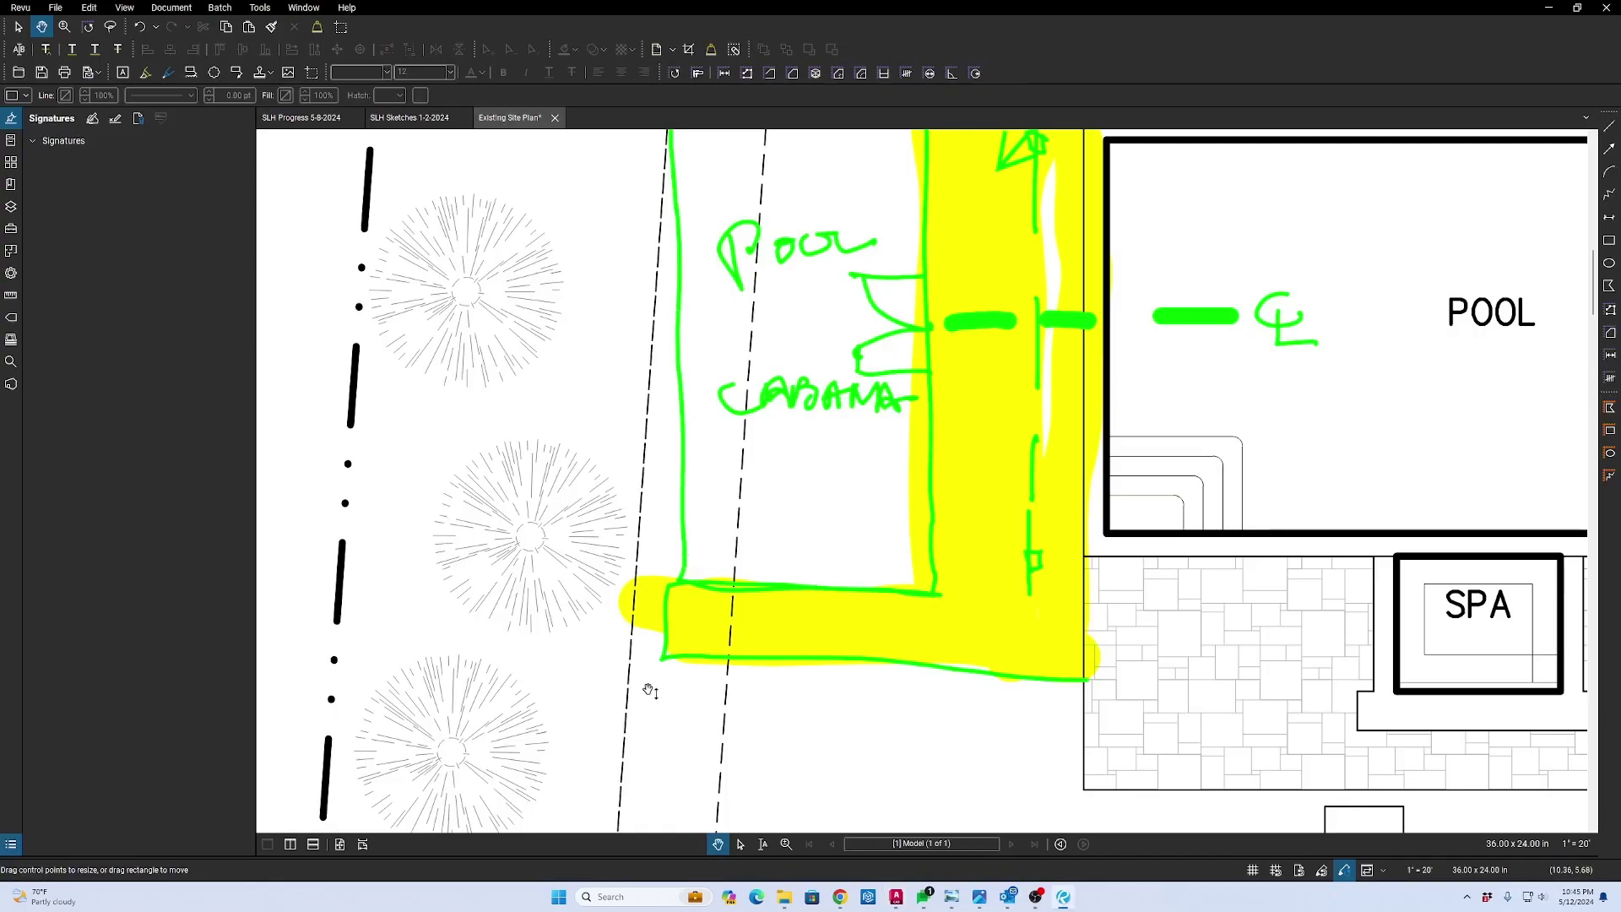
{"action": "key", "text": "alt+Tab"}
{"action": "key", "text": "Escape"}
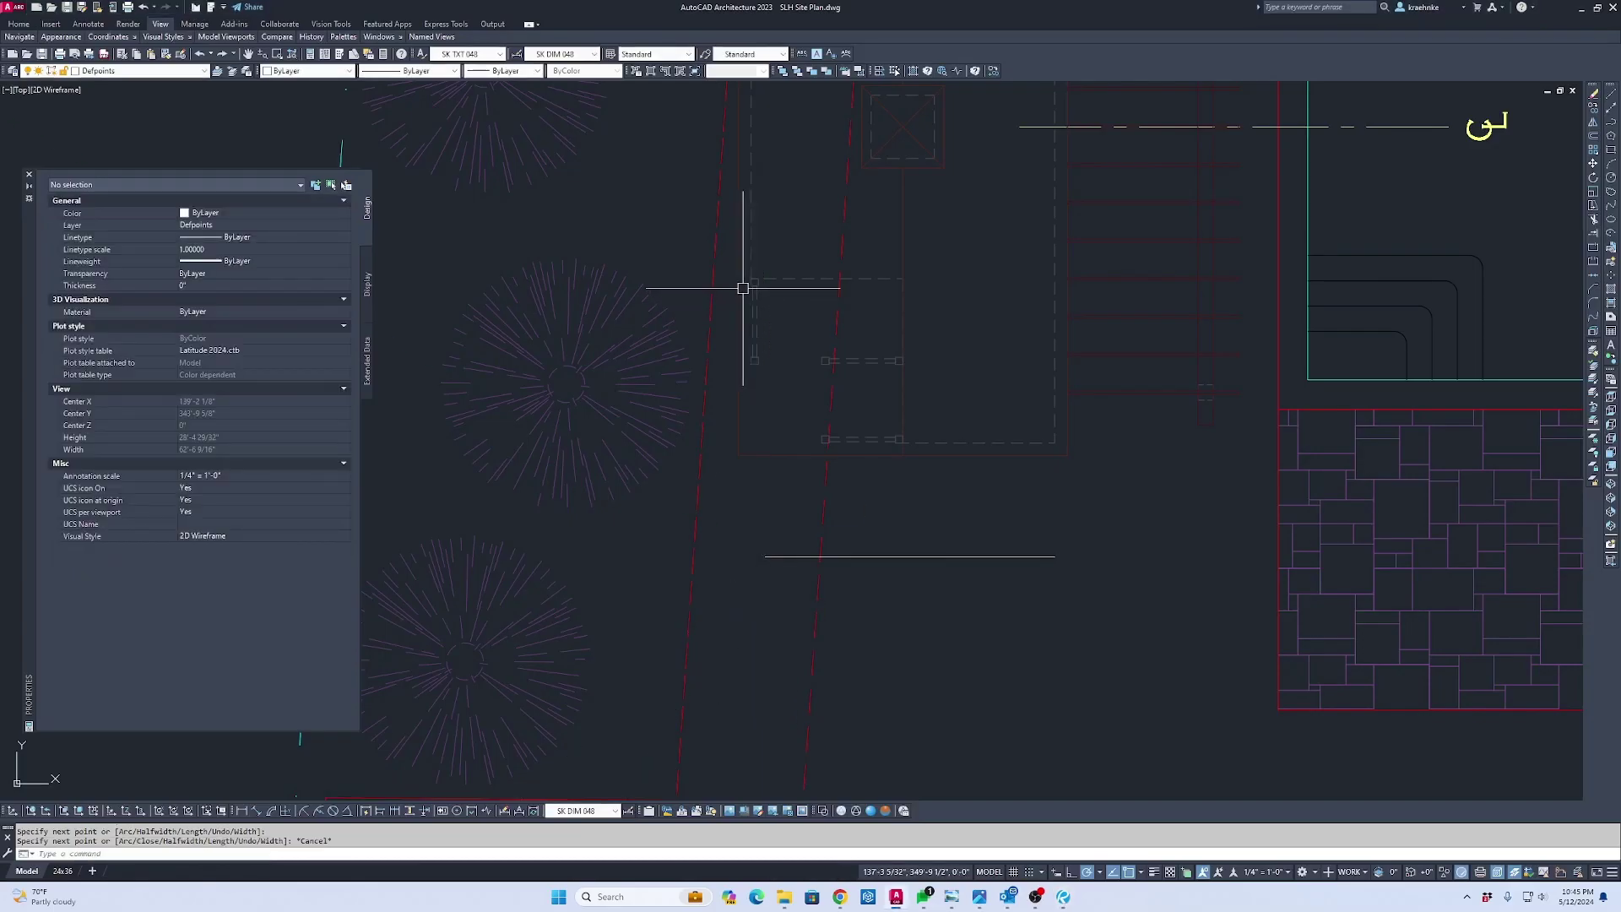
Start a vertical polyline at the upper left corner of the cabana's lower left room, running down past the patio's lower edge
{"action": "scroll", "coordinate": [743, 288], "scroll_direction": "up", "scroll_amount": 8}
{"action": "type", "text": "l"}
{"action": "key", "text": "Return"}
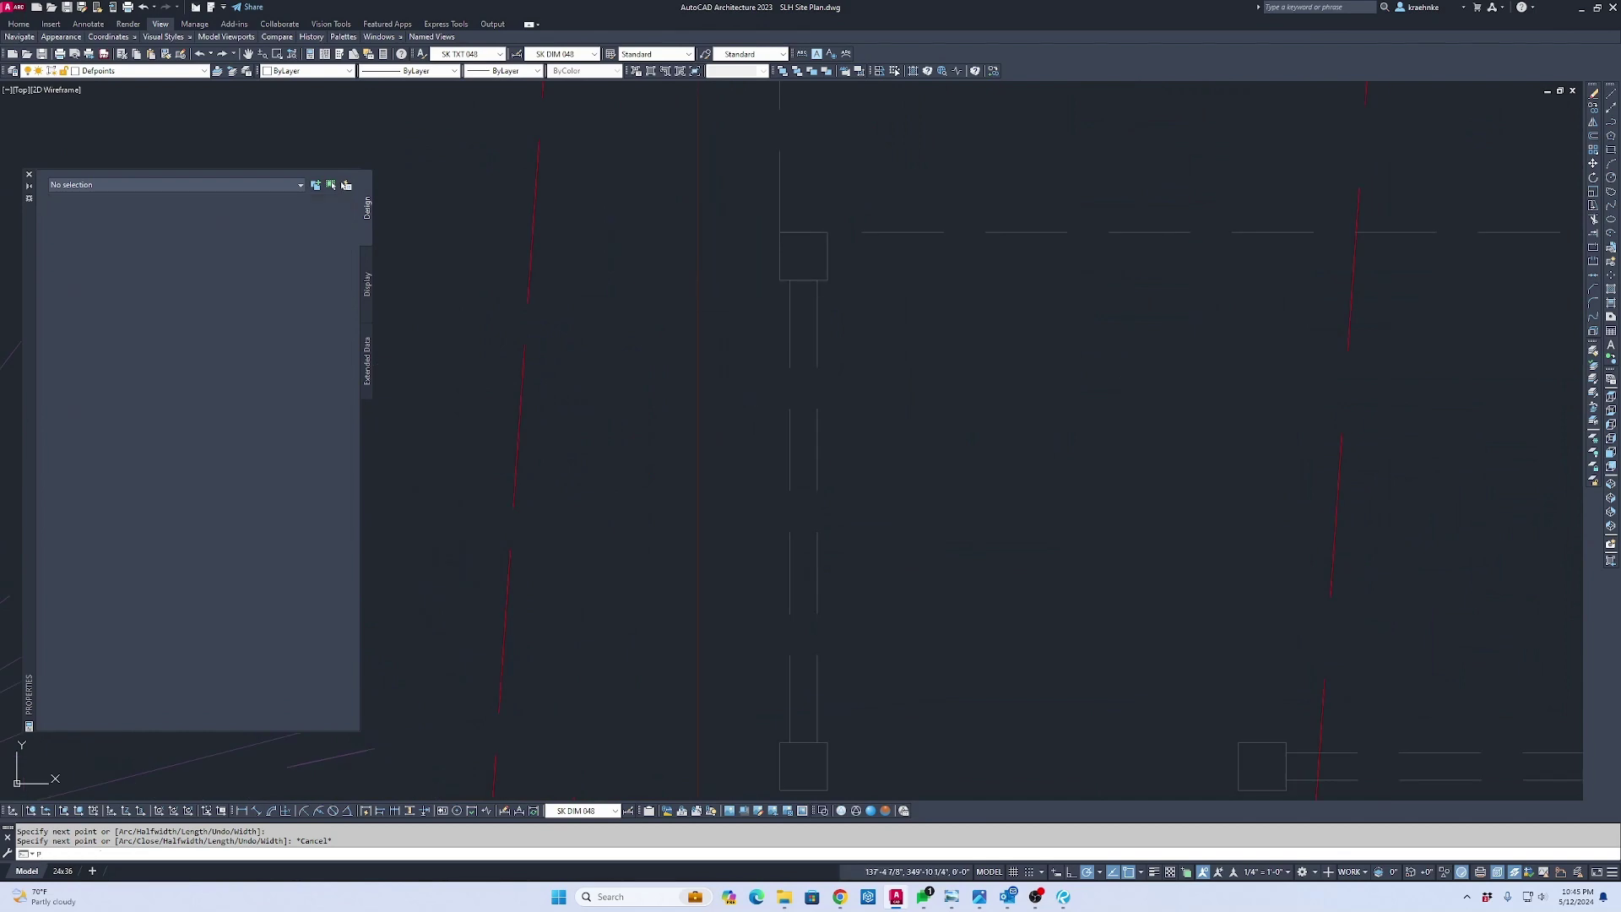
{"action": "left_click", "coordinate": [780, 227]}
{"action": "scroll", "coordinate": [787, 354], "scroll_direction": "down", "scroll_amount": 4}
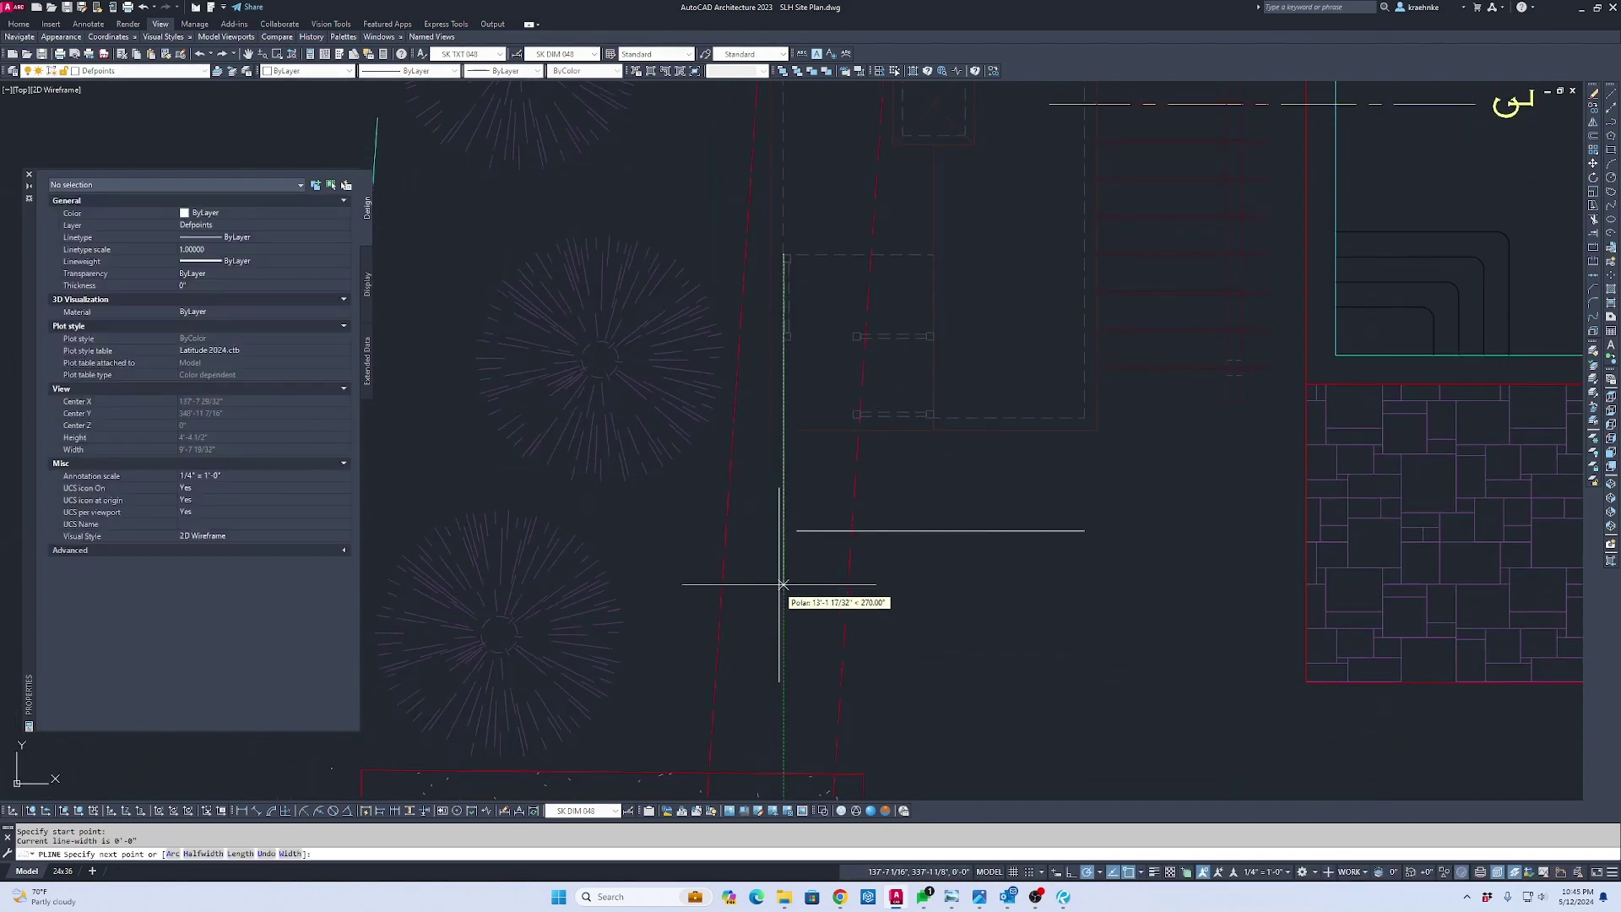
Switch to Revu to examine how far the highlighted new patio extends up beside the pool, and return to the AutoCAD drawing
{"action": "key", "text": "alt+Tab"}
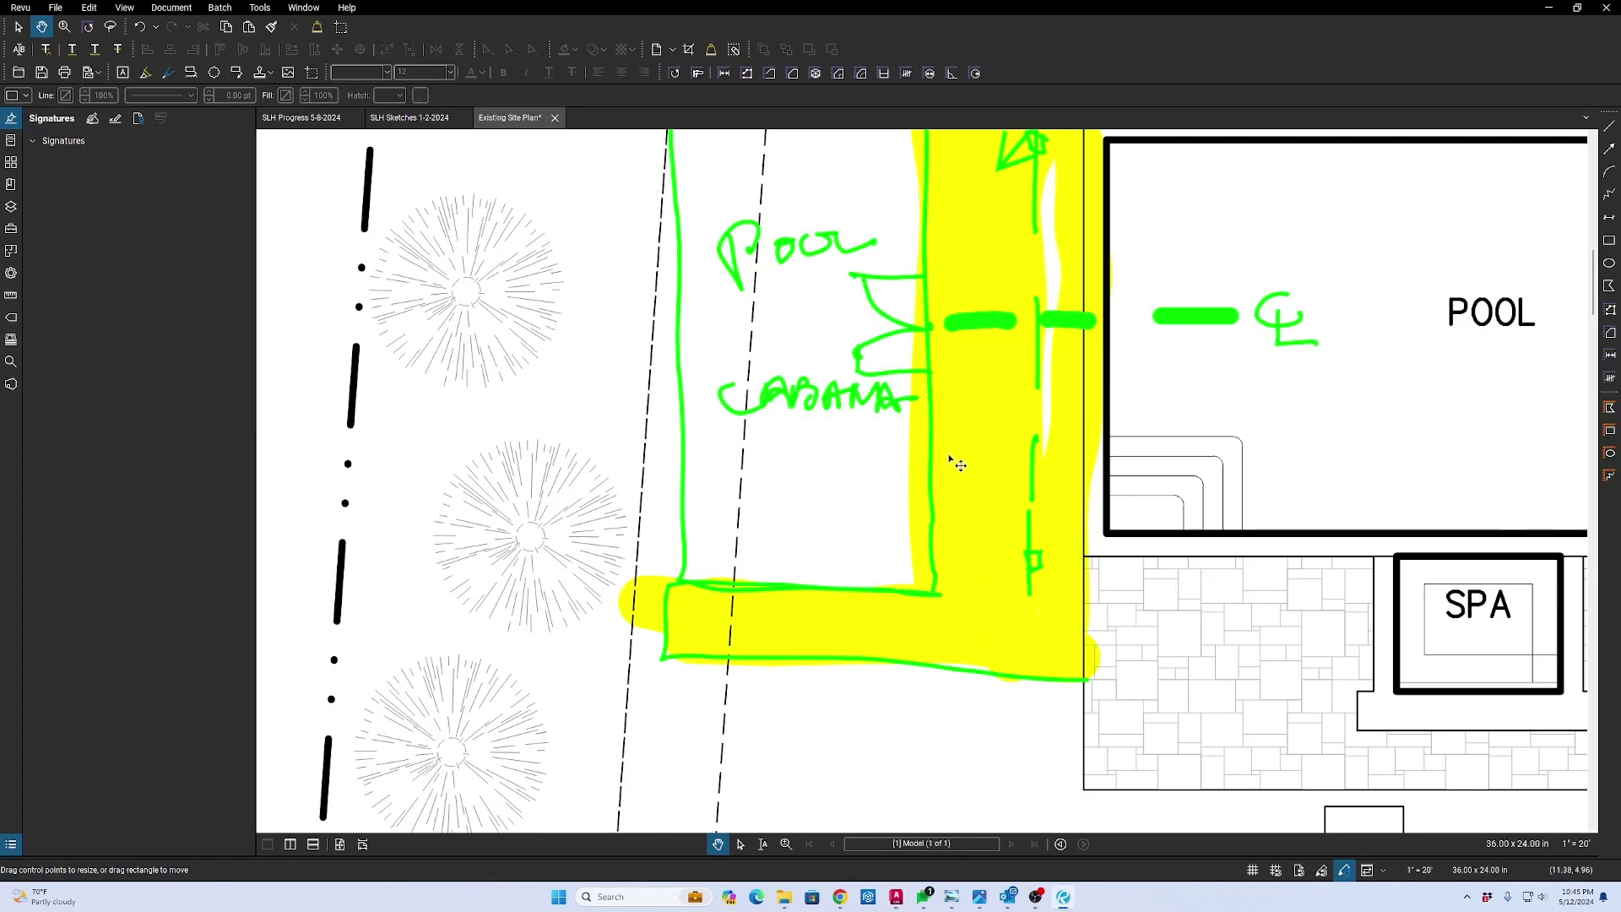
{"action": "left_click_drag", "start_coordinate": [1175, 431], "coordinate": [976, 740]}
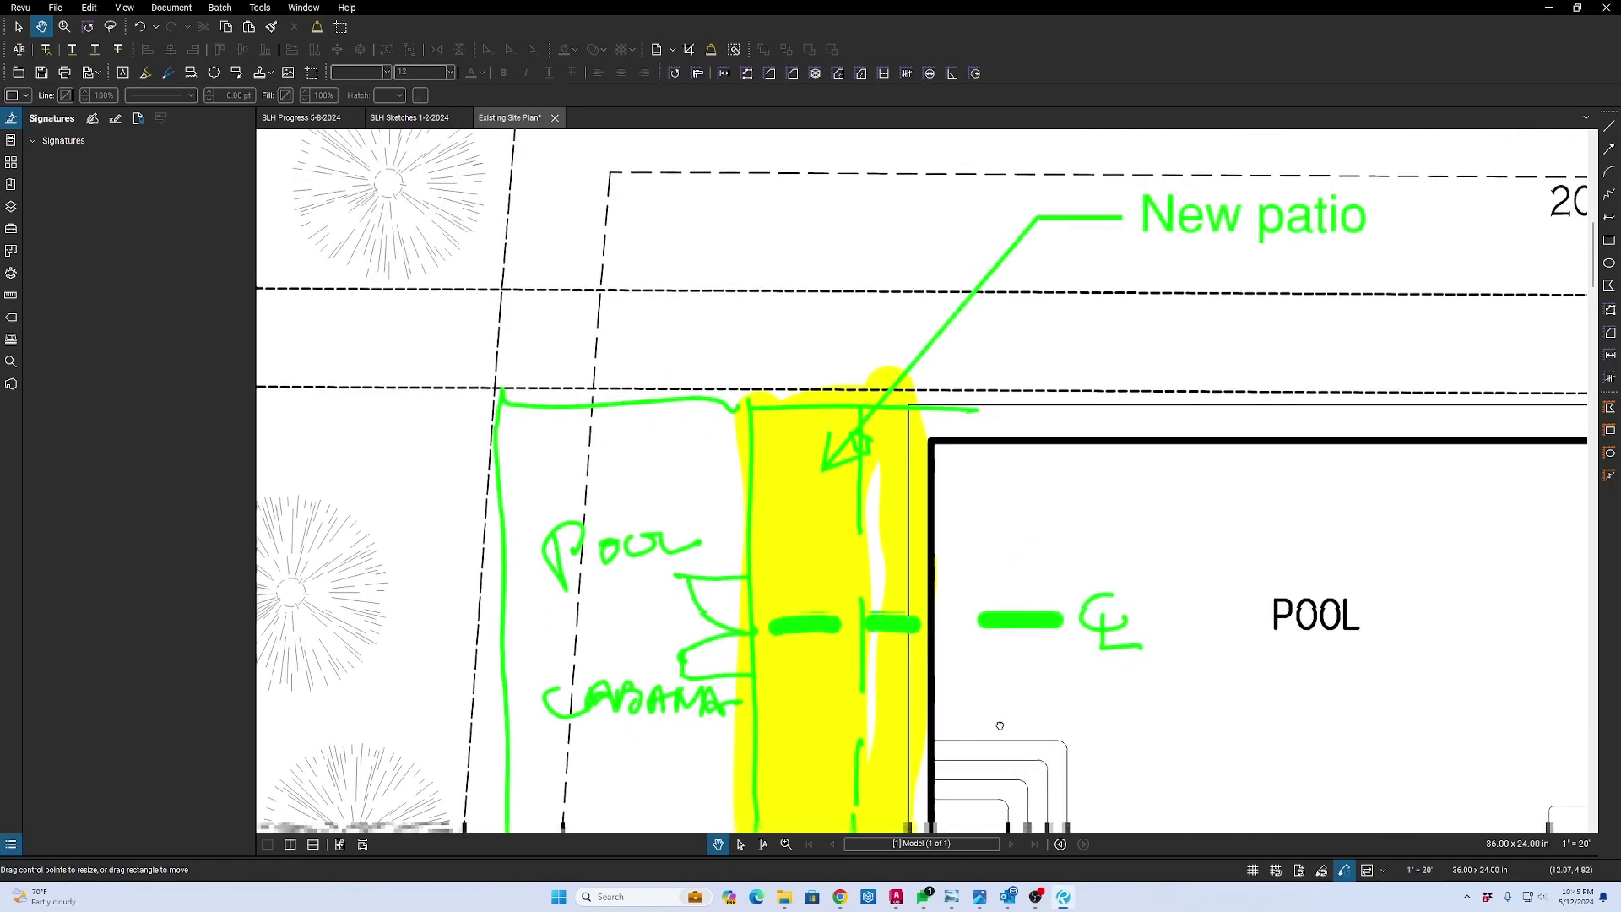
{"action": "left_click_drag", "start_coordinate": [990, 526], "coordinate": [1024, 442]}
{"action": "scroll", "coordinate": [894, 368], "scroll_direction": "down", "scroll_amount": 2}
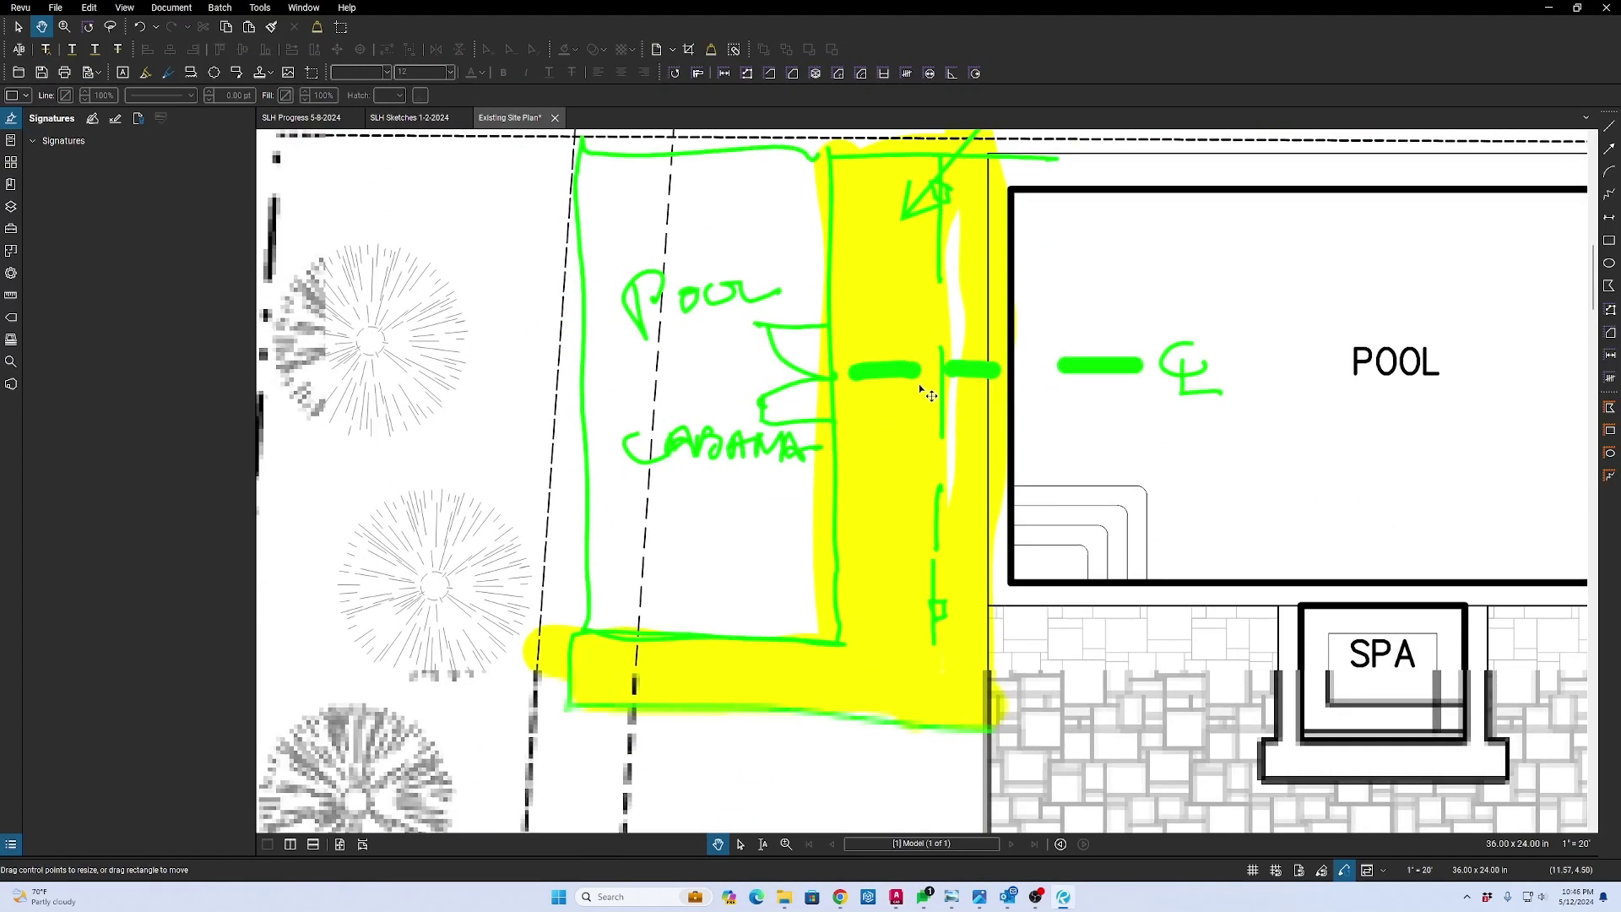
{"action": "key", "text": "alt+Tab"}
{"action": "scroll", "coordinate": [887, 518], "scroll_direction": "up", "scroll_amount": 3}
{"action": "scroll", "coordinate": [1017, 385], "scroll_direction": "up", "scroll_amount": 4}
{"action": "key", "text": "Escape"}
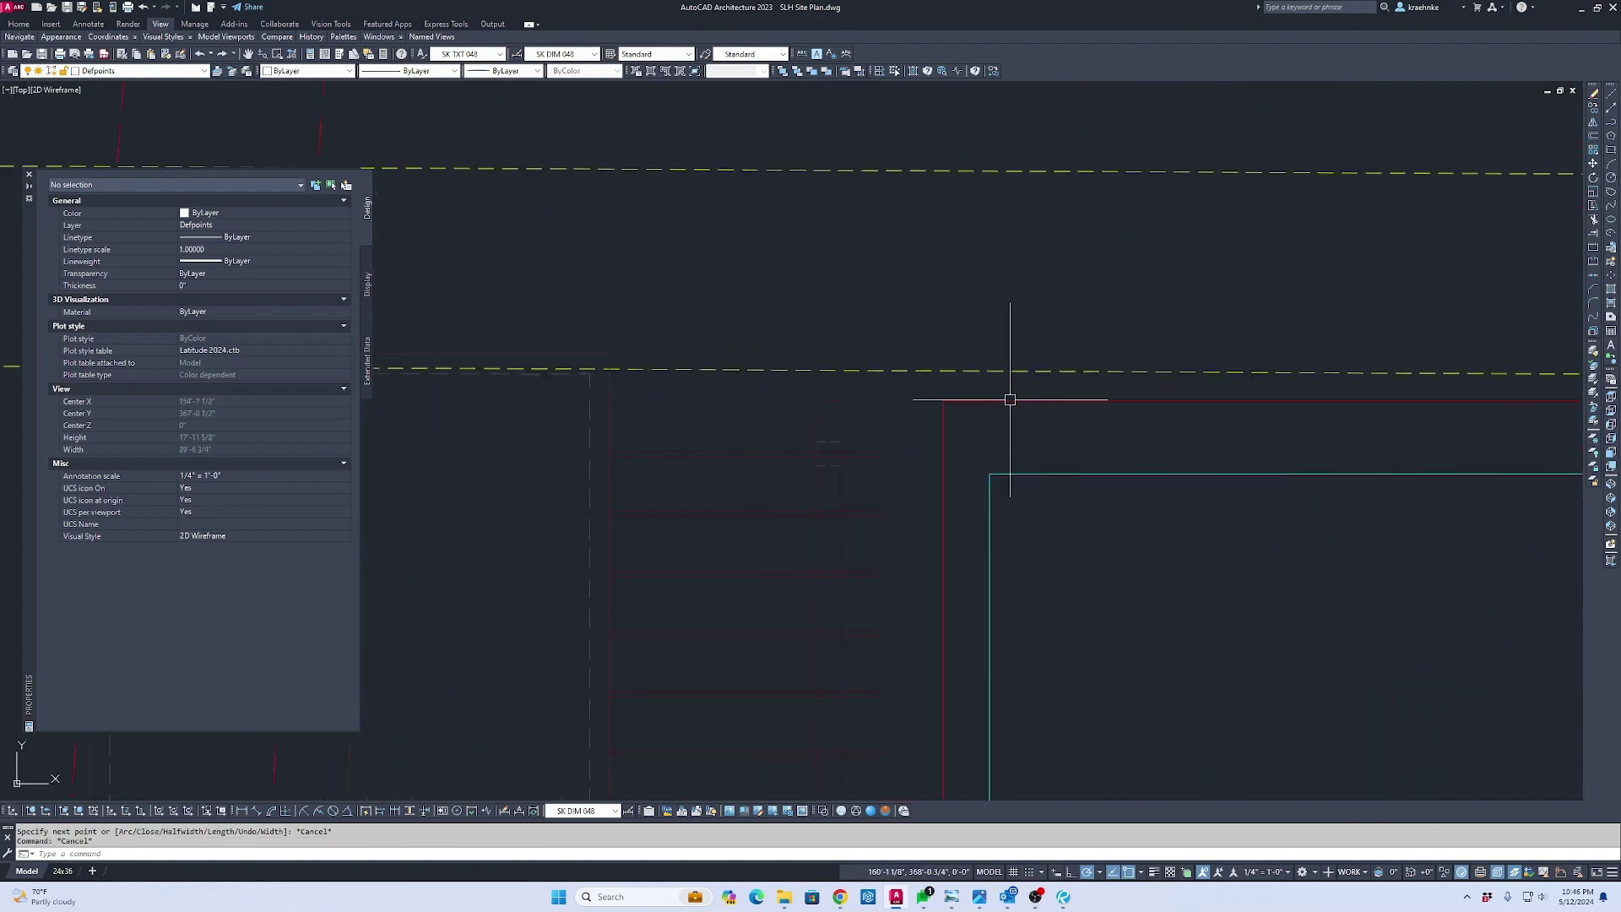
Draw a horizontal polyline from the pool surround's upper left corner to the cabana's right wall, comparing it with the Revu sketch
{"action": "type", "text": "p"}
{"action": "key", "text": "Return"}
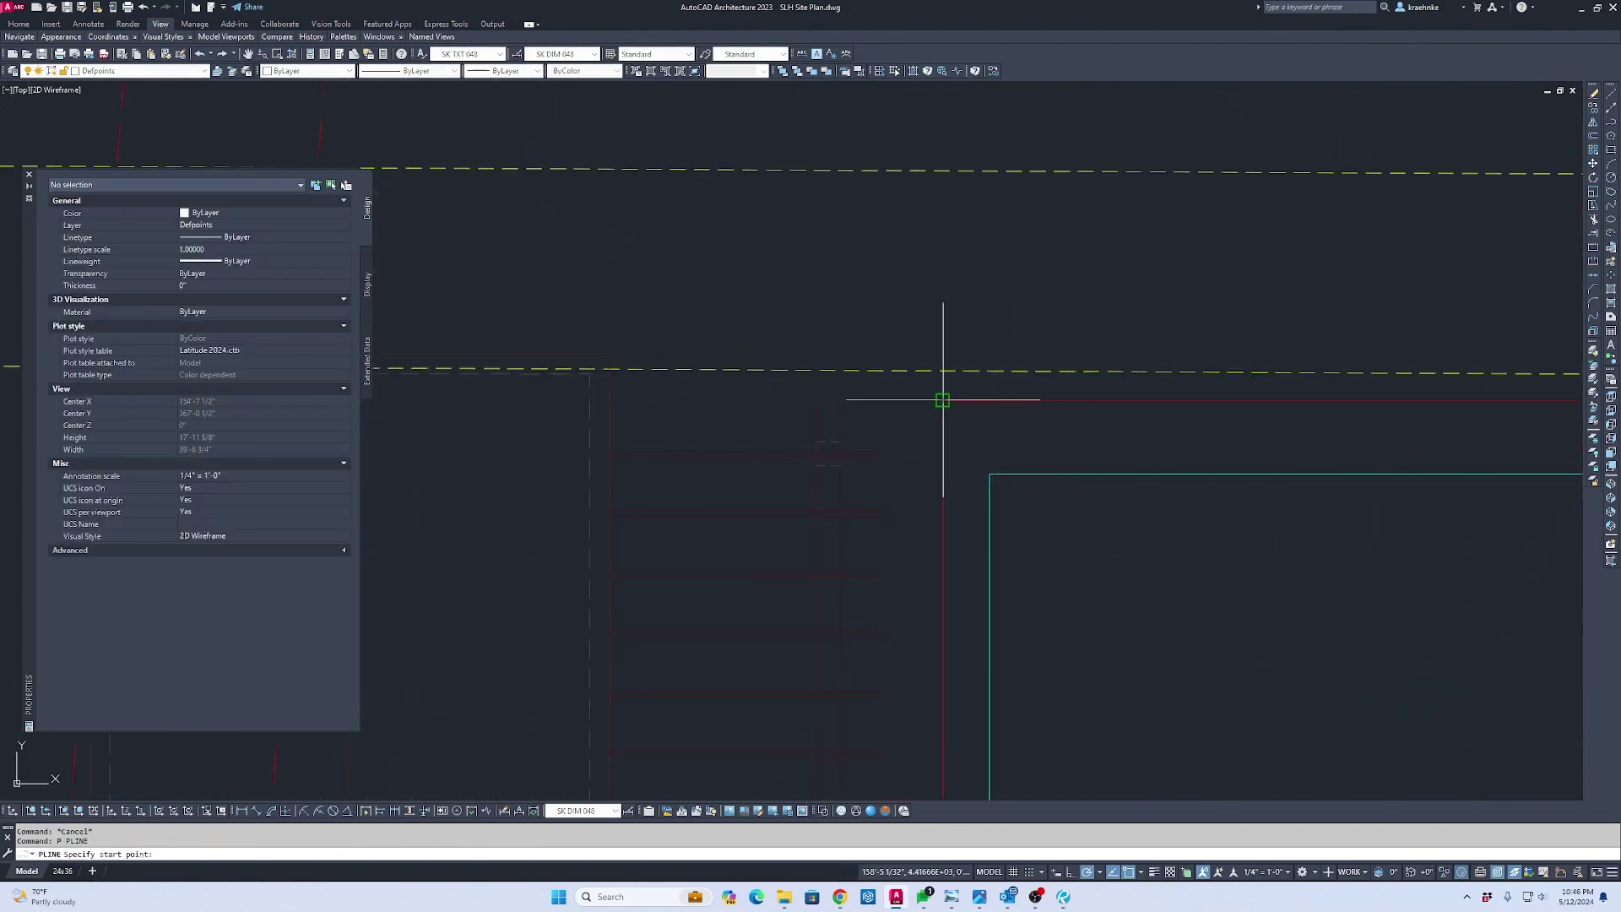
{"action": "left_click", "coordinate": [942, 400]}
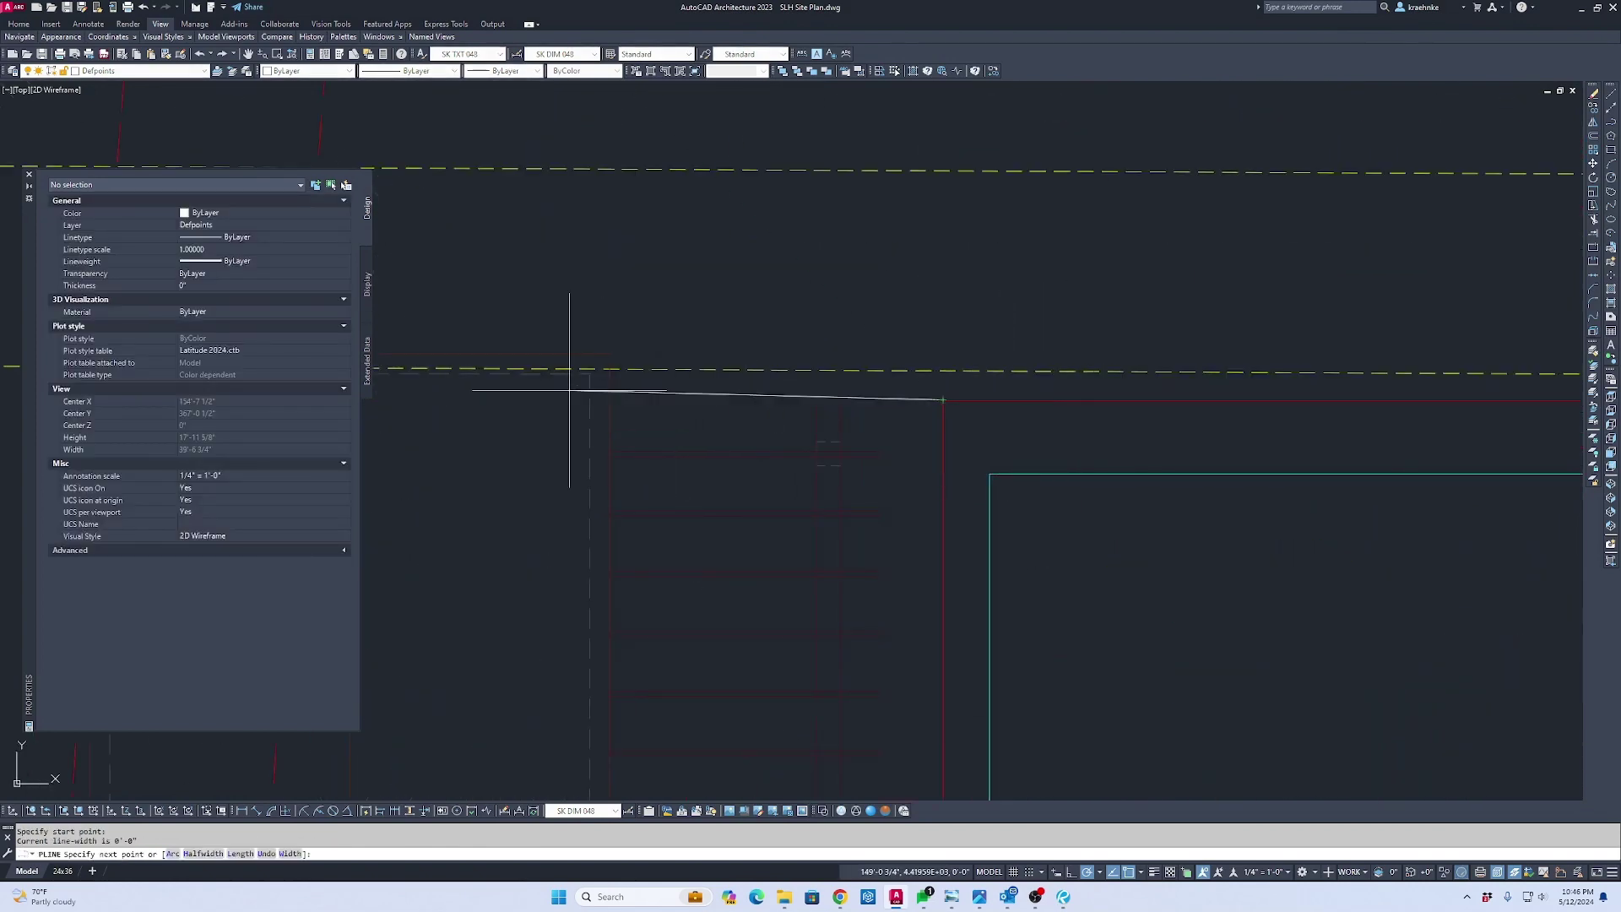
{"action": "key", "text": "alt+Tab"}
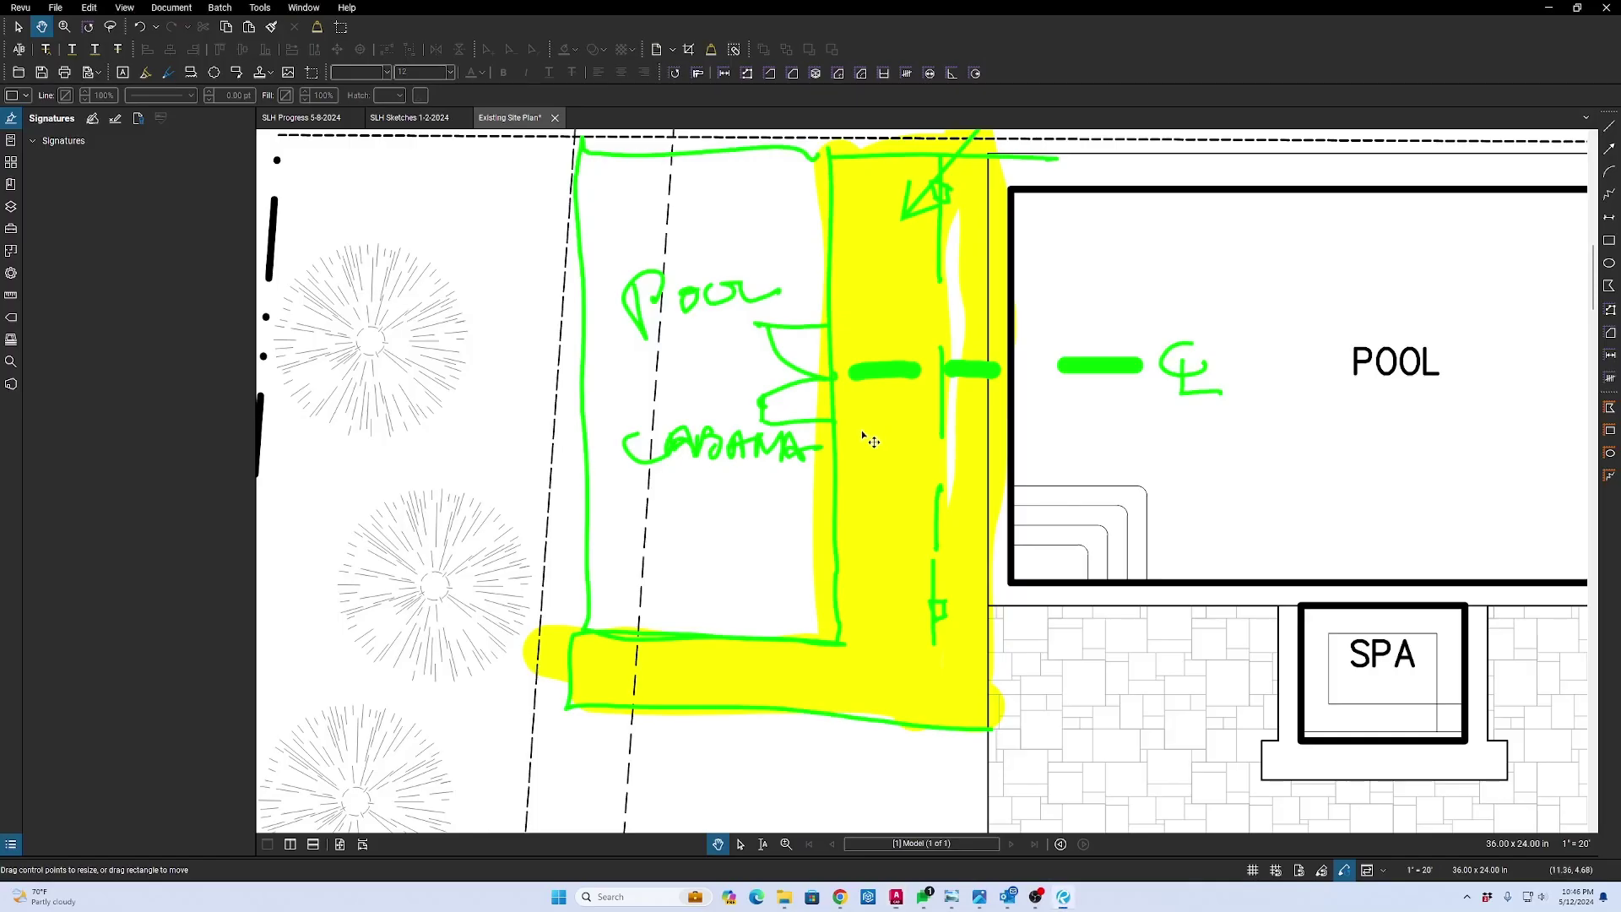
{"action": "key", "text": "alt+Tab"}
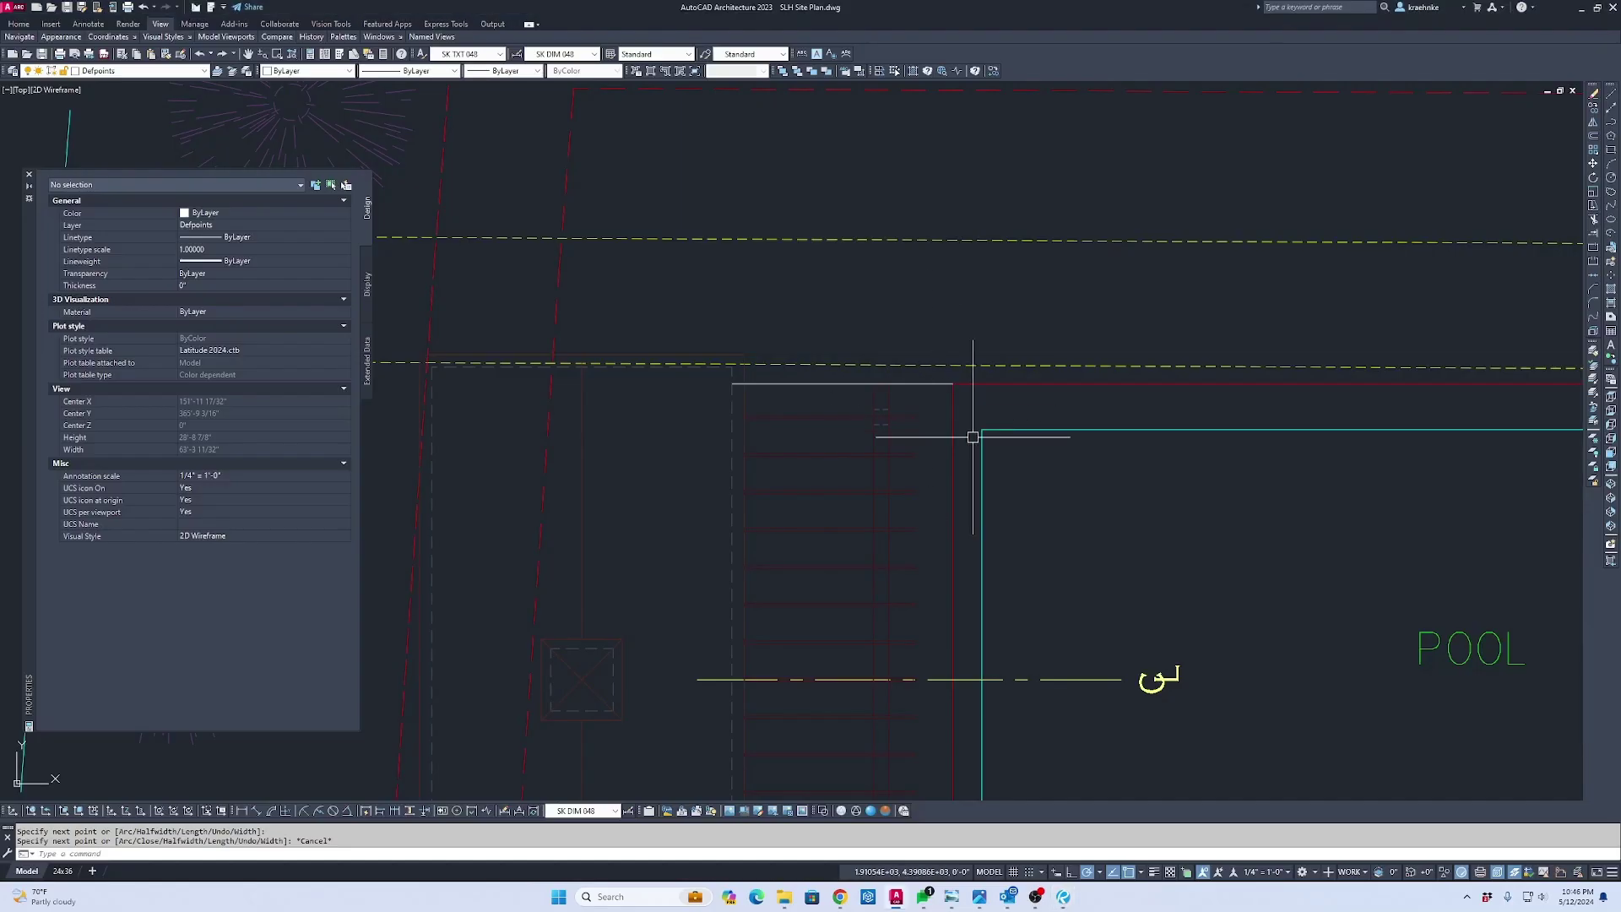
{"action": "key", "text": "Escape"}
Fillet the vertical polyline and the patio's lower edge into a square corner
{"action": "scroll", "coordinate": [968, 503], "scroll_direction": "down", "scroll_amount": 3}
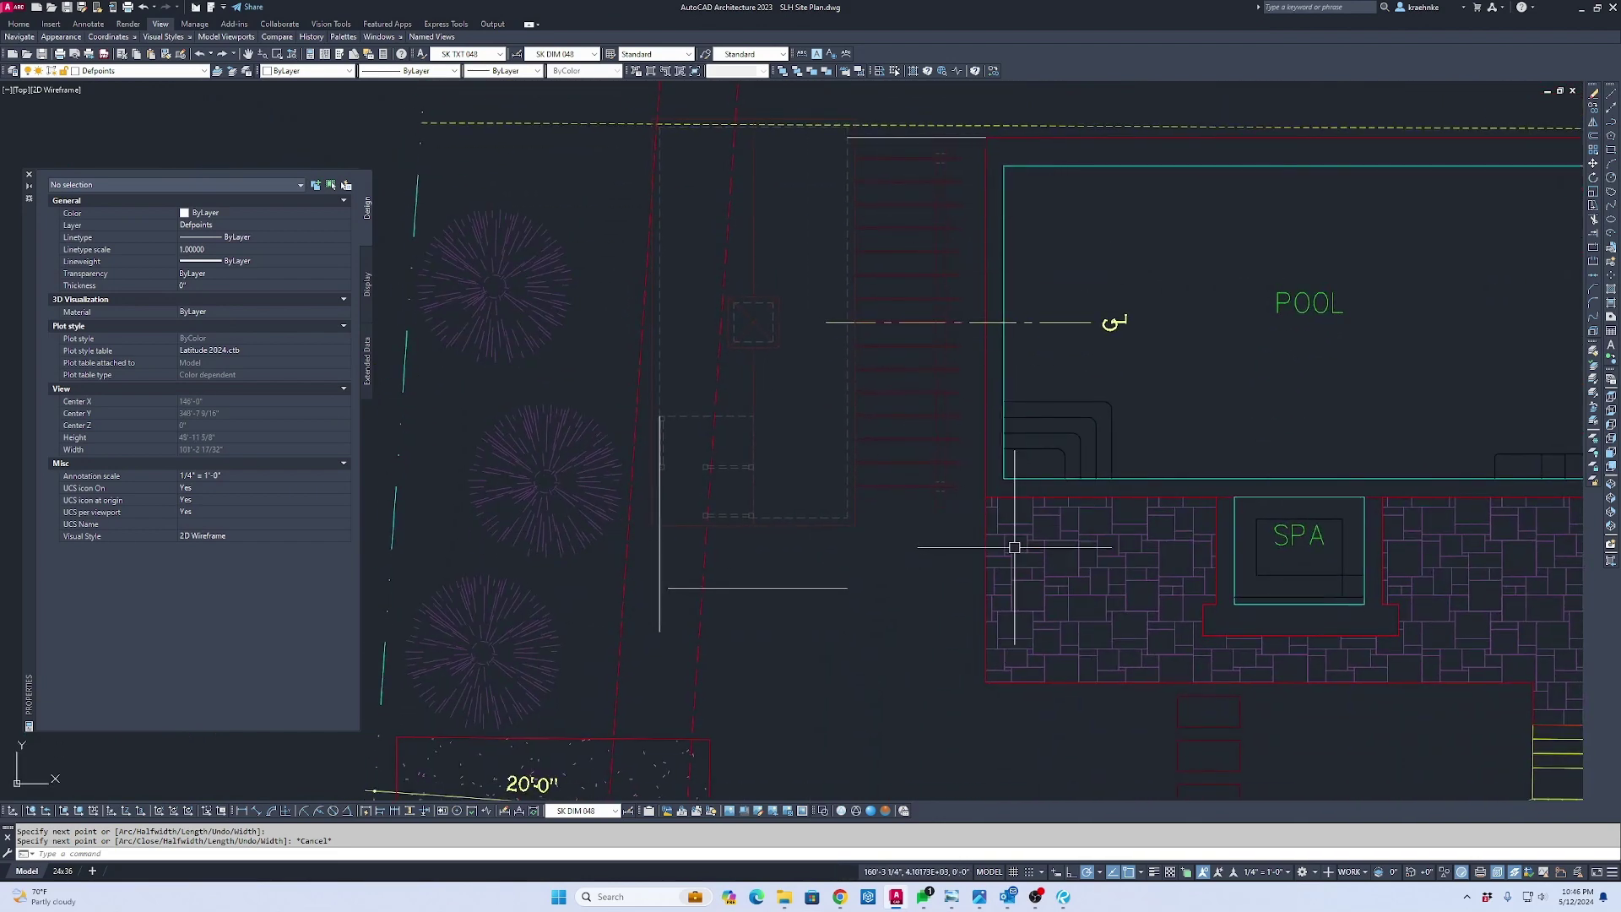
{"action": "type", "text": "f"}
{"action": "key", "text": "Return"}
{"action": "scroll", "coordinate": [705, 570], "scroll_direction": "up", "scroll_amount": 3}
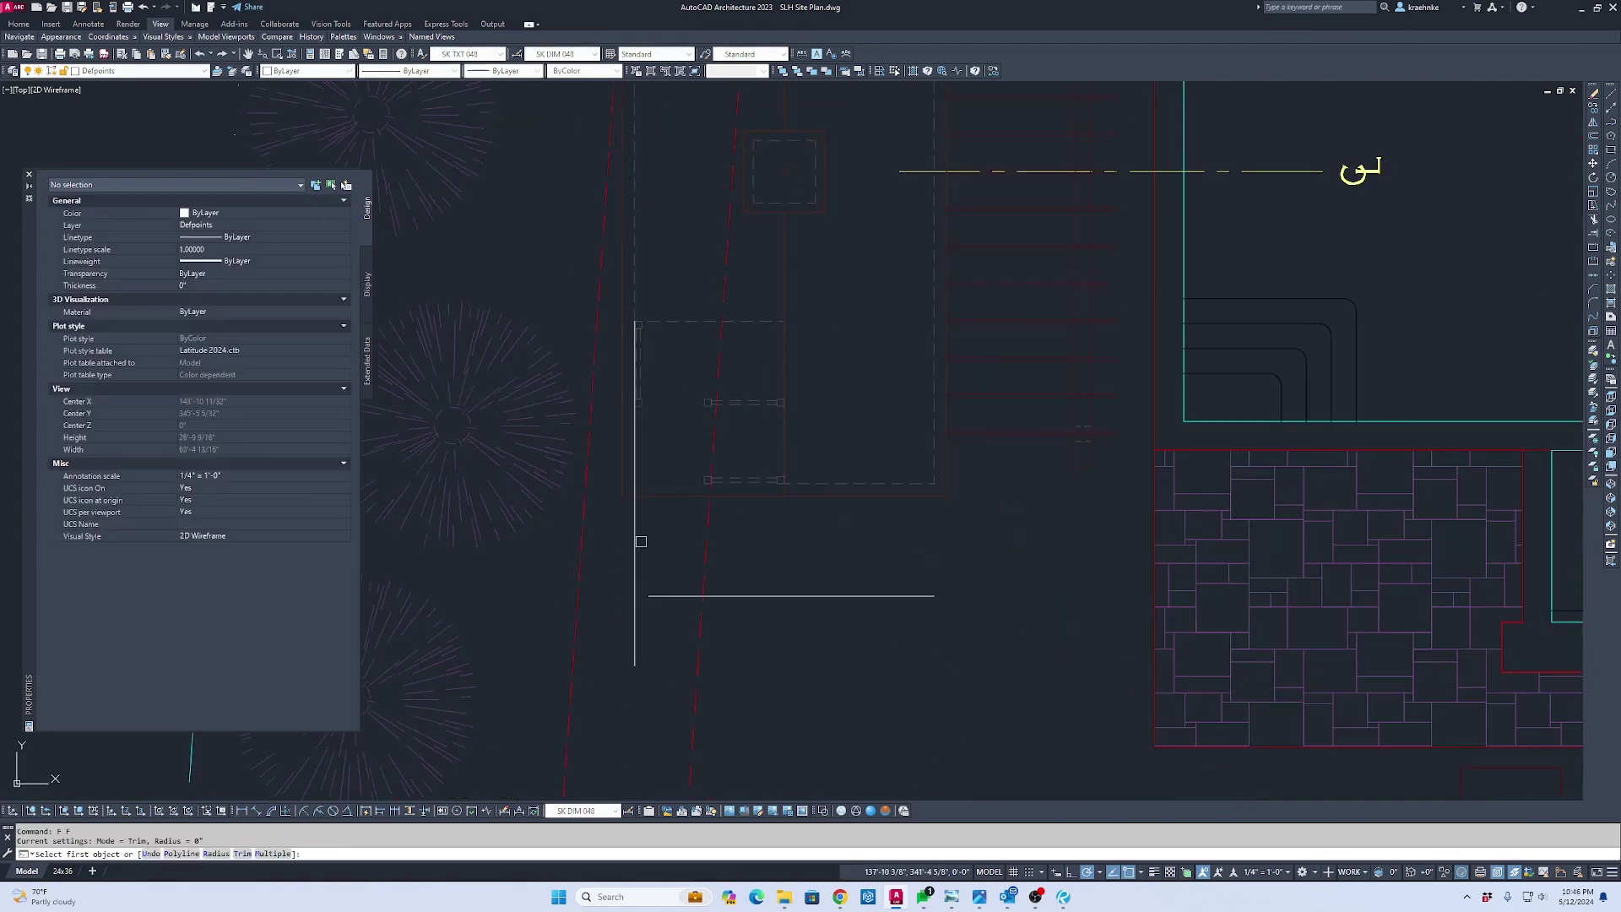
{"action": "left_click", "coordinate": [641, 541]}
{"action": "left_click", "coordinate": [752, 595]}
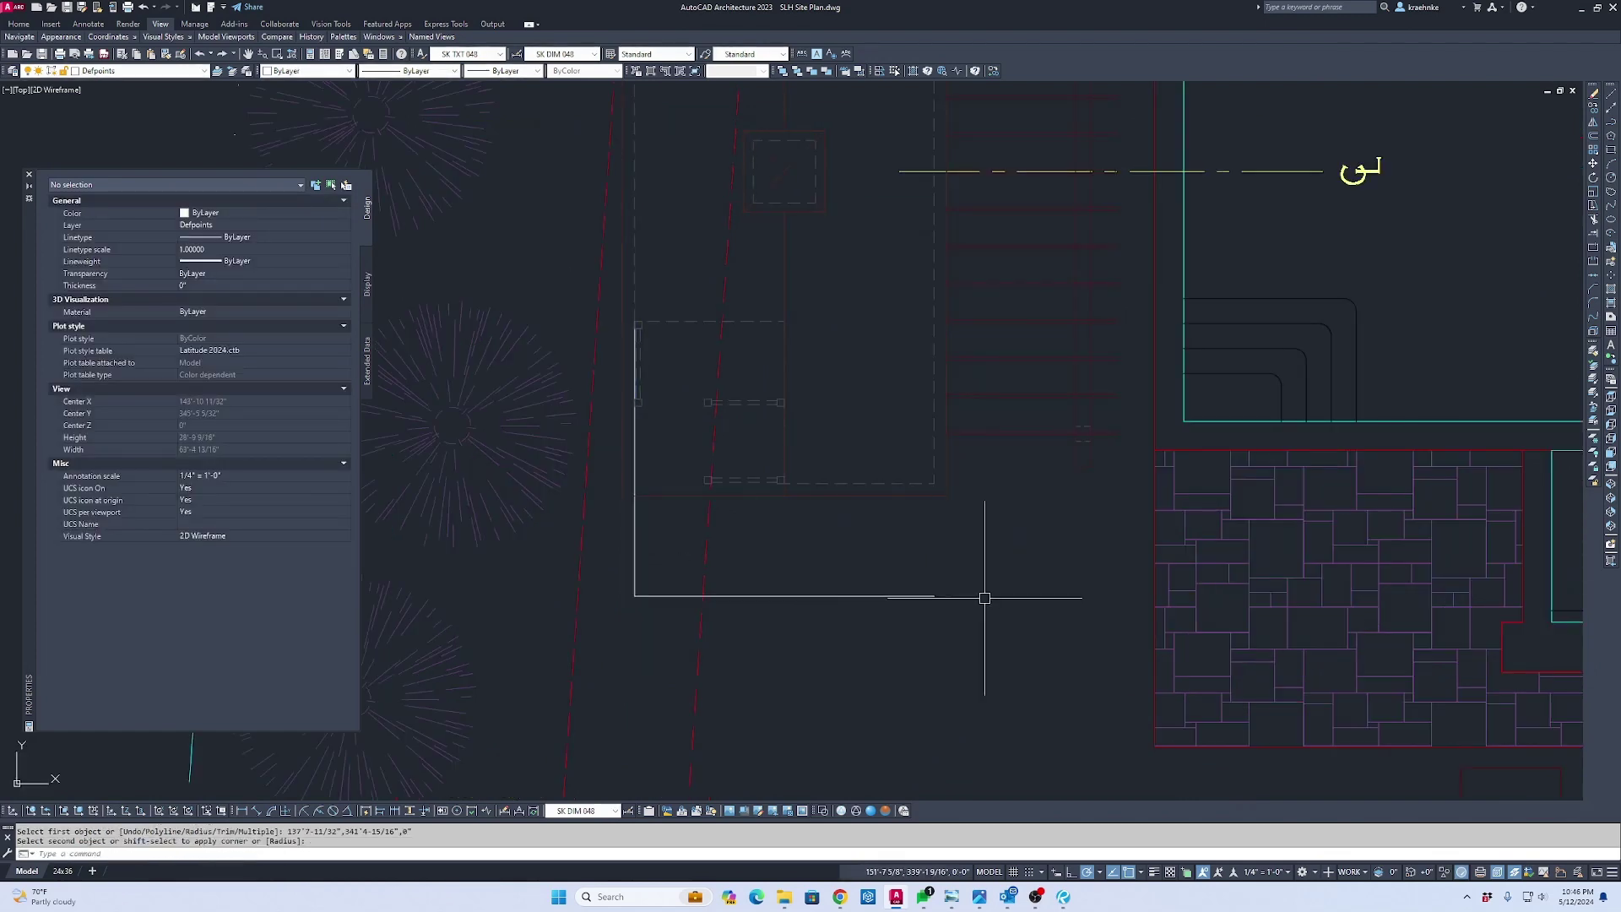
Extend the patio's lower edge to the left boundary of the existing stone paving
{"action": "type", "text": "ex"}
{"action": "key", "text": "Return"}
{"action": "left_click", "coordinate": [1156, 557]}
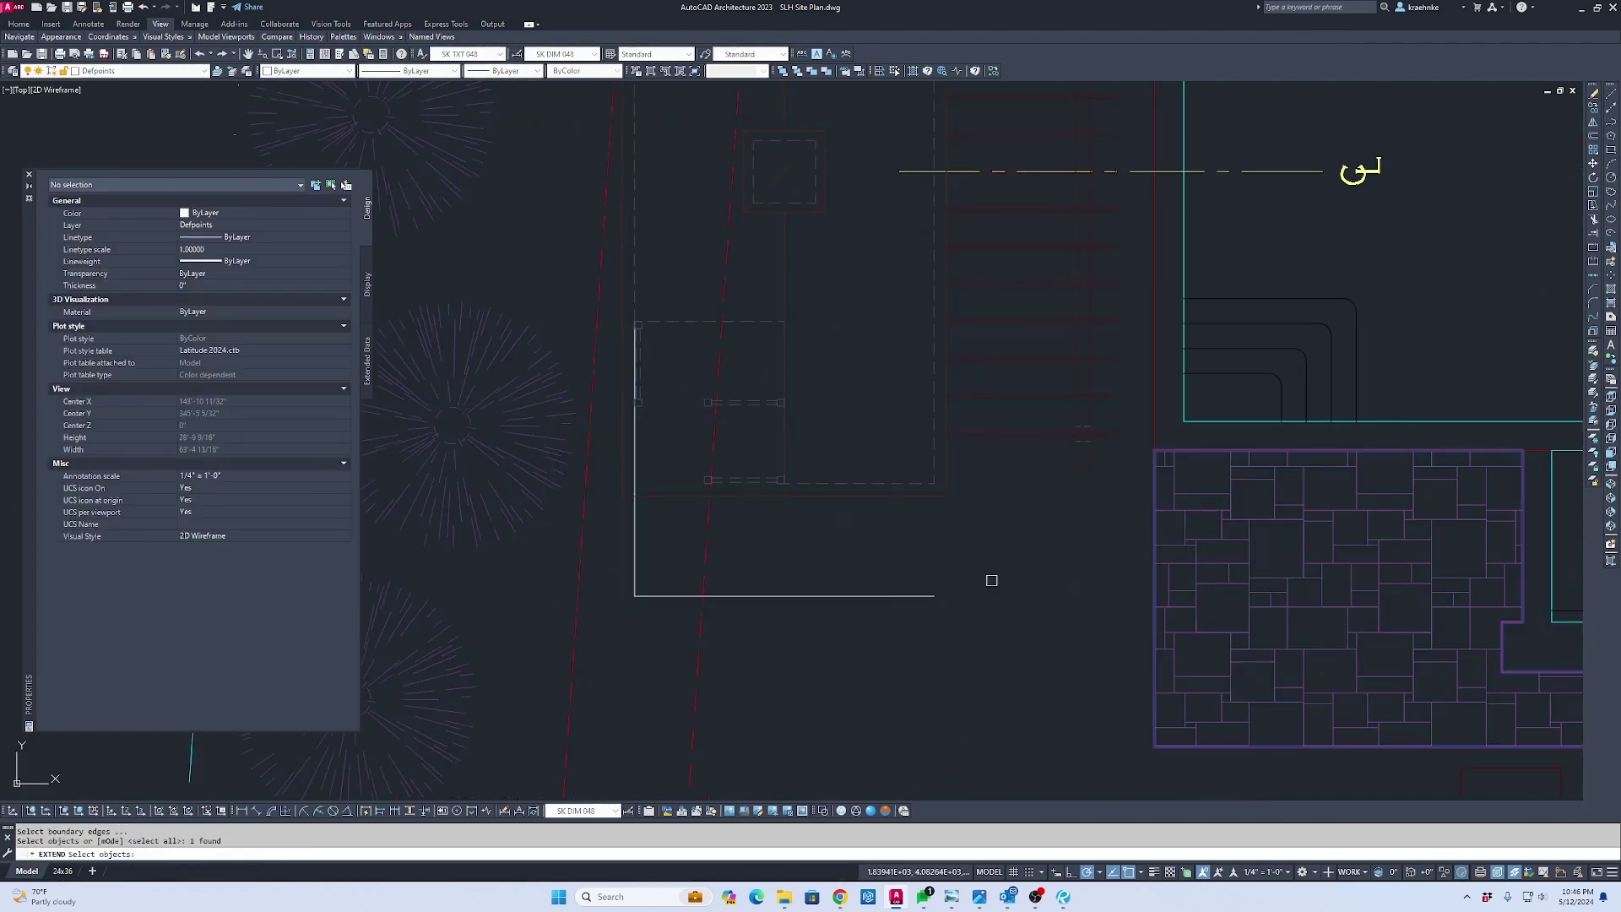
{"action": "left_click", "coordinate": [903, 593]}
{"action": "key", "text": "Escape"}
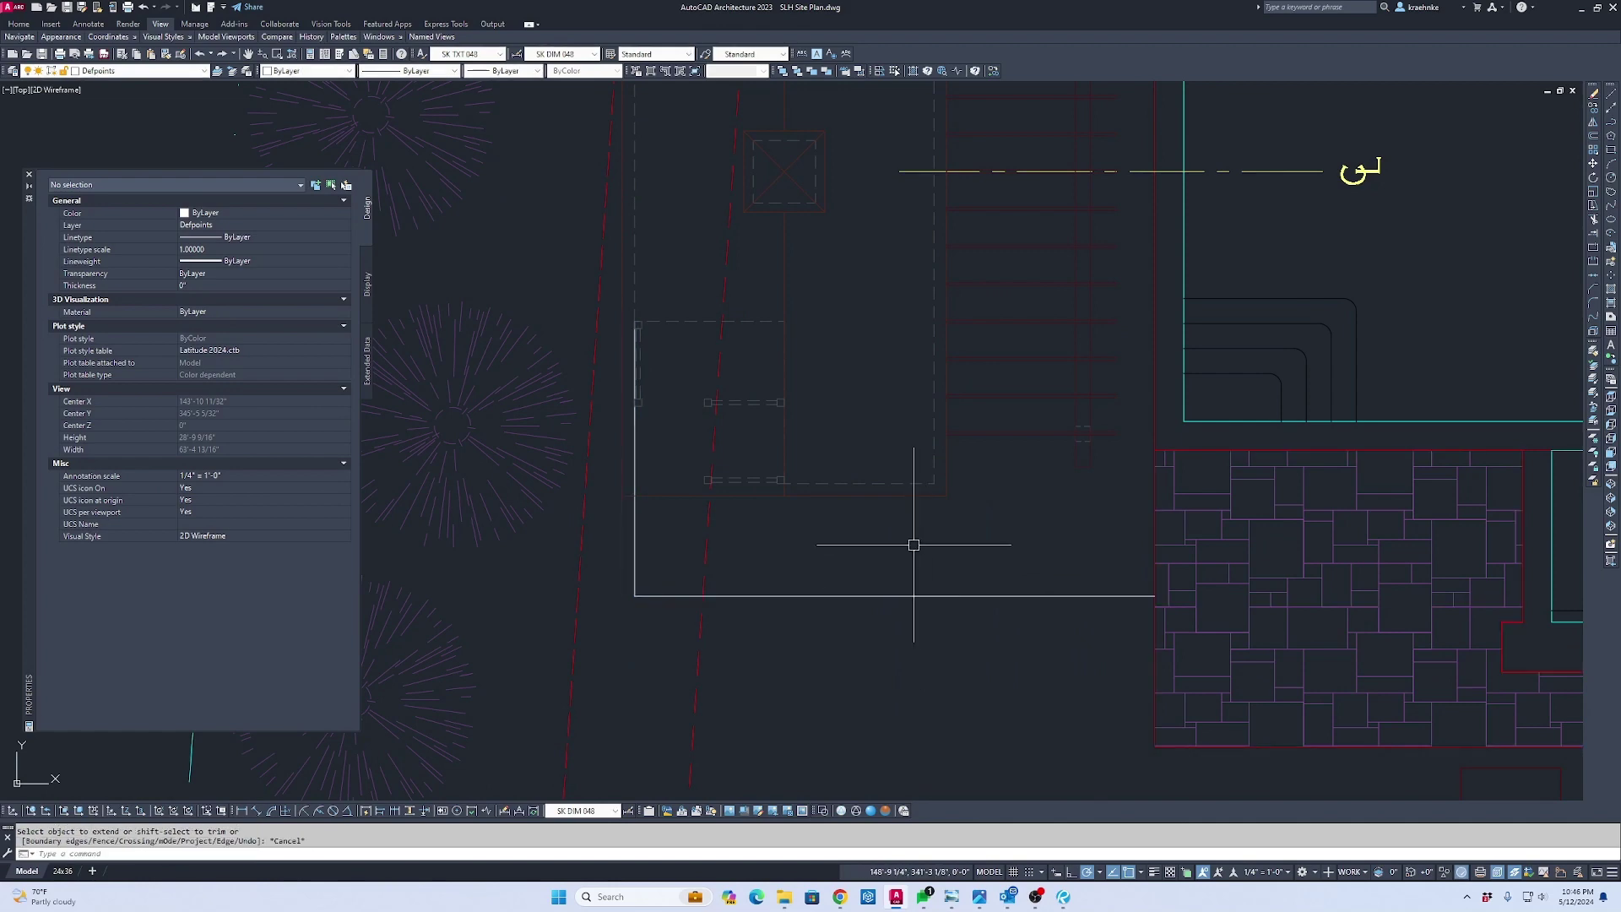
Start a polyline along the upper edge of the cabana's lower left room, down its right side and across to the cabana's lower right corner
{"action": "type", "text": "pl"}
{"action": "key", "text": "Return"}
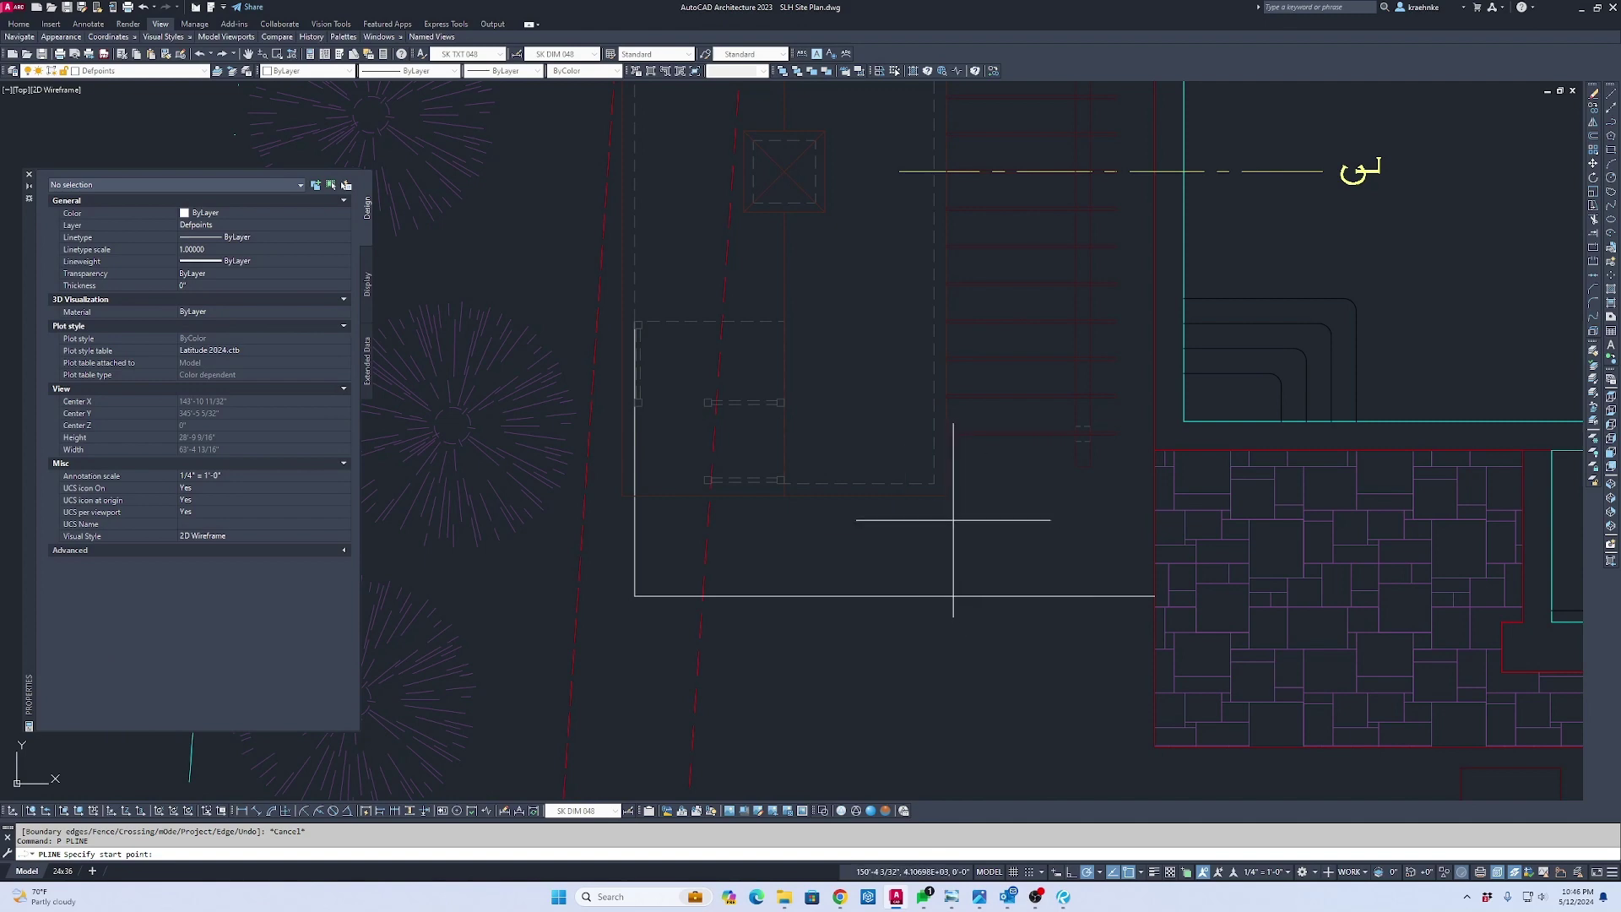
{"action": "scroll", "coordinate": [769, 559], "scroll_direction": "up", "scroll_amount": 2}
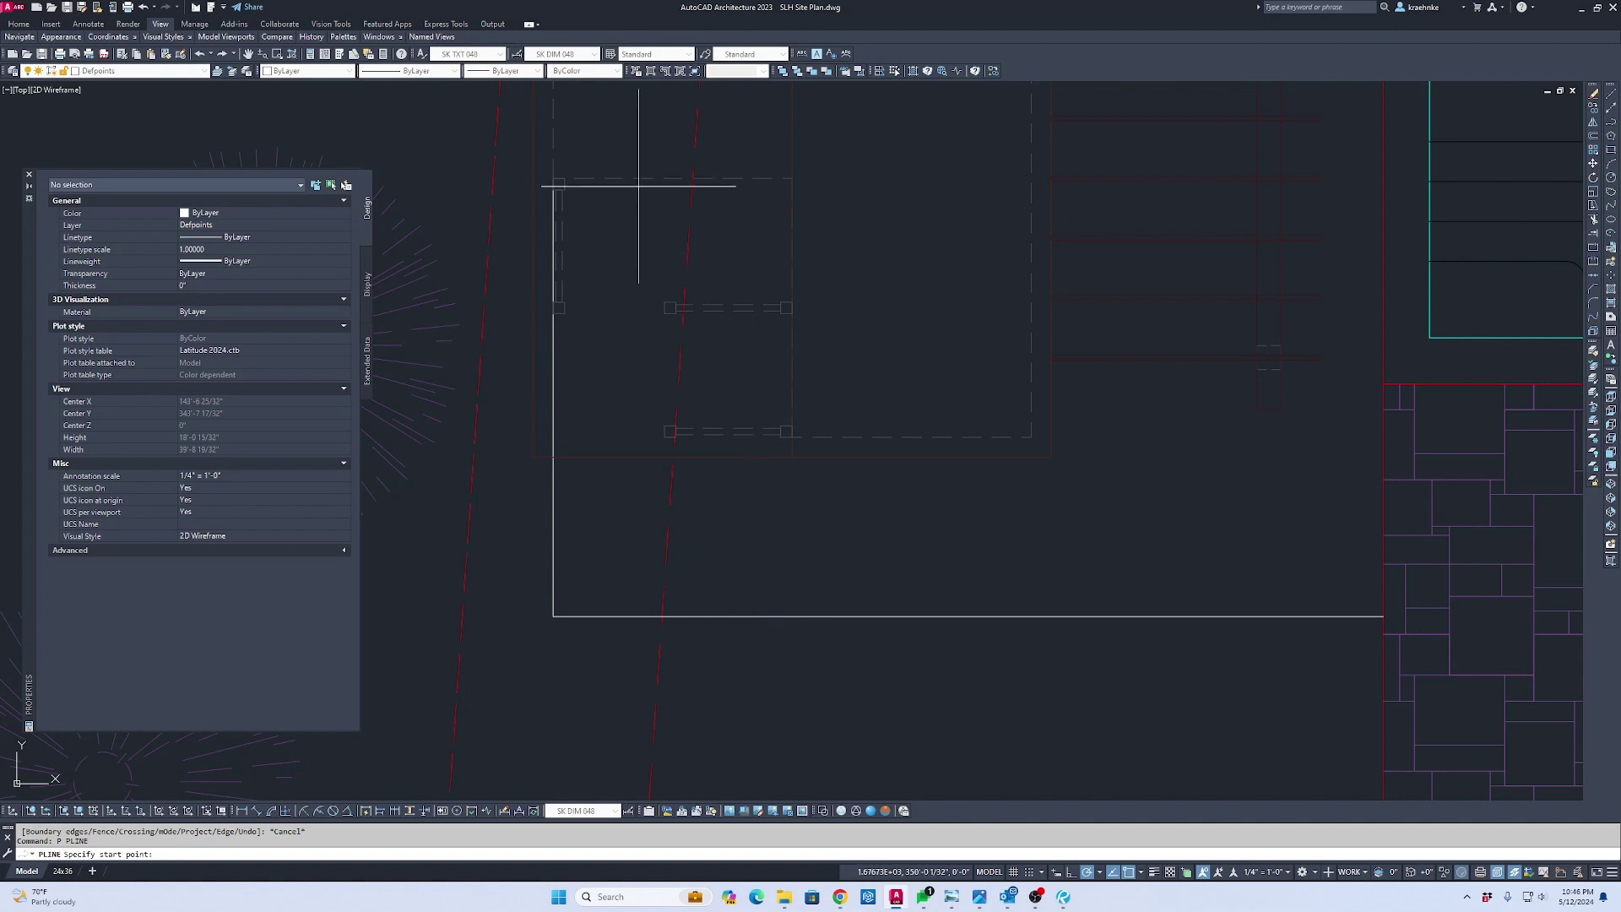
{"action": "left_click", "coordinate": [672, 178]}
{"action": "left_click", "coordinate": [792, 178]}
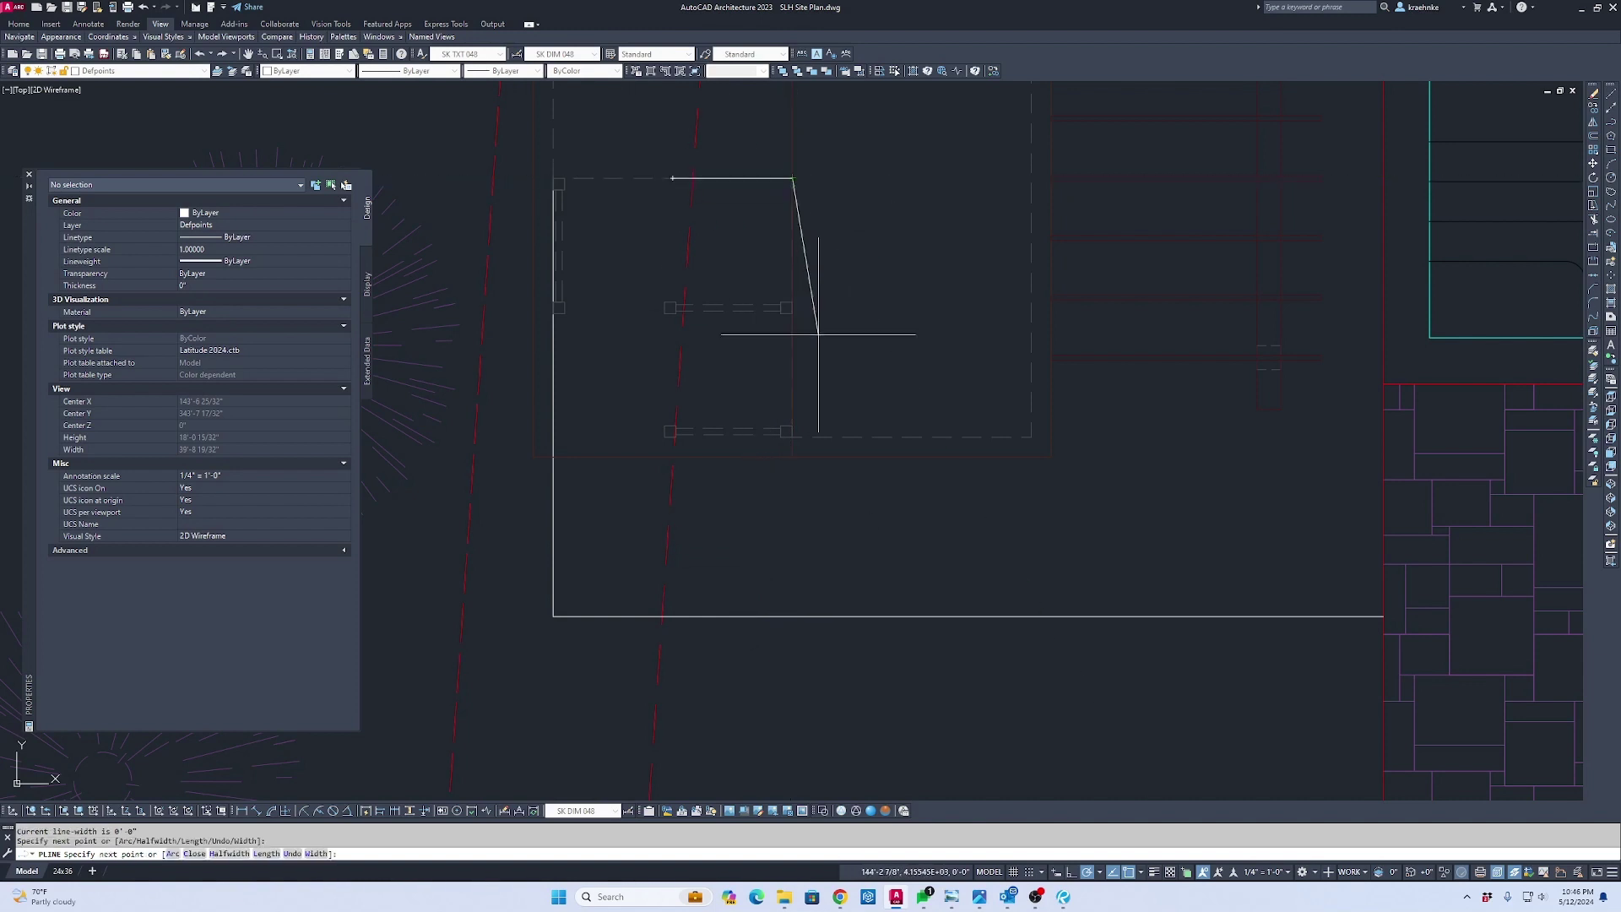
{"action": "left_click", "coordinate": [792, 438]}
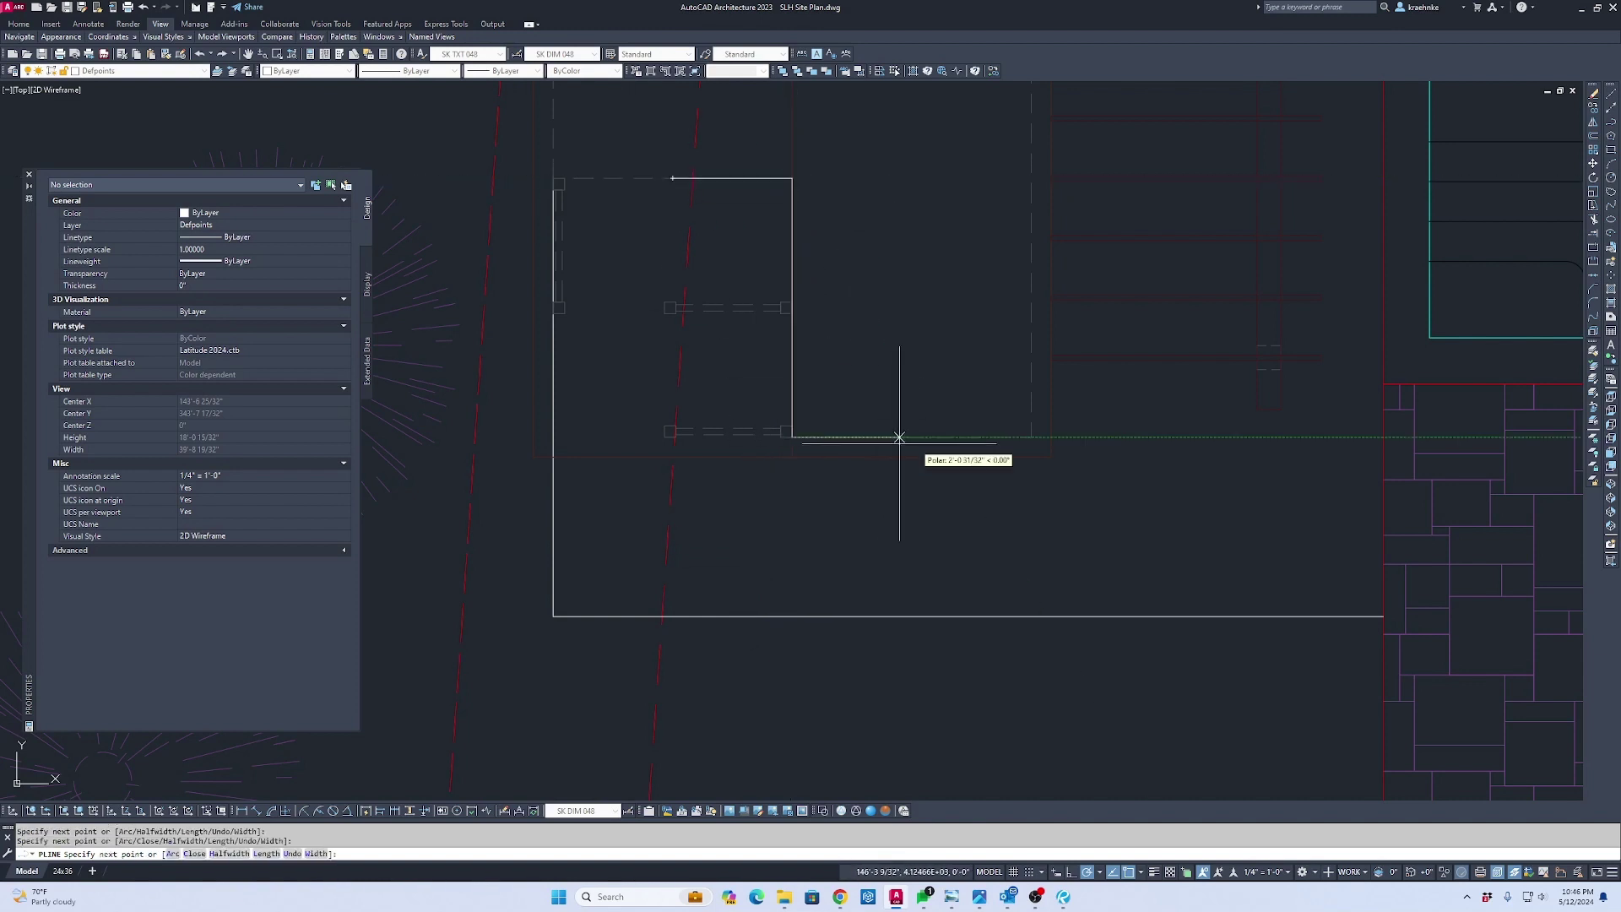
{"action": "left_click", "coordinate": [1031, 438]}
Continue the polyline up the cabana's right wall, across the patio's upper edge, and down the pool surround to the stone paving
{"action": "middle_click_drag", "start_coordinate": [1032, 437], "coordinate": [1005, 612]}
{"action": "scroll", "coordinate": [1018, 430], "scroll_direction": "down", "scroll_amount": 2}
{"action": "middle_click_drag", "start_coordinate": [1018, 430], "coordinate": [976, 685]}
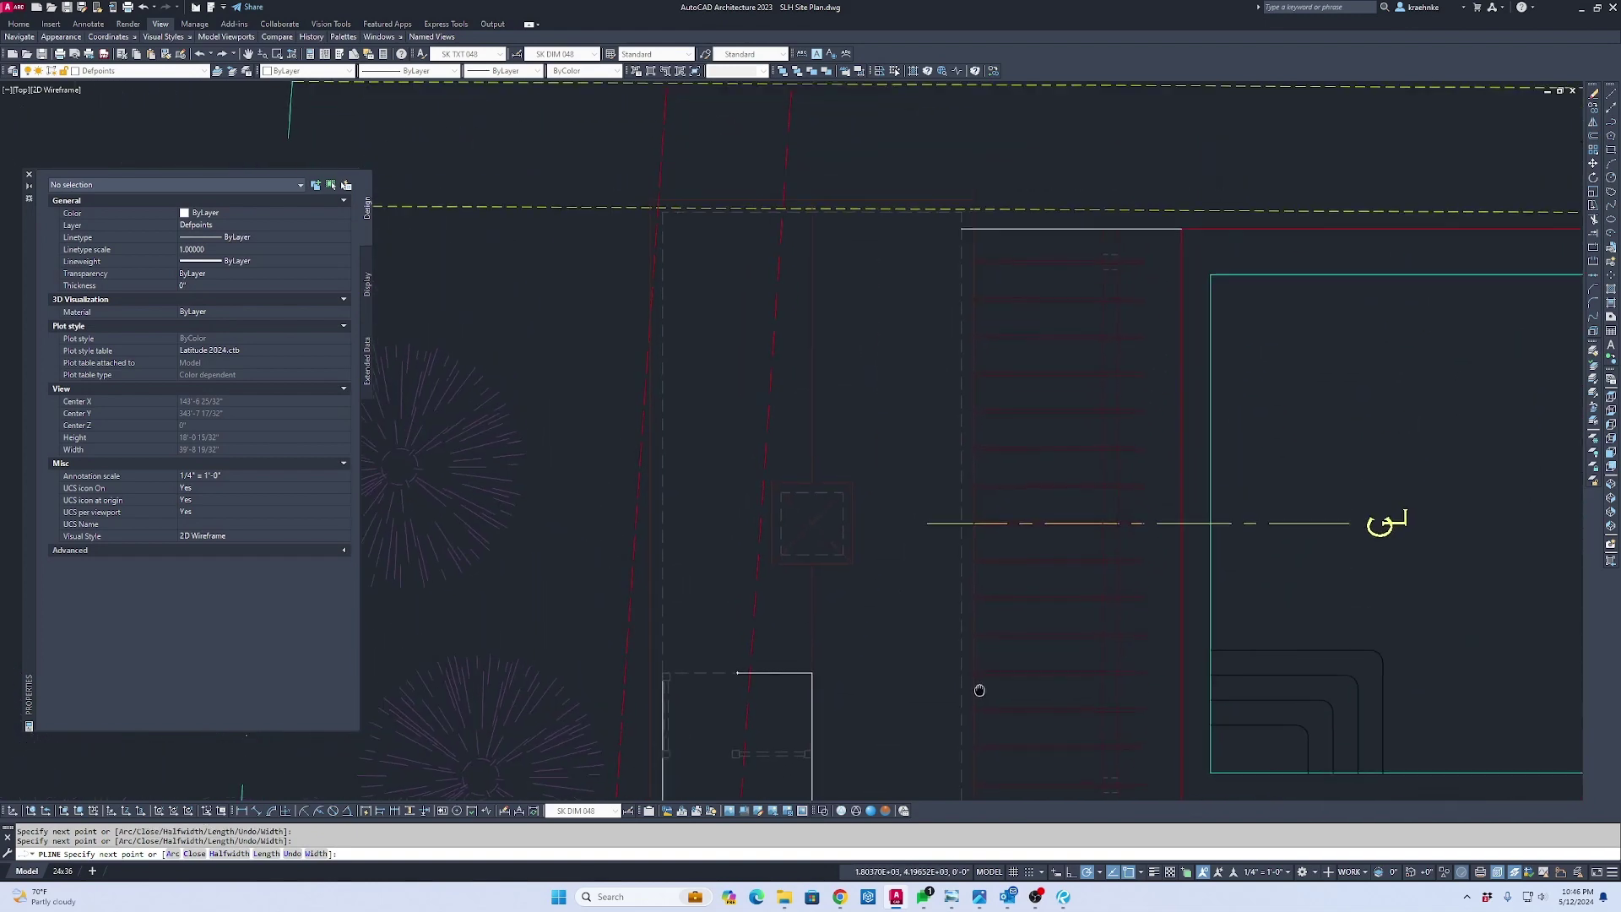
{"action": "left_click", "coordinate": [960, 229]}
{"action": "left_click", "coordinate": [1181, 229]}
{"action": "scroll", "coordinate": [900, 460], "scroll_direction": "down", "scroll_amount": 2}
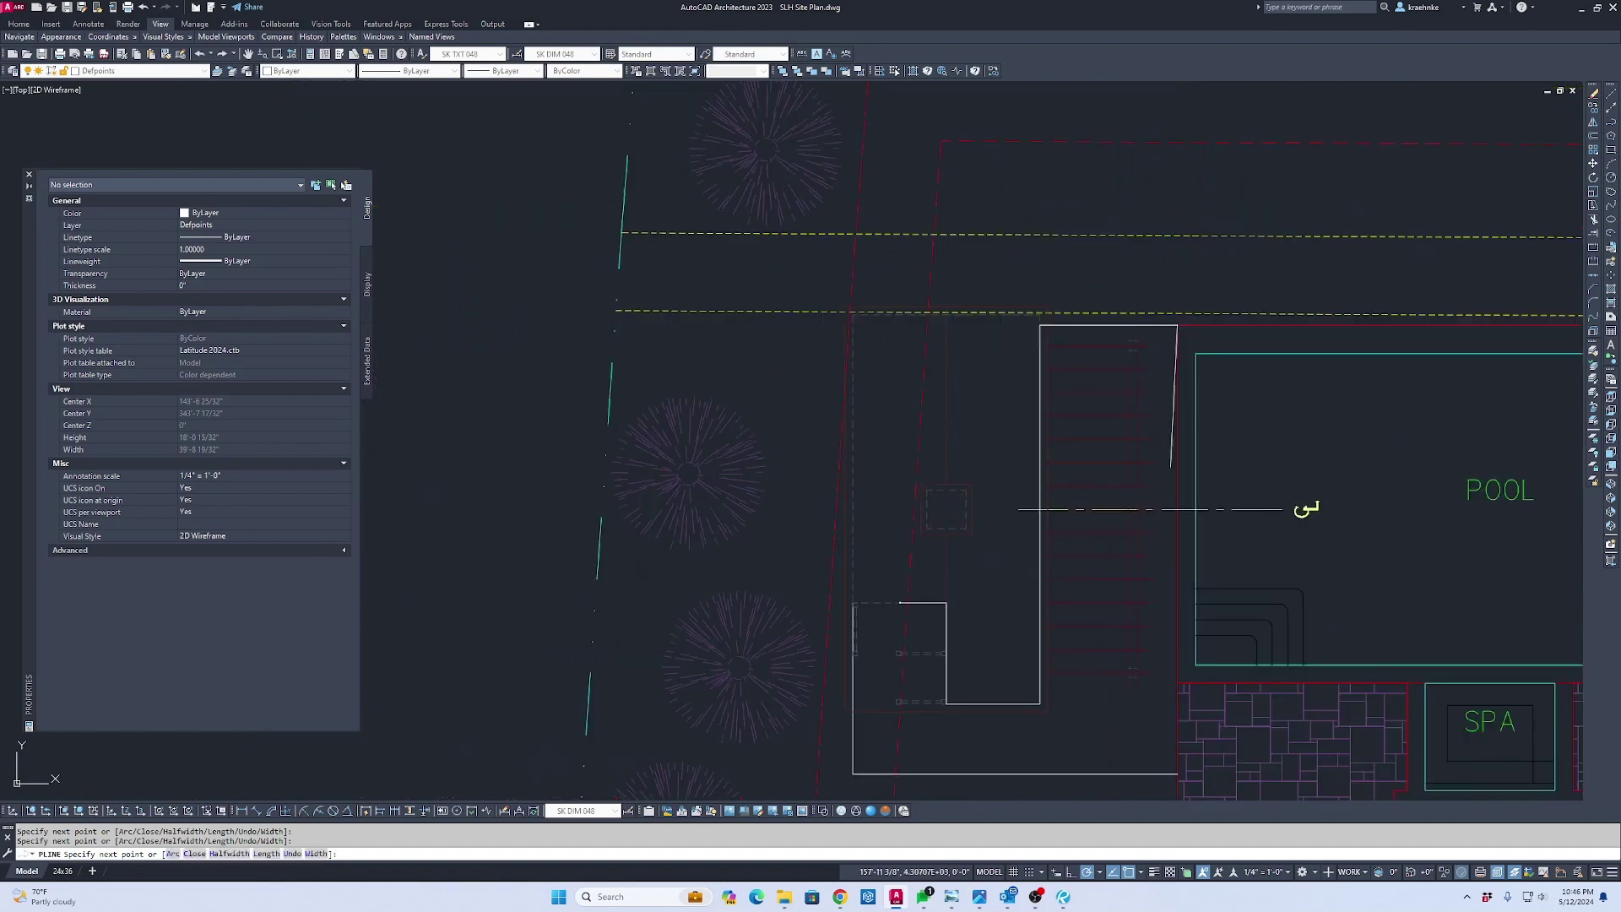
{"action": "middle_click_drag", "start_coordinate": [1038, 427], "coordinate": [1094, 182]}
{"action": "left_click", "coordinate": [1131, 489]}
{"action": "key", "text": "Escape"}
{"action": "key", "text": "Escape"}
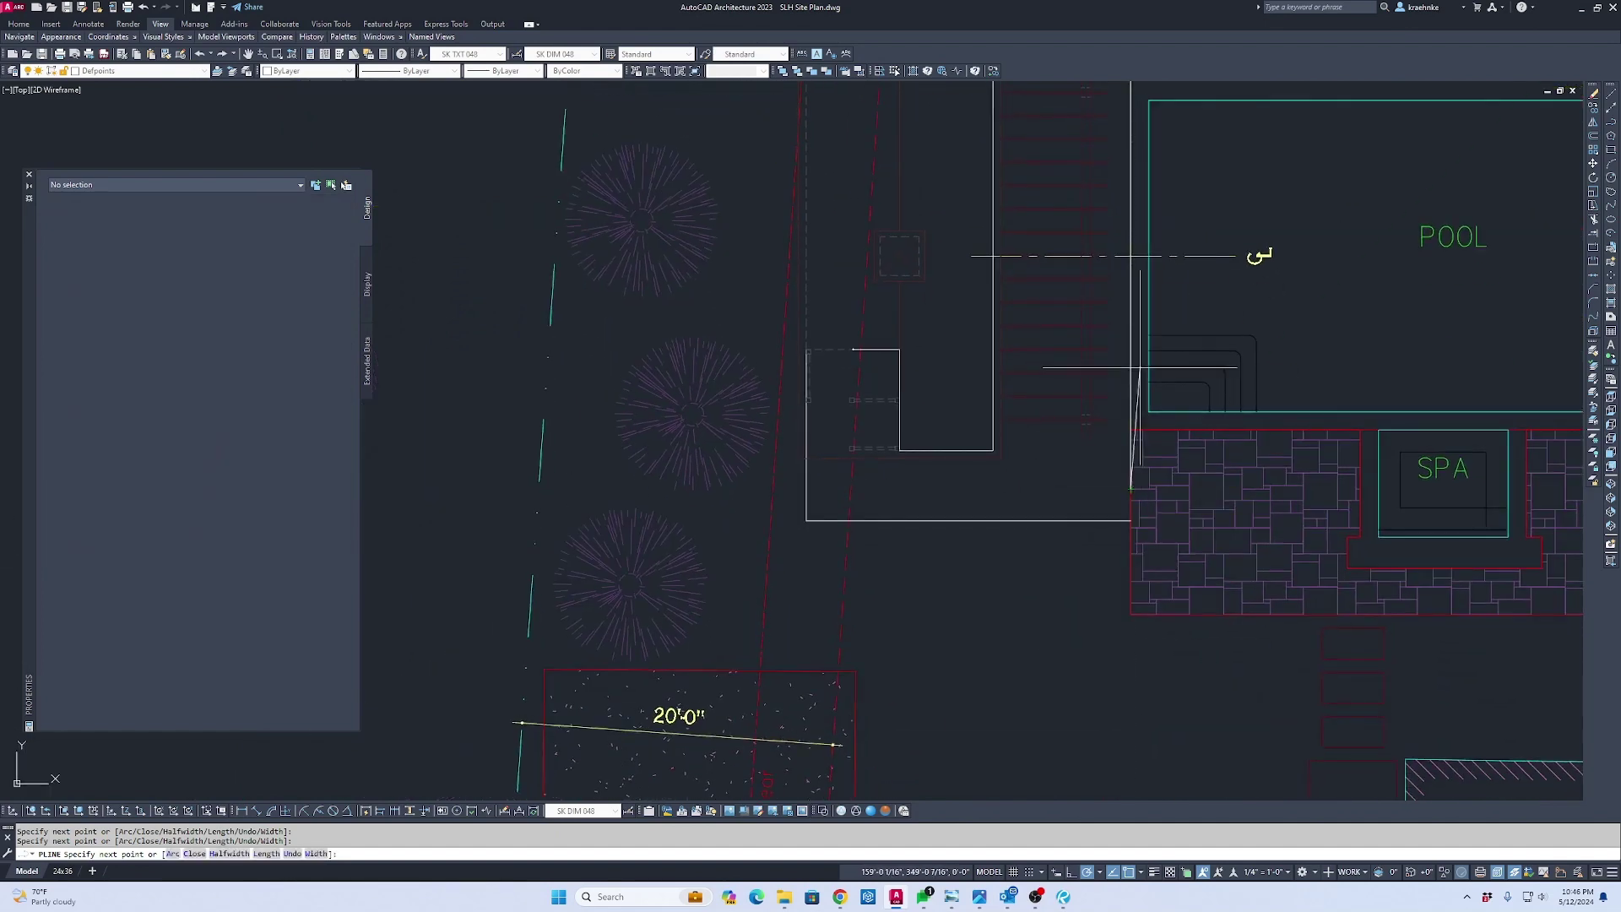
Delete the redundant separate polyline along the patio's upper edge
{"action": "middle_click_drag", "start_coordinate": [1140, 279], "coordinate": [1074, 438]}
{"action": "left_click", "coordinate": [861, 180]}
{"action": "left_click", "coordinate": [1140, 250]}
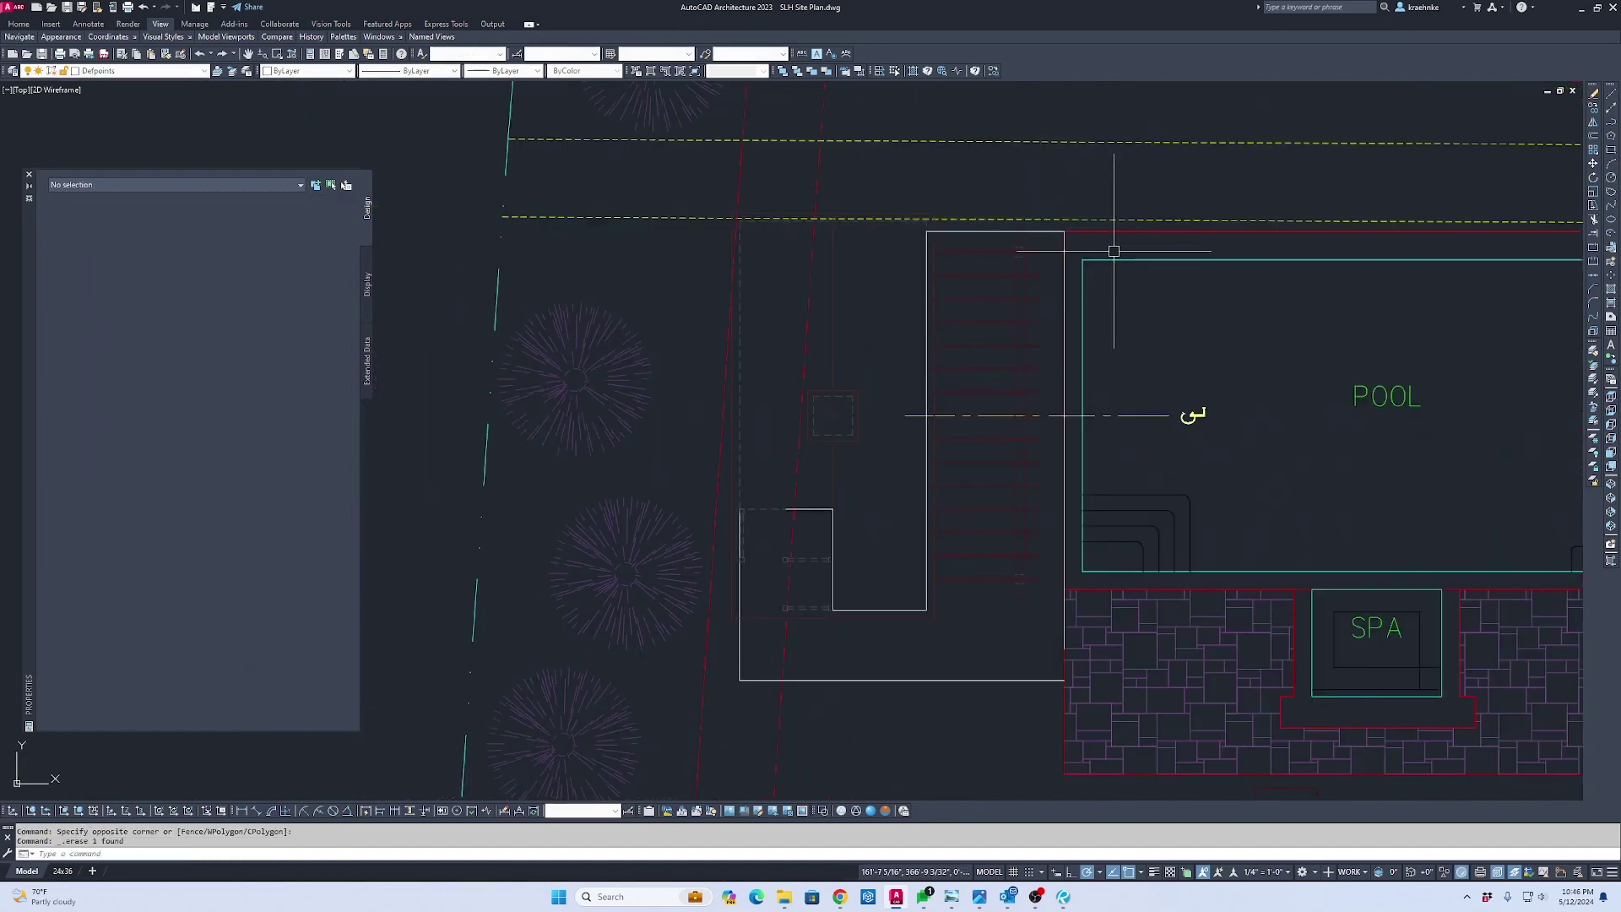
{"action": "key", "text": "Delete"}
Fillet the patio outline's right side with its lower edge and select the outline to check it
{"action": "type", "text": "F"}
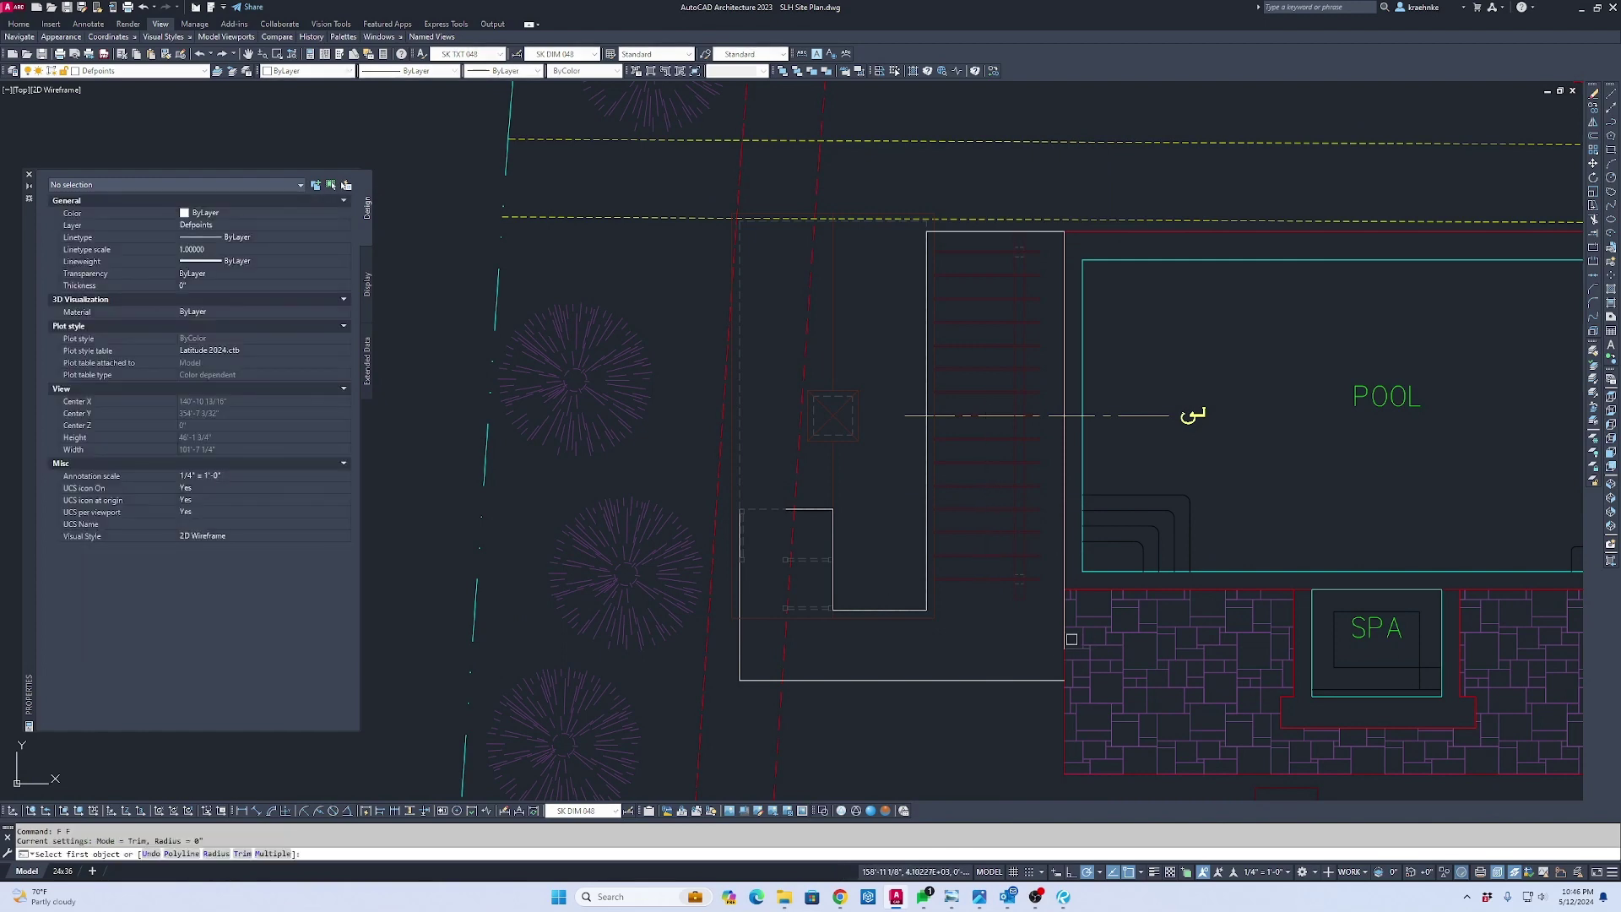
{"action": "key", "text": "Return"}
{"action": "left_click", "coordinate": [1064, 637]}
{"action": "left_click", "coordinate": [1034, 678]}
{"action": "left_click", "coordinate": [1034, 678]}
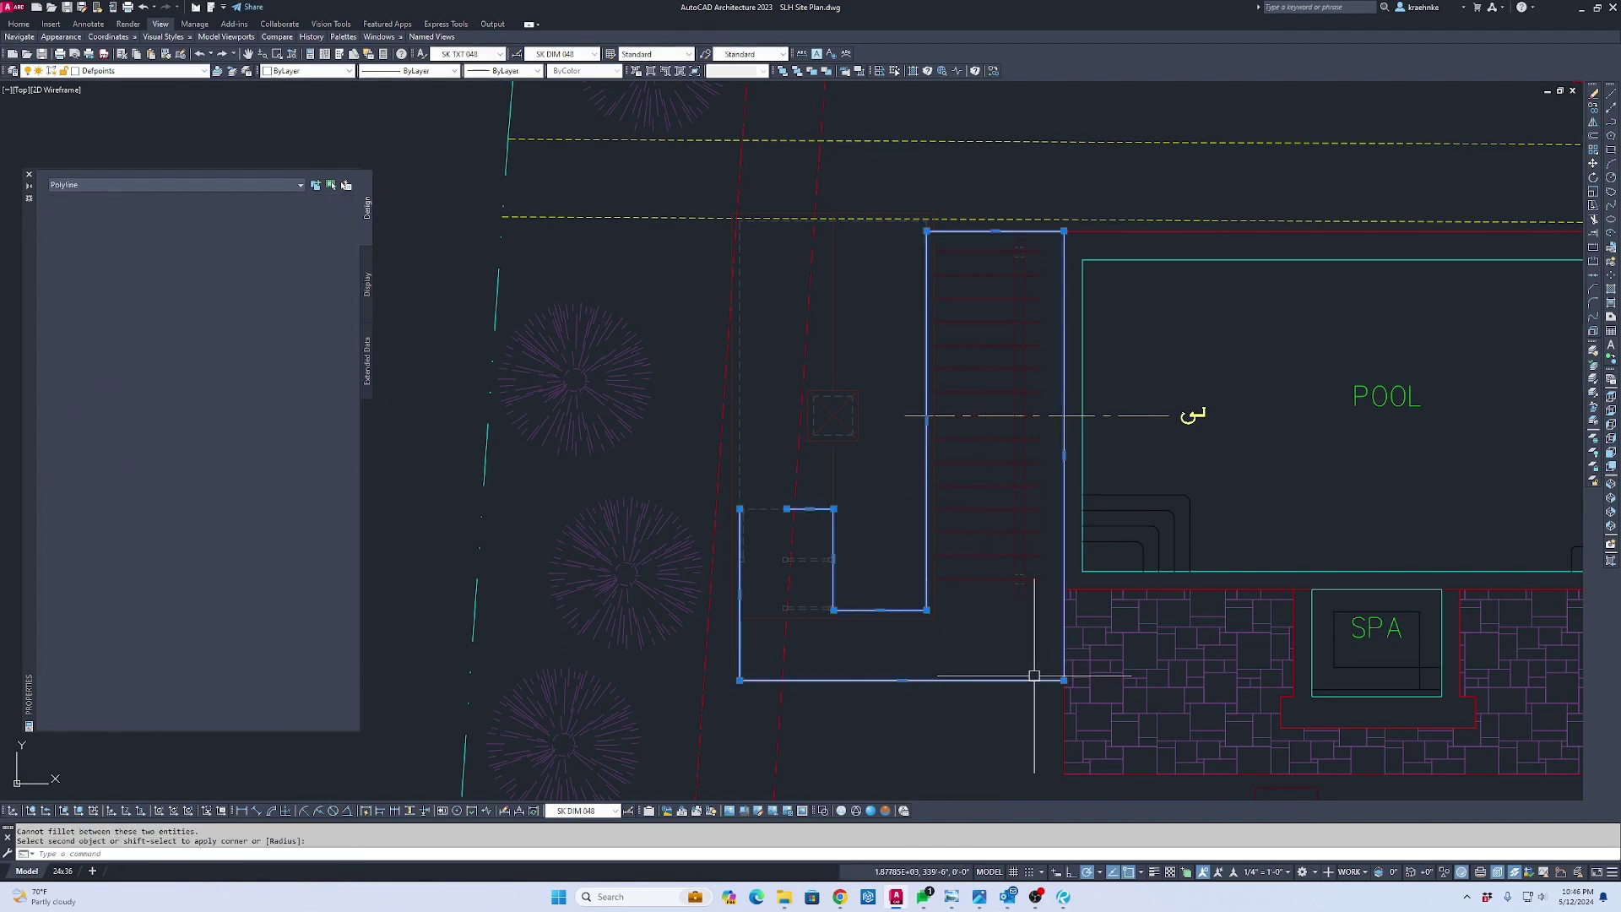
Stretch the open end of the outline along the lower left room's upper edge horizontally to the left, past the cabana's outer wall
{"action": "scroll", "coordinate": [768, 502], "scroll_direction": "up", "scroll_amount": 4}
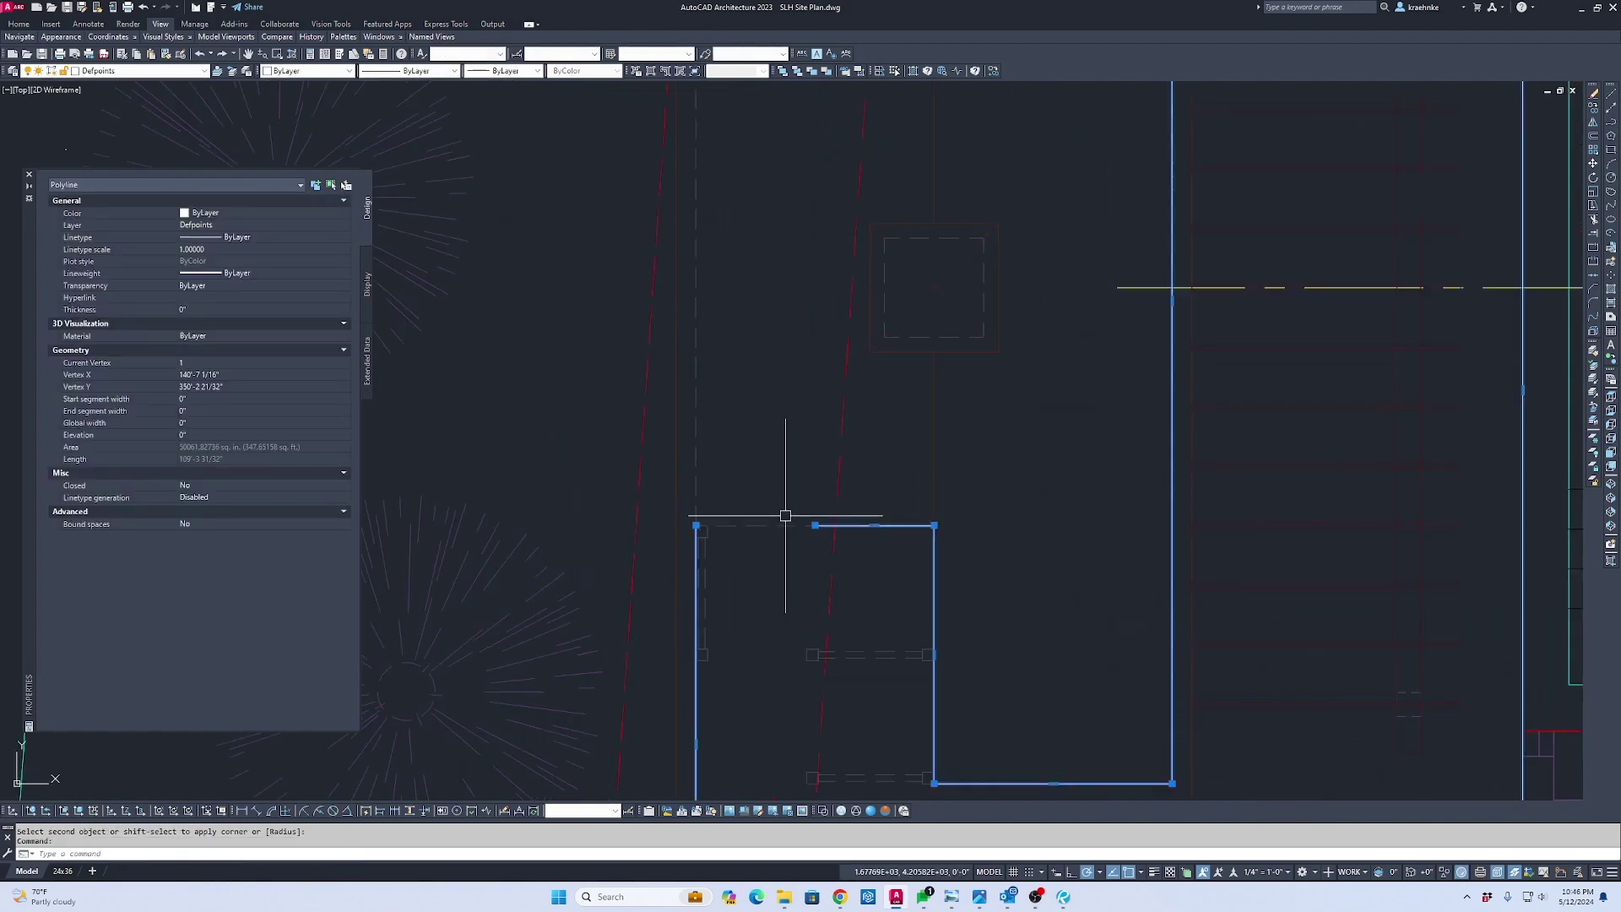
{"action": "key", "text": "Escape"}
{"action": "left_click", "coordinate": [883, 561]}
{"action": "left_click", "coordinate": [862, 501]}
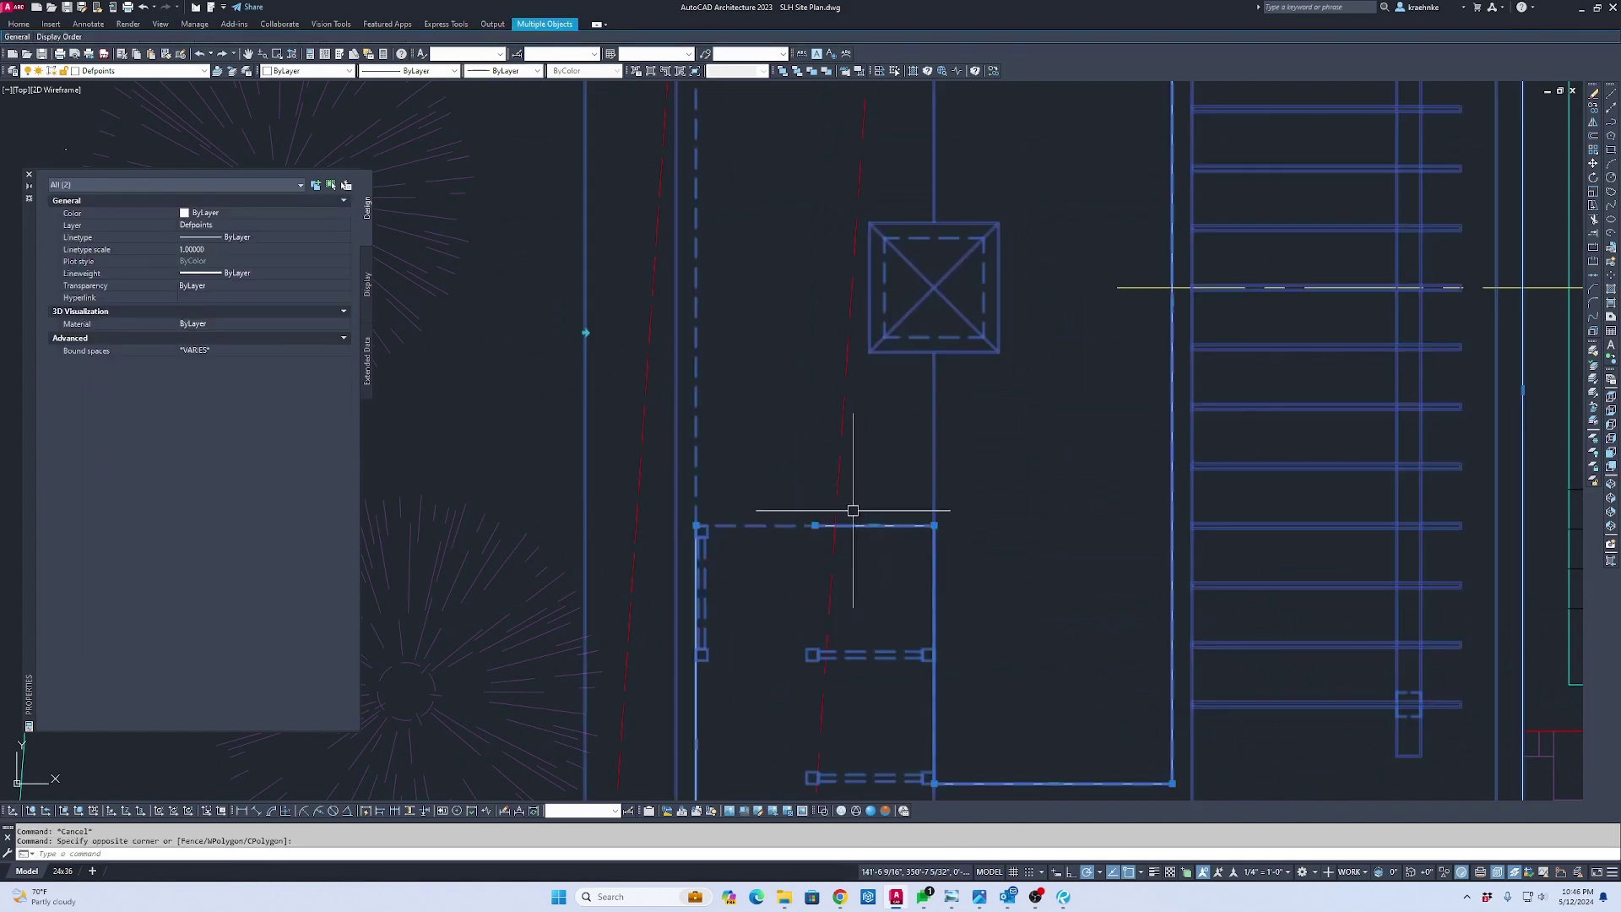
{"action": "left_click", "coordinate": [814, 525]}
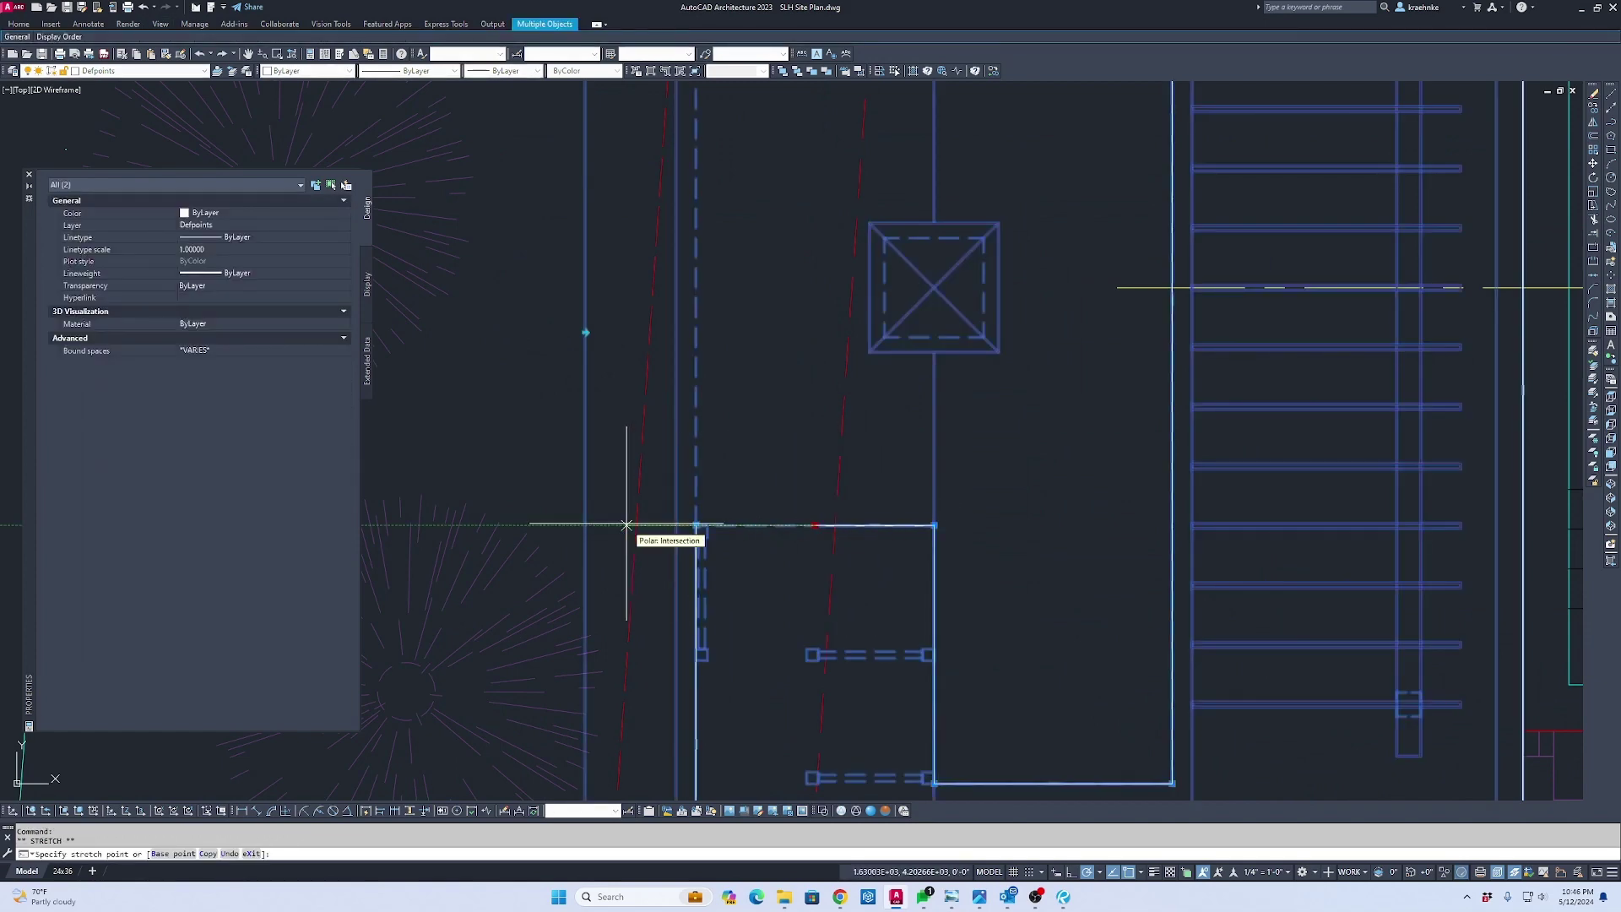
{"action": "key", "text": "Escape"}
{"action": "scroll", "coordinate": [657, 538], "scroll_direction": "up", "scroll_amount": 2}
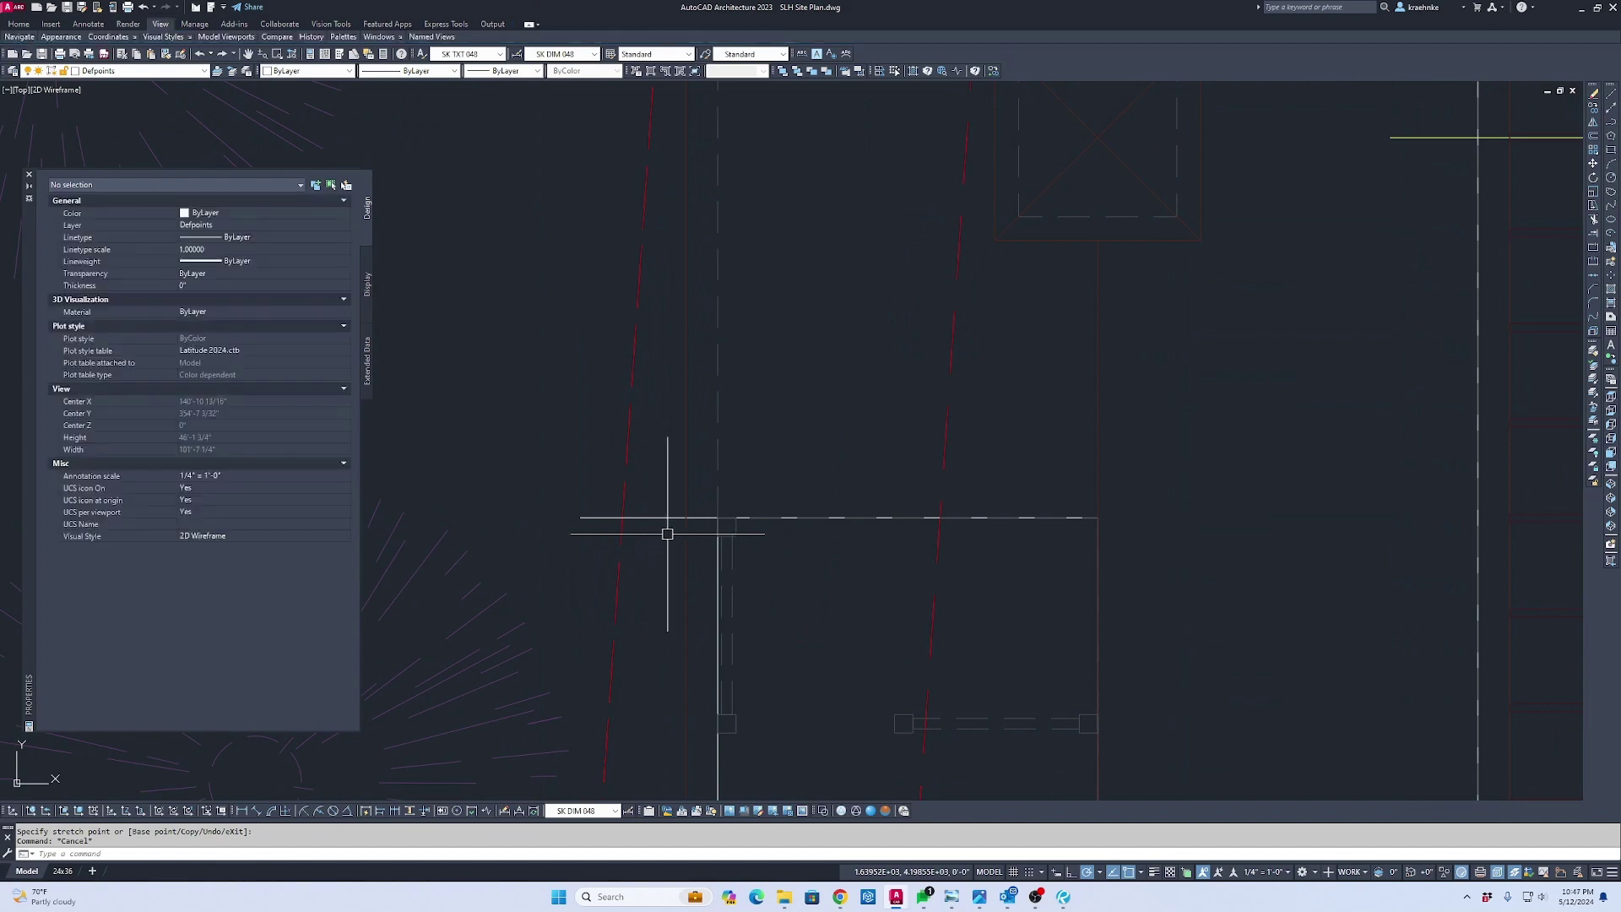
Trim the outline's overhanging end back to the cabana's outer wall line and select the polyline to check that it is closed
{"action": "type", "text": "tr"}
{"action": "key", "text": "Return"}
{"action": "key", "text": "Escape"}
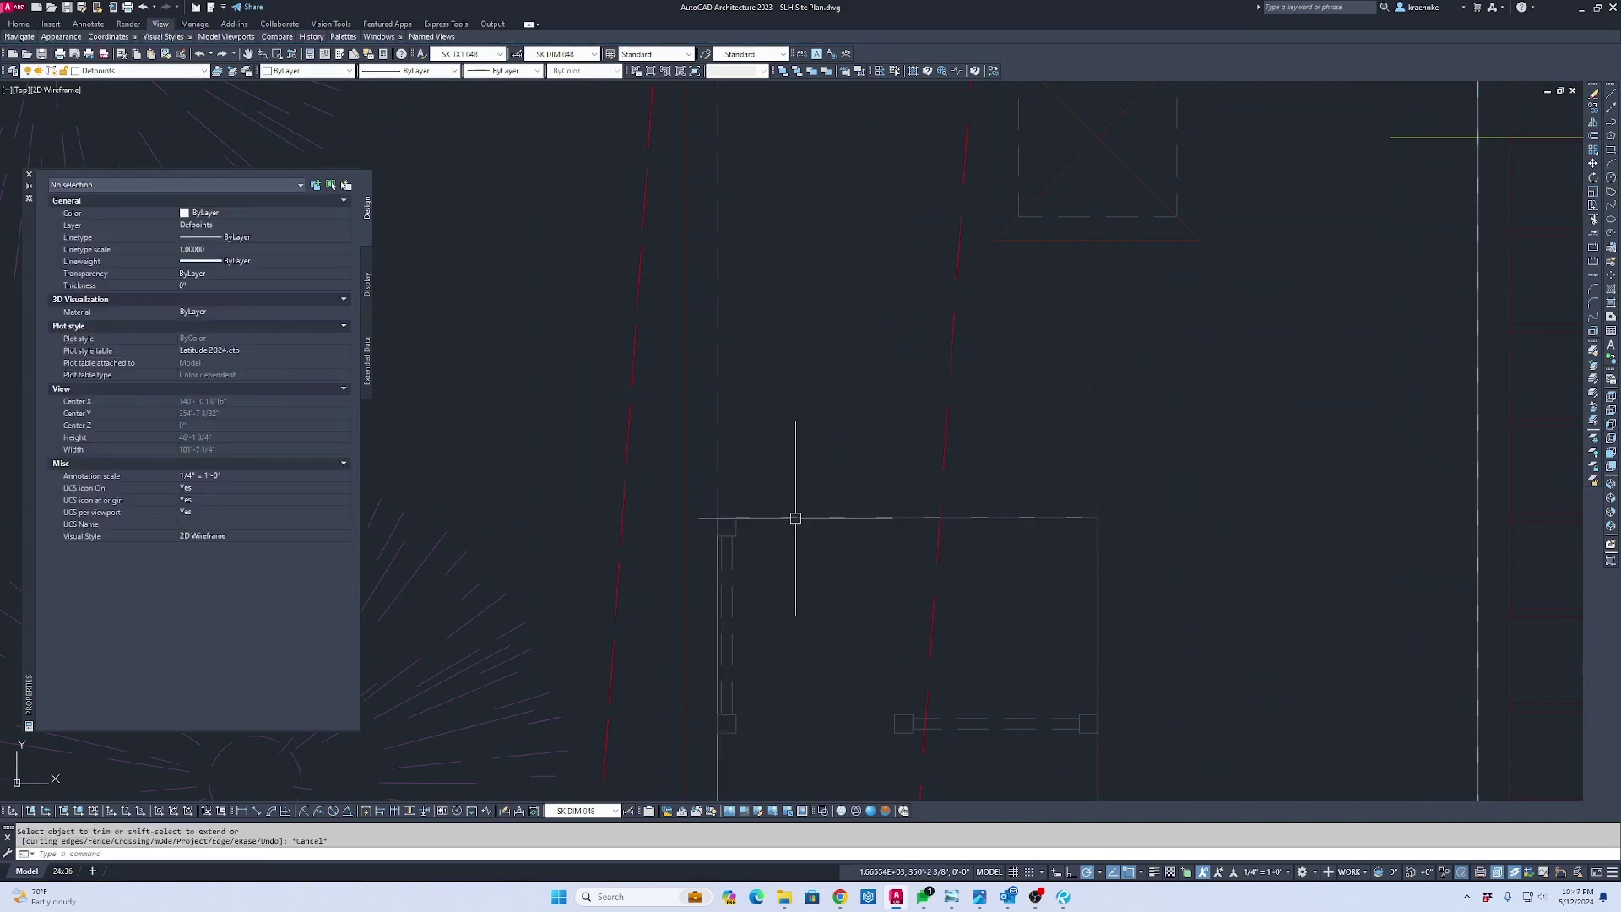
{"action": "scroll", "coordinate": [733, 386], "scroll_direction": "down", "scroll_amount": 4}
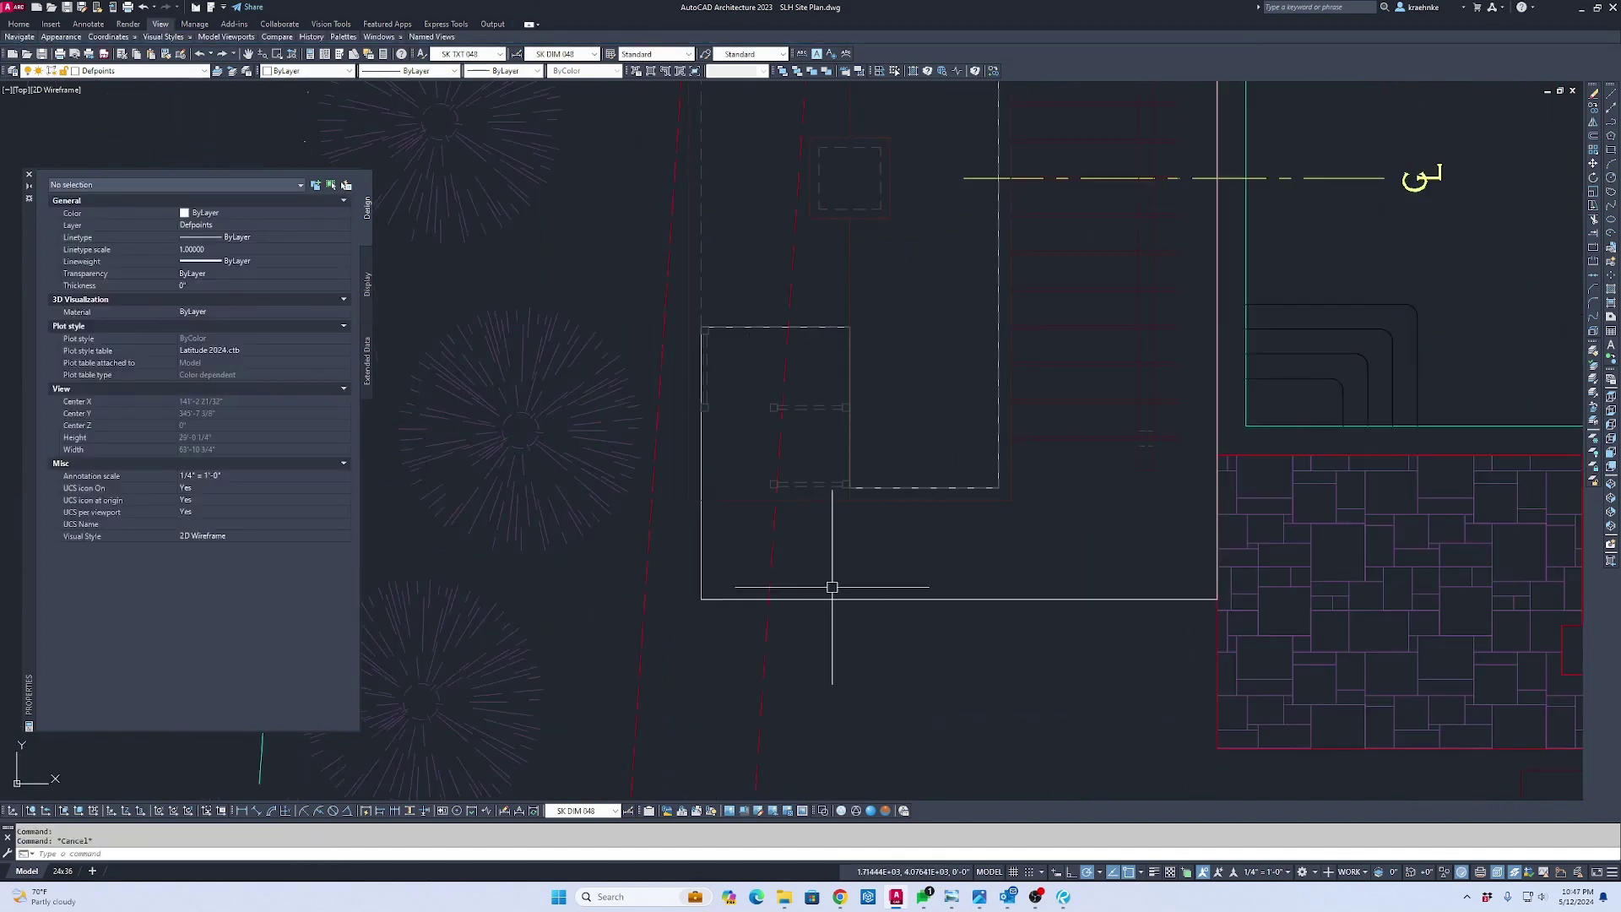
{"action": "left_click", "coordinate": [909, 598]}
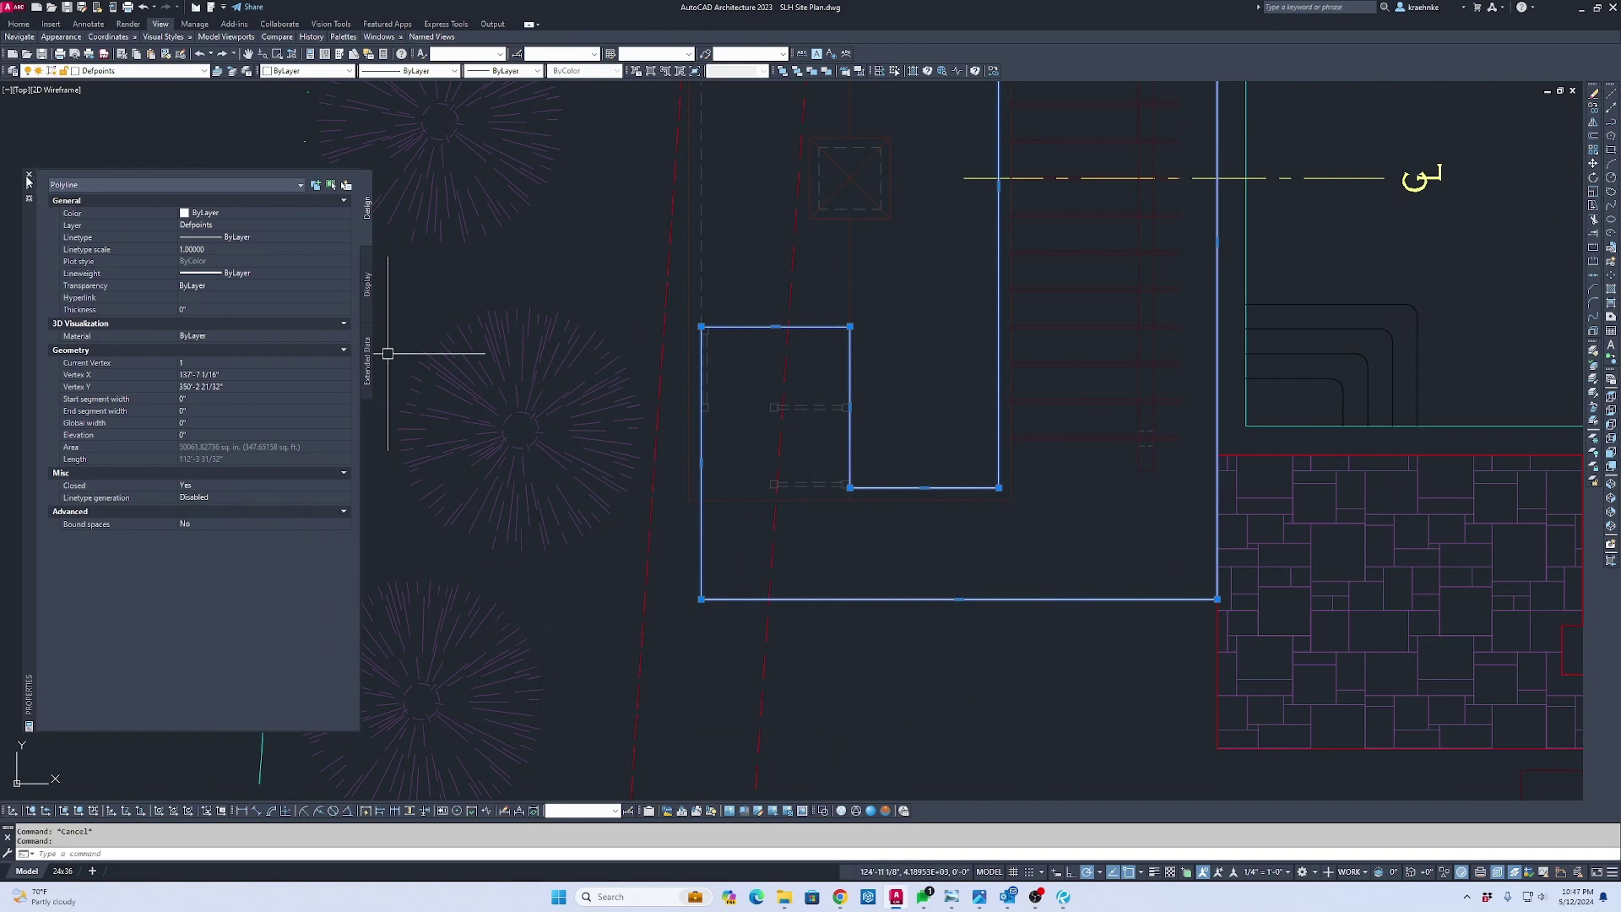
{"action": "scroll", "coordinate": [451, 531], "scroll_direction": "down", "scroll_amount": 2}
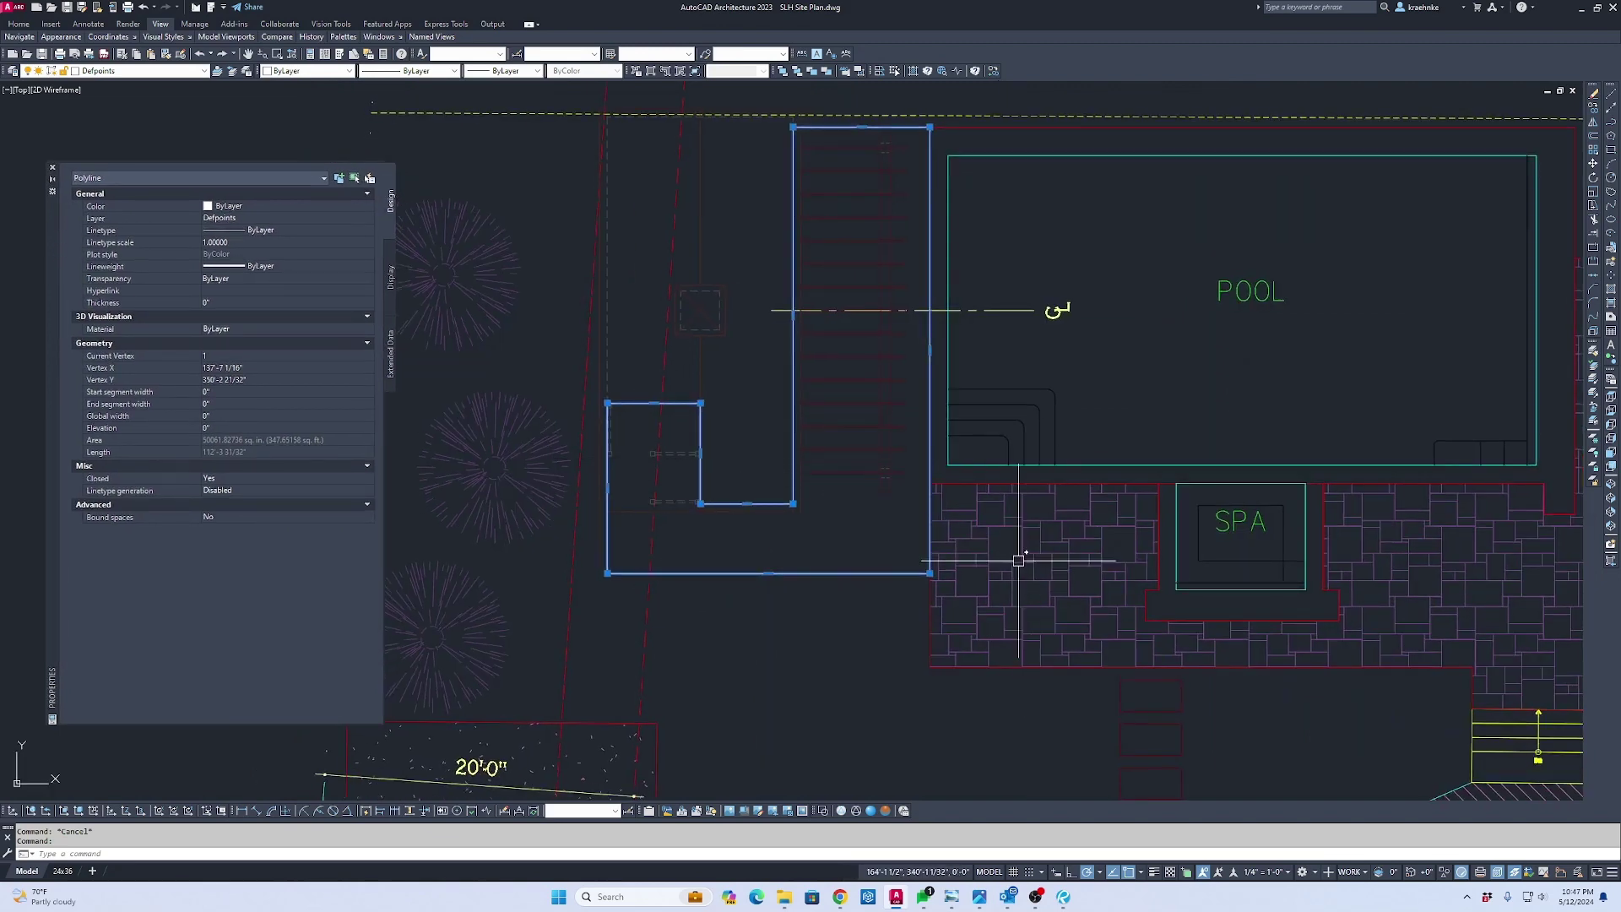
{"action": "key", "text": "Escape"}
Hatch the closed patio outline with the ANSI31 pattern at angle 0 and scale 1, selecting the polyline as the boundary
{"action": "type", "text": "H"}
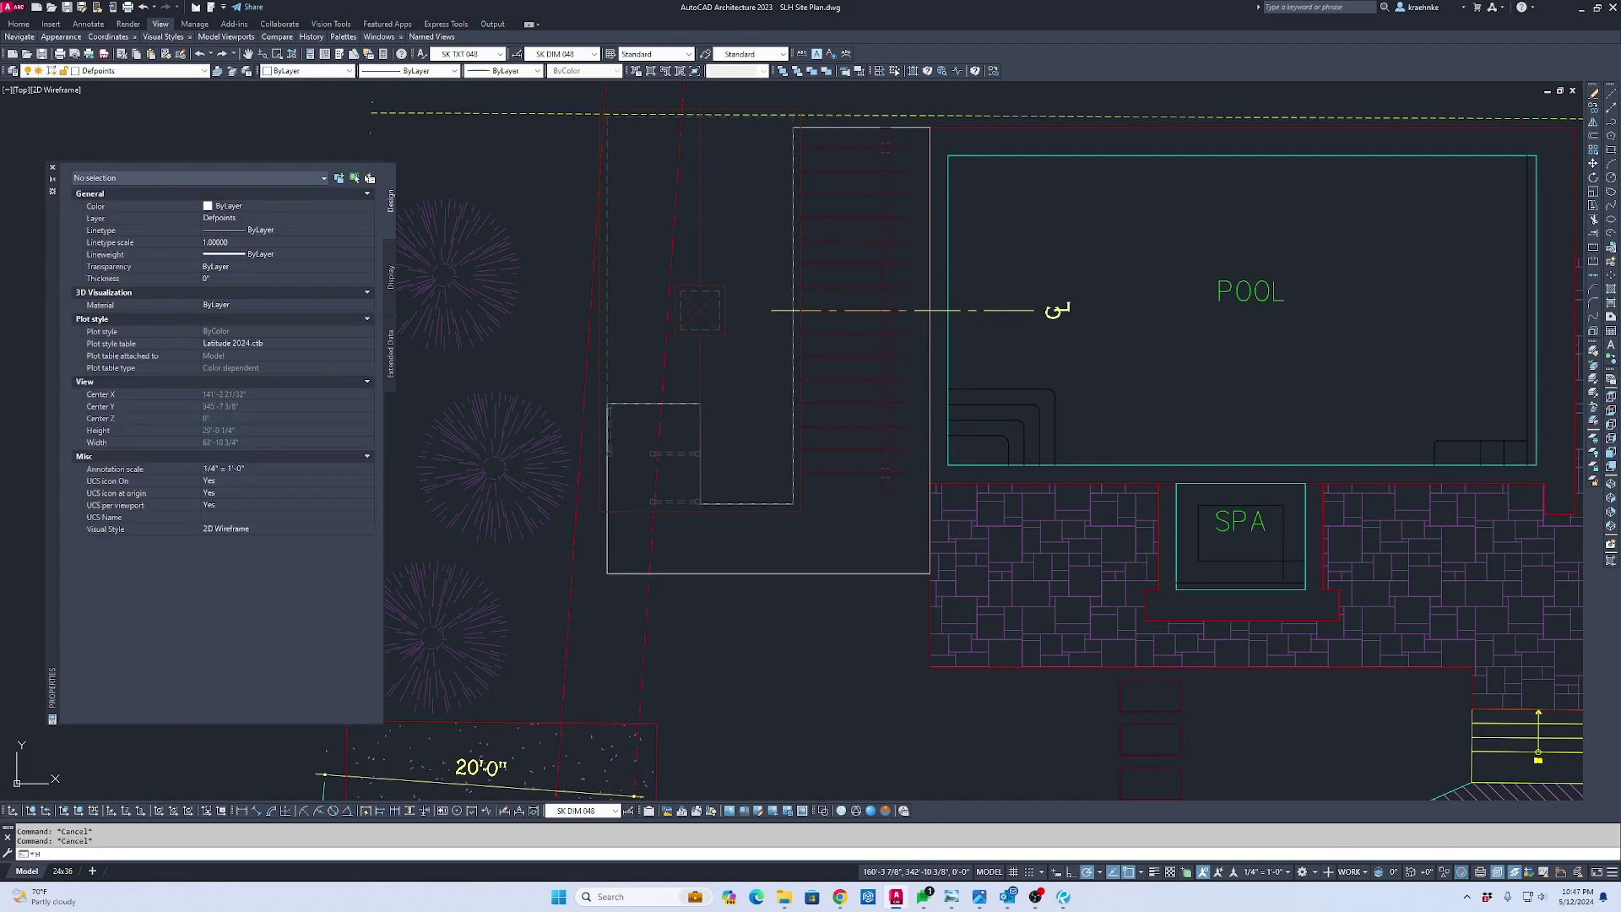
{"action": "key", "text": "Return"}
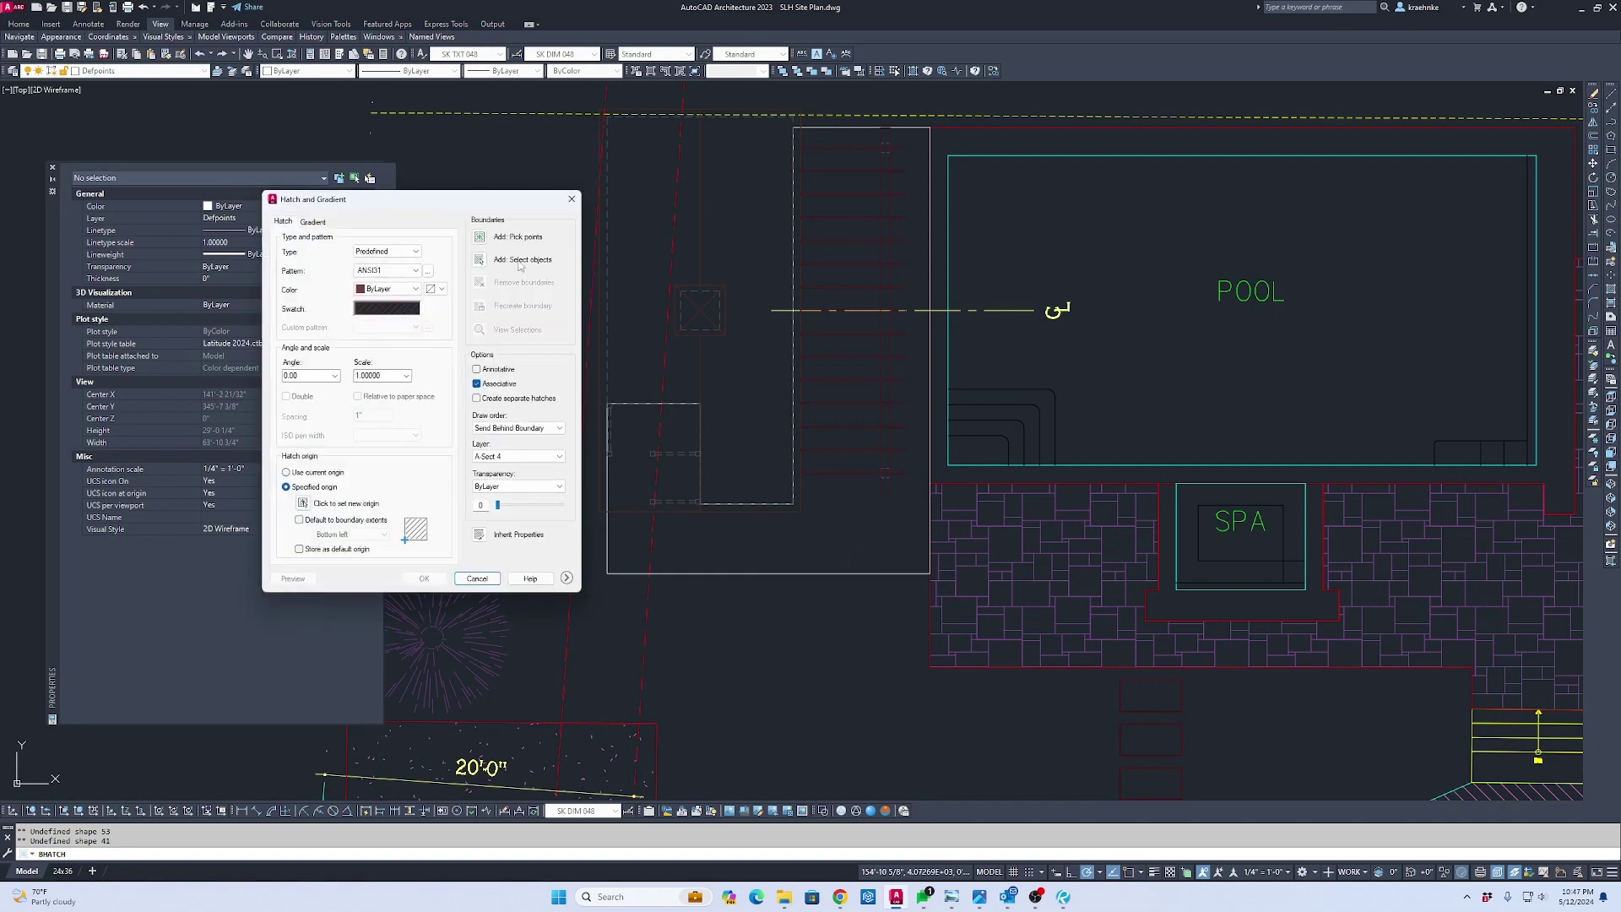
{"action": "left_click", "coordinate": [488, 261]}
{"action": "left_click", "coordinate": [853, 572]}
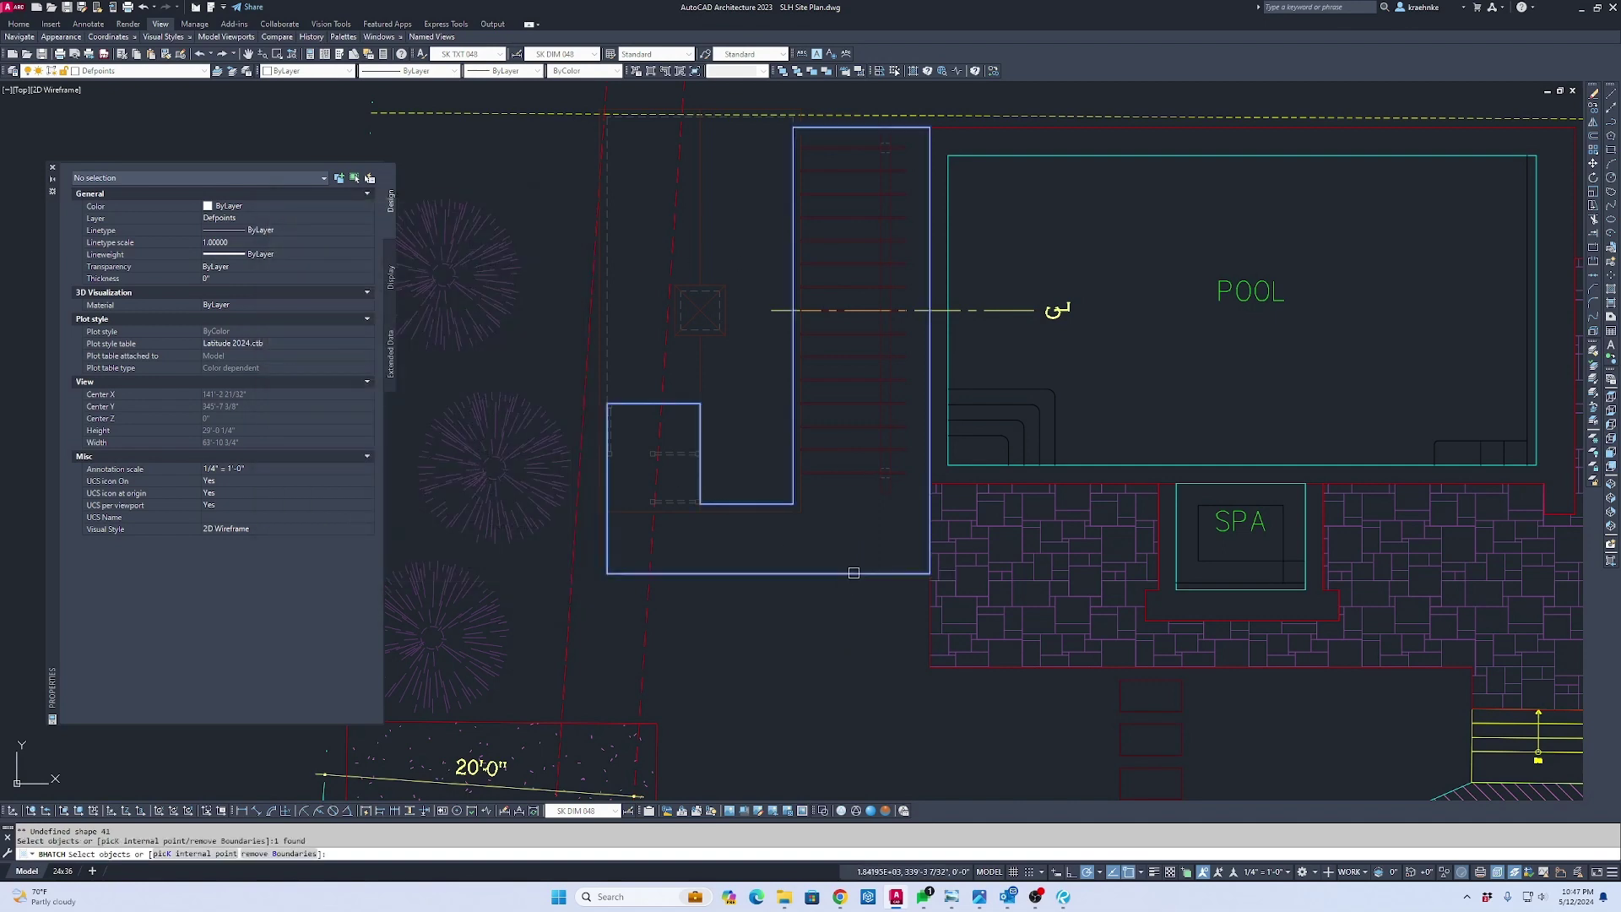
{"action": "key", "text": "Return"}
{"action": "key", "text": "Return"}
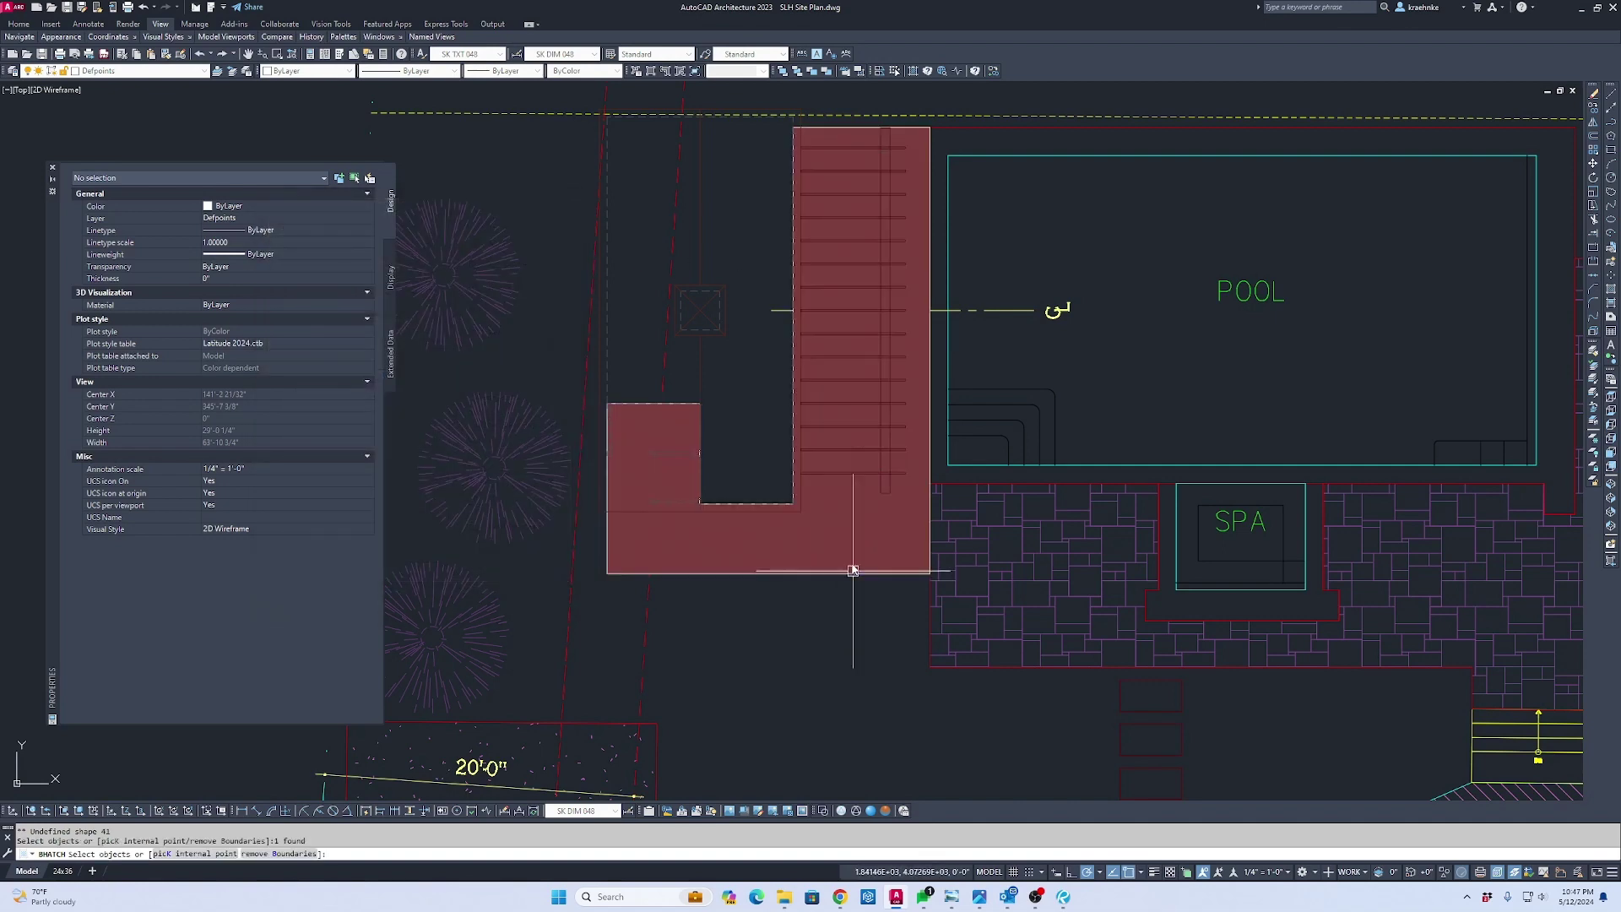
{"action": "key", "text": "Escape"}
Match the new patio hatch to the existing stone paving hatch below the pool
{"action": "type", "text": "ma"}
{"action": "key", "text": "Return"}
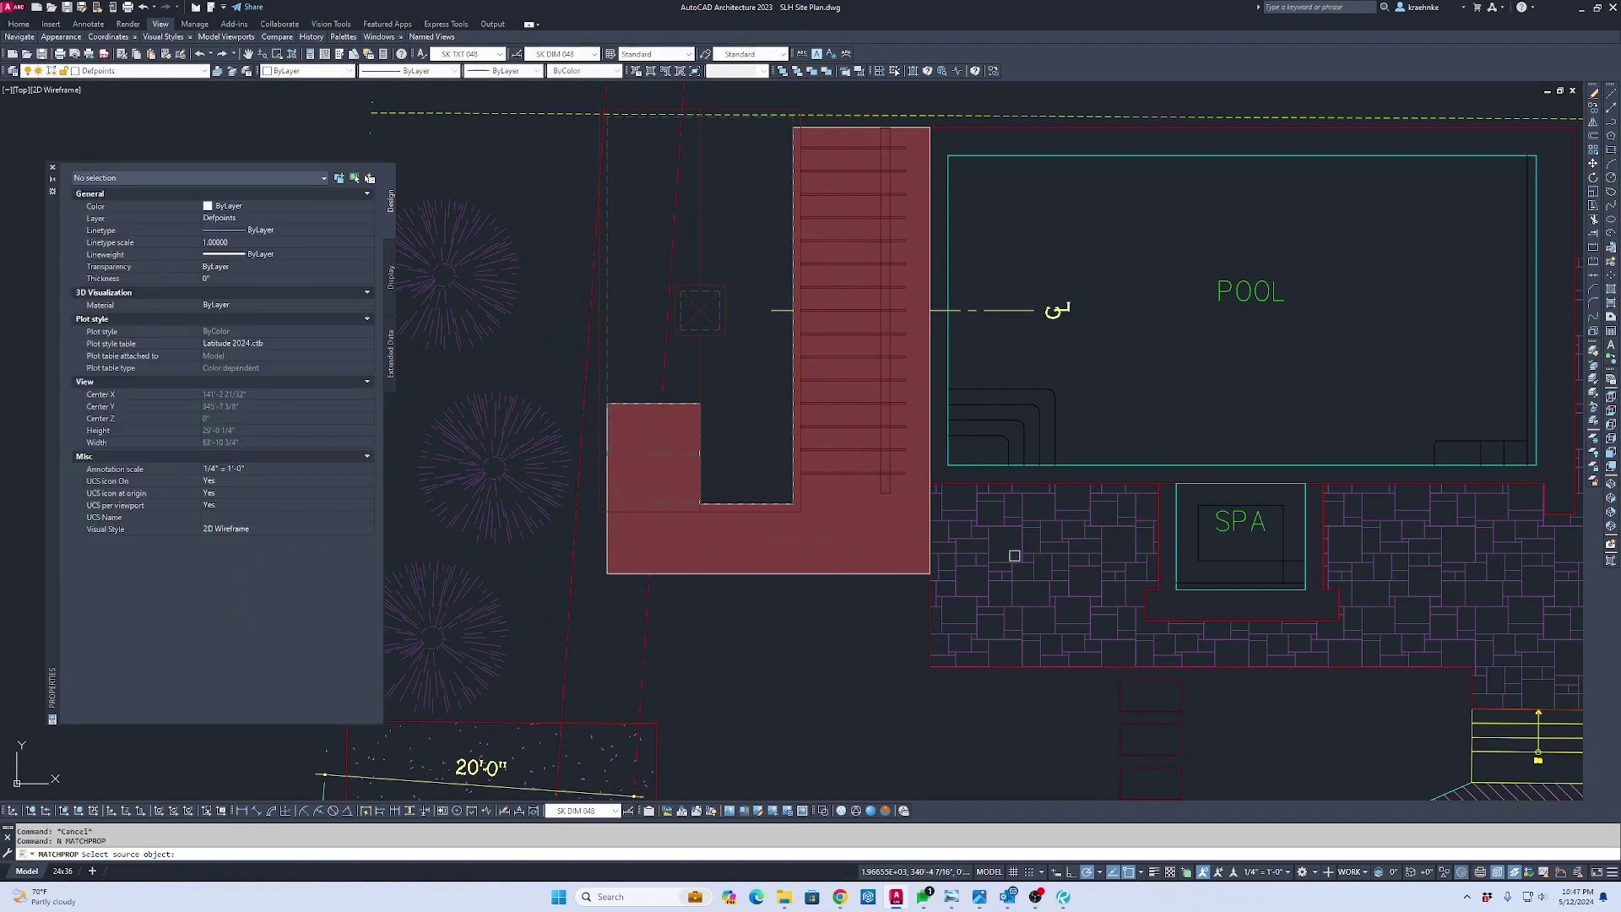
{"action": "left_click", "coordinate": [975, 537]}
{"action": "left_click", "coordinate": [875, 531]}
{"action": "key", "text": "Escape"}
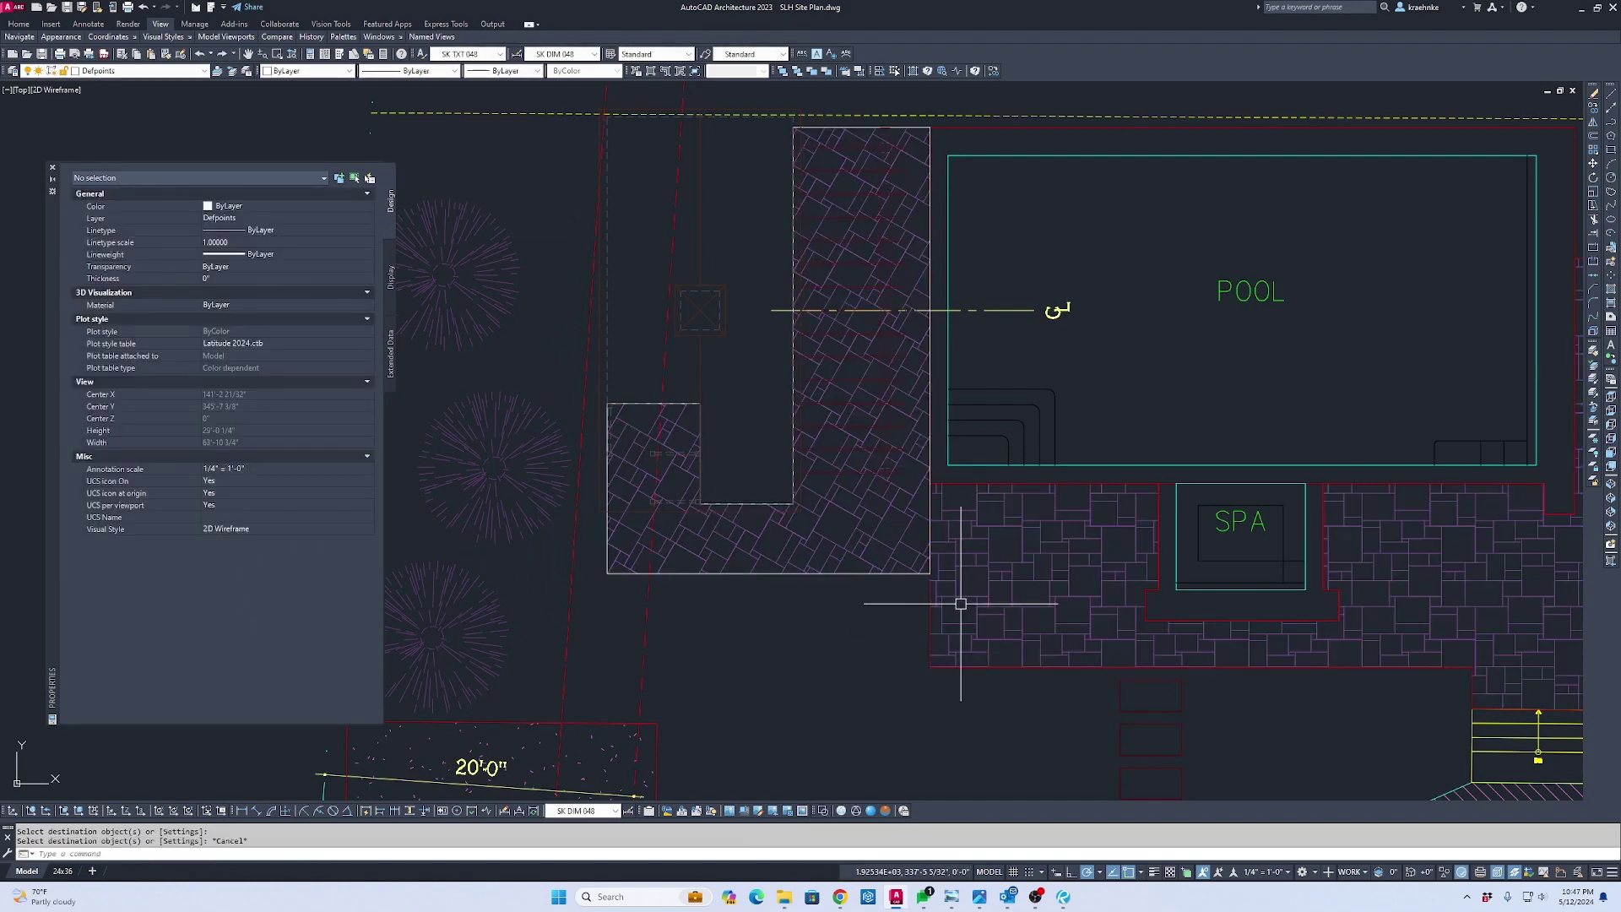
Check the existing stone paving hatch's angle in its properties, then deselect it
{"action": "left_click", "coordinate": [1013, 530]}
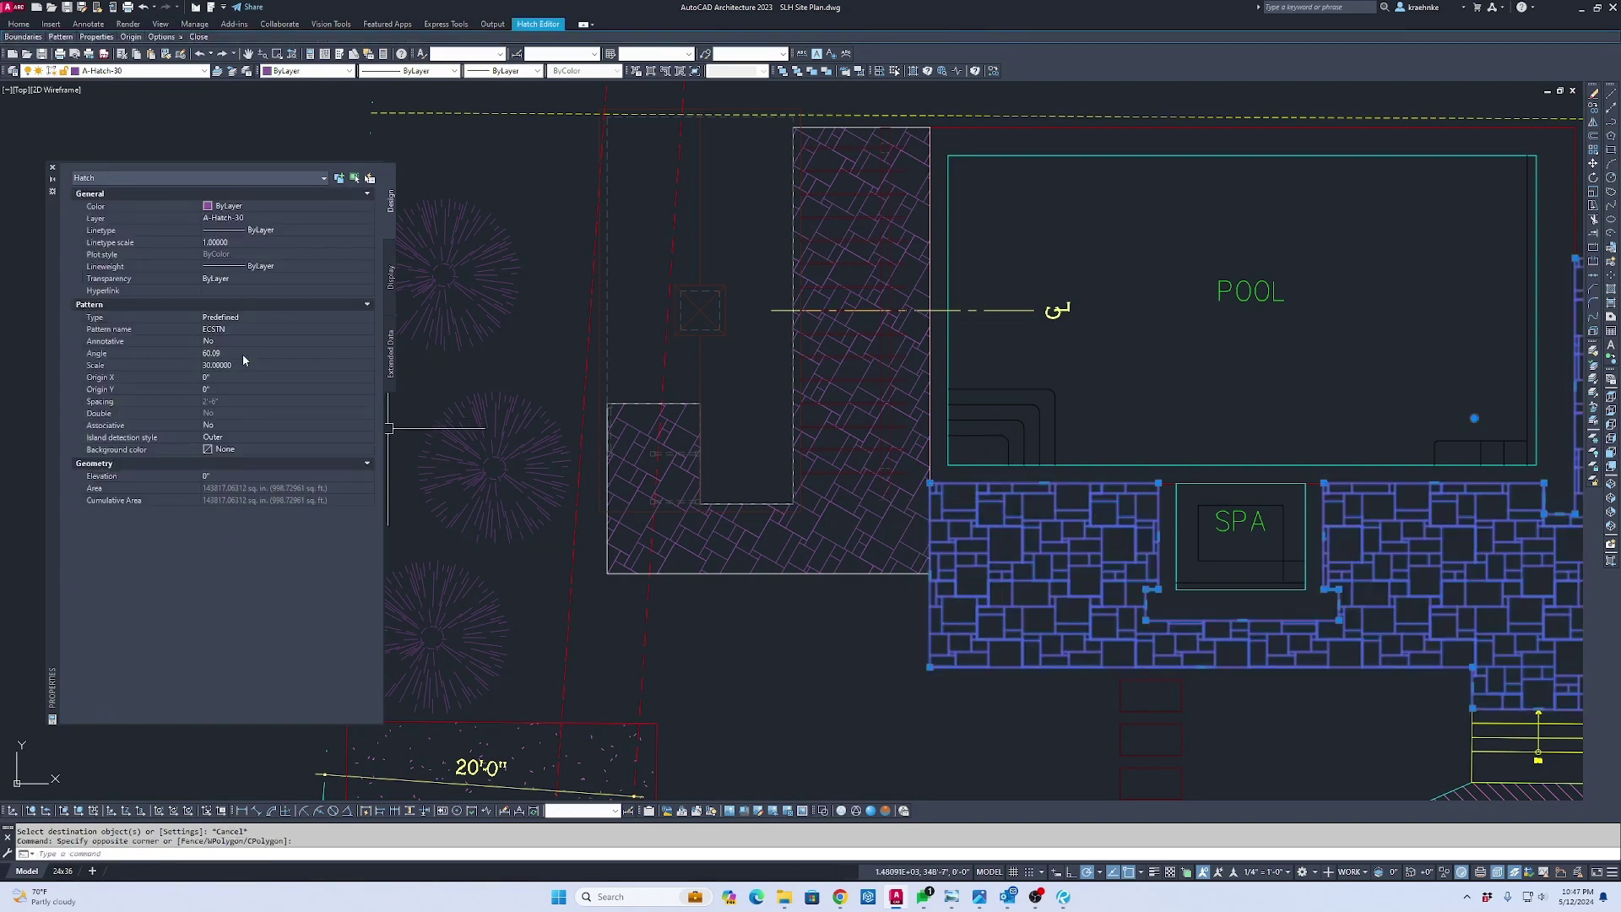
{"action": "left_click", "coordinate": [243, 353]}
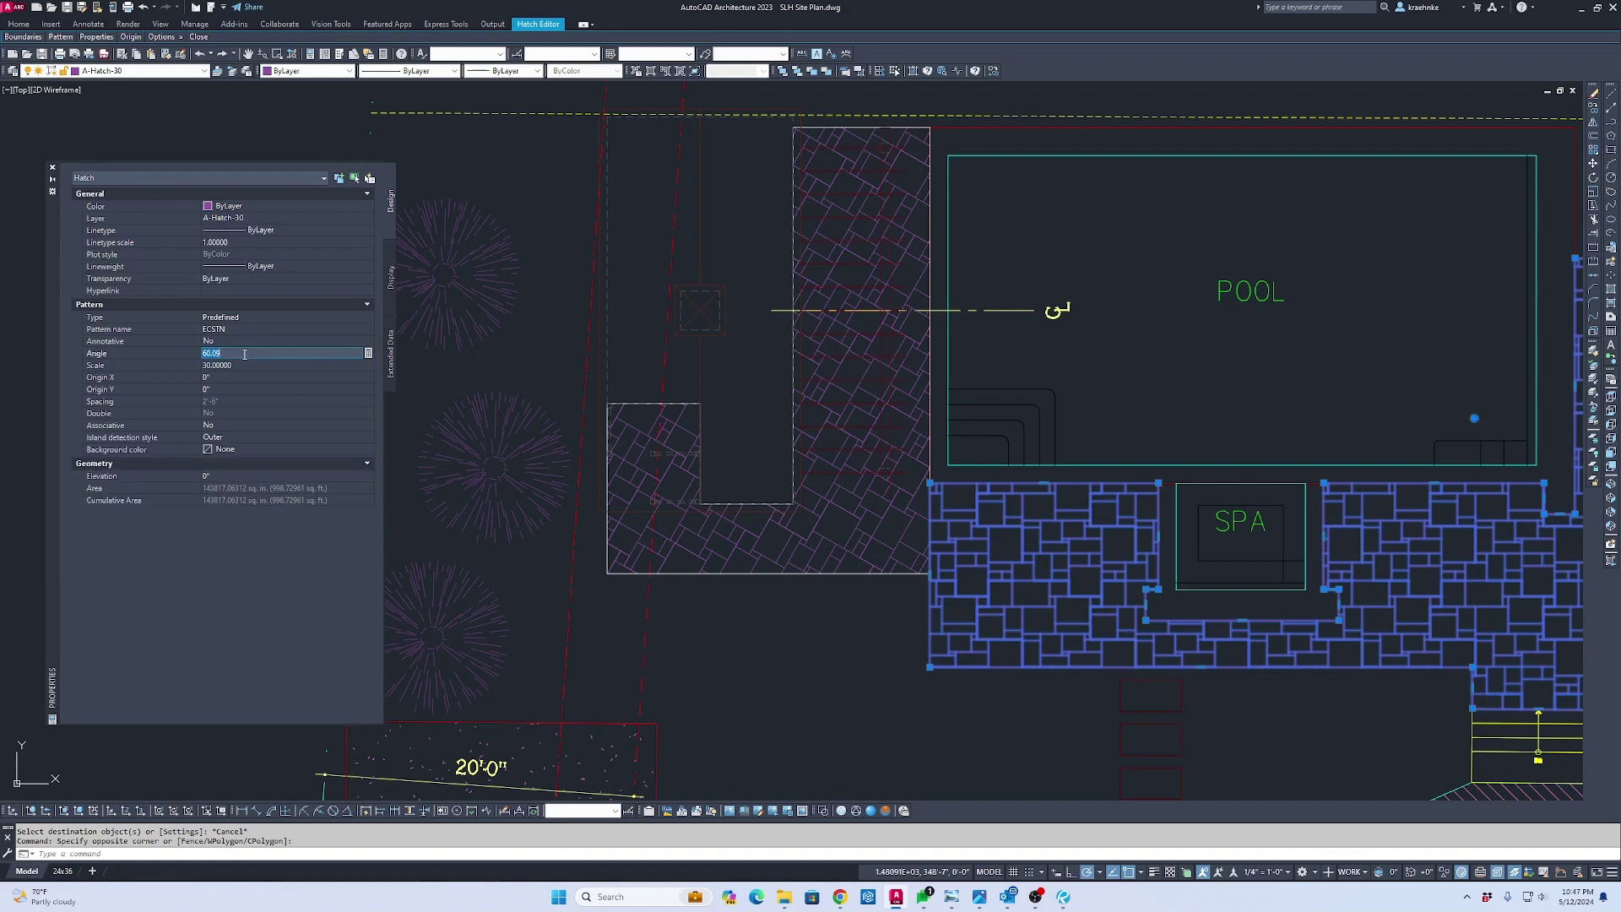
{"action": "key", "text": "Escape"}
{"action": "key", "text": "Escape"}
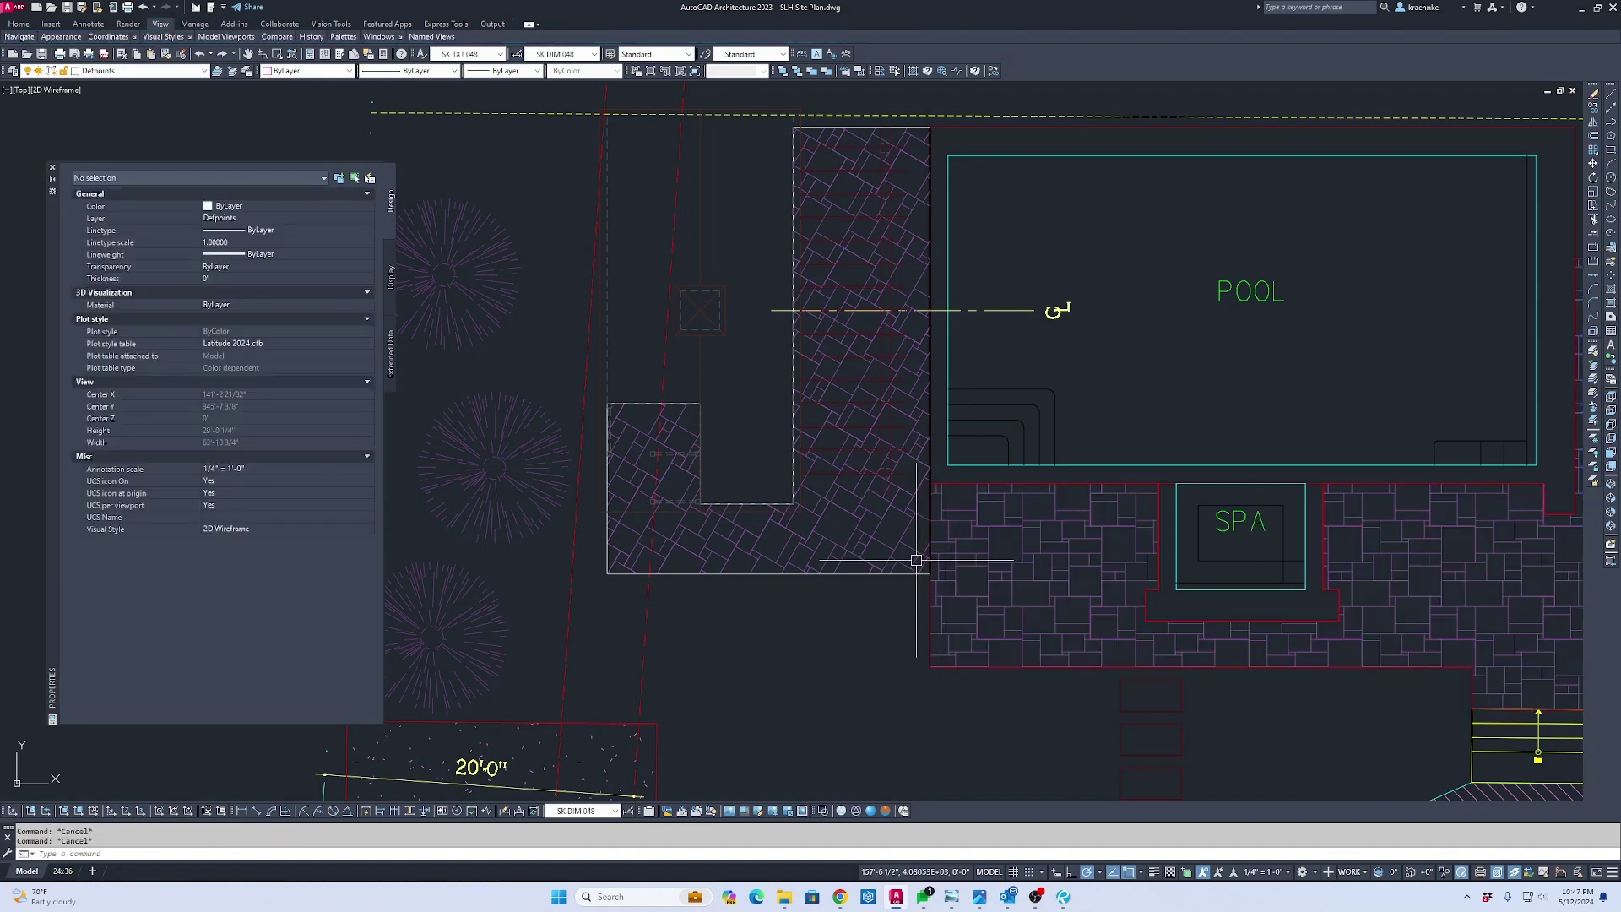
Reapply the existing stone paving's hatch properties to the new patio hatch
{"action": "type", "text": "ma"}
{"action": "key", "text": "Return"}
{"action": "left_click", "coordinate": [936, 563]}
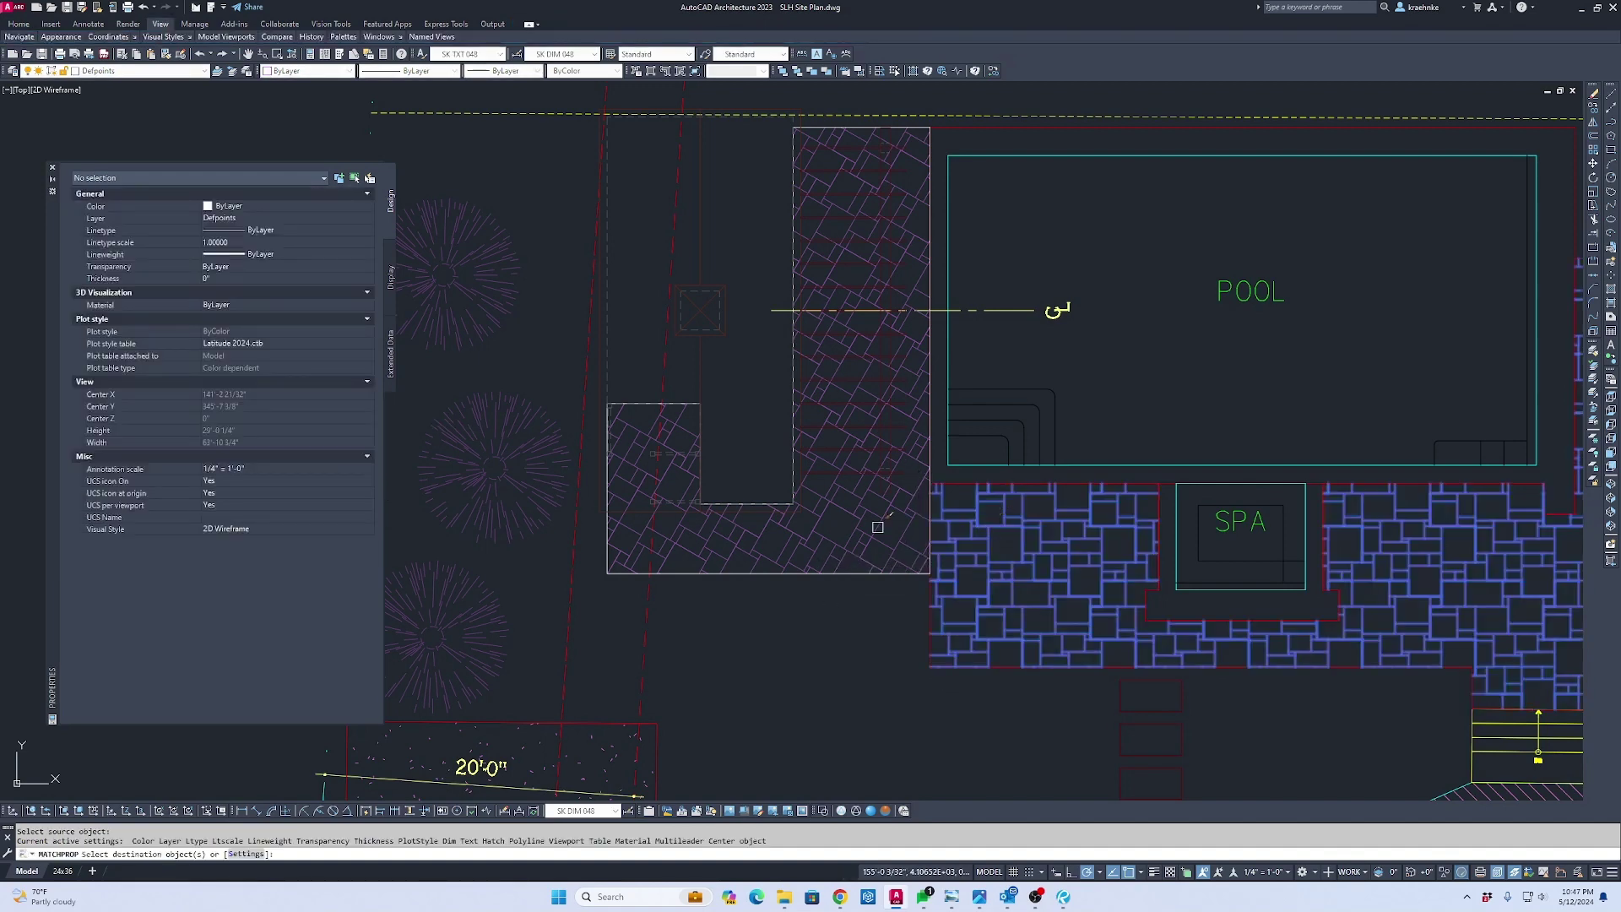
{"action": "left_click", "coordinate": [856, 510]}
{"action": "key", "text": "Escape"}
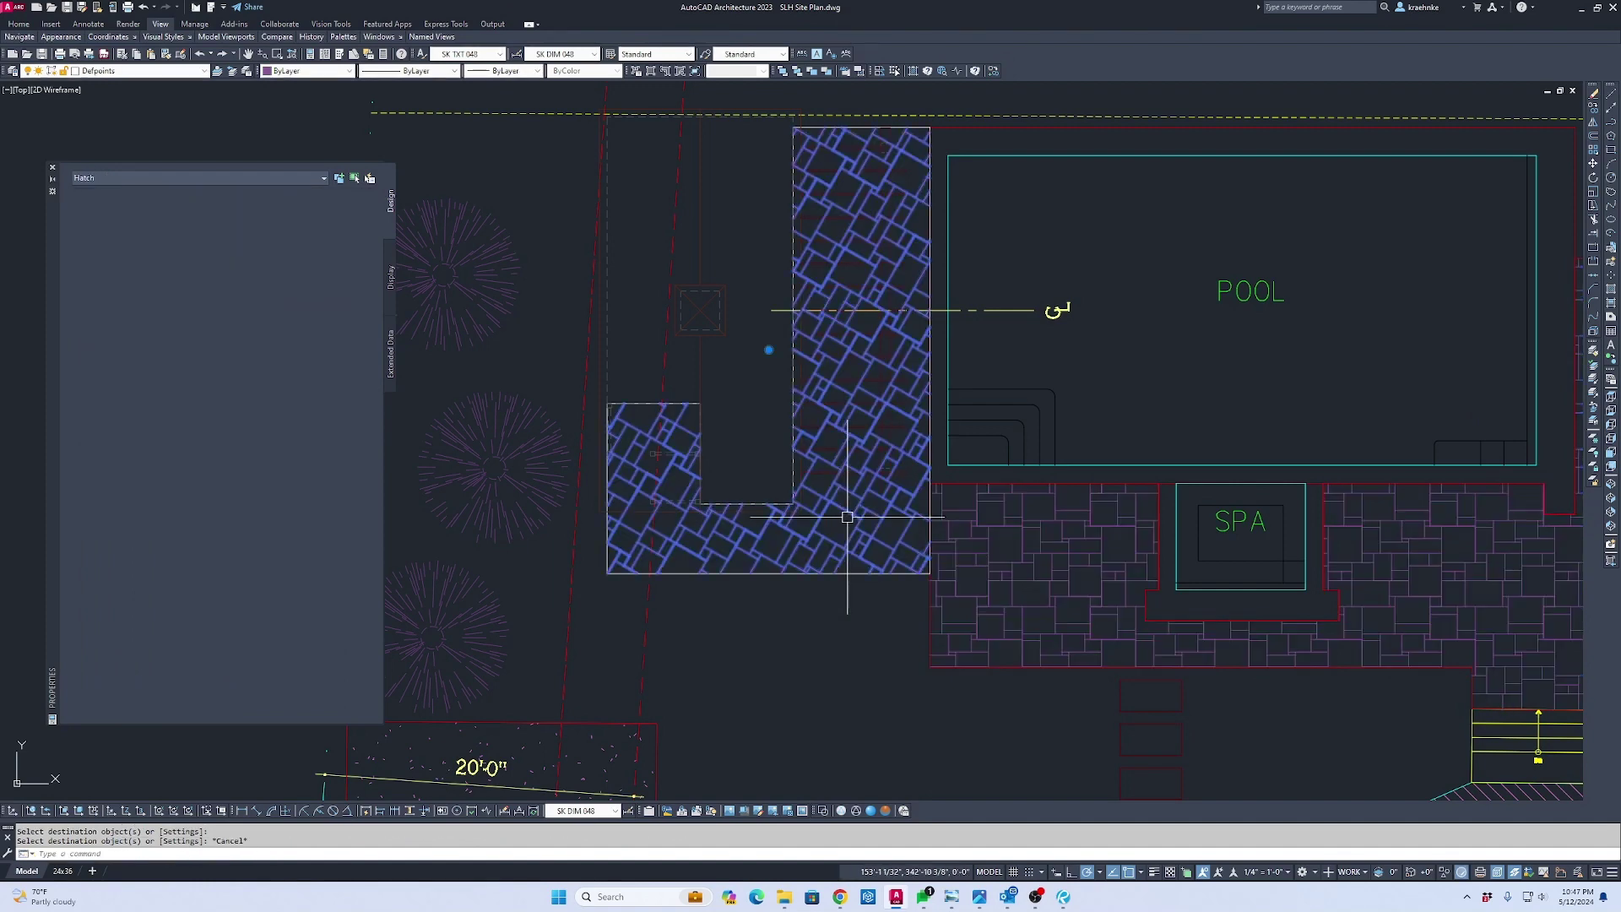
Set the new patio hatch's angle to 0 and compare its pattern with the adjoining stone paving
{"action": "left_click", "coordinate": [854, 580]}
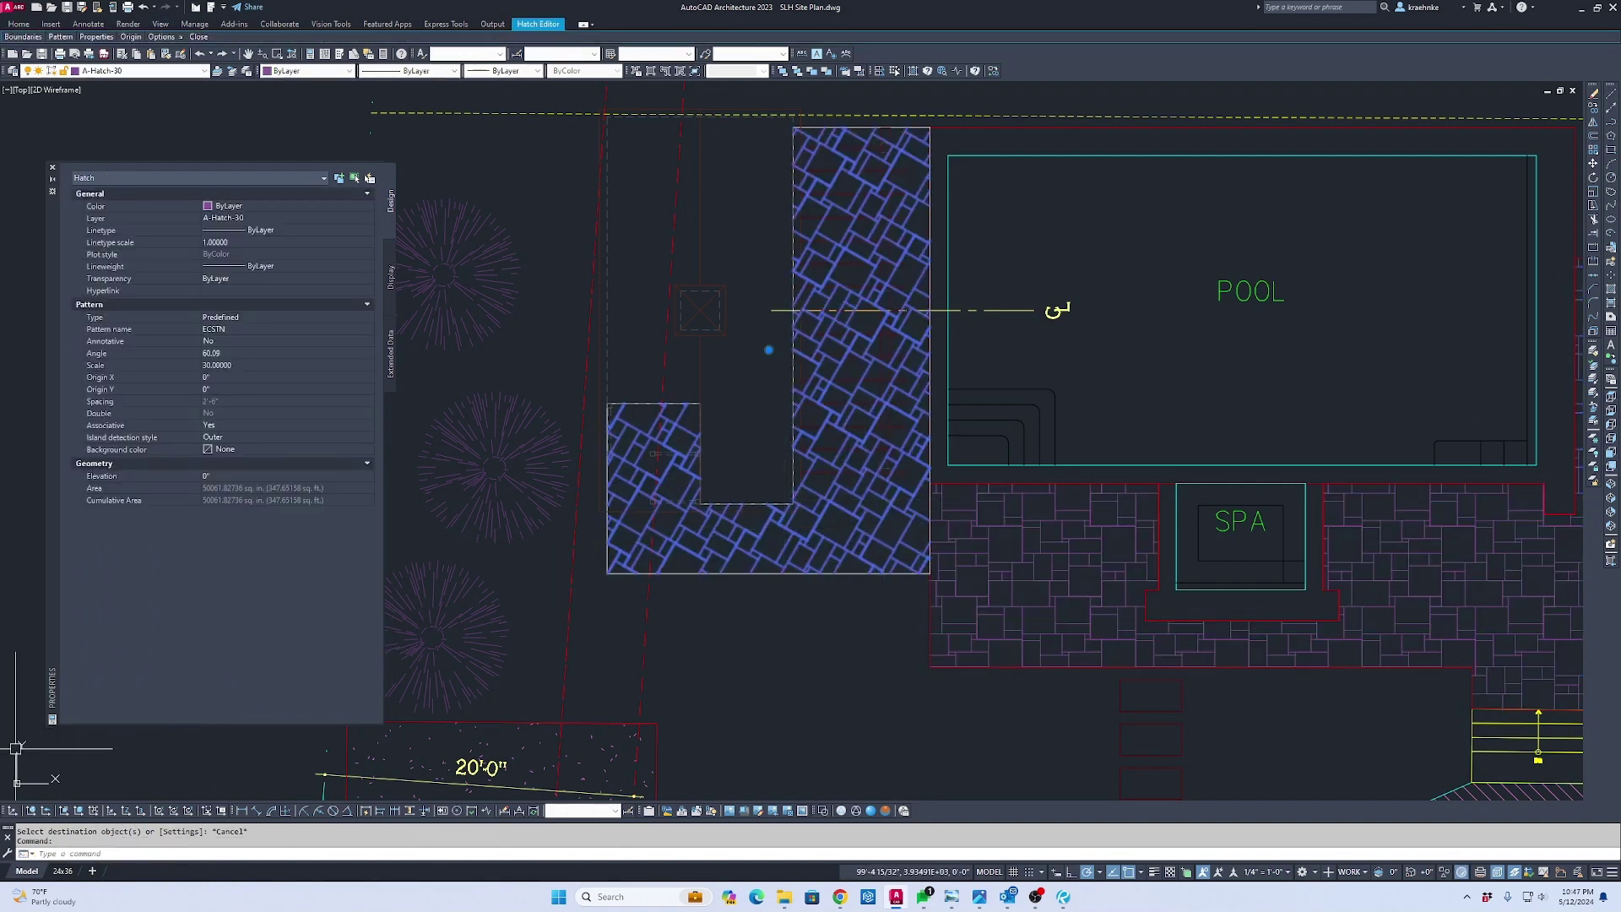
{"action": "left_click", "coordinate": [230, 352]}
{"action": "type", "text": "0"}
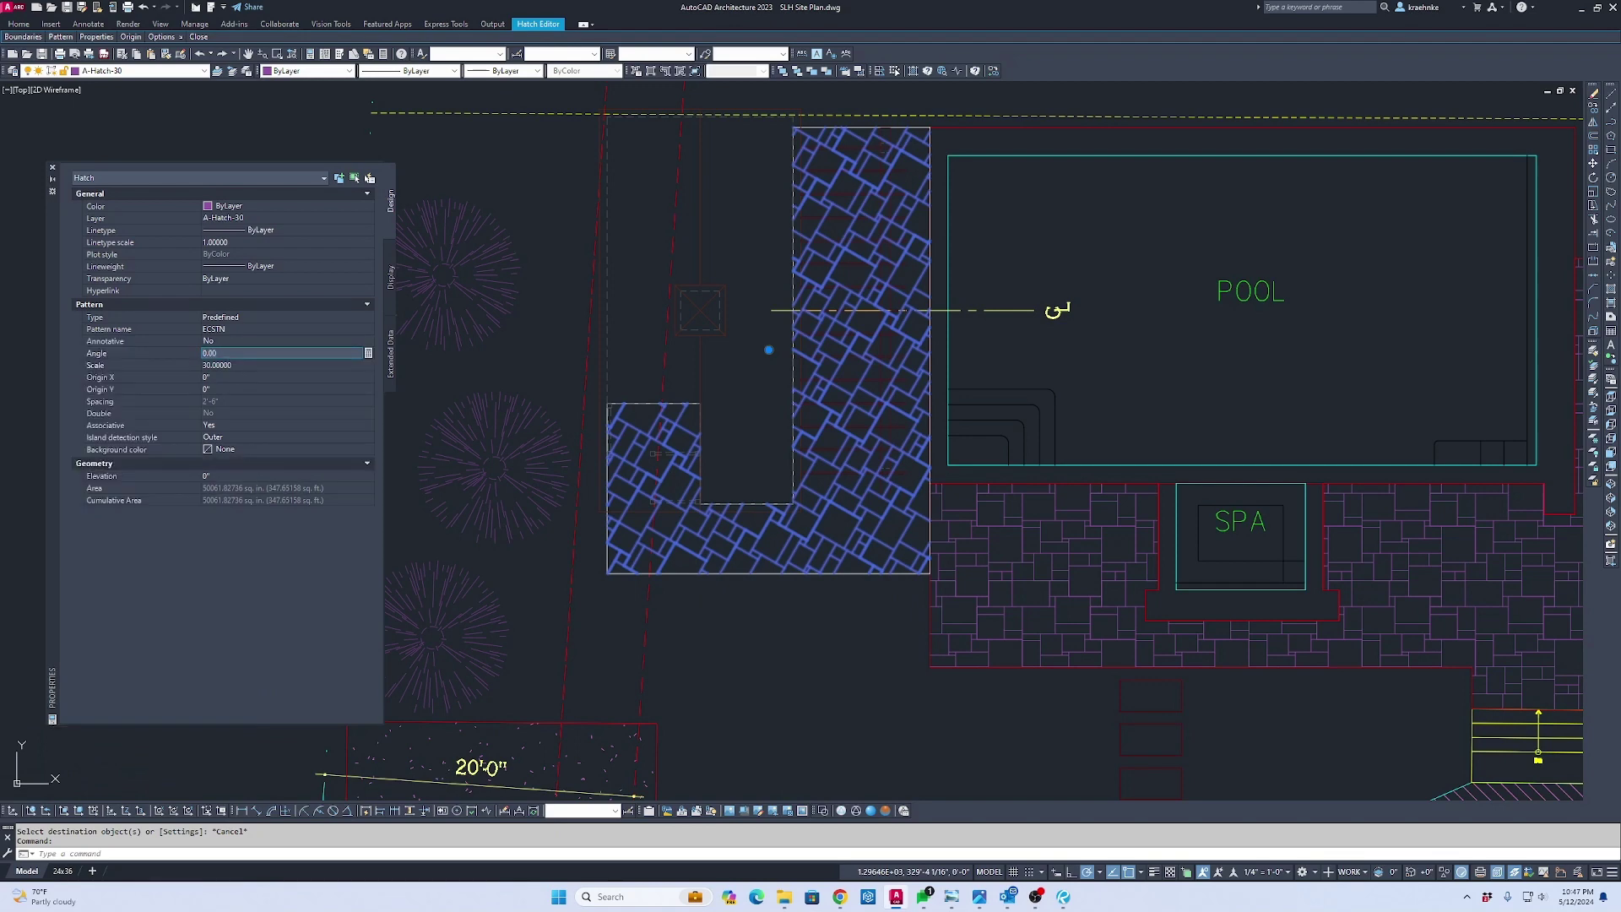
{"action": "key", "text": "Tab"}
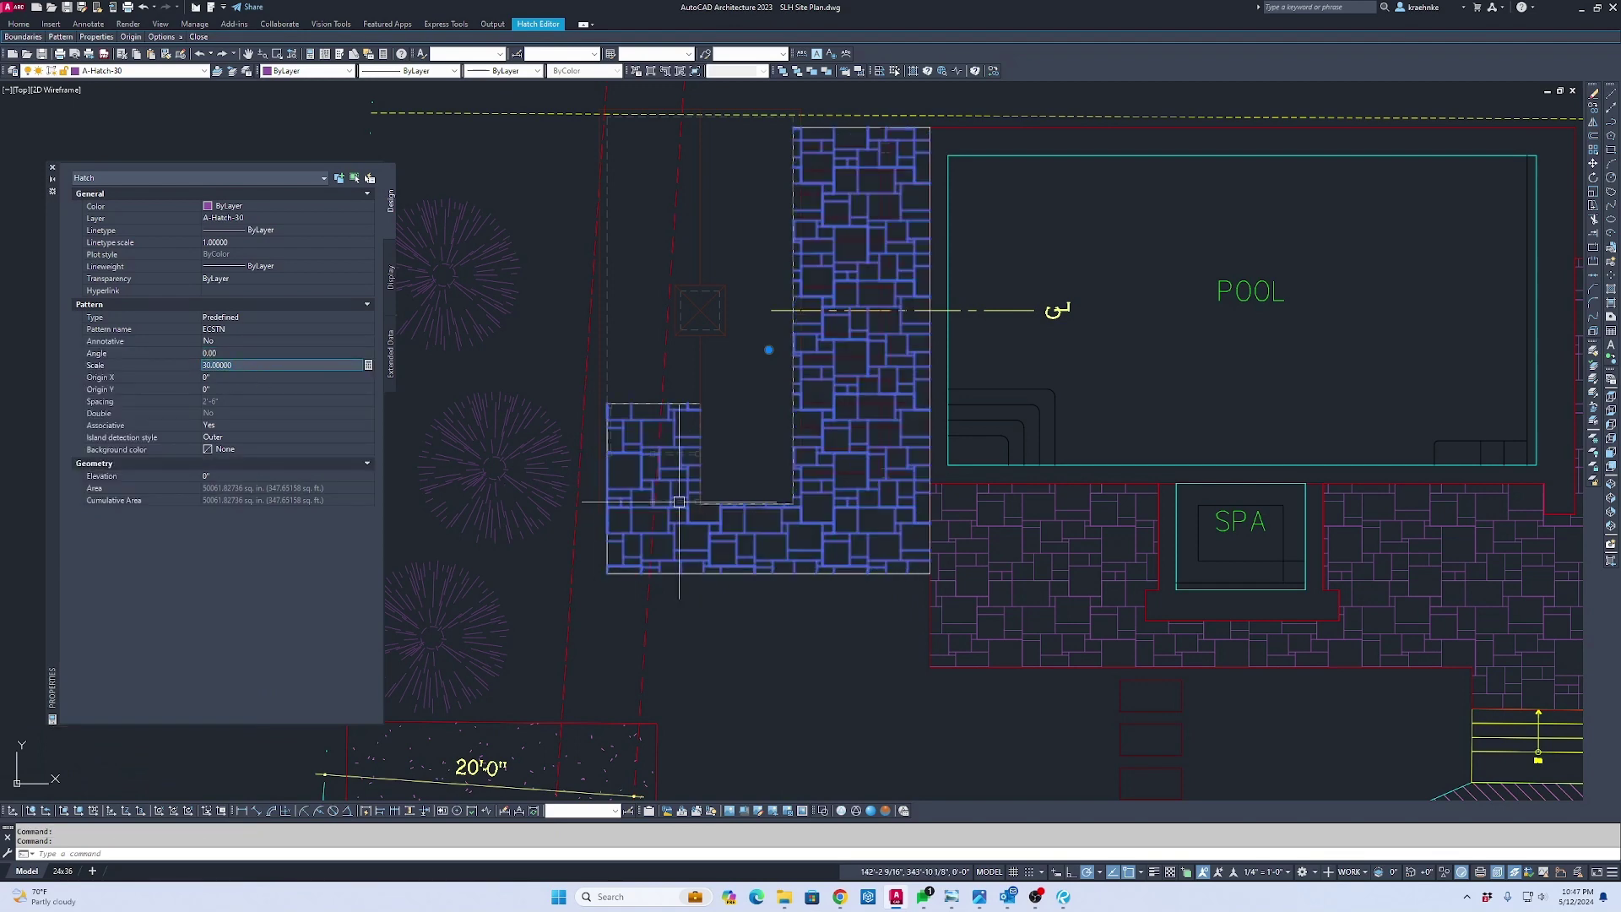
{"action": "scroll", "coordinate": [960, 547], "scroll_direction": "up", "scroll_amount": 5}
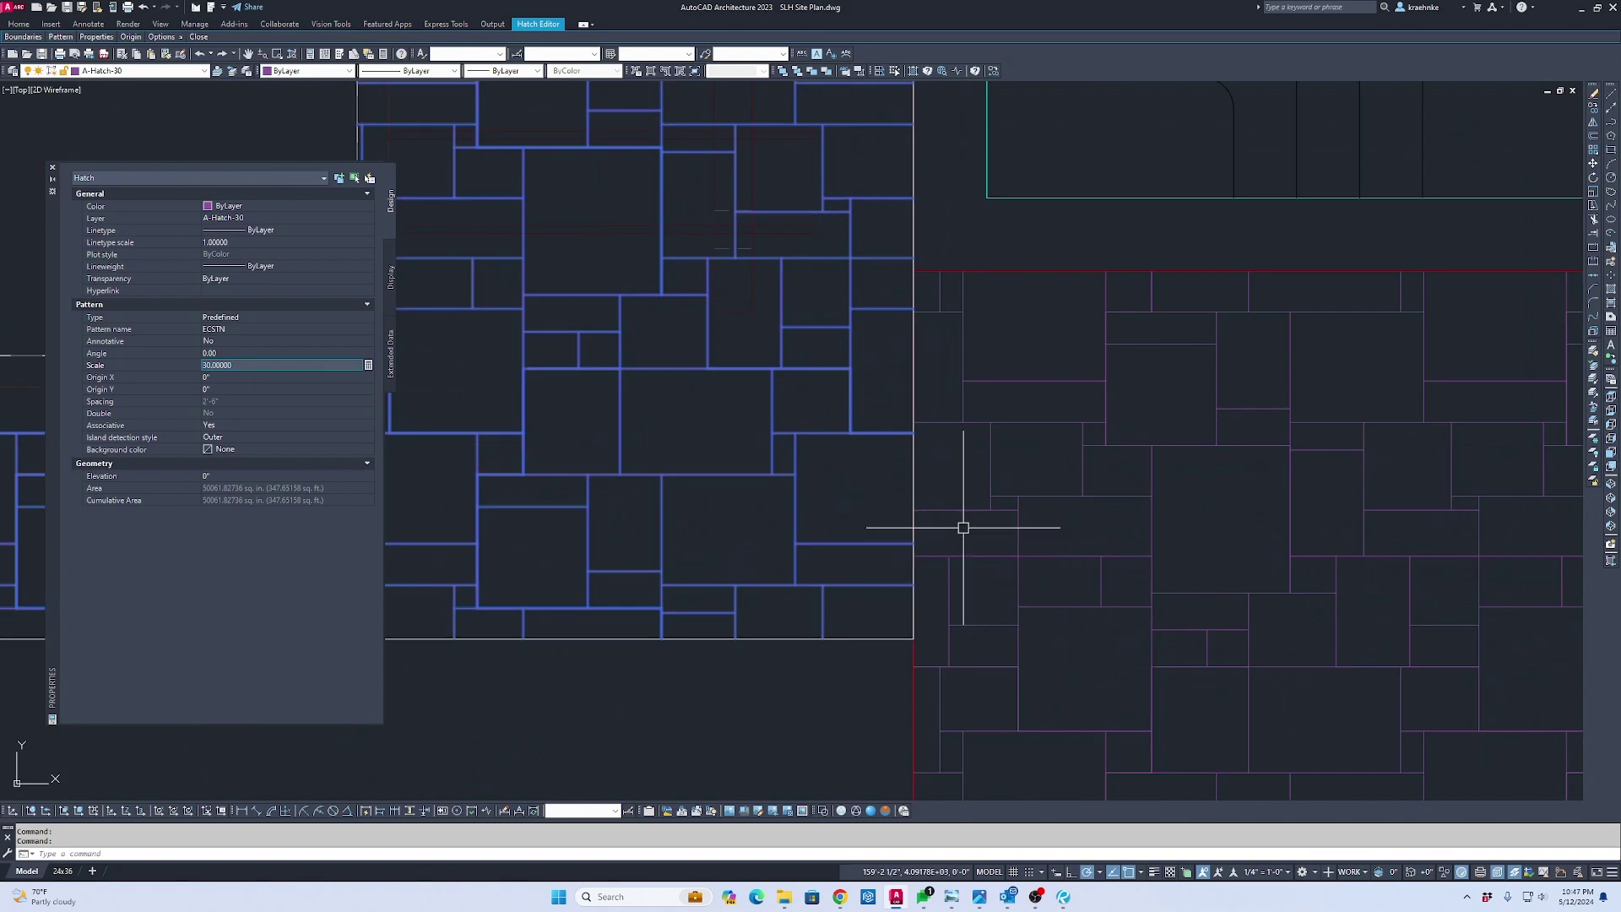
{"action": "key", "text": "Escape"}
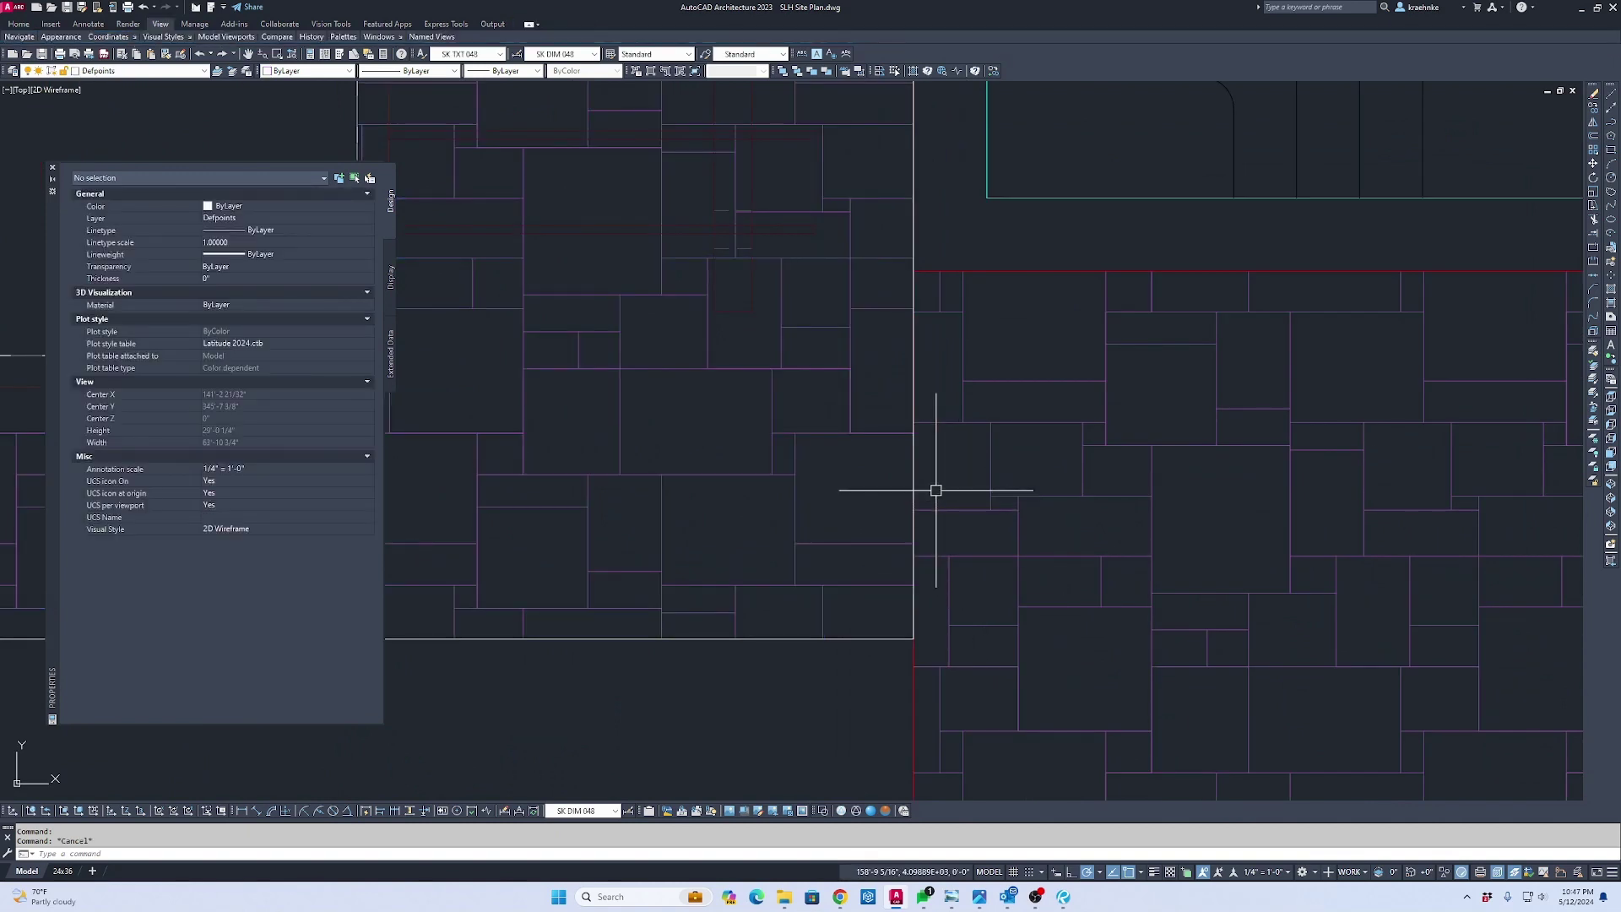
Set the angle of the existing stone paving hatch around the spa to 0
{"action": "scroll", "coordinate": [935, 489], "scroll_direction": "down", "scroll_amount": 5}
{"action": "left_click", "coordinate": [1017, 484]}
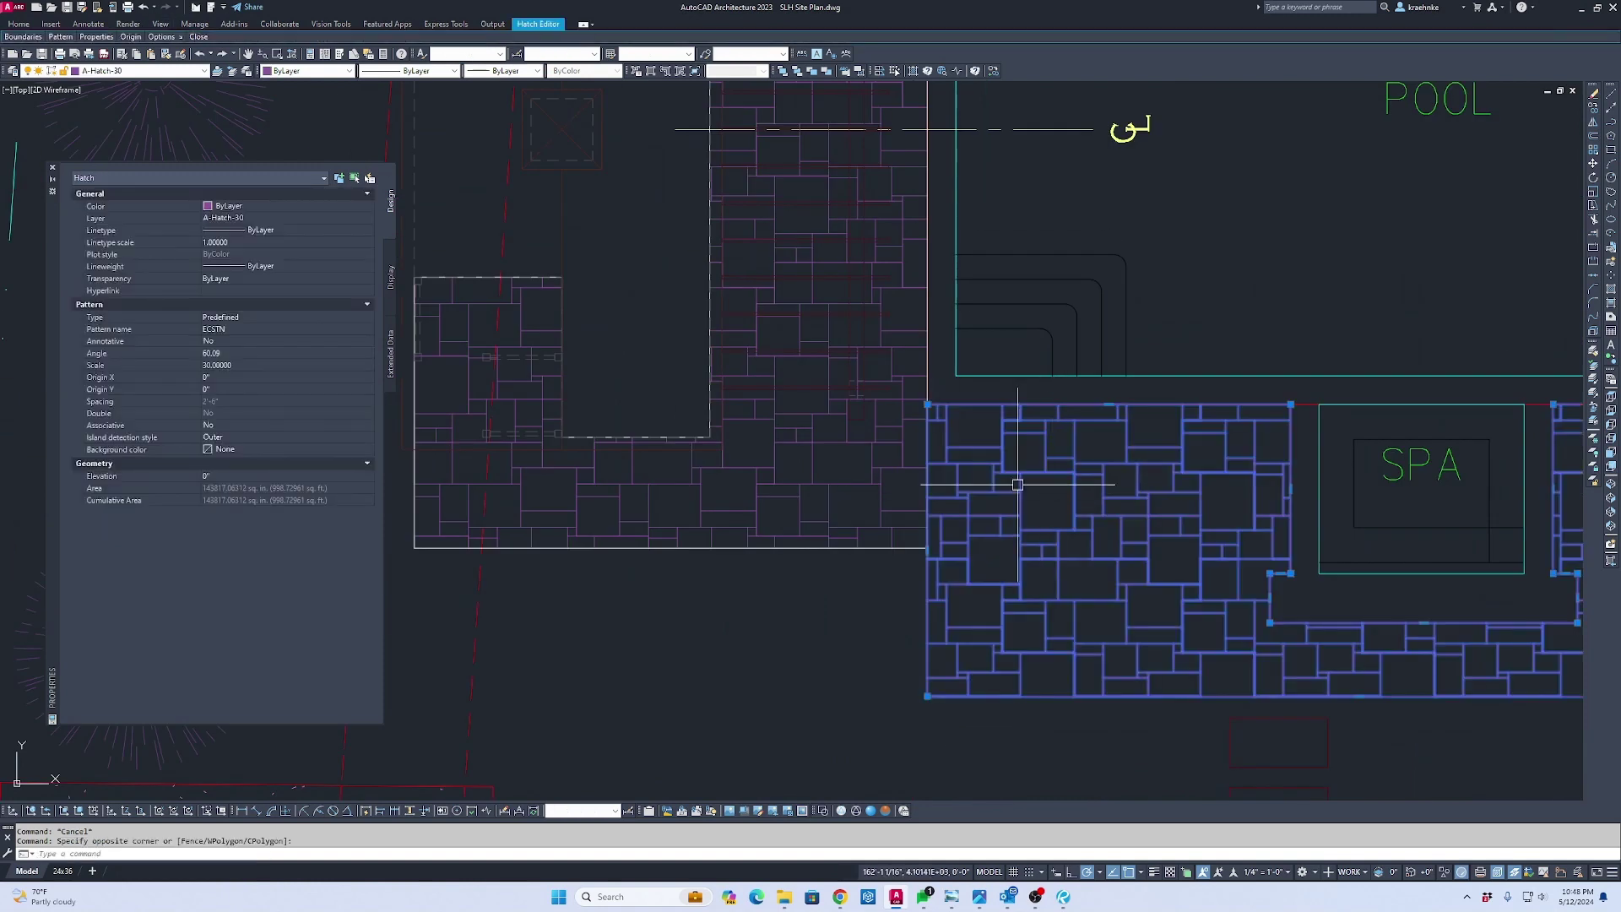
{"action": "left_click", "coordinate": [217, 354]}
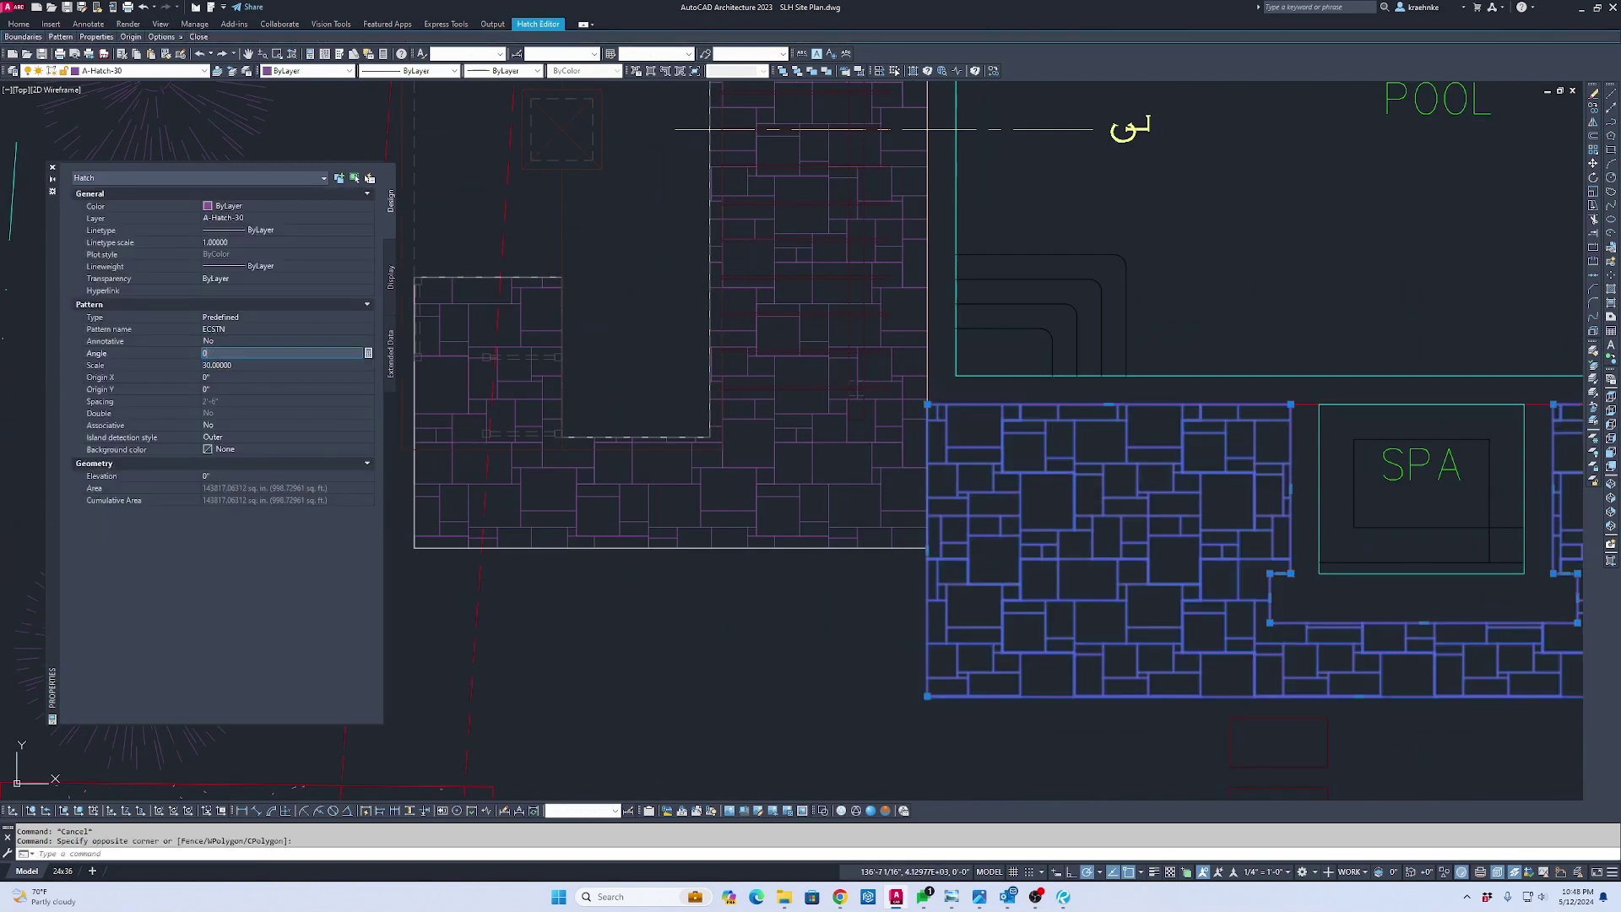
{"action": "key", "text": "Tab"}
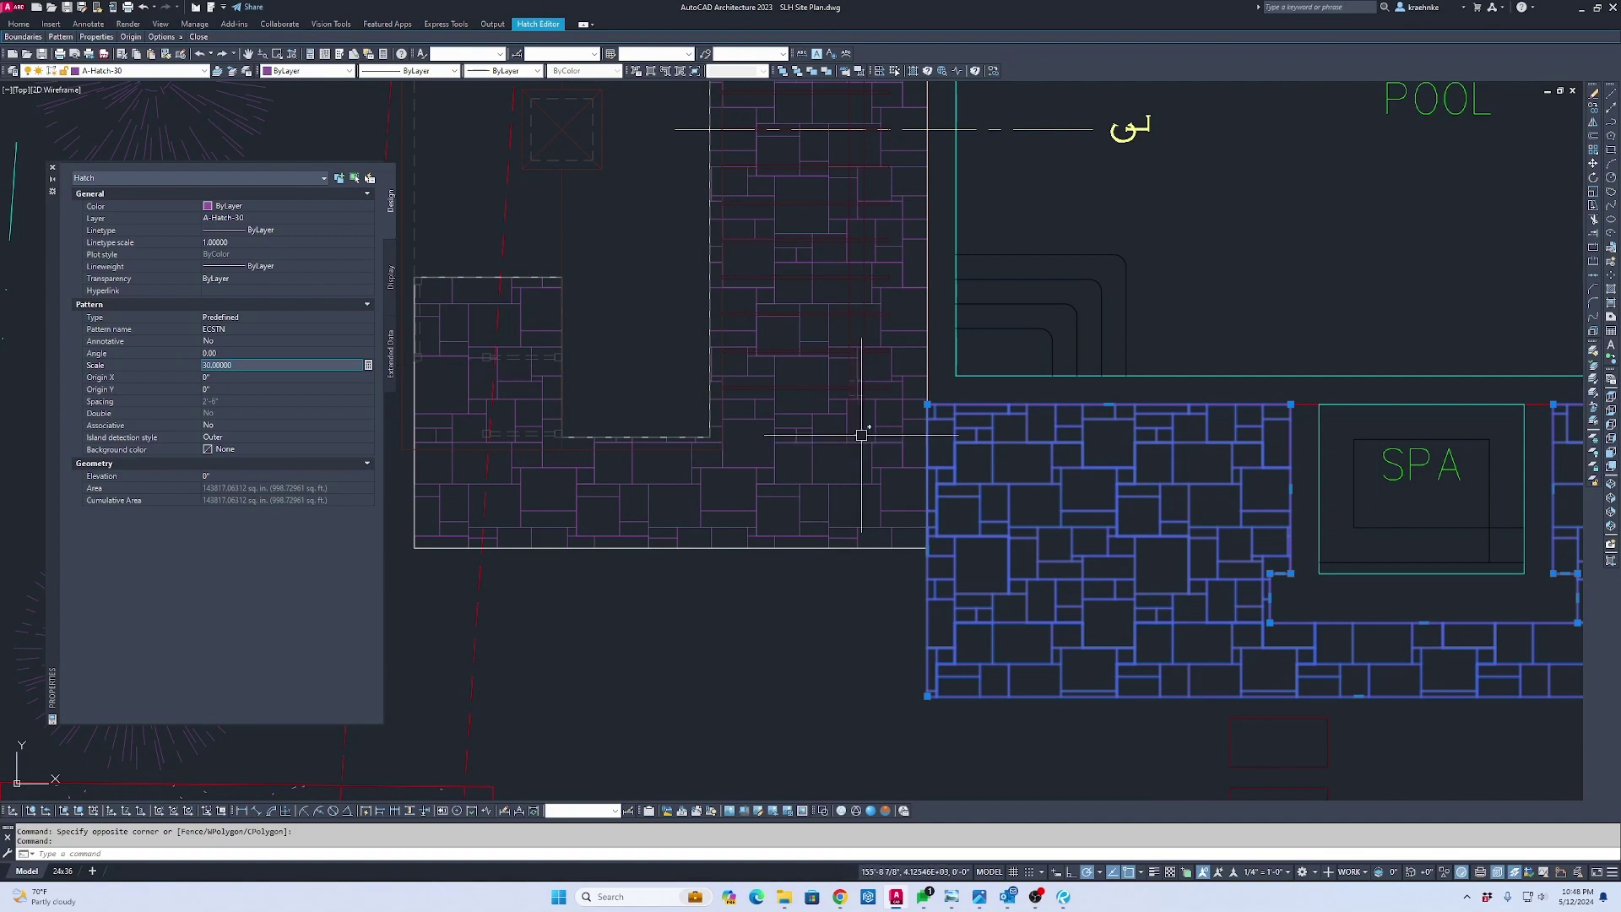
{"action": "scroll", "coordinate": [887, 440], "scroll_direction": "down", "scroll_amount": 5}
{"action": "middle_click_drag", "start_coordinate": [726, 440], "coordinate": [979, 468]}
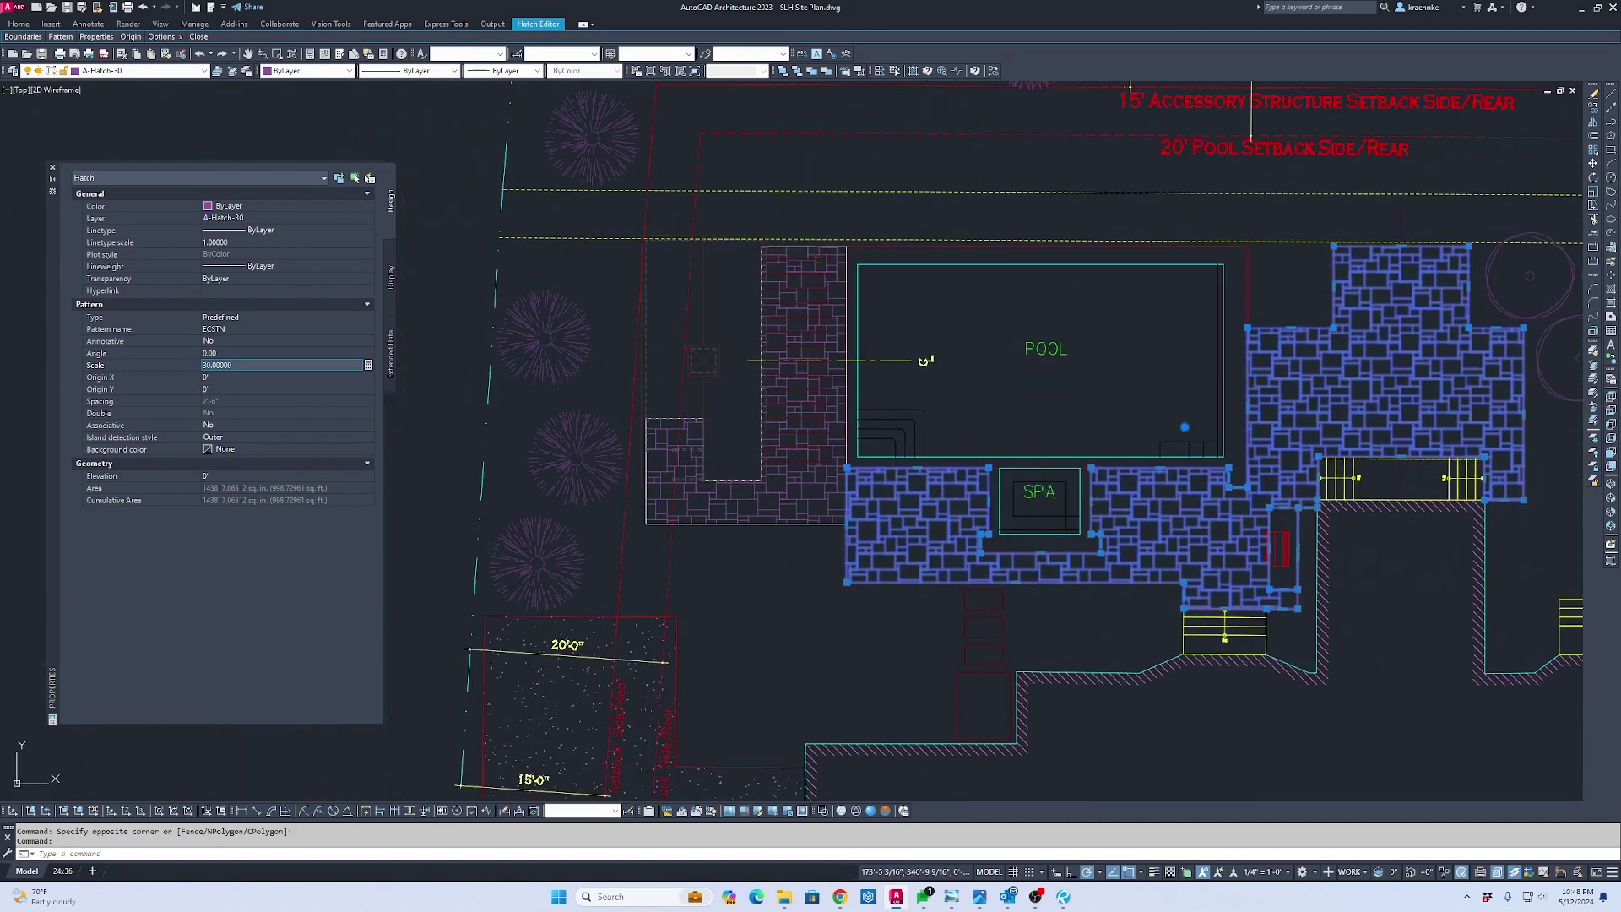
{"action": "key", "text": "Escape"}
Match the new patio outline's properties to the red edge line of the existing stone paving
{"action": "scroll", "coordinate": [900, 496], "scroll_direction": "up", "scroll_amount": 5}
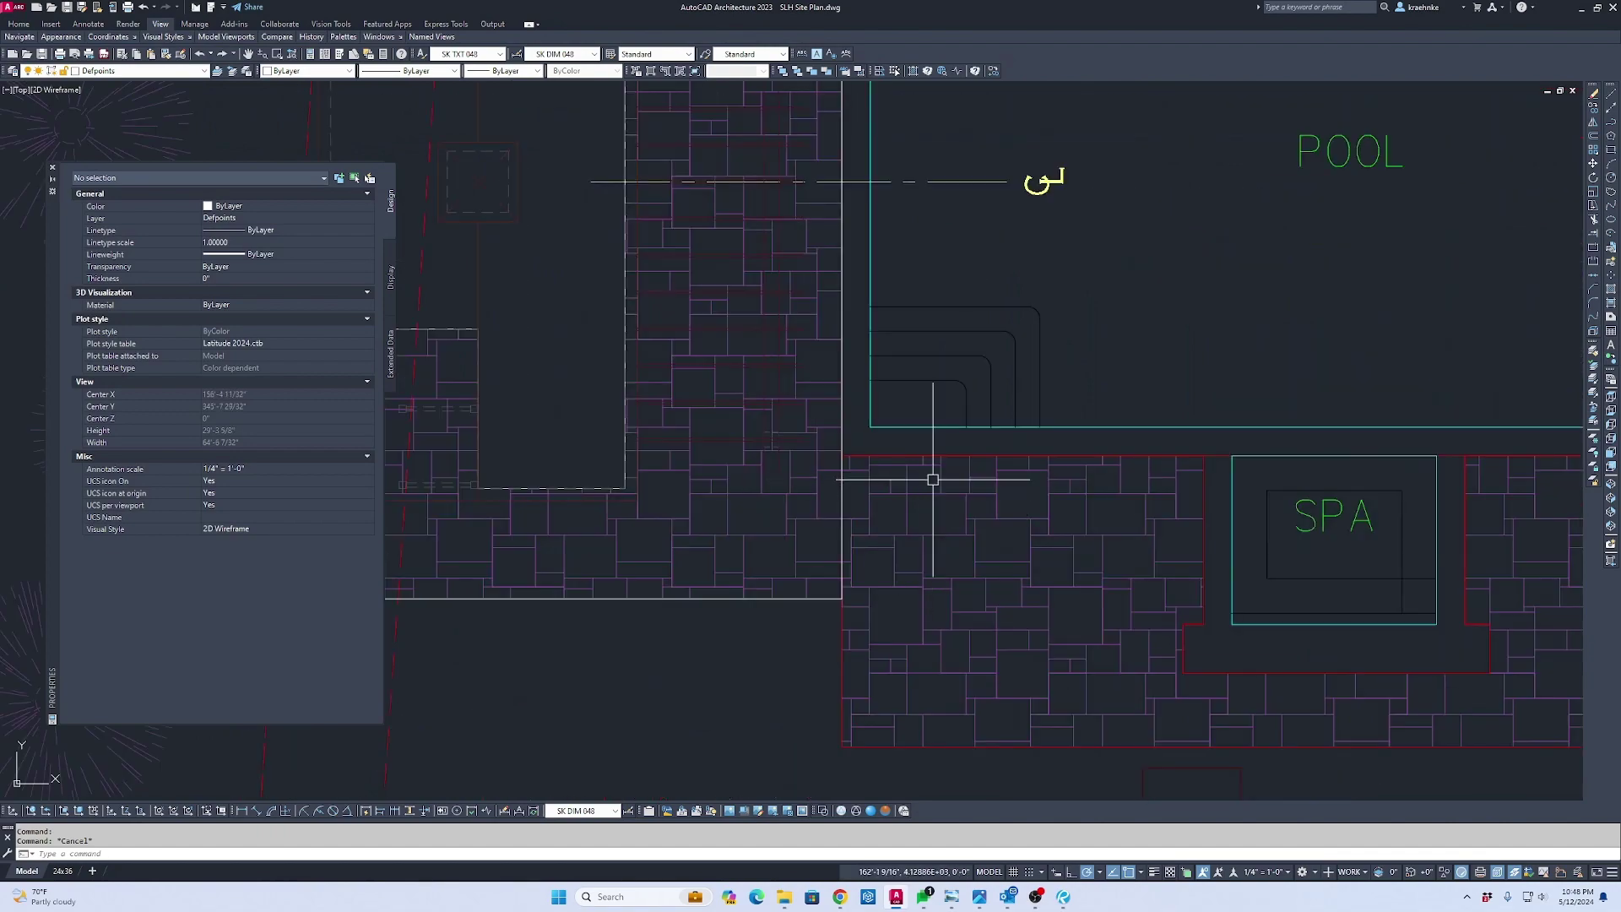
{"action": "scroll", "coordinate": [1043, 537], "scroll_direction": "down", "scroll_amount": 3}
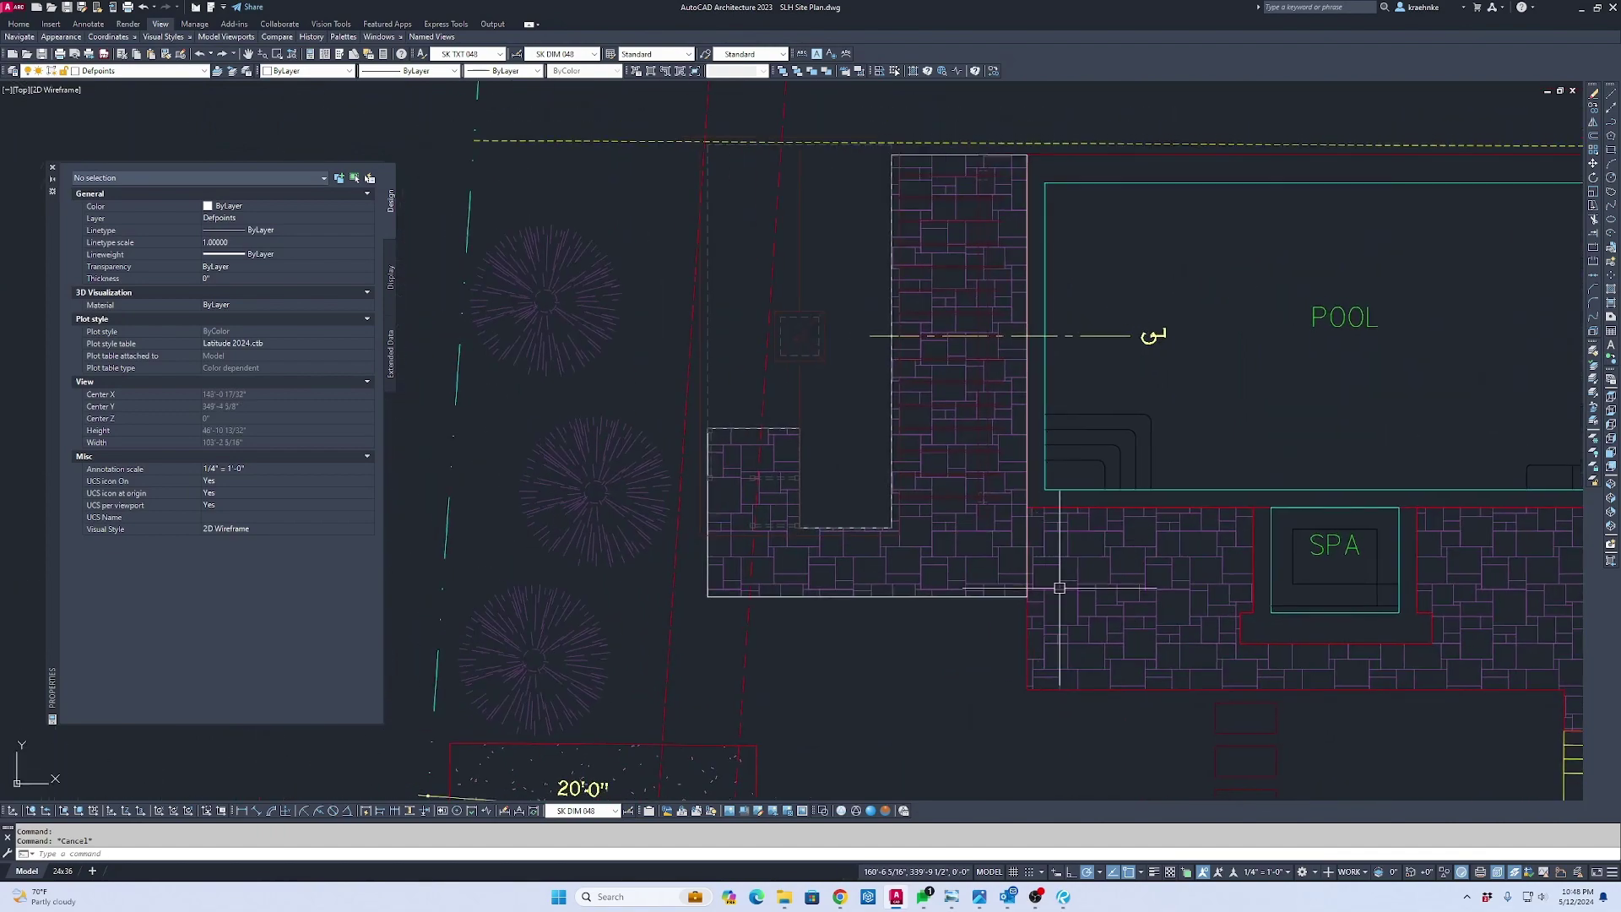
{"action": "scroll", "coordinate": [1027, 594], "scroll_direction": "up", "scroll_amount": 4}
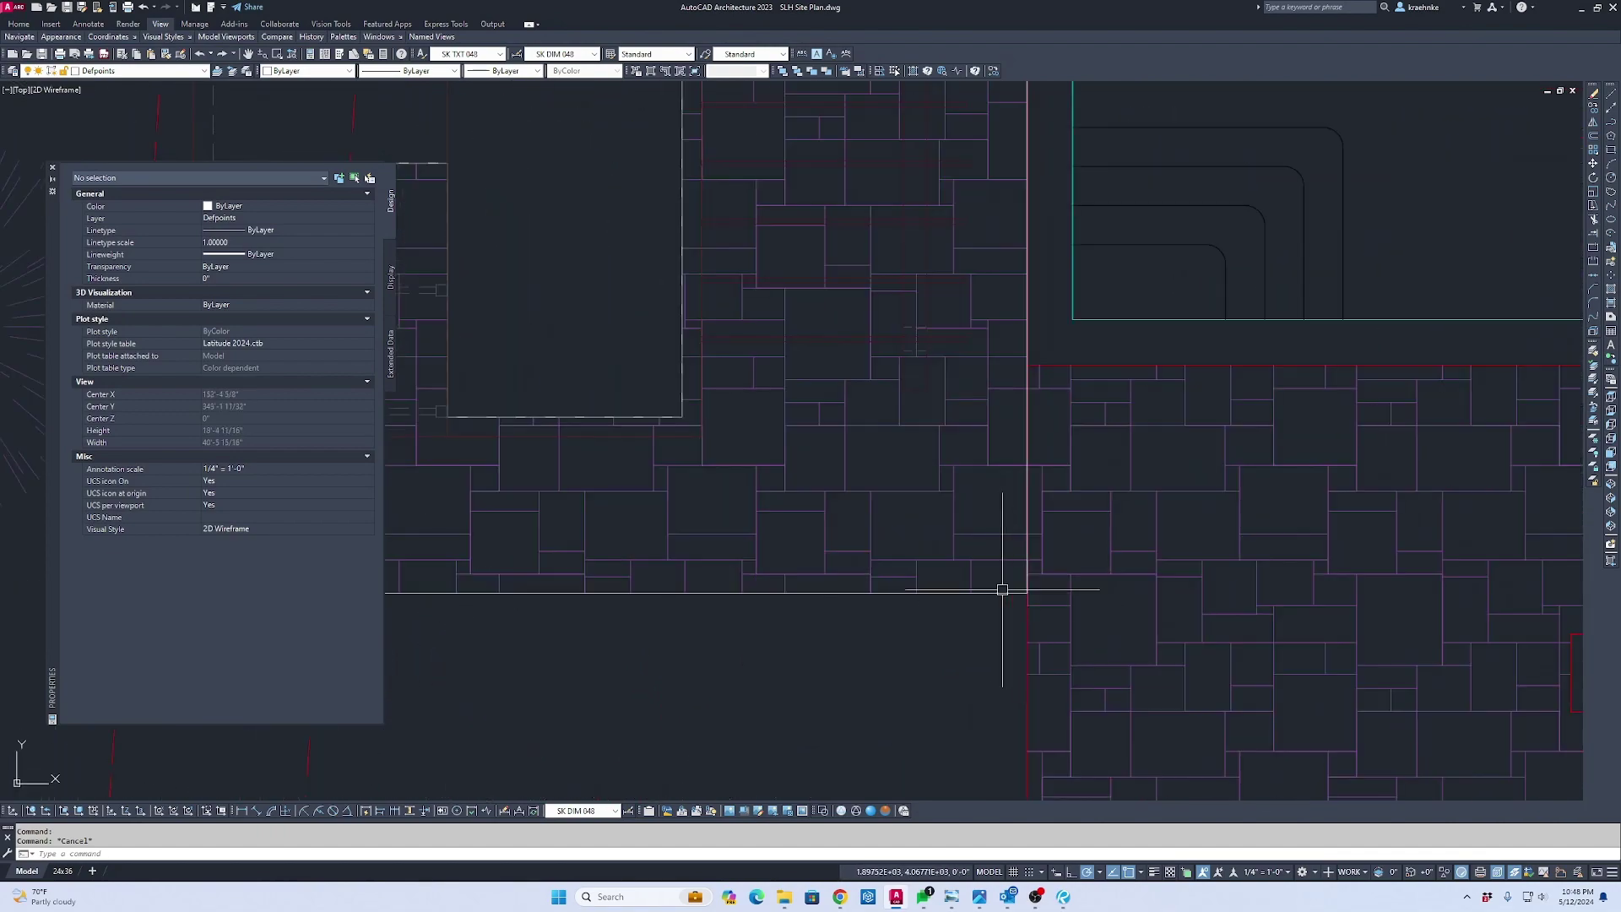
{"action": "scroll", "coordinate": [1002, 593], "scroll_direction": "down", "scroll_amount": 2}
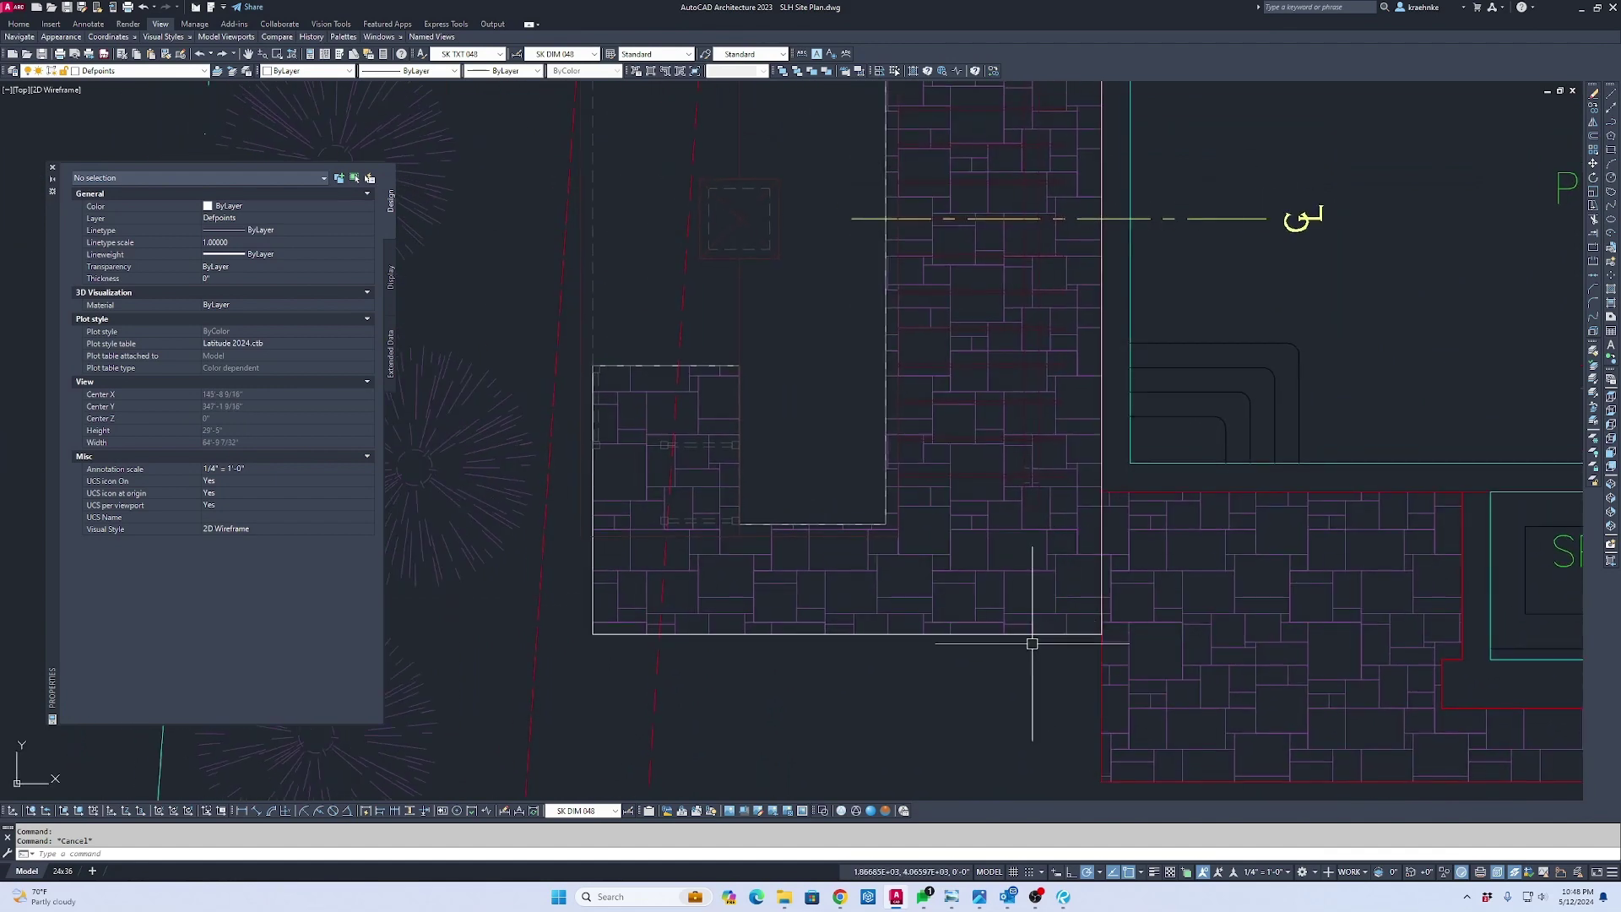
{"action": "type", "text": "ma"}
{"action": "key", "text": "Return"}
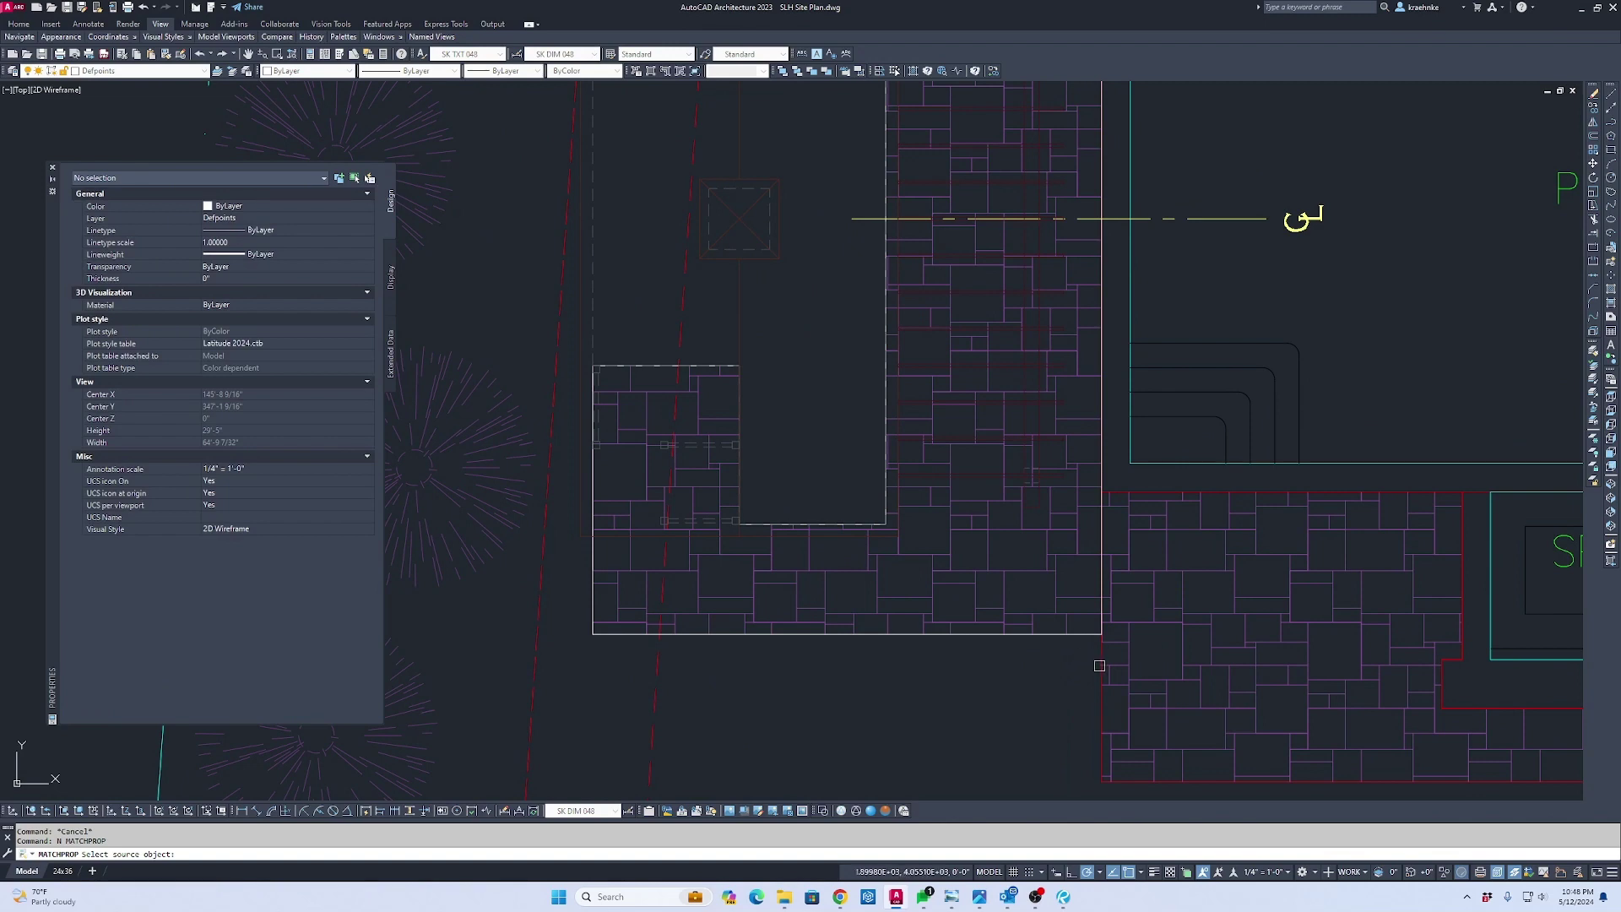
{"action": "left_click", "coordinate": [1099, 665]}
{"action": "left_click", "coordinate": [1069, 634]}
{"action": "key", "text": "Escape"}
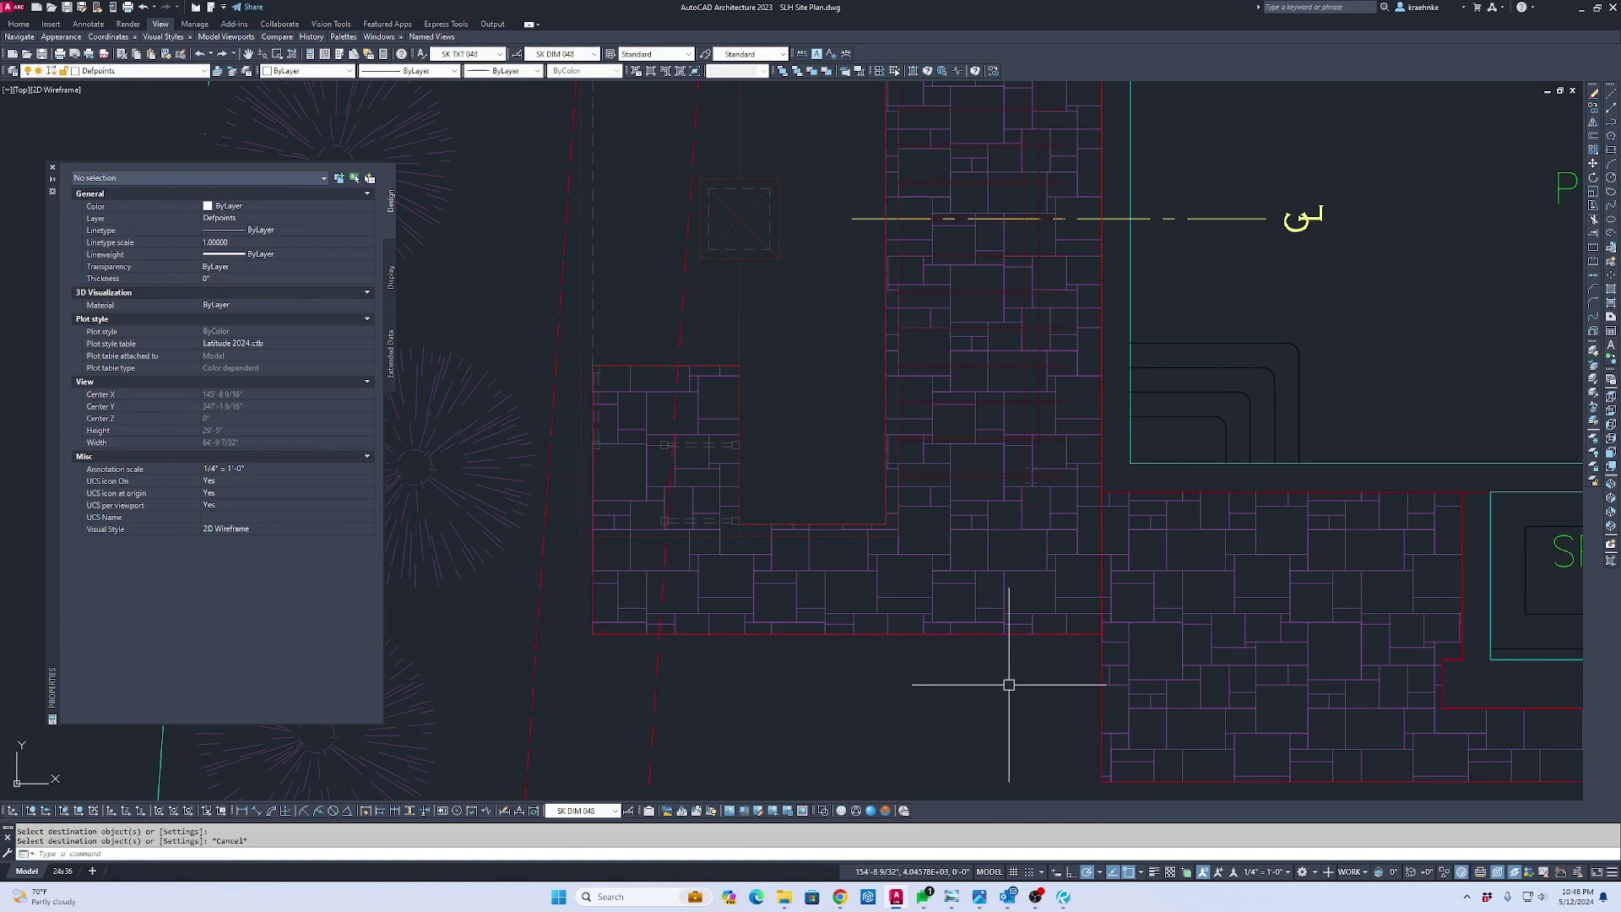
Select only the patio outline and its hatch, leaving out the cabana linework, and send them to the back of the draw order
{"action": "left_click", "coordinate": [1009, 684]}
{"action": "left_click", "coordinate": [706, 363]}
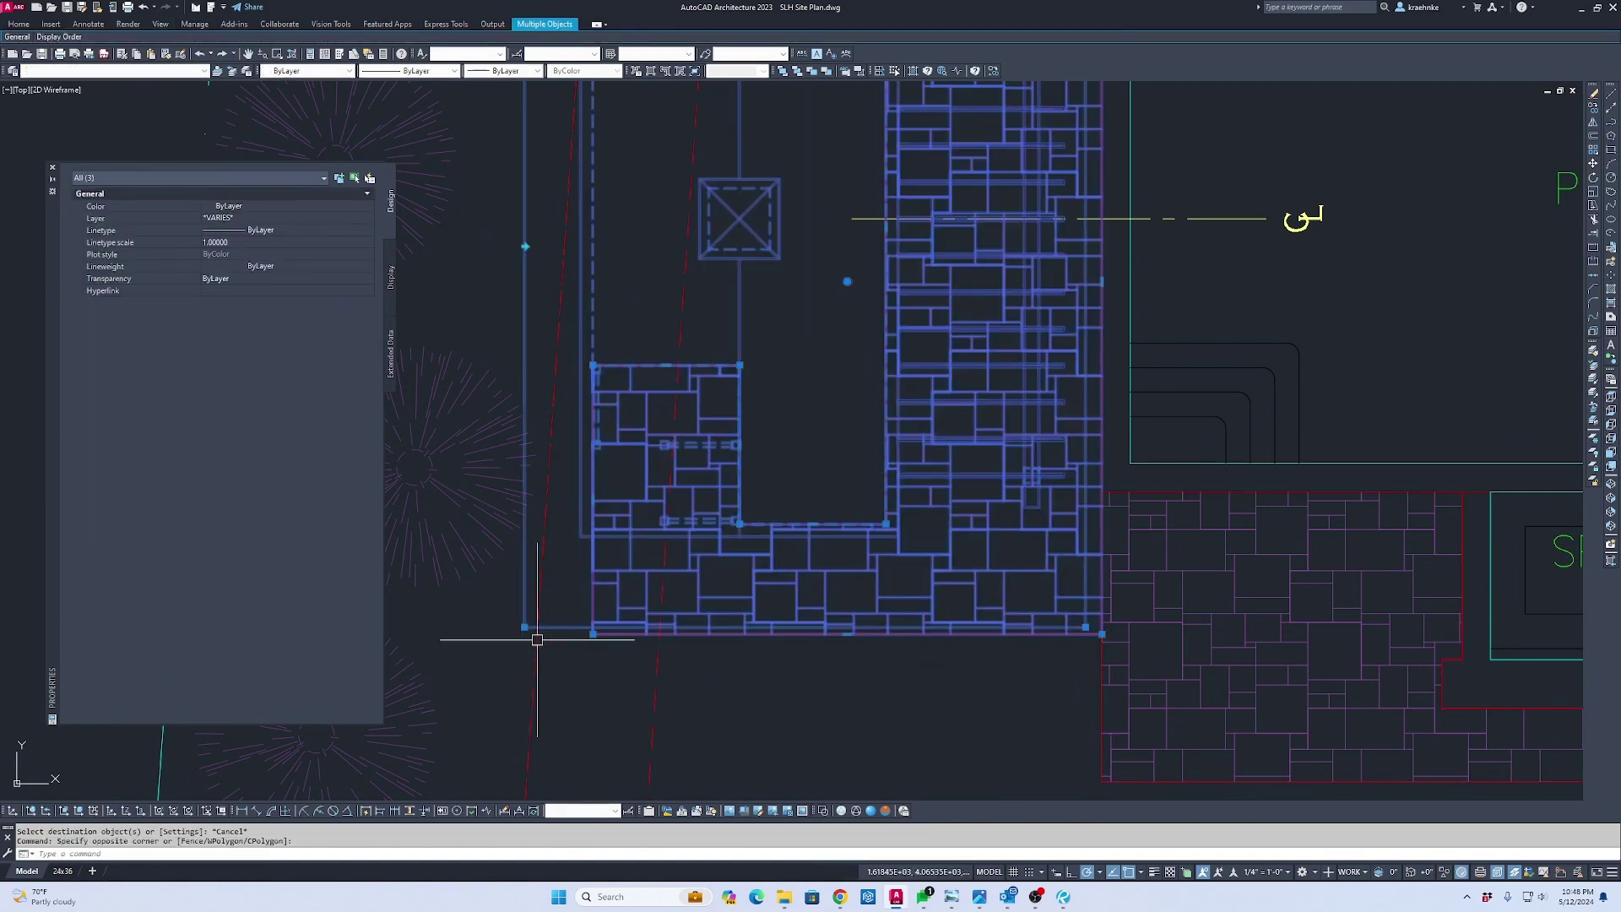
{"action": "left_click_drag", "start_coordinate": [537, 639], "coordinate": [519, 590], "text": "shift"}
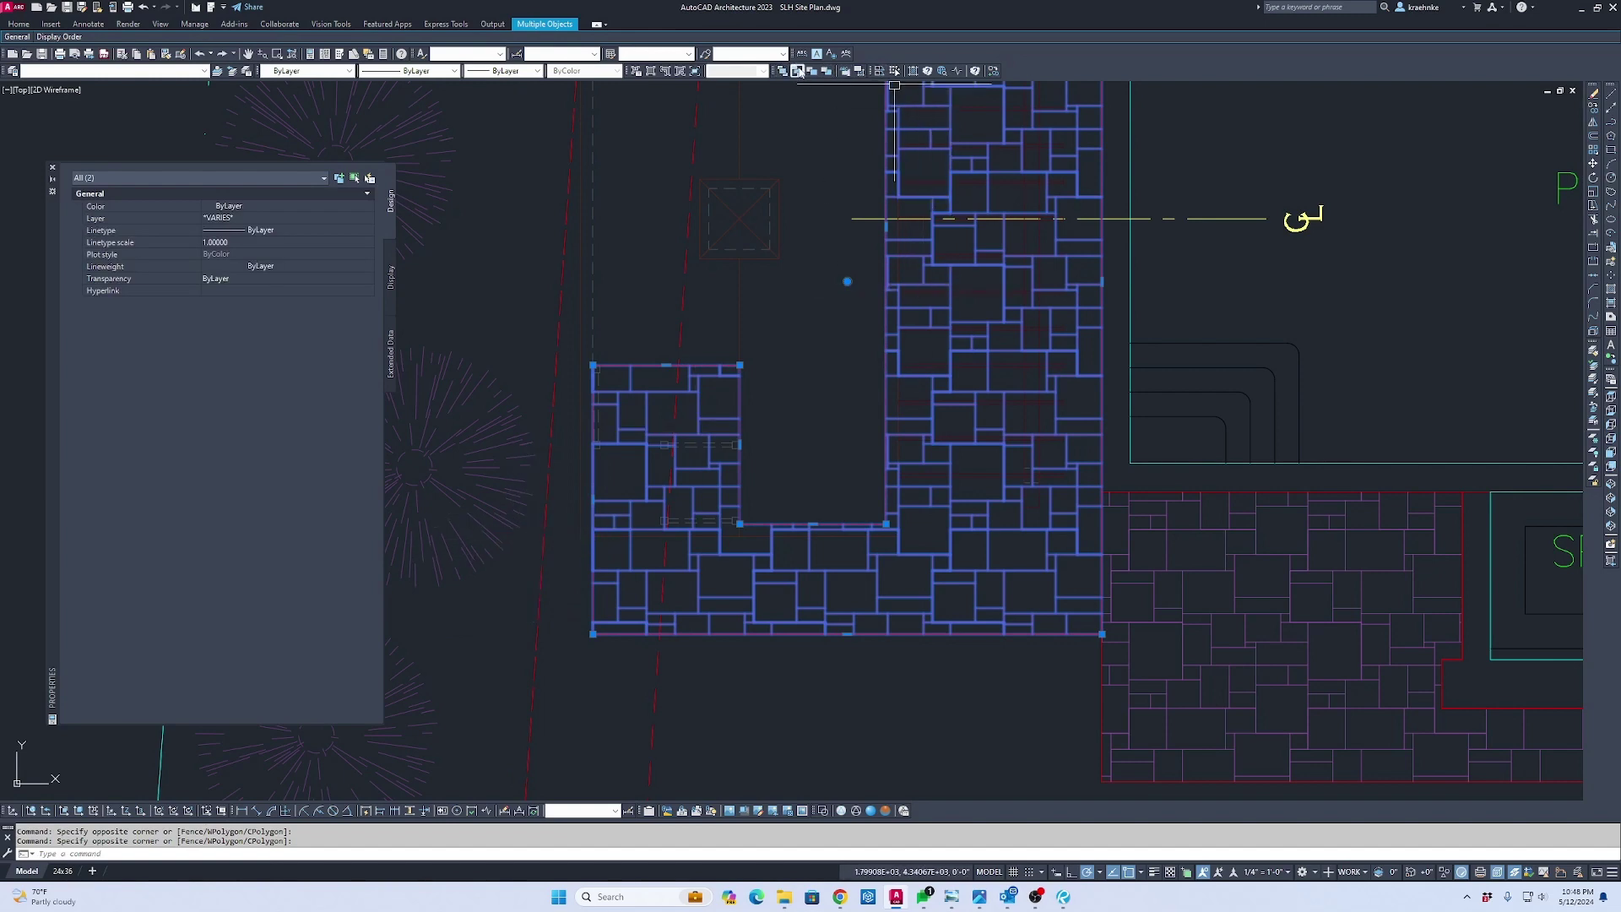
{"action": "left_click", "coordinate": [797, 70]}
{"action": "scroll", "coordinate": [931, 501], "scroll_direction": "down", "scroll_amount": 2}
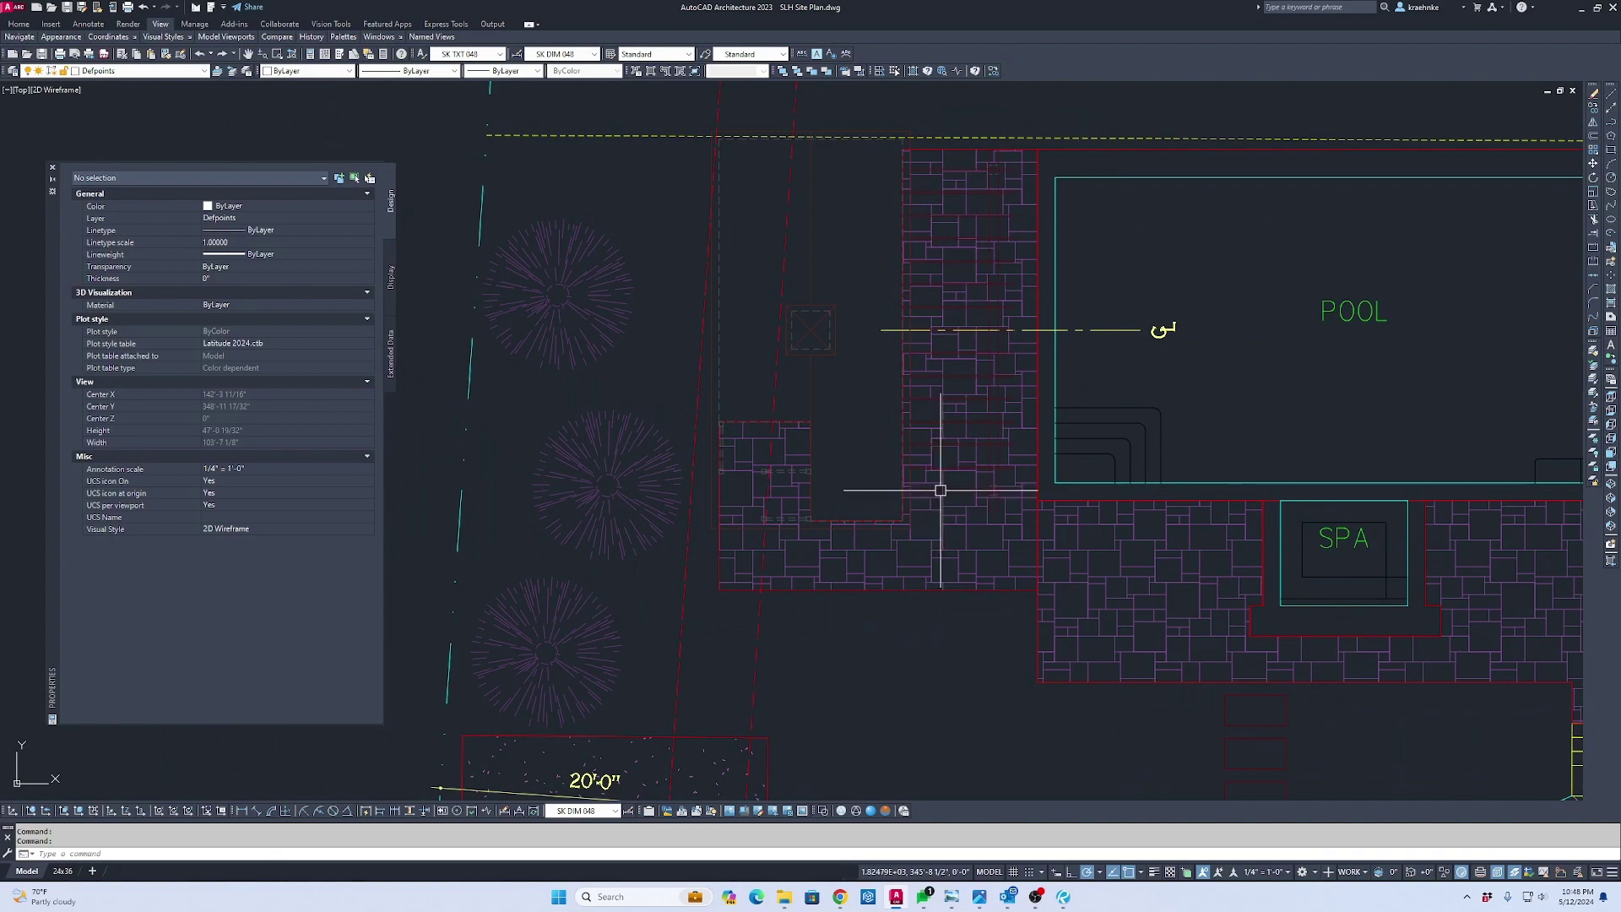
Hatch the new patio outline with the predefined DOTS pattern at an angle of 60, using the outline as the boundary object
{"action": "scroll", "coordinate": [1017, 581], "scroll_direction": "down", "scroll_amount": 2}
{"action": "mouse_move", "coordinate": [1023, 580]}
{"action": "middle_mouse_down"}
{"action": "mouse_move", "coordinate": [822, 563]}
{"action": "mouse_move", "coordinate": [1035, 557]}
{"action": "middle_mouse_up"}
{"action": "scroll", "coordinate": [997, 599], "scroll_direction": "up", "scroll_amount": 2}
{"action": "scroll", "coordinate": [731, 535], "scroll_direction": "up", "scroll_amount": 3}
{"action": "key", "text": "Escape"}
{"action": "key", "text": "Escape"}
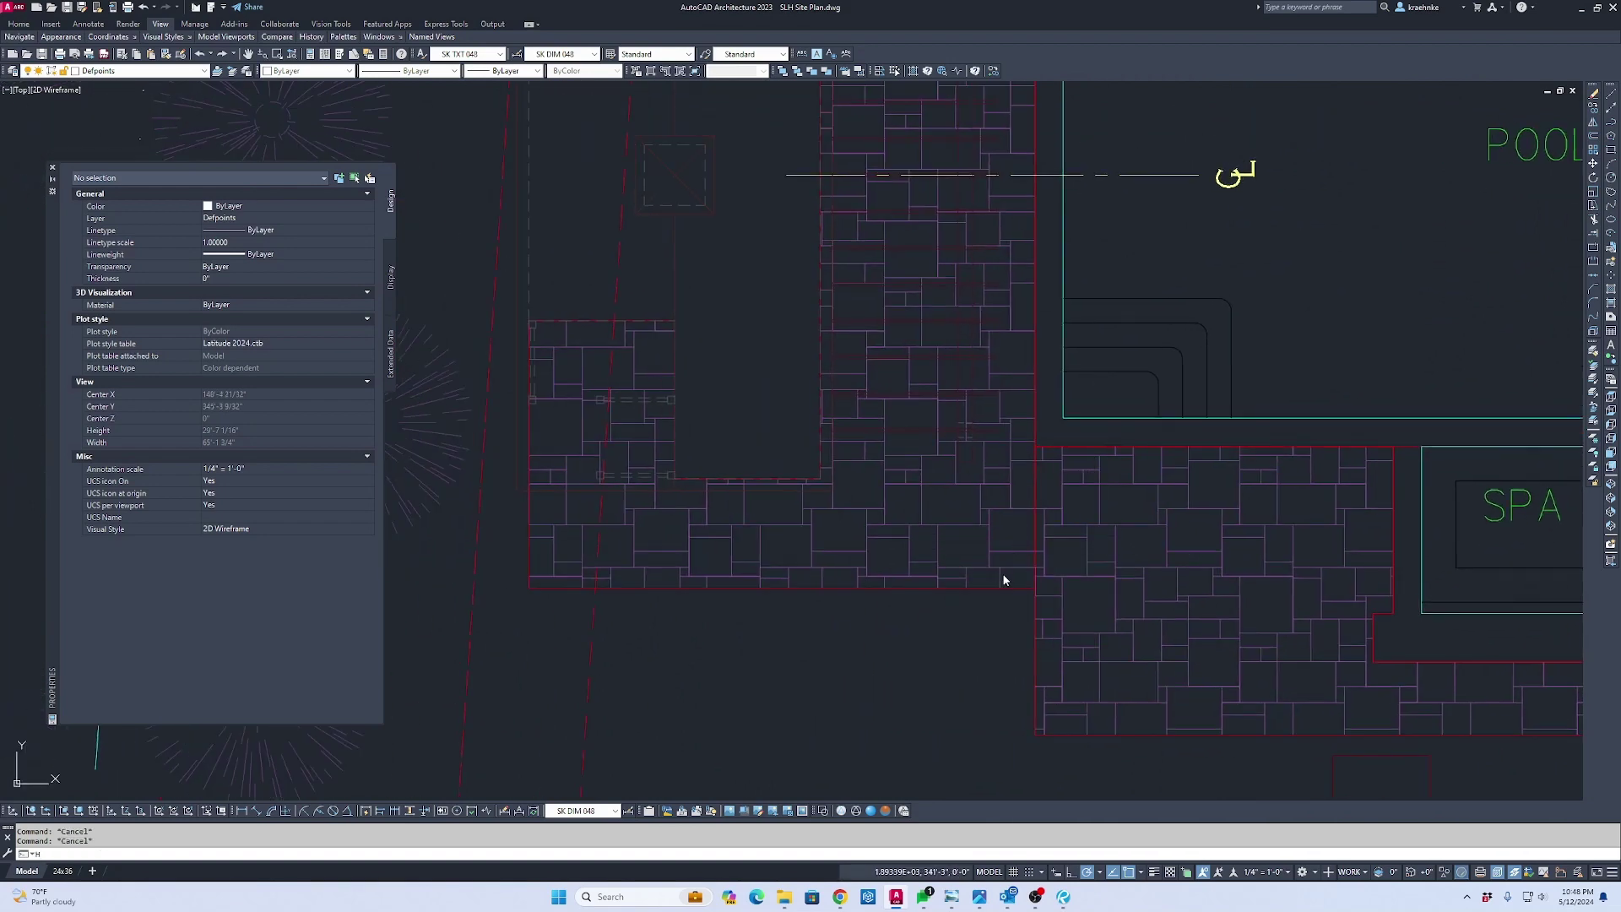
{"action": "key", "text": "Return"}
{"action": "left_click", "coordinate": [977, 582]}
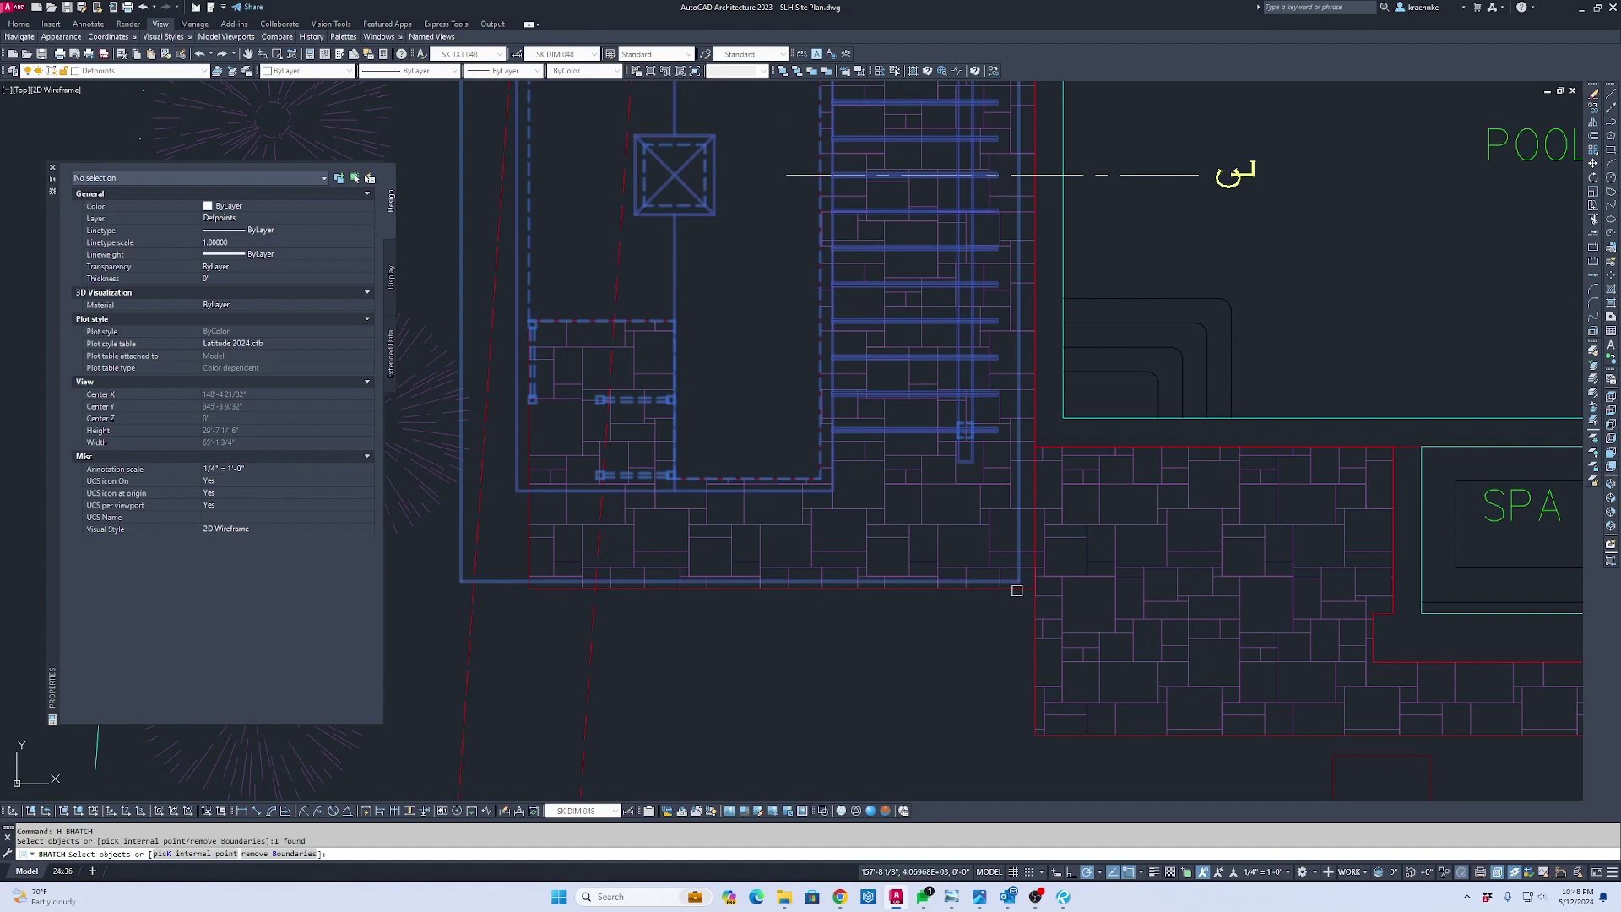
{"action": "key", "text": "Escape"}
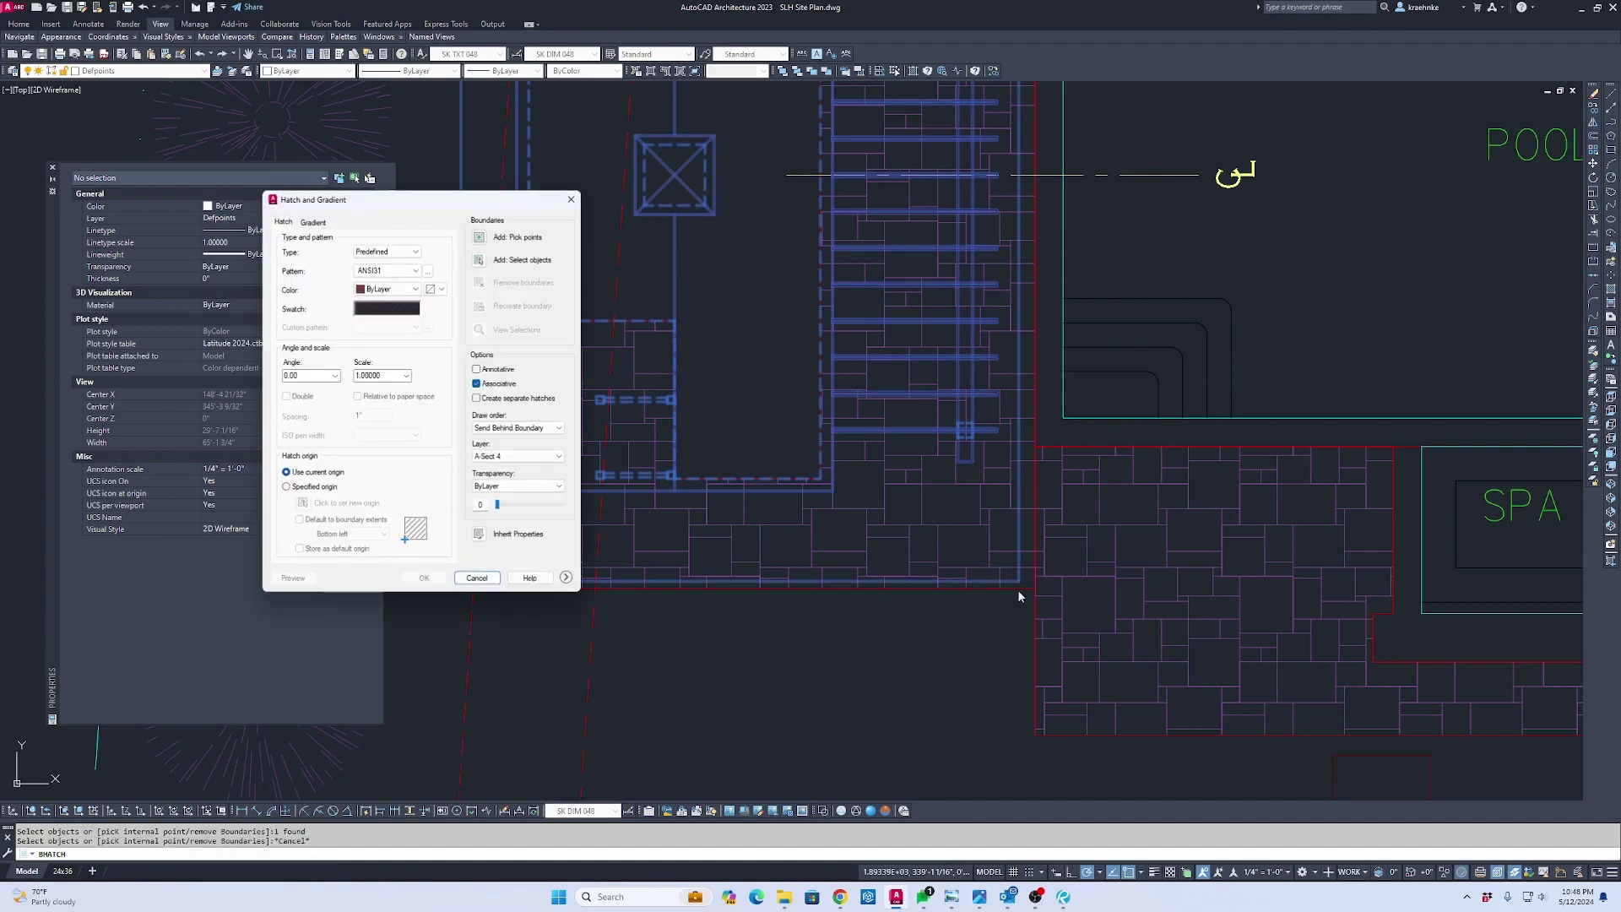
{"action": "left_click", "coordinate": [480, 259]}
{"action": "left_click", "coordinate": [1021, 588]}
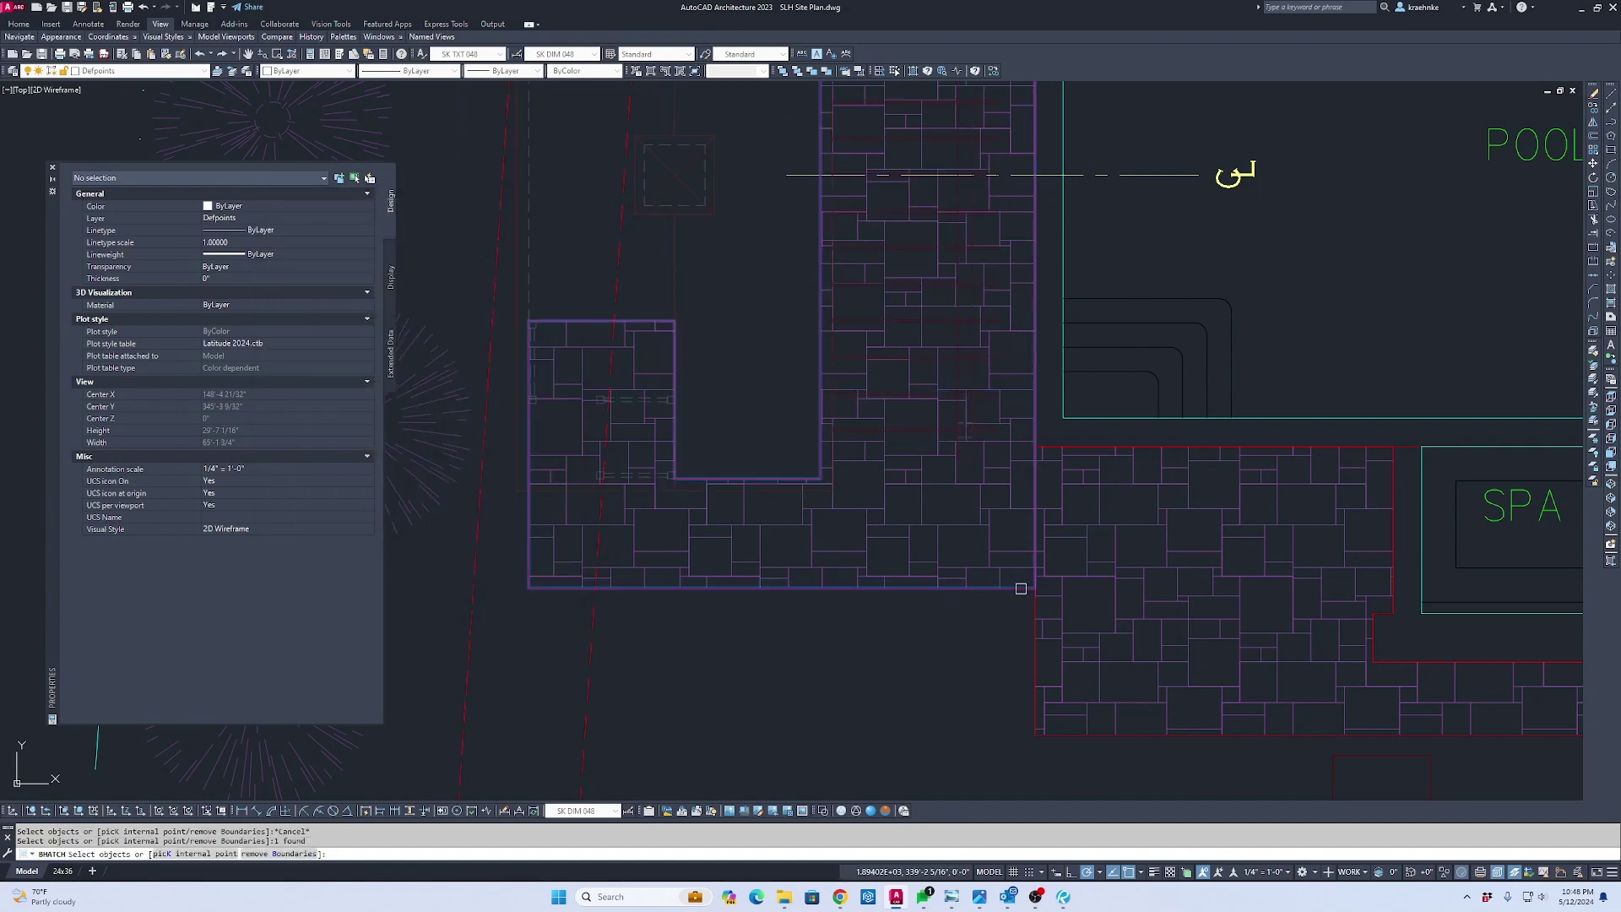
{"action": "key", "text": "Return"}
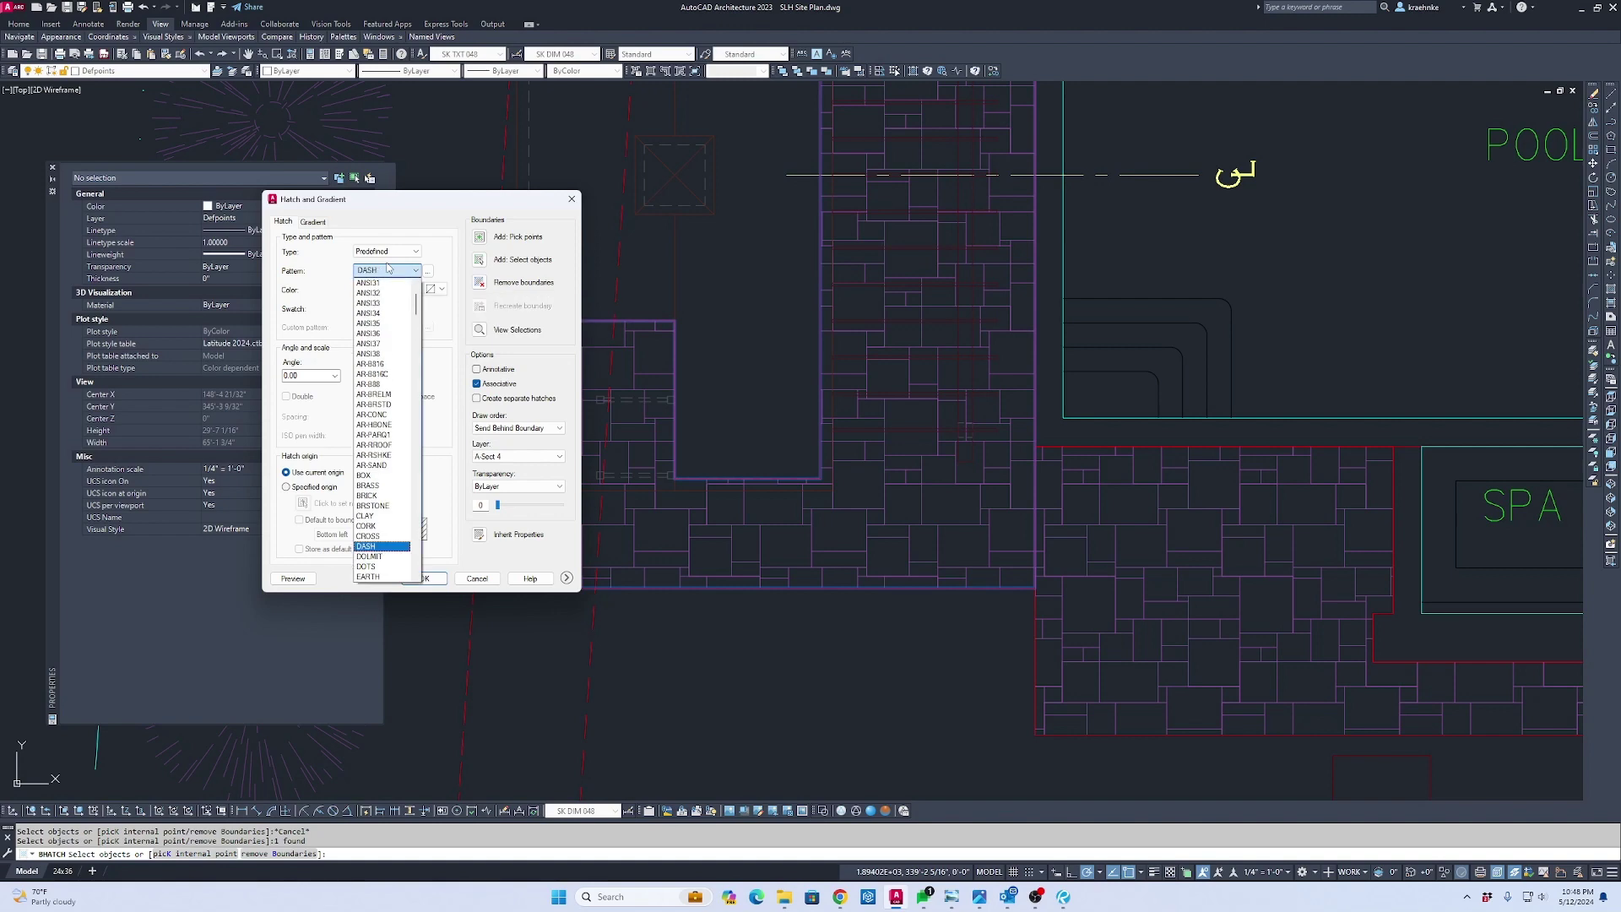
{"action": "left_click", "coordinate": [387, 266]}
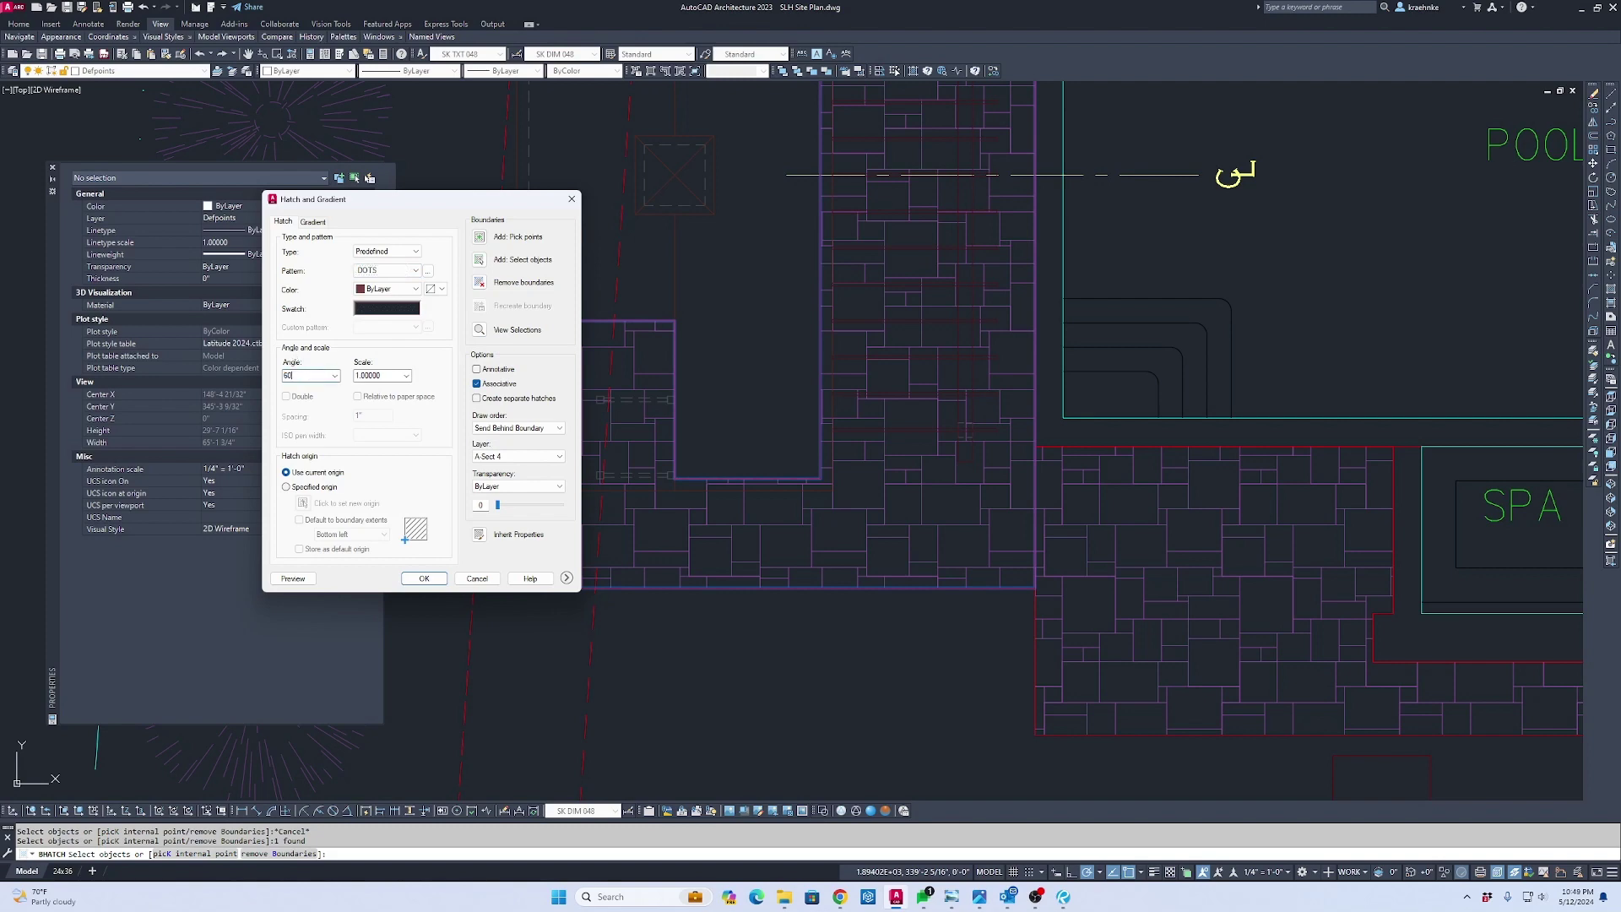
{"action": "left_click", "coordinate": [424, 579]}
Set the patio dot hatch's angle to 0 and its scale to 60
{"action": "scroll", "coordinate": [1002, 554], "scroll_direction": "up", "scroll_amount": 8}
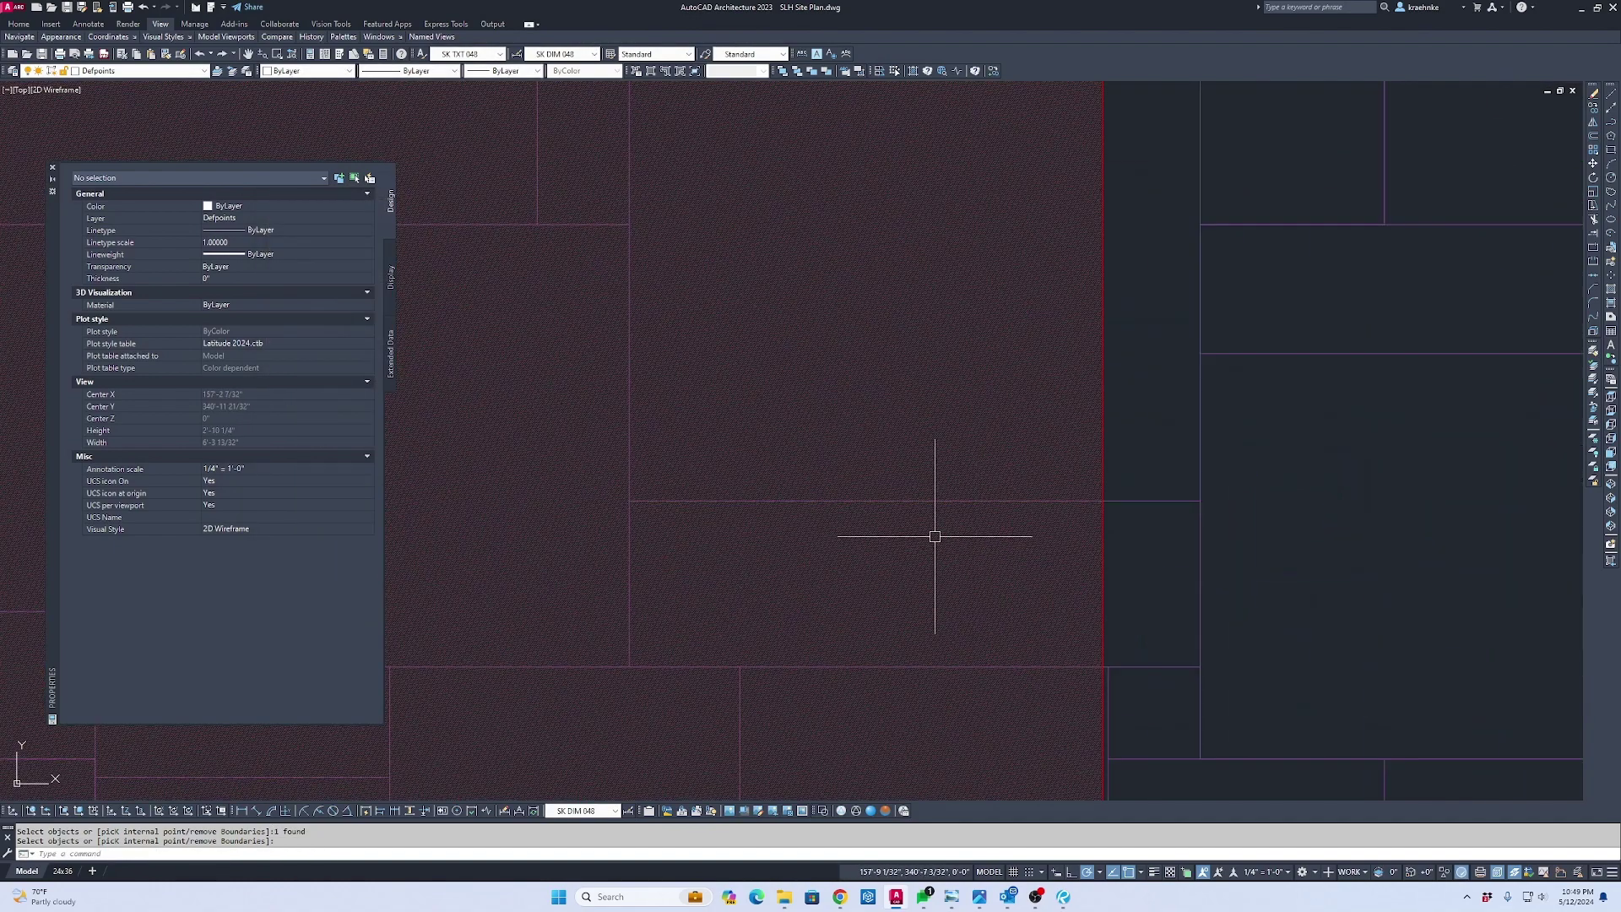
{"action": "scroll", "coordinate": [823, 443], "scroll_direction": "up", "scroll_amount": 2}
{"action": "left_click", "coordinate": [817, 422]}
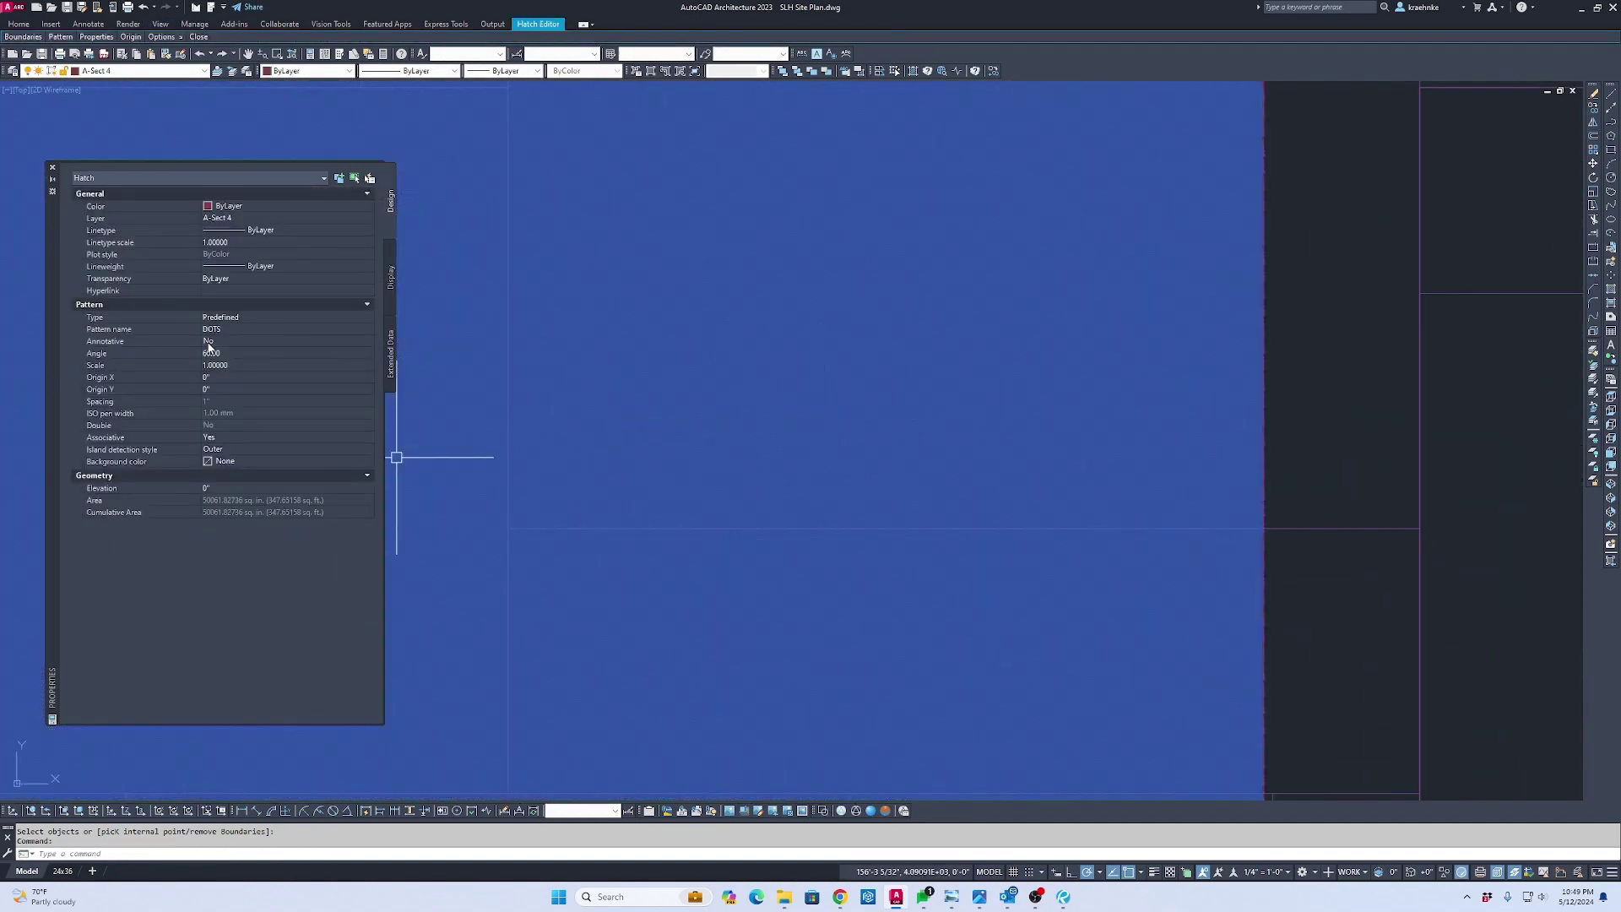
{"action": "left_click", "coordinate": [214, 352]}
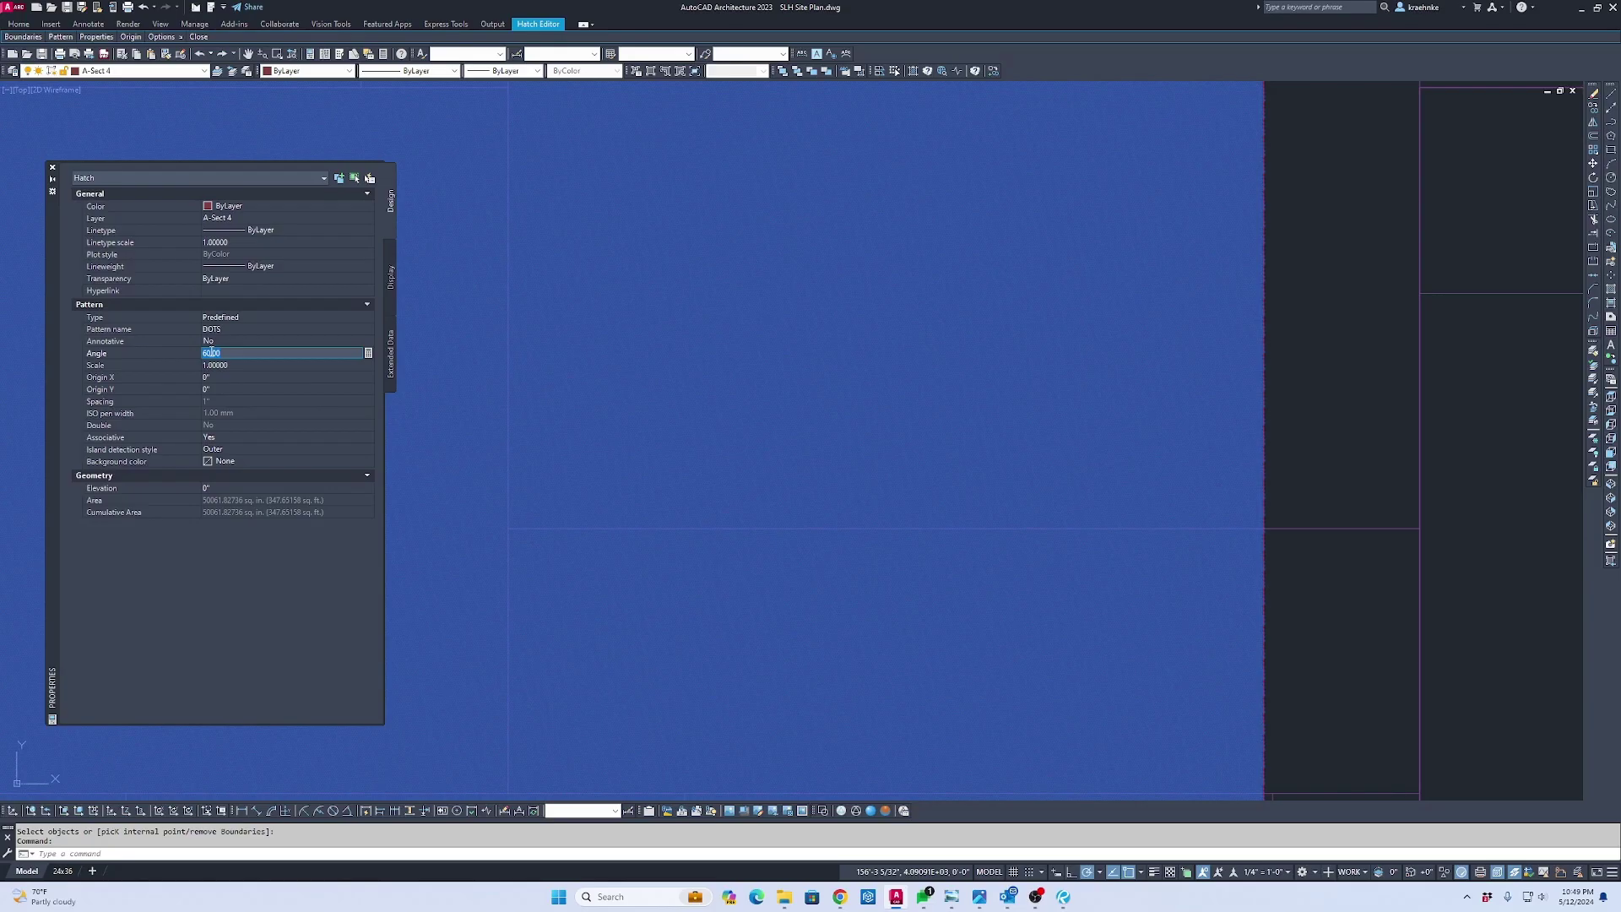
{"action": "type", "text": "0"}
{"action": "key", "text": "Tab"}
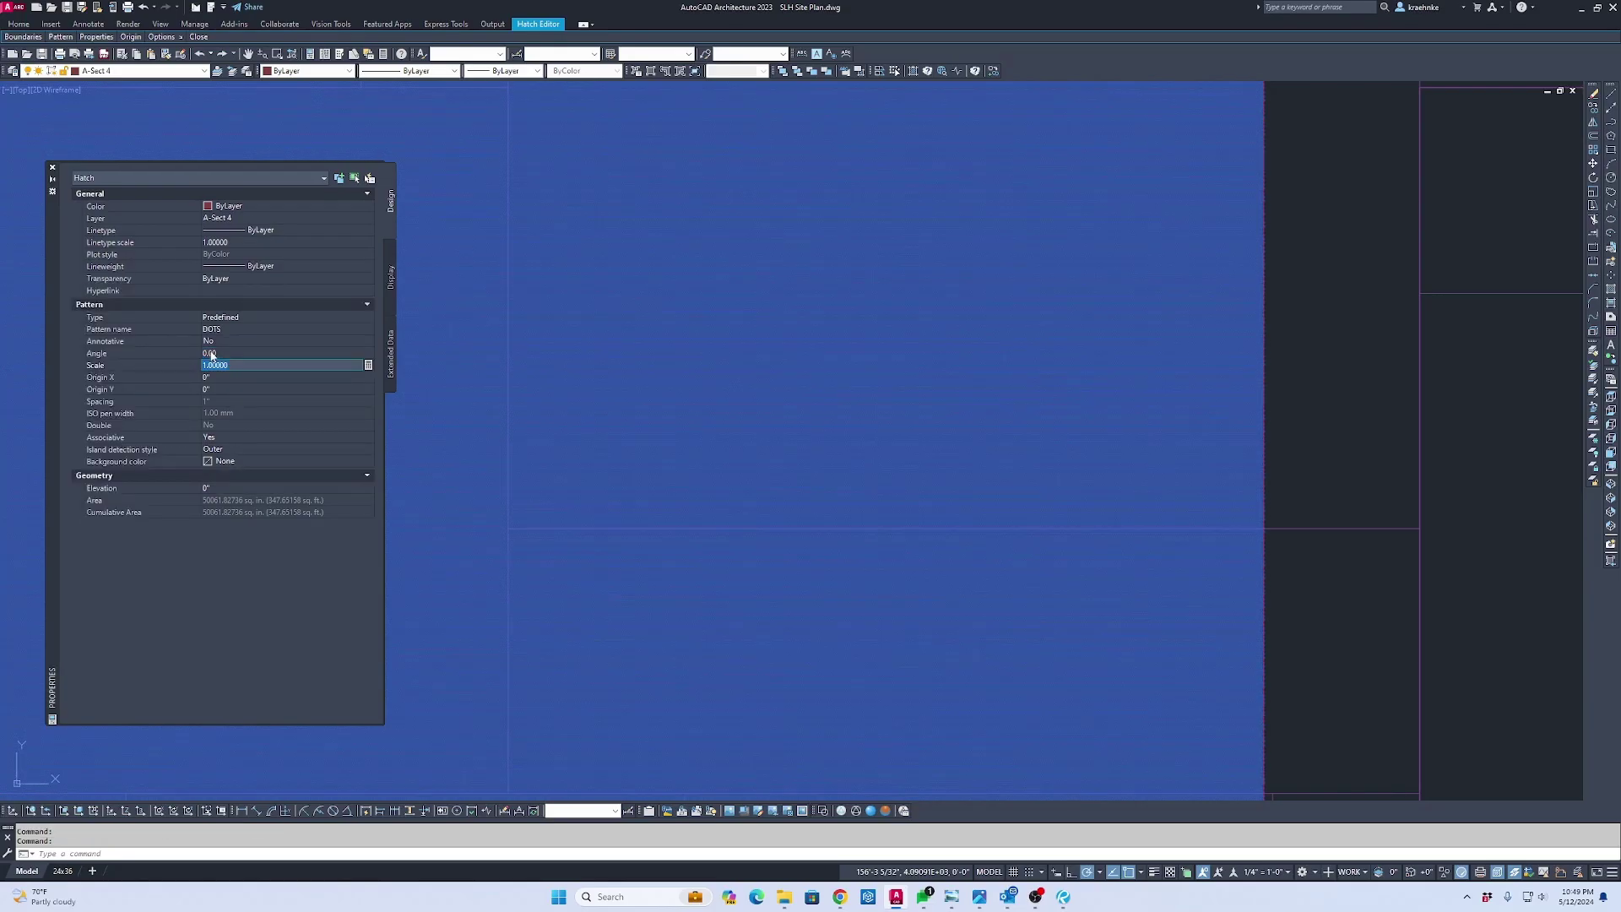
{"action": "type", "text": "60"}
{"action": "key", "text": "Tab"}
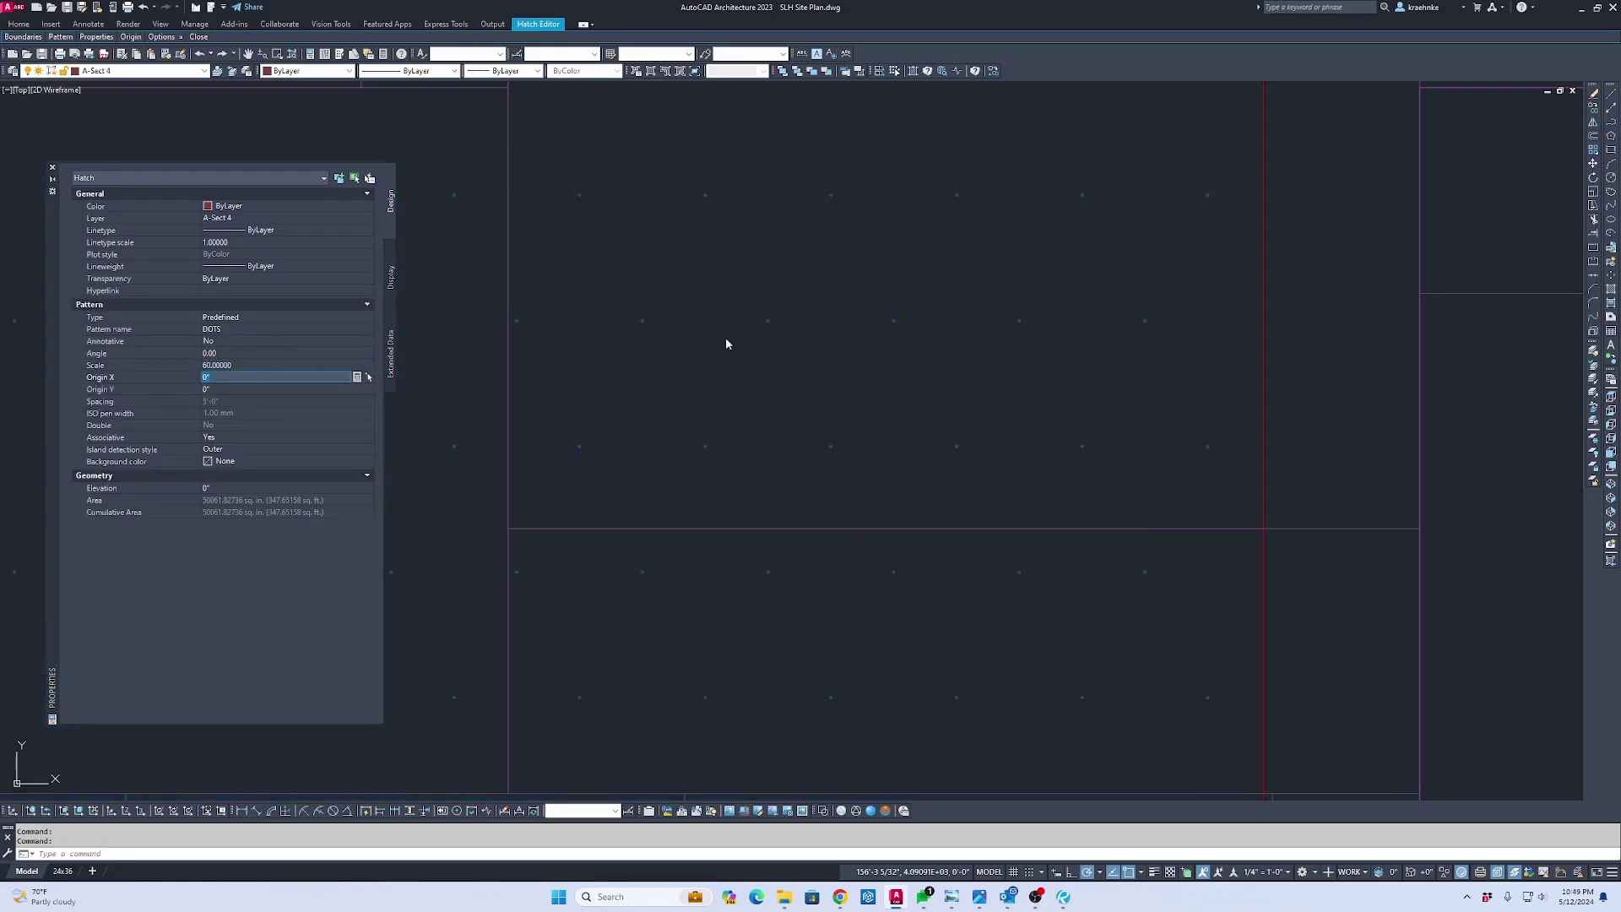
{"action": "scroll", "coordinate": [1060, 464], "scroll_direction": "down", "scroll_amount": 3}
{"action": "scroll", "coordinate": [1064, 499], "scroll_direction": "down", "scroll_amount": 2}
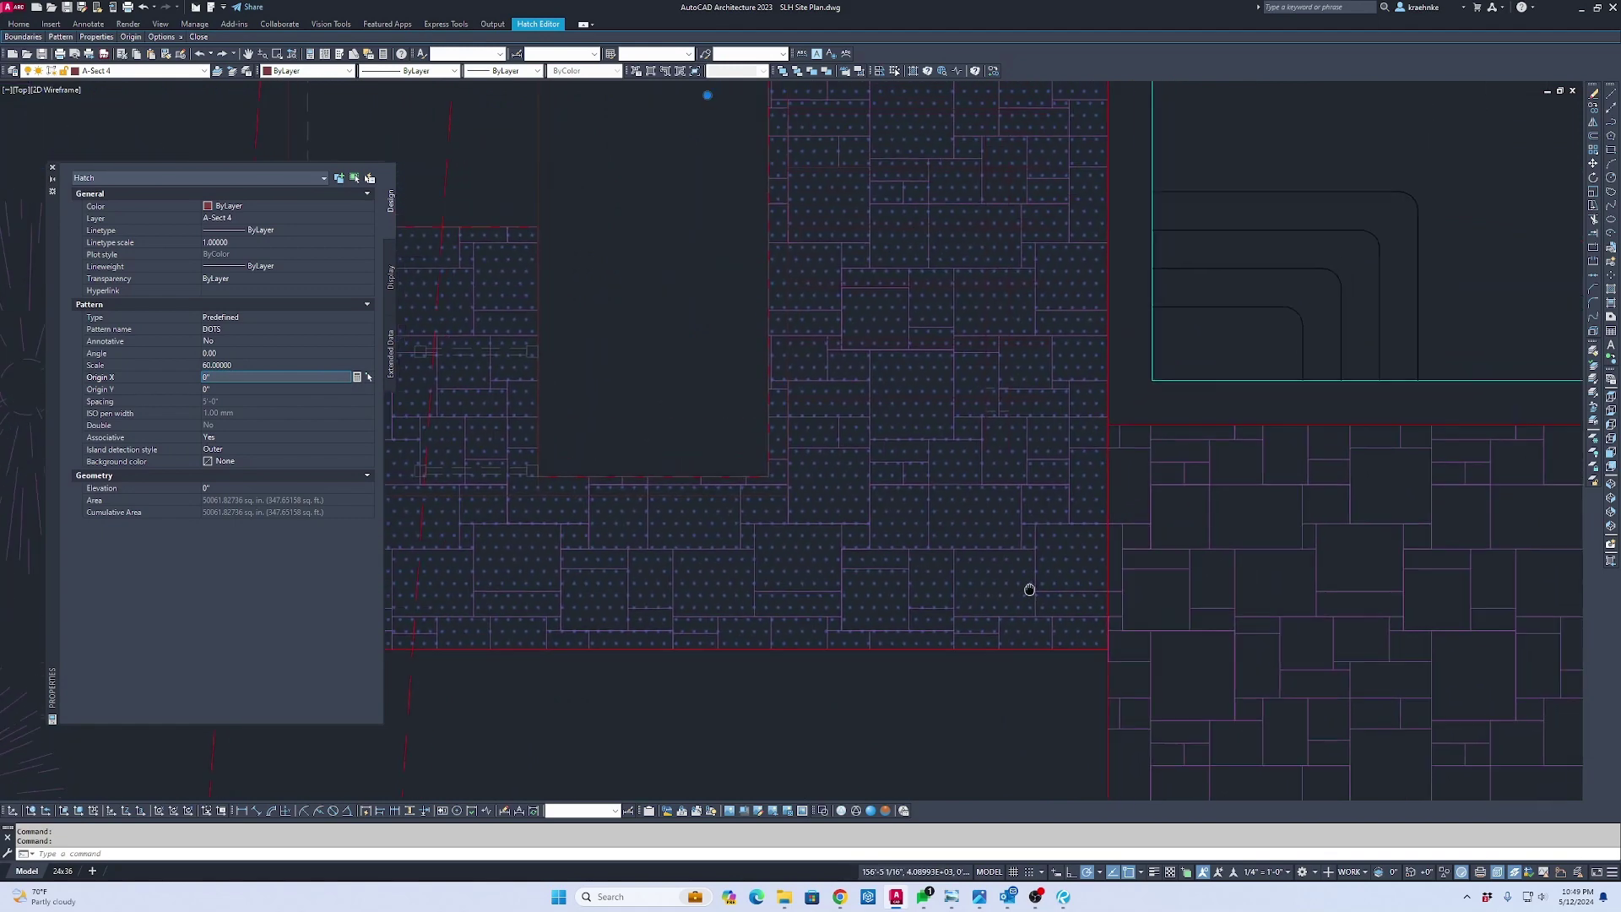
{"action": "key", "text": "Escape"}
Move the patio dot hatch to layer A-Hatch-30
{"action": "scroll", "coordinate": [997, 542], "scroll_direction": "up", "scroll_amount": 2}
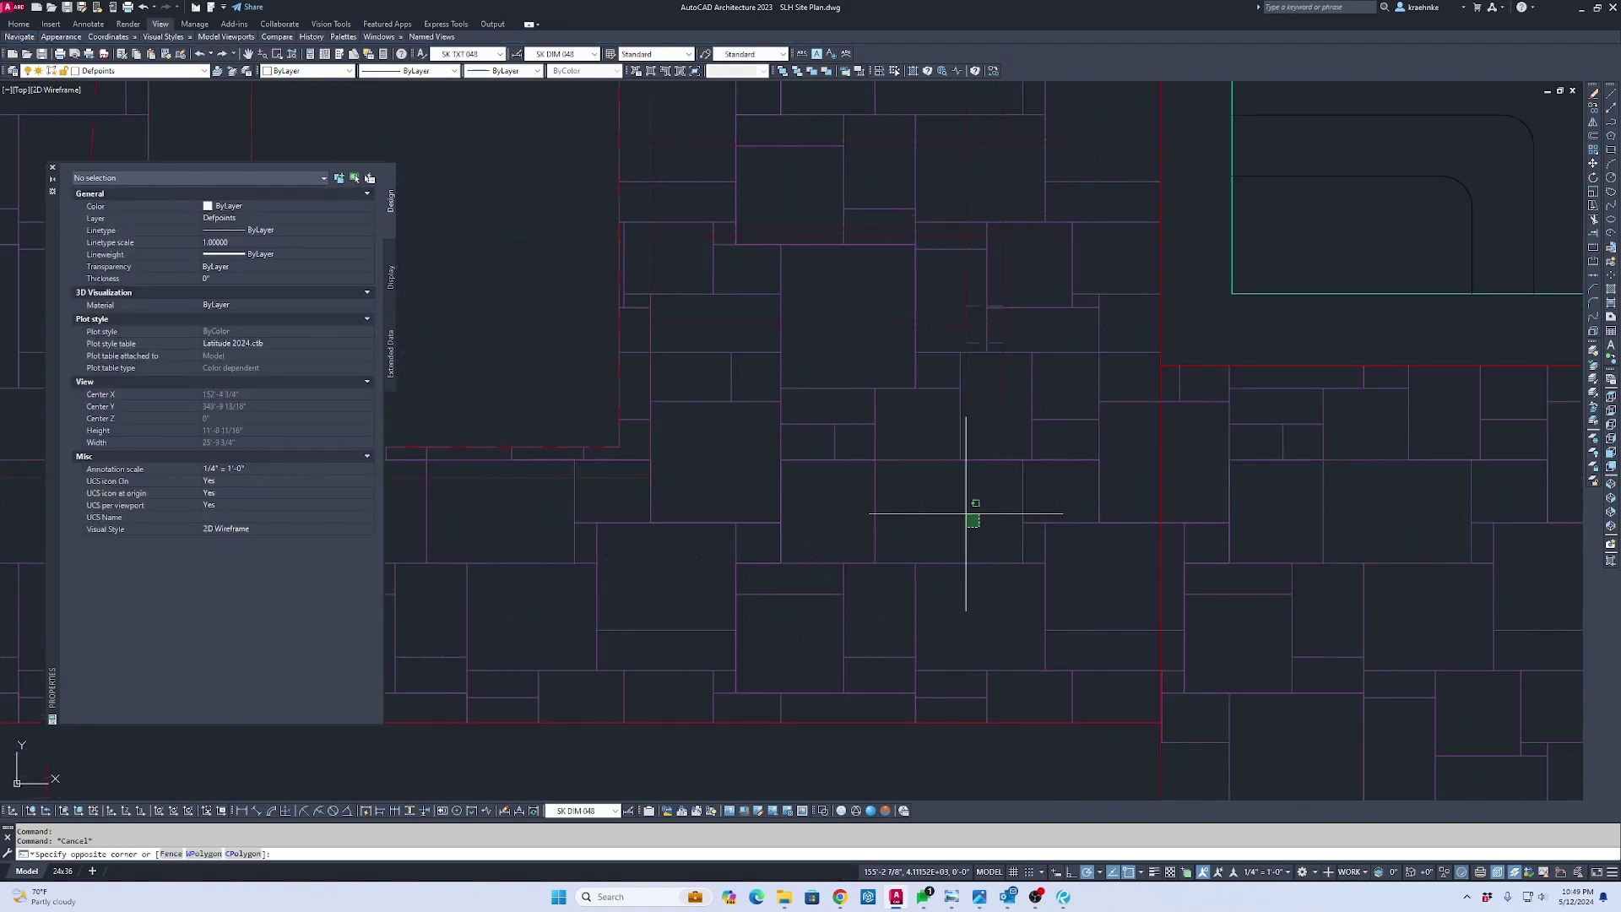
{"action": "left_click", "coordinate": [929, 492]}
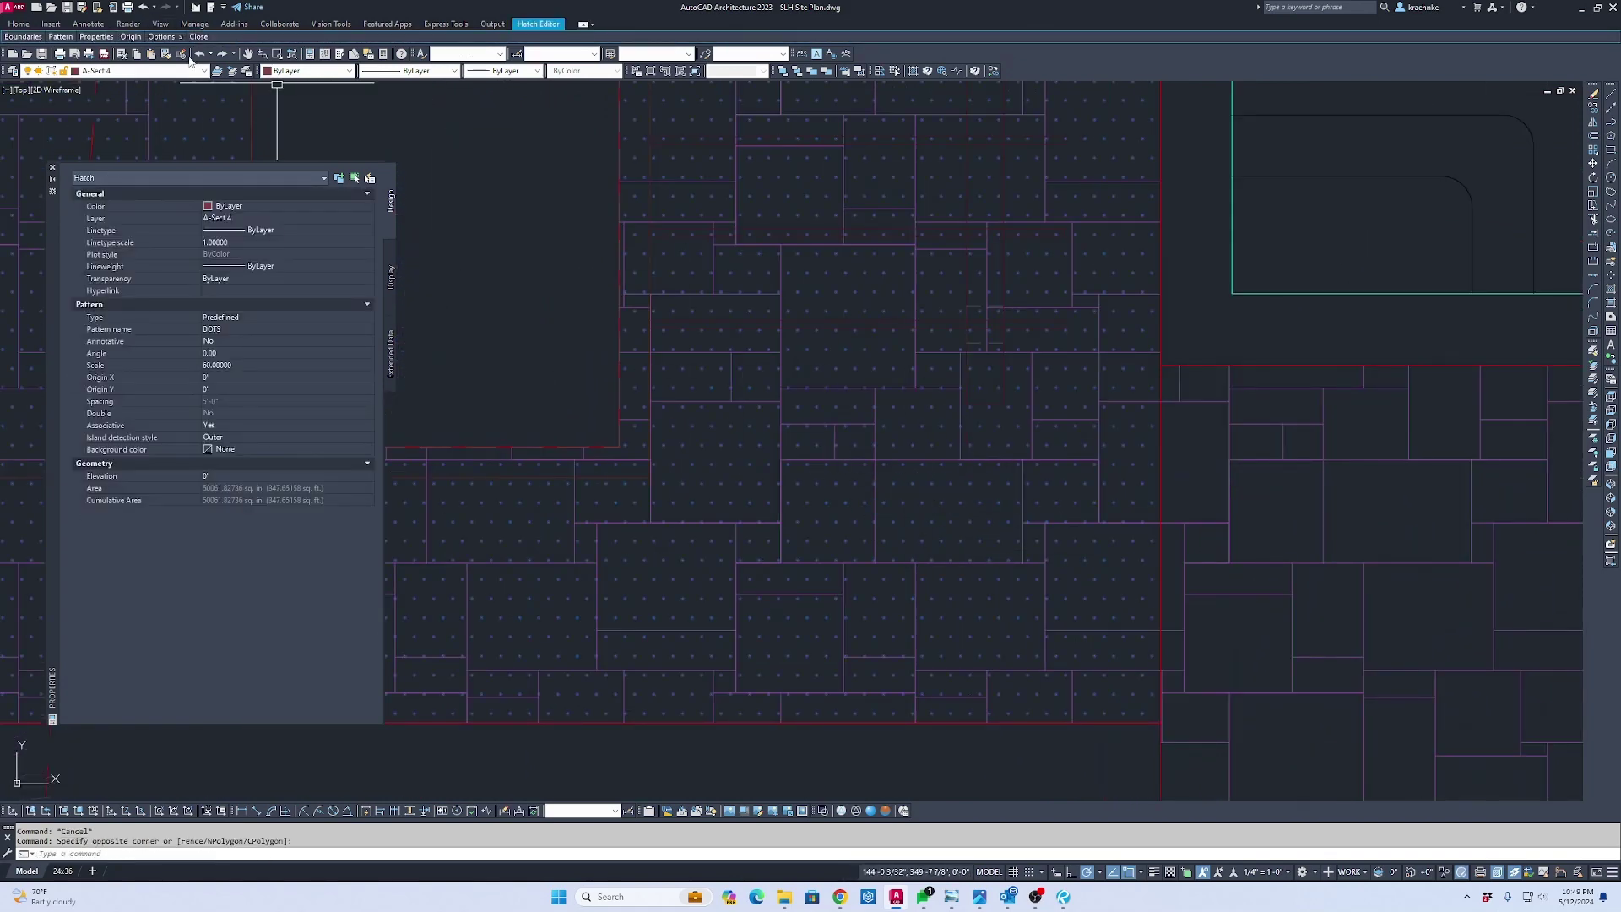
{"action": "left_click", "coordinate": [133, 71]}
{"action": "scroll", "coordinate": [131, 80], "scroll_direction": "down", "scroll_amount": 3}
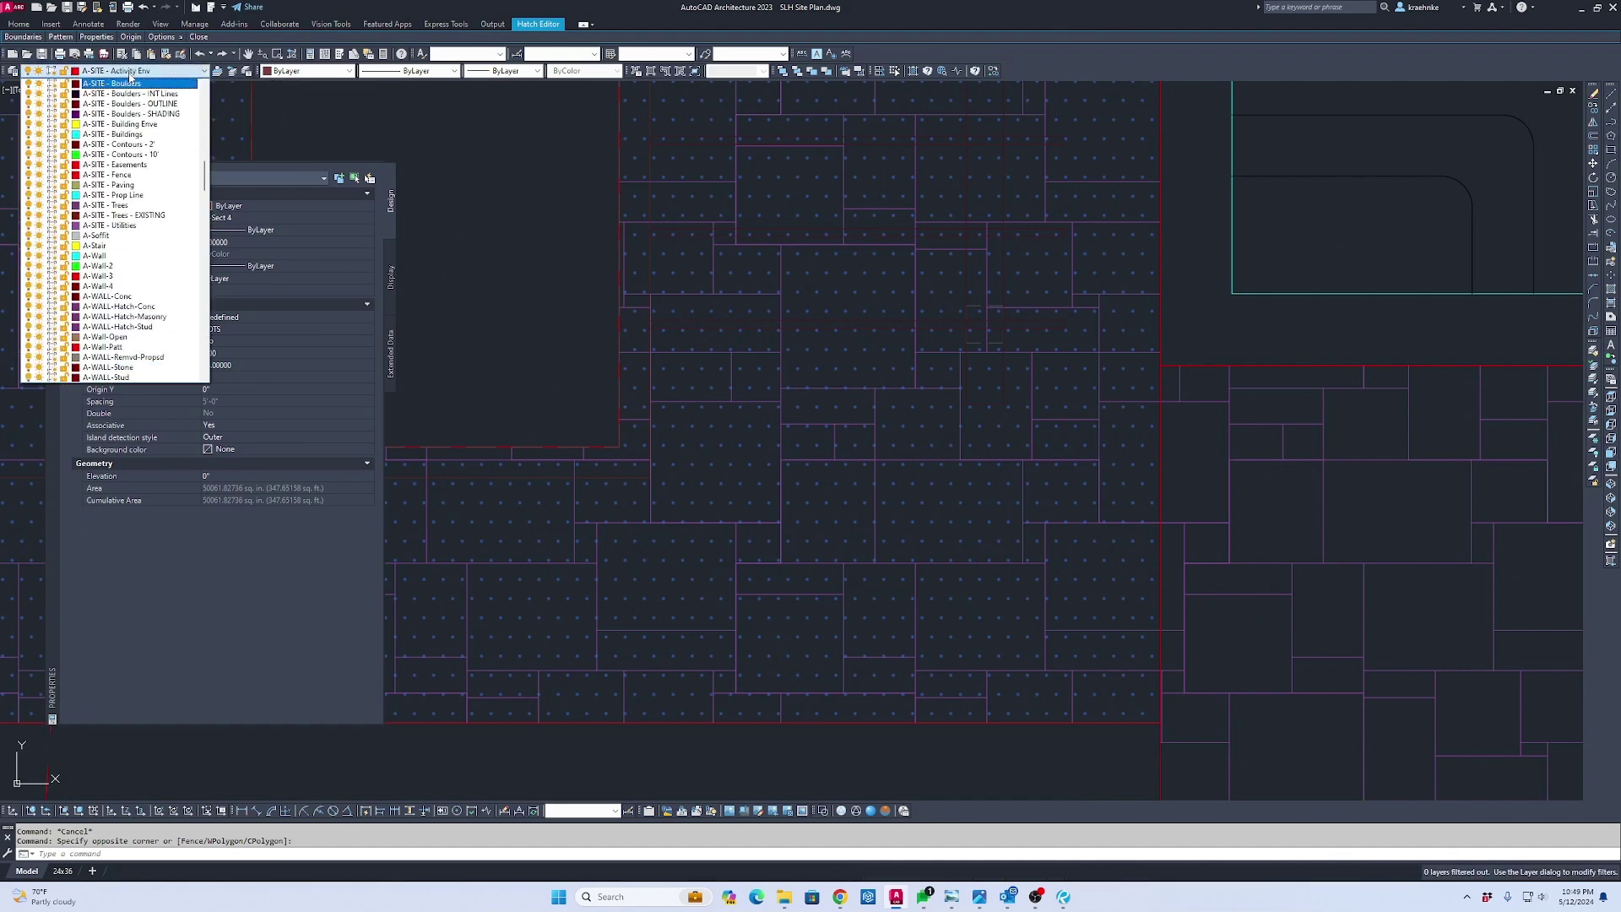
{"action": "scroll", "coordinate": [161, 178], "scroll_direction": "down", "scroll_amount": 7}
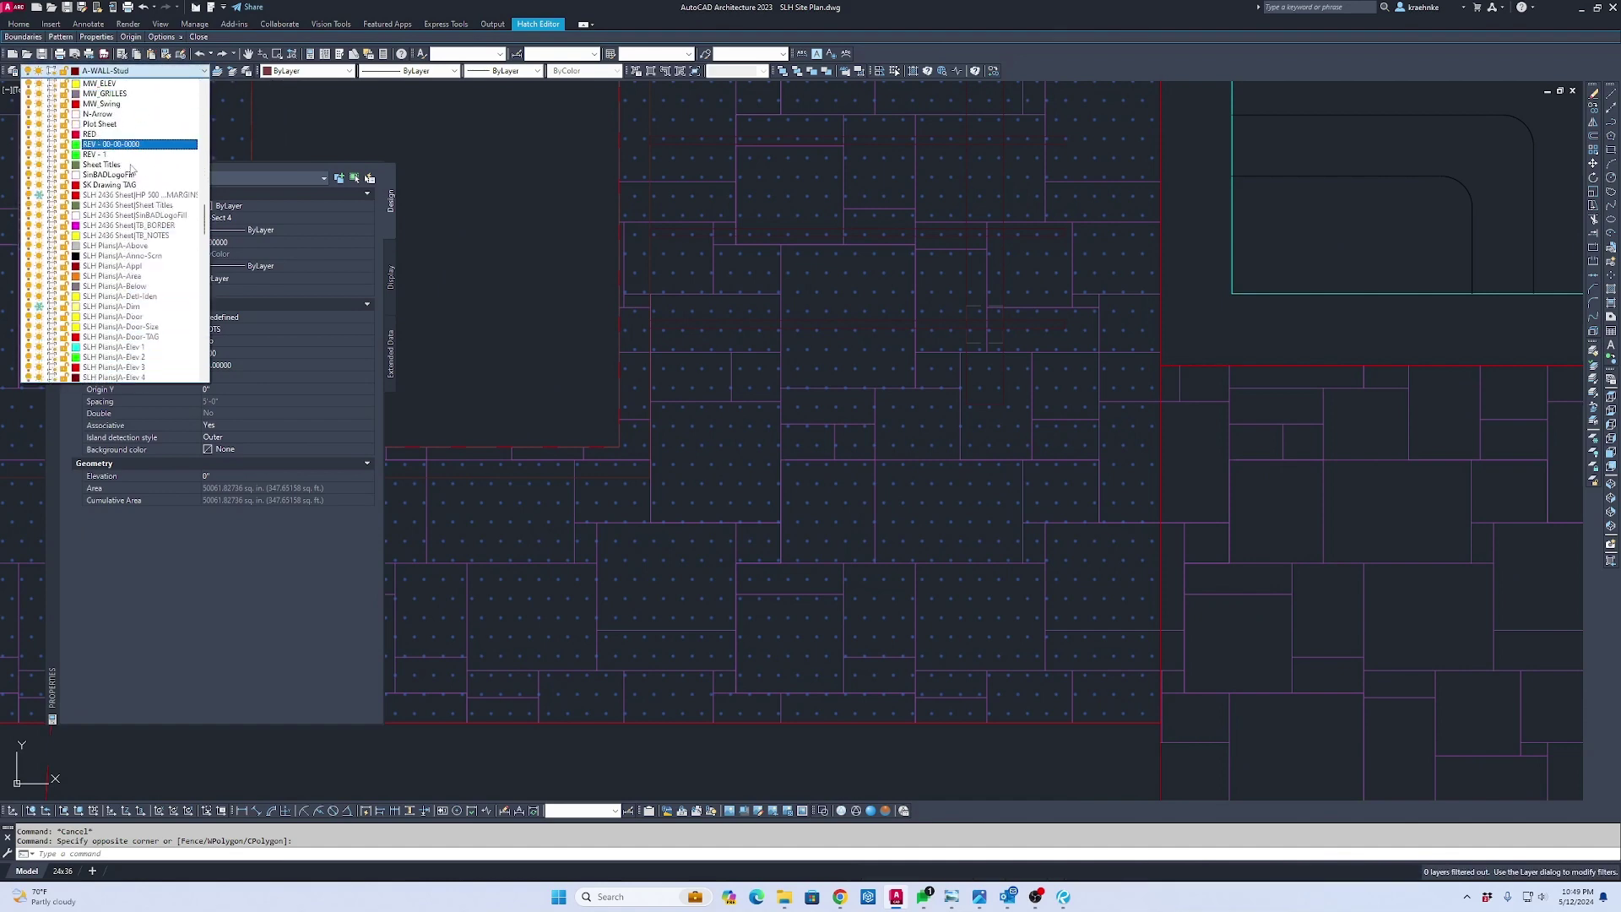
{"action": "scroll", "coordinate": [161, 177], "scroll_direction": "up", "scroll_amount": 12}
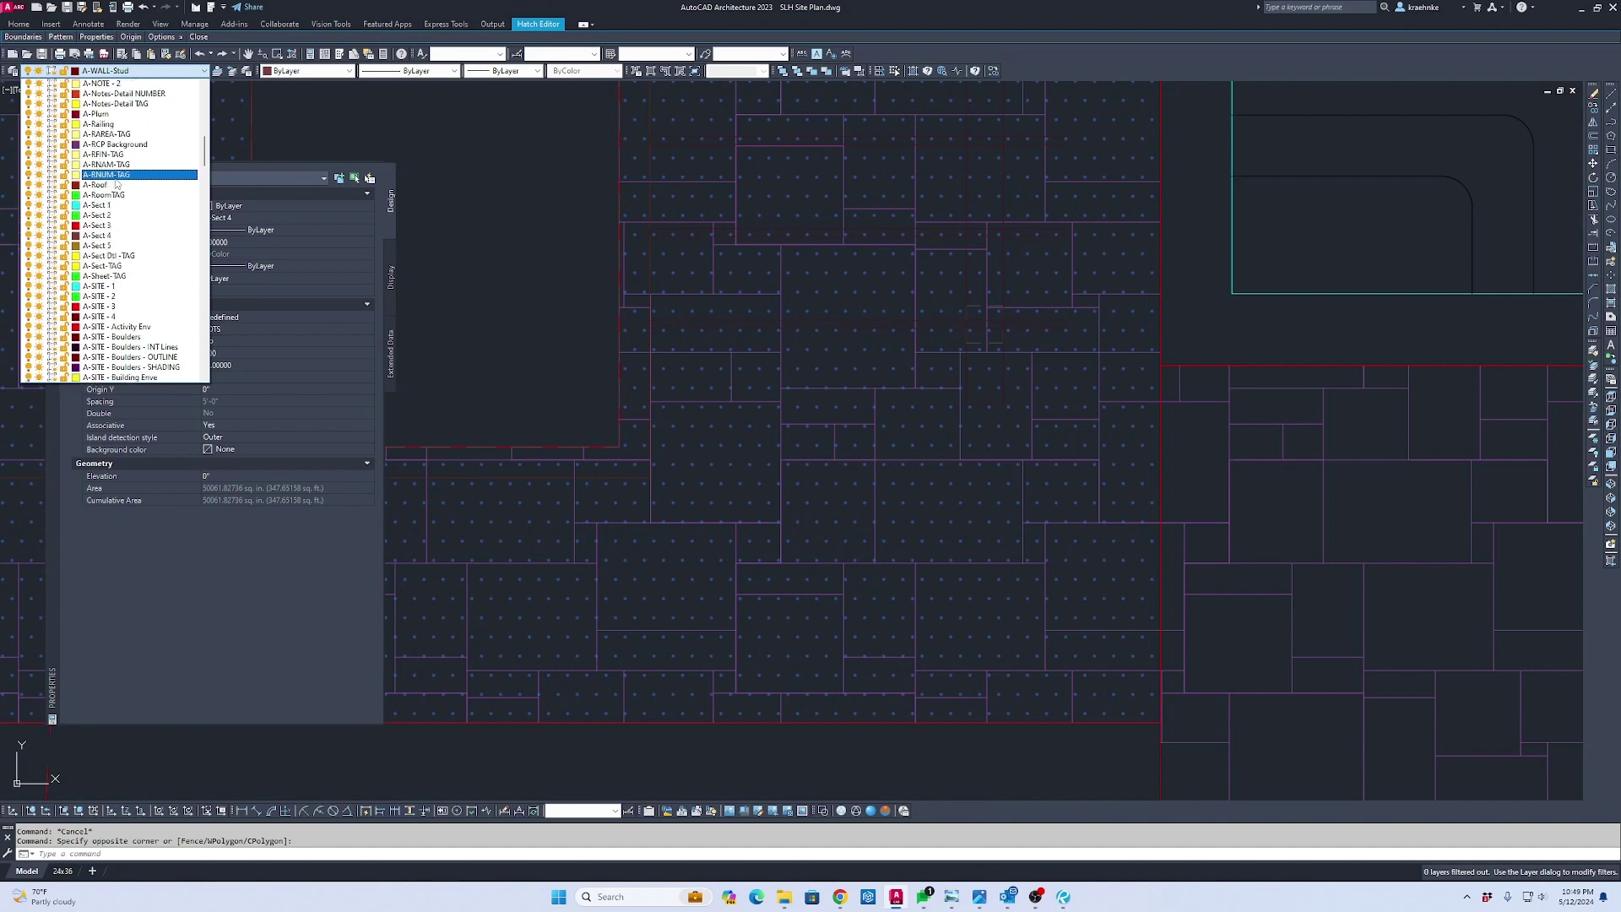
{"action": "scroll", "coordinate": [129, 182], "scroll_direction": "up", "scroll_amount": 2}
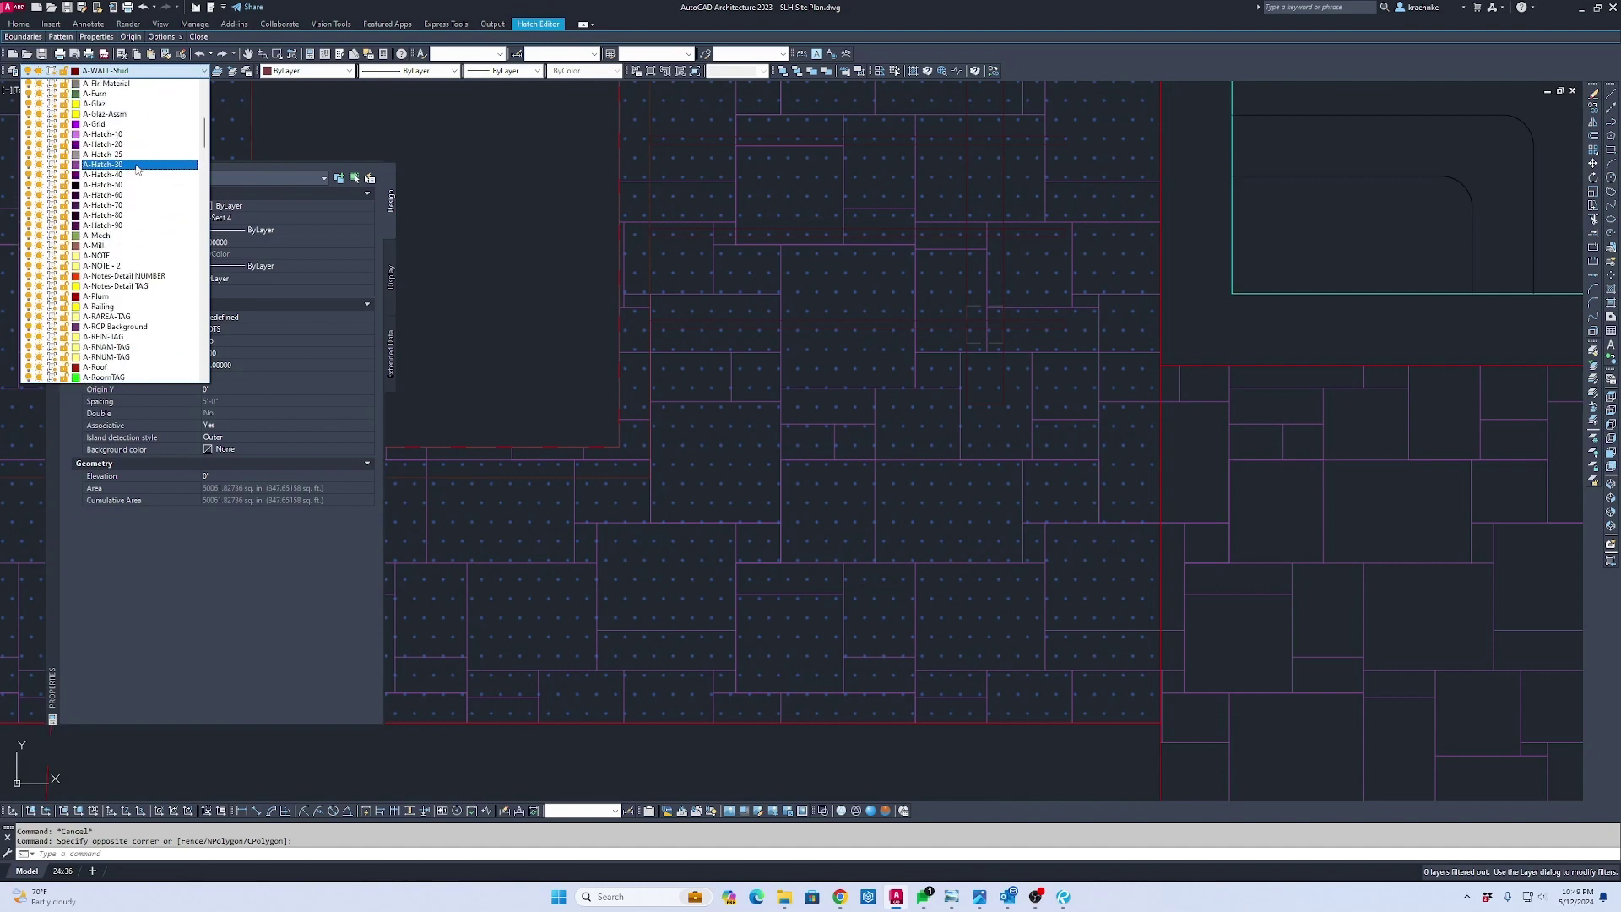
{"action": "left_click", "coordinate": [137, 164]}
{"action": "key", "text": "Escape"}
{"action": "scroll", "coordinate": [893, 427], "scroll_direction": "down", "scroll_amount": 3}
{"action": "middle_click_drag", "start_coordinate": [893, 427], "coordinate": [988, 501]}
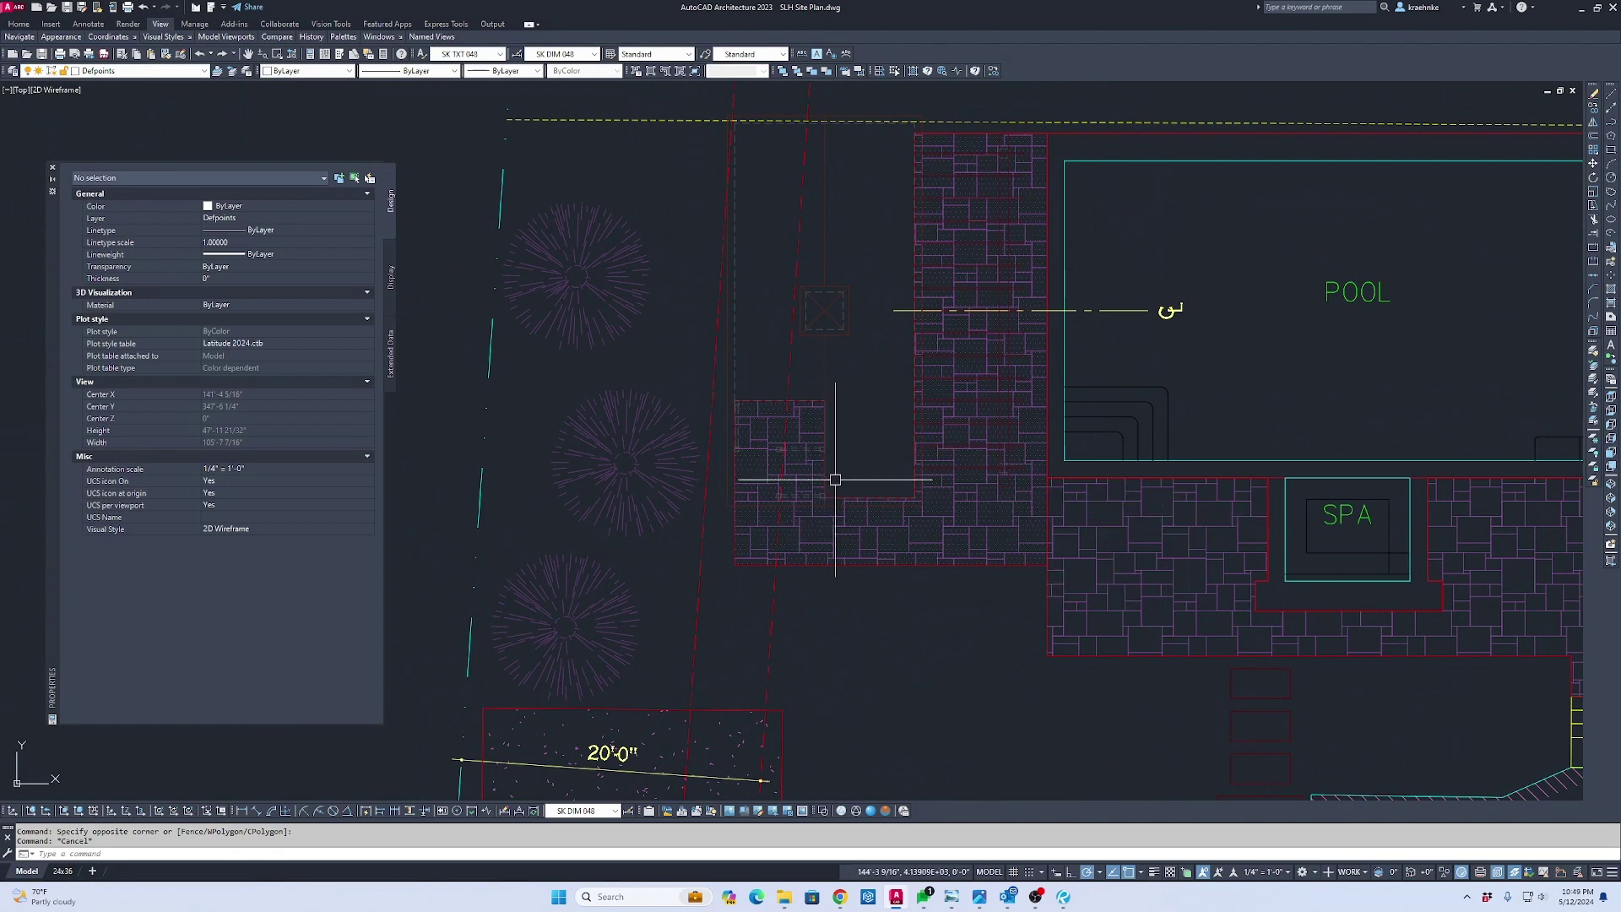
Thaw the Wipe out layer of the SLH Plans external reference in the layer manager
{"action": "scroll", "coordinate": [835, 479], "scroll_direction": "up", "scroll_amount": 6}
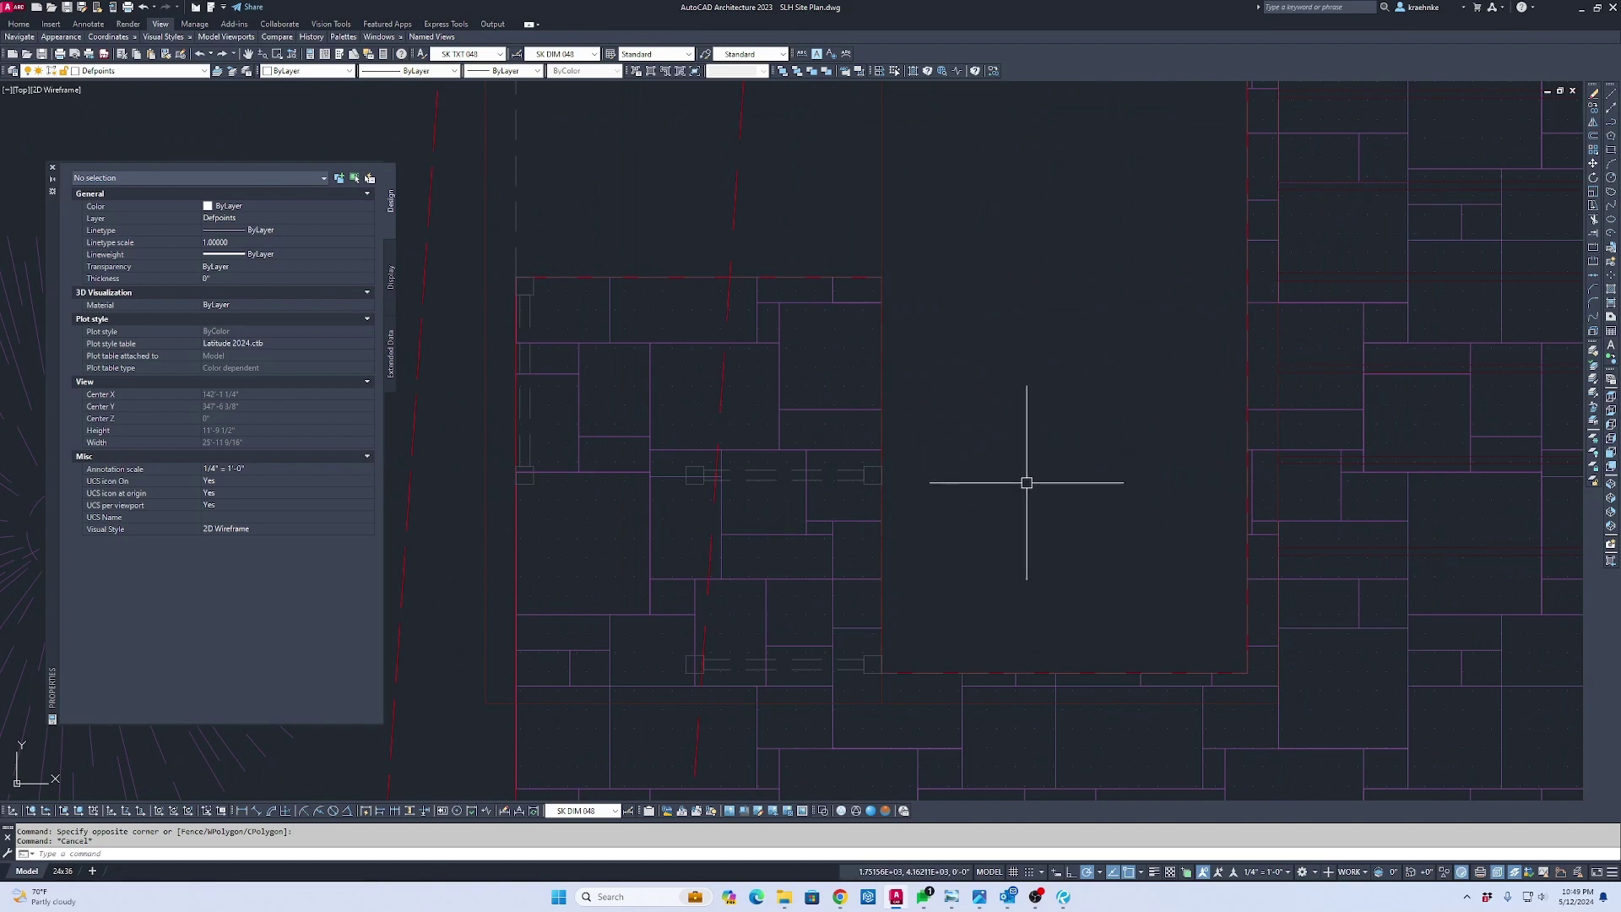
{"action": "scroll", "coordinate": [1021, 478], "scroll_direction": "down", "scroll_amount": 4}
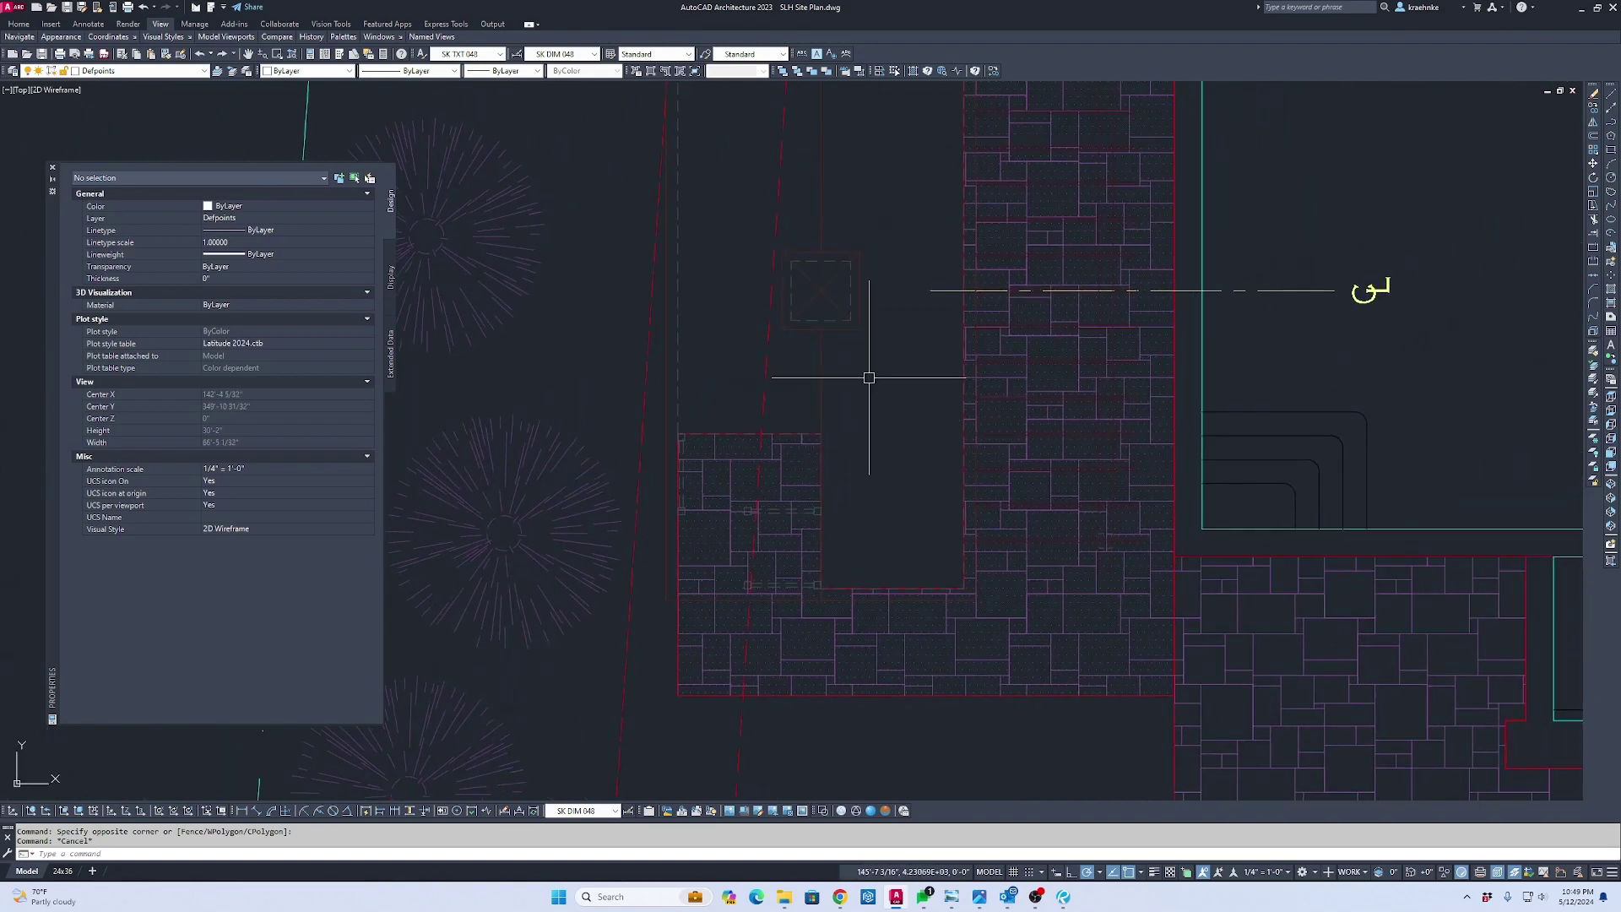
{"action": "key", "text": "Escape"}
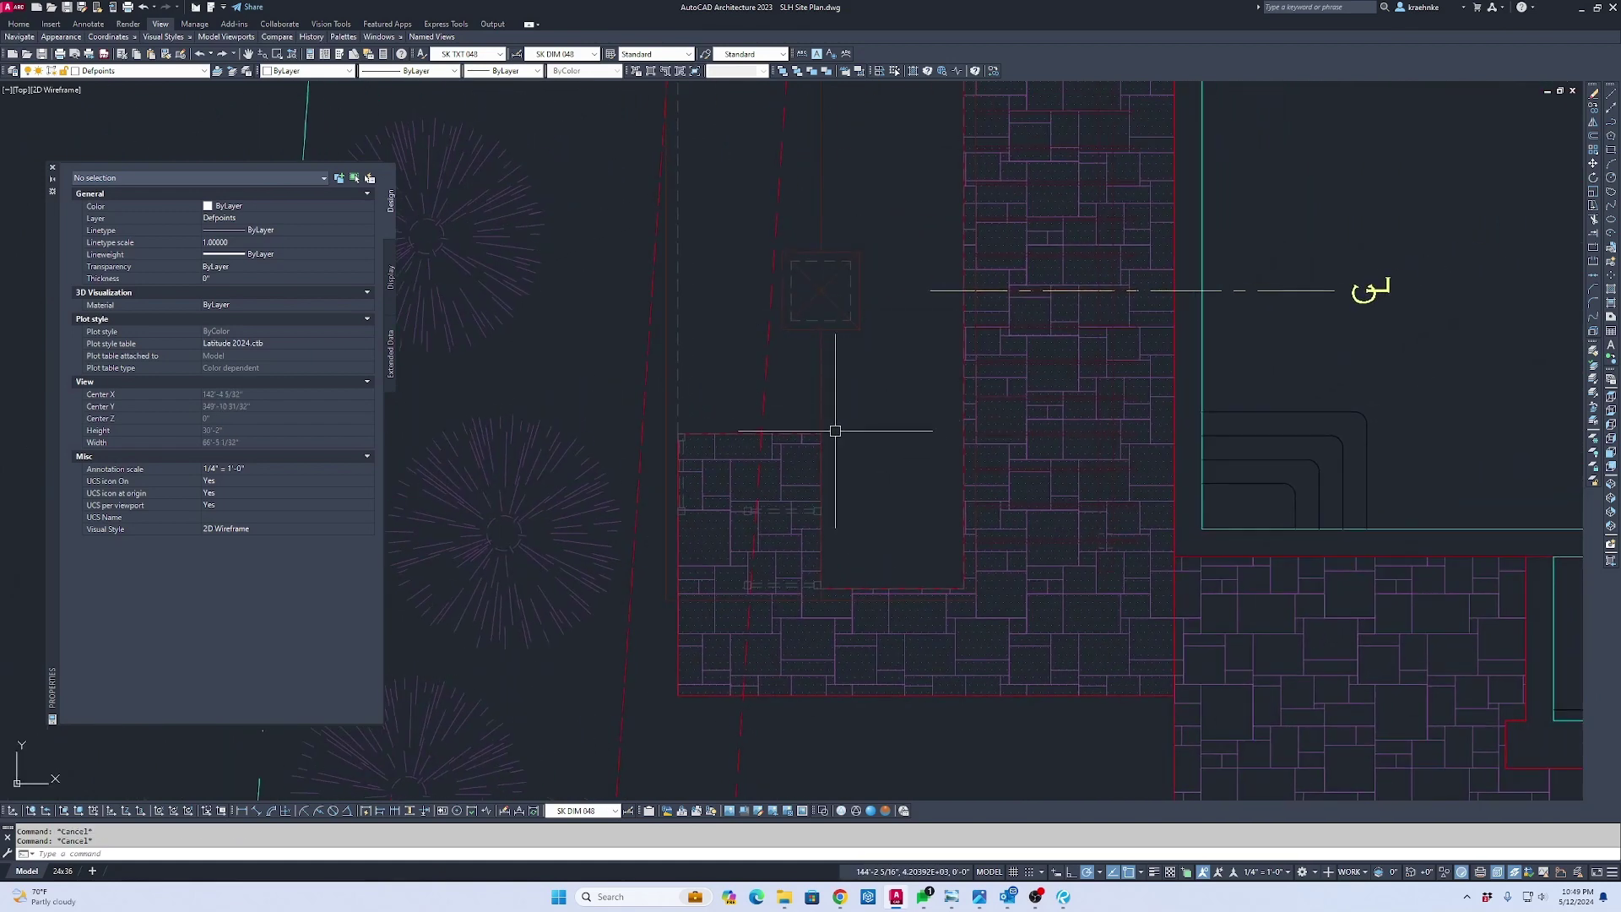
{"action": "left_click", "coordinate": [12, 71]}
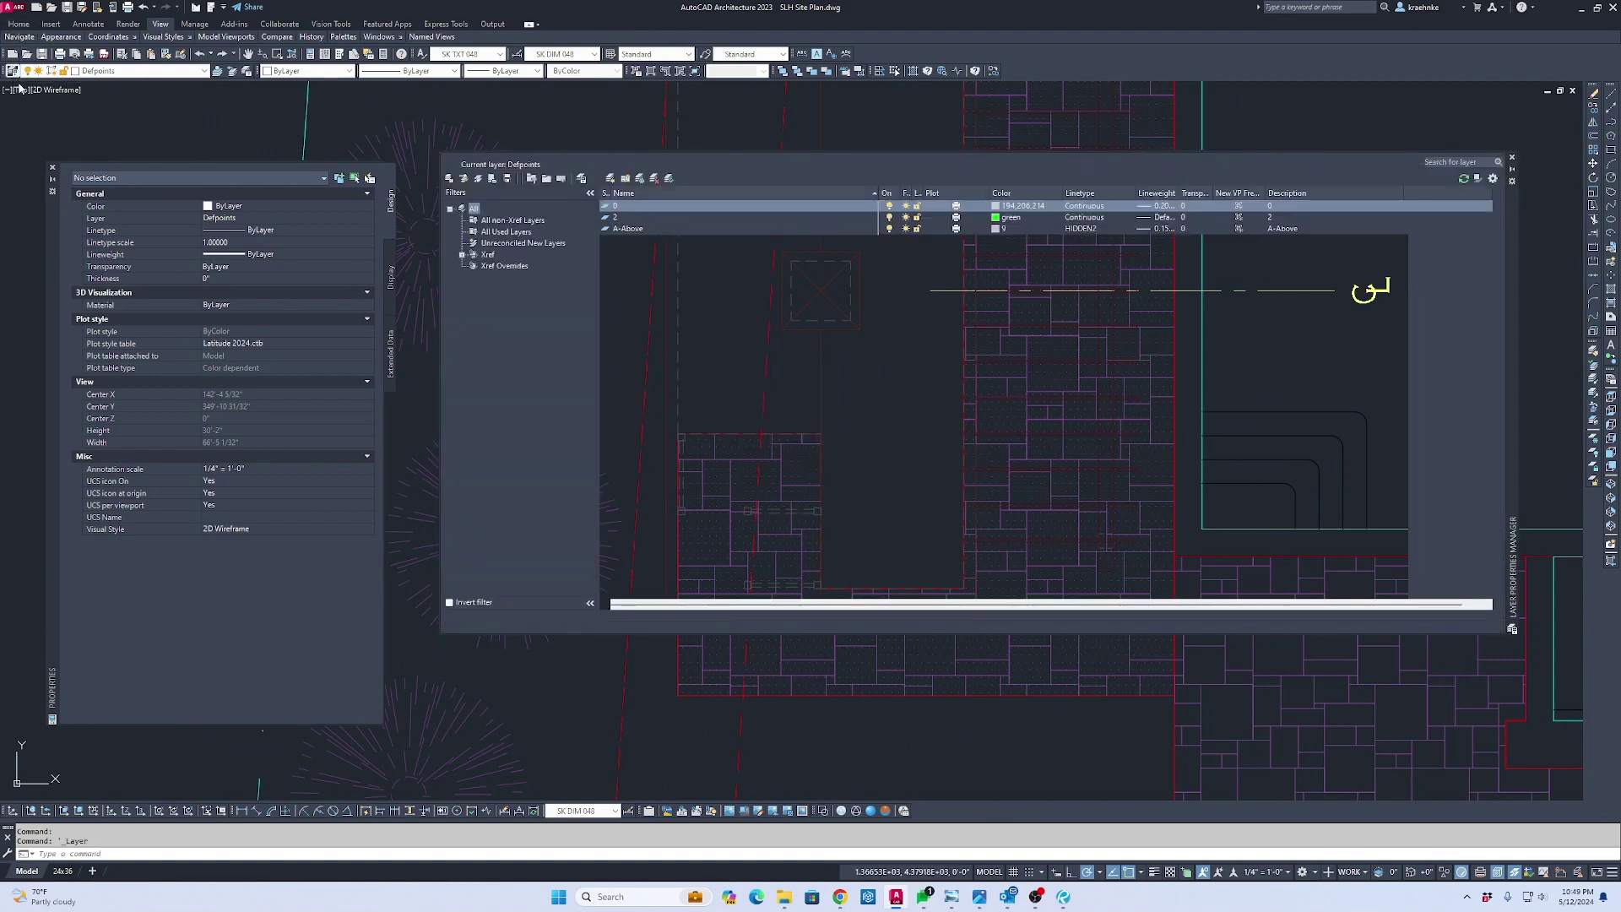
{"action": "left_click", "coordinate": [461, 255]}
{"action": "left_click", "coordinate": [509, 277]}
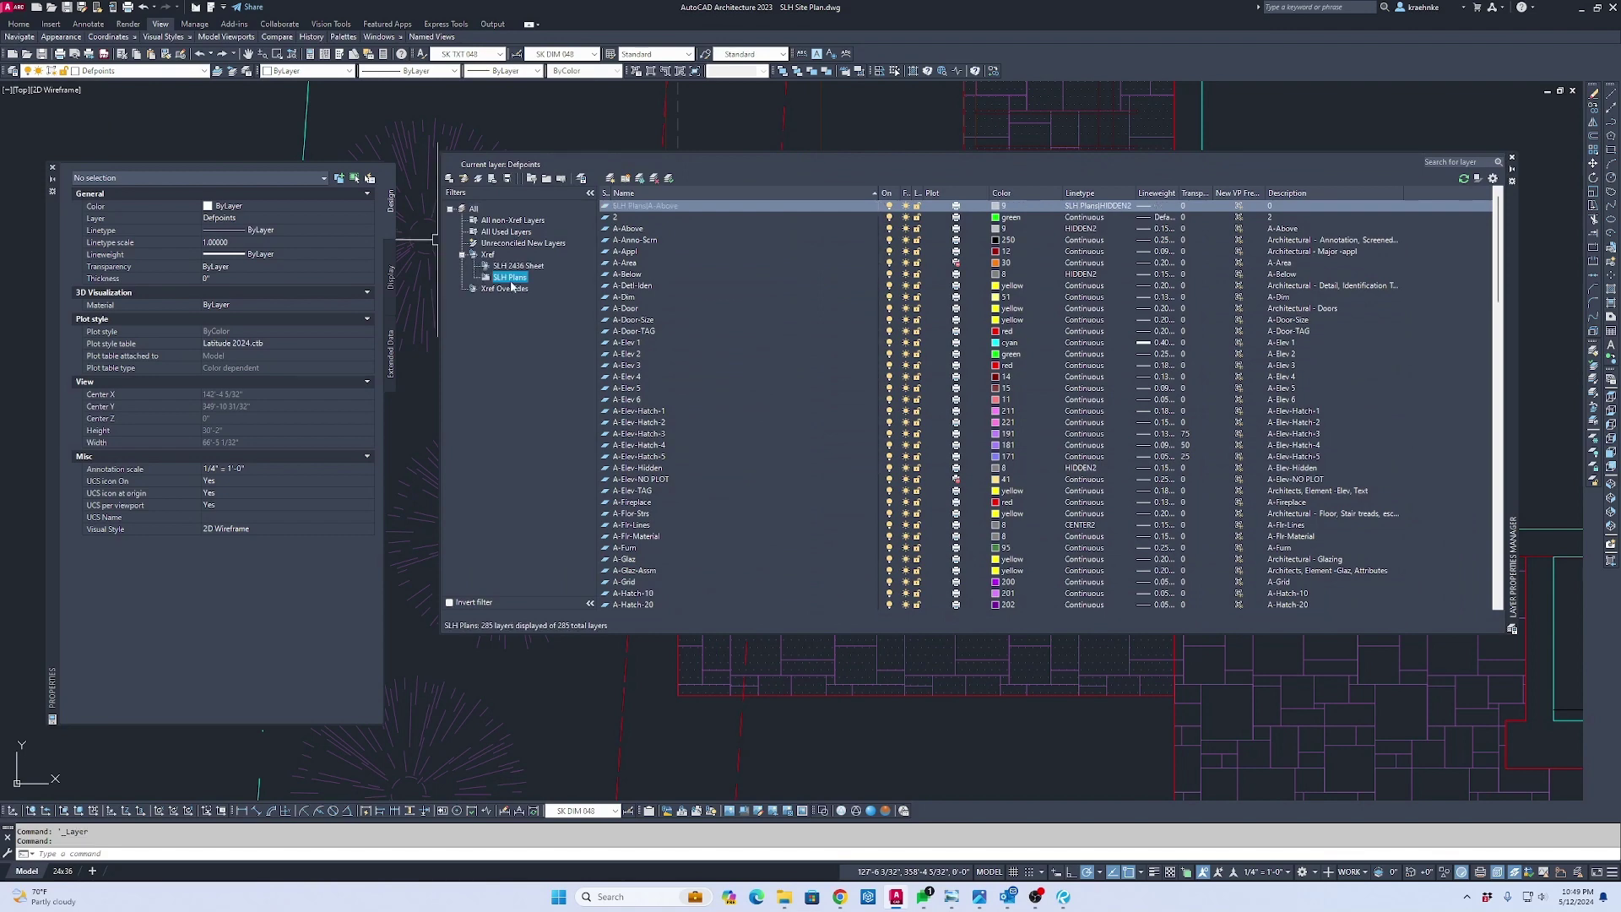
{"action": "scroll", "coordinate": [718, 493], "scroll_direction": "down", "scroll_amount": 10}
{"action": "scroll", "coordinate": [718, 506], "scroll_direction": "down", "scroll_amount": 15}
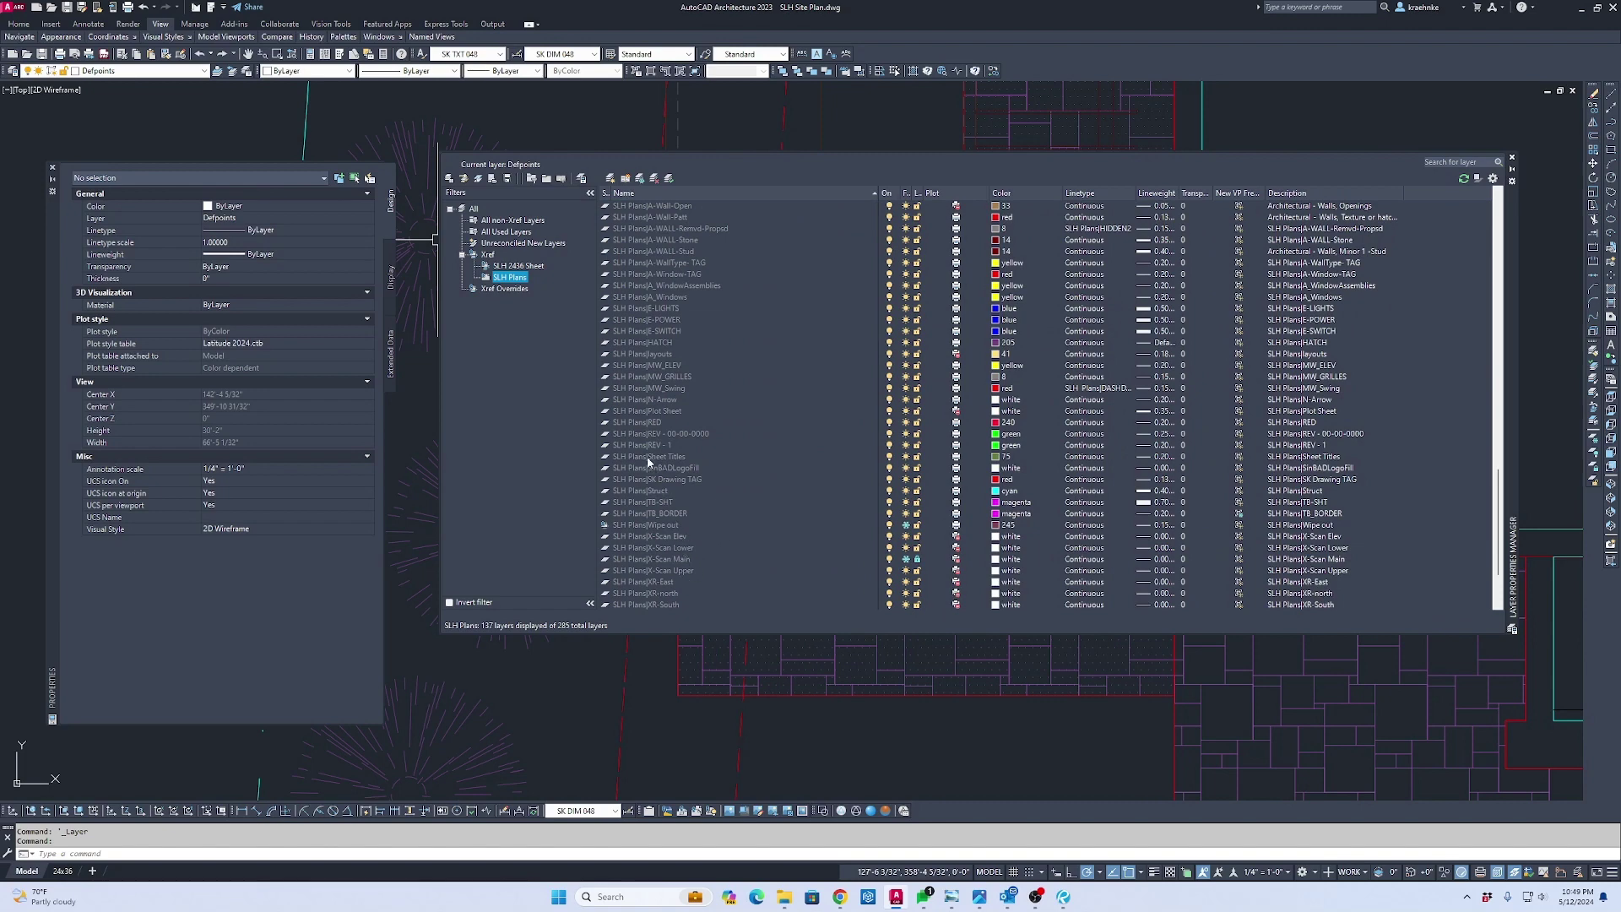
{"action": "scroll", "coordinate": [675, 403], "scroll_direction": "down", "scroll_amount": 3}
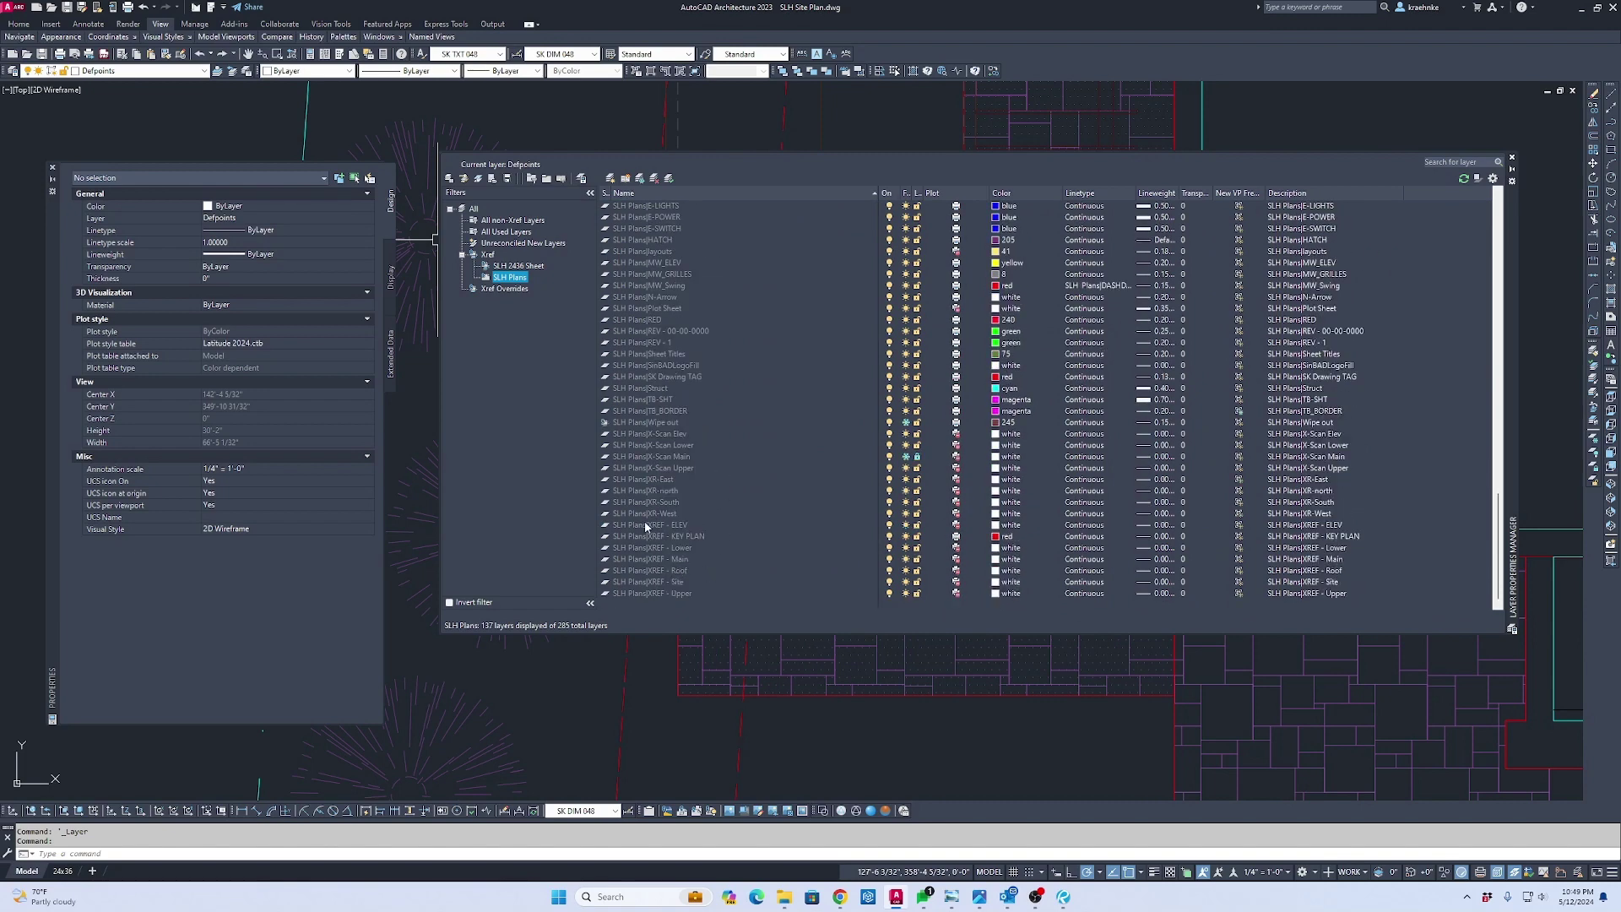
{"action": "left_click", "coordinate": [785, 419]}
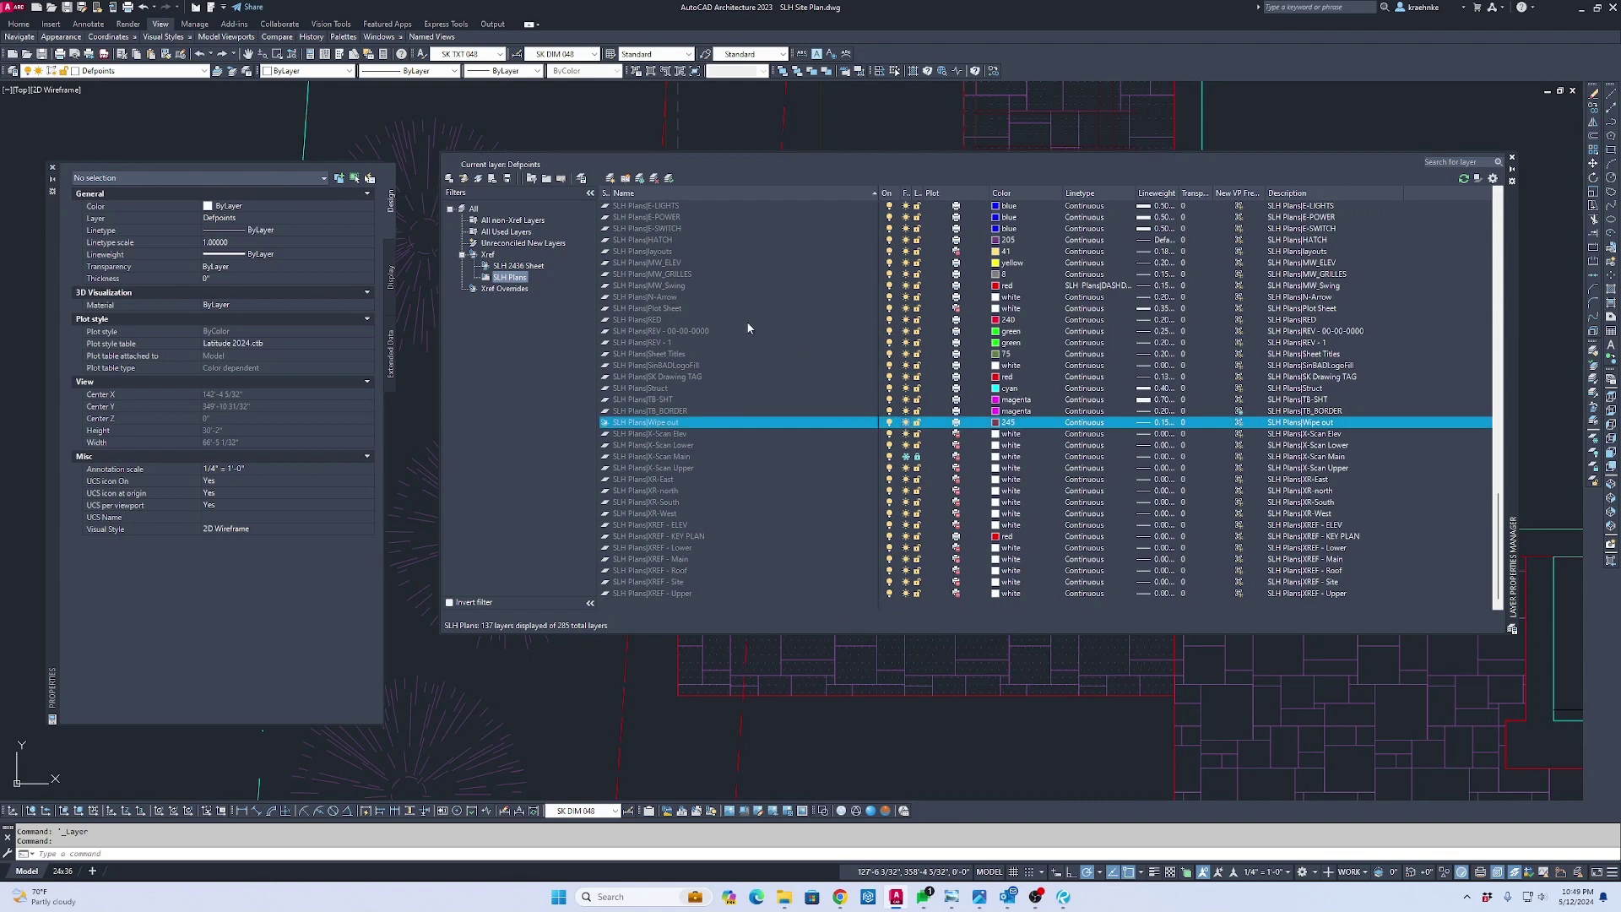
{"action": "left_click", "coordinate": [1512, 159]}
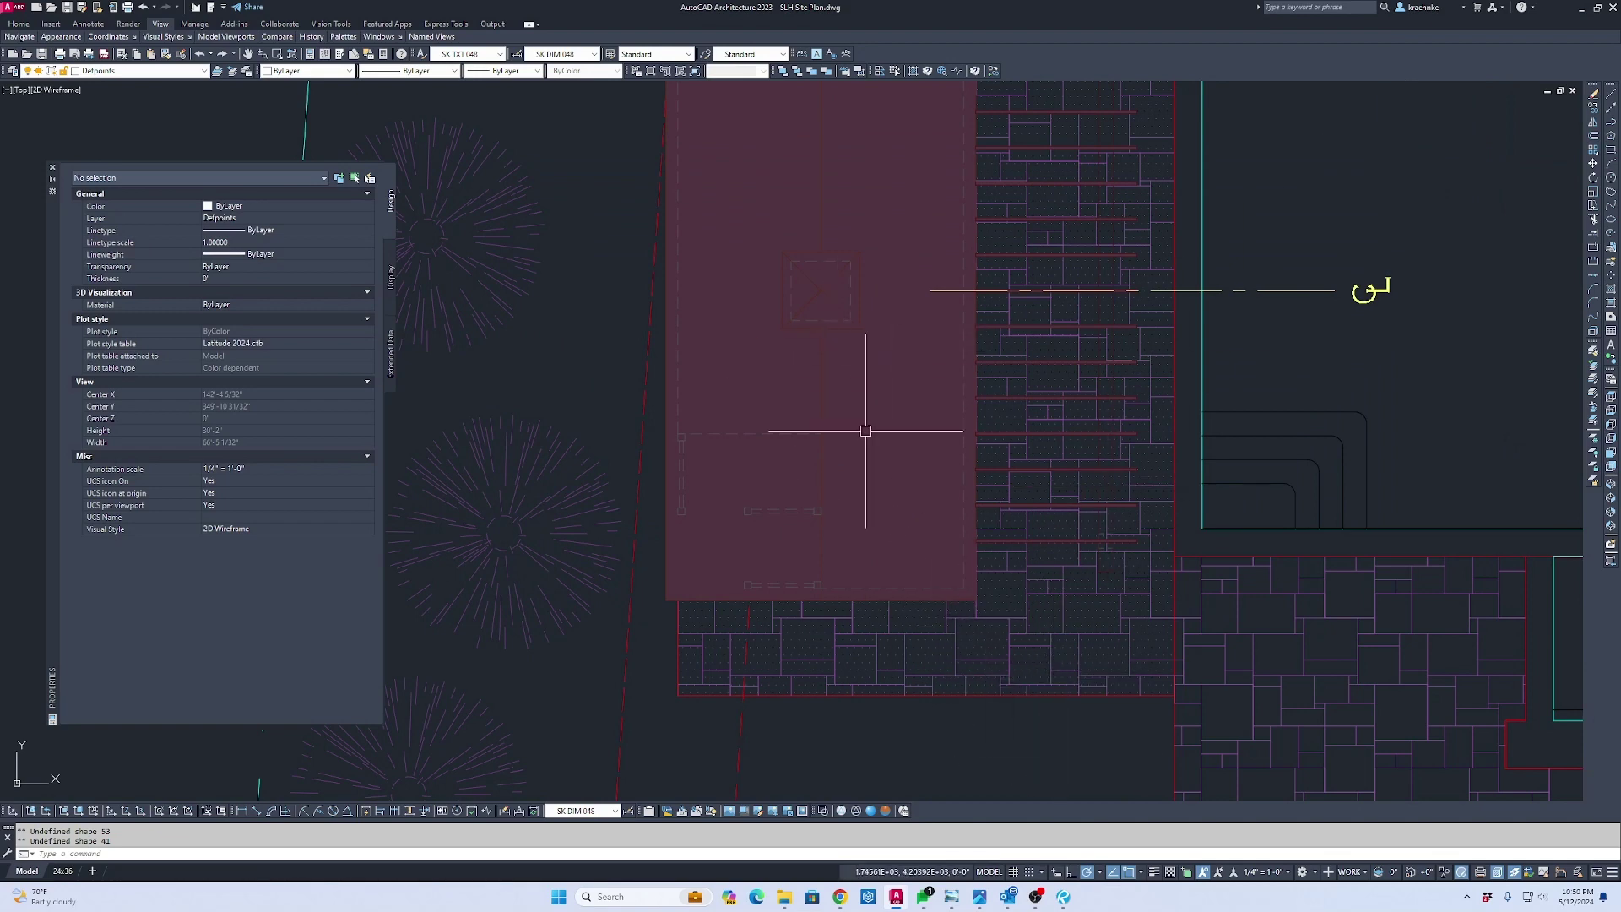
Send the cabana reference together with the new patio's outline and both hatches to the back of the draw order
{"action": "middle_click_drag", "start_coordinate": [850, 365], "coordinate": [695, 481]}
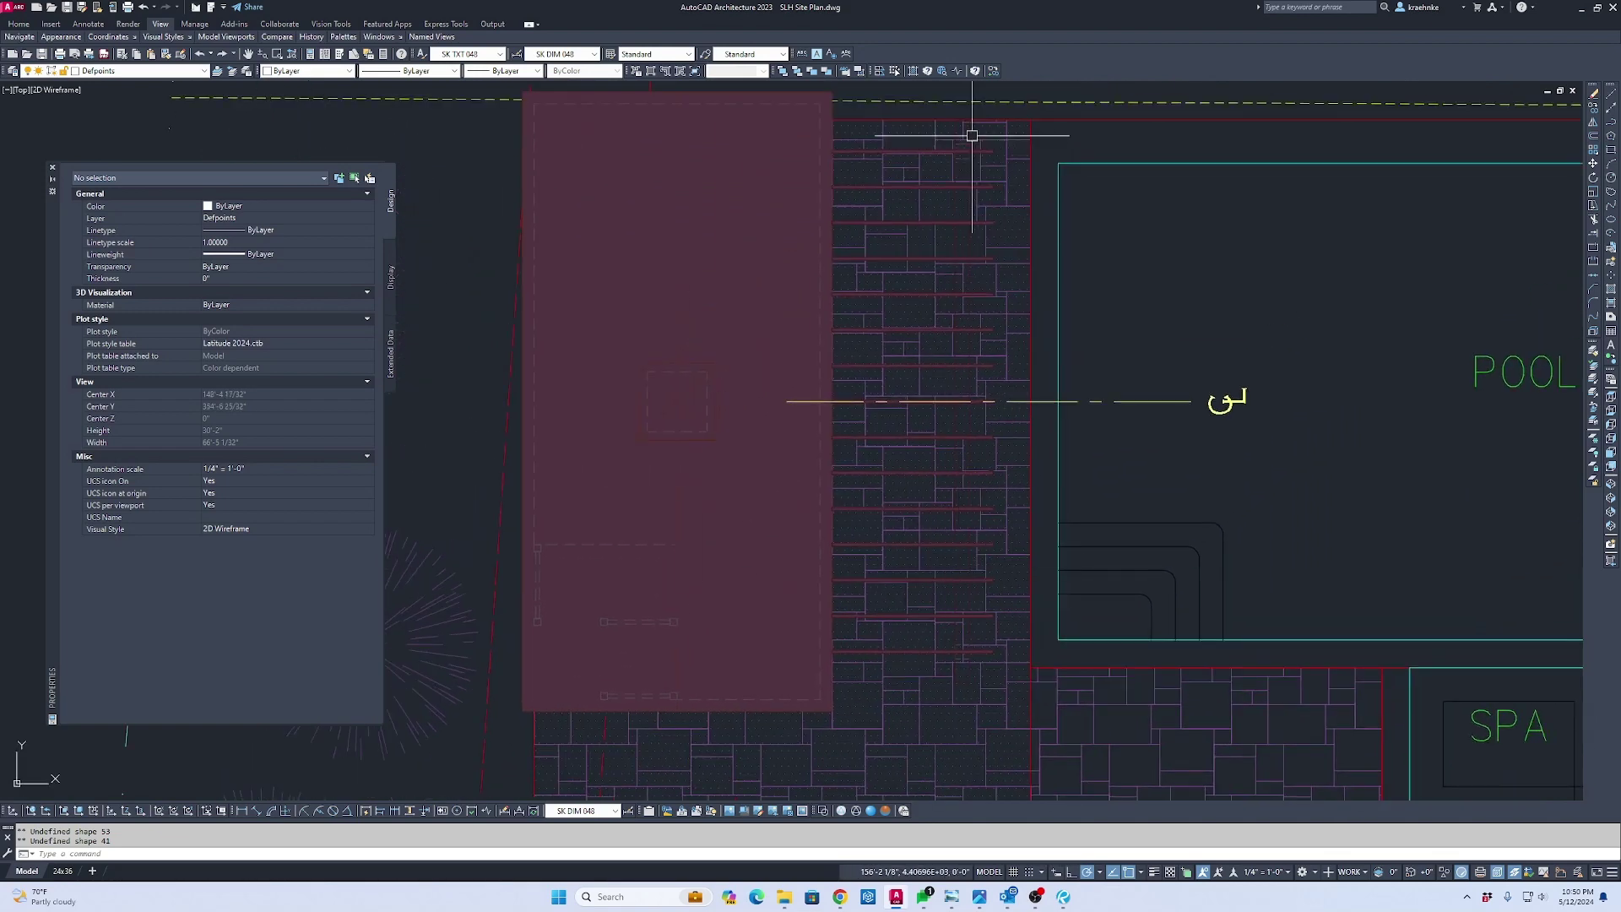
{"action": "scroll", "coordinate": [971, 135], "scroll_direction": "up", "scroll_amount": 8}
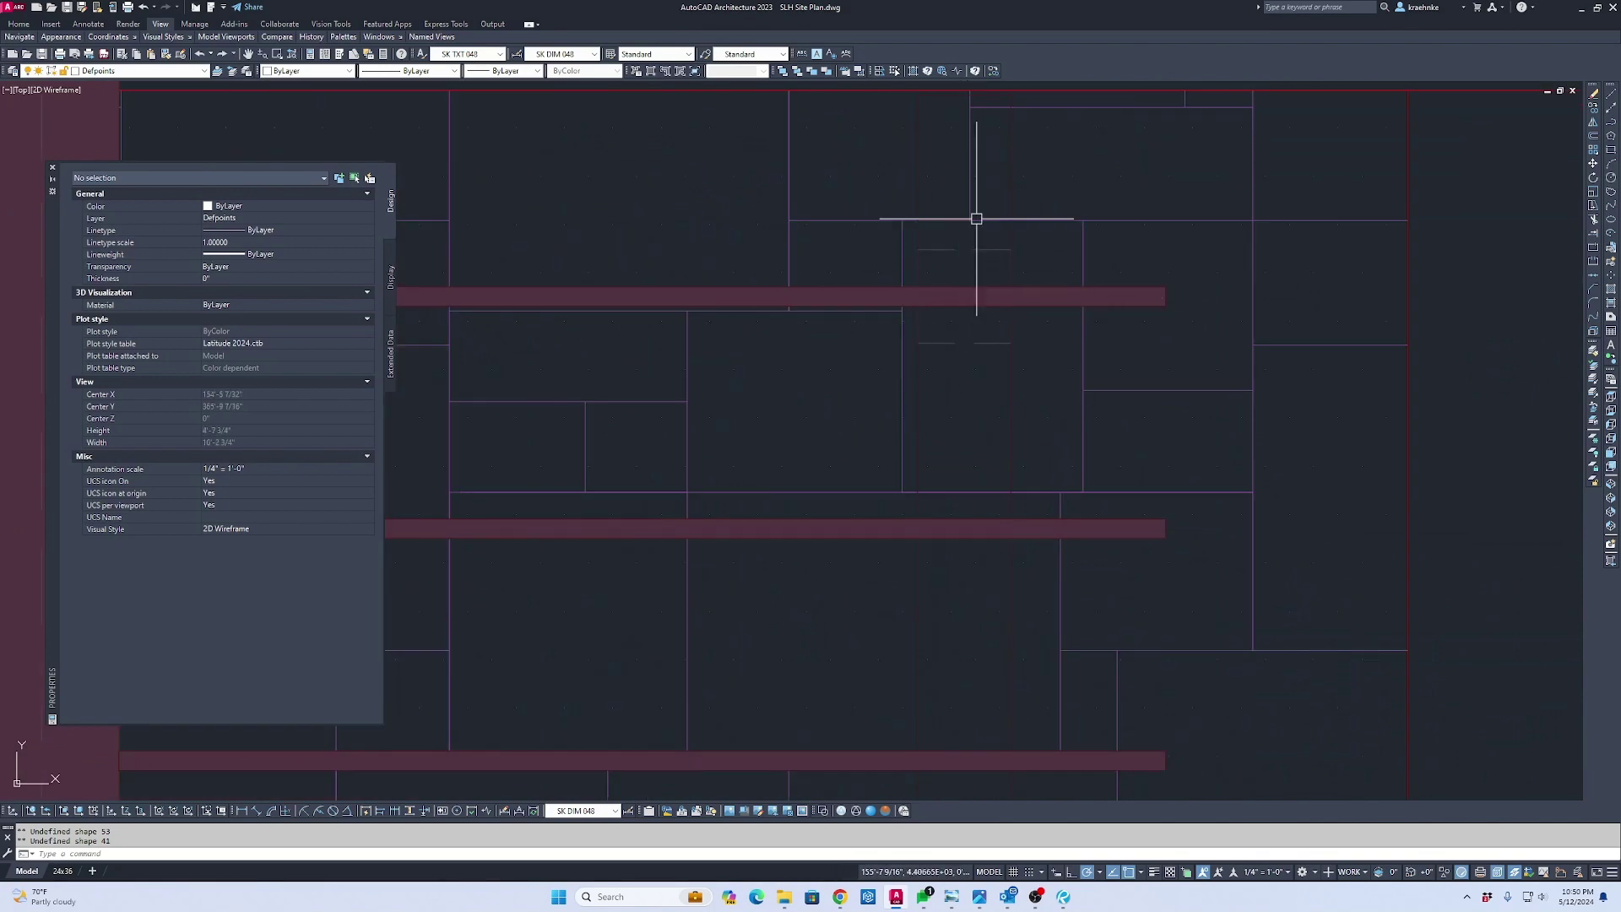
{"action": "scroll", "coordinate": [966, 225], "scroll_direction": "down", "scroll_amount": 6}
{"action": "scroll", "coordinate": [984, 304], "scroll_direction": "up", "scroll_amount": 4}
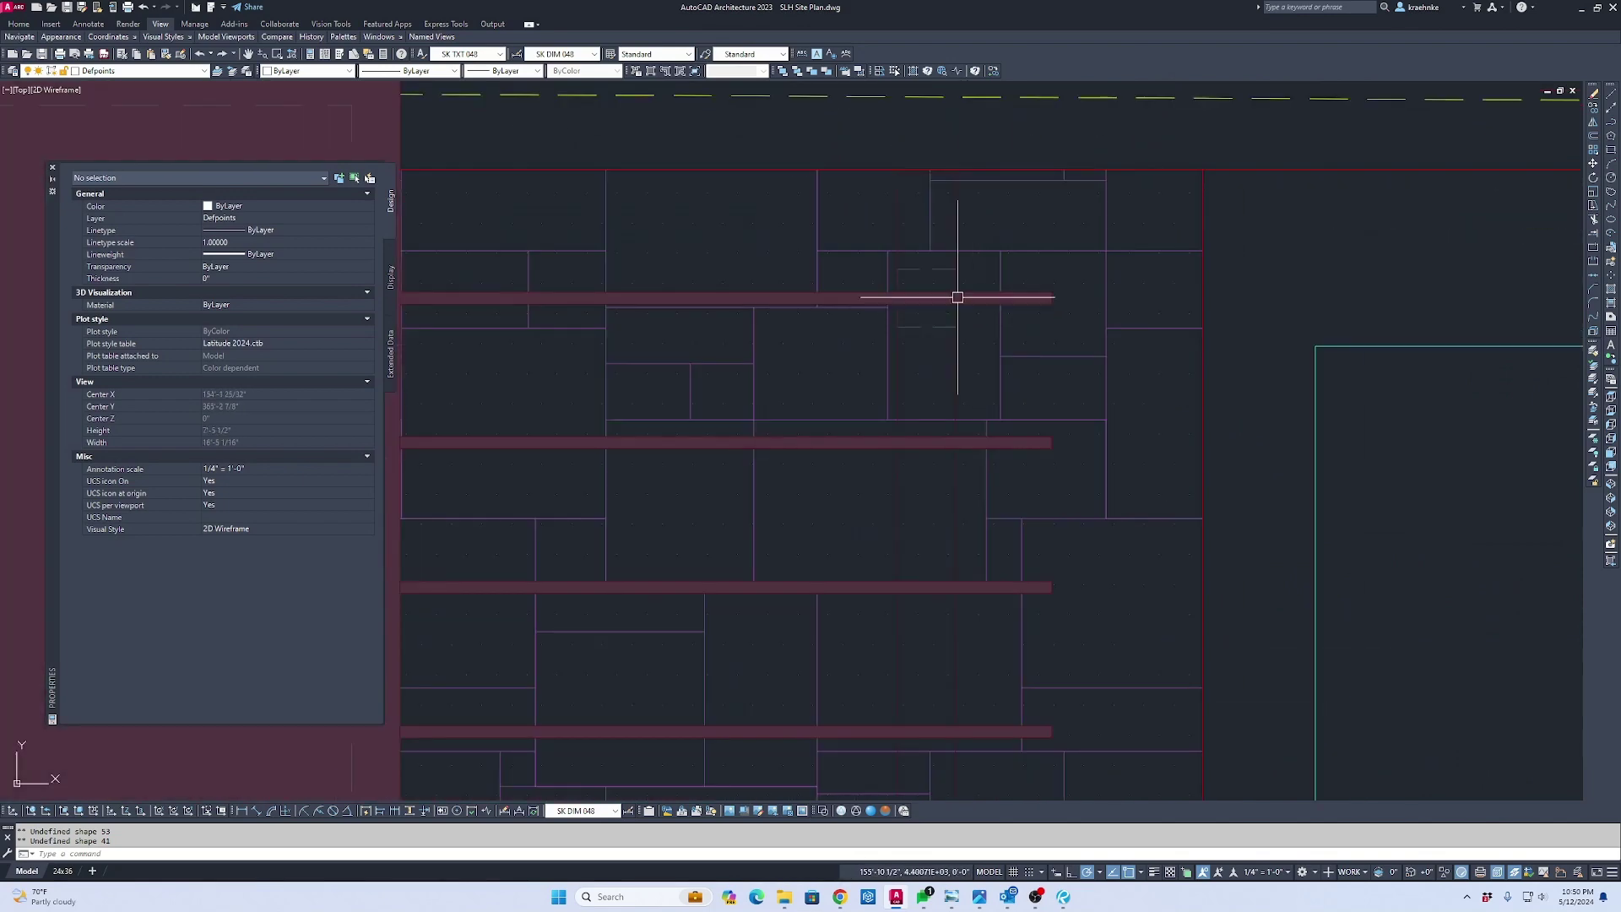
{"action": "scroll", "coordinate": [954, 372], "scroll_direction": "down", "scroll_amount": 5}
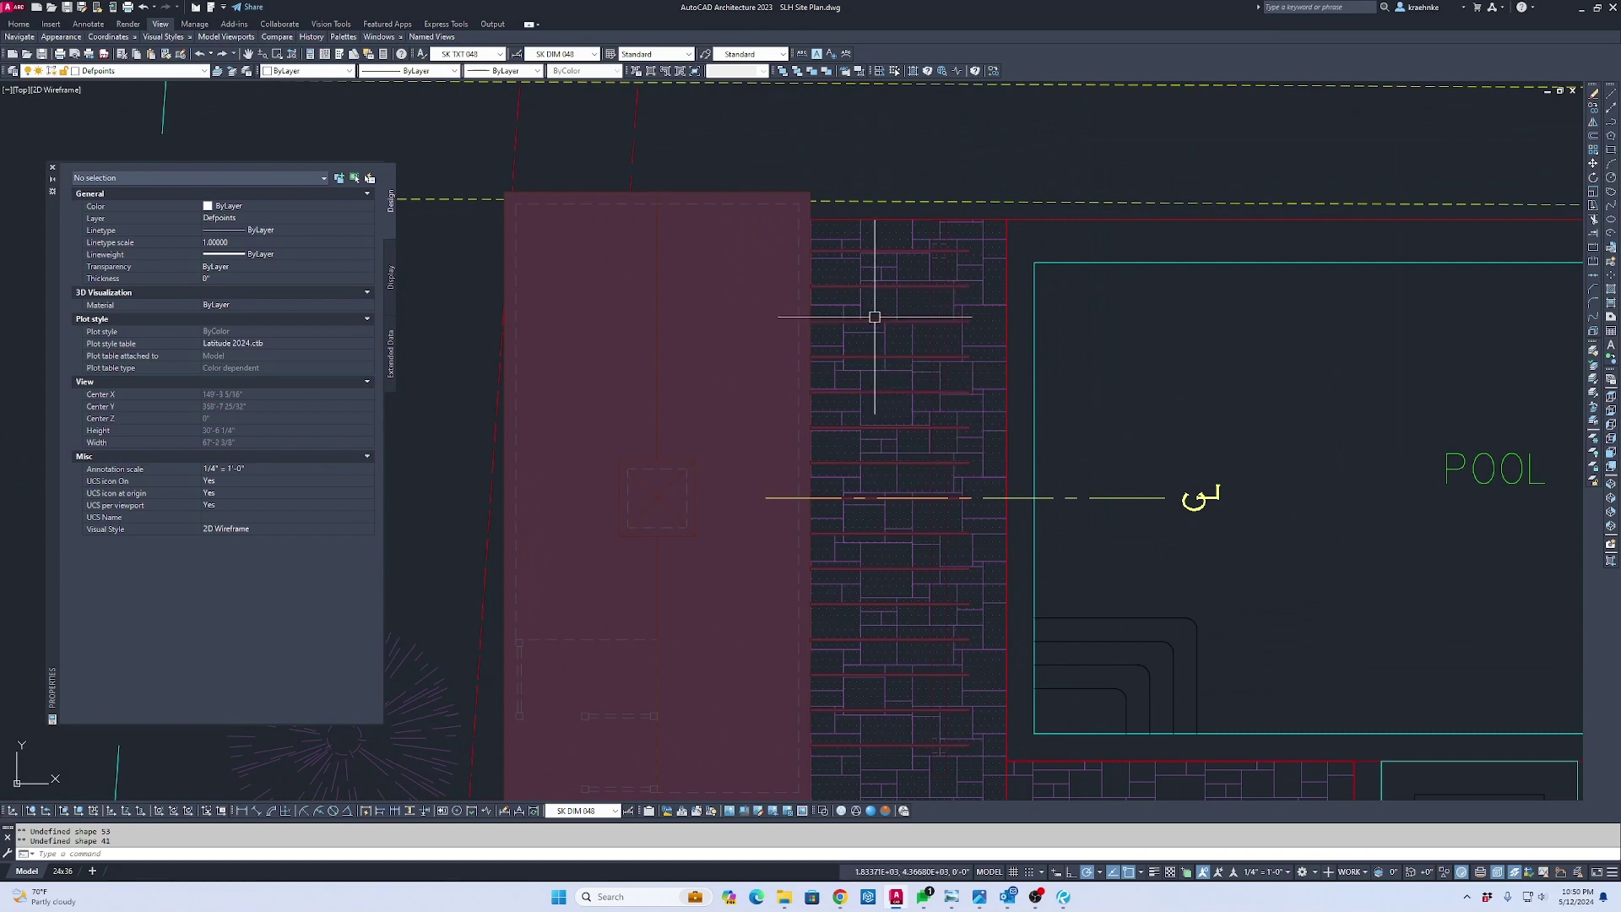
{"action": "scroll", "coordinate": [836, 282], "scroll_direction": "down", "scroll_amount": 3}
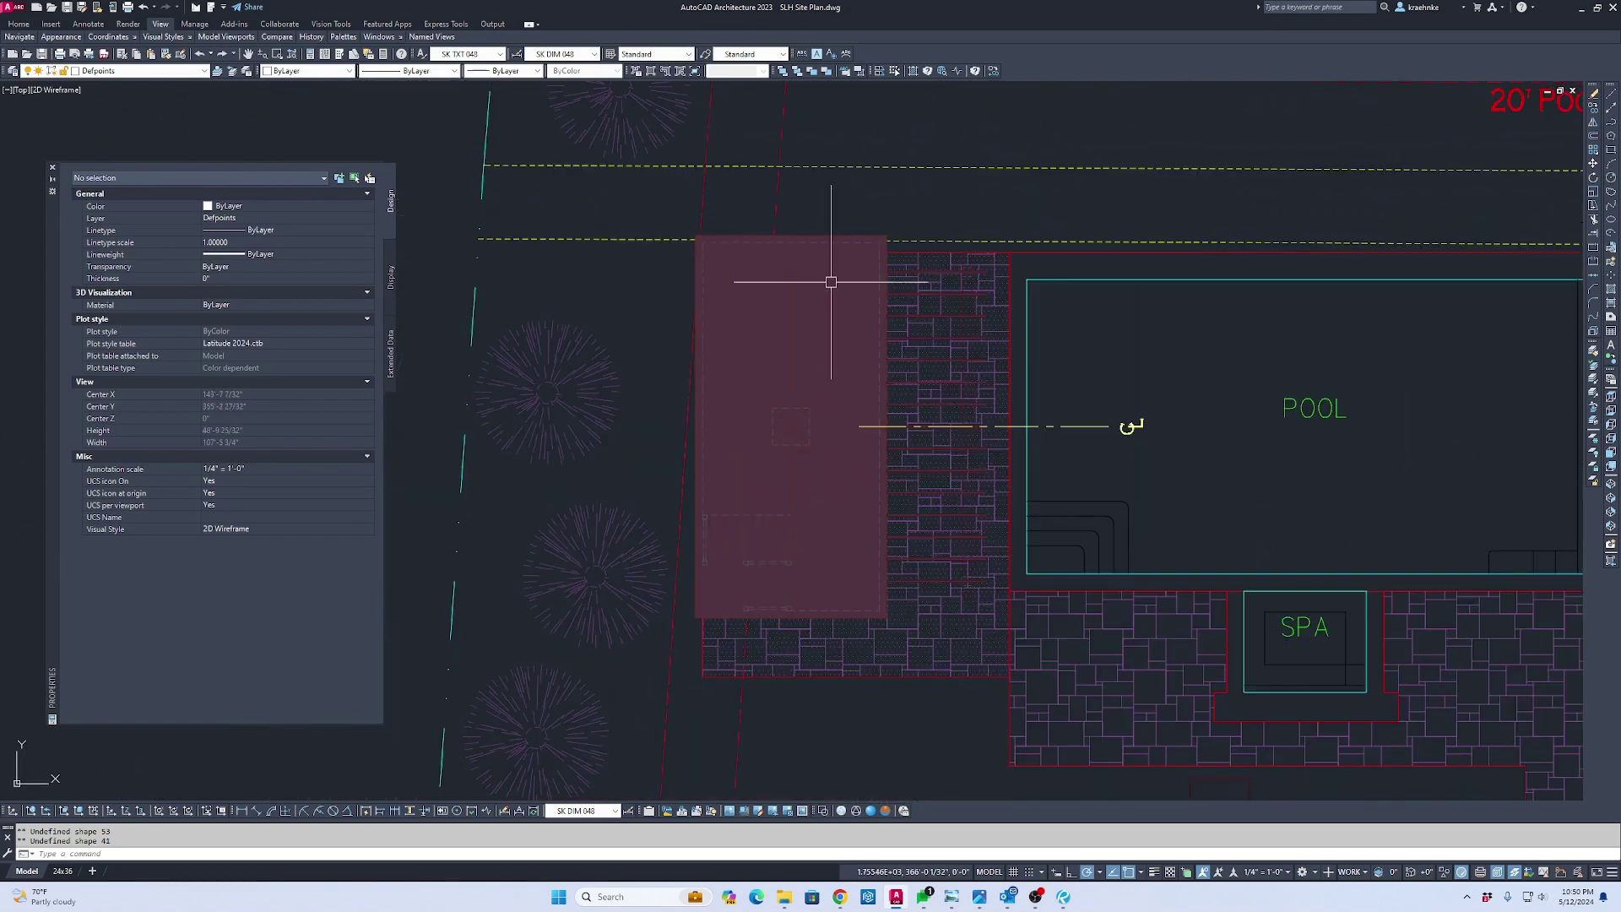
{"action": "key", "text": "Escape"}
{"action": "left_click", "coordinate": [929, 707]}
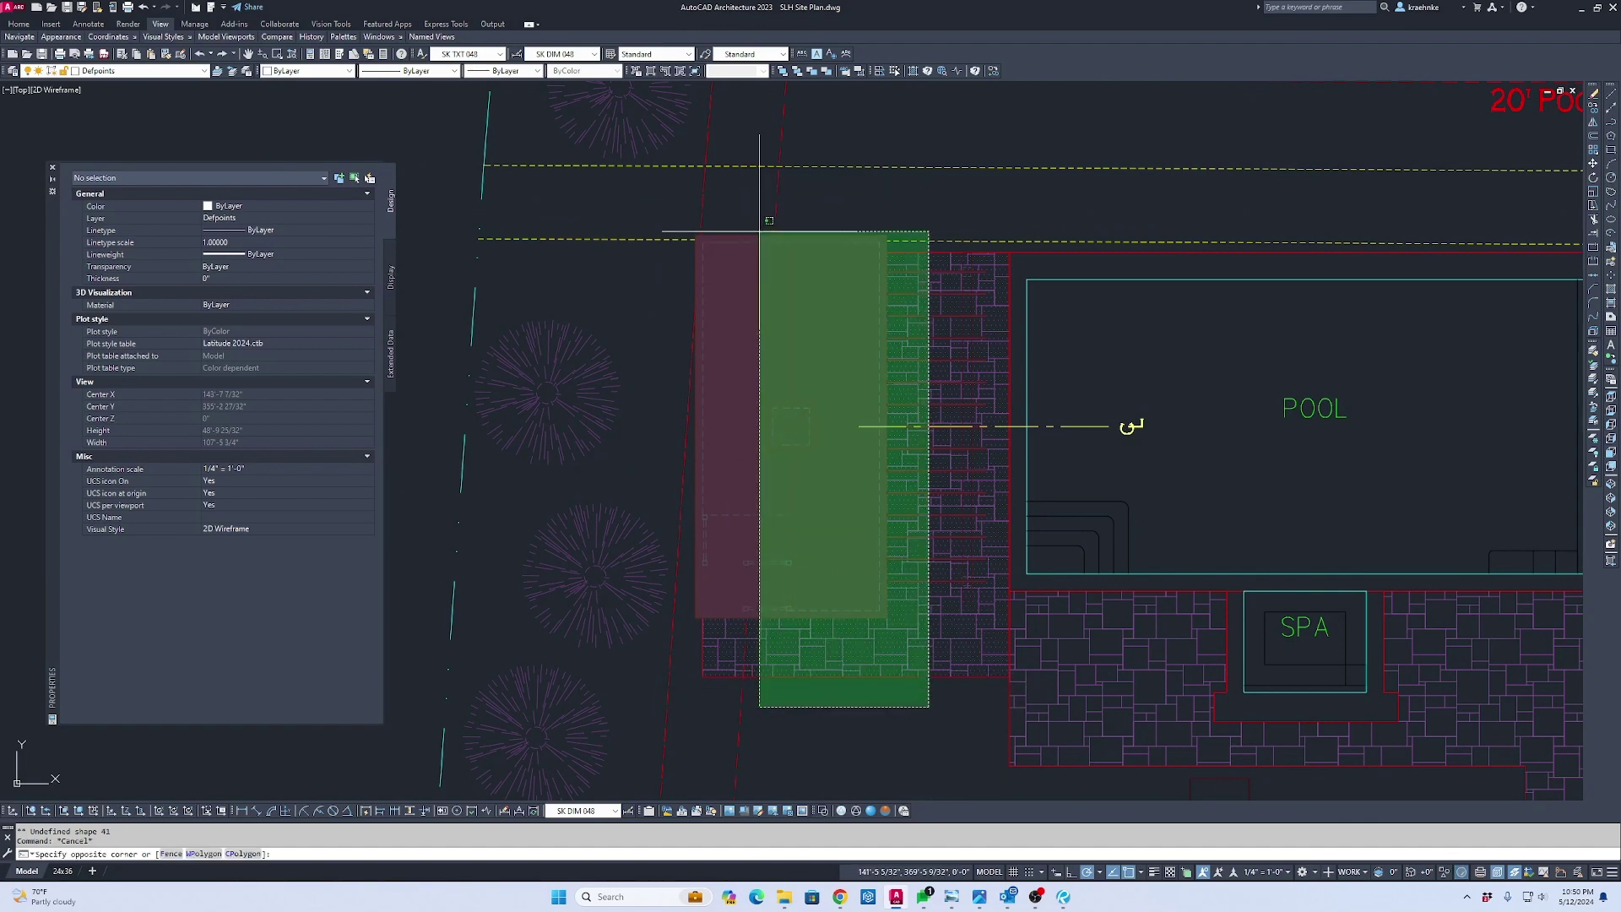
{"action": "key", "text": "Escape"}
{"action": "left_click", "coordinate": [899, 723]}
{"action": "left_click", "coordinate": [837, 508]}
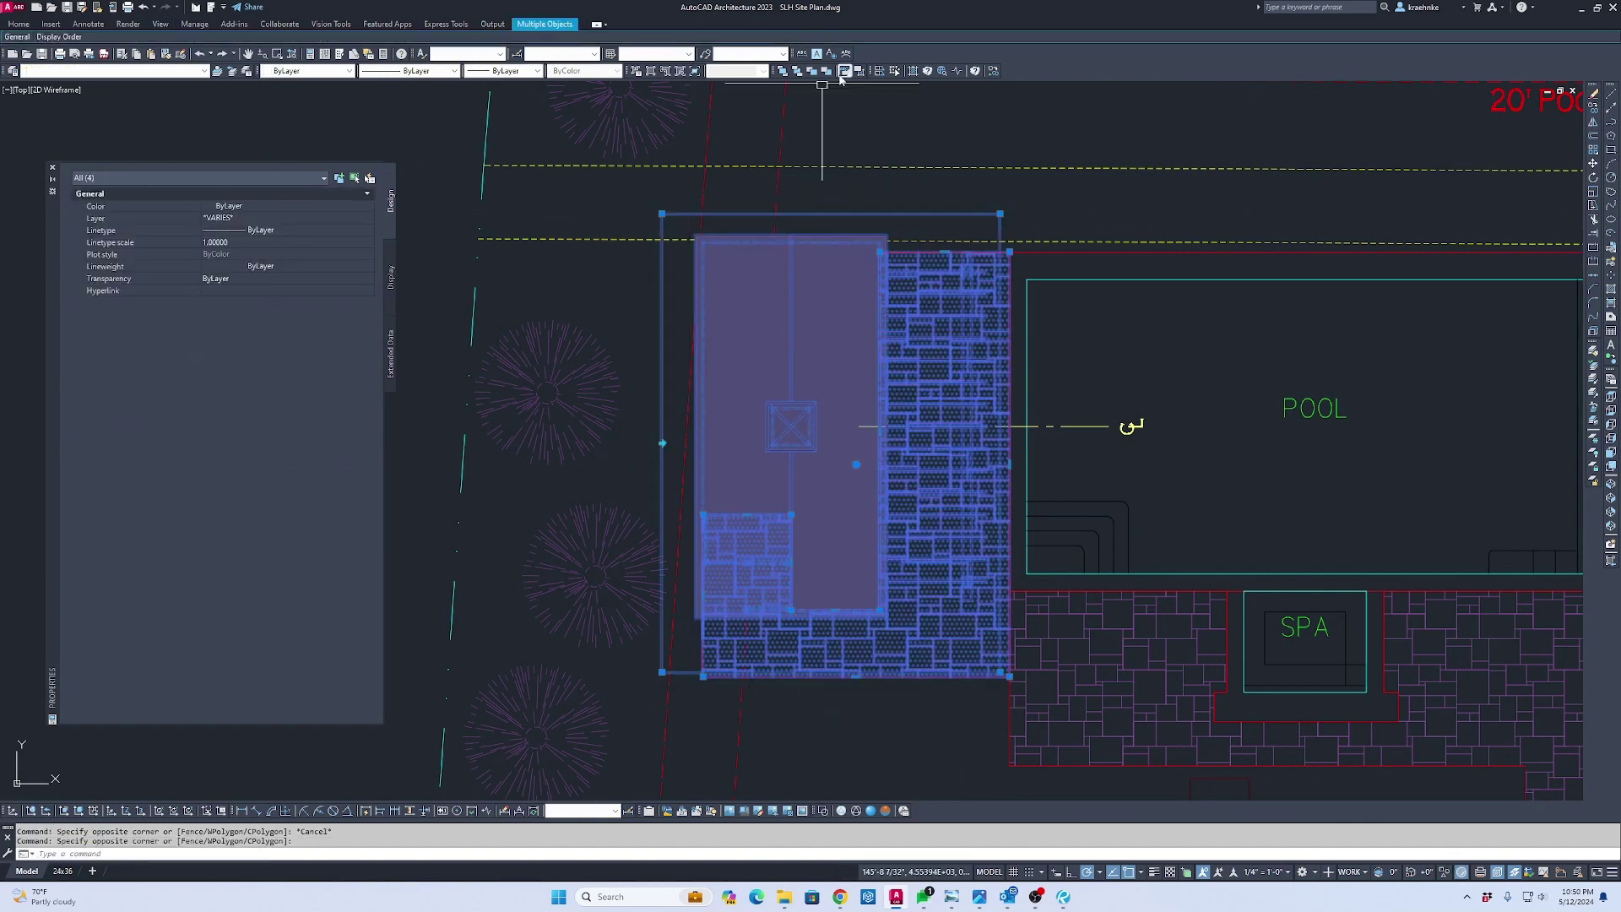
{"action": "left_click", "coordinate": [797, 72]}
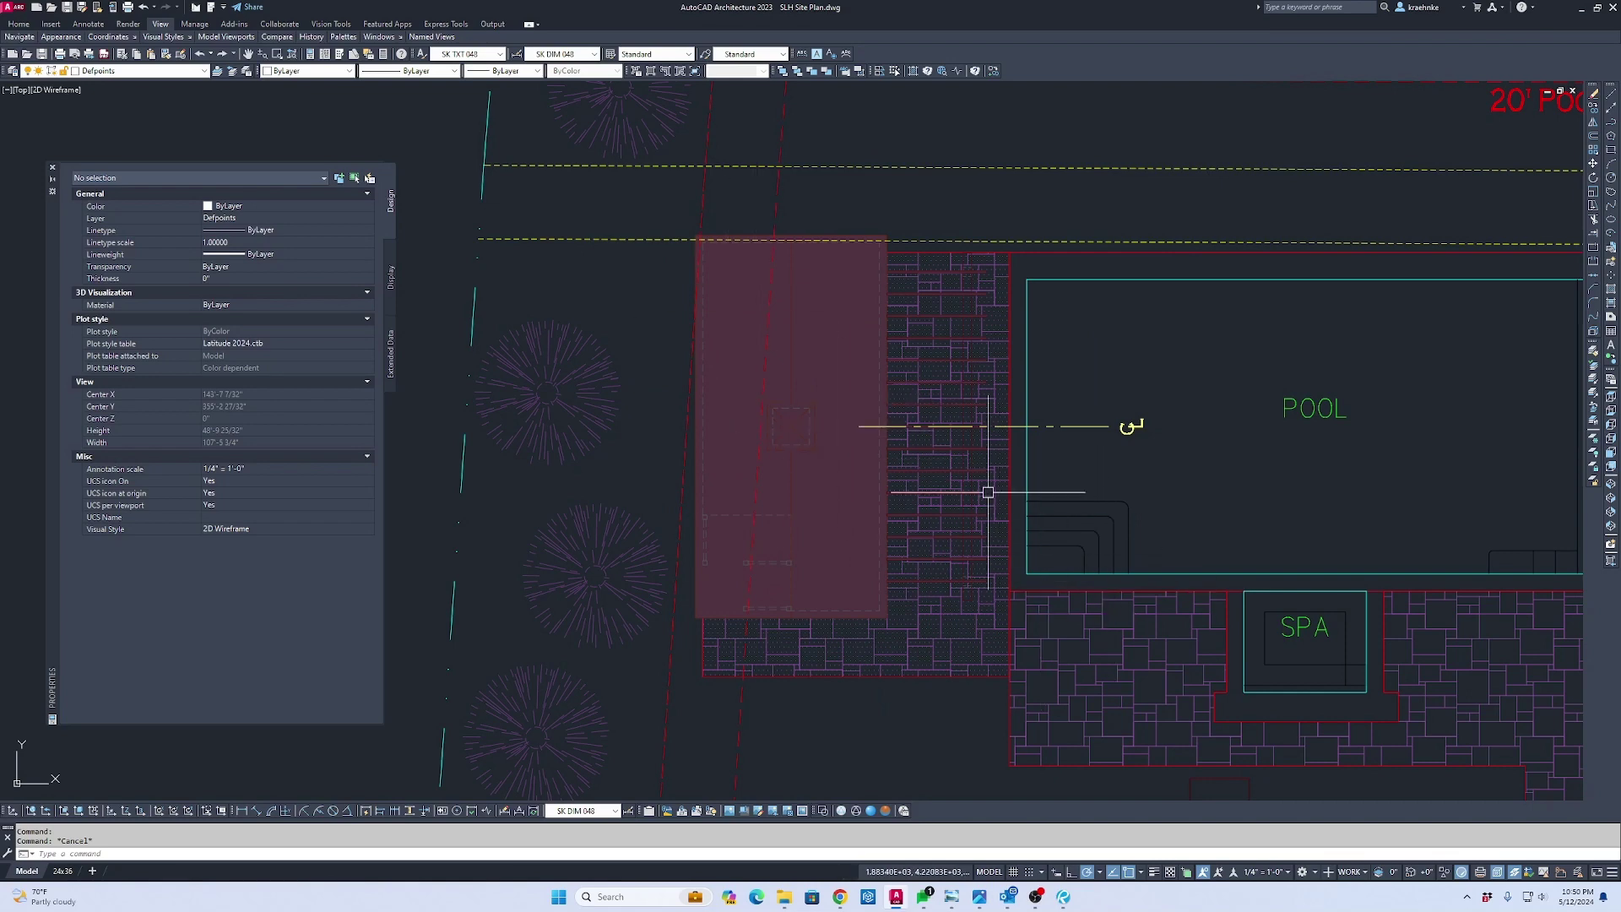
Send the patio's dot hatch to the back of the draw order, behind the cabana and its trellis
{"action": "scroll", "coordinate": [977, 484], "scroll_direction": "up", "scroll_amount": 5}
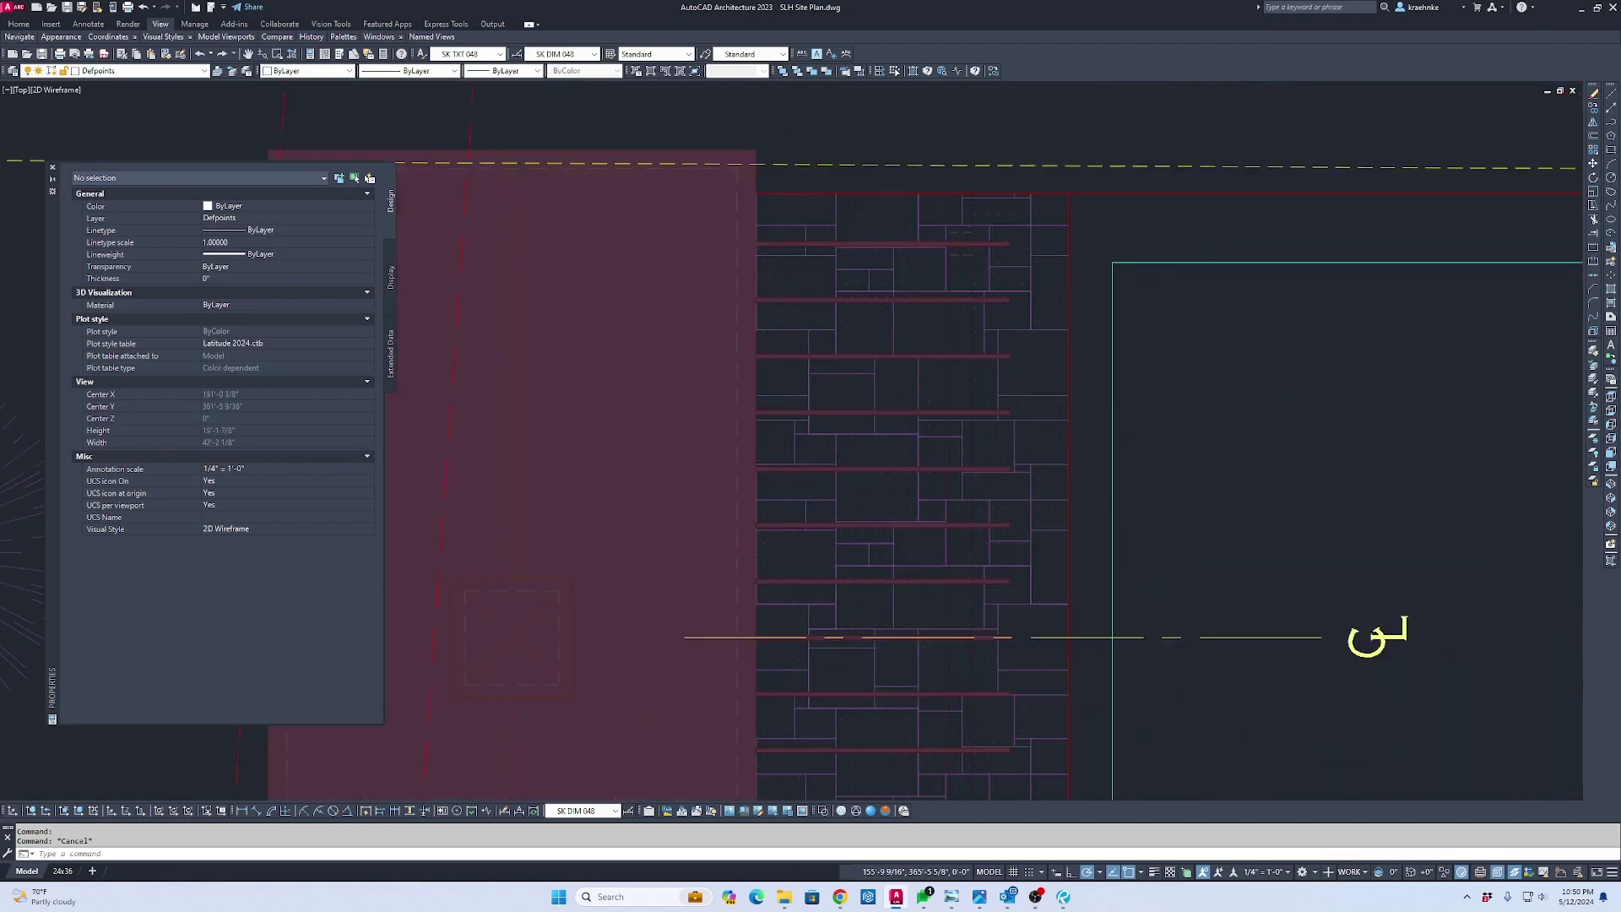
{"action": "scroll", "coordinate": [1143, 362], "scroll_direction": "down", "scroll_amount": 5}
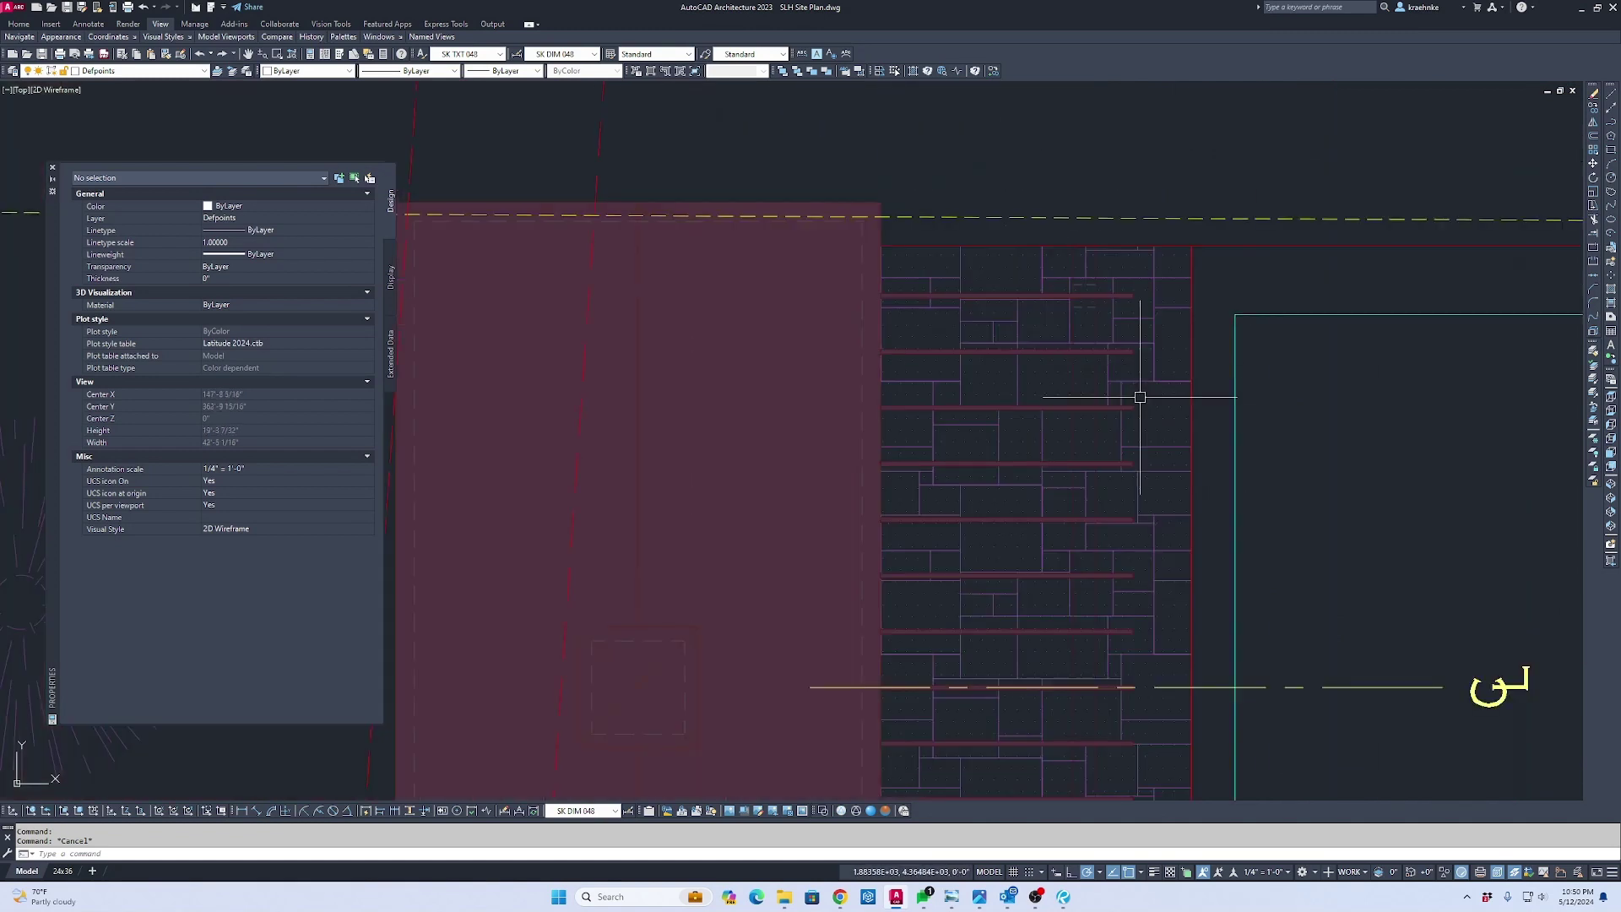
{"action": "scroll", "coordinate": [1063, 405], "scroll_direction": "up", "scroll_amount": 3}
{"action": "left_click", "coordinate": [1015, 343]}
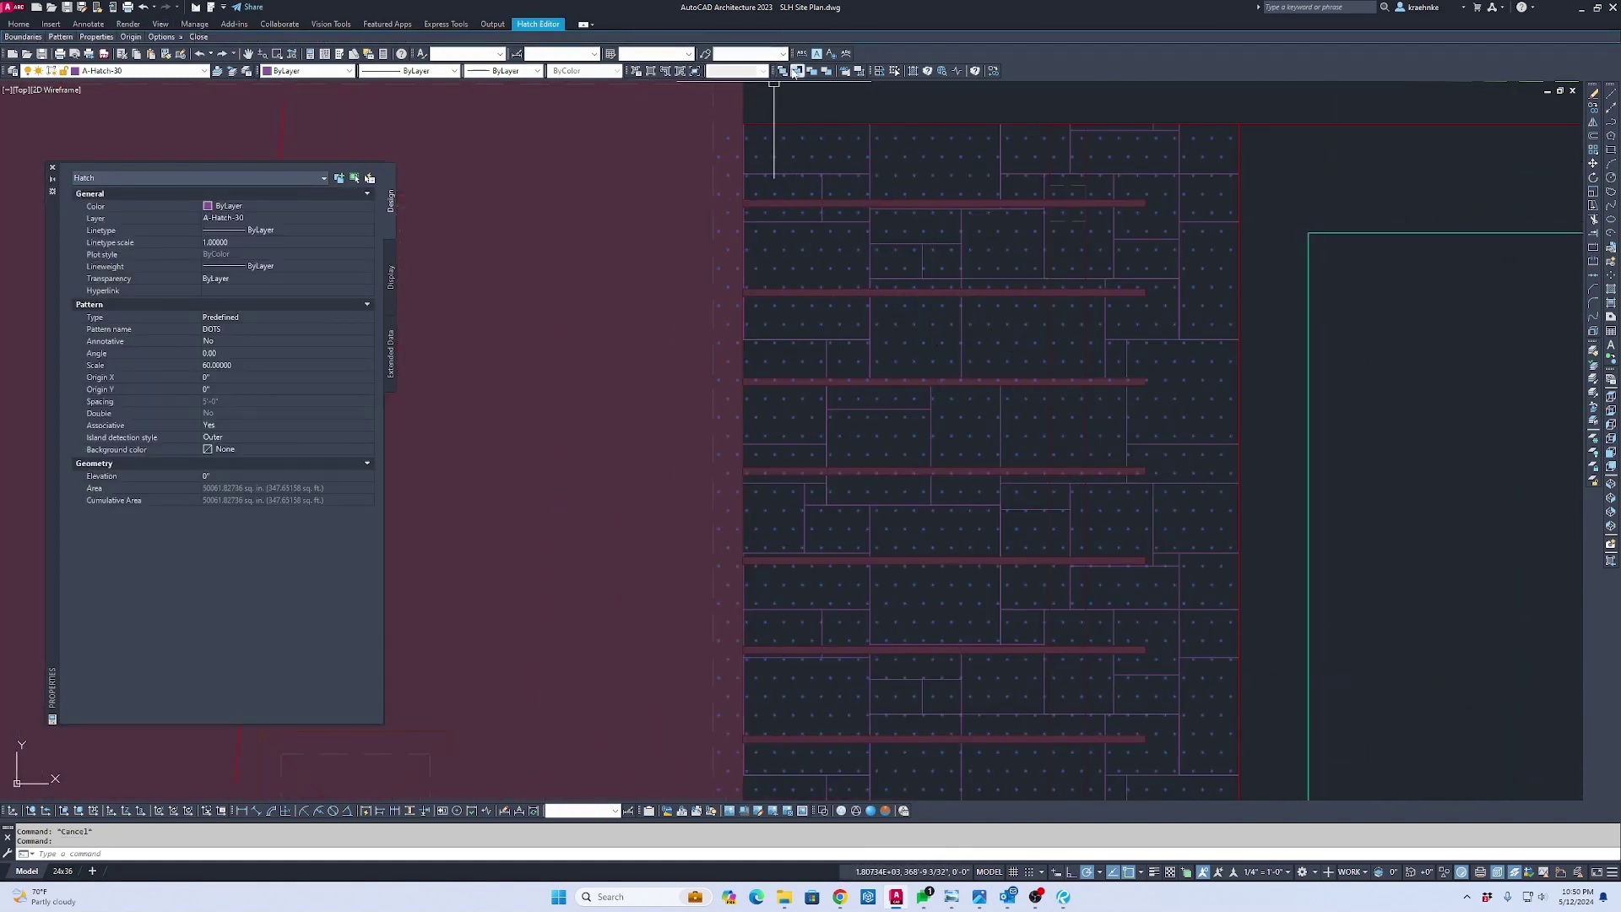
{"action": "key", "text": "Escape"}
{"action": "scroll", "coordinate": [895, 321], "scroll_direction": "down", "scroll_amount": 2}
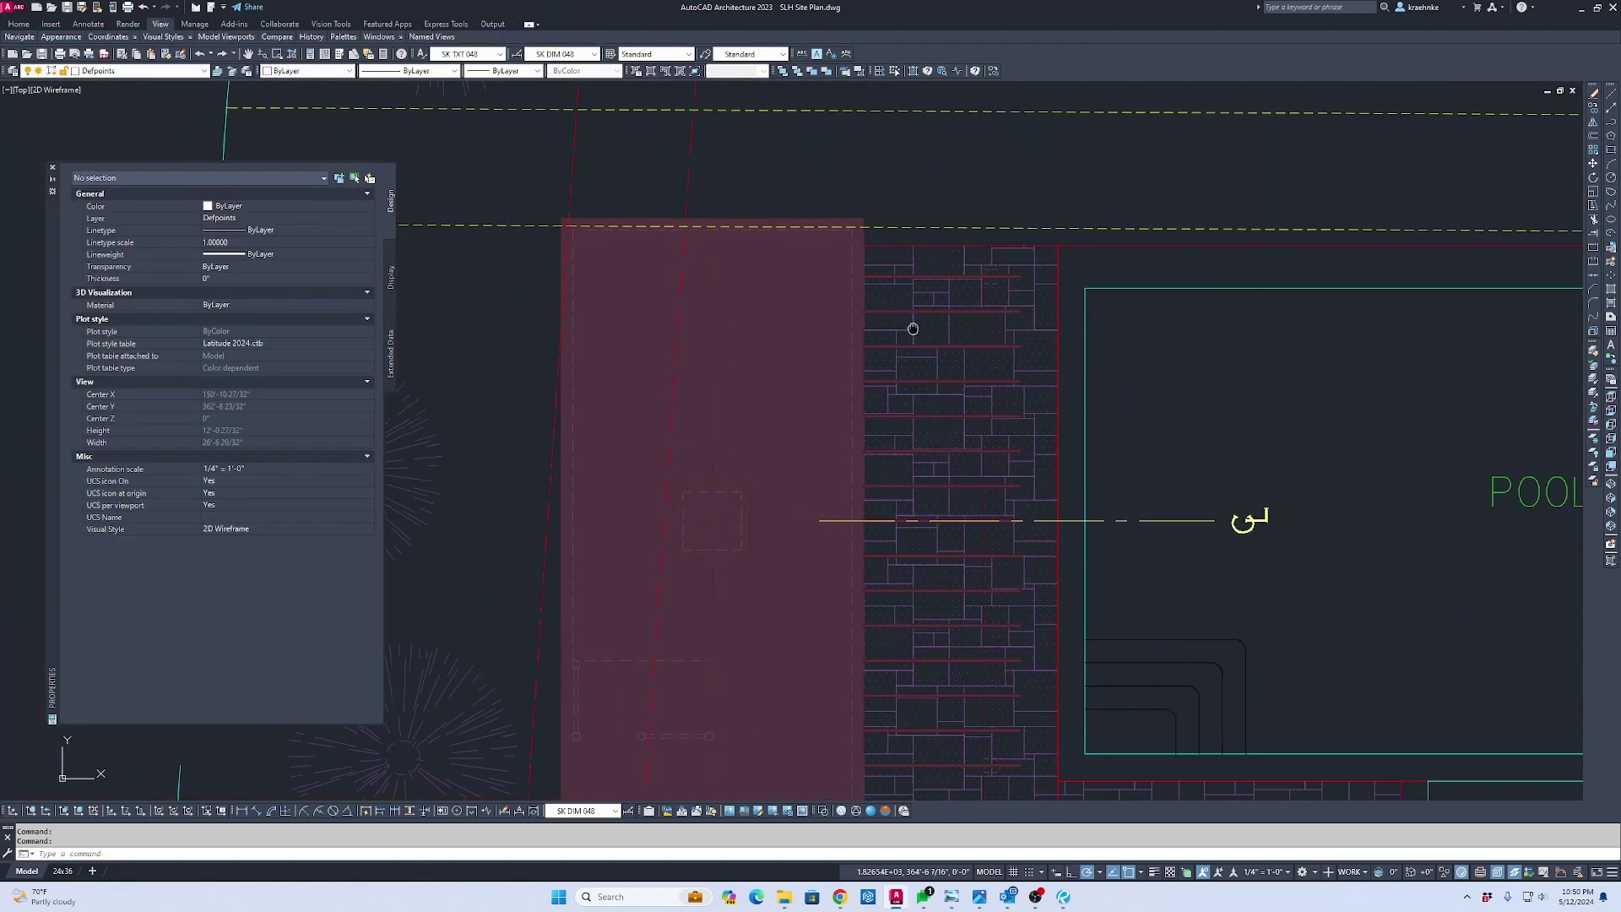
{"action": "scroll", "coordinate": [928, 346], "scroll_direction": "down", "scroll_amount": 2}
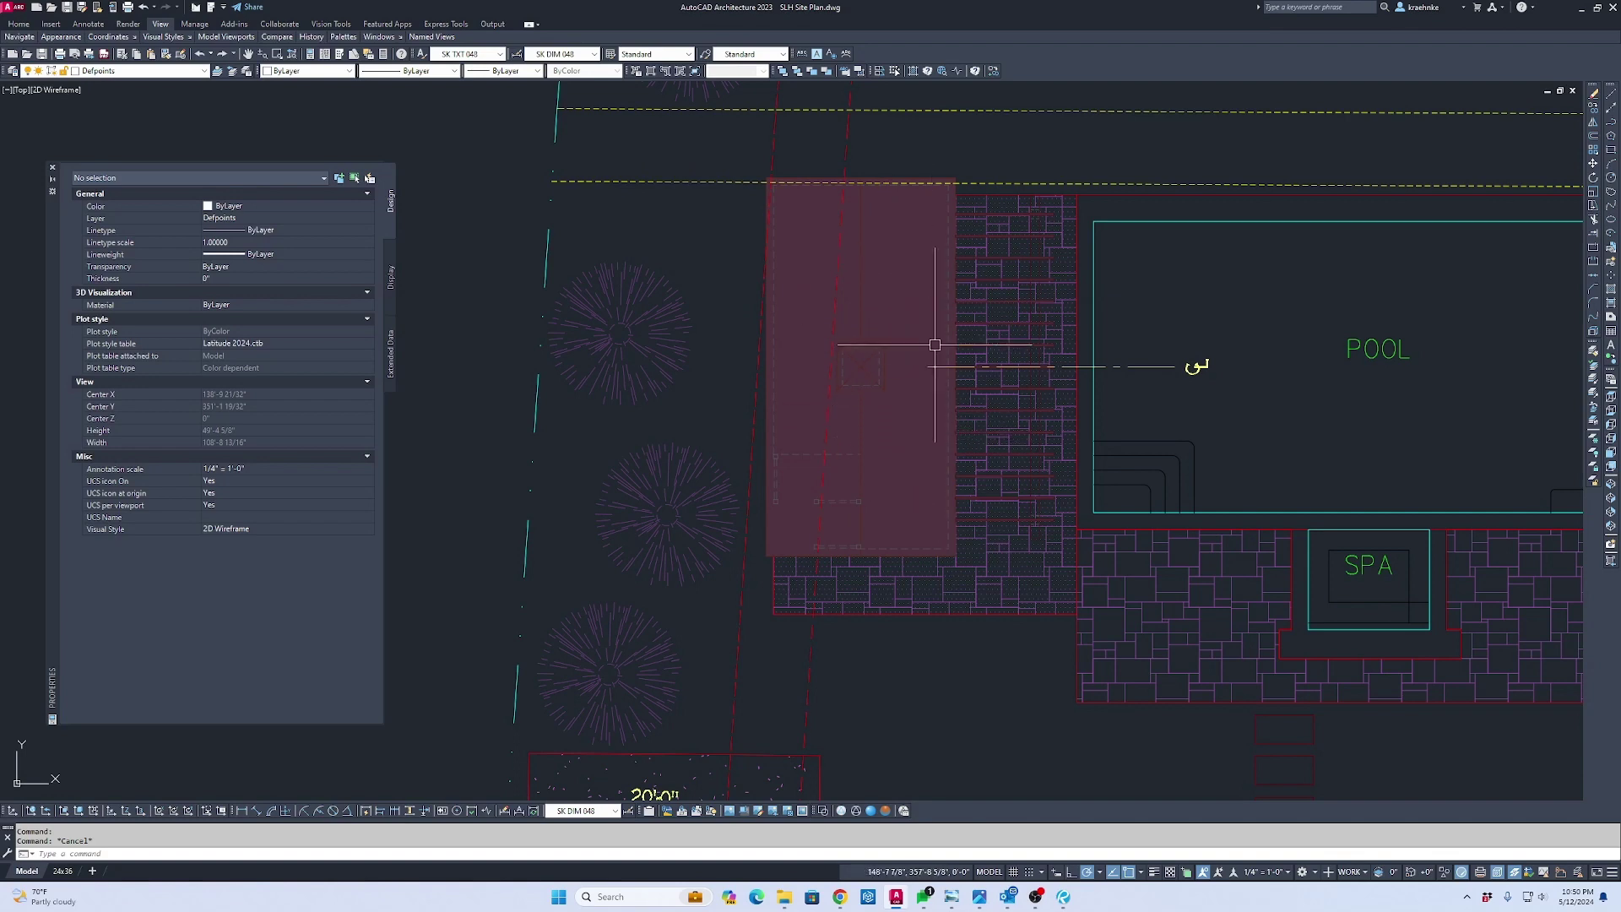
{"action": "scroll", "coordinate": [1026, 232], "scroll_direction": "up", "scroll_amount": 5}
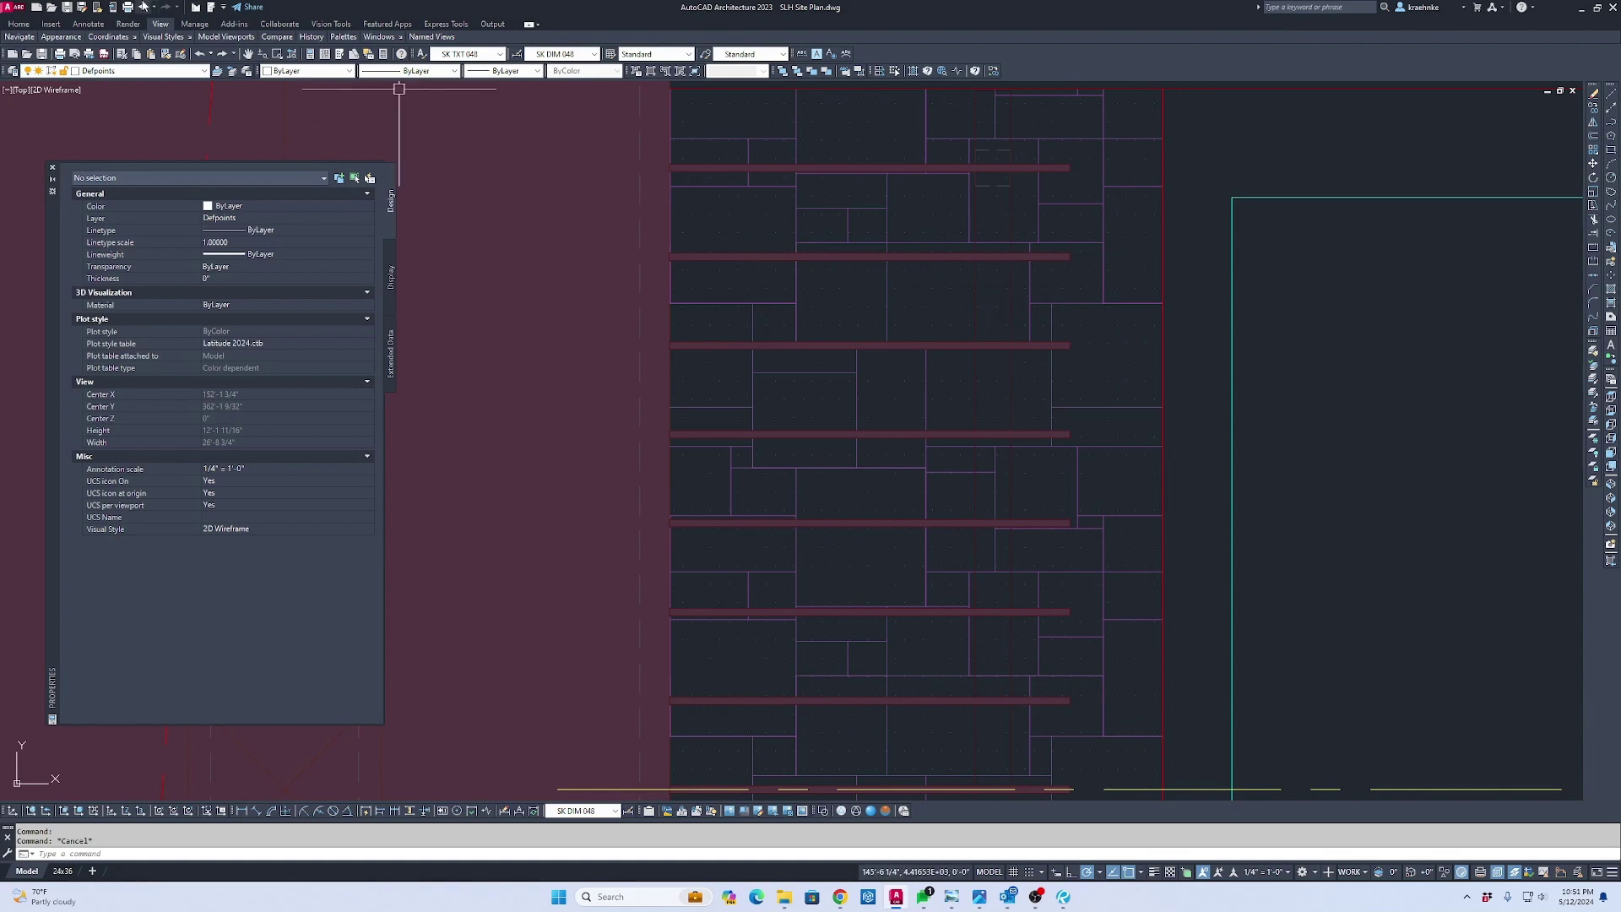
Open SLH Plans.dwg and check the properties of the solid wipe-out hatch covering the cabana roof in the roof plan
{"action": "left_click", "coordinate": [50, 8]}
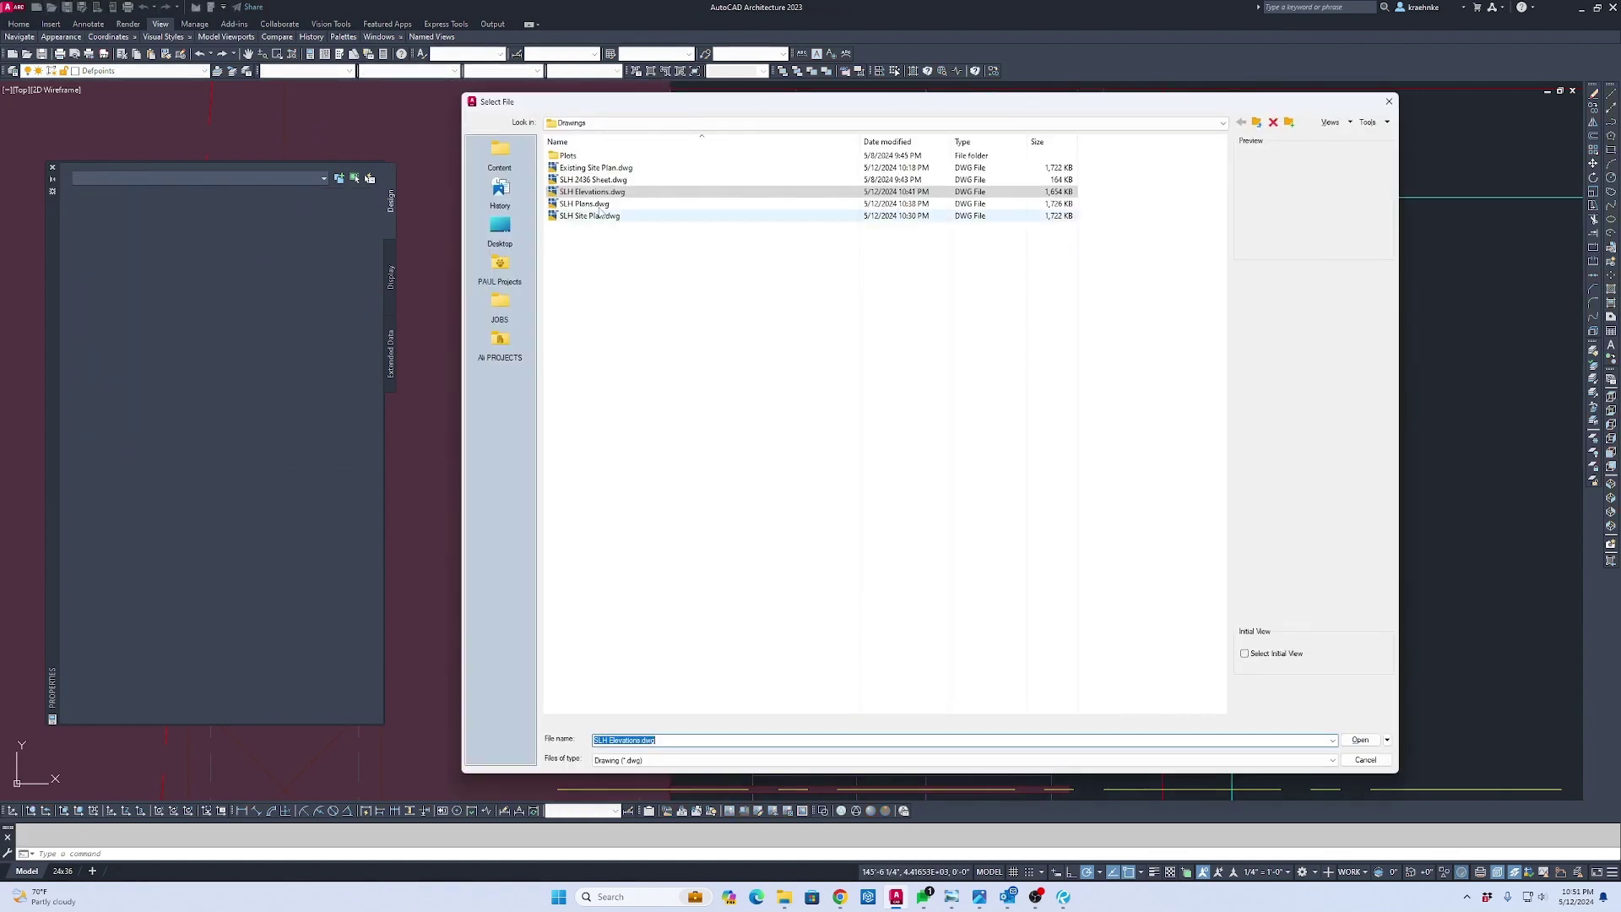
{"action": "left_click", "coordinate": [605, 205]}
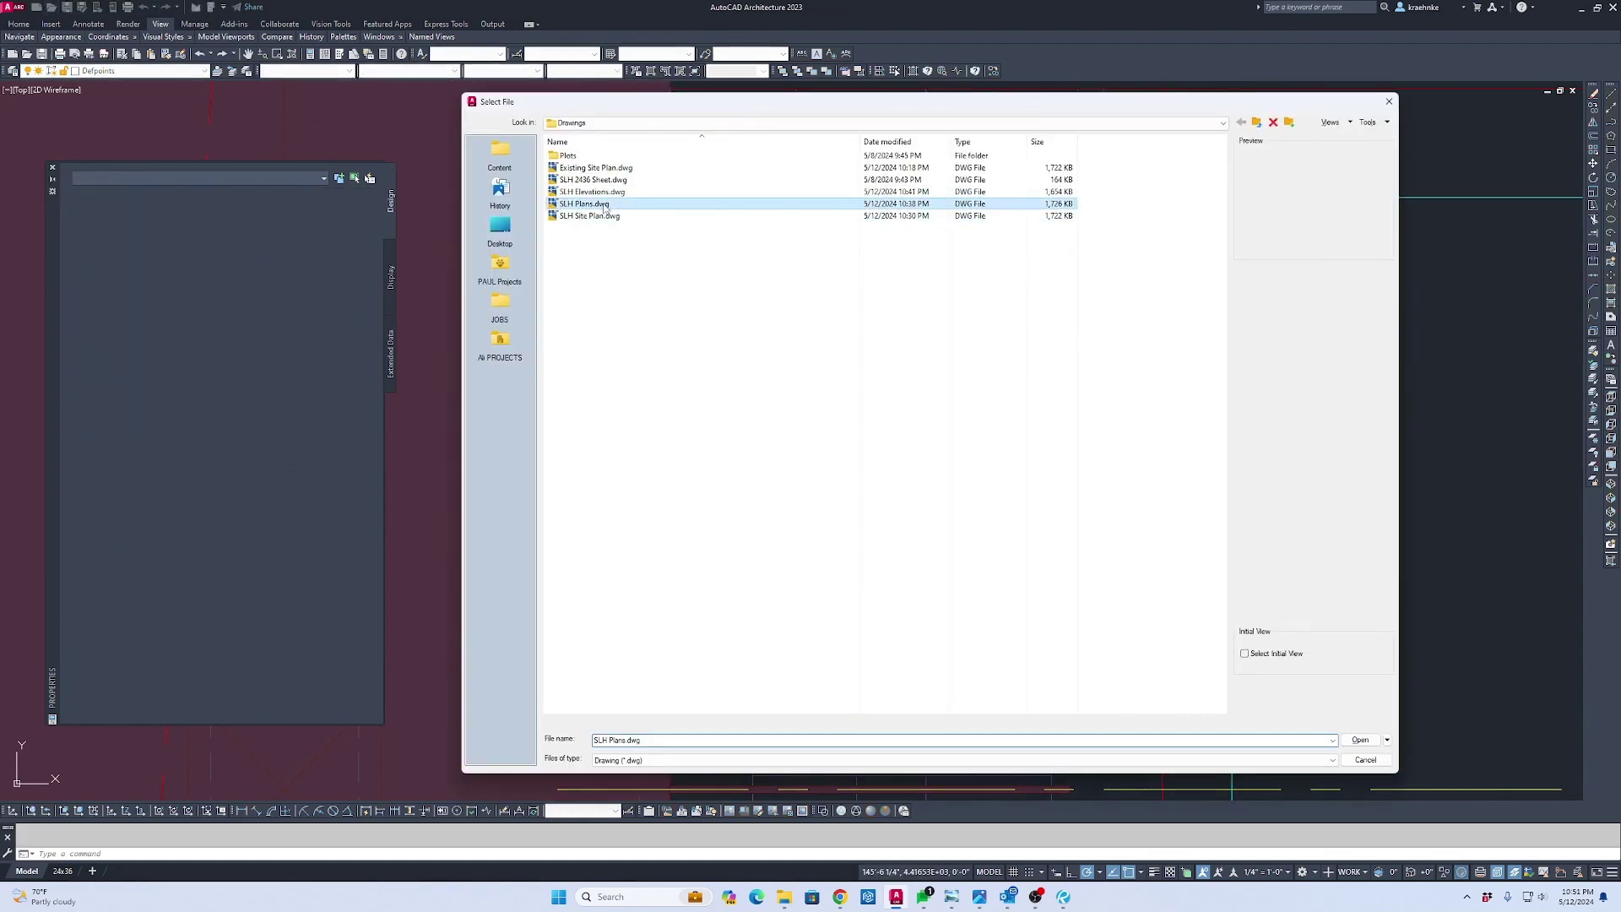
{"action": "double_click", "coordinate": [605, 215]}
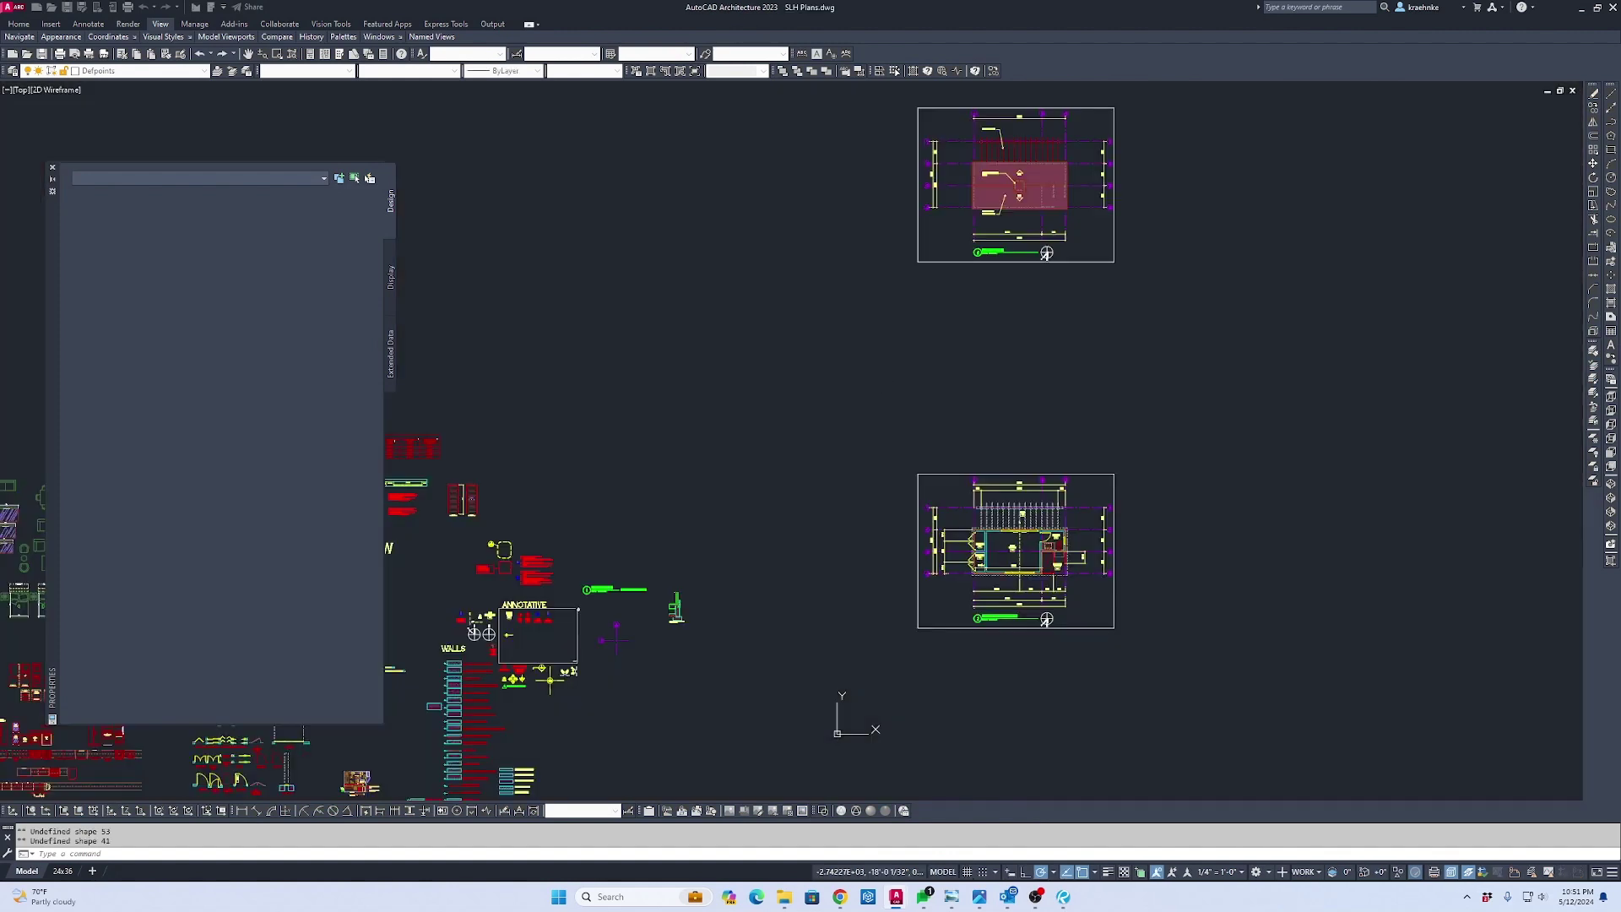
{"action": "middle_click_drag", "start_coordinate": [1110, 264], "coordinate": [1089, 508]}
{"action": "scroll", "coordinate": [1044, 381], "scroll_direction": "up", "scroll_amount": 2}
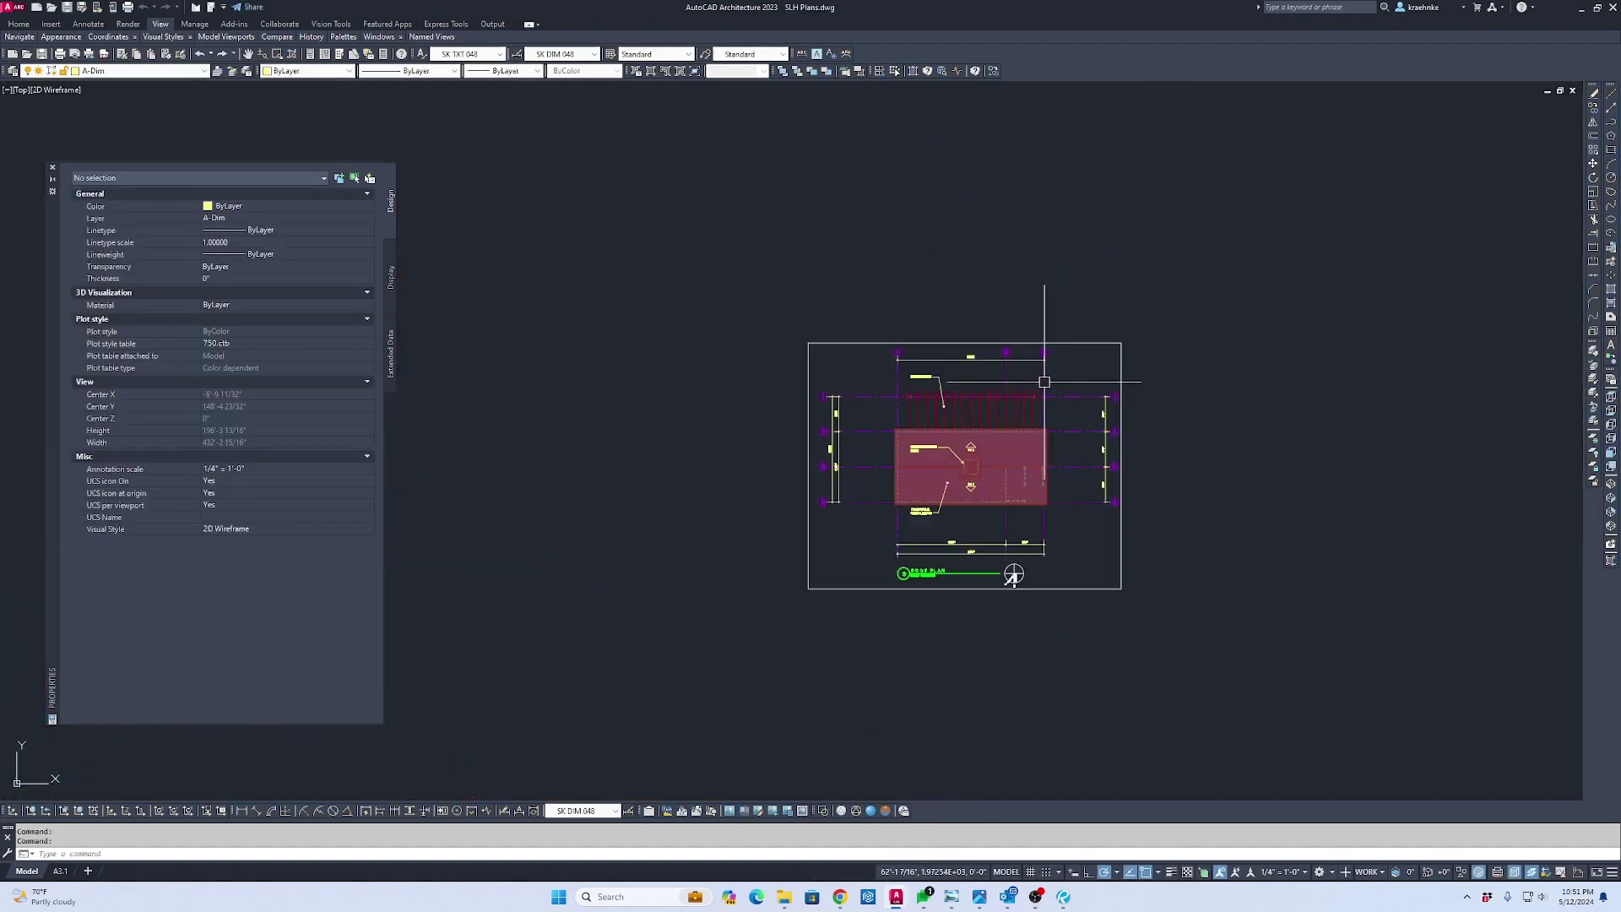
{"action": "scroll", "coordinate": [1044, 382], "scroll_direction": "up", "scroll_amount": 5}
{"action": "left_click", "coordinate": [991, 579]}
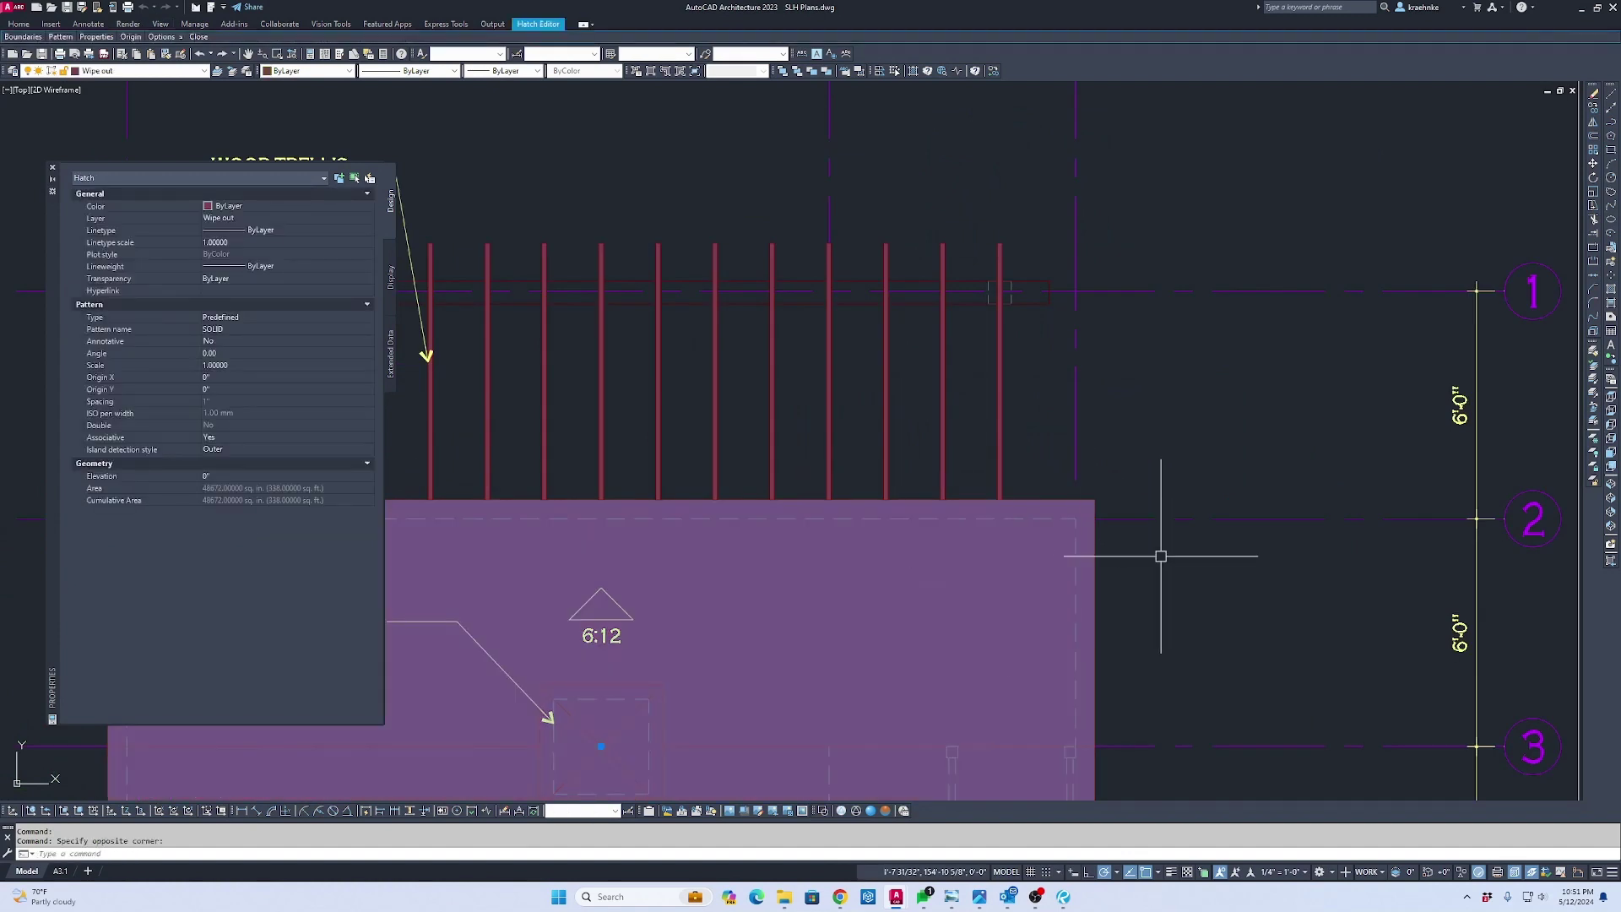
{"action": "scroll", "coordinate": [970, 239], "scroll_direction": "up", "scroll_amount": 8}
{"action": "key", "text": "Escape"}
Try adding the trellis beam outline as a boundary of the rafters' solid wipe-out hatch through Hatch Edit, and undo that edit
{"action": "left_click", "coordinate": [1144, 329]}
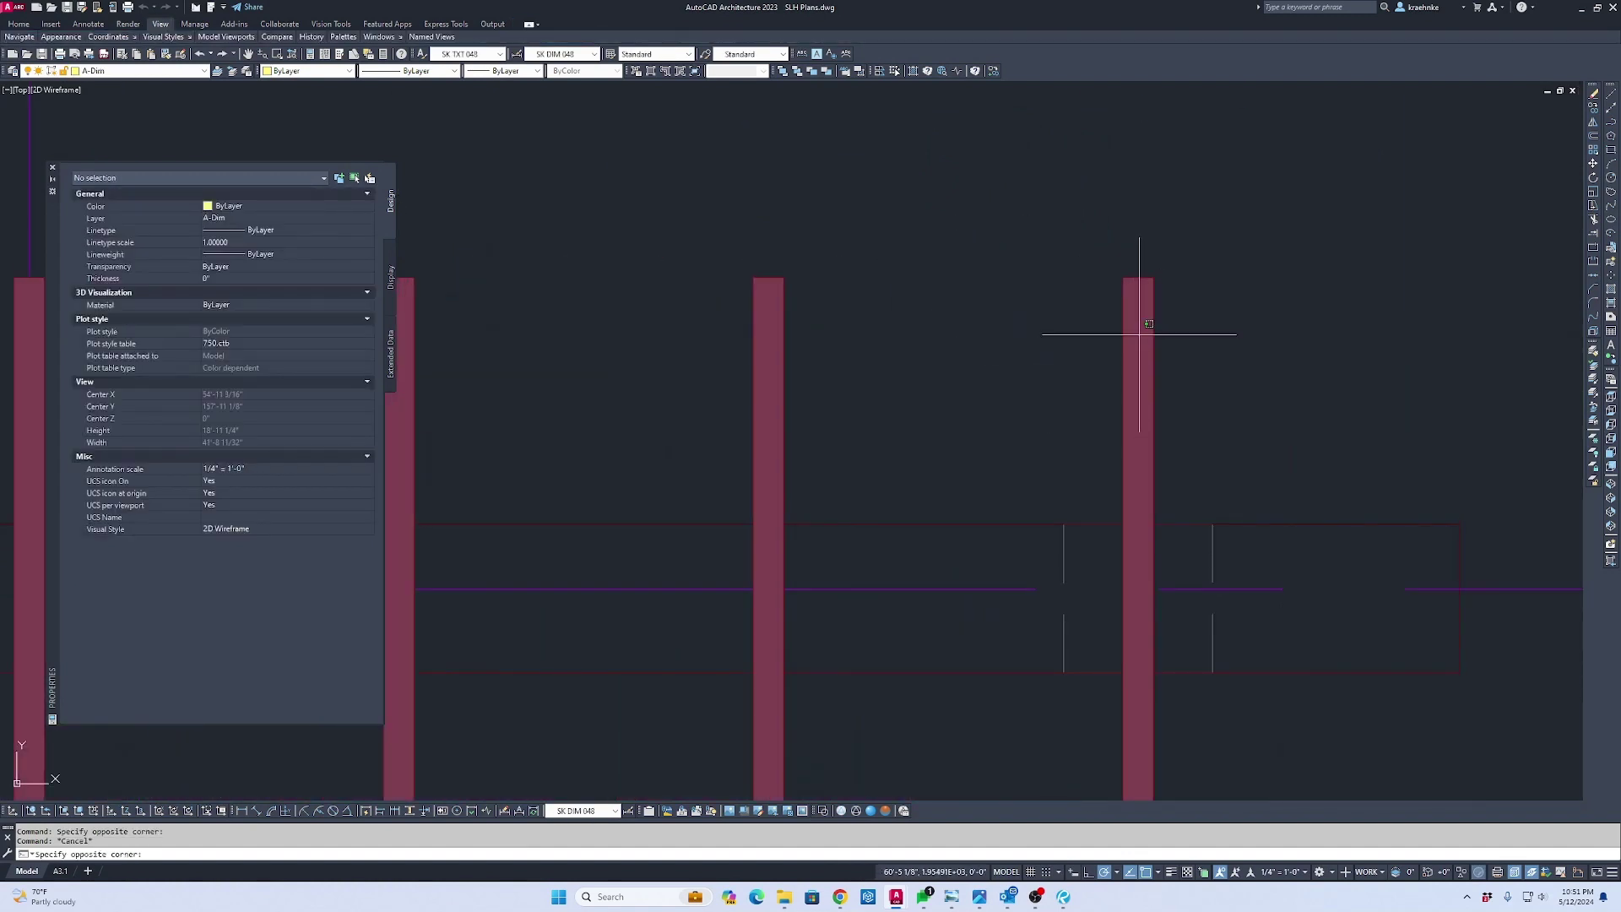
{"action": "left_click", "coordinate": [1150, 323]}
{"action": "scroll", "coordinate": [1364, 215], "scroll_direction": "down", "scroll_amount": 7}
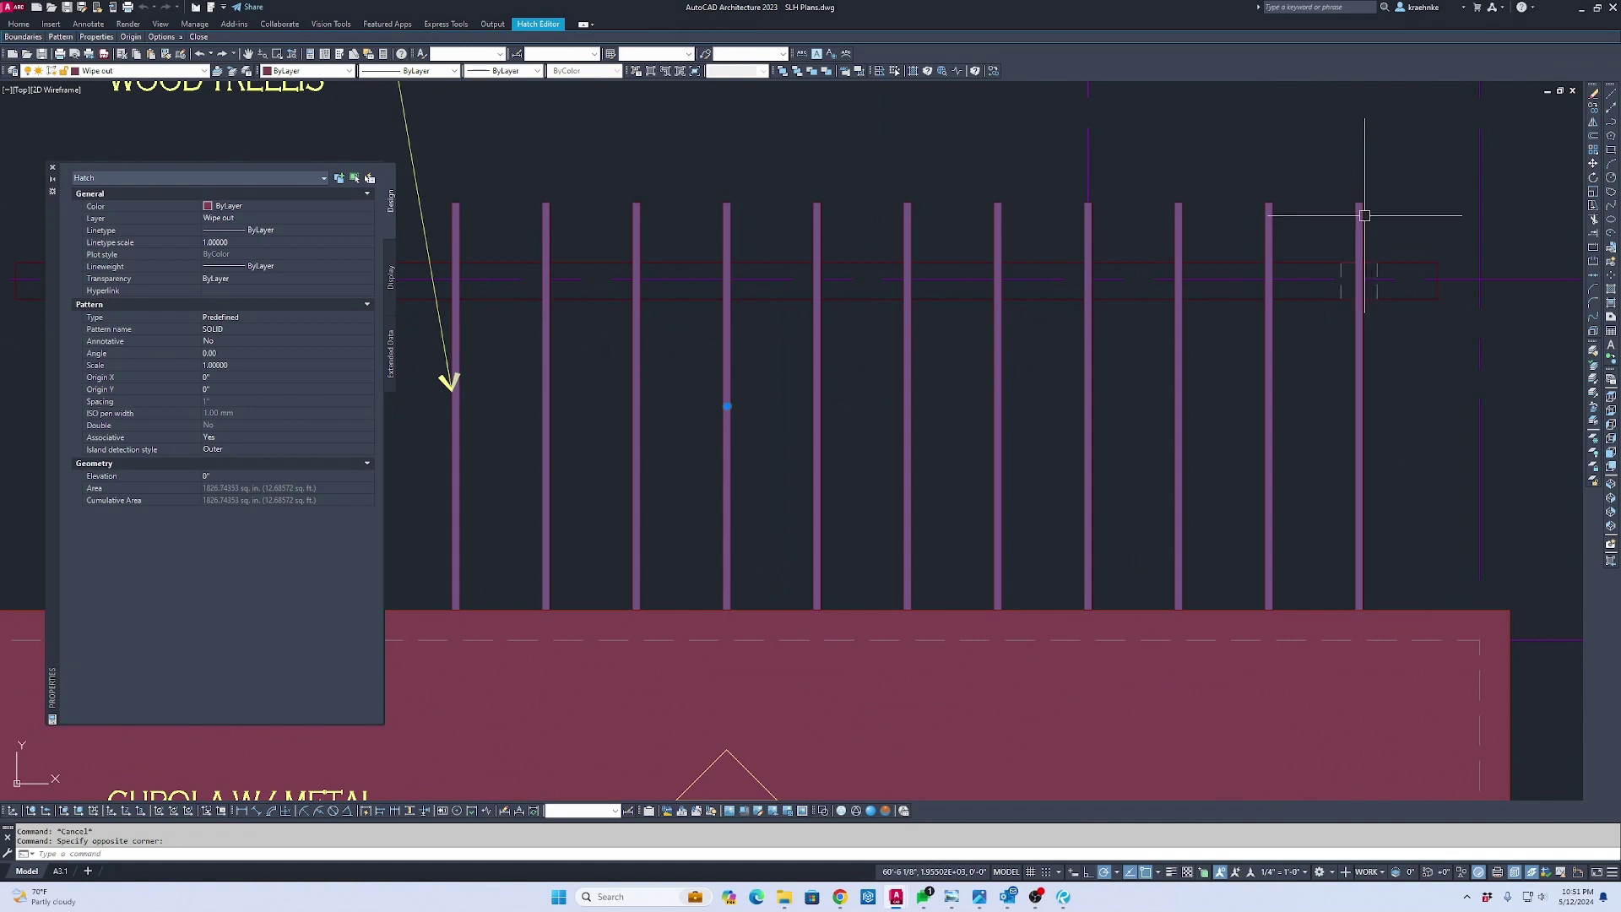
{"action": "right_click", "coordinate": [1342, 172]}
{"action": "left_click", "coordinate": [1406, 304]}
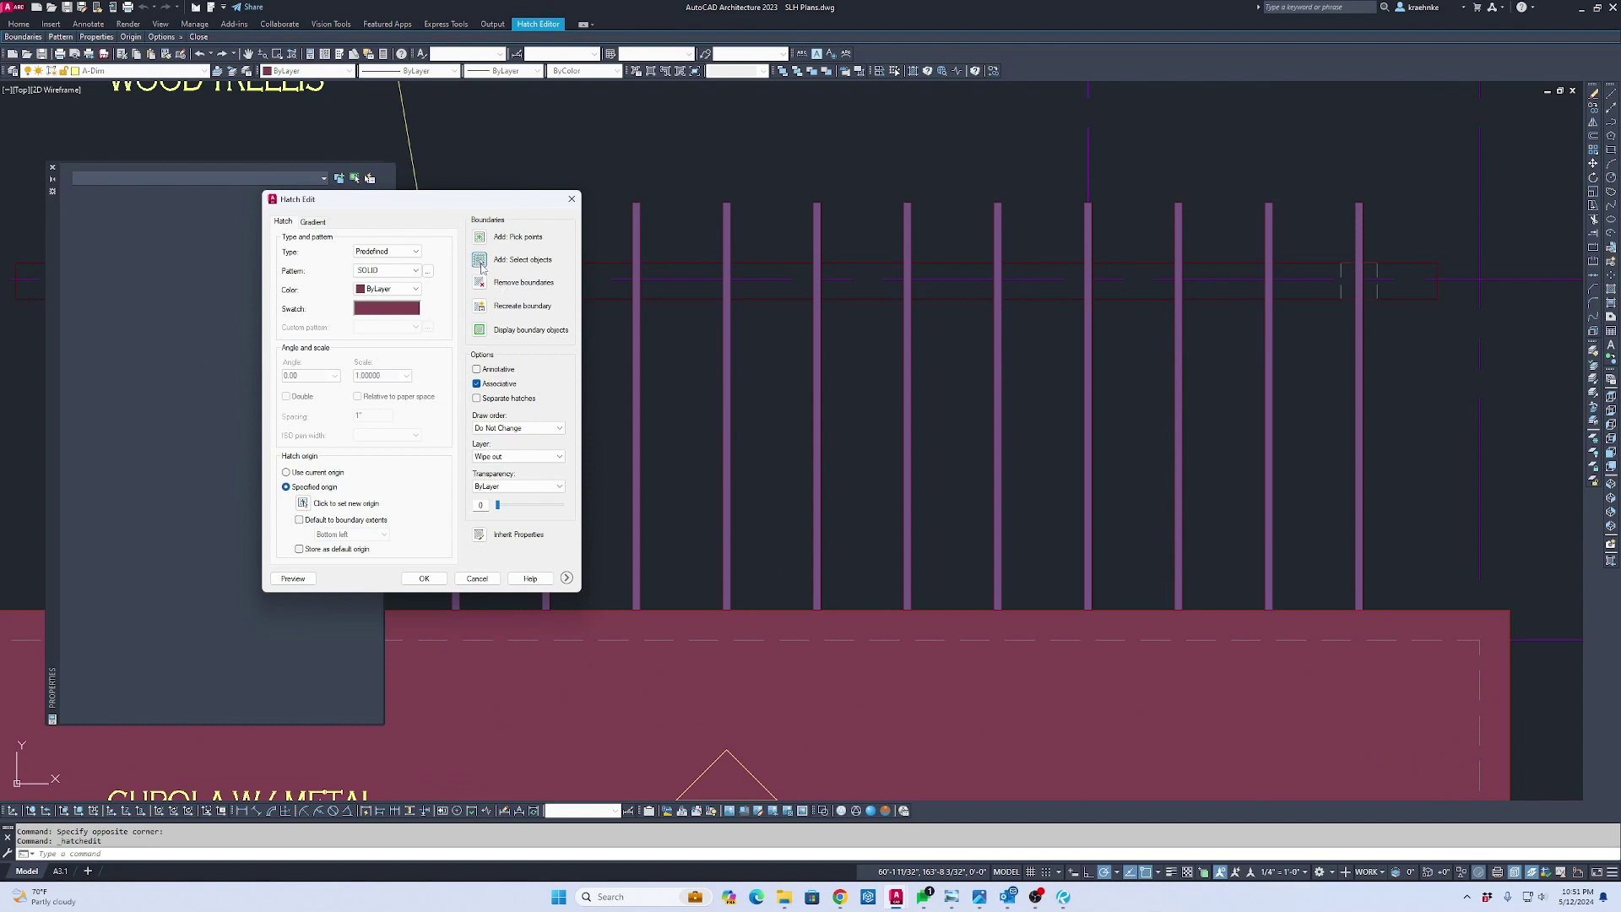
{"action": "left_click", "coordinate": [480, 262]}
{"action": "left_click", "coordinate": [776, 301]}
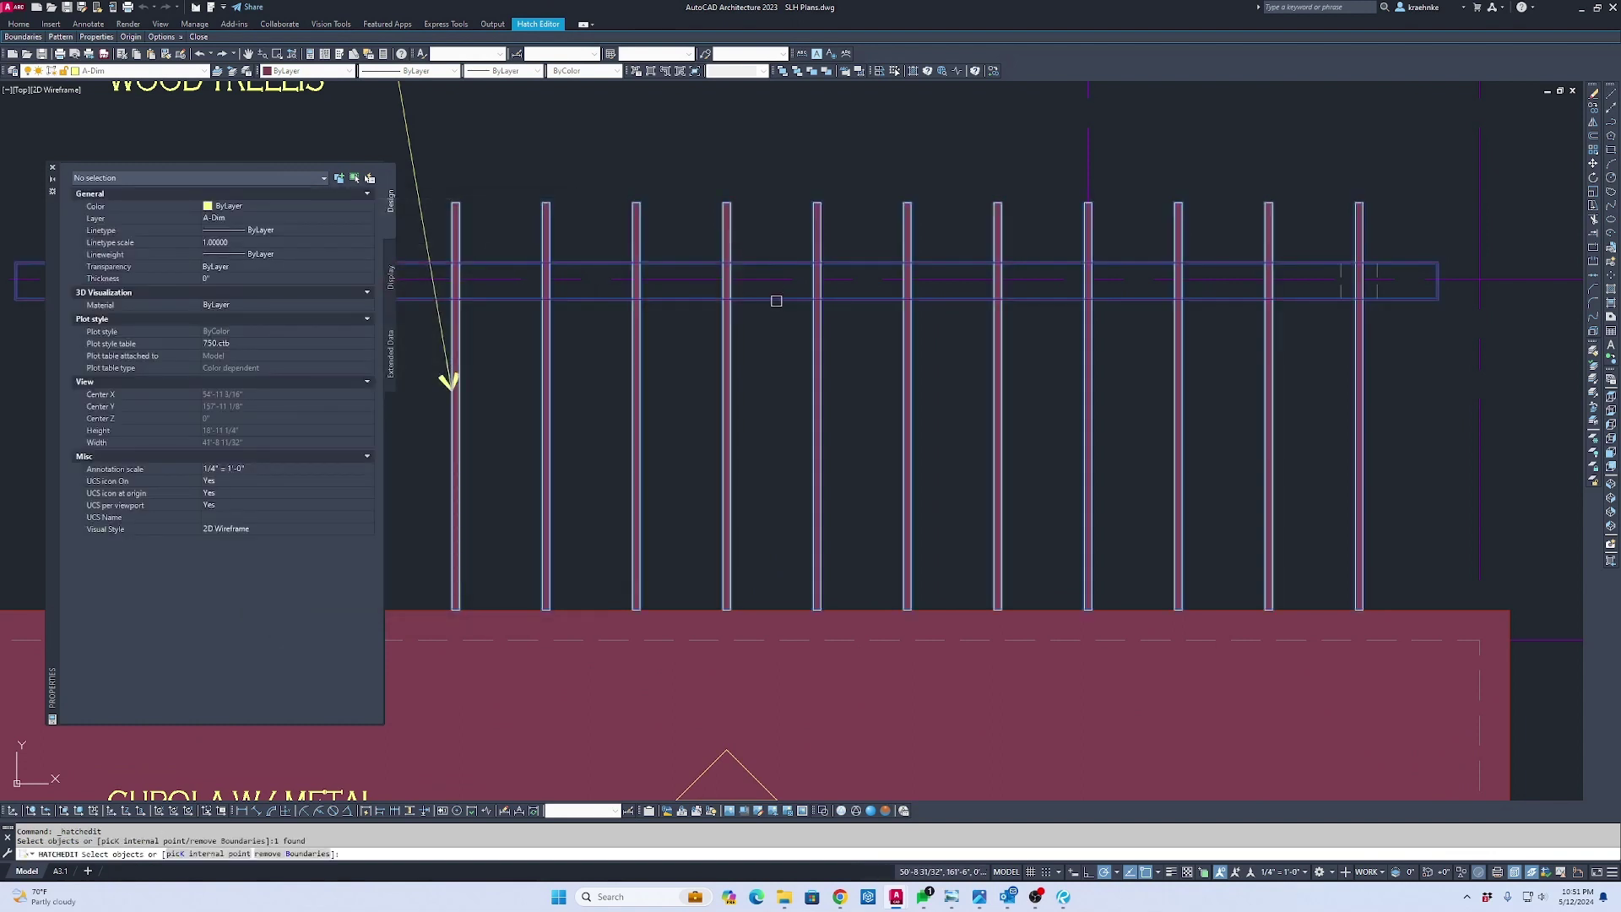
{"action": "key", "text": "Return"}
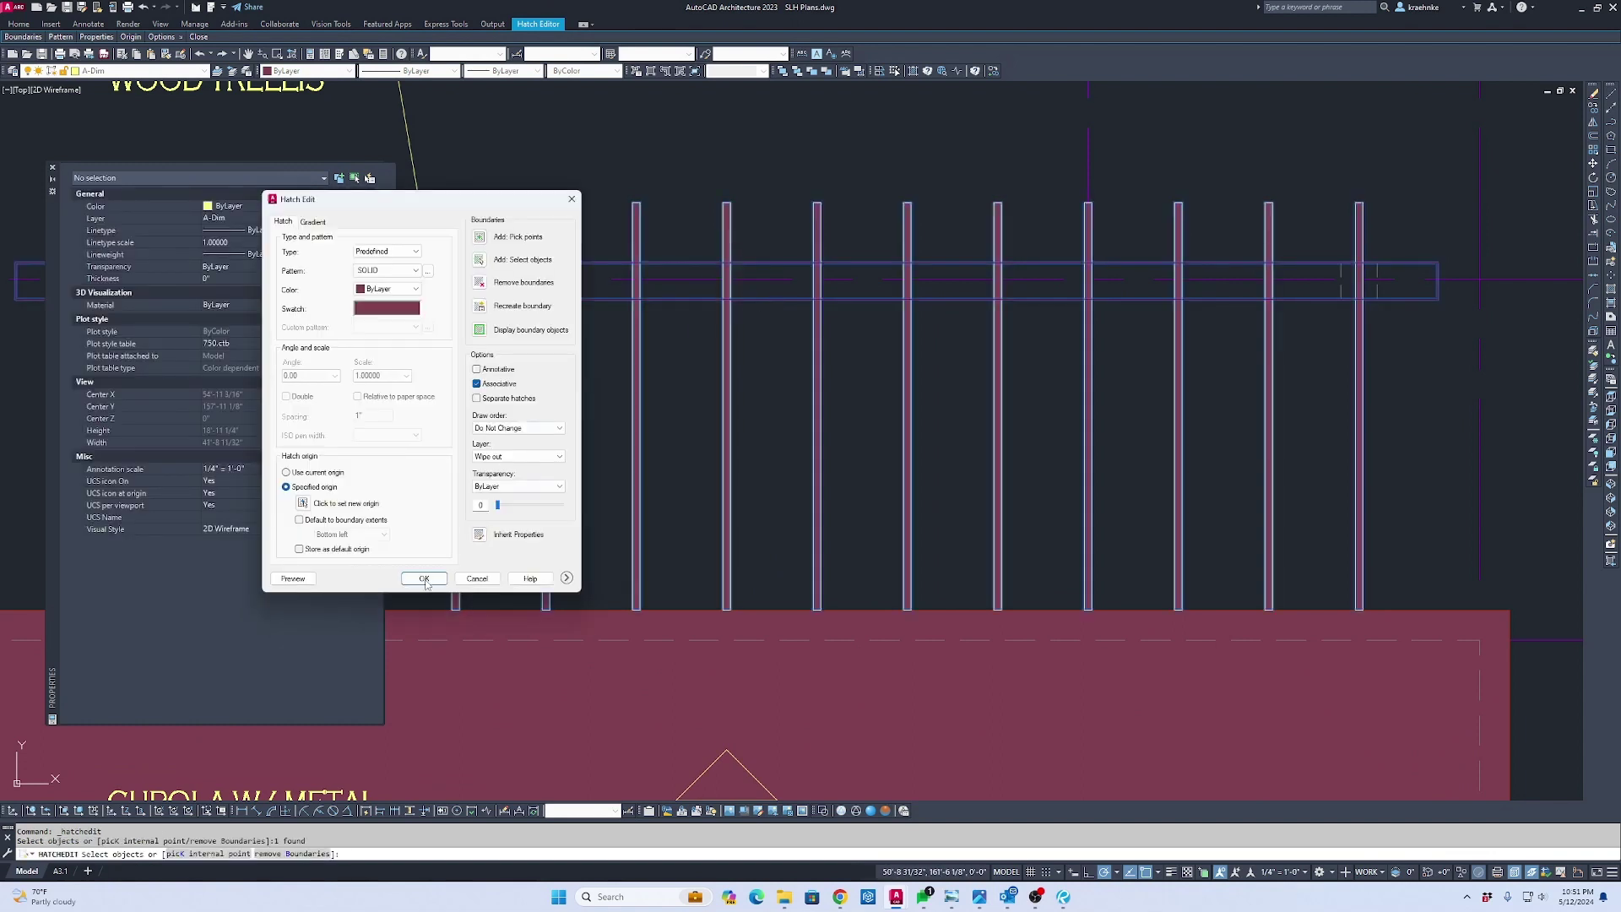
{"action": "left_click", "coordinate": [425, 580]}
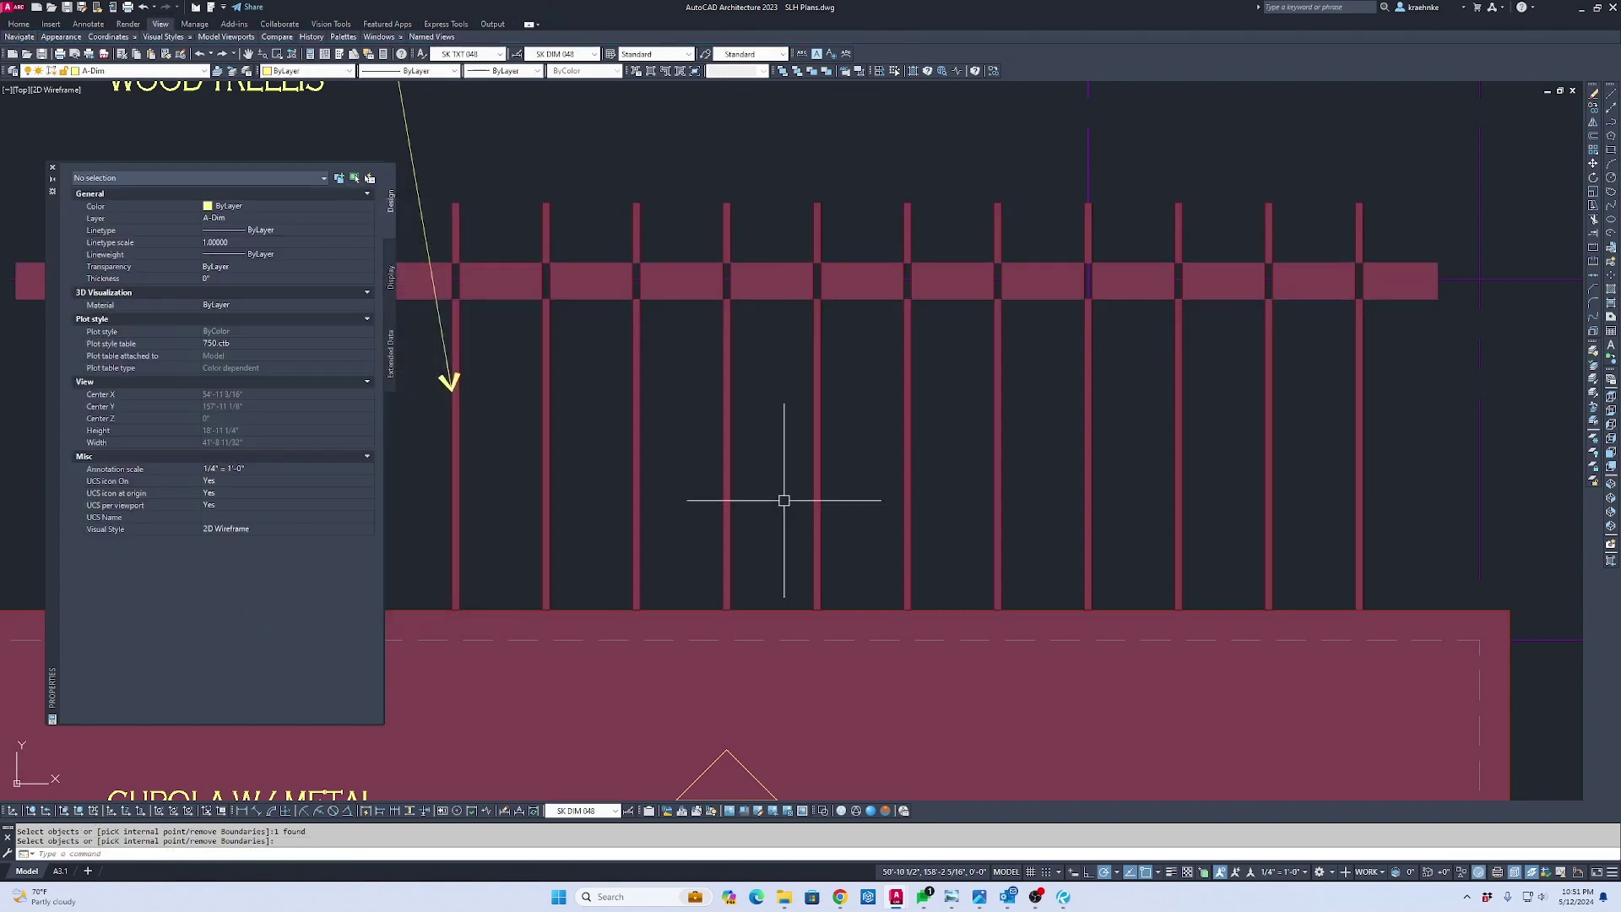
{"action": "key", "text": "ctrl+z"}
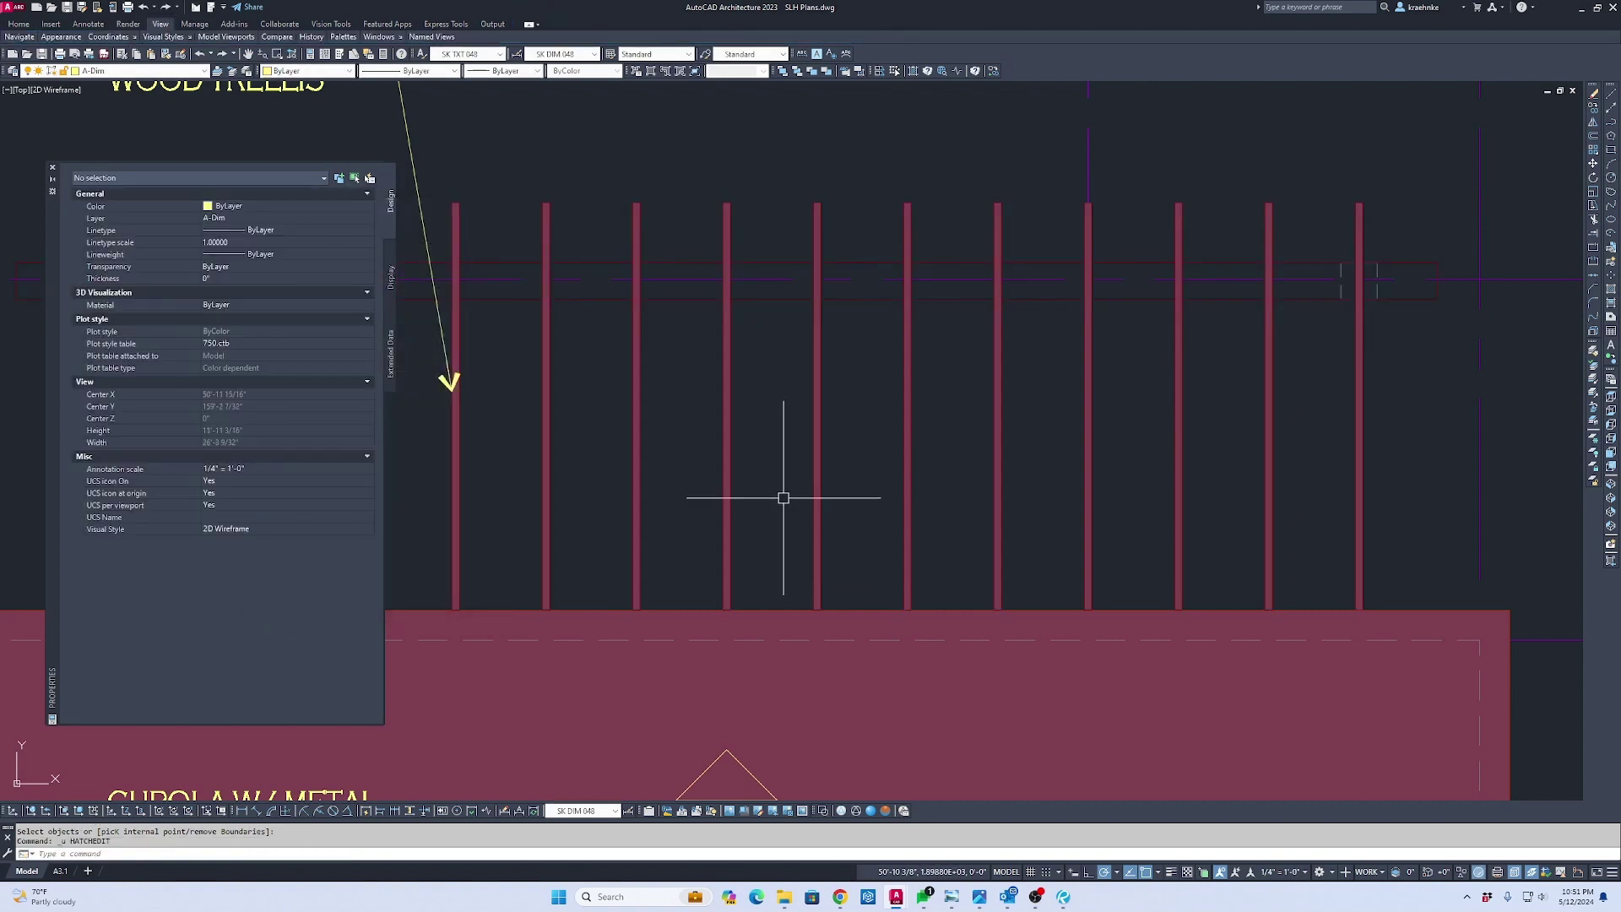
Fill the trellis beam with a separate predefined SOLID hatch, using the beam outline as the boundary object
{"action": "key", "text": "Escape"}
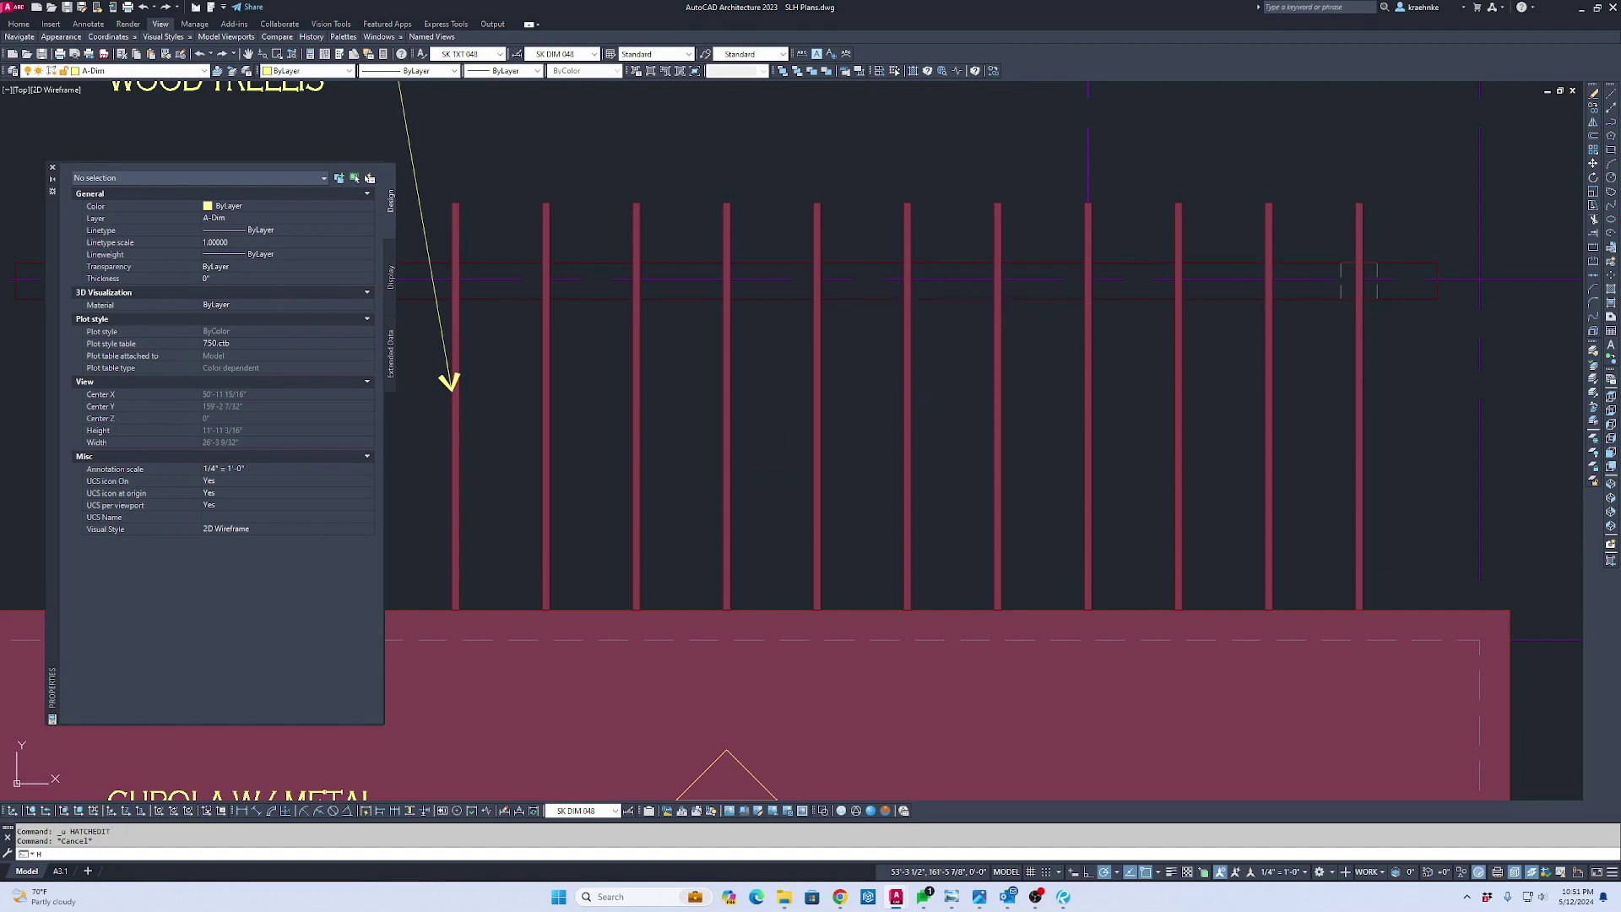
{"action": "key", "text": "Return"}
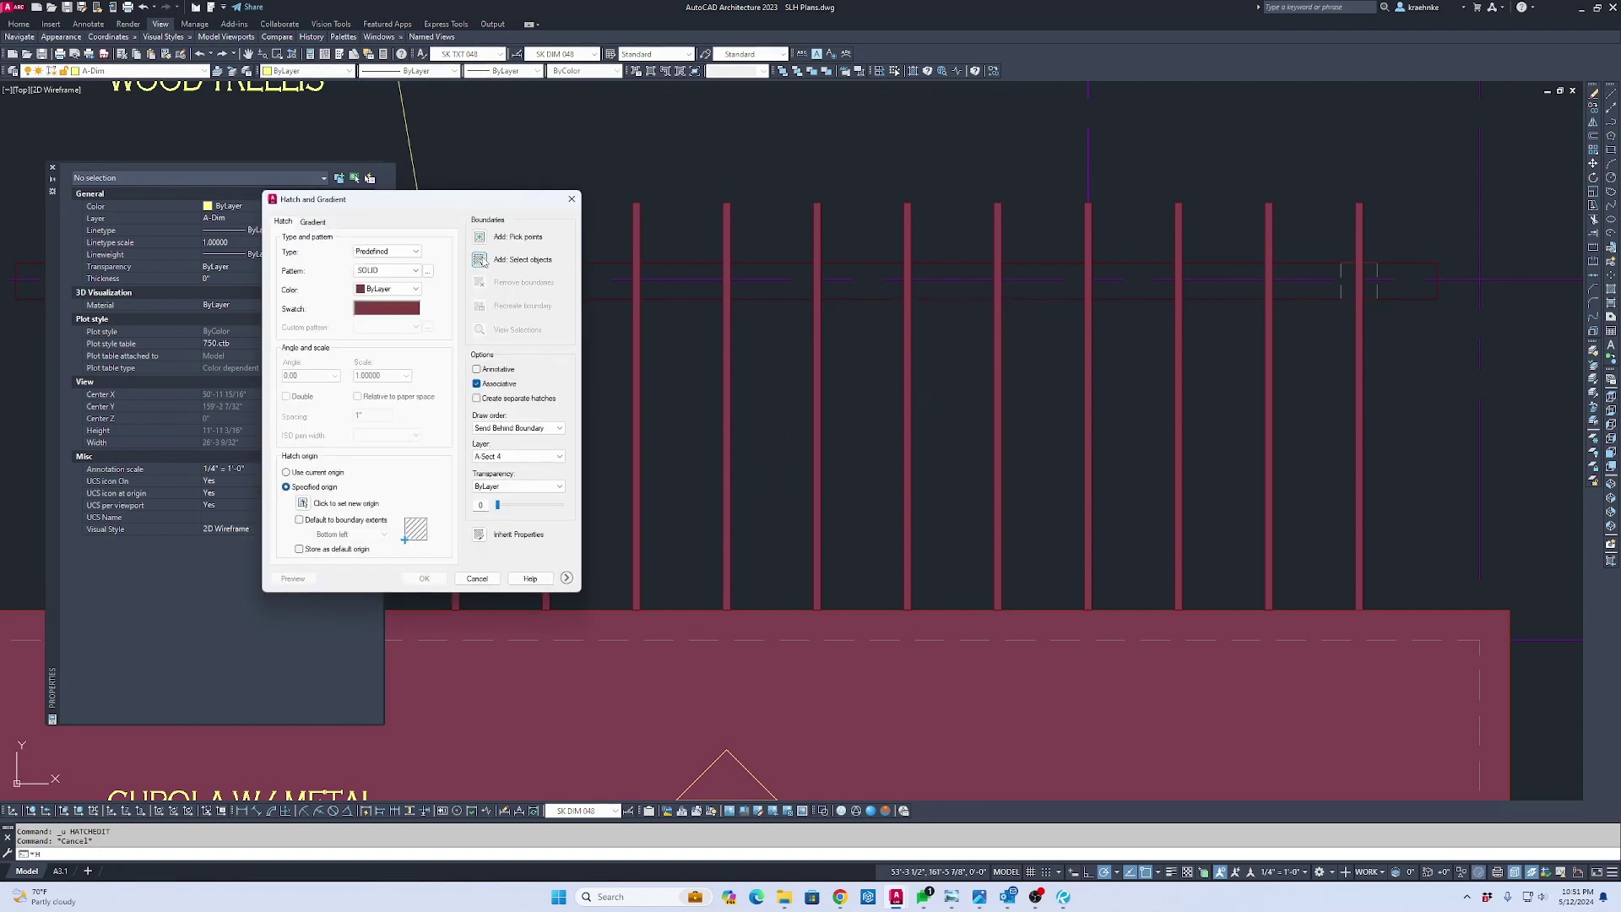
{"action": "left_click", "coordinate": [479, 260]}
{"action": "left_click", "coordinate": [971, 294]}
{"action": "key", "text": "Return"}
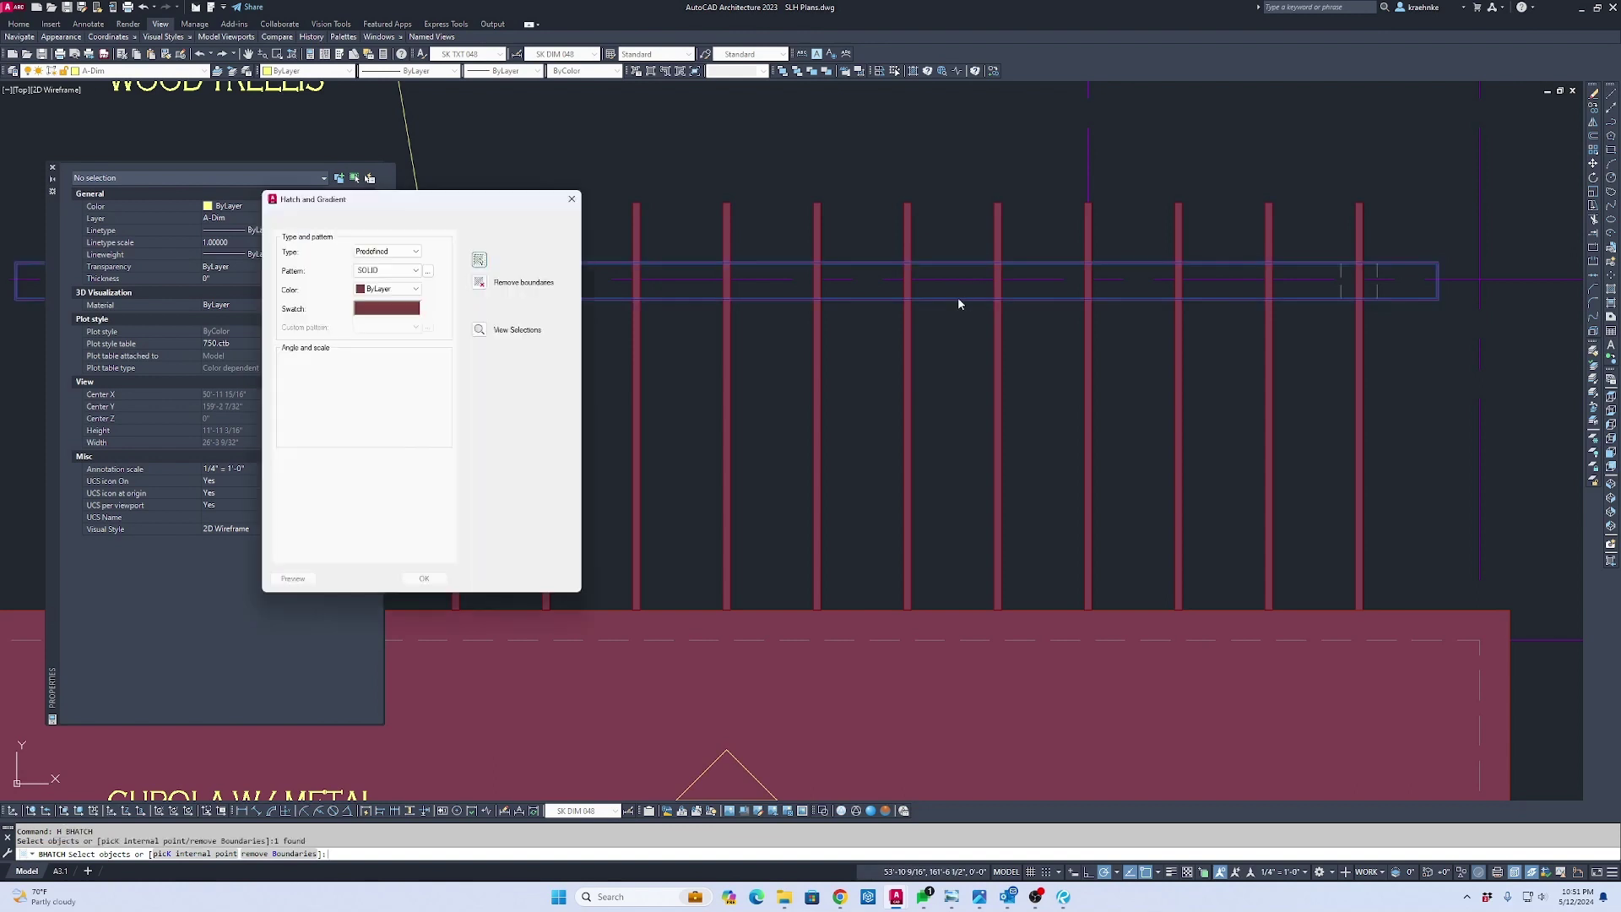
{"action": "left_click", "coordinate": [424, 578]}
Match the beam's solid hatch to the properties of the rafters' wipe-out hatch
{"action": "scroll", "coordinate": [1193, 346], "scroll_direction": "up", "scroll_amount": 6}
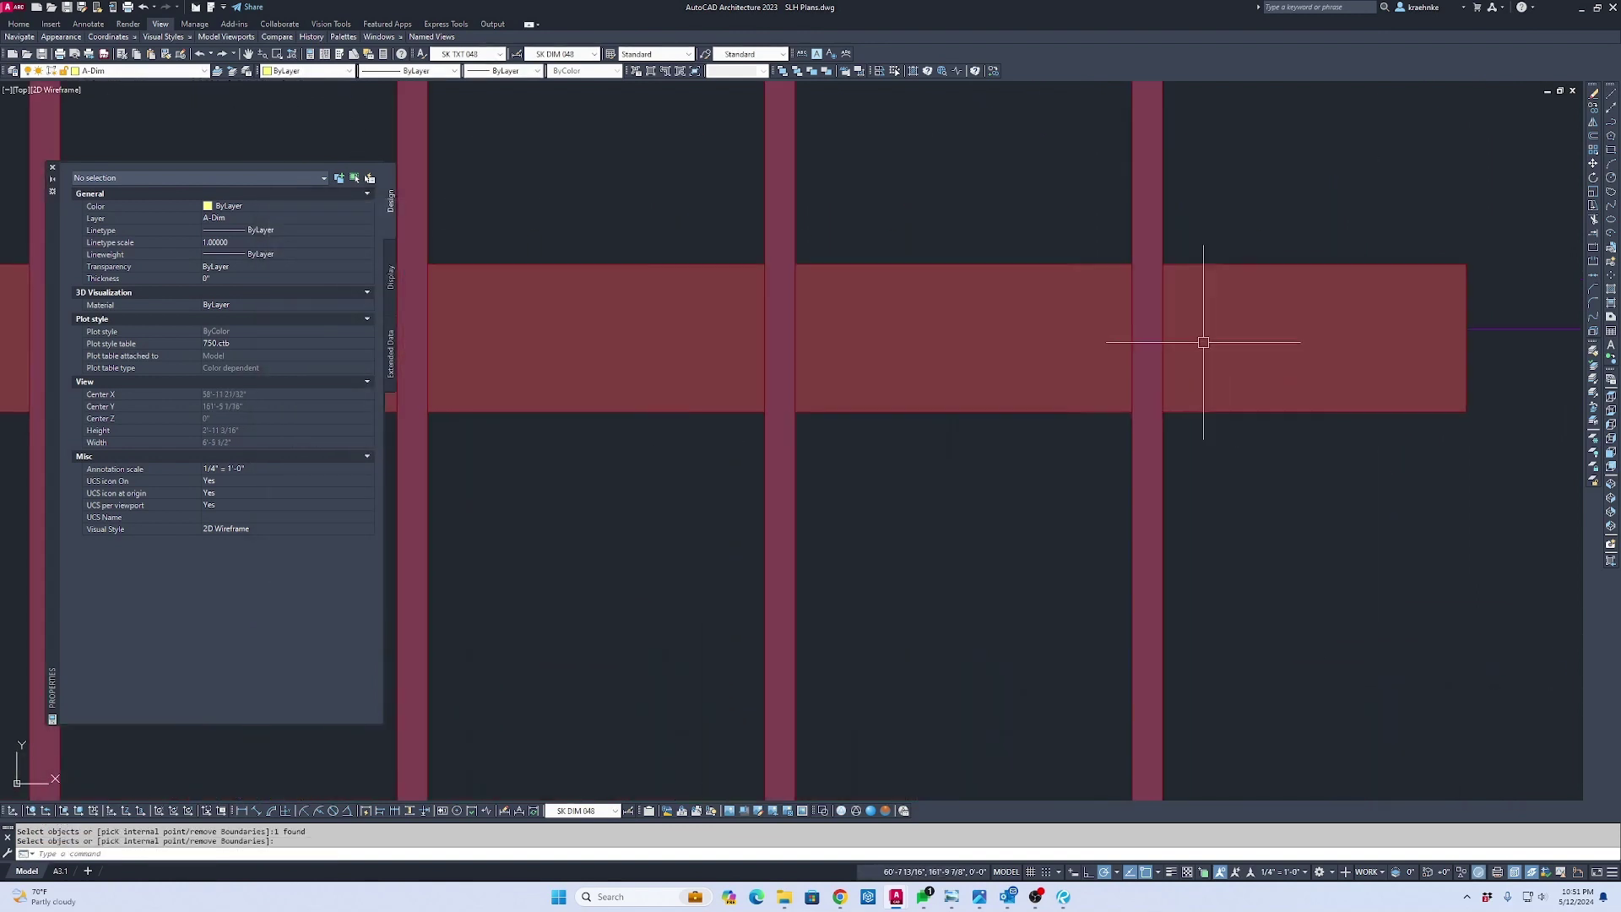
{"action": "key", "text": "Escape"}
{"action": "key", "text": "Escape"}
{"action": "scroll", "coordinate": [1143, 442], "scroll_direction": "up", "scroll_amount": 2}
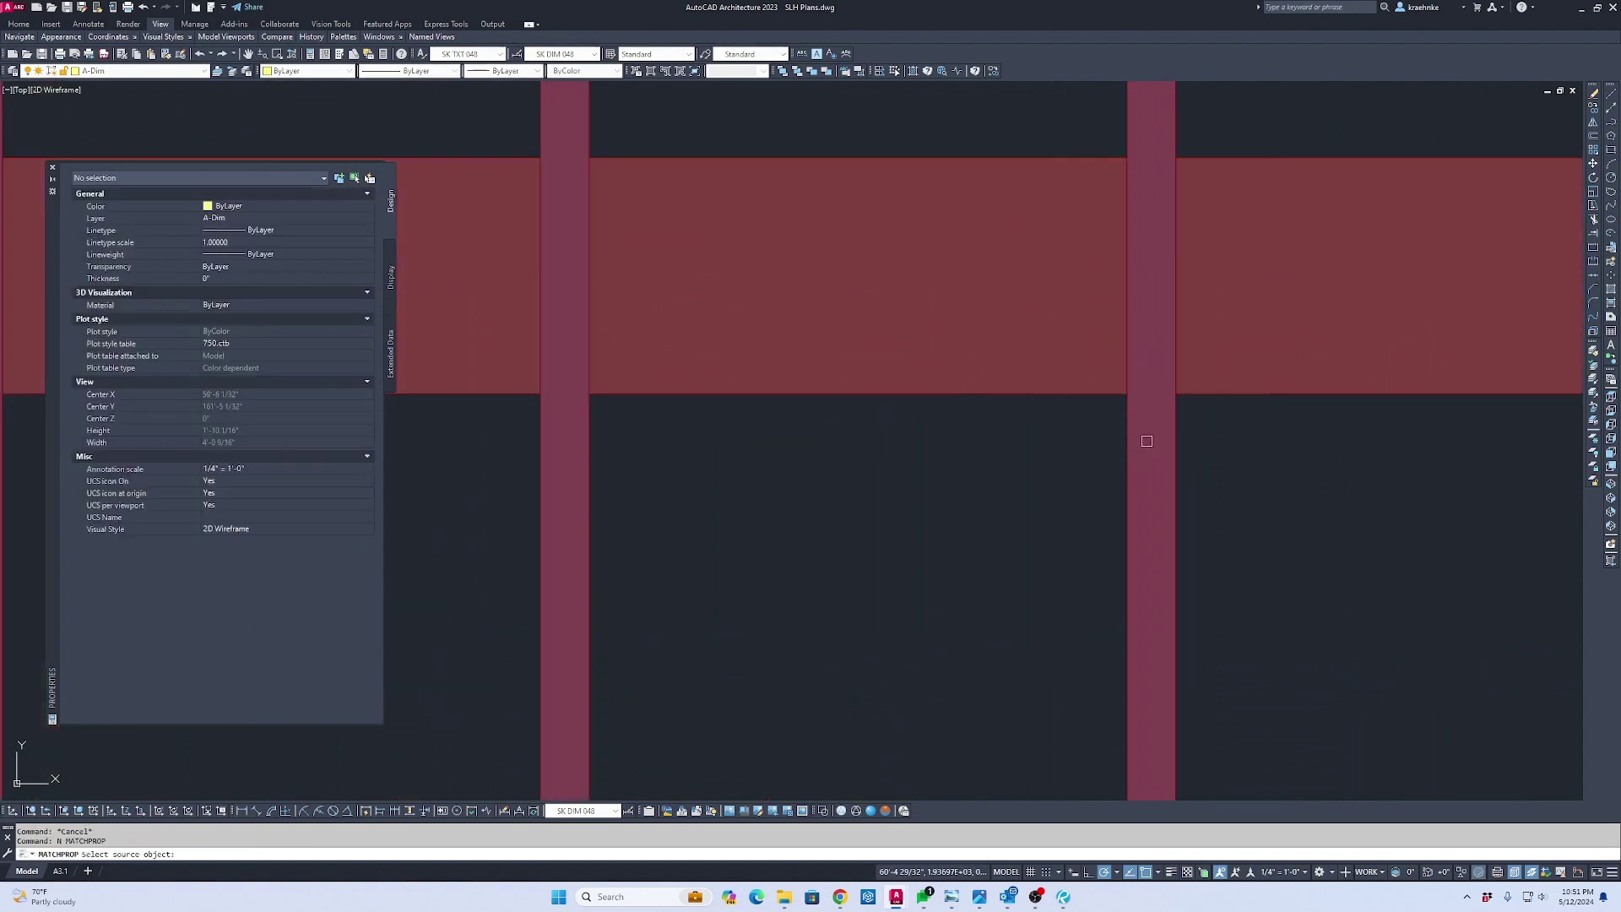
{"action": "type", "text": "ma"}
{"action": "key", "text": "Return"}
{"action": "left_click", "coordinate": [1143, 441]}
{"action": "key", "text": "Escape"}
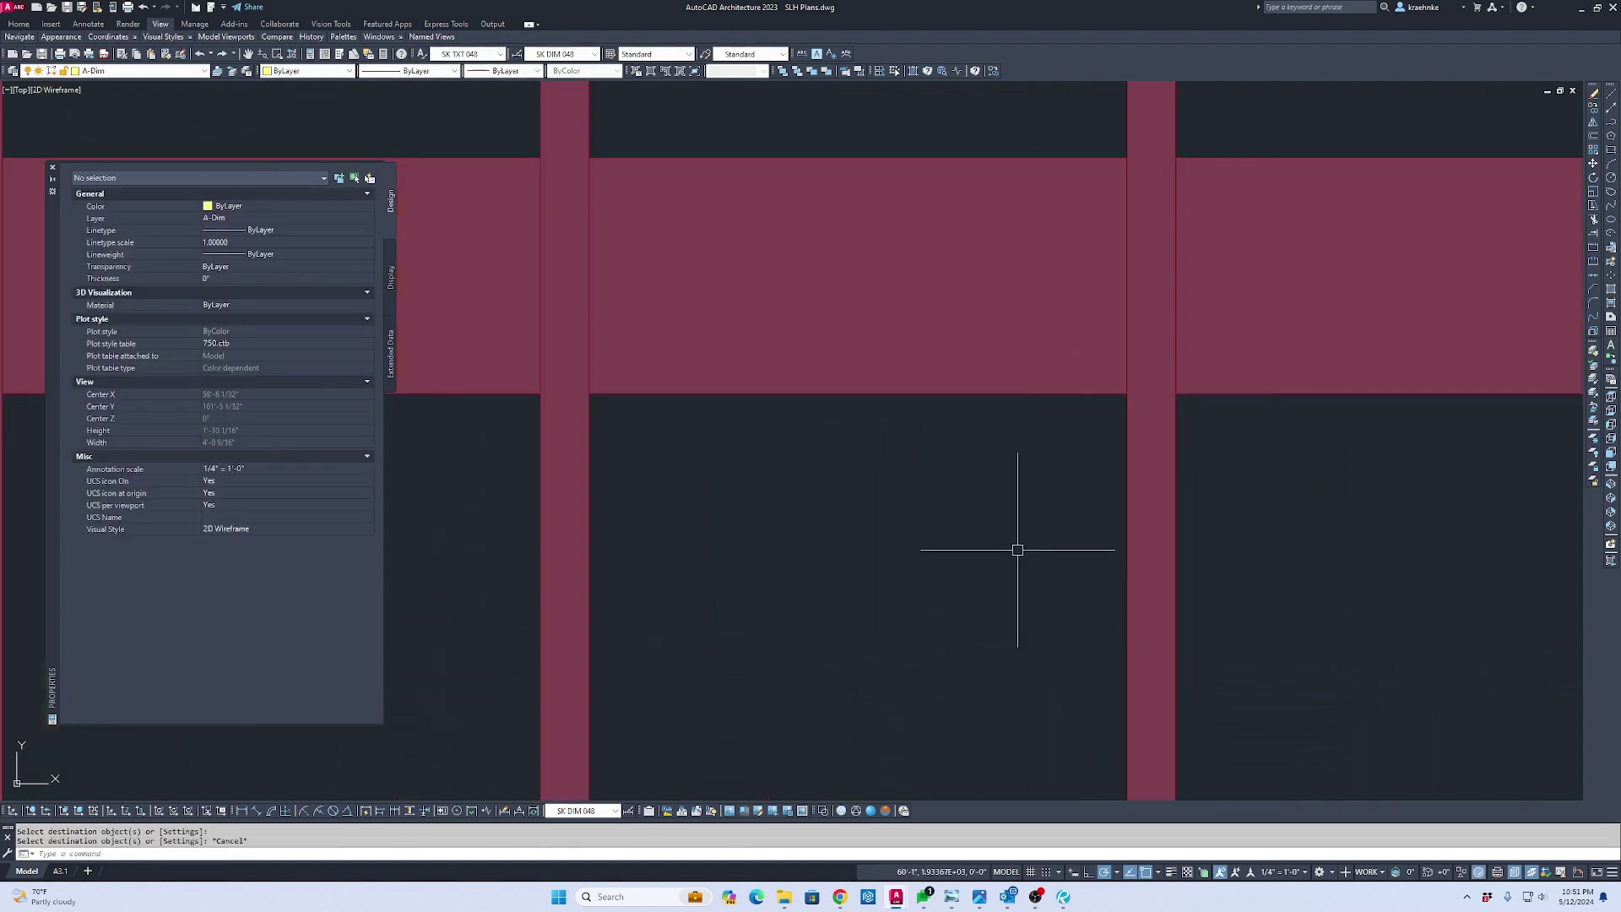
{"action": "scroll", "coordinate": [988, 484], "scroll_direction": "down", "scroll_amount": 5}
{"action": "scroll", "coordinate": [1235, 431], "scroll_direction": "up", "scroll_amount": 4}
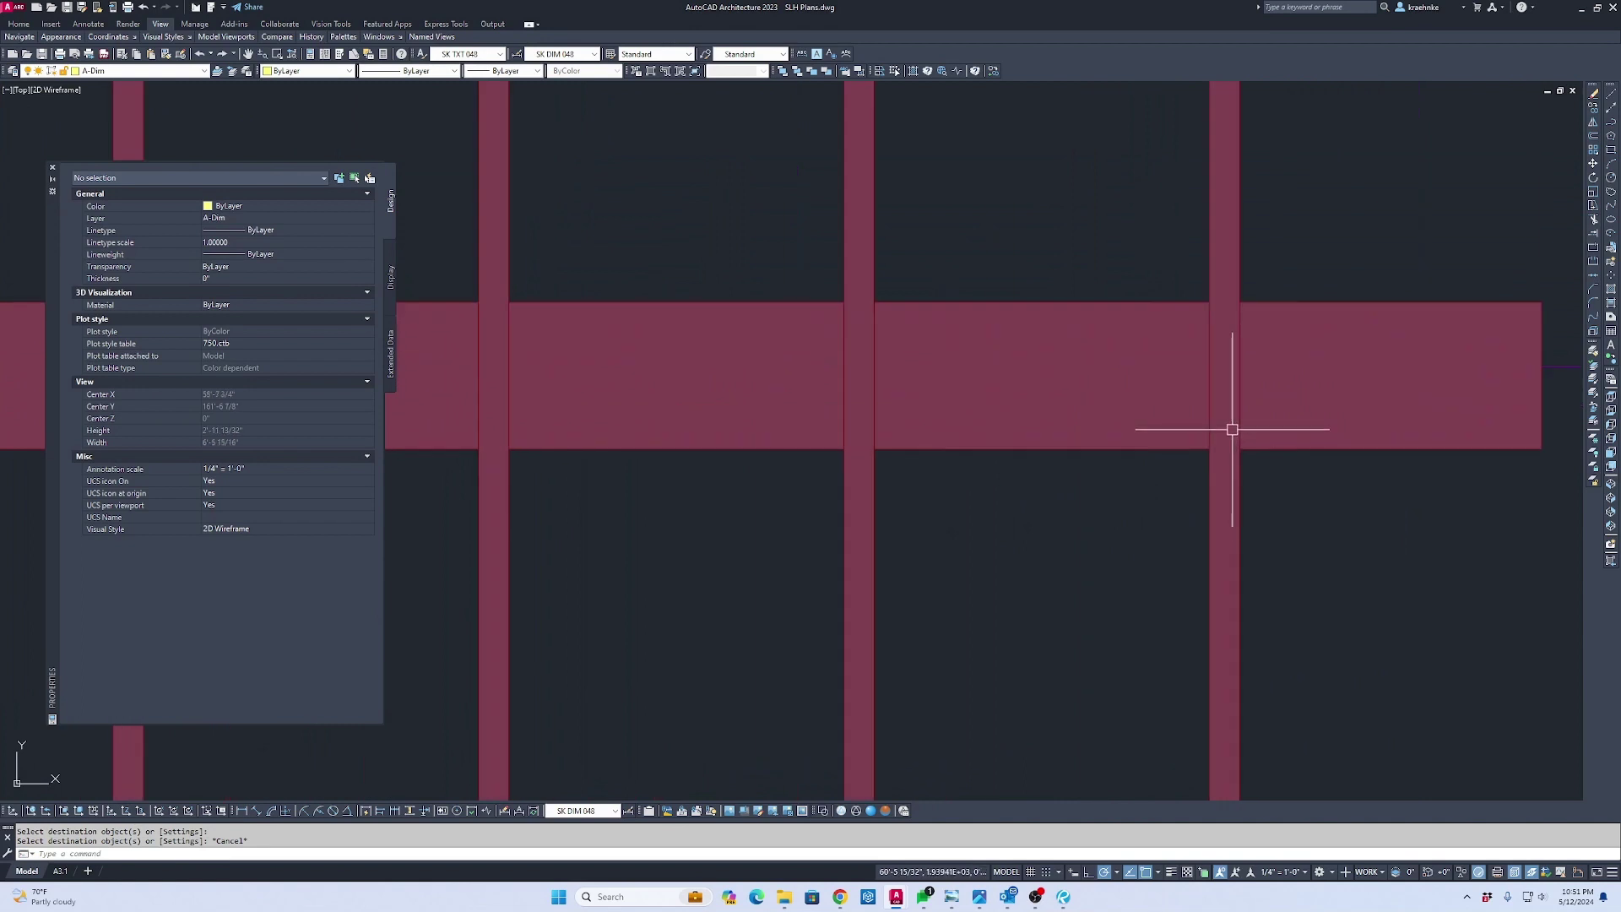
{"action": "scroll", "coordinate": [1284, 393], "scroll_direction": "down", "scroll_amount": 4}
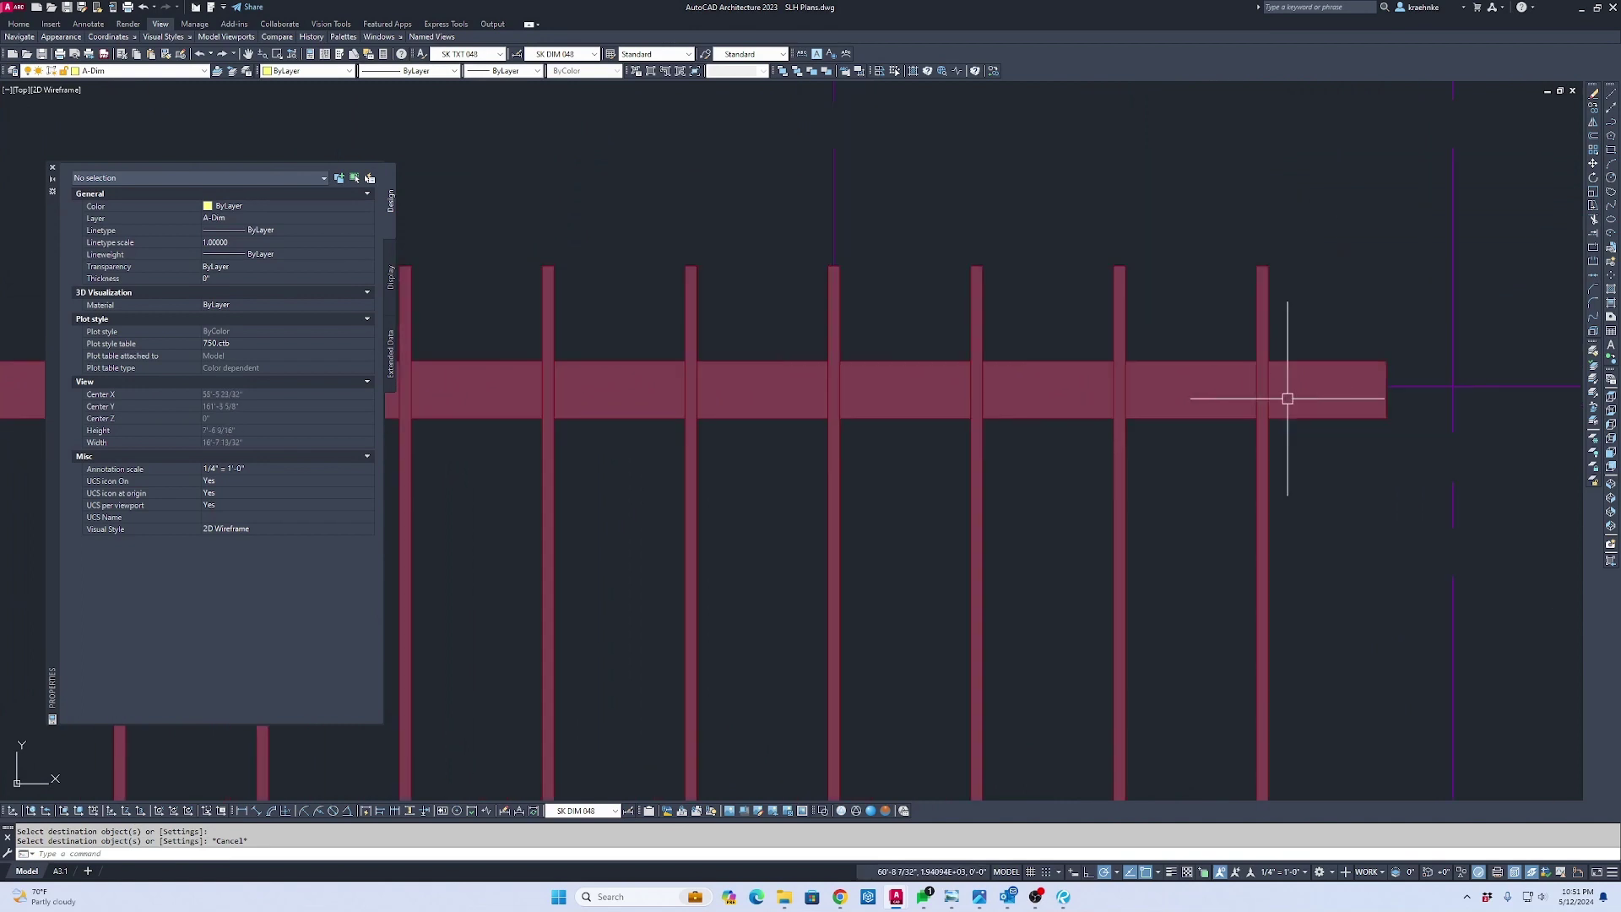
{"action": "scroll", "coordinate": [977, 398], "scroll_direction": "down", "scroll_amount": 4}
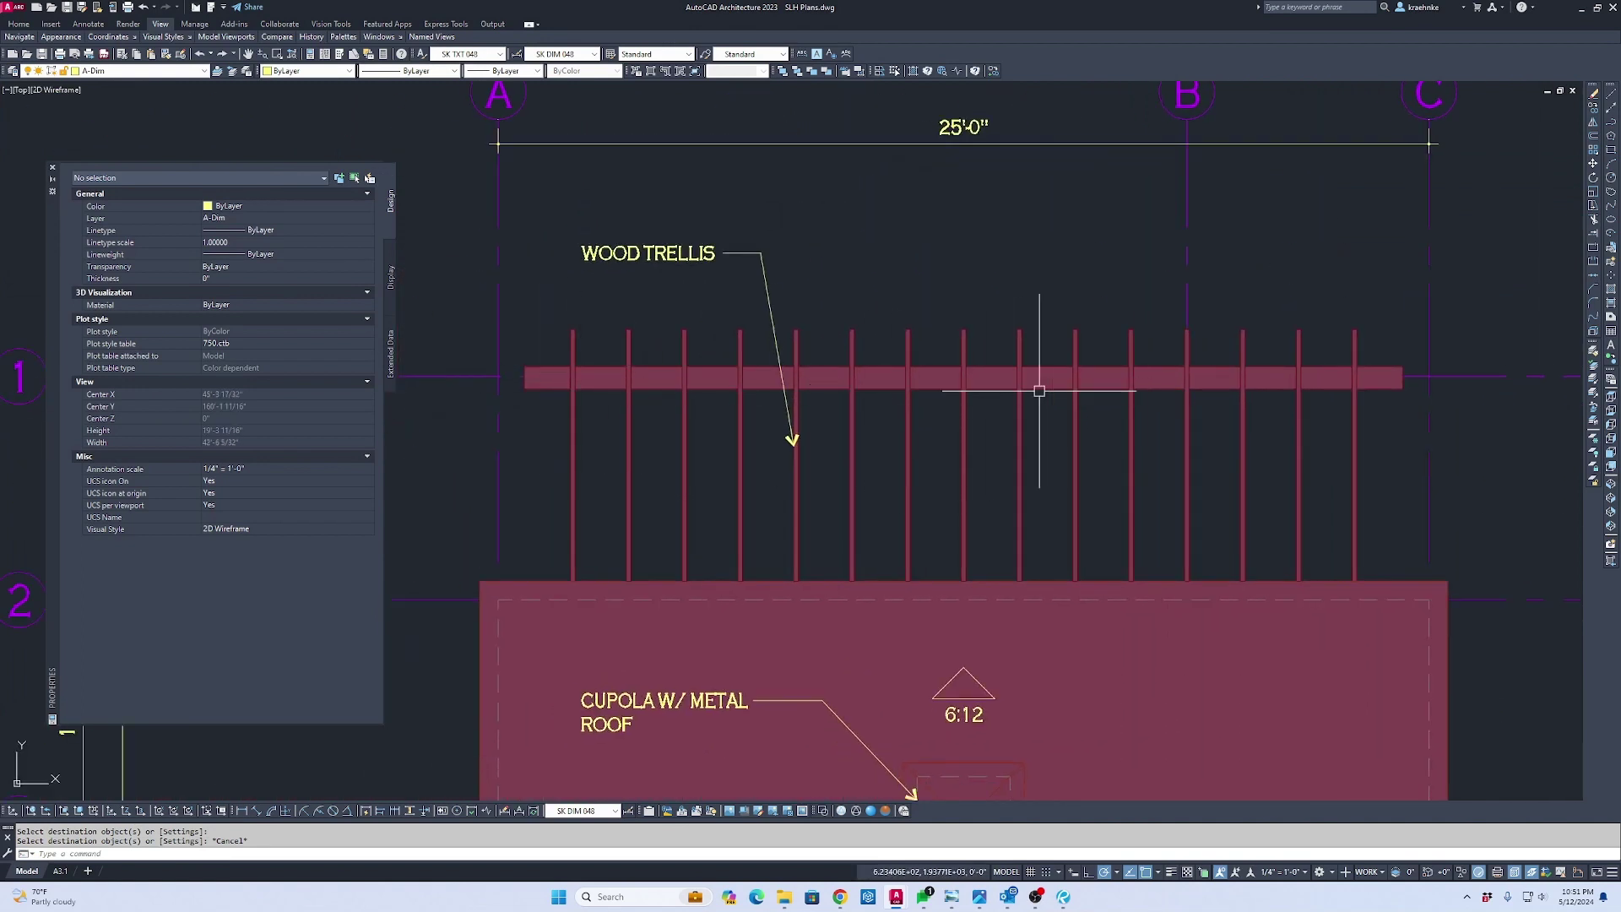
Close SLH Plans.dwg and save its changes, returning to SLH Site Plan.dwg
{"action": "scroll", "coordinate": [918, 406], "scroll_direction": "down", "scroll_amount": 3}
{"action": "scroll", "coordinate": [874, 342], "scroll_direction": "up", "scroll_amount": 1}
{"action": "key", "text": "Escape"}
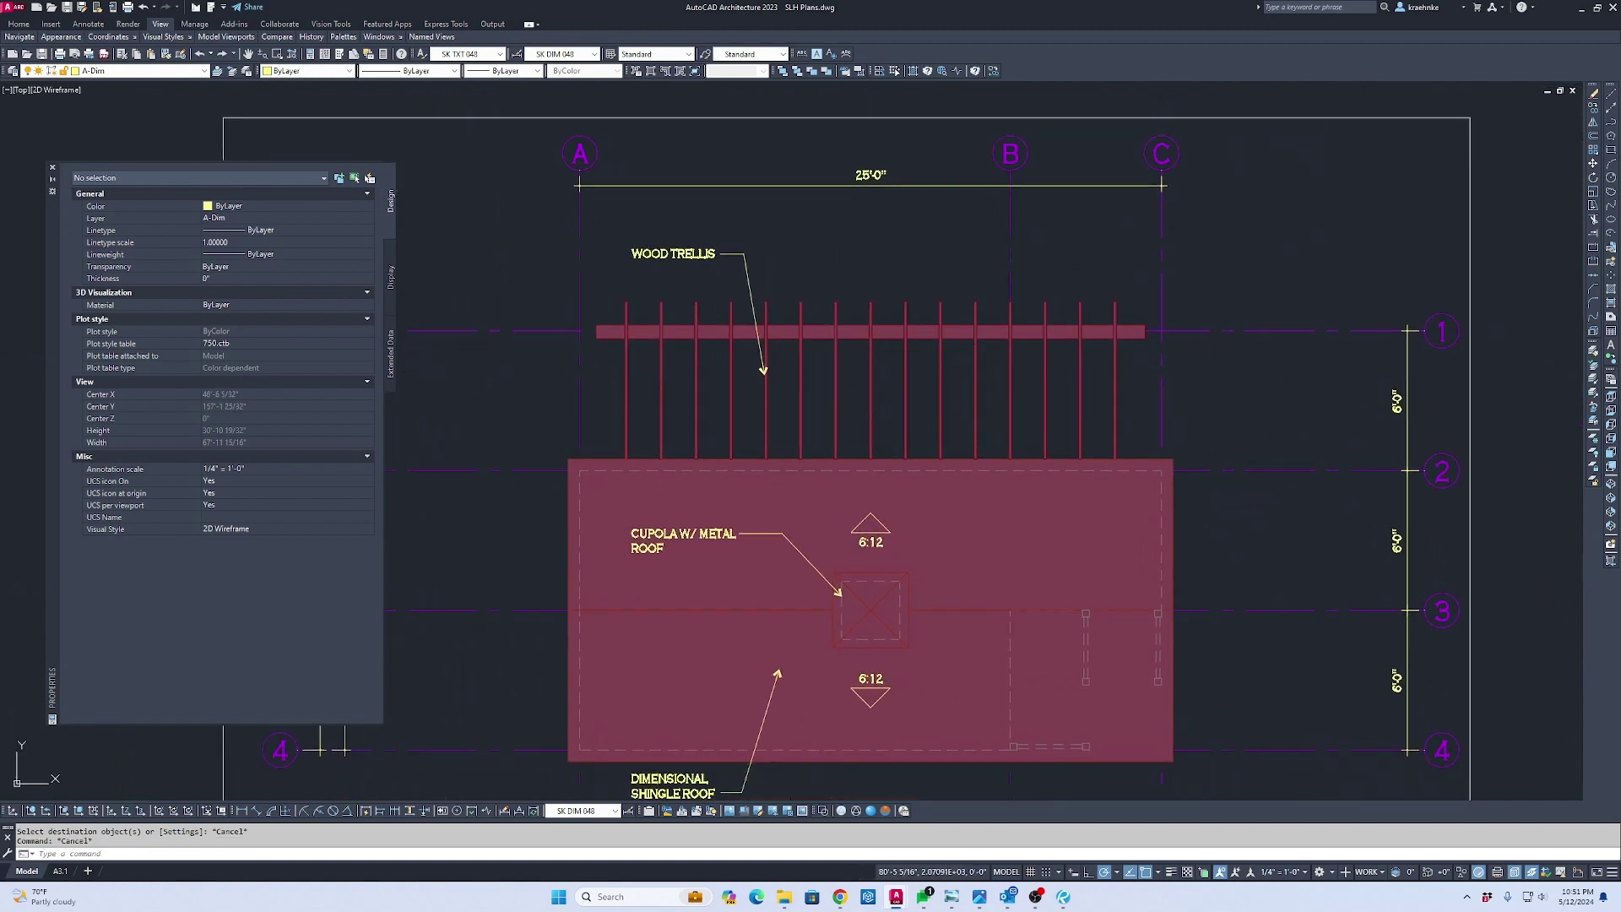
{"action": "left_click", "coordinate": [1572, 91]}
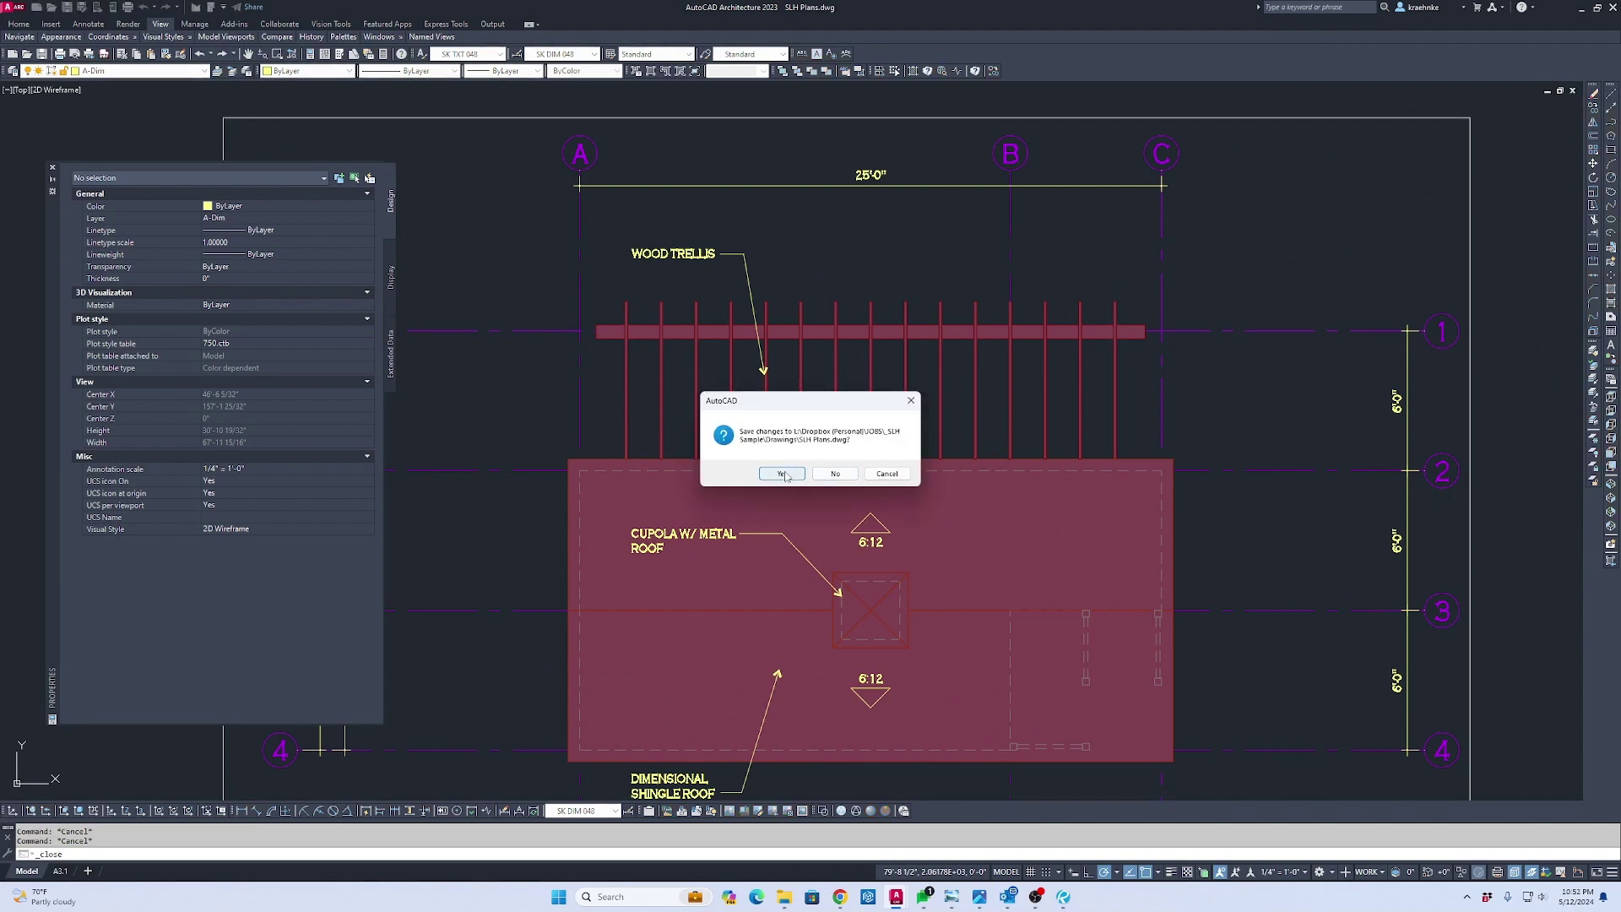
{"action": "left_click", "coordinate": [782, 474]}
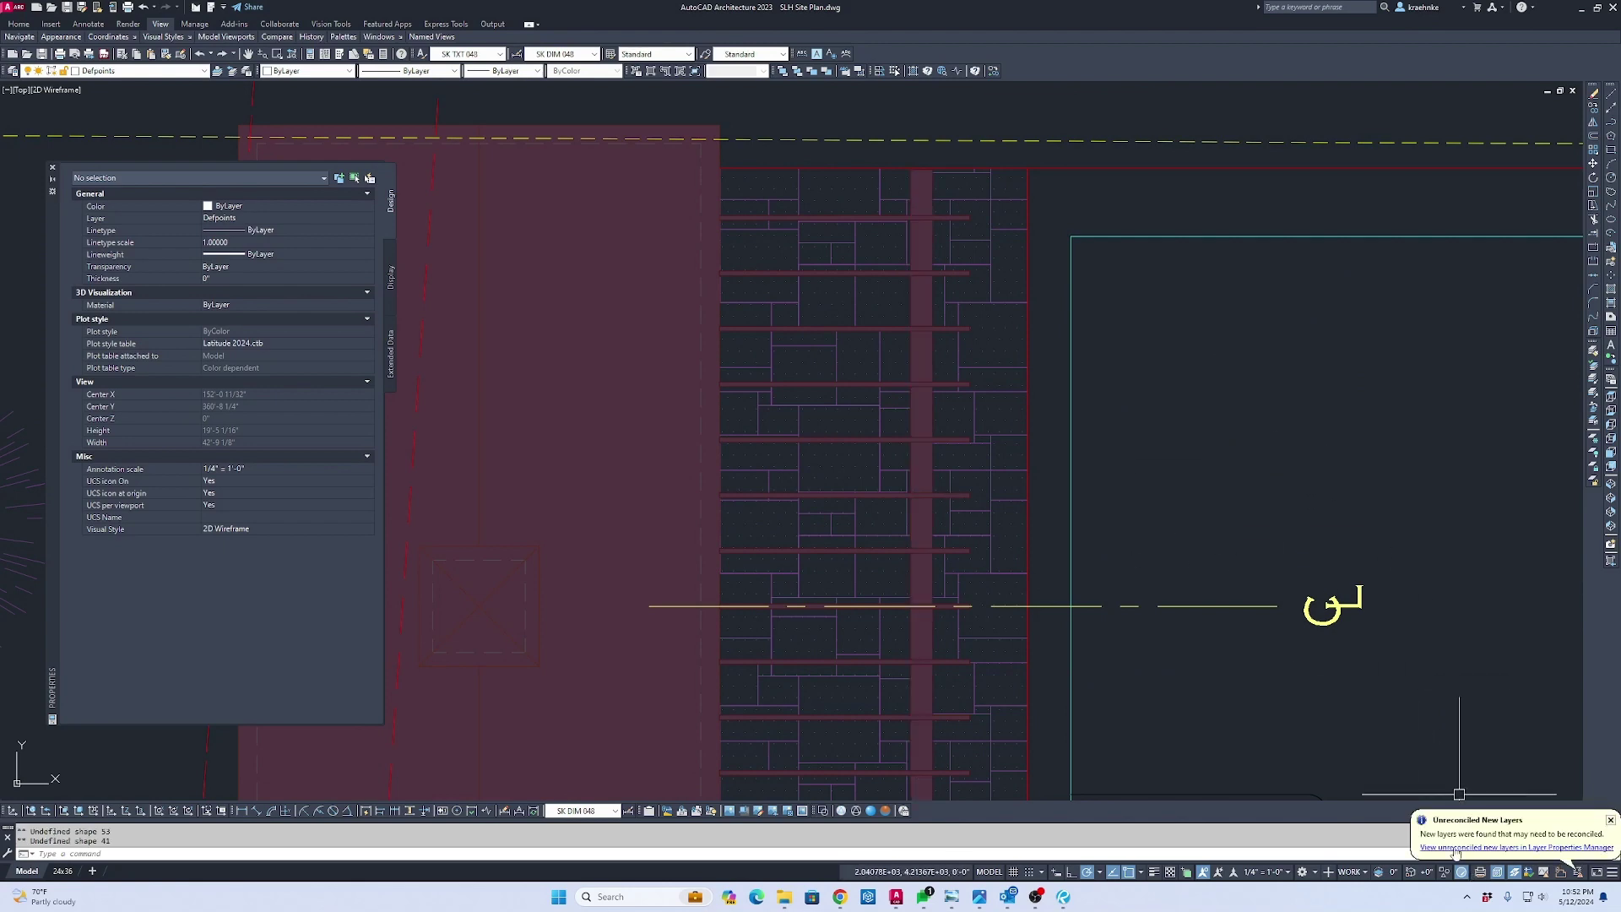
Reconcile all unreconciled new layers in the site plan through the Layer Properties Manager
{"action": "left_click", "coordinate": [1471, 847]}
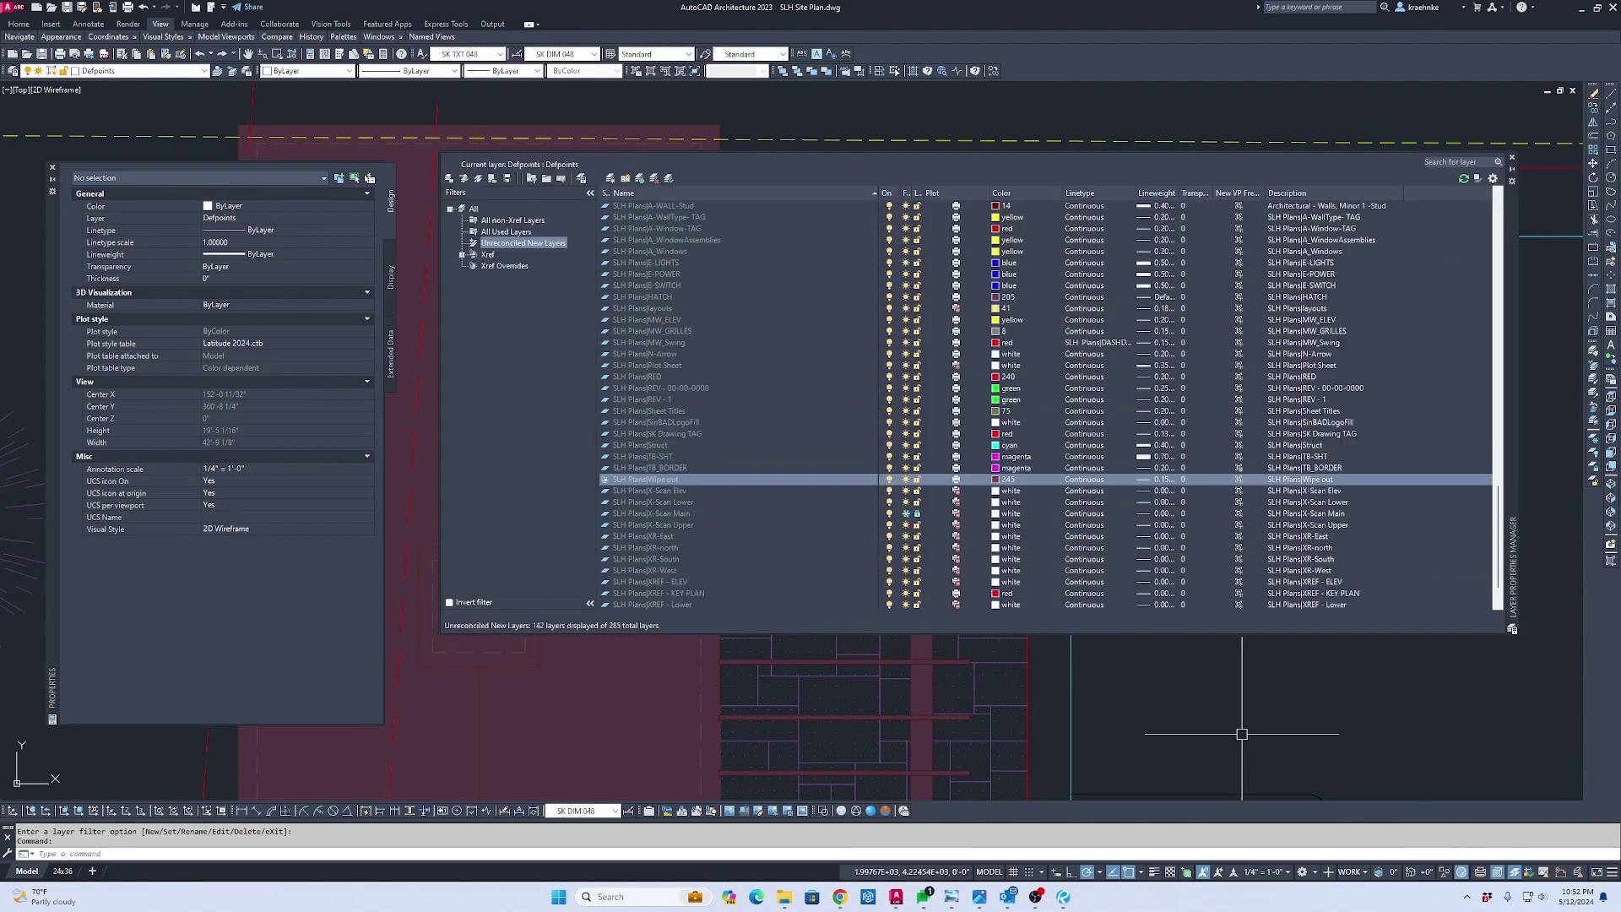
{"action": "left_click", "coordinate": [630, 241]}
{"action": "key", "text": "ctrl+a"}
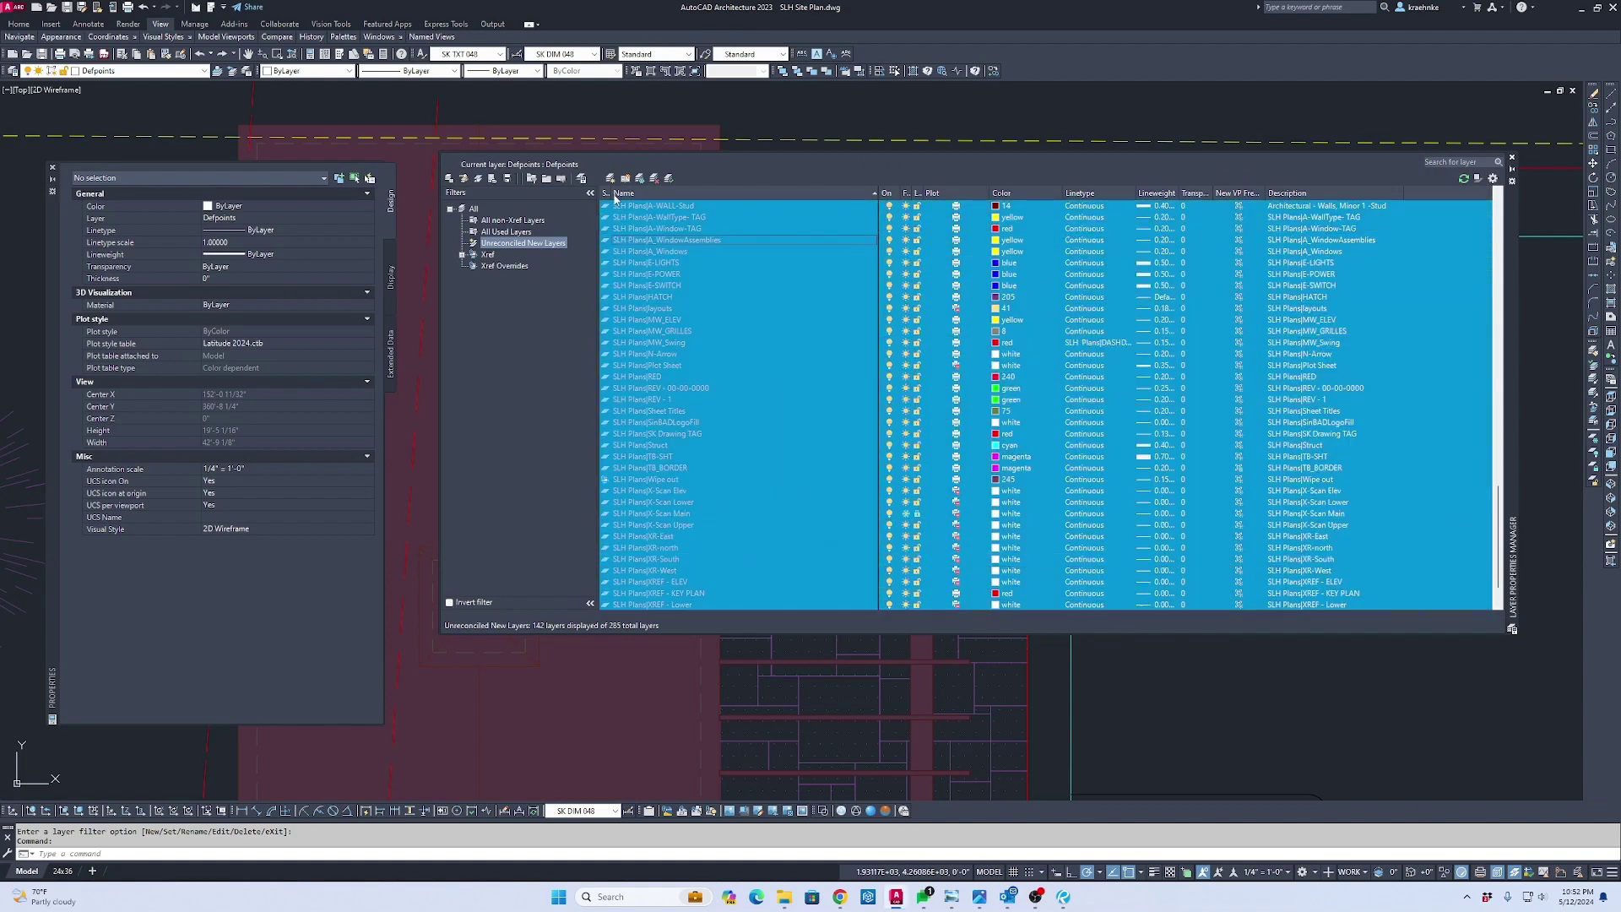
{"action": "right_click", "coordinate": [664, 263]}
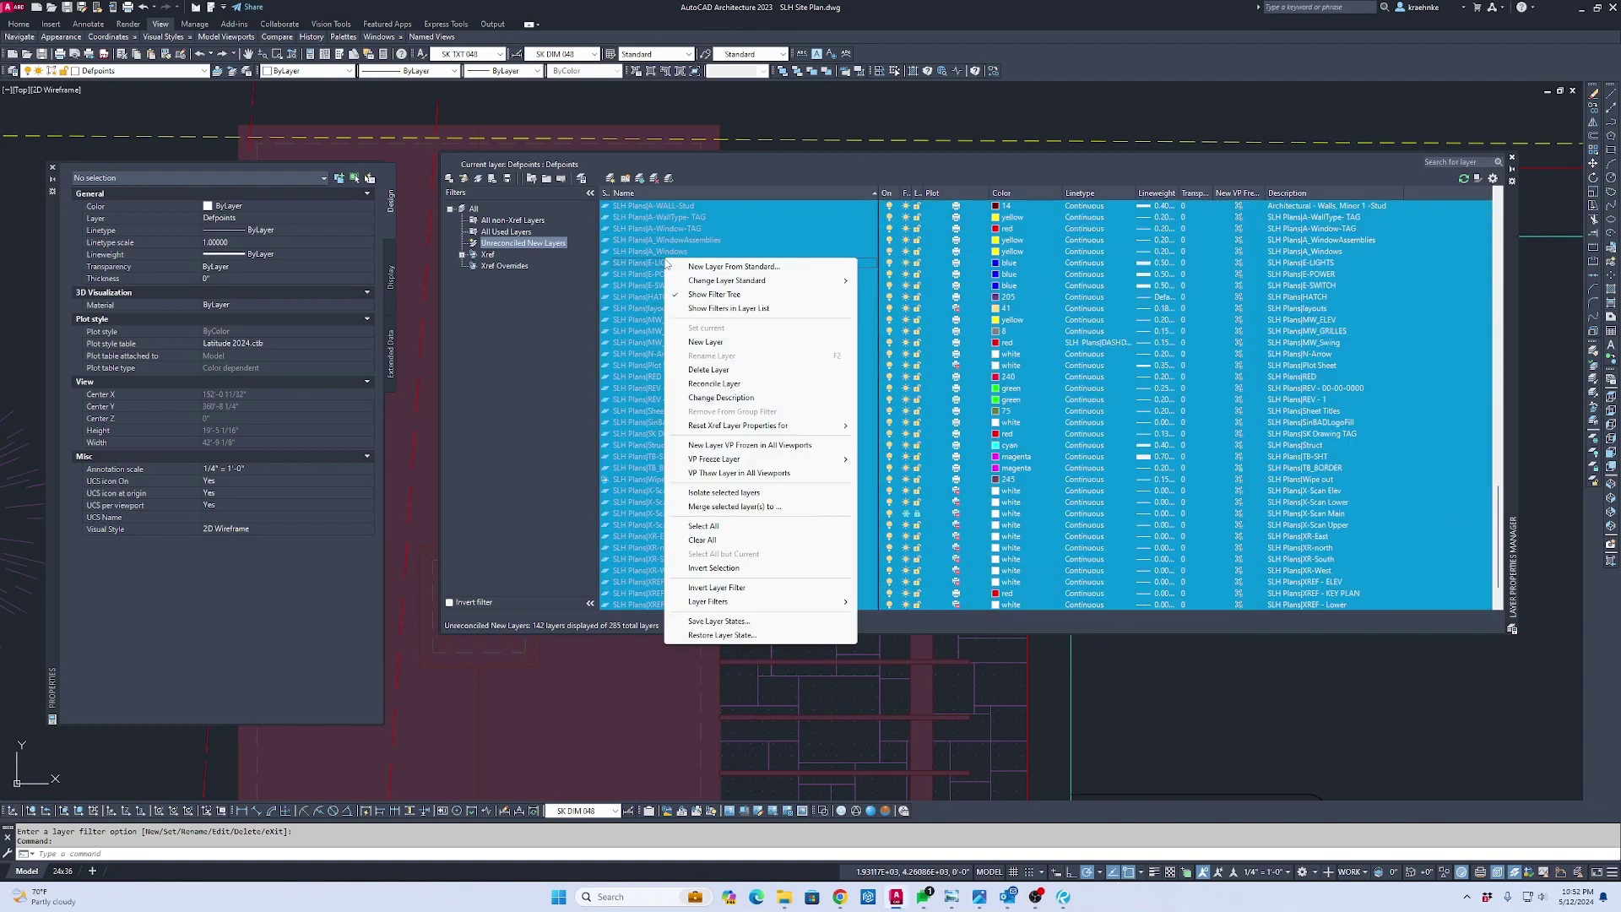
{"action": "left_click", "coordinate": [714, 383]}
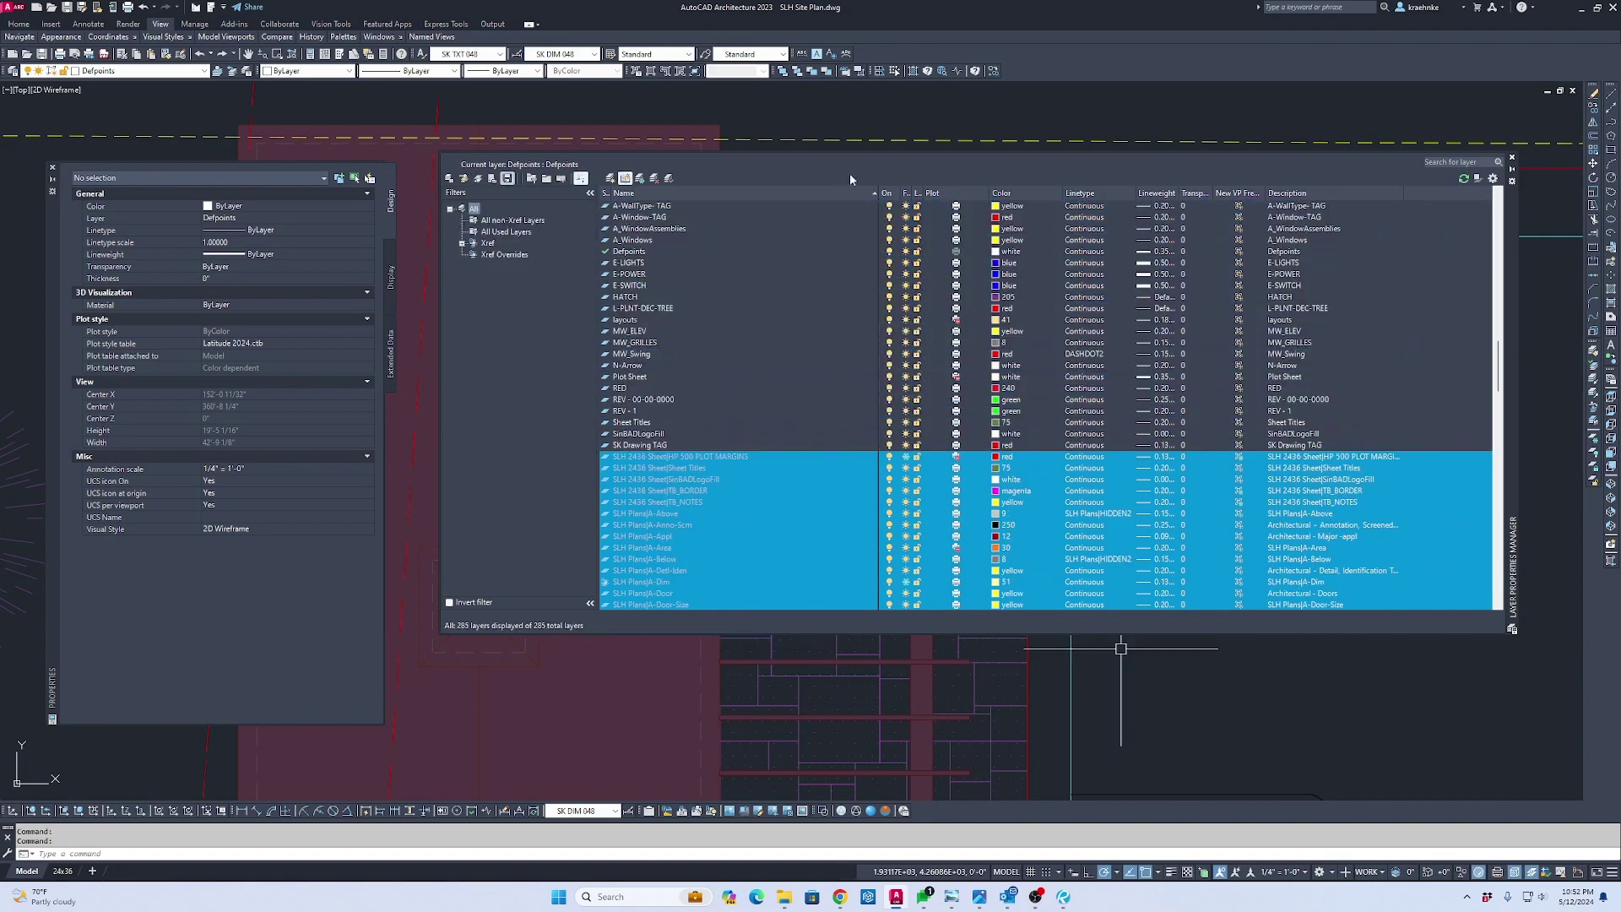
{"action": "left_click", "coordinate": [1511, 158]}
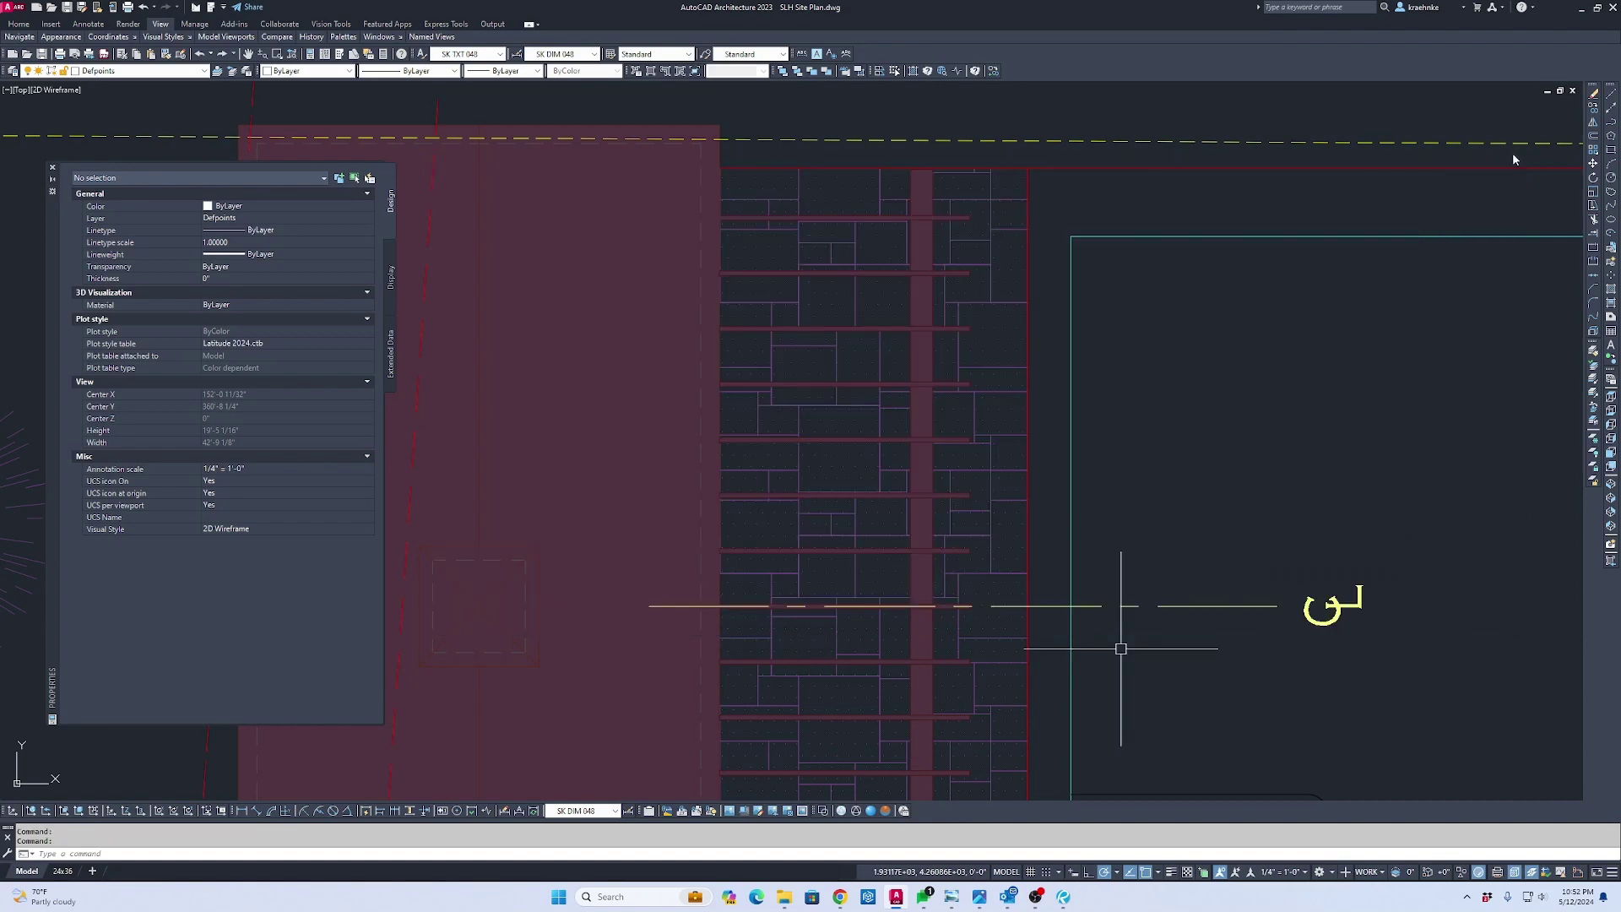
Switch to Bluebeam Revu to compare the New patio and pool cabana markup on Existing Site Plan, and return to AutoCAD
{"action": "scroll", "coordinate": [1122, 515], "scroll_direction": "down", "scroll_amount": 4}
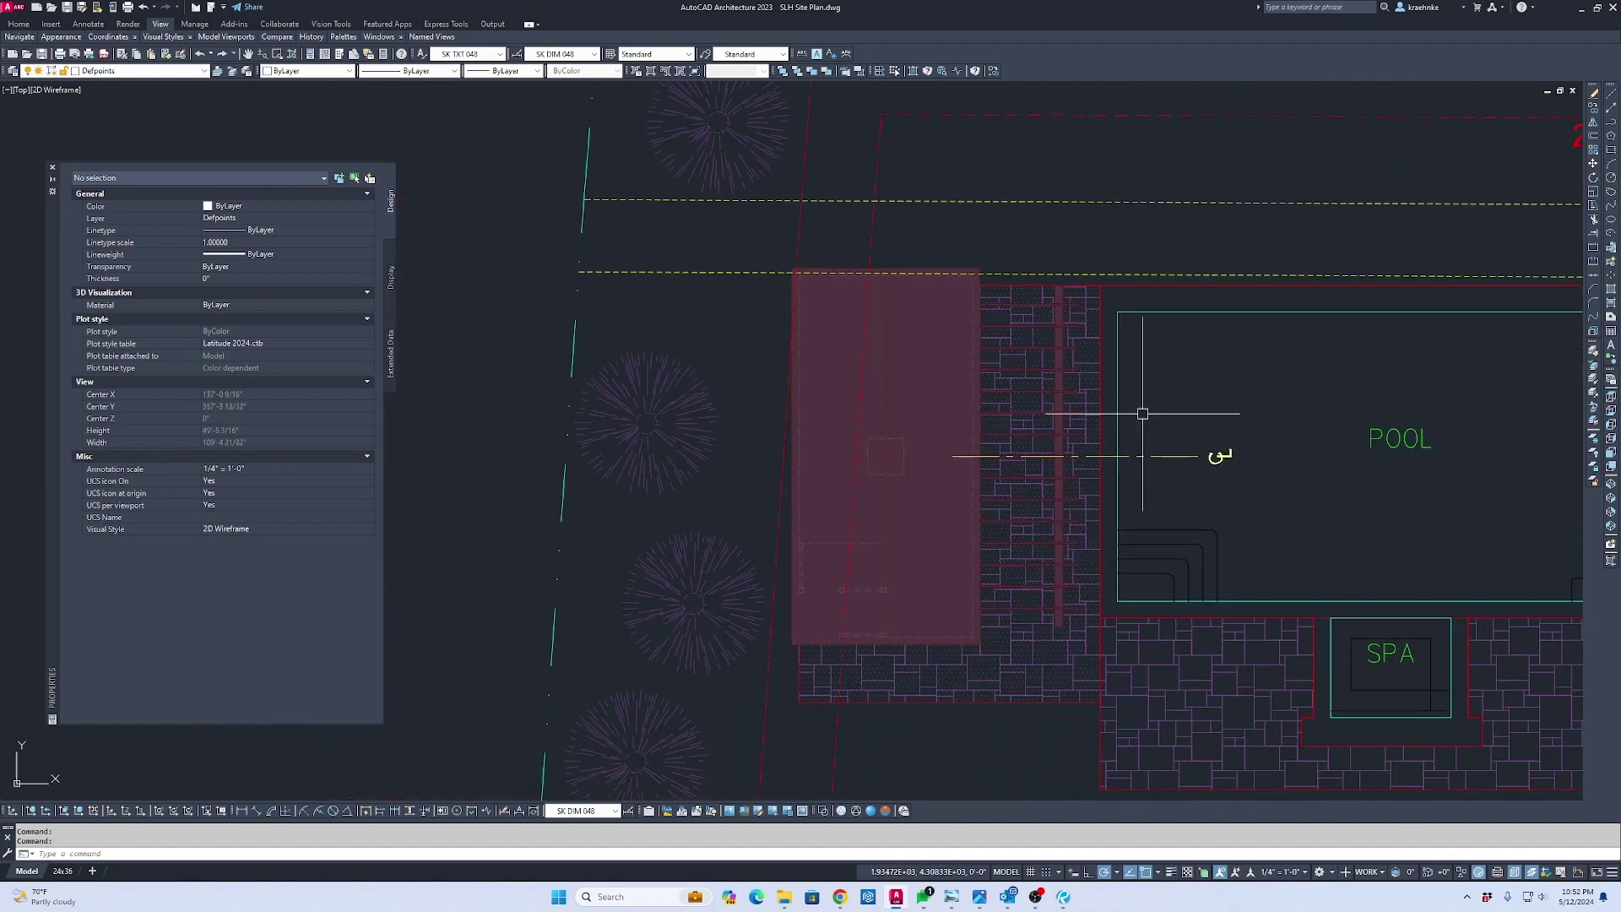
{"action": "scroll", "coordinate": [1071, 463], "scroll_direction": "down", "scroll_amount": 4}
{"action": "key", "text": "alt+Tab"}
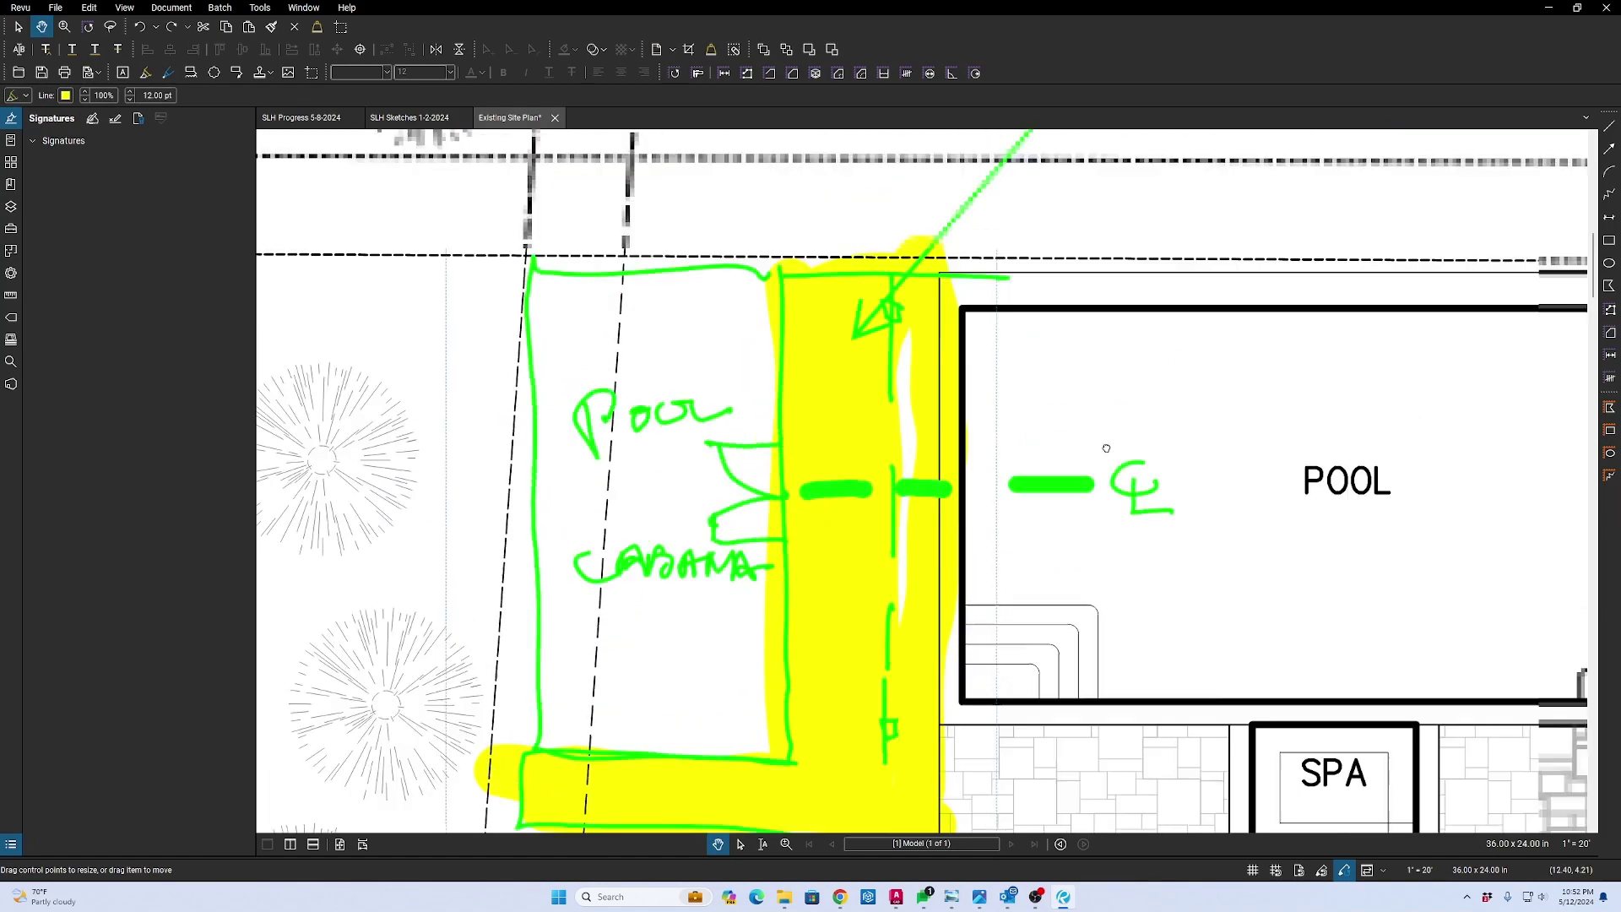
{"action": "scroll", "coordinate": [1106, 449], "scroll_direction": "down", "scroll_amount": 4}
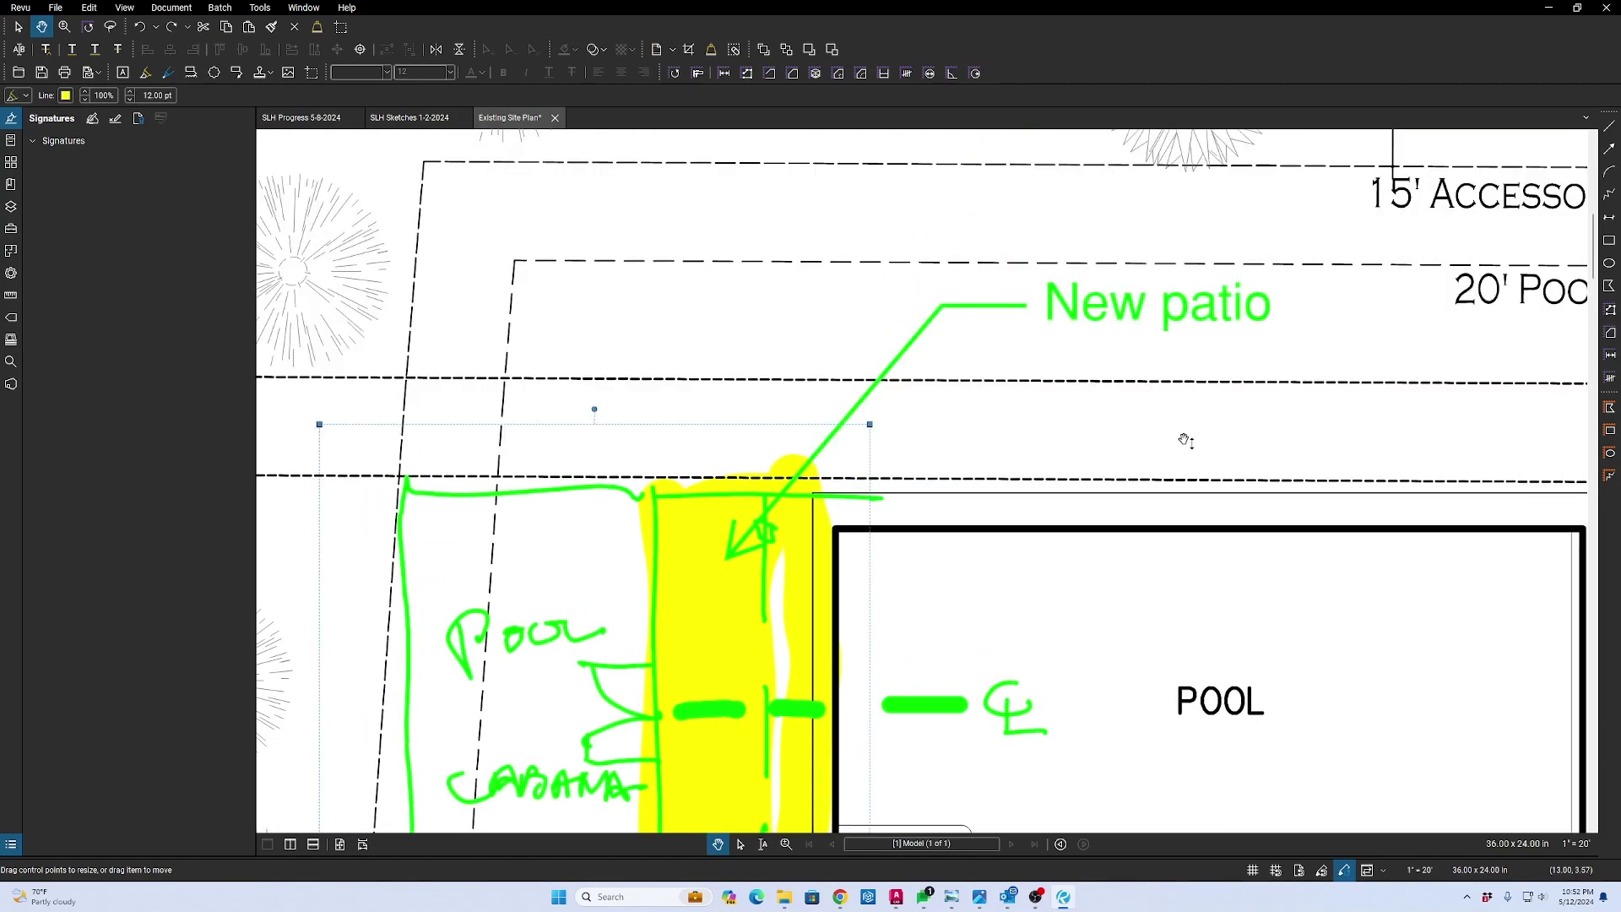
{"action": "scroll", "coordinate": [984, 403], "scroll_direction": "up", "scroll_amount": 1}
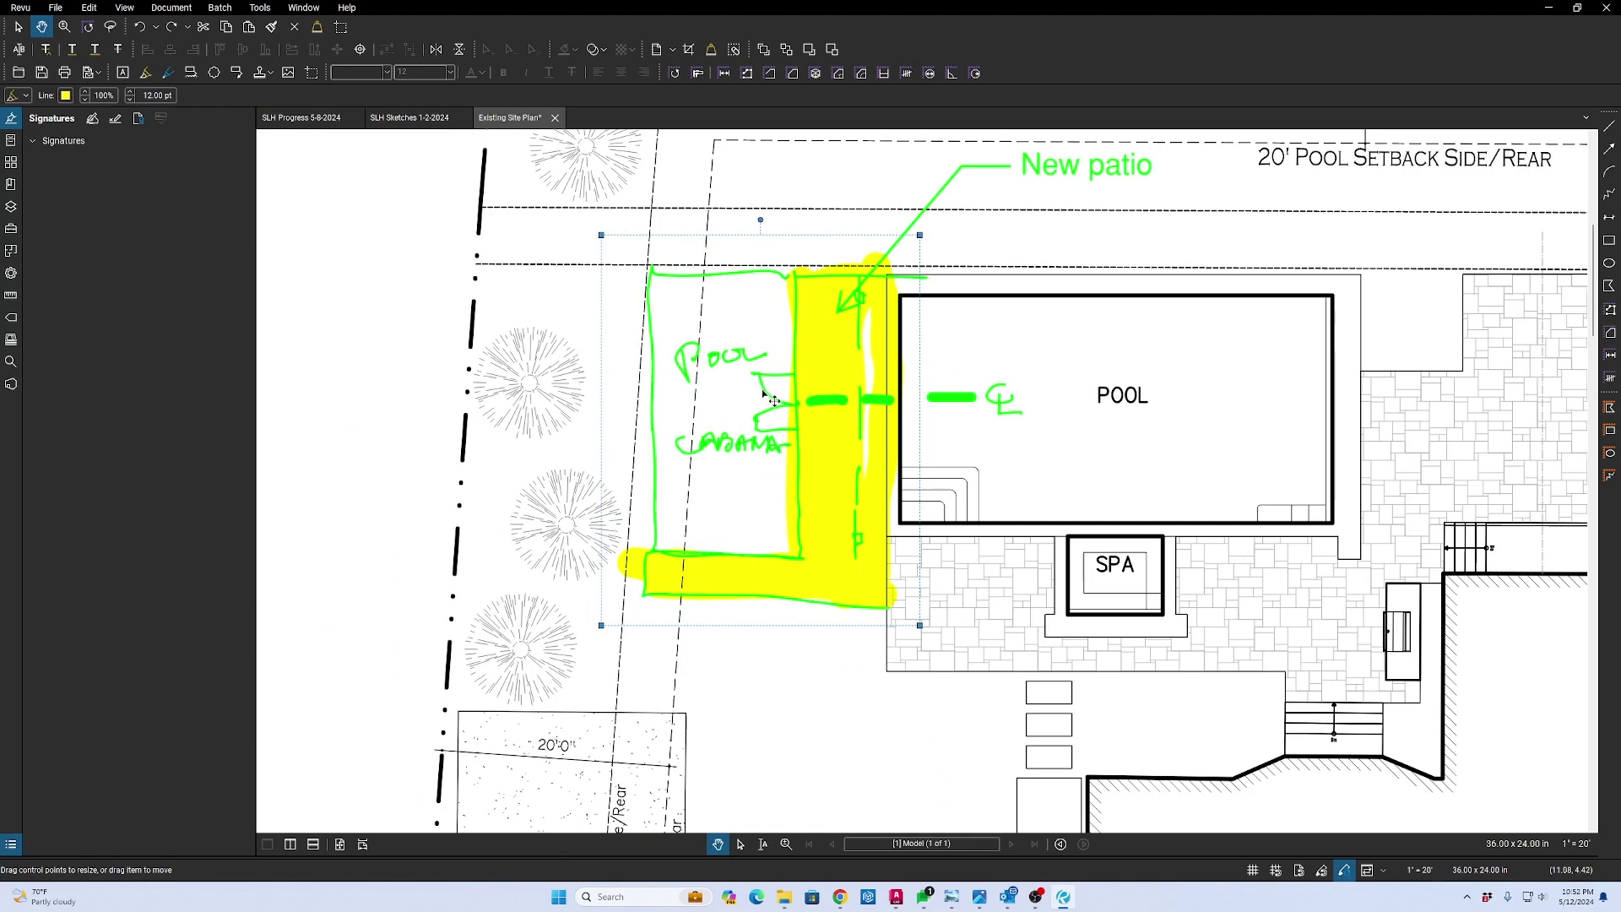
{"action": "left_click", "coordinate": [975, 505]}
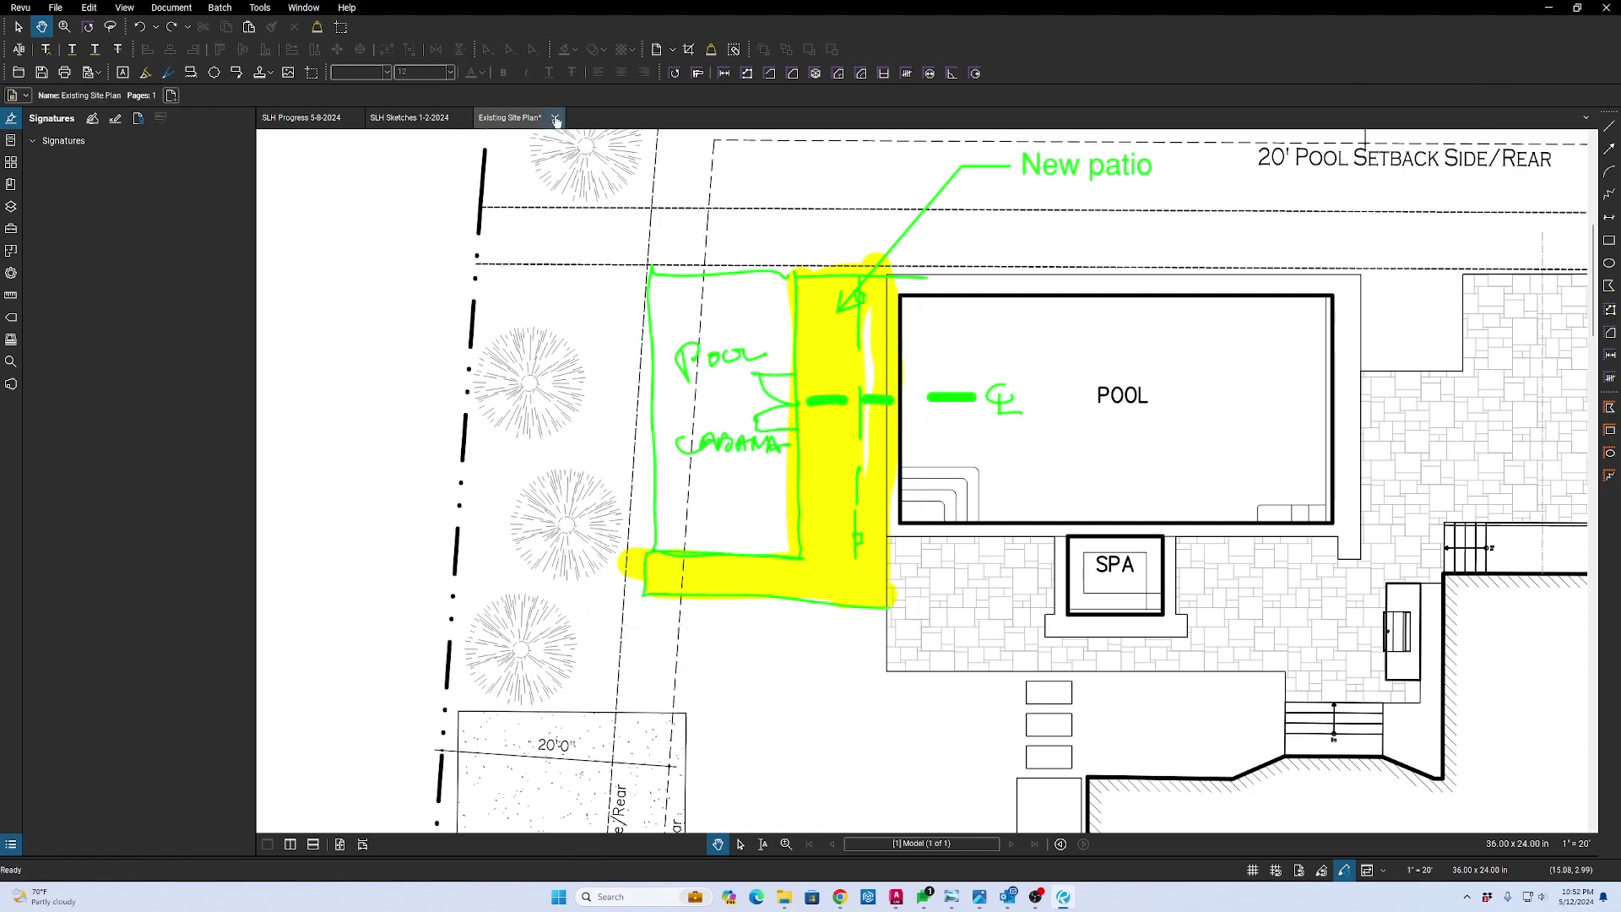
{"action": "key", "text": "alt+Tab"}
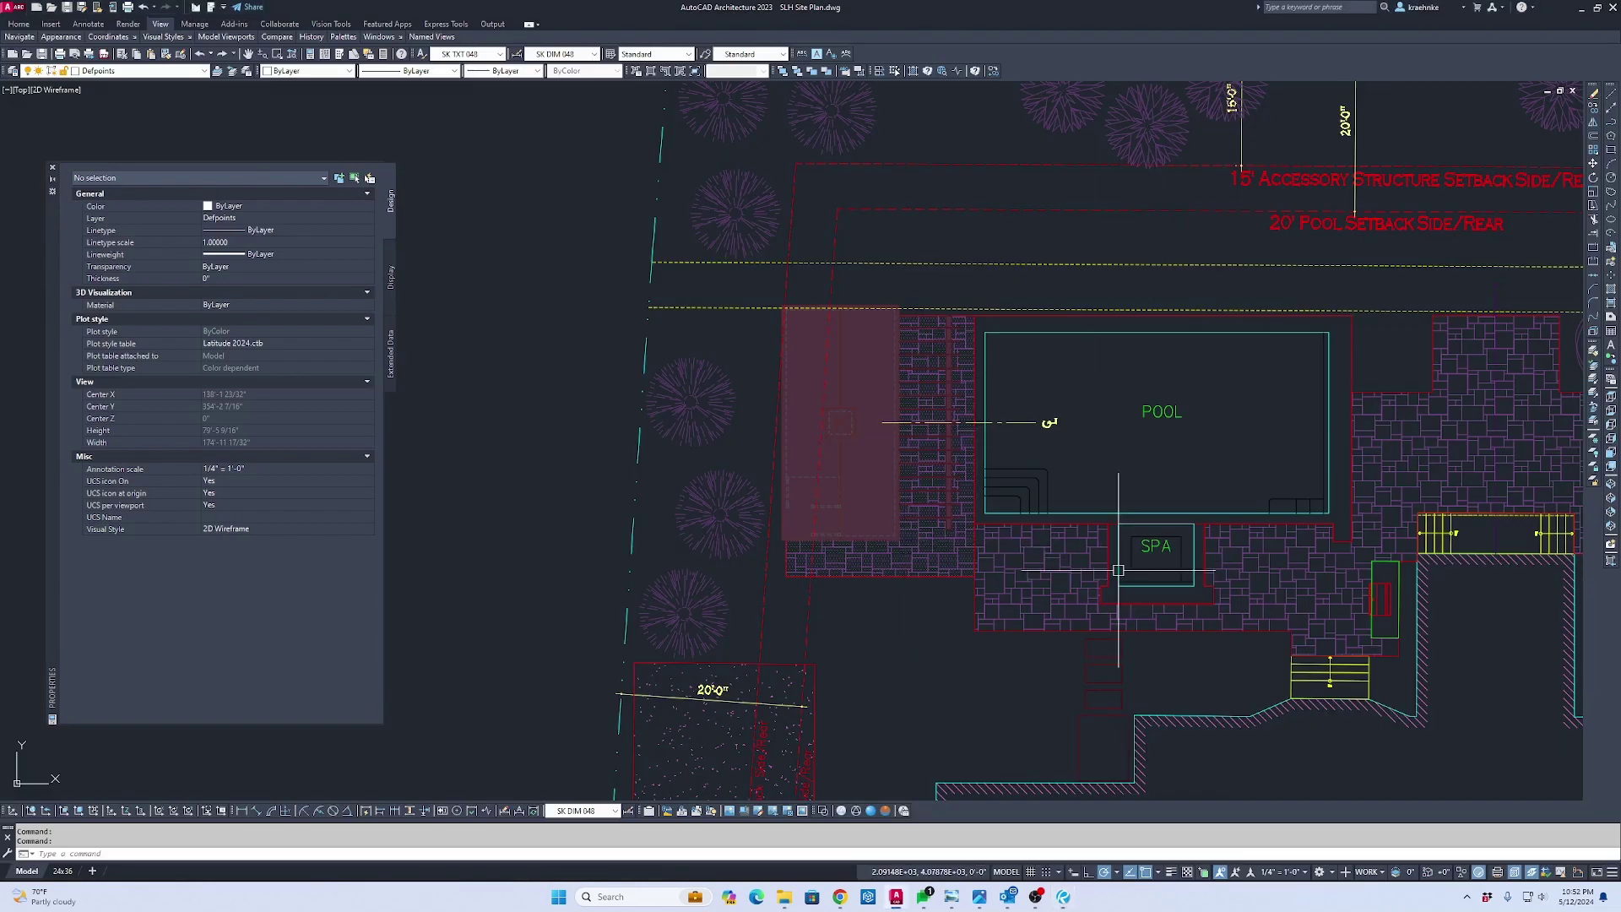
Examine the text properties of the POOL label and the look of the residence labels in the site plan
{"action": "scroll", "coordinate": [1113, 403], "scroll_direction": "up", "scroll_amount": 2}
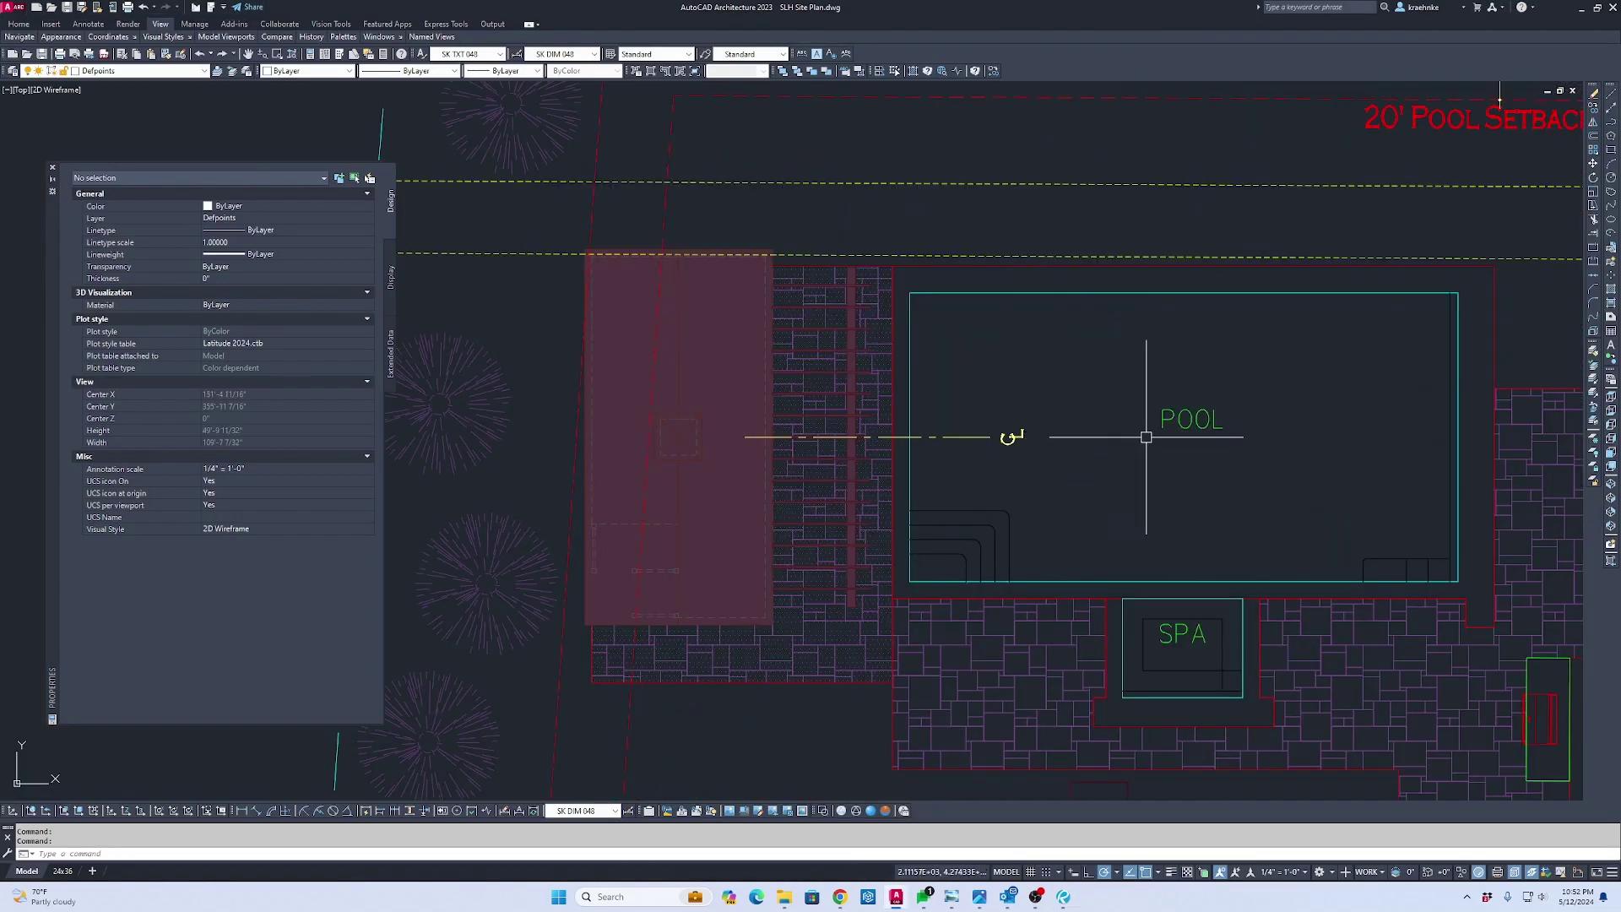
{"action": "left_click", "coordinate": [1190, 418]}
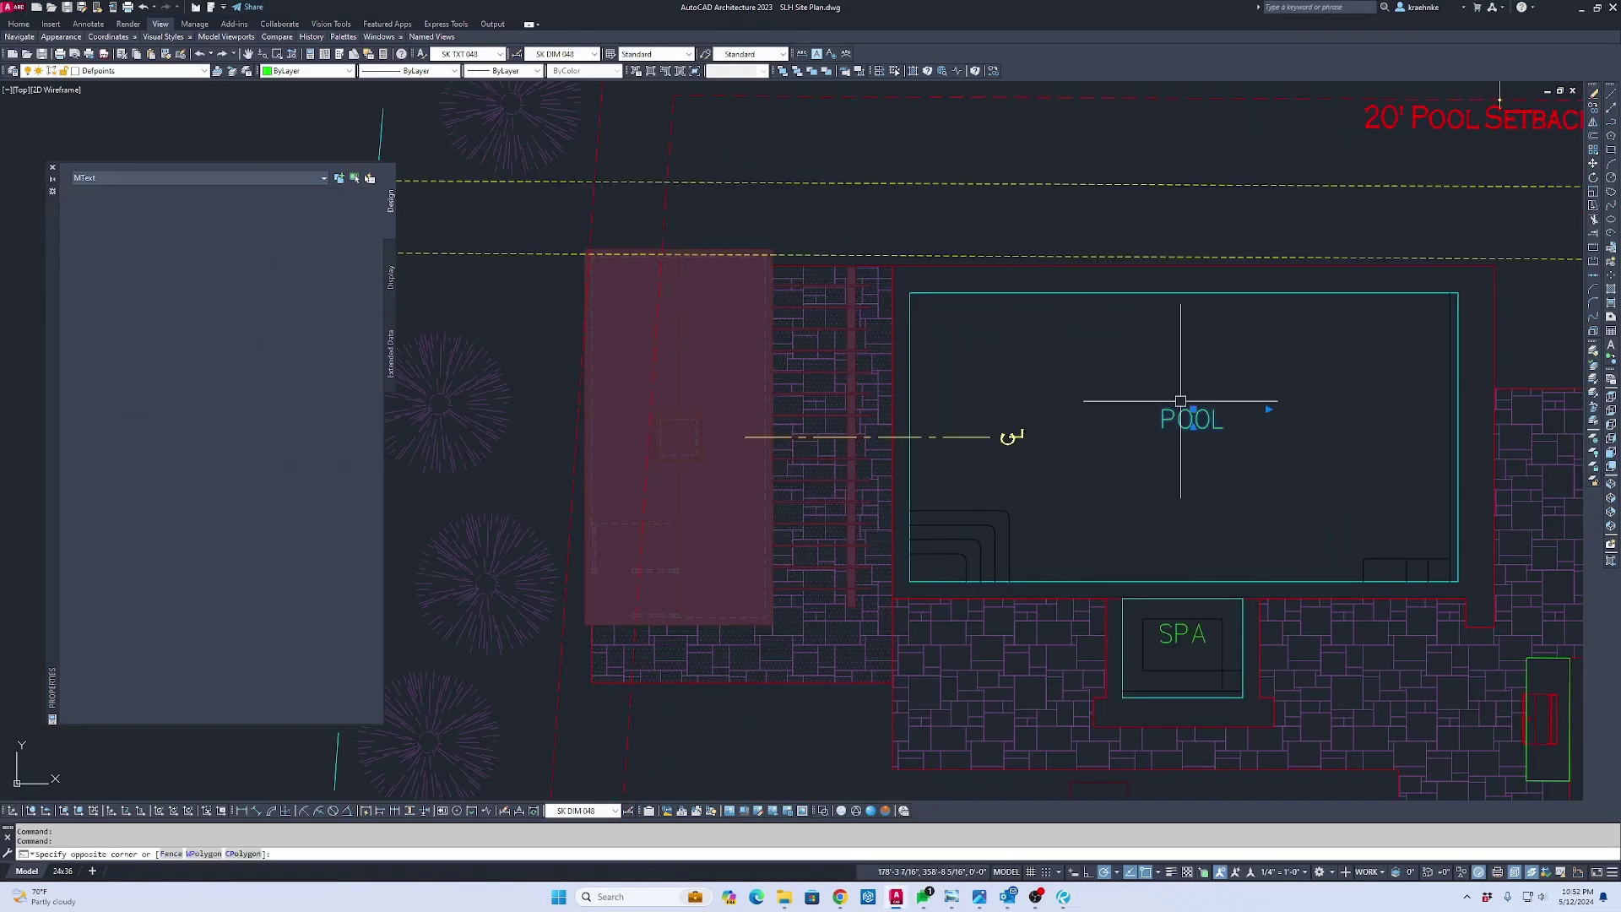
{"action": "left_click", "coordinate": [1245, 492]}
{"action": "scroll", "coordinate": [1246, 492], "scroll_direction": "down", "scroll_amount": 3}
{"action": "scroll", "coordinate": [984, 498], "scroll_direction": "up", "scroll_amount": 3}
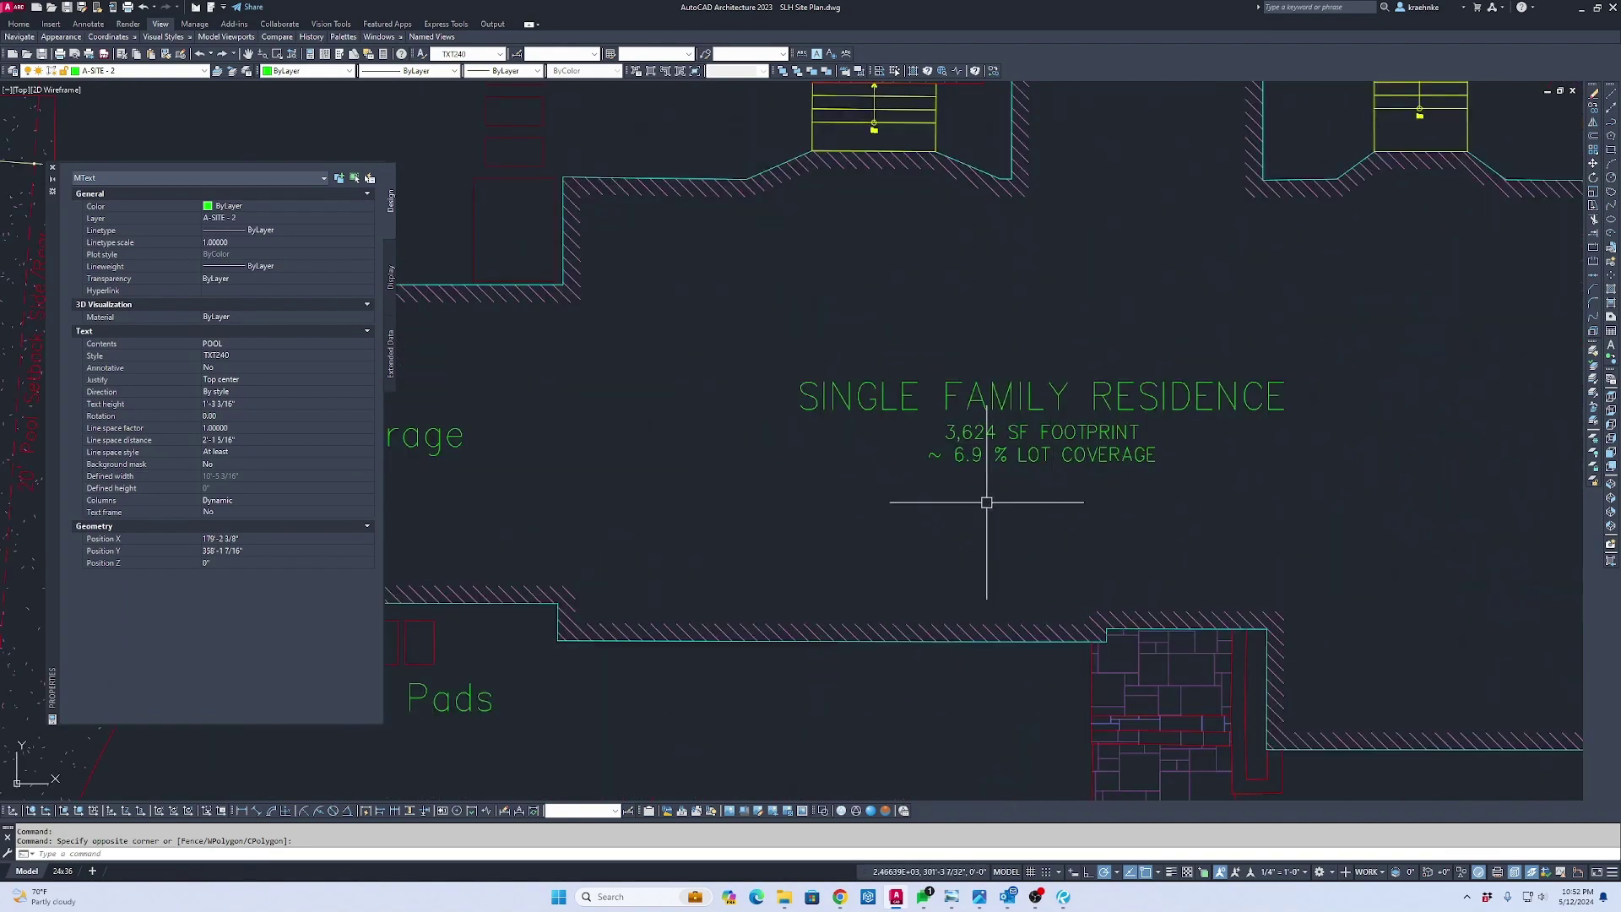
{"action": "scroll", "coordinate": [984, 499], "scroll_direction": "down", "scroll_amount": 3}
{"action": "mouse_move", "coordinate": [984, 499]}
{"action": "middle_mouse_down"}
{"action": "mouse_move", "coordinate": [1239, 610]}
{"action": "mouse_move", "coordinate": [1241, 630]}
{"action": "middle_mouse_up"}
{"action": "key", "text": "Escape"}
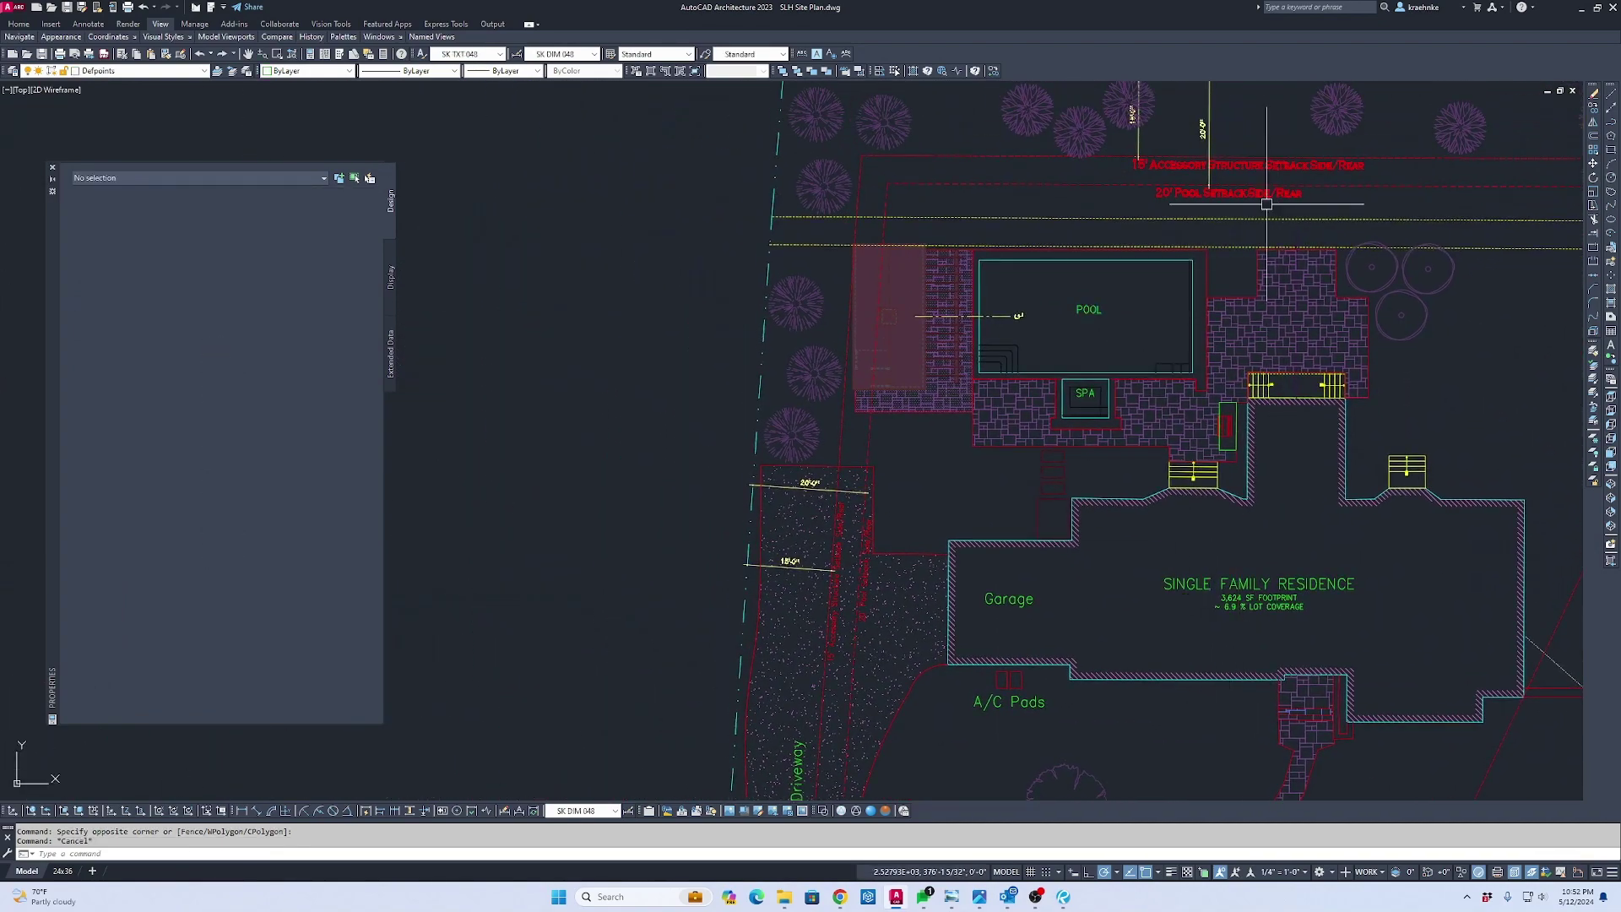
Check the text style of the "20' Pool Setback Side/Rear" note against the available styles
{"action": "scroll", "coordinate": [1168, 191], "scroll_direction": "up", "scroll_amount": 5}
{"action": "left_click", "coordinate": [1198, 193]}
{"action": "left_click", "coordinate": [1206, 240]}
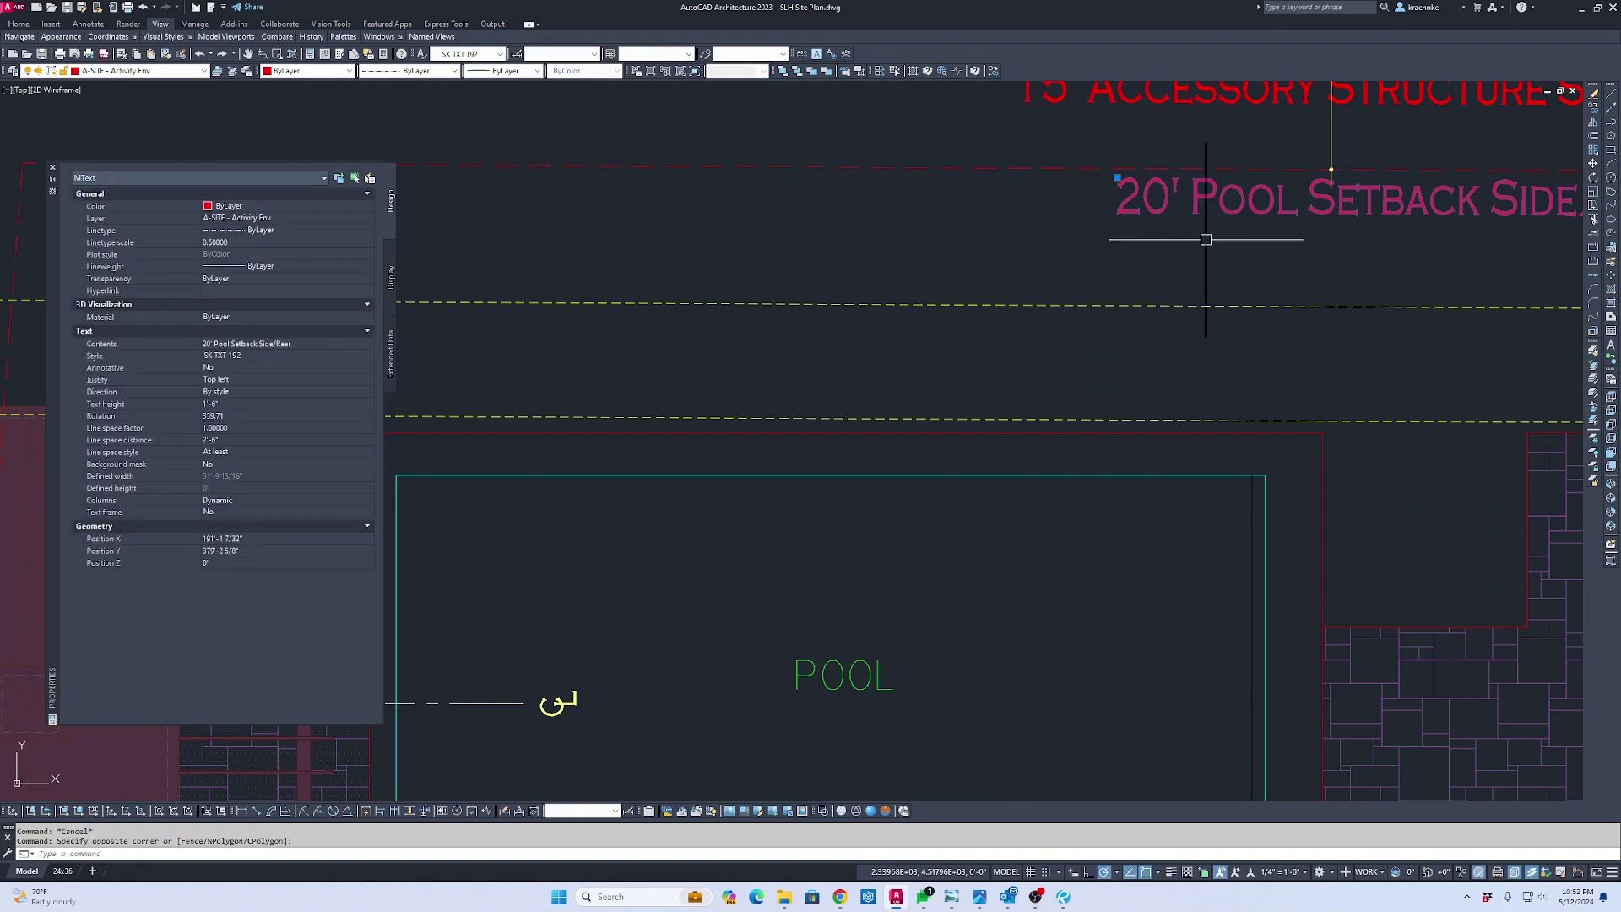
{"action": "key", "text": "Escape"}
{"action": "key", "text": "Escape"}
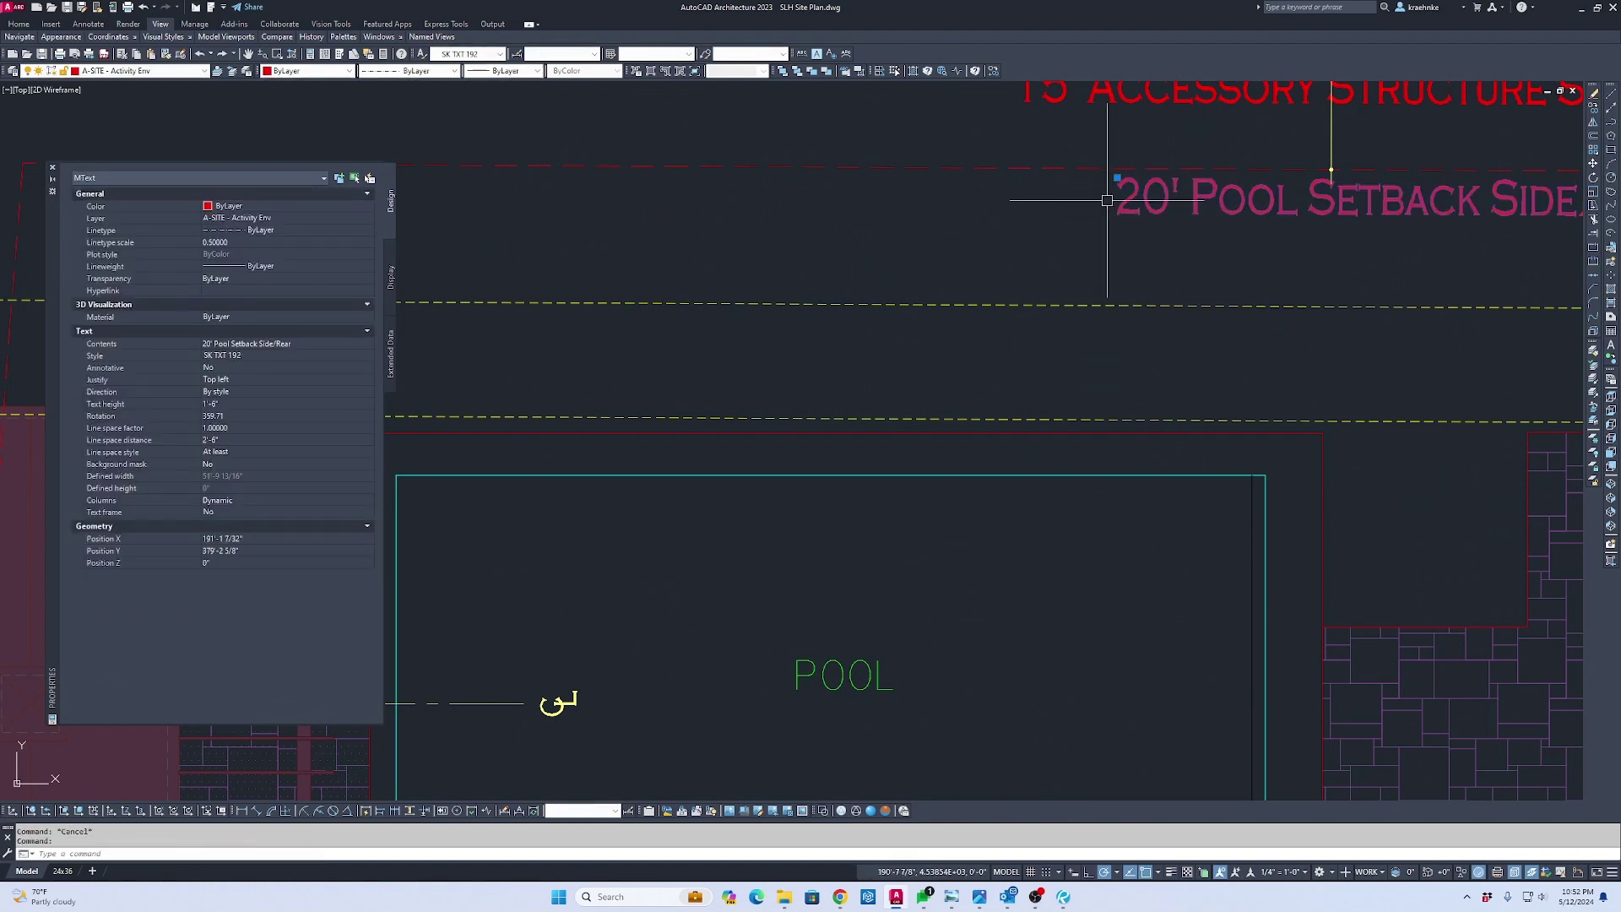
{"action": "left_click", "coordinate": [474, 55]}
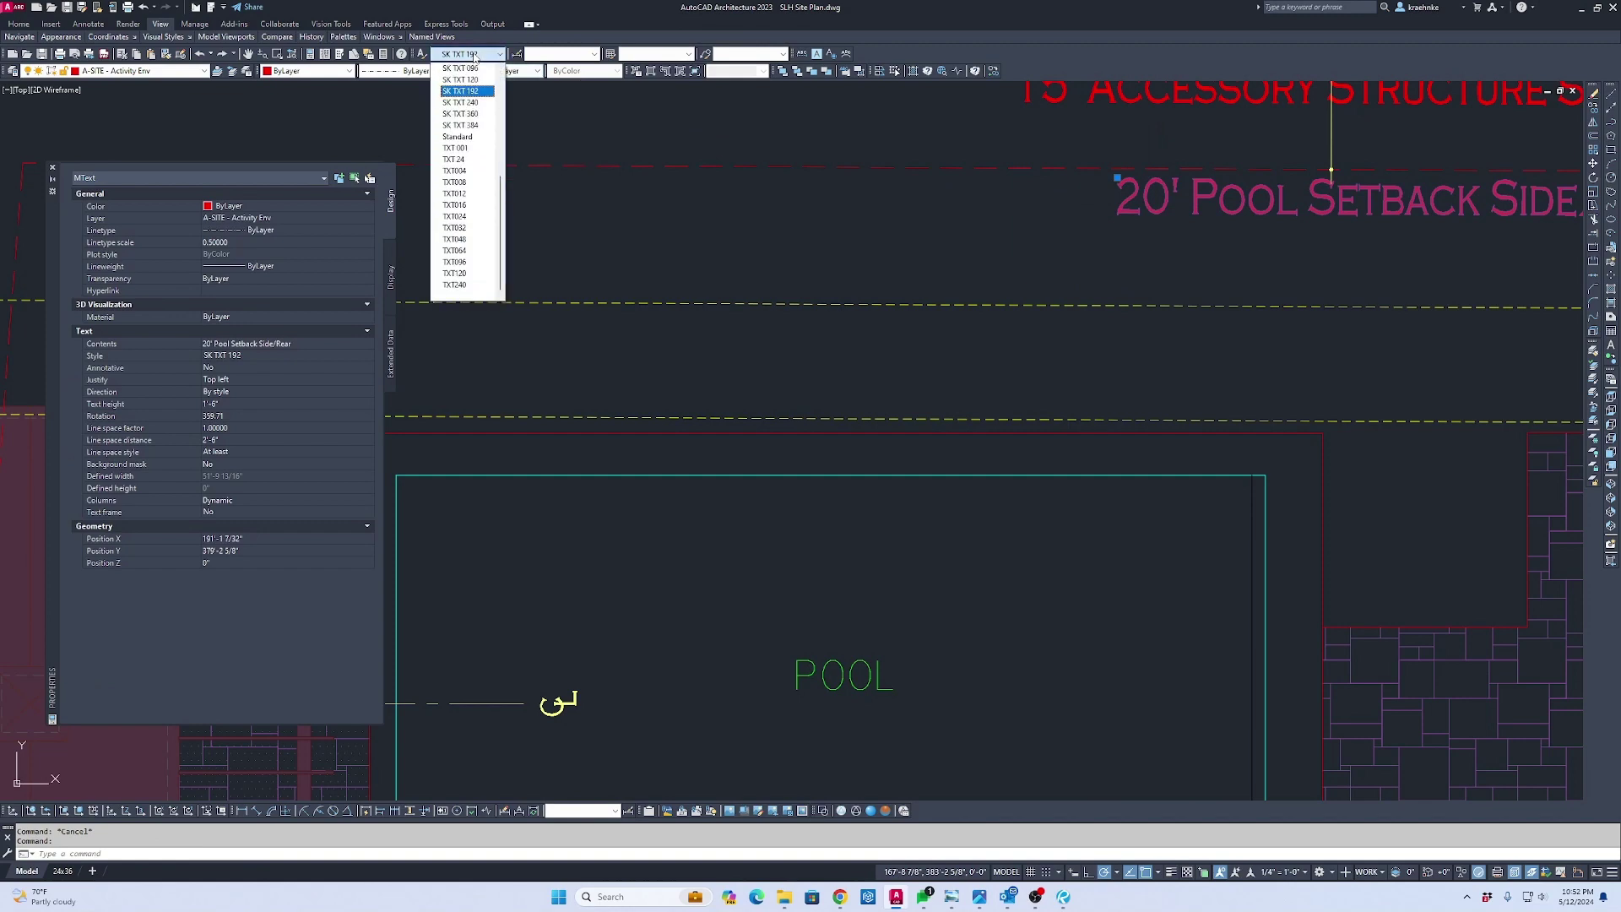
{"action": "key", "text": "Escape"}
{"action": "key", "text": "Escape"}
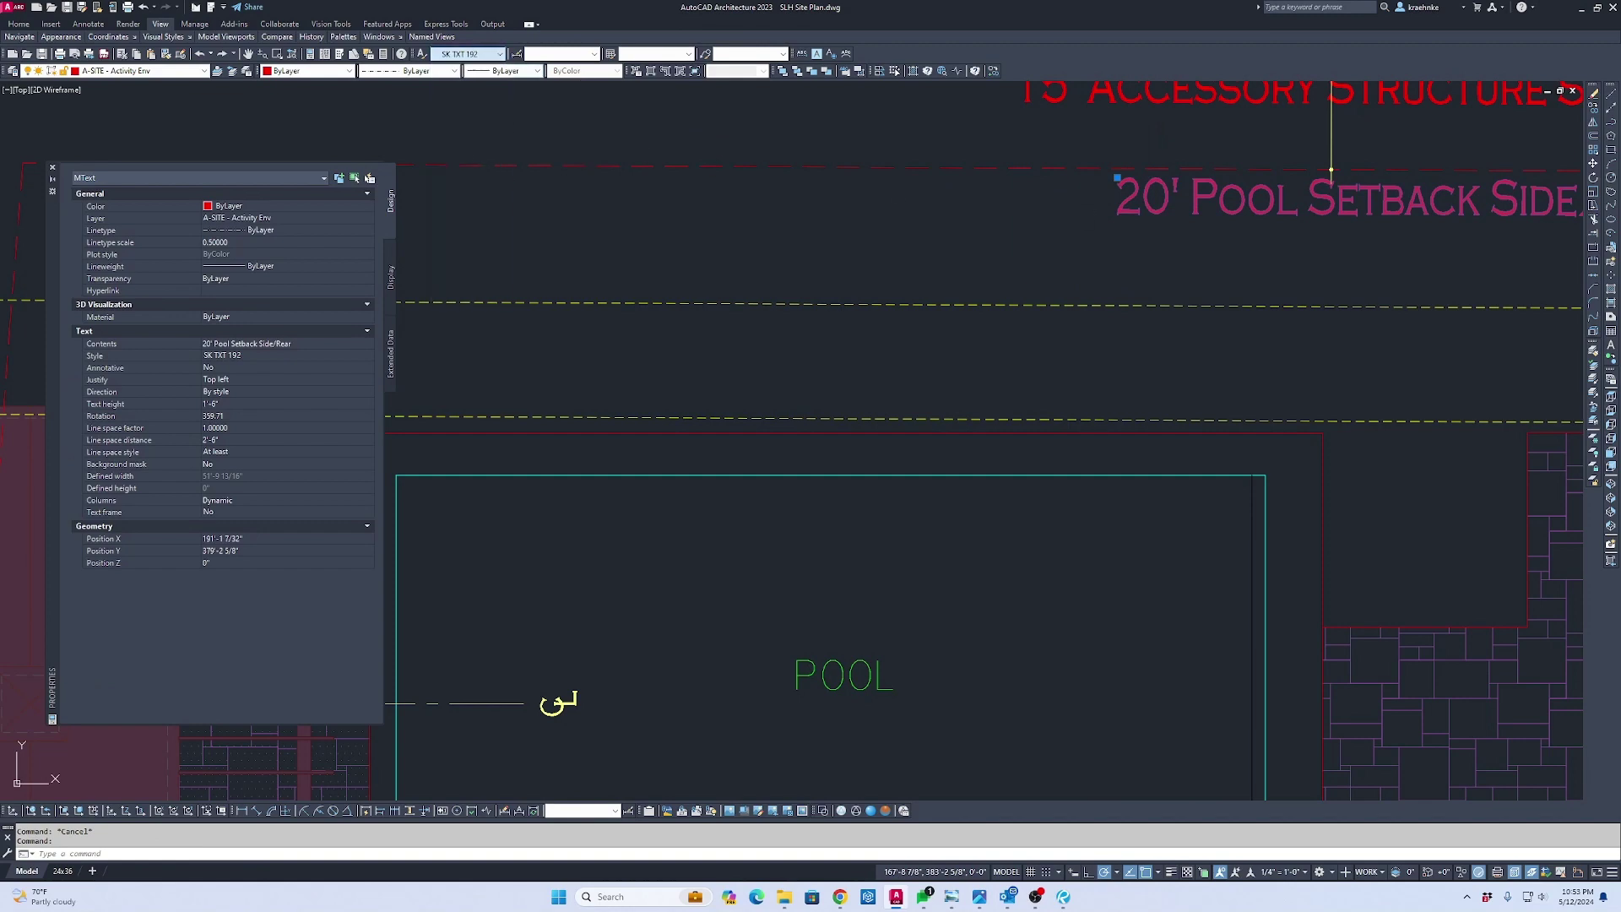
Copy the "20' Pool Setback Side/Rear" text onto the upper part of the pool cabana roof
{"action": "scroll", "coordinate": [1192, 233], "scroll_direction": "down", "scroll_amount": 6}
{"action": "scroll", "coordinate": [1192, 233], "scroll_direction": "up", "scroll_amount": 4}
{"action": "left_click", "coordinate": [1192, 233]}
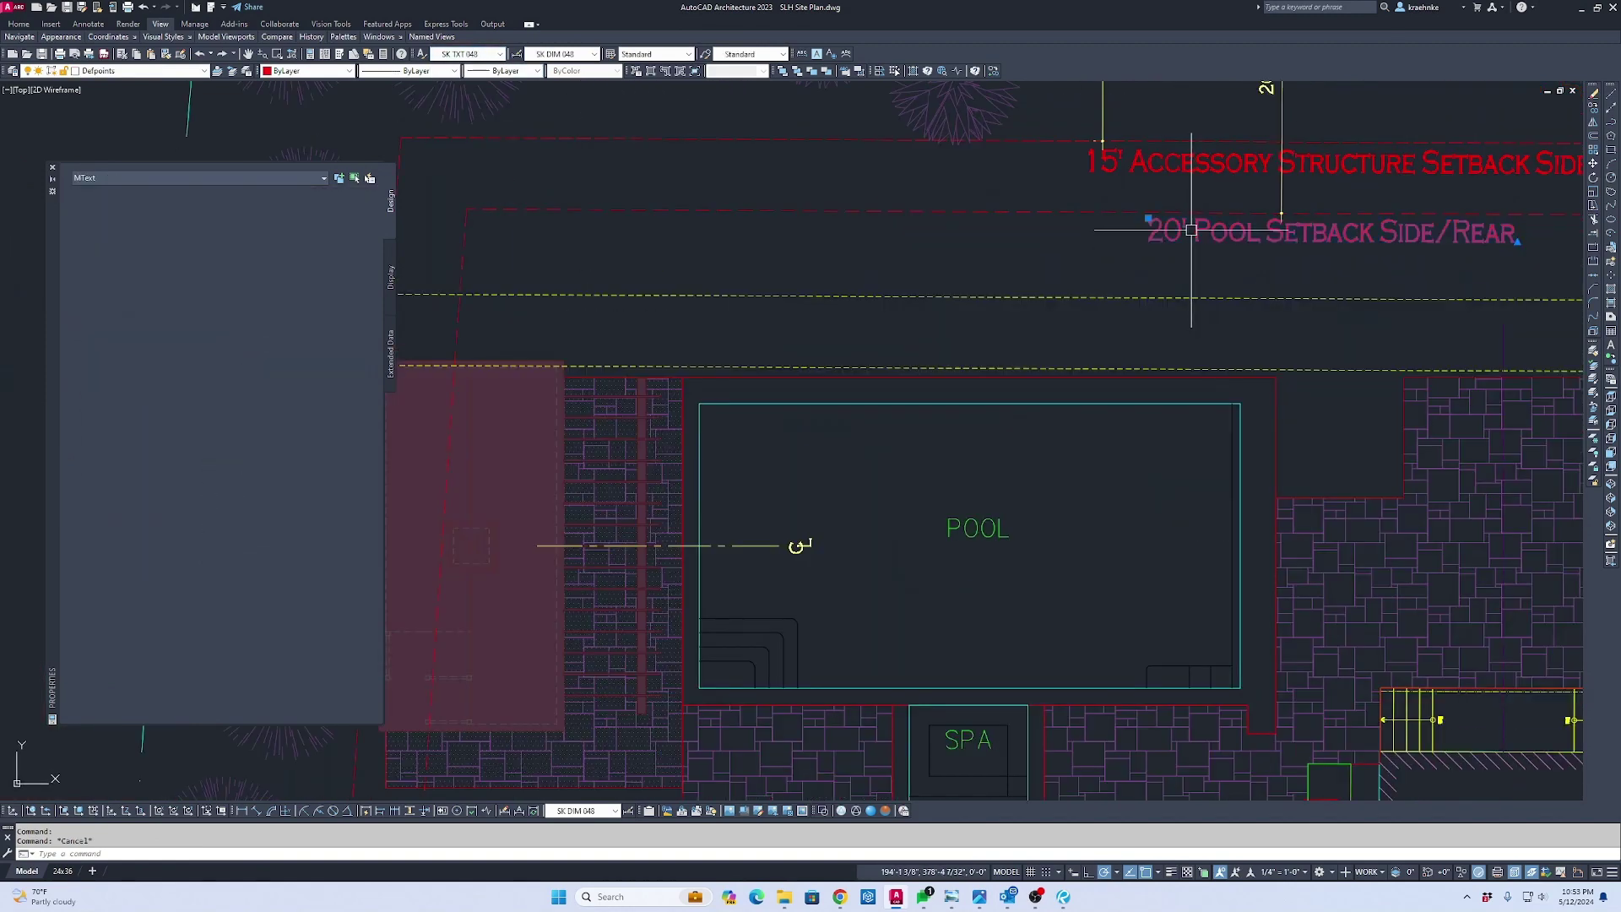
{"action": "type", "text": "co"}
{"action": "key", "text": "Return"}
{"action": "left_click", "coordinate": [1192, 233]}
{"action": "middle_click_drag", "start_coordinate": [1042, 339], "coordinate": [1325, 233]}
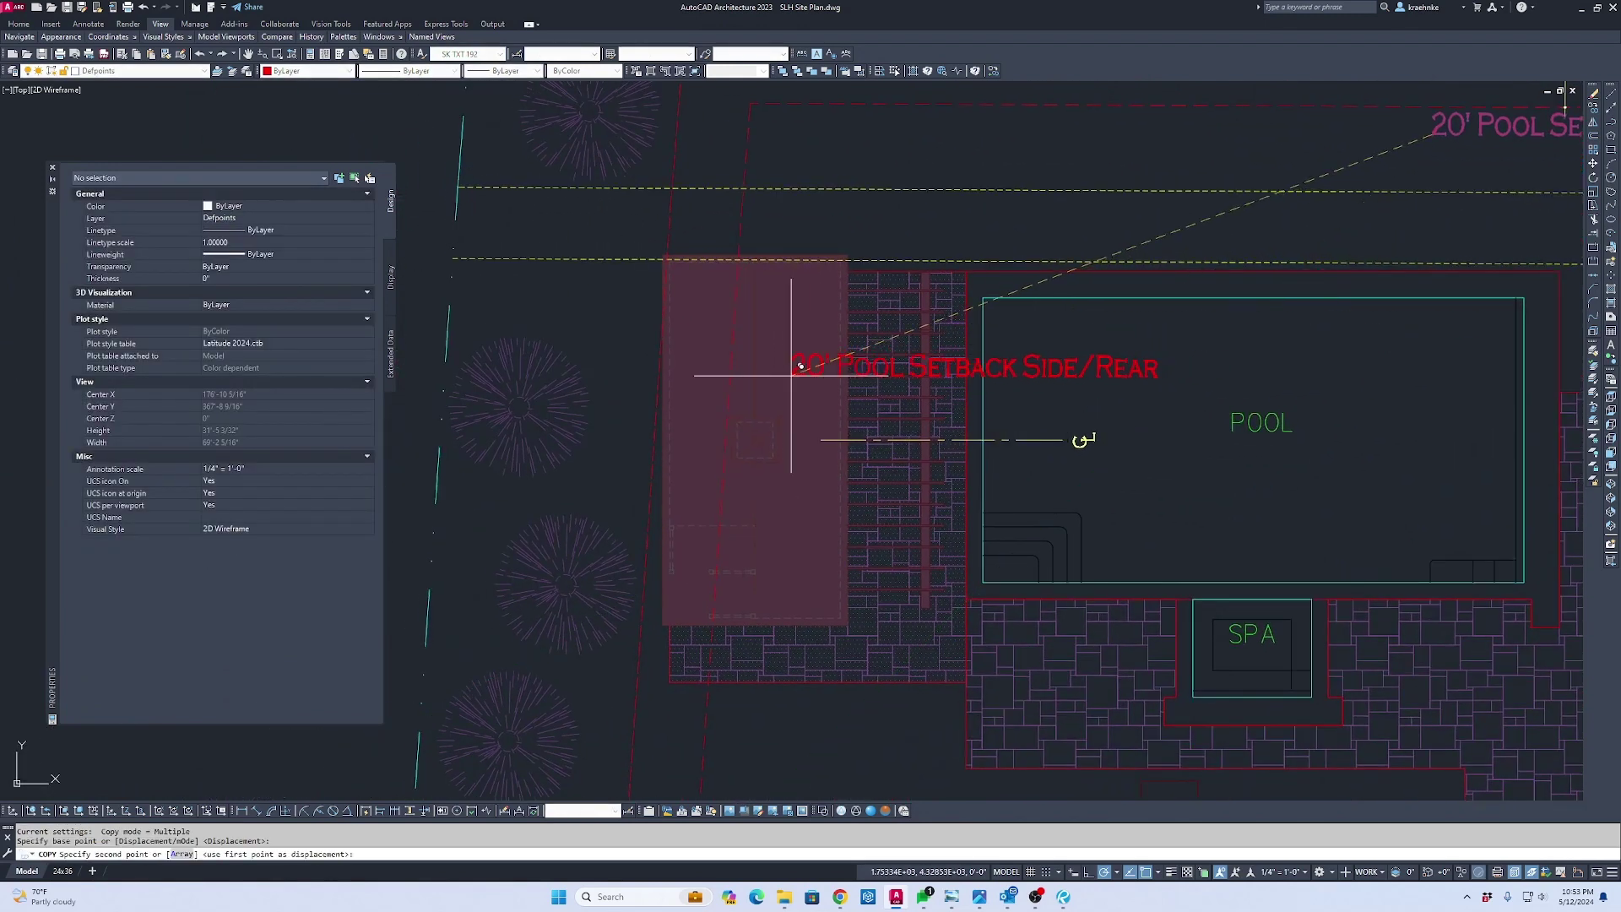
{"action": "scroll", "coordinate": [760, 361], "scroll_direction": "up", "scroll_amount": 3}
{"action": "left_click", "coordinate": [581, 318]}
{"action": "key", "text": "Escape"}
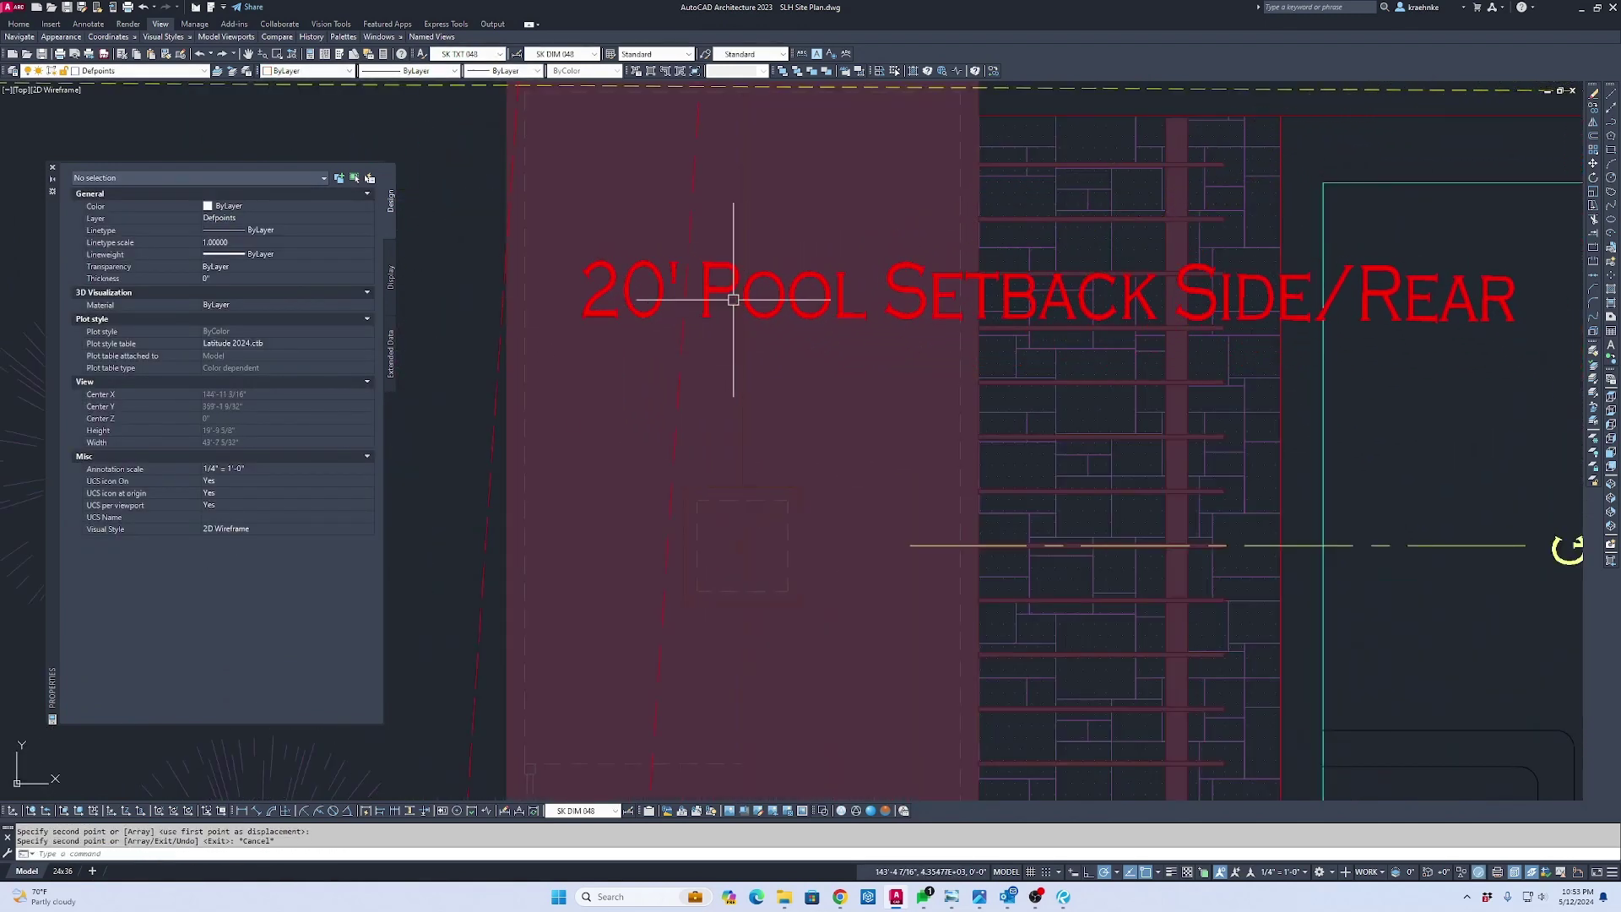
Replace the copied text's contents with NEW POOL CABANA
{"action": "left_click", "coordinate": [734, 289]}
{"action": "double_click", "coordinate": [964, 349]}
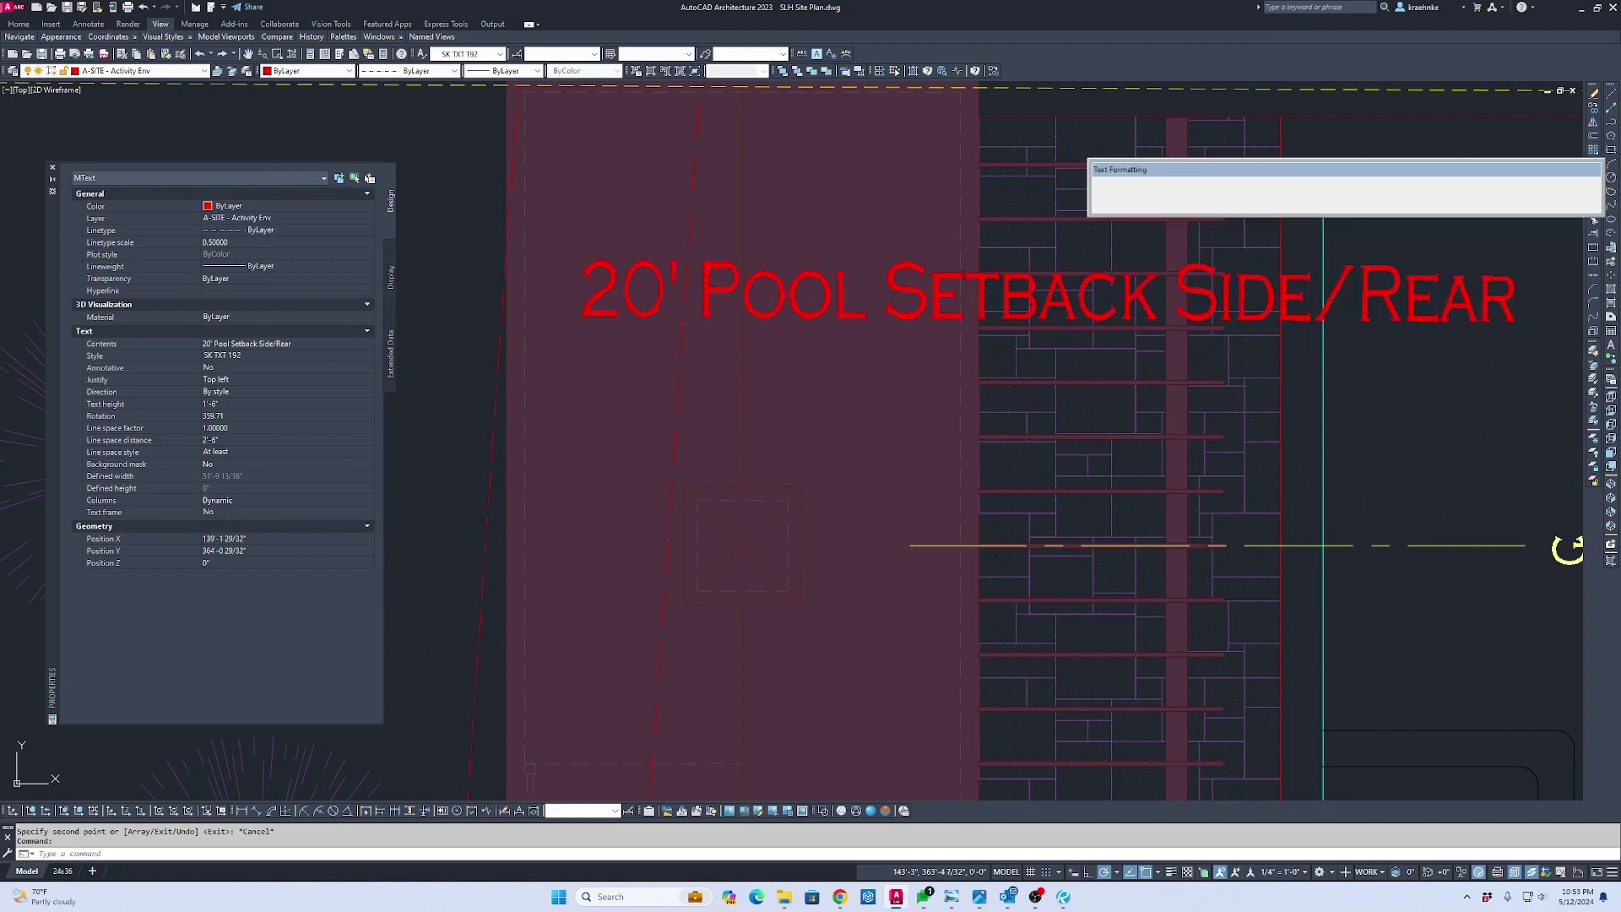
{"action": "type", "text": "NEW POOL CABANA"}
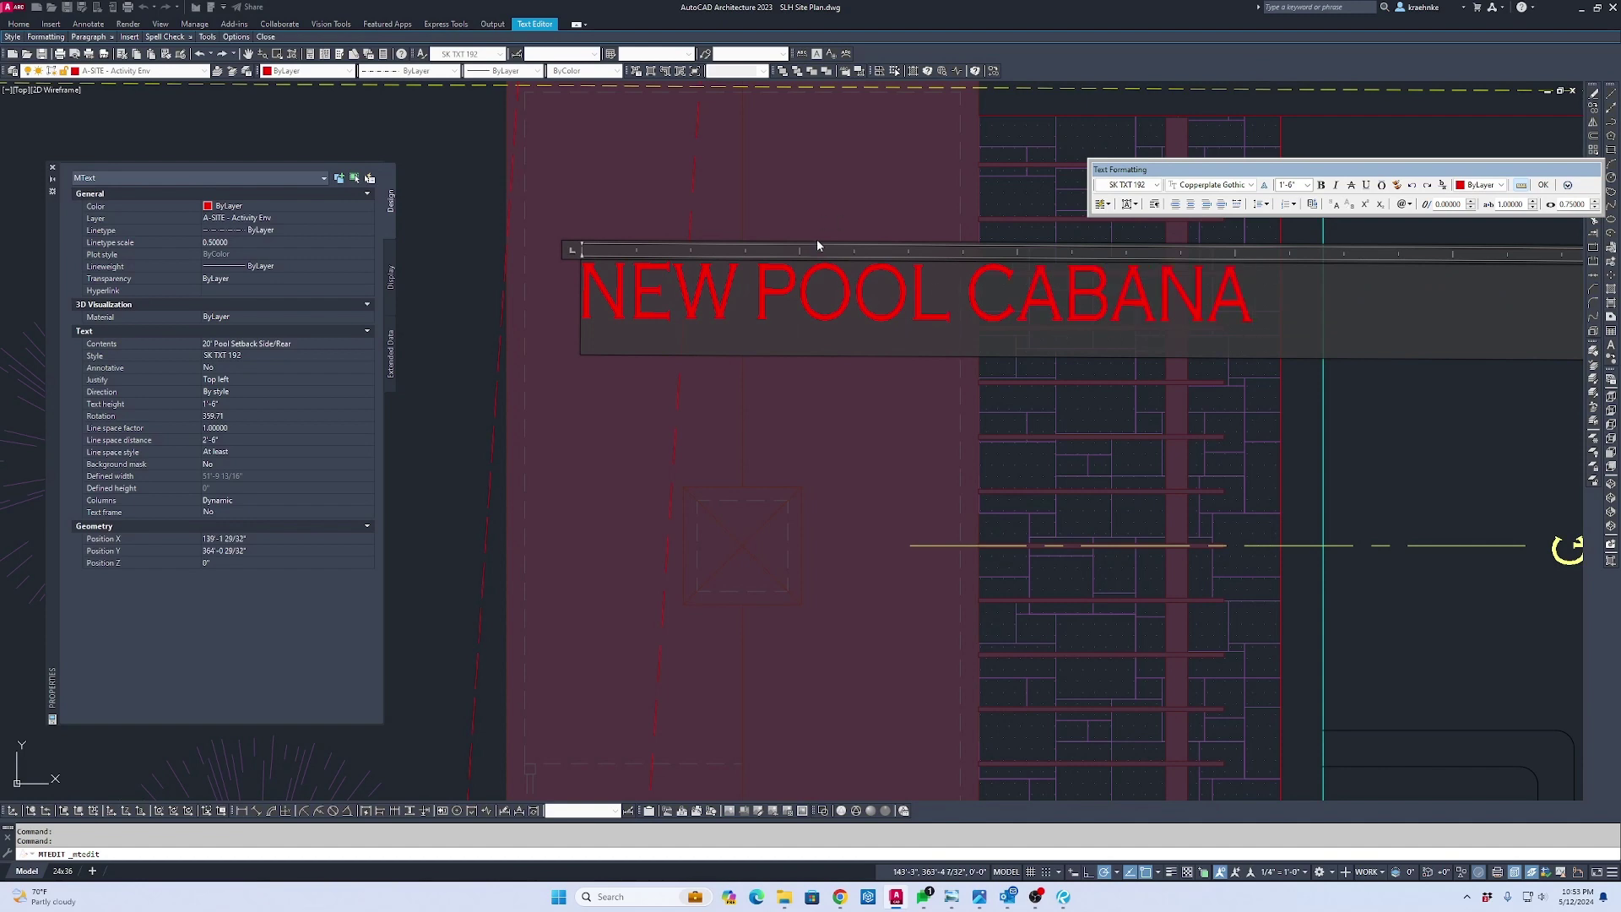
{"action": "key", "text": "Escape"}
Narrow the NEW POOL CABANA text box to about 10'-5" so the label wraps onto two lines within the roof
{"action": "scroll", "coordinate": [937, 295], "scroll_direction": "down", "scroll_amount": 3}
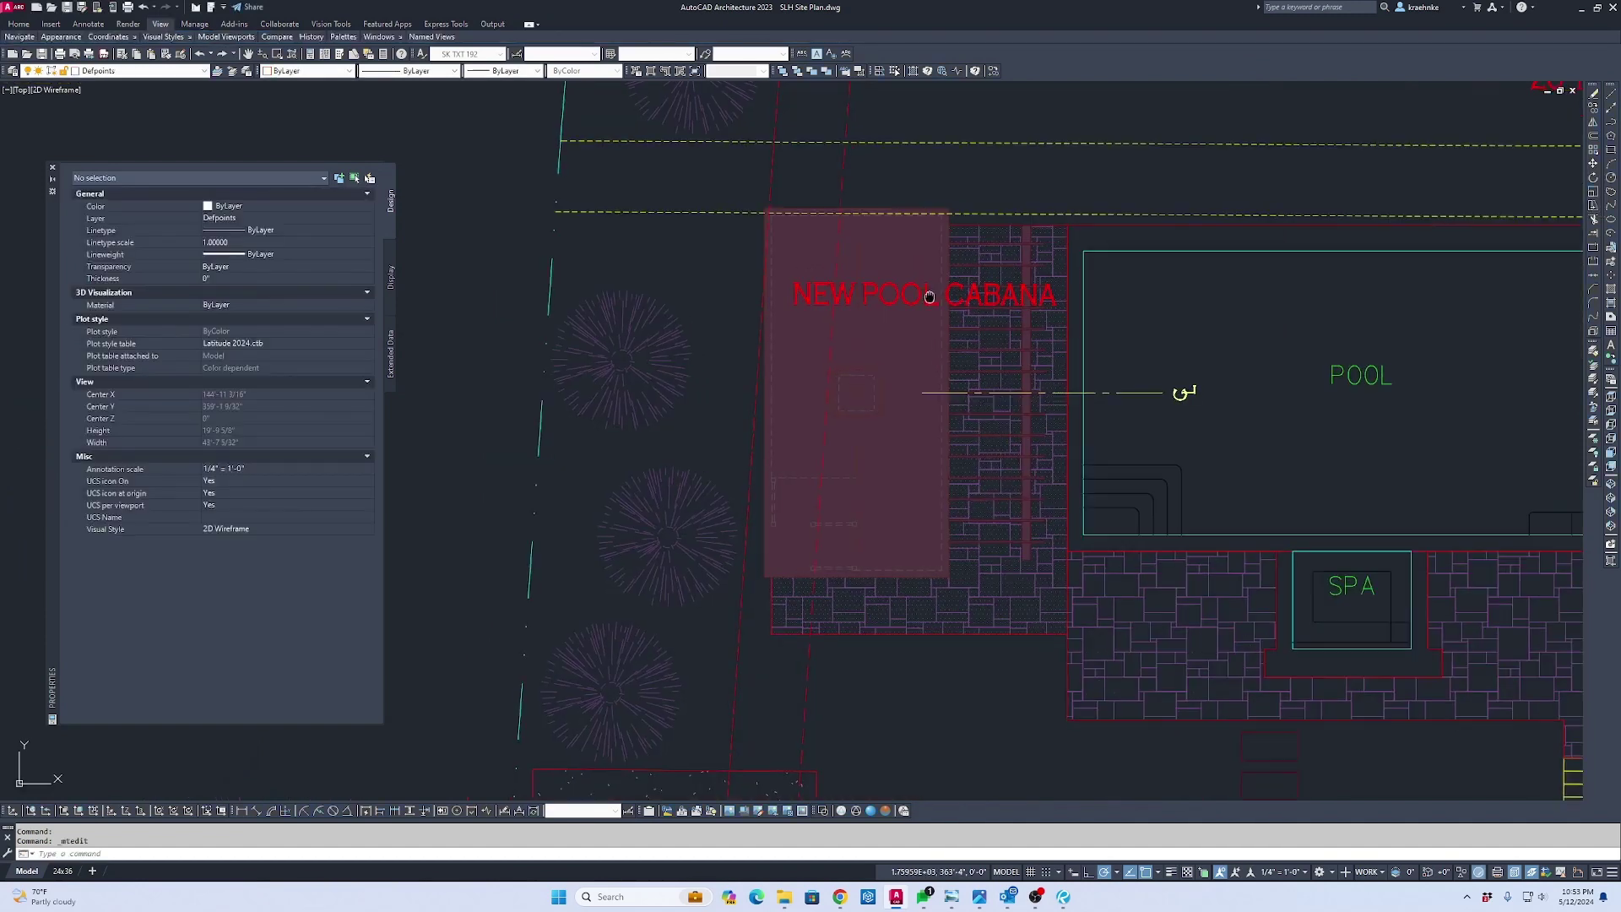
{"action": "scroll", "coordinate": [975, 285], "scroll_direction": "down", "scroll_amount": 2}
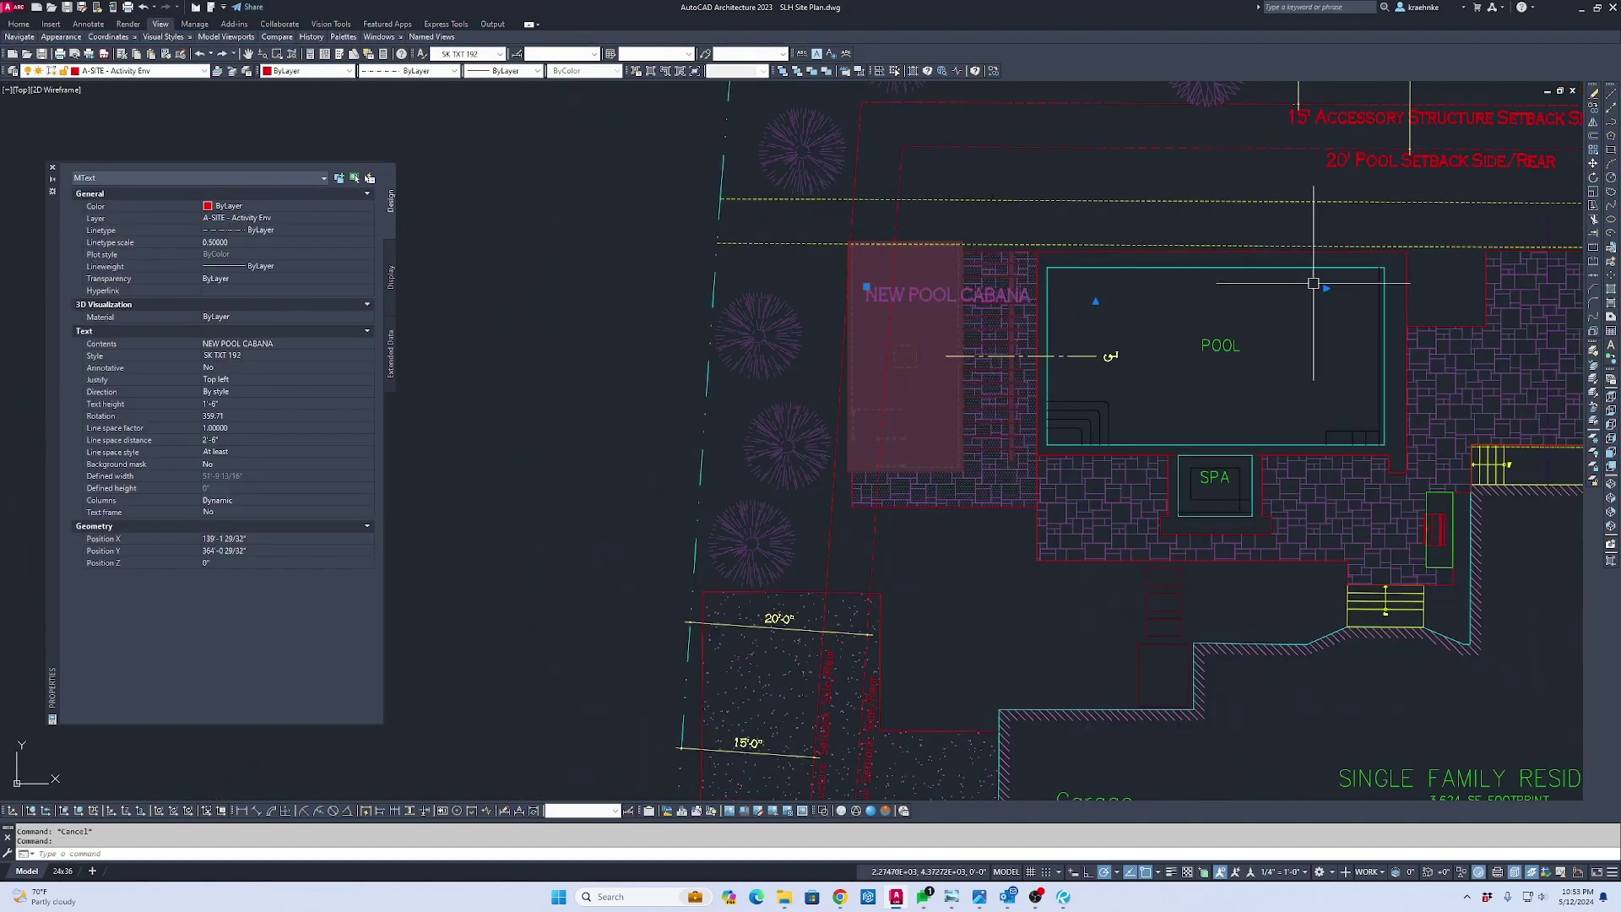
{"action": "left_click", "coordinate": [1098, 295]}
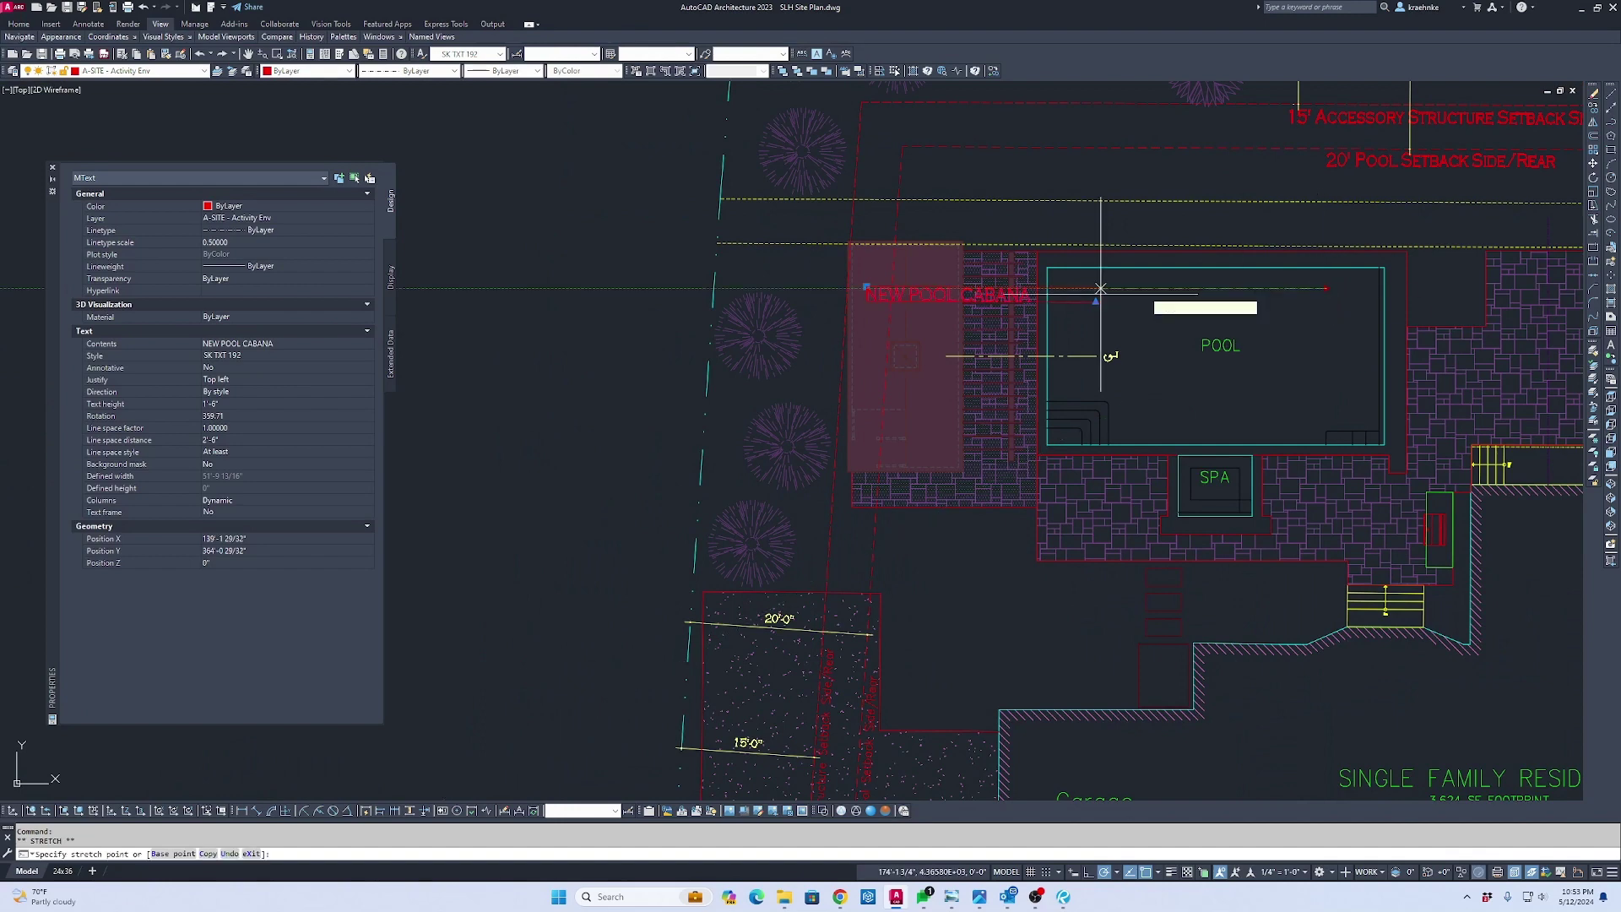
{"action": "left_click", "coordinate": [961, 287]}
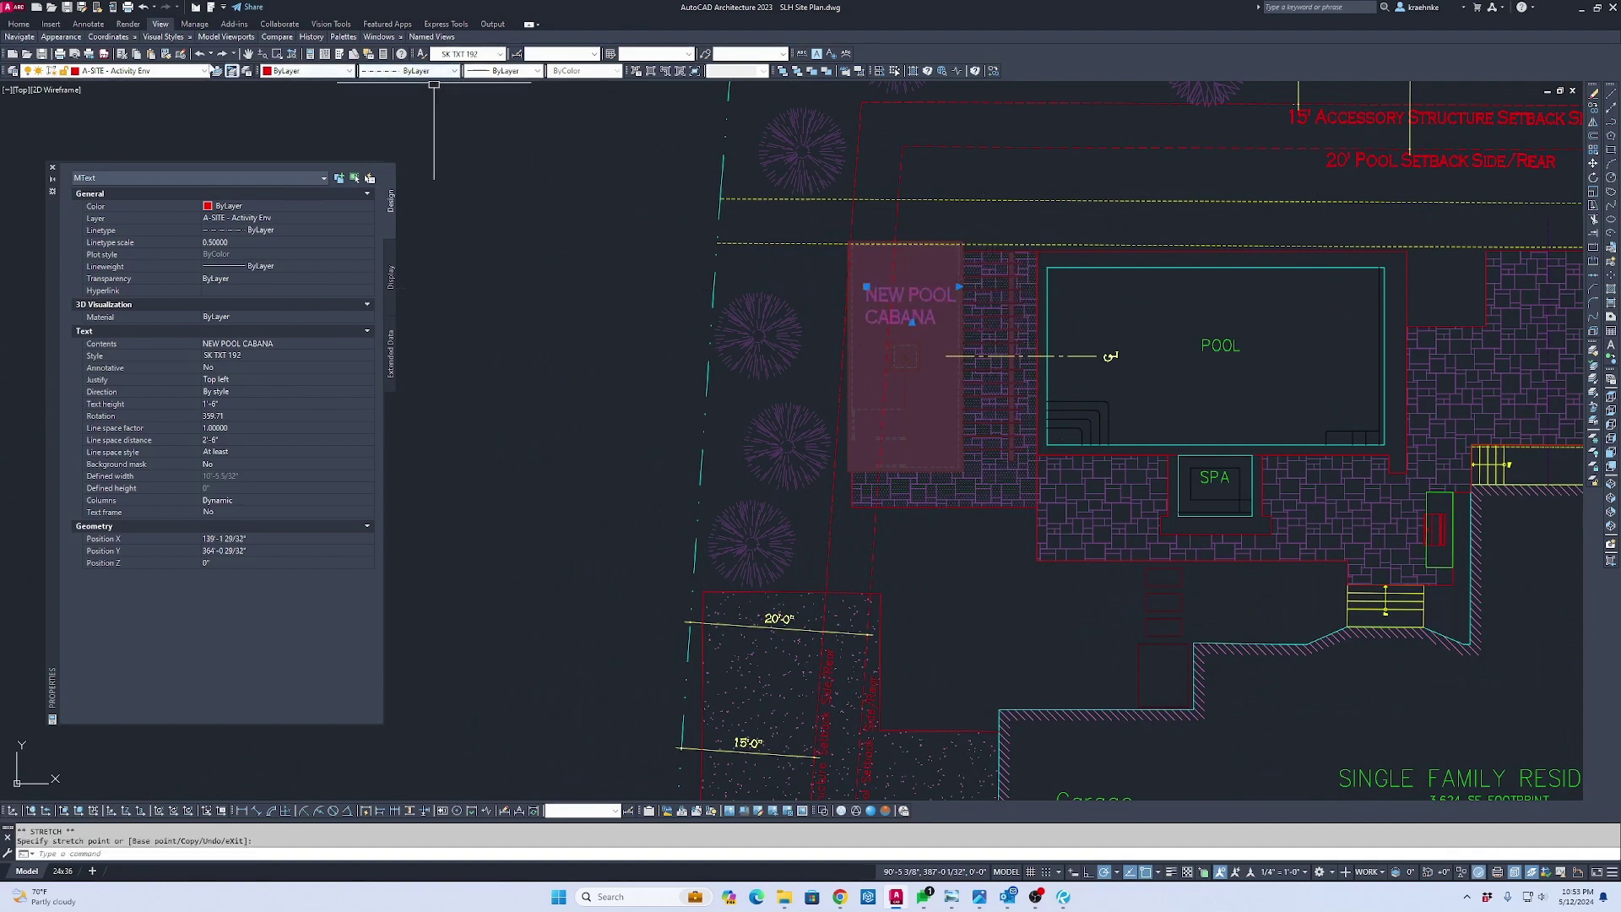
Move the NEW POOL CABANA label to the A-NOTE layer
{"action": "left_click", "coordinate": [133, 71]}
{"action": "scroll", "coordinate": [134, 71], "scroll_direction": "down", "scroll_amount": 5}
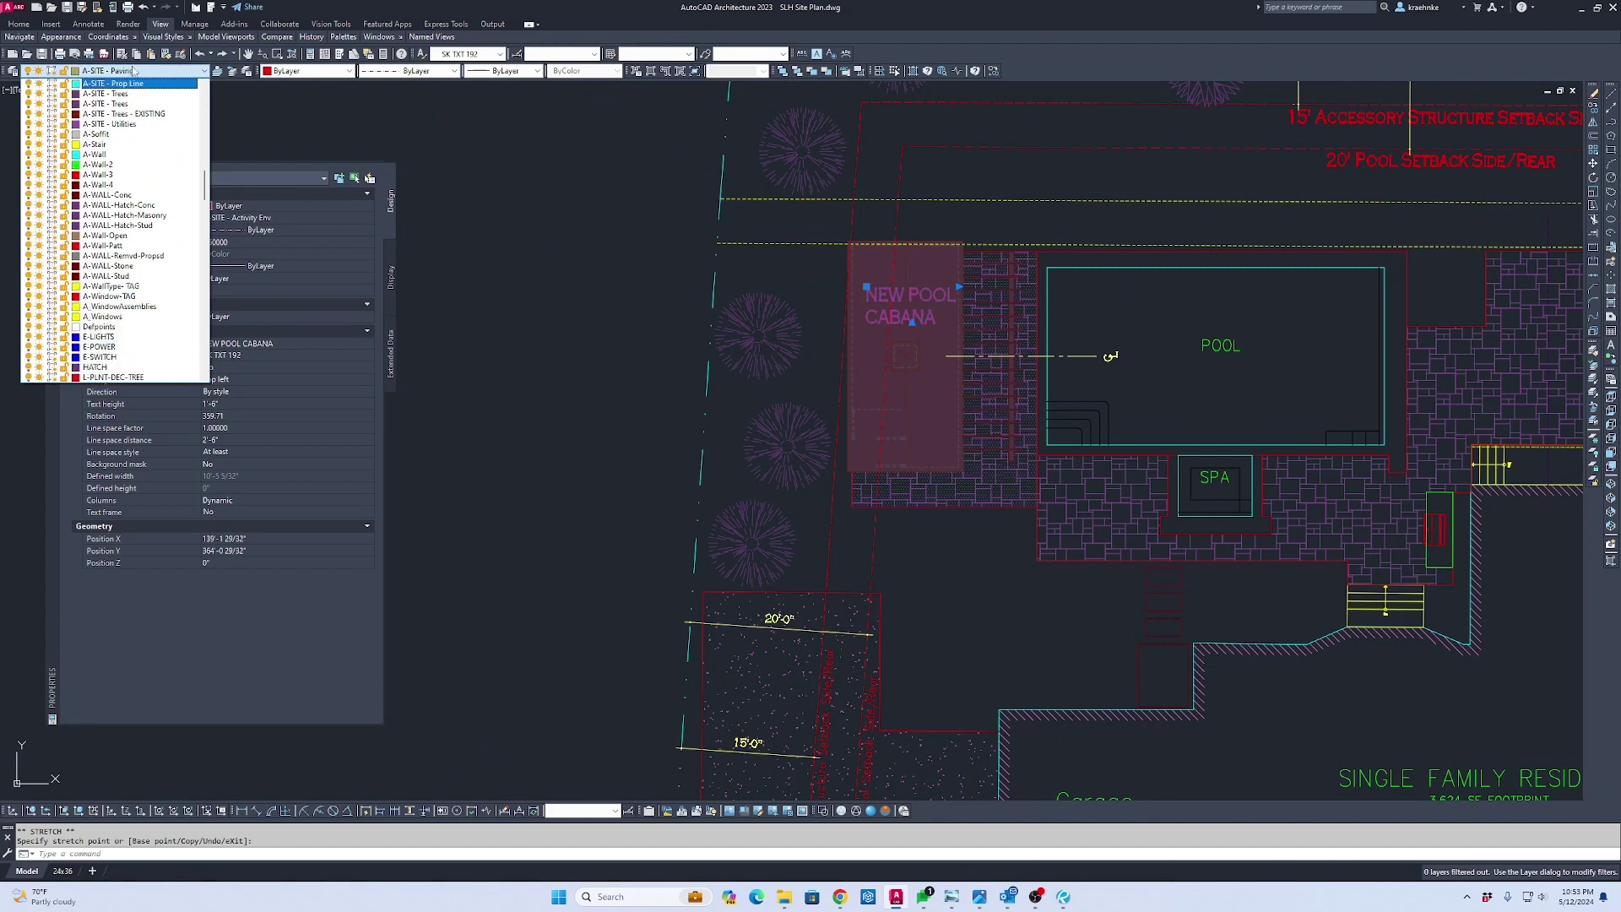
{"action": "scroll", "coordinate": [167, 162], "scroll_direction": "up", "scroll_amount": 15}
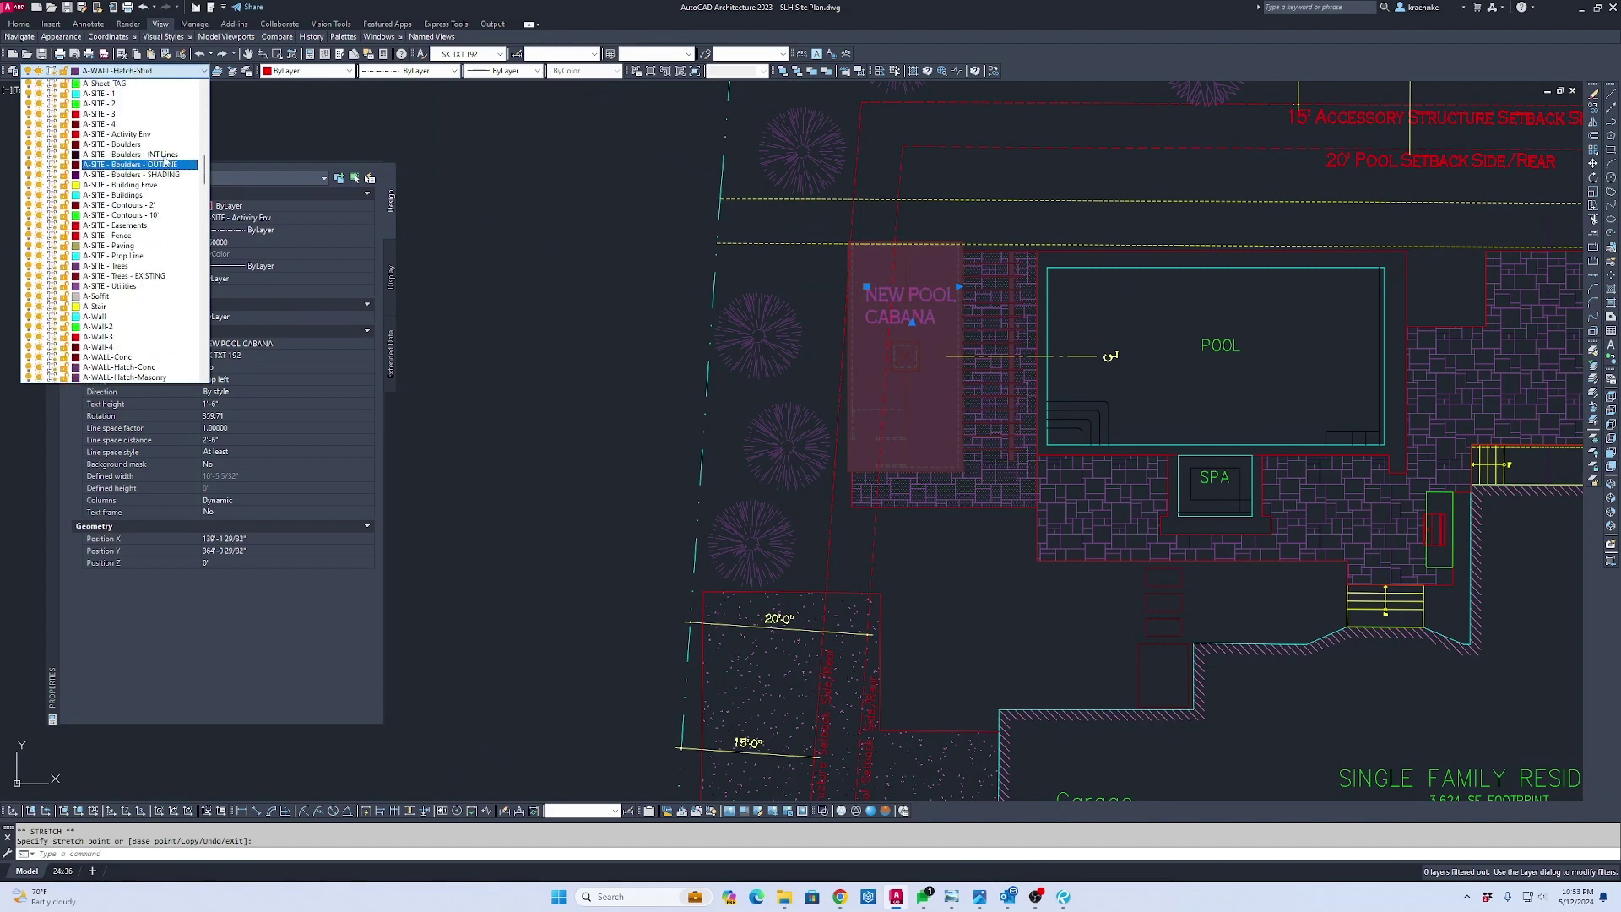
{"action": "scroll", "coordinate": [167, 162], "scroll_direction": "up", "scroll_amount": 7}
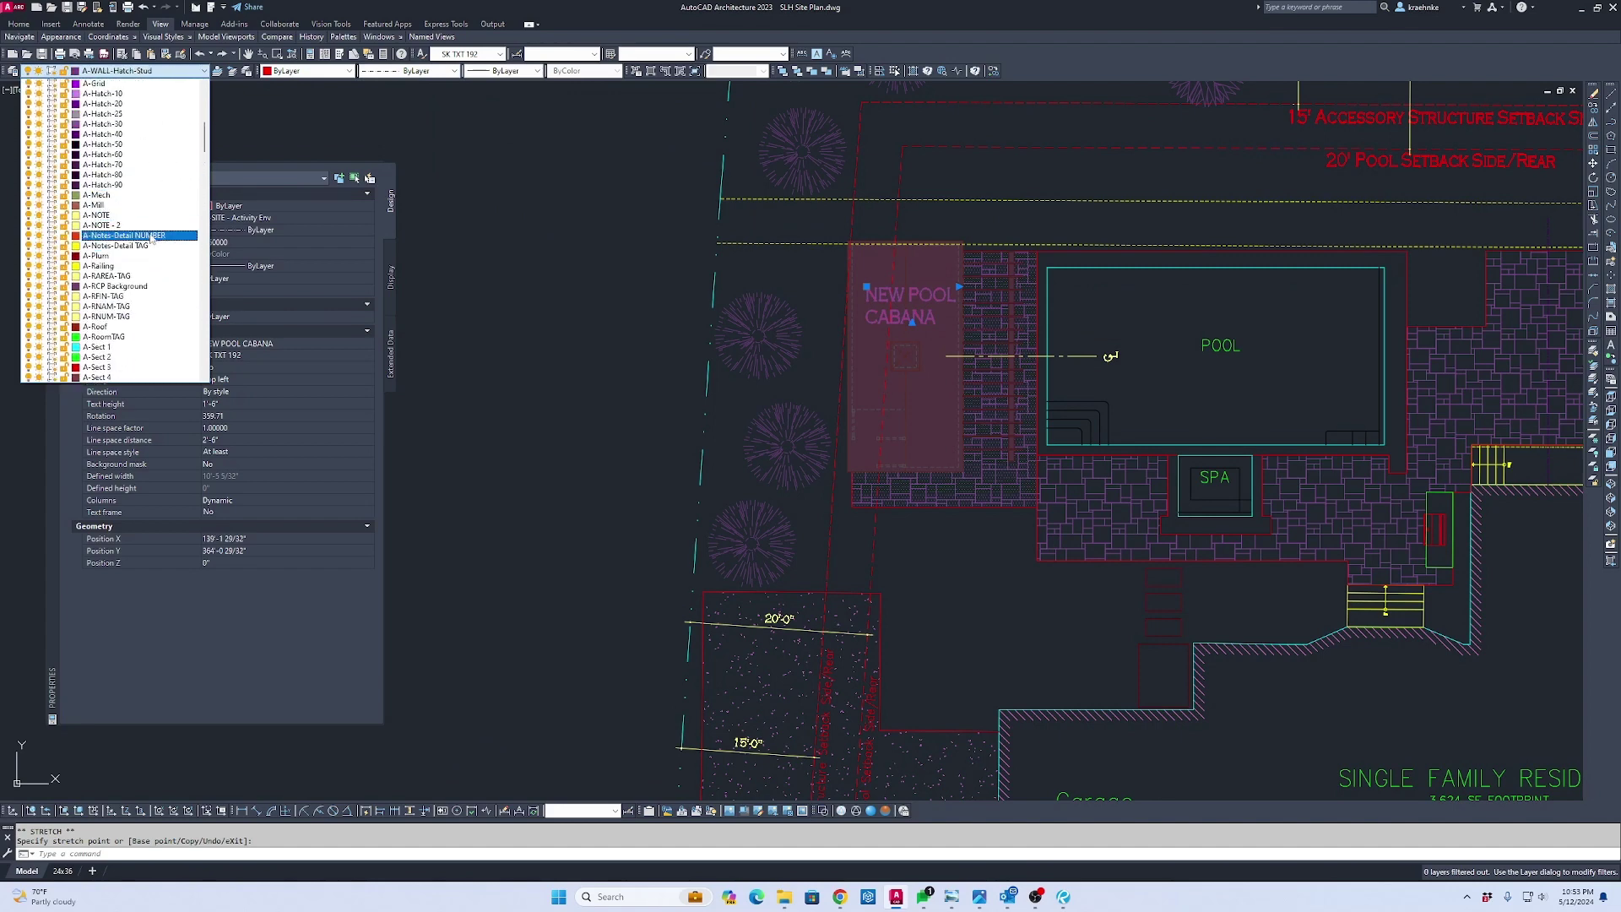
{"action": "left_click", "coordinate": [140, 216]}
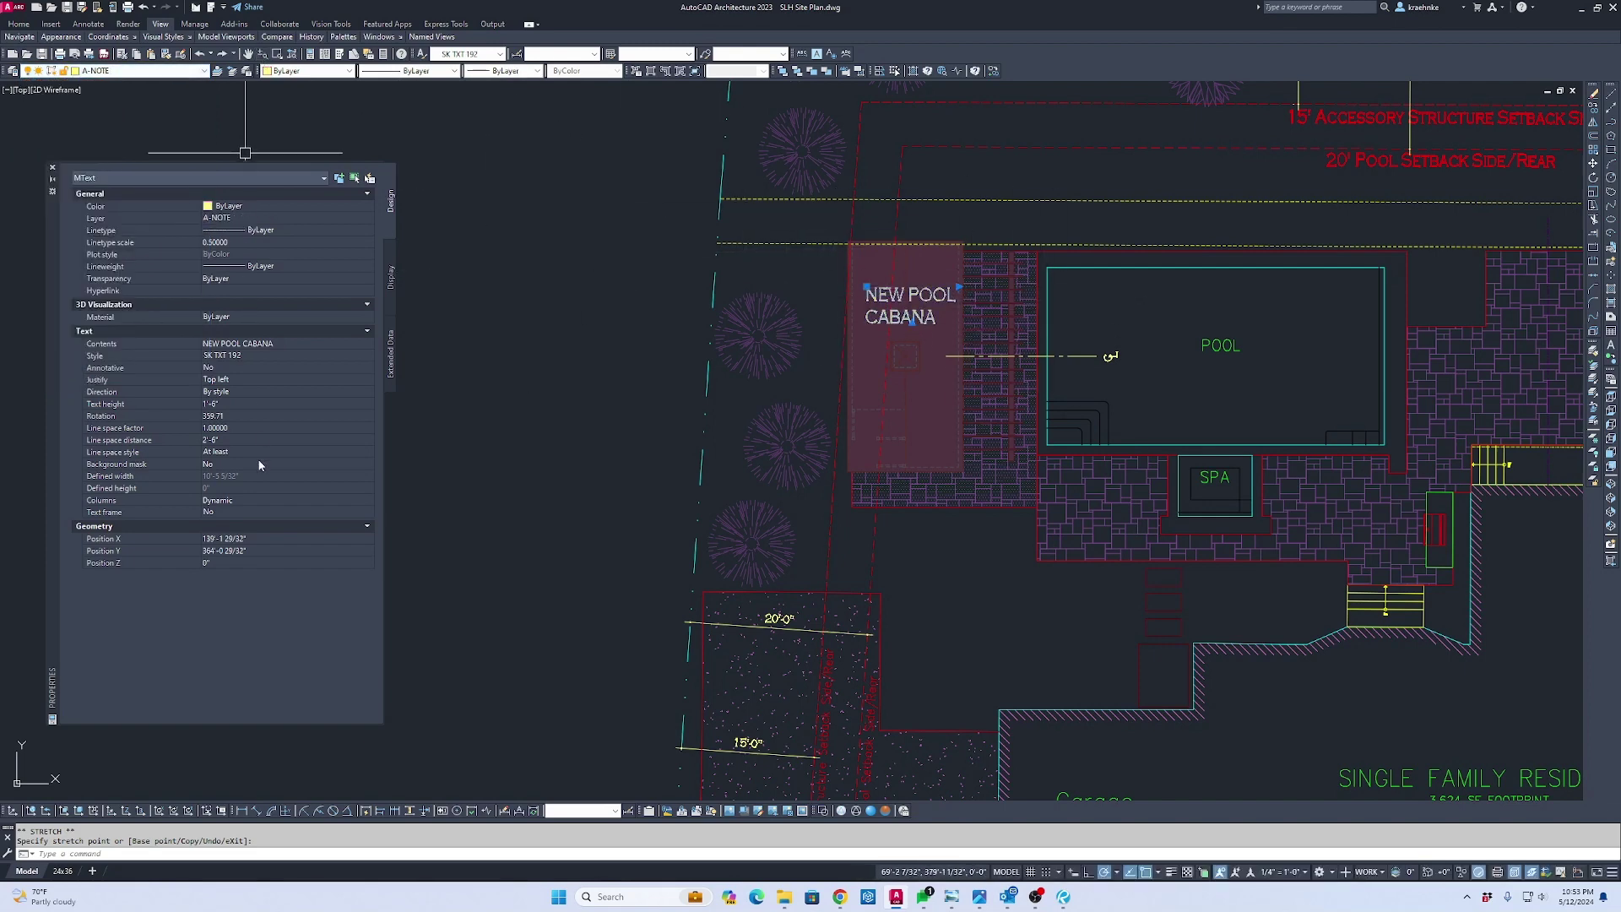
Set the NEW POOL CABANA label's justification to Top center
{"action": "left_click", "coordinate": [226, 381]}
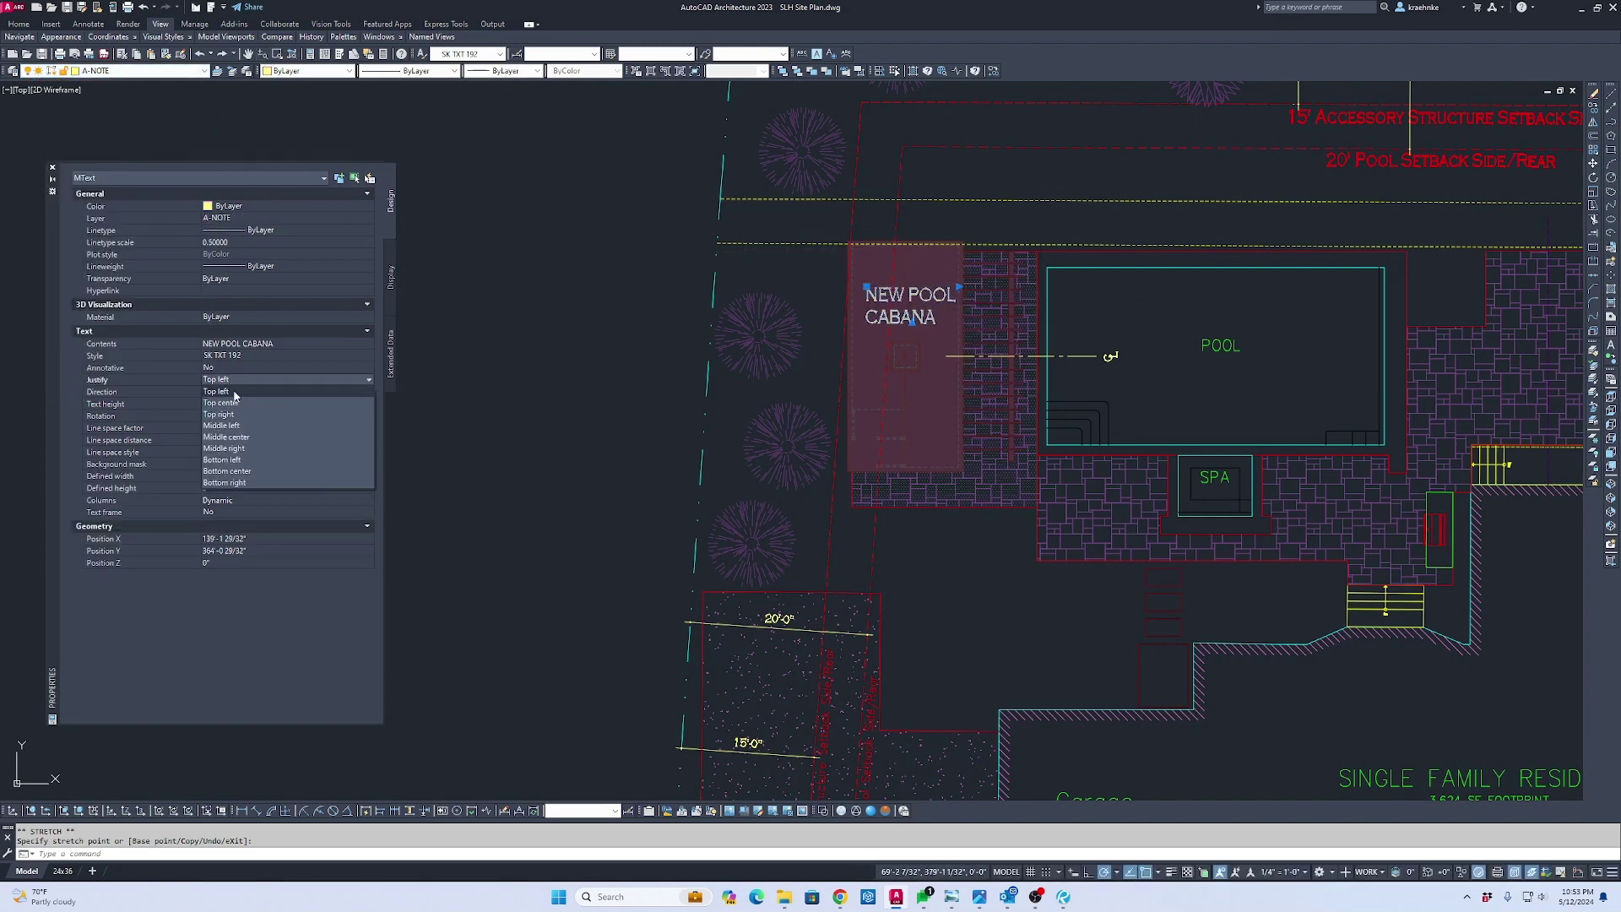
{"action": "left_click", "coordinate": [240, 404]}
{"action": "left_click", "coordinate": [864, 351]}
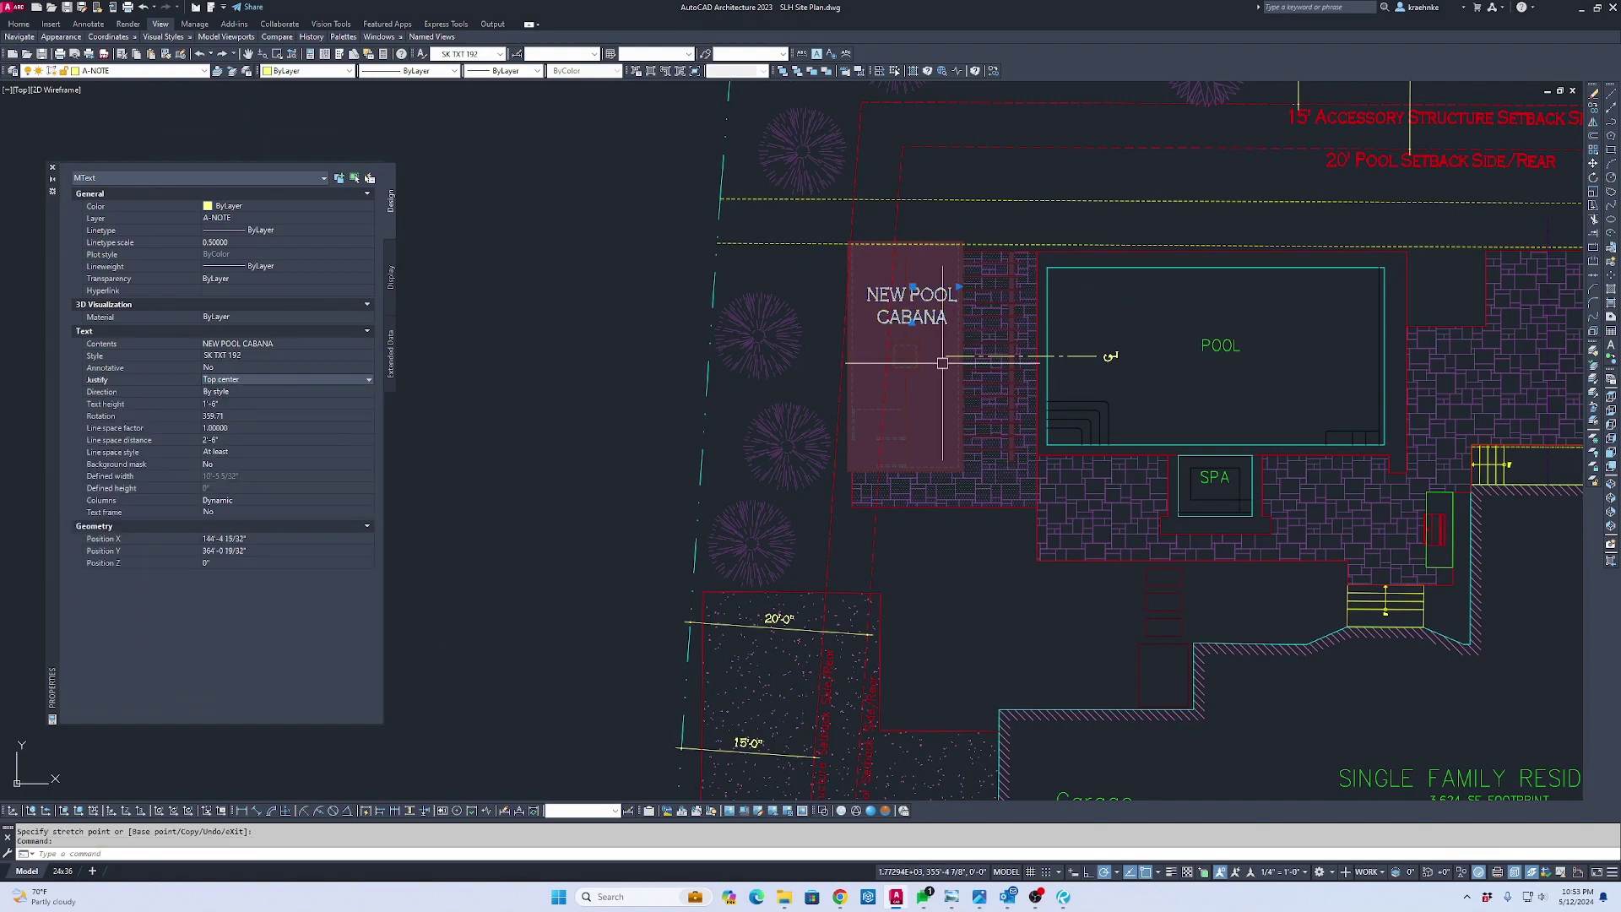
Move the NEW POOL CABANA label so it sits centred across the width of the cabana roof
{"action": "scroll", "coordinate": [920, 304], "scroll_direction": "up", "scroll_amount": 10}
{"action": "scroll", "coordinate": [831, 254], "scroll_direction": "down", "scroll_amount": 6}
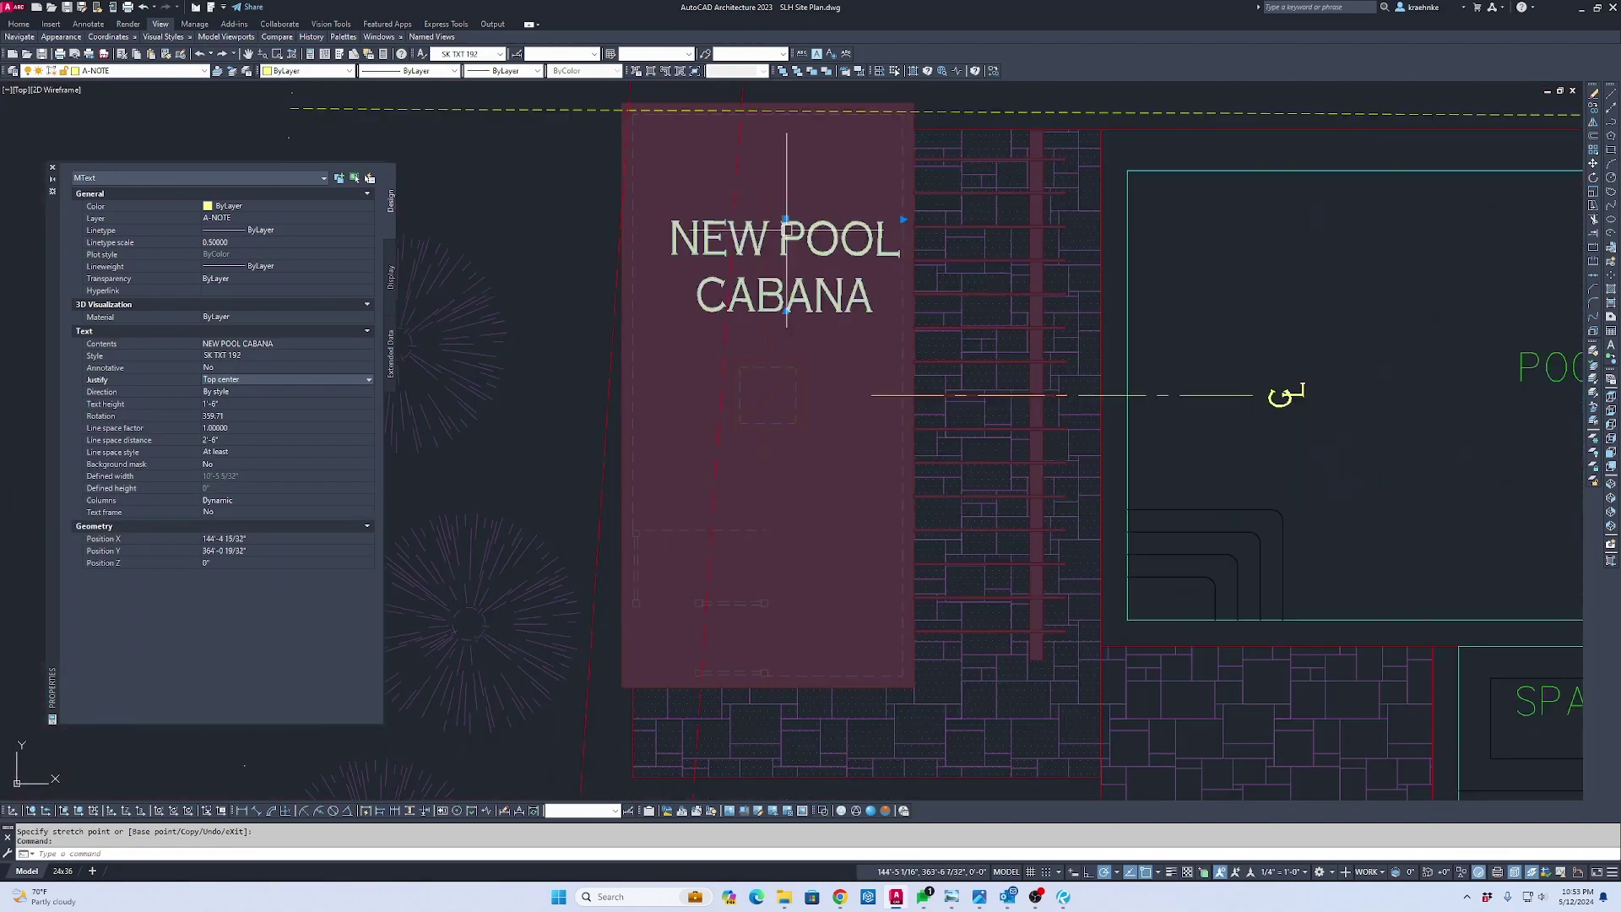
{"action": "left_click", "coordinate": [786, 221]}
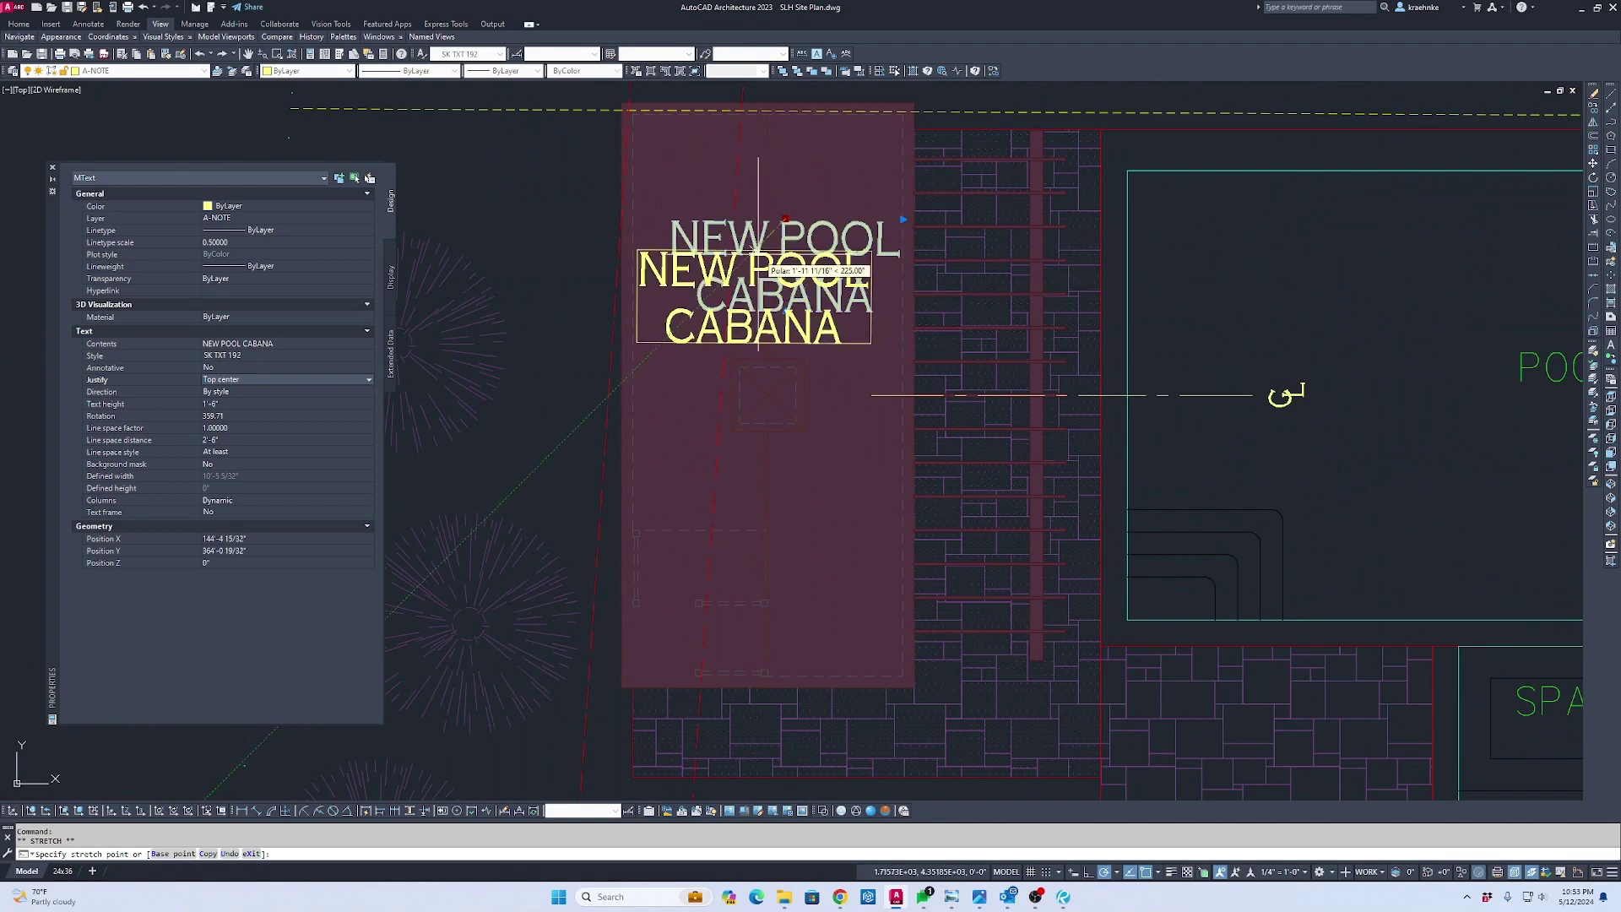
{"action": "scroll", "coordinate": [764, 253], "scroll_direction": "up", "scroll_amount": 5}
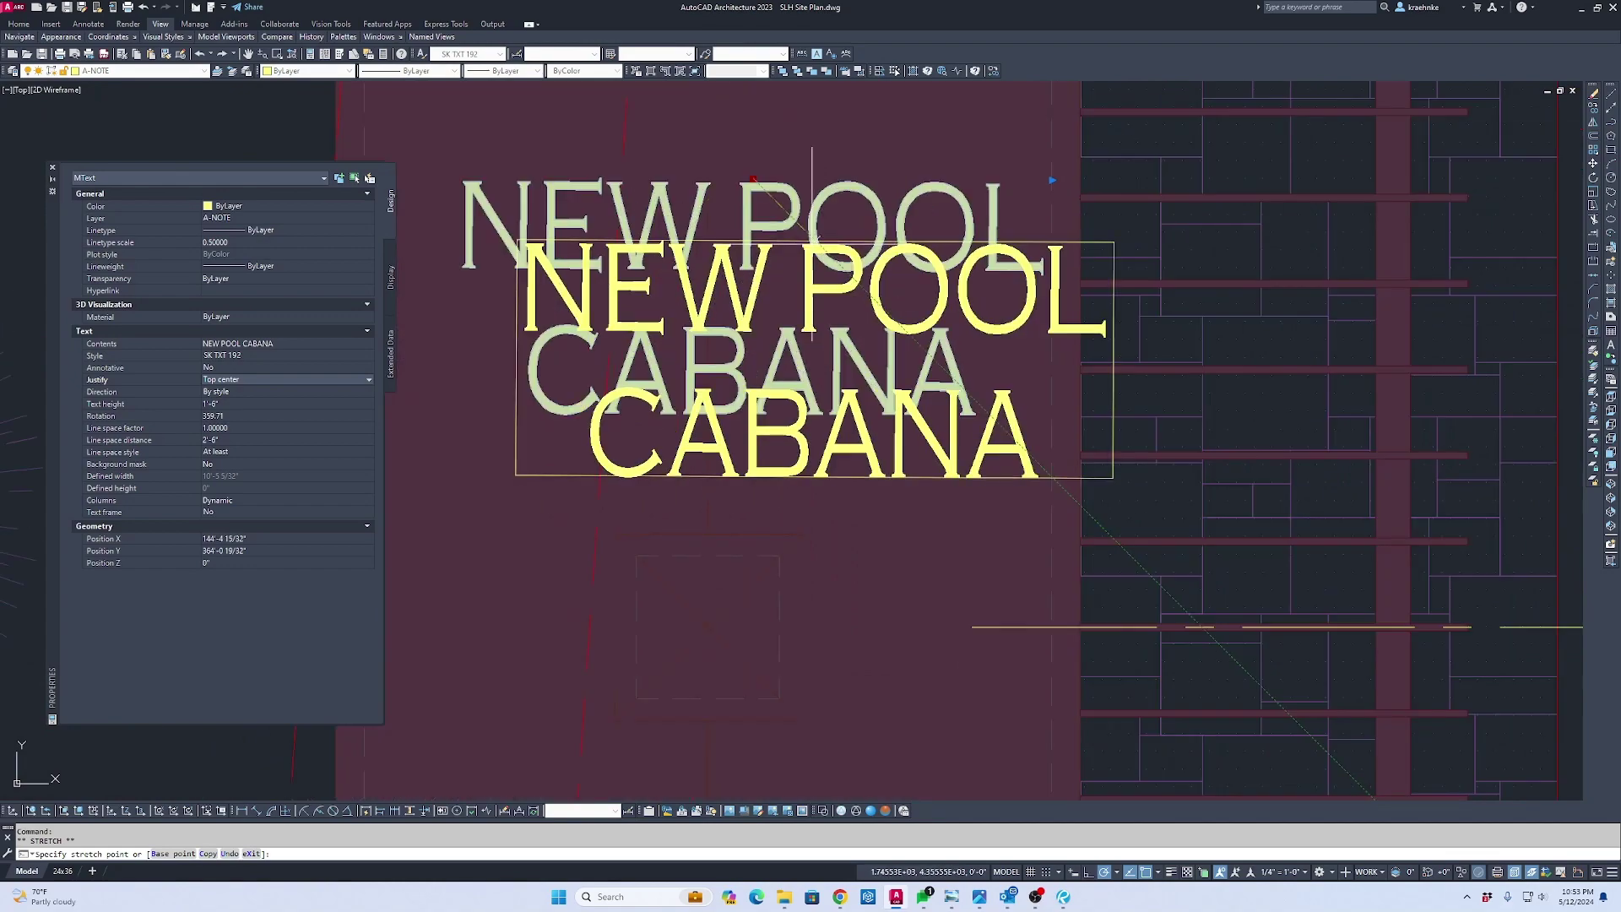
{"action": "left_click", "coordinate": [708, 154]}
{"action": "scroll", "coordinate": [955, 269], "scroll_direction": "down", "scroll_amount": 5}
{"action": "scroll", "coordinate": [1132, 419], "scroll_direction": "up", "scroll_amount": 3}
{"action": "key", "text": "Escape"}
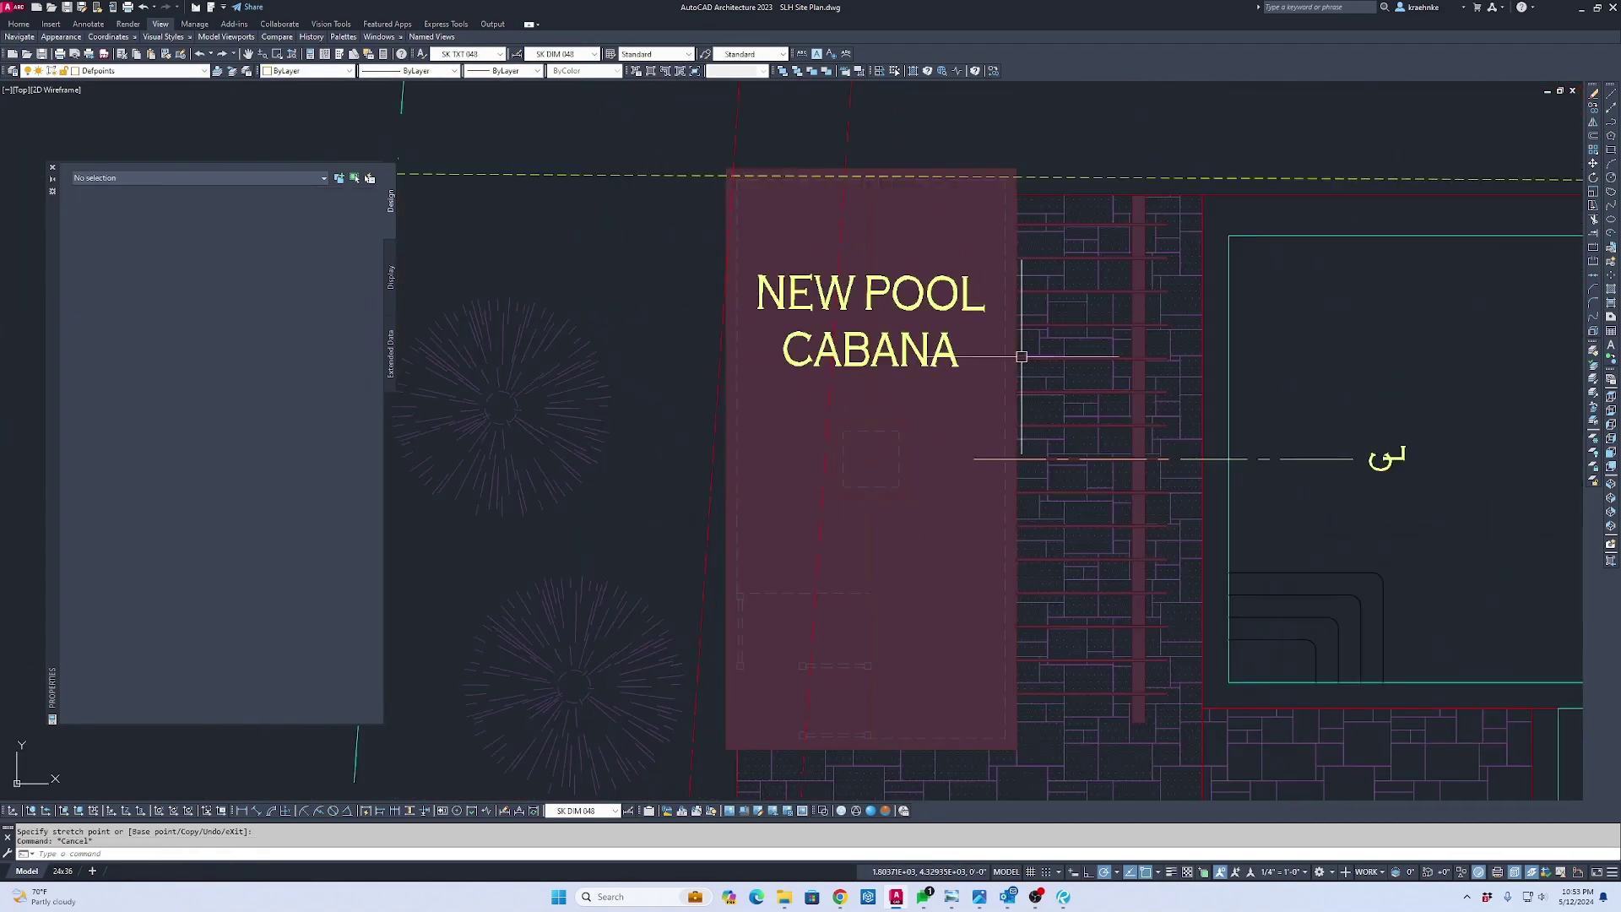
{"action": "scroll", "coordinate": [1065, 376], "scroll_direction": "down", "scroll_amount": 4}
{"action": "key", "text": "Escape"}
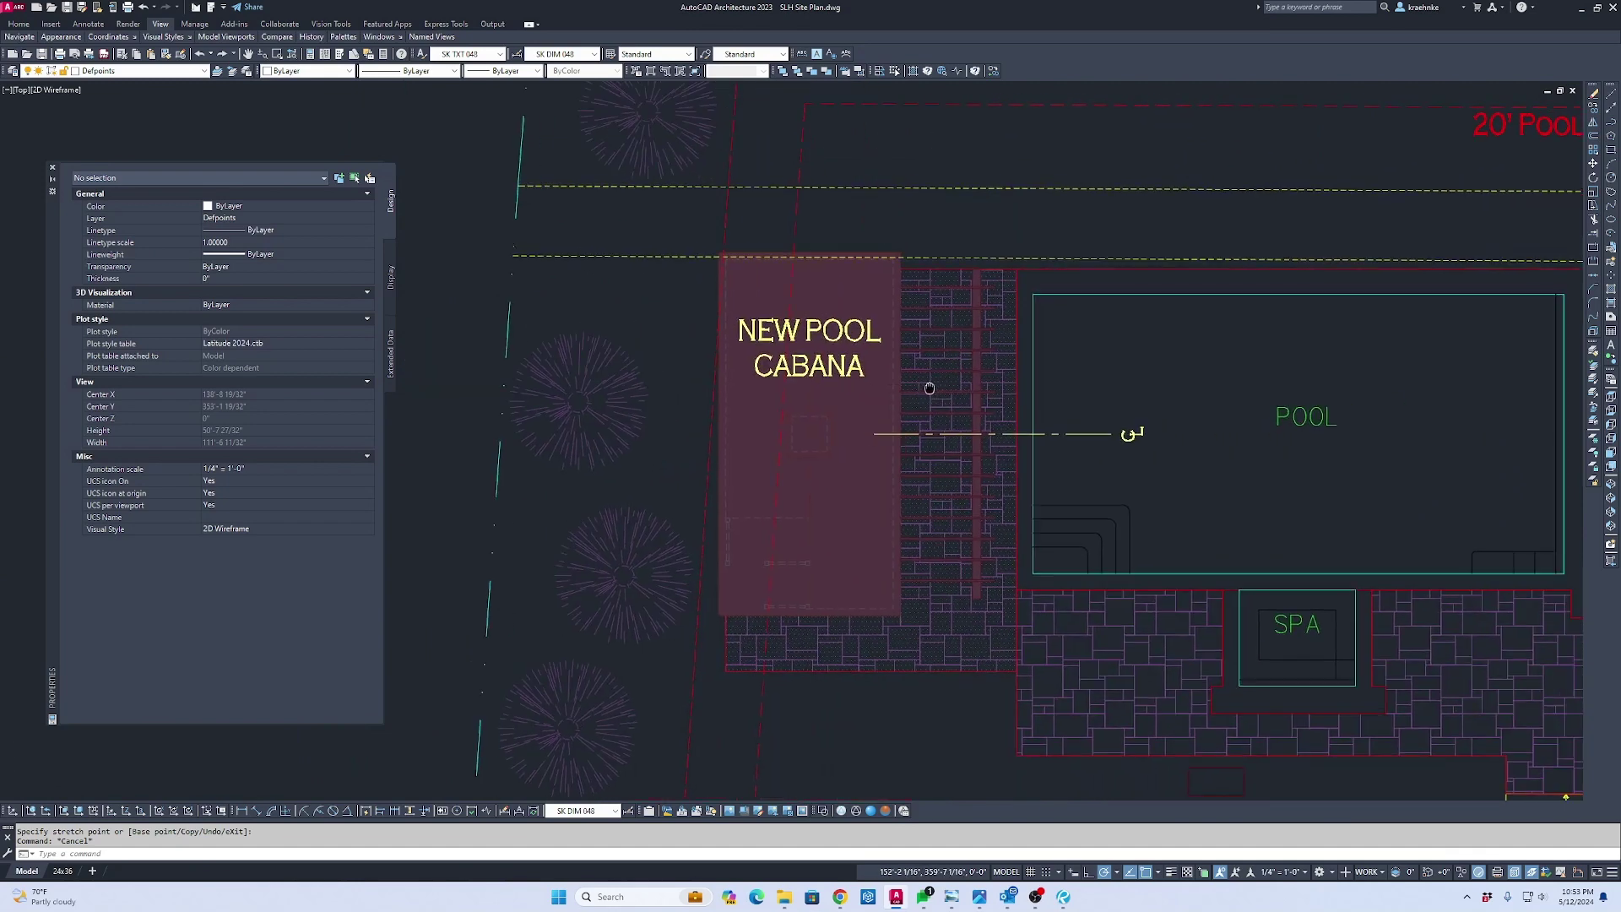
{"action": "scroll", "coordinate": [948, 387], "scroll_direction": "up", "scroll_amount": 4}
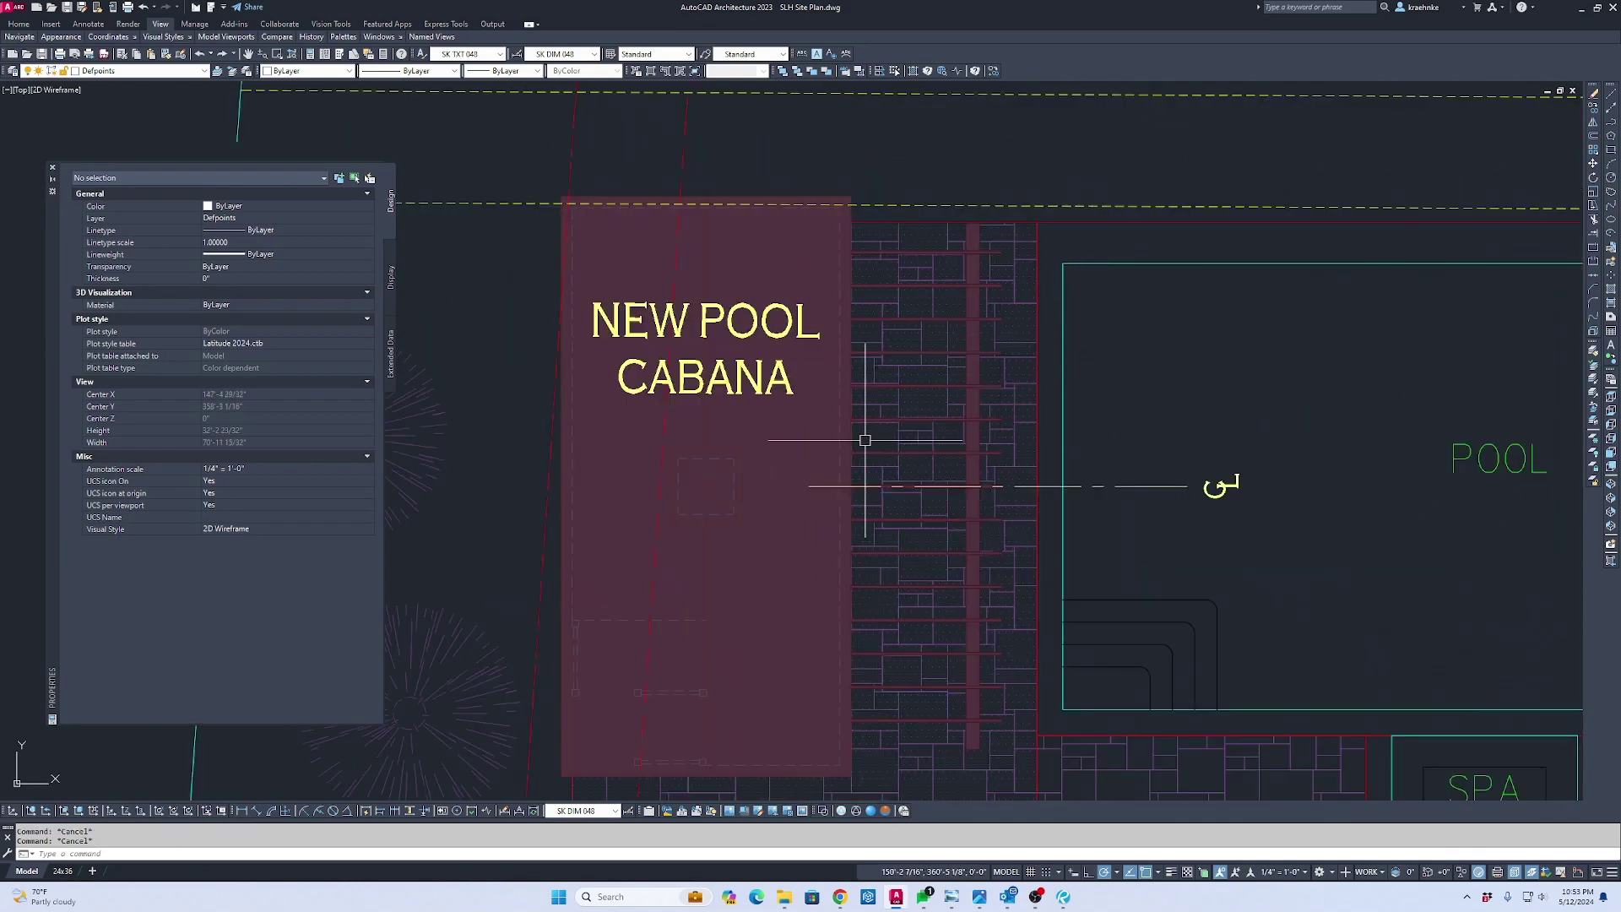
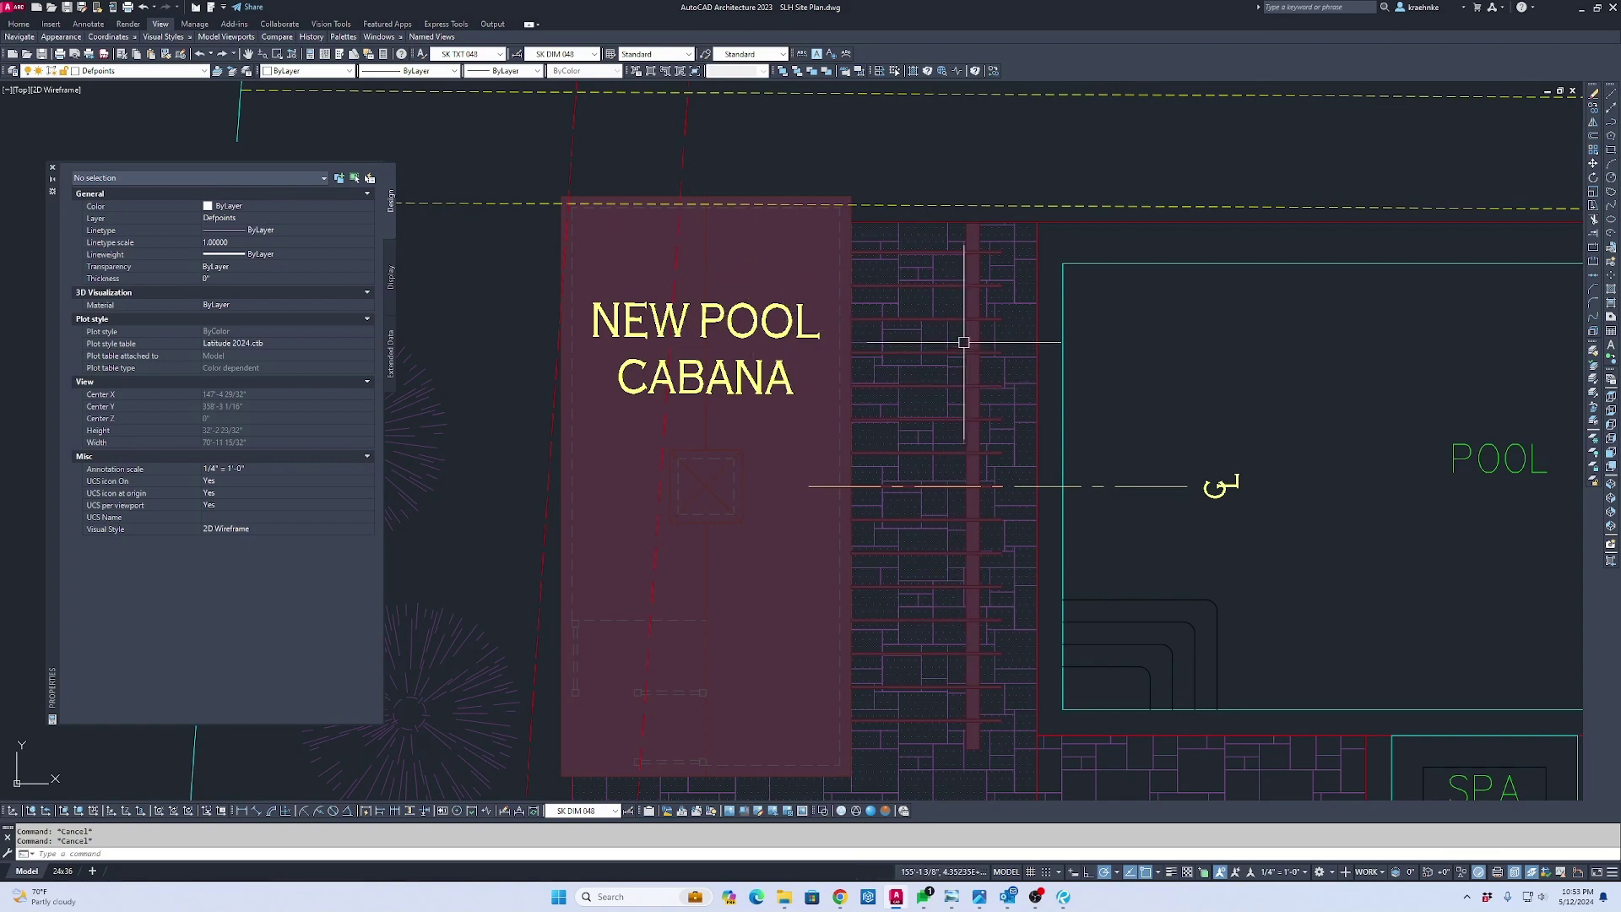
{"action": "left_click", "coordinate": [808, 237]}
{"action": "key", "text": "Escape"}
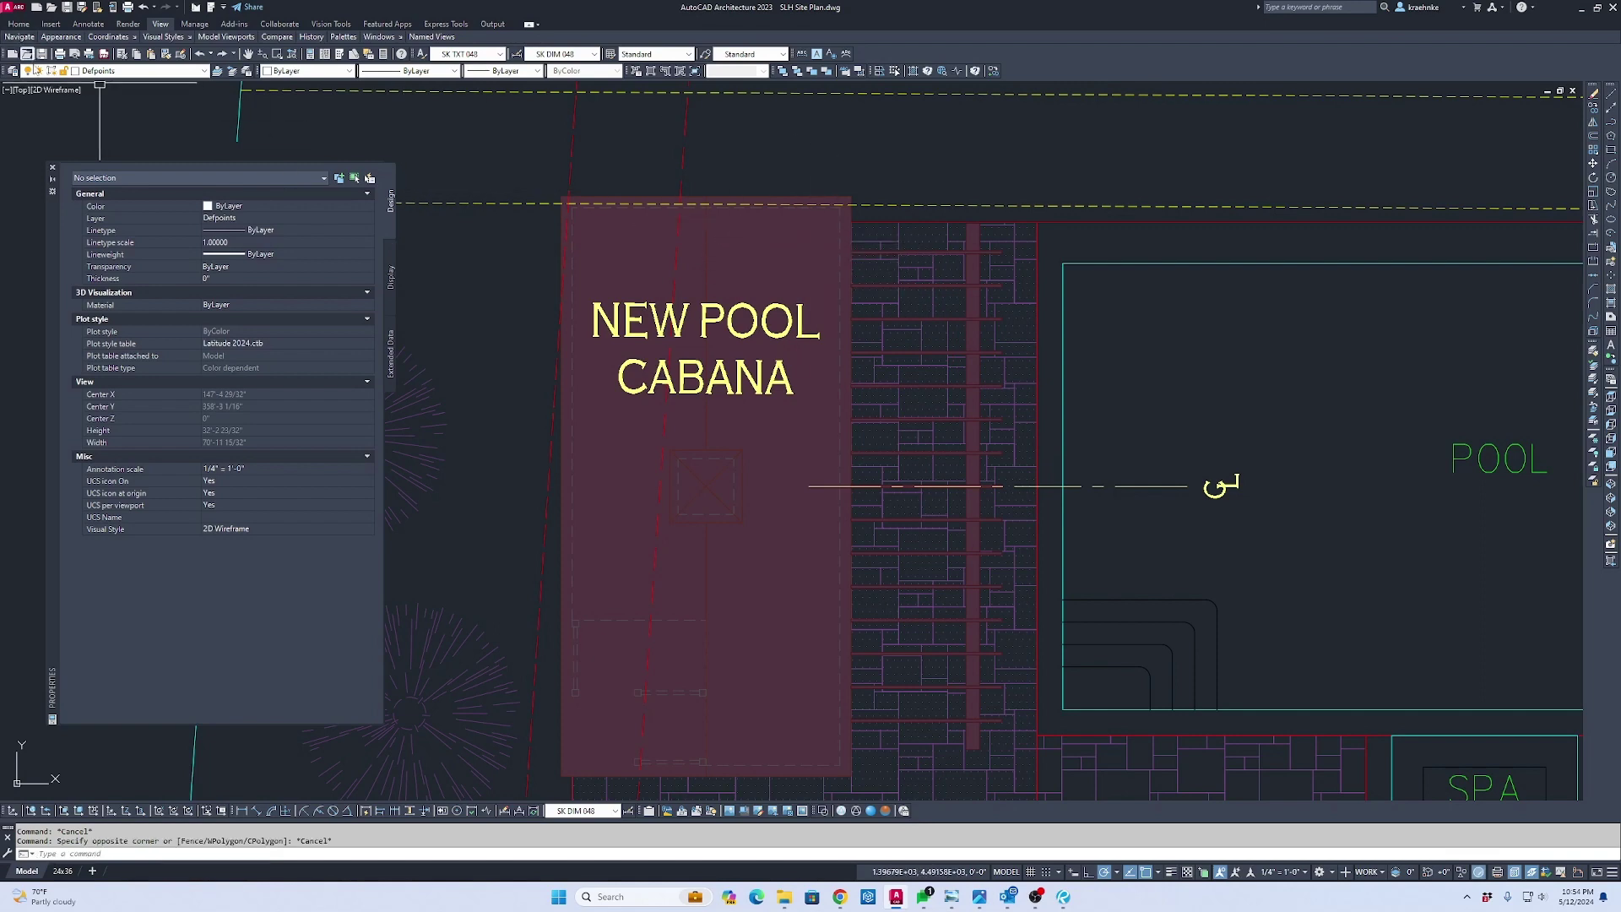
Set the Wipe out layer of the SLH Plans xref to color 203
{"action": "left_click", "coordinate": [12, 70]}
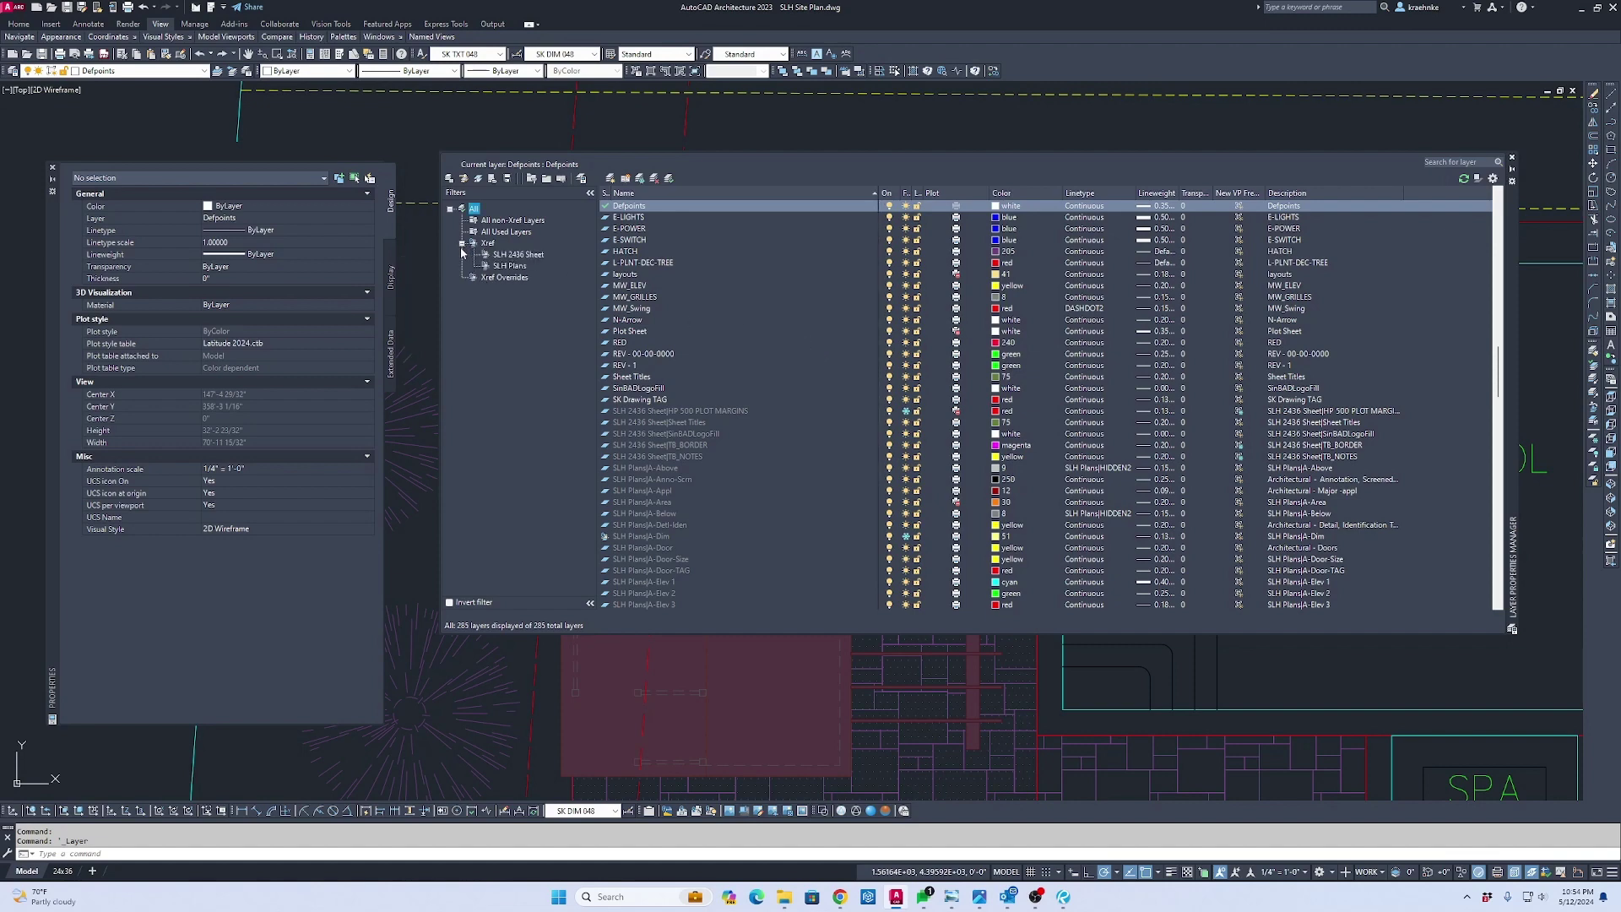
{"action": "left_click", "coordinate": [515, 266]}
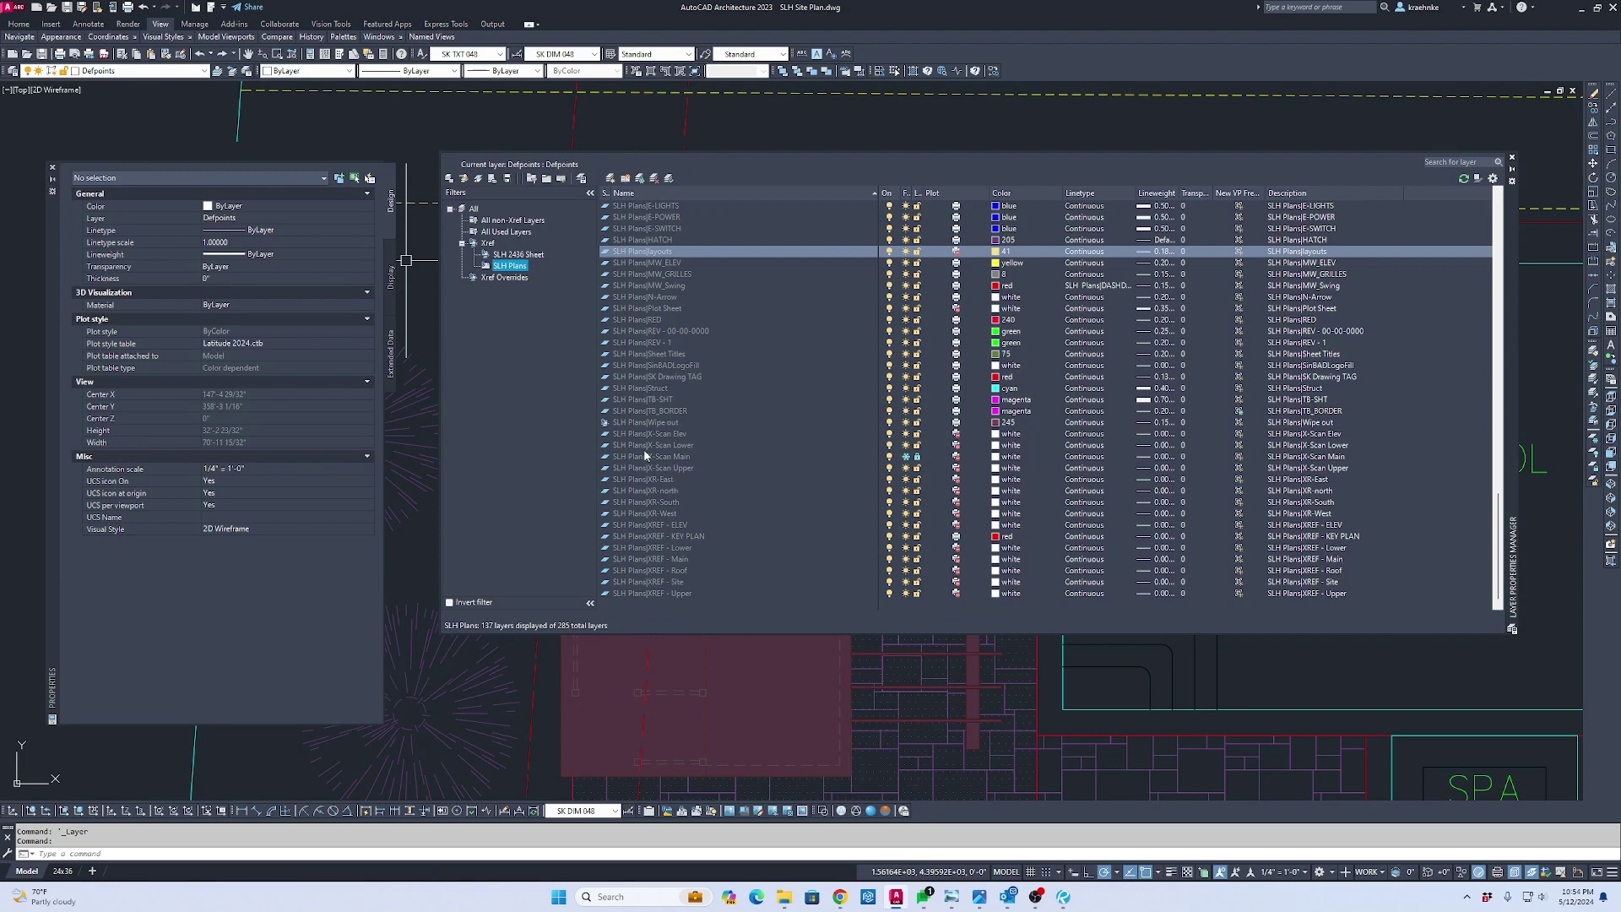
{"action": "left_click", "coordinate": [675, 495]}
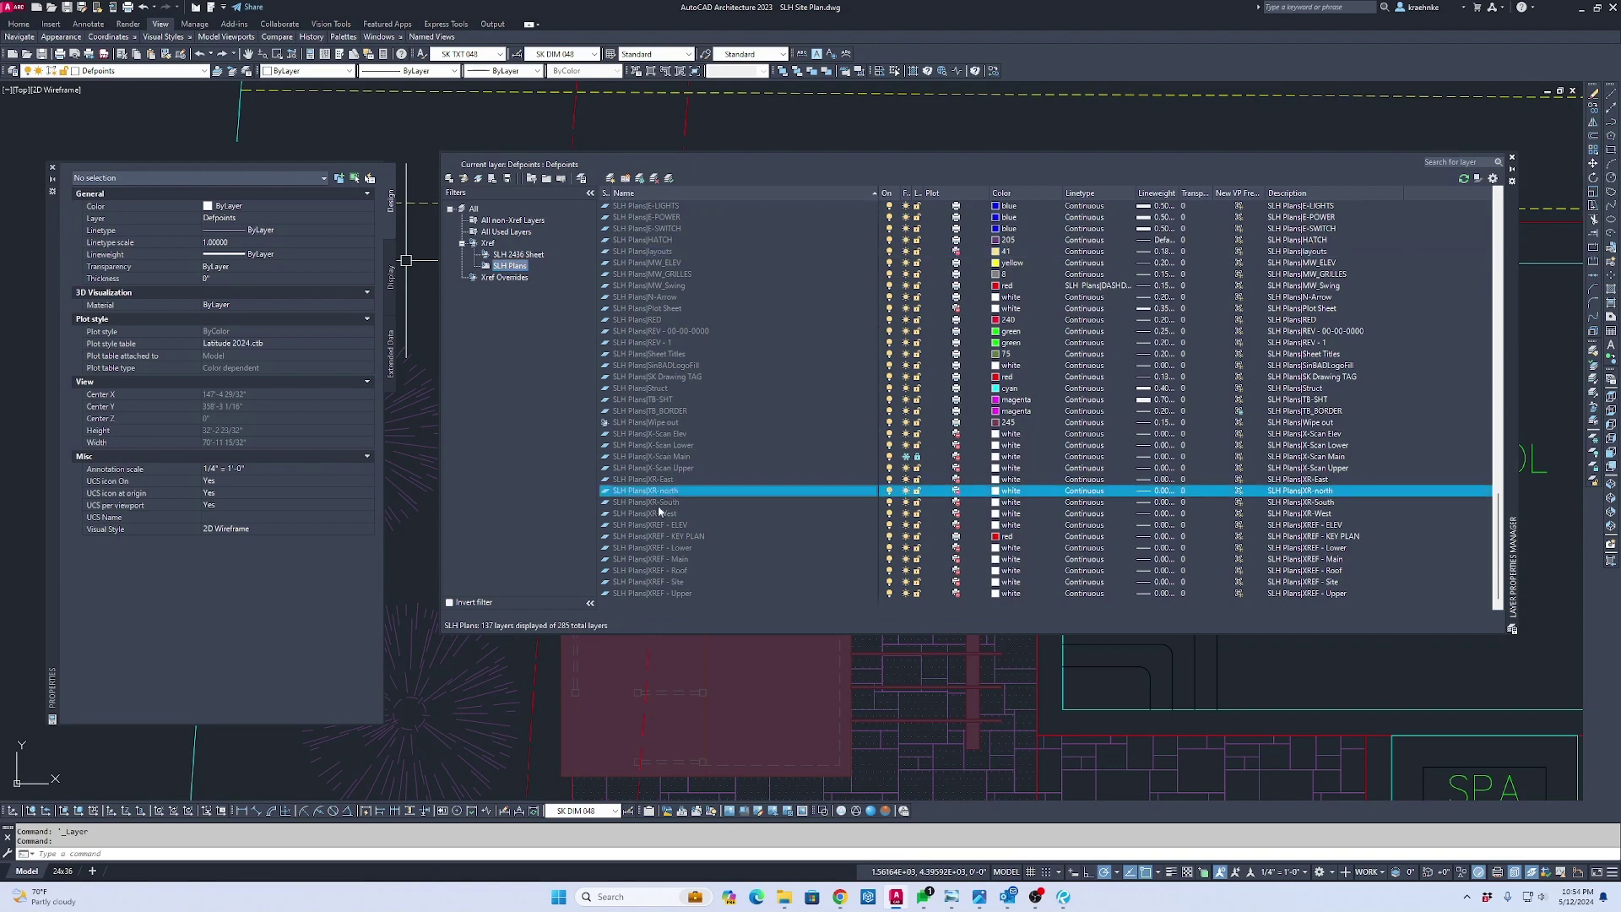
{"action": "scroll", "coordinate": [678, 600], "scroll_direction": "up", "scroll_amount": 2}
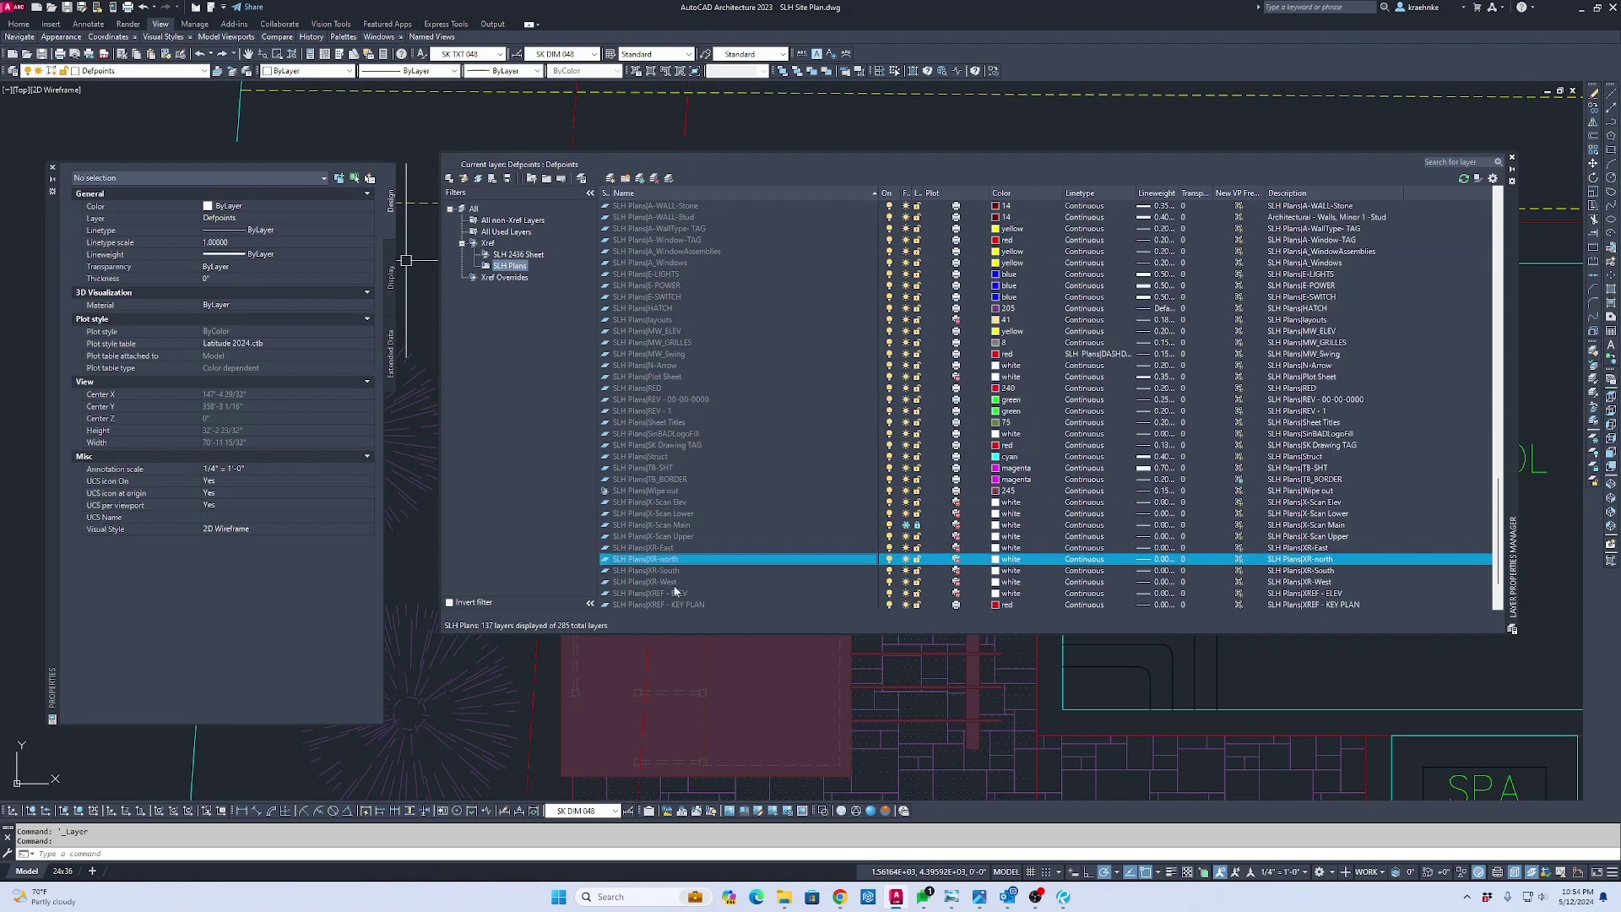
{"action": "left_click", "coordinate": [672, 492]}
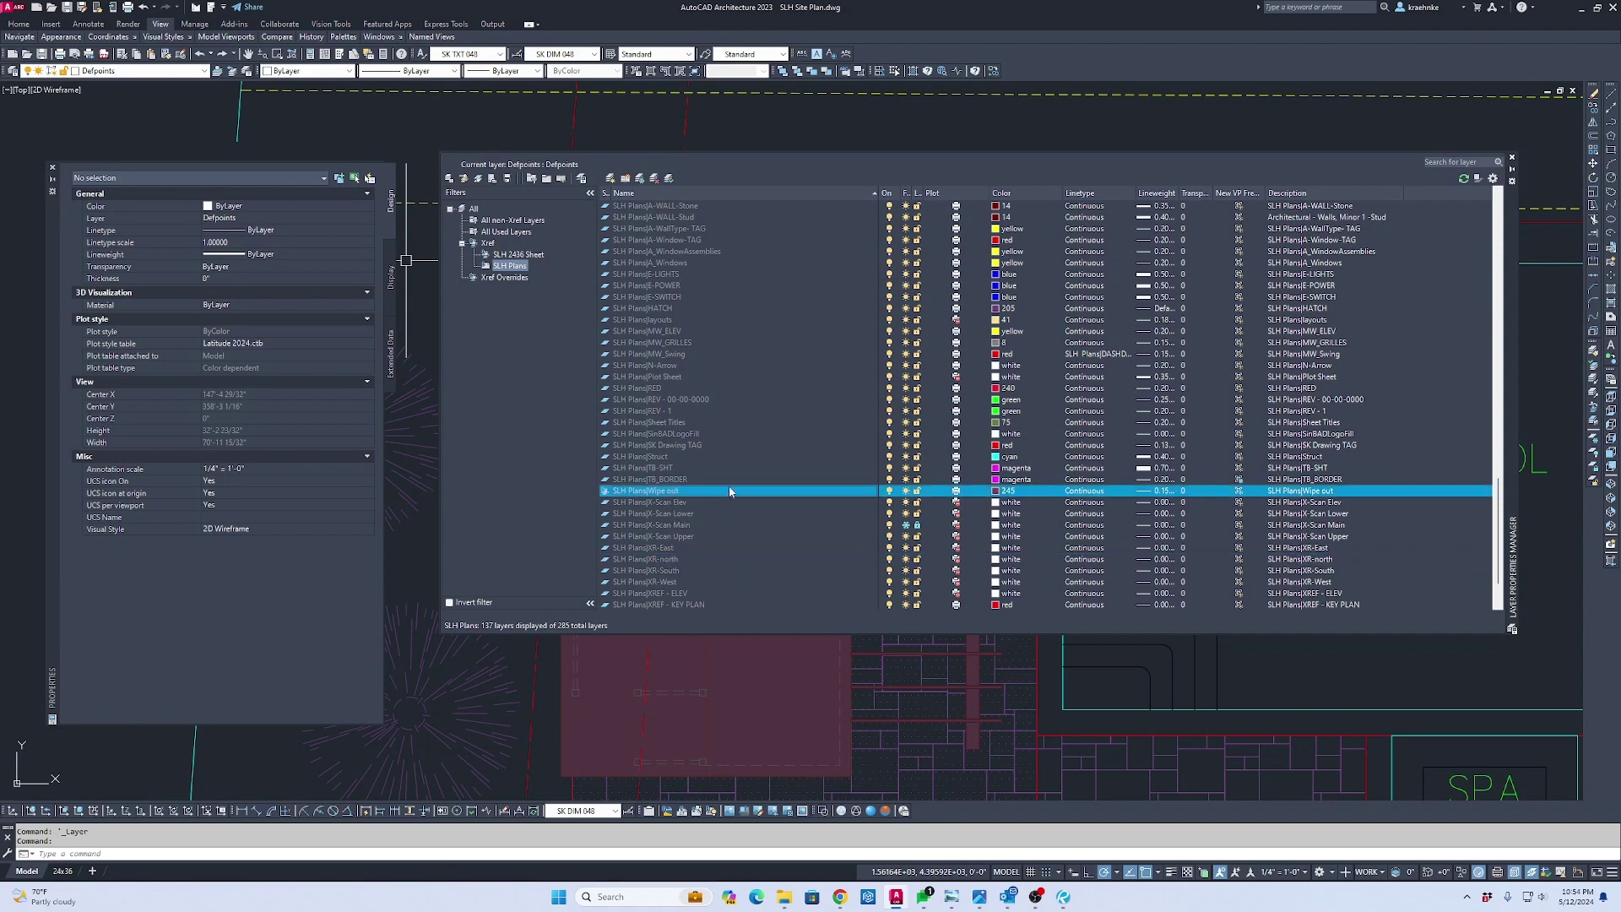
{"action": "left_click", "coordinate": [996, 492]}
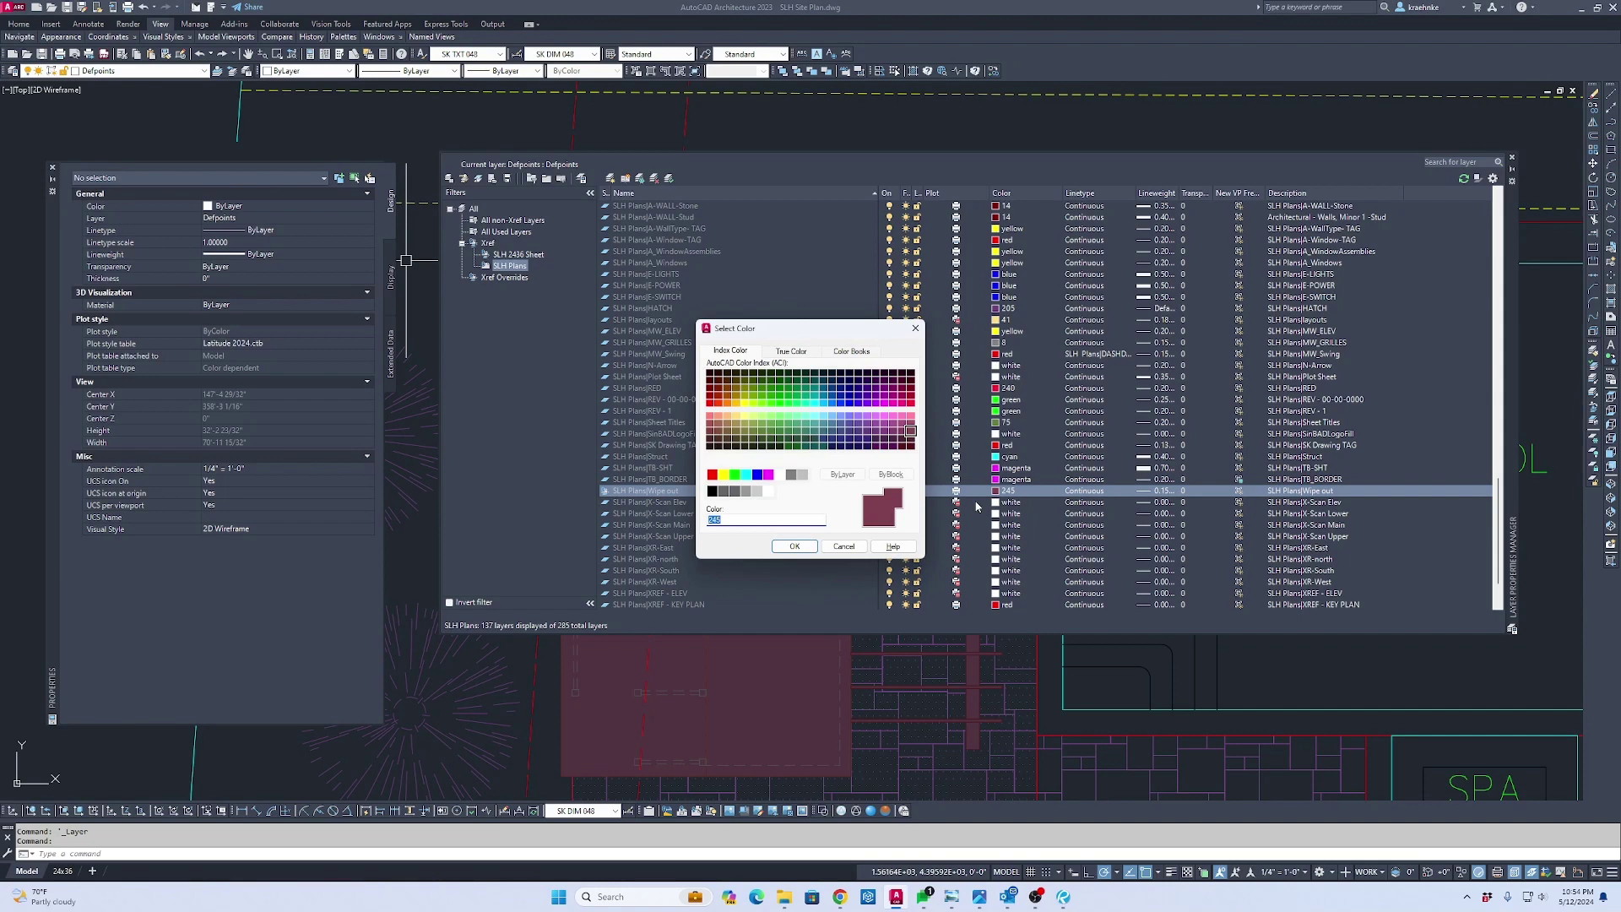
{"action": "type", "text": "203"}
{"action": "key", "text": "Return"}
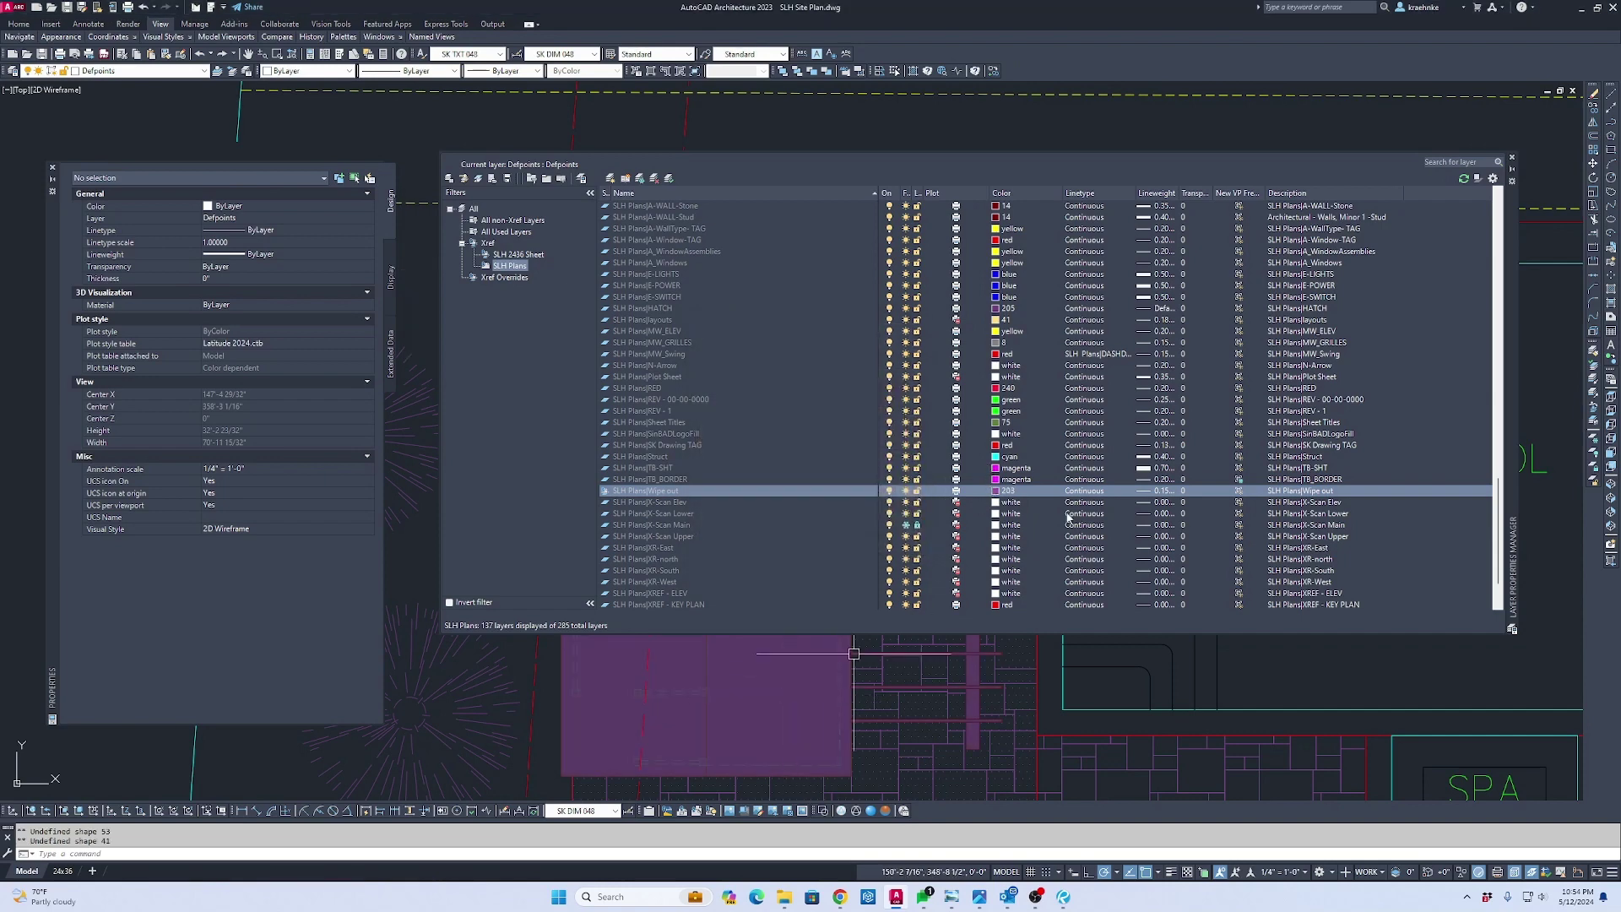
{"action": "left_click", "coordinate": [1512, 159]}
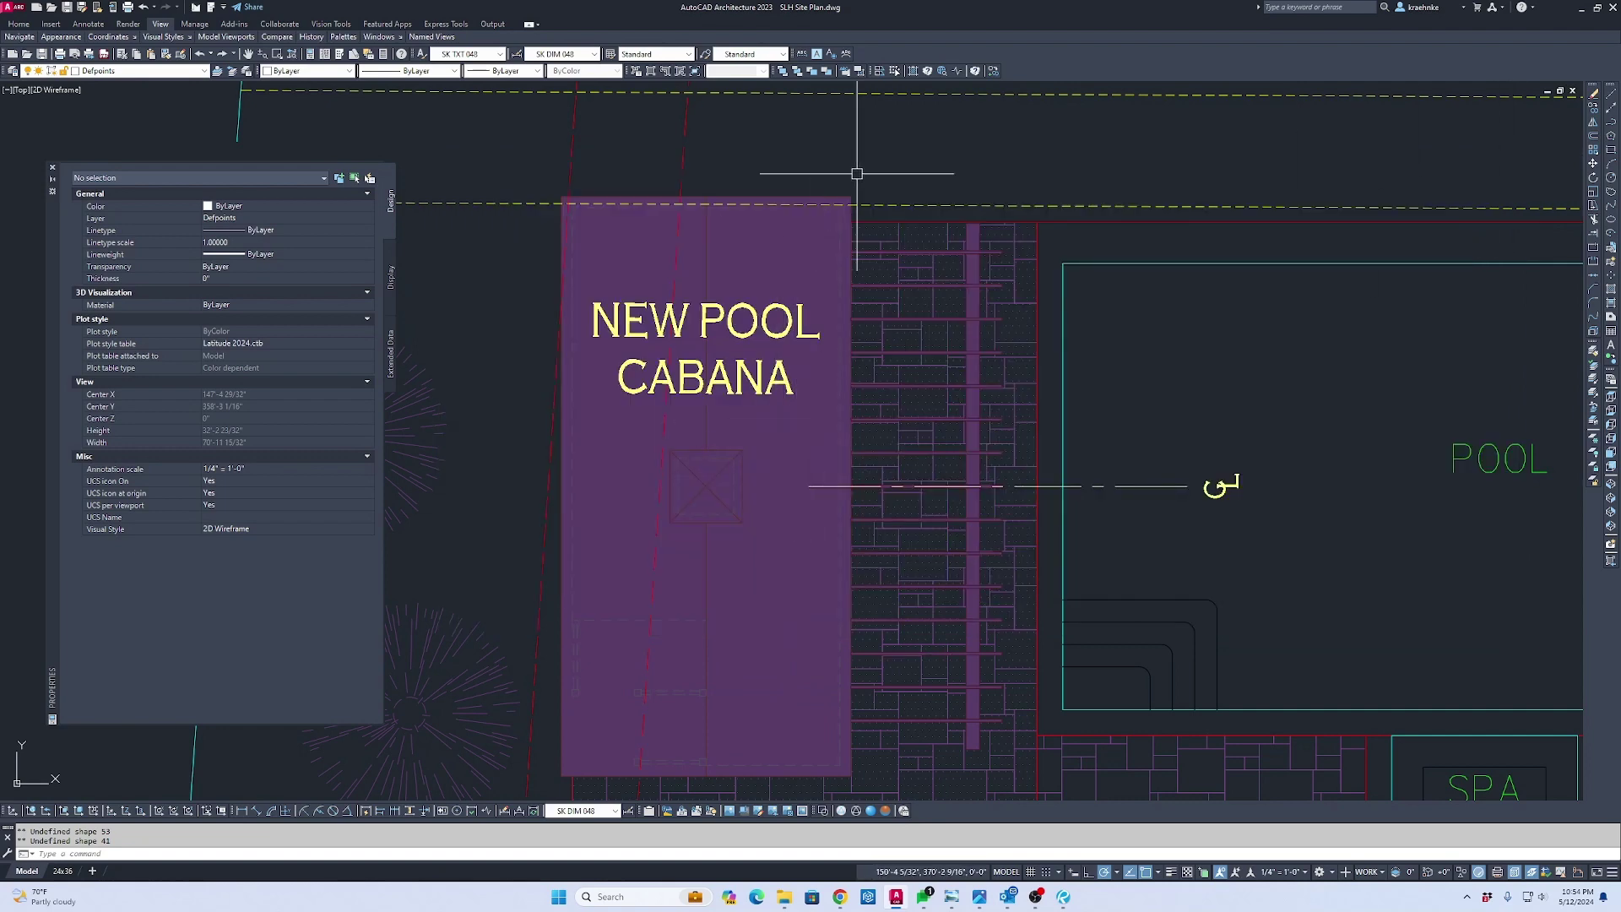
{"action": "key", "text": "Escape"}
Inspect the 24x36 layout and return to model space
{"action": "scroll", "coordinate": [853, 470], "scroll_direction": "down", "scroll_amount": 5}
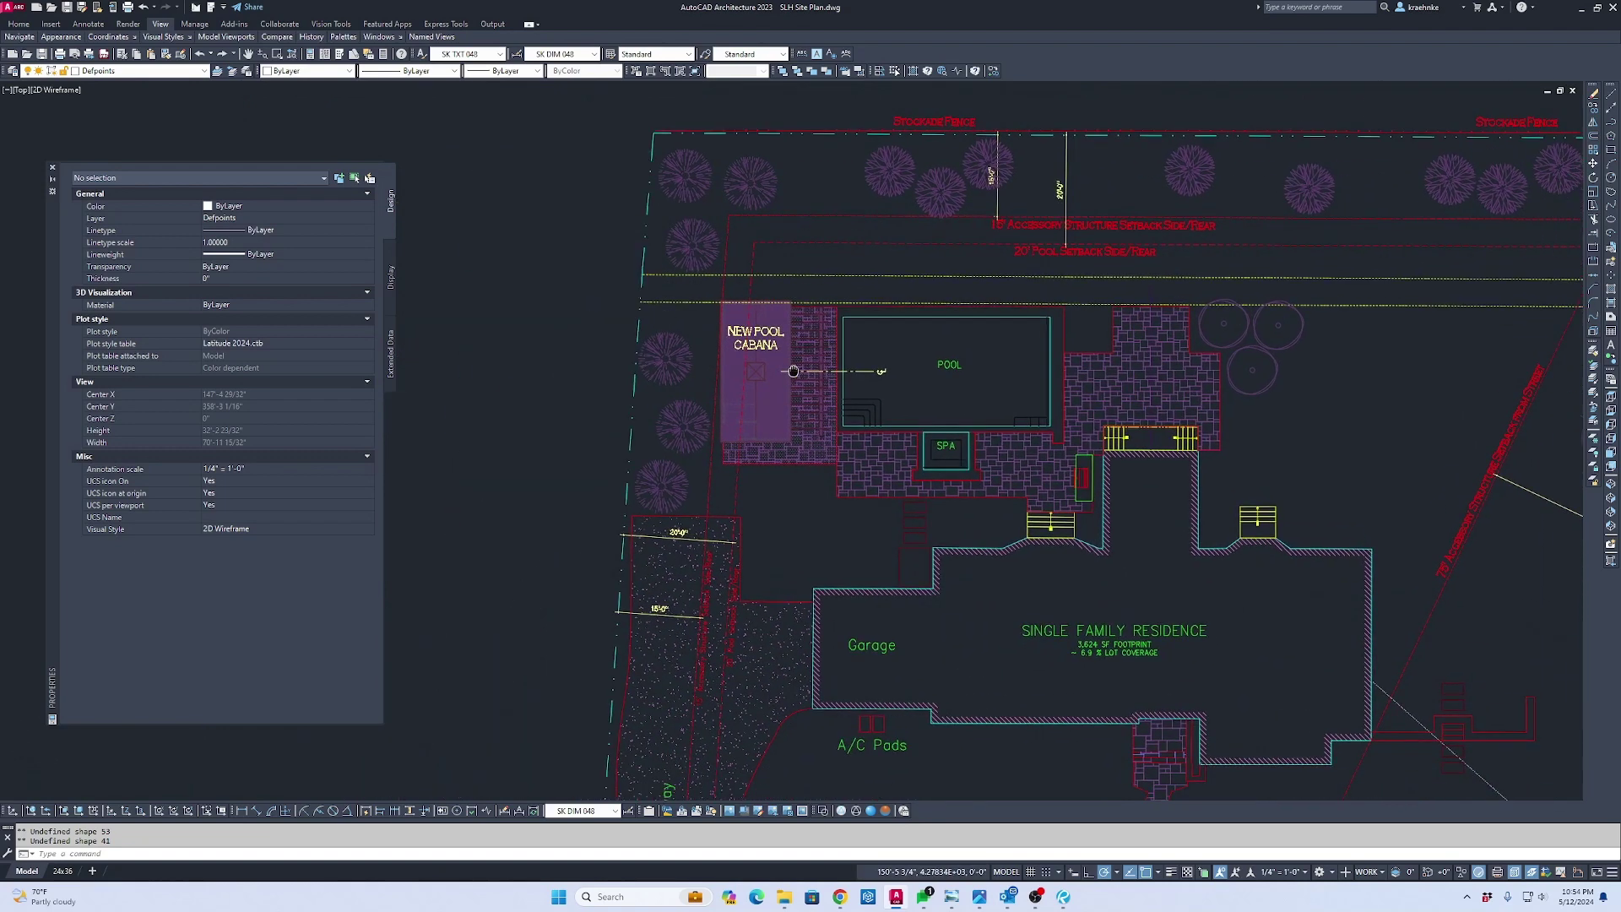
{"action": "left_click", "coordinate": [64, 871]}
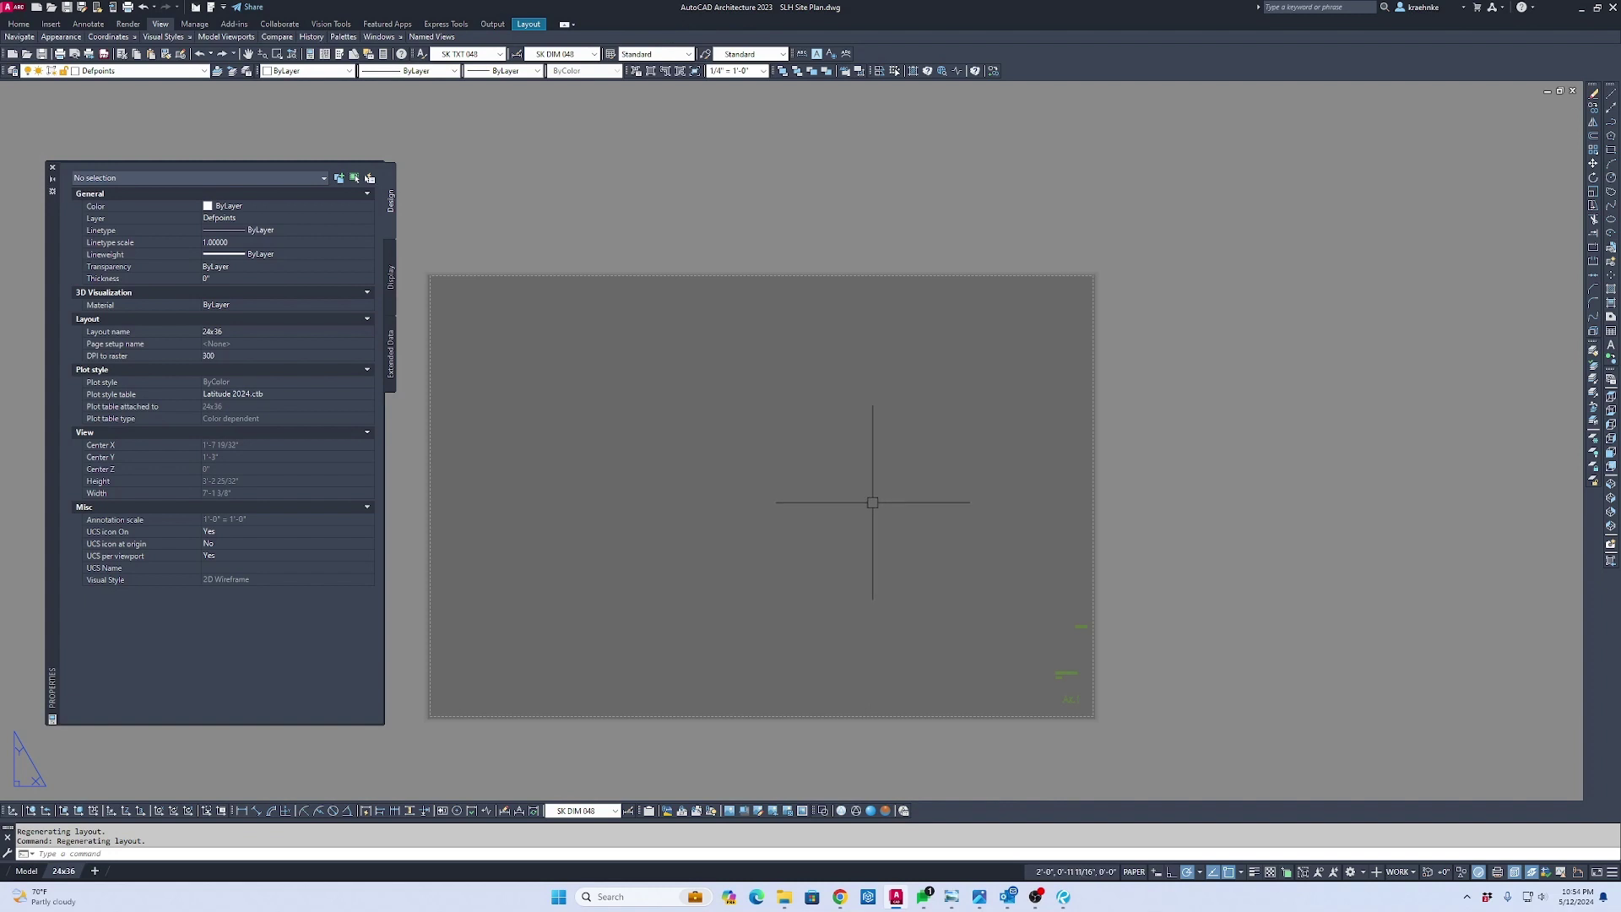
{"action": "left_click", "coordinate": [37, 872]}
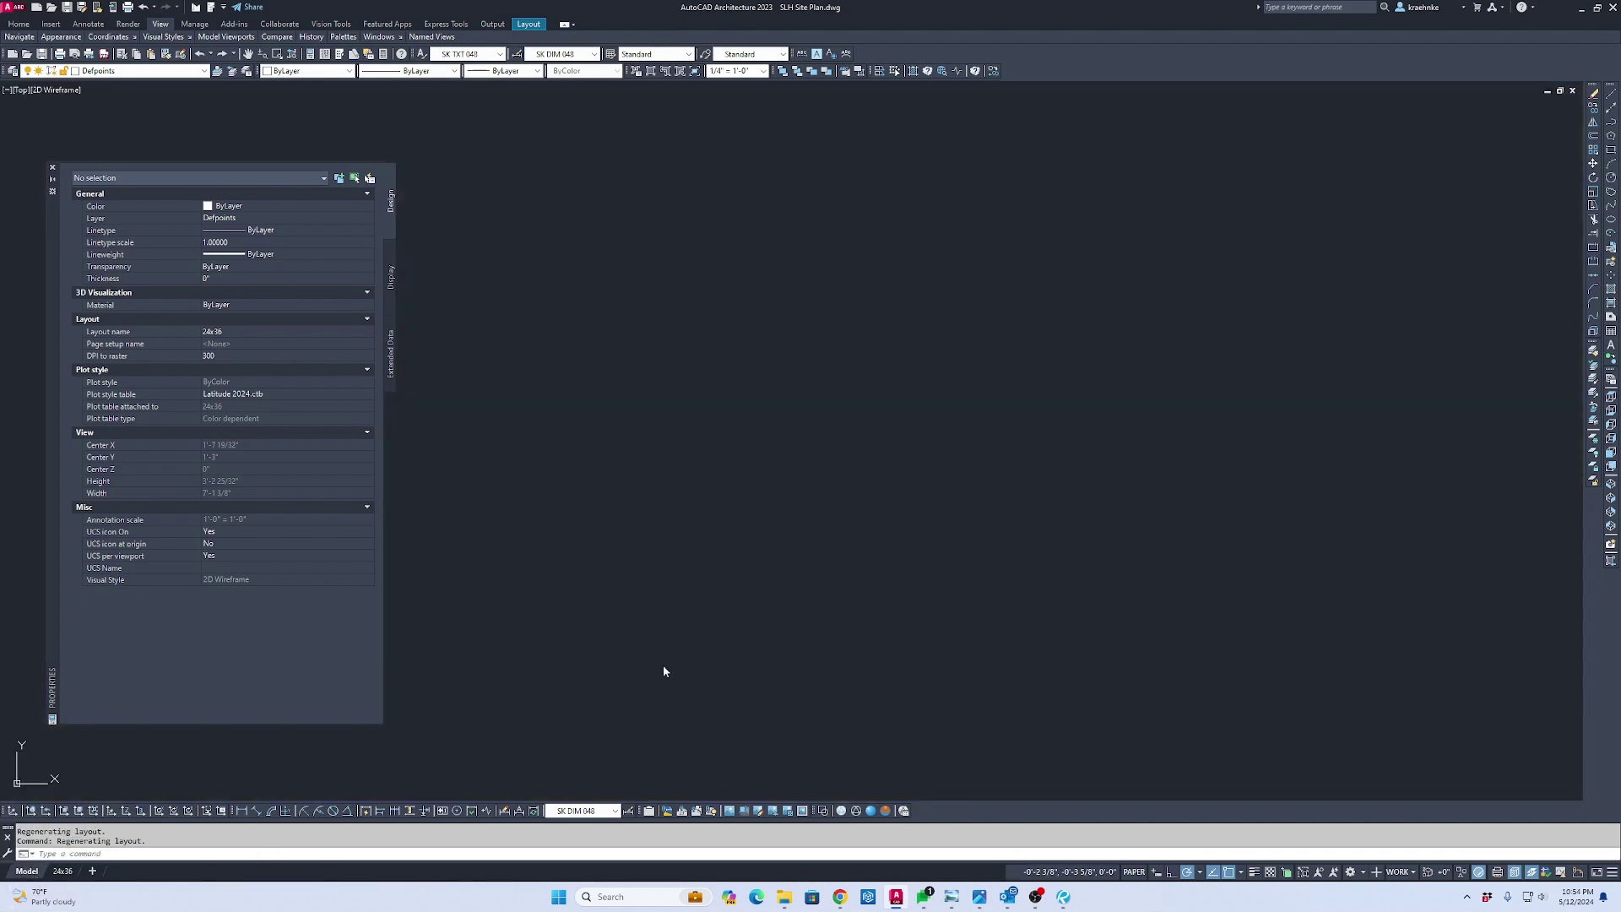
Copy the entire site plan, including its title tag and north arrow, 500' horizontally to the right of the original
{"action": "scroll", "coordinate": [790, 368], "scroll_direction": "down", "scroll_amount": 6}
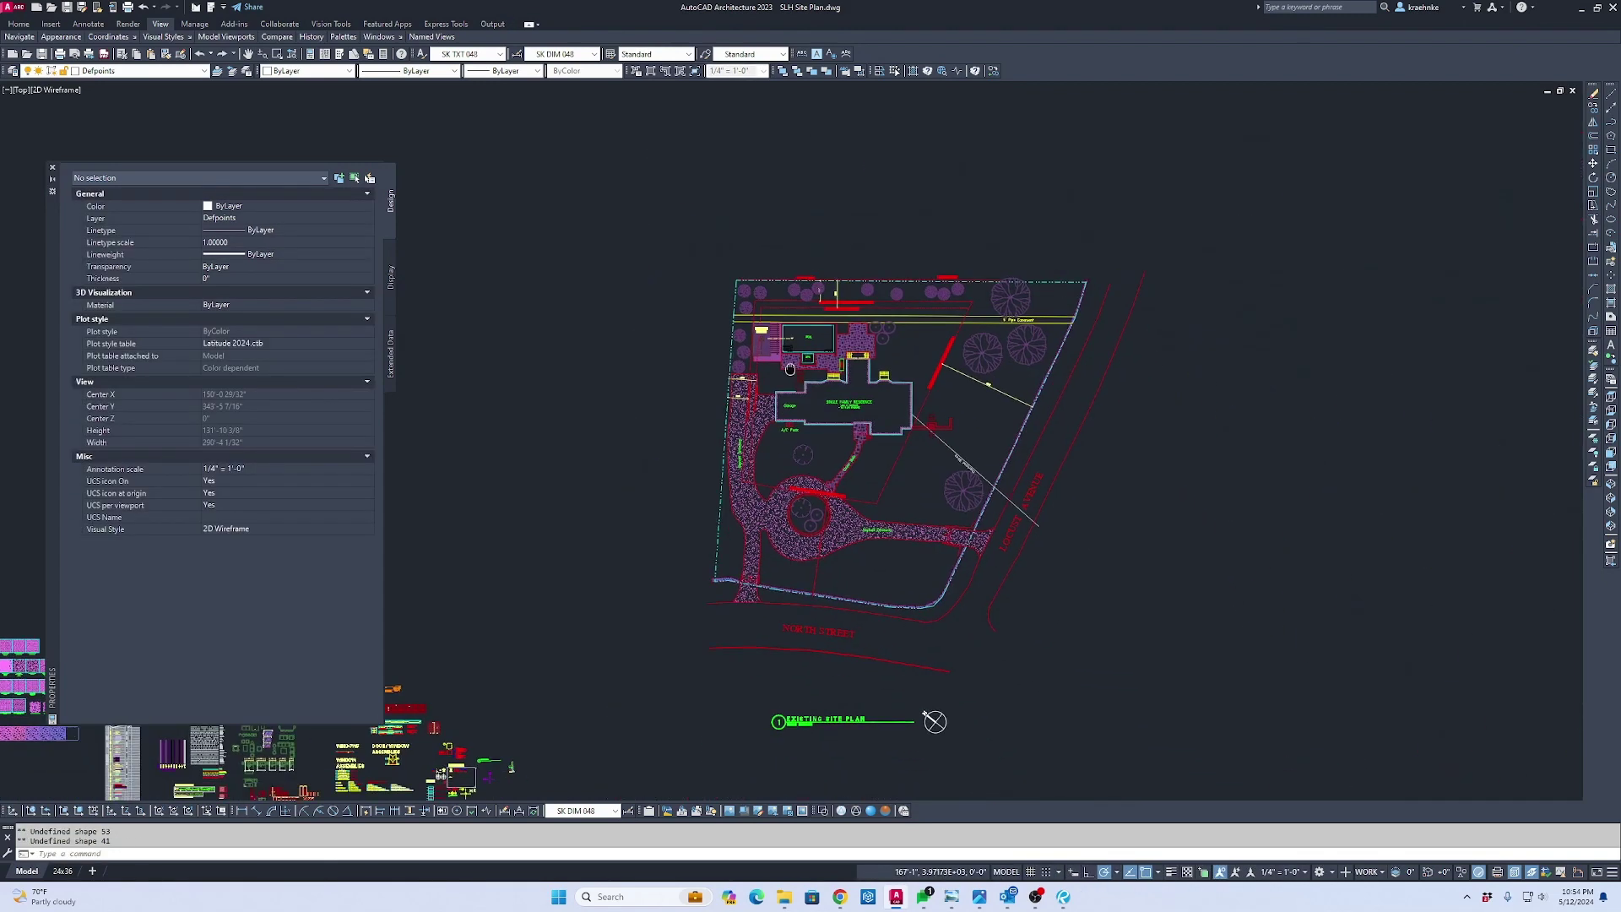
{"action": "middle_click_drag", "start_coordinate": [789, 369], "coordinate": [779, 274]}
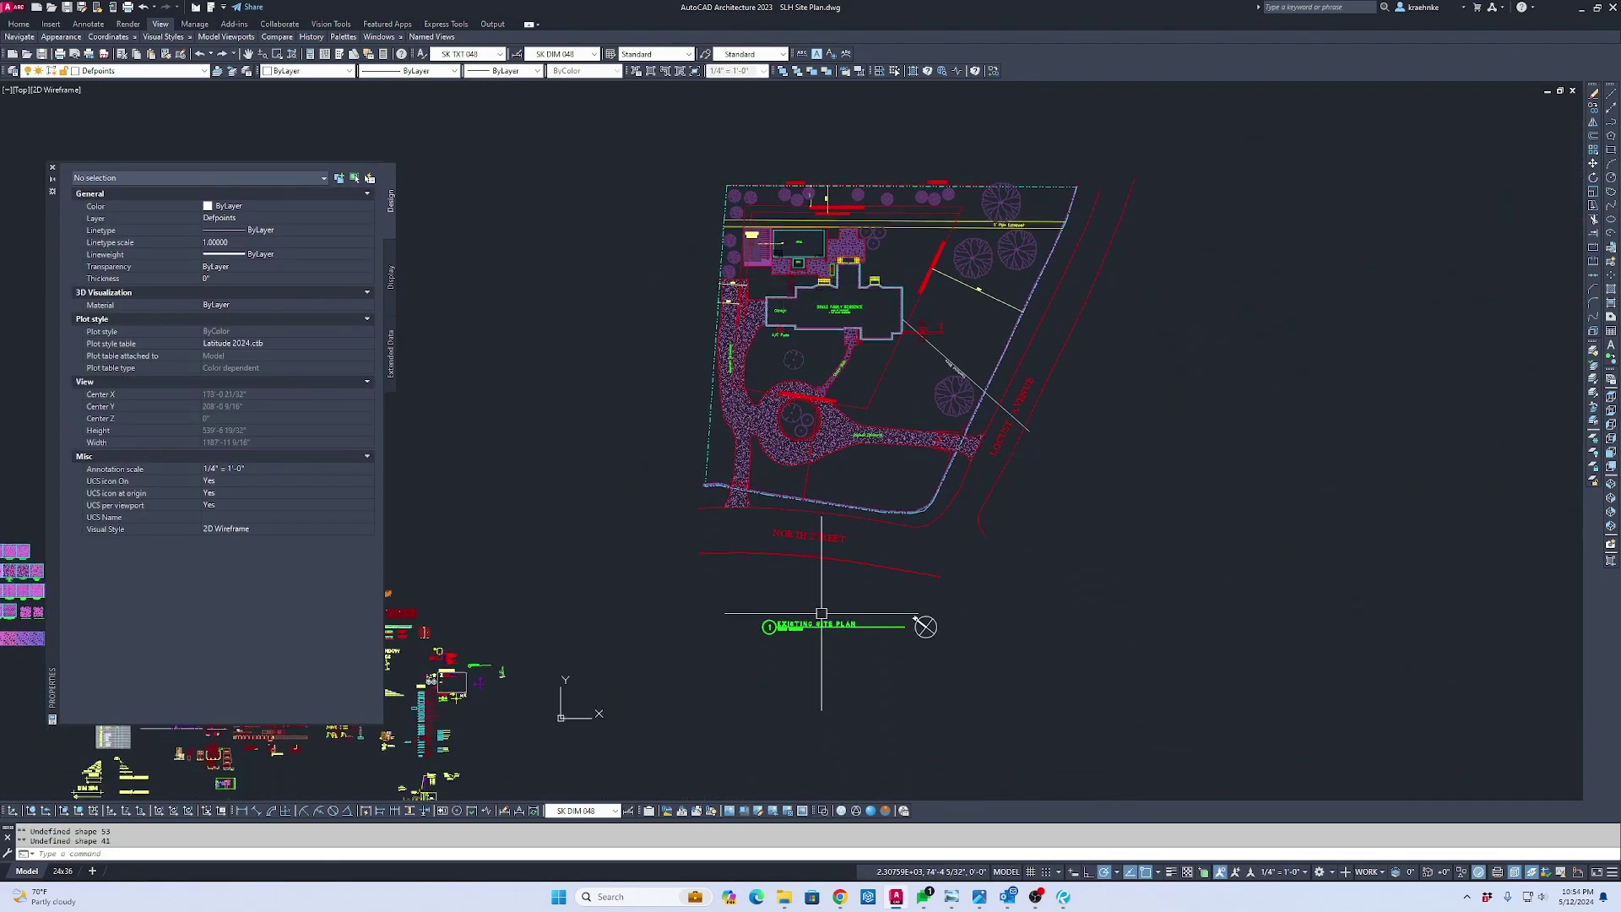
{"action": "middle_click_drag", "start_coordinate": [944, 574], "coordinate": [774, 611]}
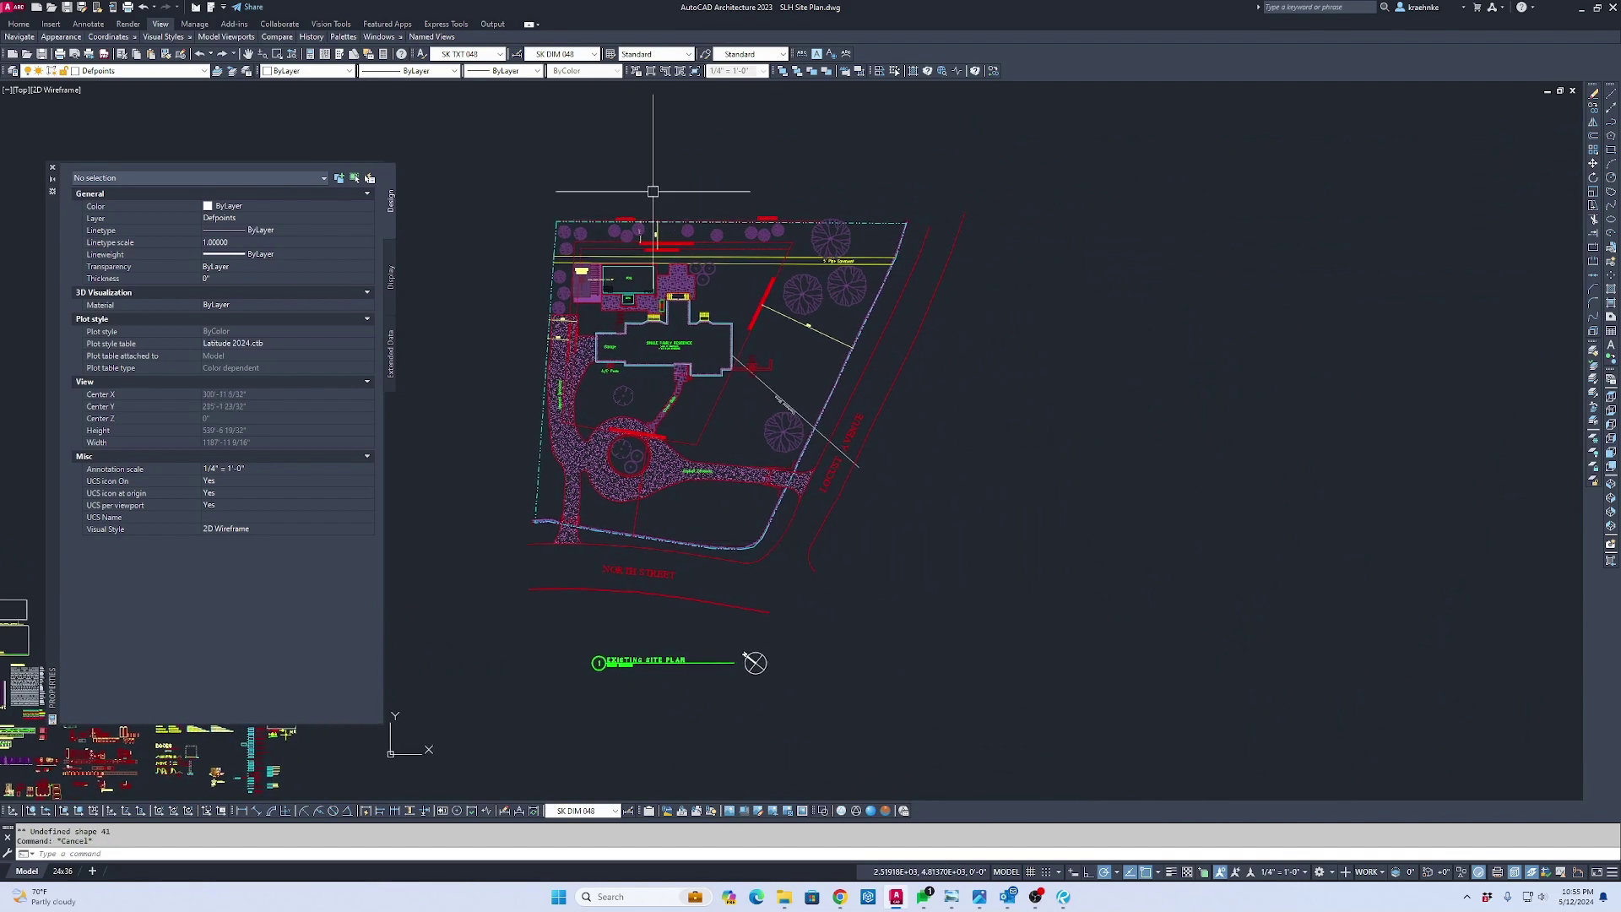
{"action": "left_click", "coordinate": [391, 144]}
{"action": "left_click", "coordinate": [1056, 712]}
{"action": "type", "text": "co"}
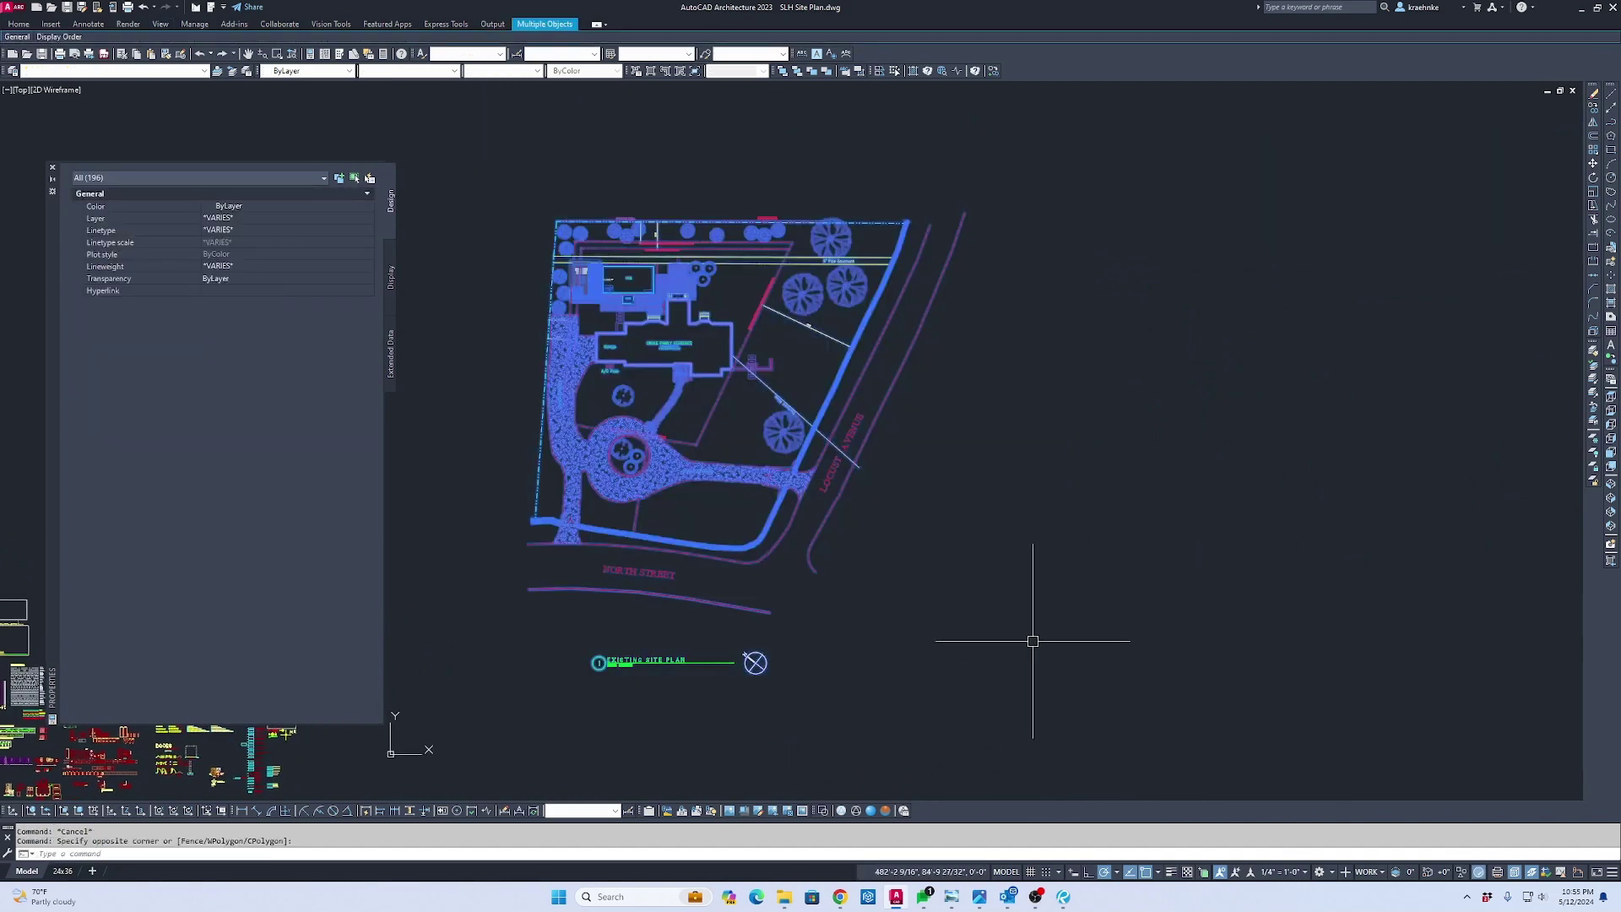
{"action": "key", "text": "Return"}
{"action": "left_click", "coordinate": [878, 564]}
{"action": "scroll", "coordinate": [910, 596], "scroll_direction": "down", "scroll_amount": 4}
{"action": "middle_click_drag", "start_coordinate": [909, 595], "coordinate": [801, 584]}
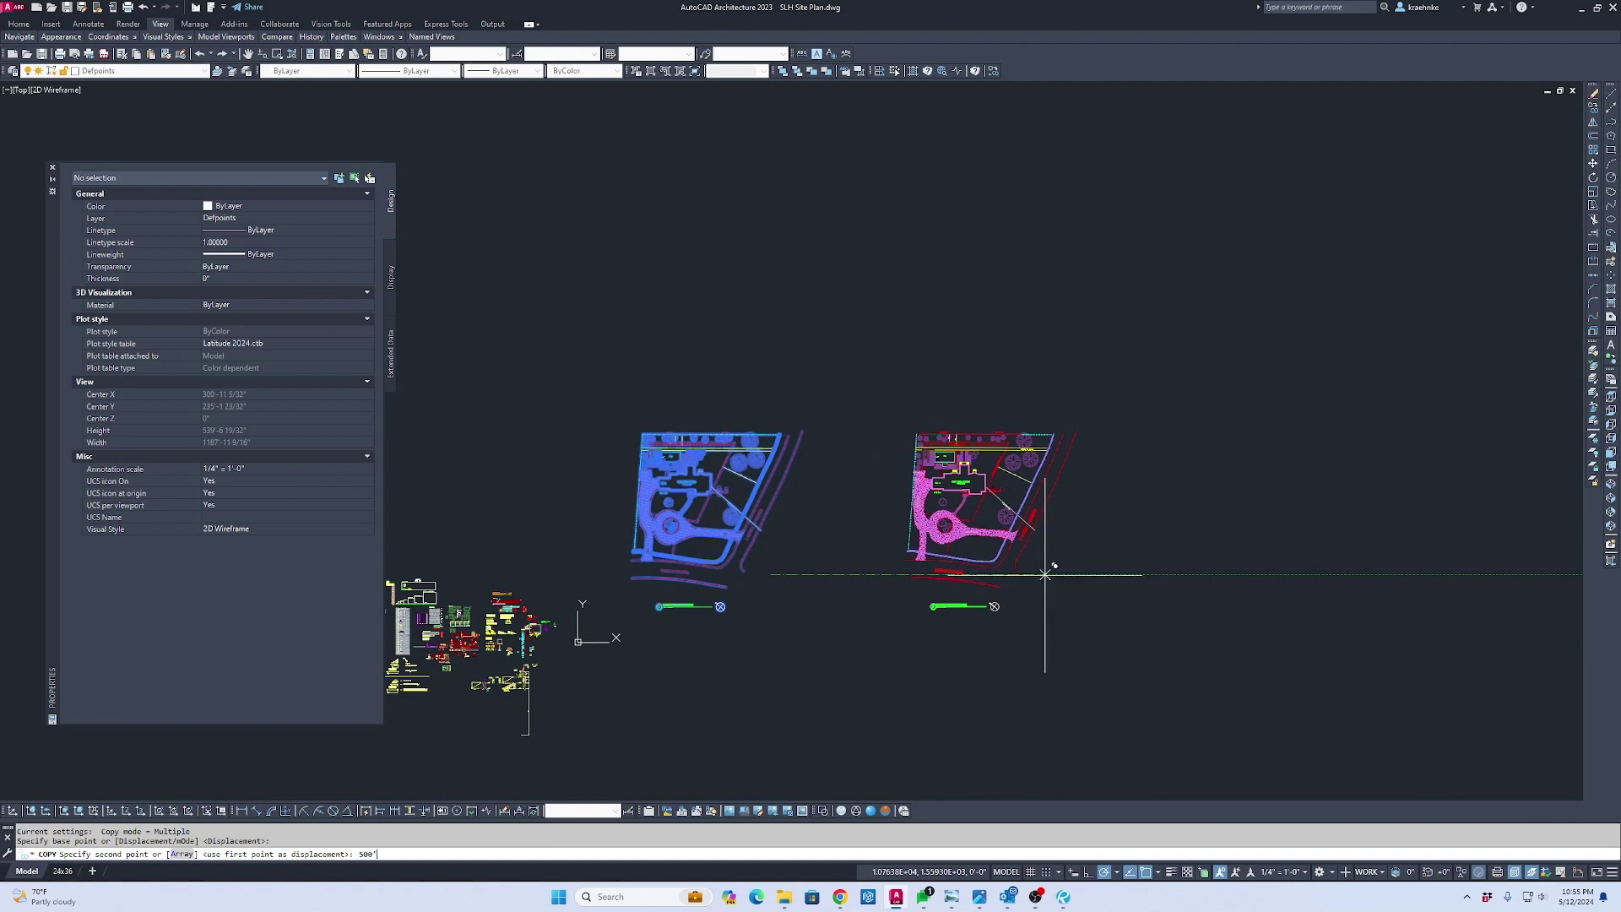
{"action": "key", "text": "Return"}
{"action": "key", "text": "Escape"}
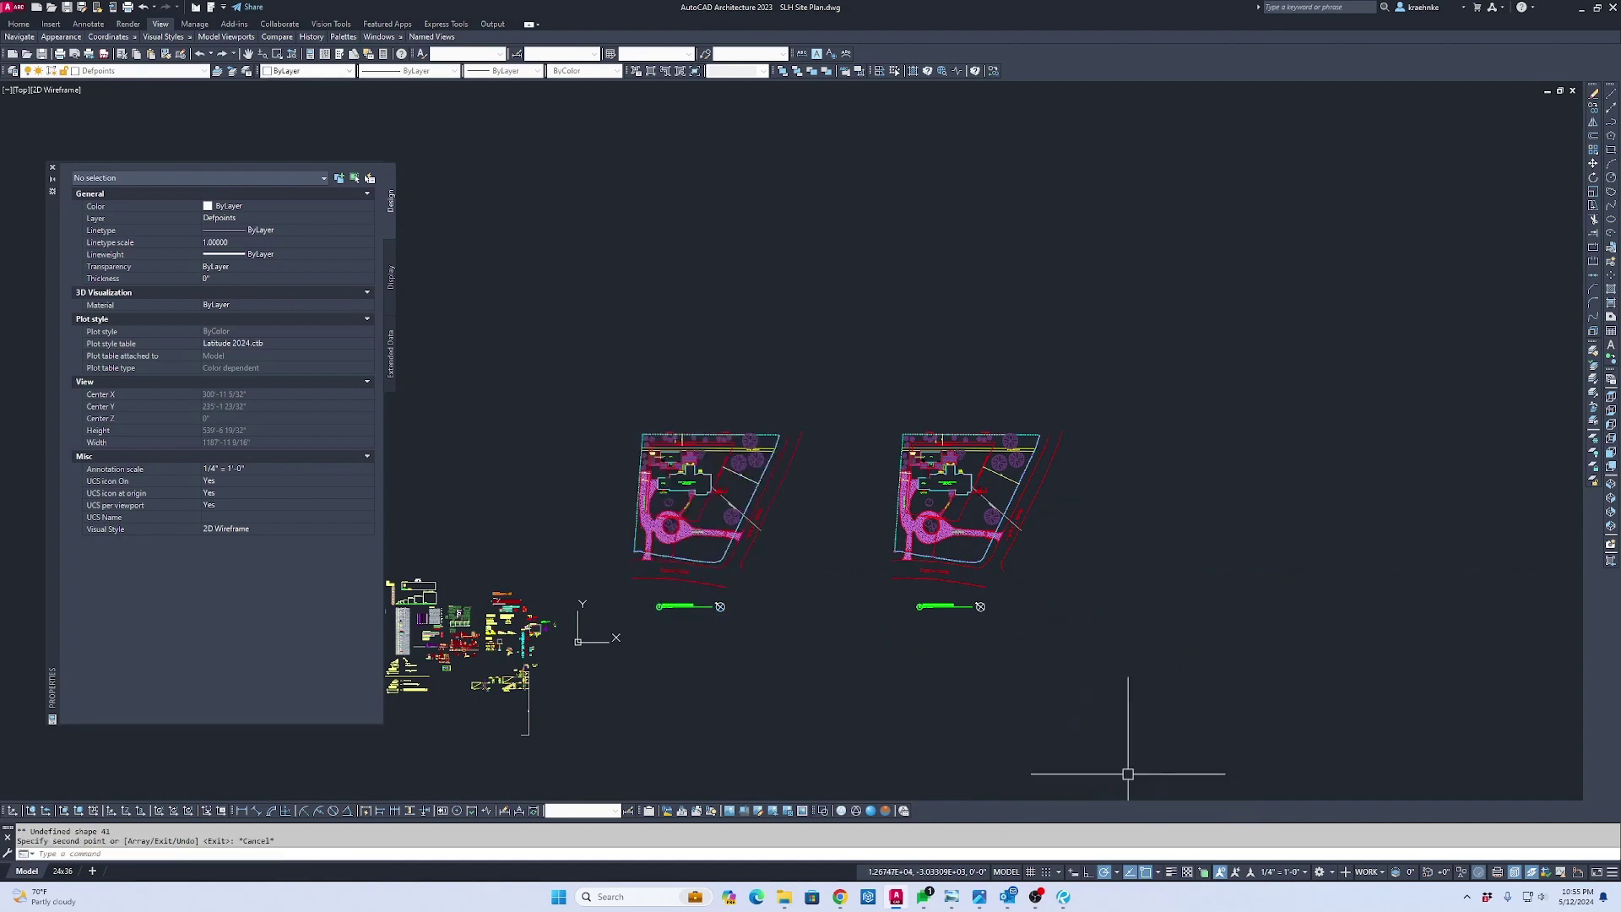
Change the copied plan's title to PROPOSED SITE PLAN
{"action": "scroll", "coordinate": [925, 610], "scroll_direction": "up", "scroll_amount": 8}
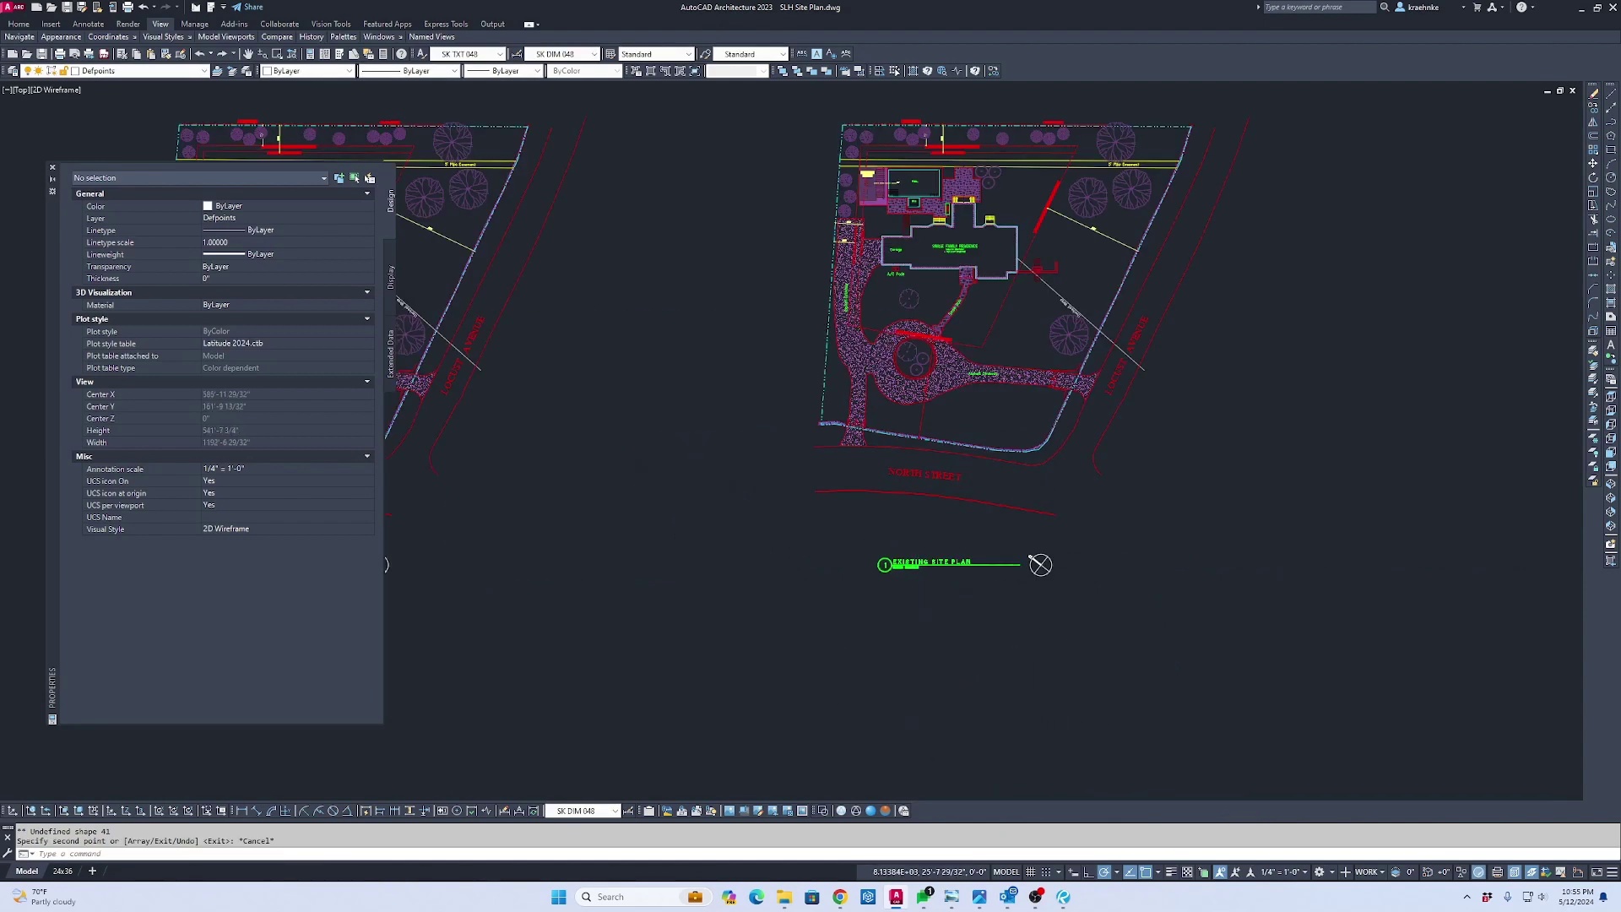
{"action": "left_click", "coordinate": [947, 445]}
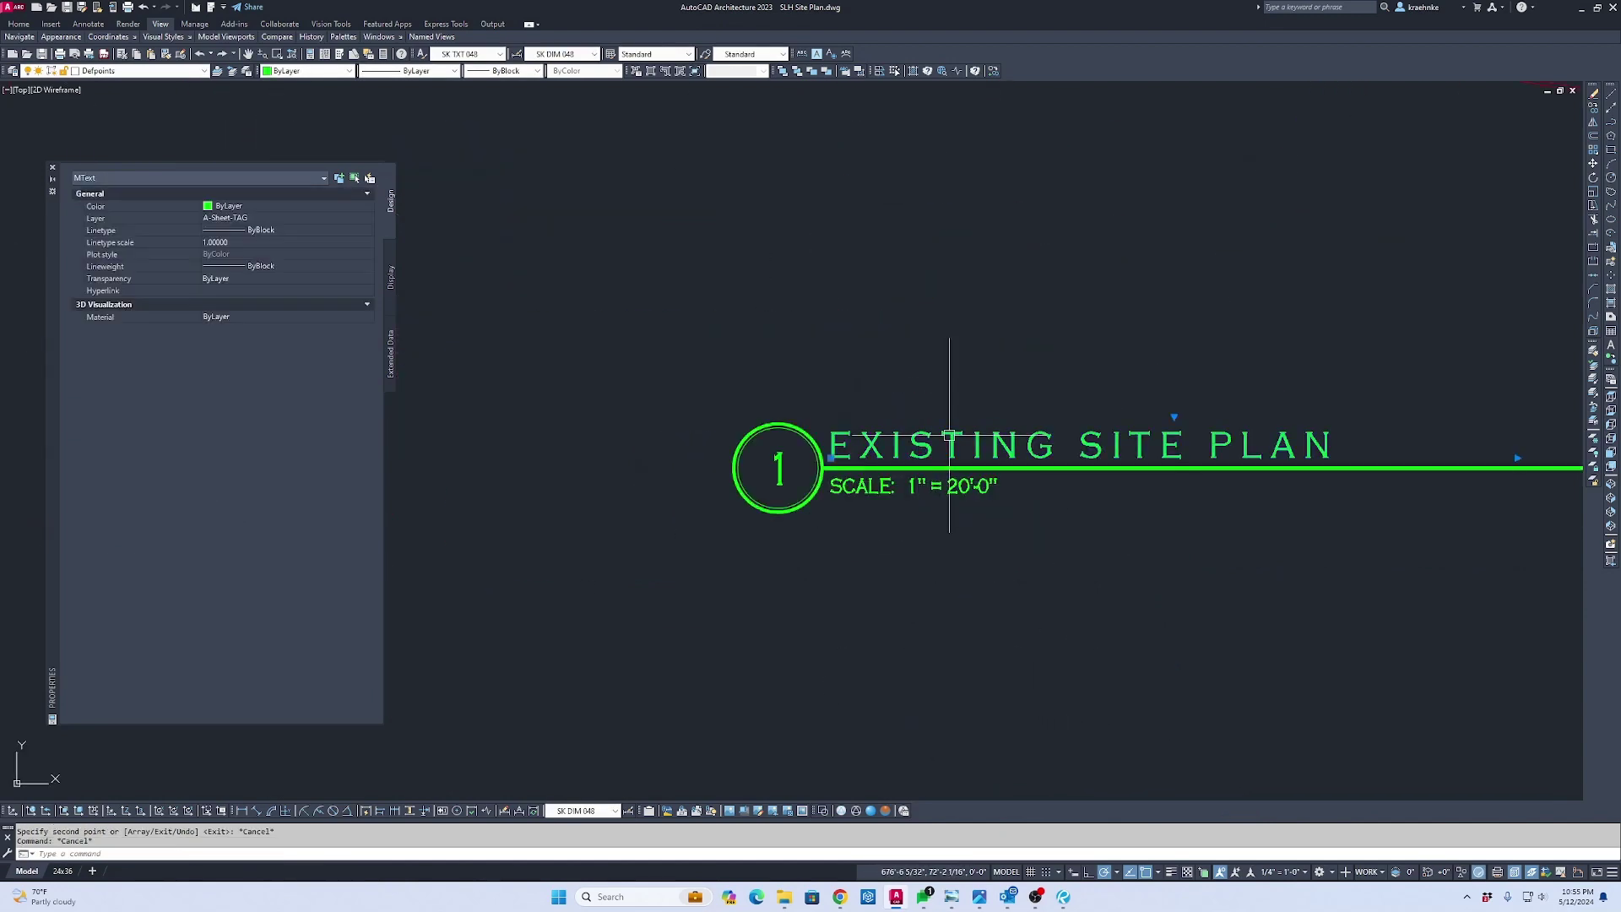
{"action": "double_click", "coordinate": [949, 445]}
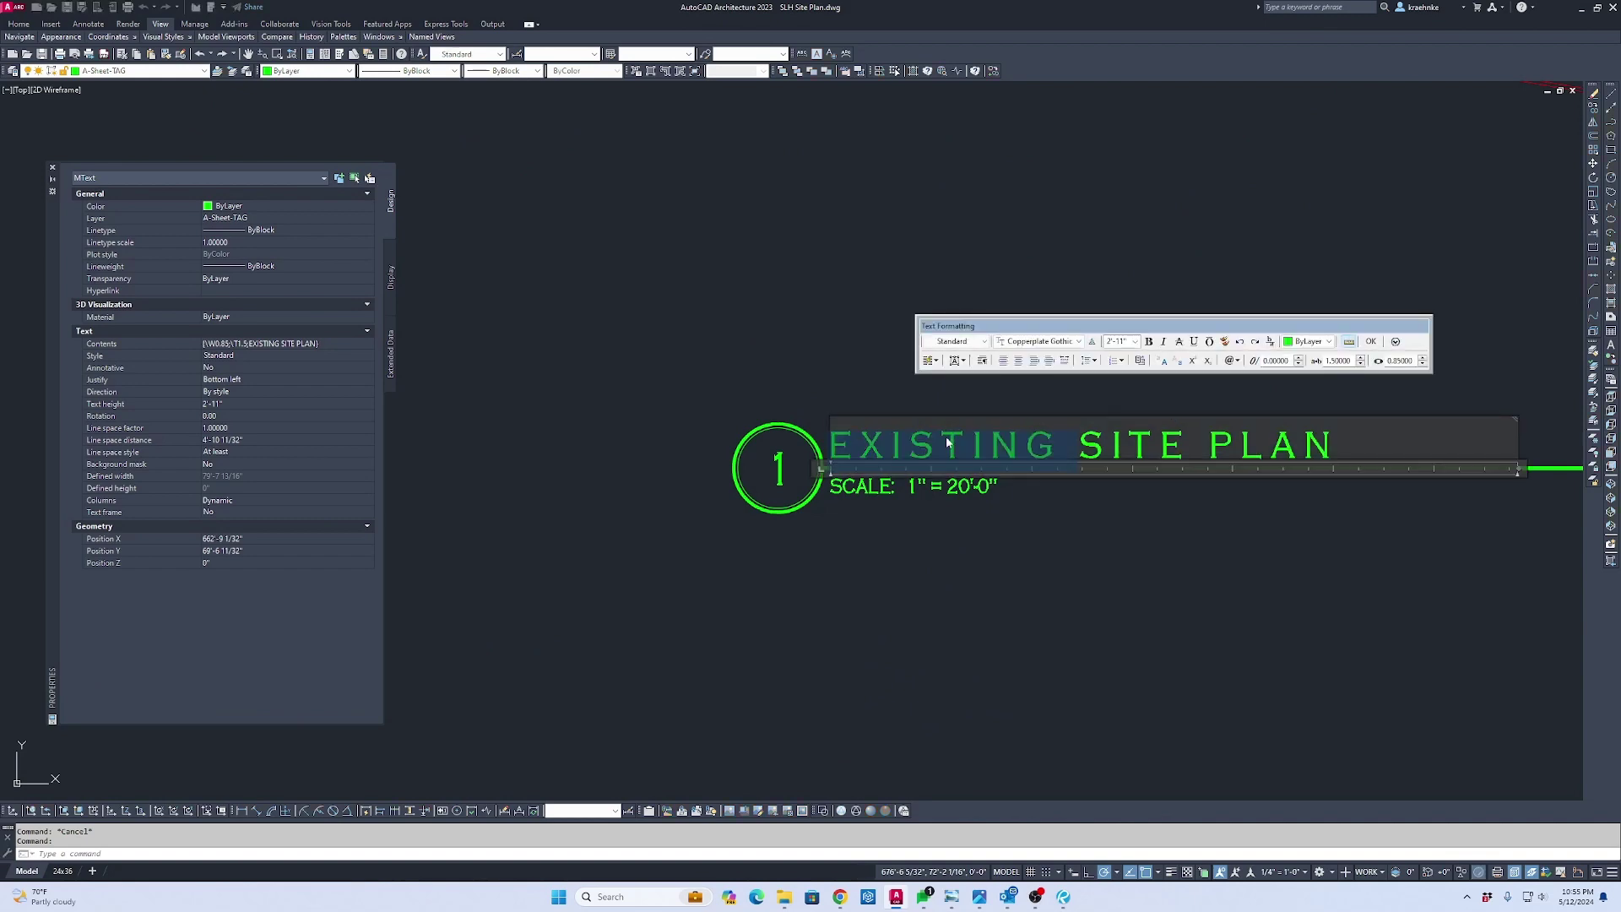
{"action": "type", "text": "PROPOSED"}
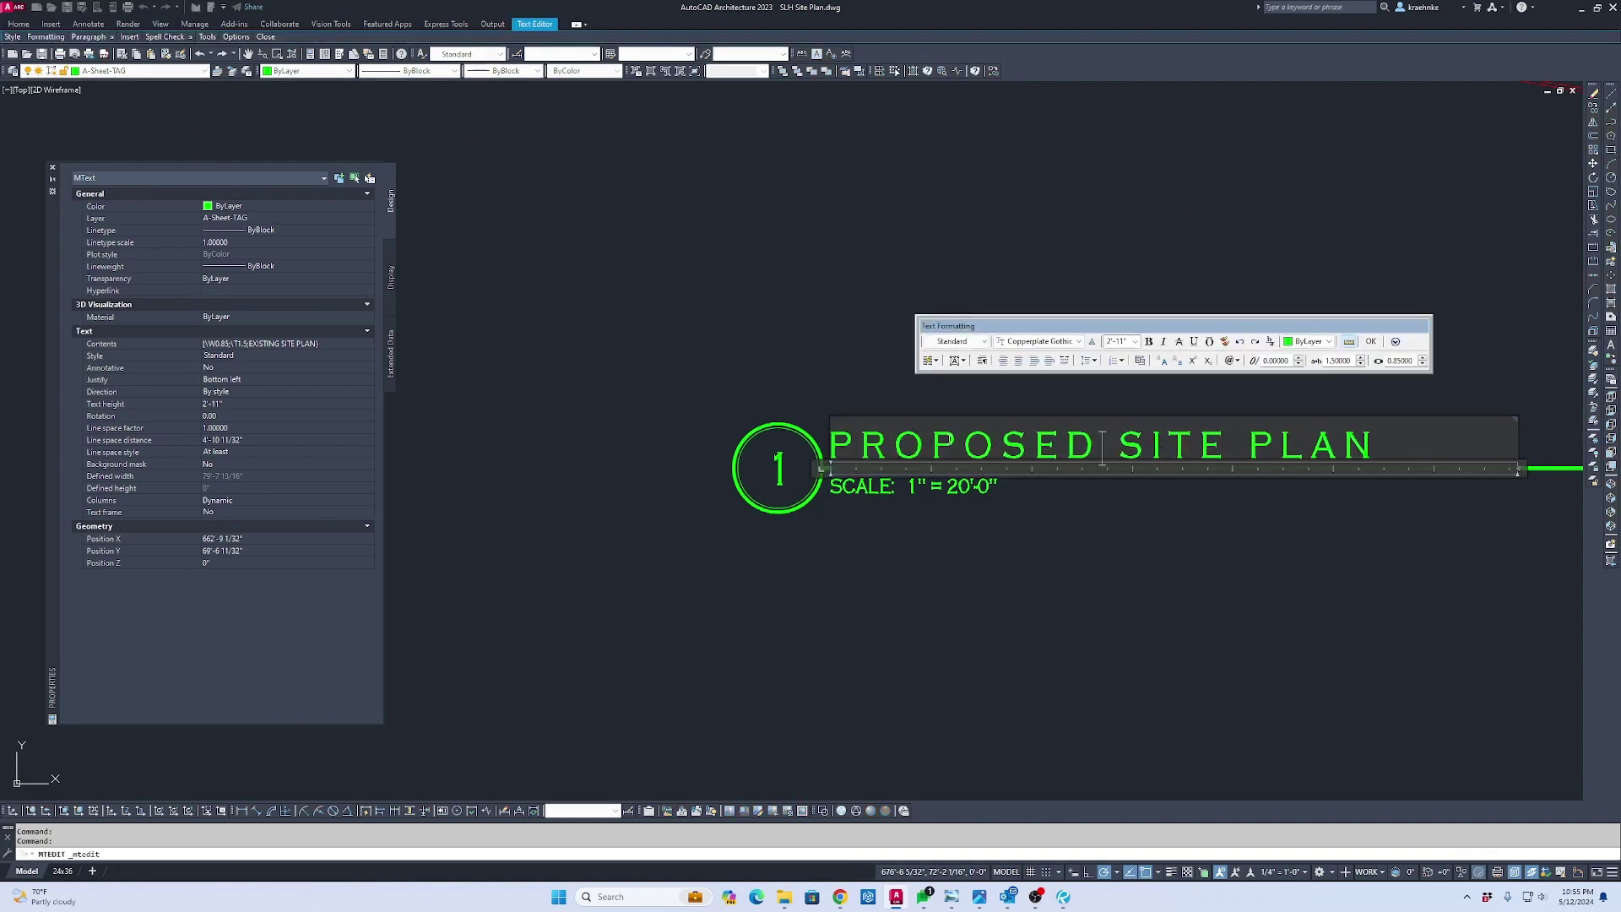
{"action": "key", "text": "ctrl+Return"}
{"action": "key", "text": "Escape"}
Erase the new pool cabana, its label, the adjoining paving and the small leftover block inside the pool from the existing site plan
{"action": "scroll", "coordinate": [810, 355], "scroll_direction": "down", "scroll_amount": 8}
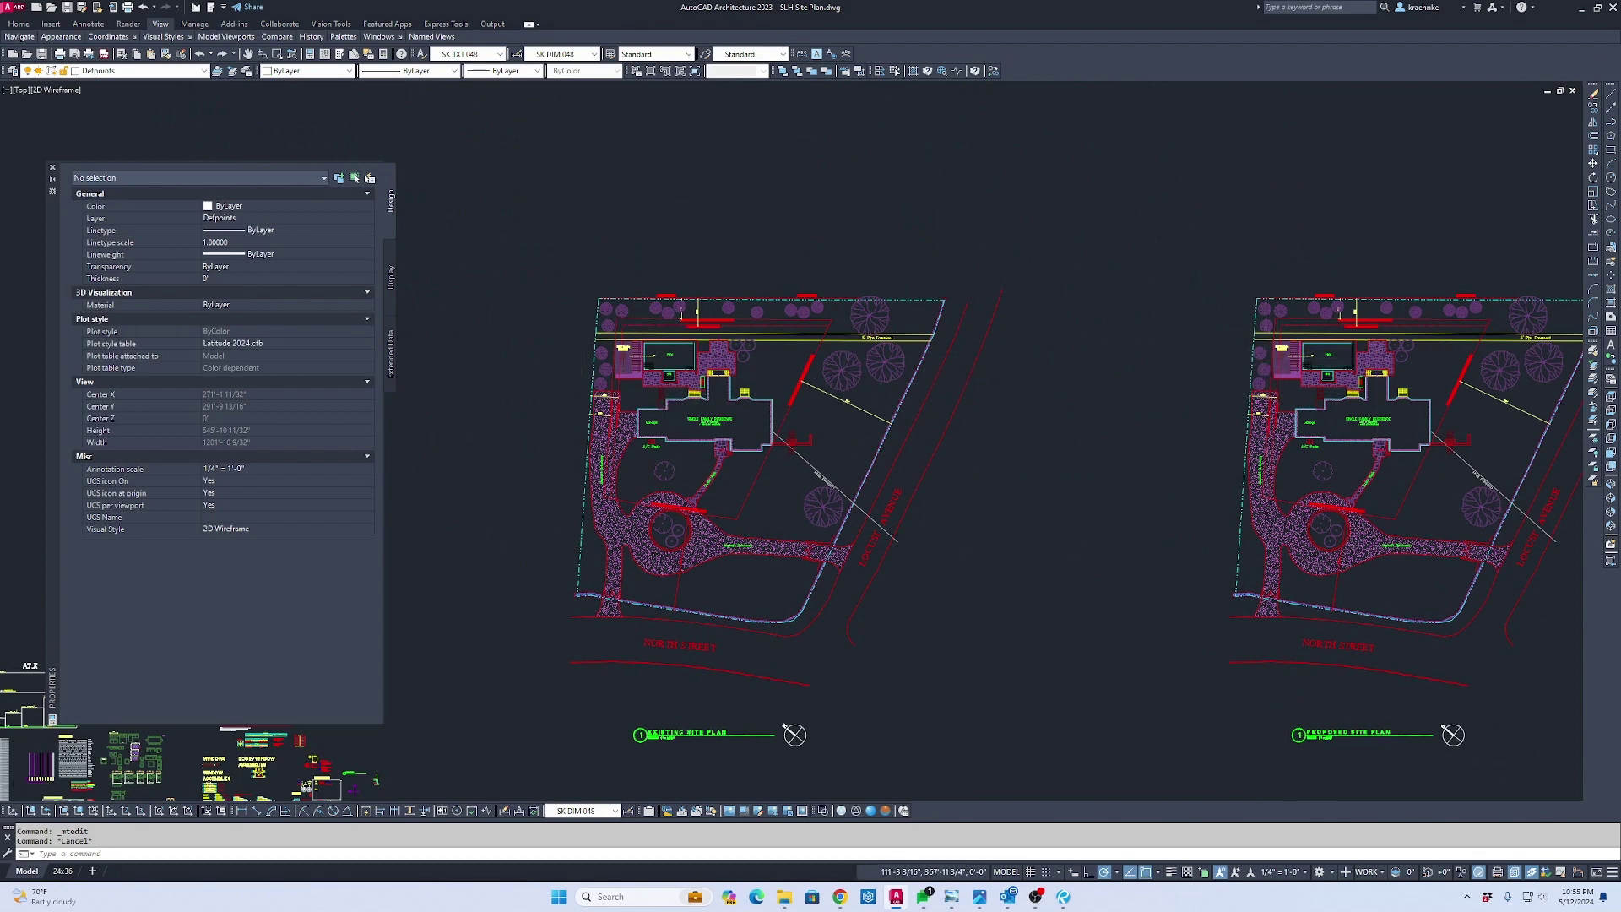
{"action": "scroll", "coordinate": [629, 371], "scroll_direction": "up", "scroll_amount": 8}
{"action": "left_click", "coordinate": [832, 572]}
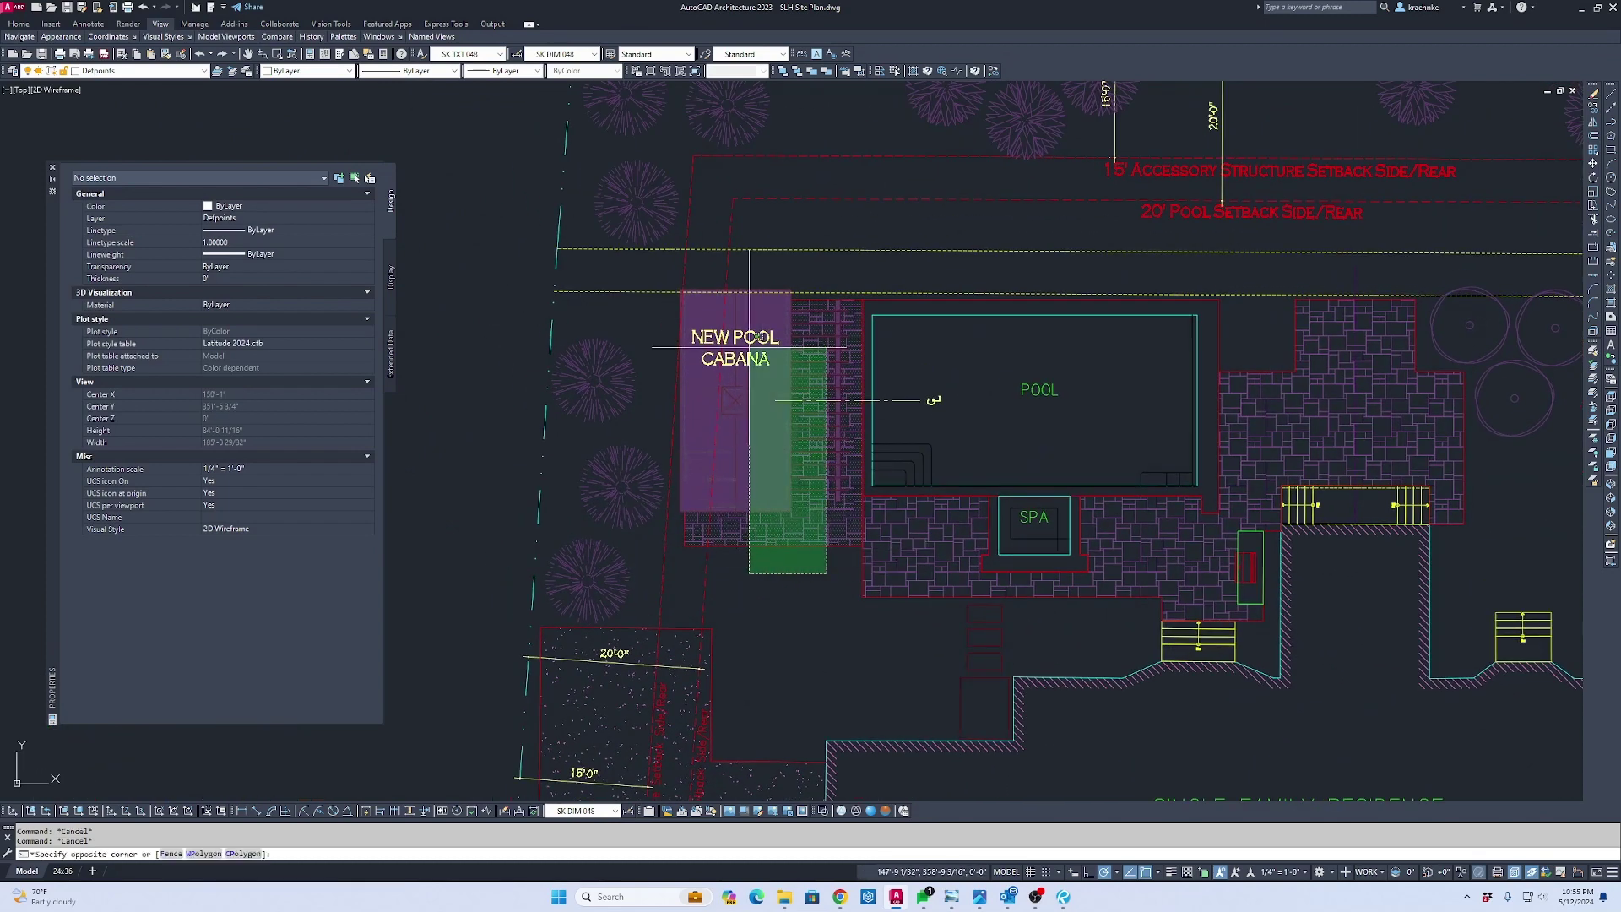
{"action": "left_click", "coordinate": [751, 330]}
{"action": "left_click", "coordinate": [933, 401]}
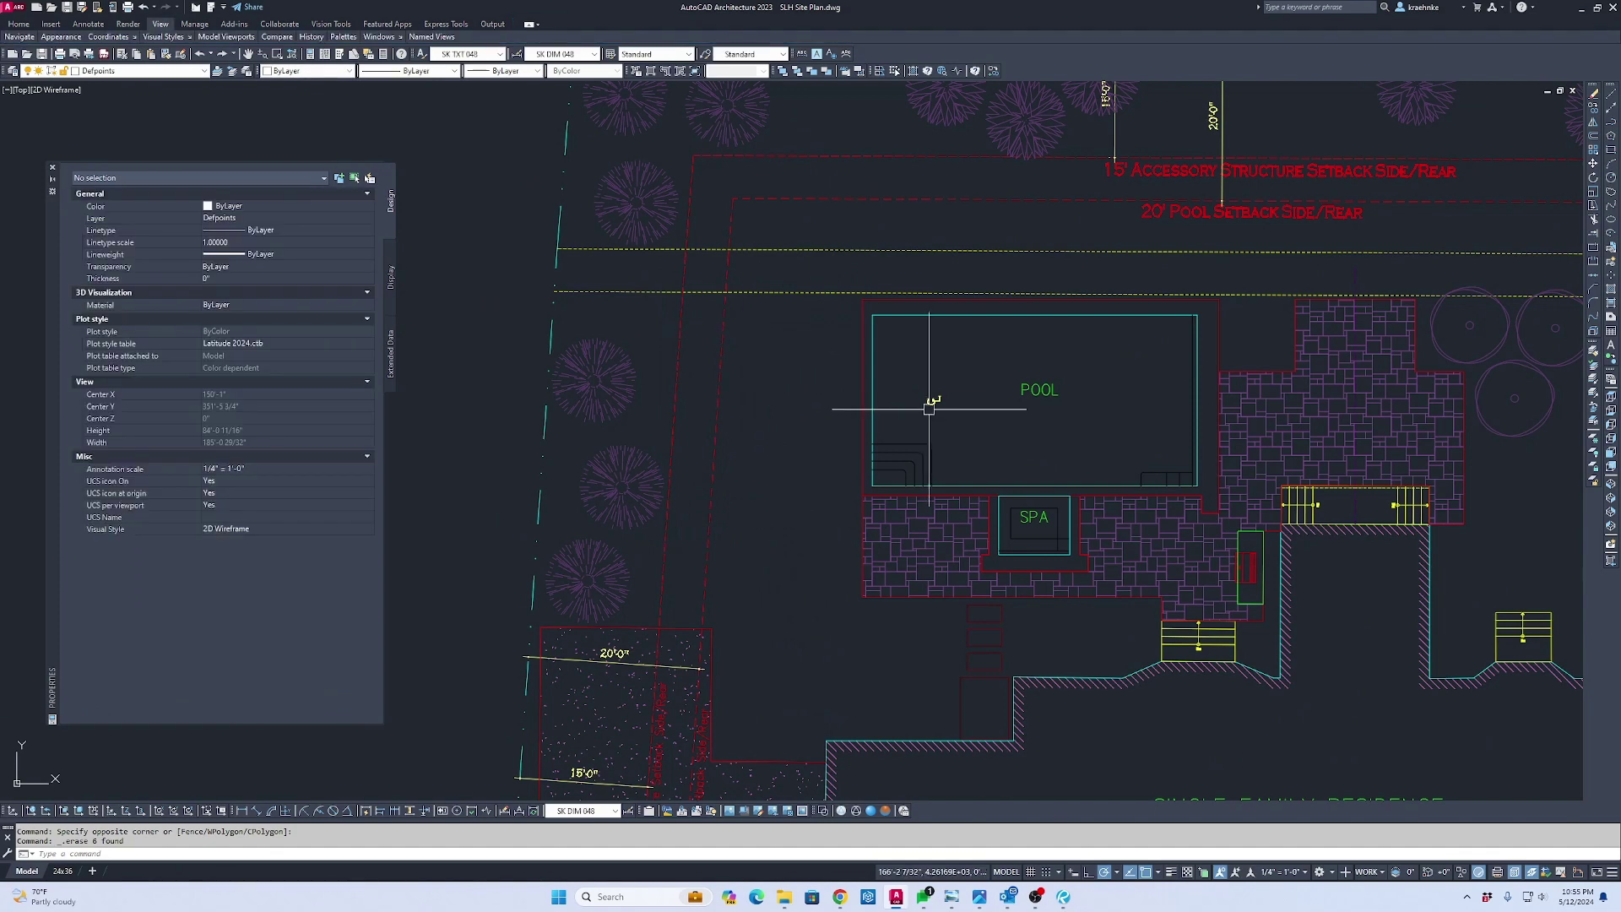
{"action": "left_click", "coordinate": [918, 374]}
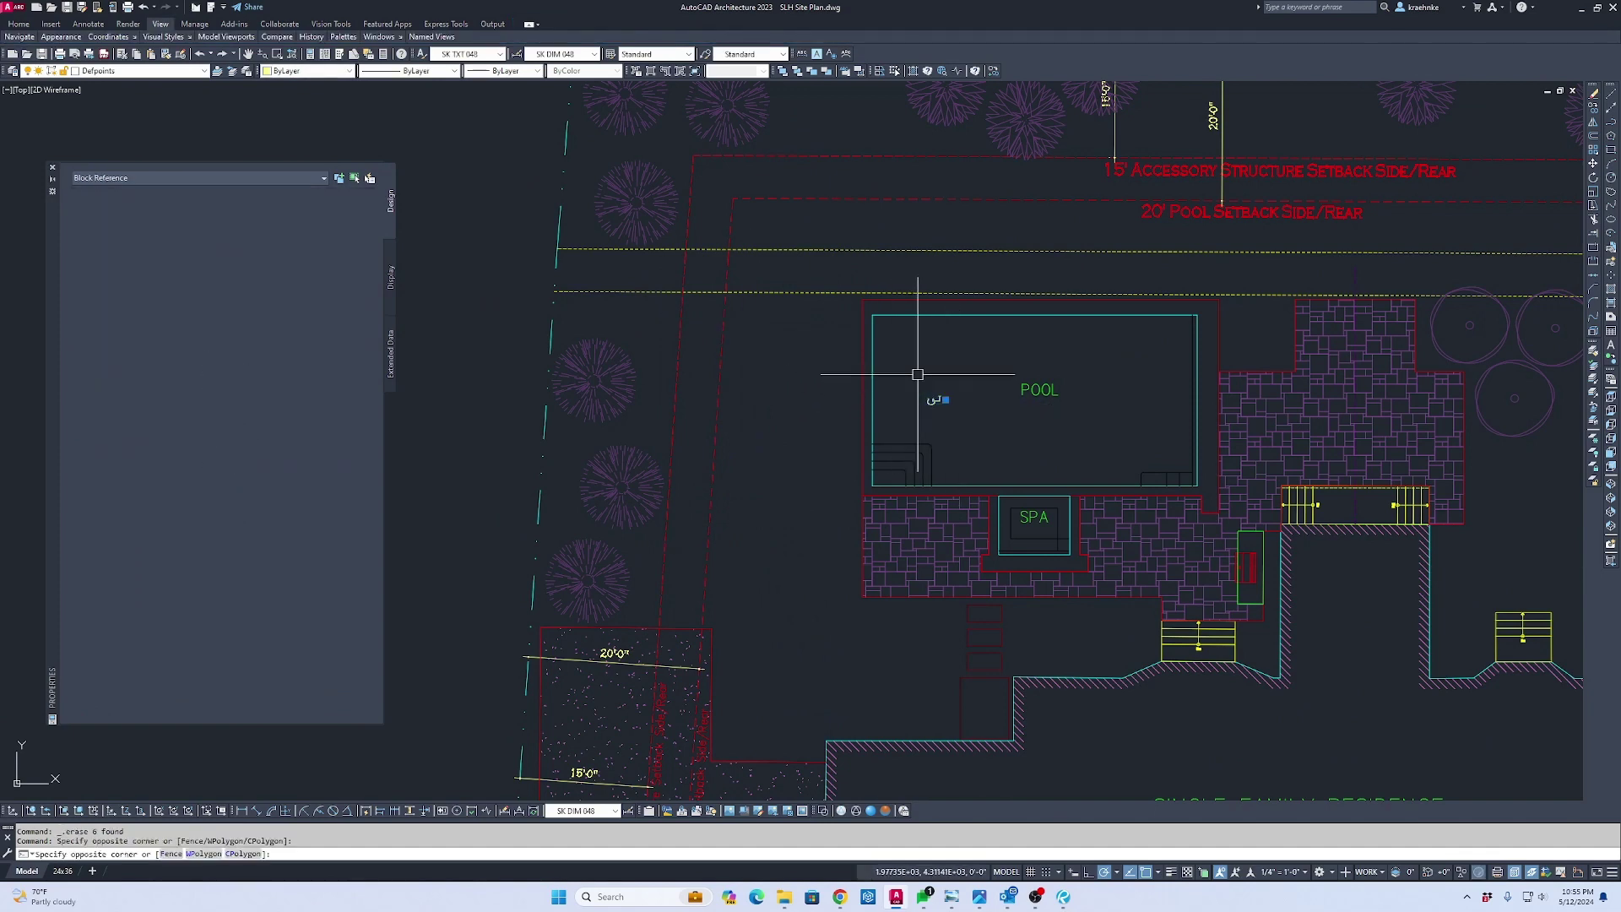
{"action": "left_click", "coordinate": [934, 445]}
{"action": "key", "text": "Delete"}
{"action": "scroll", "coordinate": [633, 275], "scroll_direction": "down", "scroll_amount": 3}
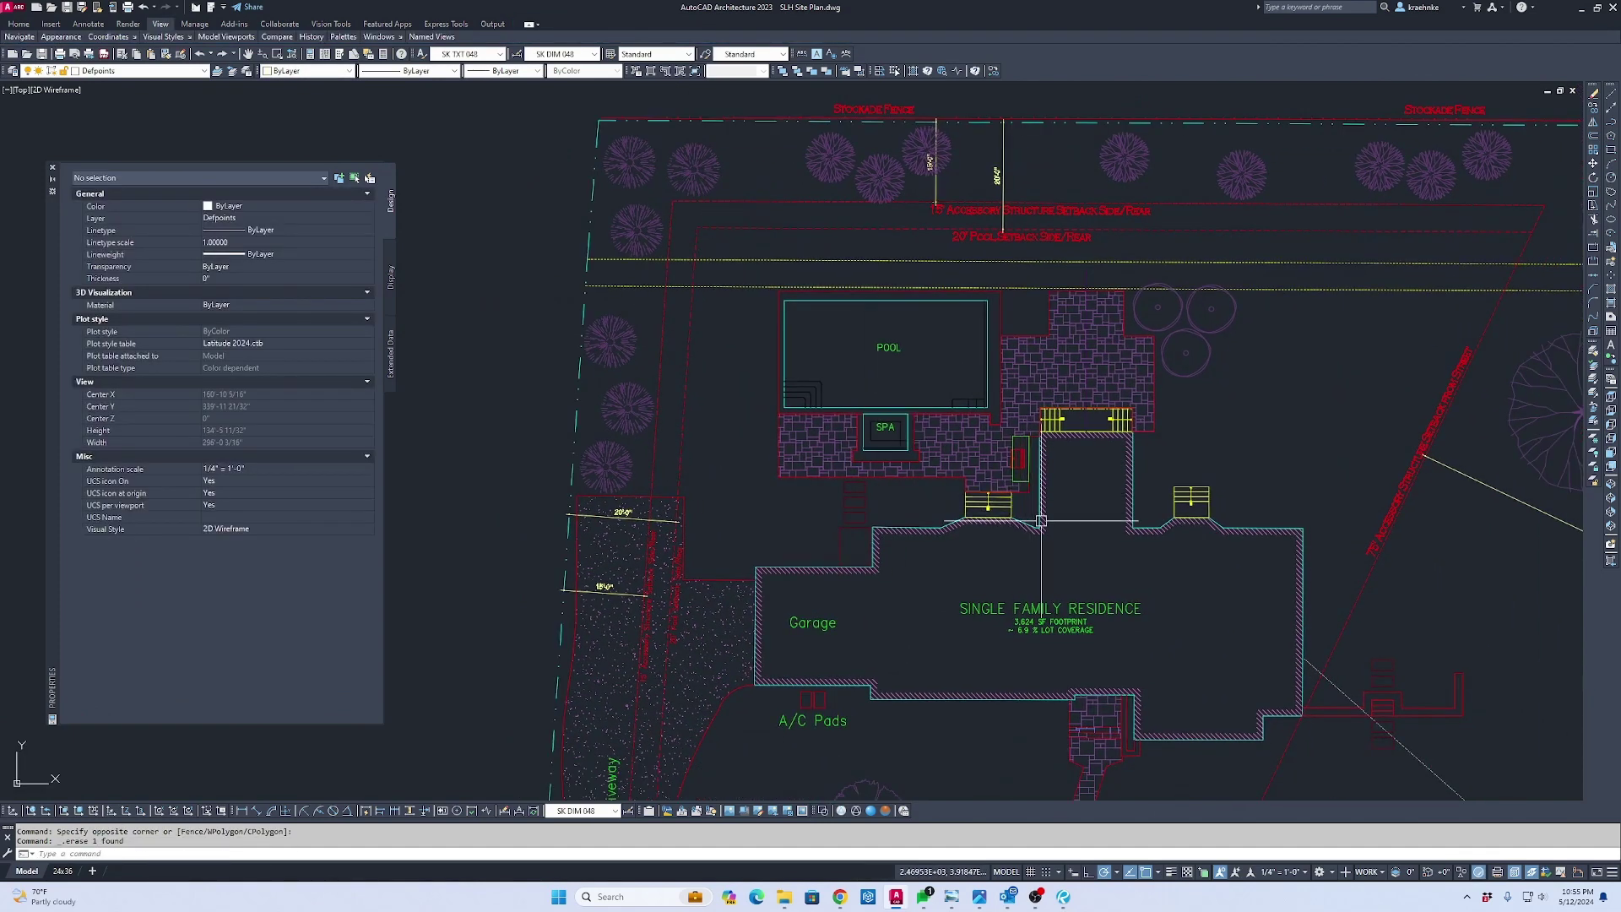
Create a rectangular viewport about 1'-9 3/4" wide by 1'-8 1/2" high on the 24x36 layout, with 1" = 20' chosen as viewport scale
{"action": "scroll", "coordinate": [1114, 523], "scroll_direction": "down", "scroll_amount": 5}
{"action": "middle_click_drag", "start_coordinate": [1114, 524], "coordinate": [621, 410]}
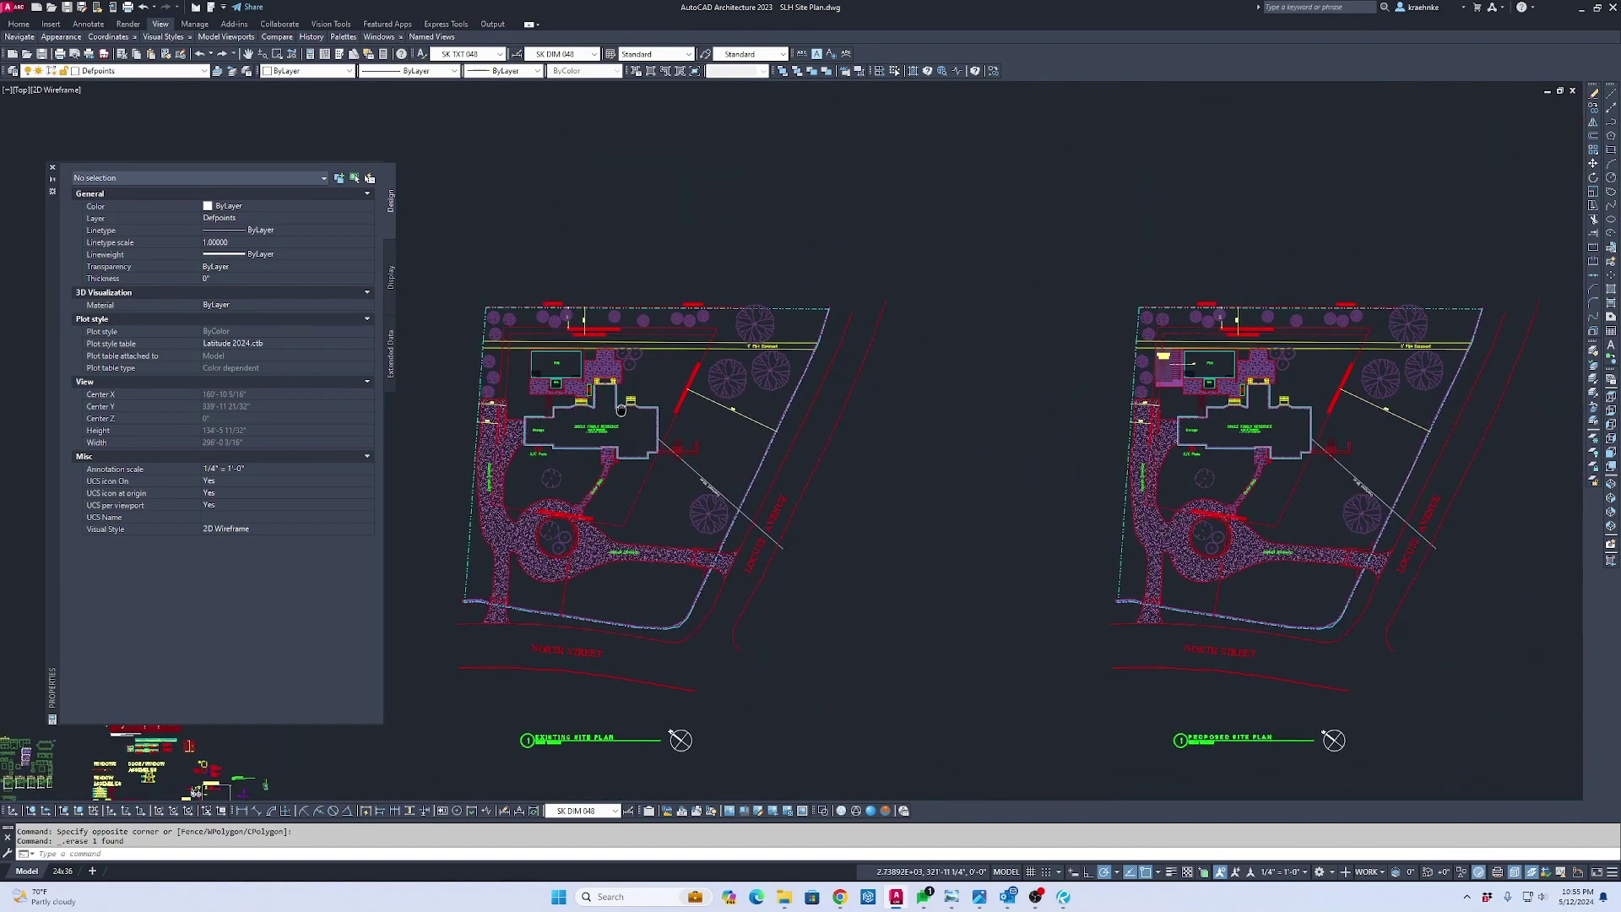
{"action": "key", "text": "Escape"}
{"action": "scroll", "coordinate": [1224, 473], "scroll_direction": "down", "scroll_amount": 3}
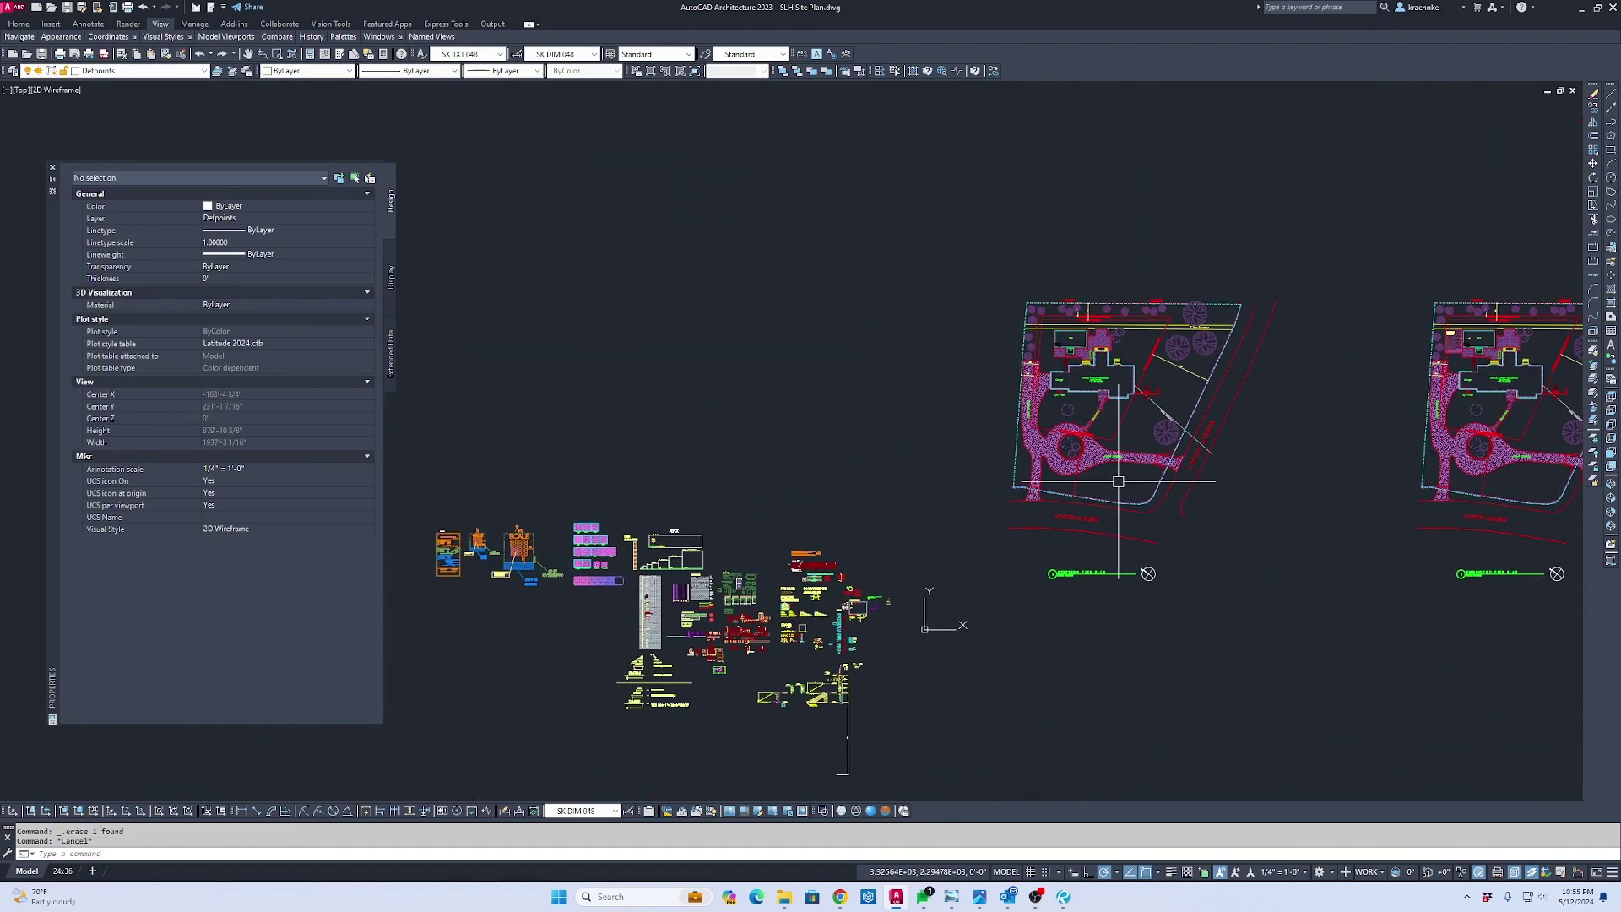
{"action": "scroll", "coordinate": [869, 562], "scroll_direction": "up", "scroll_amount": 2}
{"action": "key", "text": "Escape"}
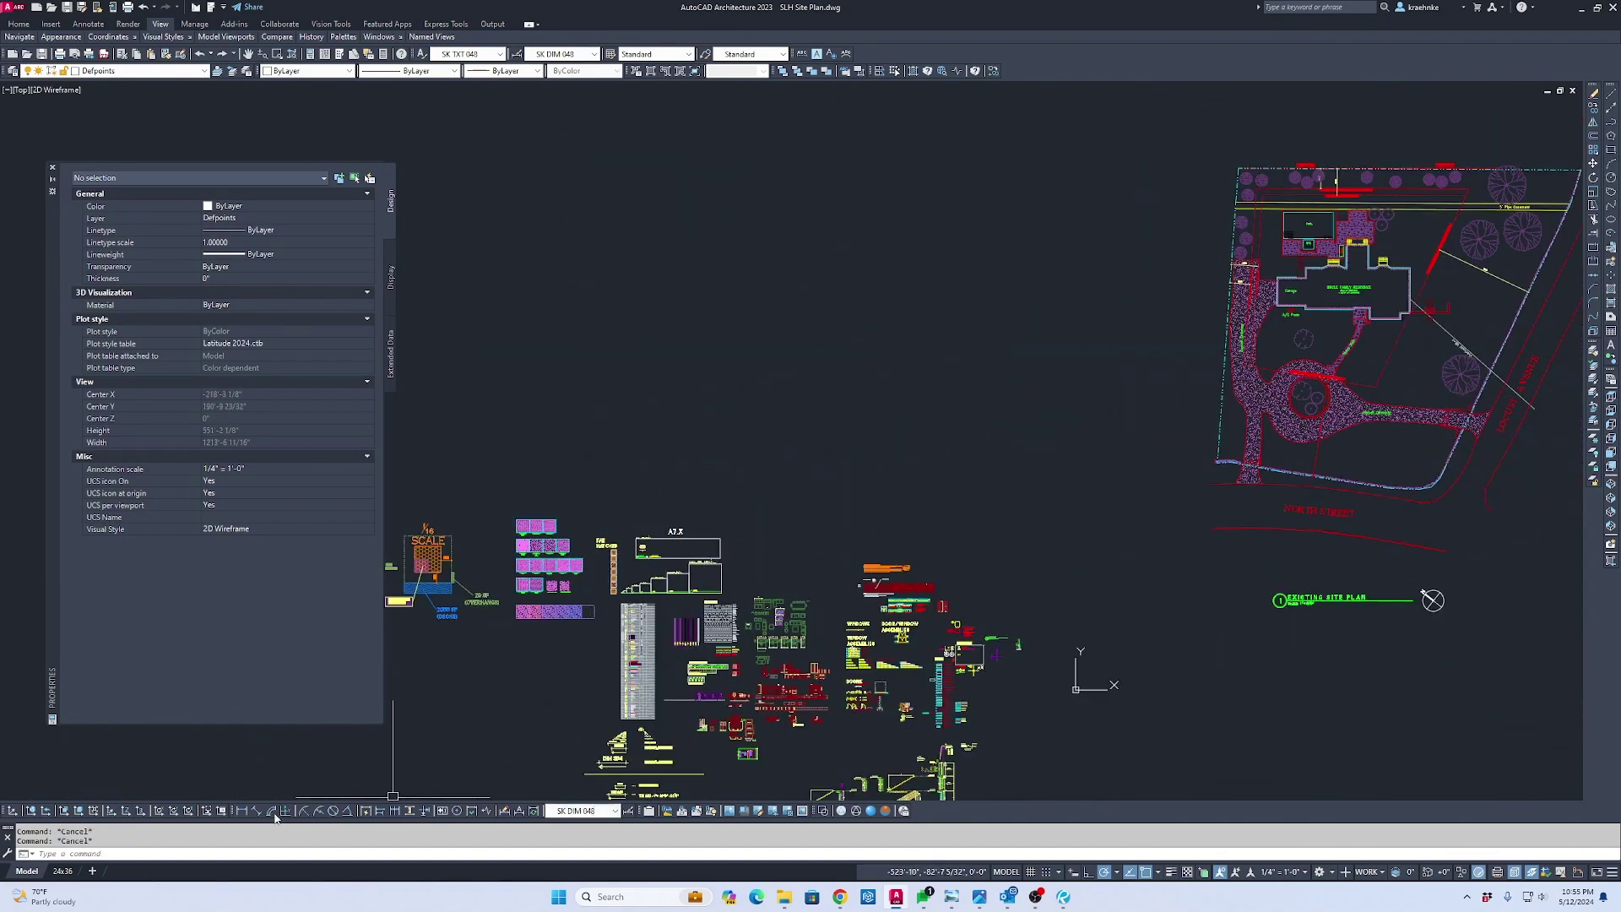
{"action": "left_click", "coordinate": [63, 871]}
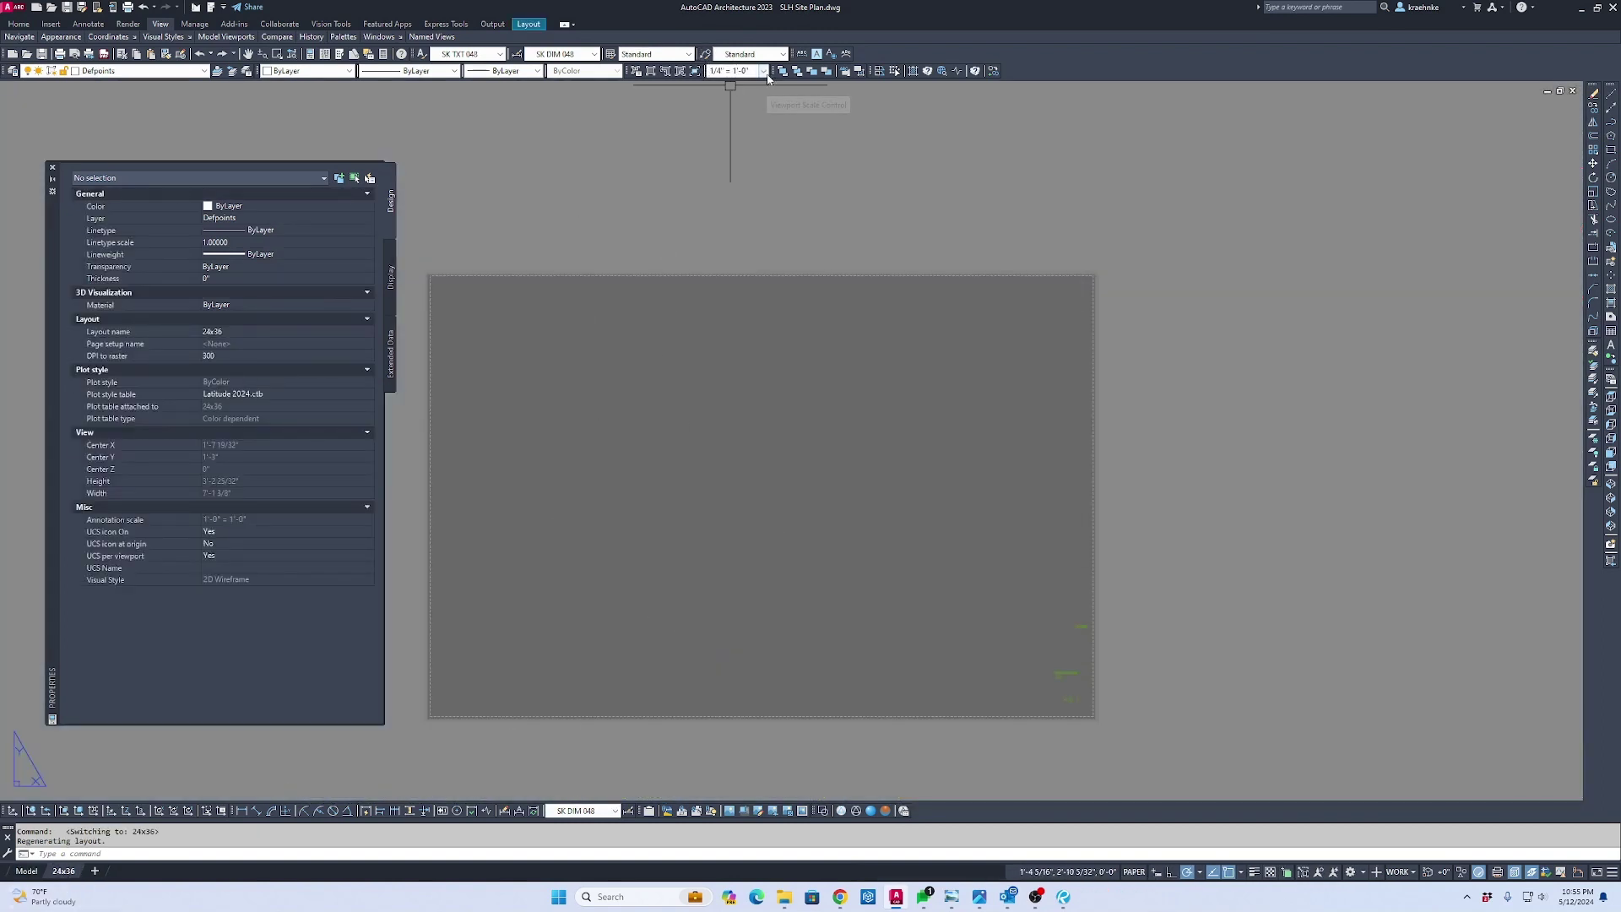
{"action": "left_click", "coordinate": [764, 72]}
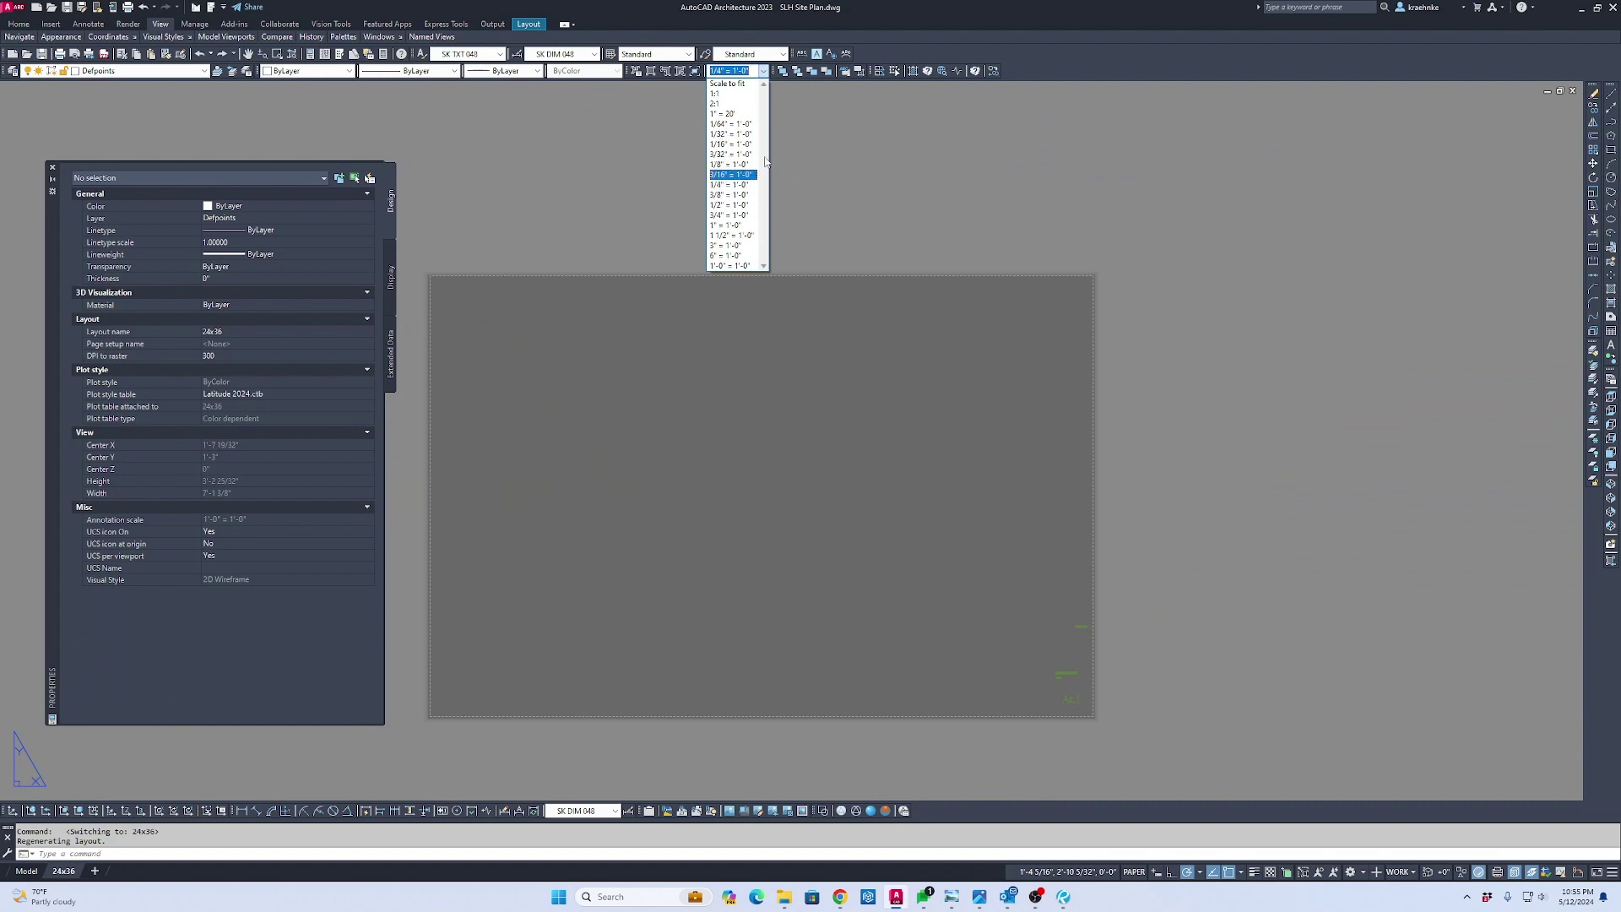
{"action": "left_click", "coordinate": [735, 114]}
{"action": "left_click", "coordinate": [651, 71]}
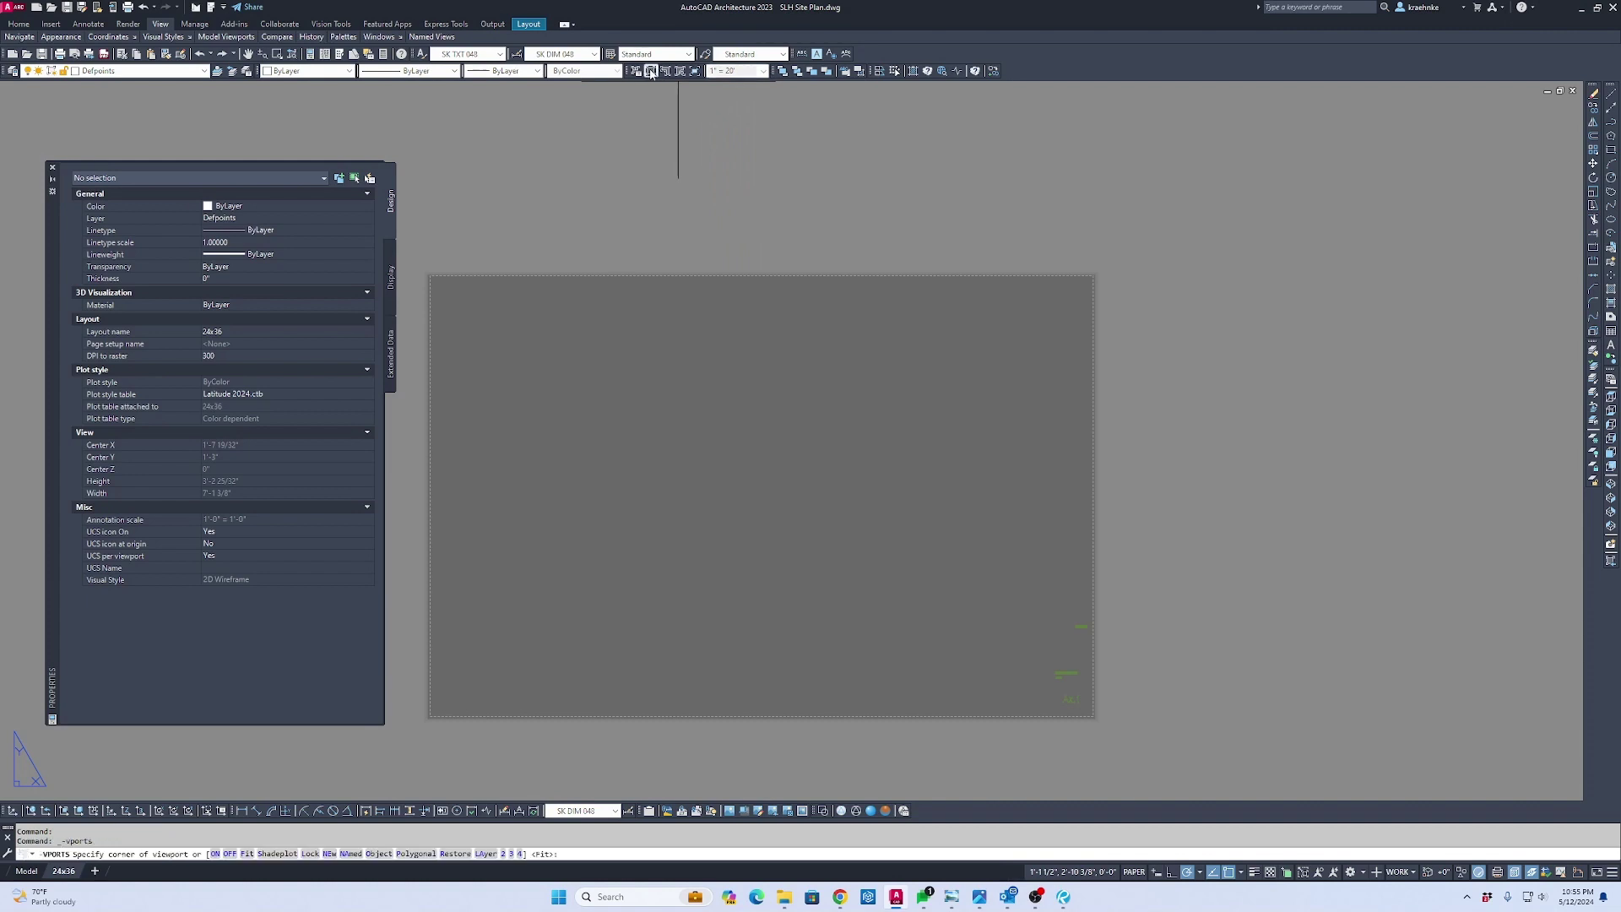
{"action": "left_click", "coordinate": [559, 314]}
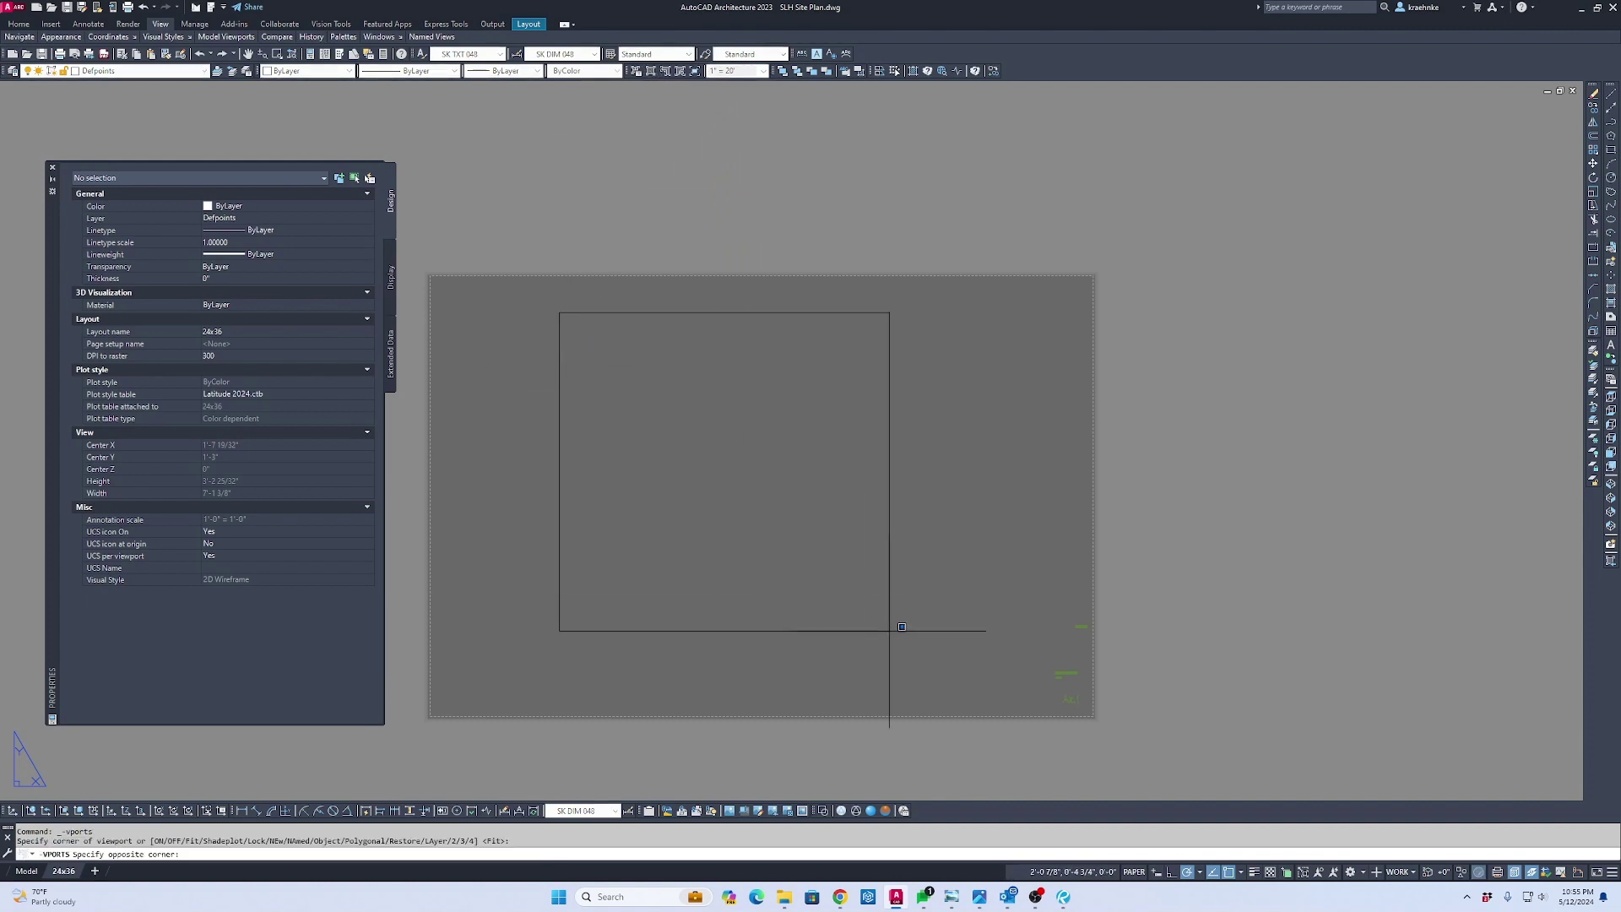
{"action": "left_click", "coordinate": [962, 693]}
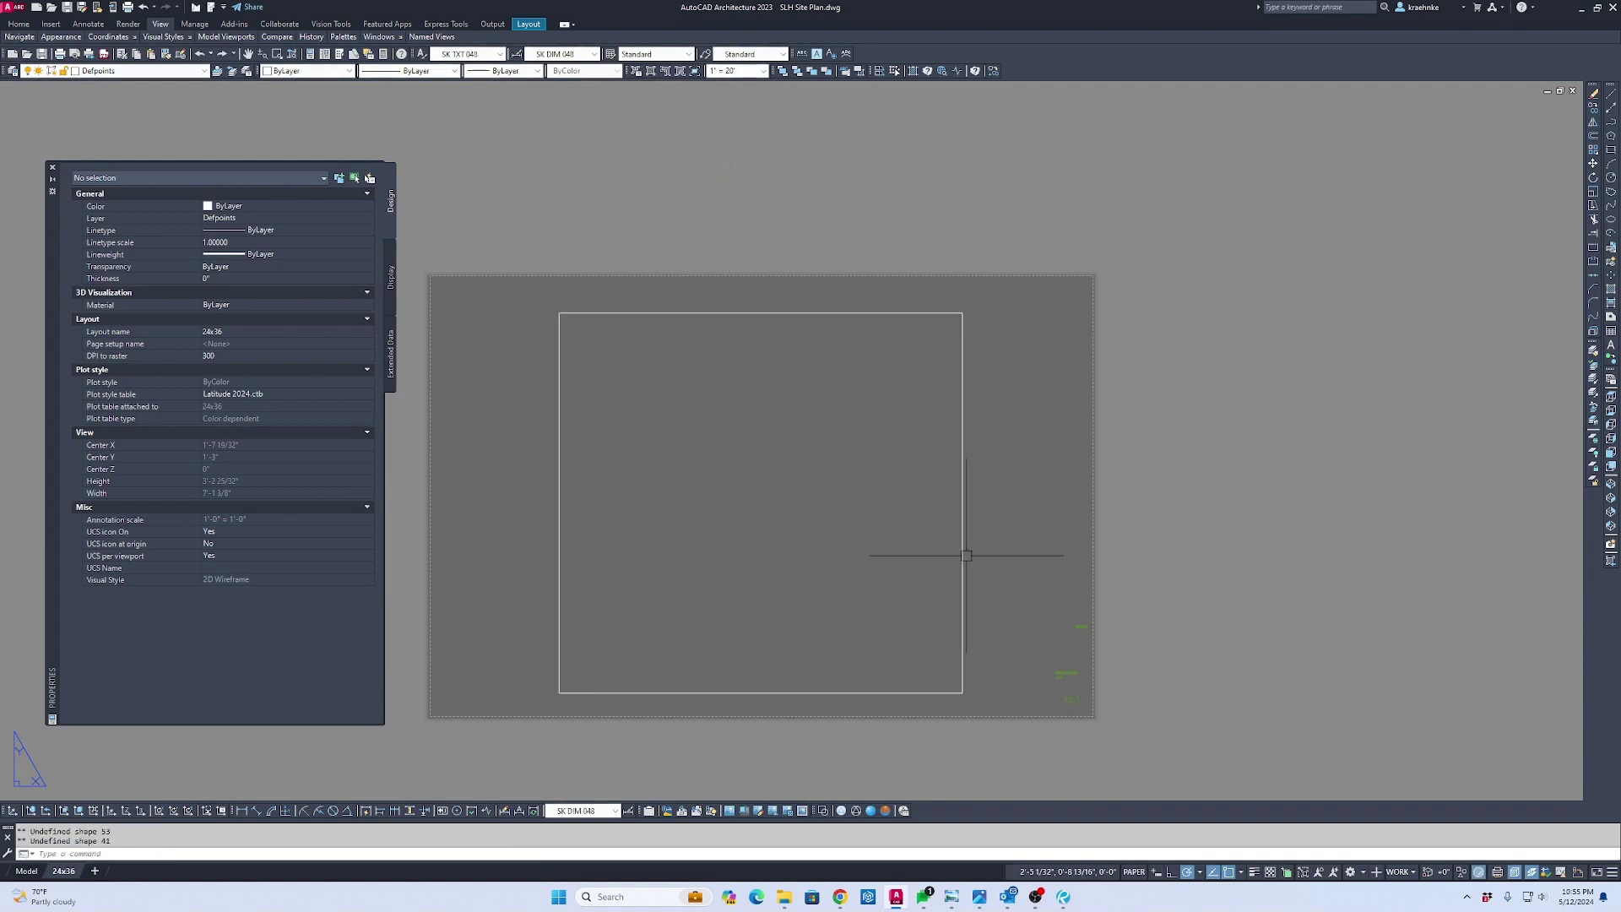
Activate the new viewport and frame the existing site plan inside it
{"action": "left_click", "coordinate": [764, 477]}
{"action": "key", "text": "Escape"}
{"action": "double_click", "coordinate": [763, 476]}
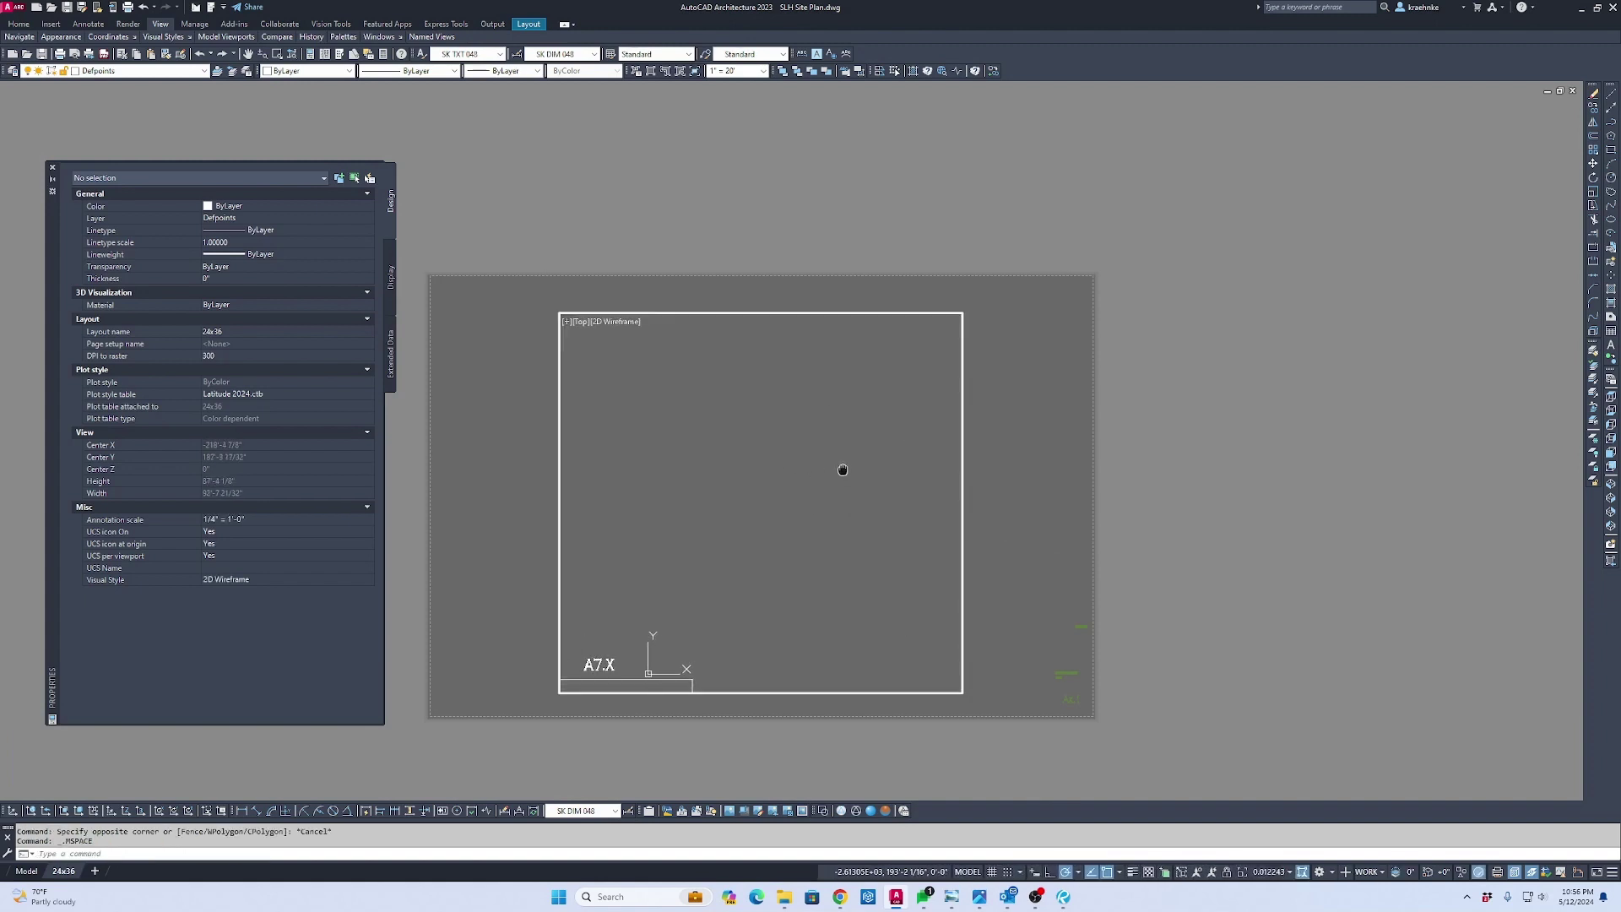
{"action": "scroll", "coordinate": [833, 529], "scroll_direction": "up", "scroll_amount": 2}
{"action": "scroll", "coordinate": [741, 590], "scroll_direction": "down", "scroll_amount": 2}
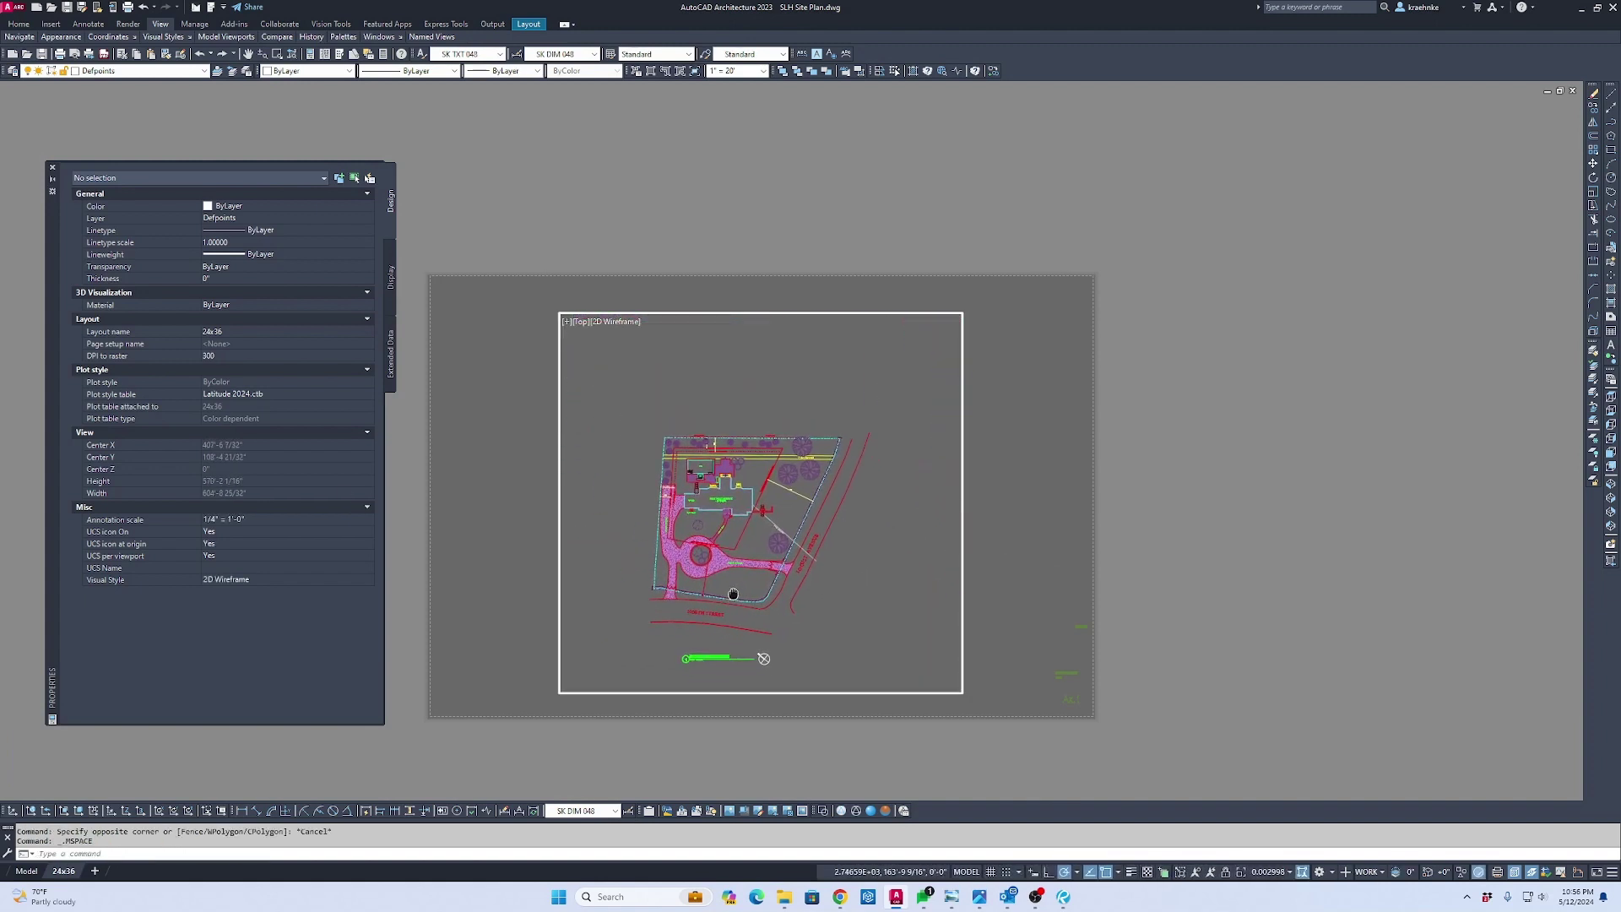
{"action": "scroll", "coordinate": [741, 595], "scroll_direction": "up", "scroll_amount": 2}
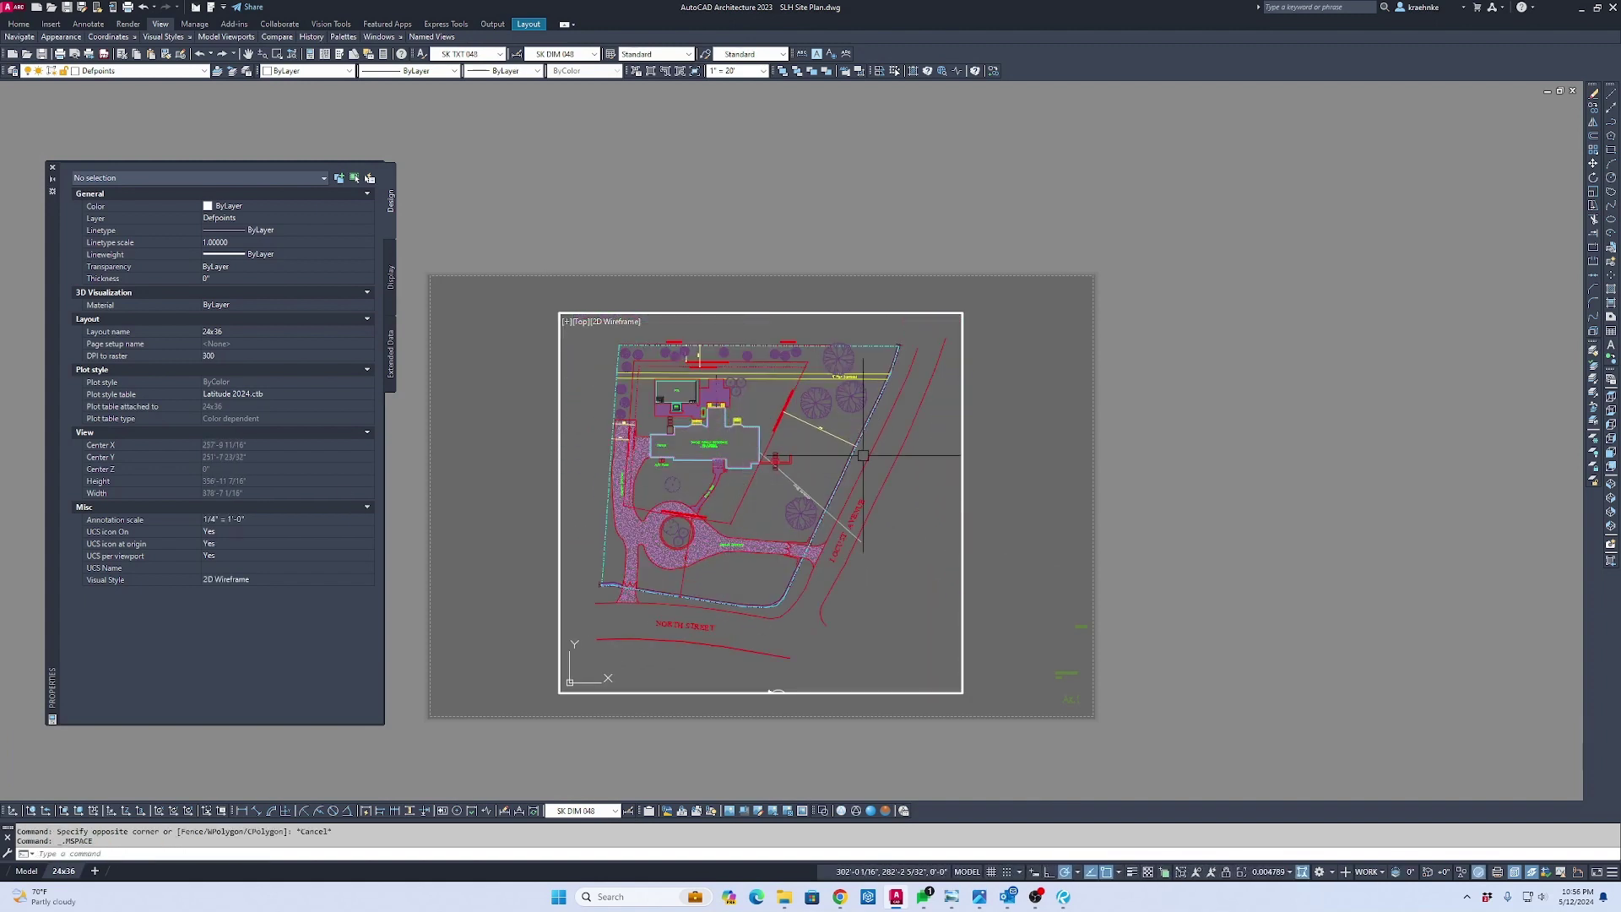
Return to paper space, set the viewport scale to 1/20" = 1'-0" and check the plan's title tag
{"action": "double_click", "coordinate": [1024, 397]}
{"action": "left_click", "coordinate": [963, 392]}
{"action": "left_click", "coordinate": [886, 379]}
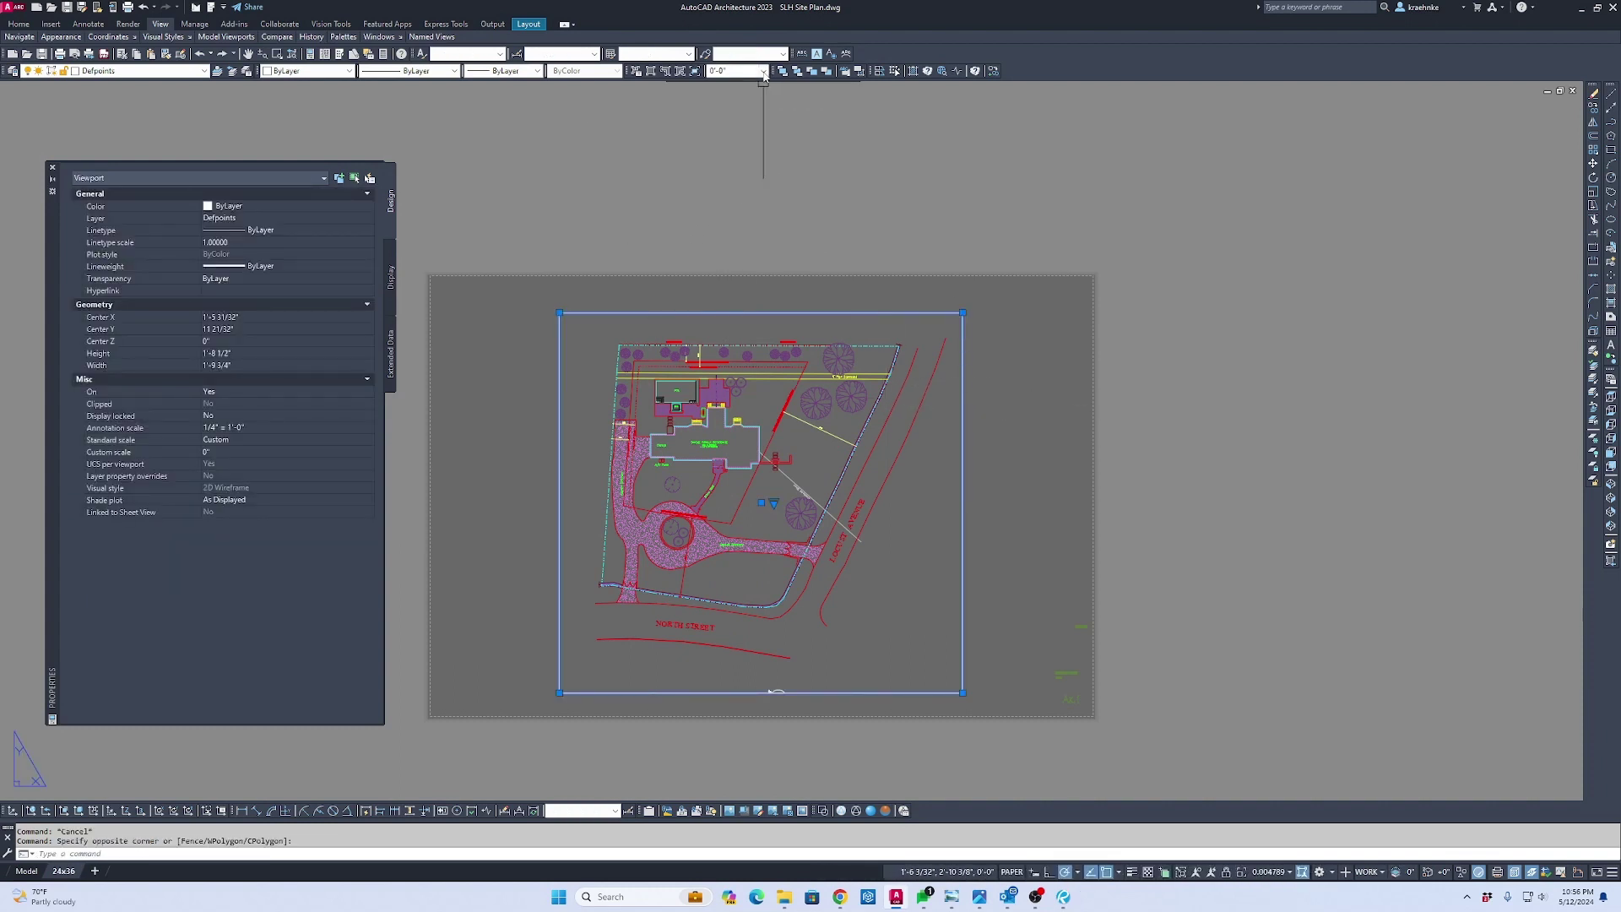
{"action": "left_click", "coordinate": [764, 71]}
{"action": "left_click", "coordinate": [731, 83]}
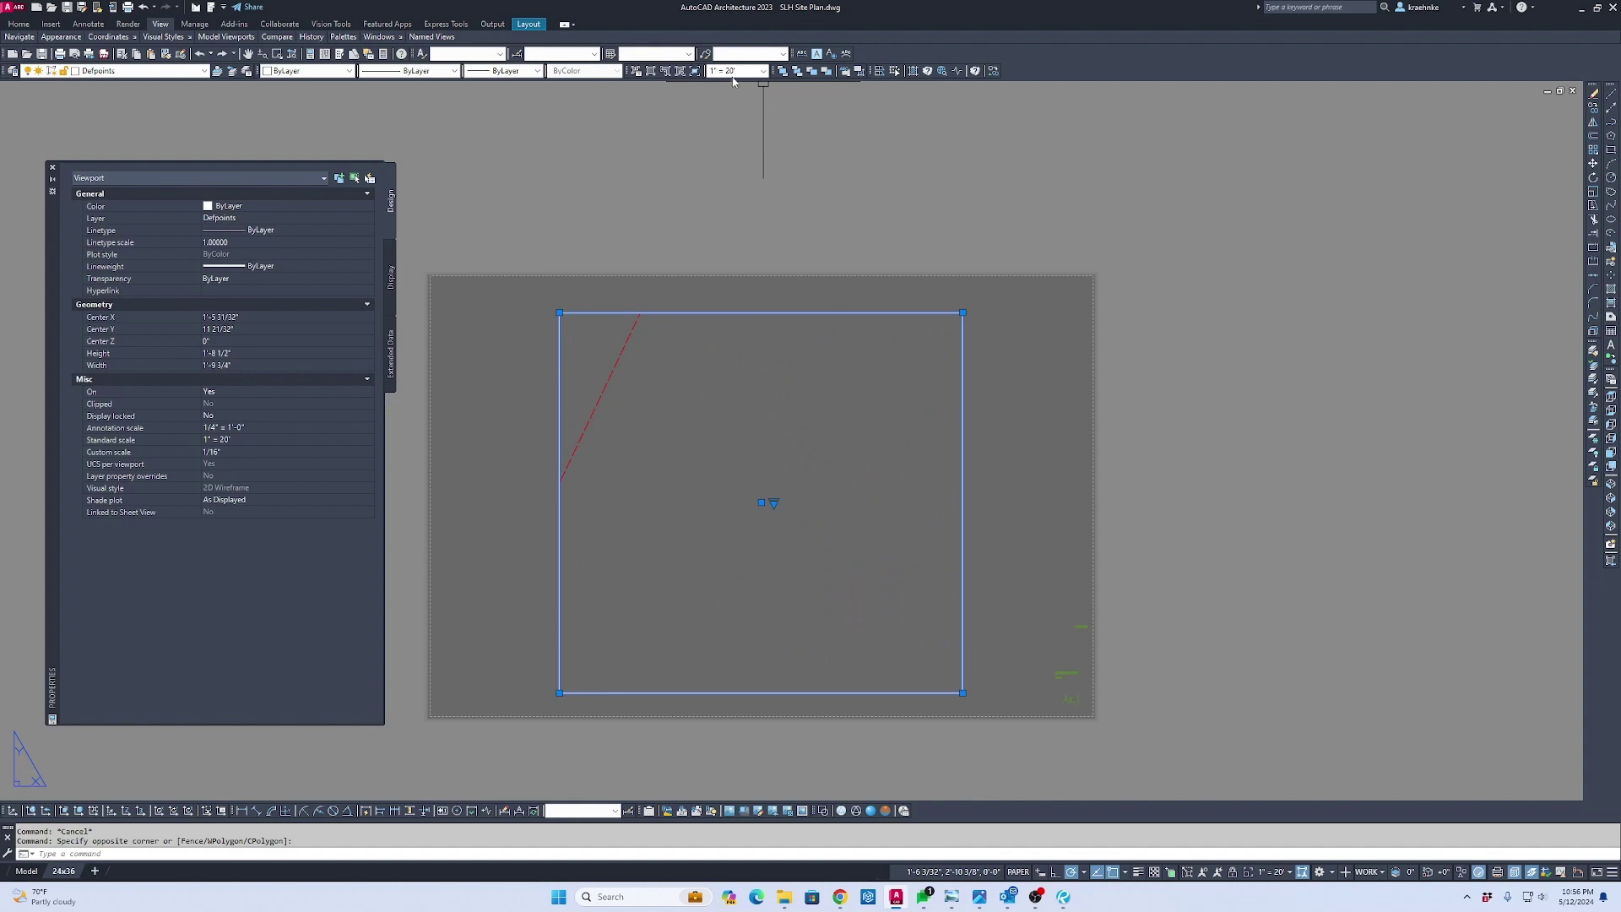
{"action": "left_click", "coordinate": [763, 72]}
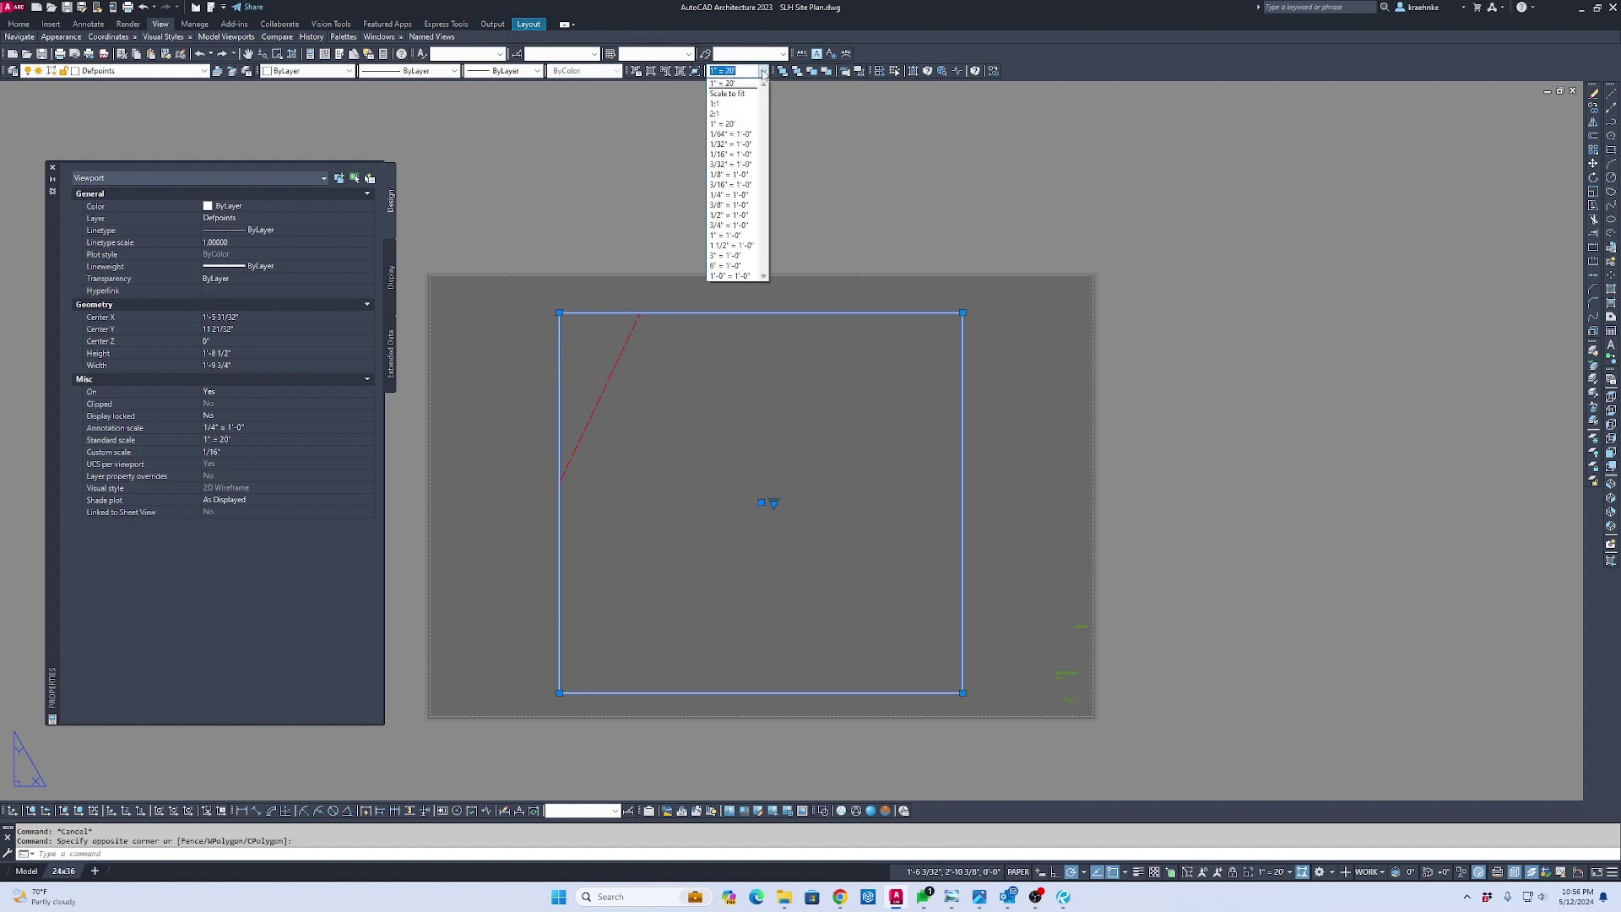
{"action": "left_click", "coordinate": [743, 155]}
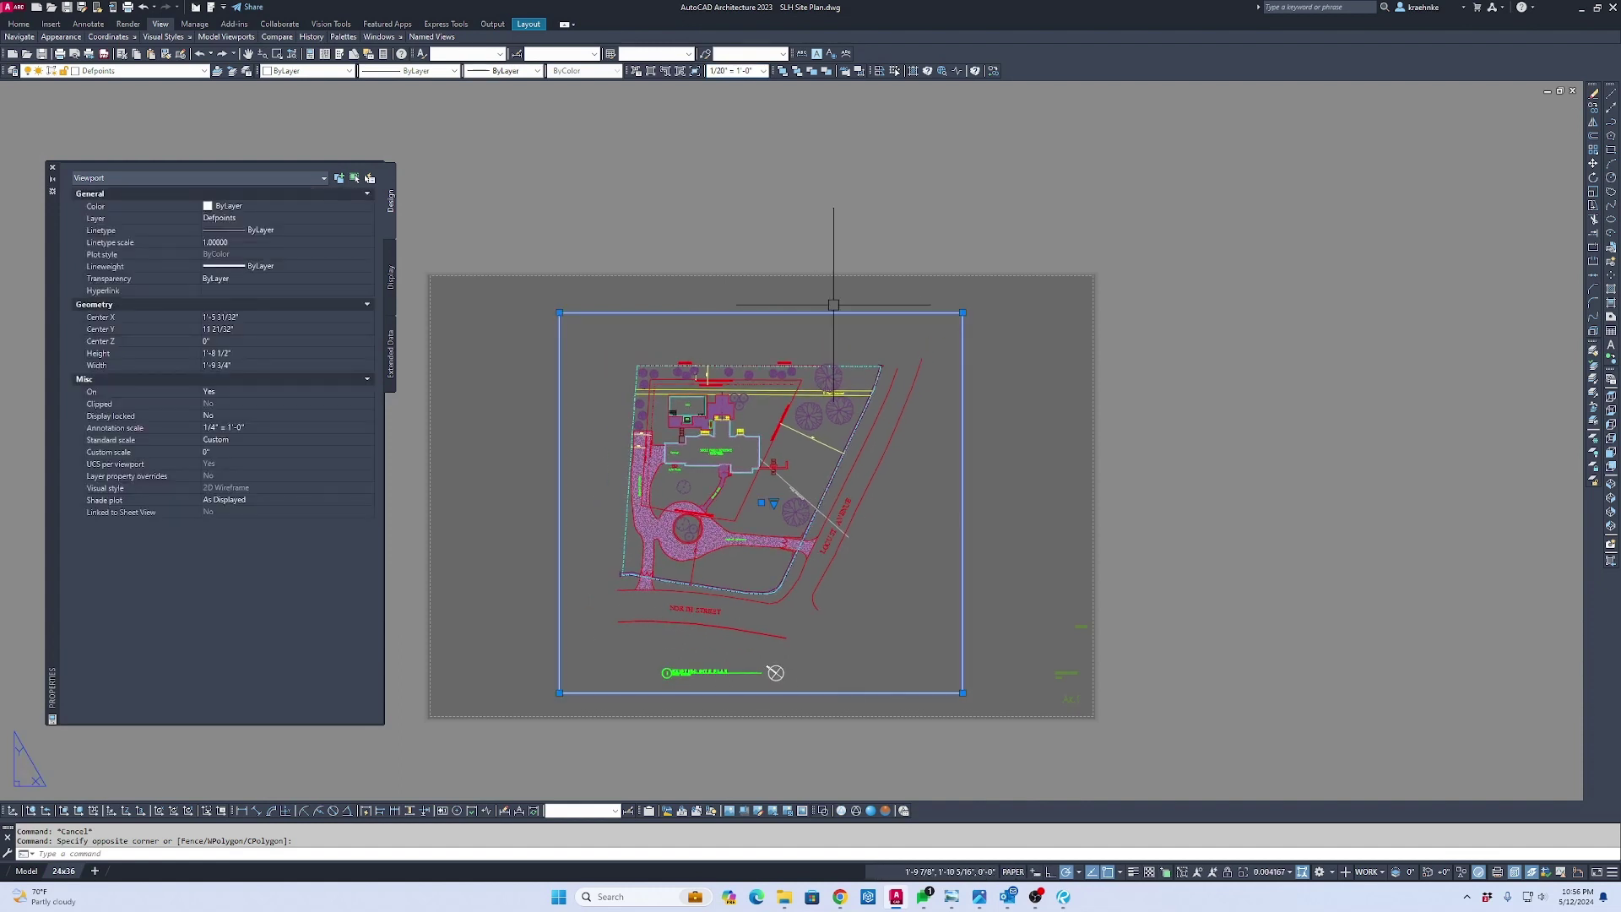
{"action": "scroll", "coordinate": [714, 707], "scroll_direction": "up", "scroll_amount": 6}
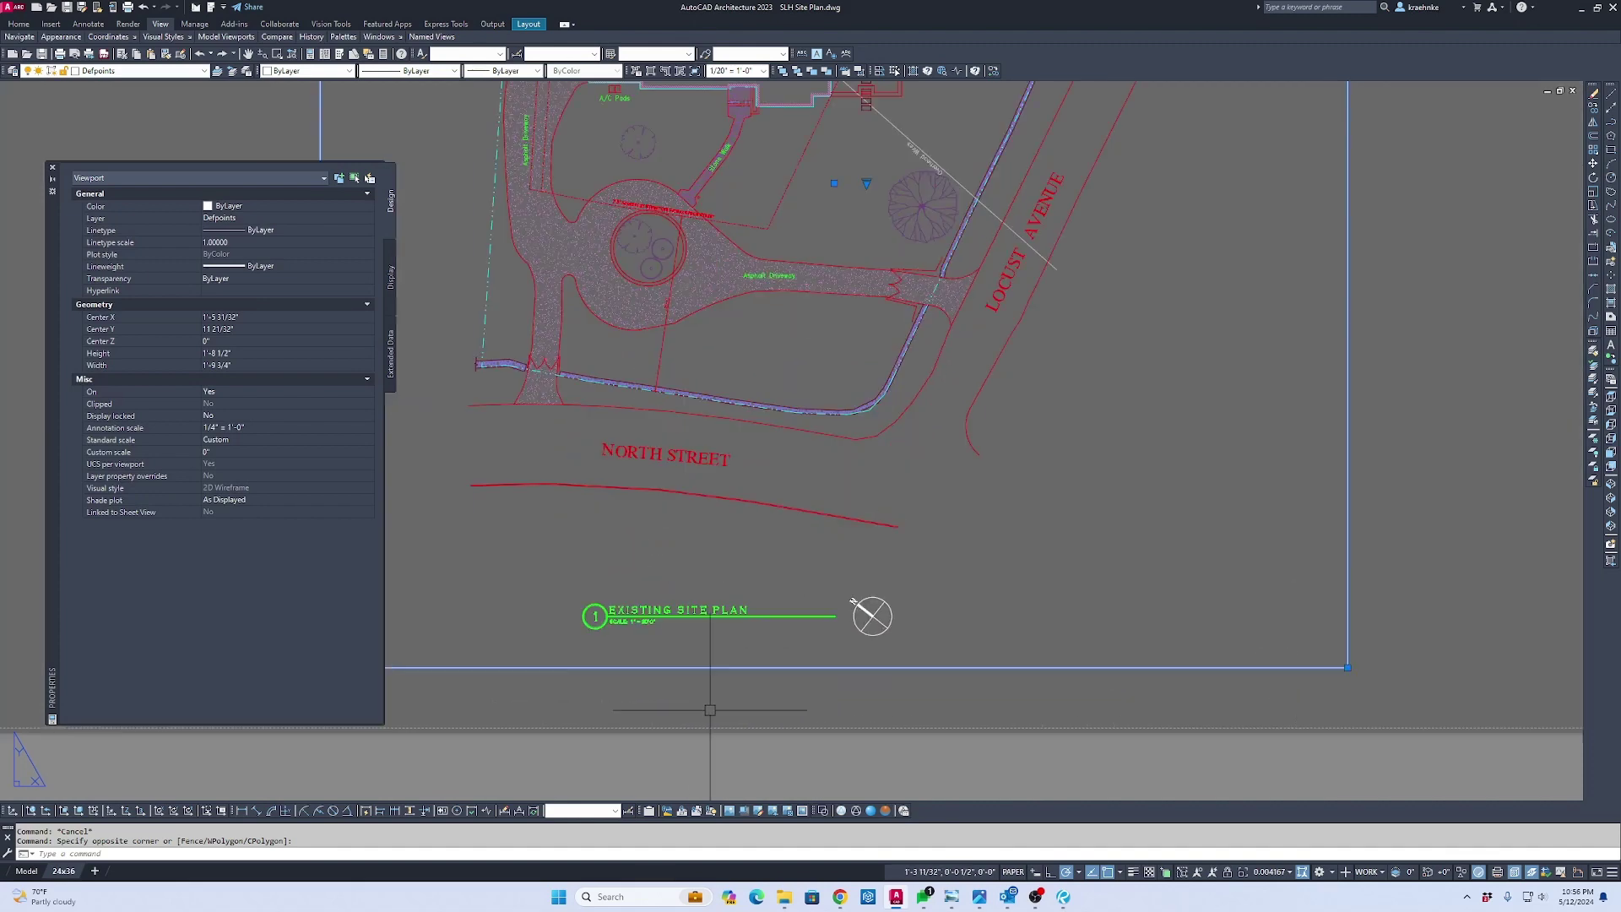
{"action": "scroll", "coordinate": [865, 591], "scroll_direction": "down", "scroll_amount": 6}
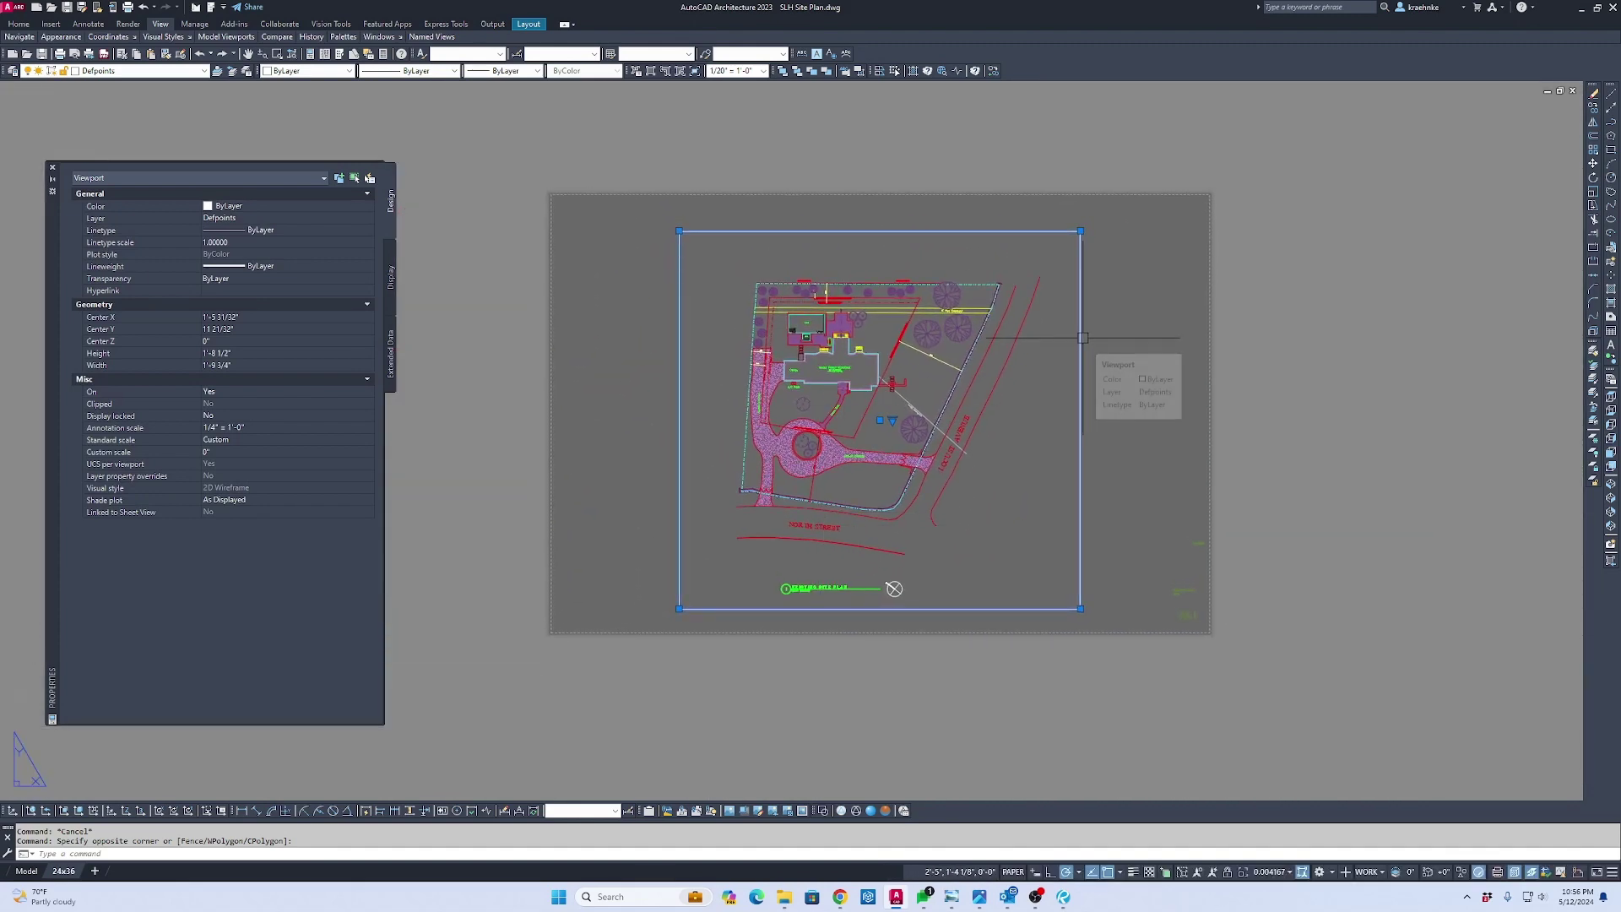
{"action": "type", "text": "c"}
{"action": "key", "text": "Return"}
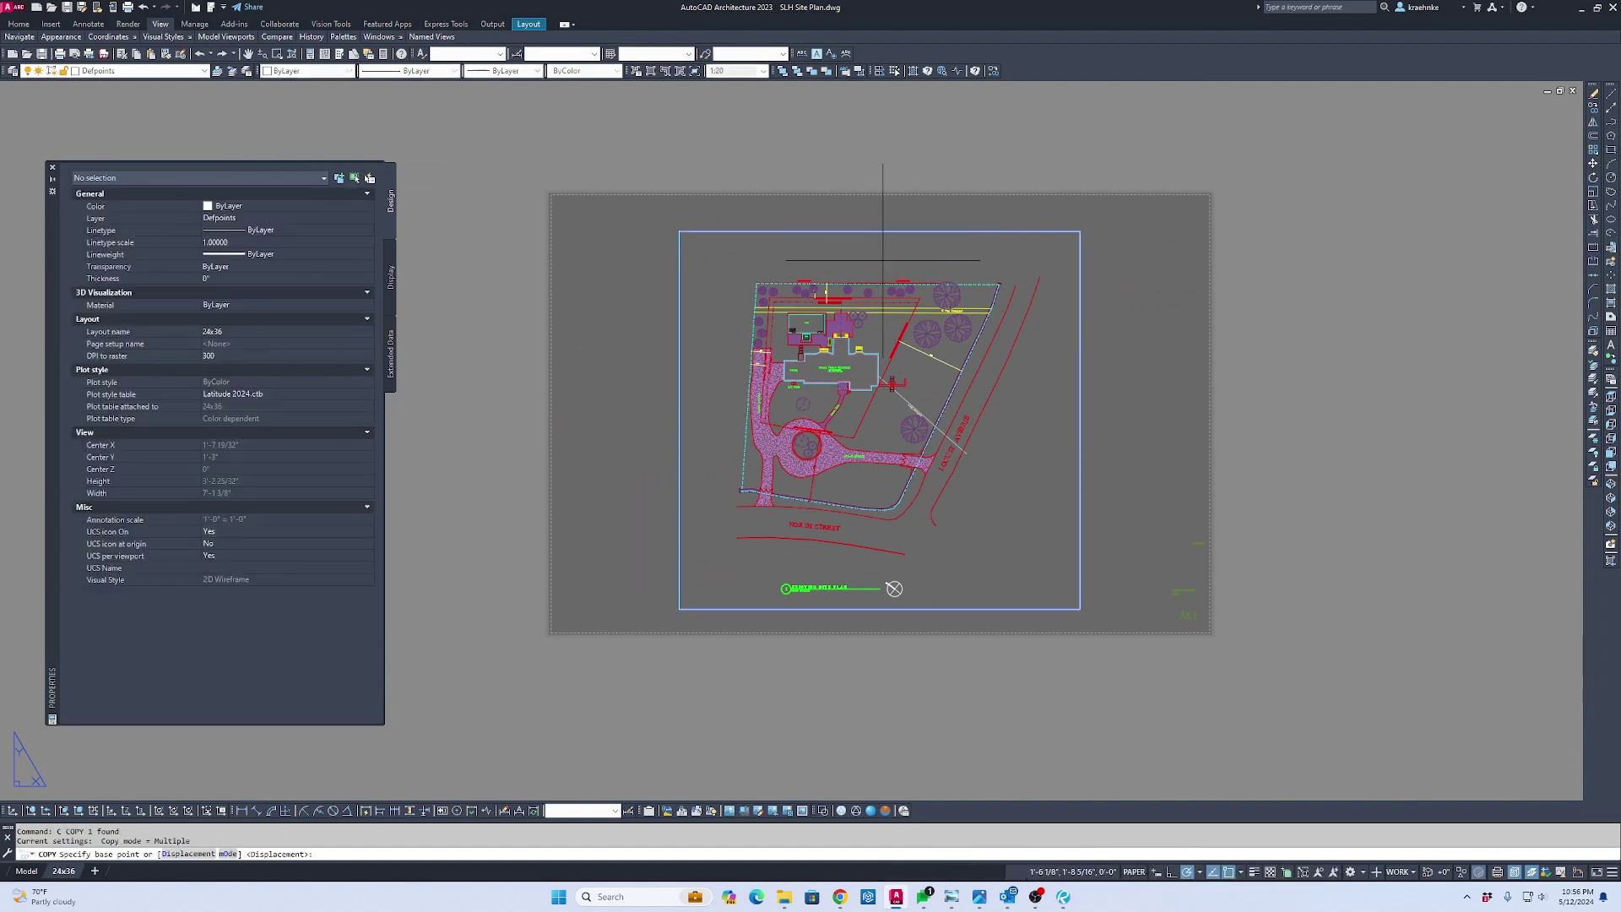
{"action": "key", "text": "Escape"}
{"action": "left_click", "coordinate": [908, 217]}
{"action": "key", "text": "Escape"}
{"action": "key", "text": "Escape"}
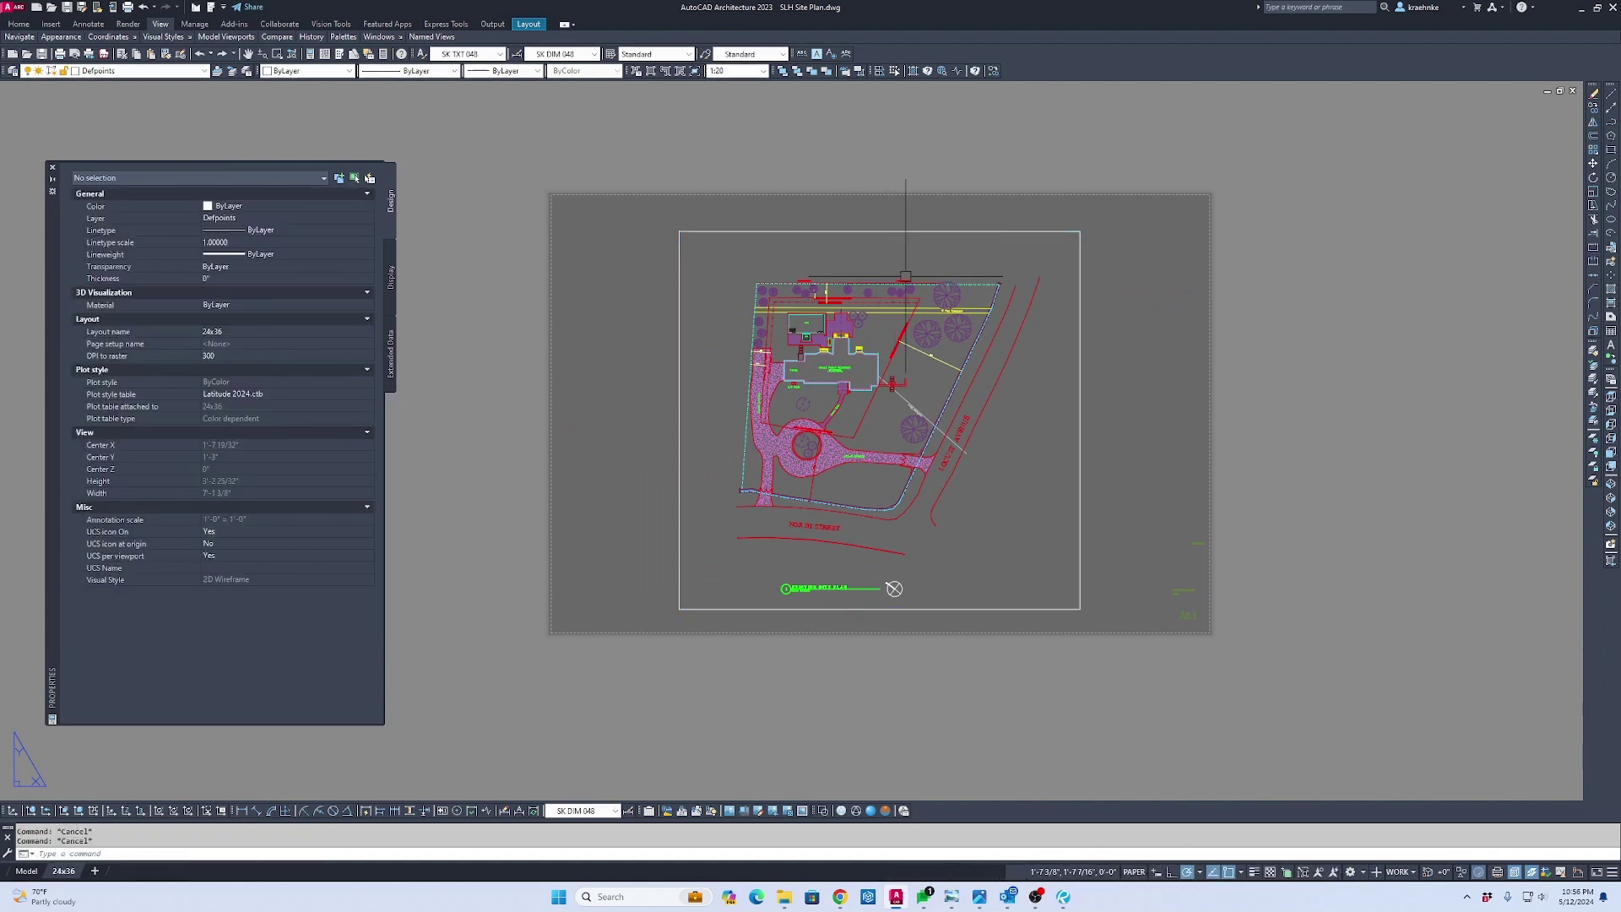
Examine the attachment details of the SLH 2436 Sheet reference in the External References of the site plan drawing
{"action": "key", "text": "Return"}
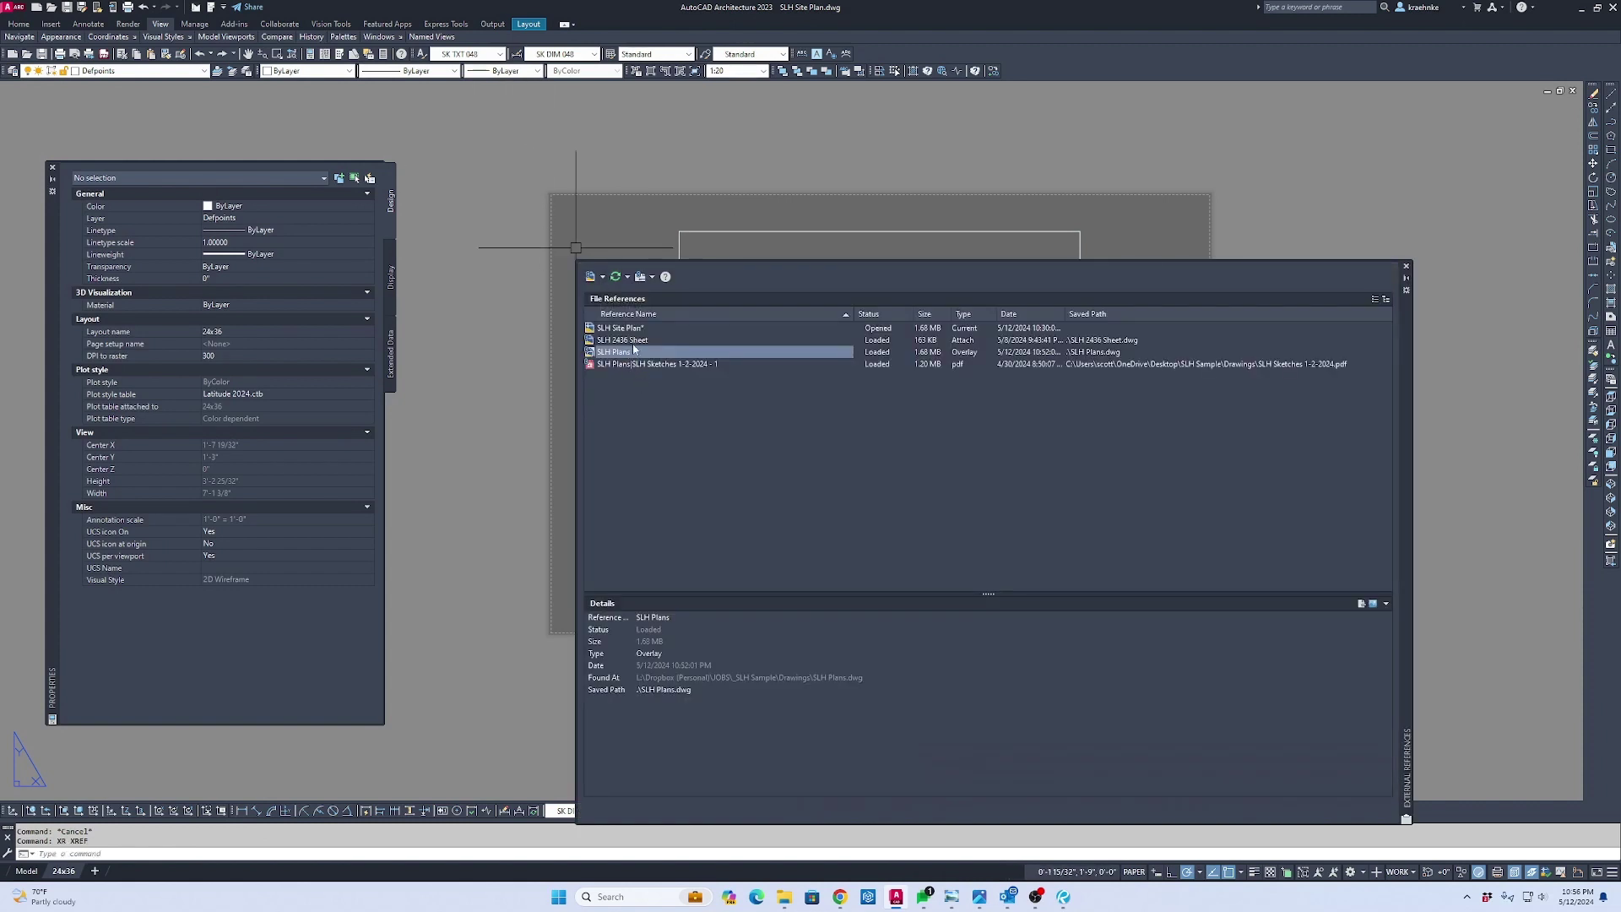
{"action": "mouse_move", "coordinate": [636, 344]}
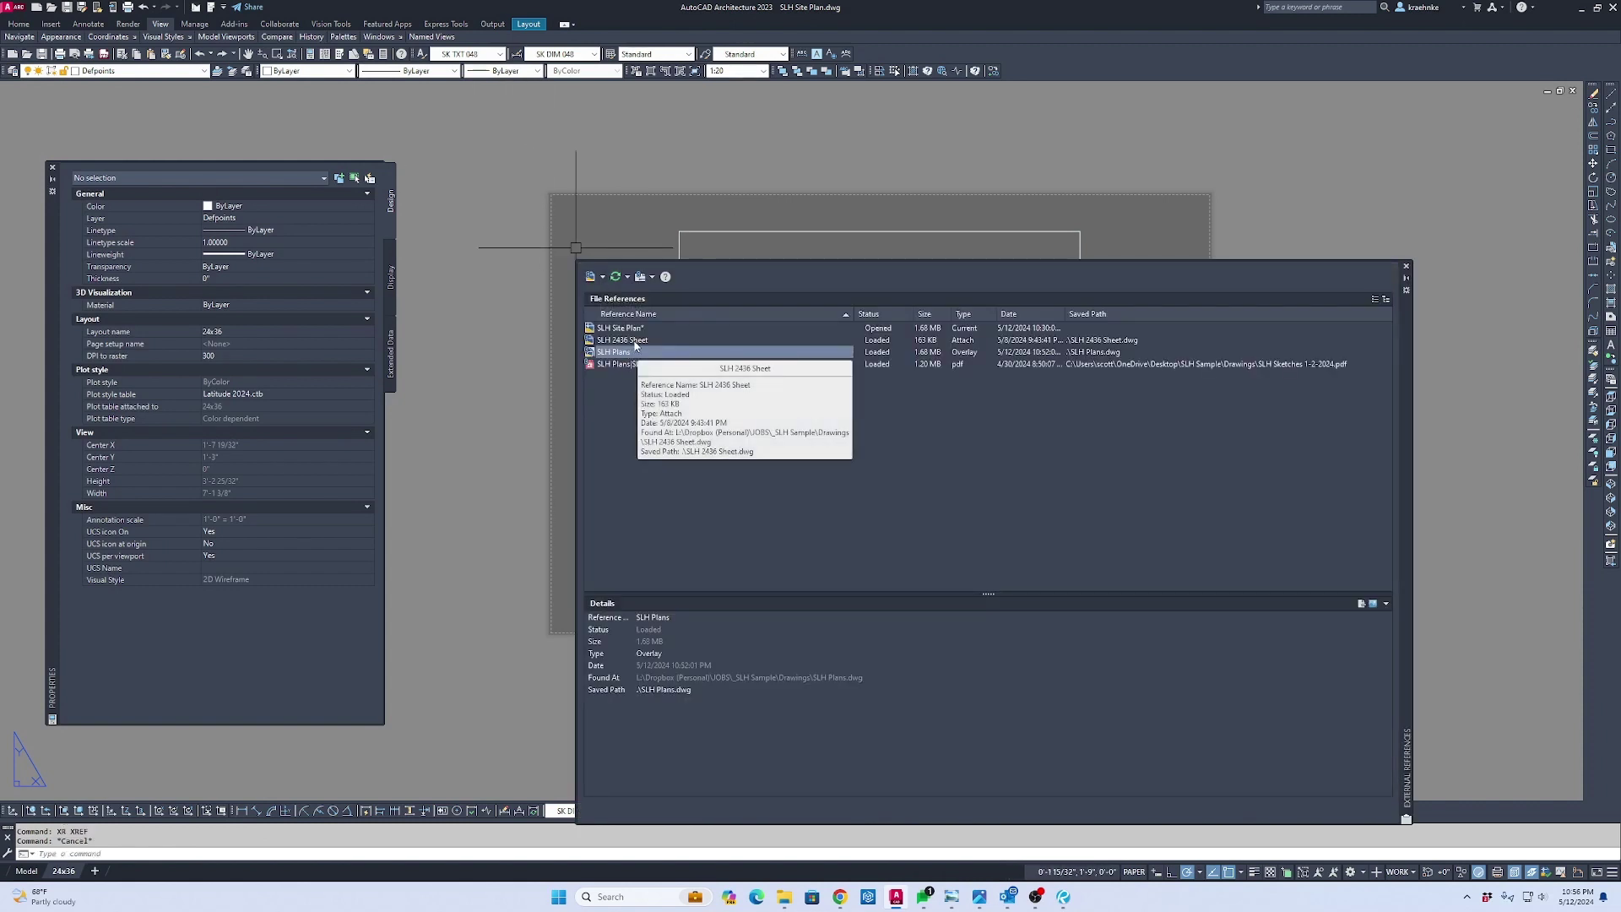
{"action": "left_click", "coordinate": [636, 341]}
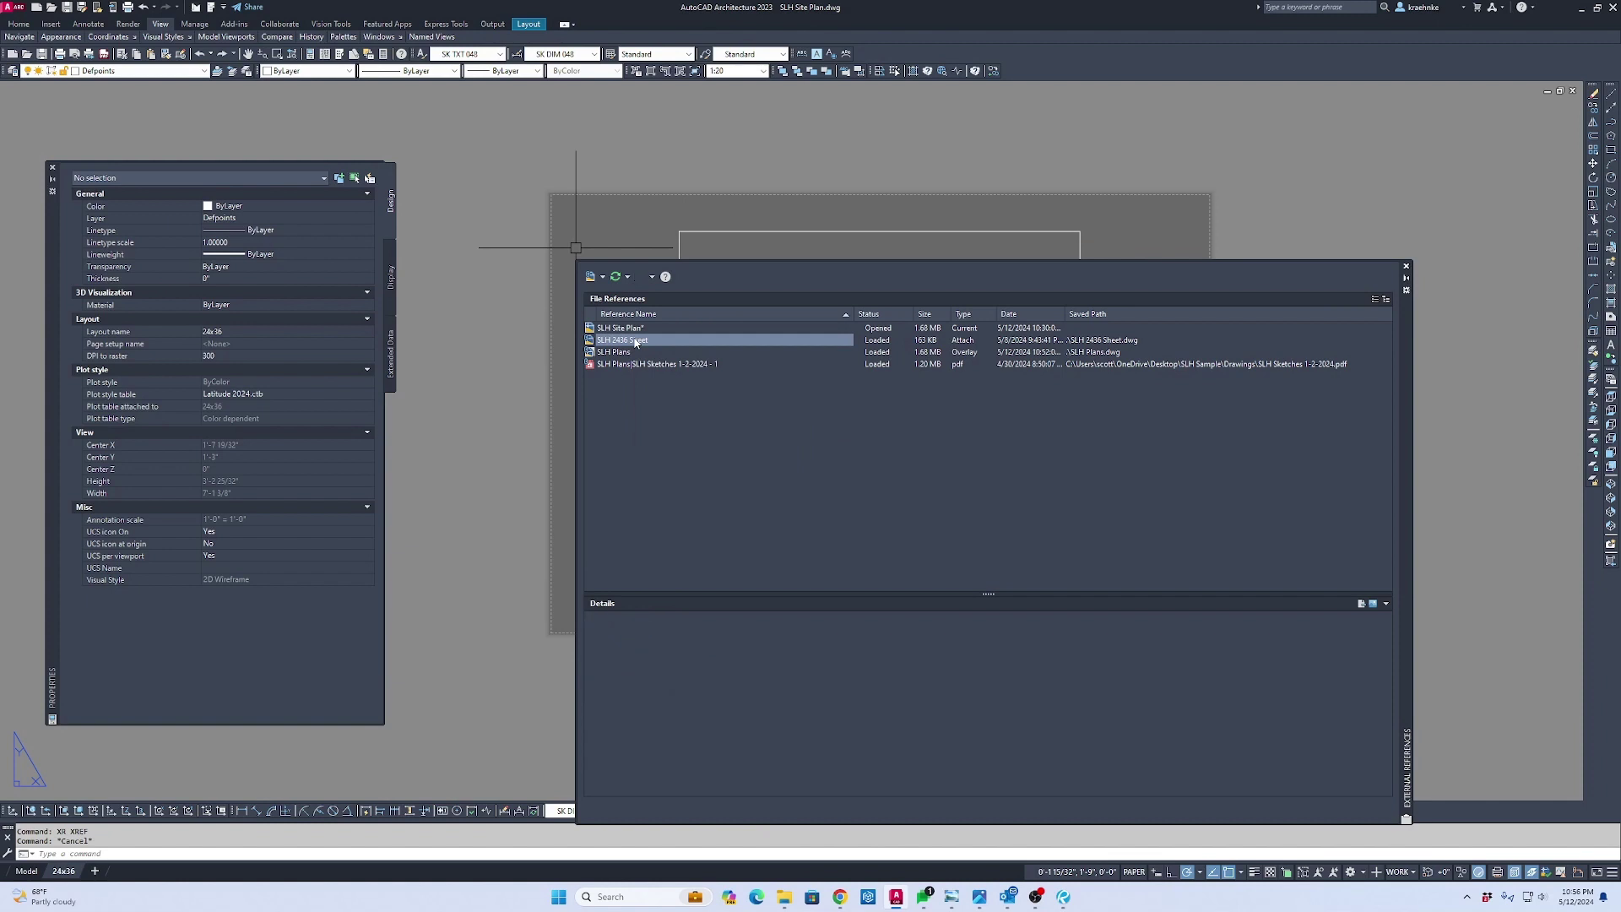
{"action": "left_click", "coordinate": [549, 352]}
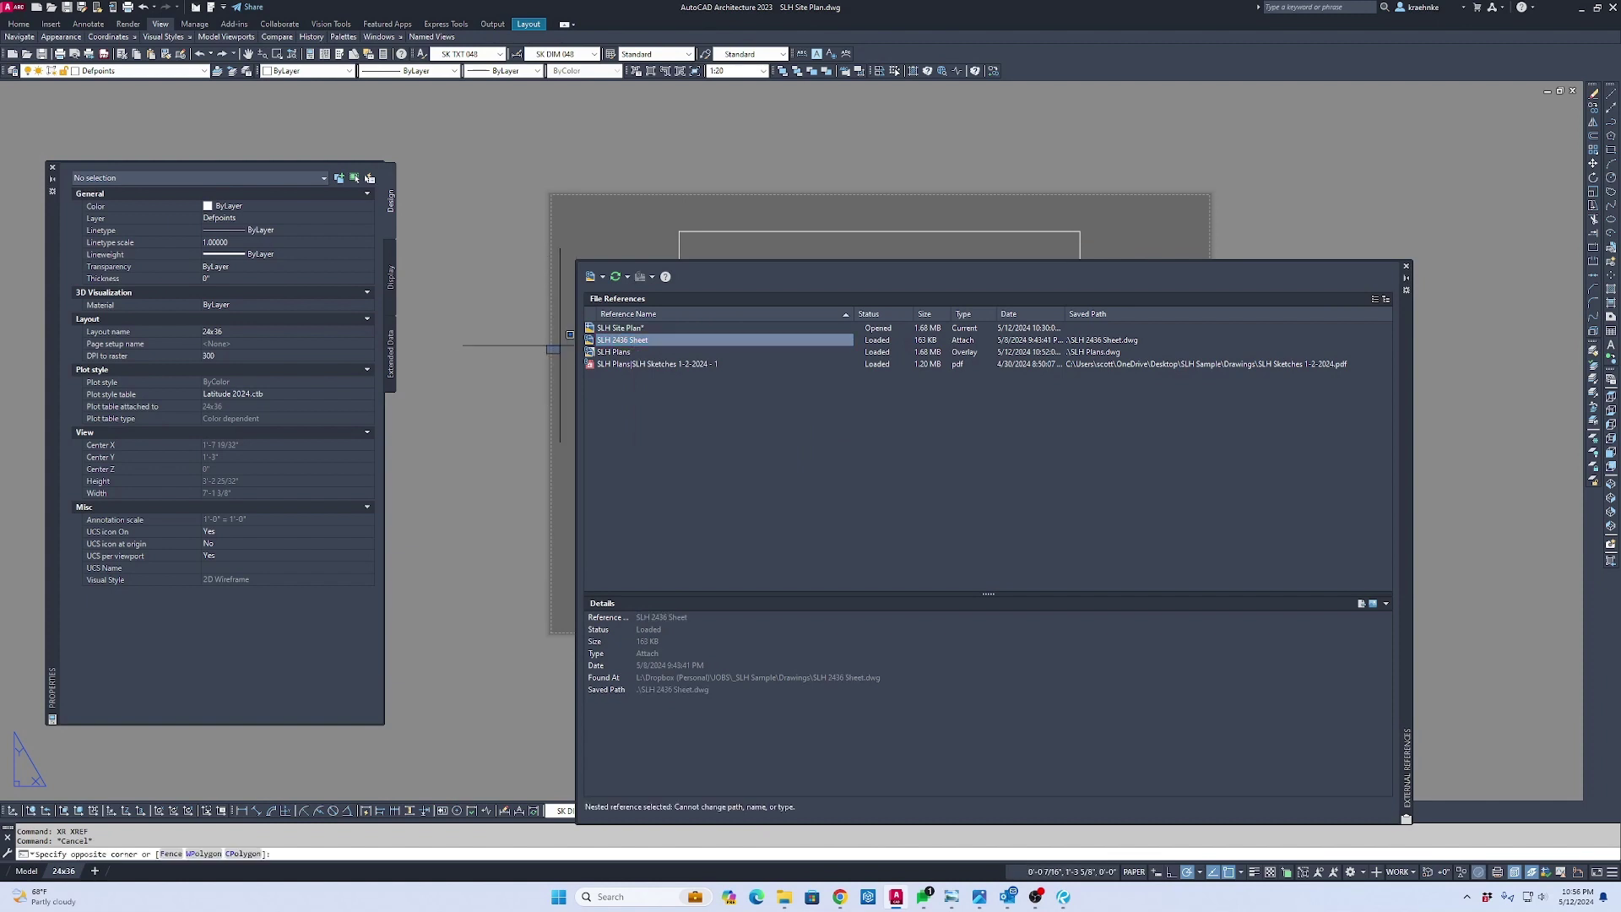
{"action": "left_click", "coordinate": [636, 341]}
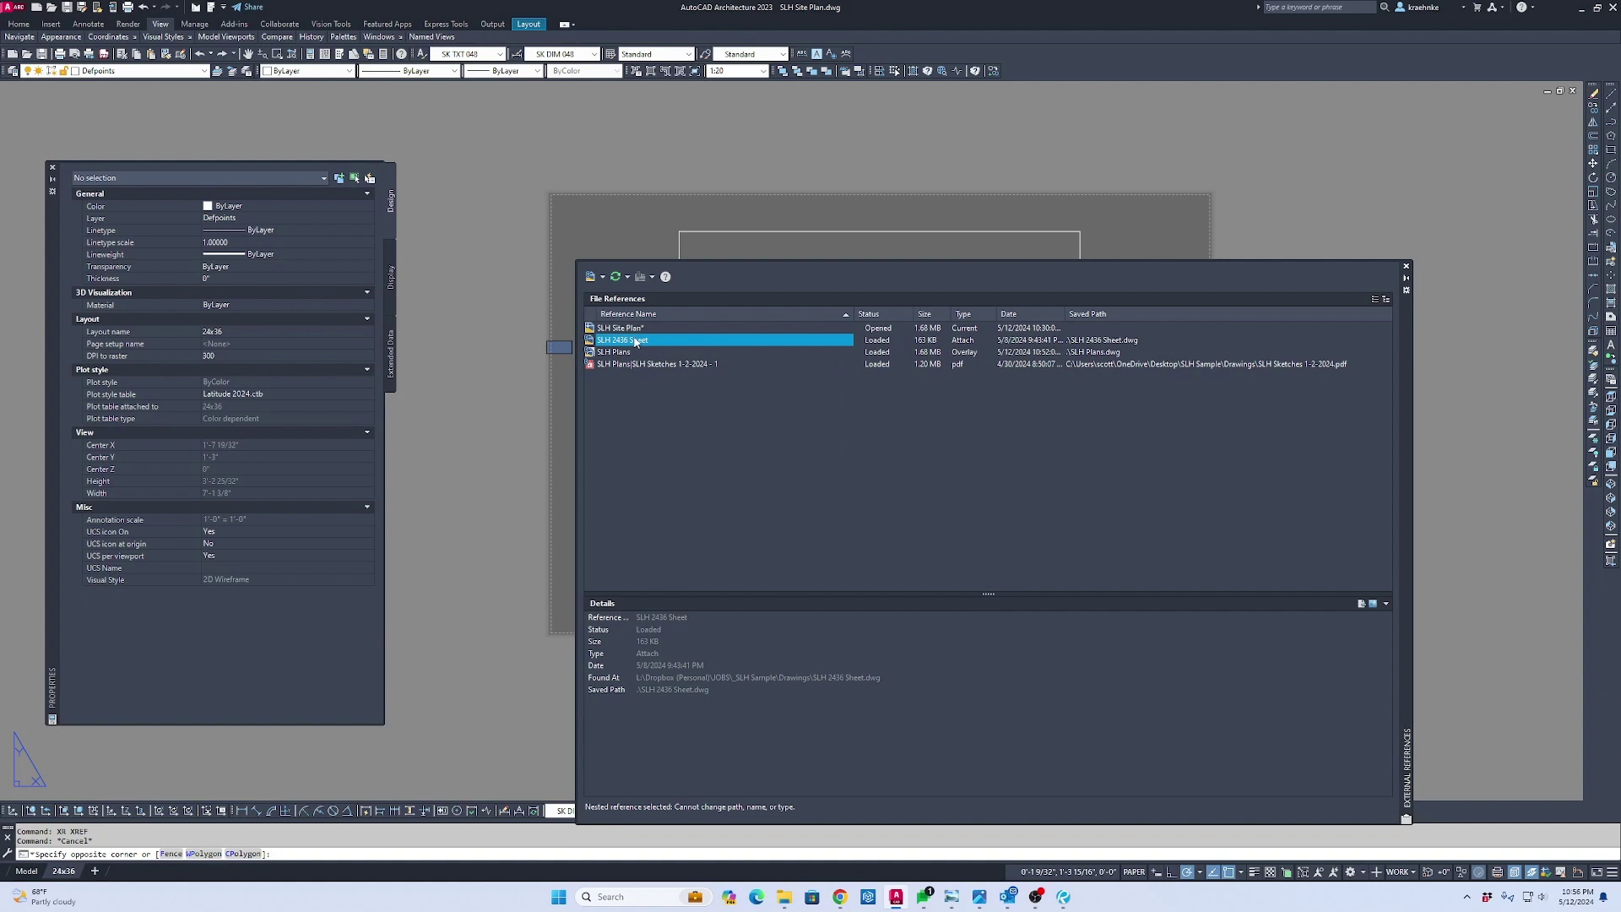
{"action": "left_click", "coordinate": [1405, 273]}
{"action": "key", "text": "Escape"}
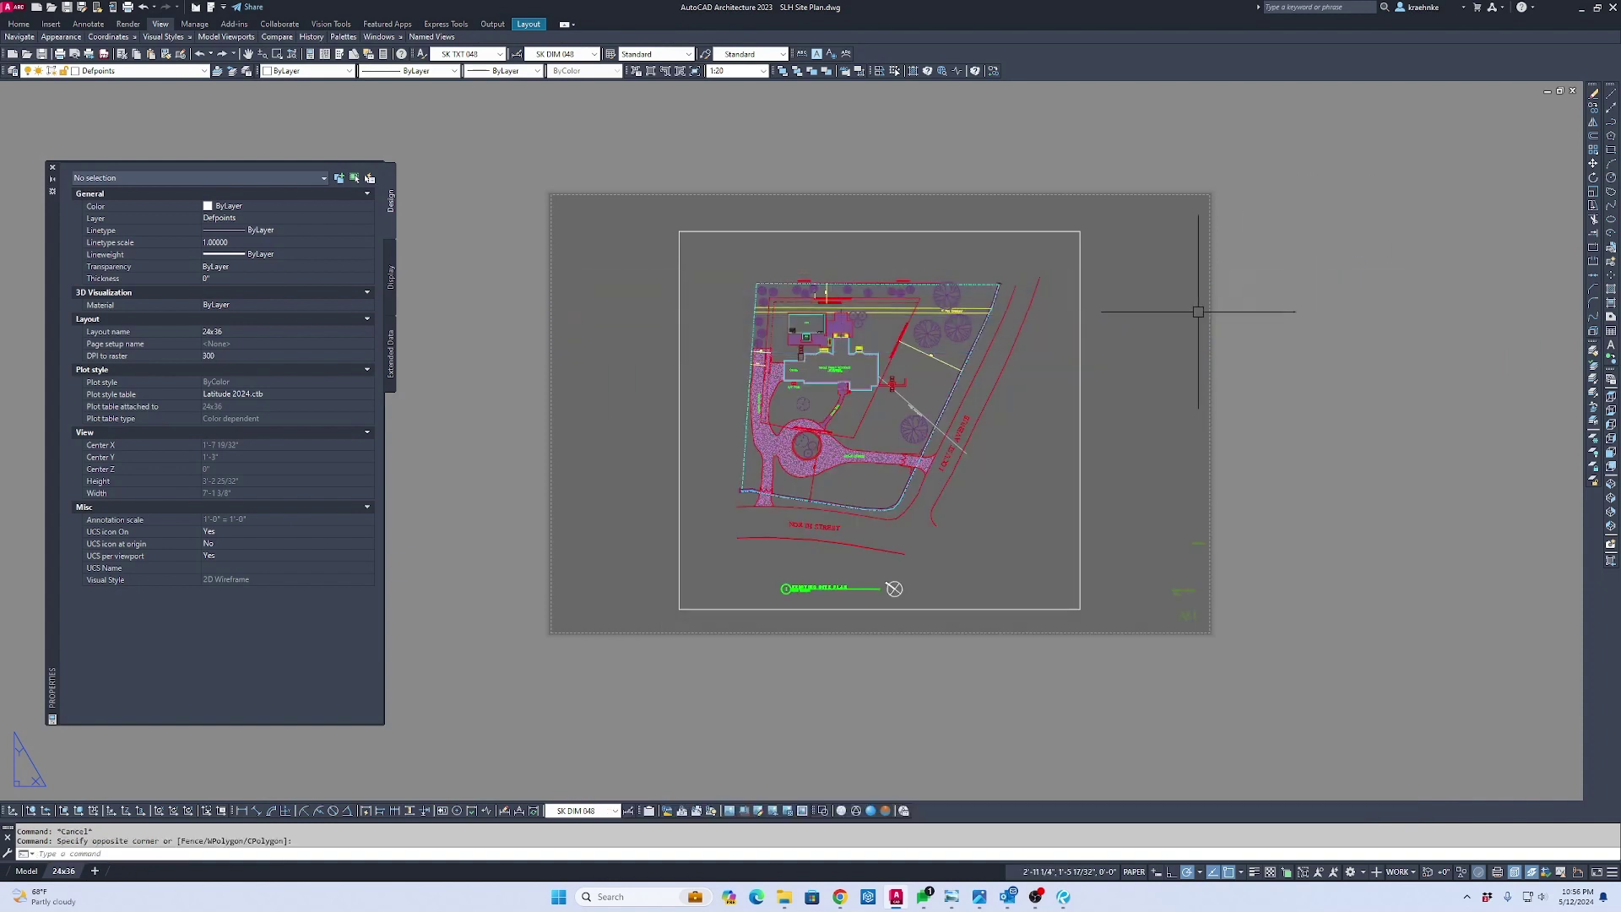
Open the SLH Plans.dwg drawing and bring up its External References
{"action": "left_click", "coordinate": [52, 7]}
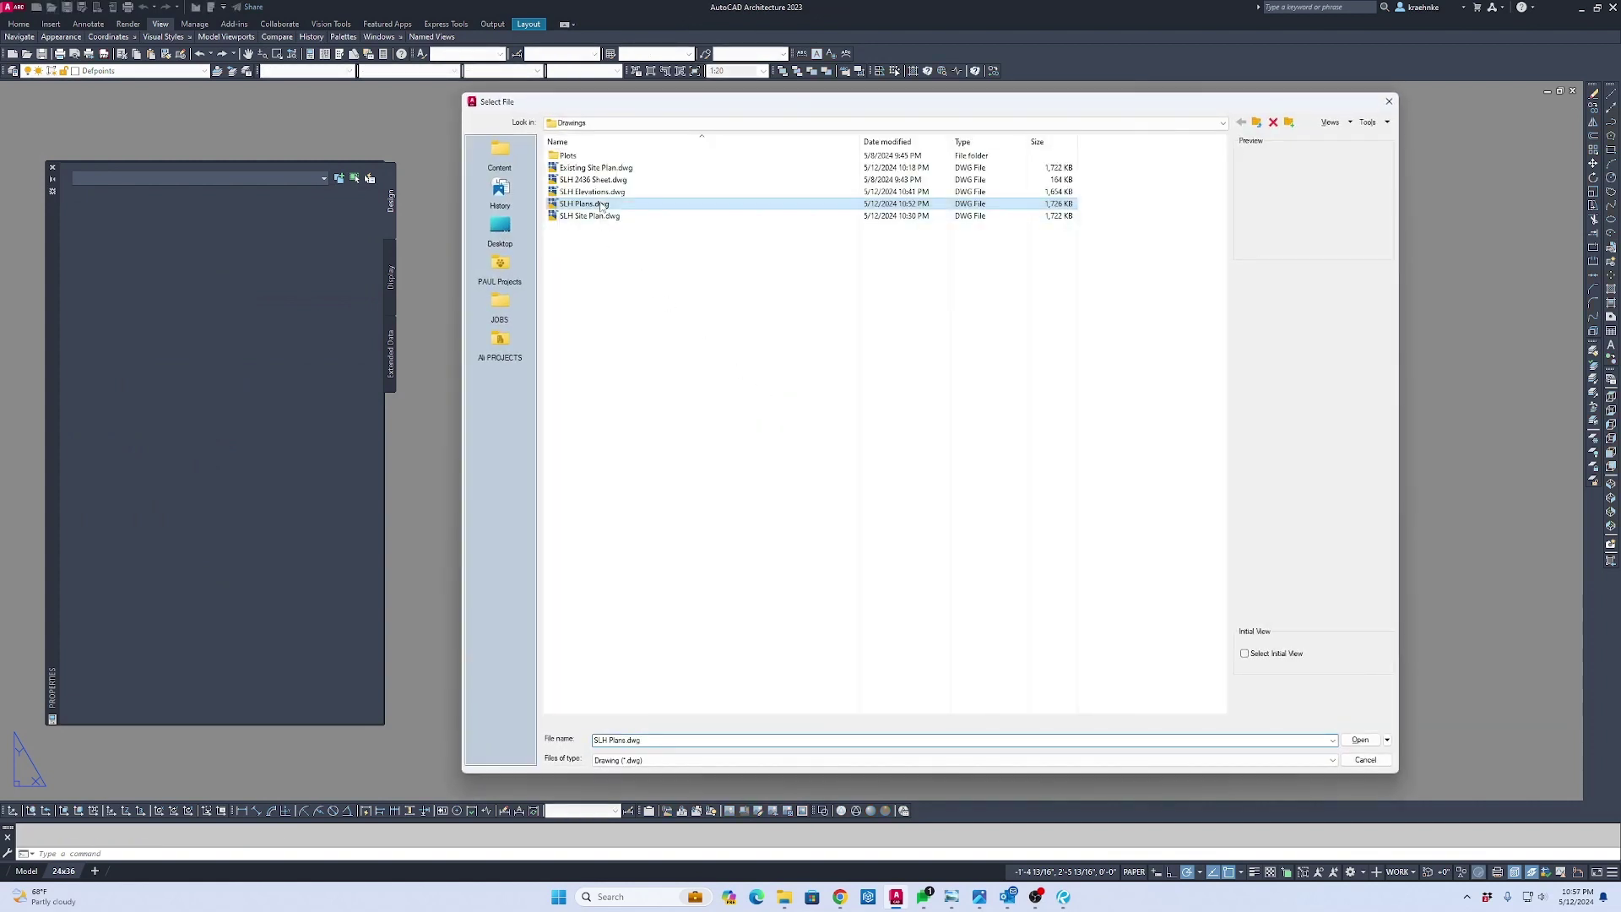
{"action": "double_click", "coordinate": [601, 204]}
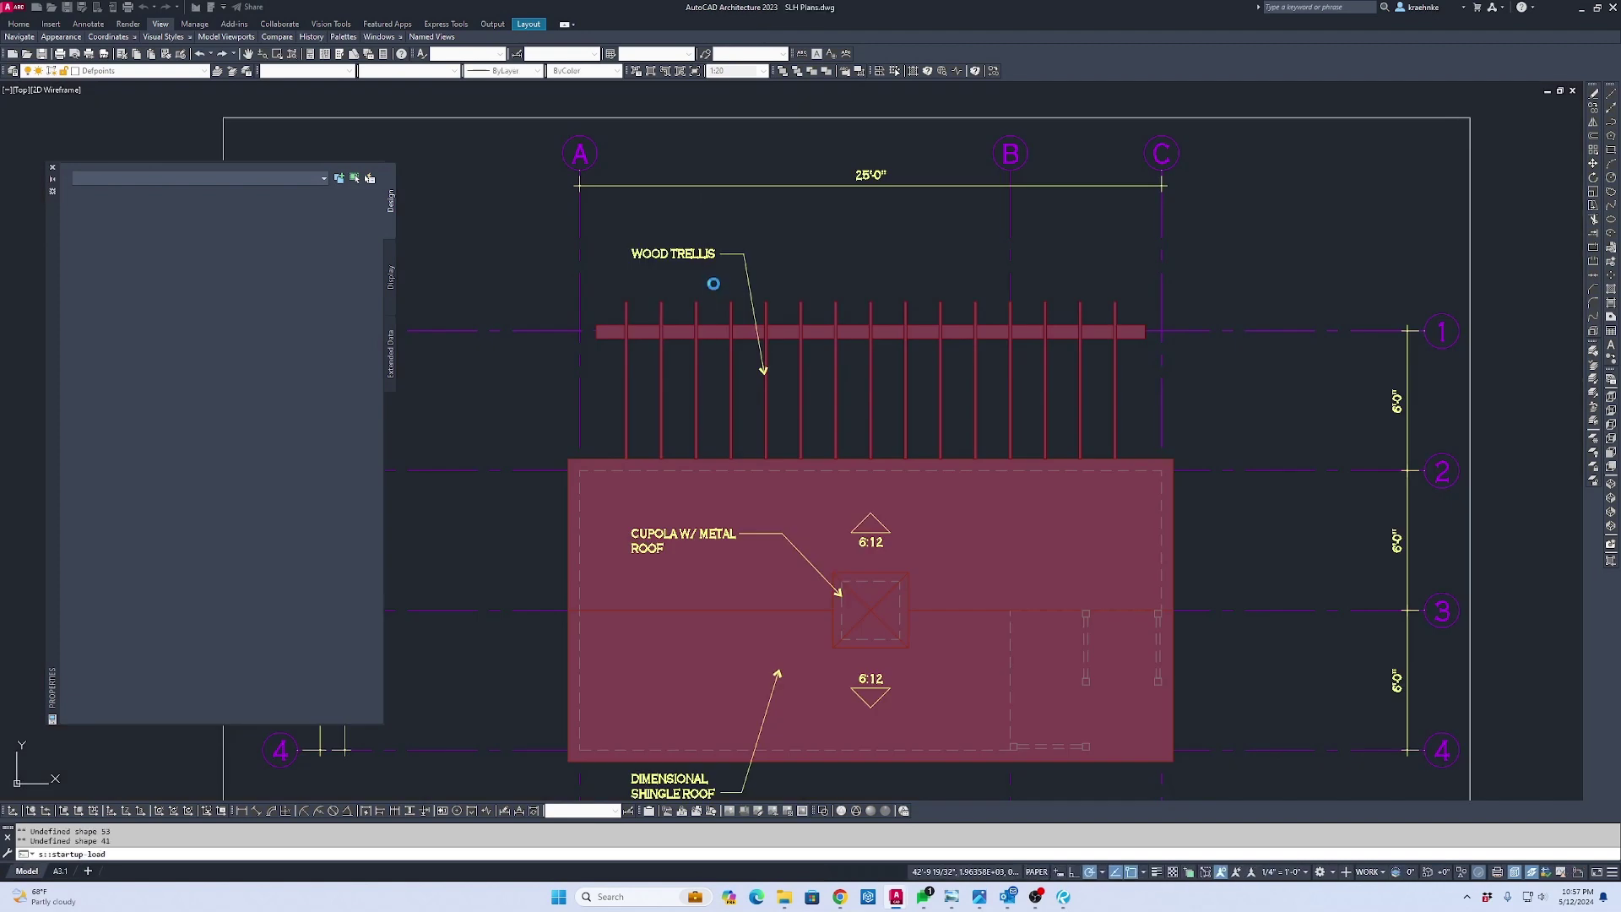
{"action": "type", "text": "x"}
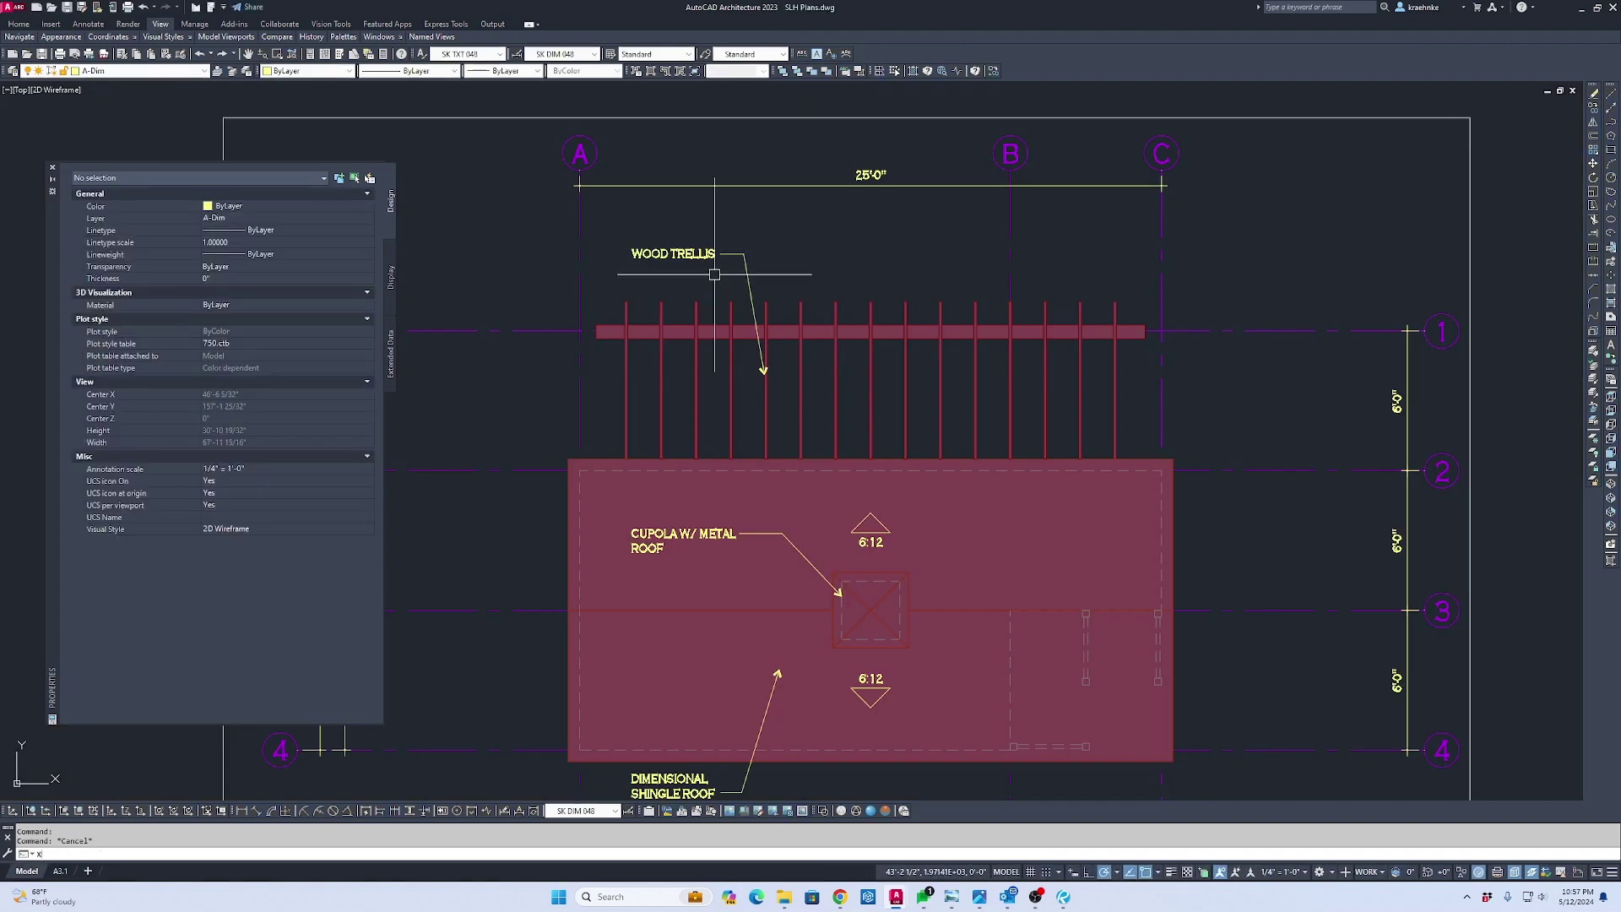
{"action": "type", "text": "r"}
{"action": "key", "text": "Return"}
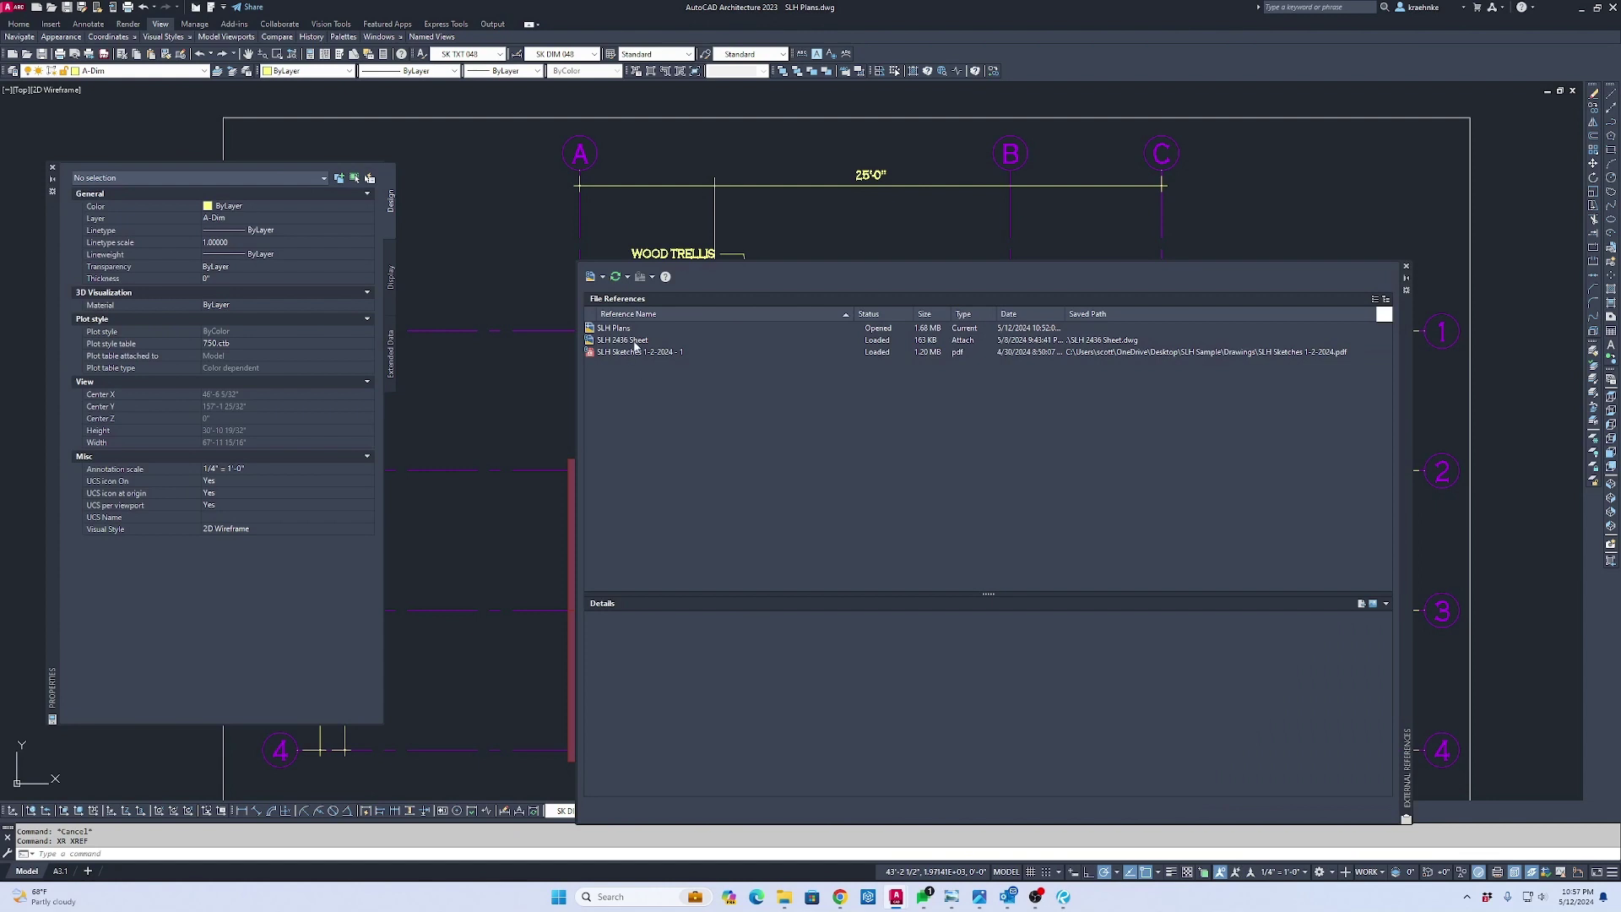
Change the SLH 2436 Sheet reference type to Overlay, then close the SLH Plans drawing with its changes saved
{"action": "left_click", "coordinate": [635, 340]}
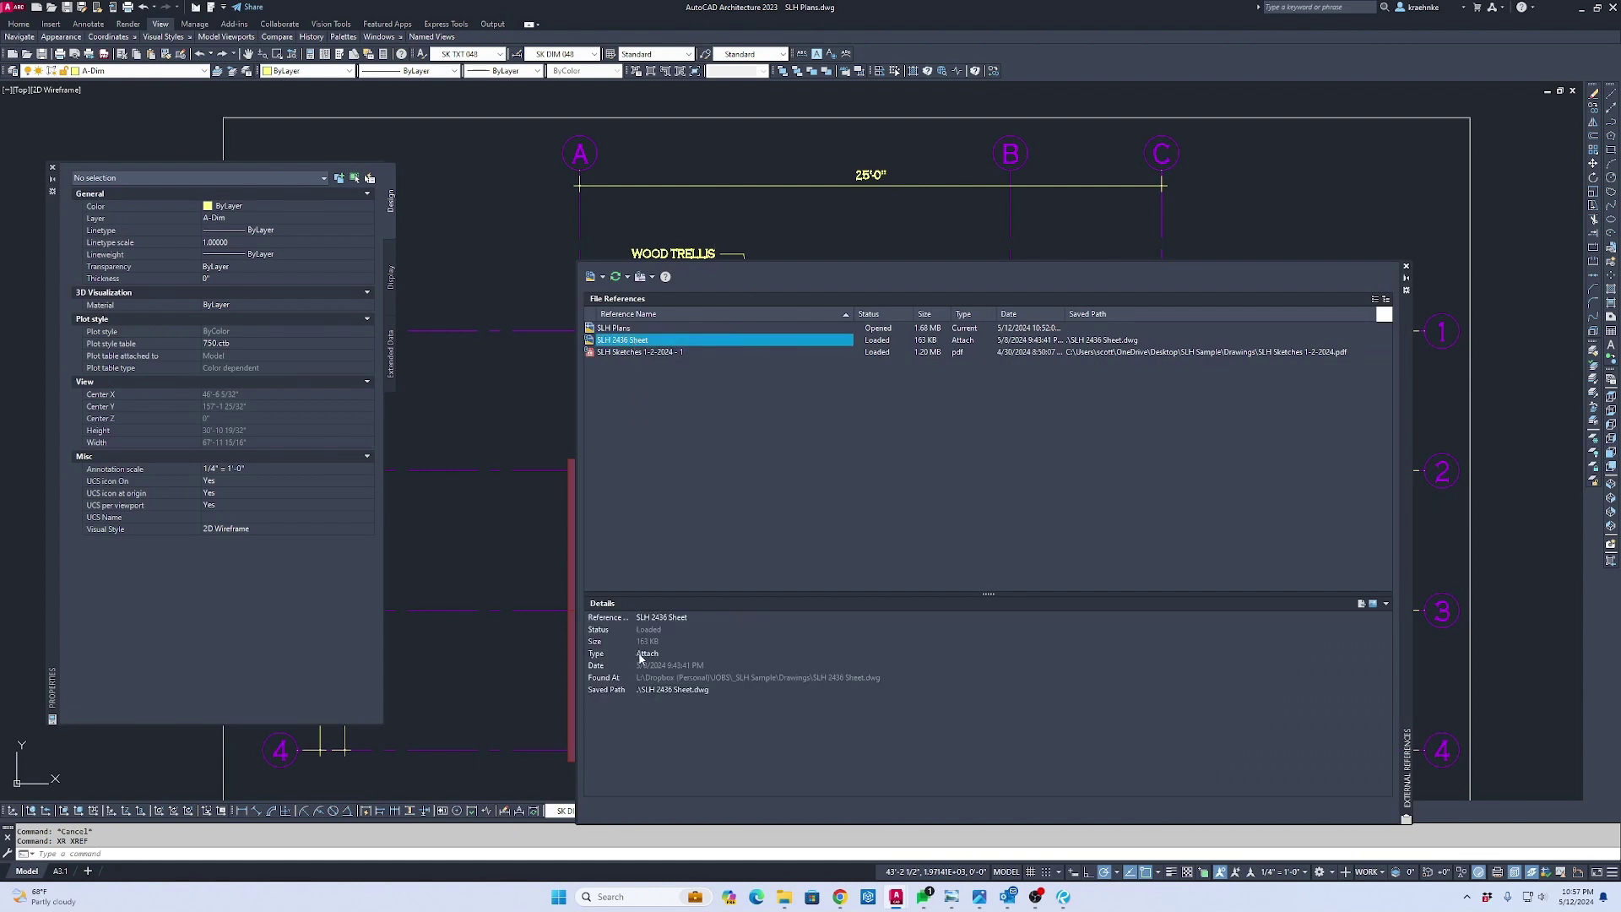
{"action": "left_click", "coordinate": [663, 655]}
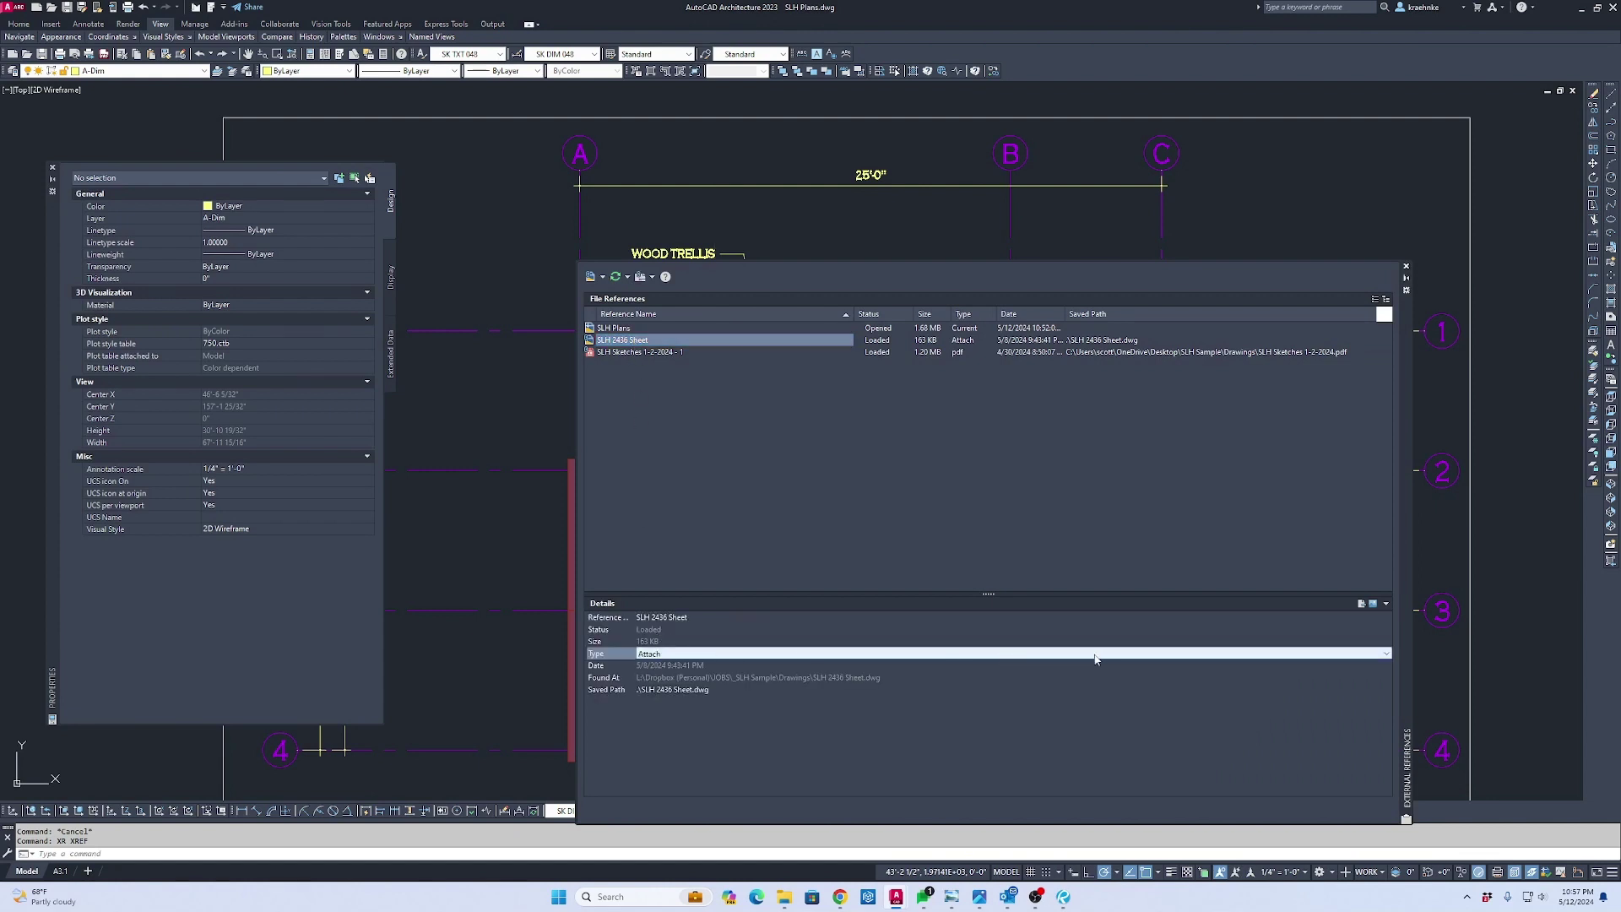
{"action": "left_click", "coordinate": [697, 654]}
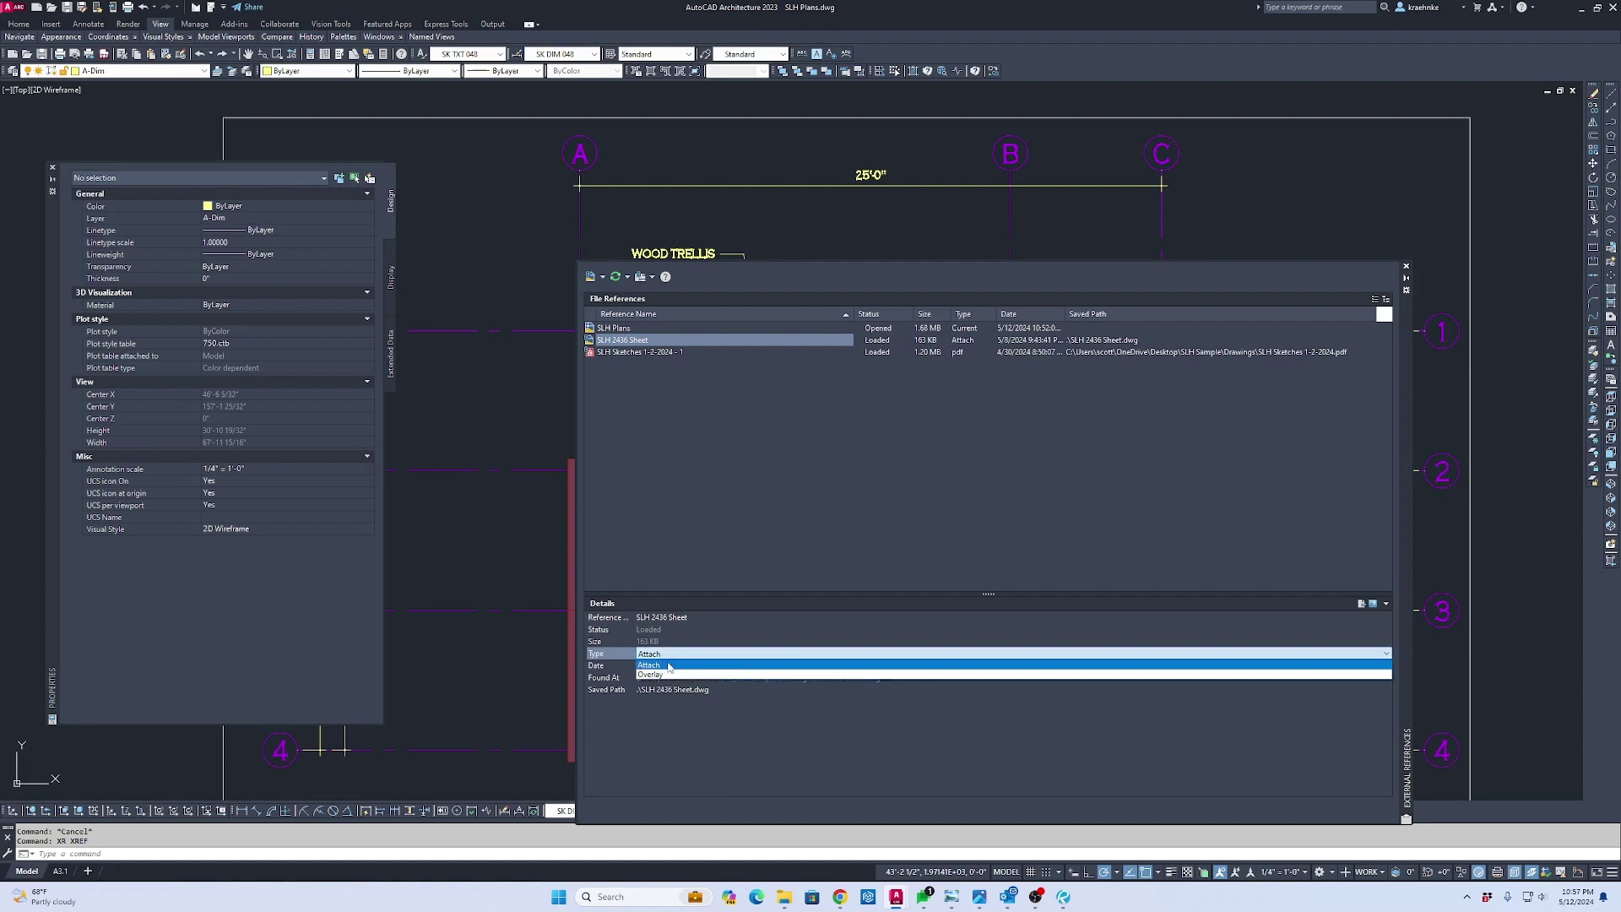
{"action": "left_click", "coordinate": [661, 675]}
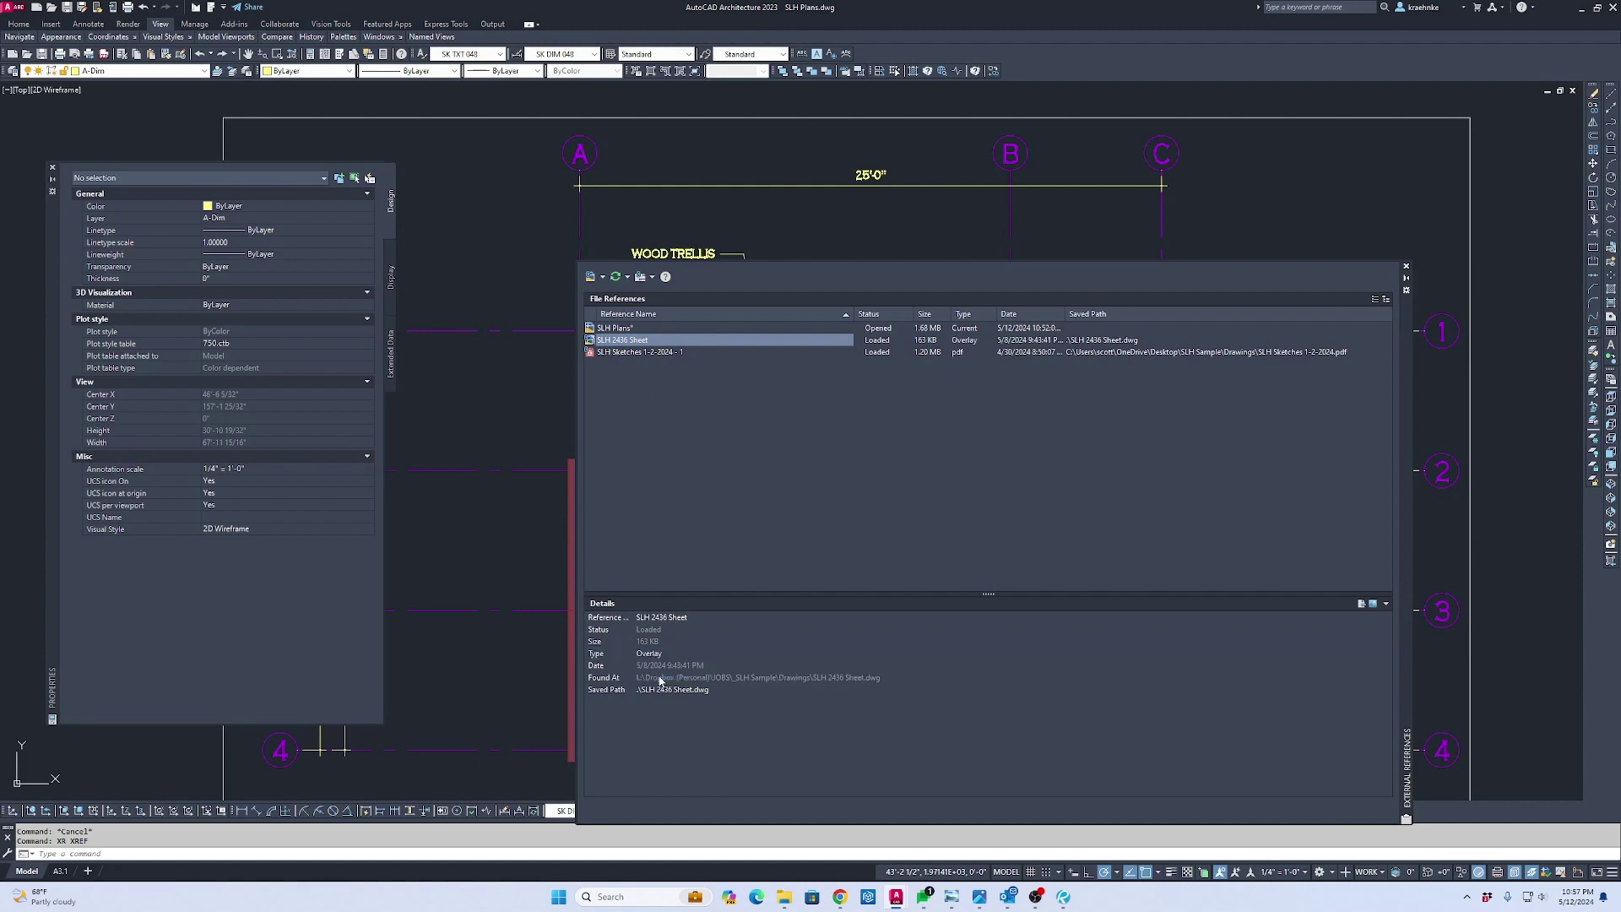
{"action": "left_click", "coordinate": [1406, 266]}
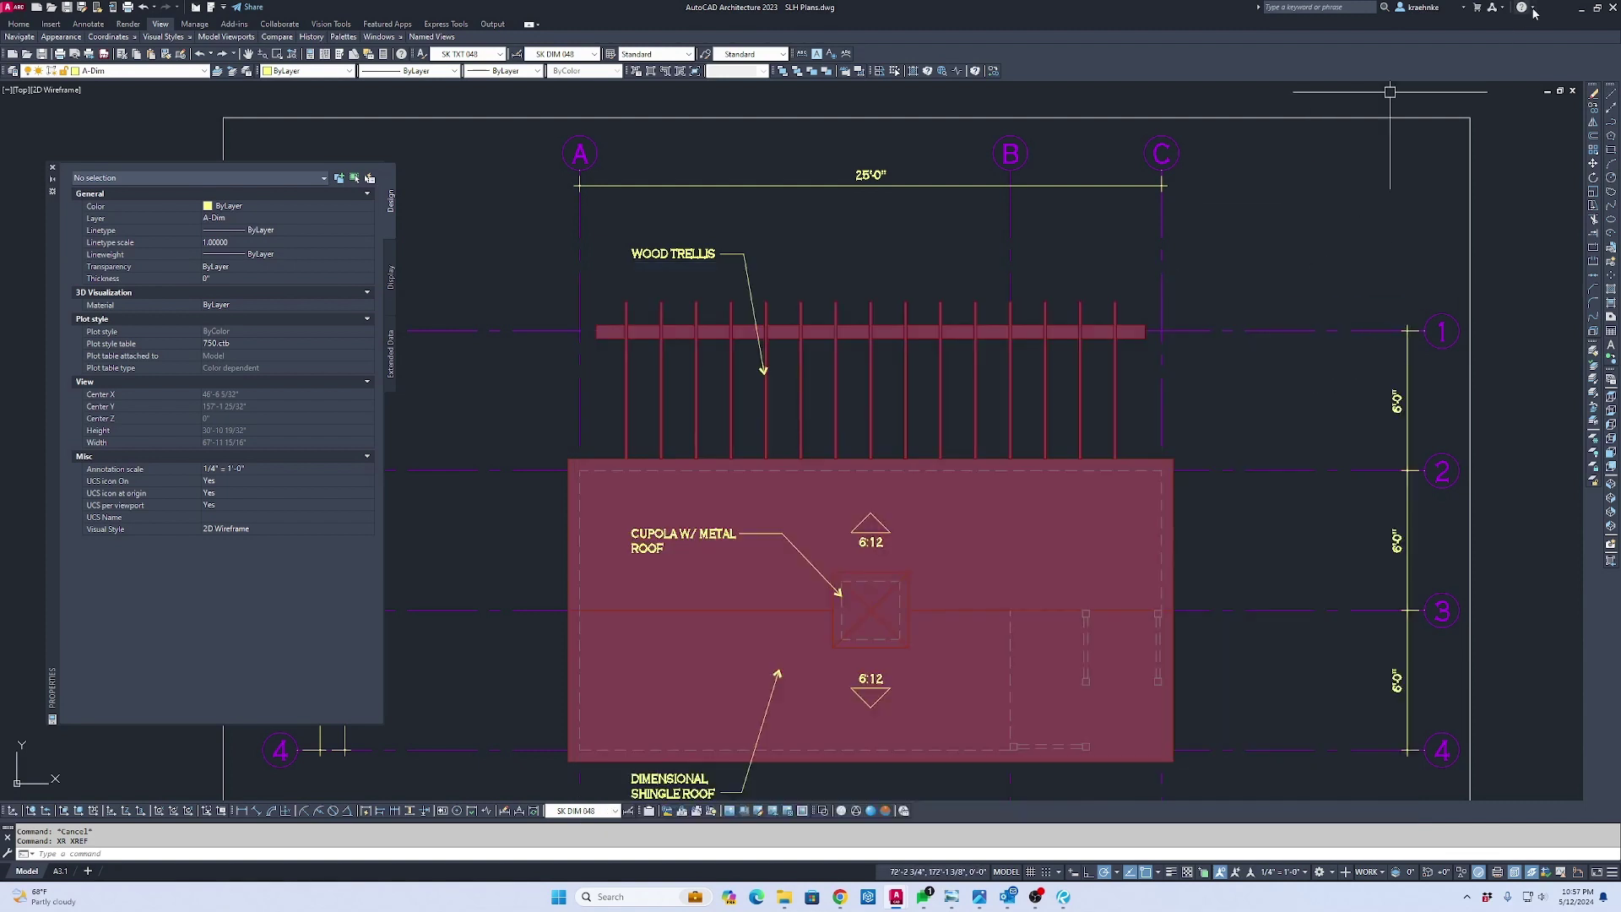
{"action": "left_click", "coordinate": [1571, 91]}
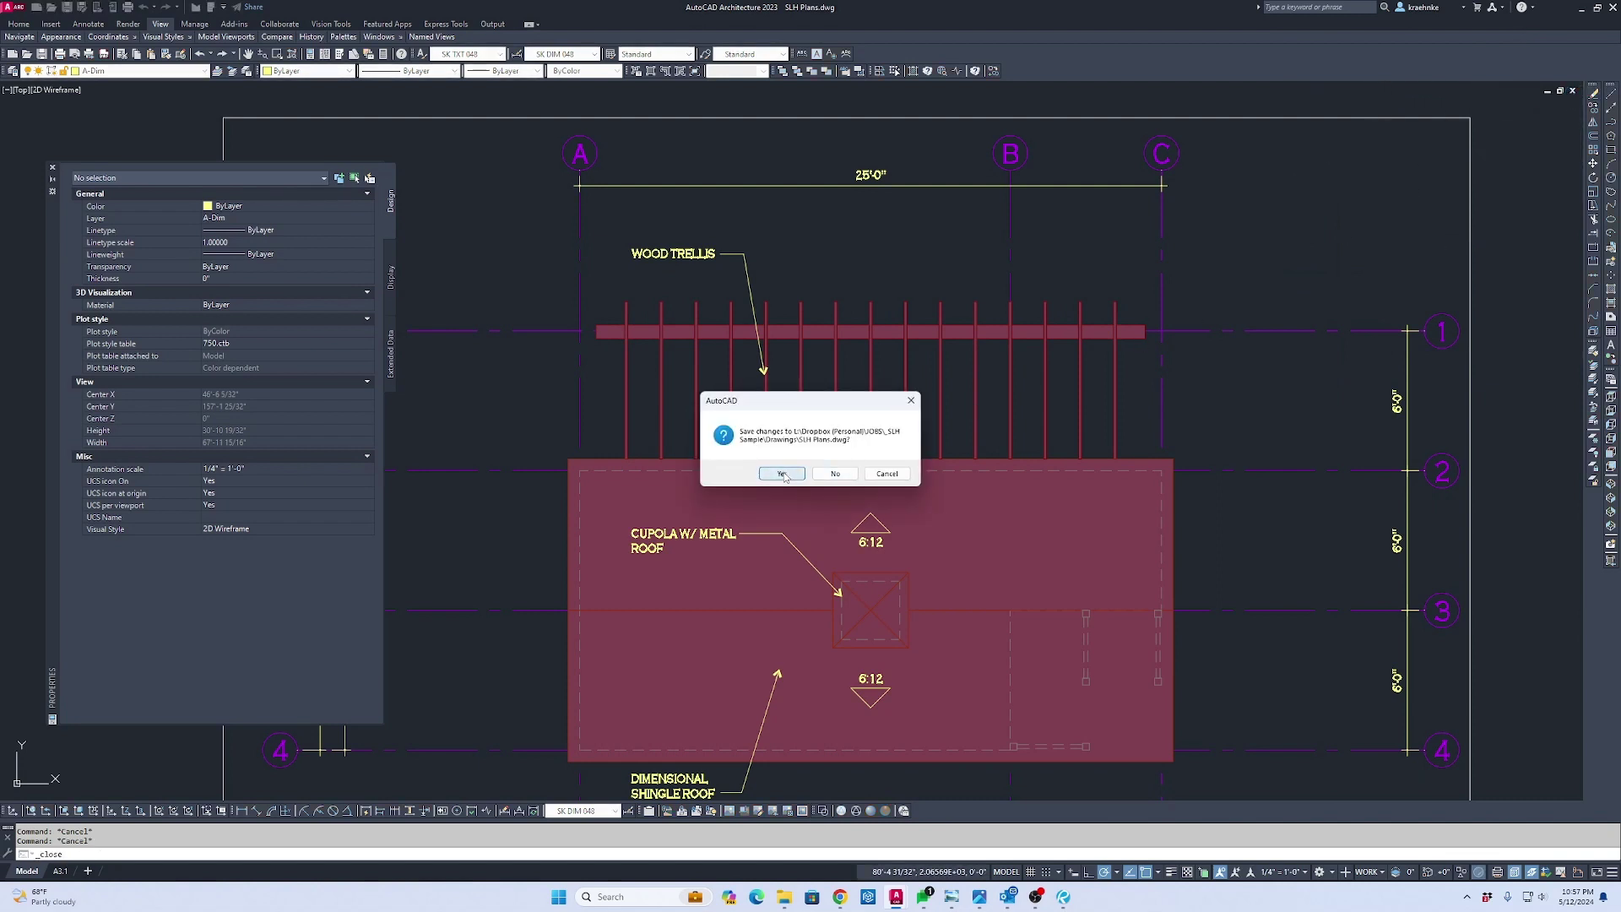
{"action": "left_click", "coordinate": [782, 473]}
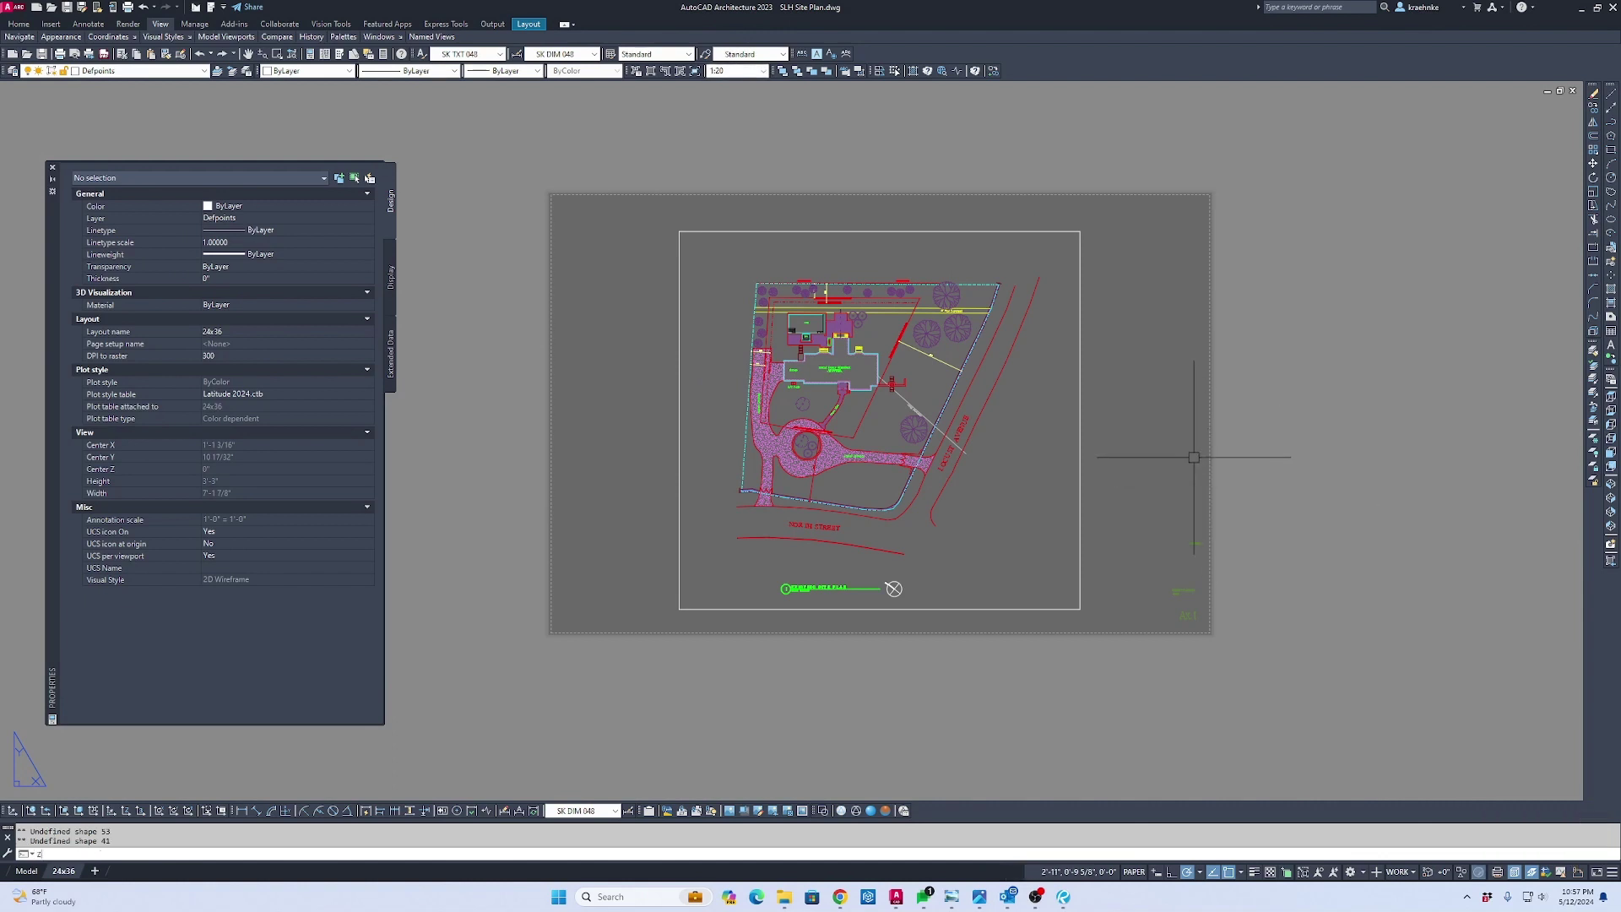
Attach SLH 2436 Sheet.dwg to the site plan's 24x36 layout as an overlay with relative path, scale 1 and insertion point 0,0,0
{"action": "key", "text": "Escape"}
{"action": "type", "text": "xr"}
{"action": "key", "text": "Return"}
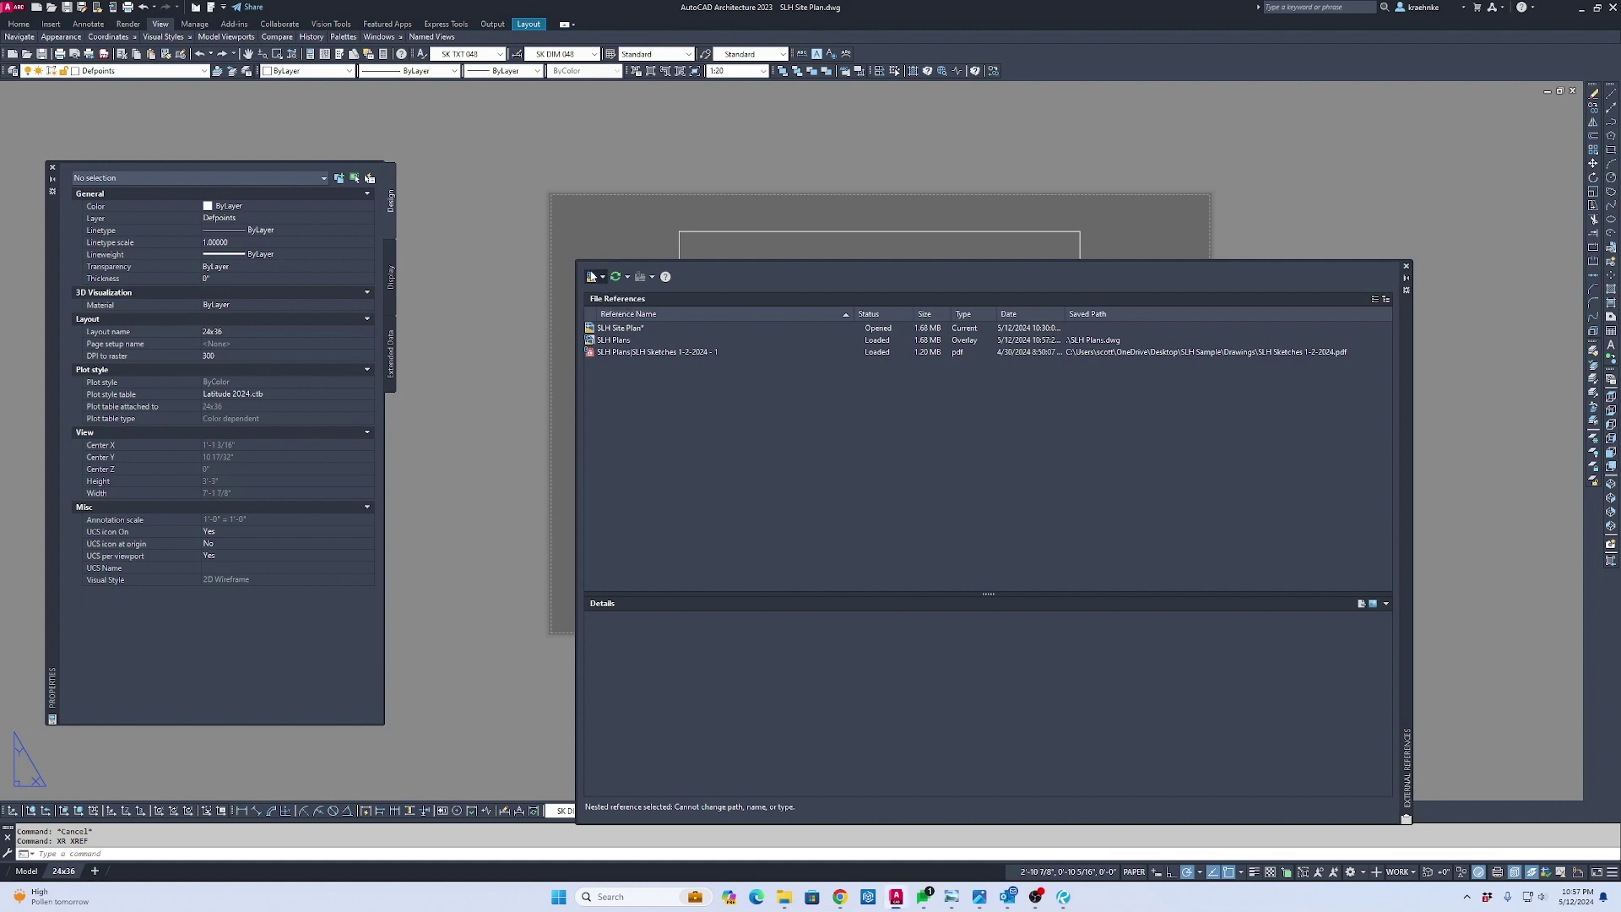
{"action": "left_click", "coordinate": [591, 276]}
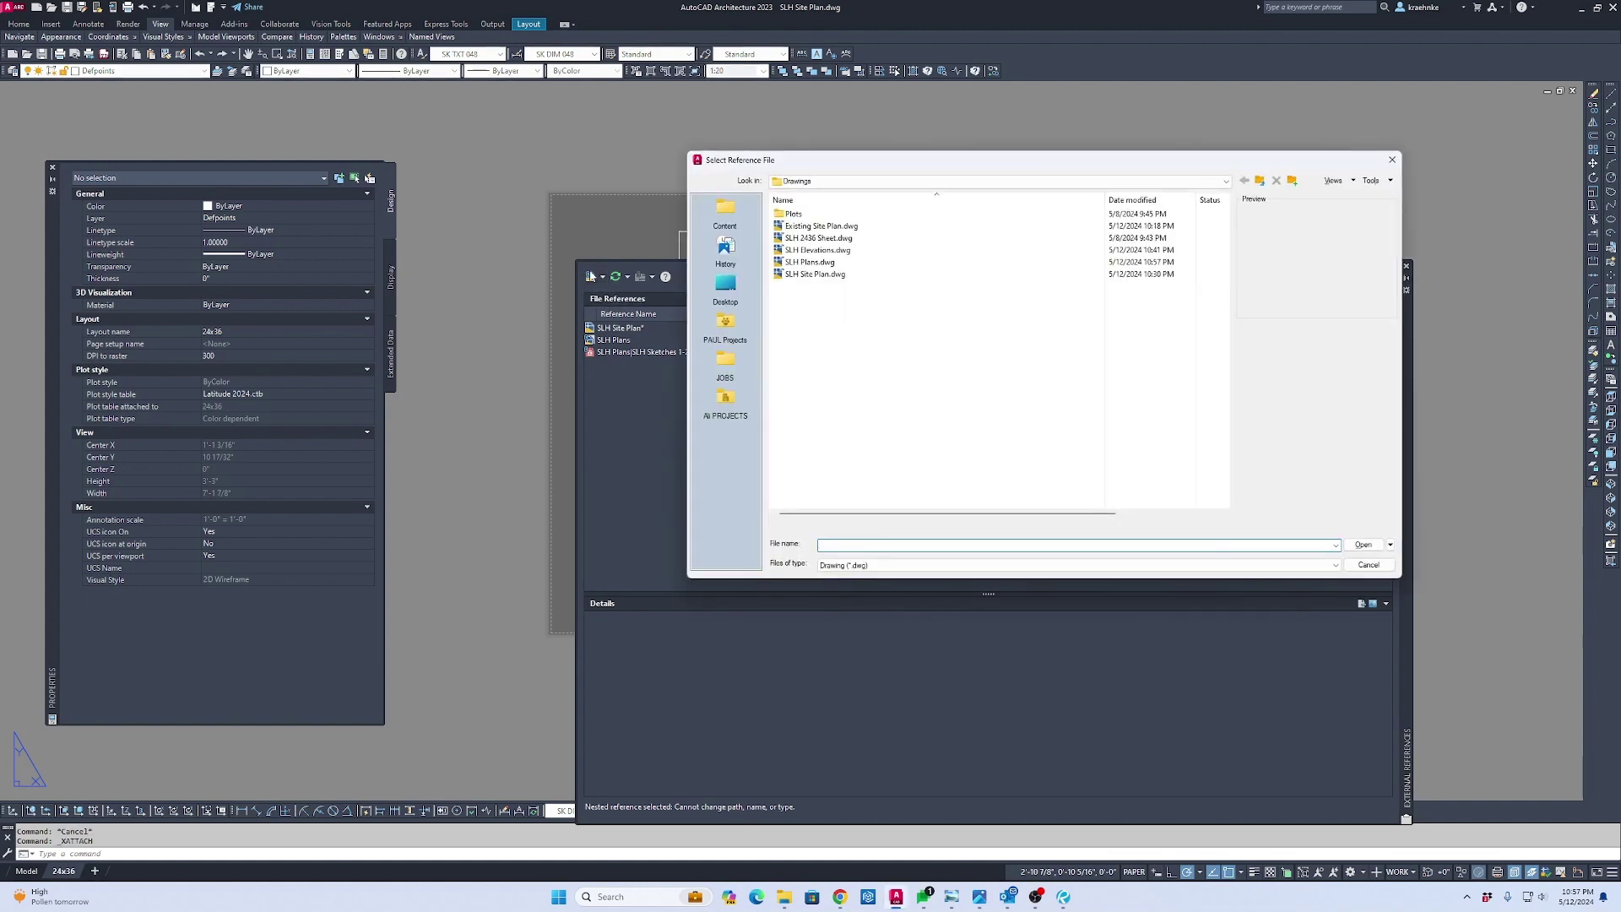
{"action": "double_click", "coordinate": [830, 239]}
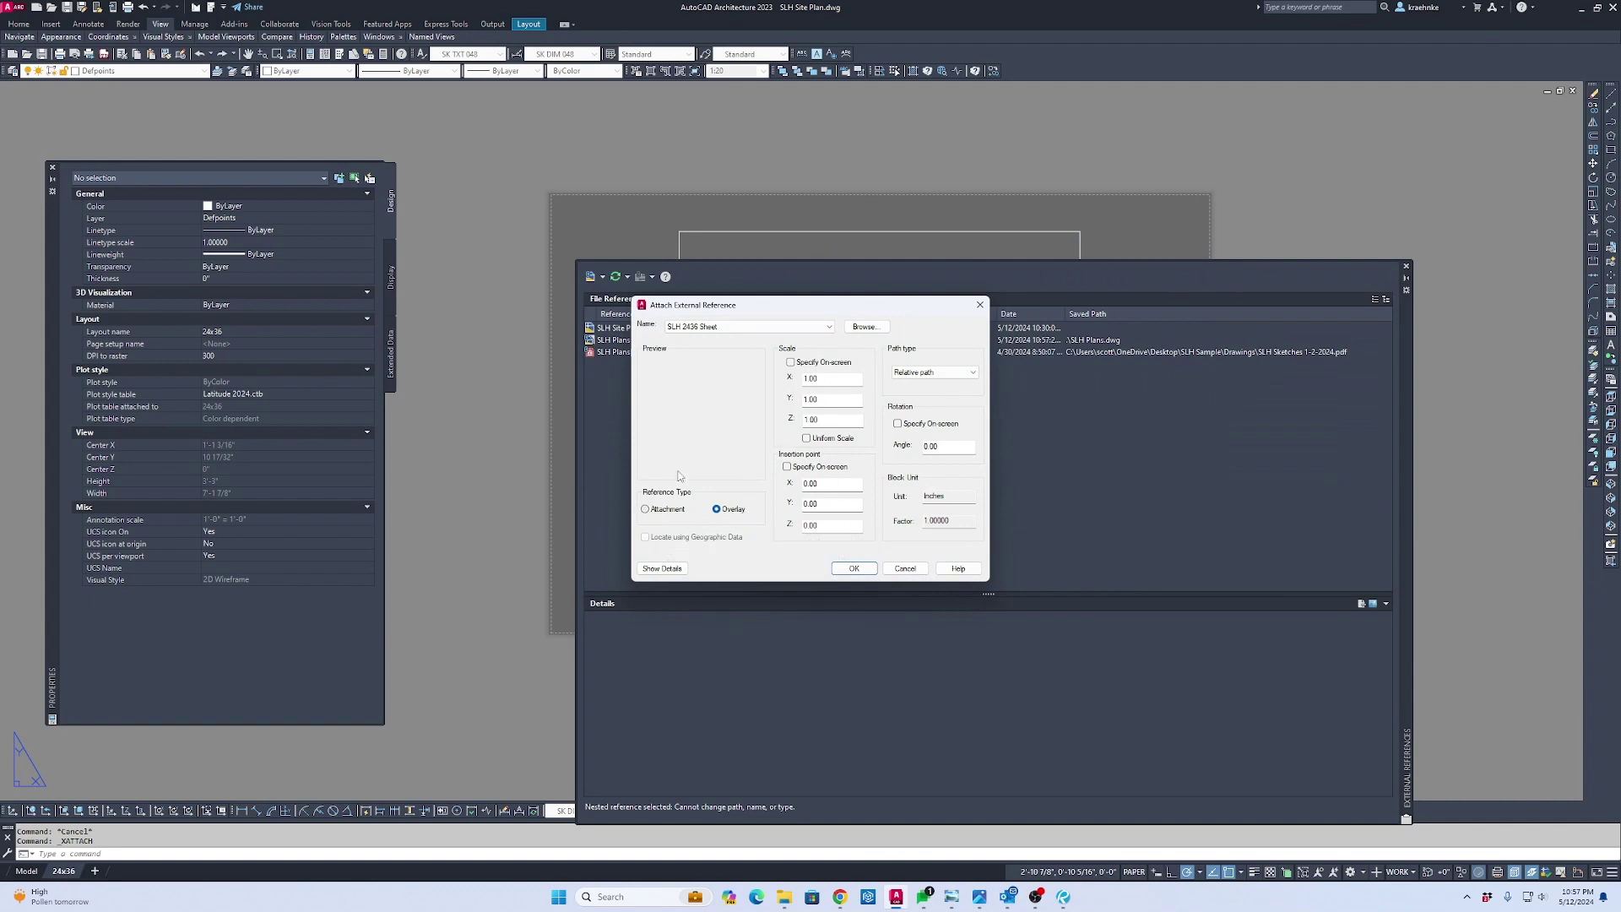
{"action": "left_click", "coordinate": [851, 569]}
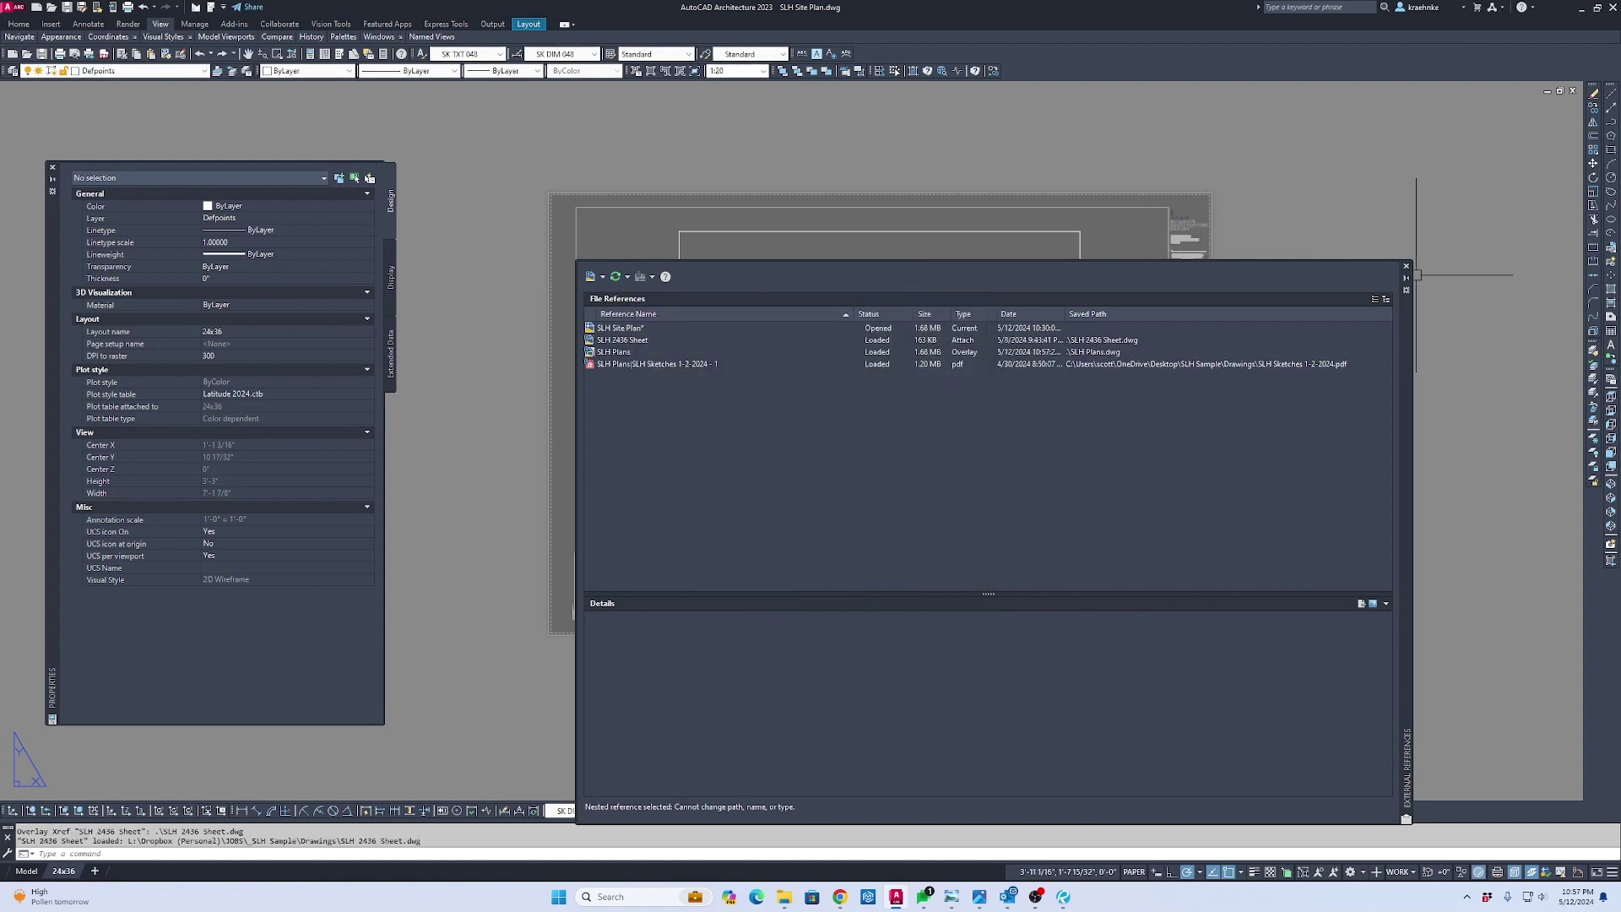
{"action": "scroll", "coordinate": [1132, 565], "scroll_direction": "up", "scroll_amount": 5}
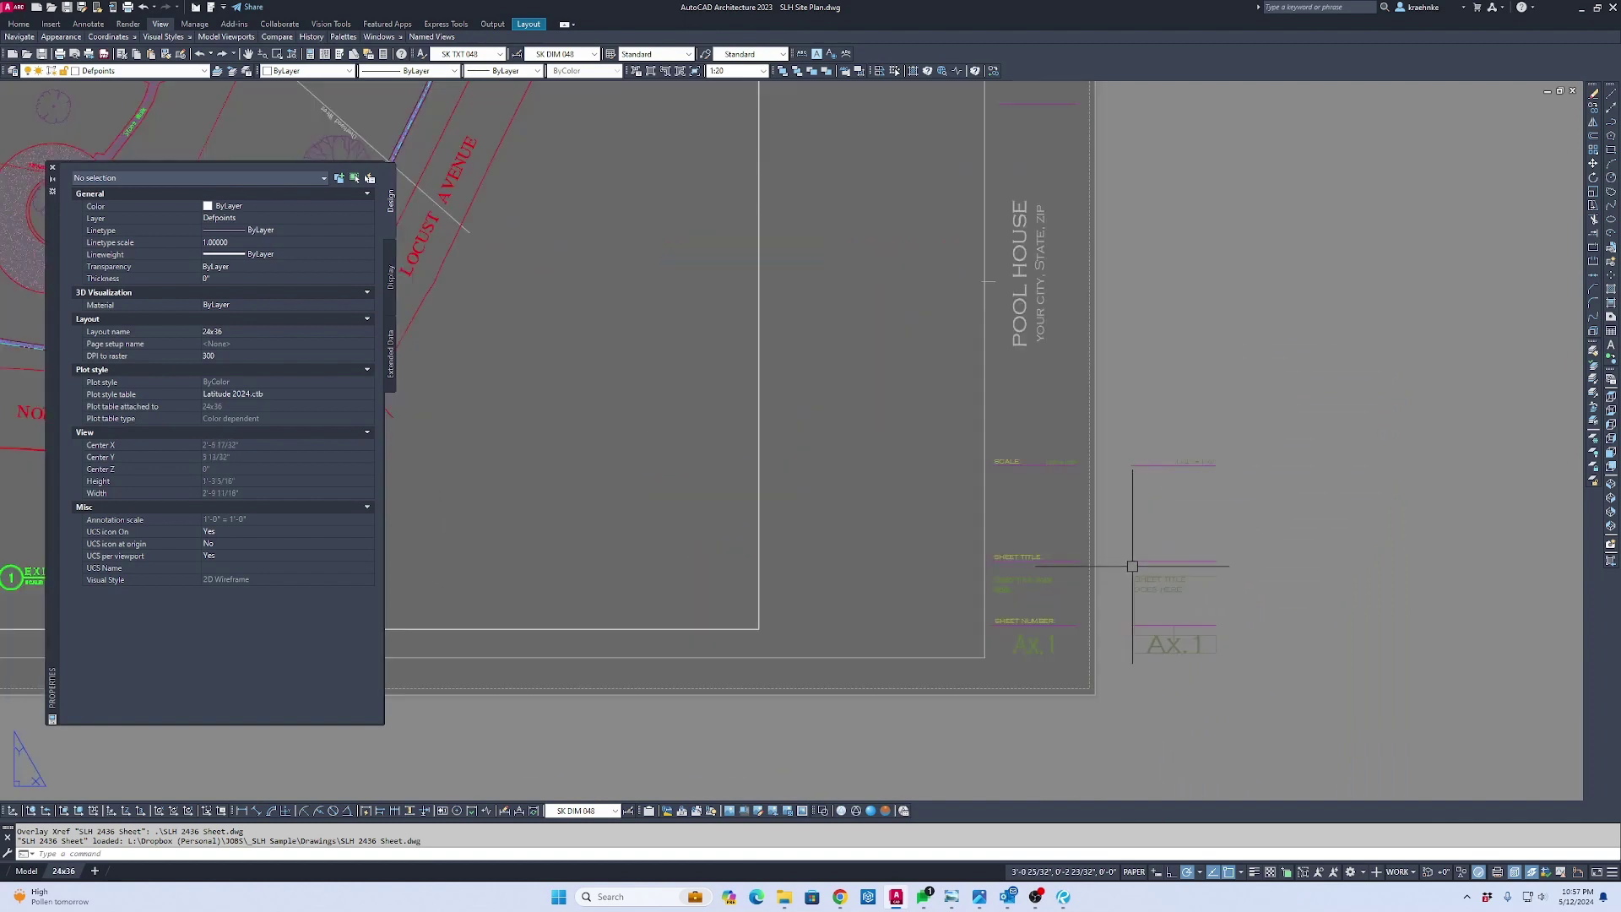
{"action": "type", "text": "ma"}
{"action": "key", "text": "Return"}
{"action": "left_click", "coordinate": [1028, 644]}
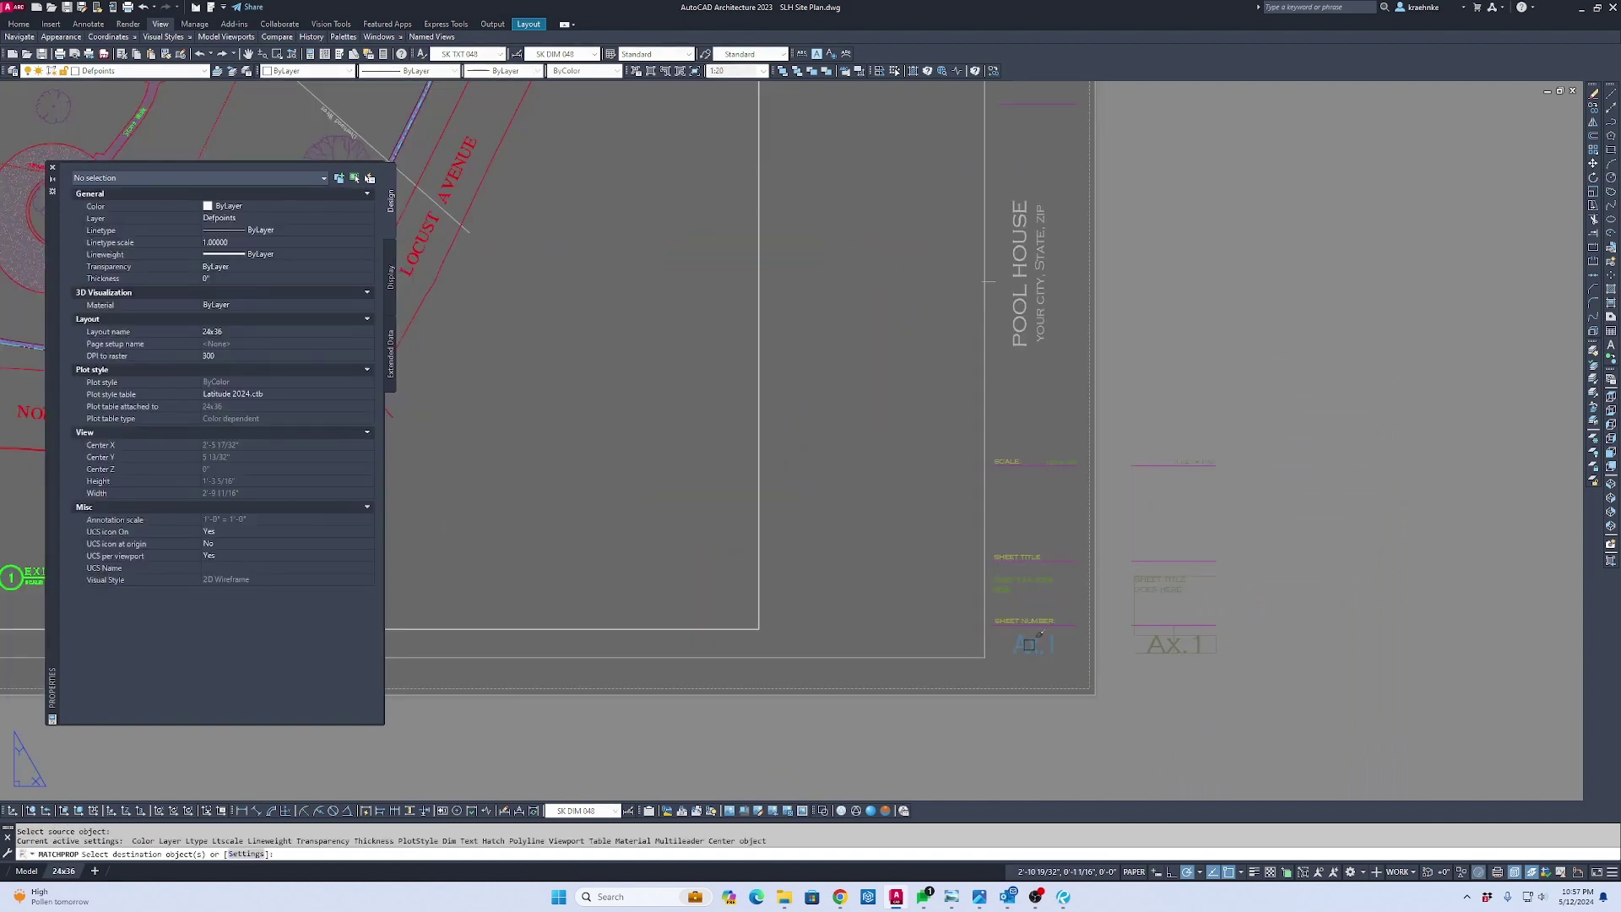
{"action": "key", "text": "Escape"}
{"action": "left_click", "coordinate": [1024, 310]}
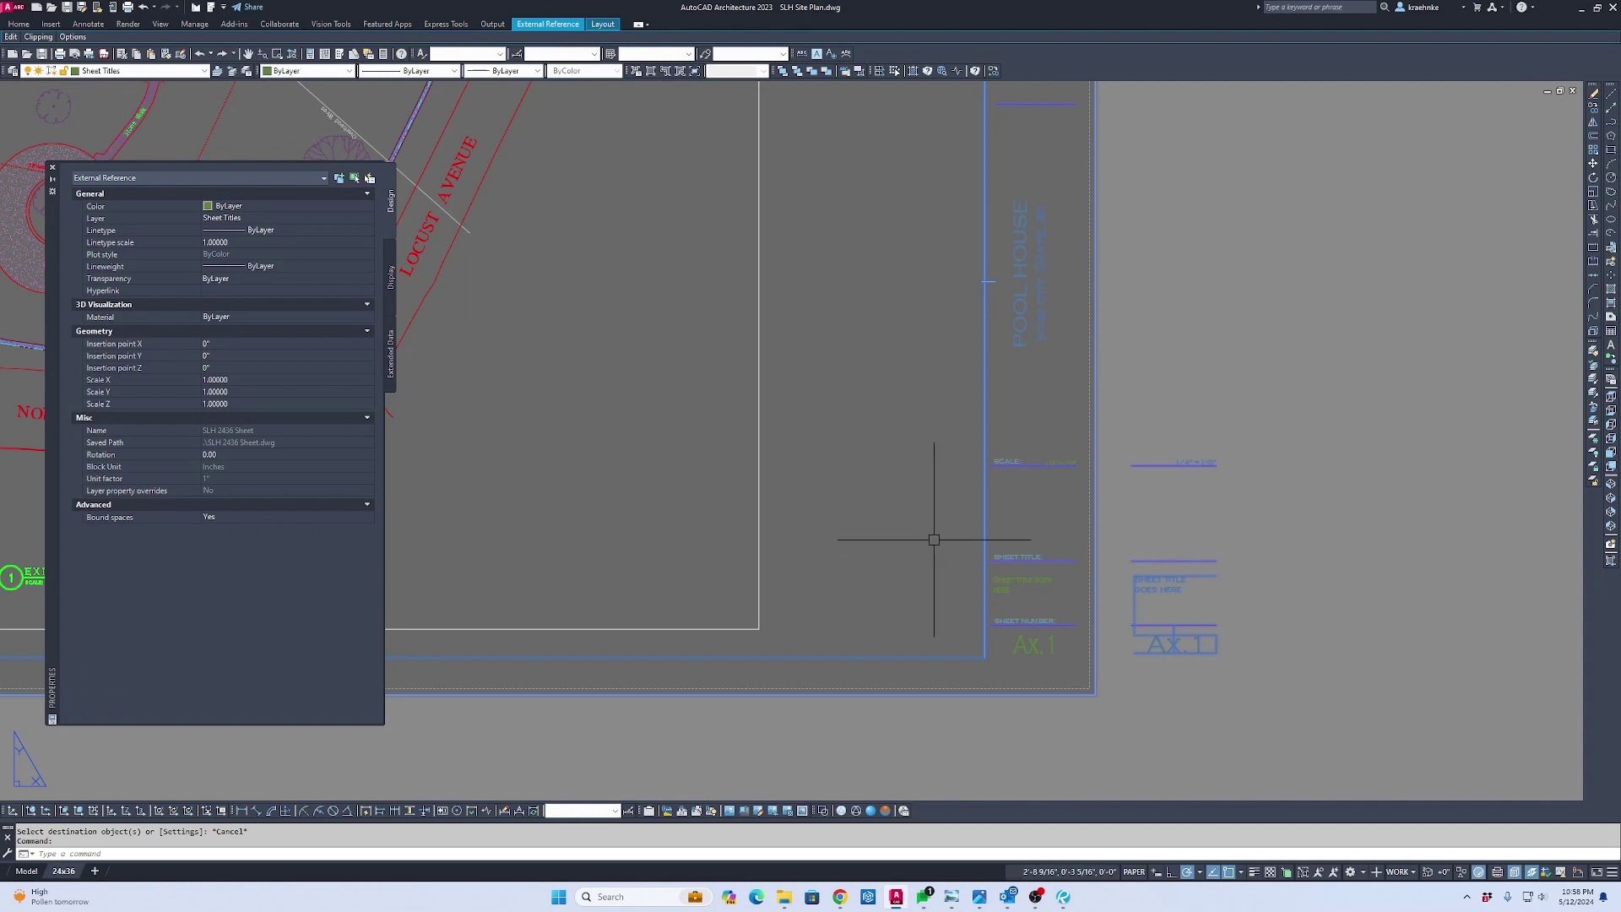
Change the sheet number text in the title block to A2.1
{"action": "scroll", "coordinate": [1041, 659], "scroll_direction": "up", "scroll_amount": 5}
{"action": "key", "text": "Escape"}
{"action": "left_click", "coordinate": [1015, 631]}
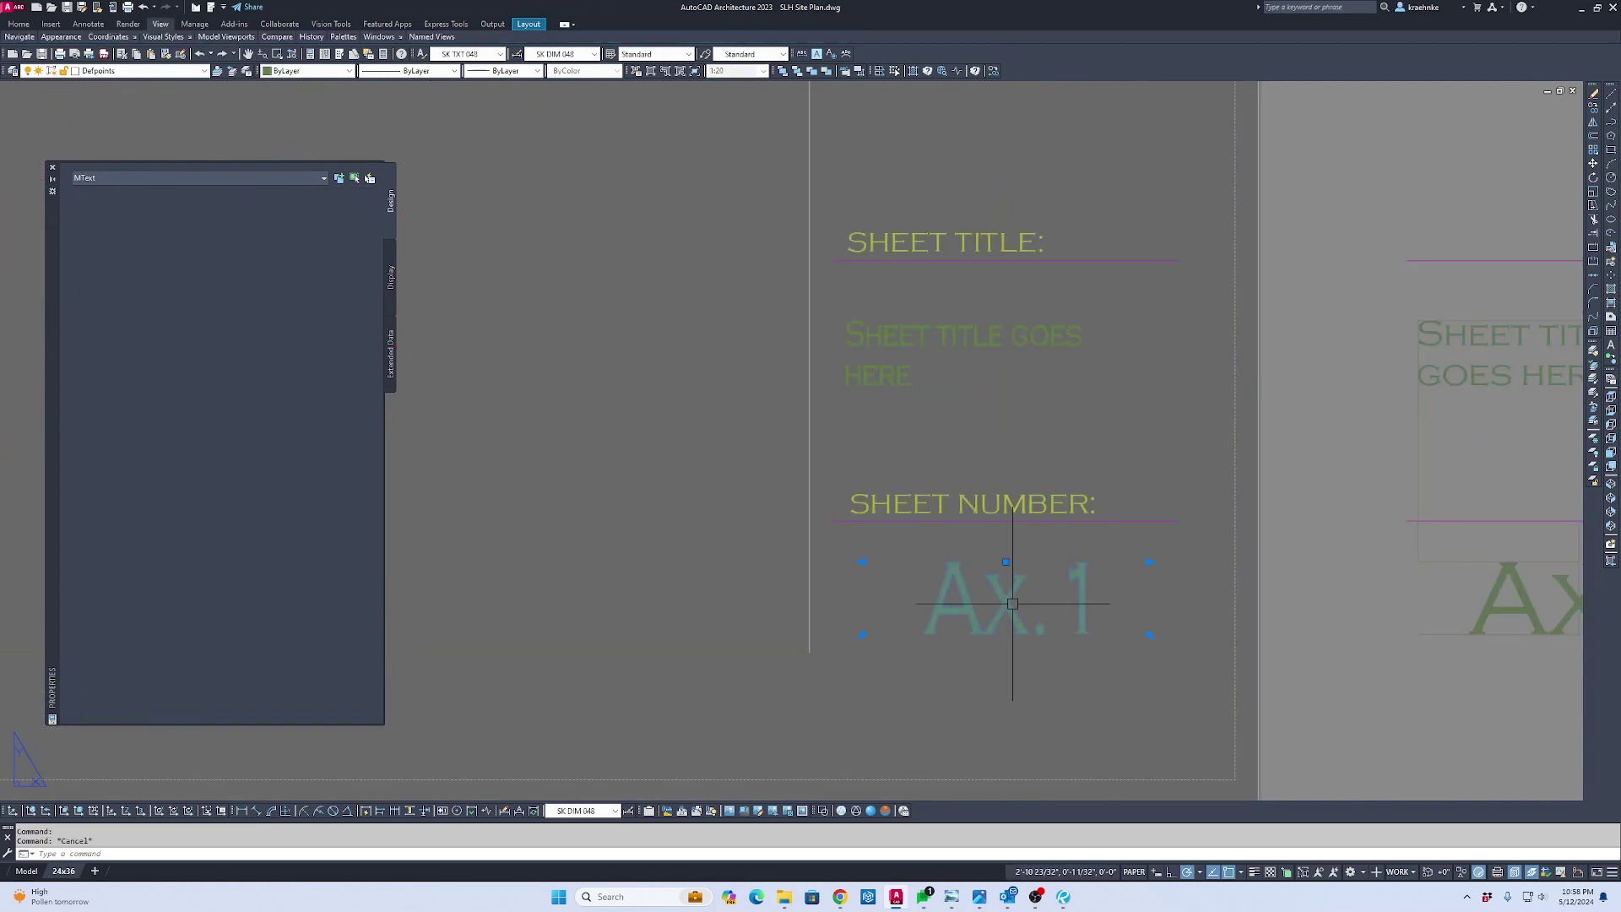
{"action": "double_click", "coordinate": [1026, 625]}
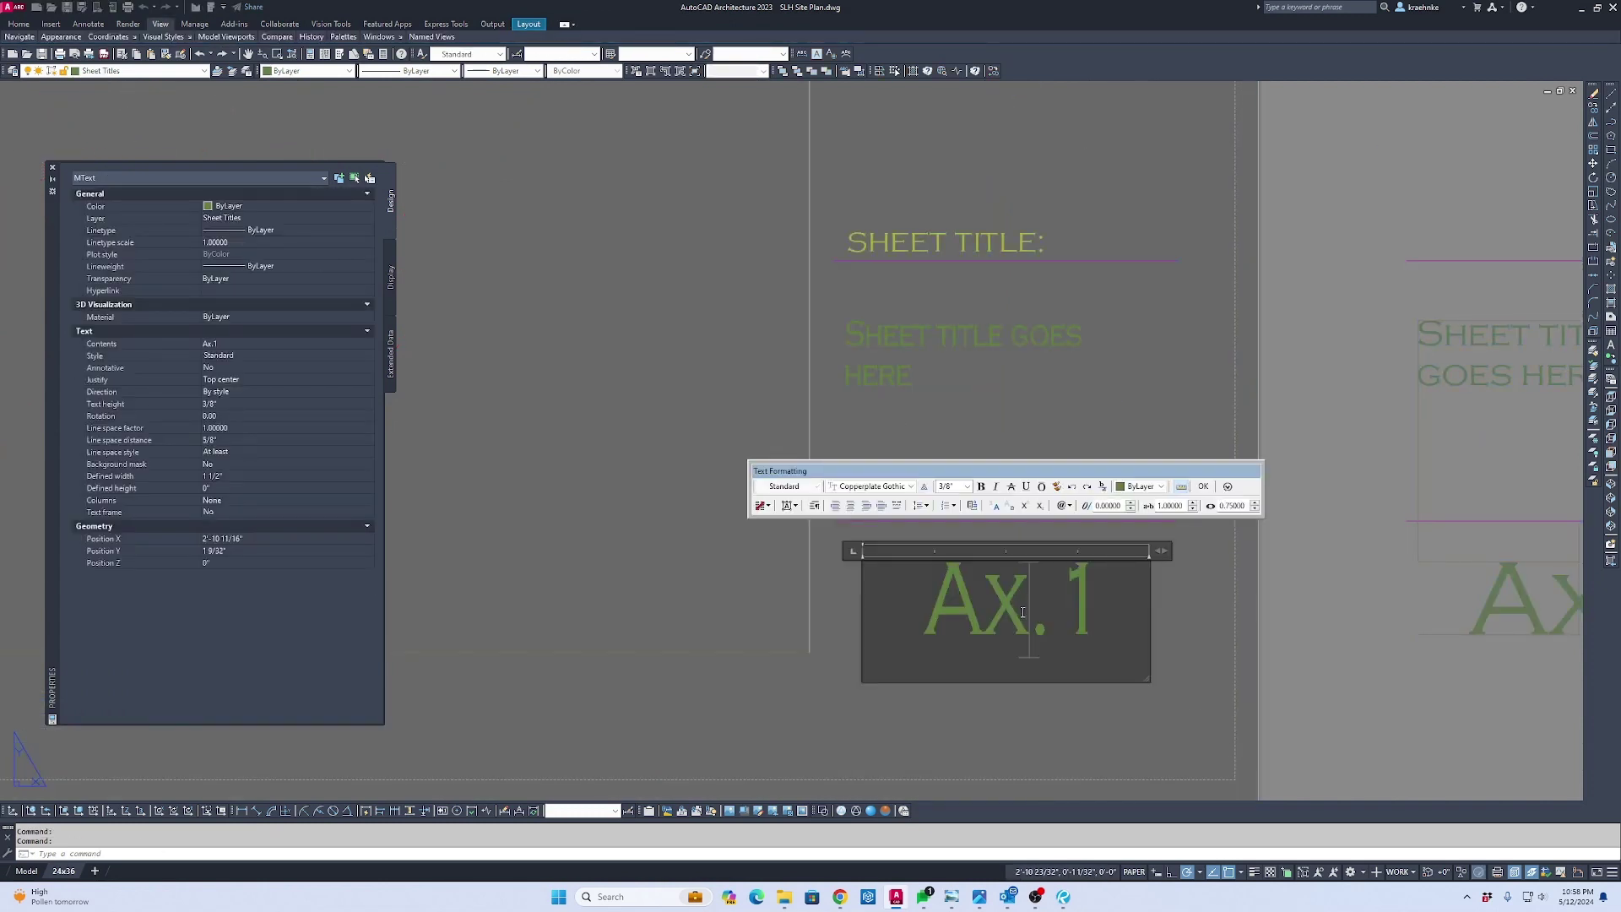
{"action": "key", "text": "BackSpace"}
{"action": "type", "text": "2"}
{"action": "key", "text": "ctrl+Return"}
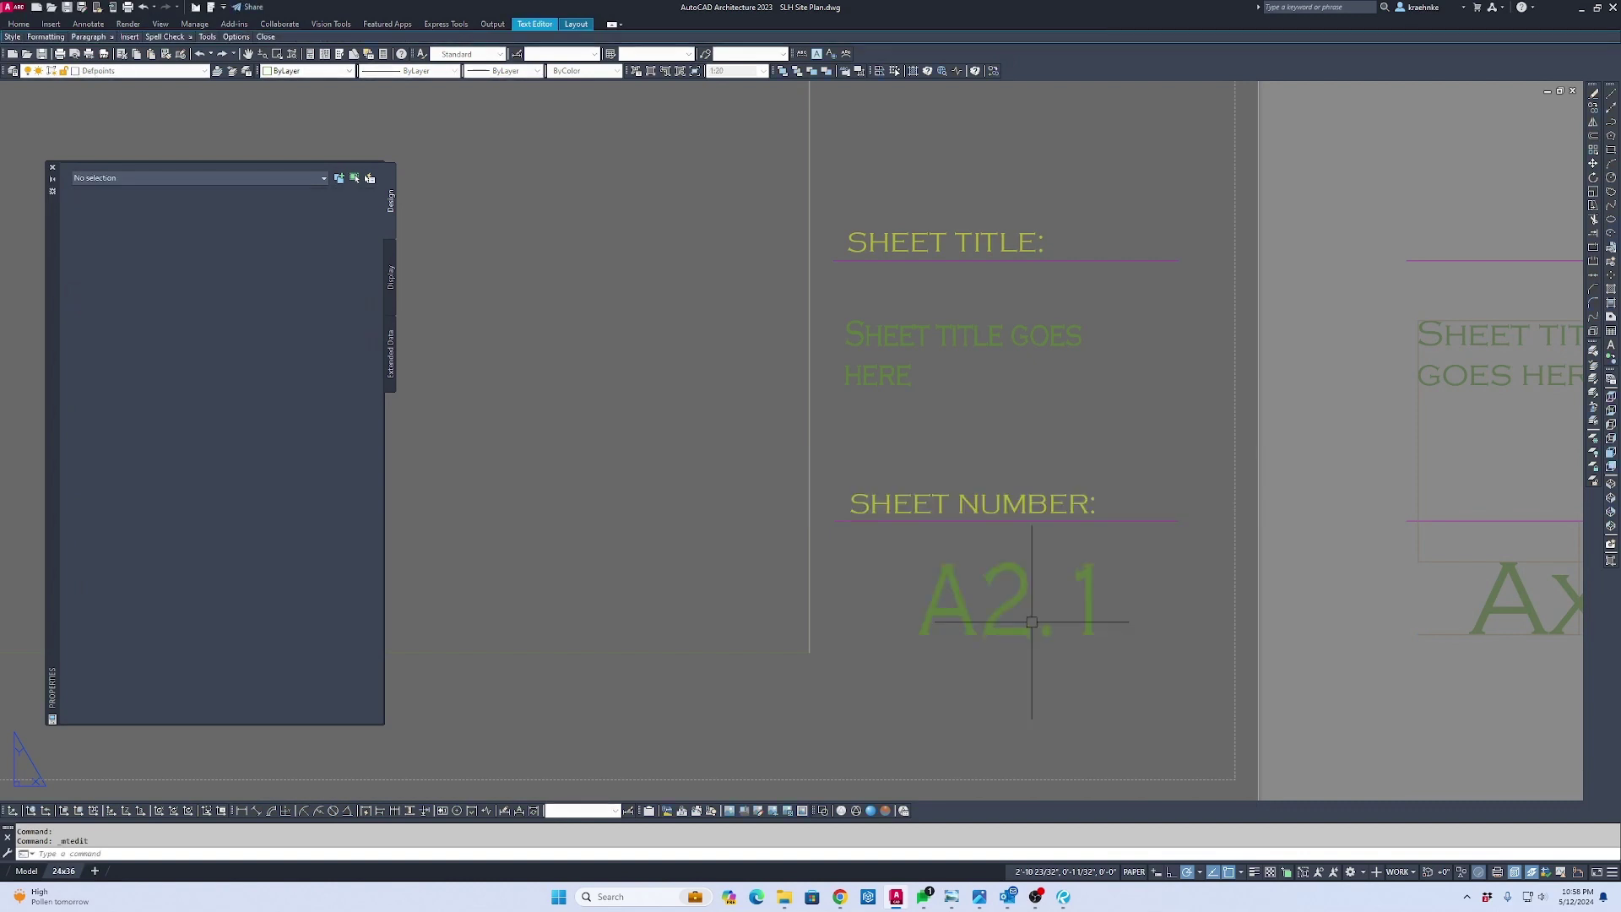
Replace the sheet title placeholder text in the title block with "Site Plan"
{"action": "left_click", "coordinate": [973, 339]}
{"action": "key", "text": "Escape"}
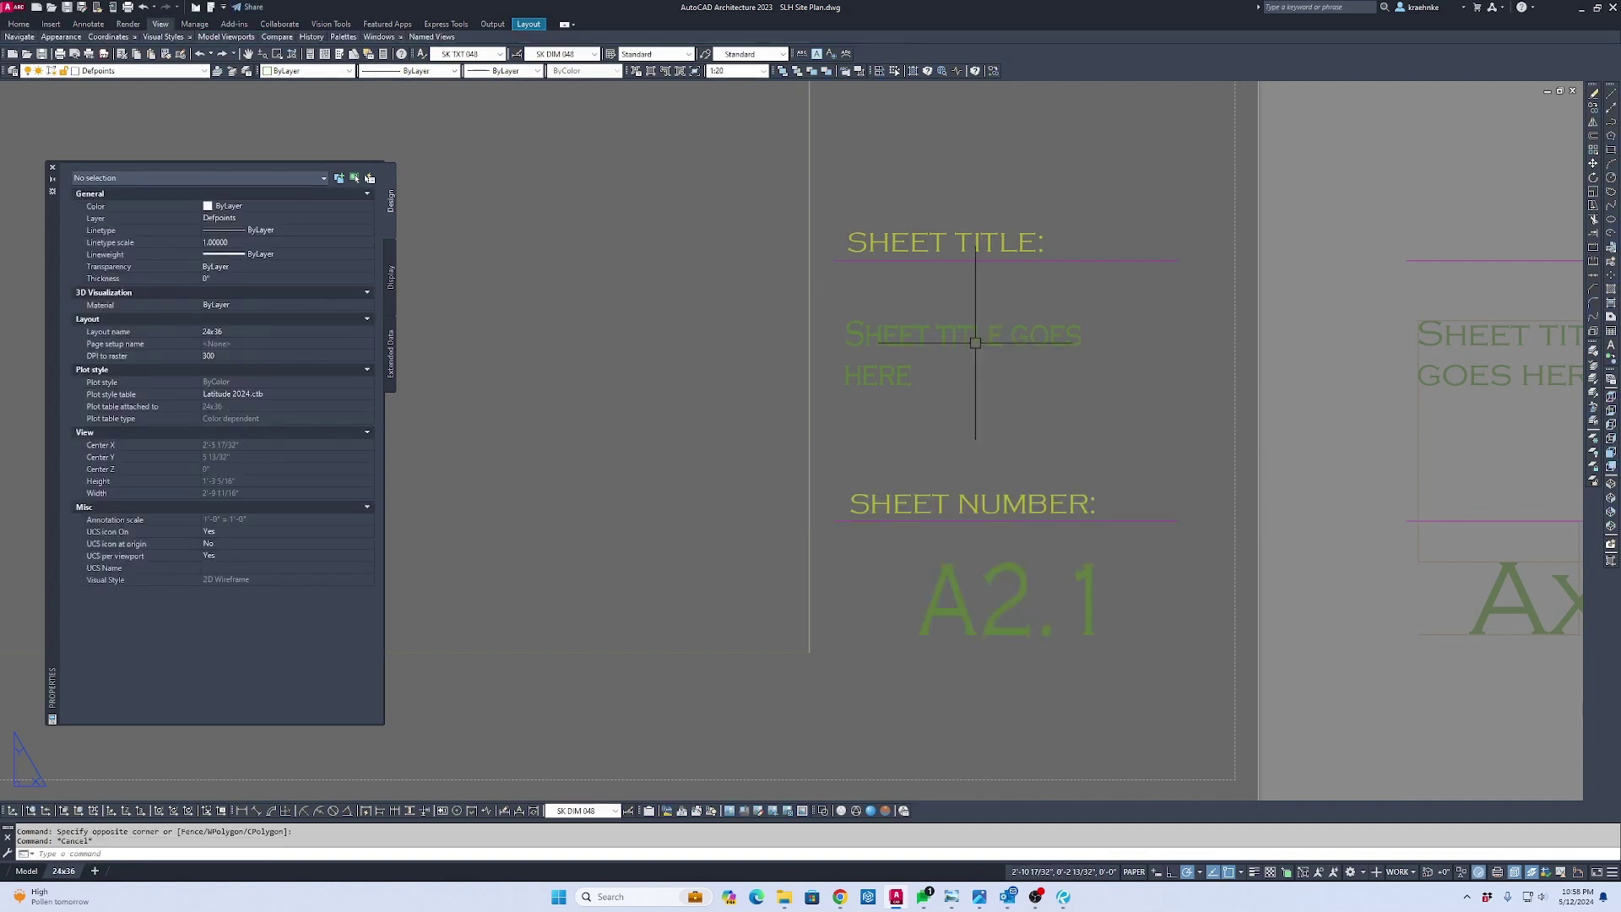
{"action": "left_click", "coordinate": [975, 342]}
{"action": "double_click", "coordinate": [969, 336]}
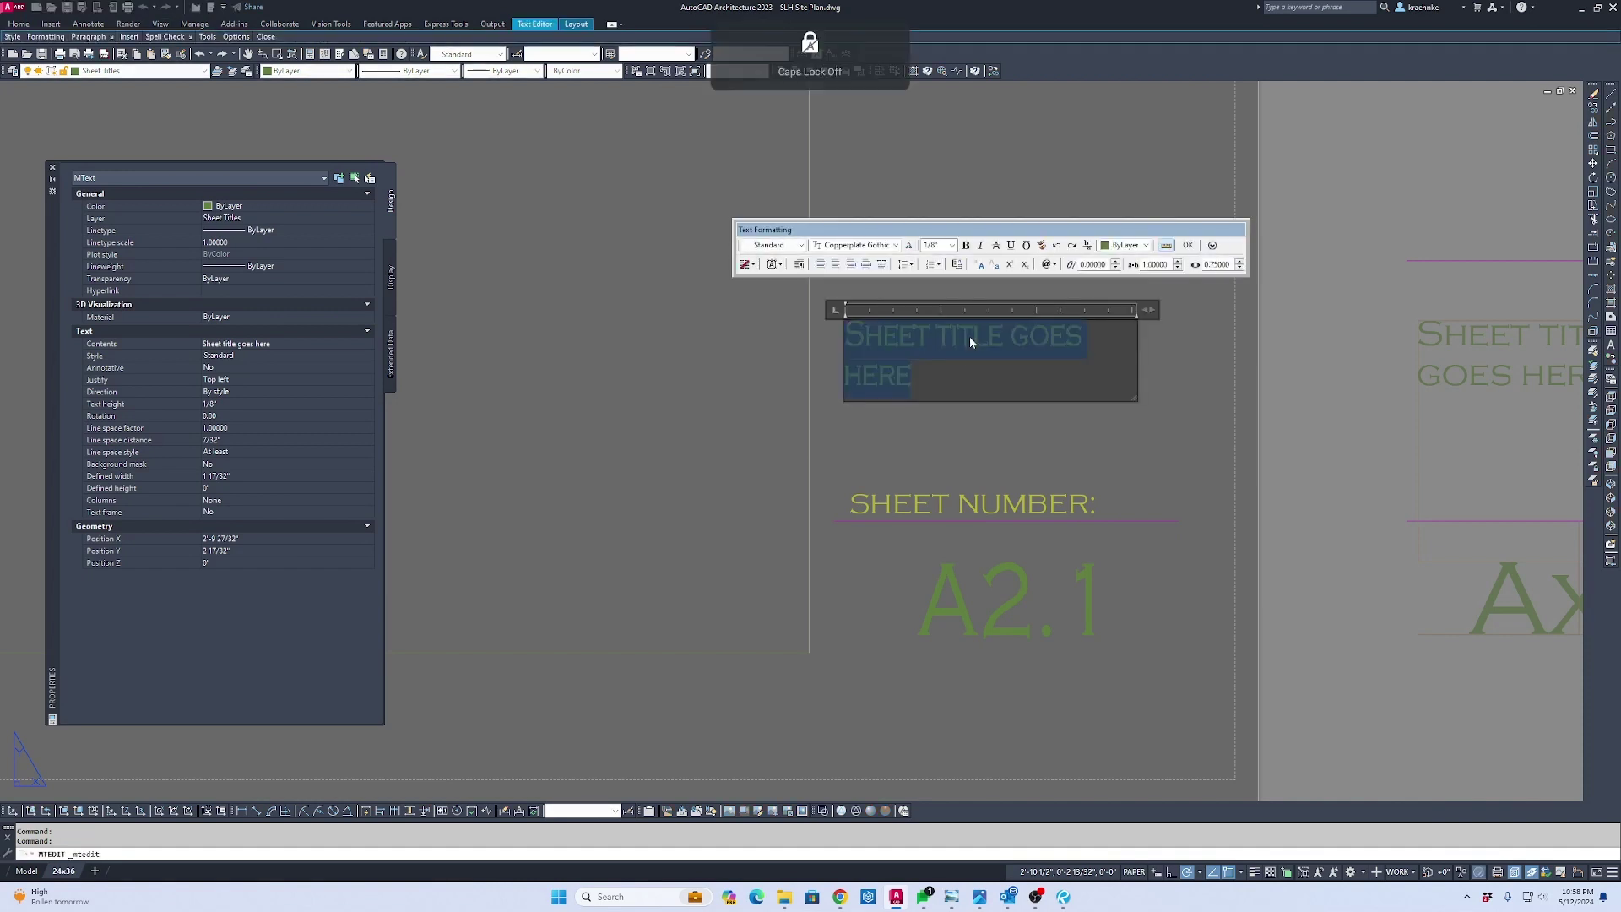
{"action": "type", "text": "Site Plan"}
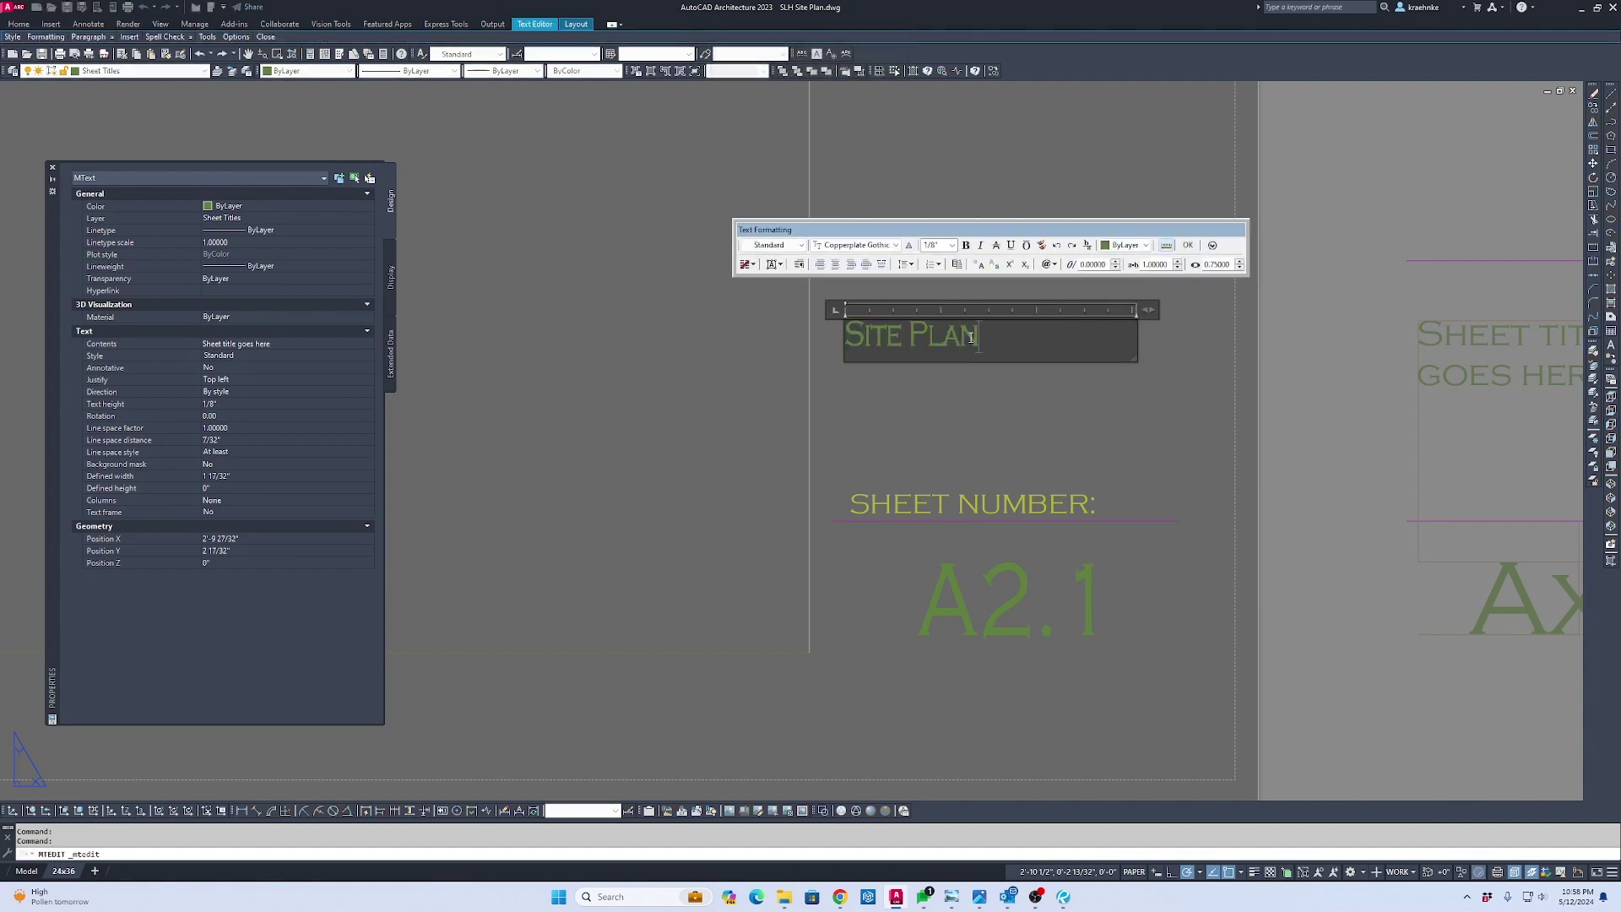
{"action": "key", "text": "ctrl+Return"}
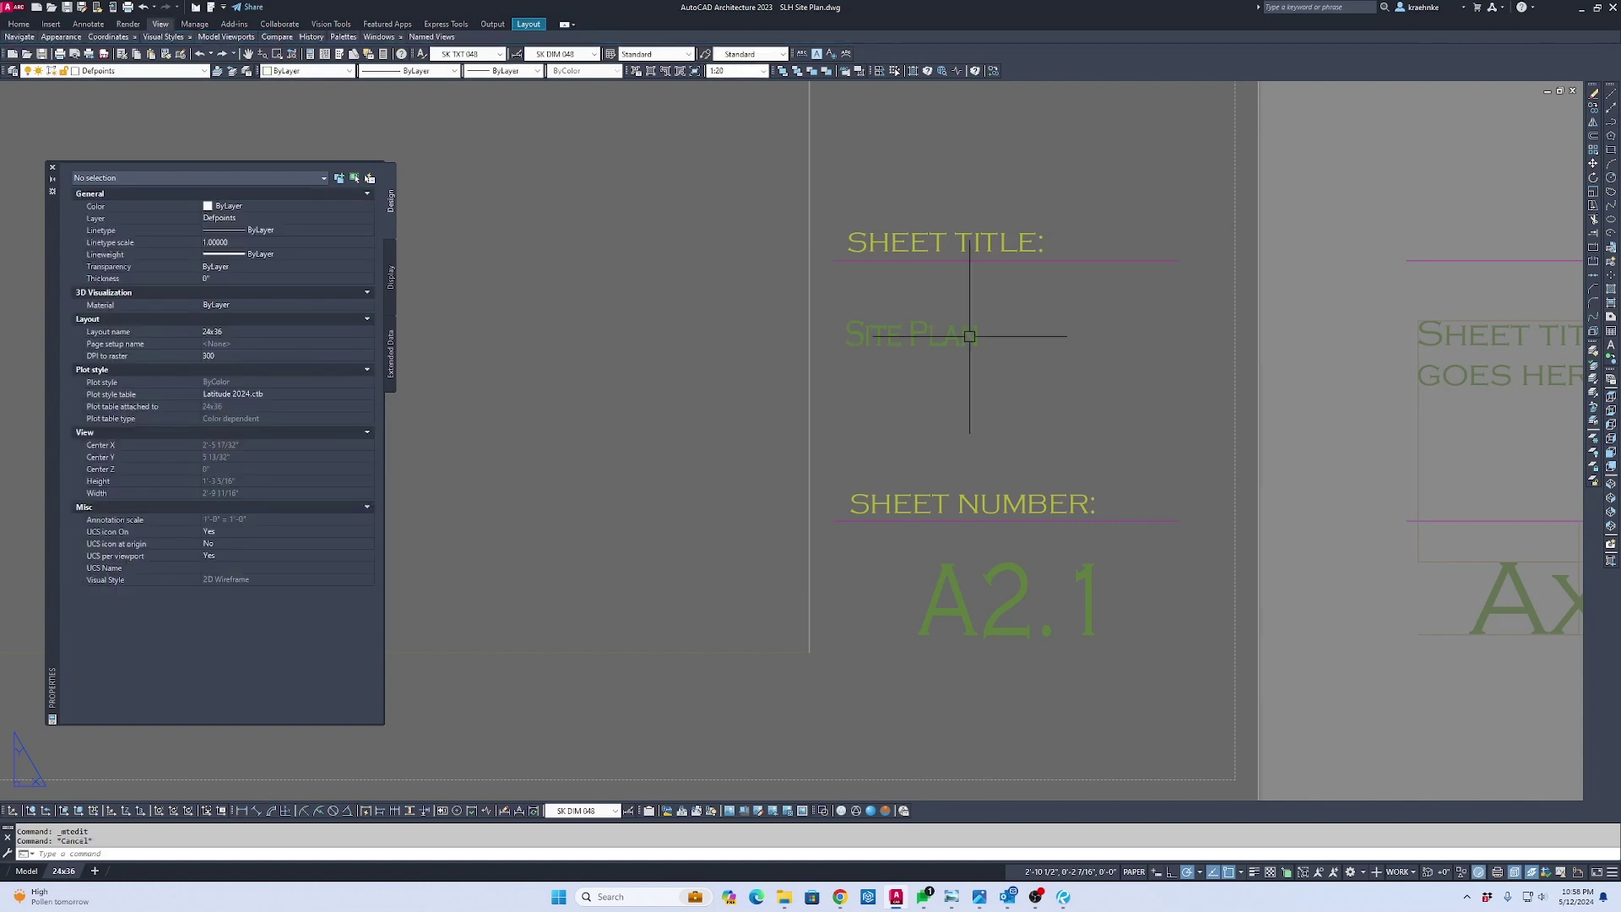
Shrink the site plan viewport by its corners to about 1'-5 3/4" wide by 1'-6 1/2" high
{"action": "scroll", "coordinate": [969, 336], "scroll_direction": "down", "scroll_amount": 10}
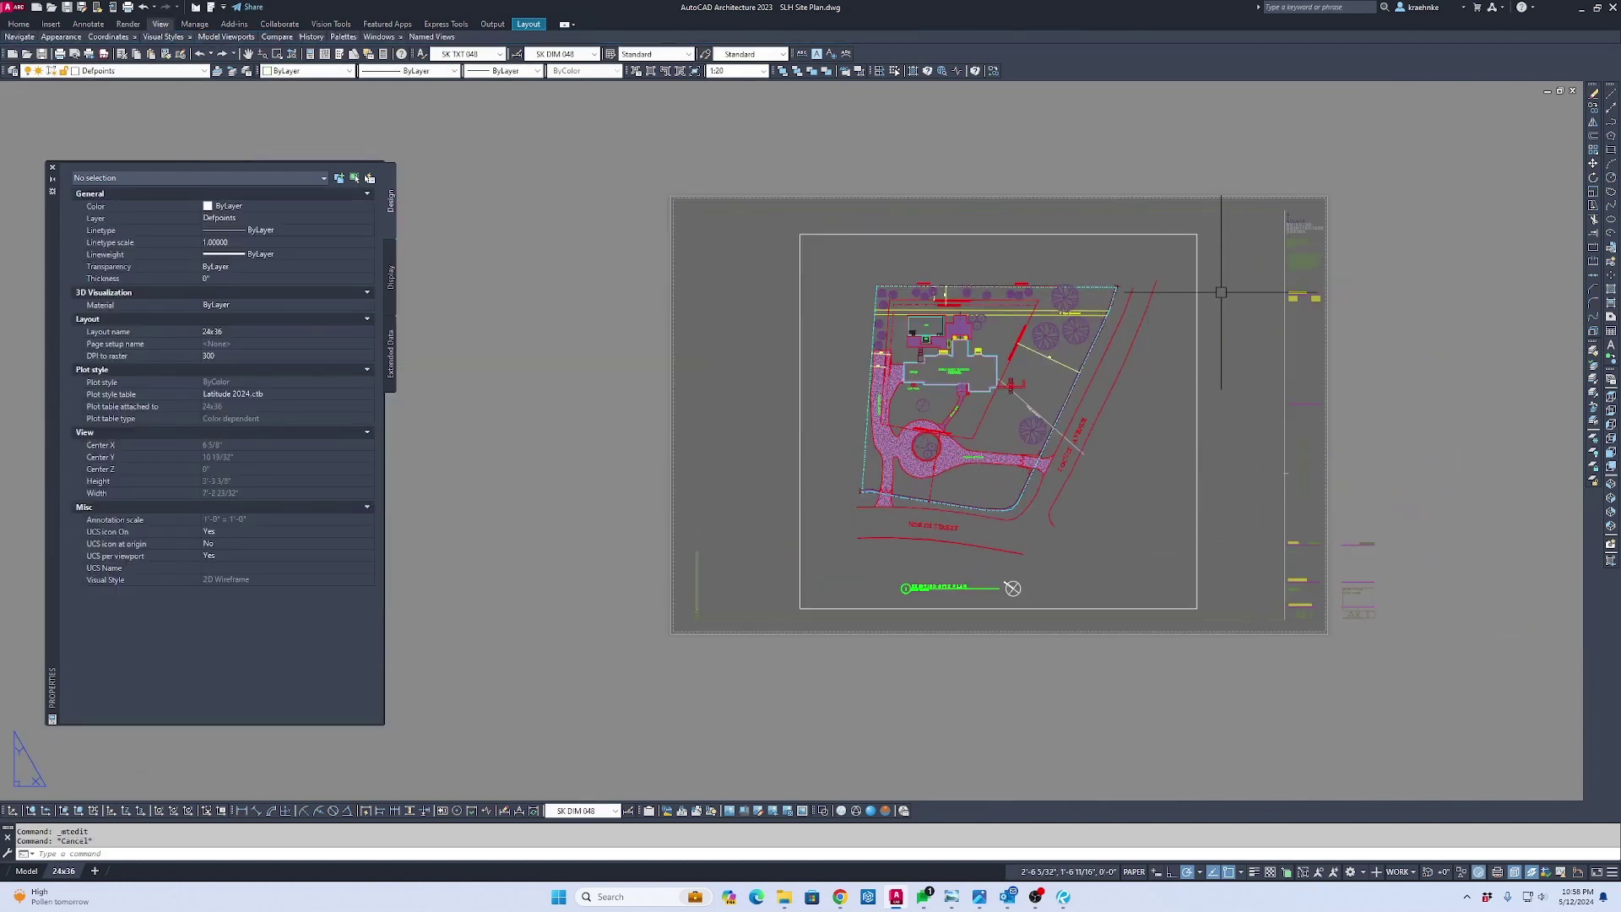
{"action": "scroll", "coordinate": [1199, 254], "scroll_direction": "up", "scroll_amount": 5}
{"action": "left_click", "coordinate": [1181, 193]}
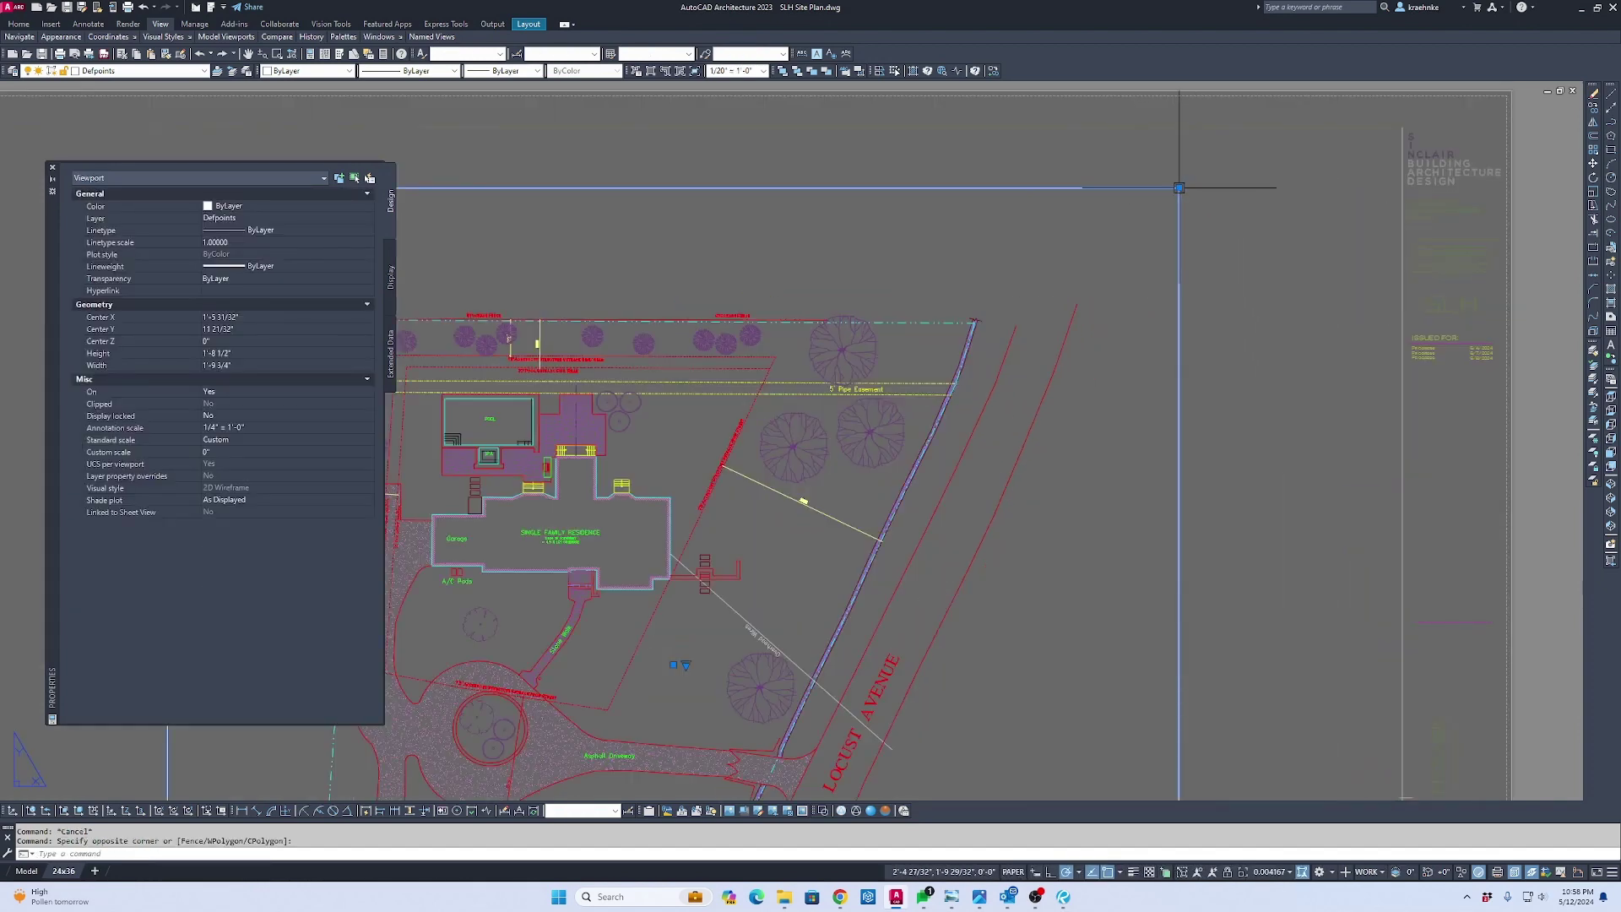
{"action": "left_click", "coordinate": [1181, 193]}
{"action": "scroll", "coordinate": [1088, 277], "scroll_direction": "down", "scroll_amount": 4}
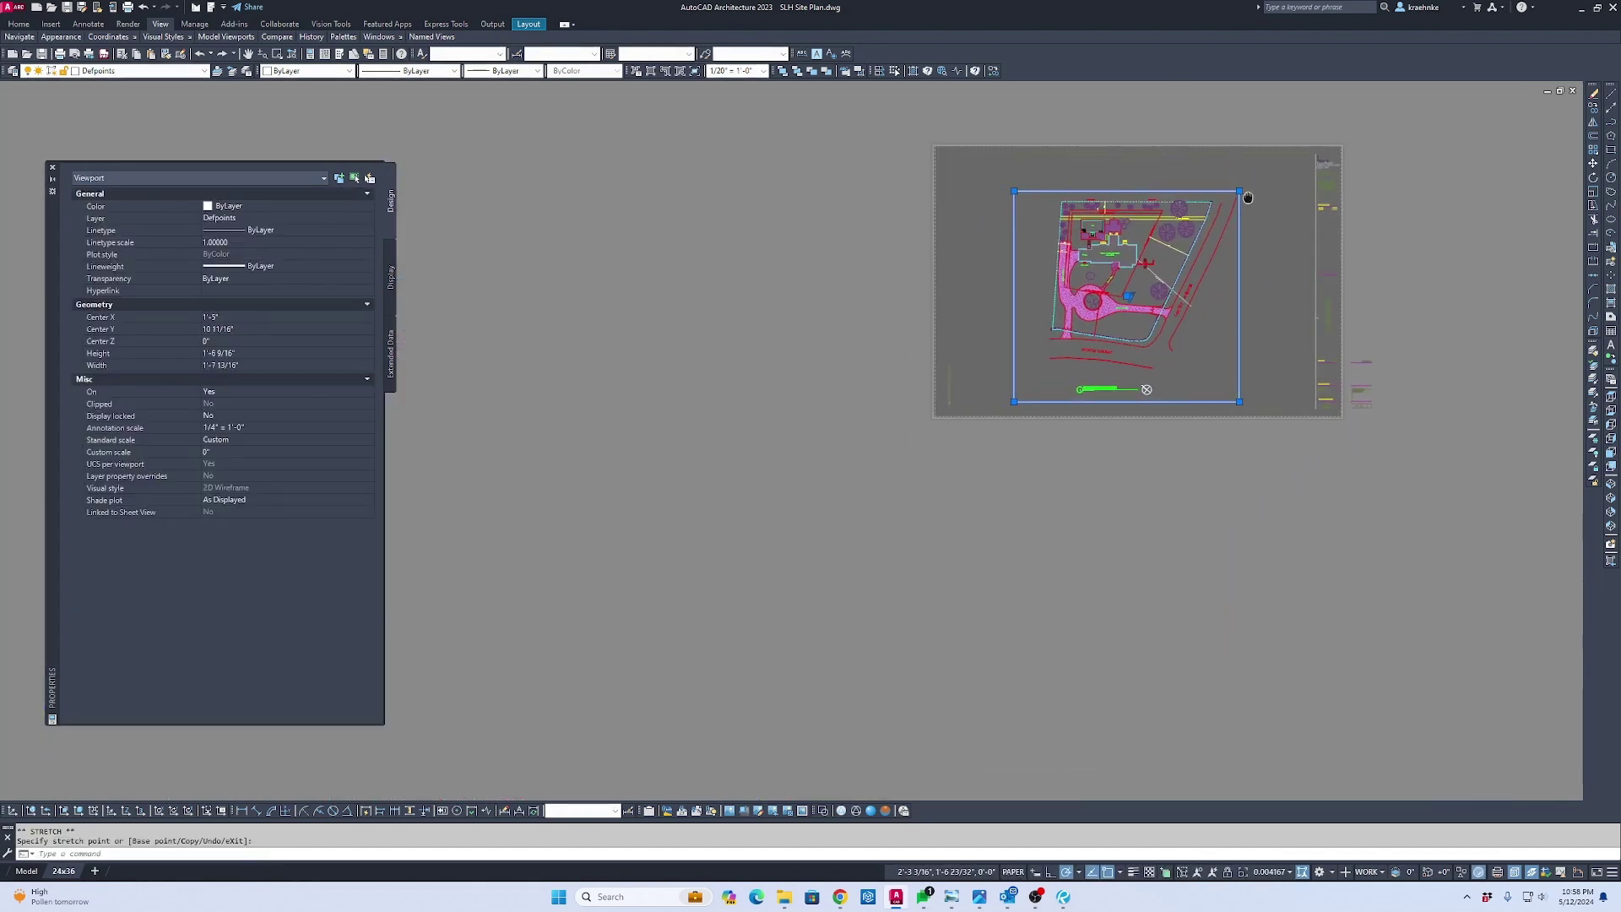
{"action": "scroll", "coordinate": [1032, 345], "scroll_direction": "up", "scroll_amount": 2}
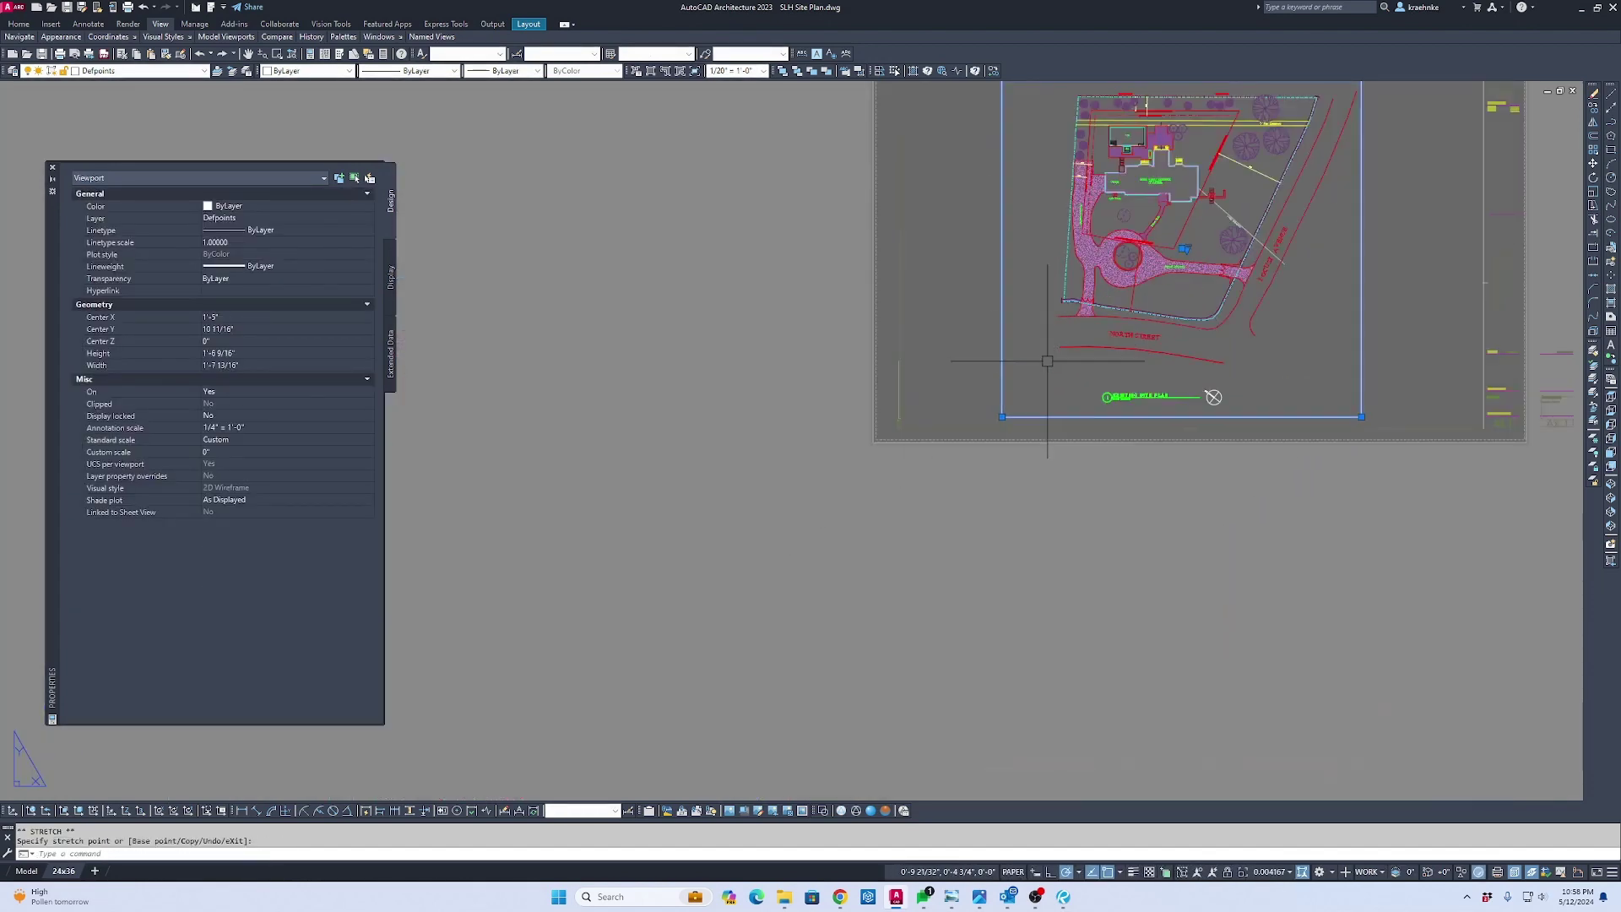
{"action": "left_click", "coordinate": [1002, 416]}
{"action": "left_click", "coordinate": [1039, 417]}
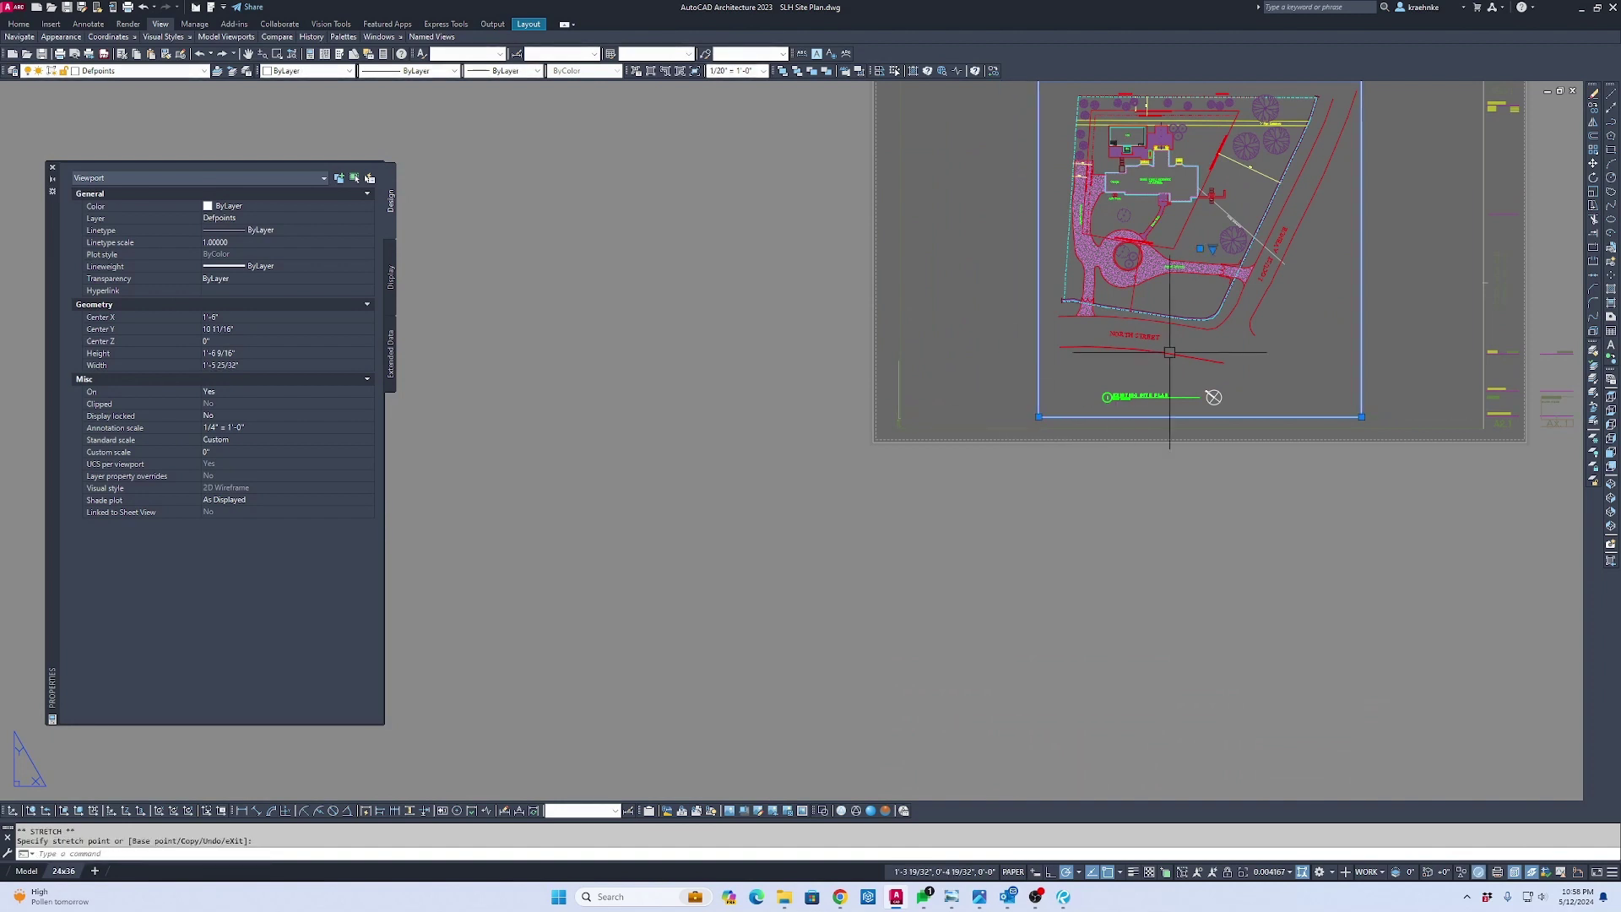
{"action": "scroll", "coordinate": [1165, 361], "scroll_direction": "down", "scroll_amount": 2}
{"action": "scroll", "coordinate": [1147, 330], "scroll_direction": "up", "scroll_amount": 2}
{"action": "key", "text": "Escape"}
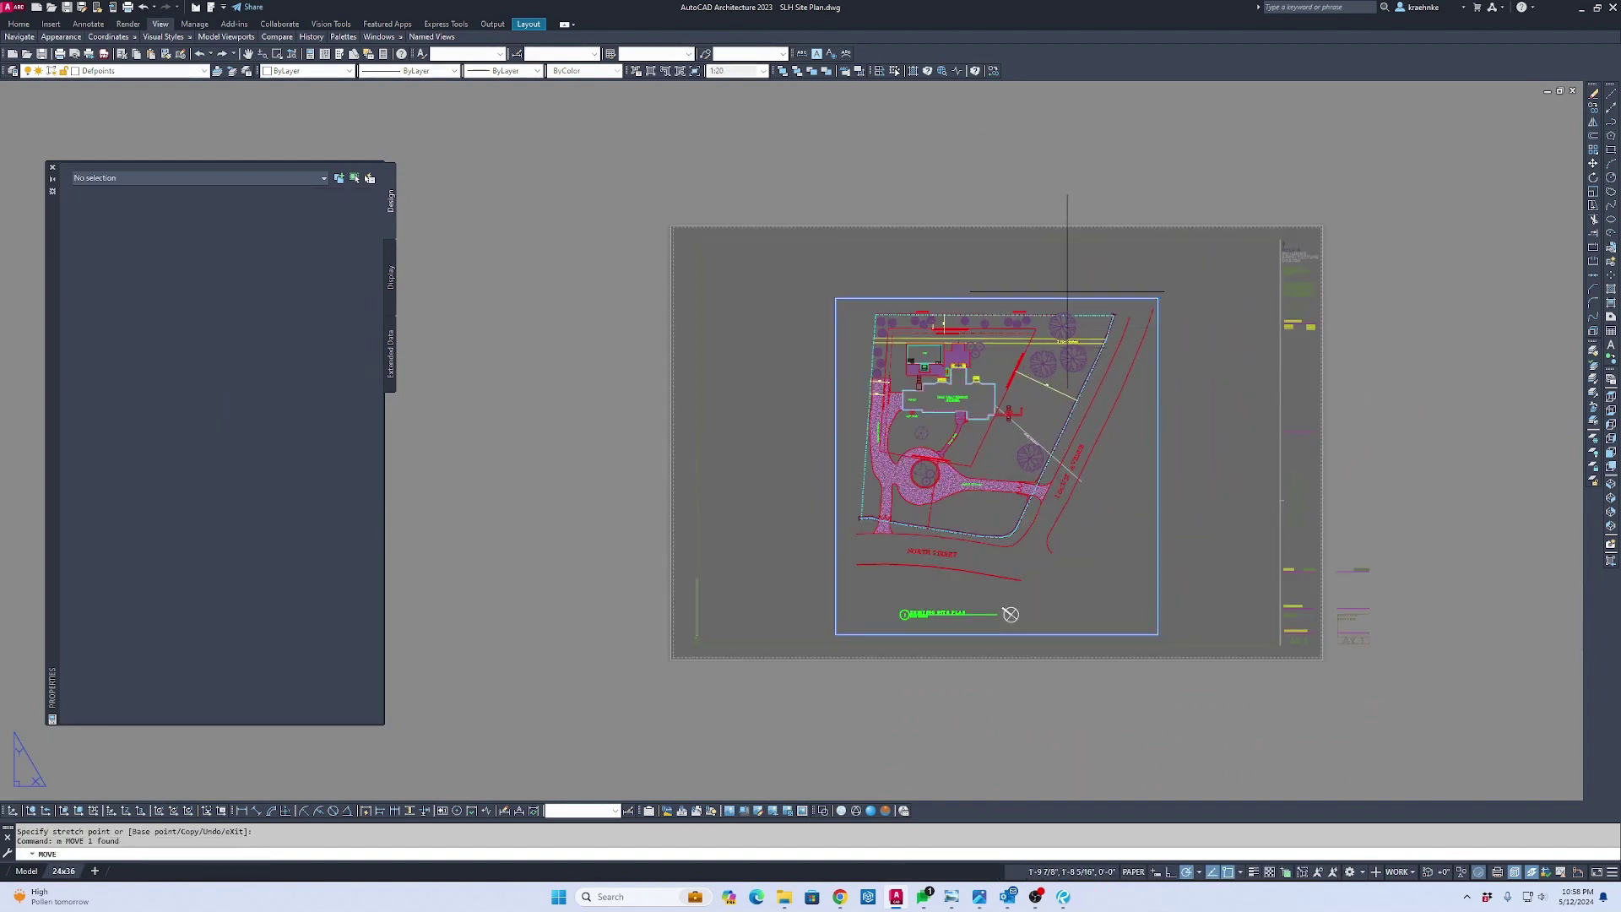
Move the viewport so its upper-left corner sits at the upper-left corner of the sheet's drawing area
{"action": "type", "text": "m"}
{"action": "key", "text": "Return"}
{"action": "left_click", "coordinate": [836, 298]}
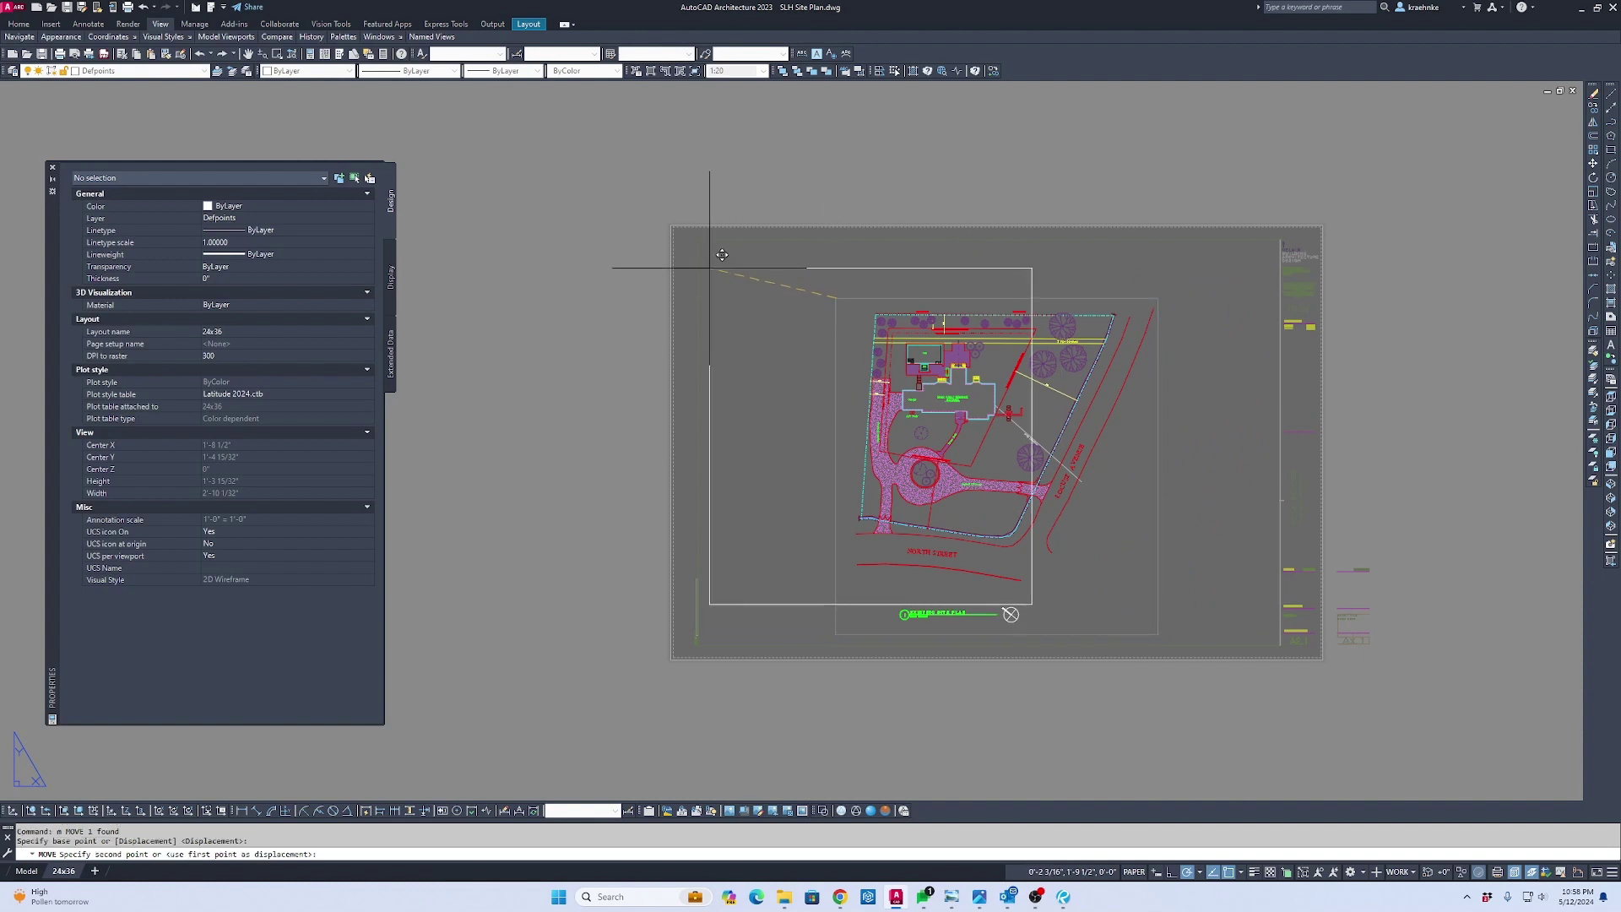
{"action": "left_click", "coordinate": [697, 240]}
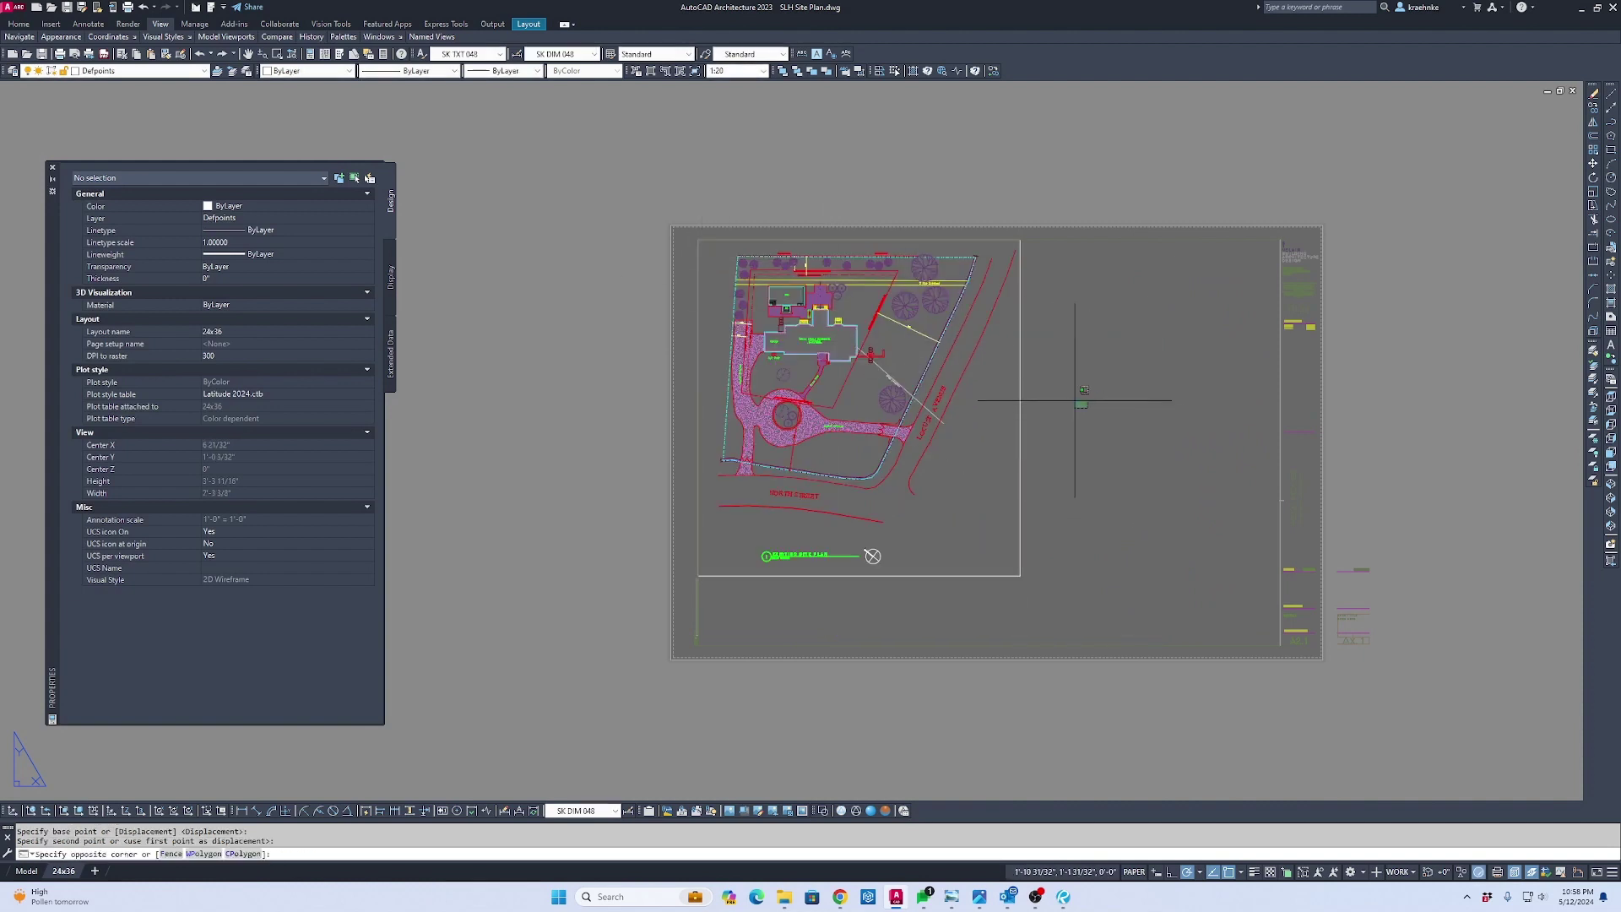
Try placing a copy of the site plan viewport directly beside the original, then delete the copy
{"action": "left_click", "coordinate": [1020, 384]}
{"action": "type", "text": "c"}
{"action": "key", "text": "Return"}
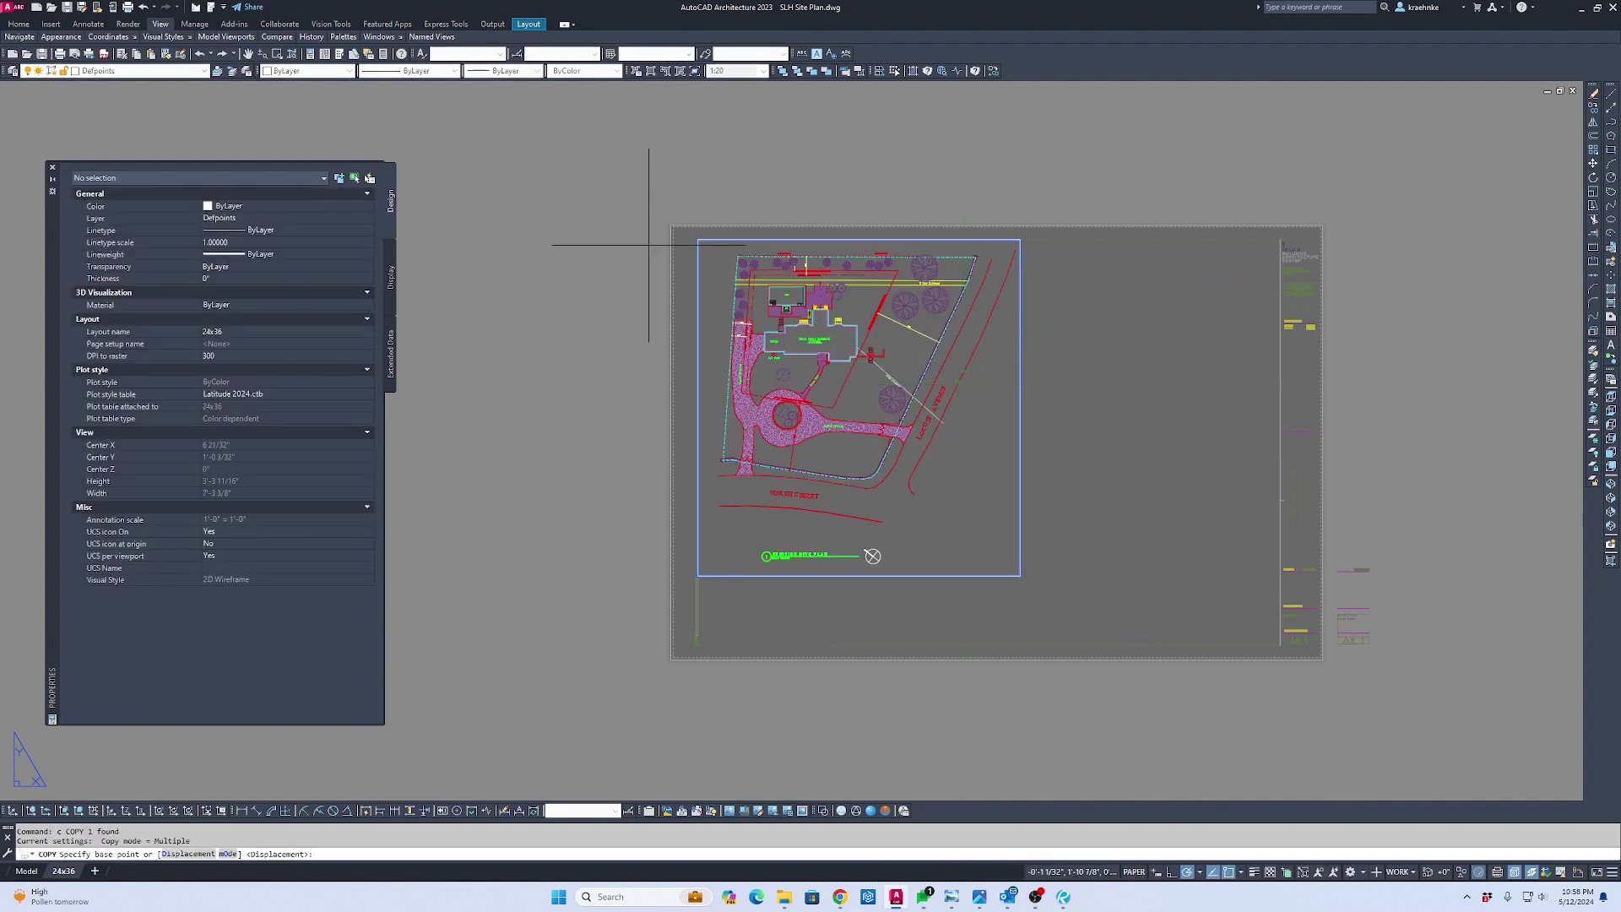
{"action": "left_click", "coordinate": [698, 240]}
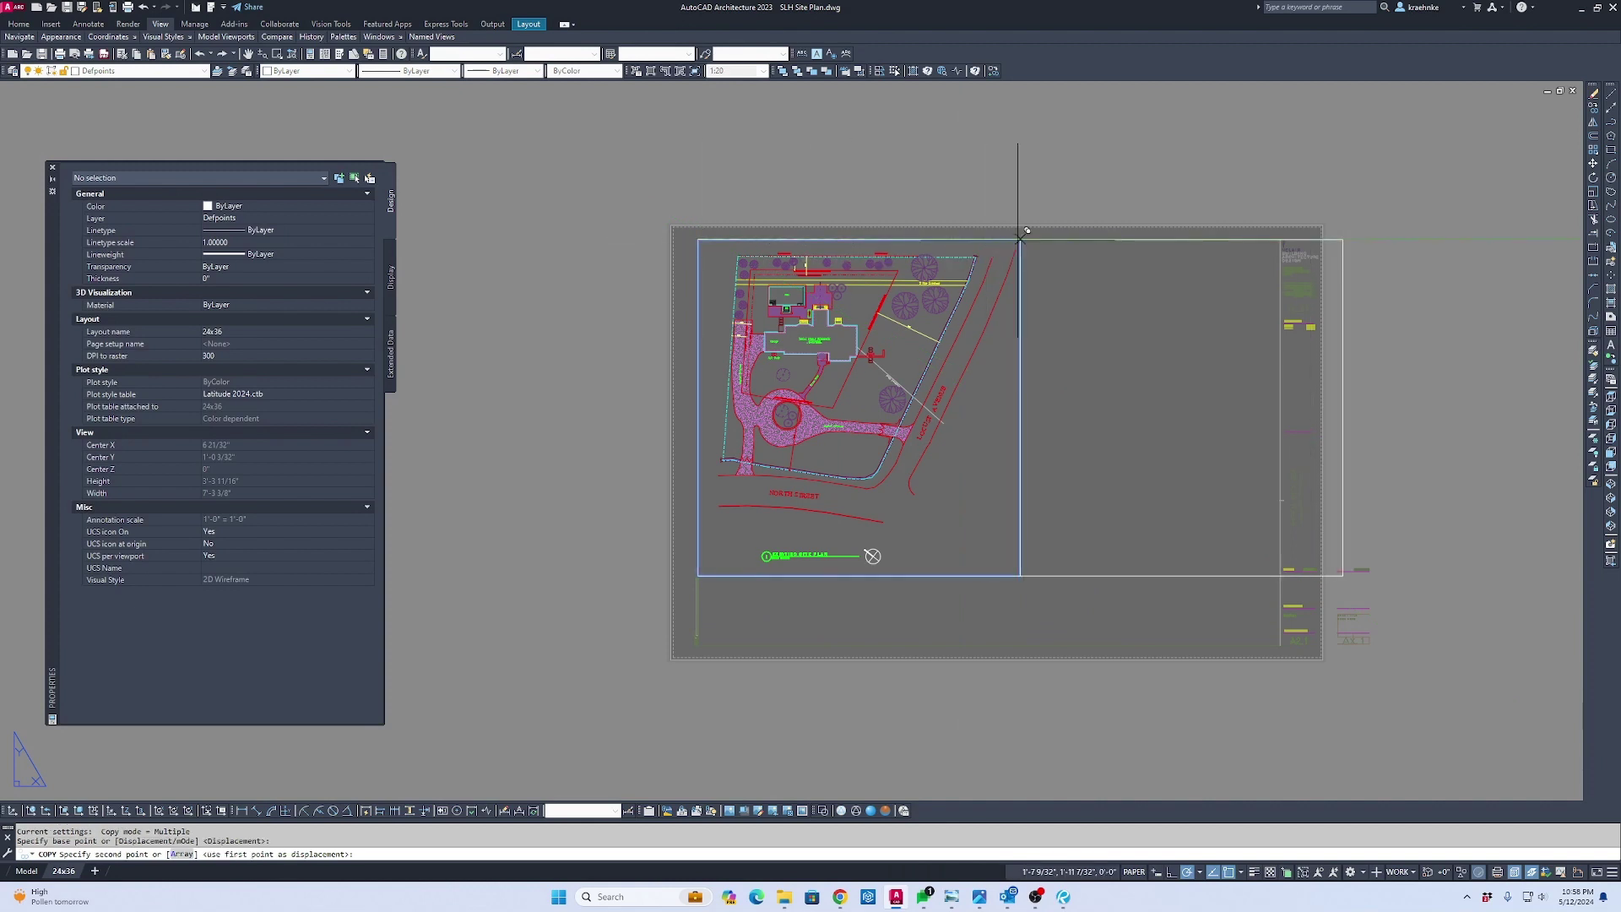
{"action": "left_click", "coordinate": [1021, 240]}
{"action": "key", "text": "Escape"}
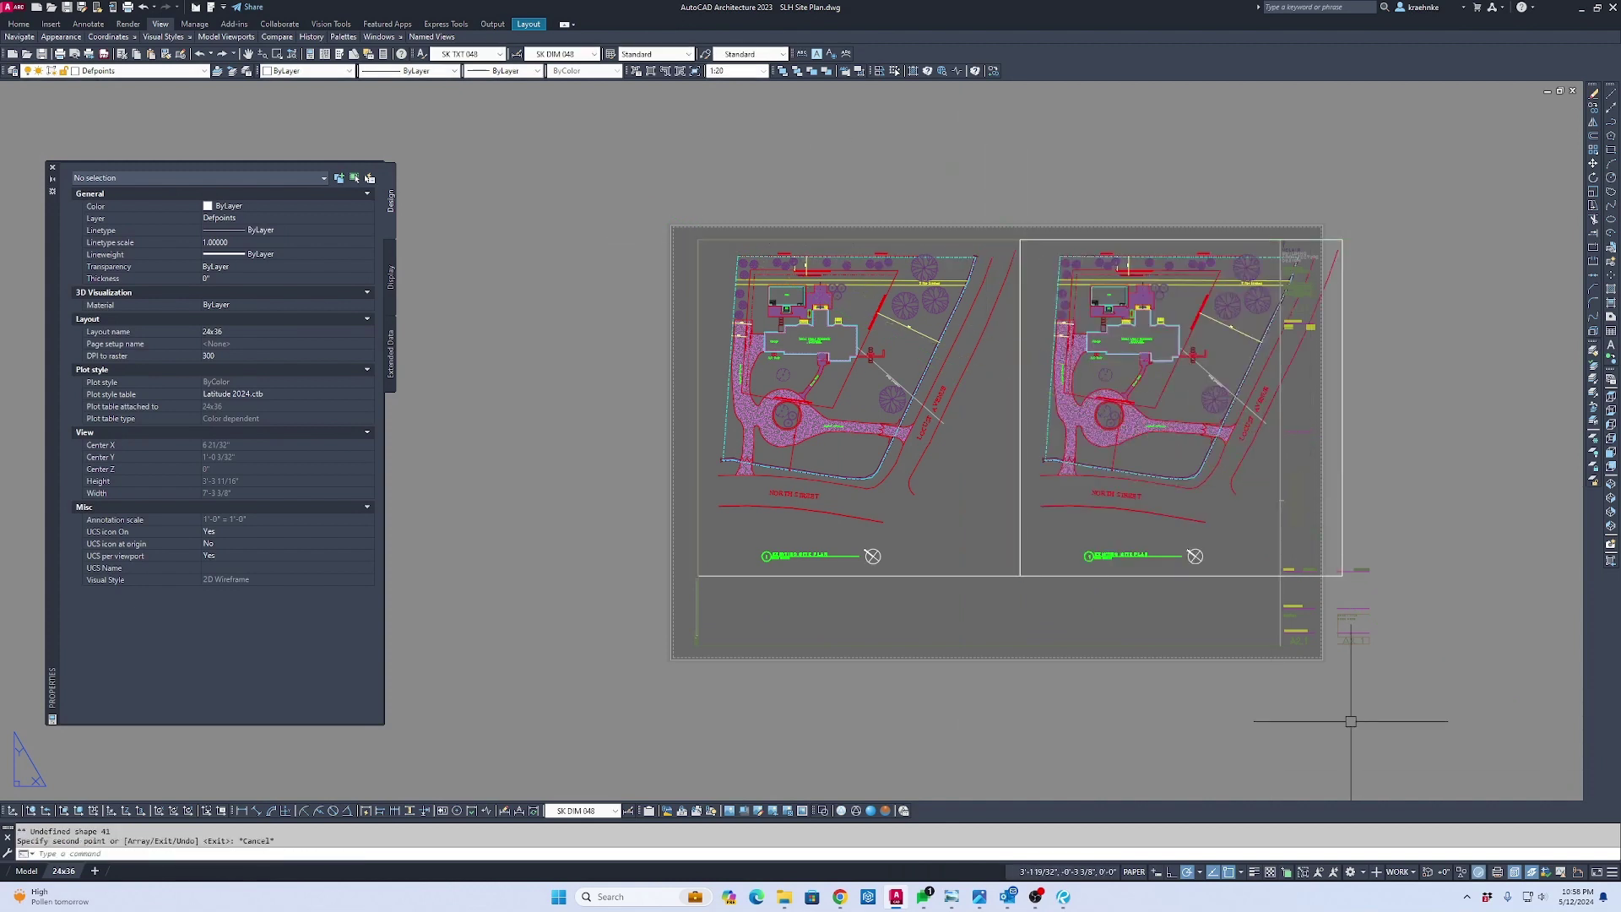
{"action": "left_click", "coordinate": [1243, 601]}
{"action": "left_click", "coordinate": [1165, 524]}
{"action": "key", "text": "Delete"}
Move the site plan viewport to the right-hand part of the sheet, just beside the title block
{"action": "left_click", "coordinate": [1056, 470]}
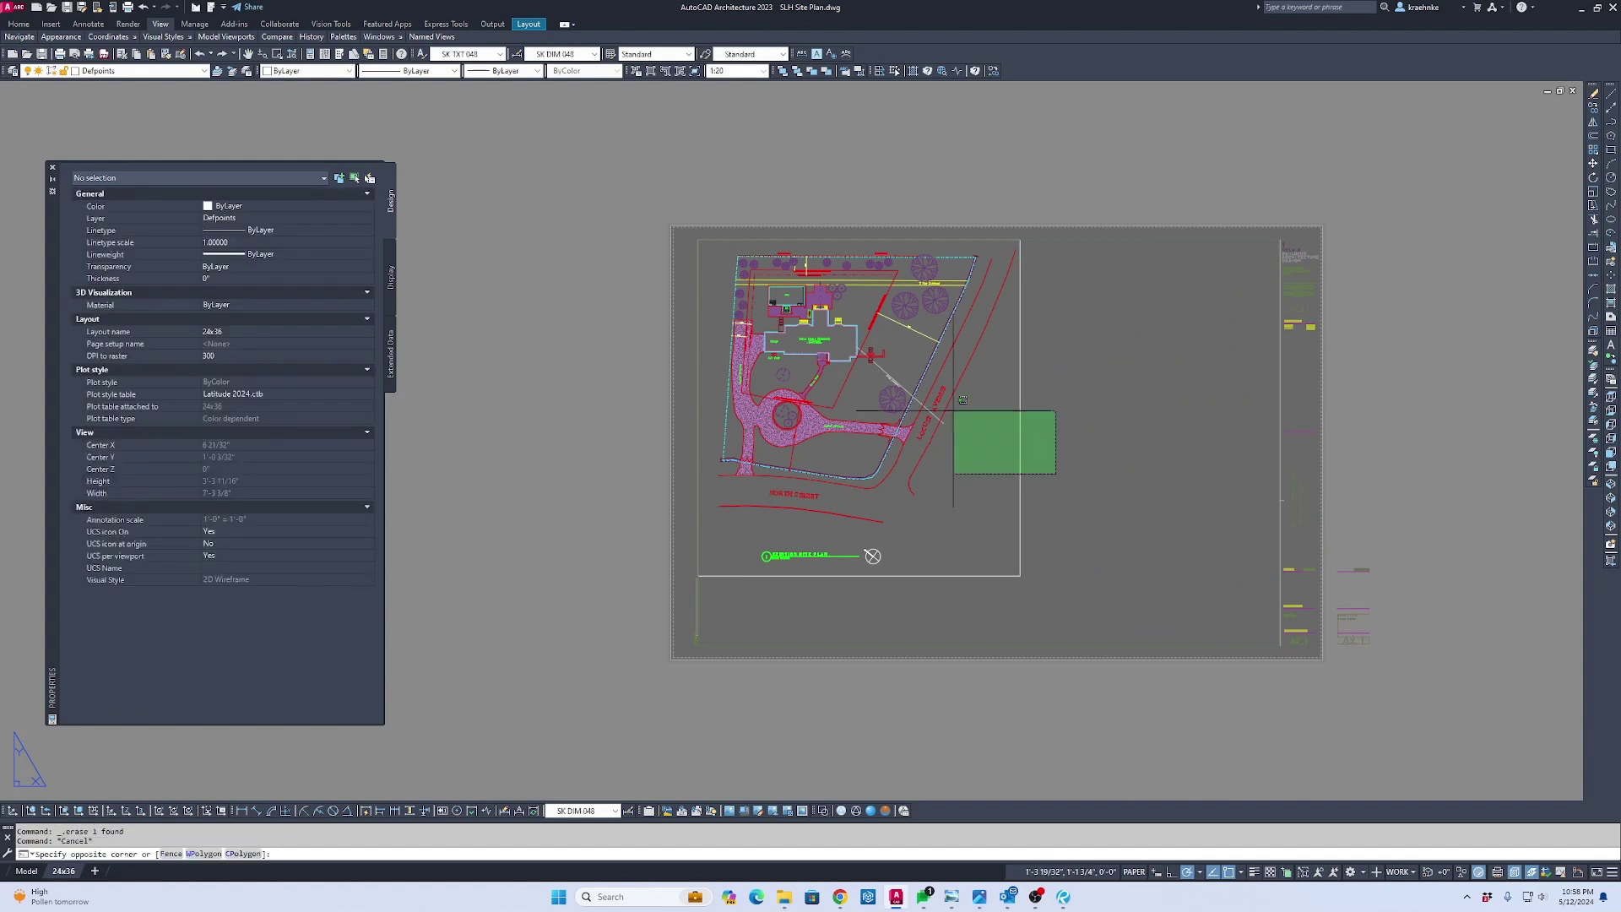
{"action": "left_click", "coordinate": [934, 393]}
{"action": "type", "text": "m"}
{"action": "key", "text": "Return"}
{"action": "left_click", "coordinate": [905, 392]}
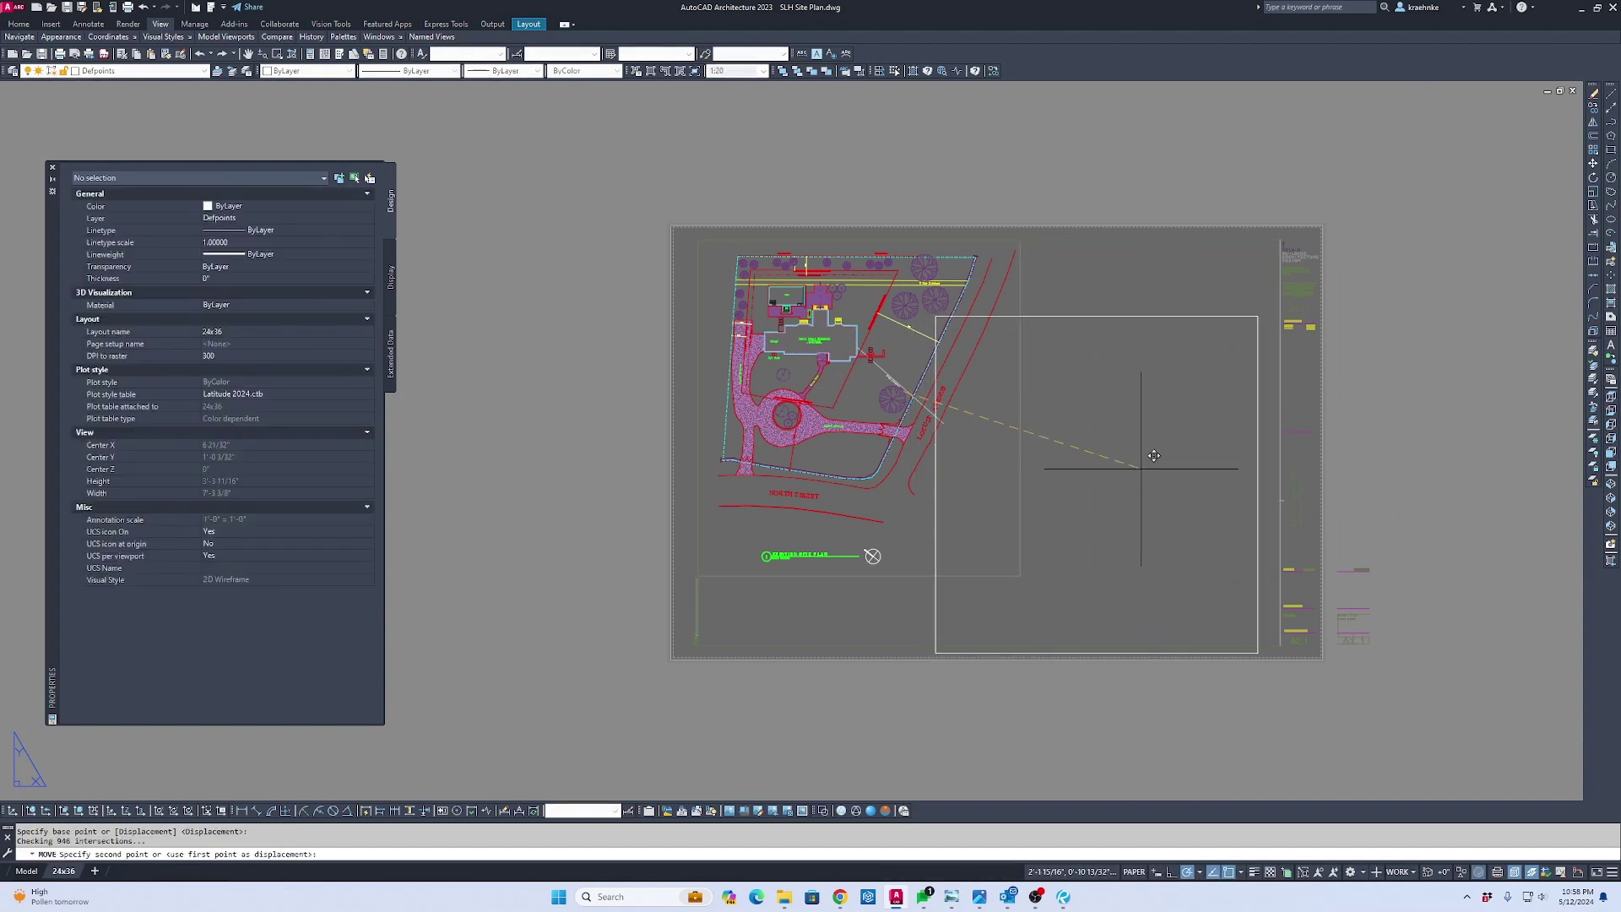
{"action": "left_click", "coordinate": [1139, 428]}
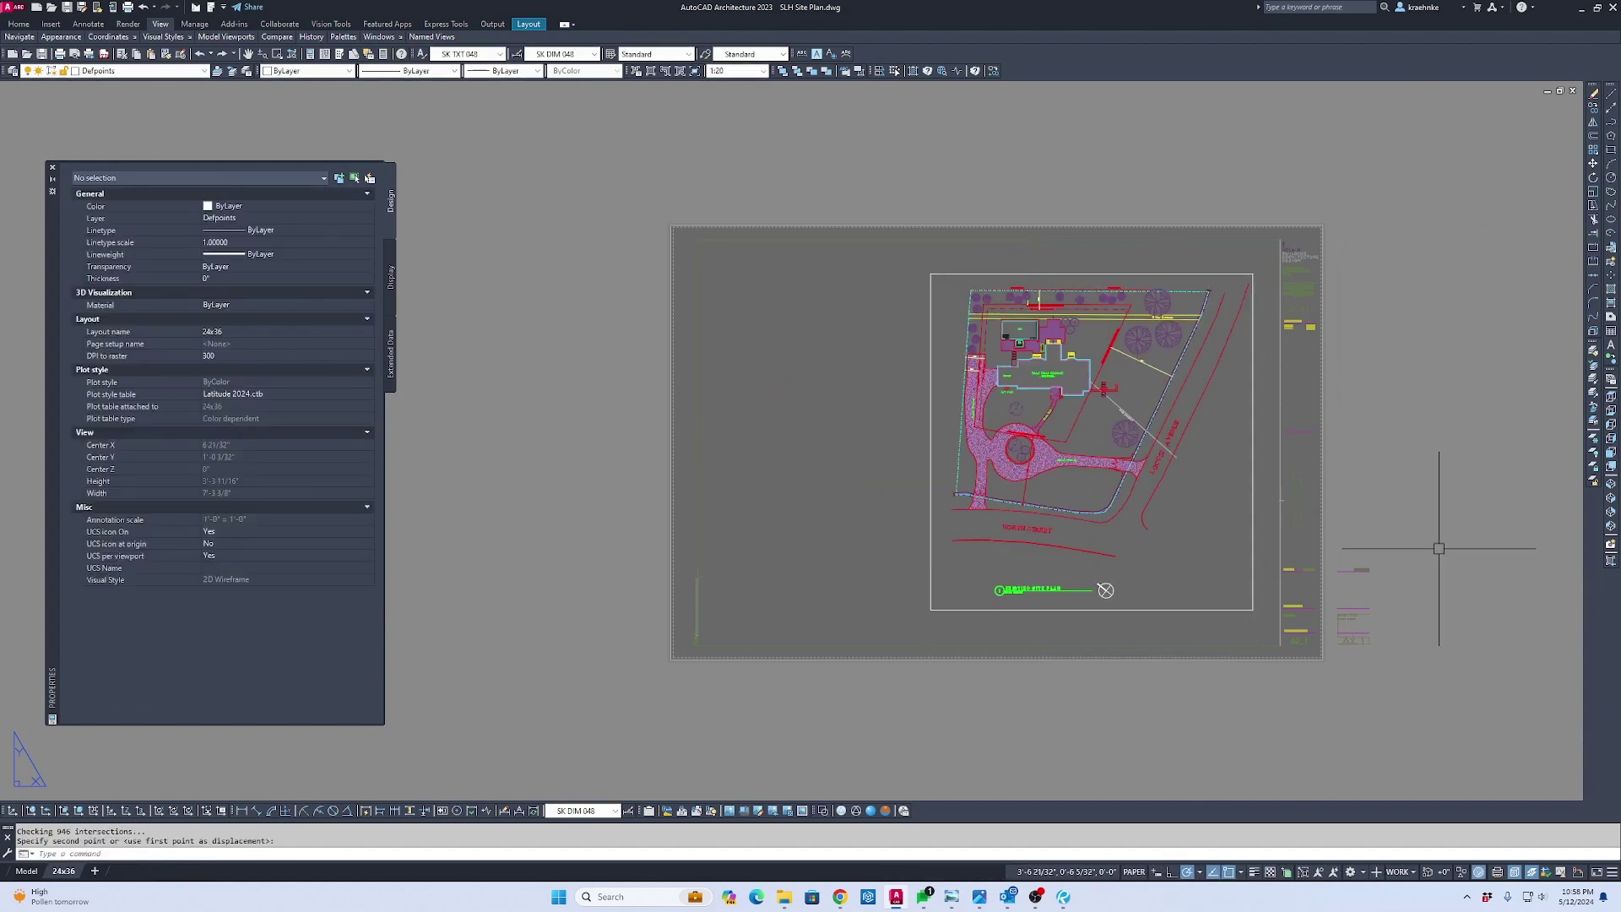
Change the sheet title text in the title block to "Existing Site Plan"
{"action": "scroll", "coordinate": [1252, 536], "scroll_direction": "up", "scroll_amount": 2}
{"action": "scroll", "coordinate": [1252, 535], "scroll_direction": "down", "scroll_amount": 2}
{"action": "type", "text": "z"}
{"action": "key", "text": "Return"}
{"action": "type", "text": "a"}
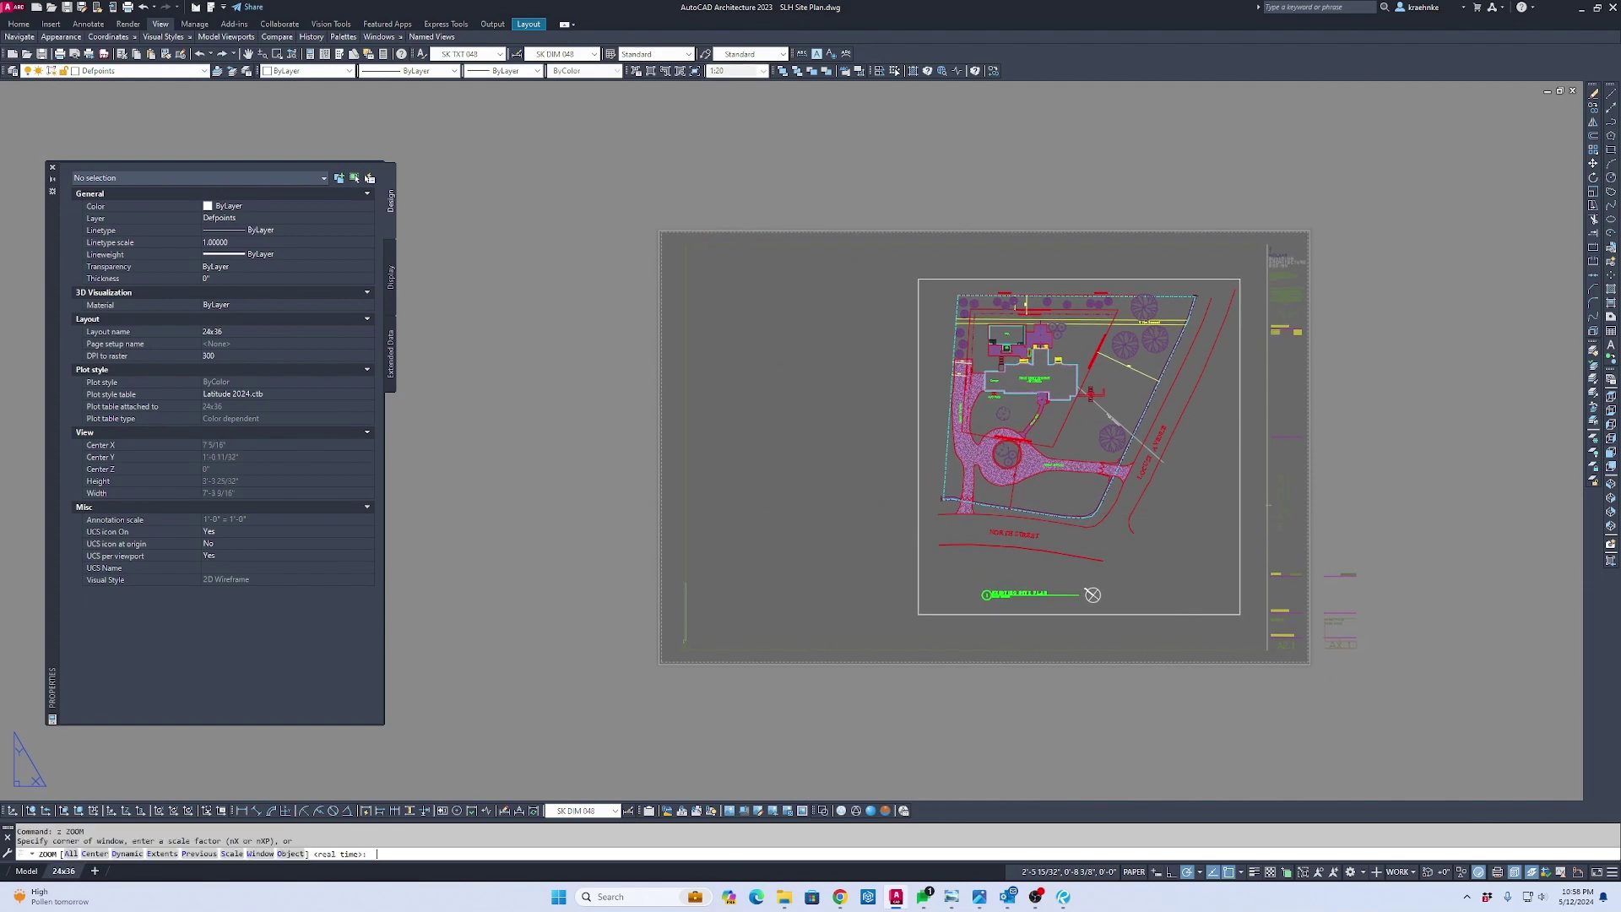
{"action": "key", "text": "Return"}
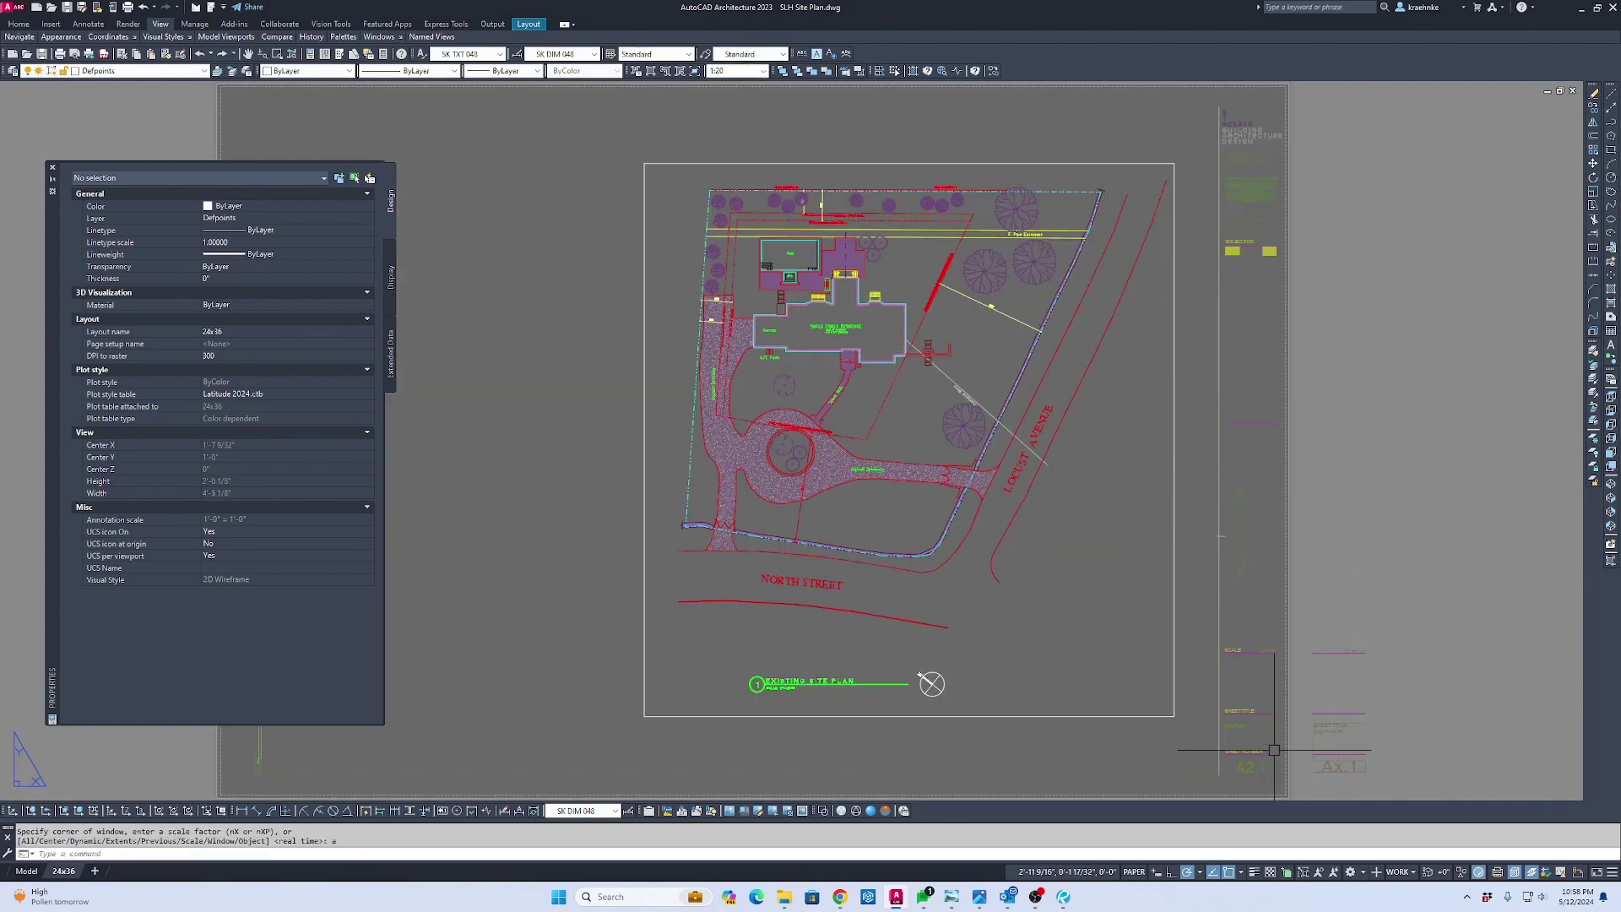
{"action": "scroll", "coordinate": [1267, 743], "scroll_direction": "up", "scroll_amount": 5}
{"action": "key", "text": "Escape"}
{"action": "left_click", "coordinate": [1168, 672]}
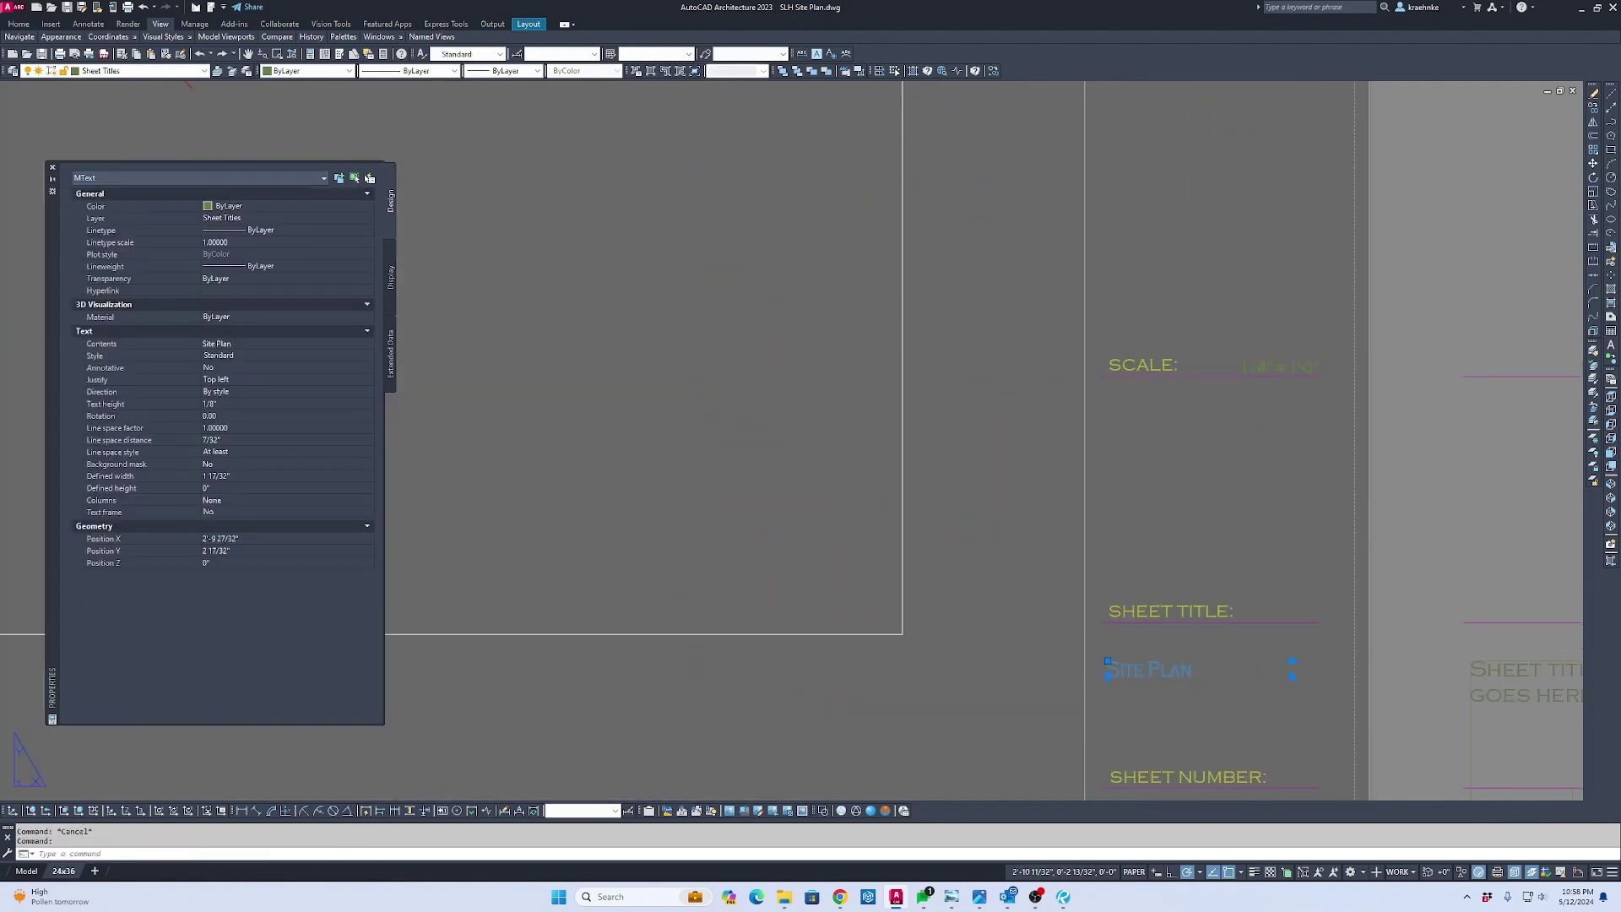
{"action": "double_click", "coordinate": [1161, 673]}
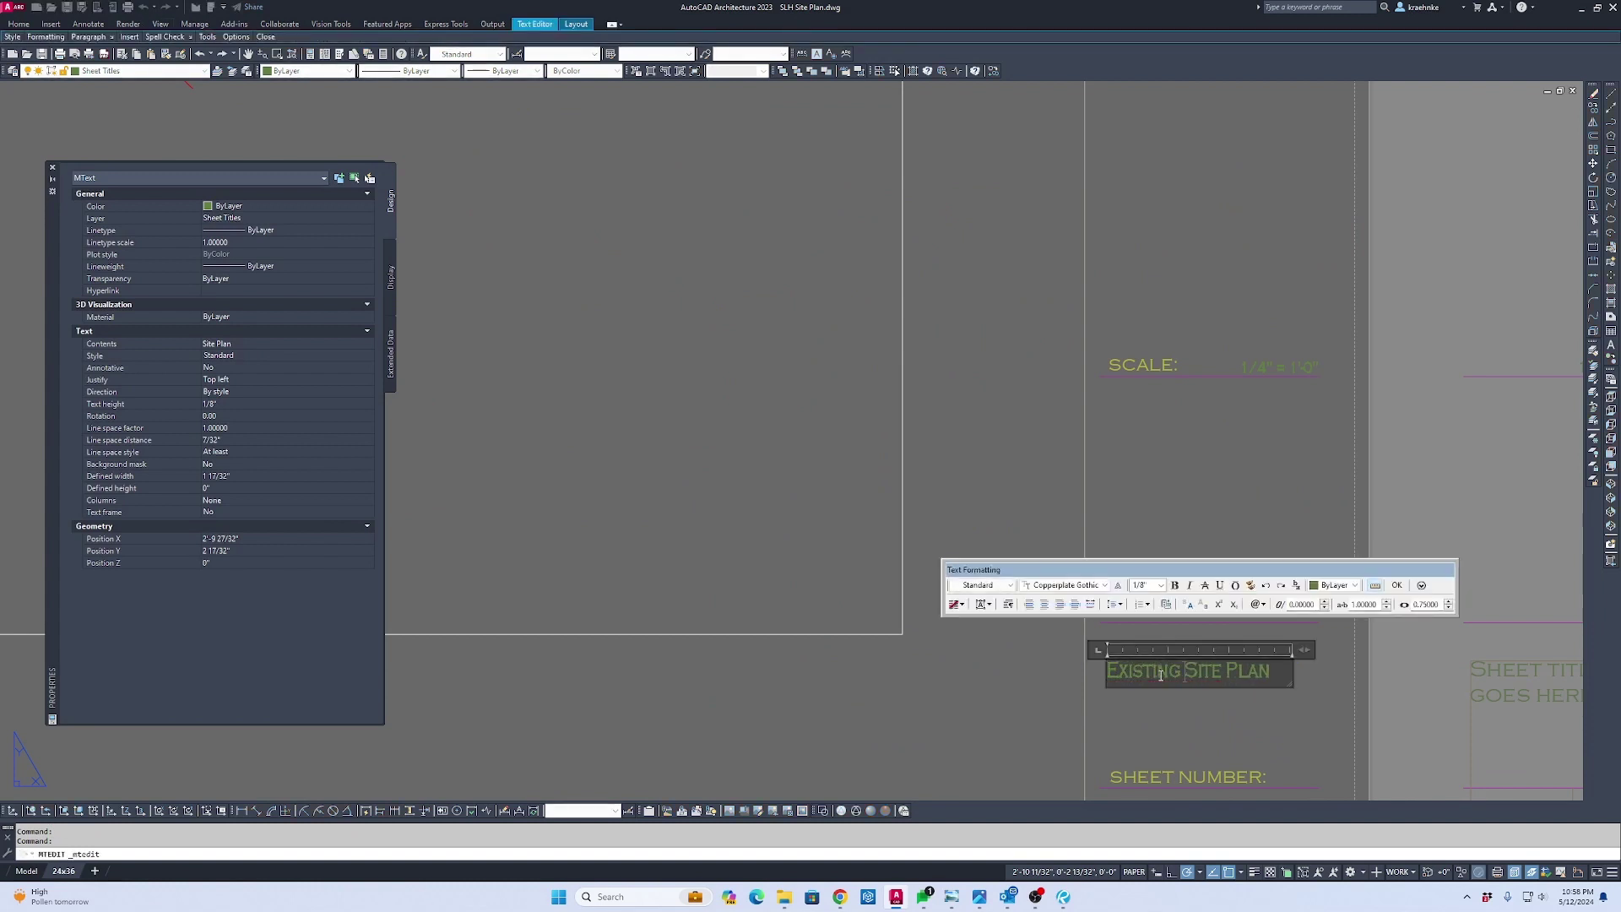
{"action": "key", "text": "Escape"}
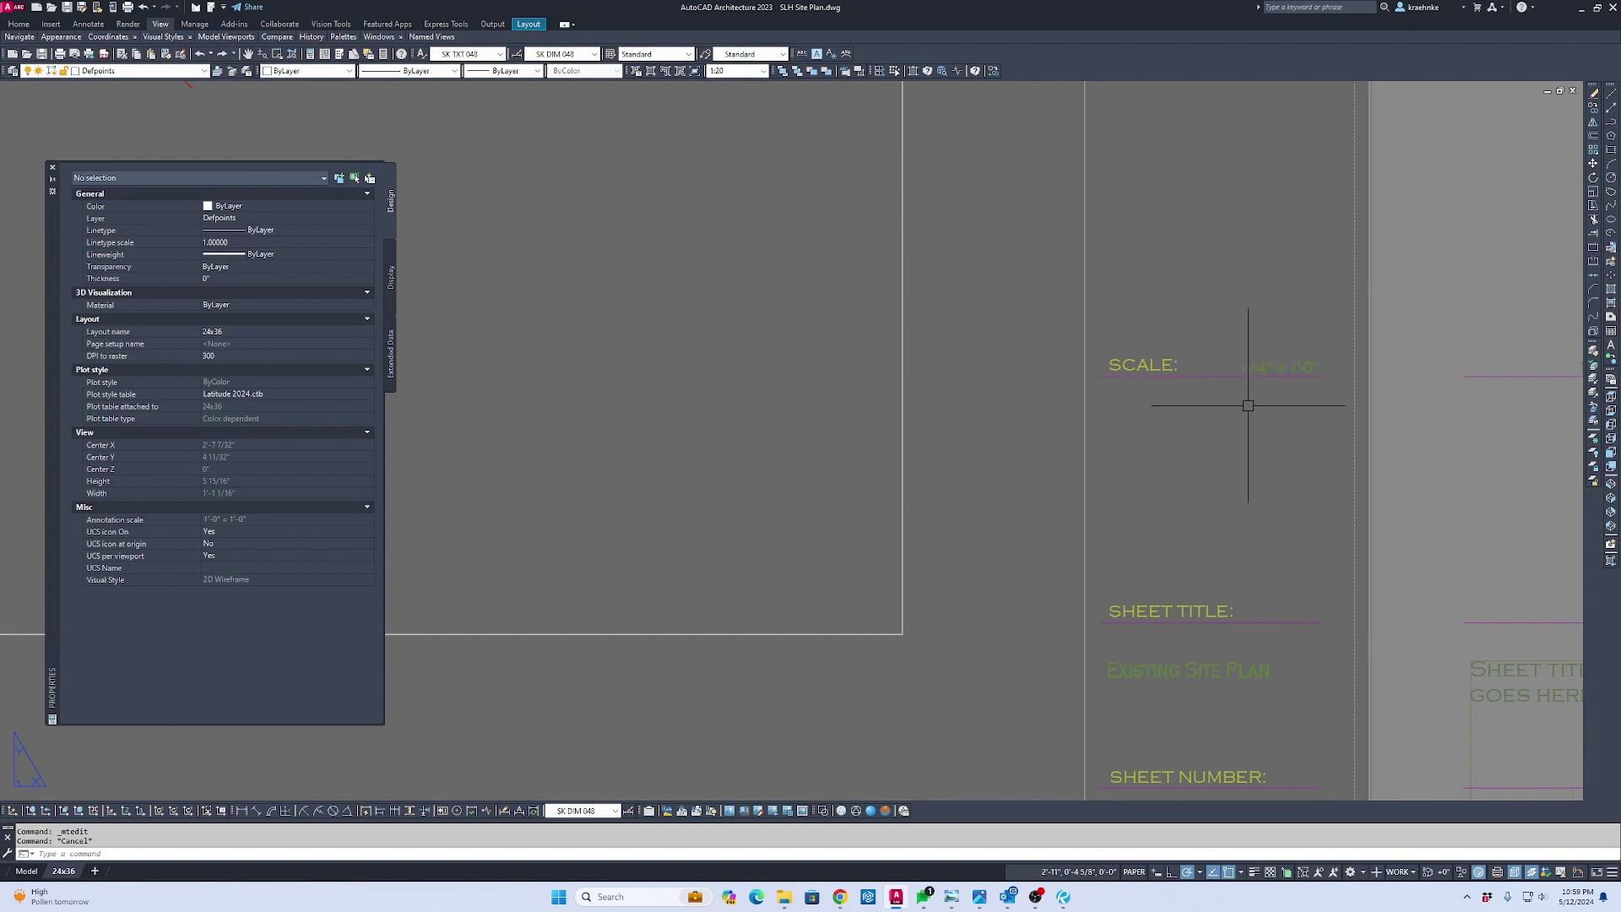
Change the scale text in the title block to 1" = 20'-0"
{"action": "scroll", "coordinate": [1268, 389], "scroll_direction": "down", "scroll_amount": 2}
{"action": "scroll", "coordinate": [1267, 388], "scroll_direction": "up", "scroll_amount": 3}
{"action": "left_click", "coordinate": [1250, 401]}
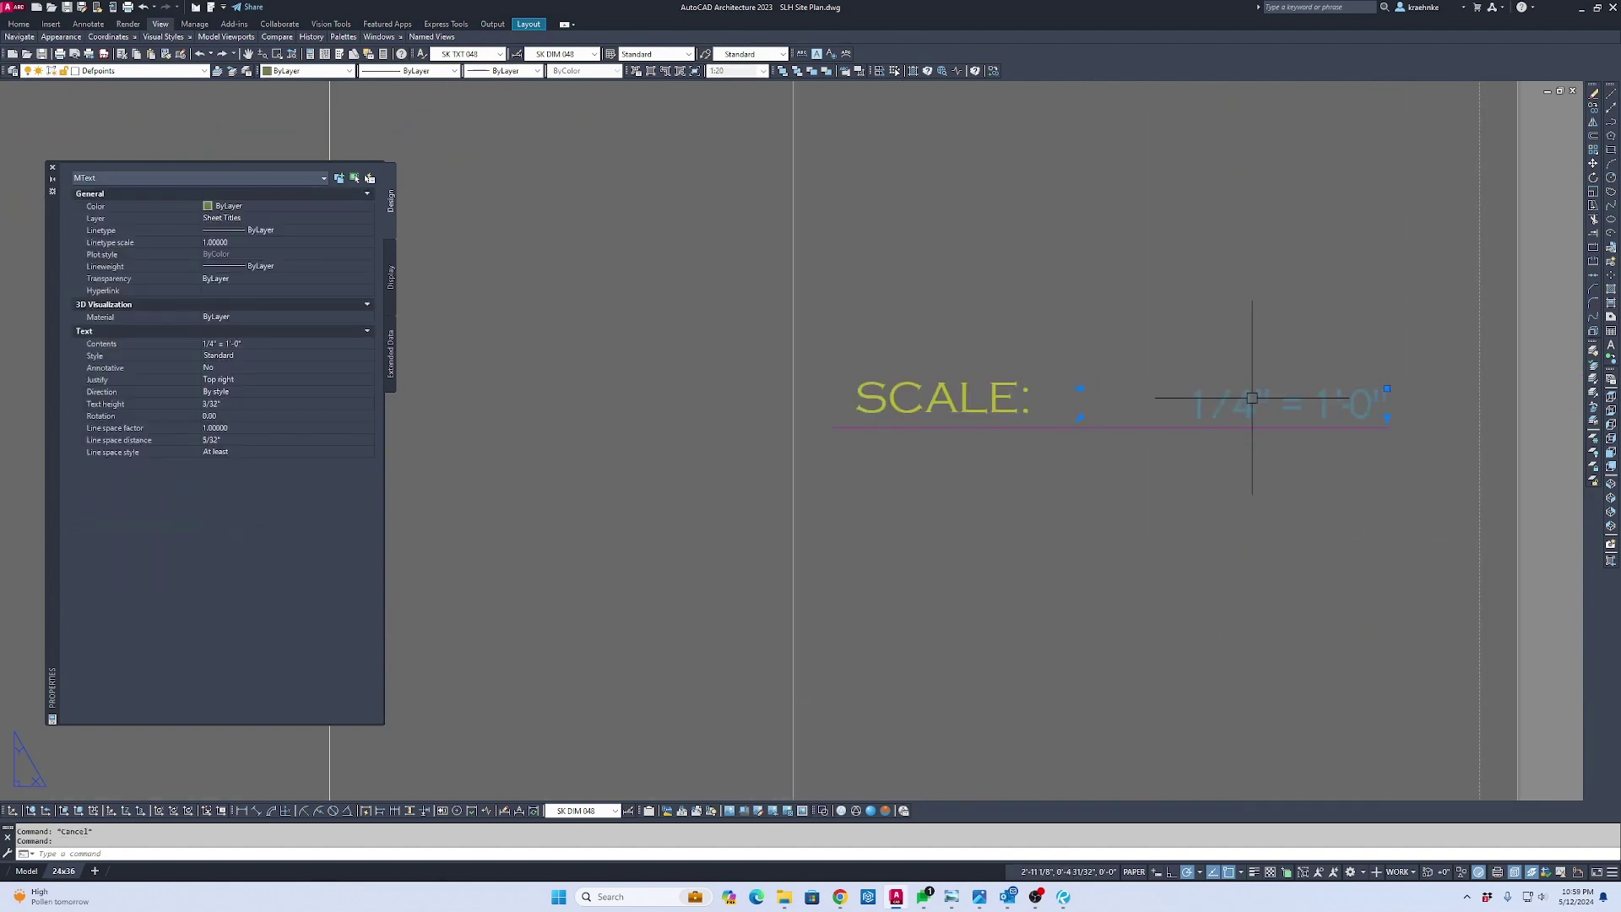
{"action": "double_click", "coordinate": [1255, 404]}
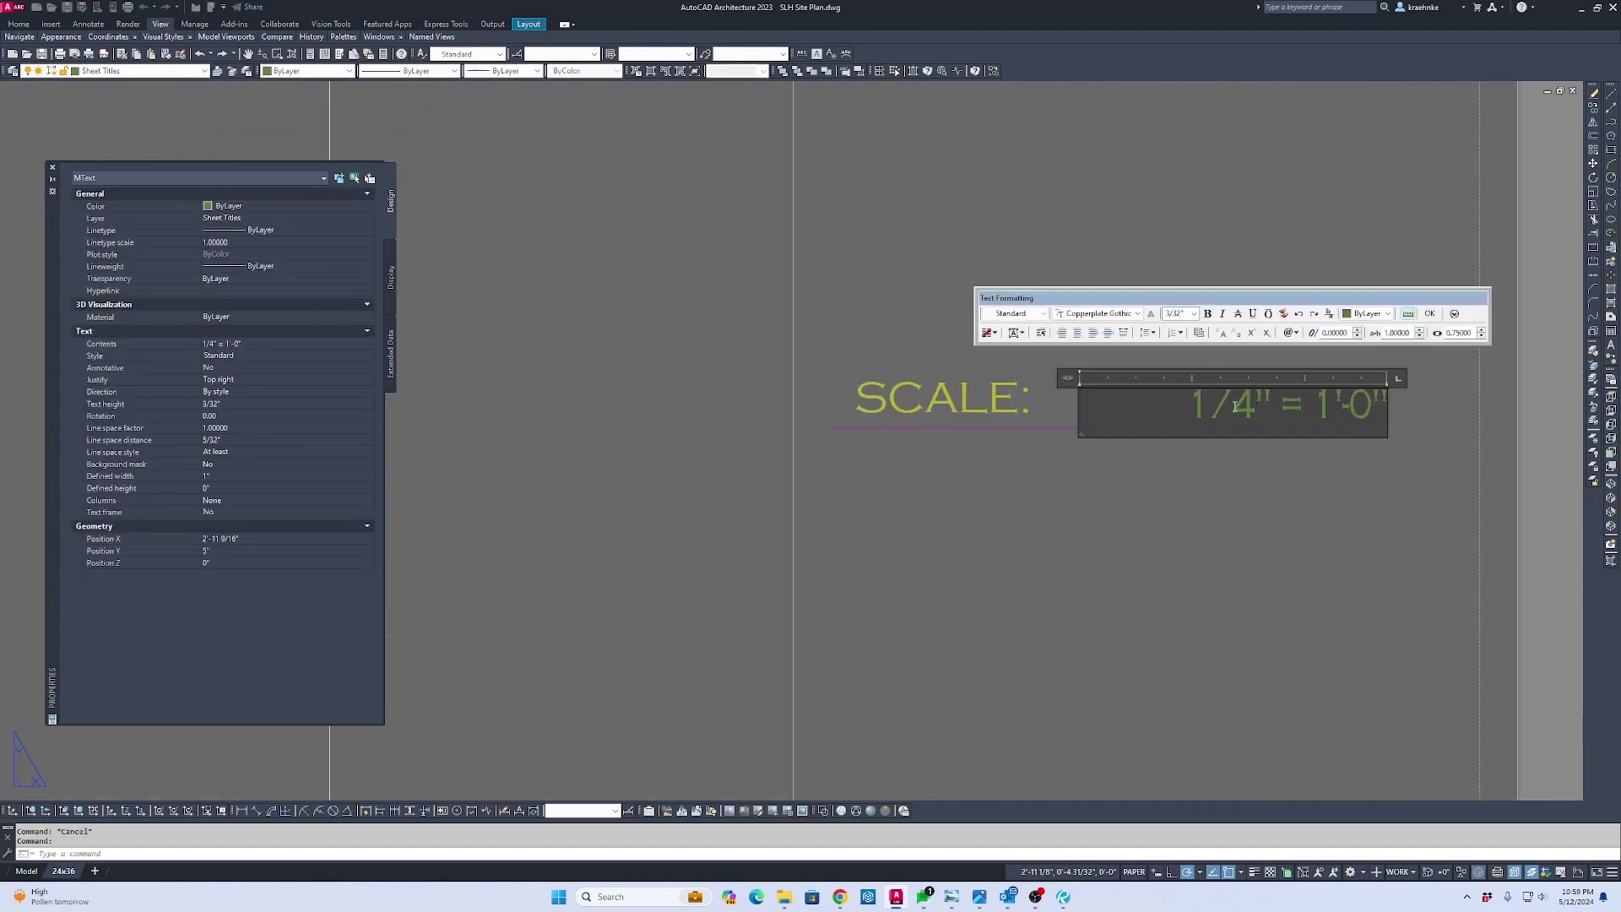
{"action": "key", "text": "BackSpace"}
{"action": "key", "text": "BackSpace"}
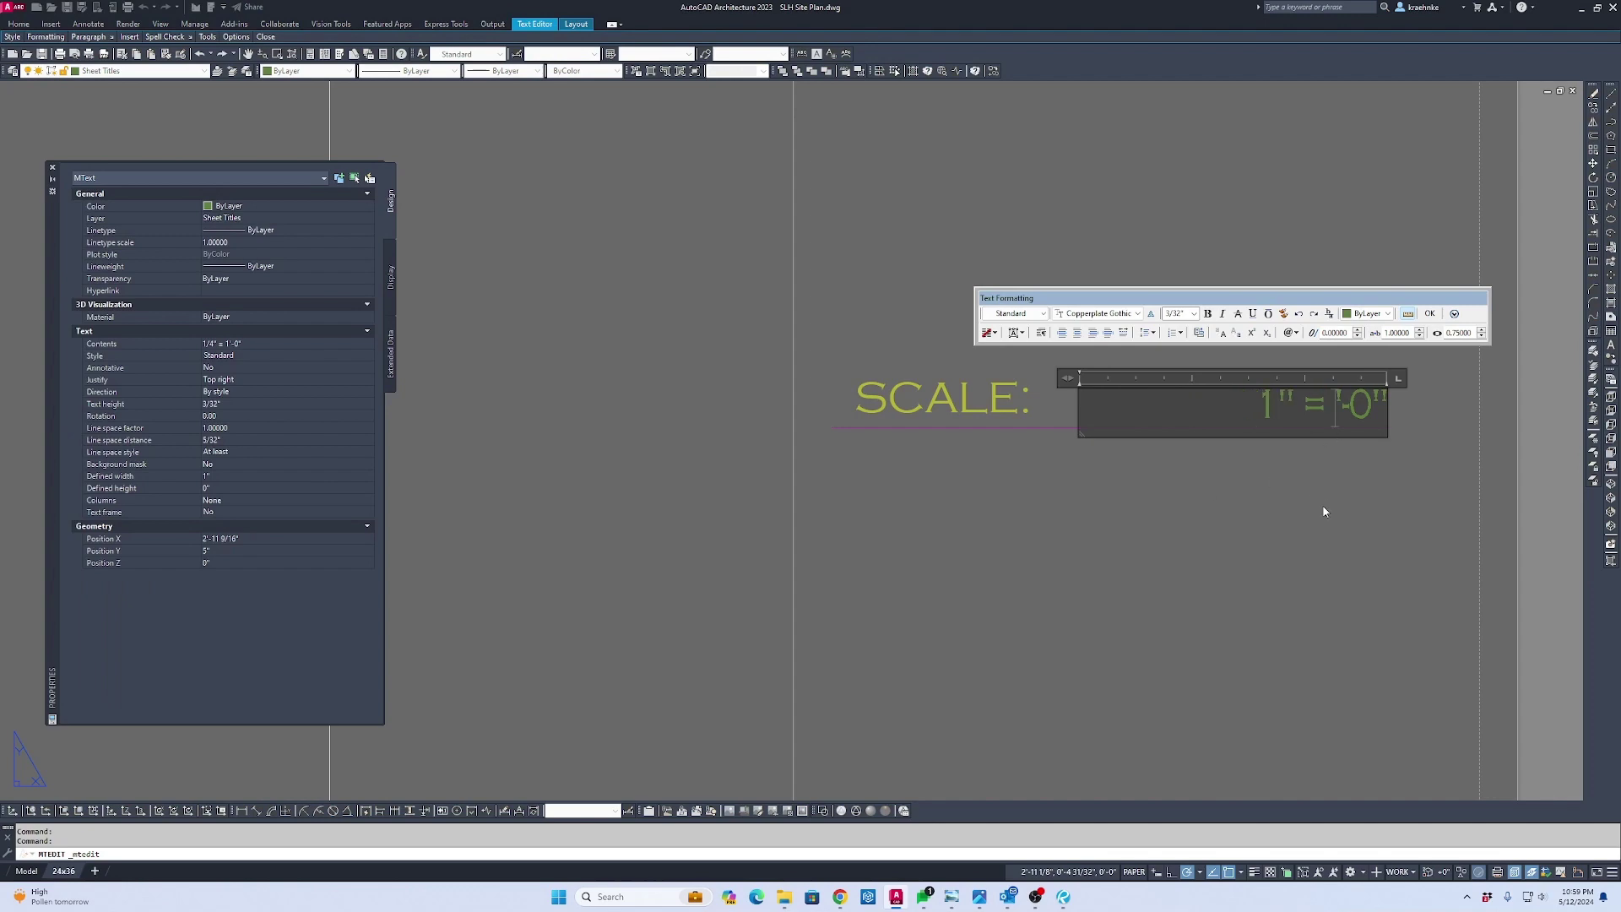
{"action": "type", "text": "20"}
{"action": "left_click", "coordinate": [1324, 511]}
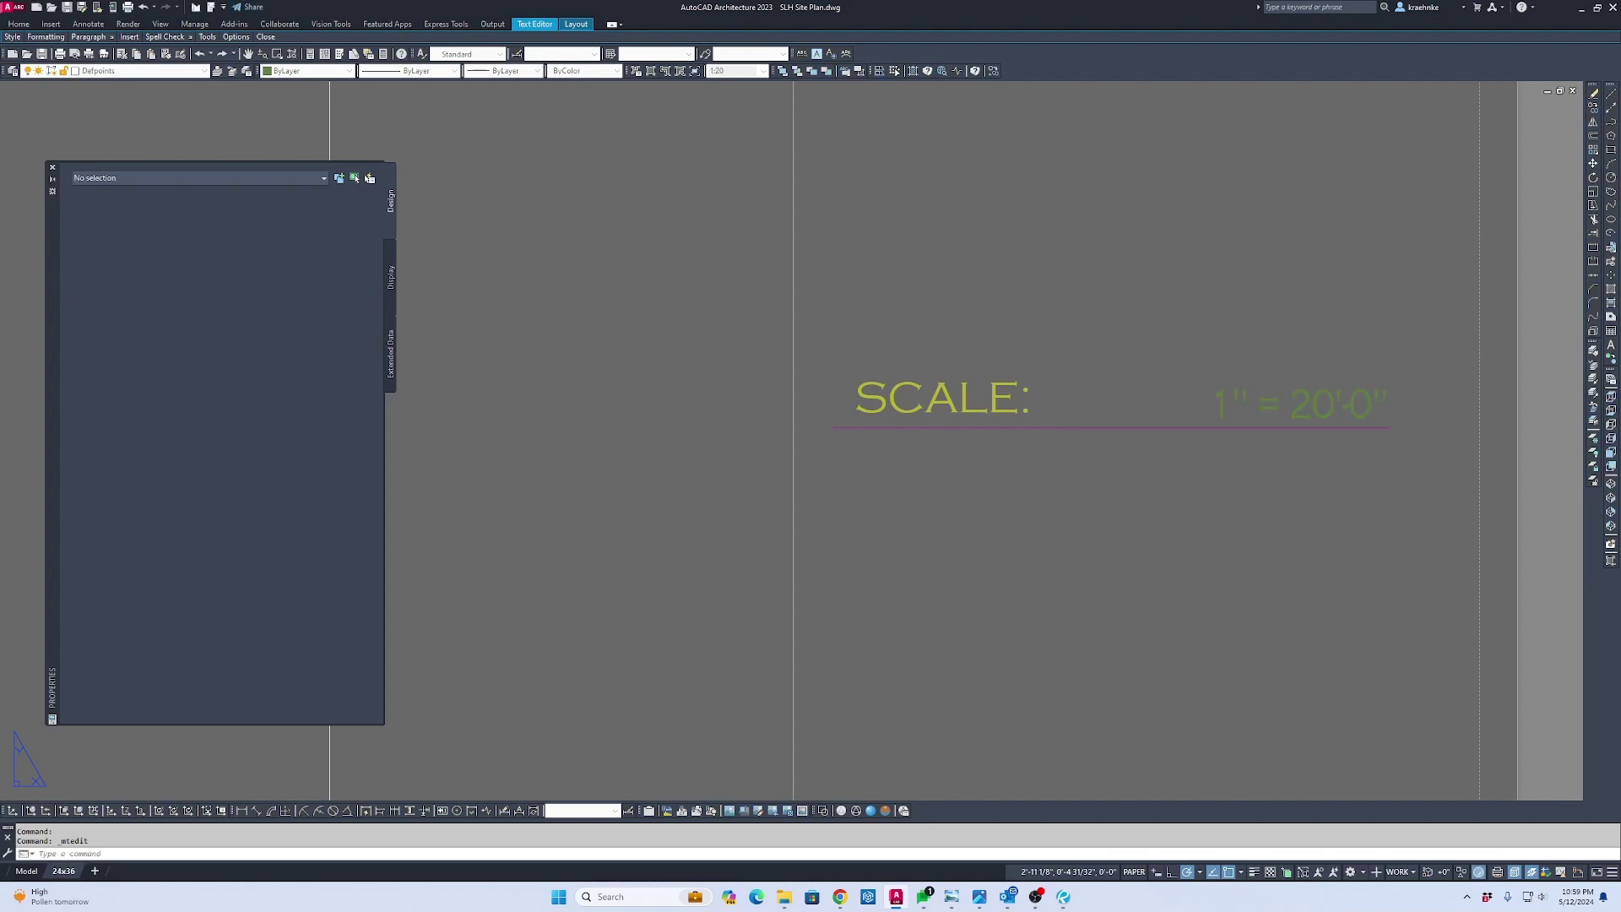
Set up a plot with AutoCAD PDF (General Documentation).pc3 on ARCH full bleed D (36.00 x 24.00 Inches) paper in landscape orientation
{"action": "scroll", "coordinate": [1273, 445], "scroll_direction": "down", "scroll_amount": 5}
{"action": "type", "text": "z"}
{"action": "key", "text": "Return"}
{"action": "type", "text": "a"}
{"action": "key", "text": "Return"}
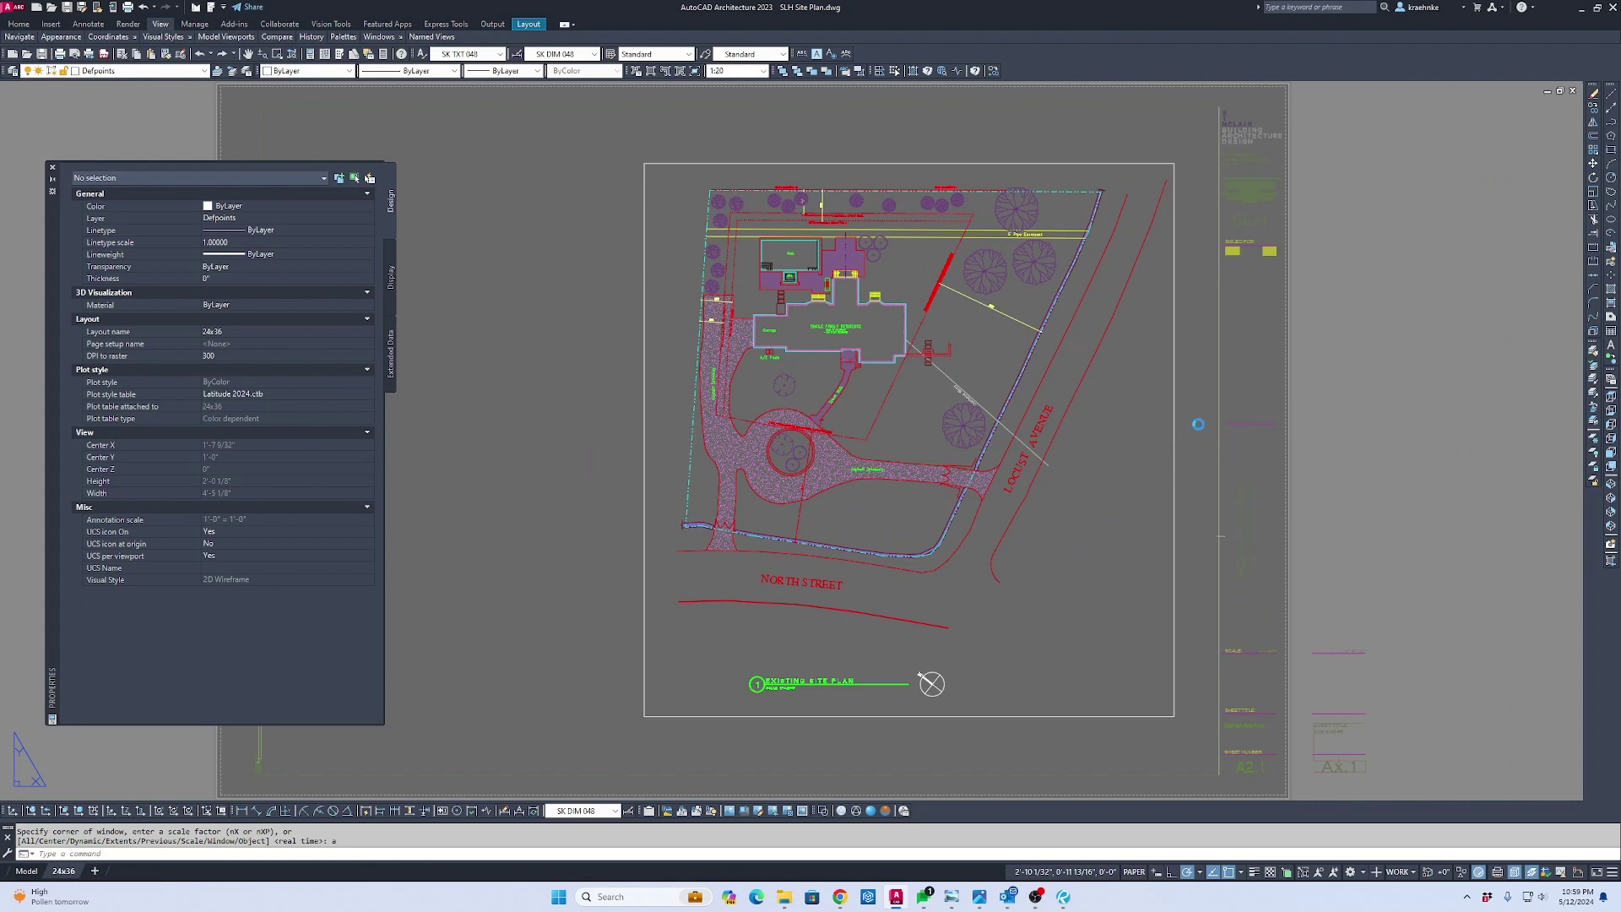
{"action": "key", "text": "ctrl+p"}
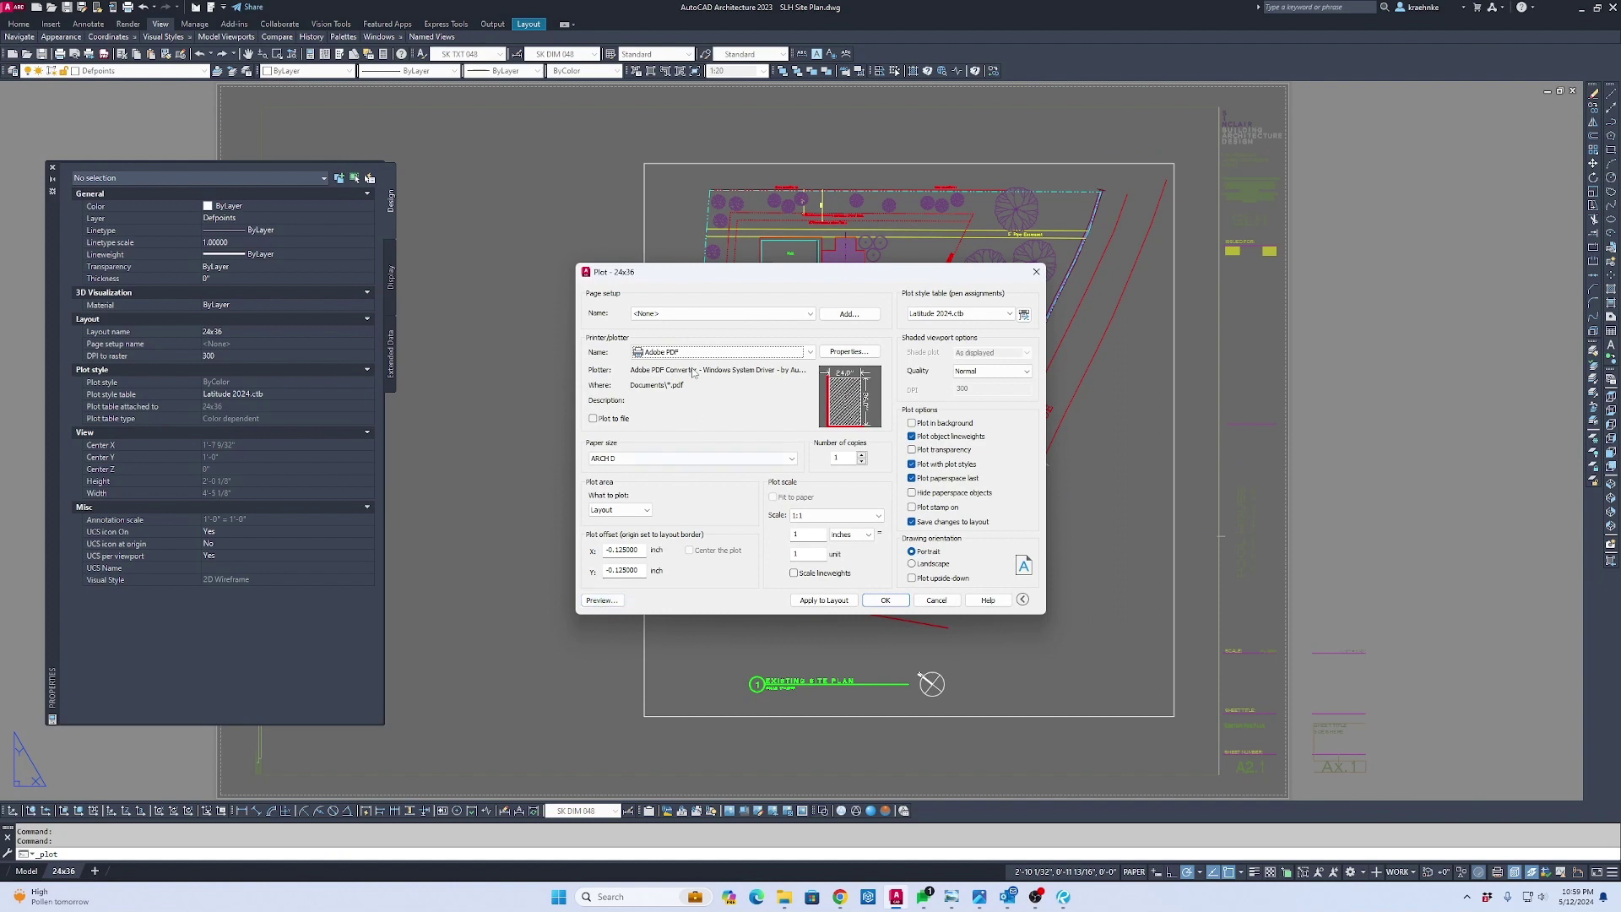
{"action": "left_click", "coordinate": [724, 352]}
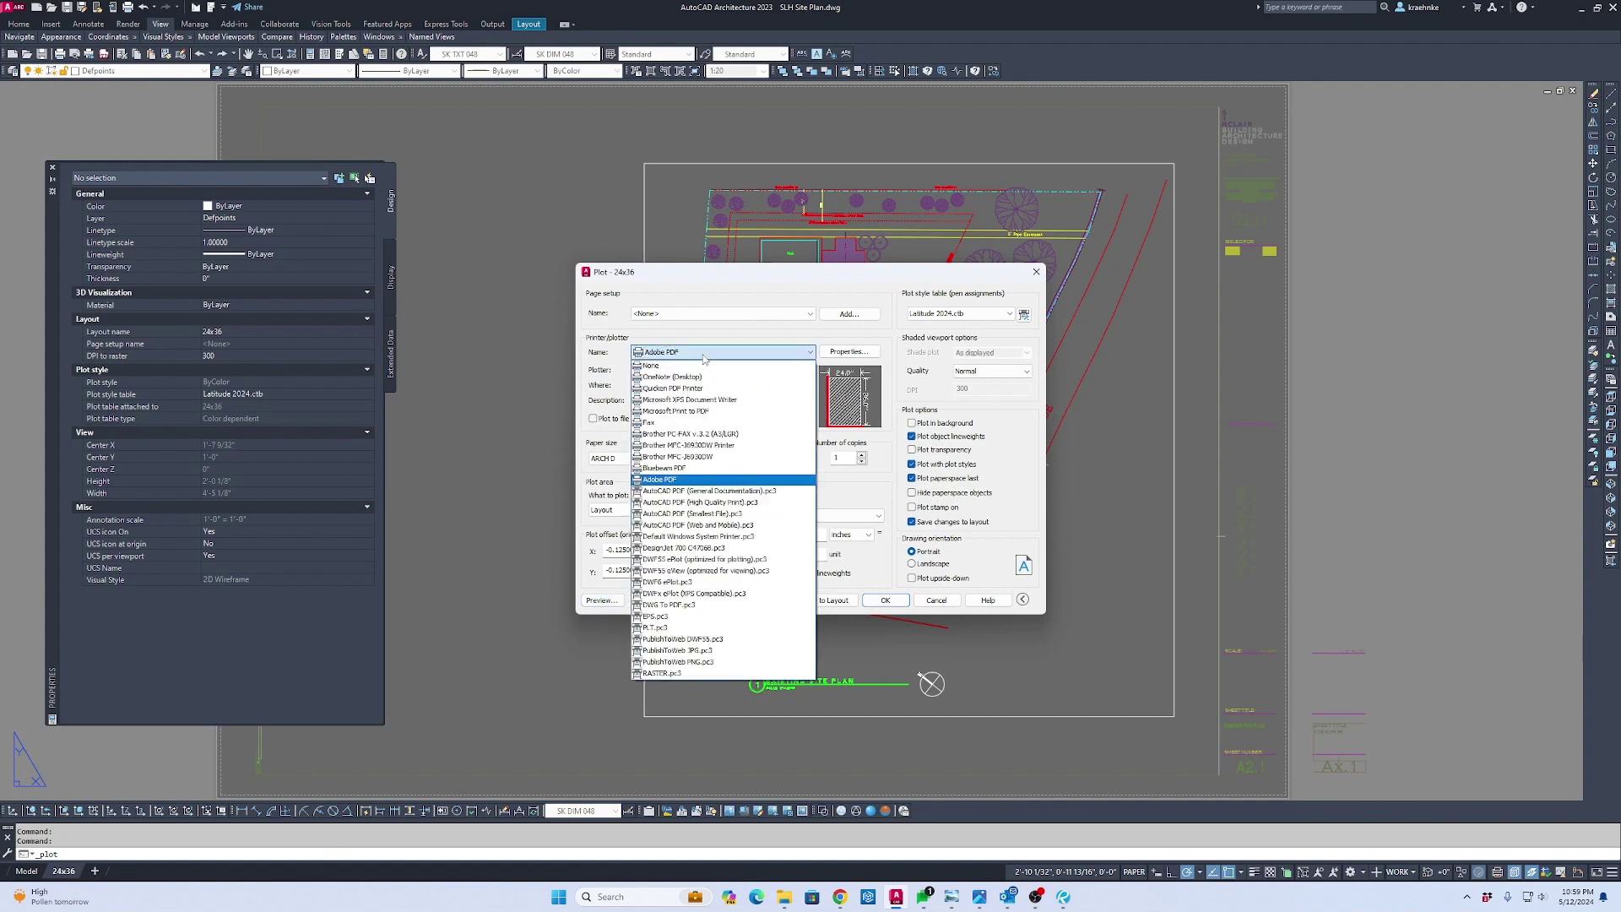
{"action": "left_click", "coordinate": [754, 493]}
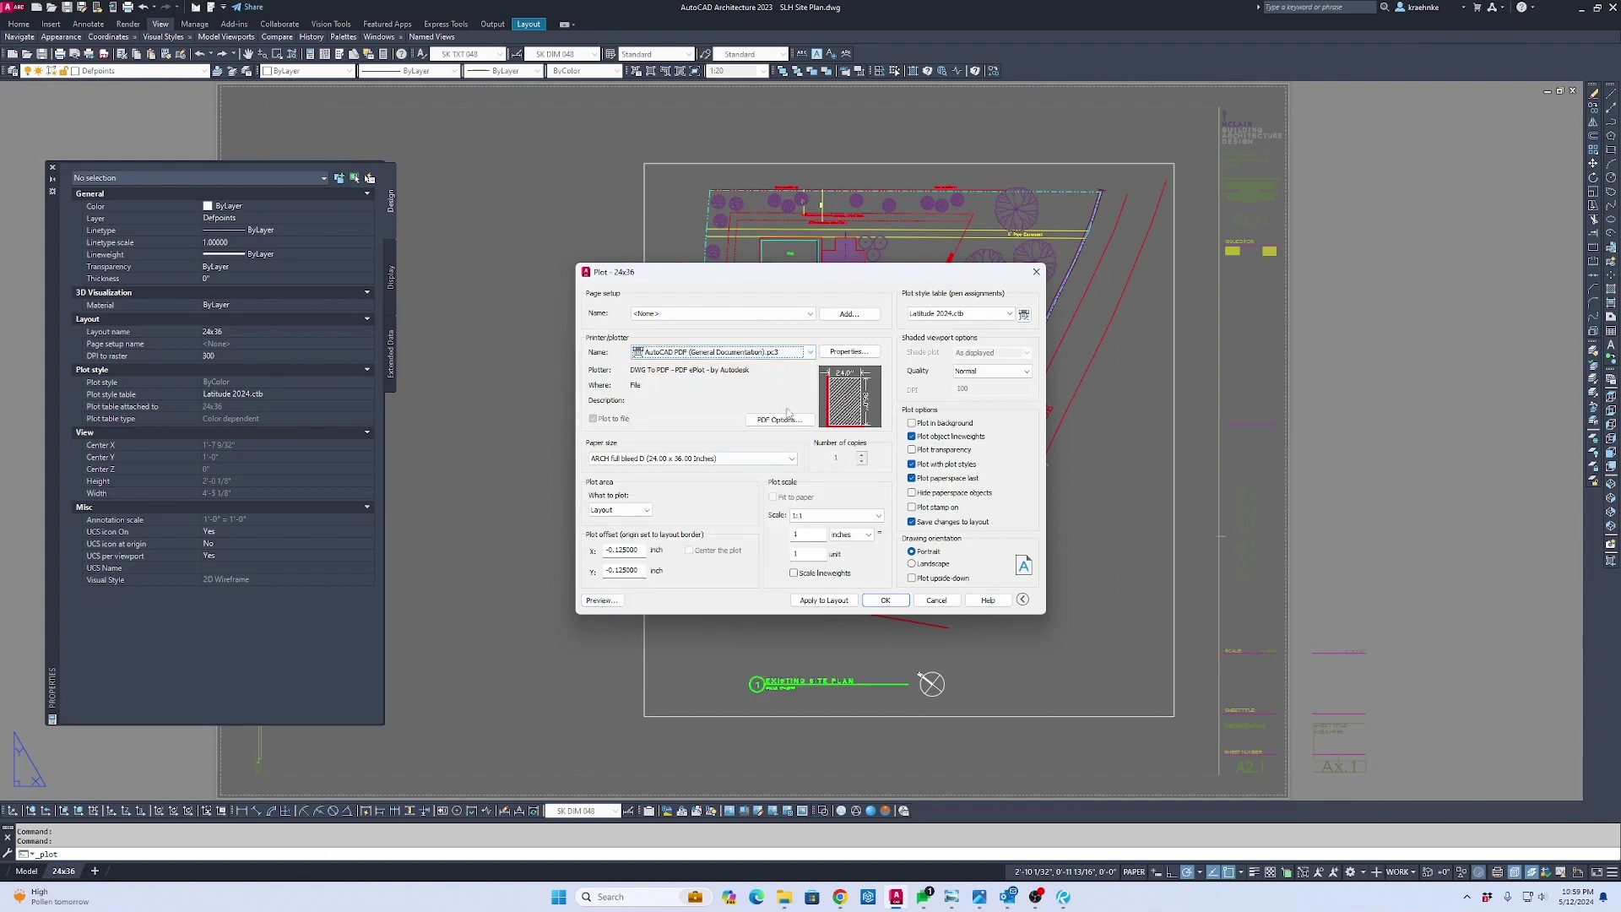
{"action": "left_click", "coordinate": [675, 460]}
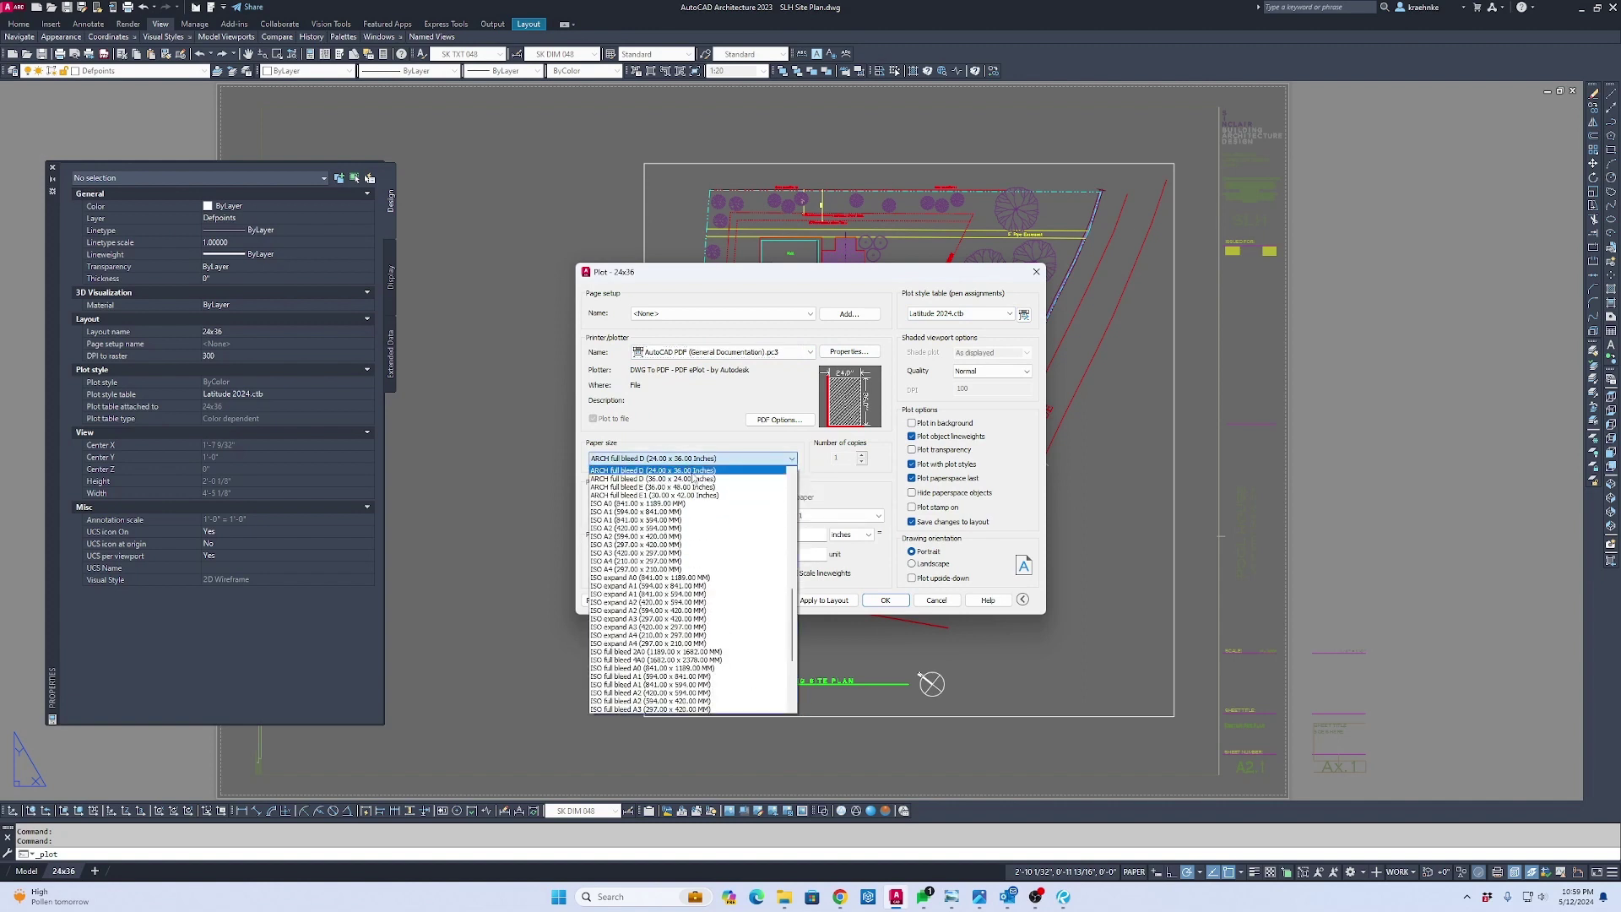
{"action": "left_click", "coordinate": [693, 479]}
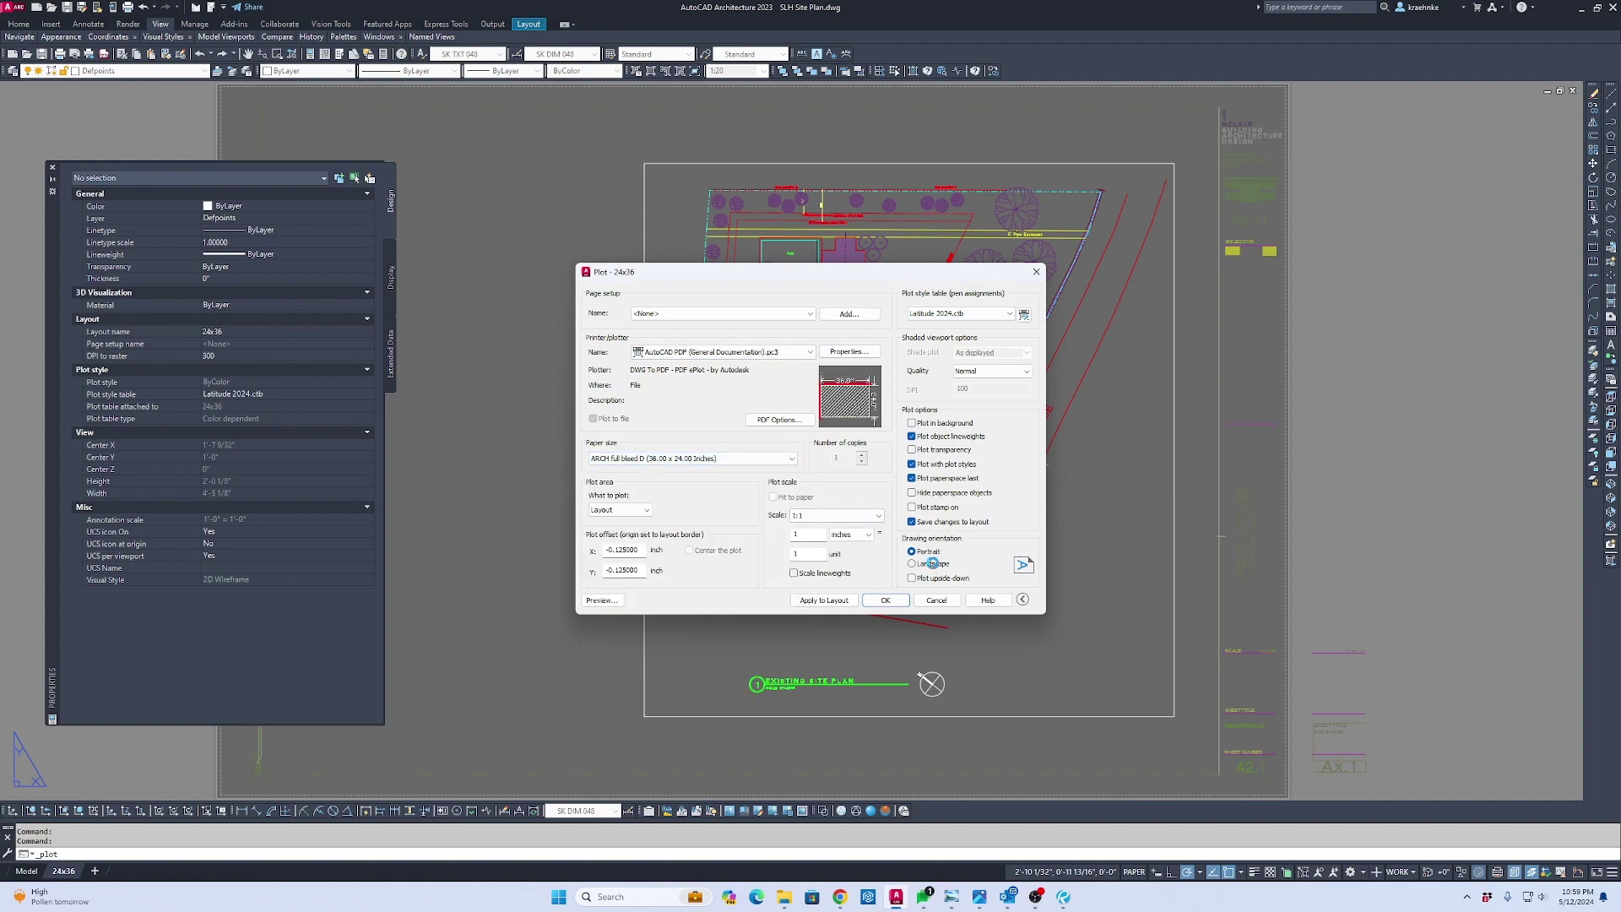
Define the plot area as a window between the sheet's opposite outer corners and center the plot
{"action": "left_click", "coordinate": [646, 512]}
{"action": "left_click", "coordinate": [623, 547]}
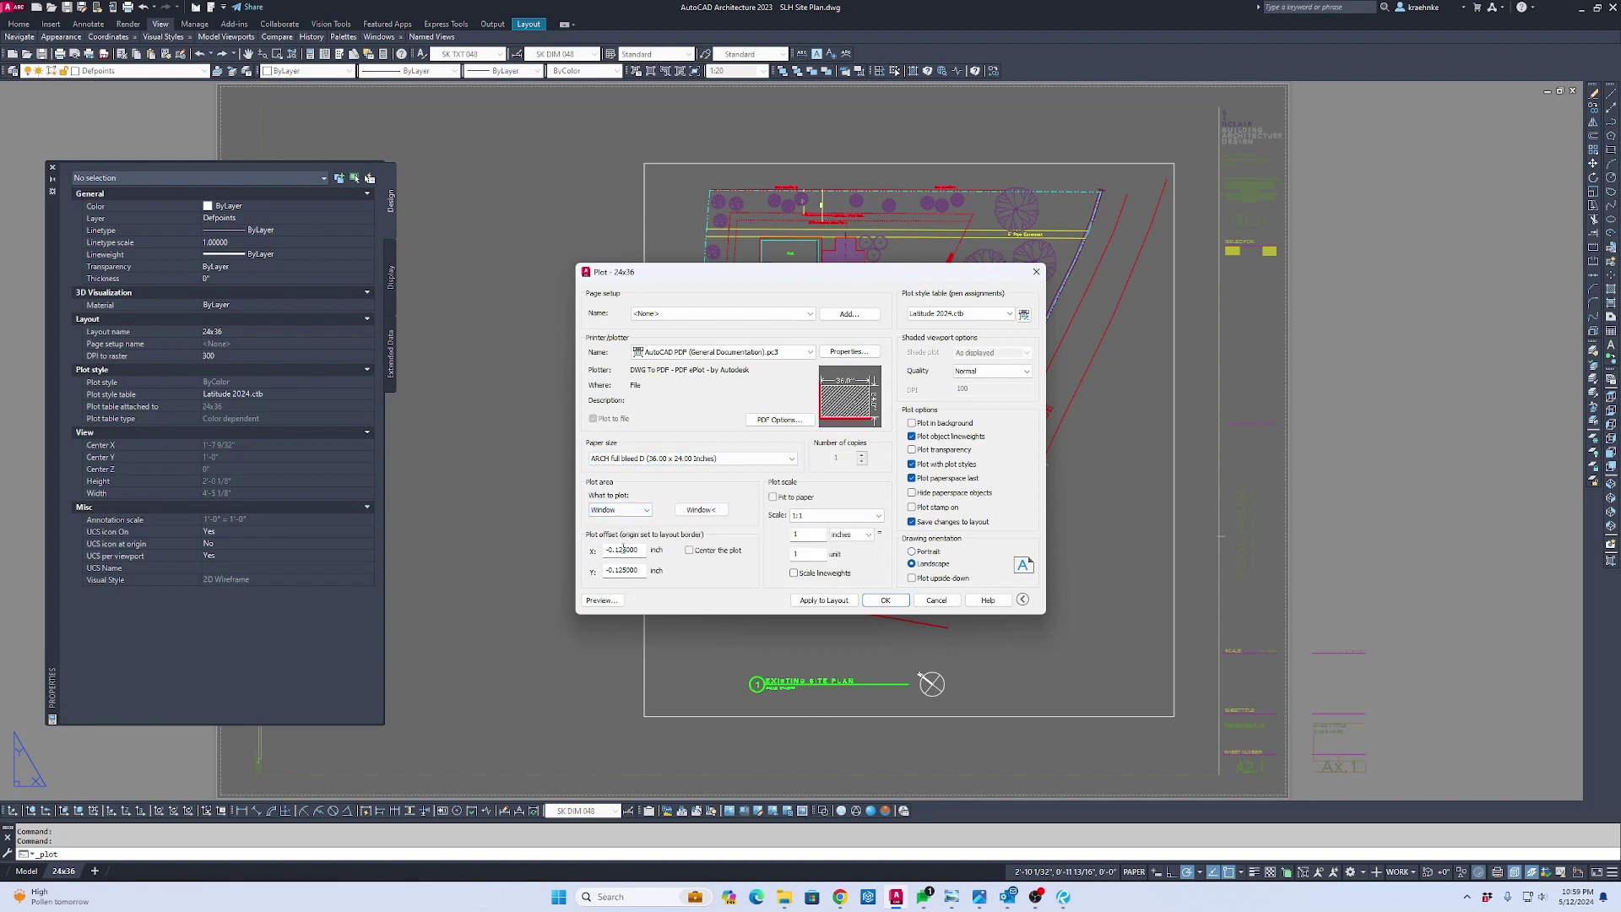
{"action": "left_click", "coordinate": [700, 509]}
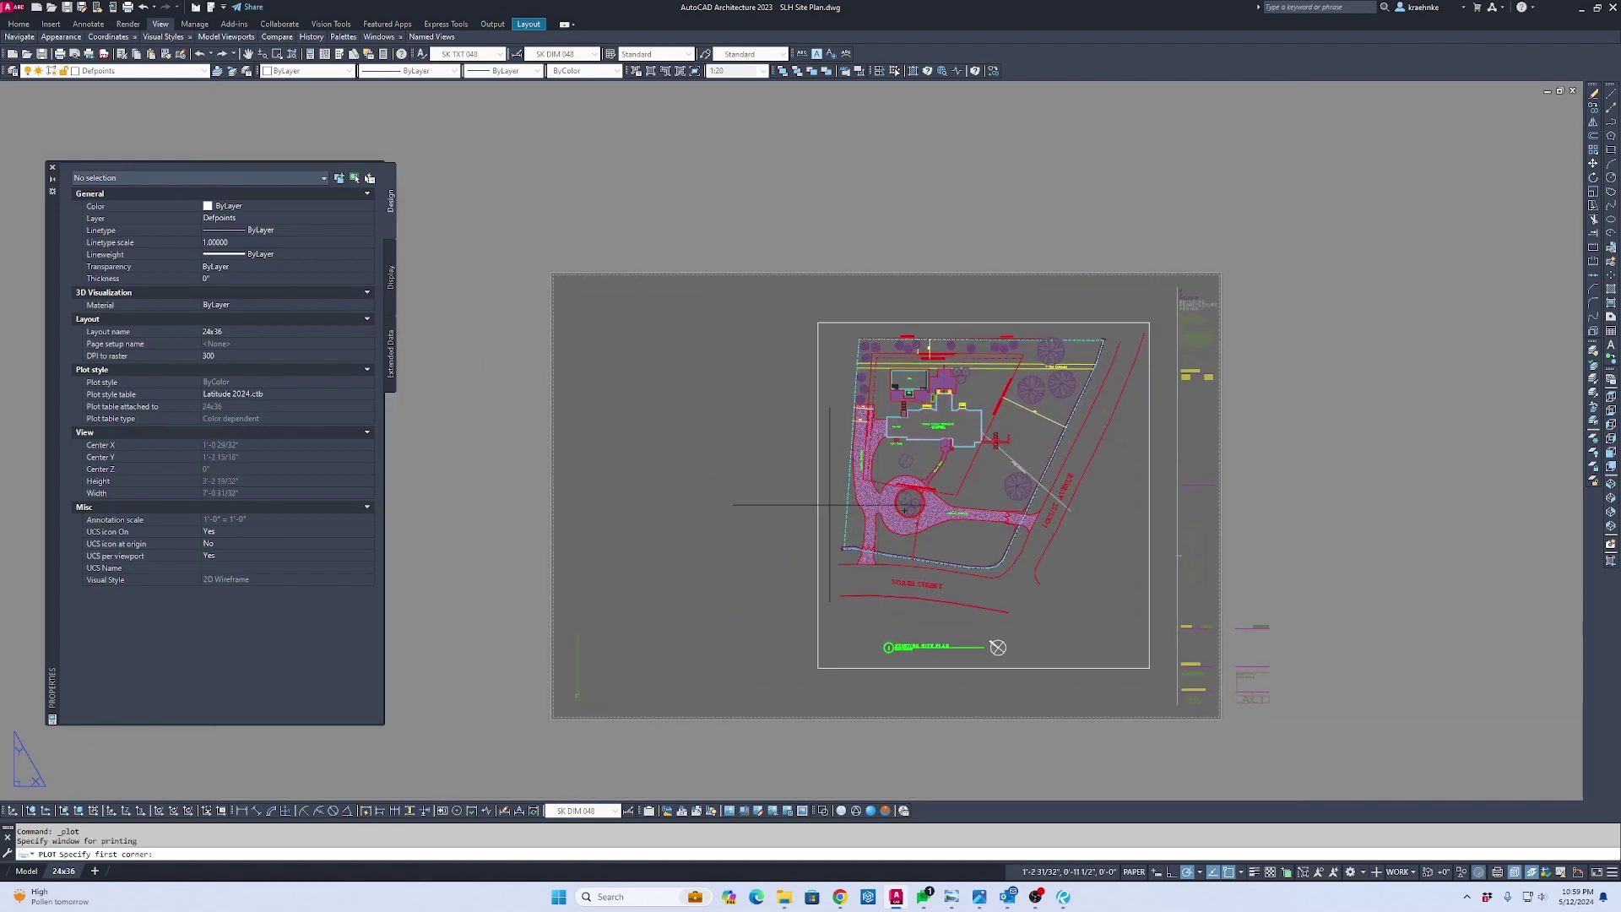
{"action": "left_click", "coordinate": [552, 272]}
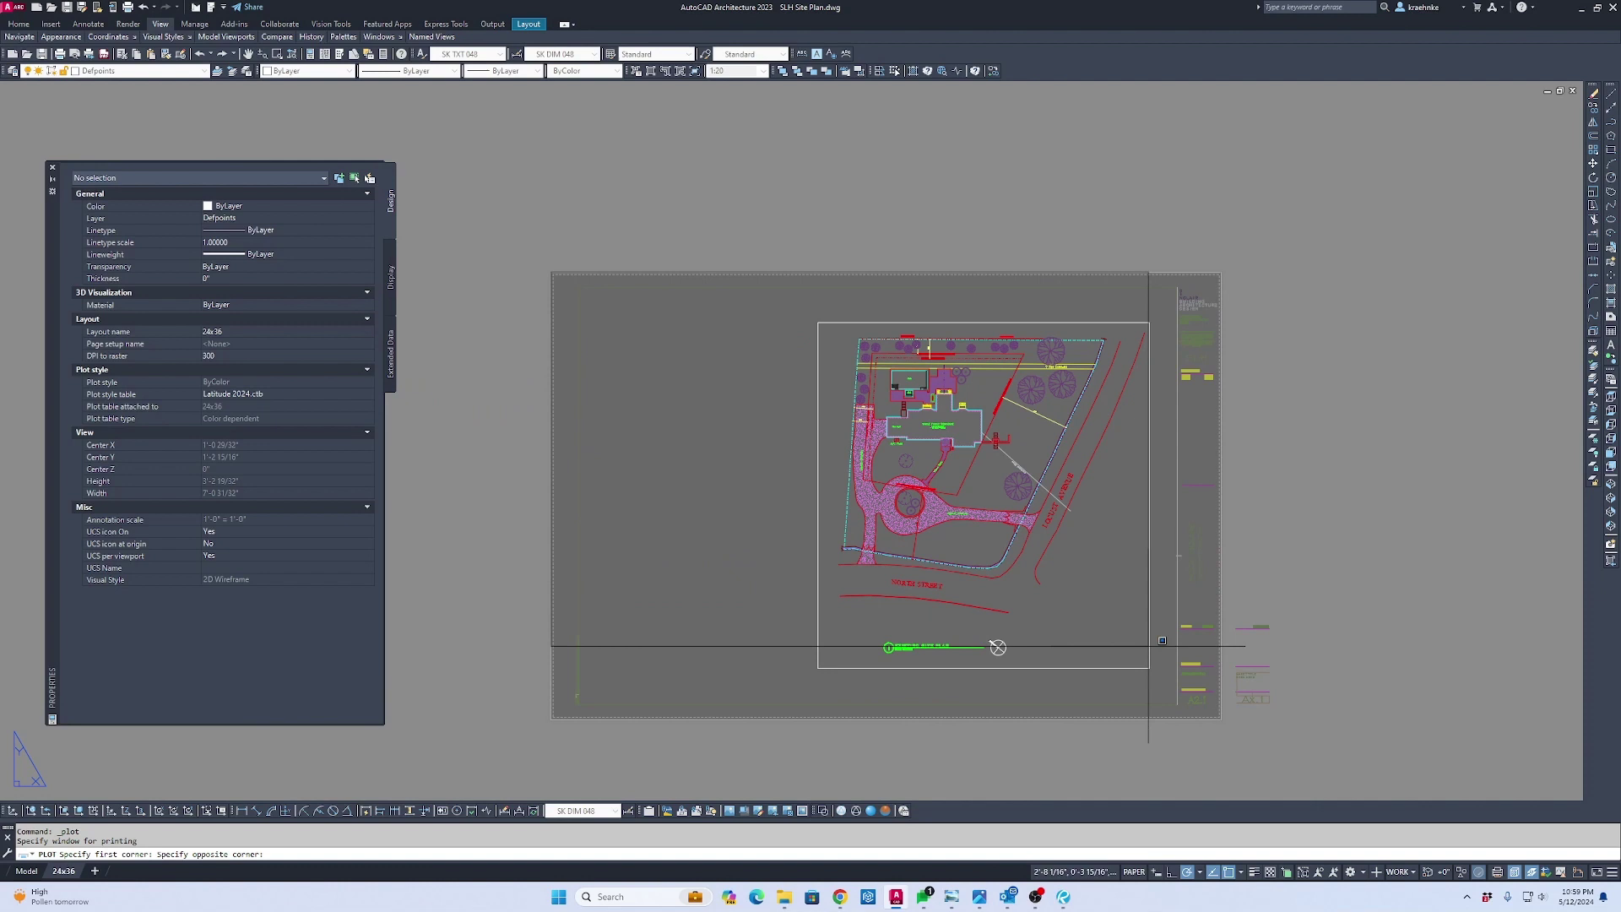
{"action": "left_click", "coordinate": [1221, 719]}
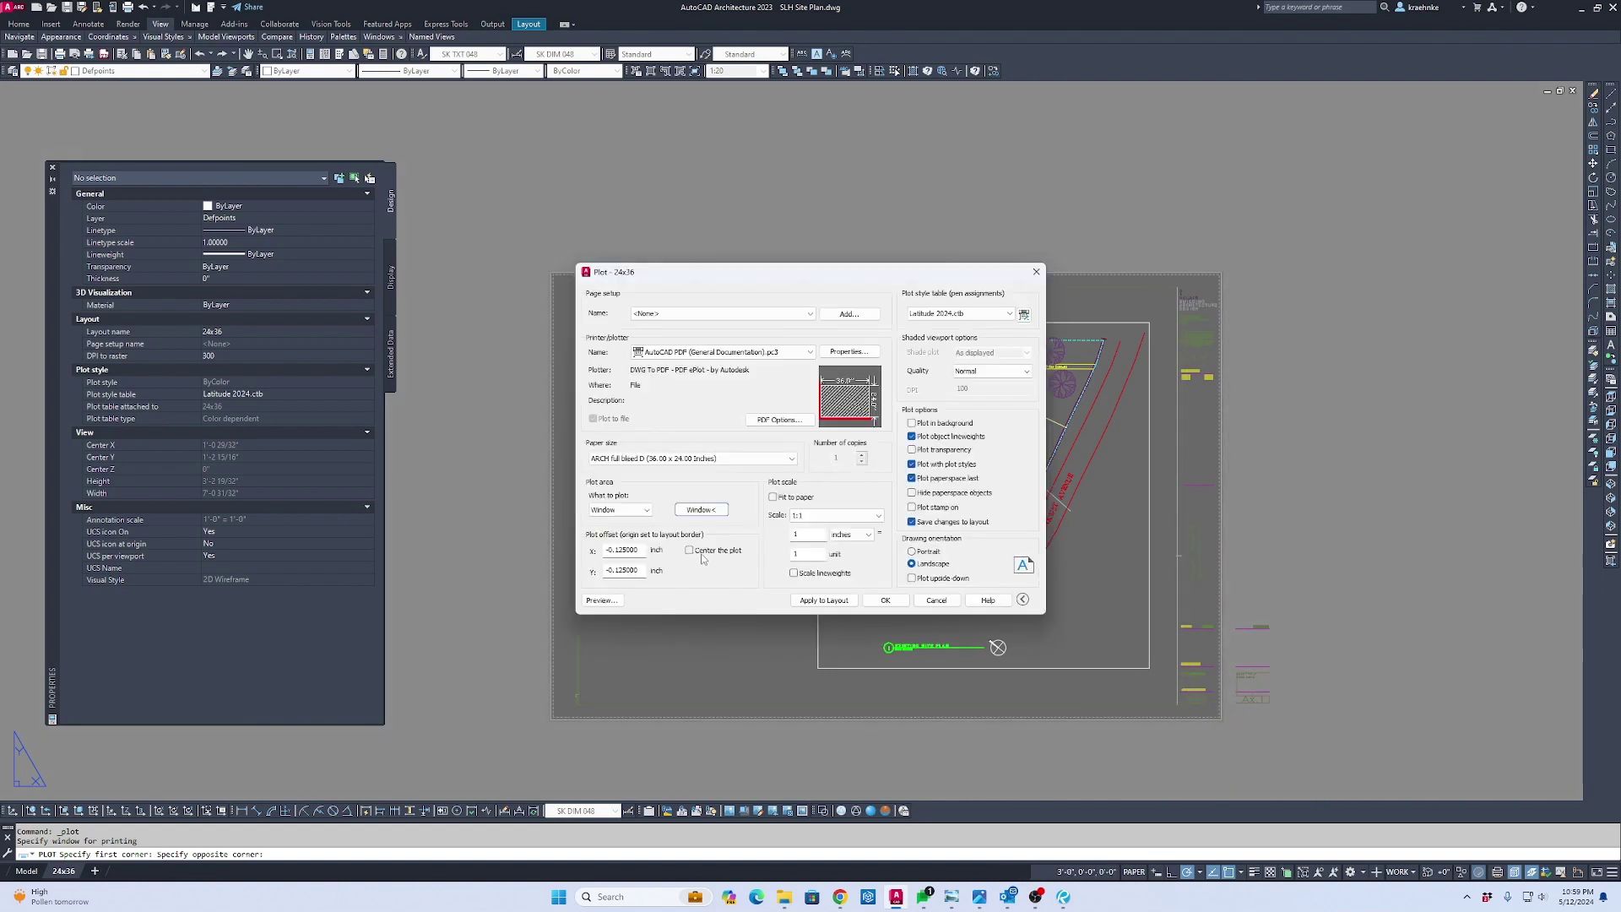
{"action": "left_click", "coordinate": [692, 551]}
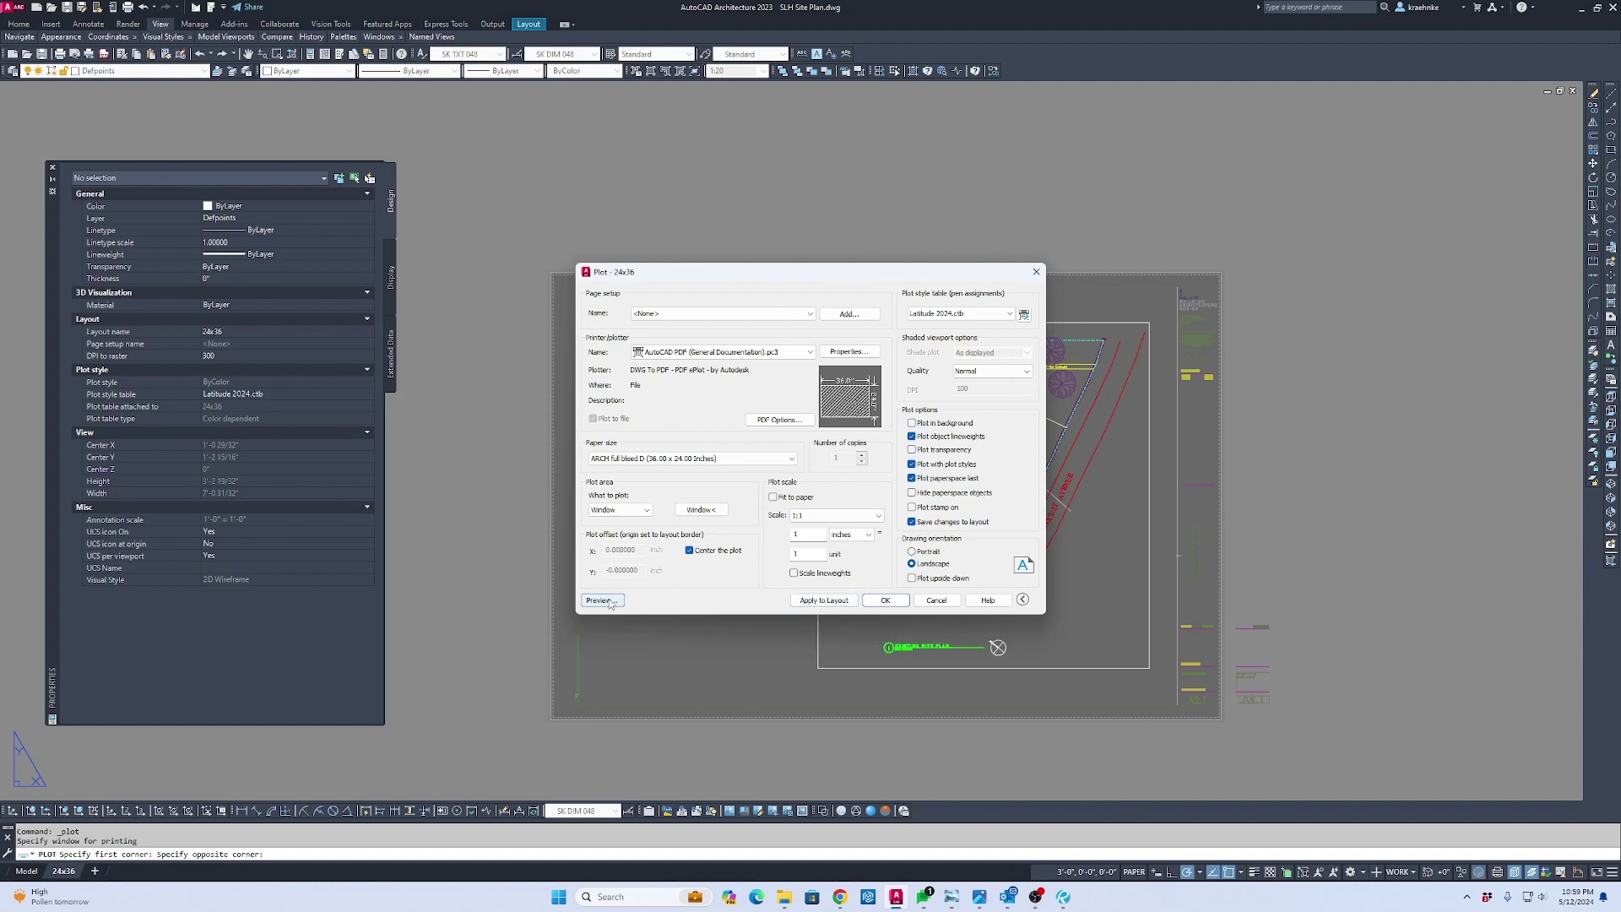
Preview the plot and examine the lineweights, hatching, labels and title block across the existing site plan sheet
{"action": "left_click", "coordinate": [601, 600]}
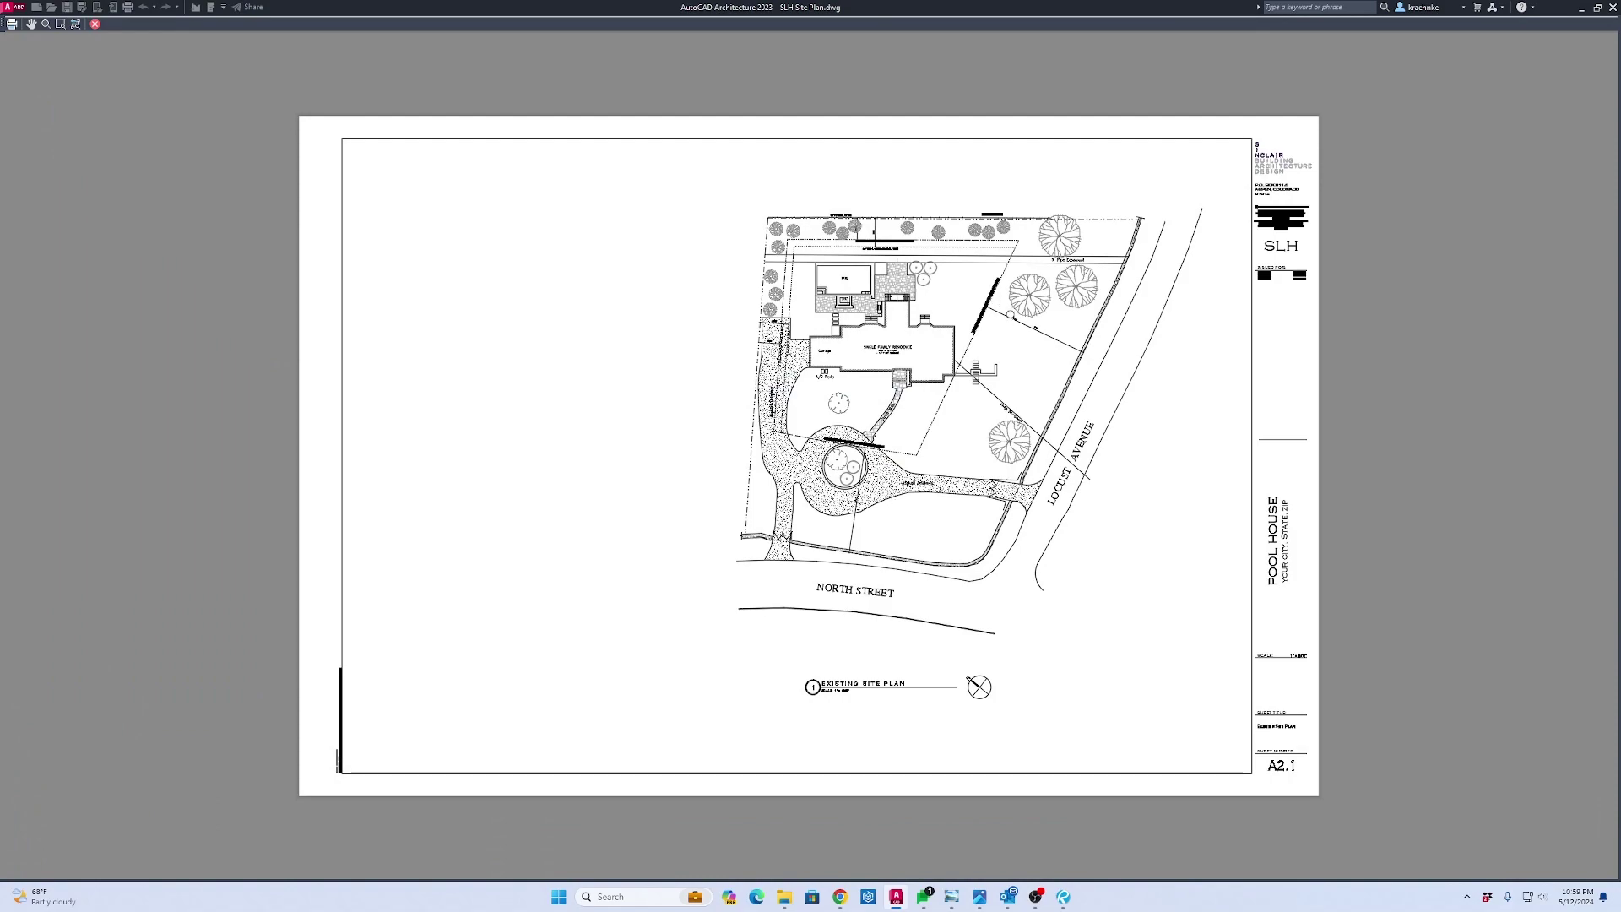
{"action": "scroll", "coordinate": [1010, 315], "scroll_direction": "up", "scroll_amount": 8}
{"action": "left_click_drag", "start_coordinate": [881, 367], "coordinate": [1407, 392]}
{"action": "scroll", "coordinate": [1408, 393], "scroll_direction": "down", "scroll_amount": 2}
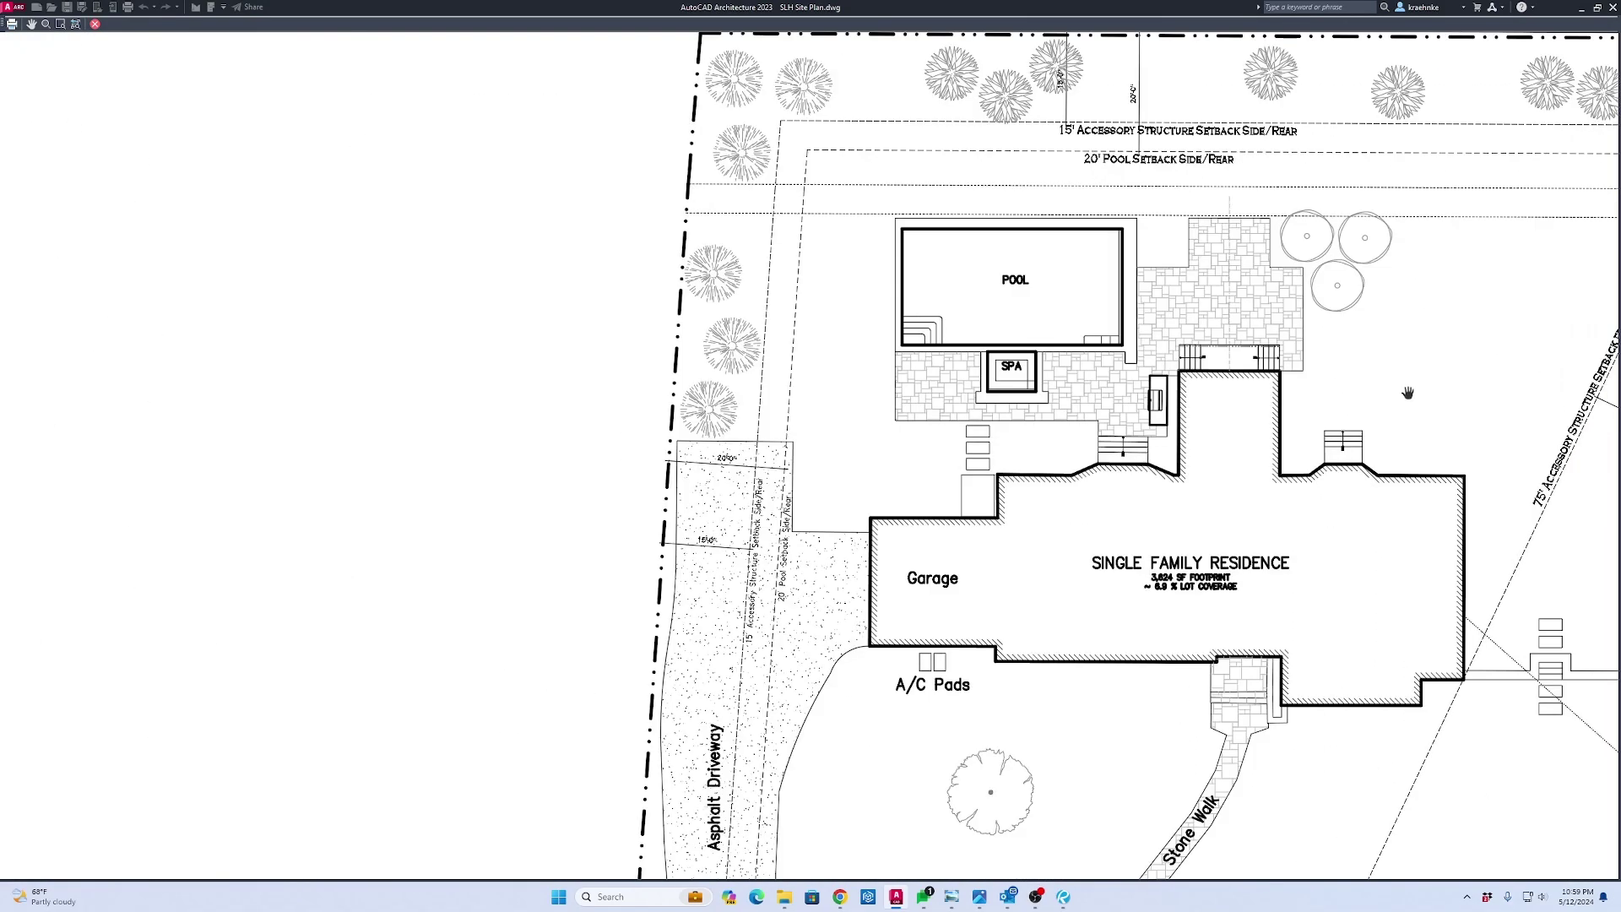
{"action": "scroll", "coordinate": [887, 333], "scroll_direction": "up", "scroll_amount": 2}
{"action": "scroll", "coordinate": [834, 379], "scroll_direction": "down", "scroll_amount": 5}
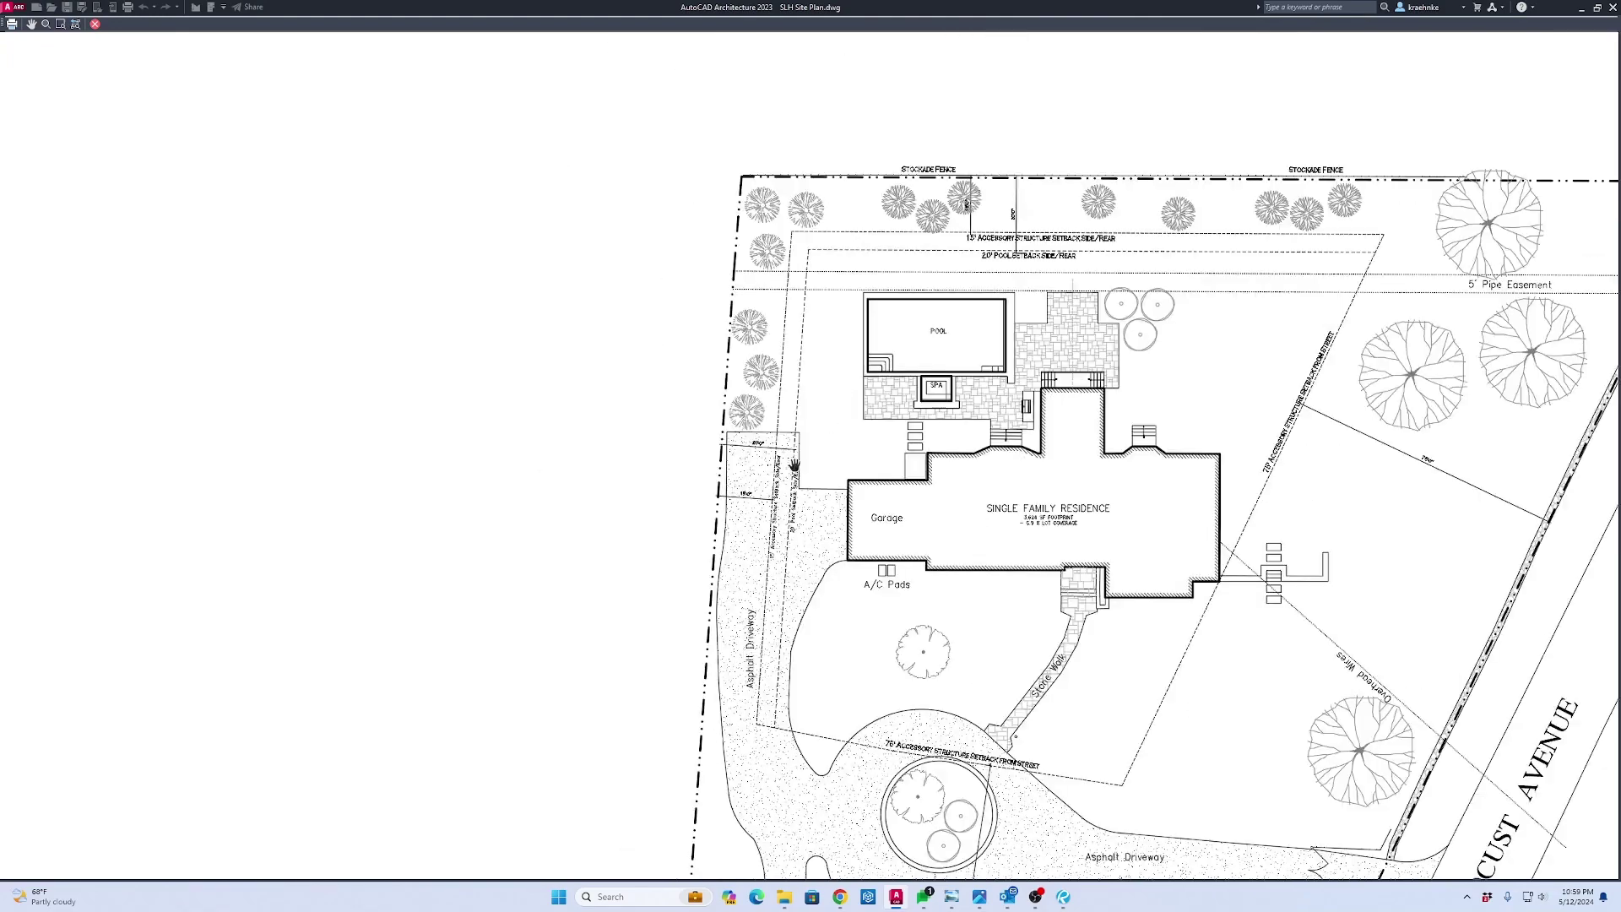
{"action": "scroll", "coordinate": [793, 465], "scroll_direction": "up", "scroll_amount": 7}
{"action": "scroll", "coordinate": [836, 460], "scroll_direction": "down", "scroll_amount": 6}
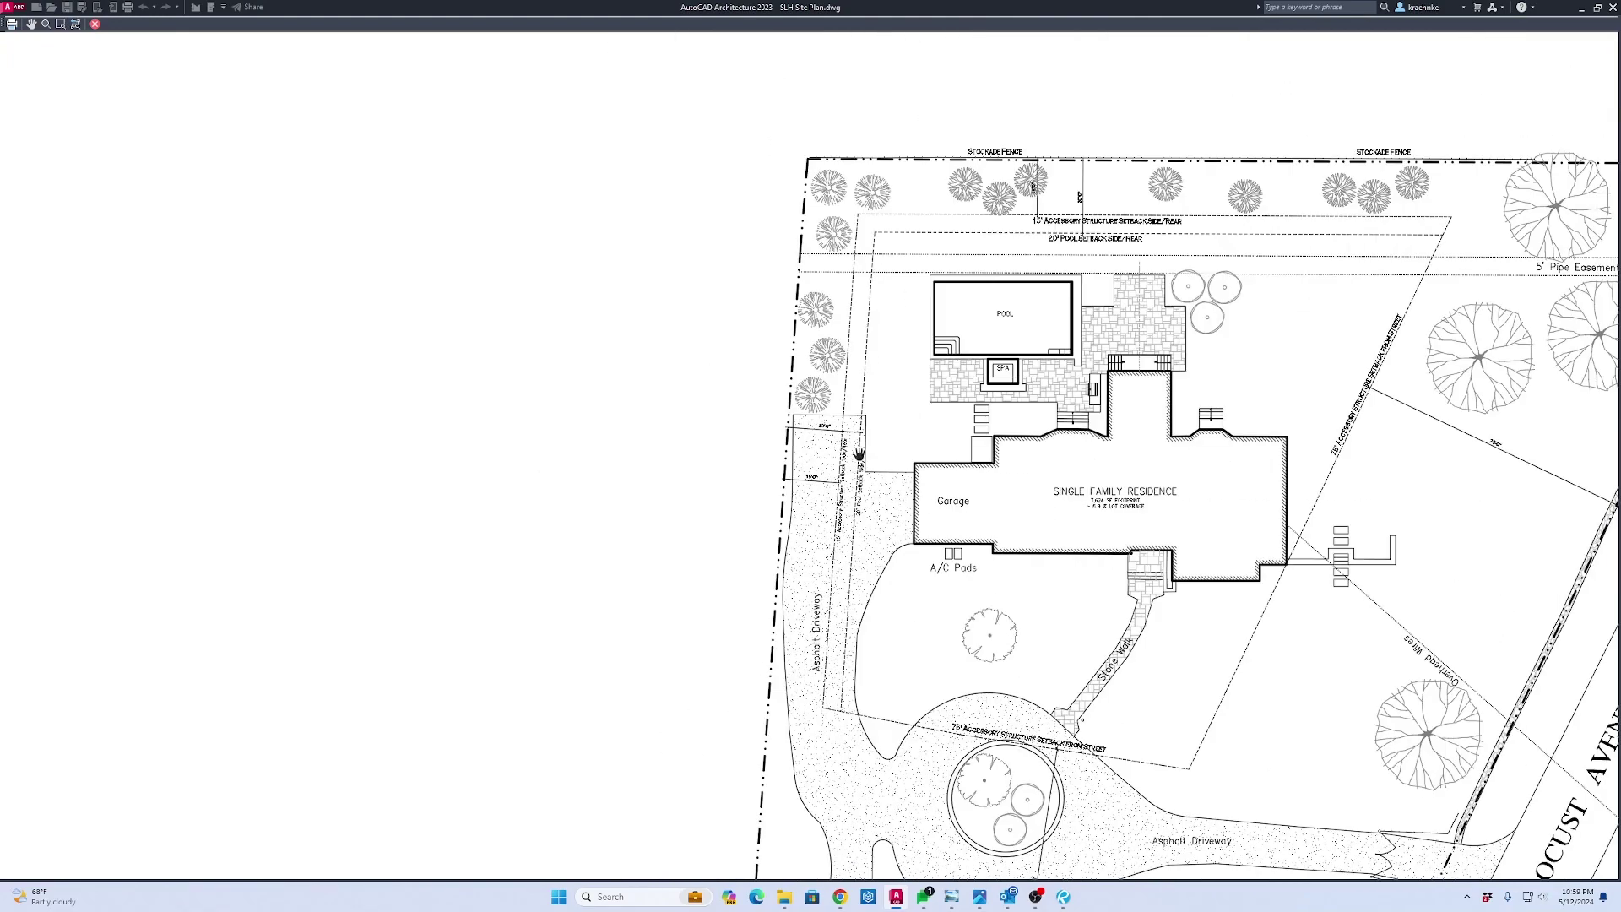
{"action": "scroll", "coordinate": [1108, 229], "scroll_direction": "up", "scroll_amount": 5}
{"action": "scroll", "coordinate": [1097, 405], "scroll_direction": "down", "scroll_amount": 8}
{"action": "scroll", "coordinate": [925, 316], "scroll_direction": "up", "scroll_amount": 3}
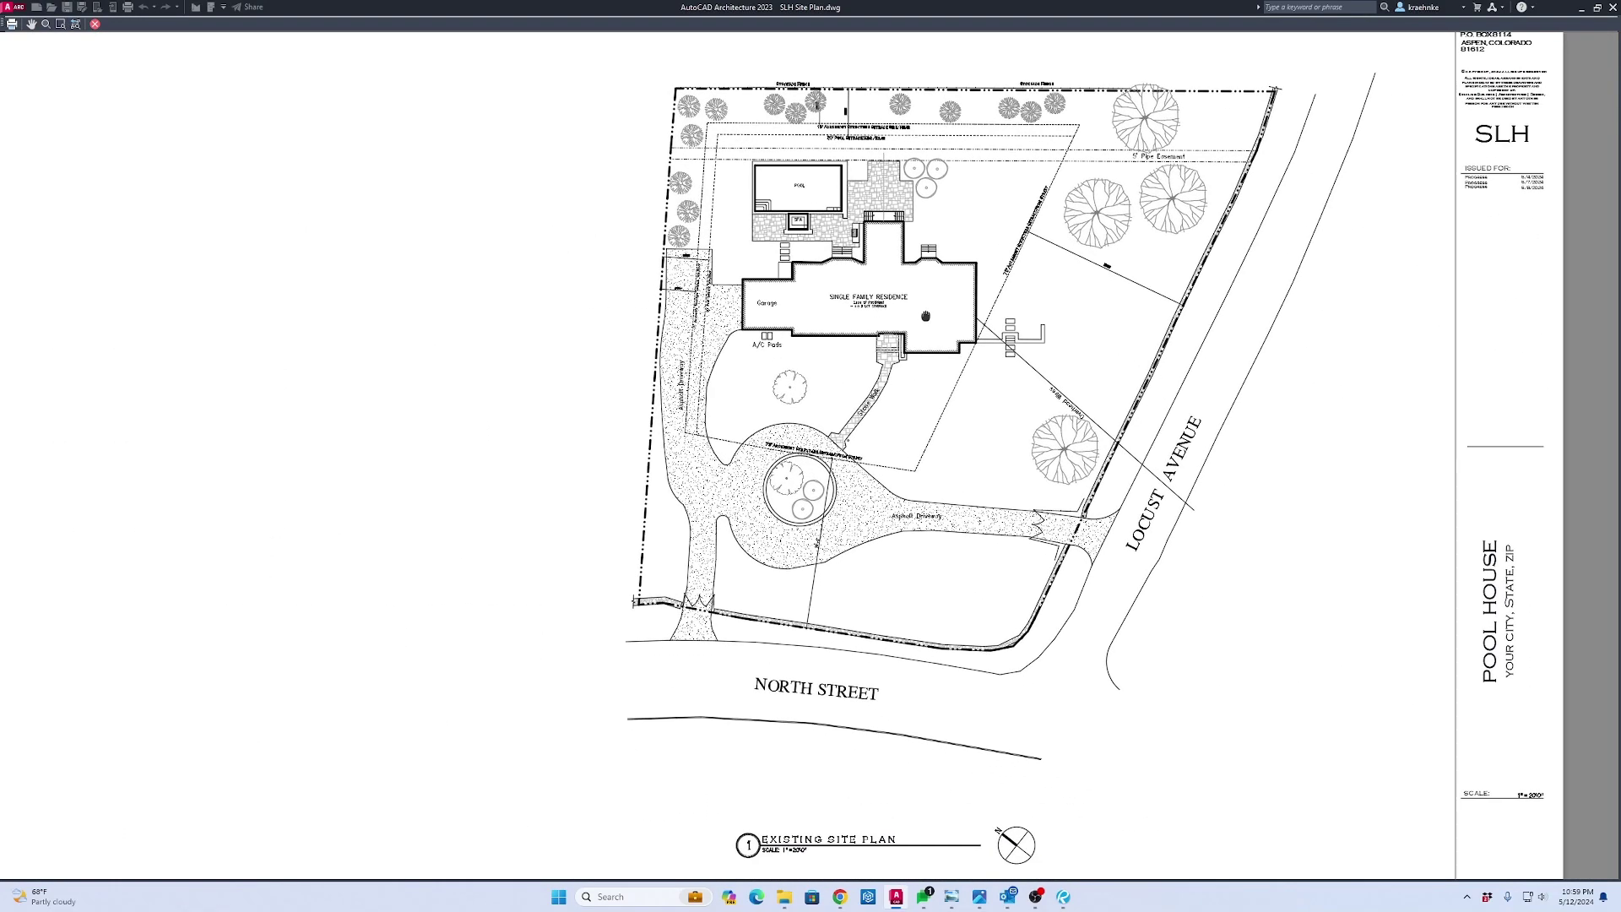
{"action": "scroll", "coordinate": [1051, 397], "scroll_direction": "up", "scroll_amount": 6}
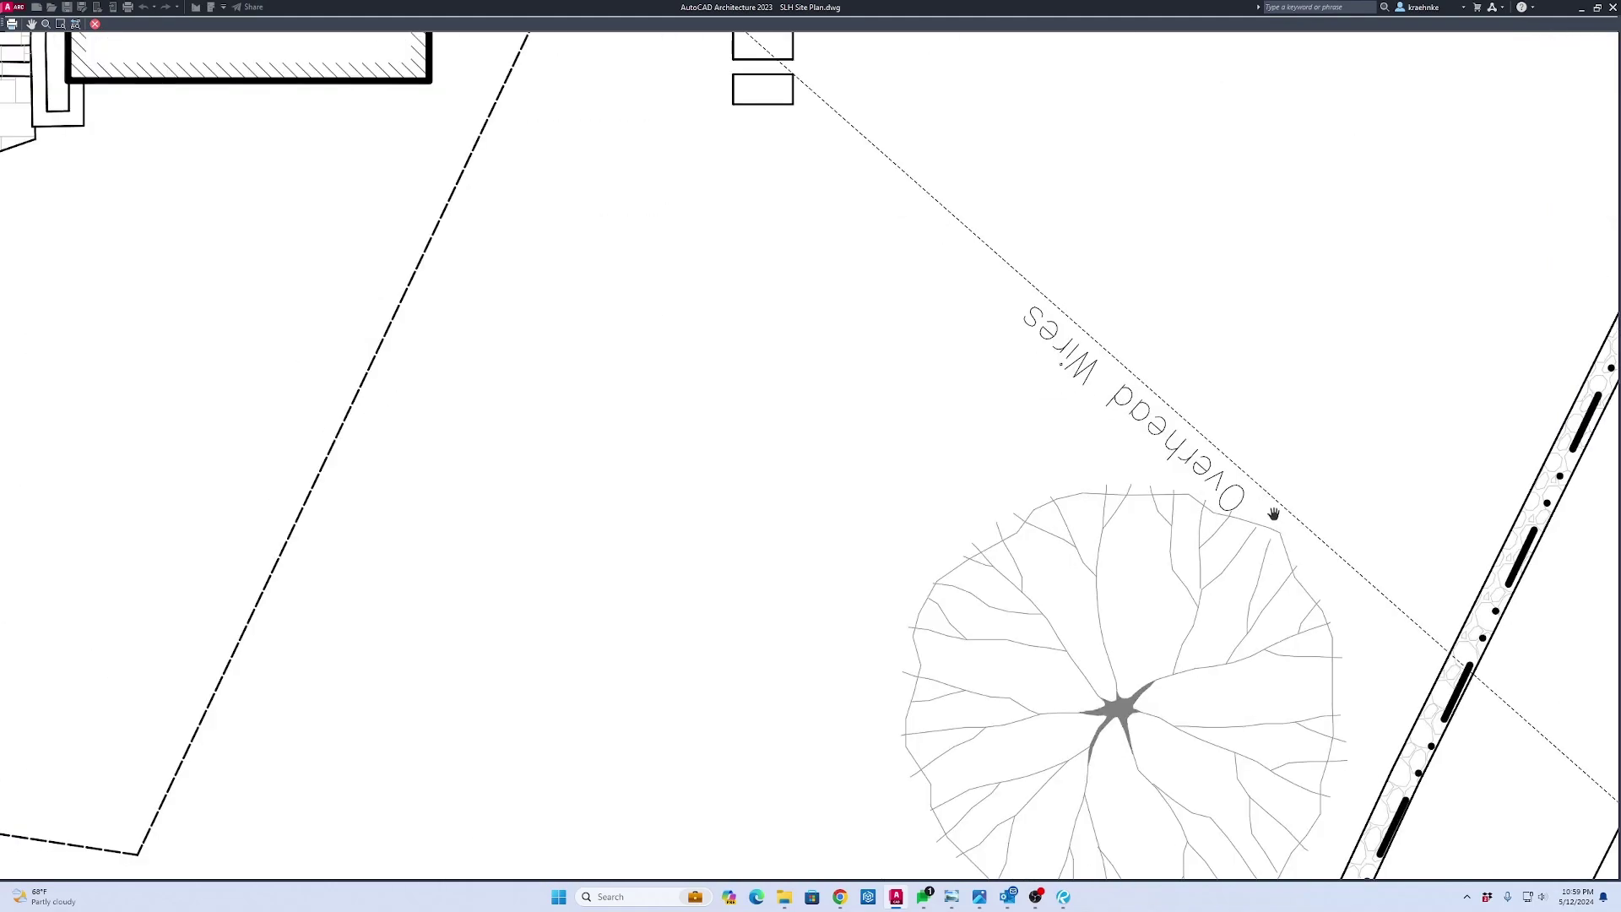
{"action": "scroll", "coordinate": [1163, 395], "scroll_direction": "down", "scroll_amount": 6}
{"action": "scroll", "coordinate": [1101, 344], "scroll_direction": "up", "scroll_amount": 6}
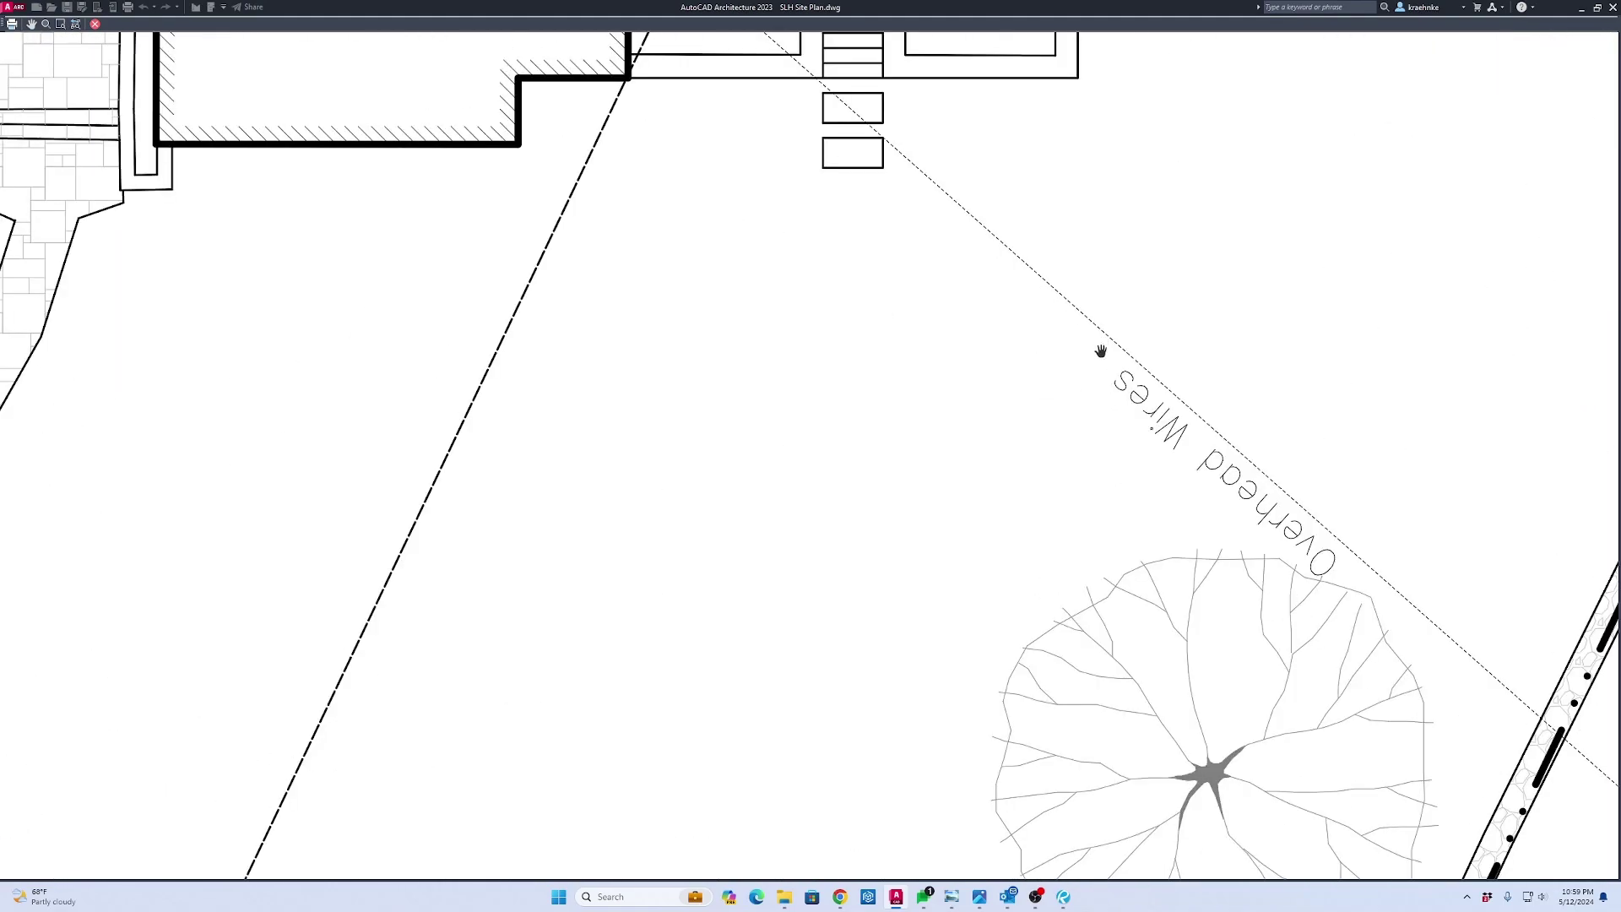
{"action": "scroll", "coordinate": [1094, 364], "scroll_direction": "down", "scroll_amount": 4}
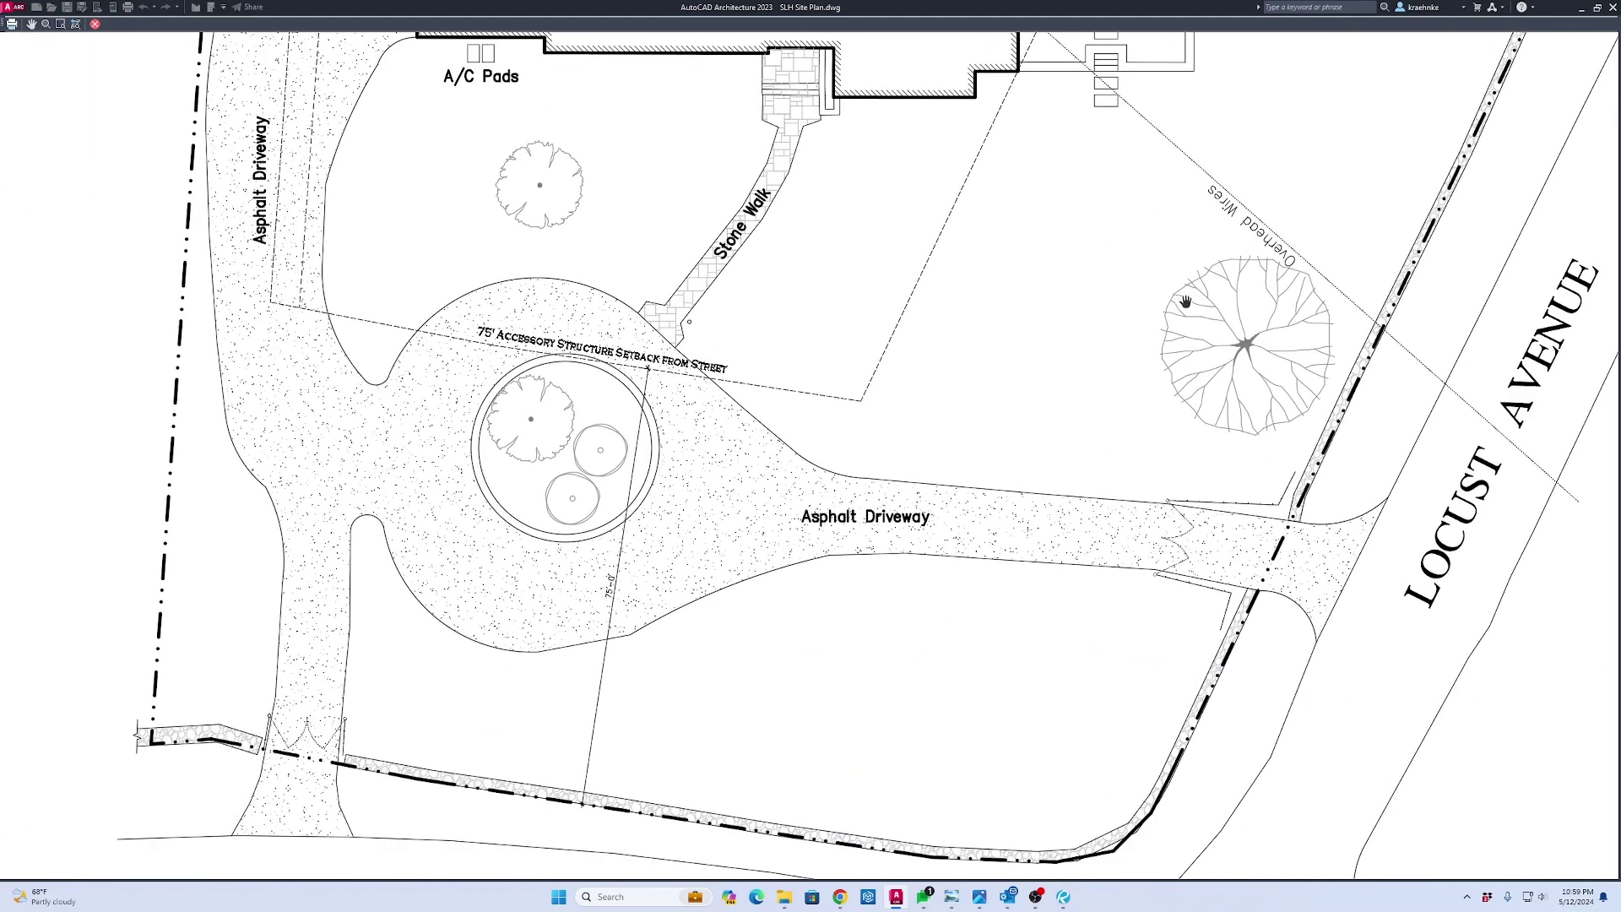
{"action": "scroll", "coordinate": [1186, 301], "scroll_direction": "down", "scroll_amount": 6}
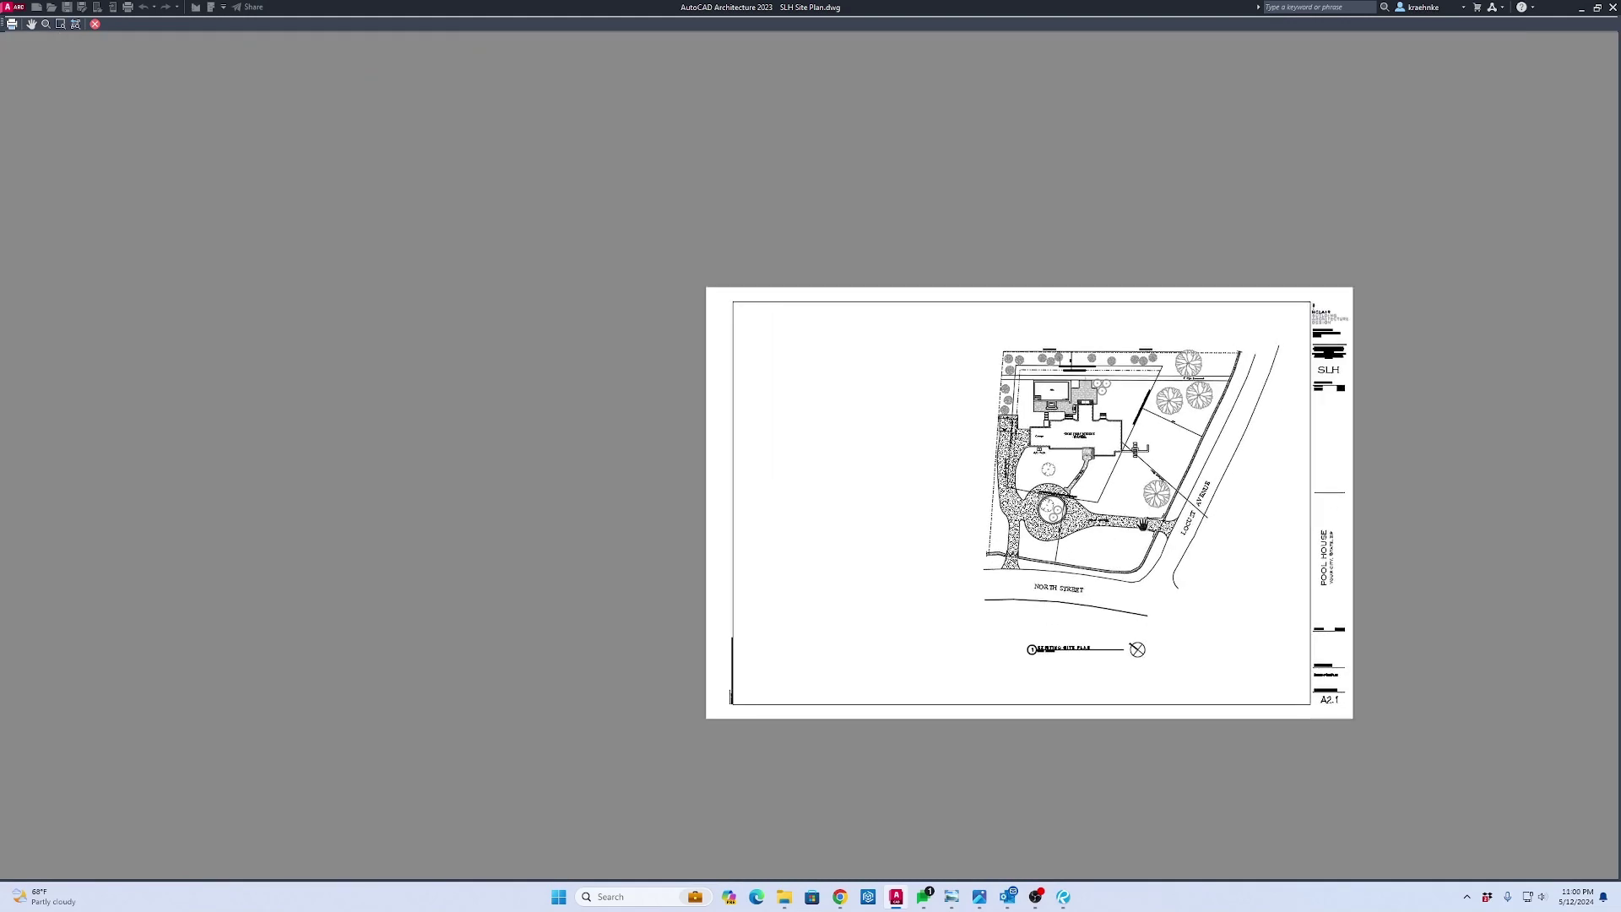
Leave the plot preview without plotting and rename the 24x36 layout to A2.1
{"action": "key", "text": "Escape"}
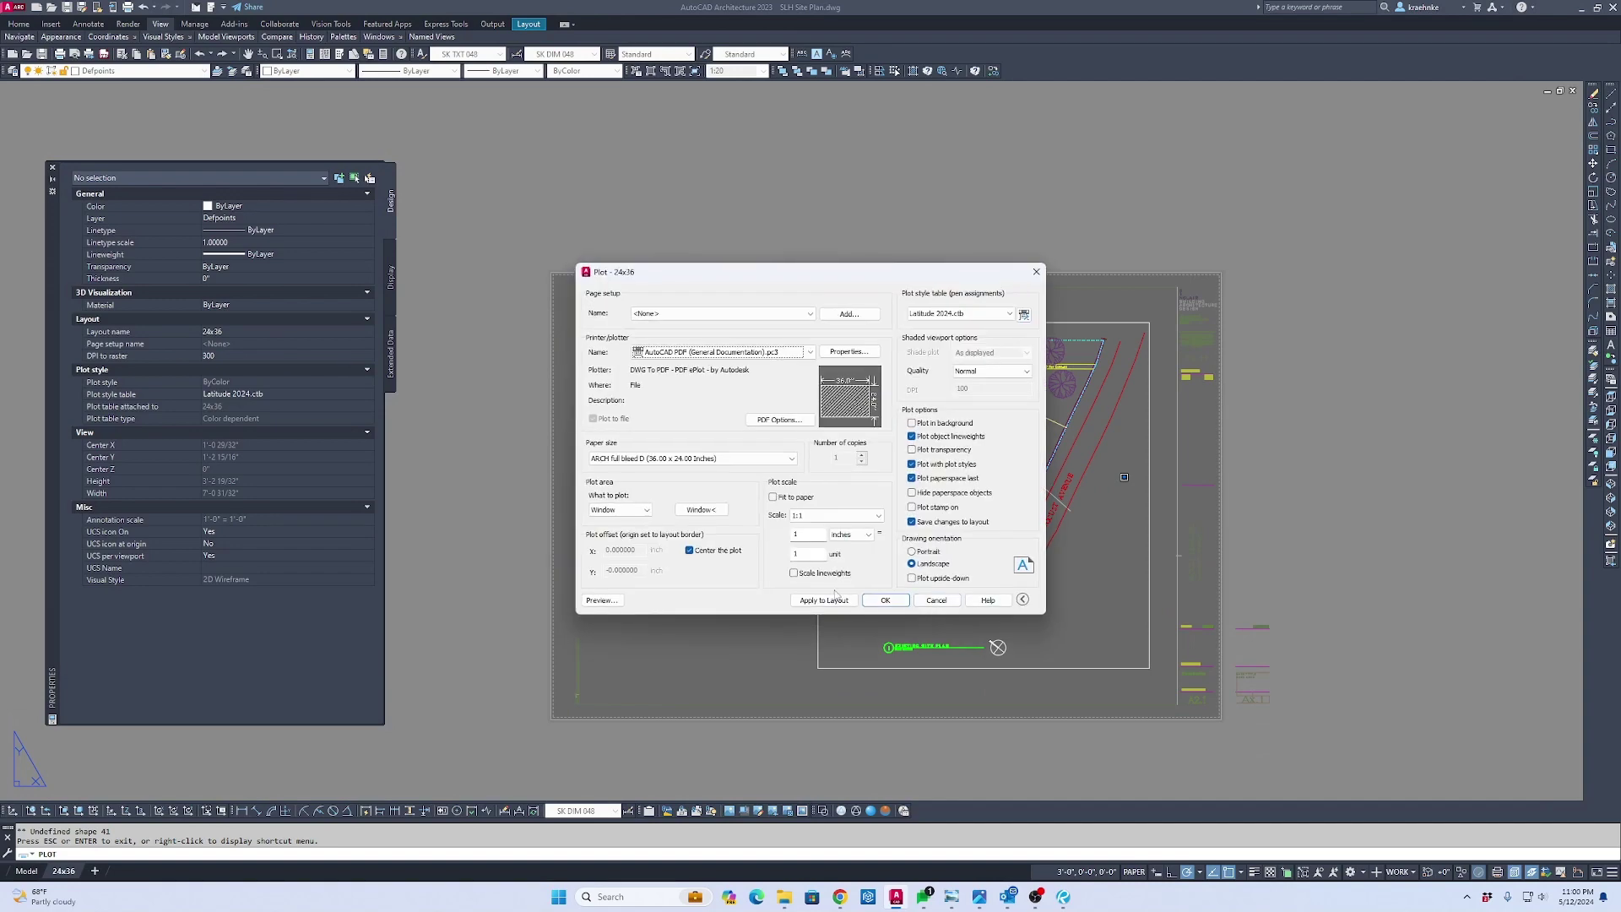
{"action": "left_click", "coordinate": [937, 600]}
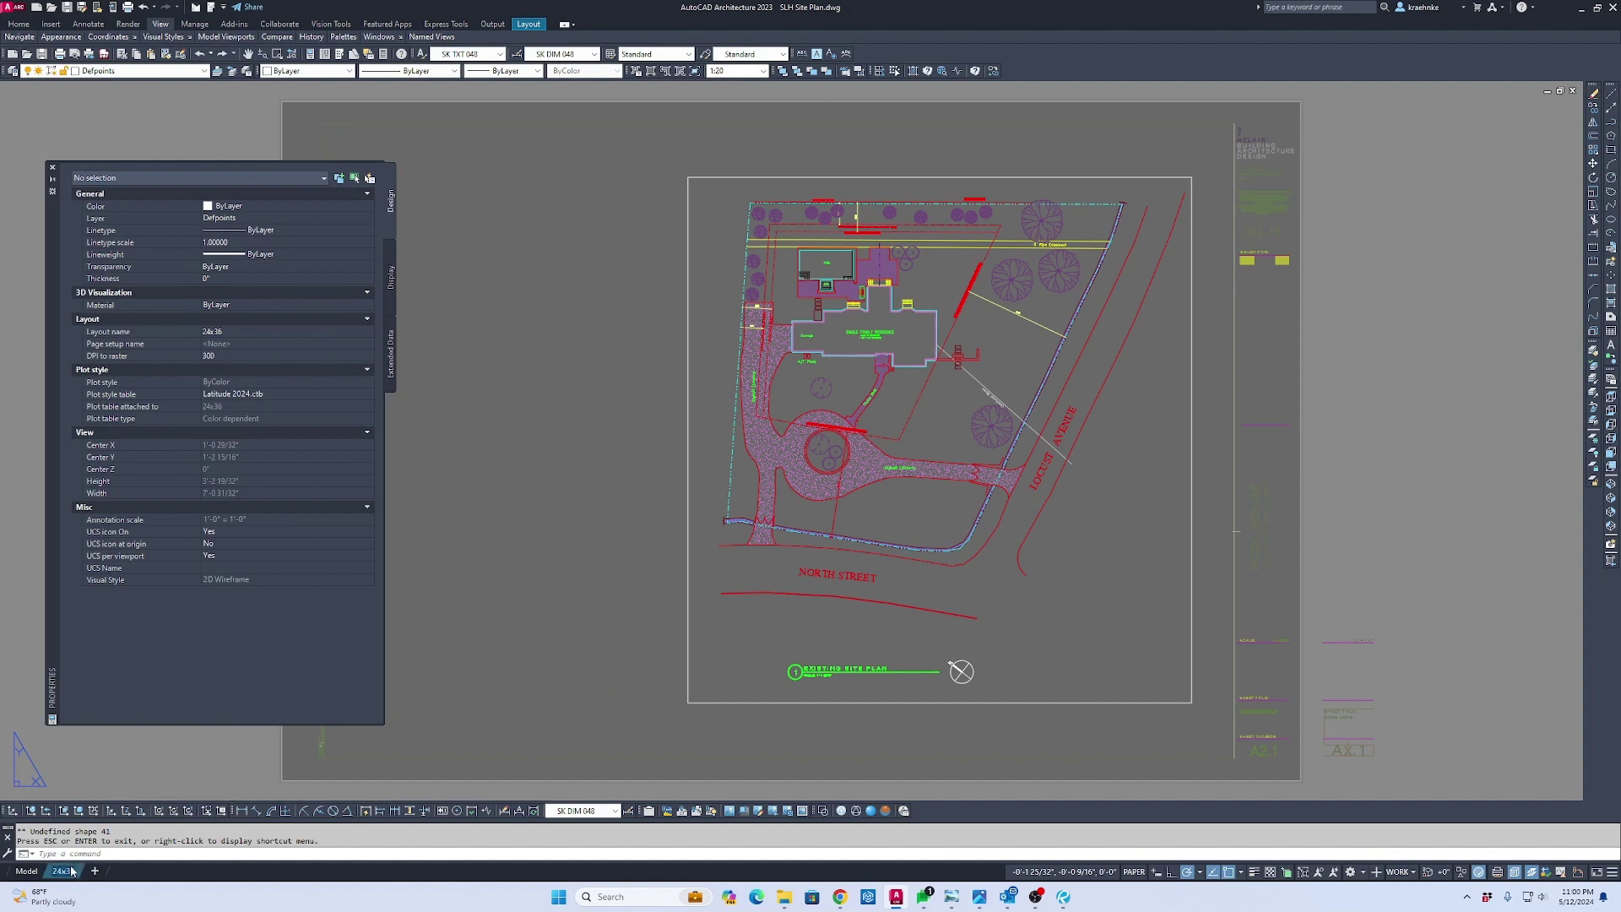
{"action": "type", "text": "A2.1"}
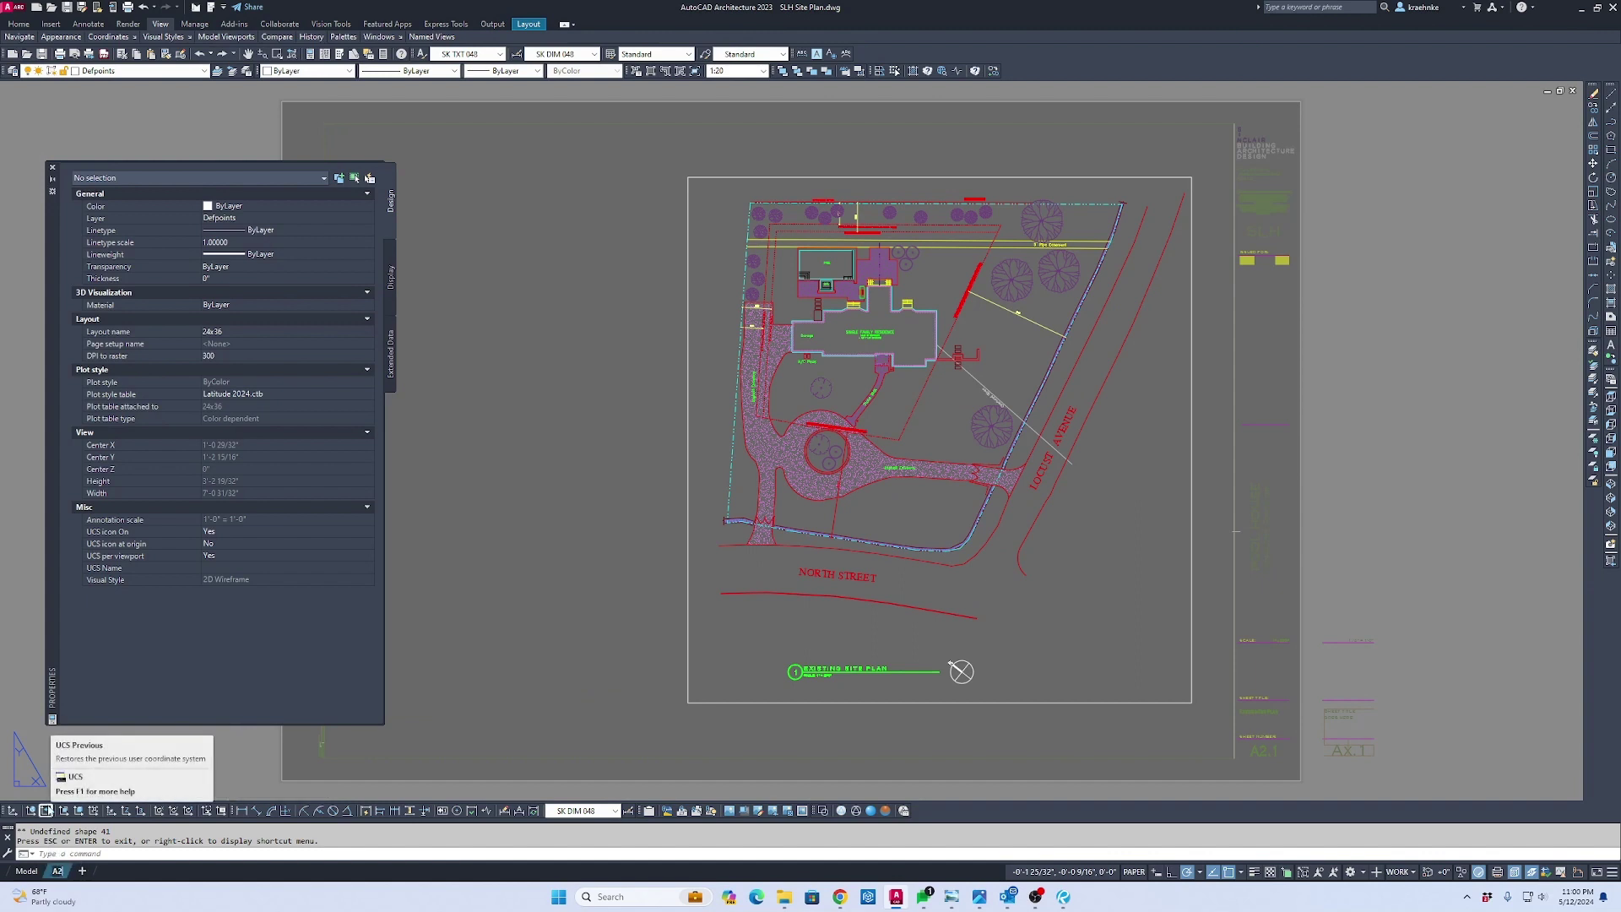
Create a copy of the A2.1 layout at the end of the layouts and rename the copy A2.2
{"action": "right_click", "coordinate": [67, 878]}
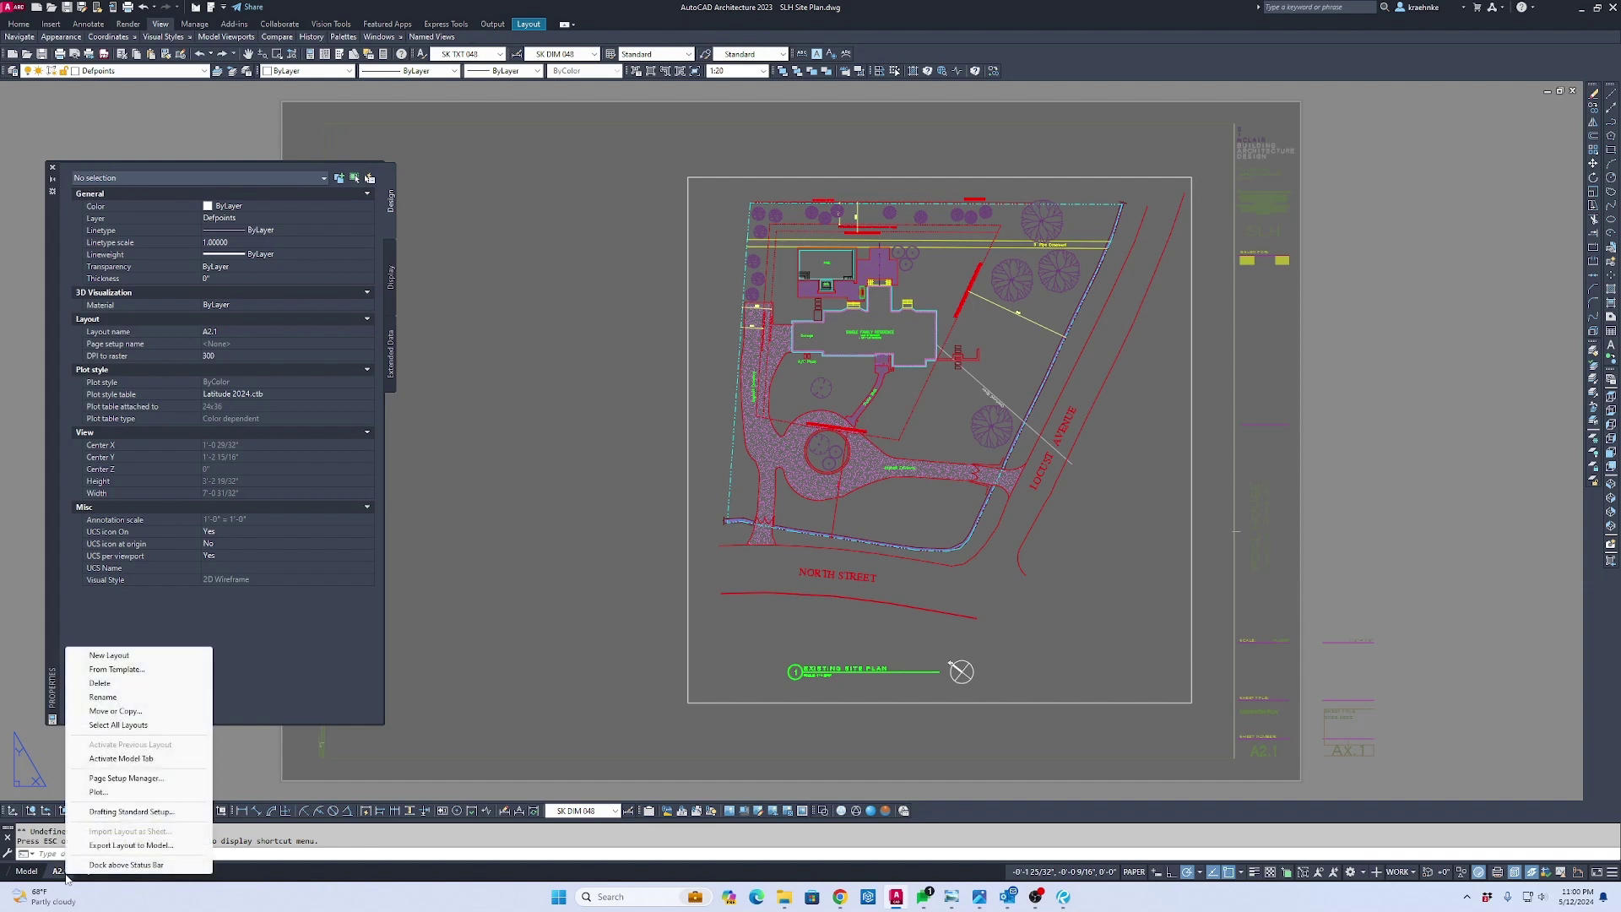
{"action": "left_click", "coordinate": [116, 711]}
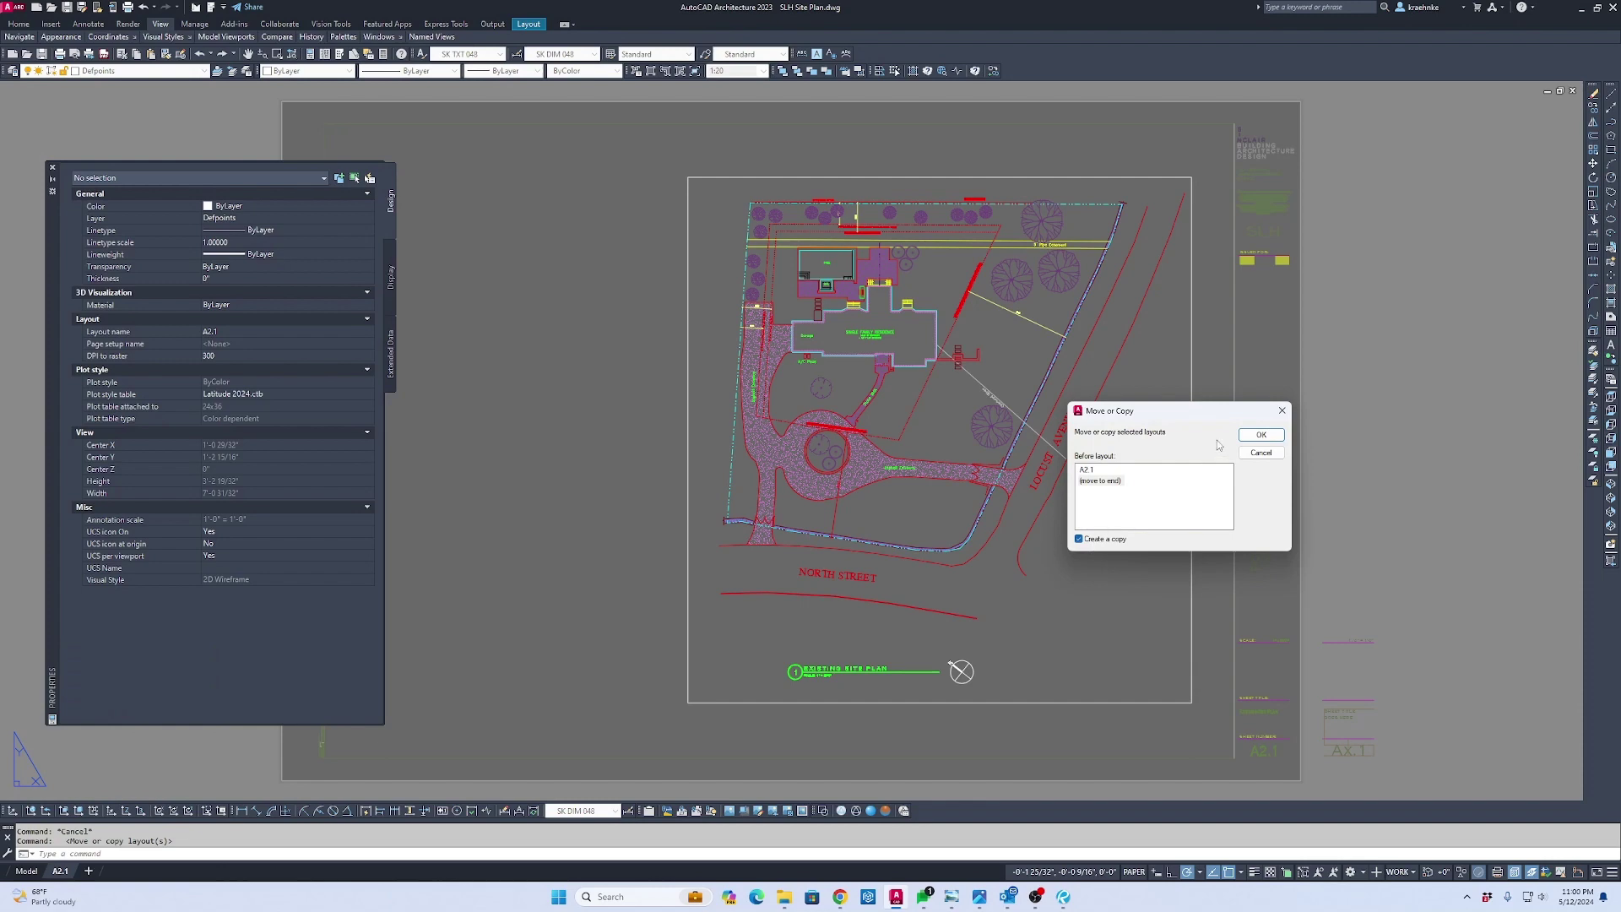
{"action": "left_click", "coordinate": [1268, 438]}
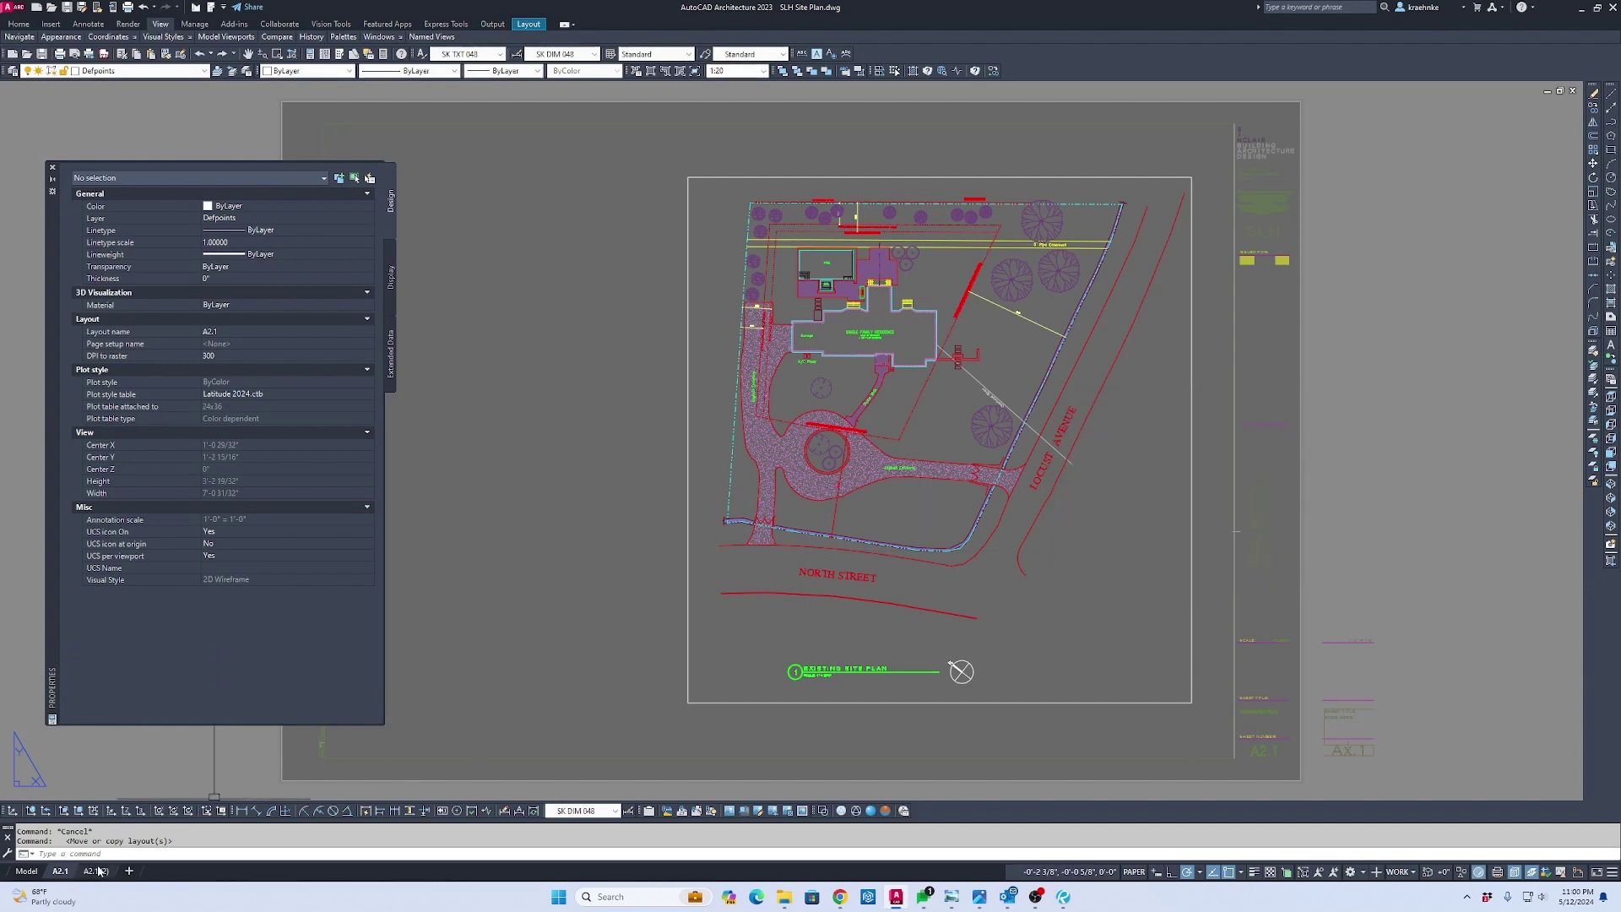
{"action": "left_click", "coordinate": [98, 872]}
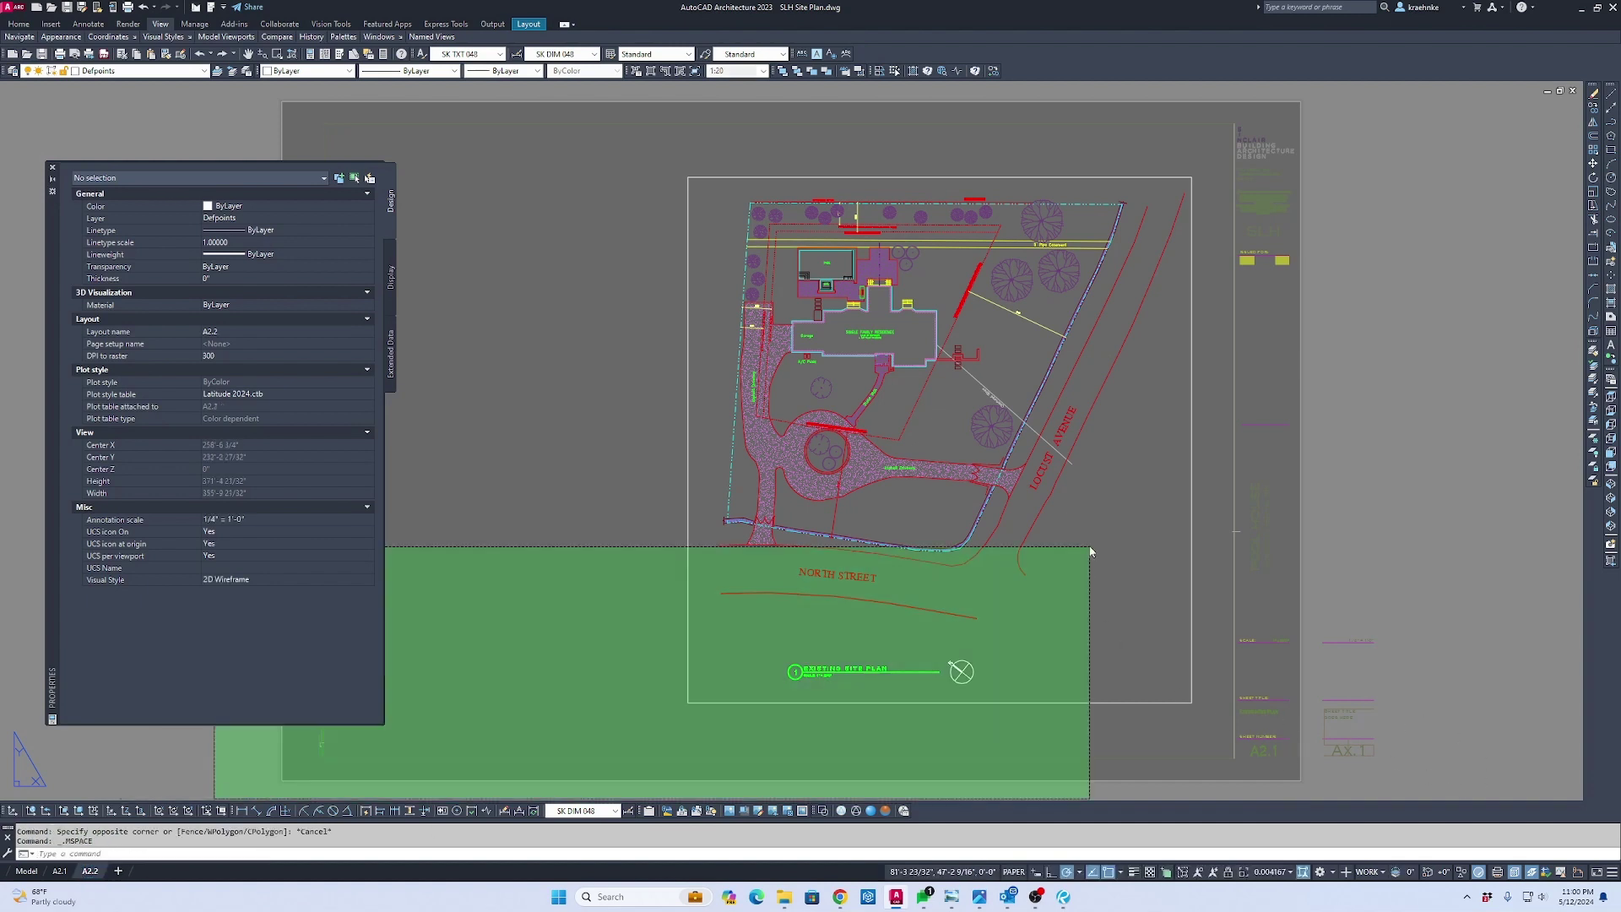
Pan the model view horizontally by 500' inside the A2.2 viewport to bring in the proposed site plan, and return to paper space
{"action": "double_click", "coordinate": [1089, 553]}
{"action": "key", "text": "Return"}
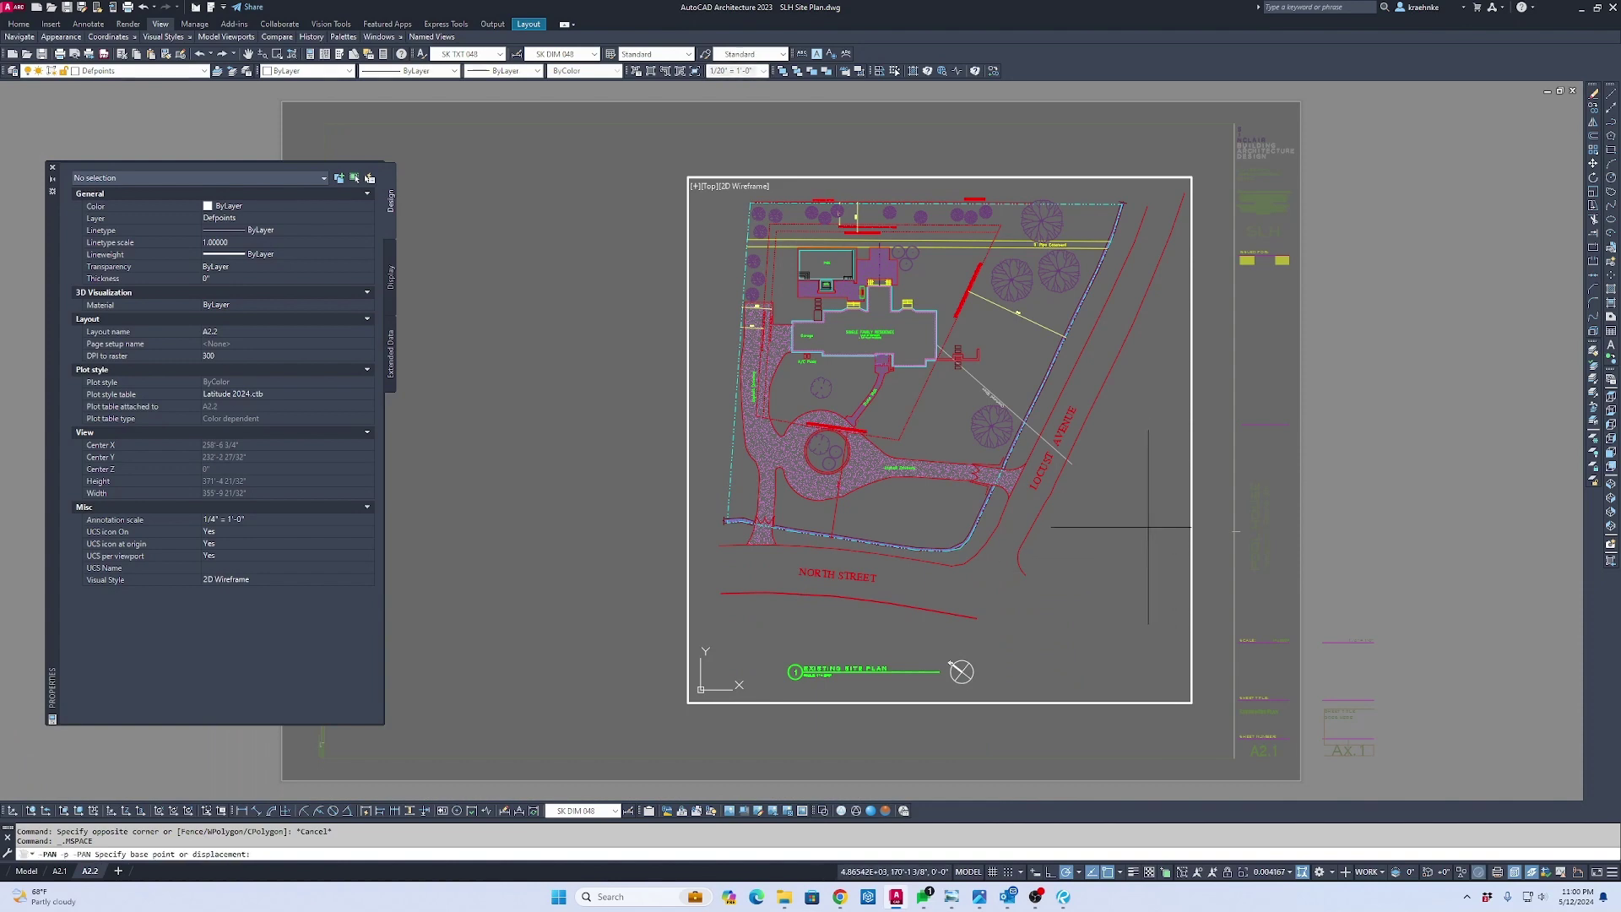
{"action": "left_click", "coordinate": [1147, 527]}
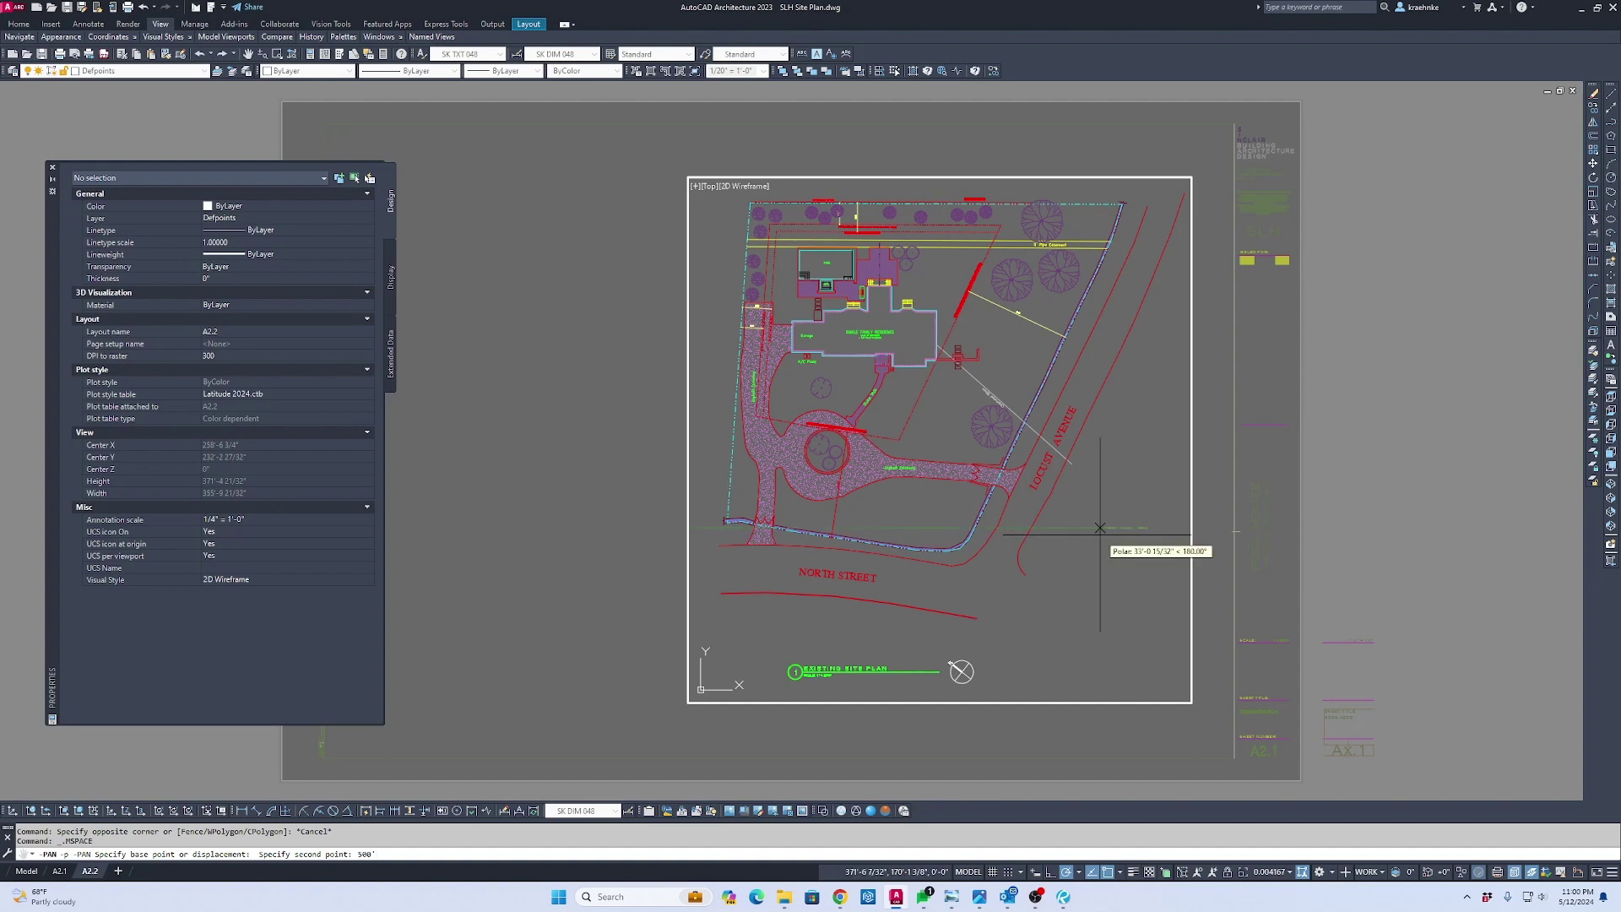
{"action": "key", "text": "Return"}
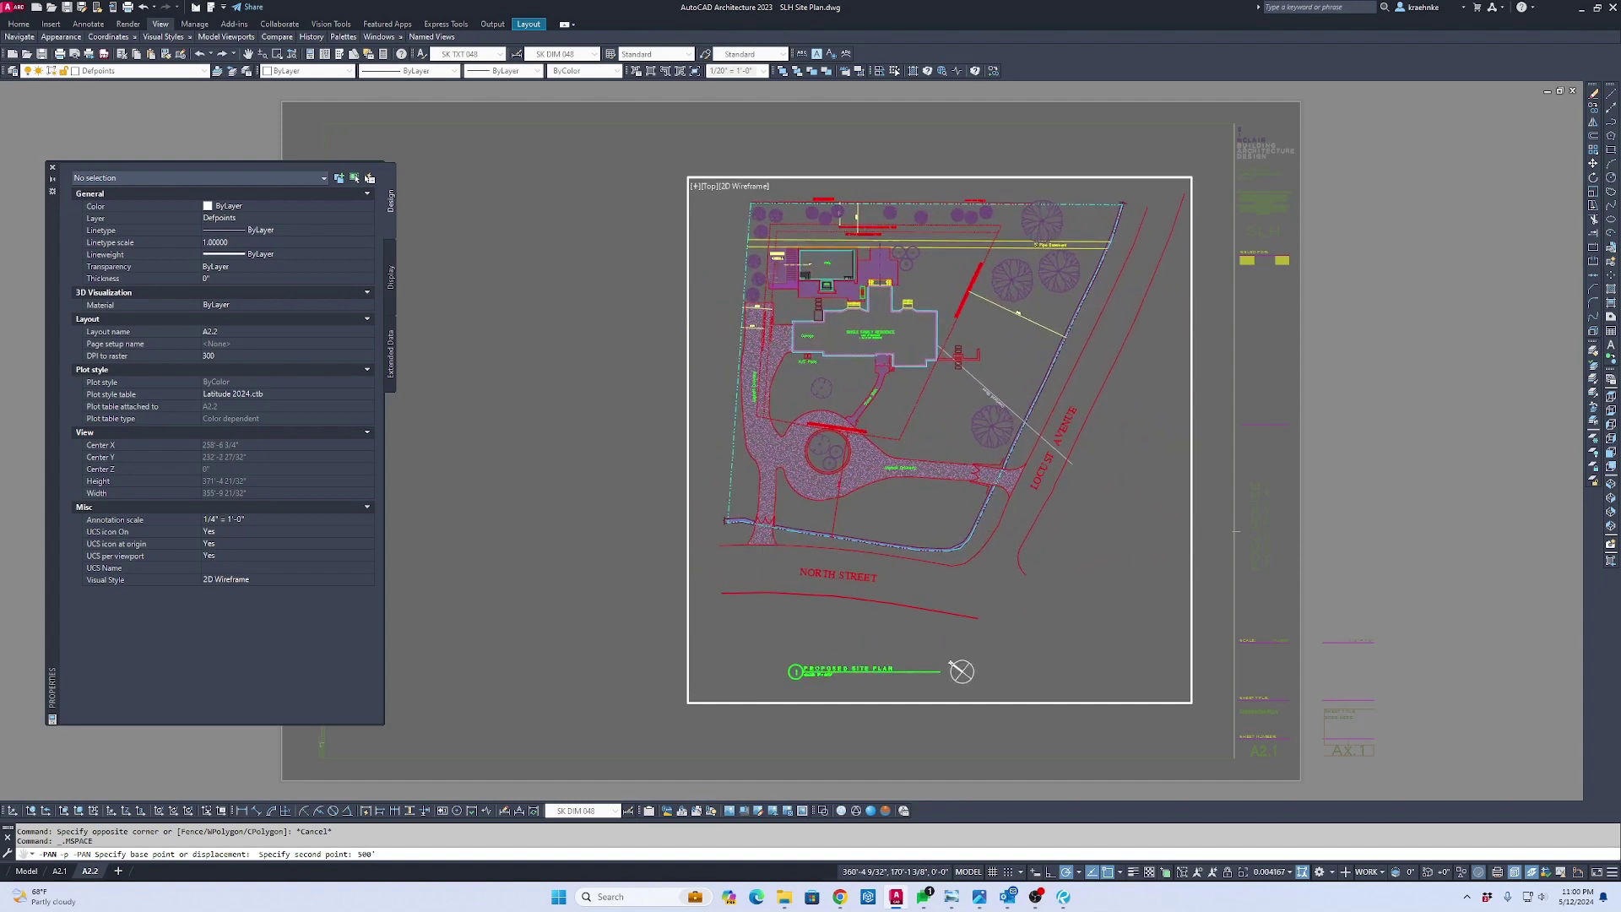
{"action": "double_click", "coordinate": [1380, 482]}
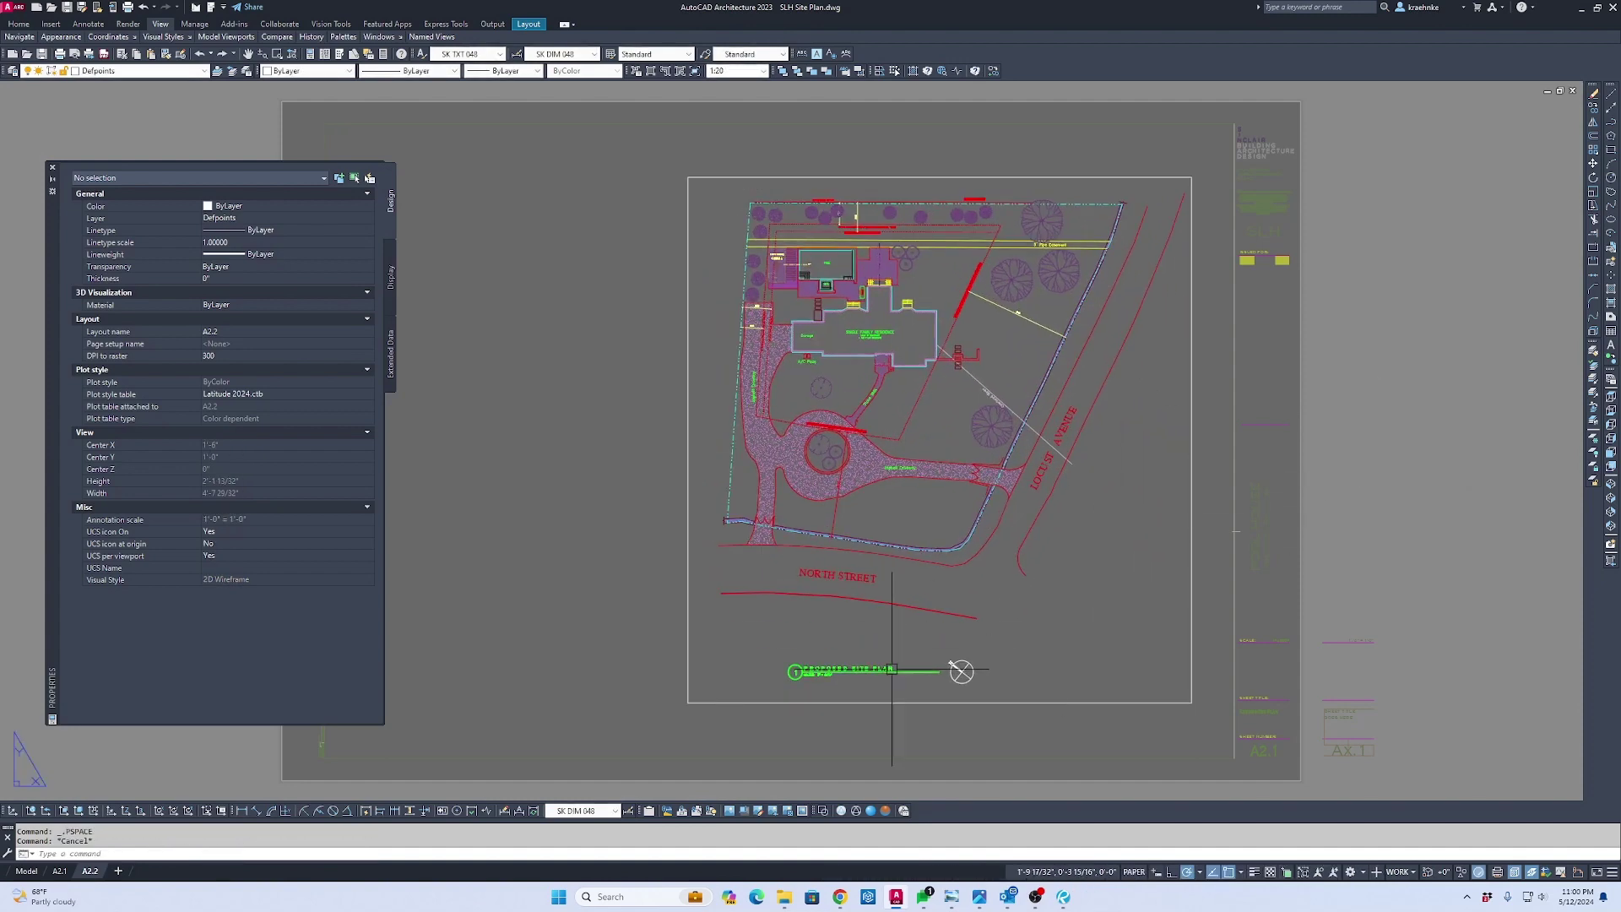
Change the sheet title in the A2.2 title block to Proposed Site Plan
{"action": "scroll", "coordinate": [823, 680], "scroll_direction": "up", "scroll_amount": 4}
{"action": "scroll", "coordinate": [823, 675], "scroll_direction": "down", "scroll_amount": 2}
{"action": "middle_click_drag", "start_coordinate": [823, 675], "coordinate": [405, 566]}
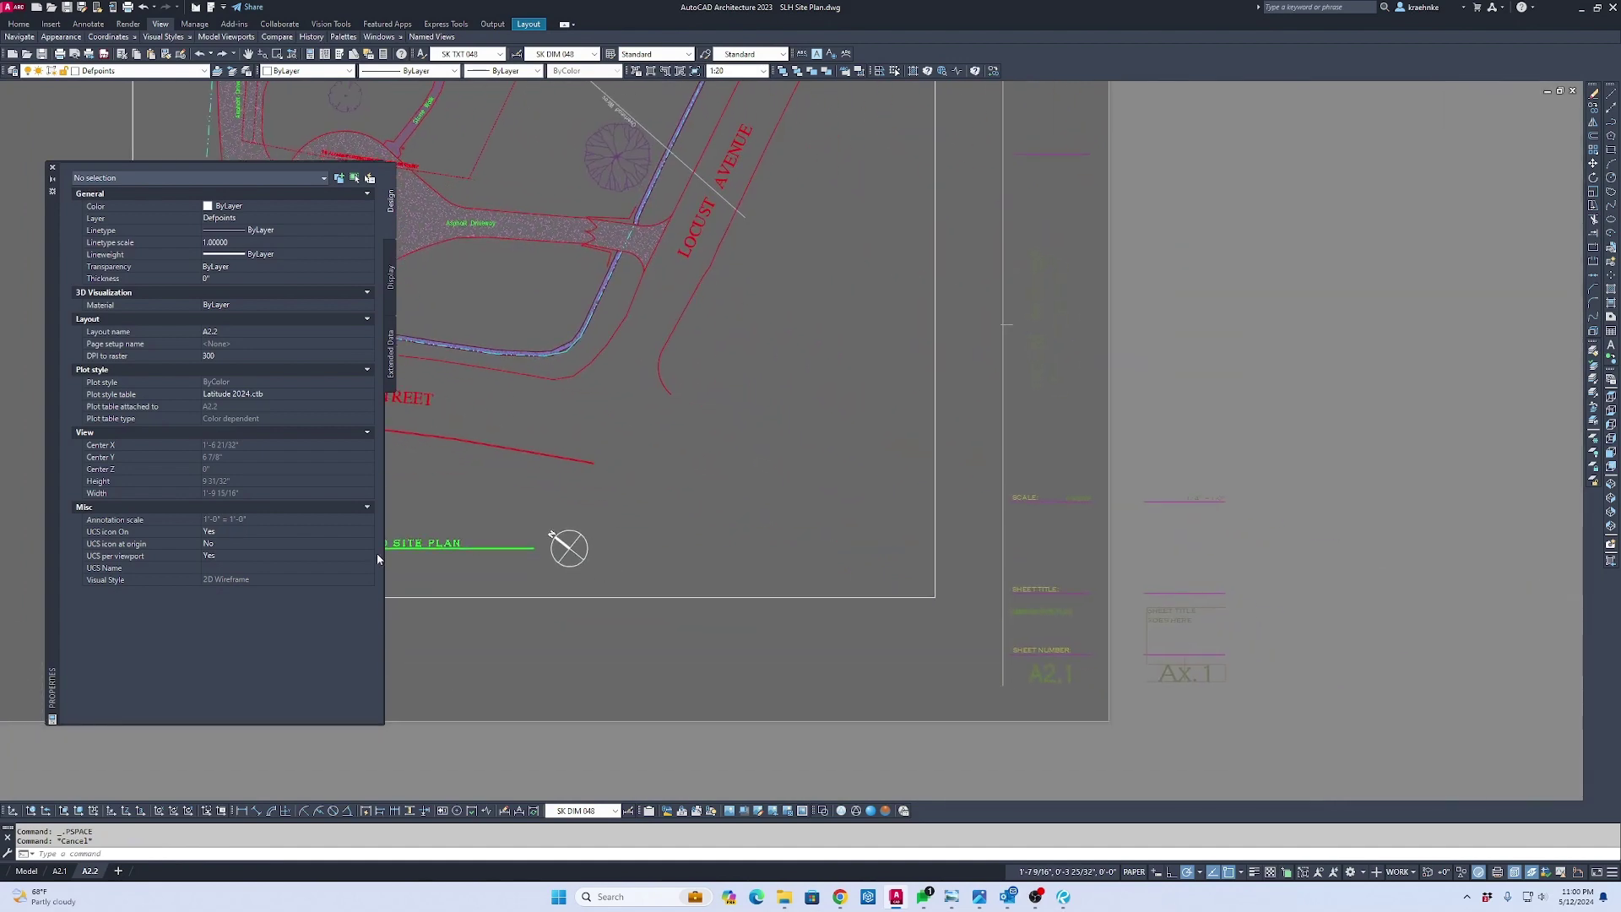
{"action": "scroll", "coordinate": [1090, 629], "scroll_direction": "up", "scroll_amount": 4}
{"action": "left_click", "coordinate": [1090, 630]}
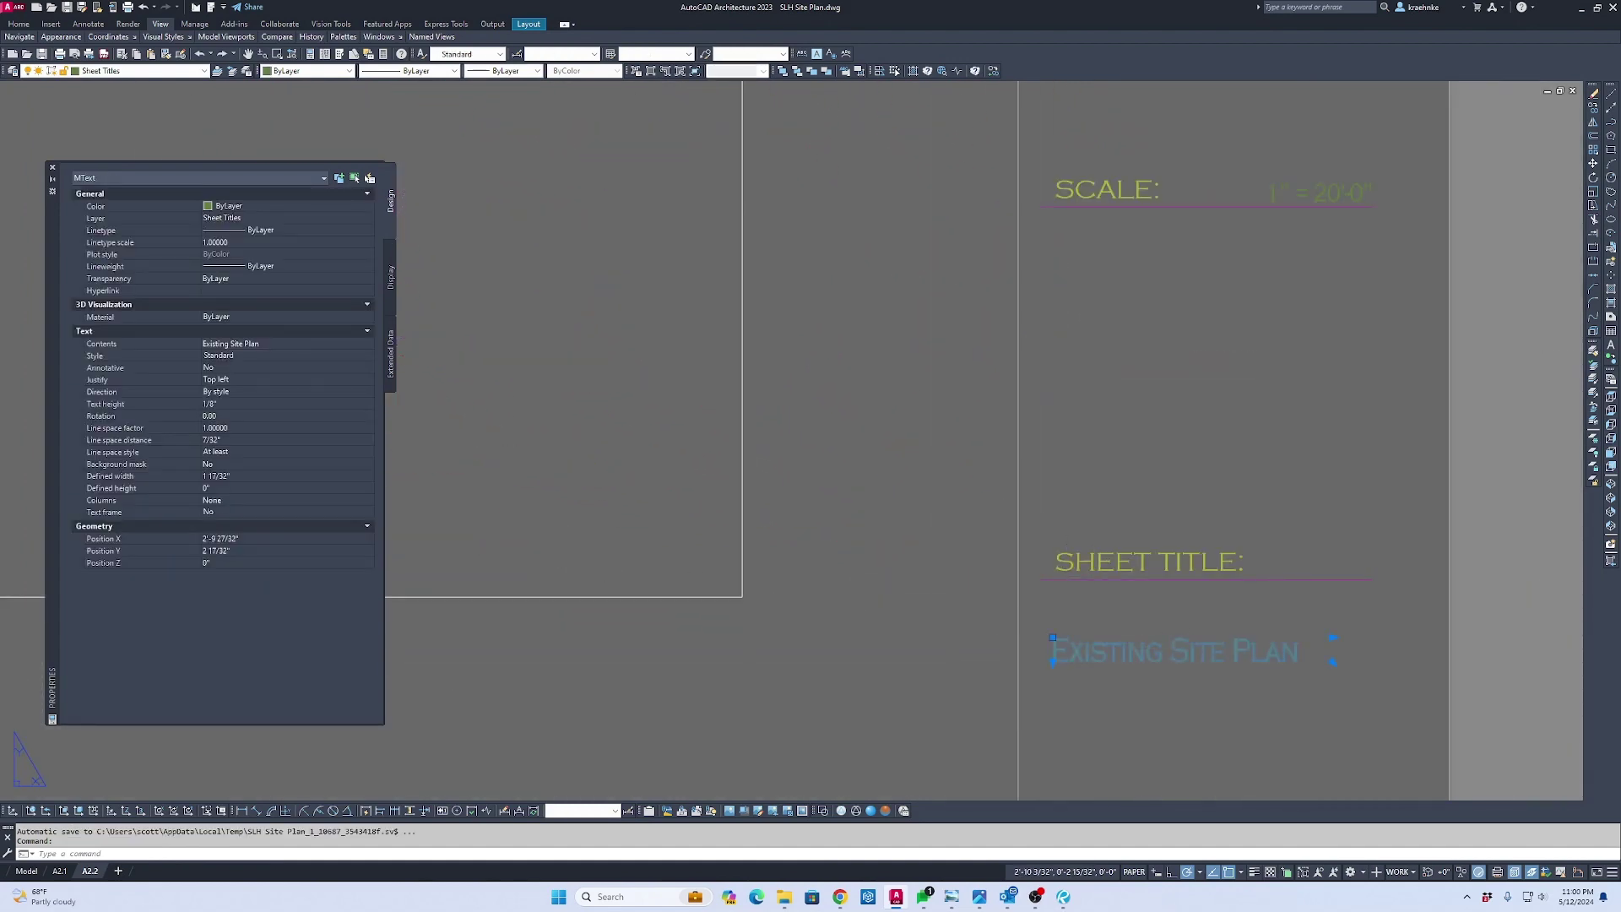
{"action": "double_click", "coordinate": [1086, 651]}
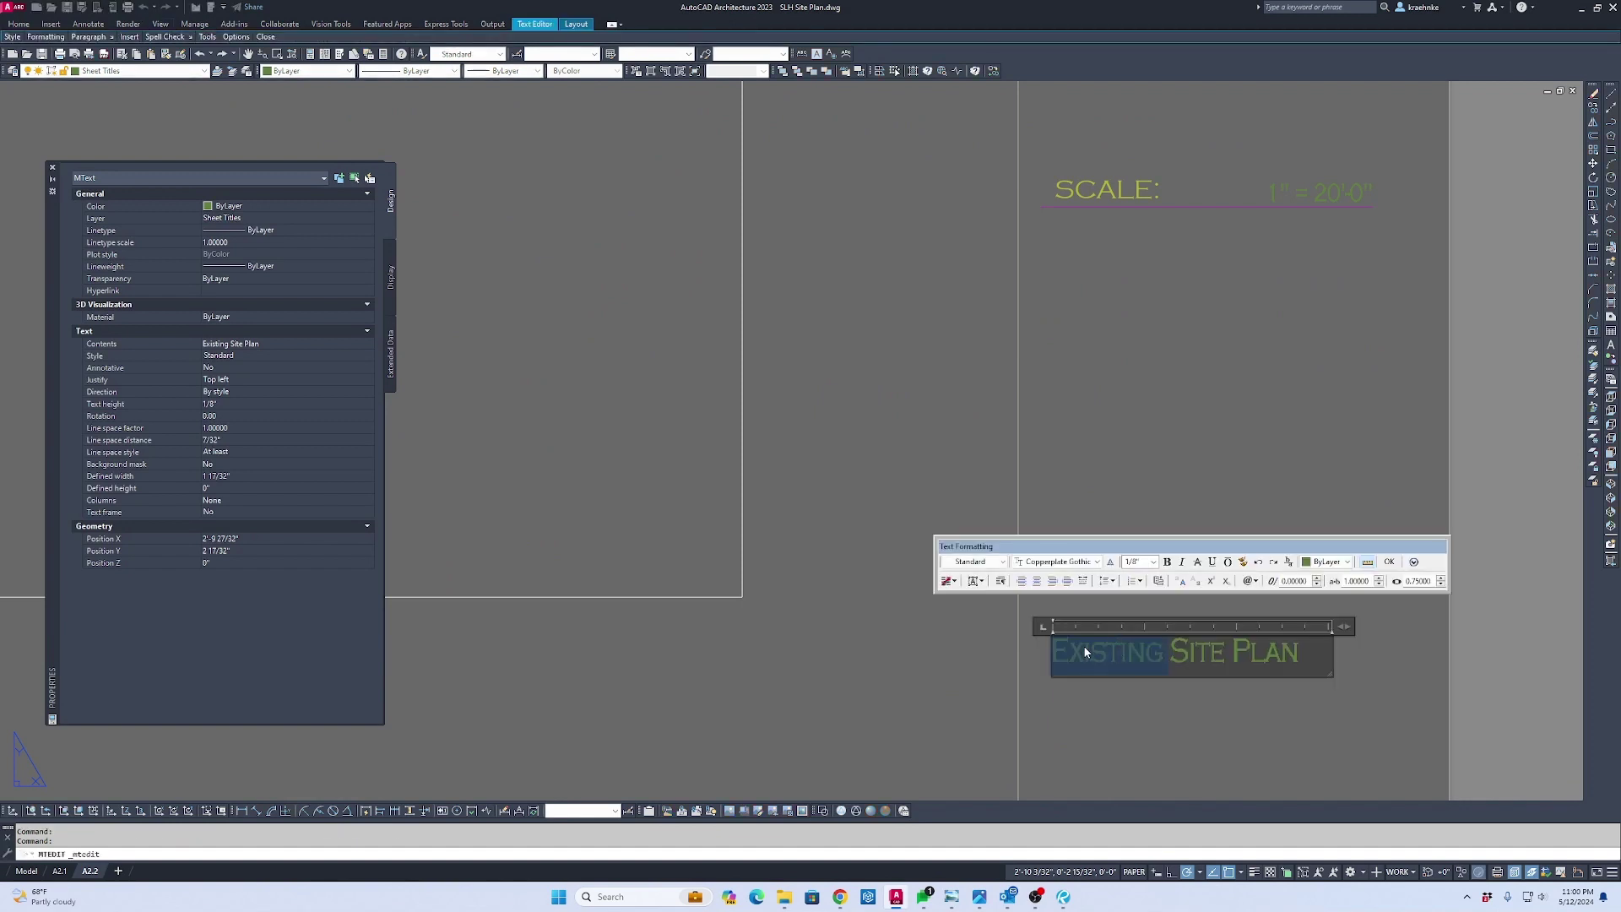
{"action": "type", "text": "Proposed"}
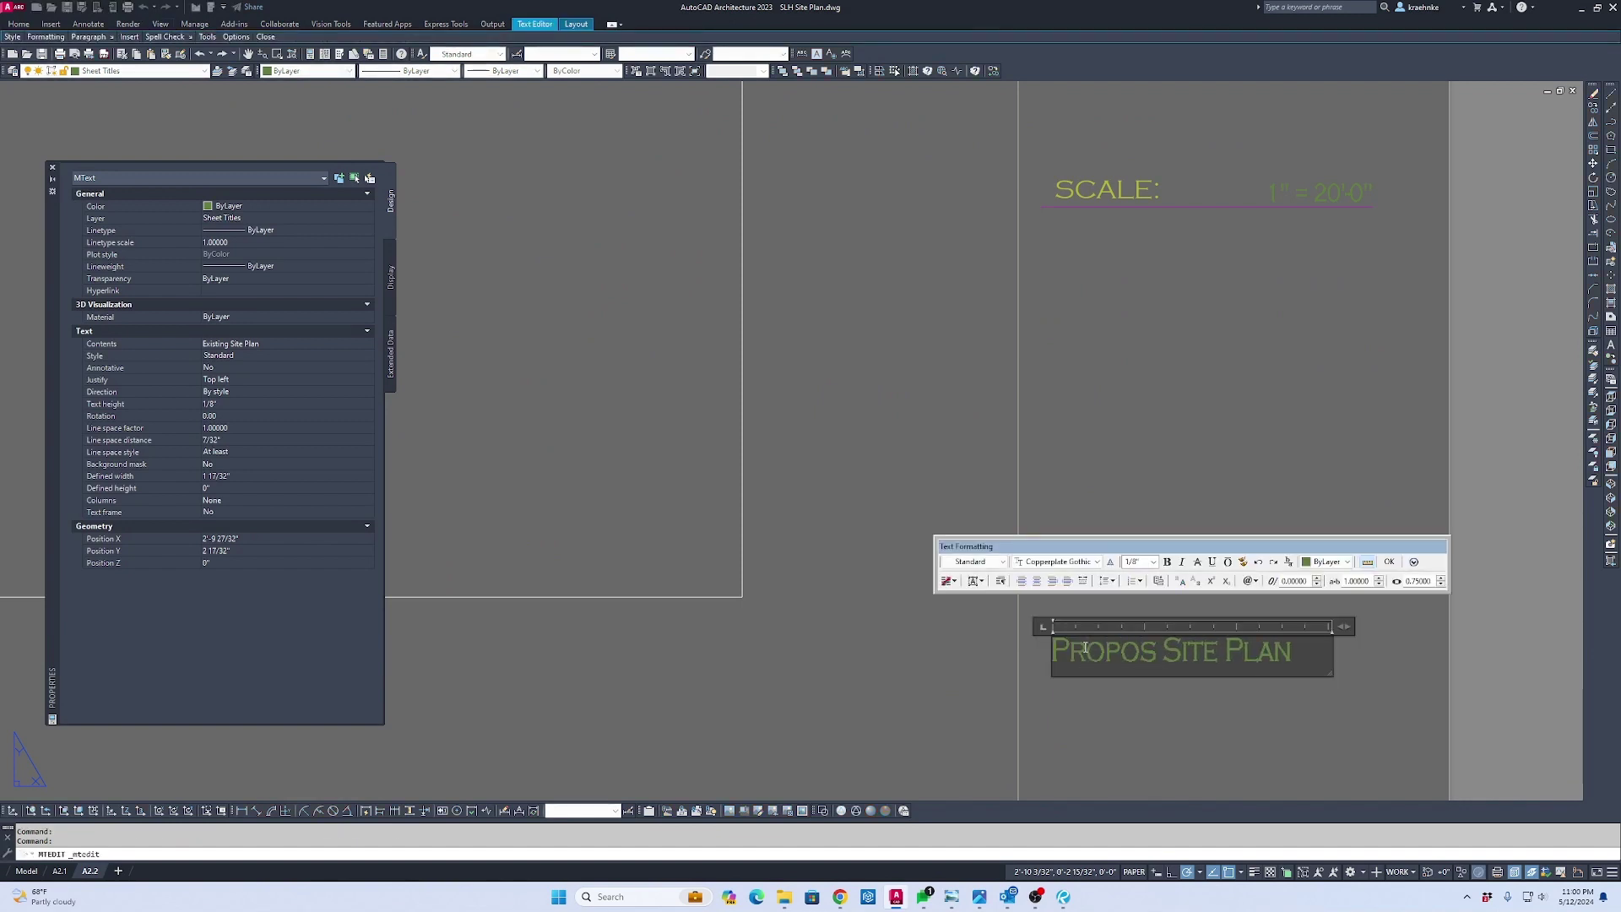
{"action": "key", "text": "Return"}
{"action": "key", "text": "BackSpace"}
{"action": "key", "text": "ctrl+Return"}
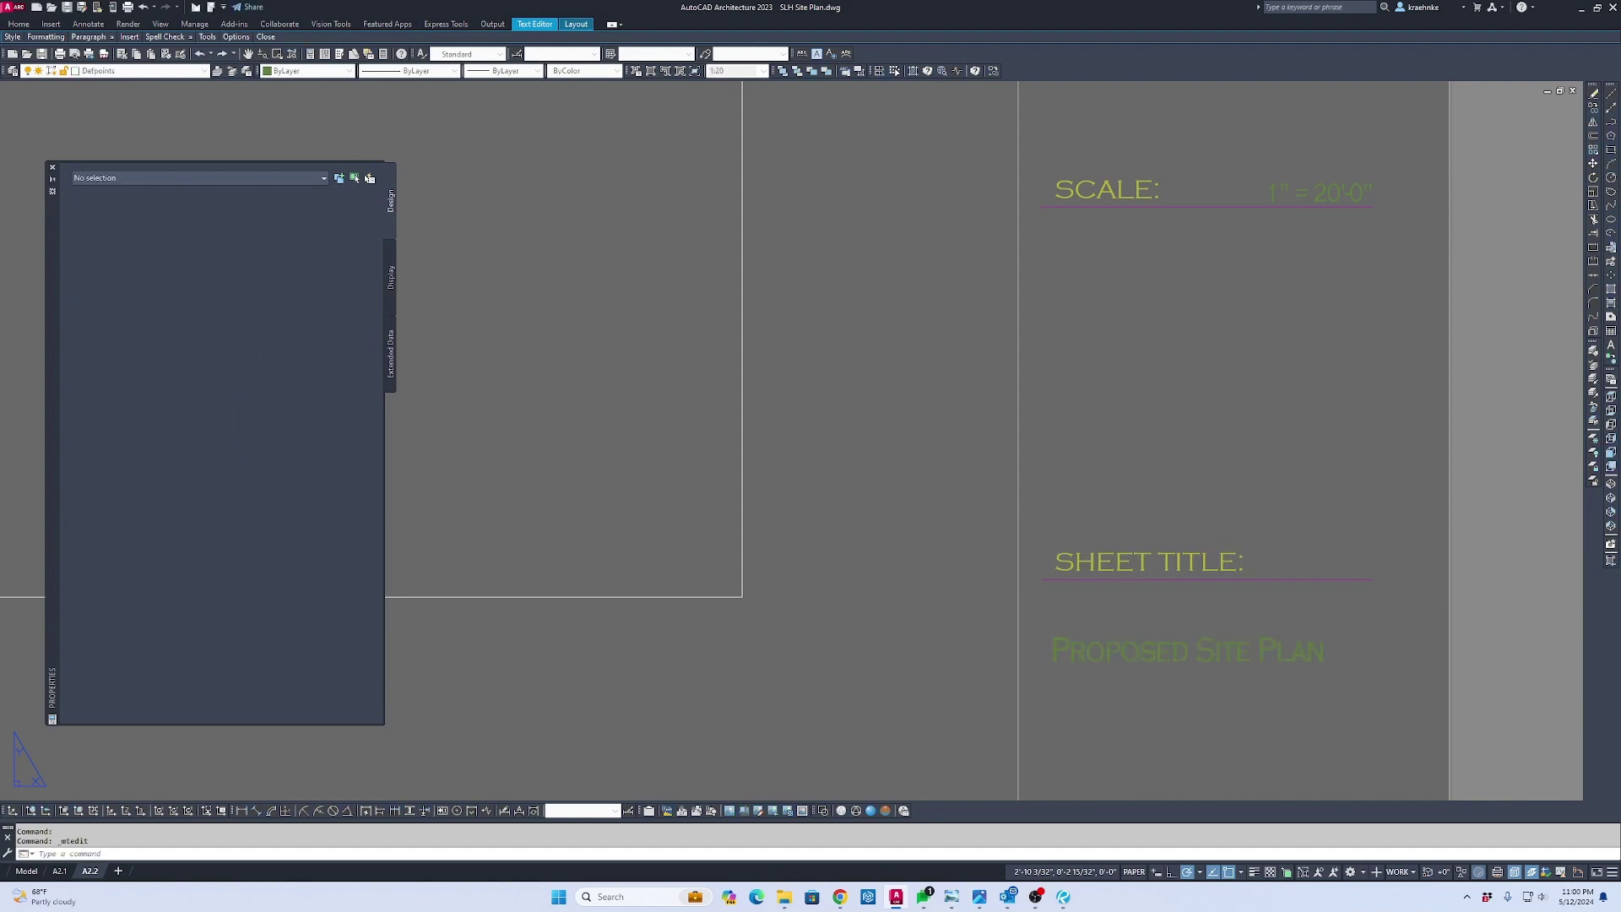
Draw a rectangle in model space through the A2.2 viewport, just inside the viewport's edges around the proposed site plan
{"action": "scroll", "coordinate": [1143, 366], "scroll_direction": "down", "scroll_amount": 5}
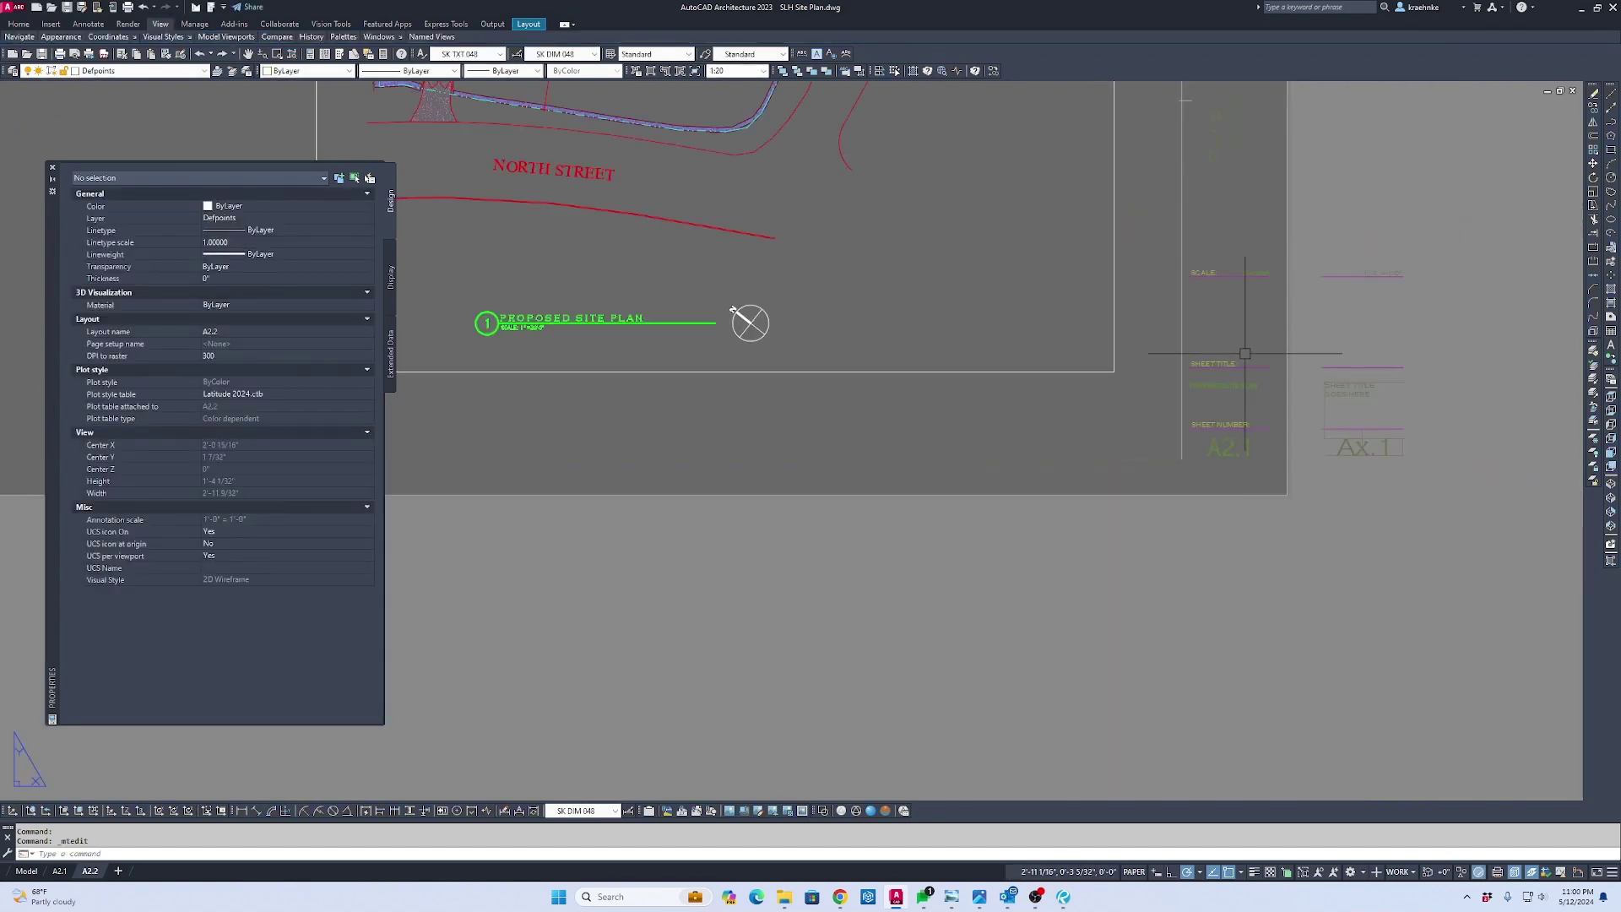
{"action": "middle_click_drag", "start_coordinate": [934, 344], "coordinate": [1182, 543]}
{"action": "scroll", "coordinate": [1171, 676], "scroll_direction": "down", "scroll_amount": 3}
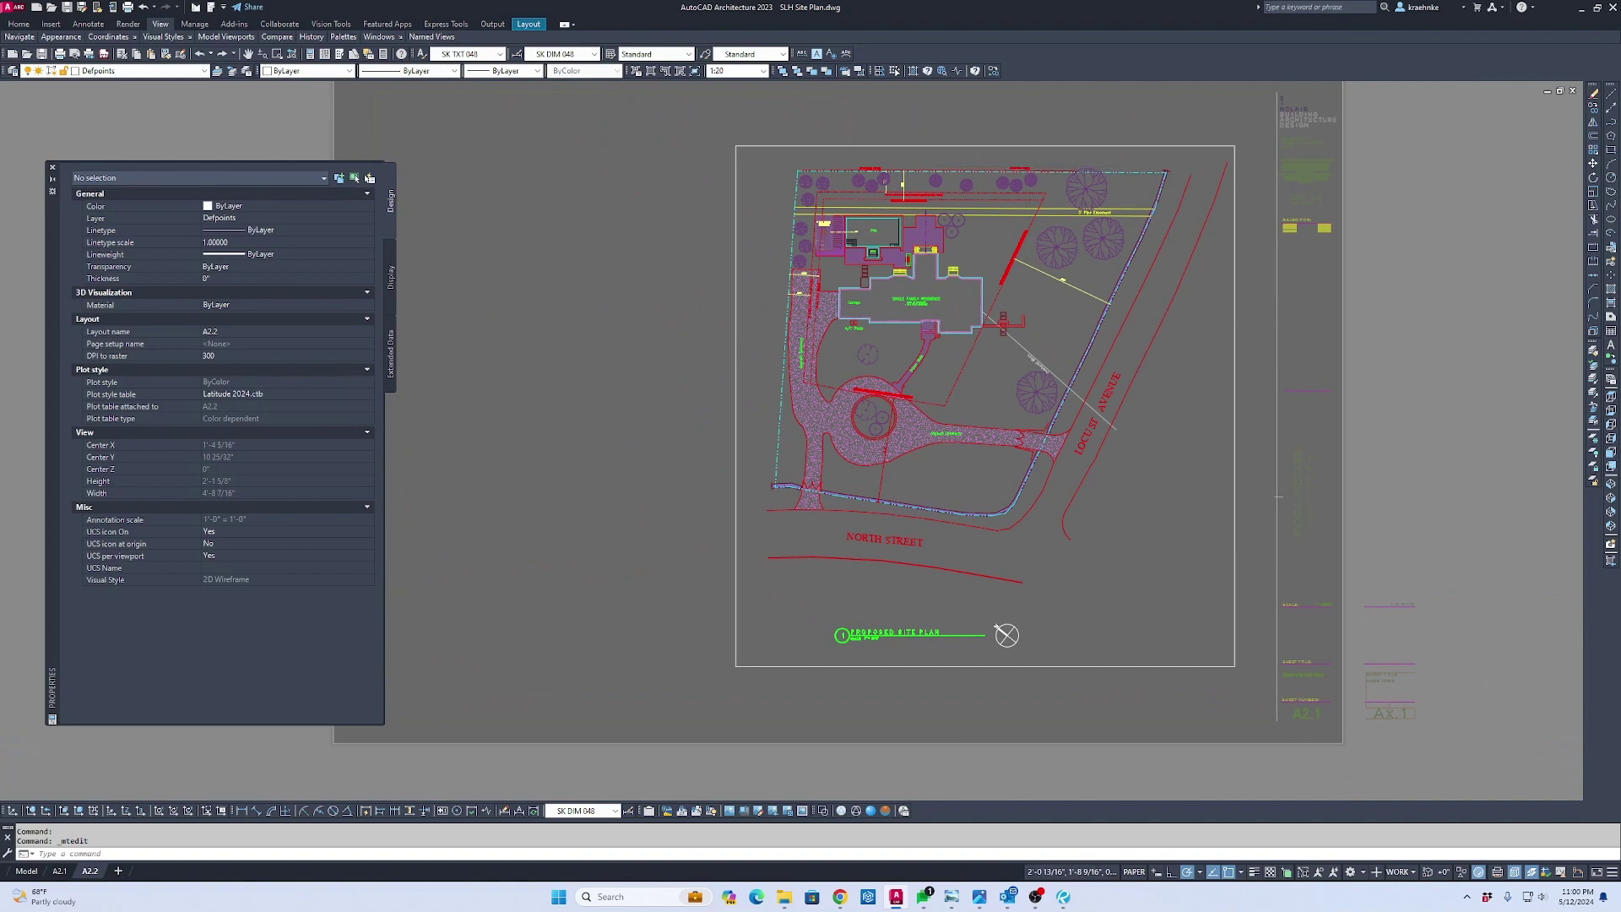
{"action": "scroll", "coordinate": [971, 180], "scroll_direction": "up", "scroll_amount": 3}
{"action": "scroll", "coordinate": [669, 271], "scroll_direction": "down", "scroll_amount": 2}
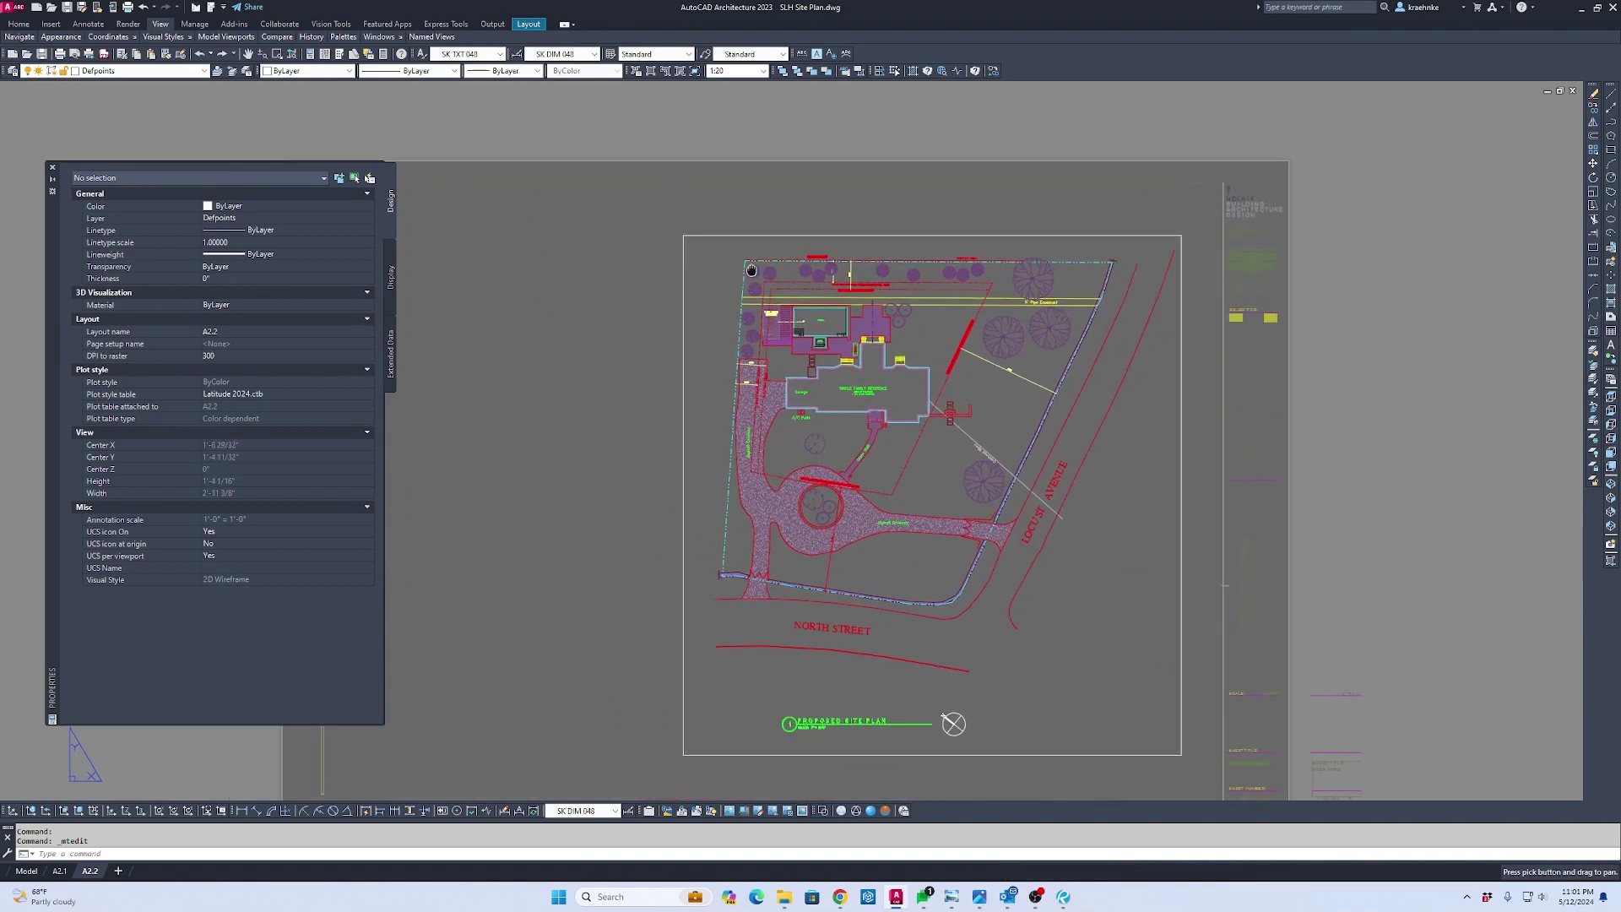
{"action": "scroll", "coordinate": [687, 245], "scroll_direction": "up", "scroll_amount": 2}
{"action": "middle_click_drag", "start_coordinate": [687, 246], "coordinate": [692, 131]}
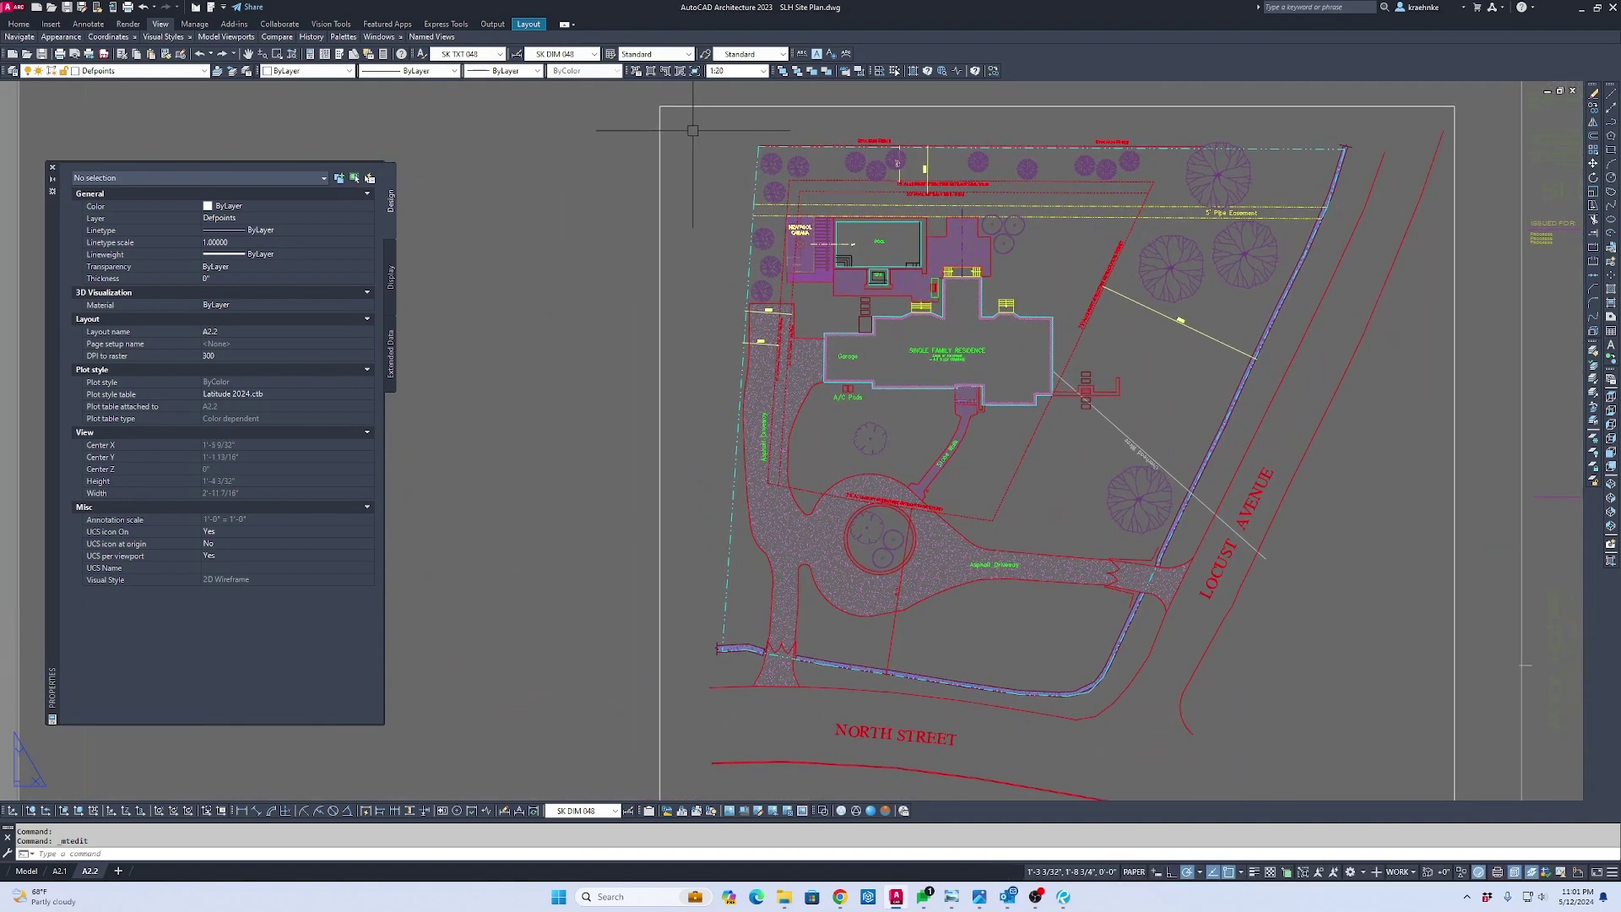
{"action": "scroll", "coordinate": [694, 127], "scroll_direction": "down", "scroll_amount": 3}
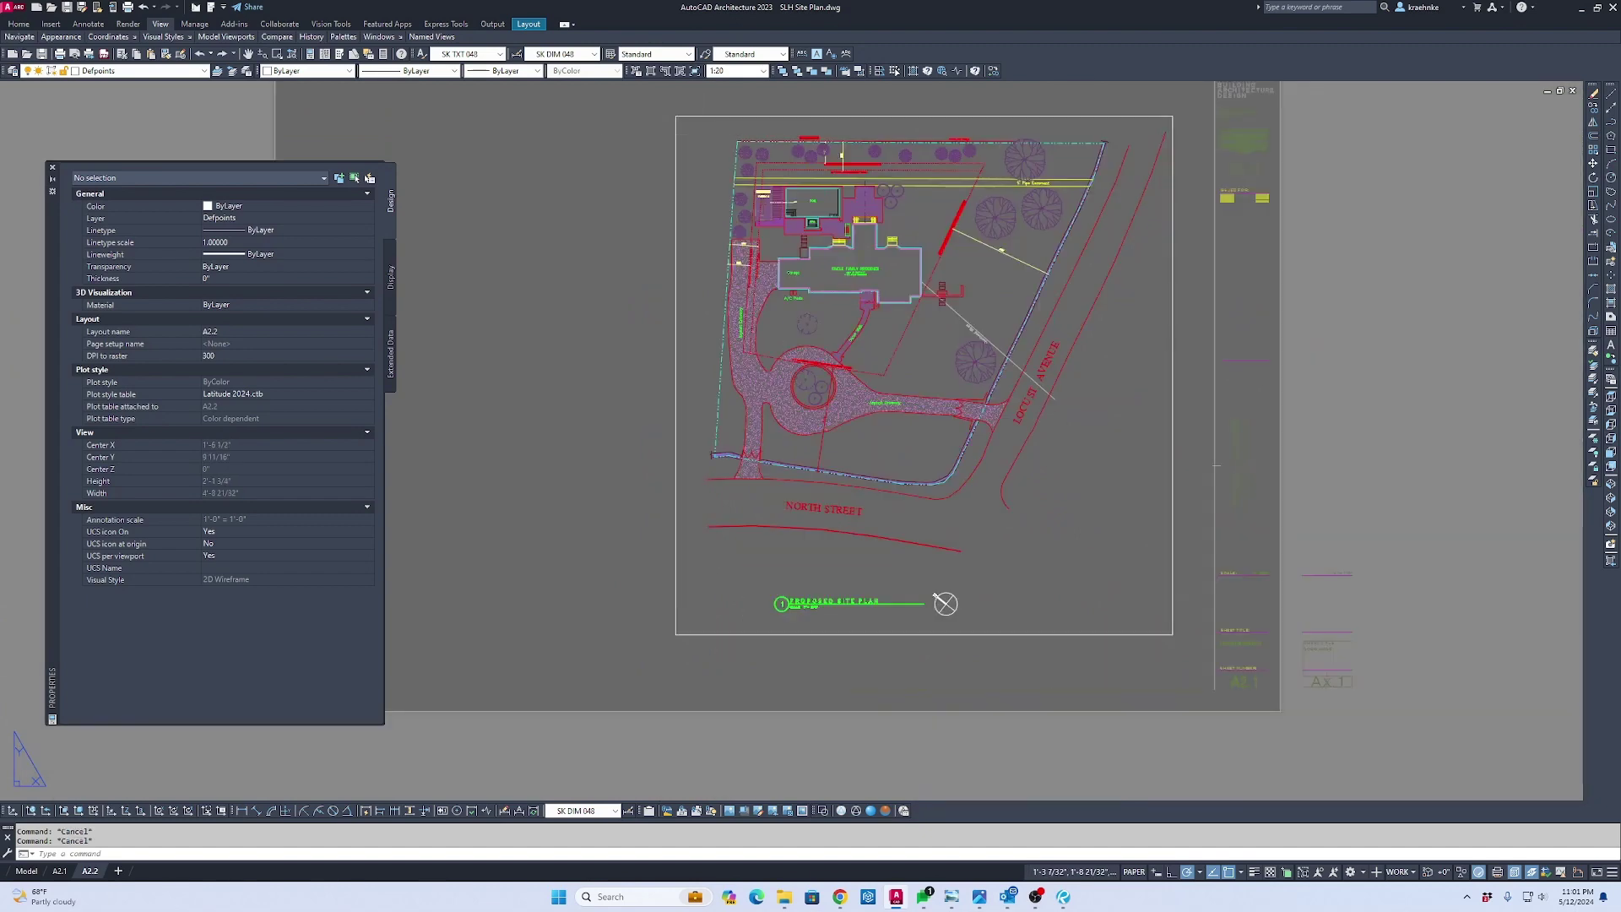
{"action": "double_click", "coordinate": [701, 134]}
{"action": "type", "text": "rec"}
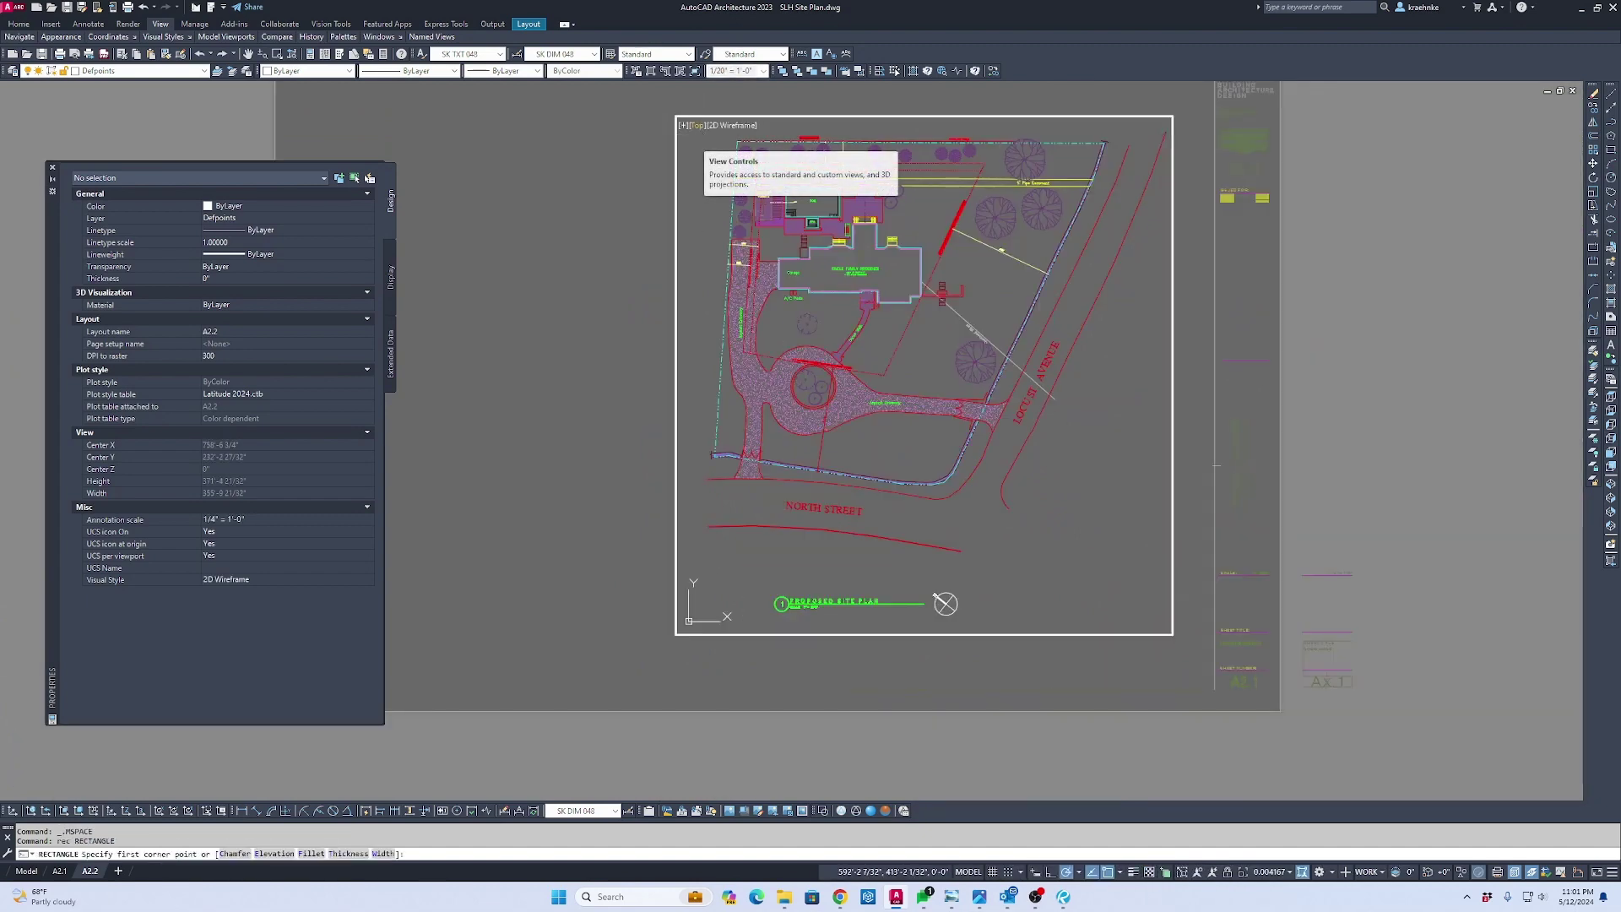
{"action": "key", "text": "Return"}
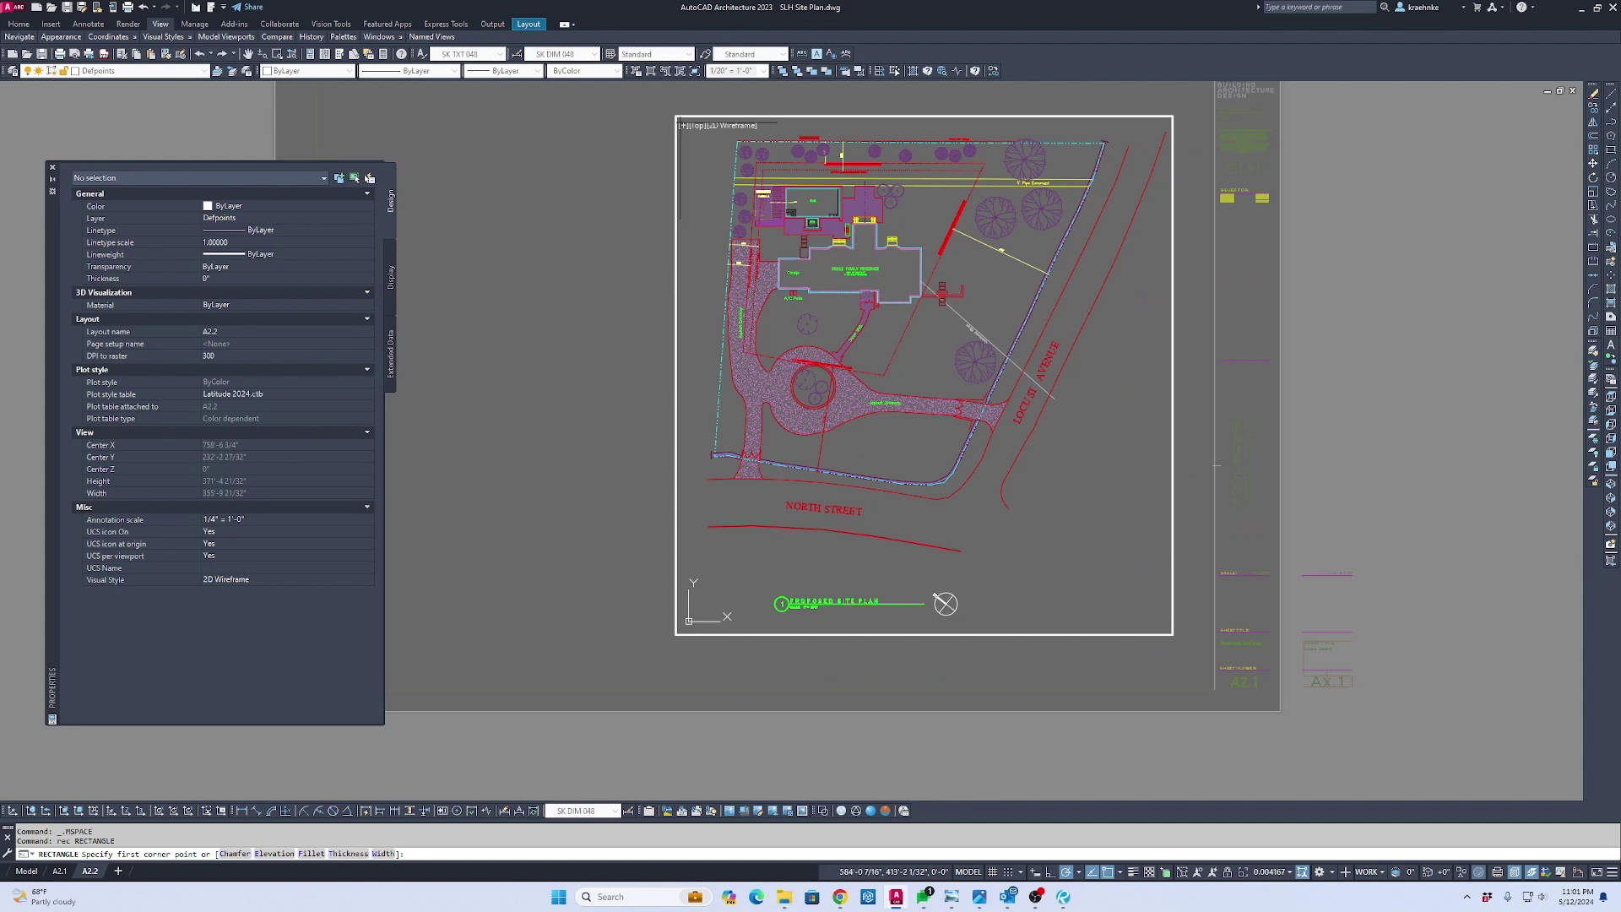
{"action": "left_click", "coordinate": [680, 122]}
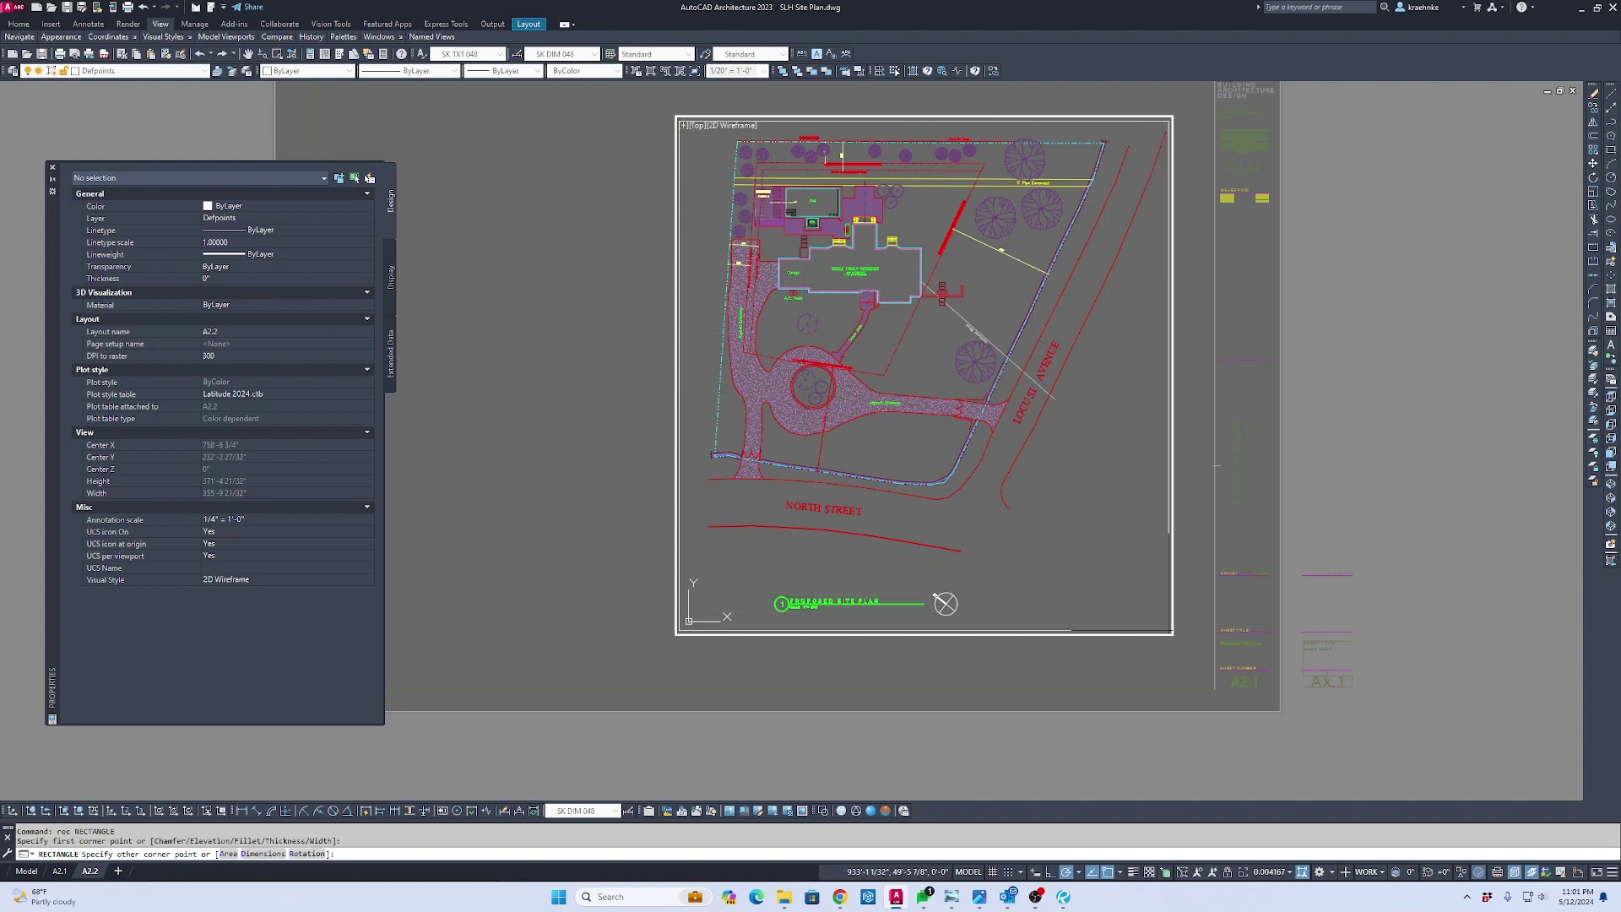
{"action": "double_click", "coordinate": [1383, 553]}
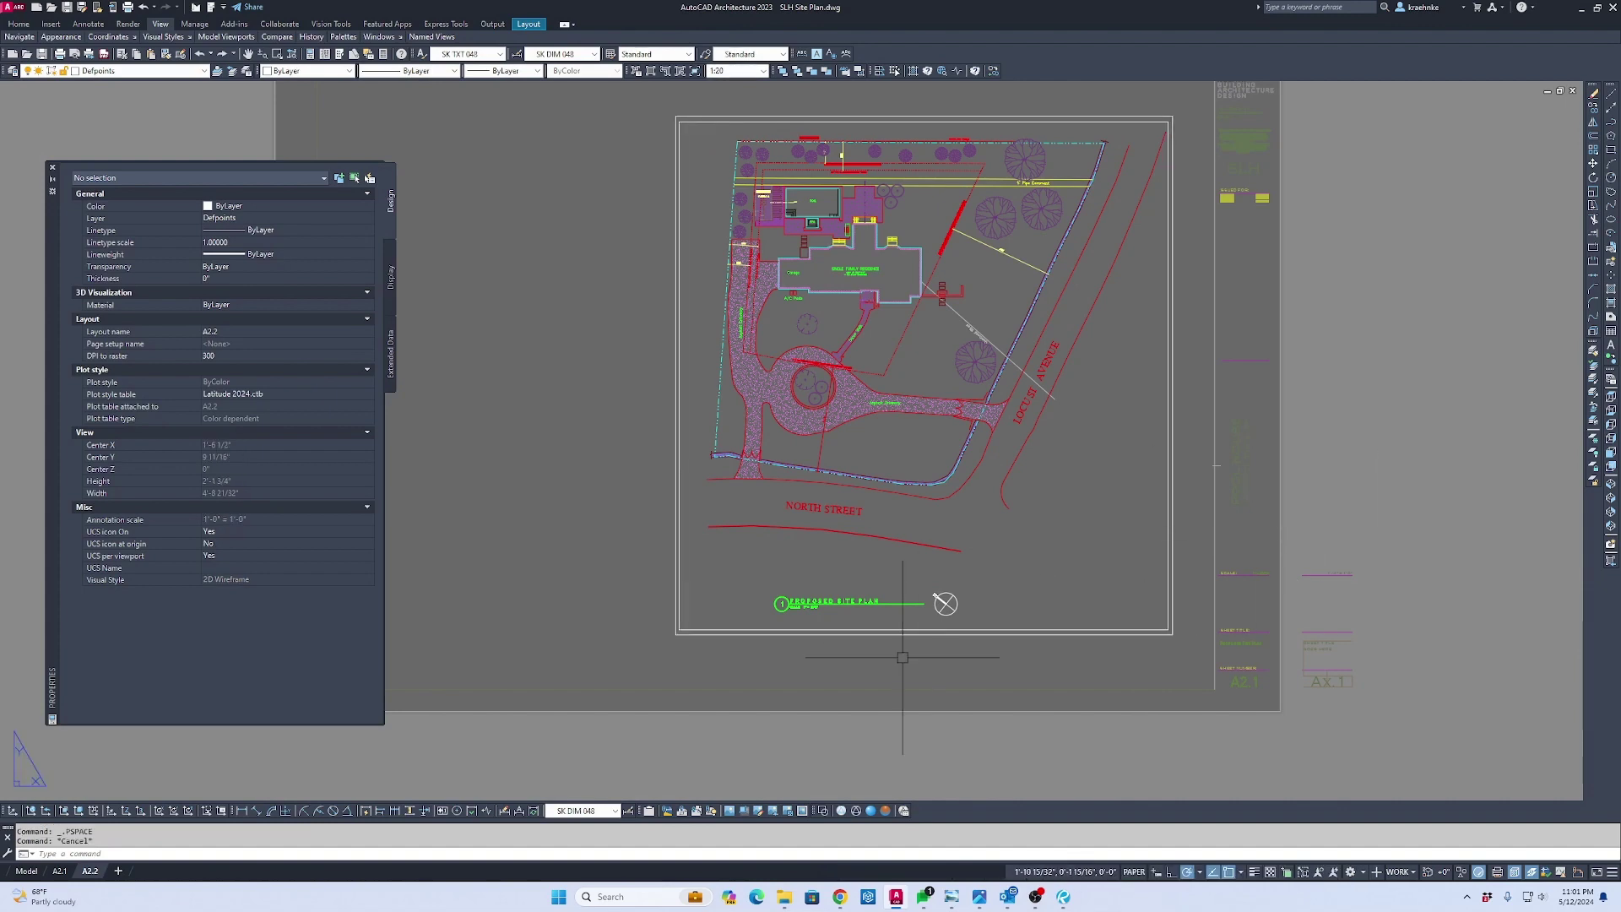
In model space, set the global width of the rectangle around the proposed site plan to 6"
{"action": "left_click", "coordinate": [27, 871]}
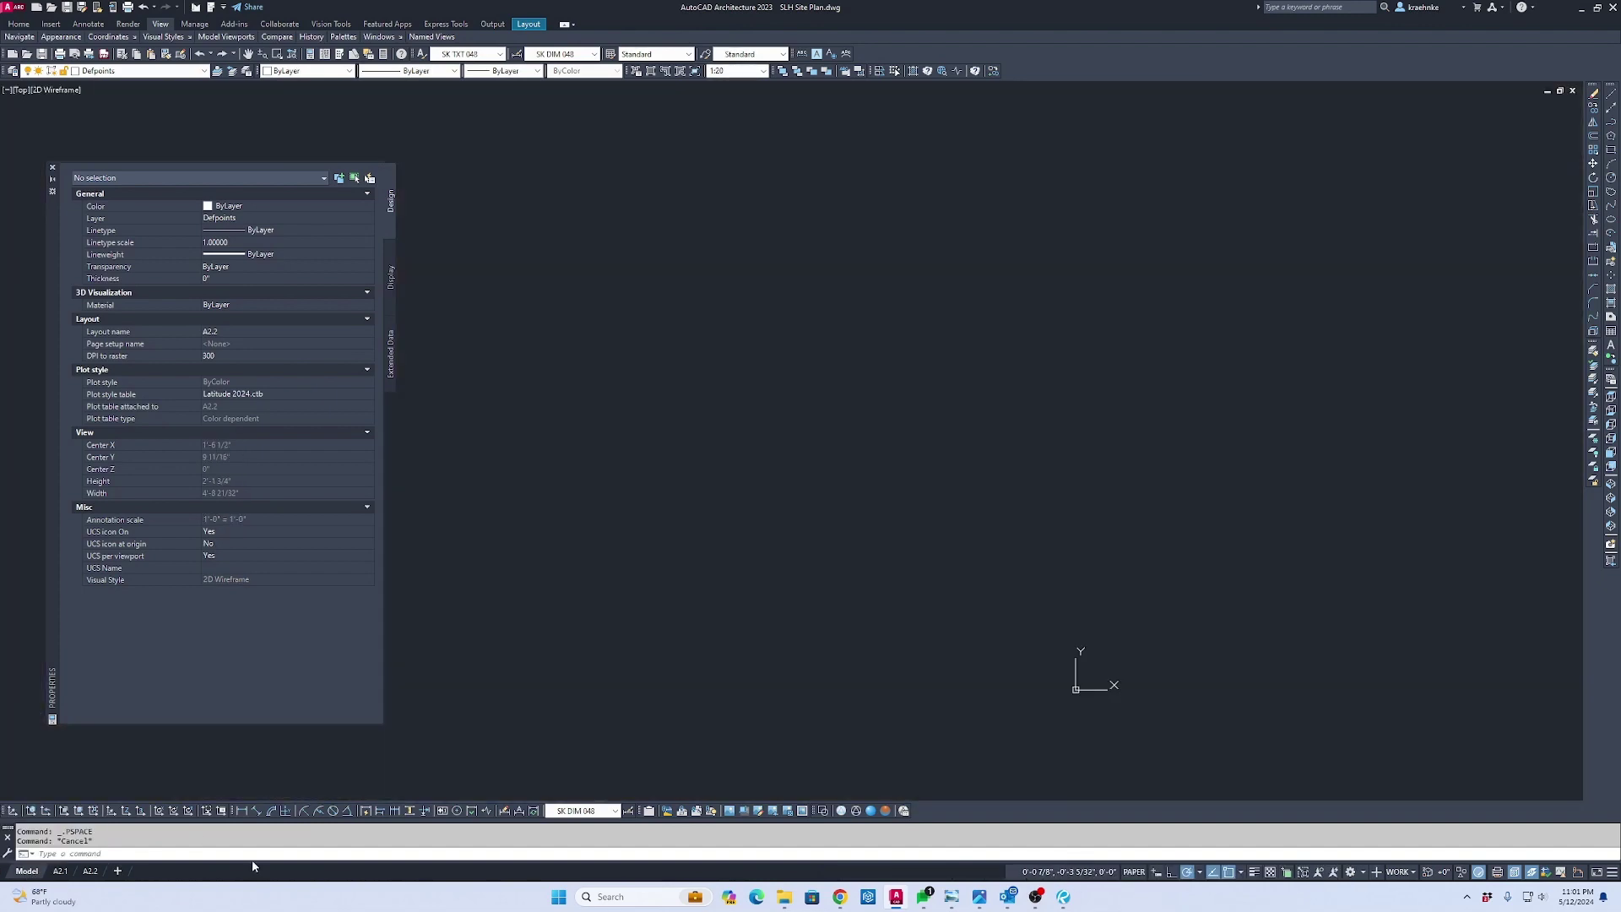
{"action": "middle_click_drag", "start_coordinate": [923, 326], "coordinate": [607, 369]}
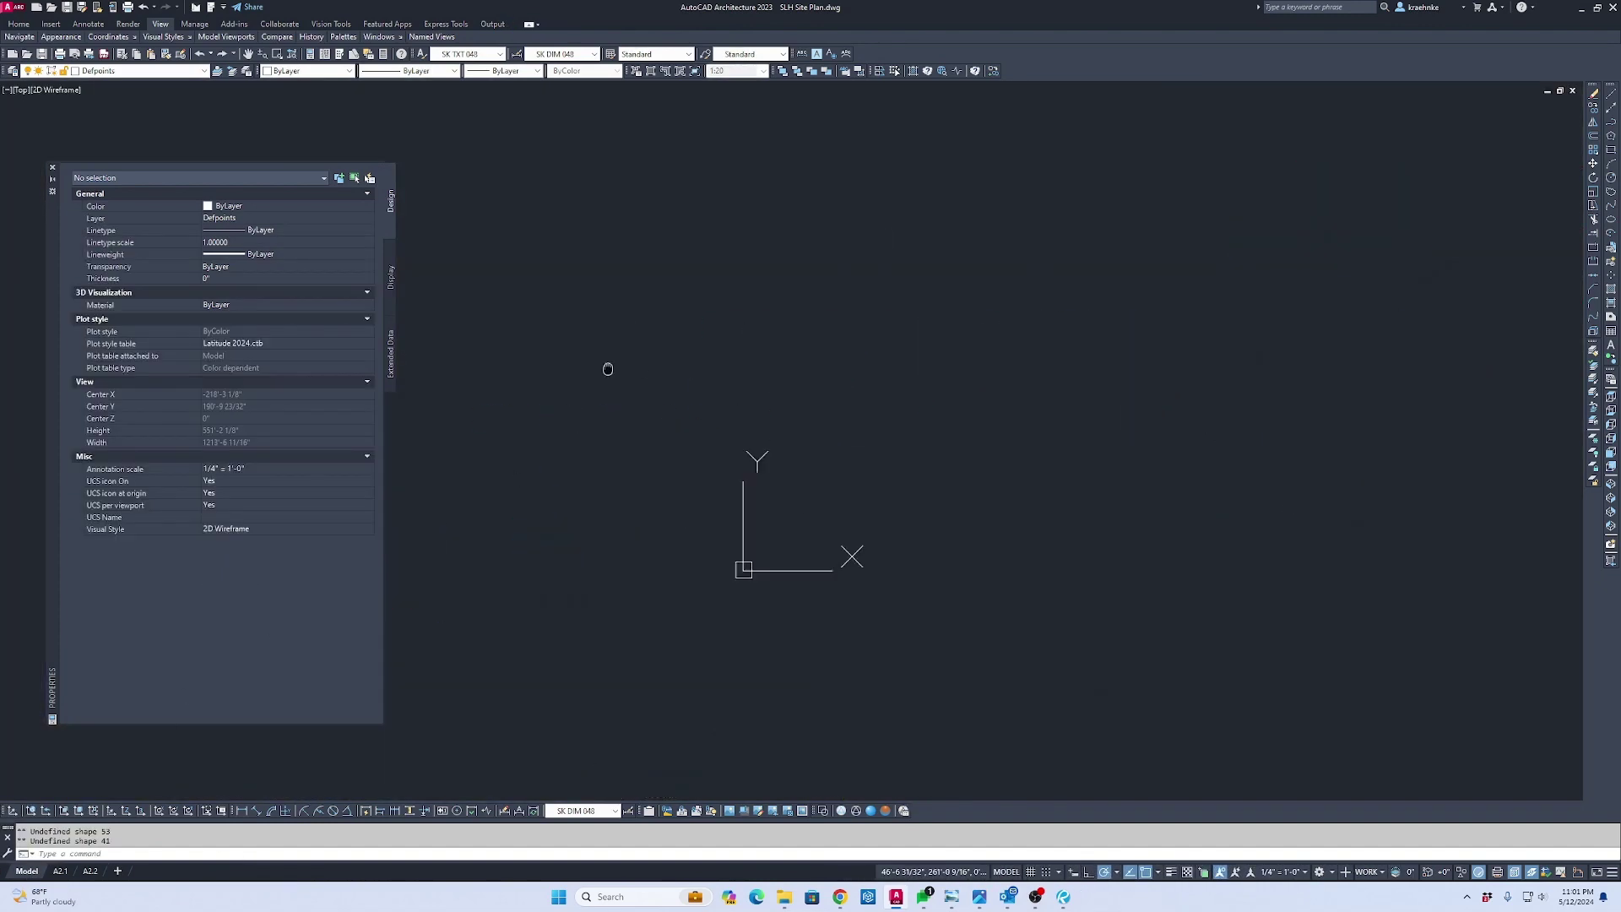
{"action": "scroll", "coordinate": [858, 398], "scroll_direction": "down", "scroll_amount": 3}
{"action": "scroll", "coordinate": [893, 452], "scroll_direction": "up", "scroll_amount": 5}
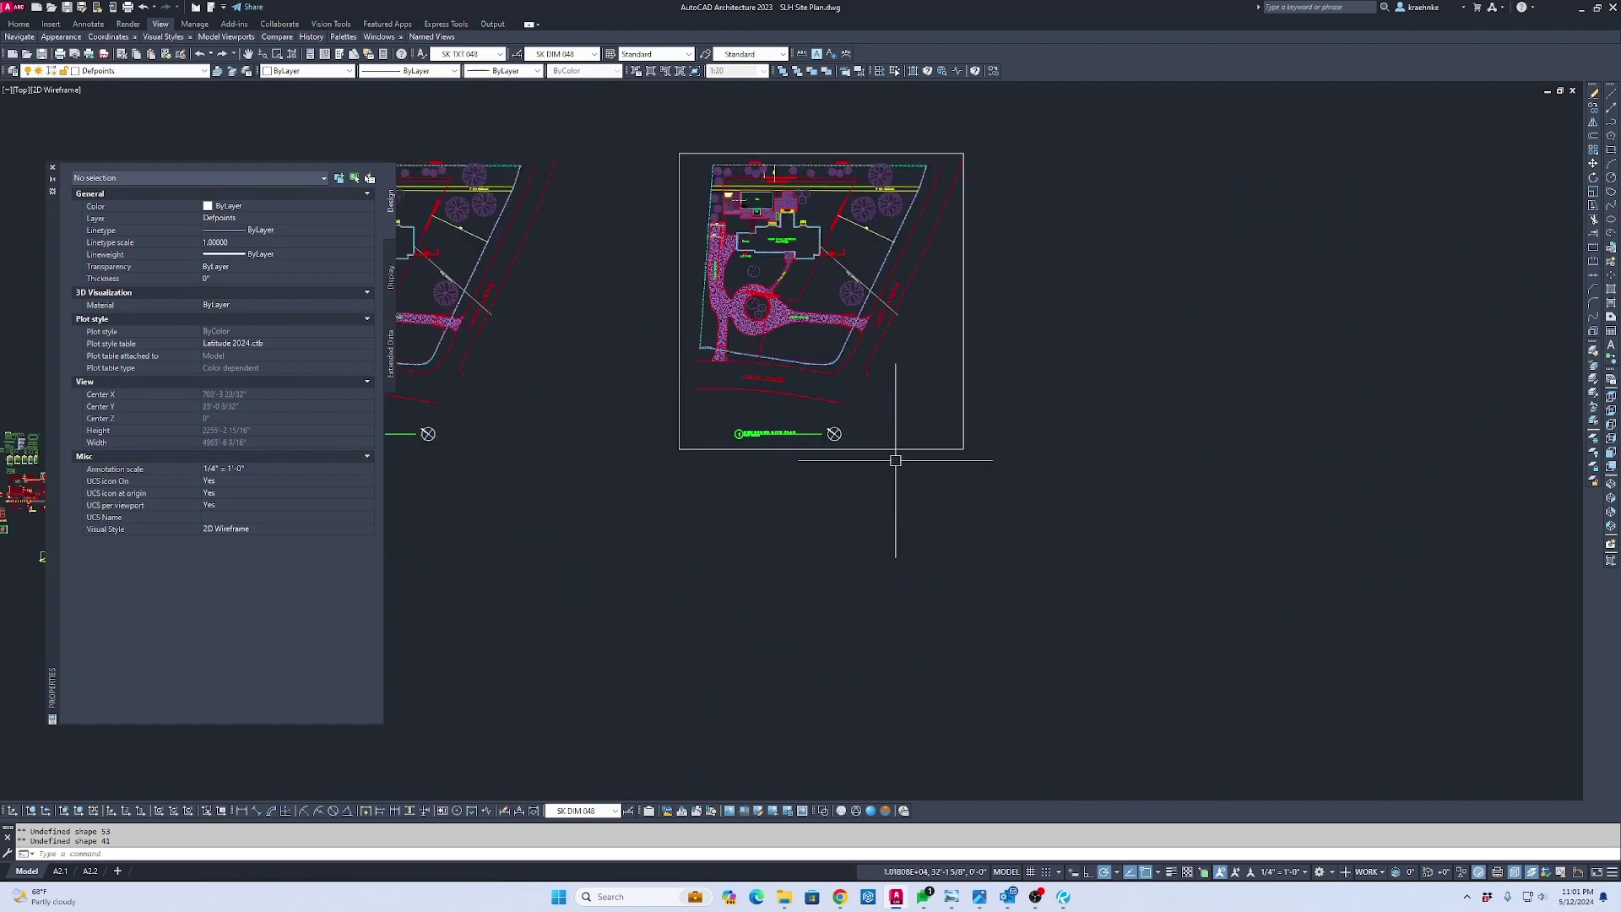
{"action": "left_click", "coordinate": [997, 398]}
{"action": "left_click", "coordinate": [997, 399]}
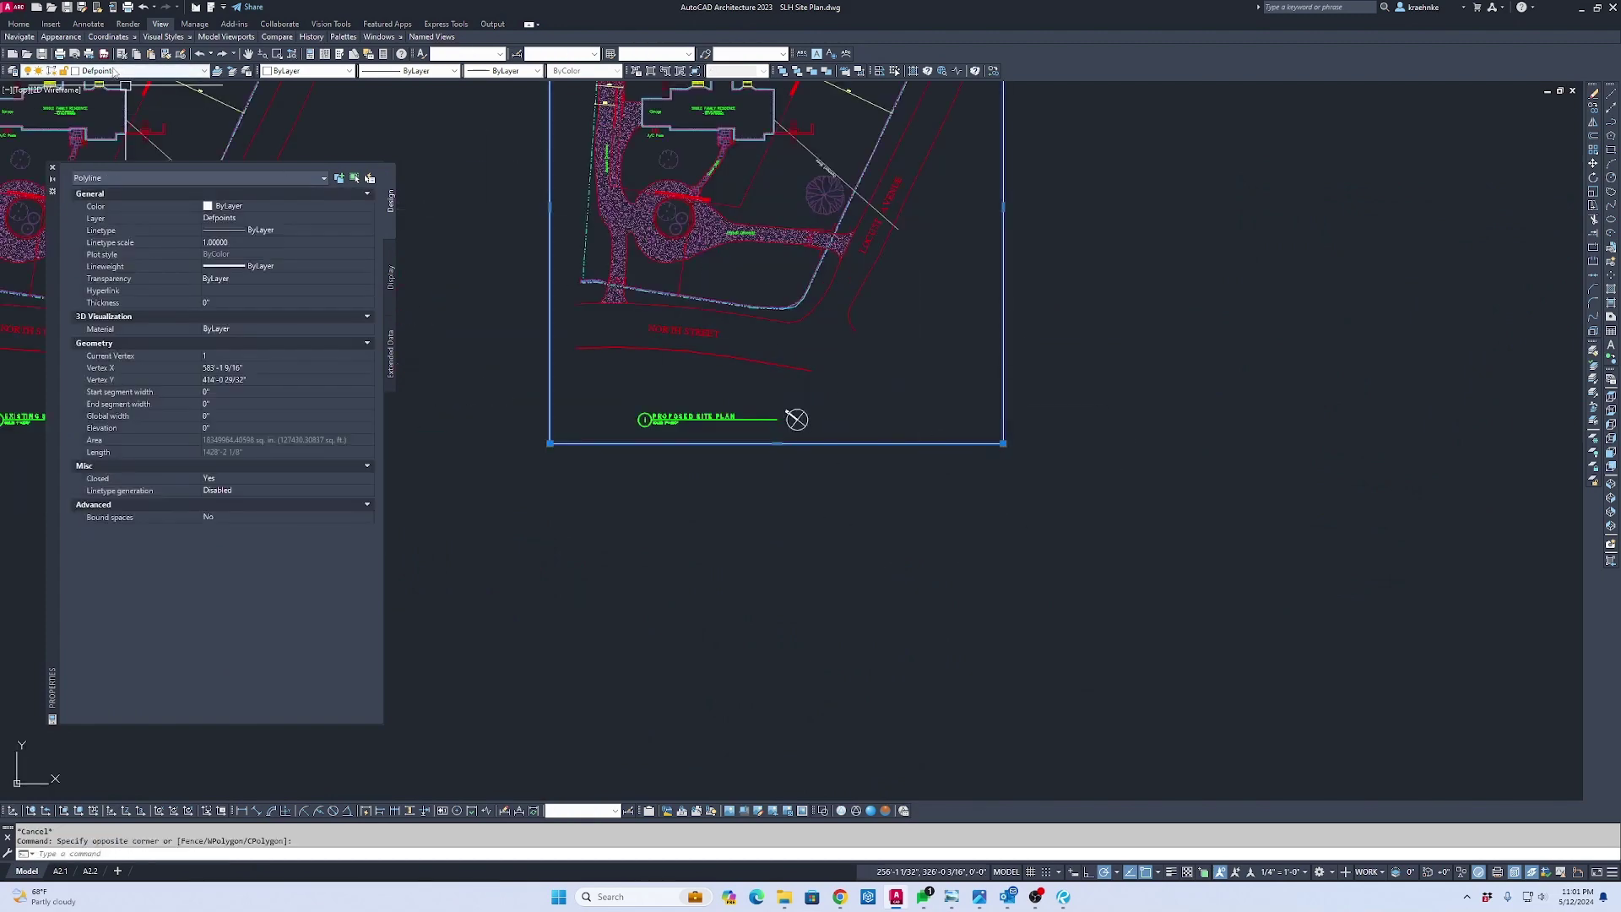
{"action": "middle_click_drag", "start_coordinate": [494, 250], "coordinate": [951, 391]}
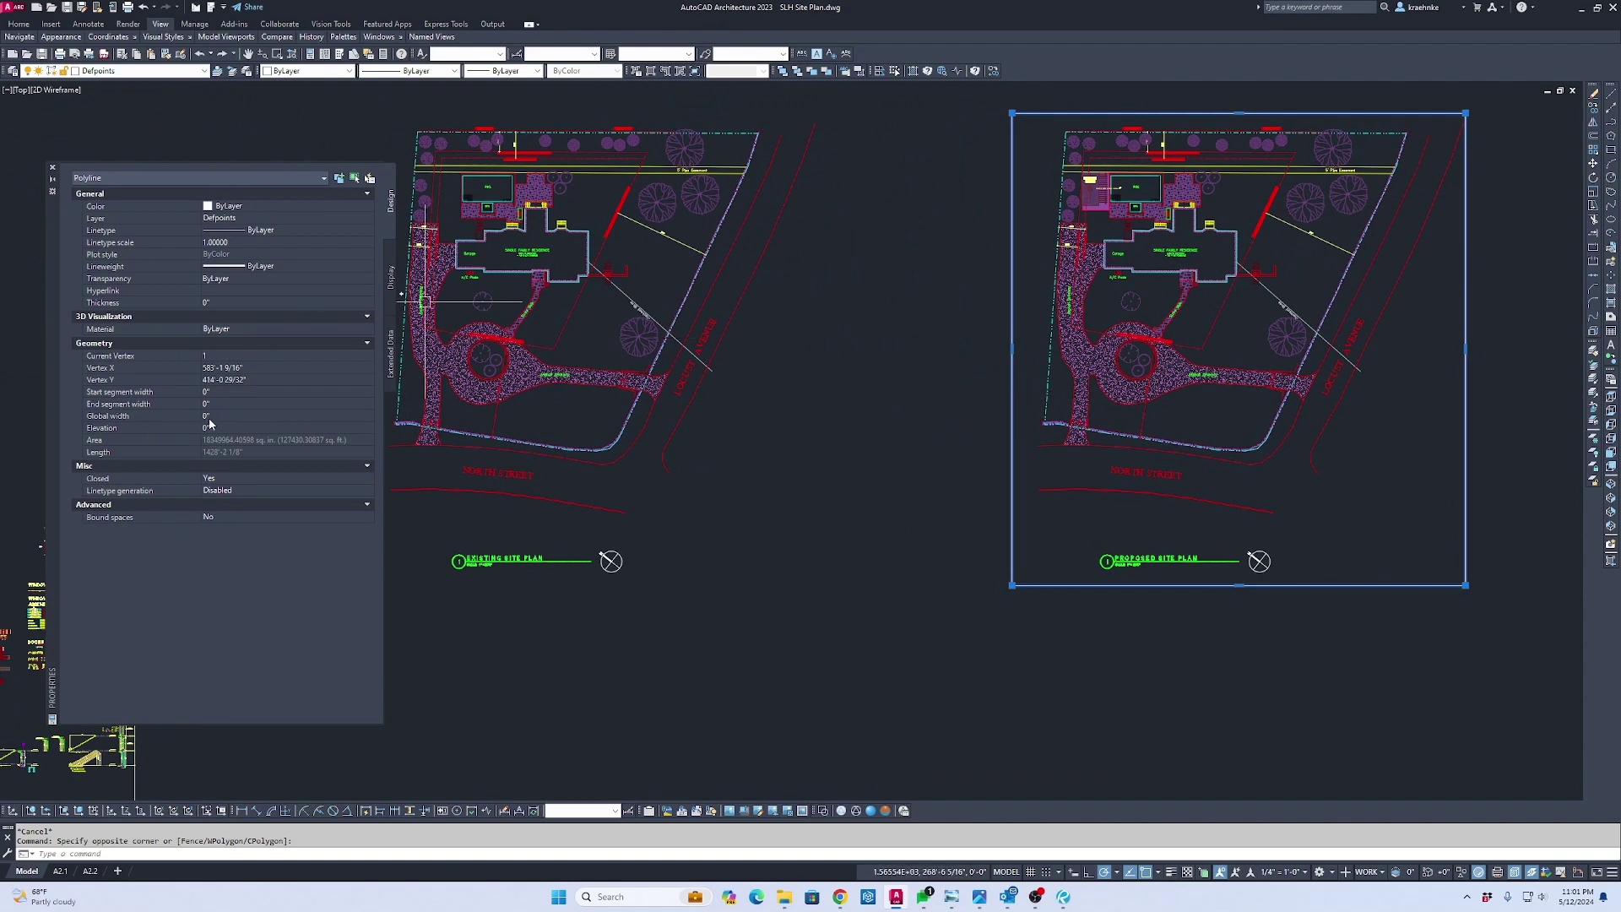
{"action": "left_click", "coordinate": [209, 418]}
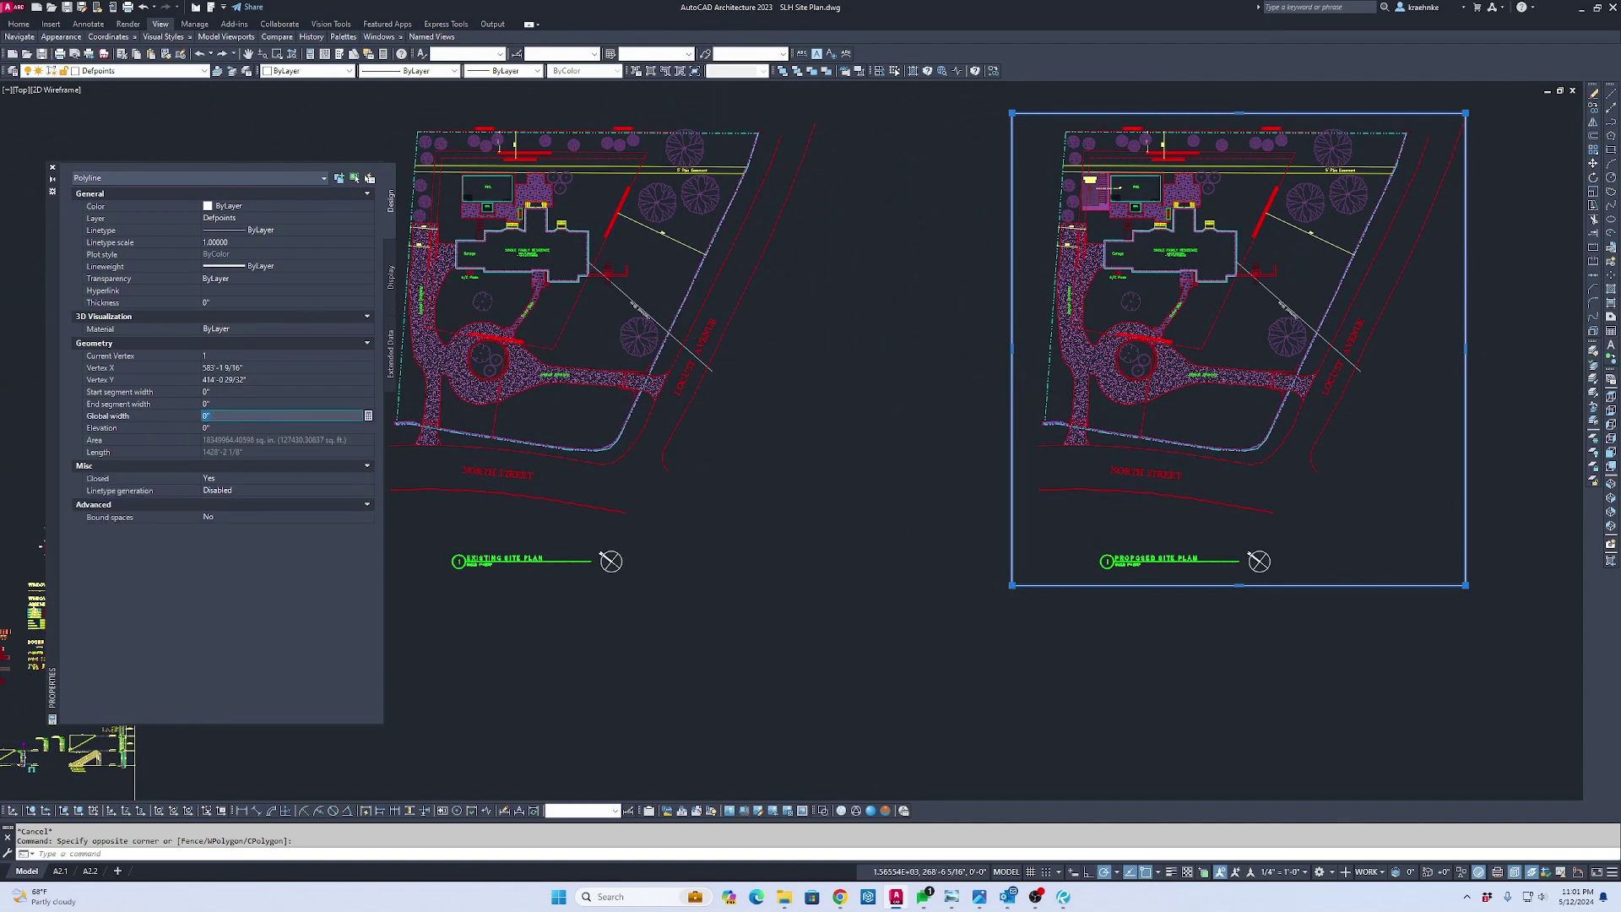
{"action": "type", "text": "6"}
{"action": "left_click", "coordinate": [215, 427]}
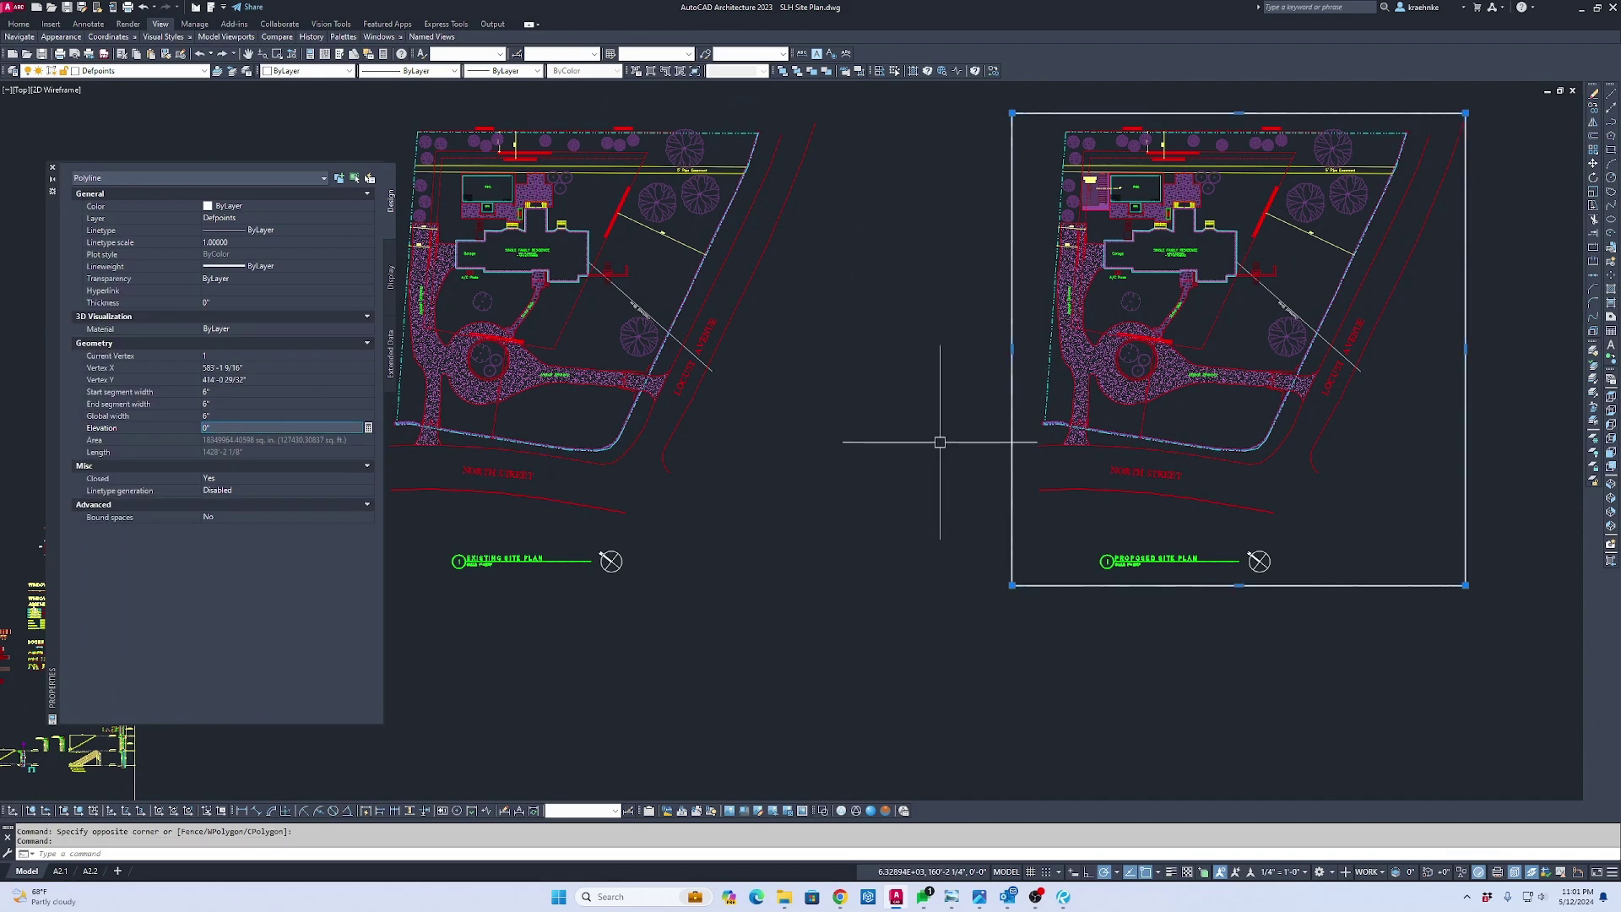
Increase the global width of the proposed site plan's rectangle to 12" and deselect it
{"action": "left_click", "coordinate": [222, 417]}
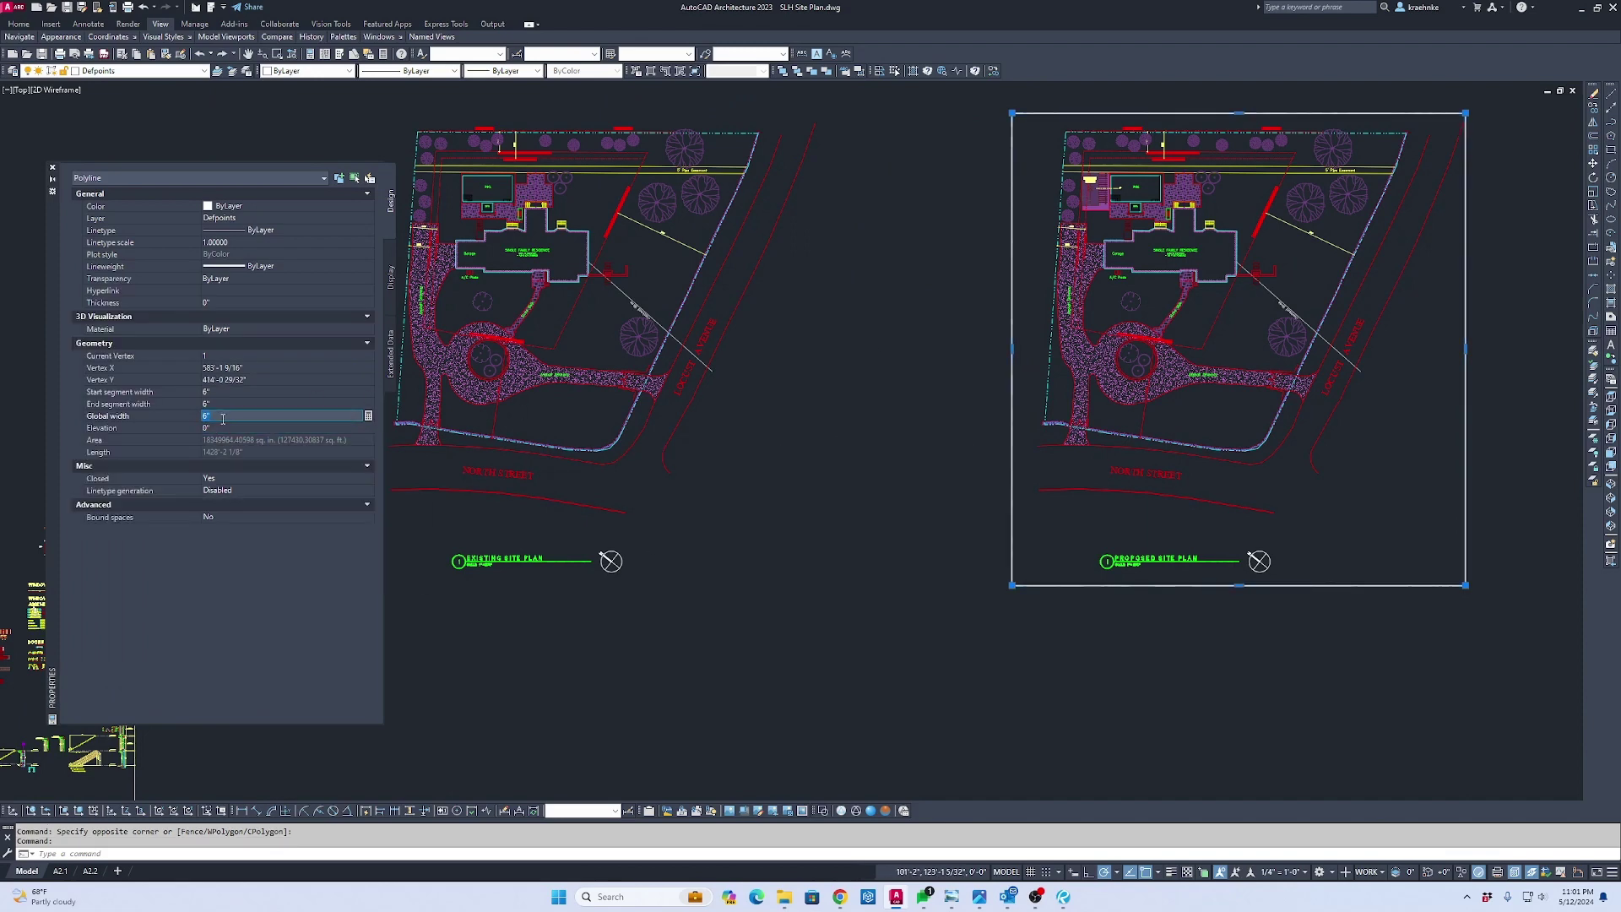
{"action": "type", "text": "12"}
{"action": "left_click", "coordinate": [215, 427]}
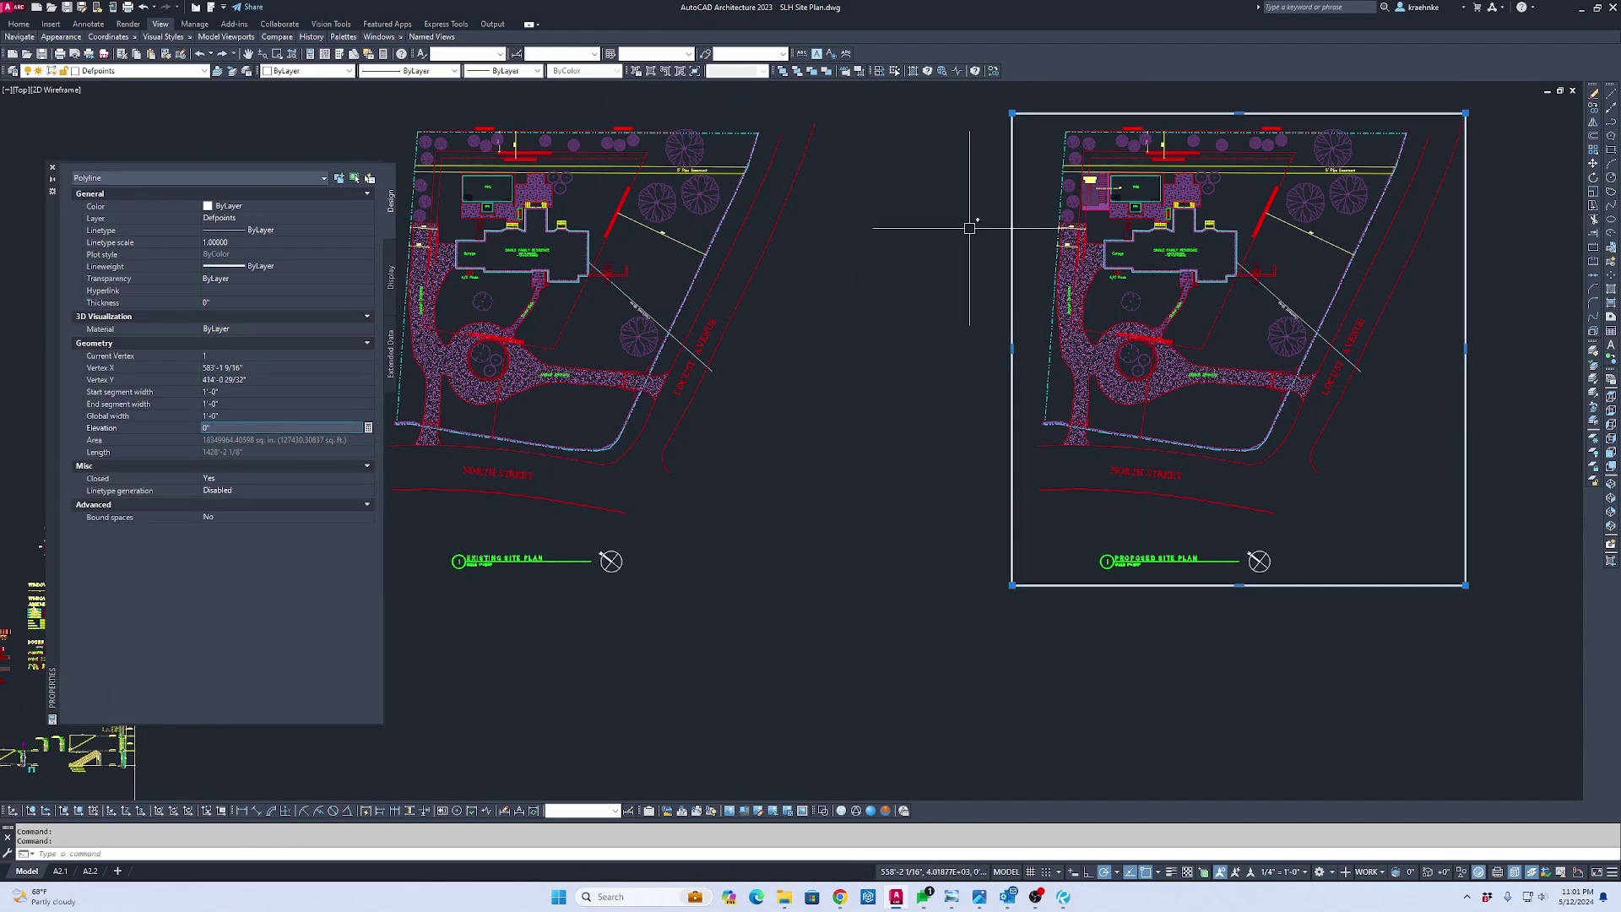
{"action": "middle_click_drag", "start_coordinate": [1027, 219], "coordinate": [1029, 255]}
{"action": "key", "text": "Escape"}
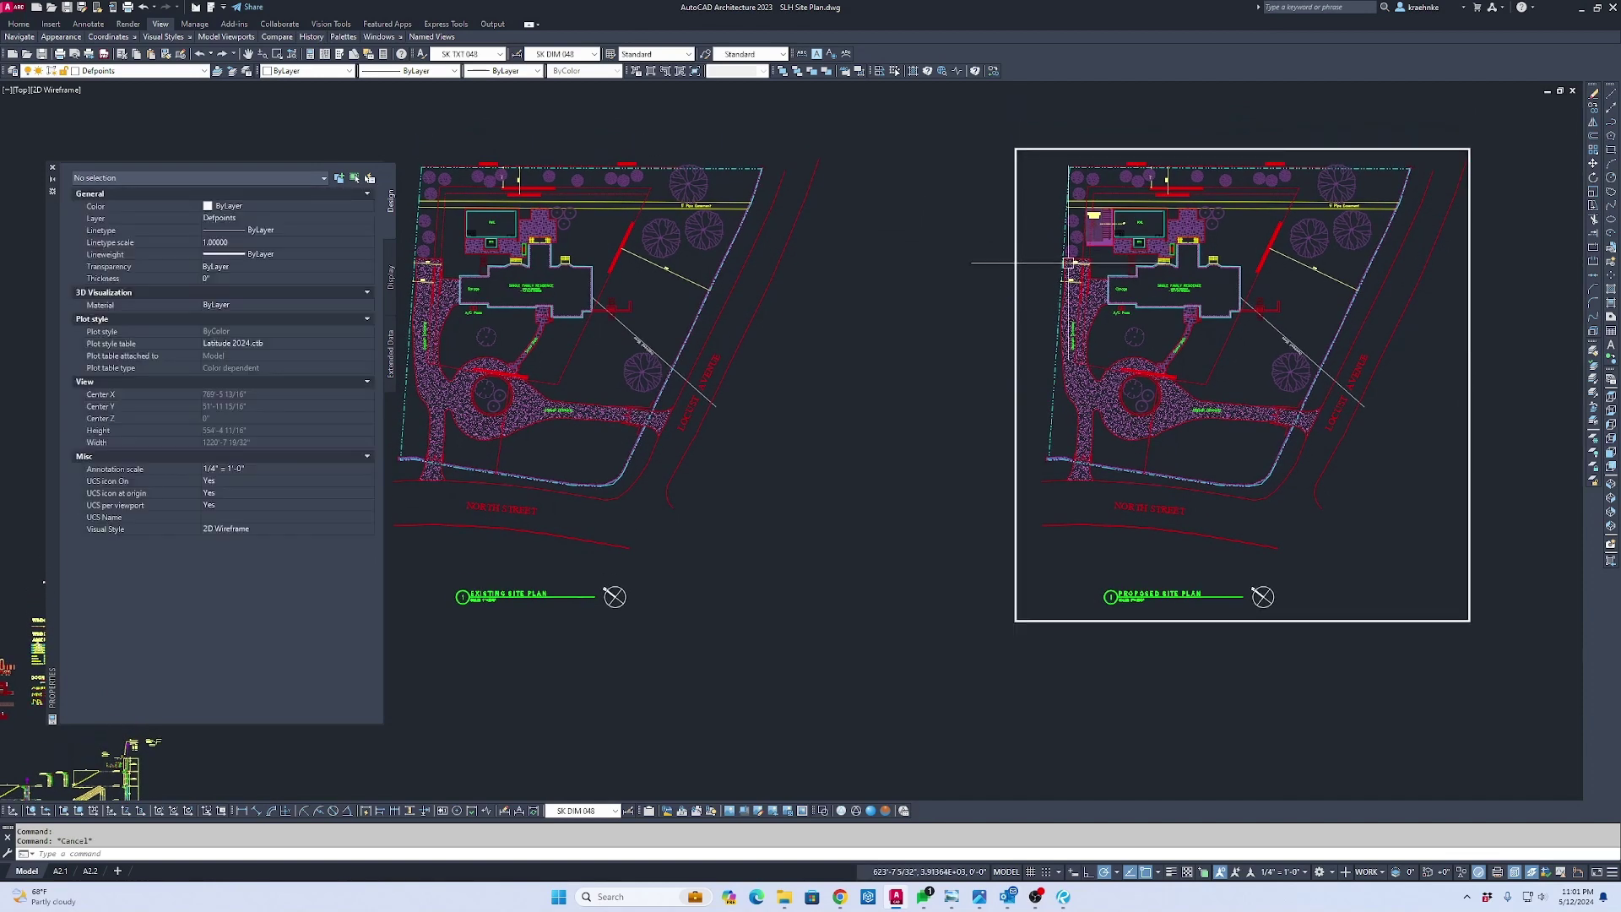
Copy the A7.X label from the details area to just above the upper-left corner of the proposed site plan's rectangle
{"action": "scroll", "coordinate": [1115, 315], "scroll_direction": "down", "scroll_amount": 2}
{"action": "scroll", "coordinate": [481, 460], "scroll_direction": "up", "scroll_amount": 8}
{"action": "left_click", "coordinate": [591, 347]}
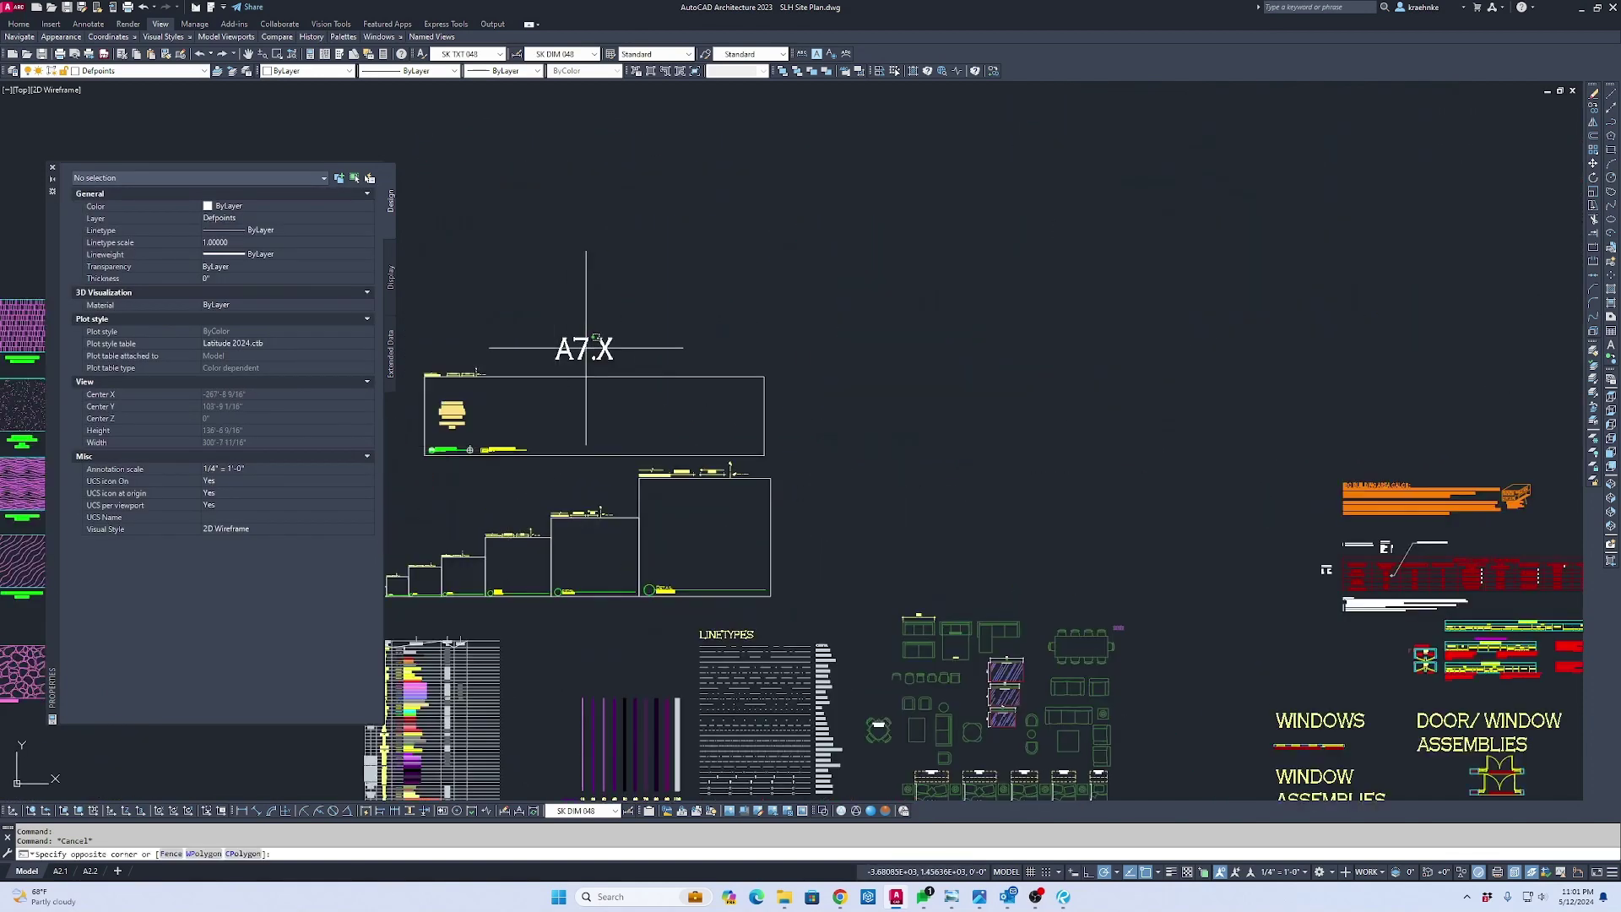
{"action": "type", "text": "c"}
{"action": "key", "text": "Return"}
{"action": "left_click", "coordinate": [551, 341]}
{"action": "scroll", "coordinate": [835, 582], "scroll_direction": "down", "scroll_amount": 5}
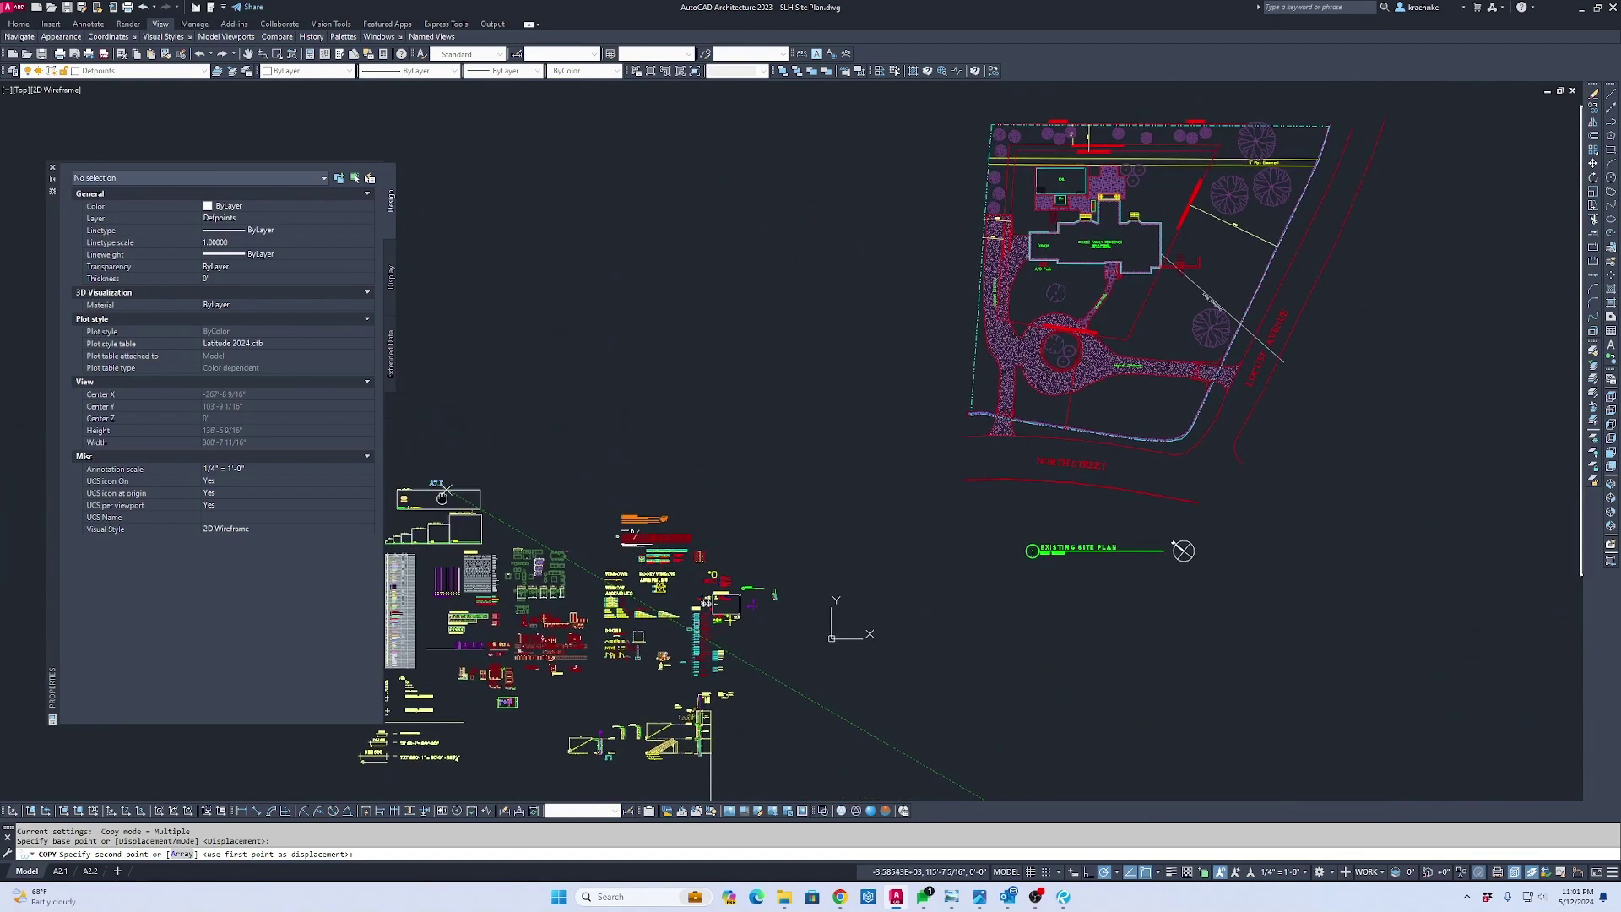
{"action": "scroll", "coordinate": [1134, 289], "scroll_direction": "up", "scroll_amount": 6}
{"action": "scroll", "coordinate": [1133, 289], "scroll_direction": "up", "scroll_amount": 4}
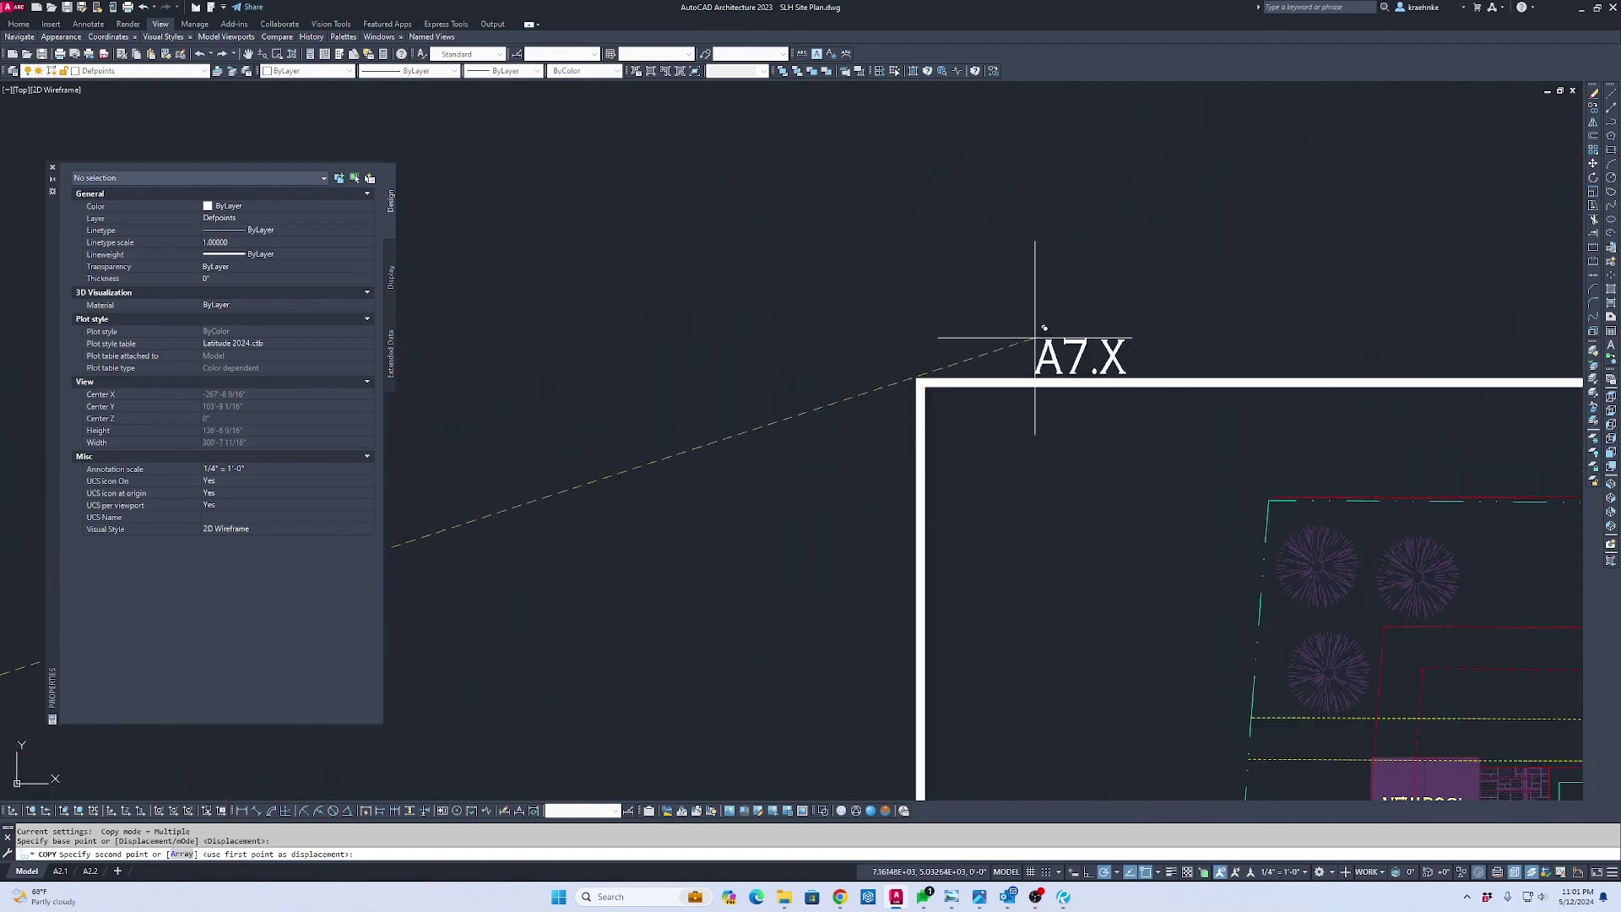
{"action": "left_click", "coordinate": [937, 318]}
{"action": "key", "text": "Escape"}
Change the copied label's text above the proposed site plan to PROPOSED
{"action": "left_click", "coordinate": [977, 325]}
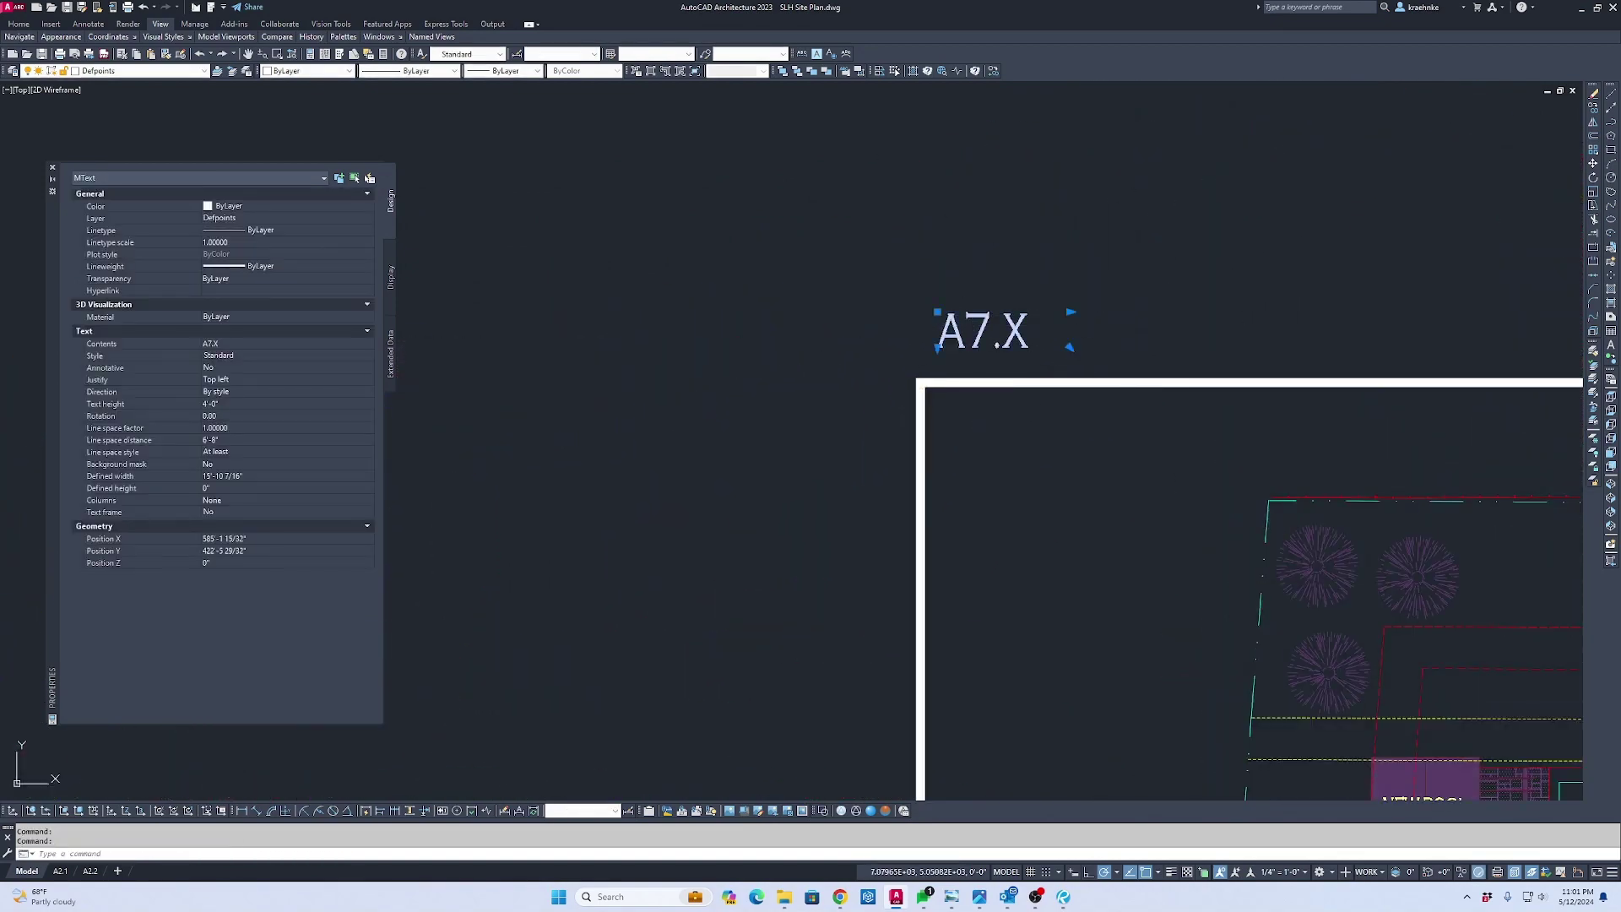
{"action": "double_click", "coordinate": [975, 325]}
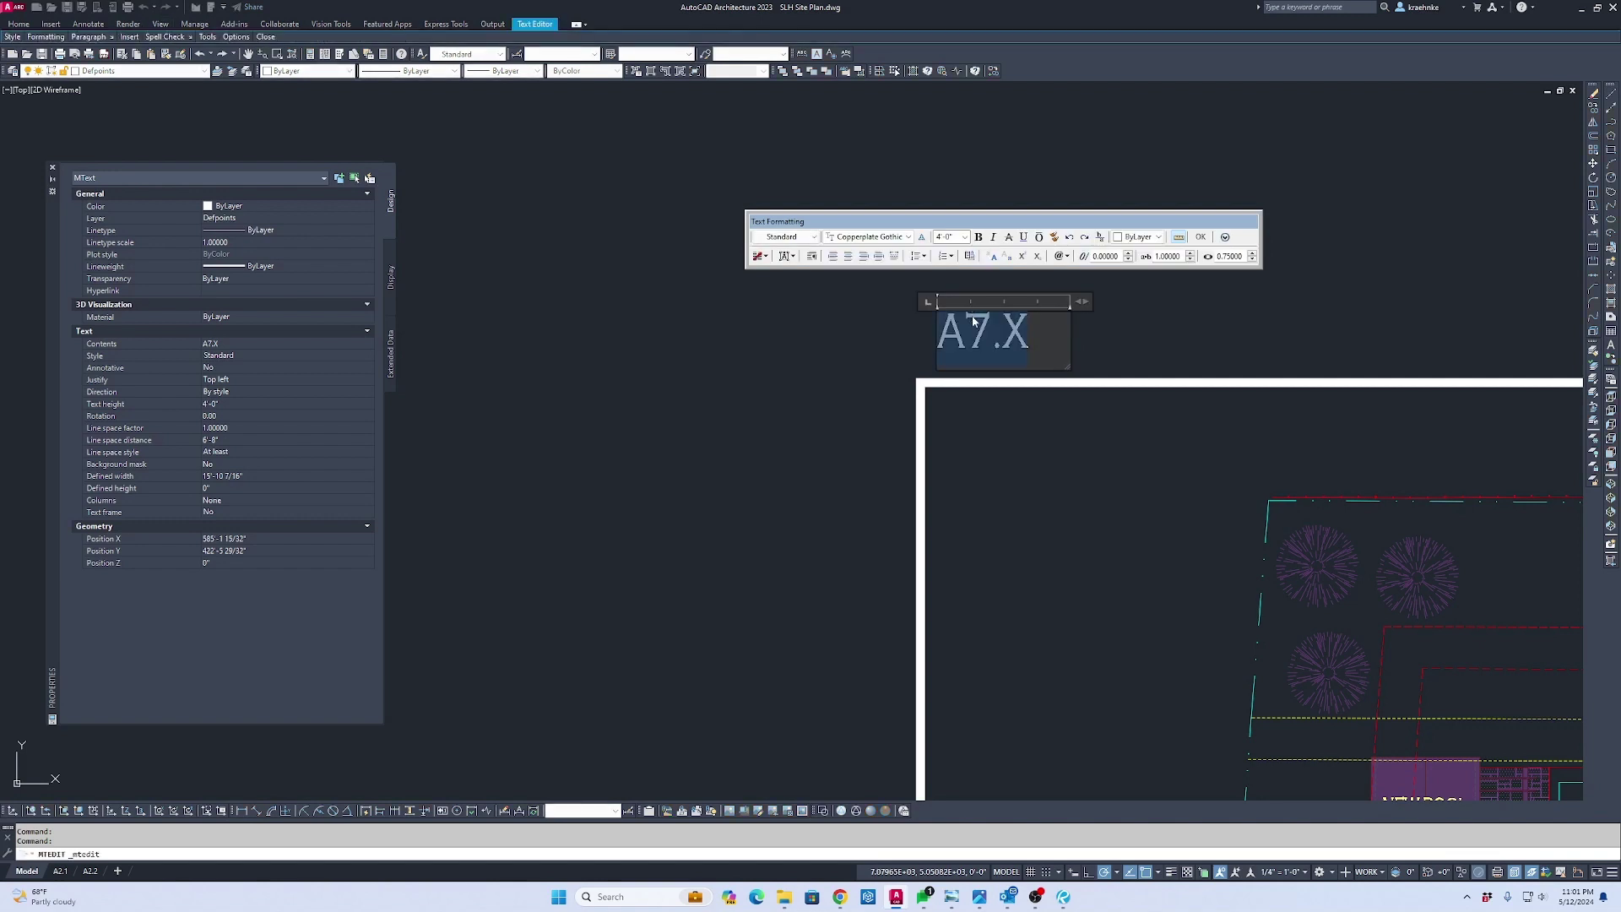
{"action": "key", "text": "Caps_Lock"}
{"action": "type", "text": "PROPOSED"}
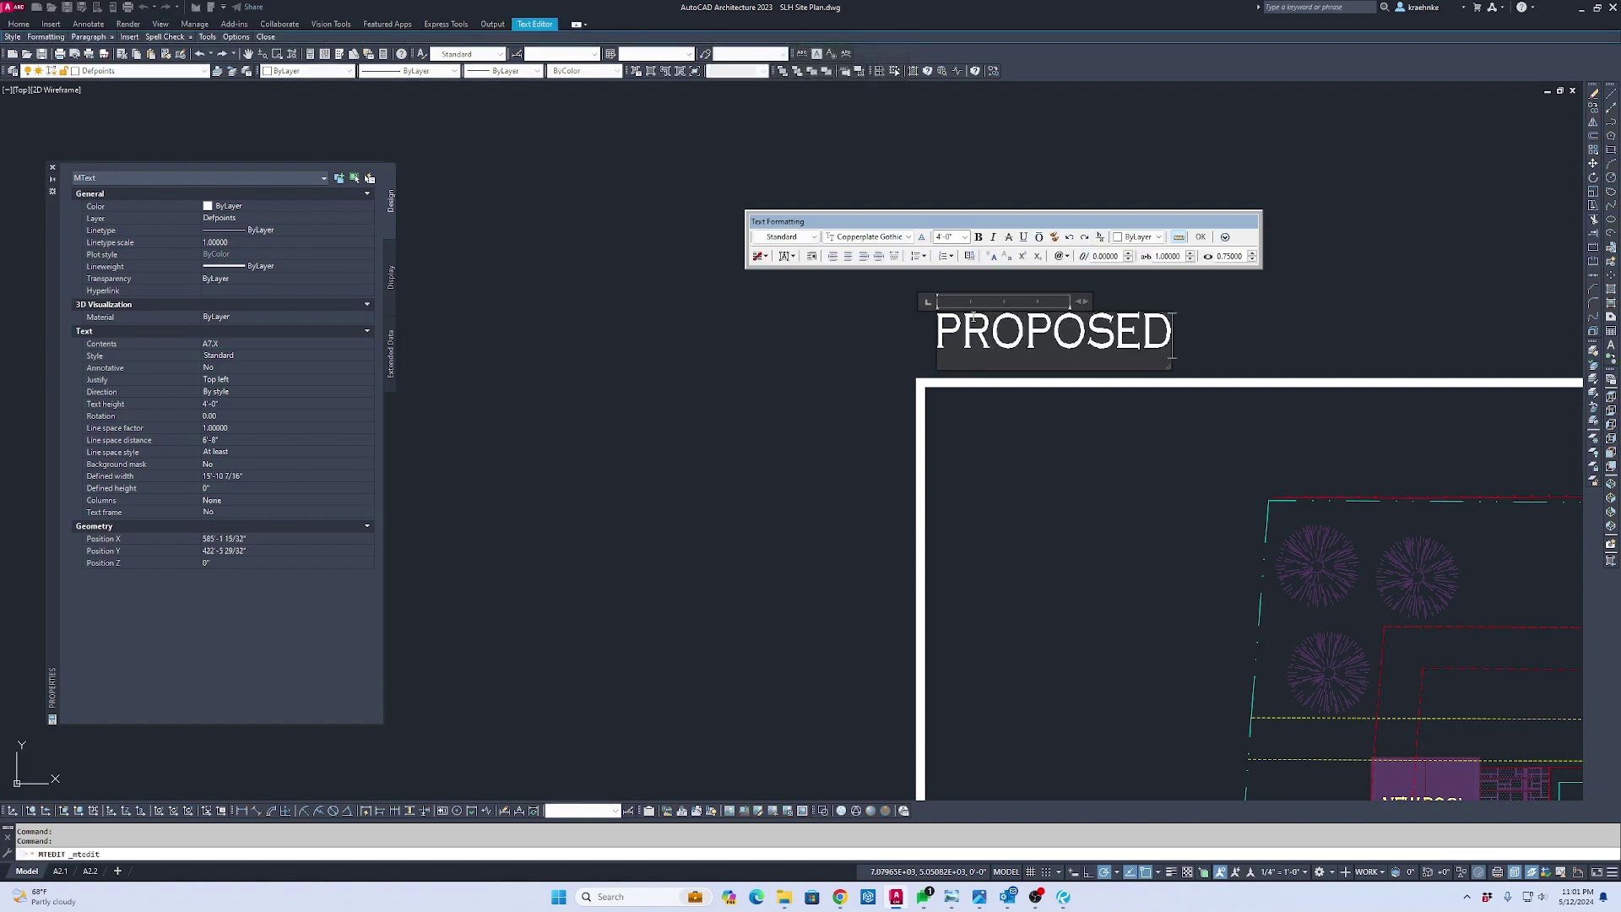
{"action": "key", "text": "ctrl+Return"}
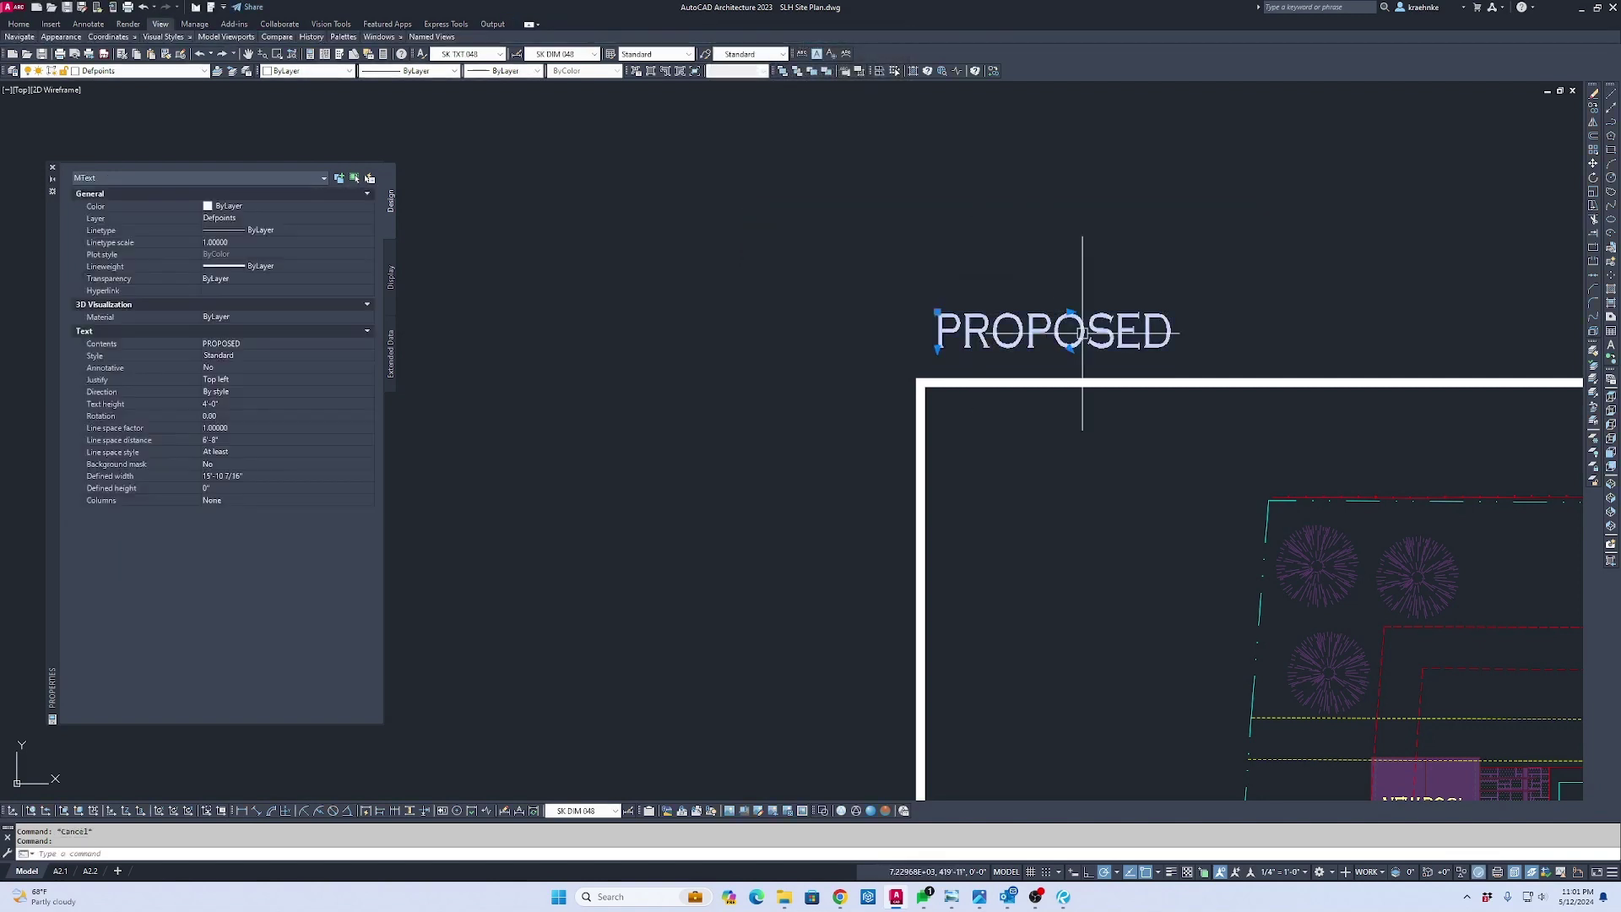
Scale up the PROPOSED label from the rectangle's upper-left corner to a text height of about 11'
{"action": "type", "text": "SC"}
{"action": "key", "text": "Return"}
{"action": "left_click", "coordinate": [920, 381]}
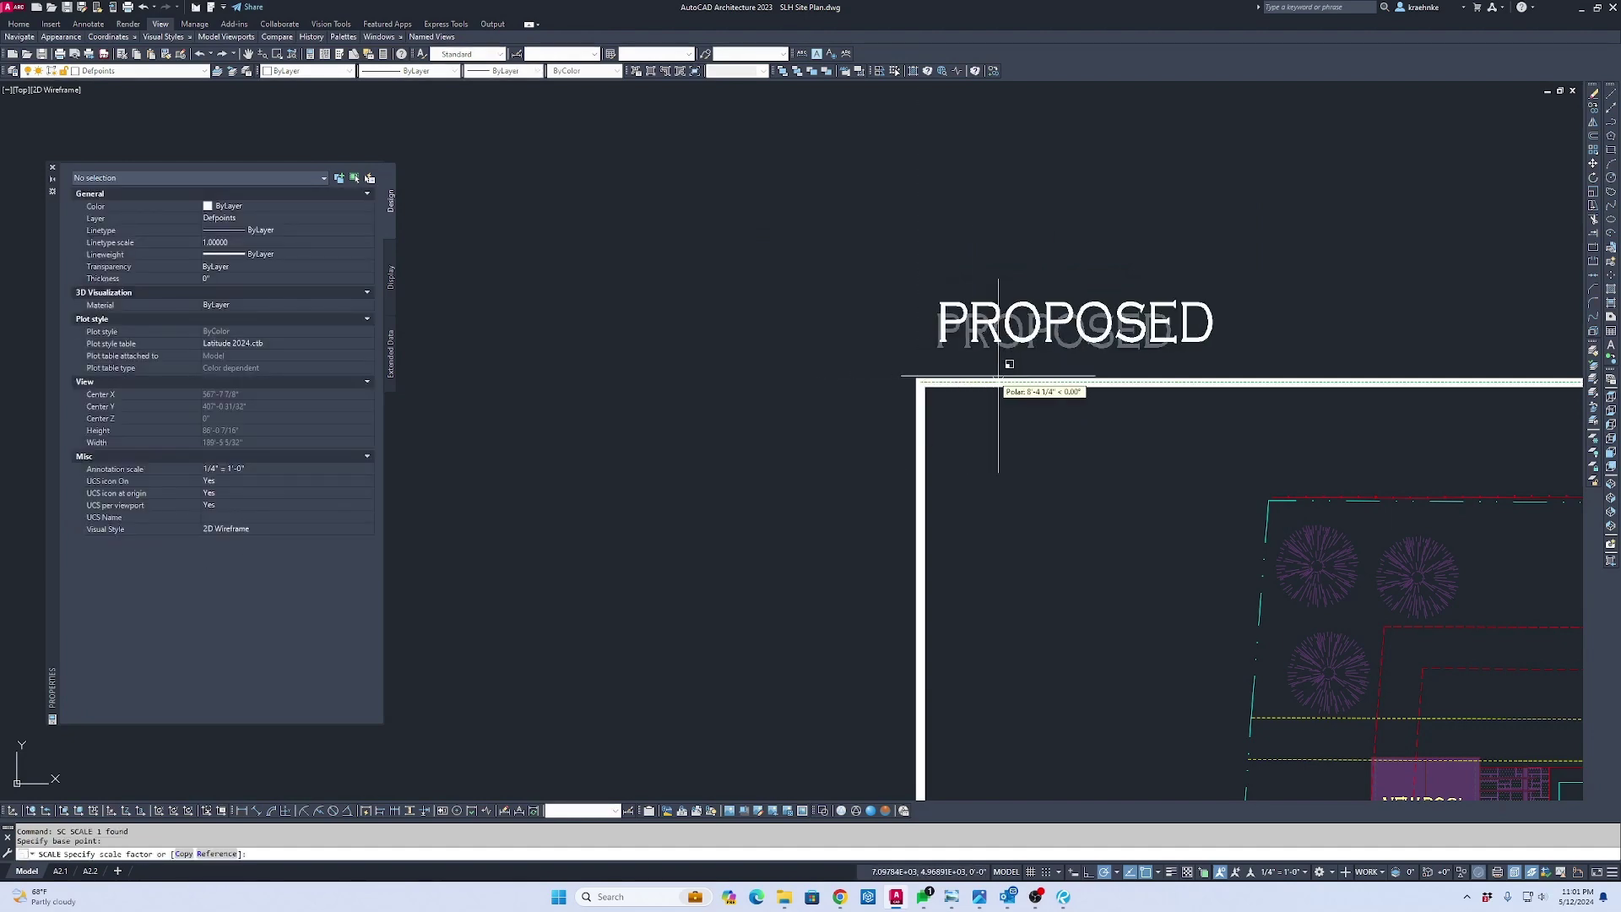
{"action": "key", "text": "Escape"}
{"action": "scroll", "coordinate": [1004, 287], "scroll_direction": "down", "scroll_amount": 4}
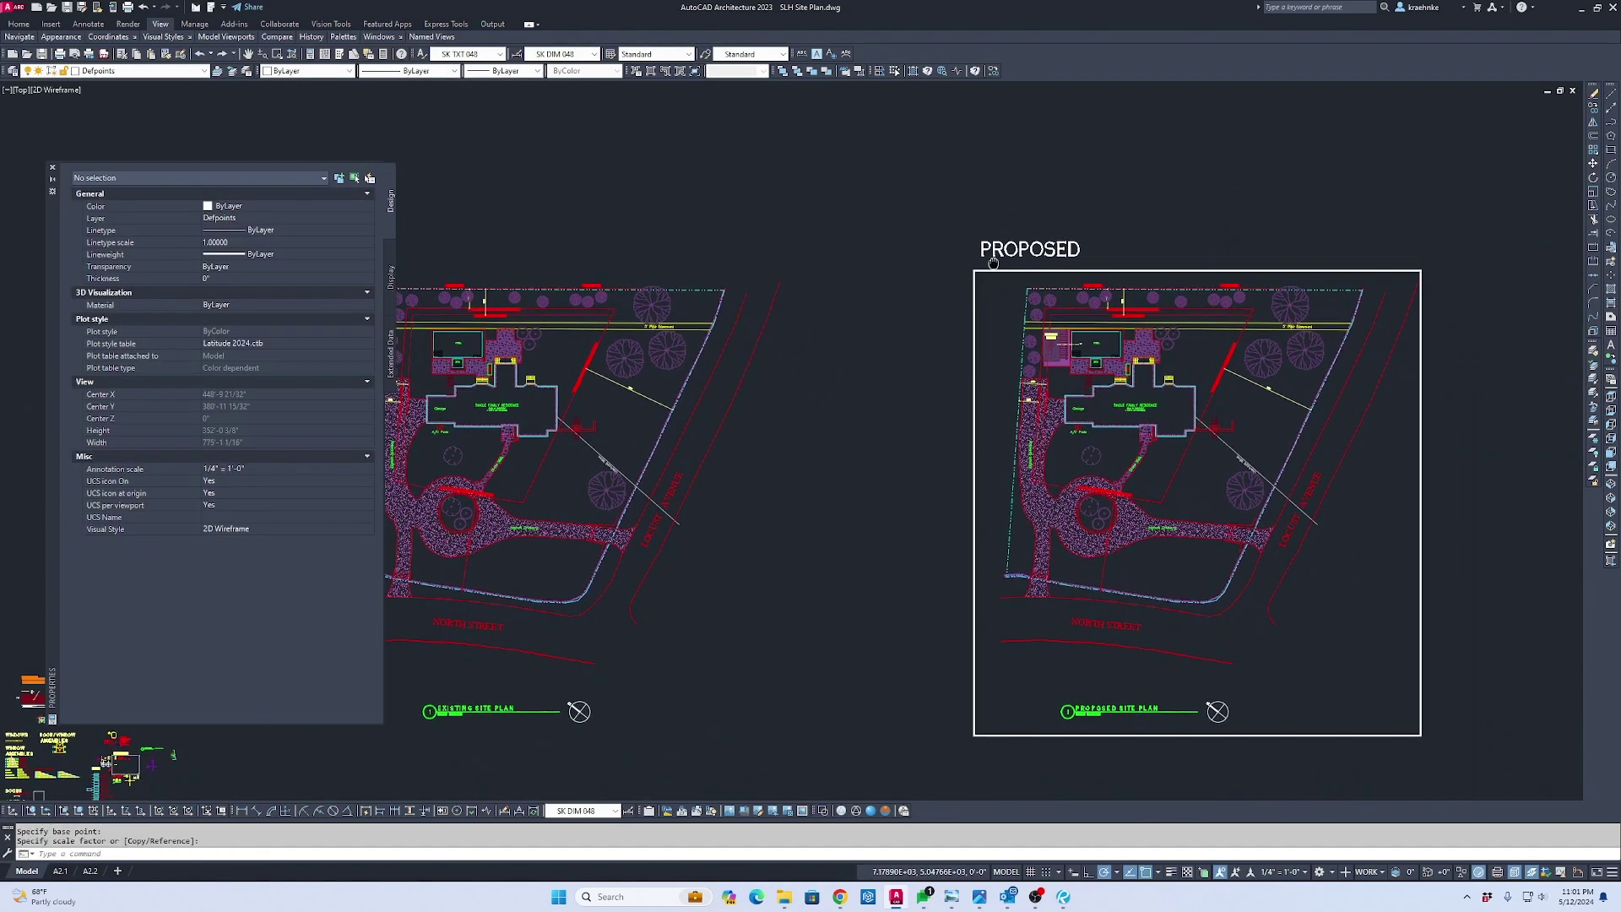
Copy the white rectangle and its PROPOSED label 6000 units horizontally to the left, around the existing site plan
{"action": "left_click", "coordinate": [1001, 290]}
{"action": "left_click", "coordinate": [955, 181]}
{"action": "type", "text": "co"}
{"action": "key", "text": "Return"}
{"action": "left_click", "coordinate": [1011, 168]}
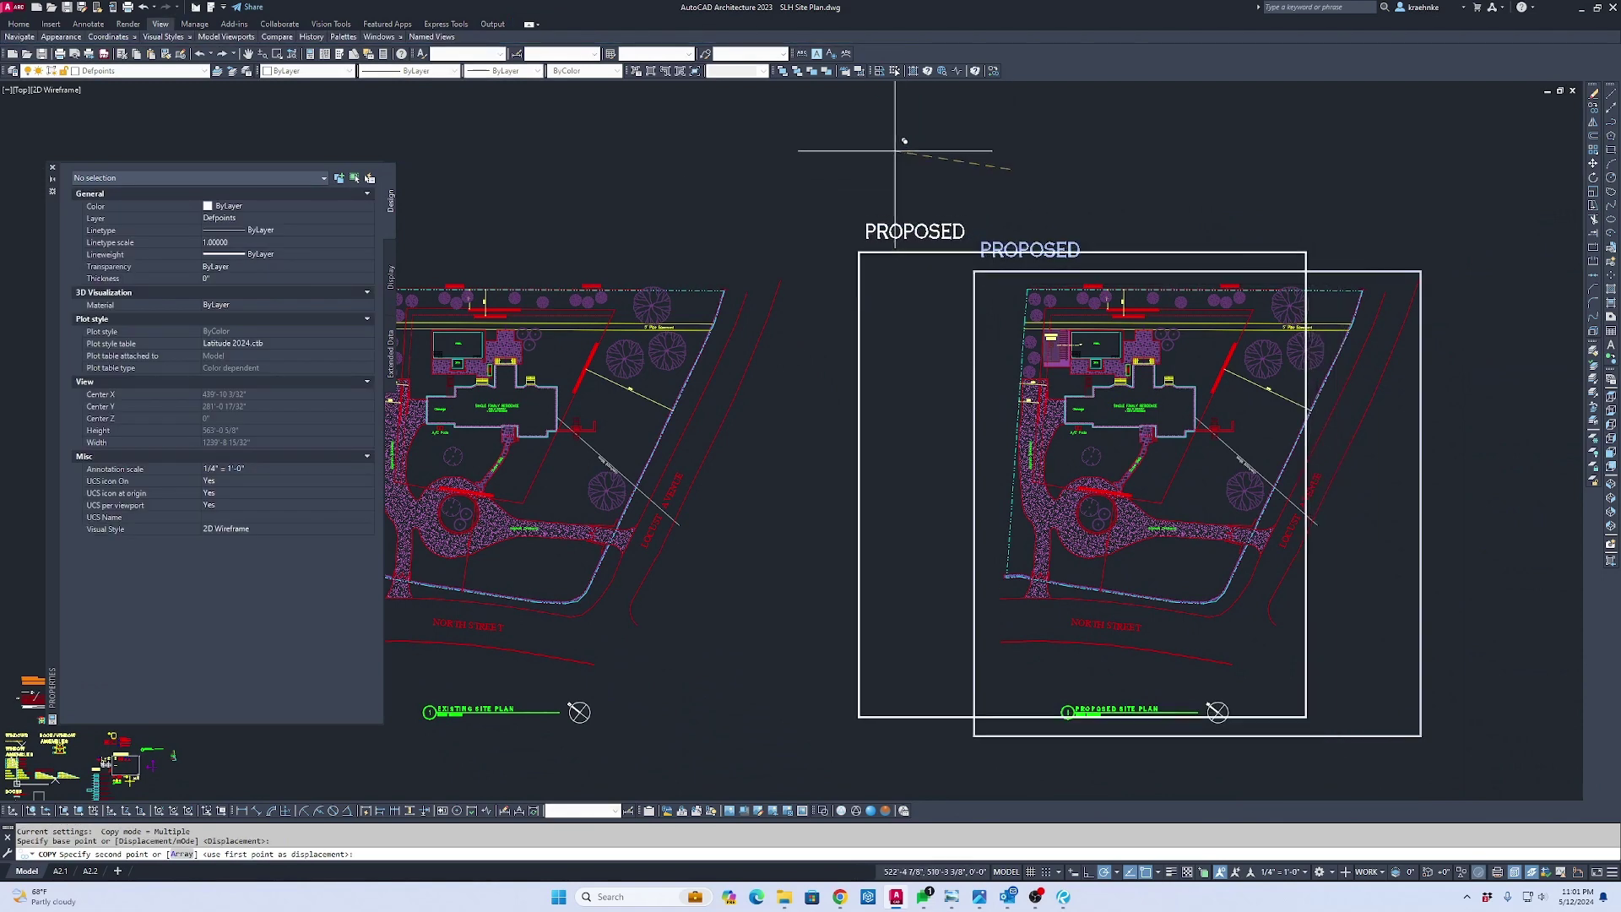
{"action": "type", "text": "600"}
{"action": "key", "text": "Return"}
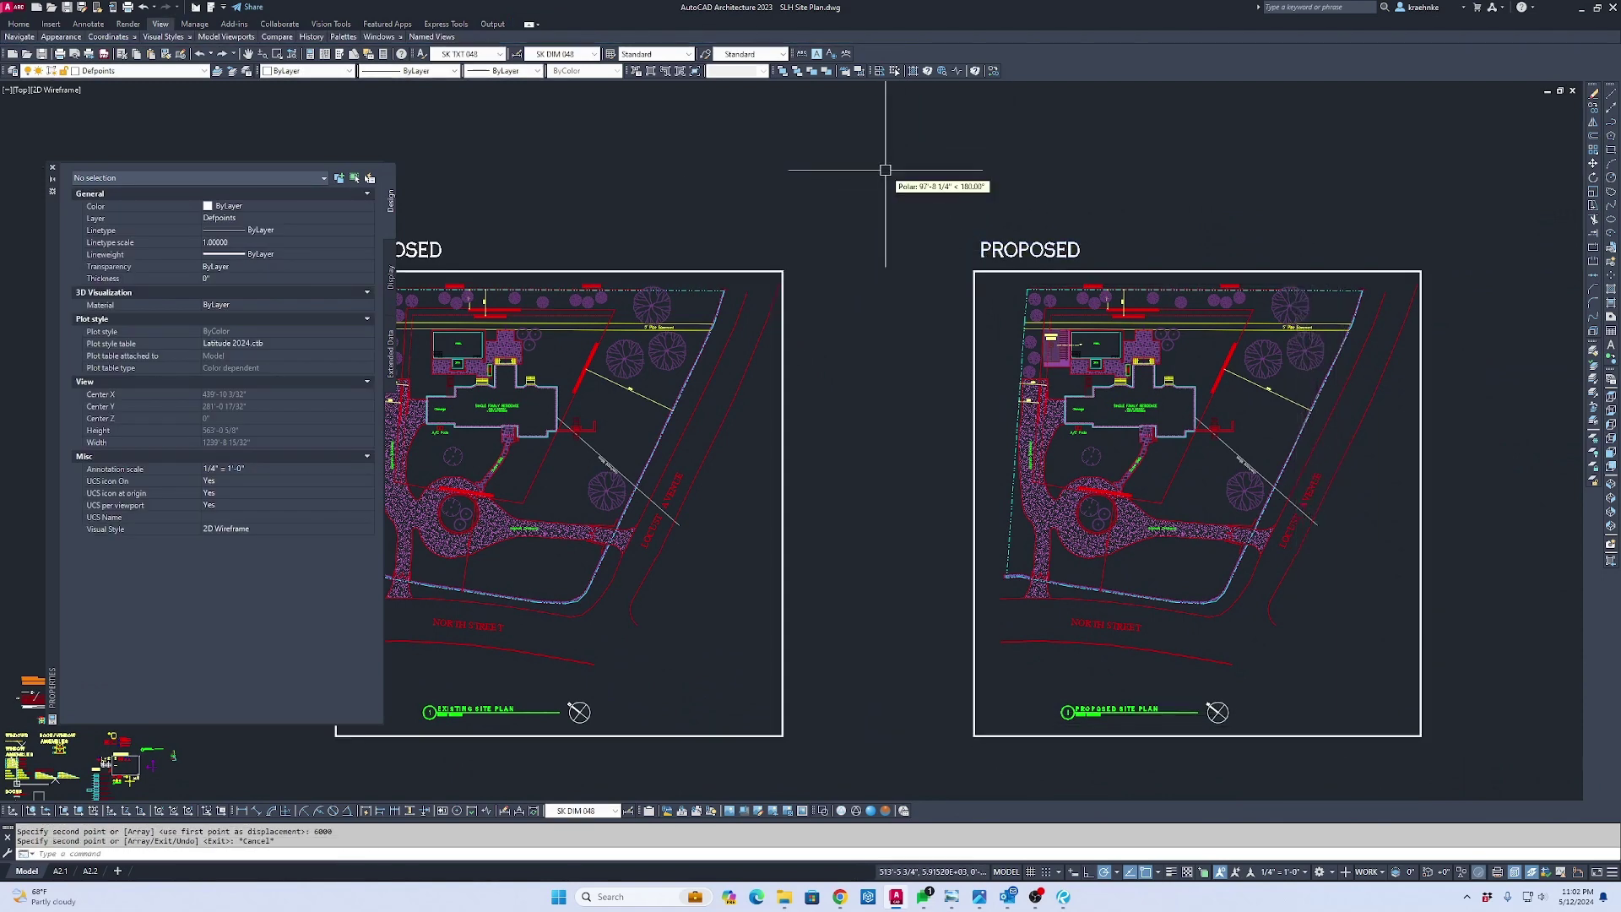
{"action": "key", "text": "Escape"}
Change the label above the existing site plan's rectangle to EXISTING
{"action": "middle_click_drag", "start_coordinate": [405, 243], "coordinate": [632, 271]}
{"action": "left_click", "coordinate": [631, 271]}
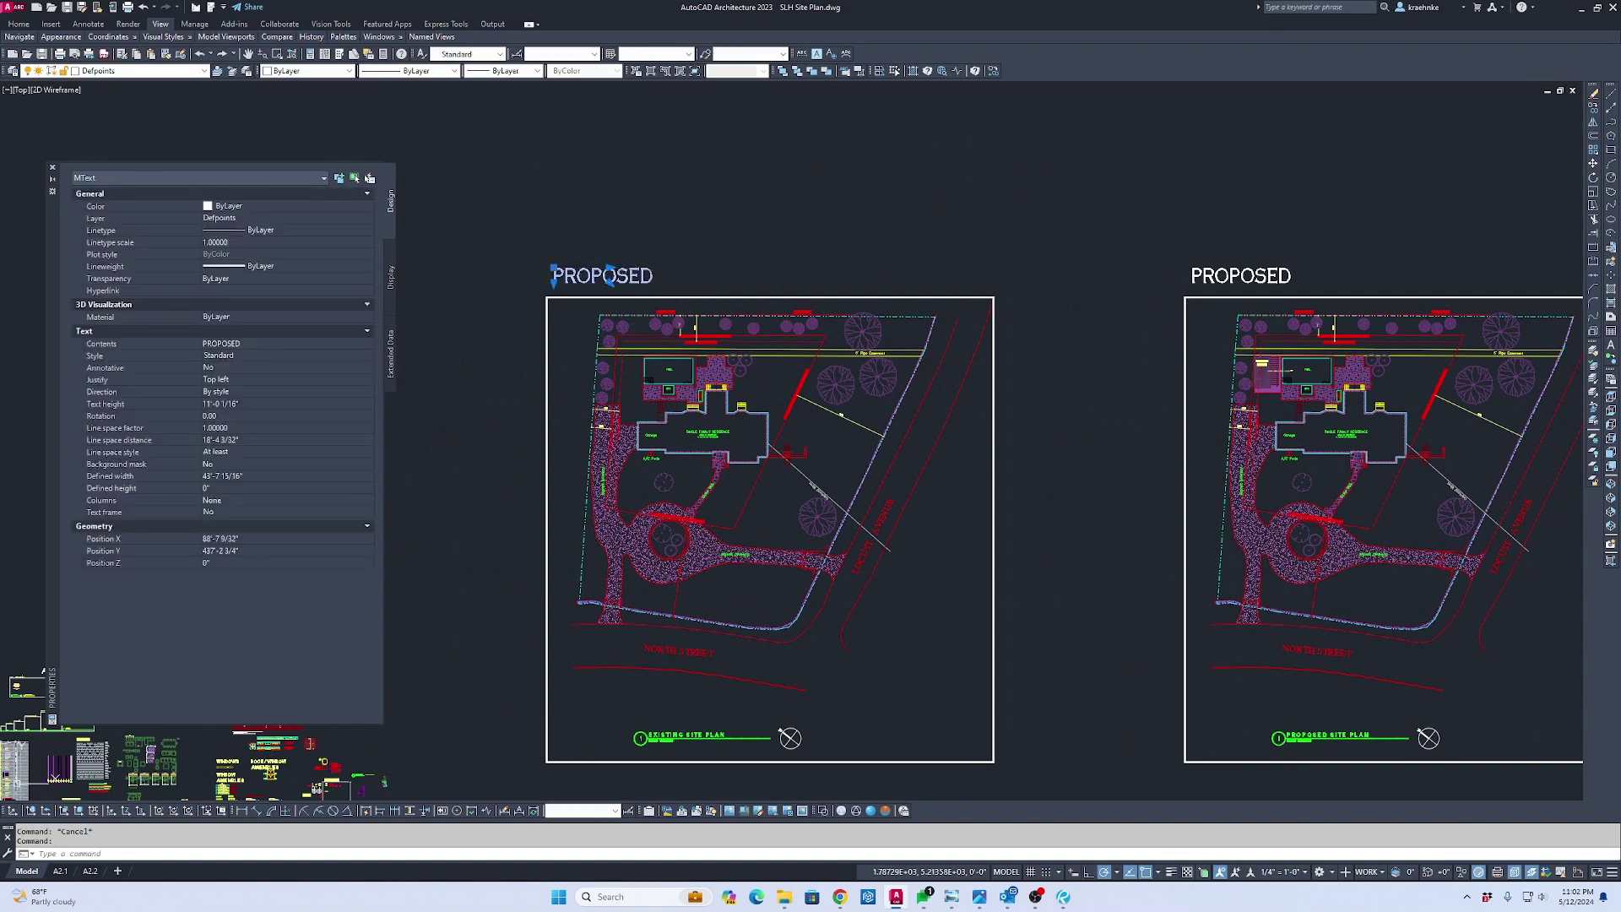
{"action": "double_click", "coordinate": [632, 276]}
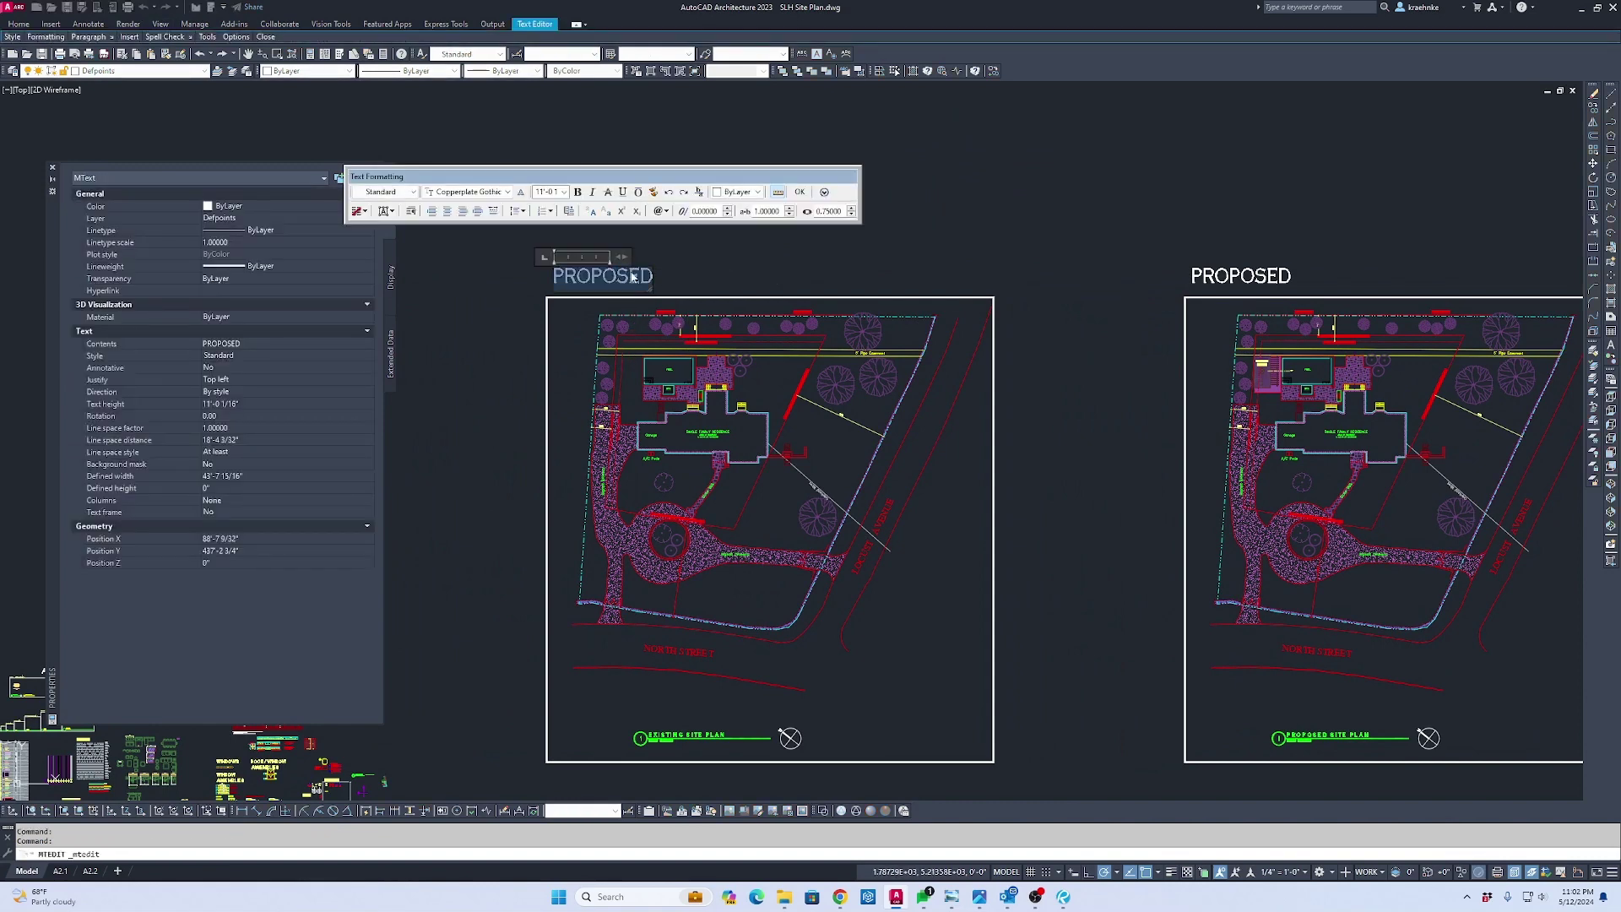
{"action": "type", "text": "EXISTI"}
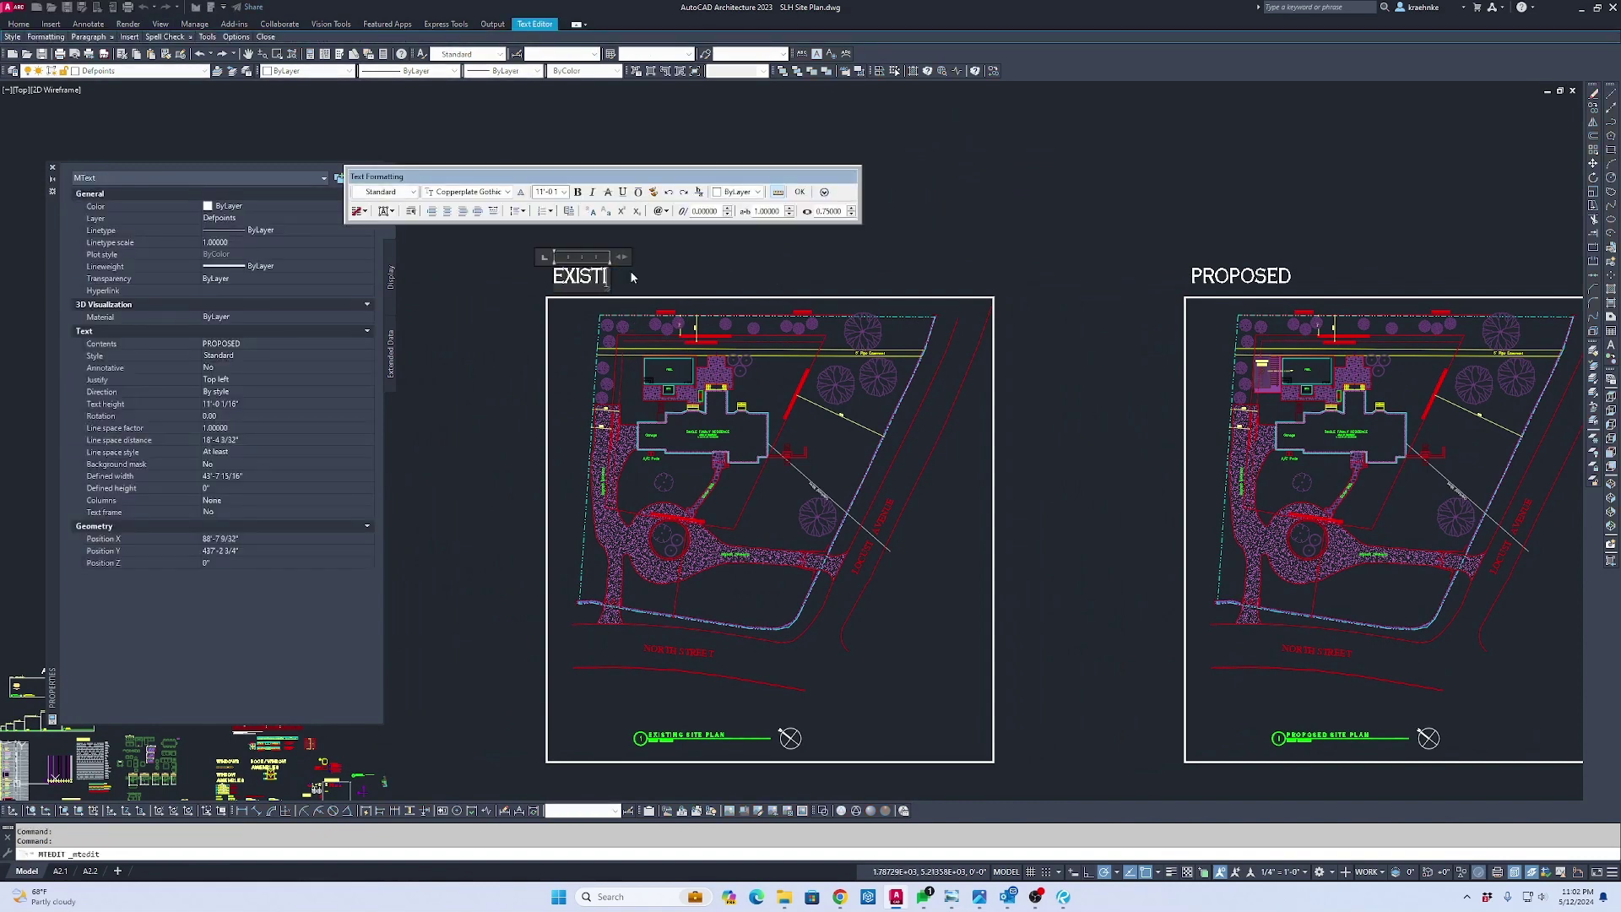
{"action": "type", "text": "NG"}
{"action": "left_click", "coordinate": [636, 260]}
{"action": "key", "text": "Escape"}
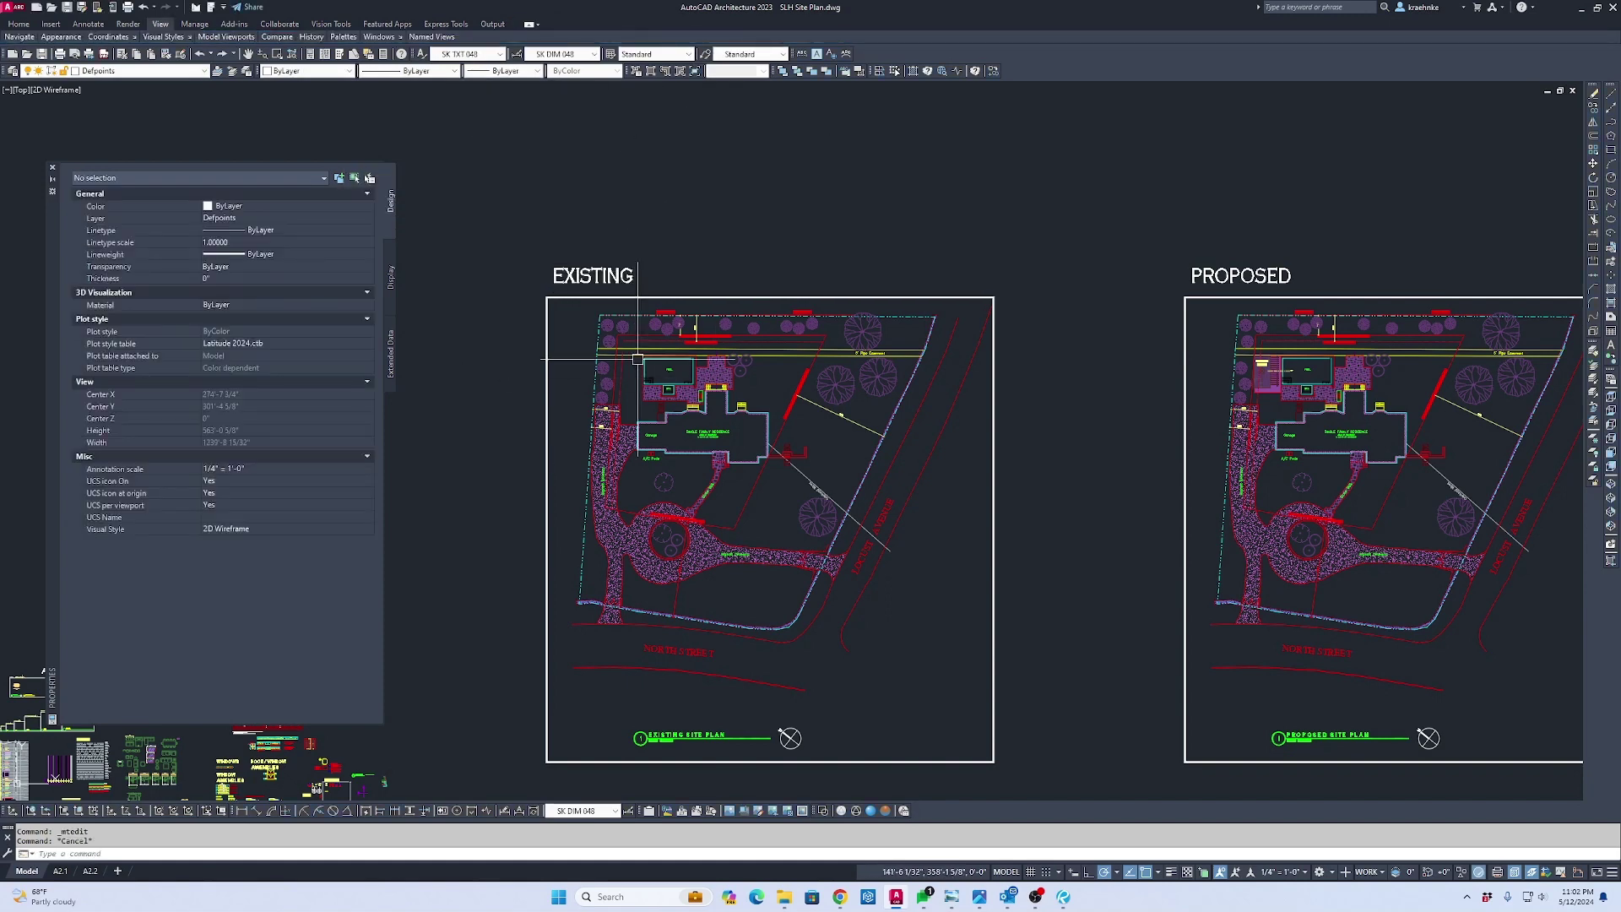
Start a hatch on the rectangle around the existing site plan, with the NET pattern, angle 45 and scale 30
{"action": "scroll", "coordinate": [1114, 369], "scroll_direction": "down", "scroll_amount": 3}
{"action": "middle_click_drag", "start_coordinate": [1115, 369], "coordinate": [984, 362]}
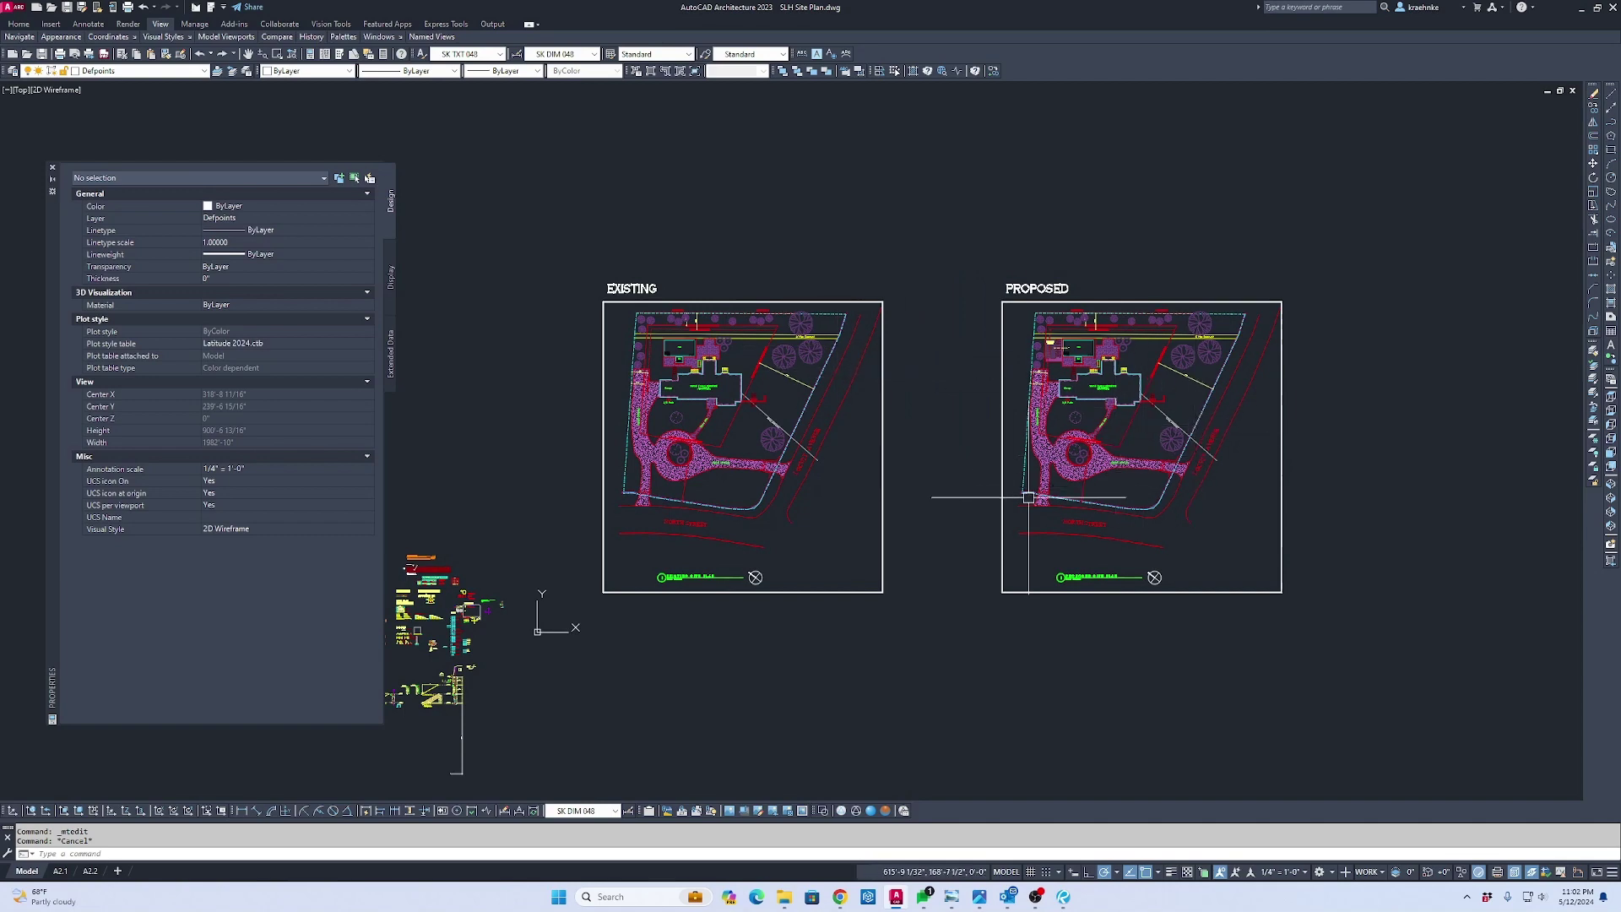
{"action": "scroll", "coordinate": [963, 404], "scroll_direction": "up", "scroll_amount": 2}
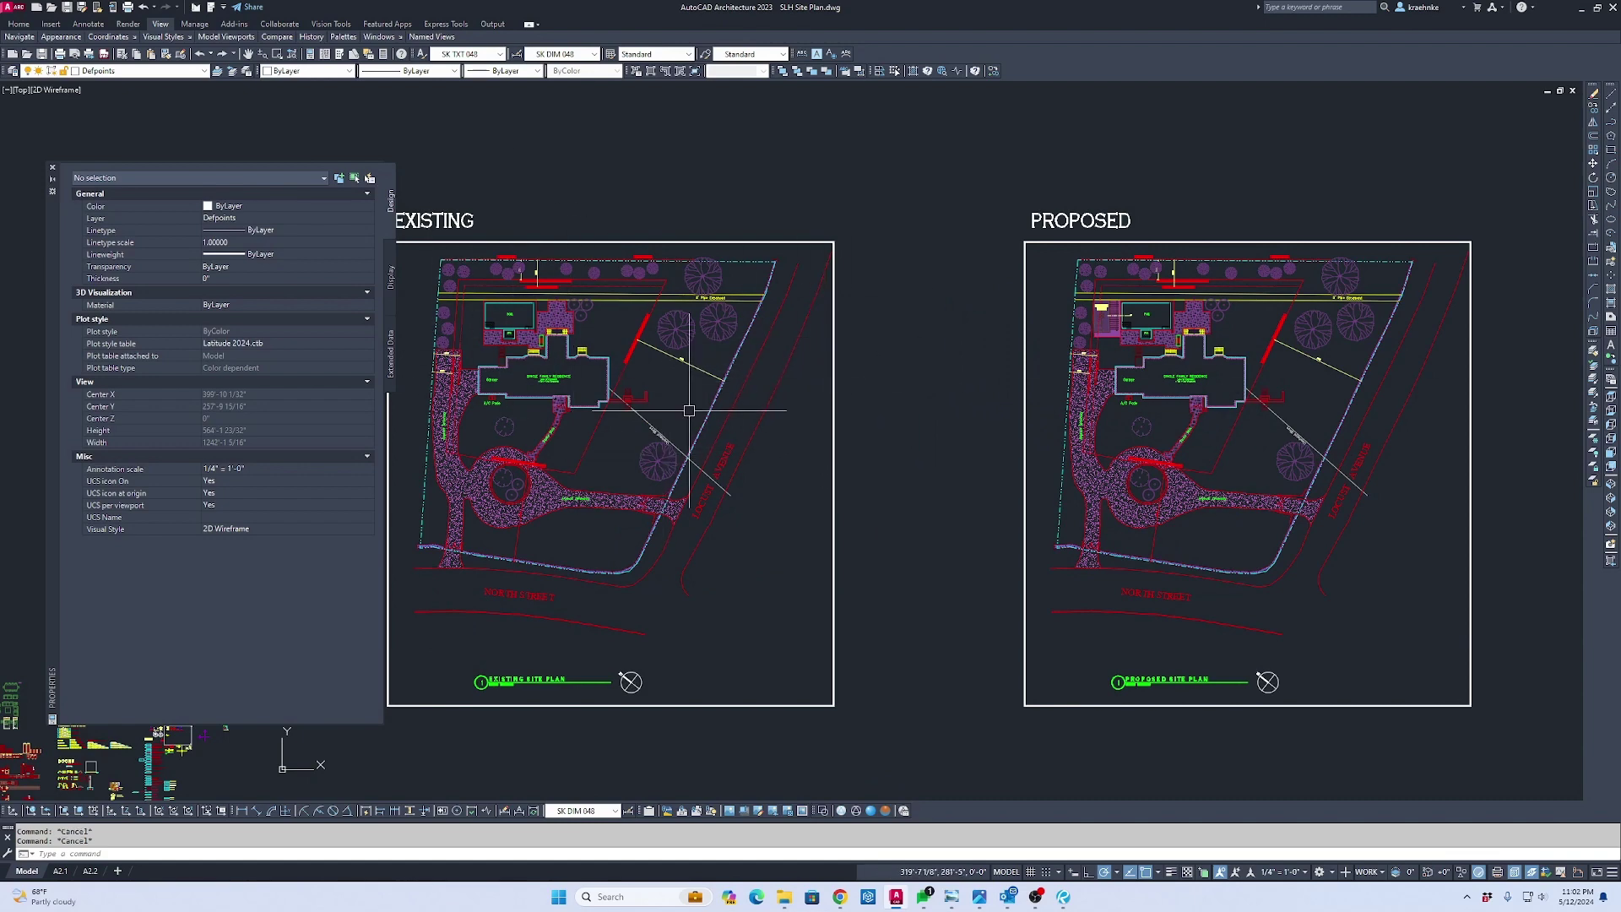
{"action": "key", "text": "Escape"}
{"action": "type", "text": "H"}
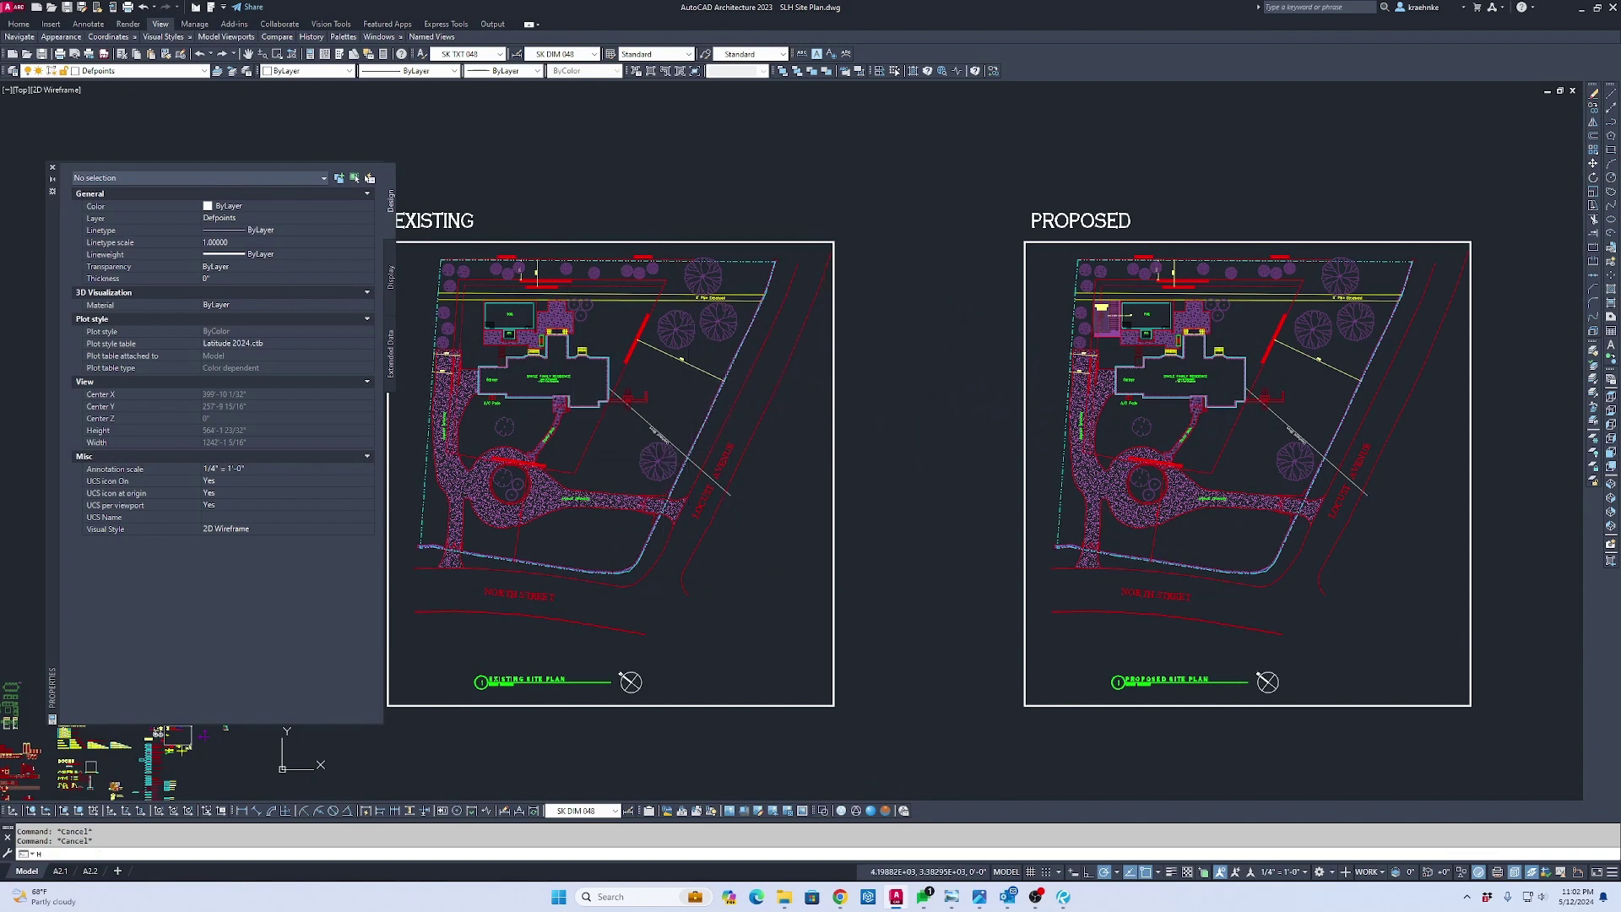
{"action": "key", "text": "Return"}
{"action": "left_click", "coordinate": [870, 464]}
{"action": "left_click", "coordinate": [804, 439]}
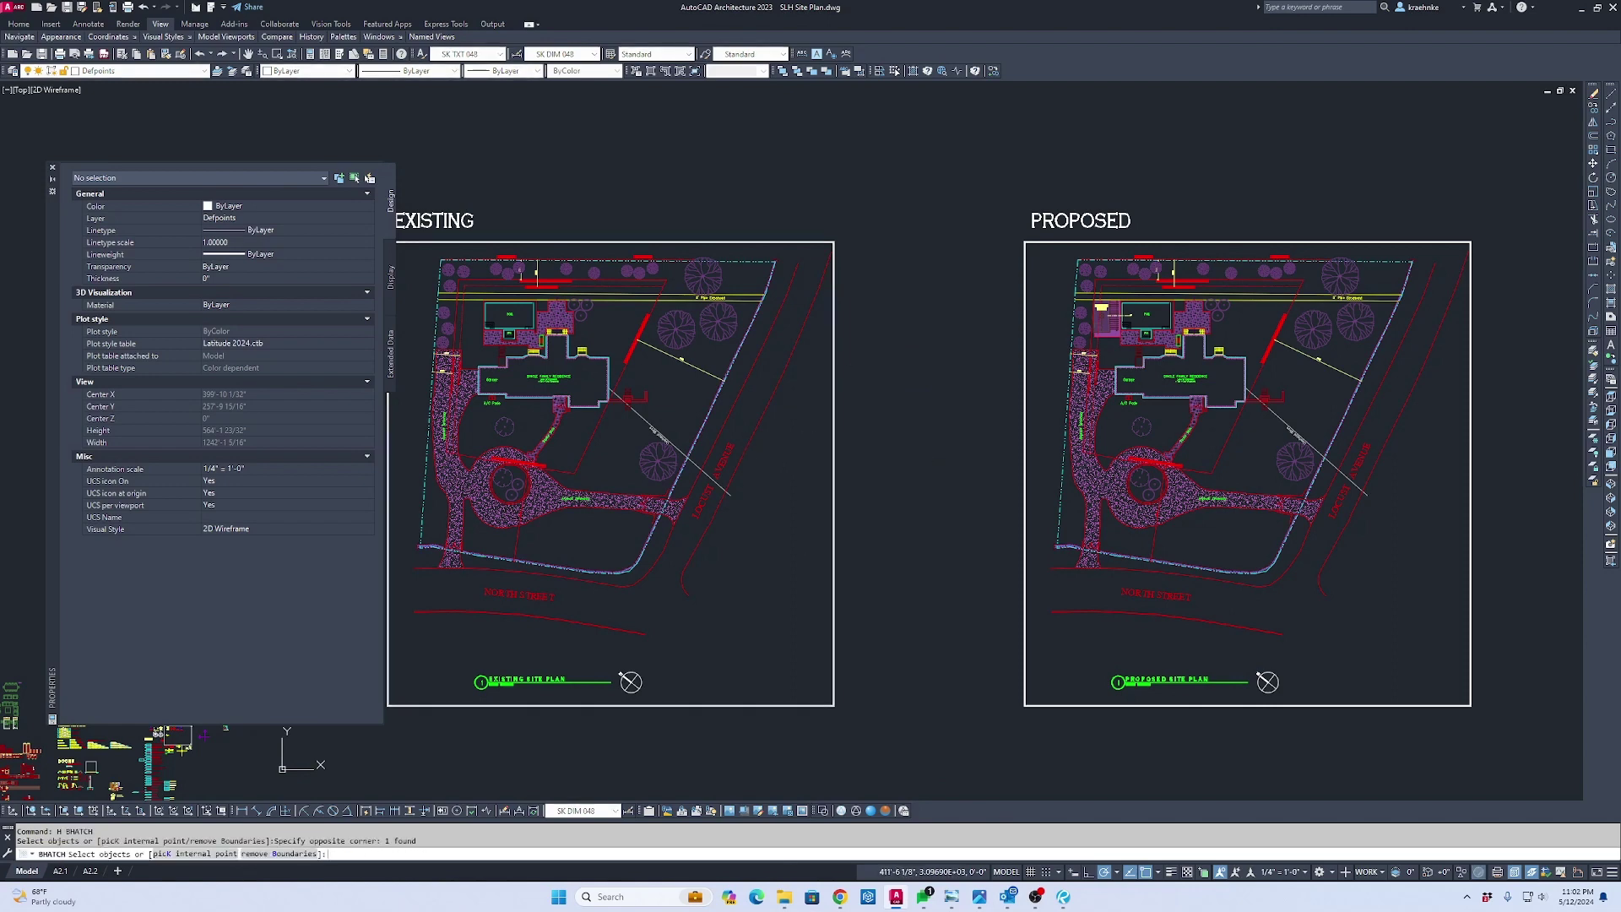
{"action": "key", "text": "Return"}
{"action": "left_click", "coordinate": [386, 271]}
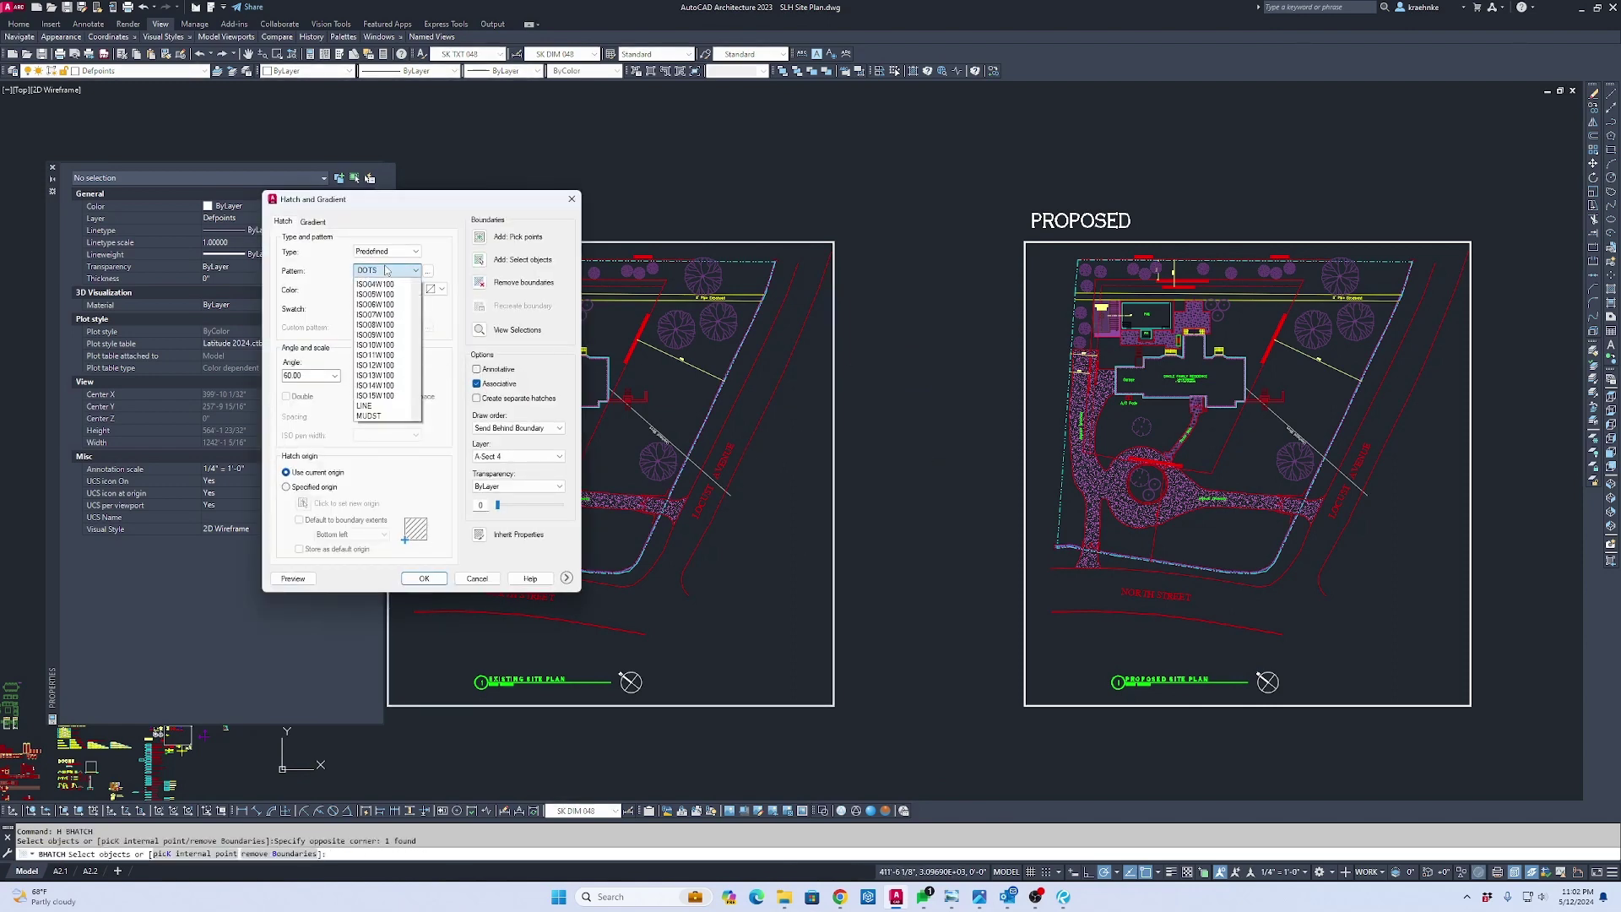
{"action": "key", "text": "n"}
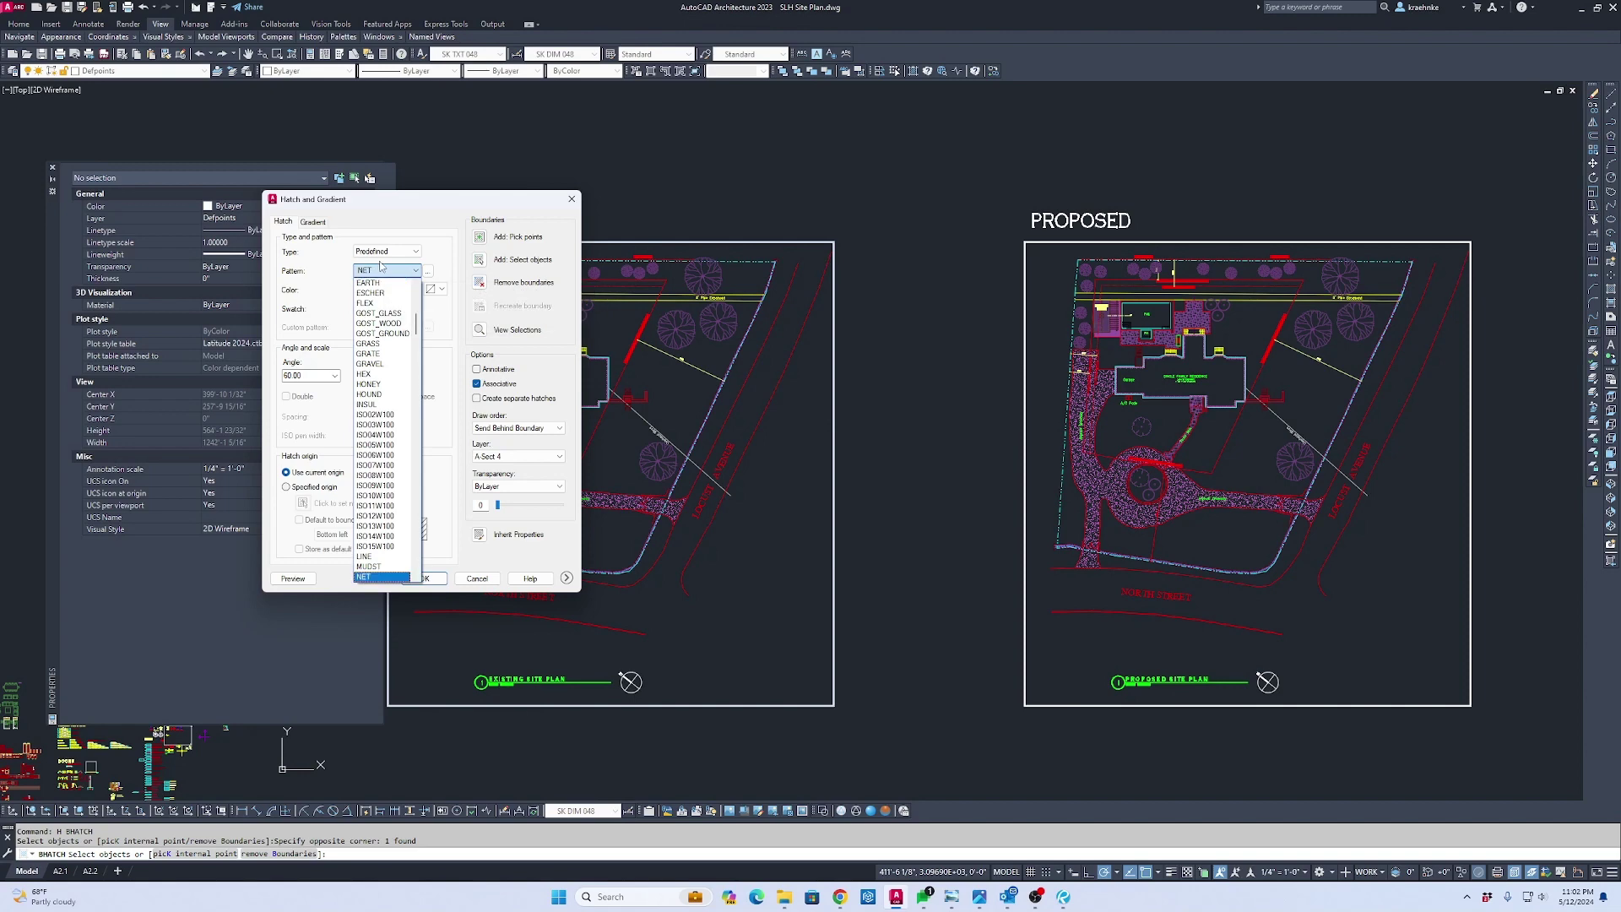
{"action": "left_click", "coordinate": [363, 272]}
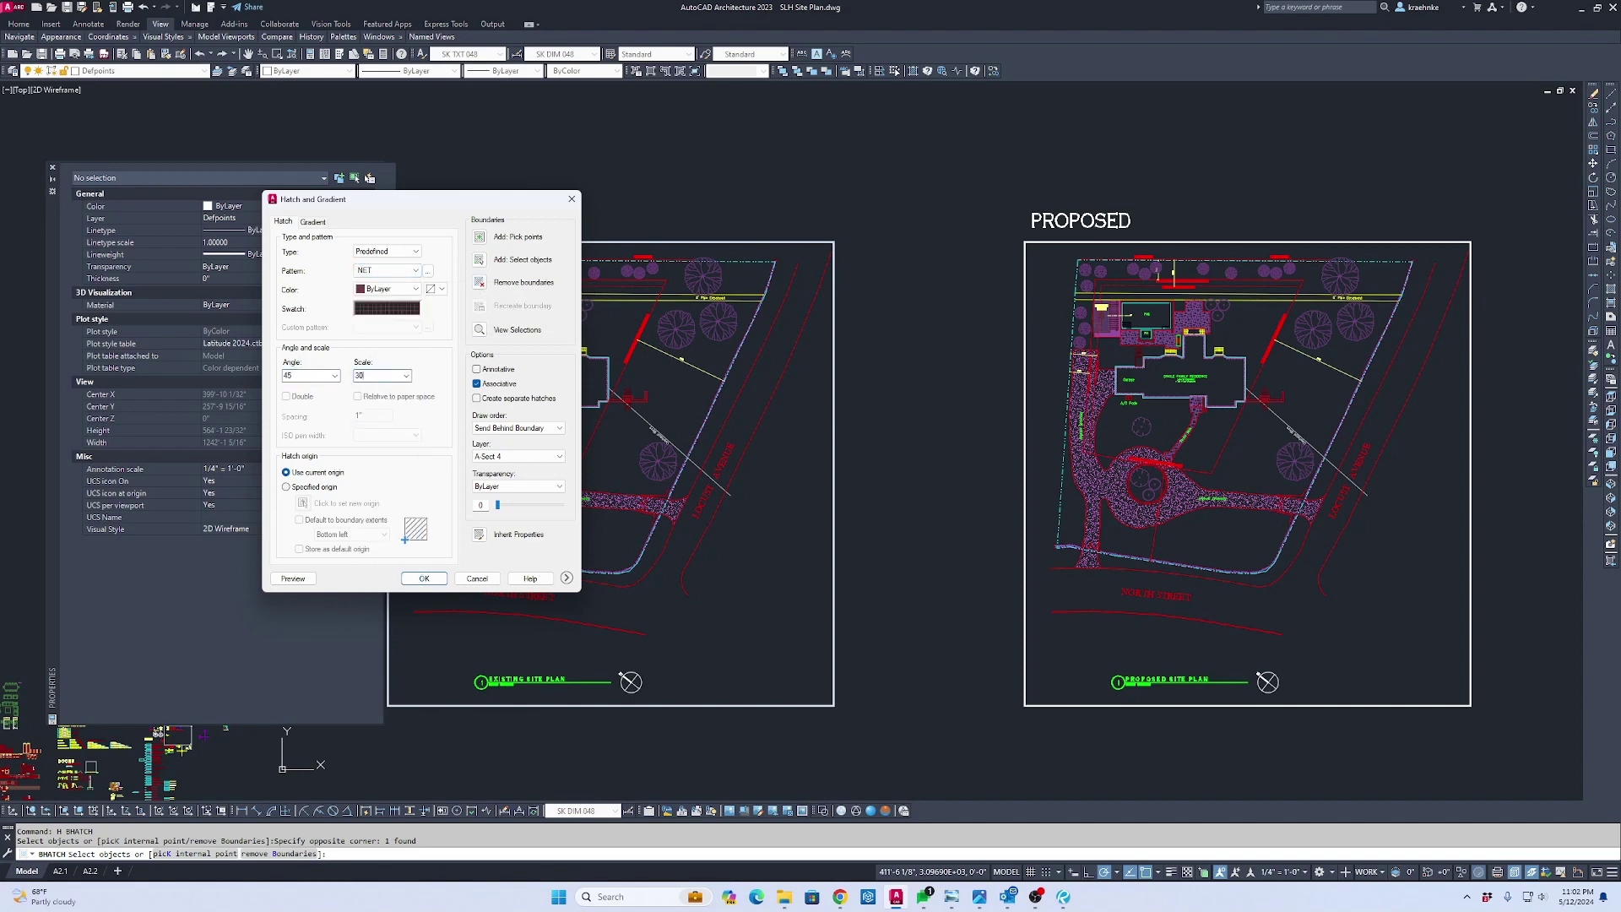
Hatch the EXISTING frame with the NET pattern at 45 degrees and set the hatch scale to 800
{"action": "left_click", "coordinate": [422, 580]}
{"action": "left_click", "coordinate": [796, 601]}
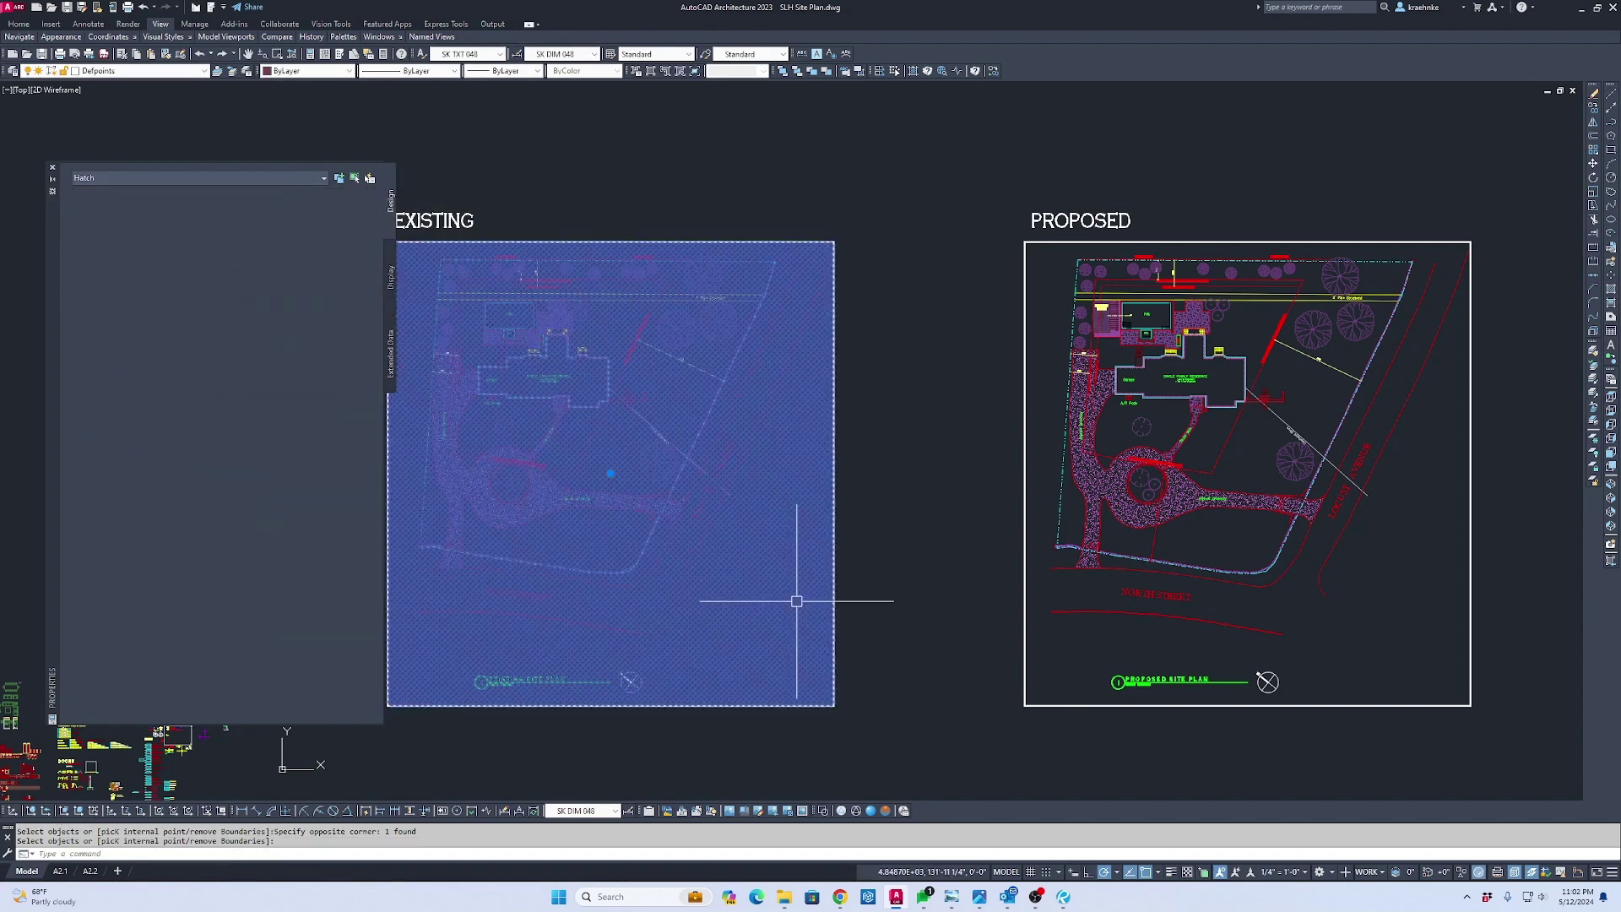
{"action": "left_click", "coordinate": [232, 364]}
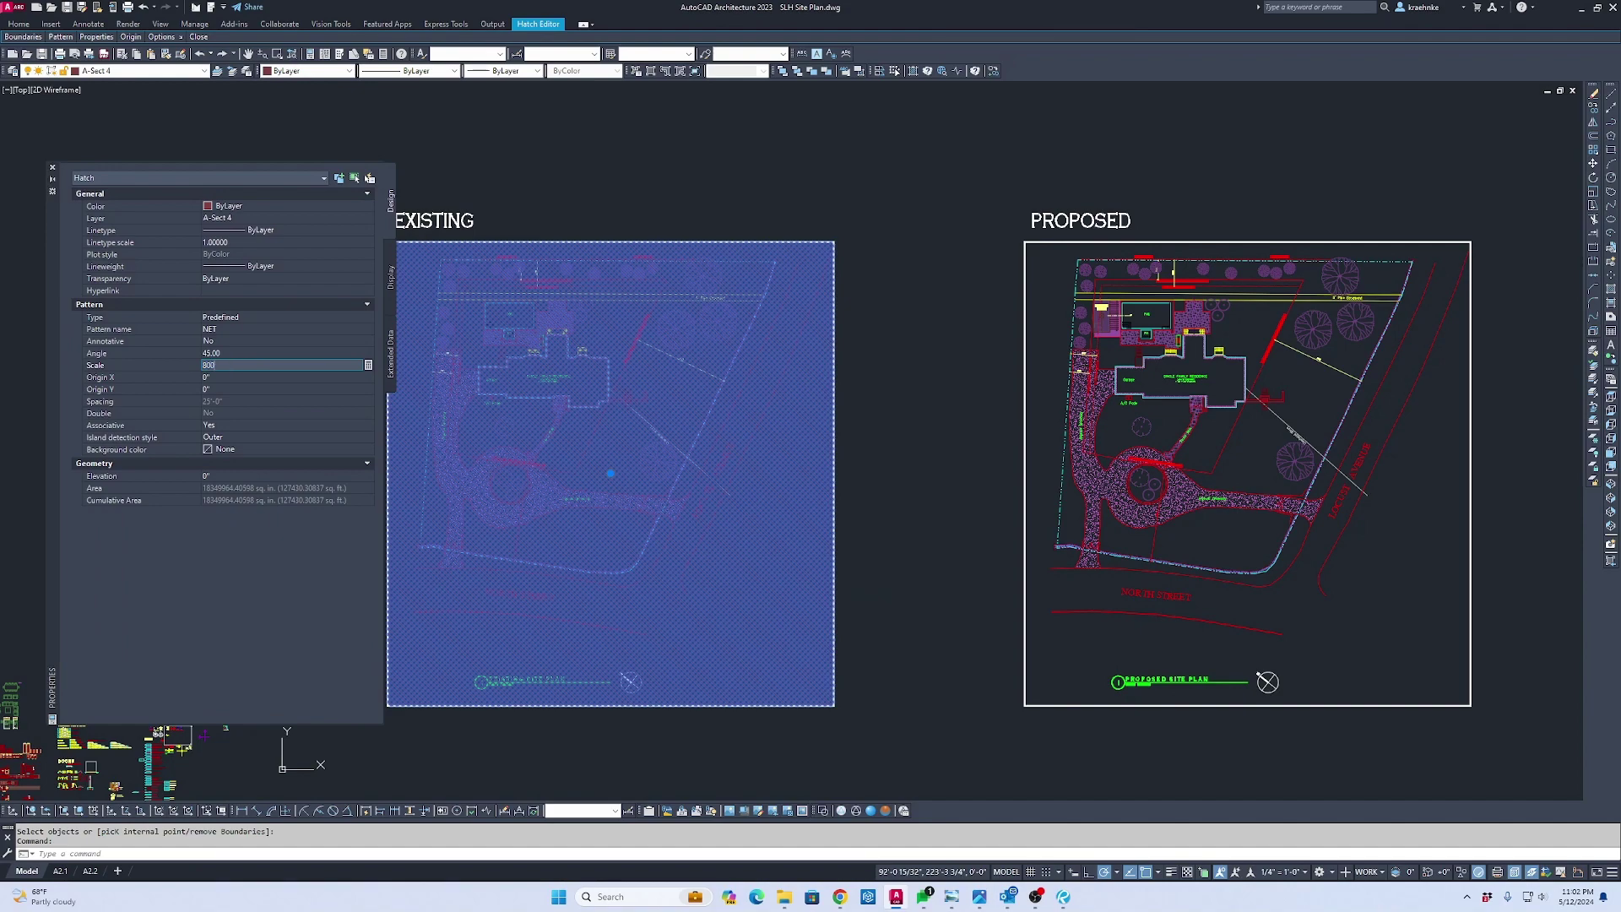
{"action": "type", "text": "800"}
{"action": "key", "text": "Return"}
{"action": "key", "text": "Escape"}
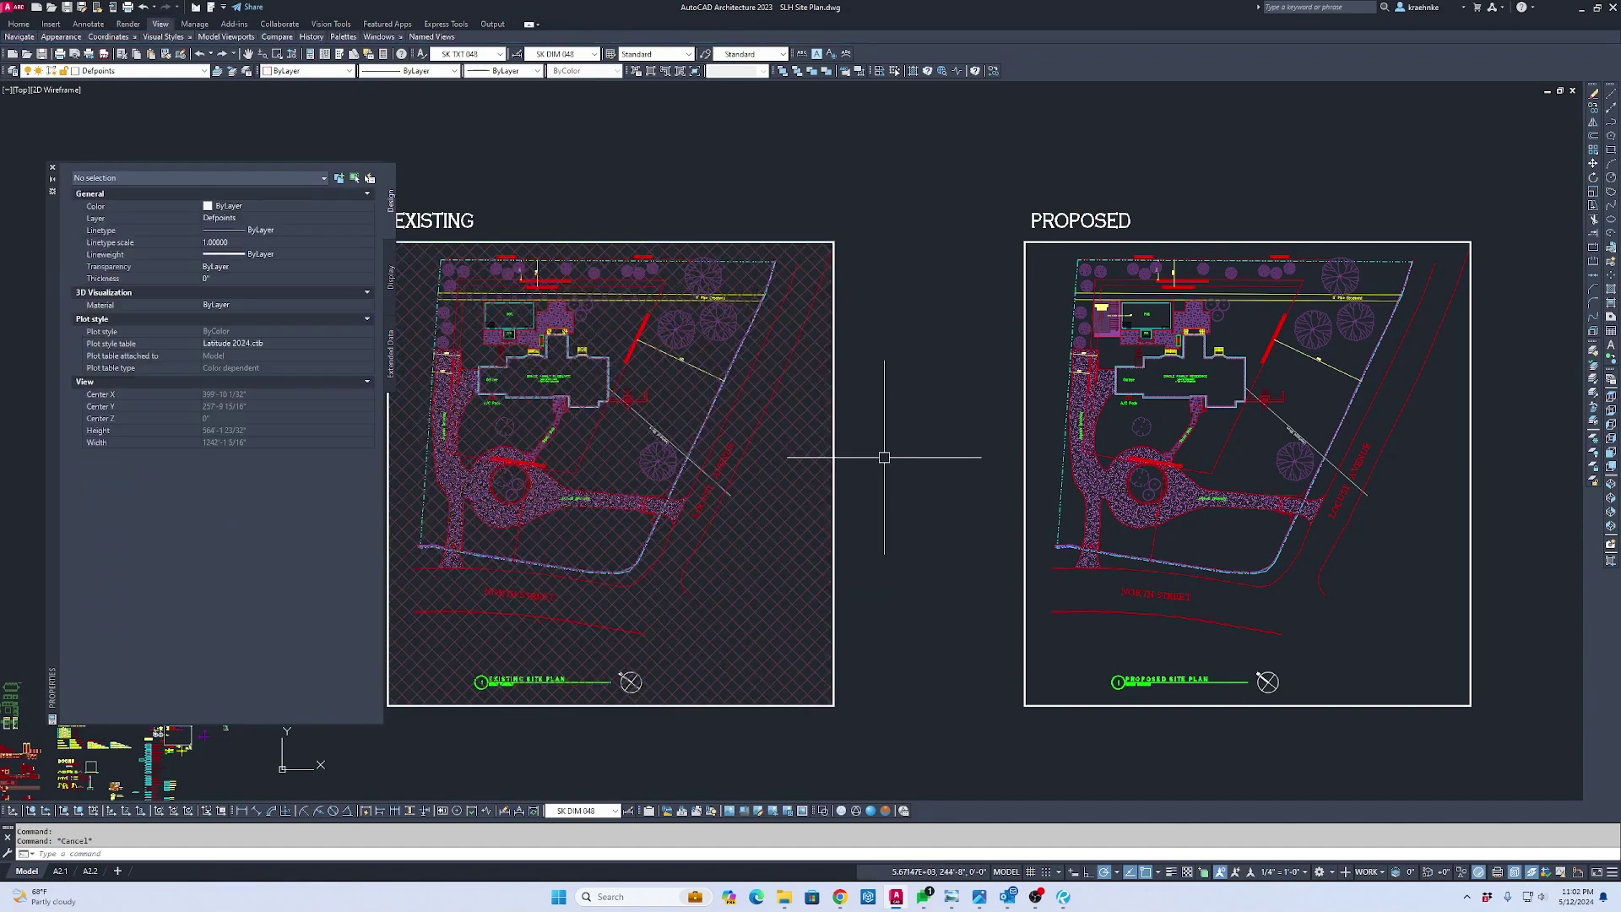
Filter the drawing's layer list to show all non-Xref layers
{"action": "left_click", "coordinate": [777, 508]}
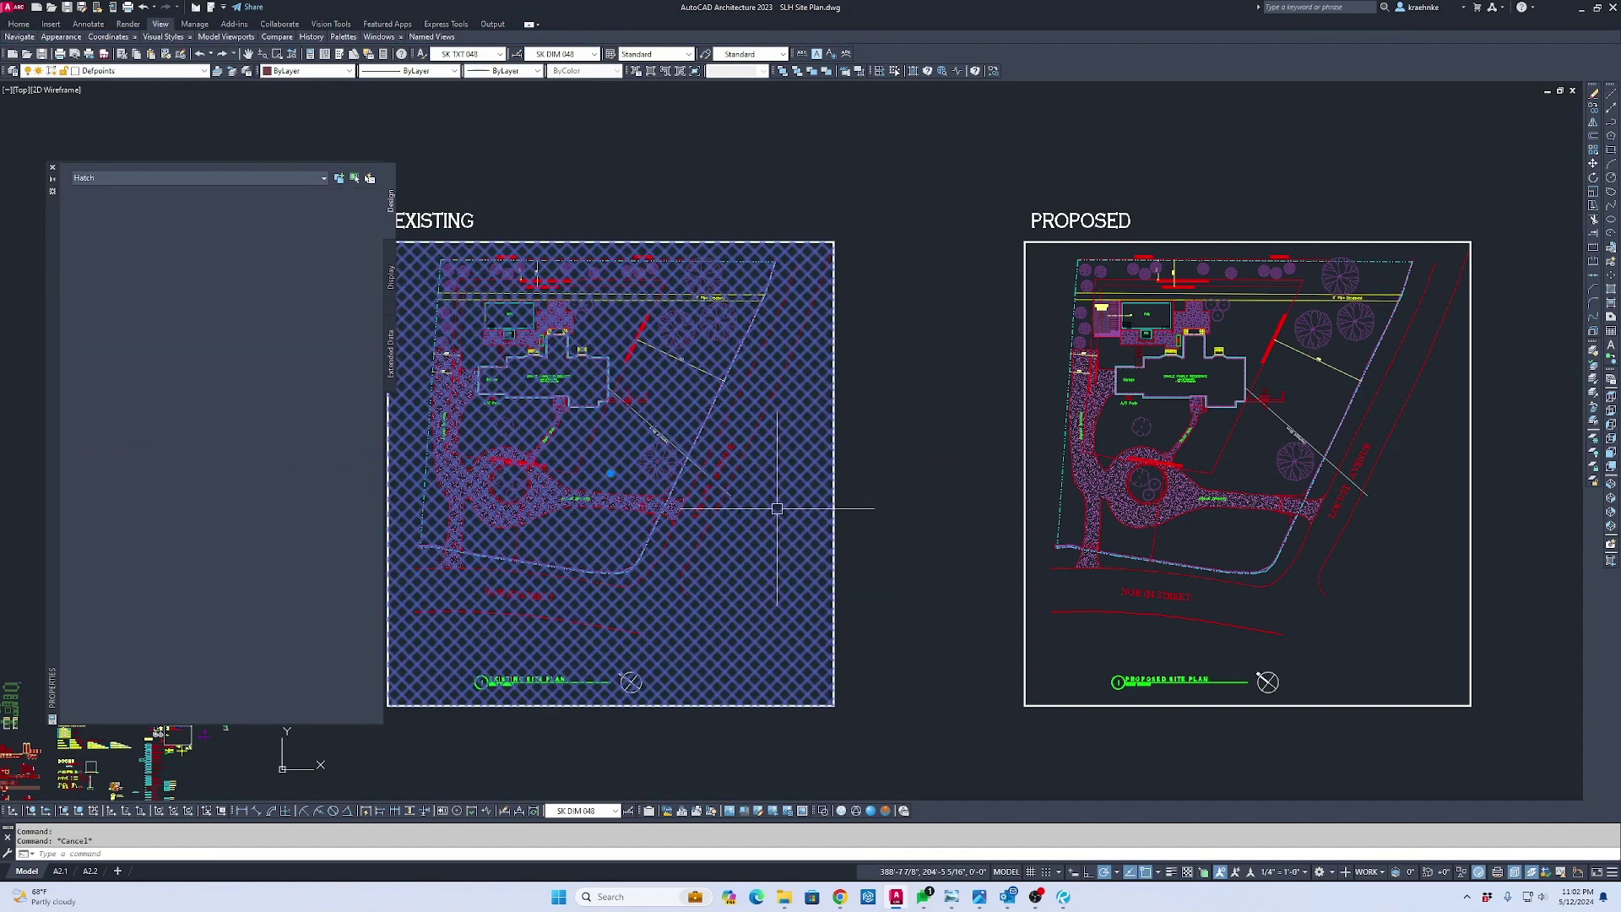
{"action": "left_click", "coordinate": [150, 72]}
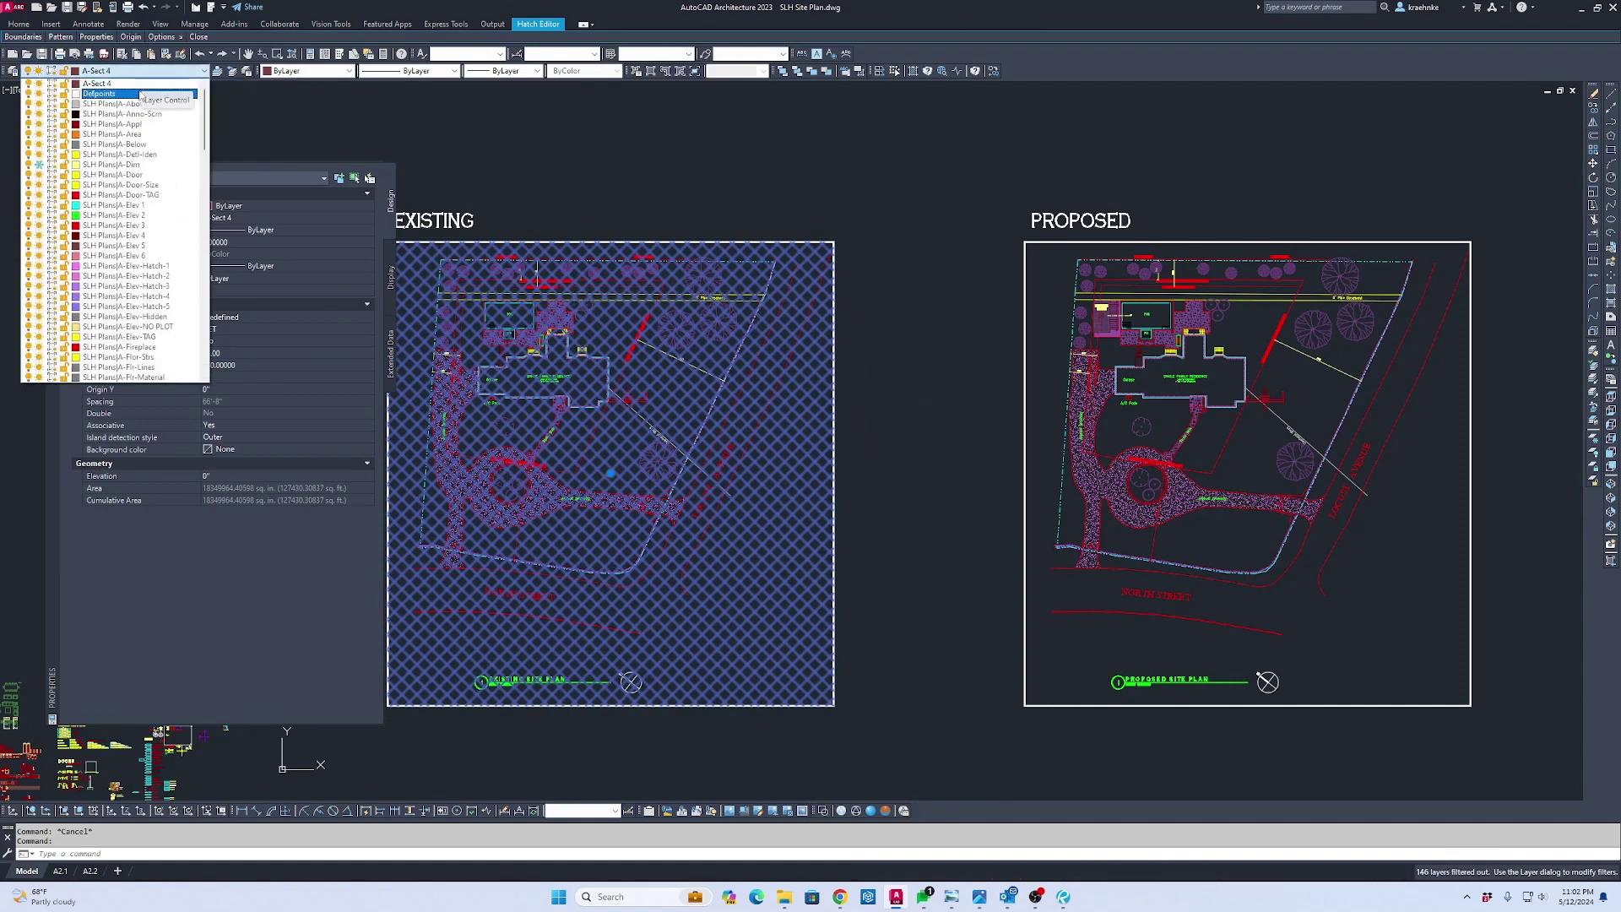
{"action": "left_click", "coordinate": [93, 84]}
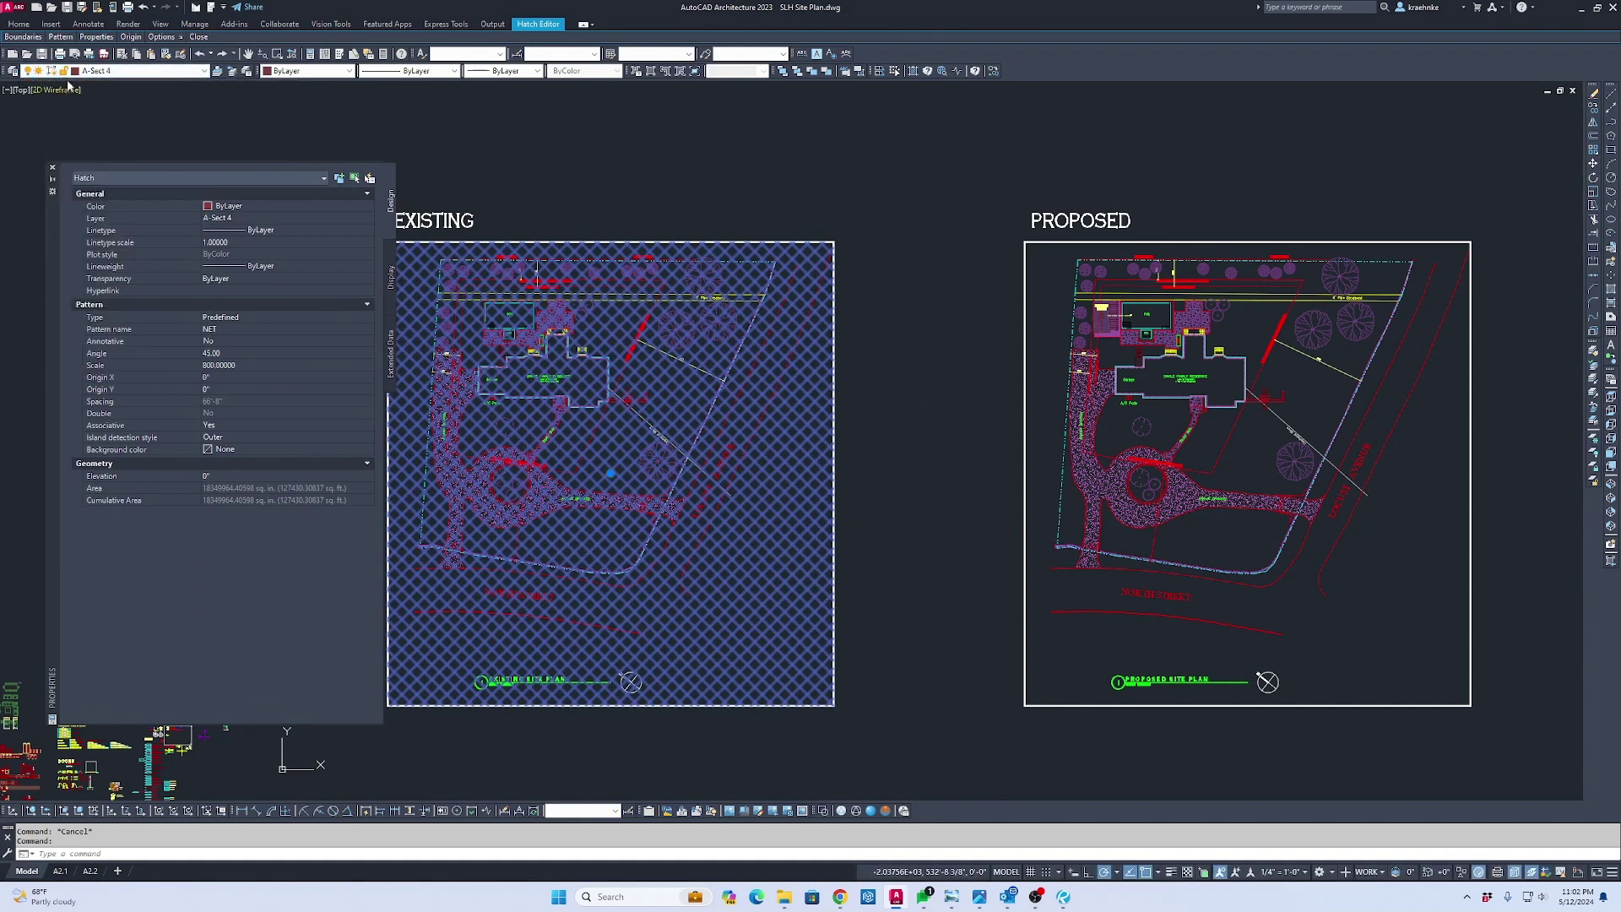
{"action": "left_click", "coordinate": [14, 71]}
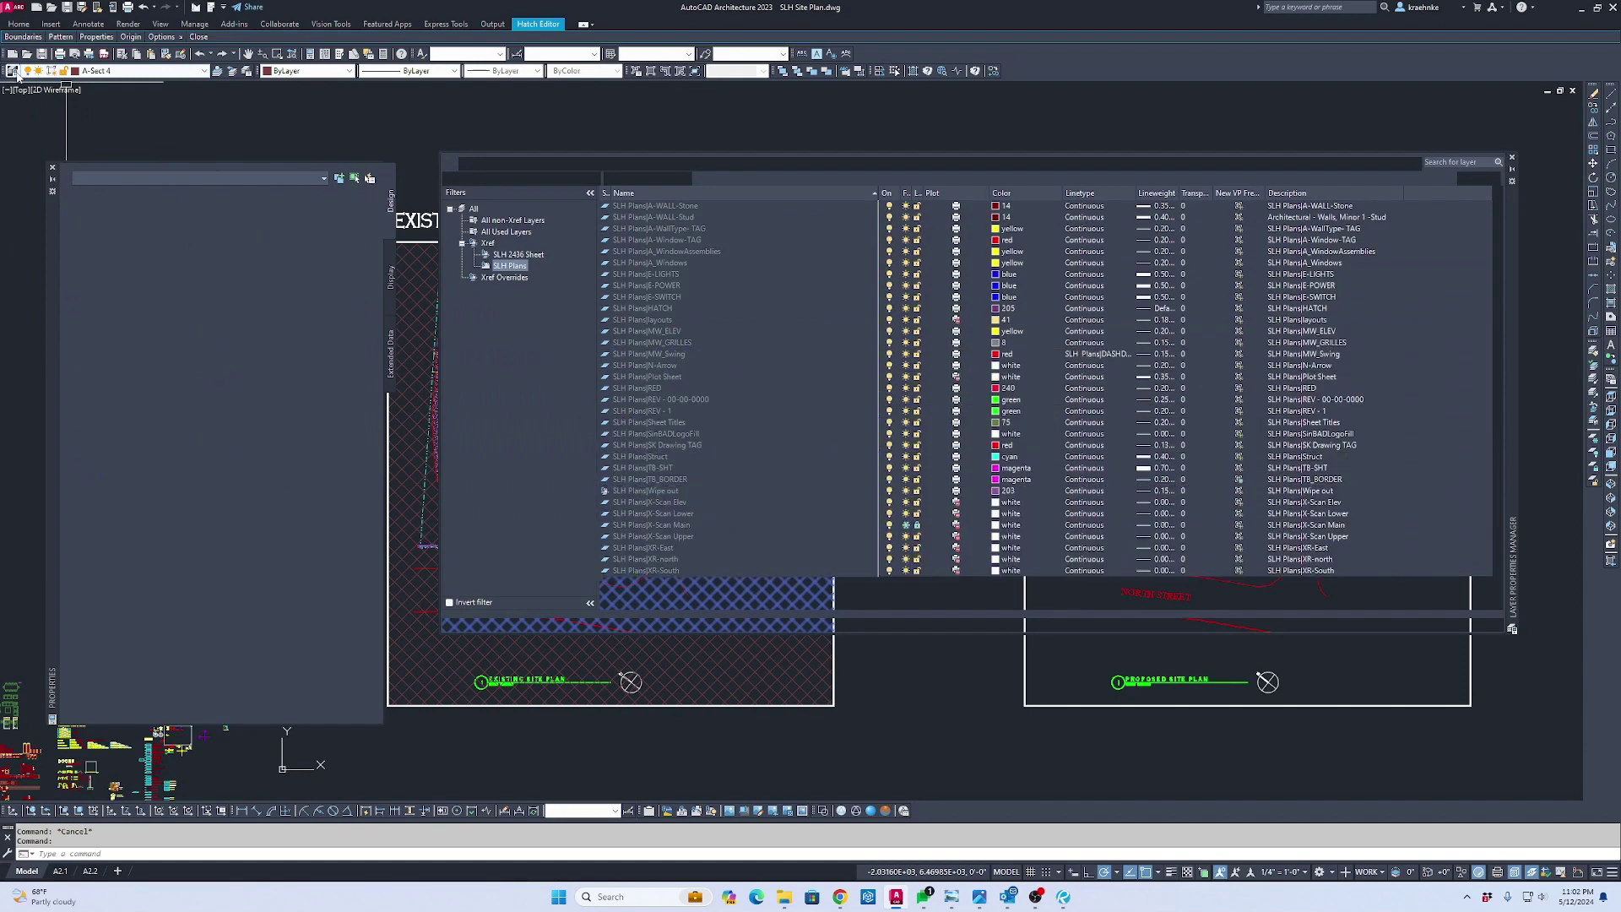
{"action": "left_click", "coordinate": [515, 222]}
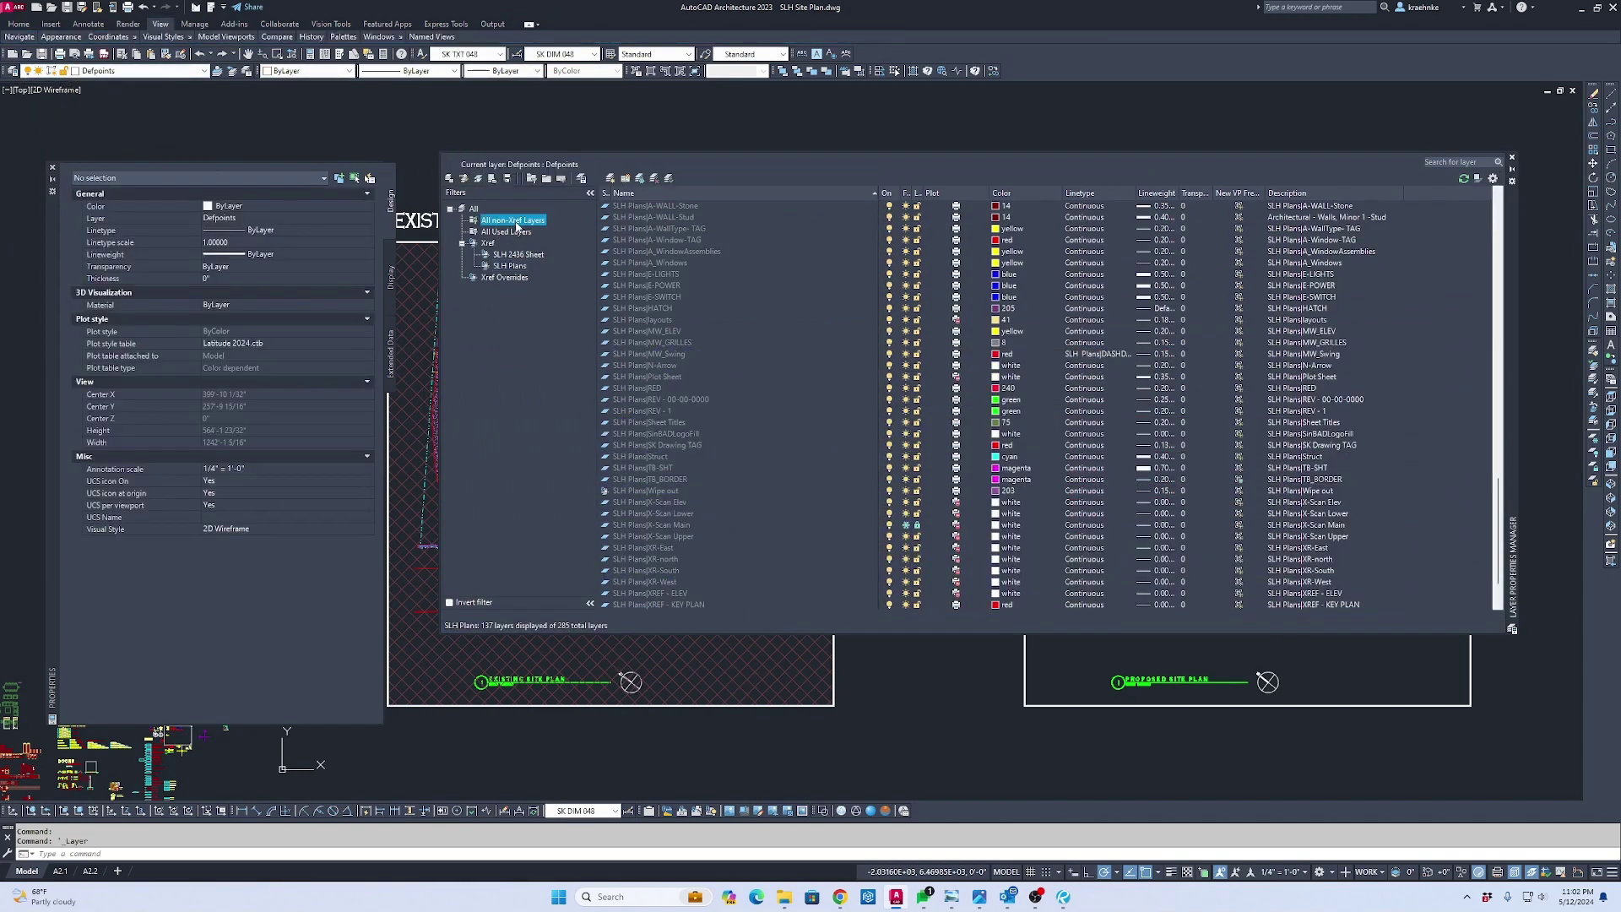
{"action": "left_click", "coordinate": [1512, 161]}
Move the hatch over the EXISTING site plan to the layouts layer
{"action": "left_click", "coordinate": [810, 543]}
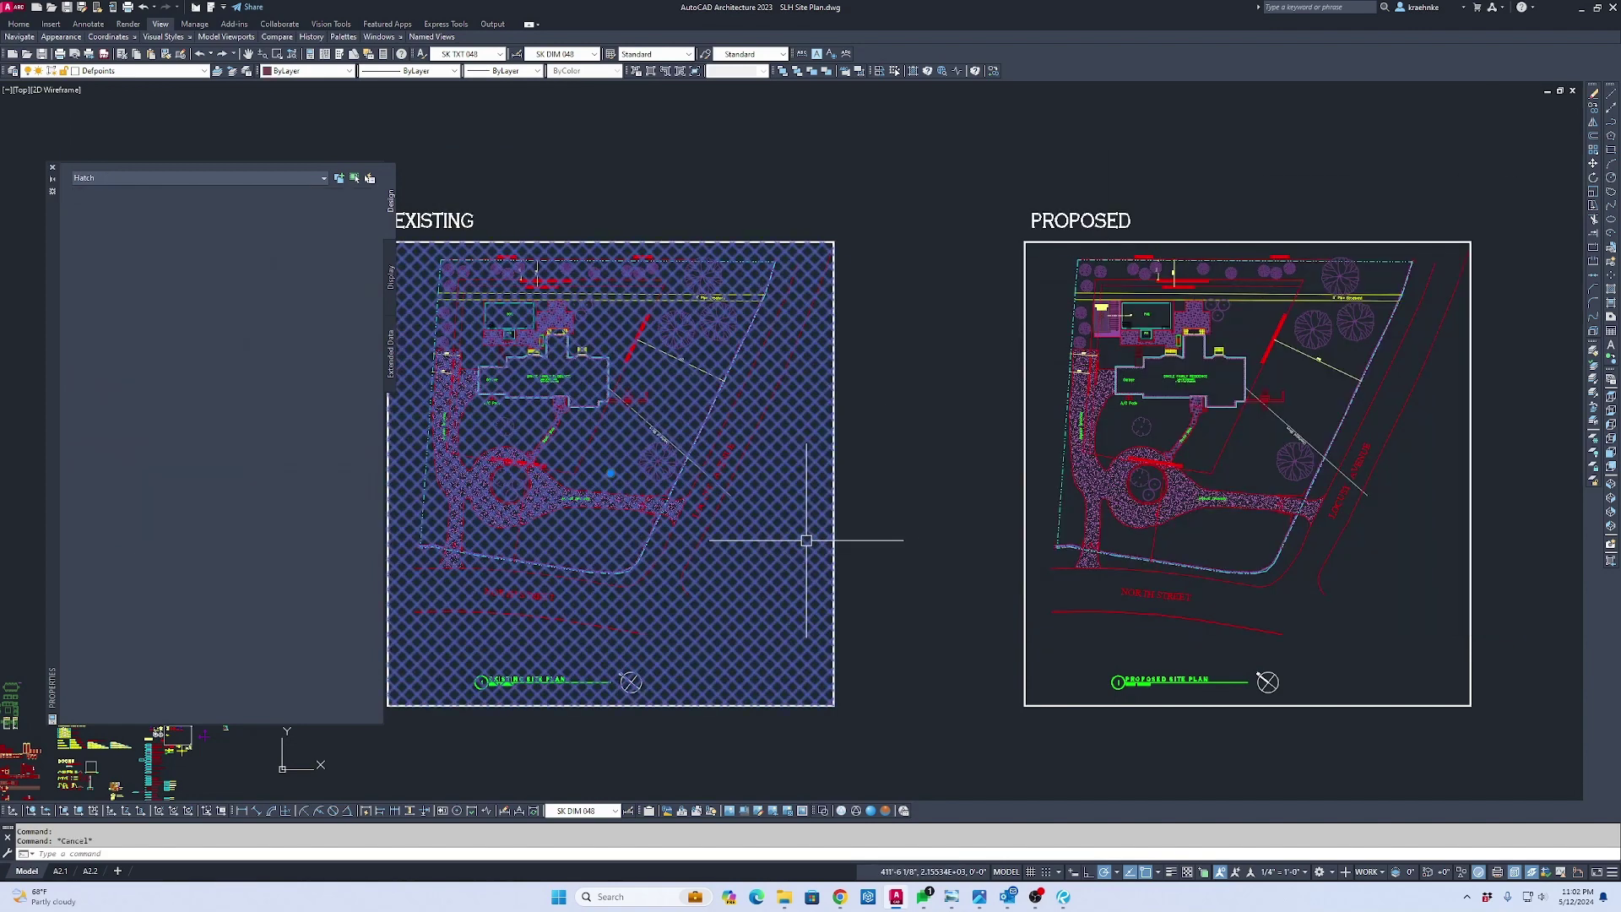
{"action": "left_click", "coordinate": [135, 71]}
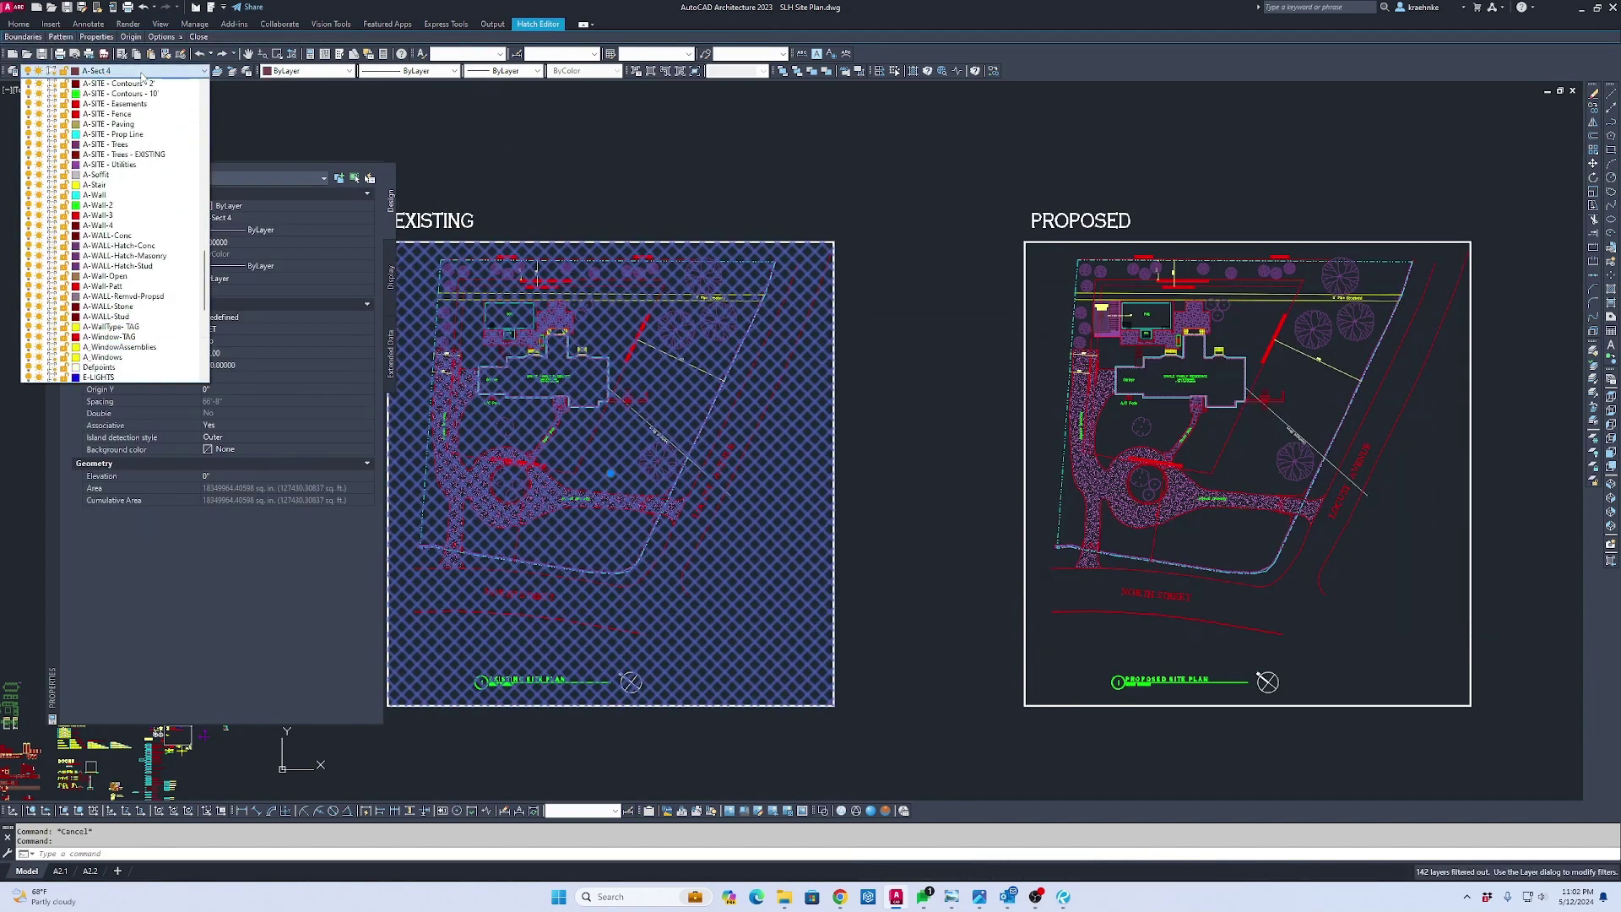
{"action": "left_click", "coordinate": [141, 85]}
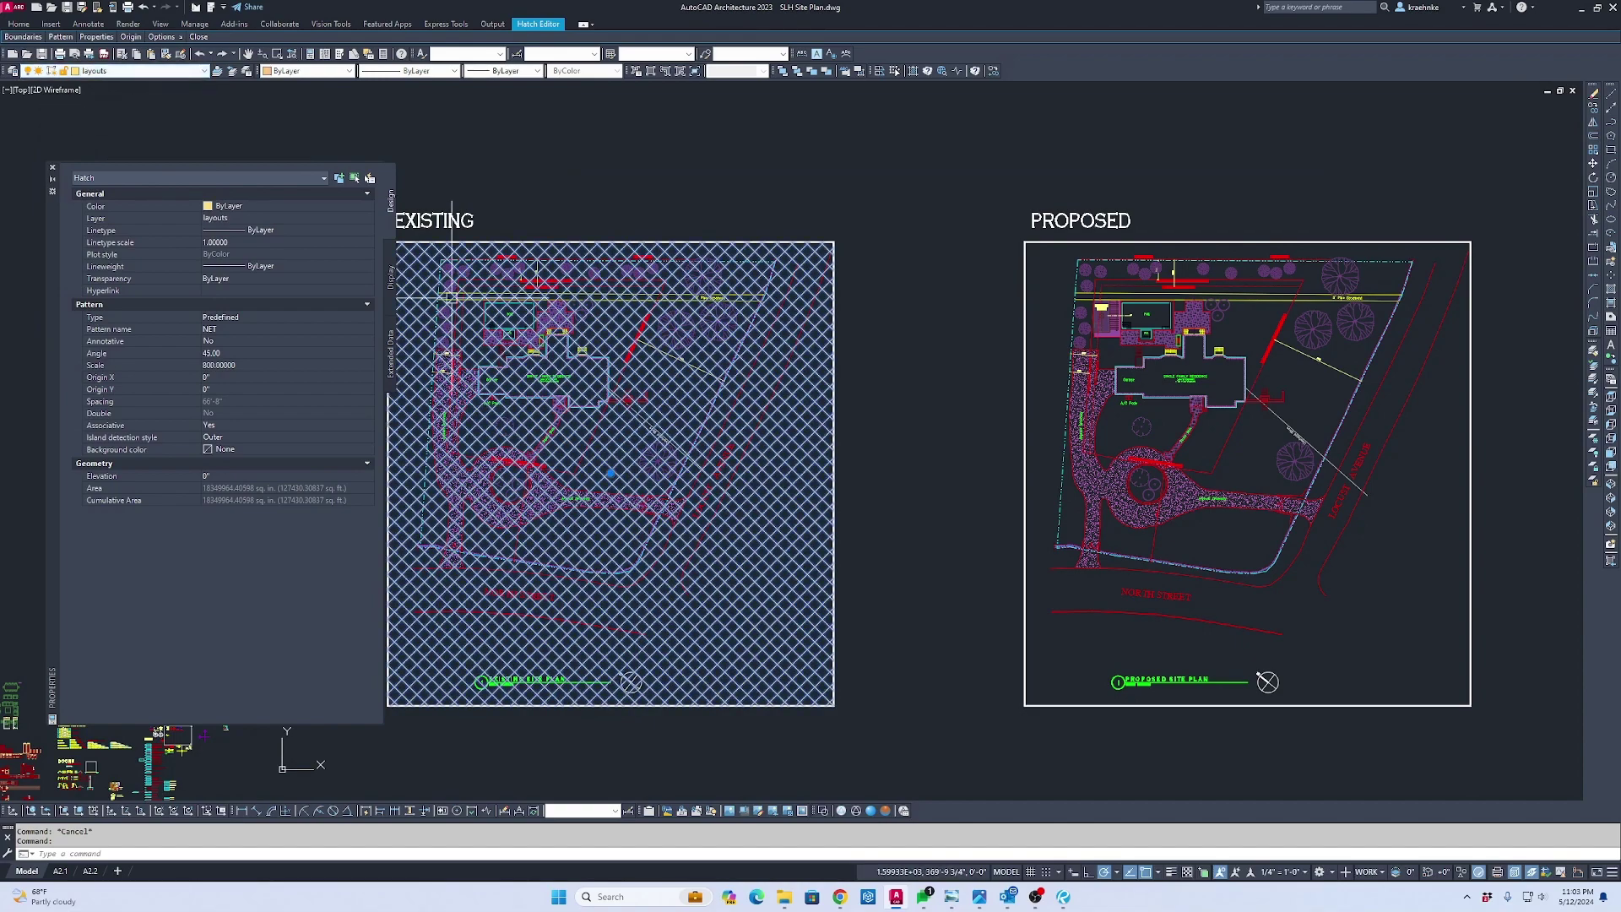
{"action": "key", "text": "Escape"}
Compare the hatched existing site plan with the proposed site plan, examining the pool and residence area
{"action": "scroll", "coordinate": [928, 405], "scroll_direction": "up", "scroll_amount": 5}
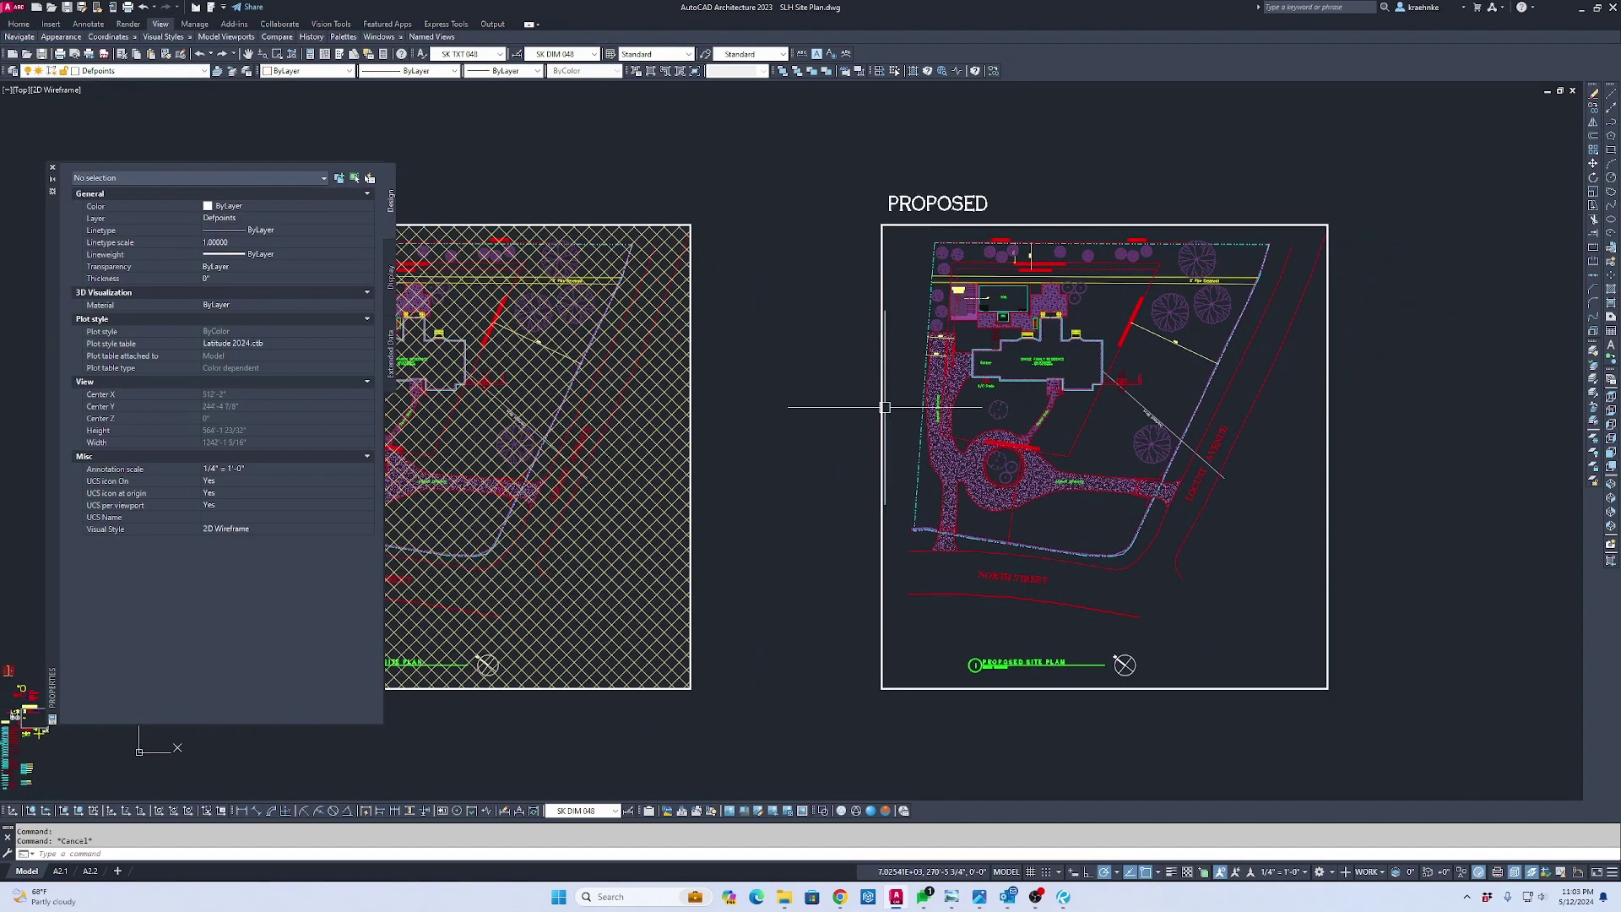
{"action": "scroll", "coordinate": [1085, 387], "scroll_direction": "down", "scroll_amount": 5}
{"action": "scroll", "coordinate": [1237, 436], "scroll_direction": "up", "scroll_amount": 2}
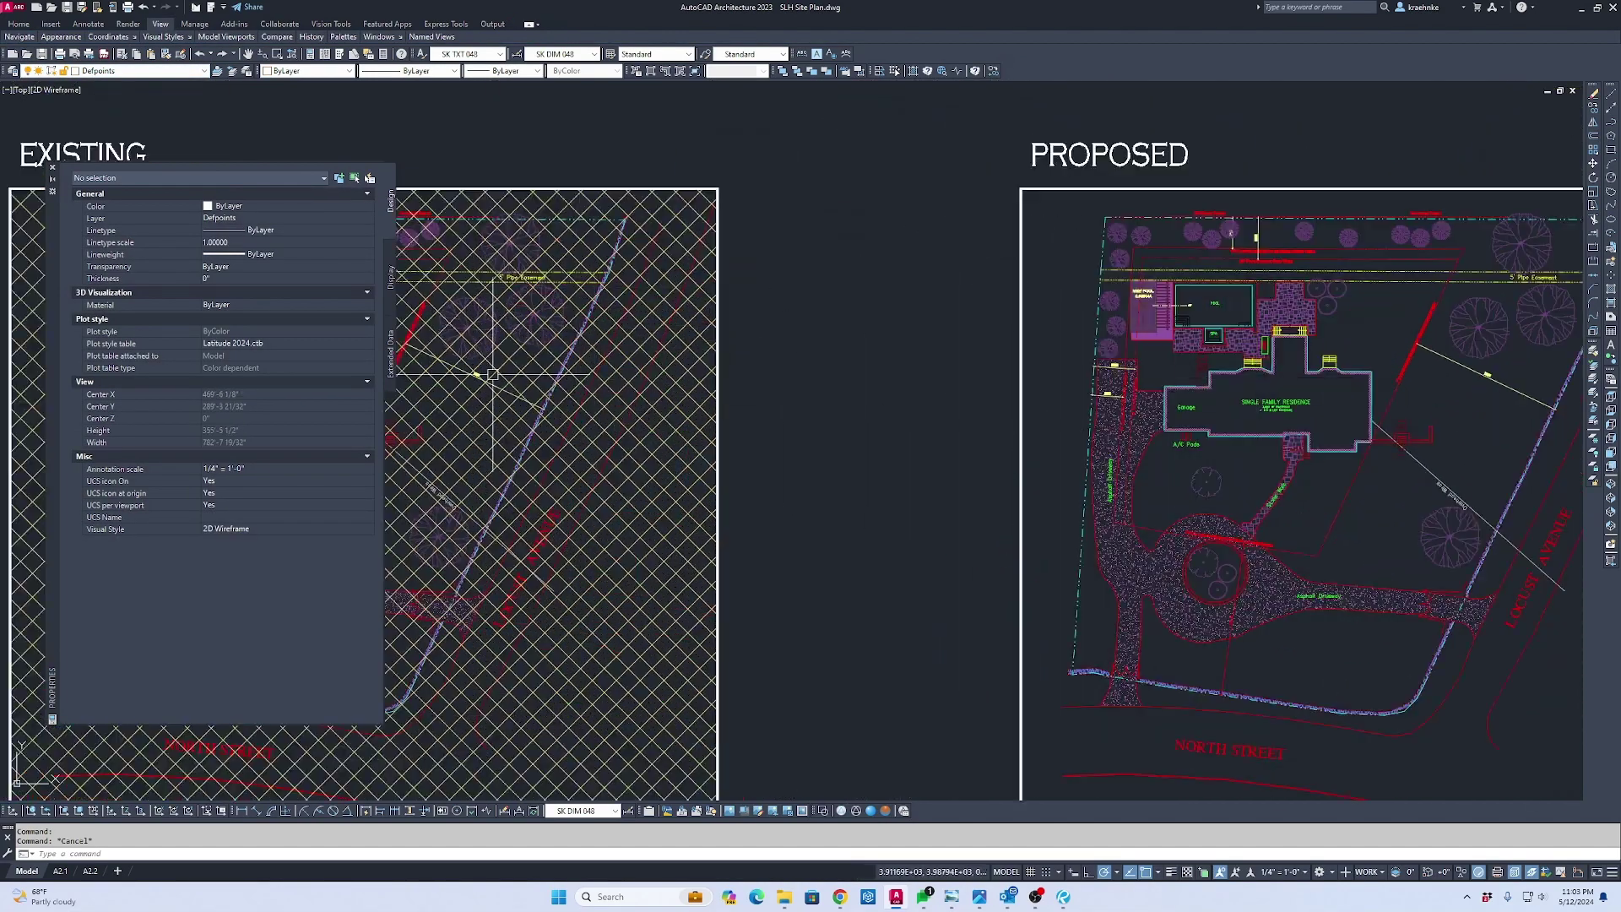
{"action": "scroll", "coordinate": [785, 377], "scroll_direction": "down", "scroll_amount": 2}
{"action": "scroll", "coordinate": [702, 351], "scroll_direction": "up", "scroll_amount": 8}
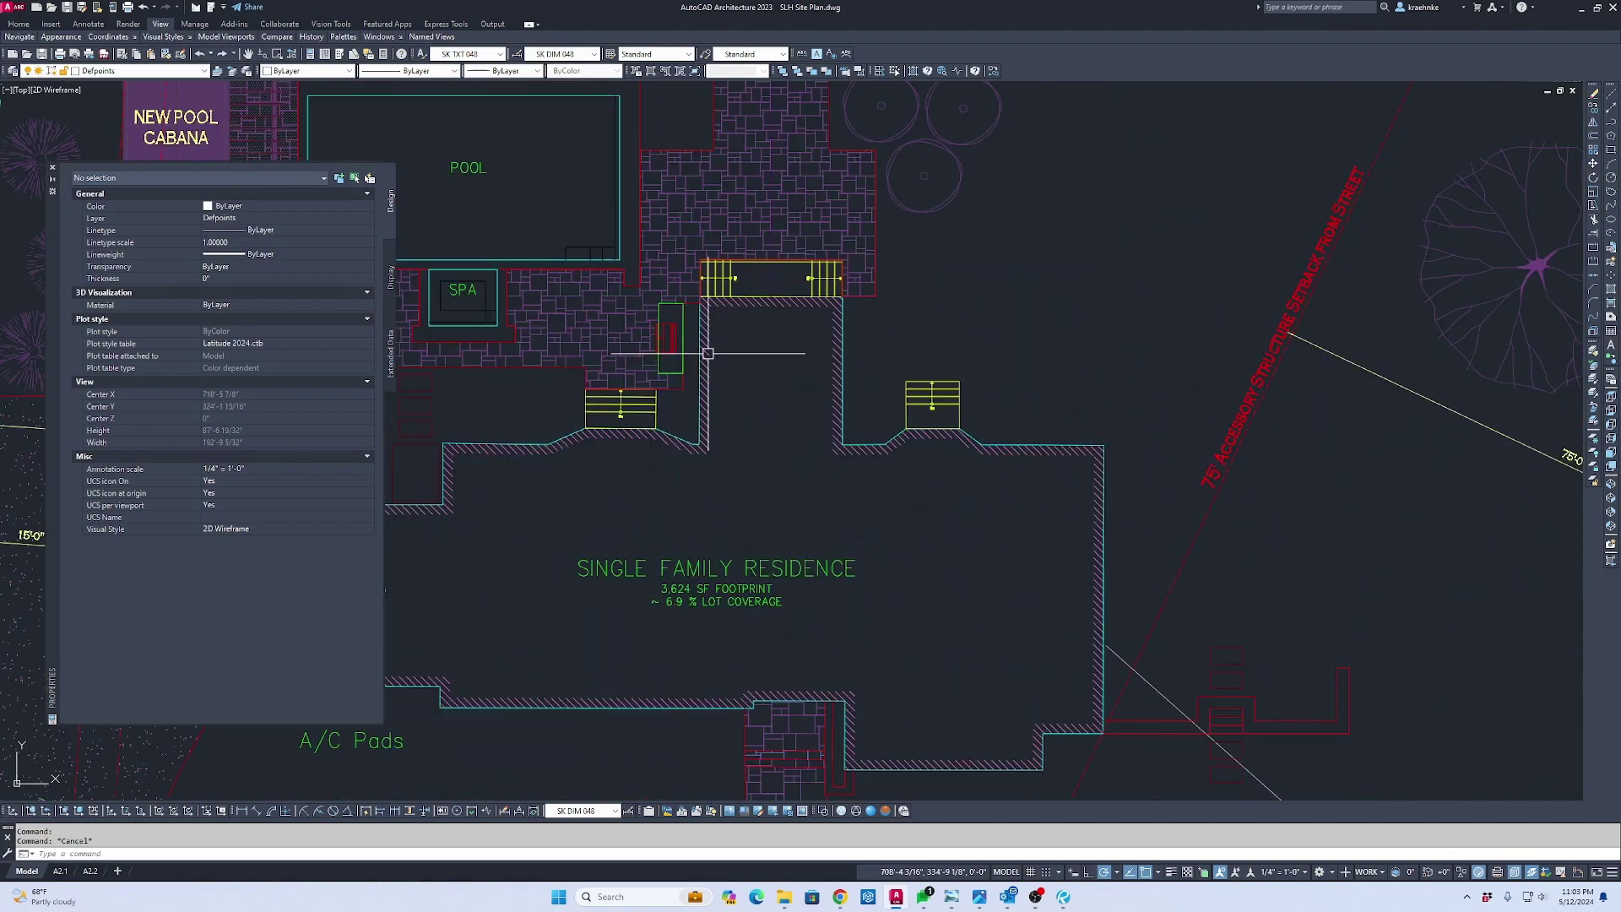
{"action": "scroll", "coordinate": [760, 371], "scroll_direction": "down", "scroll_amount": 4}
{"action": "scroll", "coordinate": [833, 398], "scroll_direction": "up", "scroll_amount": 1}
{"action": "scroll", "coordinate": [833, 398], "scroll_direction": "down", "scroll_amount": 5}
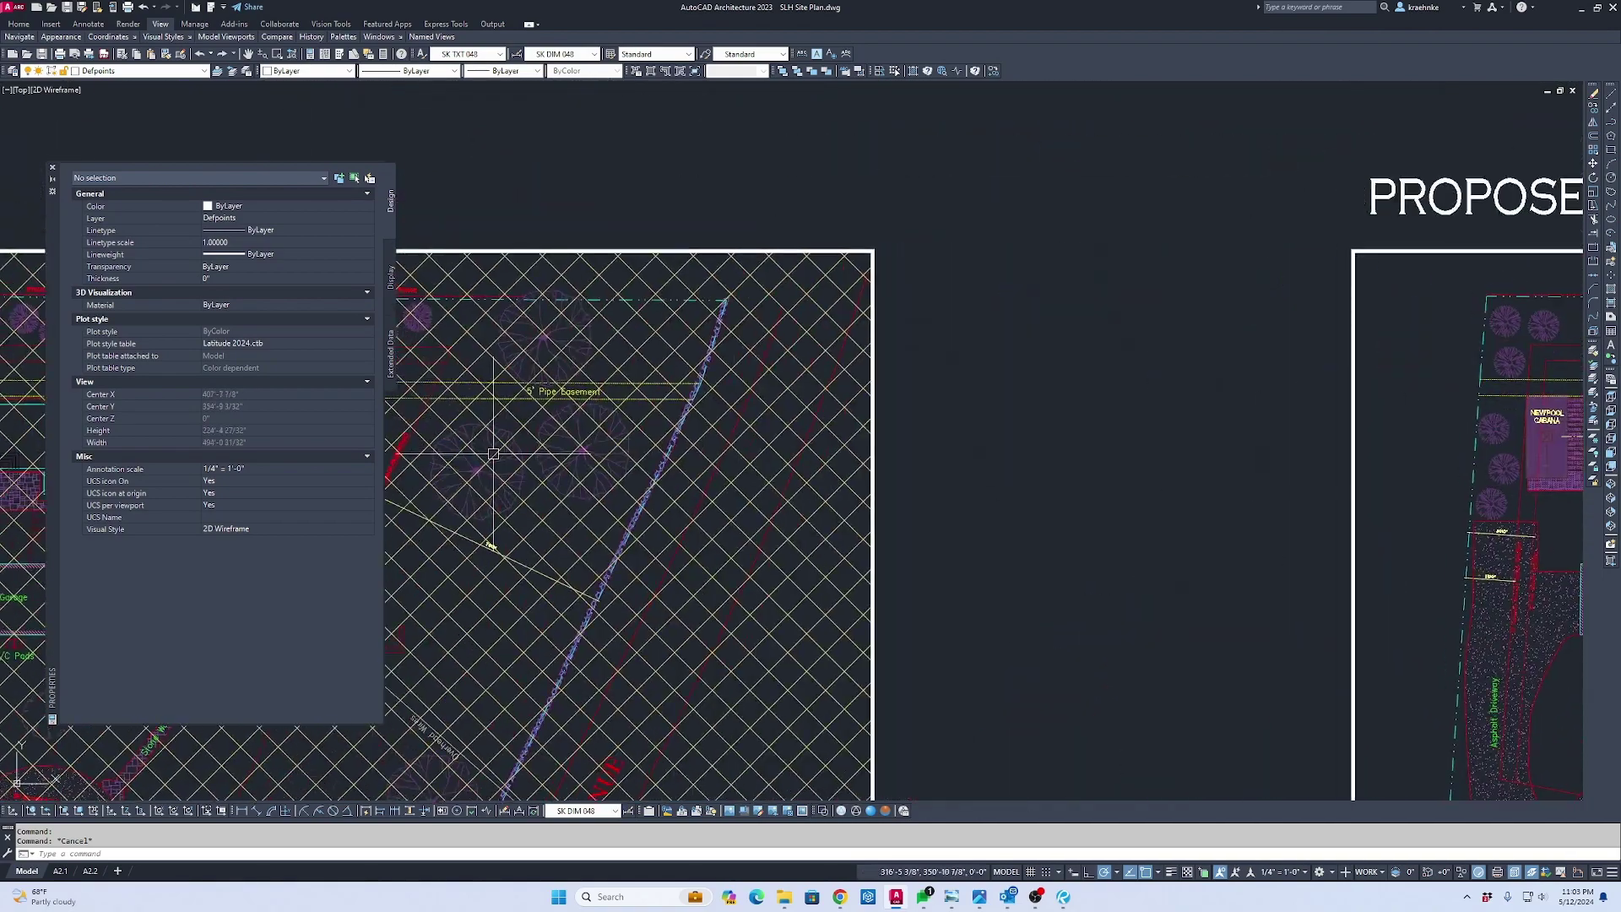
{"action": "scroll", "coordinate": [882, 372], "scroll_direction": "down", "scroll_amount": 2}
{"action": "mouse_move", "coordinate": [946, 355]}
{"action": "middle_mouse_down"}
{"action": "mouse_move", "coordinate": [757, 348]}
{"action": "mouse_move", "coordinate": [607, 304]}
{"action": "middle_mouse_up"}
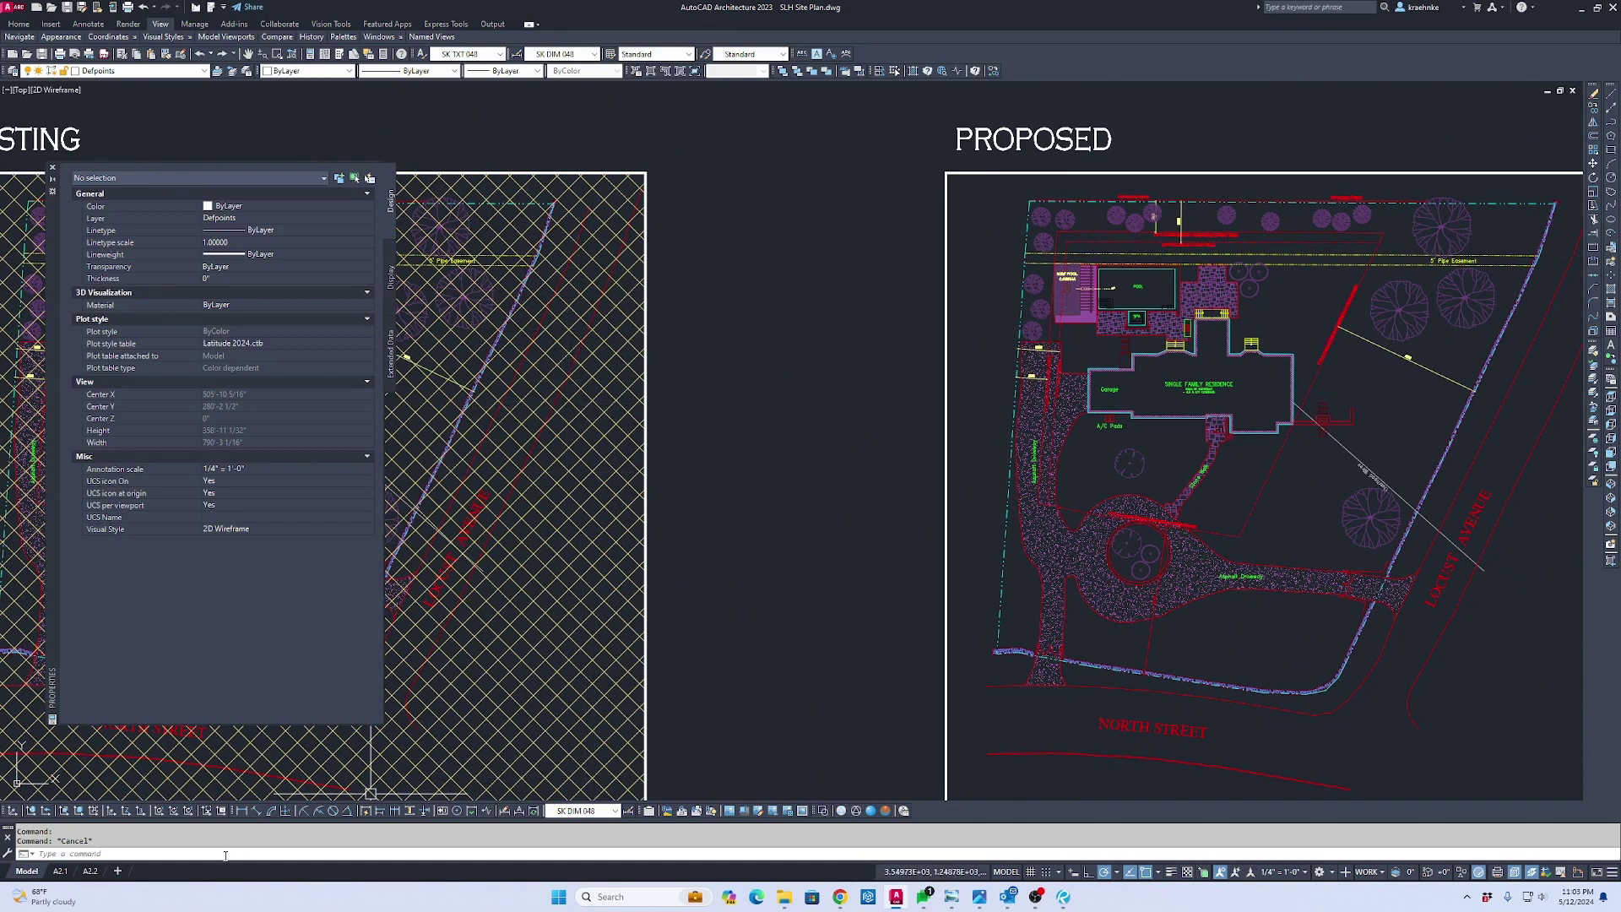
Preview the plot of layout A2.1, check how the existing site plan prints, and leave without plotting
{"action": "left_click", "coordinate": [60, 872]}
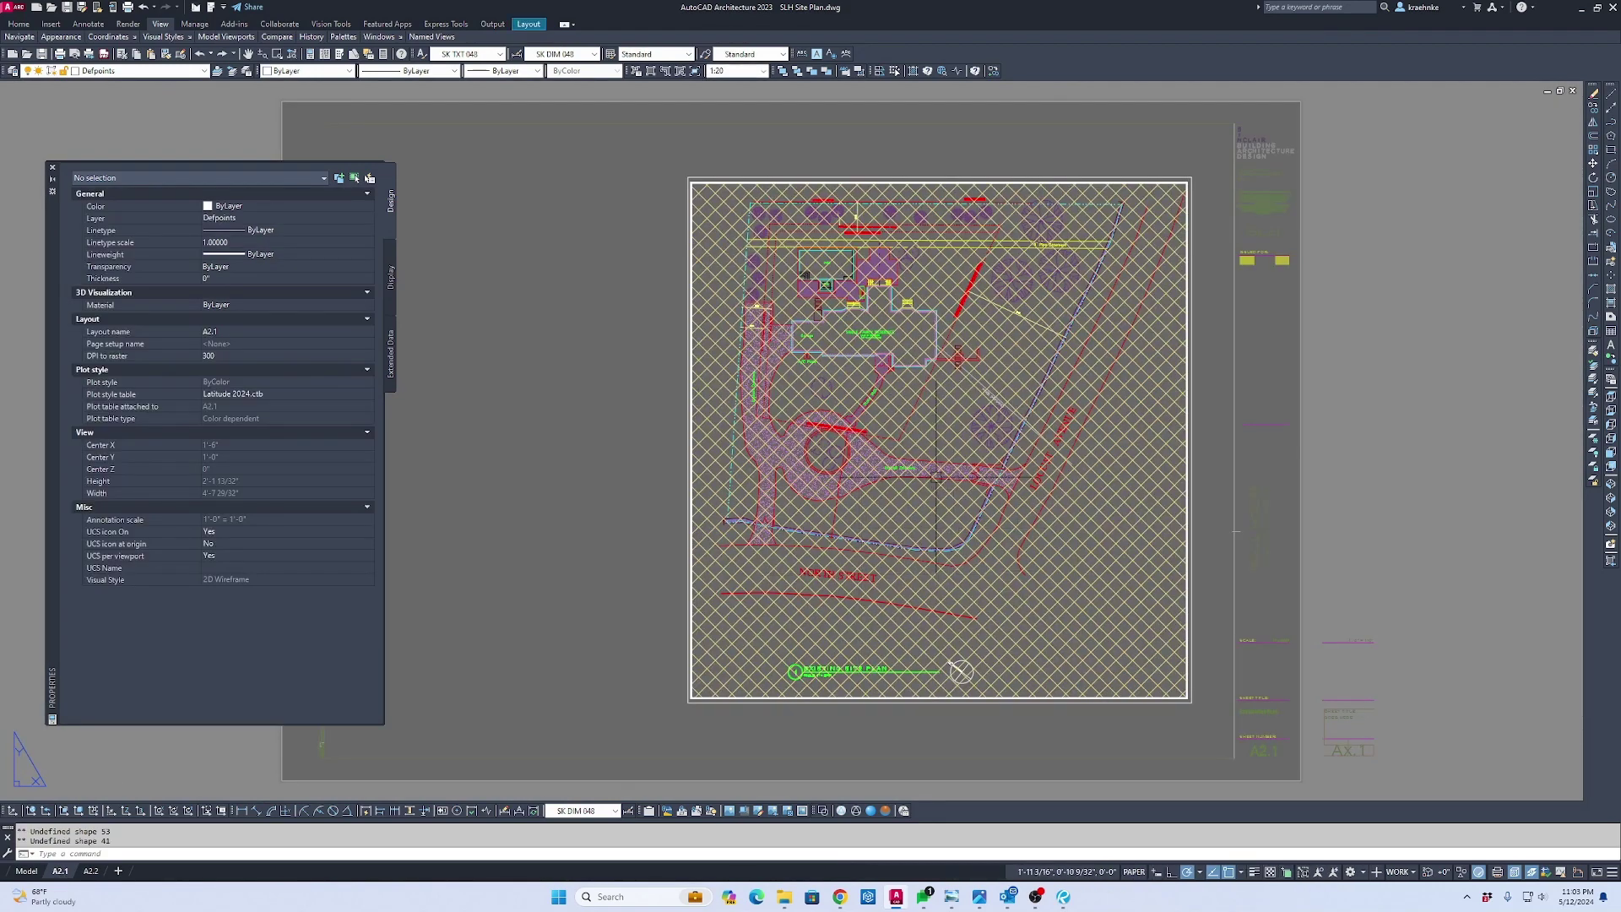
{"action": "key", "text": "ctrl+p"}
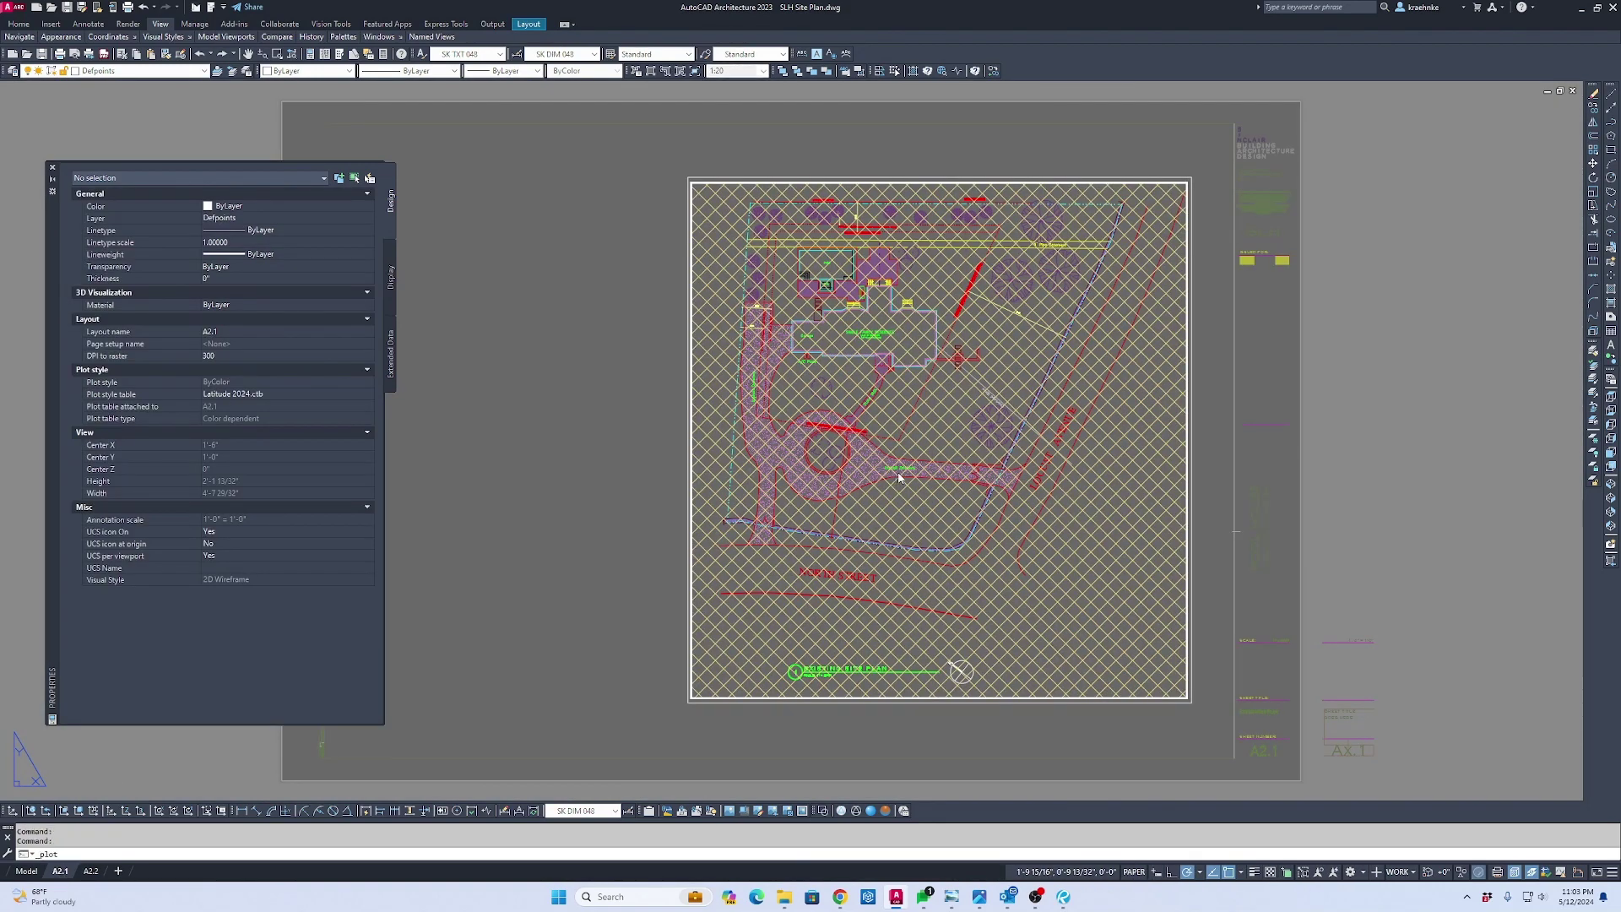
{"action": "left_click", "coordinate": [601, 600]}
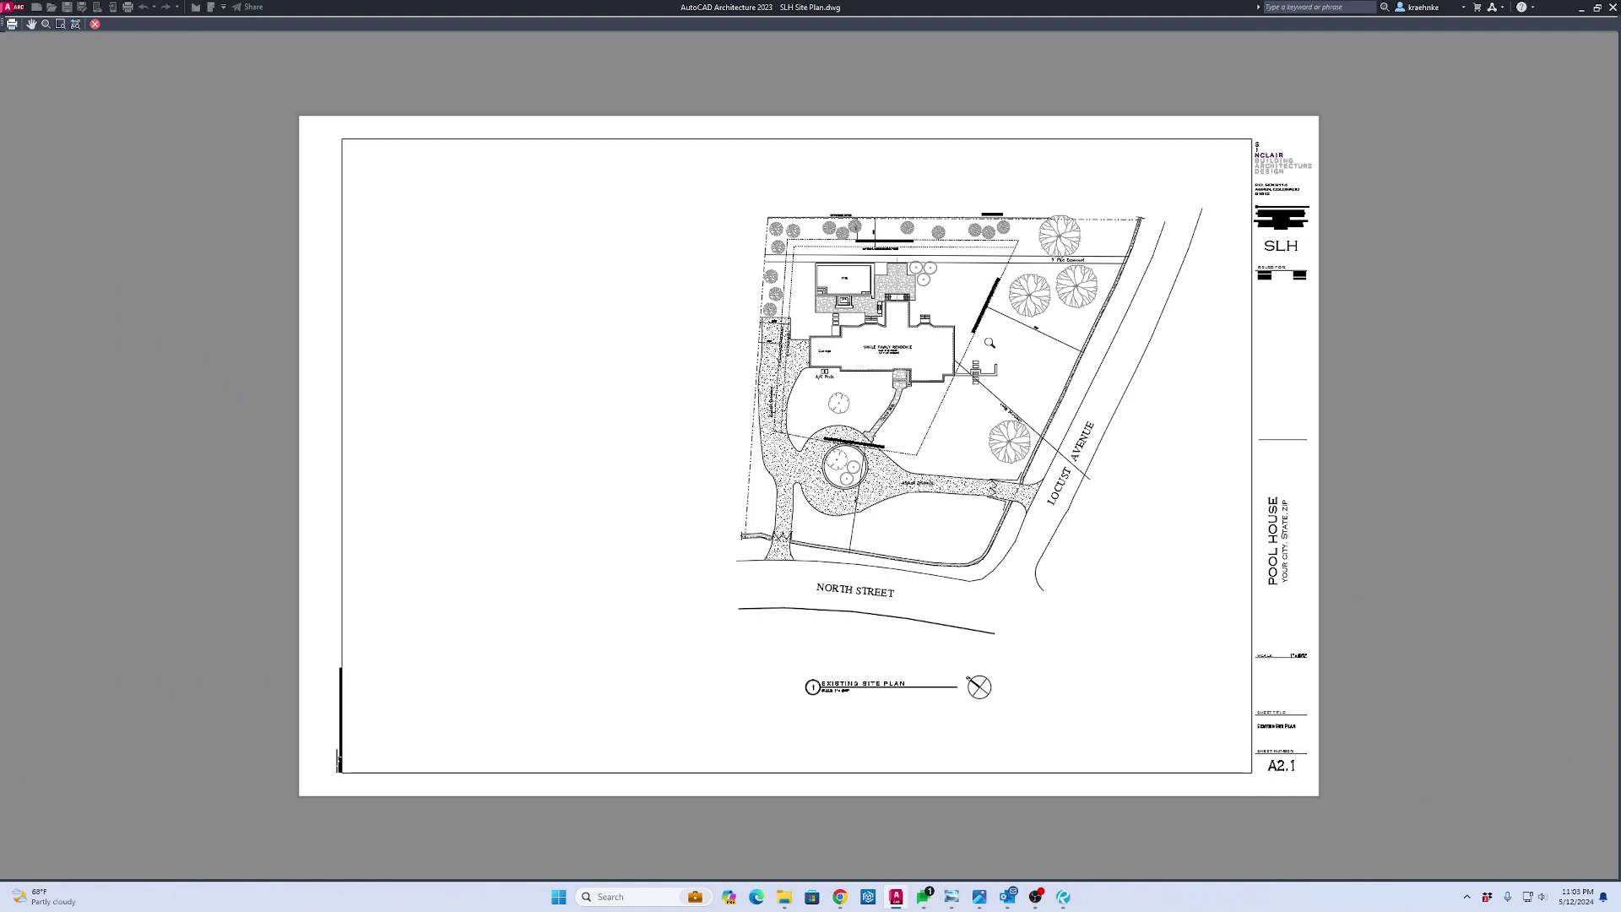
{"action": "scroll", "coordinate": [876, 415], "scroll_direction": "up", "scroll_amount": 6}
{"action": "scroll", "coordinate": [879, 415], "scroll_direction": "down", "scroll_amount": 8}
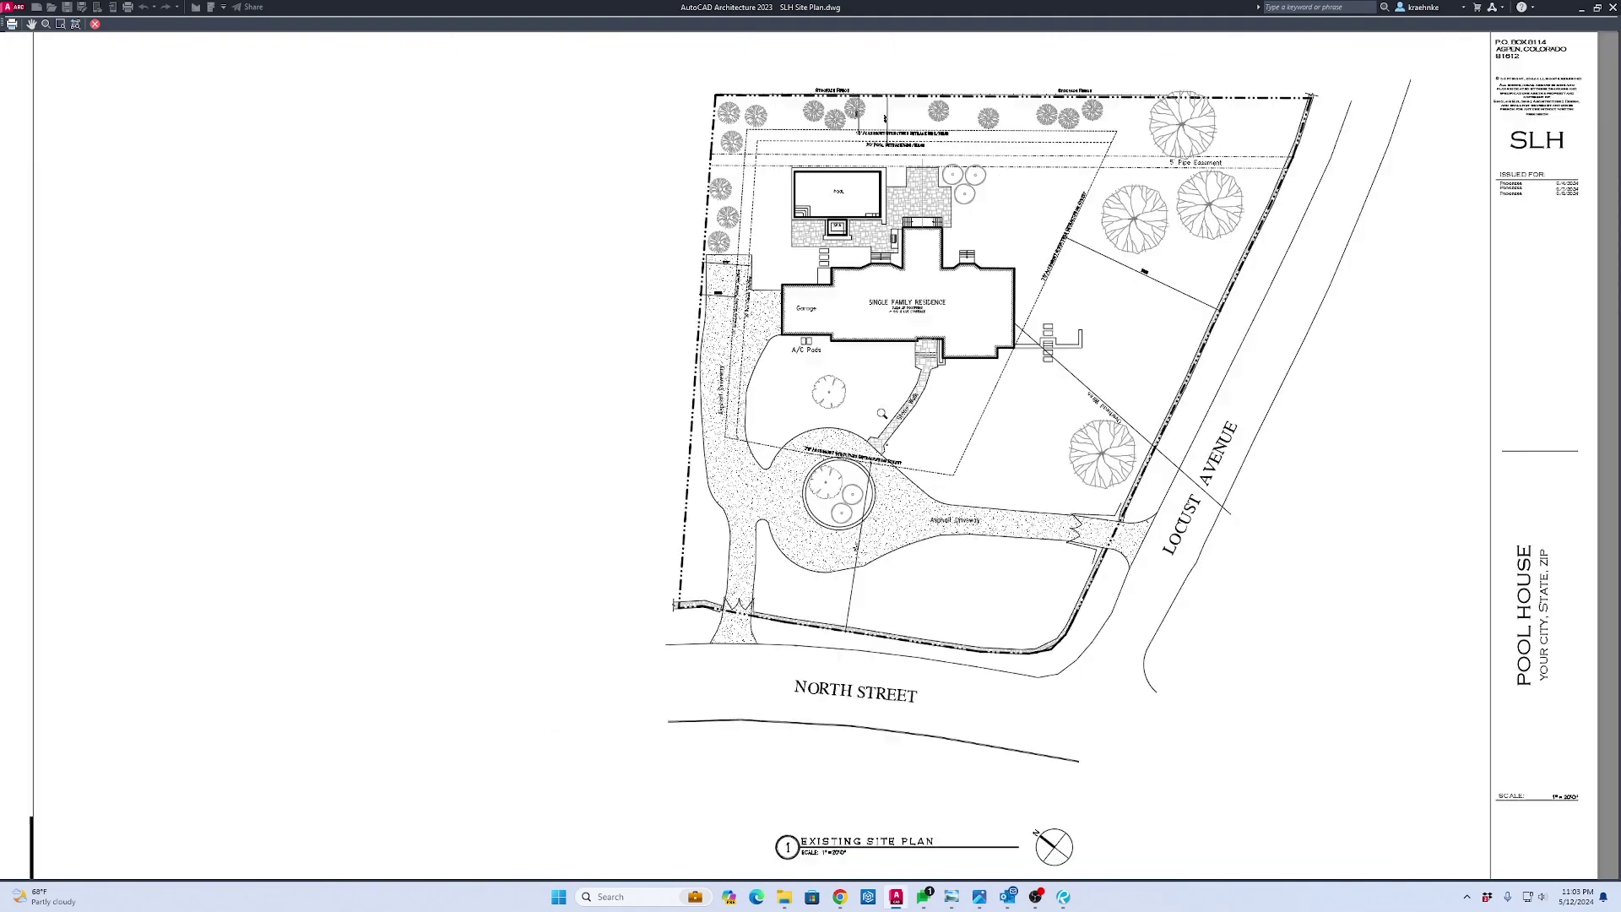
{"action": "key", "text": "Escape"}
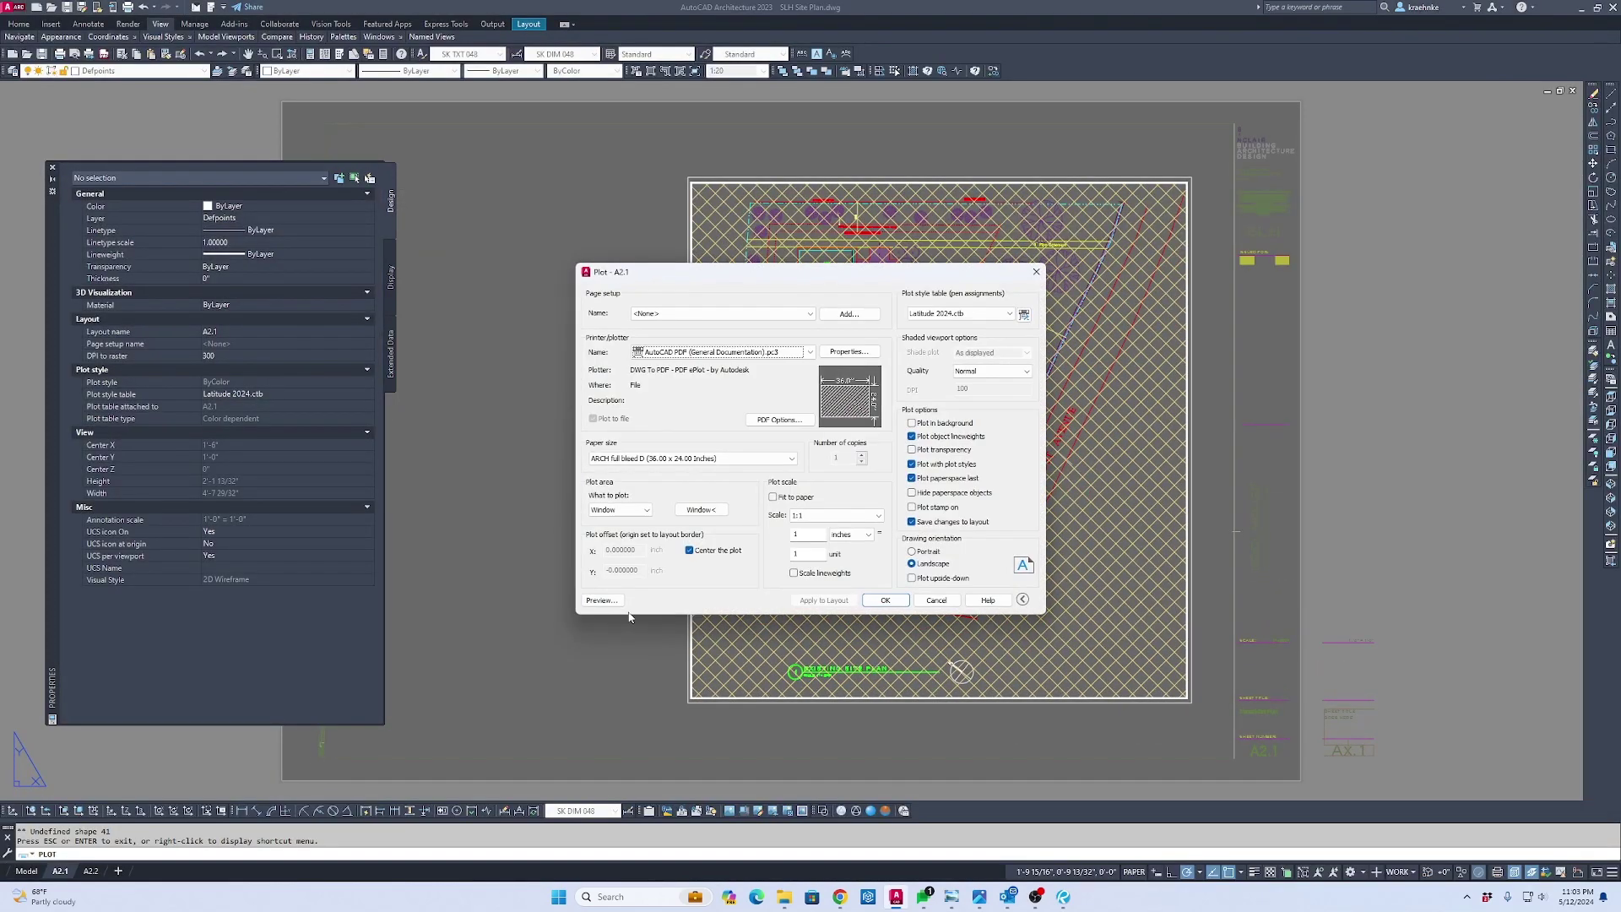
{"action": "left_click", "coordinate": [955, 603]}
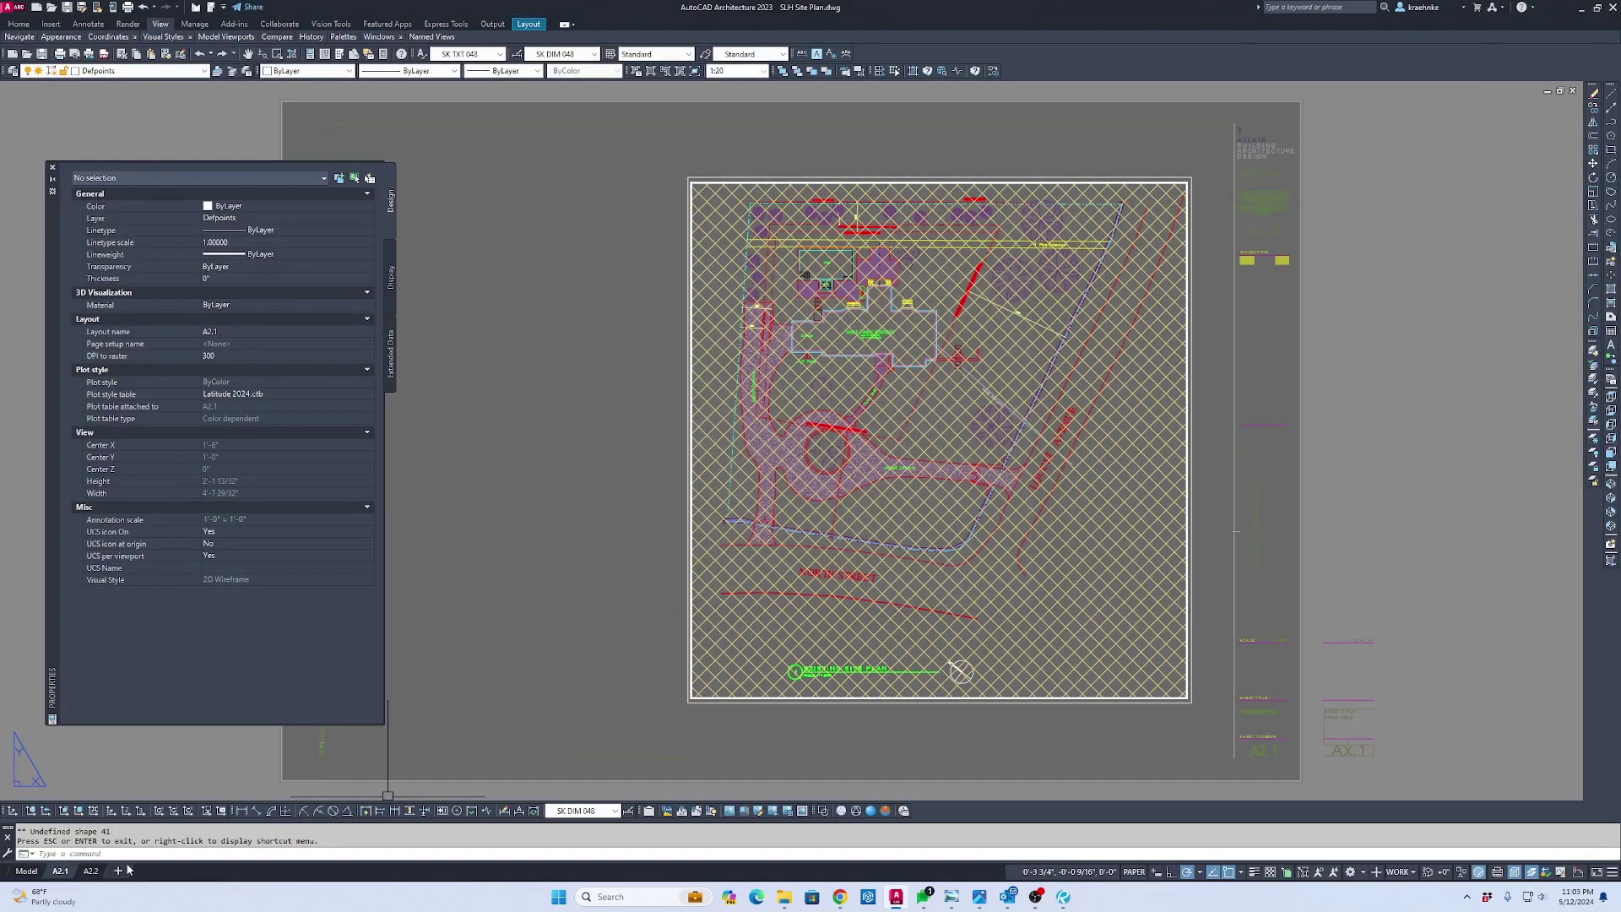
Preview the plot of layout A2.2, inspect the new pool cabana area, and leave without plotting
{"action": "left_click", "coordinate": [90, 871]}
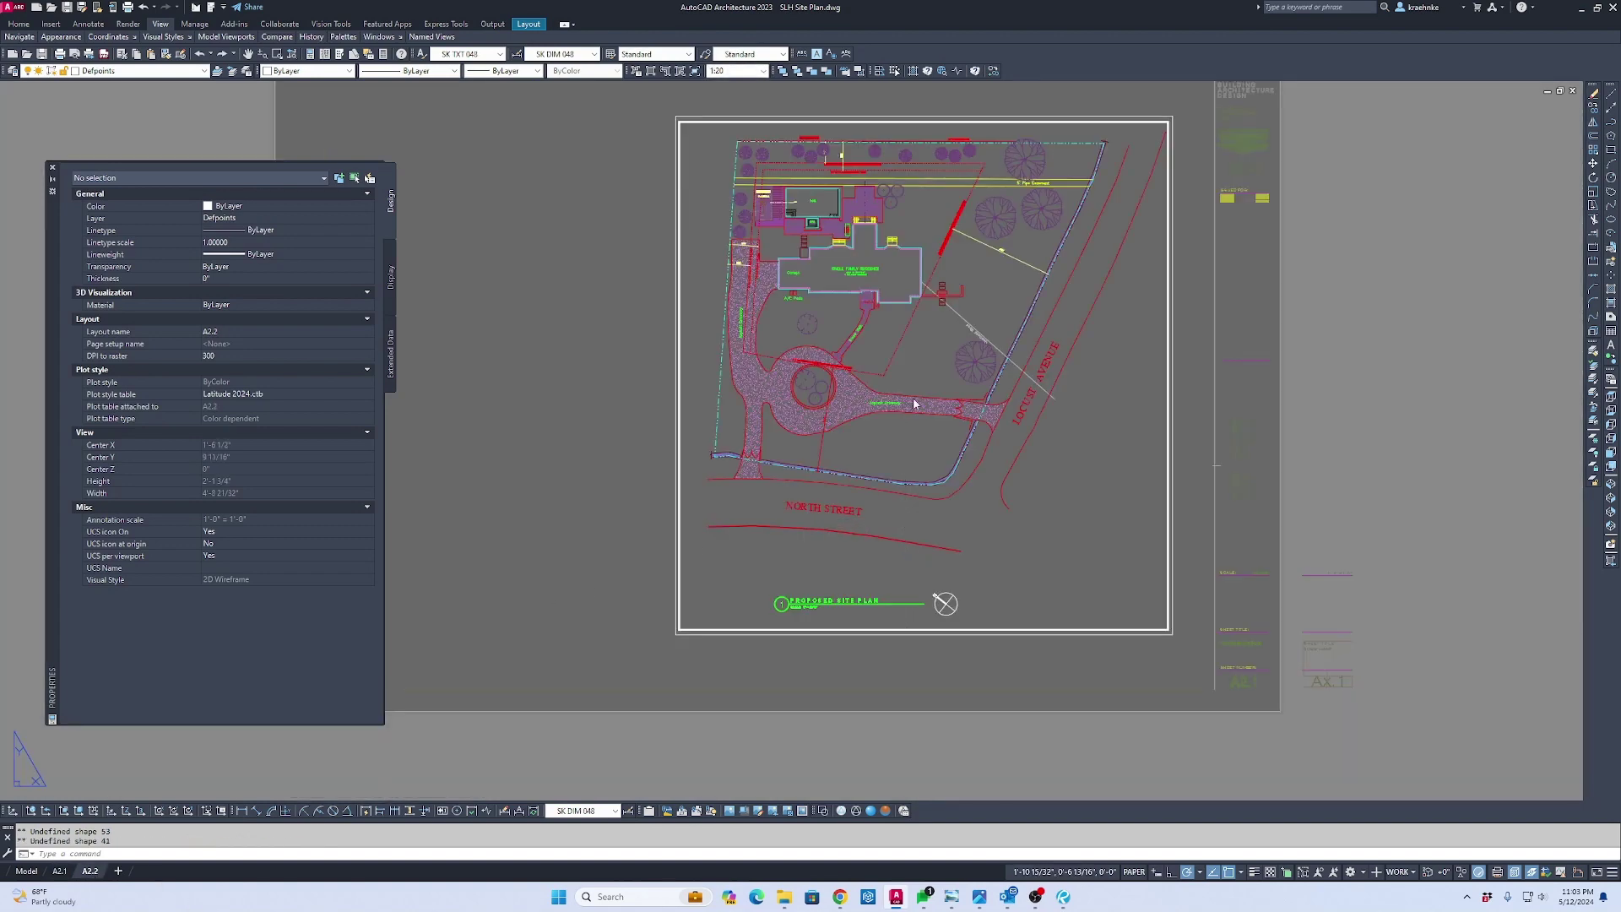
{"action": "key", "text": "ctrl+p"}
{"action": "left_click", "coordinate": [601, 603]}
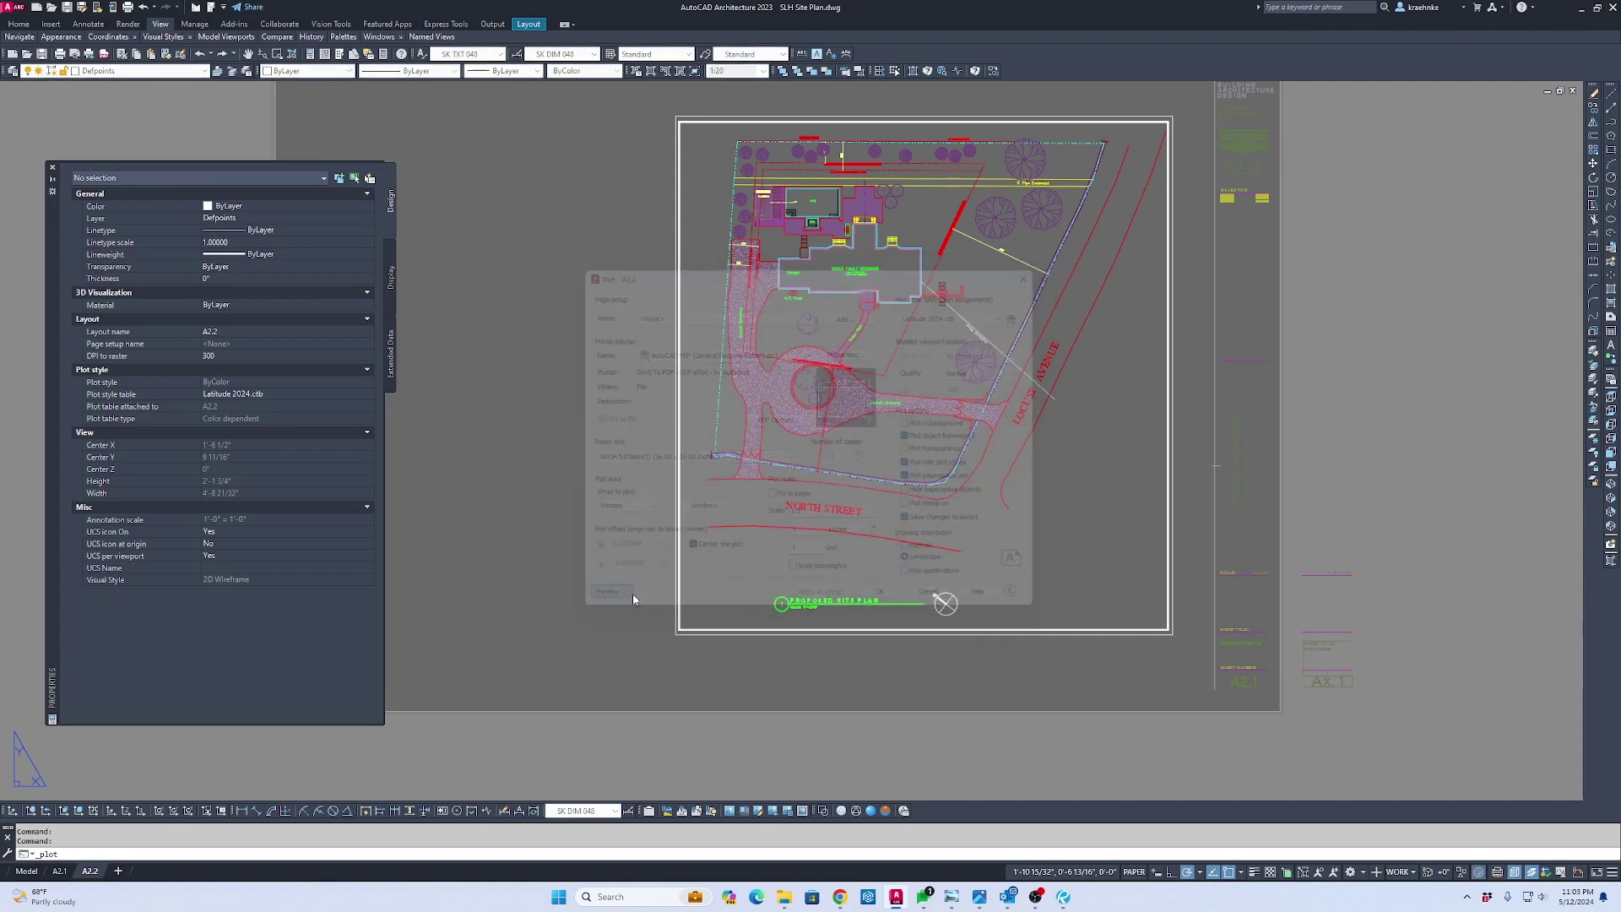
{"action": "scroll", "coordinate": [843, 293], "scroll_direction": "up", "scroll_amount": 8}
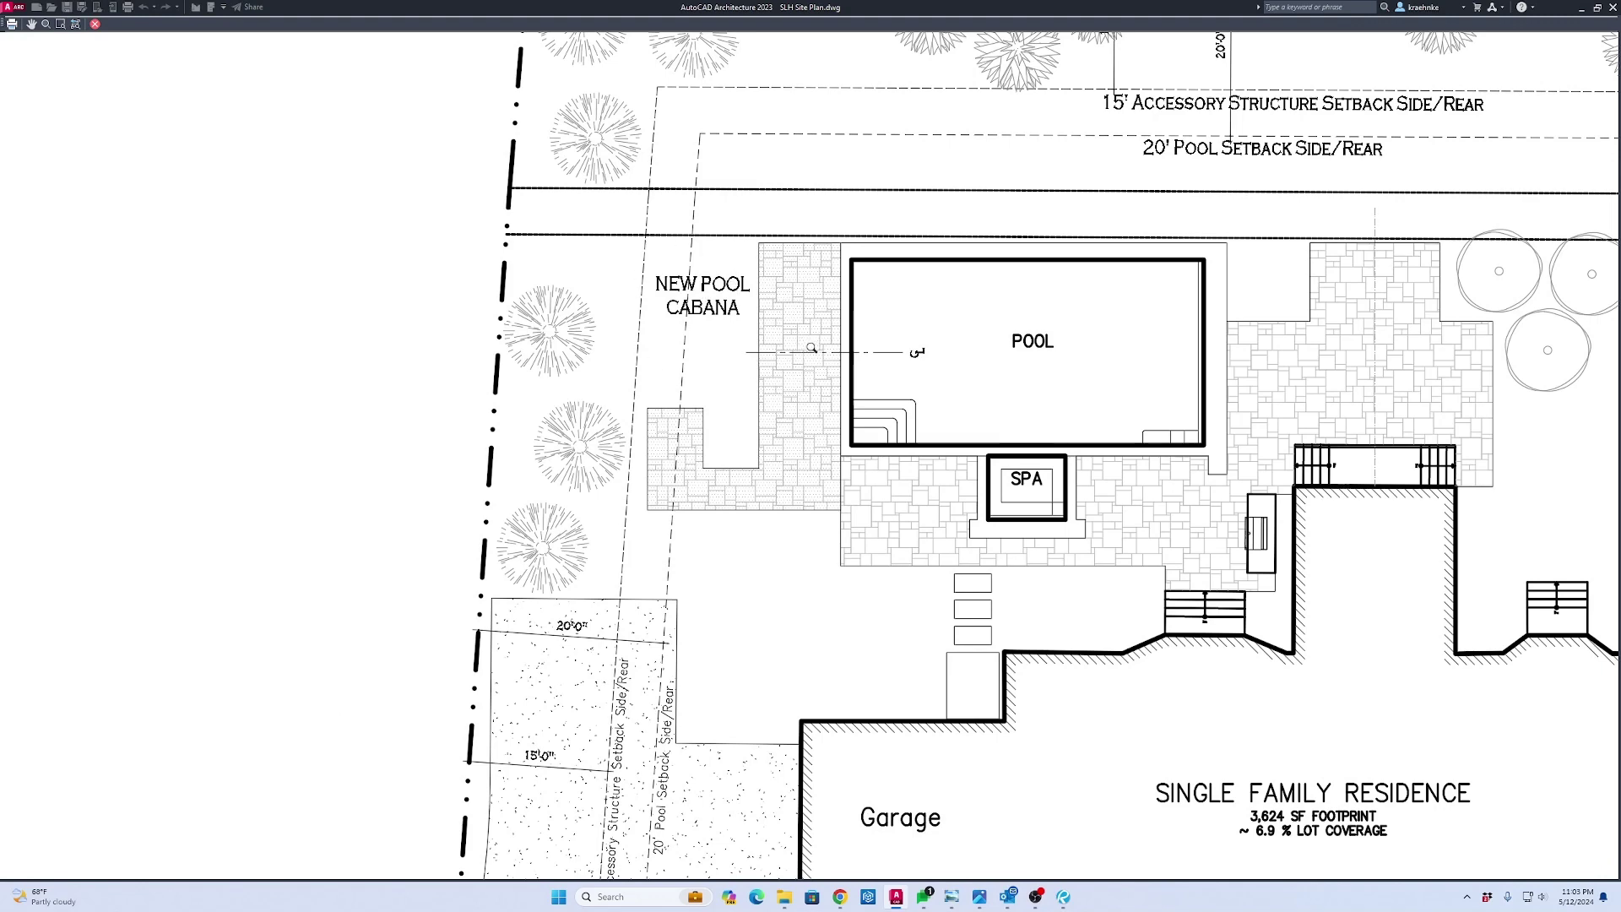
{"action": "key", "text": "Escape"}
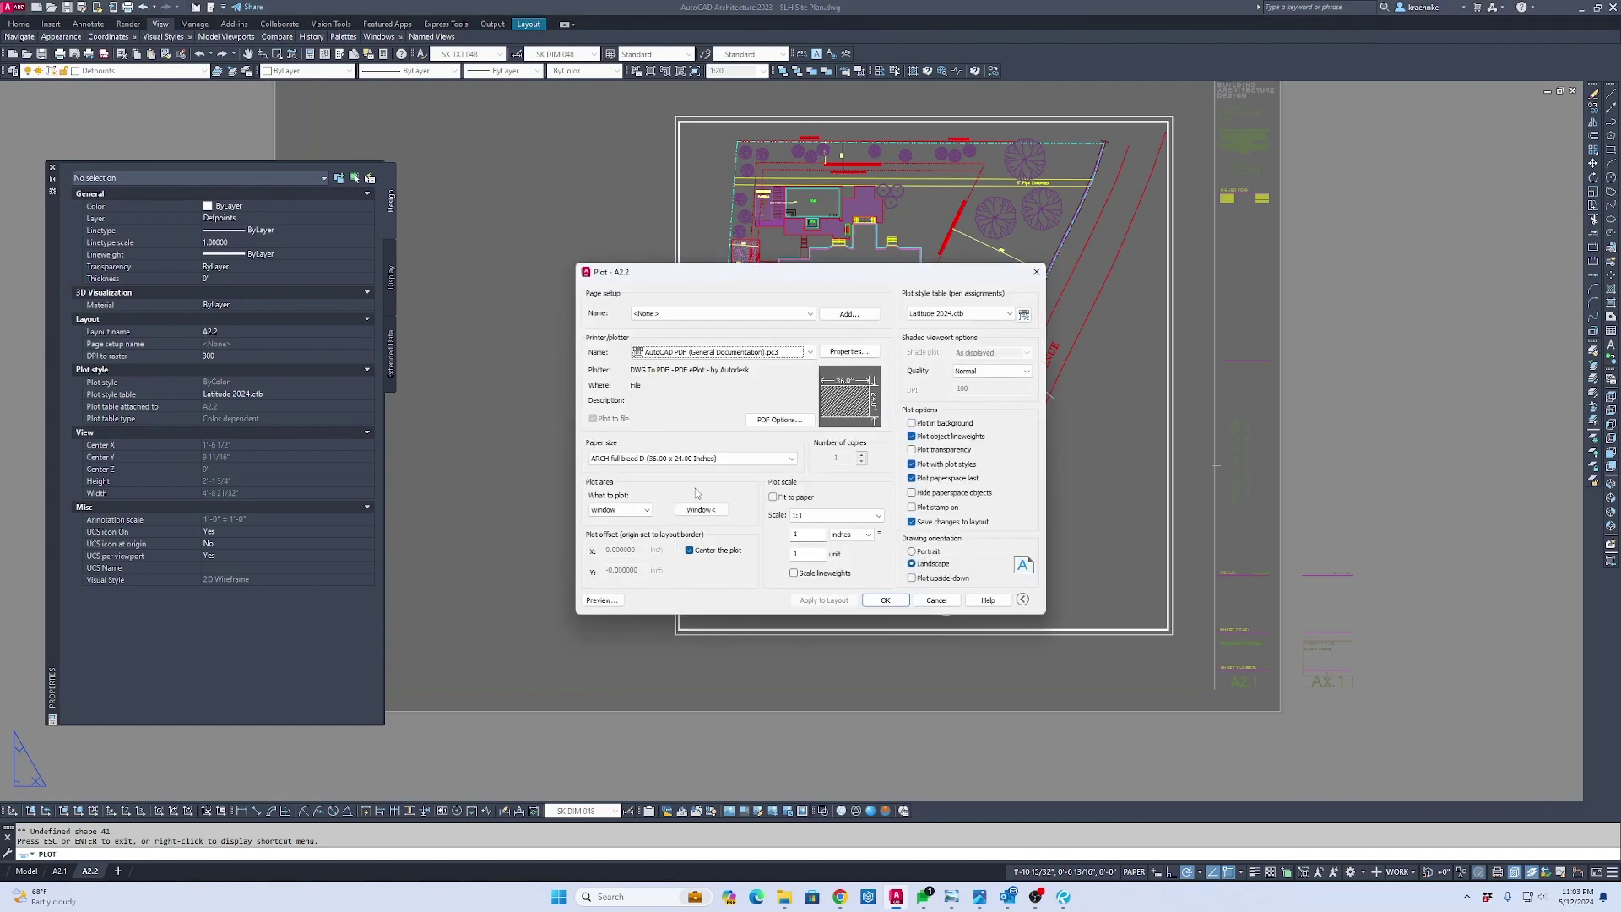
{"action": "key", "text": "Escape"}
Move the pool cabana external reference to layer A-SITE - 3 through the A2.2 viewport and return to paper space
{"action": "middle_click_drag", "start_coordinate": [757, 365], "coordinate": [771, 410]}
{"action": "scroll", "coordinate": [770, 410], "scroll_direction": "up", "scroll_amount": 3}
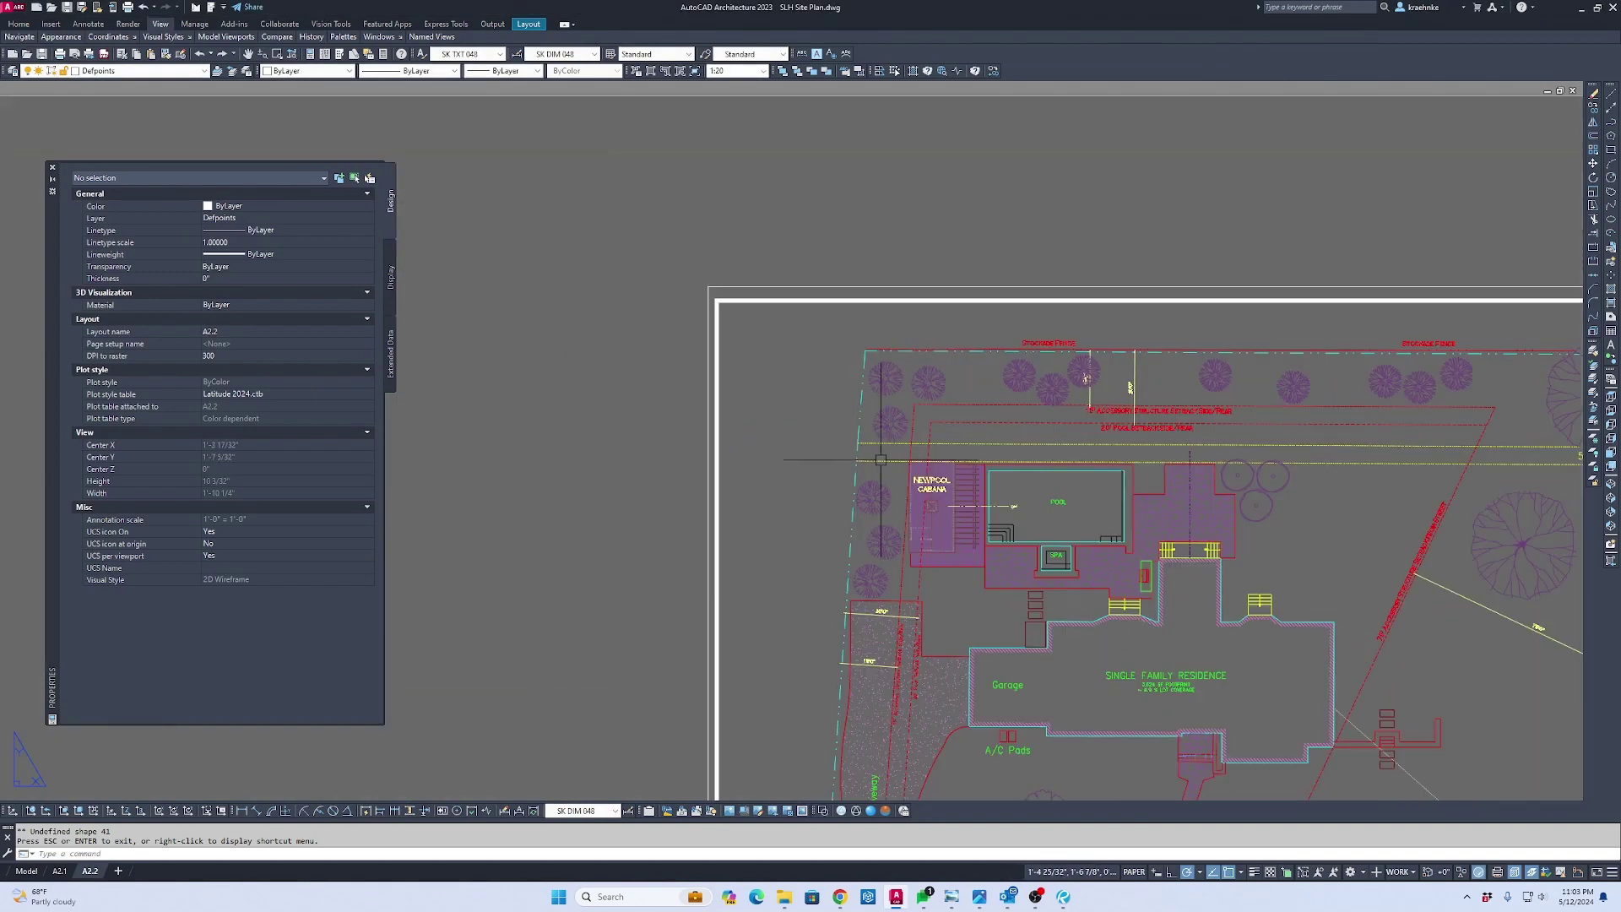
{"action": "double_click", "coordinate": [910, 470]}
{"action": "left_click", "coordinate": [910, 470]}
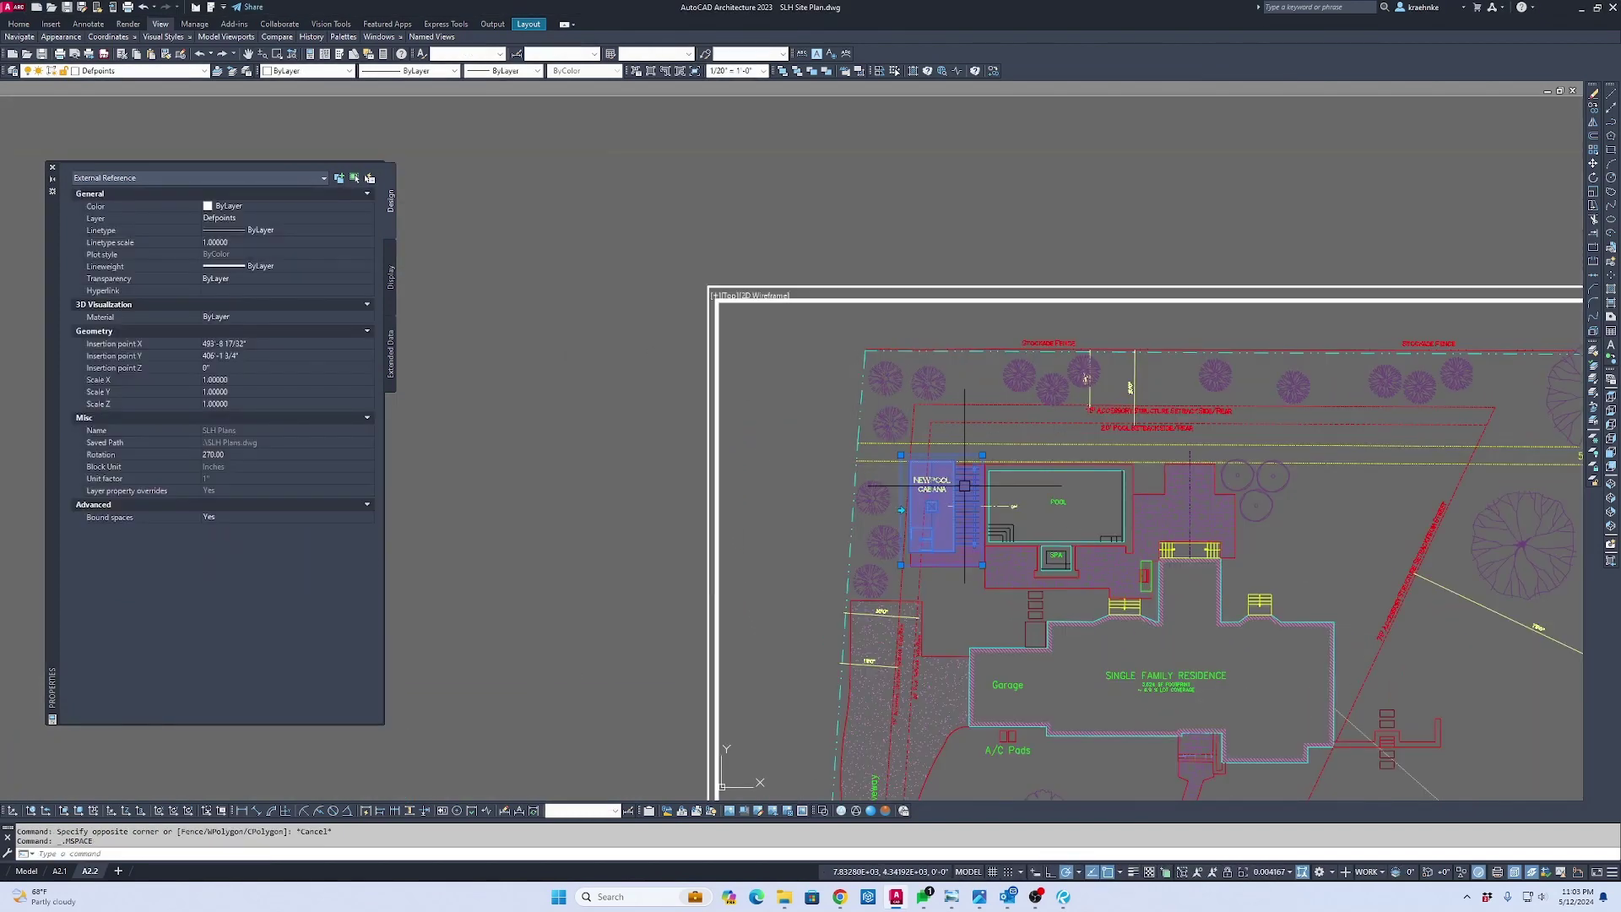
{"action": "left_click", "coordinate": [146, 73]}
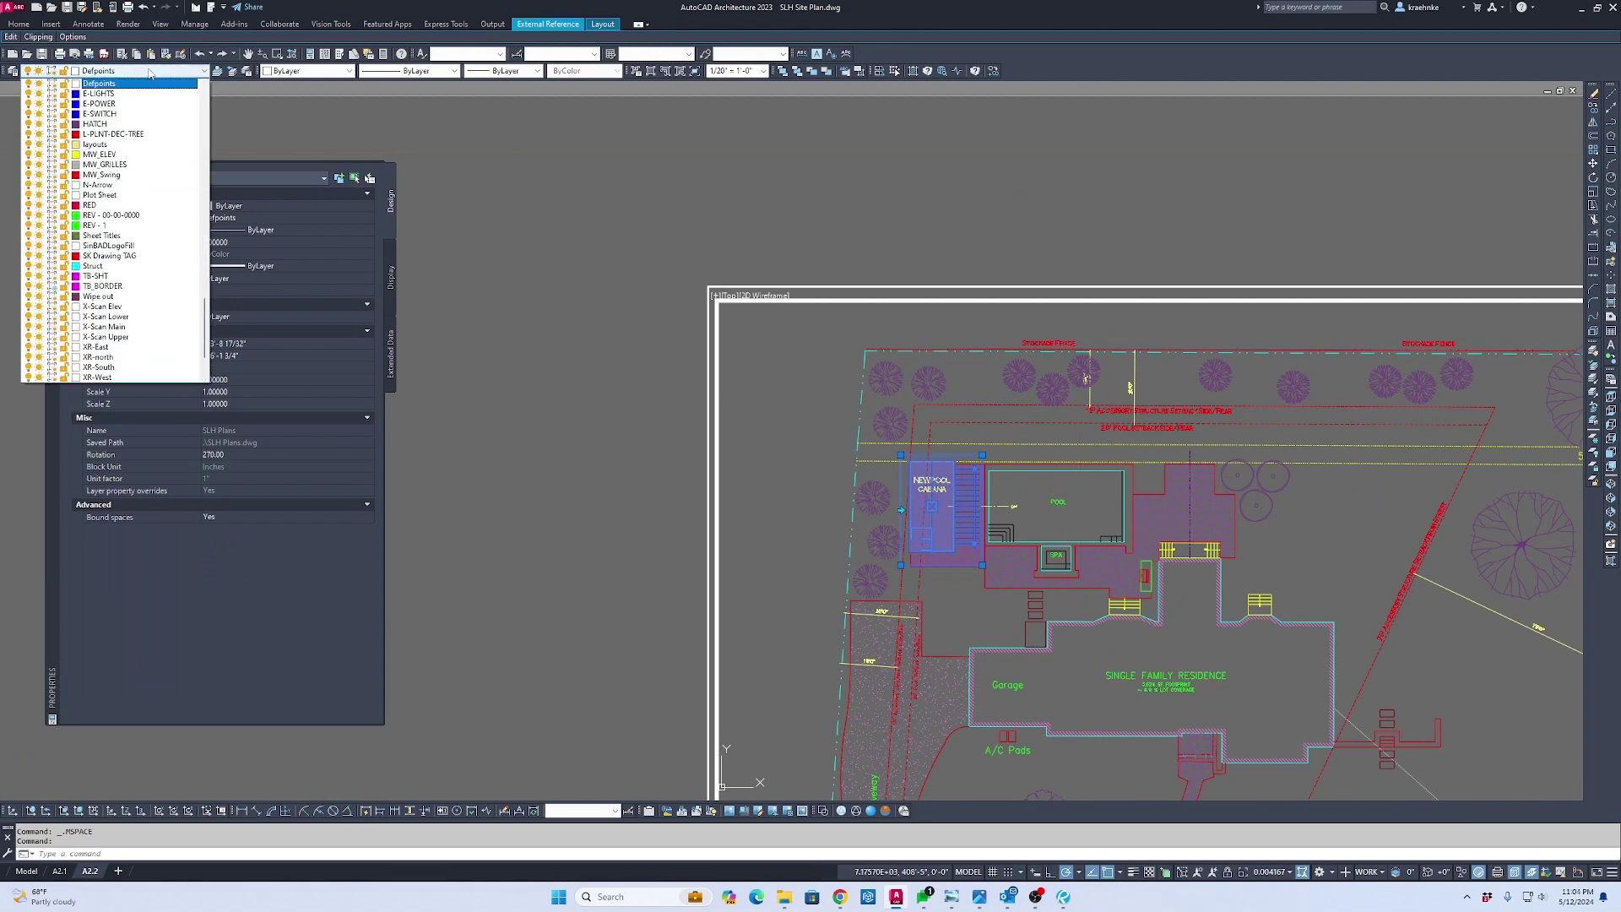
{"action": "scroll", "coordinate": [150, 74], "scroll_direction": "down", "scroll_amount": 15}
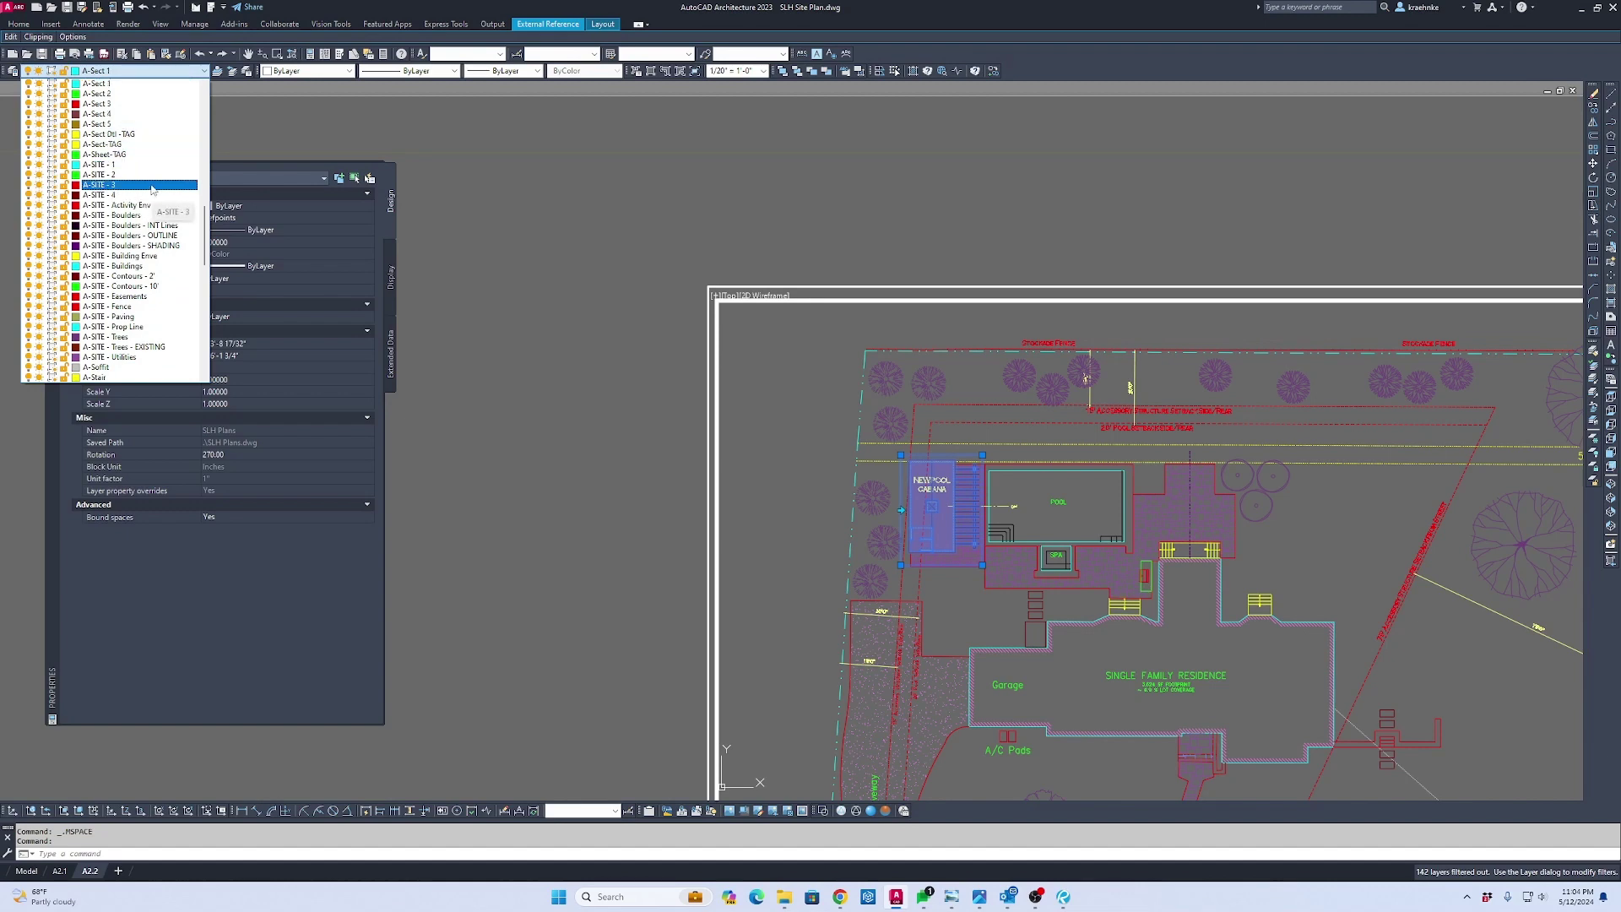
{"action": "left_click", "coordinate": [152, 185]}
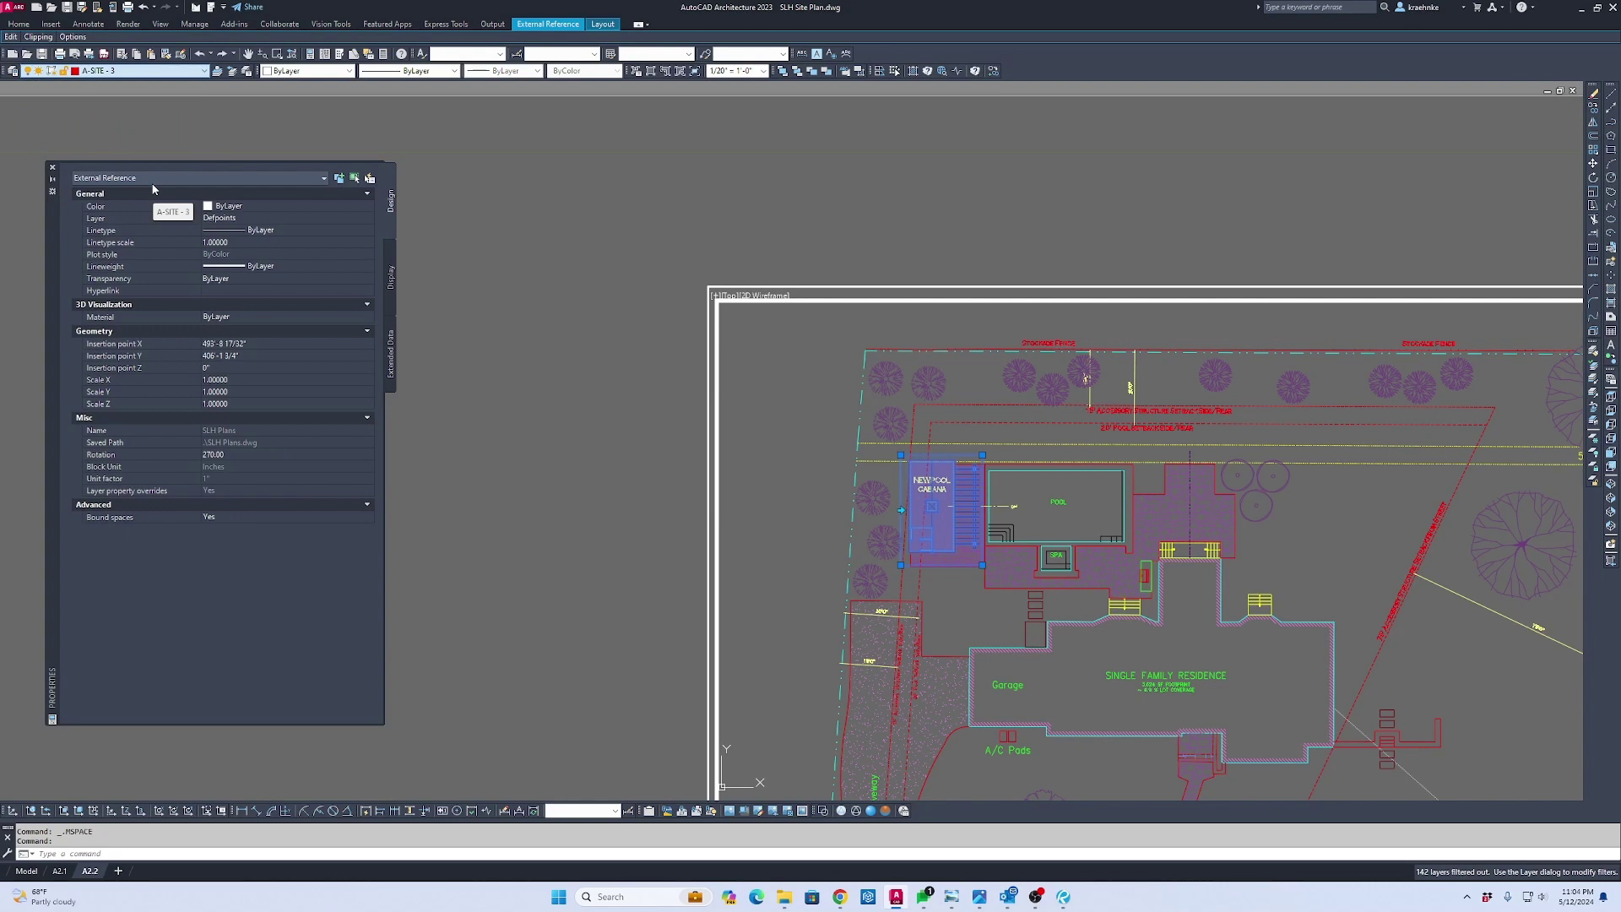
{"action": "double_click", "coordinate": [658, 229]}
{"action": "left_click", "coordinate": [663, 228]}
{"action": "key", "text": "Escape"}
{"action": "scroll", "coordinate": [667, 236], "scroll_direction": "down", "scroll_amount": 4}
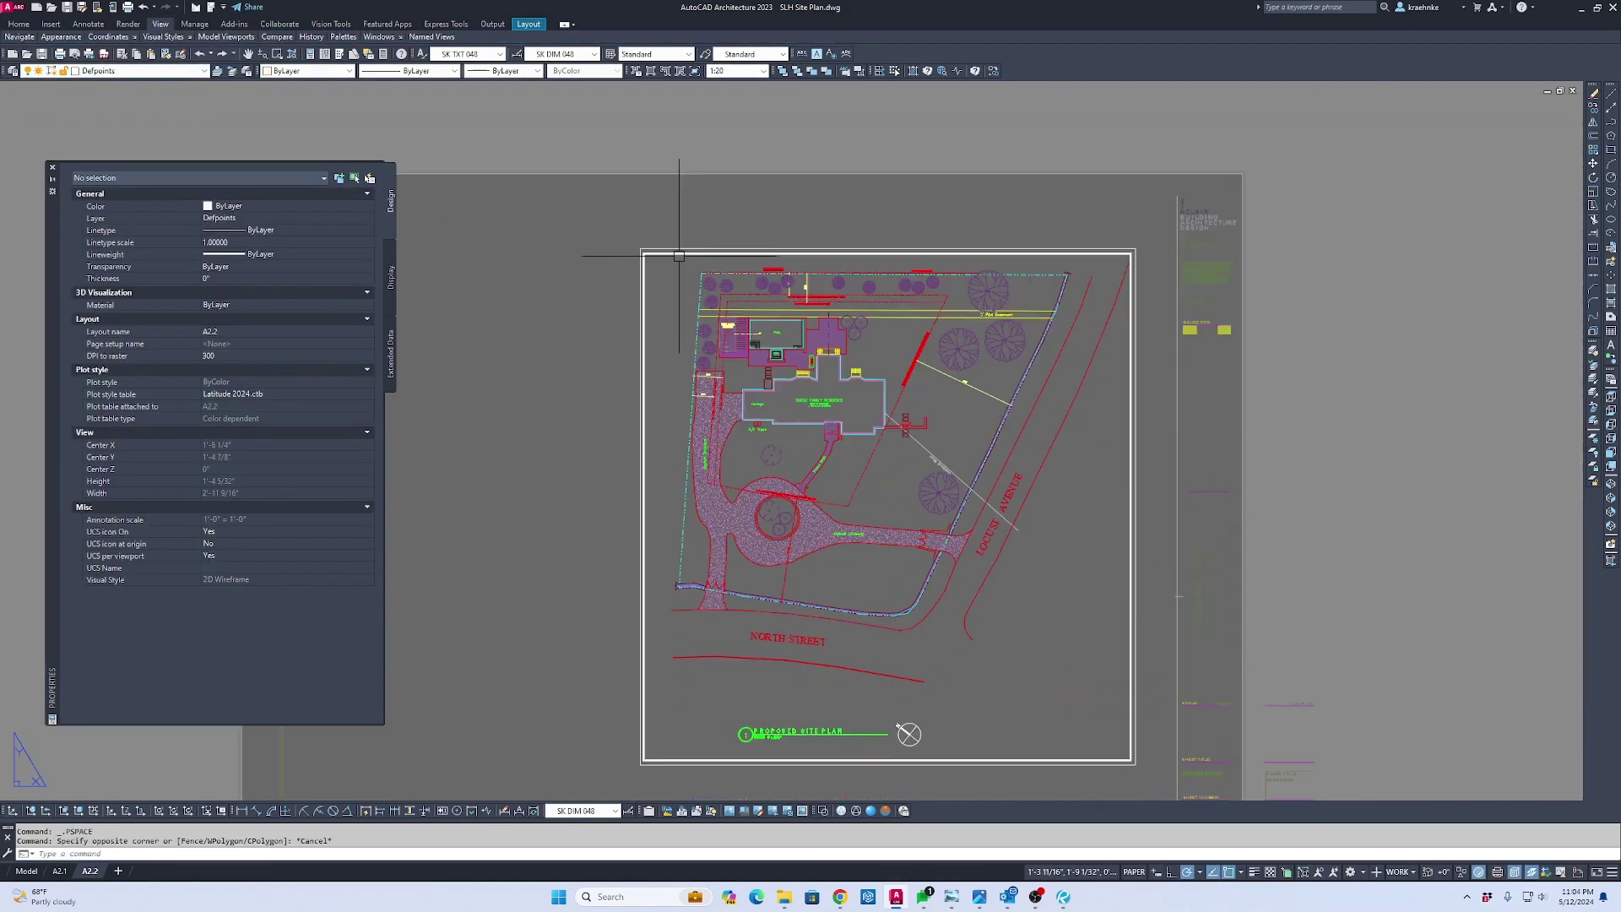
{"action": "key", "text": "Escape"}
Preview the A2.2 plot again and check how the pool cabana reference prints beside the pool
{"action": "key", "text": "ctrl+p"}
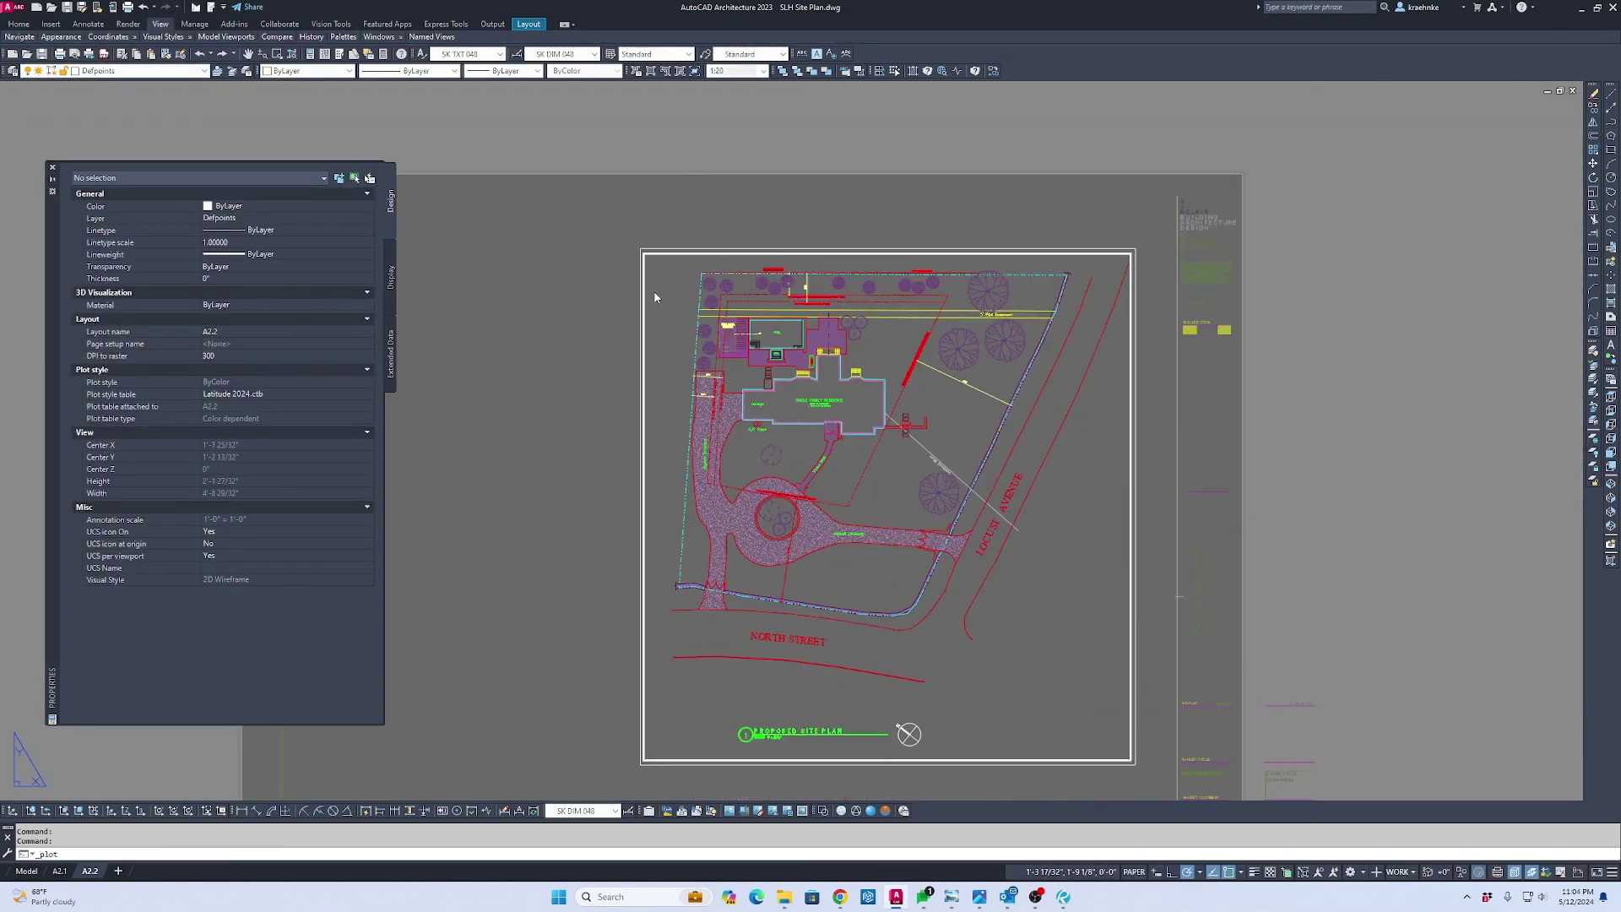
{"action": "left_click", "coordinate": [601, 599]}
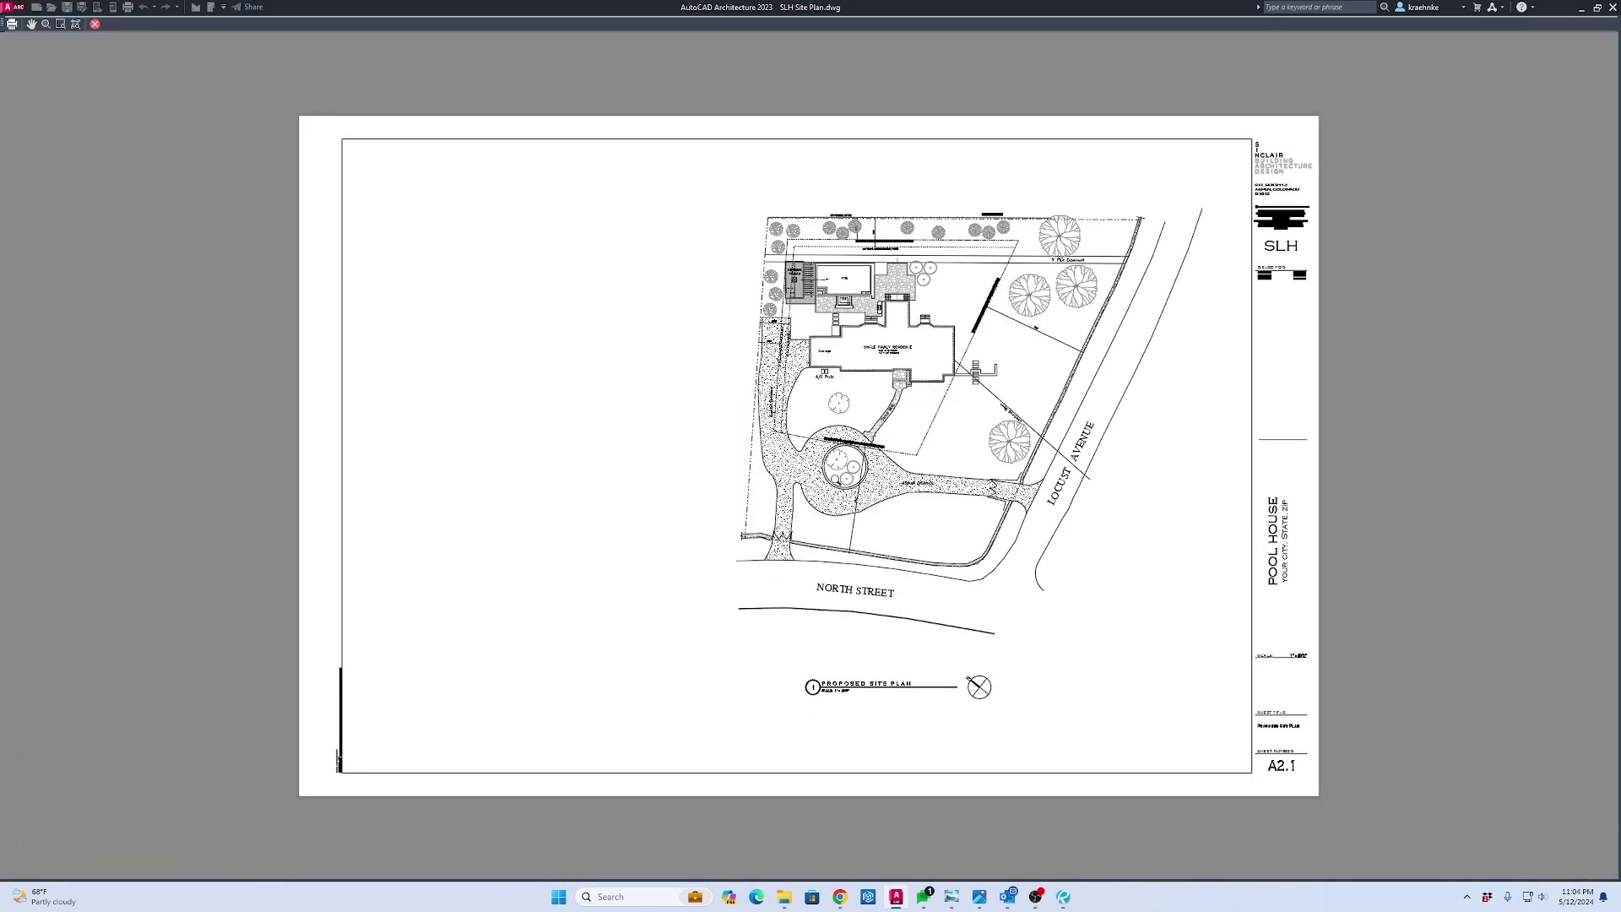
{"action": "scroll", "coordinate": [1002, 443], "scroll_direction": "up", "scroll_amount": 6}
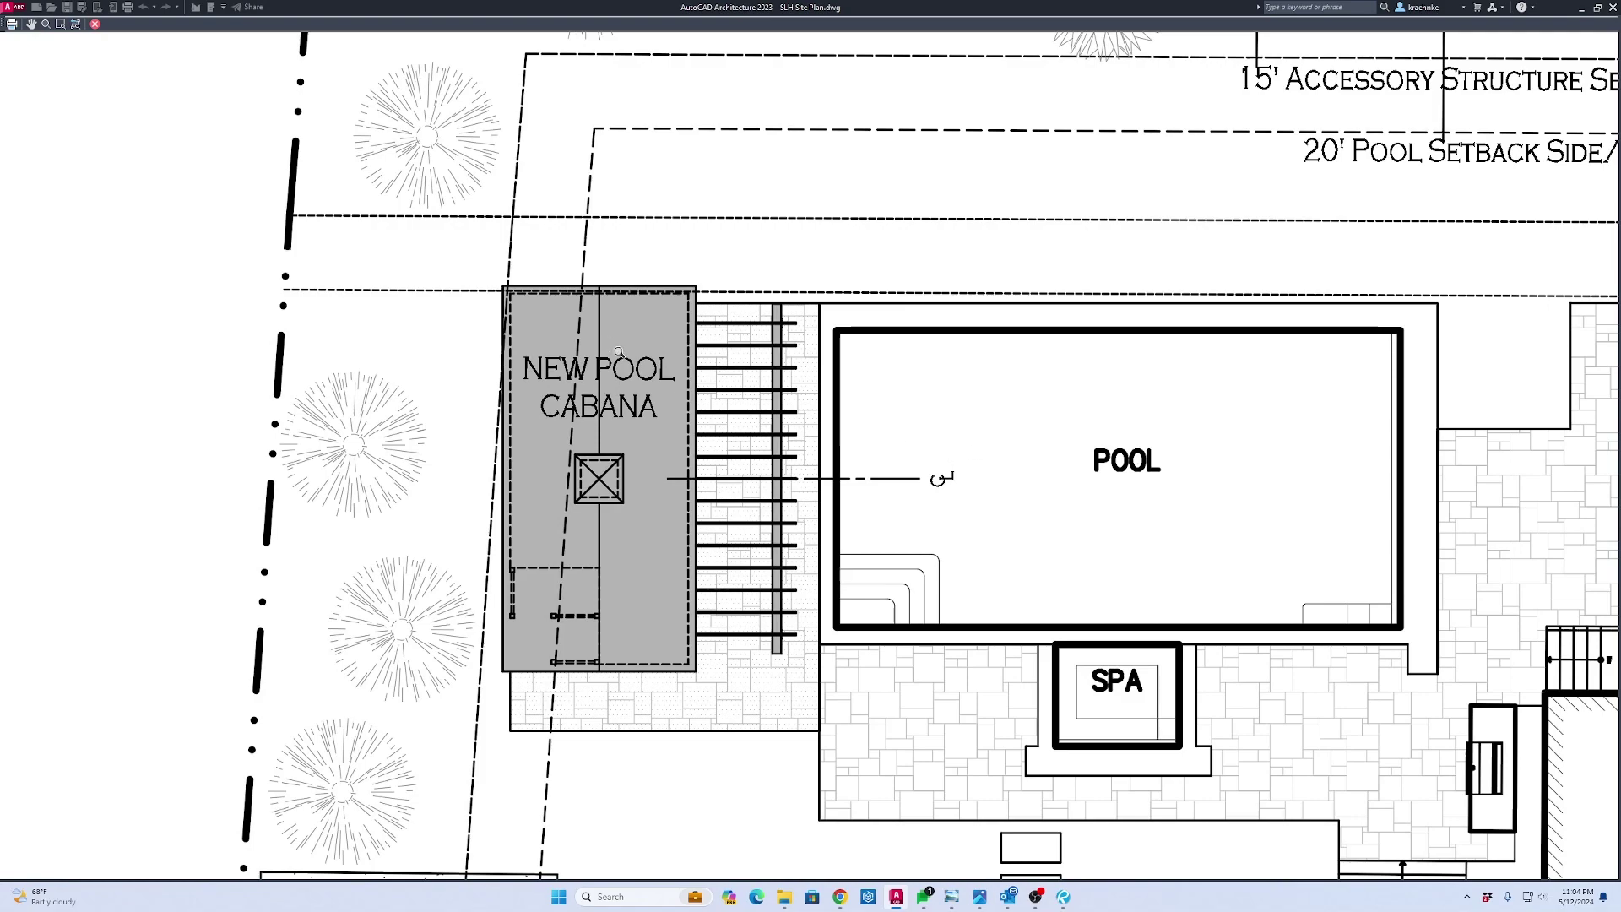
Look over the cabana, pool and residence areas in the A2.2 plot preview and leave without plotting
{"action": "scroll", "coordinate": [1096, 516], "scroll_direction": "down", "scroll_amount": 3}
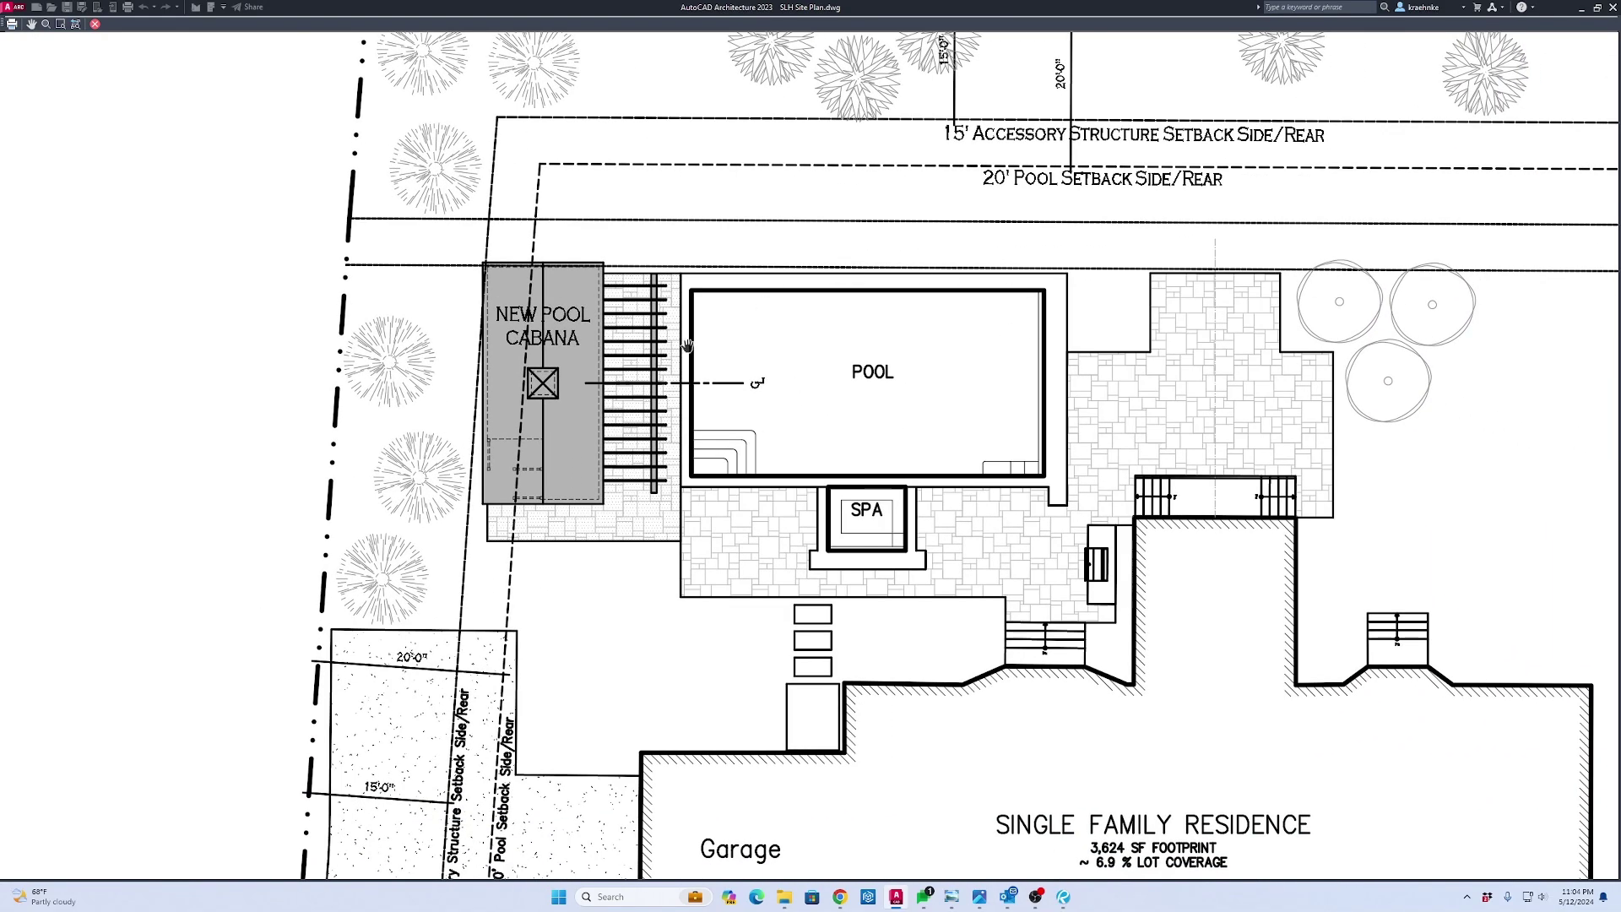
{"action": "scroll", "coordinate": [1024, 497], "scroll_direction": "down", "scroll_amount": 4}
{"action": "scroll", "coordinate": [805, 362], "scroll_direction": "up", "scroll_amount": 2}
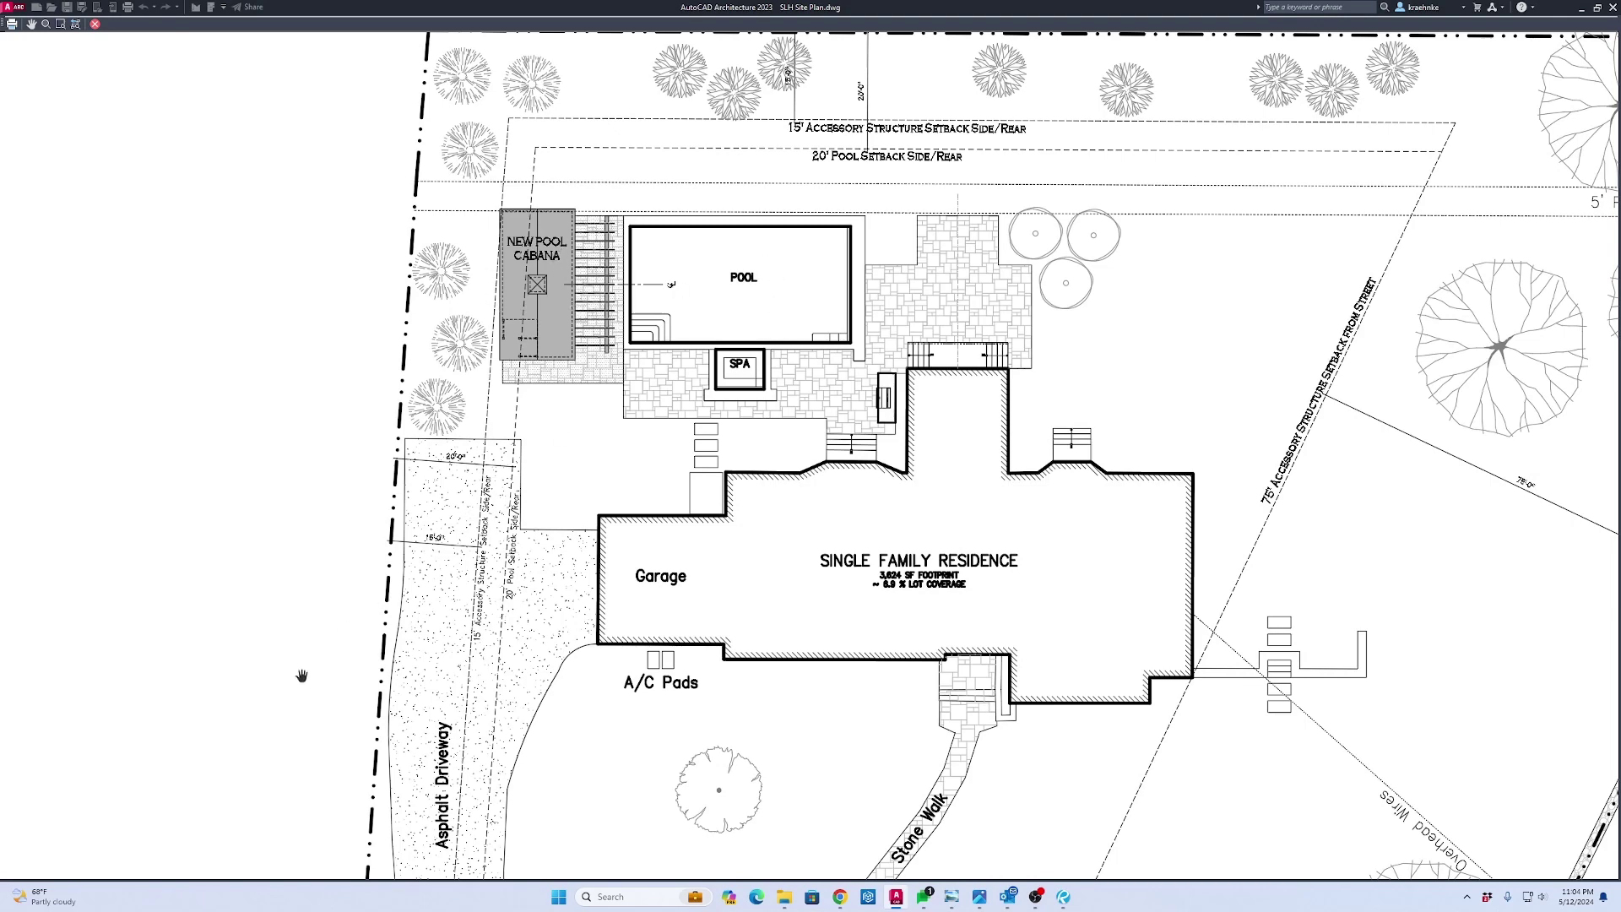
{"action": "key", "text": "Escape"}
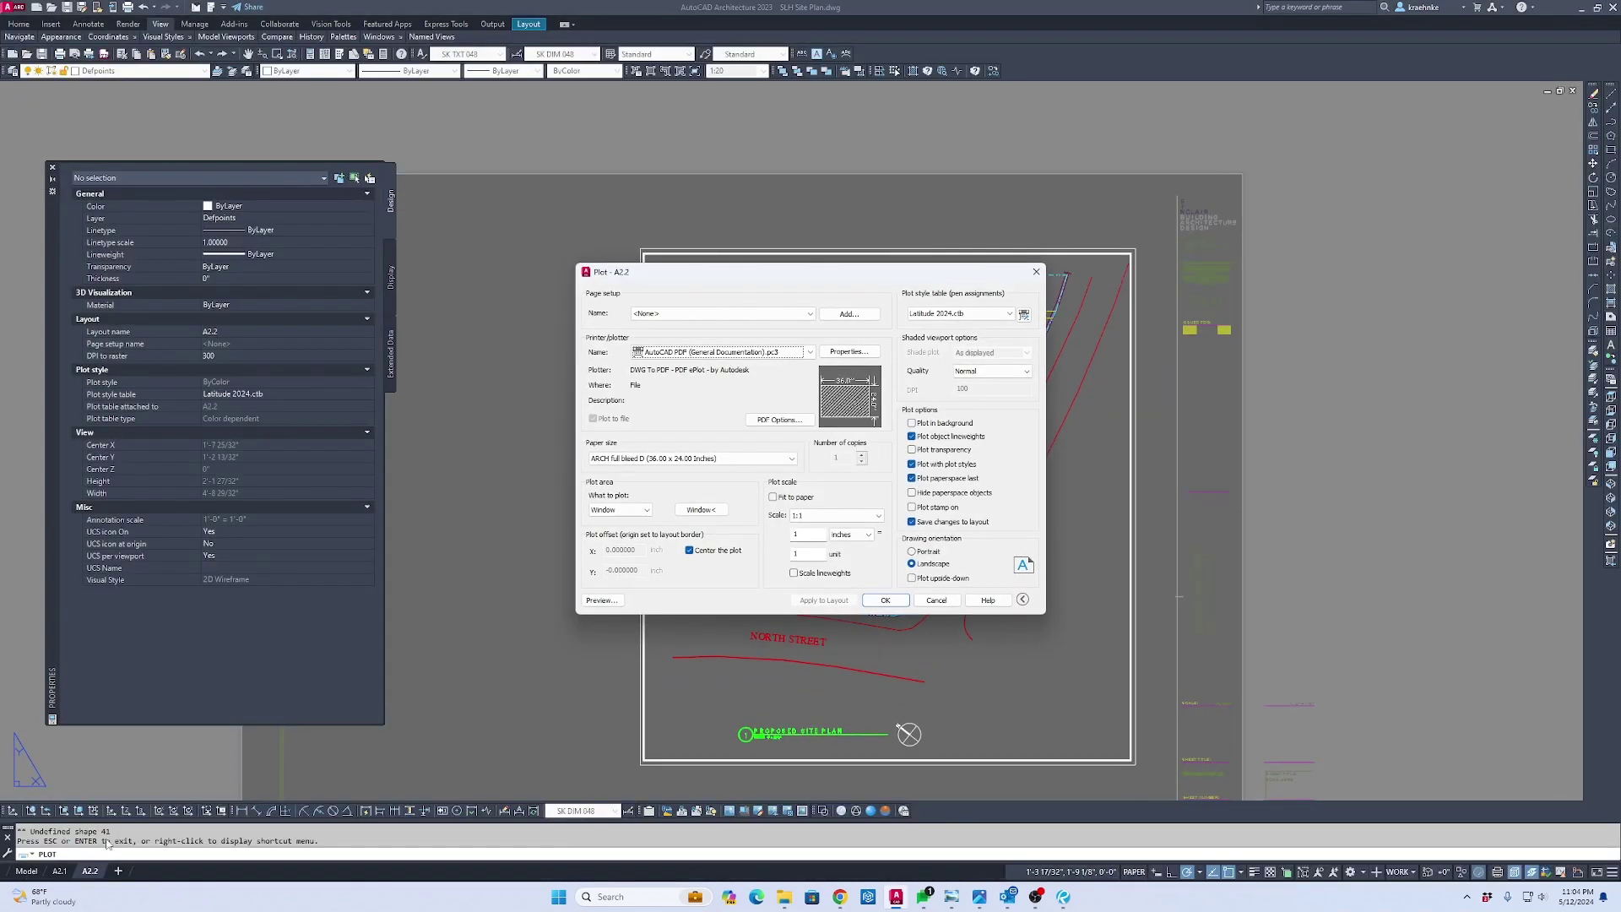
{"action": "key", "text": "Escape"}
Go to model space and inspect the properties of the pool outline in the proposed site plan
{"action": "left_click", "coordinate": [27, 871]}
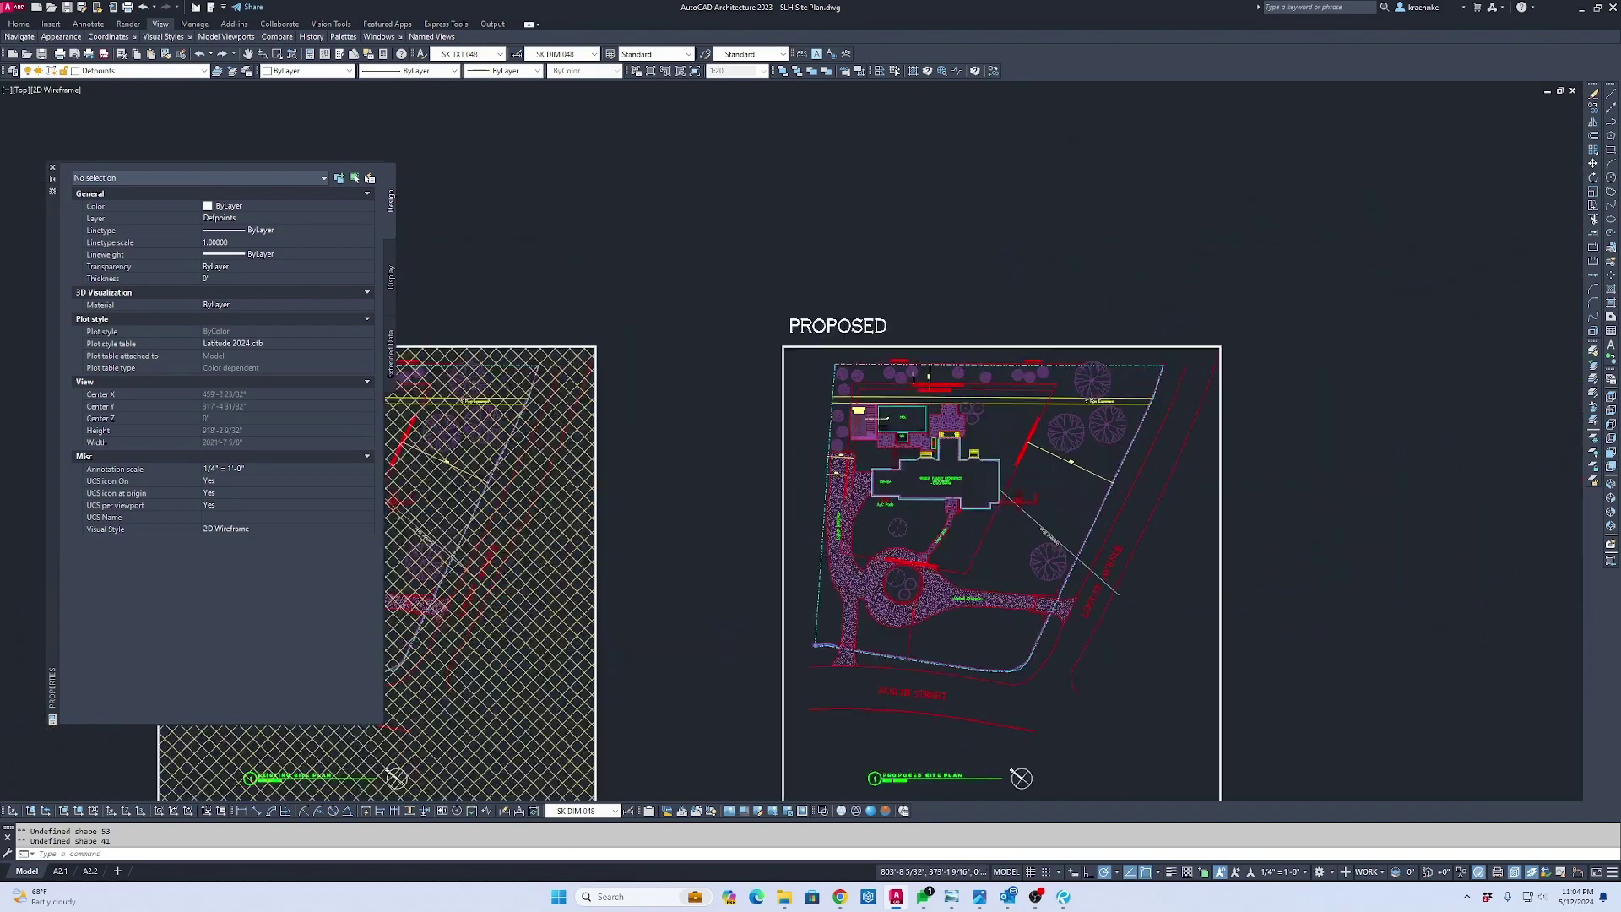
{"action": "scroll", "coordinate": [832, 351], "scroll_direction": "up", "scroll_amount": 15}
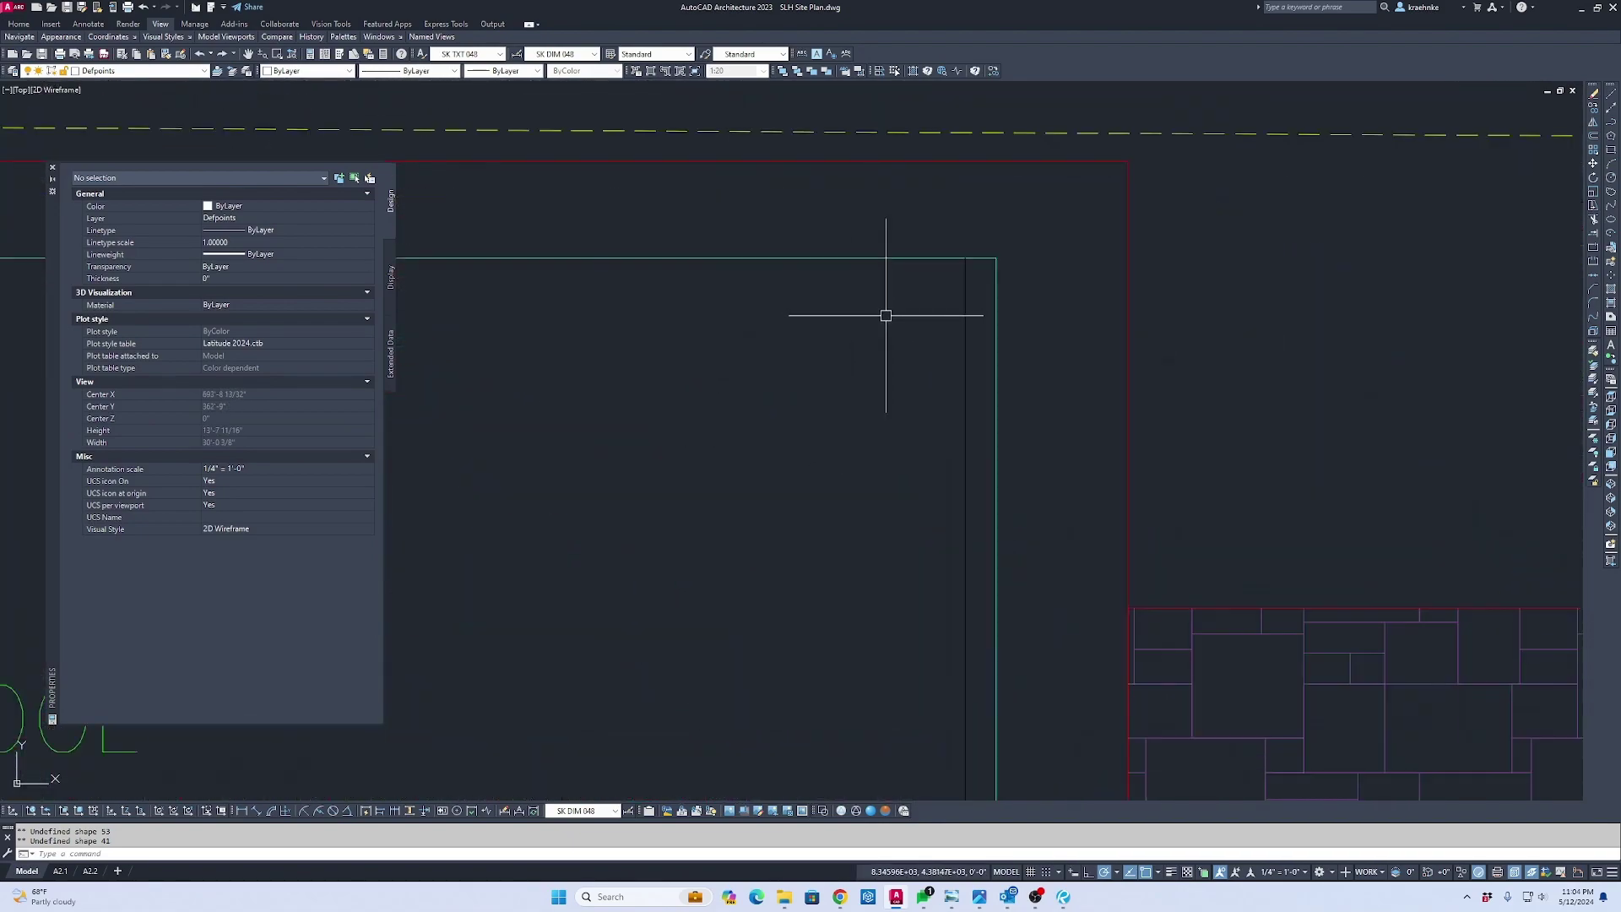
{"action": "left_click", "coordinate": [996, 275]}
{"action": "scroll", "coordinate": [997, 275], "scroll_direction": "down", "scroll_amount": 5}
{"action": "middle_click_drag", "start_coordinate": [999, 275], "coordinate": [1142, 264]}
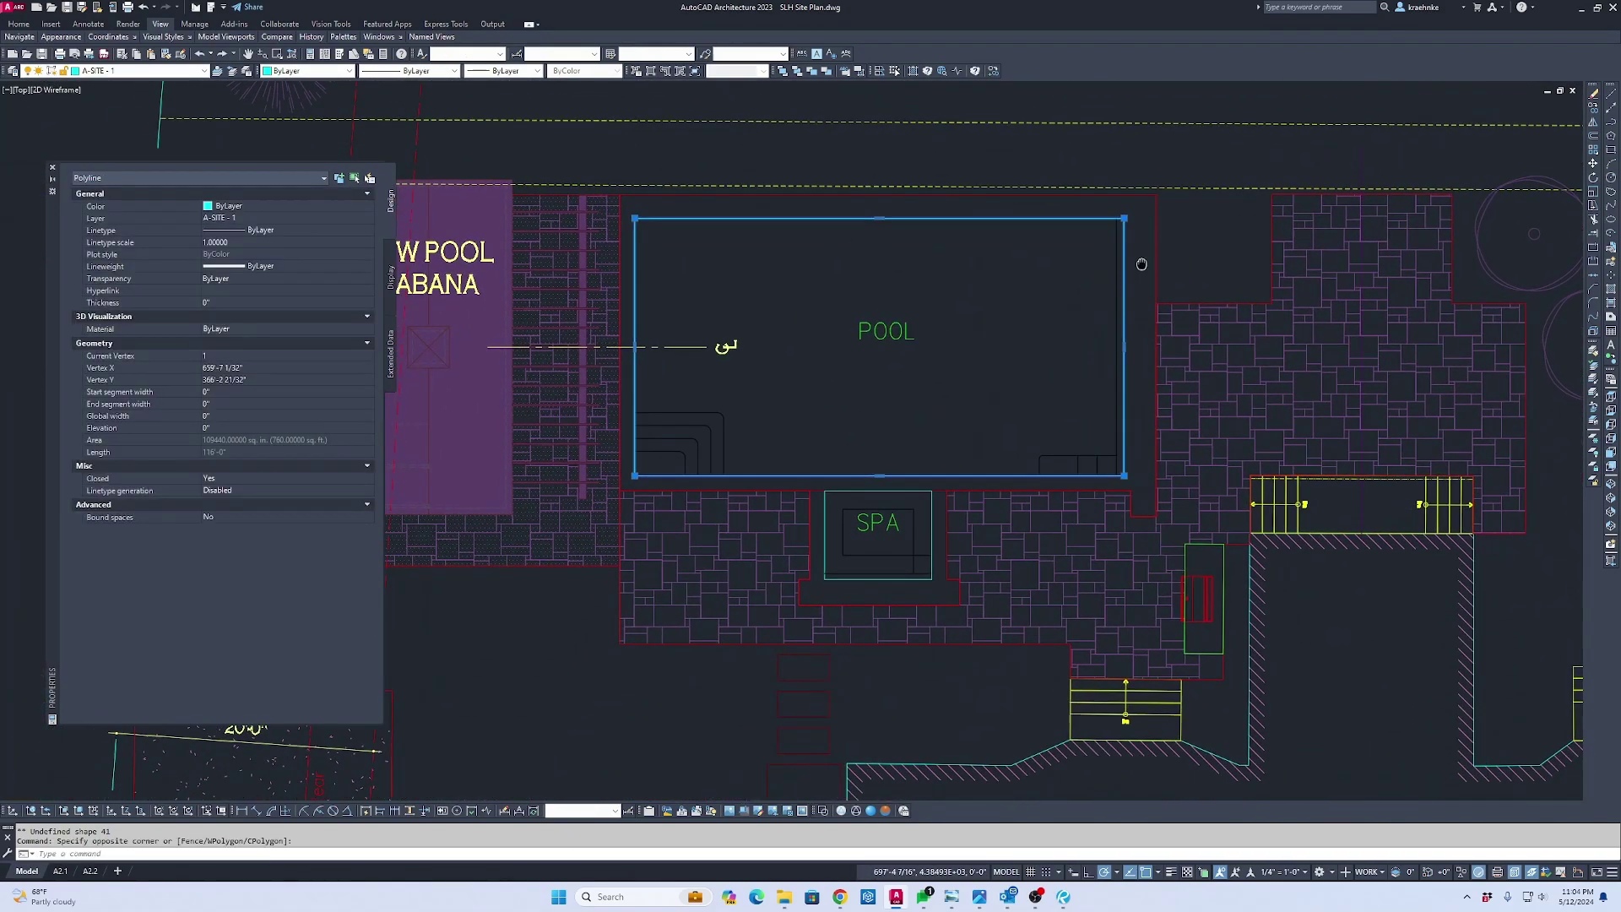
{"action": "key", "text": "Escape"}
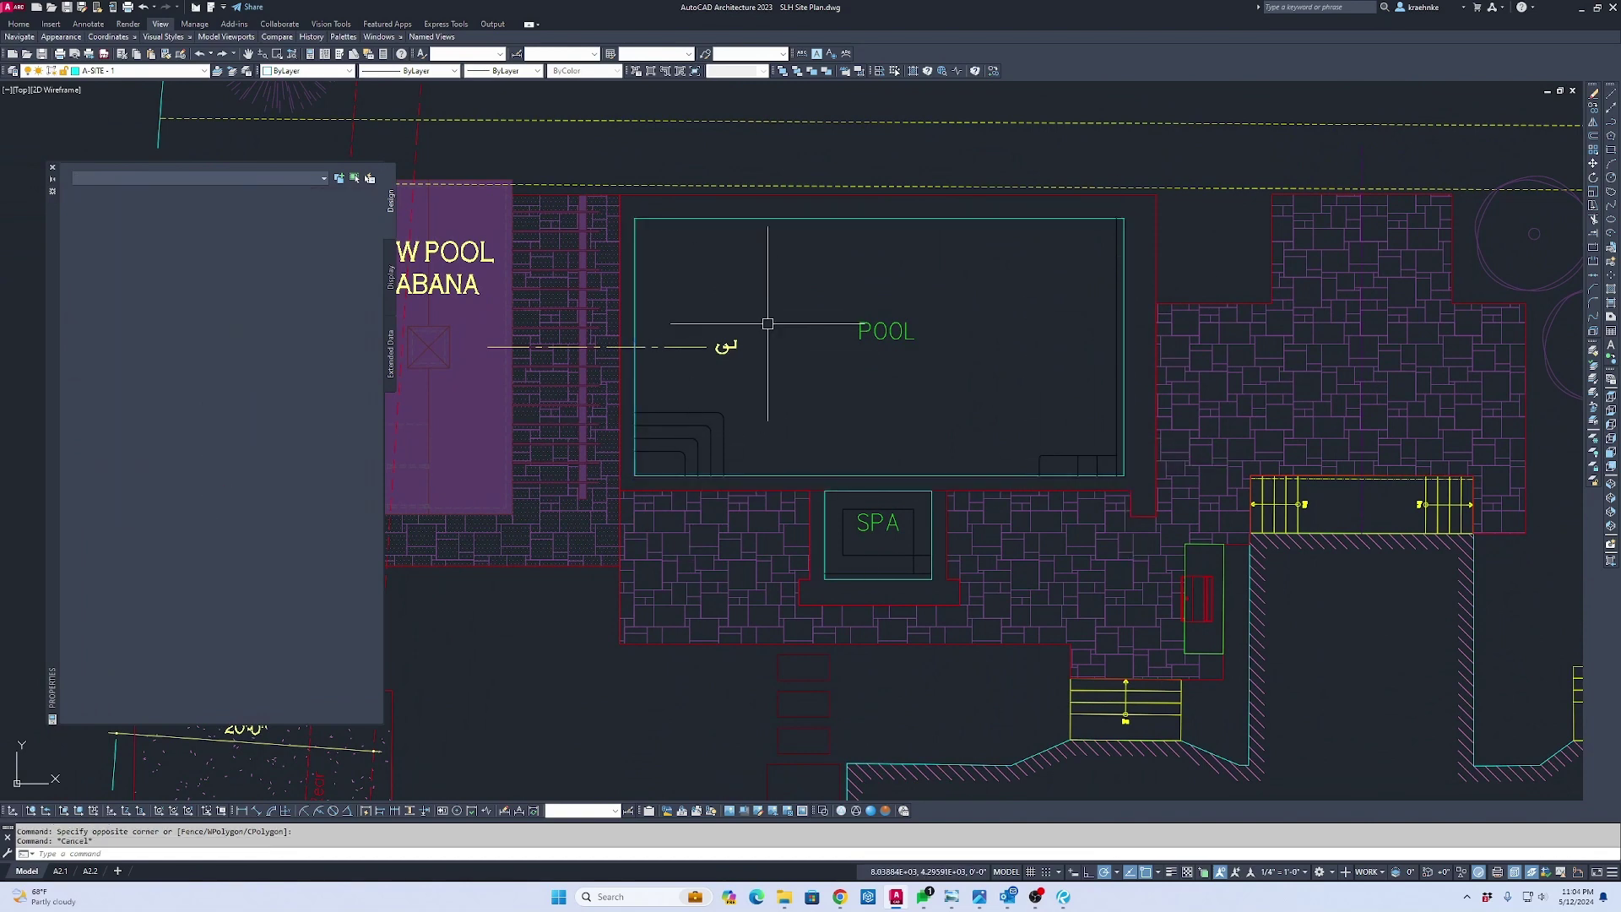
{"action": "key", "text": "Escape"}
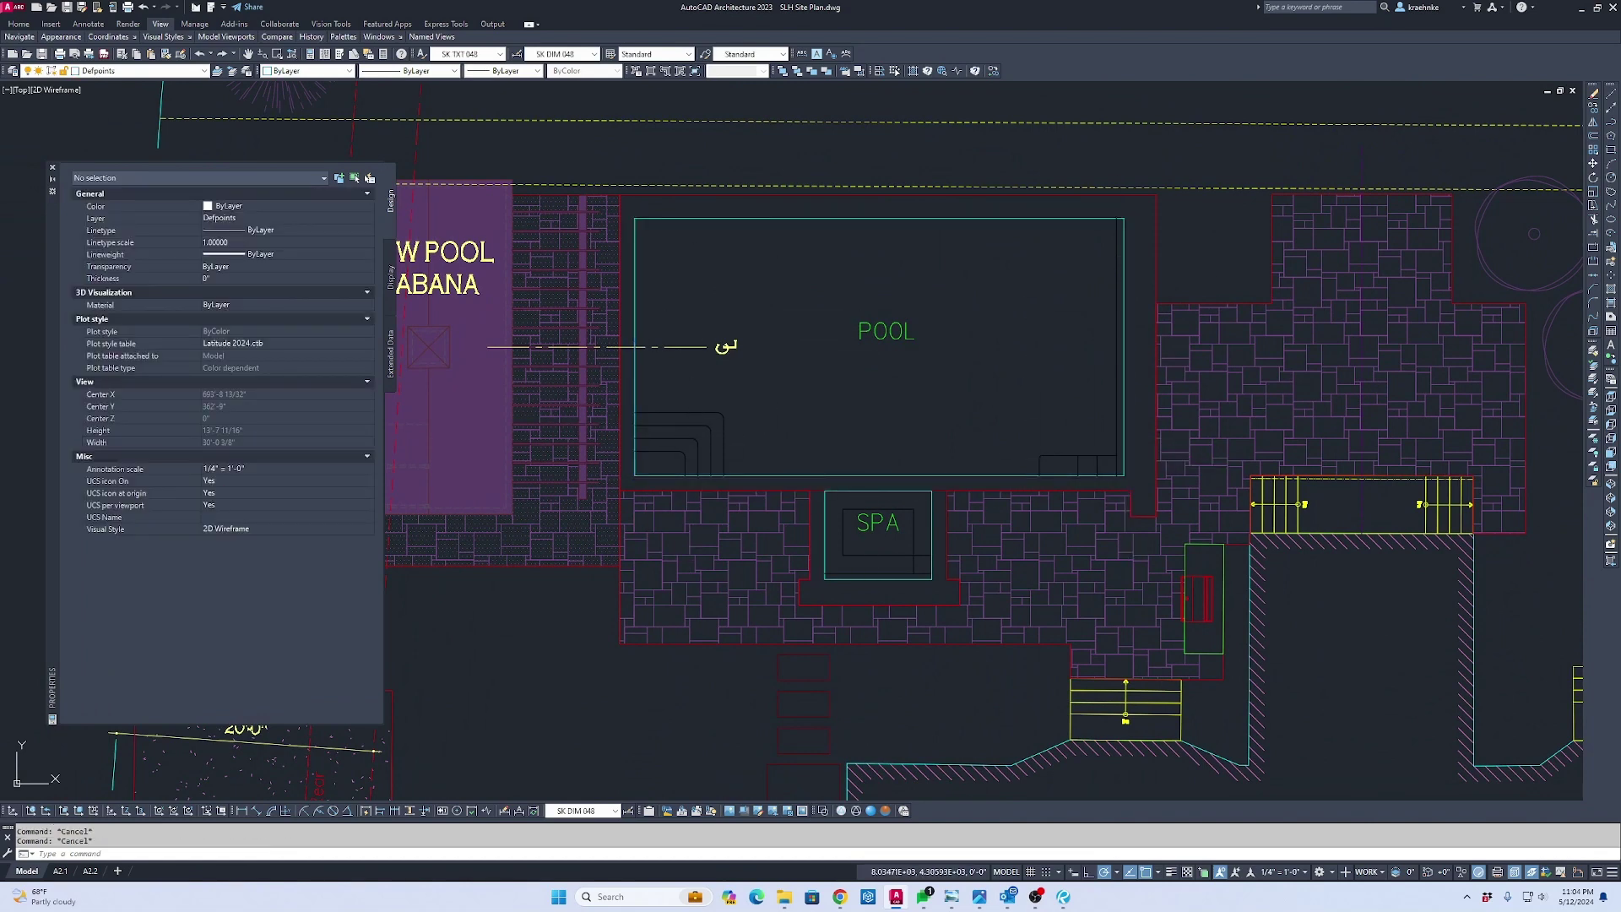
Hatch the pool outline in the proposed site plan with the predefined SOLID pattern
{"action": "type", "text": "h"}
{"action": "key", "text": "Return"}
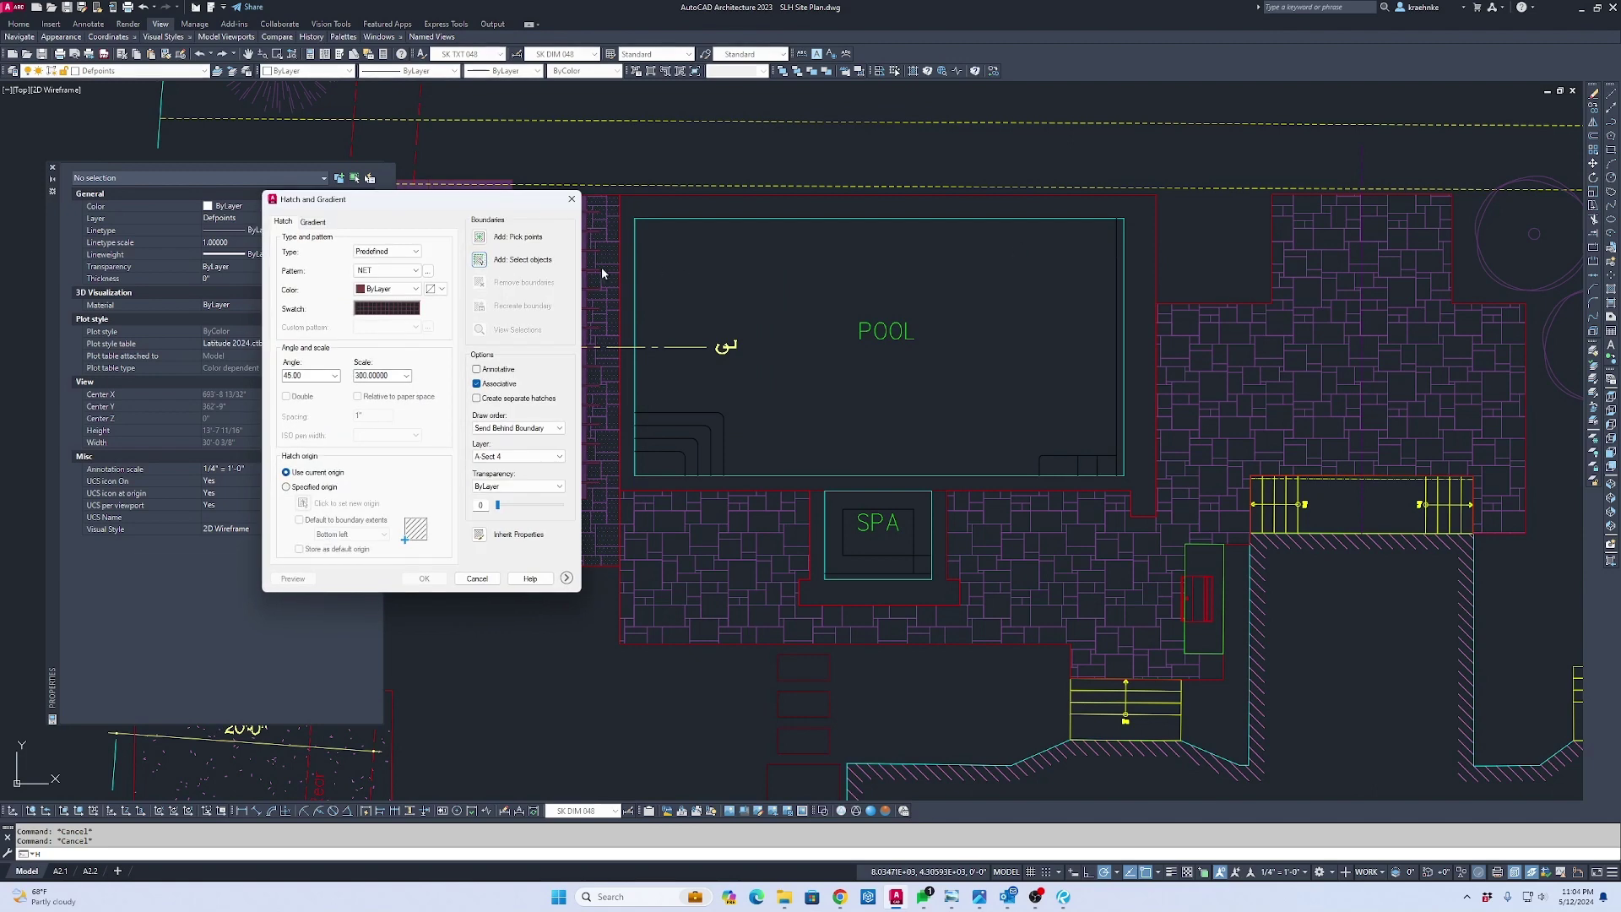
{"action": "left_click", "coordinate": [479, 260]}
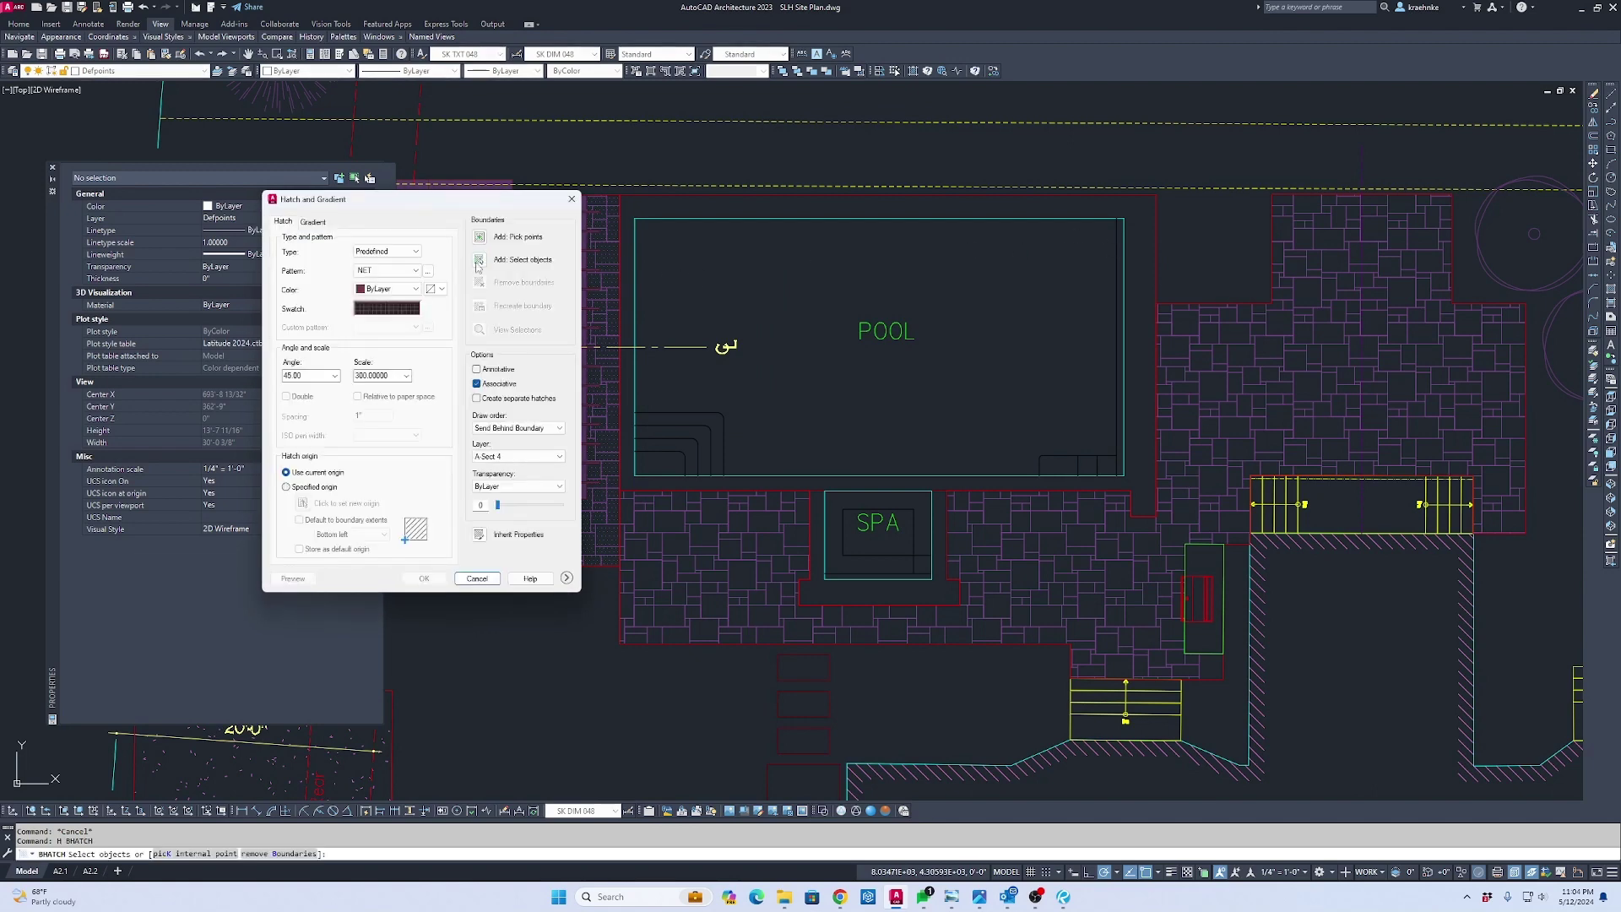
{"action": "left_click", "coordinate": [811, 221]}
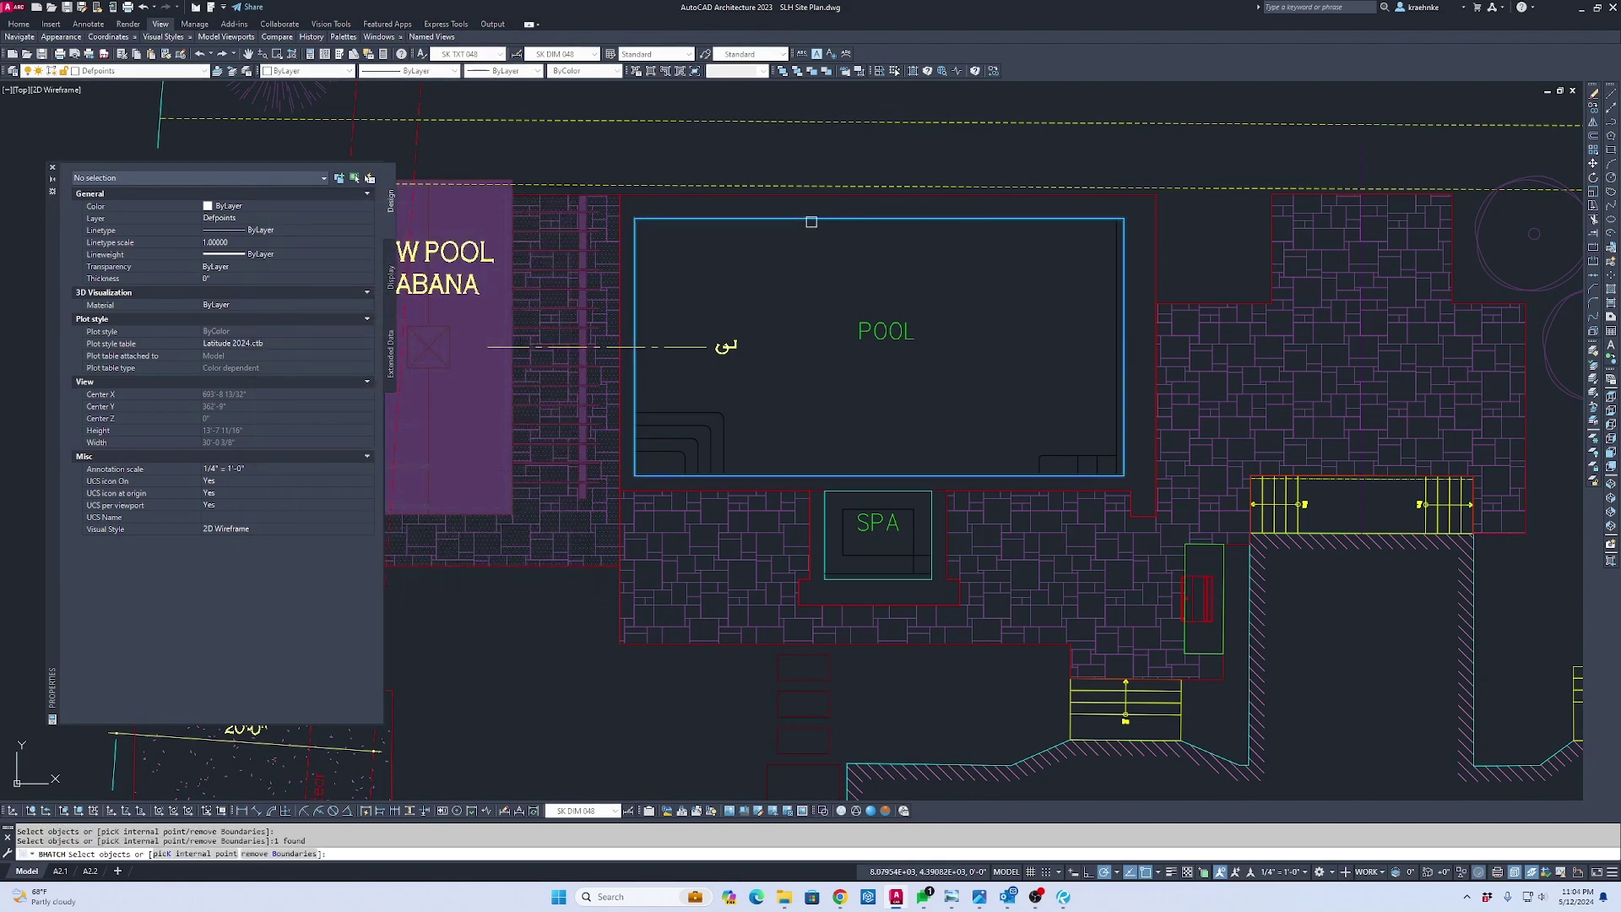
{"action": "key", "text": "Return"}
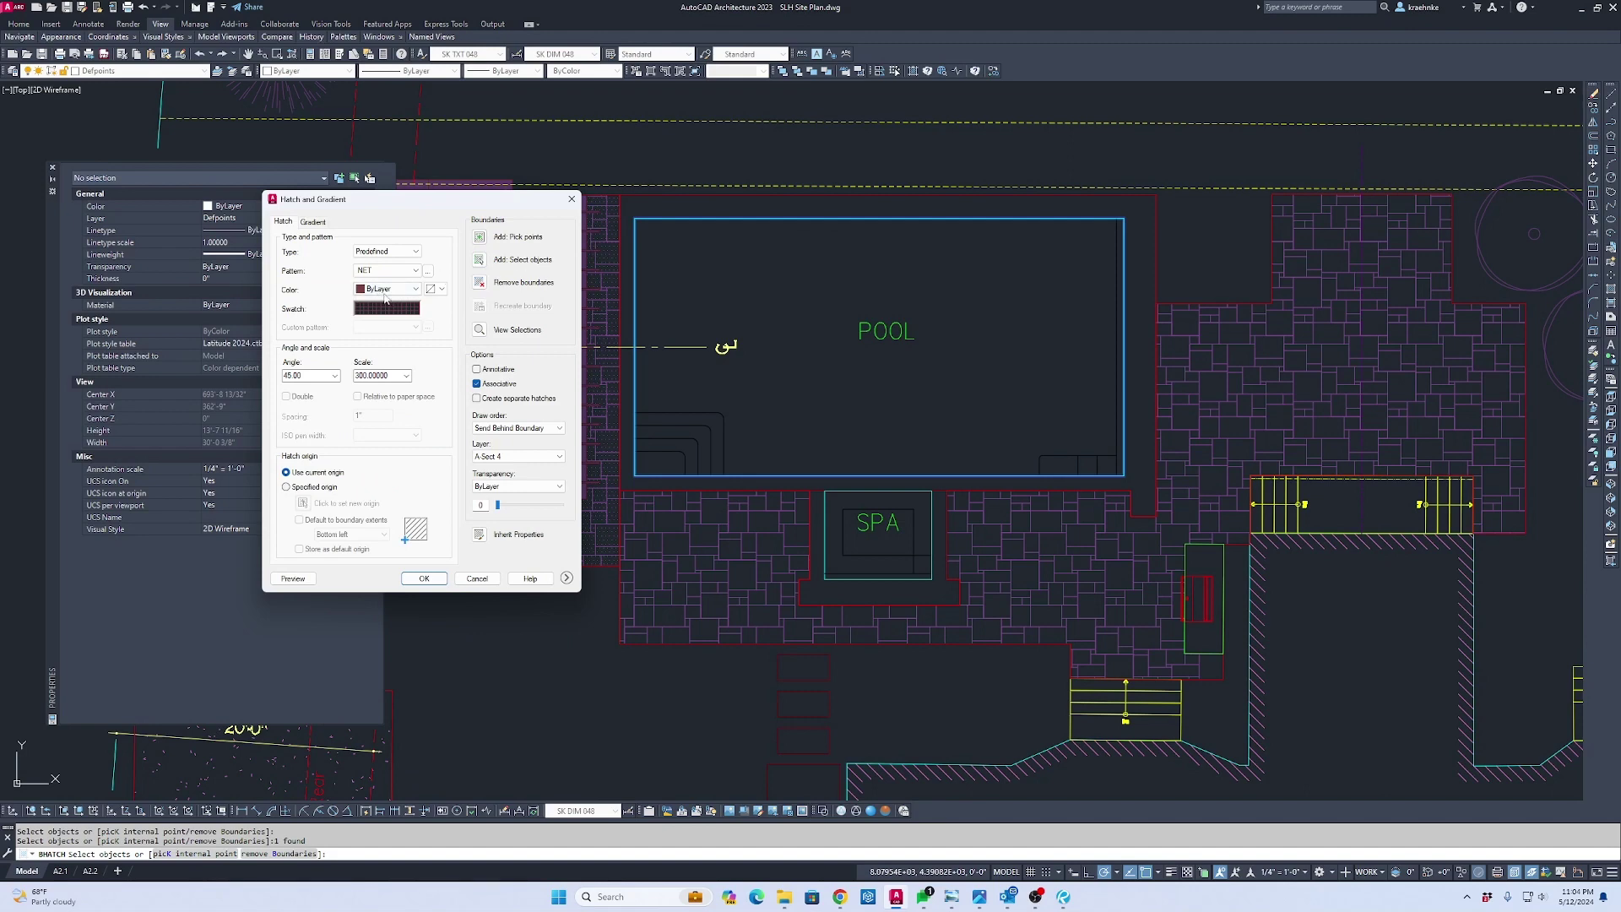
{"action": "left_click", "coordinate": [382, 271]}
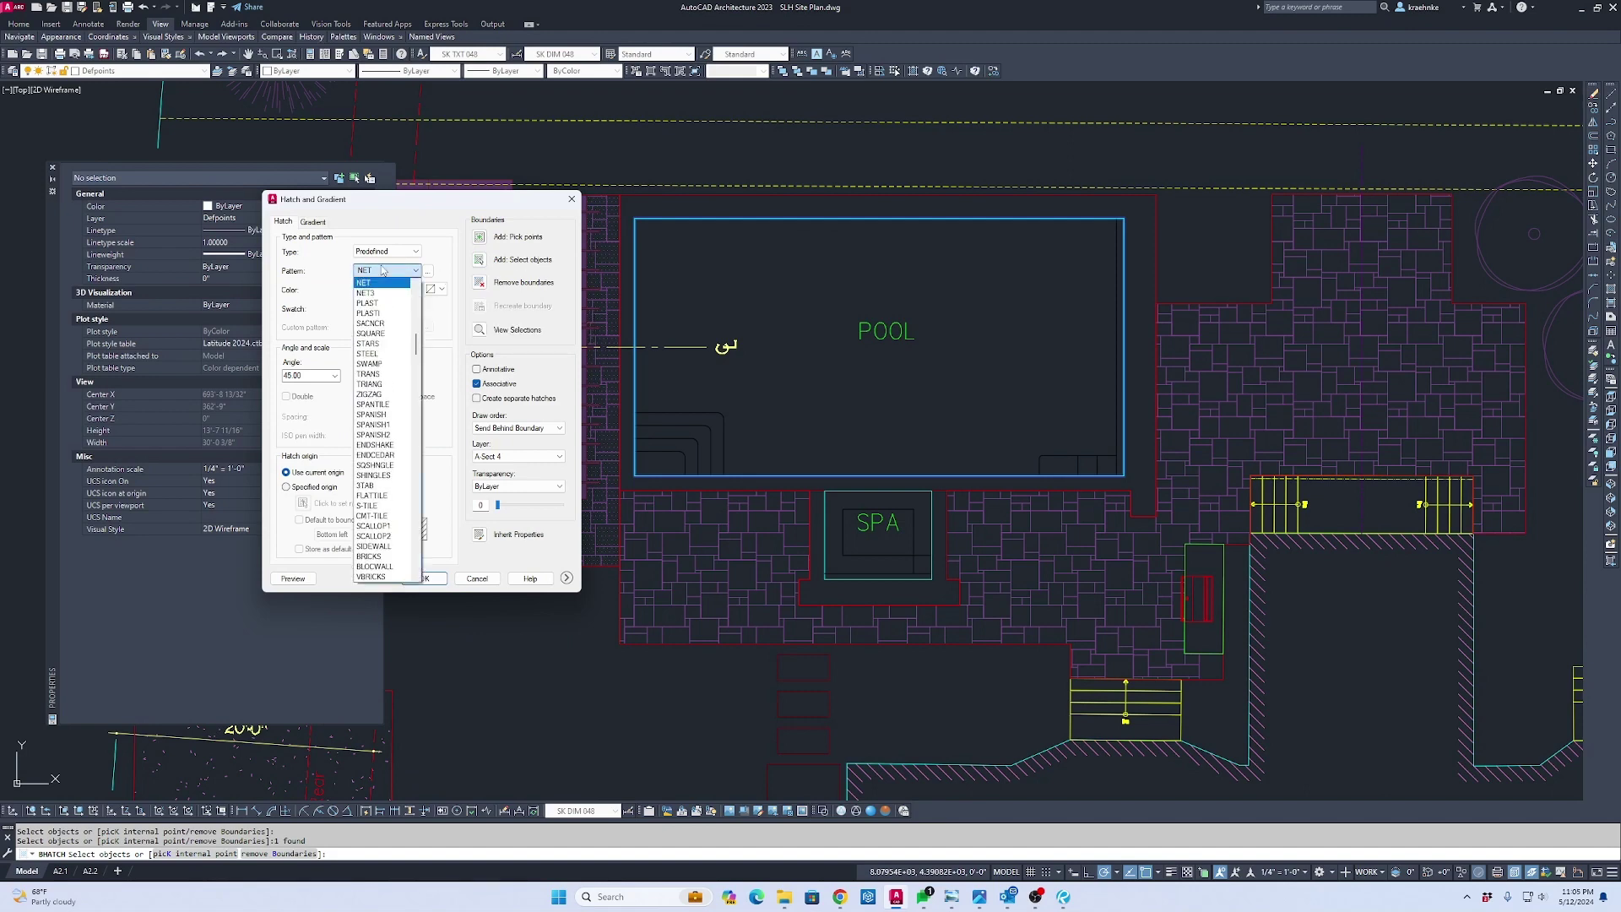
{"action": "key", "text": "s"}
{"action": "scroll", "coordinate": [379, 423], "scroll_direction": "up", "scroll_amount": 15}
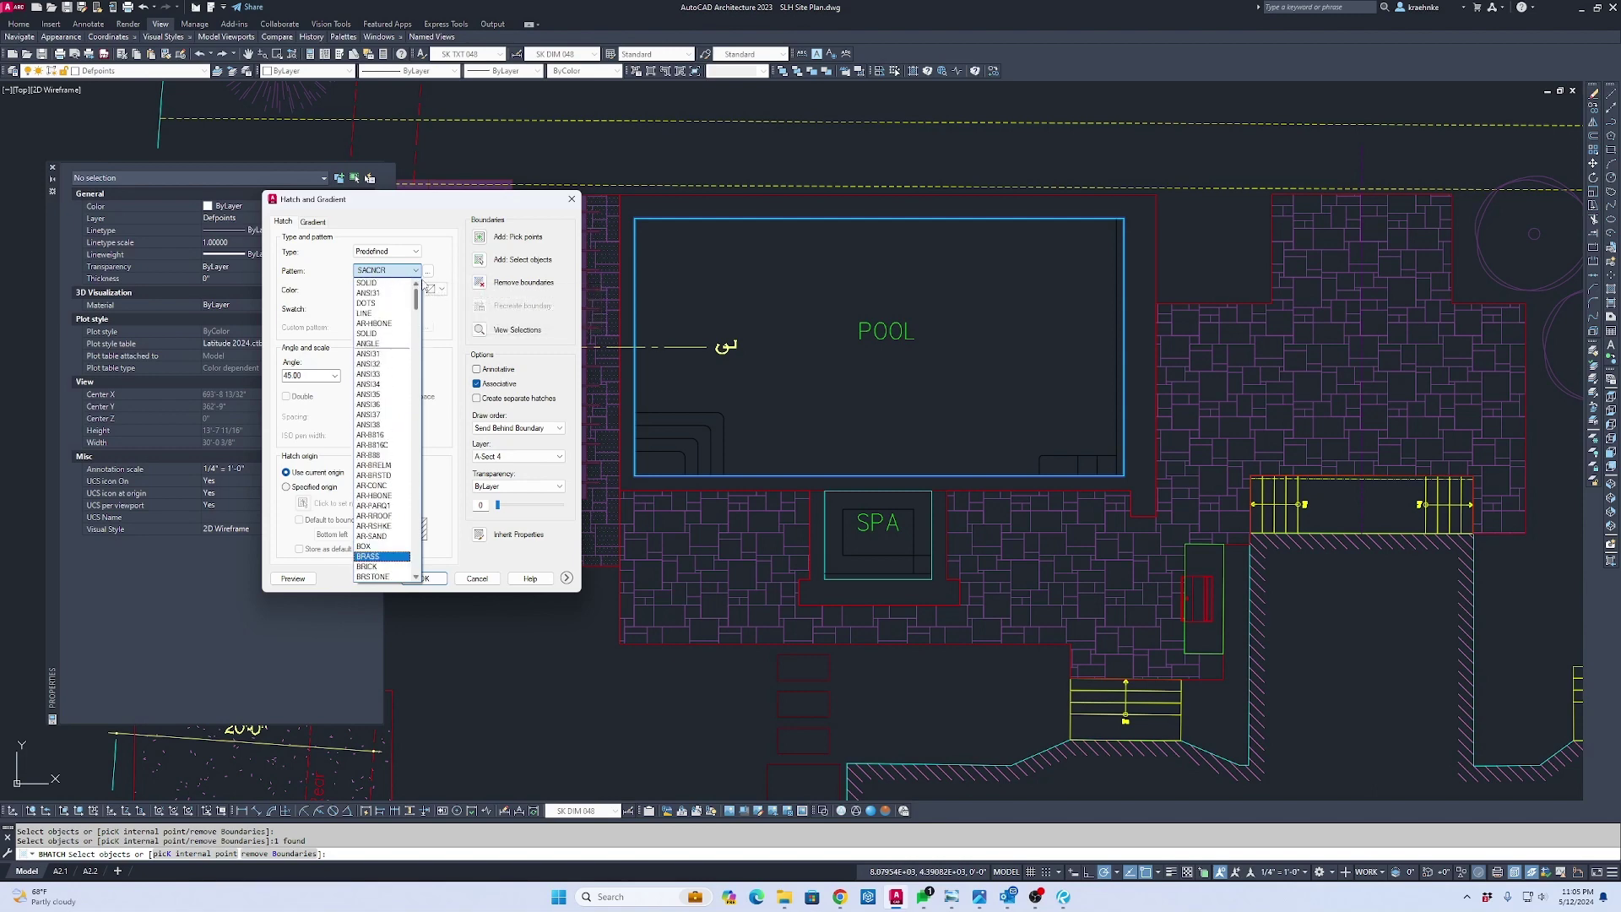
{"action": "left_click", "coordinate": [370, 282]}
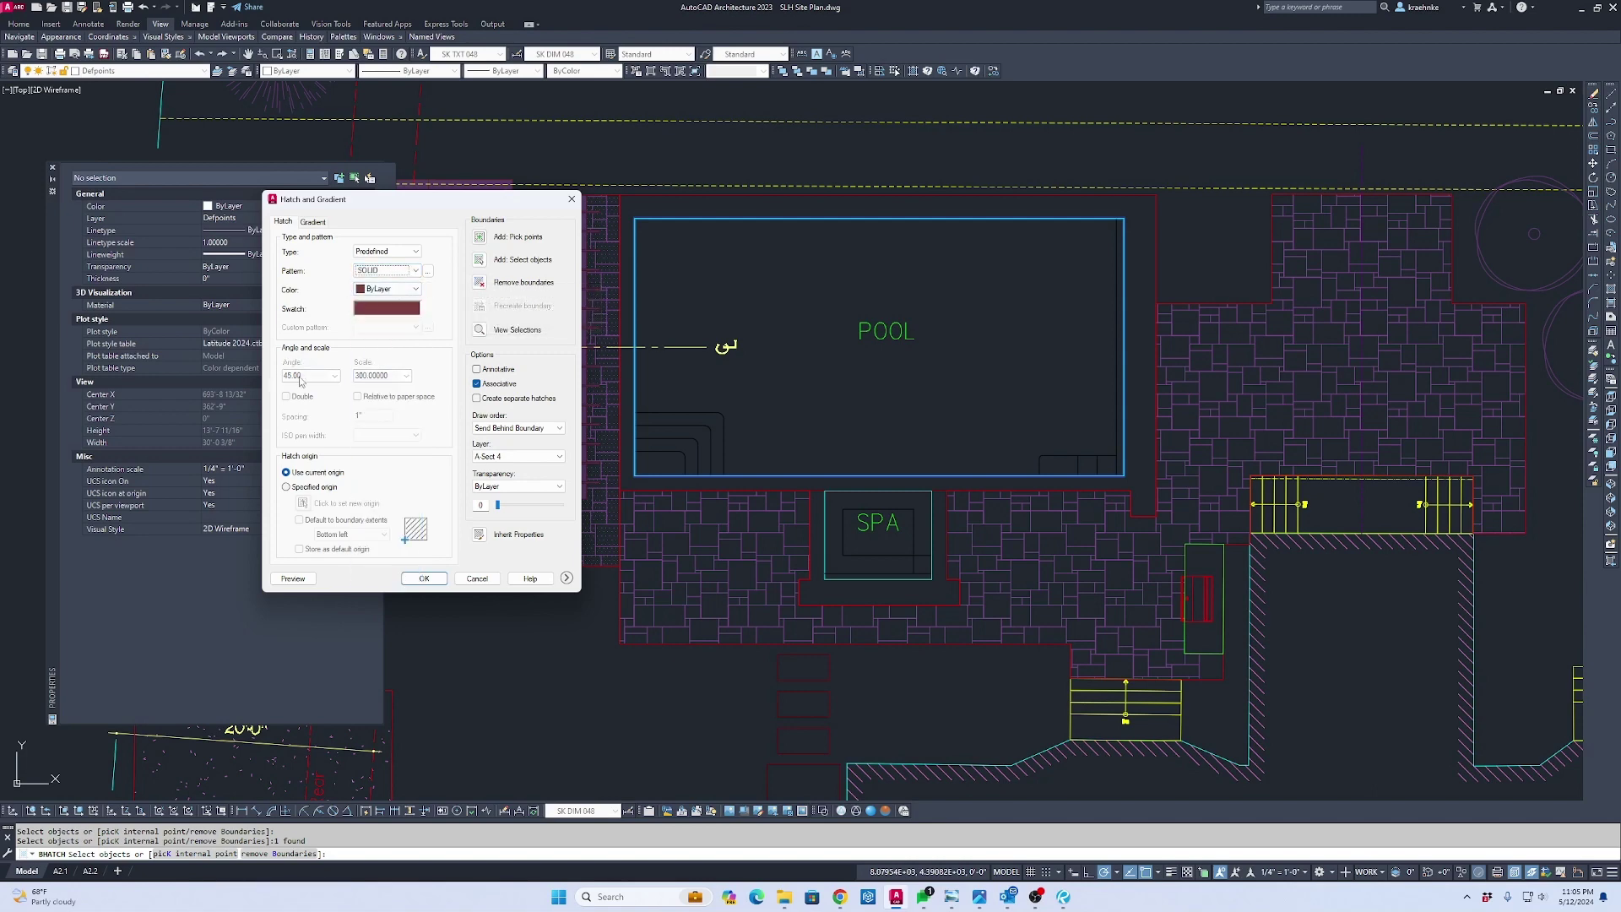
{"action": "left_click", "coordinate": [425, 579]}
Set the proposed pool hatch to the light blue true color 194,236,244 and send it to the back
{"action": "left_click", "coordinate": [991, 294]}
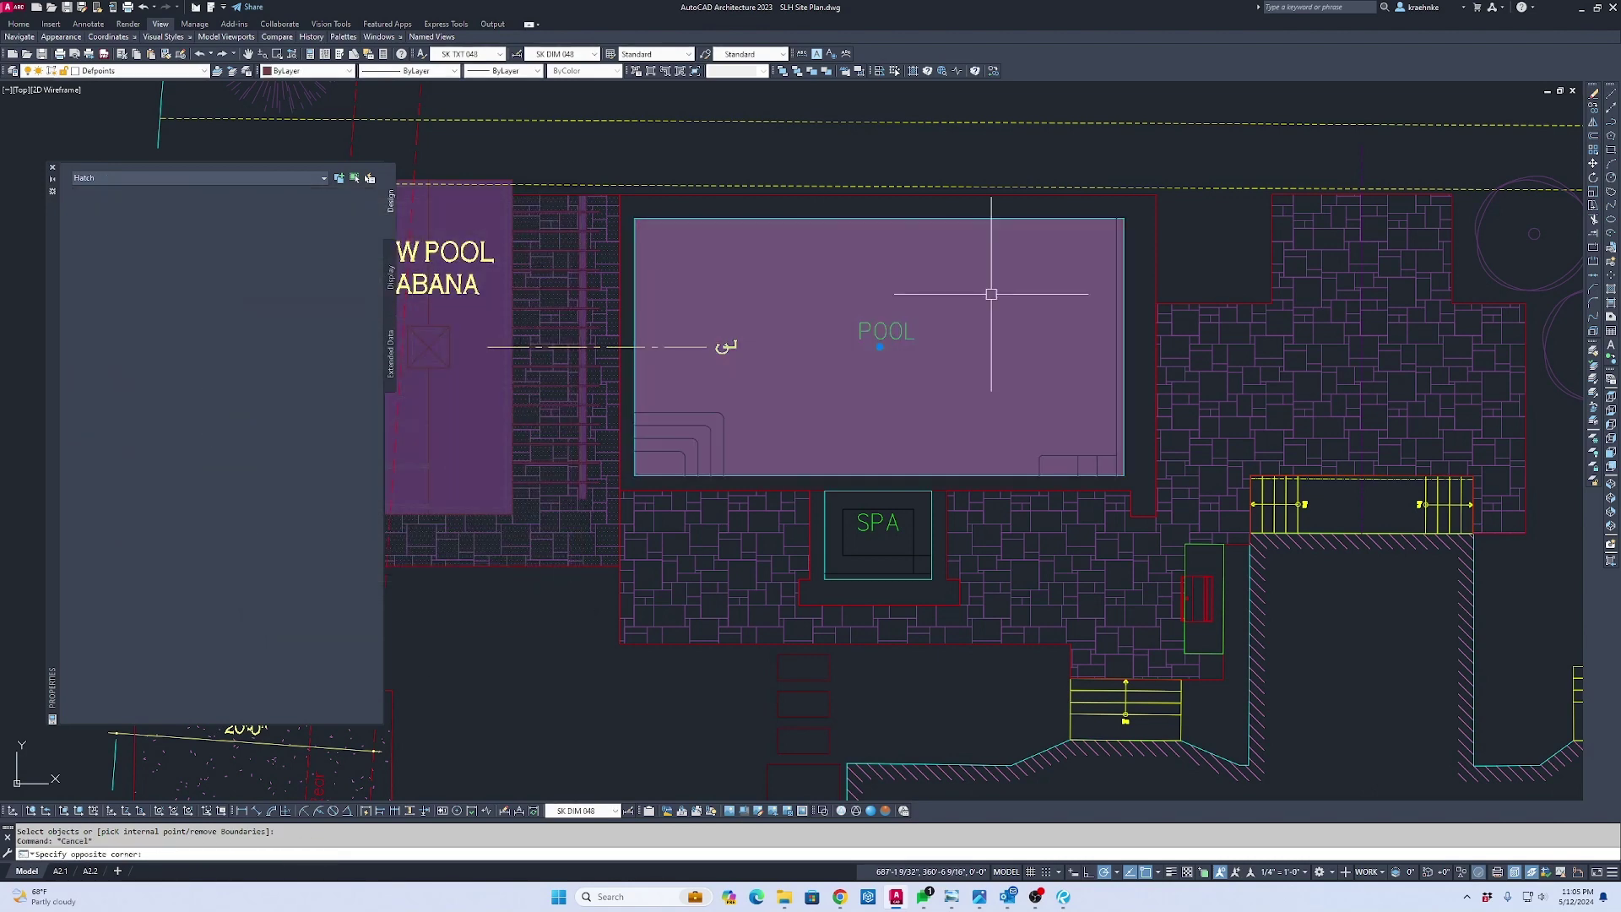
{"action": "left_click", "coordinate": [980, 290]}
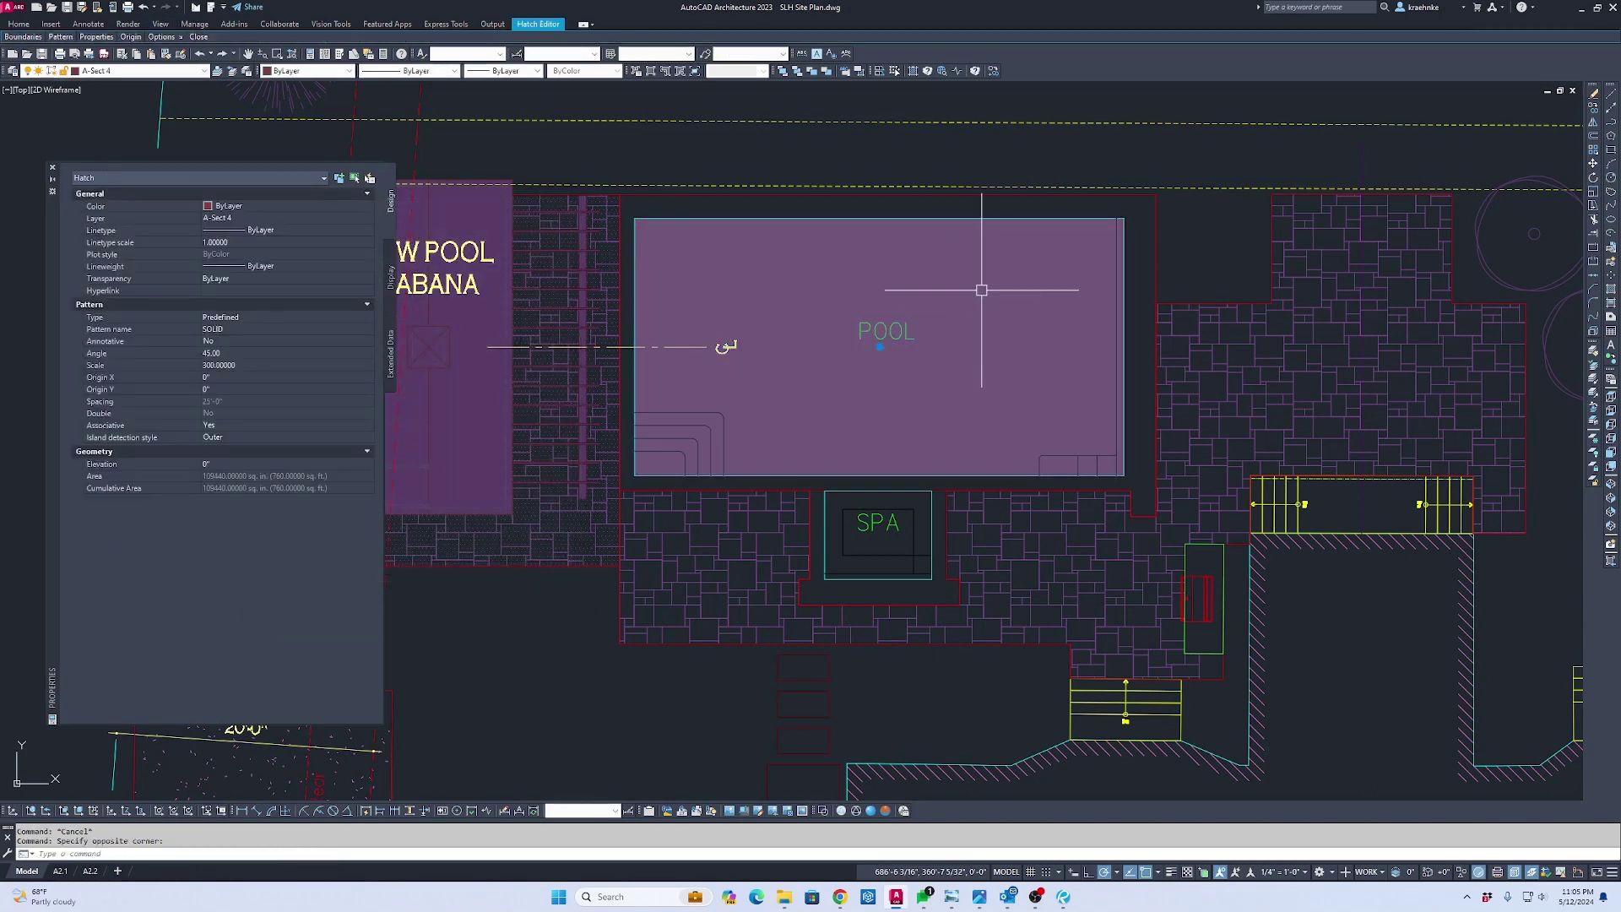
{"action": "left_click", "coordinate": [296, 72]}
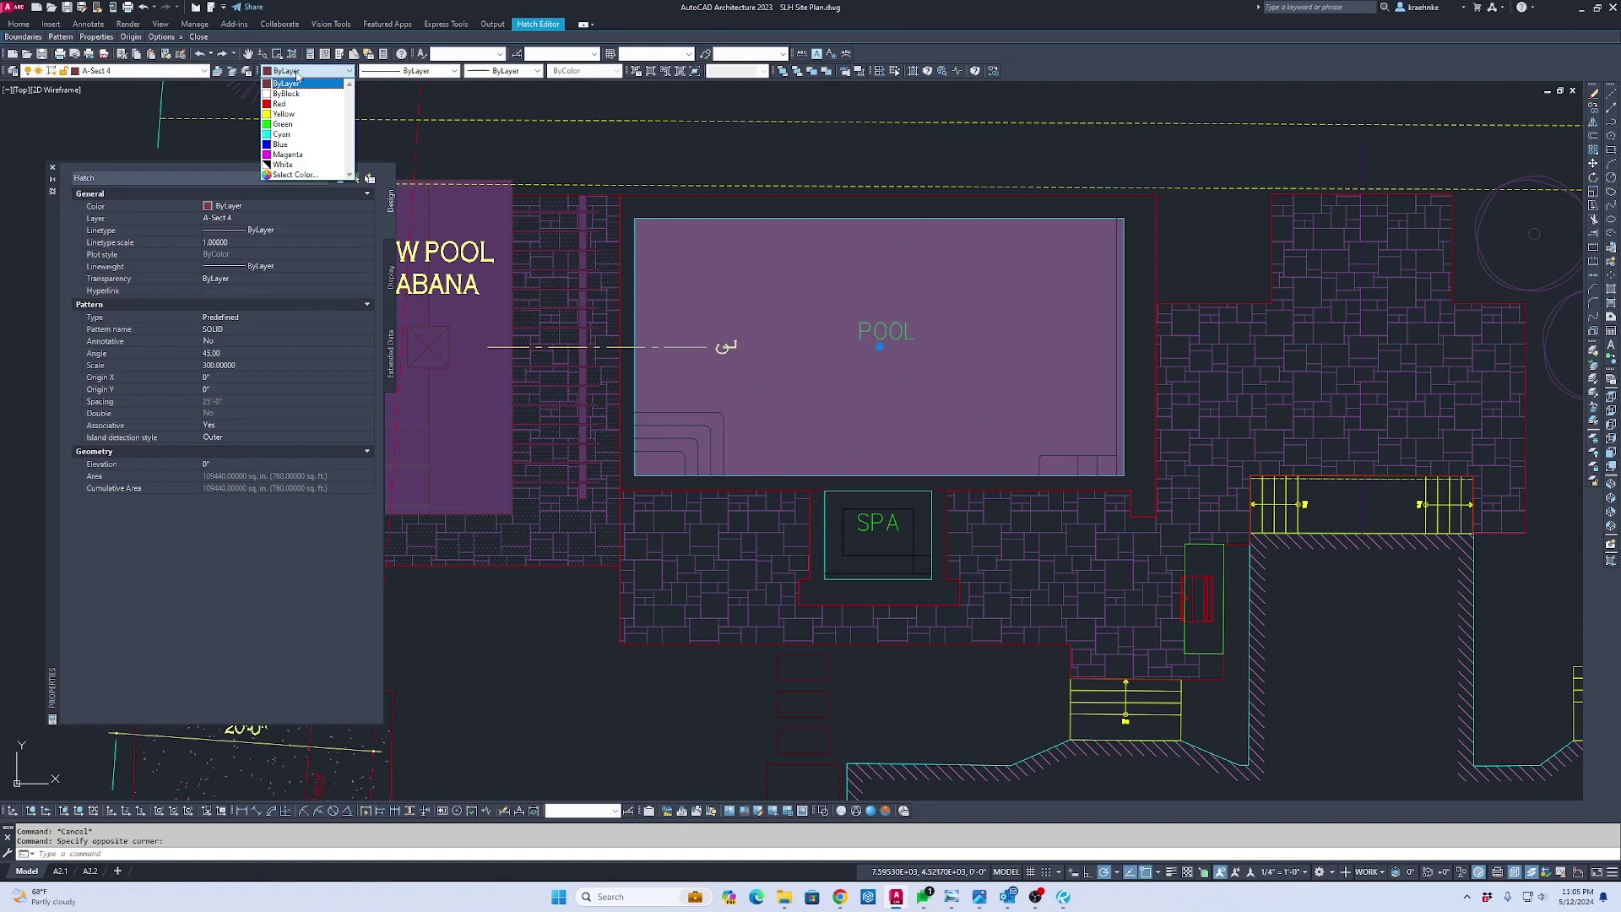
{"action": "left_click", "coordinate": [294, 174]}
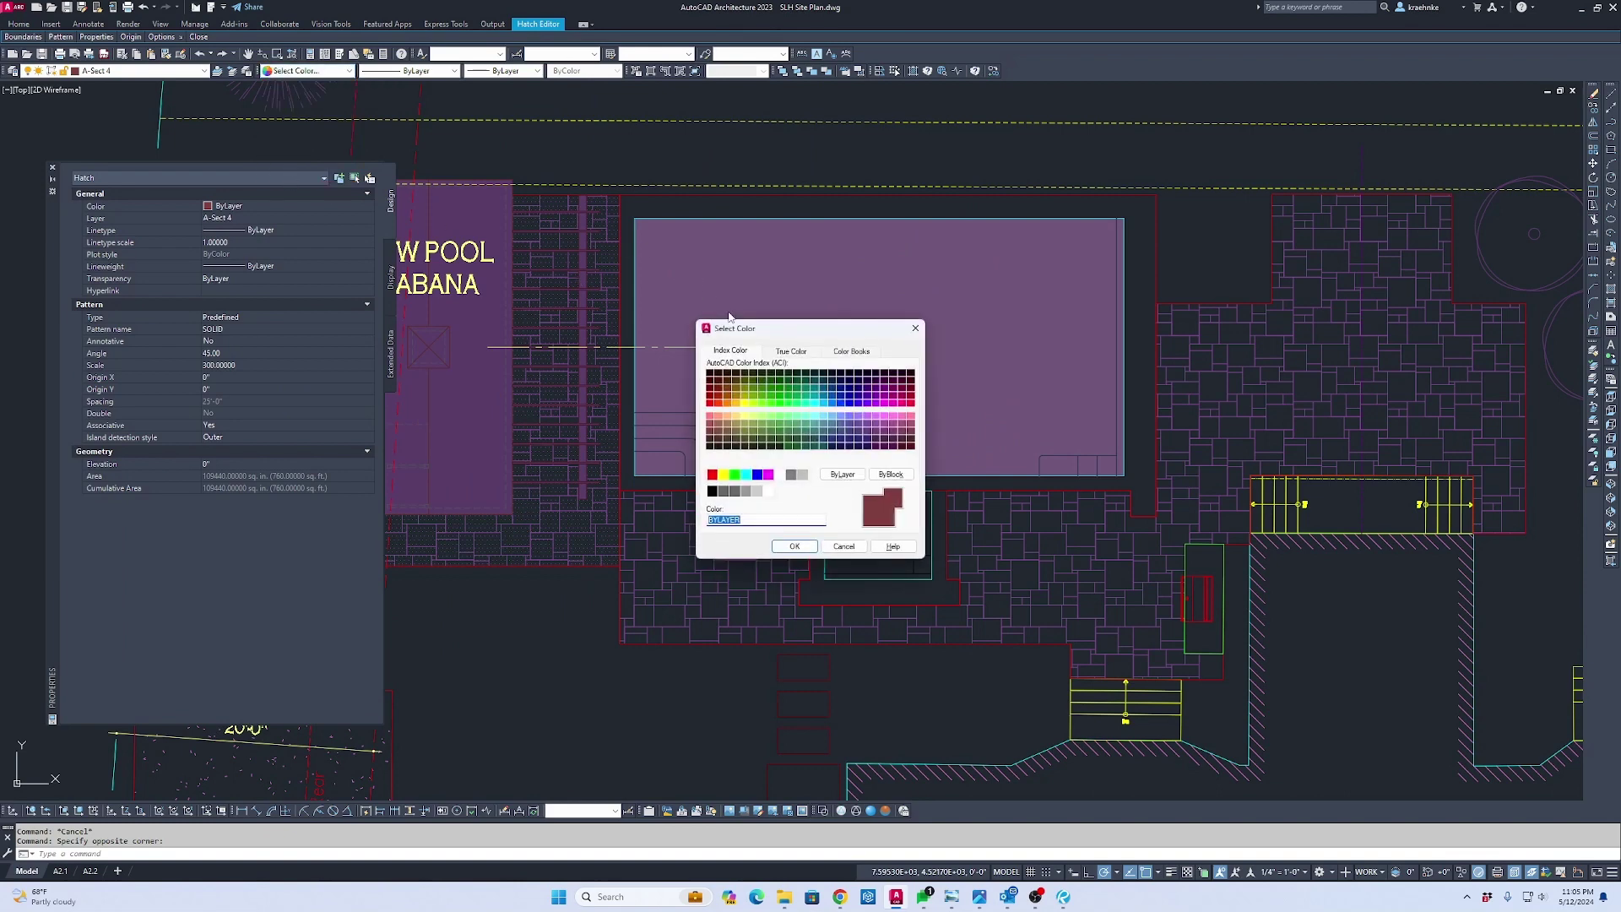
{"action": "left_click", "coordinate": [803, 352]}
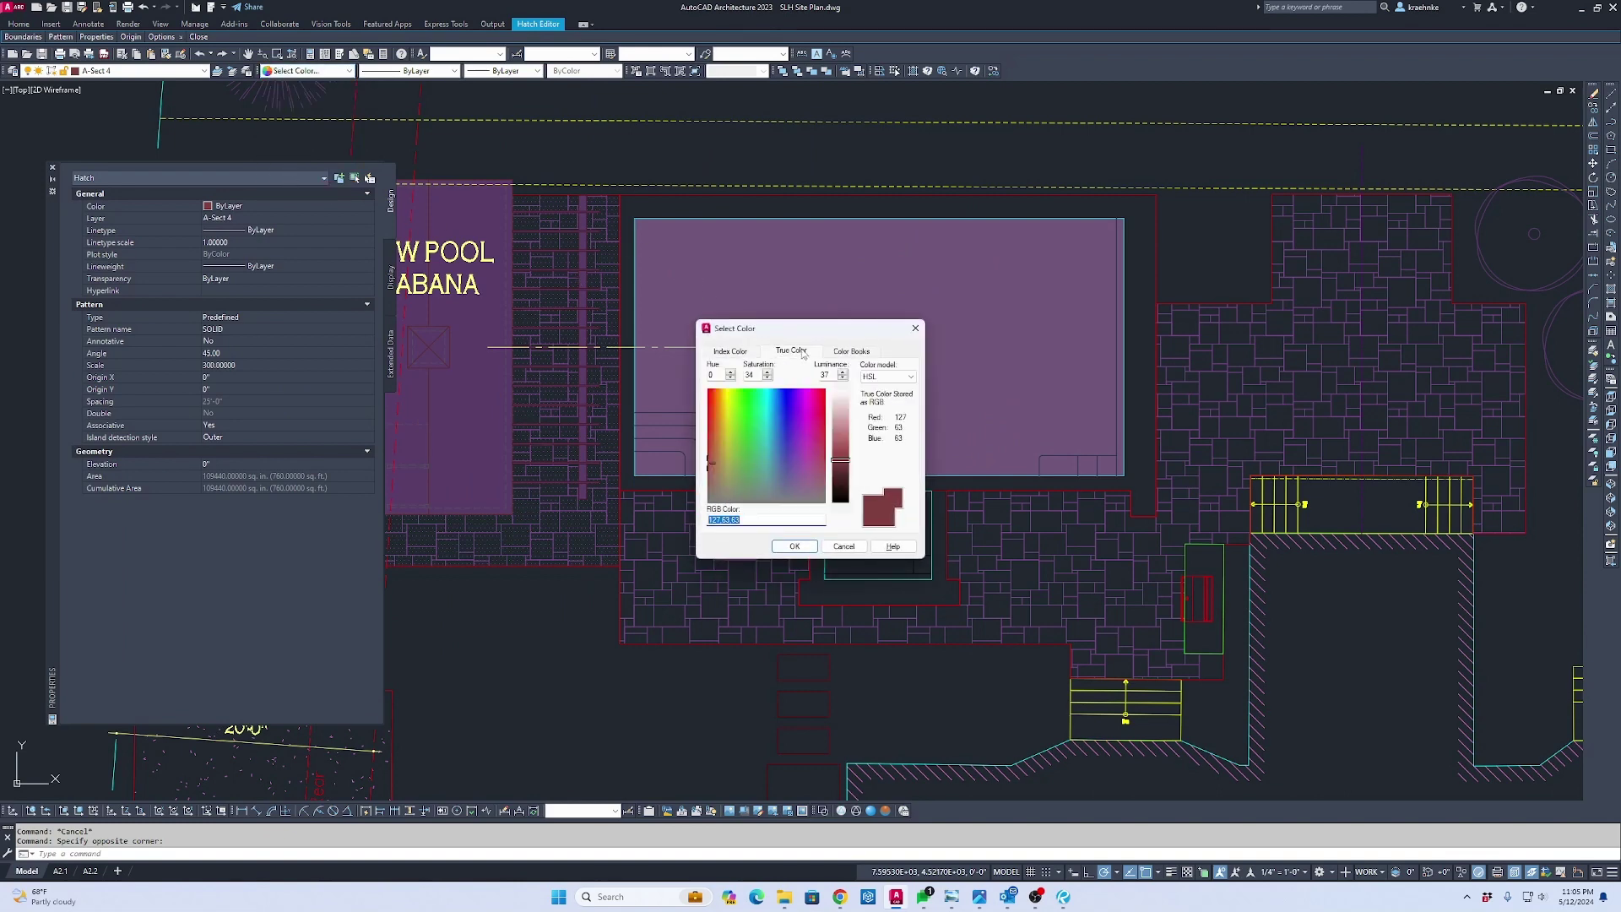
{"action": "left_click_drag", "start_coordinate": [747, 452], "coordinate": [771, 439]}
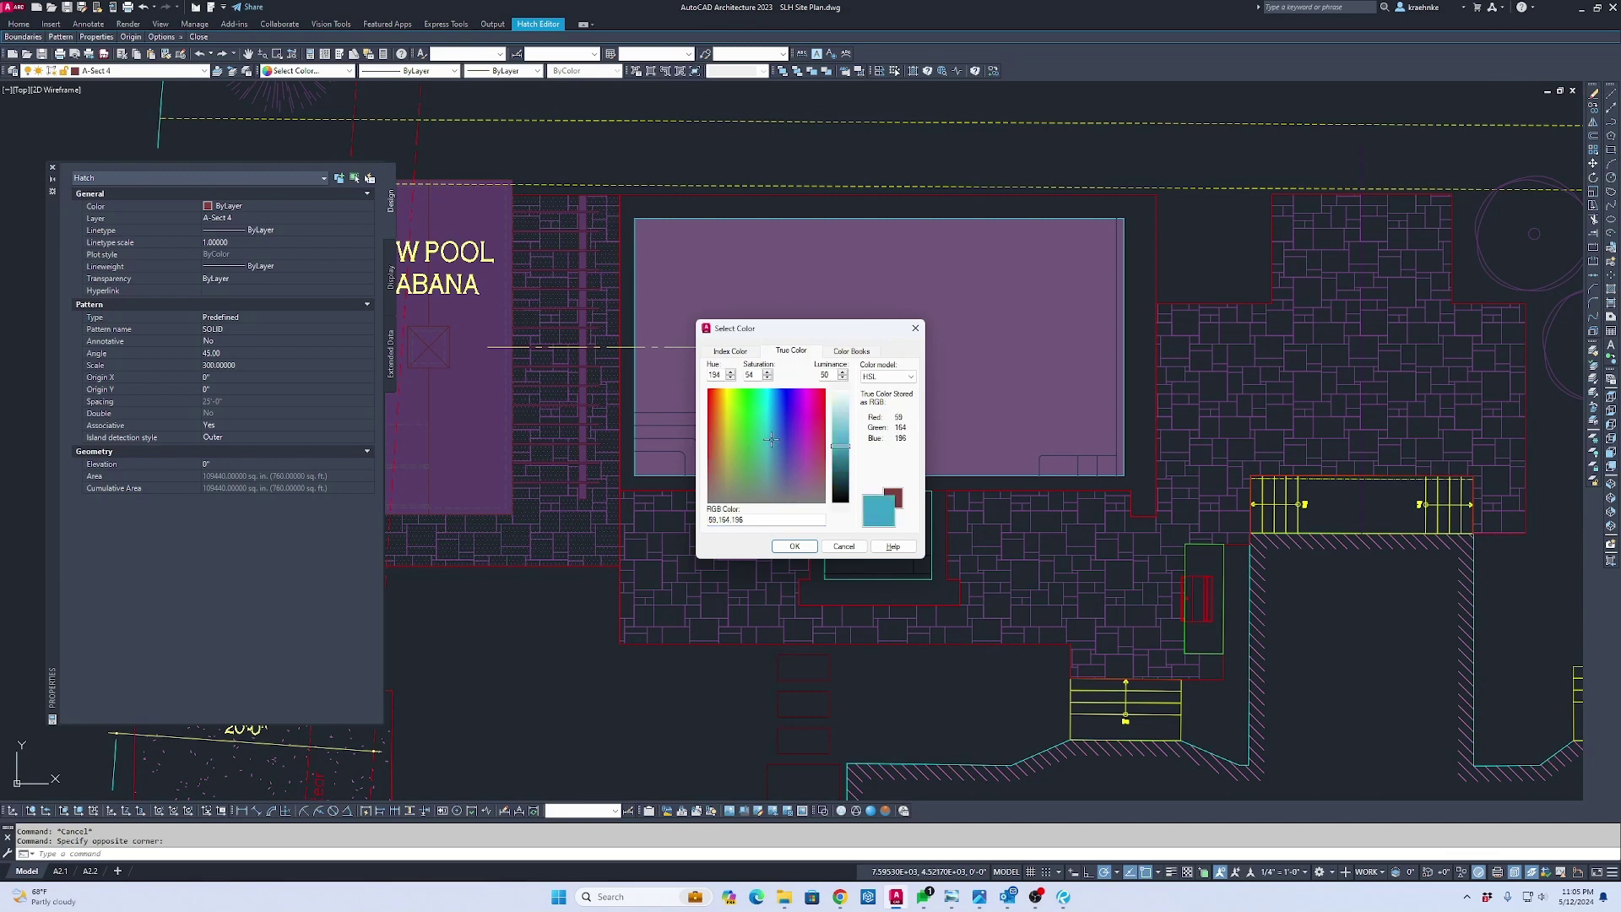
{"action": "left_click", "coordinate": [839, 417]}
{"action": "left_click_drag", "start_coordinate": [769, 420], "coordinate": [769, 418]}
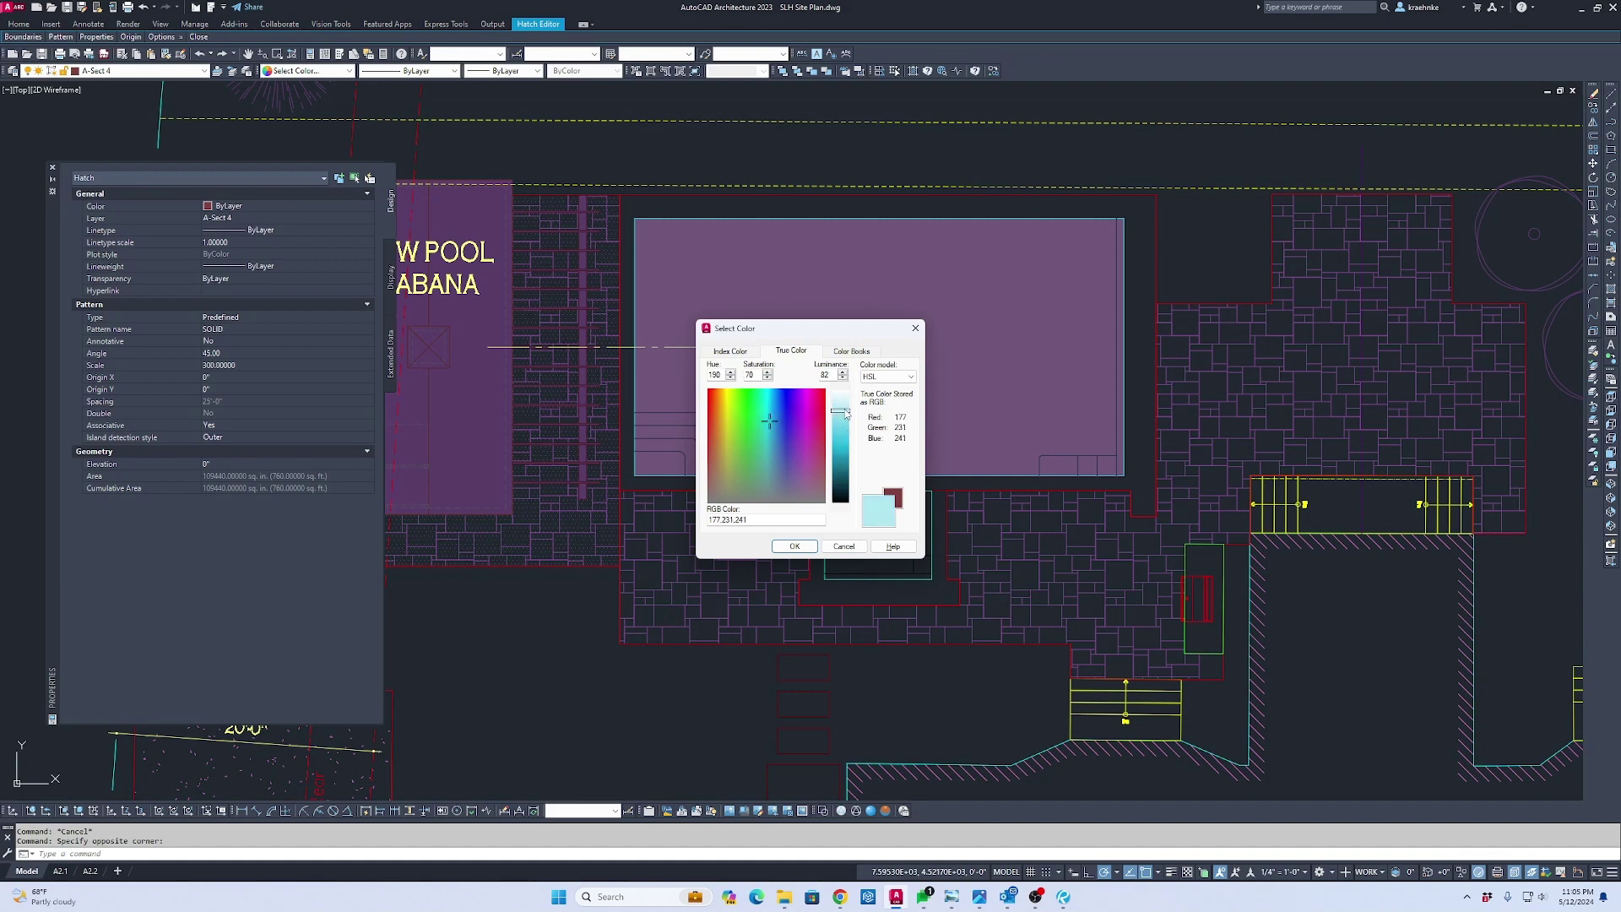
{"action": "left_click", "coordinate": [795, 547]}
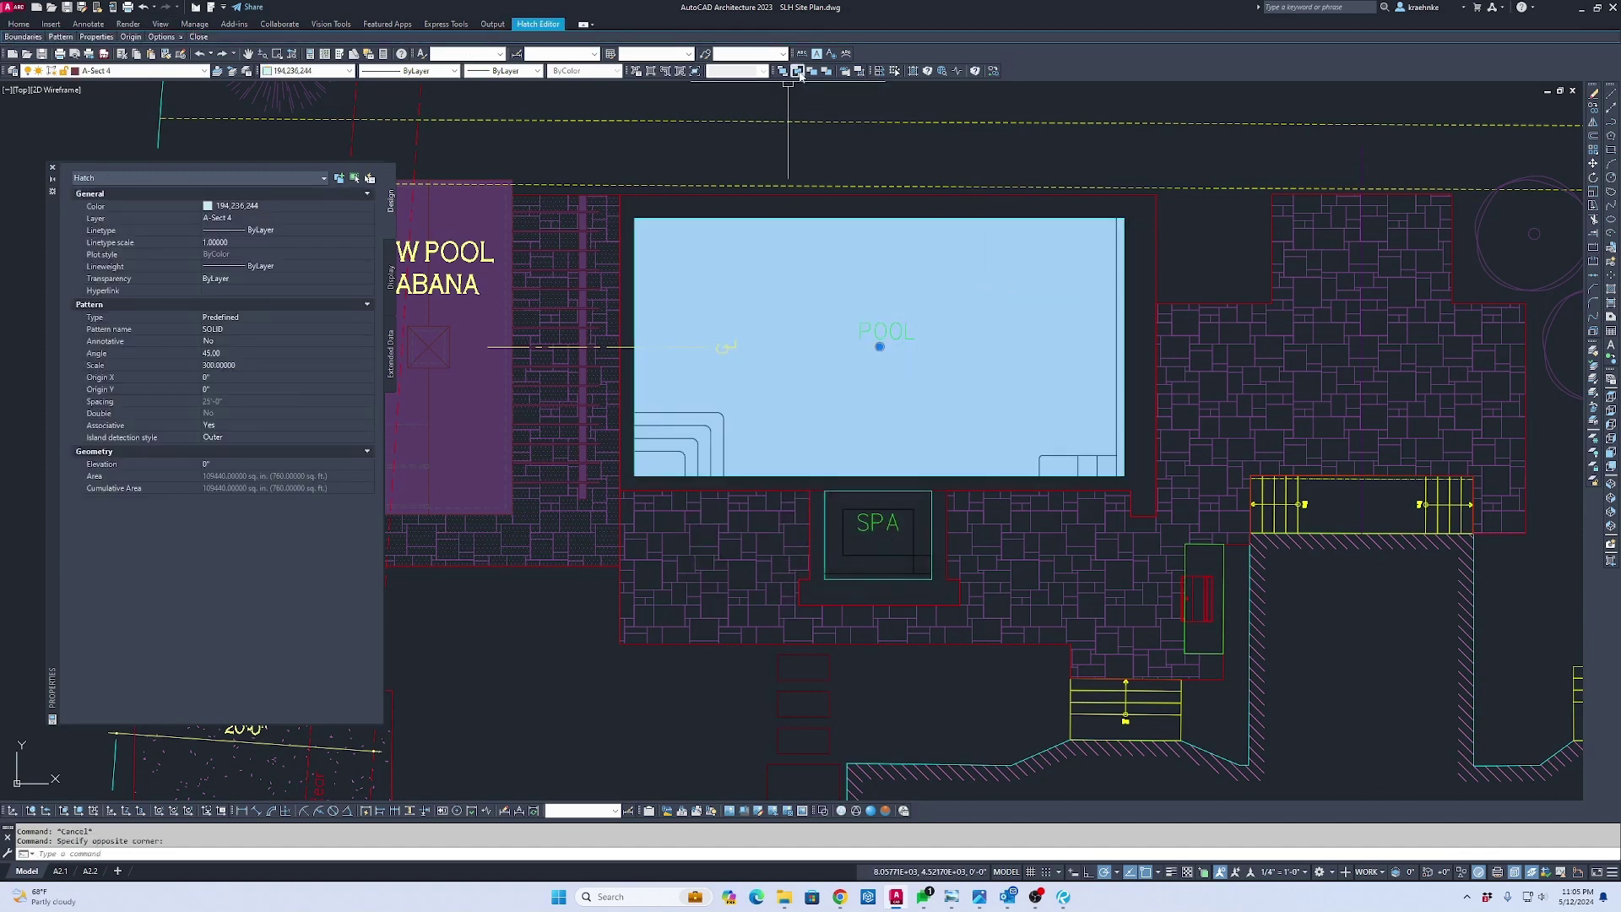
{"action": "key", "text": "Escape"}
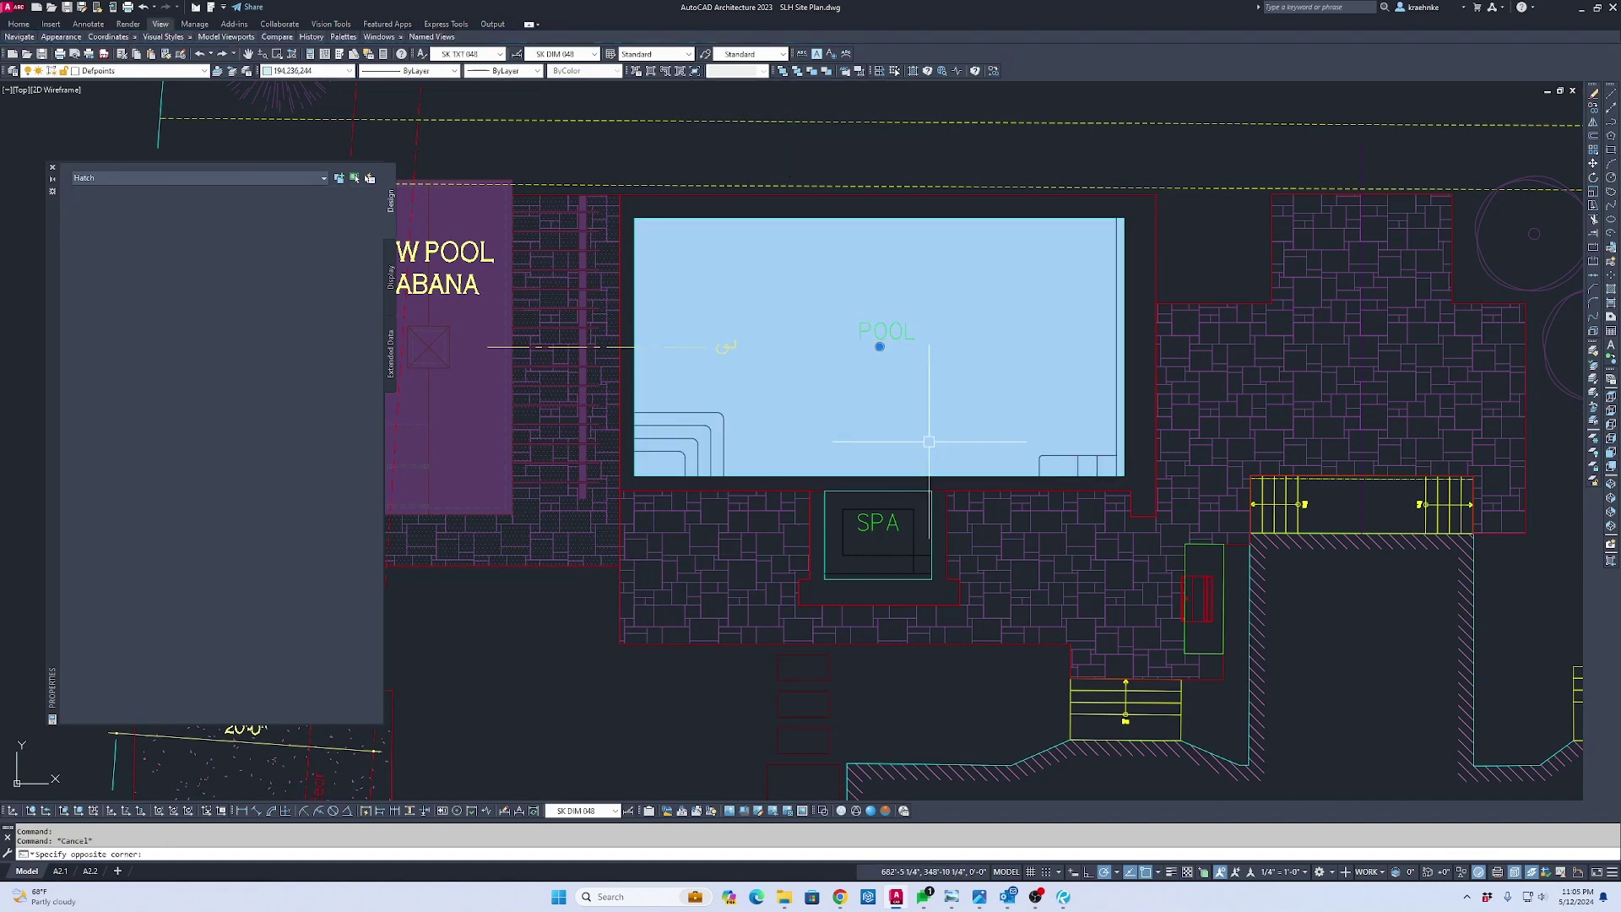
Copy the light blue pool hatch 6000 units straight left onto the pool of the existing site plan
{"action": "type", "text": "co"}
{"action": "key", "text": "Return"}
{"action": "left_click", "coordinate": [1018, 146]}
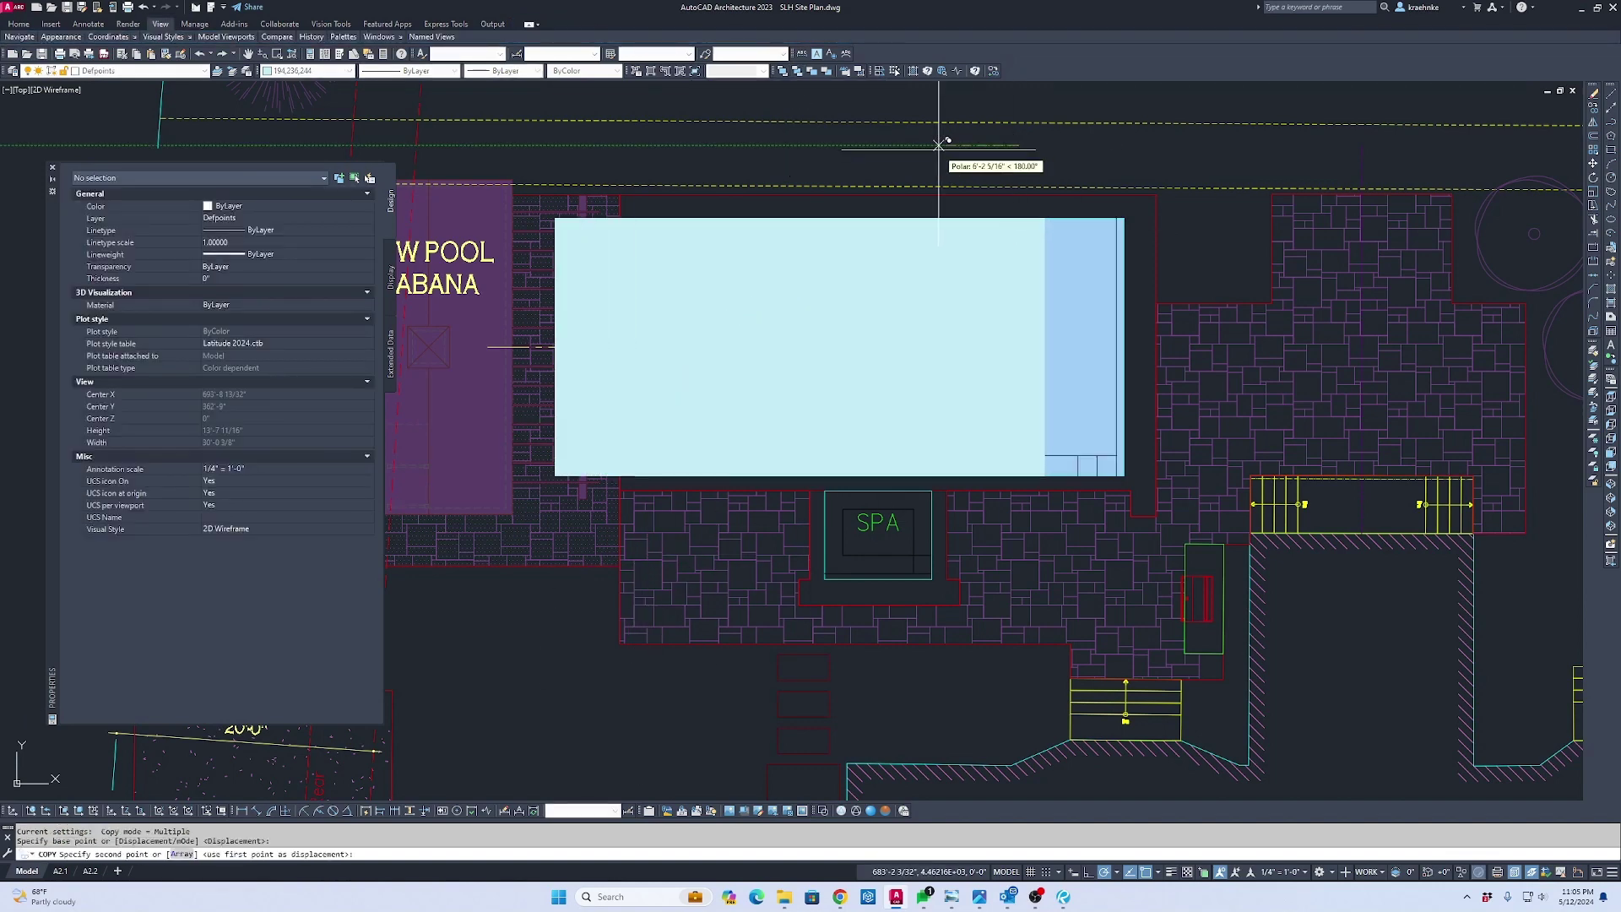
{"action": "type", "text": "6000"}
{"action": "key", "text": "Return"}
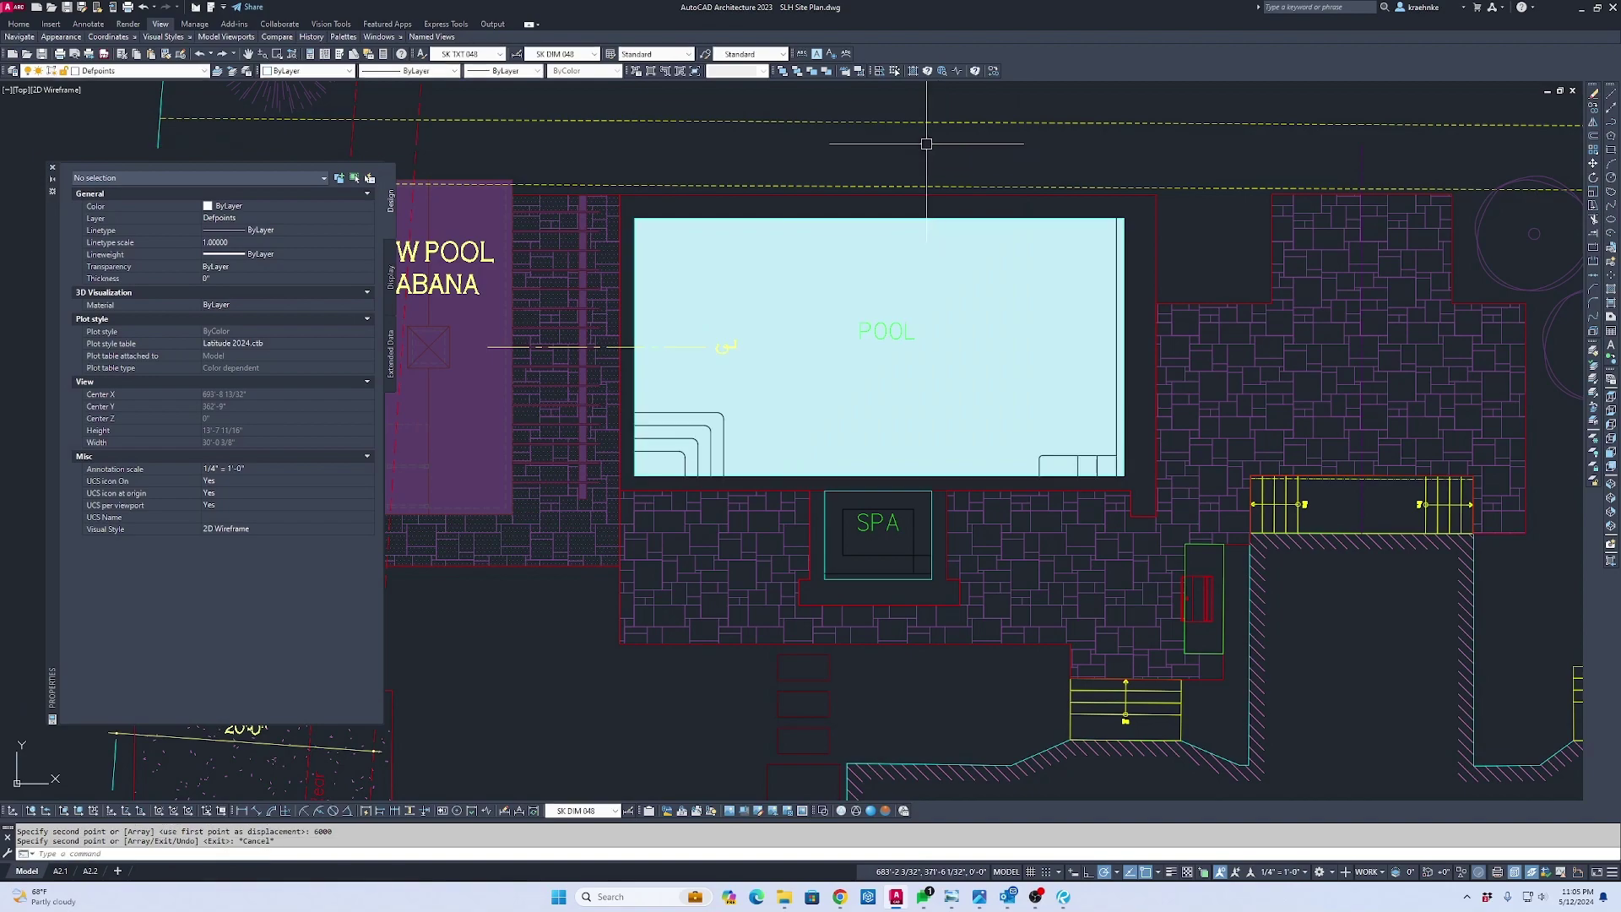
{"action": "key", "text": "Escape"}
Send the copied pool hatch in the existing site plan behind the pool label and step lines
{"action": "scroll", "coordinate": [616, 342], "scroll_direction": "down", "scroll_amount": 9}
{"action": "scroll", "coordinate": [616, 341], "scroll_direction": "up", "scroll_amount": 6}
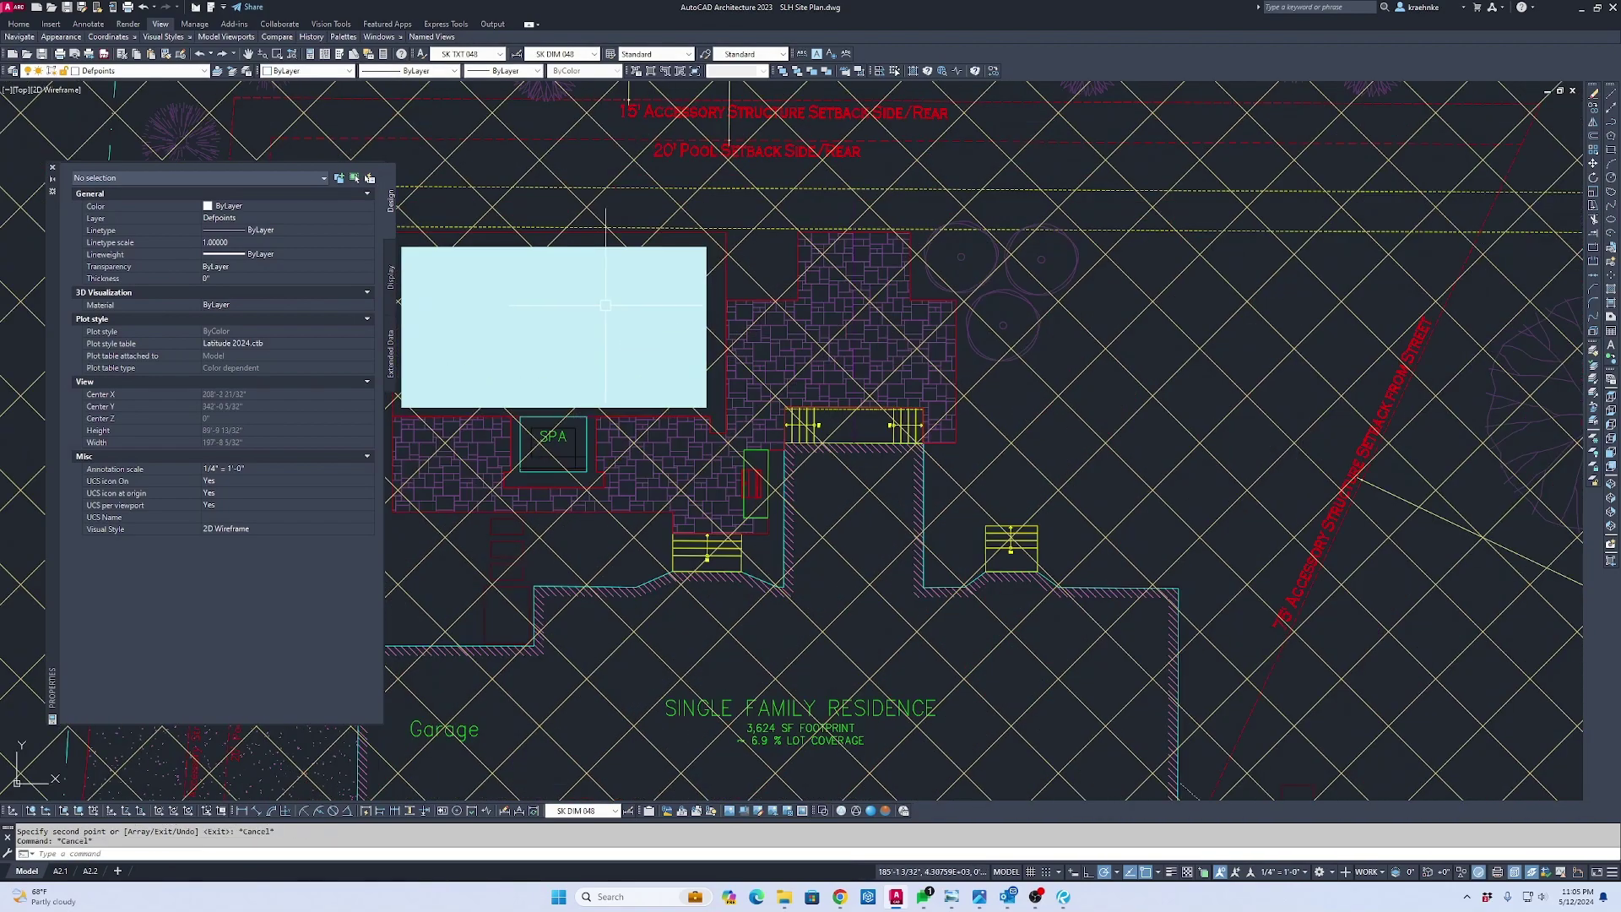
{"action": "left_click", "coordinate": [597, 254]}
{"action": "key", "text": "Escape"}
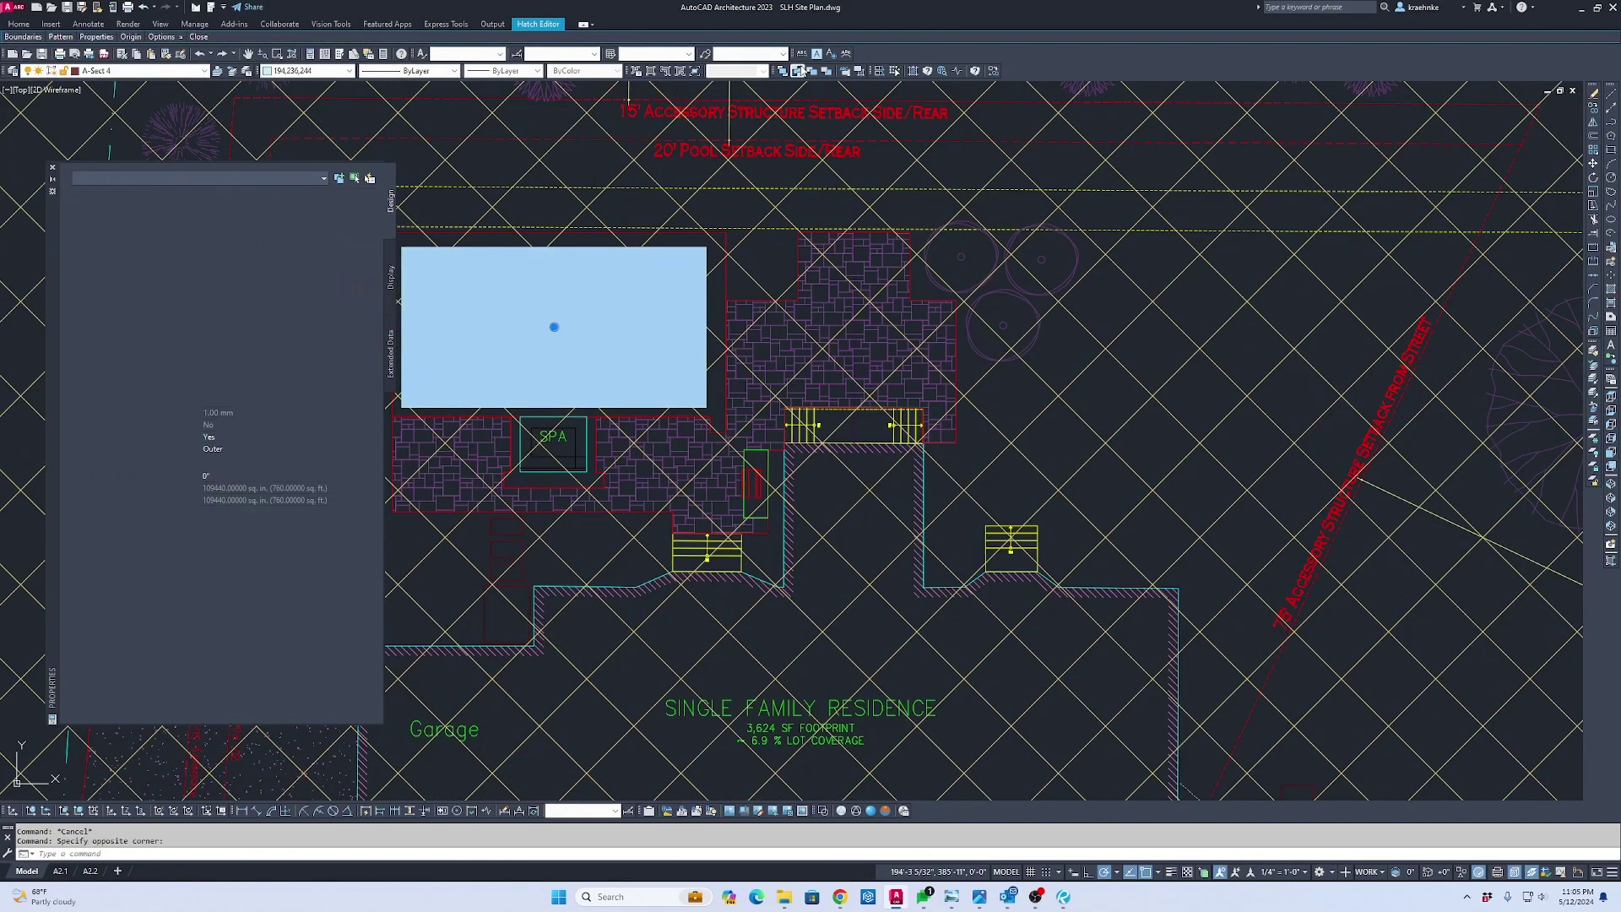
Preview the plot of layout A2.1 and check how the light blue pool fill prints on the existing site plan
{"action": "left_click", "coordinate": [63, 871]}
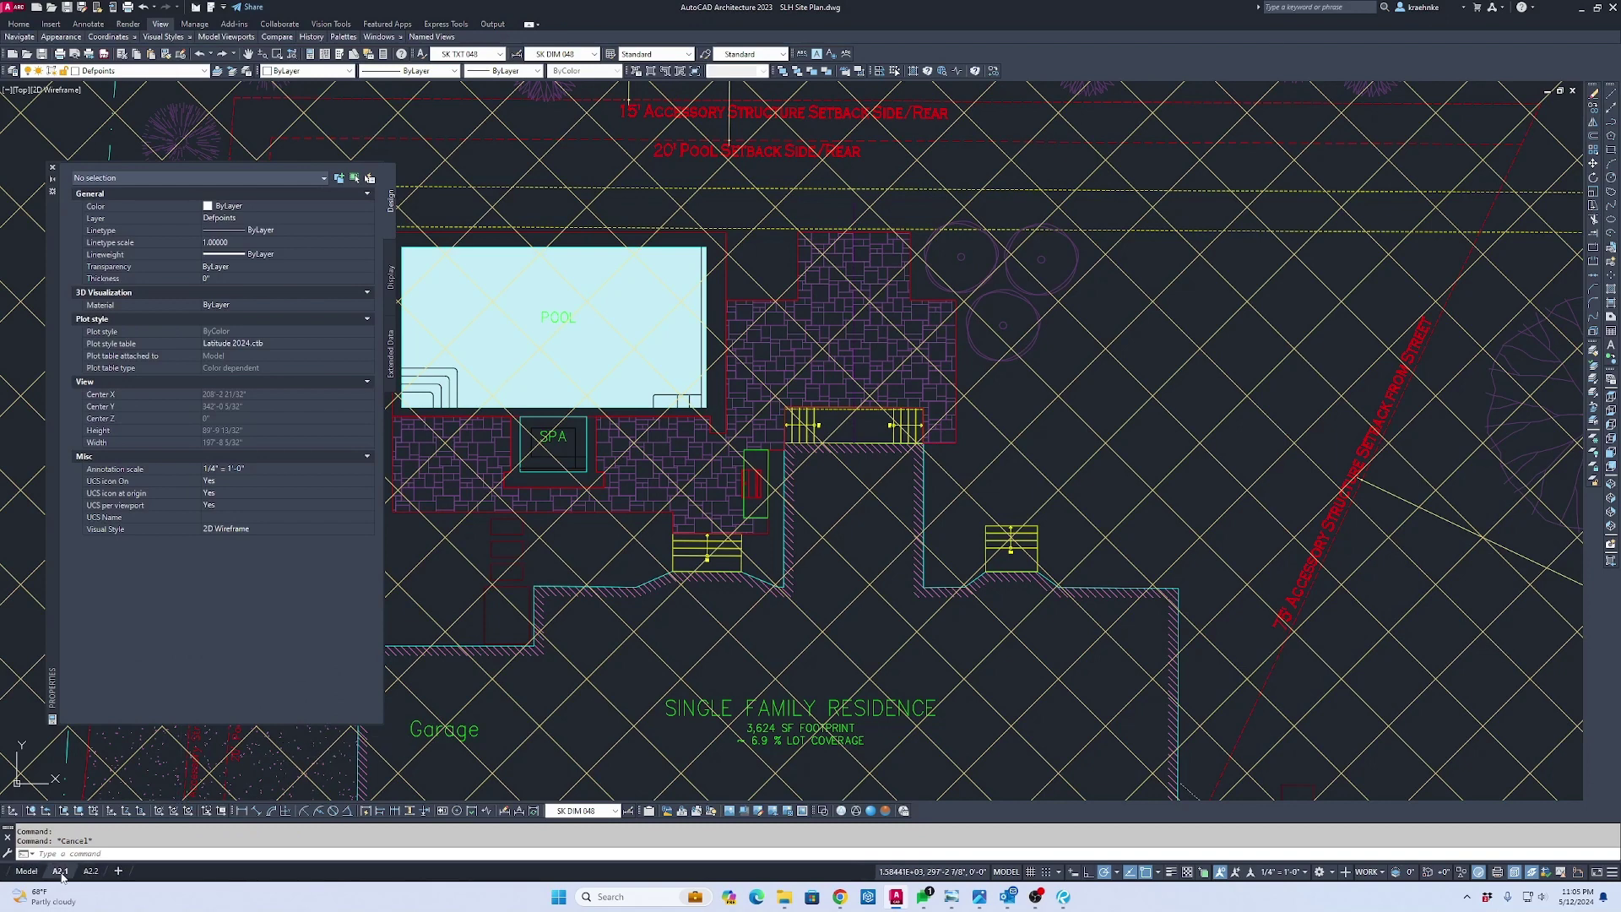
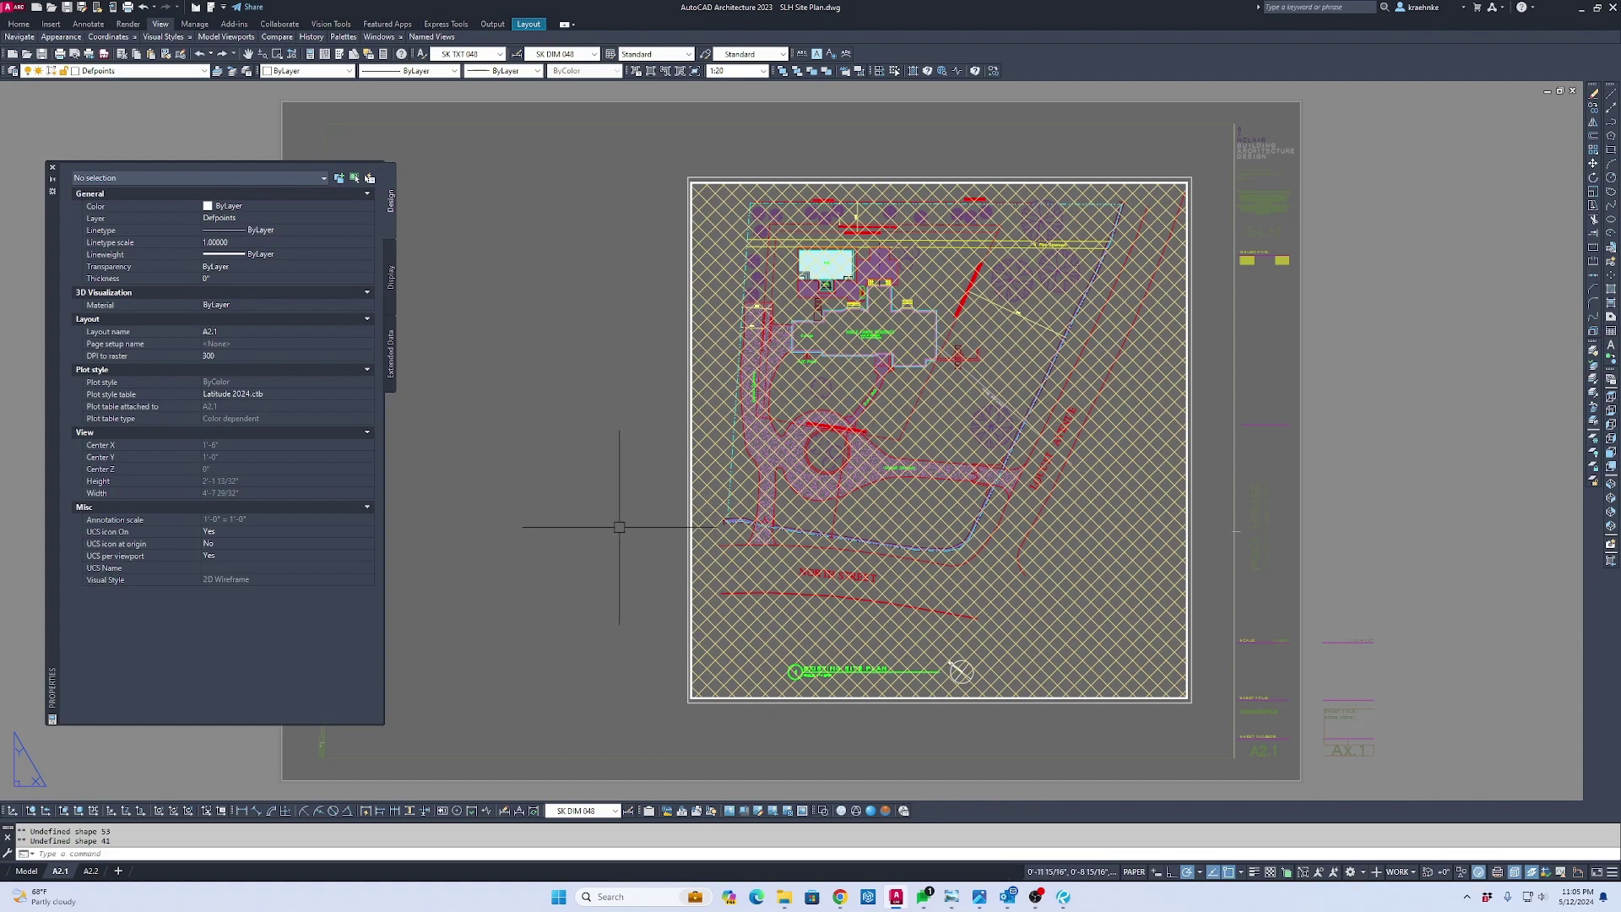
{"action": "key", "text": "ctrl+p"}
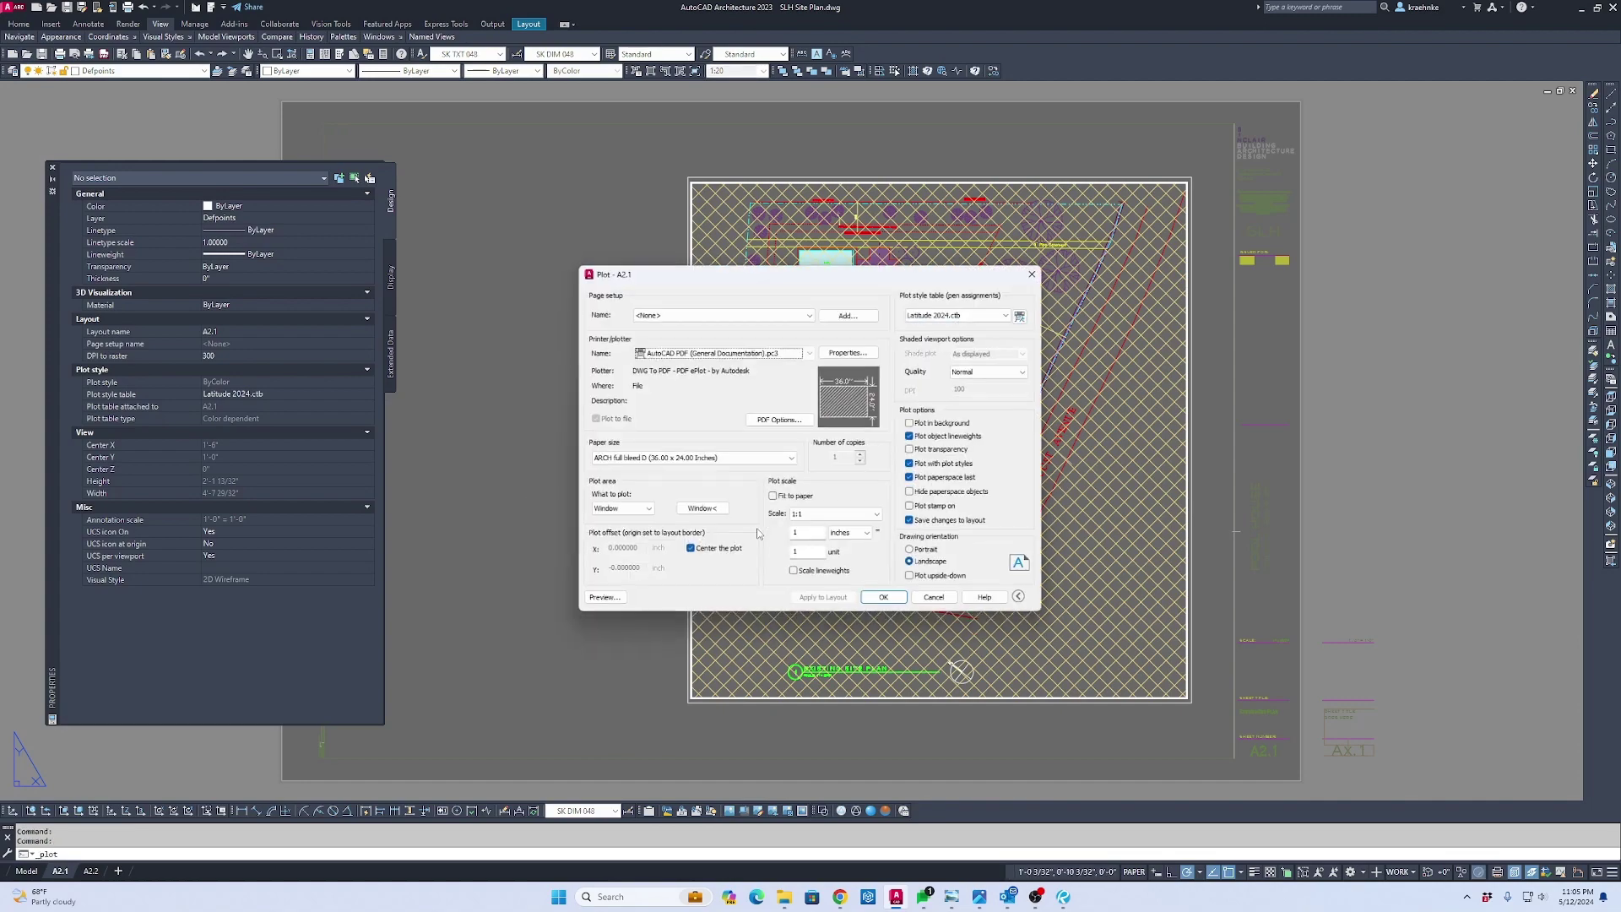
{"action": "left_click", "coordinate": [614, 602]}
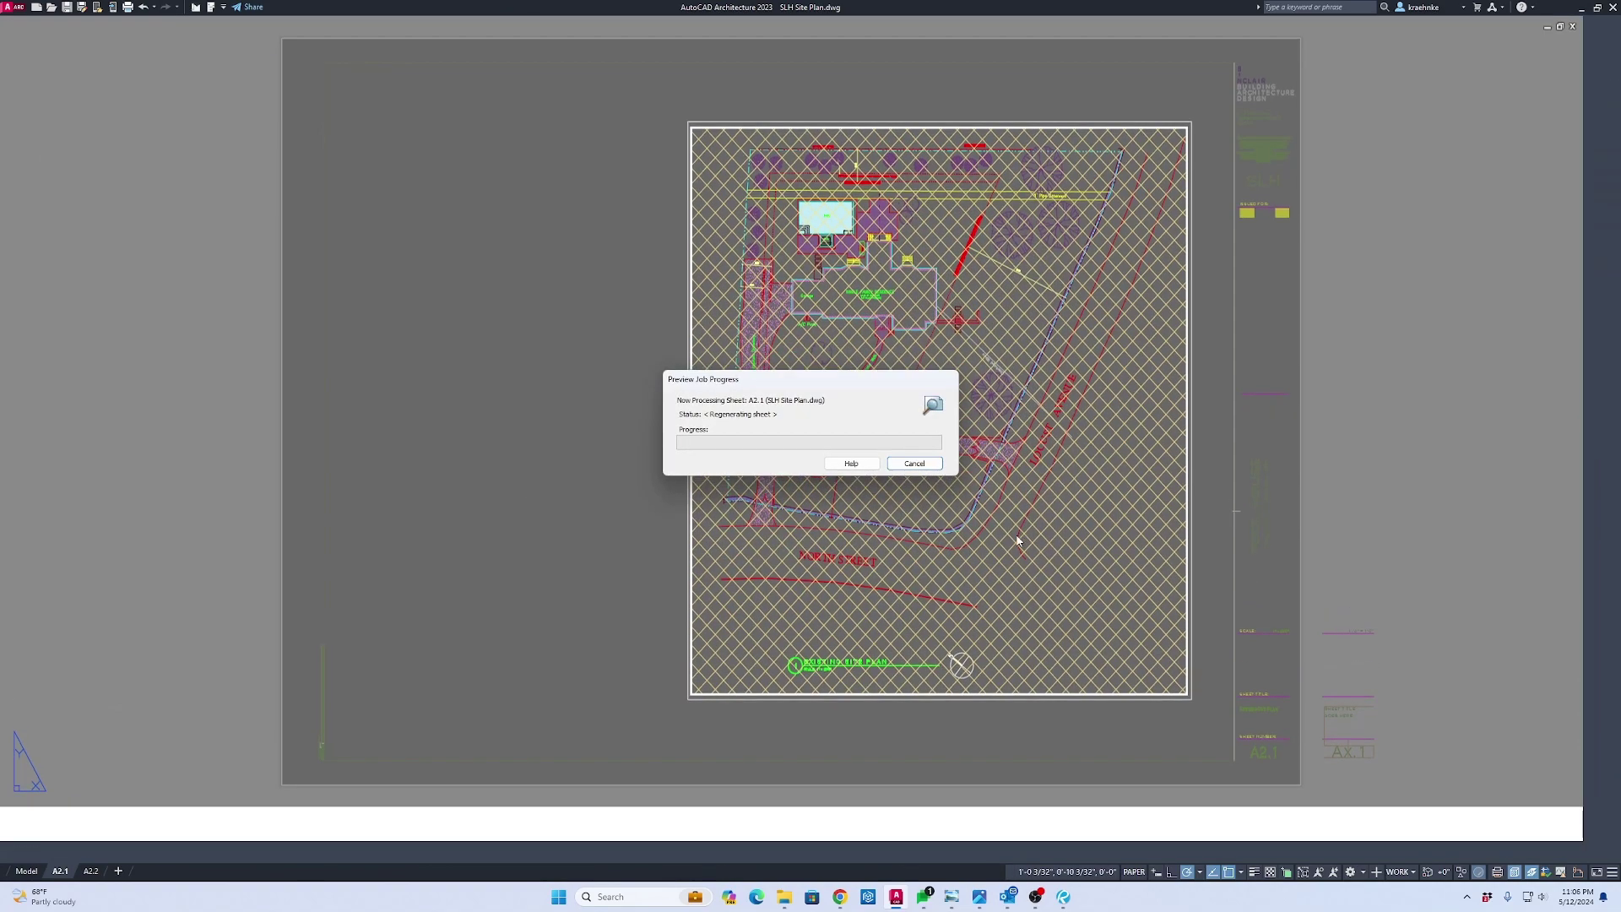
{"action": "scroll", "coordinate": [834, 262], "scroll_direction": "up", "scroll_amount": 8}
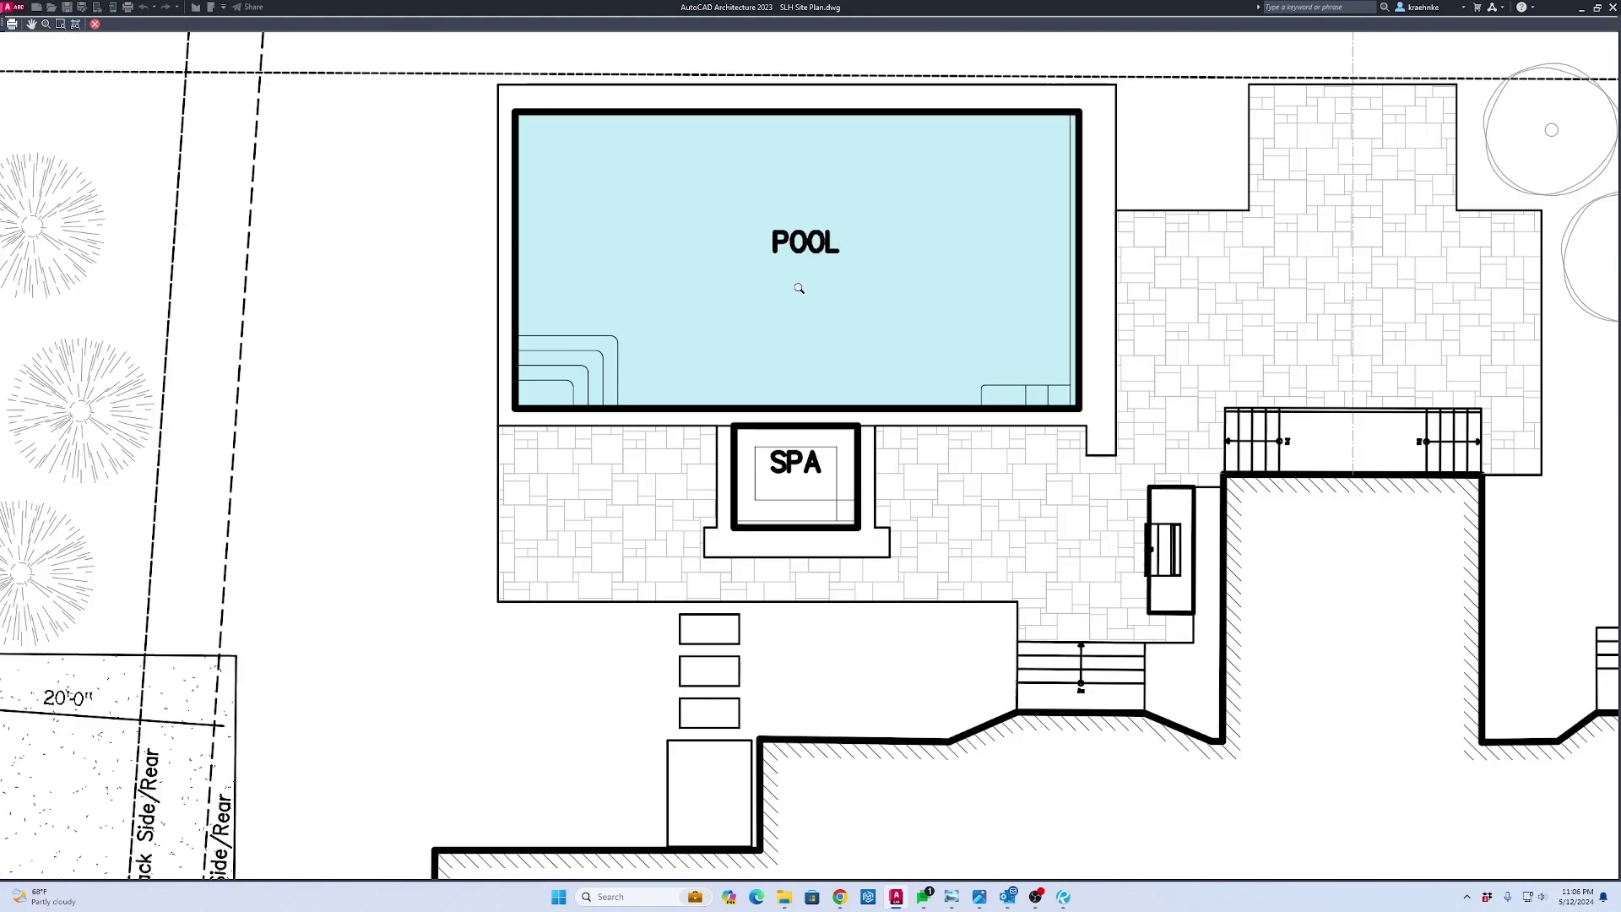
{"action": "scroll", "coordinate": [799, 288], "scroll_direction": "down", "scroll_amount": 5}
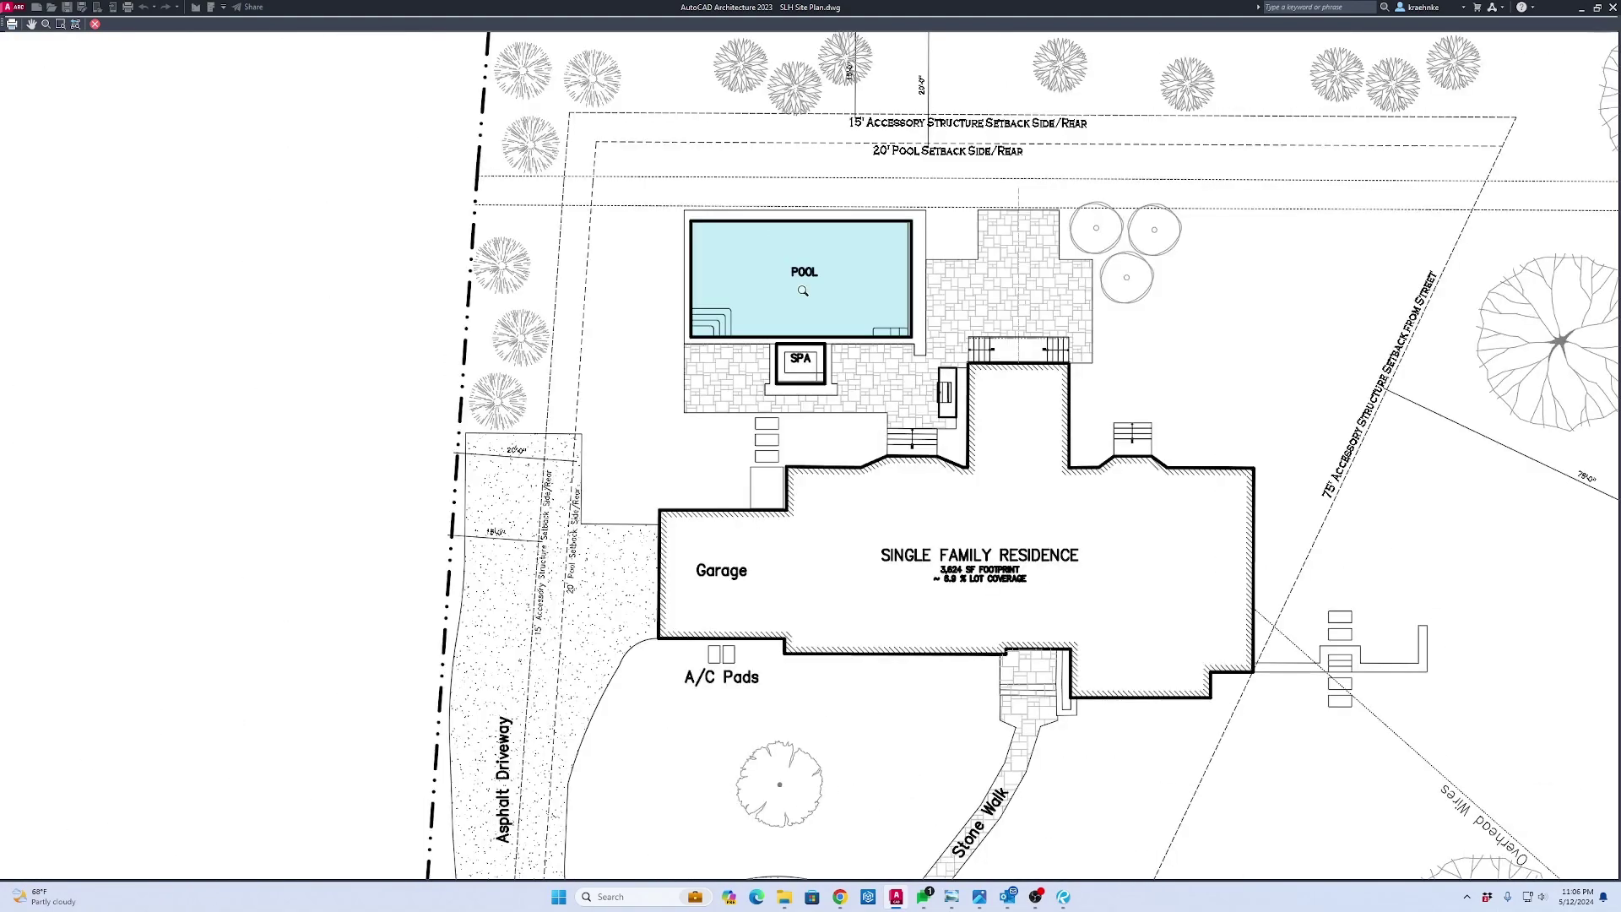
{"action": "key", "text": "Escape"}
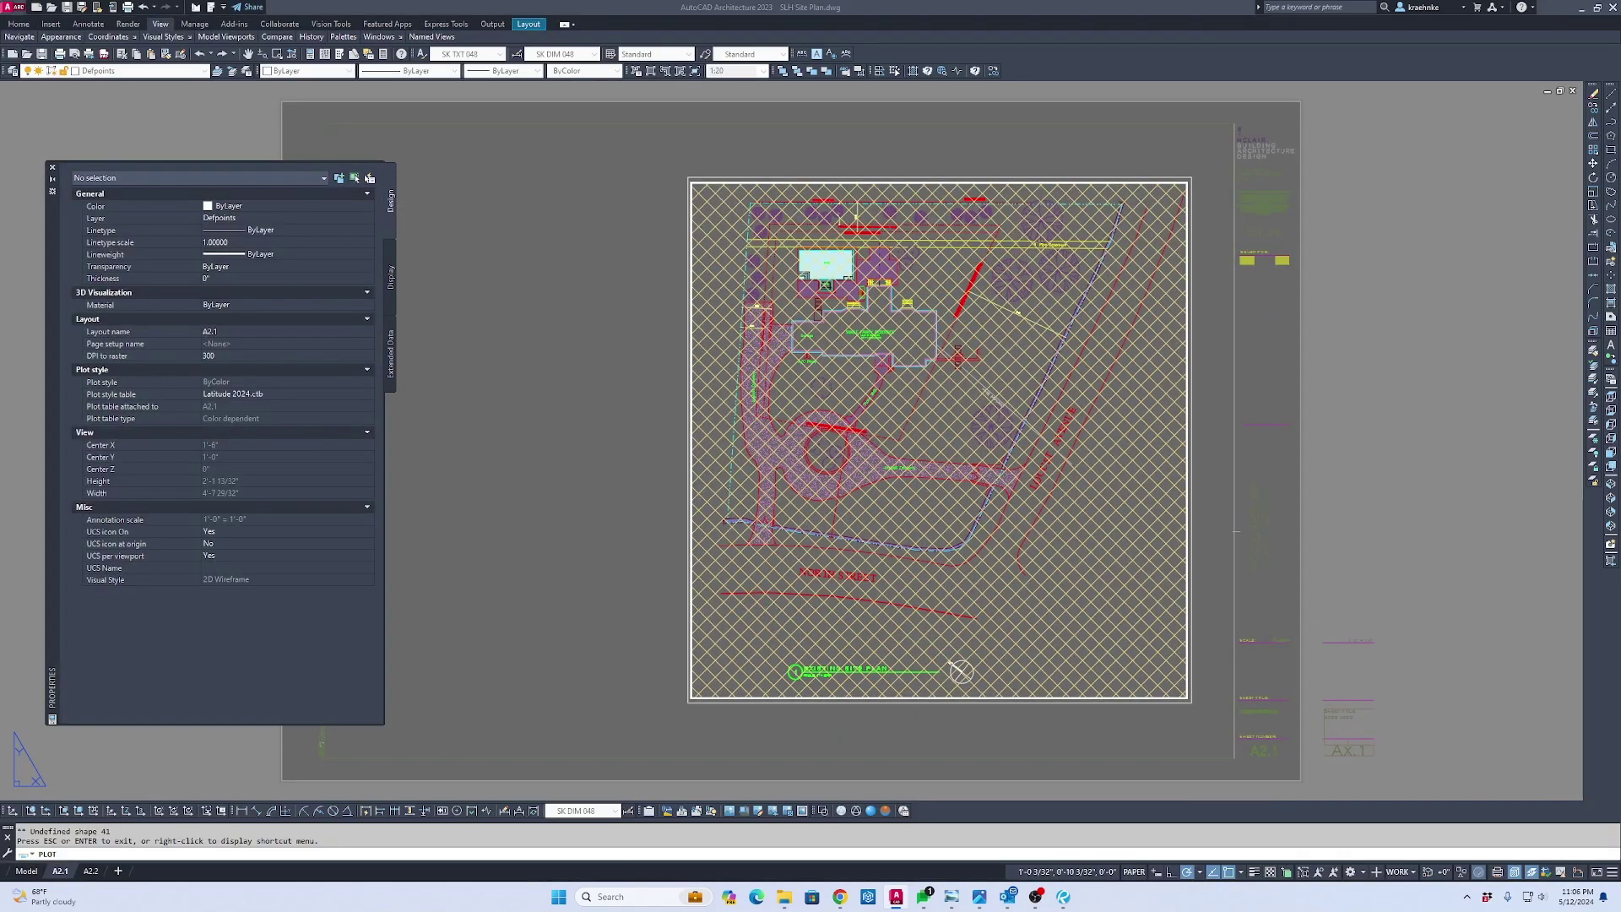
Set the pool hatch in the existing site plan to the lighter blue true color 225,245,249
{"action": "left_click", "coordinate": [27, 871]}
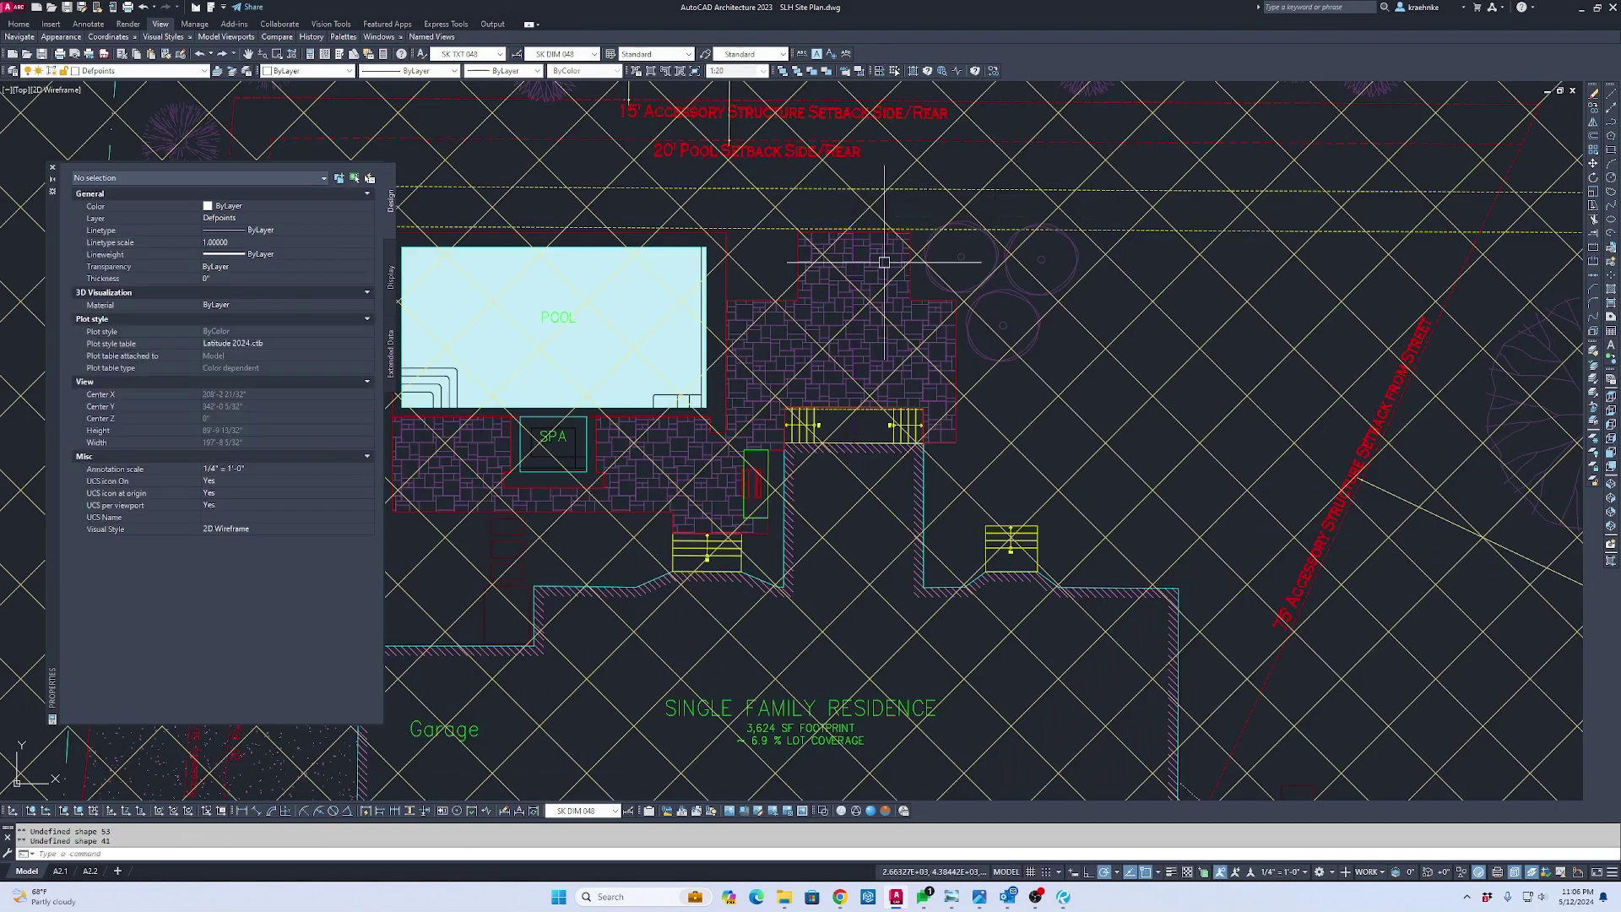
{"action": "left_click", "coordinate": [640, 288]}
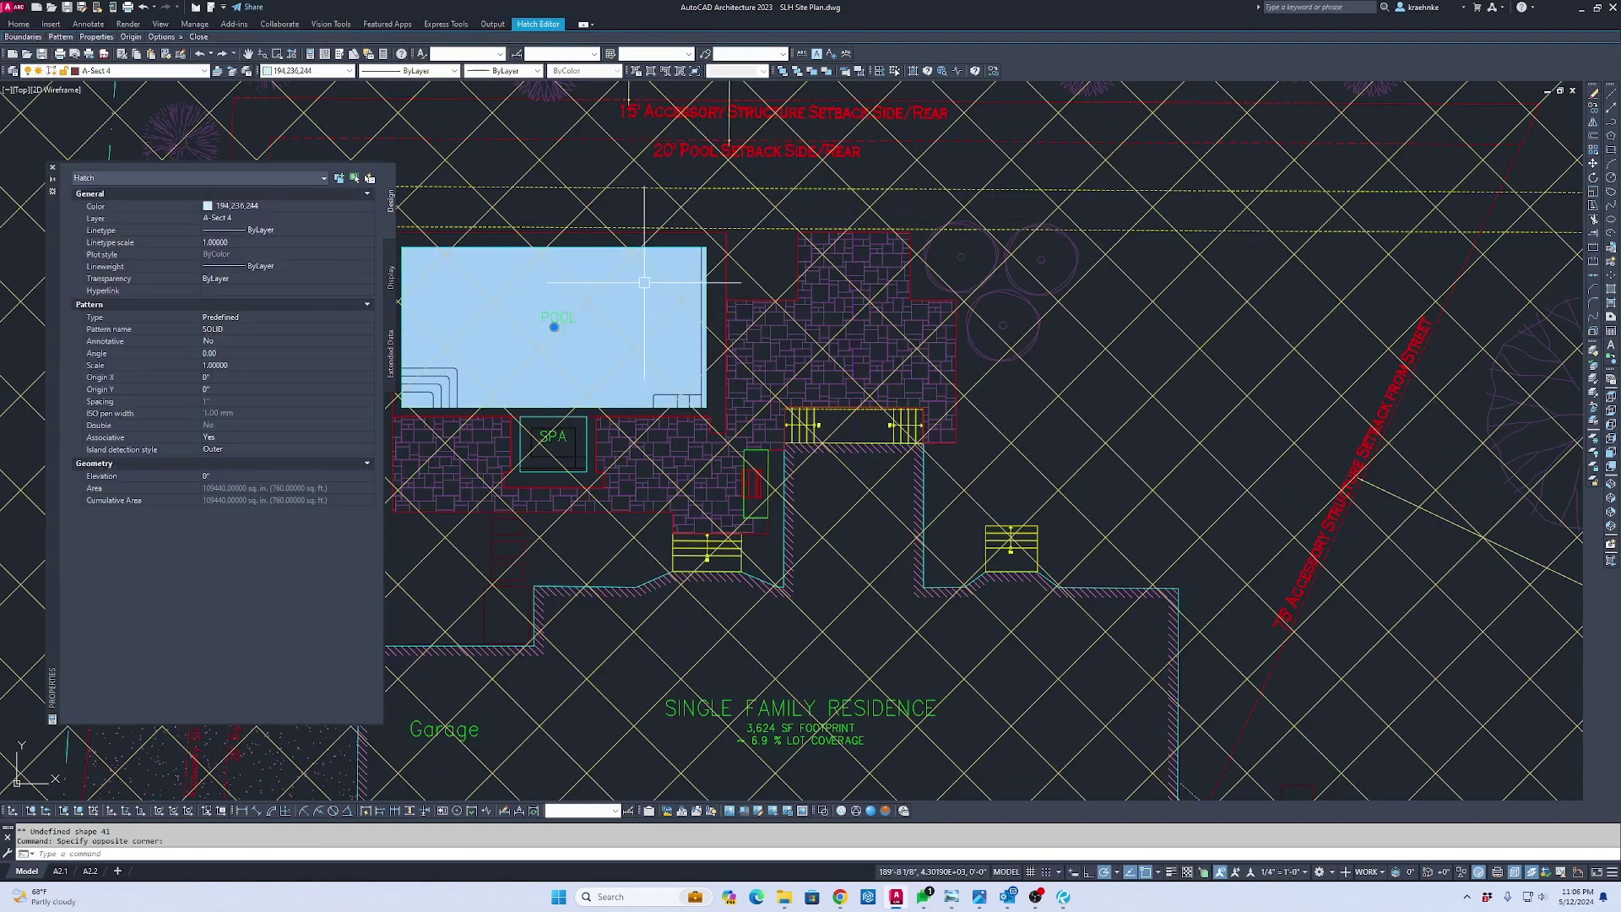
{"action": "left_click", "coordinate": [318, 72]}
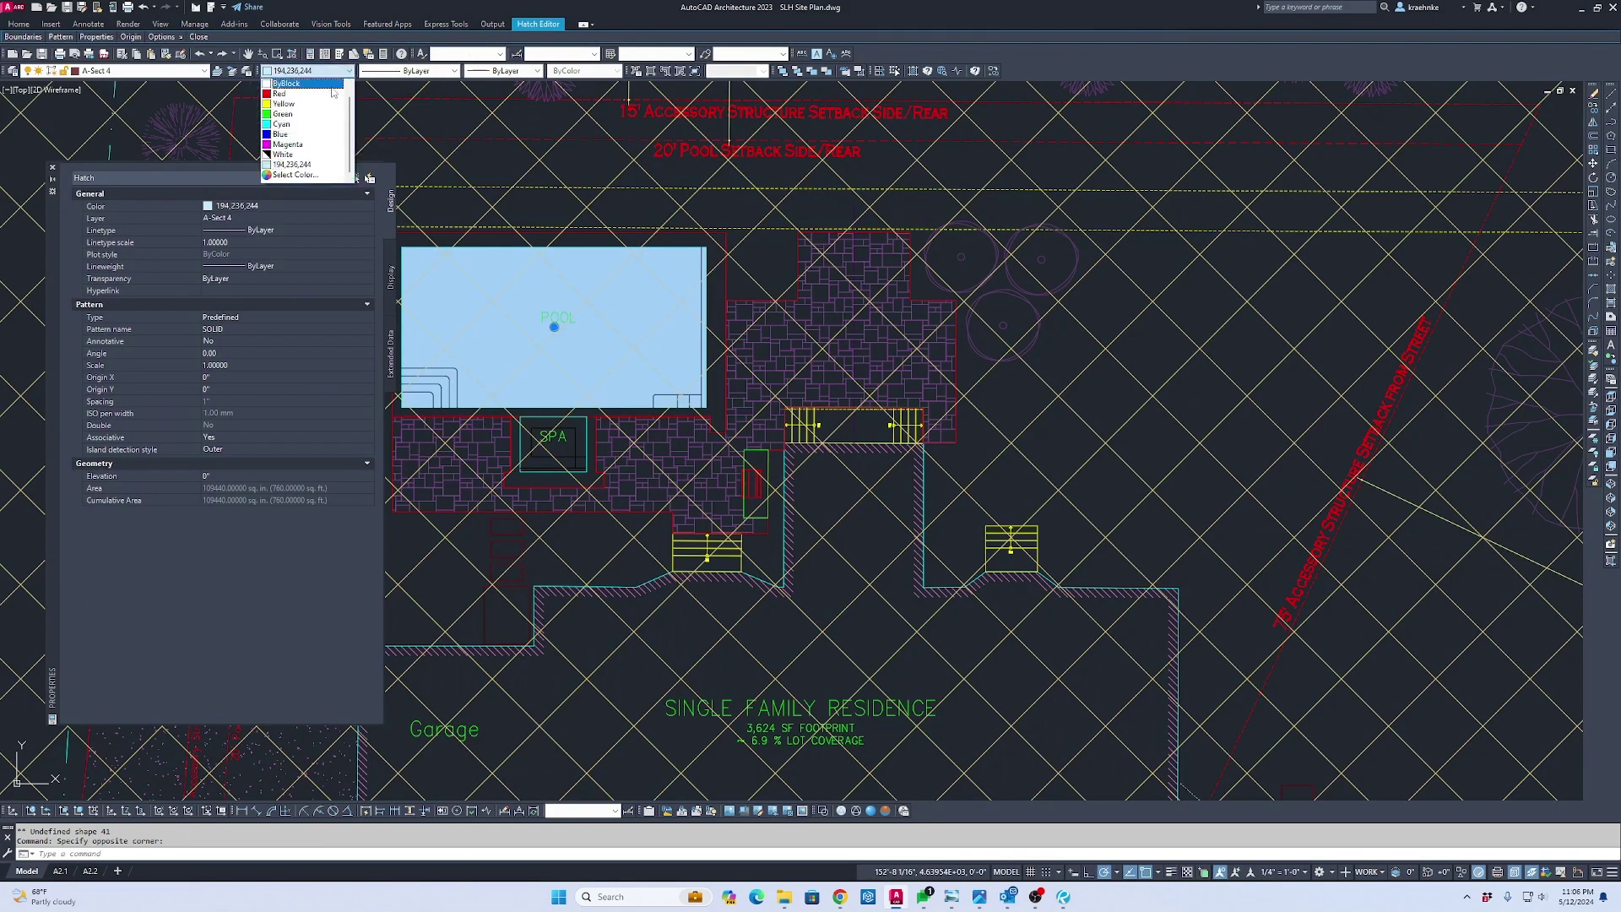
{"action": "left_click", "coordinate": [306, 176]}
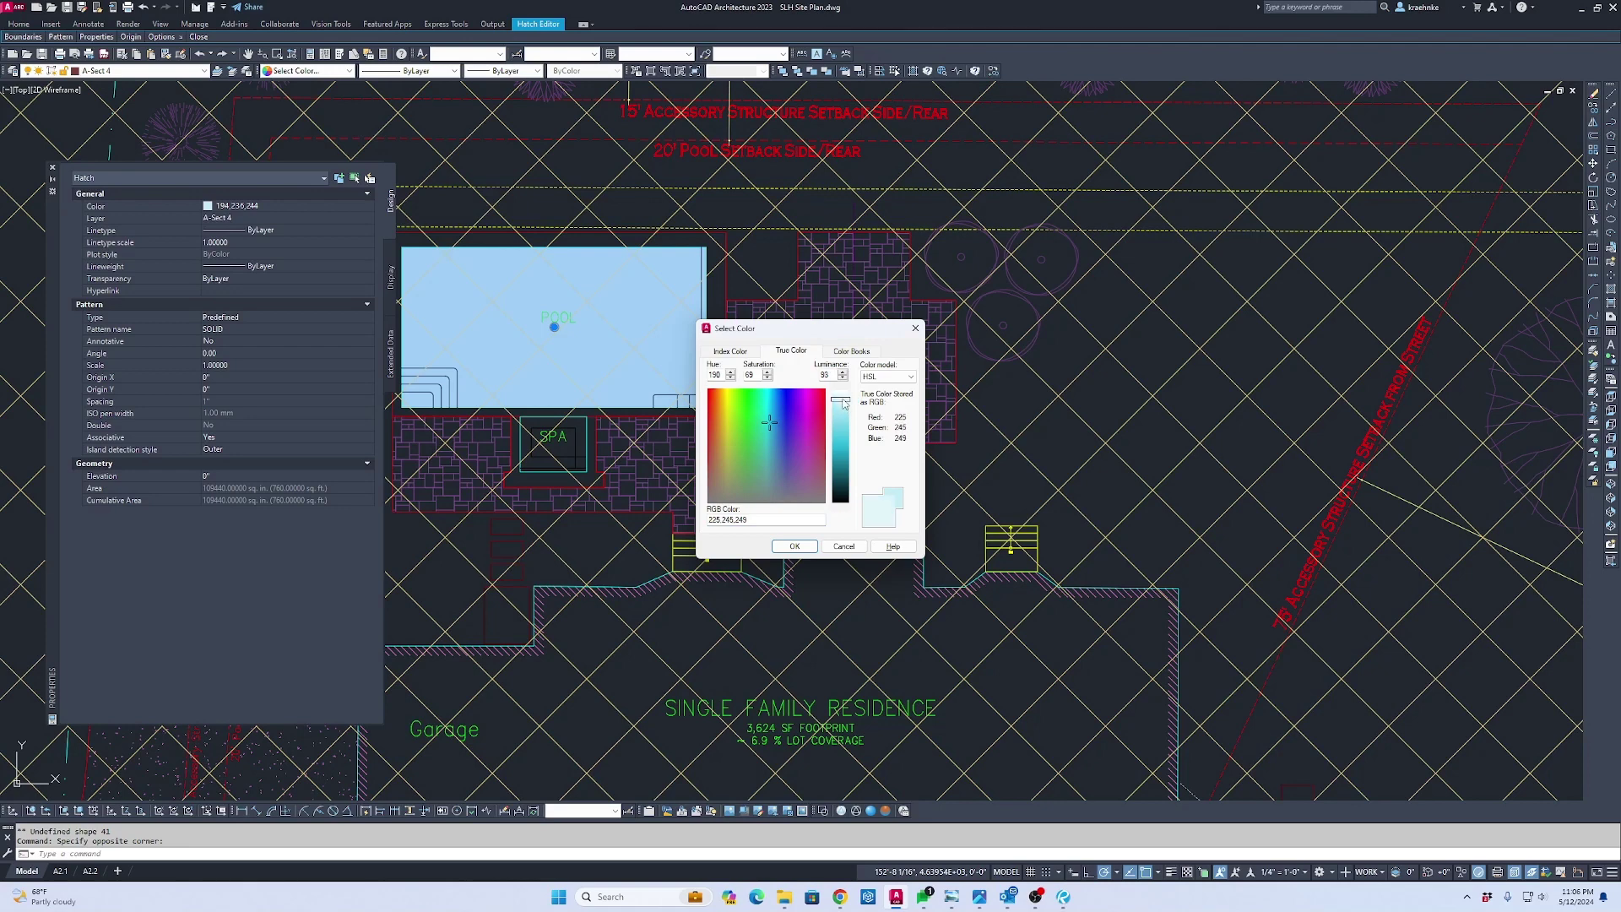
{"action": "left_click", "coordinate": [794, 546]}
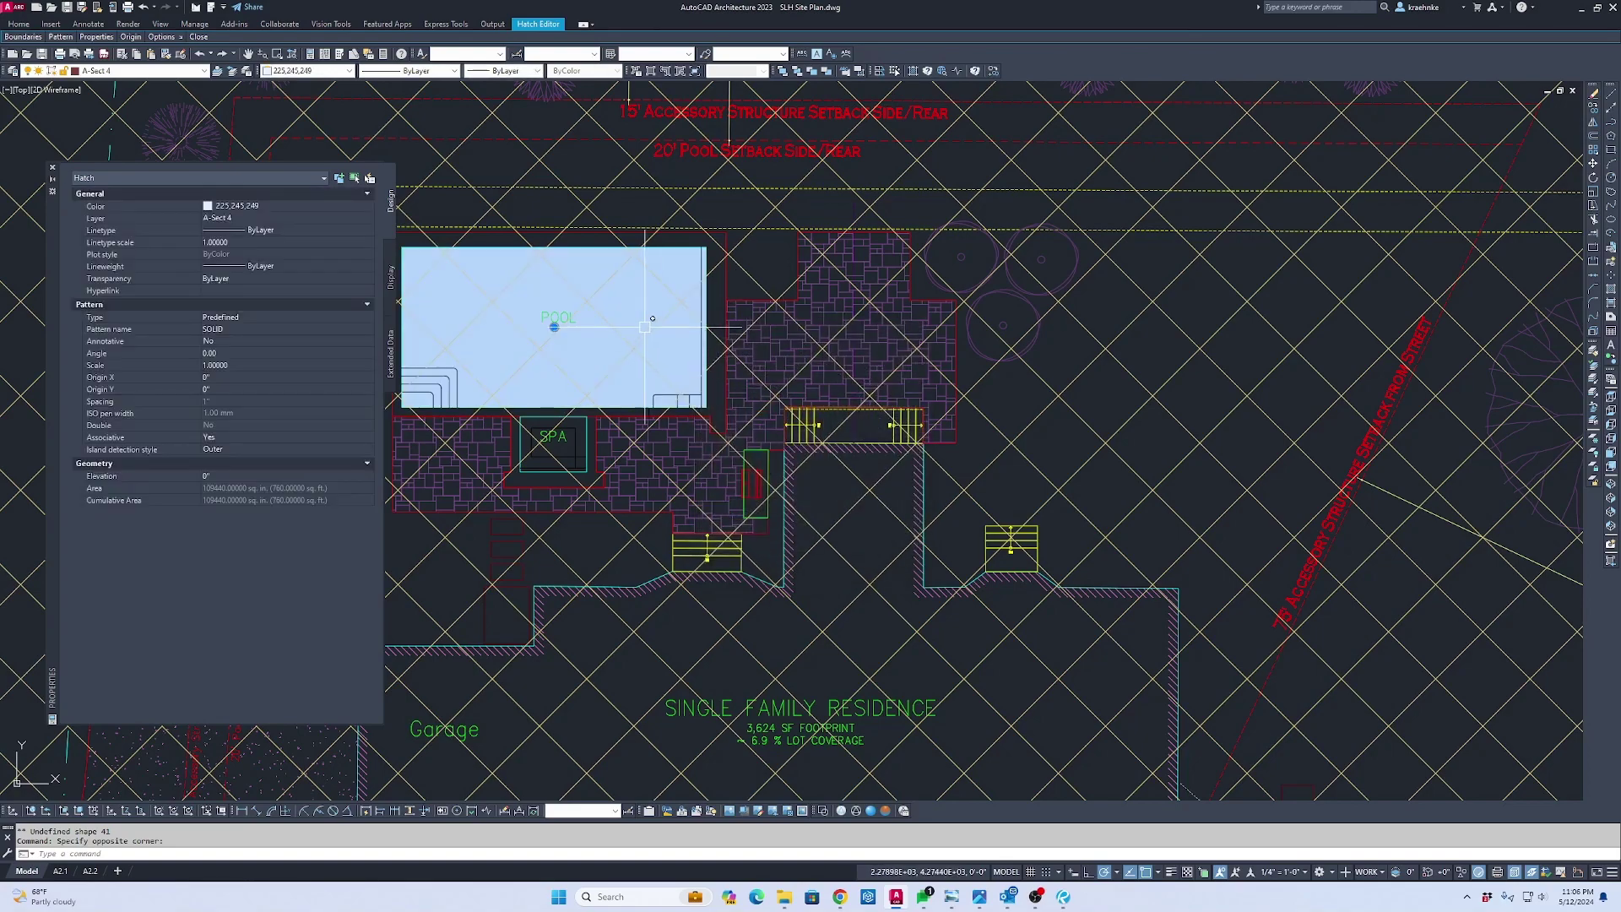
Match the existing pool hatch's properties onto the pool hatch of the proposed site plan
{"action": "type", "text": "ma"}
{"action": "key", "text": "Return"}
{"action": "scroll", "coordinate": [1076, 281], "scroll_direction": "down", "scroll_amount": 4}
{"action": "scroll", "coordinate": [1038, 178], "scroll_direction": "up", "scroll_amount": 2}
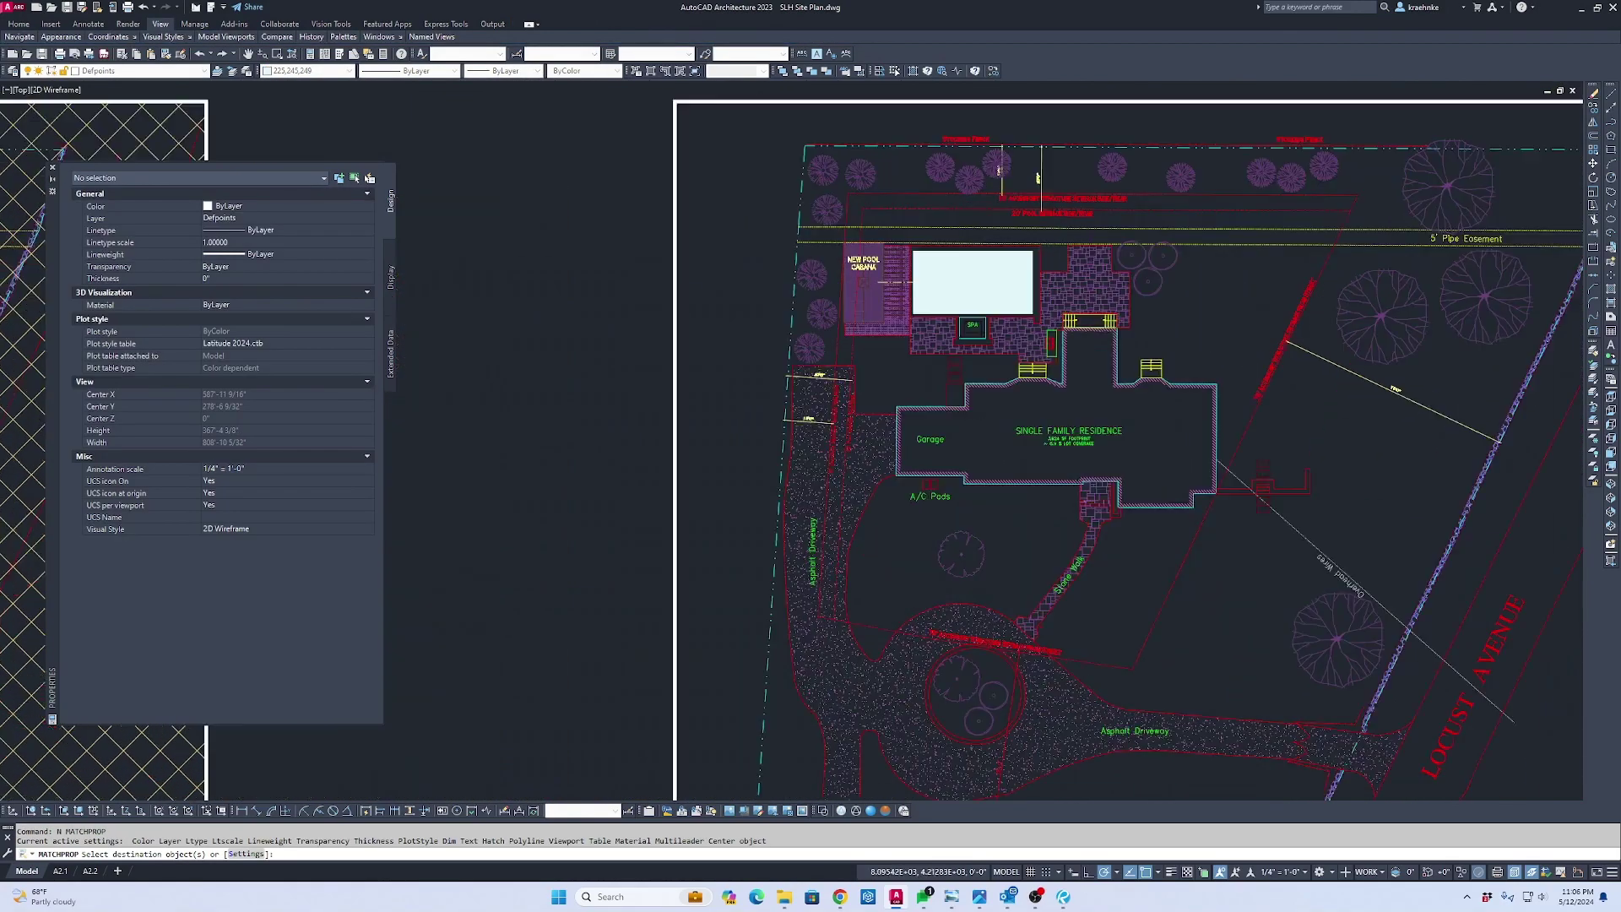
{"action": "scroll", "coordinate": [971, 295], "scroll_direction": "up", "scroll_amount": 6}
{"action": "key", "text": "Escape"}
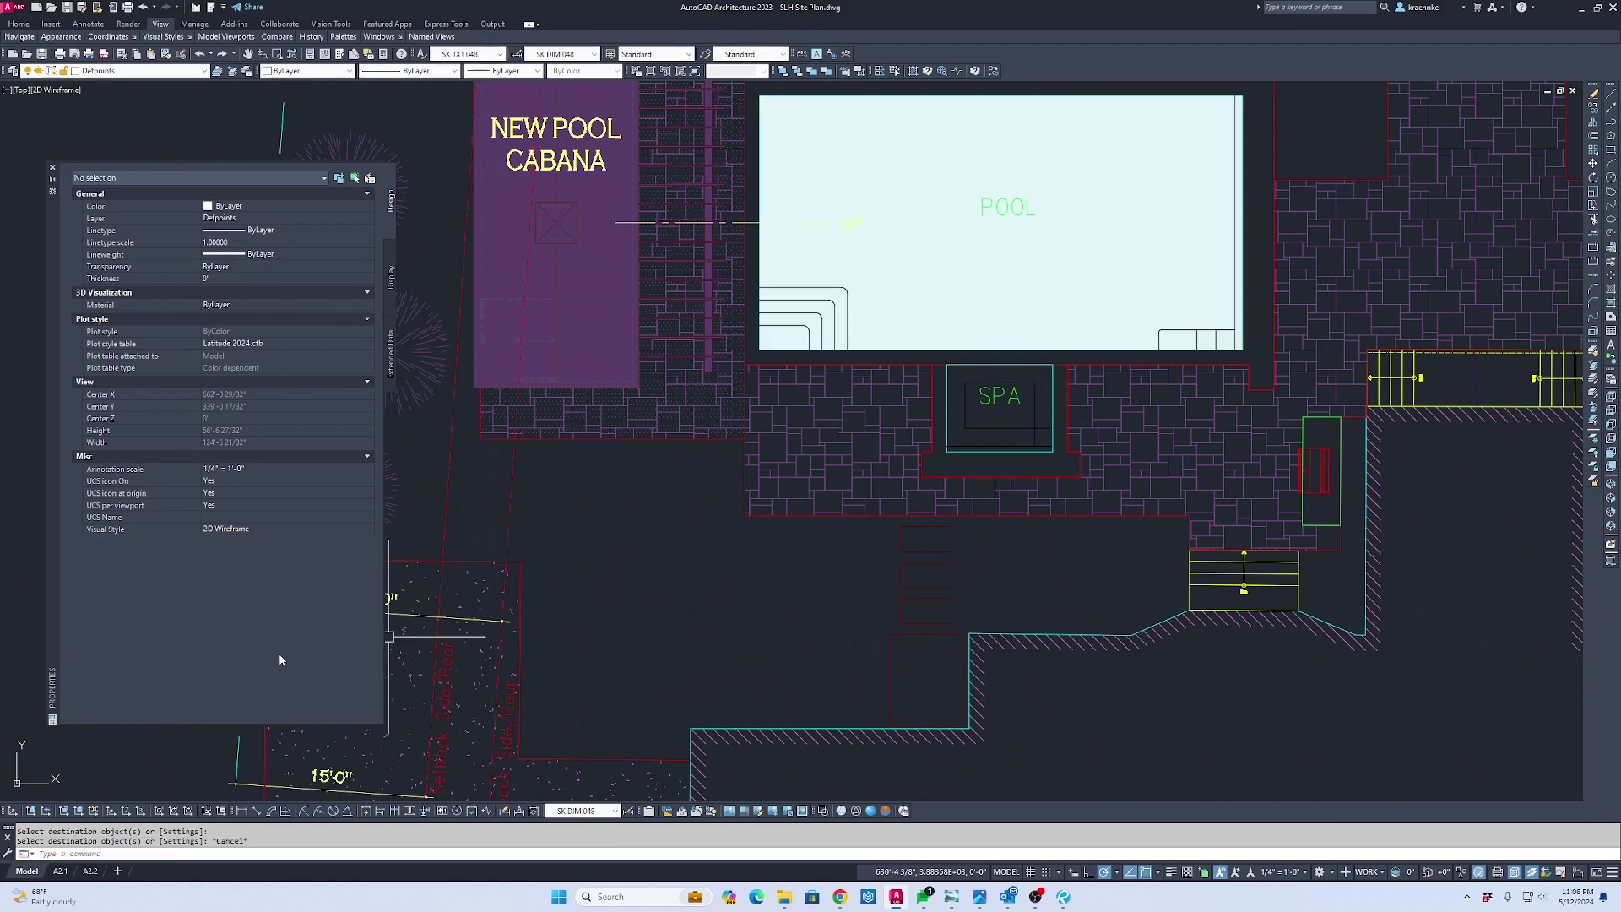
Preview the plot of layout A2.2 and check how the lighter pool fill prints on the proposed site plan
{"action": "left_click", "coordinate": [91, 871]}
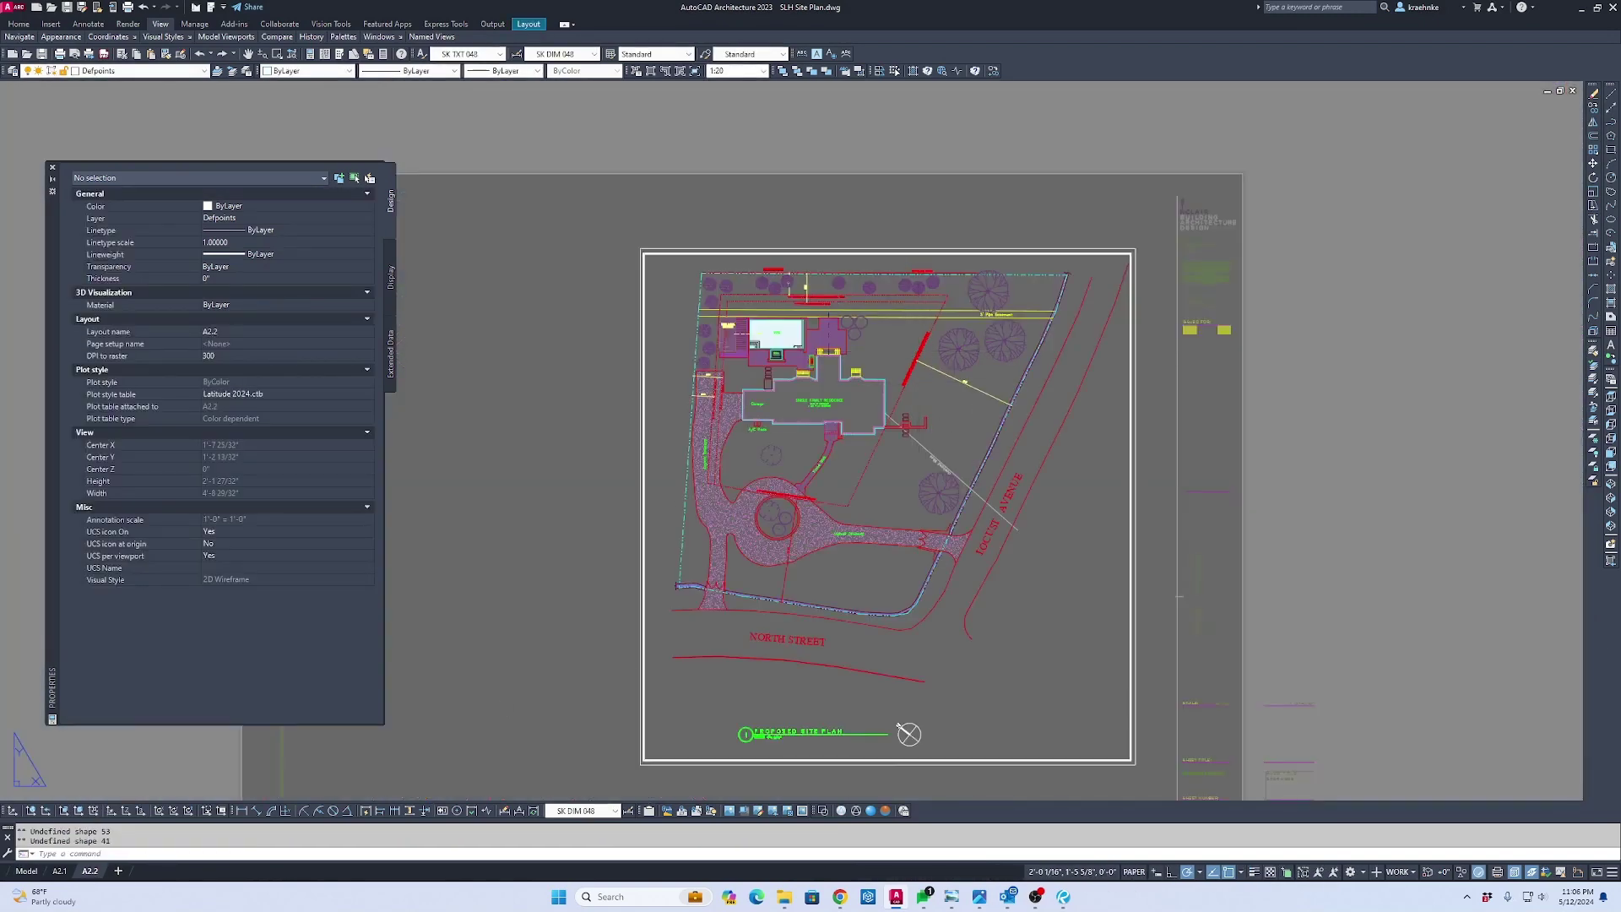
{"action": "key", "text": "ctrl+p"}
{"action": "left_click", "coordinate": [602, 599]}
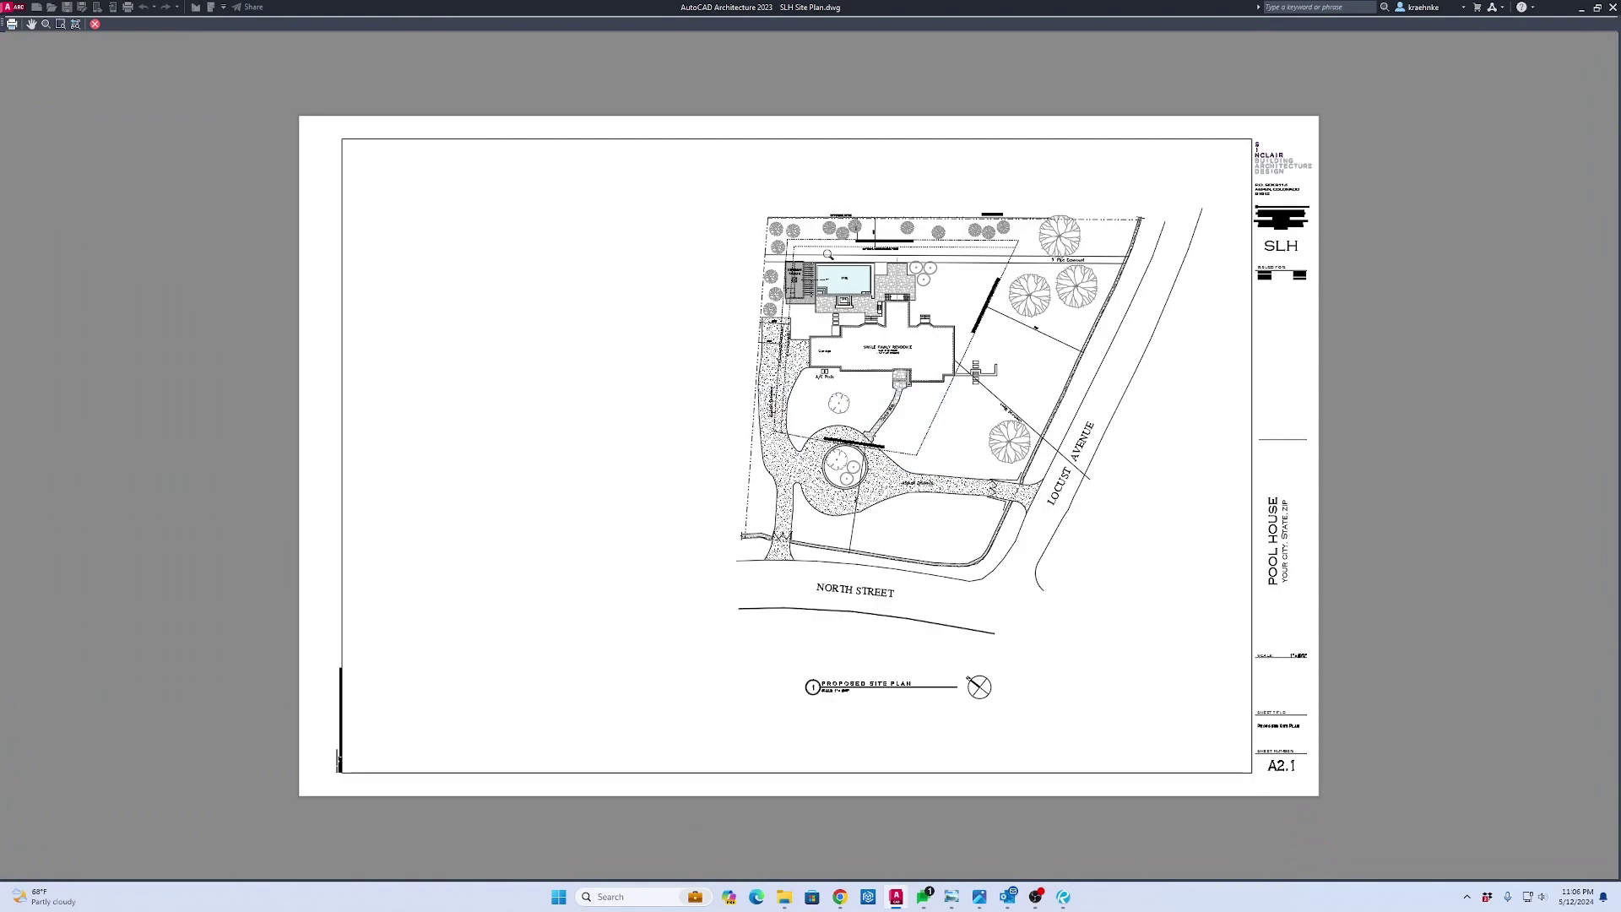
{"action": "scroll", "coordinate": [1050, 304], "scroll_direction": "up", "scroll_amount": 10}
{"action": "scroll", "coordinate": [857, 277], "scroll_direction": "down", "scroll_amount": 6}
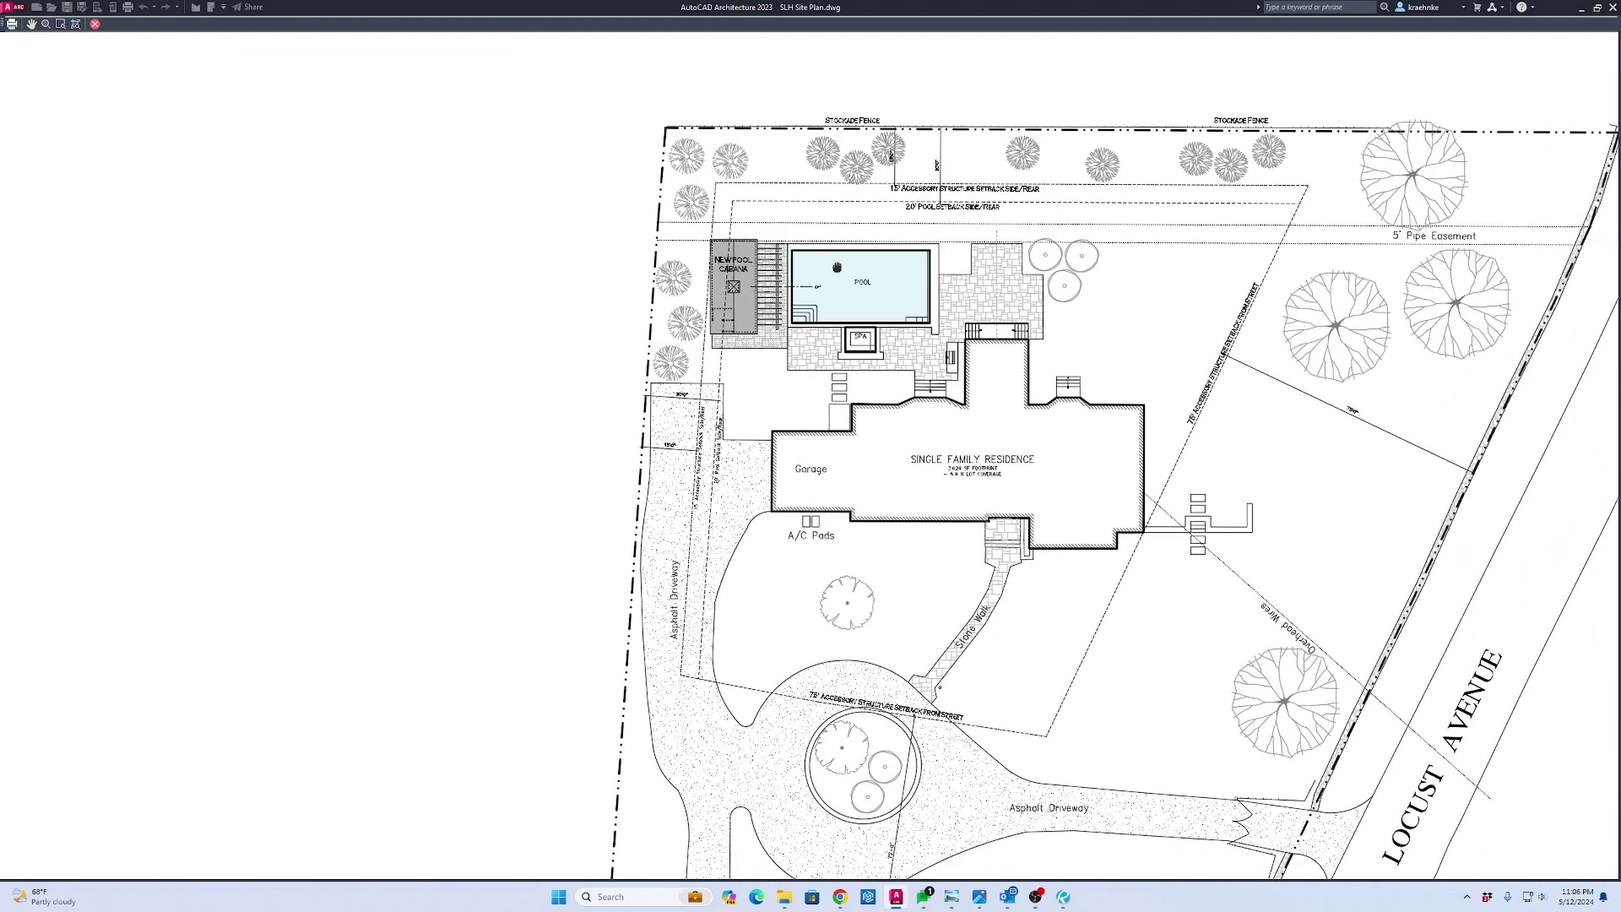
{"action": "middle_click_drag", "start_coordinate": [857, 276], "coordinate": [826, 266]}
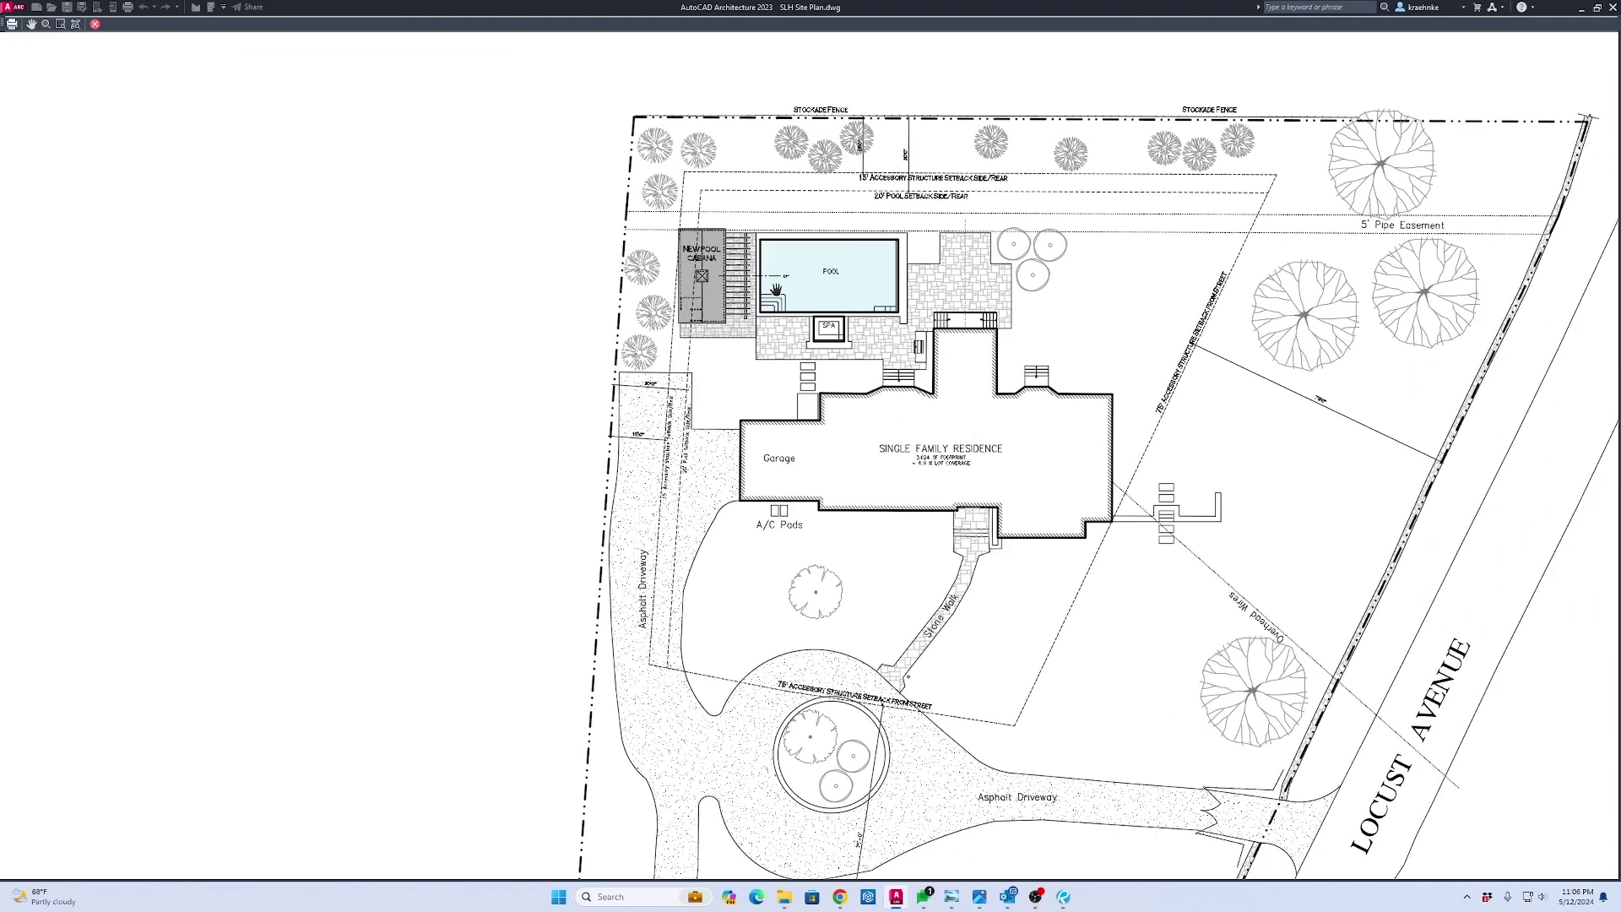
Examine the new pool cabana and its surrounding patio hatch in the plot preview, and leave without plotting
{"action": "scroll", "coordinate": [713, 266], "scroll_direction": "up", "scroll_amount": 4}
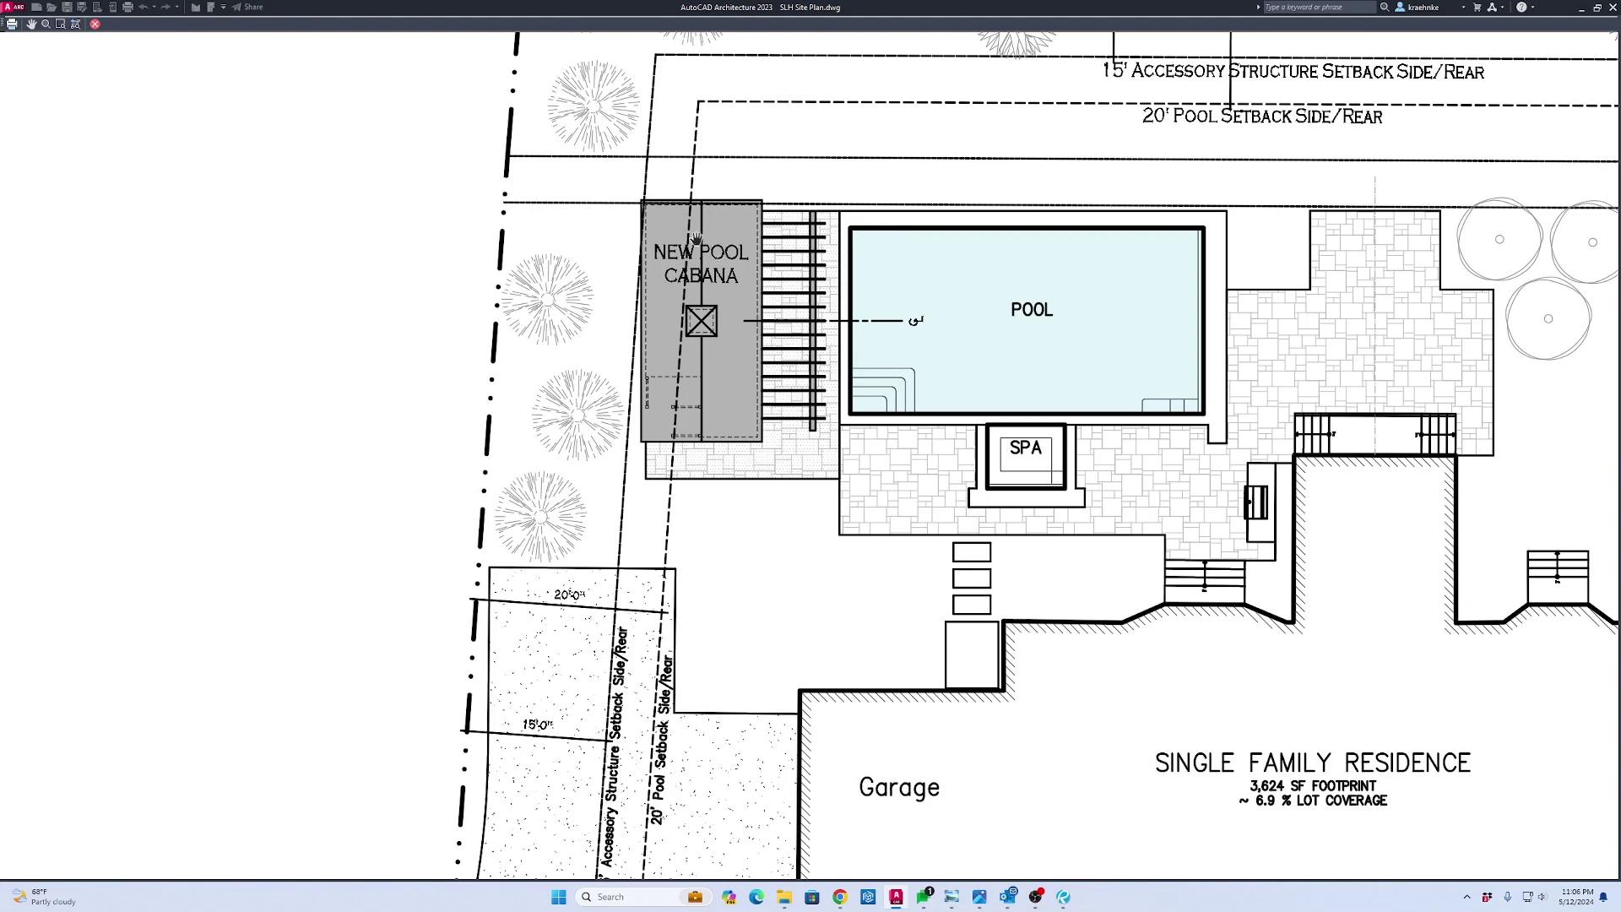
{"action": "scroll", "coordinate": [654, 204], "scroll_direction": "up", "scroll_amount": 4}
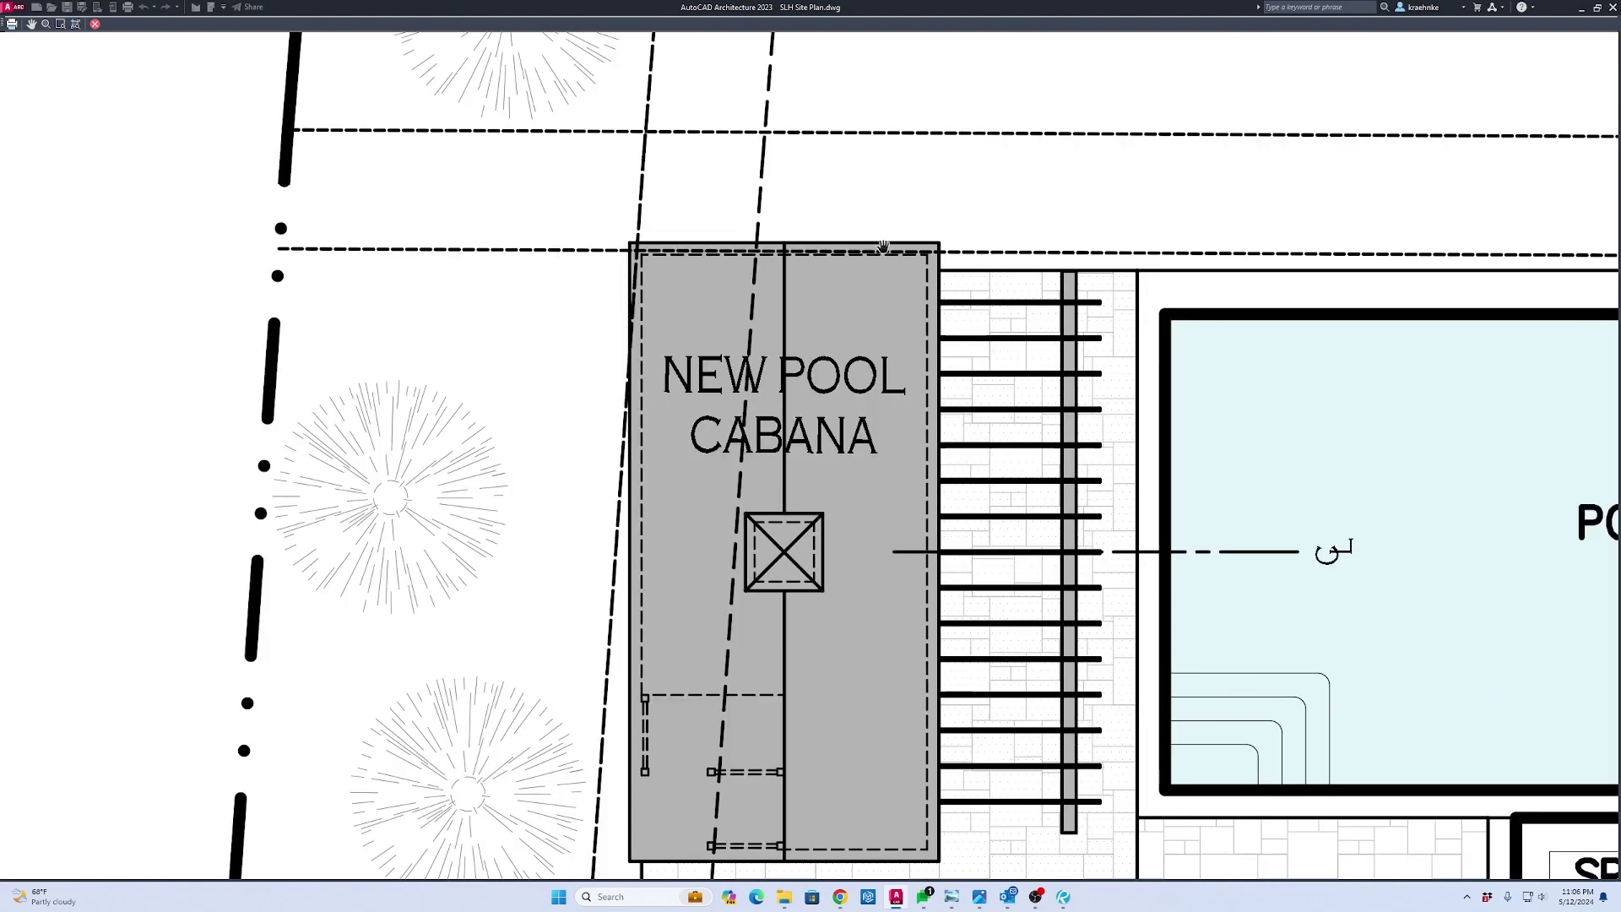
{"action": "scroll", "coordinate": [872, 255], "scroll_direction": "down", "scroll_amount": 4}
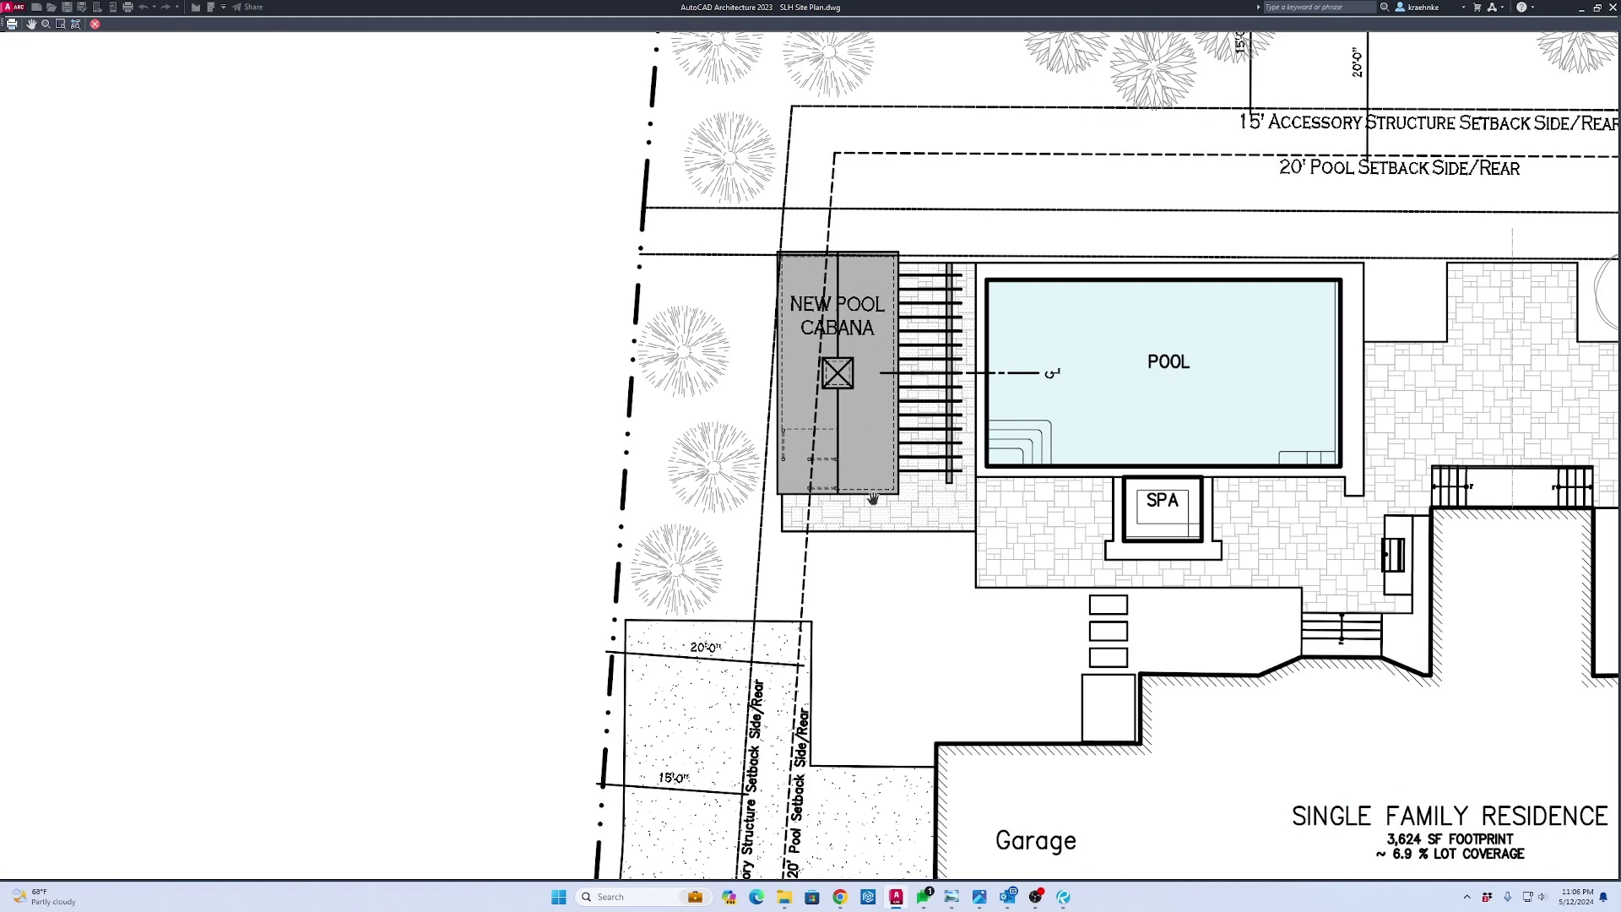
{"action": "scroll", "coordinate": [949, 530], "scroll_direction": "up", "scroll_amount": 4}
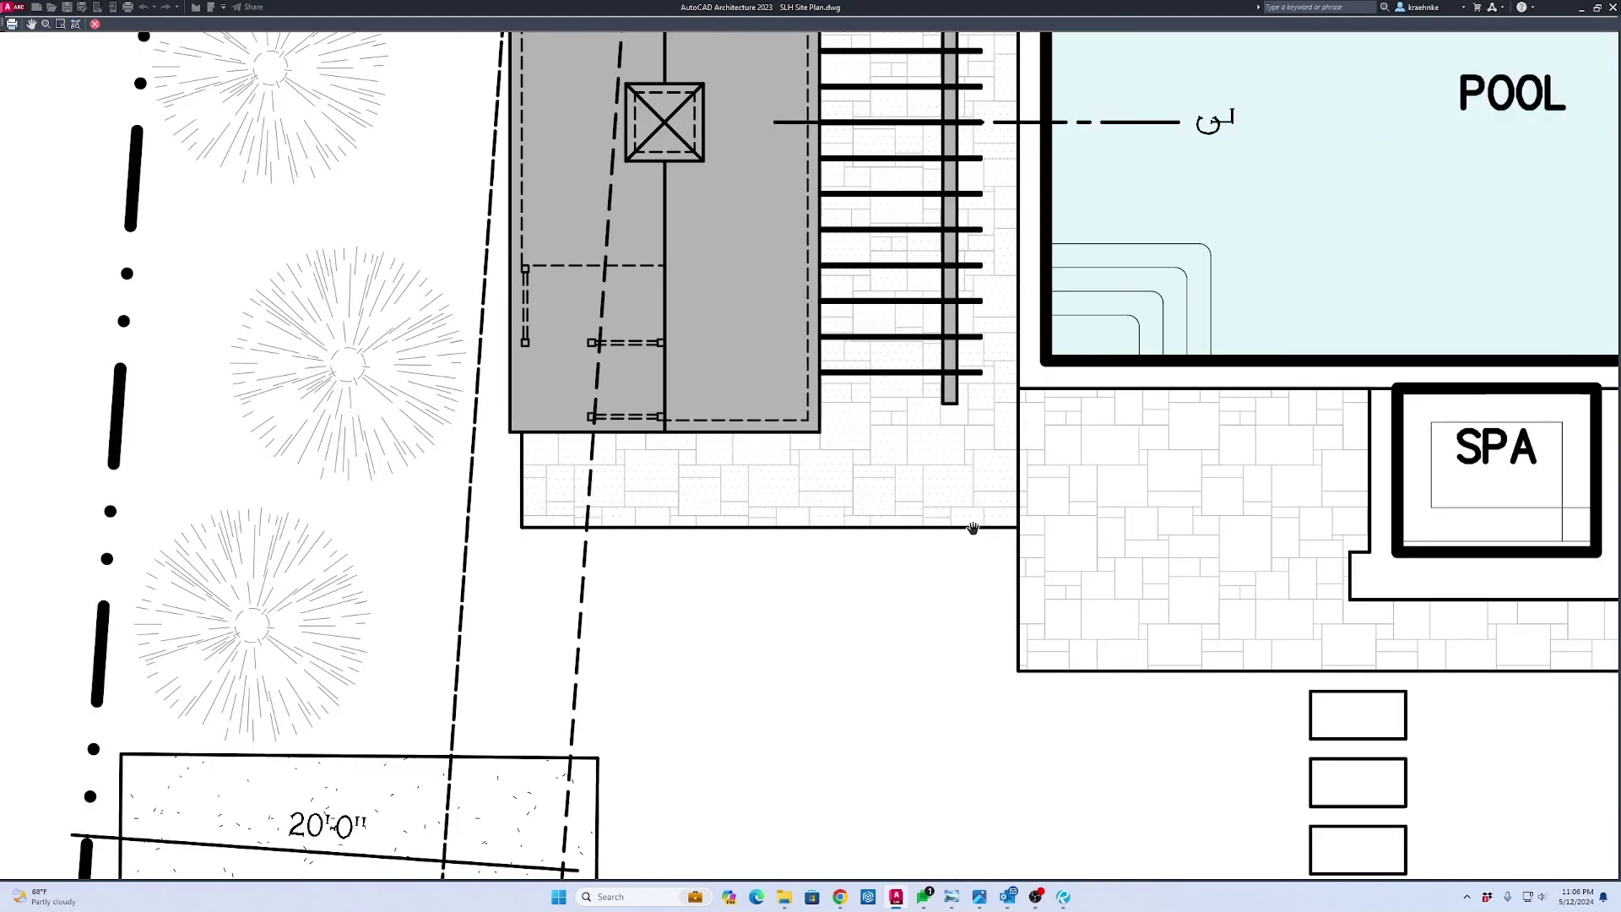
{"action": "scroll", "coordinate": [993, 465], "scroll_direction": "down", "scroll_amount": 4}
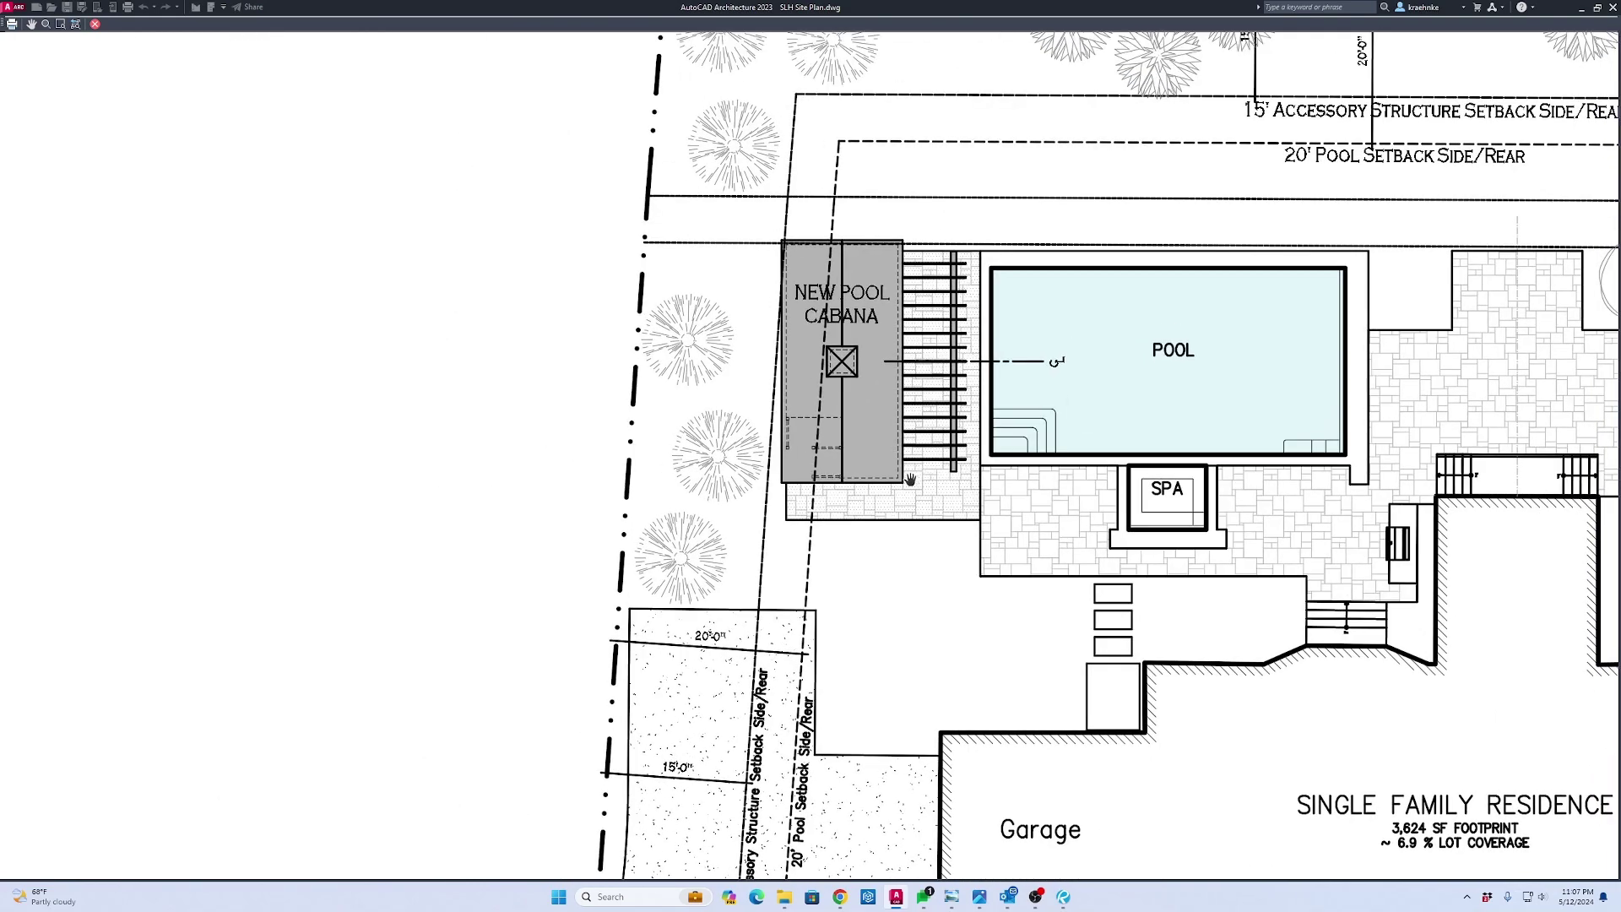
{"action": "scroll", "coordinate": [876, 501], "scroll_direction": "up", "scroll_amount": 4}
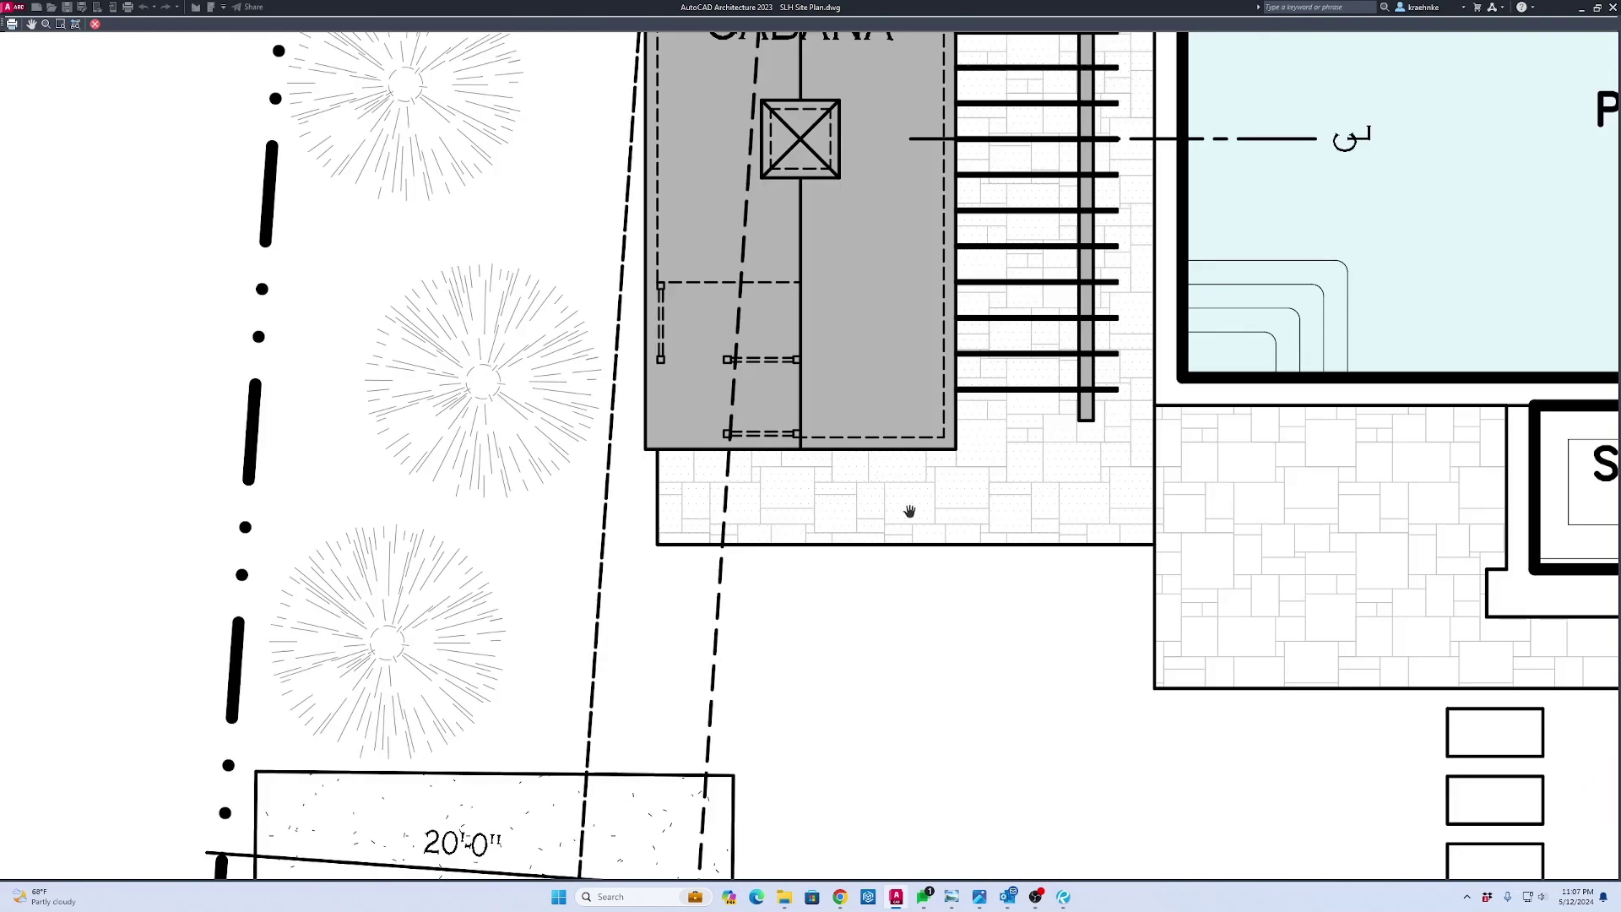
{"action": "key", "text": "Escape"}
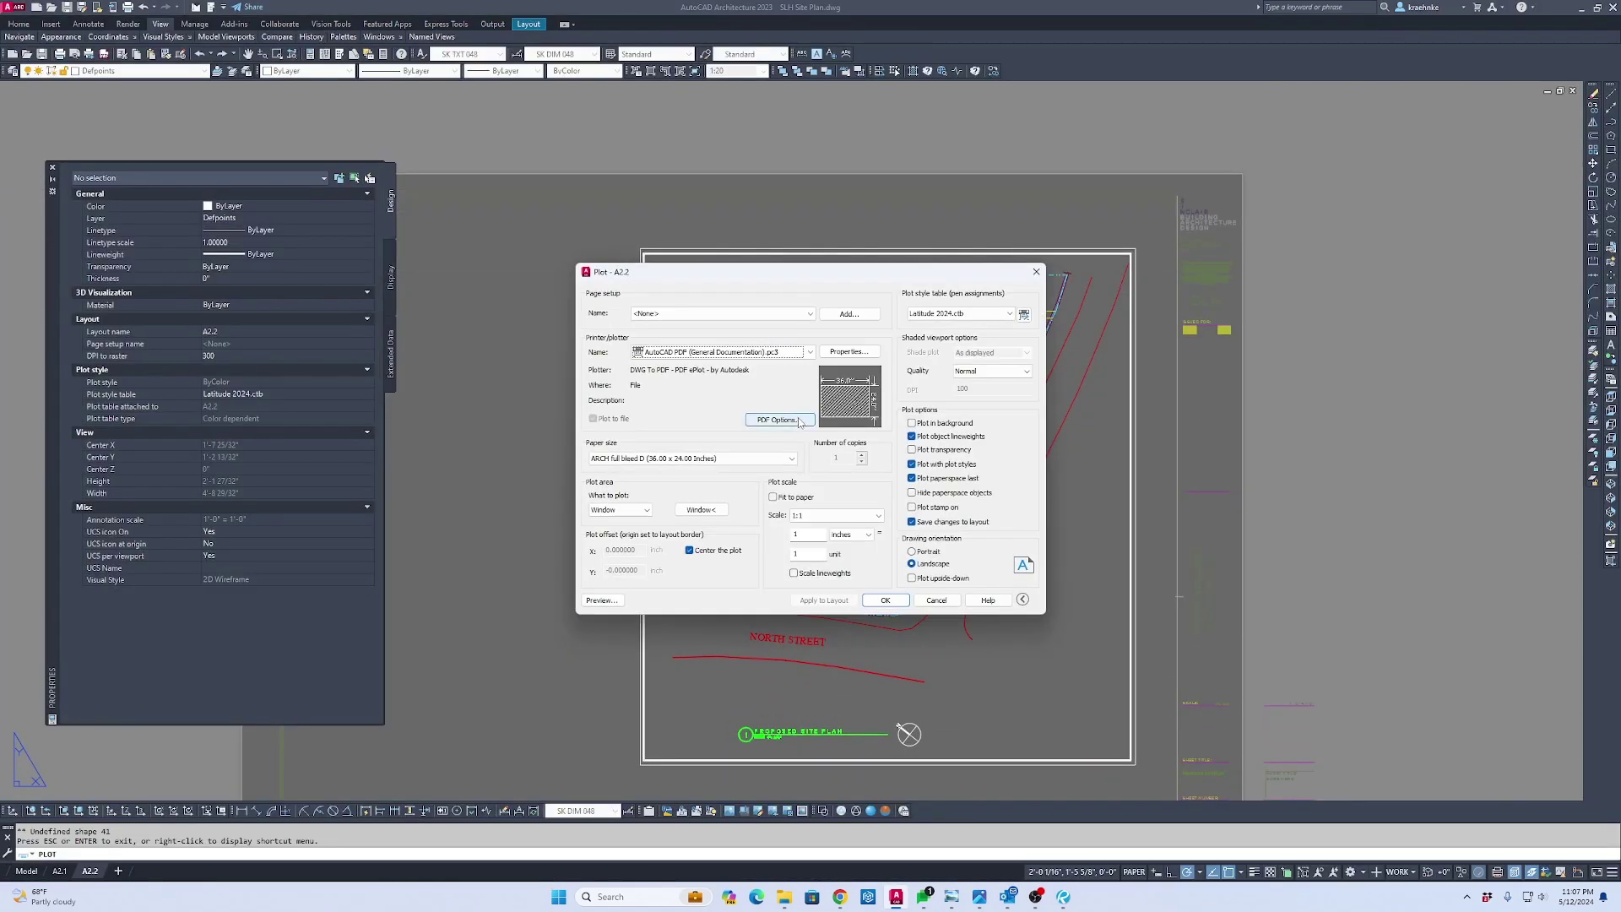
{"action": "key", "text": "Escape"}
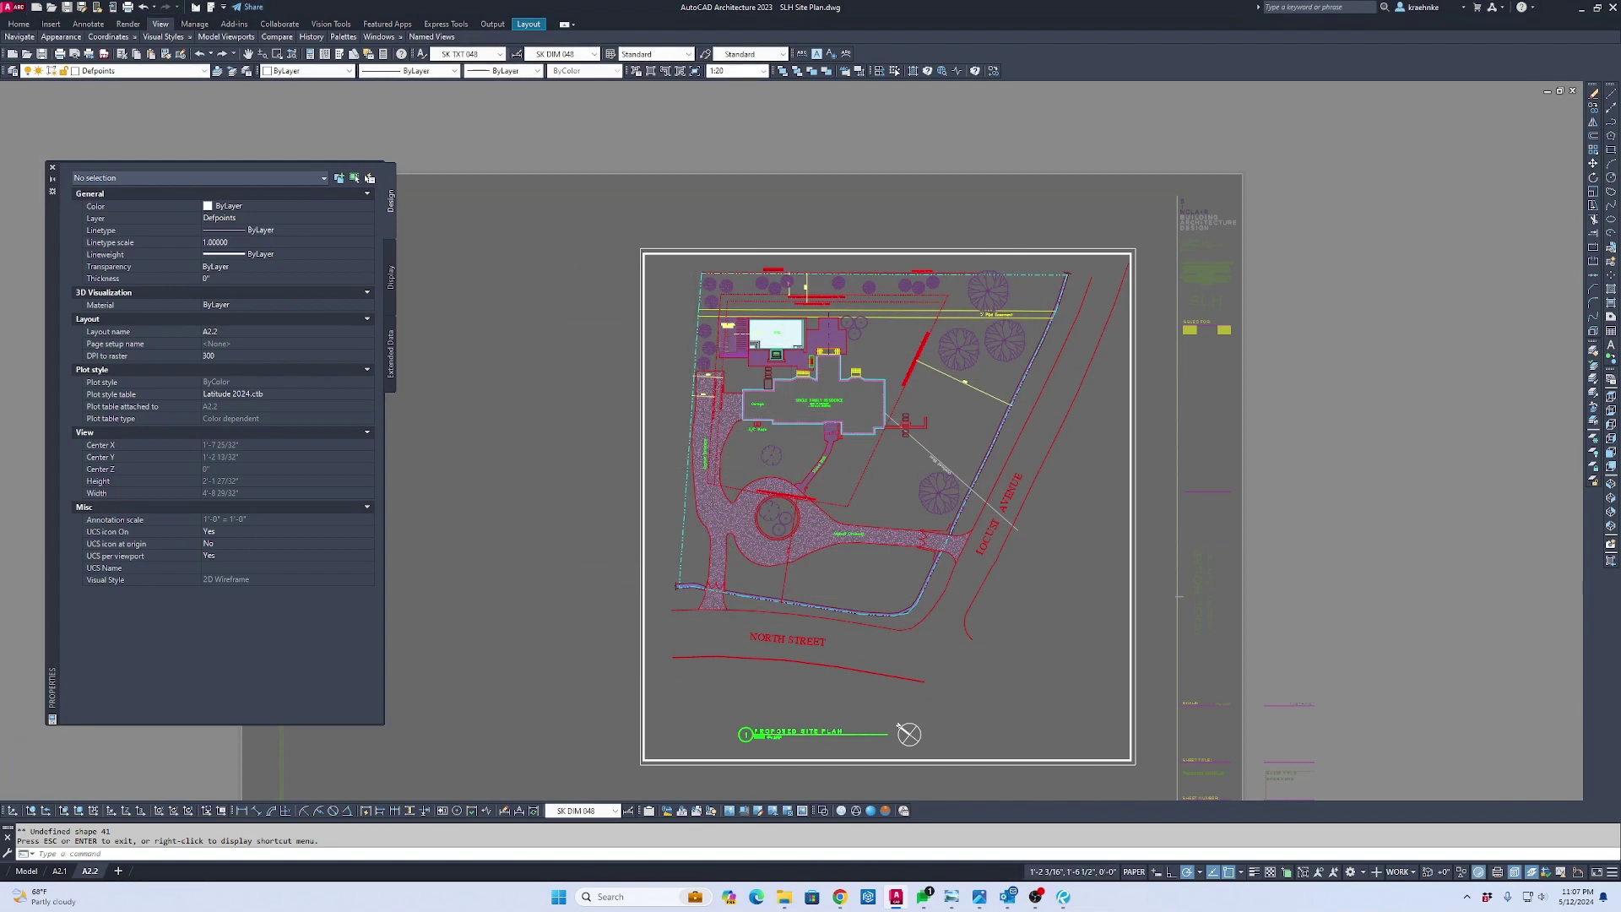
Lock the display of the proposed site plan viewport on layout A2.2
{"action": "scroll", "coordinate": [760, 380], "scroll_direction": "up", "scroll_amount": 5}
{"action": "scroll", "coordinate": [578, 452], "scroll_direction": "down", "scroll_amount": 4}
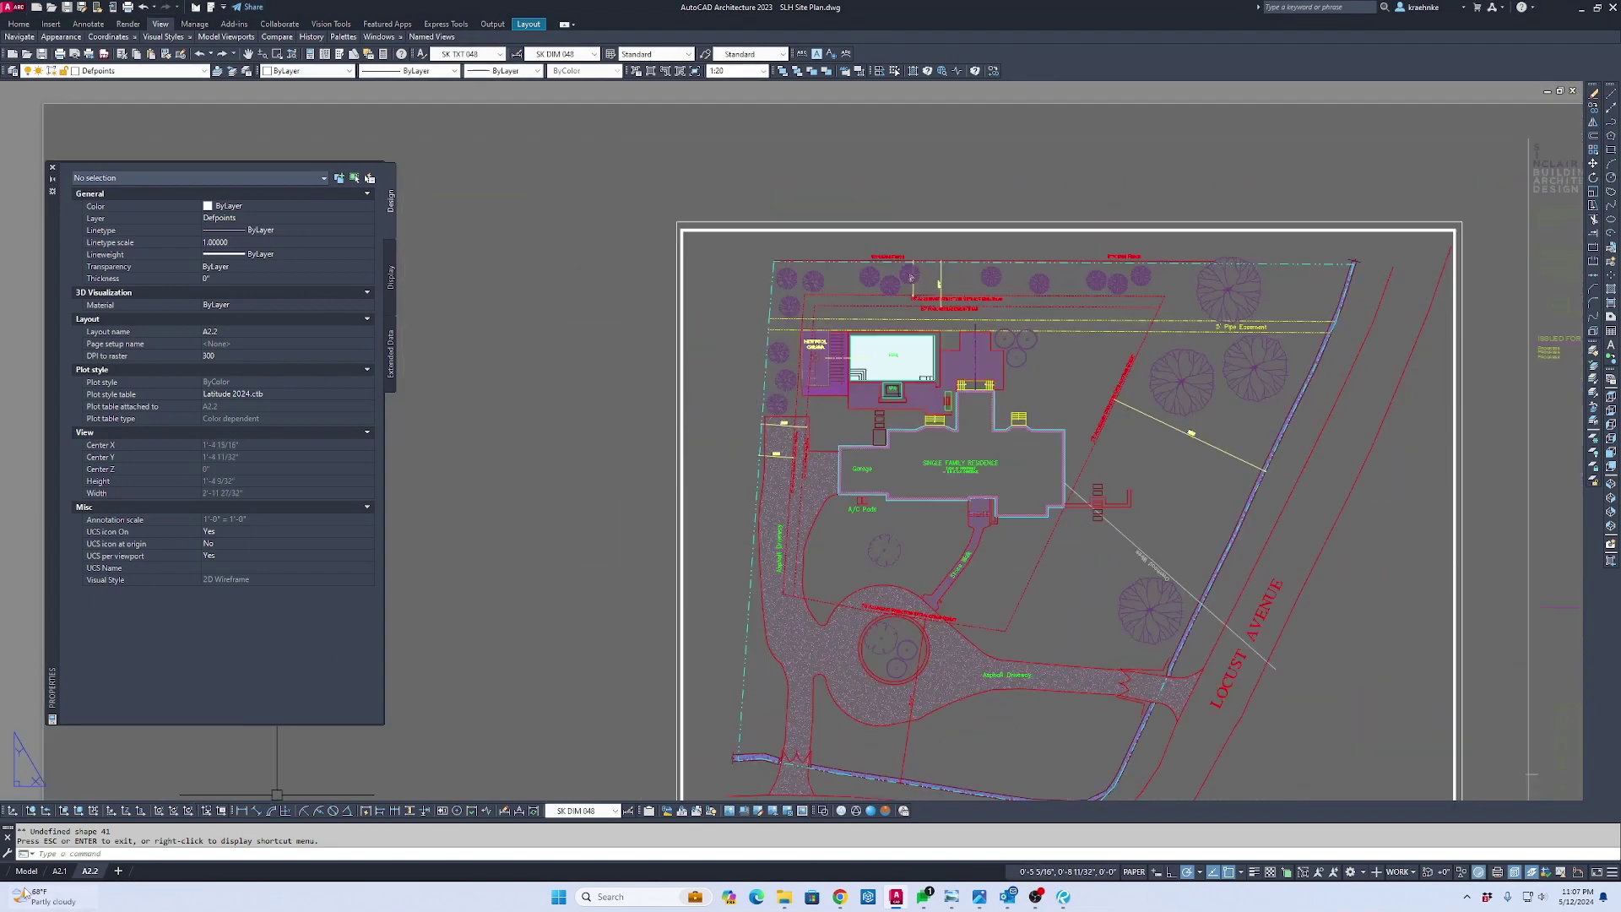
{"action": "left_click", "coordinate": [597, 318]}
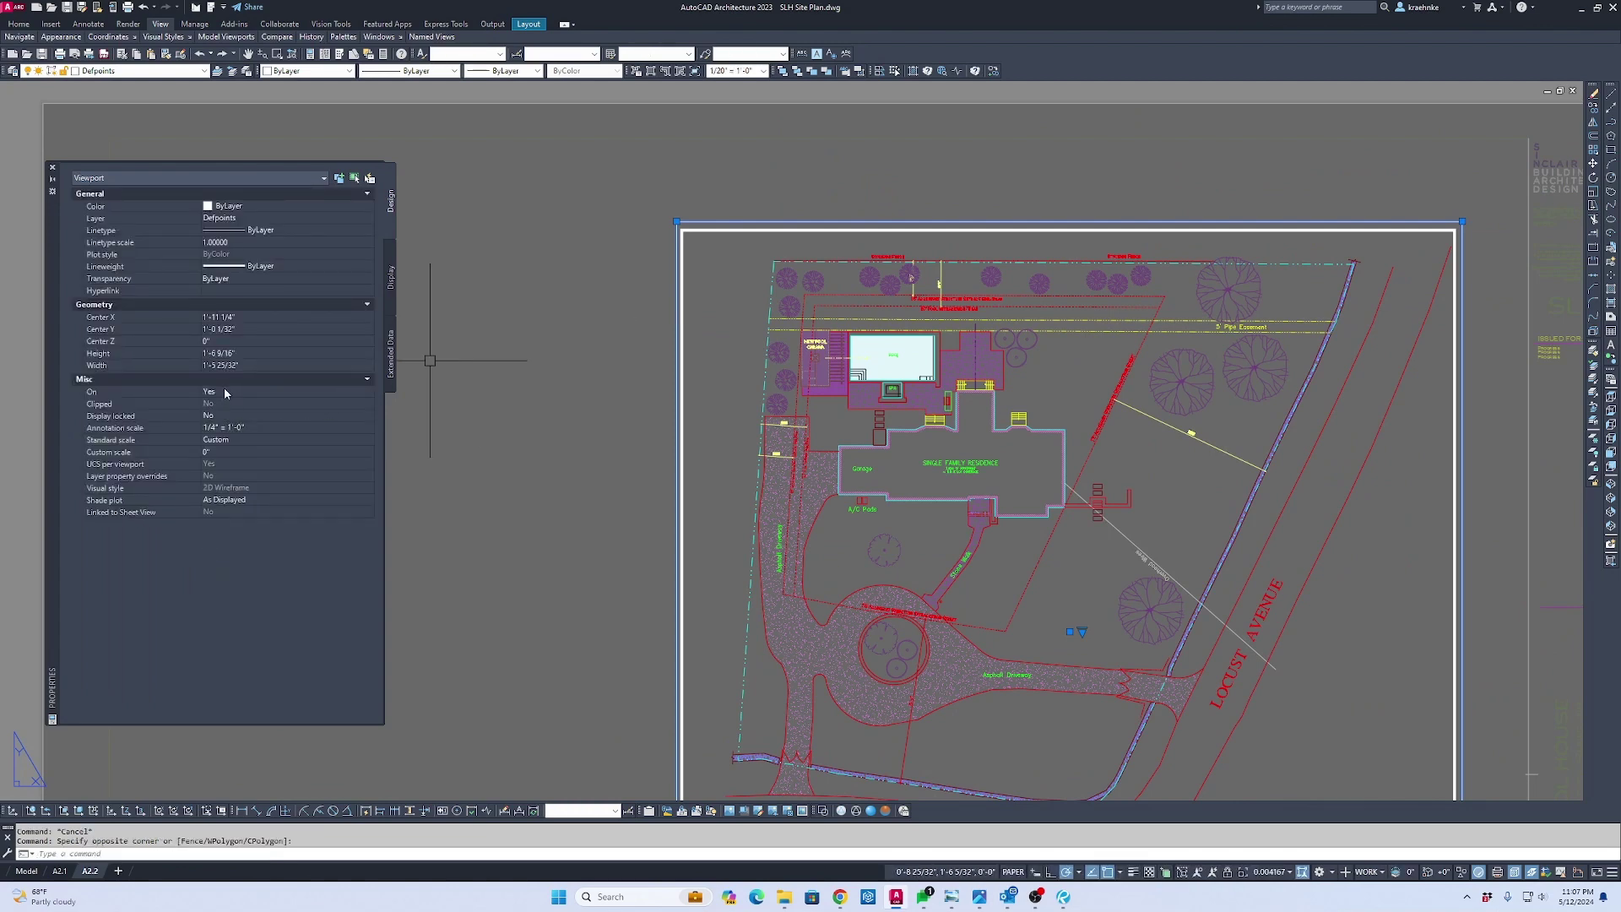
{"action": "left_click", "coordinate": [226, 417]}
{"action": "left_click", "coordinate": [228, 417]}
{"action": "left_click", "coordinate": [231, 429]}
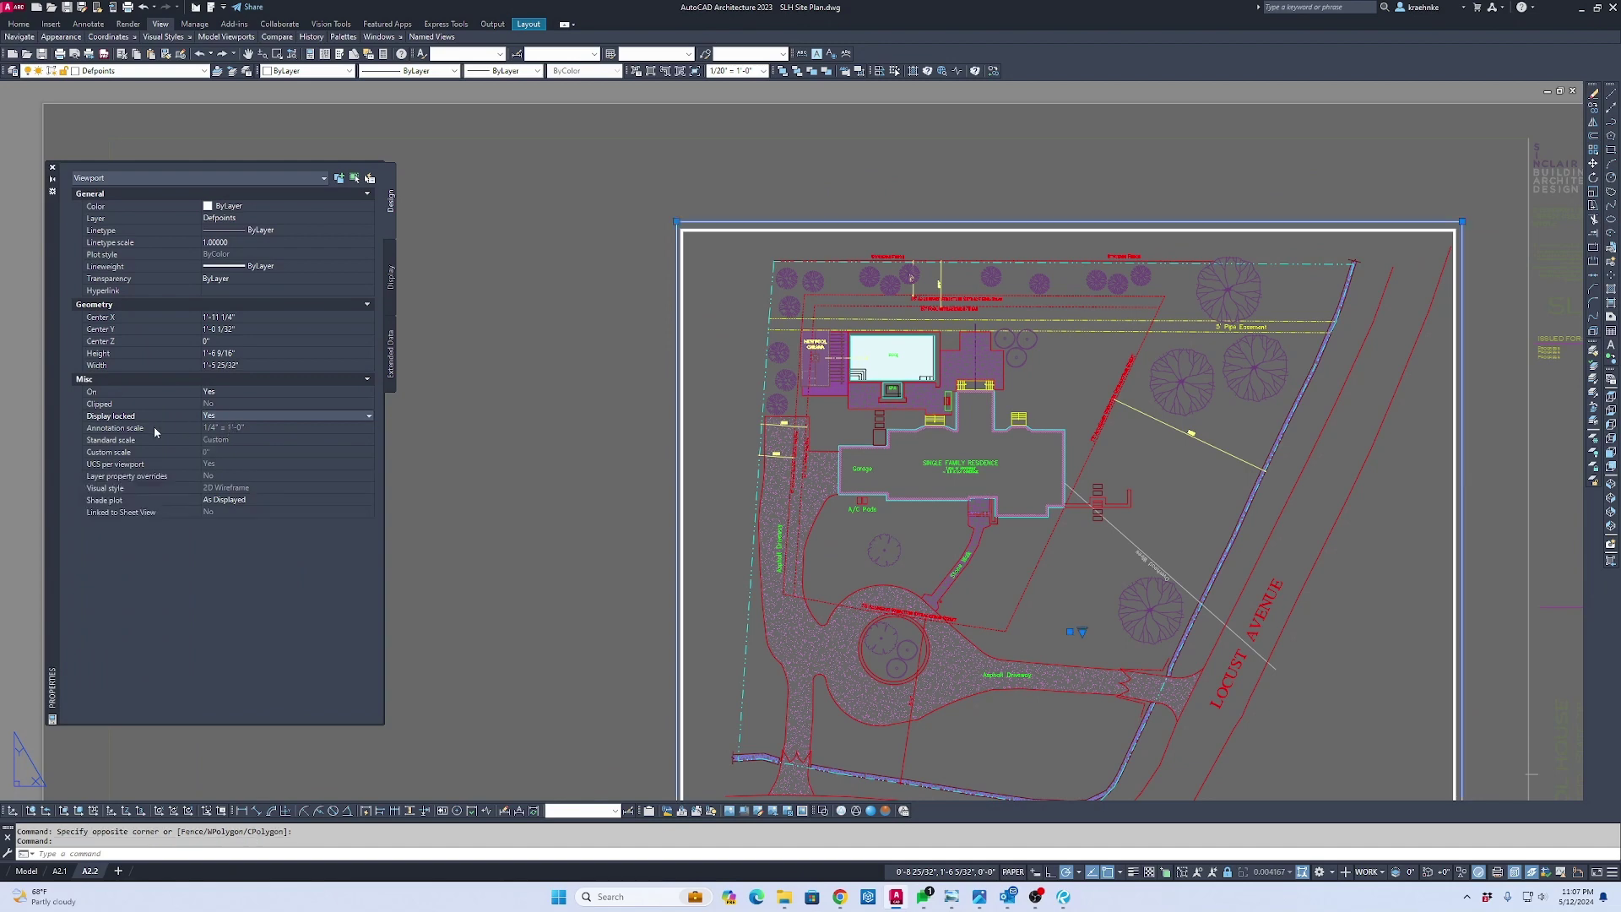
Activate the proposed site plan viewport and check the properties of the dot hatch on the cabana patio
{"action": "double_click", "coordinate": [789, 403]}
{"action": "scroll", "coordinate": [836, 330], "scroll_direction": "up", "scroll_amount": 4}
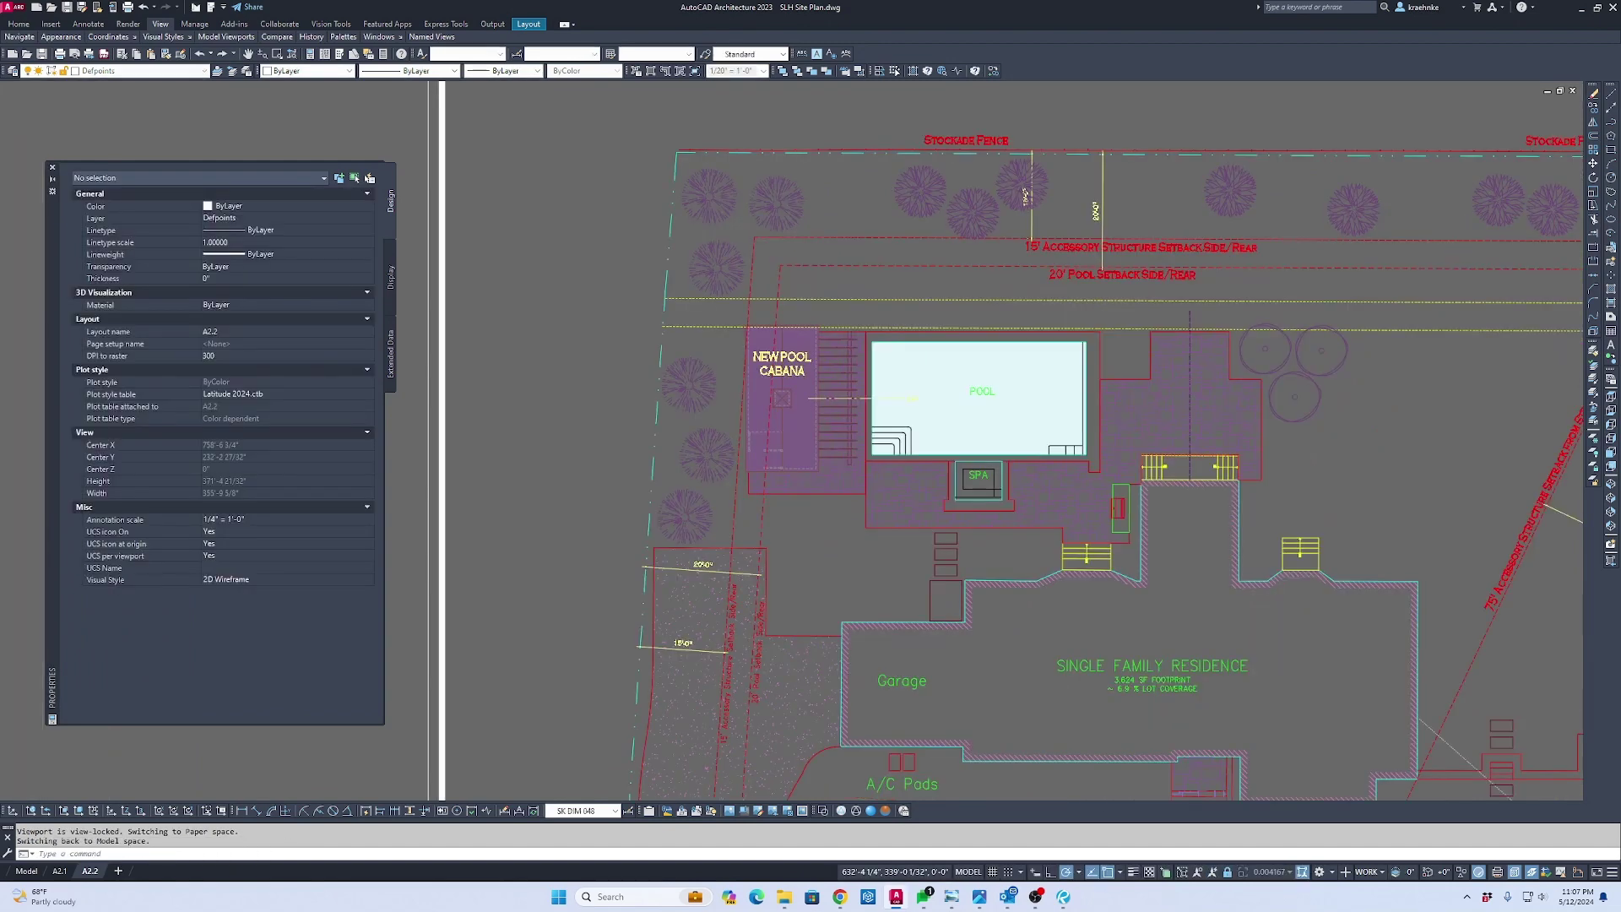
{"action": "scroll", "coordinate": [844, 473], "scroll_direction": "up", "scroll_amount": 8}
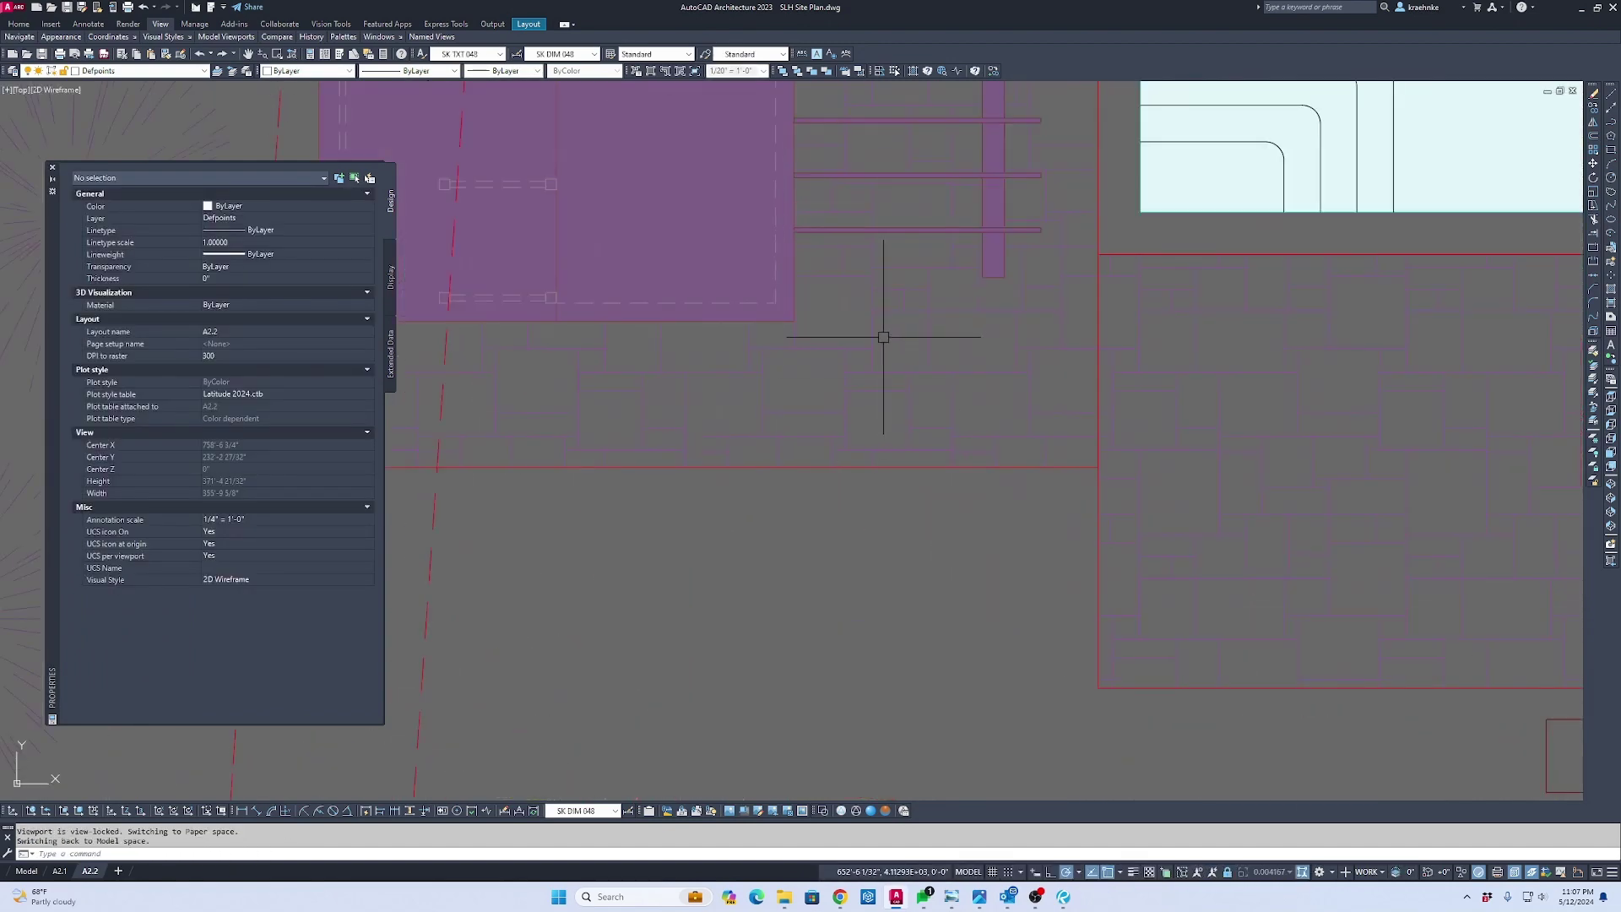
{"action": "middle_click_drag", "start_coordinate": [879, 337], "coordinate": [821, 486]}
{"action": "left_click", "coordinate": [764, 435]}
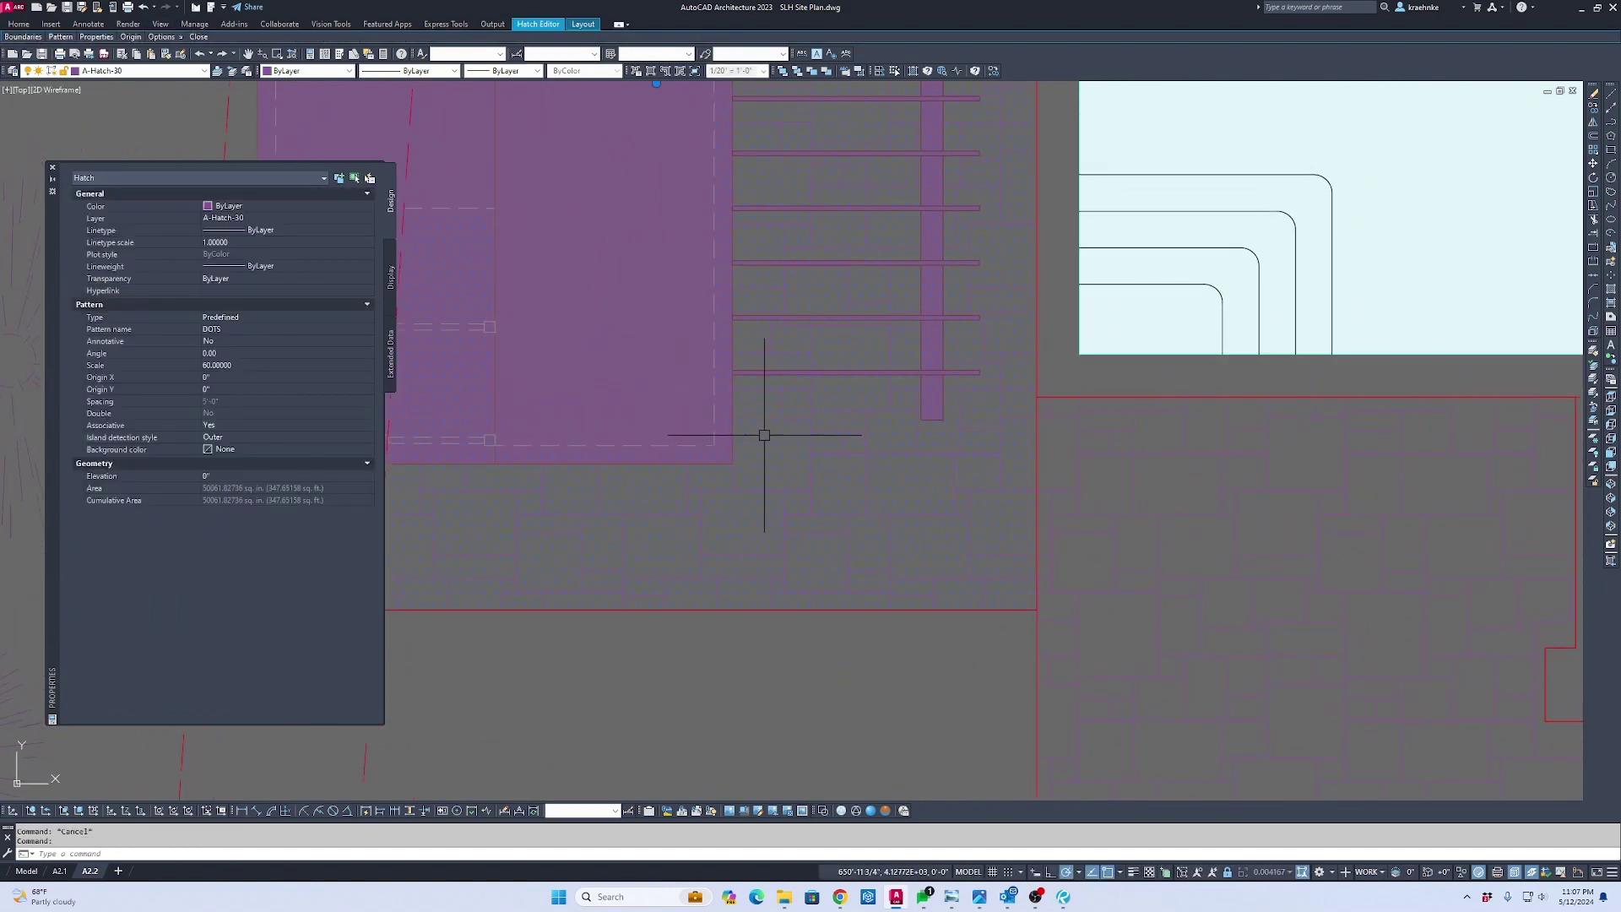
{"action": "key", "text": "Escape"}
Match the pool hatch's properties onto the dot hatch of the cabana patio to make it a solid fill
{"action": "type", "text": "ma"}
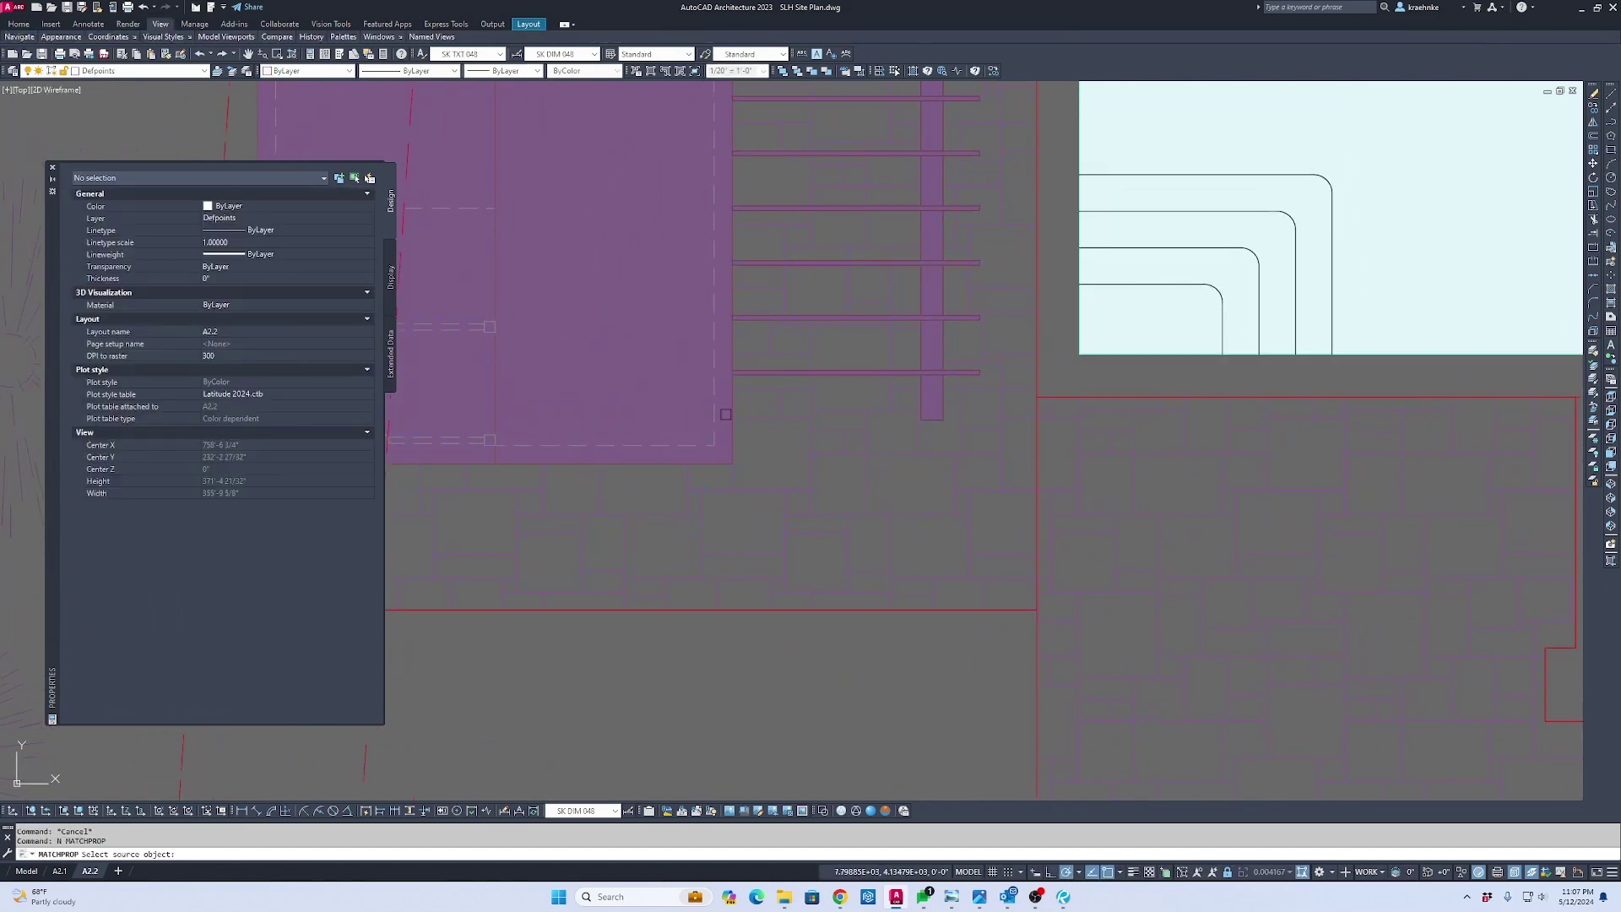
{"action": "key", "text": "space"}
{"action": "key", "text": "Escape"}
{"action": "key", "text": "space"}
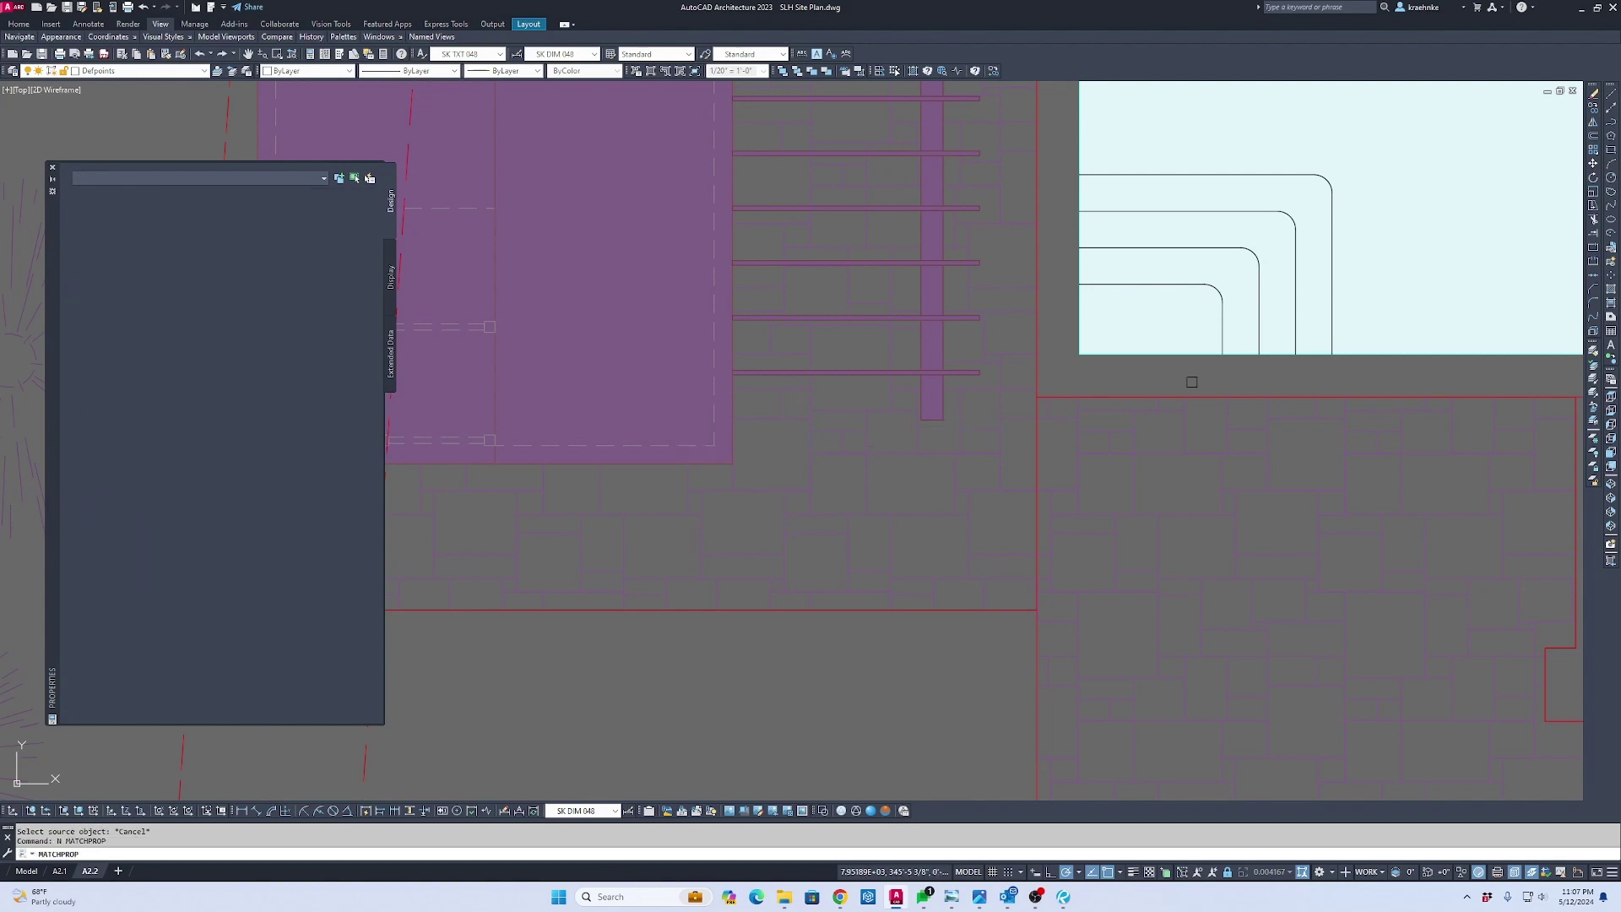
{"action": "left_click", "coordinate": [1451, 202]}
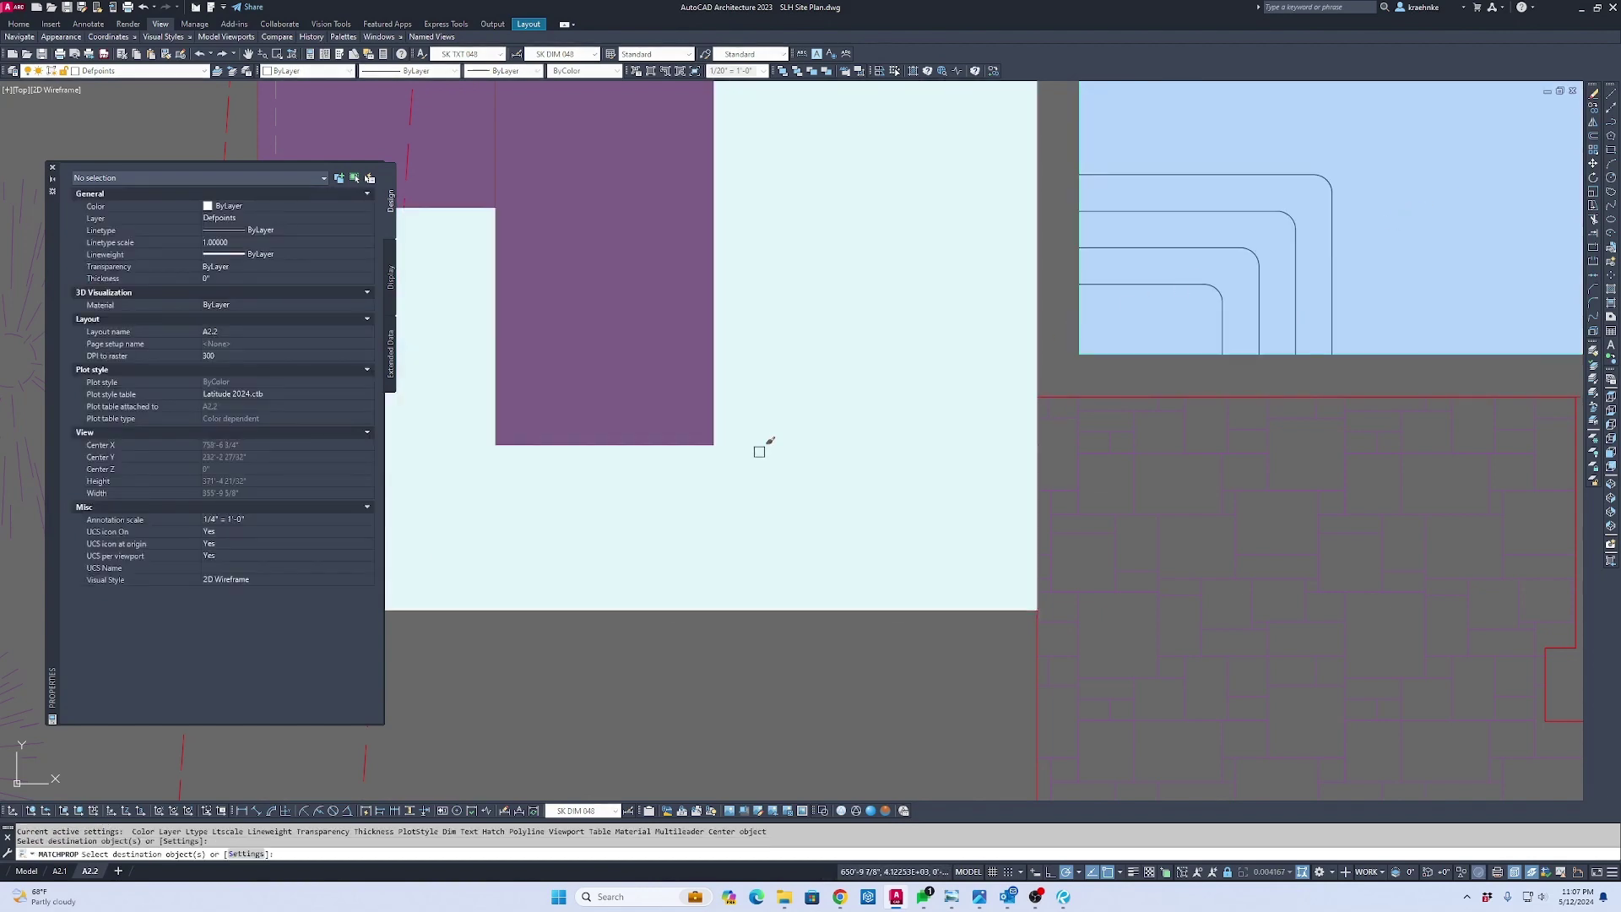
{"action": "left_click", "coordinate": [752, 442]}
{"action": "key", "text": "Escape"}
Move the cabana patio's solid hatch to layer A-Hatch-10 and set its color to ByLayer
{"action": "left_click", "coordinate": [777, 450]}
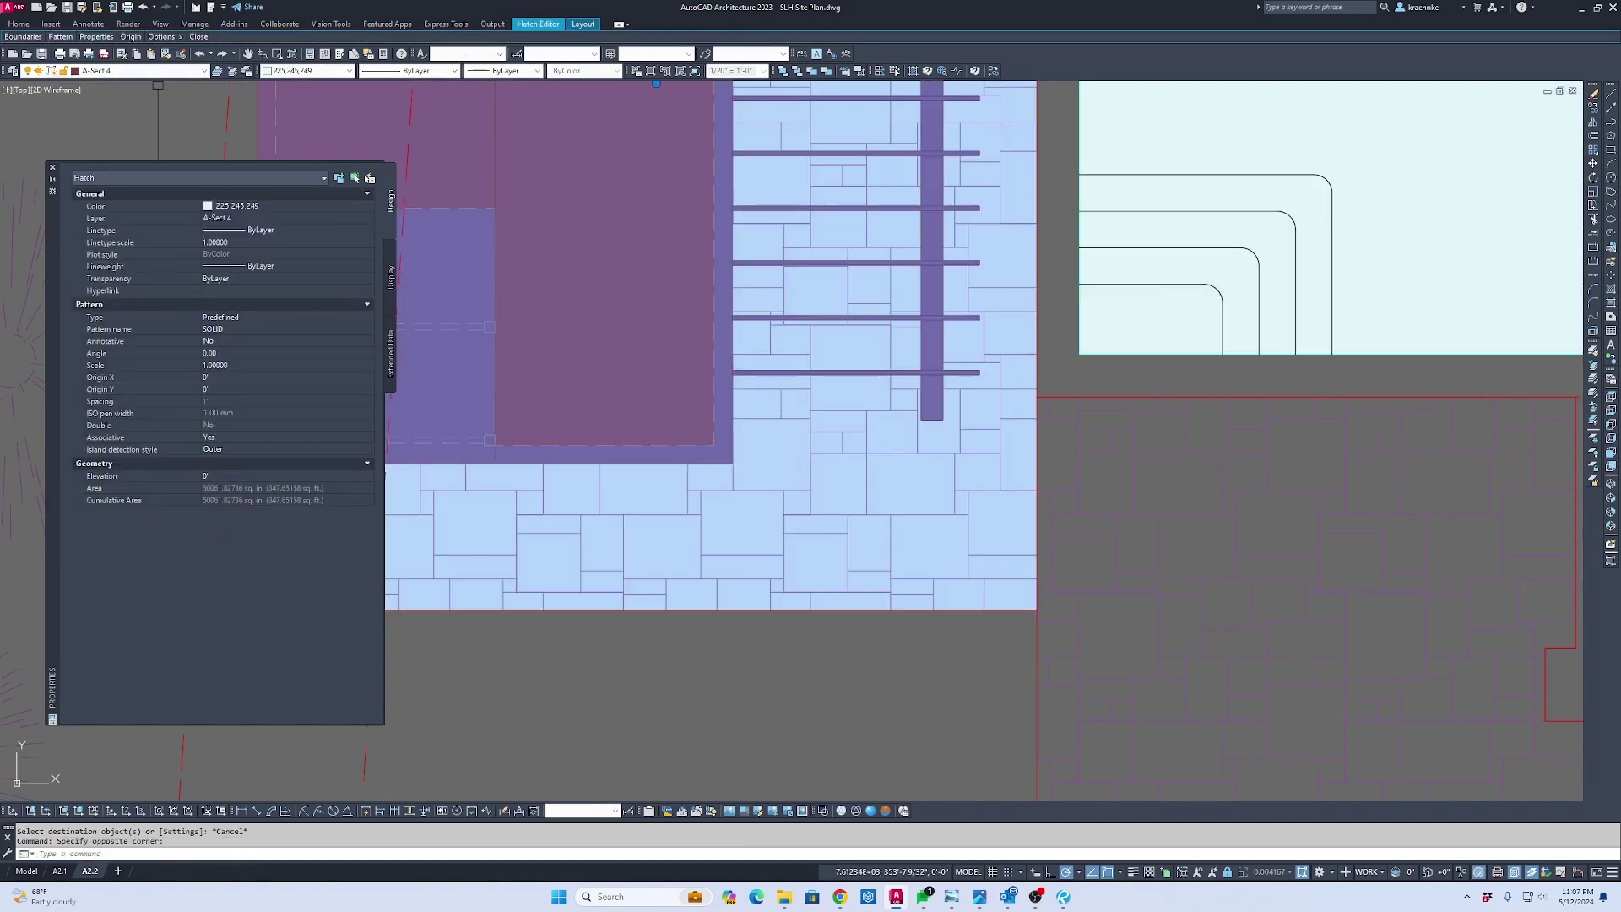
{"action": "left_click", "coordinate": [181, 72]}
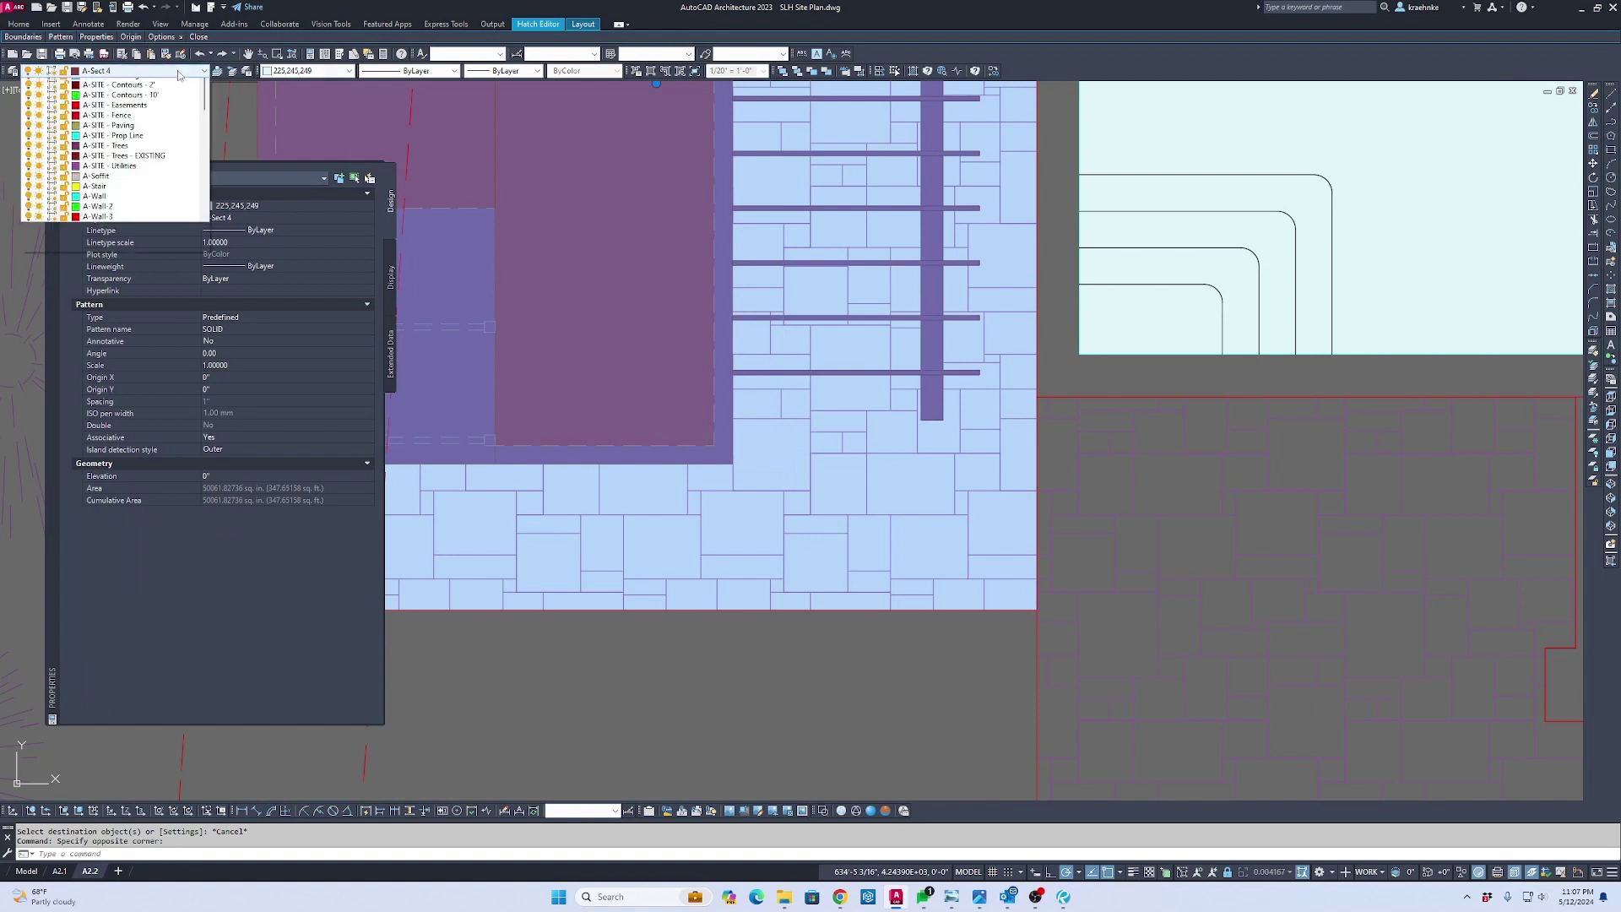
{"action": "scroll", "coordinate": [179, 74], "scroll_direction": "down", "scroll_amount": 8}
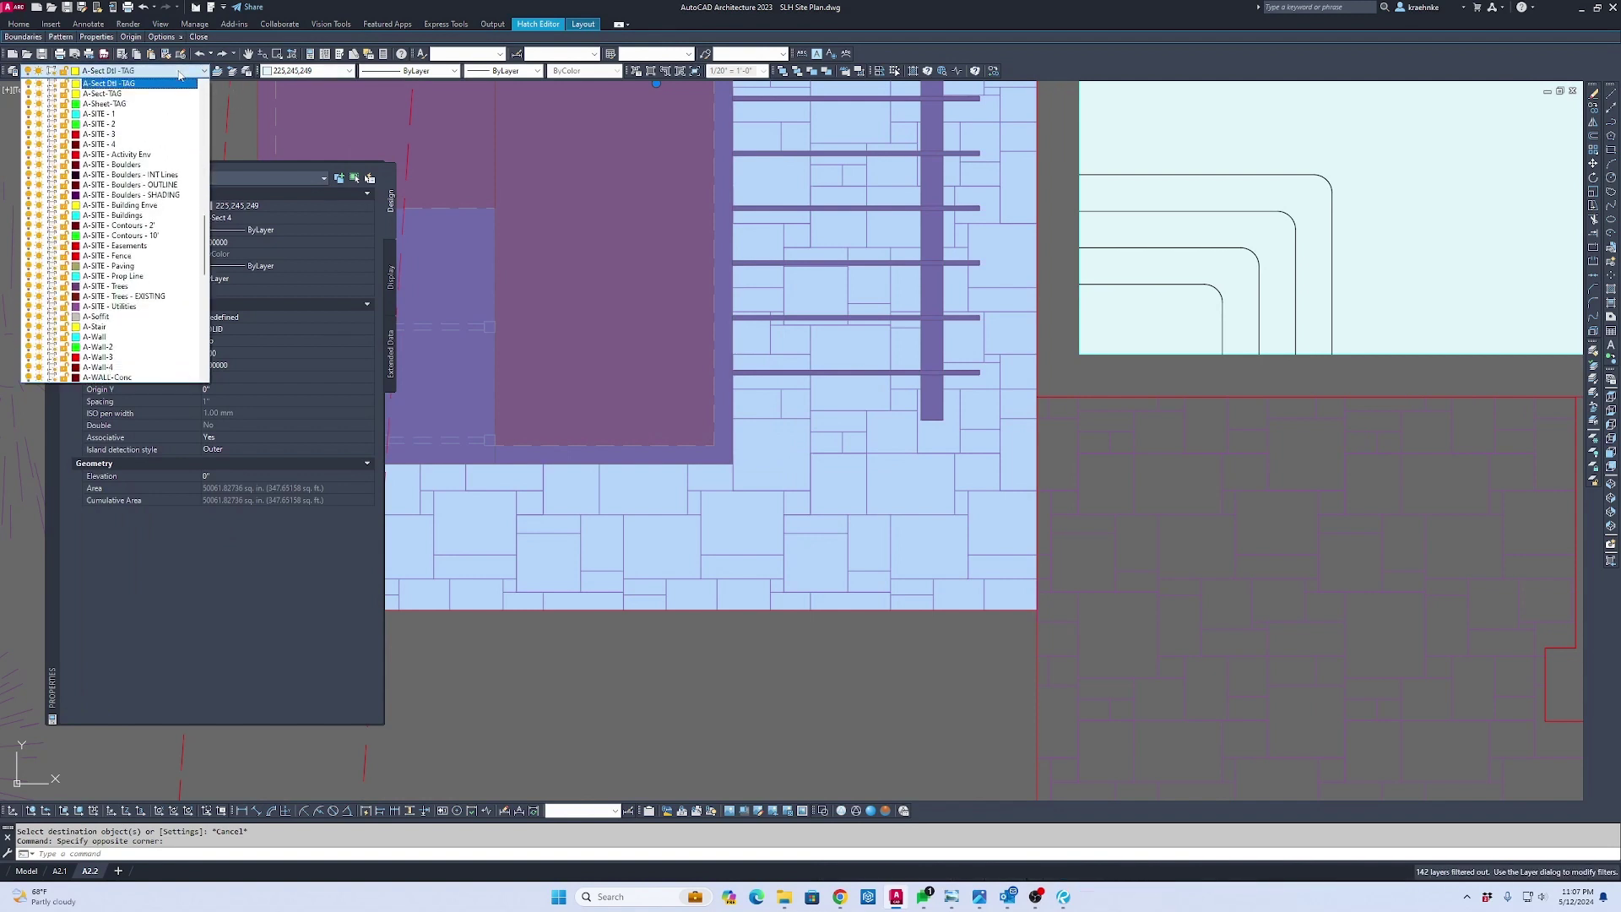
{"action": "scroll", "coordinate": [175, 161], "scroll_direction": "up", "scroll_amount": 10}
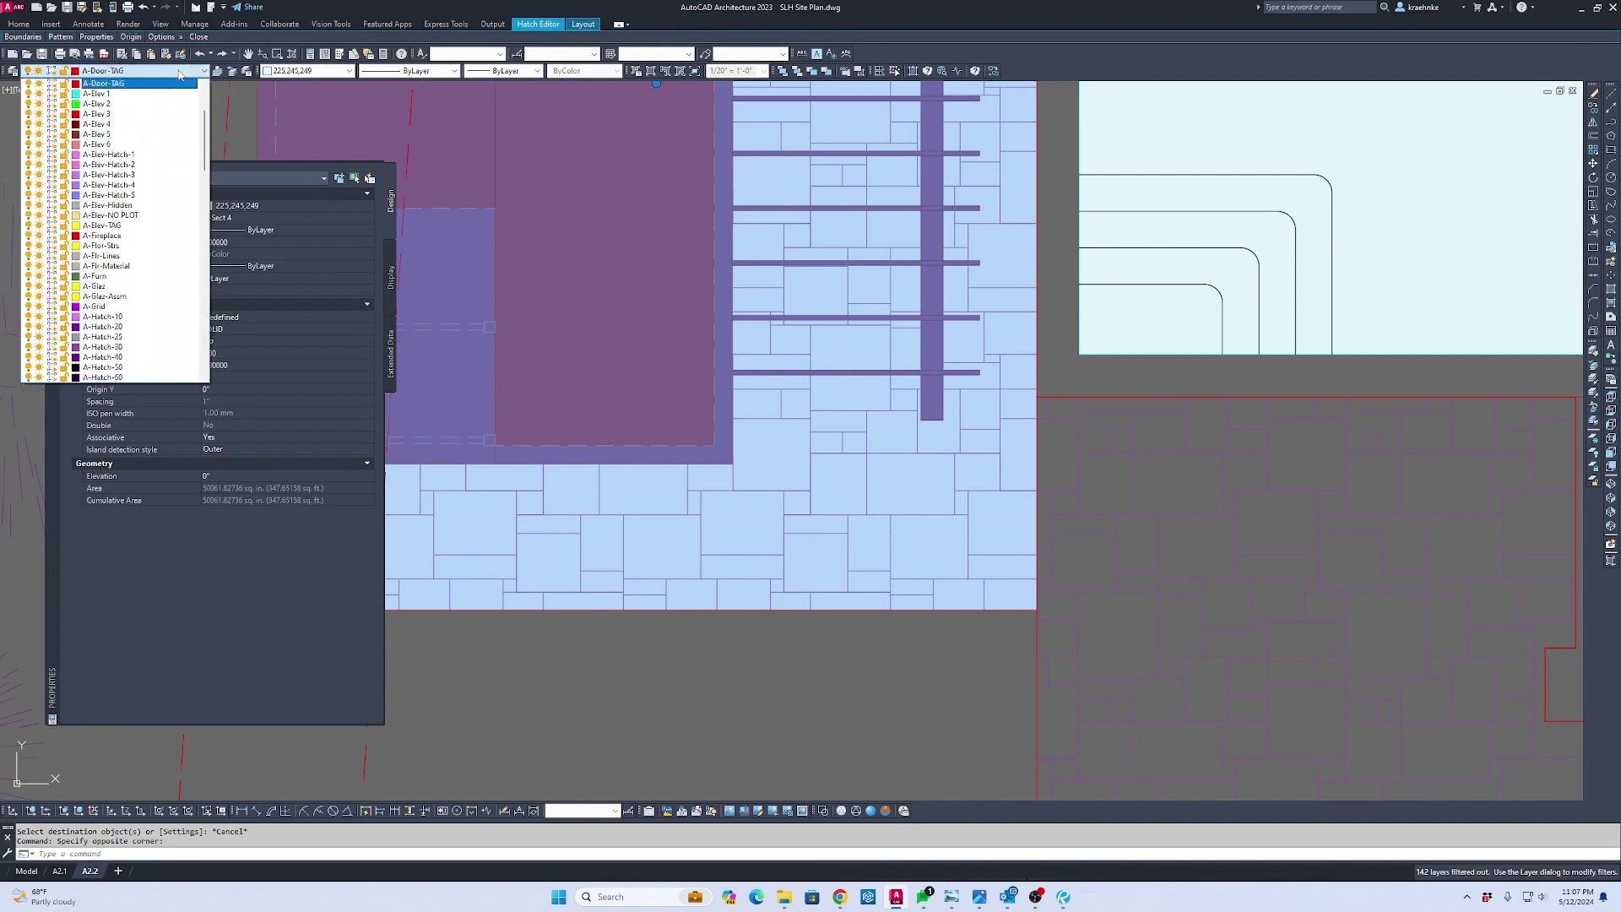
{"action": "left_click", "coordinate": [168, 266]}
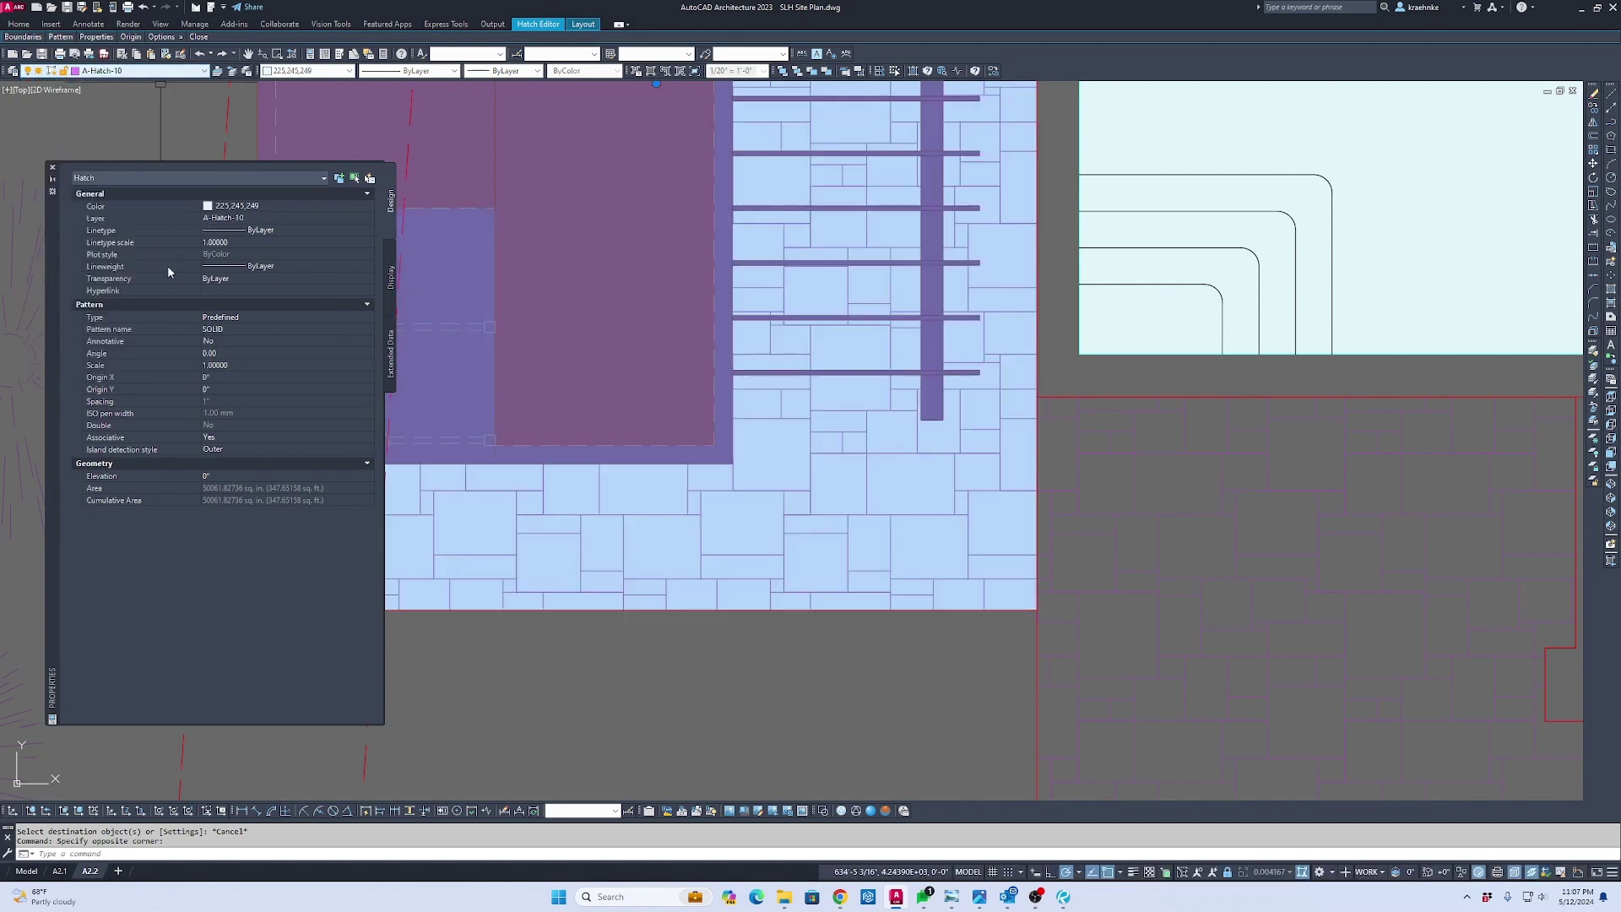
{"action": "left_click", "coordinate": [337, 74]}
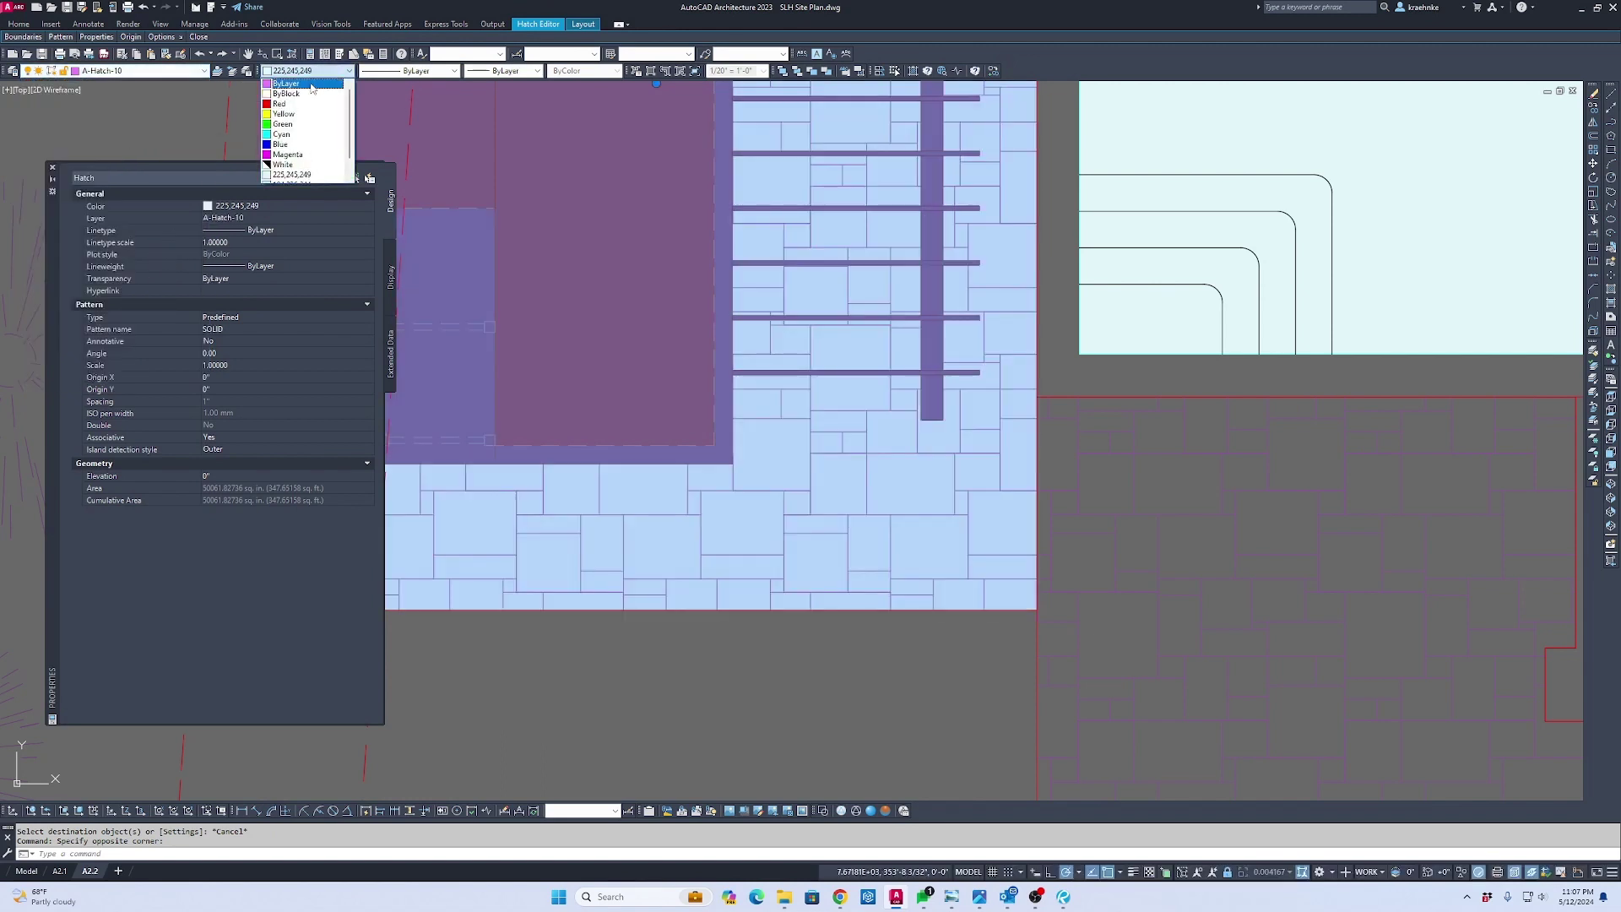
{"action": "left_click", "coordinate": [311, 88]}
{"action": "key", "text": "Escape"}
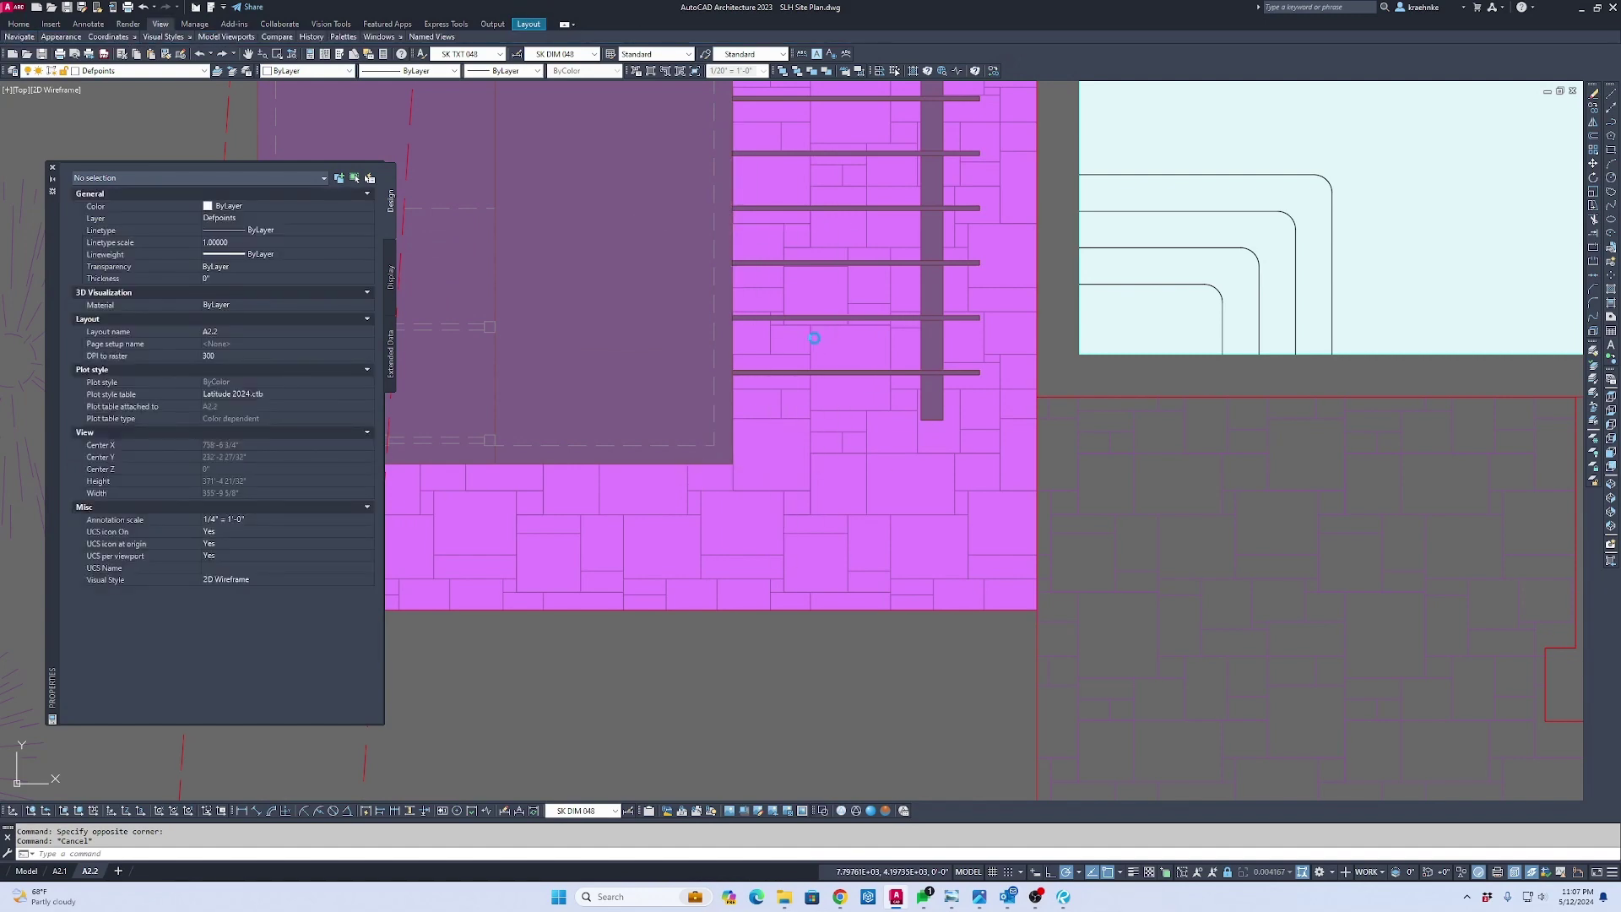
Preview the plot of sheet A2.2 and examine how the pool and cabana patio fills print
{"action": "left_click", "coordinate": [606, 603]}
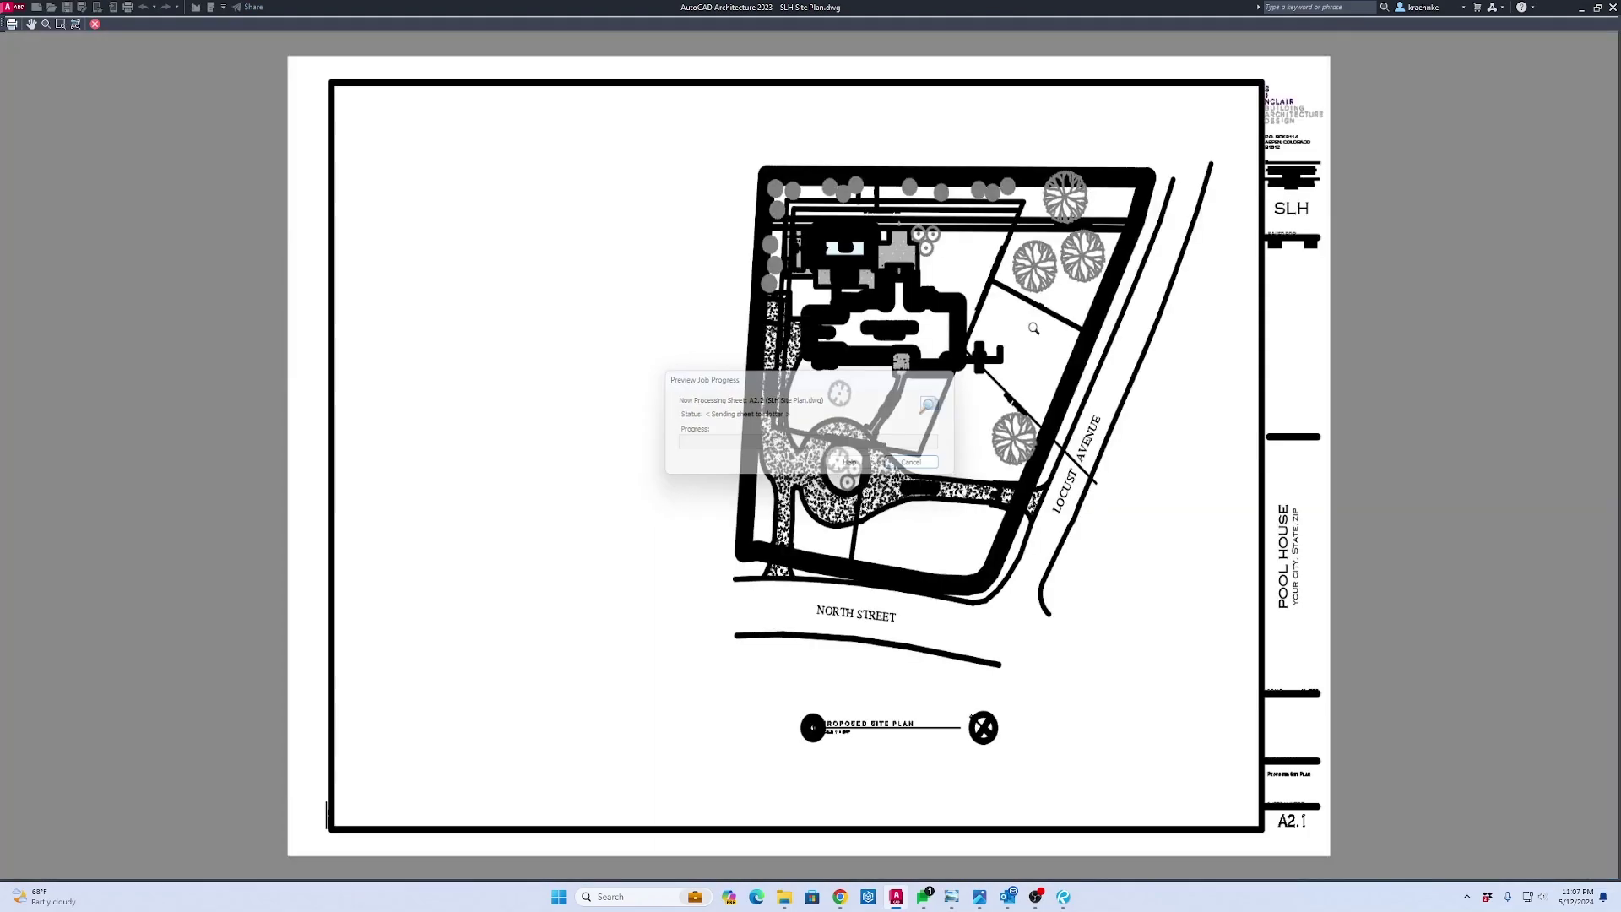
{"action": "scroll", "coordinate": [841, 279], "scroll_direction": "up", "scroll_amount": 8}
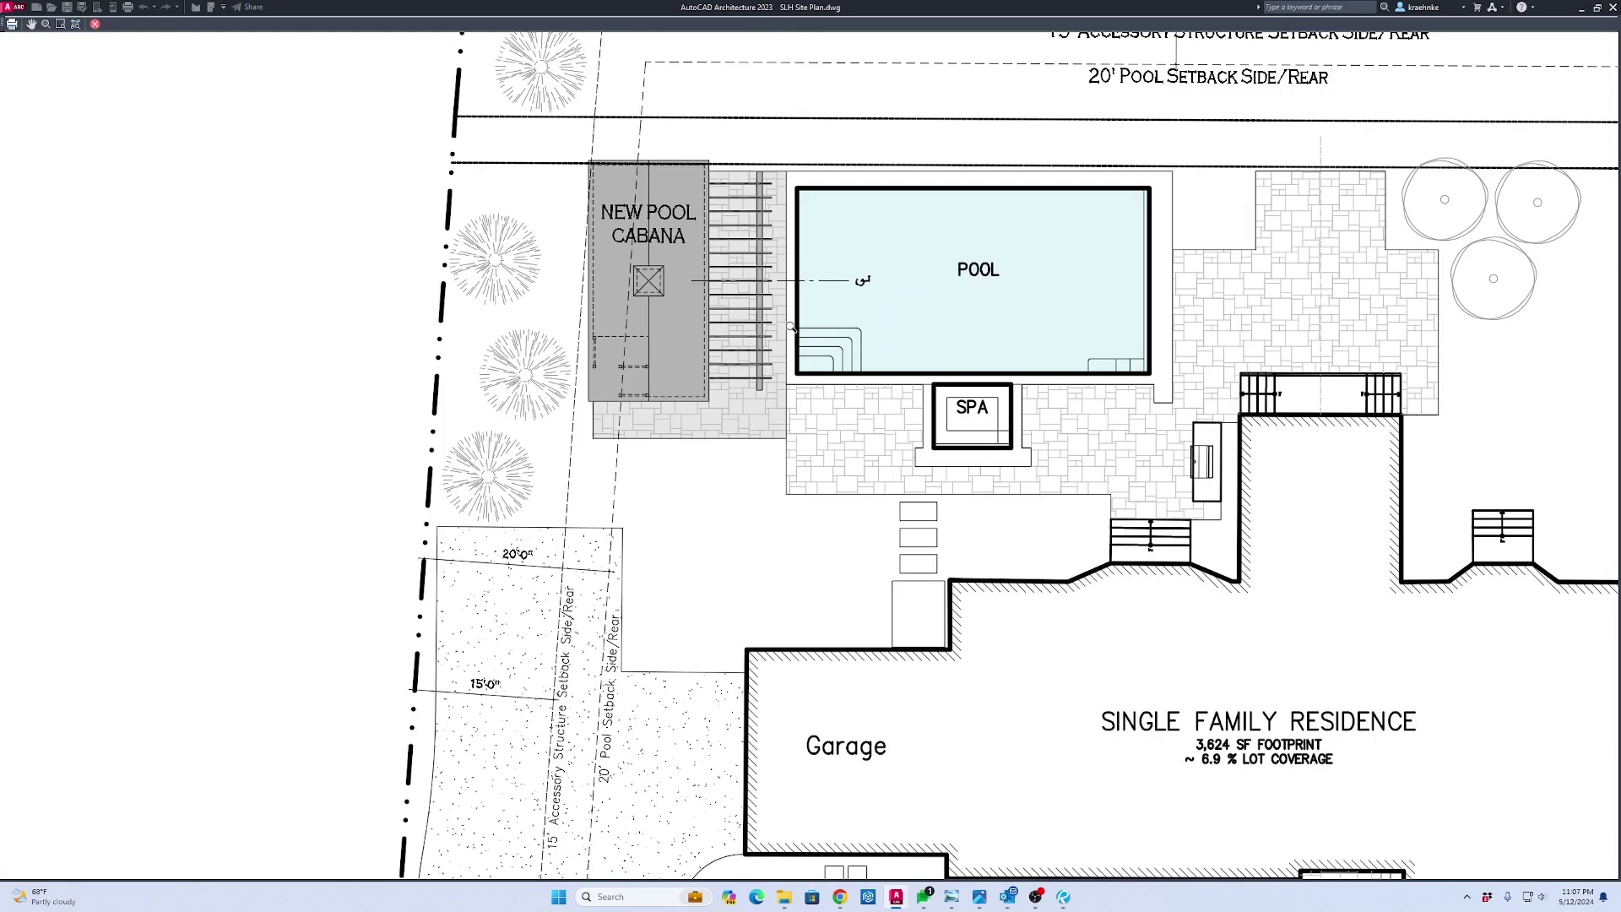
{"action": "scroll", "coordinate": [791, 326], "scroll_direction": "up", "scroll_amount": 2}
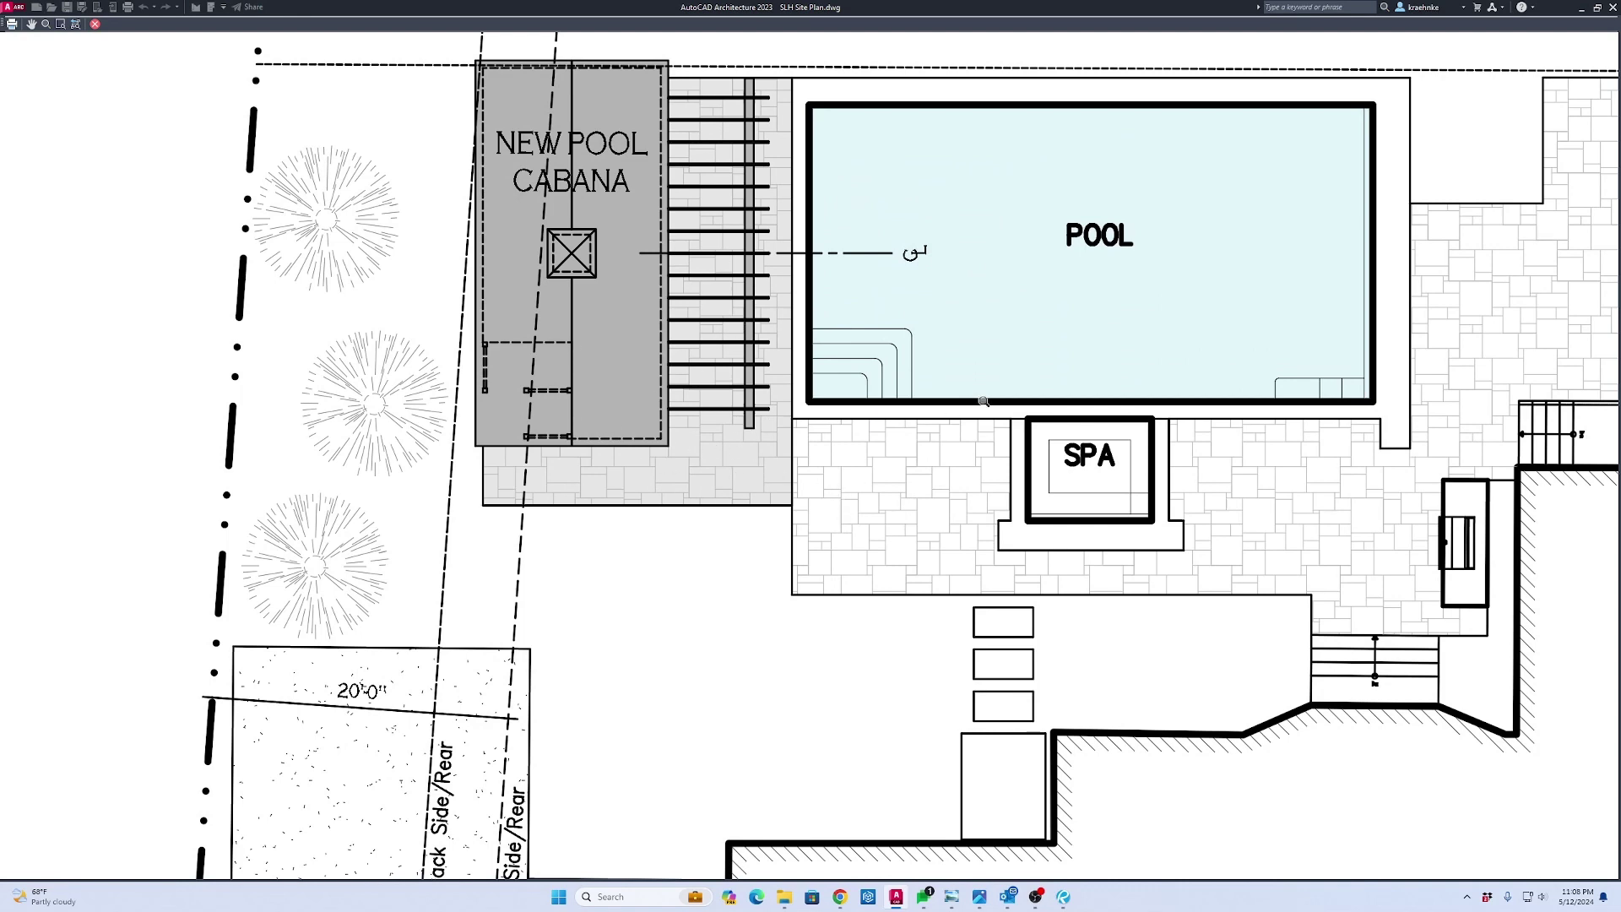
{"action": "key", "text": "Escape"}
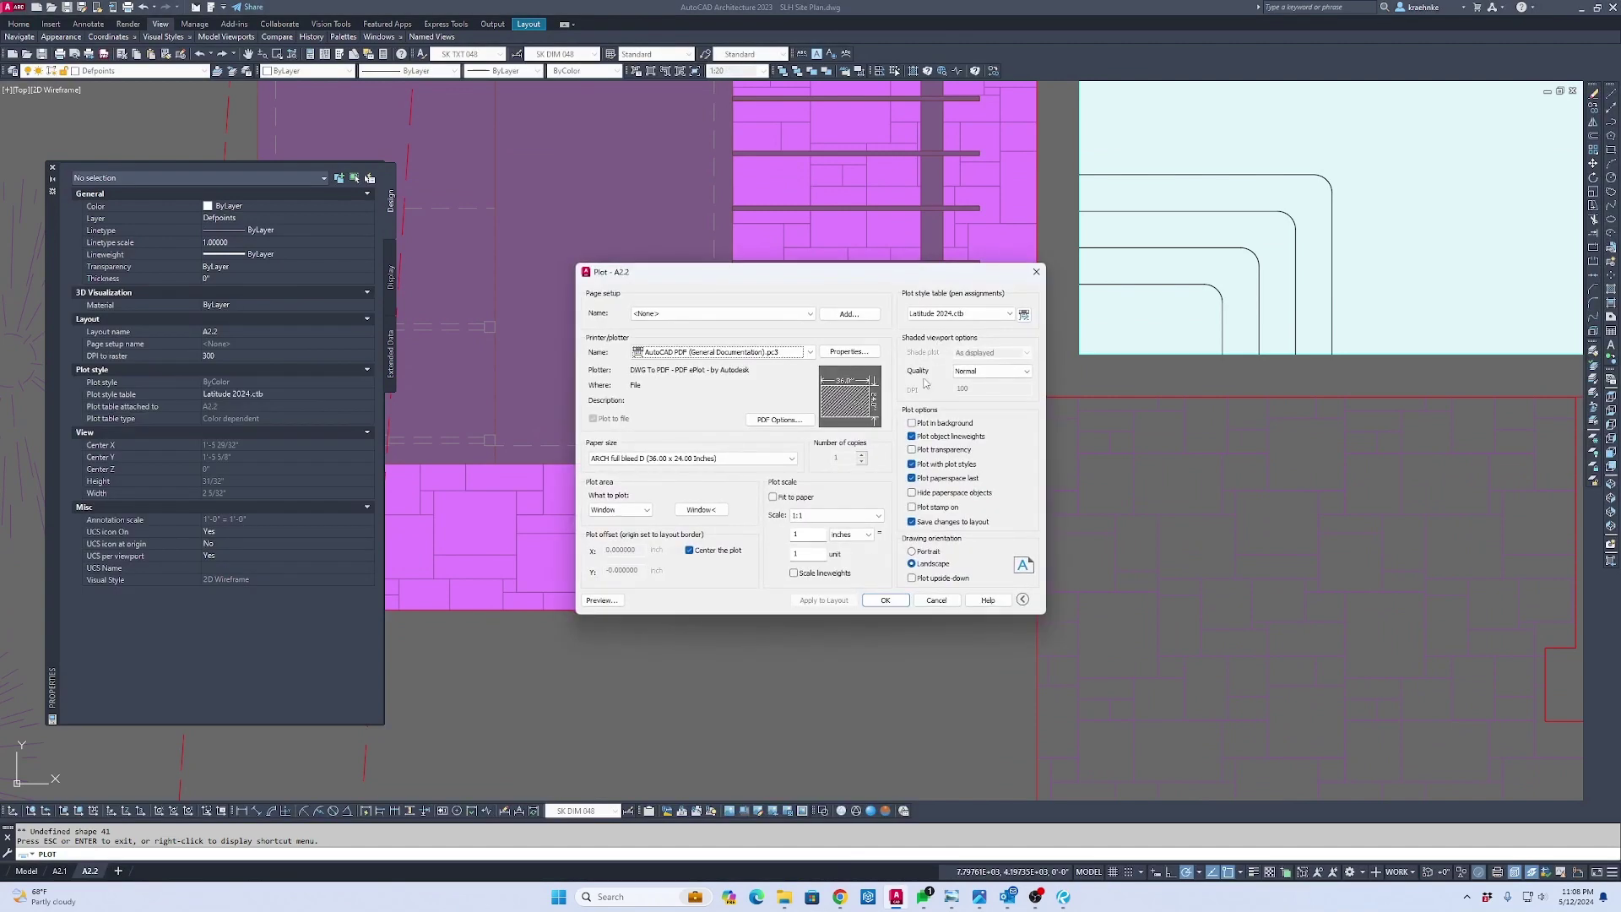
{"action": "key", "text": "Escape"}
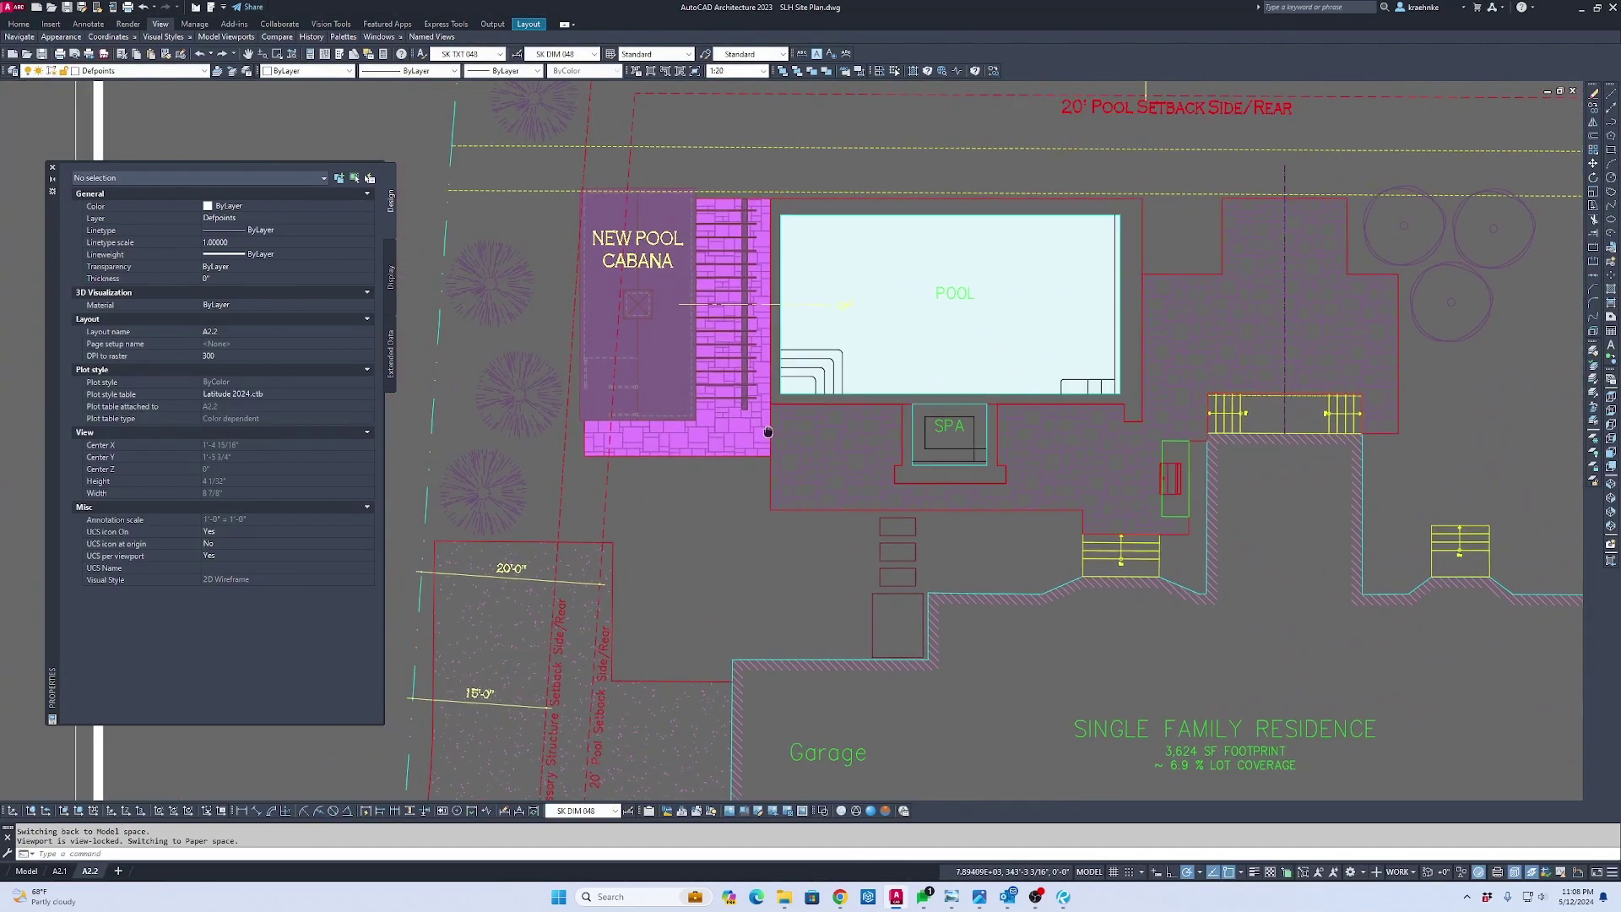
Check the text style of the NEW POOL CABANA label and look through the available text styles
{"action": "left_click", "coordinate": [478, 56]}
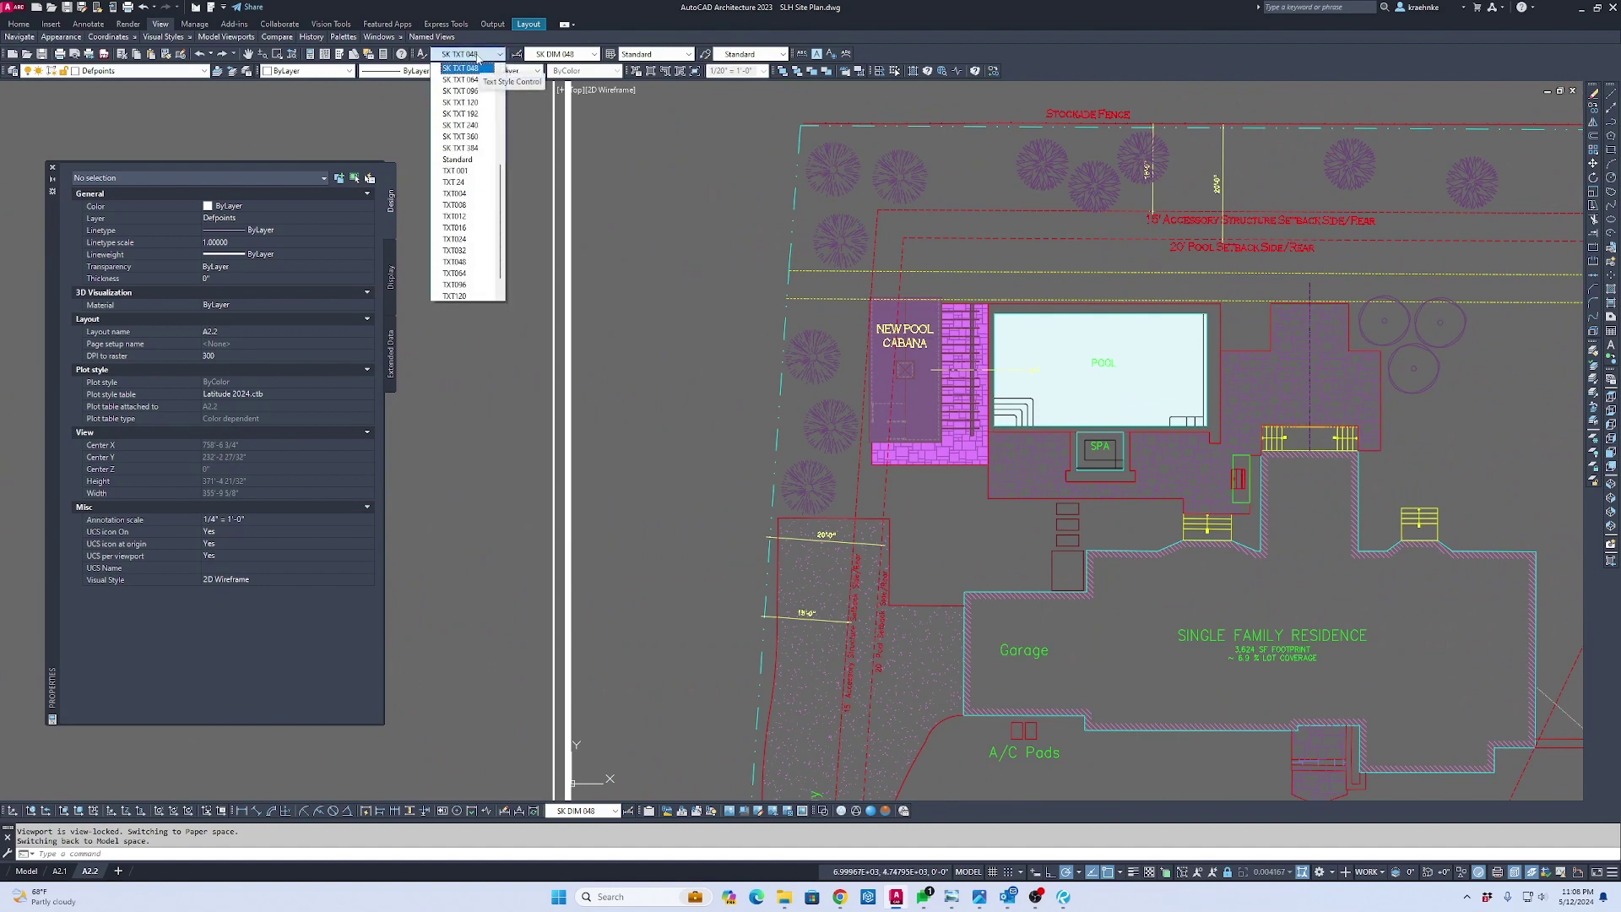
{"action": "scroll", "coordinate": [478, 58], "scroll_direction": "up", "scroll_amount": 3}
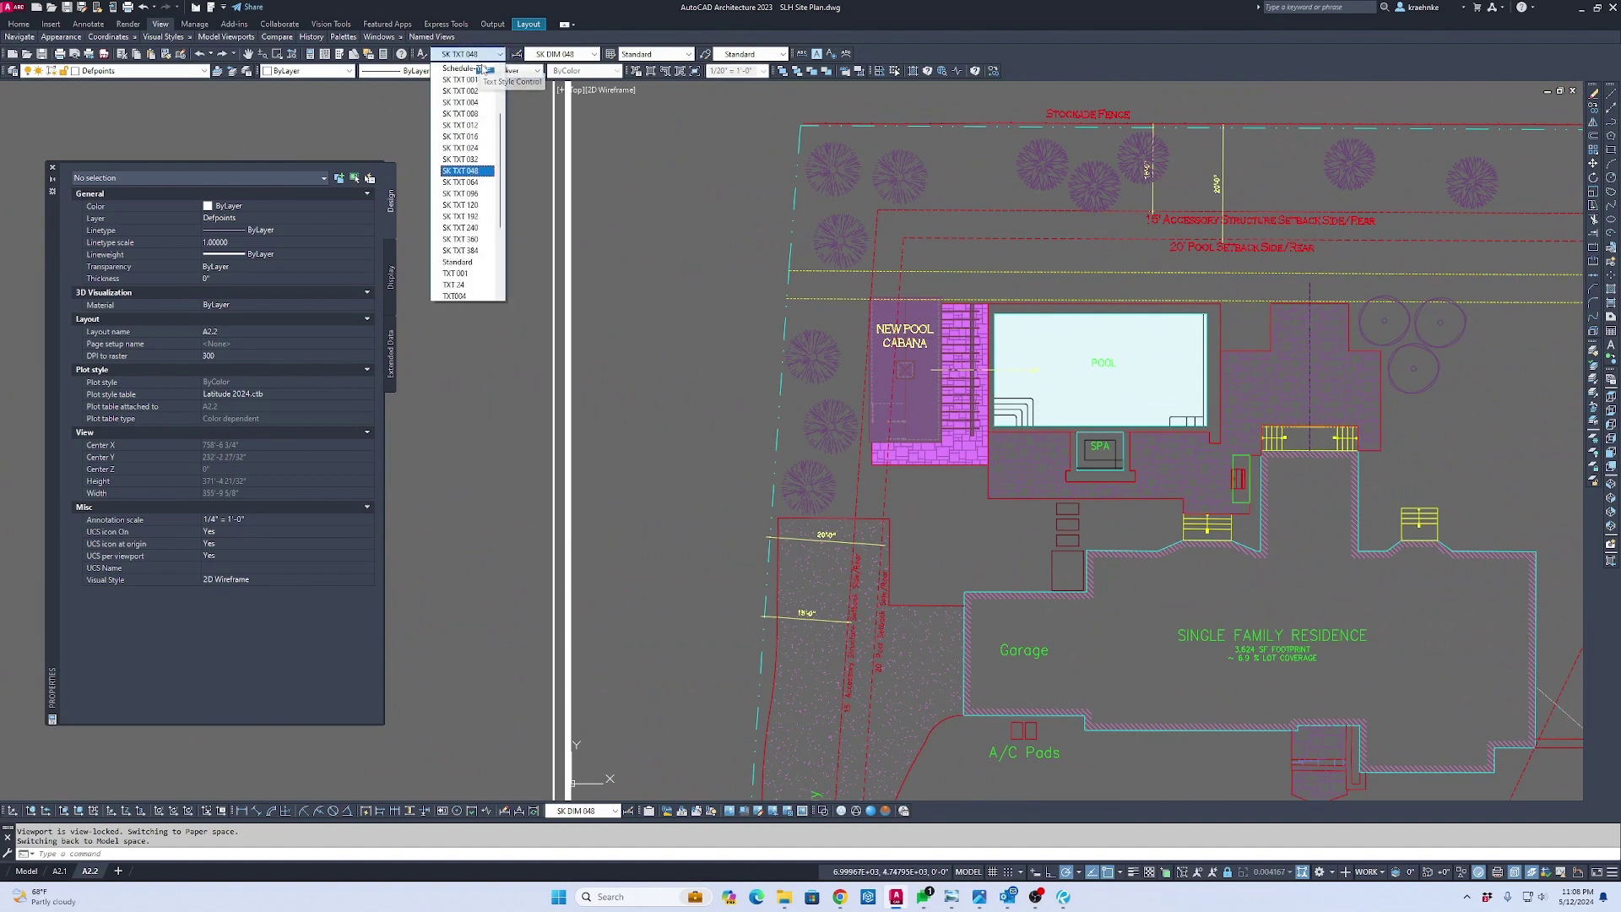
{"action": "scroll", "coordinate": [473, 270], "scroll_direction": "down", "scroll_amount": 2}
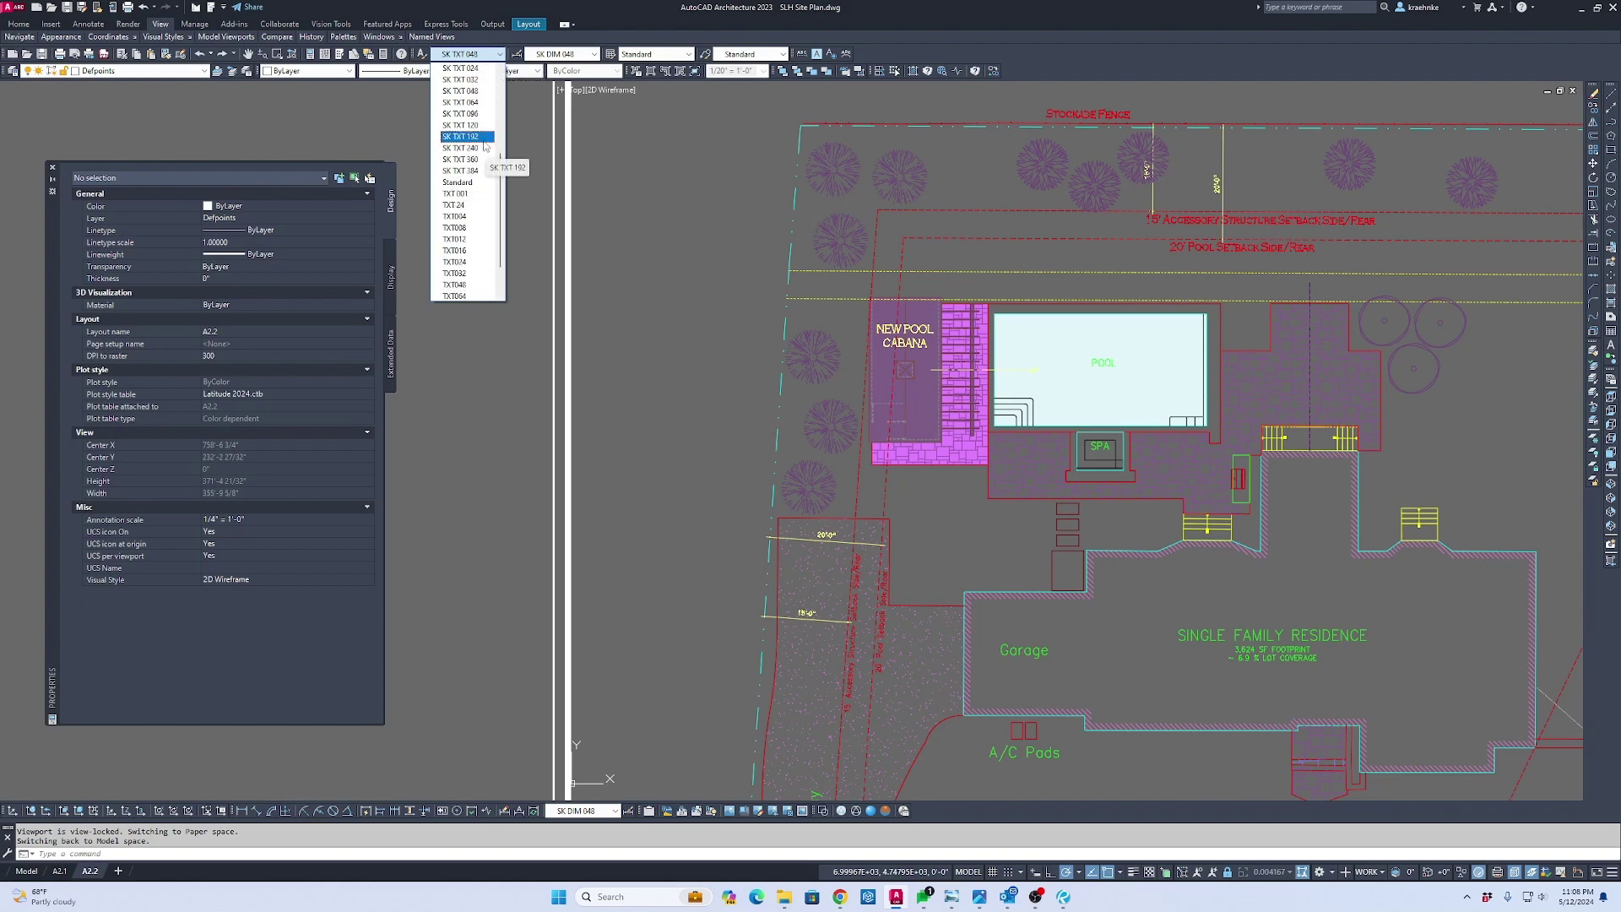
{"action": "key", "text": "Escape"}
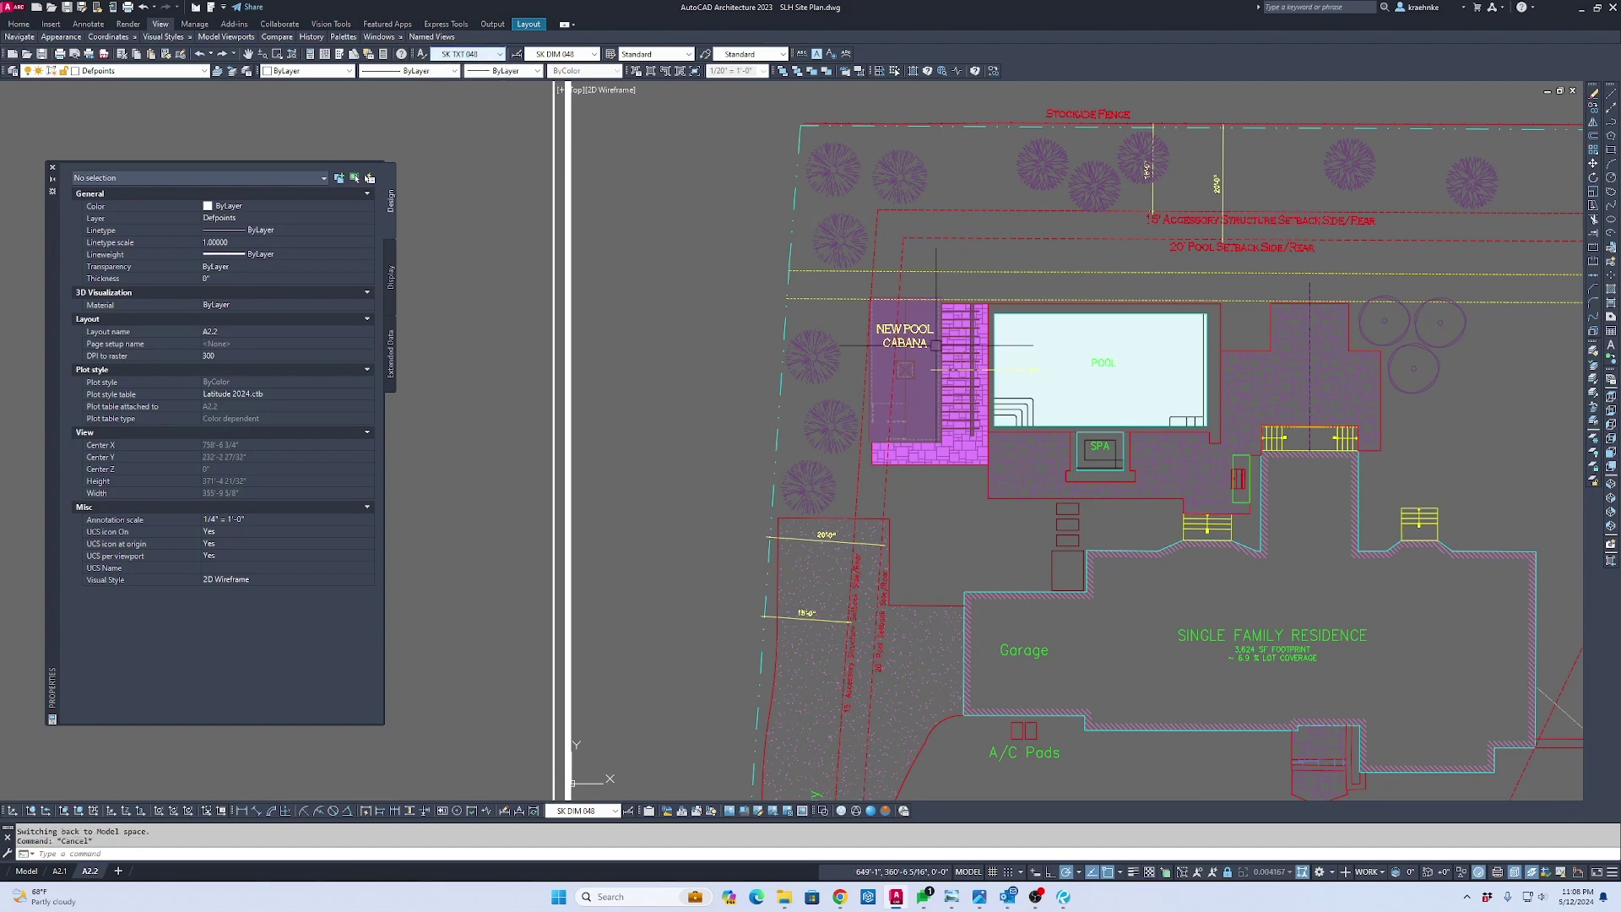
{"action": "left_click", "coordinate": [916, 329]}
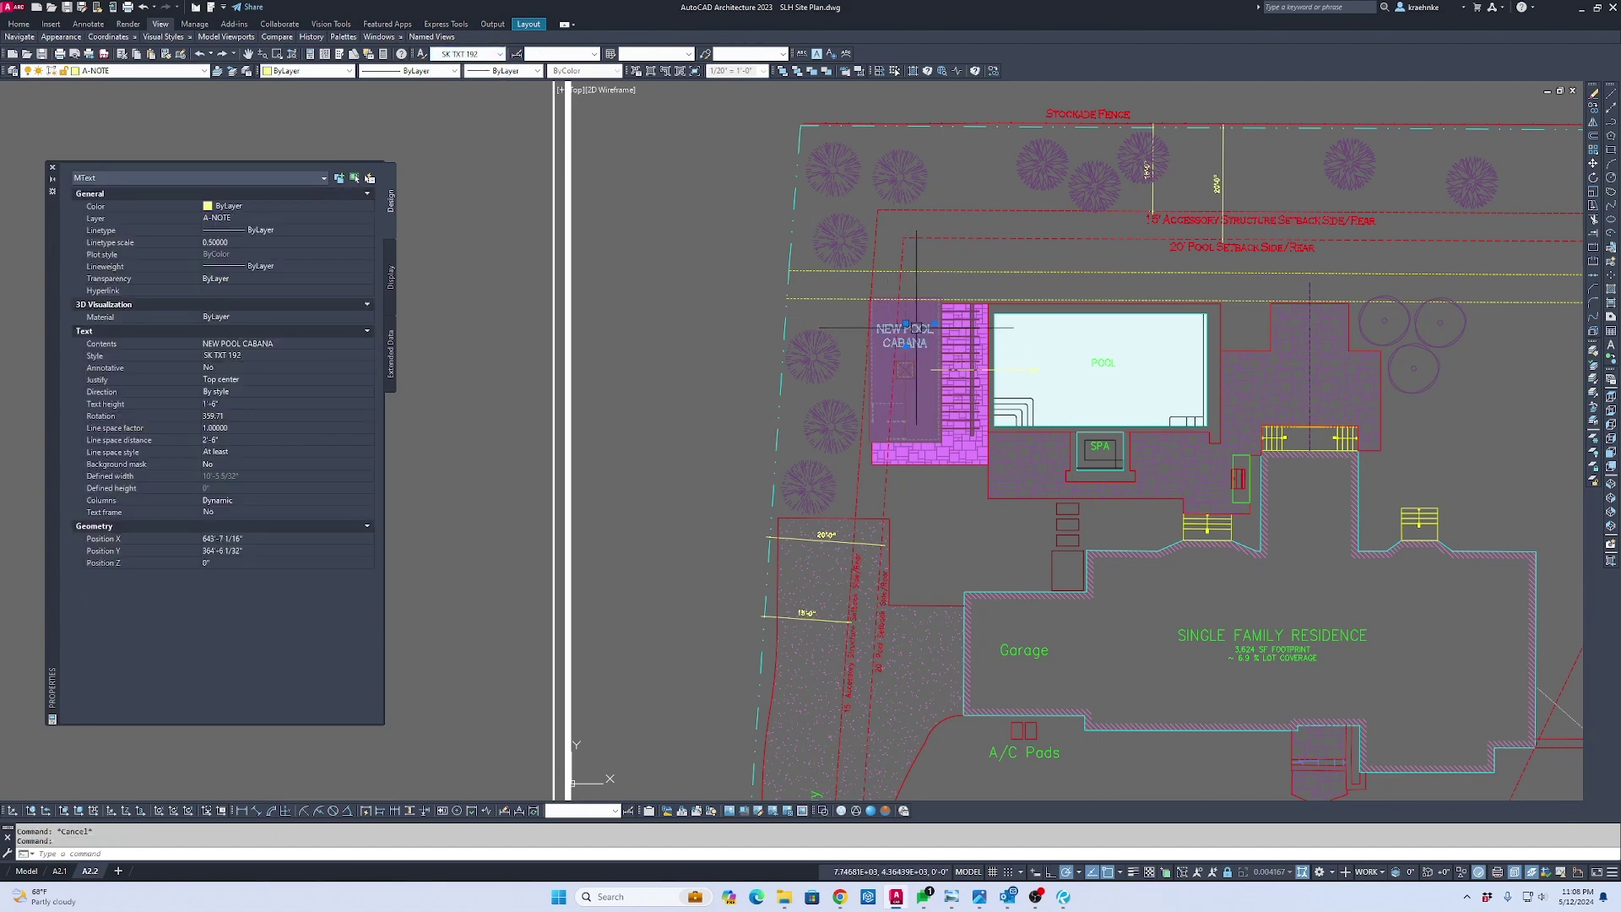
{"action": "key", "text": "Escape"}
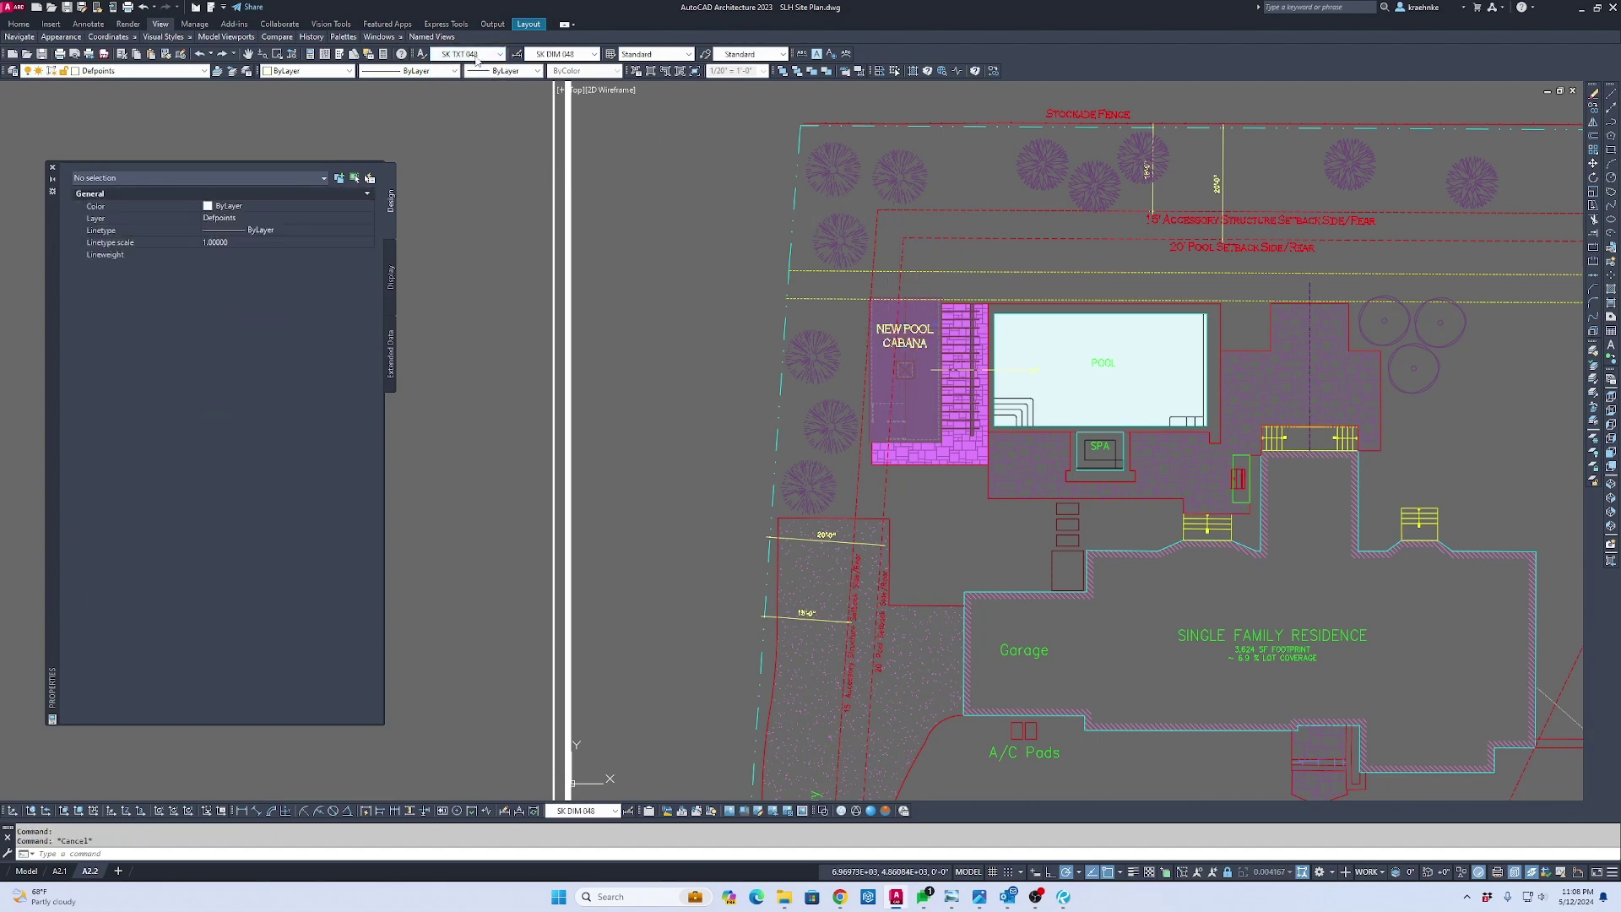
{"action": "left_click", "coordinate": [479, 55]}
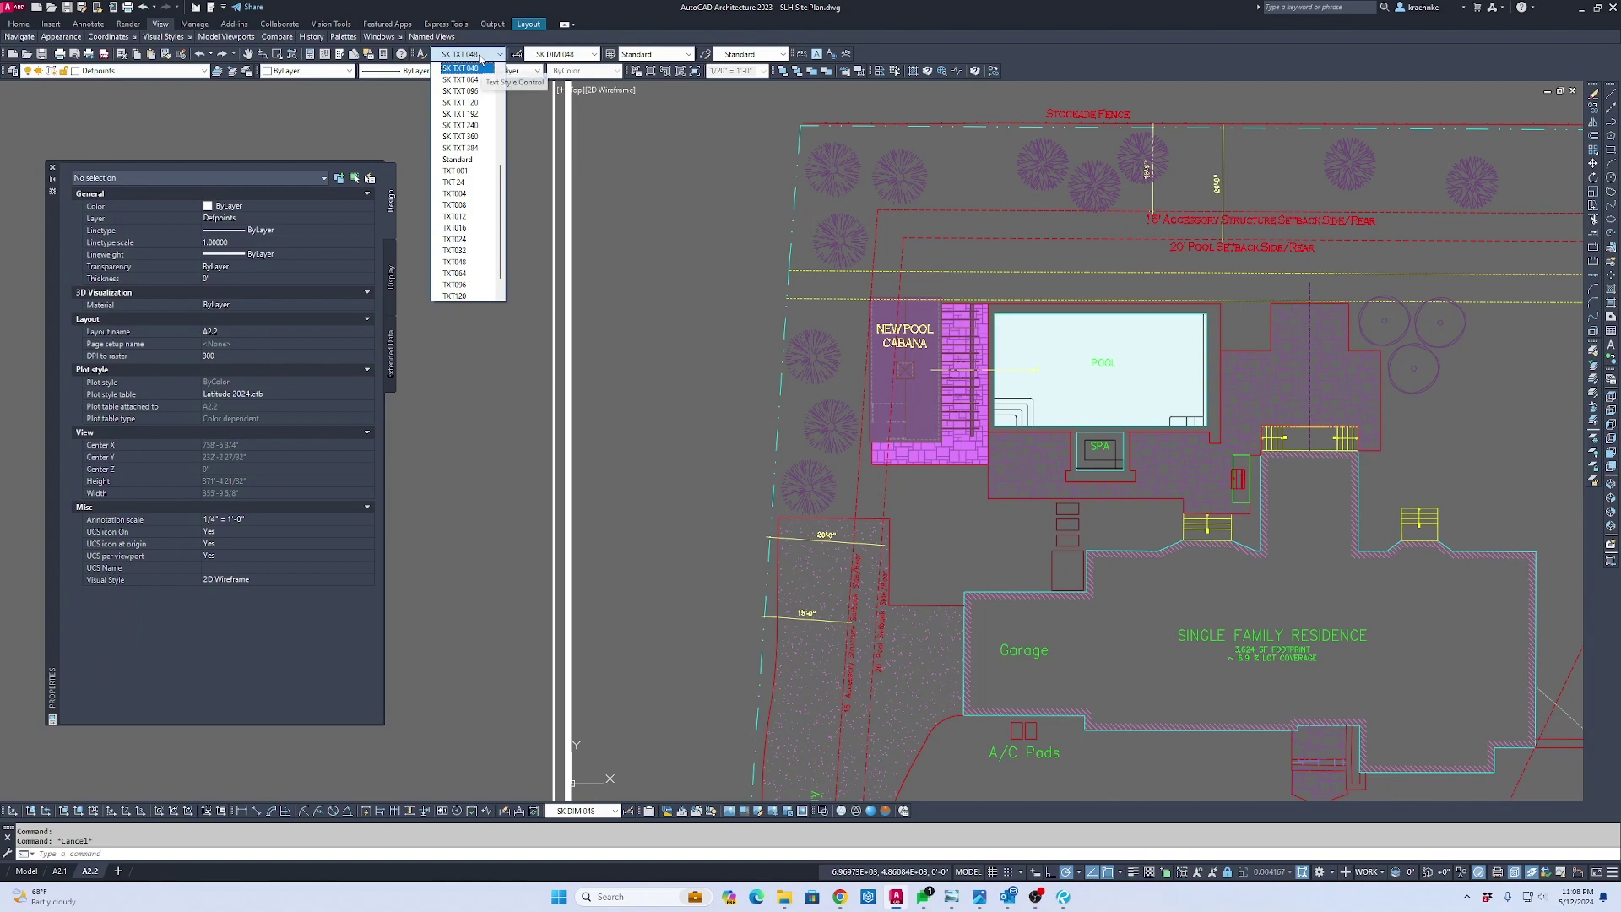
{"action": "key", "text": "Escape"}
Check the scale in the proposed site plan title and set the current text style to SK TXT 120
{"action": "scroll", "coordinate": [895, 321], "scroll_direction": "down", "scroll_amount": 4}
{"action": "middle_click_drag", "start_coordinate": [894, 422], "coordinate": [895, 321]}
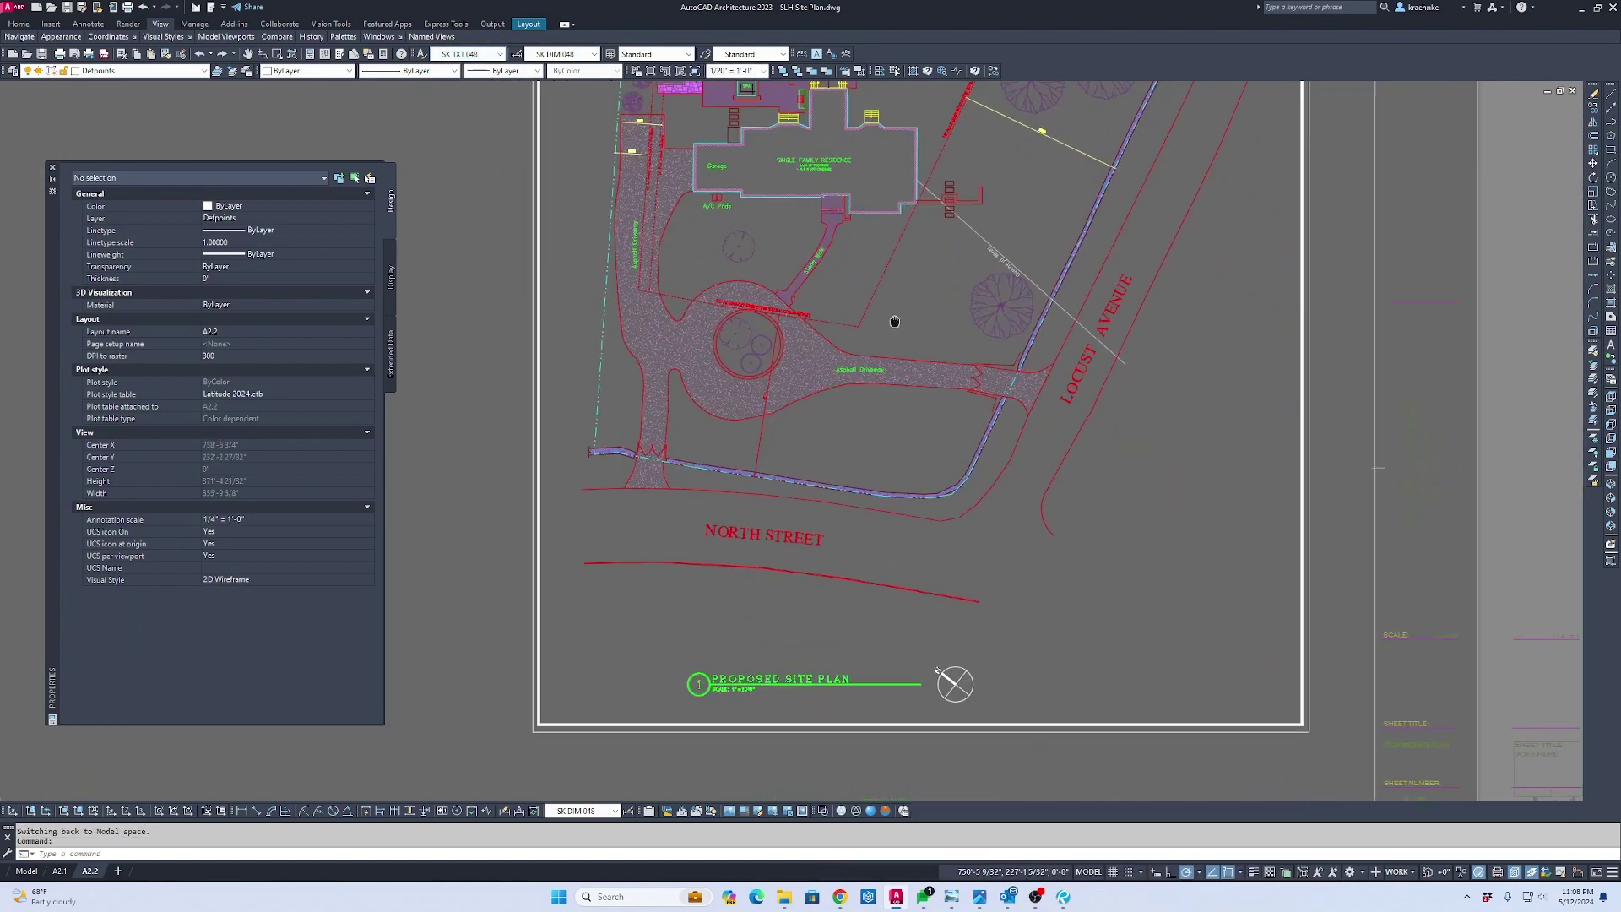
{"action": "scroll", "coordinate": [789, 485], "scroll_direction": "up", "scroll_amount": 4}
{"action": "scroll", "coordinate": [748, 507], "scroll_direction": "down", "scroll_amount": 2}
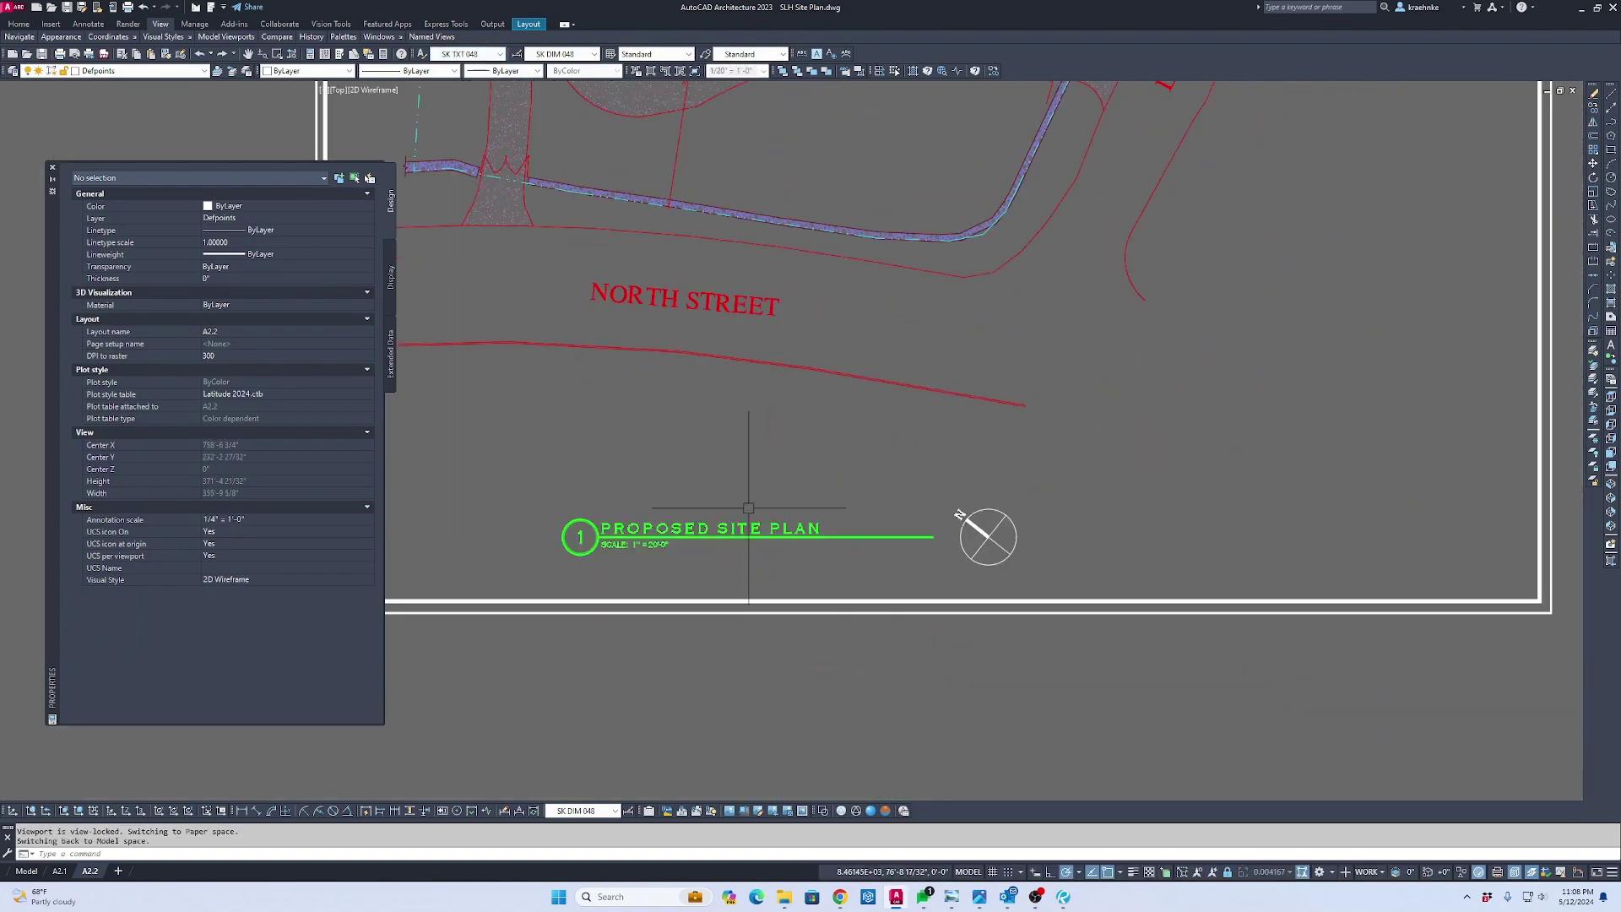
{"action": "scroll", "coordinate": [755, 512], "scroll_direction": "down", "scroll_amount": 3}
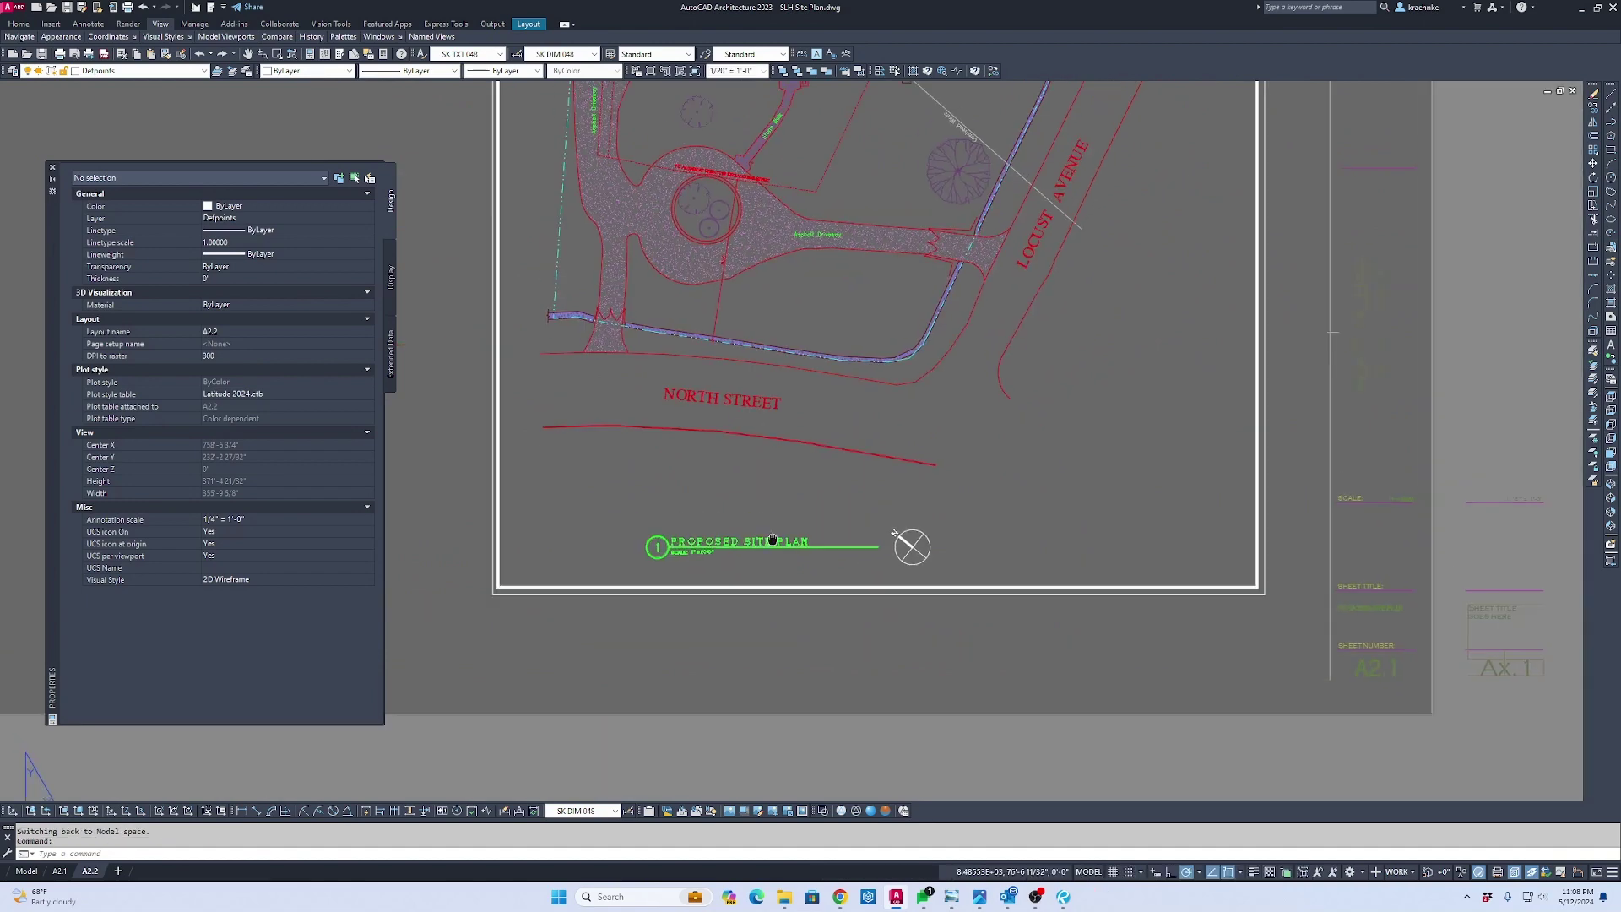
{"action": "middle_click_drag", "start_coordinate": [820, 544], "coordinate": [820, 752]}
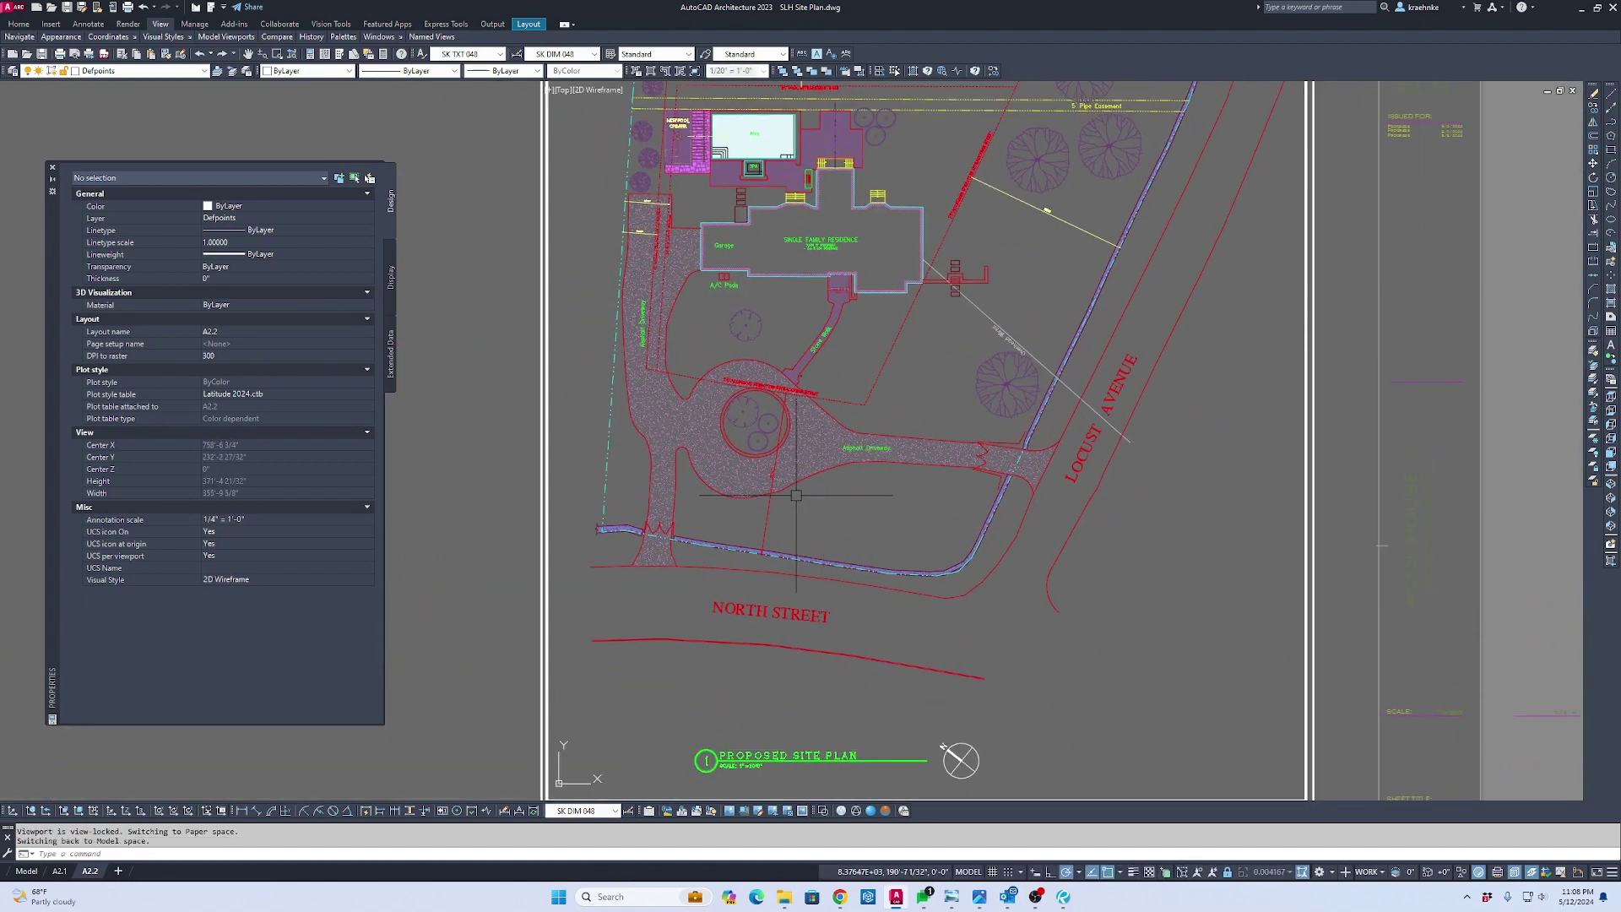
{"action": "scroll", "coordinate": [720, 270], "scroll_direction": "up", "scroll_amount": 5}
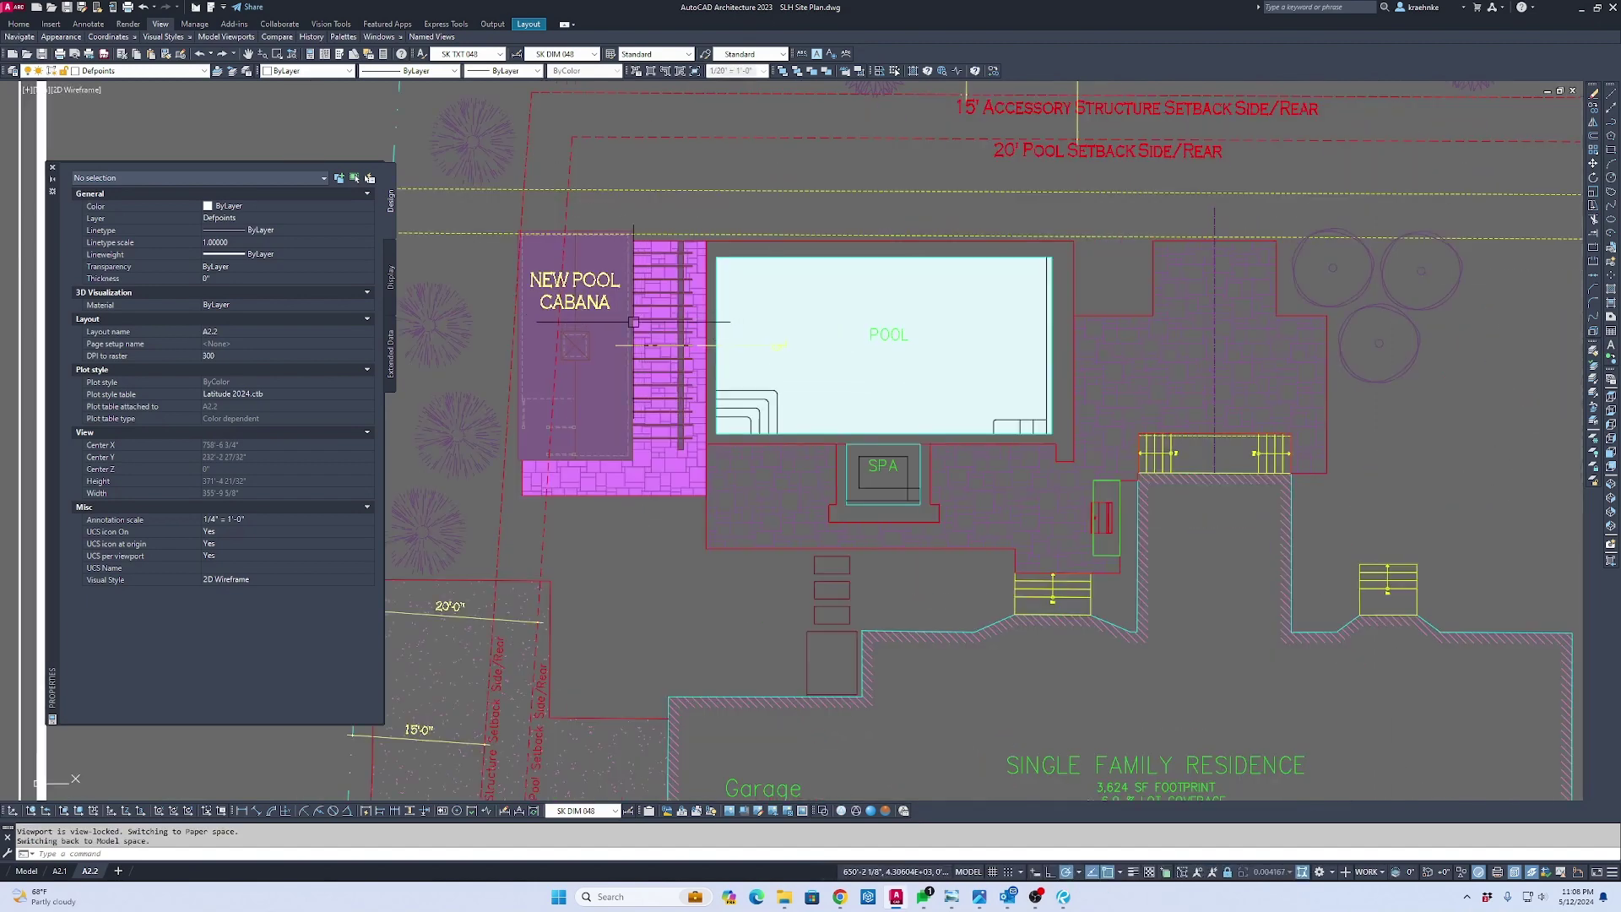
{"action": "left_click", "coordinate": [488, 55]}
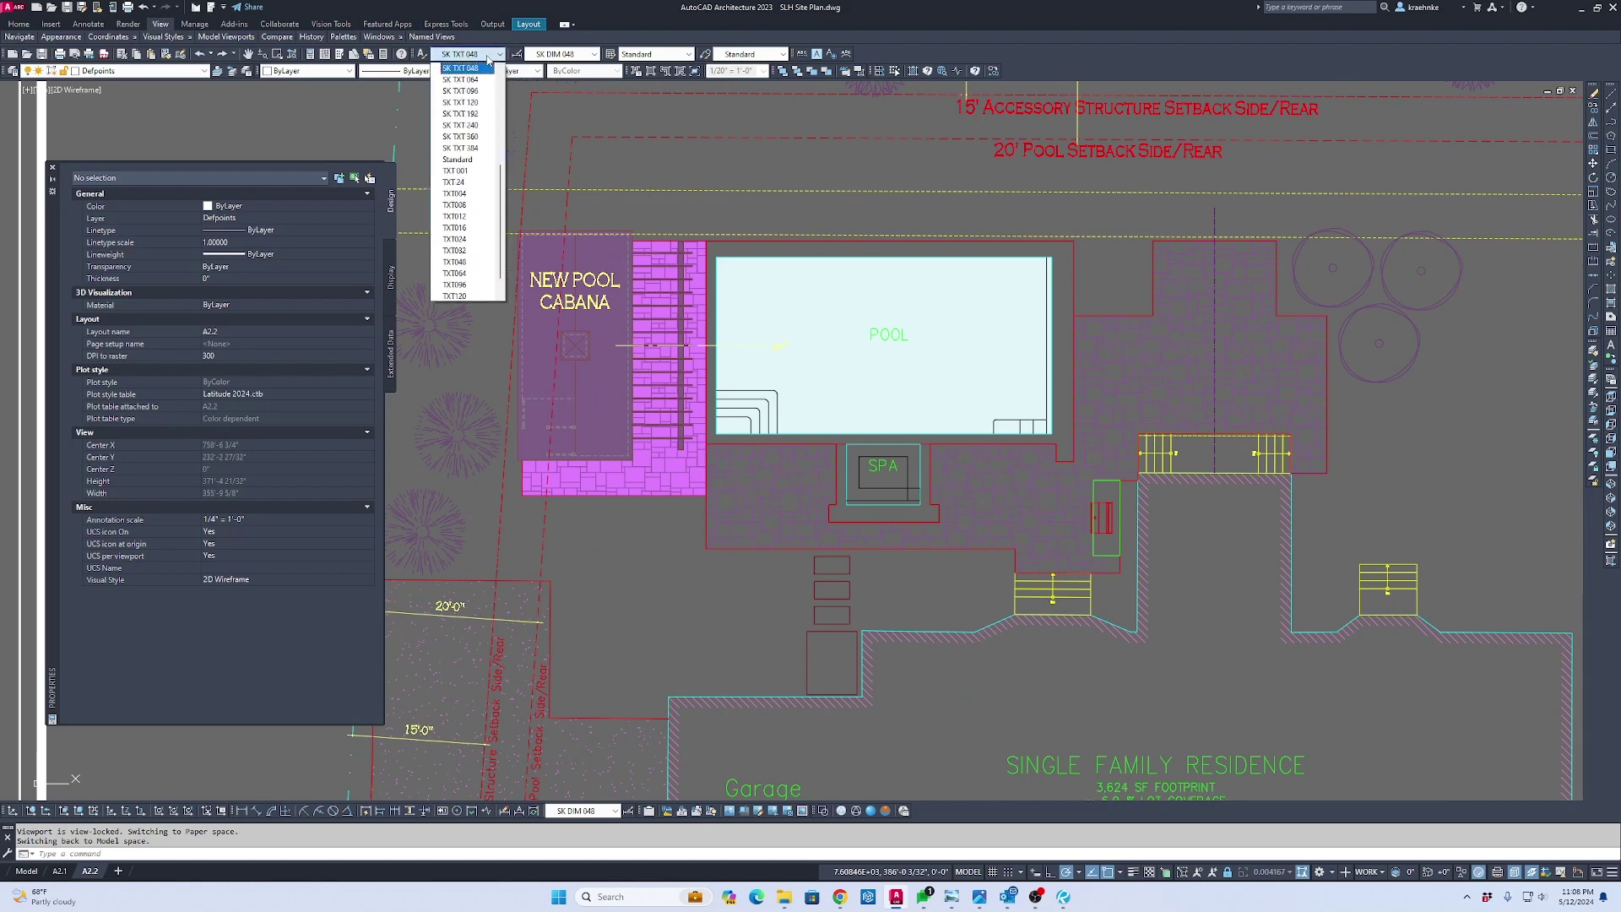
{"action": "scroll", "coordinate": [487, 72], "scroll_direction": "up", "scroll_amount": 2}
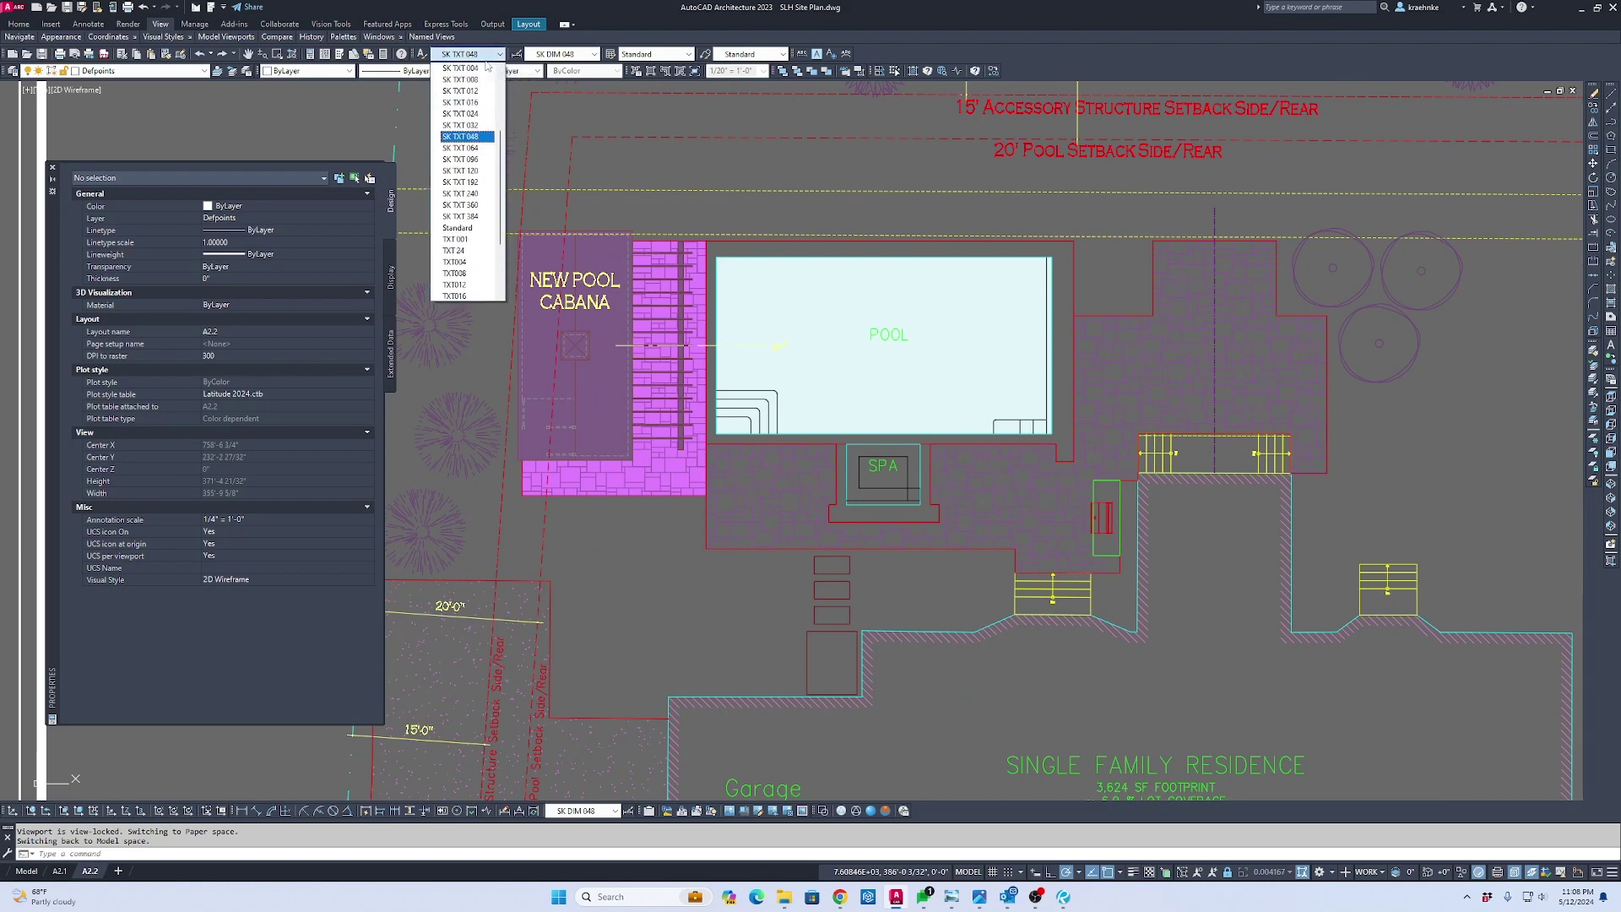
{"action": "left_click", "coordinate": [485, 171]}
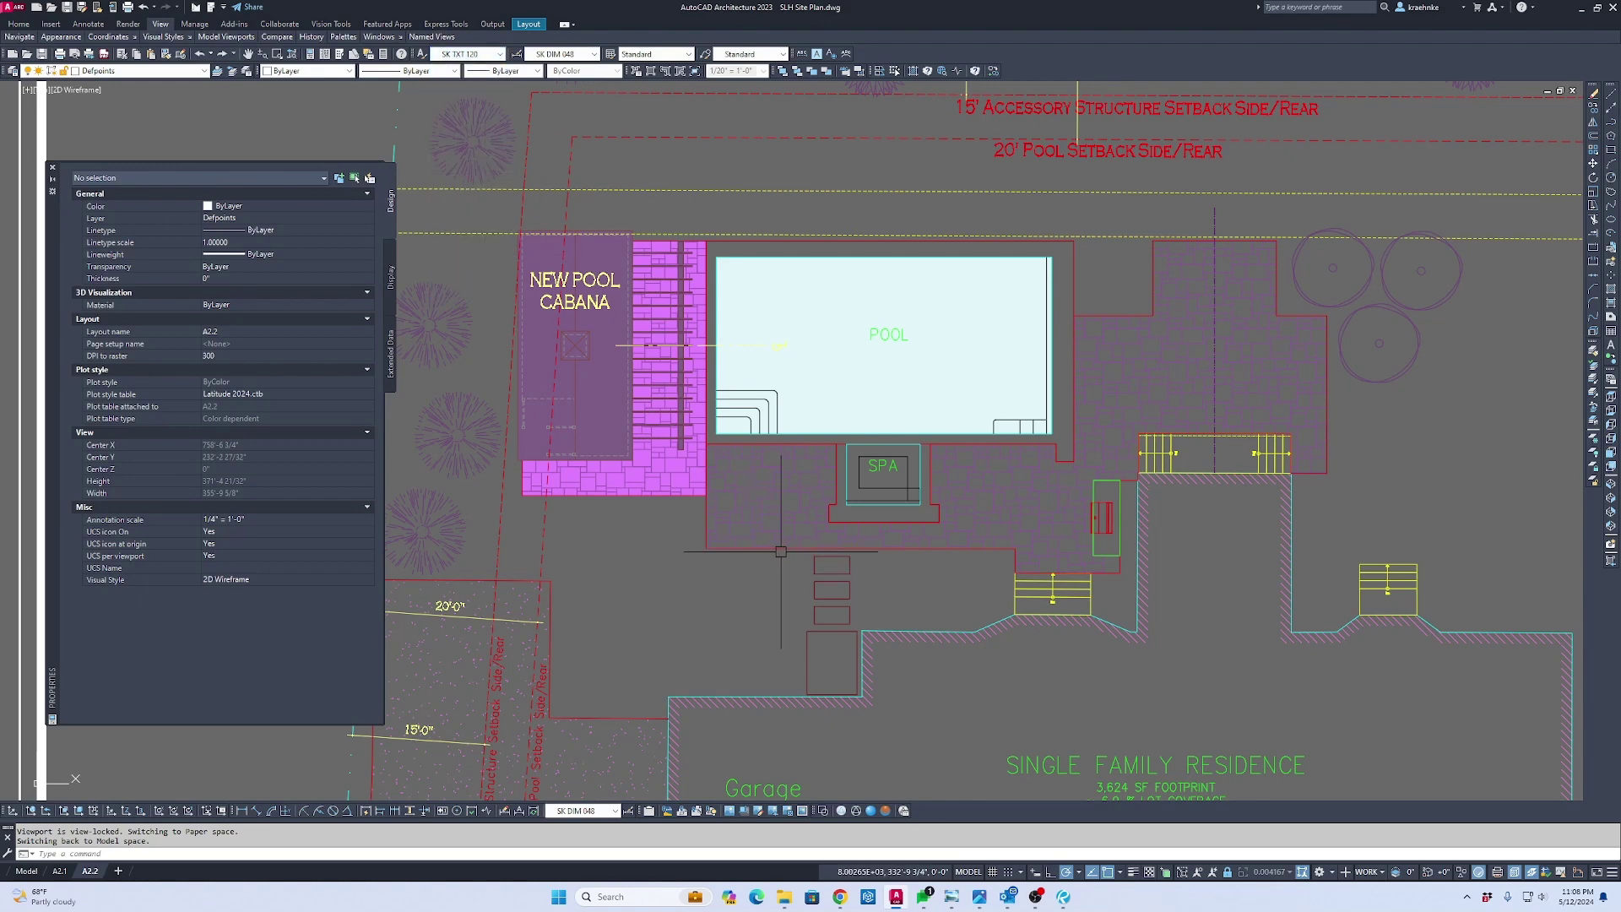
Draw a short horizontal quick leader on the cabana patio with its arrow at the edge next to the pool patio
{"action": "scroll", "coordinate": [701, 515], "scroll_direction": "up", "scroll_amount": 5}
{"action": "middle_click_drag", "start_coordinate": [1085, 556], "coordinate": [1148, 570]}
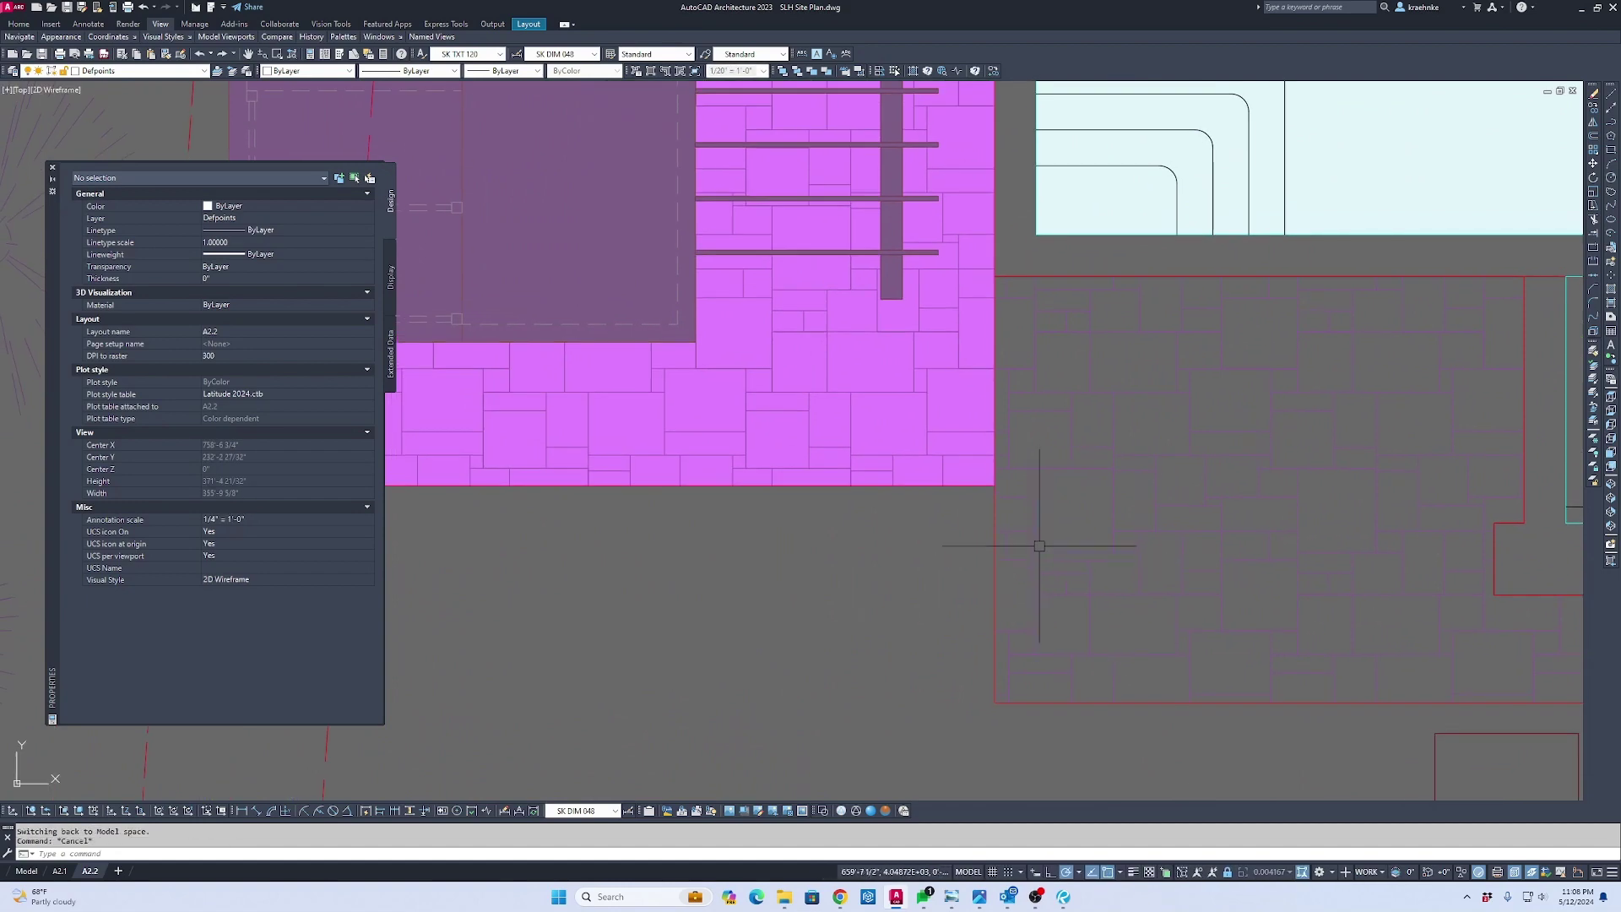
{"action": "type", "text": "fv"}
{"action": "key", "text": "Return"}
{"action": "key", "text": "Escape"}
{"action": "type", "text": "le"}
{"action": "key", "text": "Return"}
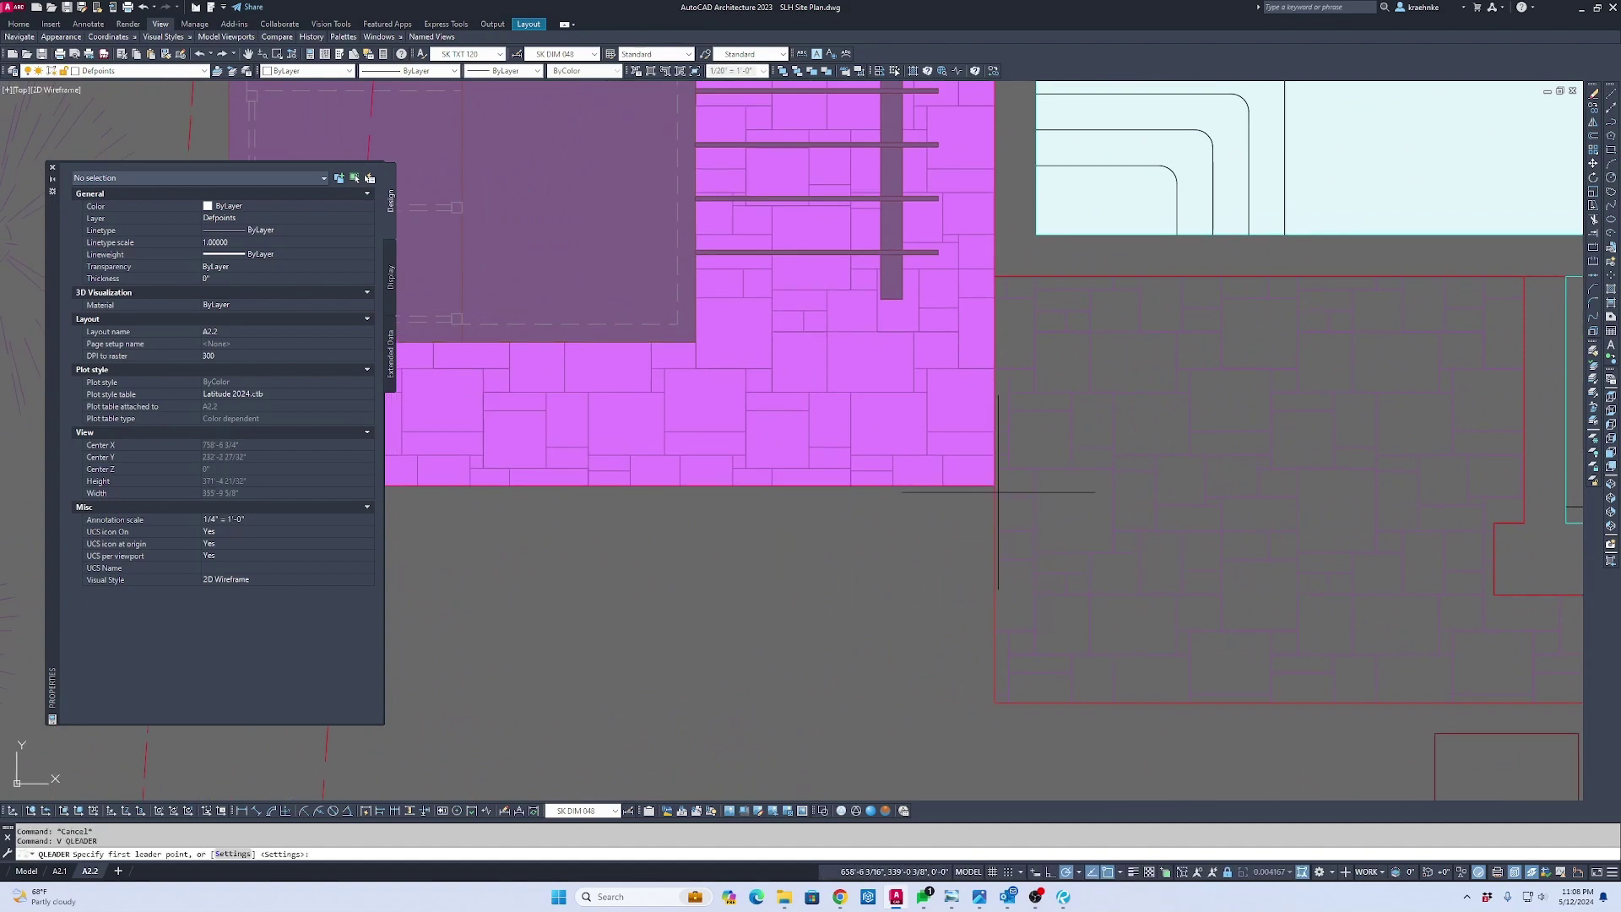
{"action": "left_click", "coordinate": [993, 442]}
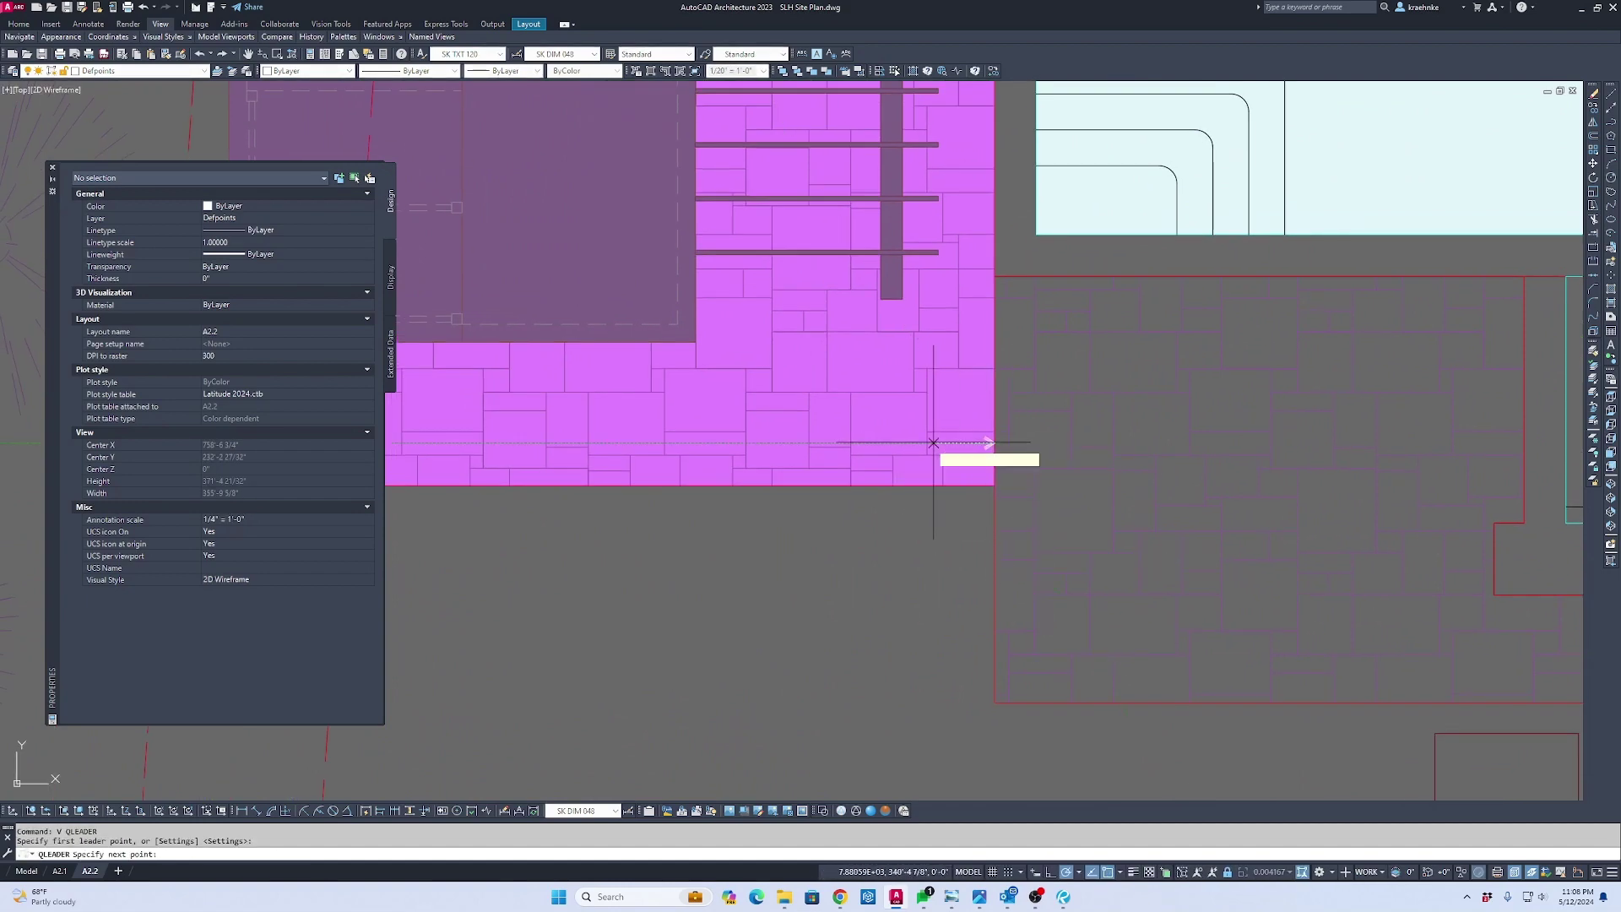
{"action": "key", "text": "Escape"}
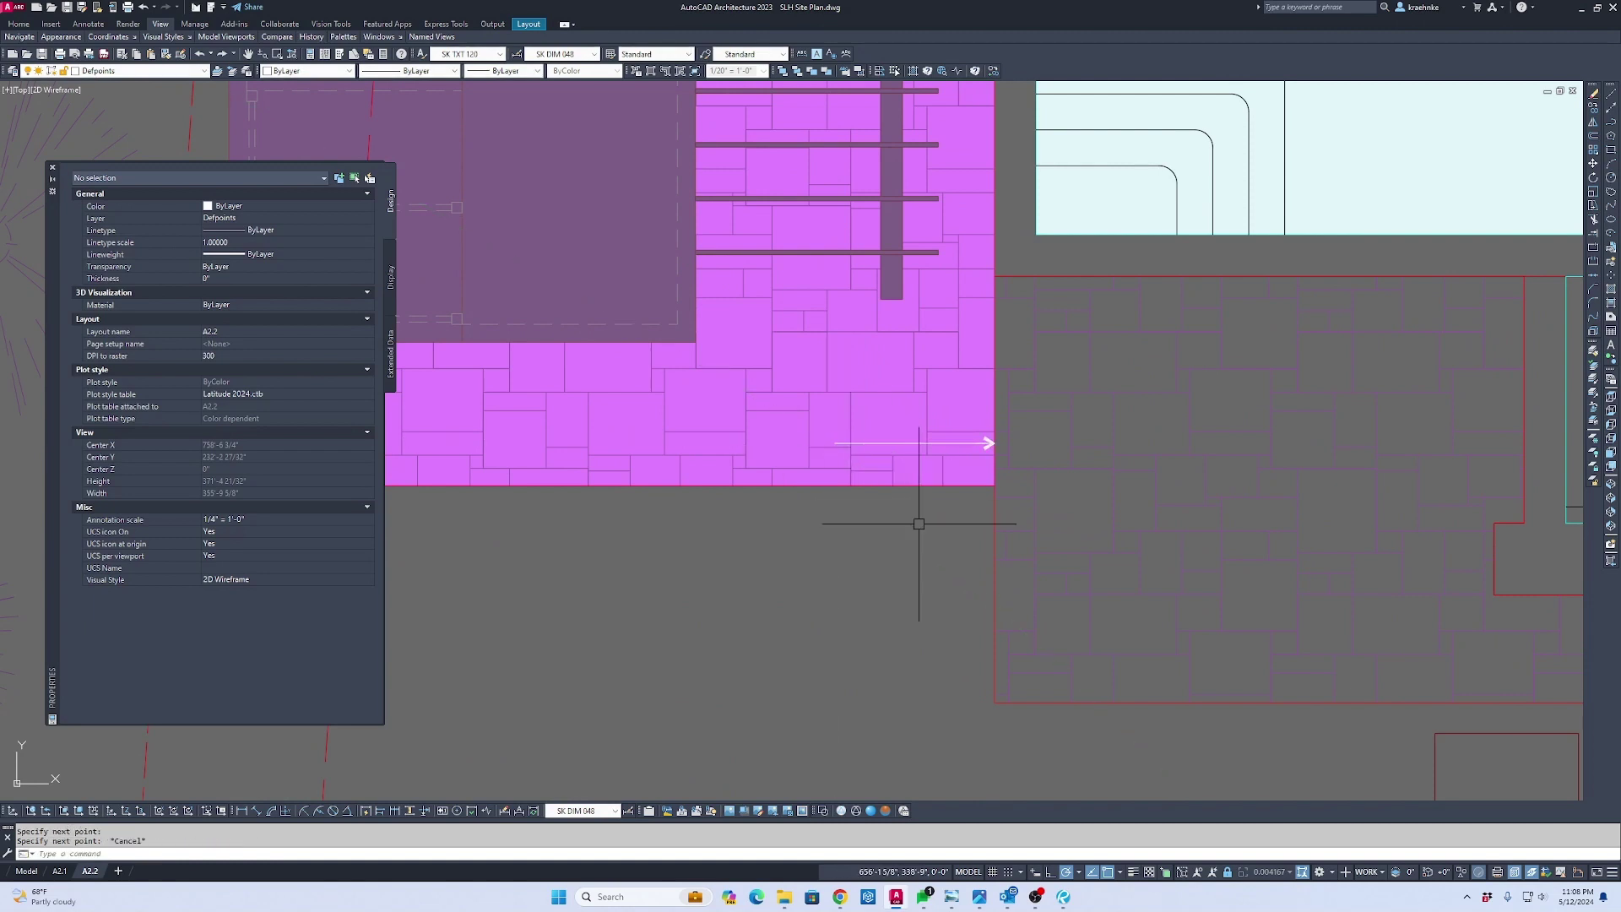
Add a multiline text note reading "NEW STONE" in capitals over the leader on the cabana patio
{"action": "type", "text": "t"}
{"action": "key", "text": "Return"}
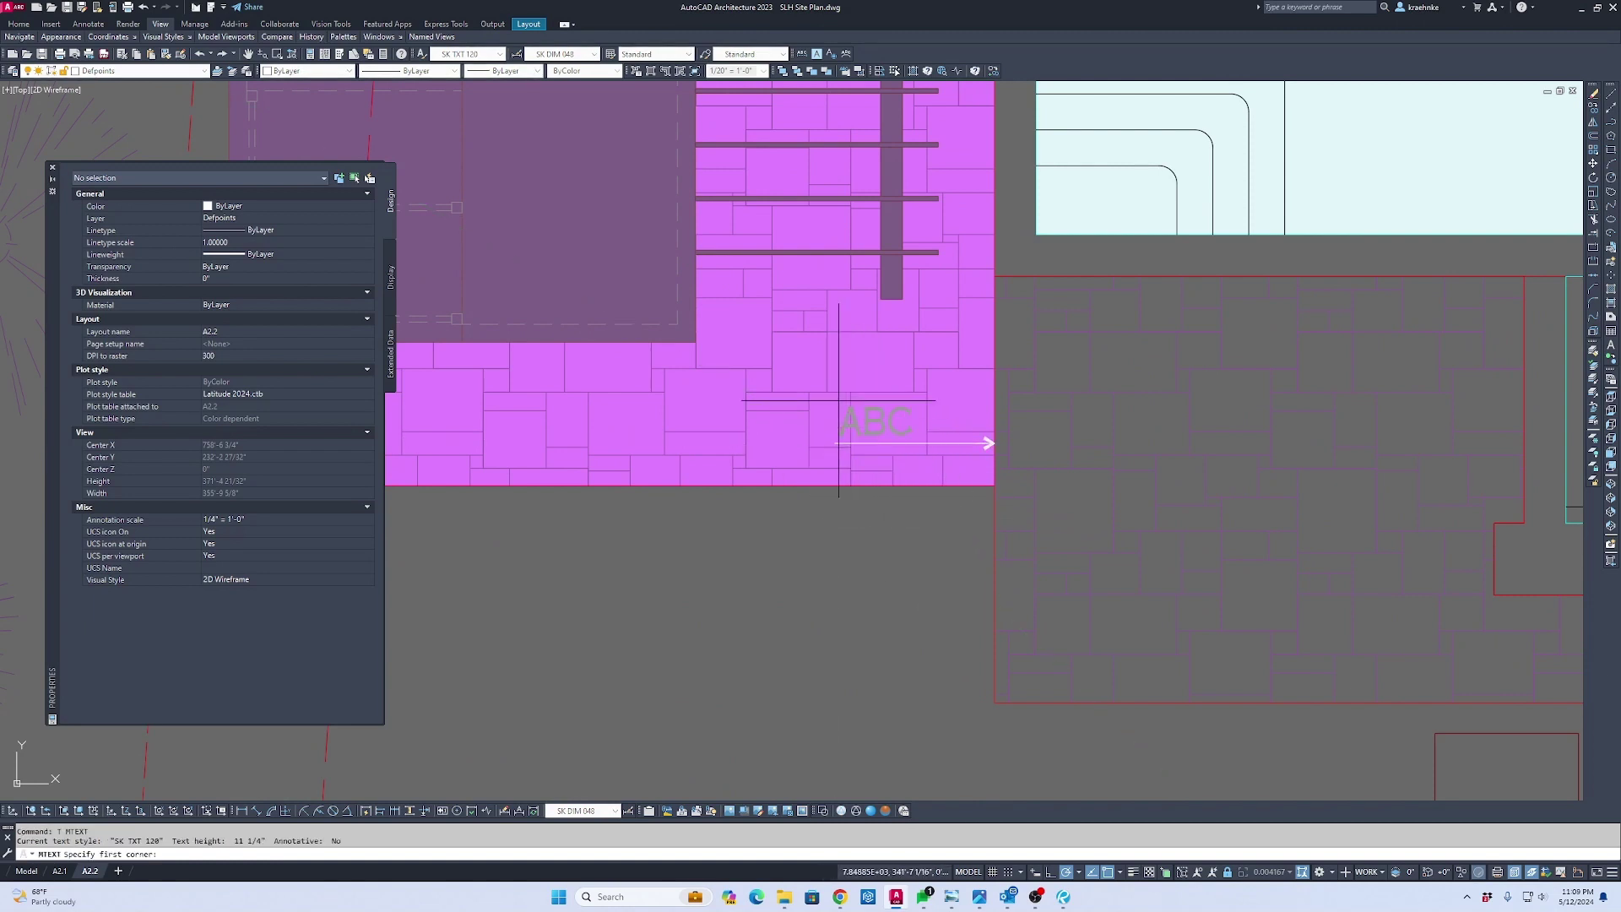
{"action": "scroll", "coordinate": [834, 383], "scroll_direction": "up", "scroll_amount": 3}
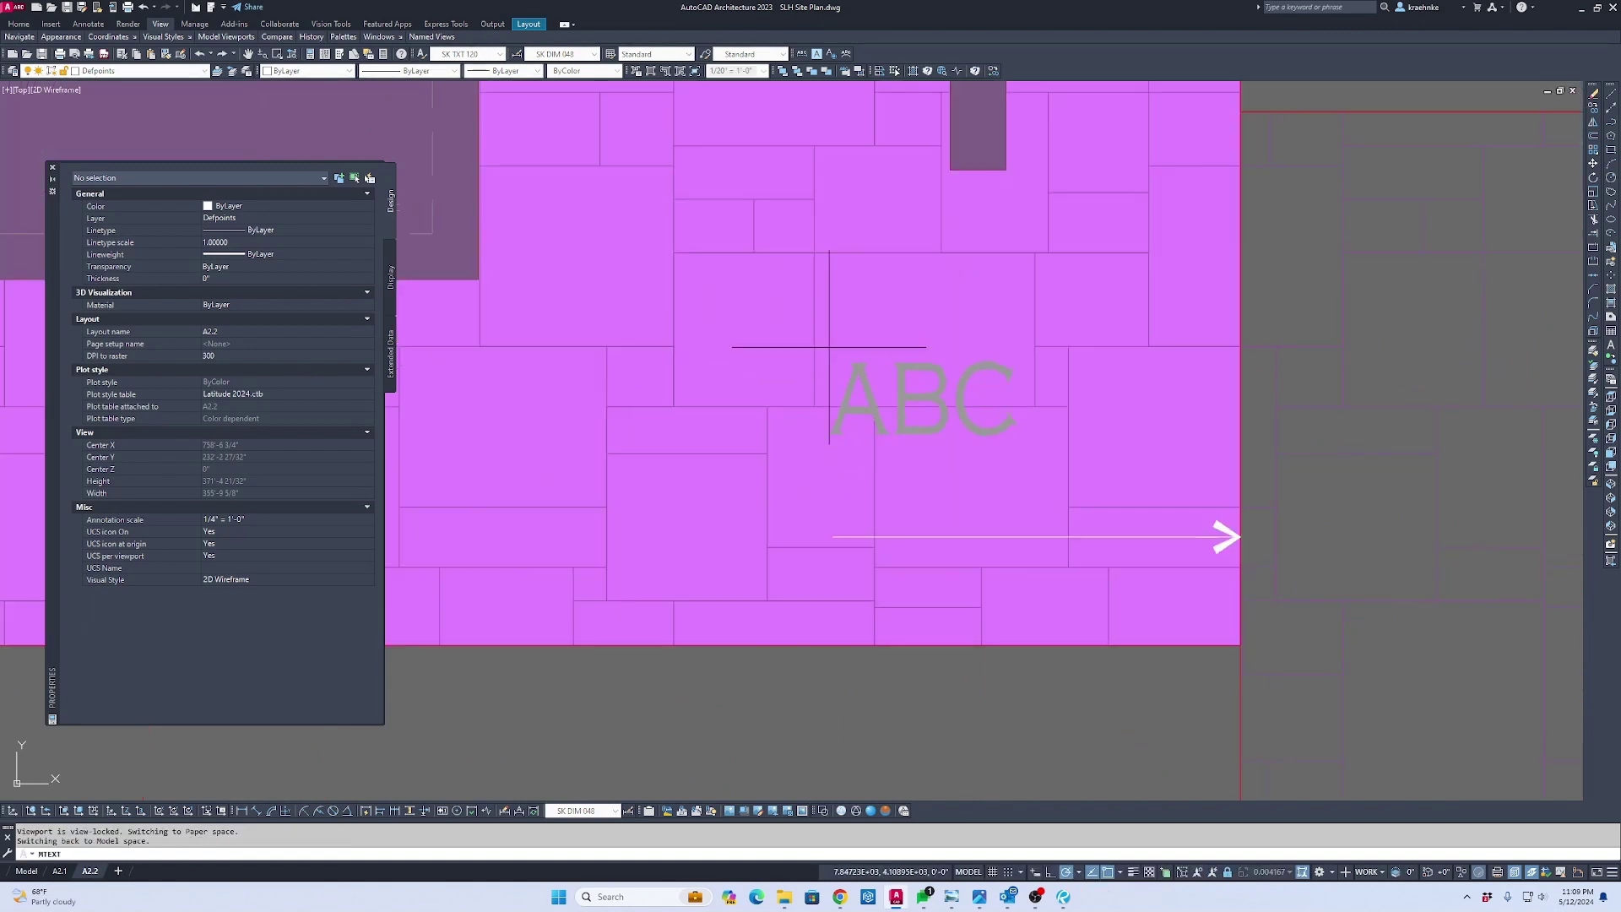
{"action": "left_click", "coordinate": [828, 315]}
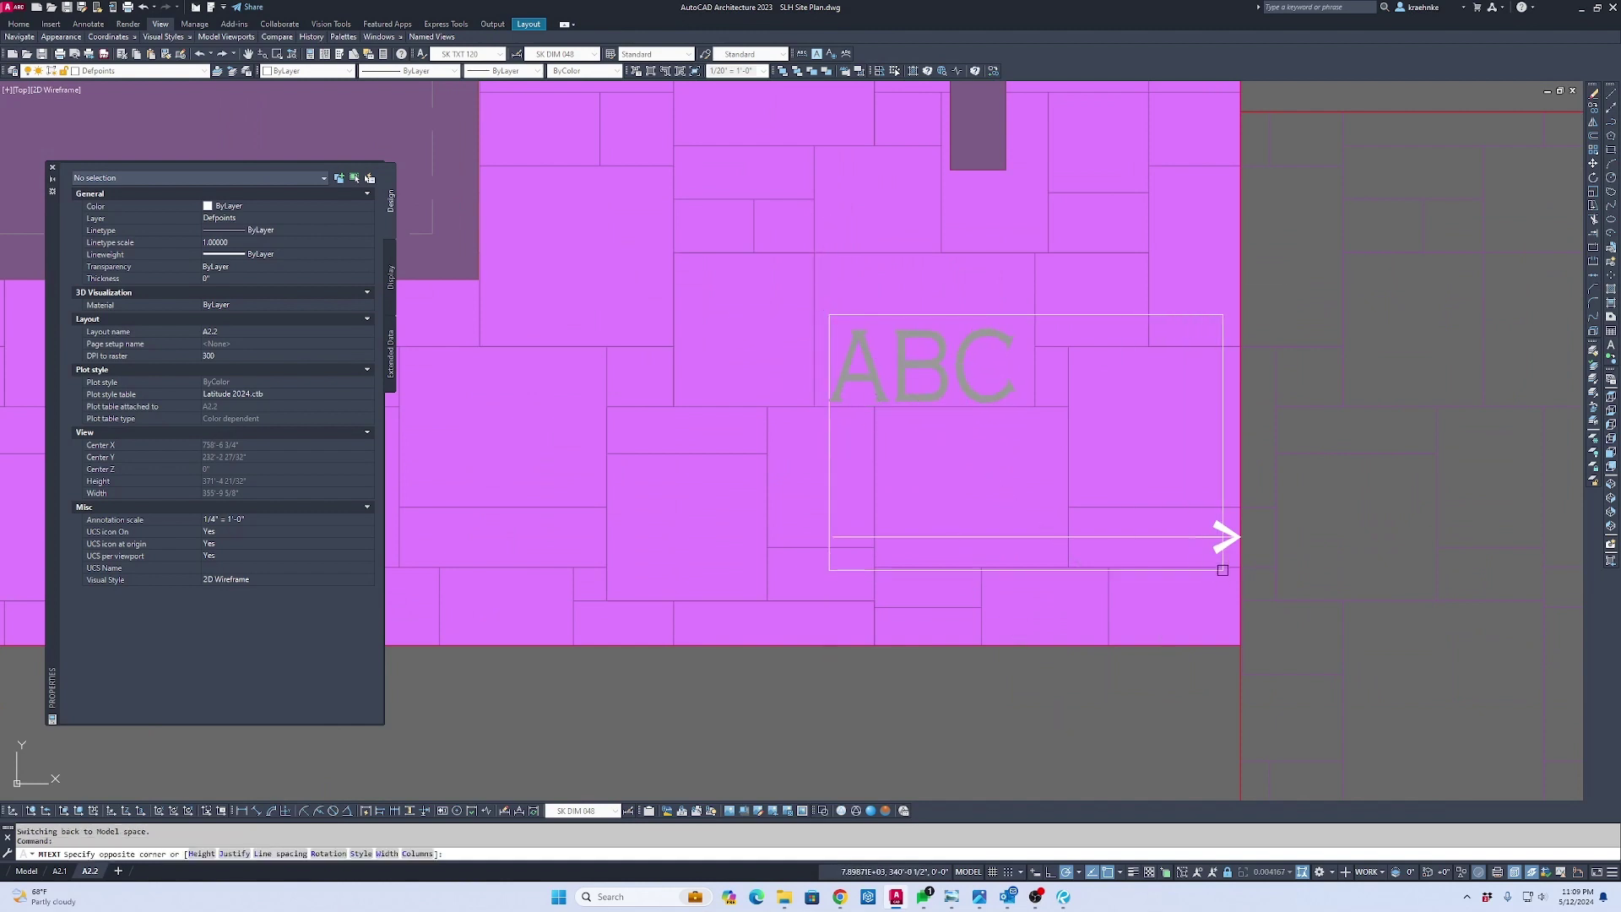
{"action": "left_click", "coordinate": [1222, 569]}
{"action": "type", "text": "N"}
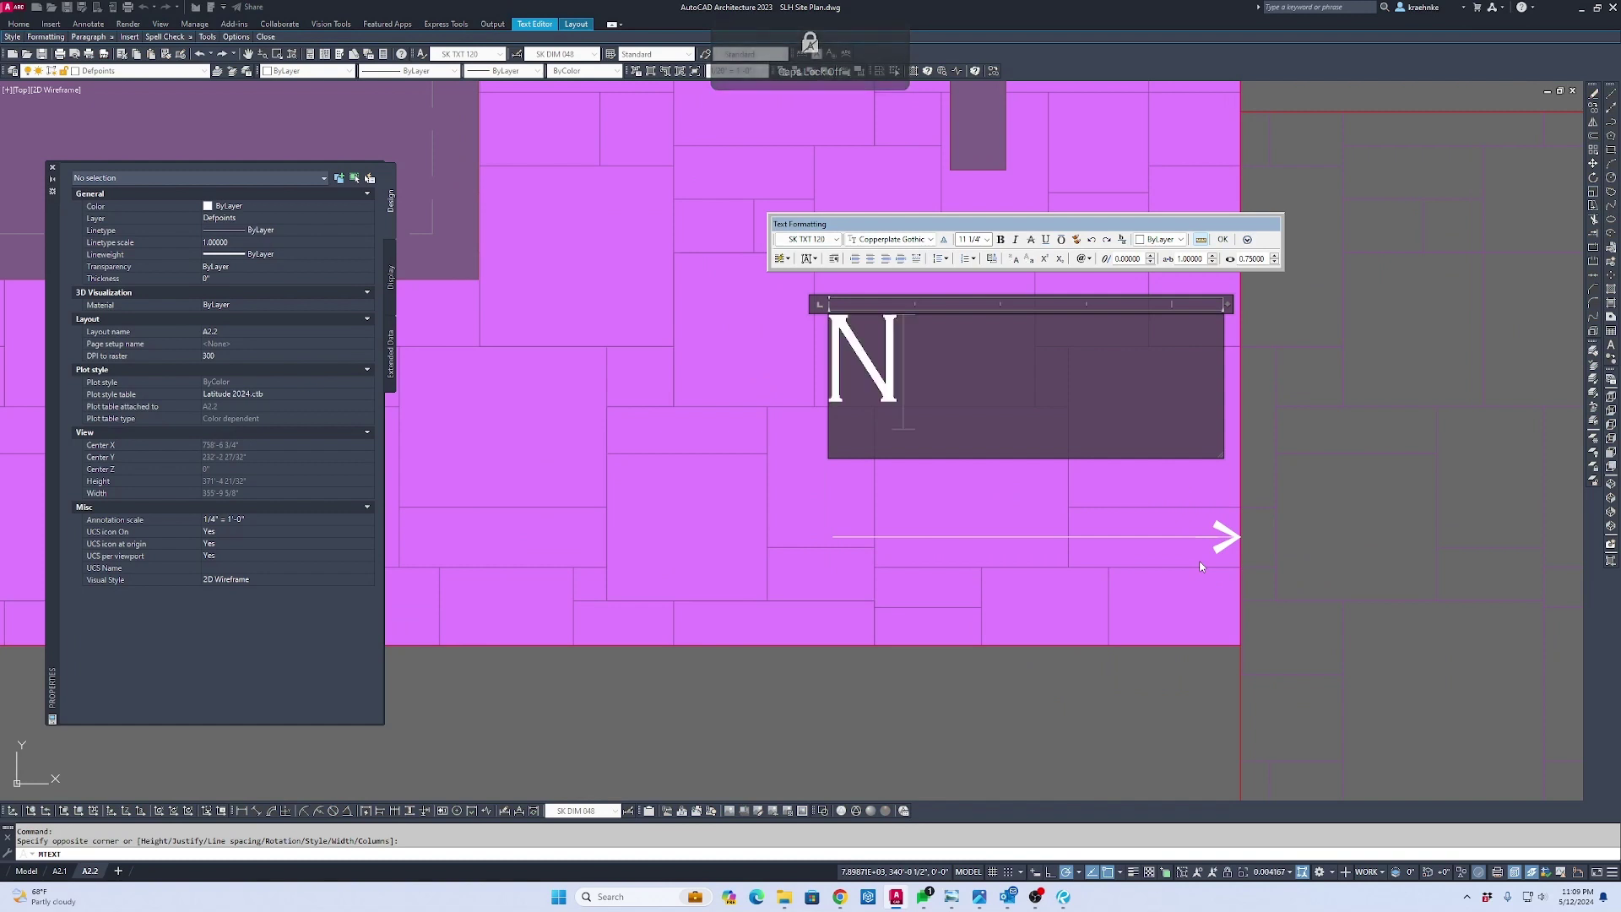
{"action": "type", "text": "EW"}
{"action": "key", "text": "BackSpace"}
{"action": "key", "text": "BackSpace"}
{"action": "key", "text": "BackSpace"}
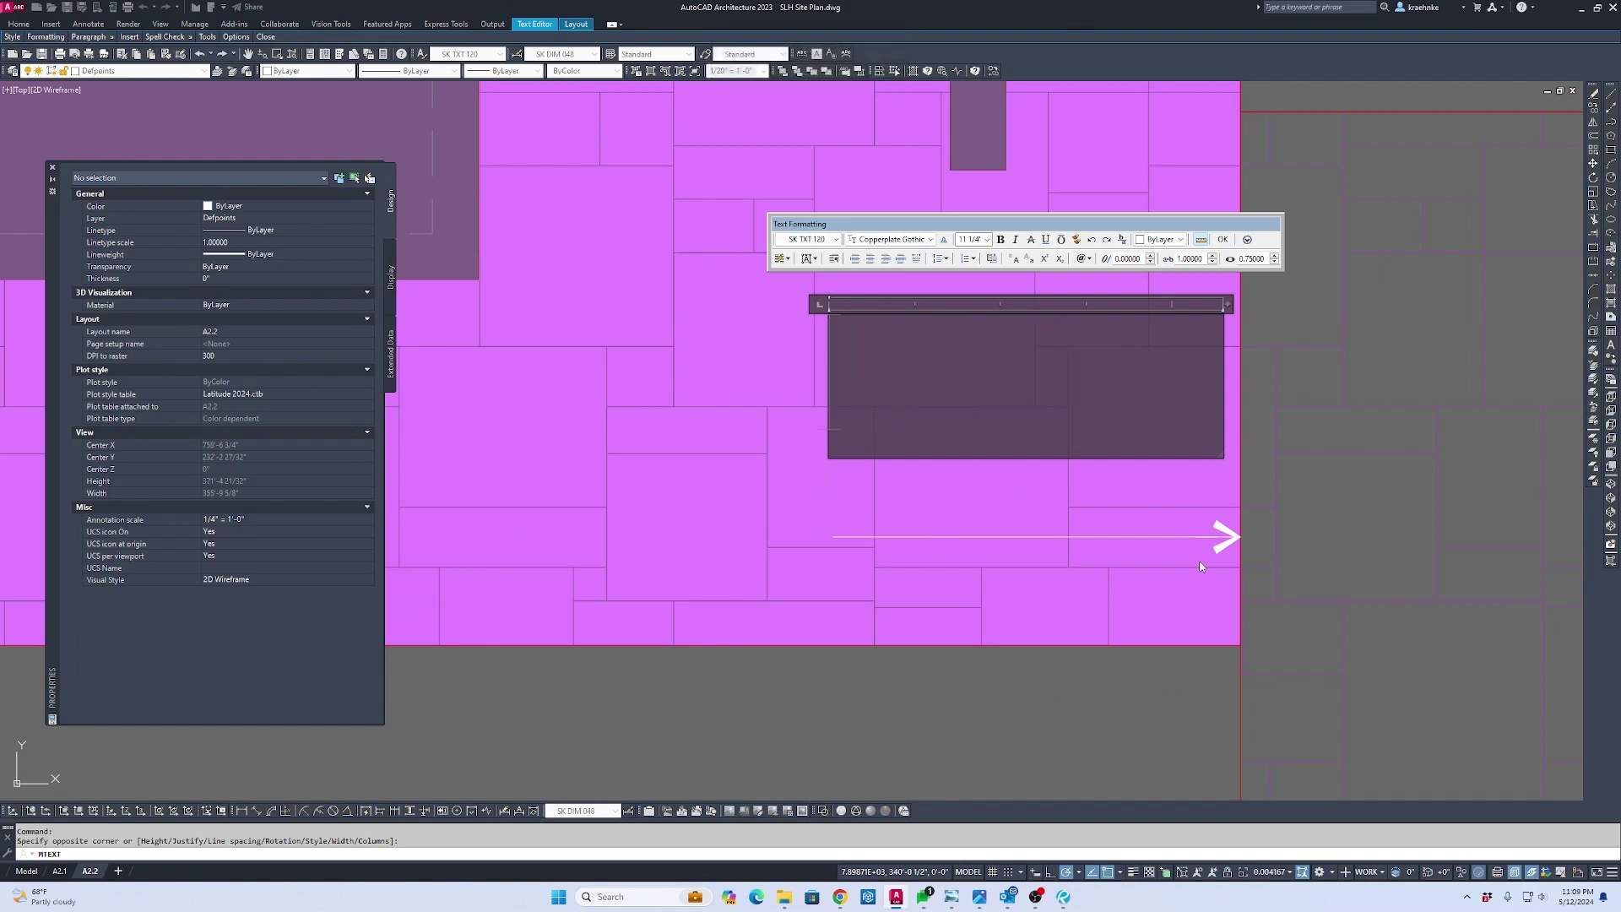
{"action": "type", "text": "NEW"}
{"action": "key", "text": "BackSpace"}
{"action": "key", "text": "BackSpace"}
{"action": "key", "text": "BackSpace"}
{"action": "key", "text": "Caps_Lock"}
{"action": "type", "text": "N"}
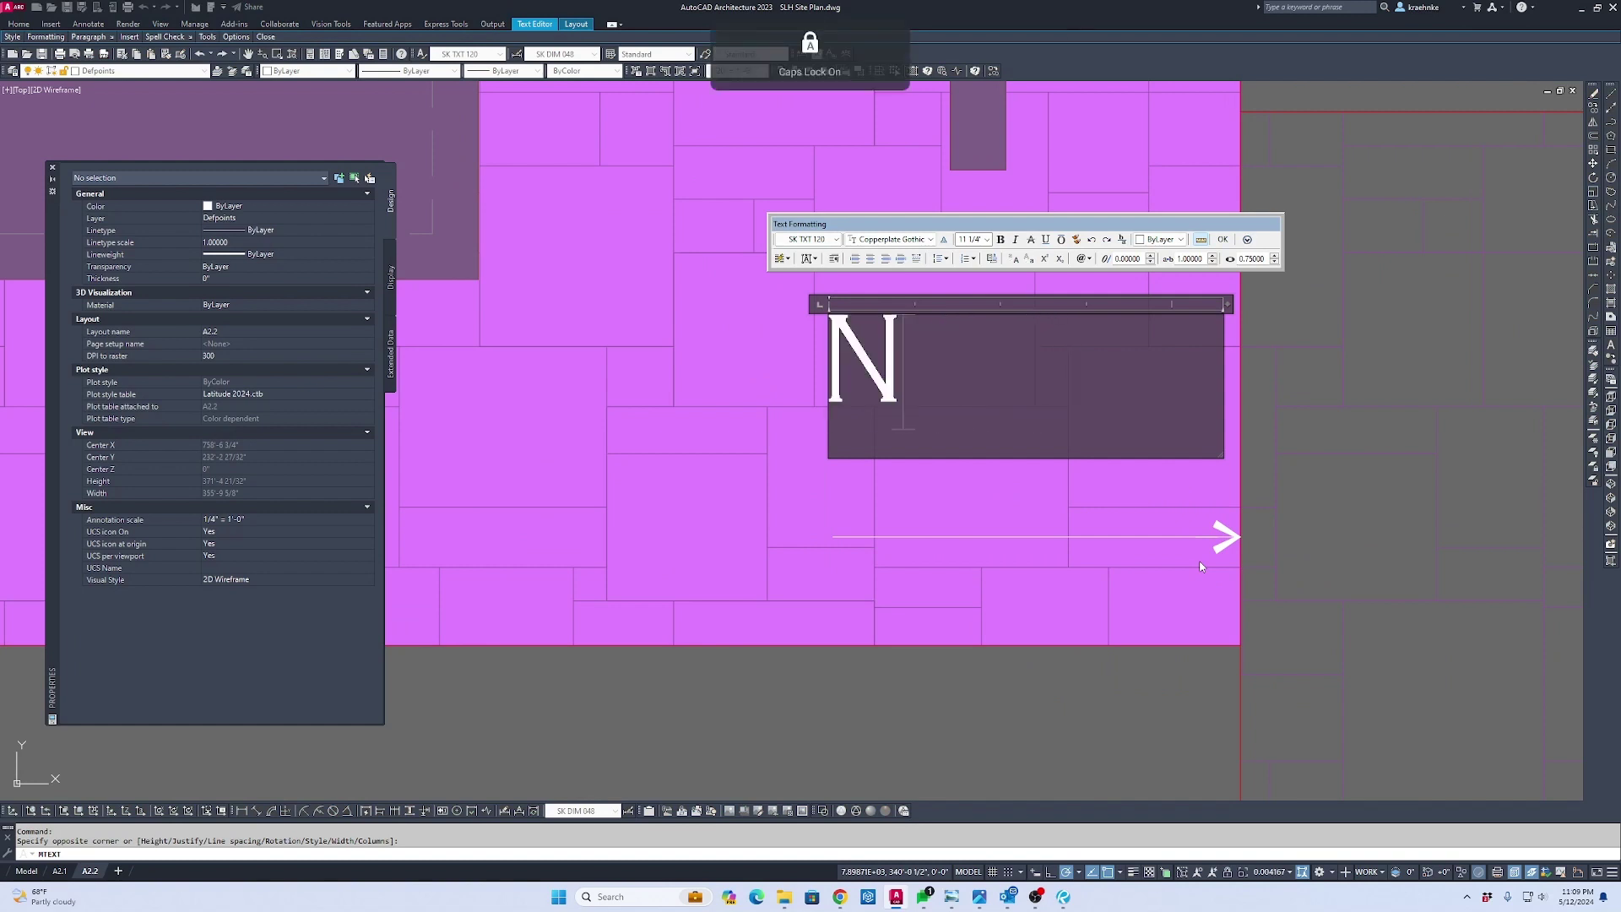
{"action": "type", "text": "EW STOND"}
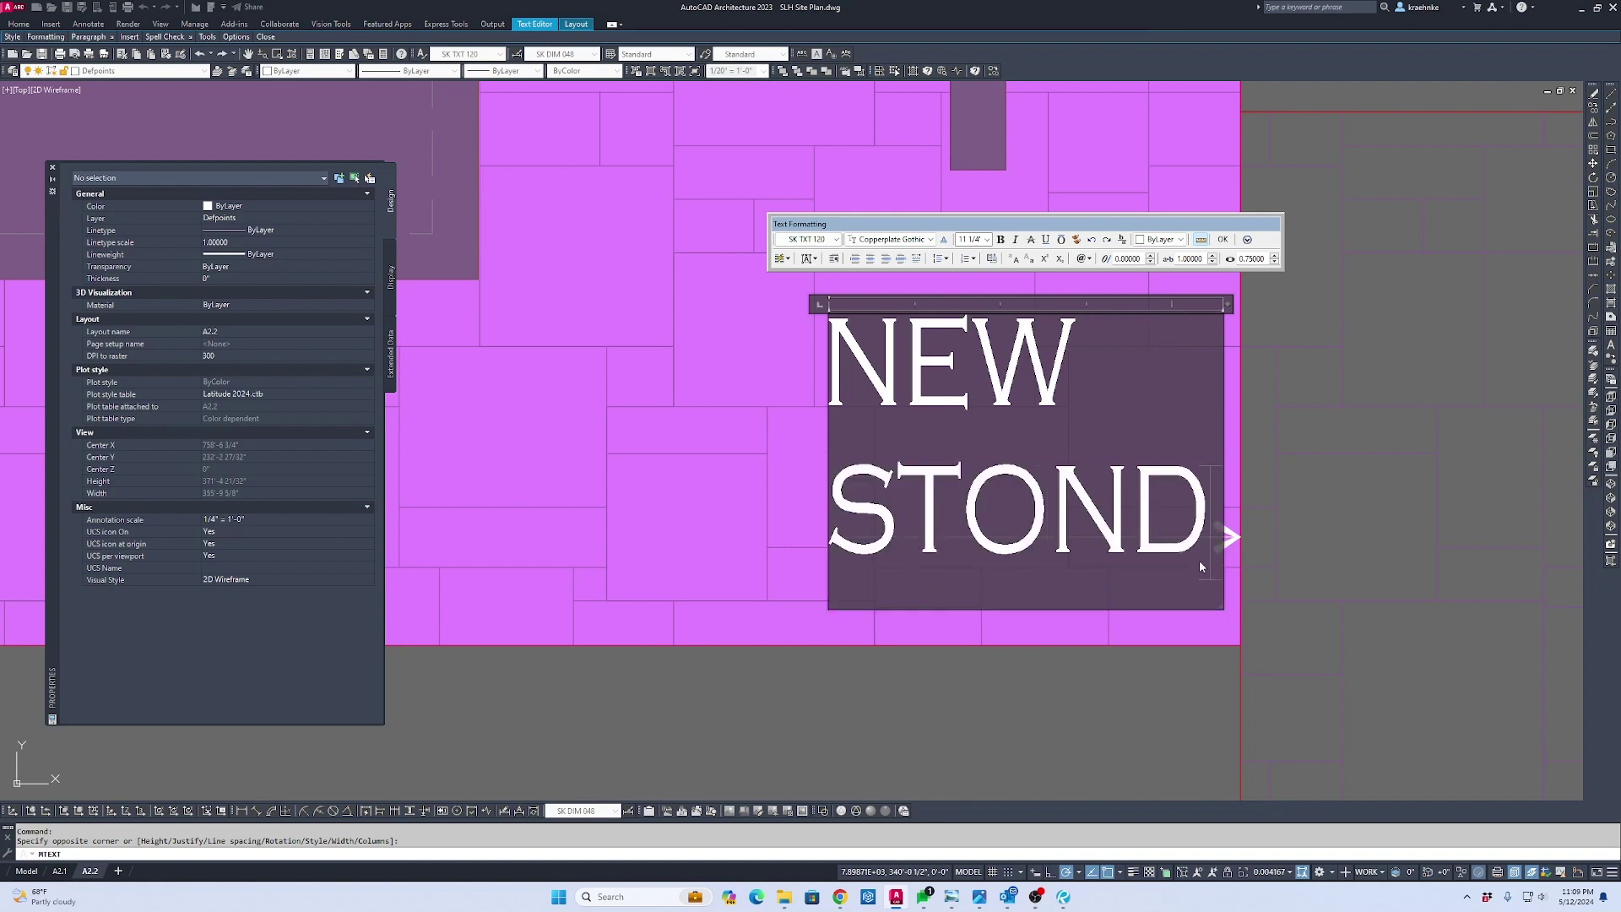
{"action": "key", "text": "BackSpace"}
{"action": "type", "text": "E"}
{"action": "key", "text": "Escape"}
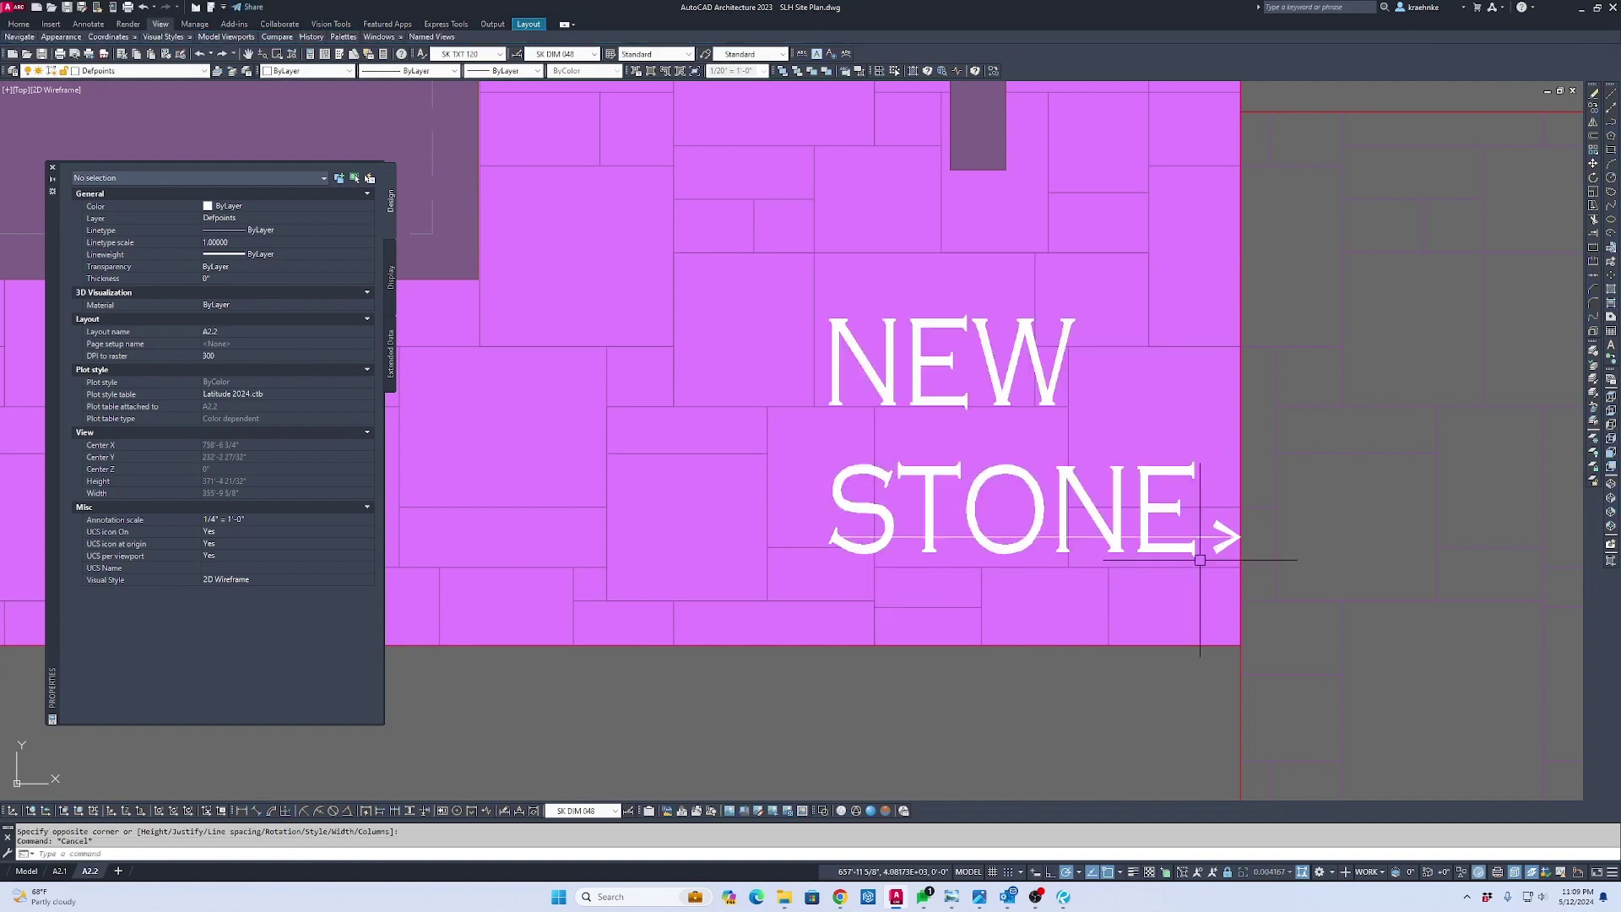
Change the leader's dimension style to SK DIM 120
{"action": "left_click", "coordinate": [1222, 535]}
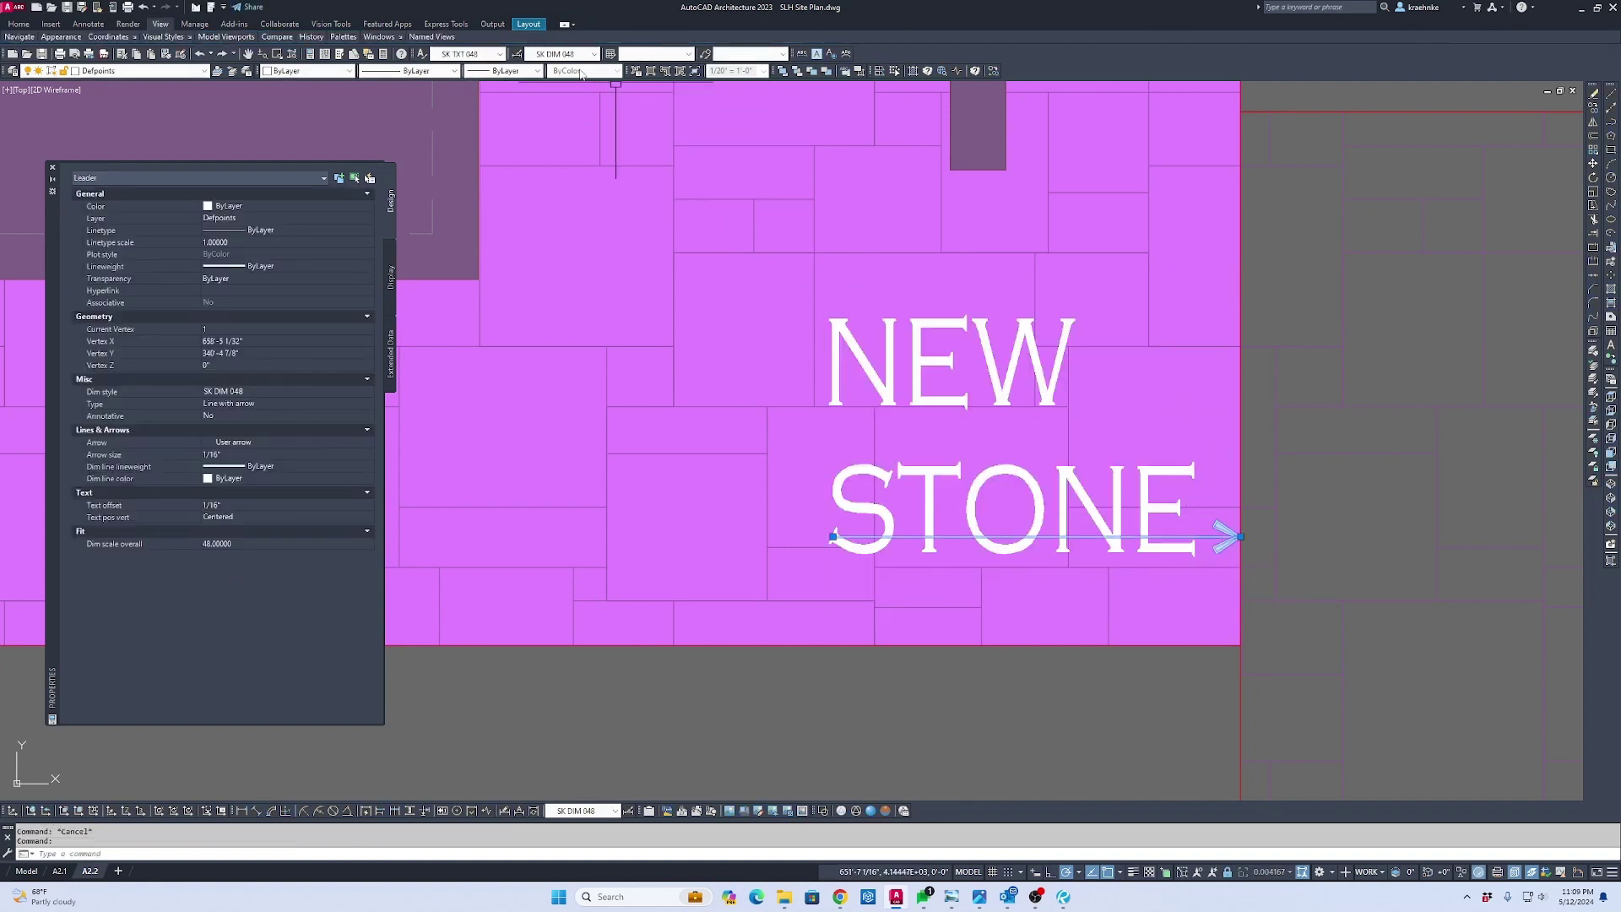
{"action": "left_click", "coordinate": [572, 54]}
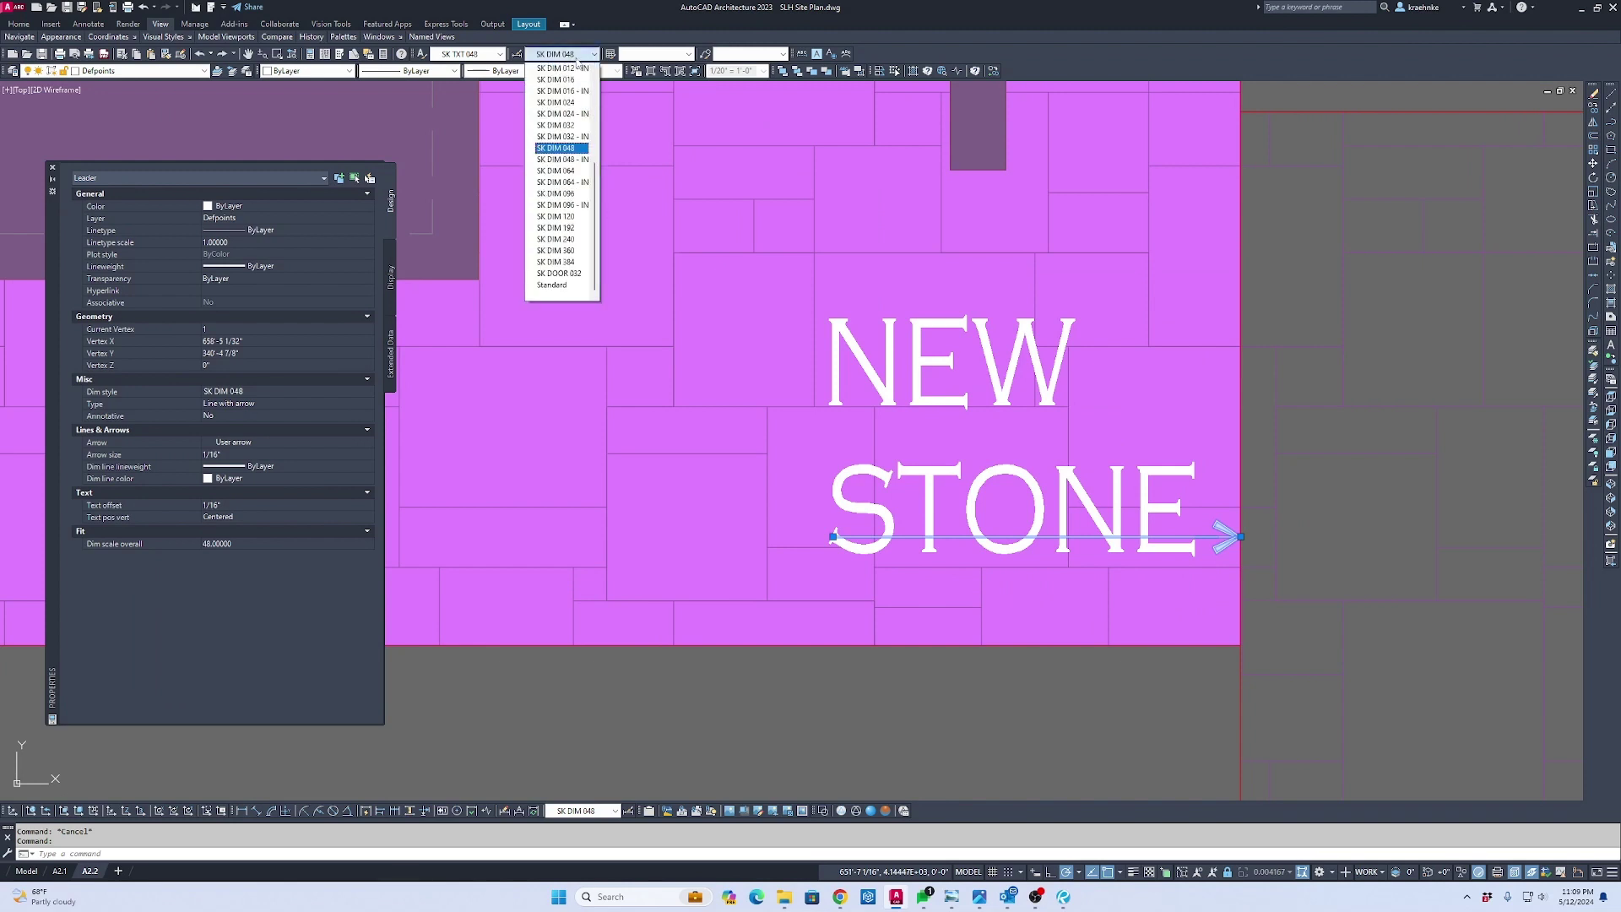
{"action": "left_click", "coordinate": [588, 217]}
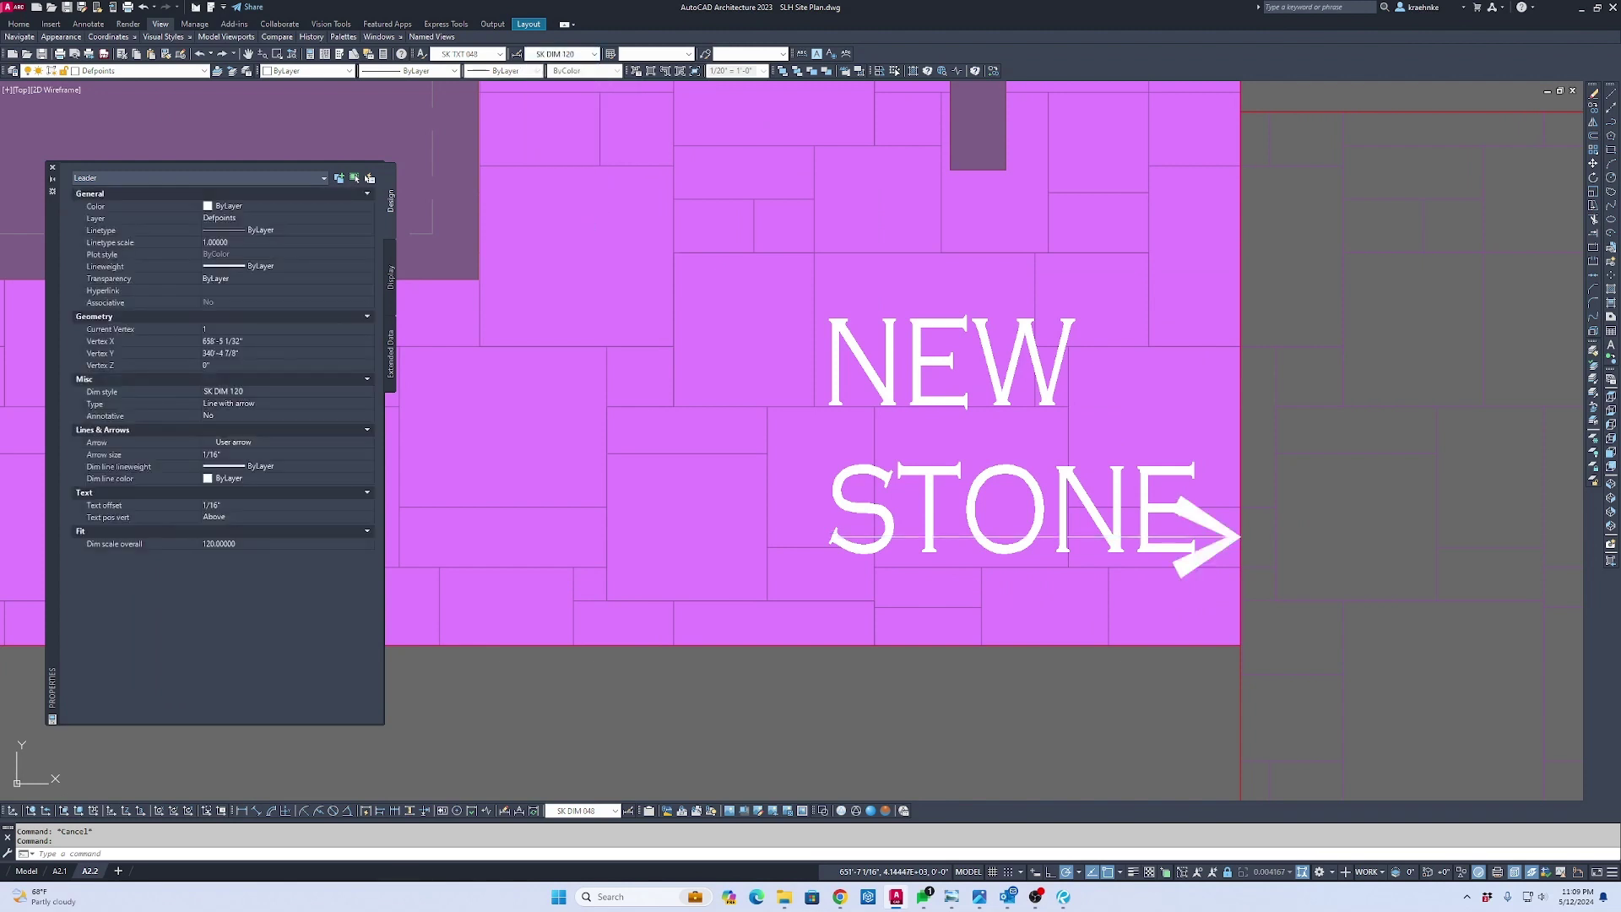
Move the "NEW STONE" note up and slightly left so it sits clear above the leader line
{"action": "key", "text": "Escape"}
{"action": "left_click", "coordinate": [1017, 342]}
{"action": "type", "text": "m"}
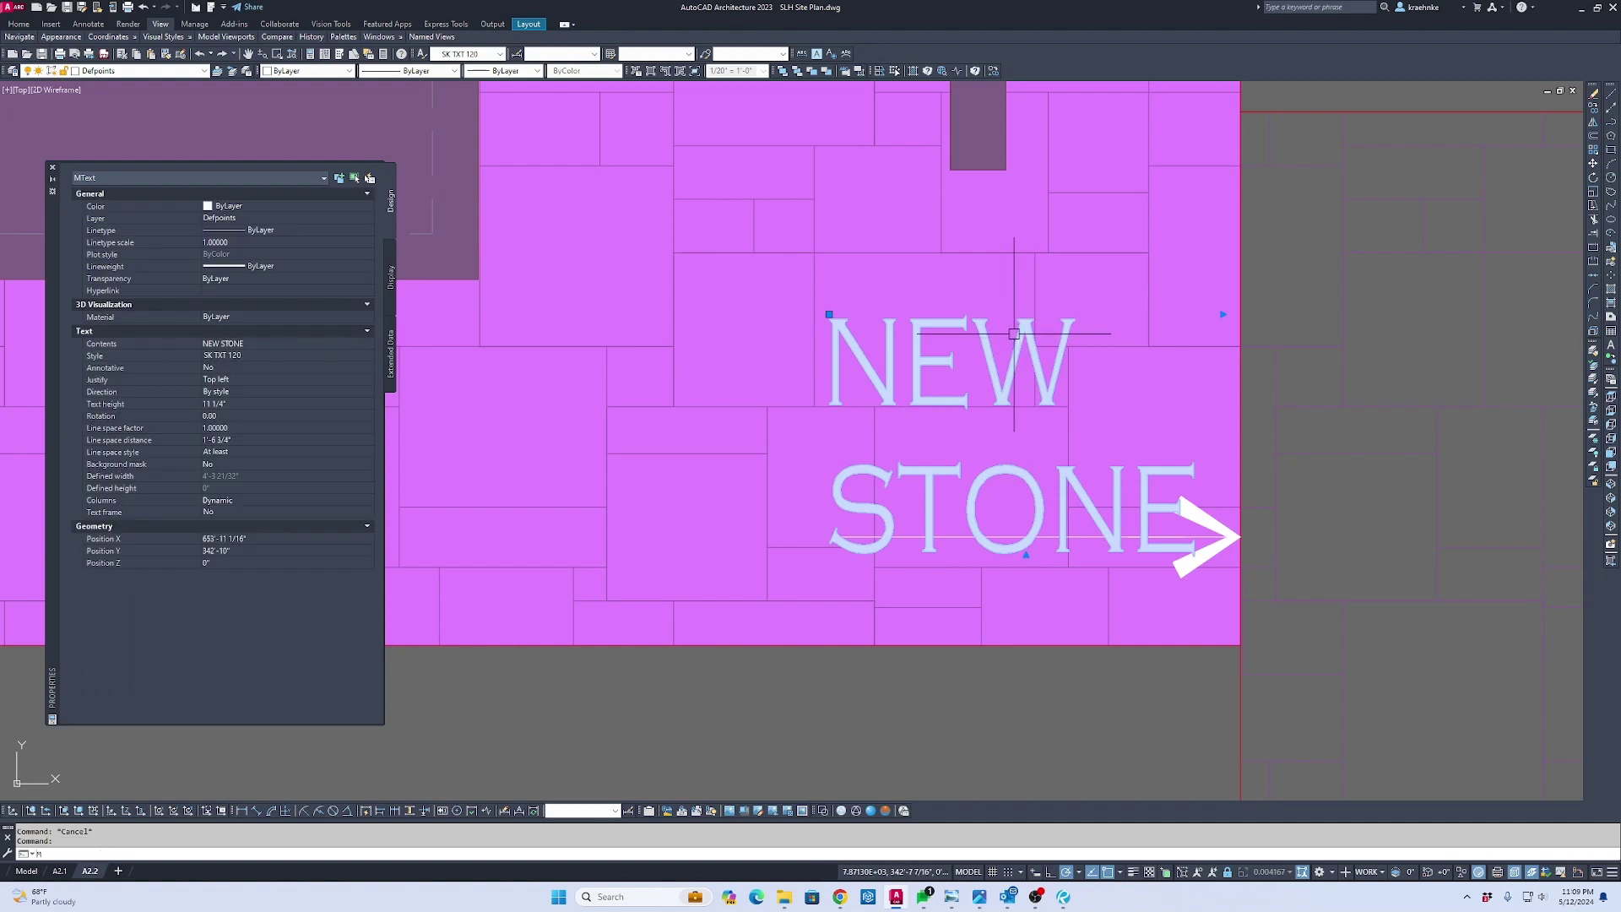
{"action": "key", "text": "Return"}
{"action": "left_click", "coordinate": [1014, 333]}
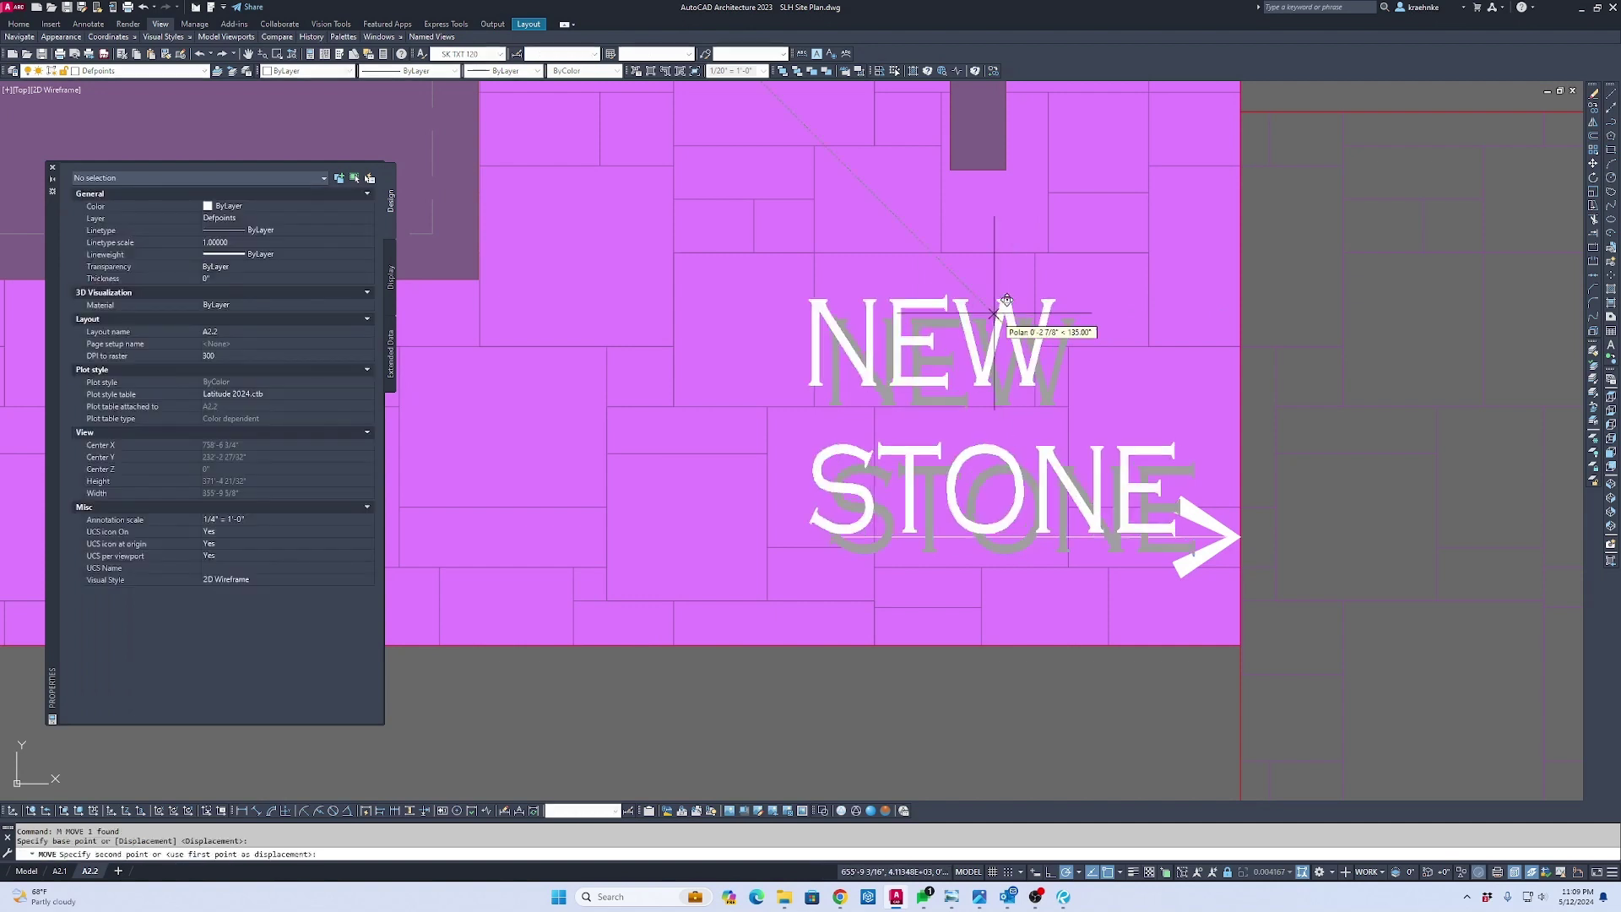
{"action": "left_click", "coordinate": [952, 271]}
{"action": "key", "text": "Escape"}
Lengthen the leader on the cabana patio by stretching its tail horizontally left past the start of the note
{"action": "left_click", "coordinate": [972, 534]}
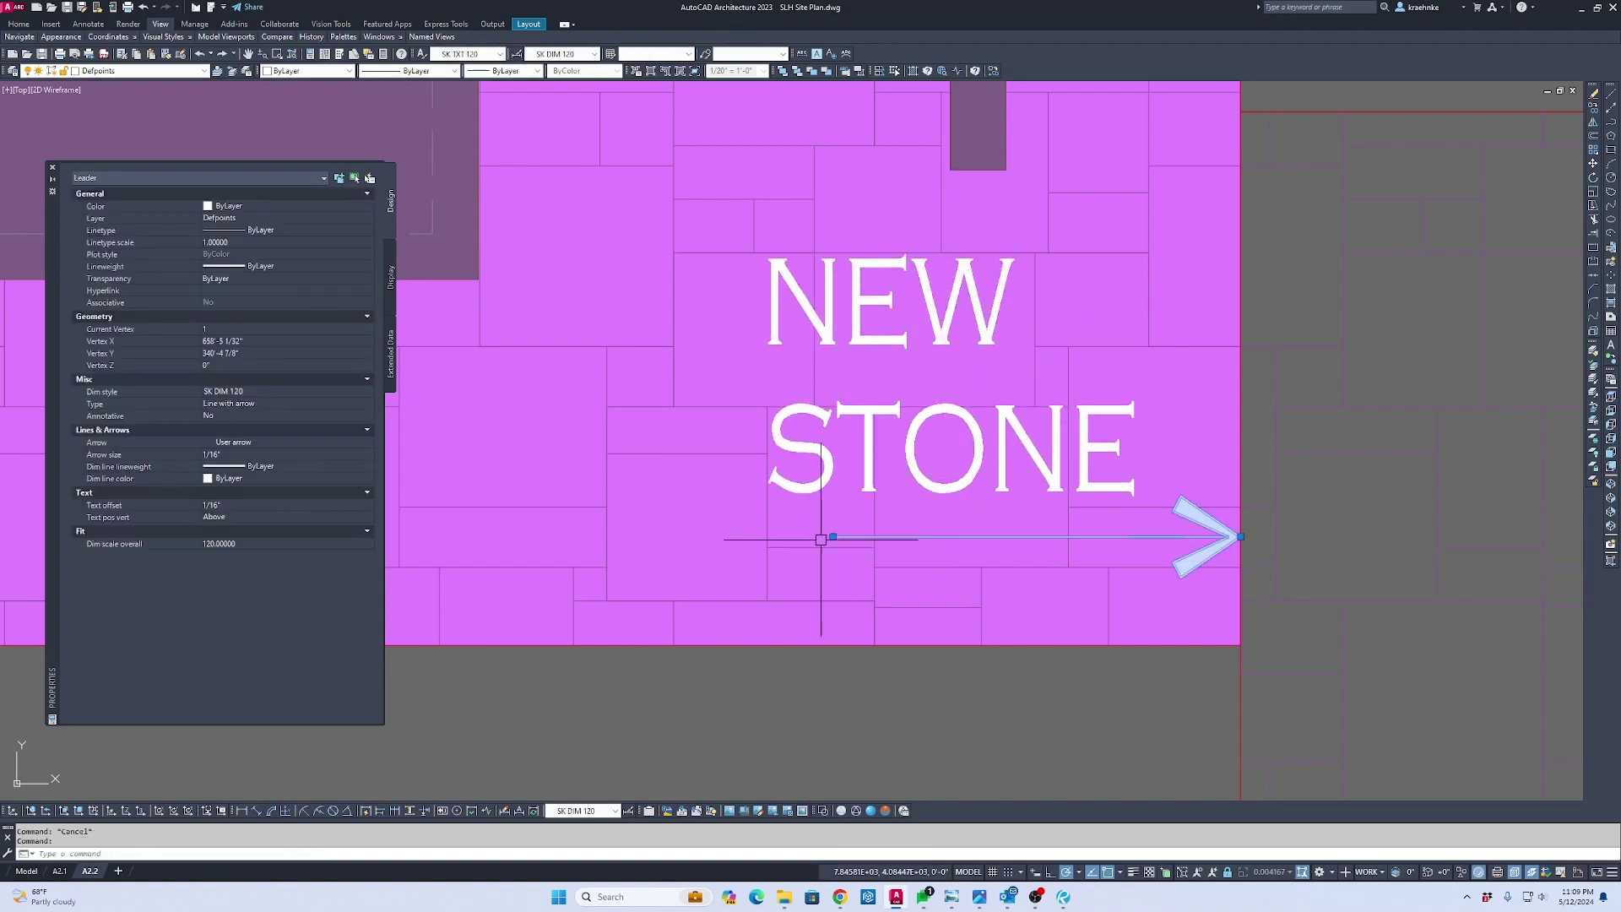
{"action": "left_click", "coordinate": [833, 536]}
{"action": "left_click", "coordinate": [606, 536]}
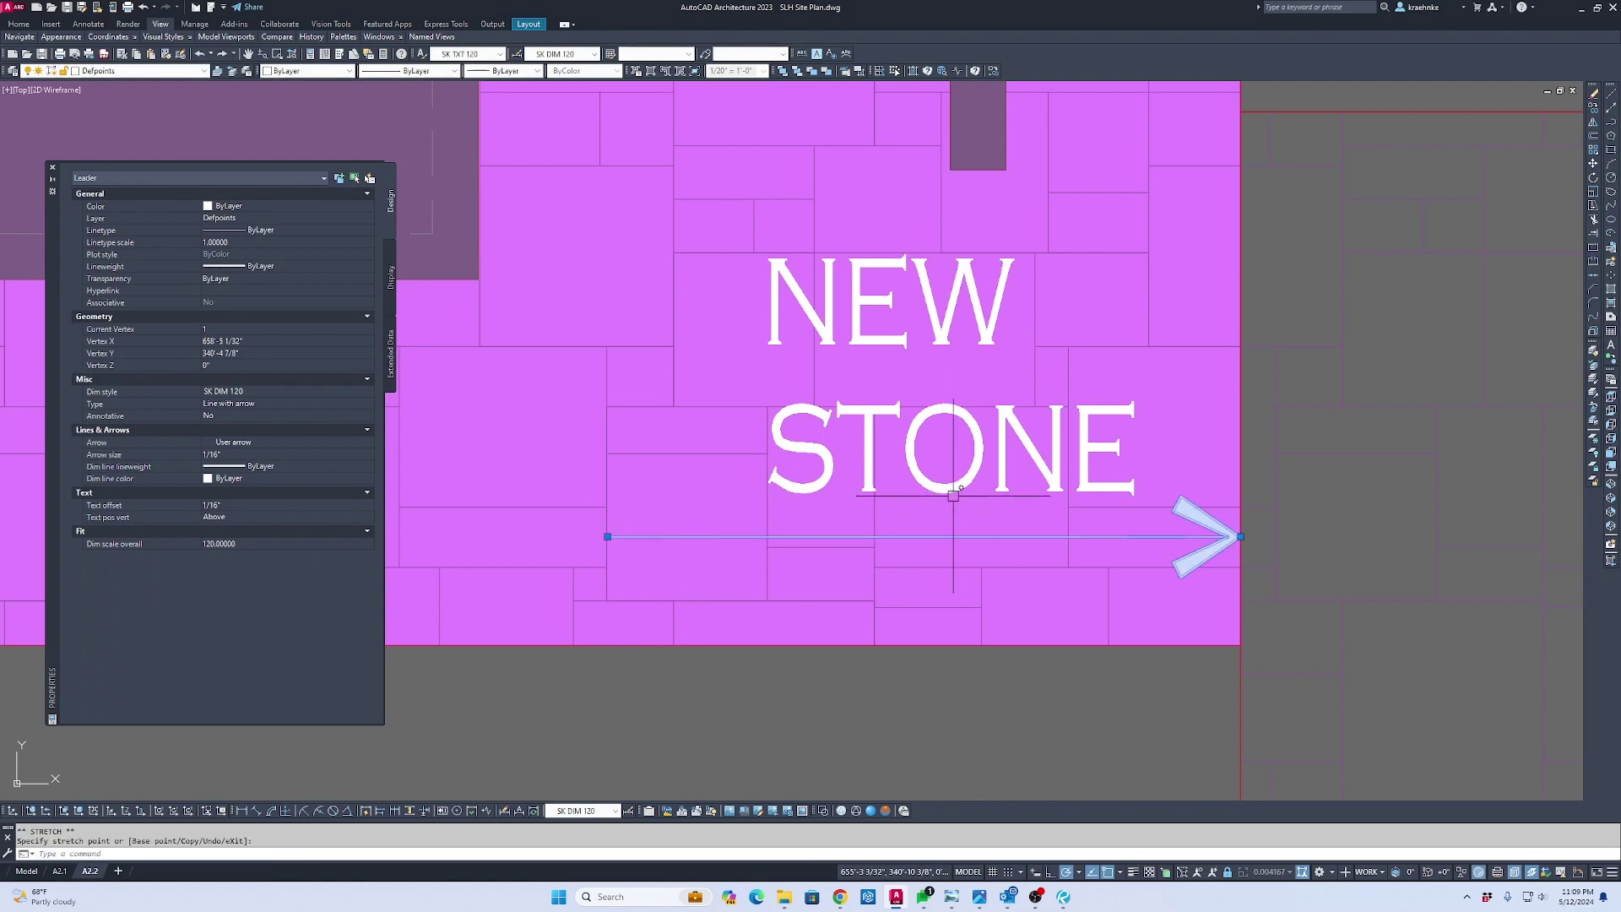
Mirror the leader and the "NEW STONE" note across the cabana patio's vertical edge onto the pool patio, keeping the originals
{"action": "scroll", "coordinate": [1005, 496], "scroll_direction": "down", "scroll_amount": 5}
{"action": "scroll", "coordinate": [1005, 495], "scroll_direction": "up", "scroll_amount": 2}
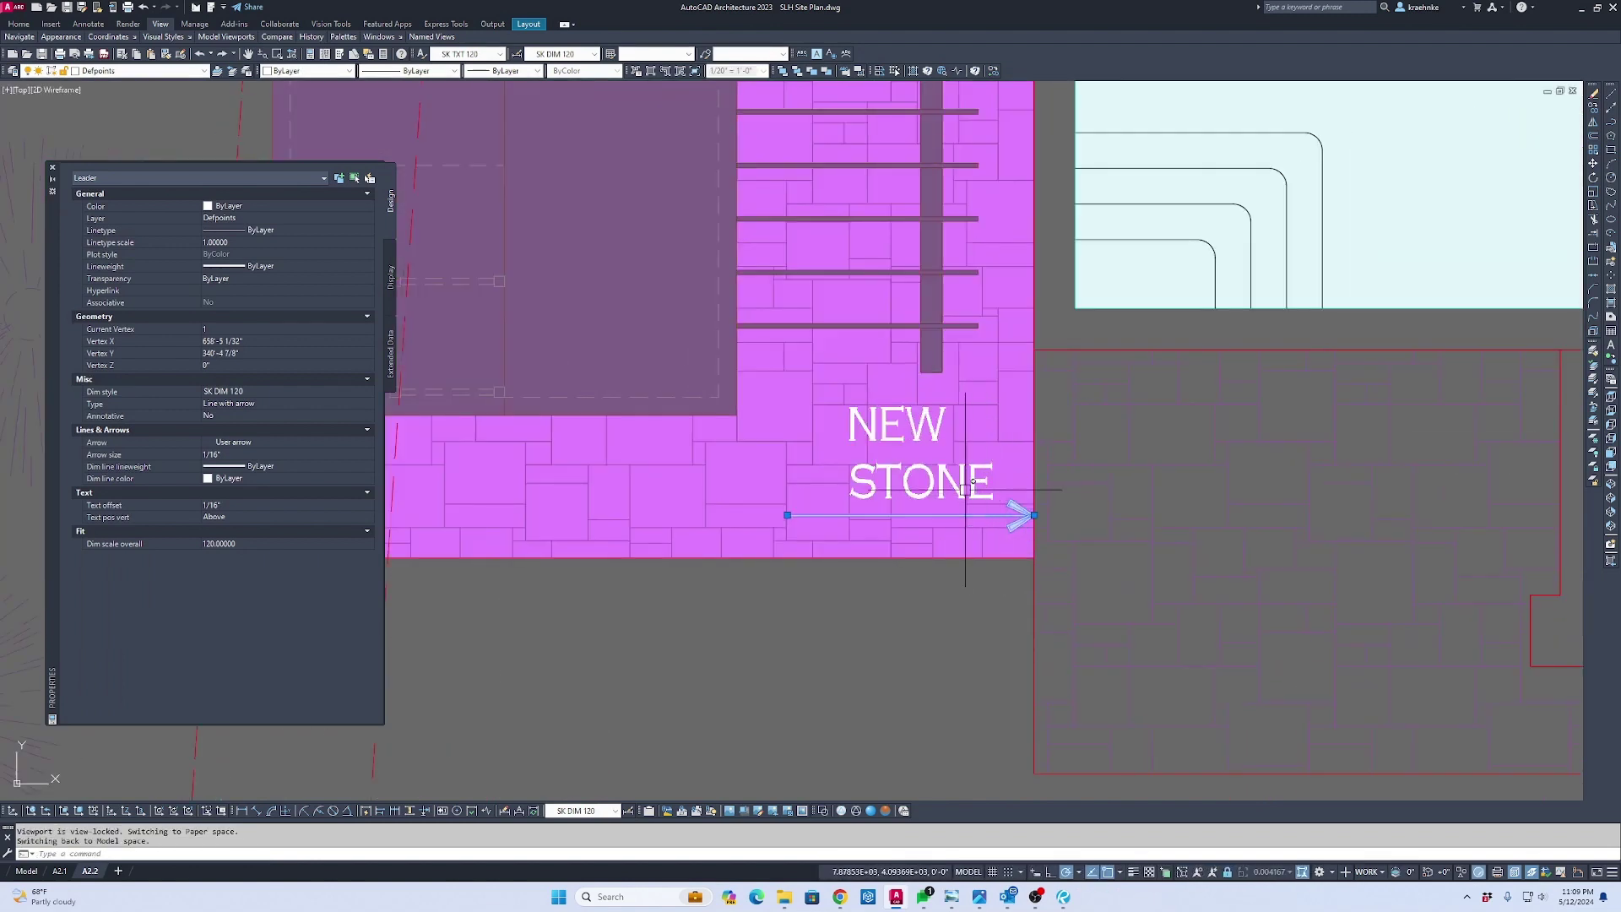
{"action": "type", "text": "MI"}
{"action": "key", "text": "Return"}
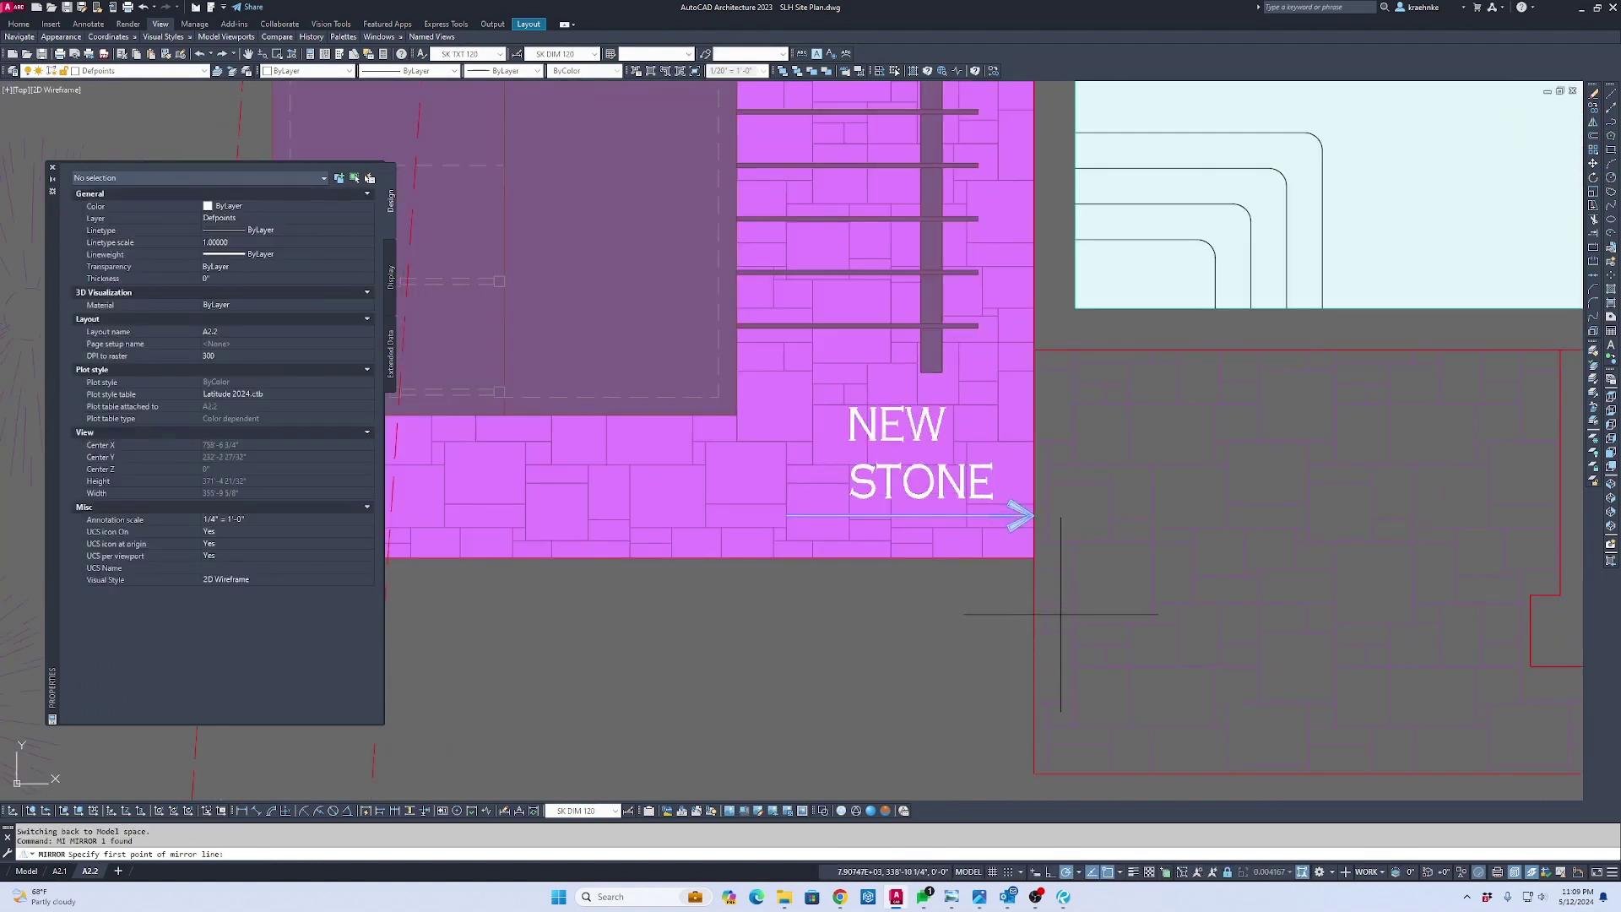
{"action": "left_click", "coordinate": [1033, 515]}
{"action": "left_click", "coordinate": [1033, 632]}
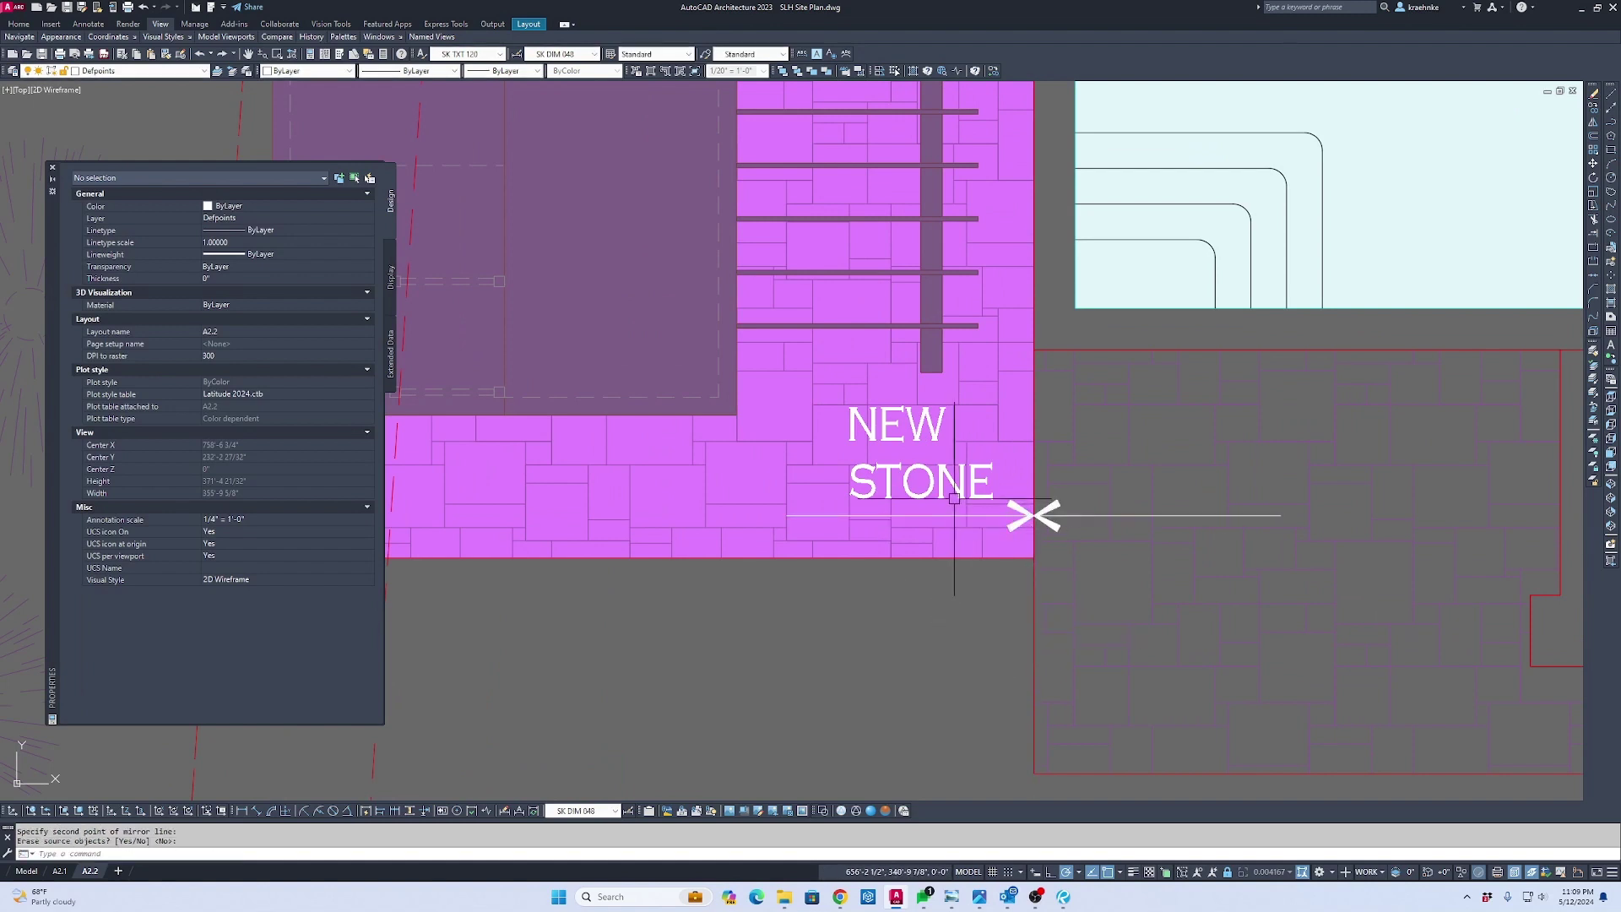
{"action": "key", "text": "Return"}
{"action": "key", "text": "Return"}
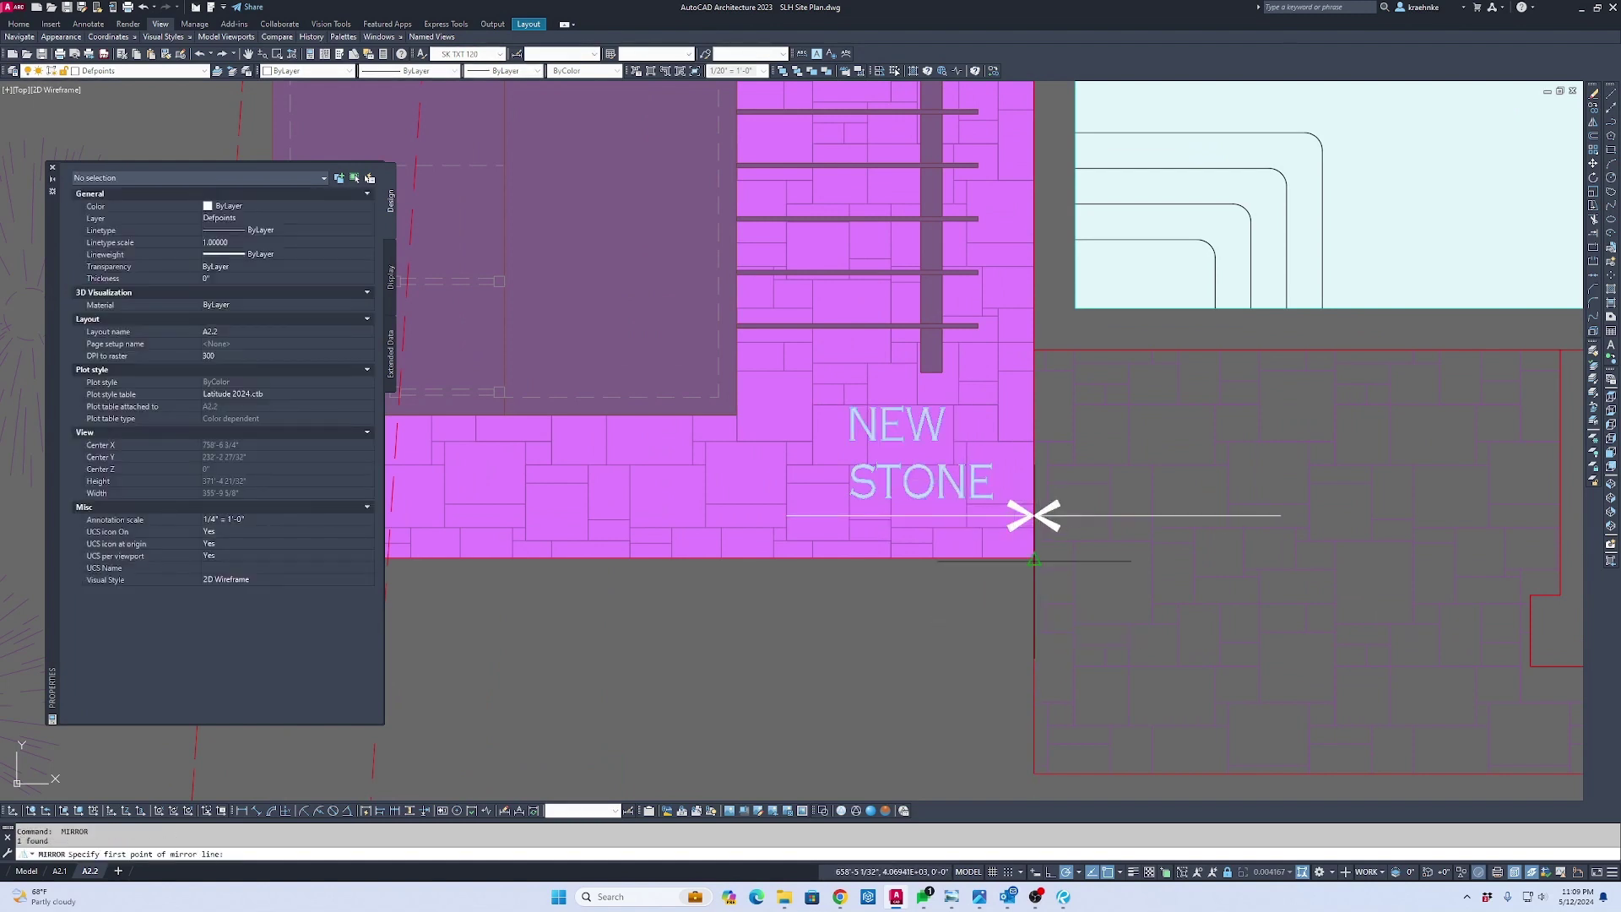
{"action": "left_click", "coordinate": [1034, 559]}
{"action": "left_click", "coordinate": [1036, 514]}
{"action": "key", "text": "Escape"}
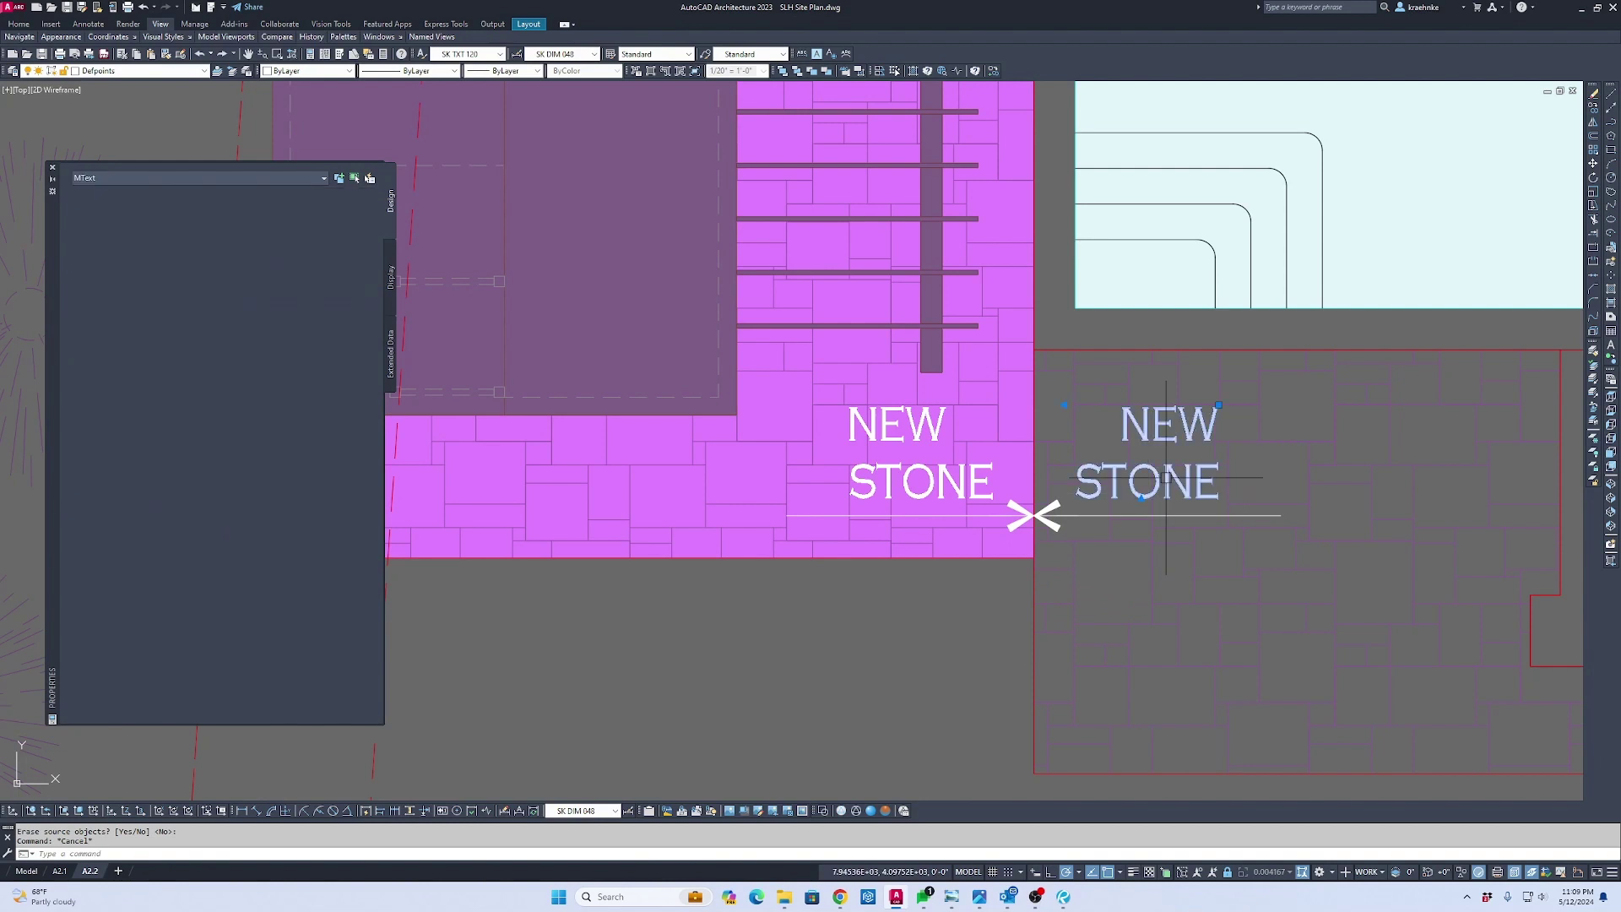
Change the mirrored note on the pool patio to read "EXISTING STONE"
{"action": "double_click", "coordinate": [1156, 422]}
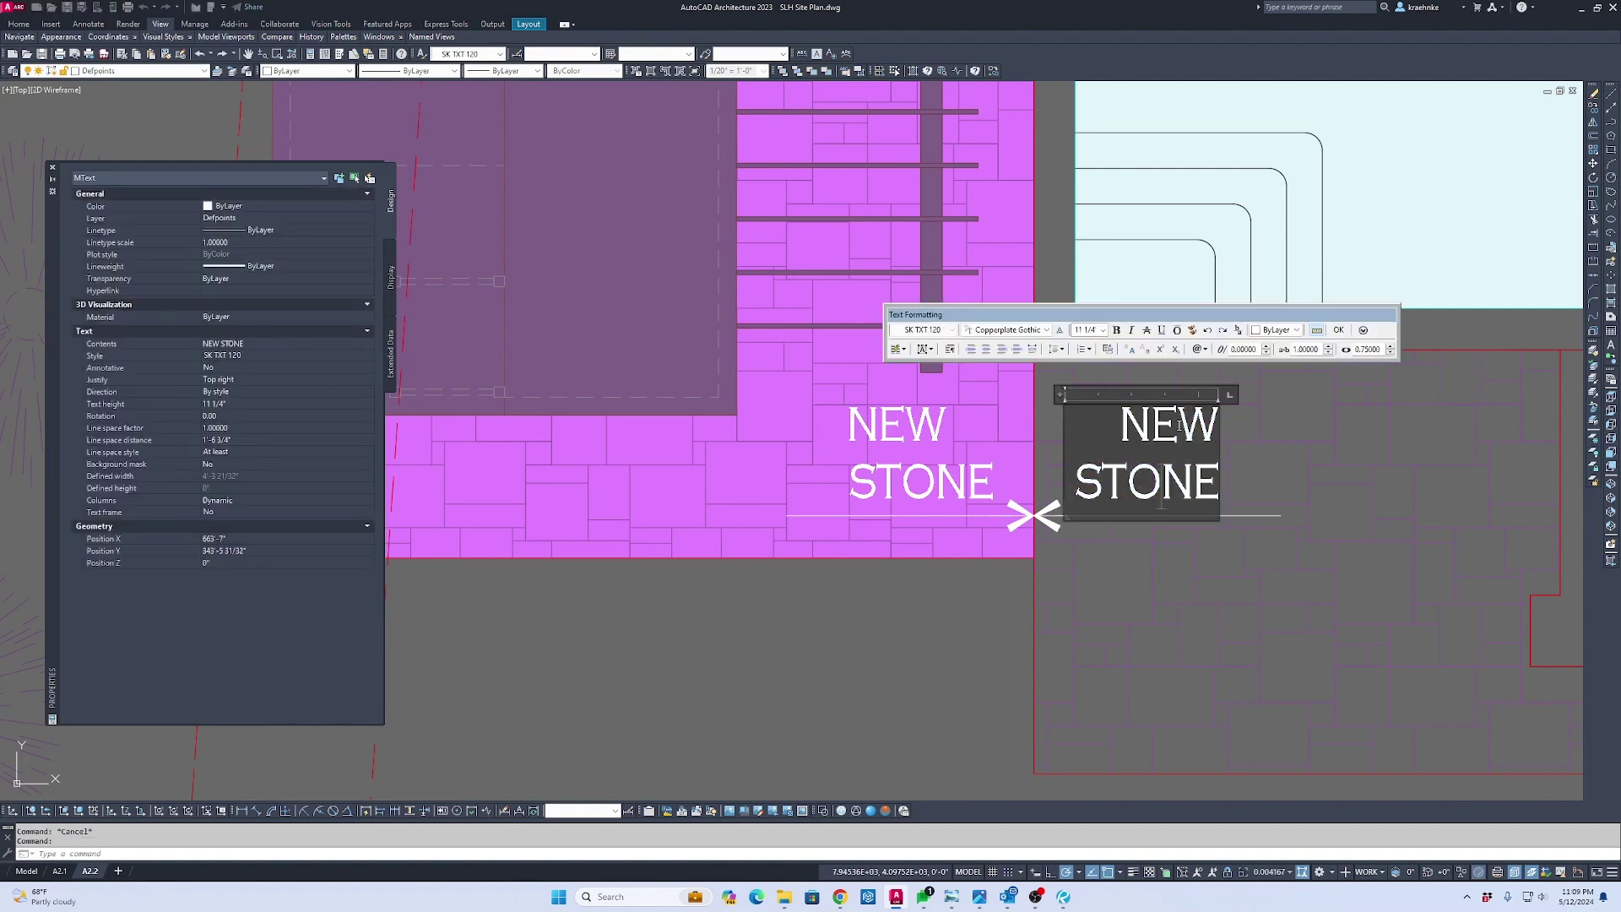
{"action": "double_click", "coordinate": [1156, 422]}
{"action": "type", "text": "EXISTING"}
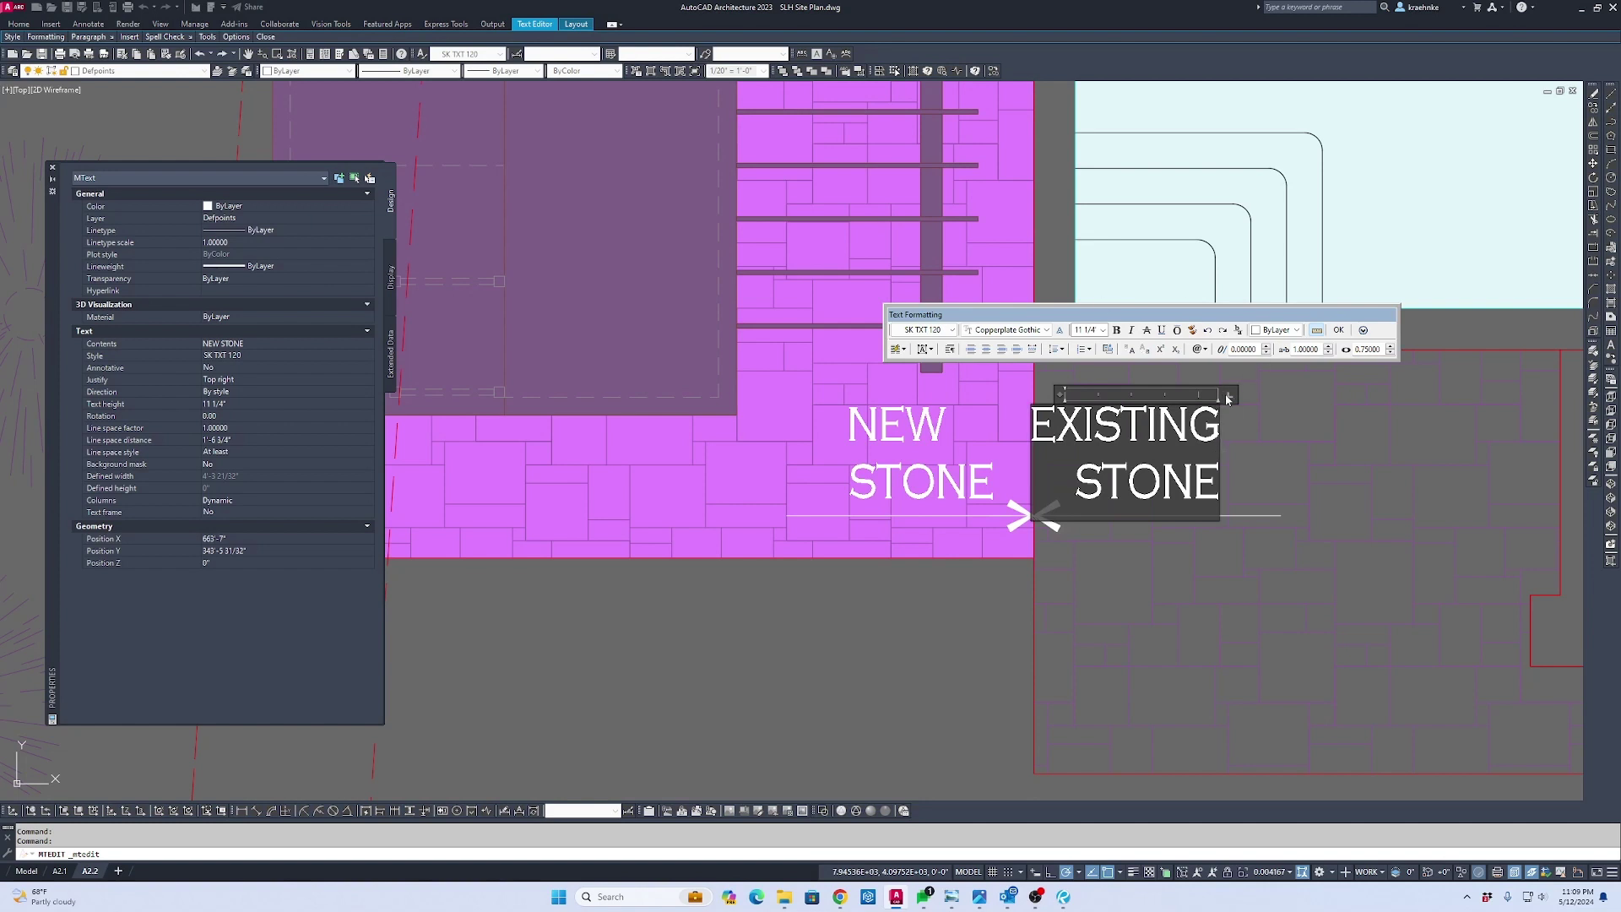
{"action": "key", "text": "ctrl+Return"}
Move the "EXISTING STONE" note horizontally right so it clears the patio edge and sits over its leader
{"action": "left_click", "coordinate": [1187, 421]}
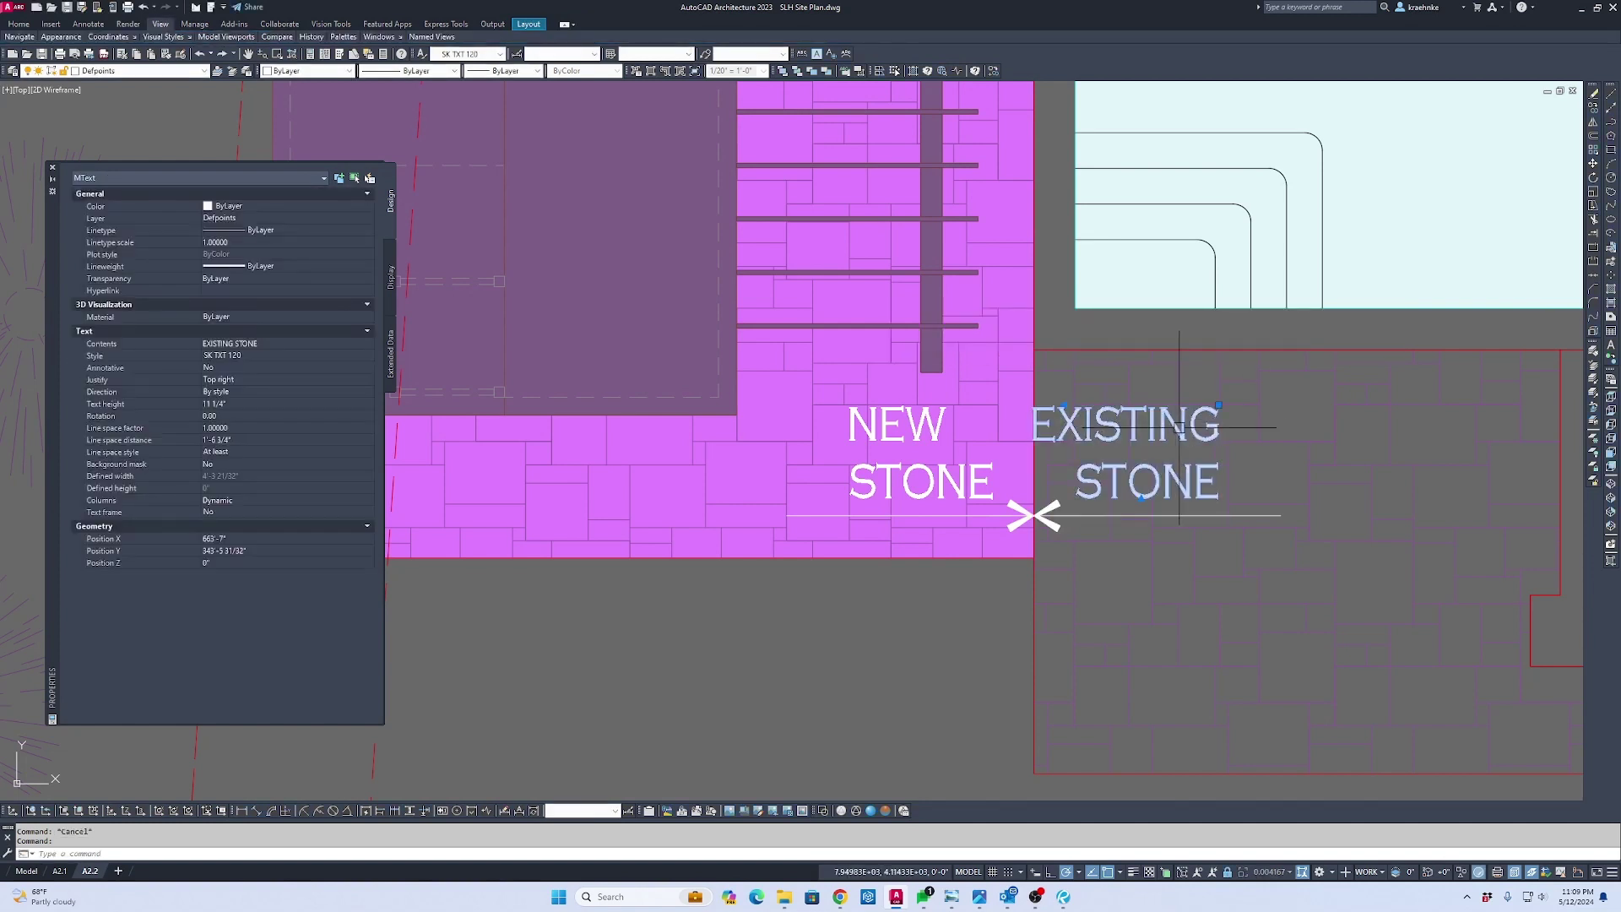
{"action": "type", "text": "M"}
{"action": "key", "text": "Return"}
{"action": "left_click", "coordinate": [1387, 428]}
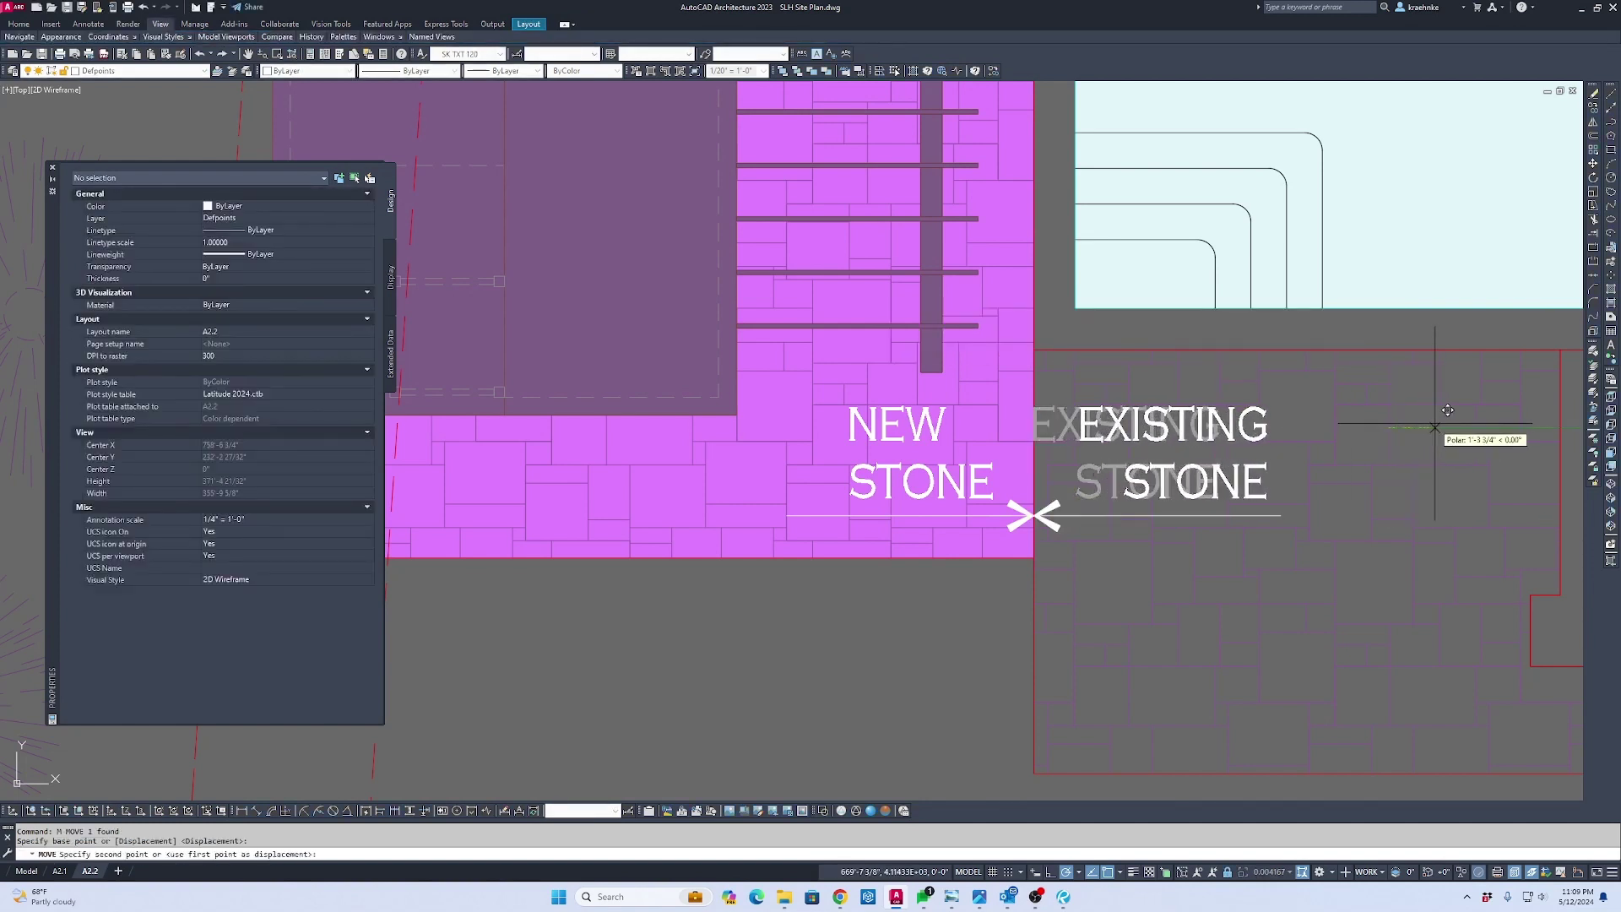
{"action": "left_click", "coordinate": [1425, 428]}
{"action": "scroll", "coordinate": [1402, 460], "scroll_direction": "down", "scroll_amount": 5}
{"action": "middle_click_drag", "start_coordinate": [1402, 460], "coordinate": [1297, 580]}
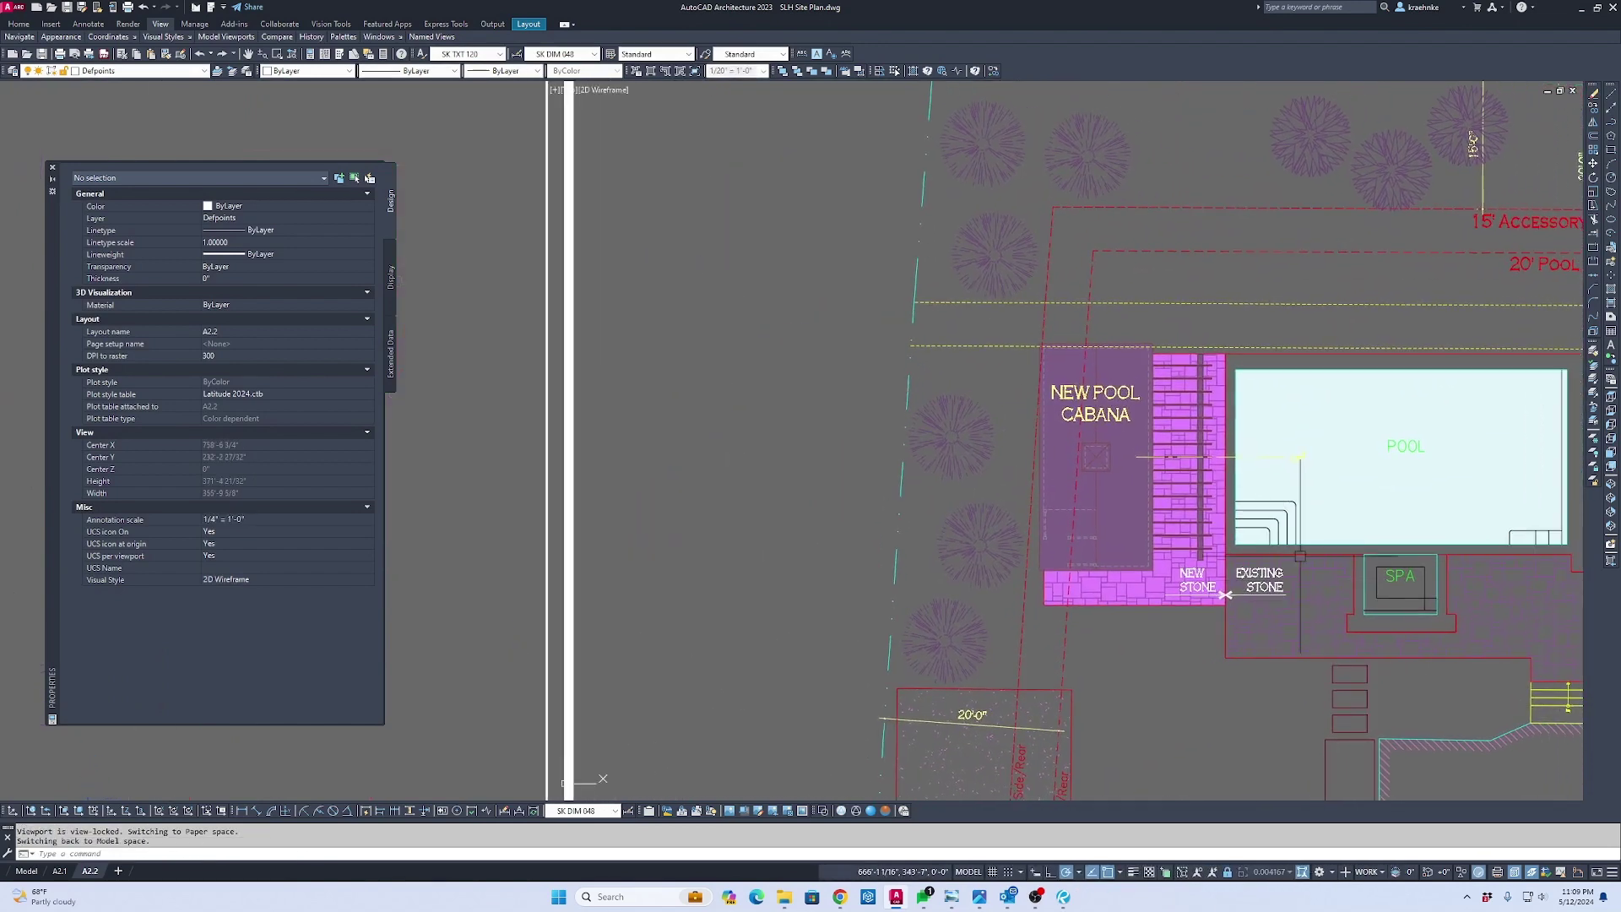
{"action": "scroll", "coordinate": [1302, 414], "scroll_direction": "up", "scroll_amount": 4}
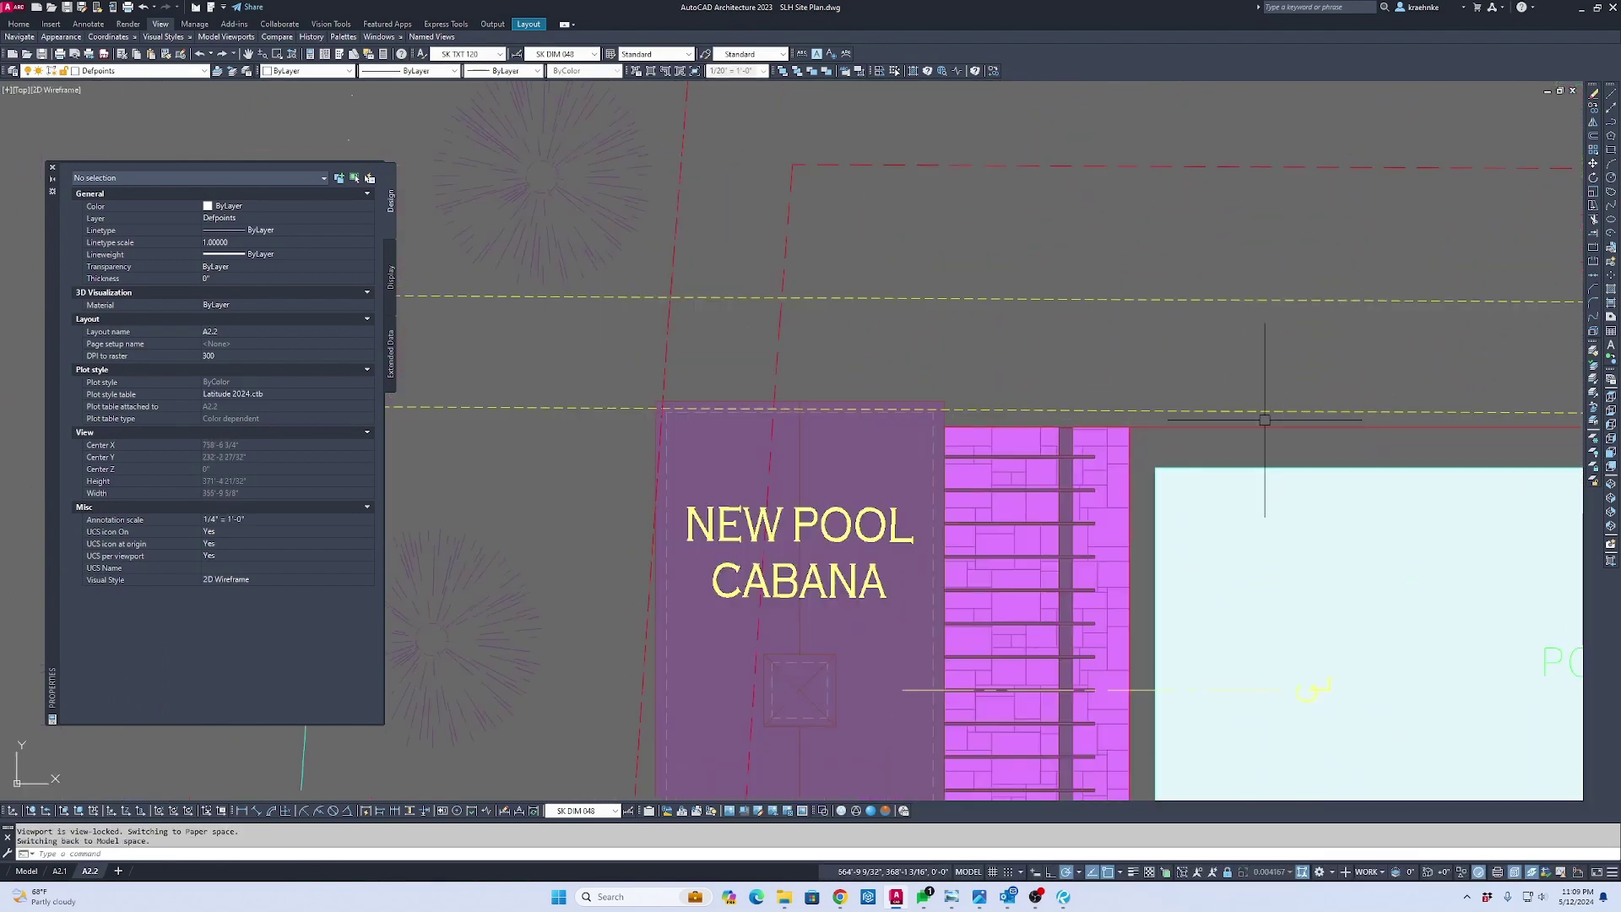
{"action": "type", "text": "DIMLINEAR"}
{"action": "scroll", "coordinate": [948, 397], "scroll_direction": "up", "scroll_amount": 4}
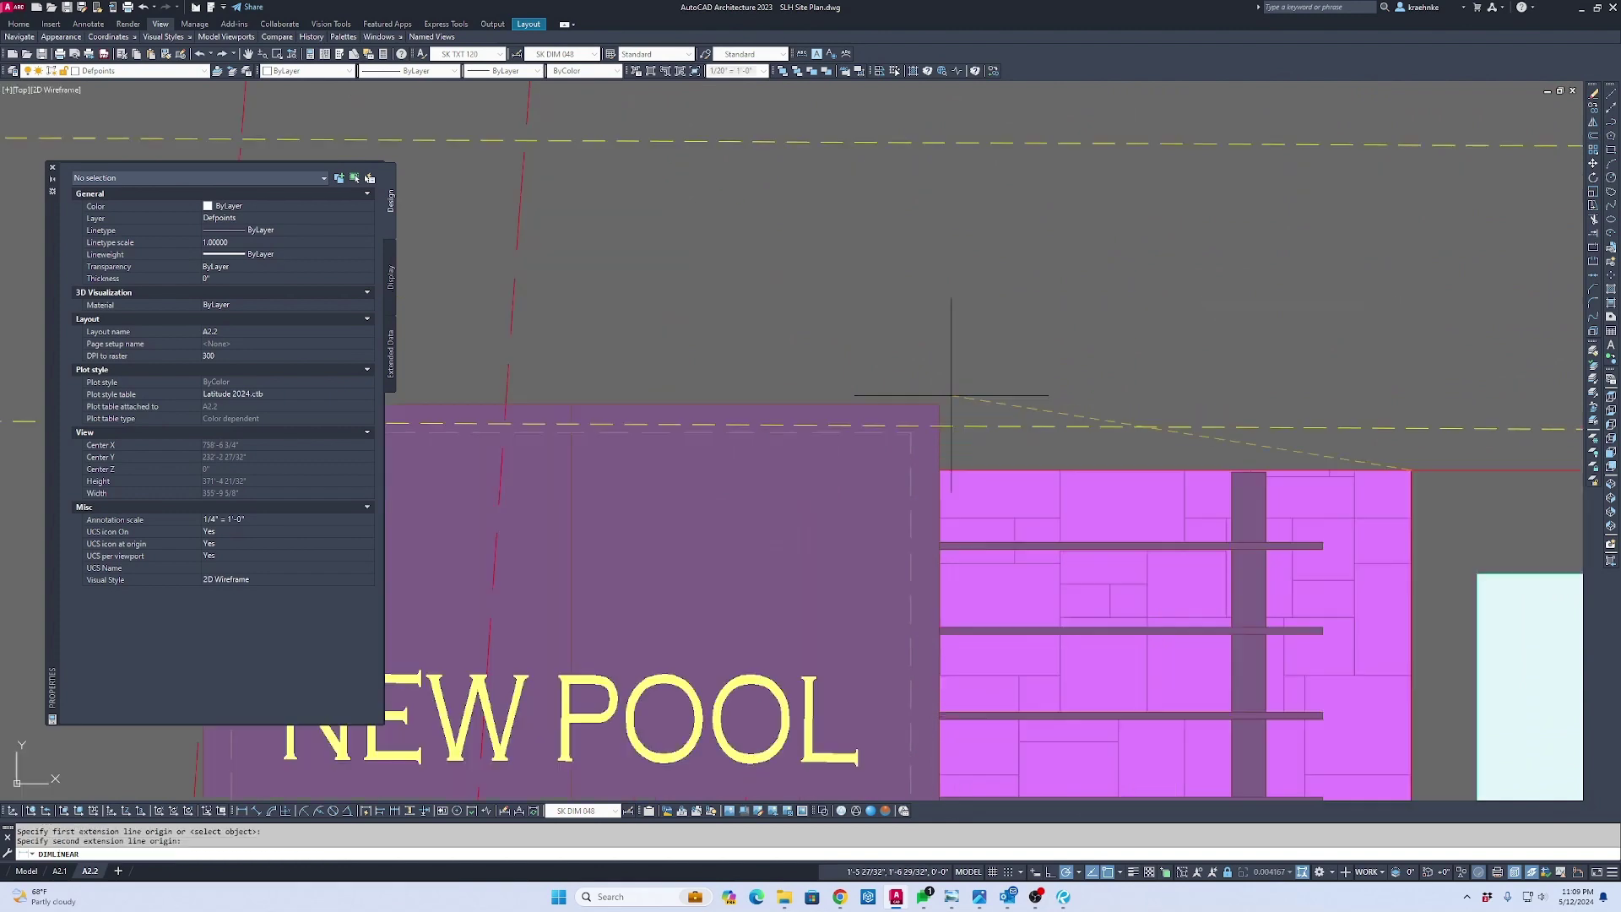
{"action": "left_click", "coordinate": [911, 433]}
{"action": "left_click", "coordinate": [1411, 451]}
{"action": "scroll", "coordinate": [1071, 347], "scroll_direction": "down", "scroll_amount": 4}
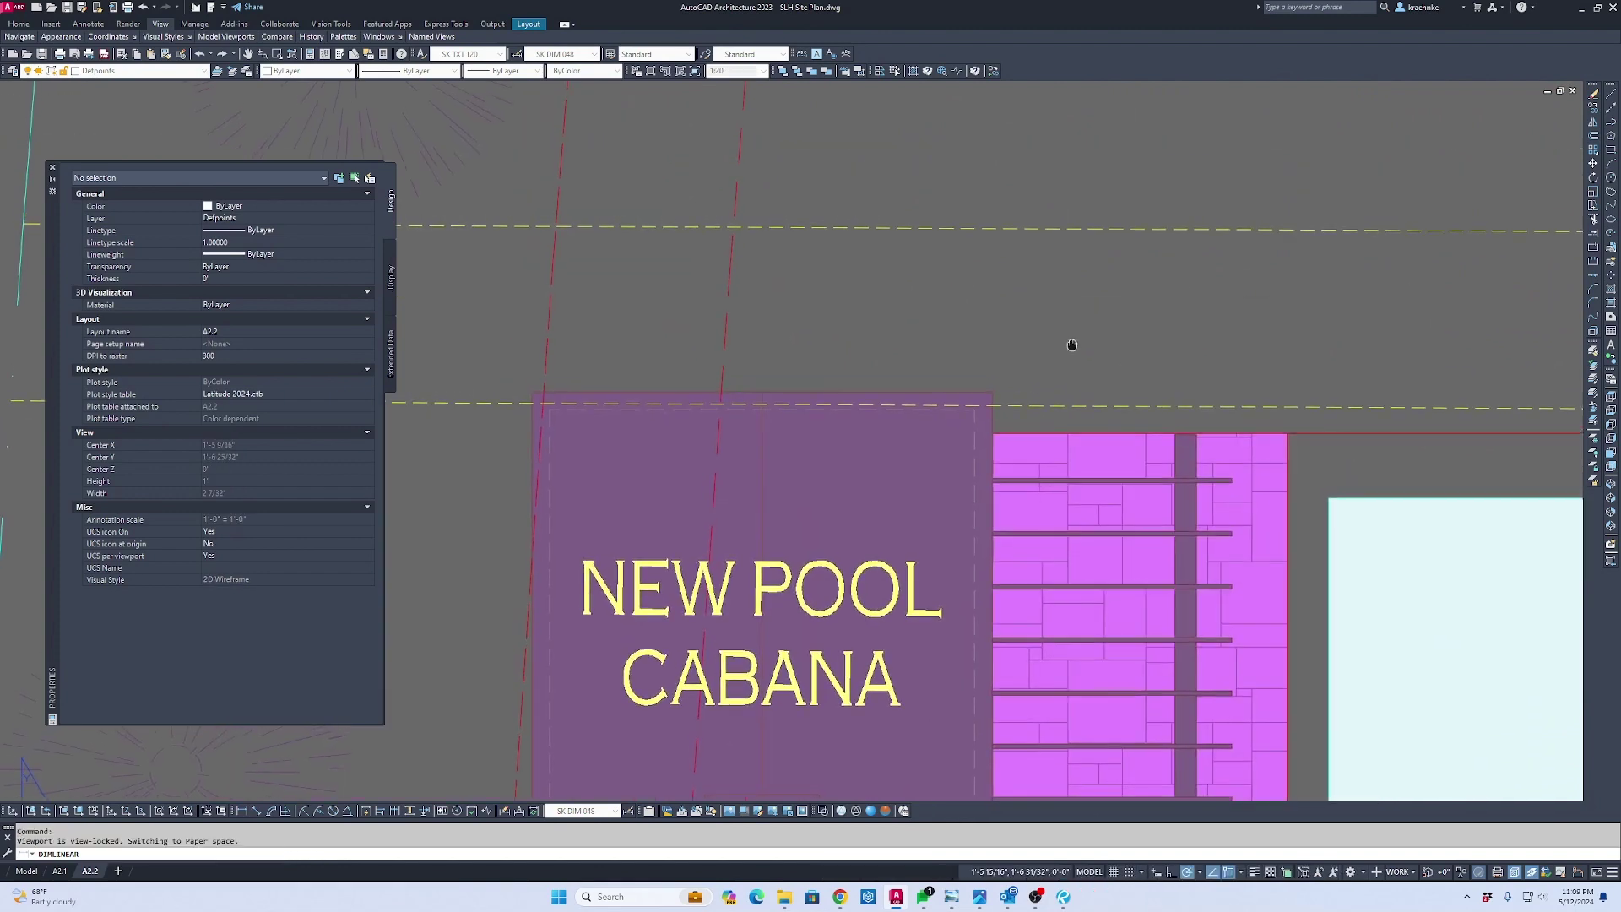
{"action": "scroll", "coordinate": [1109, 393], "scroll_direction": "down", "scroll_amount": 4}
{"action": "scroll", "coordinate": [1149, 505], "scroll_direction": "up", "scroll_amount": 10}
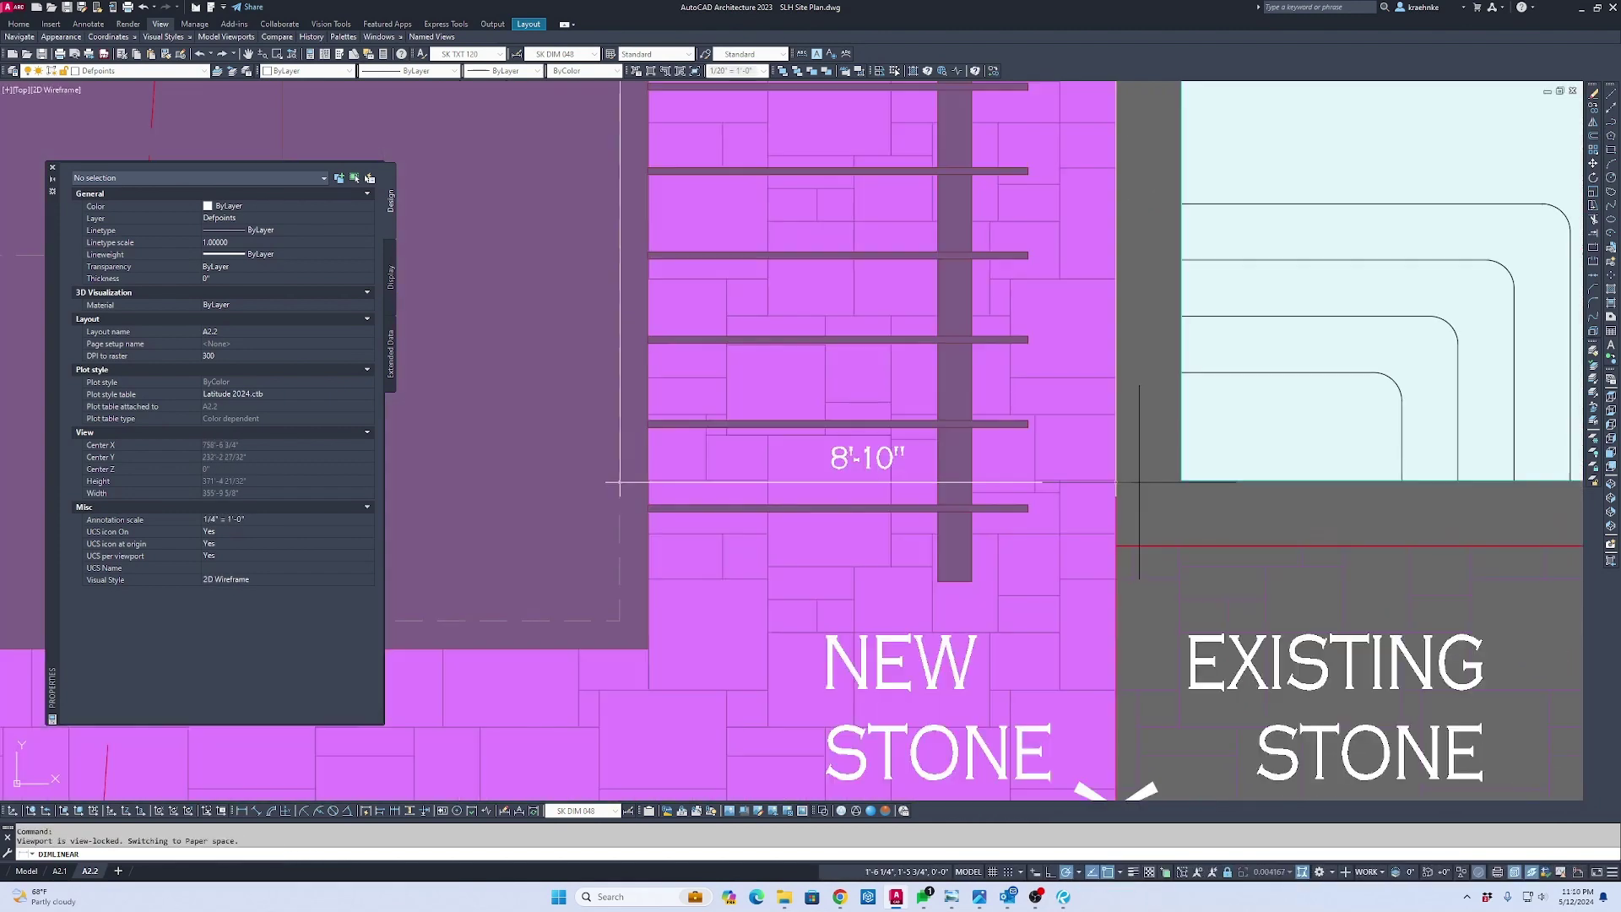
{"action": "key", "text": "Escape"}
{"action": "type", "text": "d"}
{"action": "key", "text": "Return"}
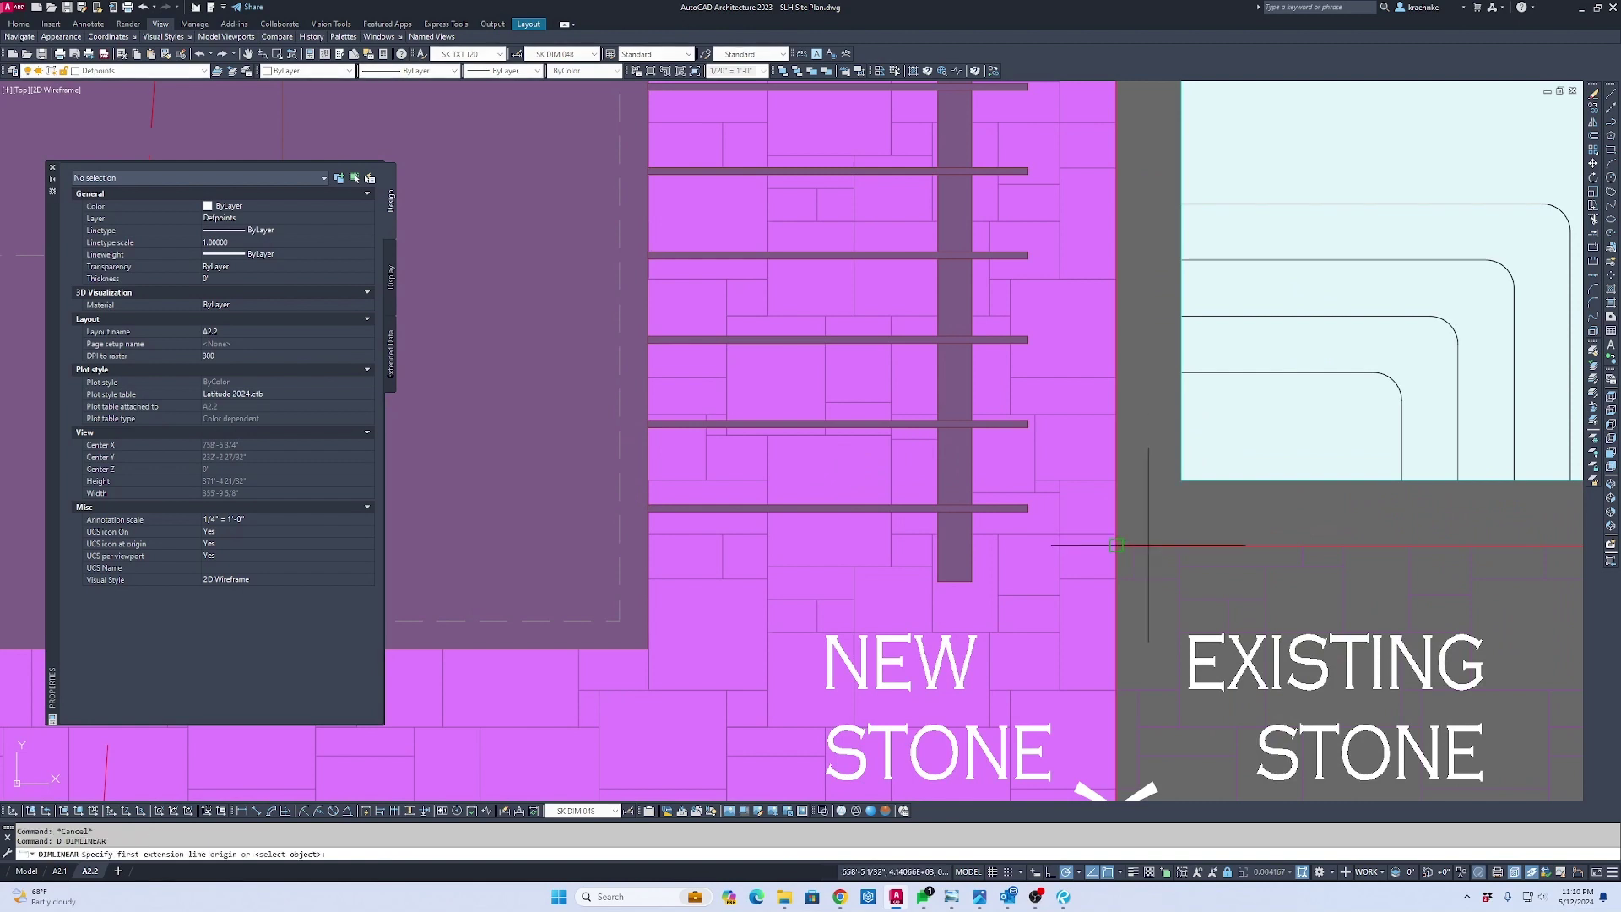
{"action": "left_click", "coordinate": [1115, 545]}
{"action": "left_click", "coordinate": [619, 542]}
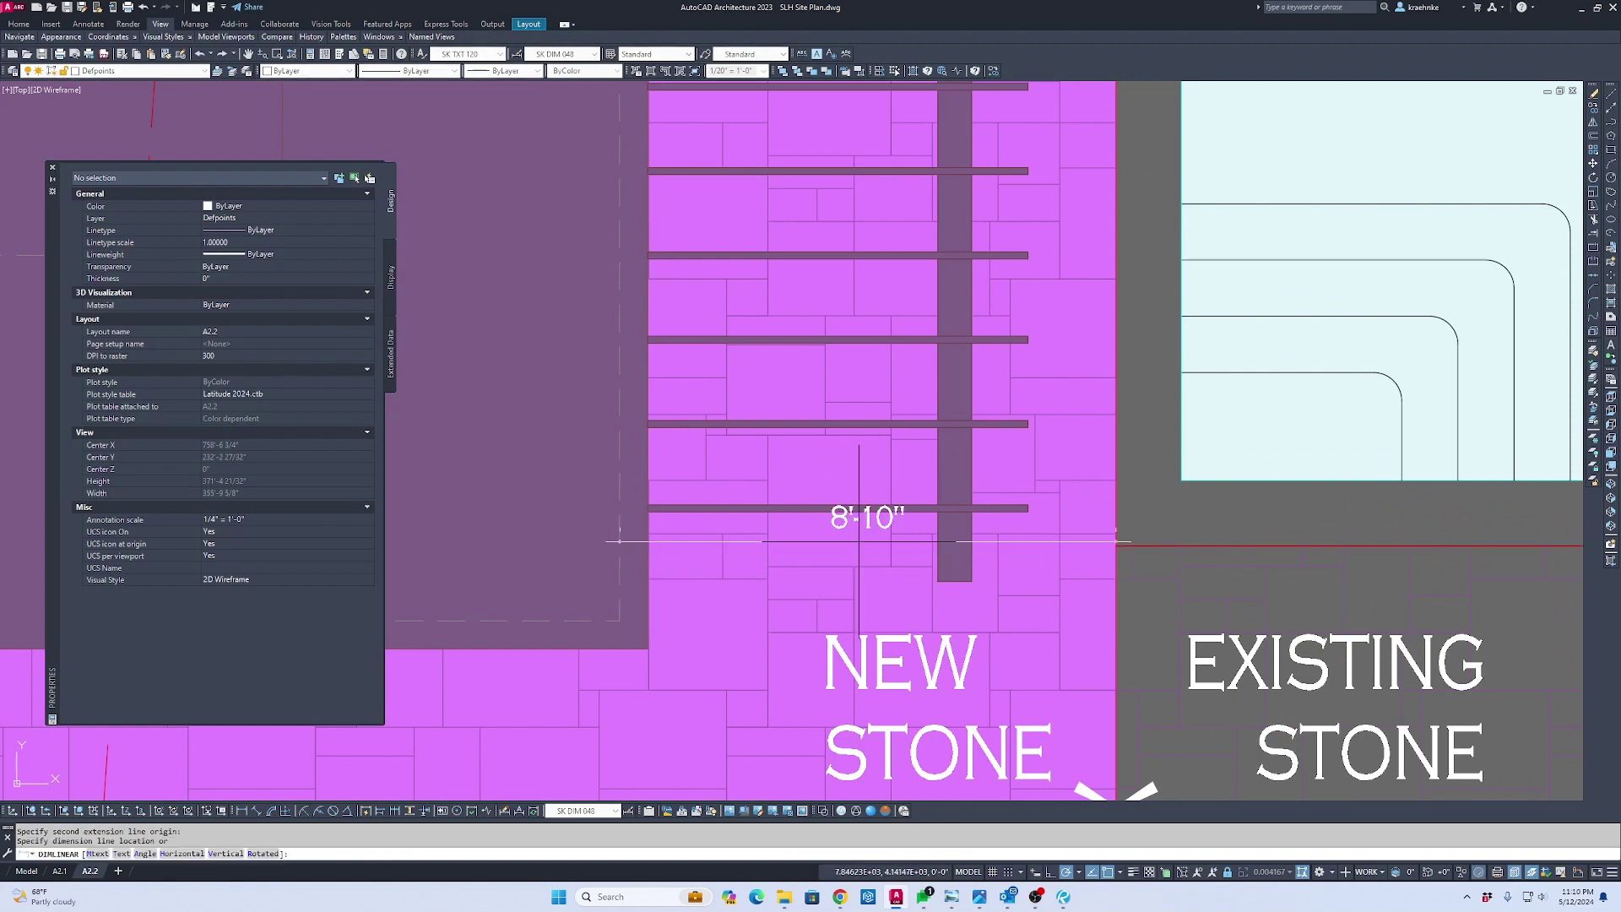
{"action": "scroll", "coordinate": [869, 533], "scroll_direction": "down", "scroll_amount": 6}
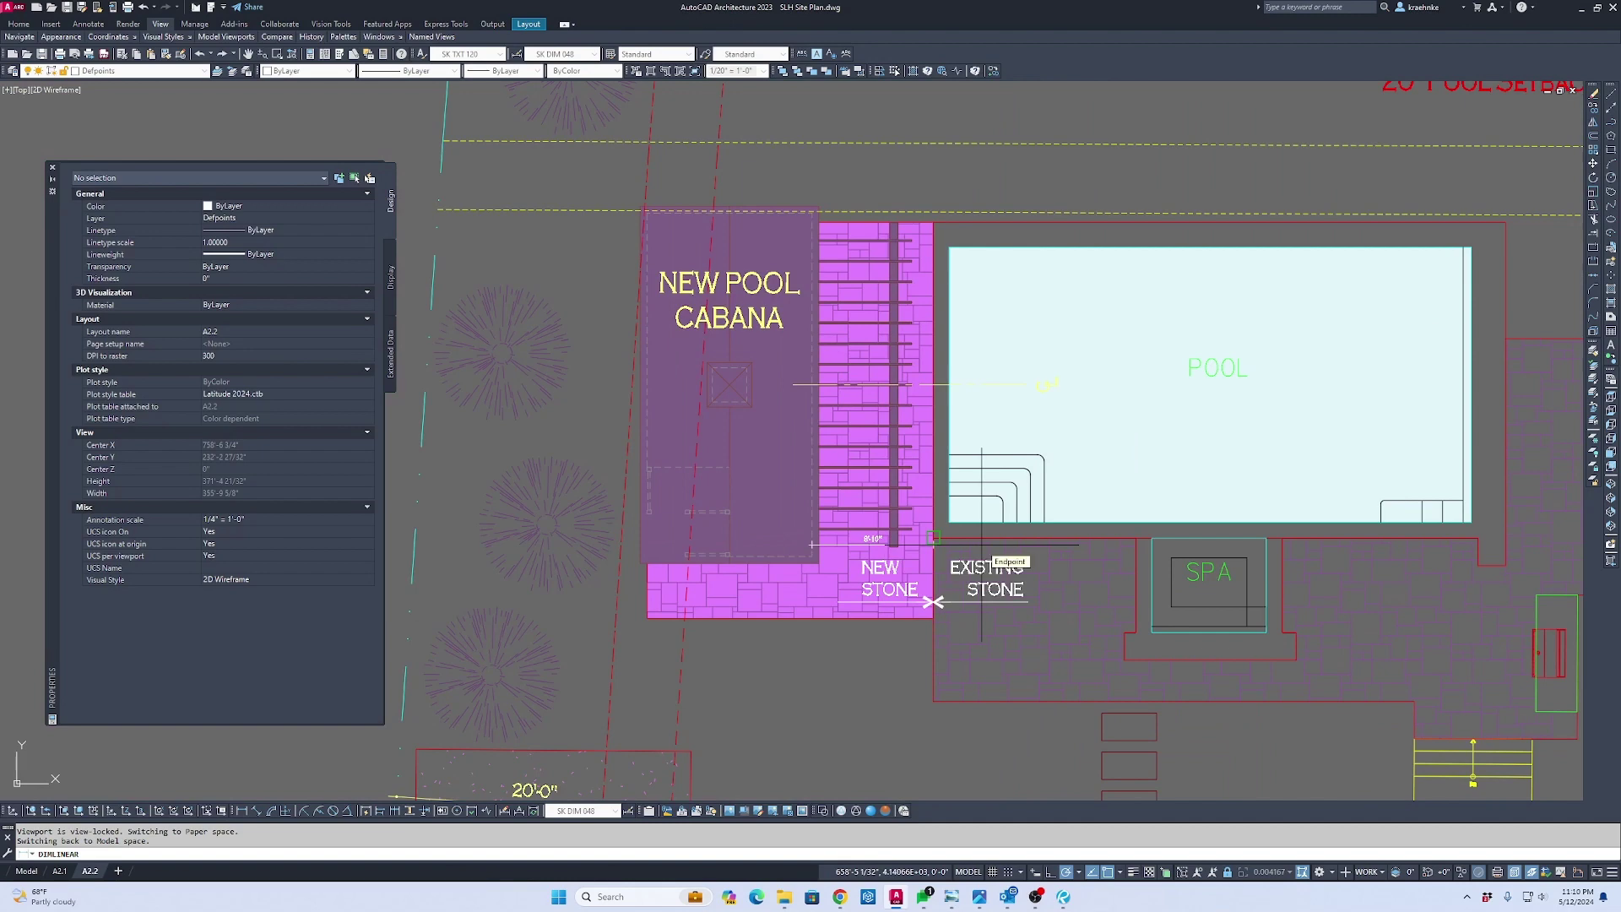
{"action": "scroll", "coordinate": [981, 544], "scroll_direction": "down", "scroll_amount": 4}
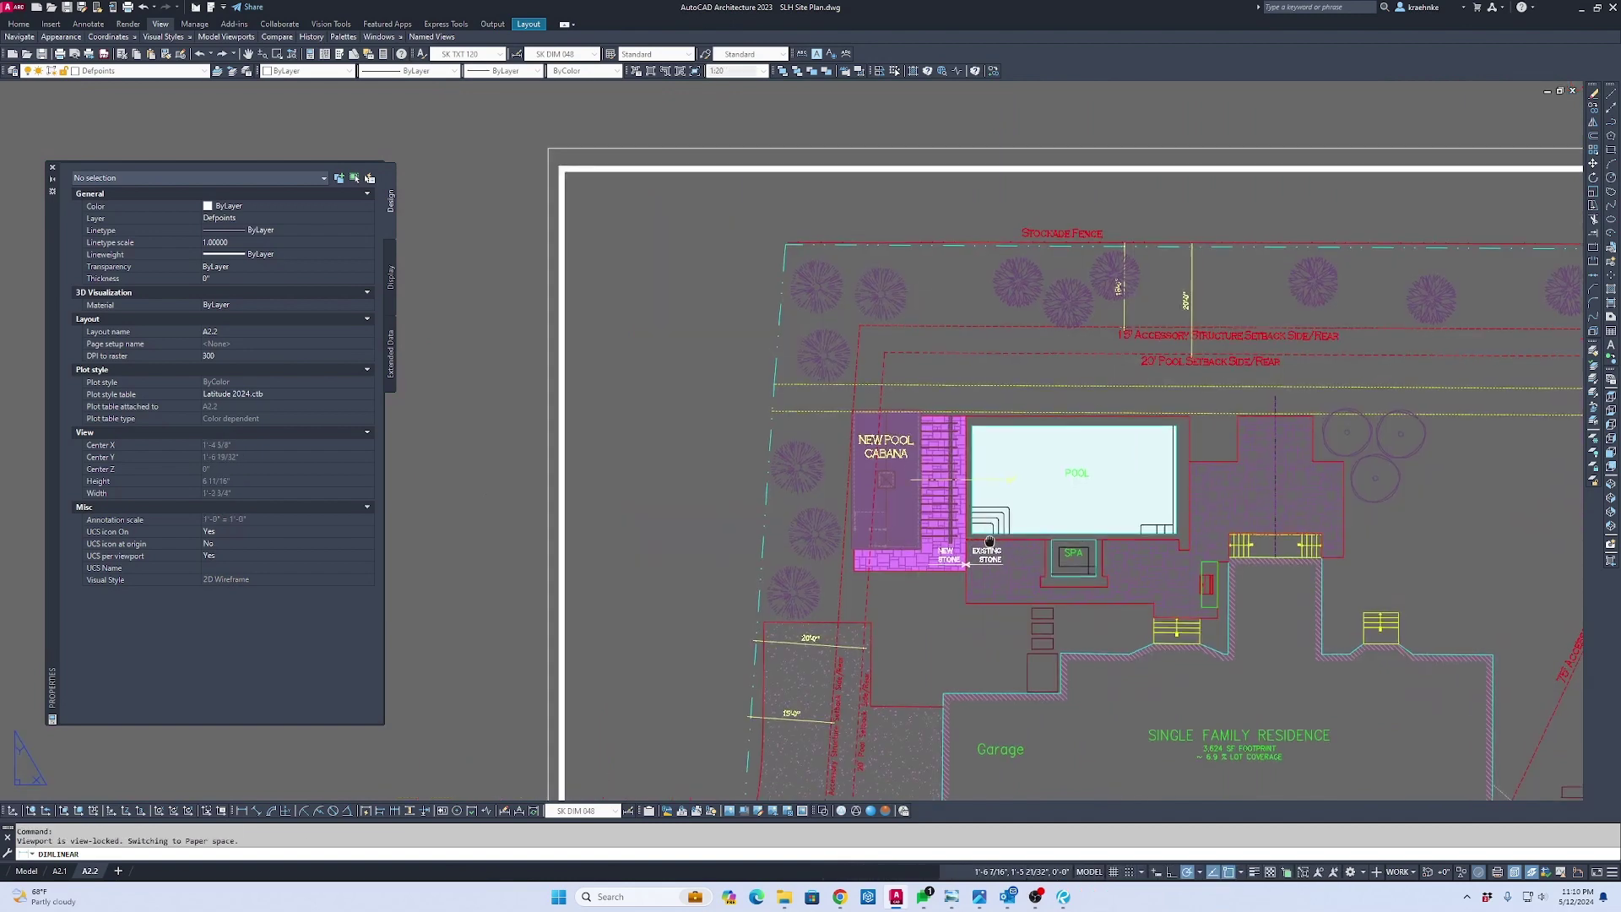
{"action": "key", "text": "Escape"}
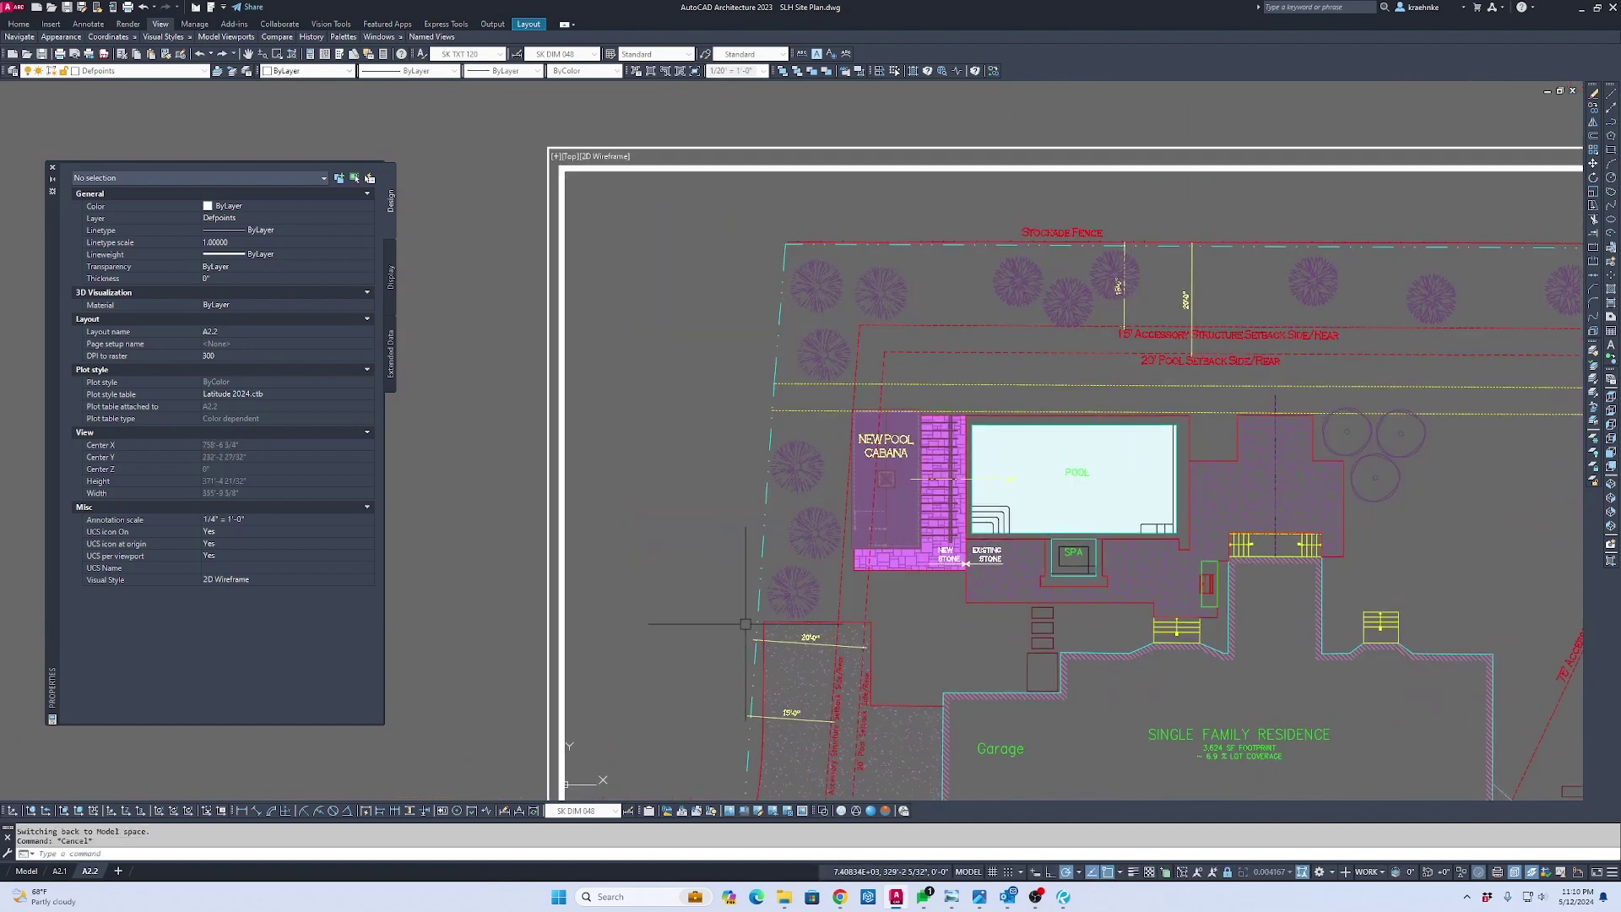
Switch from the A2.2 layout to model space to work on the cabana patio there
{"action": "left_click", "coordinate": [27, 875]}
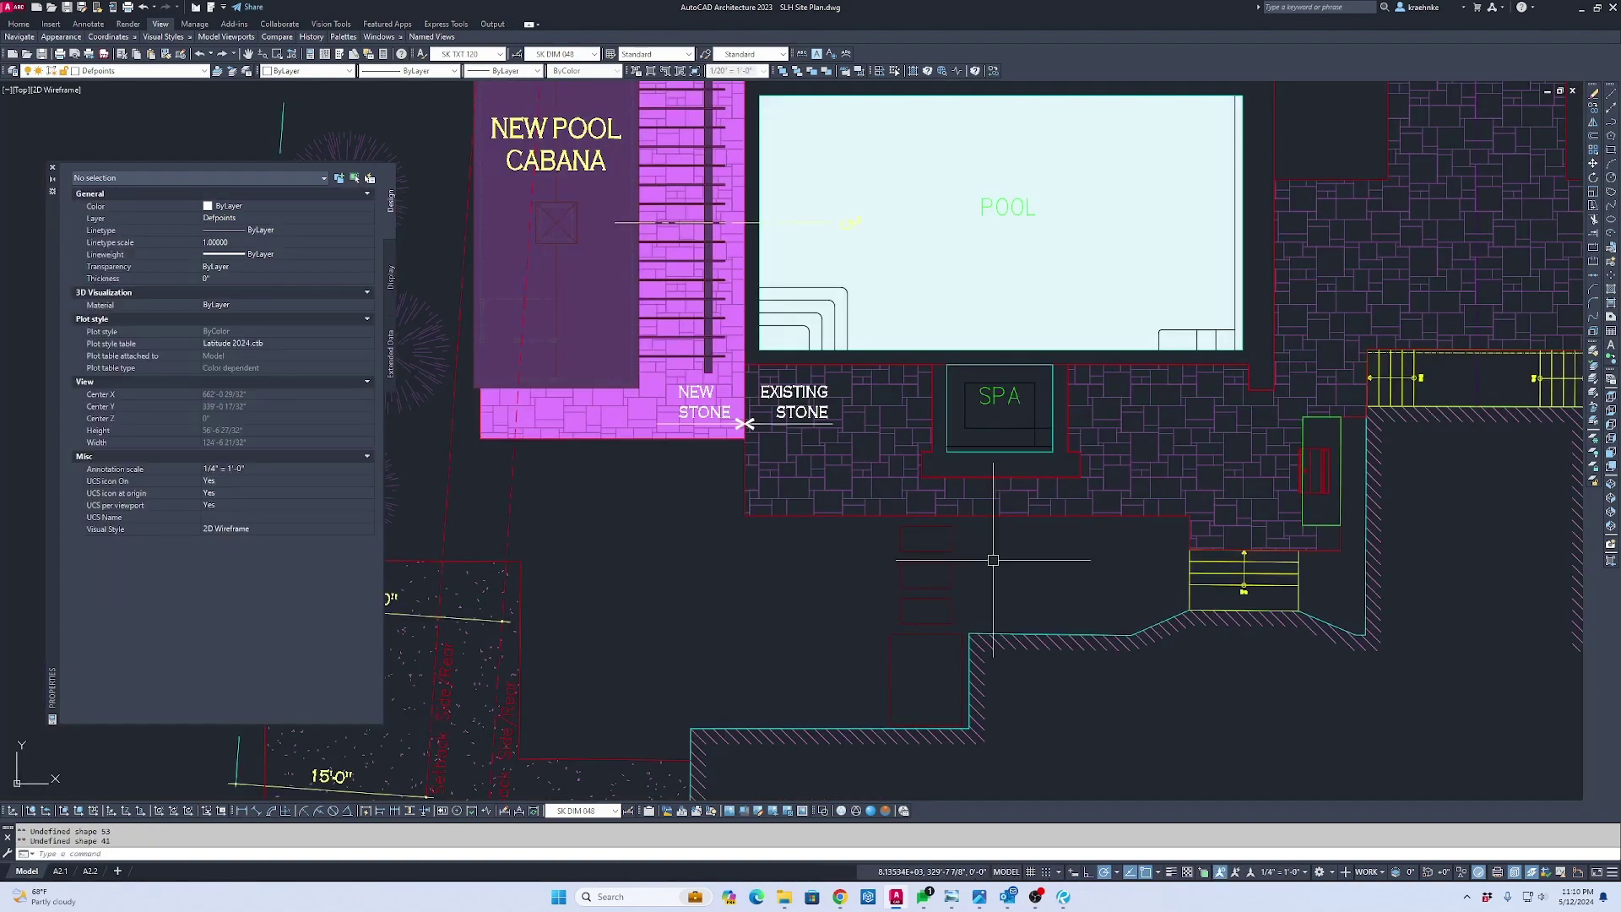
{"action": "middle_click_drag", "start_coordinate": [784, 431], "coordinate": [870, 574]}
{"action": "scroll", "coordinate": [730, 521], "scroll_direction": "up", "scroll_amount": 5}
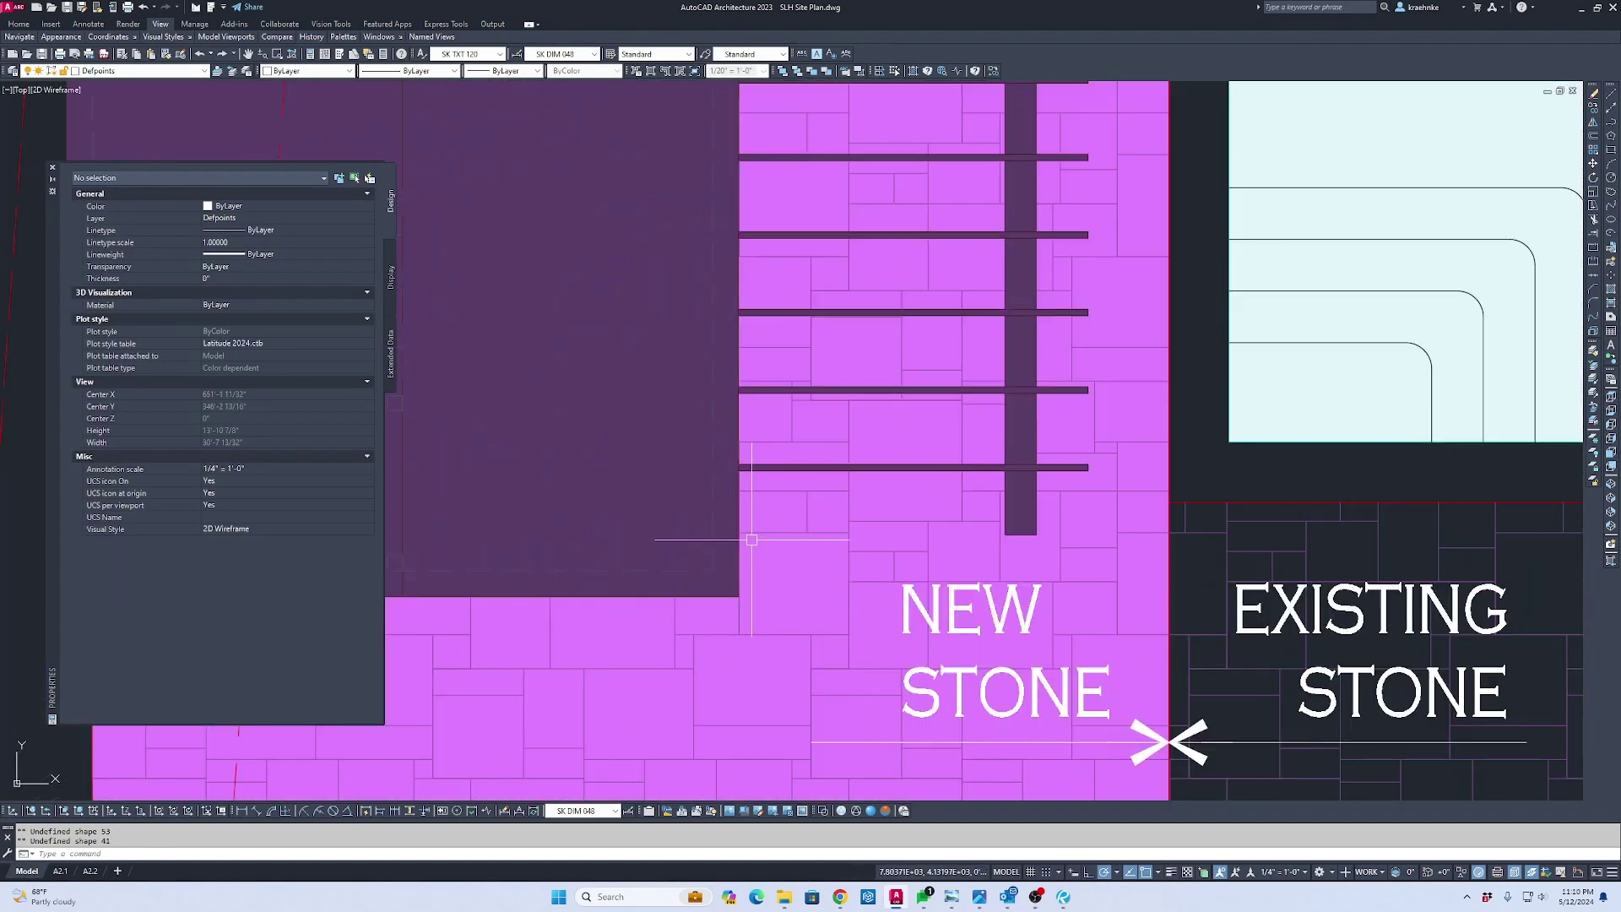
{"action": "type", "text": "d"}
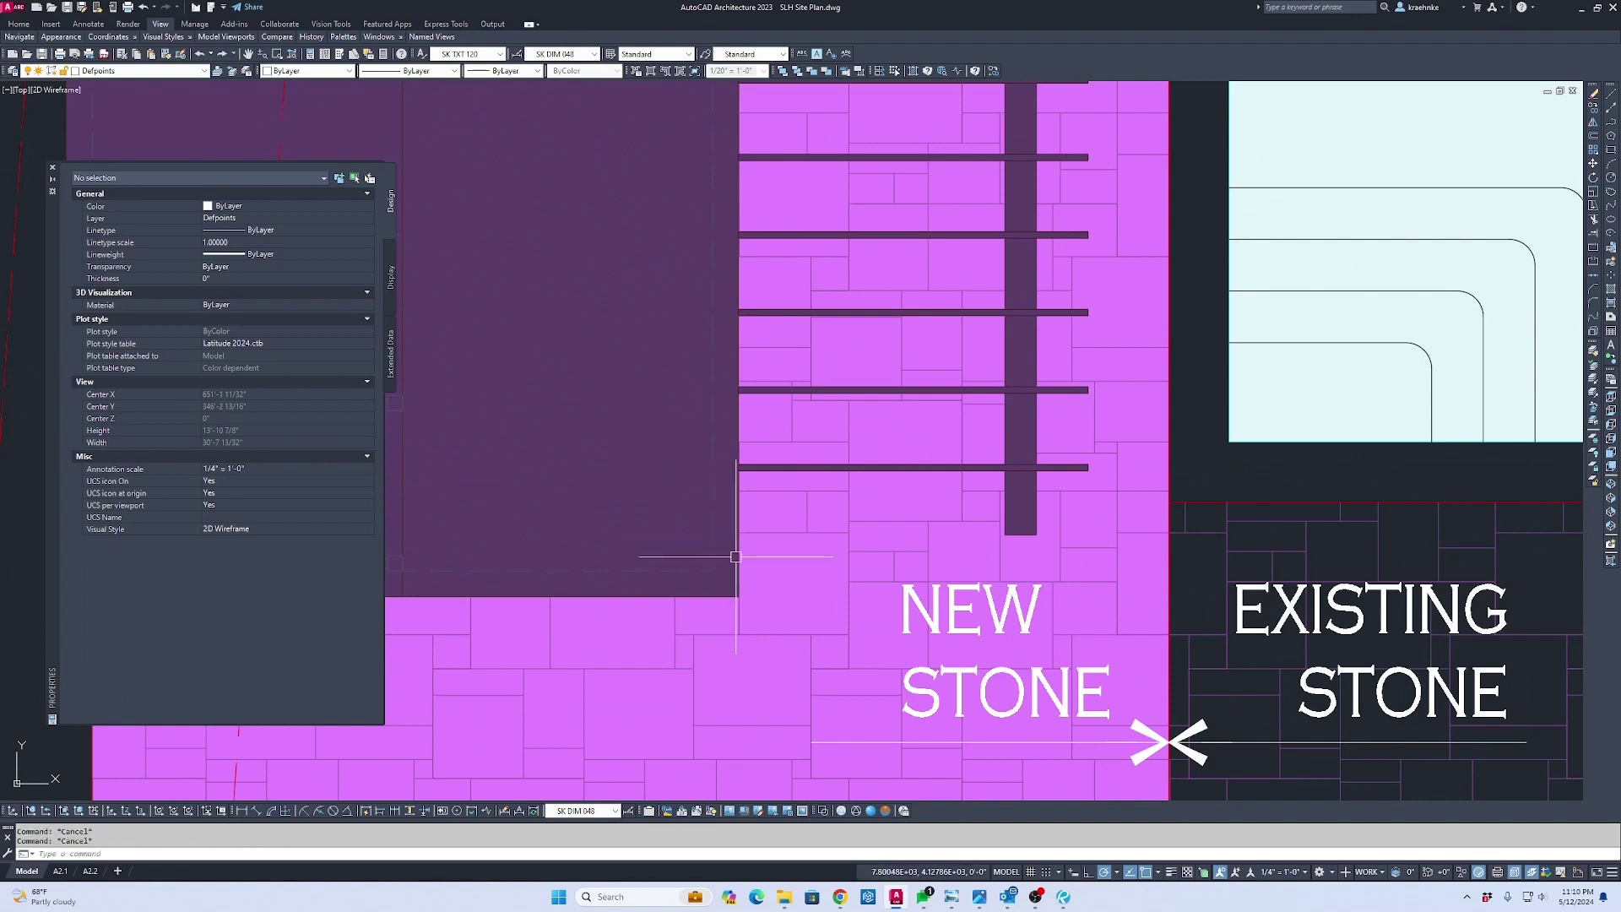
{"action": "key", "text": "Return"}
{"action": "left_click", "coordinate": [712, 571]}
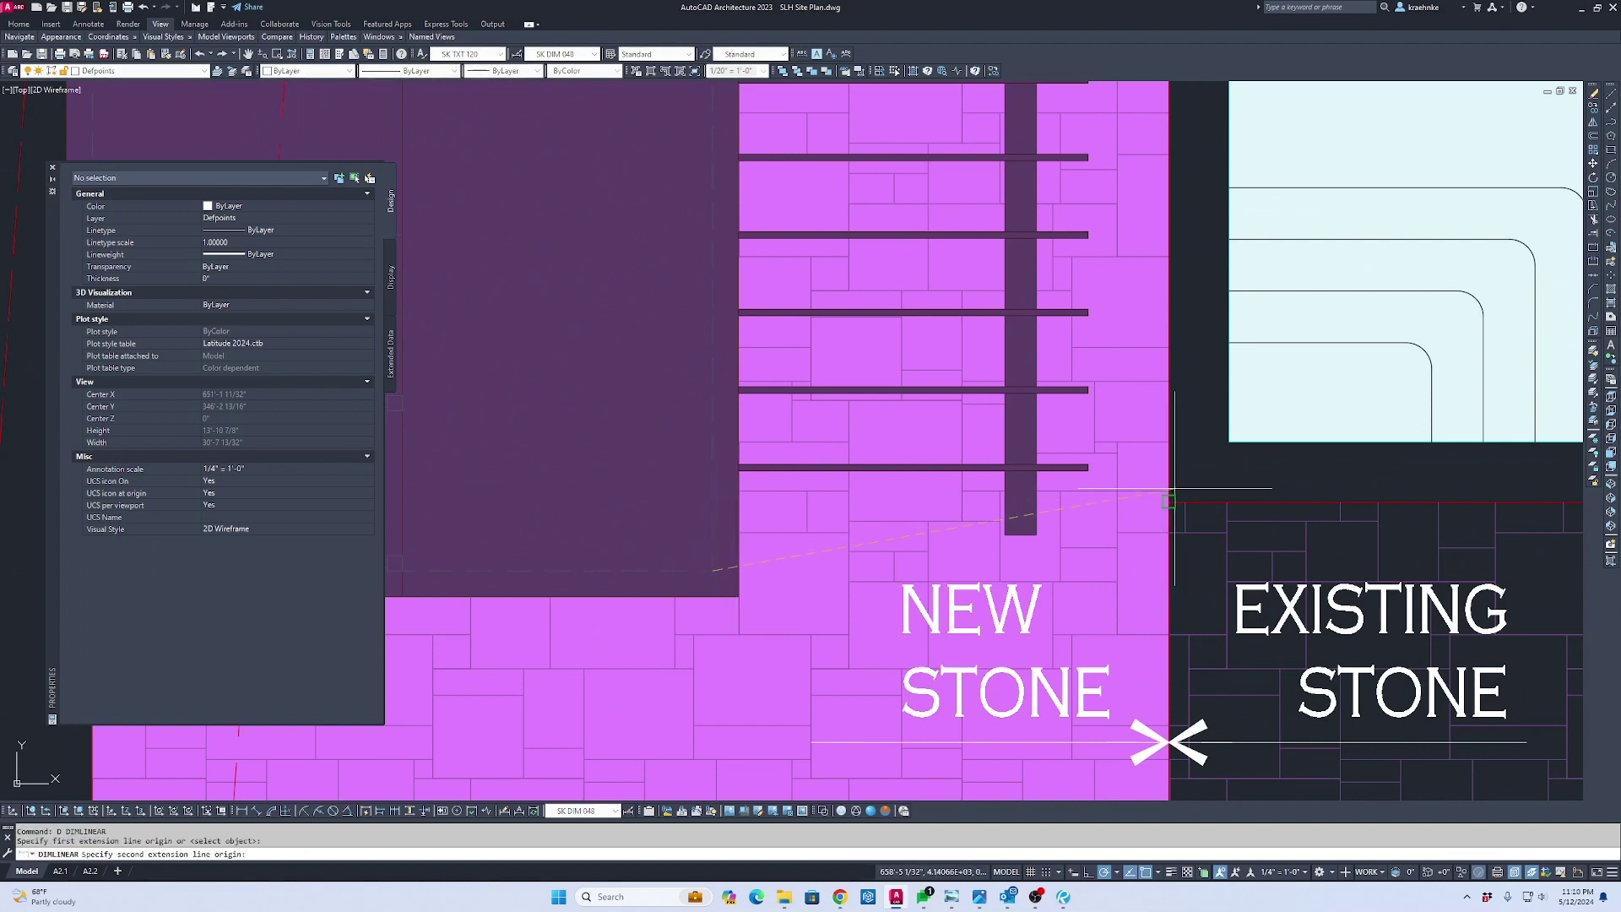
{"action": "left_click", "coordinate": [1229, 442]}
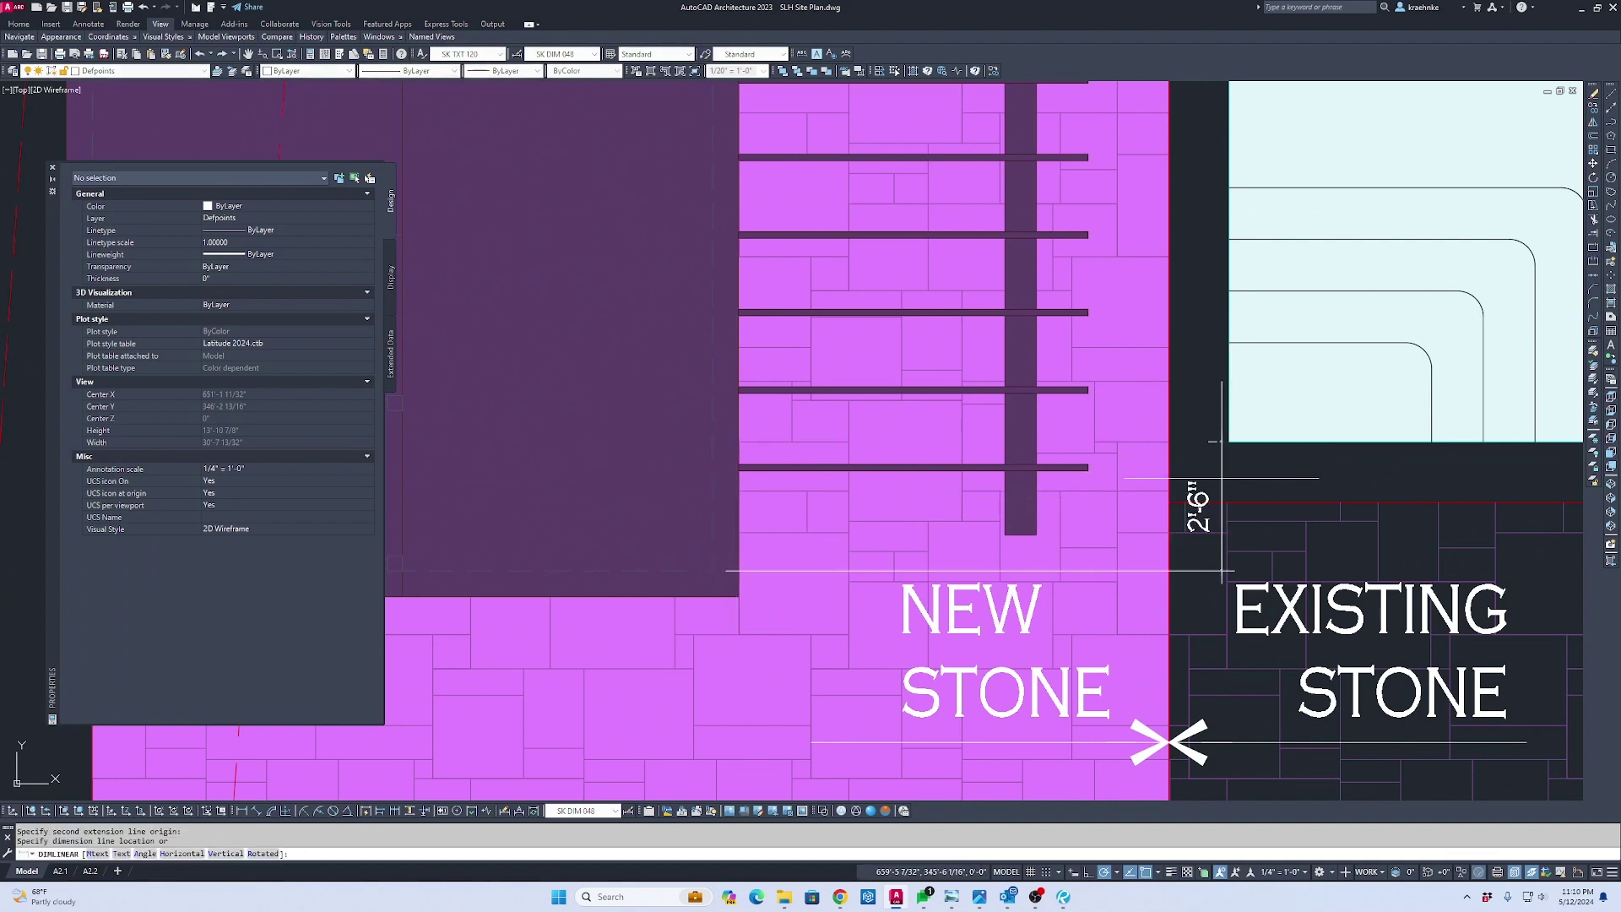
{"action": "scroll", "coordinate": [1038, 557], "scroll_direction": "up", "scroll_amount": 5}
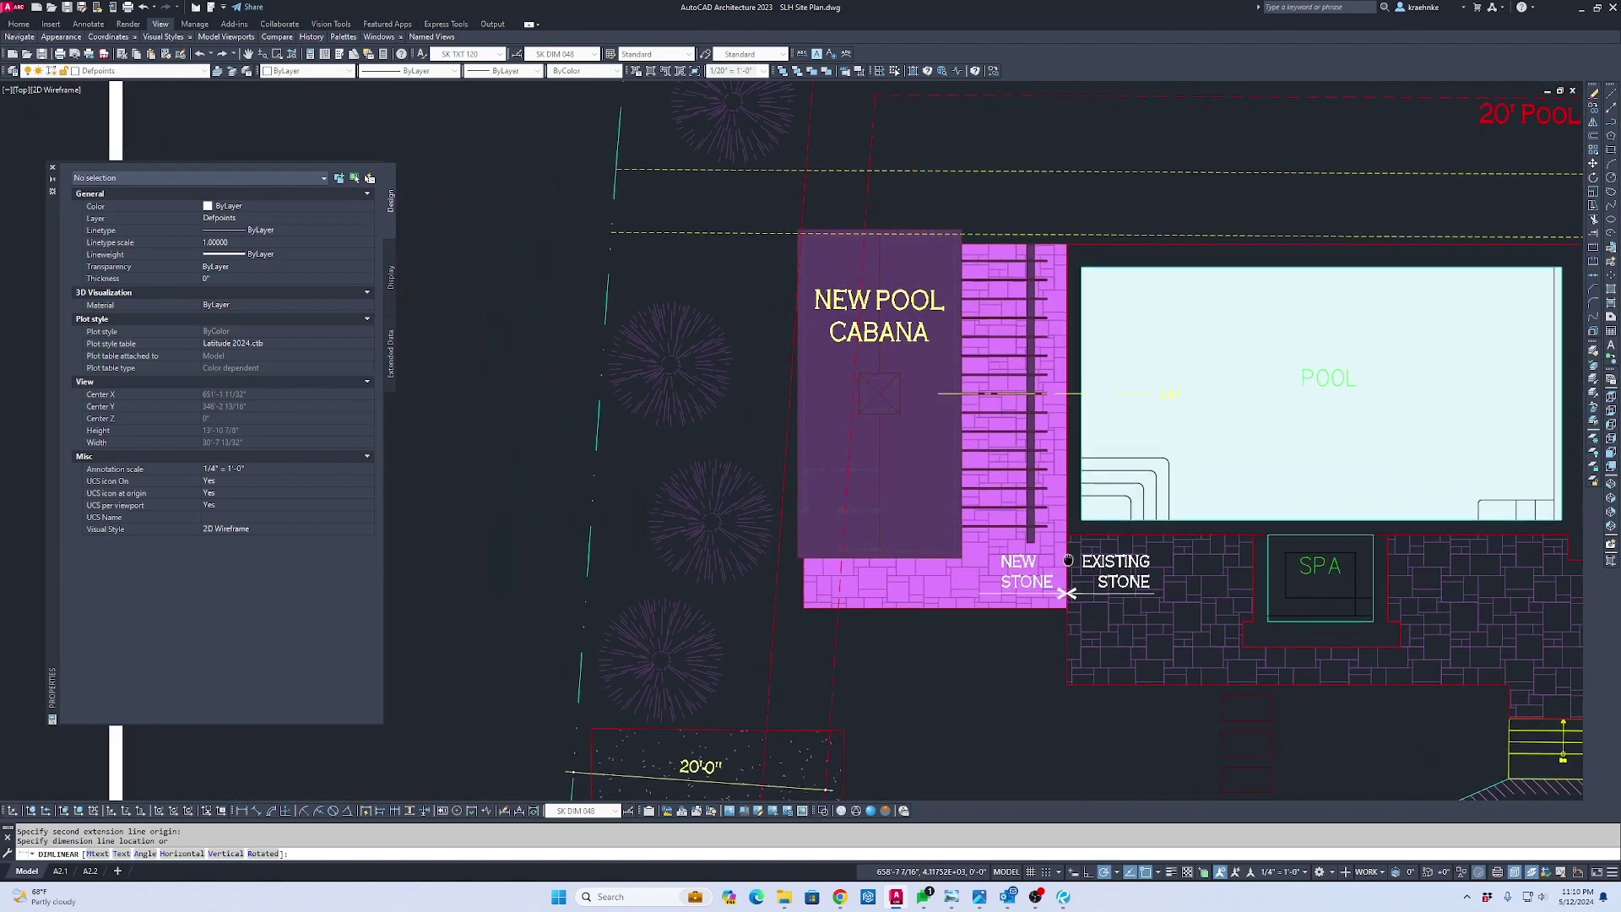
{"action": "scroll", "coordinate": [1055, 549], "scroll_direction": "down", "scroll_amount": 2}
{"action": "scroll", "coordinate": [987, 639], "scroll_direction": "down", "scroll_amount": 3}
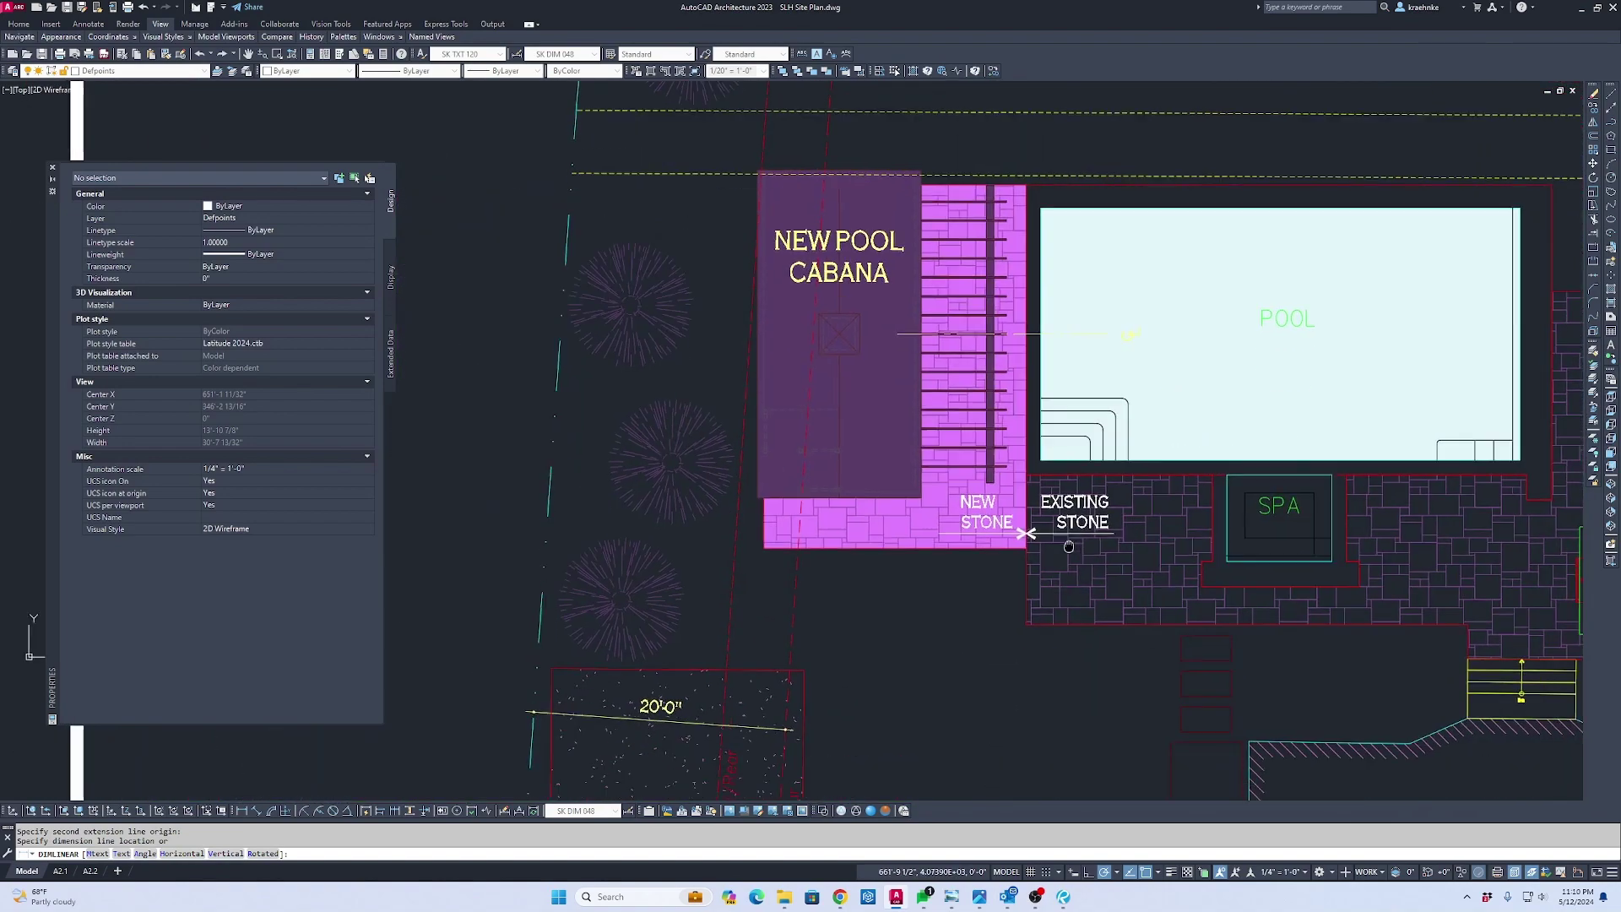
{"action": "key", "text": "Escape"}
Add a horizontal linear dimension from the pool's upper-left corner to the upper-right corner of the cabana's inner dashed outline, placed above the patio
{"action": "scroll", "coordinate": [1097, 253], "scroll_direction": "up", "scroll_amount": 3}
{"action": "scroll", "coordinate": [1056, 380], "scroll_direction": "up", "scroll_amount": 2}
{"action": "type", "text": "d"}
{"action": "key", "text": "Return"}
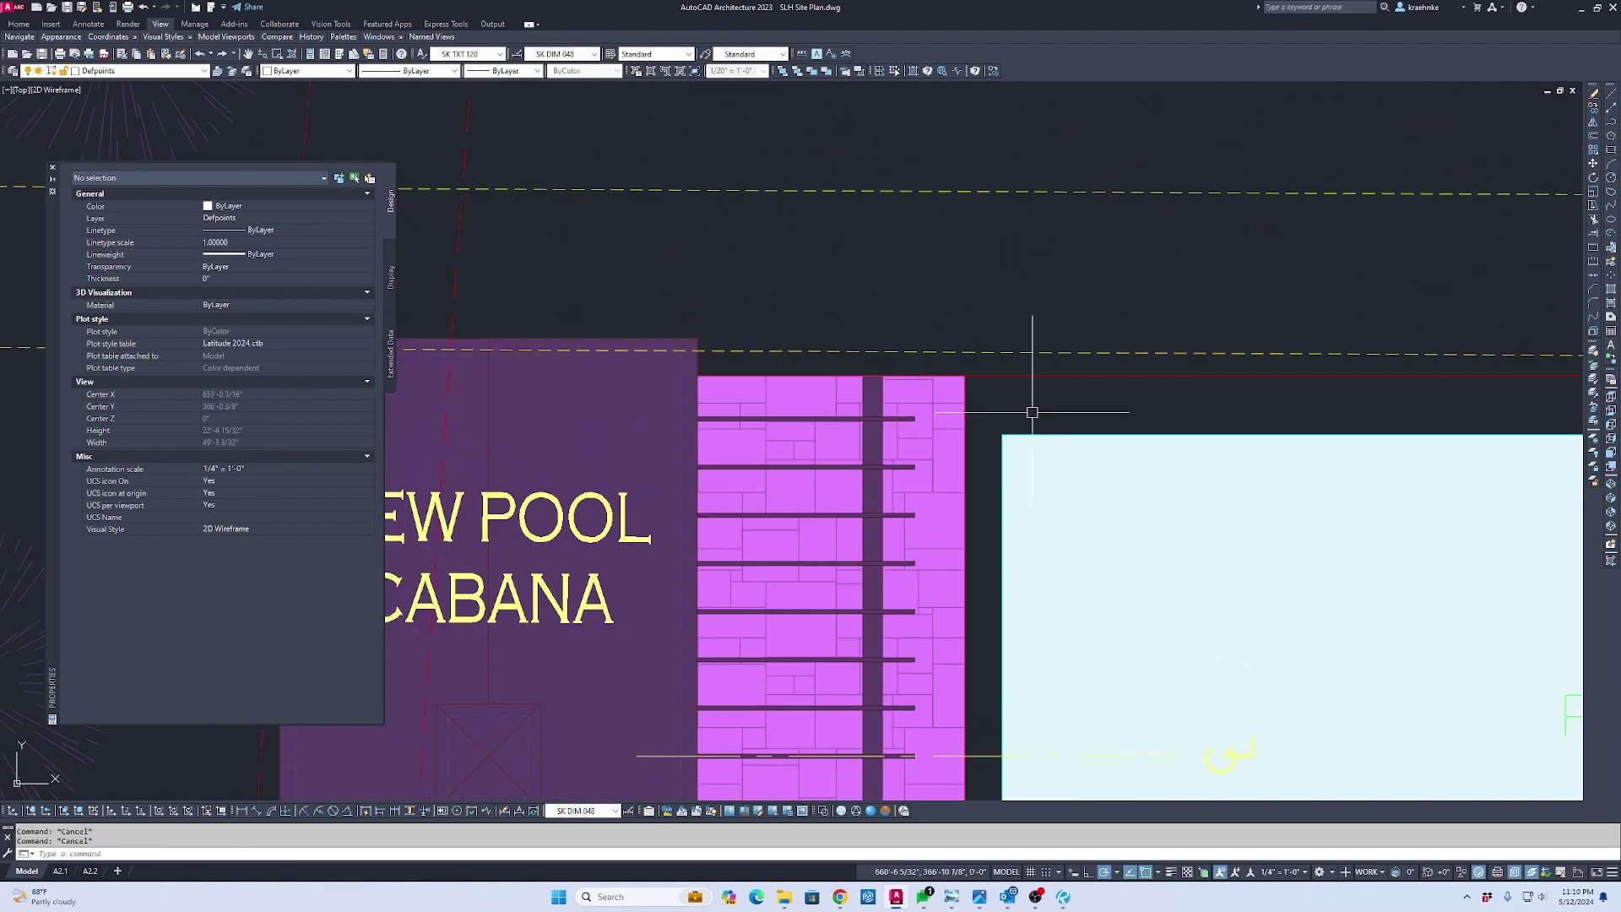
{"action": "scroll", "coordinate": [1009, 434], "scroll_direction": "up", "scroll_amount": 3}
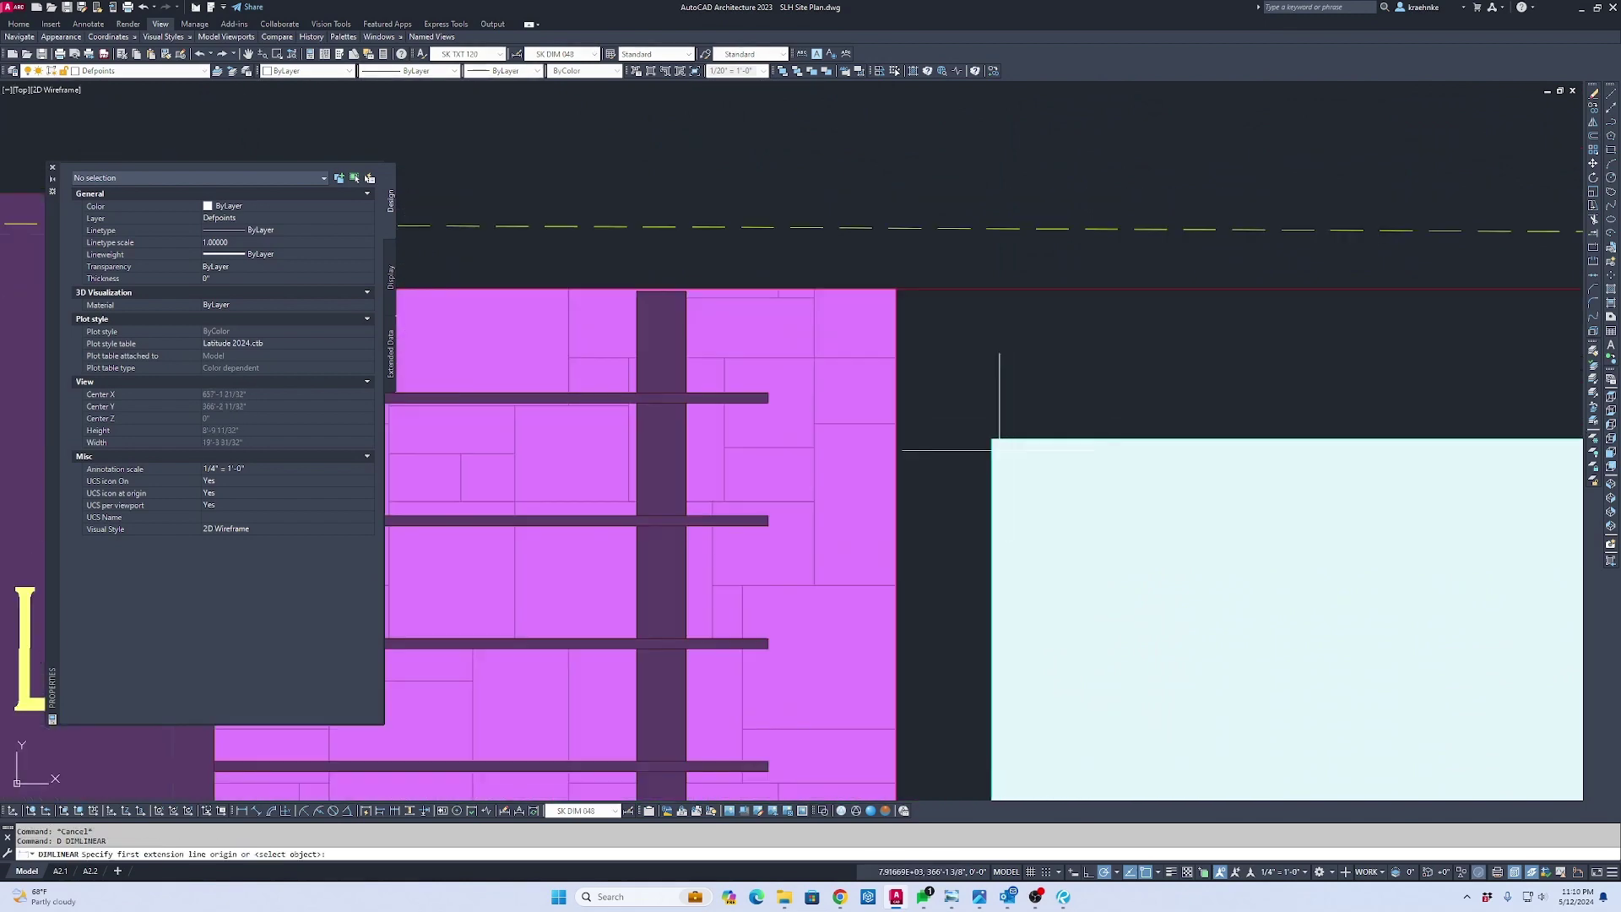
{"action": "left_click", "coordinate": [988, 464]}
{"action": "scroll", "coordinate": [988, 464], "scroll_direction": "down", "scroll_amount": 3}
{"action": "scroll", "coordinate": [913, 475], "scroll_direction": "up", "scroll_amount": 3}
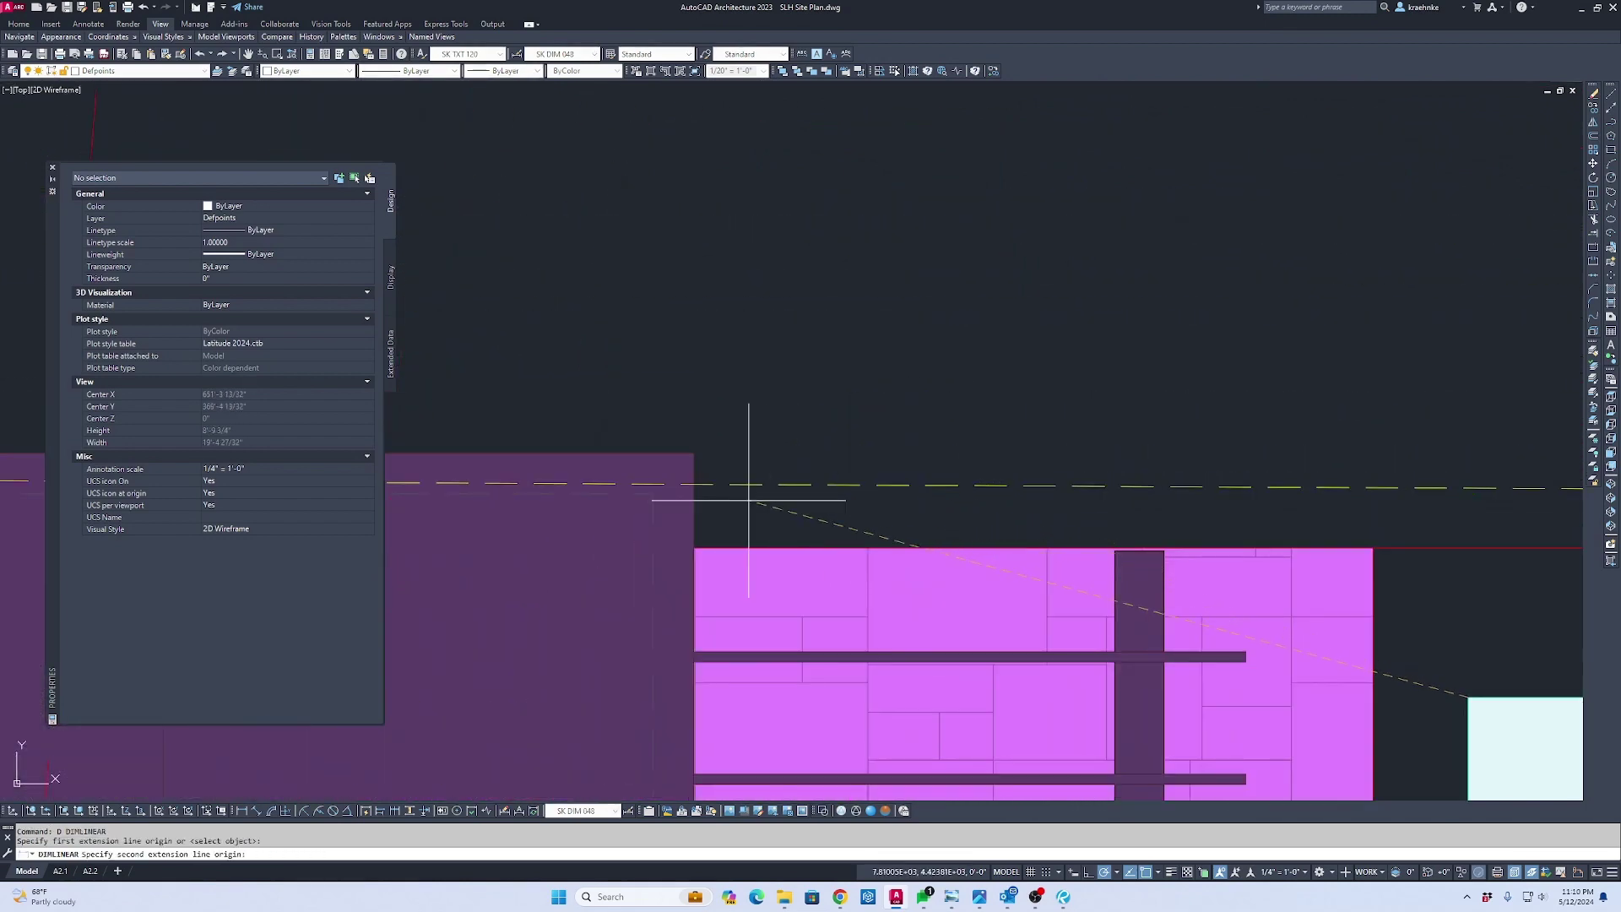
{"action": "left_click", "coordinate": [653, 493]}
{"action": "scroll", "coordinate": [977, 454], "scroll_direction": "down", "scroll_amount": 2}
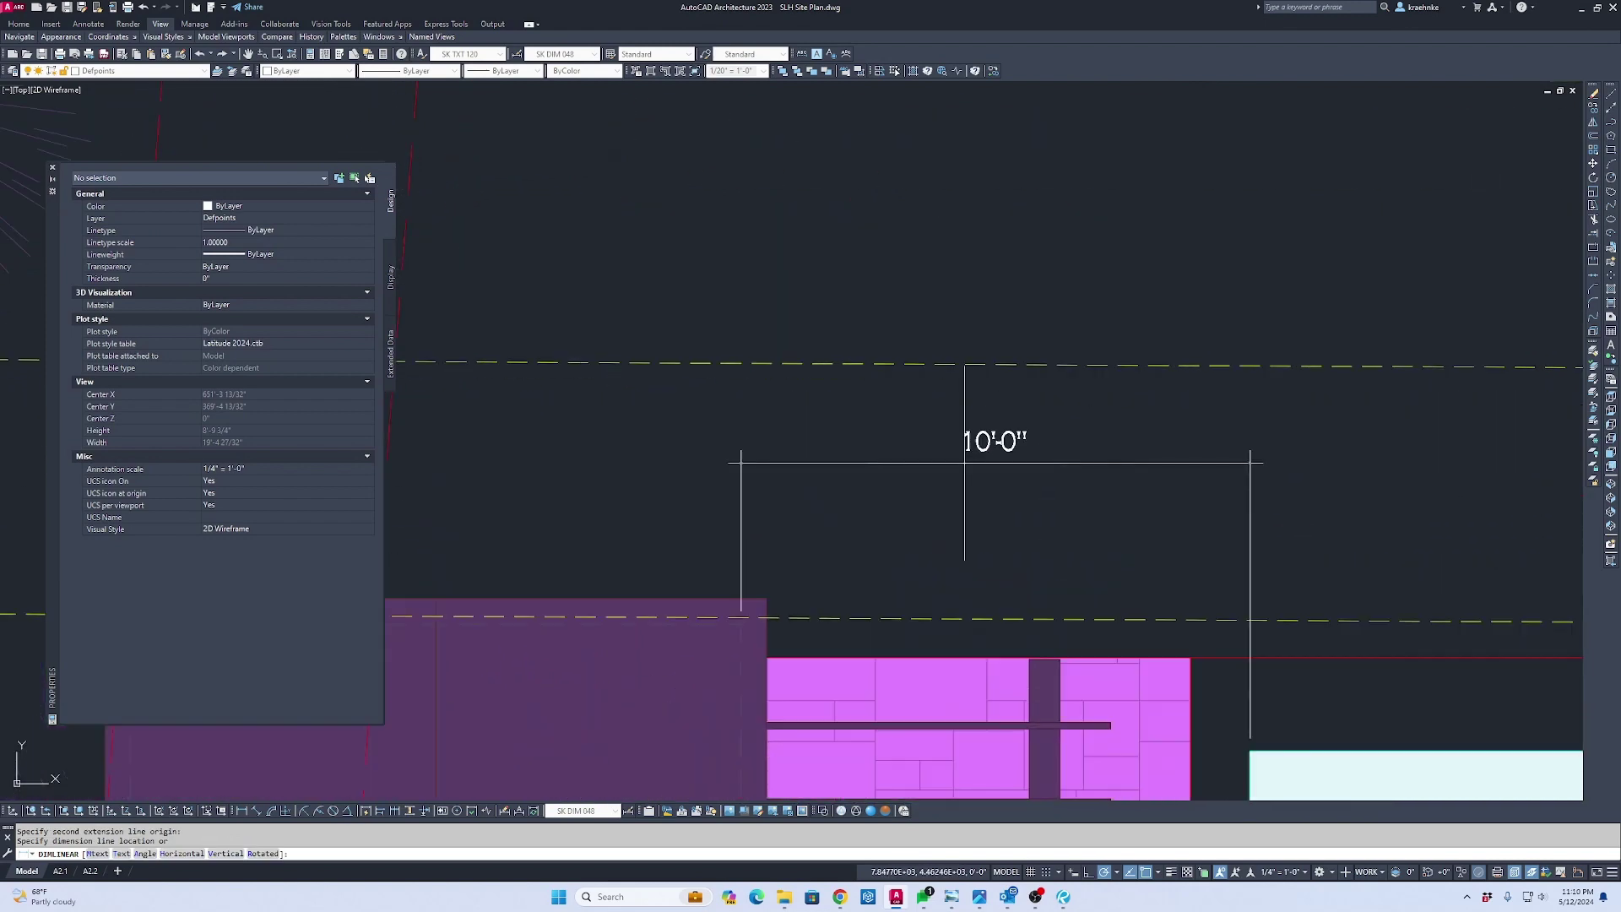
{"action": "left_click", "coordinate": [989, 442]}
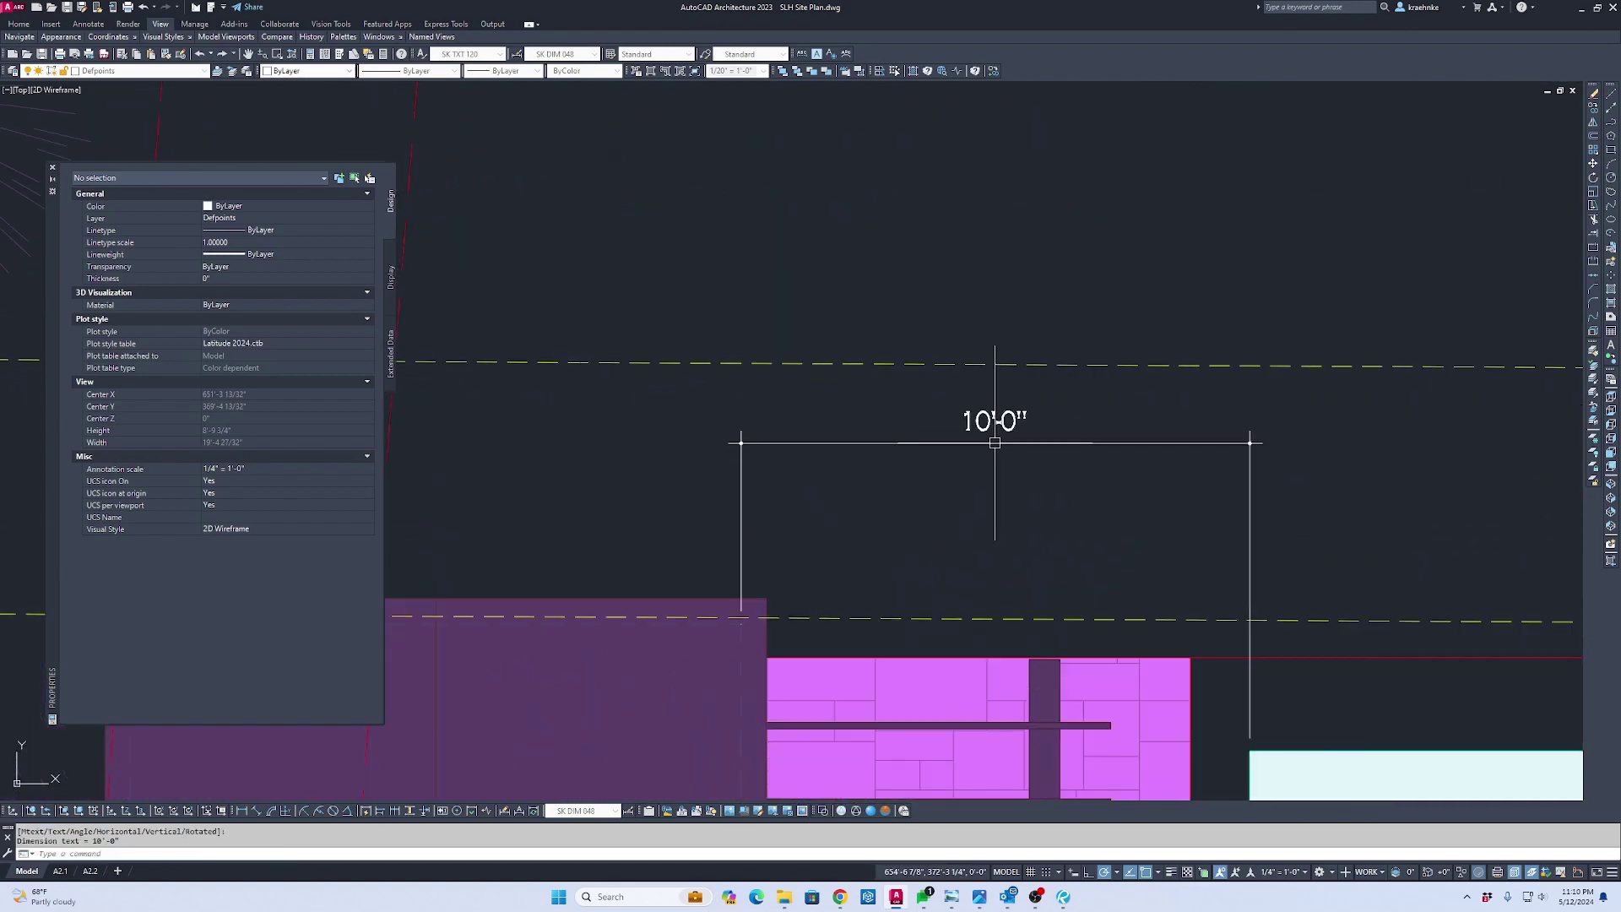
Change the style of the 10'-0" dimension between the cabana and the pool to SK DIM 096
{"action": "scroll", "coordinate": [1020, 435], "scroll_direction": "down", "scroll_amount": 4}
{"action": "middle_click_drag", "start_coordinate": [1022, 444], "coordinate": [1045, 348]}
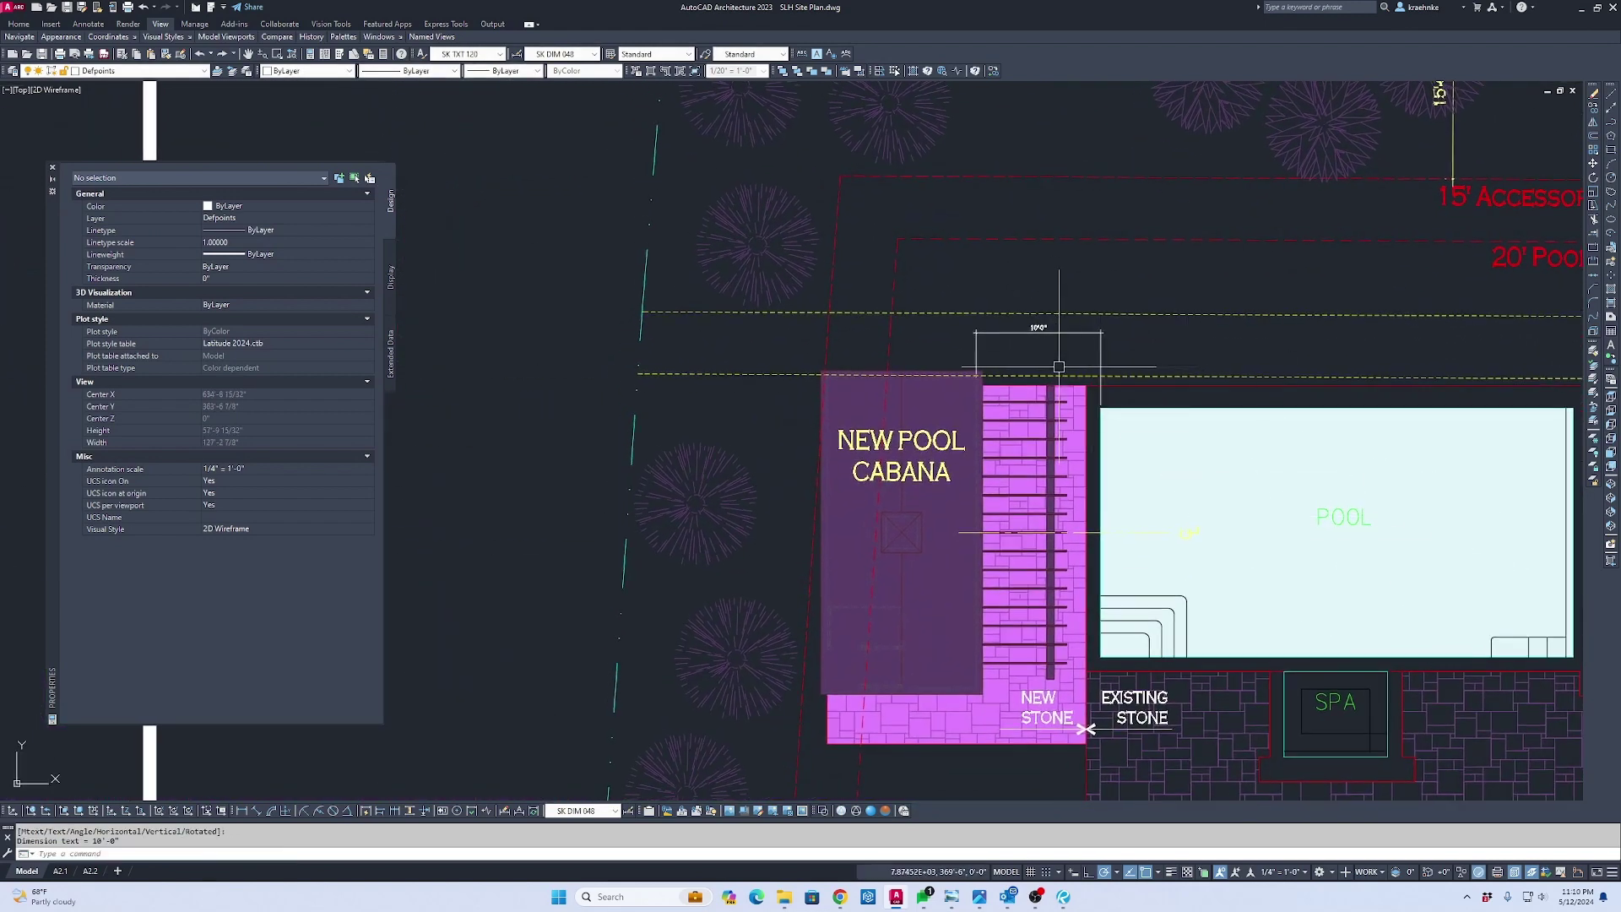
{"action": "scroll", "coordinate": [1058, 367], "scroll_direction": "up", "scroll_amount": 4}
{"action": "left_click", "coordinate": [1004, 279]}
{"action": "left_click", "coordinate": [959, 250]}
{"action": "left_click", "coordinate": [959, 250]}
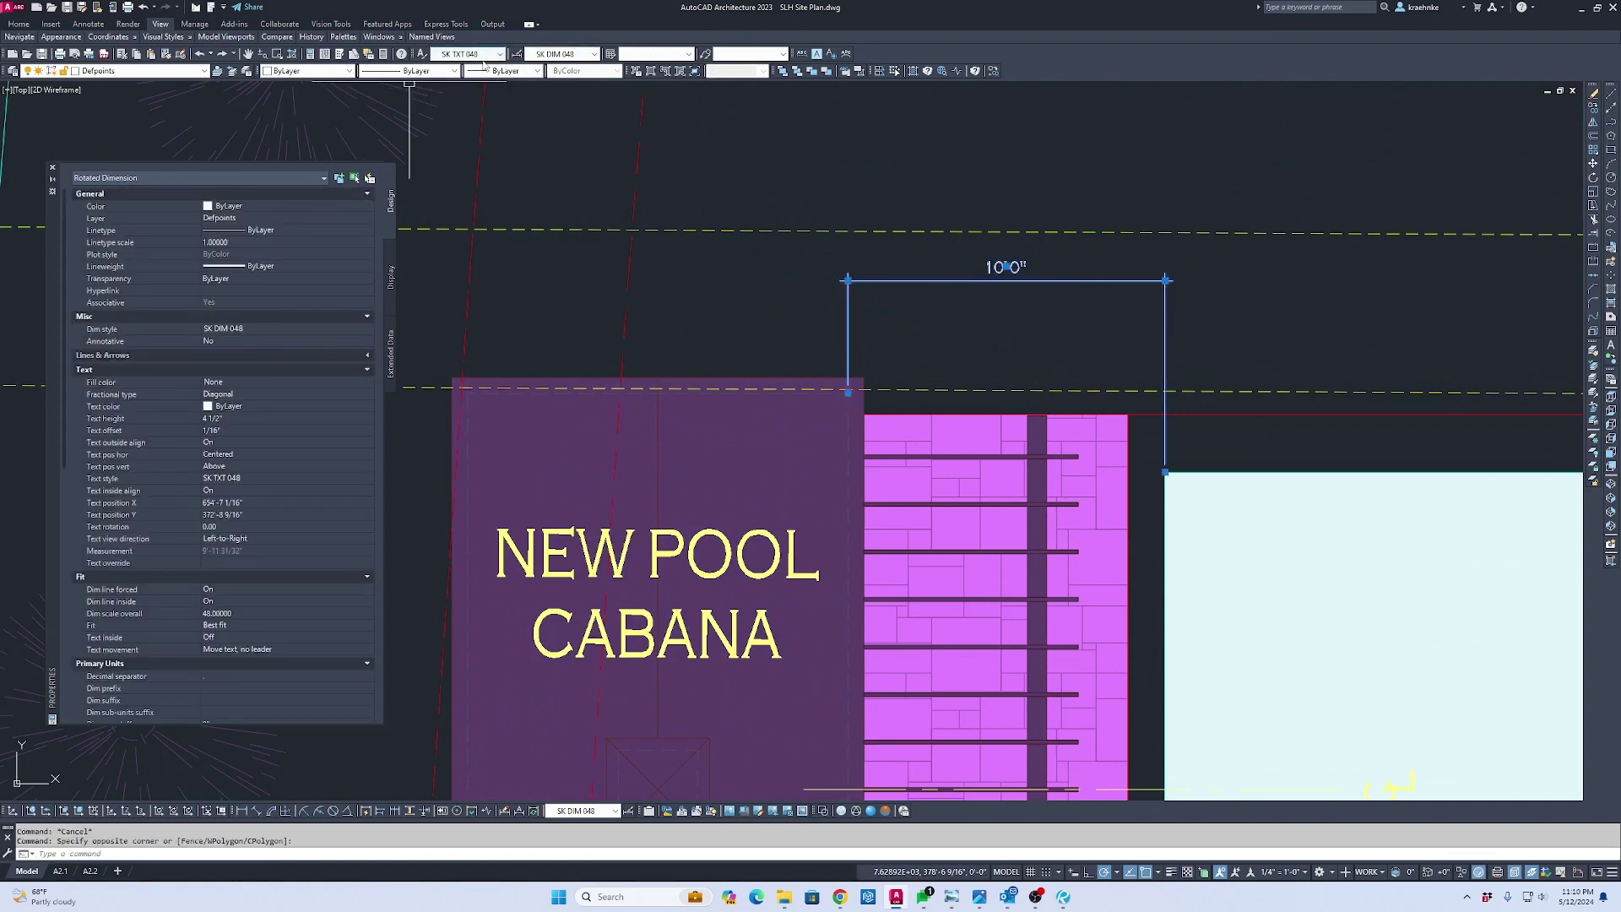
{"action": "scroll", "coordinate": [815, 152], "scroll_direction": "down", "scroll_amount": 5}
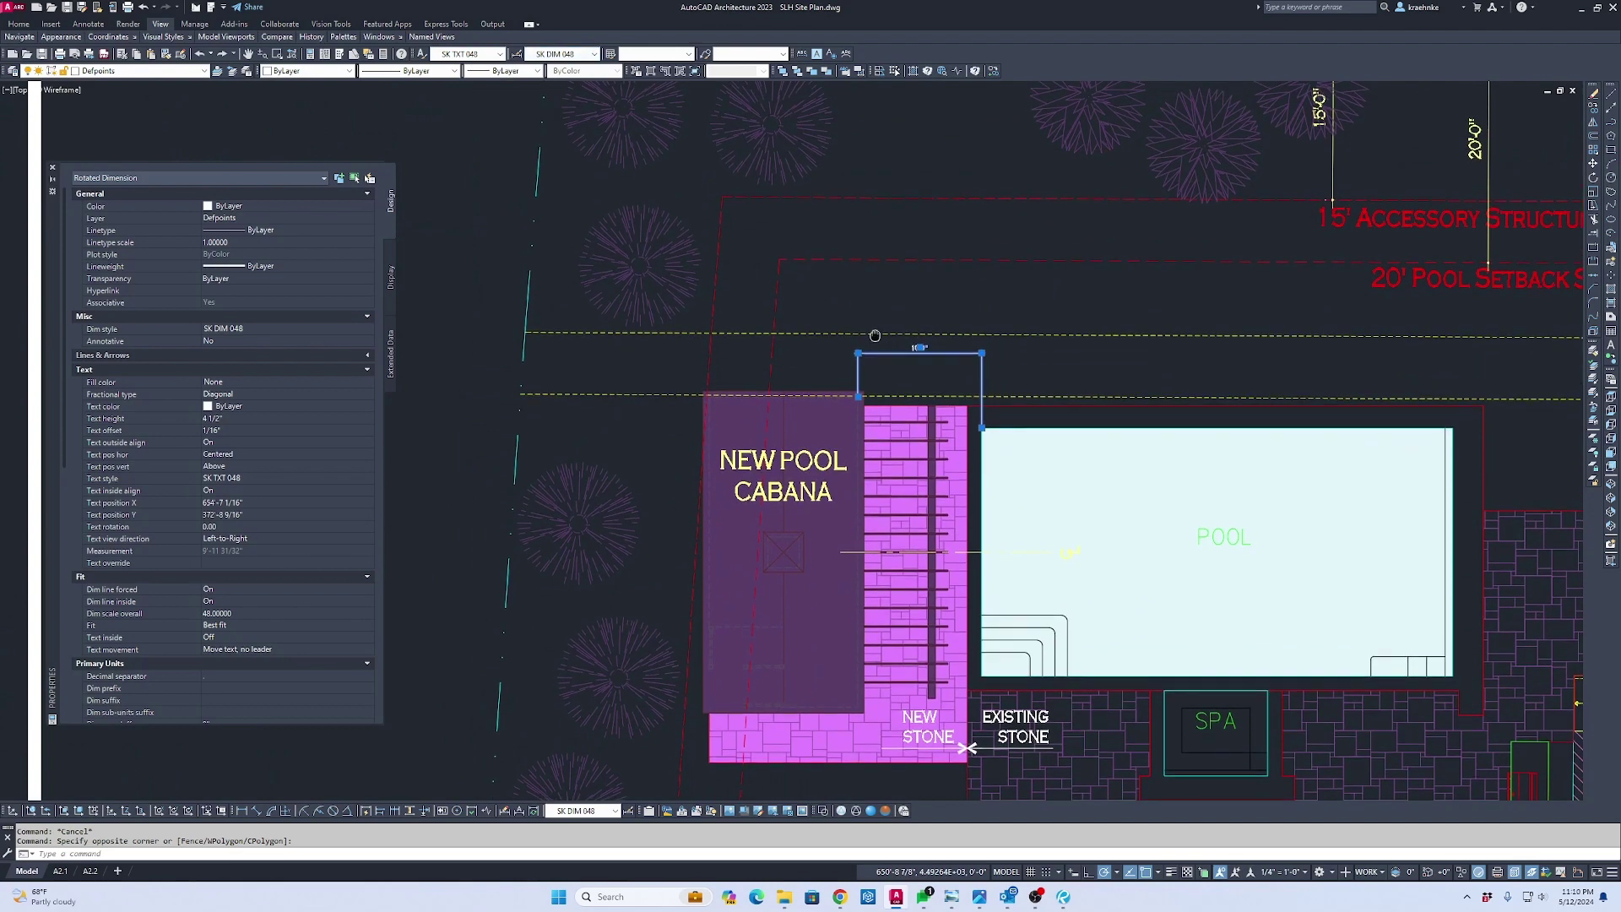
{"action": "scroll", "coordinate": [667, 152], "scroll_direction": "up", "scroll_amount": 3}
{"action": "left_click", "coordinate": [568, 54]}
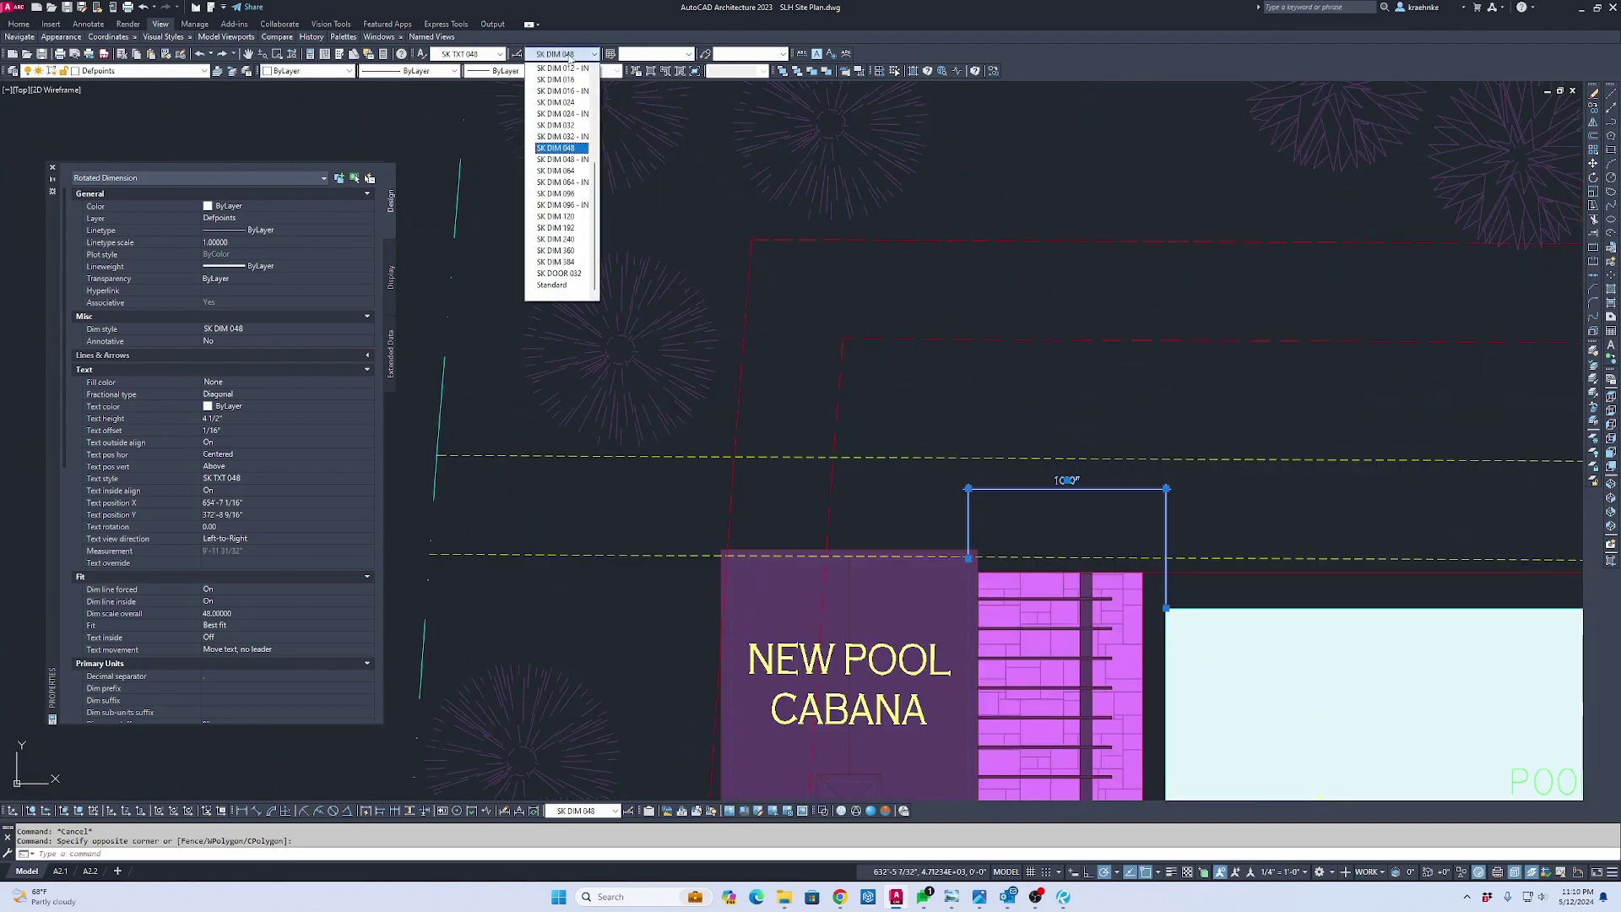
{"action": "left_click", "coordinate": [560, 182]}
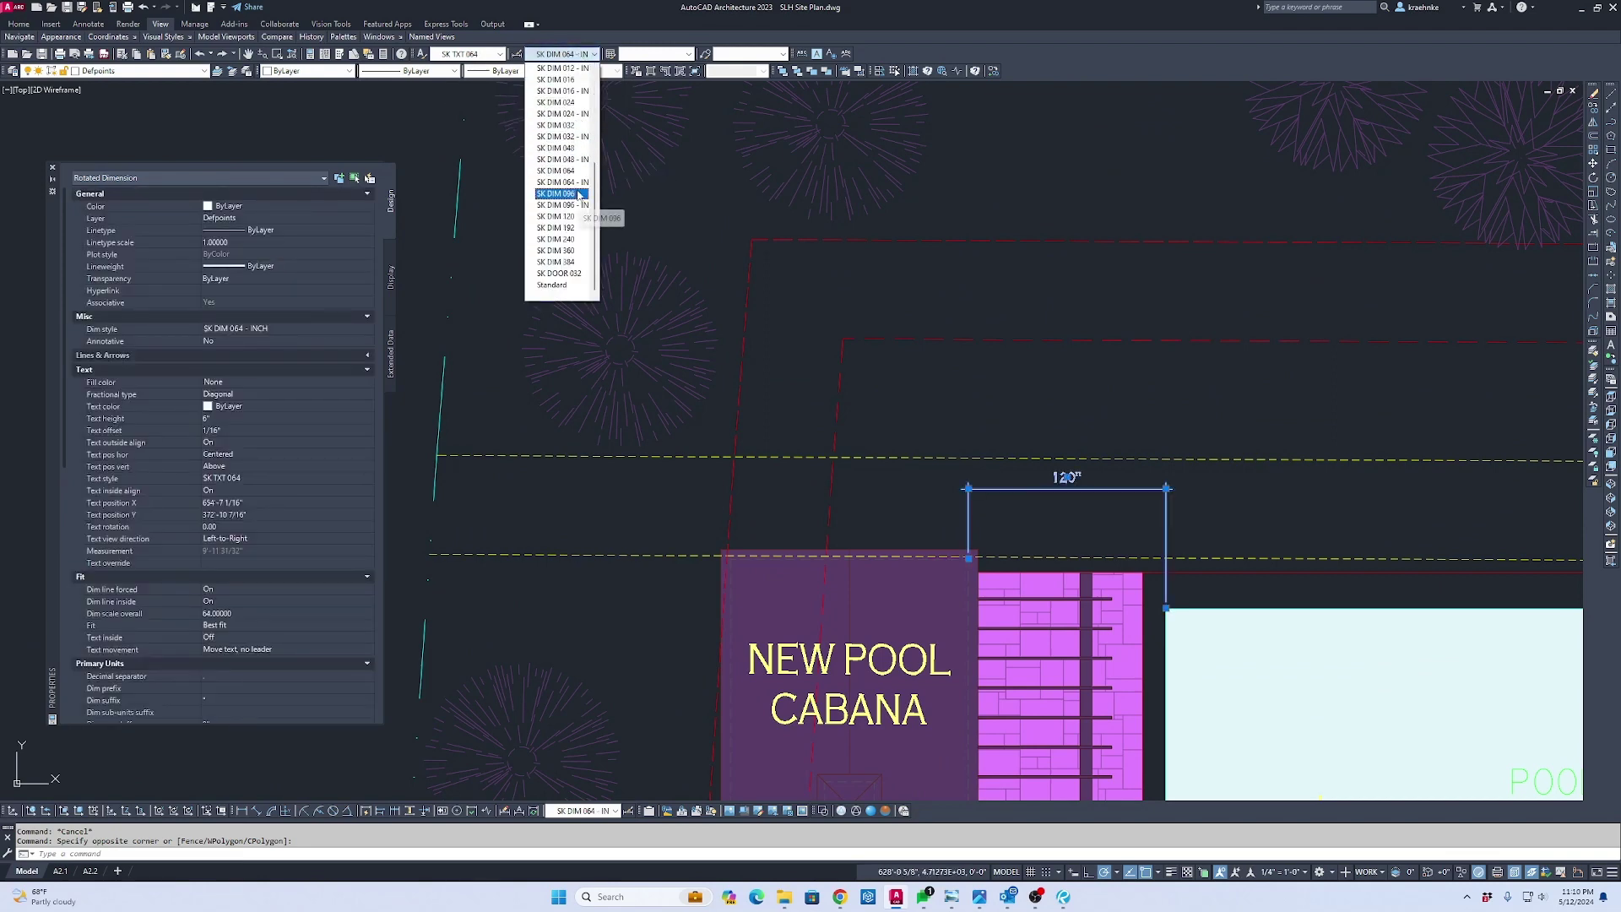
{"action": "left_click", "coordinate": [560, 194]}
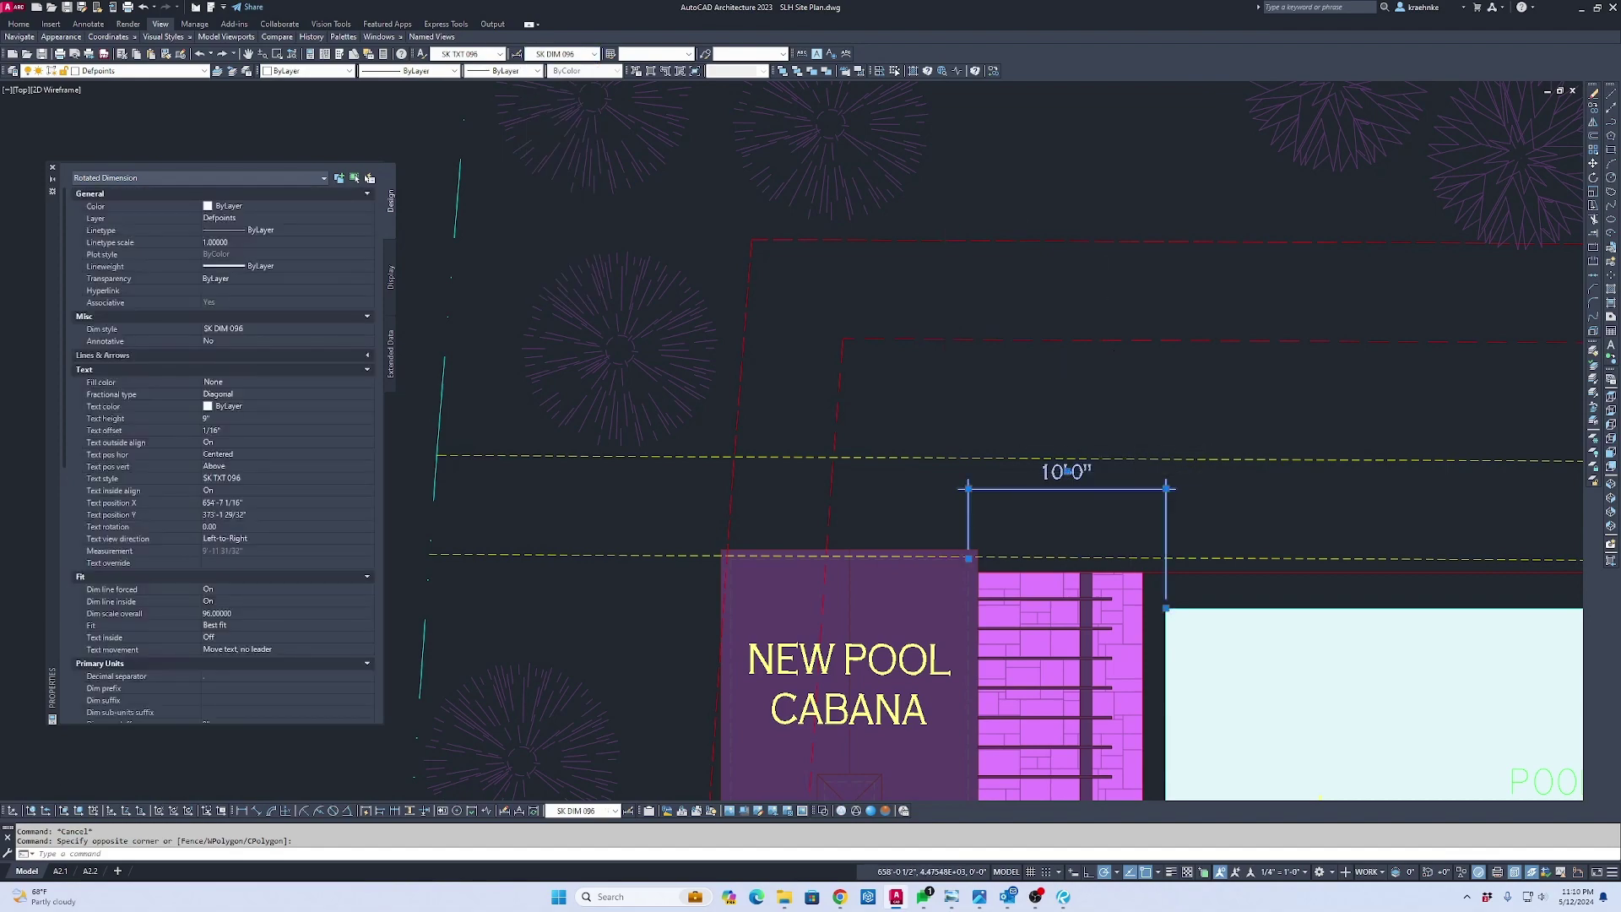
Lower the line of the cabana-to-pool dimension slightly so it sits closer to the patio
{"action": "left_click", "coordinate": [1166, 488]}
{"action": "middle_click_drag", "start_coordinate": [1188, 493], "coordinate": [1108, 489]}
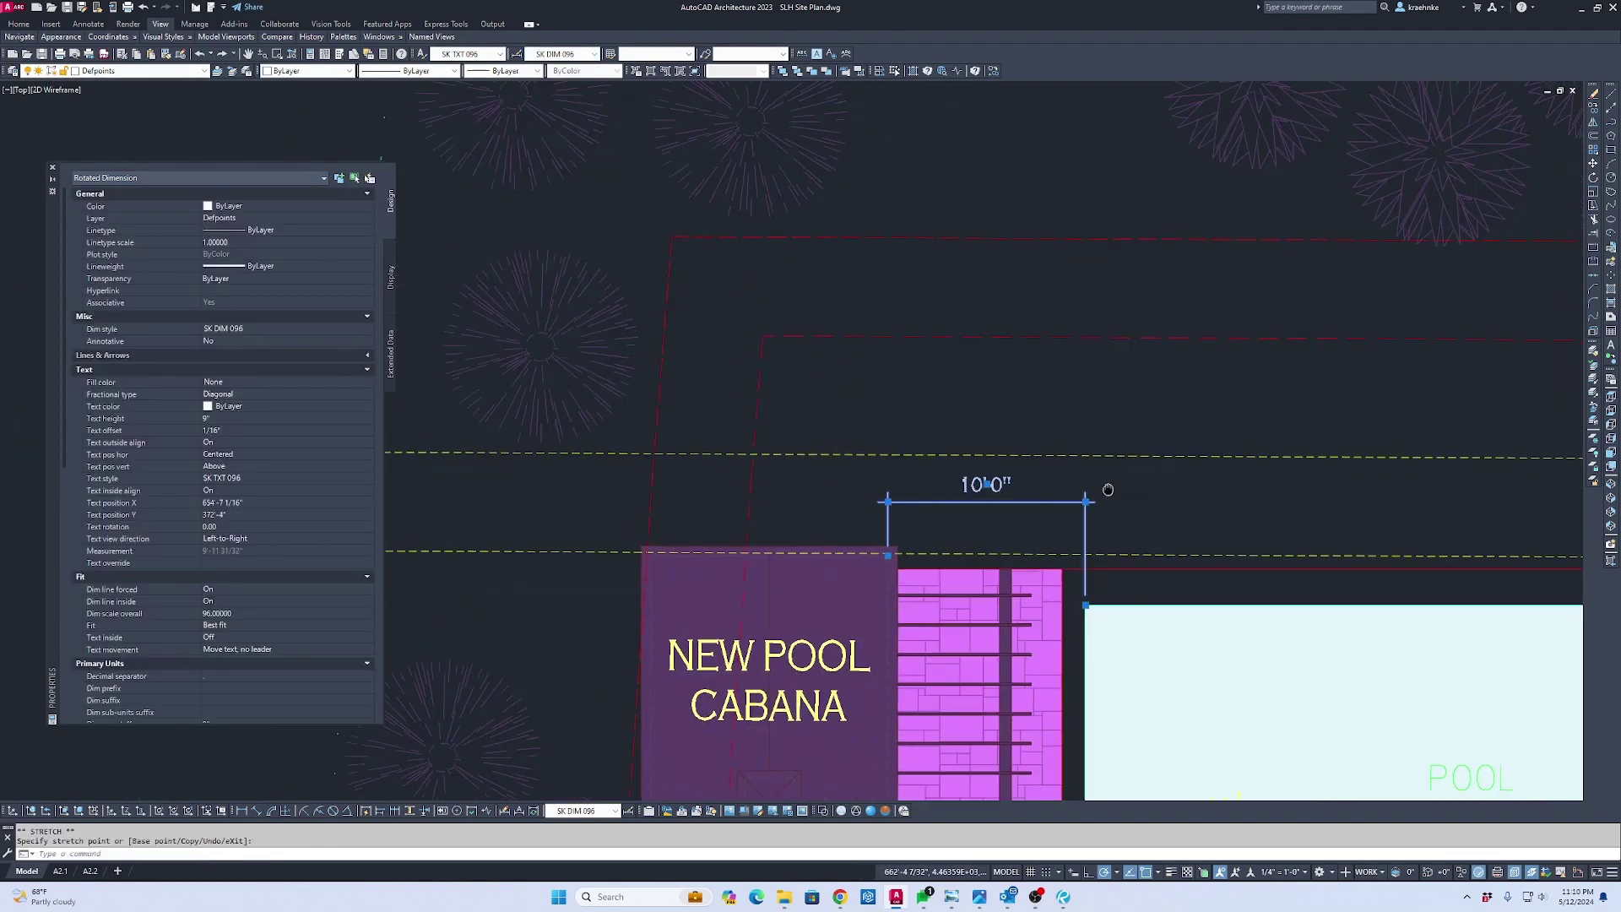
{"action": "scroll", "coordinate": [912, 452], "scroll_direction": "down", "scroll_amount": 2}
{"action": "key", "text": "Escape"}
{"action": "key", "text": "Escape"}
{"action": "scroll", "coordinate": [1302, 416], "scroll_direction": "down", "scroll_amount": 2}
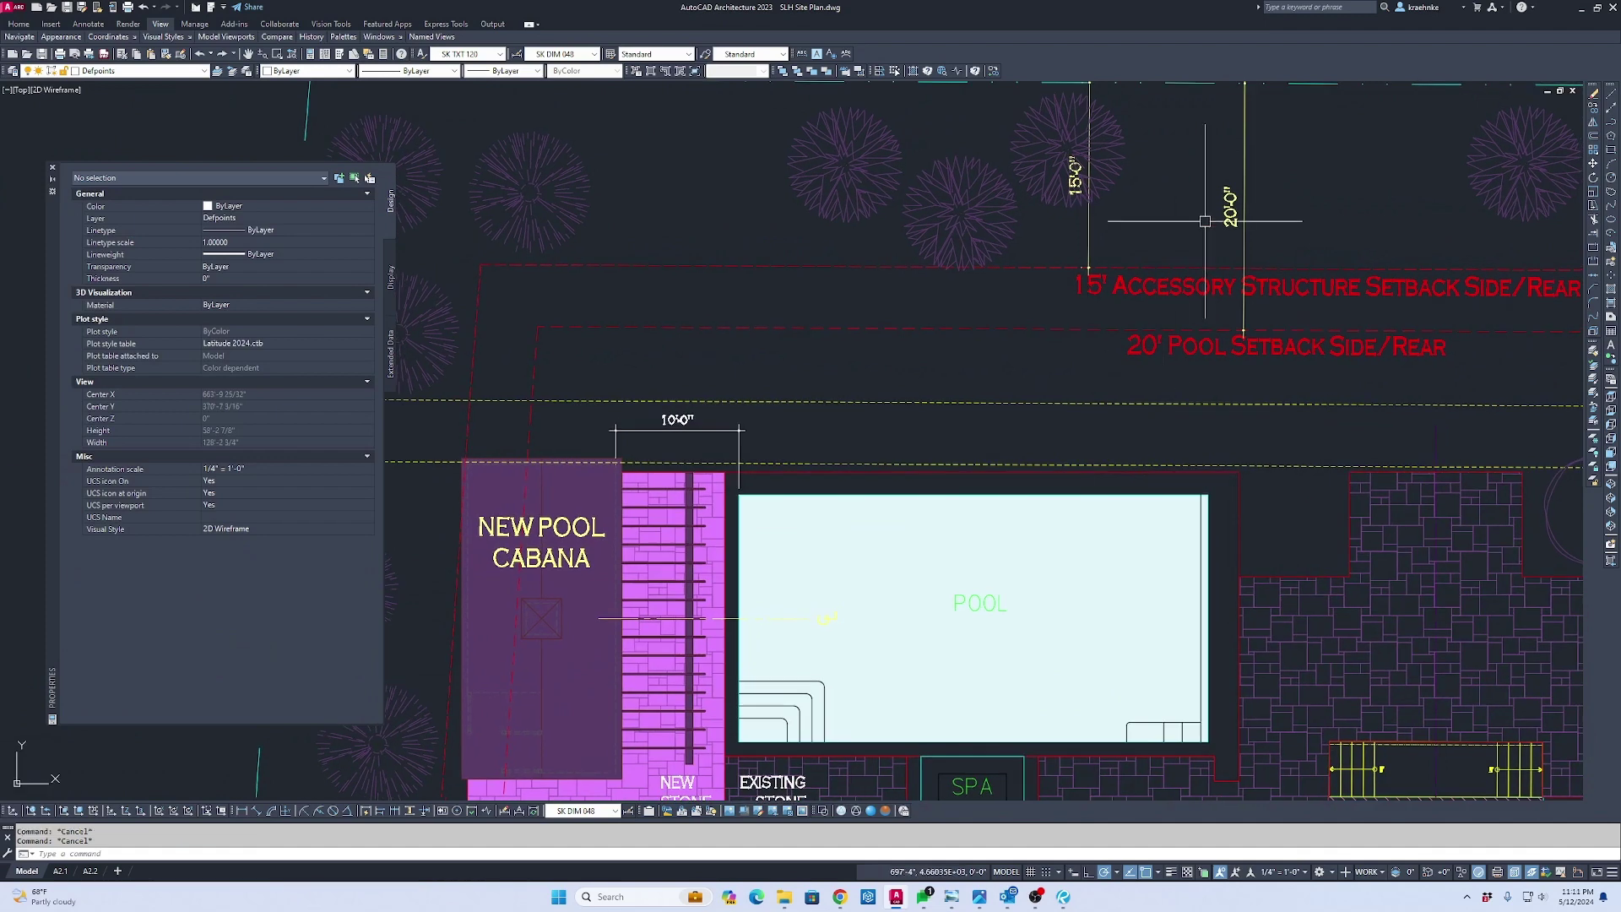
Check the style of the 20'-0" setback dimension against the cabana-to-pool dimension and examine the cabana's upper edge
{"action": "left_click", "coordinate": [1241, 219]}
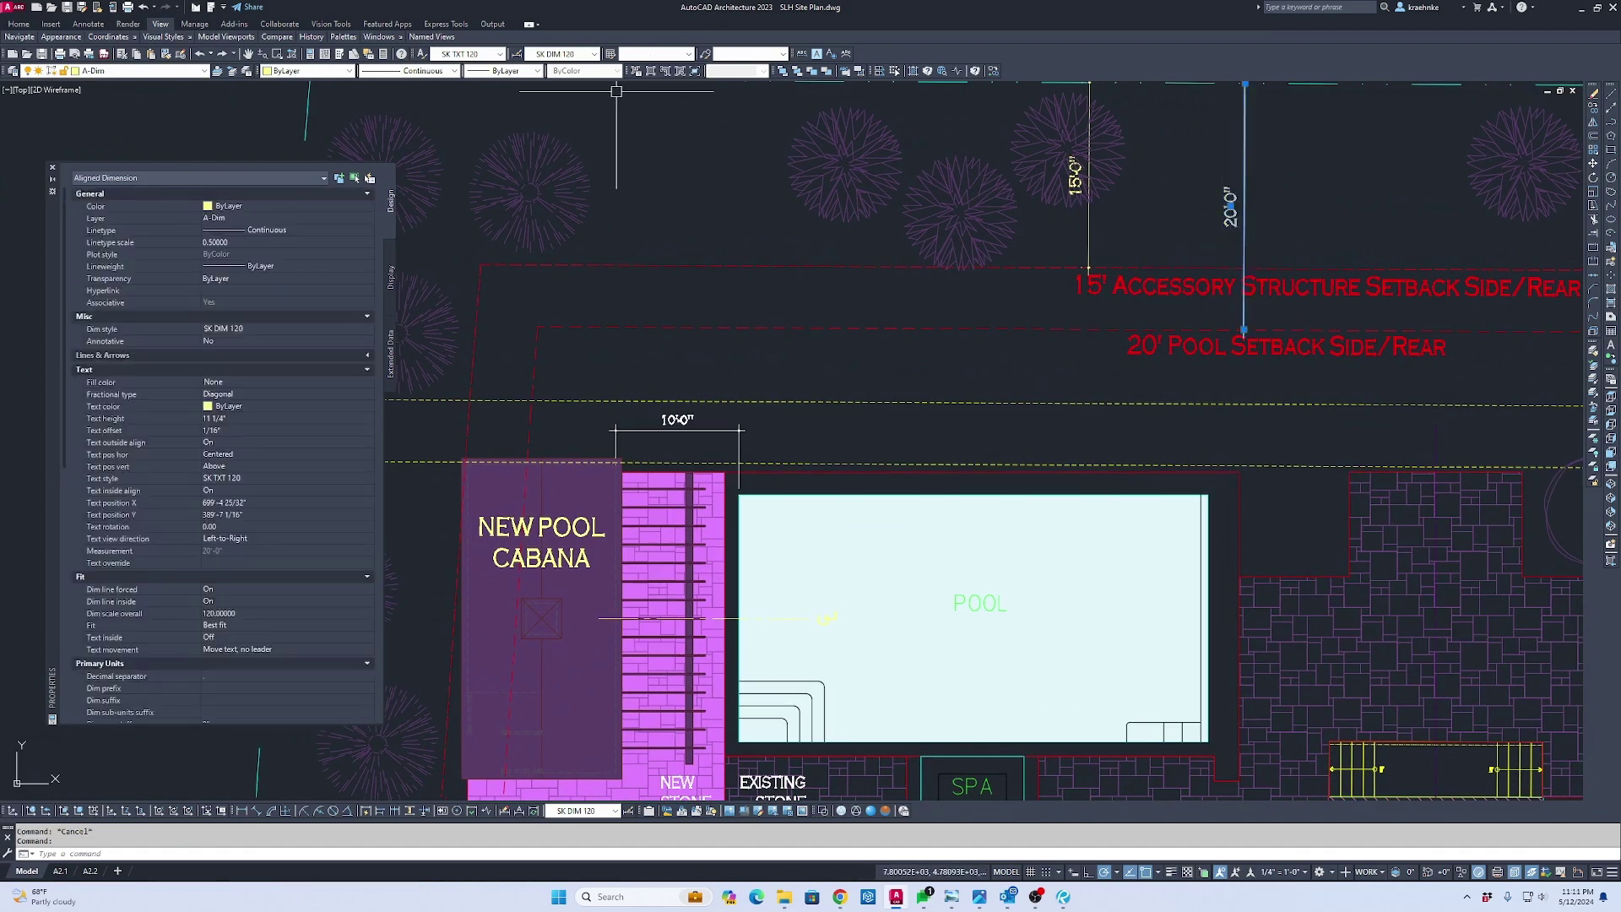
{"action": "key", "text": "Escape"}
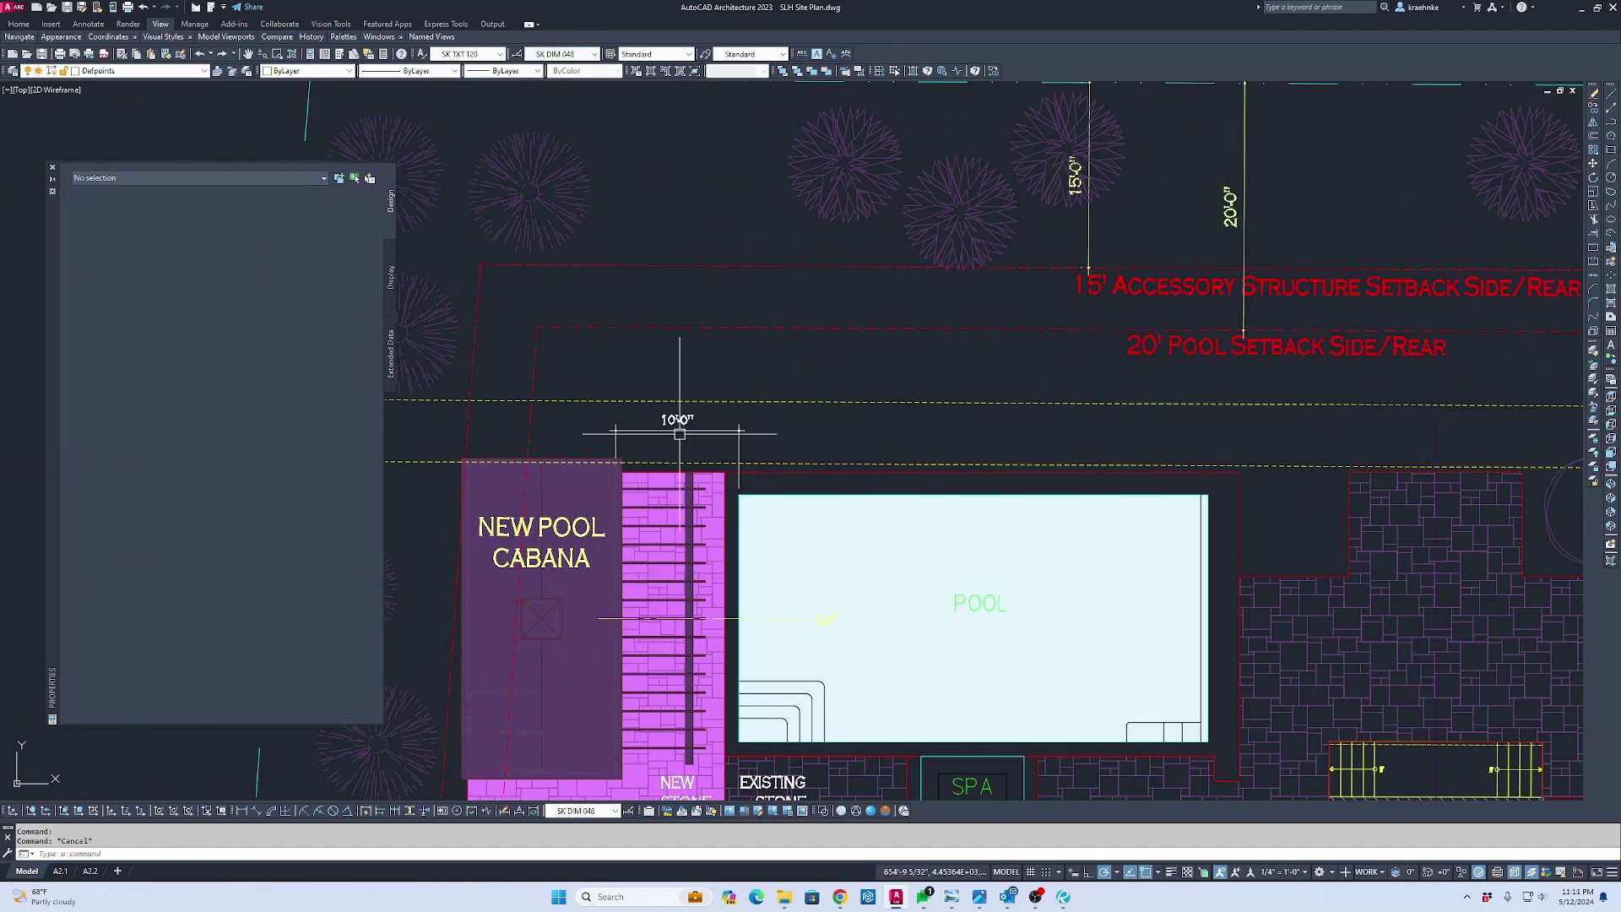
{"action": "left_click", "coordinate": [667, 432]}
{"action": "left_click", "coordinate": [666, 434]}
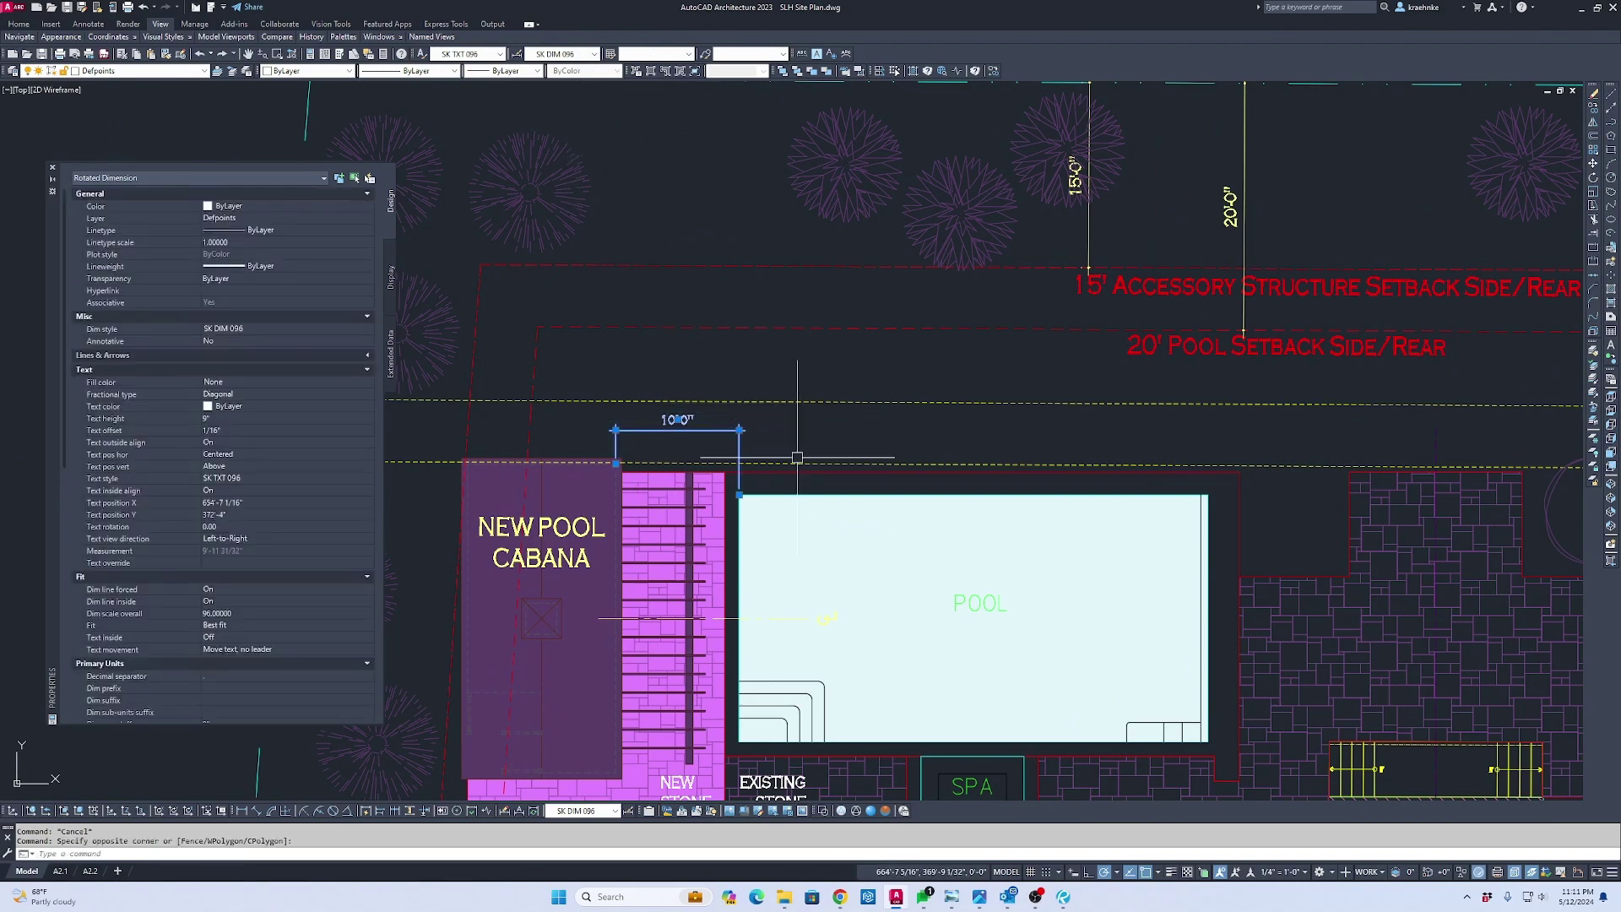
{"action": "scroll", "coordinate": [1043, 423], "scroll_direction": "down", "scroll_amount": 3}
{"action": "scroll", "coordinate": [1044, 423], "scroll_direction": "up", "scroll_amount": 3}
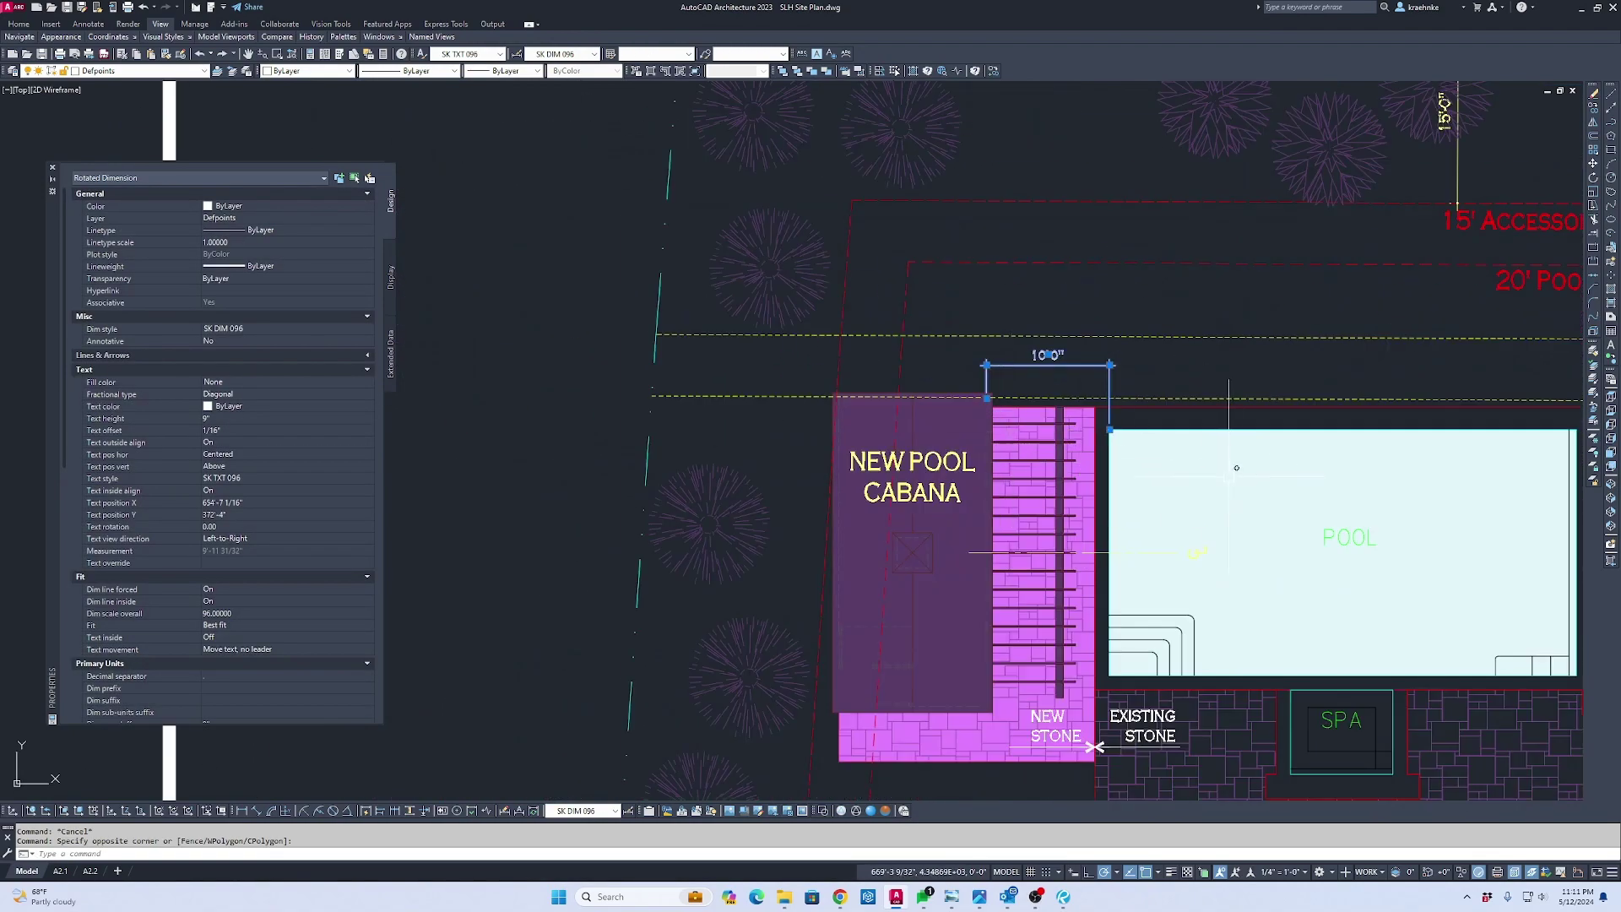
{"action": "scroll", "coordinate": [1095, 746], "scroll_direction": "down", "scroll_amount": 2}
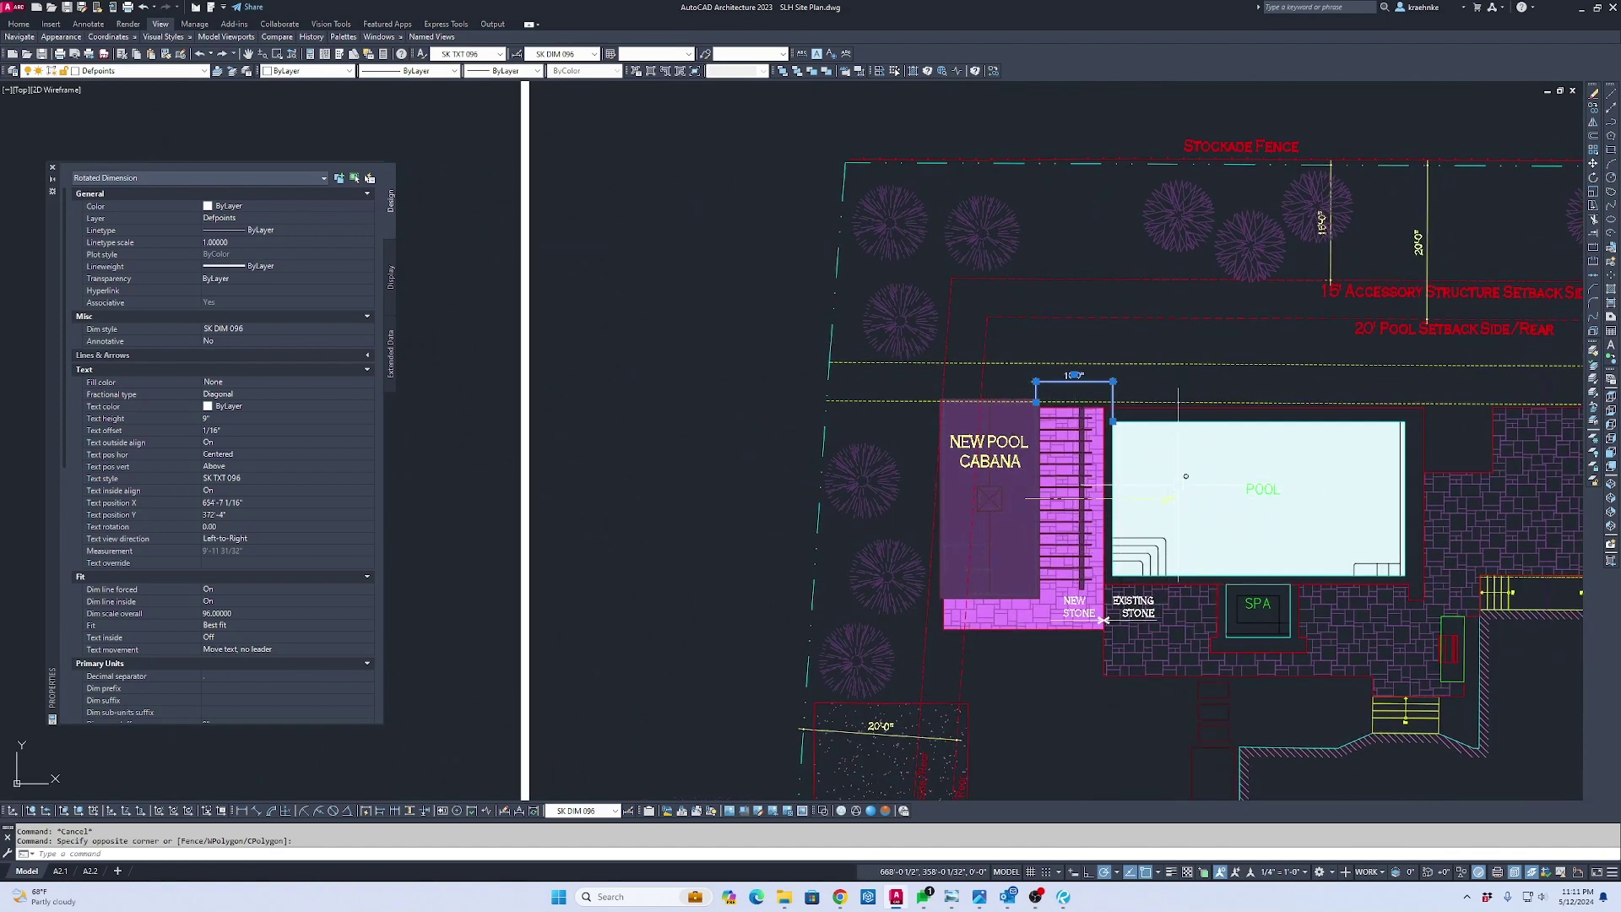
{"action": "scroll", "coordinate": [1000, 421], "scroll_direction": "up", "scroll_amount": 5}
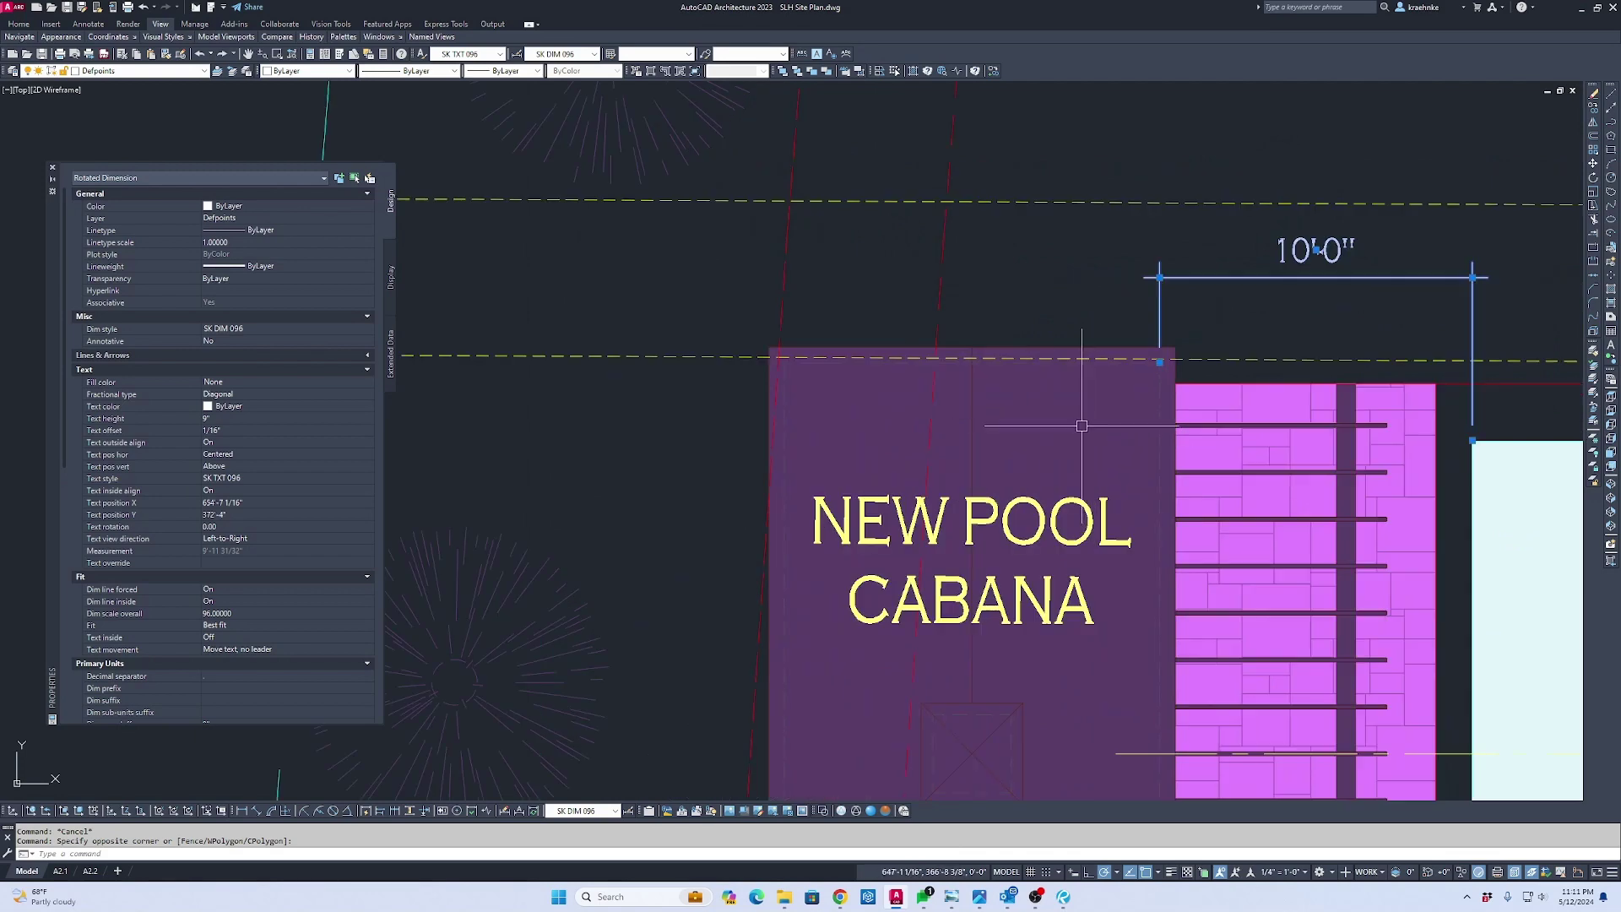
{"action": "scroll", "coordinate": [1082, 425], "scroll_direction": "up", "scroll_amount": 3}
{"action": "scroll", "coordinate": [1211, 391], "scroll_direction": "down", "scroll_amount": 3}
{"action": "middle_click_drag", "start_coordinate": [1212, 391], "coordinate": [1237, 464]}
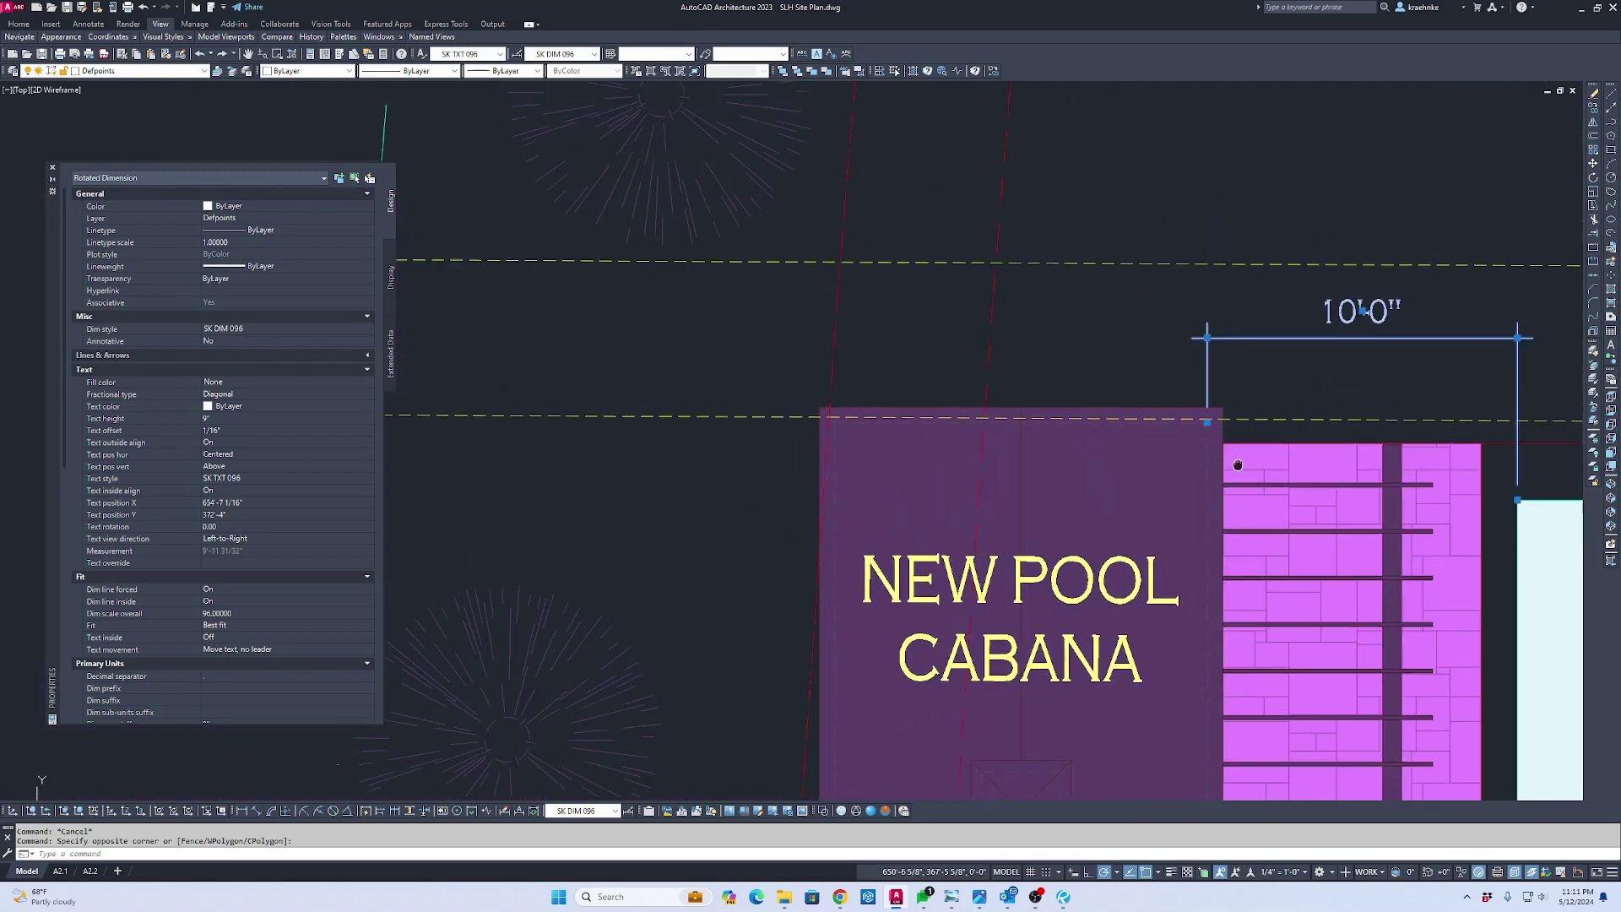
{"action": "scroll", "coordinate": [976, 416], "scroll_direction": "up", "scroll_amount": 4}
{"action": "scroll", "coordinate": [1095, 520], "scroll_direction": "down", "scroll_amount": 4}
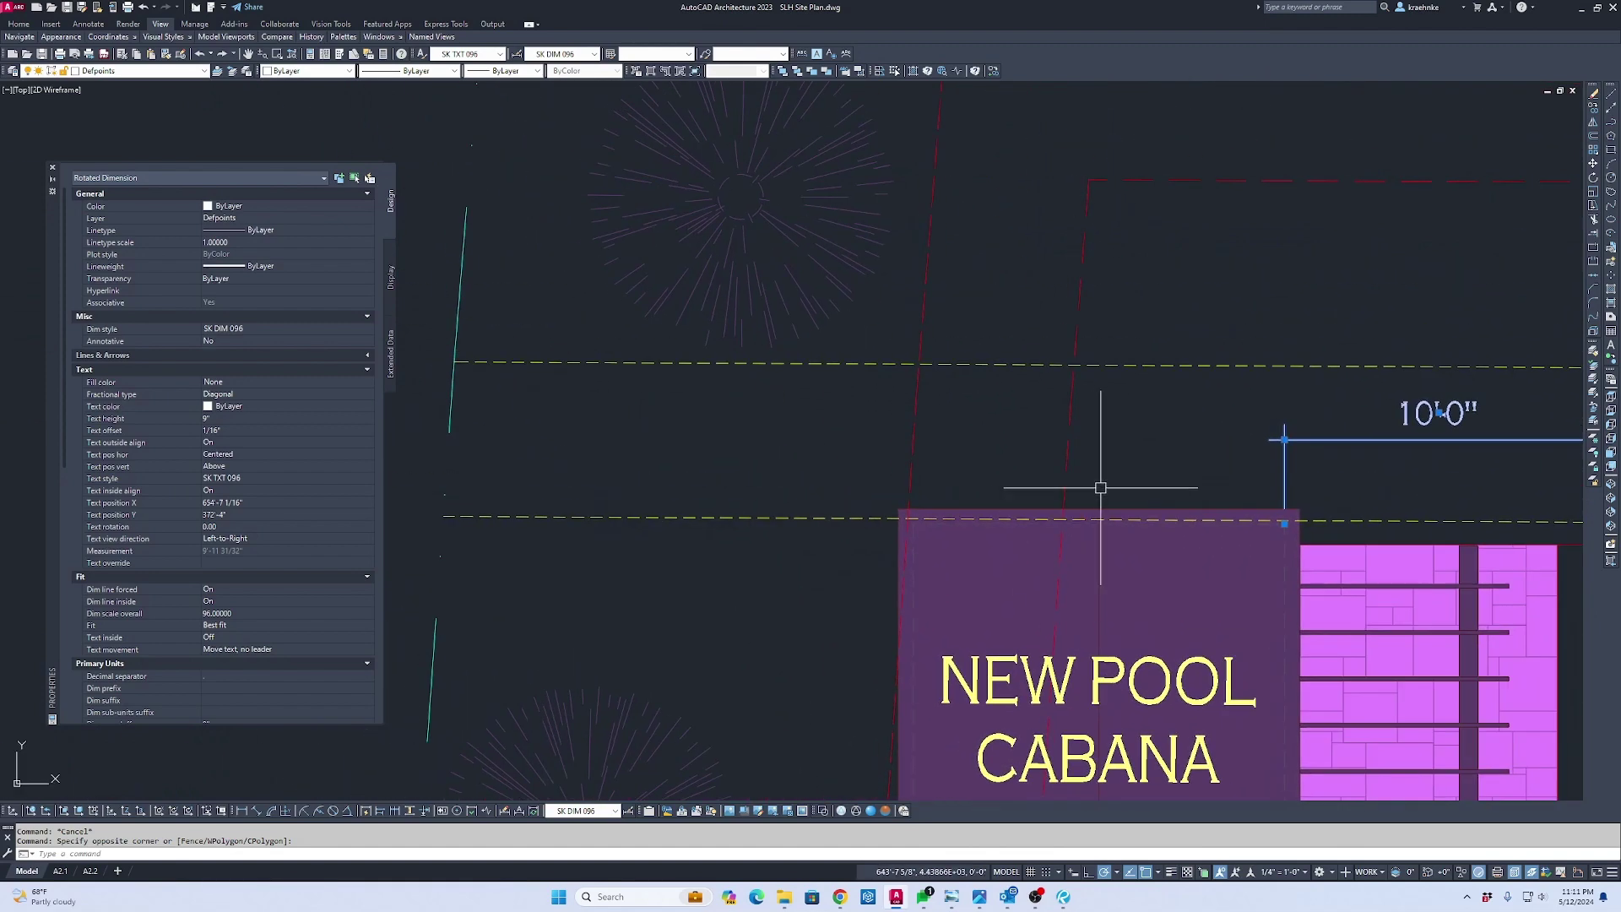
Continue the dimension string from the cabana-to-pool dimension across the cabana's width to the upper-left corner of its dashed outline
{"action": "type", "text": "dc"}
{"action": "key", "text": "Return"}
{"action": "scroll", "coordinate": [1089, 486], "scroll_direction": "up", "scroll_amount": 4}
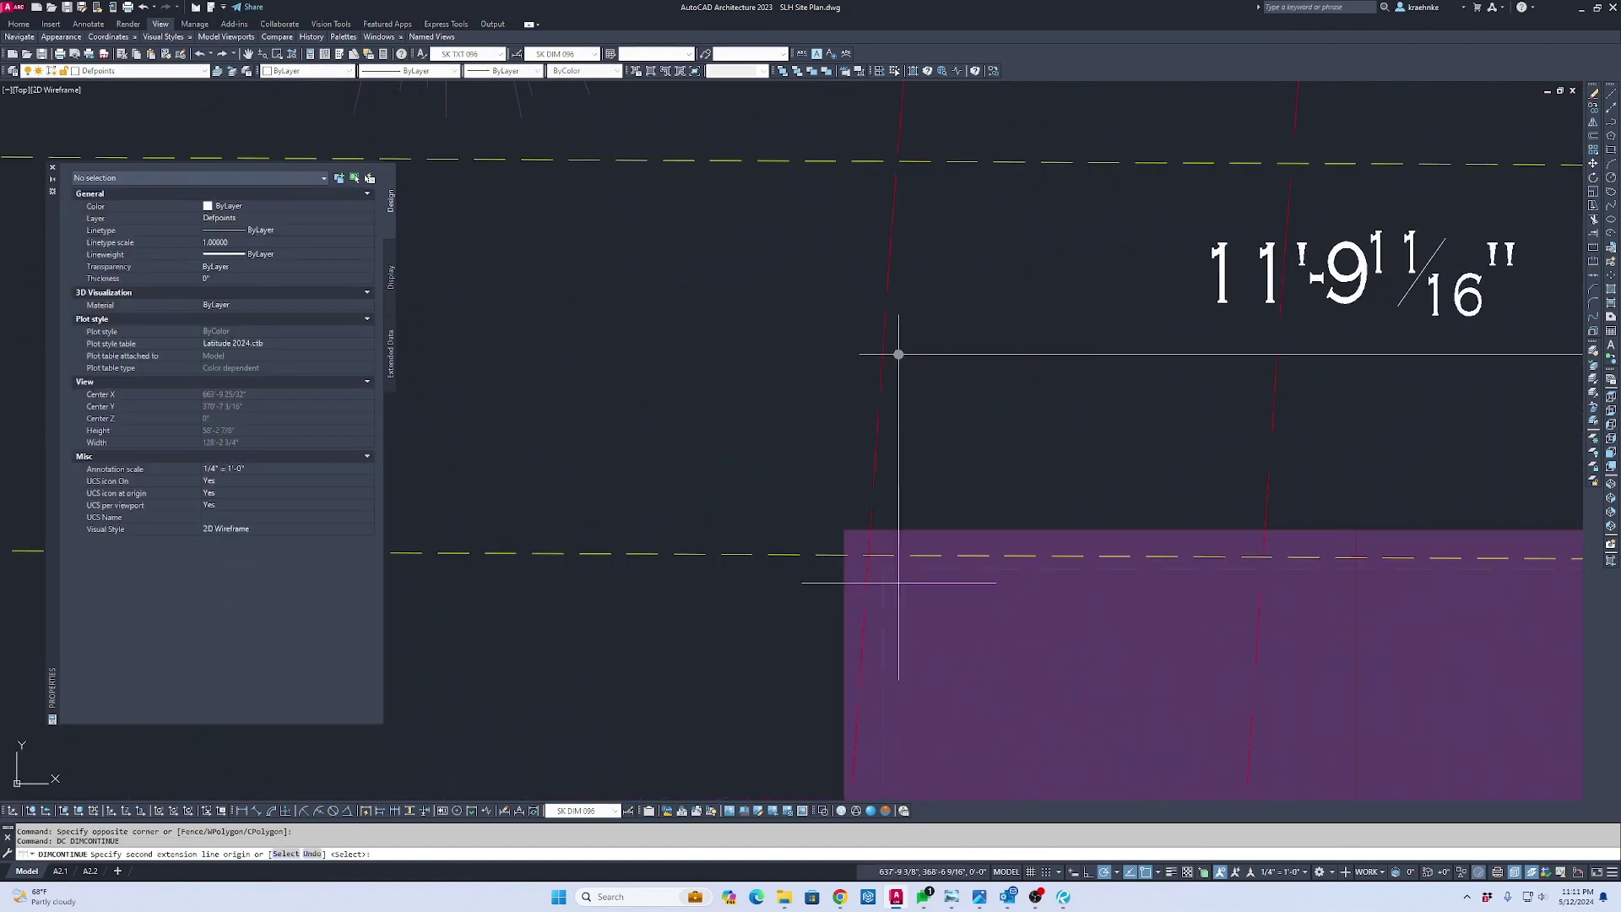
{"action": "scroll", "coordinate": [886, 579], "scroll_direction": "up", "scroll_amount": 1}
{"action": "left_click", "coordinate": [869, 506]}
{"action": "scroll", "coordinate": [868, 507], "scroll_direction": "down", "scroll_amount": 2}
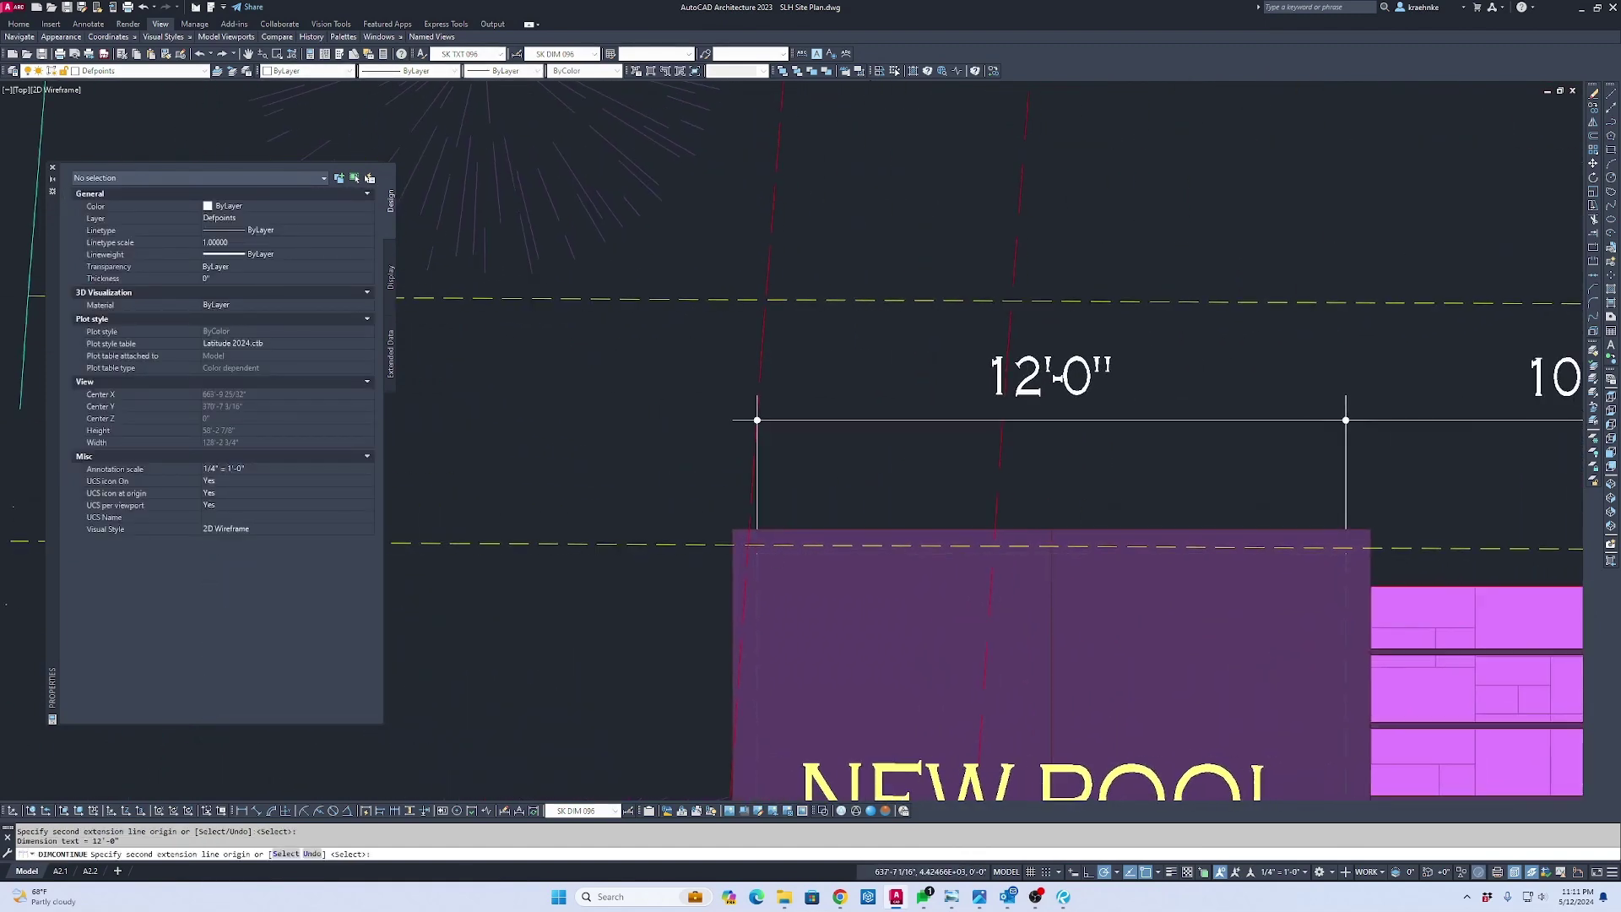
{"action": "key", "text": "Escape"}
{"action": "scroll", "coordinate": [945, 540], "scroll_direction": "down", "scroll_amount": 2}
{"action": "scroll", "coordinate": [713, 445], "scroll_direction": "up", "scroll_amount": 1}
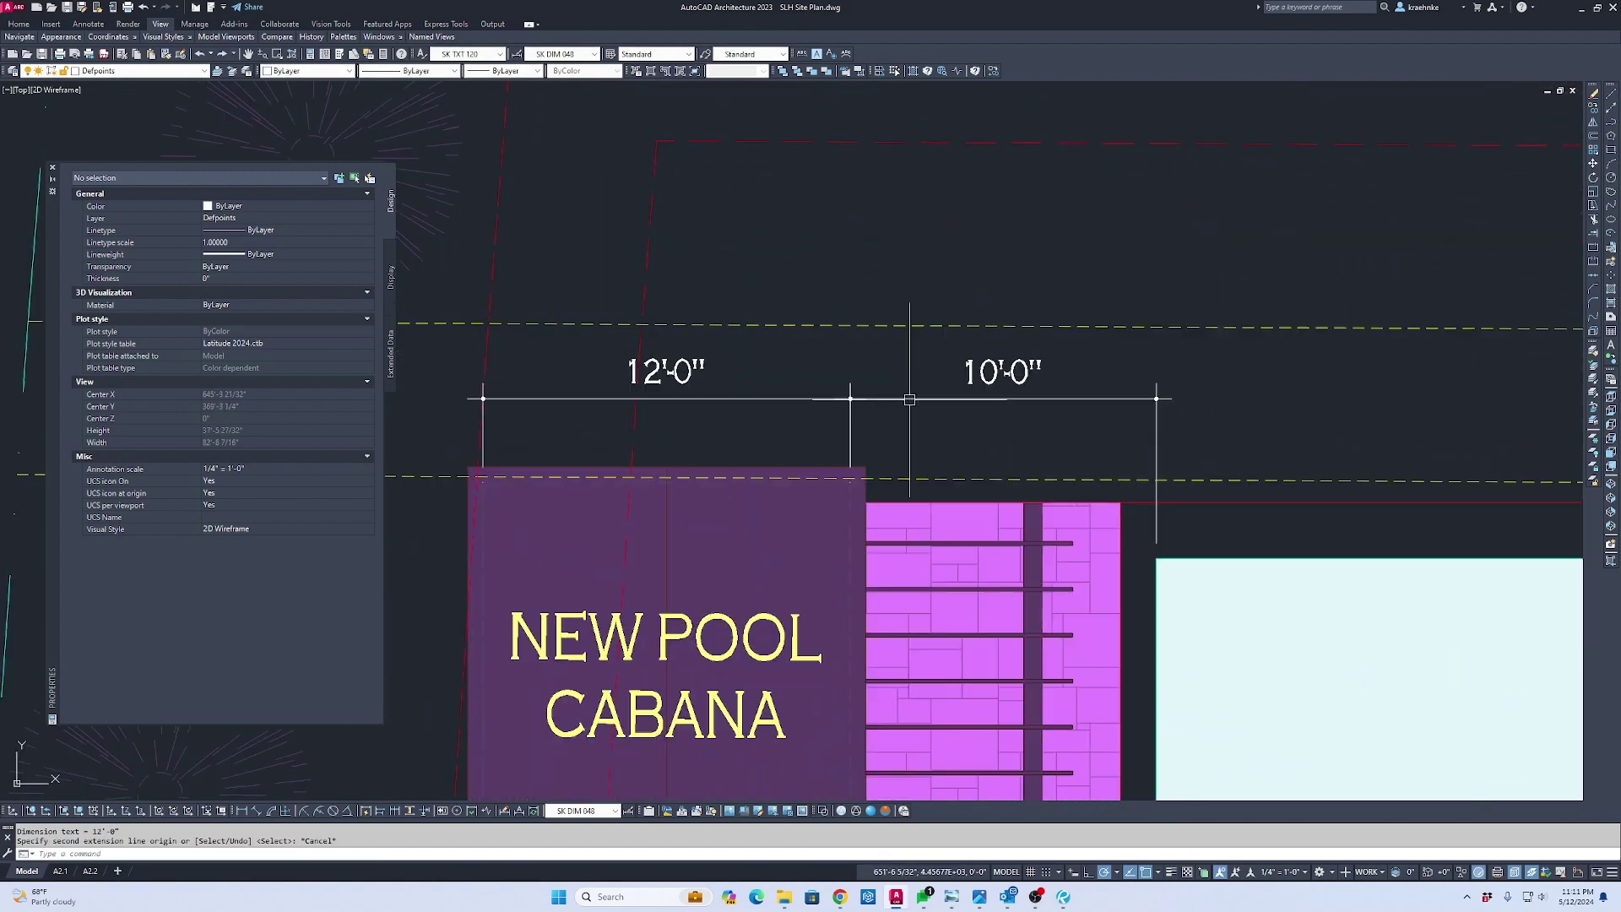
Put the two dimensions above the cabana and patio on the A-Dim layer
{"action": "left_click", "coordinate": [878, 422]}
{"action": "left_click", "coordinate": [822, 369]}
{"action": "key", "text": "Escape"}
{"action": "left_click", "coordinate": [861, 371]}
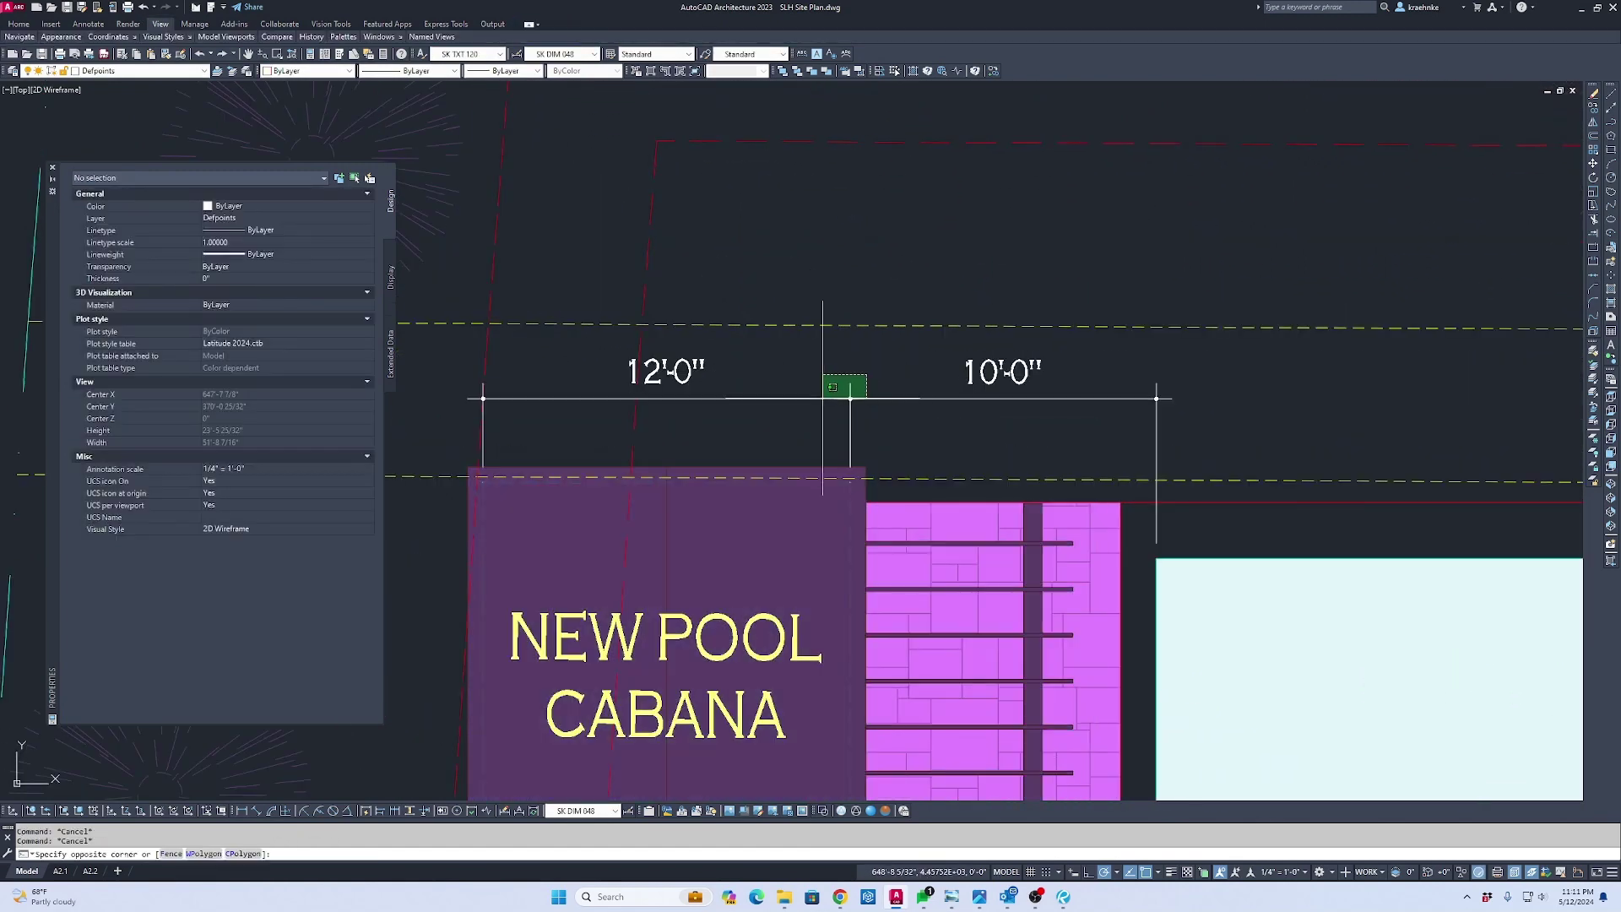
{"action": "left_click", "coordinate": [820, 399]}
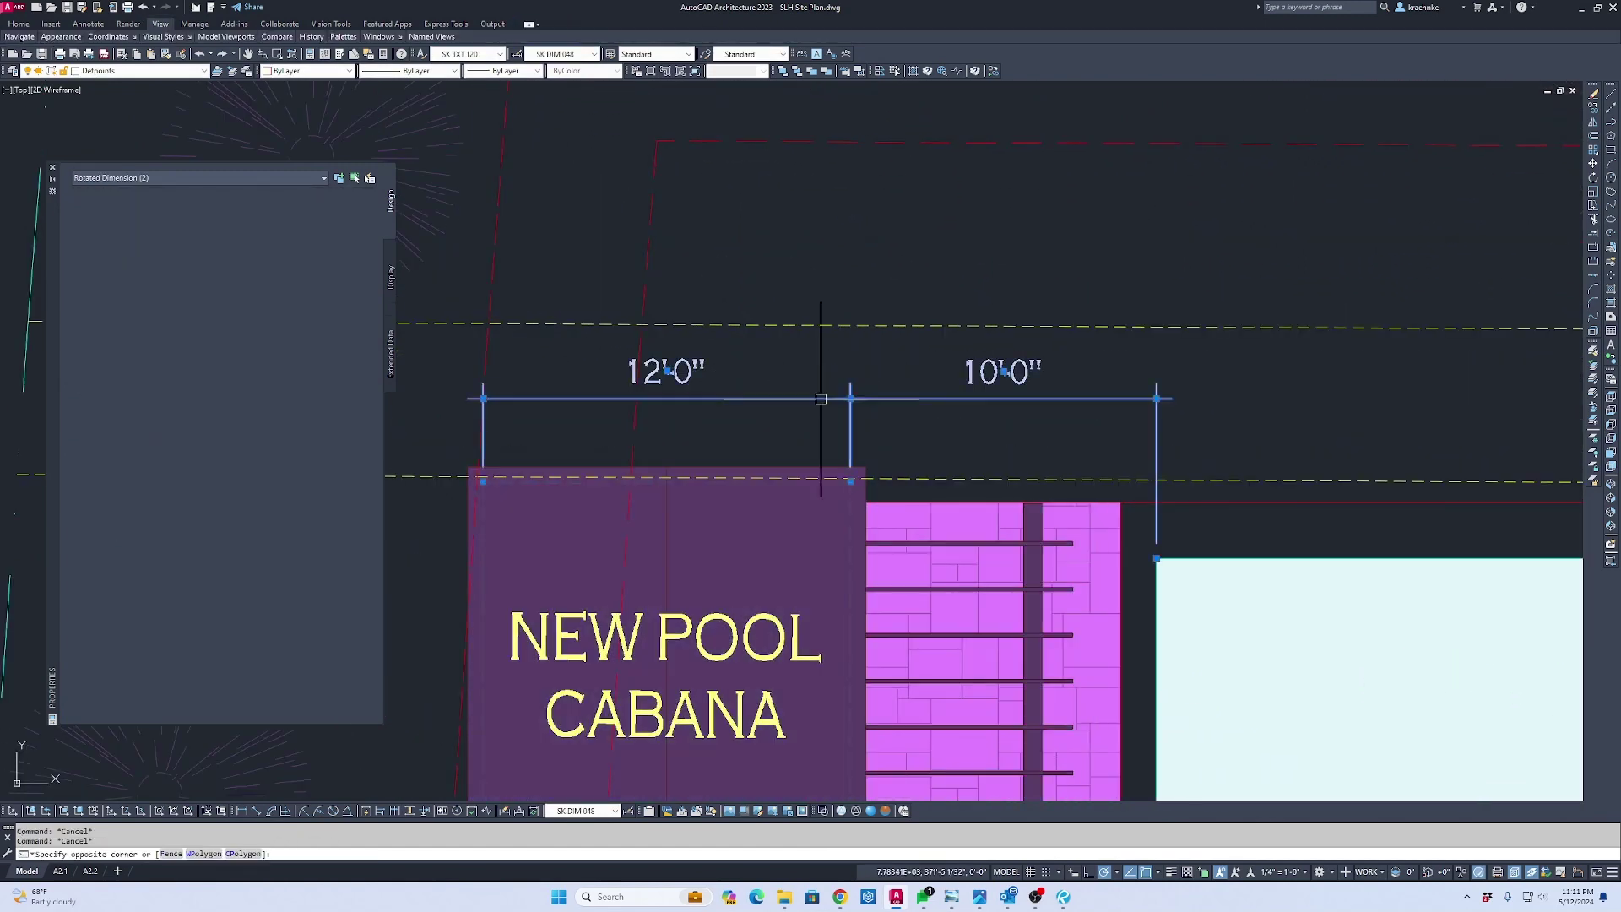
{"action": "left_click", "coordinate": [161, 71]}
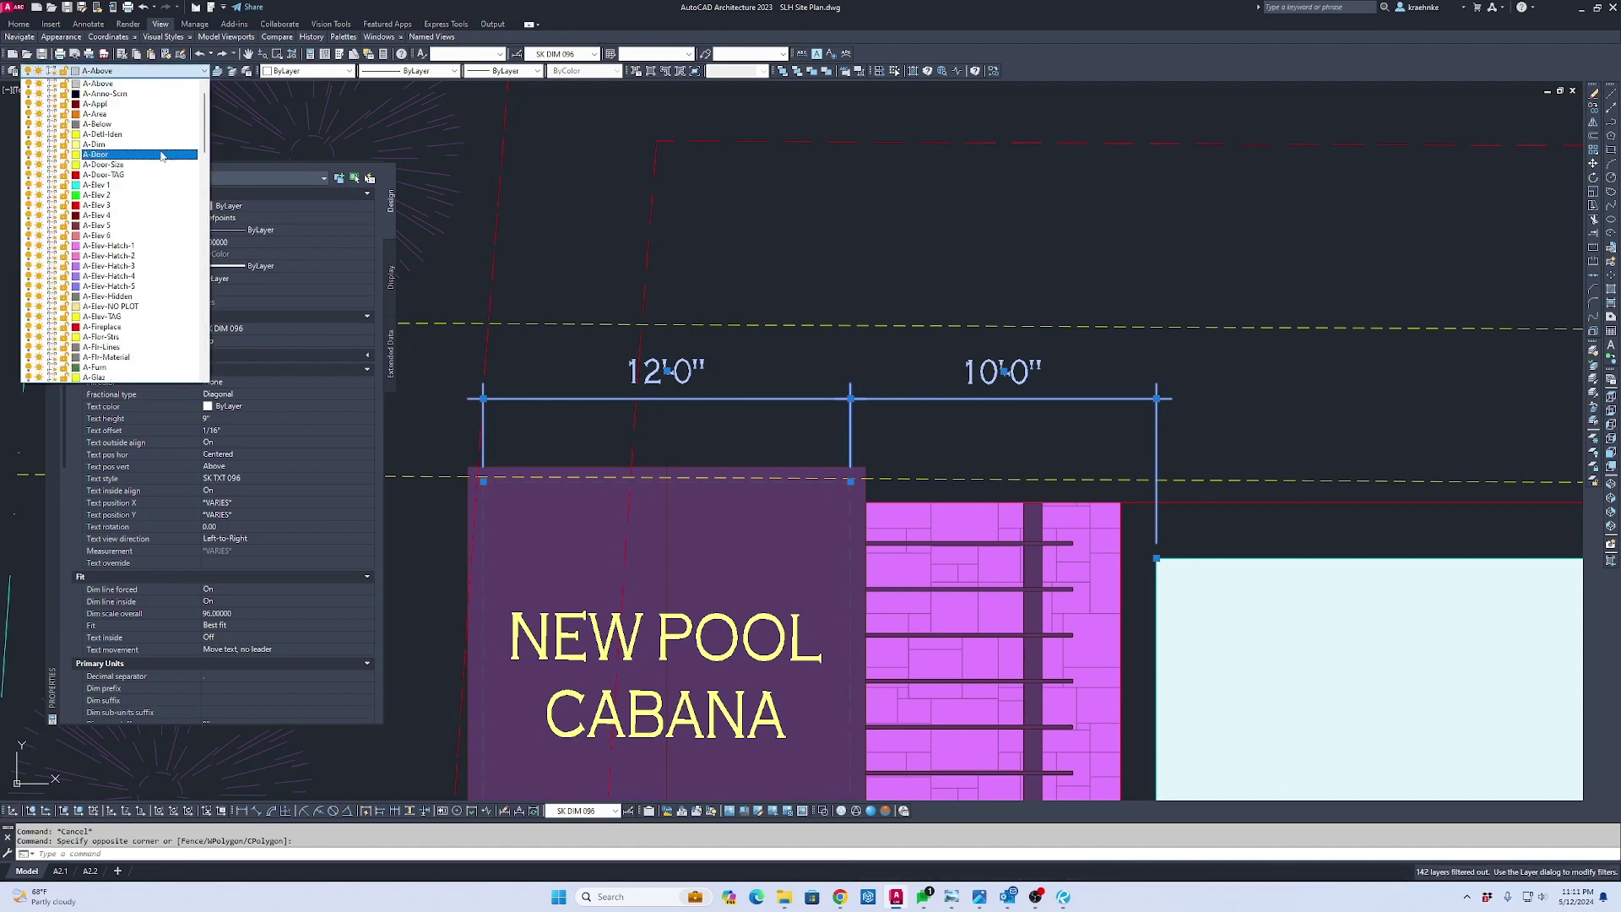
{"action": "left_click", "coordinate": [135, 145]}
{"action": "key", "text": "Escape"}
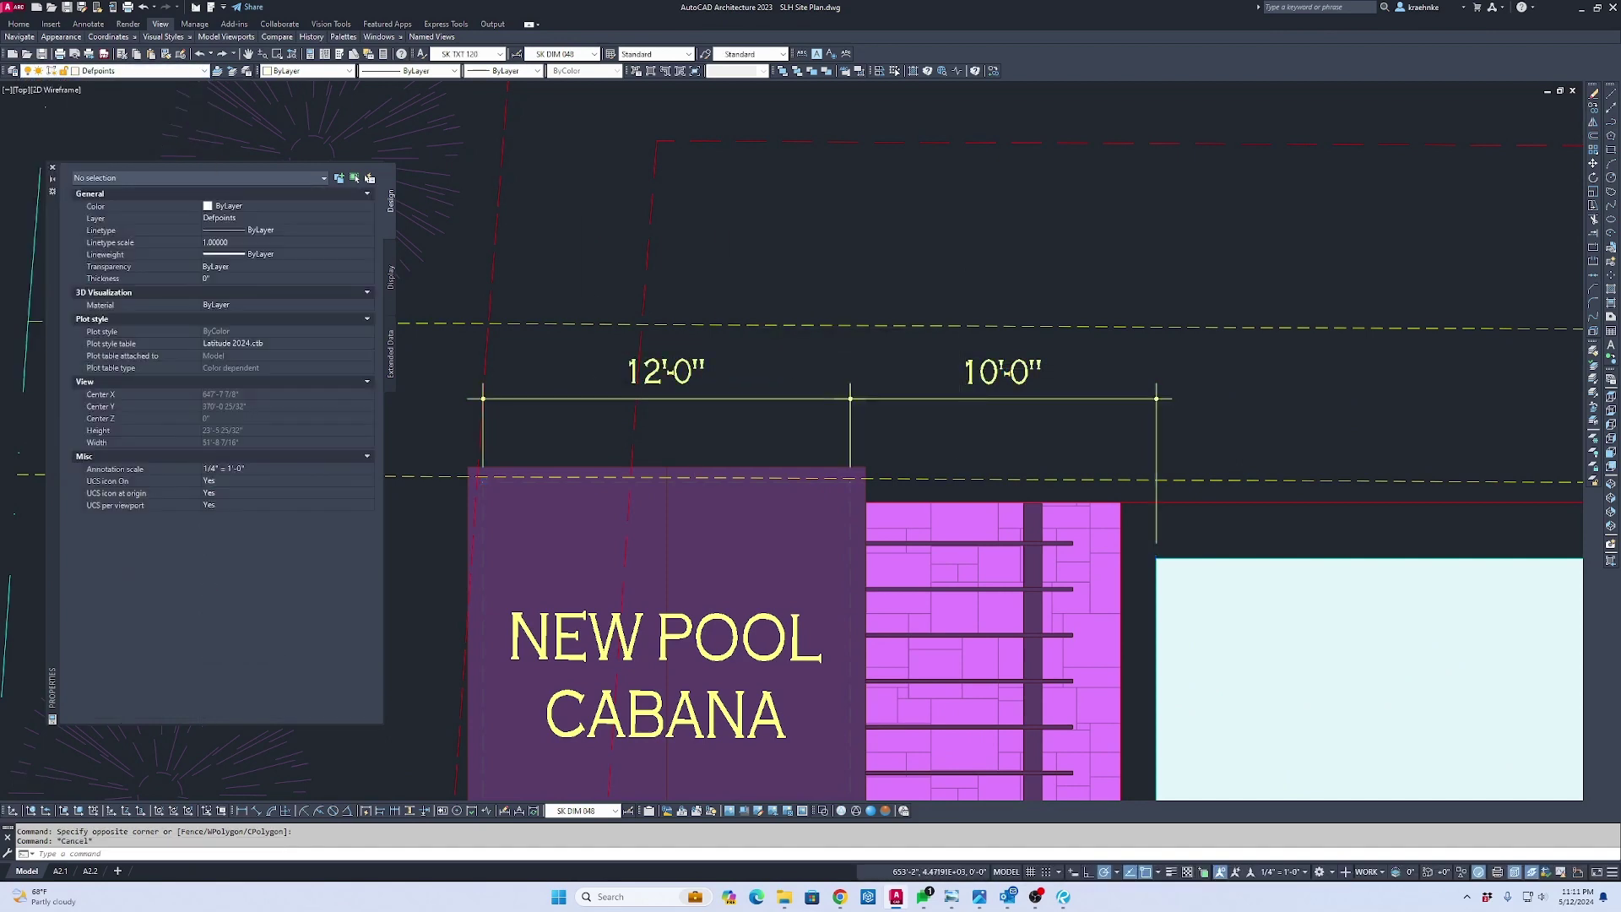
Put the NEW STONE and EXISTING STONE notes and both their leaders on a yellow note layer
{"action": "scroll", "coordinate": [914, 300], "scroll_direction": "down", "scroll_amount": 4}
{"action": "scroll", "coordinate": [914, 299], "scroll_direction": "down", "scroll_amount": 4}
{"action": "scroll", "coordinate": [1115, 389], "scroll_direction": "up", "scroll_amount": 3}
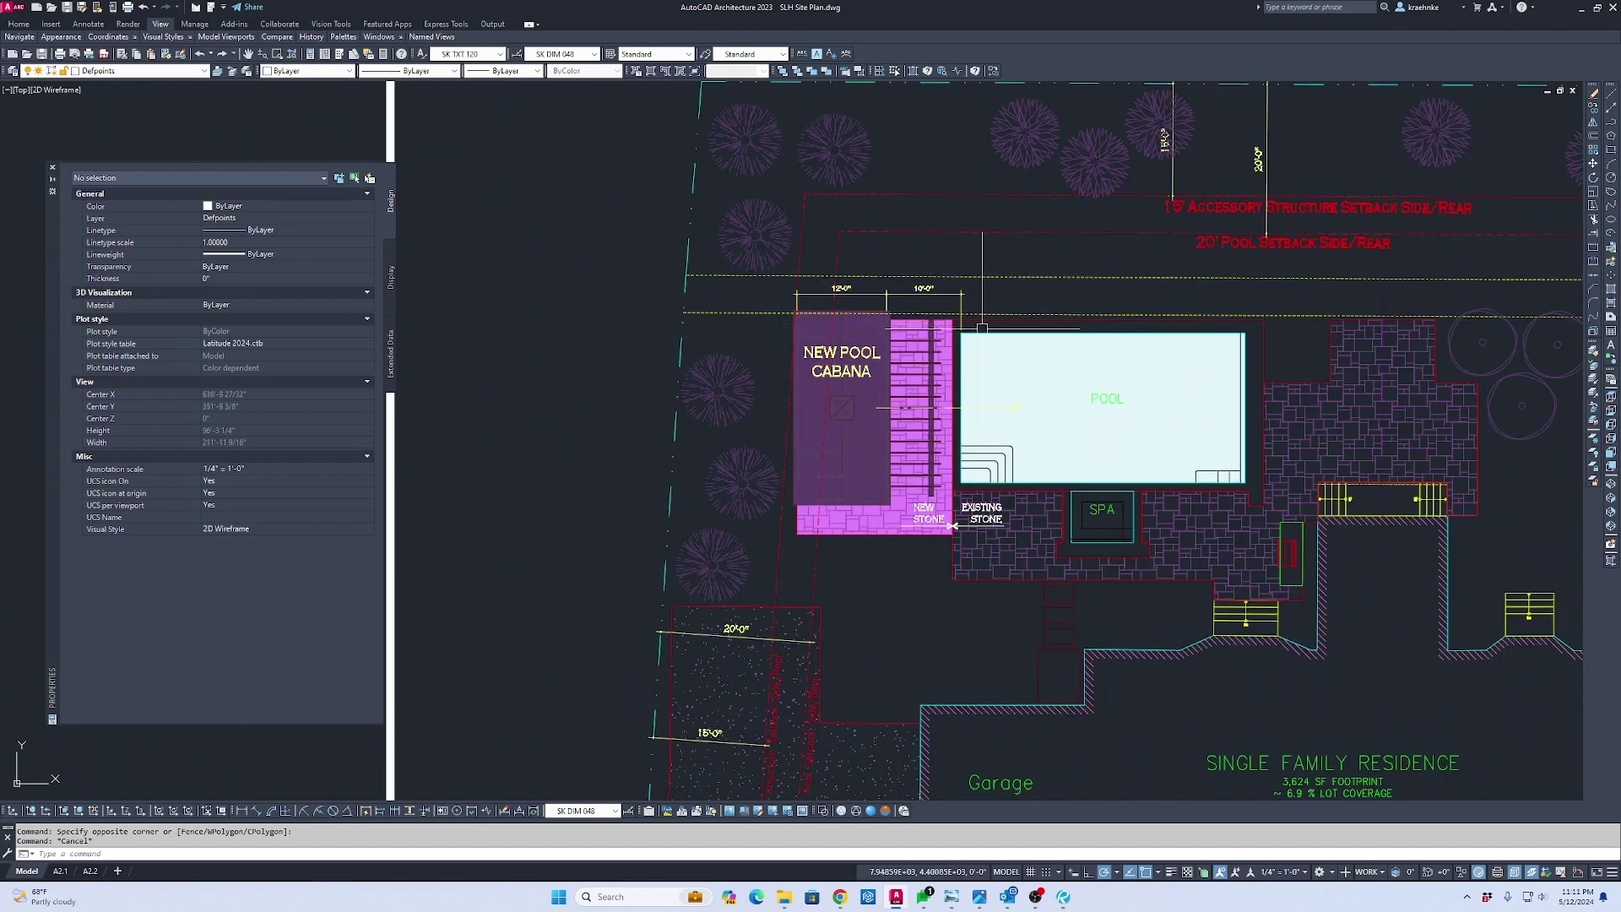
{"action": "scroll", "coordinate": [971, 540], "scroll_direction": "up", "scroll_amount": 6}
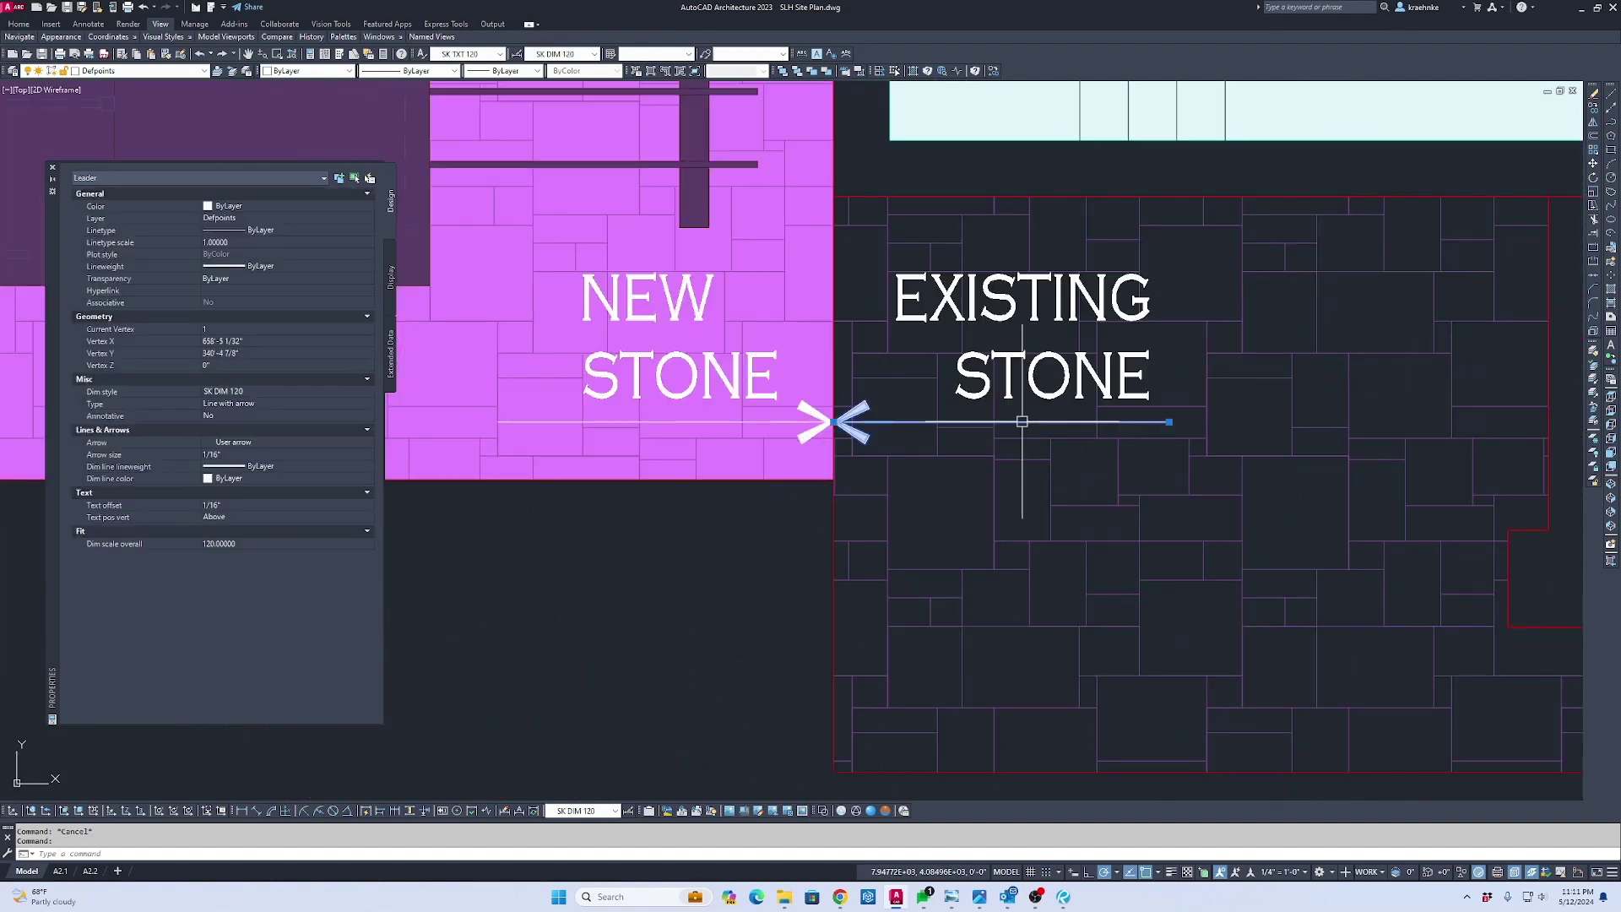
{"action": "left_click", "coordinate": [1007, 374]}
{"action": "left_click", "coordinate": [726, 376]}
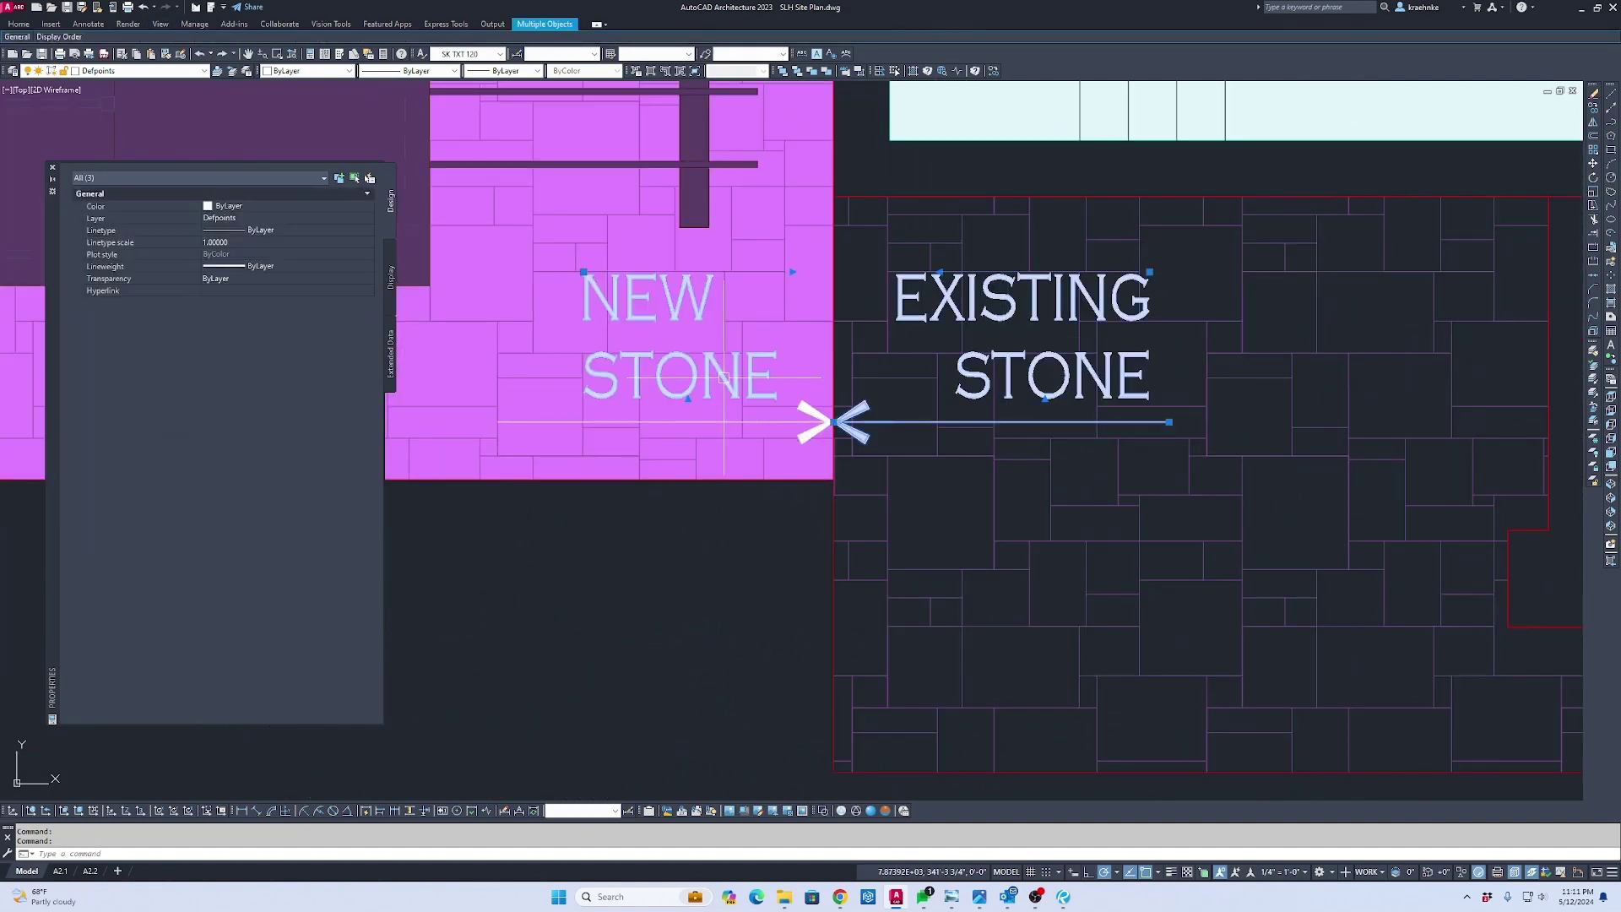
{"action": "left_click", "coordinate": [732, 420]}
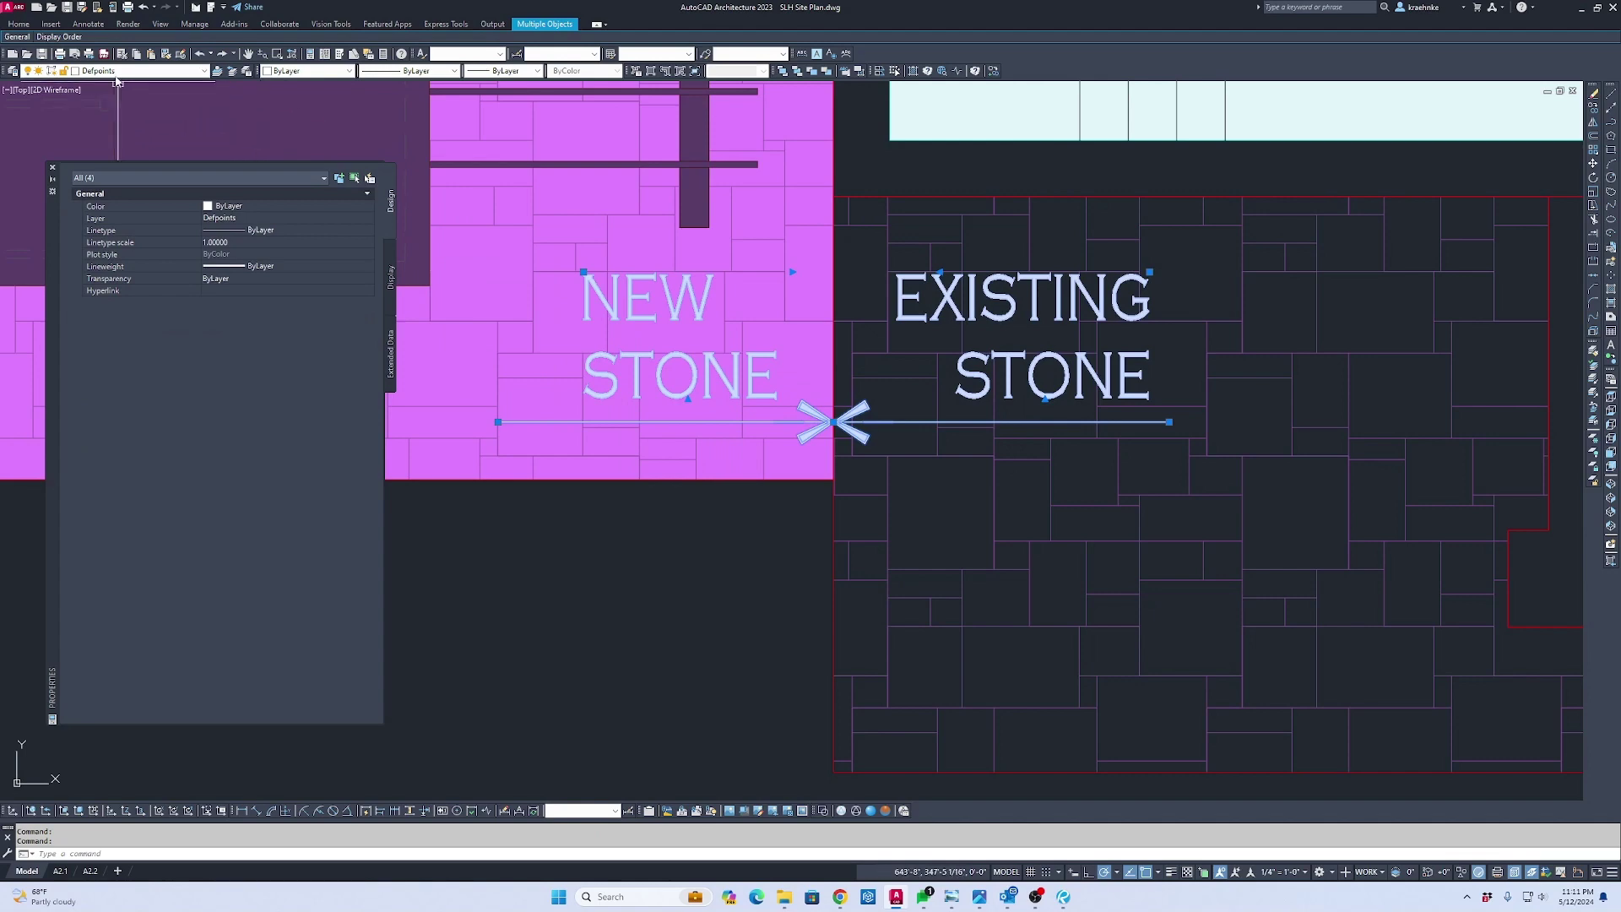
{"action": "left_click", "coordinate": [135, 72]}
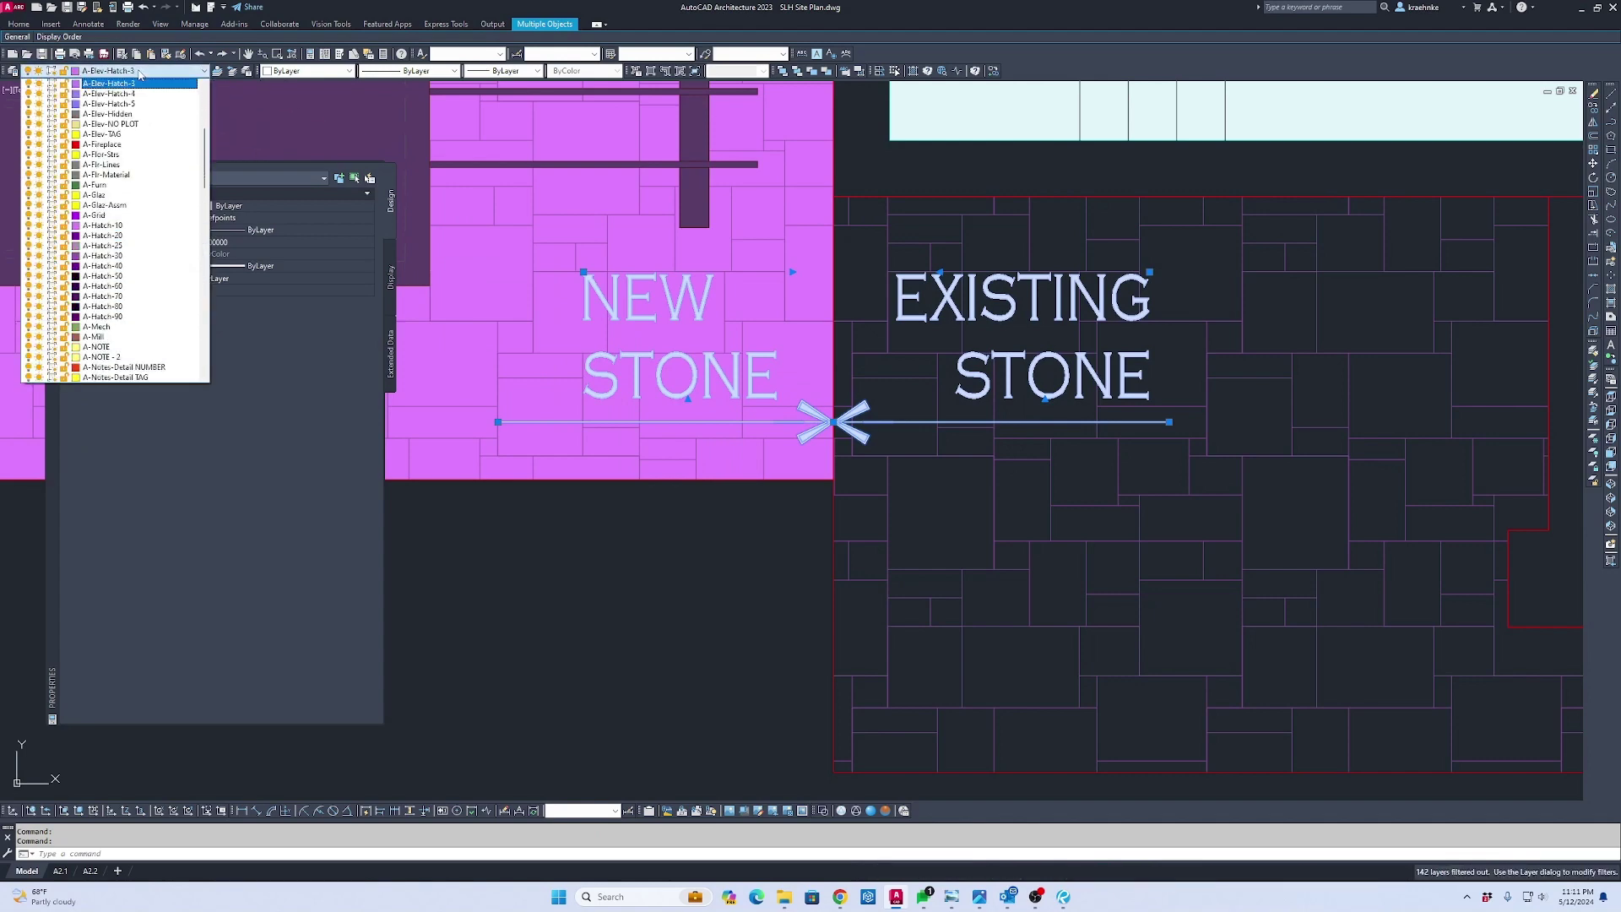
{"action": "scroll", "coordinate": [169, 283], "scroll_direction": "down", "scroll_amount": 1}
{"action": "left_click", "coordinate": [158, 330]}
{"action": "key", "text": "Escape"}
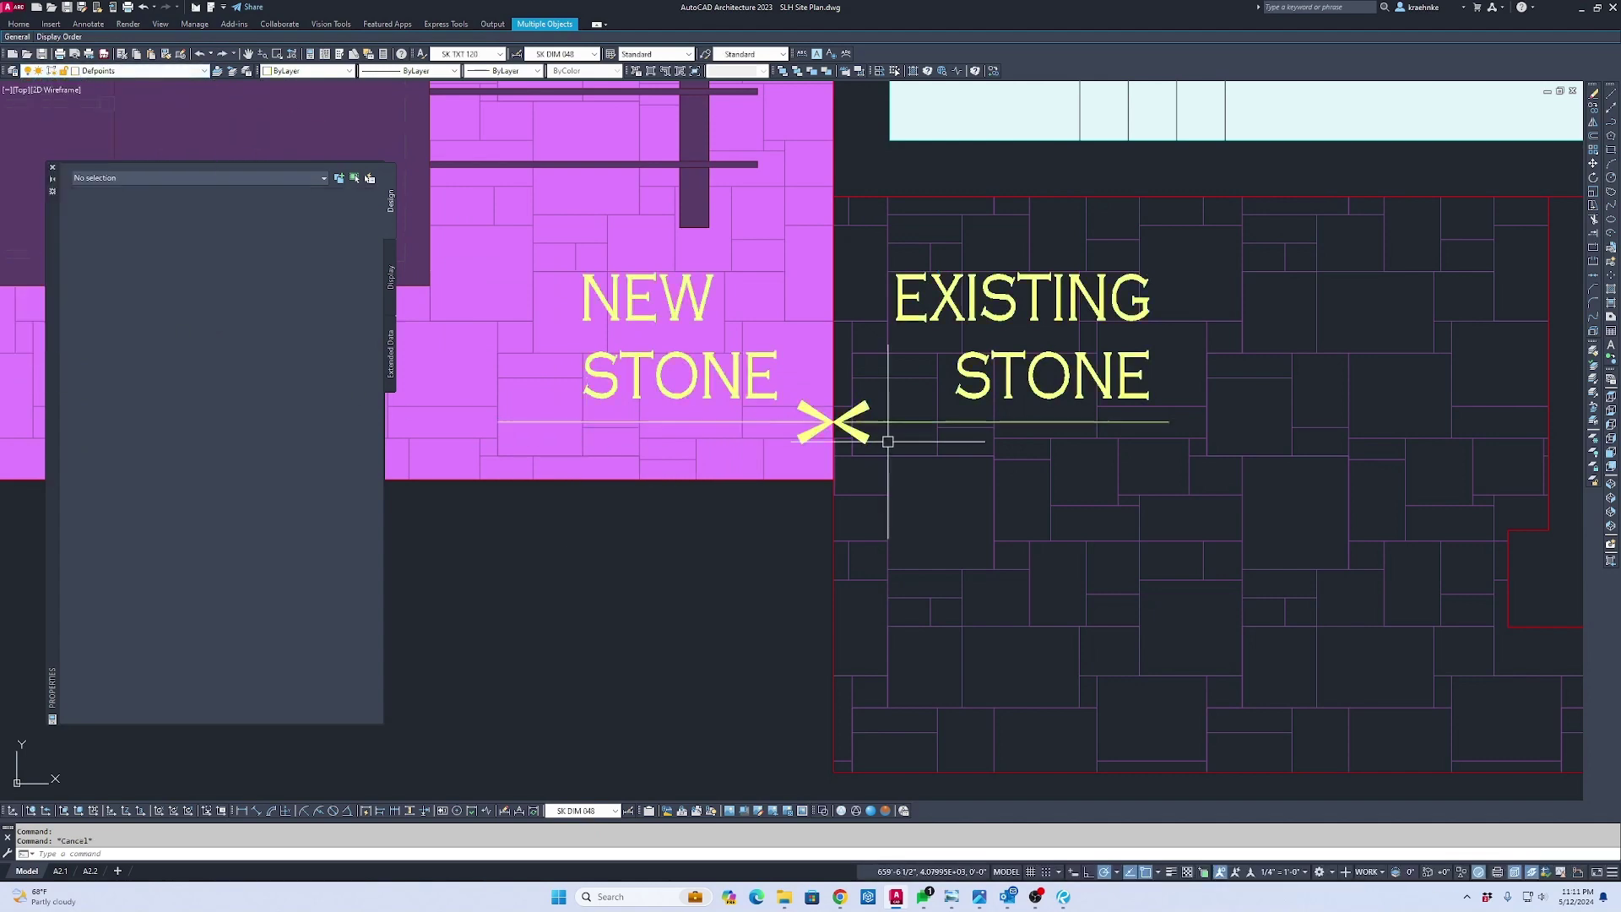
Add a vertical linear dimension from the cabana's lower dashed outline to the new stone patio's lower edge, placed over the patio strip
{"action": "scroll", "coordinate": [1125, 453], "scroll_direction": "down", "scroll_amount": 6}
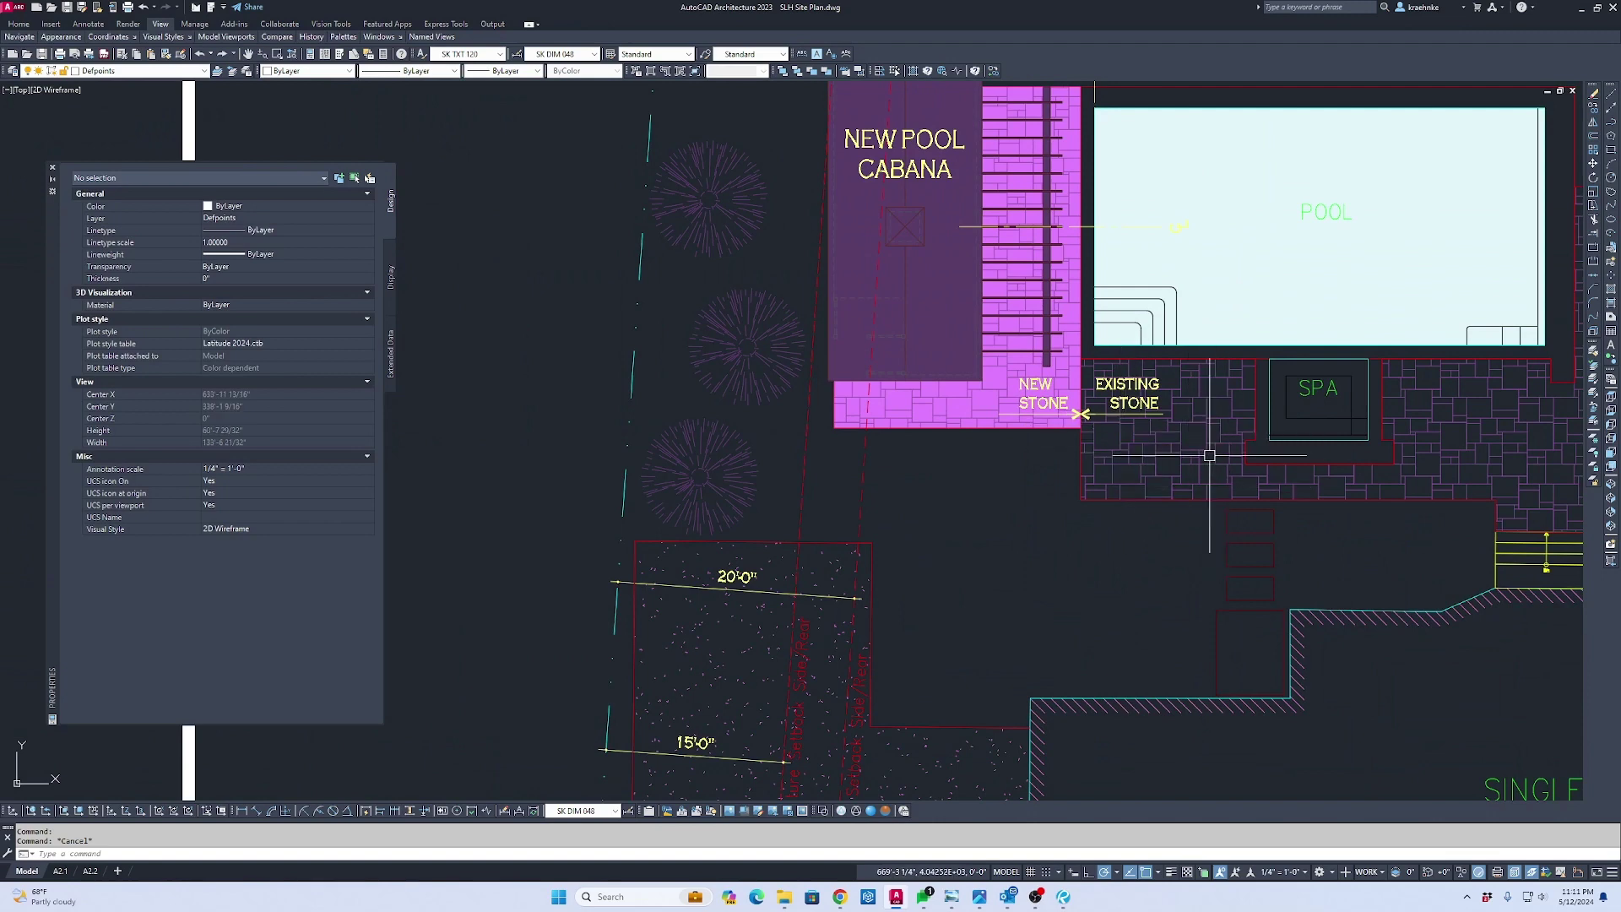
{"action": "scroll", "coordinate": [964, 454], "scroll_direction": "up", "scroll_amount": 4}
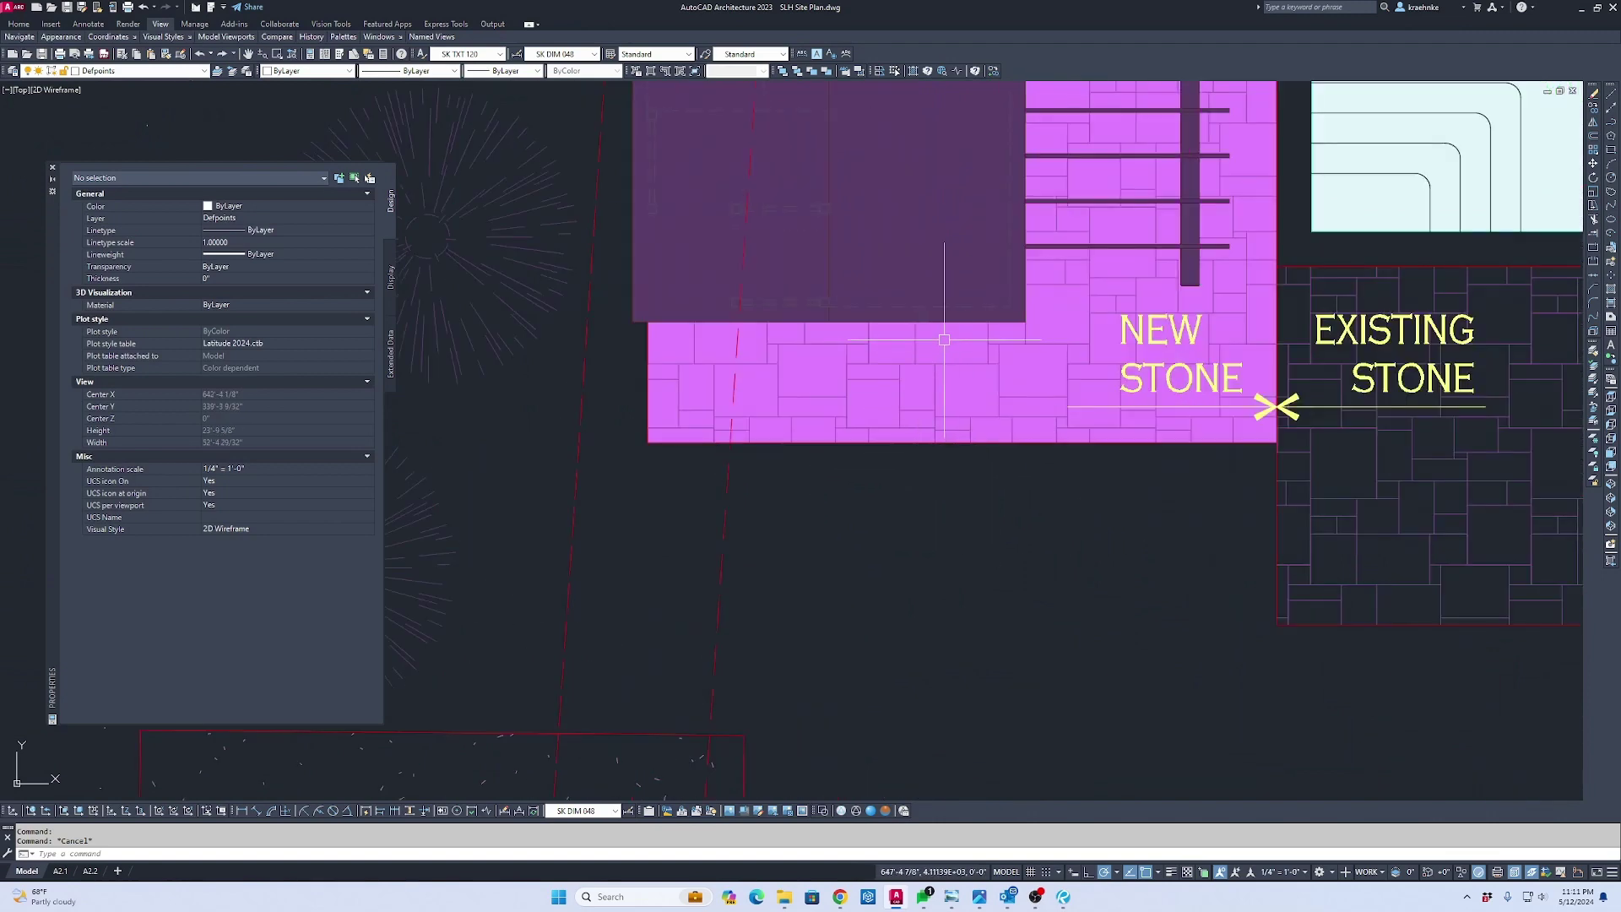
{"action": "scroll", "coordinate": [944, 339], "scroll_direction": "up", "scroll_amount": 3}
{"action": "type", "text": "d"}
{"action": "key", "text": "Return"}
{"action": "left_click", "coordinate": [1076, 267]}
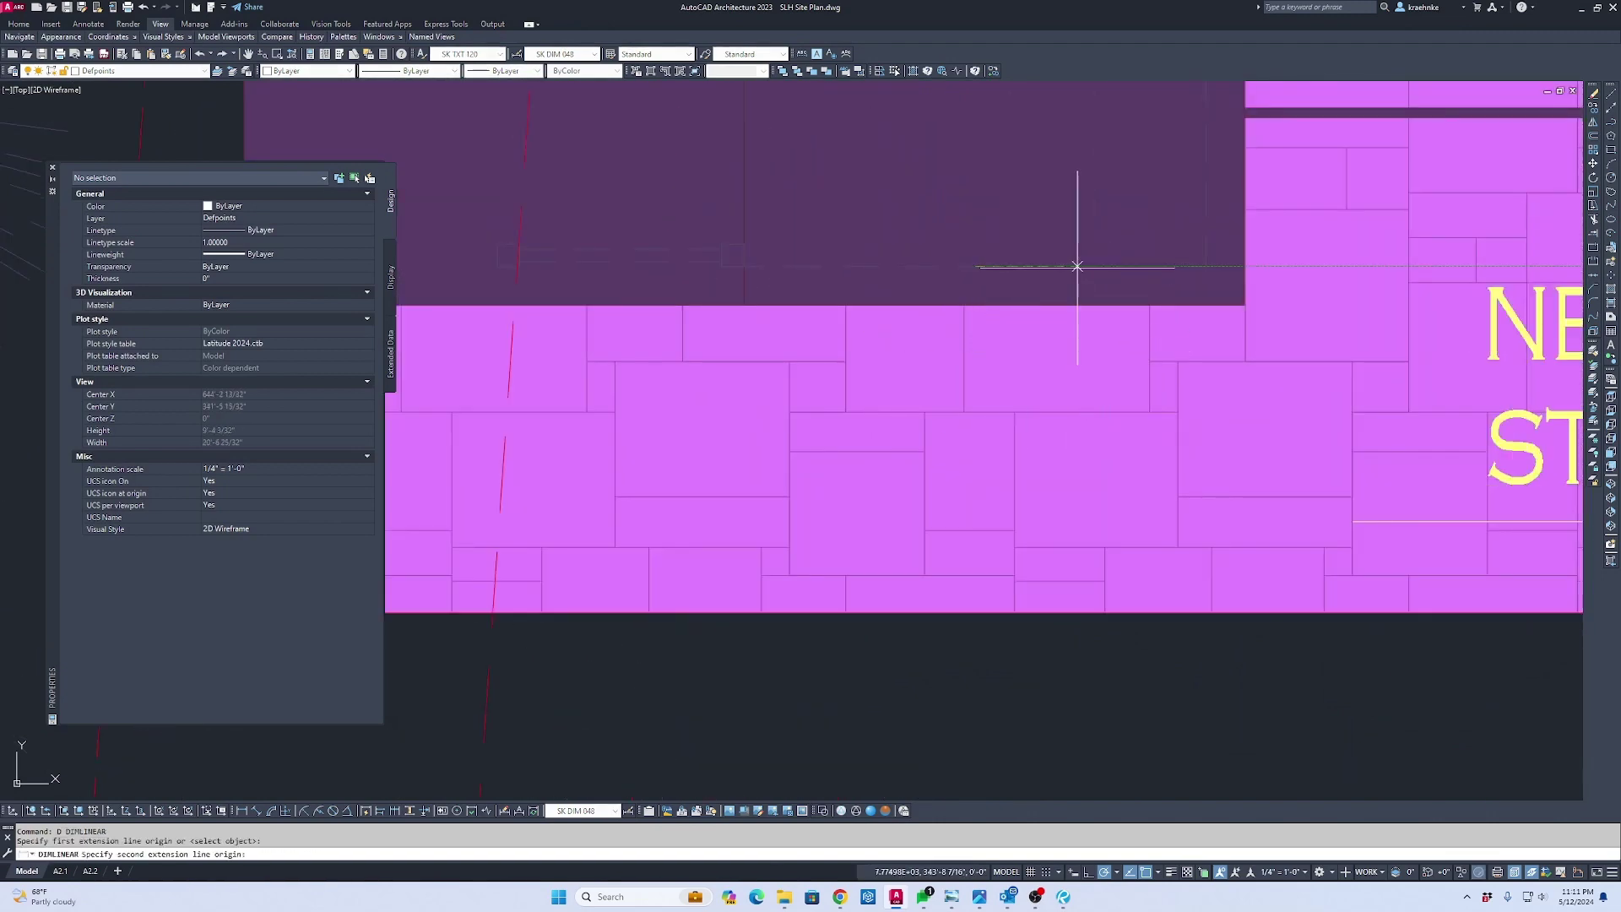
{"action": "left_click", "coordinate": [981, 613]}
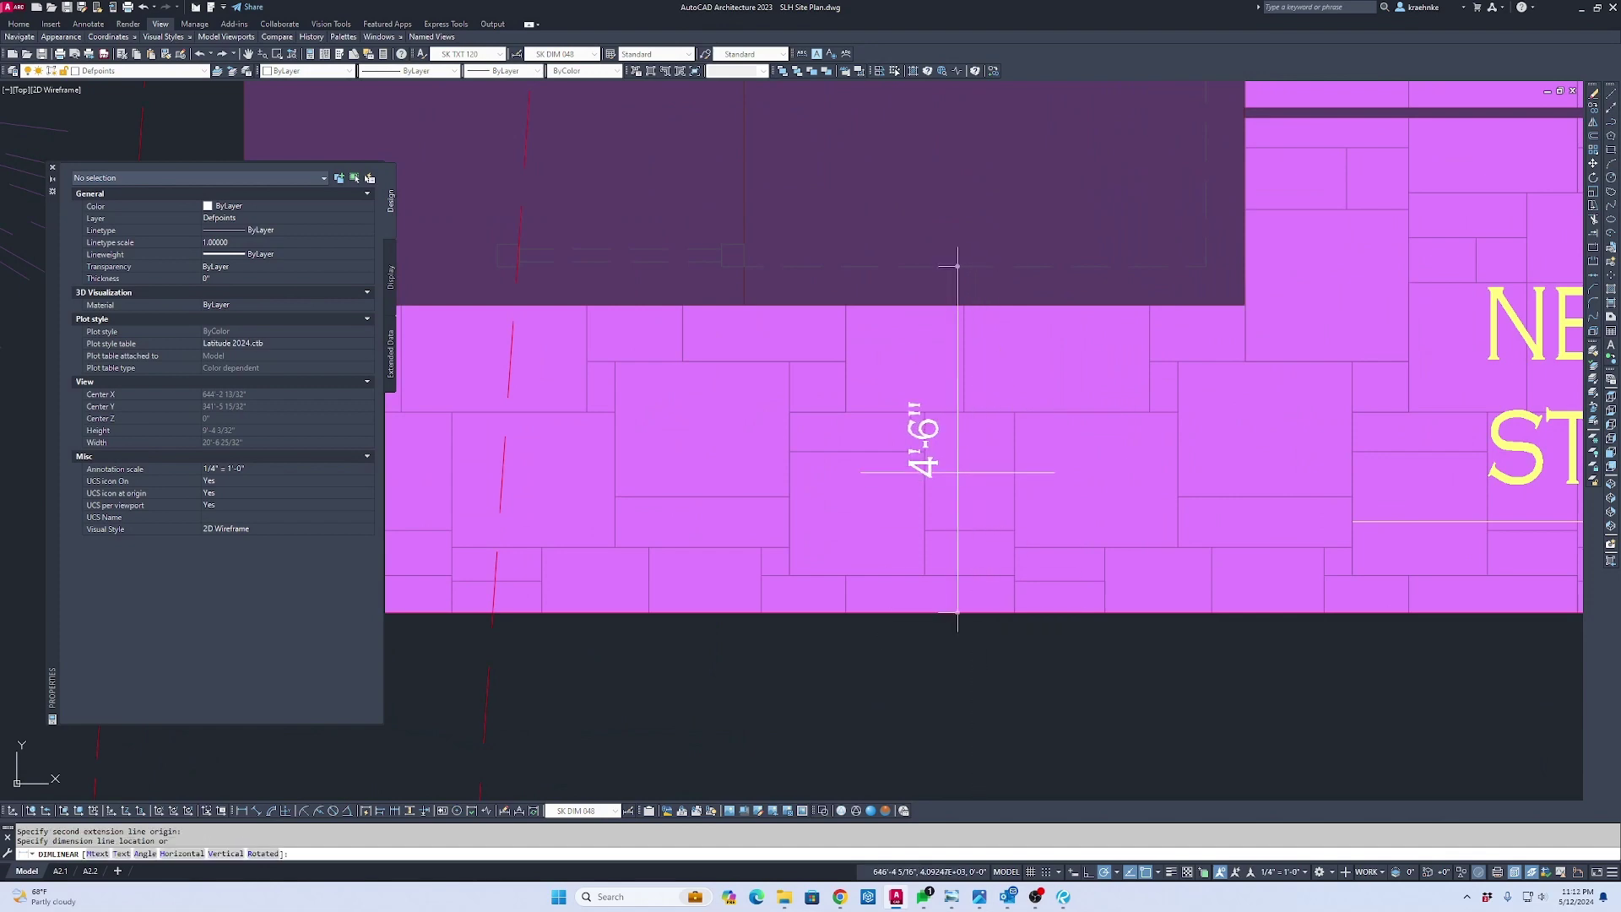
{"action": "left_click", "coordinate": [1026, 265]}
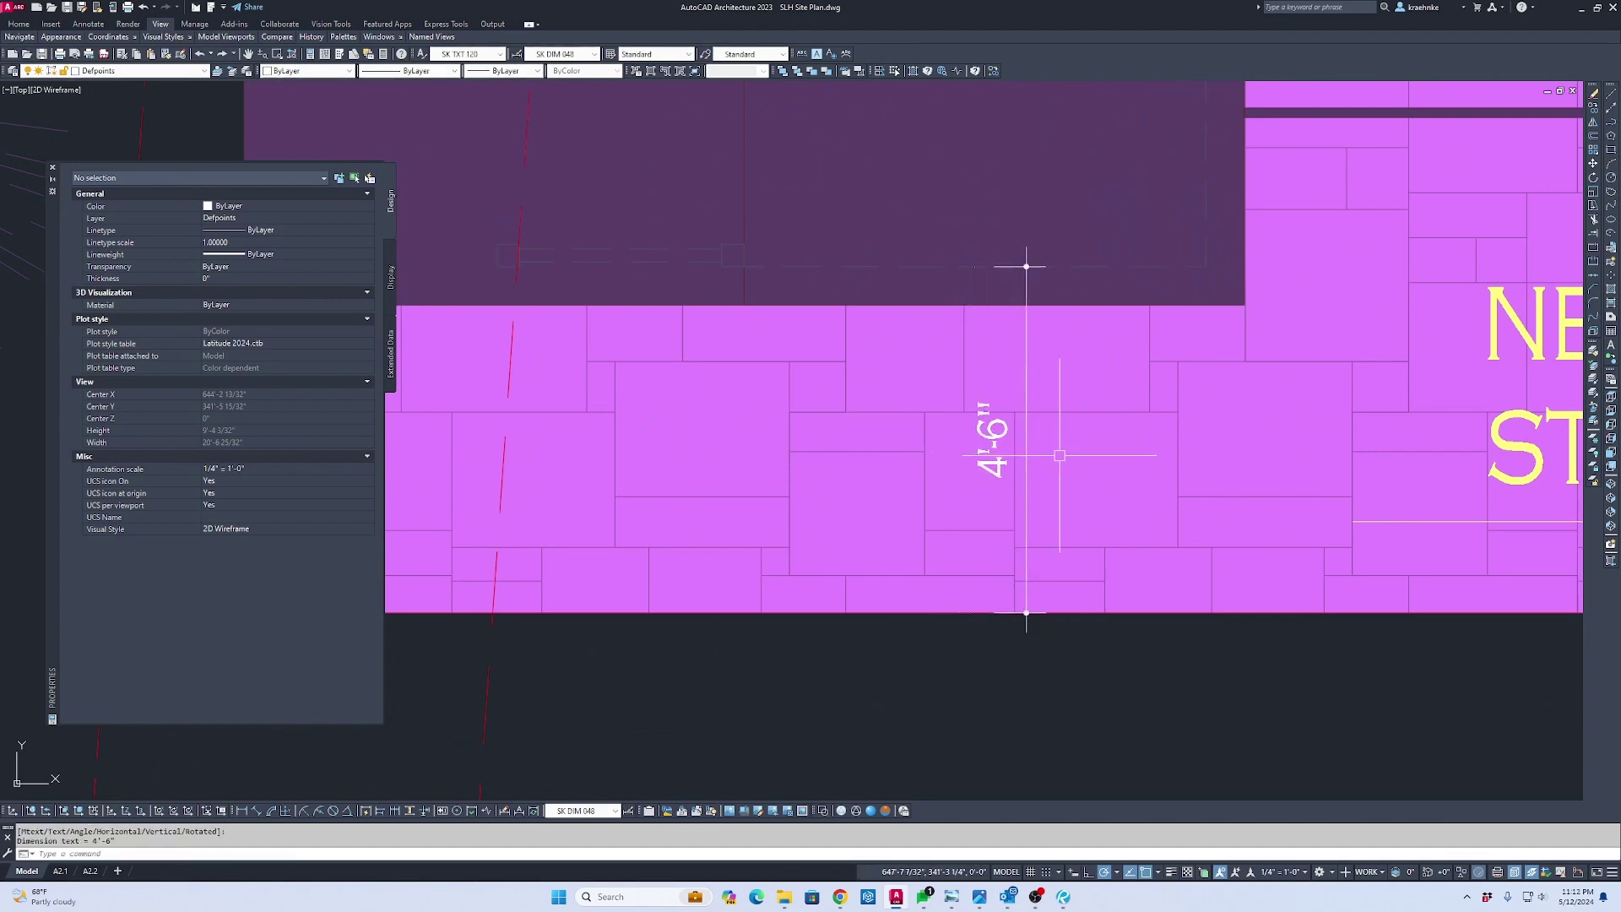
Match the properties of the vertical dimension over the lower patio strip to the cabana-to-pool dimension above
{"action": "scroll", "coordinate": [1059, 455], "scroll_direction": "down", "scroll_amount": 8}
{"action": "key", "text": "Escape"}
{"action": "type", "text": "n"}
{"action": "key", "text": "Return"}
{"action": "scroll", "coordinate": [1055, 336], "scroll_direction": "up", "scroll_amount": 2}
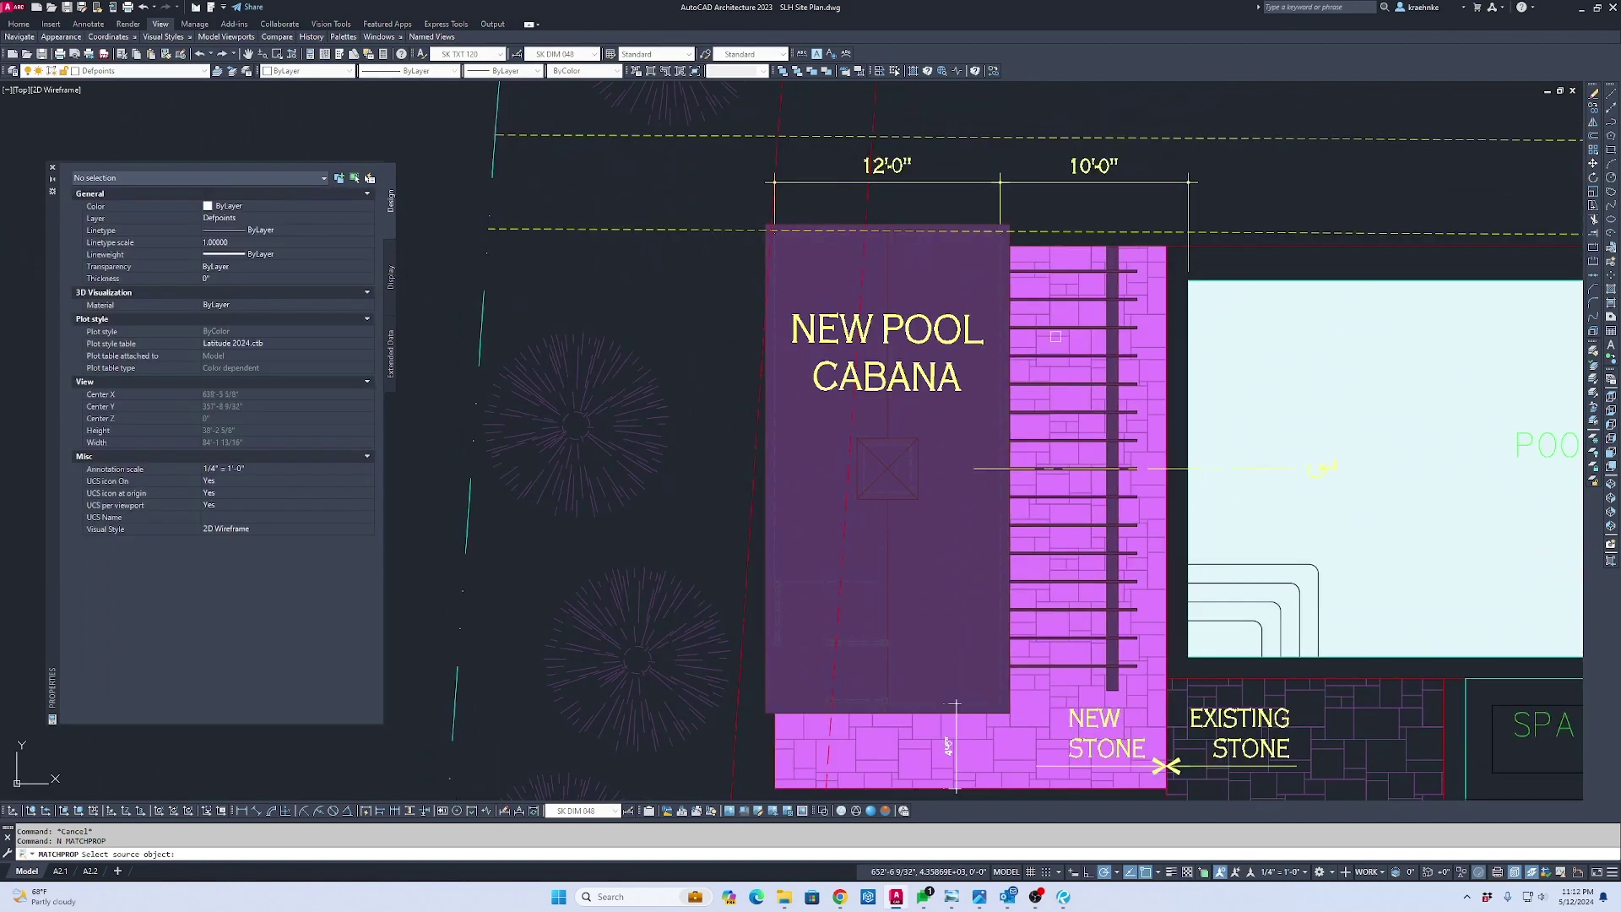
{"action": "left_click", "coordinate": [1089, 160]}
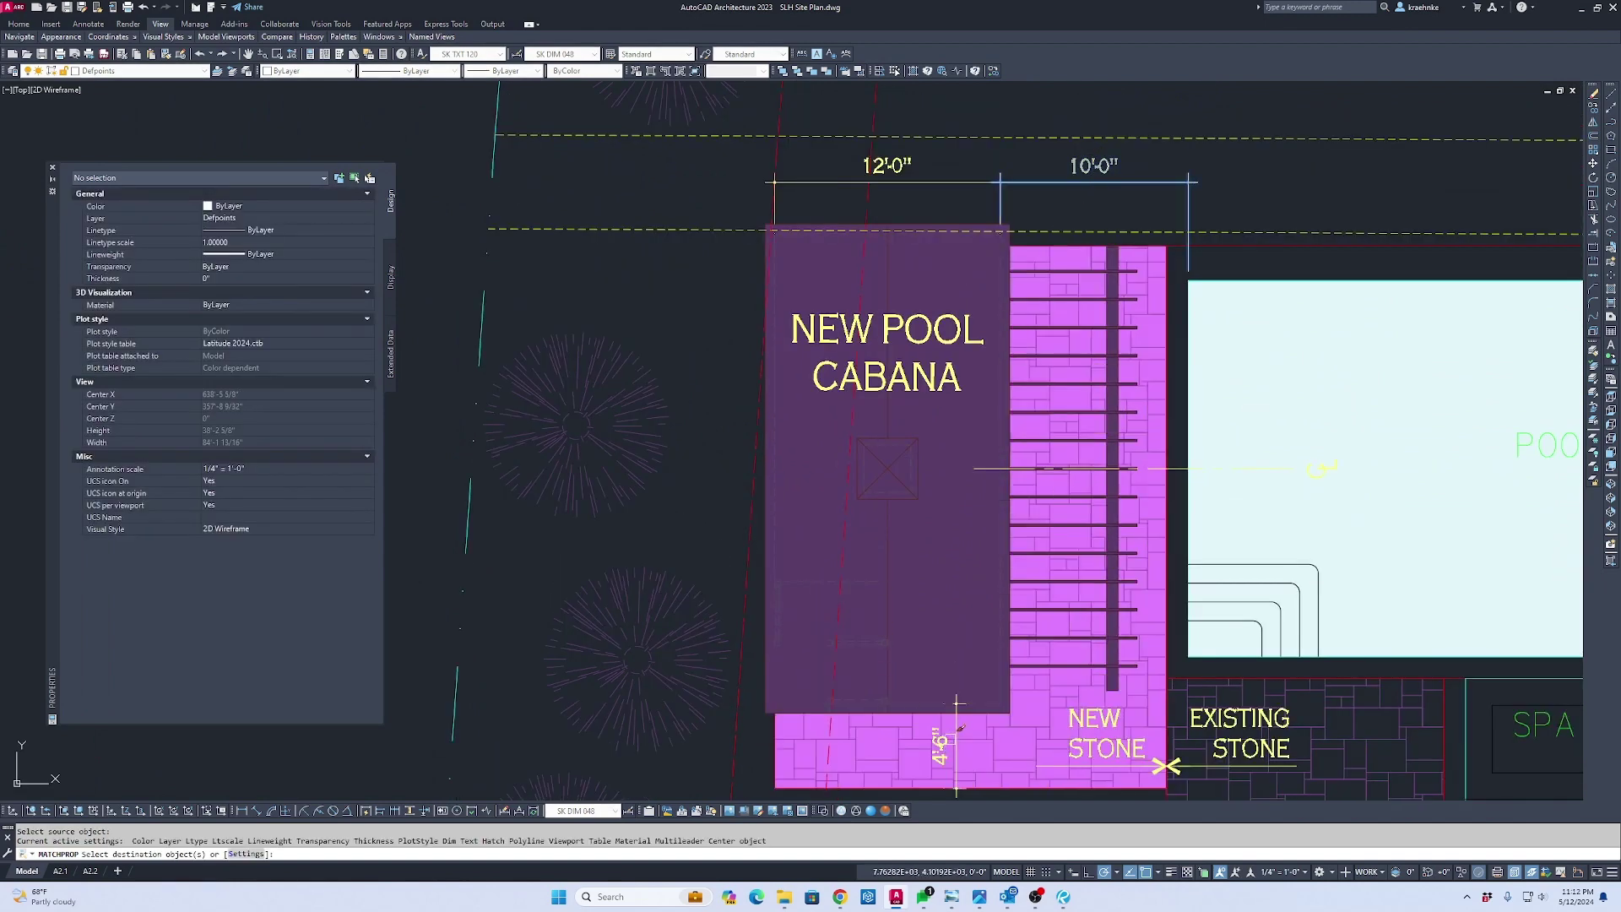
{"action": "key", "text": "Escape"}
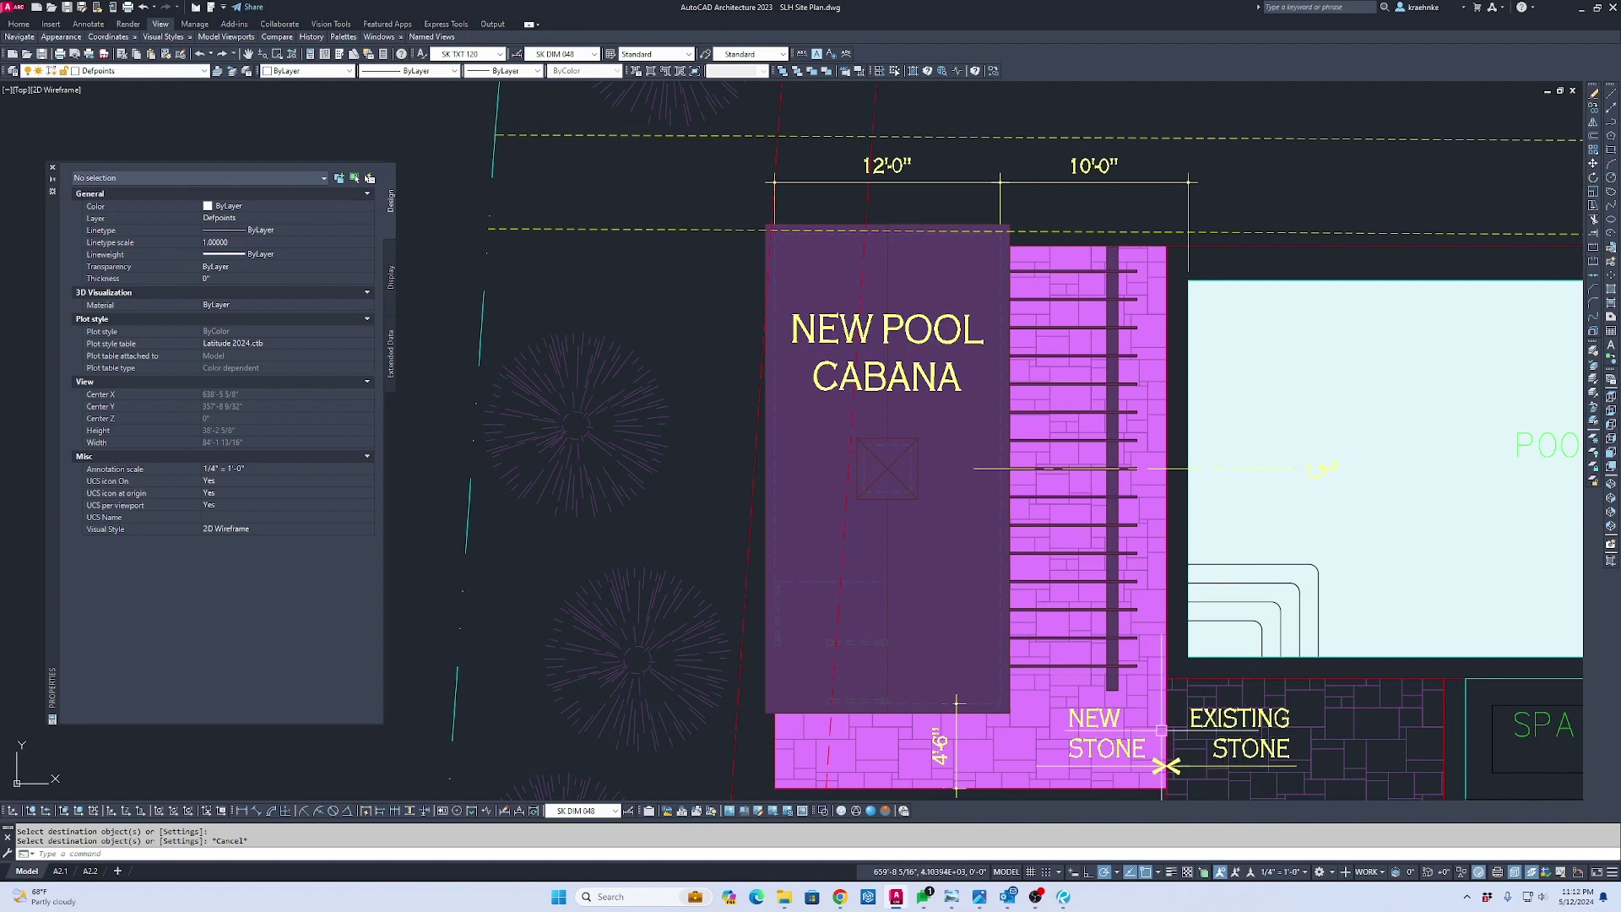
Draw a leader pointing at the cabana's left dashed outline, with its line bent straight down beside the cabana to the patio strip
{"action": "middle_click_drag", "start_coordinate": [726, 715], "coordinate": [727, 496]}
{"action": "scroll", "coordinate": [778, 501], "scroll_direction": "up", "scroll_amount": 5}
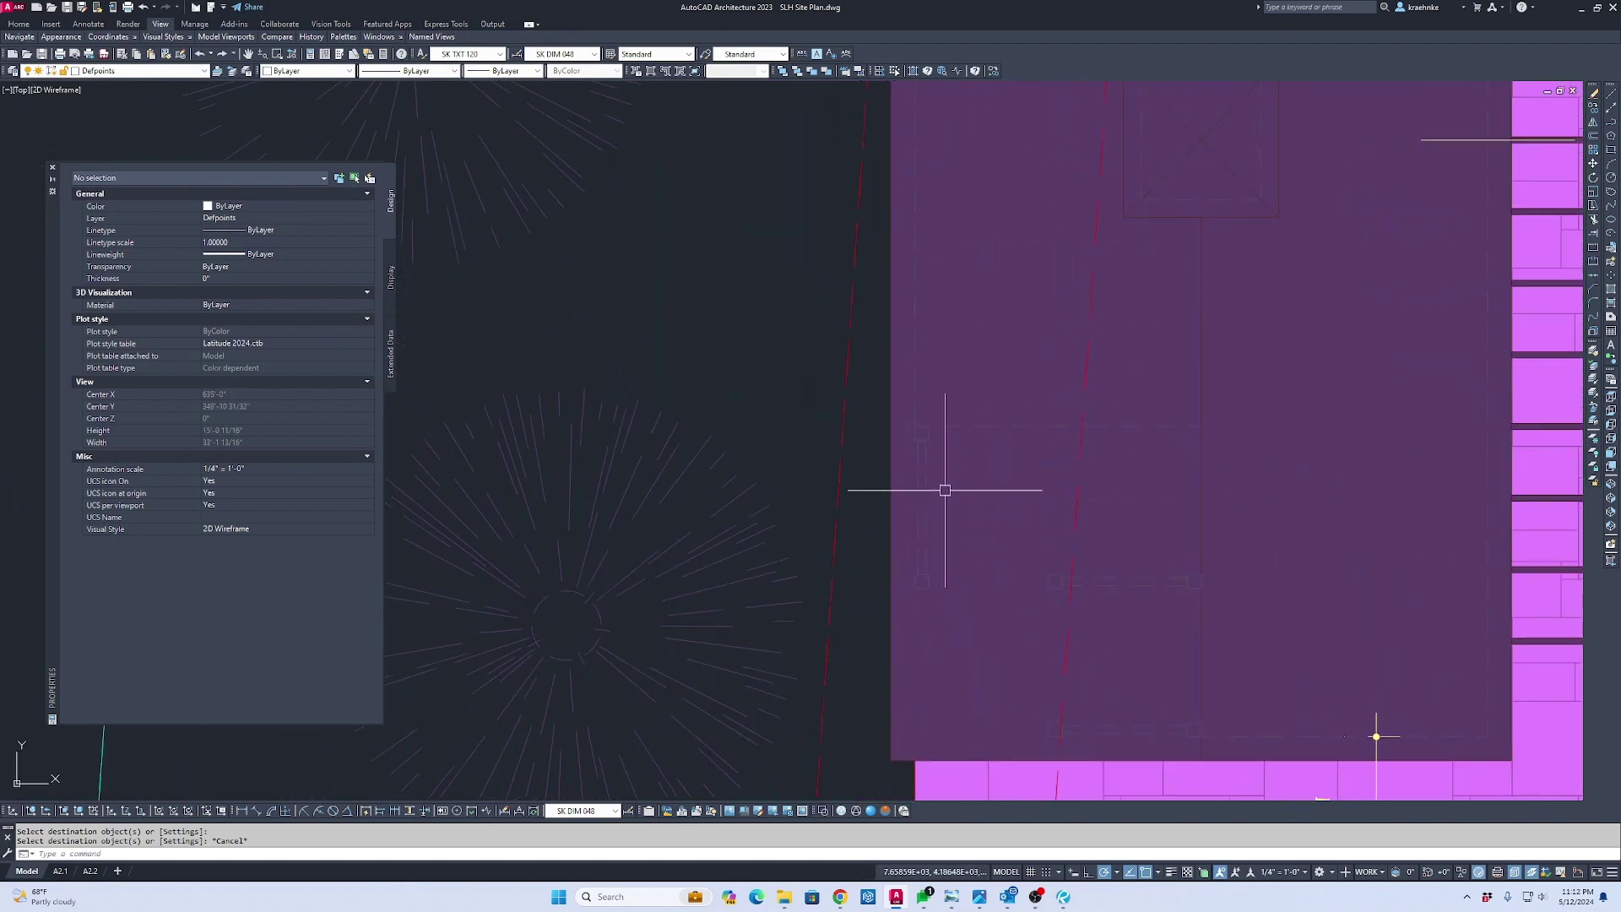
{"action": "scroll", "coordinate": [948, 658], "scroll_direction": "down", "scroll_amount": 2}
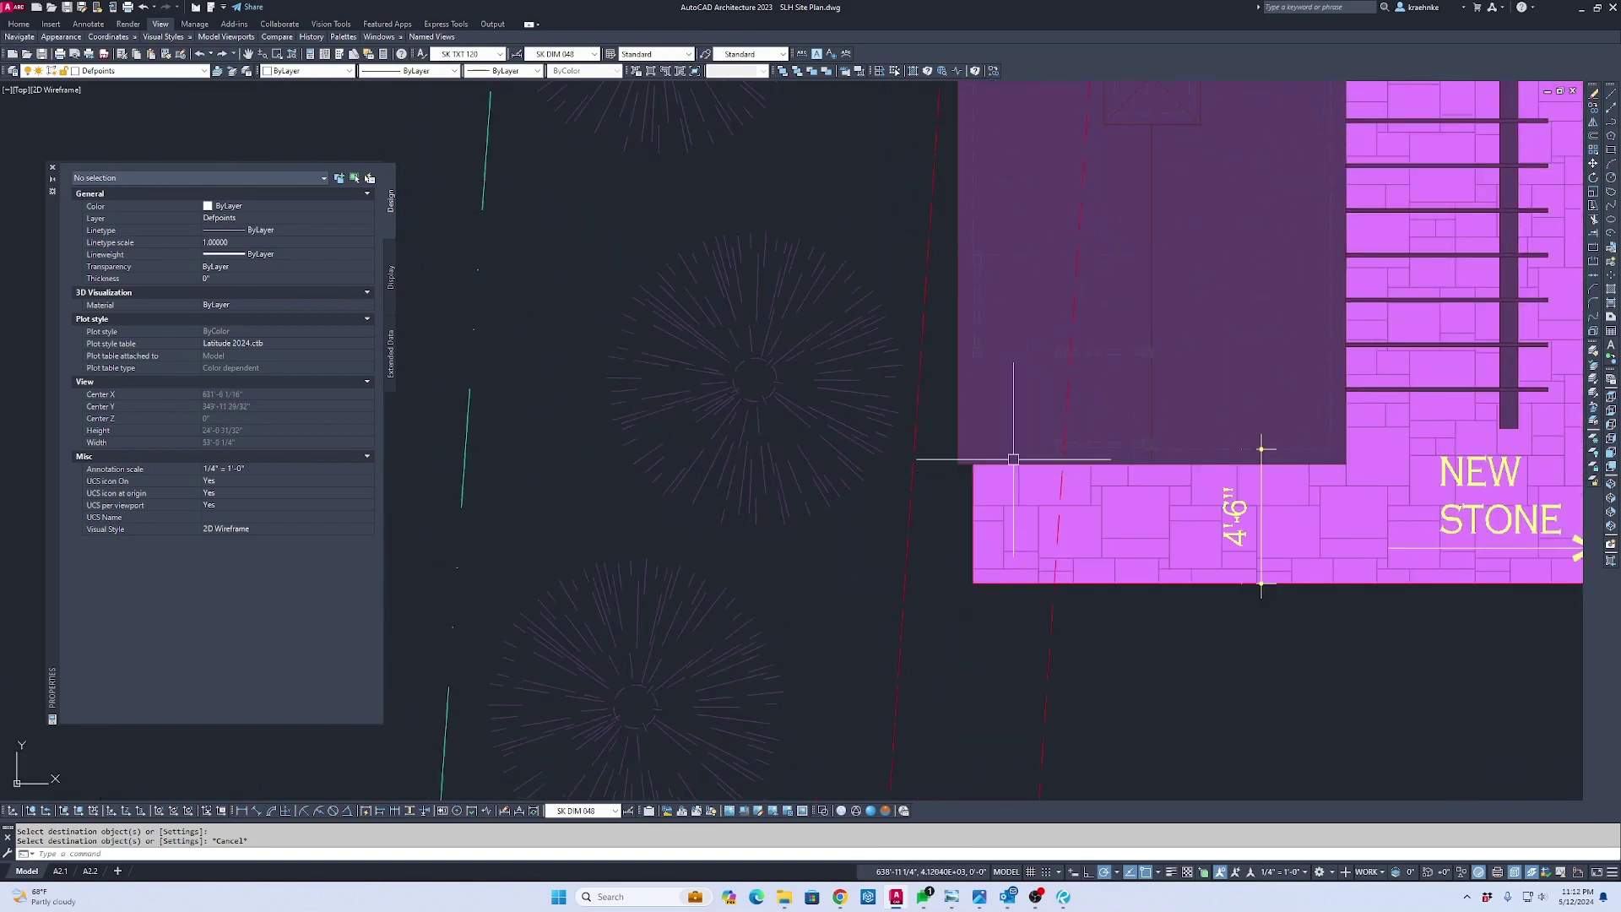
{"action": "scroll", "coordinate": [1052, 467], "scroll_direction": "up", "scroll_amount": 6}
{"action": "scroll", "coordinate": [1045, 487], "scroll_direction": "down", "scroll_amount": 2}
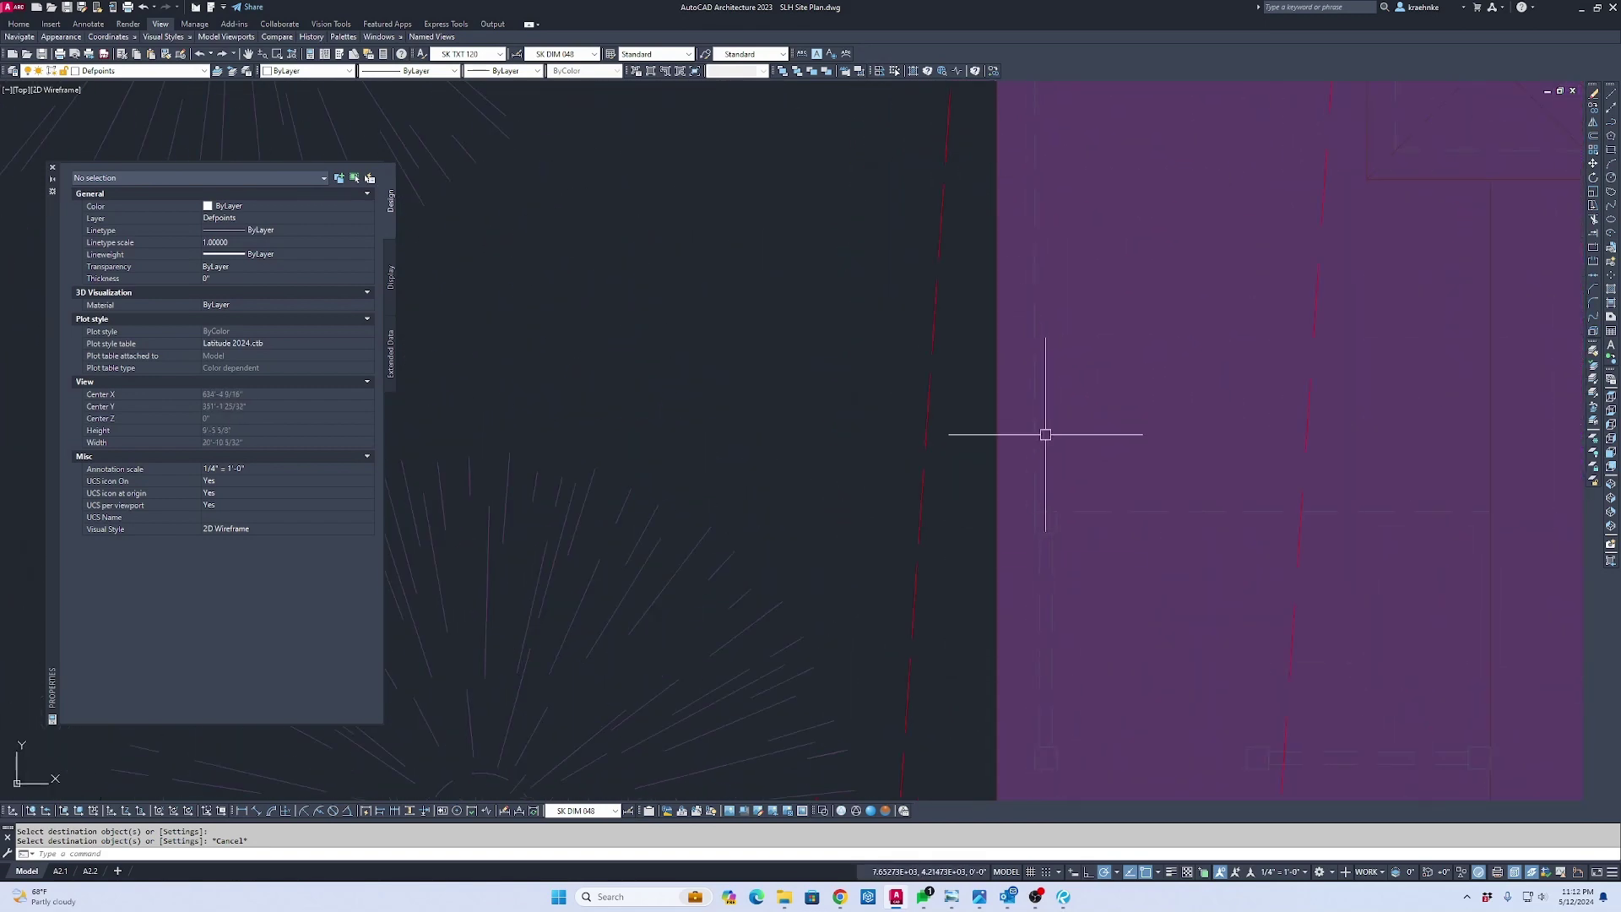
{"action": "type", "text": "v"}
{"action": "key", "text": "Return"}
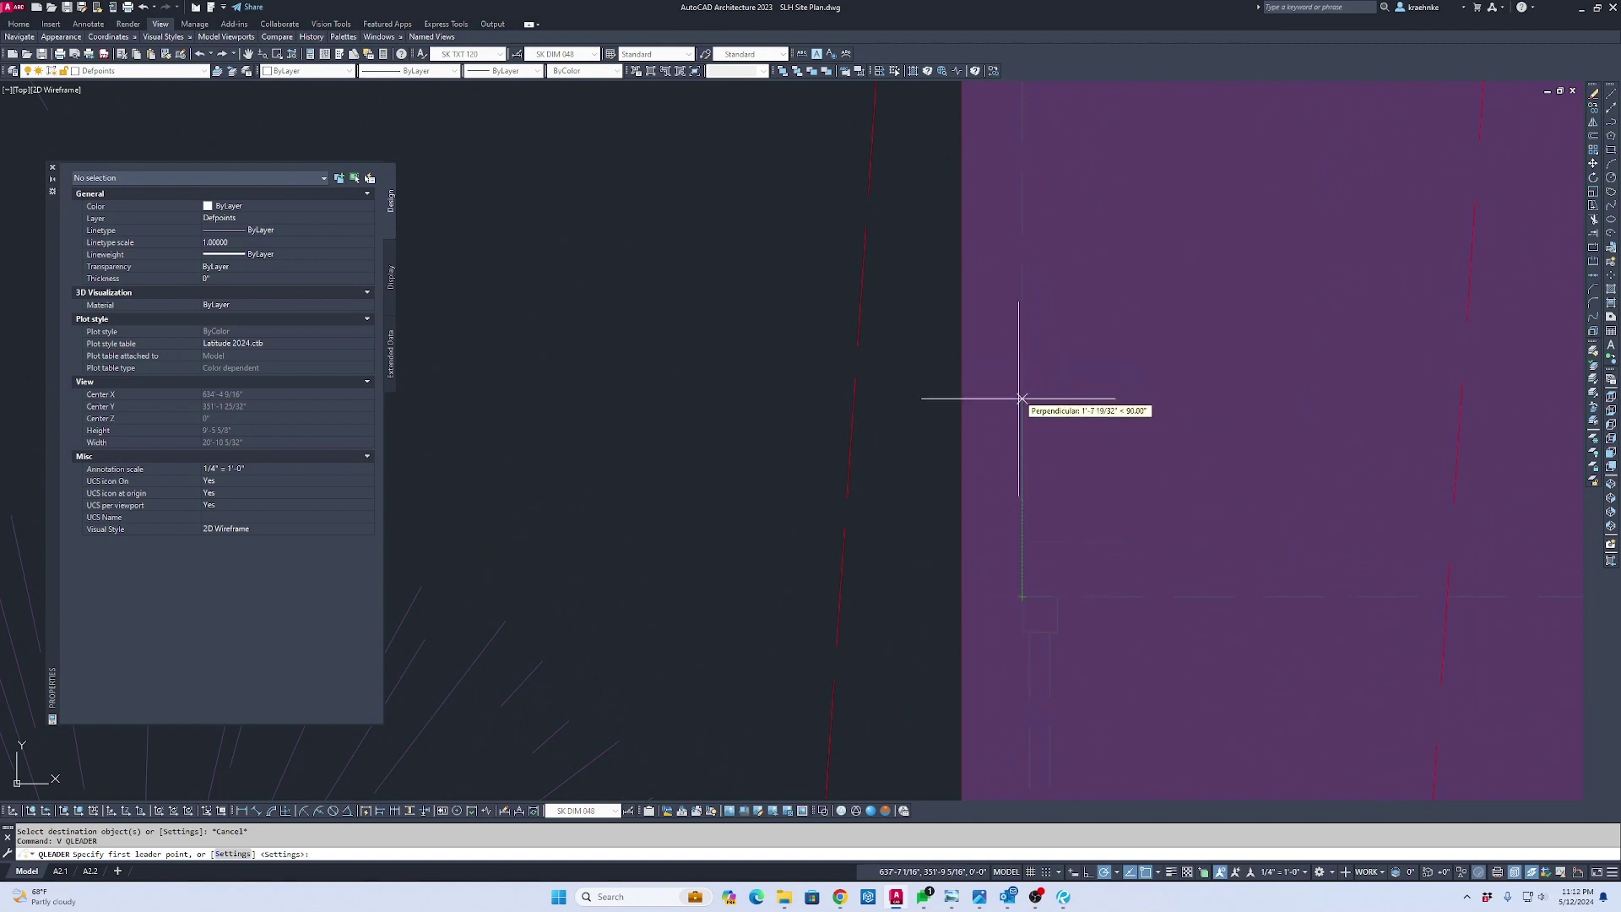
{"action": "left_click", "coordinate": [1021, 368]}
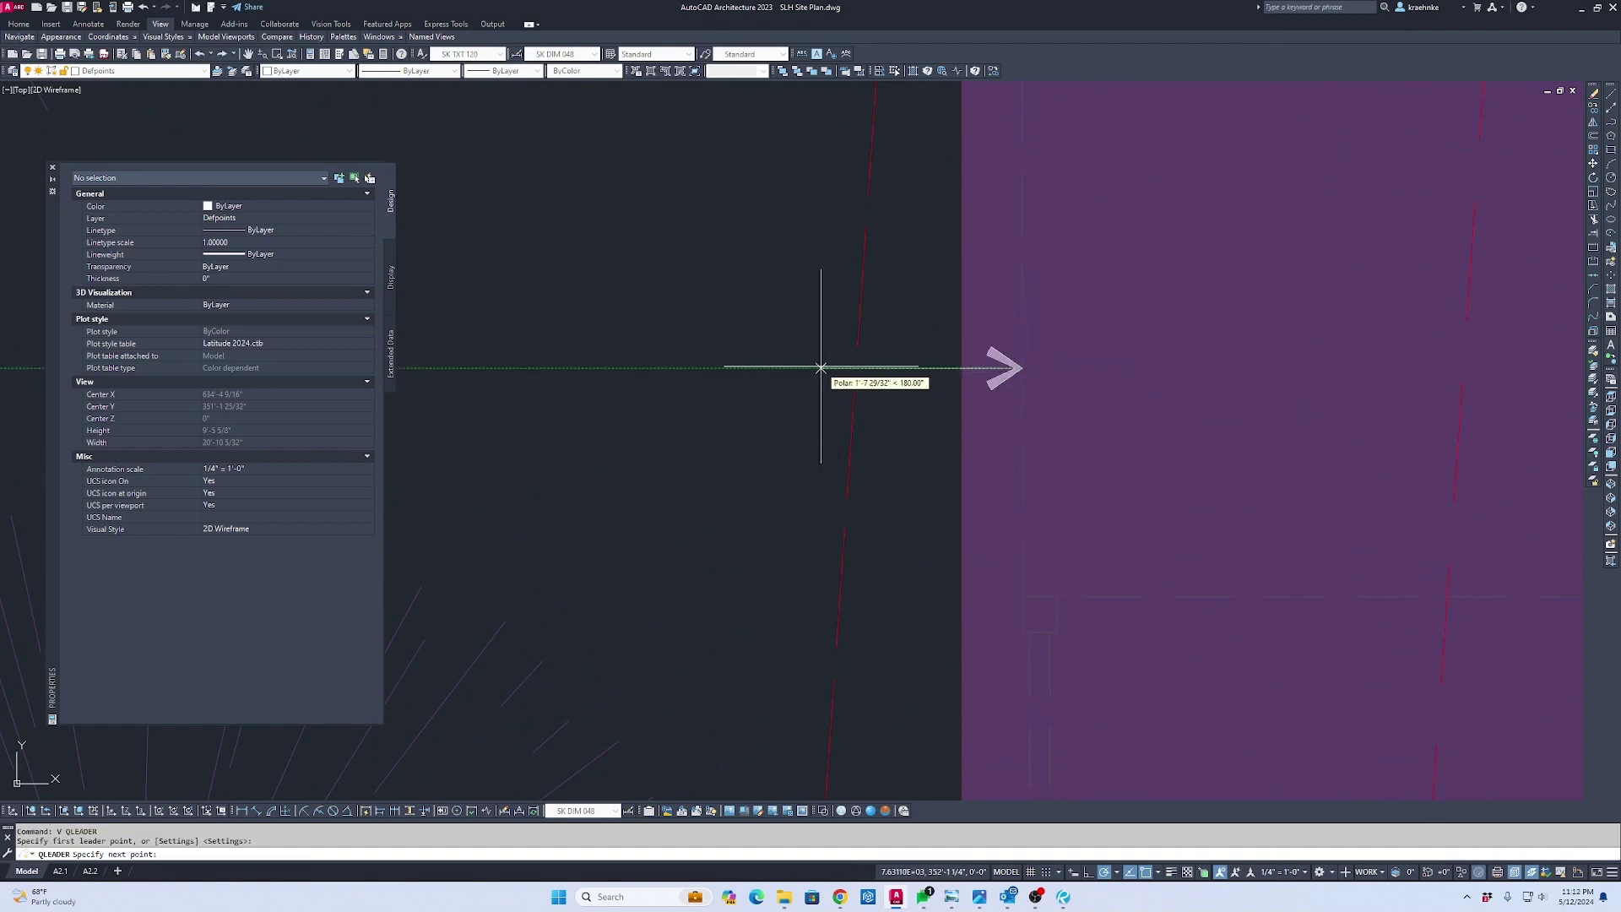
{"action": "left_click", "coordinate": [775, 368]}
{"action": "scroll", "coordinate": [827, 152], "scroll_direction": "down", "scroll_amount": 4}
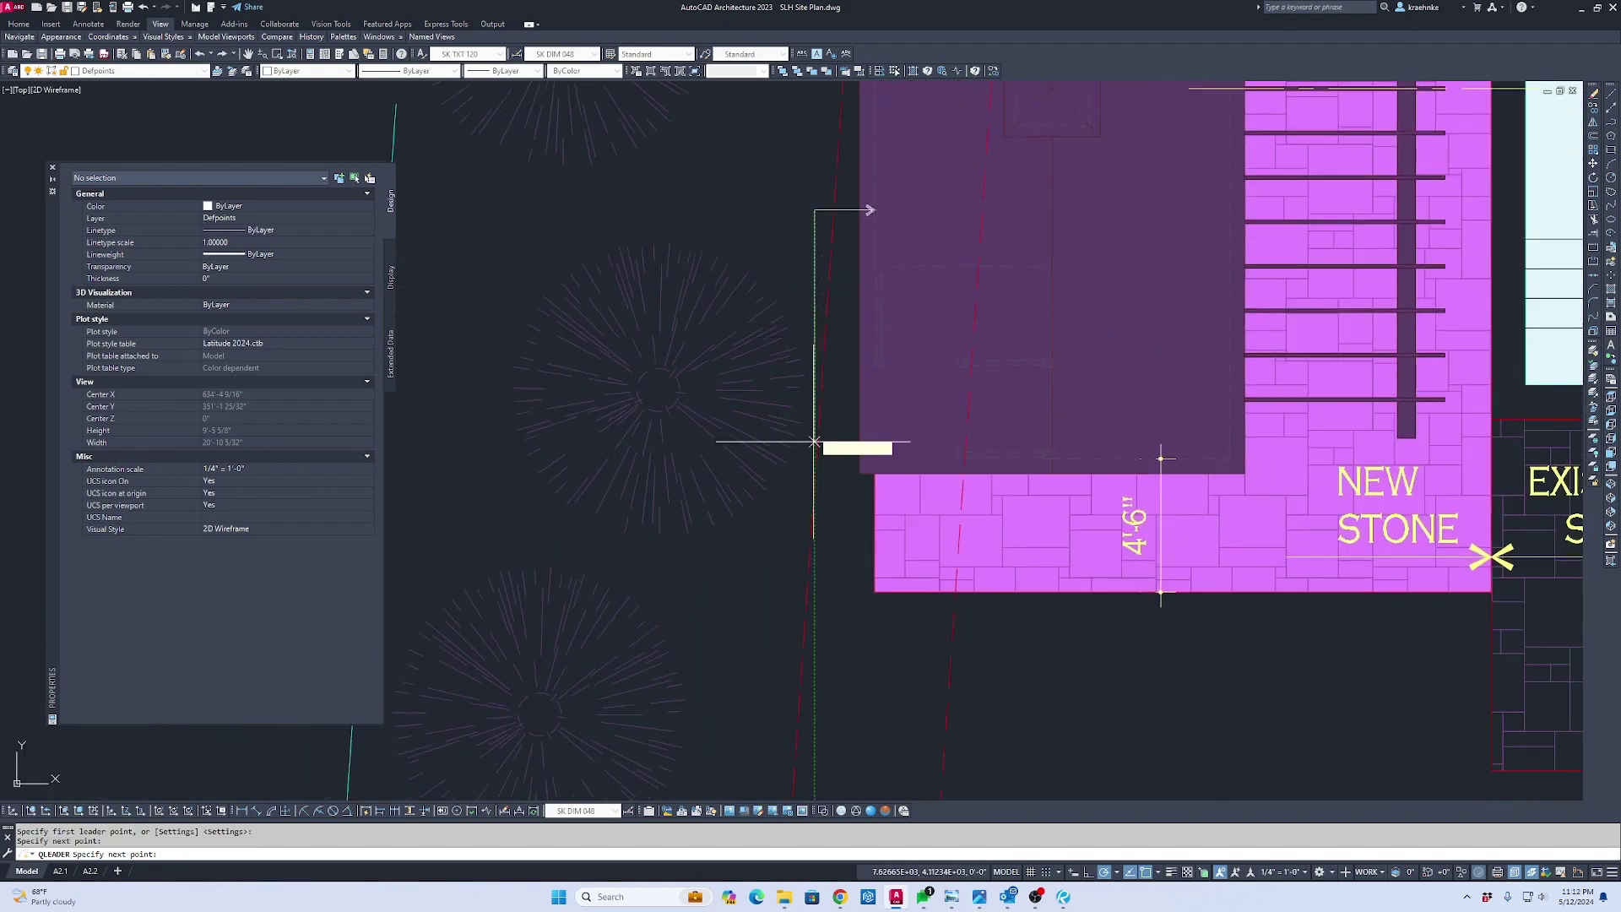
{"action": "scroll", "coordinate": [813, 502], "scroll_direction": "up", "scroll_amount": 2}
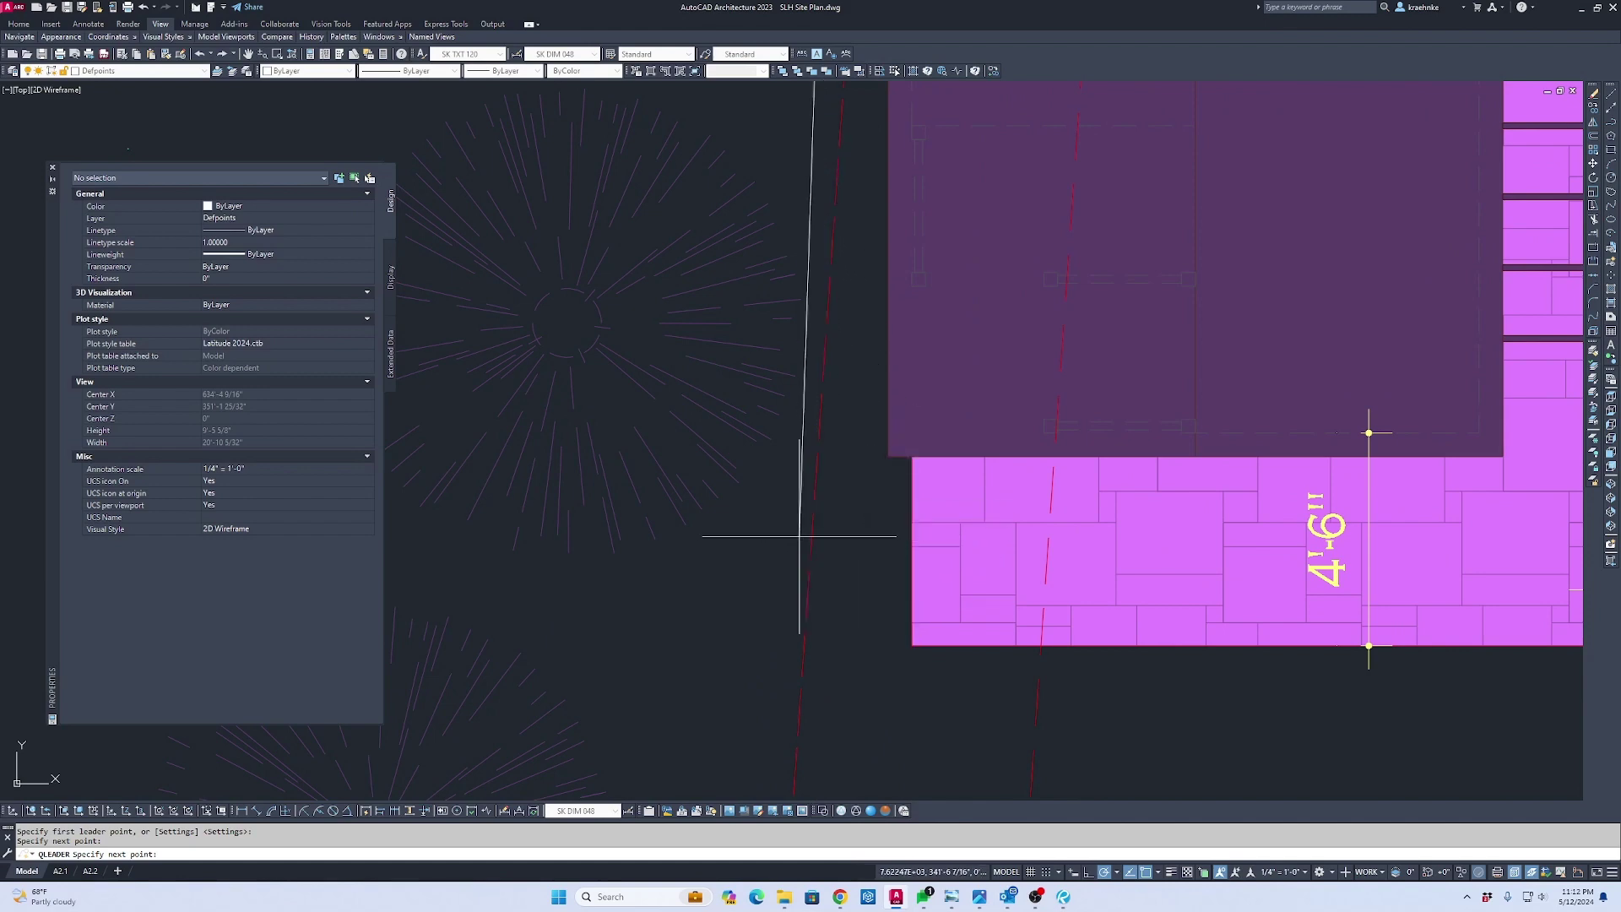
{"action": "scroll", "coordinate": [815, 541], "scroll_direction": "up", "scroll_amount": 2}
{"action": "key", "text": "Escape"}
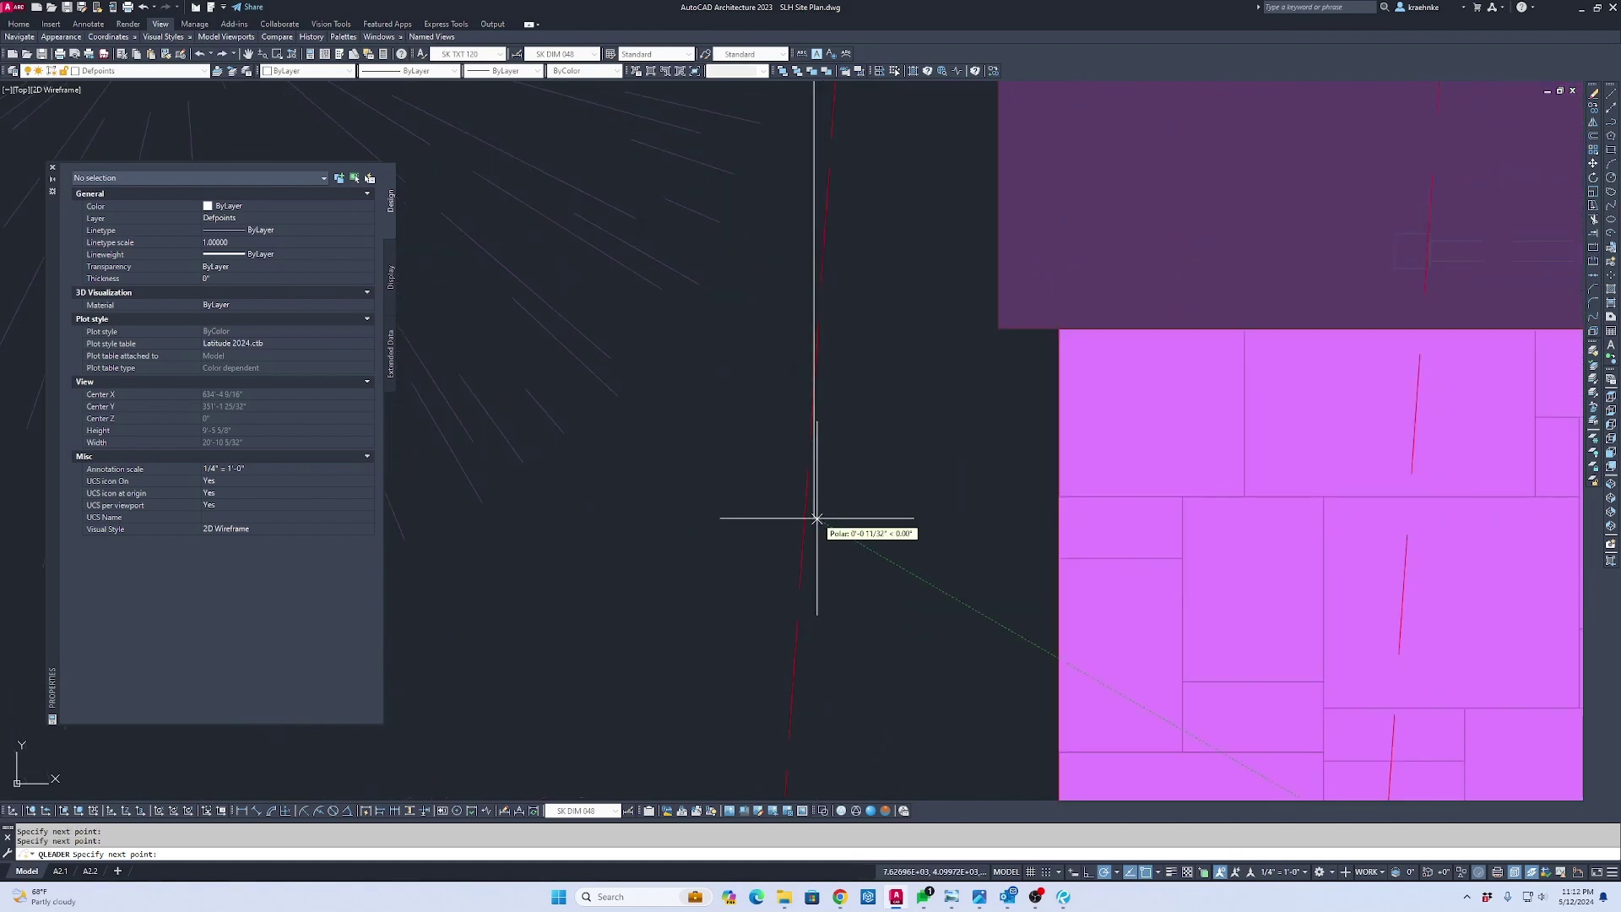
Draw a second horizontal leader from the first one's lower end, pointing at the new stone patio's left edge
{"action": "key", "text": "Return"}
{"action": "left_click", "coordinate": [1060, 515]}
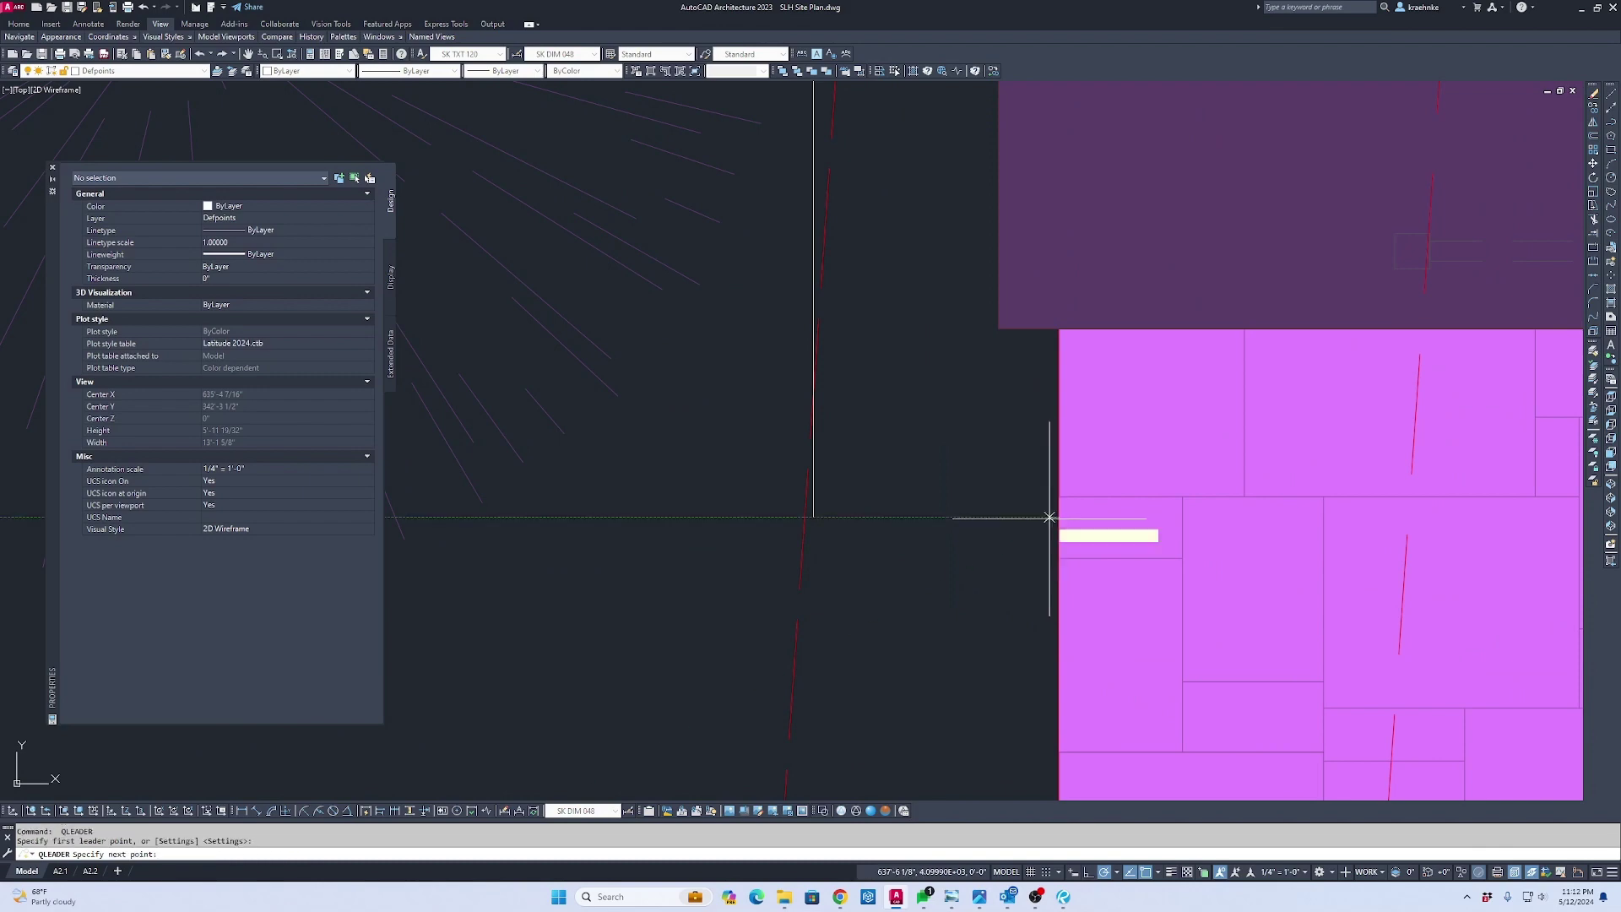
{"action": "scroll", "coordinate": [889, 511], "scroll_direction": "down", "scroll_amount": 2}
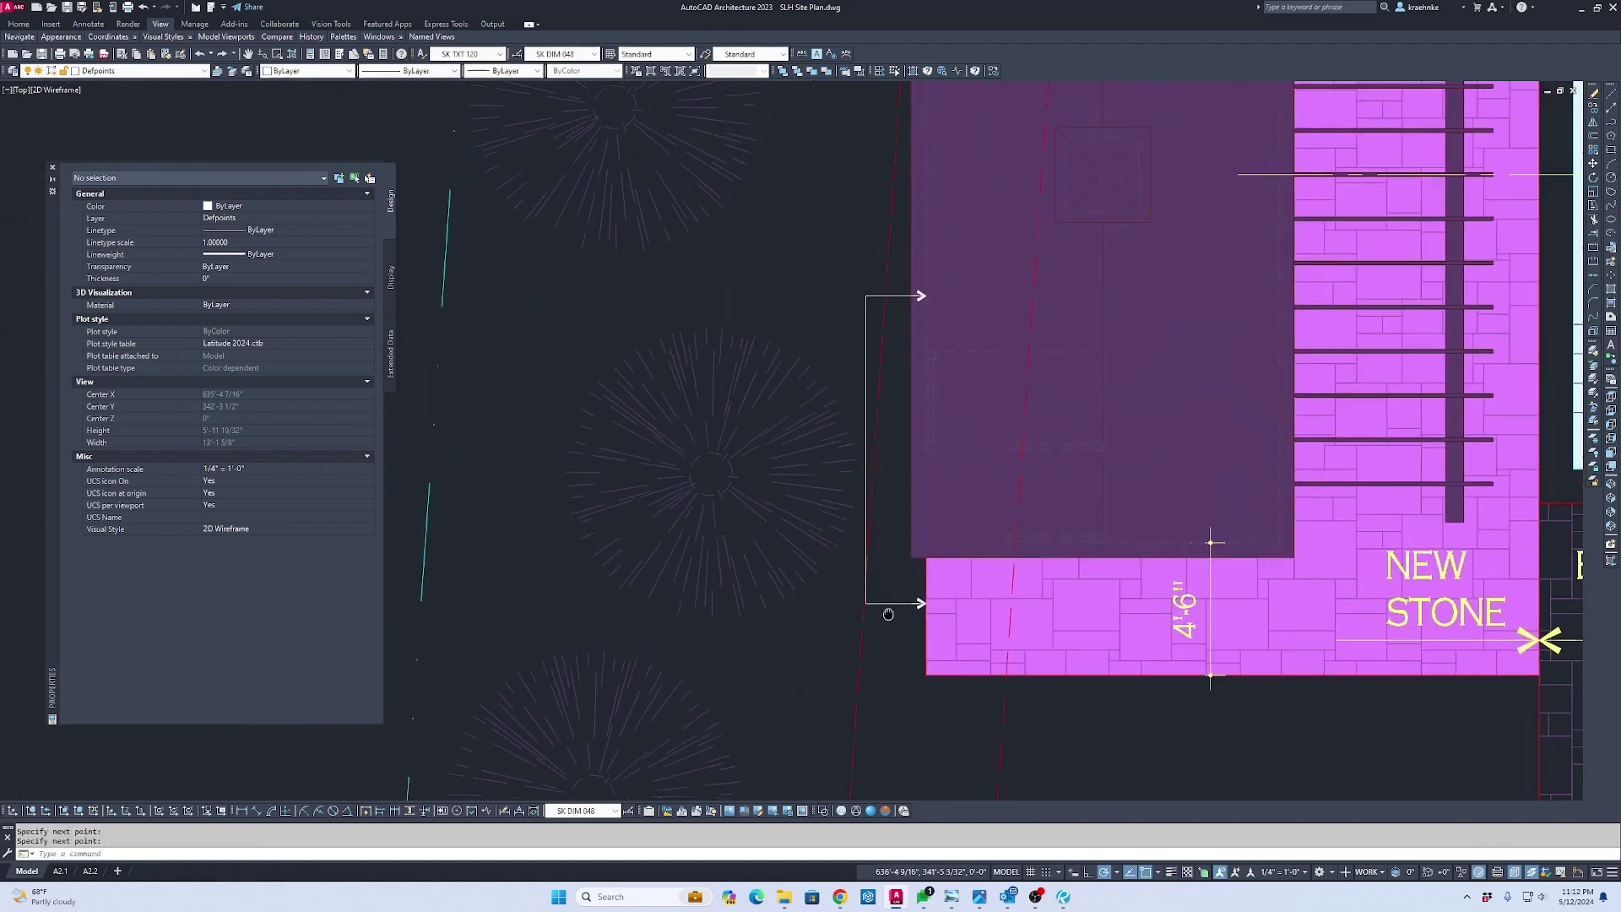
Match the properties of both new leaders to the existing leader under the NEW STONE note
{"action": "key", "text": "Escape"}
{"action": "type", "text": "N"}
{"action": "key", "text": "Return"}
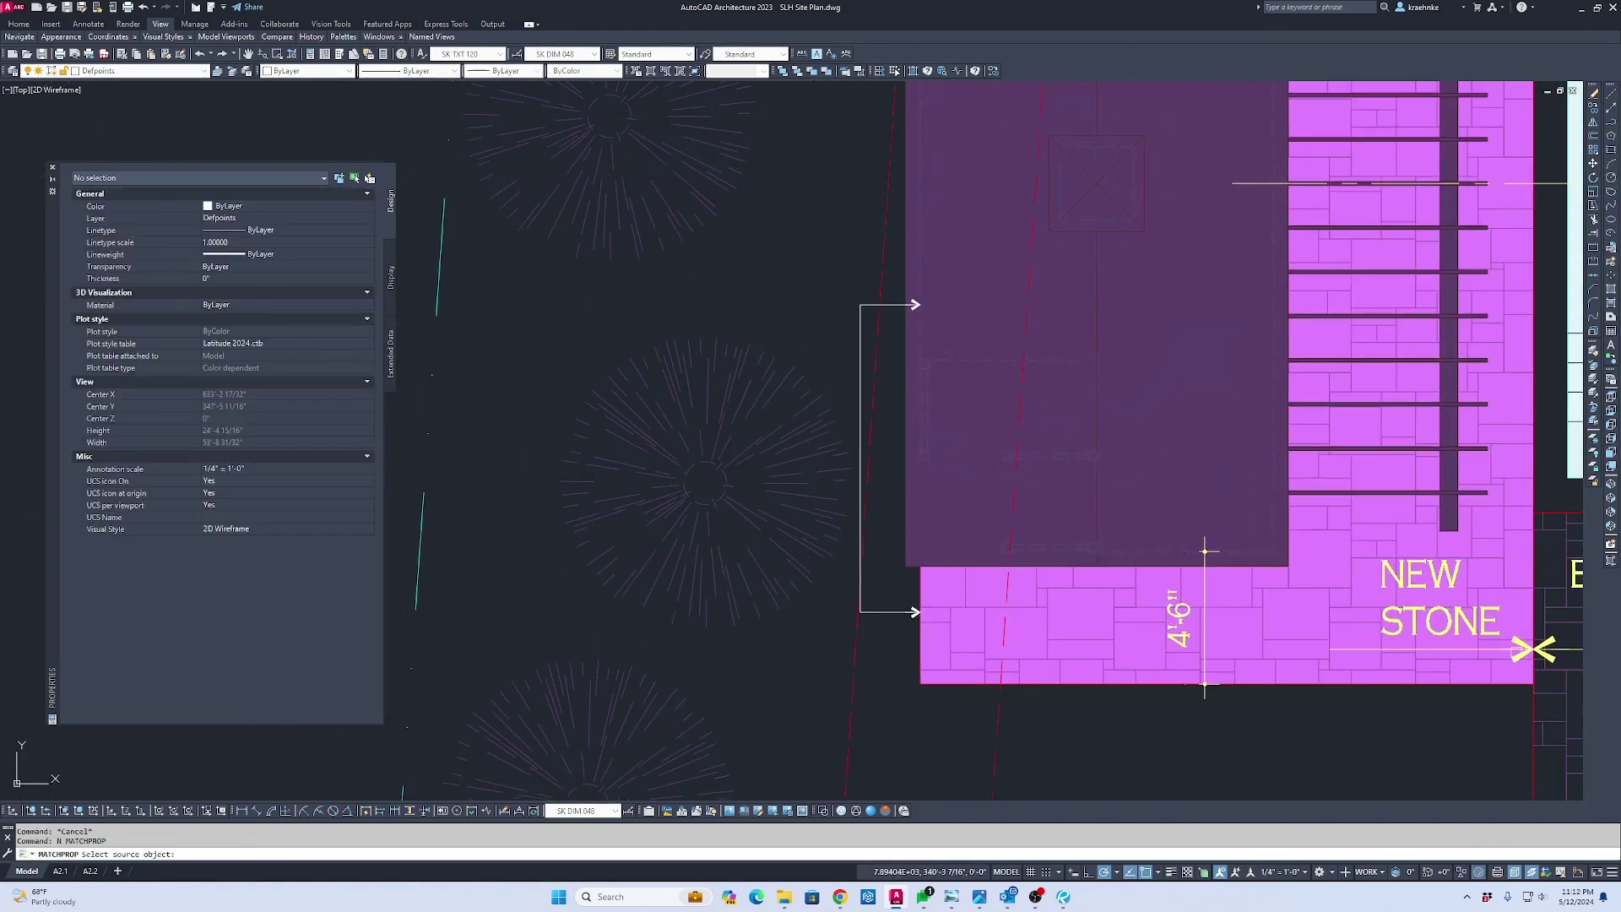
{"action": "left_click", "coordinate": [1516, 650]}
{"action": "left_click", "coordinate": [867, 309]}
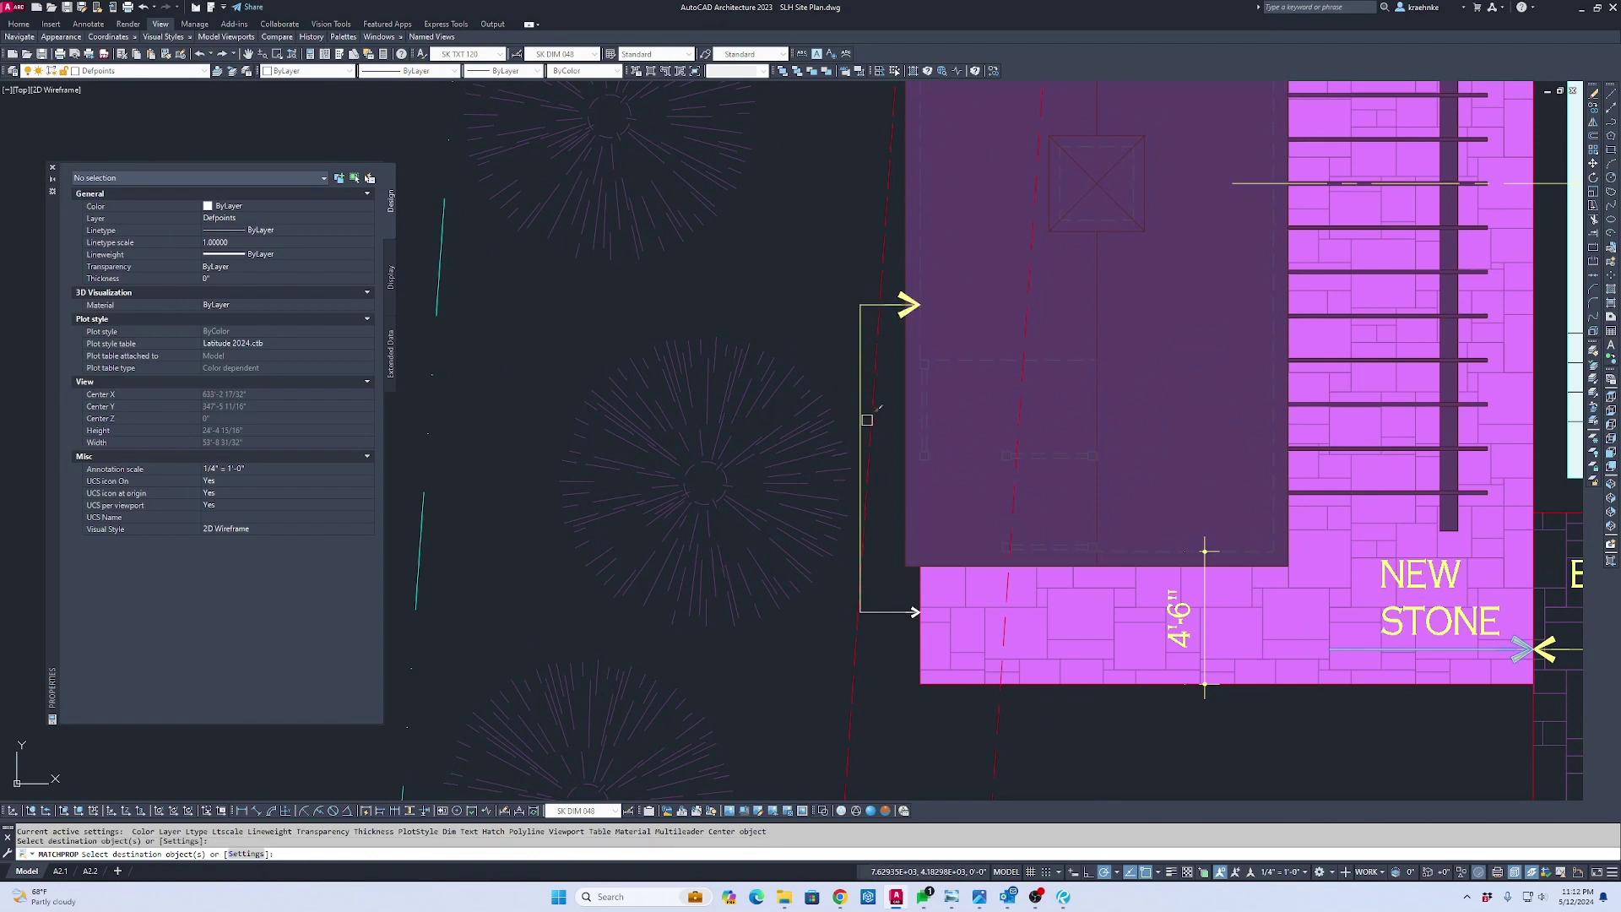
{"action": "key", "text": "Escape"}
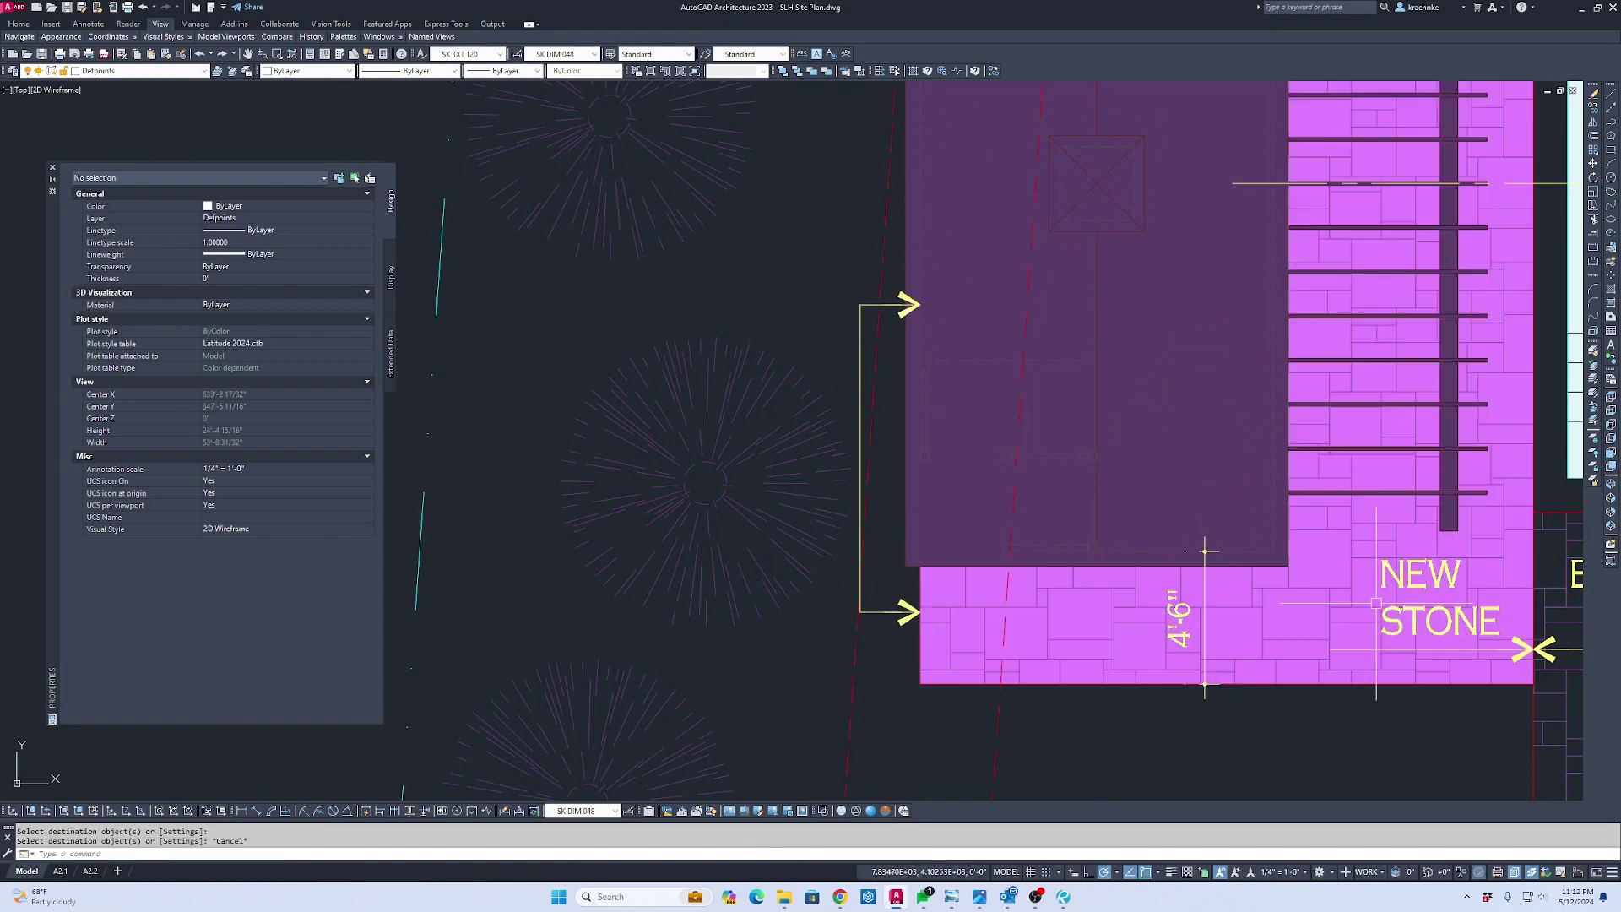
Copy the NEW STONE note to the open area just below and left of the new leaders
{"action": "left_click", "coordinate": [1421, 567]}
{"action": "type", "text": "co"}
{"action": "key", "text": "Return"}
{"action": "left_click", "coordinate": [1419, 569]}
{"action": "scroll", "coordinate": [1131, 355], "scroll_direction": "down", "scroll_amount": 2}
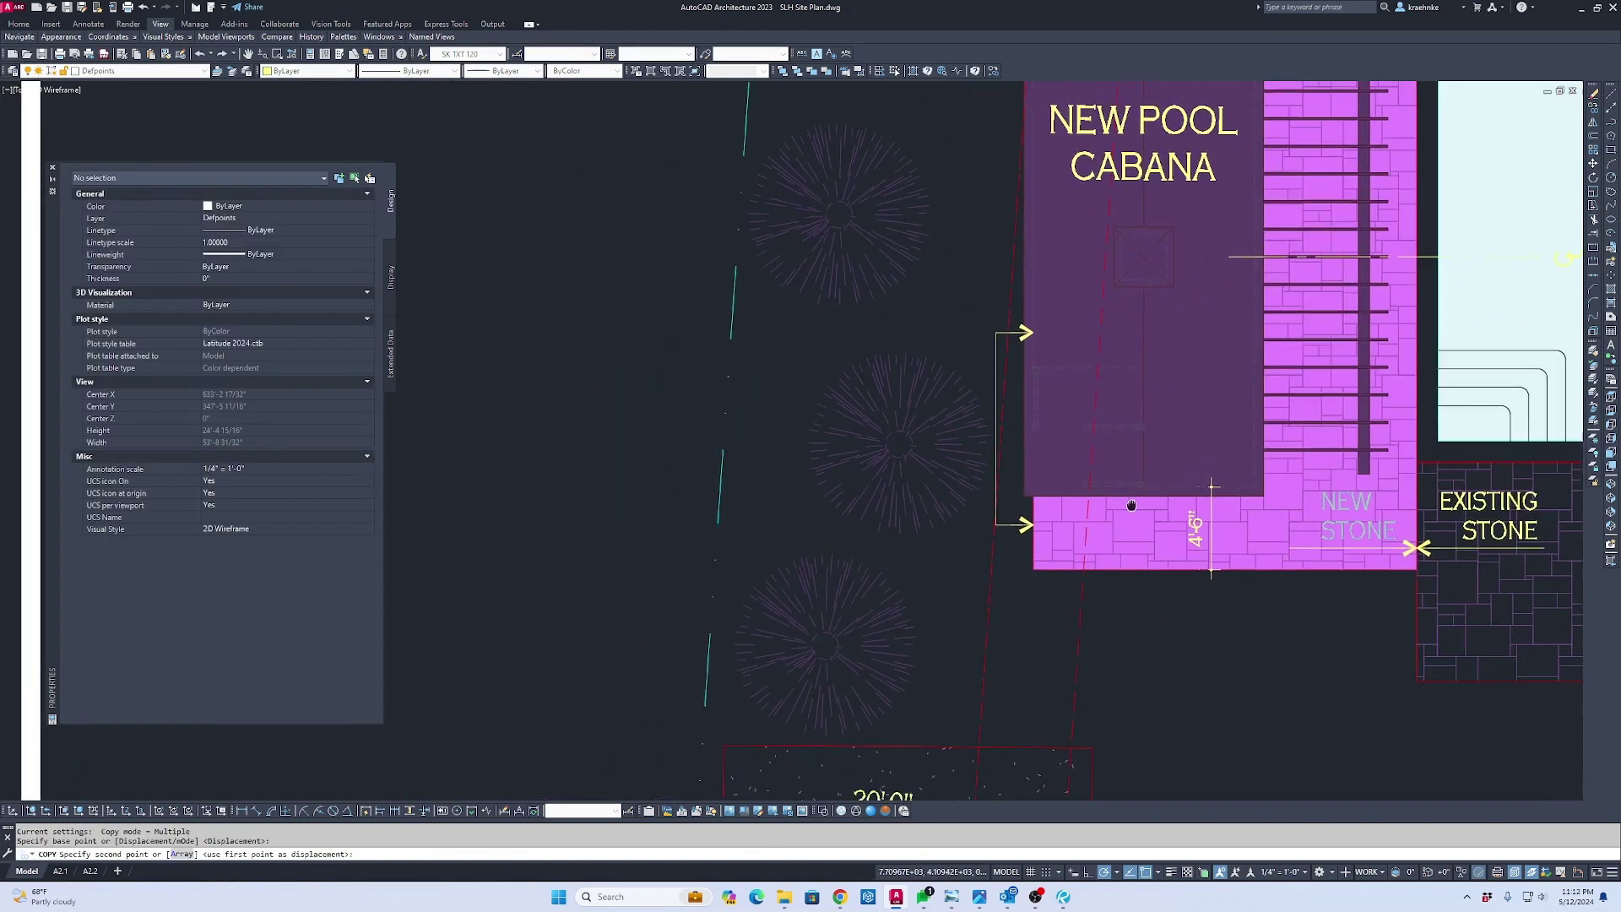
{"action": "scroll", "coordinate": [924, 544], "scroll_direction": "up", "scroll_amount": 2}
{"action": "left_click", "coordinate": [925, 545]}
{"action": "key", "text": "Escape"}
{"action": "left_click", "coordinate": [925, 544]}
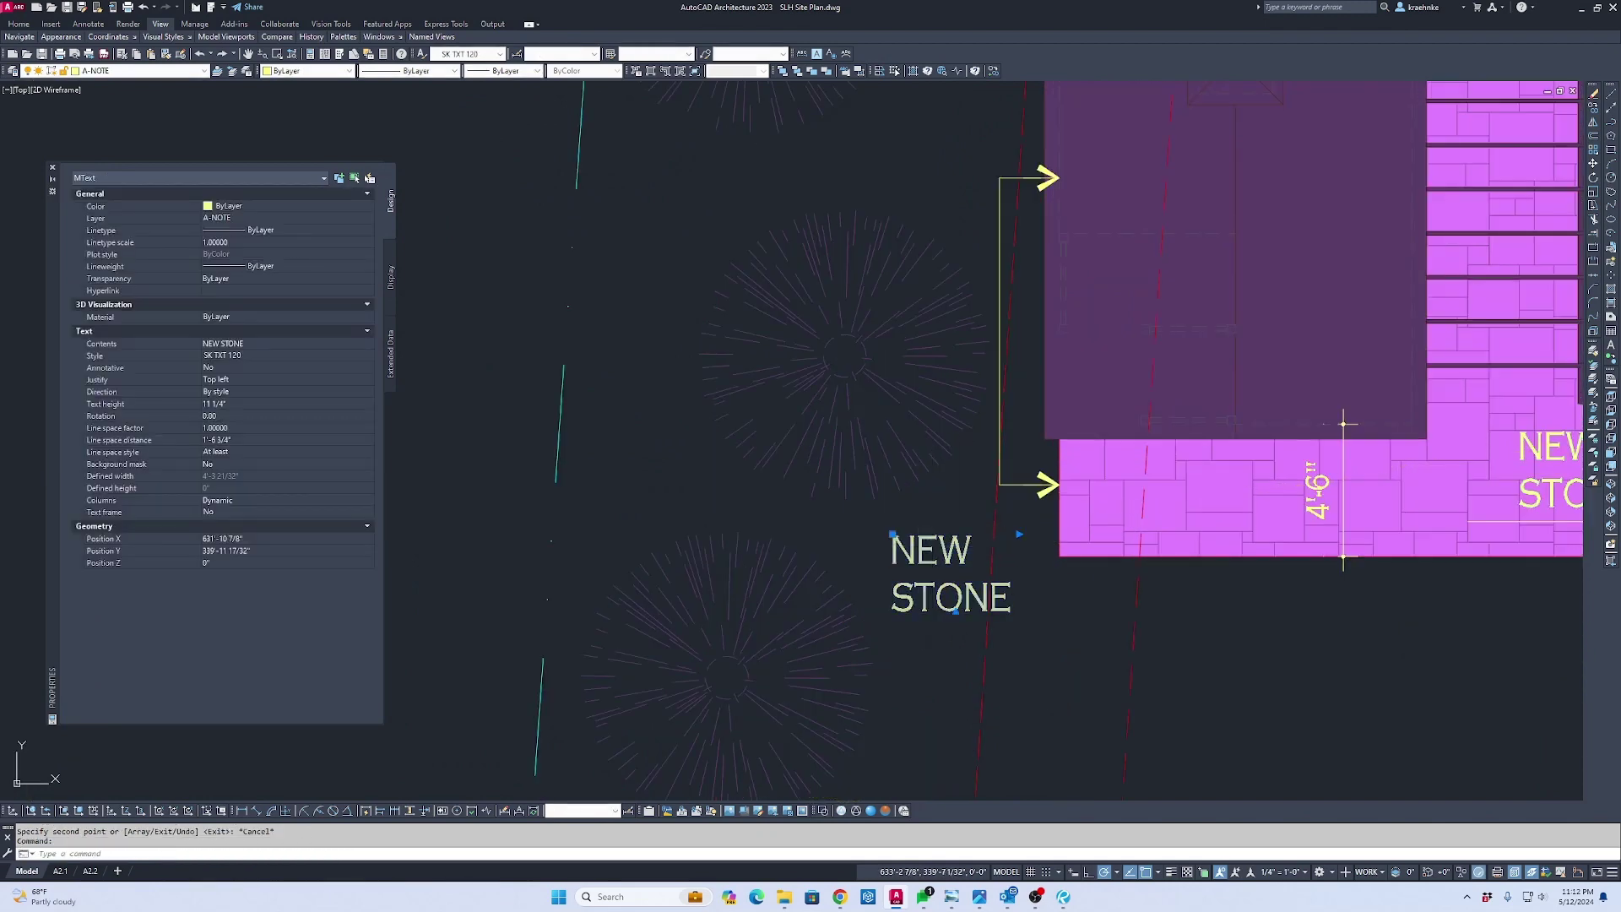
Change the copied note's text to ALIGN
{"action": "double_click", "coordinate": [930, 548]}
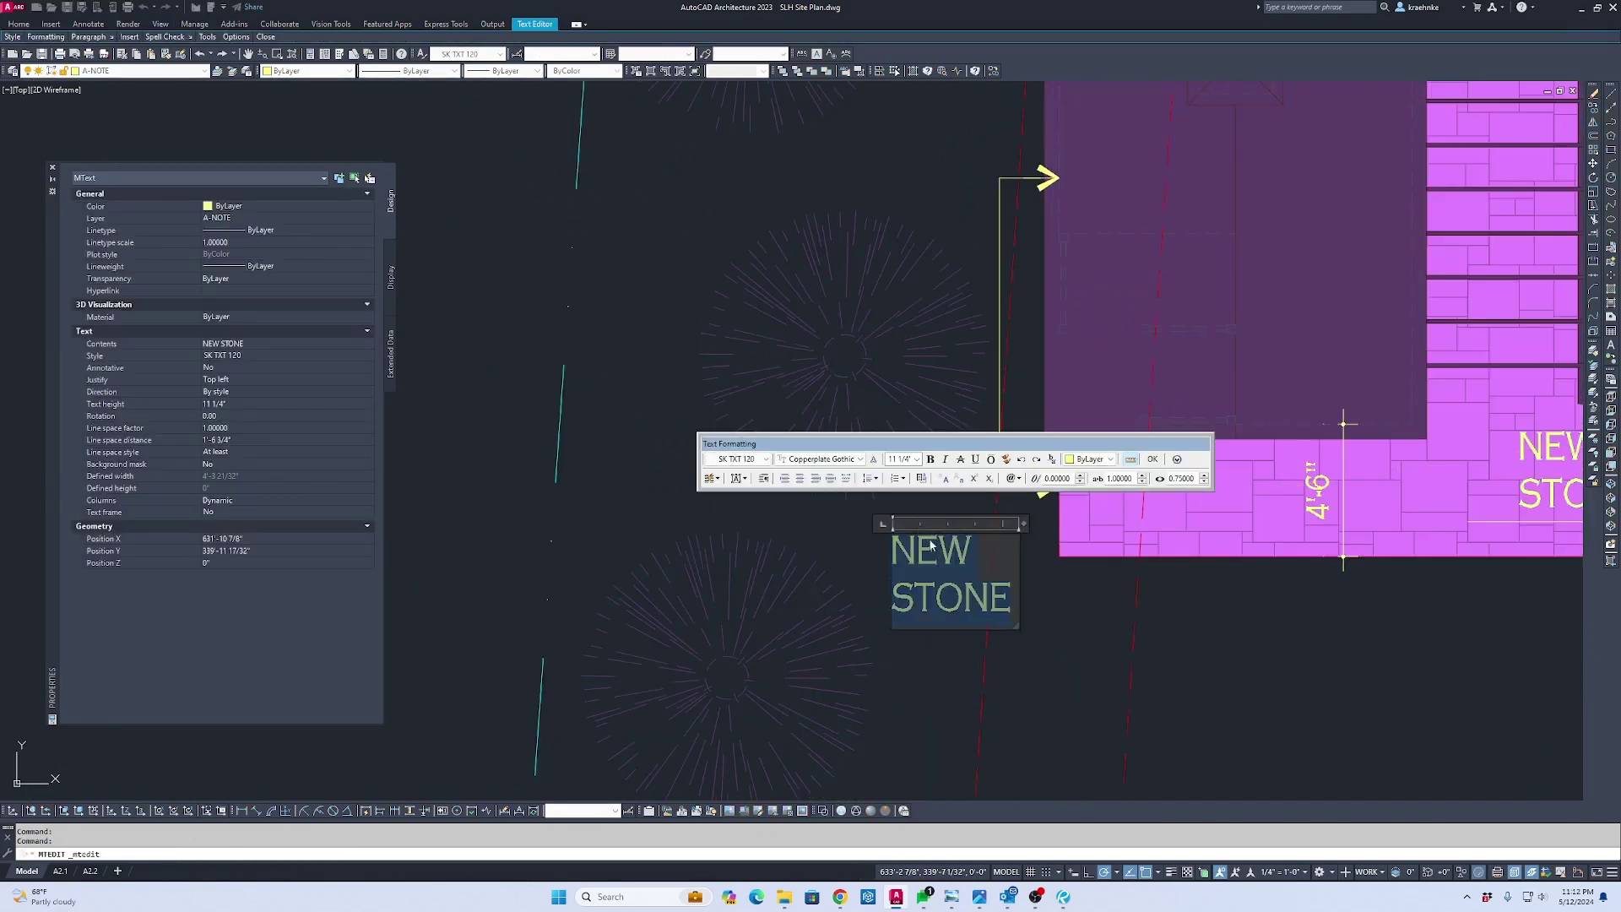
{"action": "type", "text": "ALIGN"}
{"action": "key", "text": "Escape"}
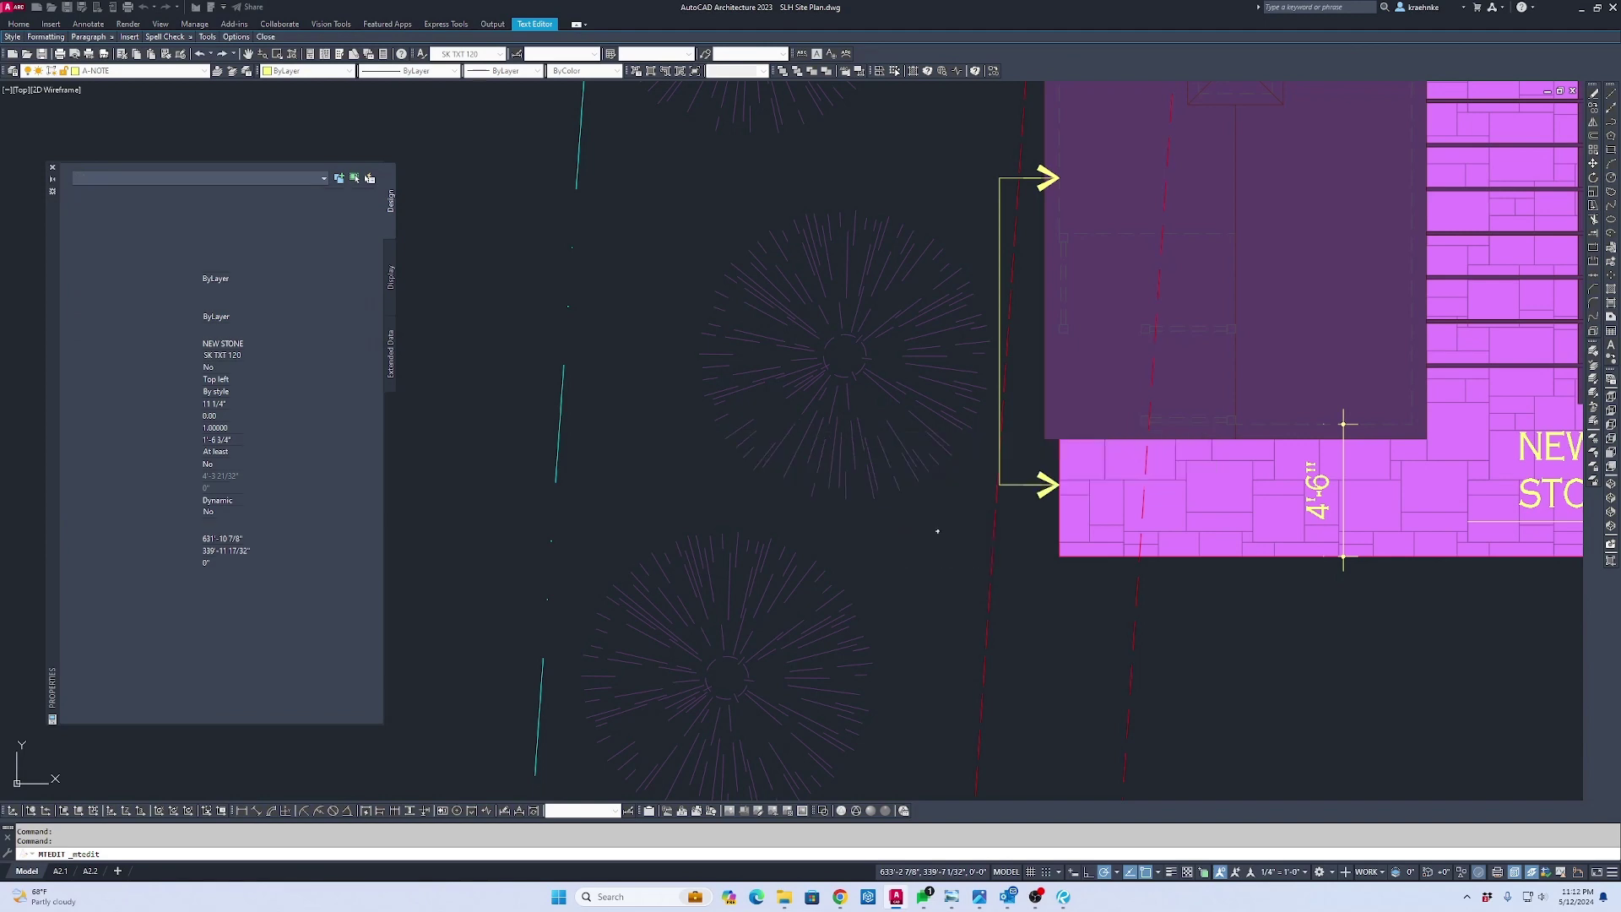
Rotate the ALIGN note 90° counterclockwise and move it alongside the vertical line connecting the two leaders
{"action": "type", "text": "ro"}
{"action": "key", "text": "Return"}
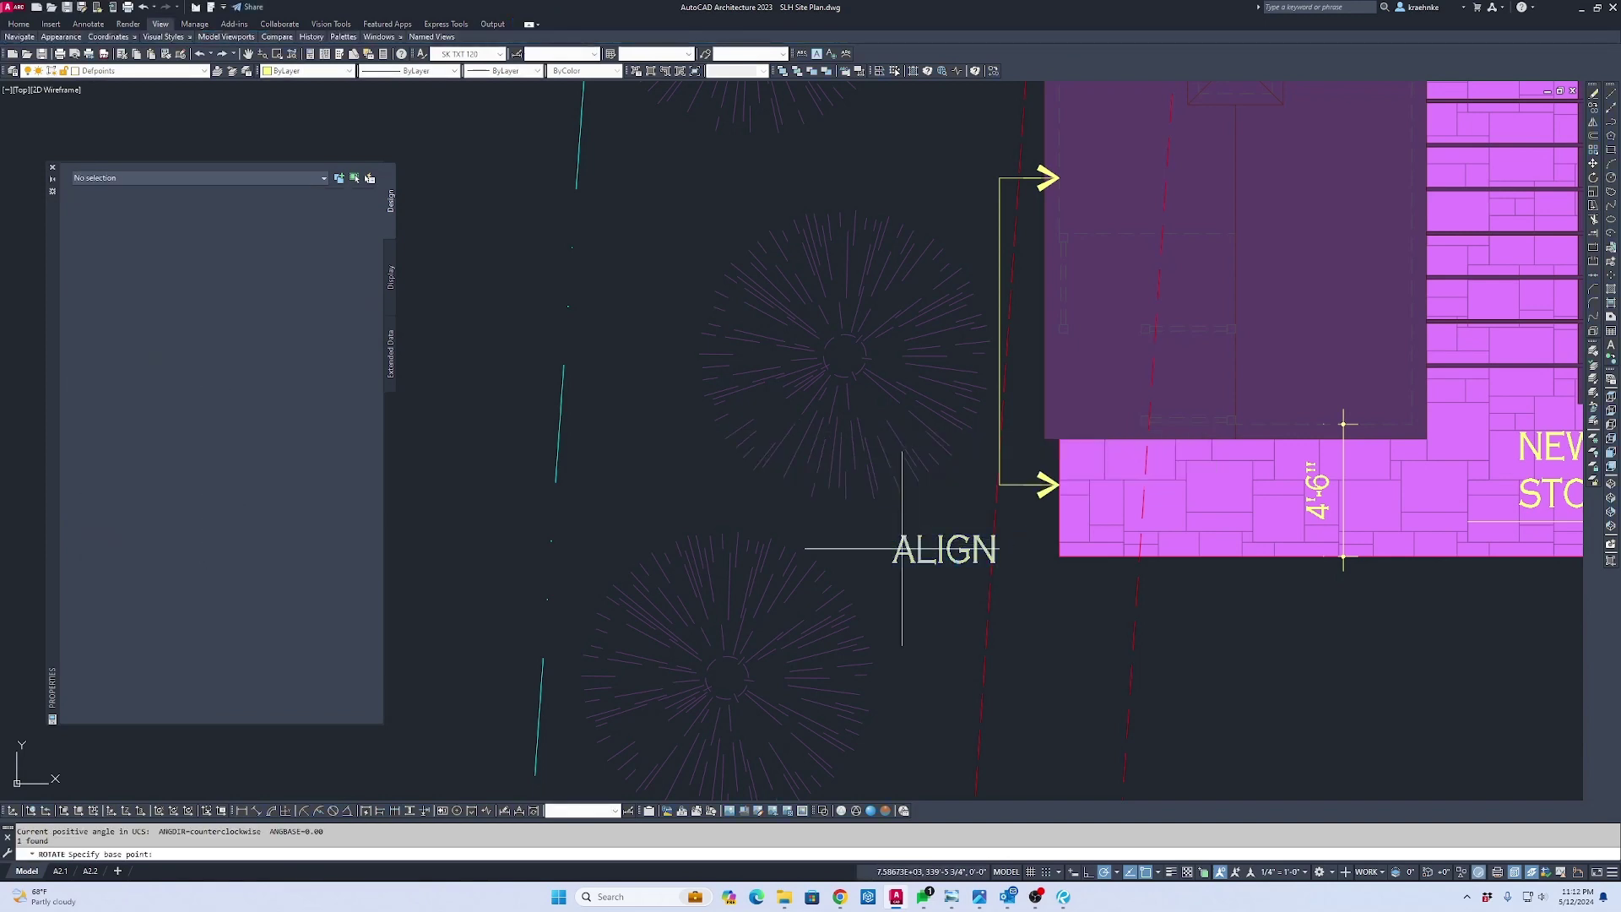
{"action": "left_click", "coordinate": [901, 550]}
{"action": "left_click", "coordinate": [910, 537]}
{"action": "type", "text": "m"}
{"action": "key", "text": "Return"}
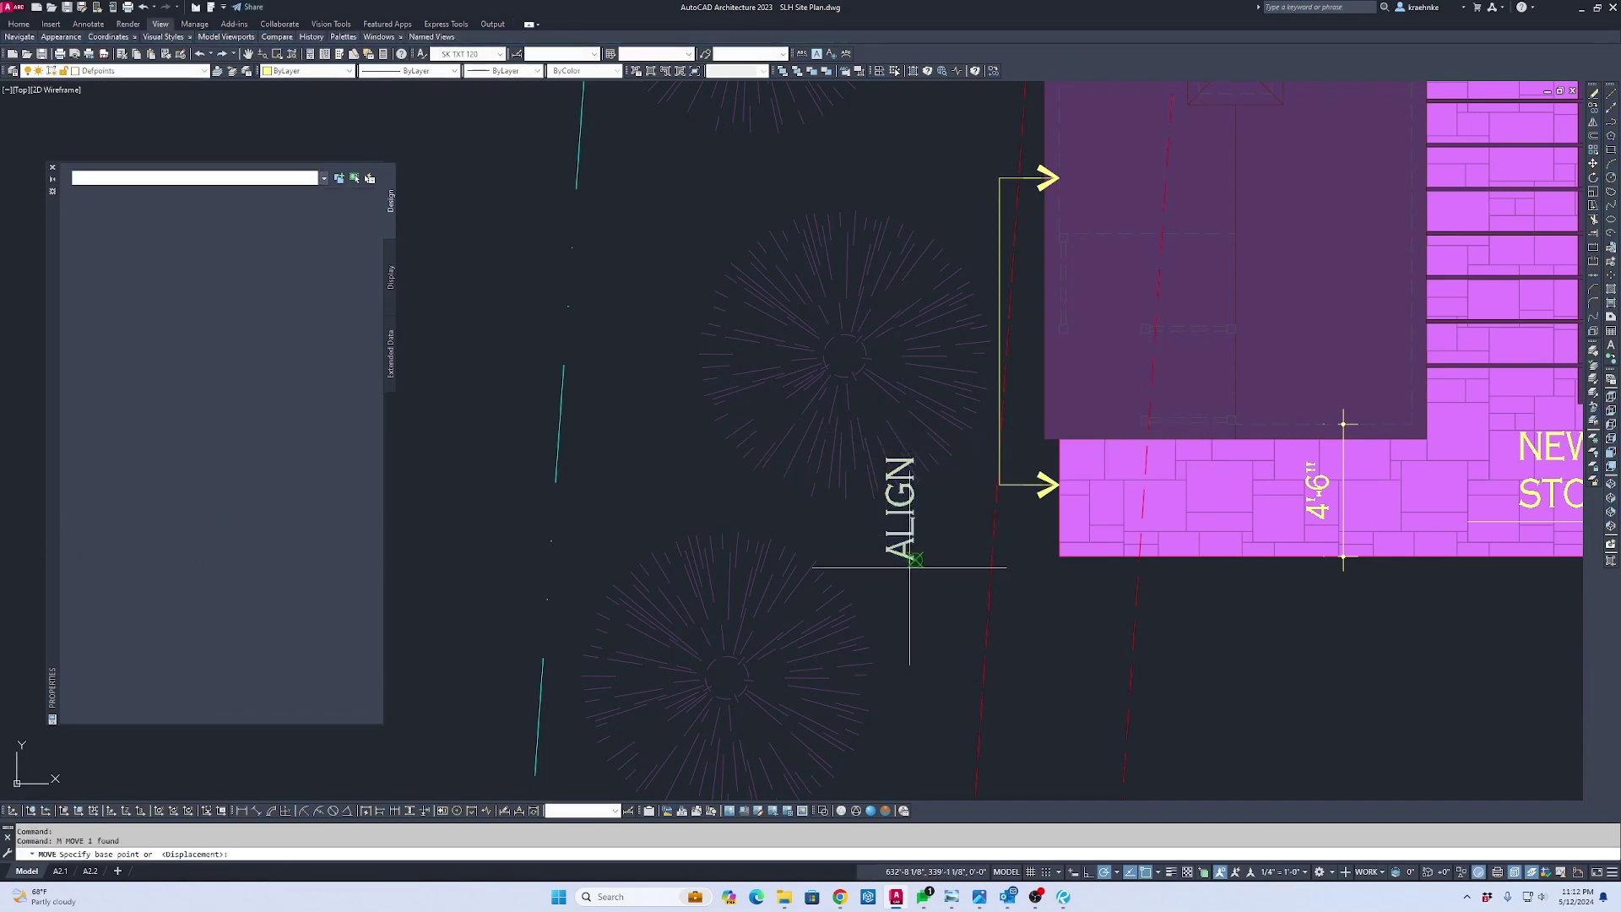
{"action": "left_click", "coordinate": [915, 557]}
{"action": "left_click", "coordinate": [999, 453]}
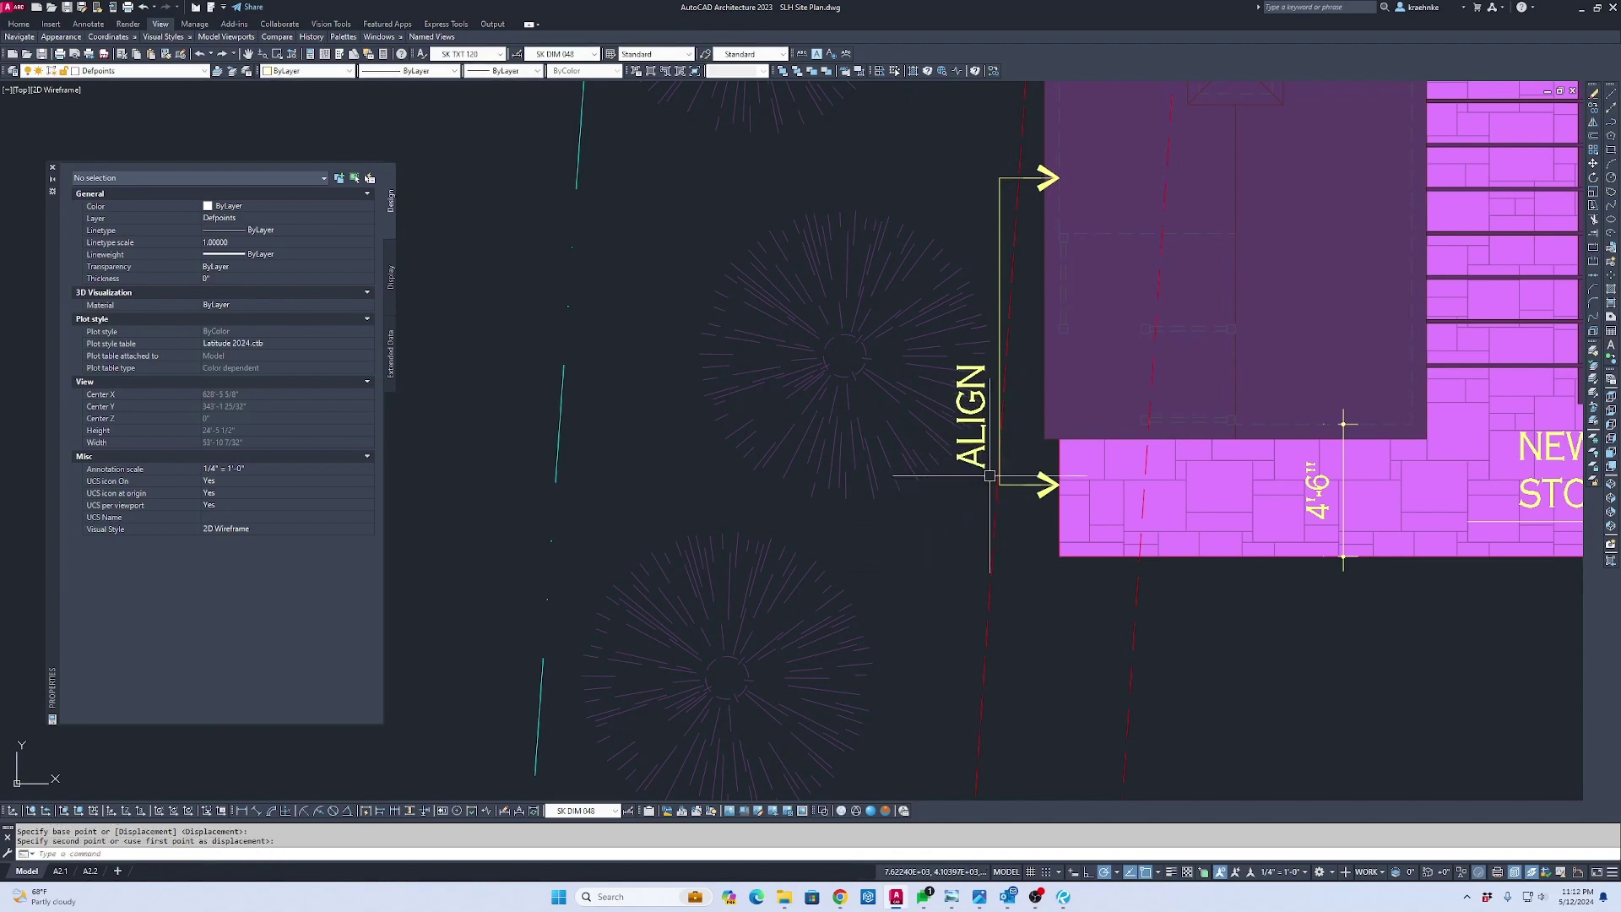
{"action": "key", "text": "Escape"}
Switch to layout A2.2, return to paper space and fit the whole sheet in view
{"action": "scroll", "coordinate": [508, 649], "scroll_direction": "down", "scroll_amount": 4}
{"action": "middle_click_drag", "start_coordinate": [827, 541], "coordinate": [702, 577]}
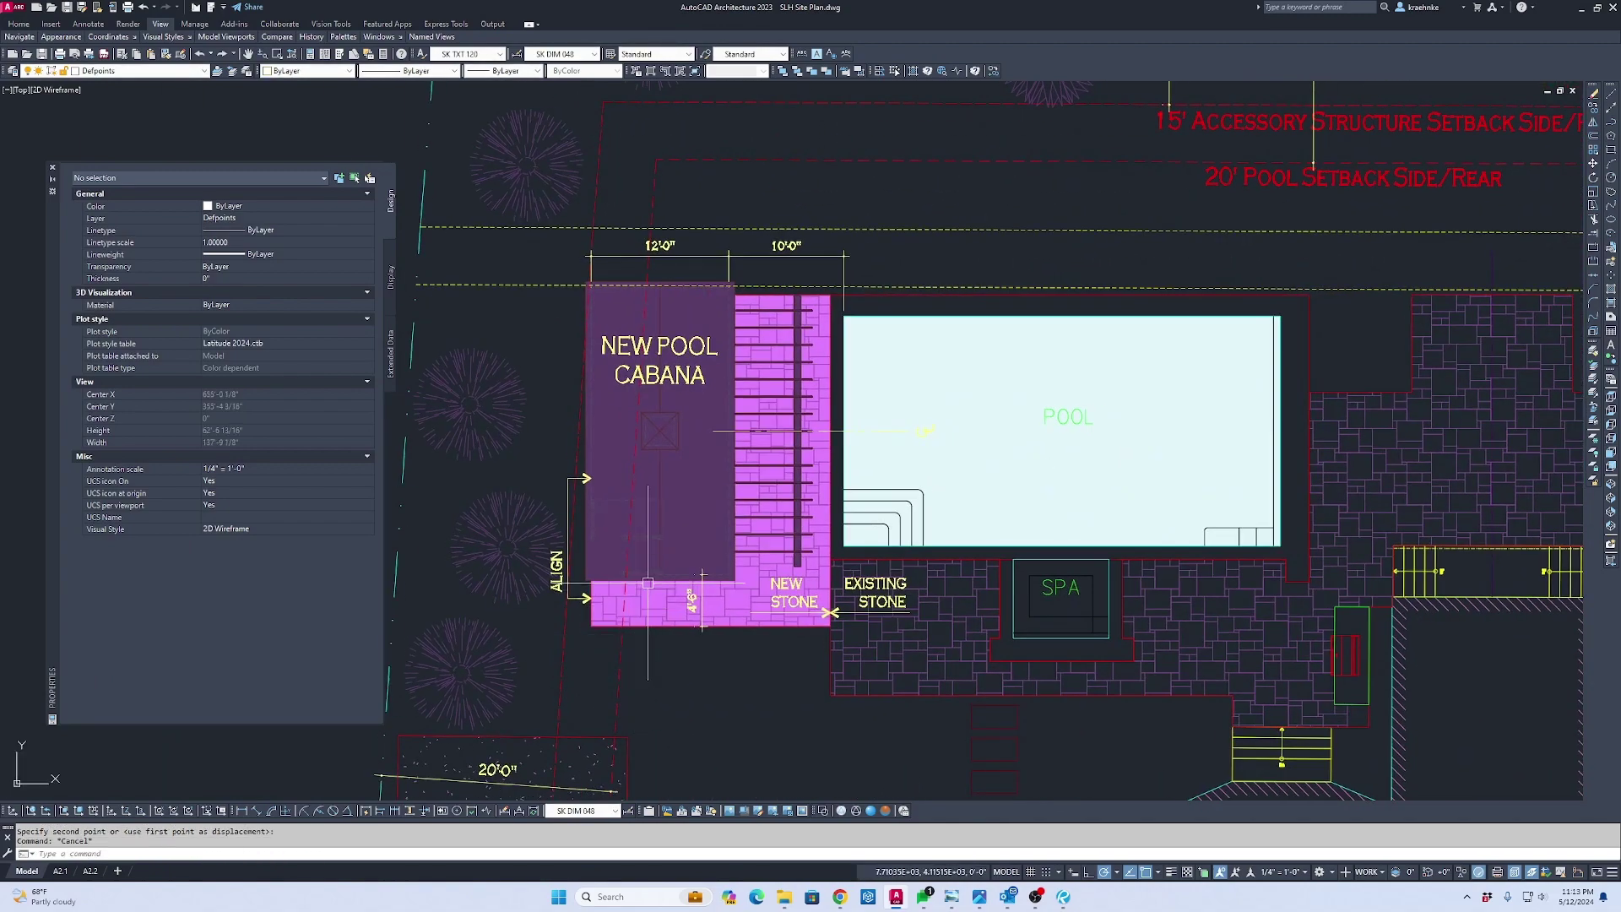
{"action": "scroll", "coordinate": [747, 329], "scroll_direction": "down", "scroll_amount": 3}
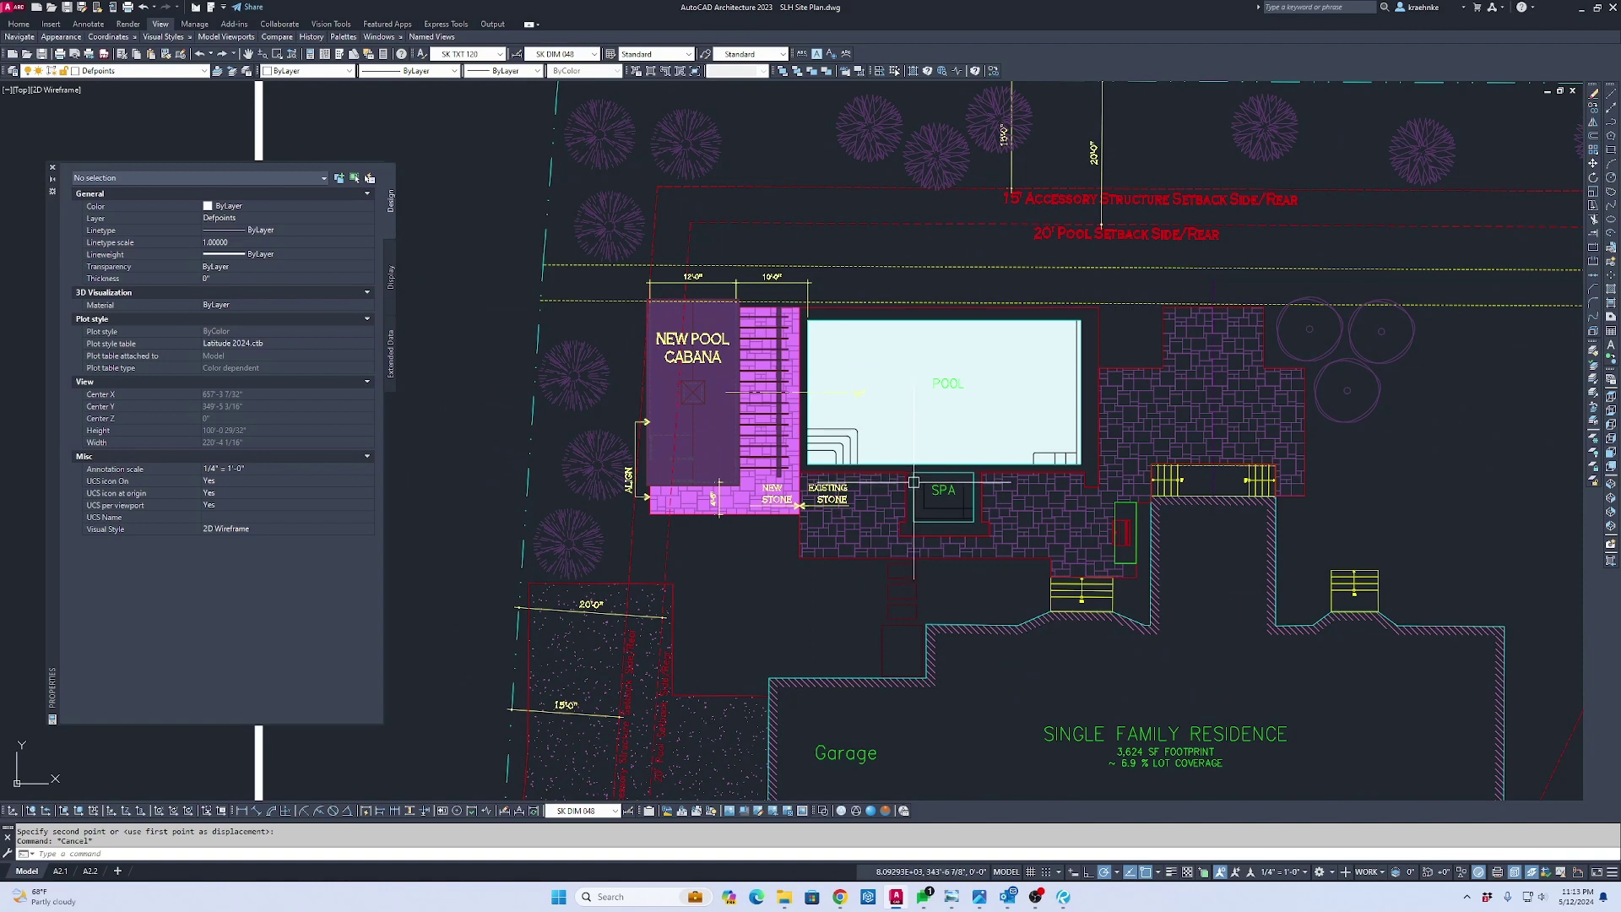
{"action": "left_click", "coordinate": [90, 870]}
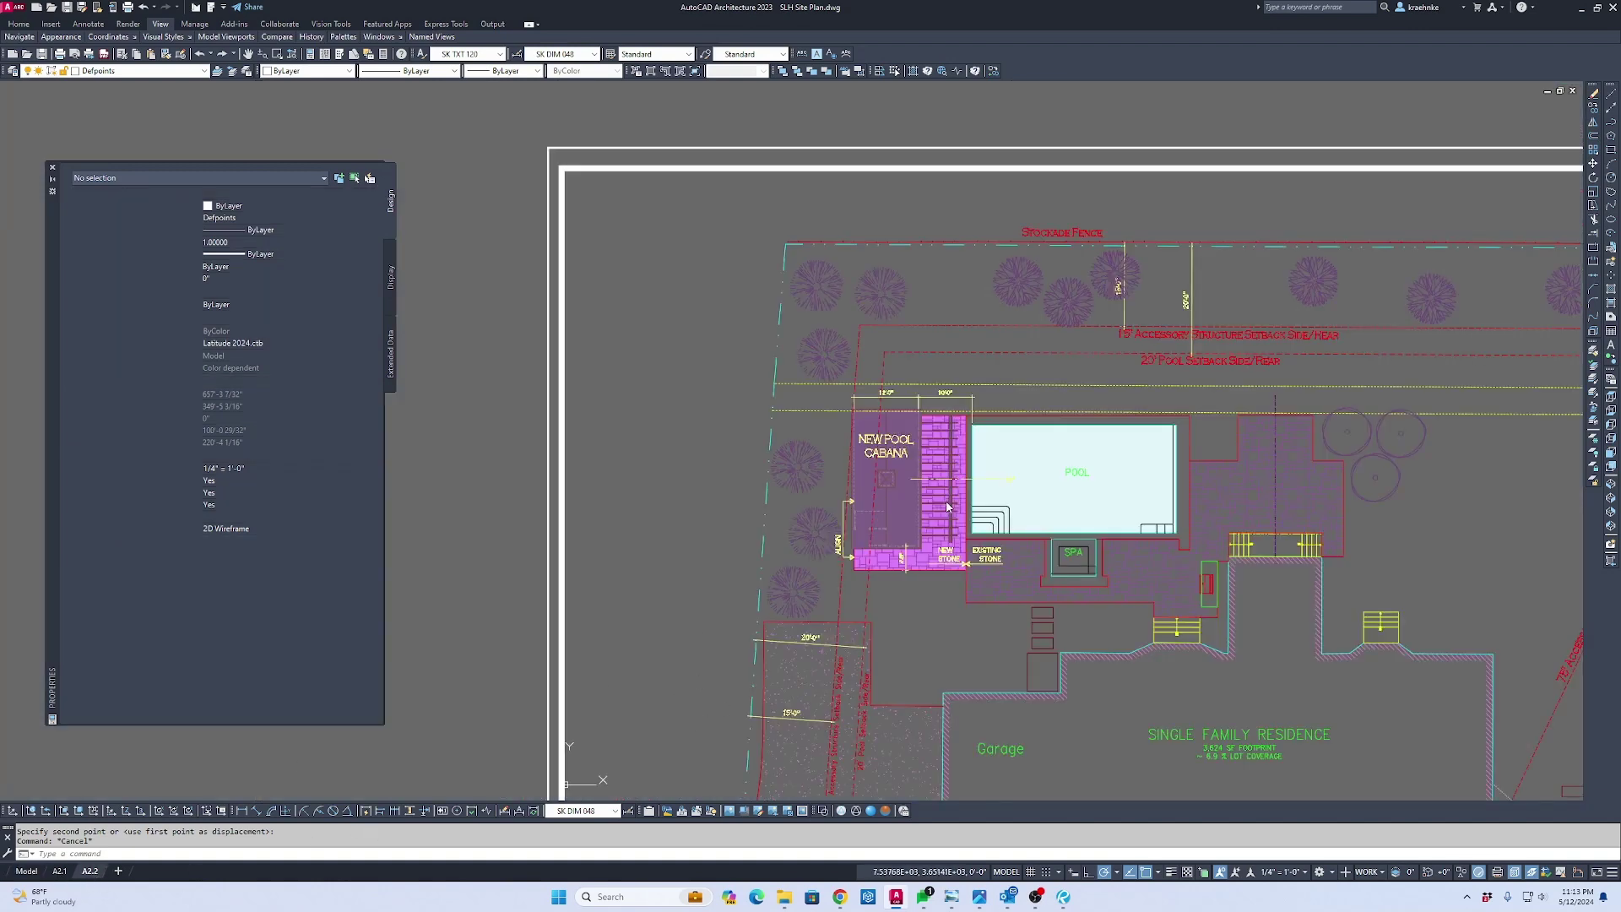
{"action": "scroll", "coordinate": [1007, 330], "scroll_direction": "down", "scroll_amount": 2}
{"action": "key", "text": "Escape"}
{"action": "key", "text": "Escape"}
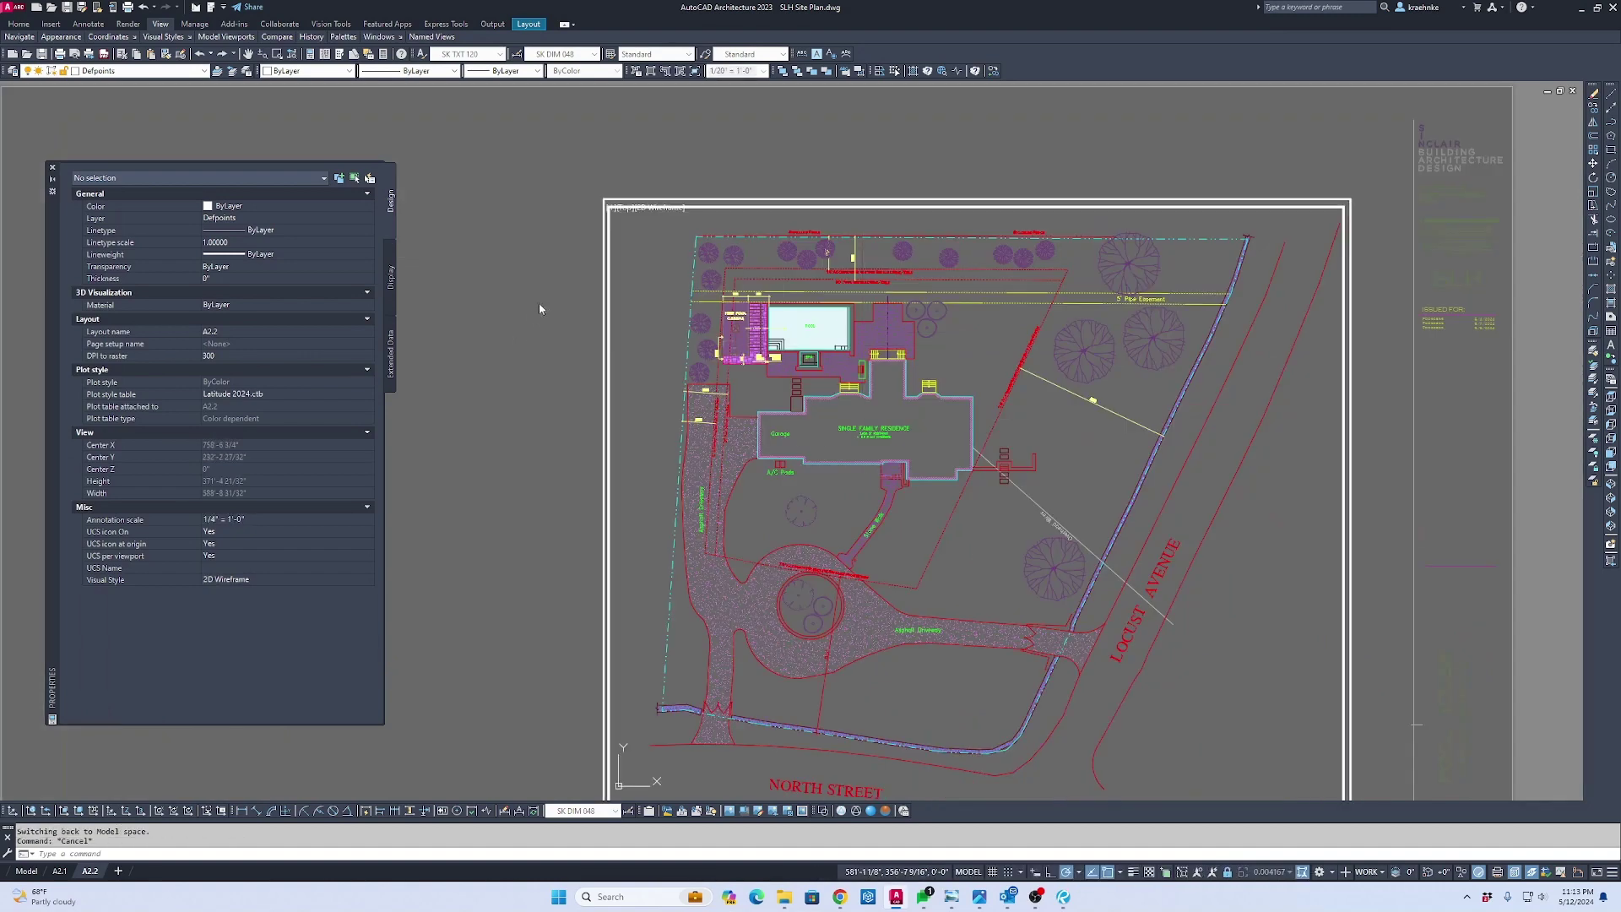
{"action": "double_click", "coordinate": [539, 303]}
{"action": "scroll", "coordinate": [871, 305], "scroll_direction": "down", "scroll_amount": 3}
{"action": "type", "text": "z"}
{"action": "key", "text": "Return"}
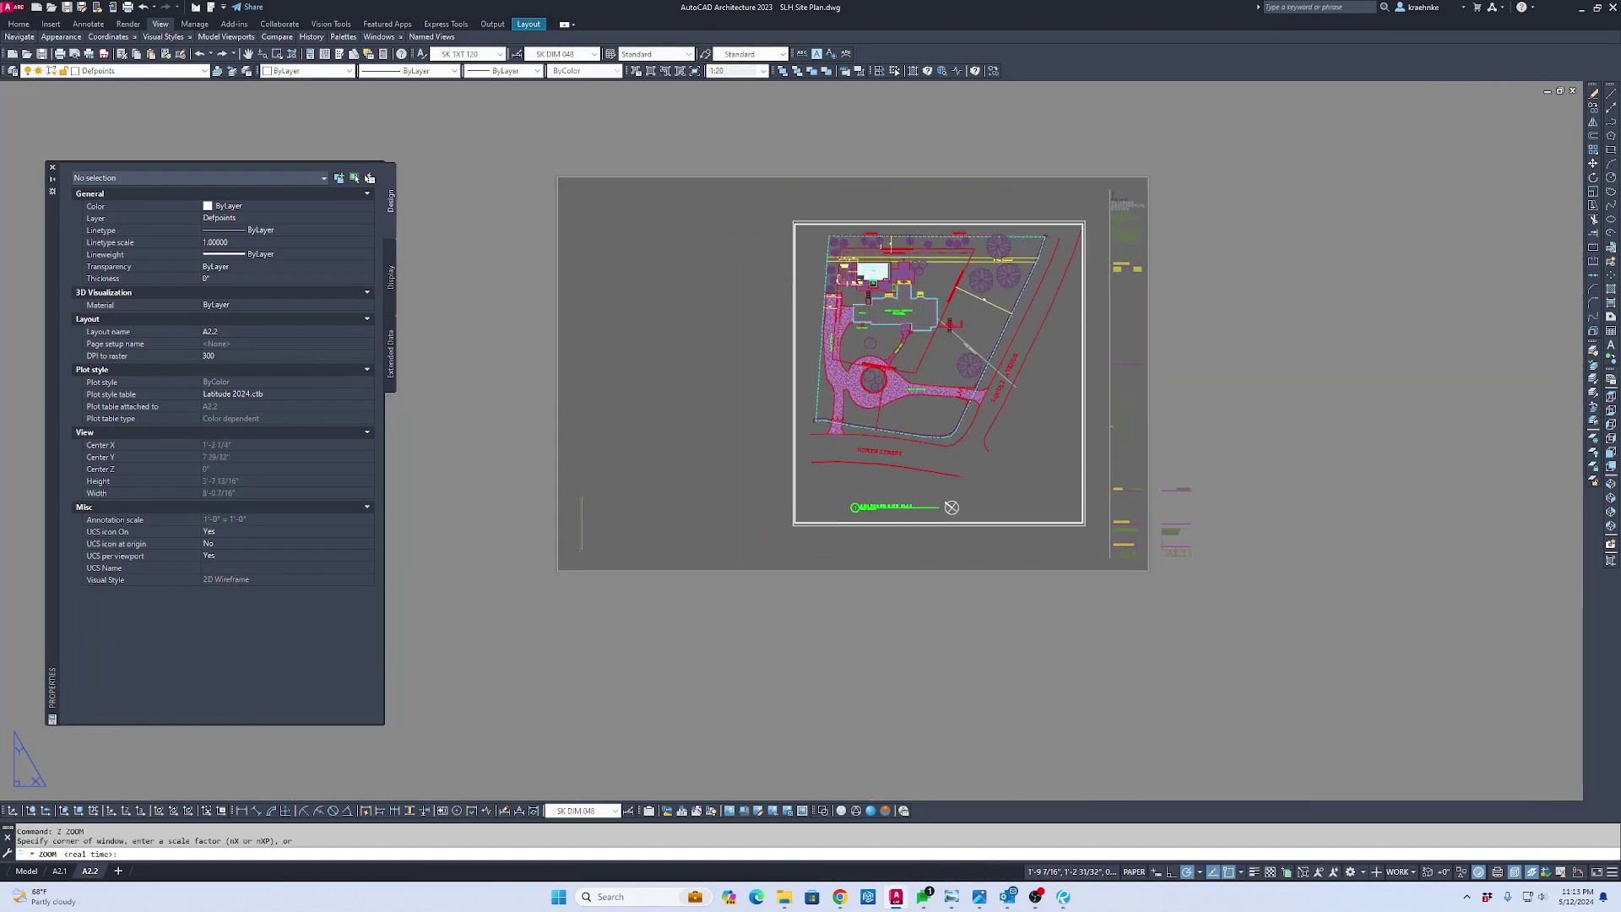
{"action": "type", "text": "a"}
{"action": "key", "text": "Return"}
Preview the plot of the proposed site plan sheet and examine the cabana's dimensions, stone notes and ALIGN leaders
{"action": "key", "text": "ctrl+p"}
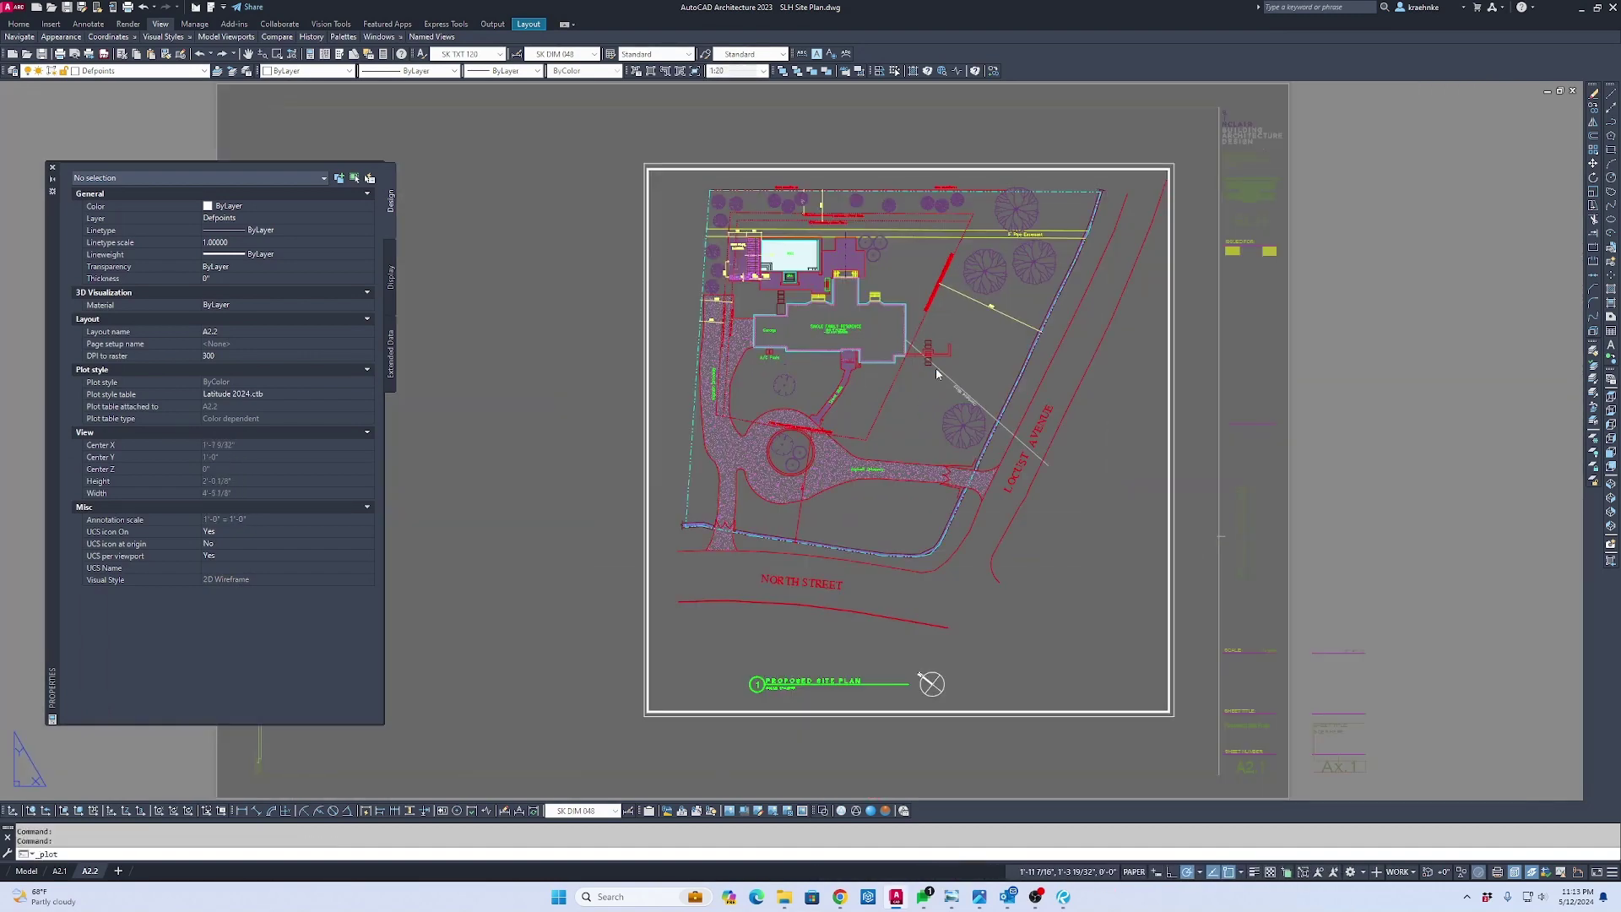
{"action": "left_click", "coordinate": [602, 601]}
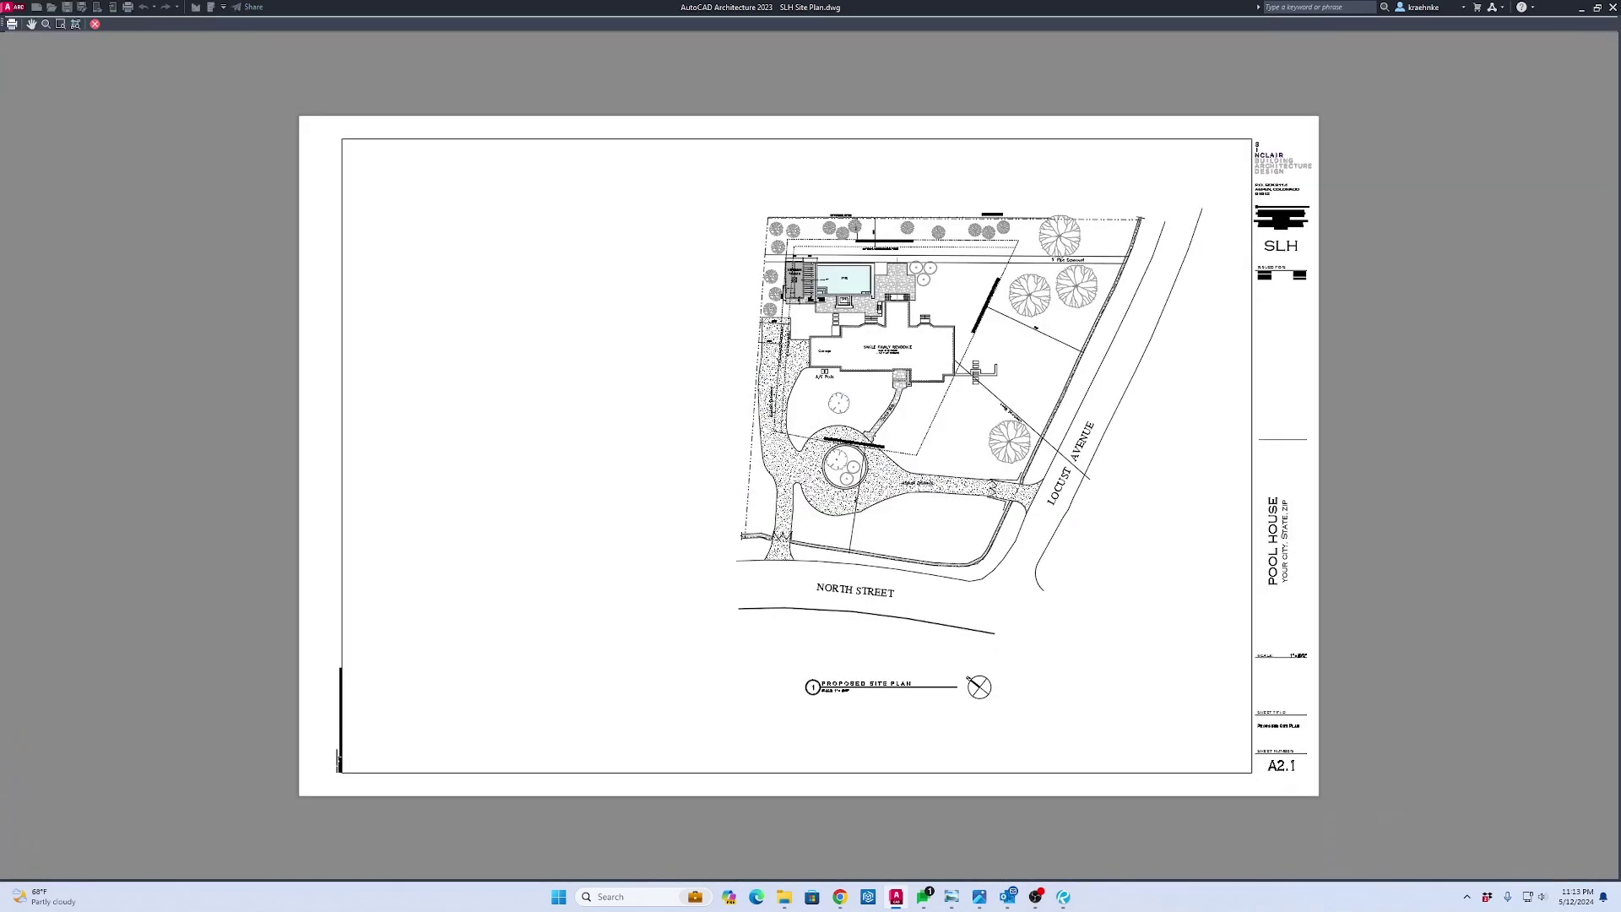
{"action": "scroll", "coordinate": [835, 300], "scroll_direction": "up", "scroll_amount": 8}
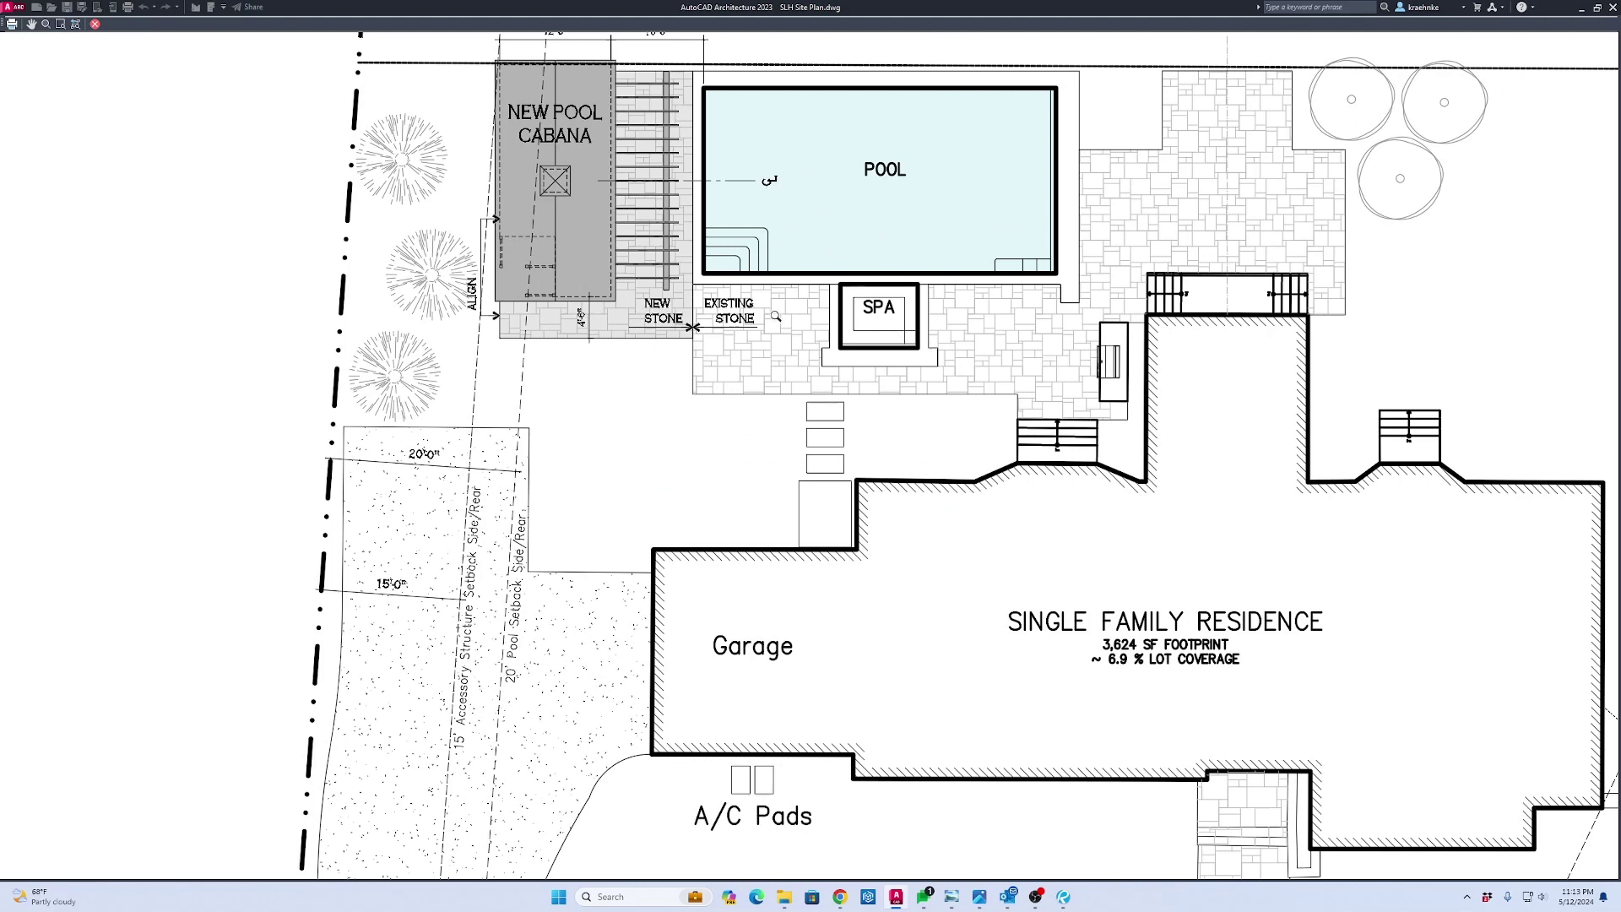
{"action": "middle_click_drag", "start_coordinate": [612, 25], "coordinate": [595, 321]}
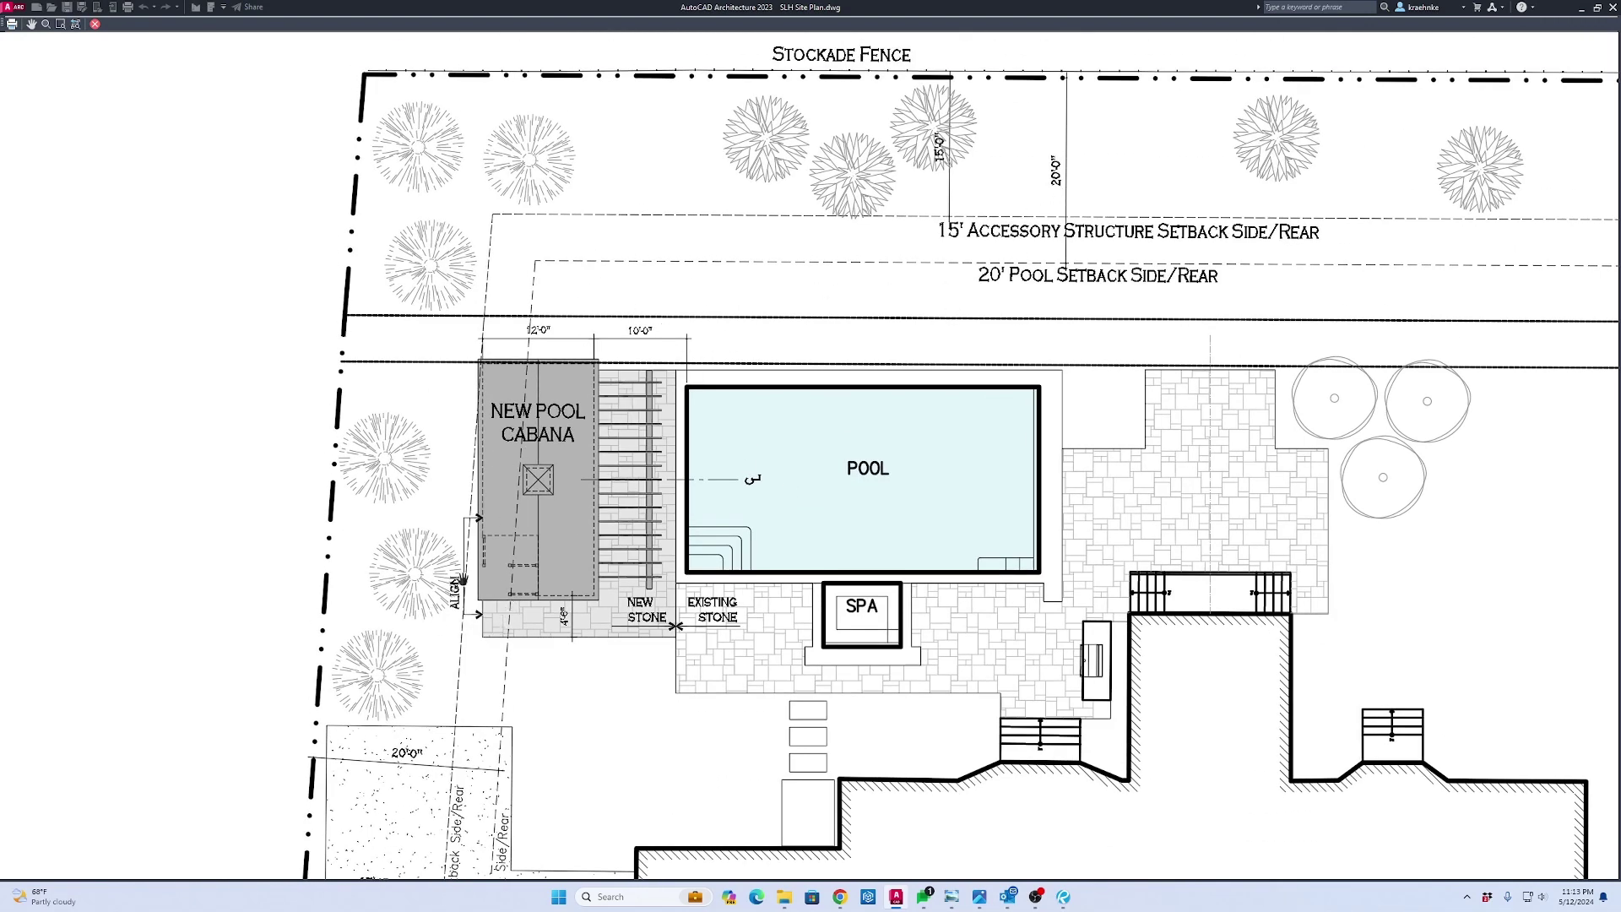
{"action": "scroll", "coordinate": [534, 553], "scroll_direction": "up", "scroll_amount": 4}
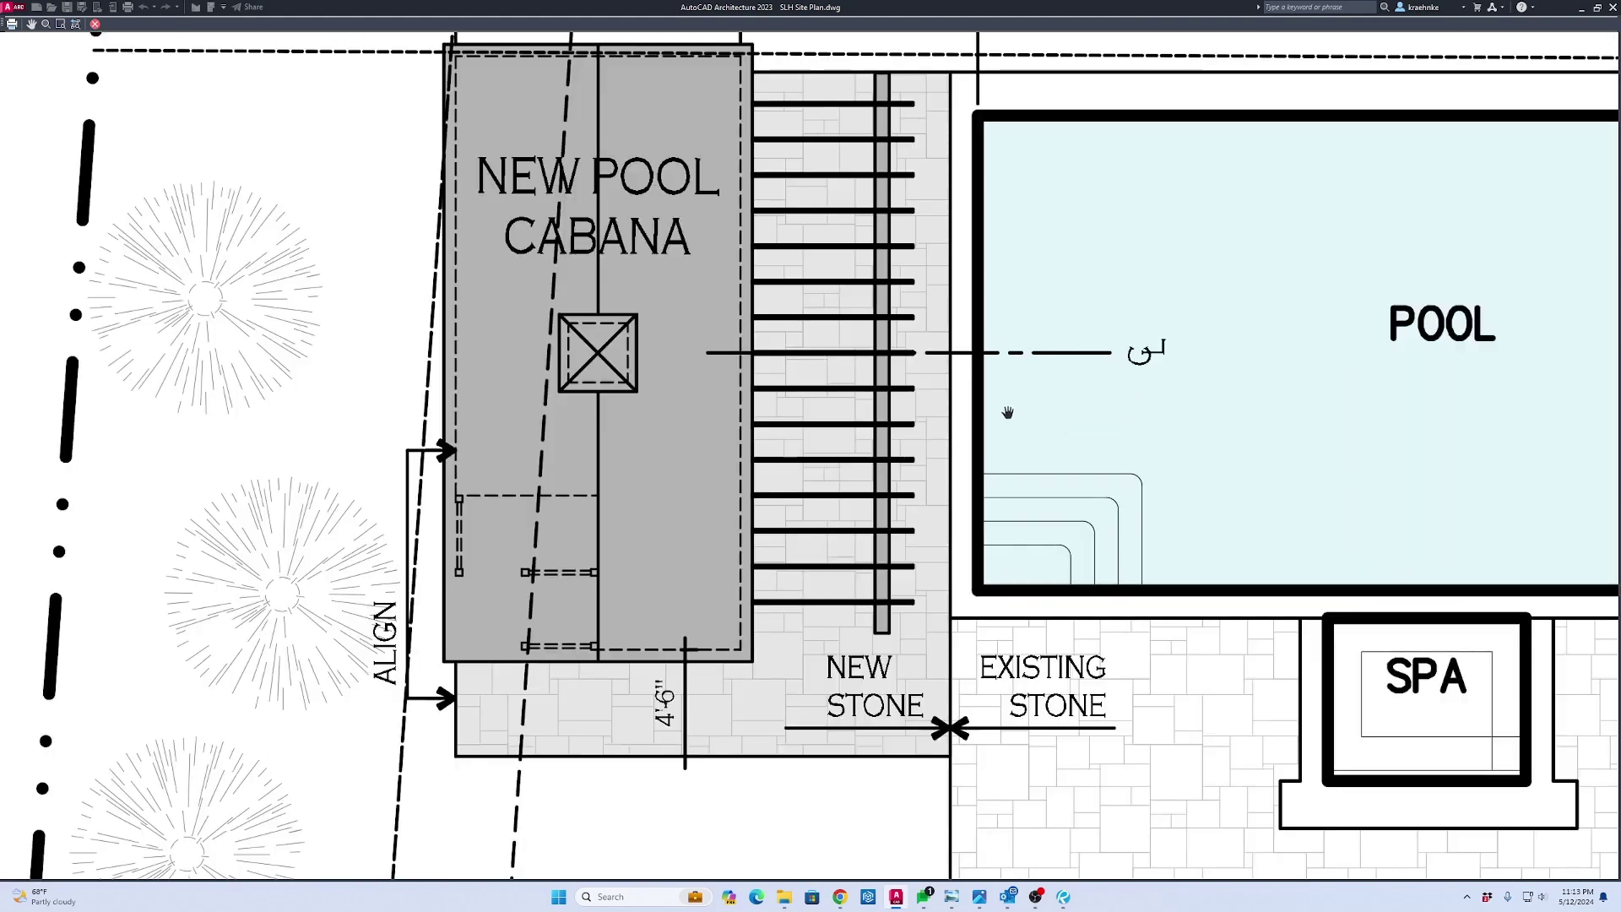
{"action": "scroll", "coordinate": [890, 541], "scroll_direction": "down", "scroll_amount": 2}
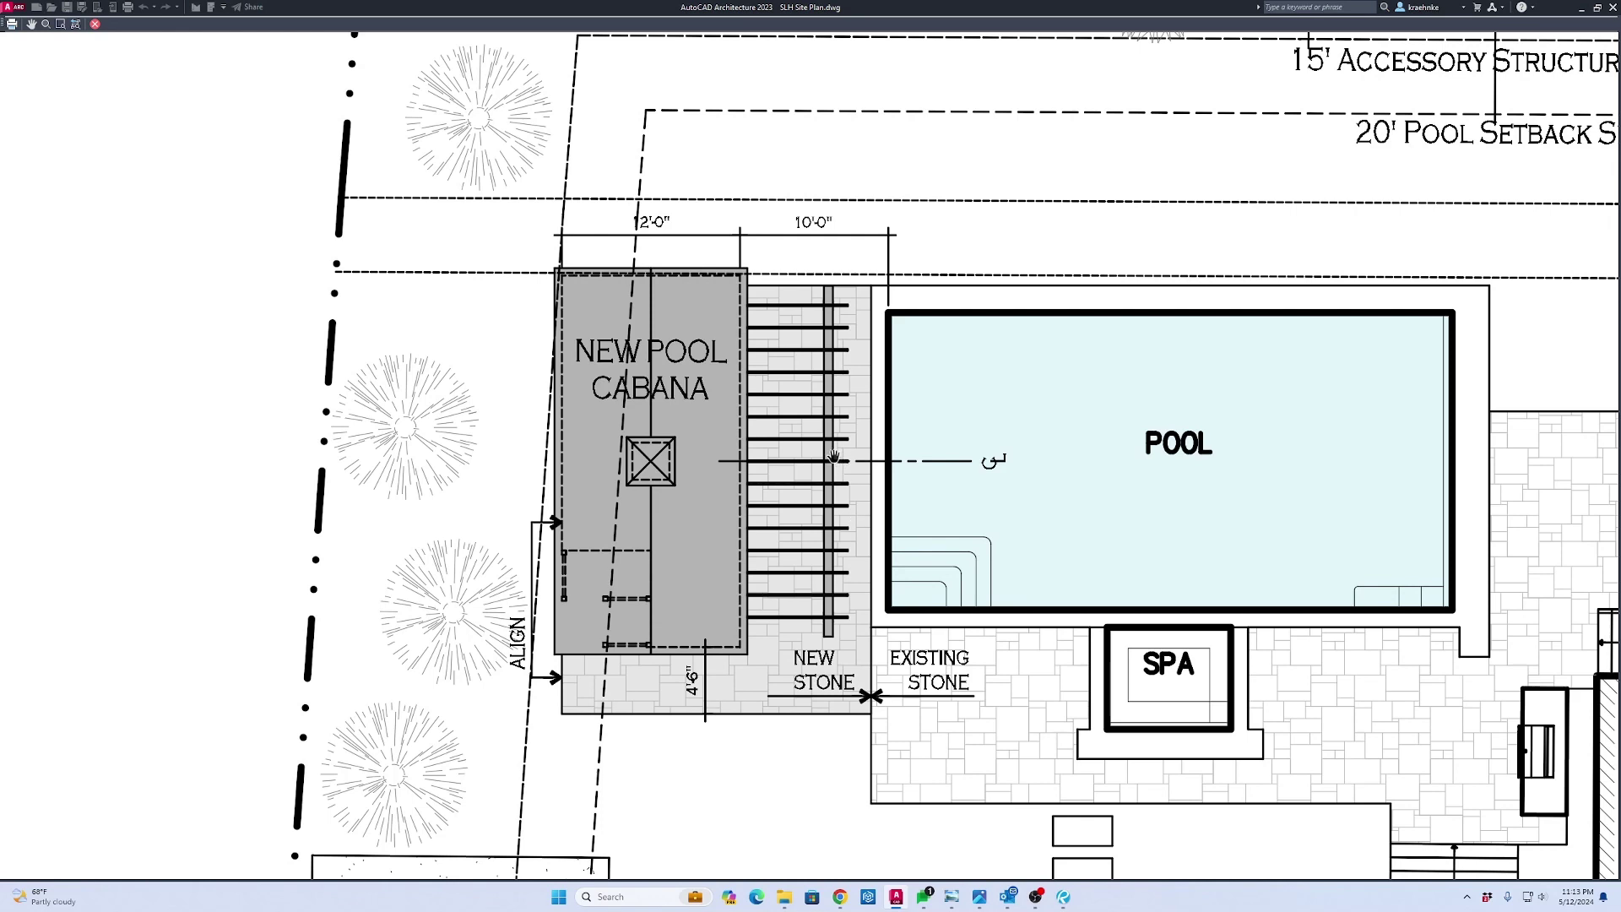
{"action": "key", "text": "Escape"}
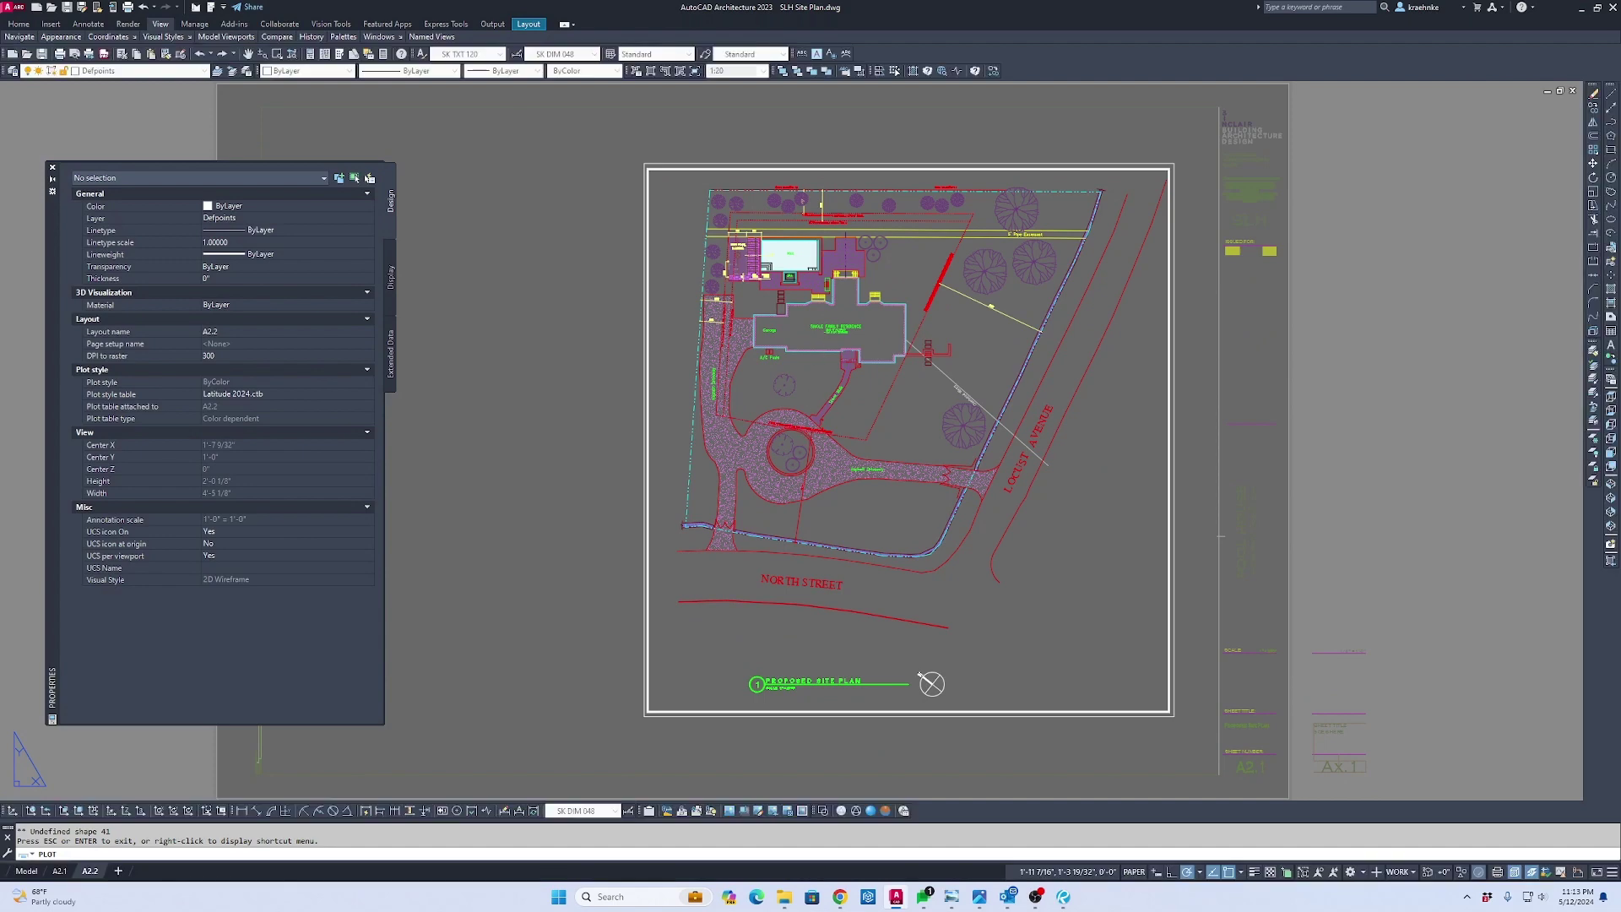
In the site plan viewport's model space, copy the NEW STONE note to the area above the pool, beside the 10'-0" dimension
{"action": "key", "text": "Return"}
{"action": "key", "text": "Escape"}
{"action": "left_click", "coordinate": [806, 233]}
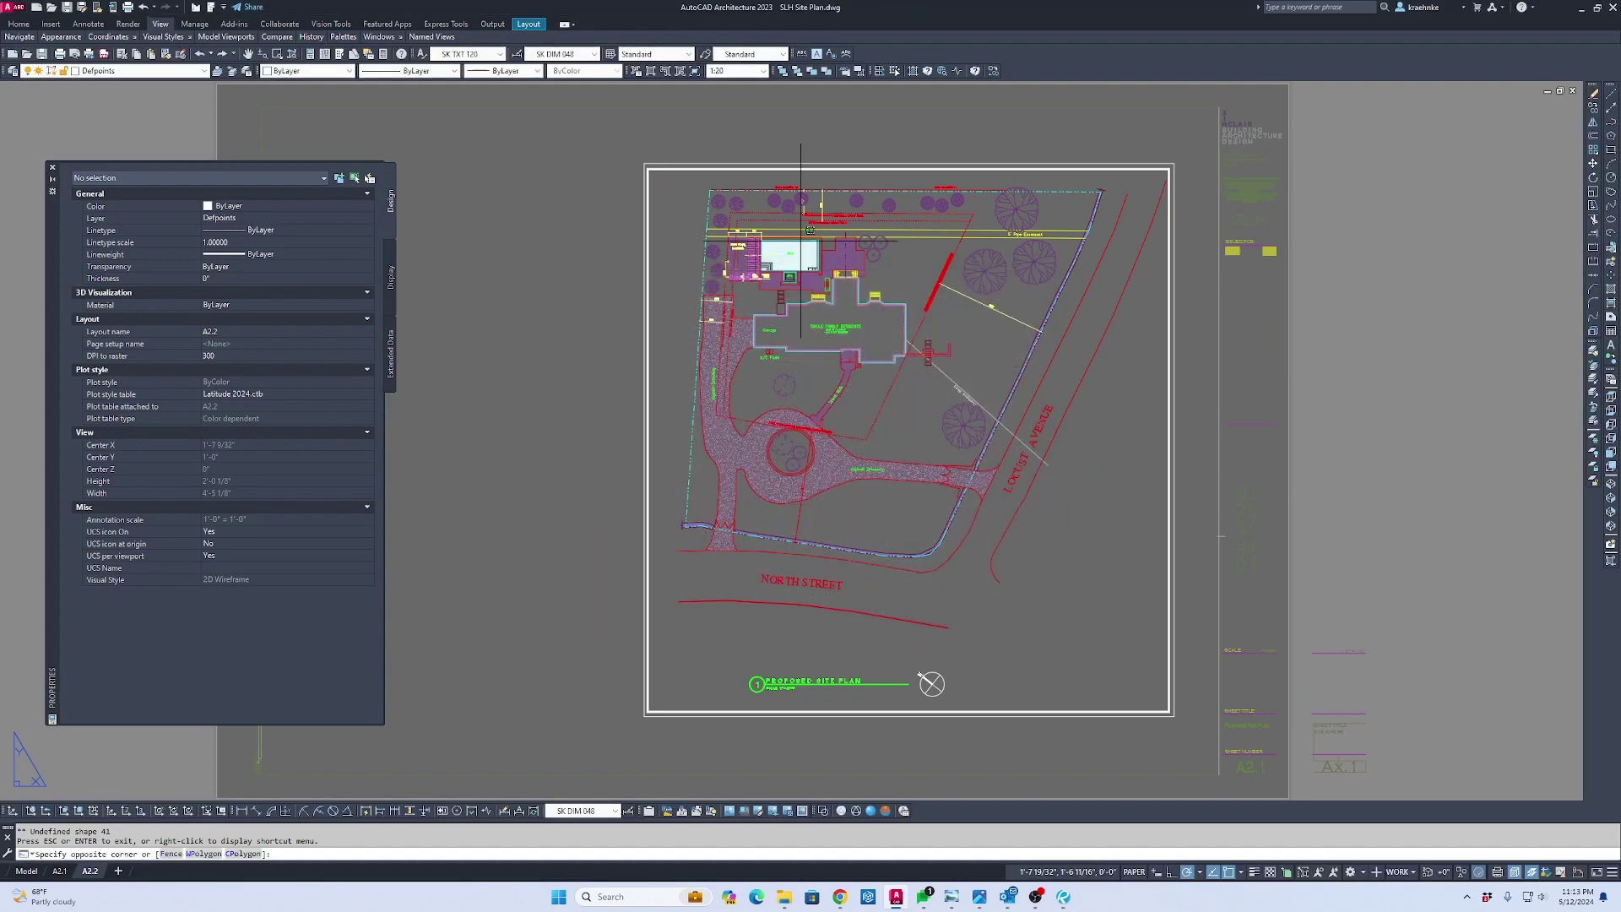
{"action": "double_click", "coordinate": [809, 229]}
{"action": "scroll", "coordinate": [760, 250], "scroll_direction": "up", "scroll_amount": 10}
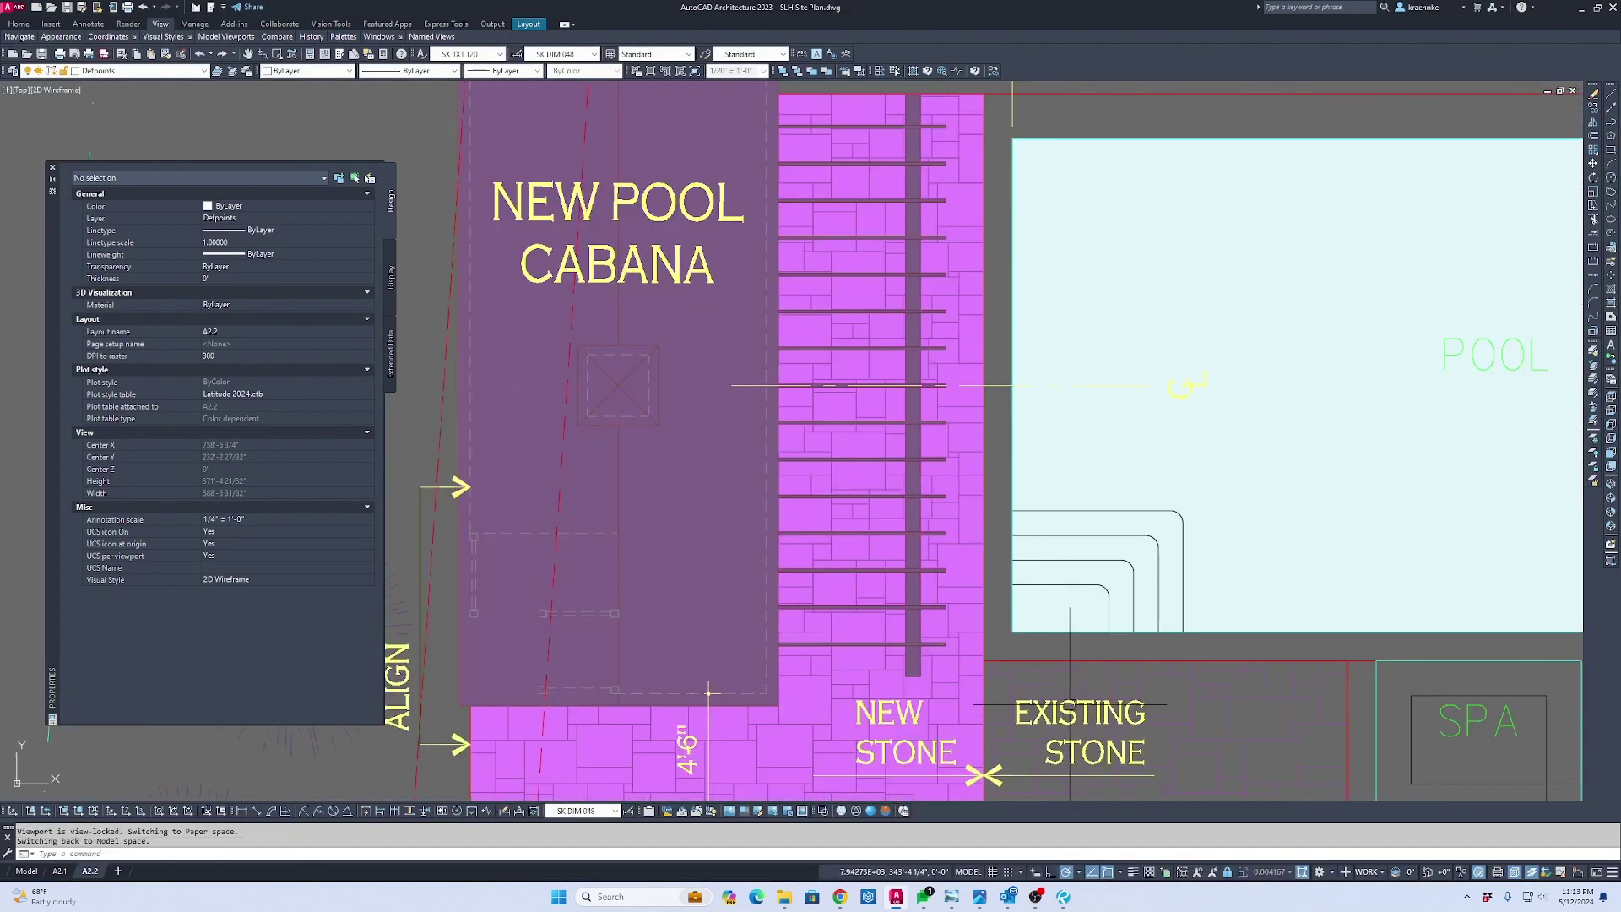
{"action": "left_click", "coordinate": [904, 733]}
{"action": "type", "text": "co"}
{"action": "key", "text": "Return"}
{"action": "left_click", "coordinate": [865, 694]}
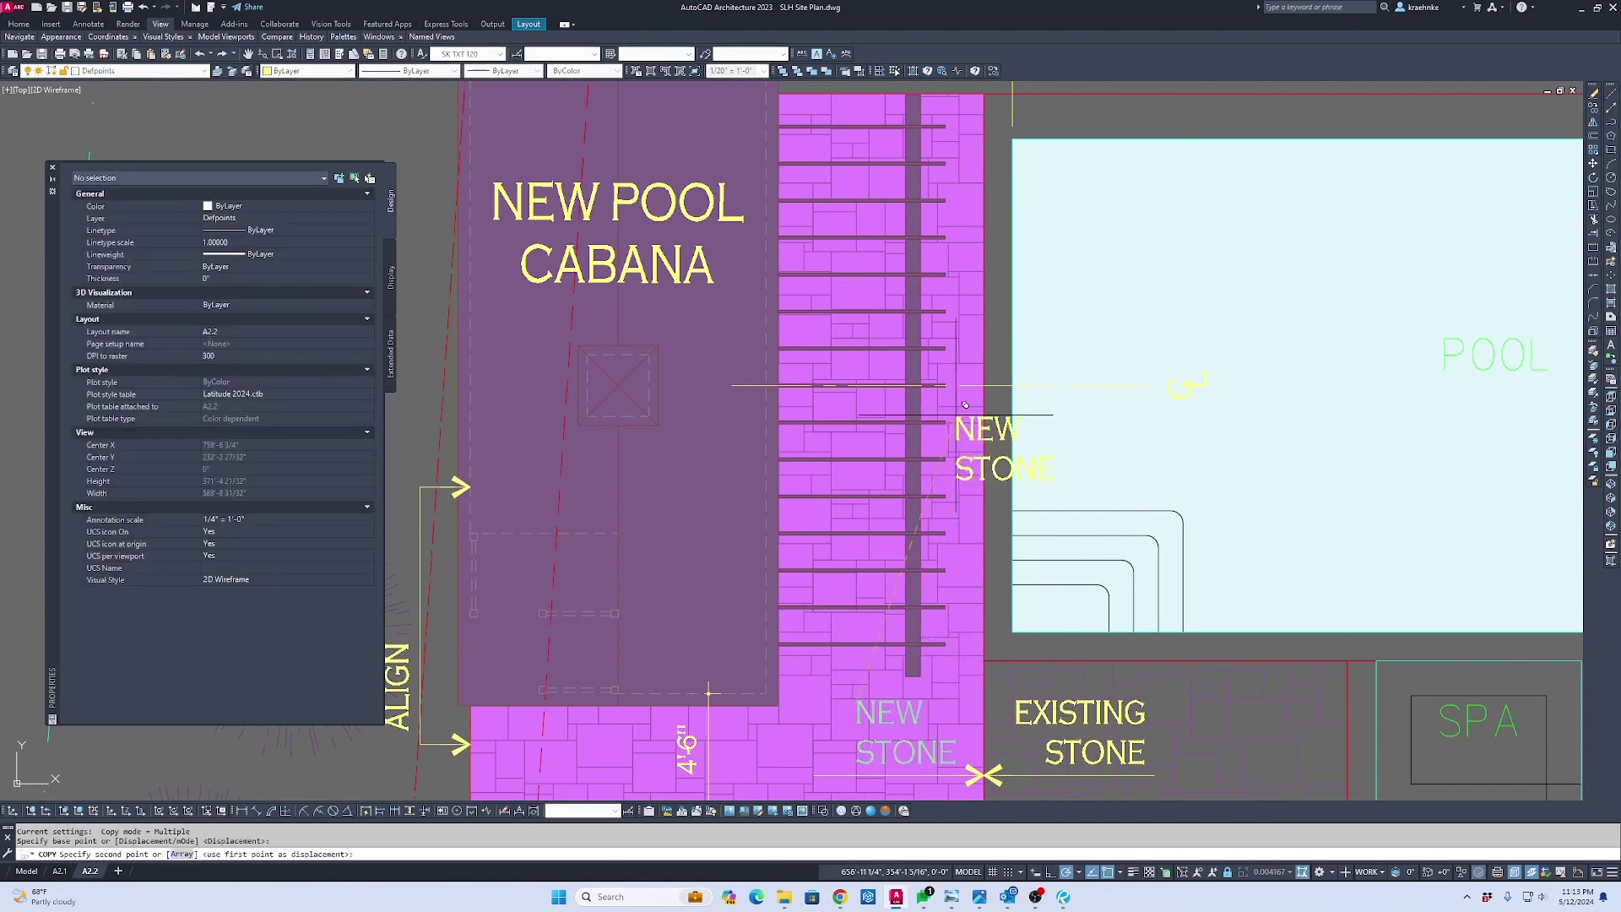
{"action": "scroll", "coordinate": [965, 405], "scroll_direction": "down", "scroll_amount": 4}
{"action": "scroll", "coordinate": [962, 417], "scroll_direction": "up", "scroll_amount": 8}
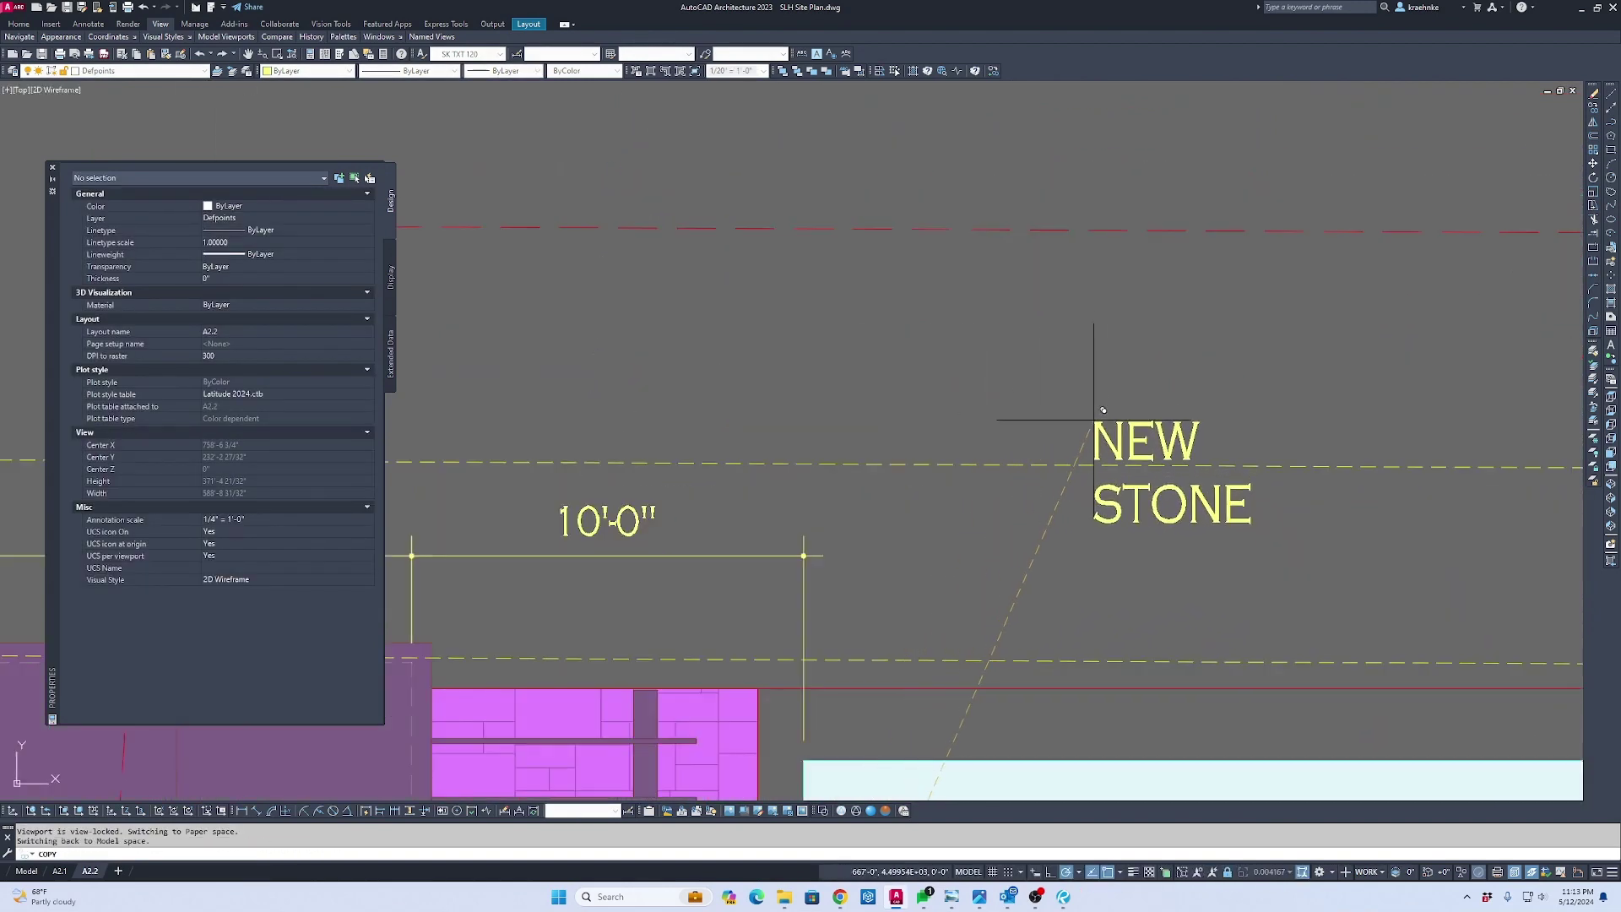
{"action": "key", "text": "Escape"}
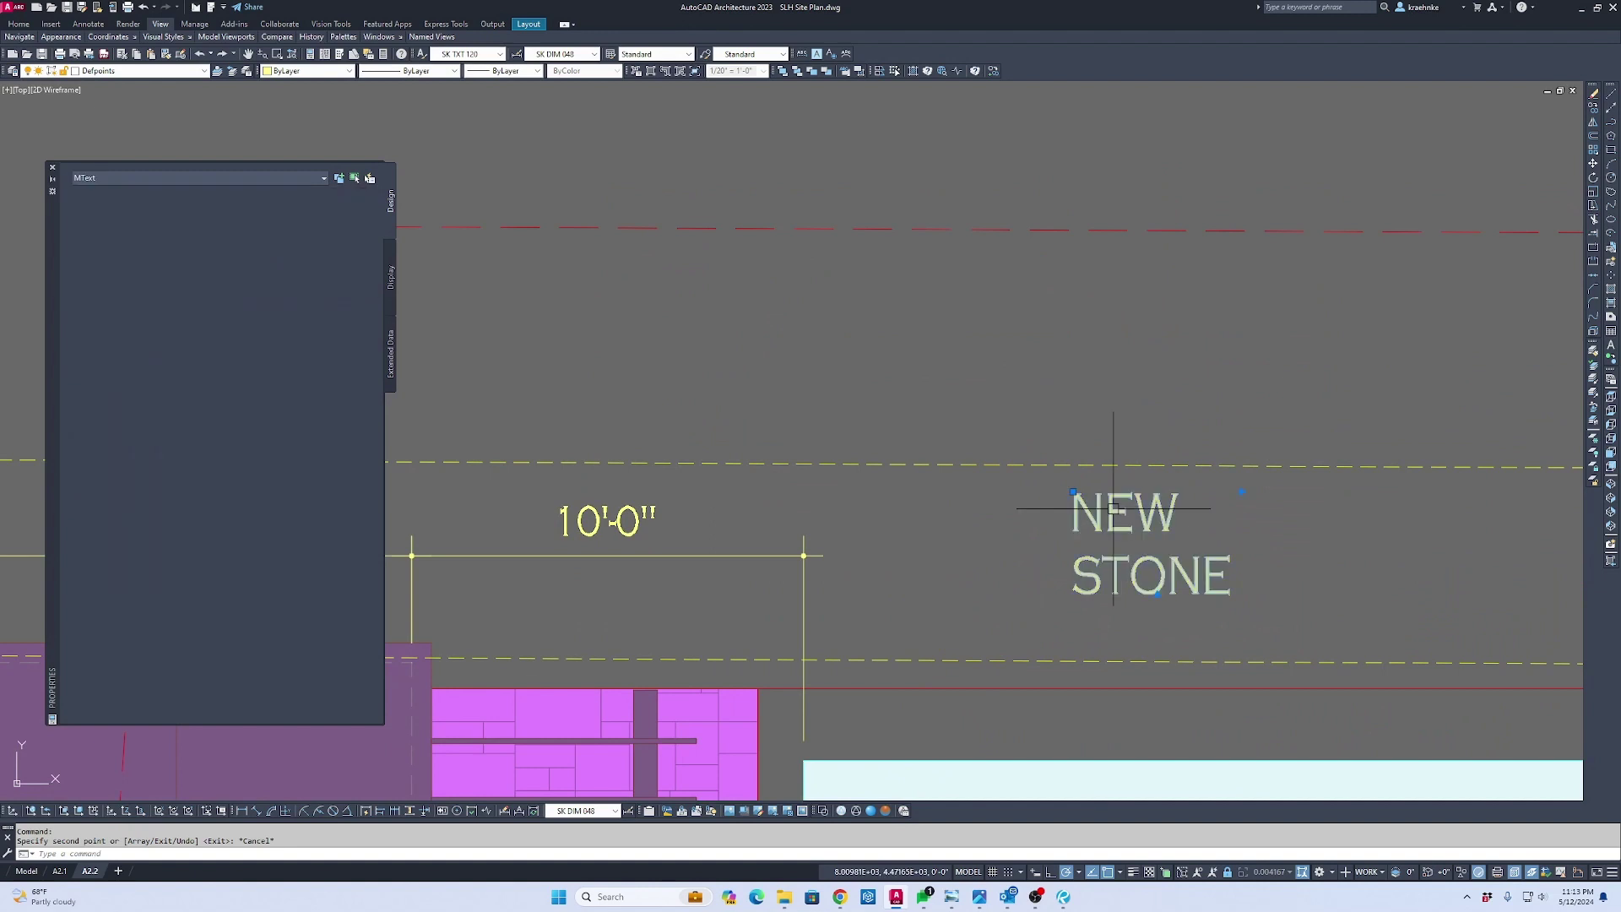
Change the copied note's text to NEW WOOD TRELLIS
{"action": "double_click", "coordinate": [1104, 579]}
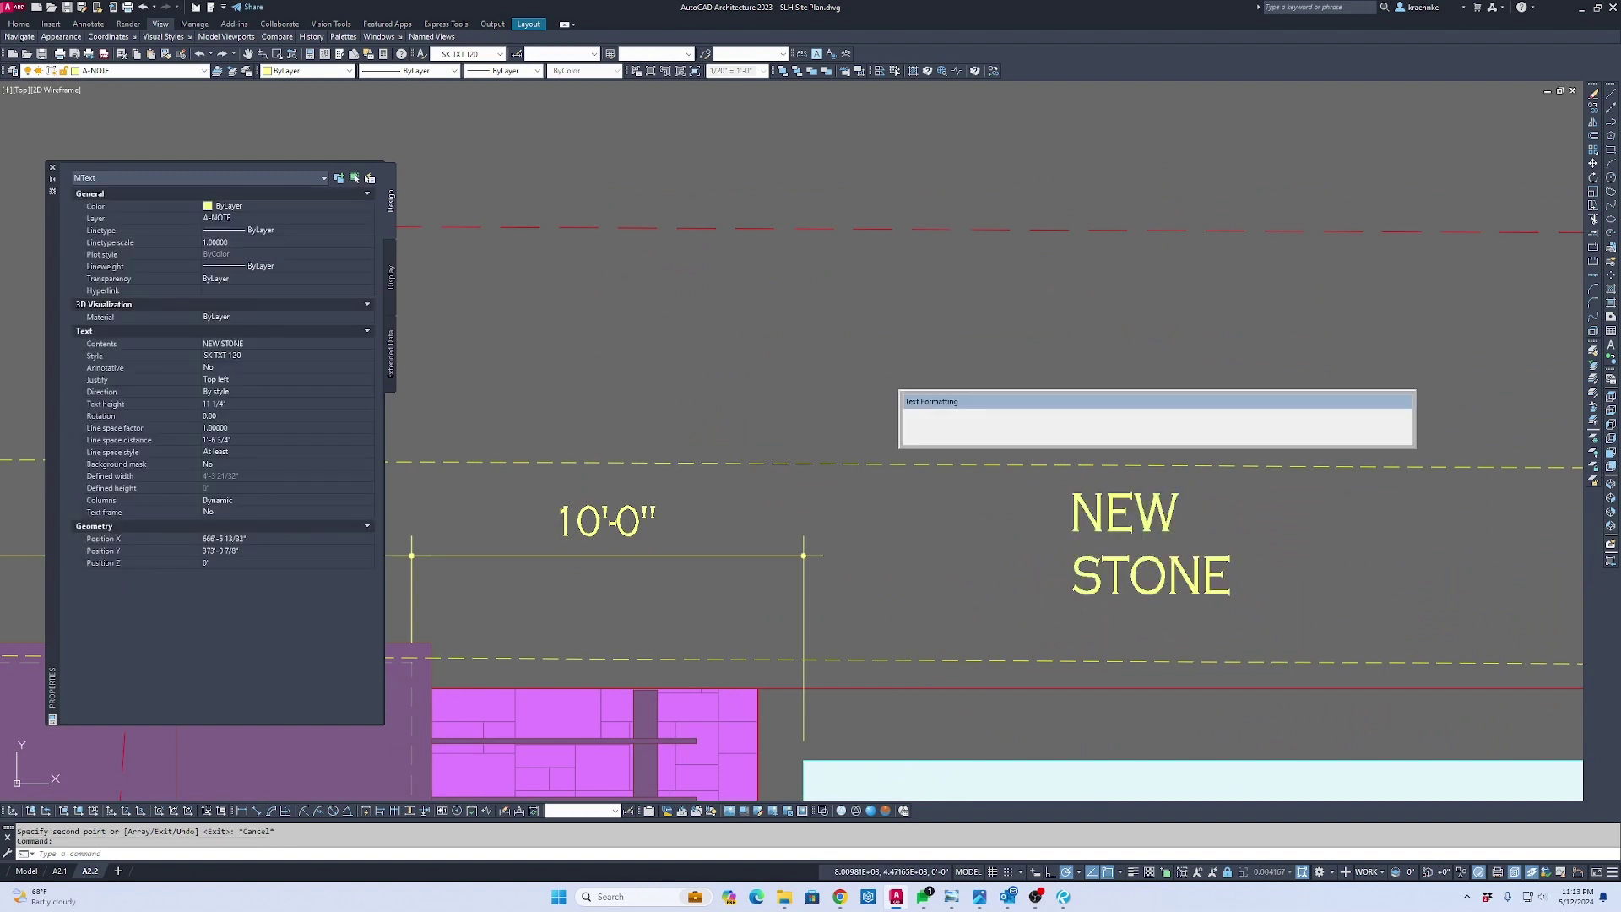
{"action": "double_click", "coordinate": [1105, 580]}
{"action": "type", "text": "WOOD"}
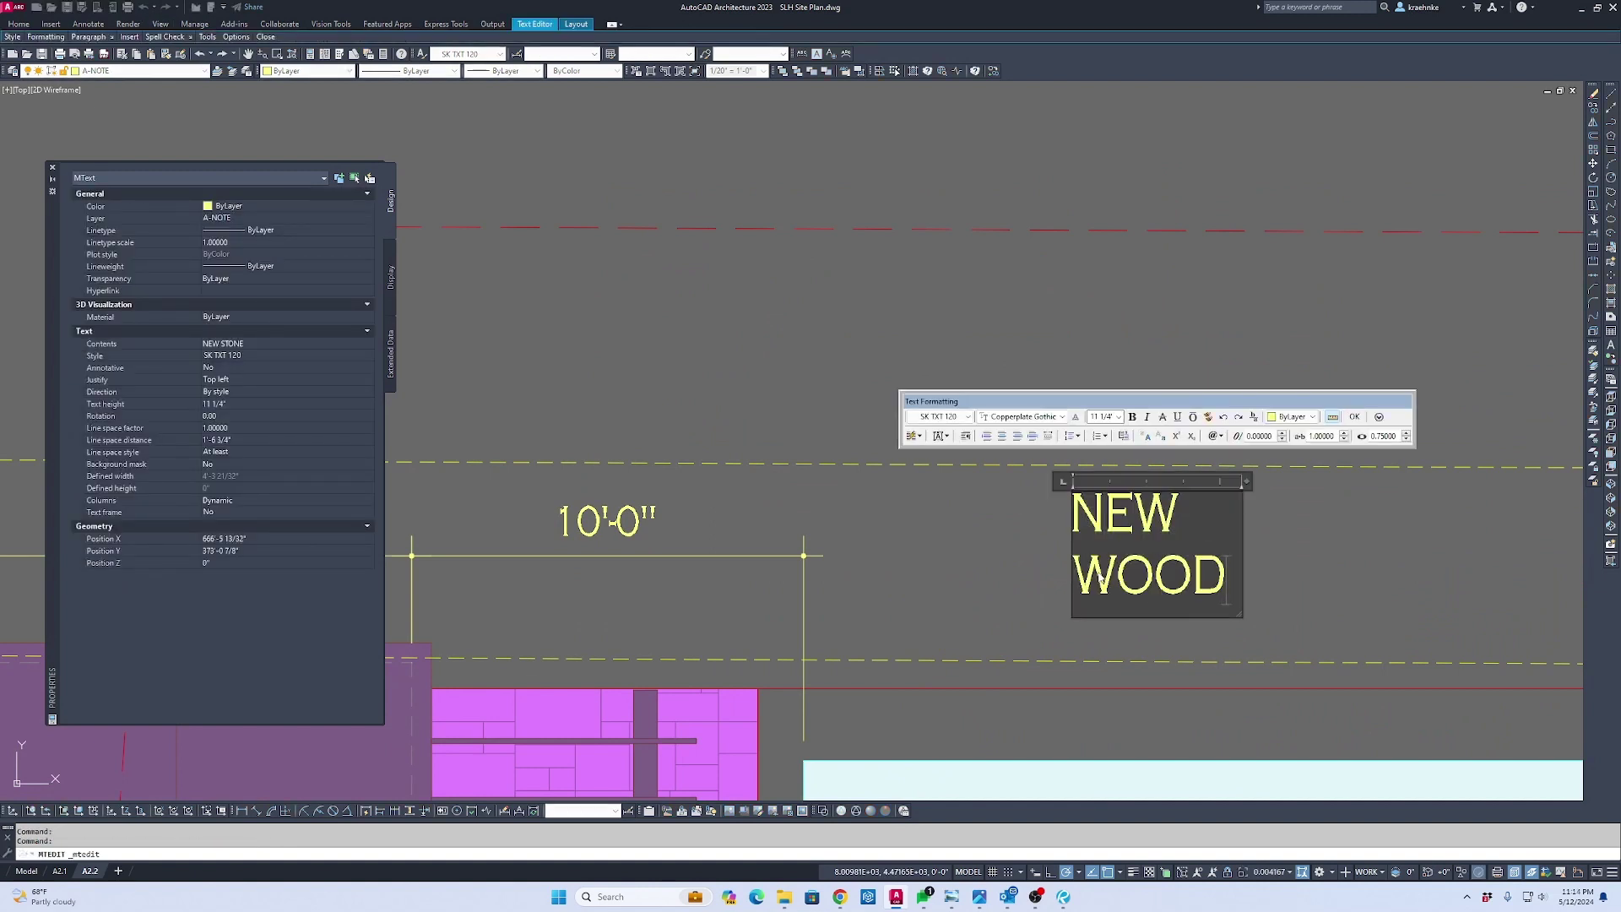
{"action": "type", "text": " TRELLIS"}
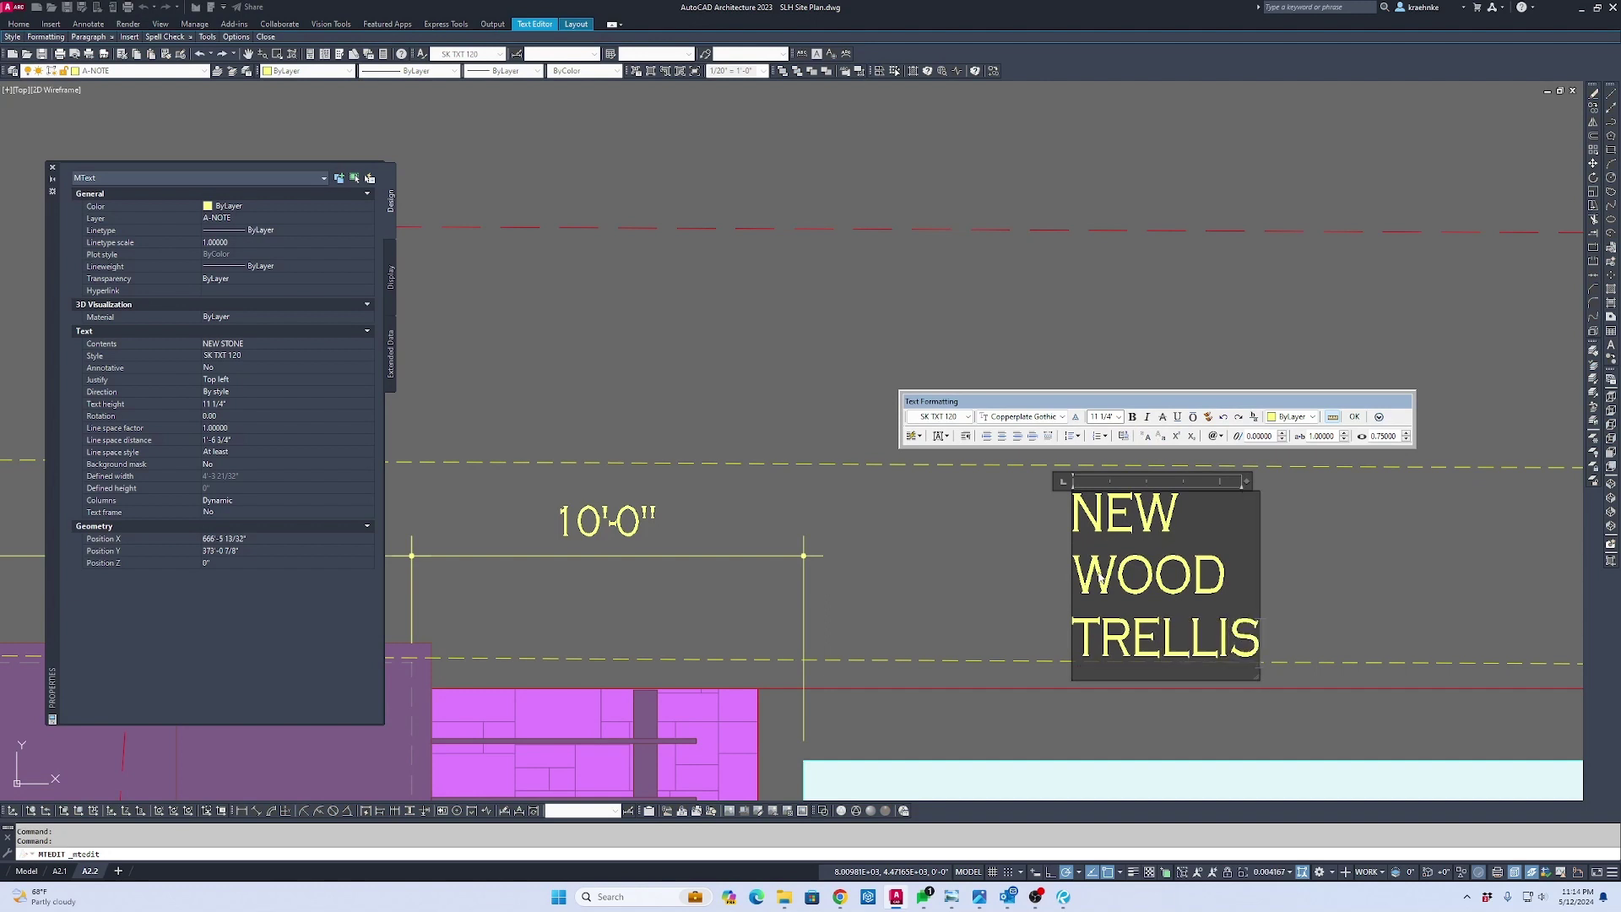
{"action": "key", "text": "Escape"}
Widen the trellis note's text frame so that NEW WOOD fits on one line with TRELLIS below it
{"action": "left_click", "coordinate": [1146, 505]}
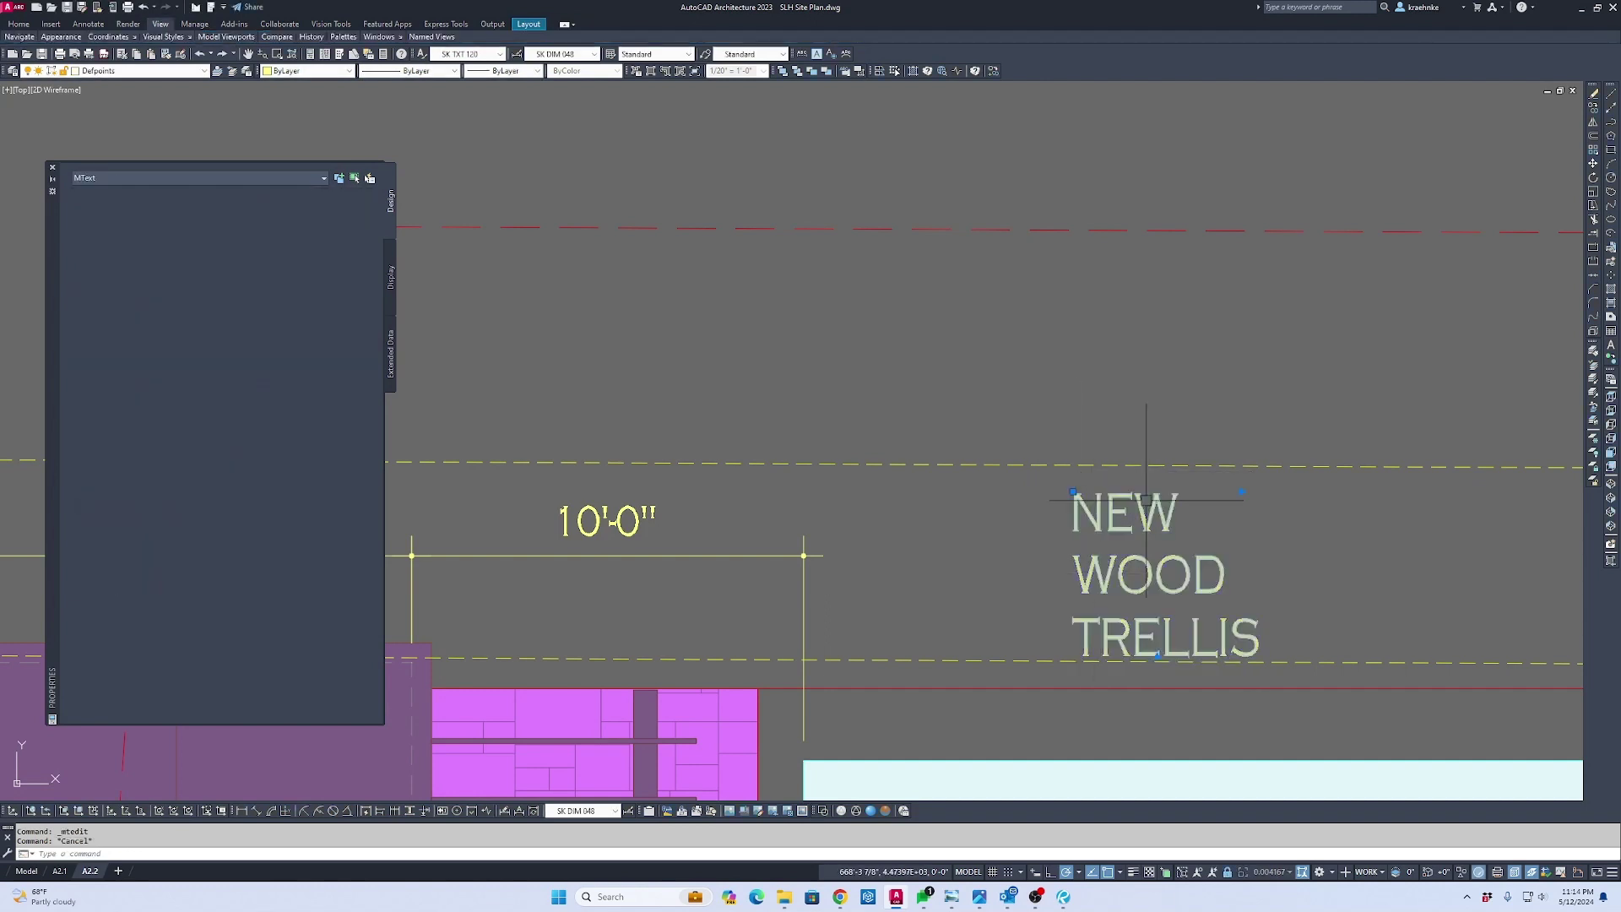
{"action": "left_click", "coordinate": [1241, 492]}
{"action": "left_click", "coordinate": [1351, 492]}
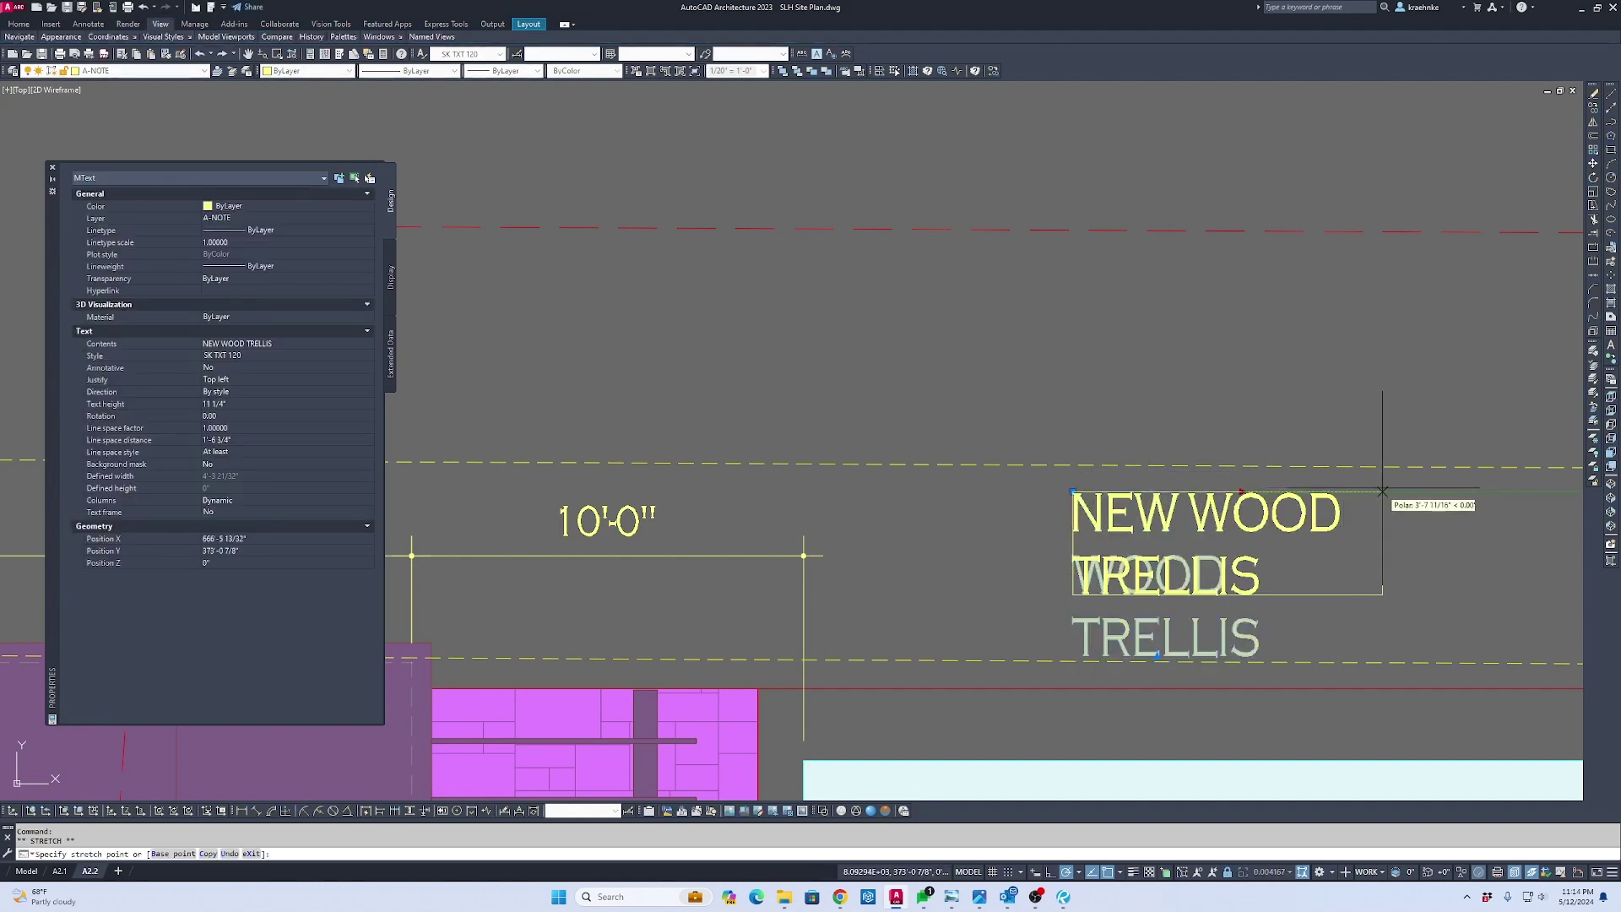
{"action": "key", "text": "Escape"}
Draw a quick leader from the trellis beam up to the NEW WOOD TRELLIS note, ending in a horizontal segment beside the text
{"action": "type", "text": "v"}
{"action": "key", "text": "Return"}
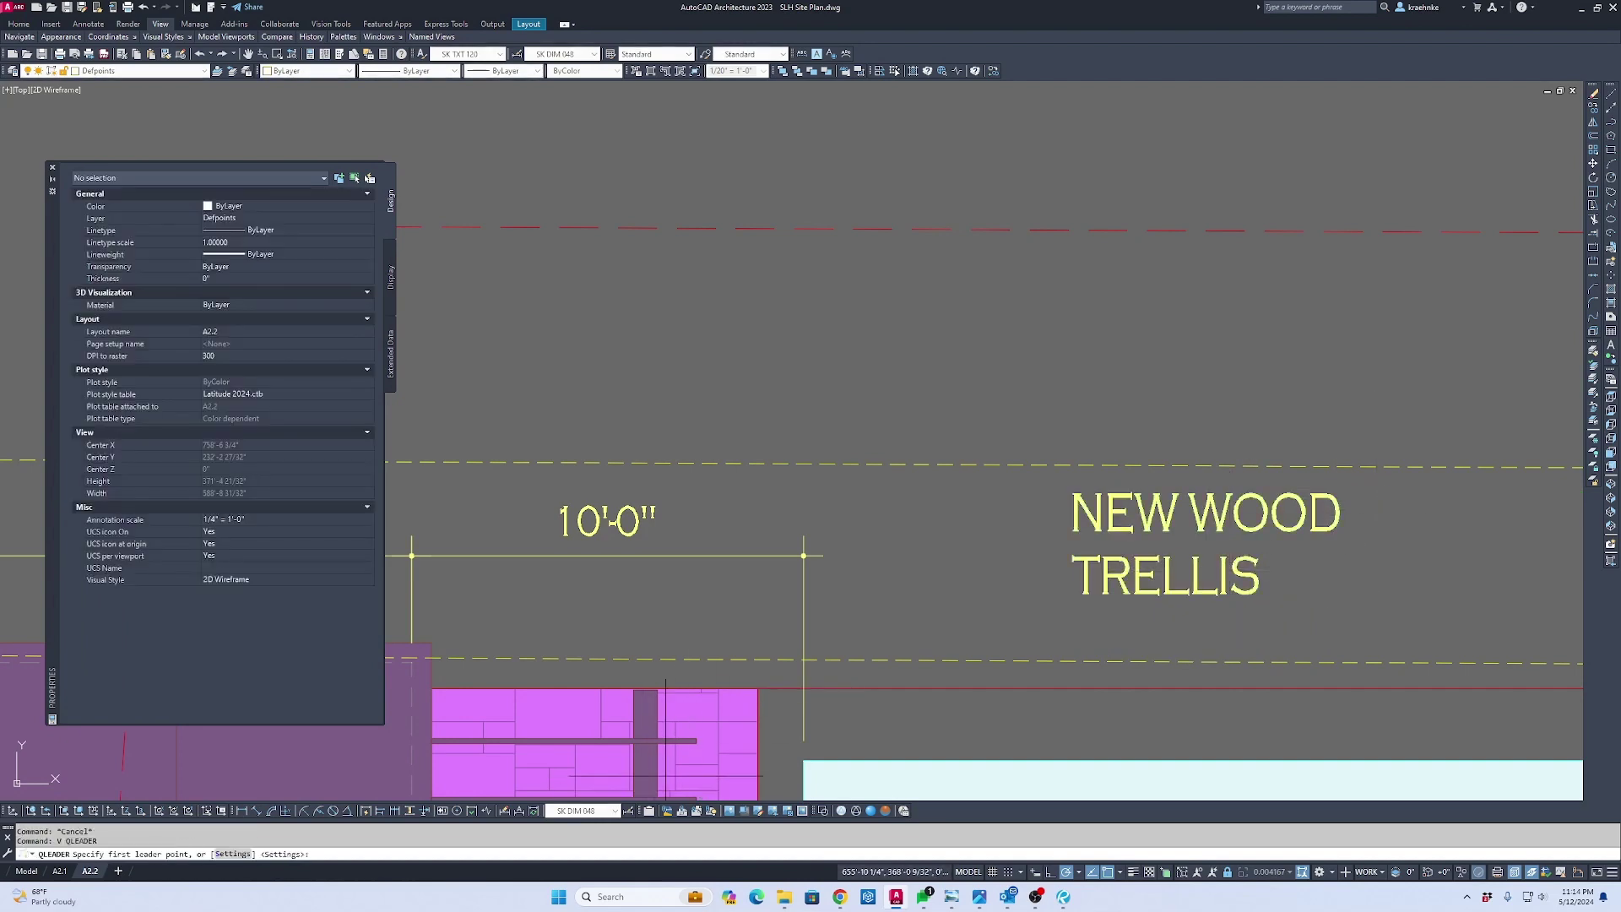
{"action": "middle_click_drag", "start_coordinate": [758, 688], "coordinate": [808, 431]}
{"action": "left_click", "coordinate": [748, 428]}
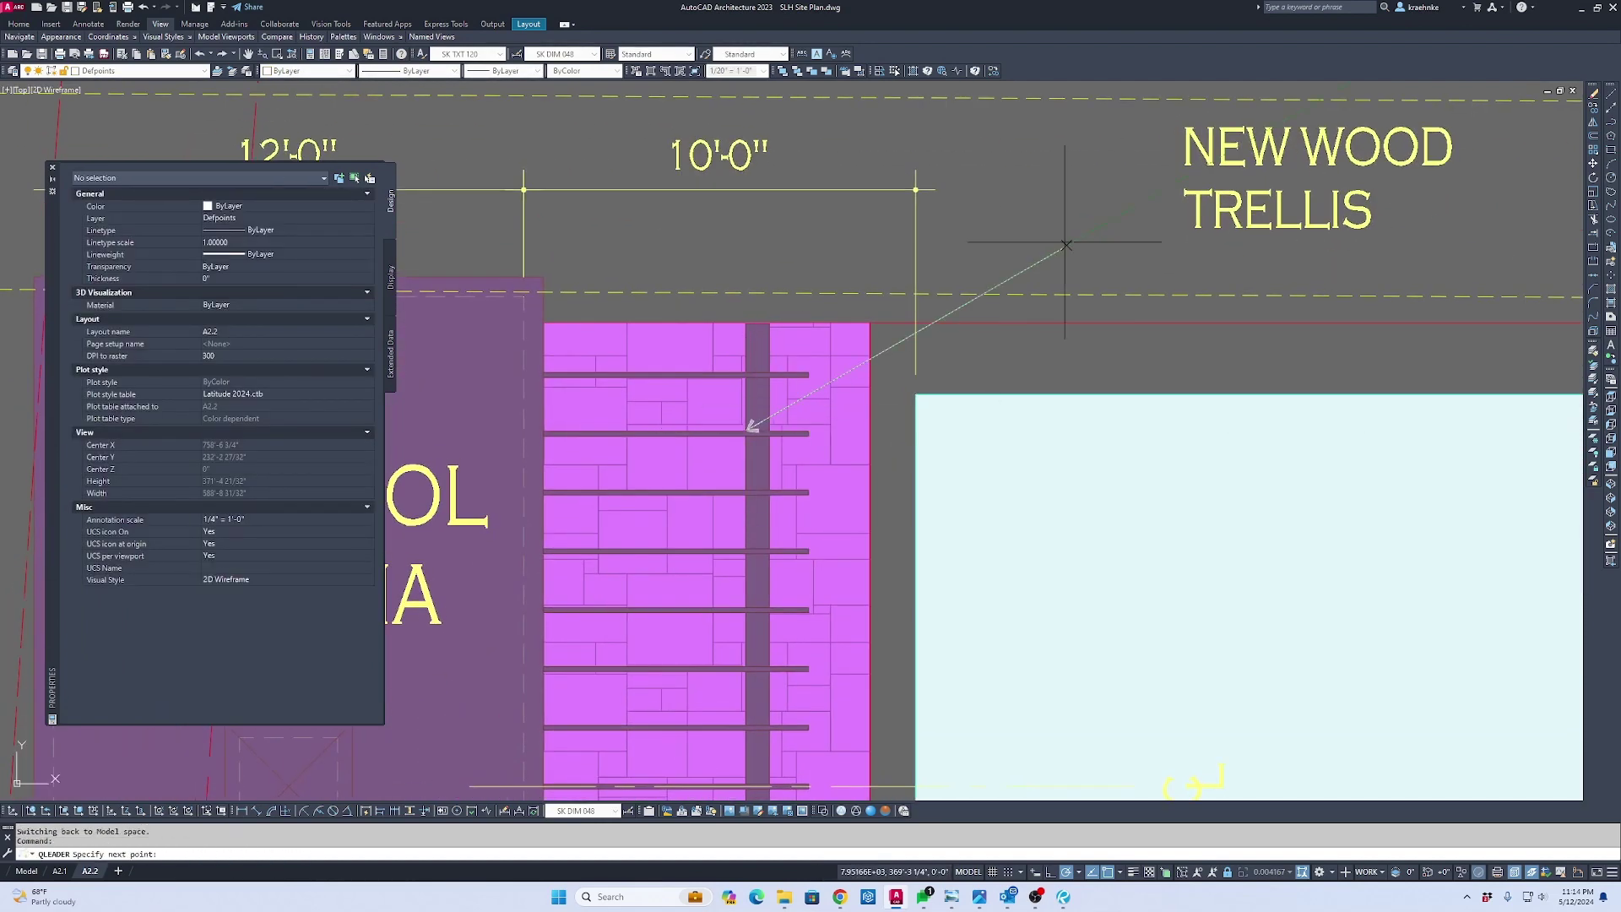
{"action": "left_click", "coordinate": [1086, 149]}
{"action": "key", "text": "Escape"}
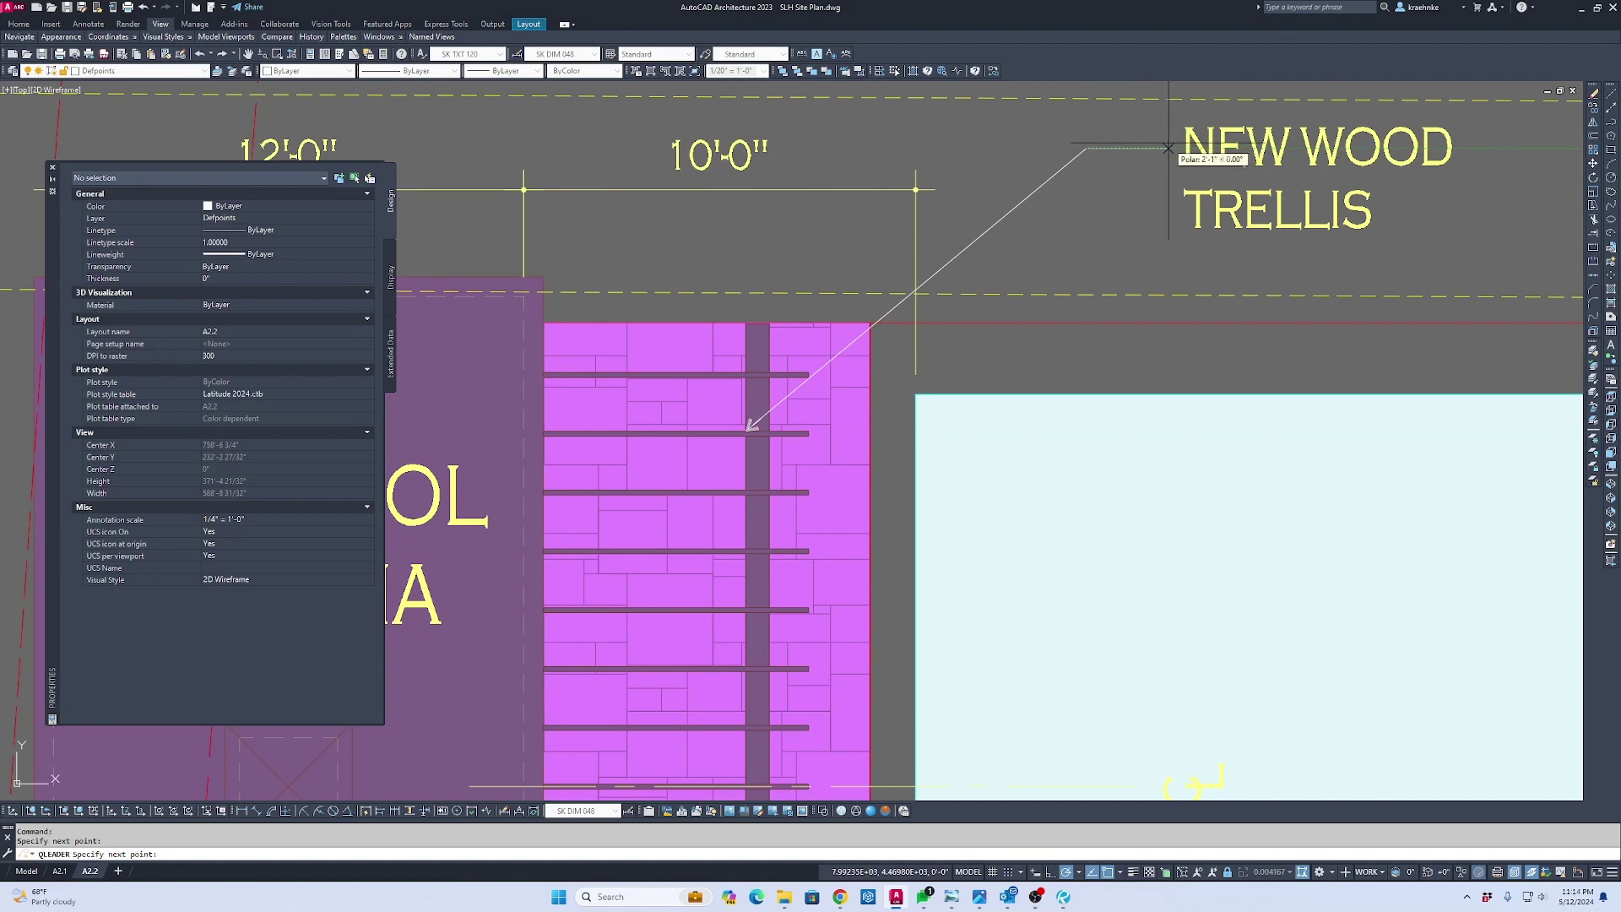
Match the new trellis leader's properties to the existing arrow between the NEW STONE and EXISTING STONE notes
{"action": "scroll", "coordinate": [1097, 135], "scroll_direction": "down", "scroll_amount": 4}
{"action": "type", "text": "ma"}
{"action": "key", "text": "Return"}
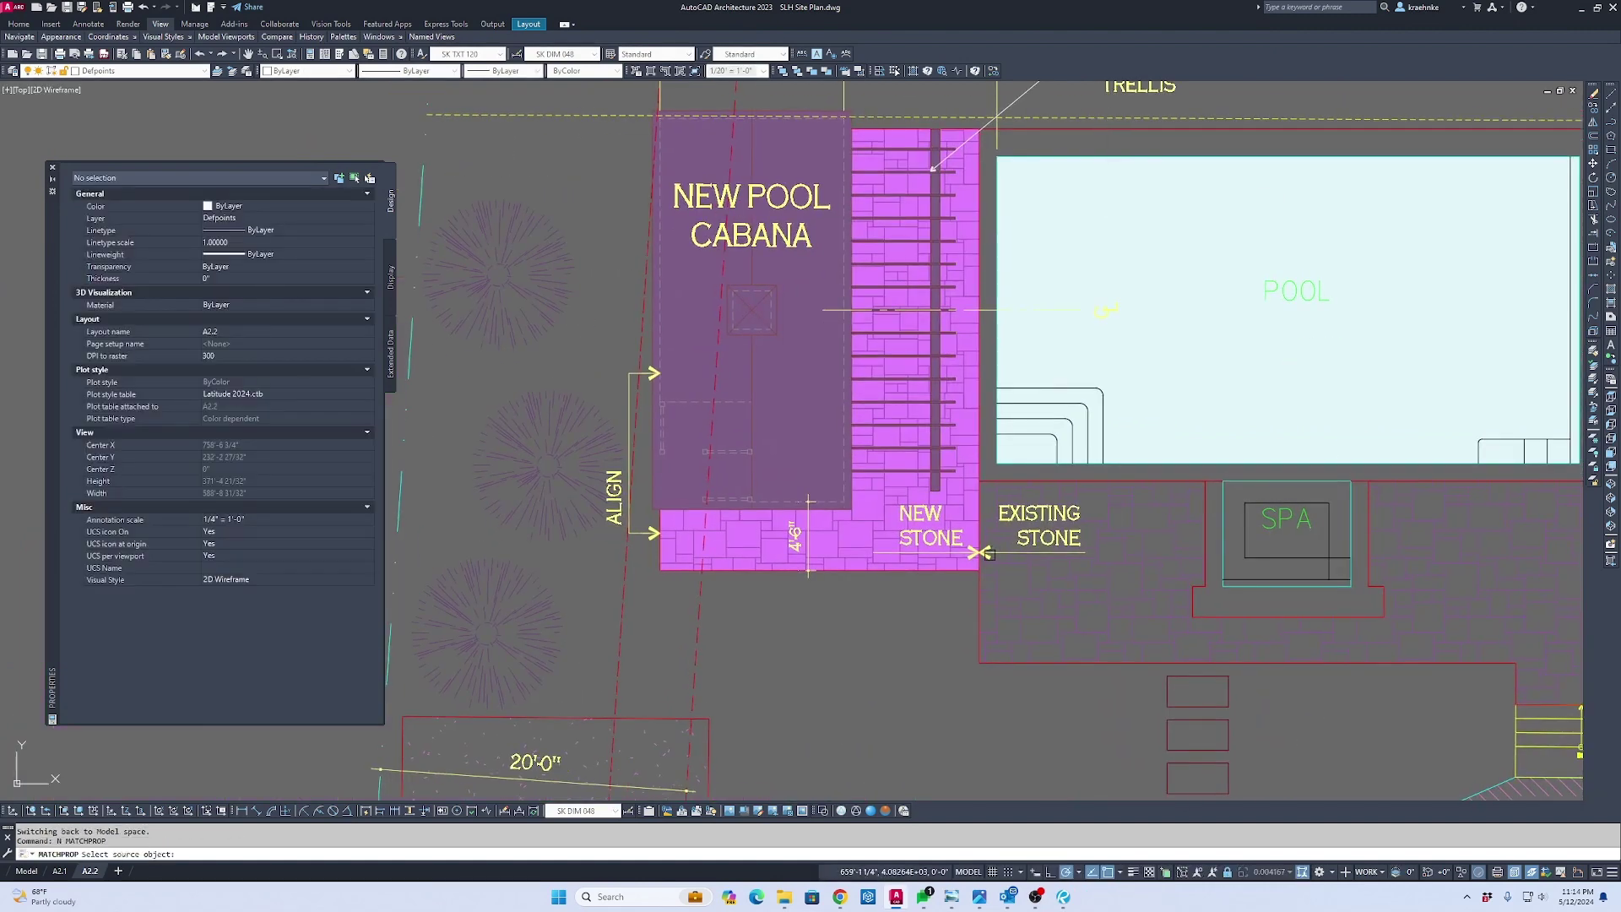
{"action": "left_click", "coordinate": [984, 552]}
{"action": "key", "text": "Escape"}
{"action": "scroll", "coordinate": [1014, 101], "scroll_direction": "down", "scroll_amount": 3}
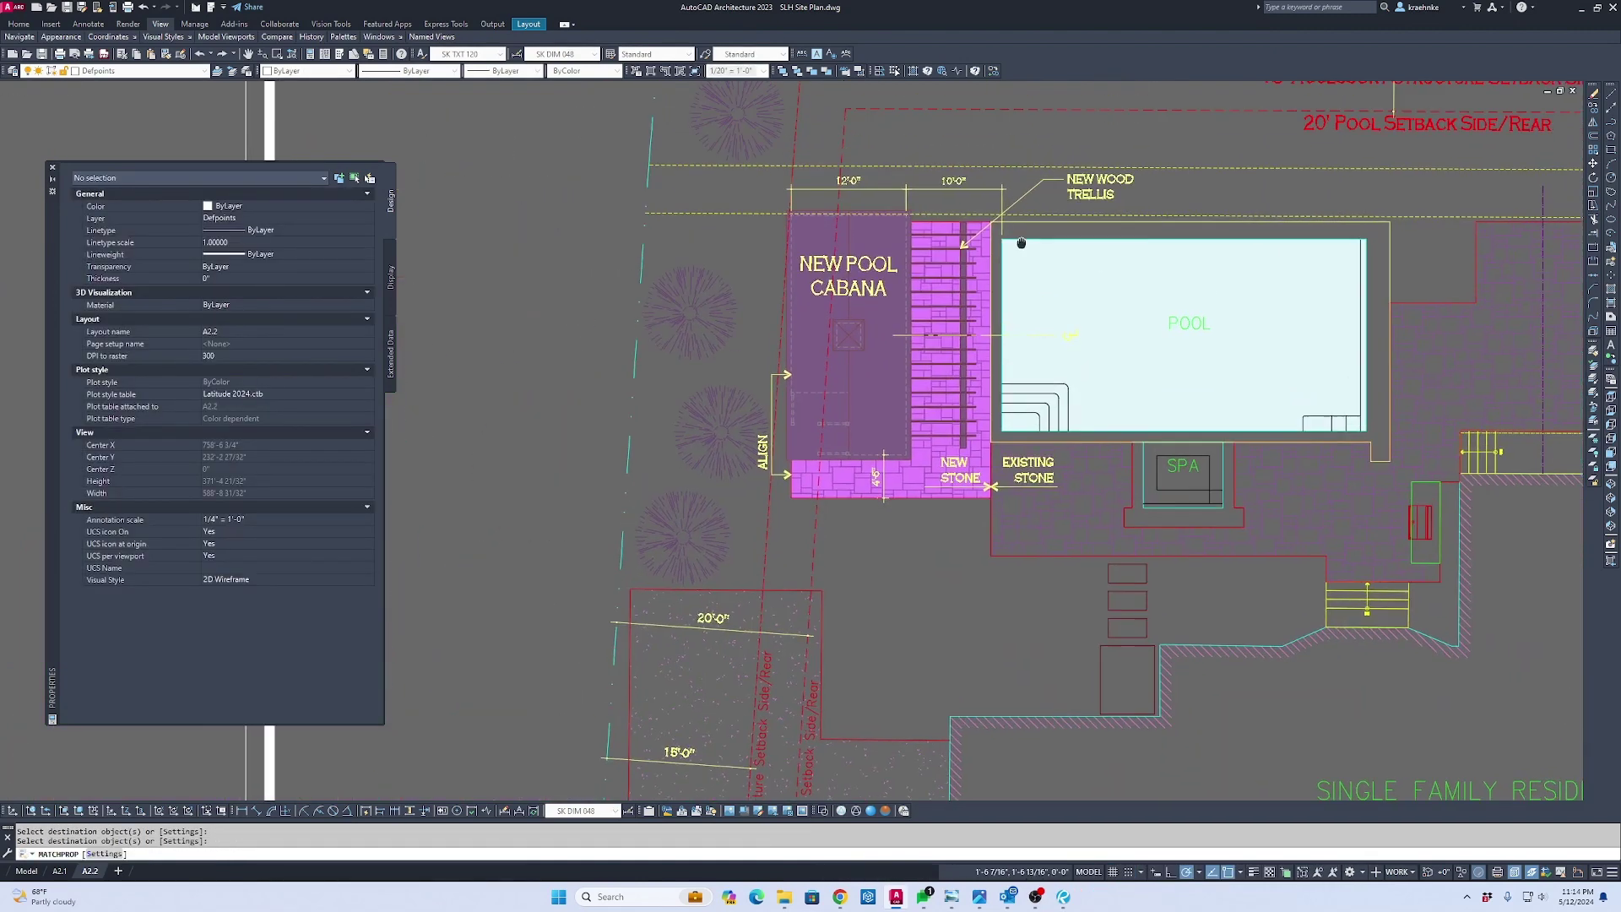
Examine the cabana dimensions, trellis note and setback lines around the pool on the site plan
{"action": "scroll", "coordinate": [1063, 392], "scroll_direction": "up", "scroll_amount": 2}
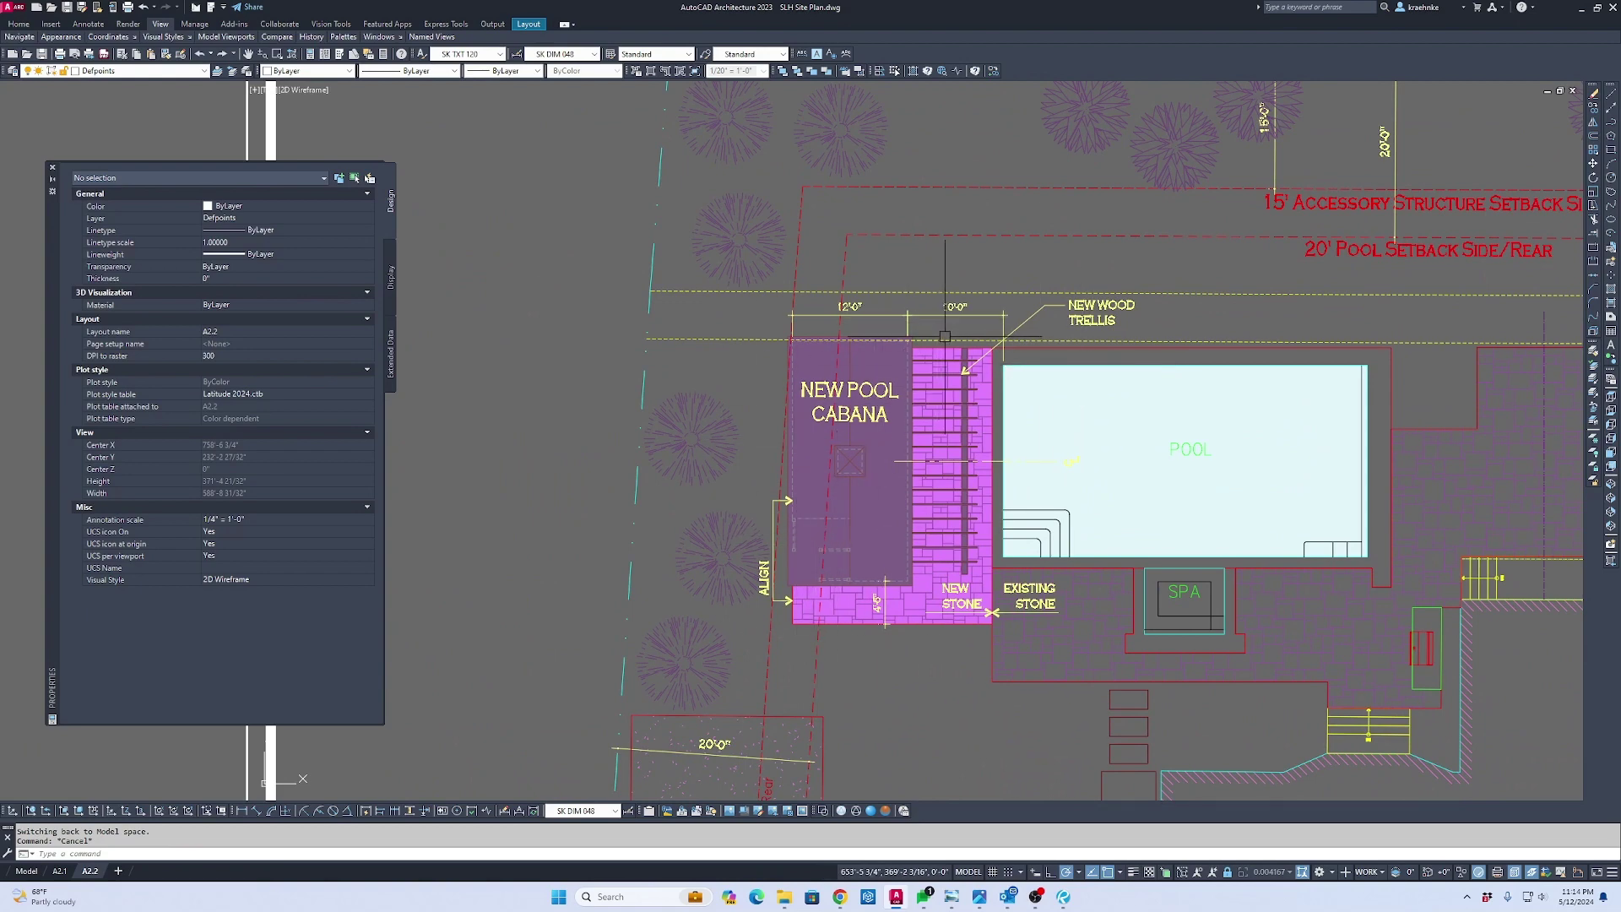
{"action": "scroll", "coordinate": [892, 374], "scroll_direction": "up", "scroll_amount": 5}
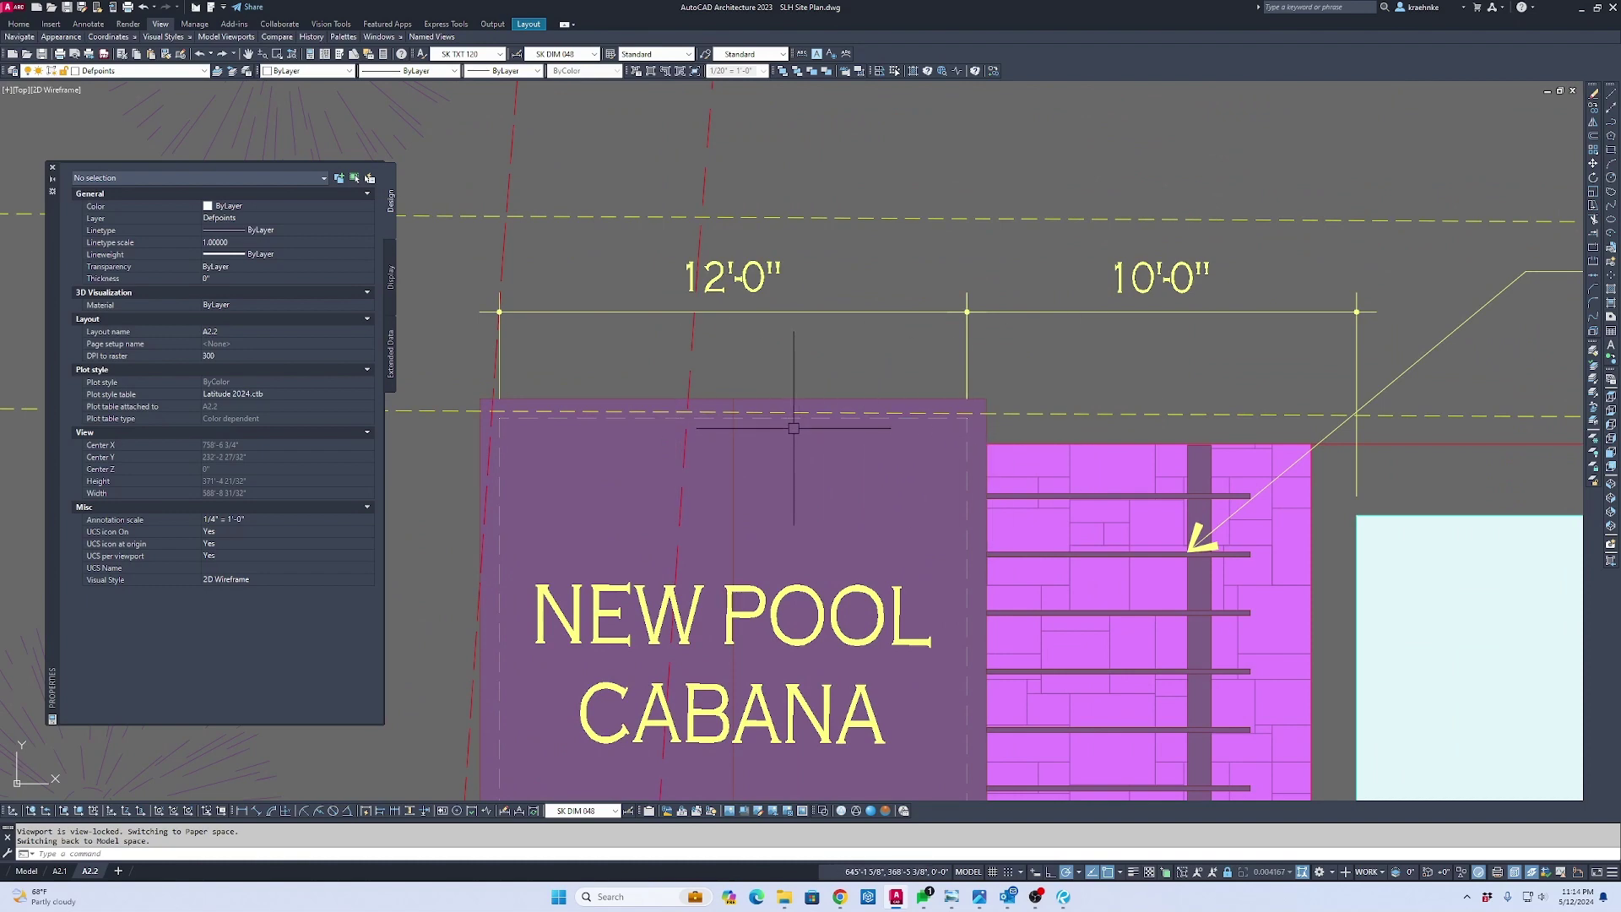
{"action": "scroll", "coordinate": [812, 398], "scroll_direction": "down", "scroll_amount": 3}
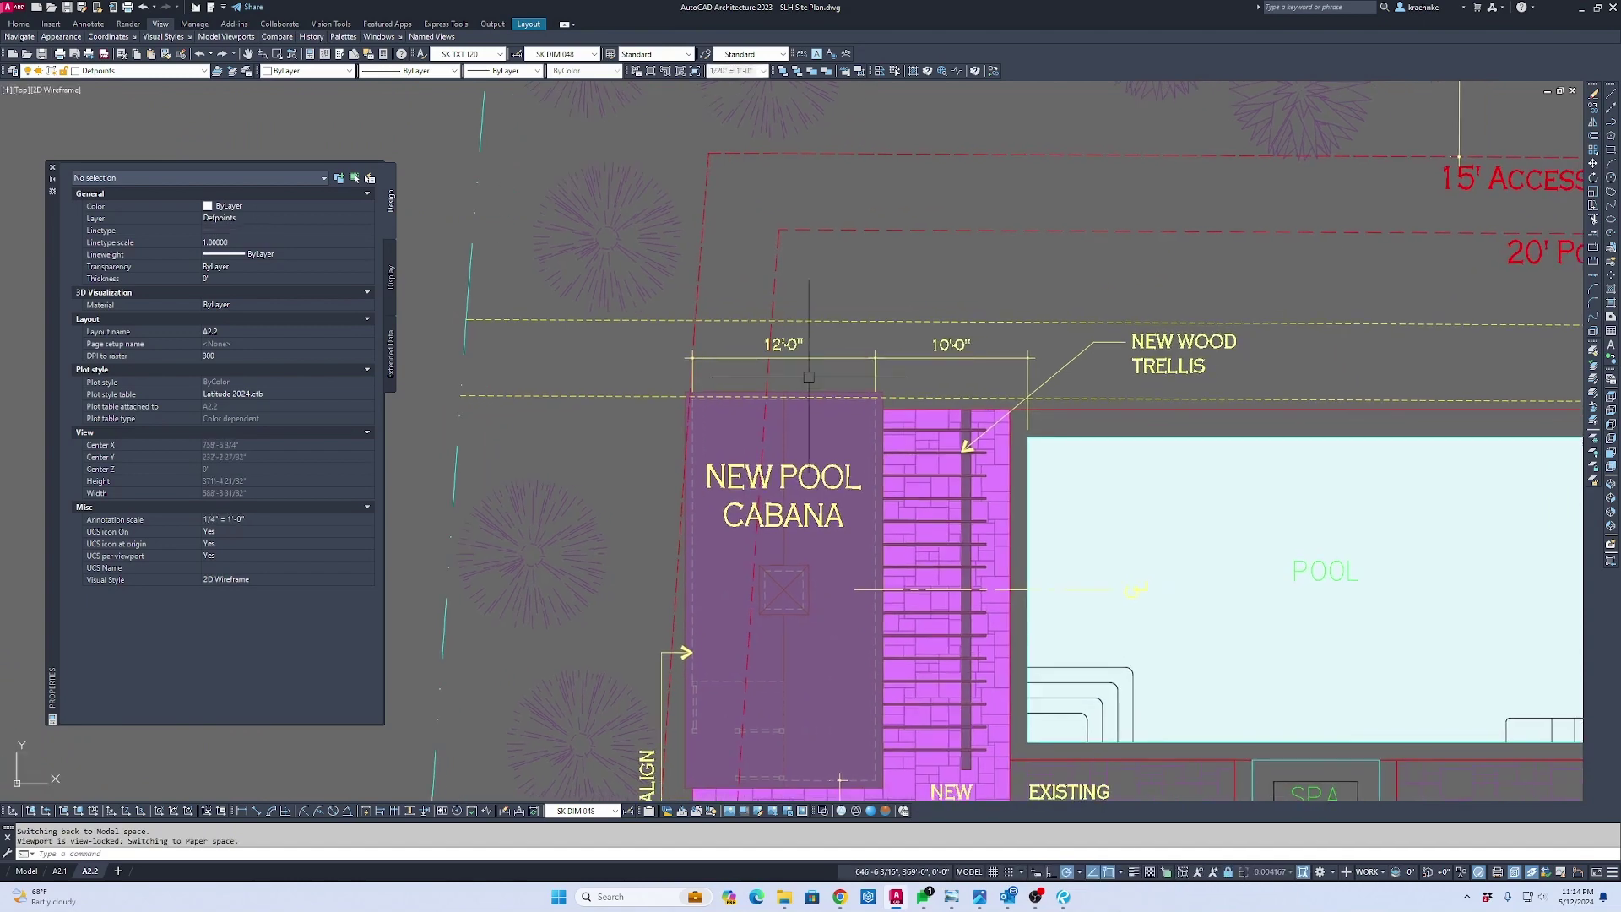
{"action": "scroll", "coordinate": [809, 377], "scroll_direction": "down", "scroll_amount": 3}
{"action": "scroll", "coordinate": [918, 313], "scroll_direction": "down", "scroll_amount": 4}
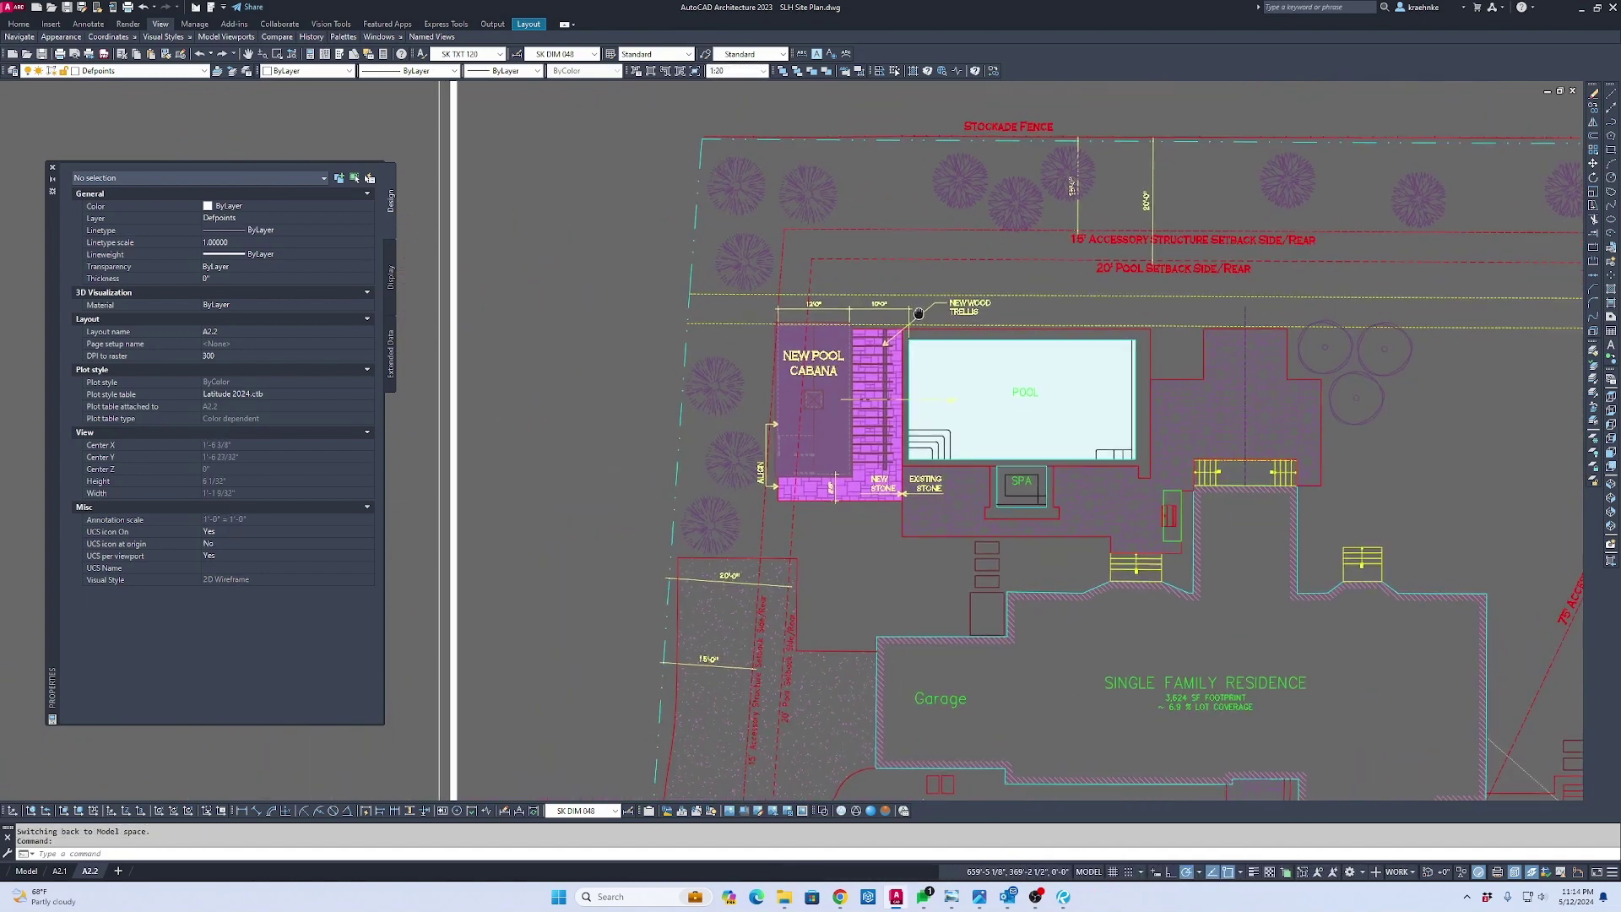
{"action": "middle_click_drag", "start_coordinate": [919, 314], "coordinate": [926, 303]}
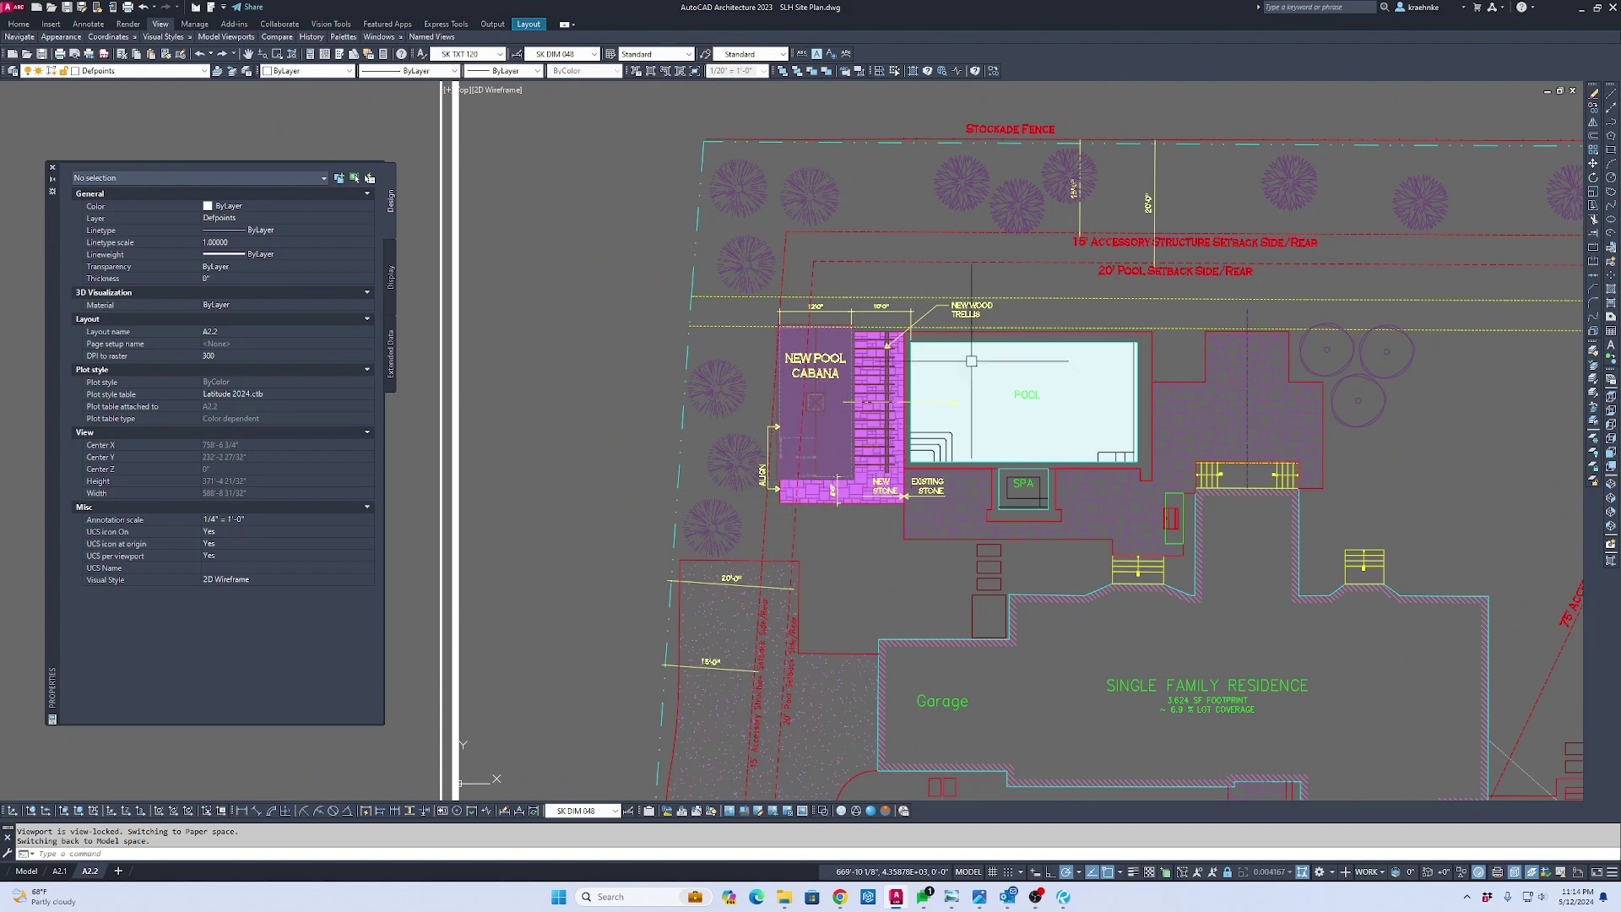
{"action": "middle_click_drag", "start_coordinate": [971, 360], "coordinate": [847, 452]}
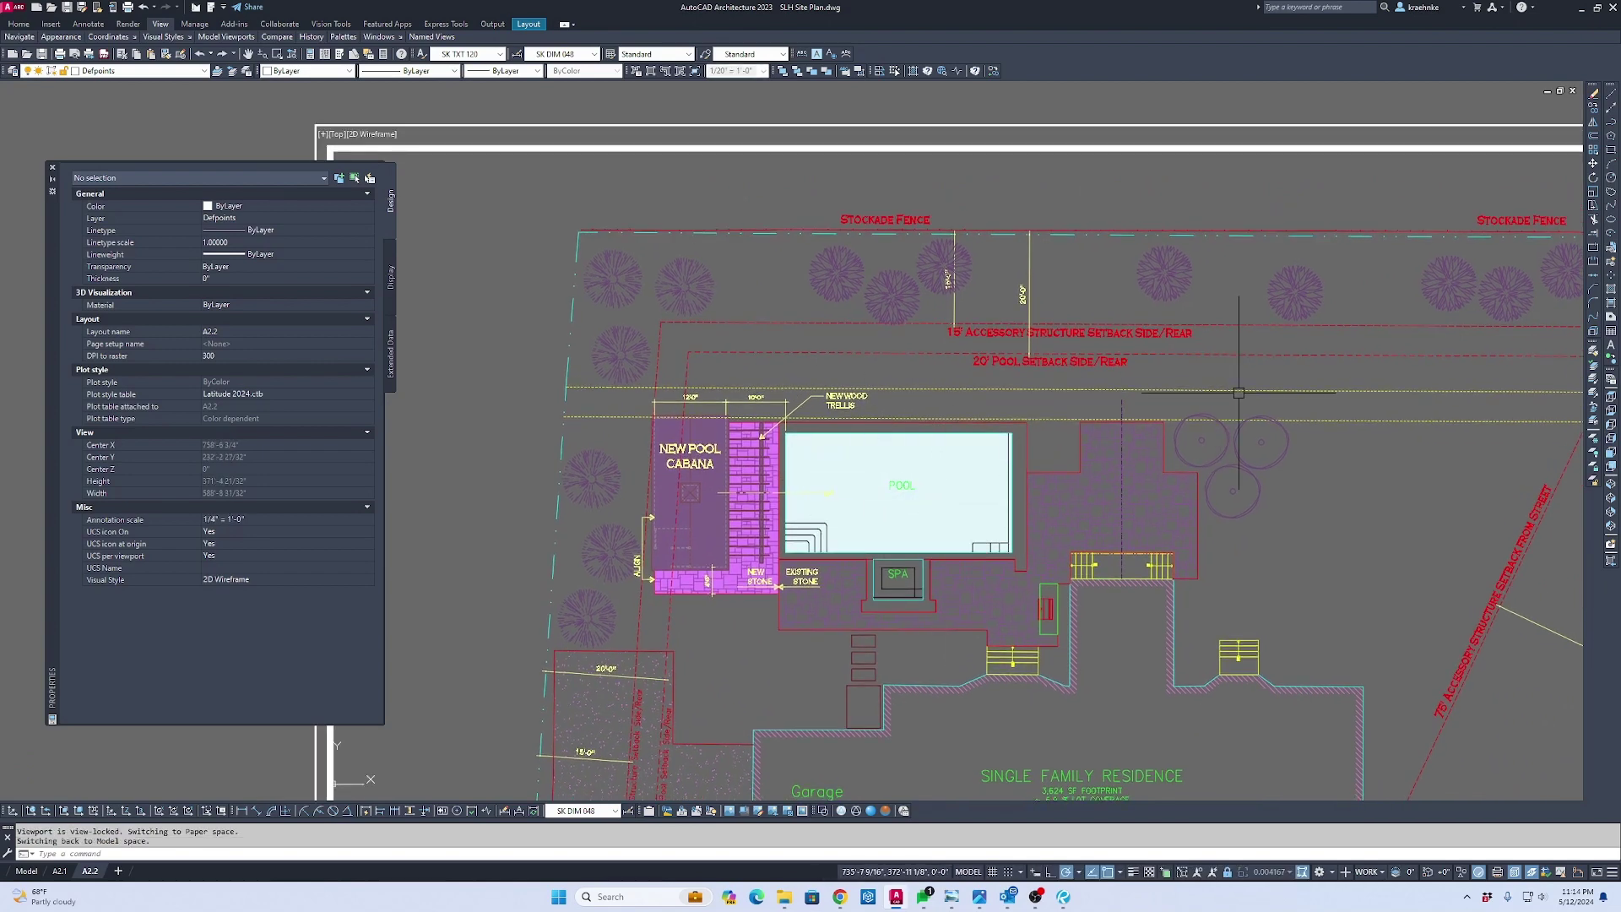
{"action": "scroll", "coordinate": [1031, 297], "scroll_direction": "down", "scroll_amount": 3}
{"action": "scroll", "coordinate": [1045, 318], "scroll_direction": "down", "scroll_amount": 3}
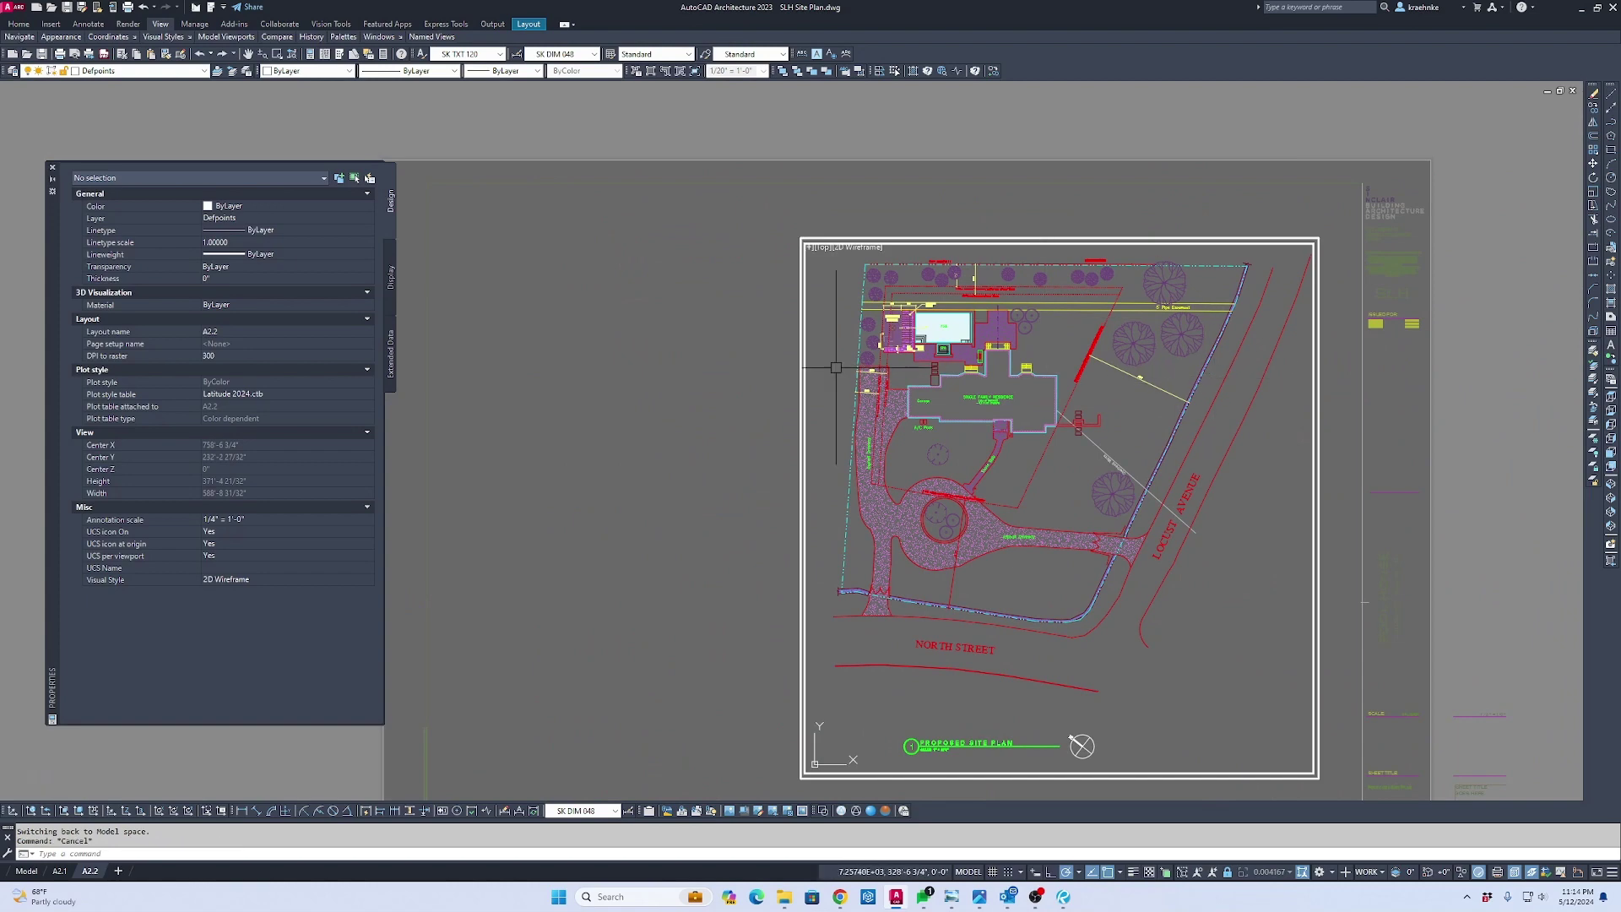
Return to paper space and open the title block reference SLH 2436 Sheet for in-place editing at the ISSUED FOR list
{"action": "double_click", "coordinate": [726, 358]}
{"action": "scroll", "coordinate": [1436, 291], "scroll_direction": "up", "scroll_amount": 5}
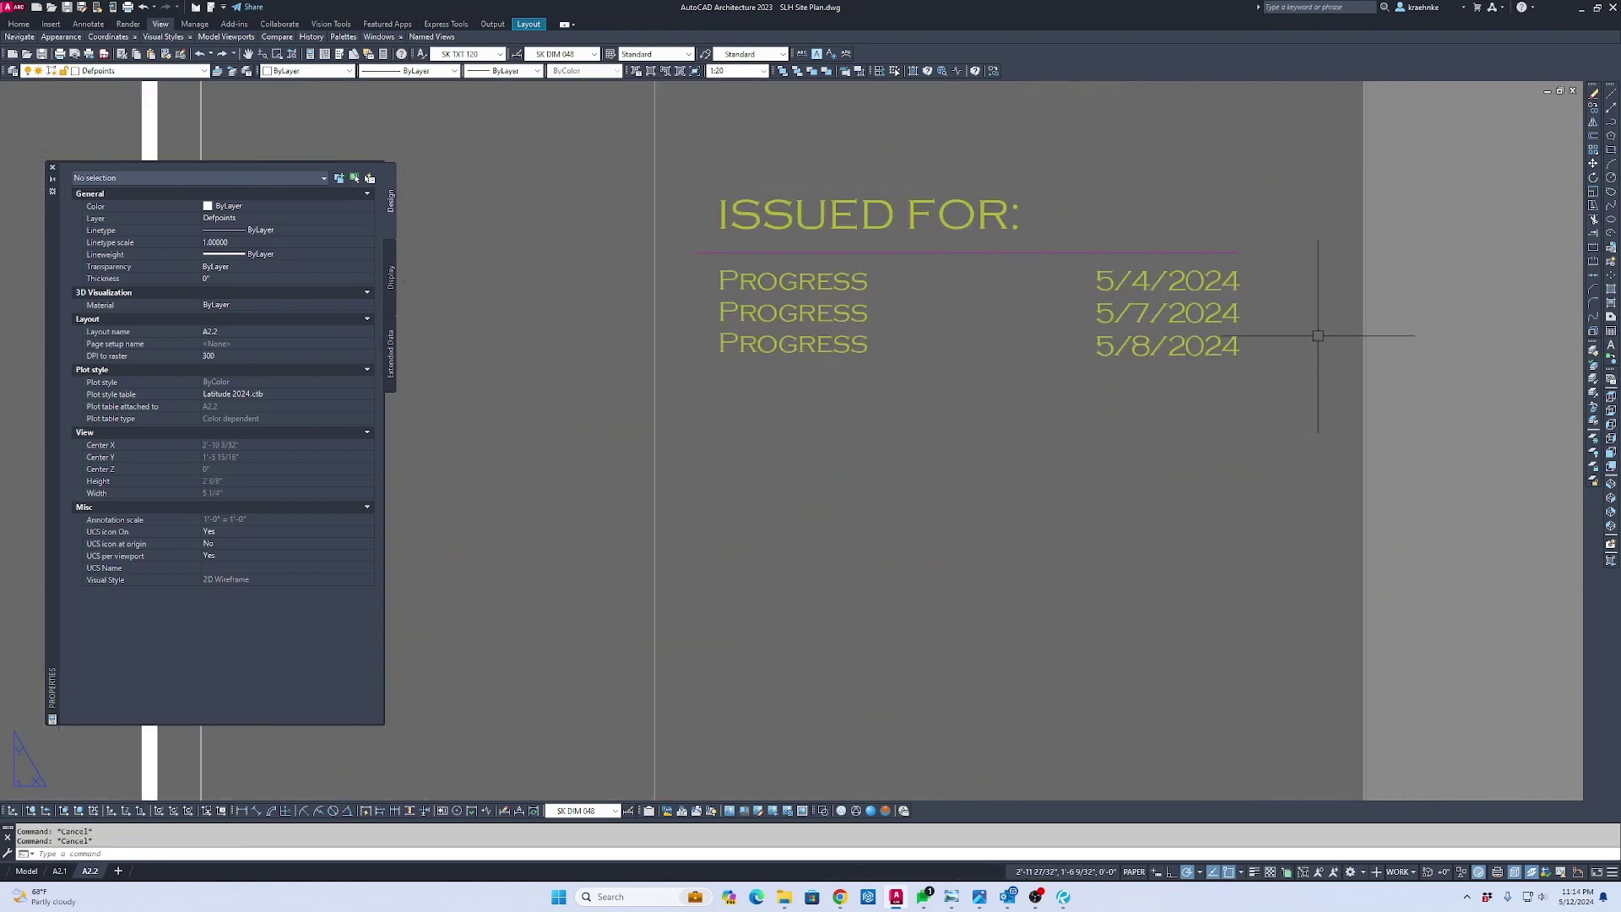
{"action": "double_click", "coordinate": [1204, 339]}
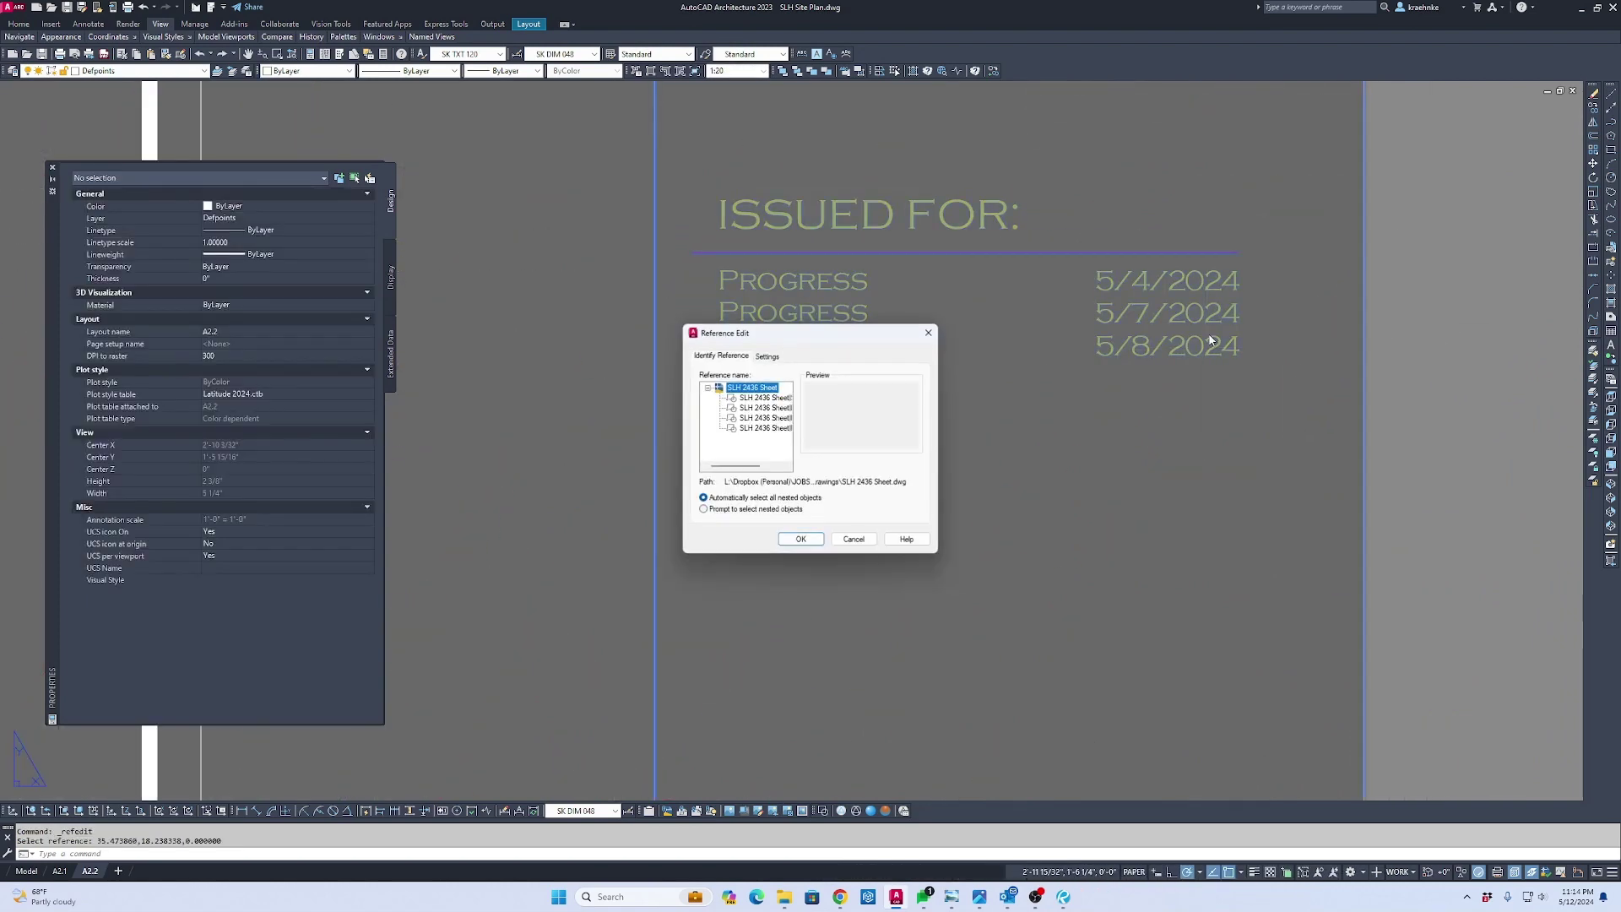
{"action": "key", "text": "Escape"}
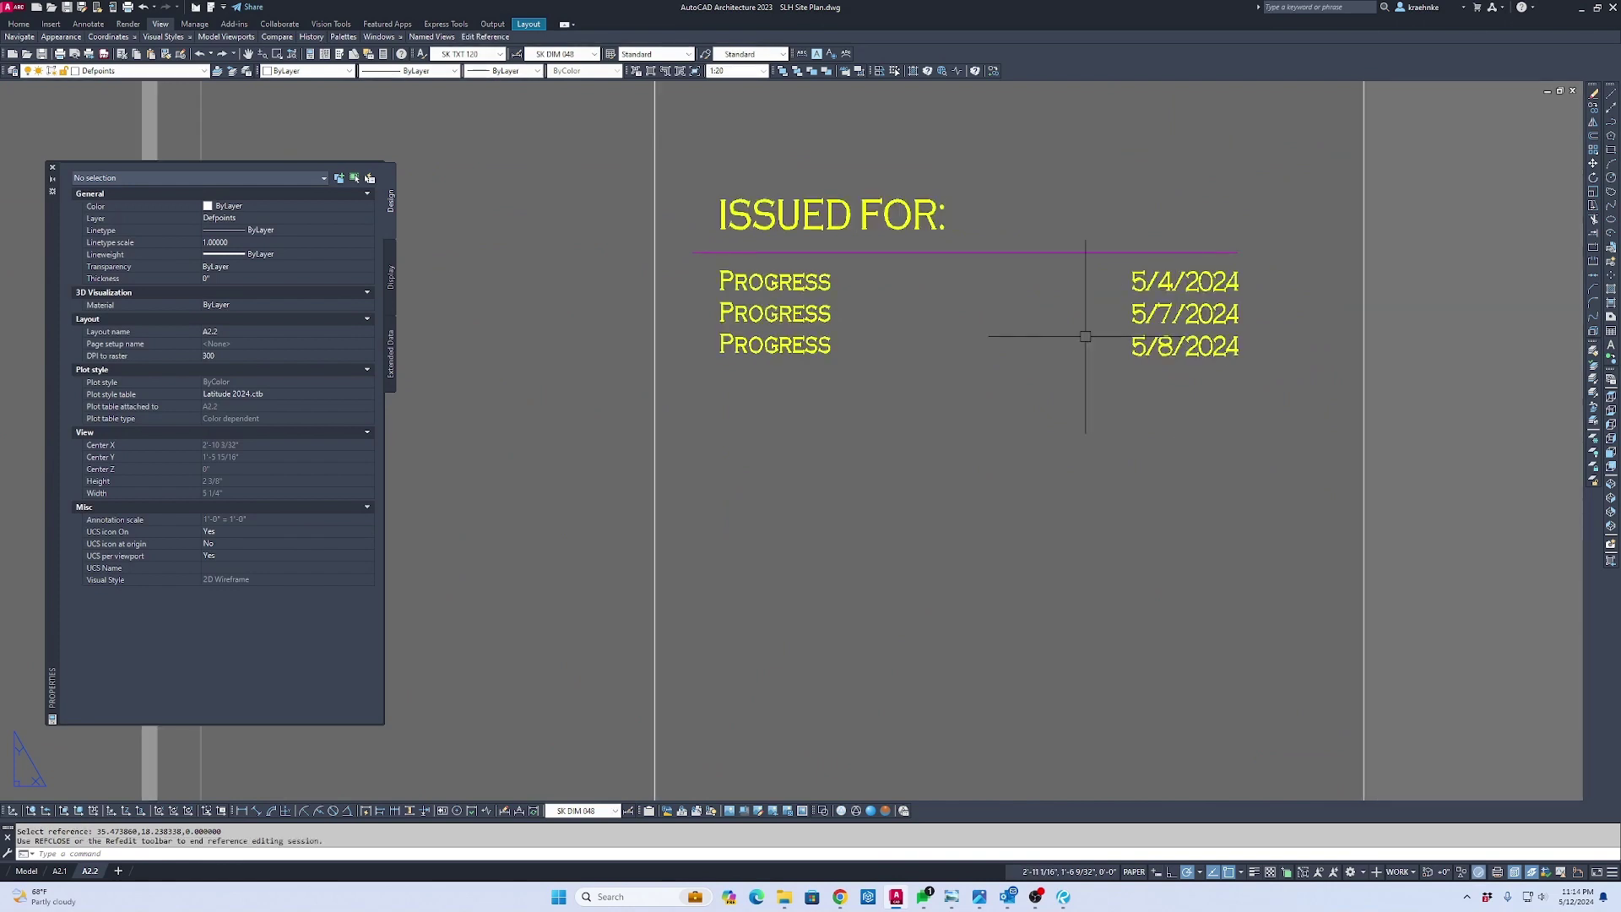
Add a fourth Progress line to the descriptions in the ISSUED FOR list
{"action": "left_click", "coordinate": [811, 346]}
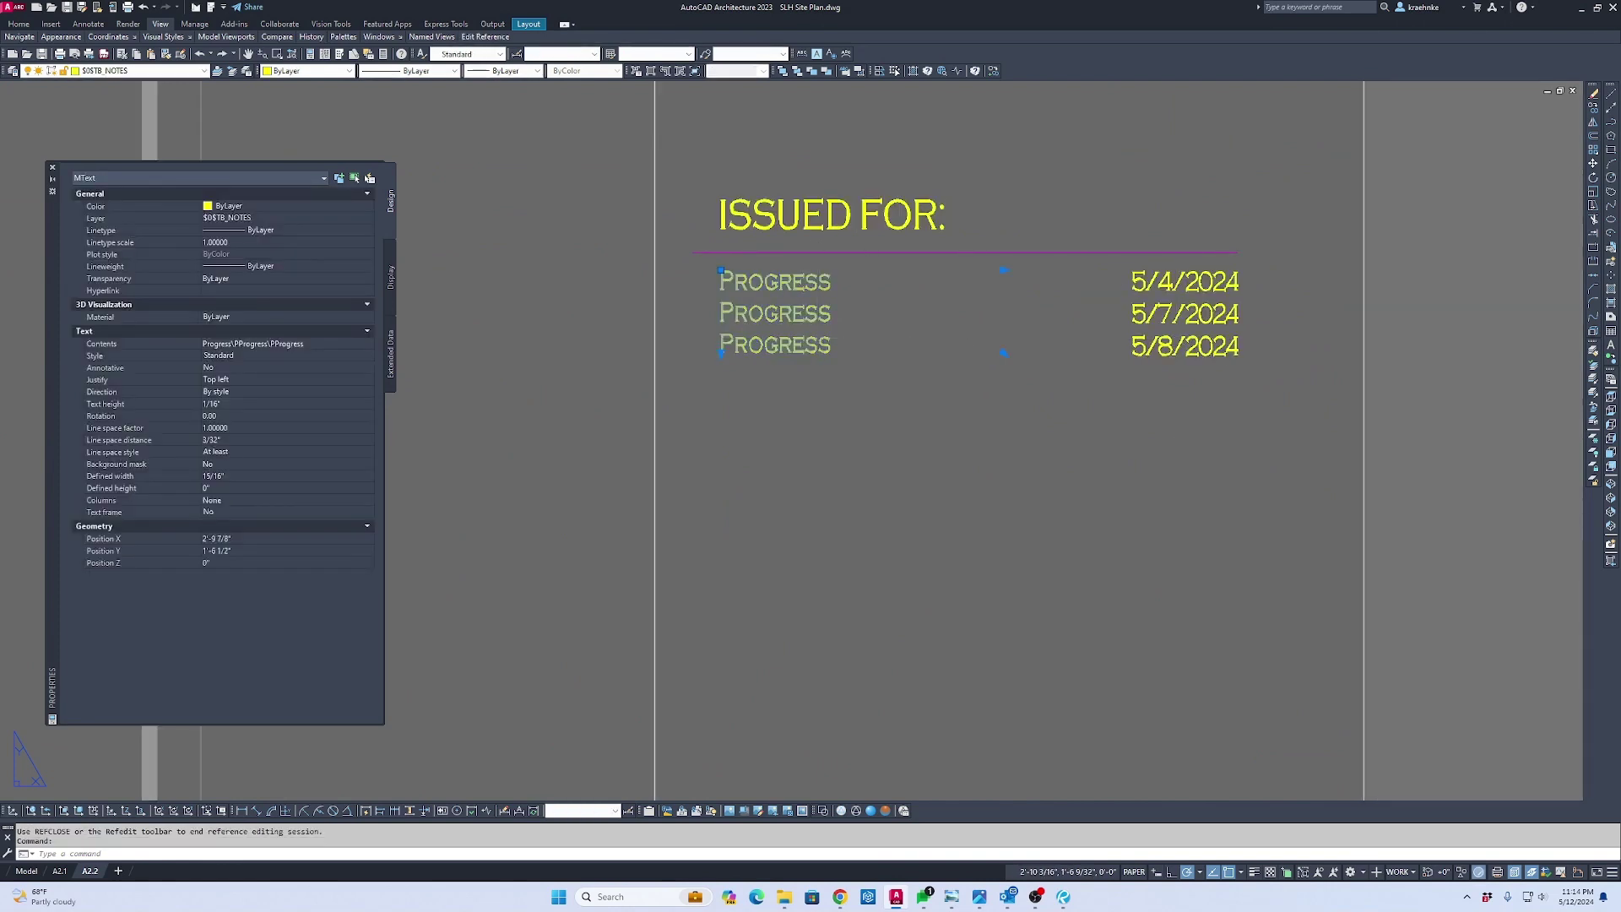
{"action": "double_click", "coordinate": [855, 360]}
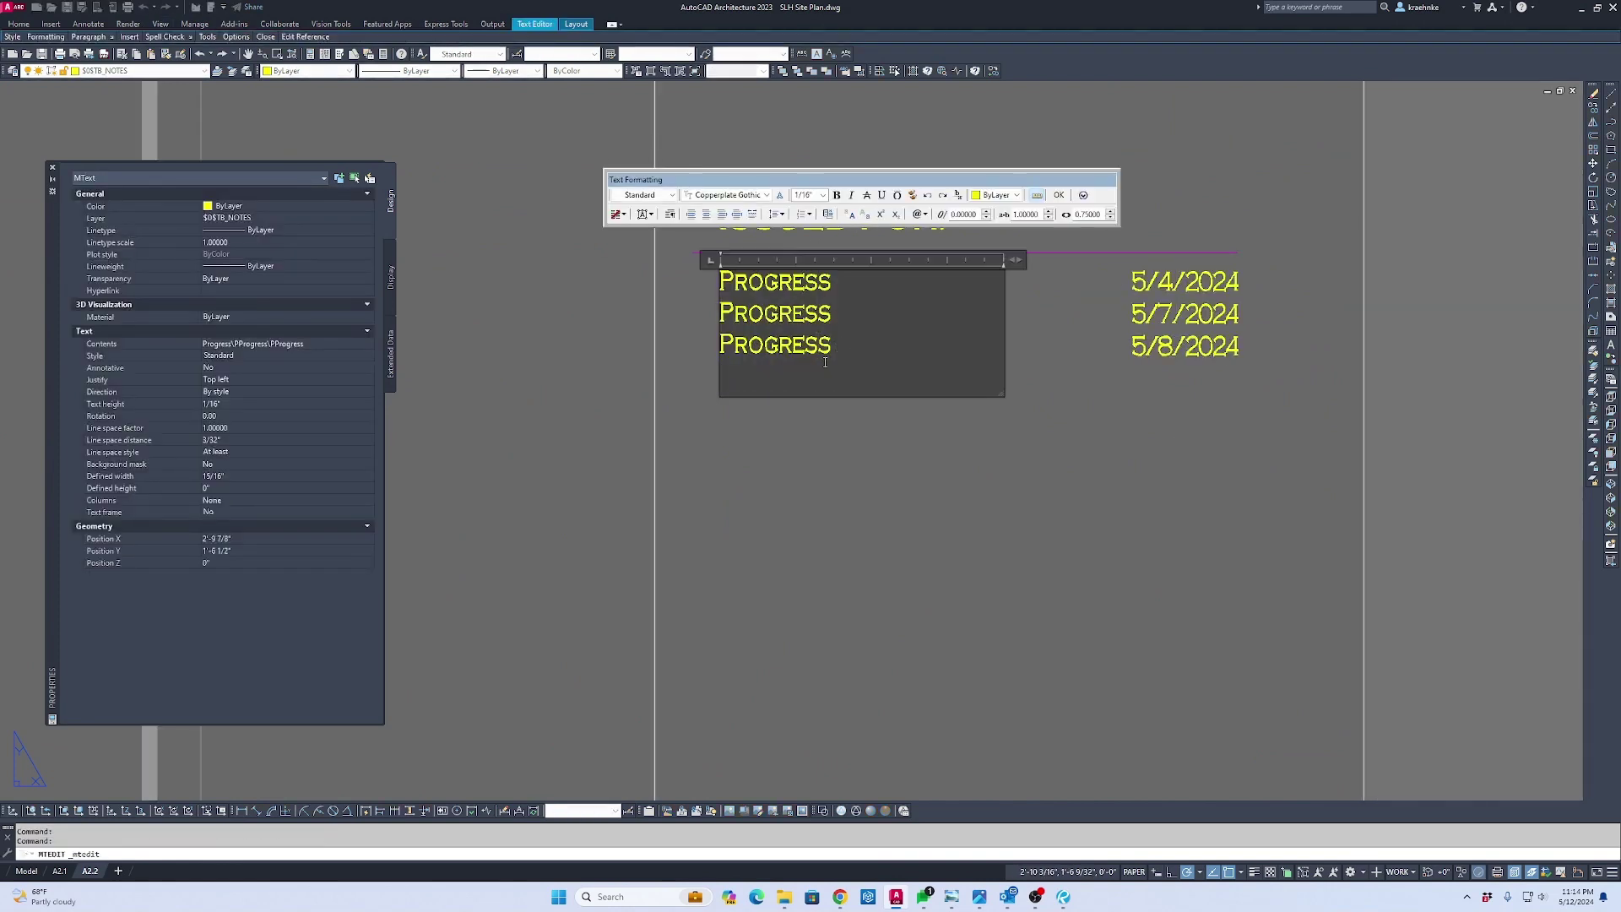
{"action": "key", "text": "Caps_Lock"}
{"action": "type", "text": "Progress"}
{"action": "key", "text": "Escape"}
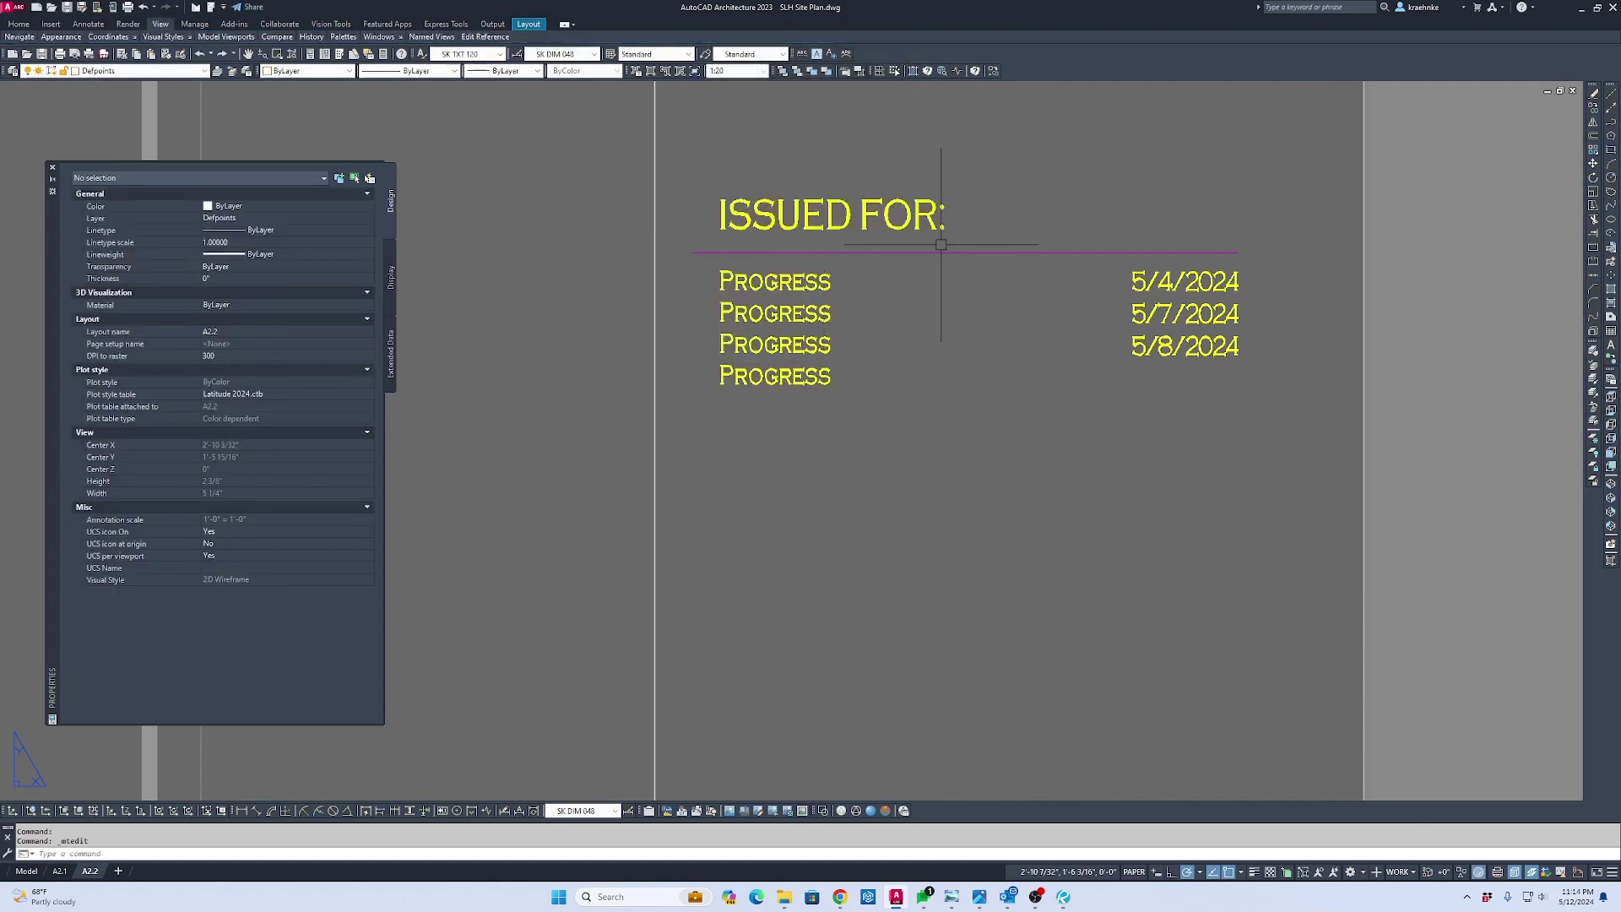
Add the date 5/12/2024 for the fourth entry in the ISSUED FOR date column
{"action": "left_click", "coordinate": [1193, 339]}
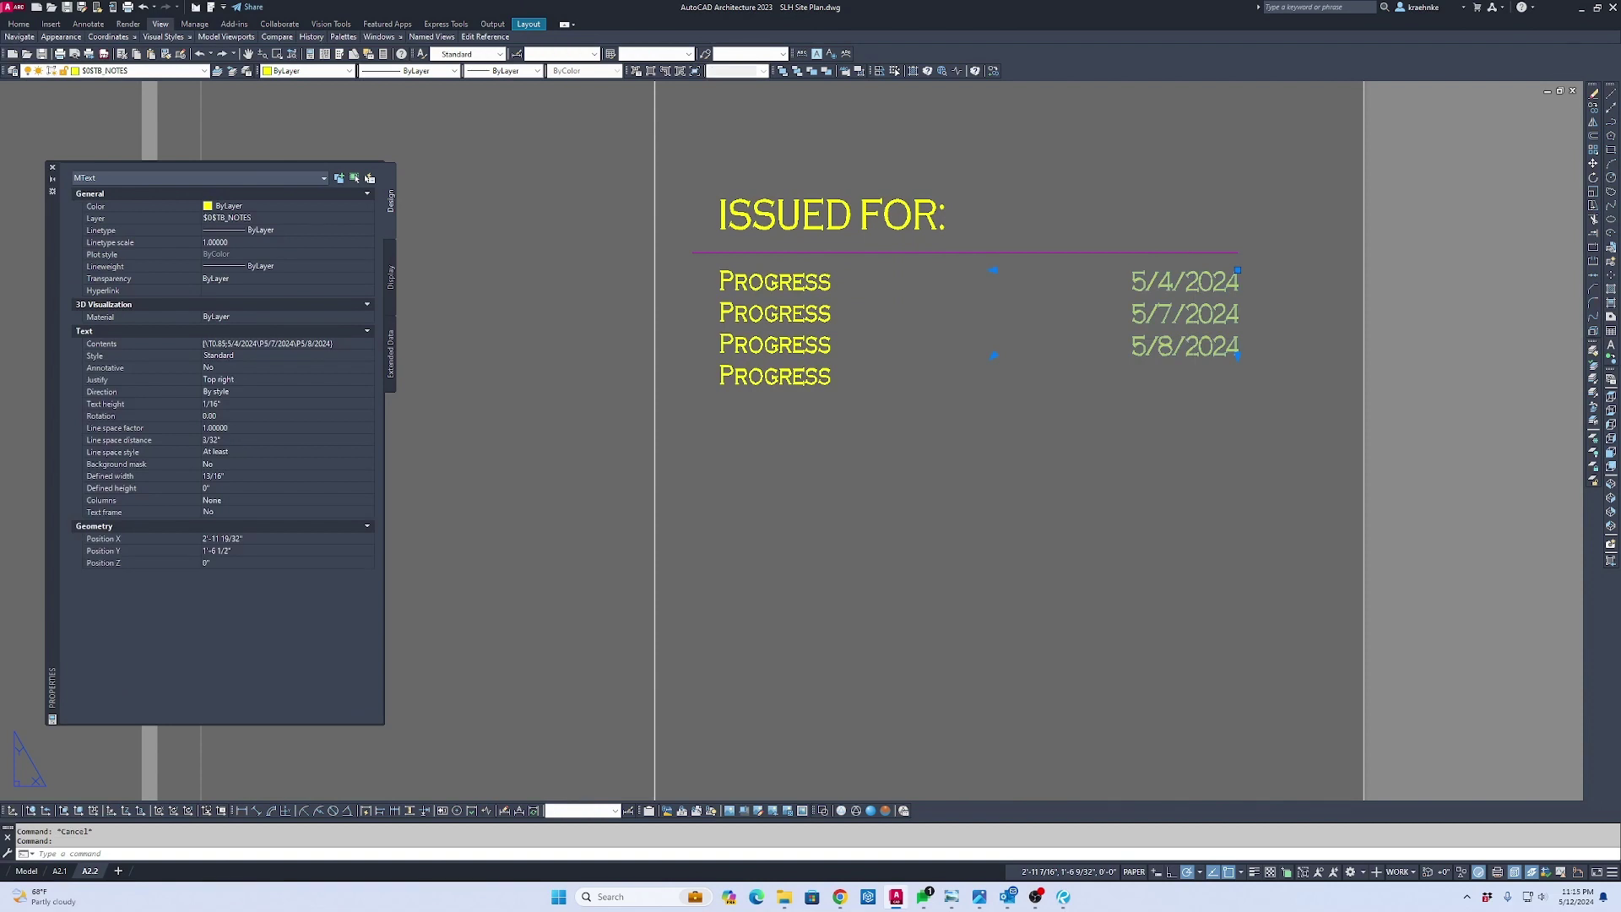
{"action": "double_click", "coordinate": [1197, 354]}
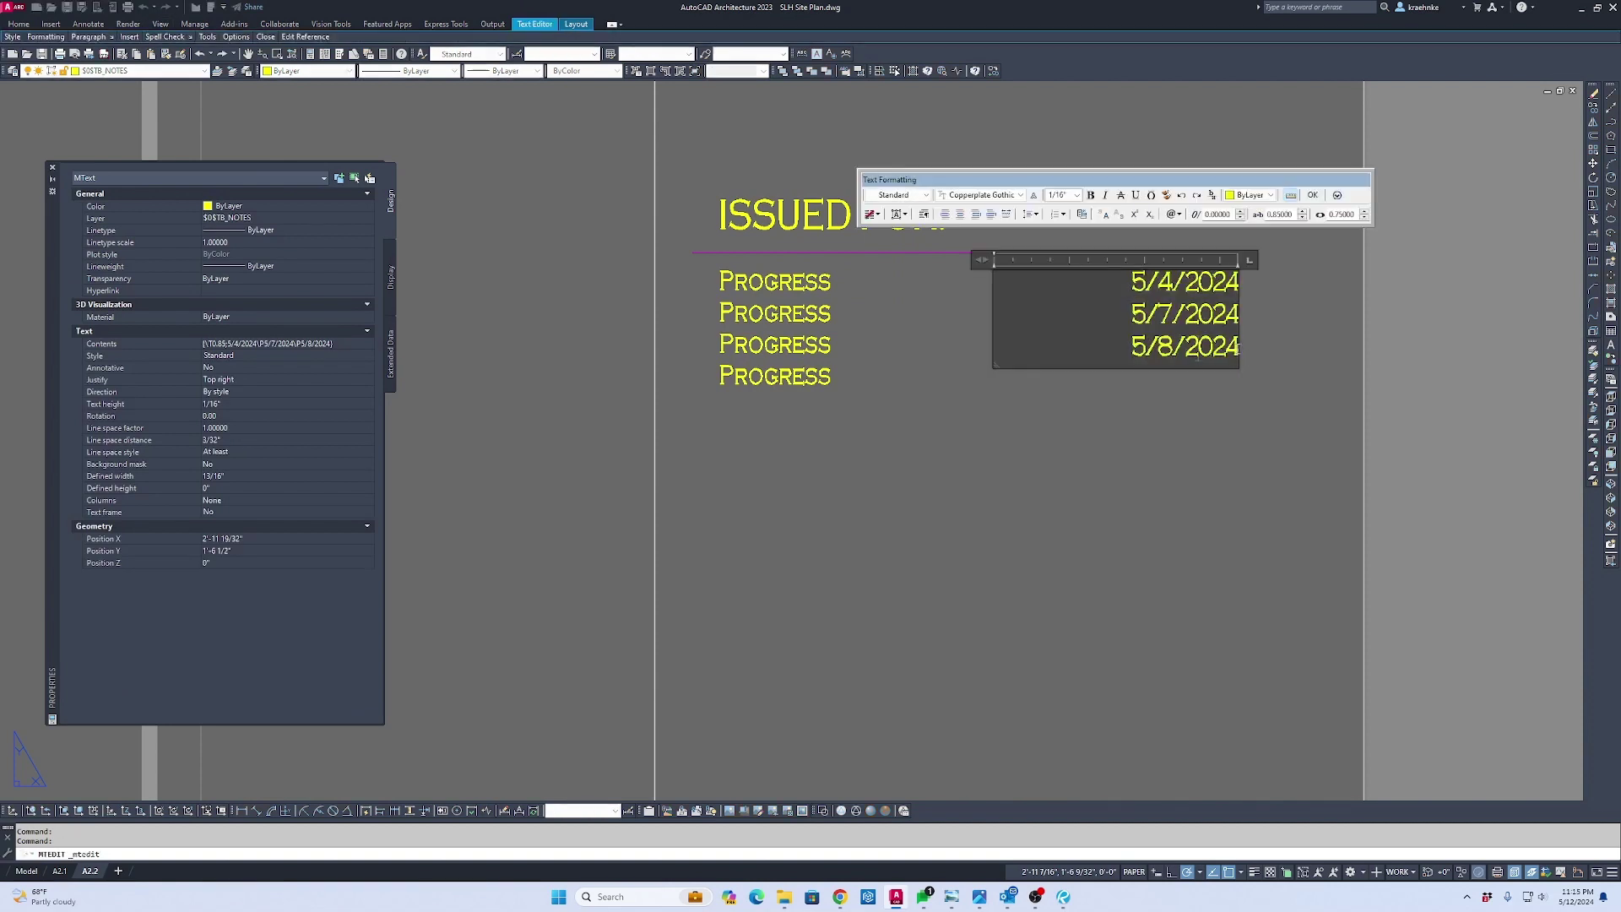
{"action": "key", "text": "Return"}
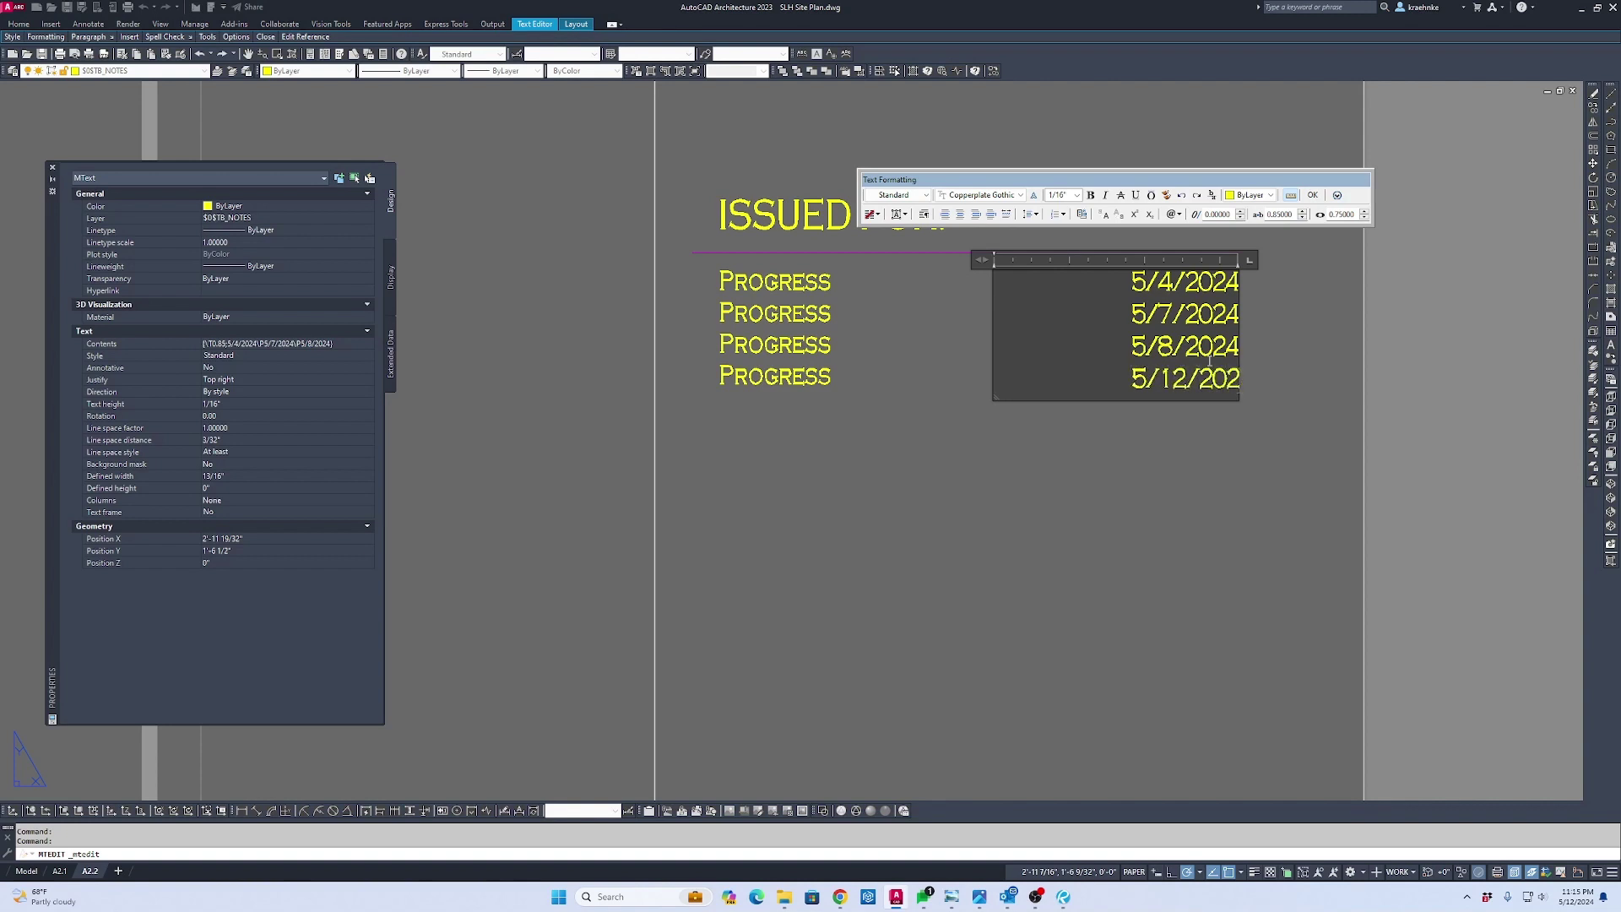
{"action": "type", "text": "4"}
{"action": "left_click", "coordinate": [1241, 372]}
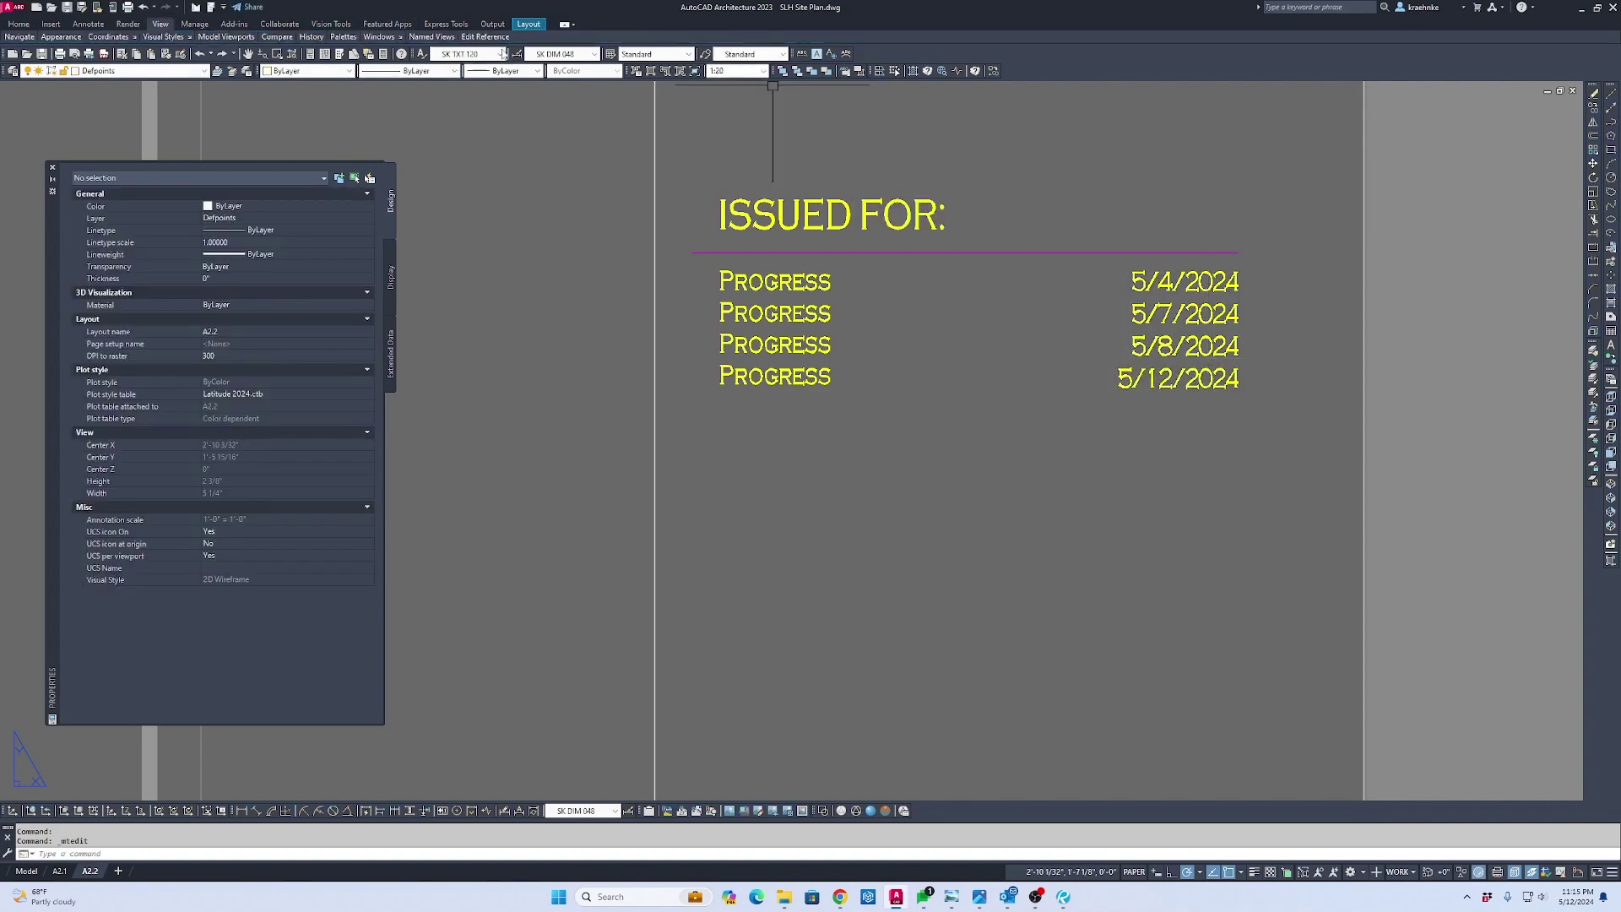
Save the edits back to the title block reference, end reference editing and bring the whole sheet into view
{"action": "mouse_move", "coordinate": [488, 39]}
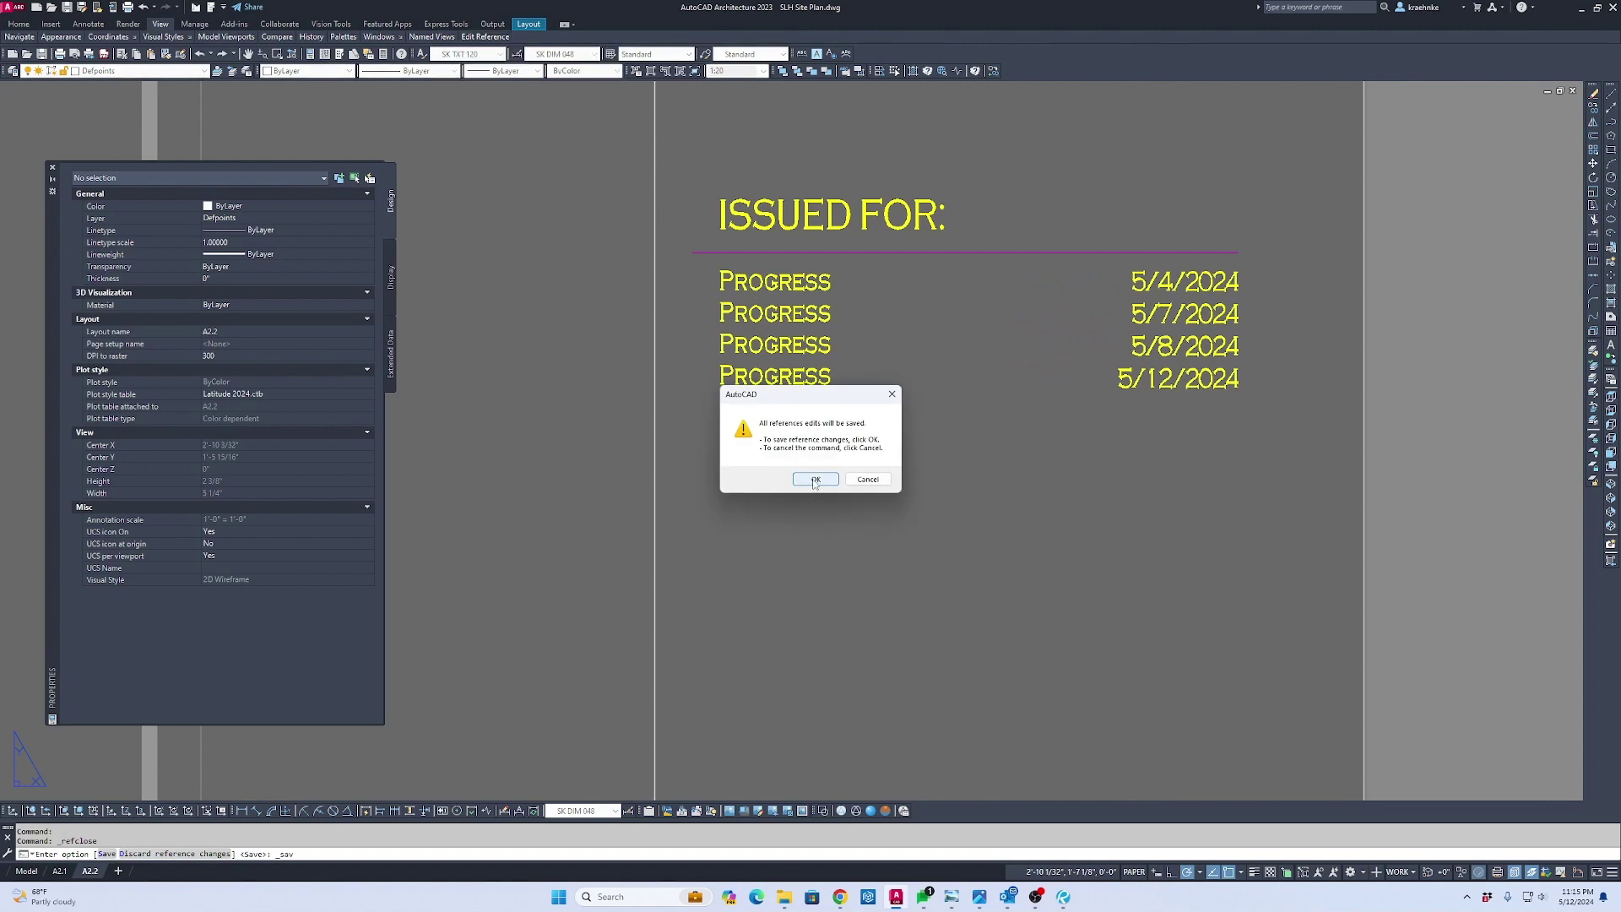
{"action": "left_click", "coordinate": [815, 480]}
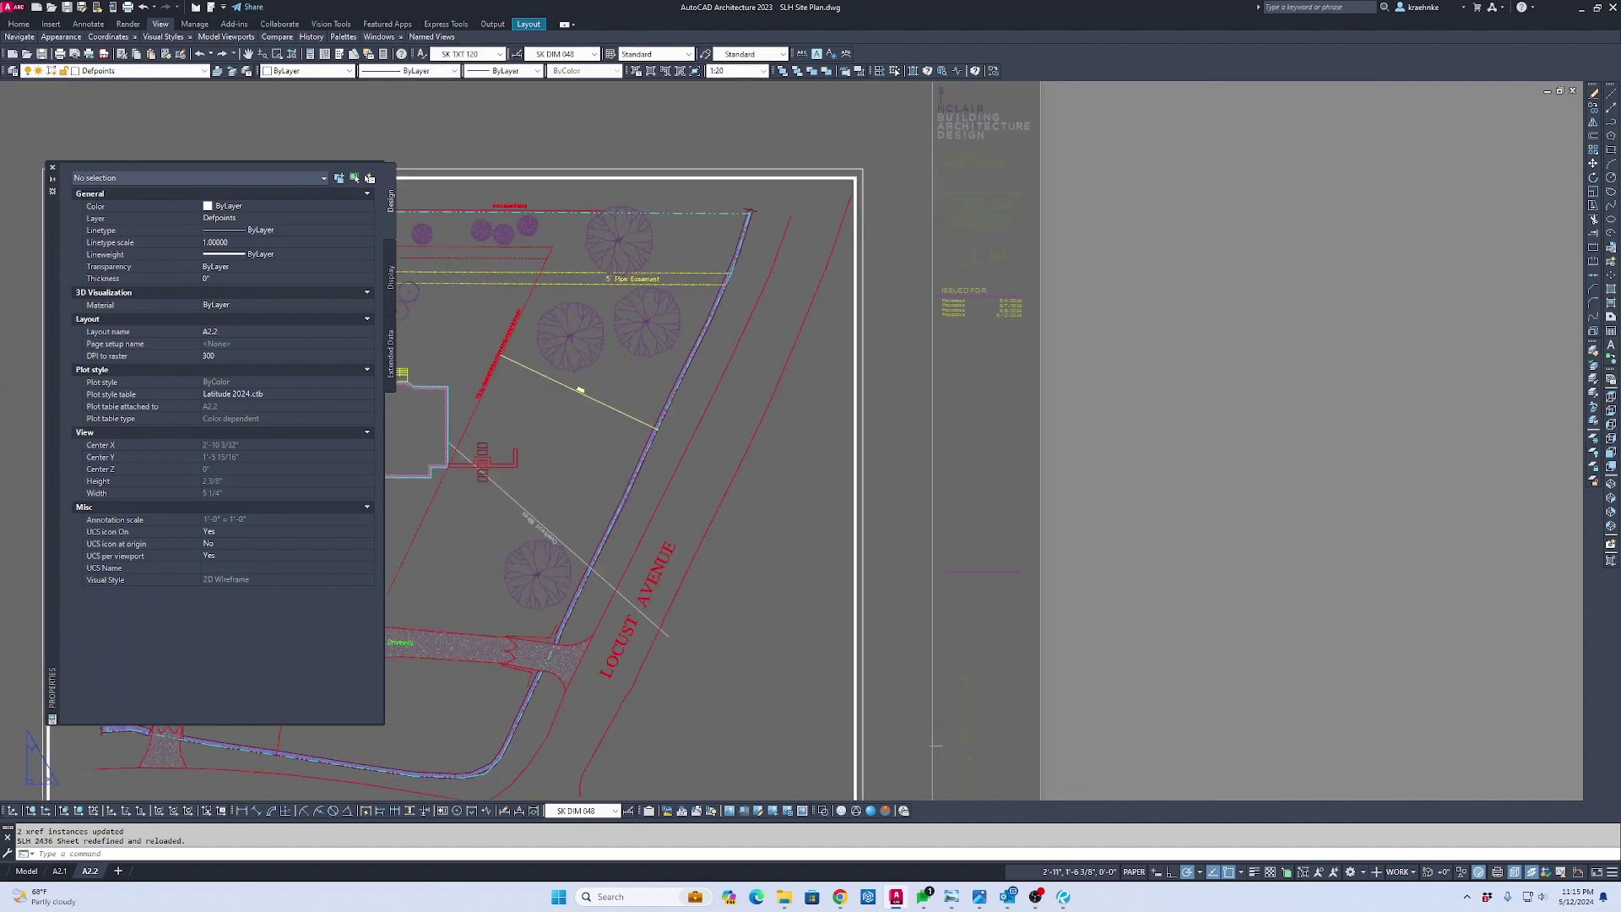
{"action": "scroll", "coordinate": [1217, 332], "scroll_direction": "down", "scroll_amount": 5}
{"action": "scroll", "coordinate": [1218, 333], "scroll_direction": "up", "scroll_amount": 2}
{"action": "key", "text": "Escape"}
{"action": "key", "text": "Escape"}
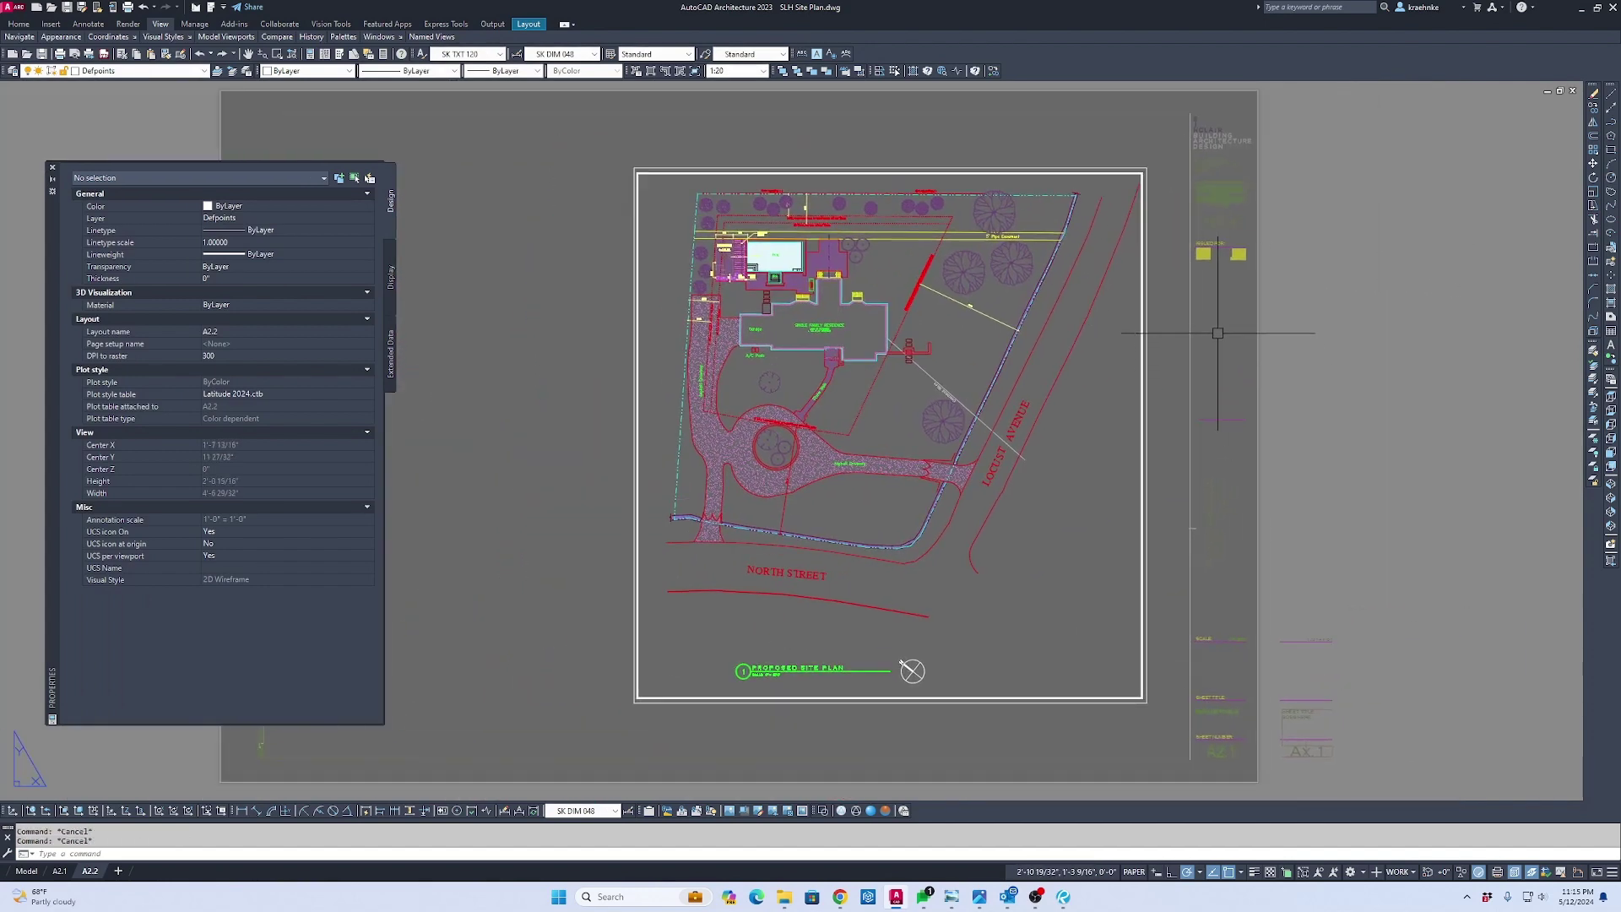
Save the SLH Site Plan drawing and open the Publish dialog for its sheets
{"action": "middle_click", "coordinate": [1217, 333]}
{"action": "middle_click", "coordinate": [1217, 333]}
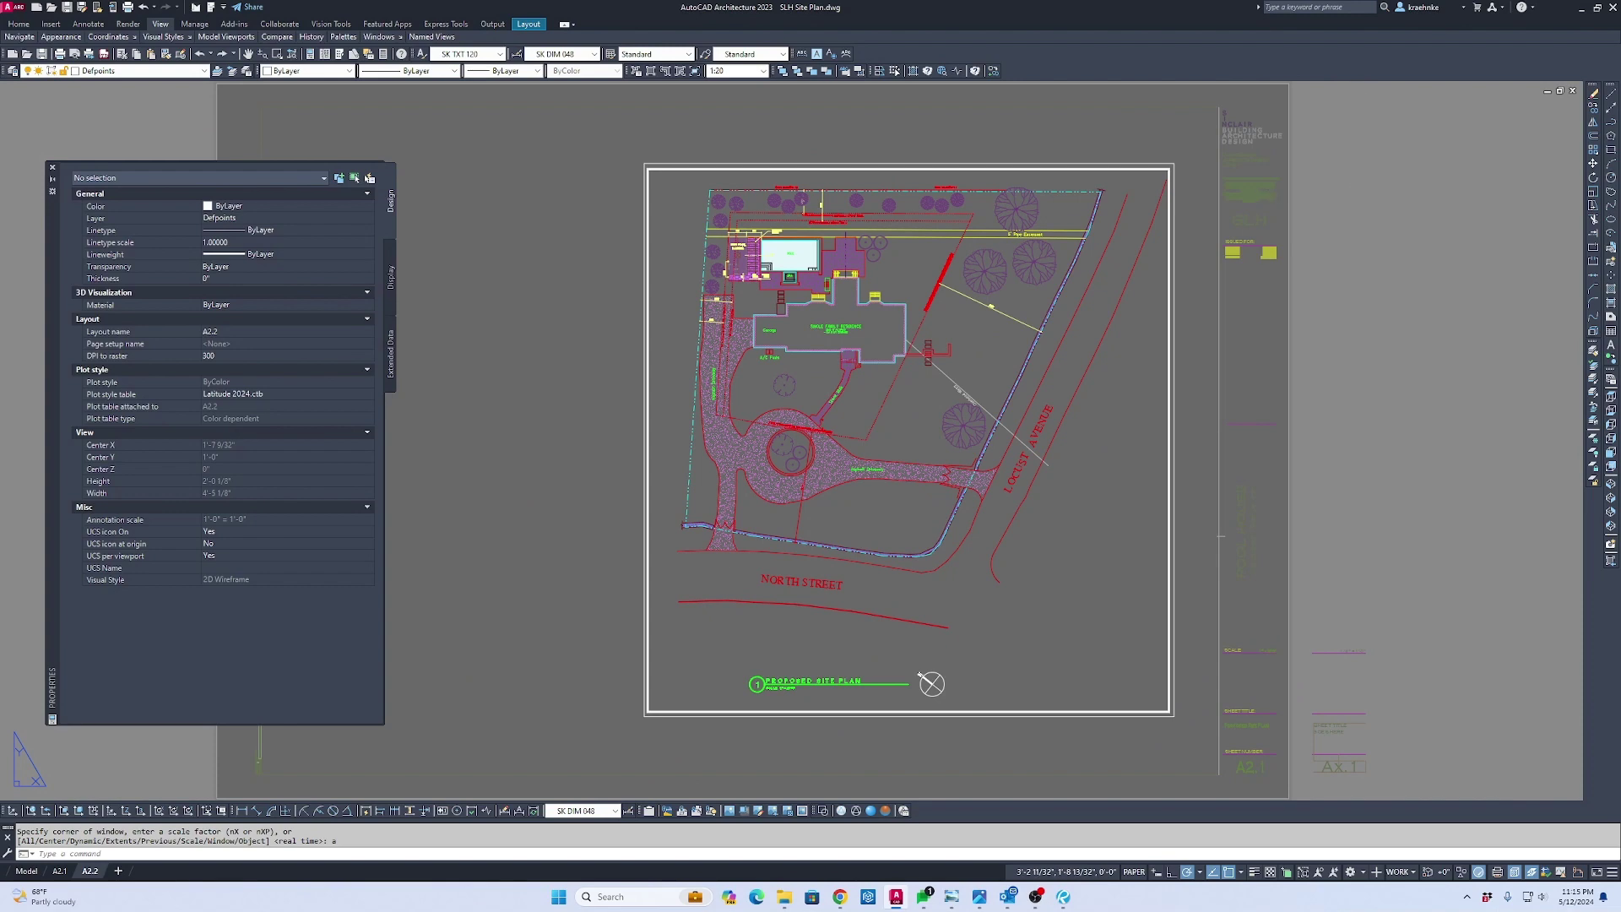
{"action": "key", "text": "ctrl+s"}
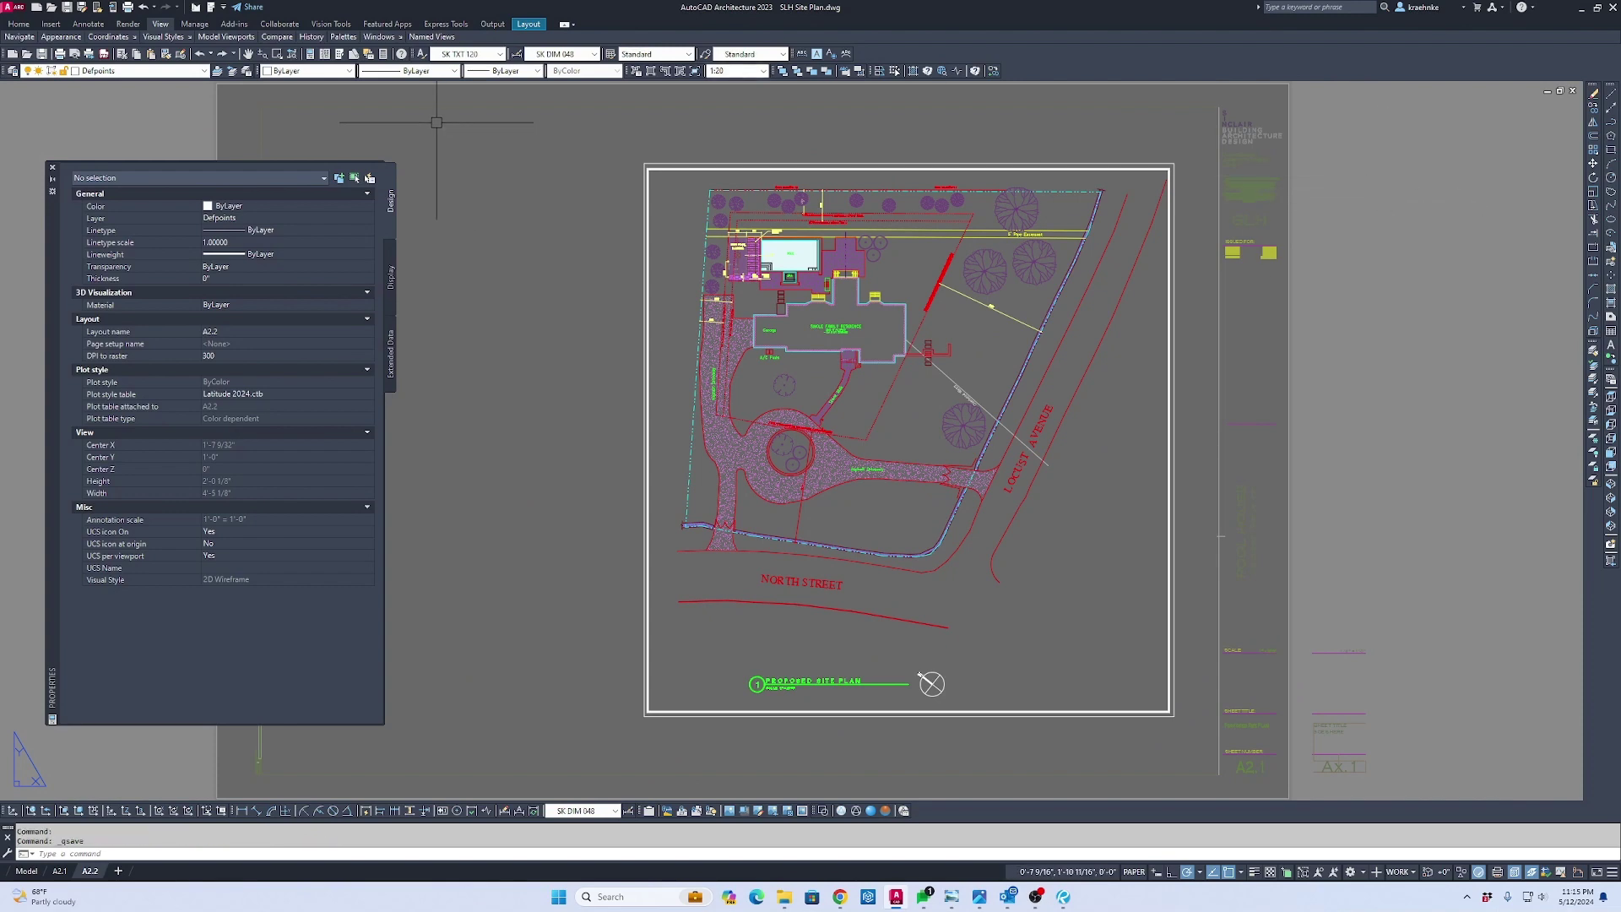
{"action": "left_click", "coordinate": [14, 8]}
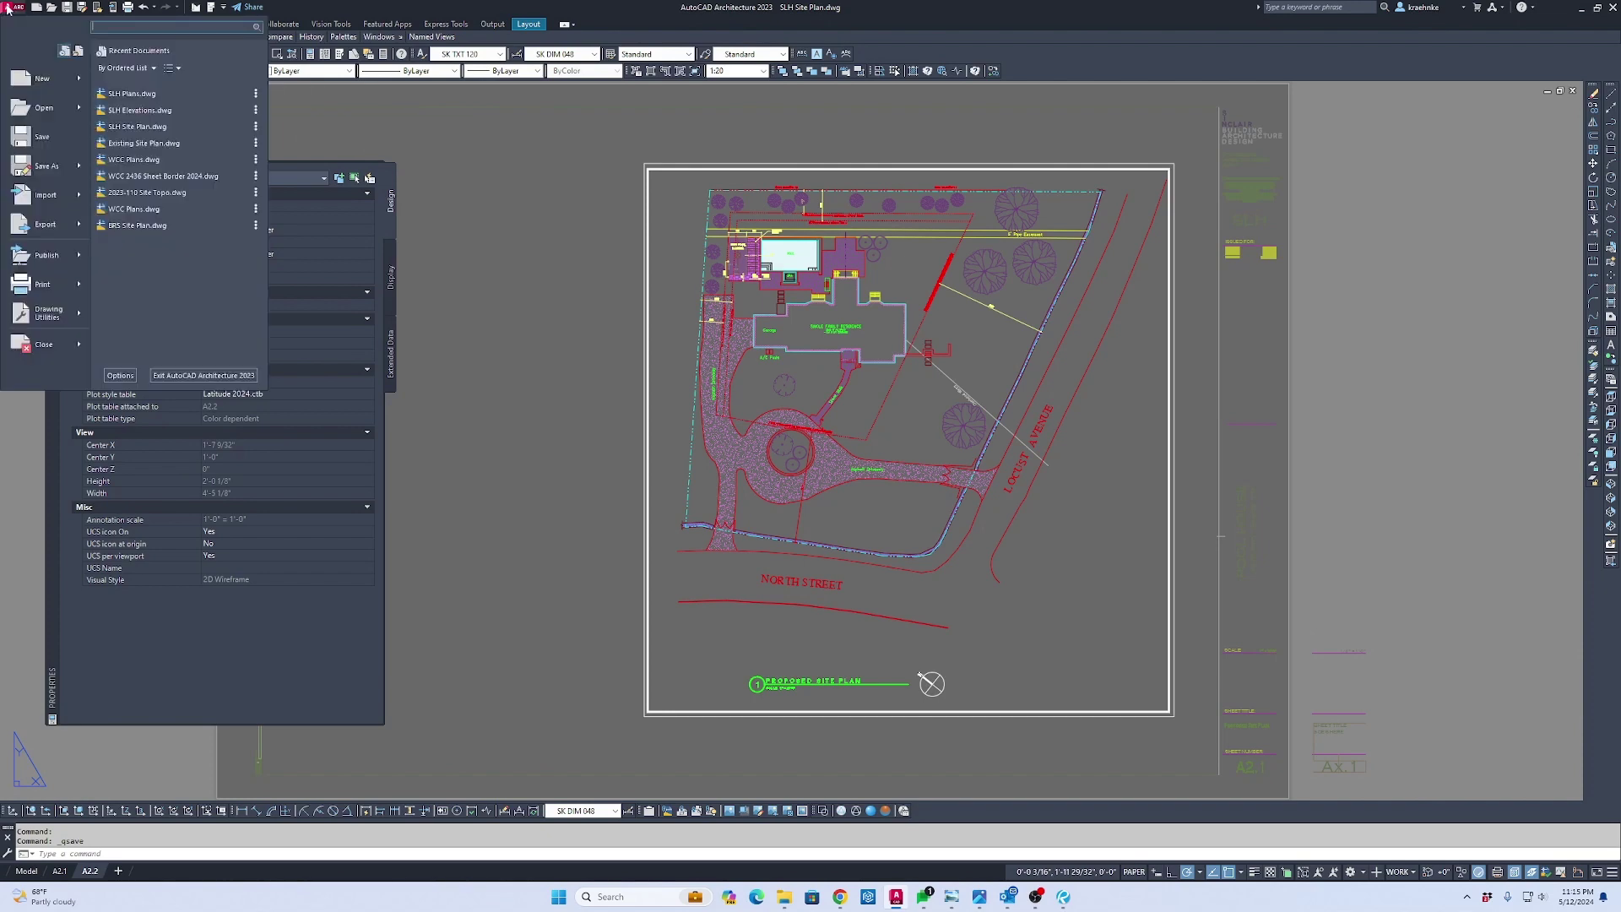
{"action": "key", "text": "Escape"}
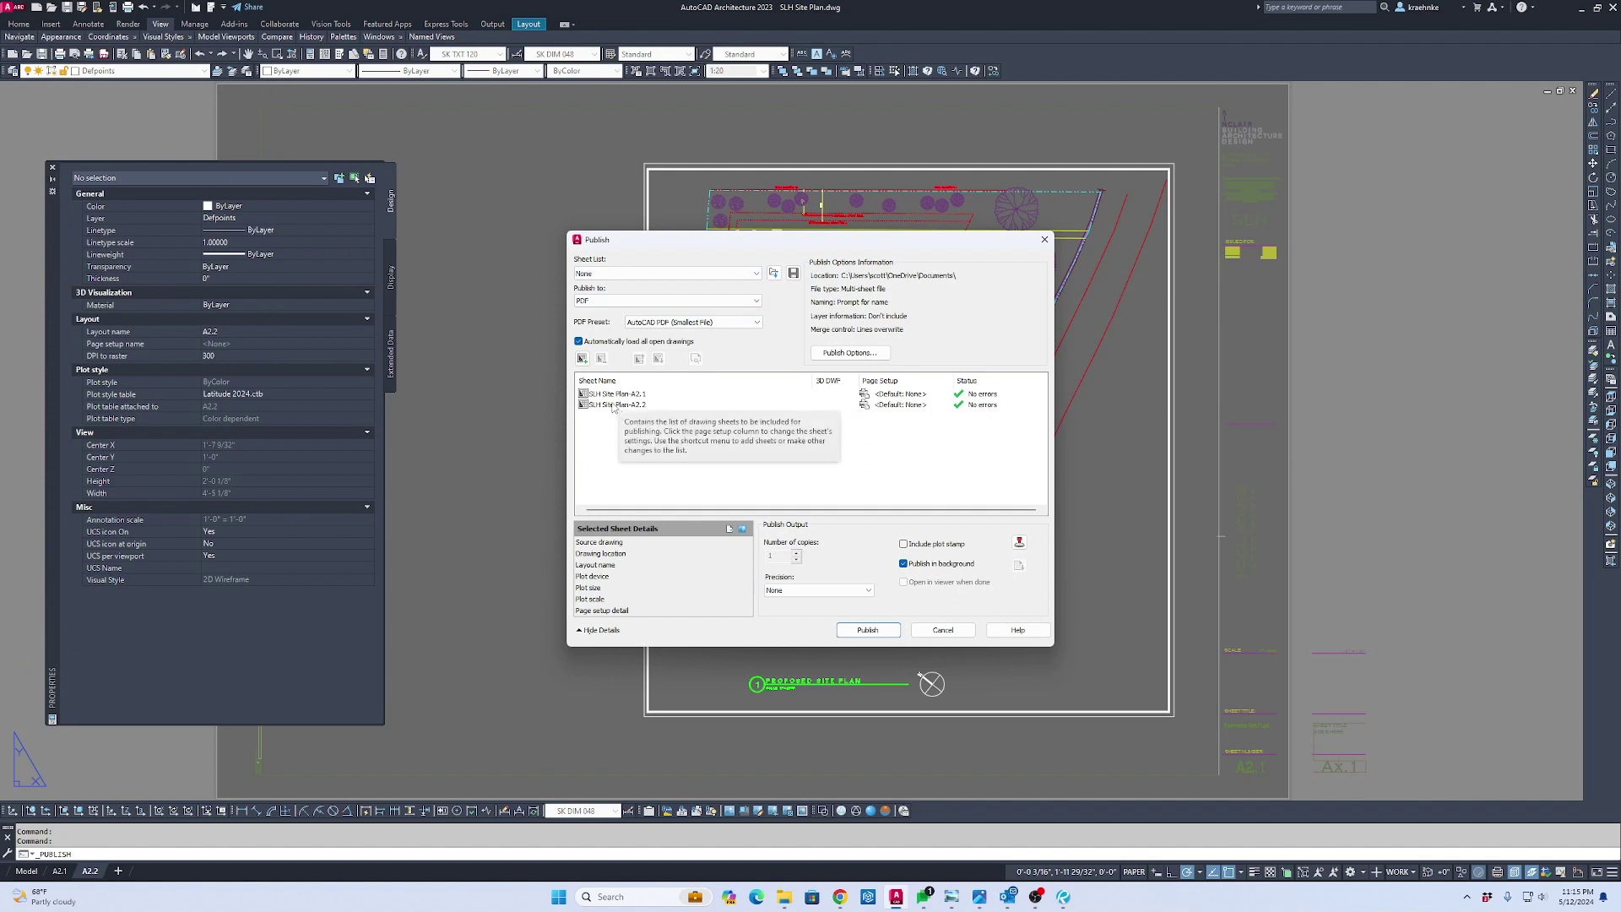
Add the SLH Plans and SLH Elevations drawings from the _SLH Sample job's Drawings folder to the publish sheet list
{"action": "left_click", "coordinate": [582, 359]}
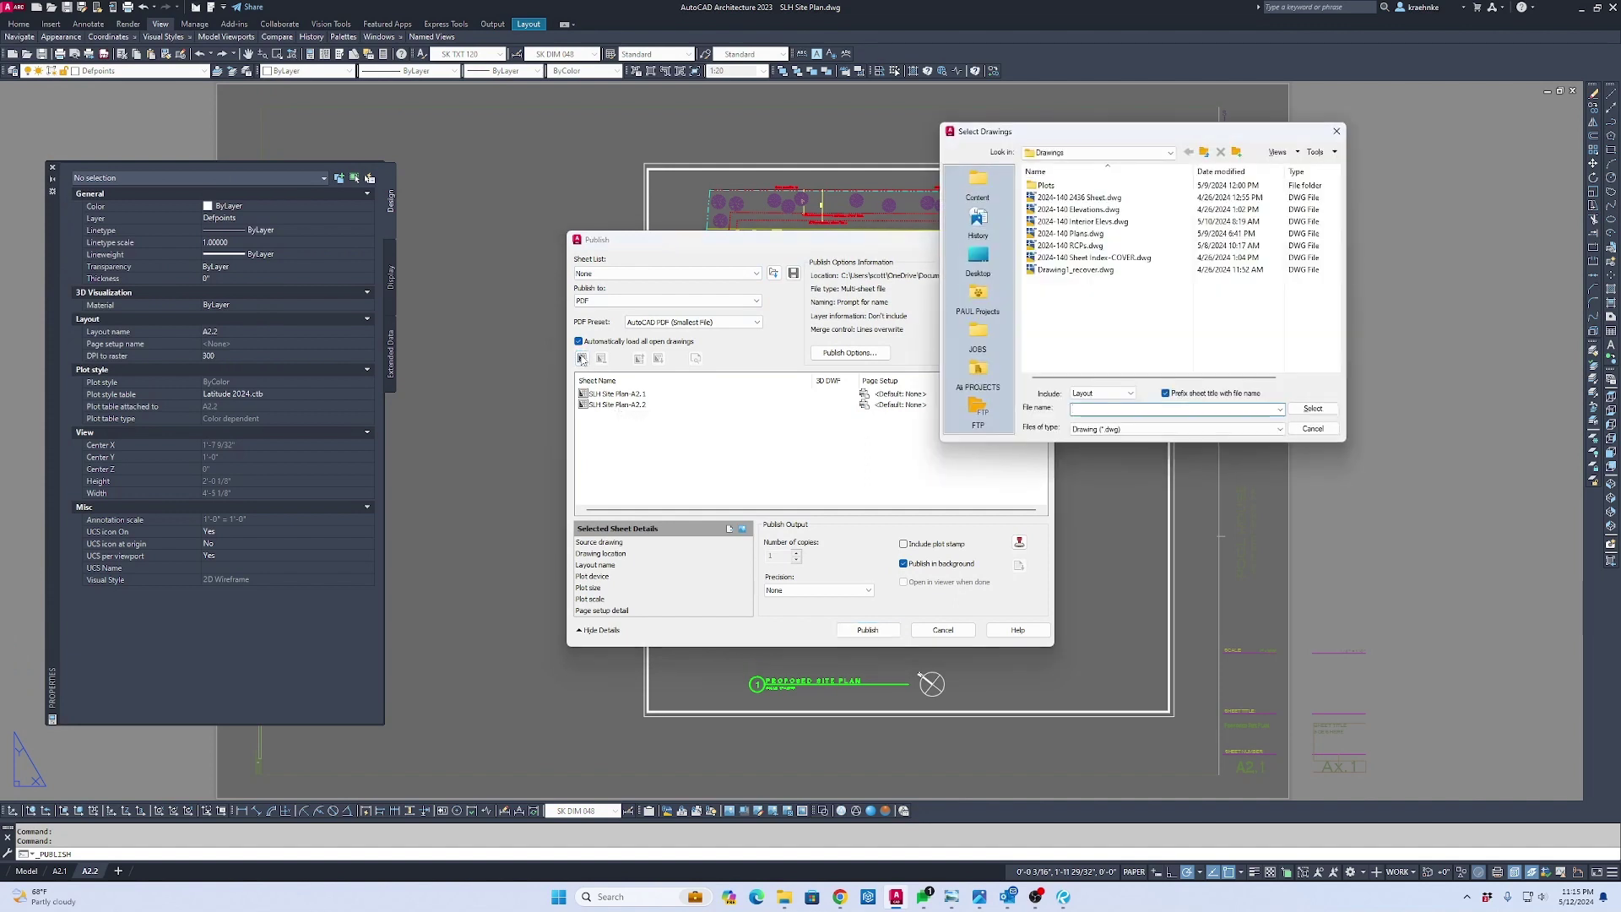
{"action": "left_click", "coordinate": [977, 337]}
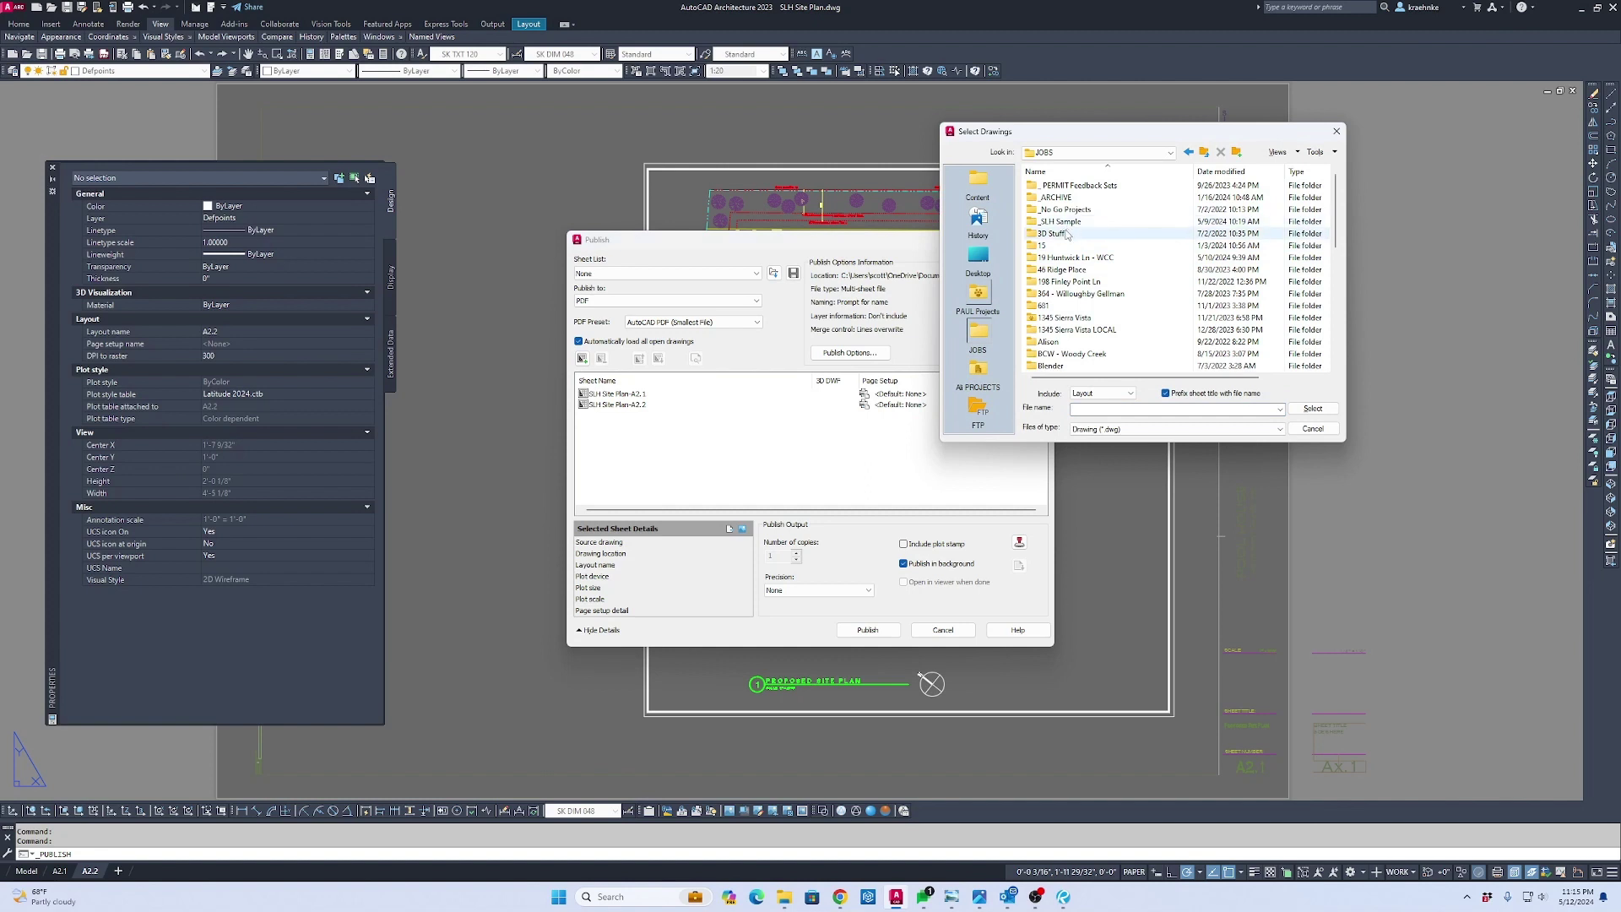
{"action": "left_click", "coordinate": [1066, 172]}
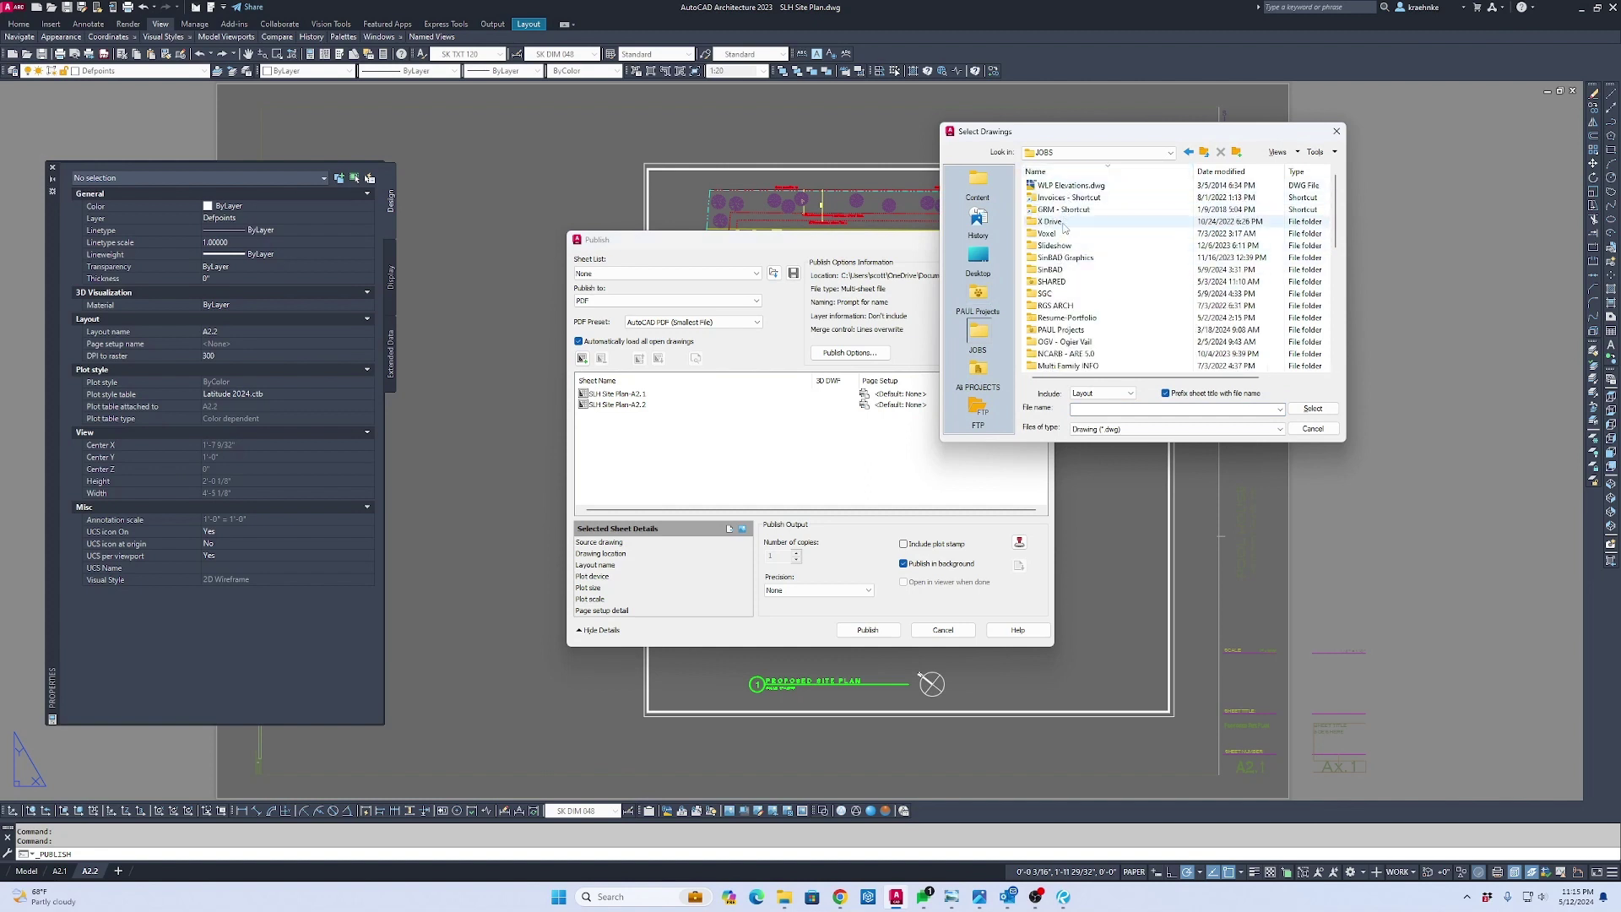
{"action": "left_click", "coordinate": [1062, 173]}
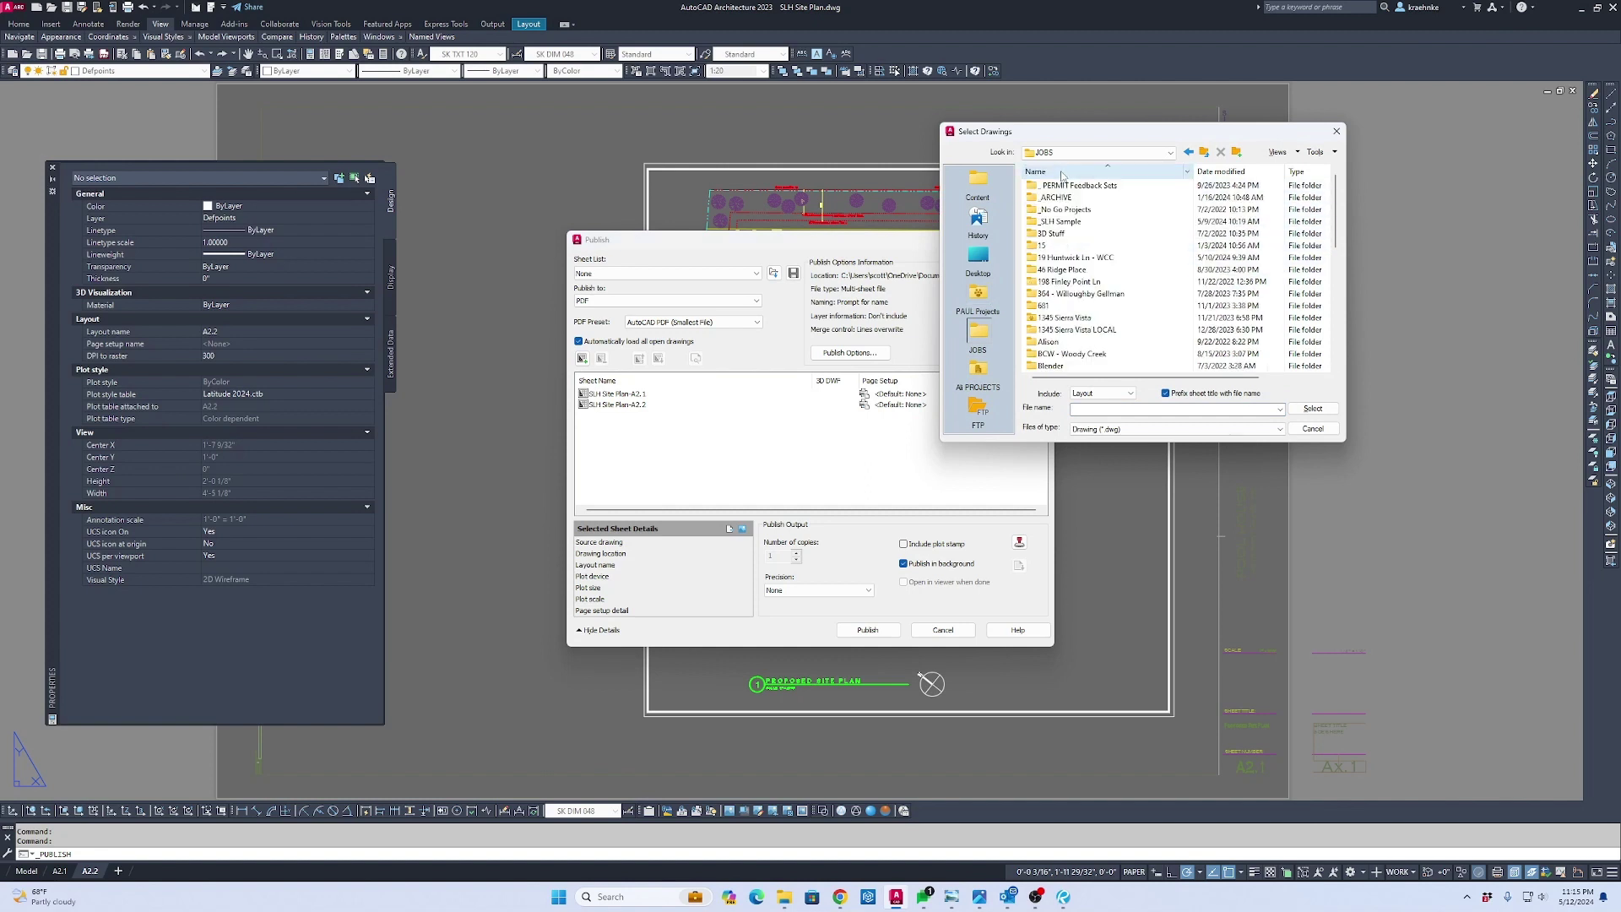
{"action": "double_click", "coordinate": [1060, 221]}
{"action": "double_click", "coordinate": [1056, 191]}
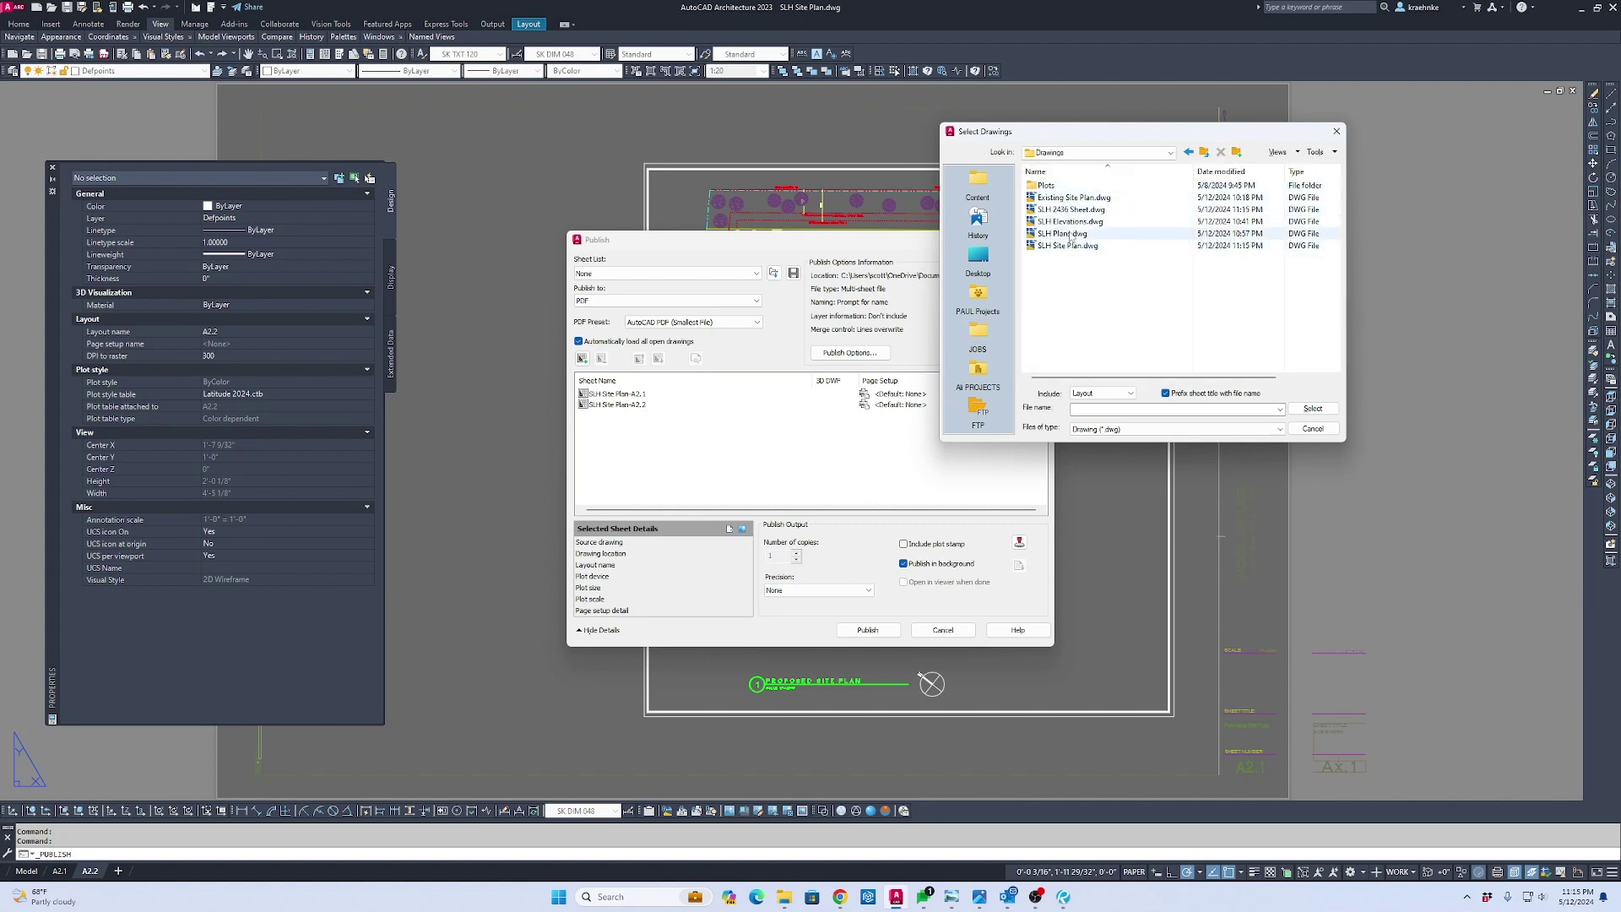
{"action": "double_click", "coordinate": [1062, 234]}
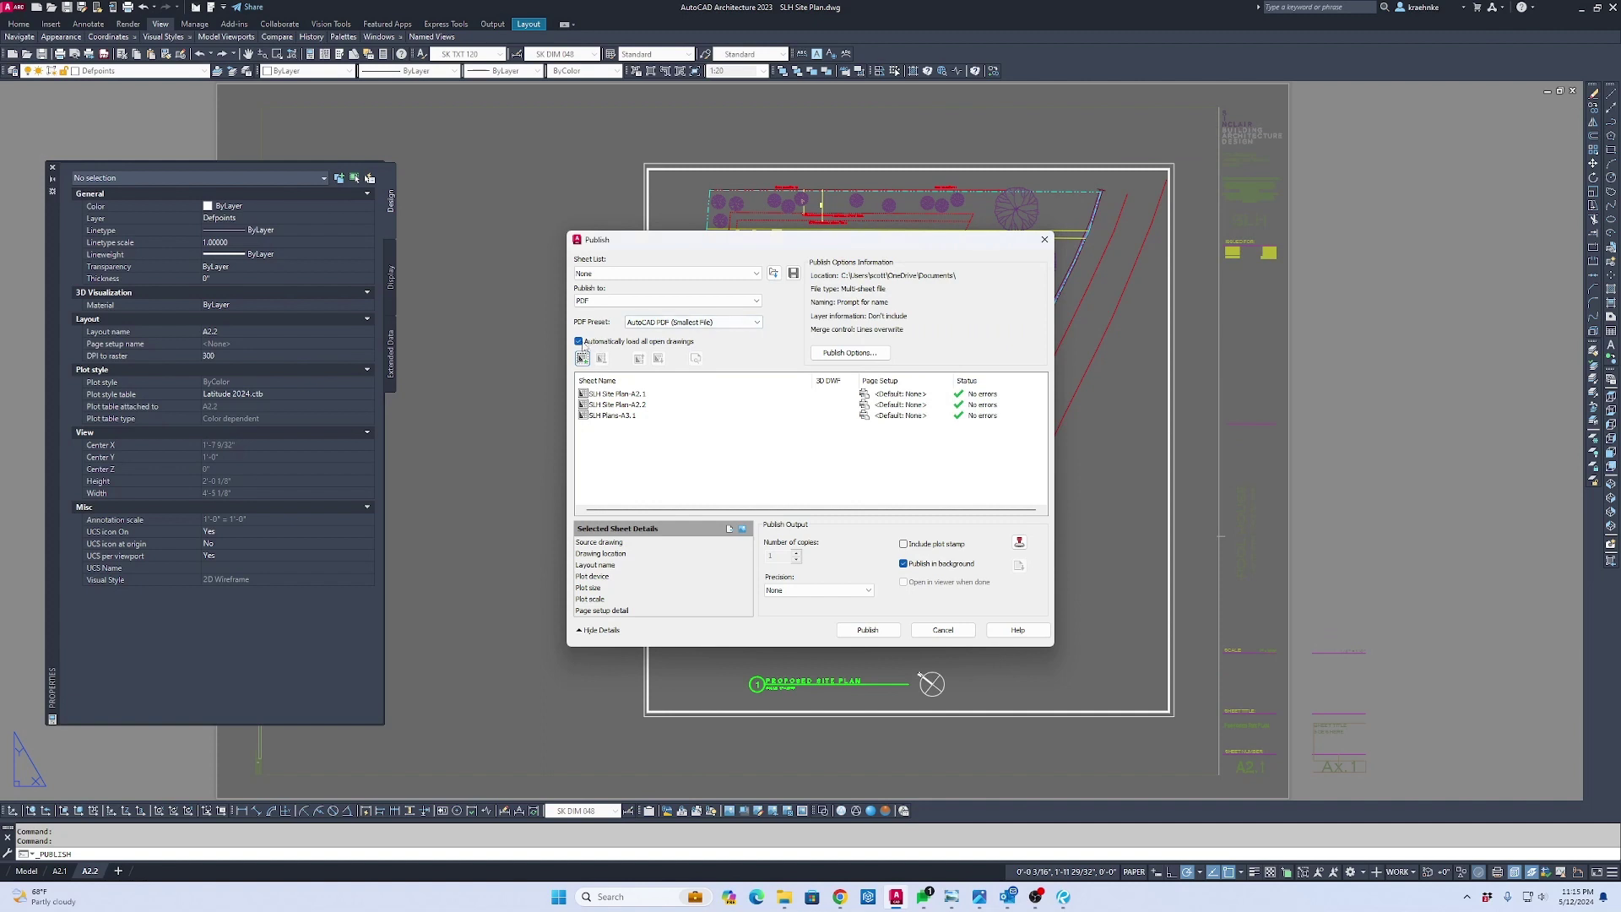
{"action": "left_click", "coordinate": [581, 358]}
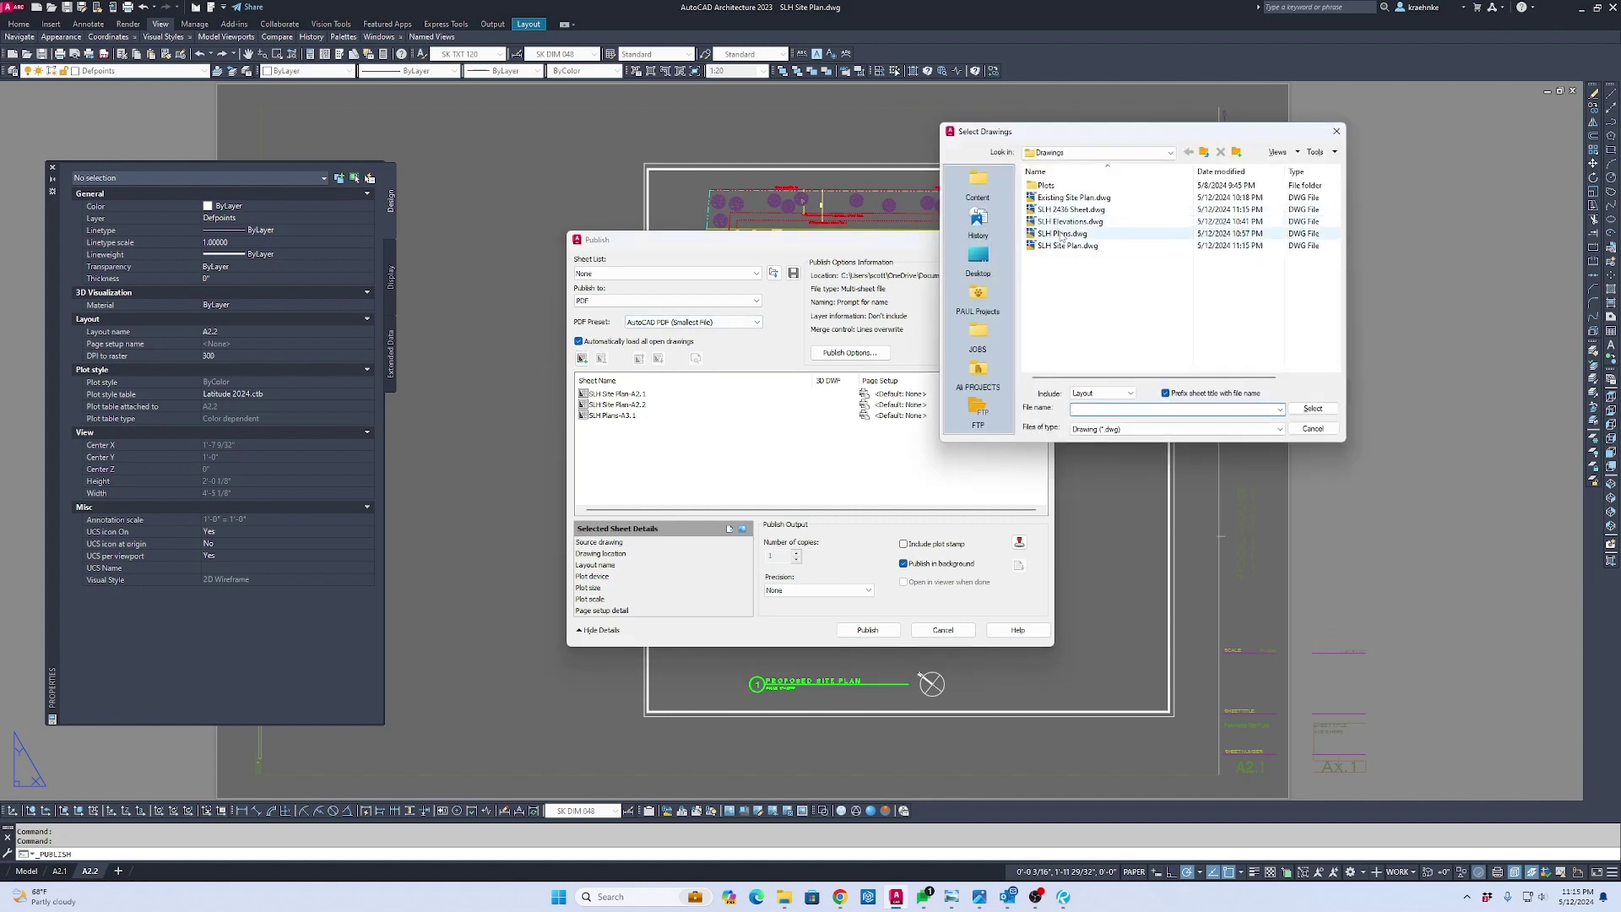
{"action": "double_click", "coordinate": [1074, 222]}
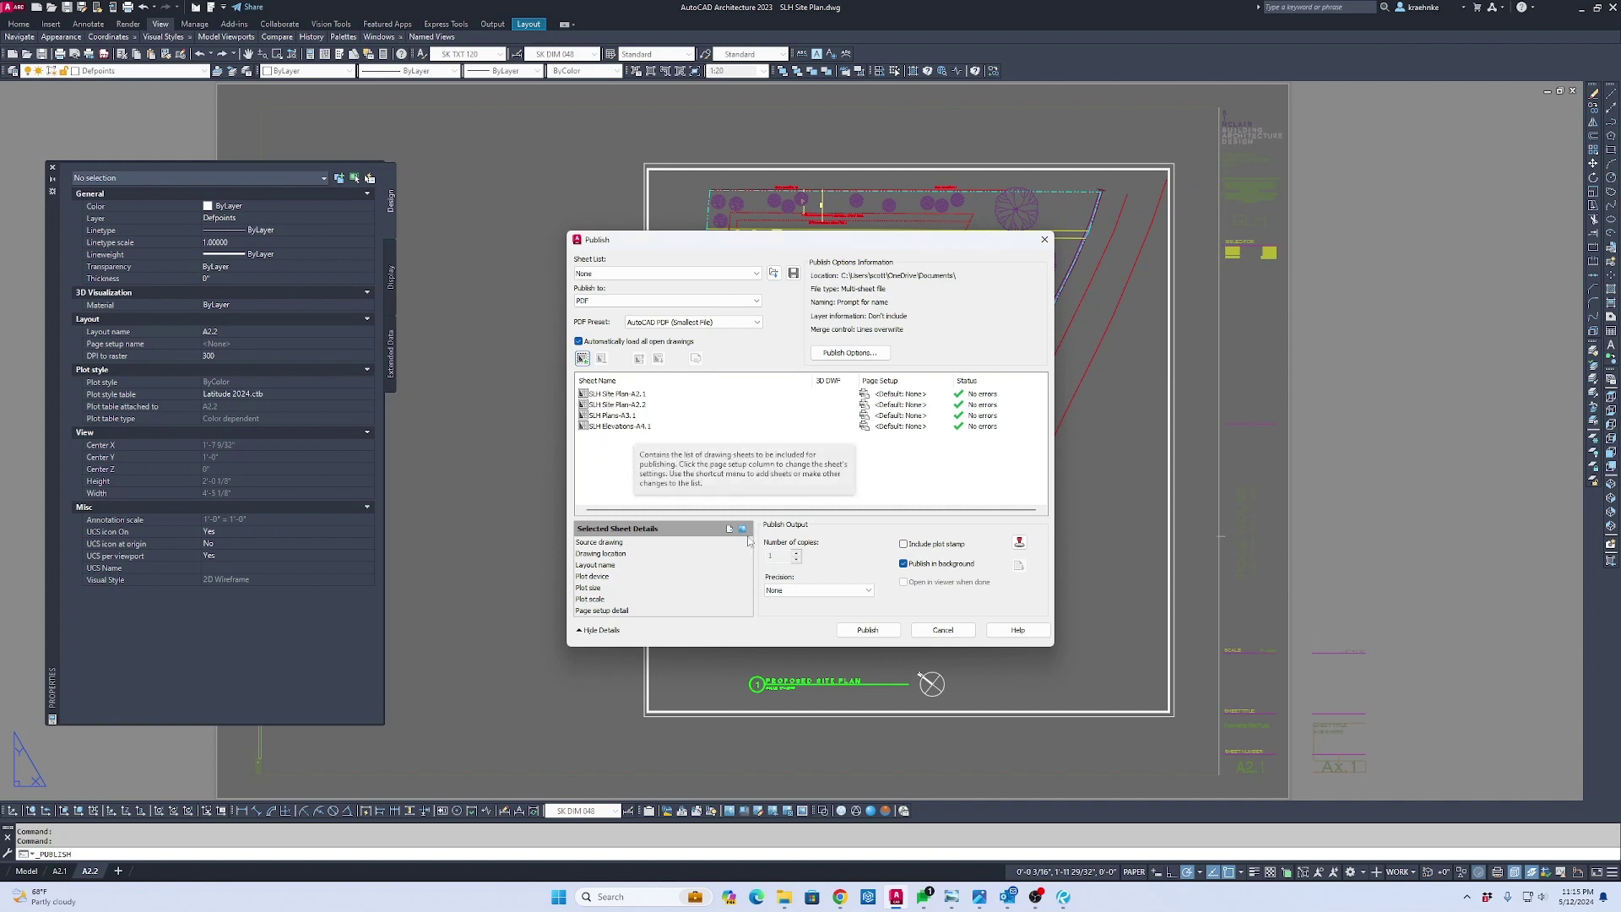
Publish the listed sheets as SLH Progress 5-12-2024.pdf in the _SLH Sample job's Plots folder, without saving the sheet list
{"action": "left_click", "coordinate": [870, 632]}
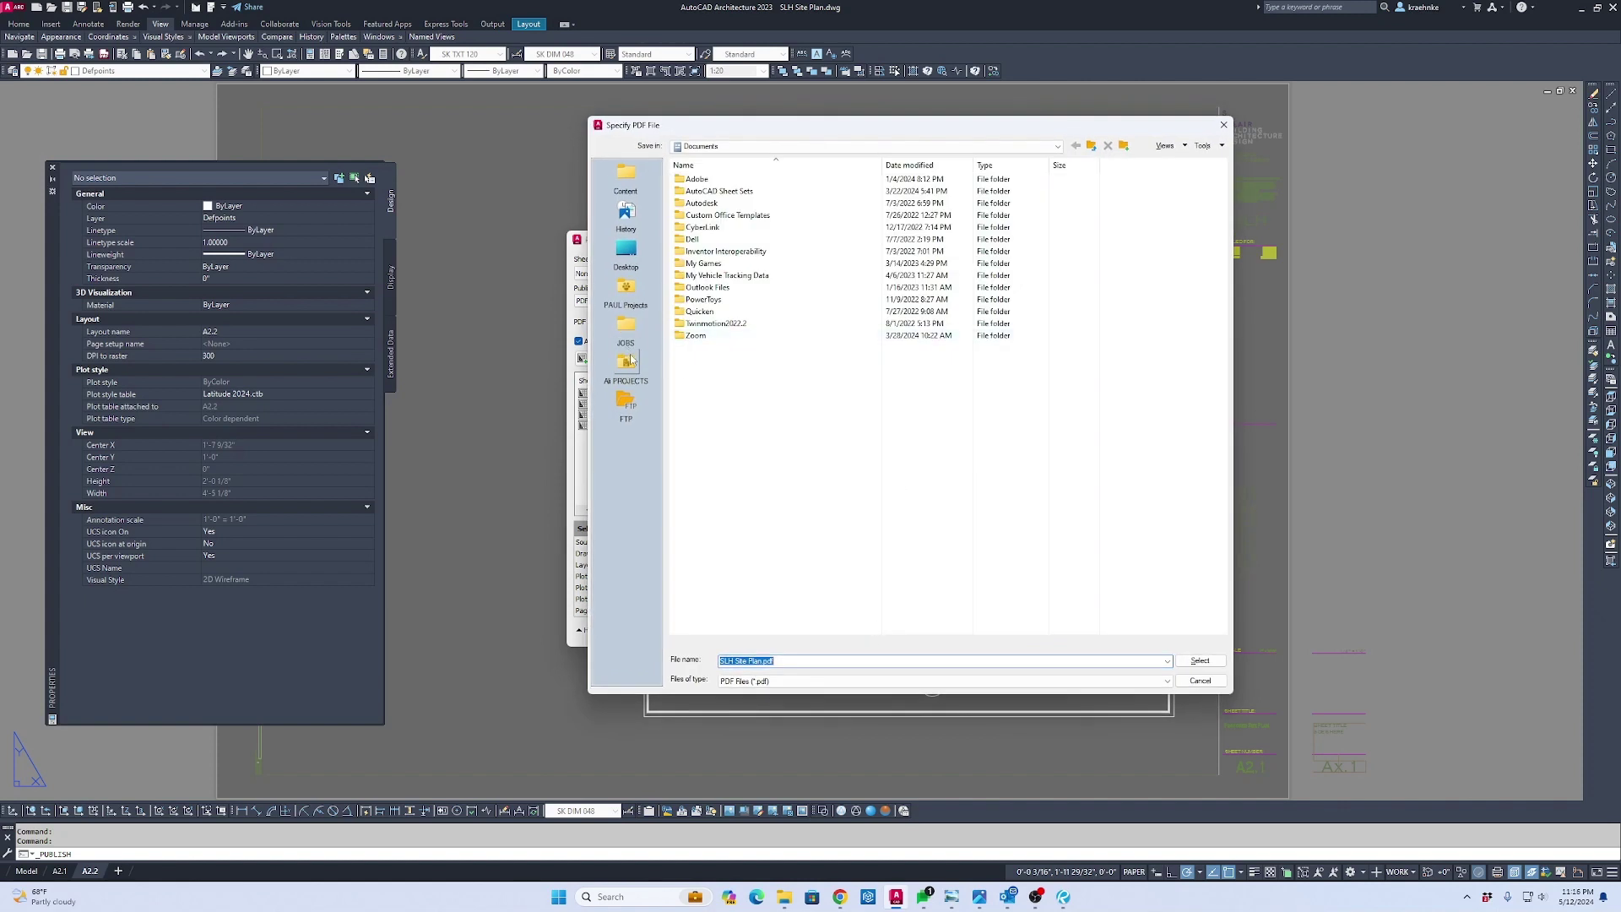
{"action": "left_click", "coordinate": [626, 331]}
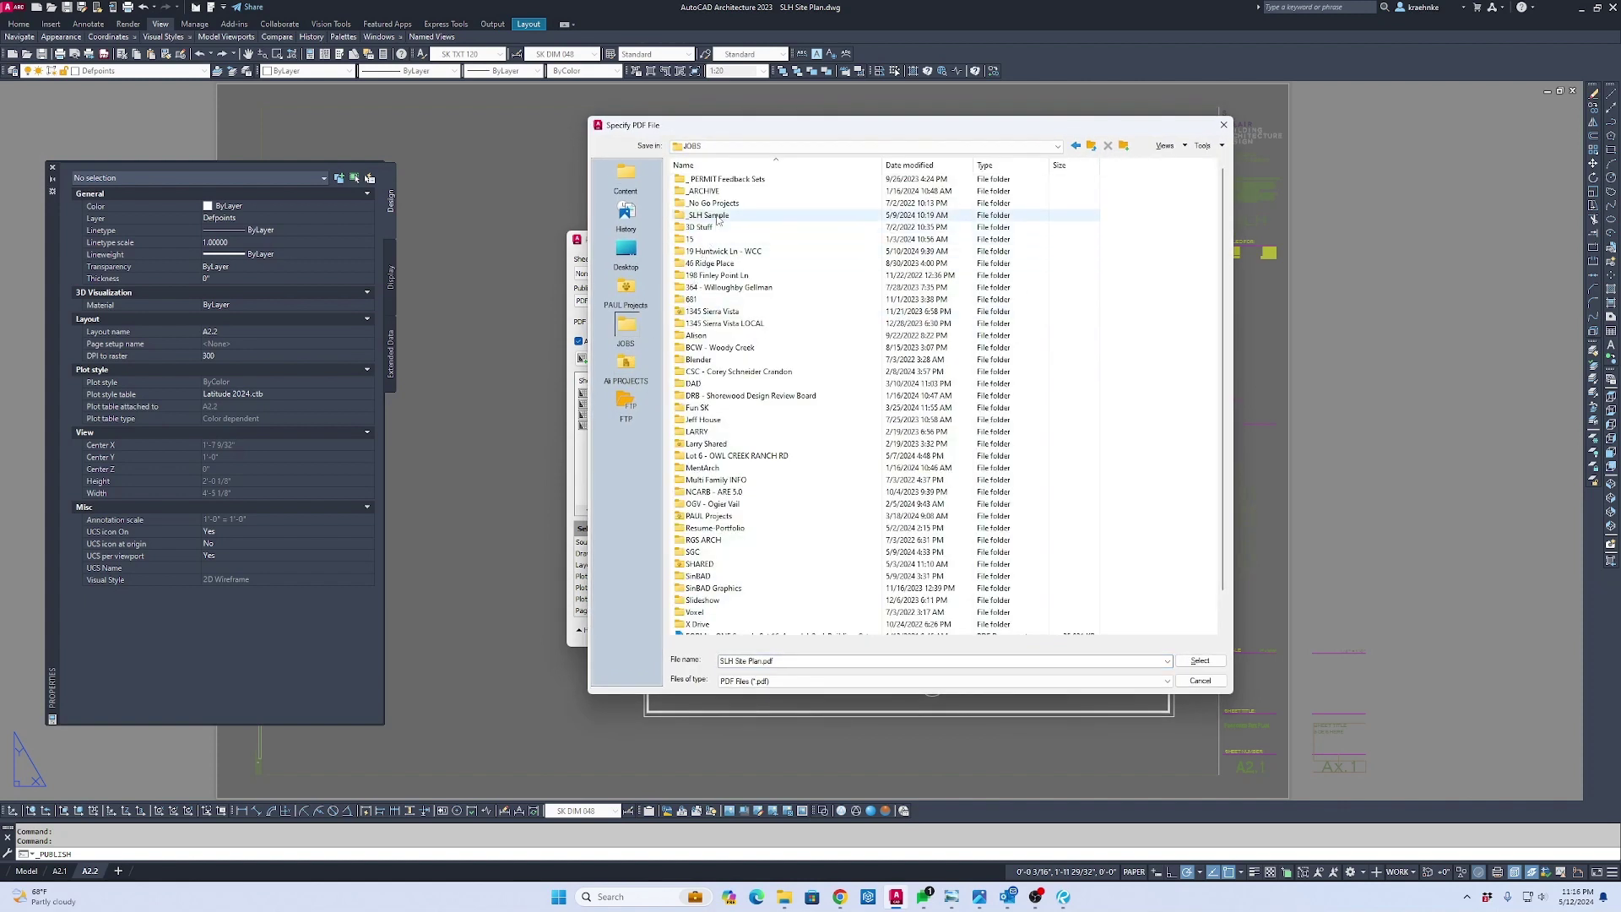
{"action": "double_click", "coordinate": [716, 216]}
{"action": "double_click", "coordinate": [711, 179]}
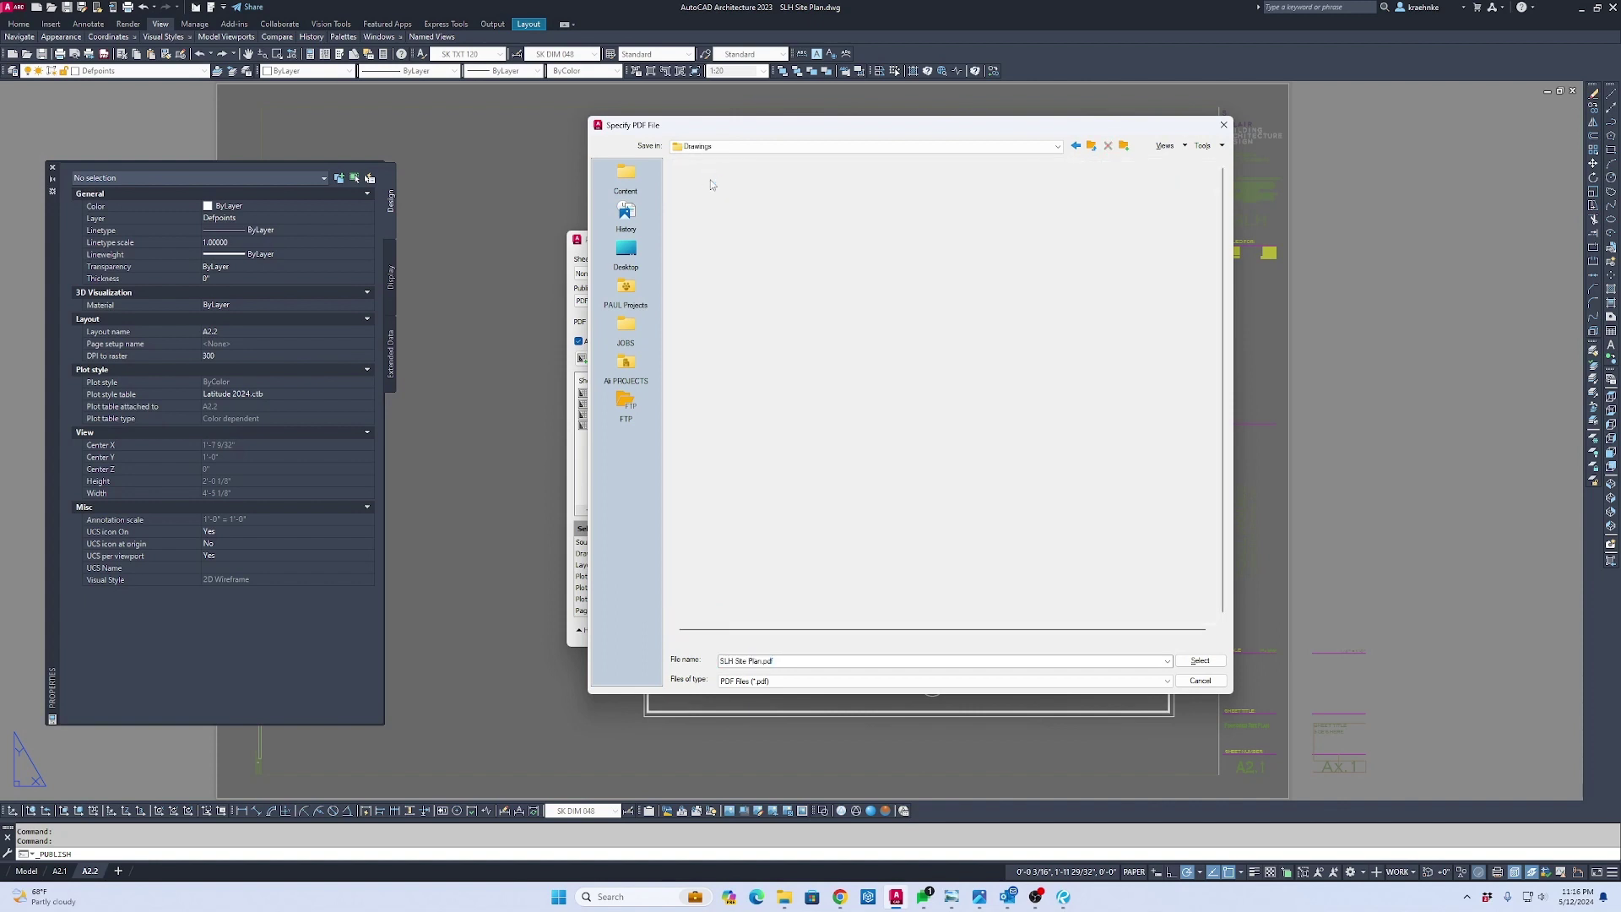
{"action": "double_click", "coordinate": [708, 181]}
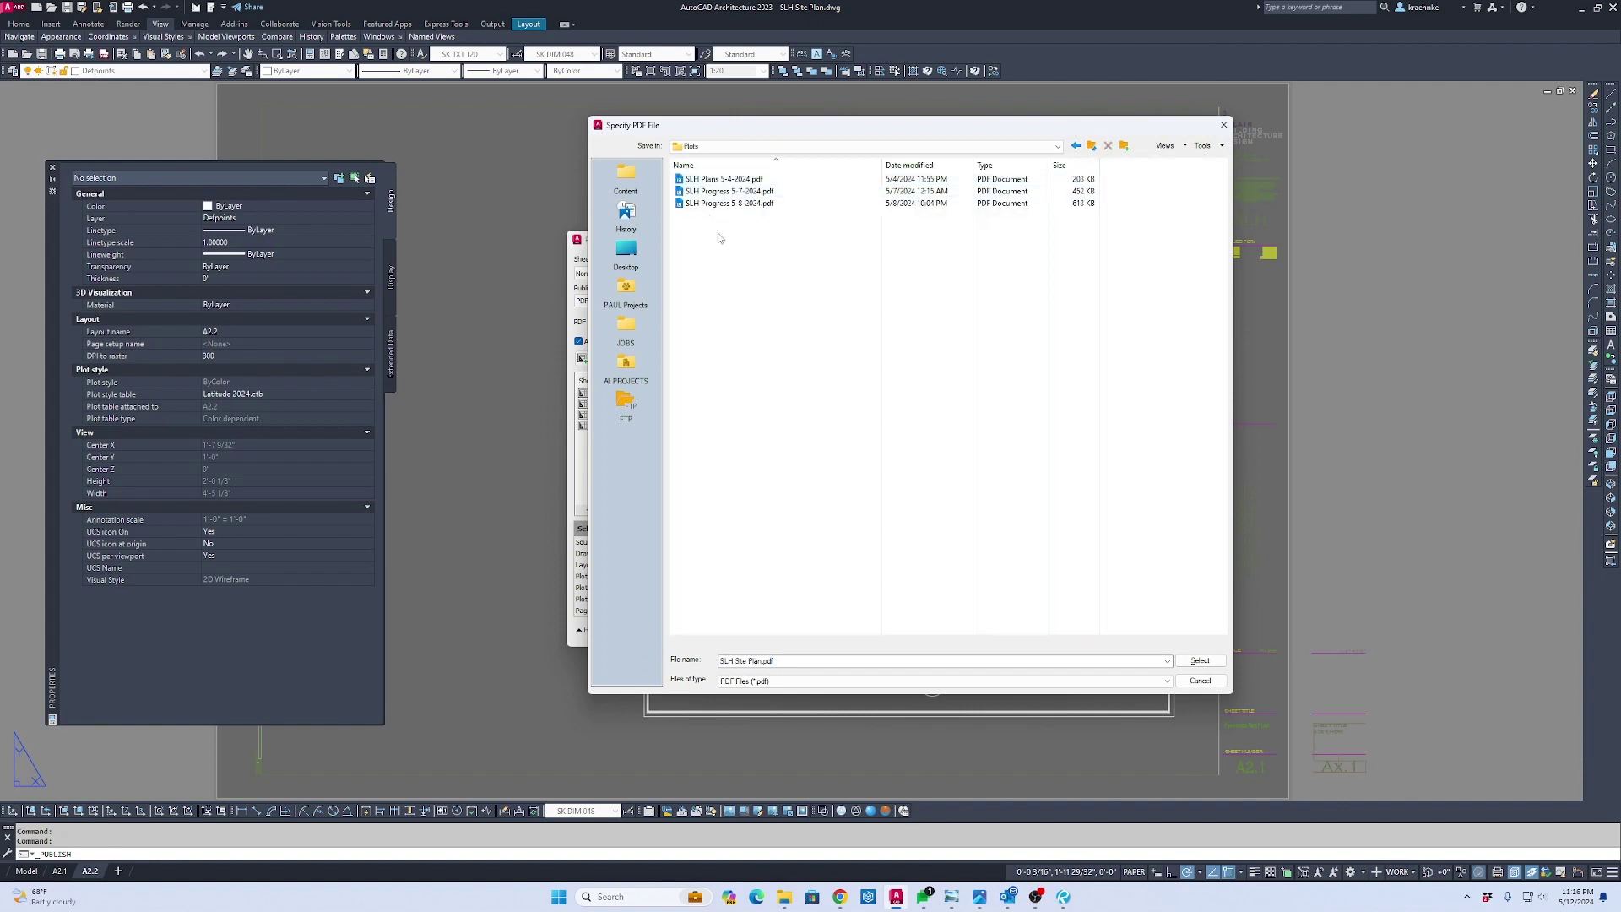
{"action": "left_click", "coordinate": [731, 203]}
{"action": "left_click", "coordinate": [773, 660]}
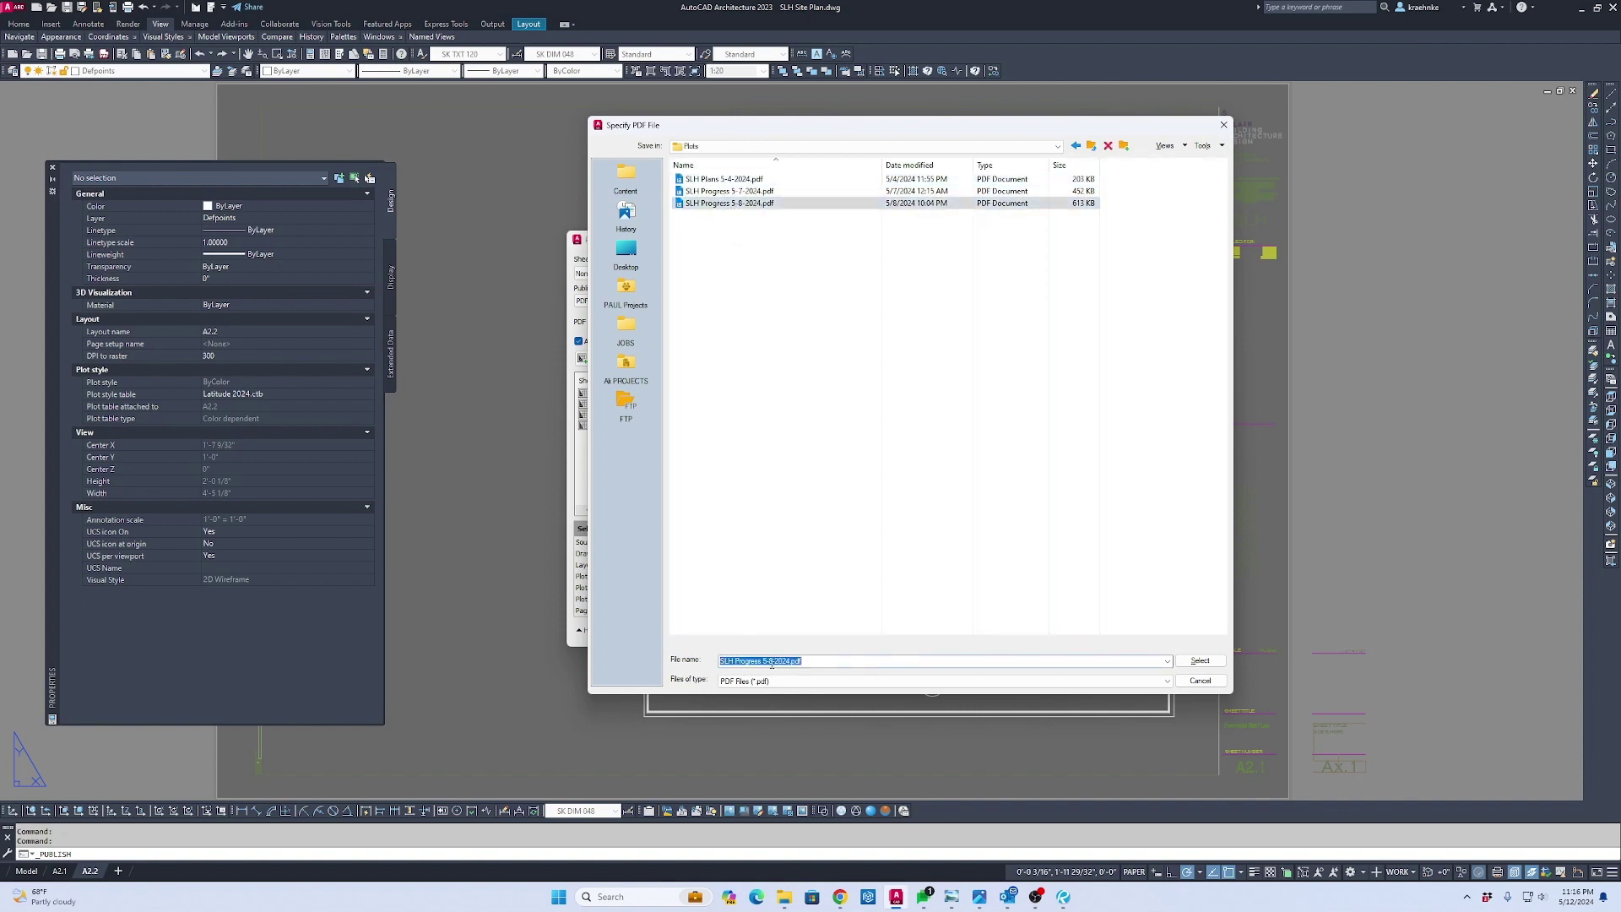
{"action": "left_click", "coordinate": [770, 661]}
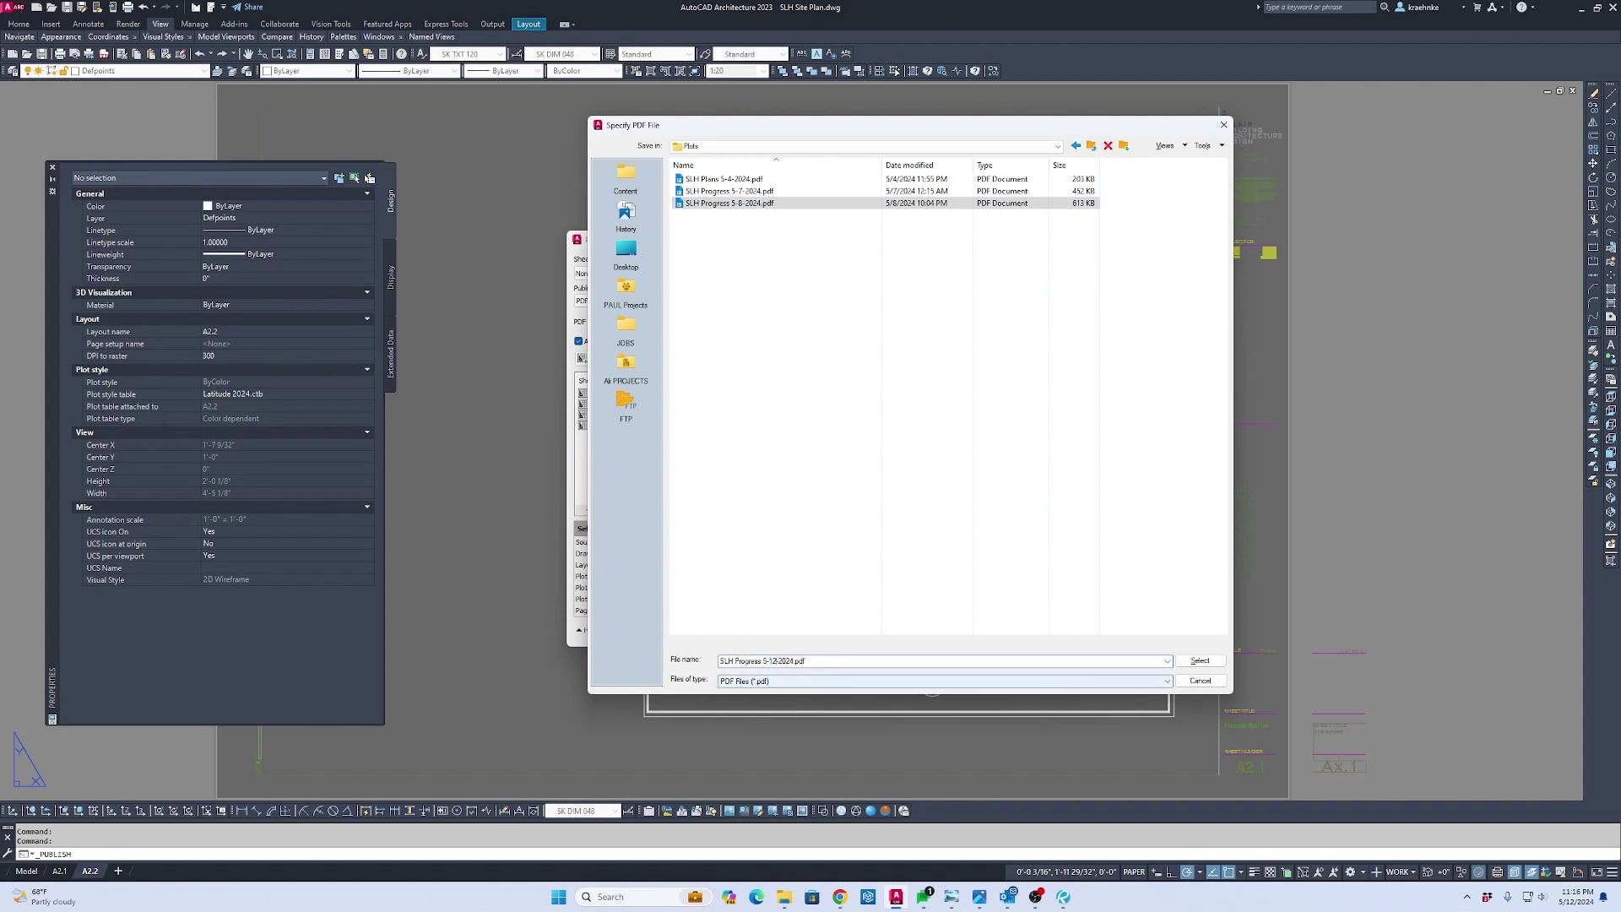
{"action": "left_click", "coordinate": [1193, 657]}
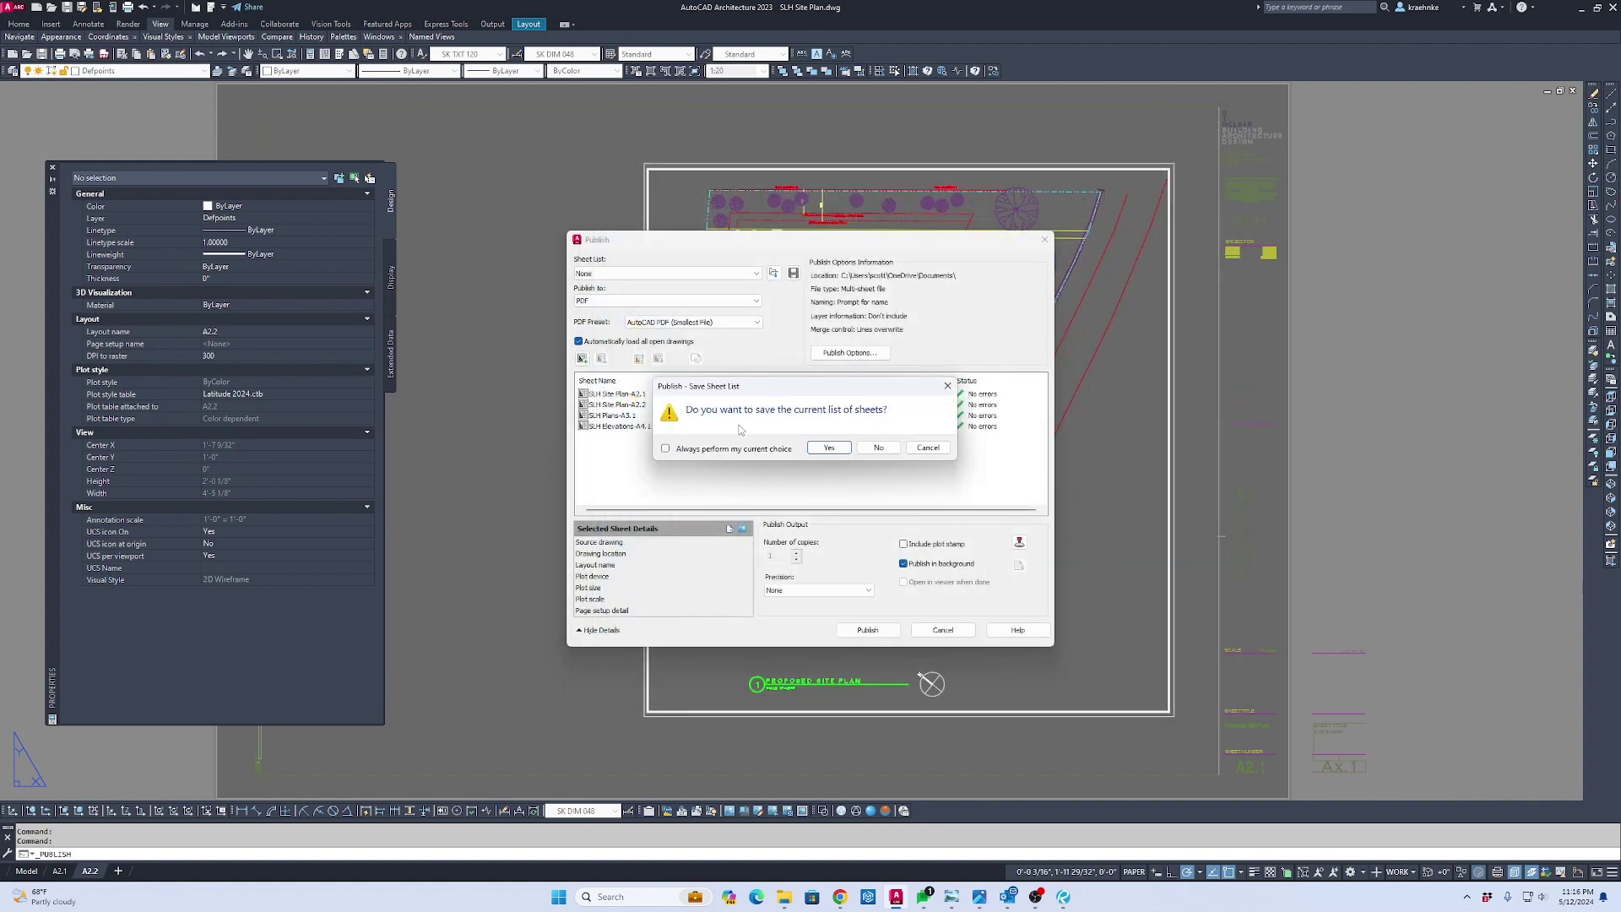
{"action": "left_click", "coordinate": [877, 448]}
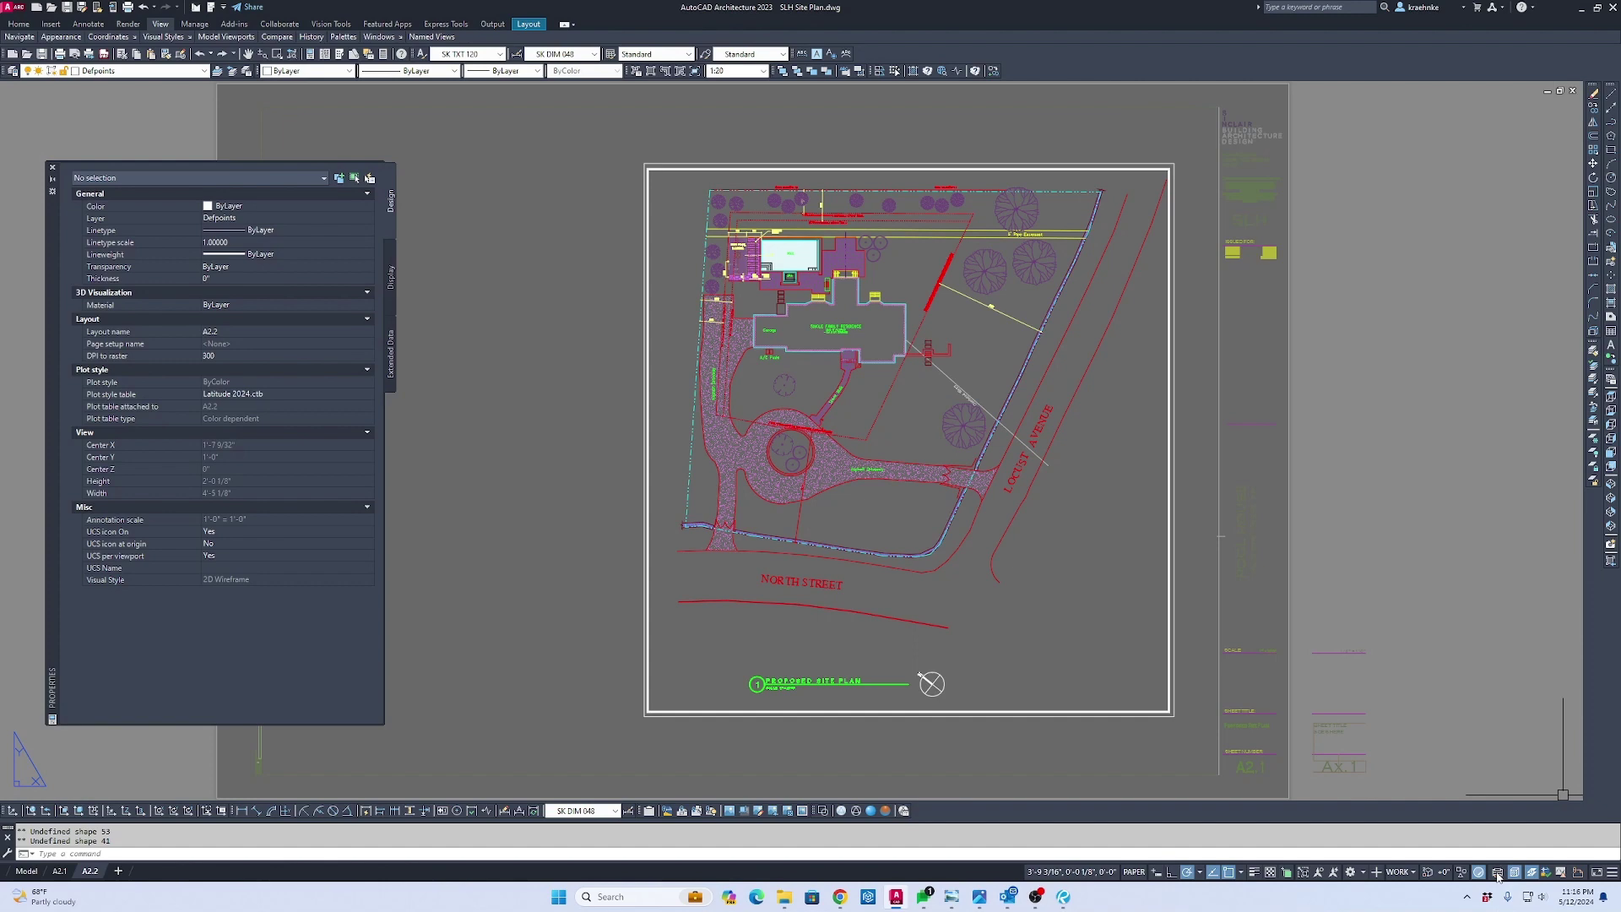
{"action": "mouse_move", "coordinate": [1496, 876]}
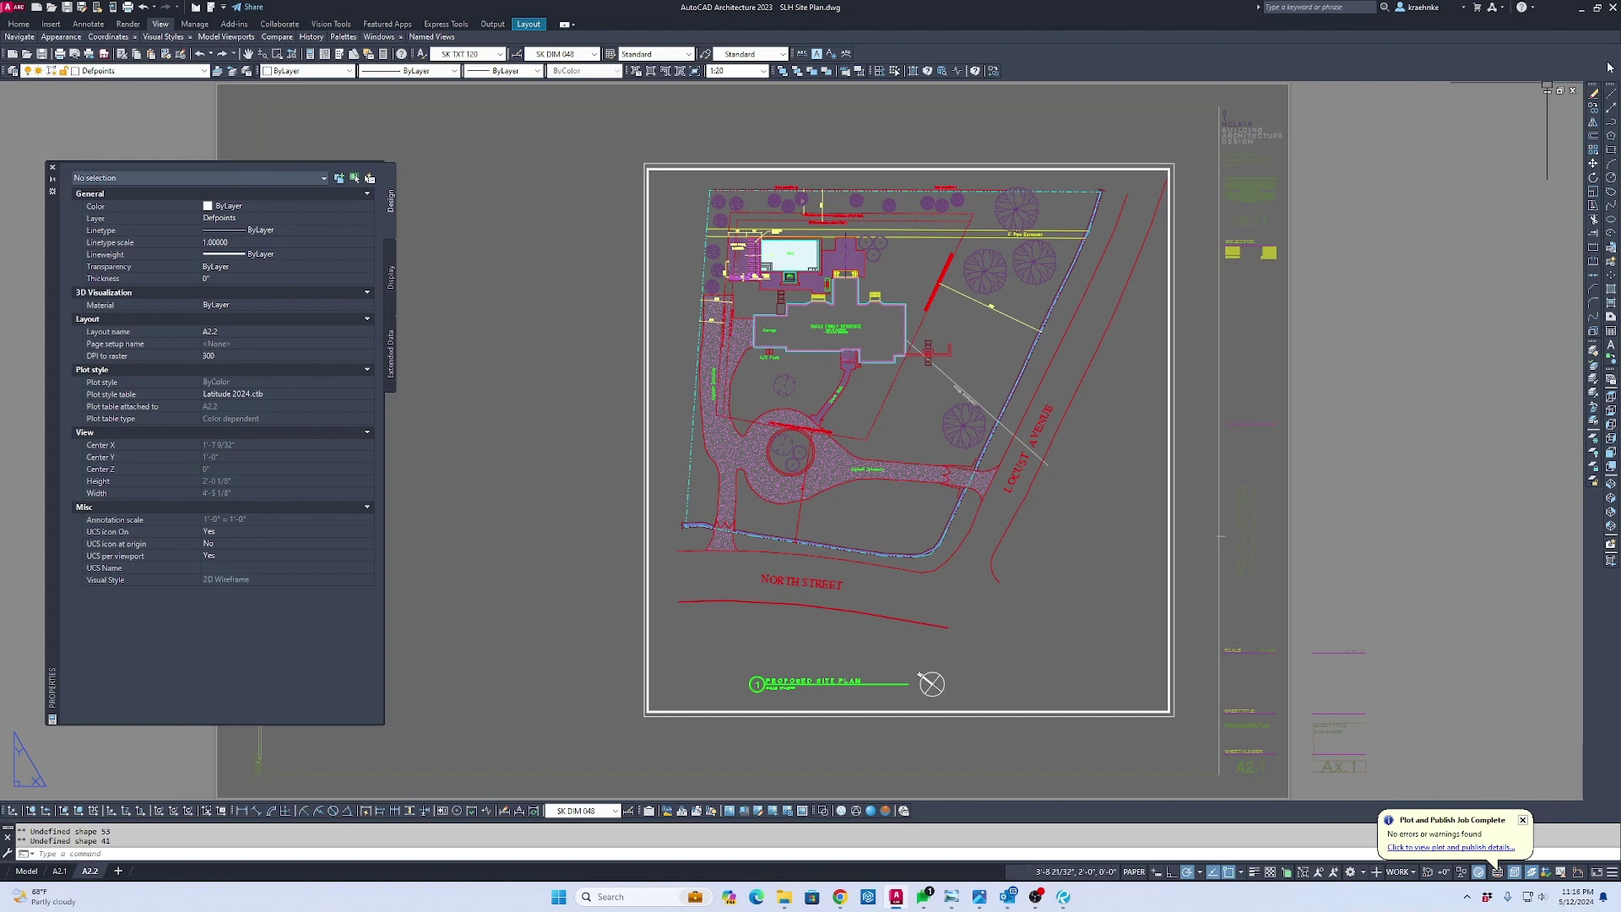
{"action": "left_click", "coordinate": [1583, 8]}
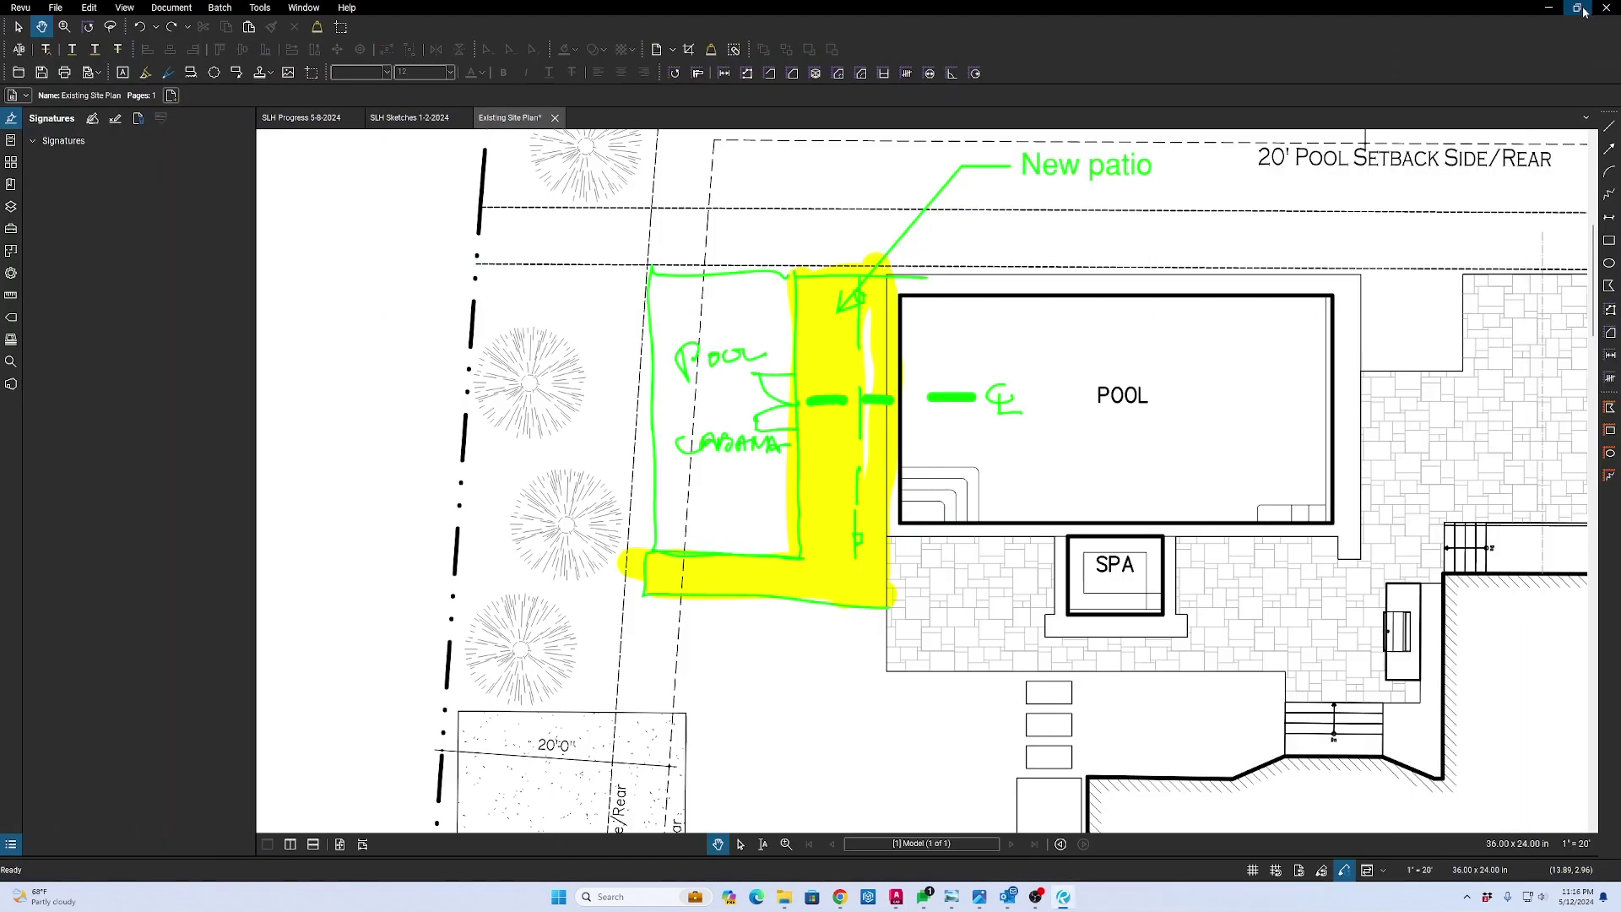
{"action": "key", "text": "alt+Tab"}
{"action": "key", "text": "alt+Tab"}
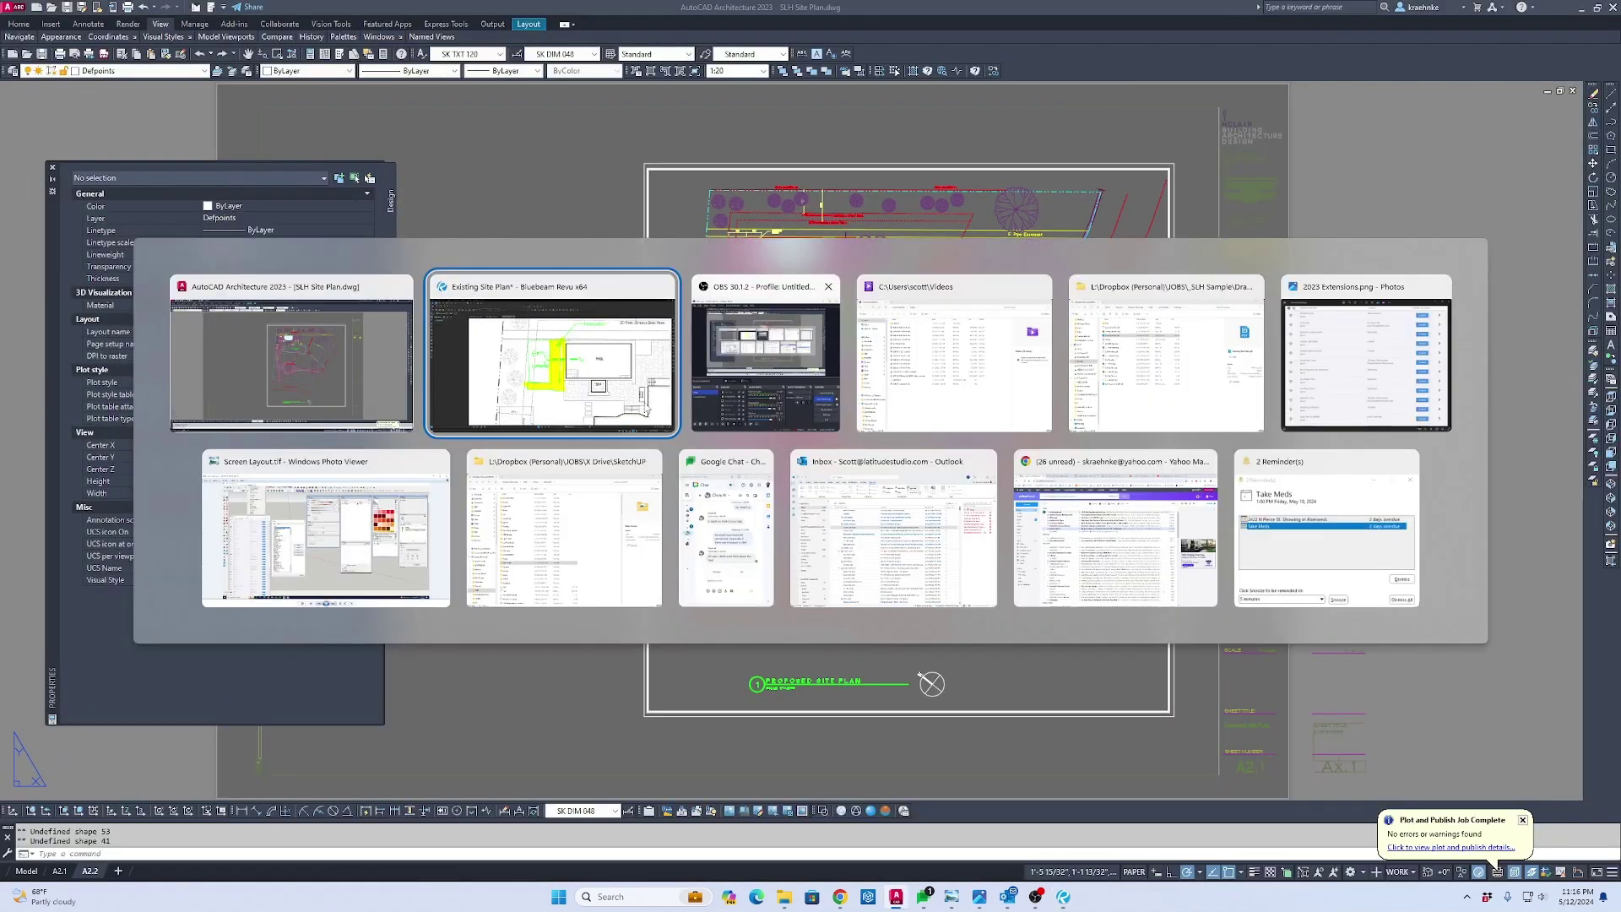
{"action": "key", "text": "Escape"}
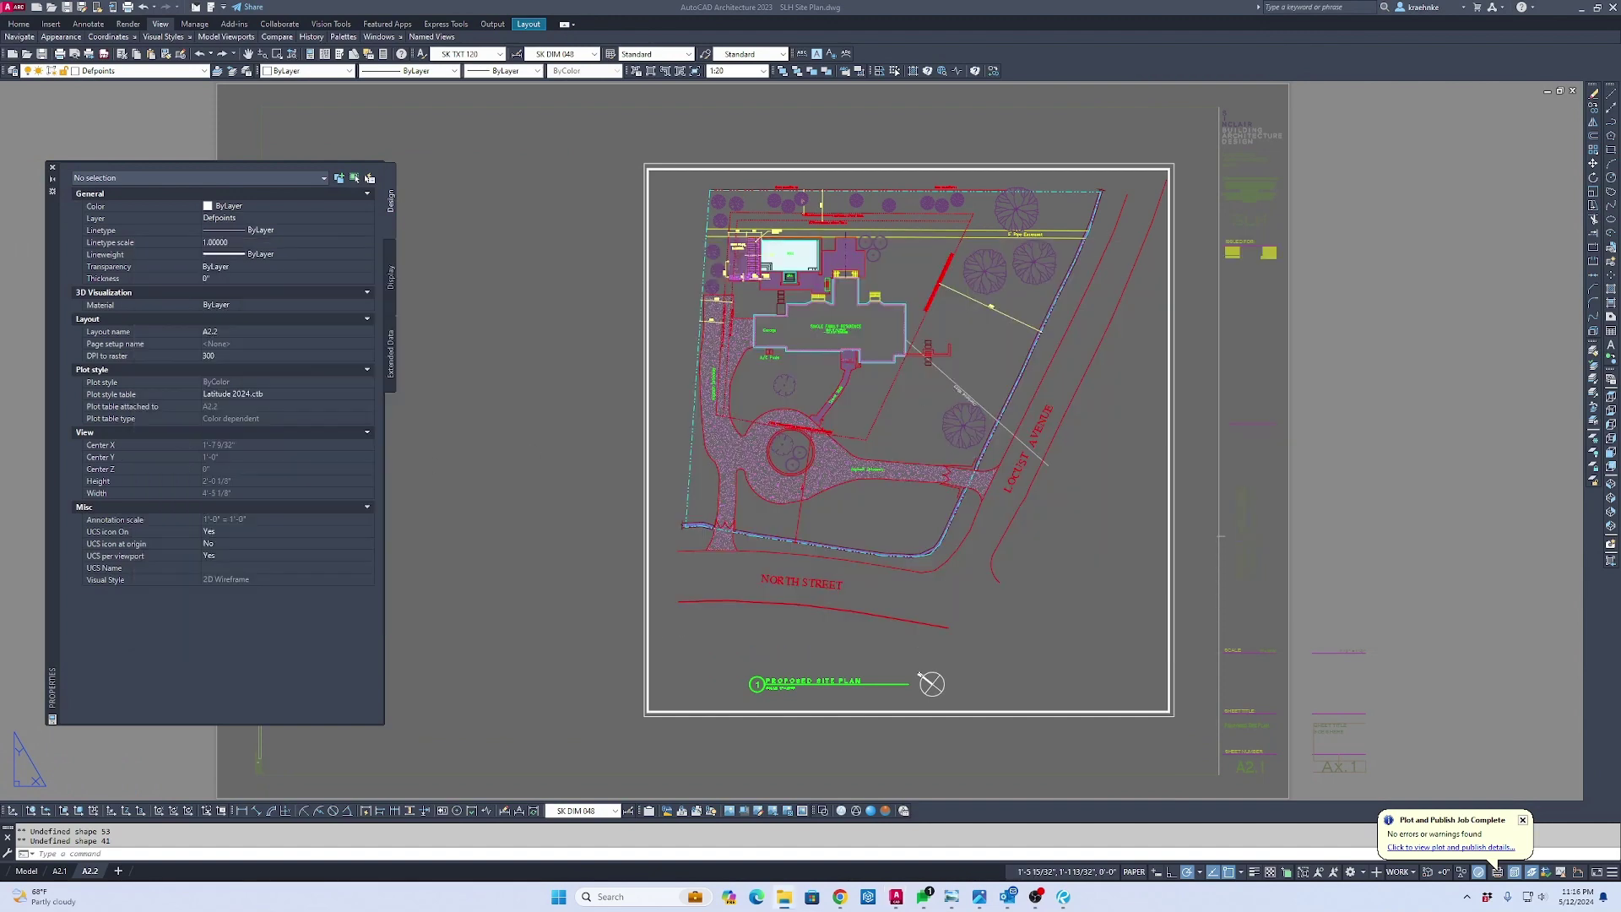
Switch to File Explorer, open SLH Progress 5-12-2024.pdf from the Plots folder and view its existing and proposed site plan sheets
{"action": "key", "text": "alt+Tab"}
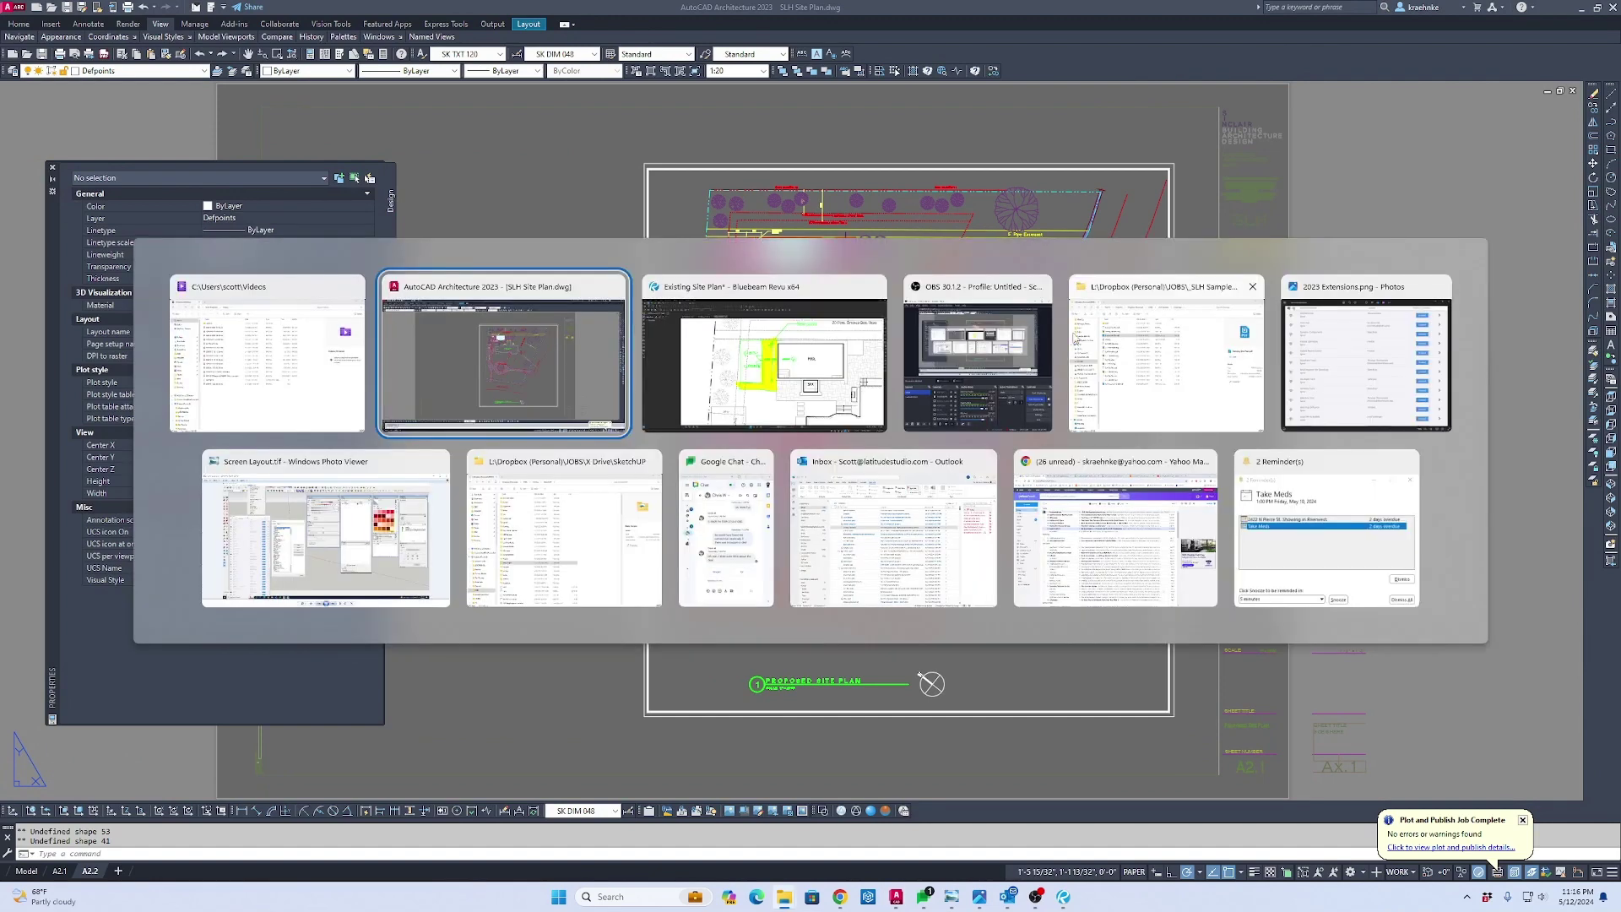
{"action": "left_click", "coordinate": [1186, 358]}
{"action": "left_click", "coordinate": [600, 182]}
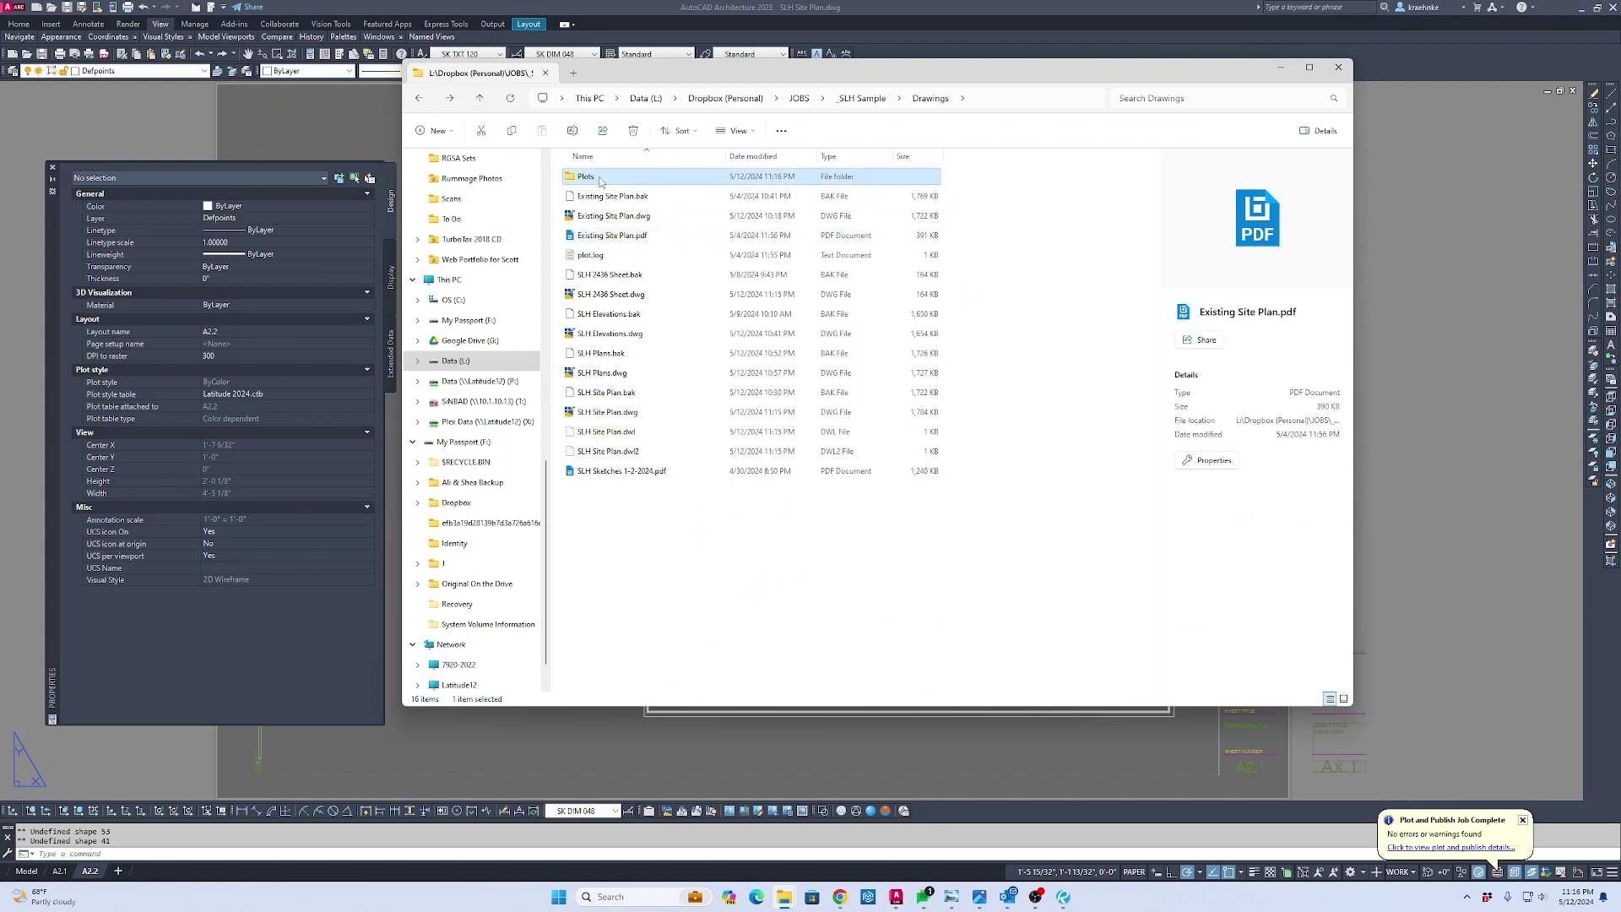
{"action": "double_click", "coordinate": [600, 182]}
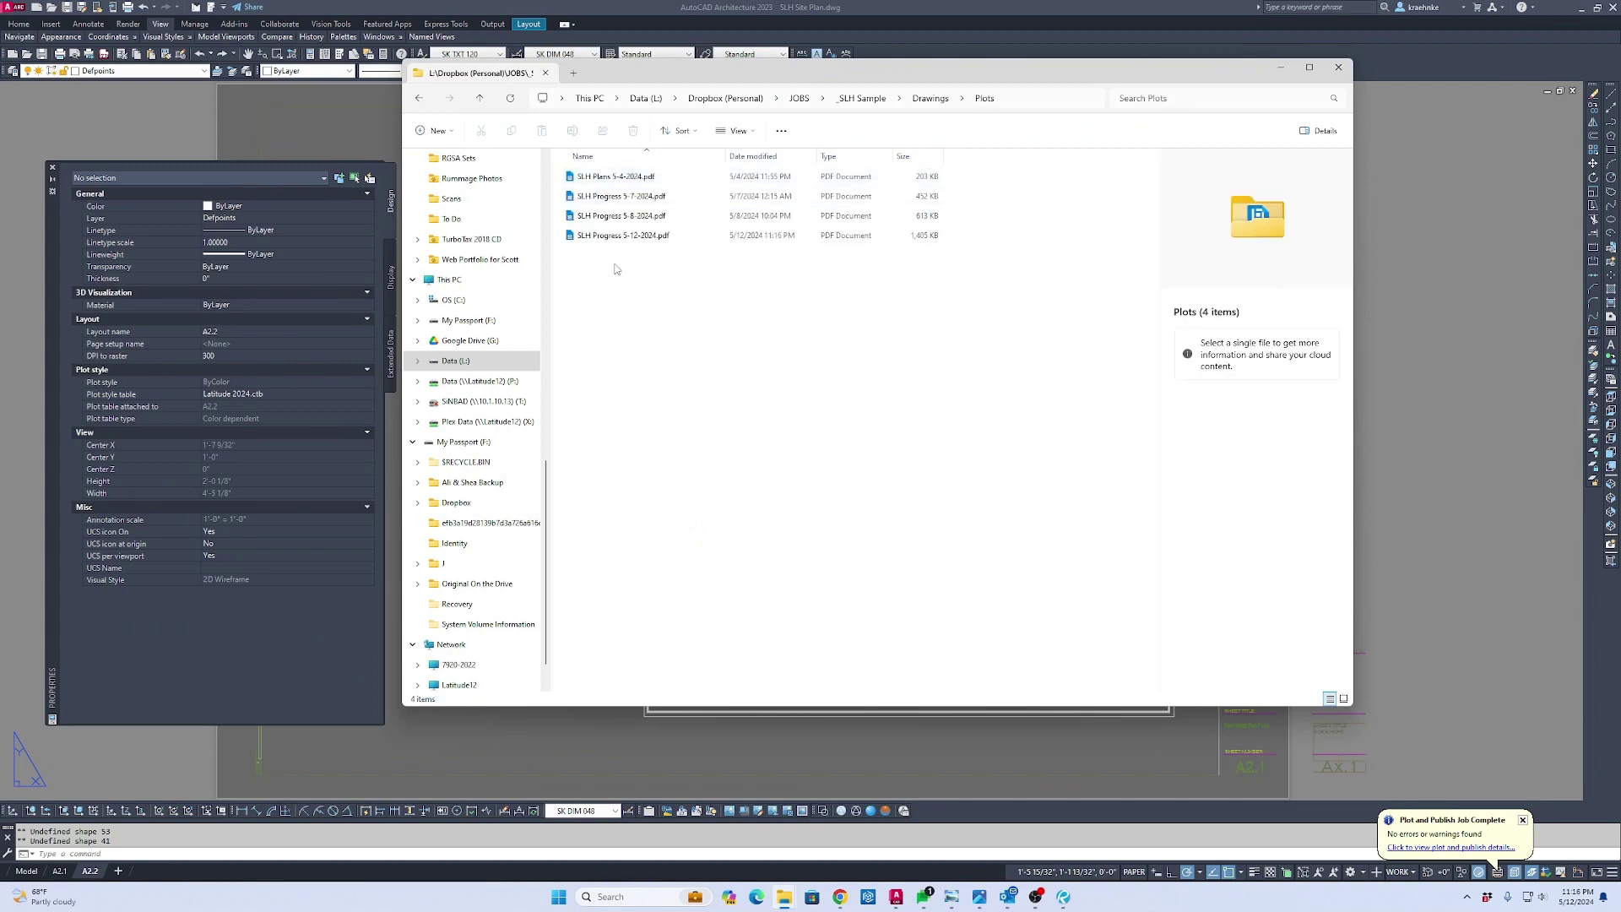
{"action": "left_click", "coordinate": [629, 236]}
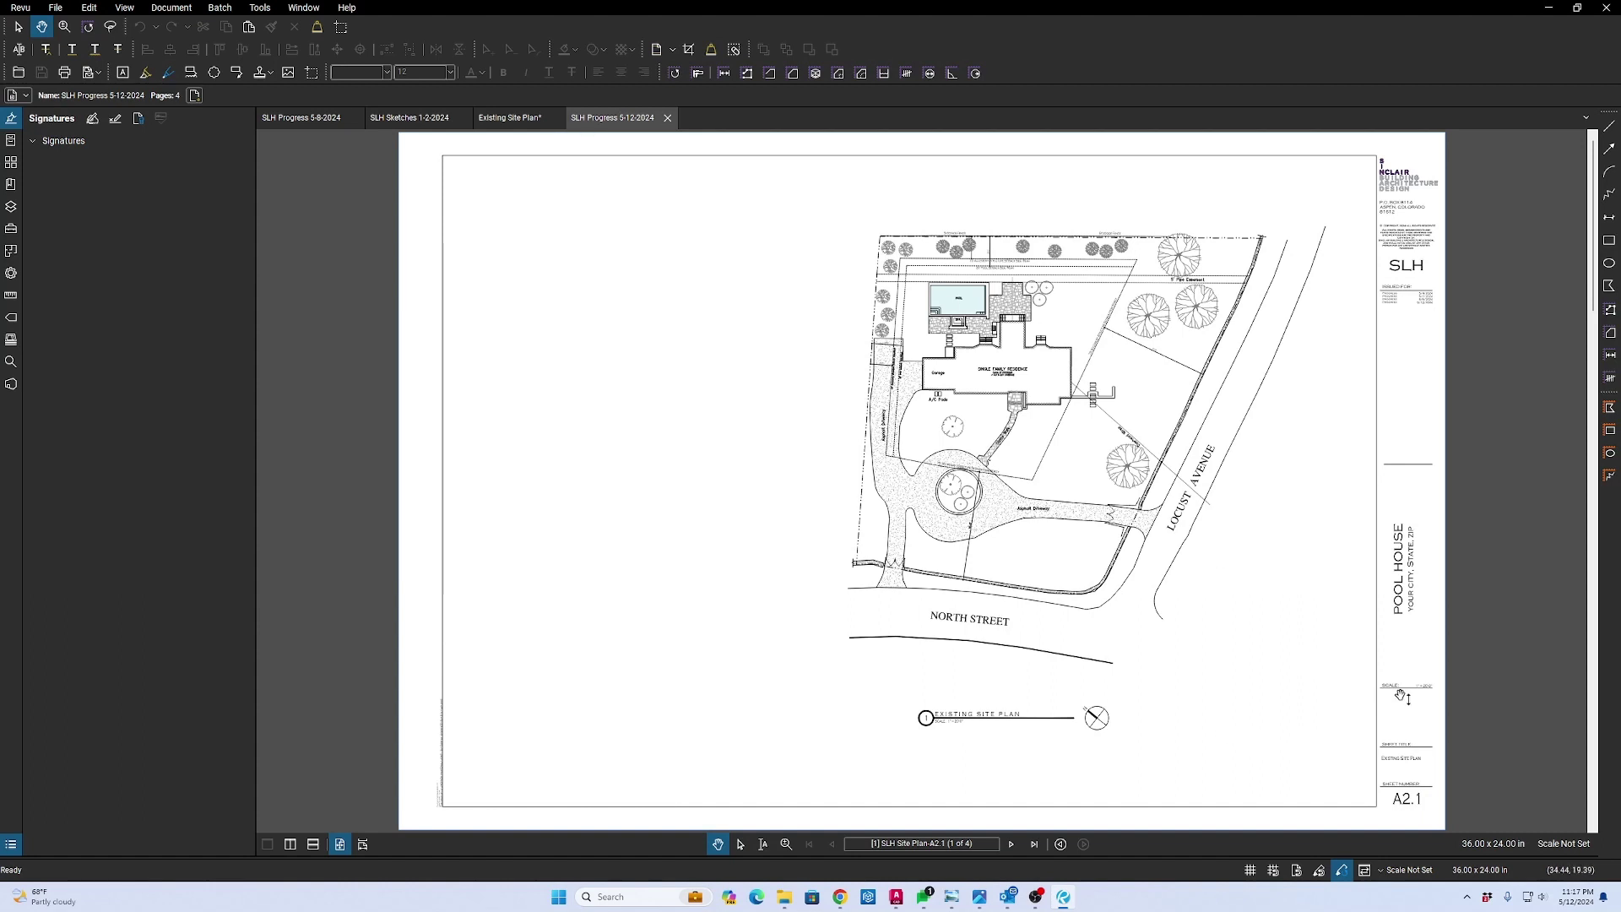
{"action": "scroll", "coordinate": [1400, 695], "scroll_direction": "down", "scroll_amount": 2}
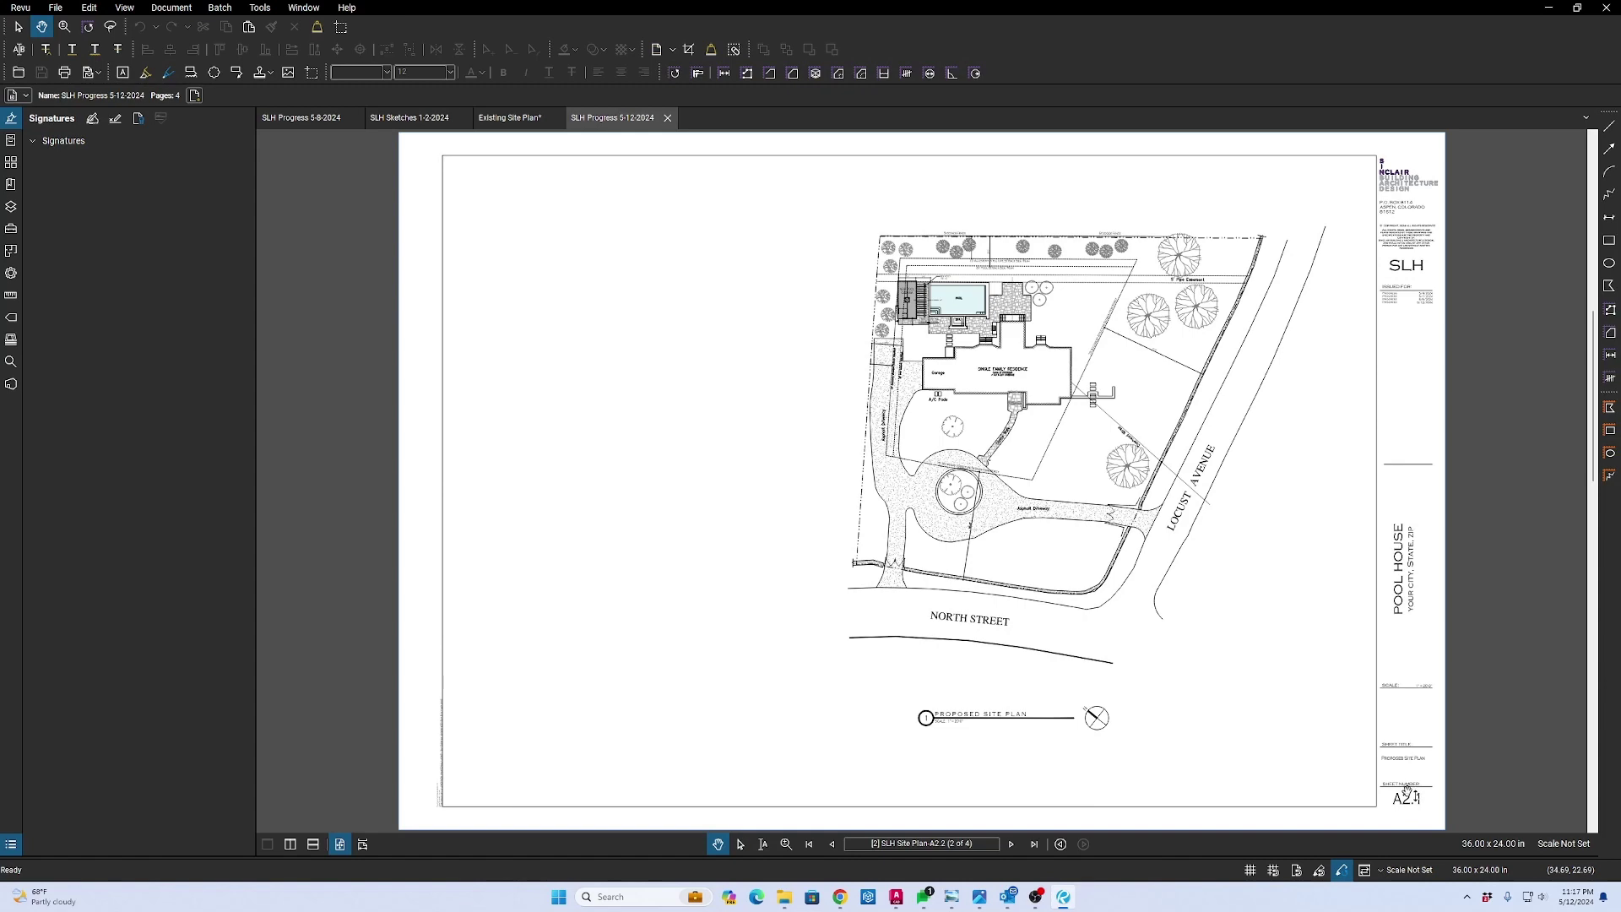
Close the published PDF and reopen it from the Plots folder in File Explorer
{"action": "left_click", "coordinate": [667, 118]}
{"action": "key", "text": "alt+Tab"}
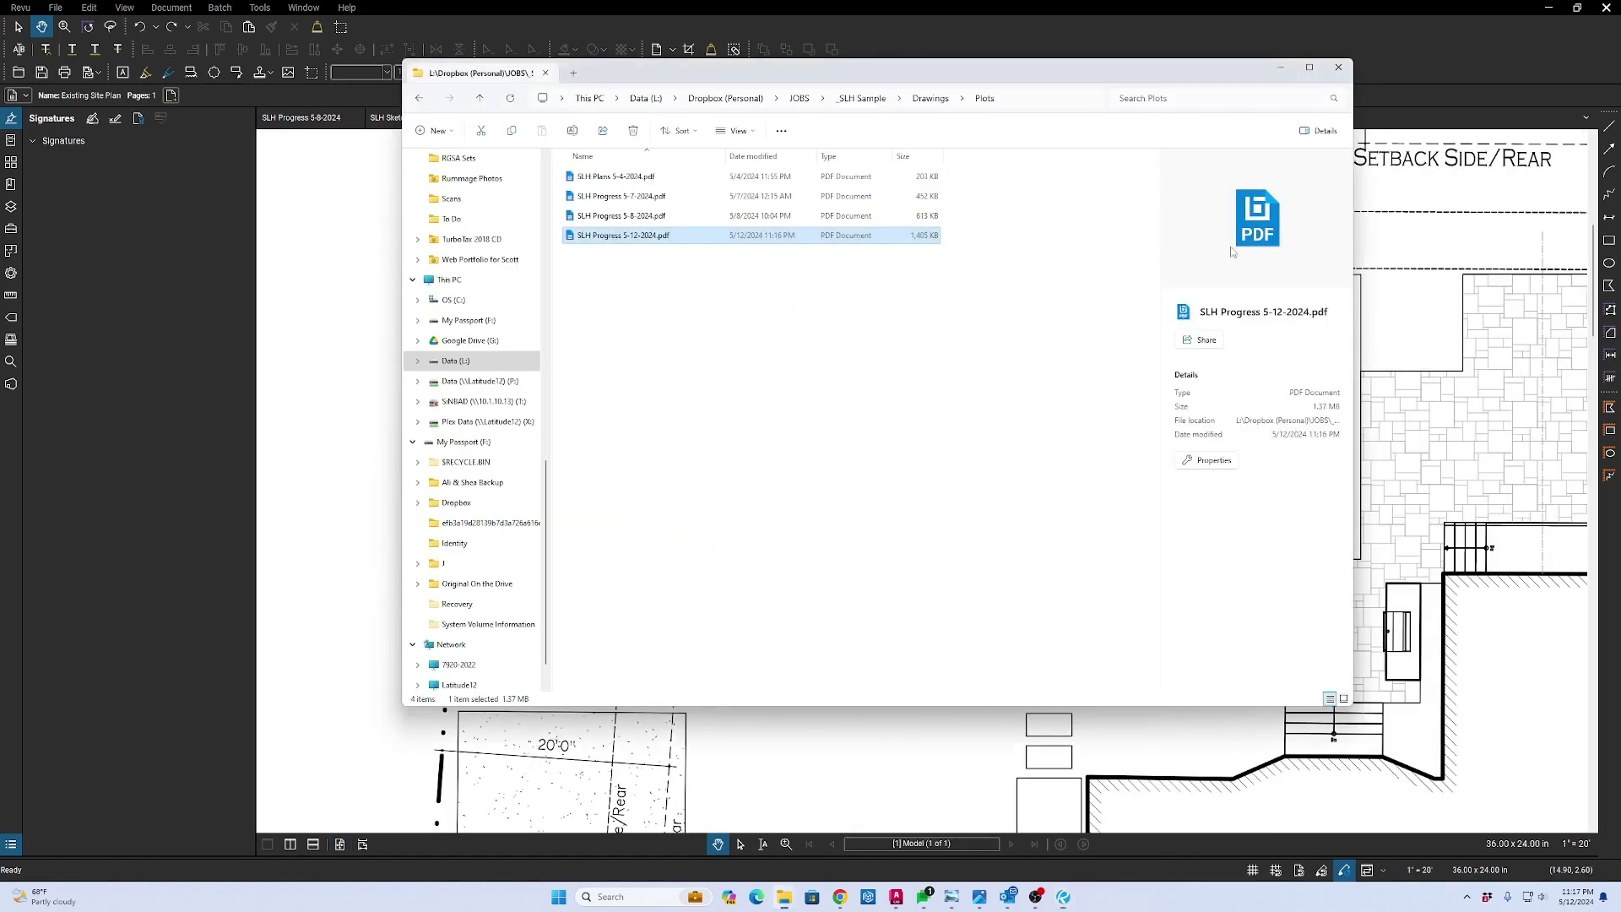
{"action": "key", "text": "alt+Tab"}
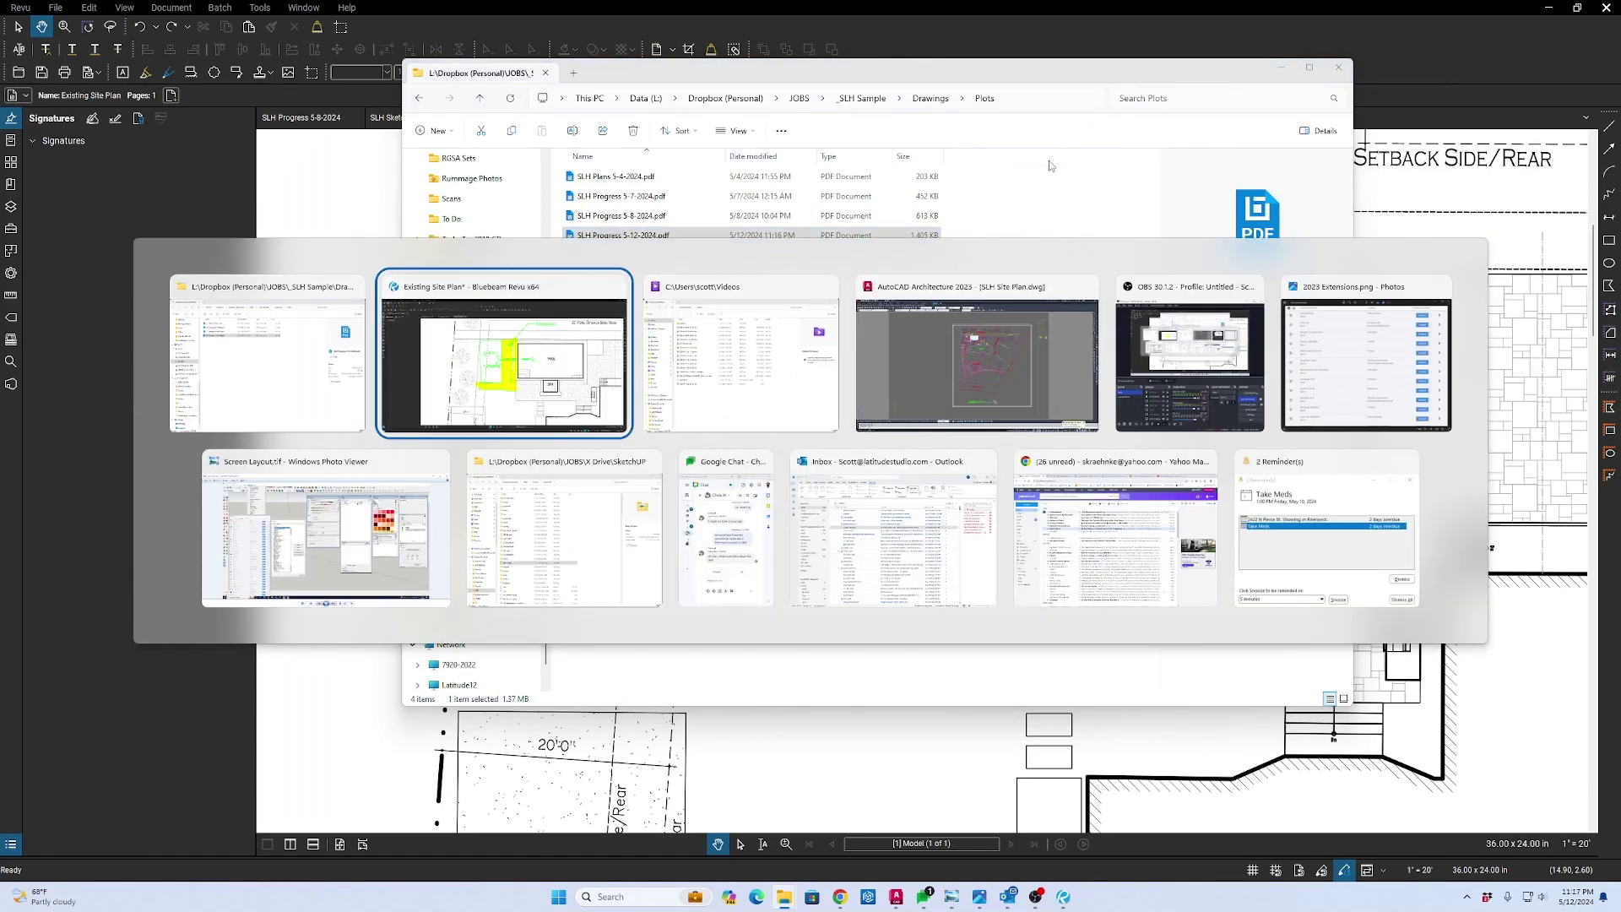
{"action": "key", "text": "Escape"}
{"action": "left_click", "coordinate": [648, 243]}
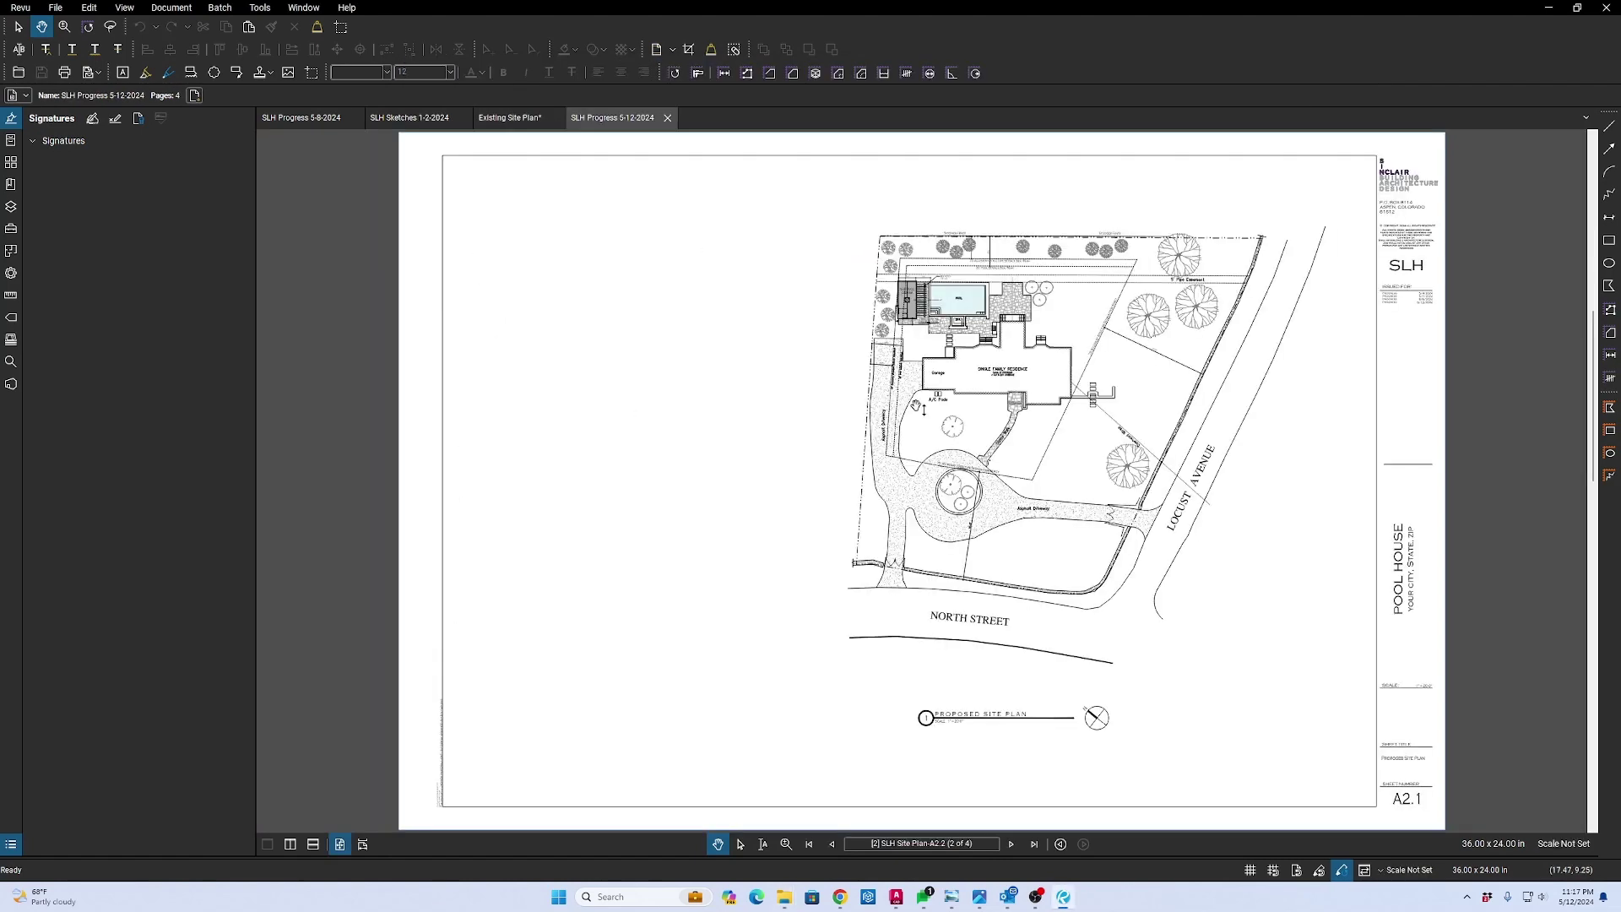
Page through the published PDF to check the site plan, floor plan and elevation sheets
{"action": "scroll", "coordinate": [1199, 550], "scroll_direction": "down", "scroll_amount": 2}
{"action": "scroll", "coordinate": [1200, 553], "scroll_direction": "up", "scroll_amount": 1}
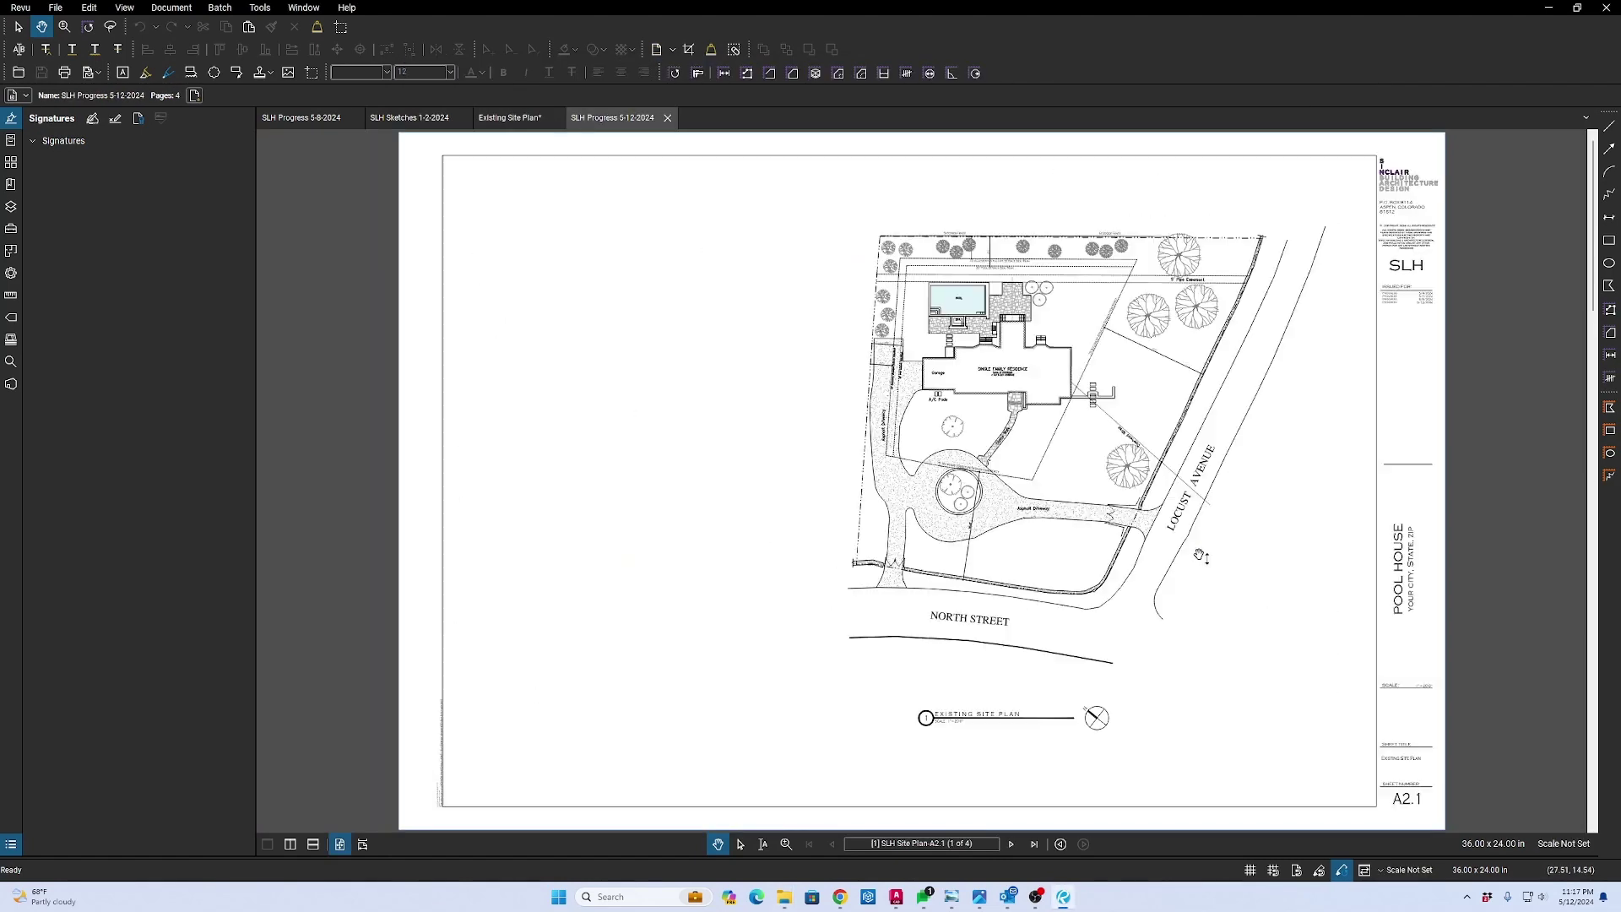
{"action": "scroll", "coordinate": [1204, 557], "scroll_direction": "down", "scroll_amount": 1}
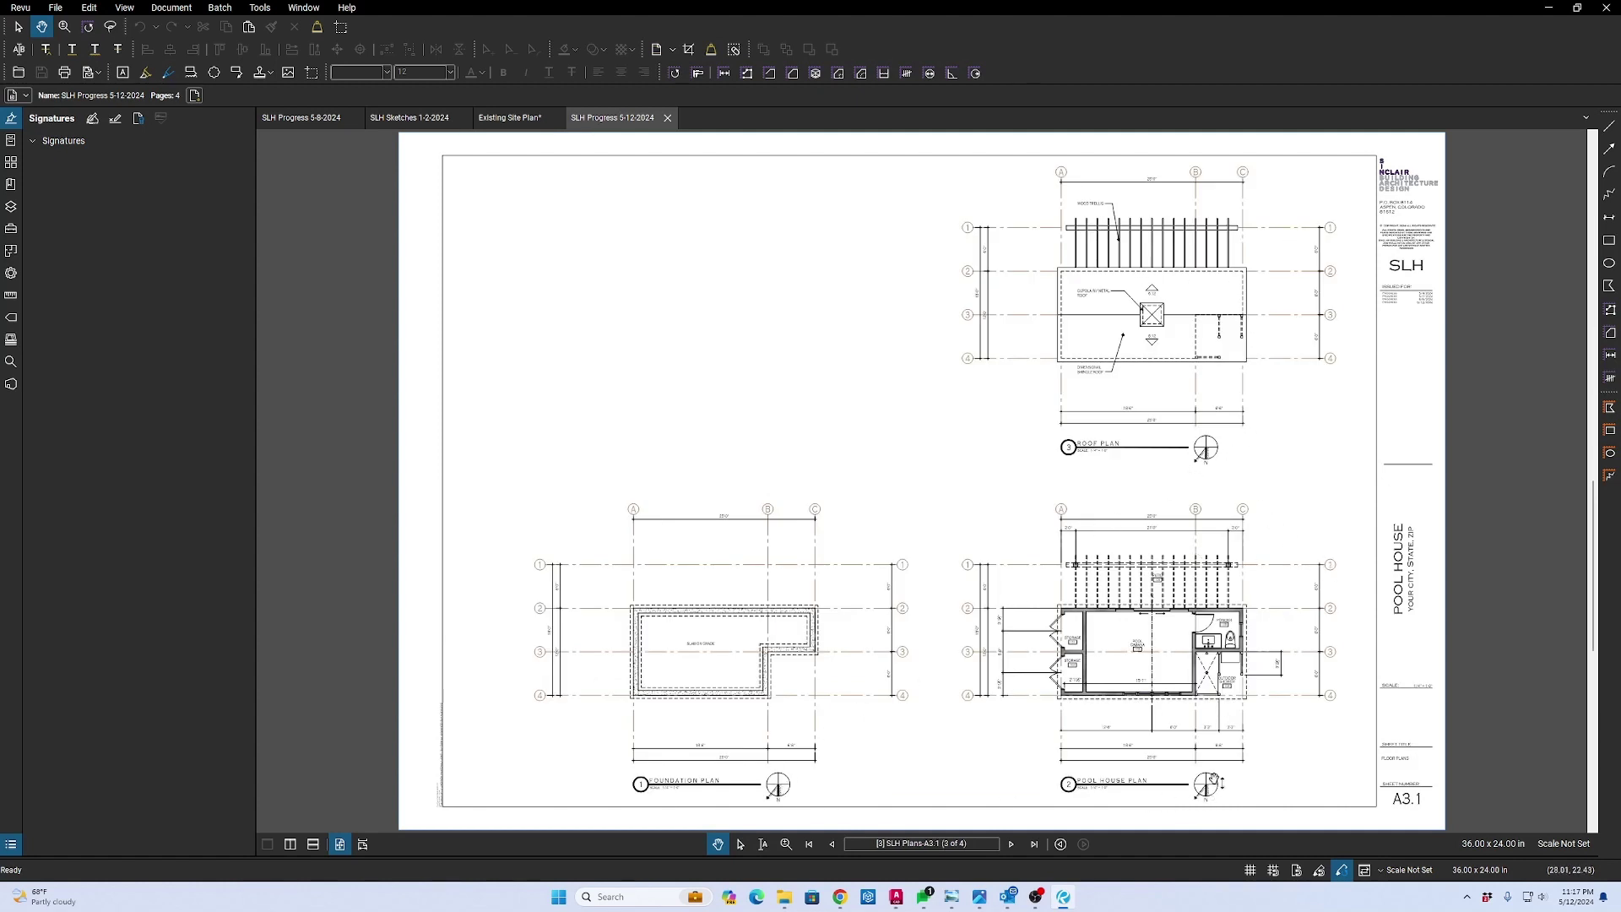
{"action": "scroll", "coordinate": [1300, 580], "scroll_direction": "down", "scroll_amount": 1}
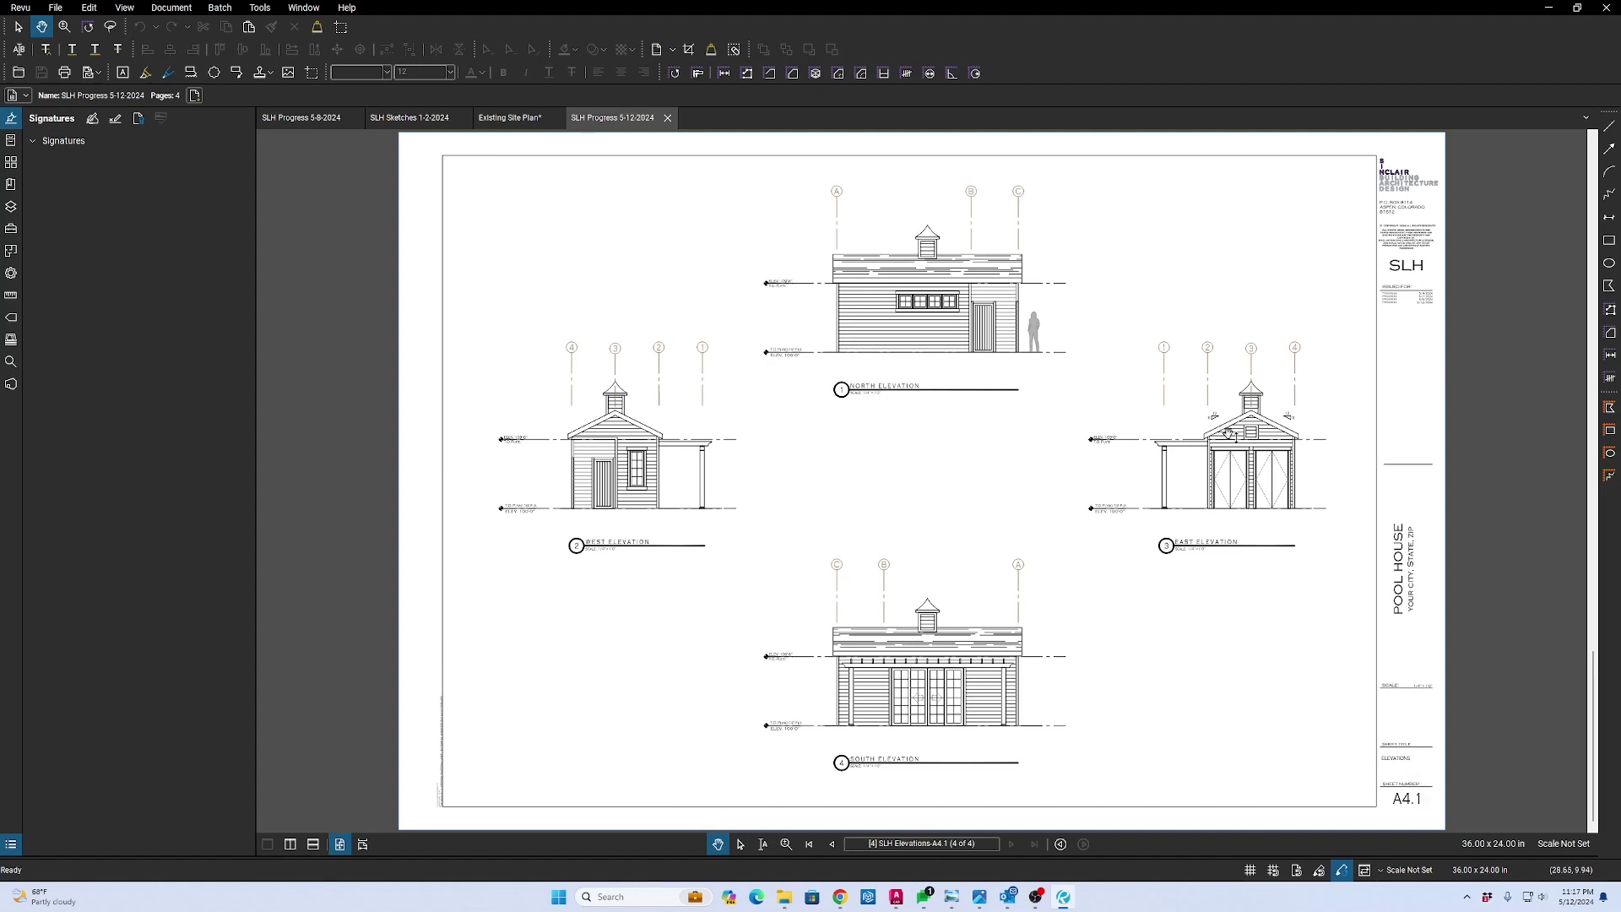
Close the SLH Progress 5-12-2024 PDF and switch back to the SLH Site Plan drawing in AutoCAD
{"action": "left_click", "coordinate": [668, 118]}
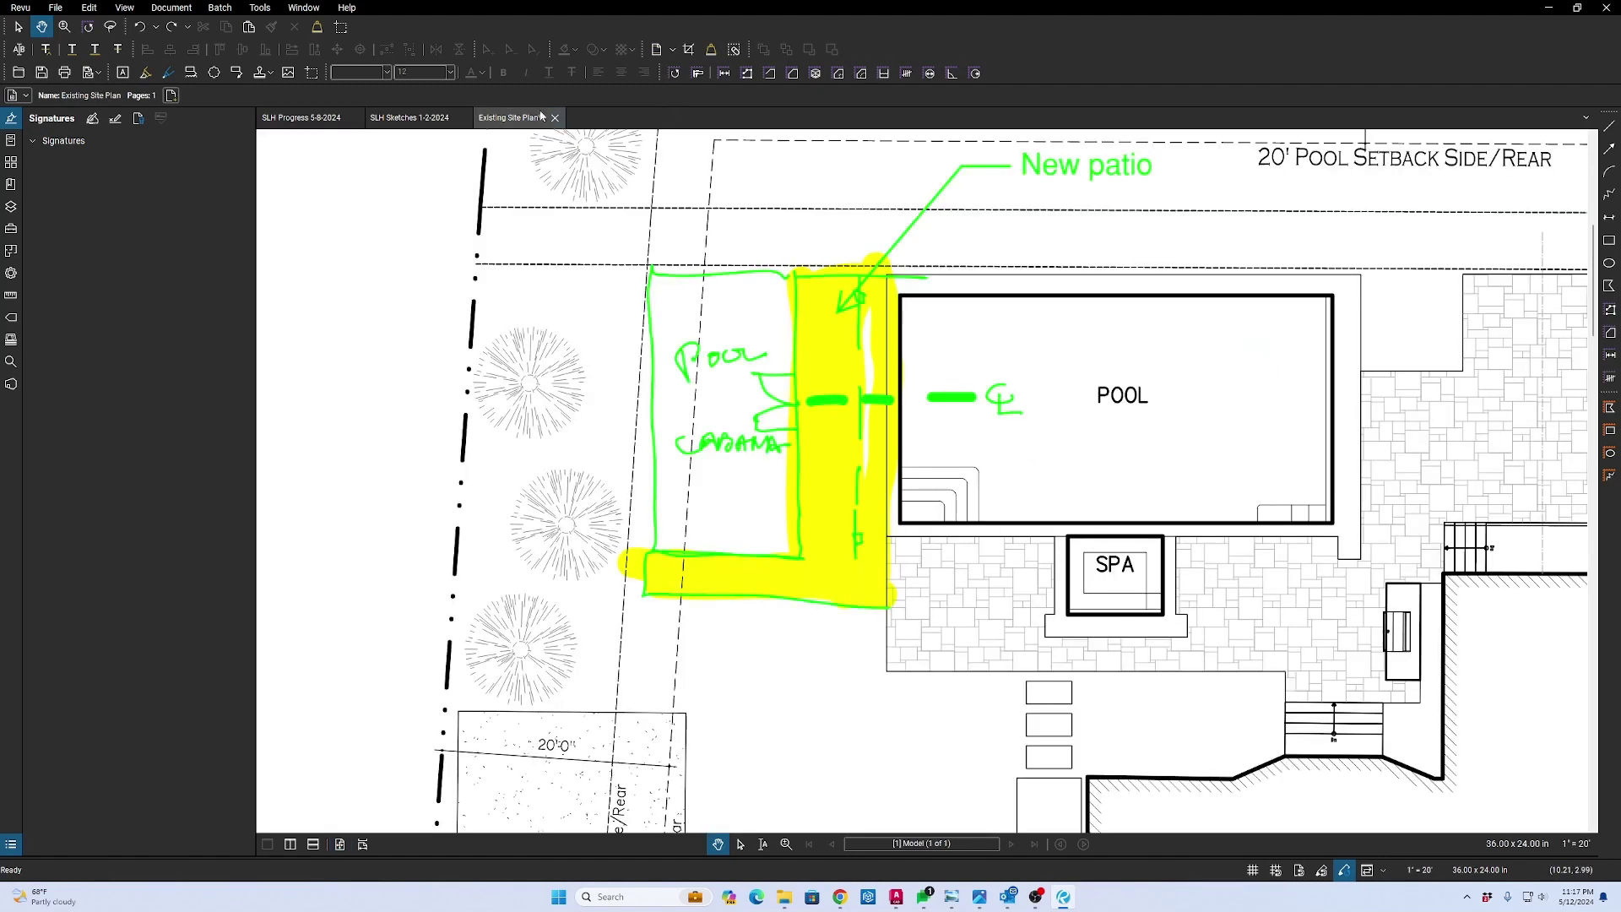
{"action": "key", "text": "alt+Tab"}
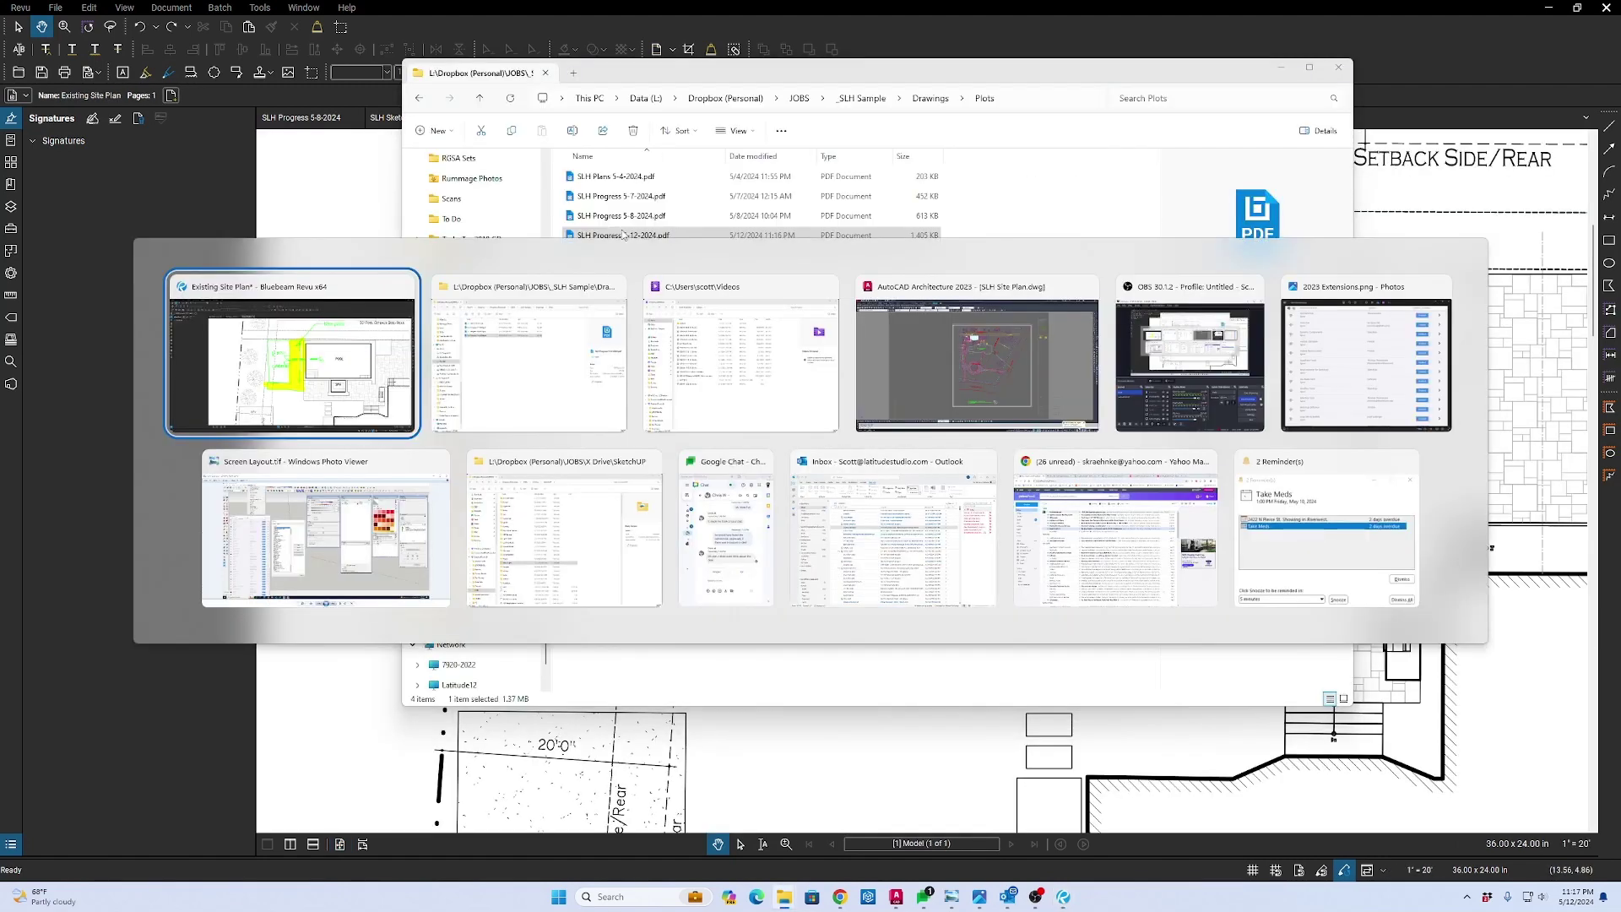
{"action": "left_click", "coordinate": [975, 376]}
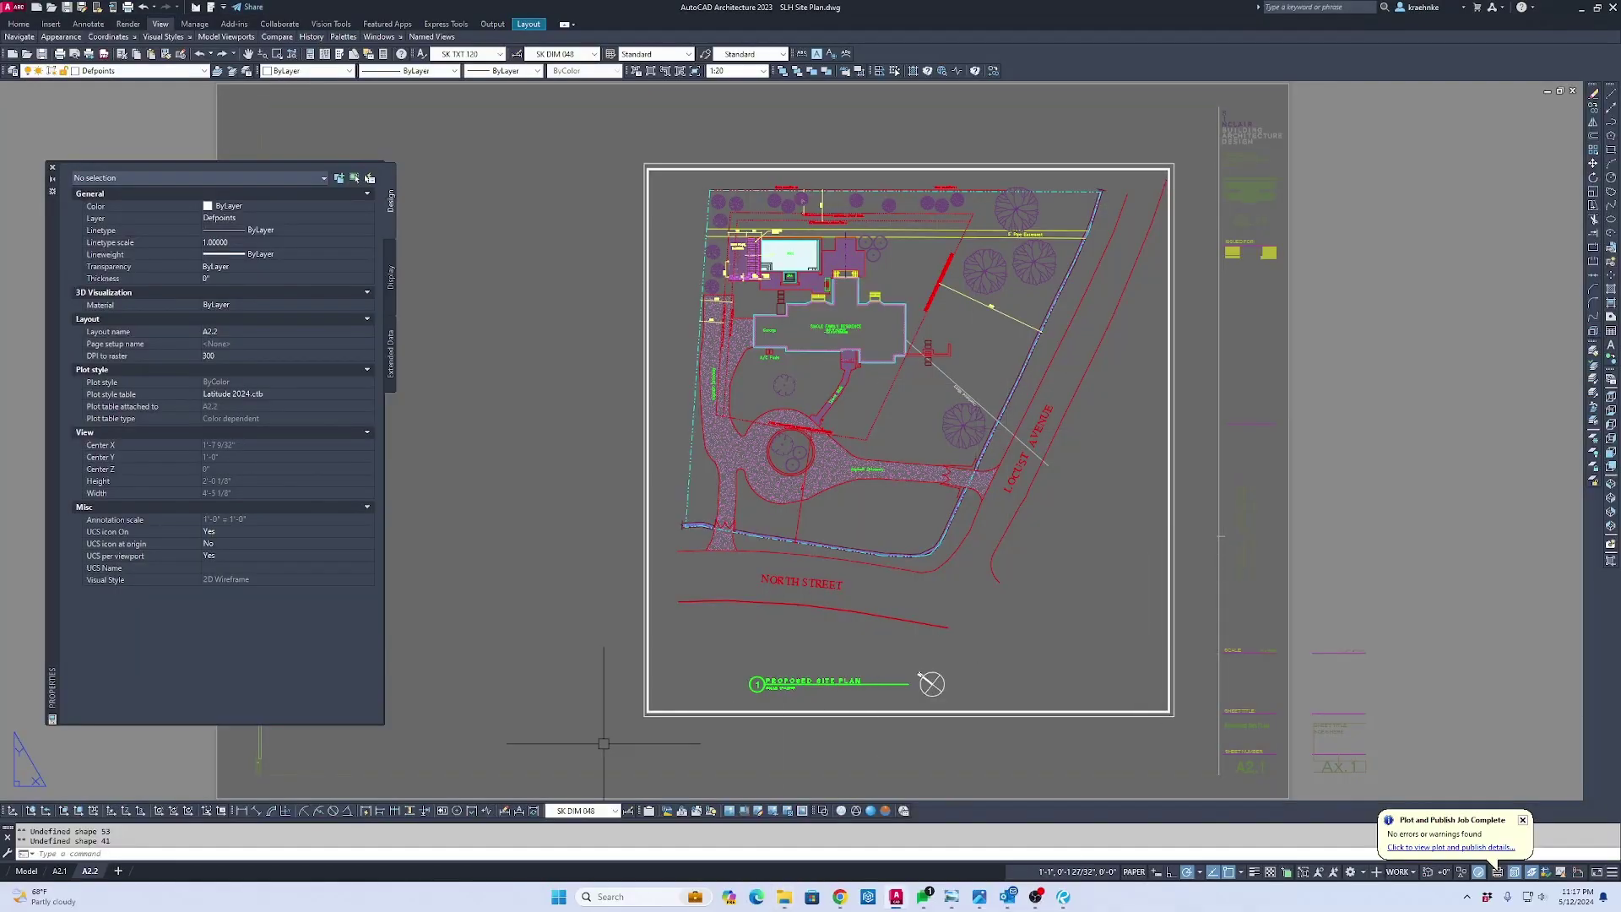
Change the title block's sheet number to A2.2 on the proposed site plan layout and dismiss the plot notification
{"action": "key", "text": "Escape"}
{"action": "scroll", "coordinate": [1279, 783], "scroll_direction": "up", "scroll_amount": 6}
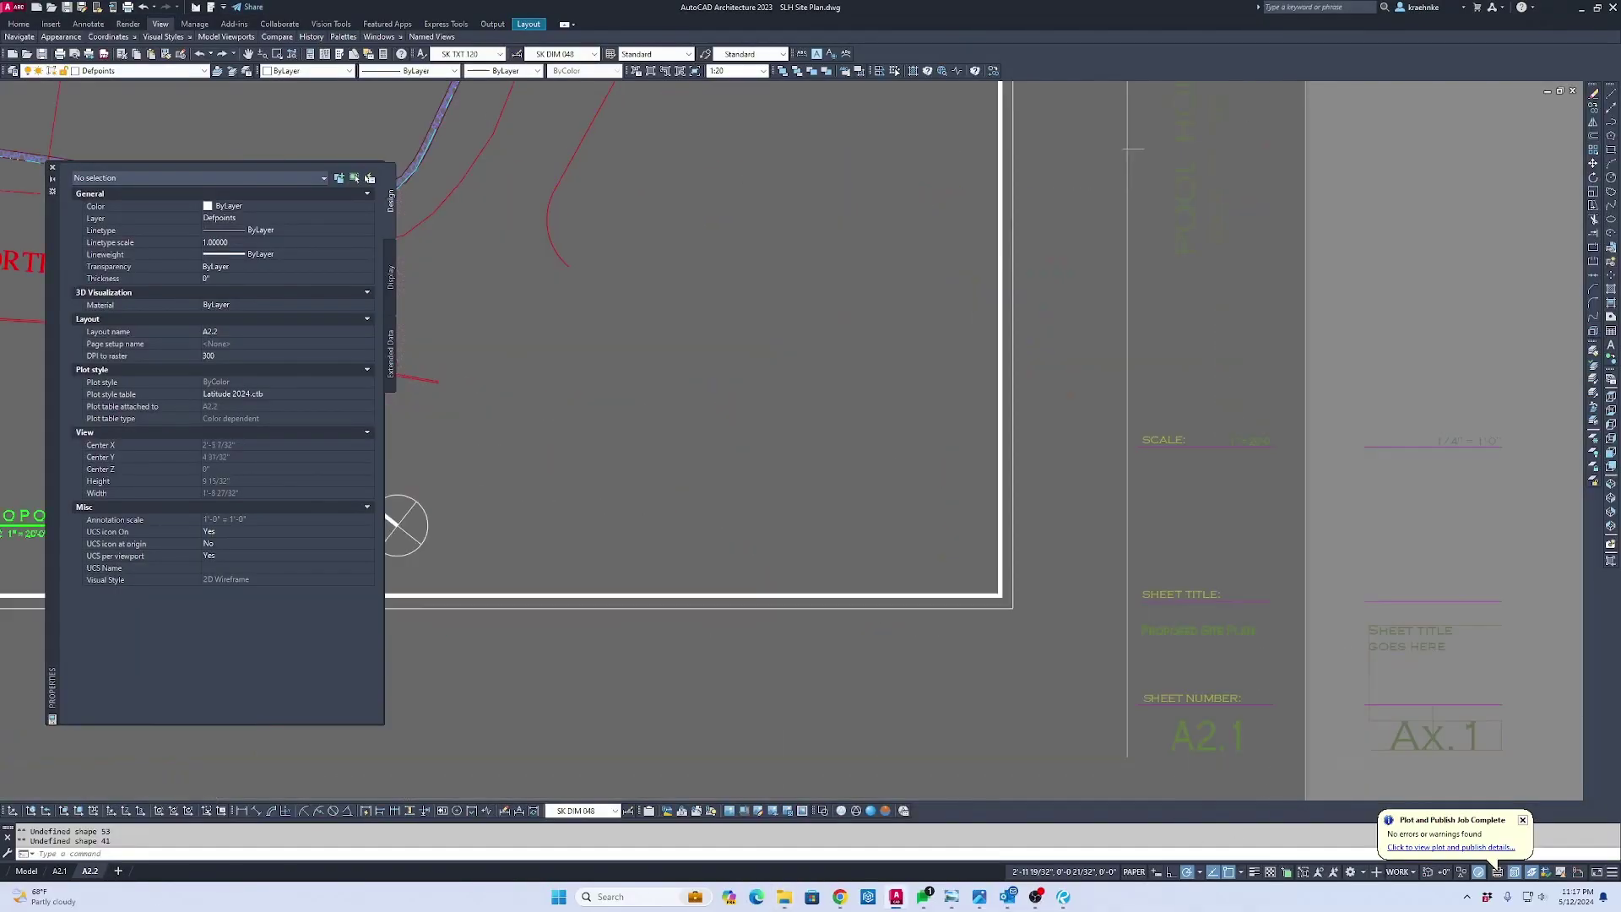
{"action": "left_click", "coordinate": [1262, 762]}
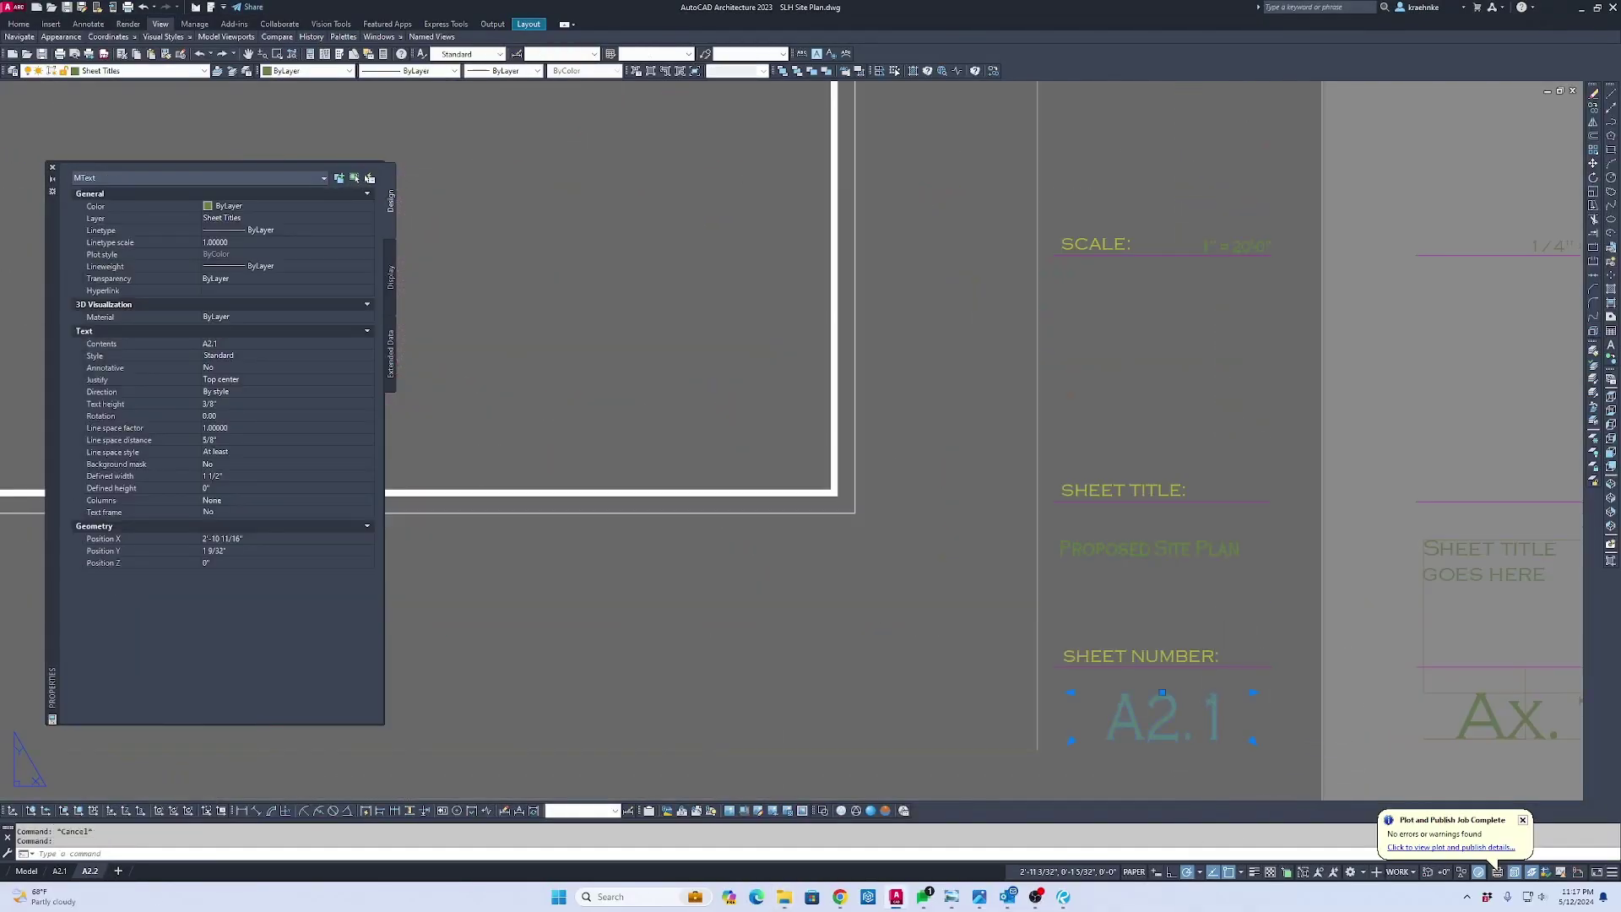
{"action": "double_click", "coordinate": [1239, 739]}
{"action": "key", "text": "BackSpace"}
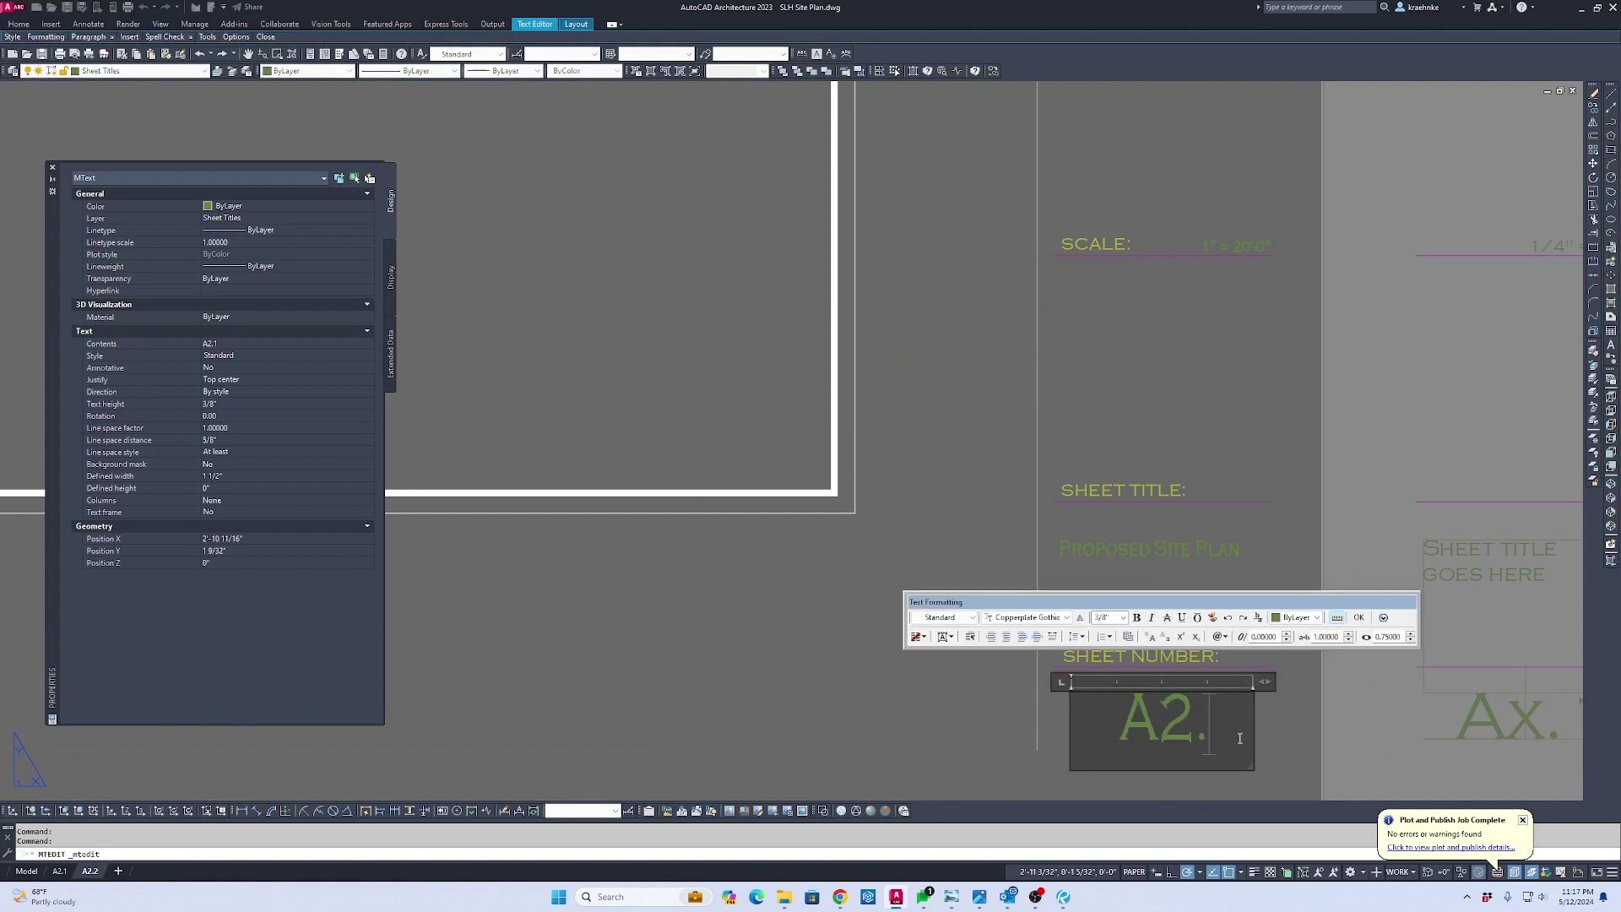
{"action": "type", "text": "2"}
{"action": "key", "text": "ctrl+Return"}
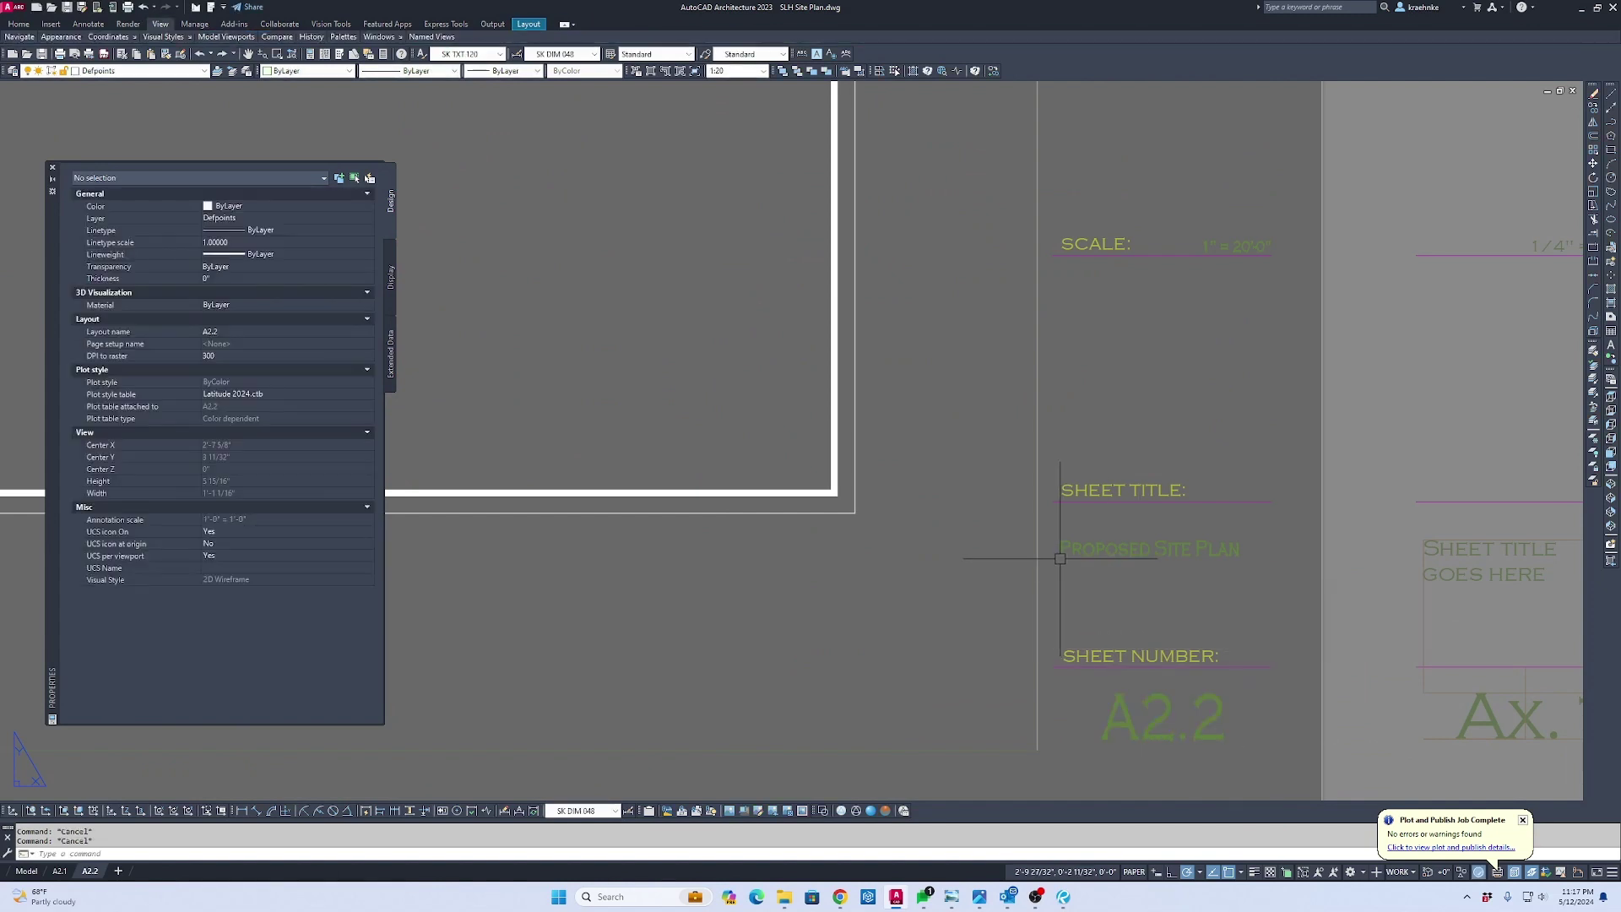
{"action": "type", "text": "z"}
{"action": "key", "text": "Return"}
{"action": "type", "text": "e"}
{"action": "key", "text": "Return"}
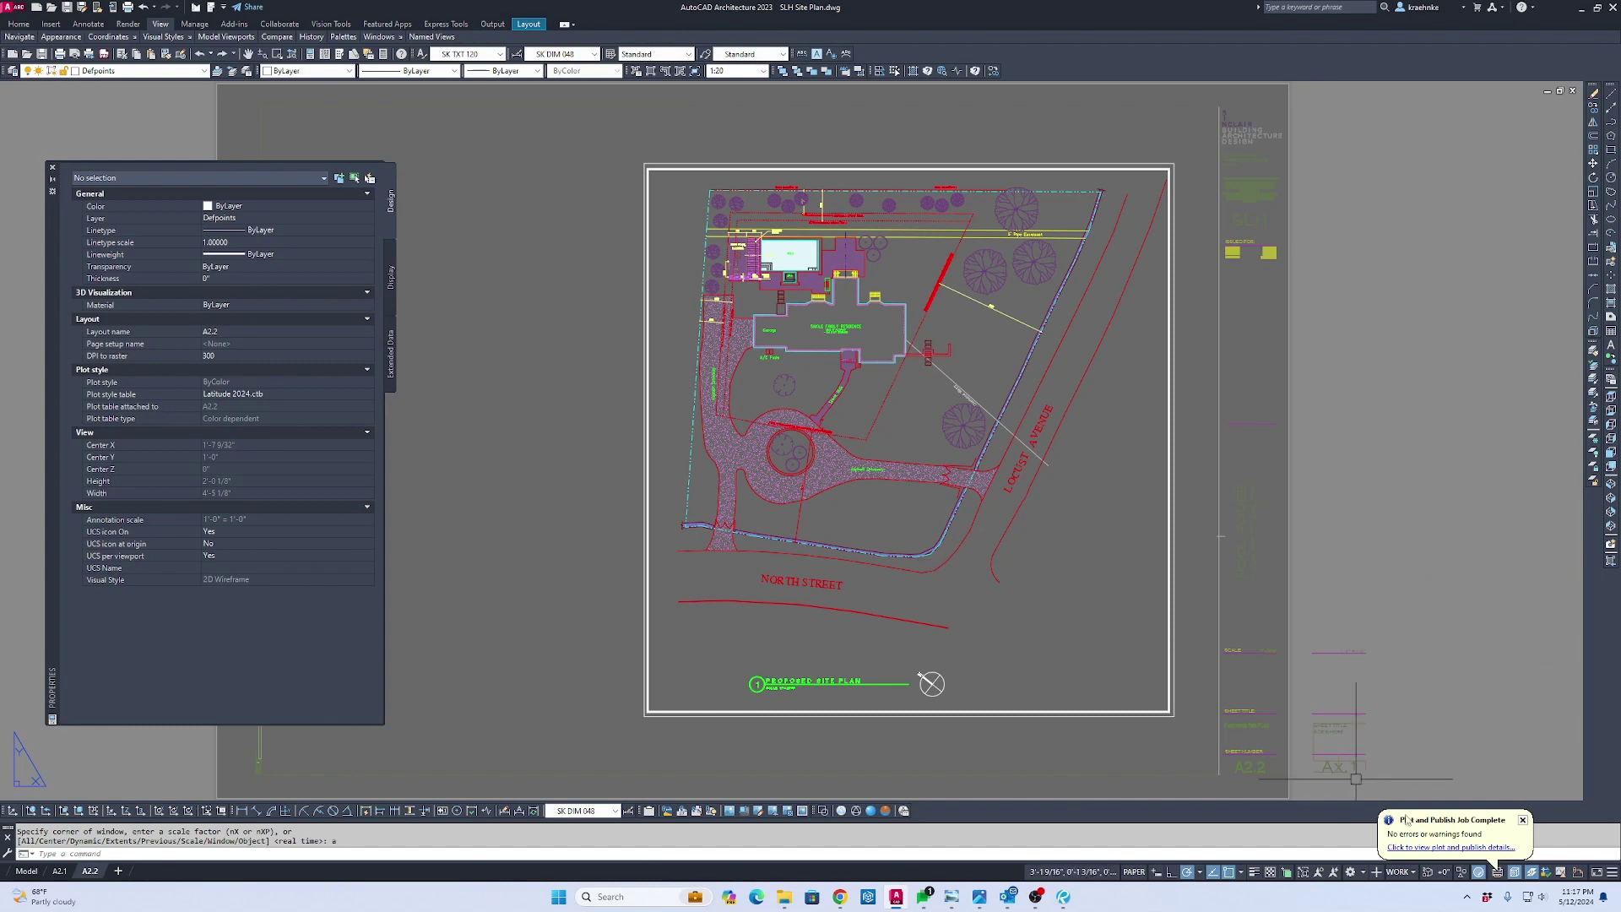
{"action": "left_click", "coordinate": [1524, 820]}
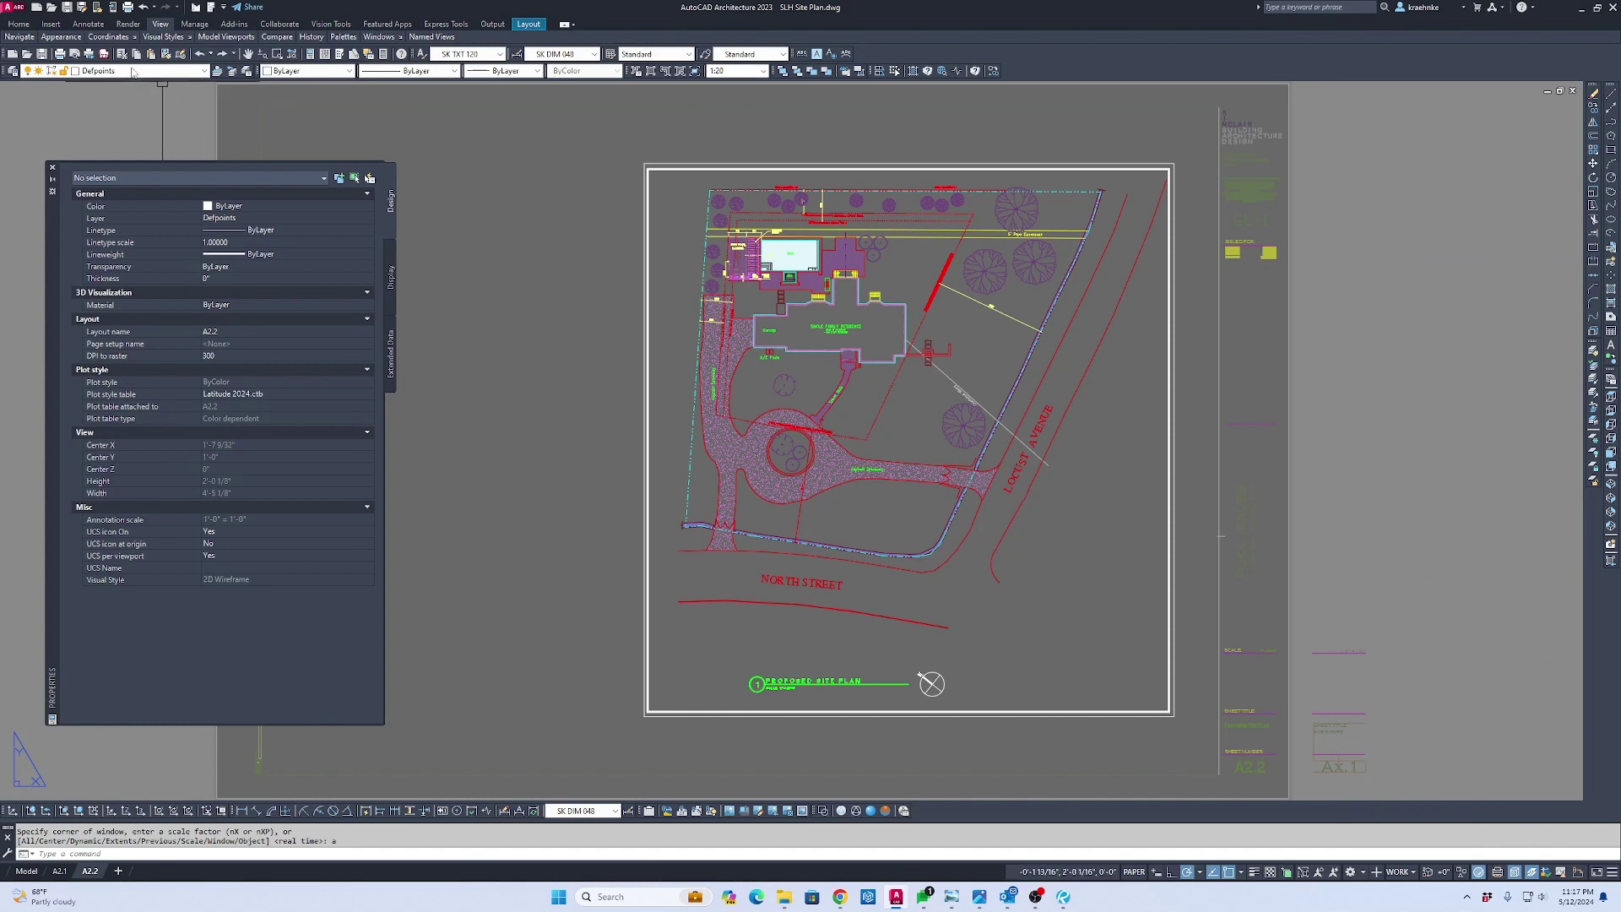
Start a new Publish job for the site plan sheets and add the layouts of SLH Plans.dwg and SLH Elevations.dwg
{"action": "left_click", "coordinate": [7, 8]}
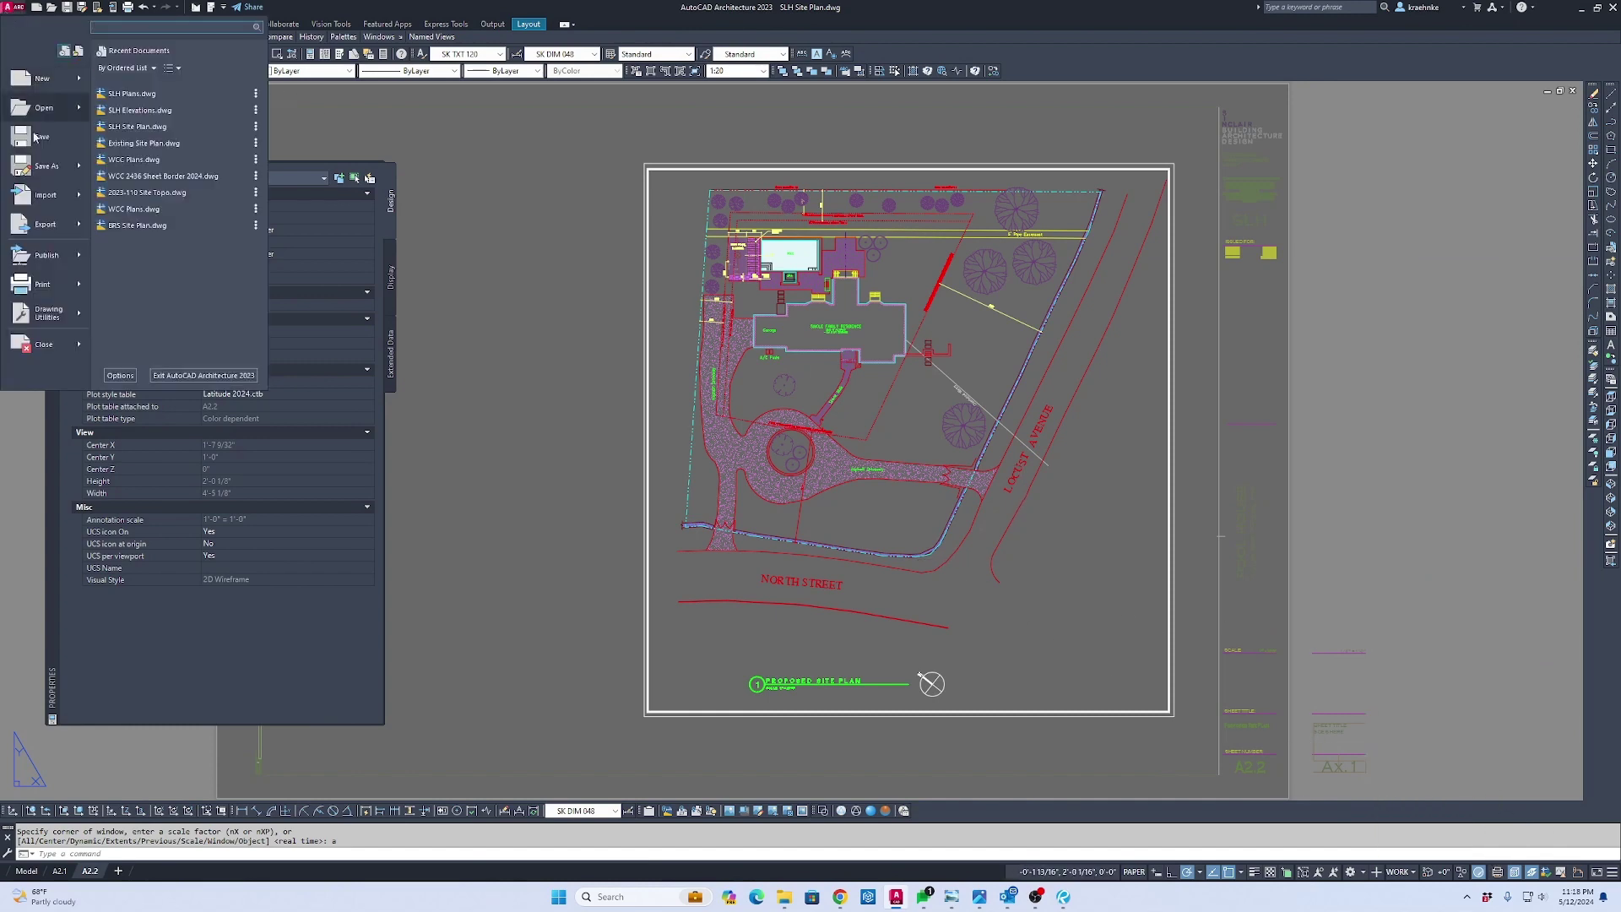
{"action": "left_click", "coordinate": [807, 362]}
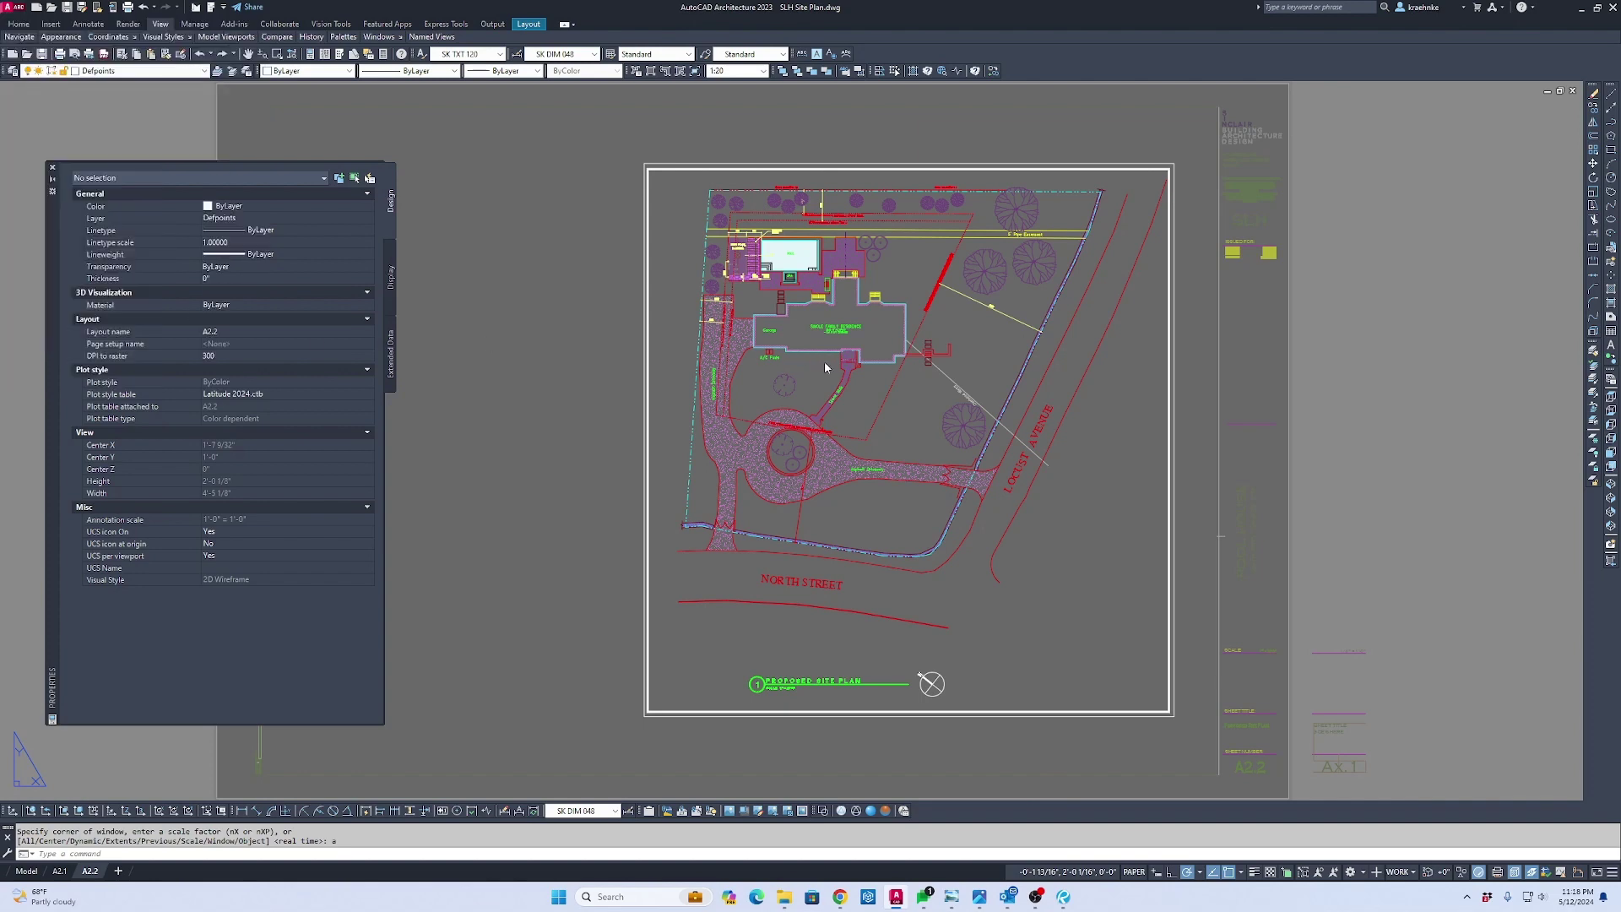
{"action": "left_click", "coordinate": [581, 359]}
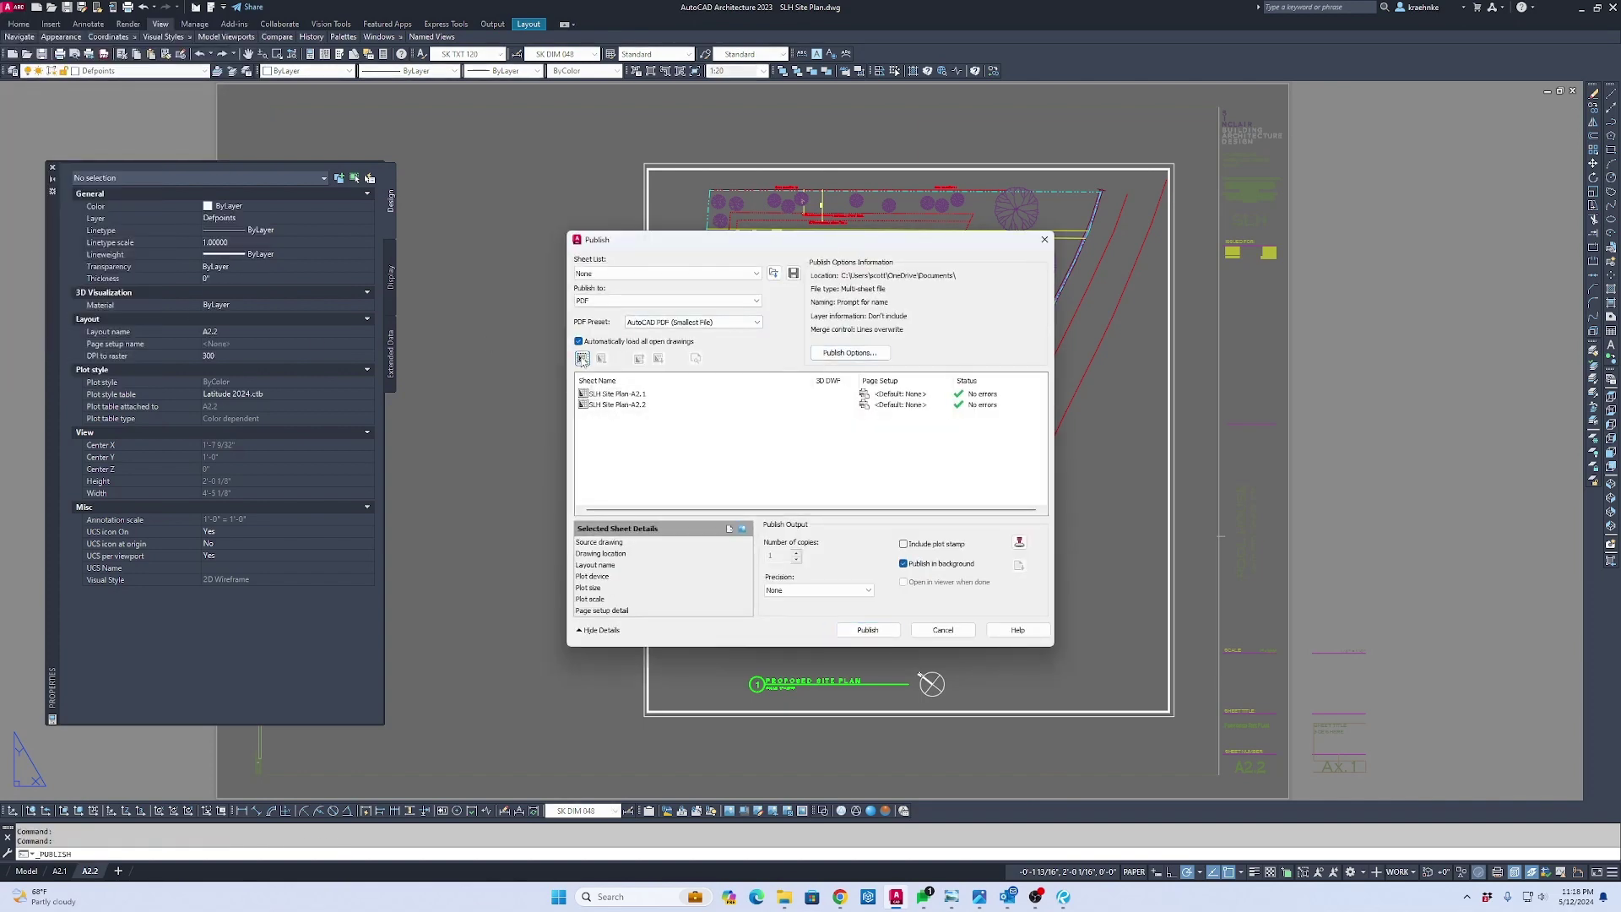
{"action": "left_click", "coordinate": [1062, 233]}
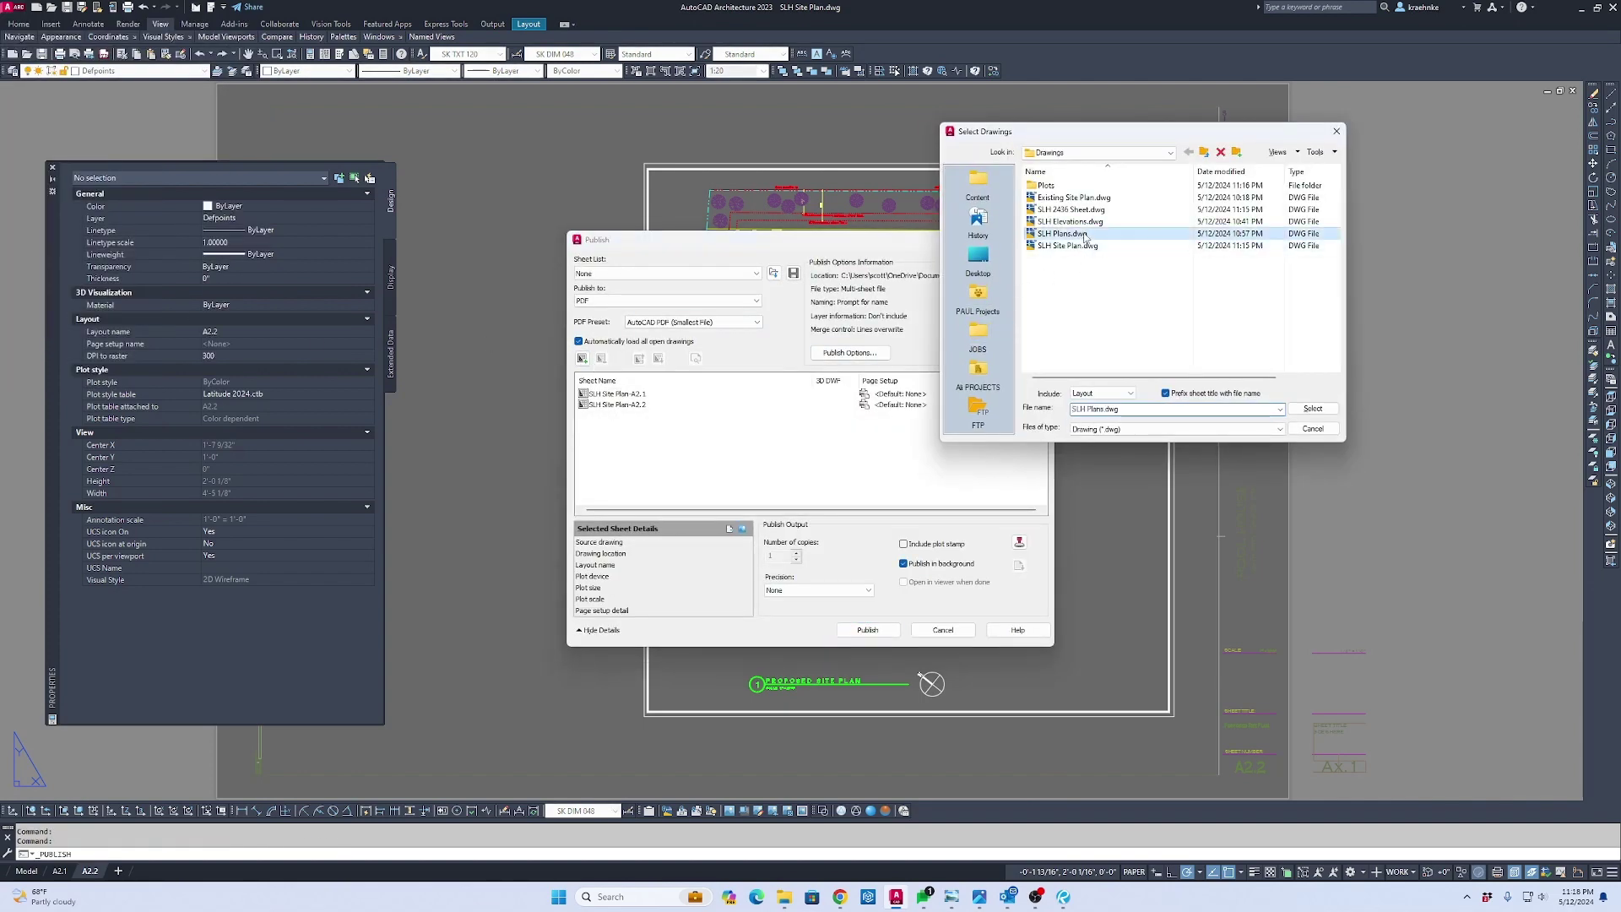
{"action": "left_click", "coordinate": [1312, 408]}
{"action": "left_click", "coordinate": [582, 359]}
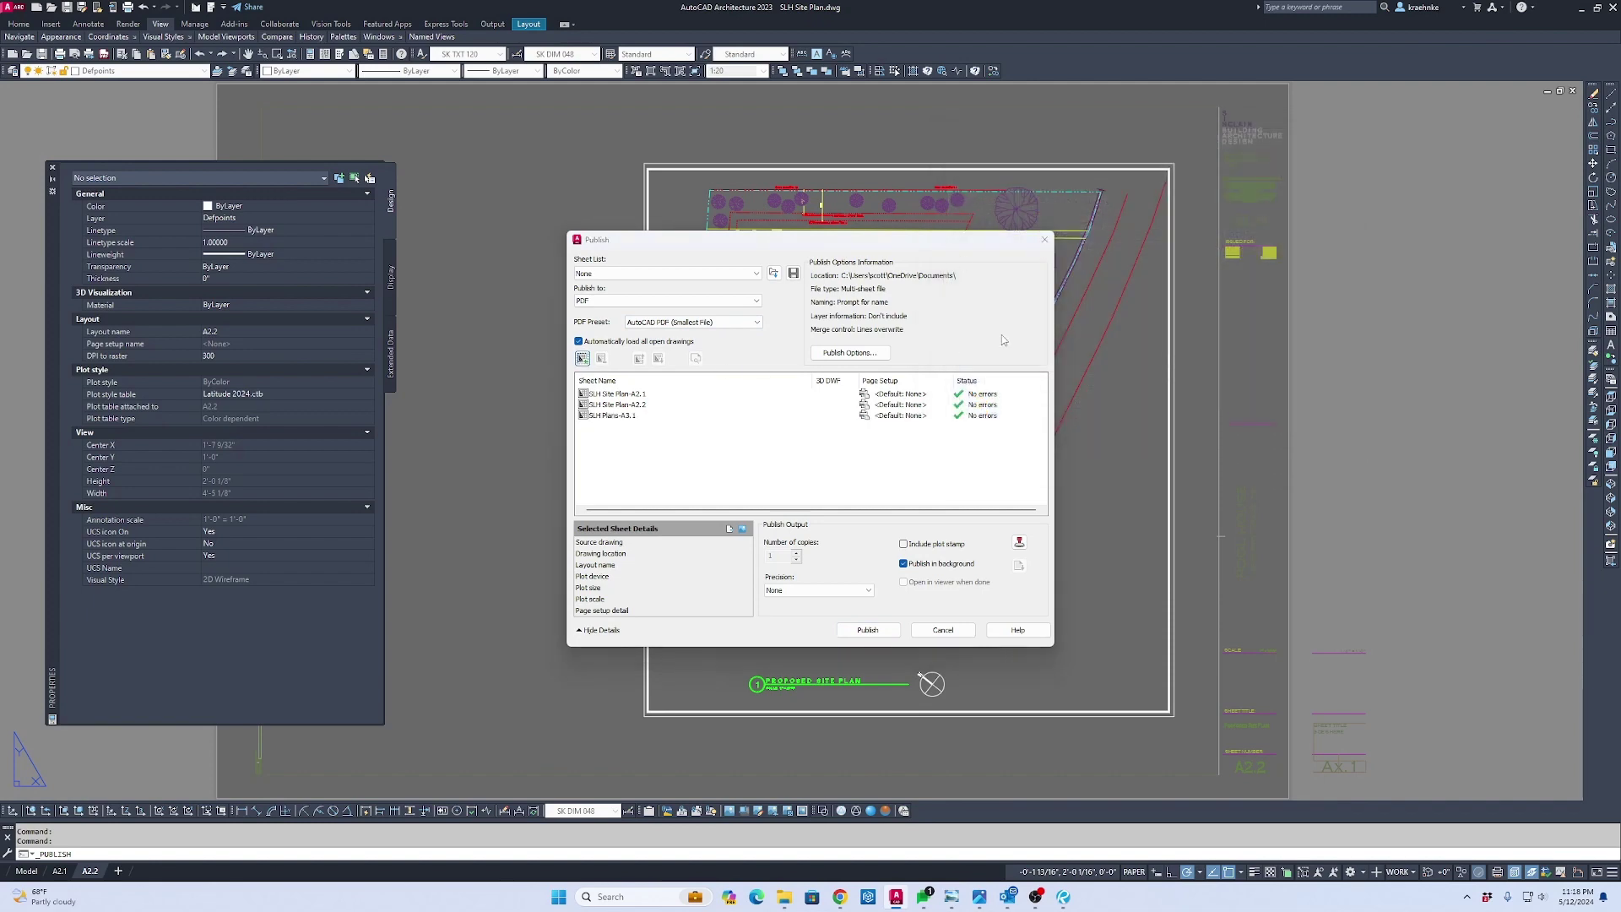
{"action": "double_click", "coordinate": [1083, 221]}
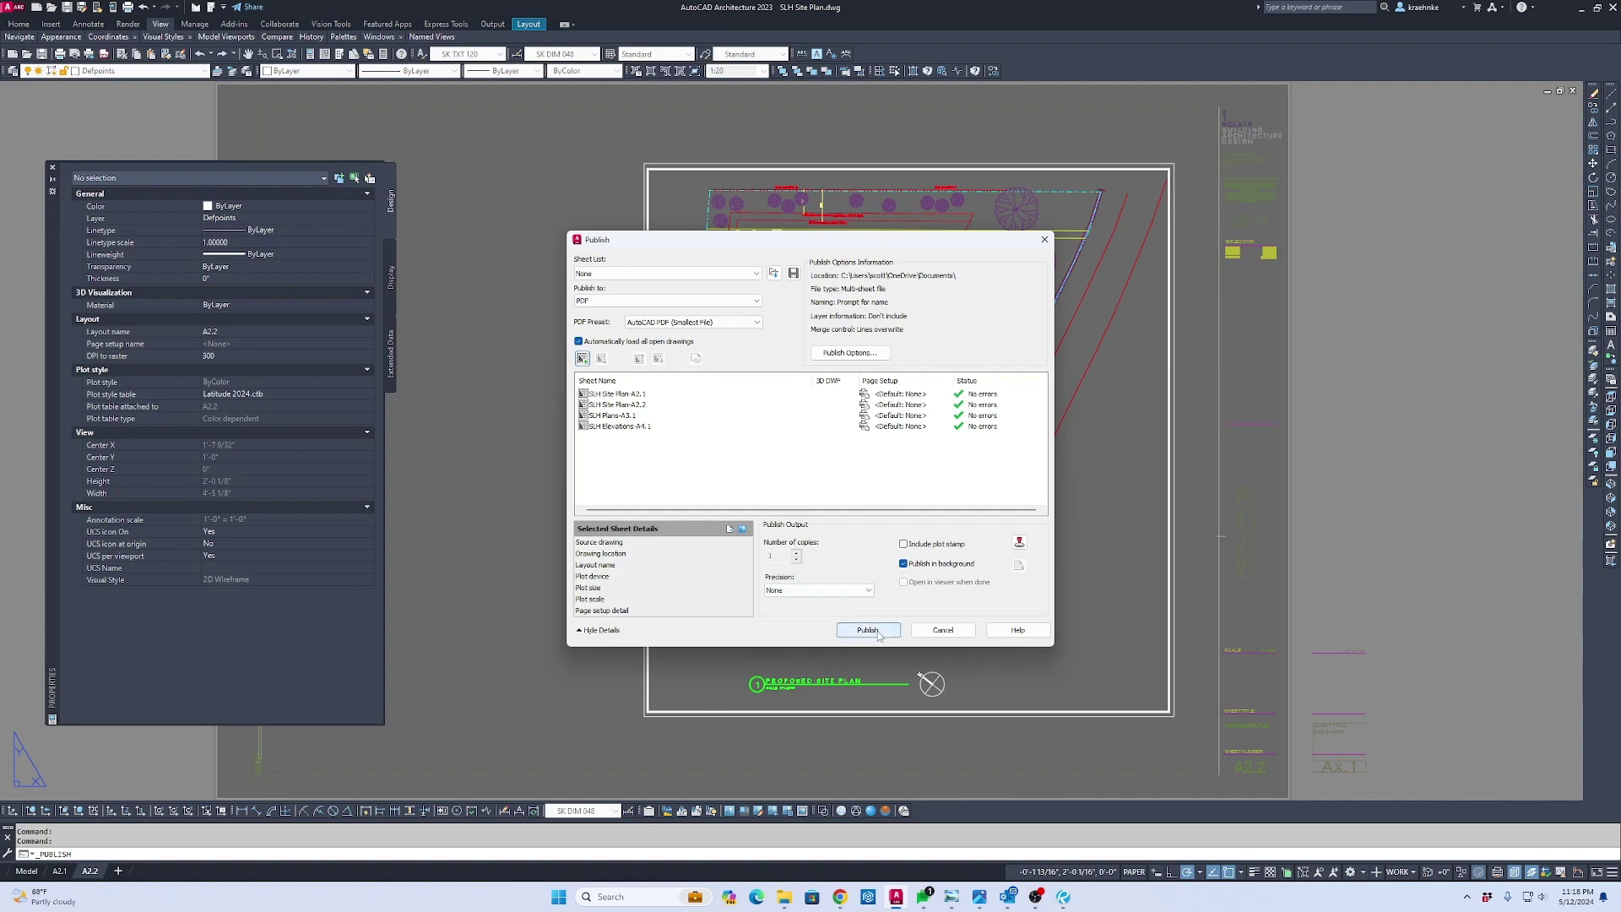
Publish the sheets over SLH Progress 5-12-2024.pdf in the _SLH Sample job's Drawings\Plots folder, without saving the sheet list
{"action": "left_click", "coordinate": [869, 632]}
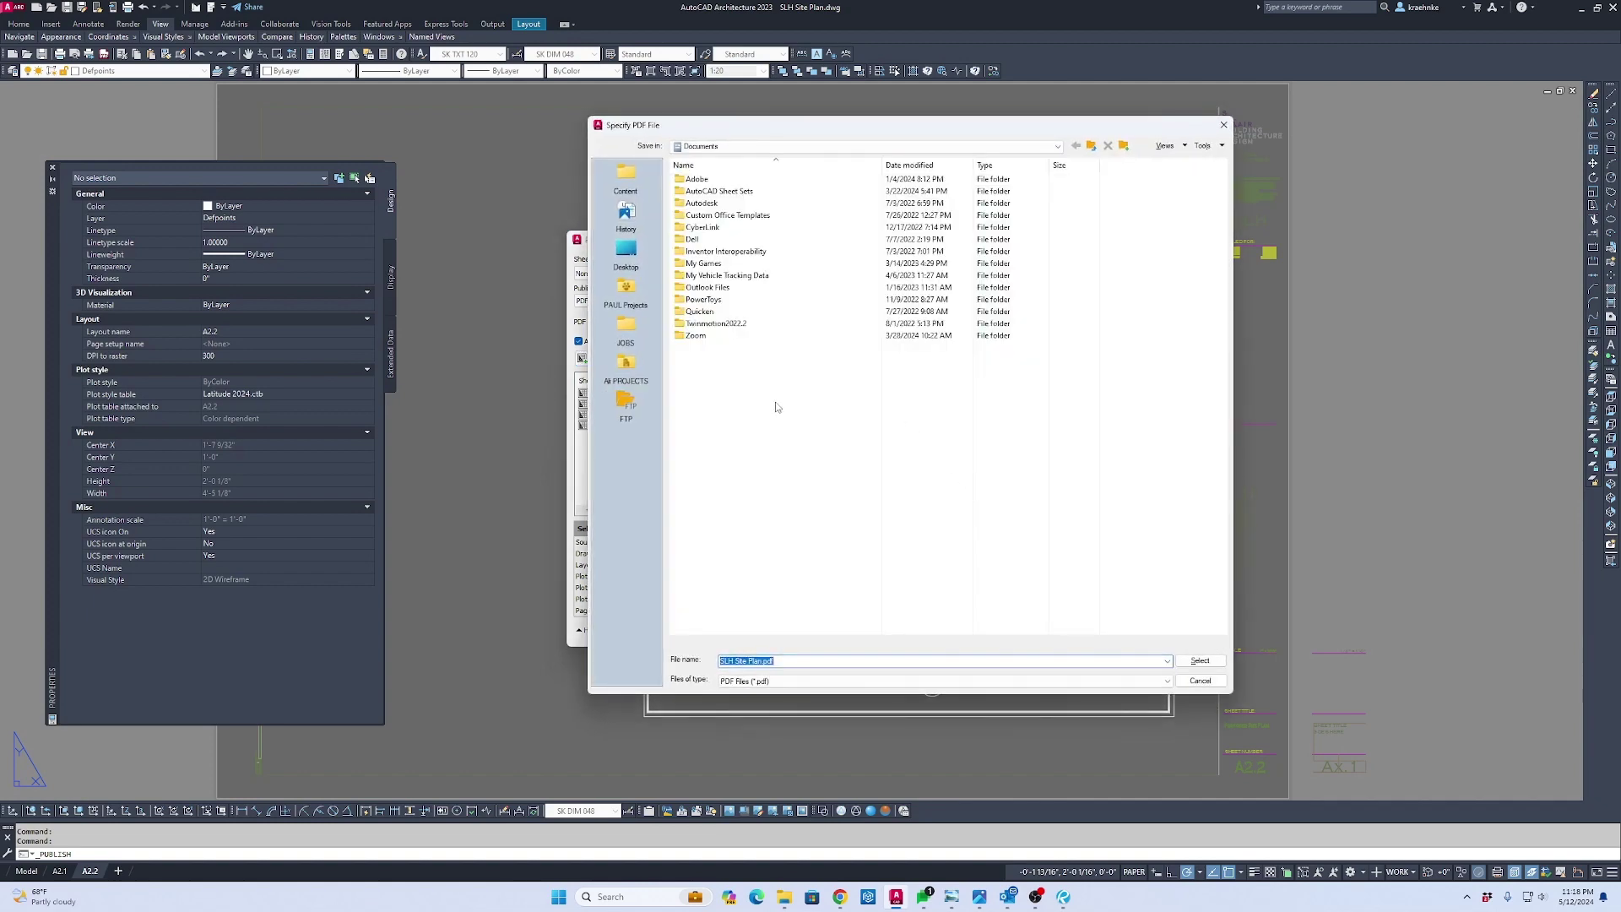
{"action": "left_click", "coordinate": [626, 331]}
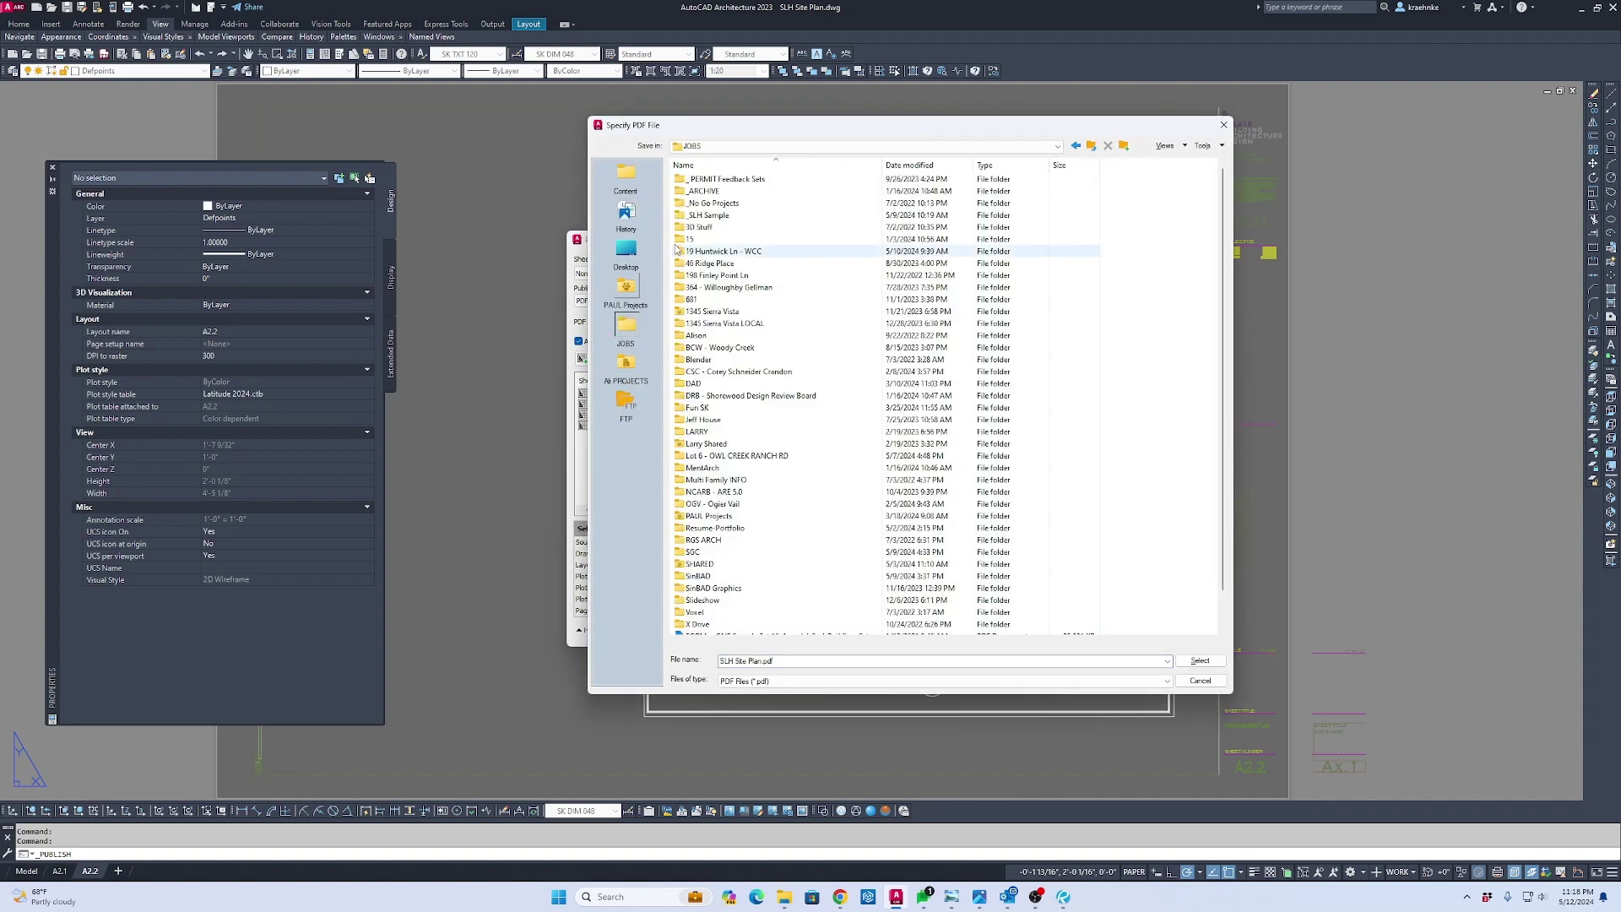
{"action": "double_click", "coordinate": [709, 215]}
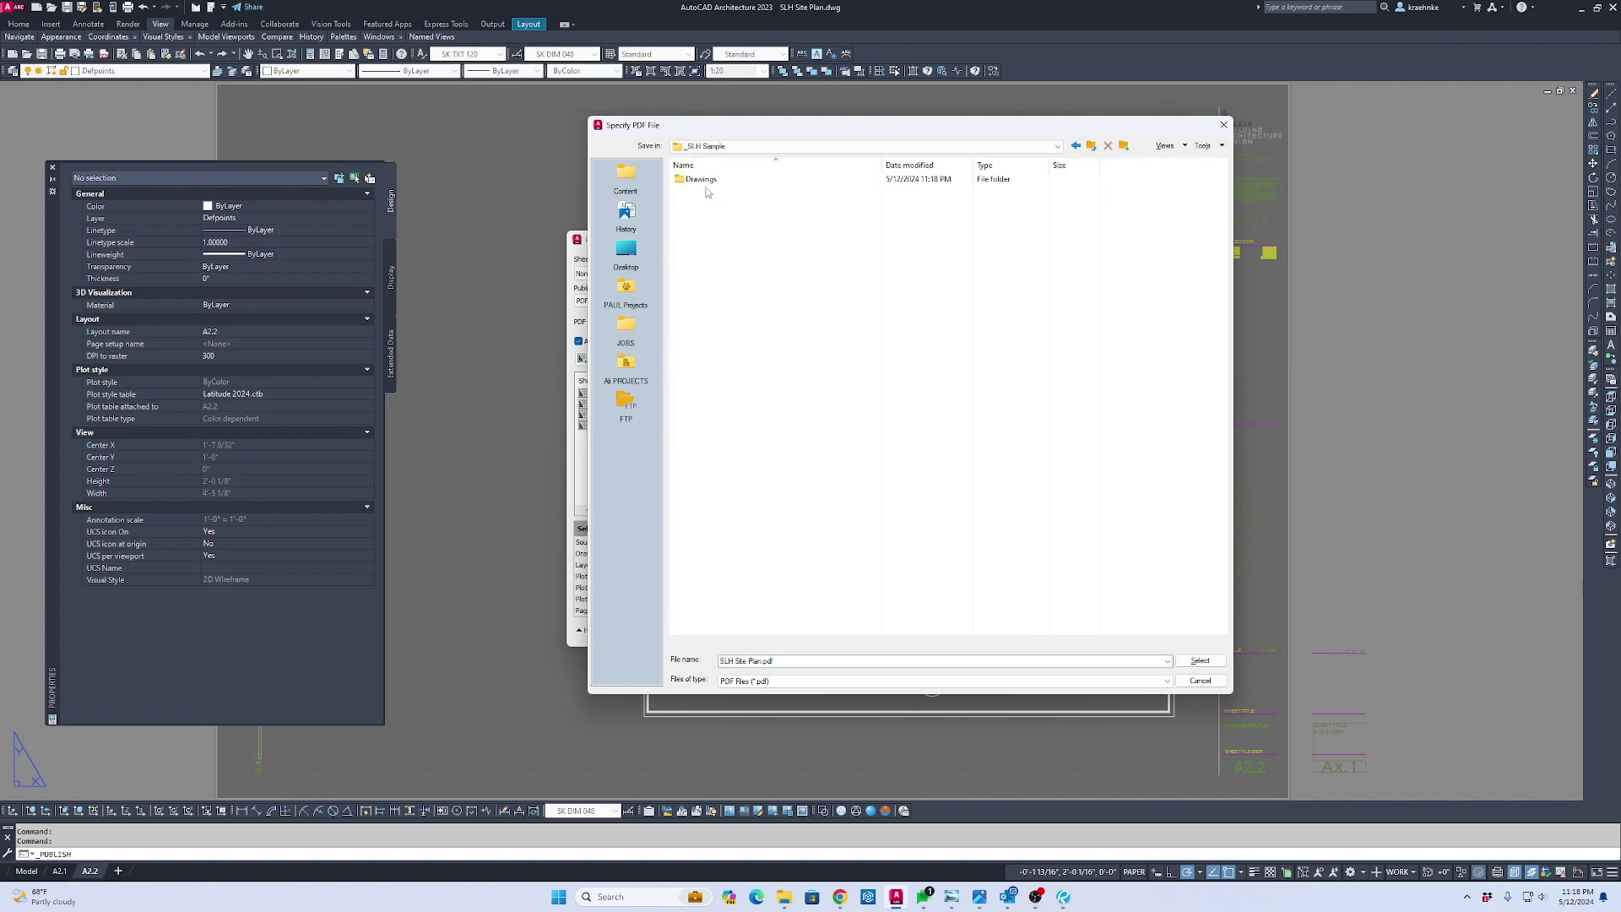
{"action": "double_click", "coordinate": [702, 179]}
{"action": "double_click", "coordinate": [703, 180]}
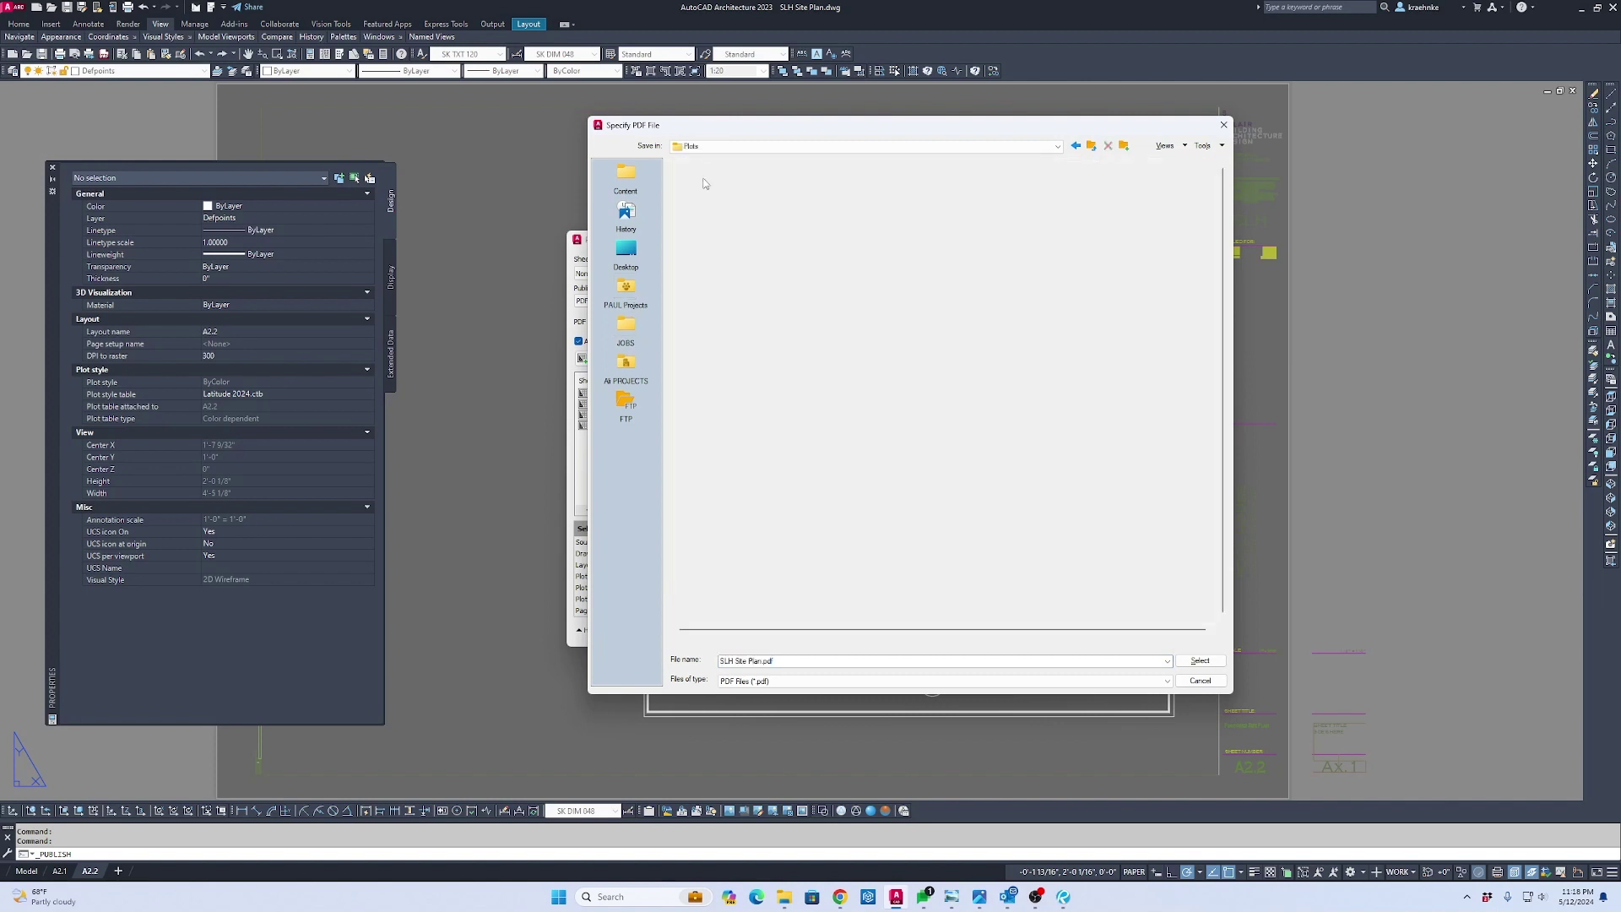
{"action": "left_click", "coordinate": [747, 216]}
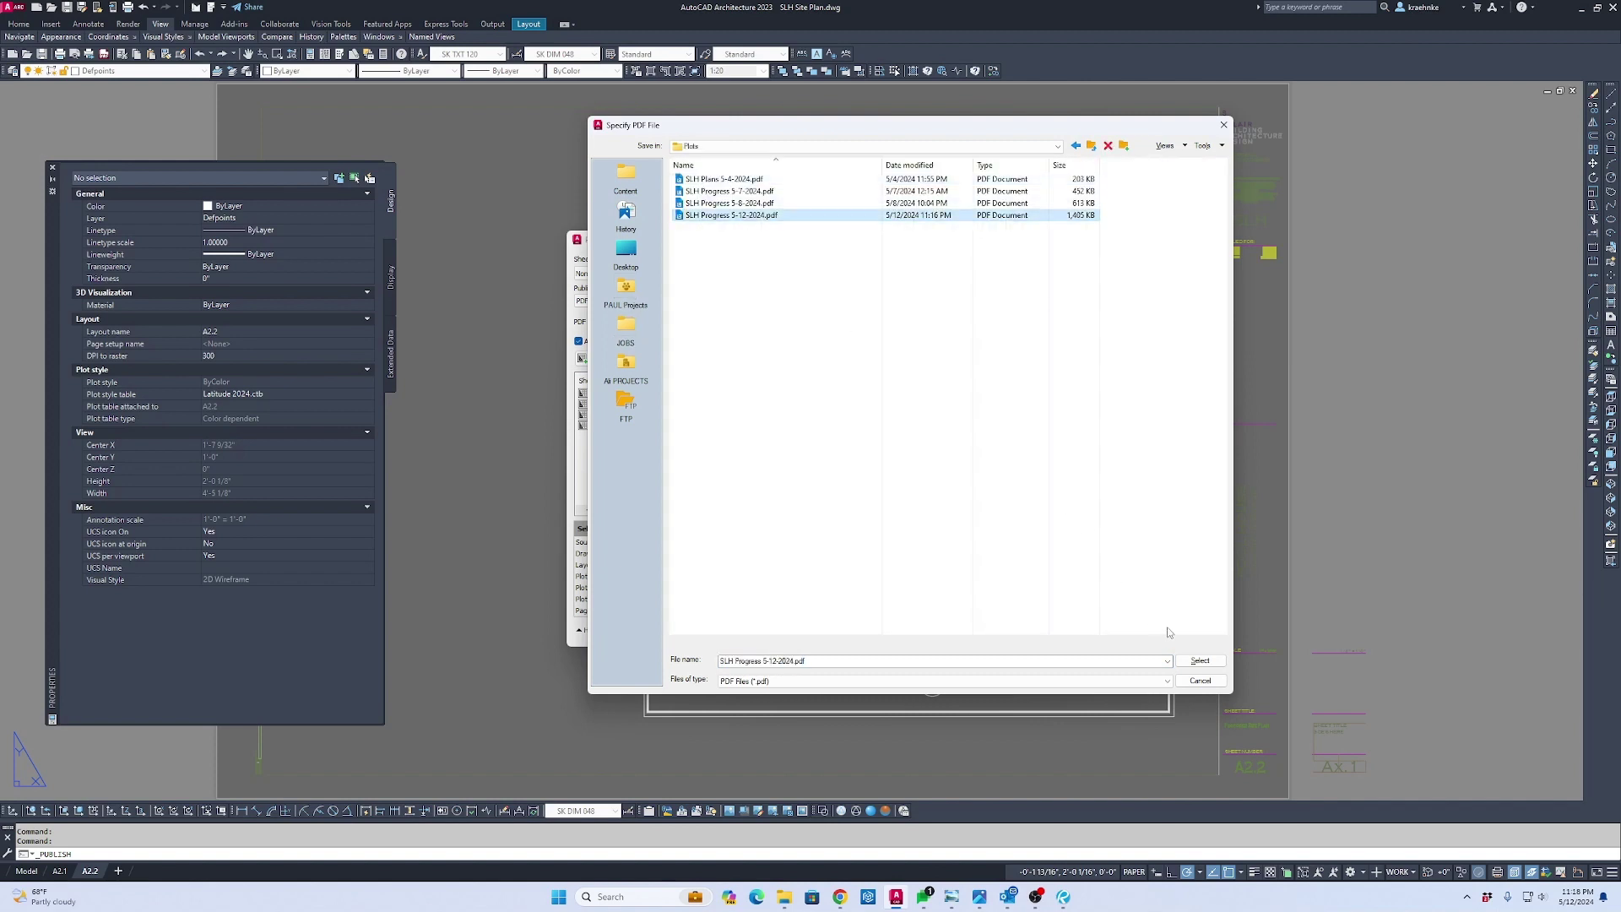
{"action": "left_click", "coordinate": [1199, 660]}
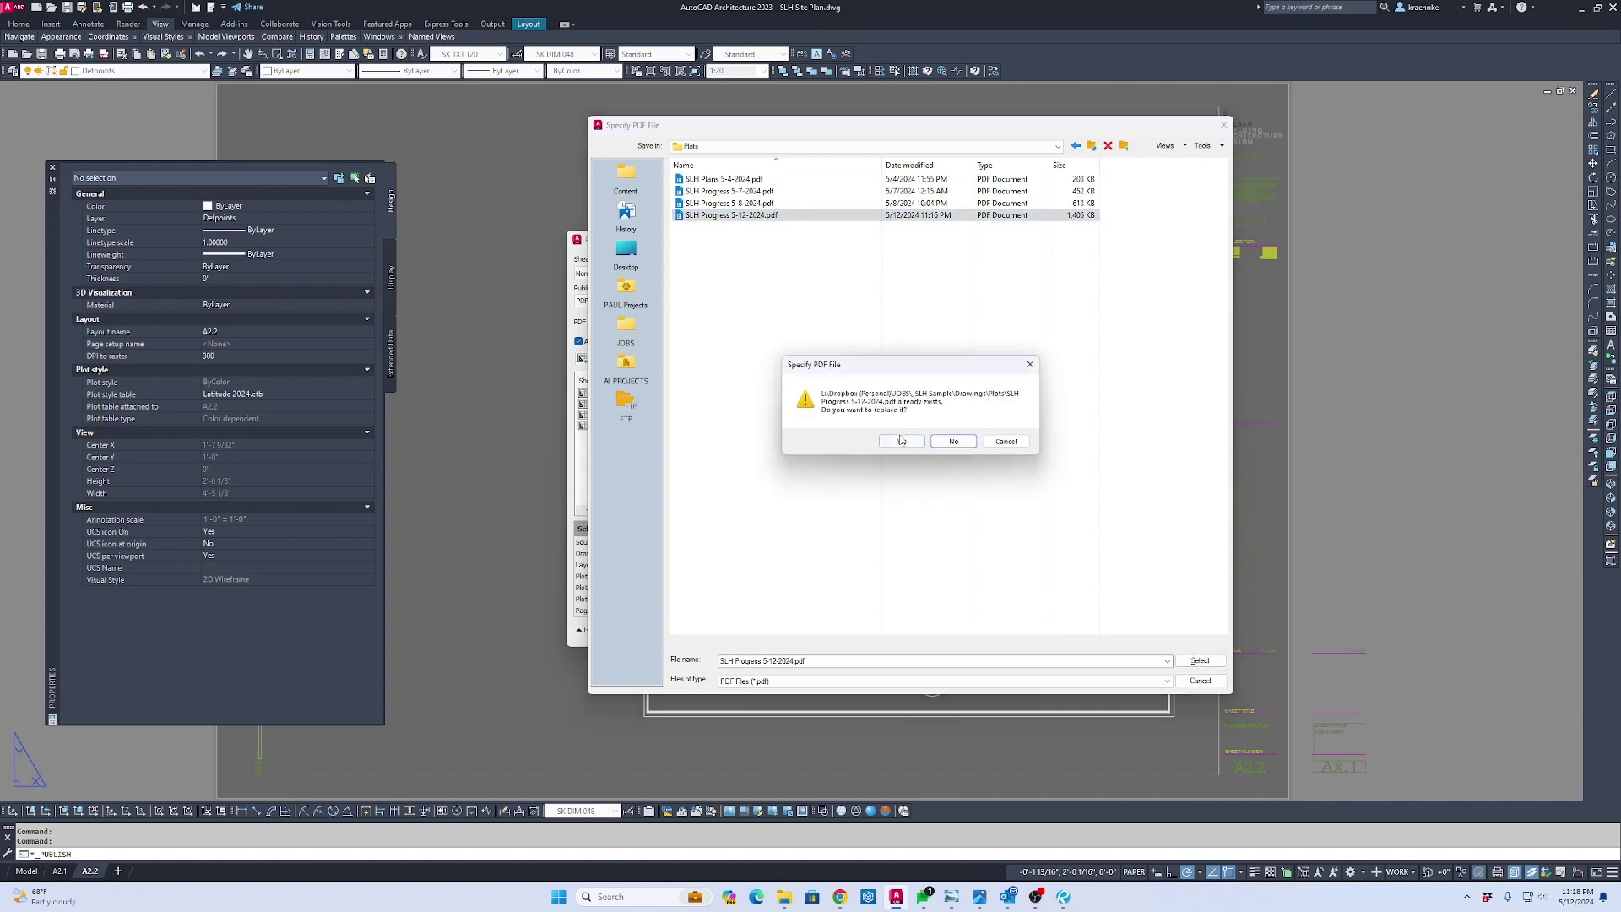
{"action": "left_click", "coordinate": [901, 440]}
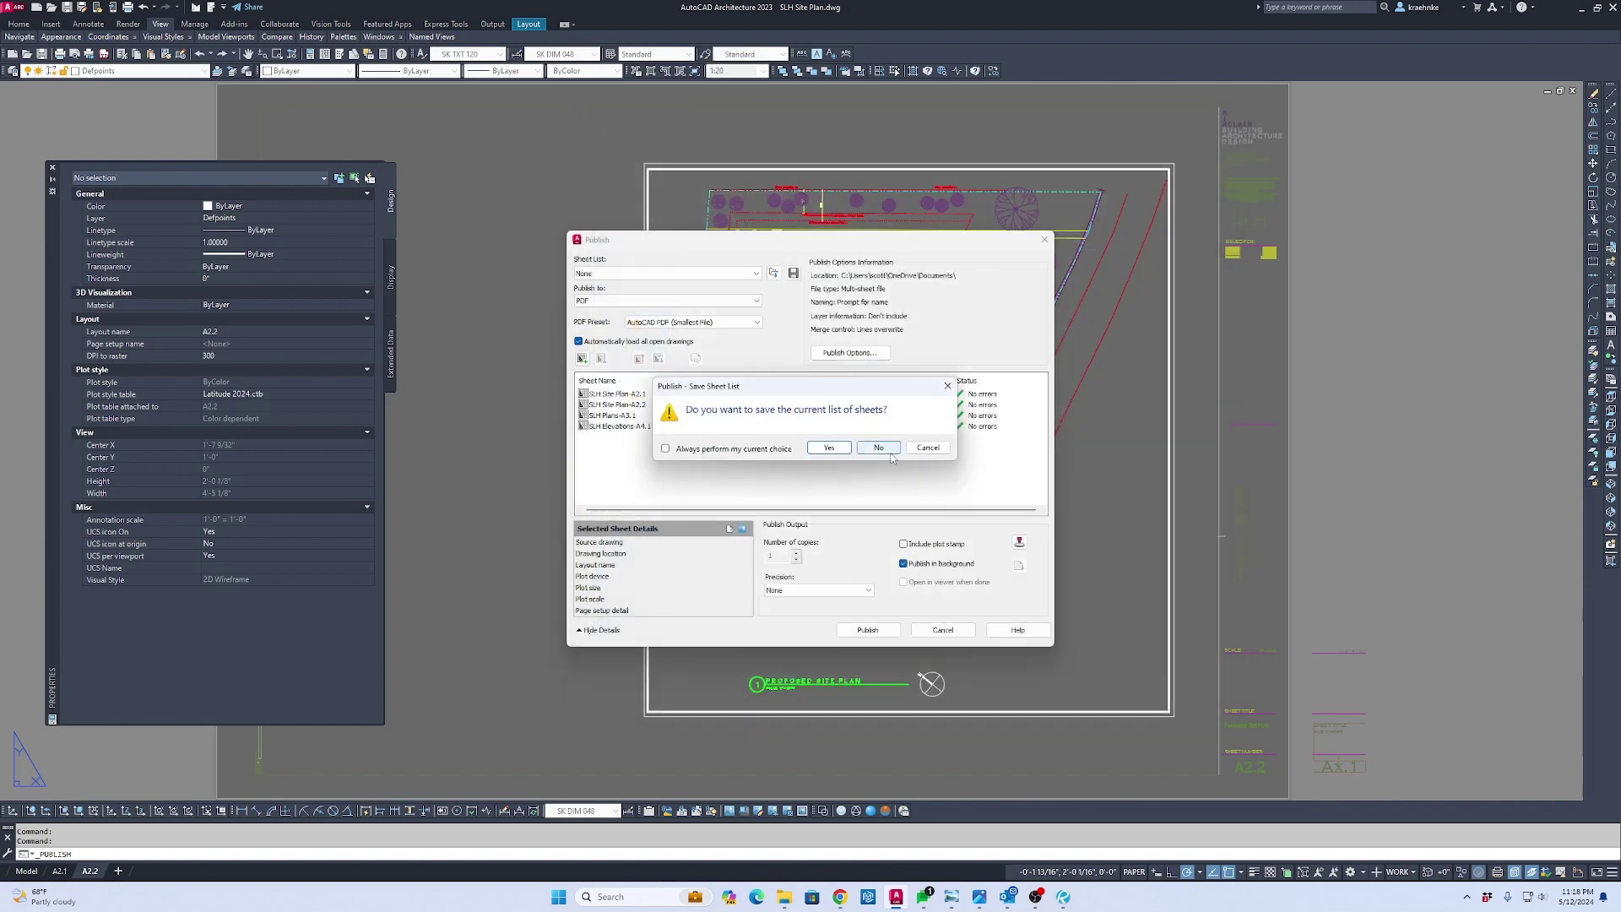
{"action": "left_click", "coordinate": [886, 449]}
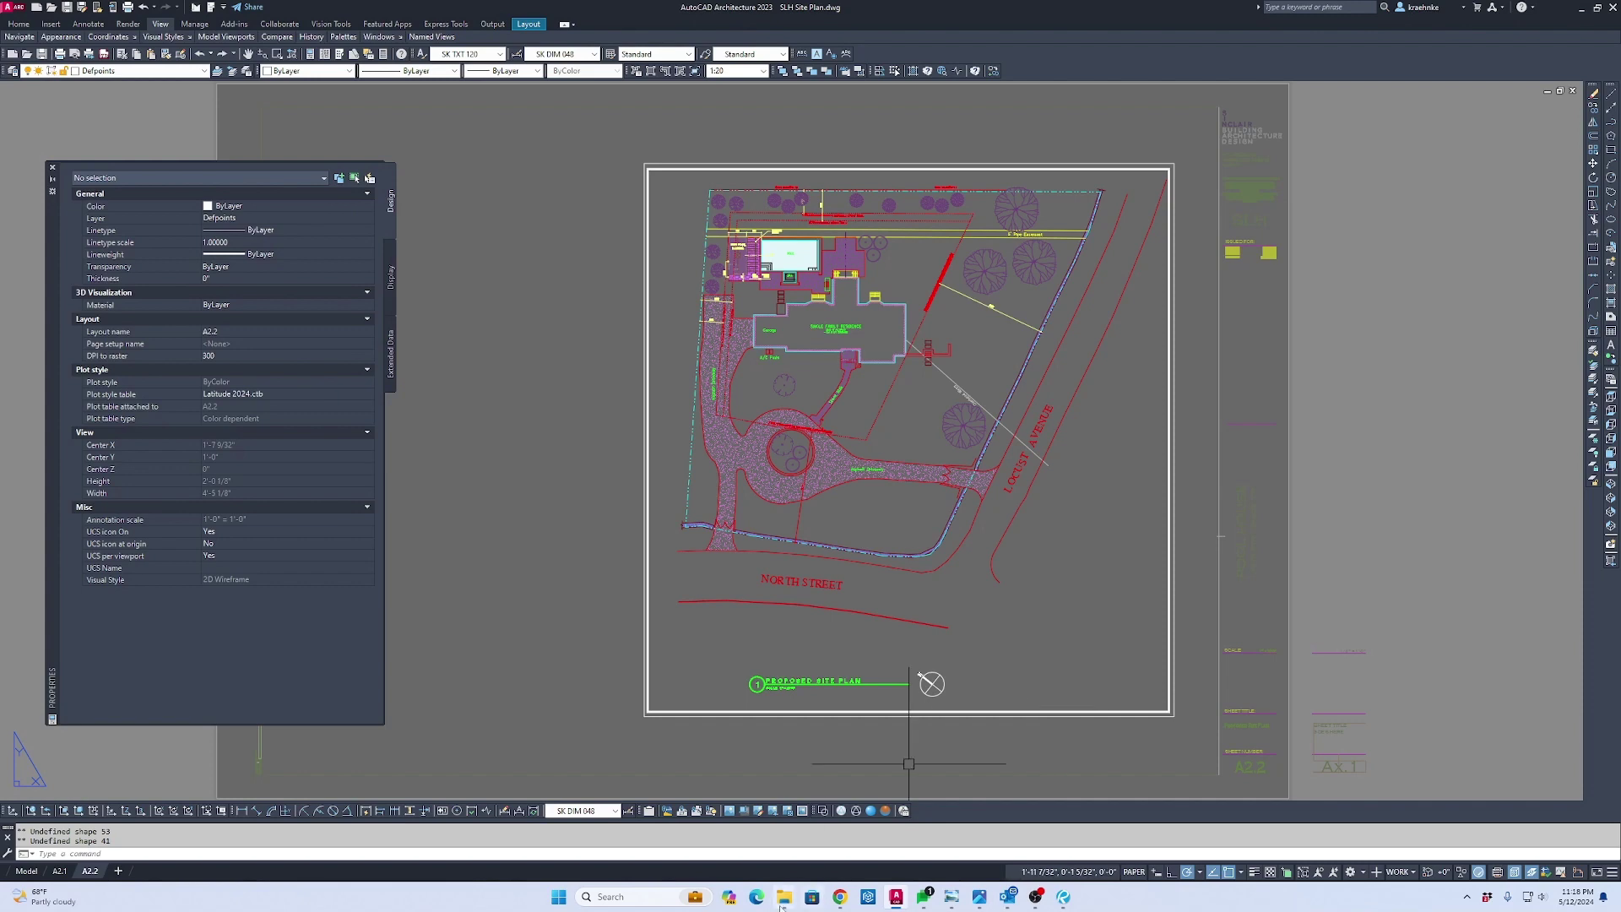
Switch to File Explorer, refresh the view of the Plots folder by reentering it, and open the republished SLH Progress 5-12-2024.pdf
{"action": "mouse_move", "coordinate": [783, 896]}
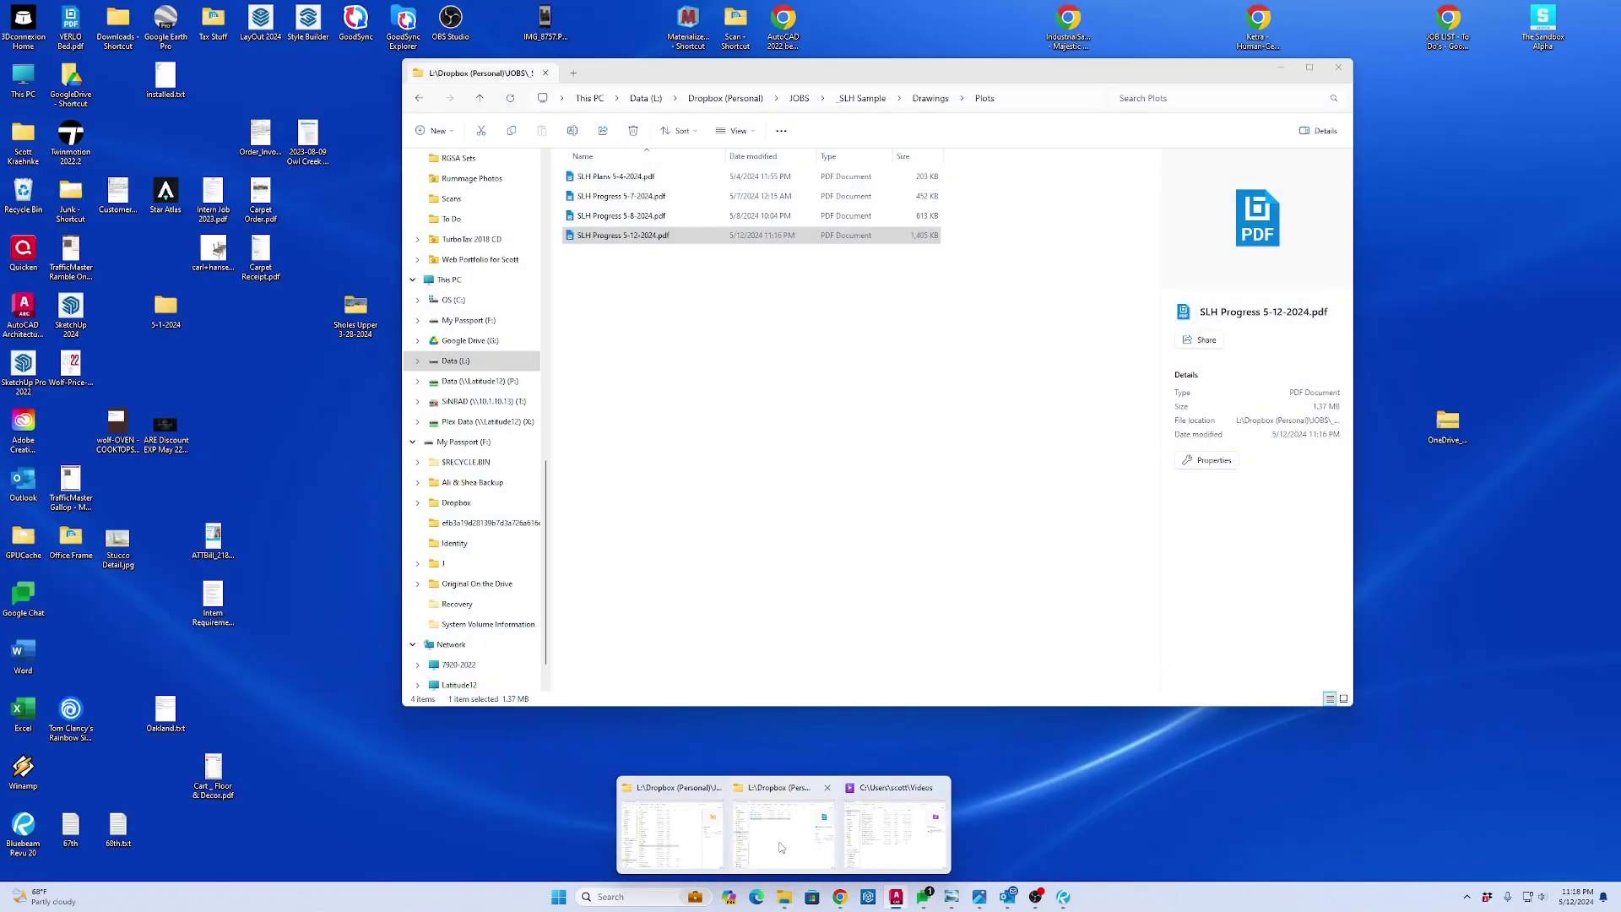
{"action": "left_click", "coordinate": [776, 841]}
{"action": "left_click", "coordinate": [746, 451]}
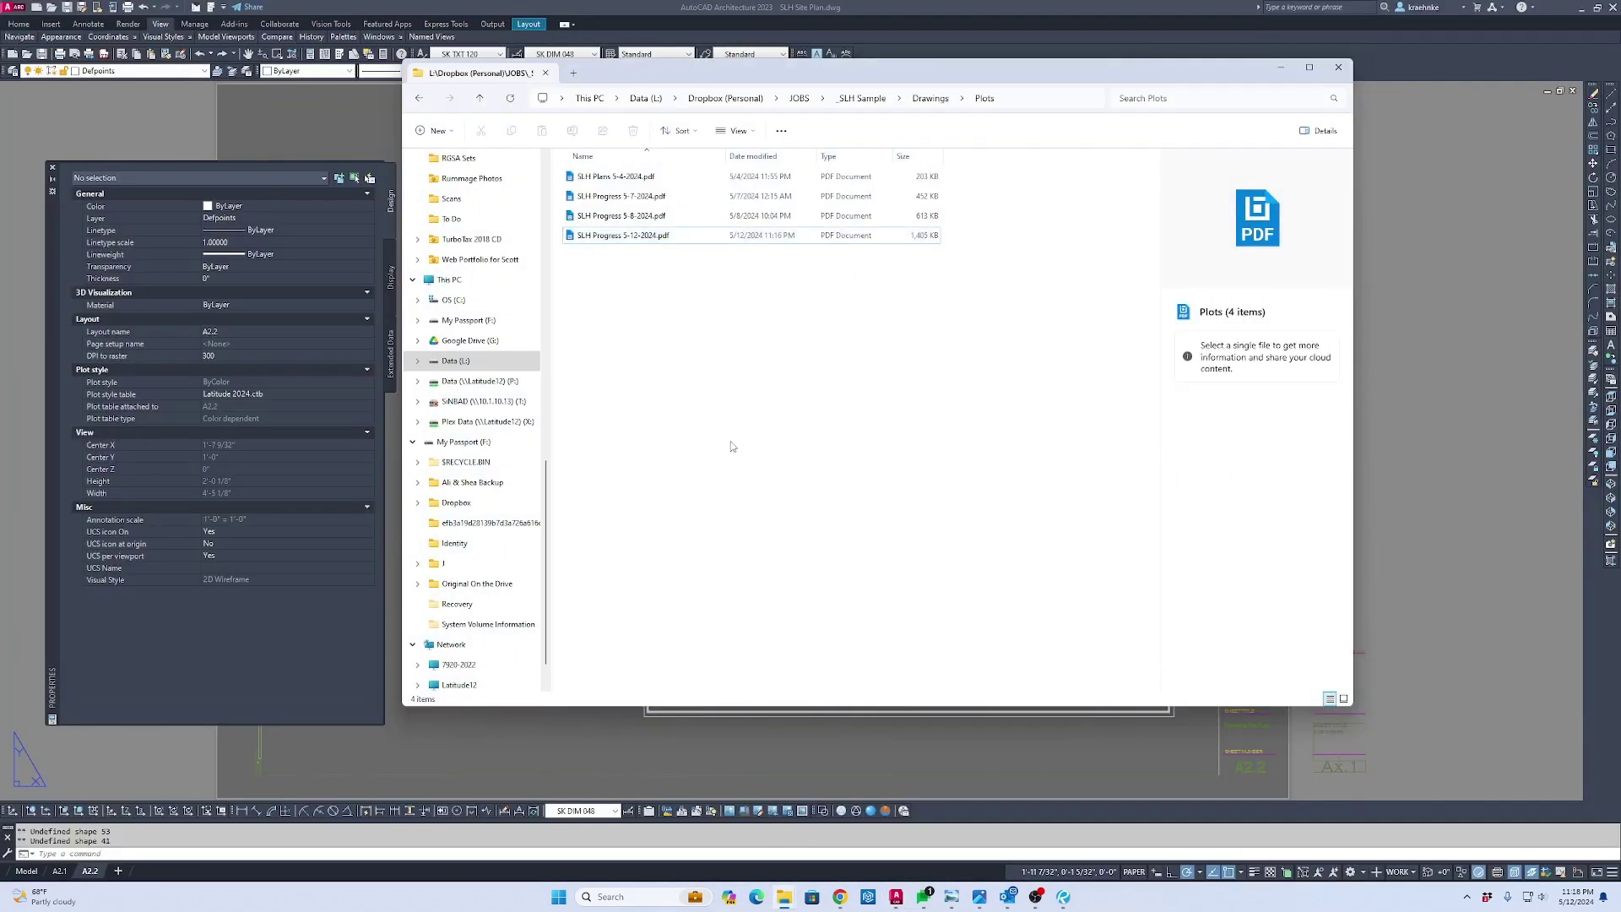
{"action": "key", "text": "alt+Left"}
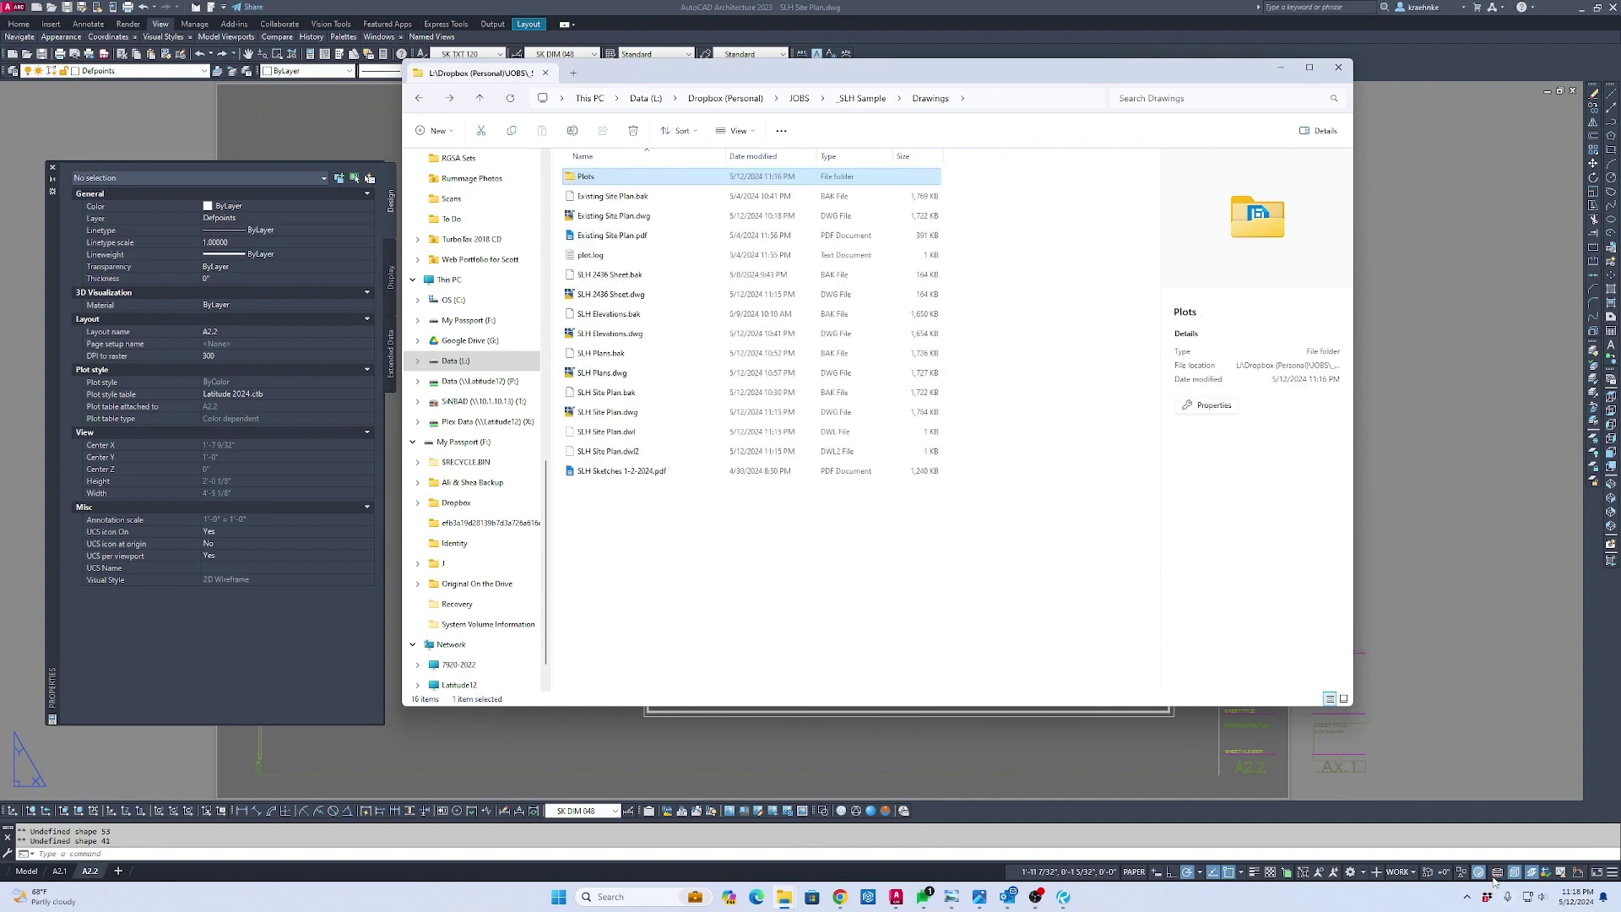
{"action": "mouse_move", "coordinate": [1500, 879]}
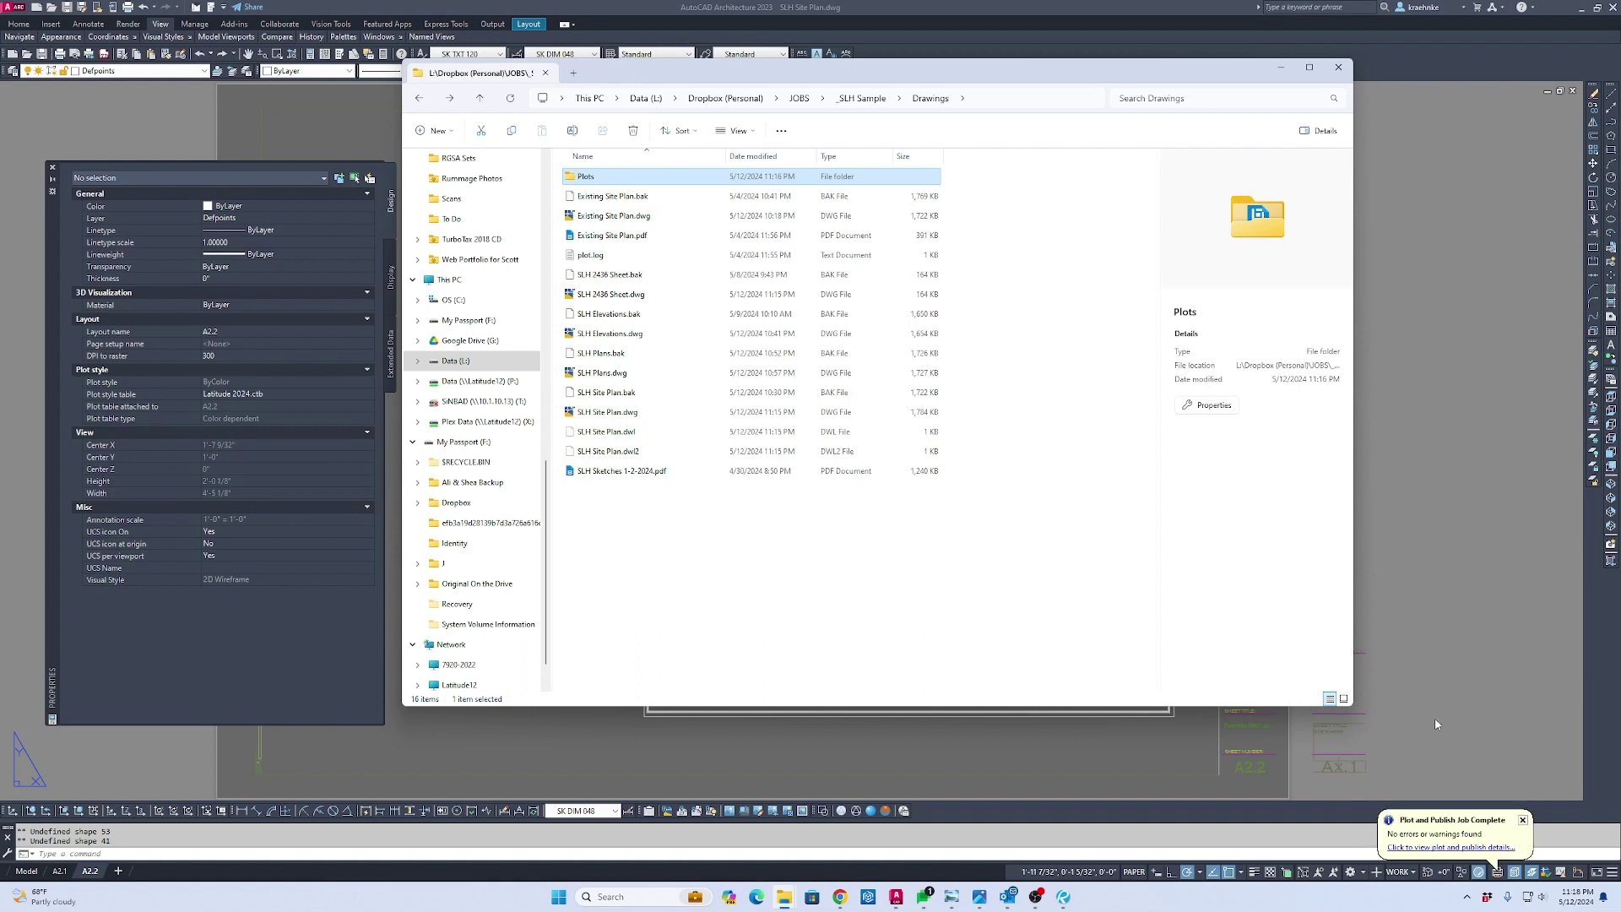
{"action": "double_click", "coordinate": [592, 176]}
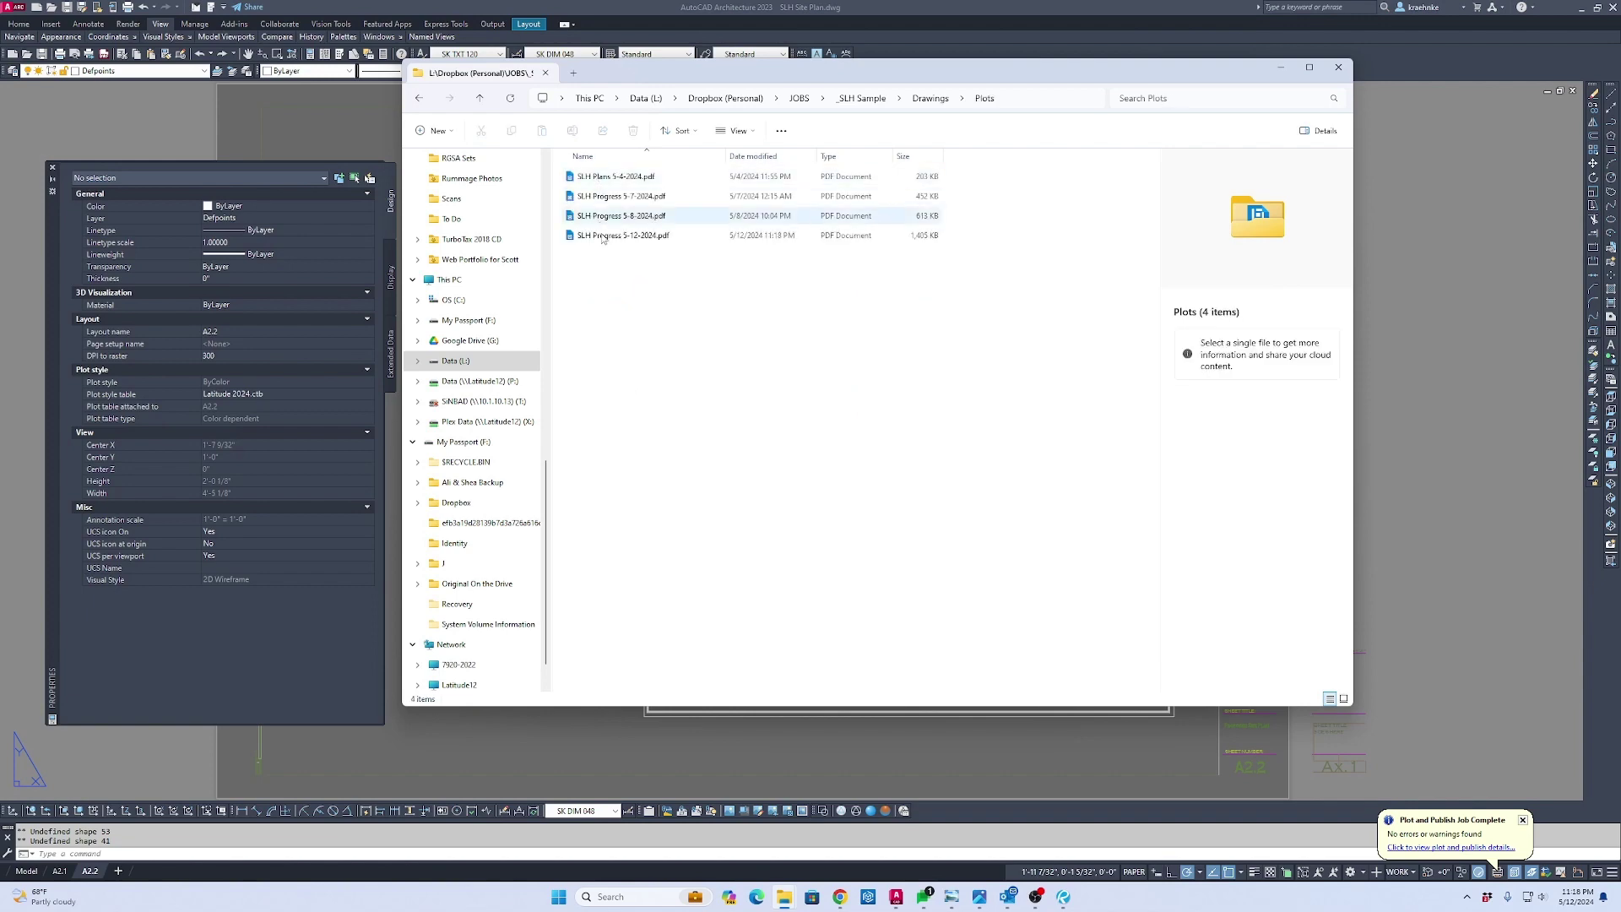
{"action": "left_click", "coordinate": [626, 238]}
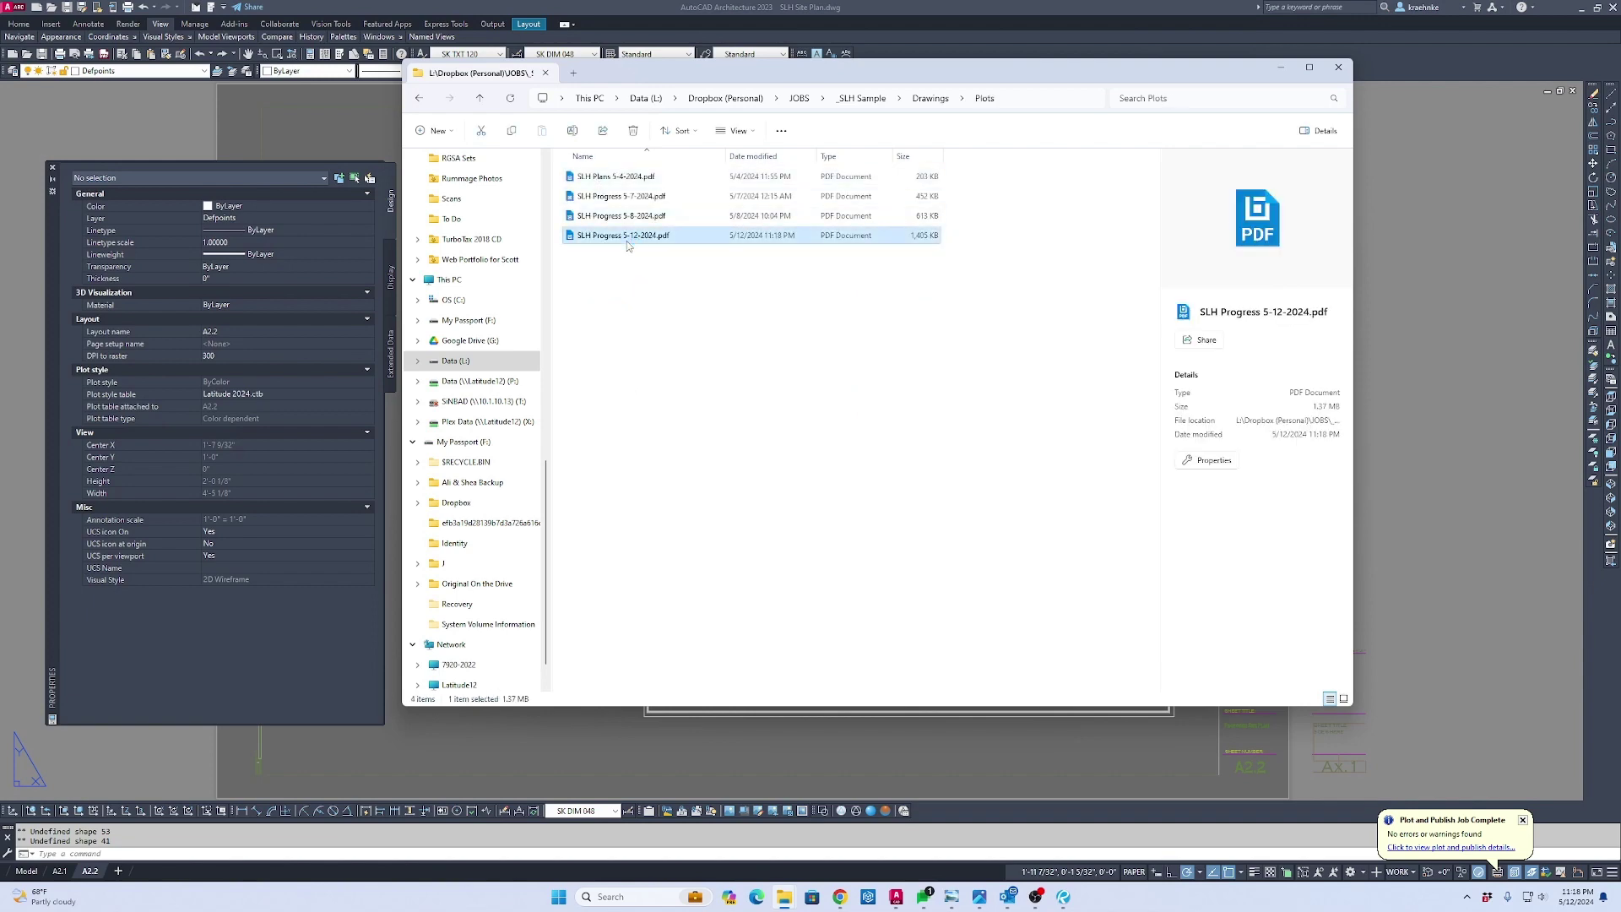
Page back and forth through the republished PDF to review sheets A2.1, A2.2, A3.1 and A4.1
{"action": "scroll", "coordinate": [971, 414], "scroll_direction": "up", "scroll_amount": 3}
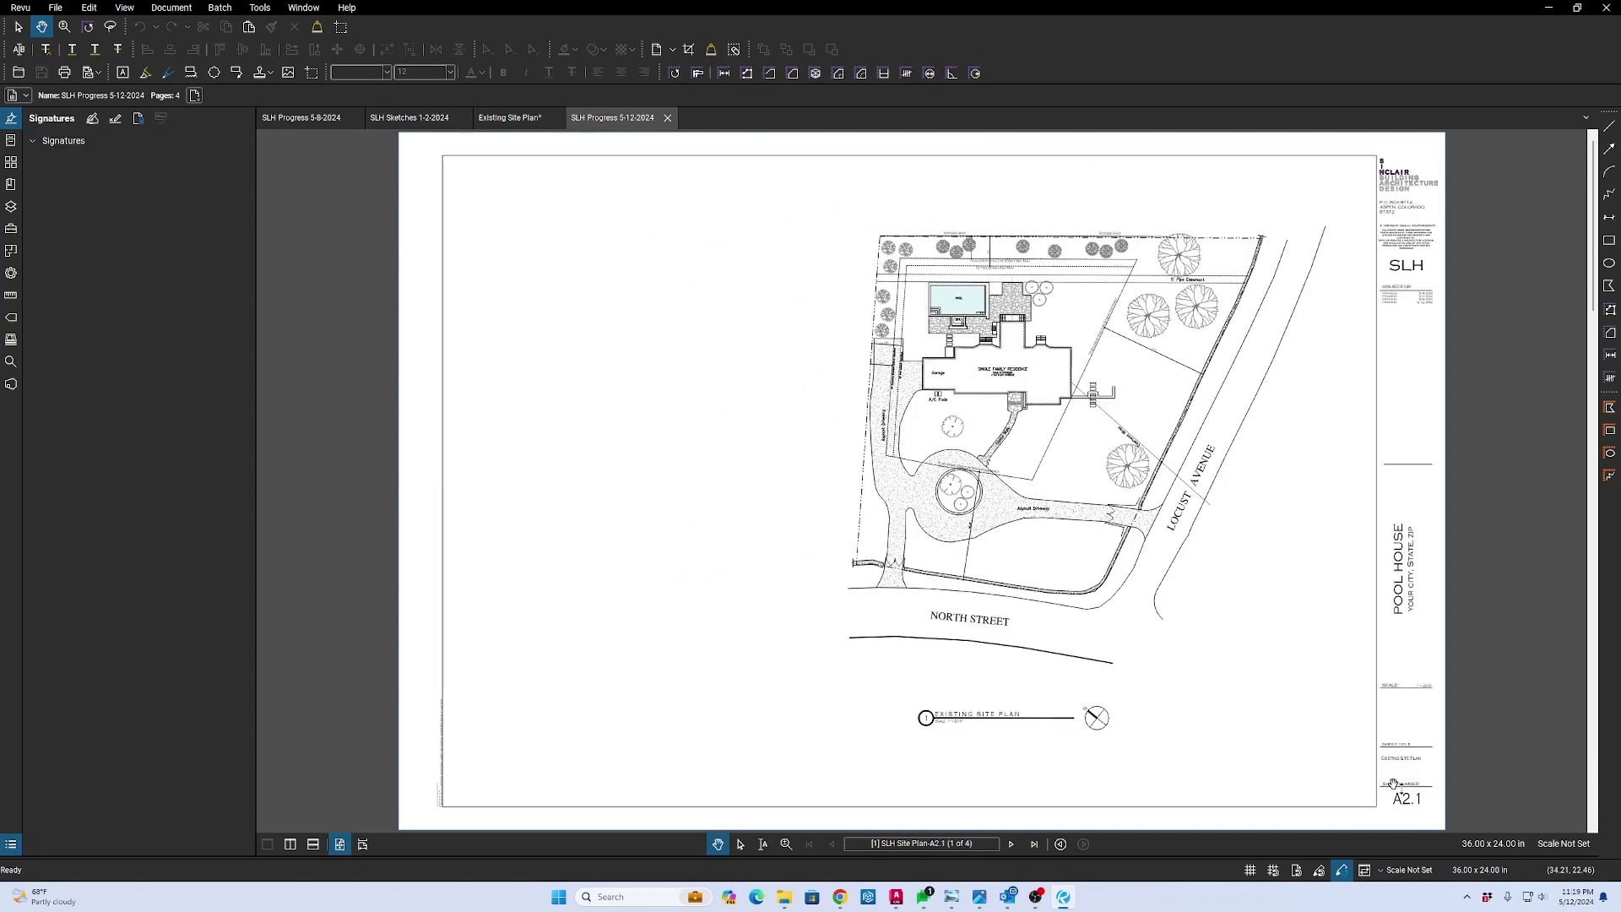
{"action": "scroll", "coordinate": [1304, 572], "scroll_direction": "down", "scroll_amount": 1}
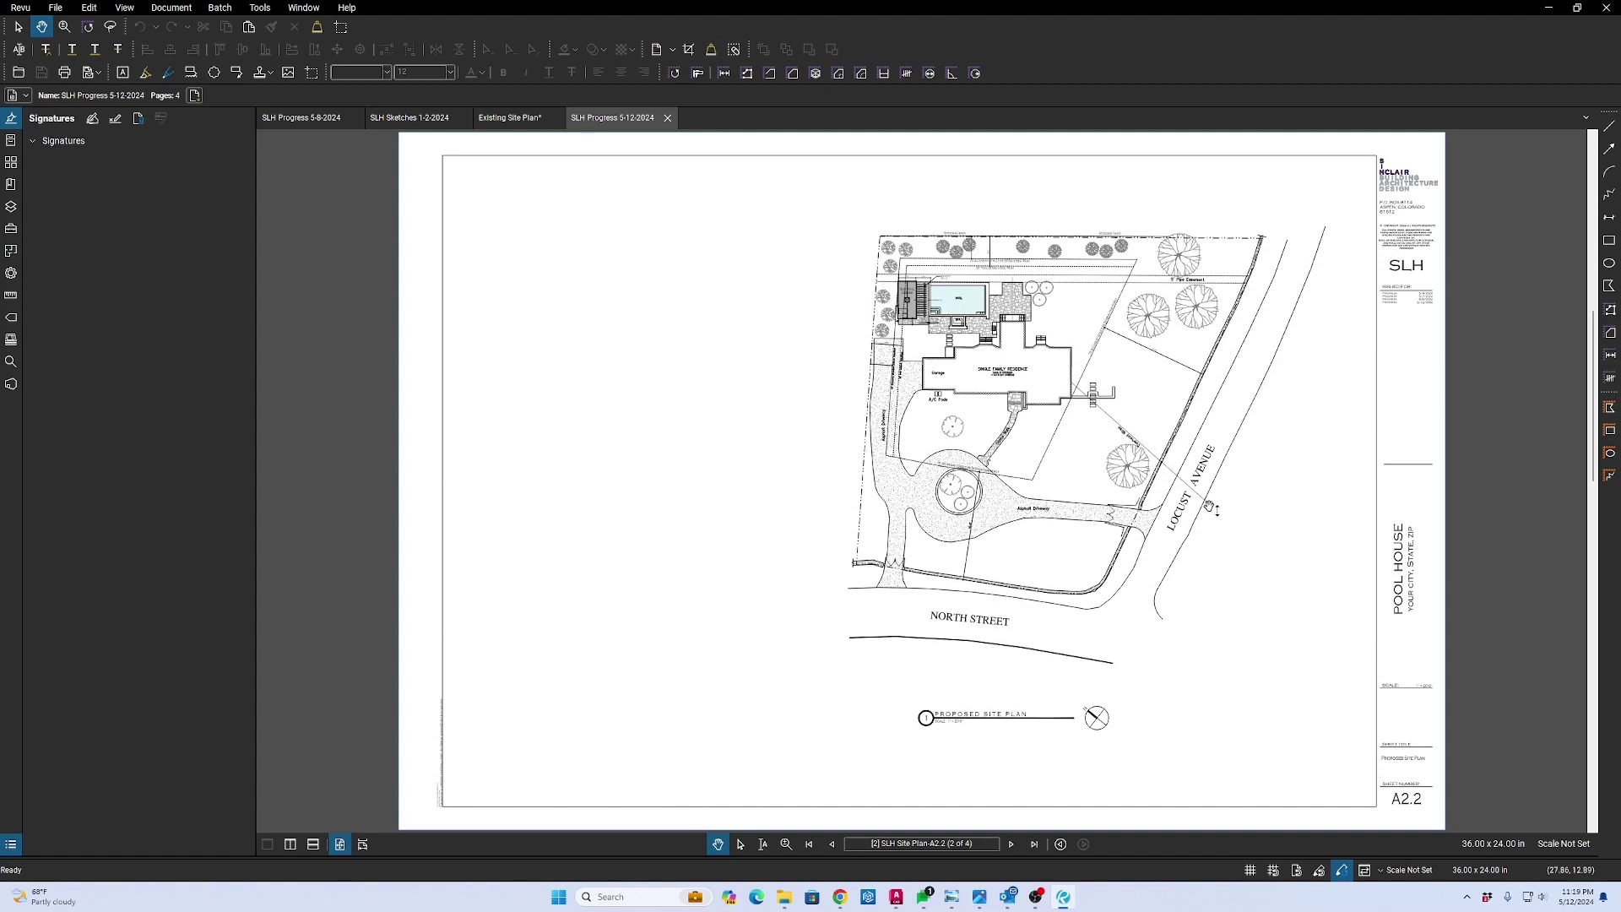
{"action": "scroll", "coordinate": [1211, 507], "scroll_direction": "down", "scroll_amount": 1}
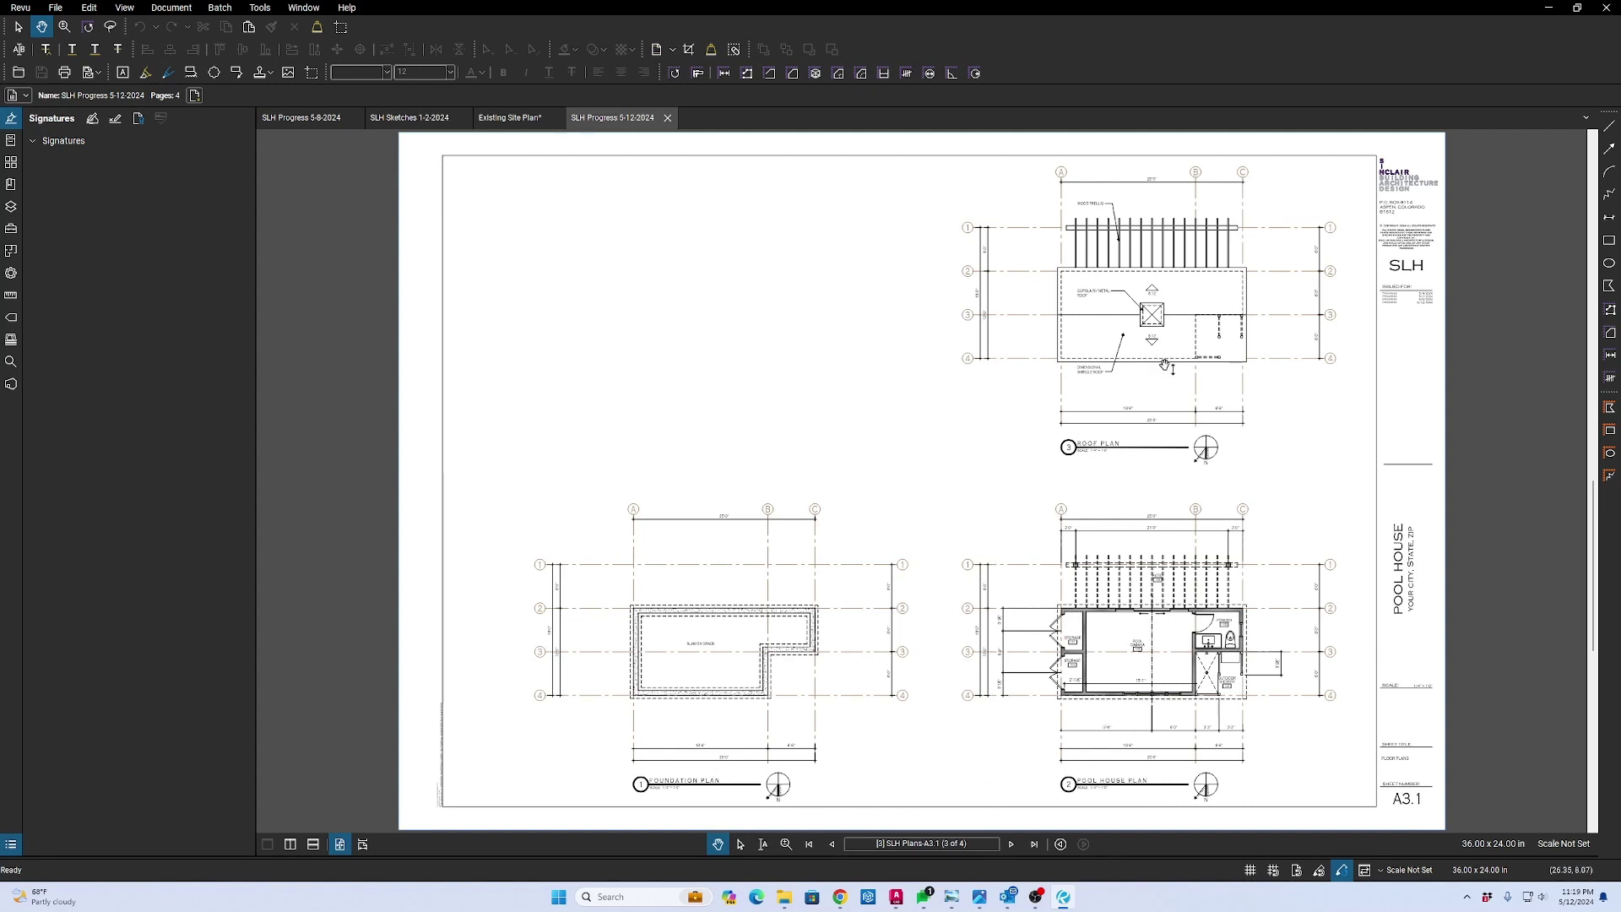
{"action": "scroll", "coordinate": [1250, 494], "scroll_direction": "down", "scroll_amount": 1}
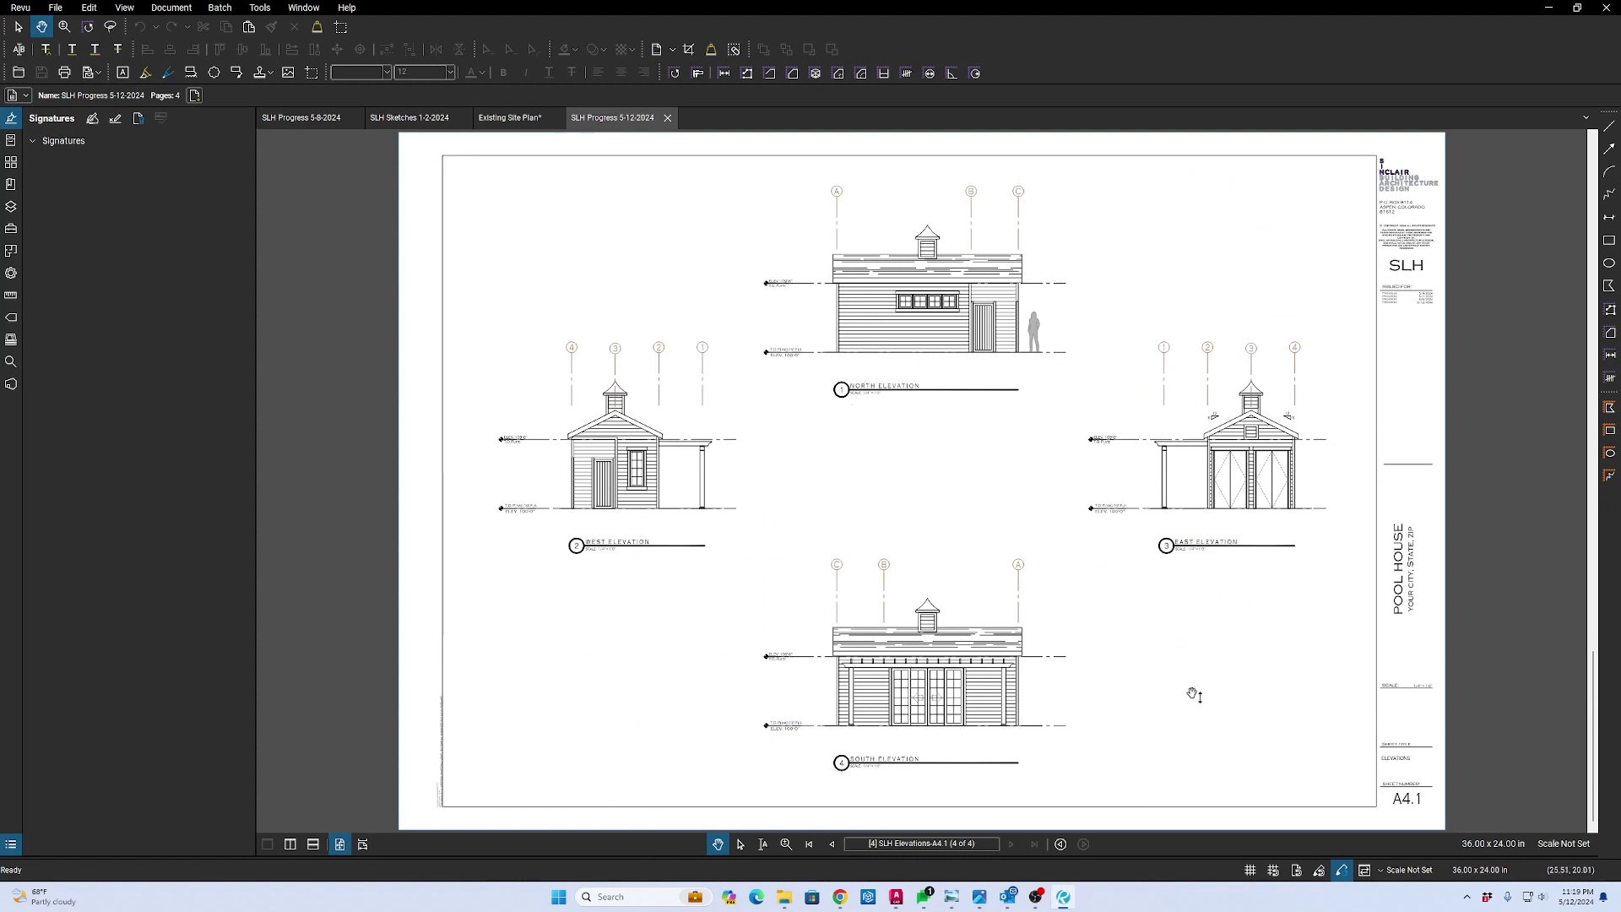
{"action": "scroll", "coordinate": [1263, 668], "scroll_direction": "up", "scroll_amount": 1}
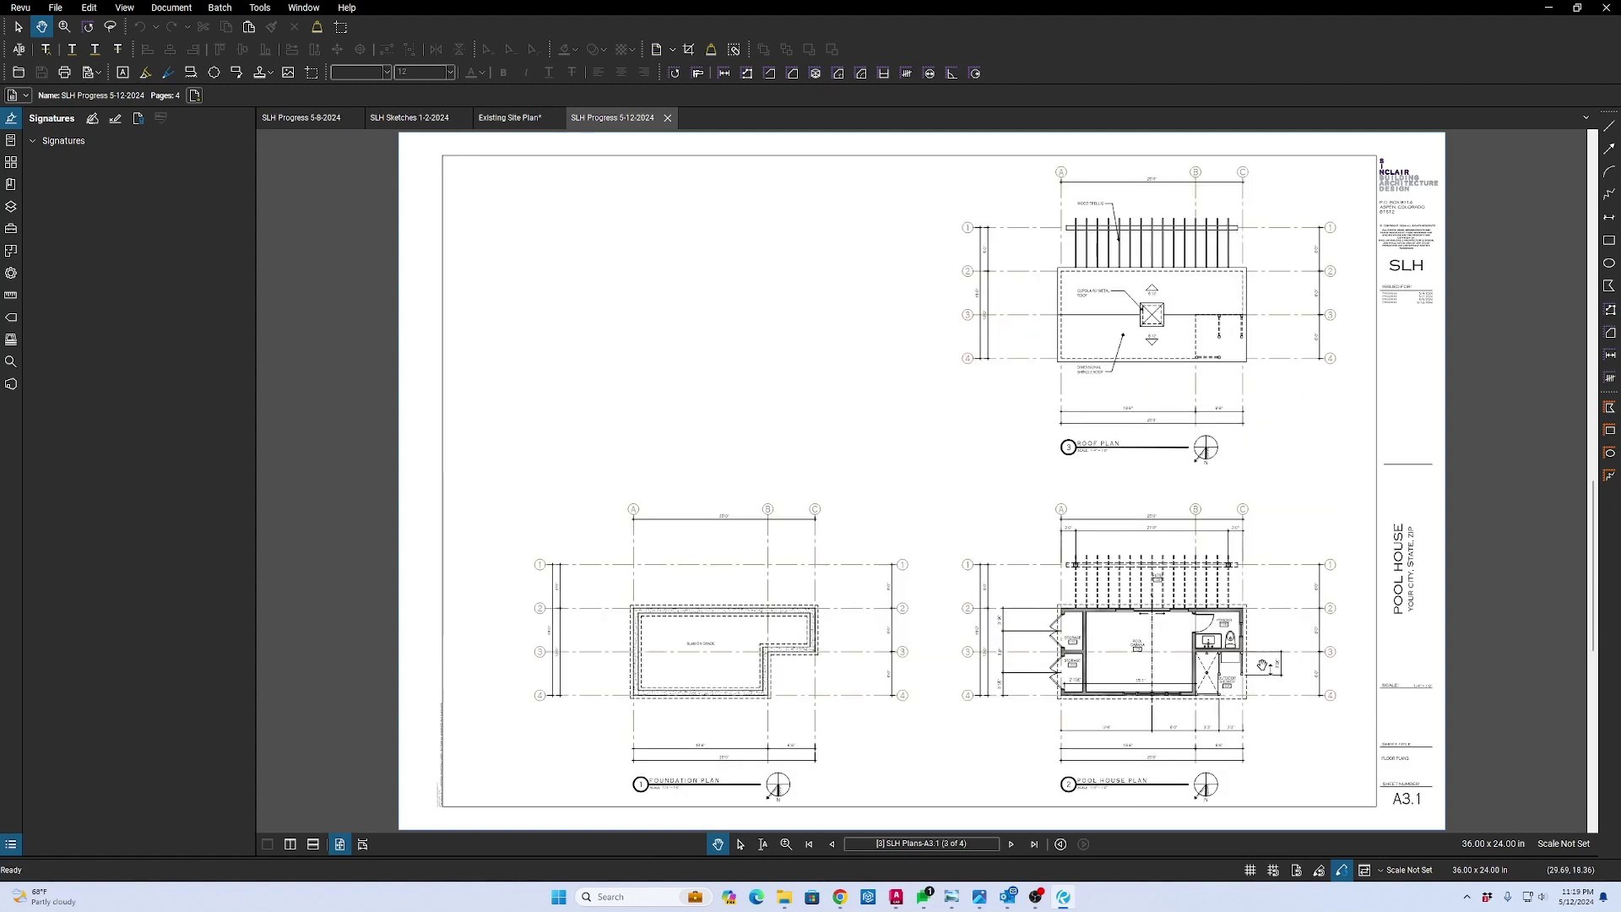
{"action": "scroll", "coordinate": [1263, 666], "scroll_direction": "up", "scroll_amount": 1}
{"action": "scroll", "coordinate": [1263, 666], "scroll_direction": "down", "scroll_amount": 1}
{"action": "scroll", "coordinate": [1266, 668], "scroll_direction": "down", "scroll_amount": 1}
{"action": "scroll", "coordinate": [1270, 668], "scroll_direction": "up", "scroll_amount": 2}
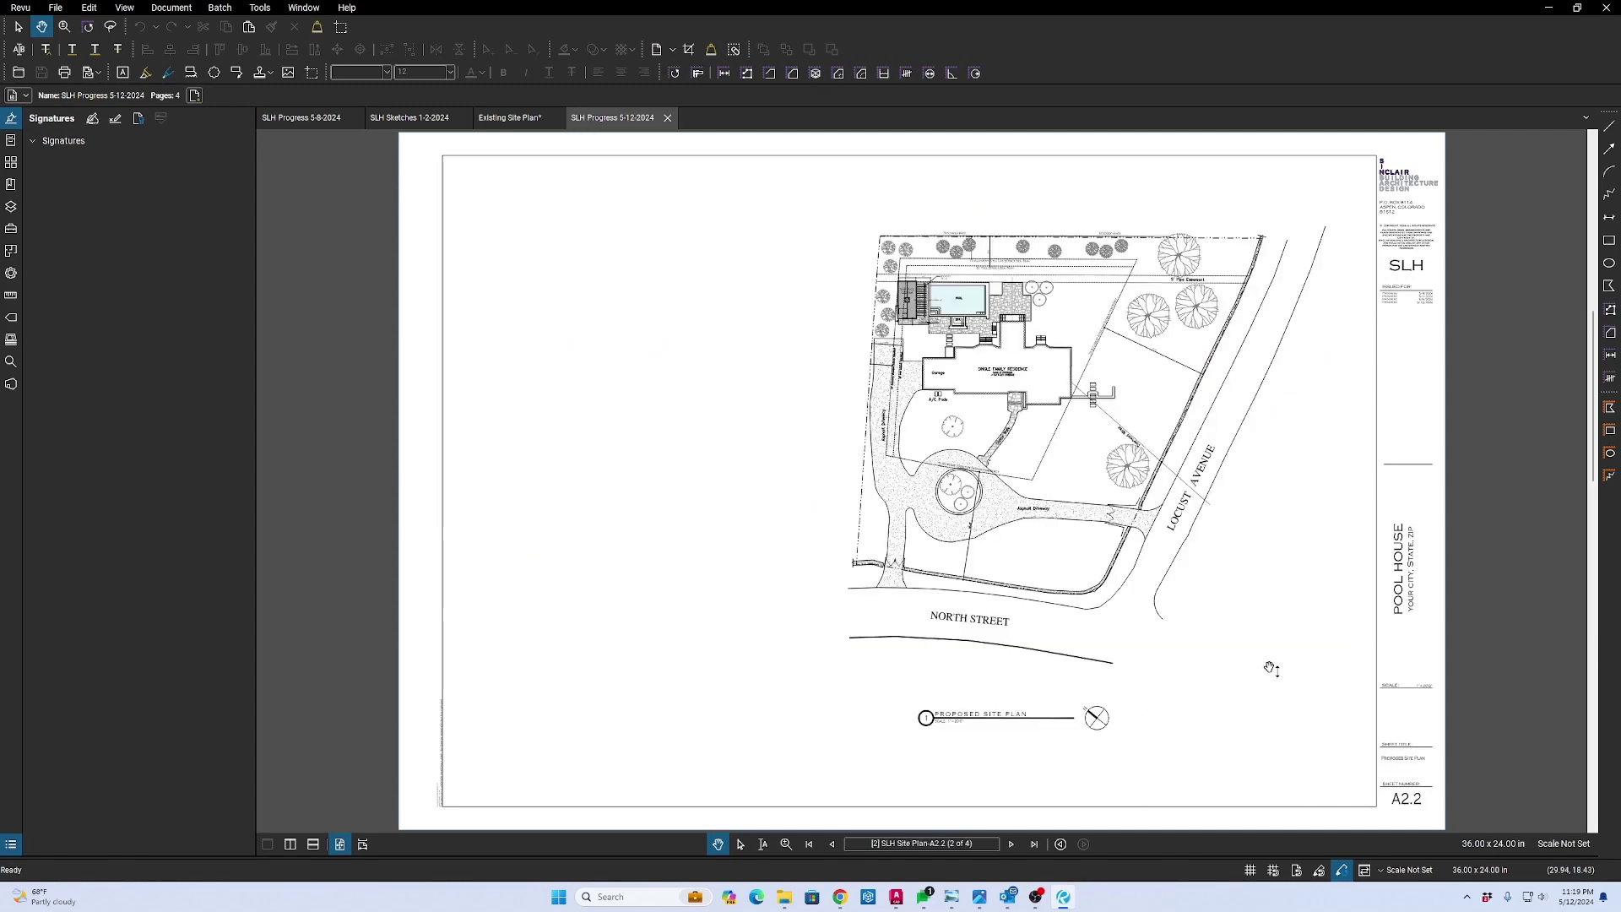
{"action": "scroll", "coordinate": [1270, 669], "scroll_direction": "down", "scroll_amount": 1}
{"action": "scroll", "coordinate": [1269, 668], "scroll_direction": "down", "scroll_amount": 1}
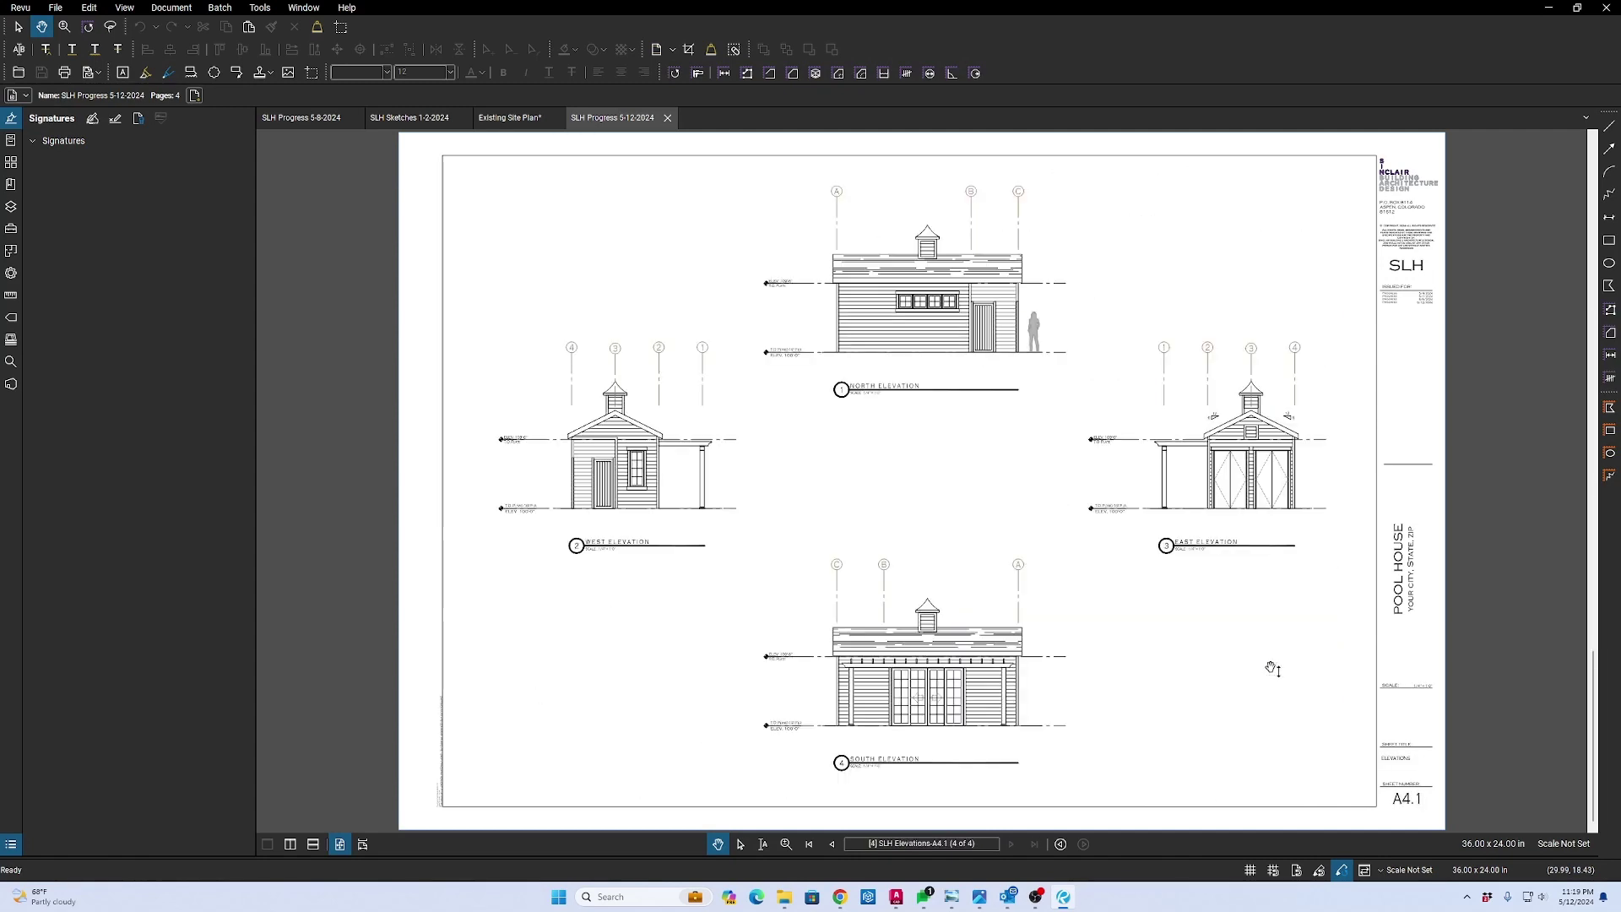
{"action": "scroll", "coordinate": [1270, 667], "scroll_direction": "up", "scroll_amount": 2}
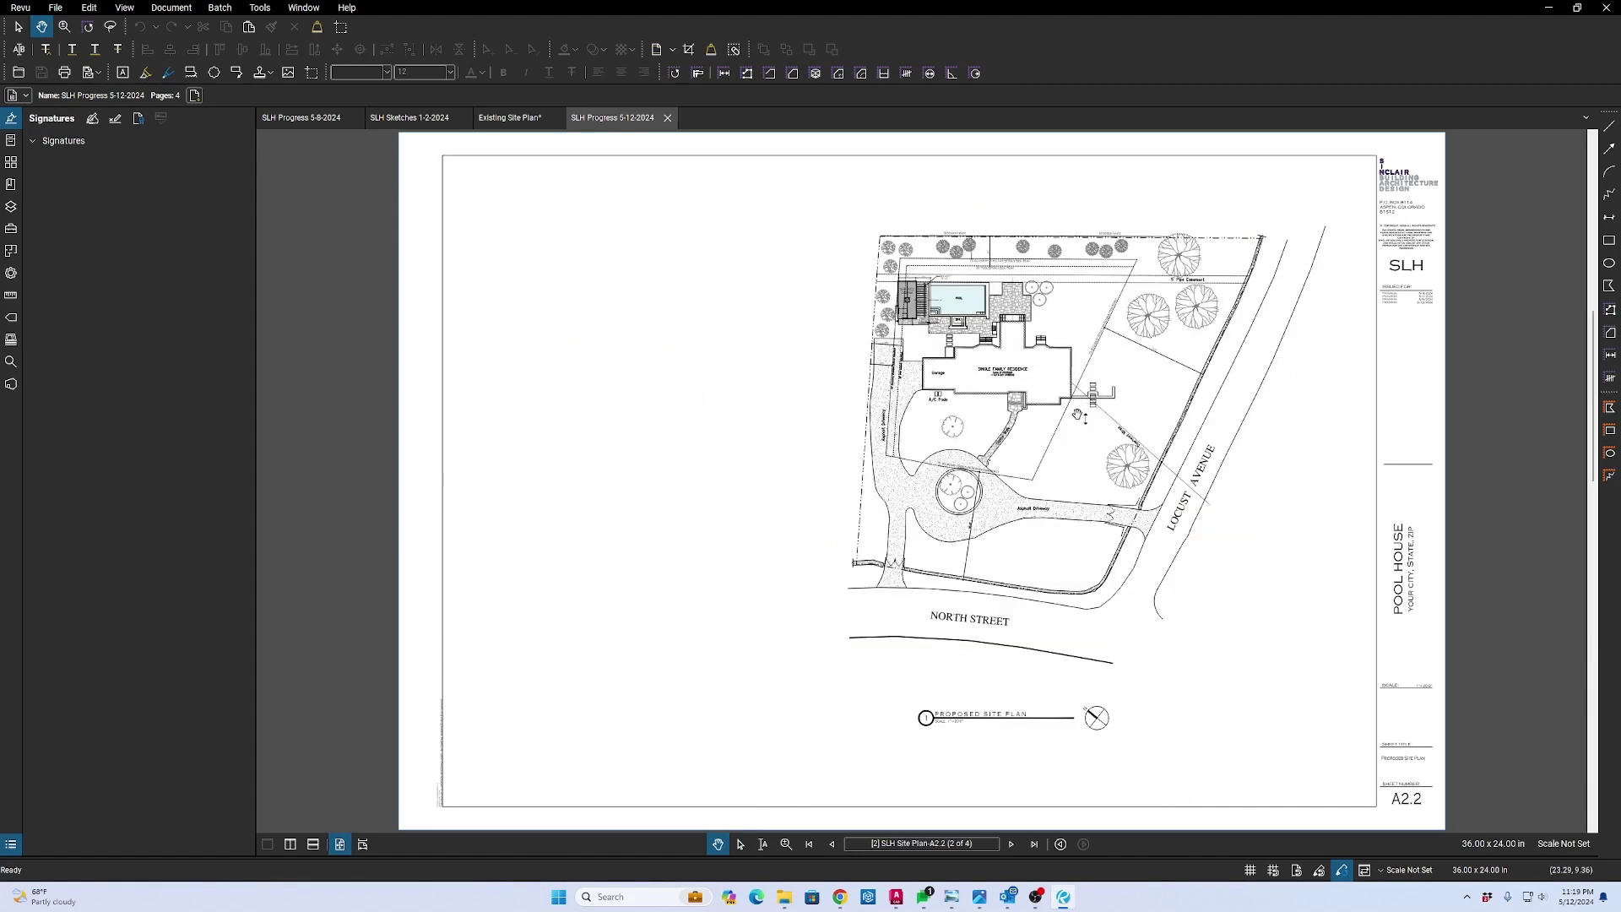
{"action": "scroll", "coordinate": [1085, 460], "scroll_direction": "down", "scroll_amount": 2}
{"action": "scroll", "coordinate": [1152, 583], "scroll_direction": "up", "scroll_amount": 2}
{"action": "scroll", "coordinate": [844, 452], "scroll_direction": "up", "scroll_amount": 1}
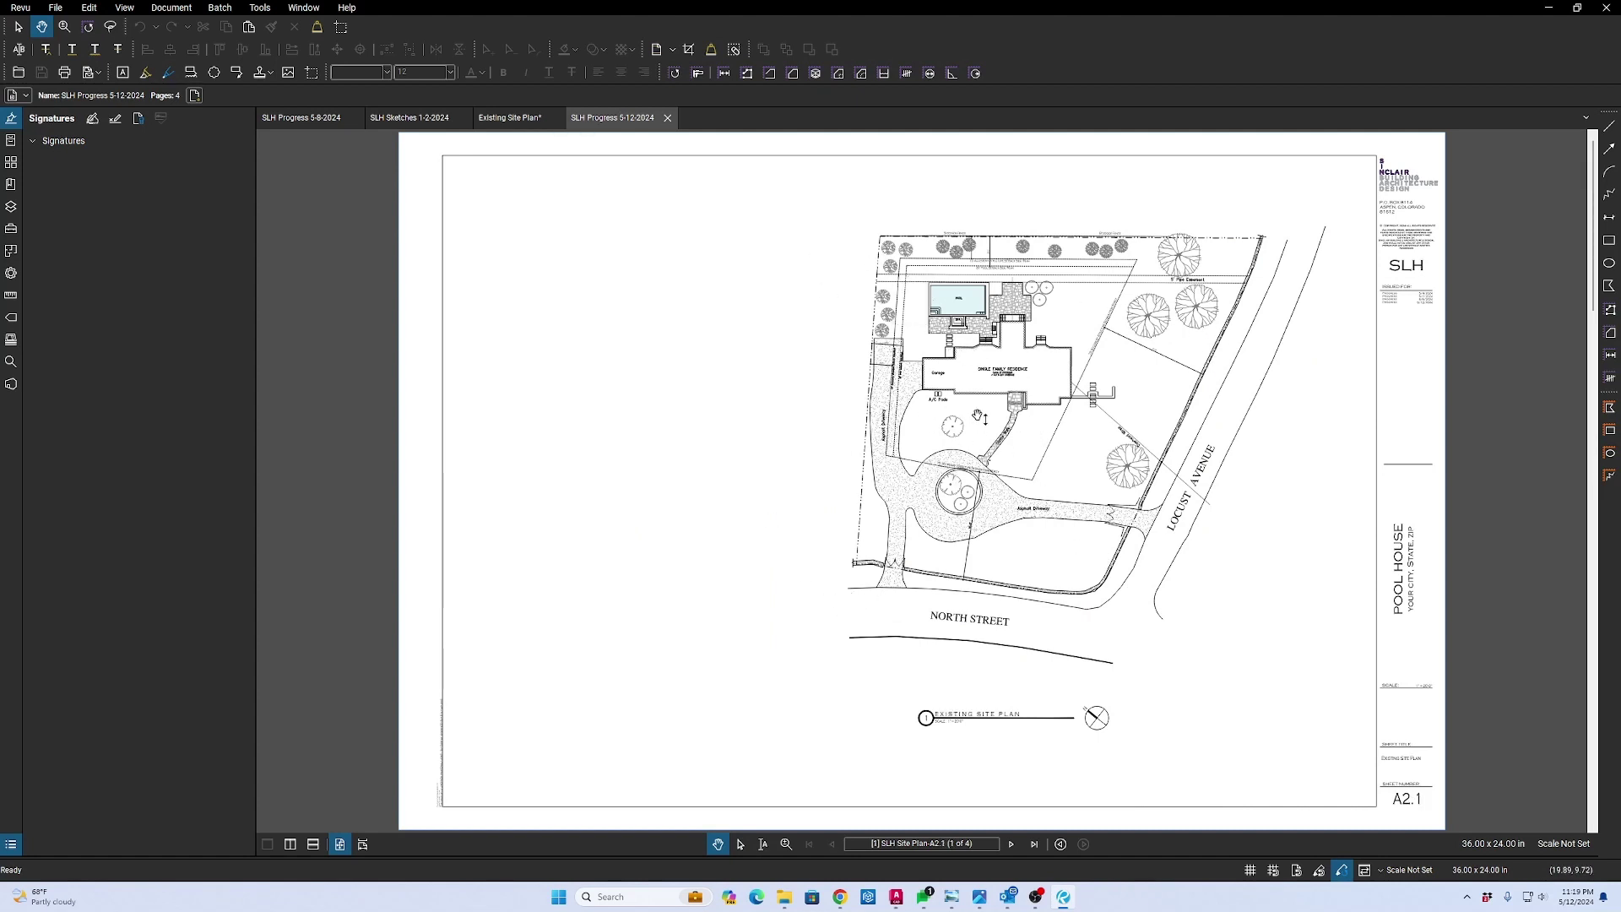